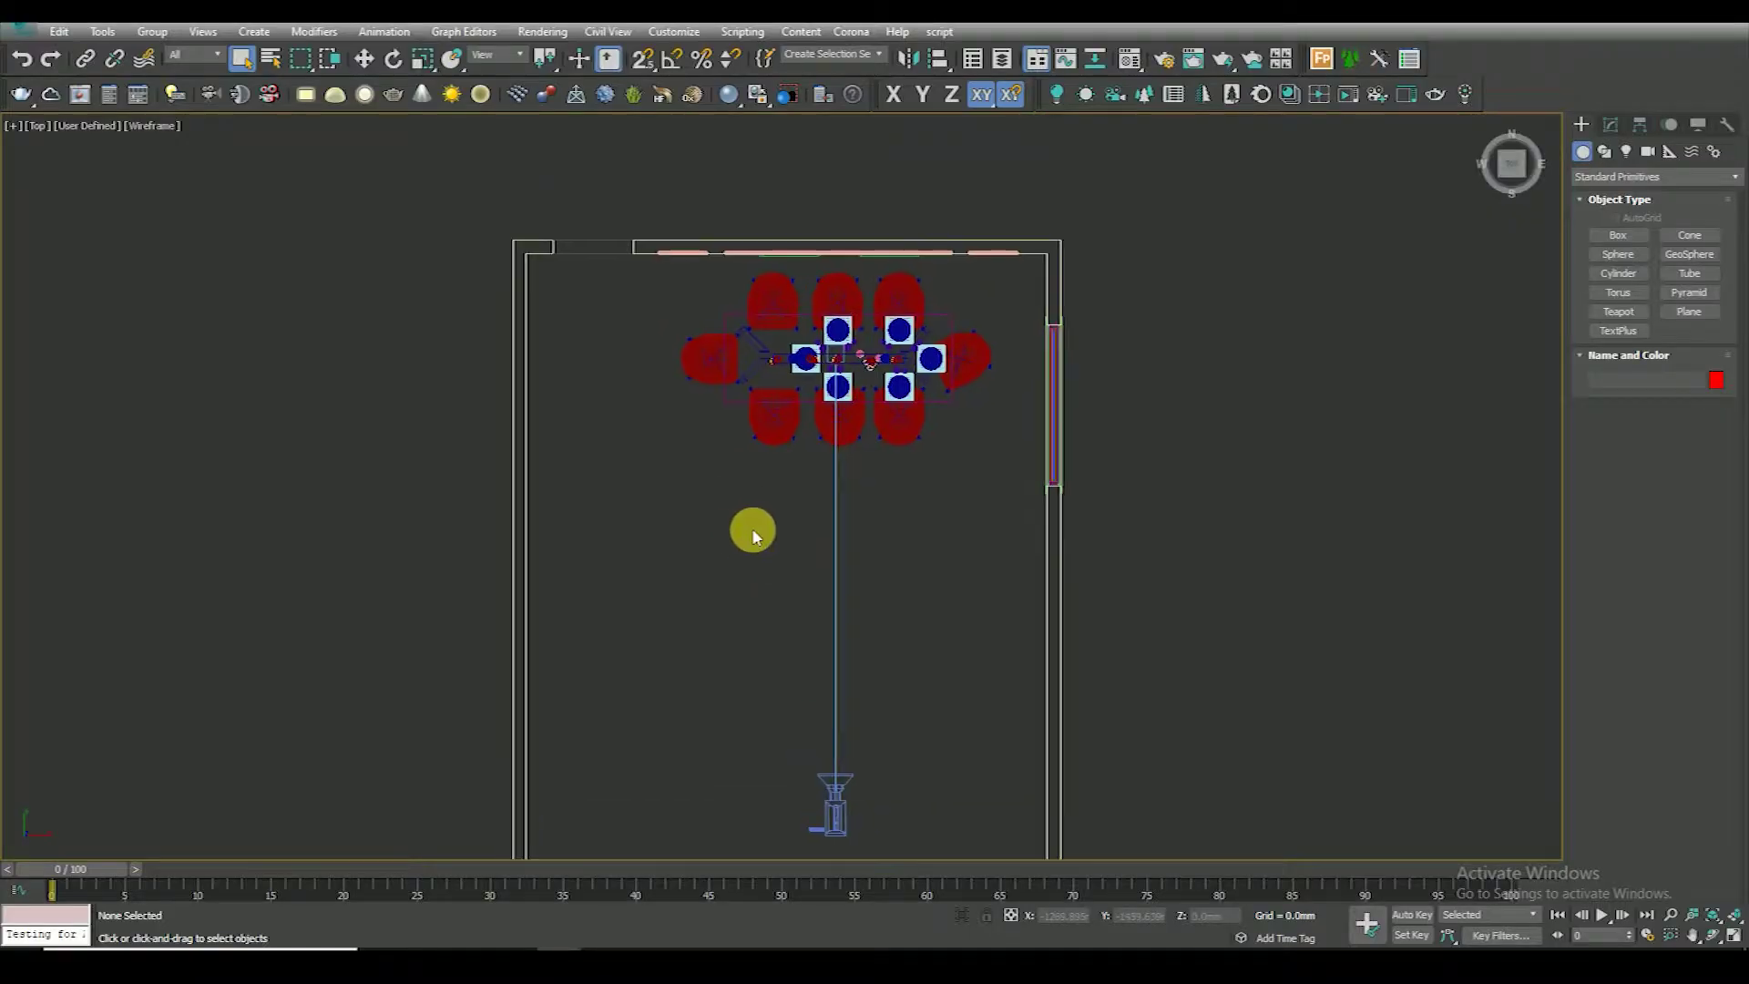
Orbit the Top viewport into a 3D view with Default Shading and Edged Faces, showing the door opening
{"action": "left_click", "coordinate": [747, 527]}
{"action": "middle_click_drag", "start_coordinate": [753, 527], "coordinate": [701, 291], "text": "alt"}
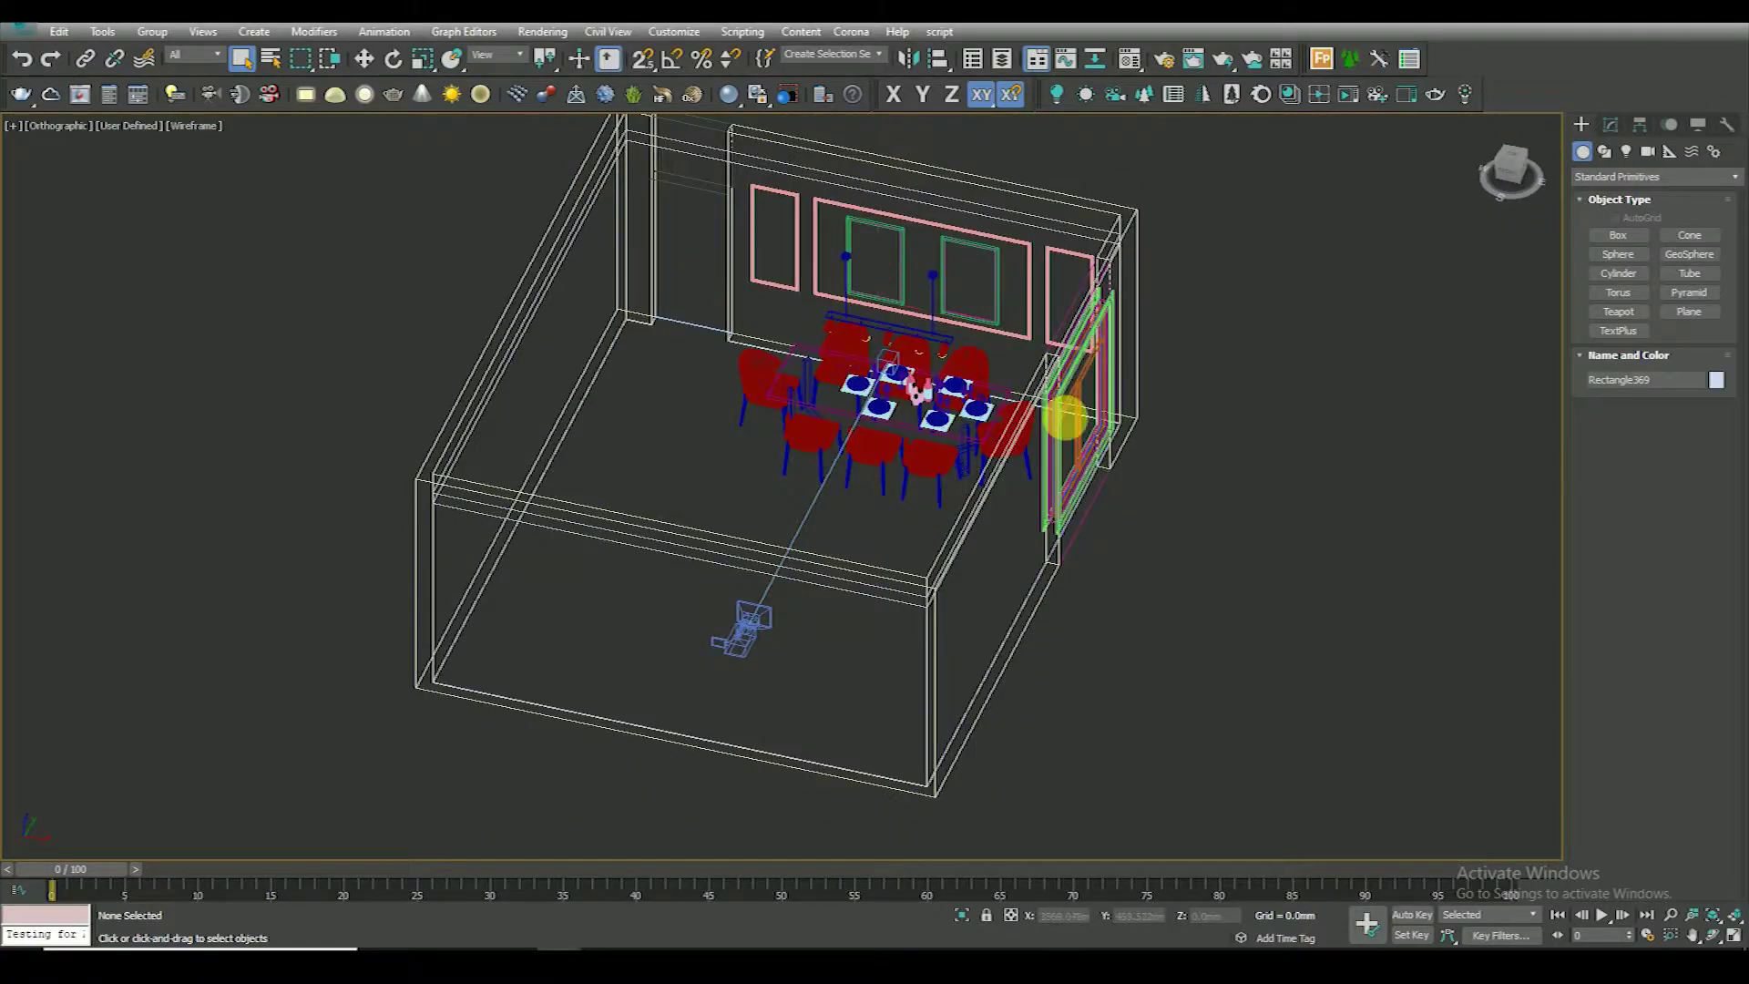
{"action": "key", "text": "F3"}
{"action": "mouse_move", "coordinate": [760, 324]}
{"action": "middle_mouse_down", "text": "alt"}
{"action": "mouse_move", "coordinate": [675, 487]}
{"action": "mouse_move", "coordinate": [1057, 618]}
{"action": "middle_mouse_up", "text": "alt"}
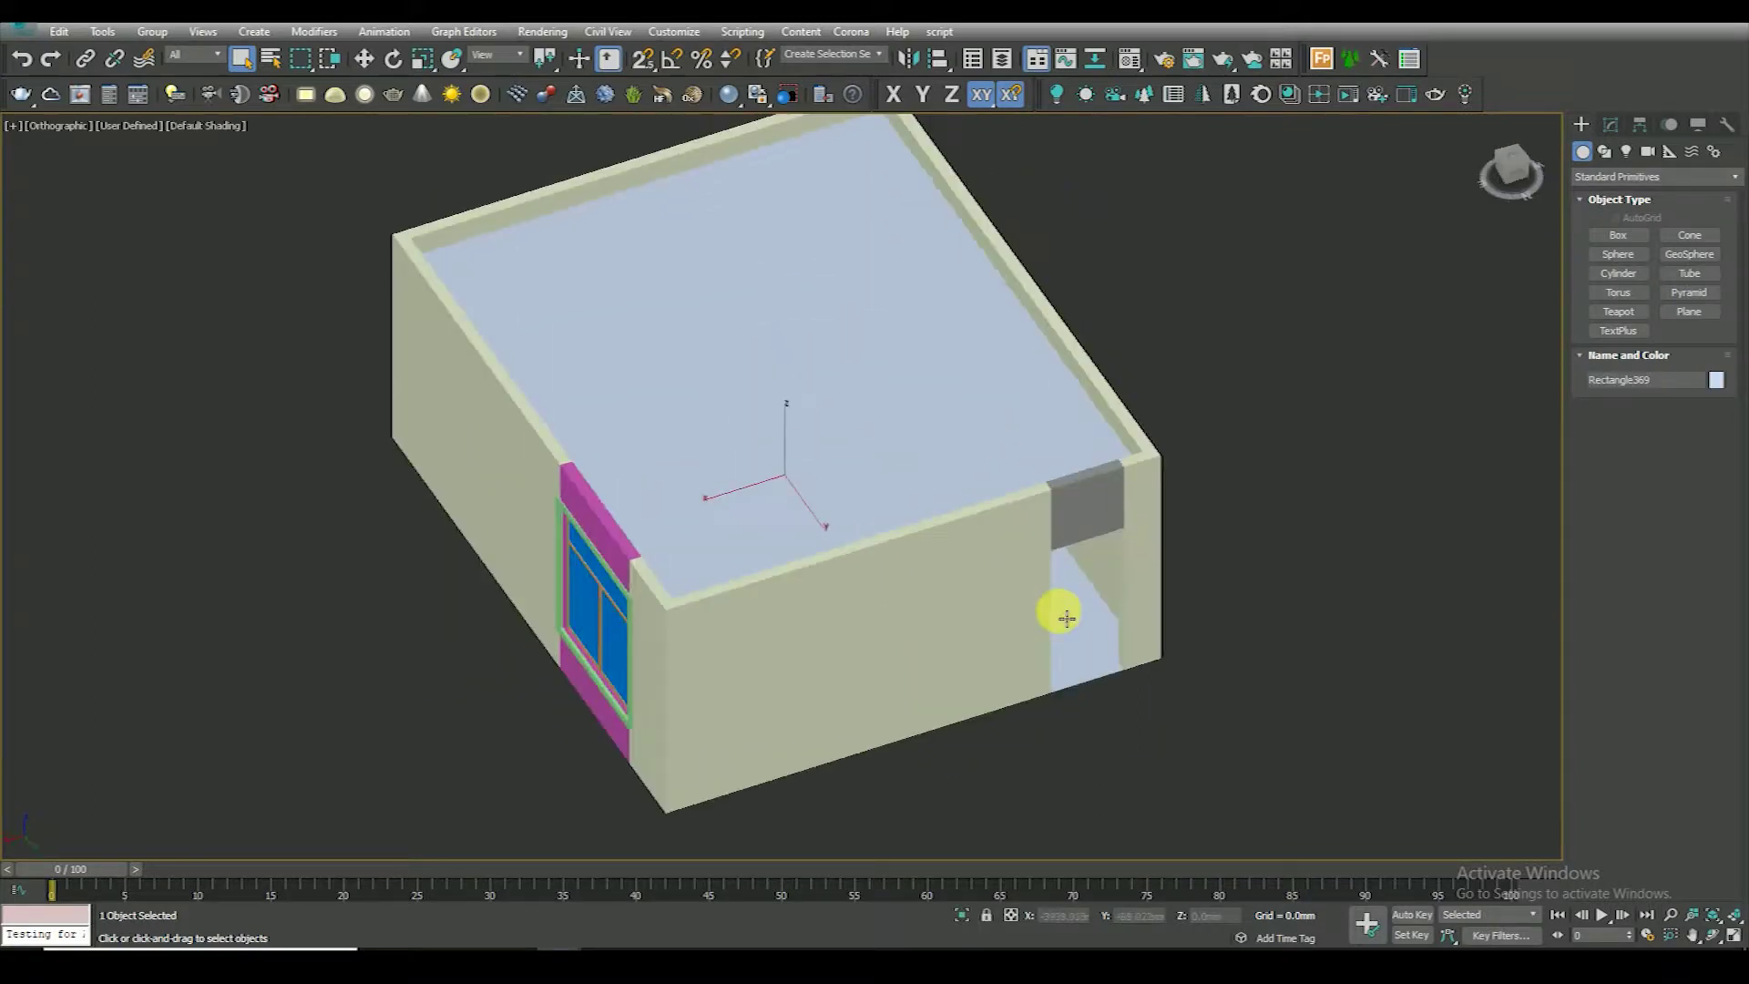
{"action": "scroll", "coordinate": [1057, 617], "scroll_direction": "up", "scroll_amount": 3}
{"action": "left_click", "coordinate": [1124, 477]}
{"action": "scroll", "coordinate": [1250, 618], "scroll_direction": "down", "scroll_amount": 4}
{"action": "key", "text": "F4"}
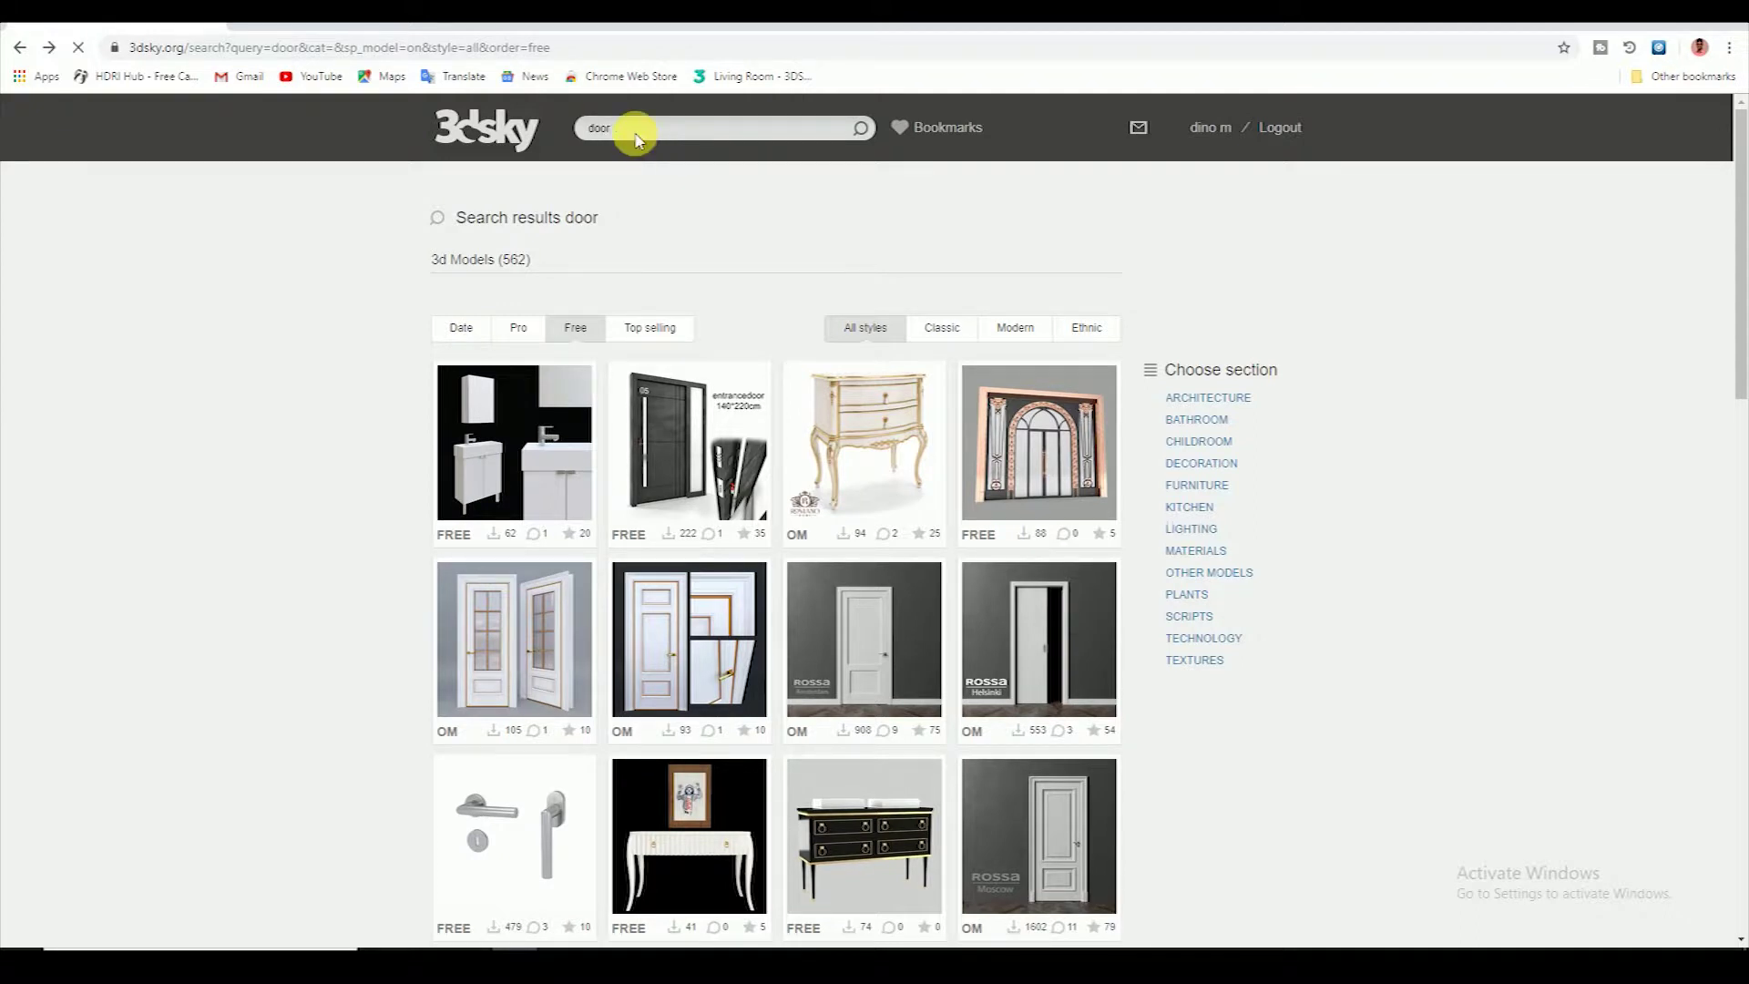
Filter the 3dsky door search to free models and view the Door ROSSA Amsterdam RD601 page
{"action": "left_click", "coordinate": [635, 136]}
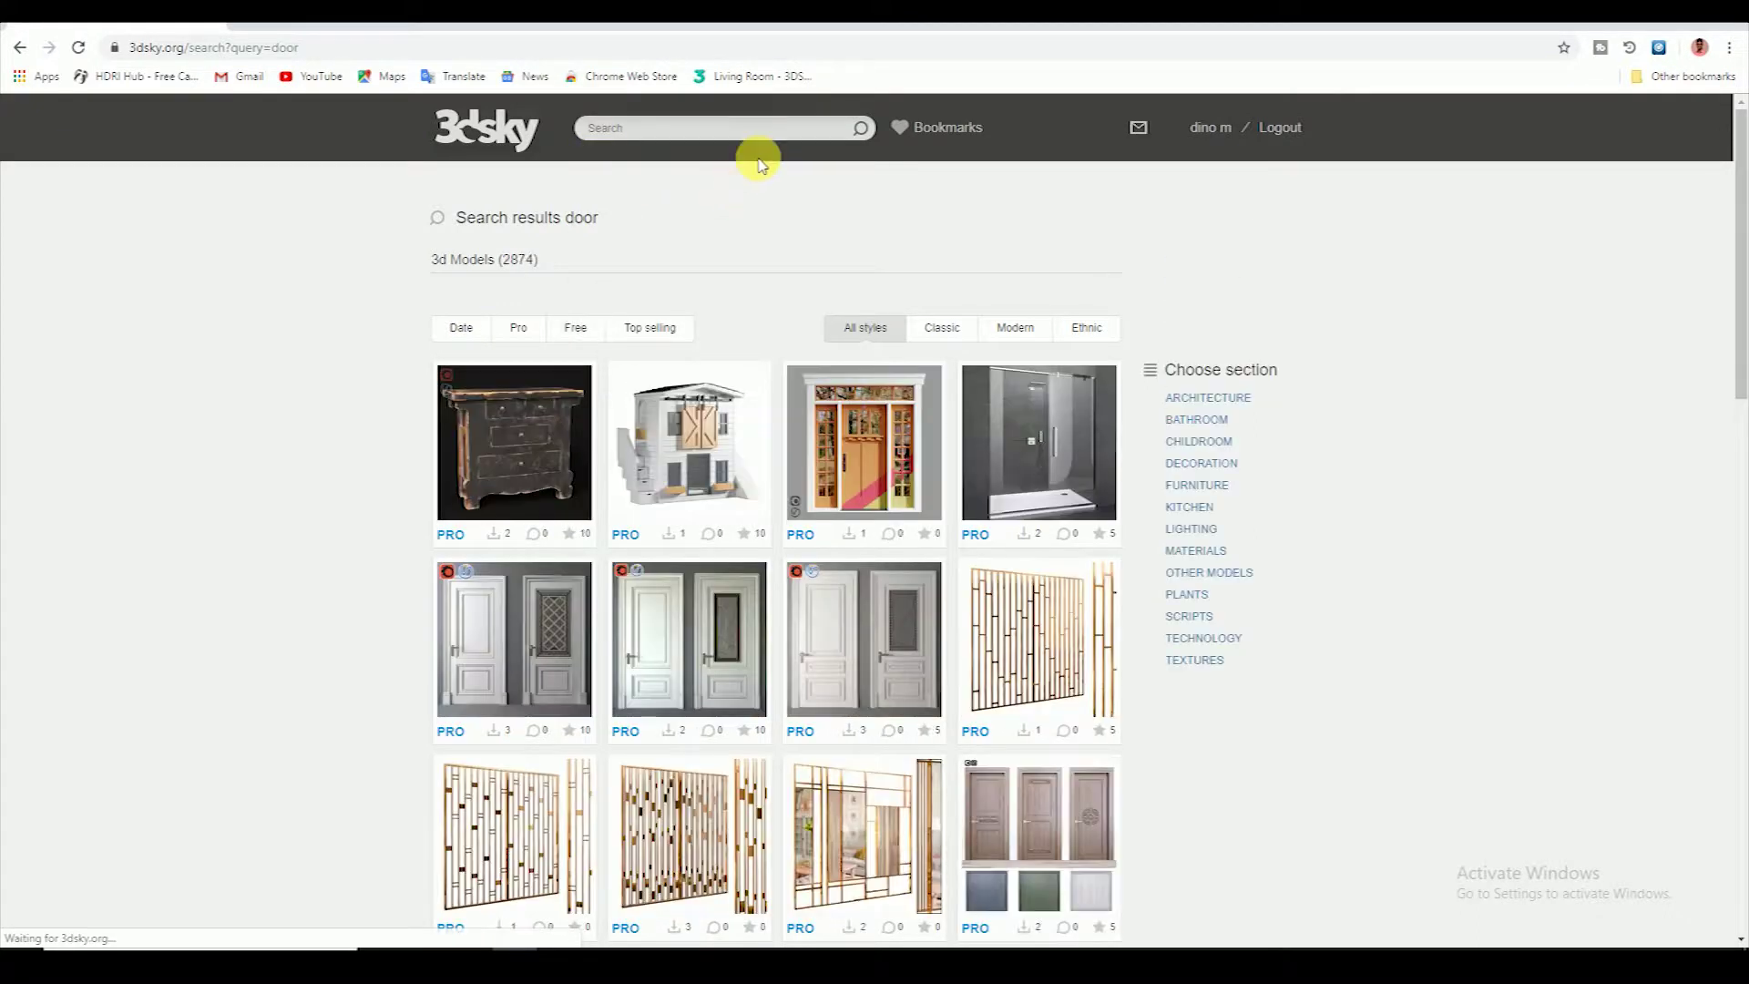
{"action": "left_click", "coordinate": [599, 333]}
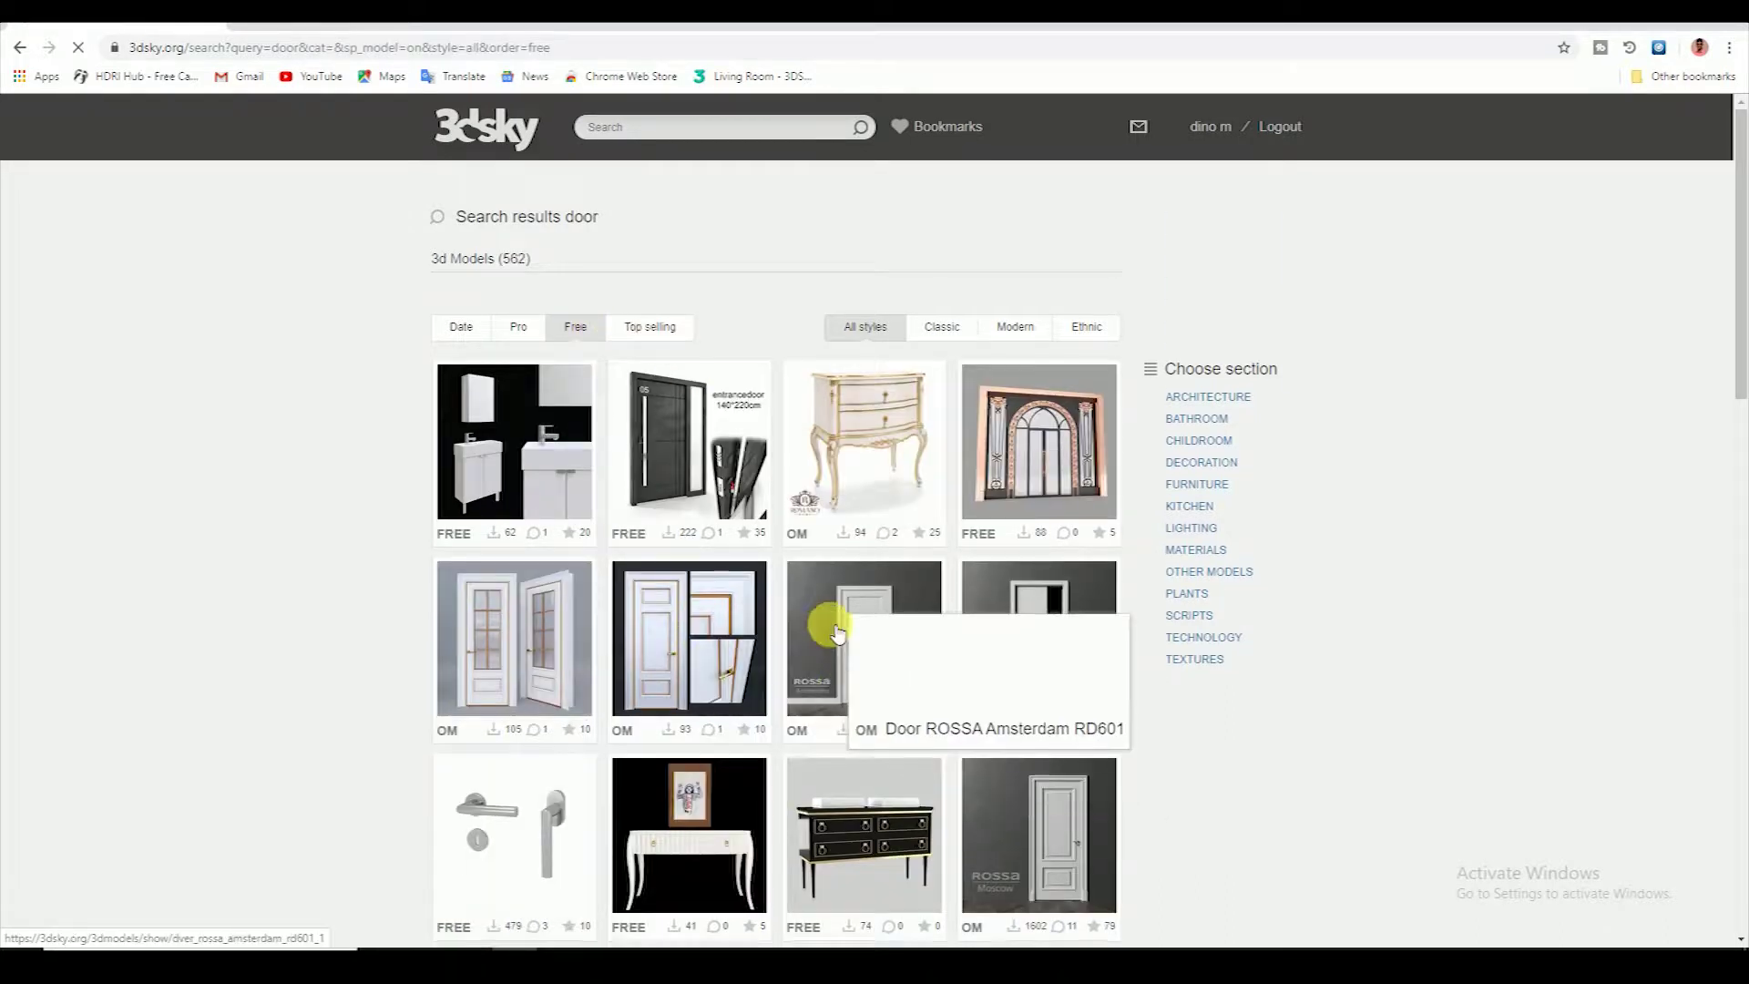
{"action": "left_click", "coordinate": [831, 570]}
{"action": "scroll", "coordinate": [802, 464], "scroll_direction": "down", "scroll_amount": 1}
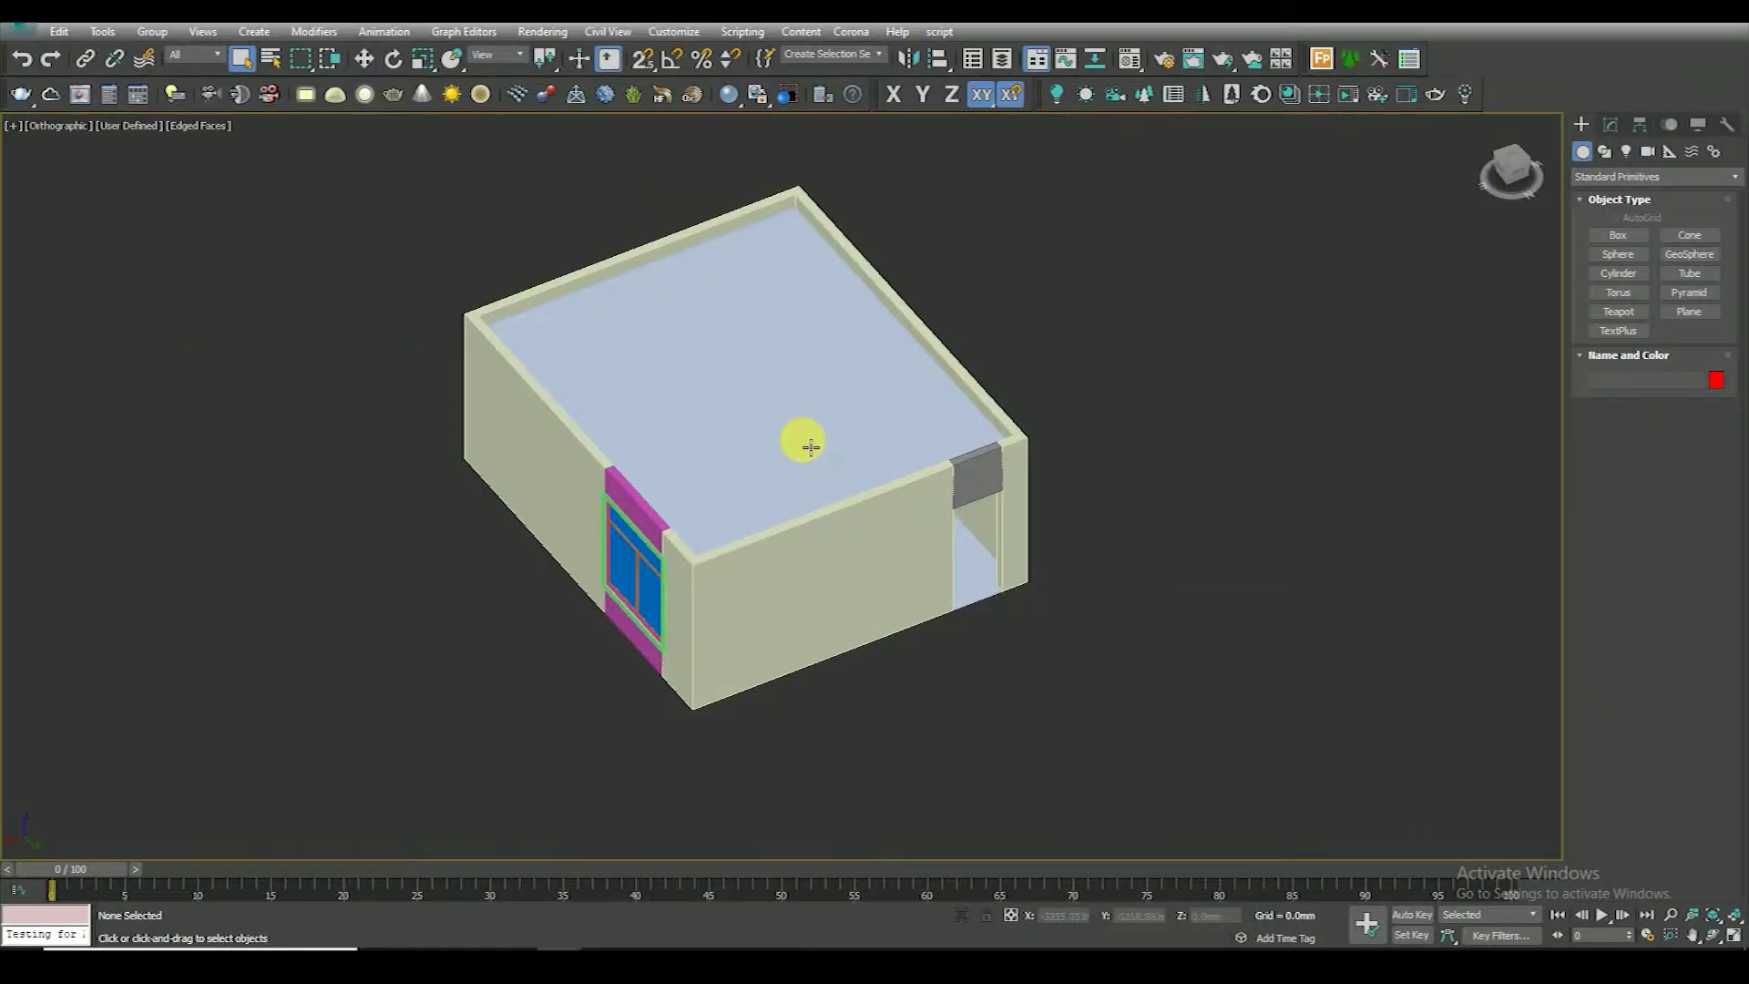
{"action": "scroll", "coordinate": [838, 492], "scroll_direction": "up", "scroll_amount": 5}
{"action": "left_click", "coordinate": [878, 546]}
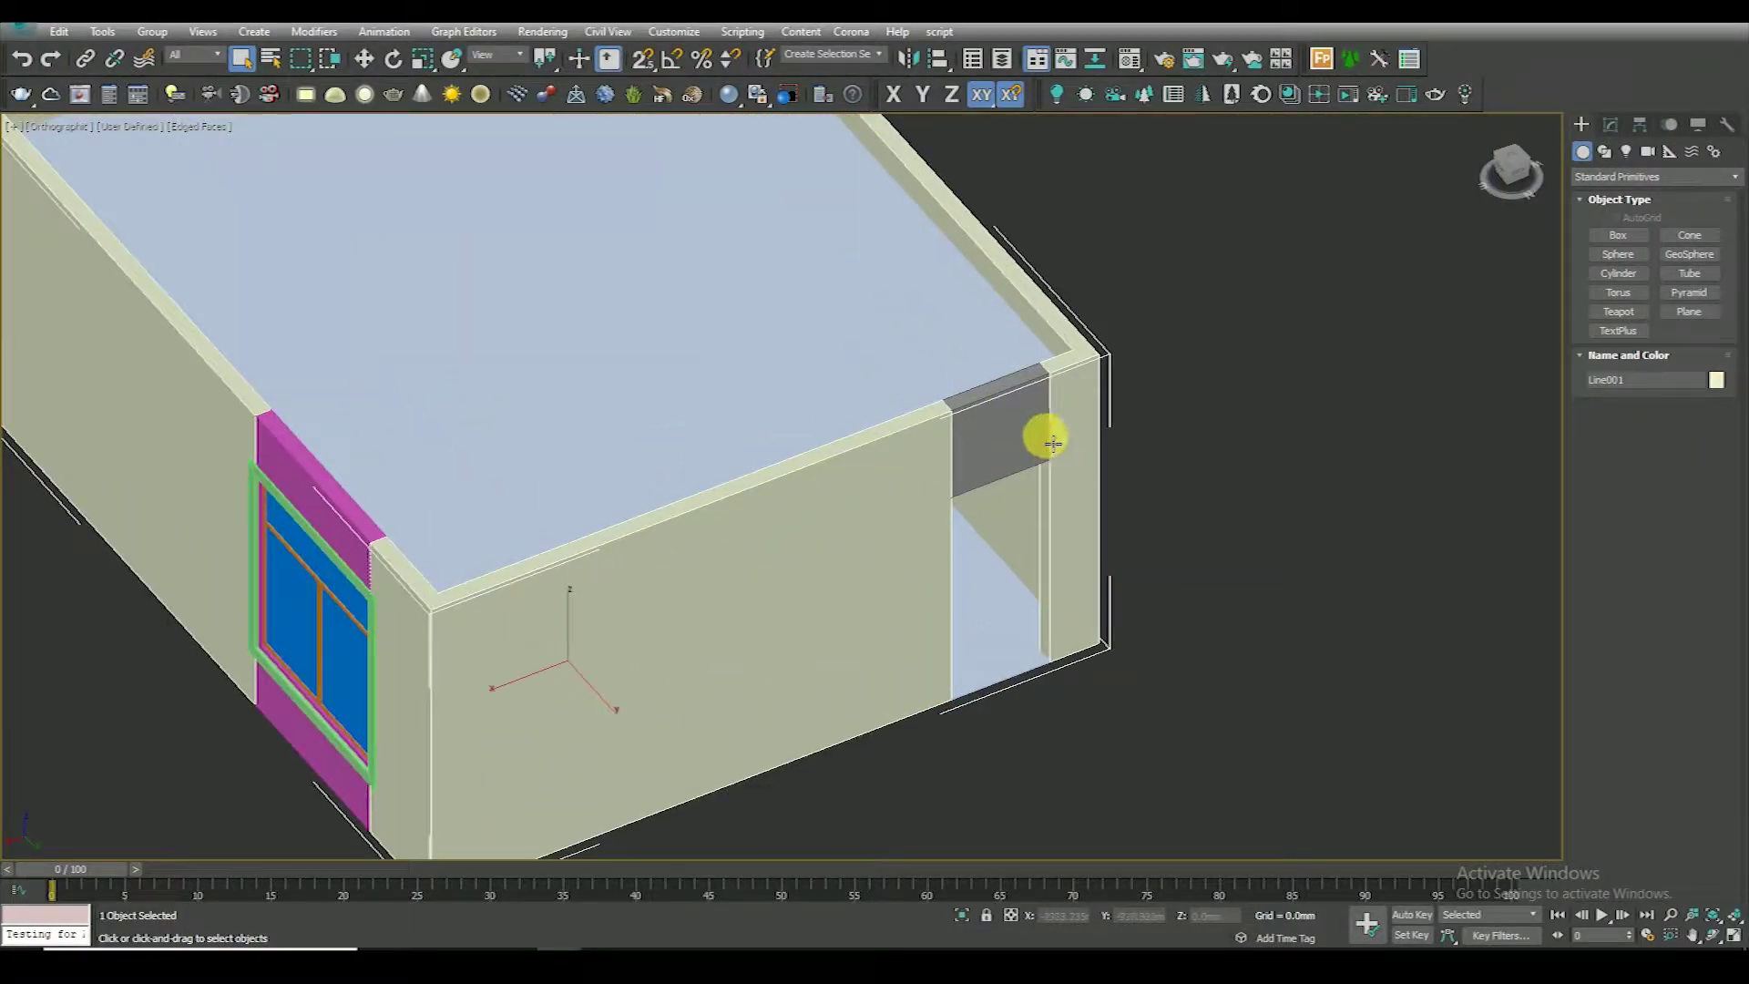
Switch to a wireframe Top view showing the whole room
{"action": "key", "text": "z"}
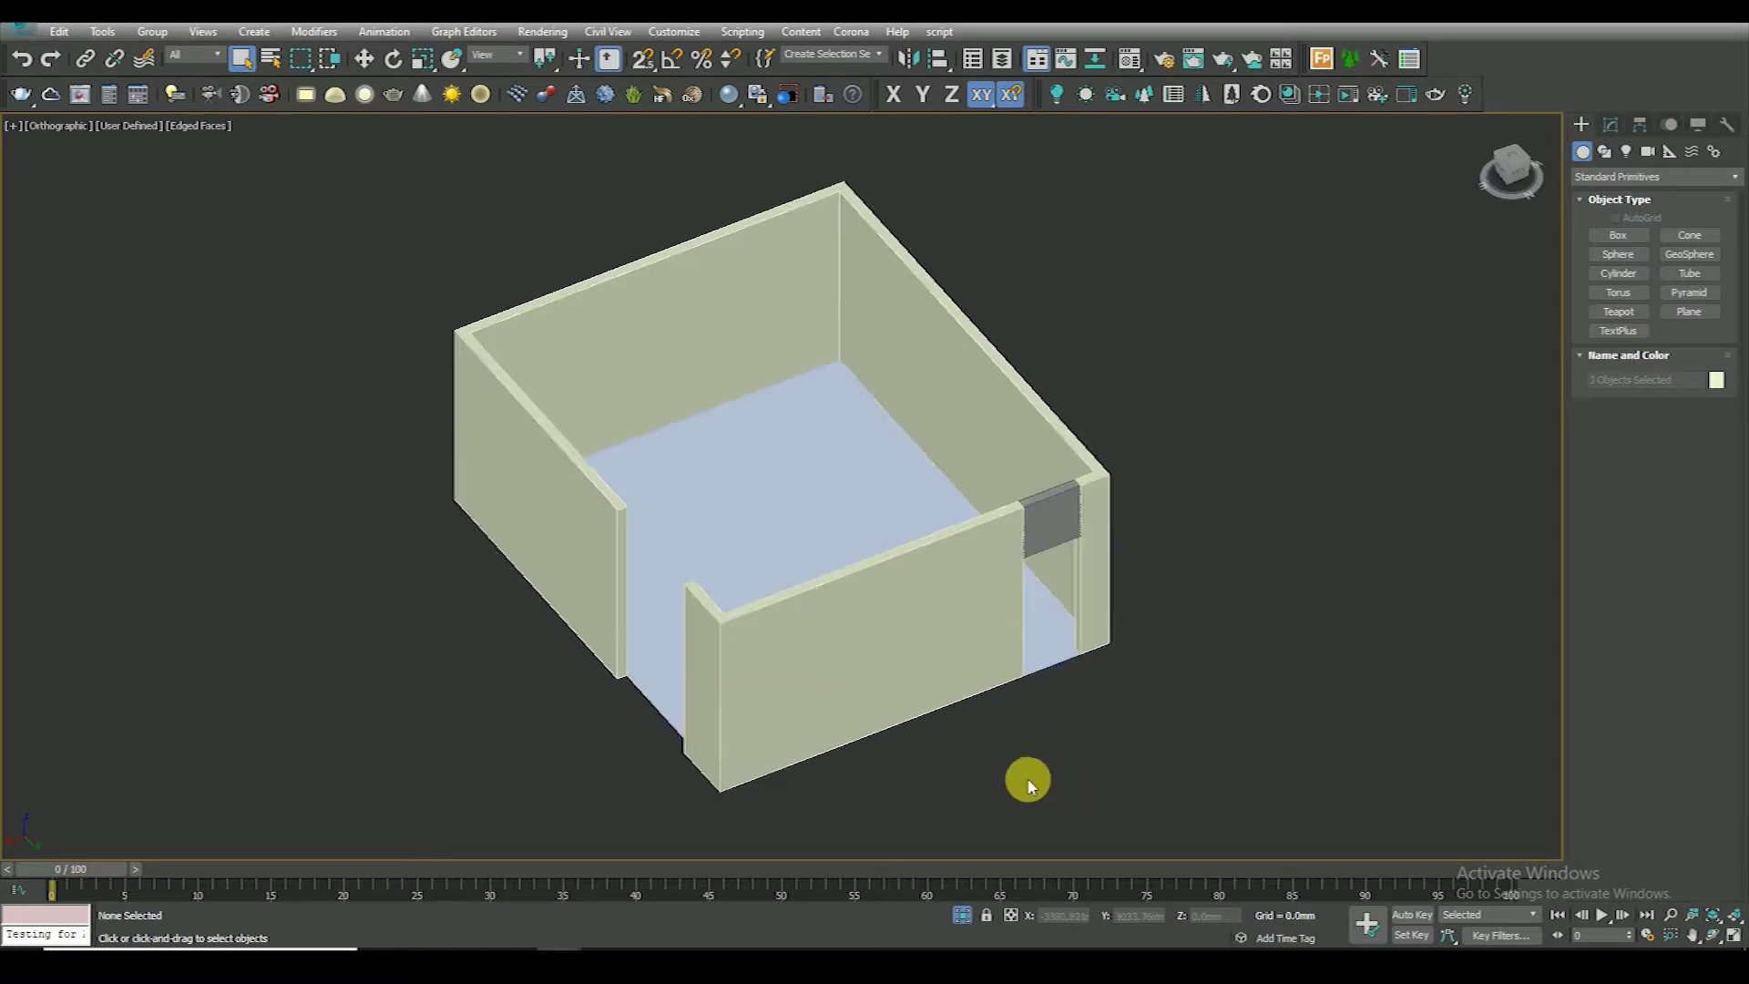
{"action": "left_click", "coordinate": [1027, 781]}
{"action": "key", "text": "t"}
{"action": "scroll", "coordinate": [687, 453], "scroll_direction": "down", "scroll_amount": 3}
{"action": "scroll", "coordinate": [687, 453], "scroll_direction": "down", "scroll_amount": 2}
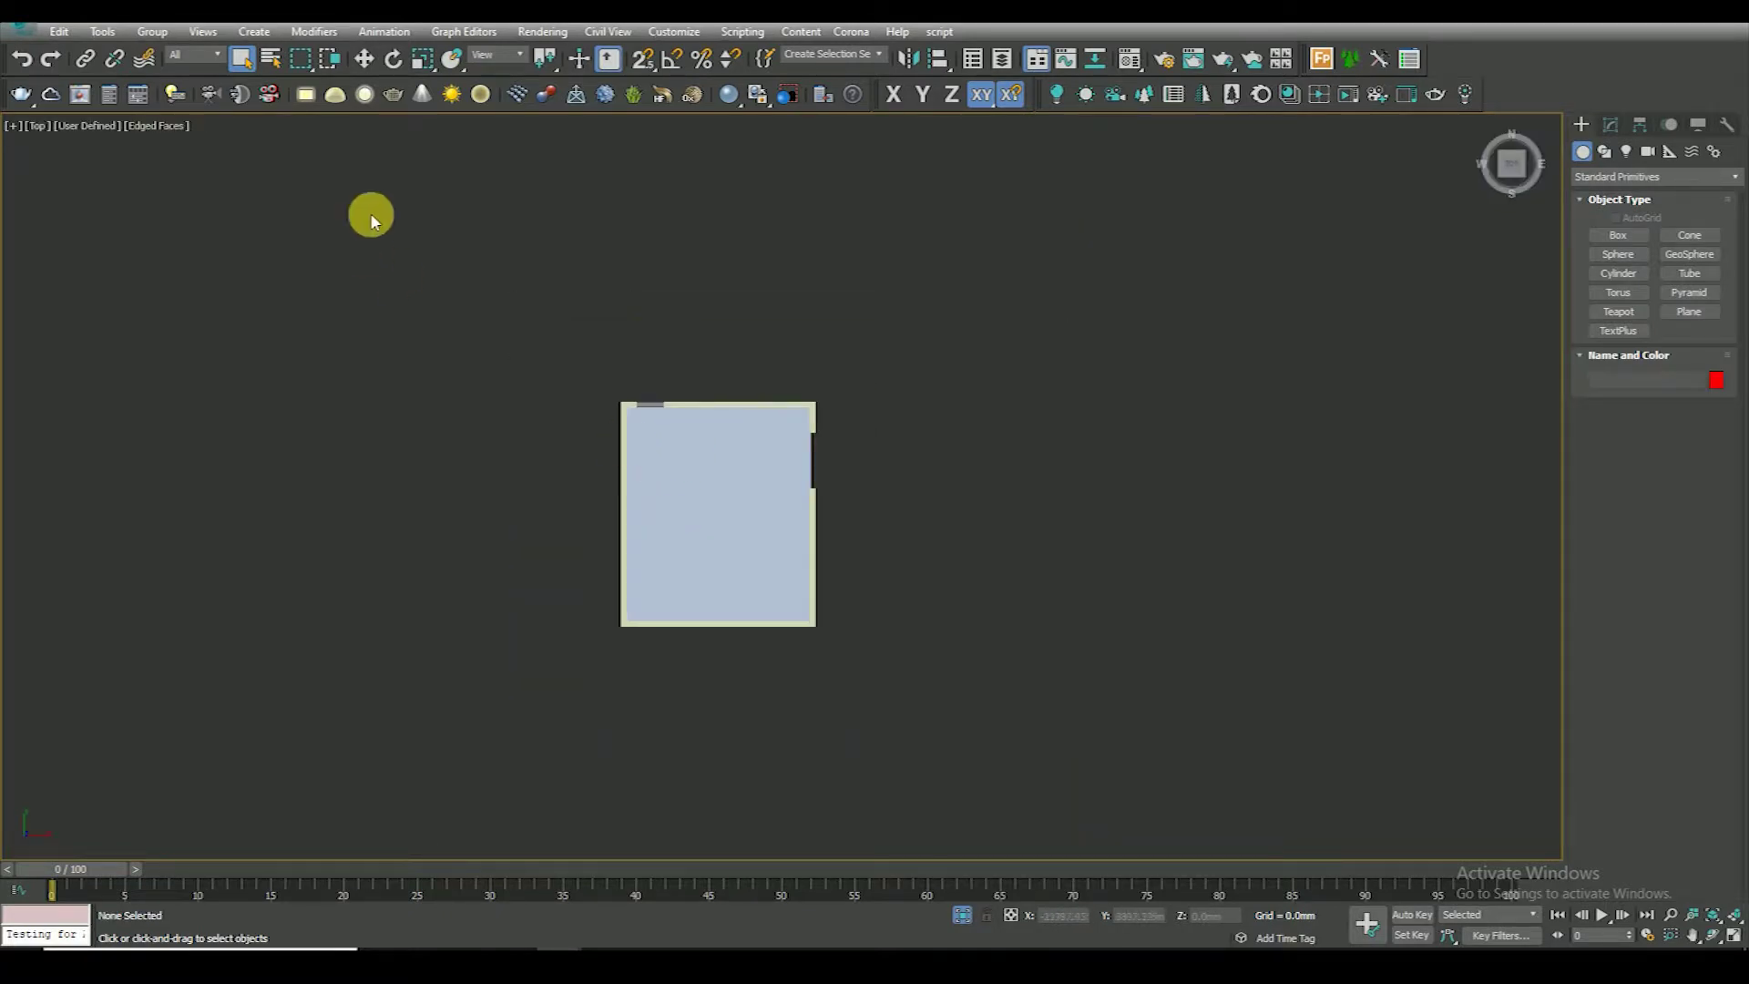
{"action": "key", "text": "F3"}
Merge the Amsterdam RD601 object from Amsterdam.max into the scene
{"action": "left_click", "coordinate": [20, 30]}
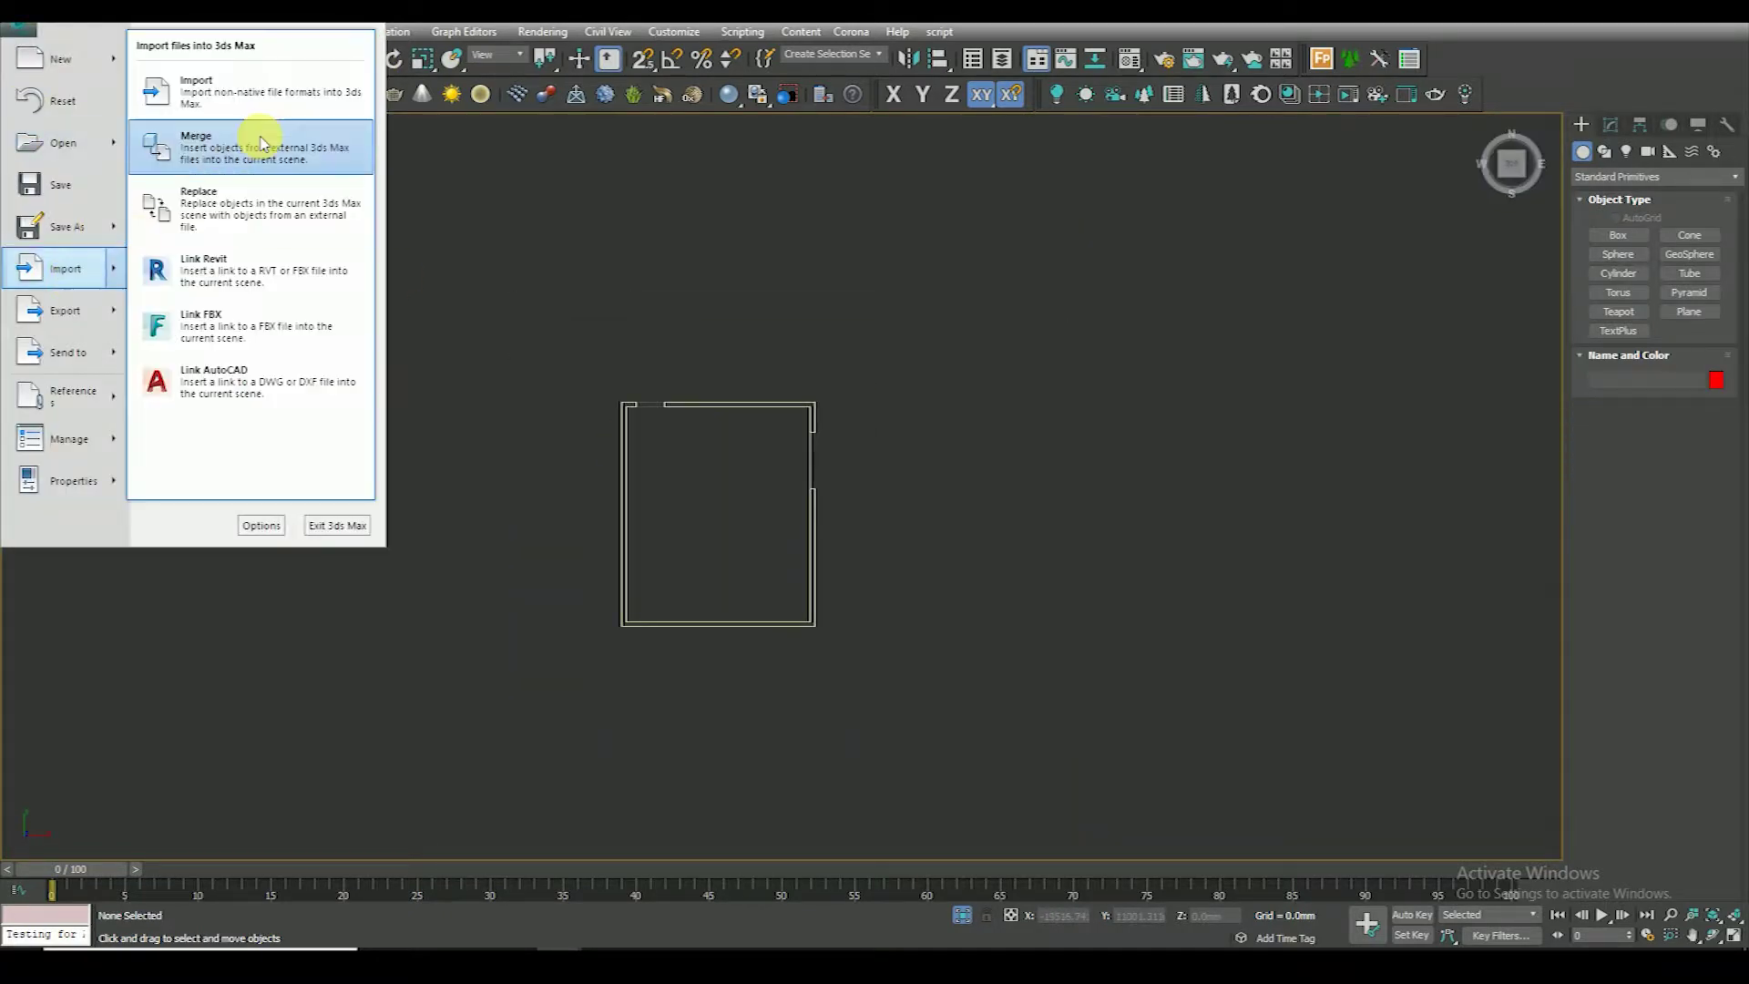
{"action": "mouse_move", "coordinate": [66, 268]}
{"action": "left_click", "coordinate": [292, 153]}
{"action": "key", "text": "Return"}
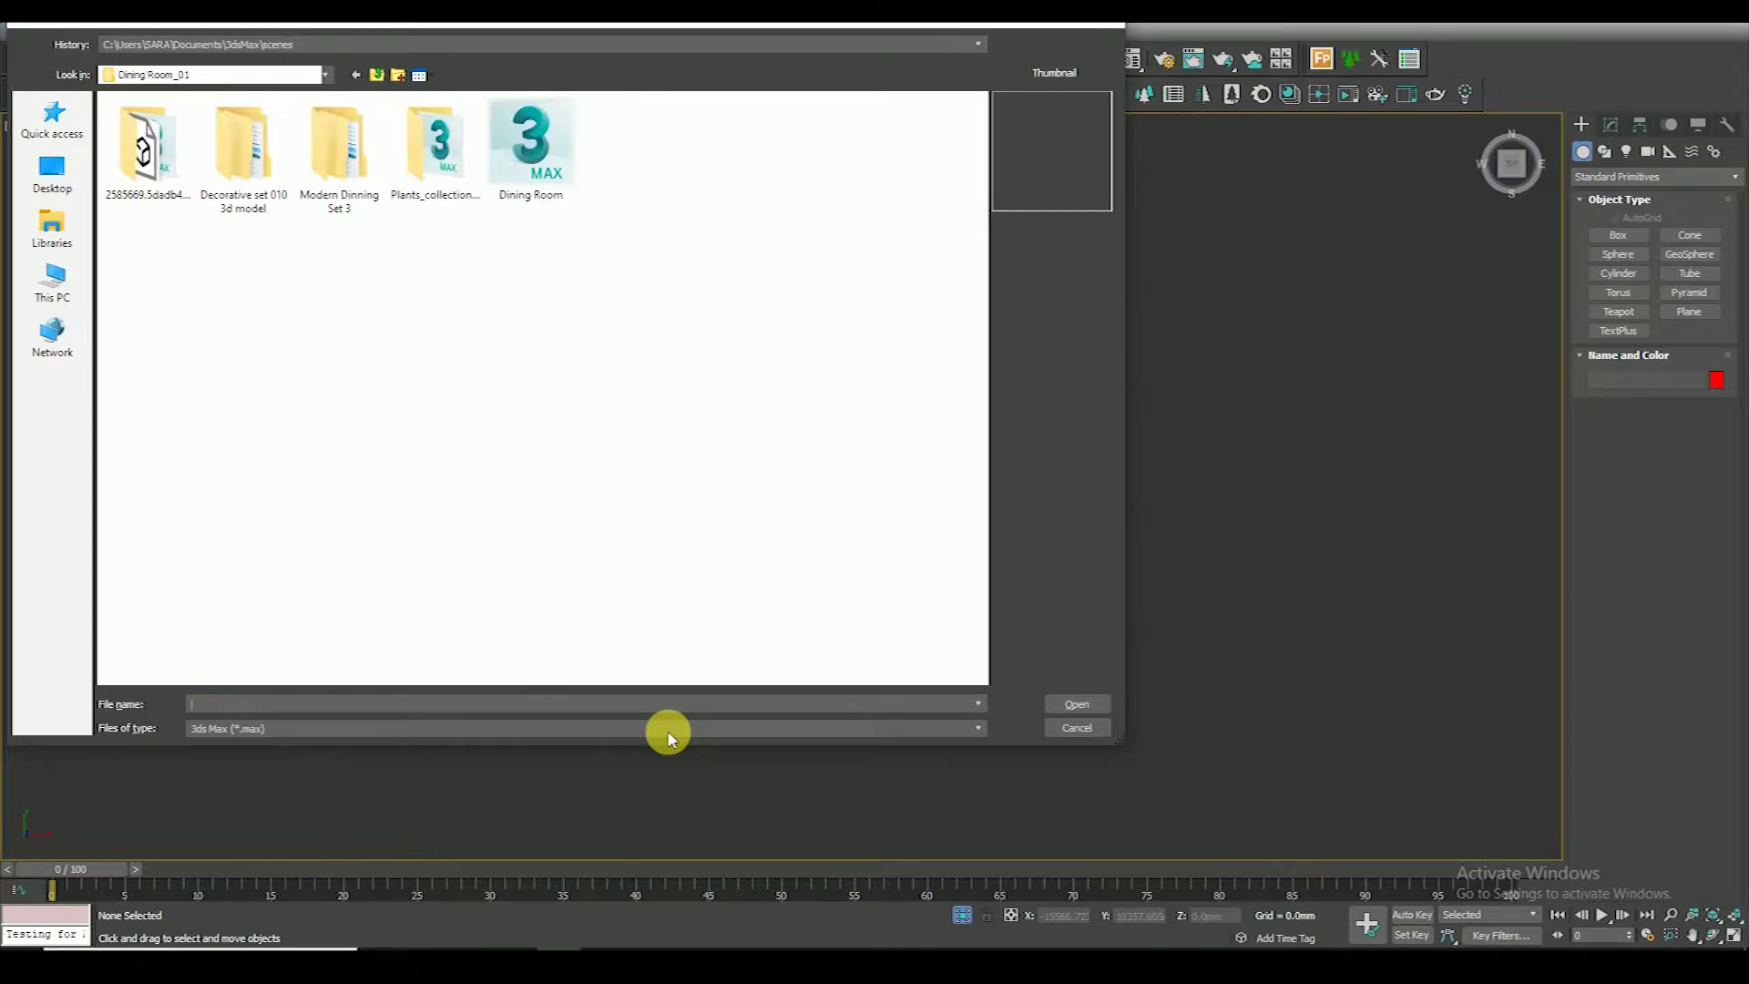
{"action": "double_click", "coordinate": [144, 141]}
{"action": "left_click", "coordinate": [164, 127]}
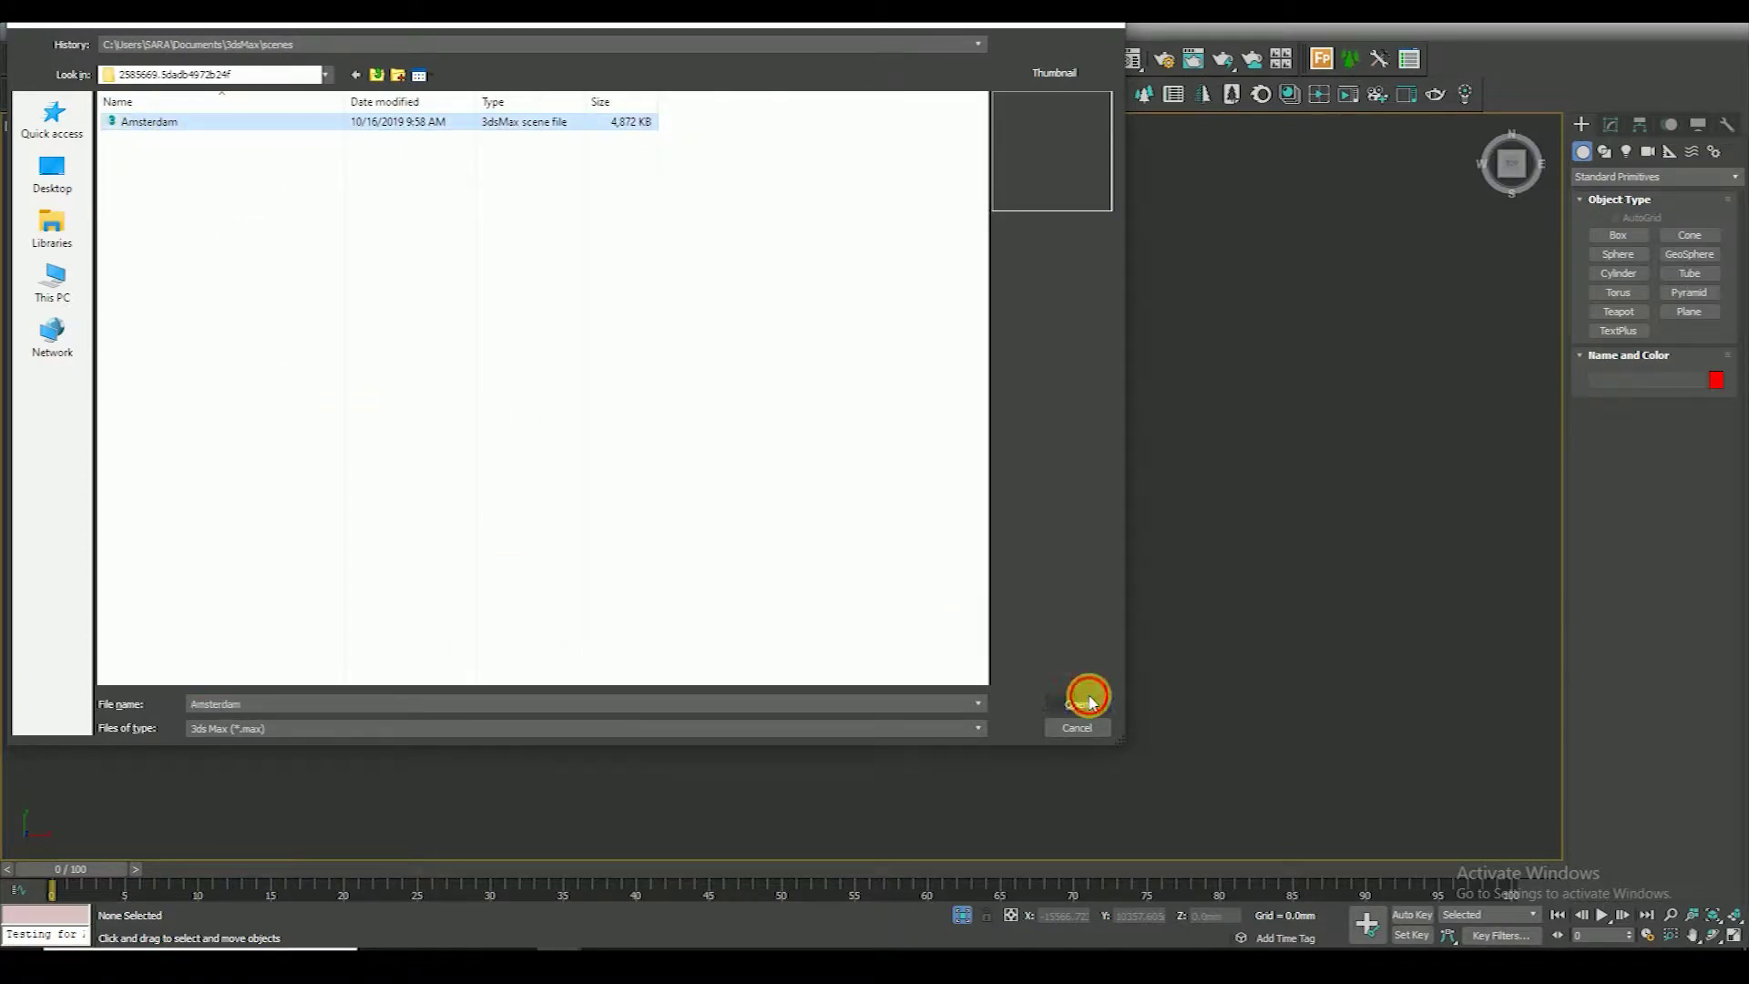
{"action": "left_click", "coordinate": [1089, 703]}
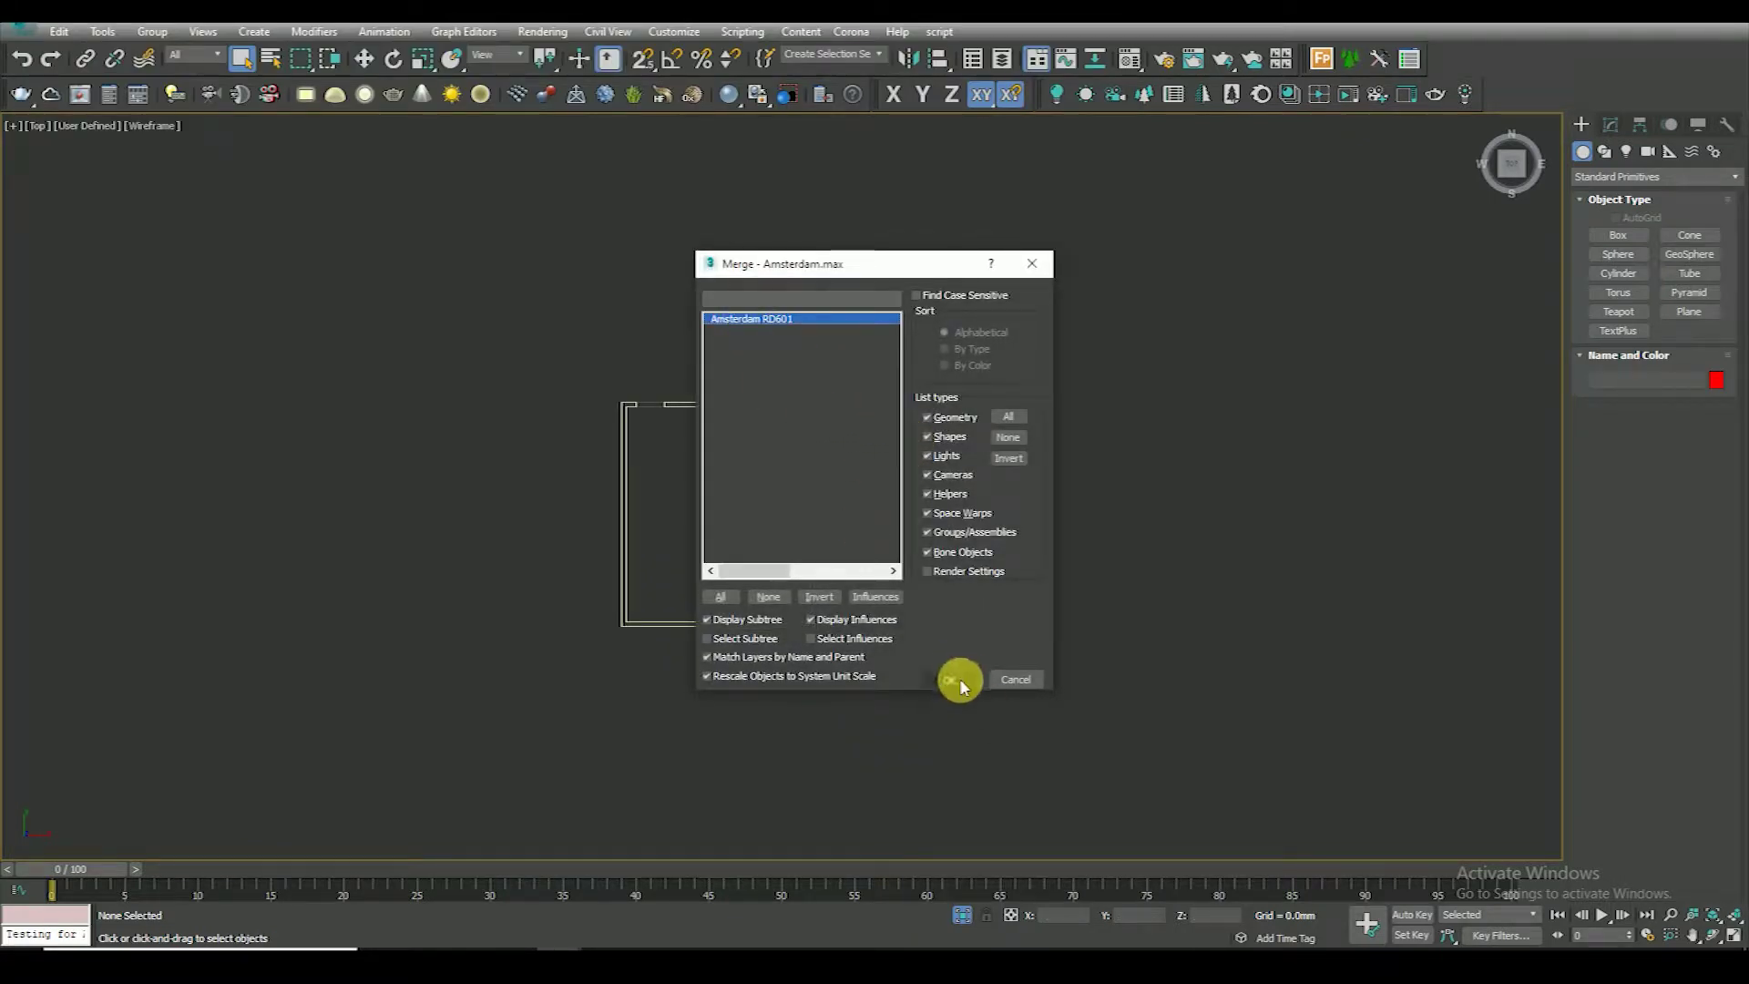
{"action": "left_click", "coordinate": [951, 678]}
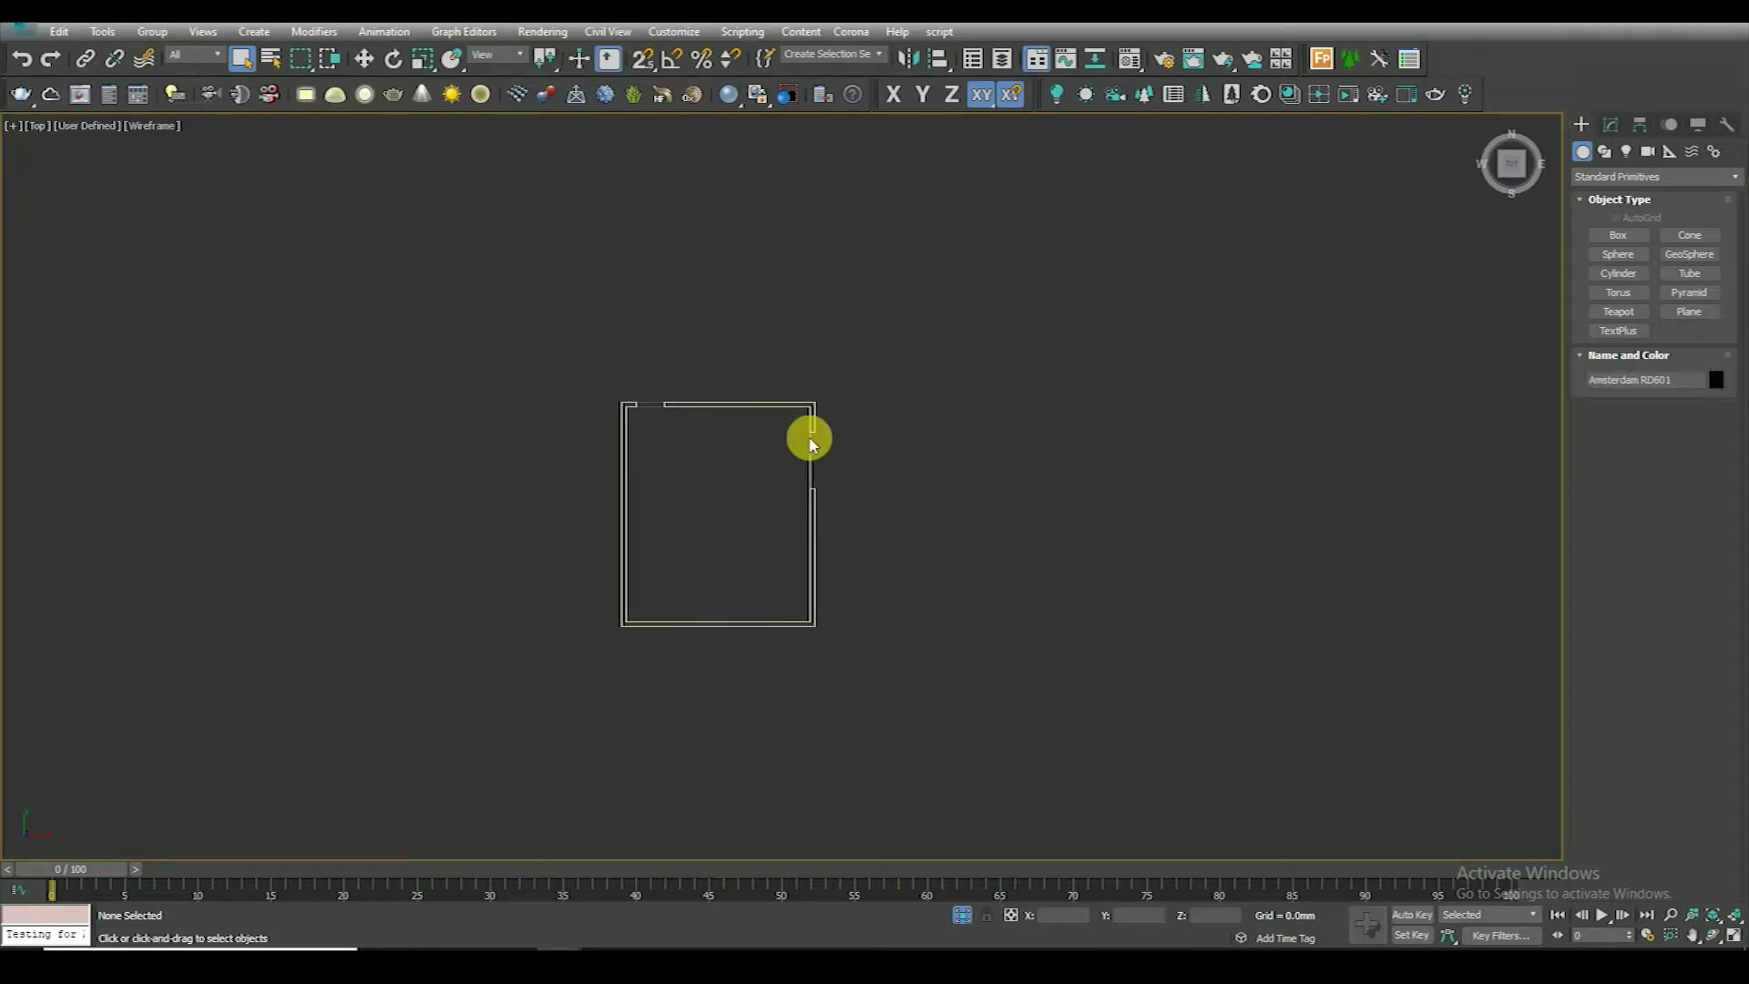
Rename the merged model to Door and move it into the top wall opening
{"action": "left_click", "coordinate": [364, 59]}
{"action": "left_click_drag", "start_coordinate": [752, 506], "coordinate": [788, 572]}
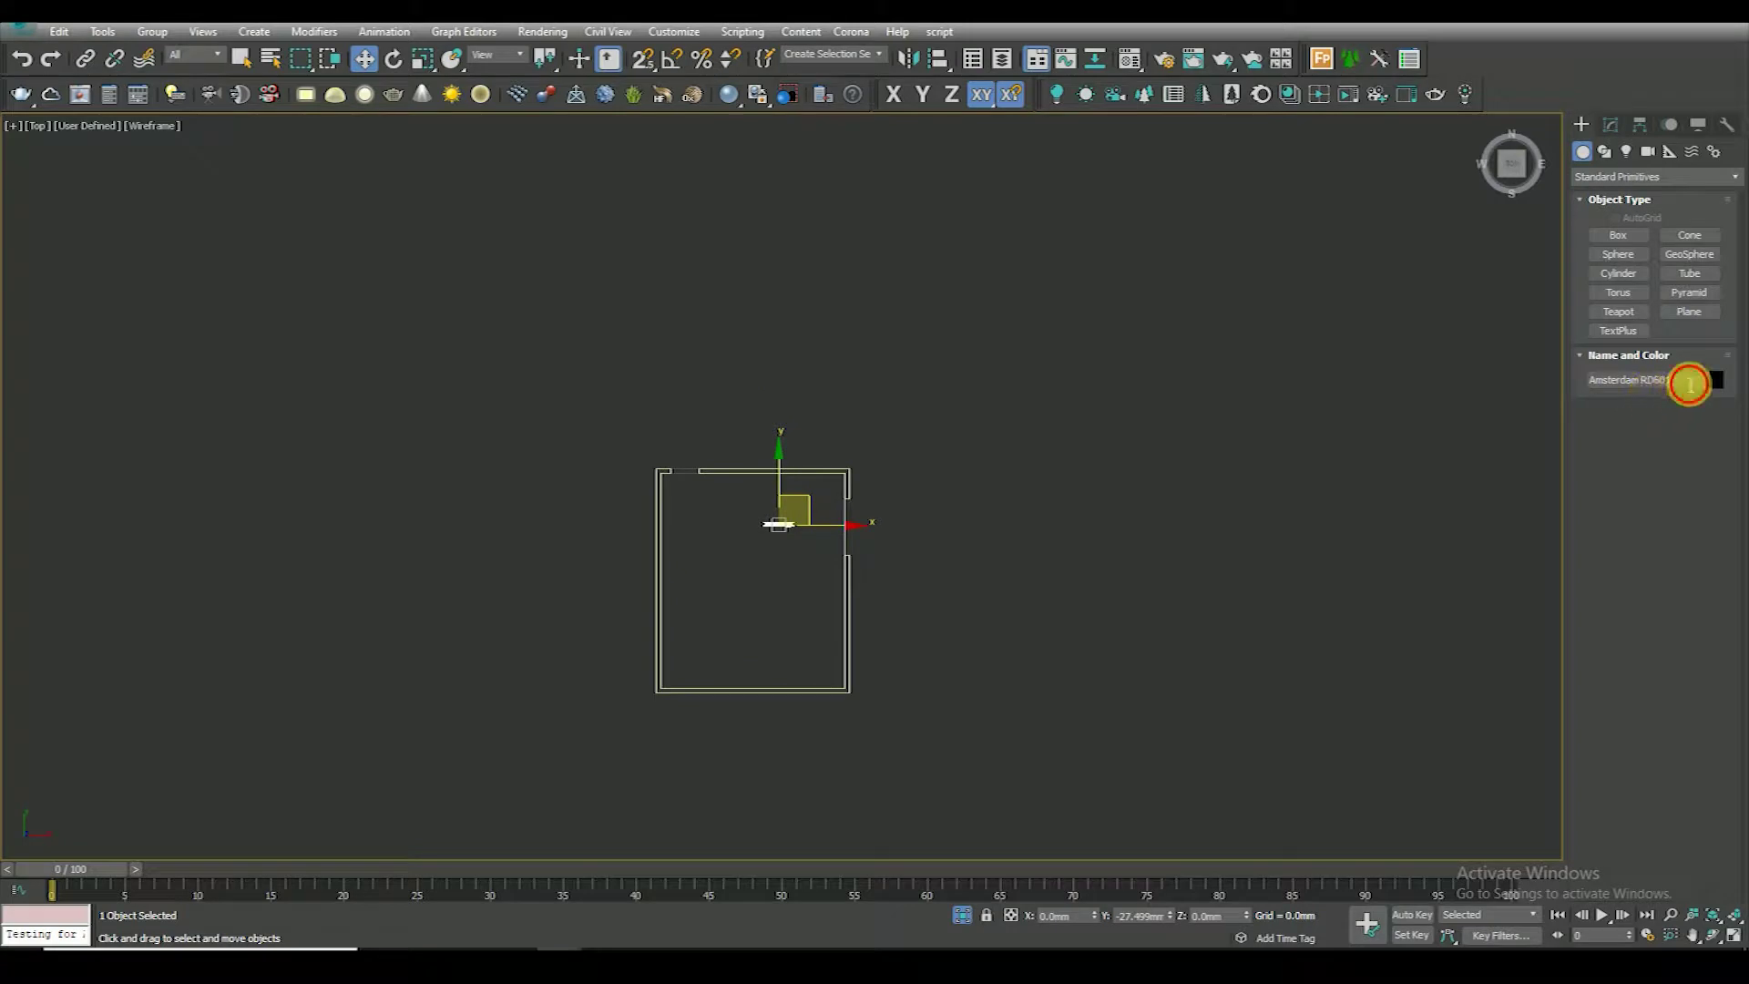
{"action": "type", "text": "Door"}
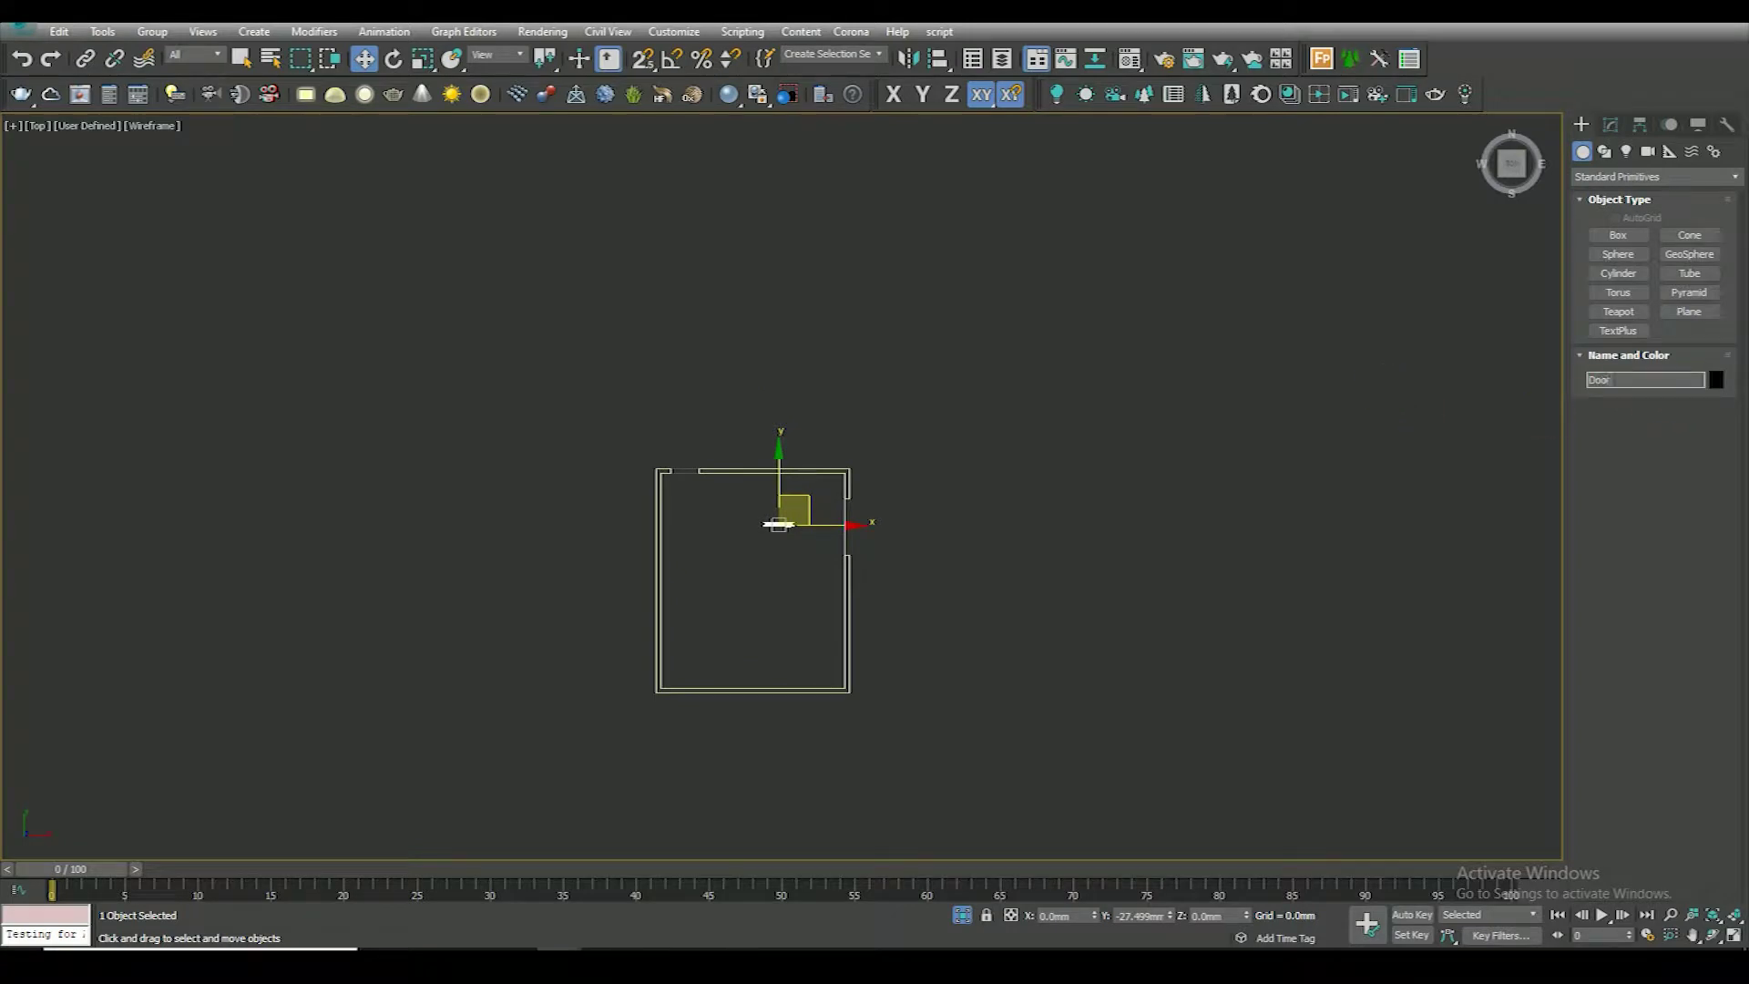
{"action": "scroll", "coordinate": [905, 577], "scroll_direction": "up", "scroll_amount": 5}
{"action": "left_click_drag", "start_coordinate": [905, 577], "coordinate": [671, 441]}
Snap the door onto the wall opening's edge in the Top view
{"action": "scroll", "coordinate": [583, 374], "scroll_direction": "up", "scroll_amount": 2}
{"action": "scroll", "coordinate": [851, 613], "scroll_direction": "up", "scroll_amount": 3}
{"action": "scroll", "coordinate": [655, 538], "scroll_direction": "up", "scroll_amount": 2}
{"action": "scroll", "coordinate": [702, 613], "scroll_direction": "up", "scroll_amount": 3}
{"action": "key", "text": "s"}
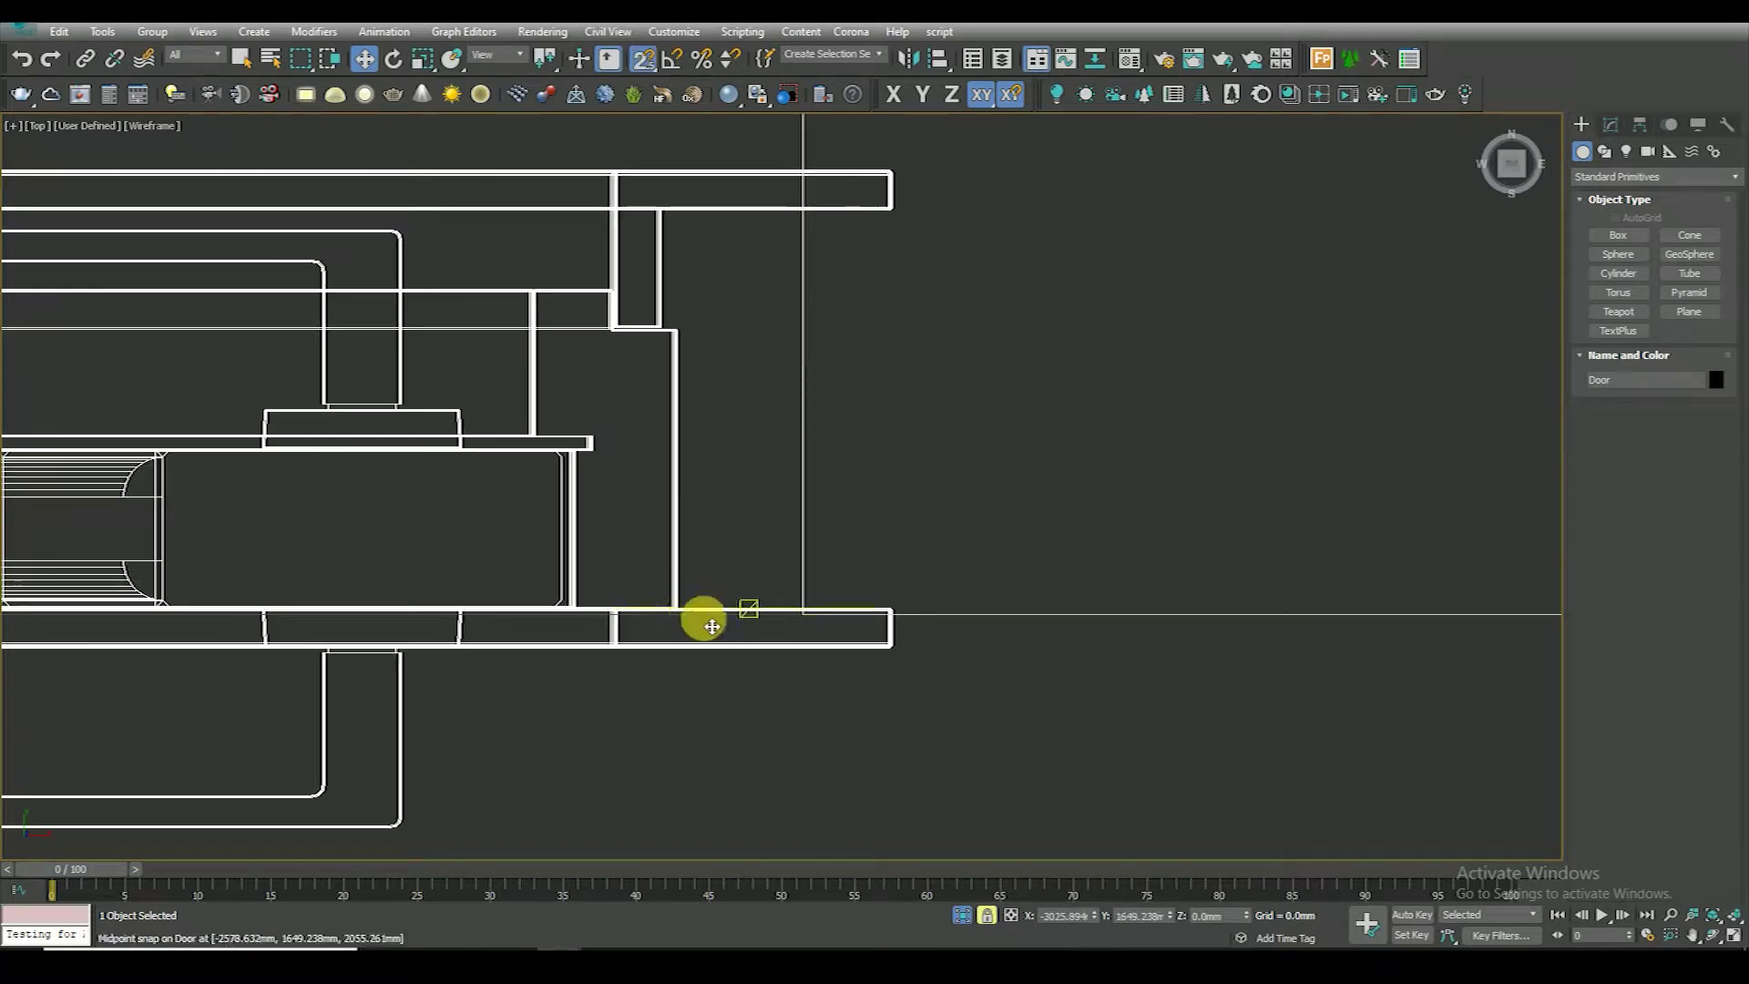
{"action": "left_click_drag", "start_coordinate": [780, 628], "coordinate": [789, 620]}
{"action": "key", "text": "s"}
{"action": "scroll", "coordinate": [802, 619], "scroll_direction": "down", "scroll_amount": 4}
{"action": "scroll", "coordinate": [824, 619], "scroll_direction": "down", "scroll_amount": 2}
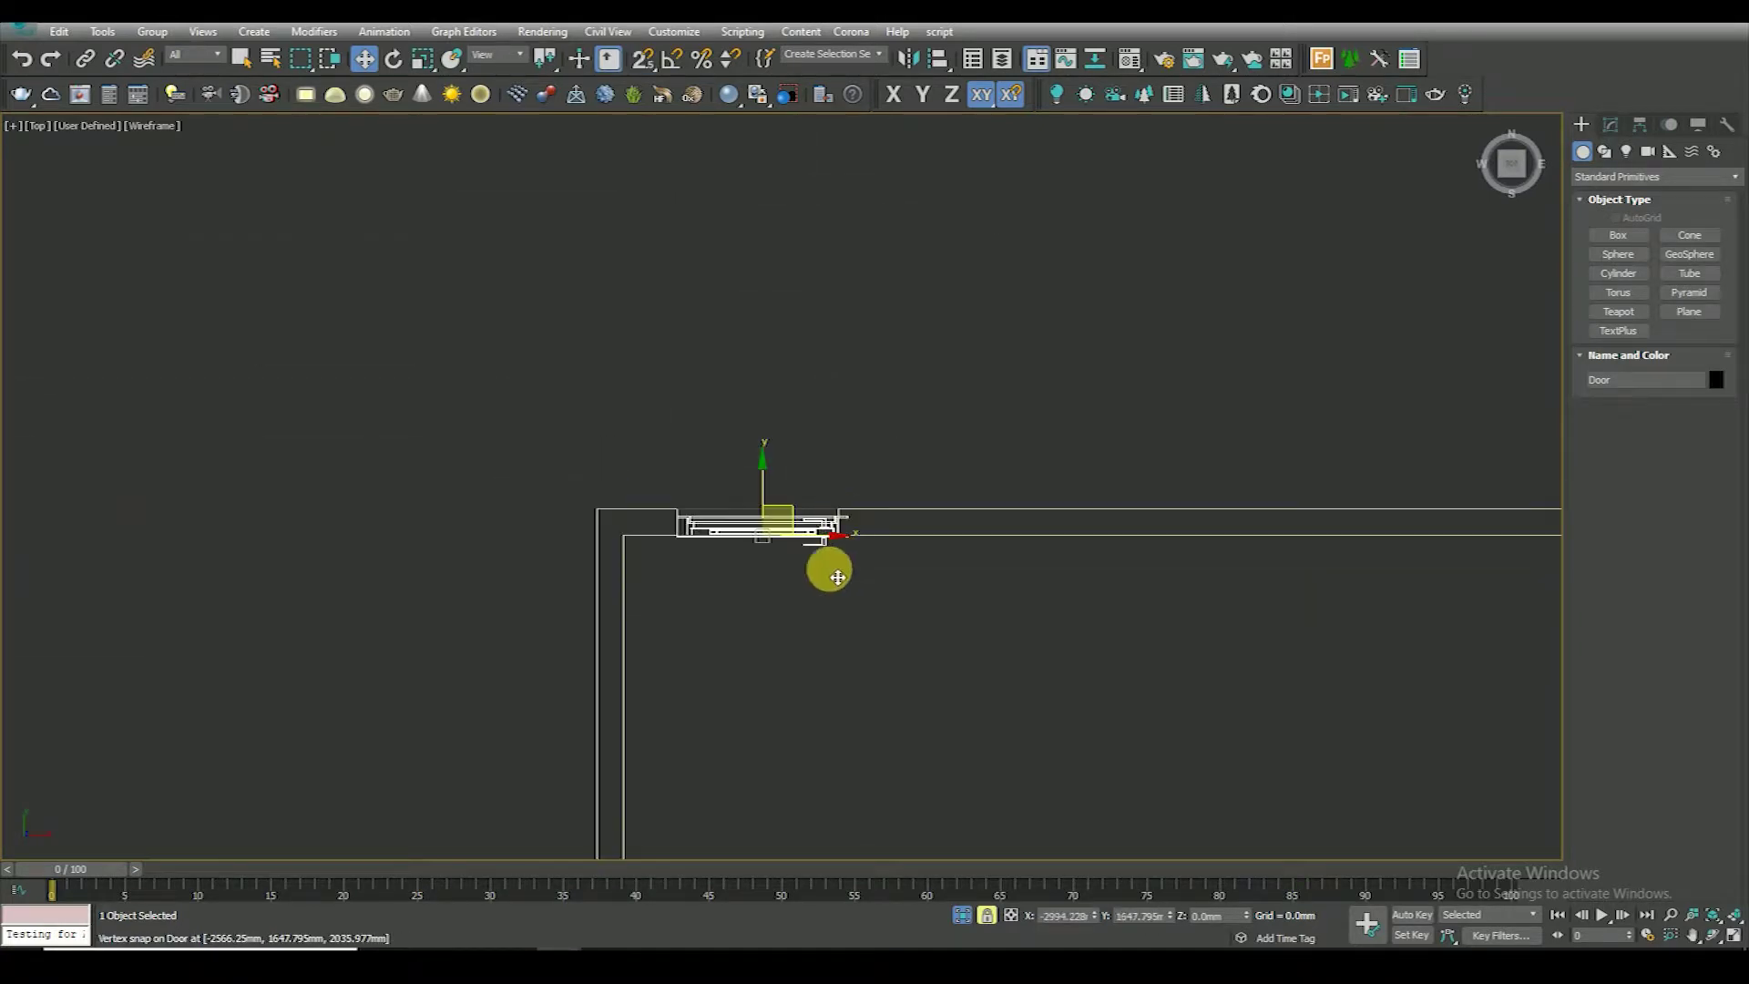
{"action": "left_click", "coordinate": [842, 626]}
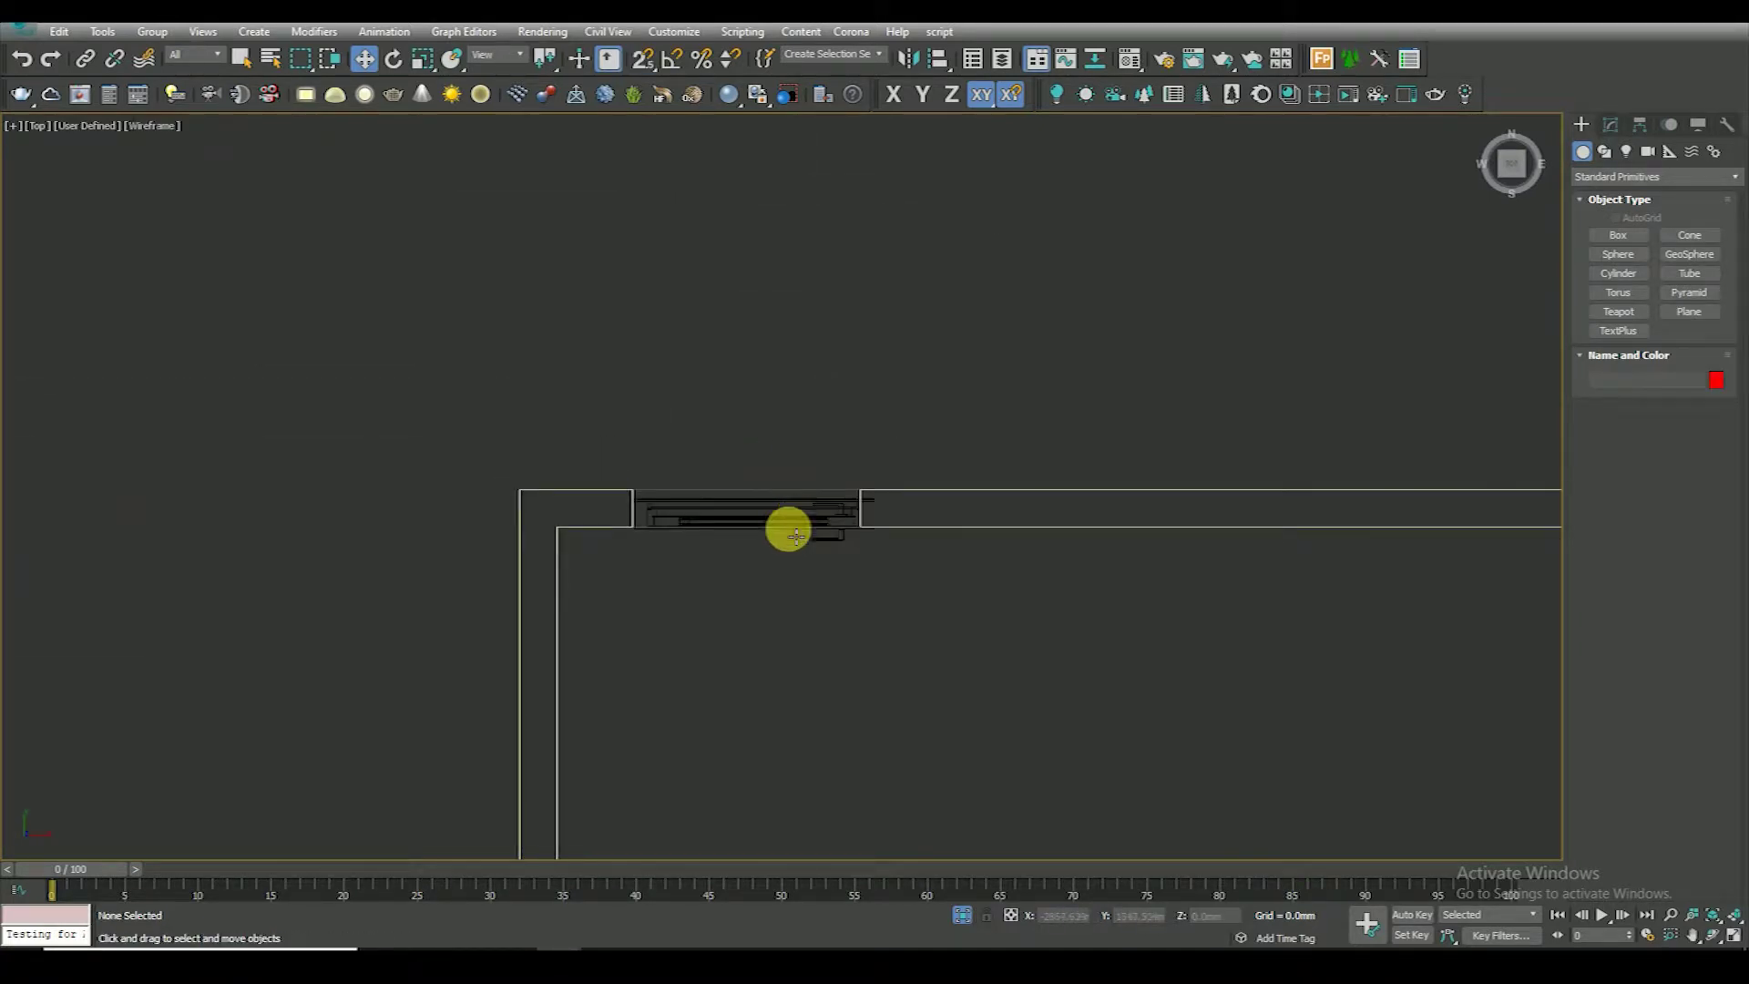
In the Front view, snap the door's bottom down to the floor
{"action": "key", "text": "f"}
{"action": "left_click", "coordinate": [784, 394]}
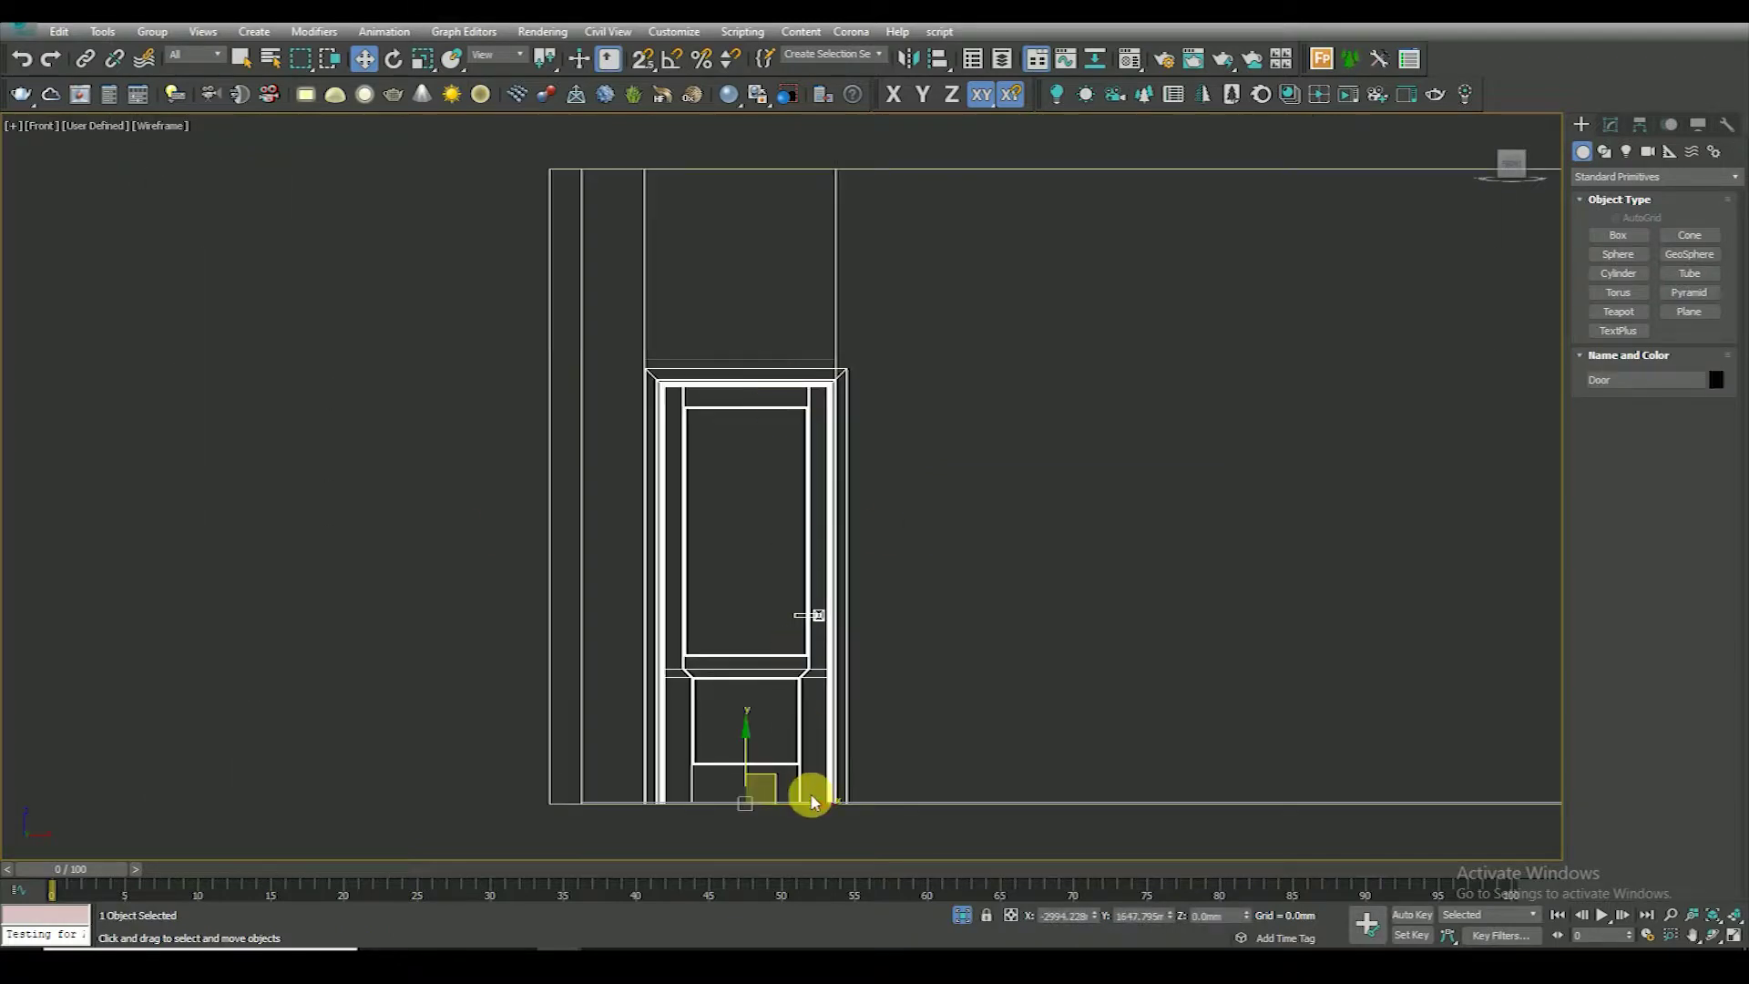
{"action": "scroll", "coordinate": [811, 800], "scroll_direction": "up", "scroll_amount": 5}
{"action": "scroll", "coordinate": [913, 695], "scroll_direction": "down", "scroll_amount": 3}
{"action": "scroll", "coordinate": [512, 659], "scroll_direction": "up", "scroll_amount": 3}
{"action": "middle_click_drag", "start_coordinate": [512, 659], "coordinate": [625, 625]}
{"action": "scroll", "coordinate": [625, 624], "scroll_direction": "up", "scroll_amount": 3}
{"action": "key", "text": "s"}
{"action": "left_click_drag", "start_coordinate": [543, 616], "coordinate": [516, 643]}
{"action": "scroll", "coordinate": [811, 596], "scroll_direction": "down", "scroll_amount": 3}
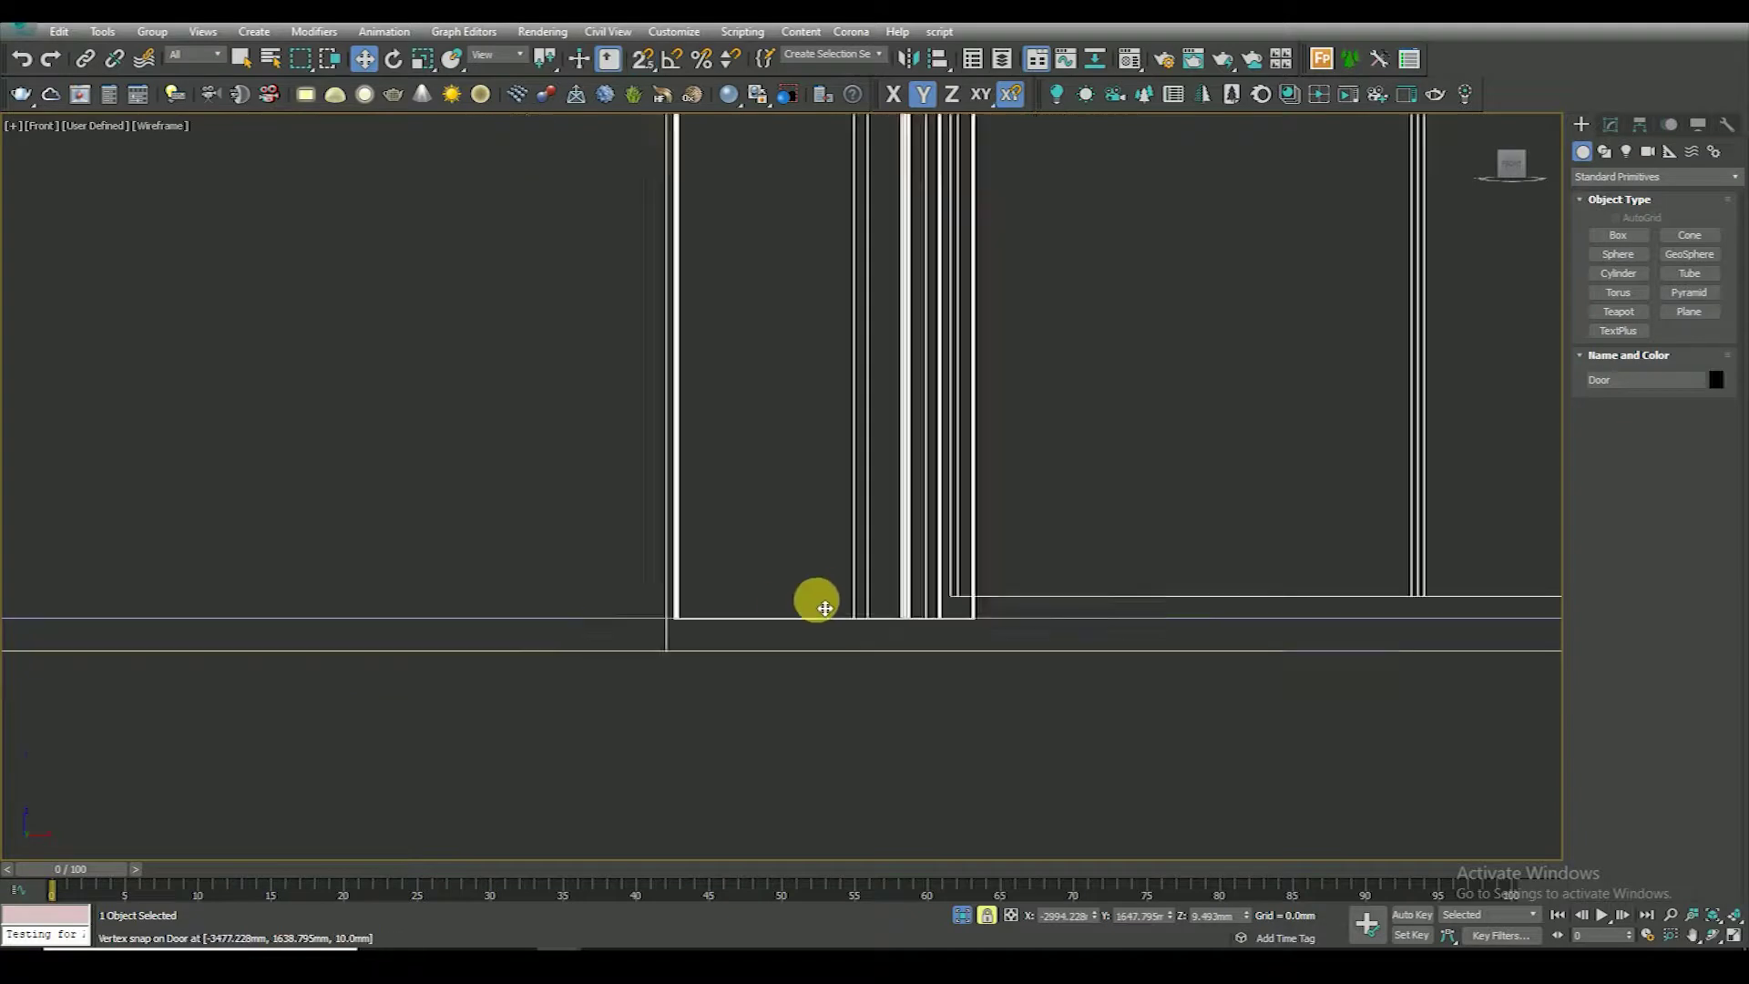
Orbit a shaded, edged 3D view to check the door in its opening
{"action": "key", "text": "F3"}
{"action": "mouse_move", "coordinate": [886, 609]}
{"action": "middle_mouse_down", "text": "alt"}
{"action": "mouse_move", "coordinate": [1160, 726]}
{"action": "mouse_move", "coordinate": [936, 612]}
{"action": "mouse_move", "coordinate": [995, 574]}
{"action": "mouse_move", "coordinate": [980, 402]}
{"action": "middle_mouse_up", "text": "alt"}
{"action": "scroll", "coordinate": [936, 612], "scroll_direction": "up", "scroll_amount": 5}
{"action": "key", "text": "F4"}
{"action": "scroll", "coordinate": [968, 579], "scroll_direction": "down", "scroll_amount": 3}
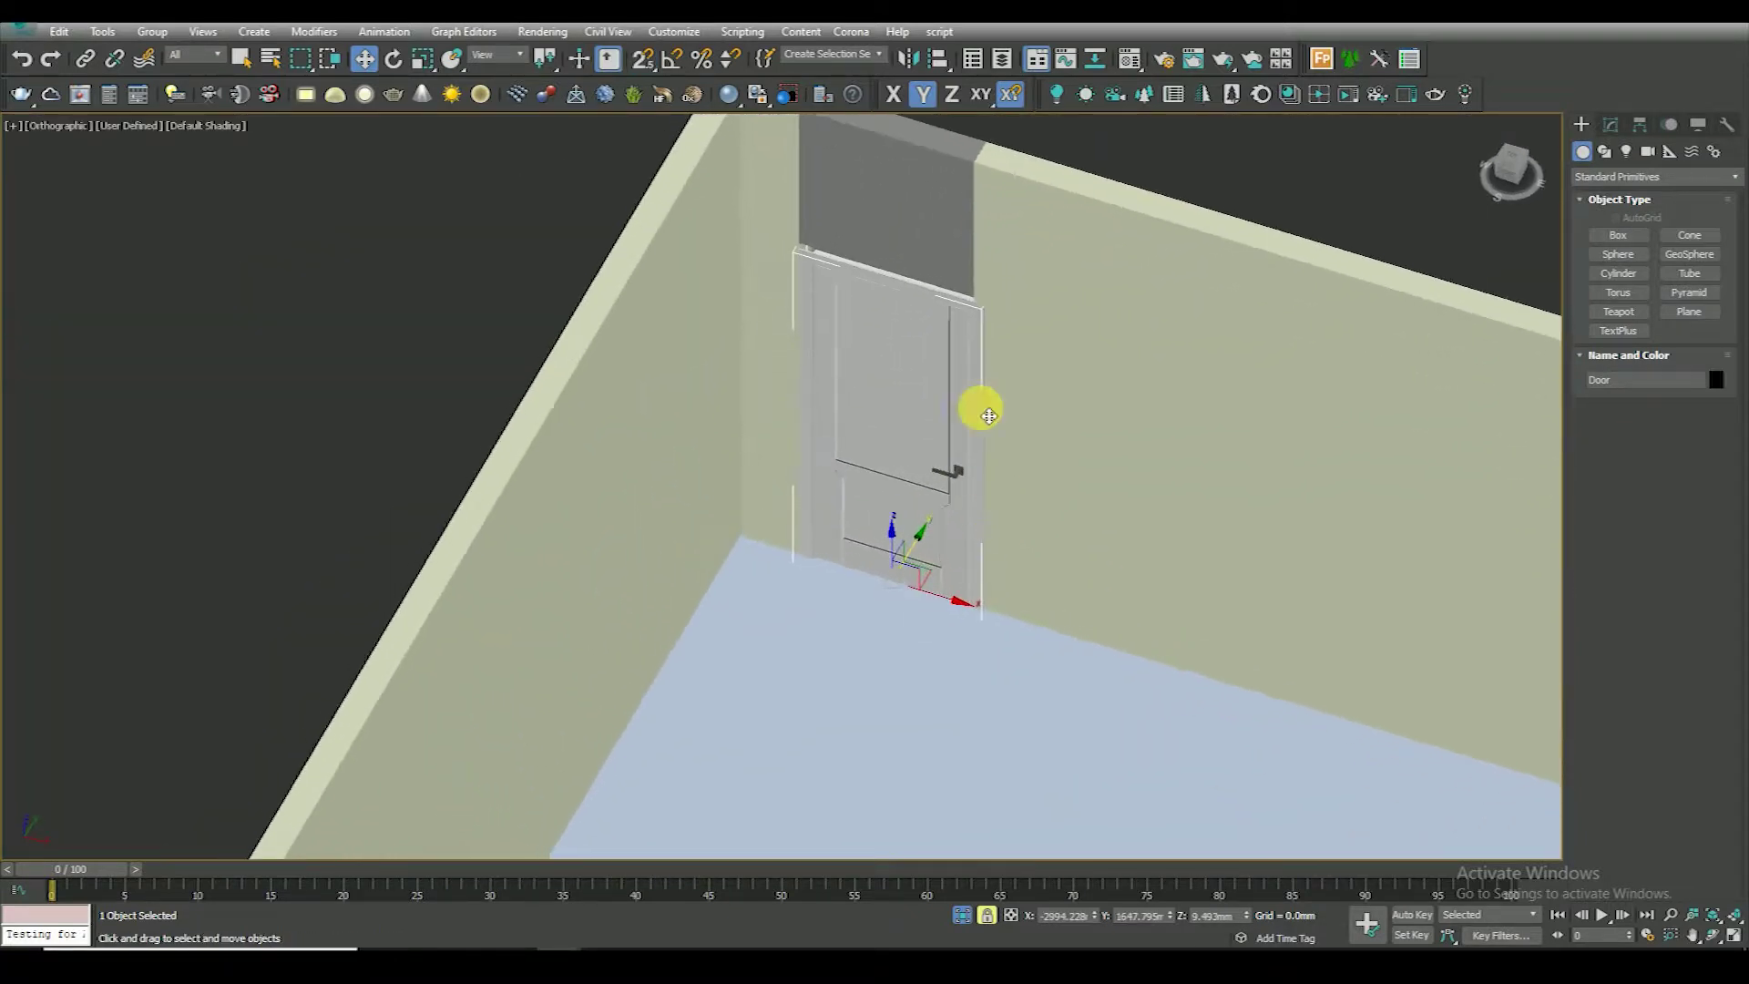
{"action": "scroll", "coordinate": [971, 301], "scroll_direction": "up", "scroll_amount": 5}
{"action": "key", "text": "F4"}
{"action": "mouse_move", "coordinate": [972, 301]}
{"action": "middle_mouse_down", "text": "alt"}
{"action": "mouse_move", "coordinate": [874, 441]}
{"action": "mouse_move", "coordinate": [943, 451]}
{"action": "middle_mouse_up", "text": "alt"}
{"action": "scroll", "coordinate": [944, 451], "scroll_direction": "down", "scroll_amount": 5}
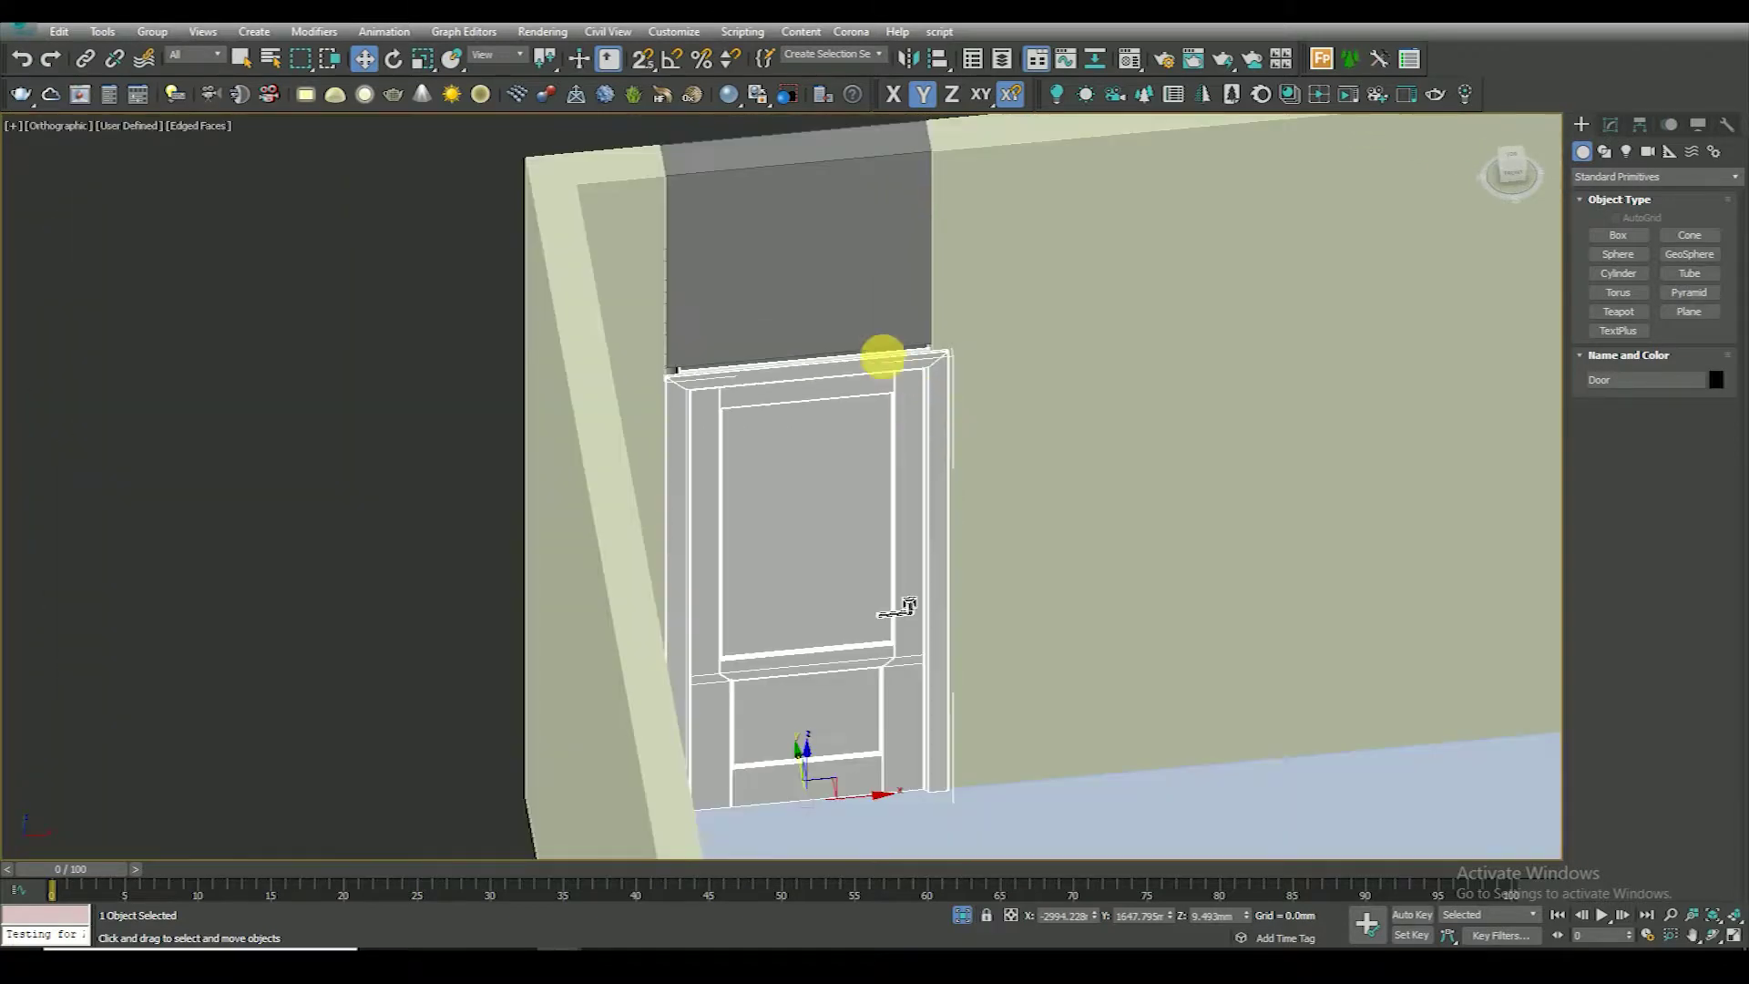
{"action": "middle_click_drag", "start_coordinate": [882, 359], "coordinate": [878, 227], "text": "alt"}
Select the grey header above the door and show it in a wireframe Front view
{"action": "left_click", "coordinate": [827, 425]}
{"action": "key", "text": "f"}
{"action": "key", "text": "F3"}
{"action": "scroll", "coordinate": [846, 492], "scroll_direction": "down", "scroll_amount": 3}
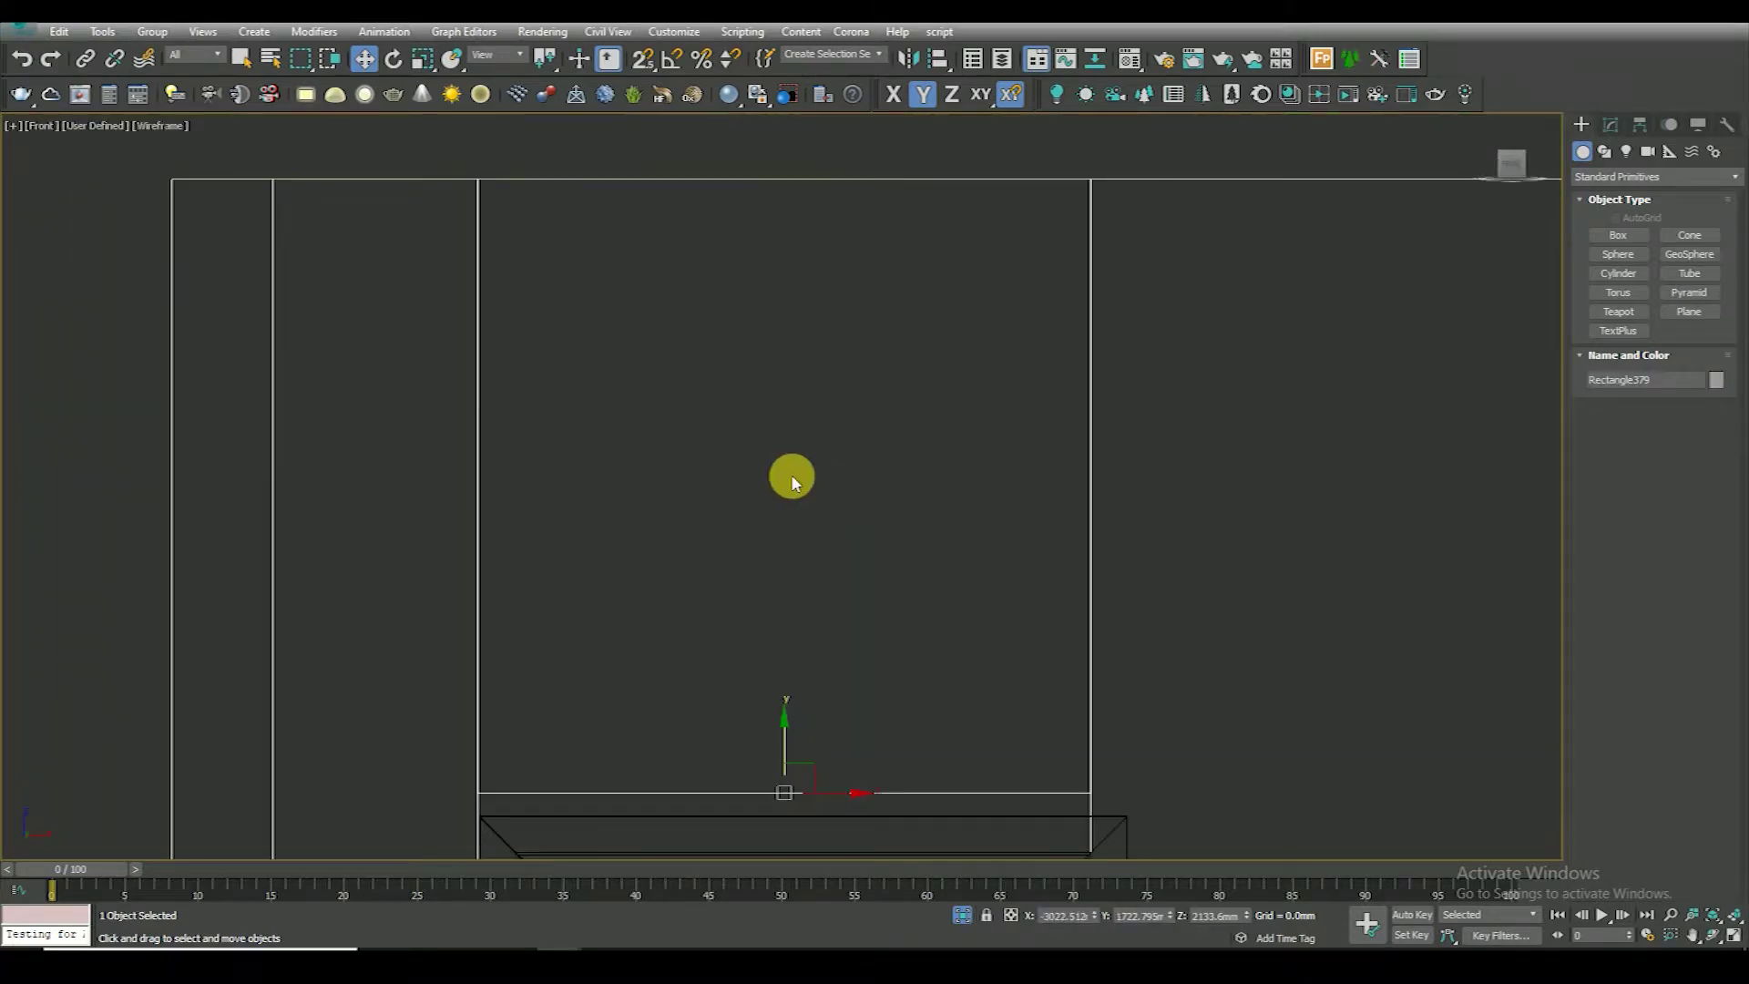
Snap header Rectangle379 down onto the door frame top using vertex snap, checking its Extrude
{"action": "middle_click_drag", "start_coordinate": [792, 476], "coordinate": [829, 401]}
{"action": "middle_click_drag", "start_coordinate": [1129, 675], "coordinate": [1008, 574]}
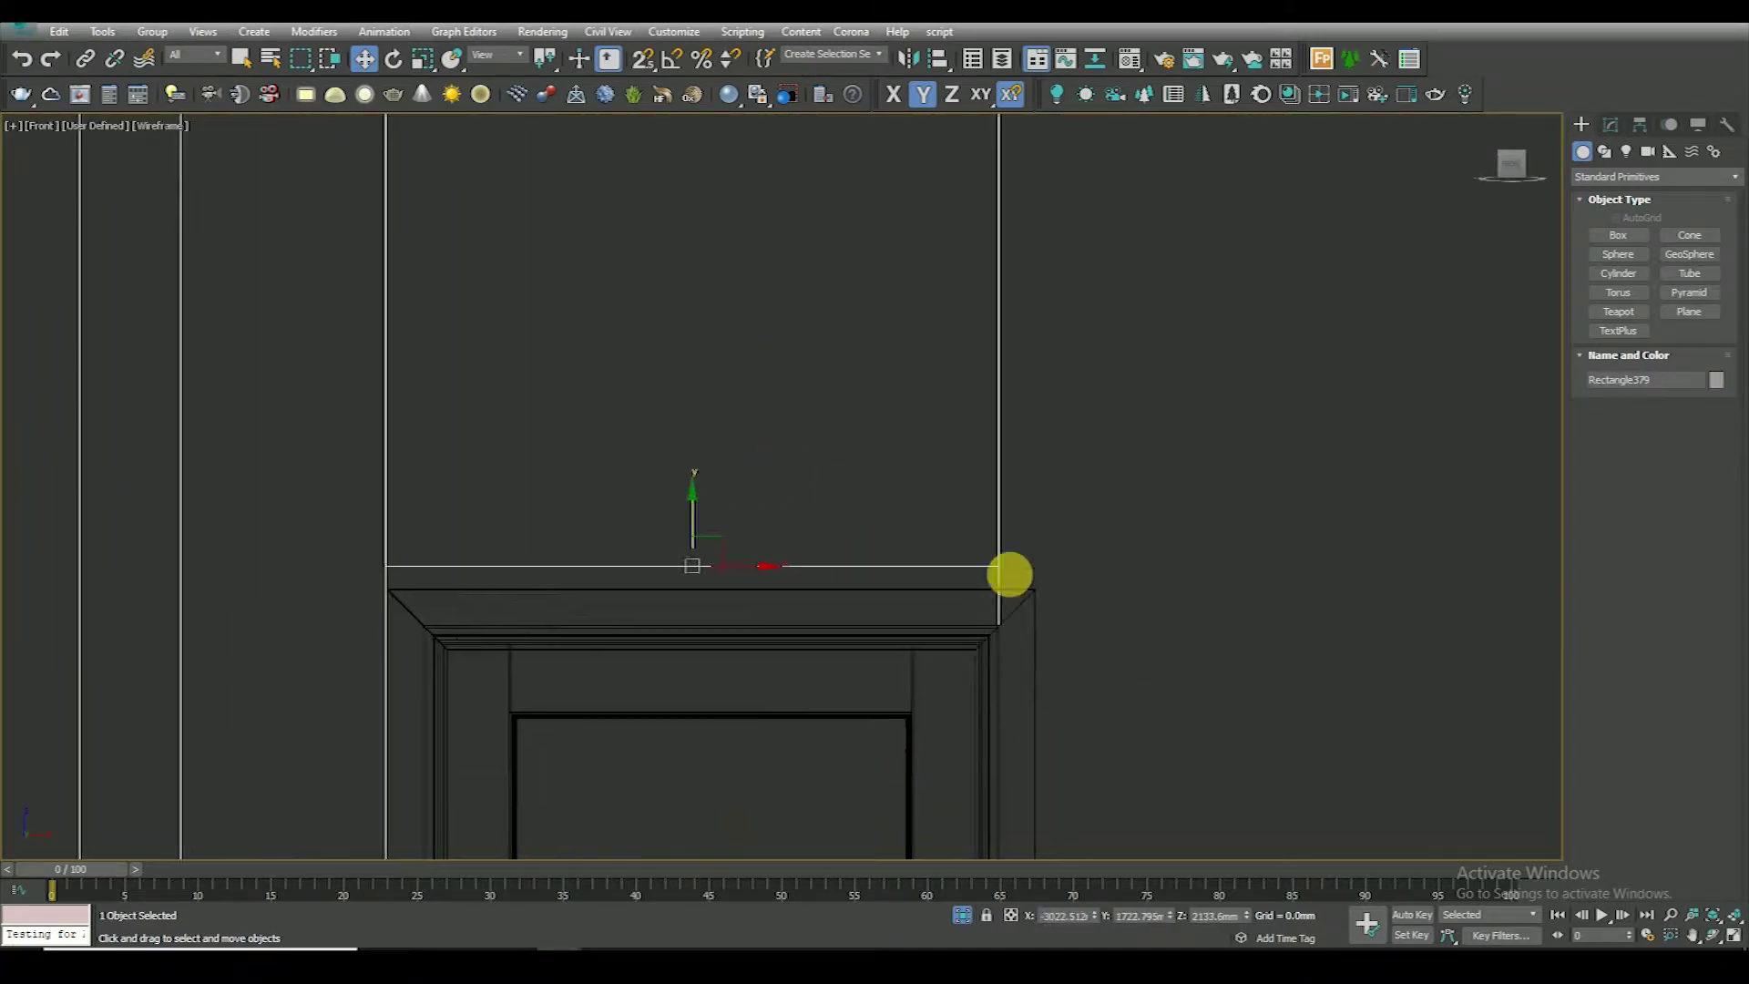
{"action": "scroll", "coordinate": [1011, 583], "scroll_direction": "up", "scroll_amount": 5}
{"action": "key", "text": "s"}
{"action": "key", "text": "space"}
{"action": "scroll", "coordinate": [898, 636], "scroll_direction": "down", "scroll_amount": 5}
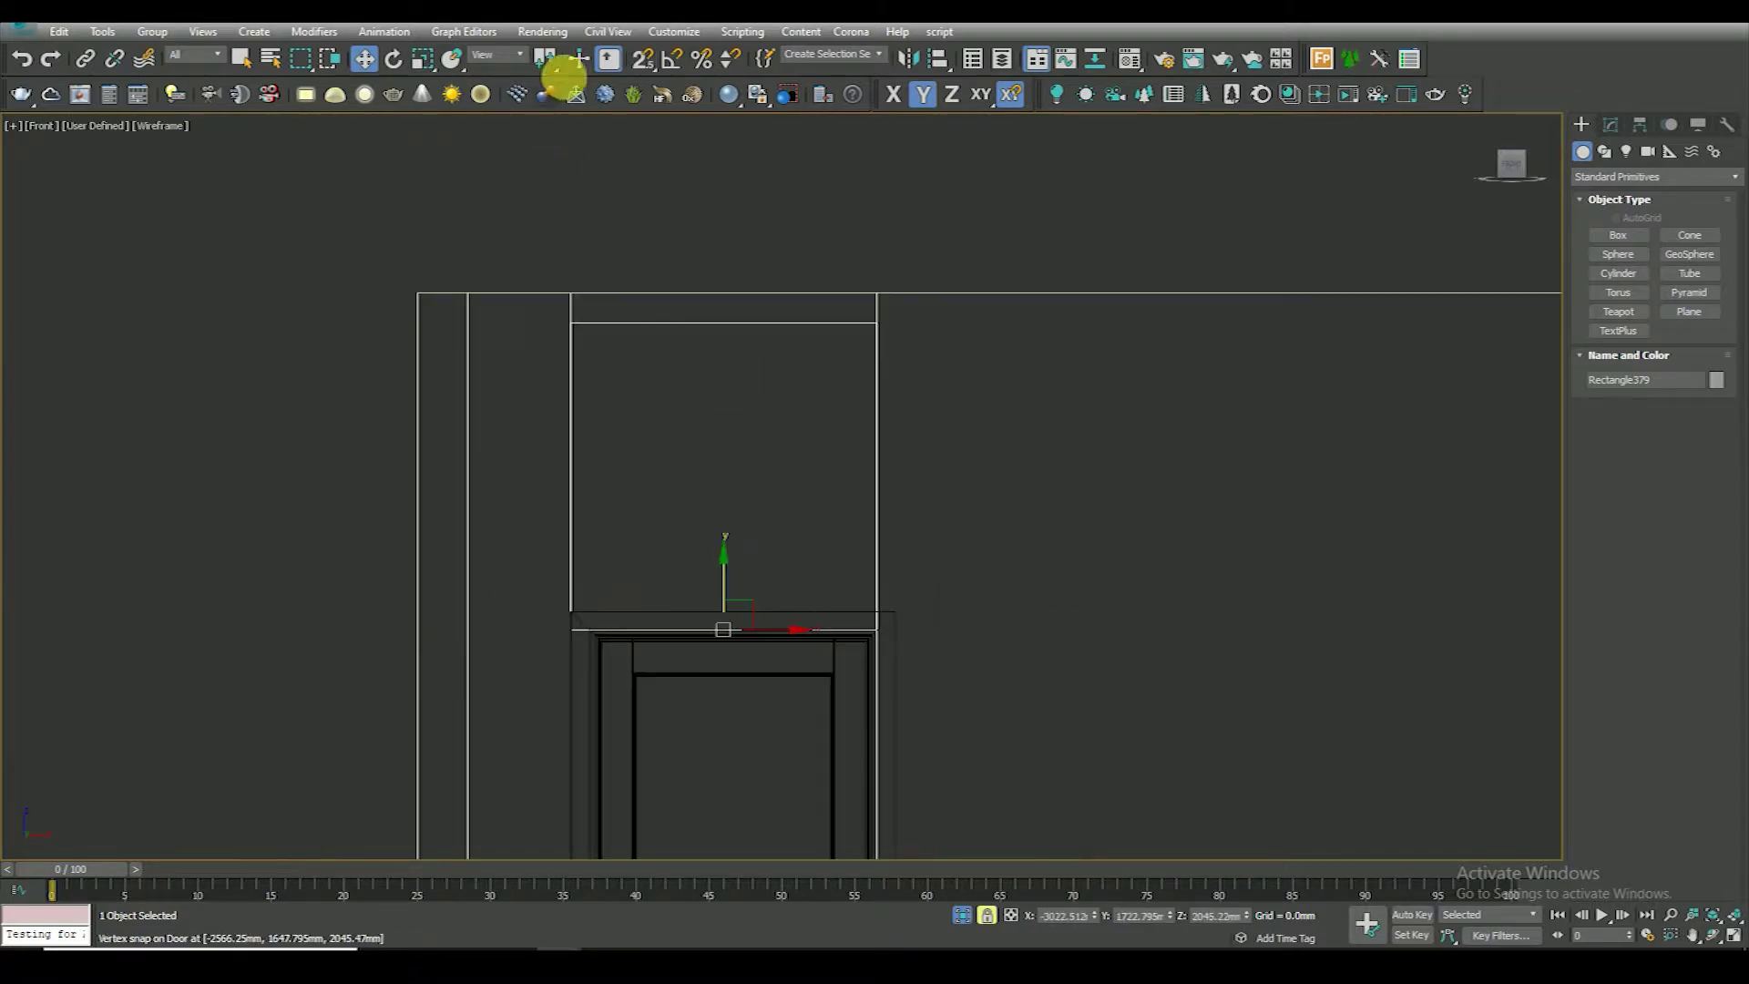
{"action": "right_click", "coordinate": [645, 62]}
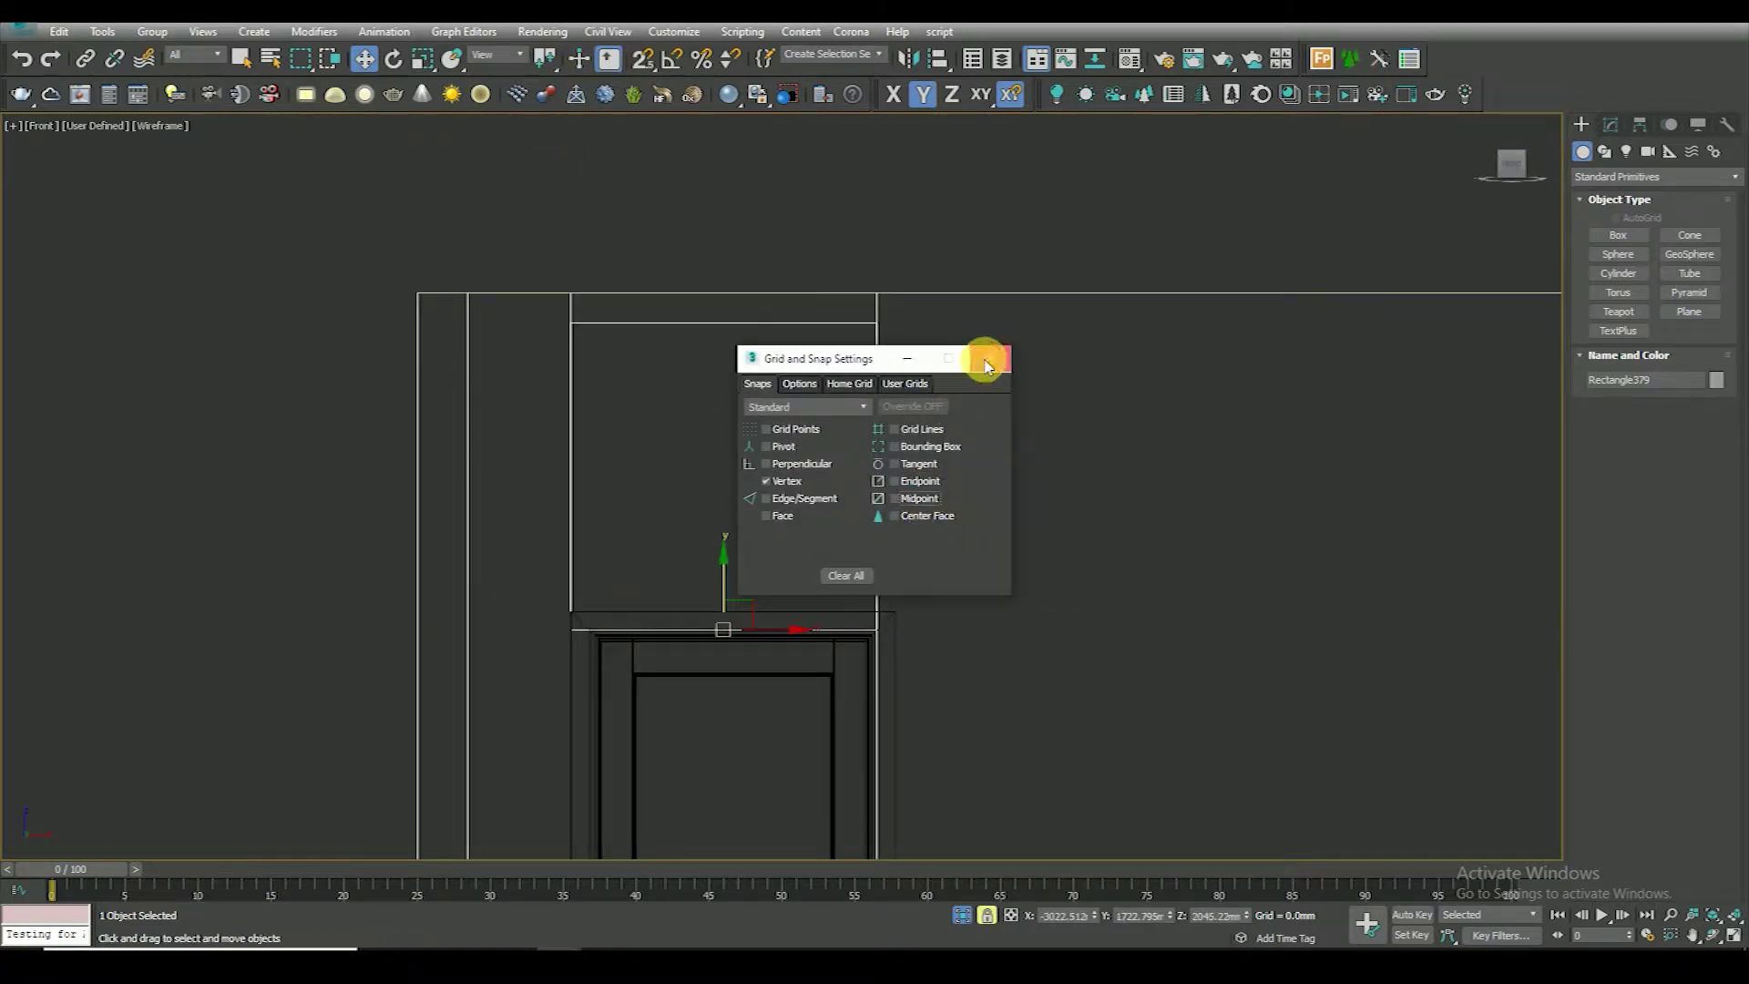
{"action": "left_click", "coordinate": [985, 364]}
{"action": "left_click", "coordinate": [1611, 124]}
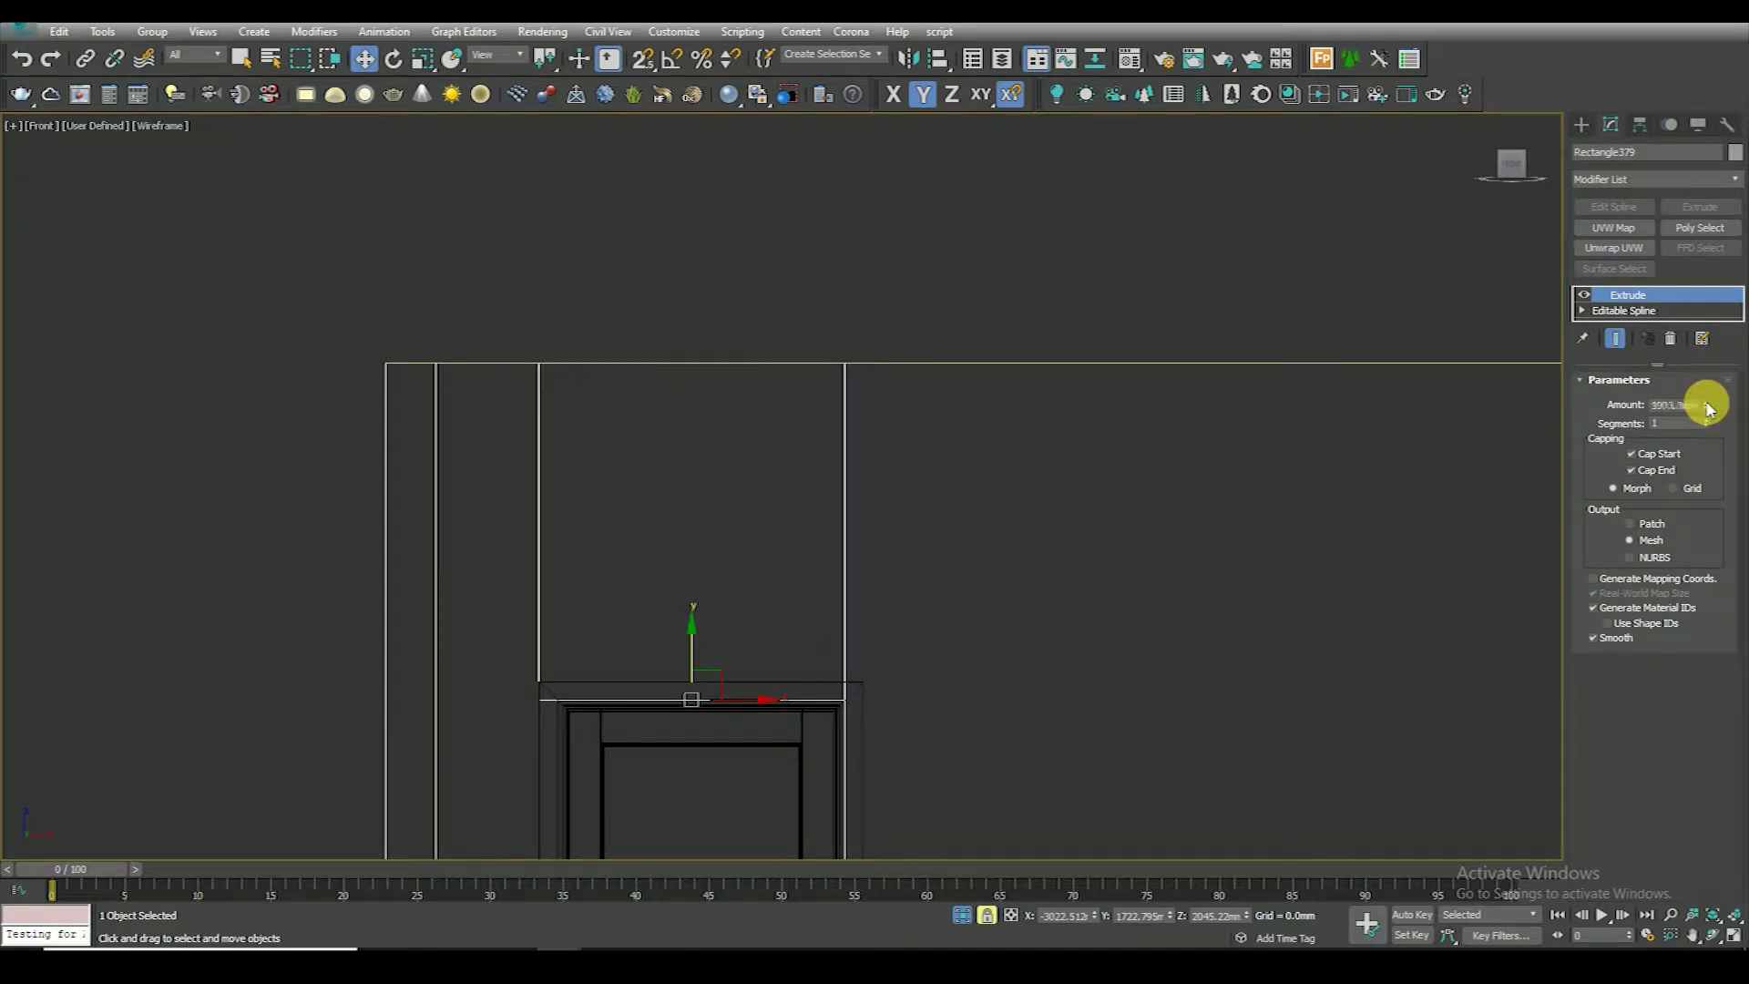
{"action": "scroll", "coordinate": [820, 473], "scroll_direction": "down", "scroll_amount": 3}
Orbit a shaded 3D view to inspect the lowered header above the door
{"action": "middle_click_drag", "start_coordinate": [816, 464], "coordinate": [898, 319], "text": "alt"}
{"action": "left_click", "coordinate": [823, 483]}
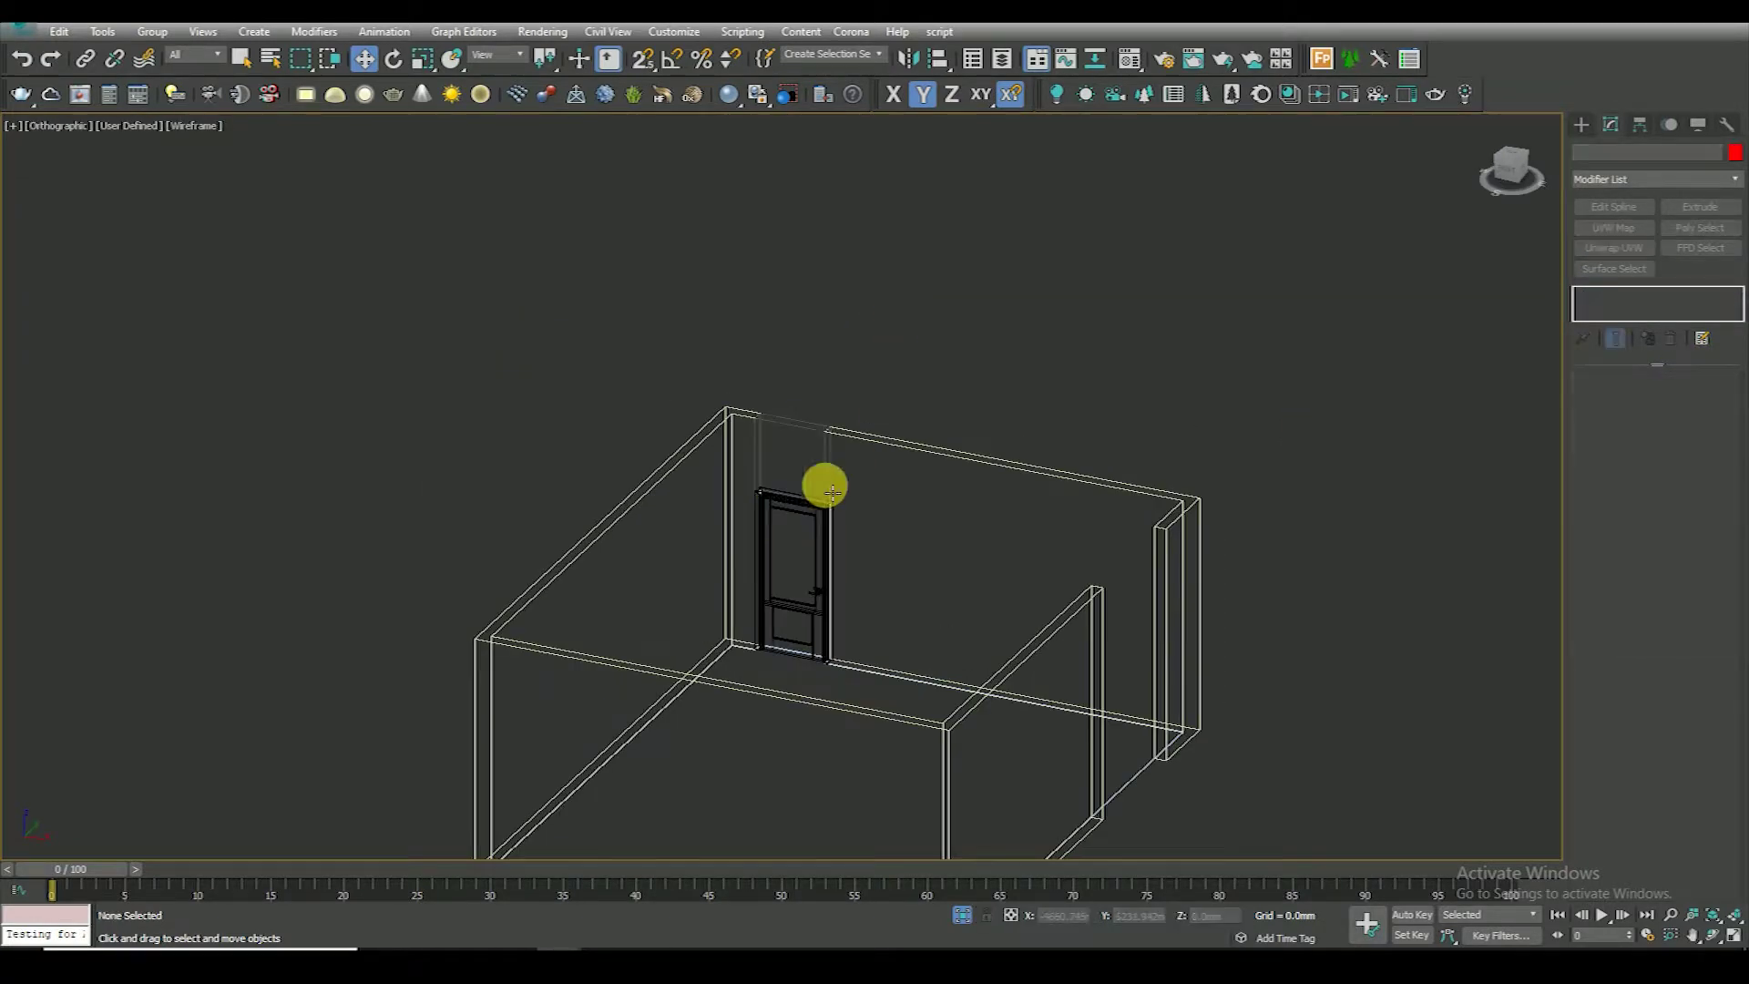
{"action": "key", "text": "F3"}
{"action": "scroll", "coordinate": [773, 423], "scroll_direction": "up", "scroll_amount": 5}
{"action": "scroll", "coordinate": [772, 423], "scroll_direction": "down", "scroll_amount": 5}
{"action": "scroll", "coordinate": [789, 519], "scroll_direction": "up", "scroll_amount": 5}
{"action": "scroll", "coordinate": [726, 331], "scroll_direction": "down", "scroll_amount": 3}
{"action": "scroll", "coordinate": [736, 498], "scroll_direction": "down", "scroll_amount": 2}
{"action": "scroll", "coordinate": [736, 498], "scroll_direction": "up", "scroll_amount": 5}
{"action": "scroll", "coordinate": [715, 734], "scroll_direction": "up", "scroll_amount": 3}
{"action": "scroll", "coordinate": [355, 325], "scroll_direction": "up", "scroll_amount": 2}
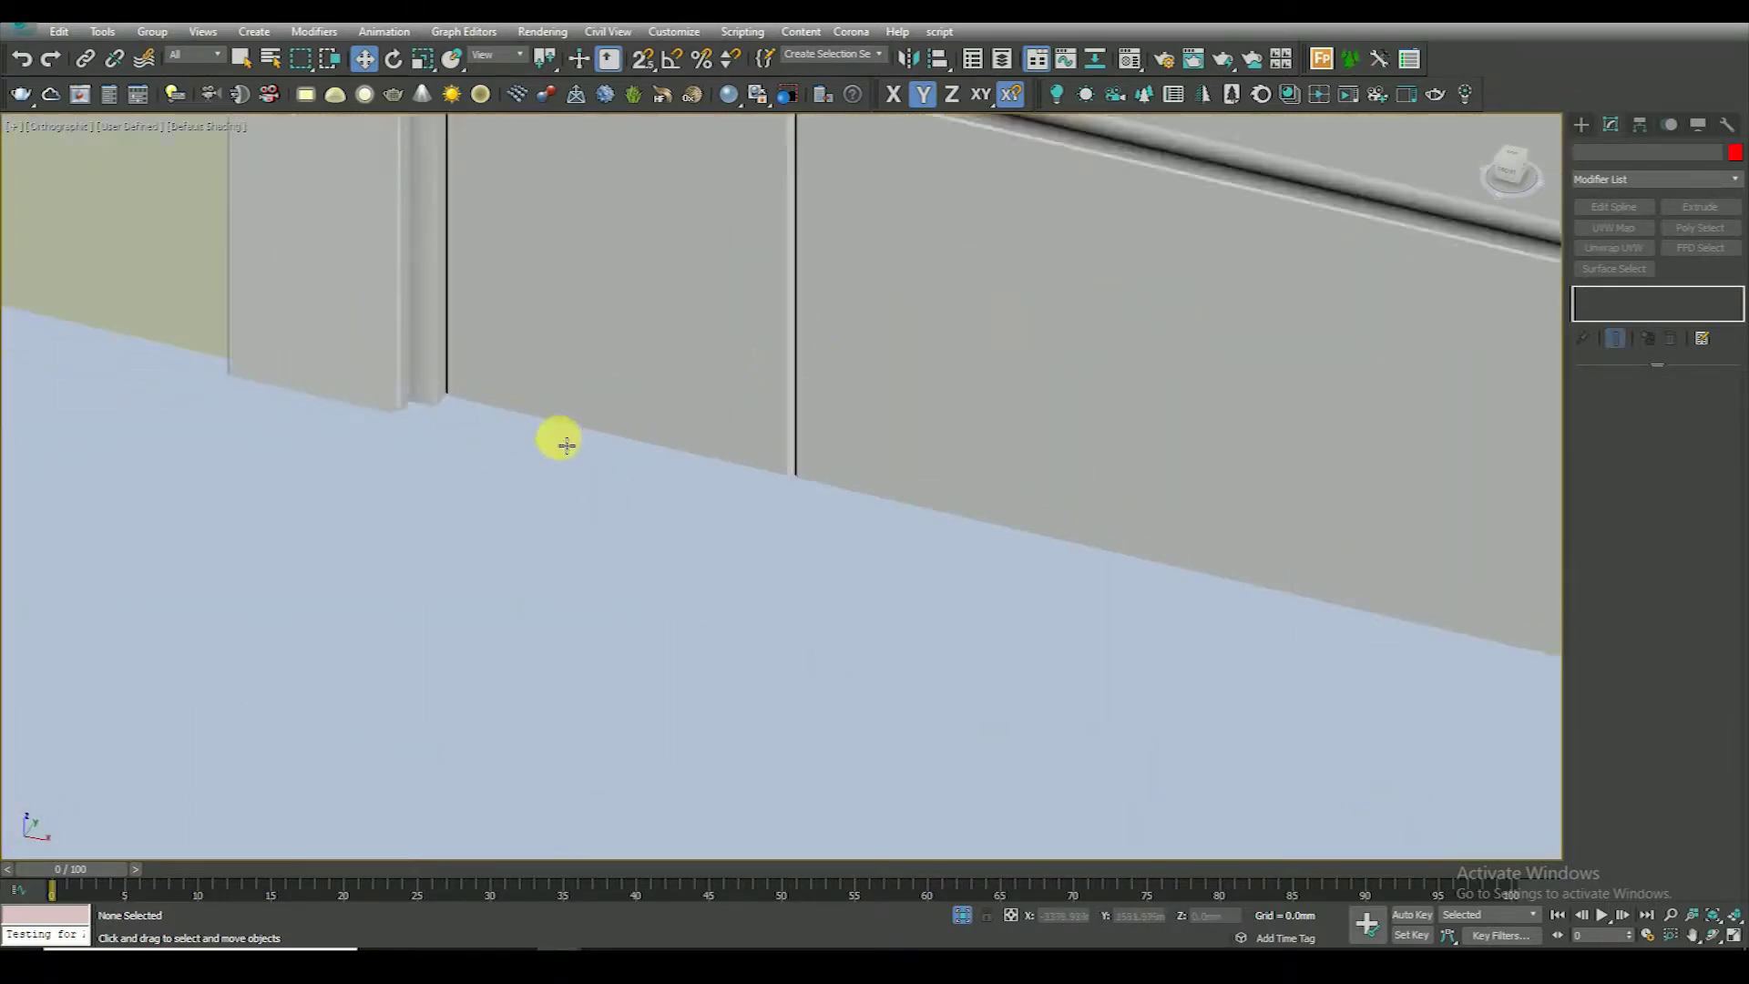
Select the door, then return to a centred Top view of the room with nothing selected
{"action": "left_click", "coordinate": [574, 388]}
{"action": "scroll", "coordinate": [575, 389], "scroll_direction": "down", "scroll_amount": 3}
{"action": "scroll", "coordinate": [632, 507], "scroll_direction": "down", "scroll_amount": 3}
{"action": "left_click", "coordinate": [723, 671]}
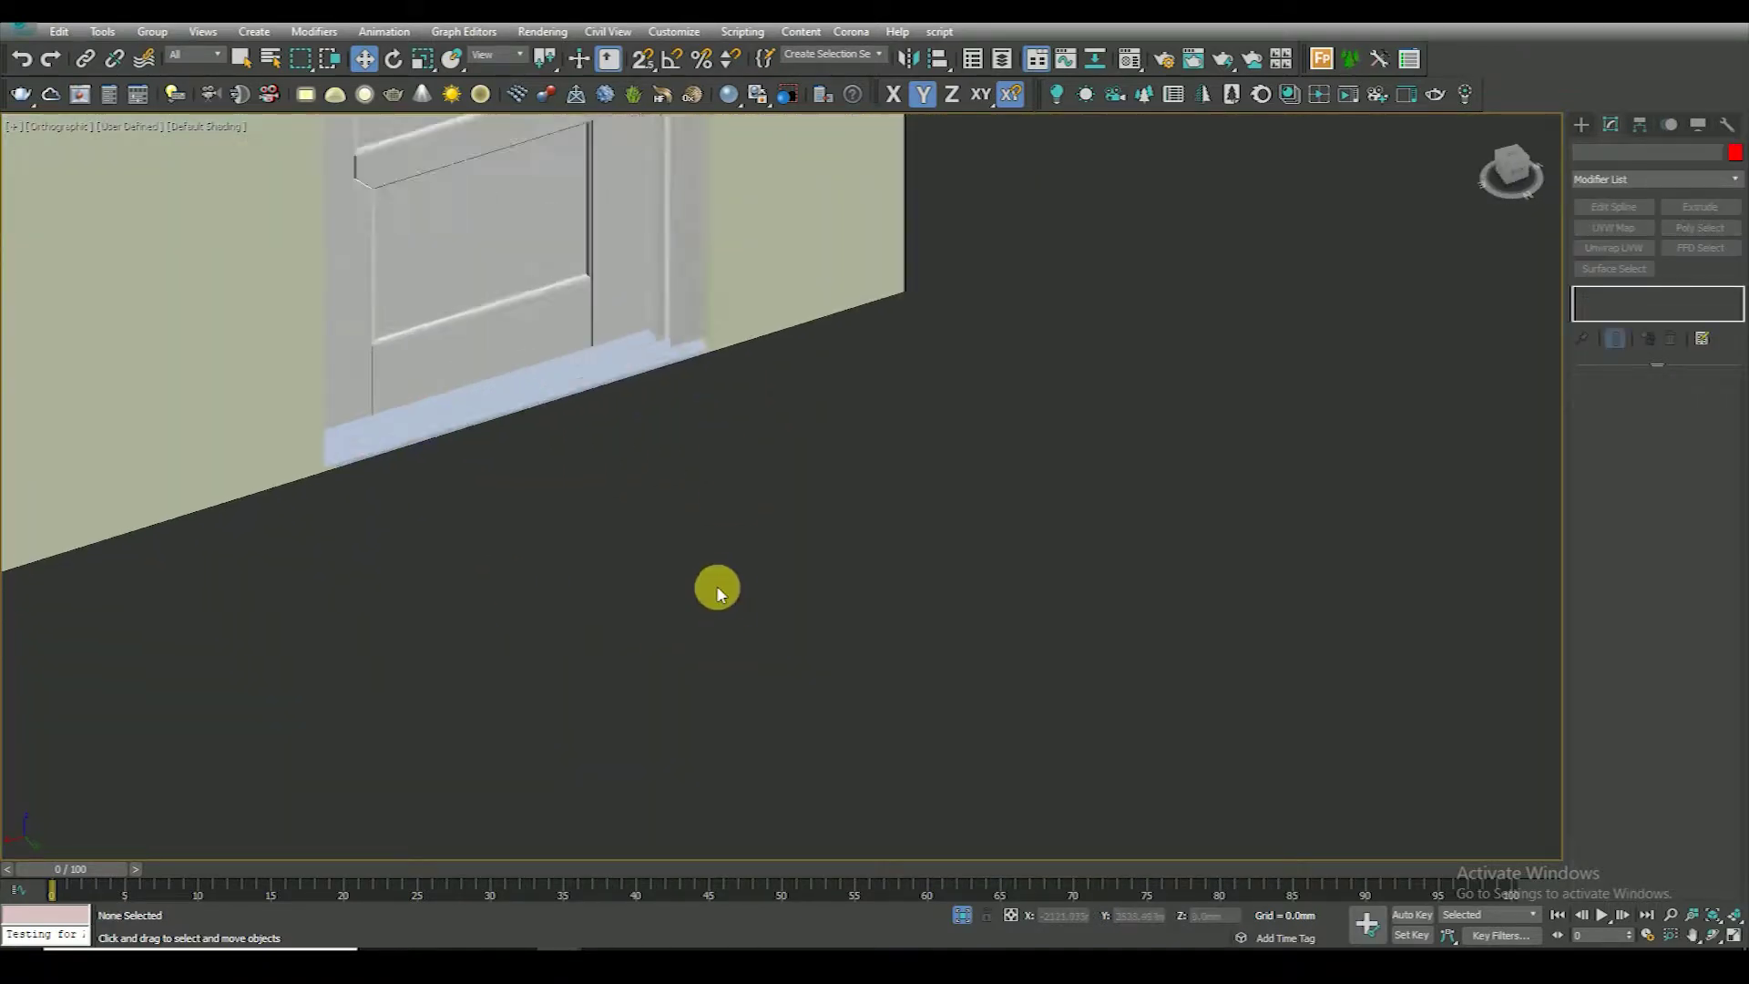
{"action": "key", "text": "t"}
{"action": "mouse_move", "coordinate": [720, 594]}
{"action": "middle_mouse_down"}
{"action": "mouse_move", "coordinate": [652, 558]}
{"action": "mouse_move", "coordinate": [695, 491]}
{"action": "mouse_move", "coordinate": [936, 390]}
{"action": "mouse_move", "coordinate": [842, 435]}
{"action": "middle_mouse_up"}
{"action": "scroll", "coordinate": [754, 519], "scroll_direction": "down", "scroll_amount": 3}
{"action": "scroll", "coordinate": [754, 533], "scroll_direction": "down", "scroll_amount": 2}
Turn an unused Material Editor slot into a VRayMtl named Wall
{"action": "key", "text": "m"}
{"action": "middle_click_drag", "start_coordinate": [1023, 461], "coordinate": [940, 406]}
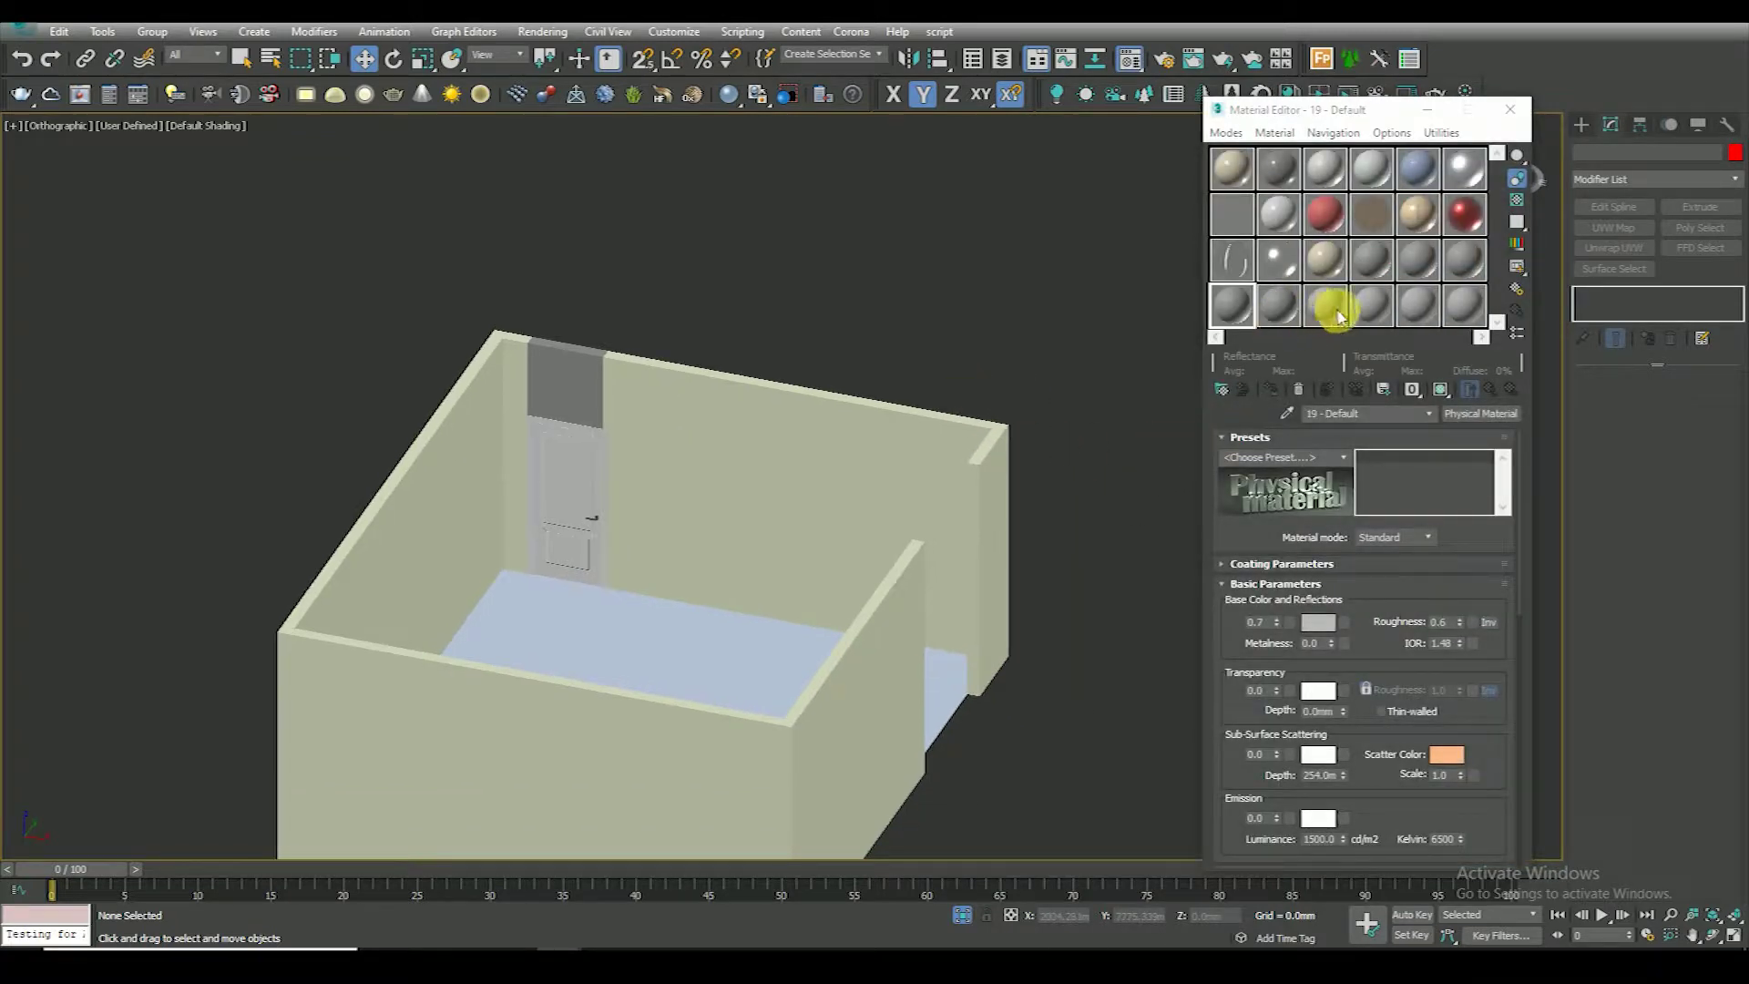
{"action": "left_click", "coordinate": [1460, 299]}
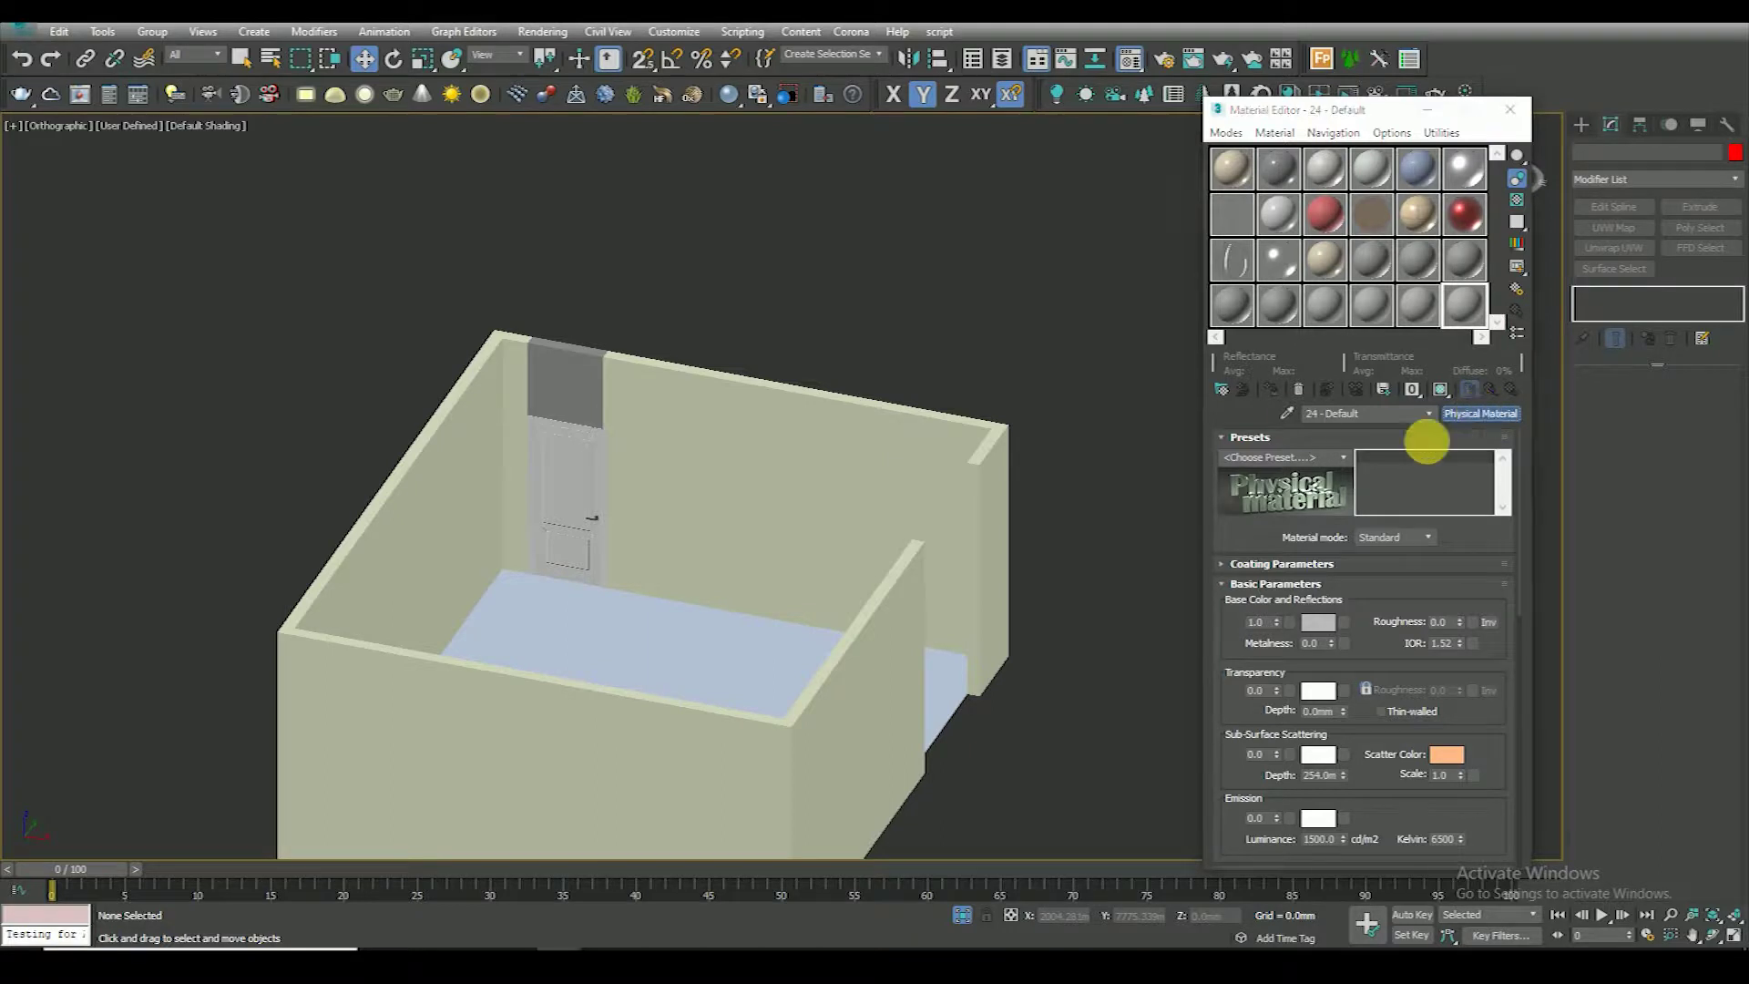
{"action": "left_click", "coordinate": [1479, 416]}
{"action": "left_click", "coordinate": [724, 546]}
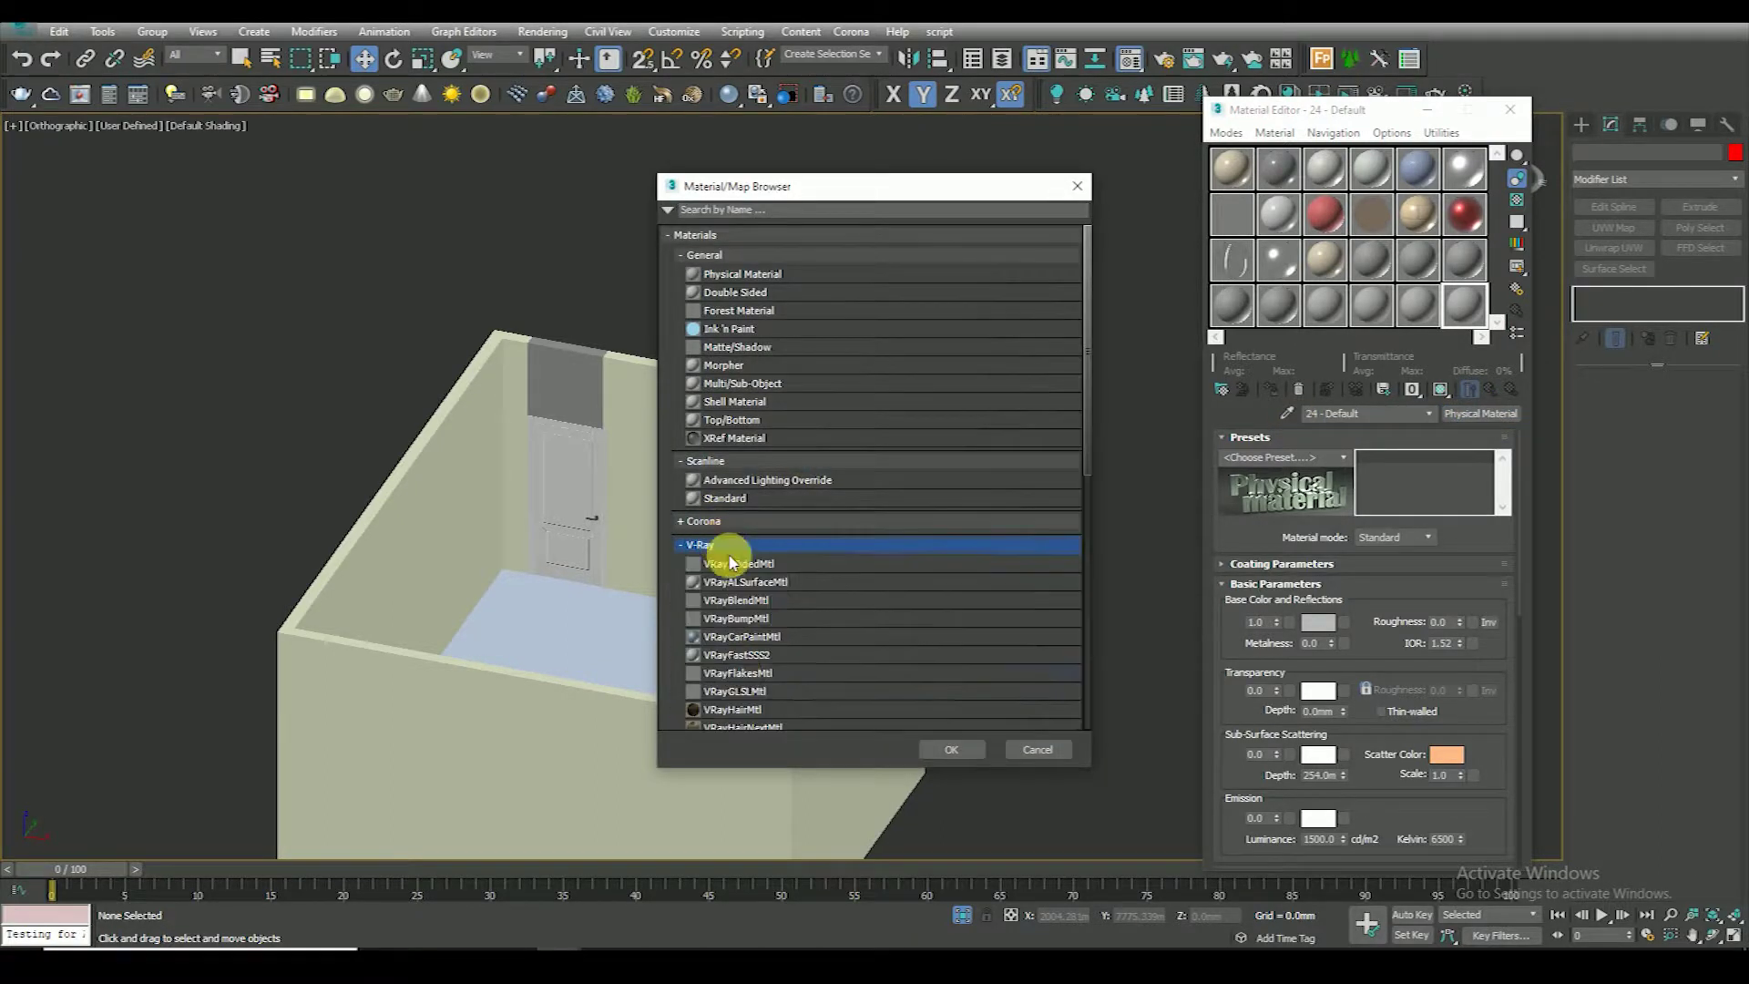
{"action": "scroll", "coordinate": [740, 691], "scroll_direction": "down", "scroll_amount": 1}
{"action": "scroll", "coordinate": [756, 690], "scroll_direction": "down", "scroll_amount": 3}
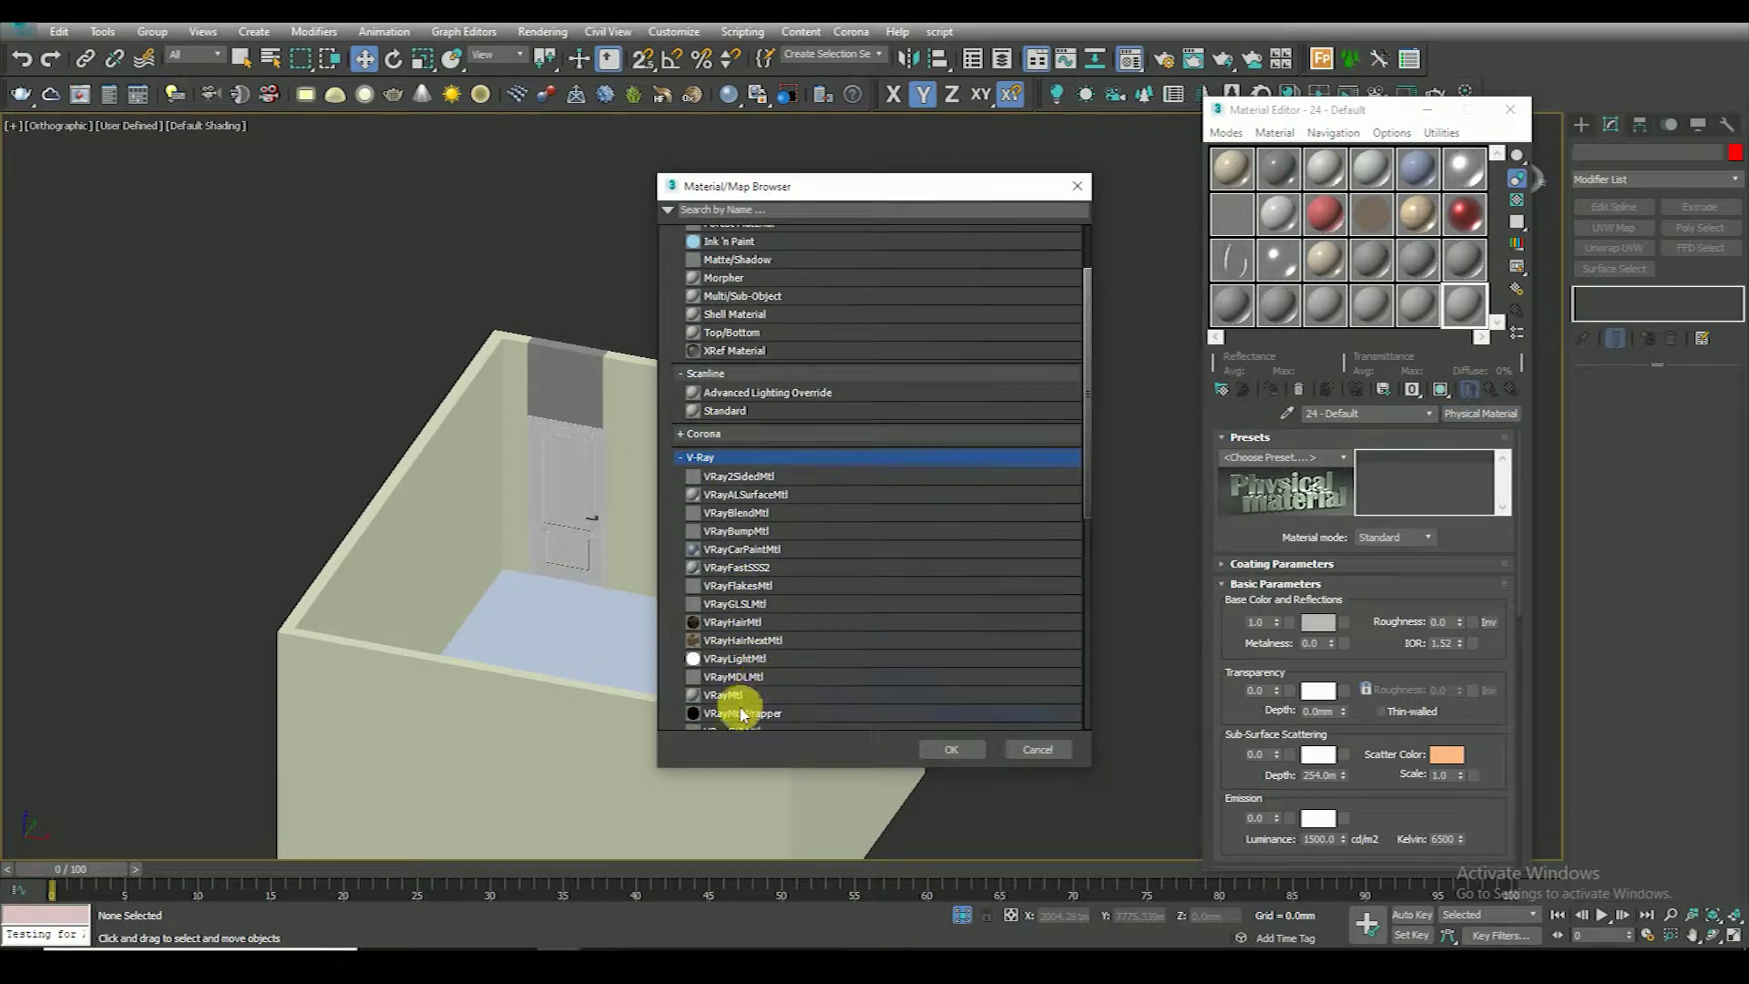
{"action": "double_click", "coordinate": [740, 697]}
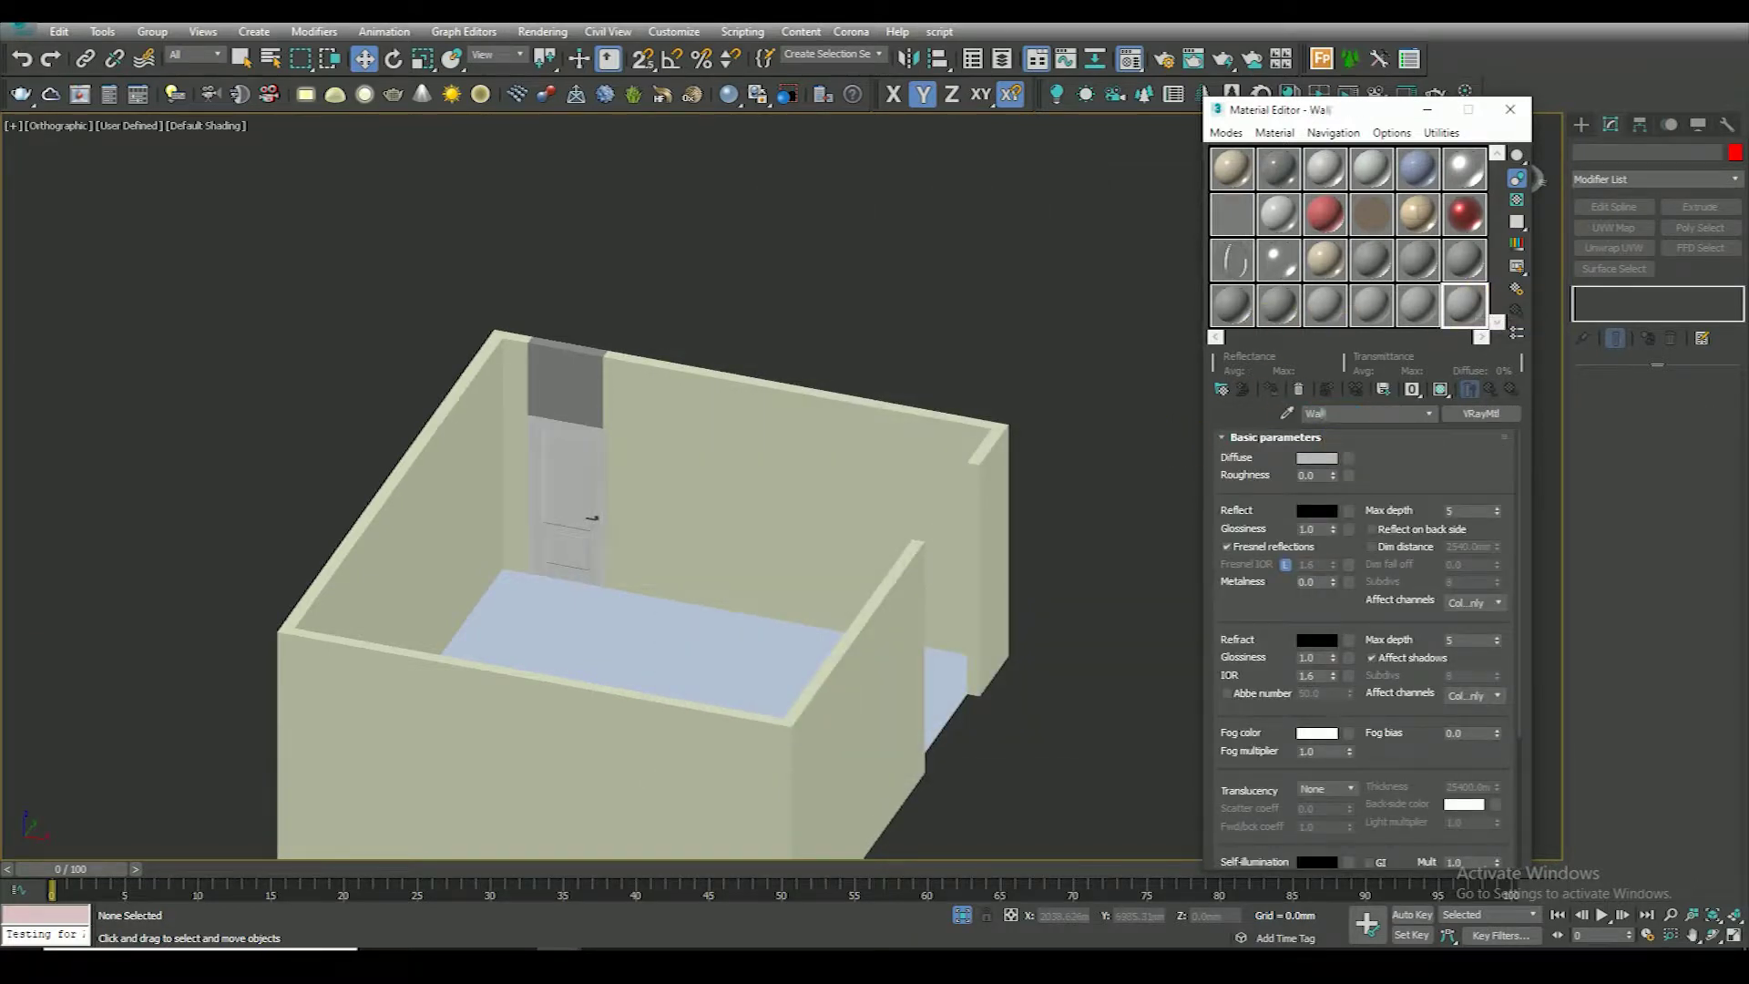
Select the two room walls and assign them the Wall material
{"action": "left_click", "coordinate": [629, 428]}
{"action": "left_click", "coordinate": [702, 695], "text": "ctrl"}
{"action": "middle_click_drag", "start_coordinate": [702, 696], "coordinate": [604, 681], "text": "alt"}
{"action": "key", "text": "F4"}
{"action": "middle_click_drag", "start_coordinate": [659, 620], "coordinate": [735, 598], "text": "alt"}
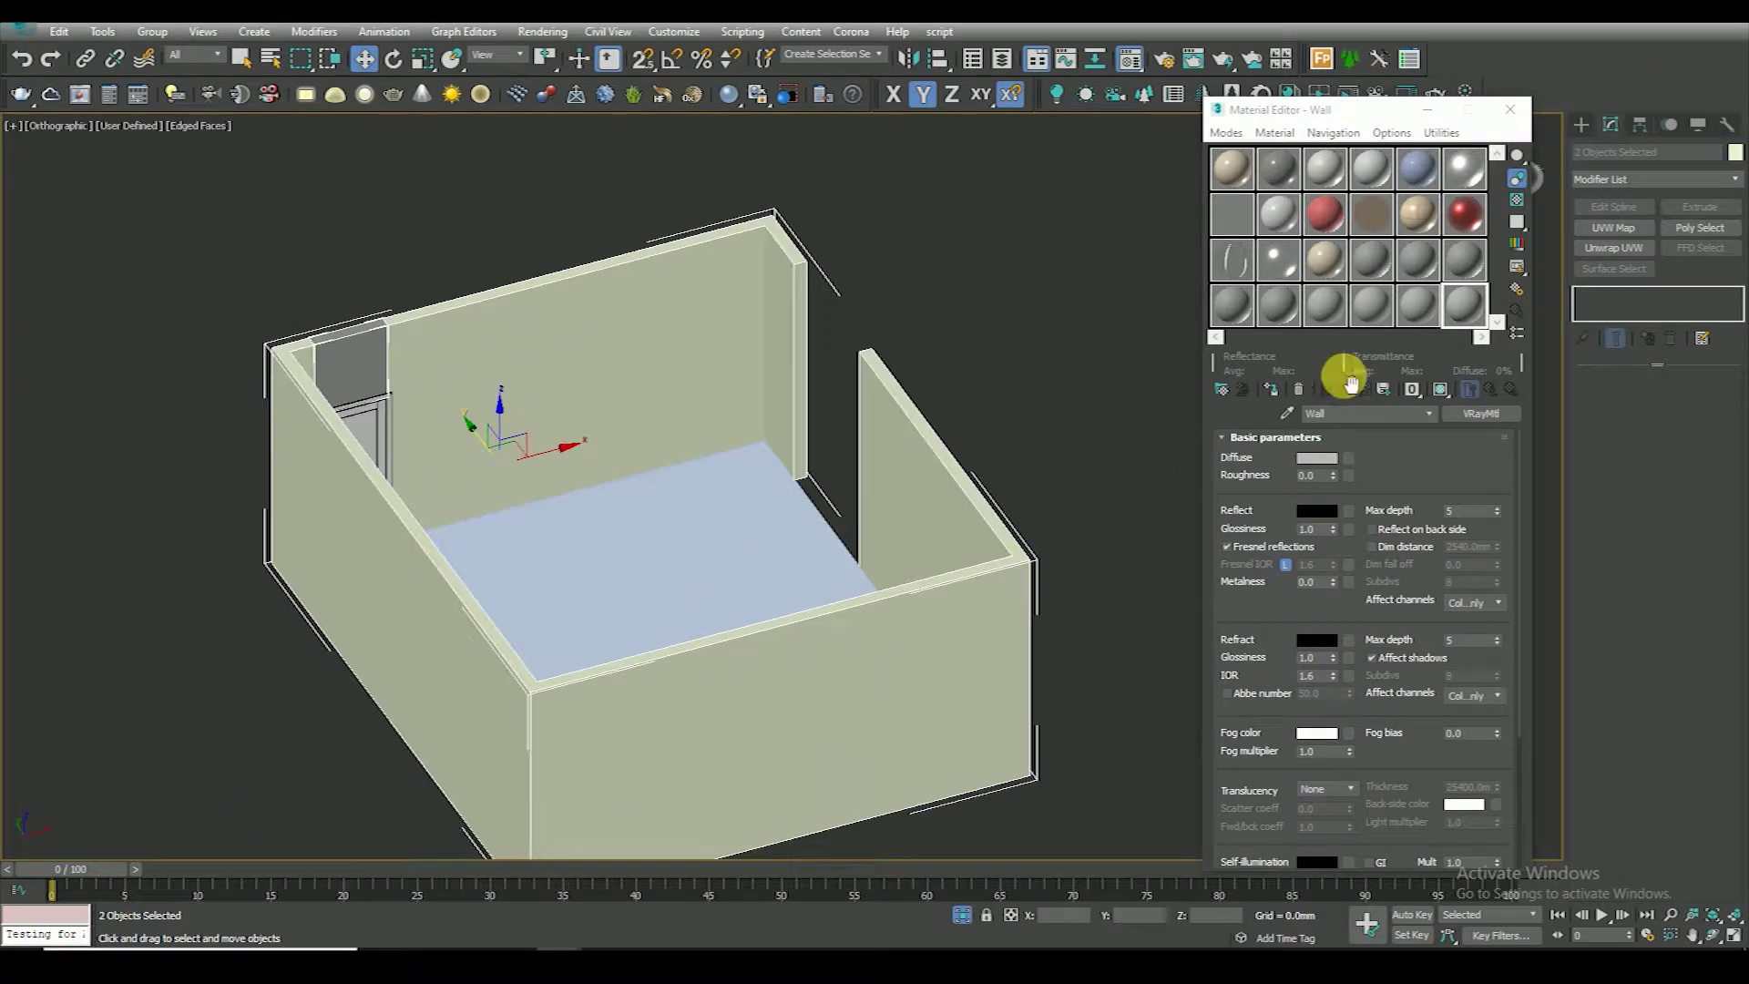
{"action": "left_click", "coordinate": [1272, 390]}
Set the Wall material's diffuse colour to a near-black grey, then deselect the walls
{"action": "left_click", "coordinate": [1323, 463]}
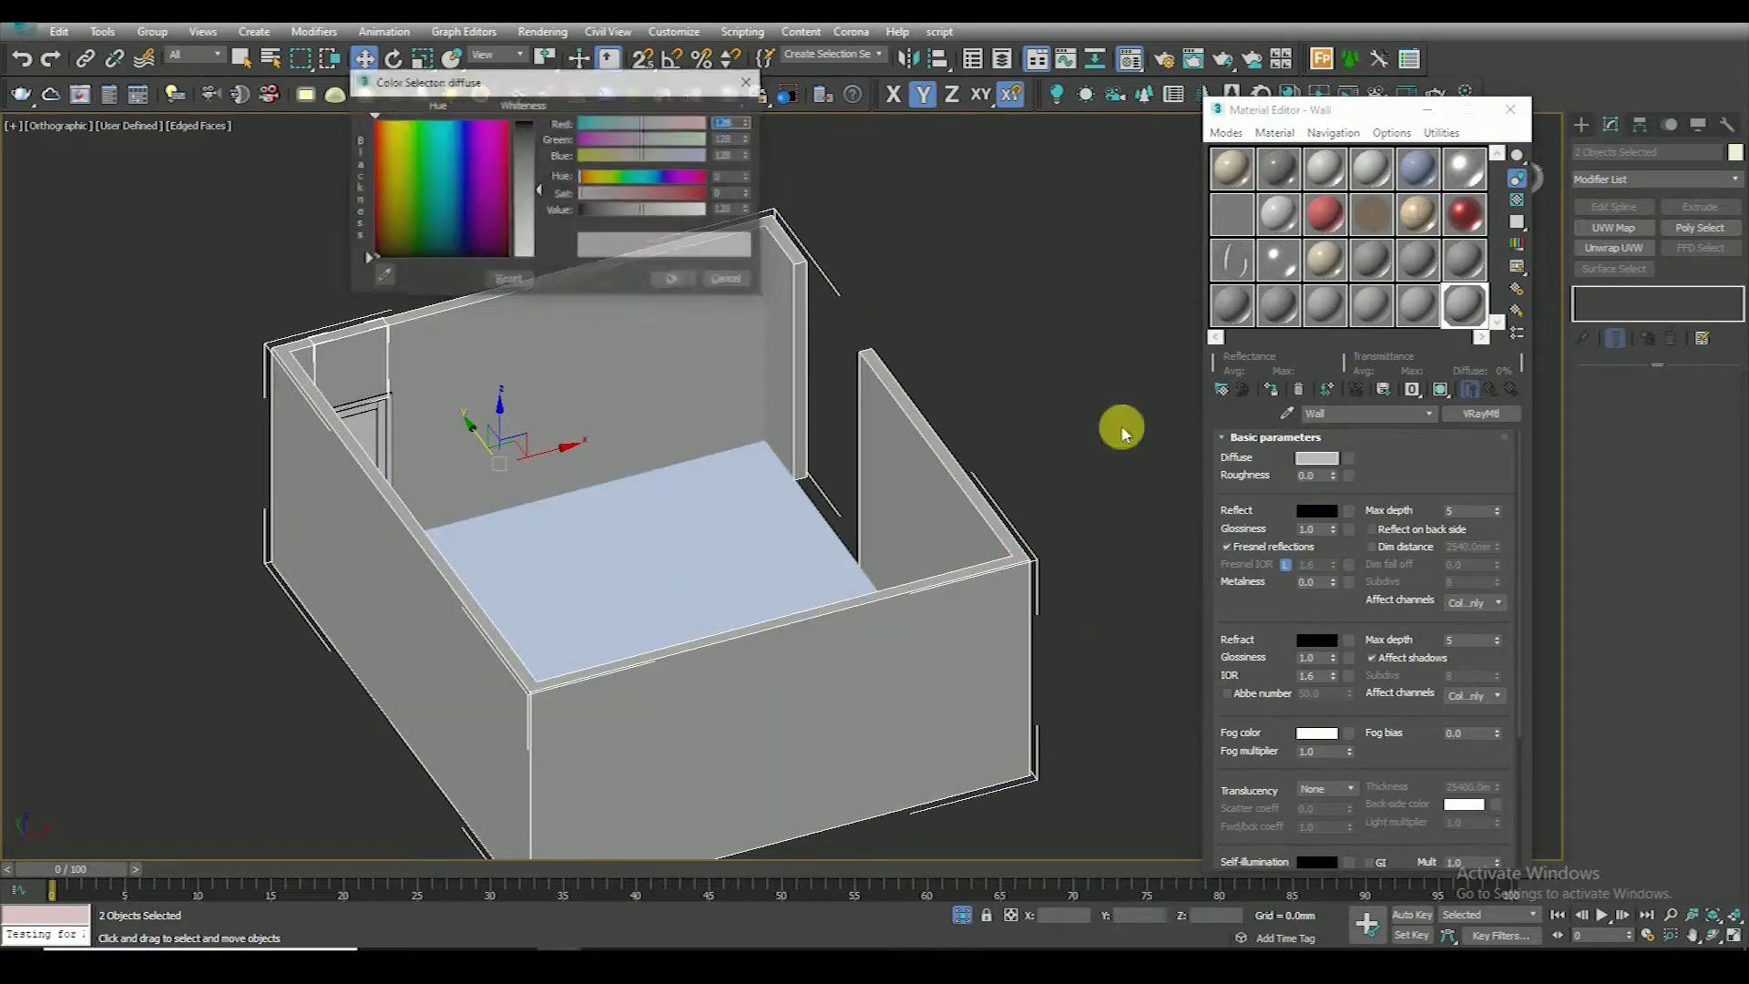
{"action": "left_click", "coordinate": [533, 155]}
{"action": "left_click", "coordinate": [532, 143]}
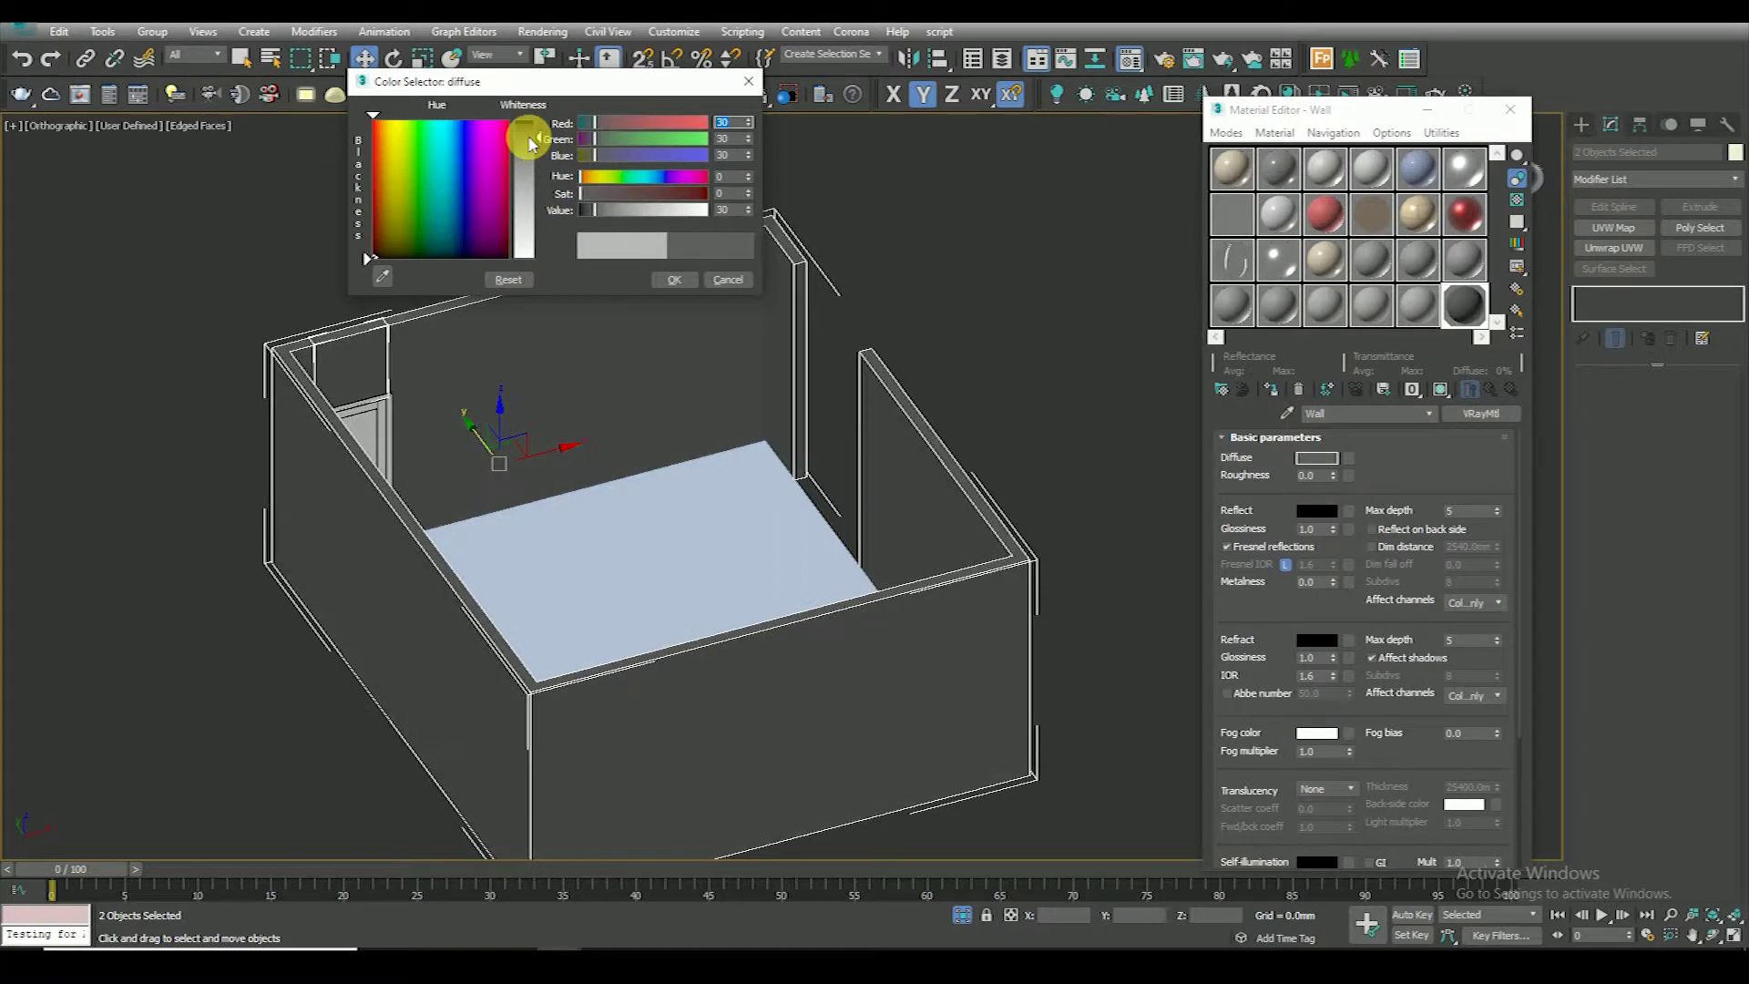
{"action": "left_click", "coordinate": [535, 135]}
{"action": "left_click", "coordinate": [535, 133]}
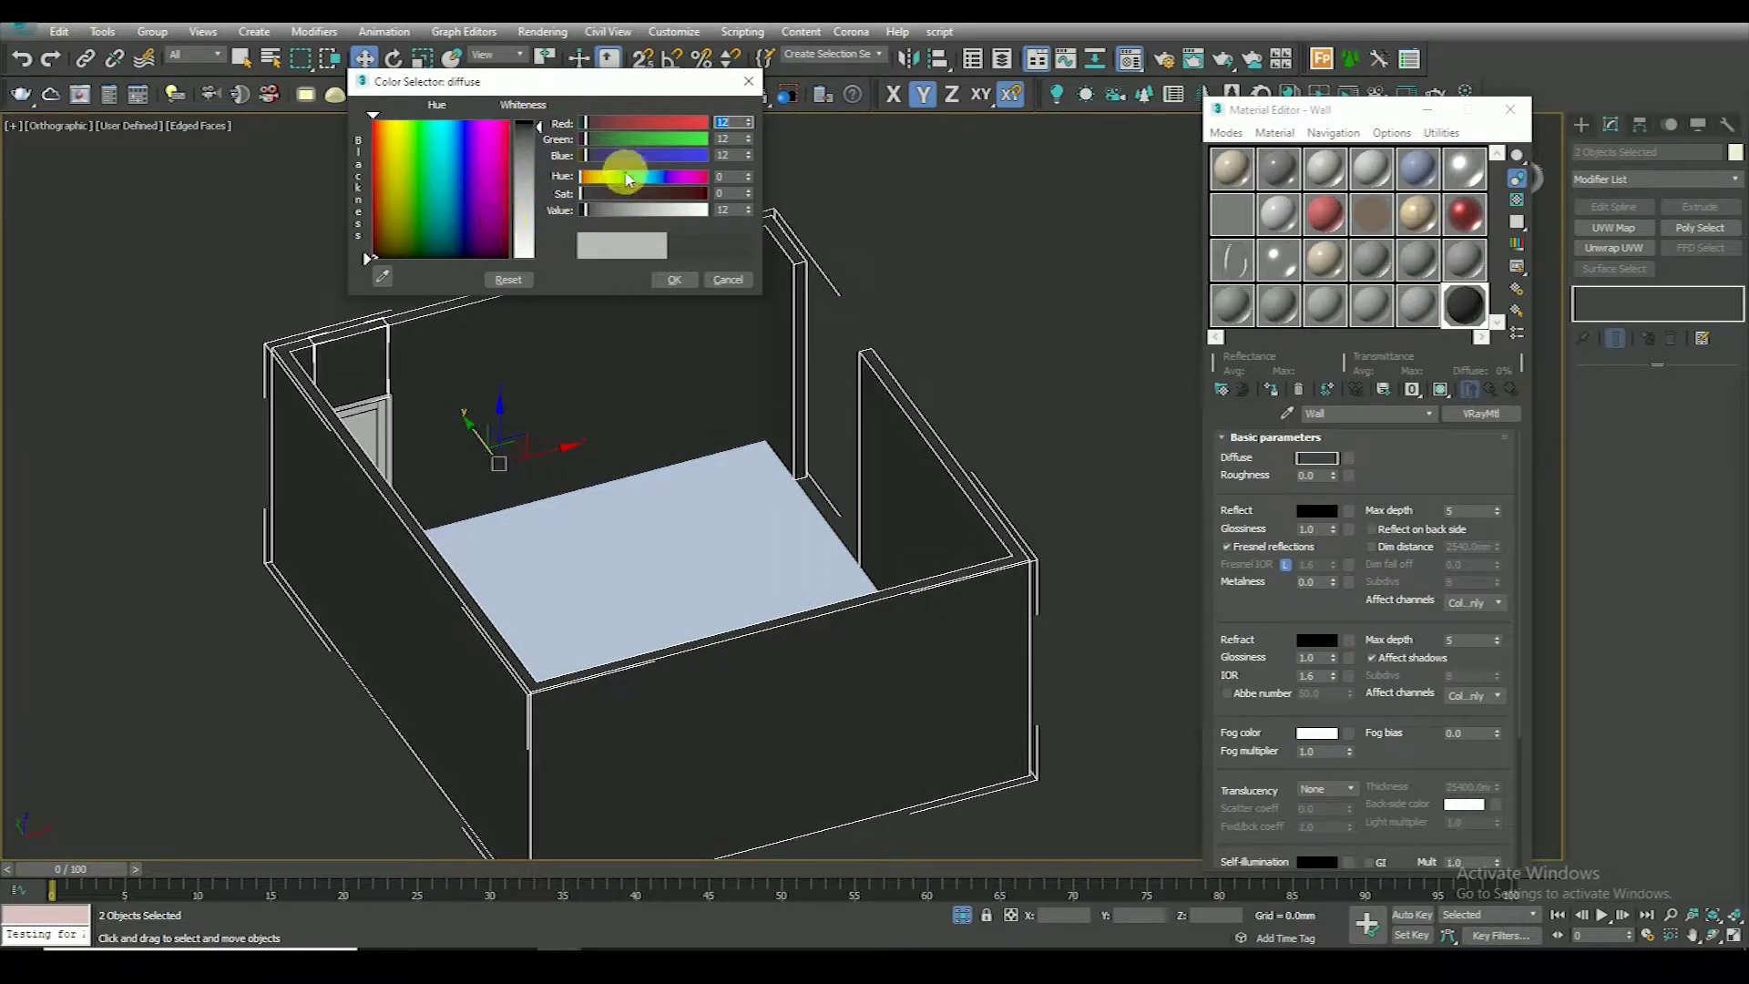
{"action": "left_click_drag", "start_coordinate": [606, 161], "coordinate": [583, 157]}
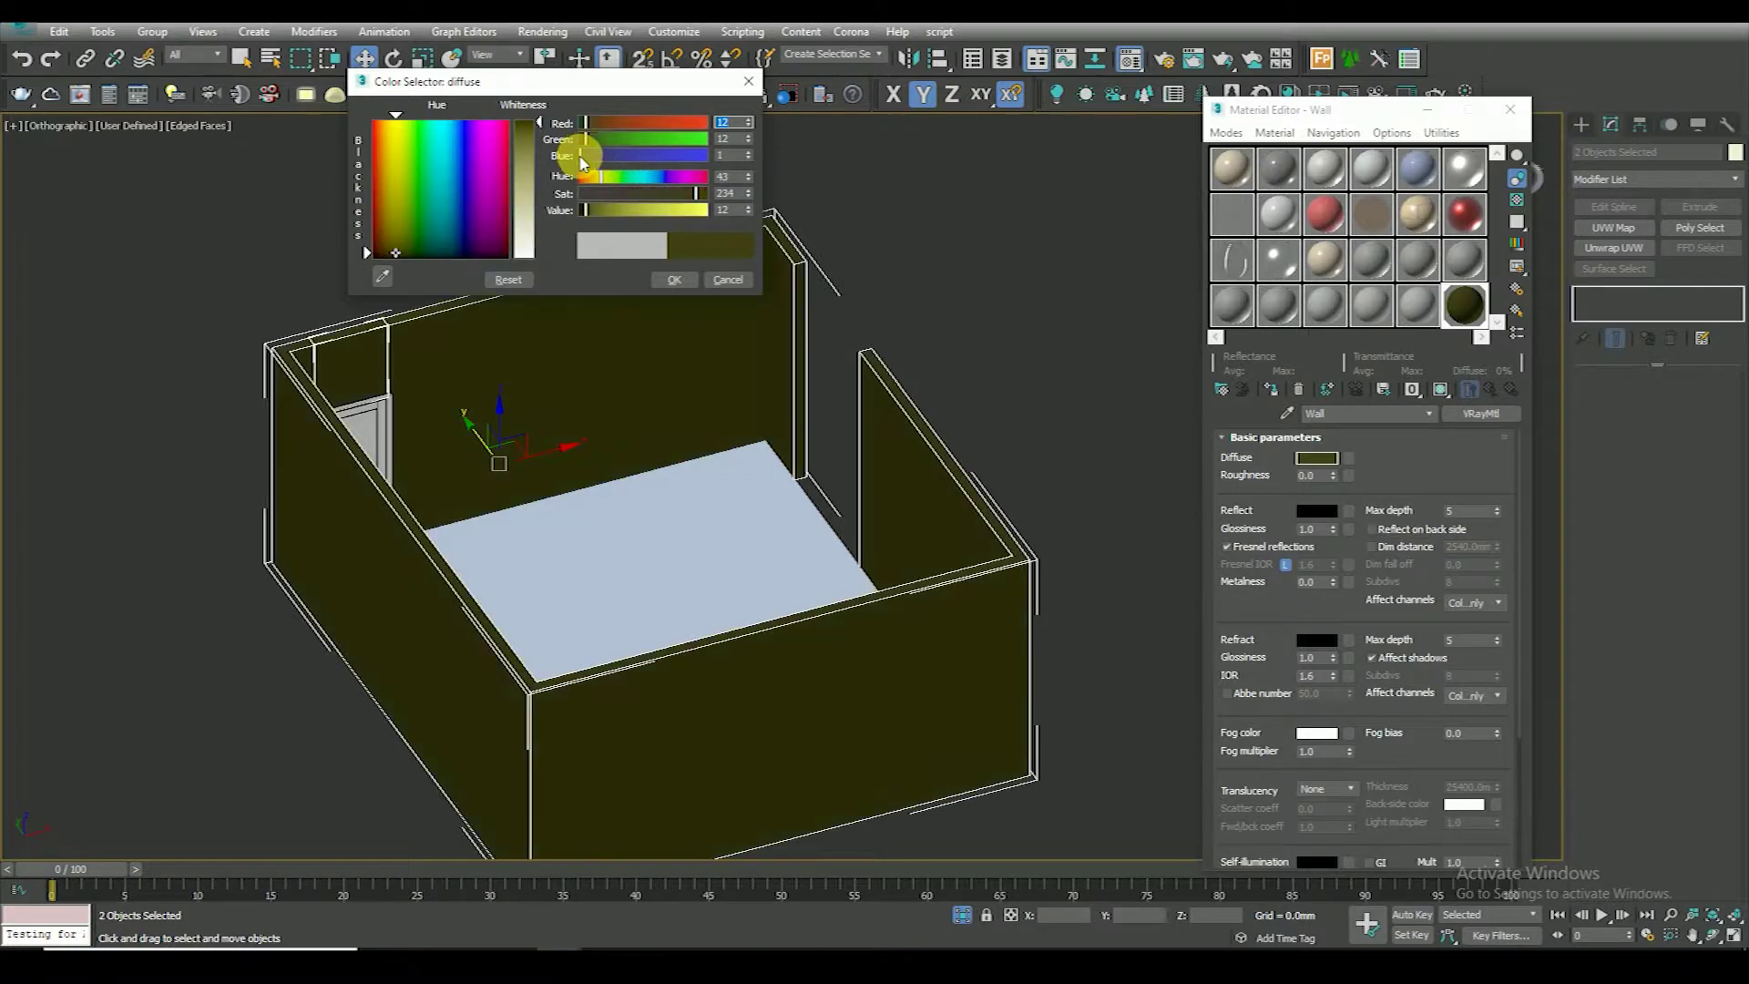
{"action": "left_click_drag", "start_coordinate": [469, 235], "coordinate": [521, 255]}
{"action": "left_click_drag", "start_coordinate": [533, 135], "coordinate": [533, 137]}
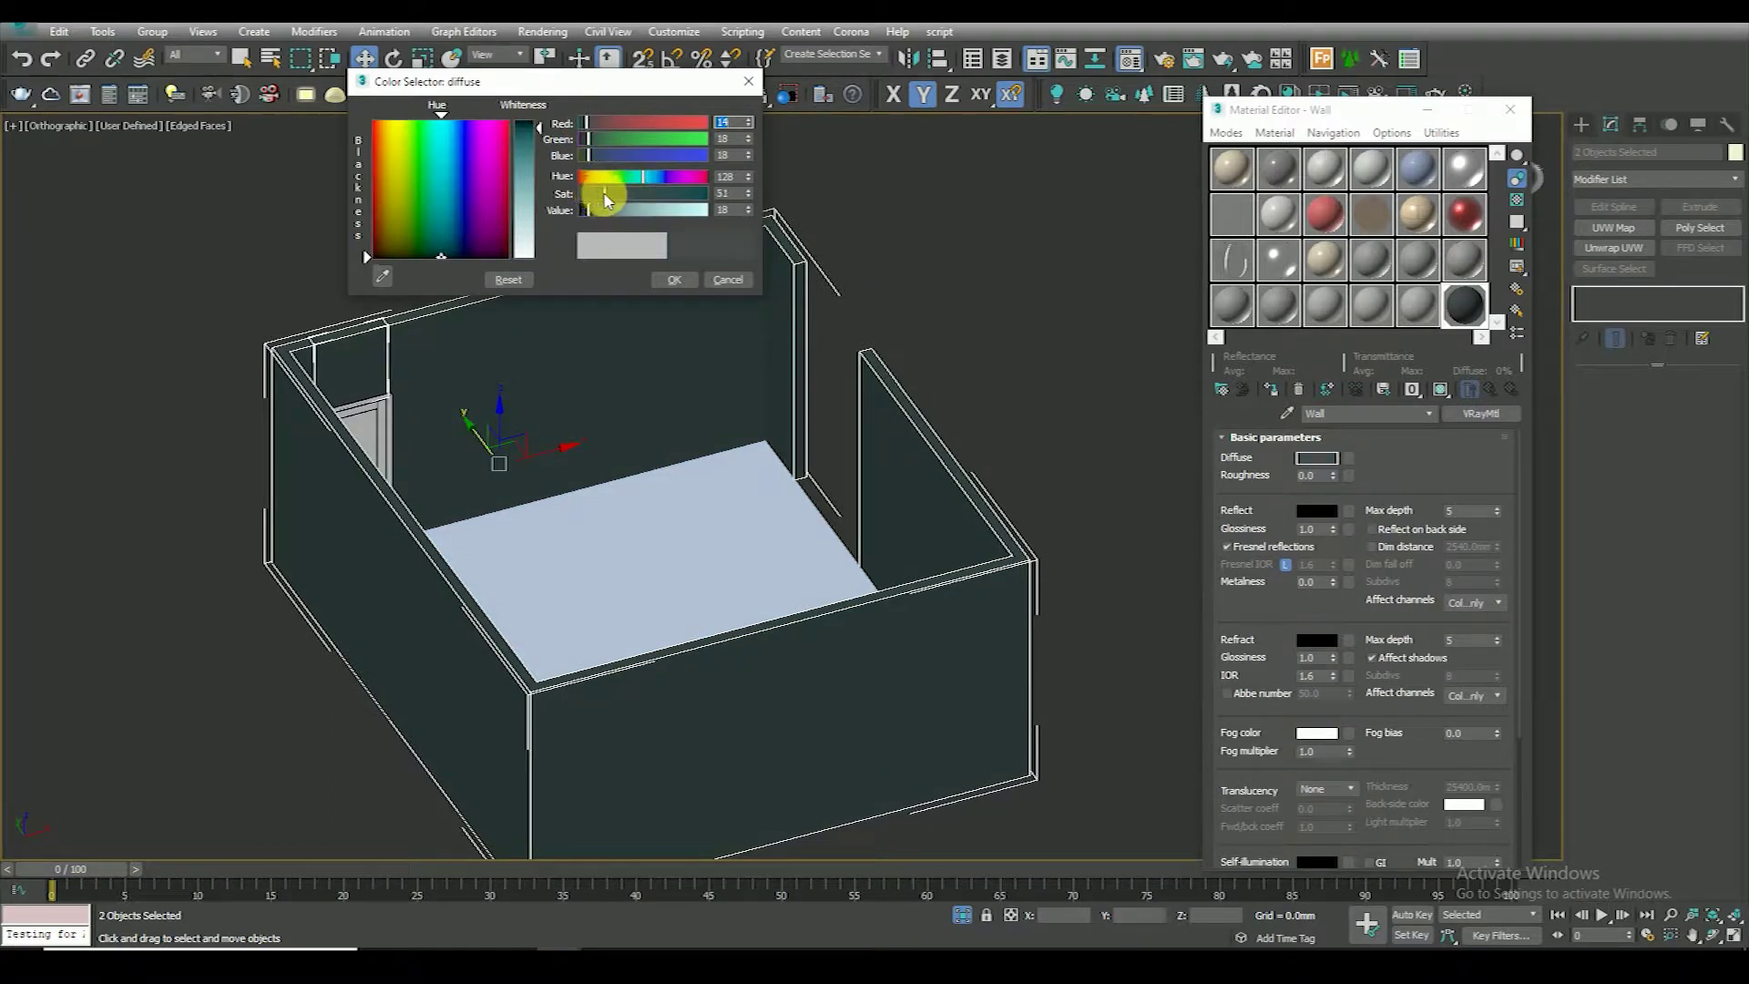
{"action": "left_click_drag", "start_coordinate": [596, 219], "coordinate": [584, 216]}
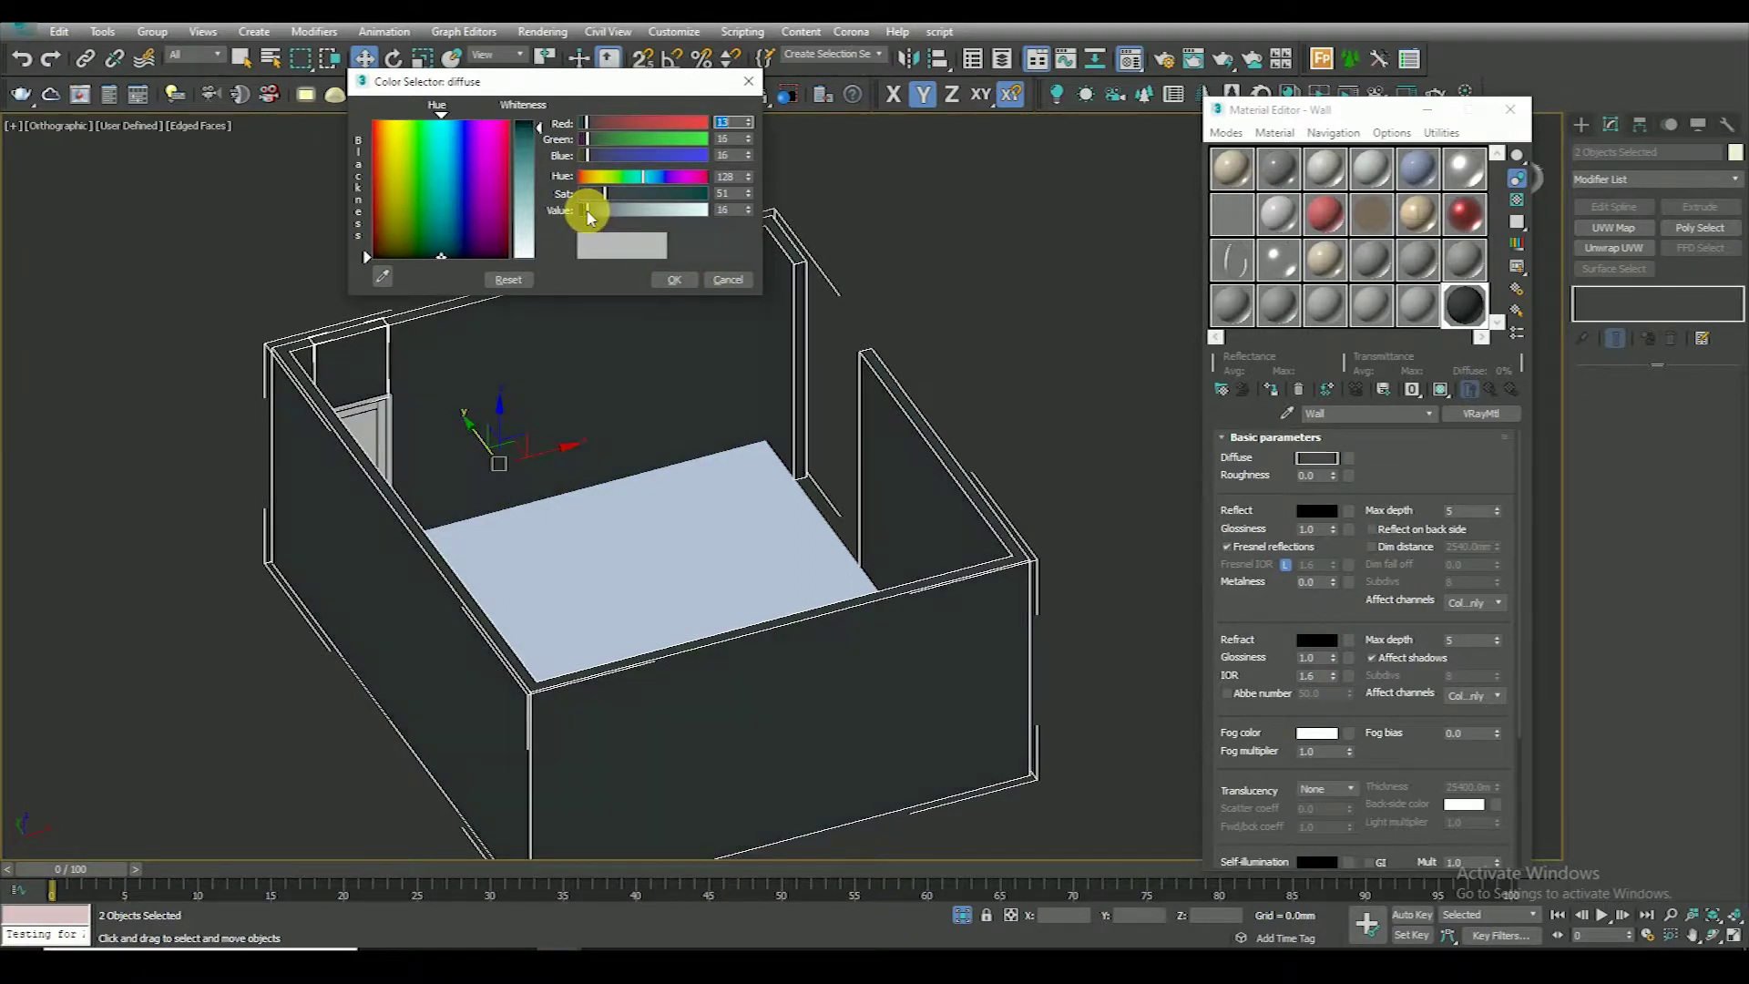
{"action": "left_click", "coordinate": [674, 279]}
{"action": "left_click", "coordinate": [554, 332]}
{"action": "scroll", "coordinate": [663, 449], "scroll_direction": "down", "scroll_amount": 3}
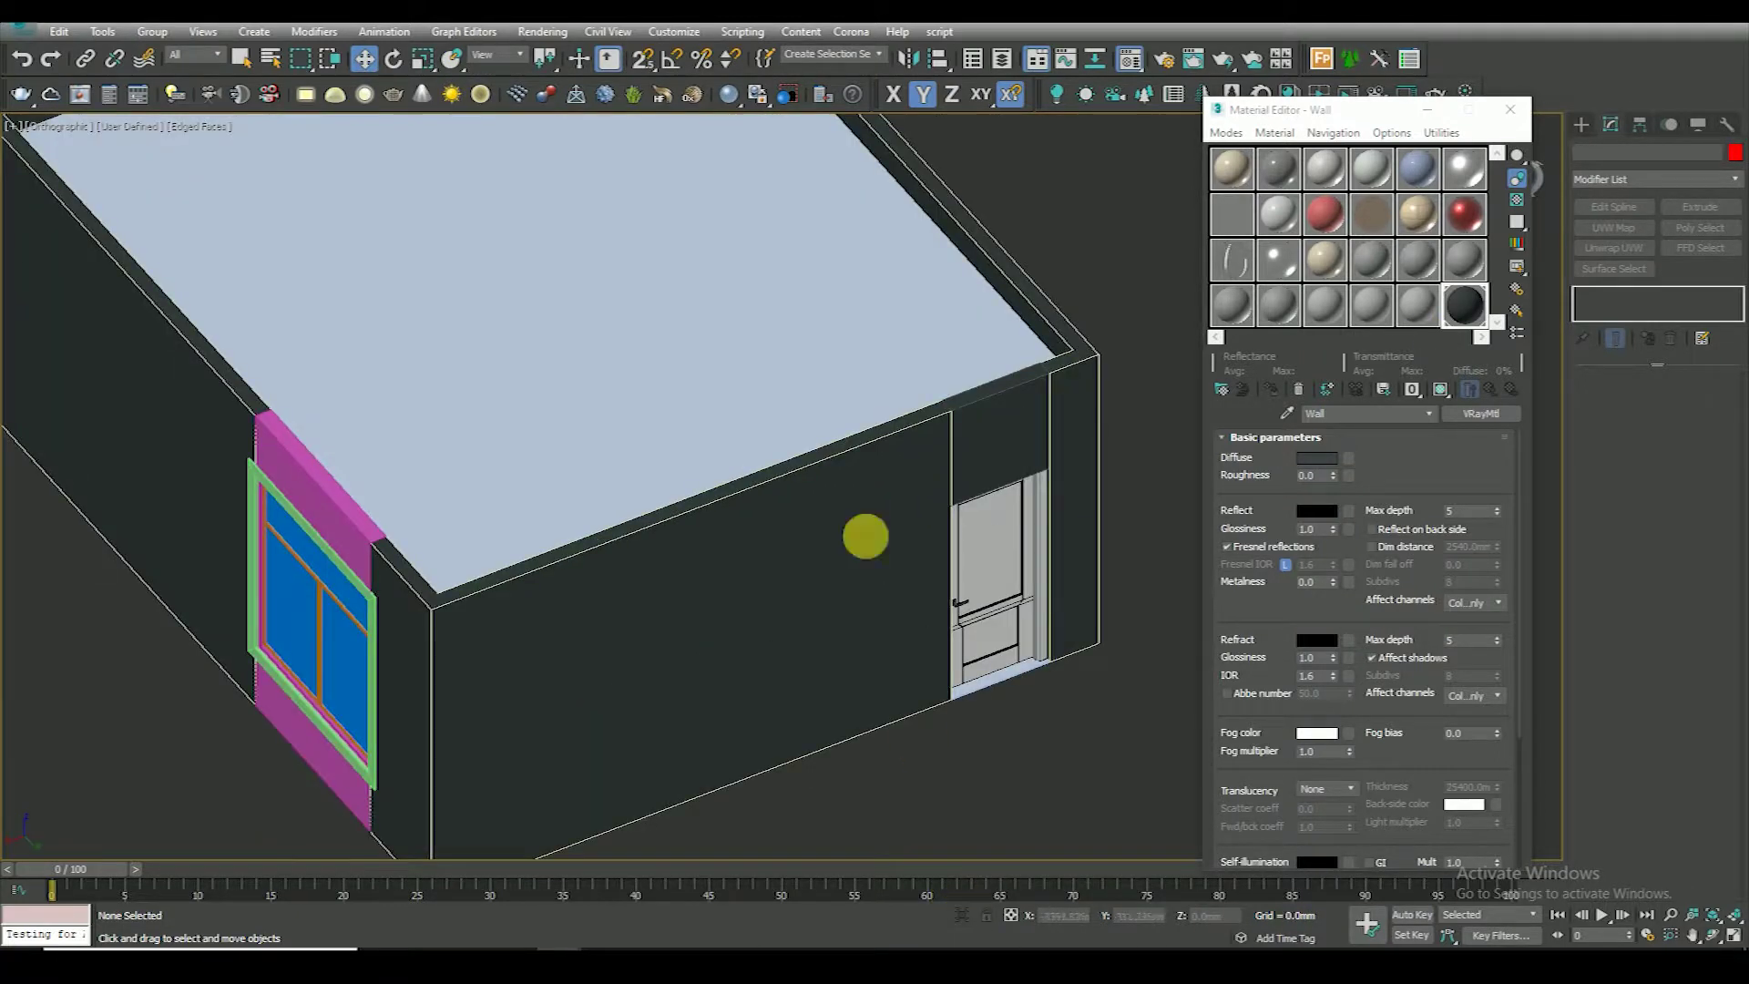
Give the roof the Wall material, then hide the roof to see inside
{"action": "scroll", "coordinate": [847, 501], "scroll_direction": "down", "scroll_amount": 3}
{"action": "left_click", "coordinate": [833, 447]}
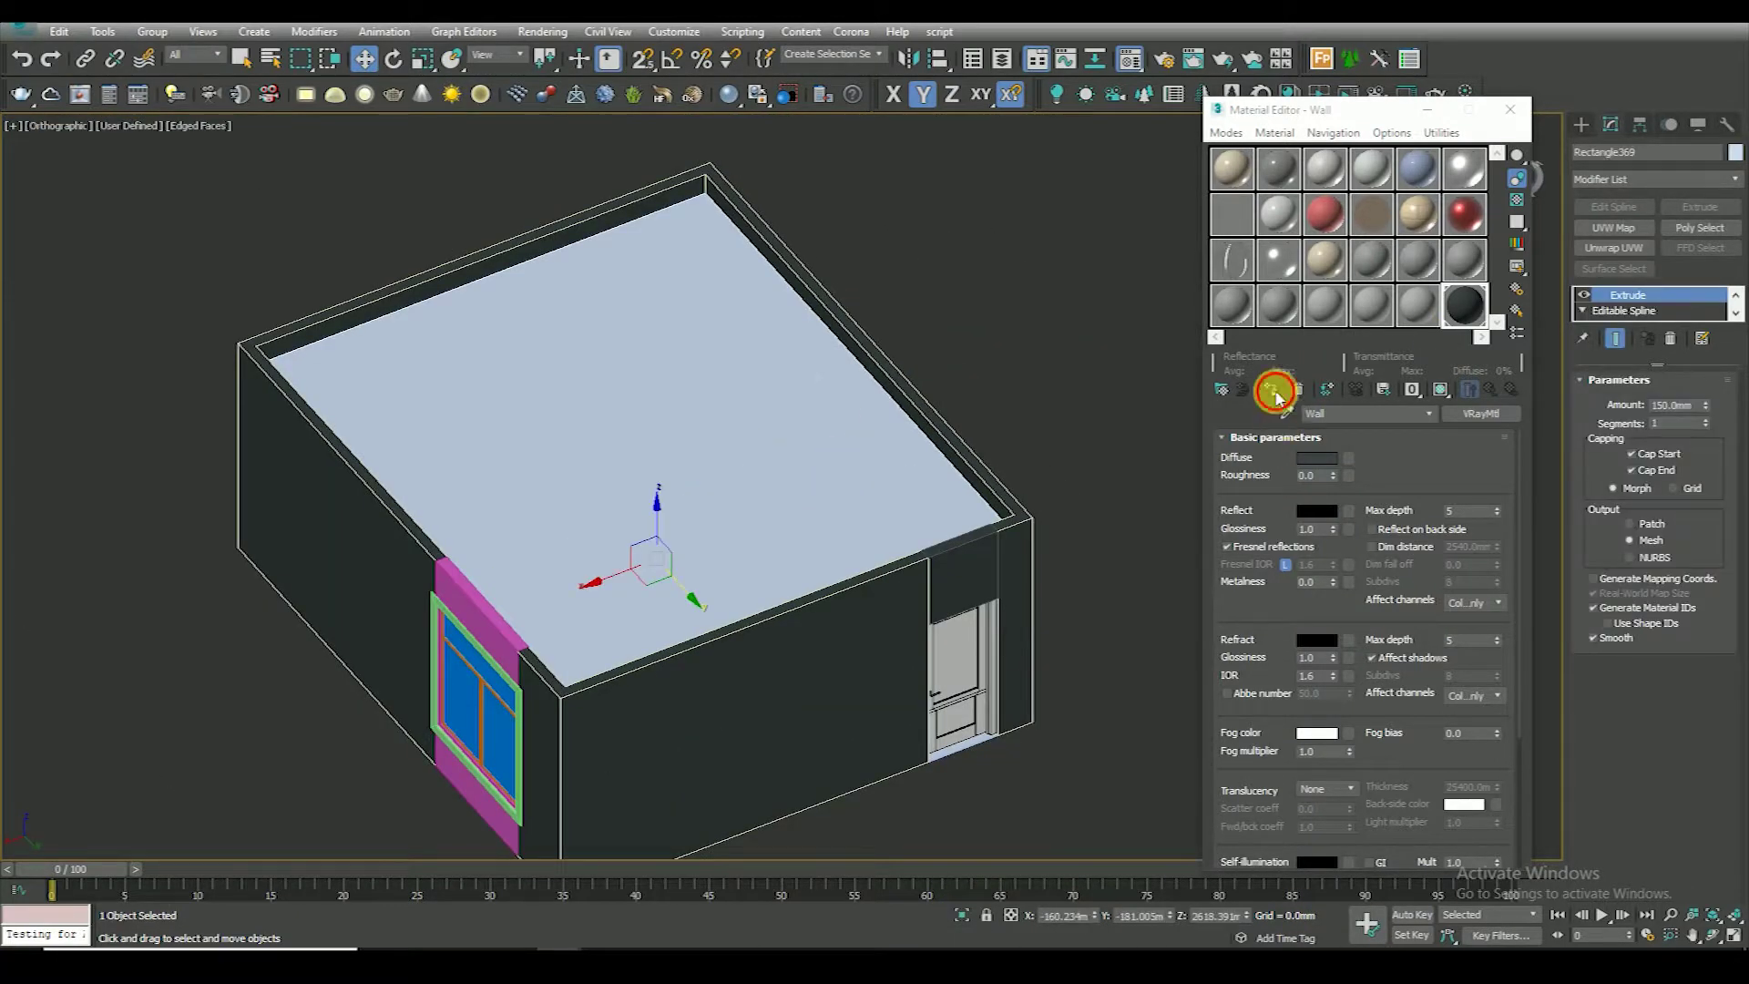
{"action": "left_click", "coordinate": [1275, 392]}
{"action": "scroll", "coordinate": [831, 453], "scroll_direction": "down", "scroll_amount": 4}
{"action": "mouse_move", "coordinate": [714, 429]}
{"action": "middle_mouse_down", "text": "alt"}
{"action": "mouse_move", "coordinate": [636, 441]}
{"action": "mouse_move", "coordinate": [618, 465]}
{"action": "middle_mouse_up", "text": "alt"}
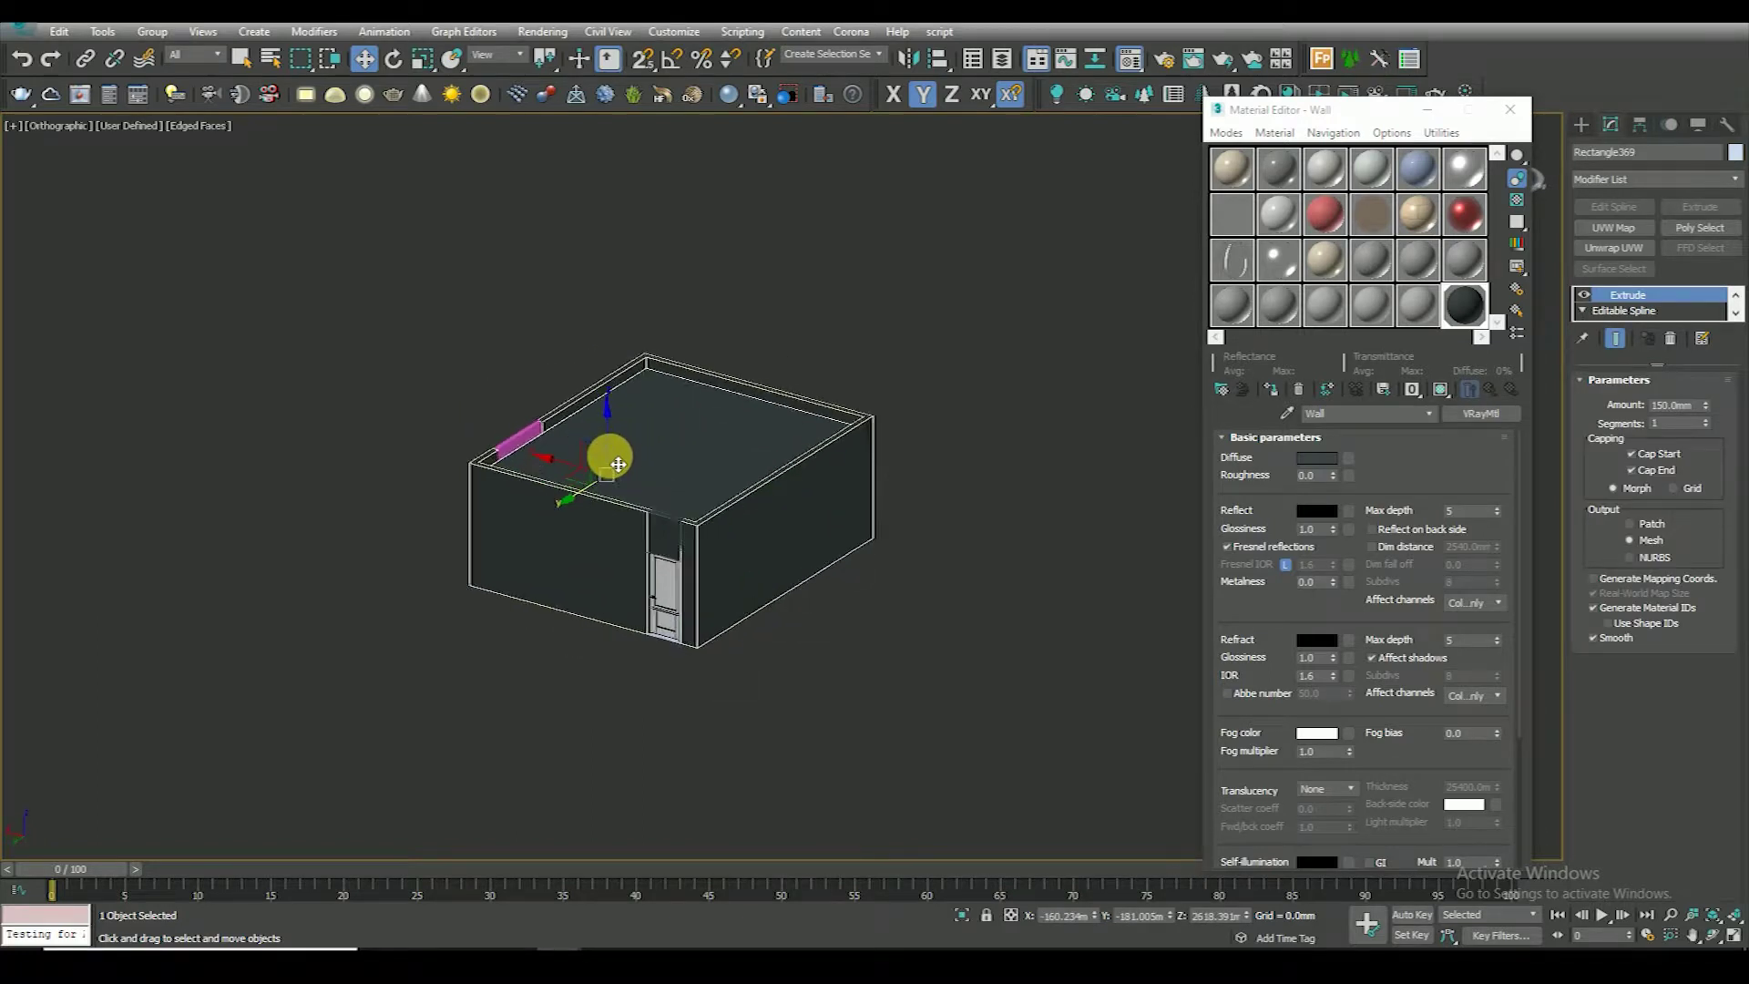
{"action": "scroll", "coordinate": [802, 583], "scroll_direction": "up", "scroll_amount": 3}
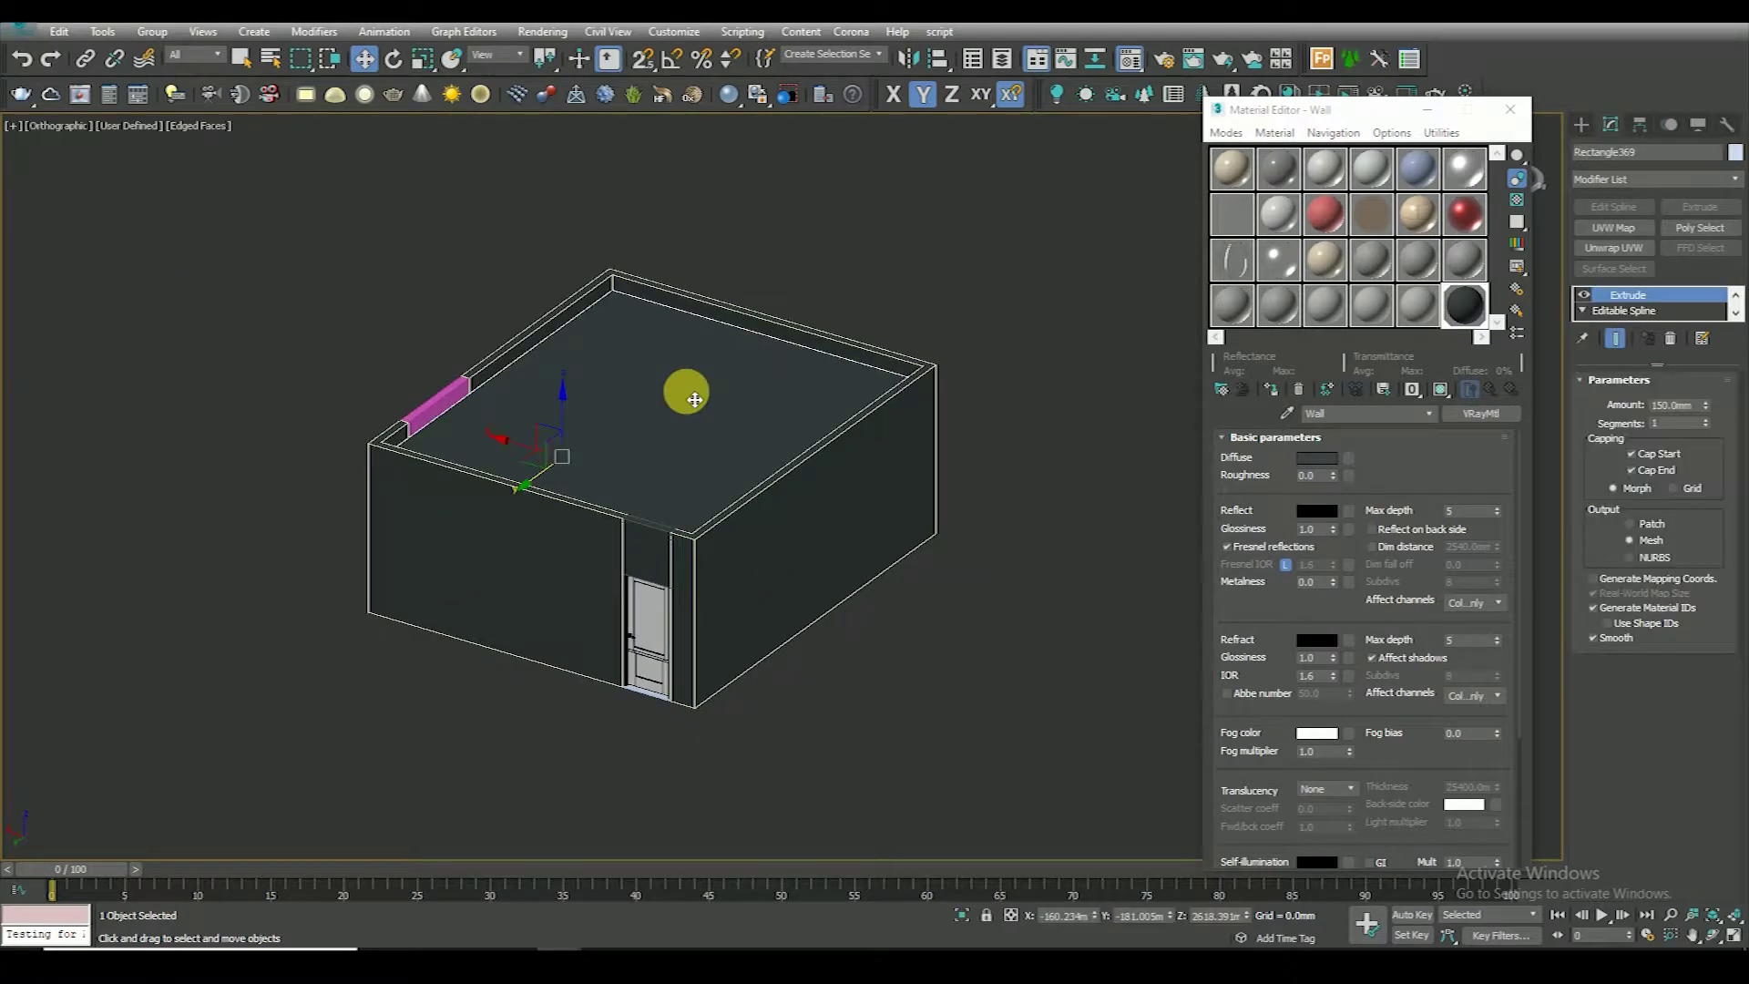
{"action": "right_click", "coordinate": [897, 266]}
{"action": "left_click", "coordinate": [925, 219]}
Apply the Wall material to the pink lintel above the window
{"action": "scroll", "coordinate": [464, 428], "scroll_direction": "up", "scroll_amount": 4}
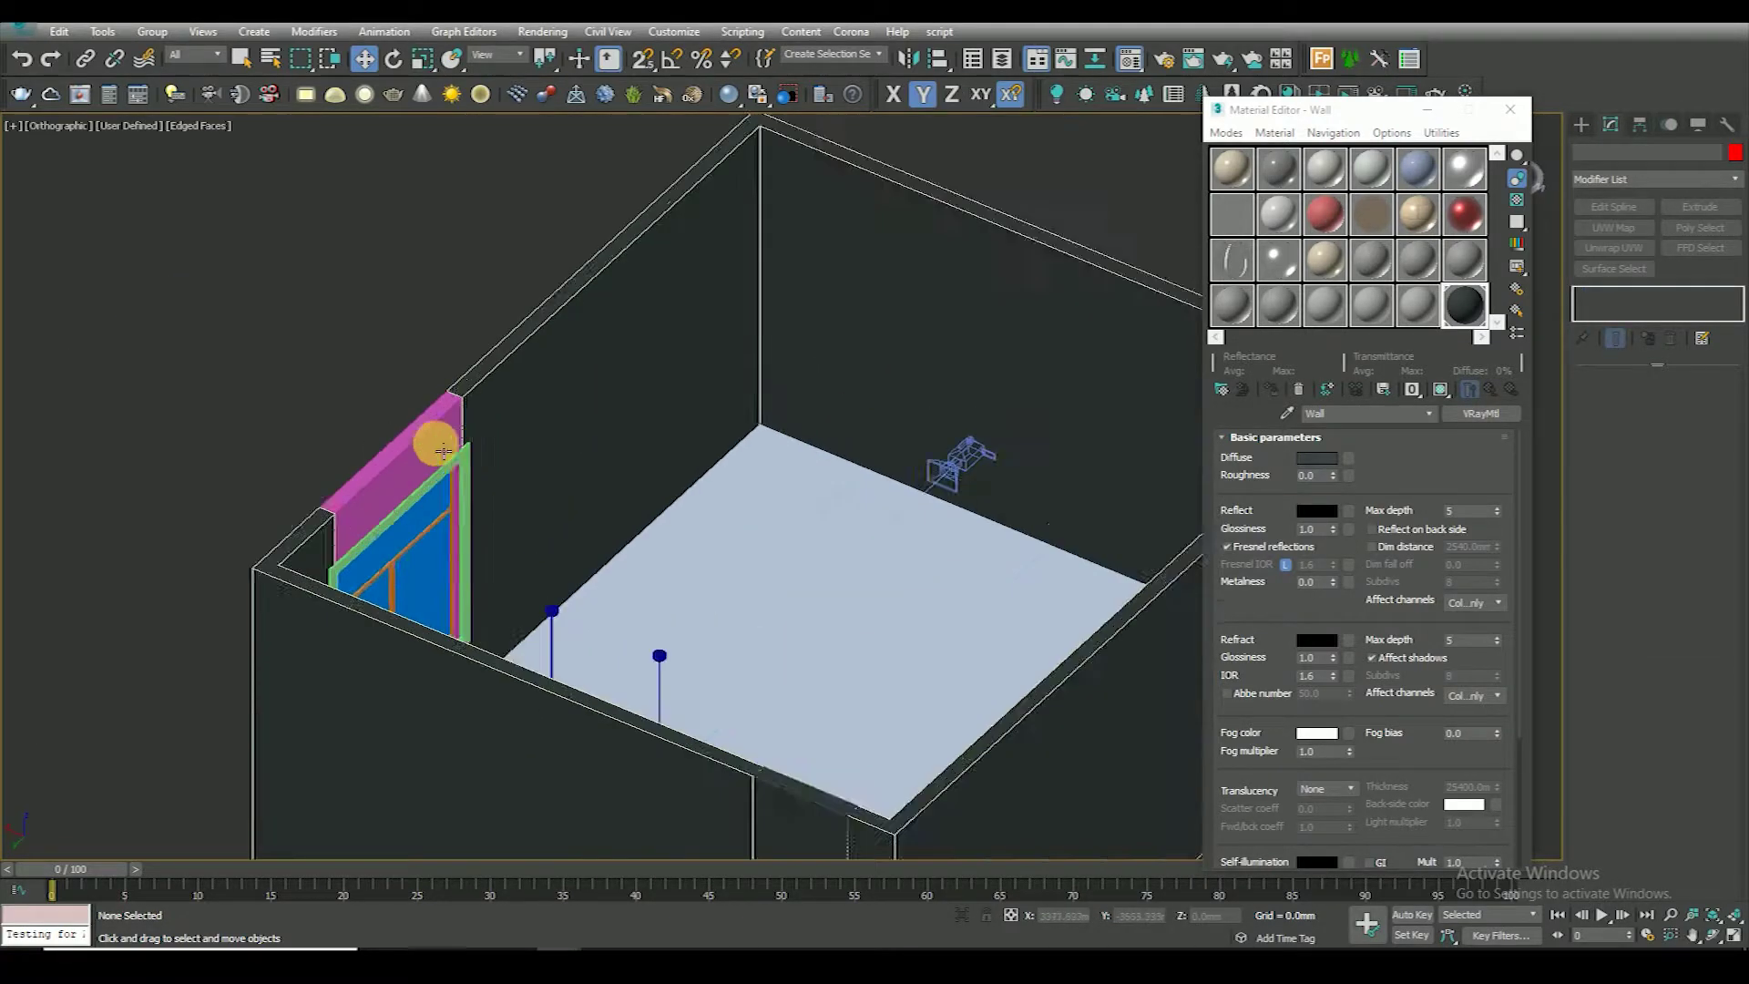
{"action": "scroll", "coordinate": [453, 428], "scroll_direction": "up", "scroll_amount": 3}
{"action": "left_click", "coordinate": [453, 428]}
{"action": "left_click", "coordinate": [1270, 389]}
{"action": "left_click", "coordinate": [312, 266]}
Orbit around the room, toggling edged-faces display to inspect the interior
{"action": "key", "text": "F4"}
{"action": "scroll", "coordinate": [653, 373], "scroll_direction": "down", "scroll_amount": 3}
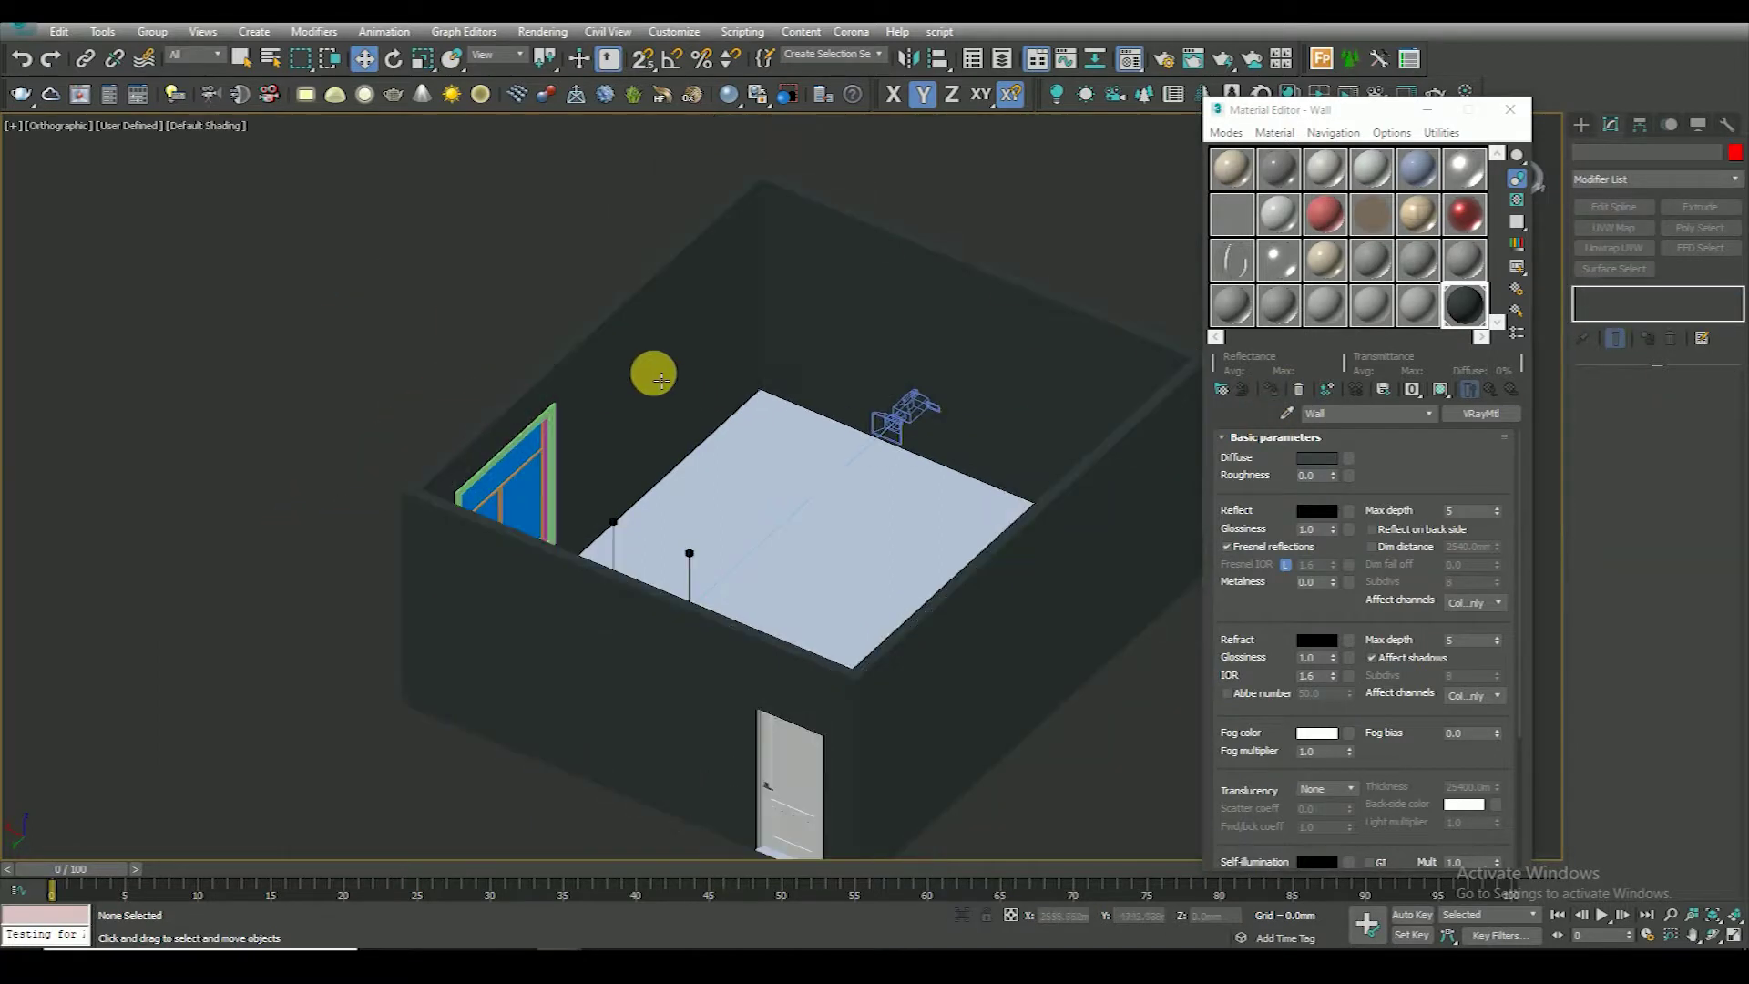
{"action": "mouse_move", "coordinate": [797, 596]}
{"action": "middle_mouse_down", "text": "alt"}
{"action": "mouse_move", "coordinate": [589, 586]}
{"action": "mouse_move", "coordinate": [777, 511]}
{"action": "middle_mouse_up", "text": "alt"}
{"action": "scroll", "coordinate": [796, 243], "scroll_direction": "up", "scroll_amount": 3}
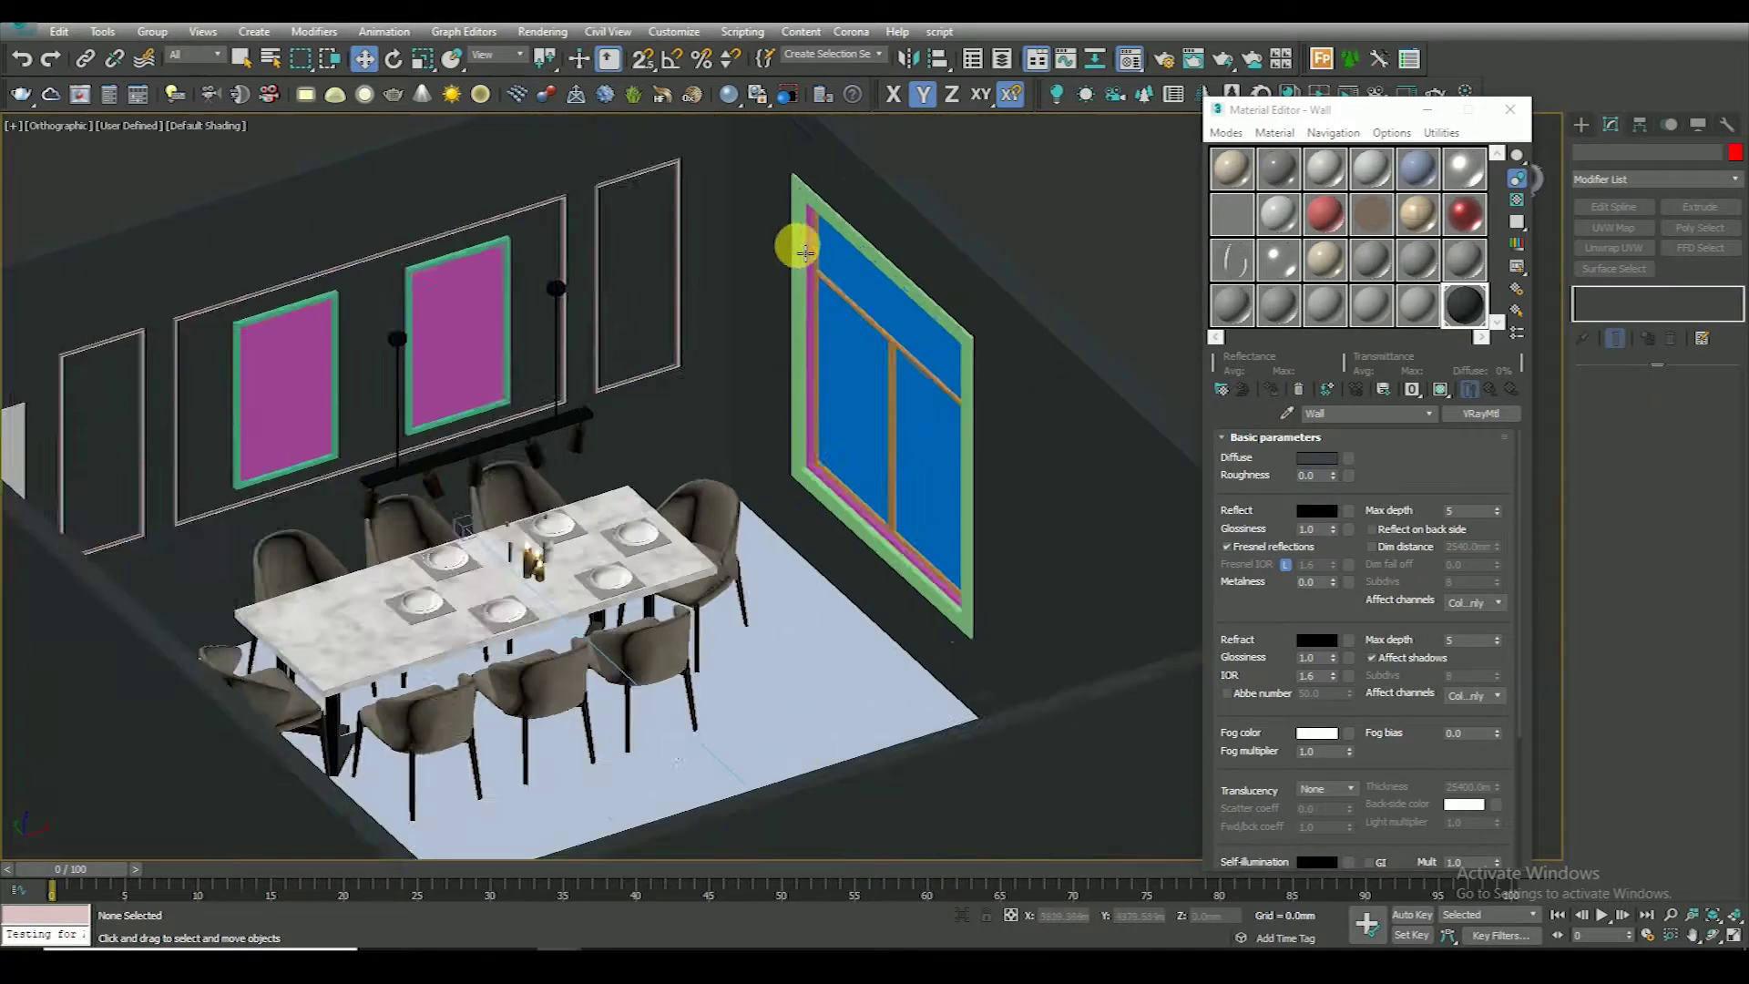
{"action": "scroll", "coordinate": [814, 212], "scroll_direction": "up", "scroll_amount": 5}
{"action": "key", "text": "F4"}
Select the green window frame and activate an unused material slot, 23 - Default
{"action": "left_click", "coordinate": [814, 212]}
{"action": "scroll", "coordinate": [911, 309], "scroll_direction": "down", "scroll_amount": 5}
{"action": "key", "text": "F4"}
{"action": "middle_click_drag", "start_coordinate": [800, 332], "coordinate": [519, 344], "text": "alt"}
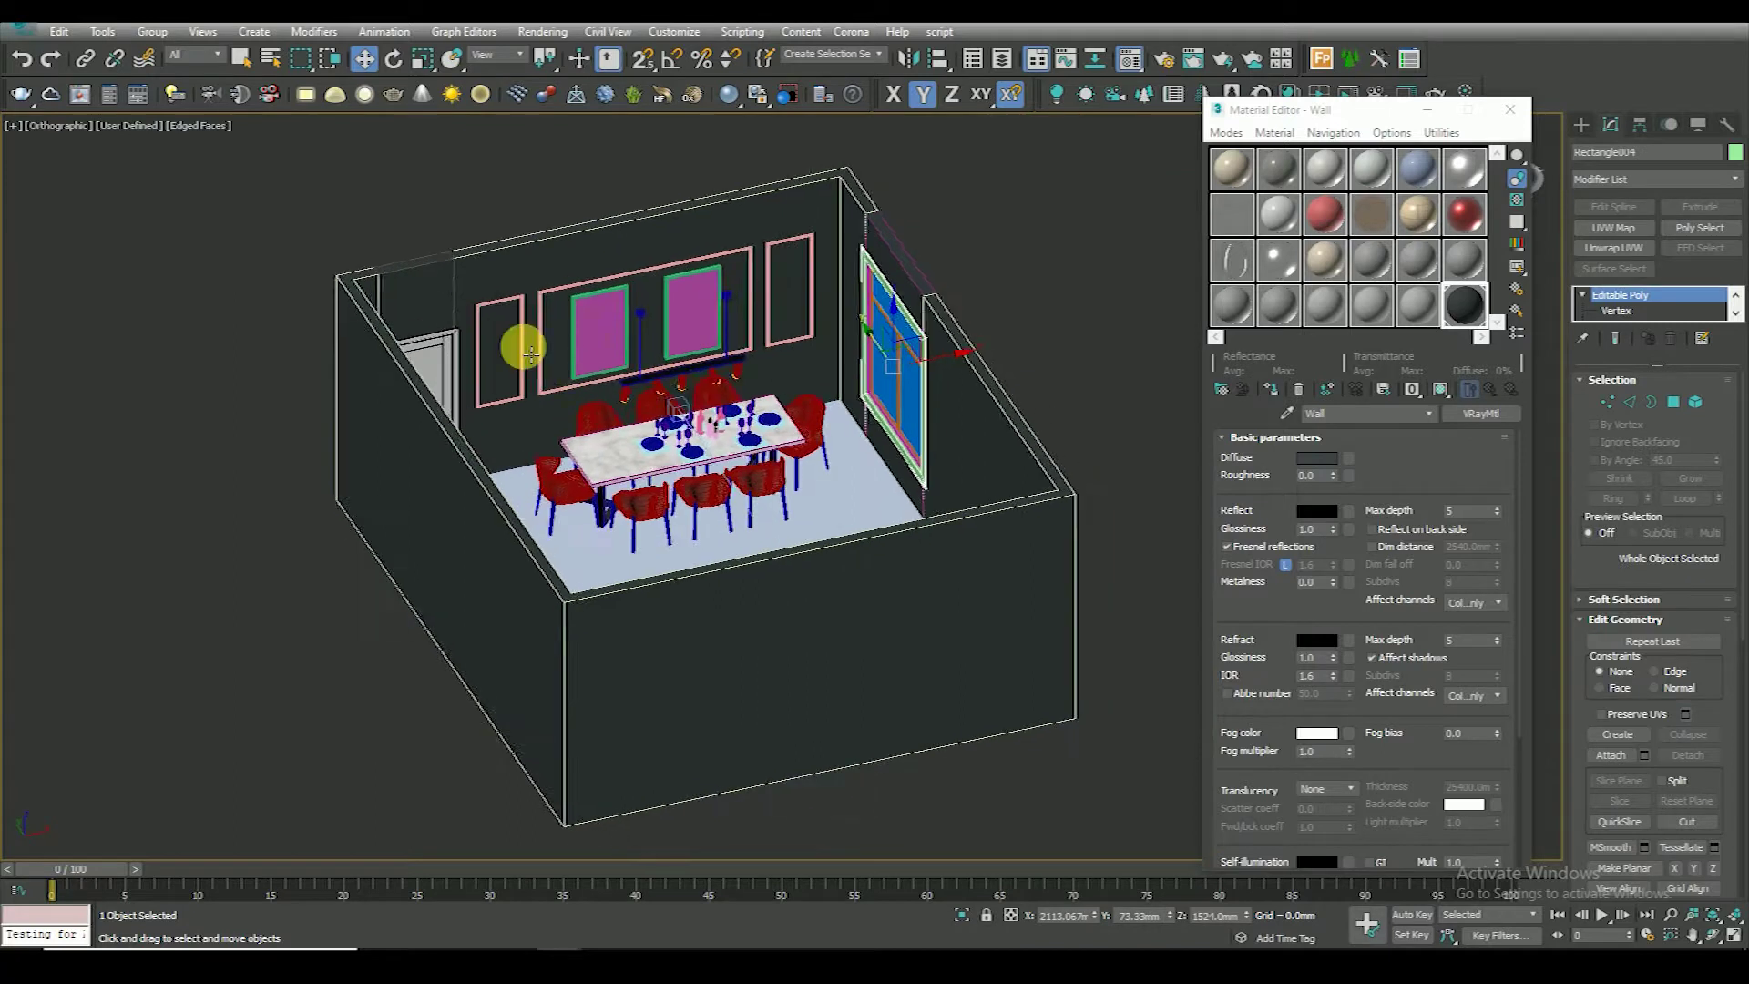
{"action": "scroll", "coordinate": [708, 377], "scroll_direction": "up", "scroll_amount": 3}
{"action": "middle_click_drag", "start_coordinate": [708, 377], "coordinate": [1030, 423], "text": "alt"}
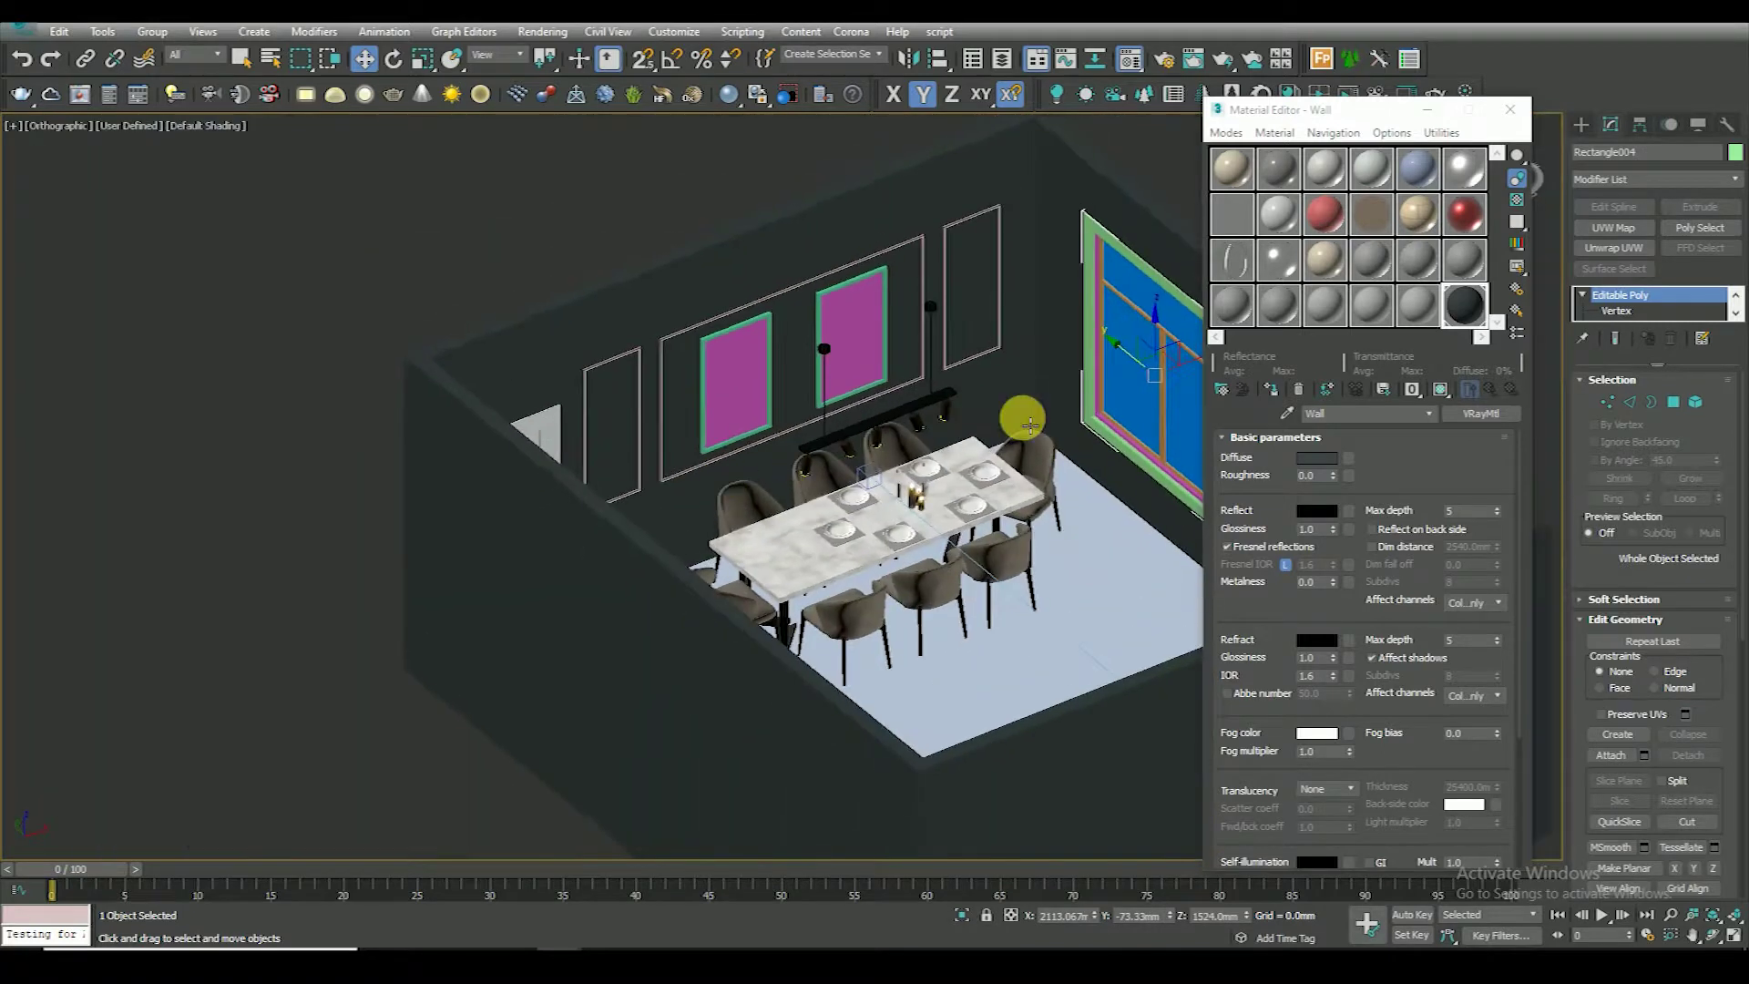
{"action": "left_click", "coordinate": [1412, 303]}
{"action": "left_click", "coordinate": [1287, 413]}
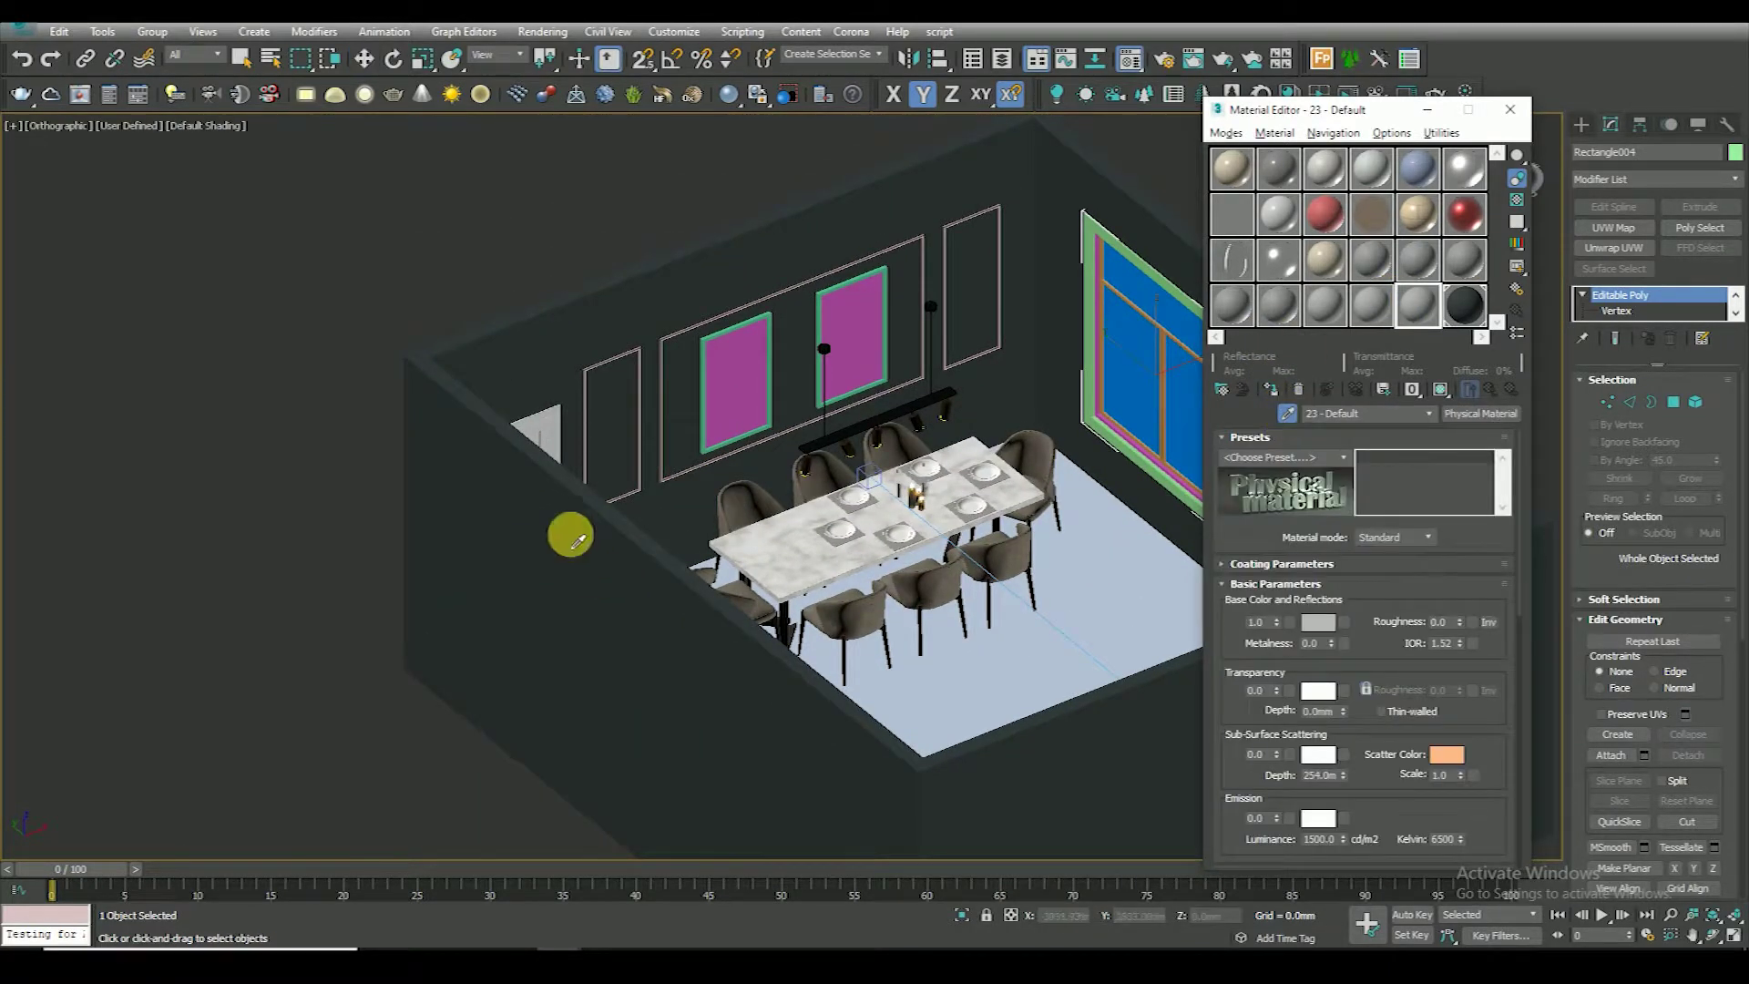
Eyedrop the door's material into the empty material slot
{"action": "scroll", "coordinate": [570, 537], "scroll_direction": "up", "scroll_amount": 5}
{"action": "middle_click_drag", "start_coordinate": [570, 537], "coordinate": [557, 176], "text": "alt"}
{"action": "scroll", "coordinate": [624, 350], "scroll_direction": "up", "scroll_amount": 2}
{"action": "left_click", "coordinate": [658, 296]}
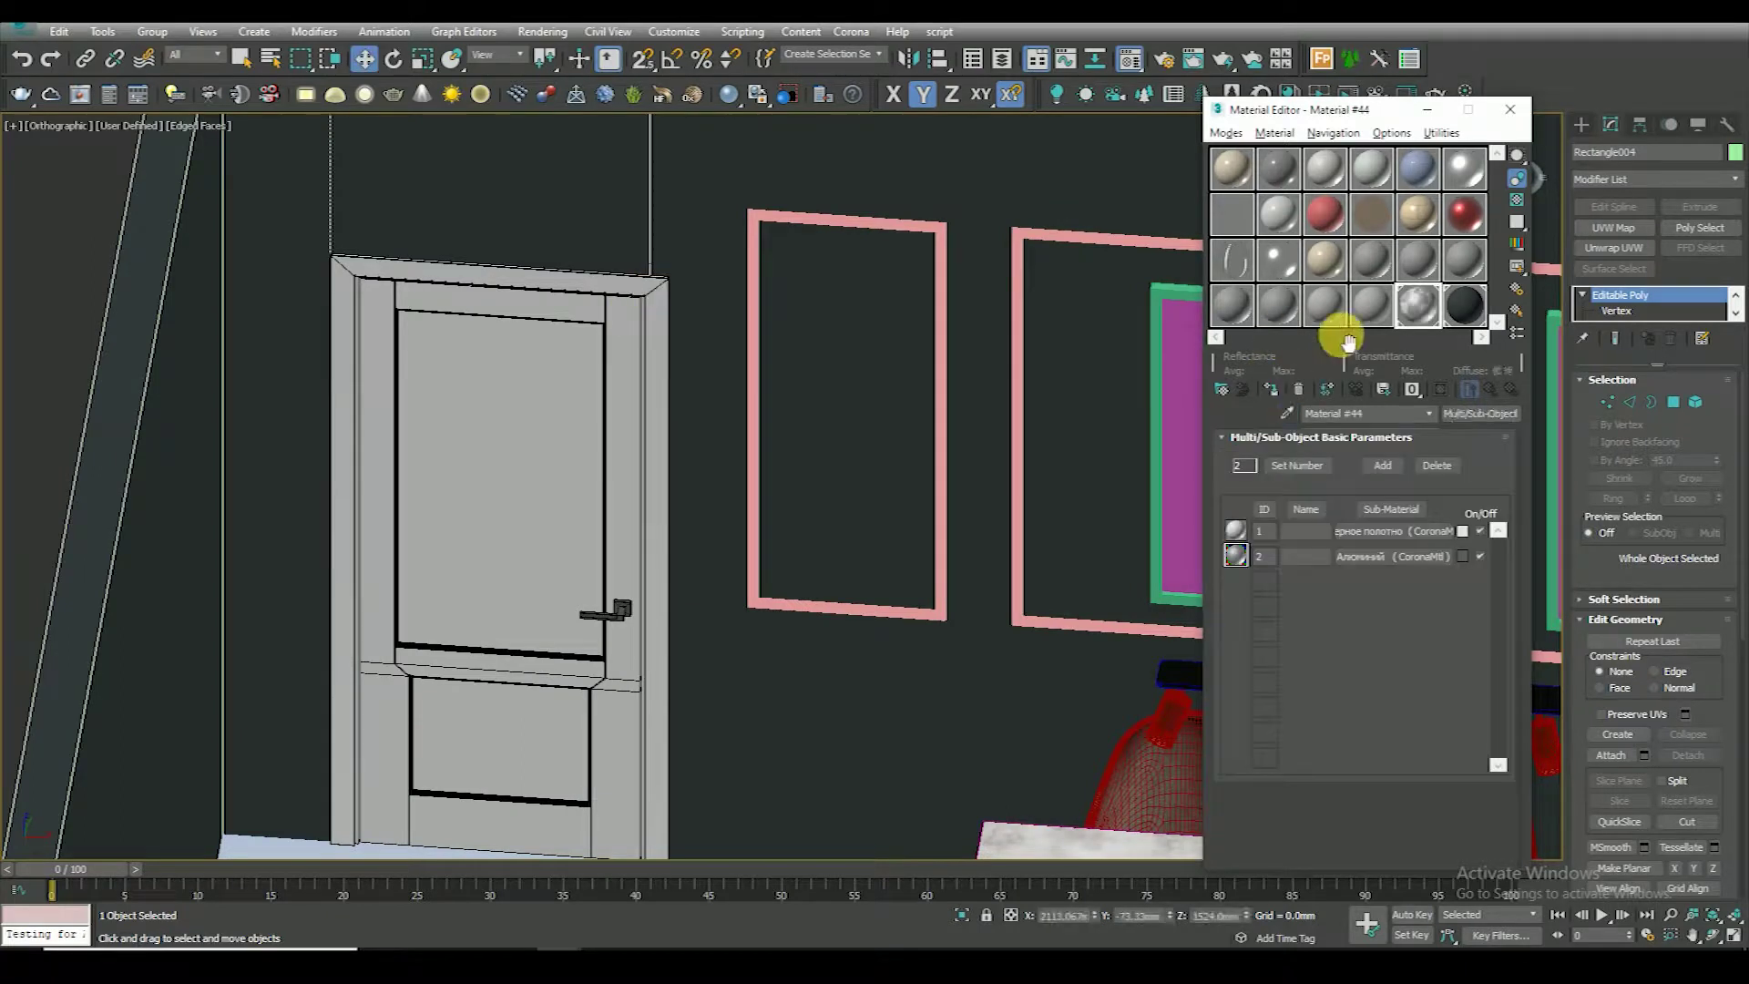
{"action": "middle_click_drag", "start_coordinate": [847, 547], "coordinate": [702, 570]}
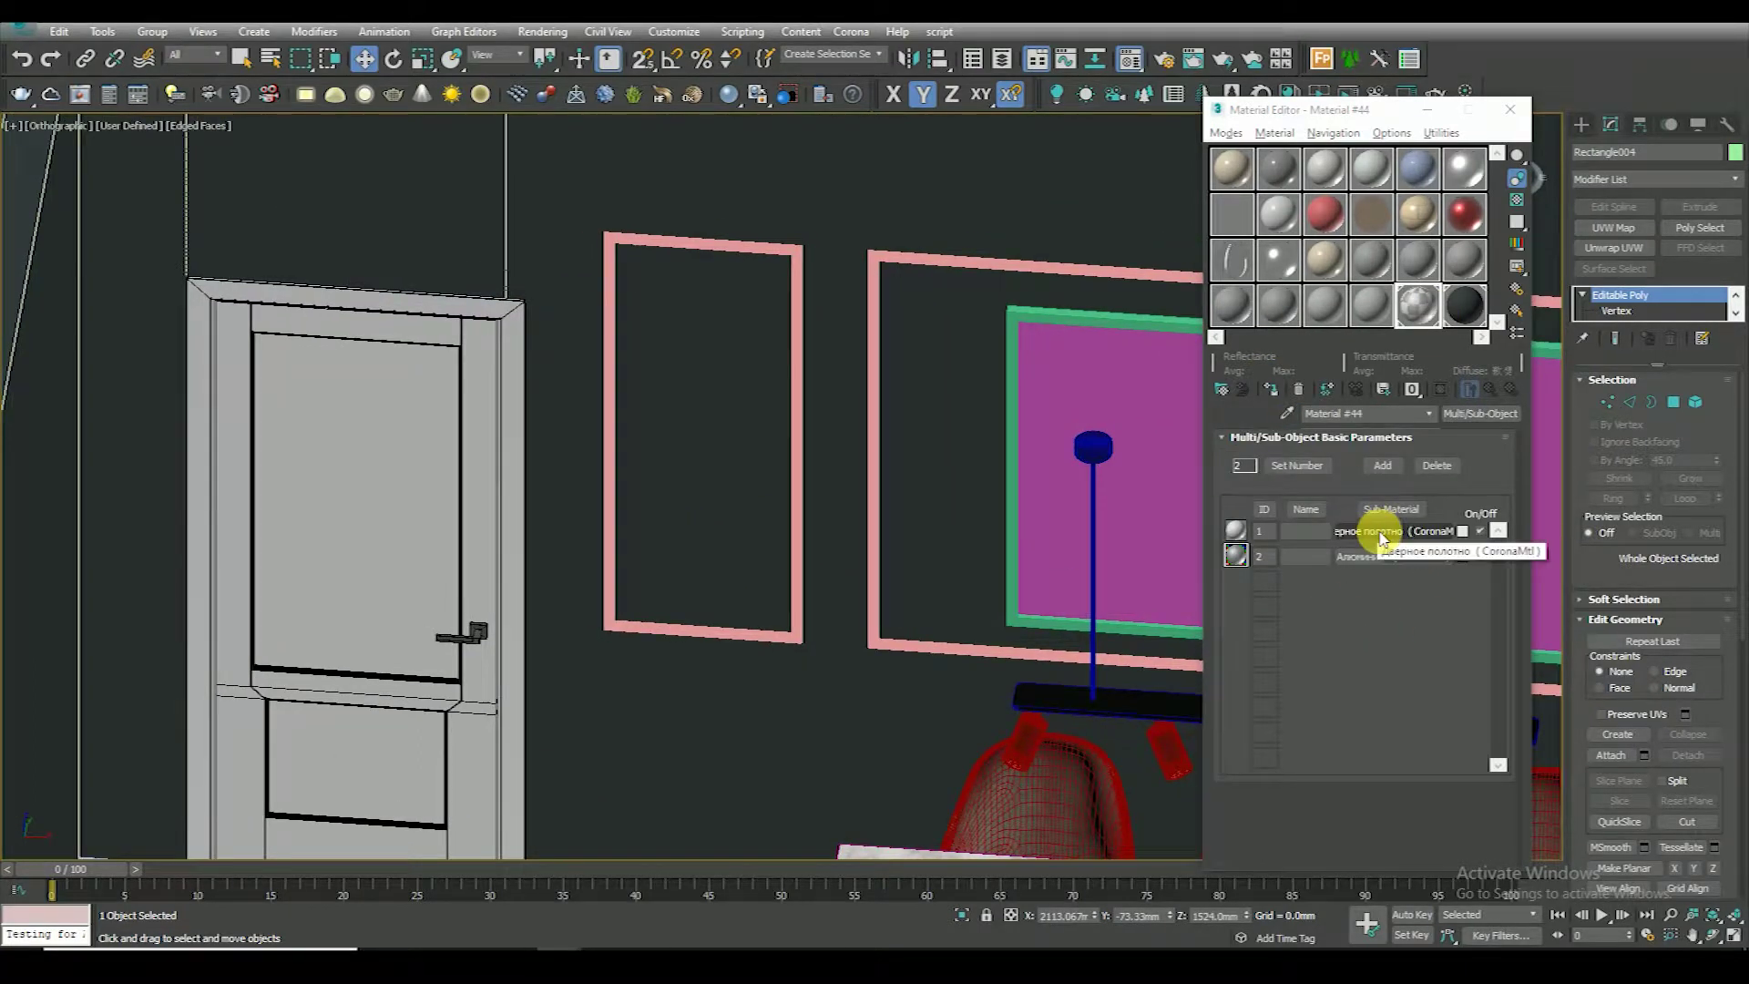
Convert door-leaf sub-material Дверное полотно from CoronaMtl to VRayMtl with white diffuse
{"action": "left_click", "coordinate": [1386, 534]}
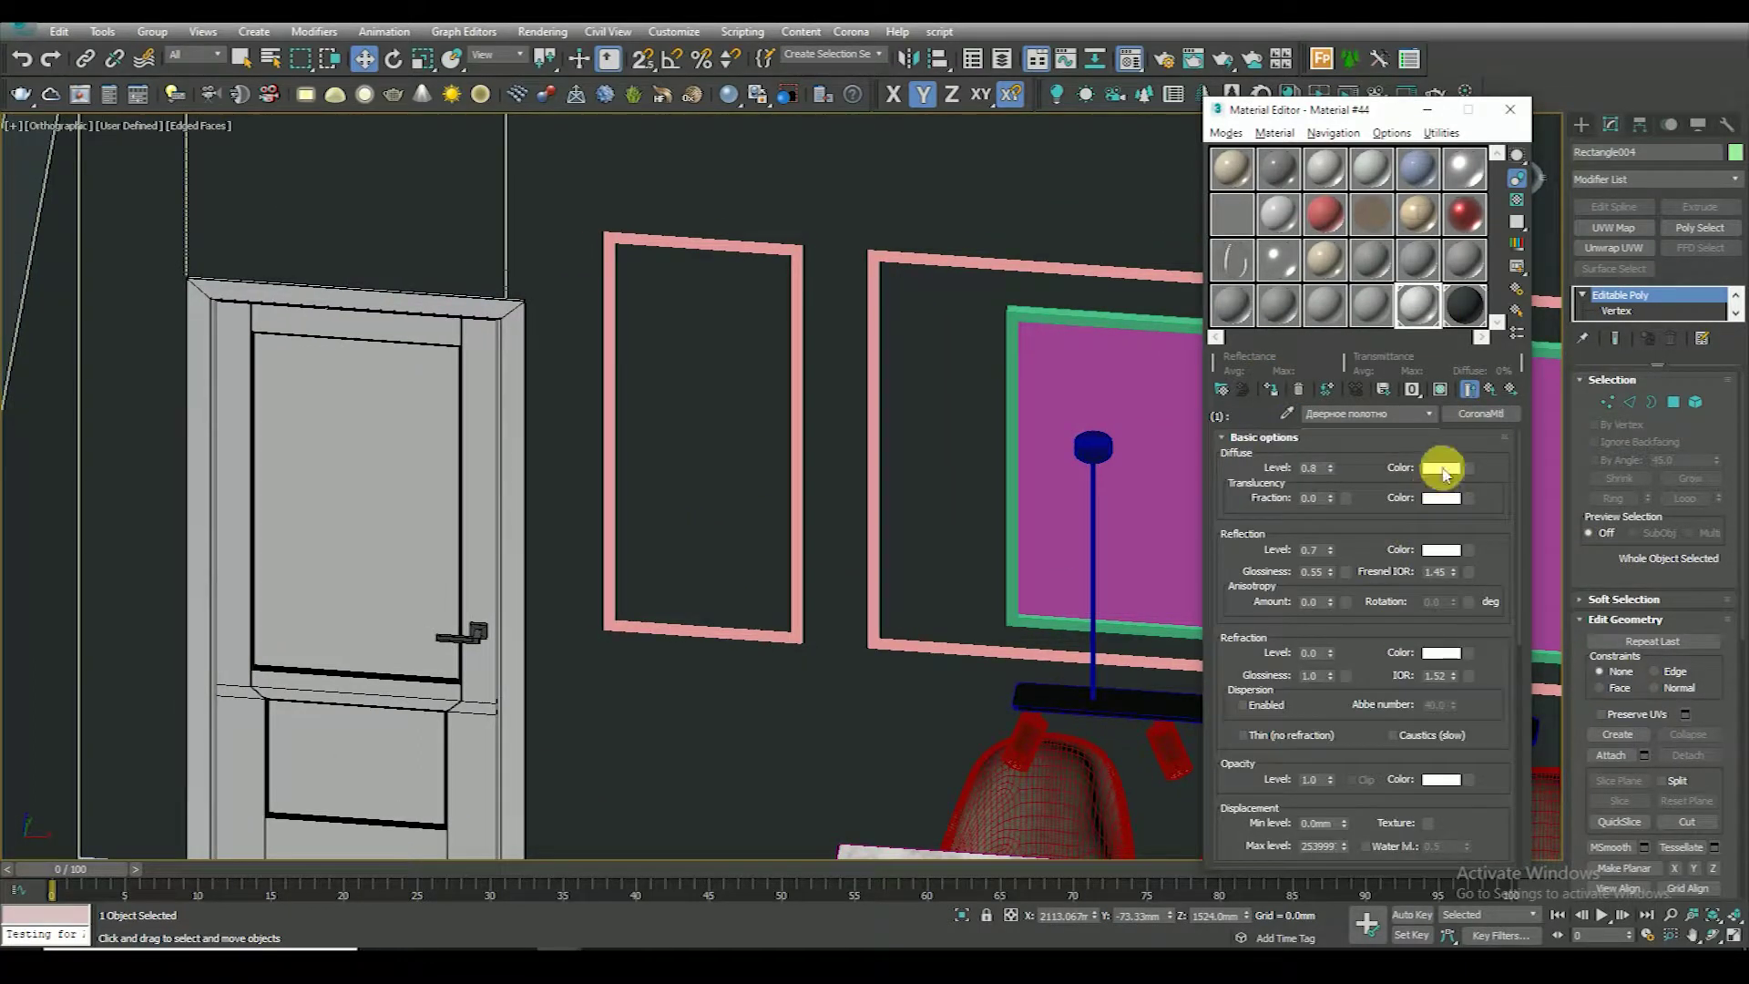
{"action": "left_click", "coordinate": [1460, 480]}
{"action": "left_click", "coordinate": [1481, 414]}
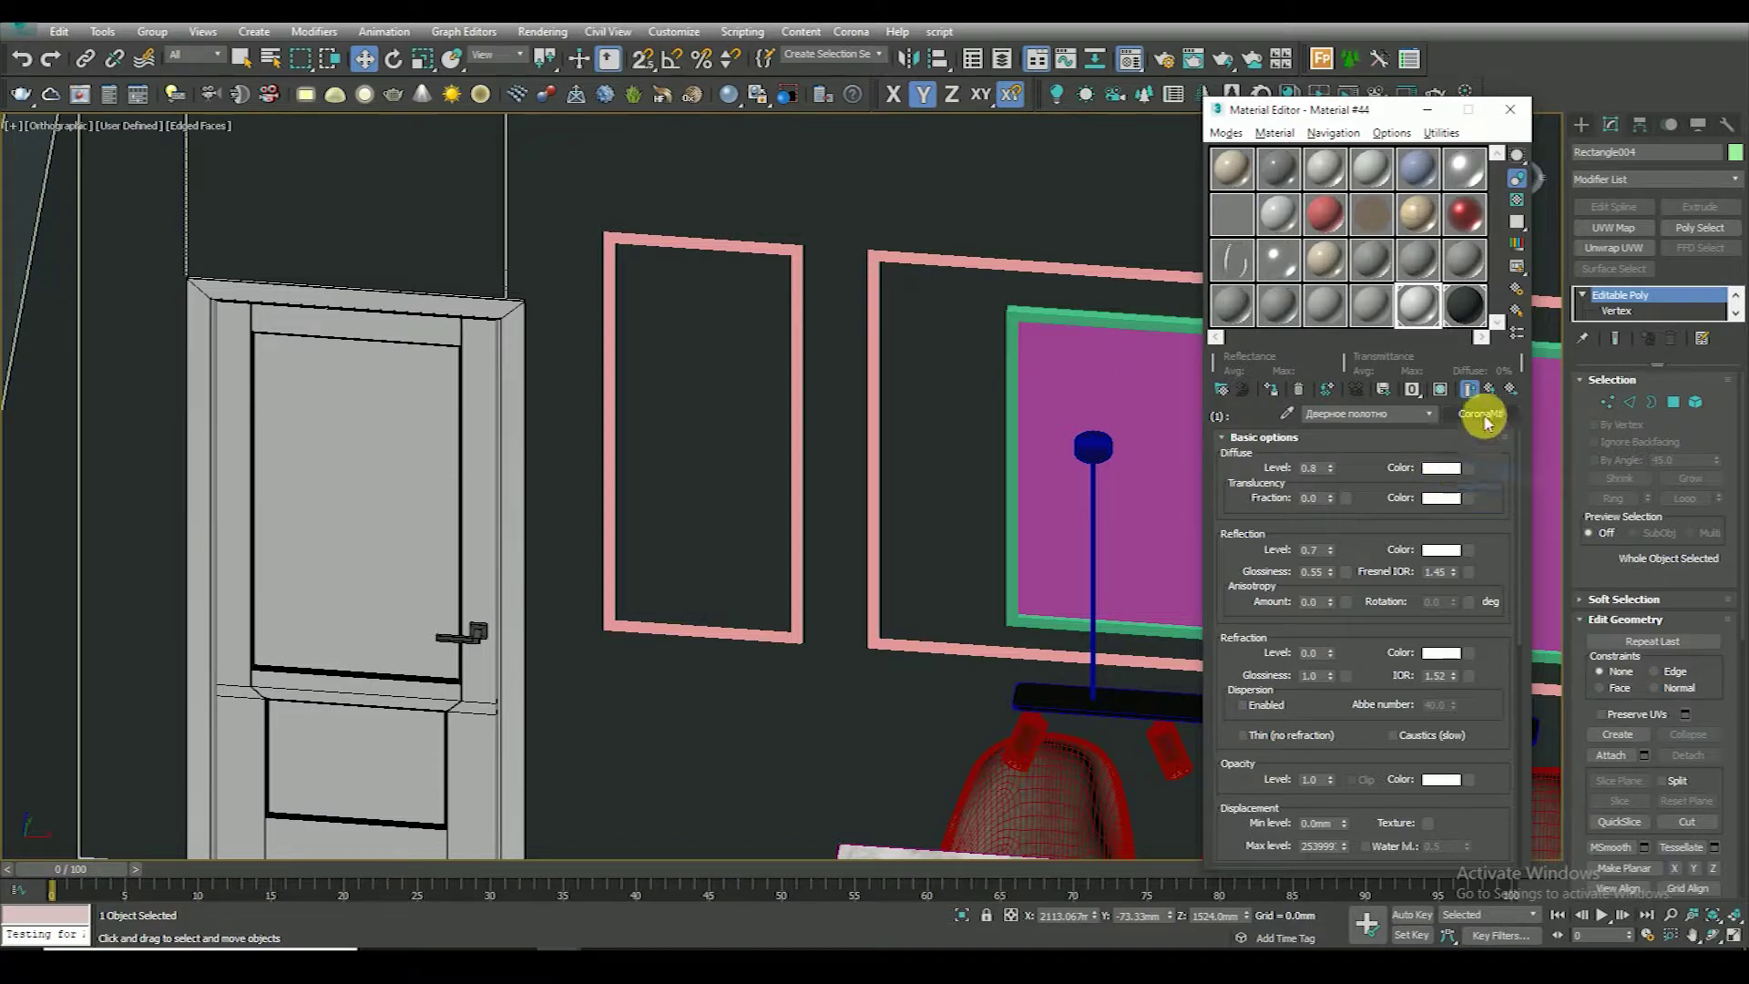
{"action": "left_click", "coordinate": [785, 692]}
{"action": "double_click", "coordinate": [763, 694]}
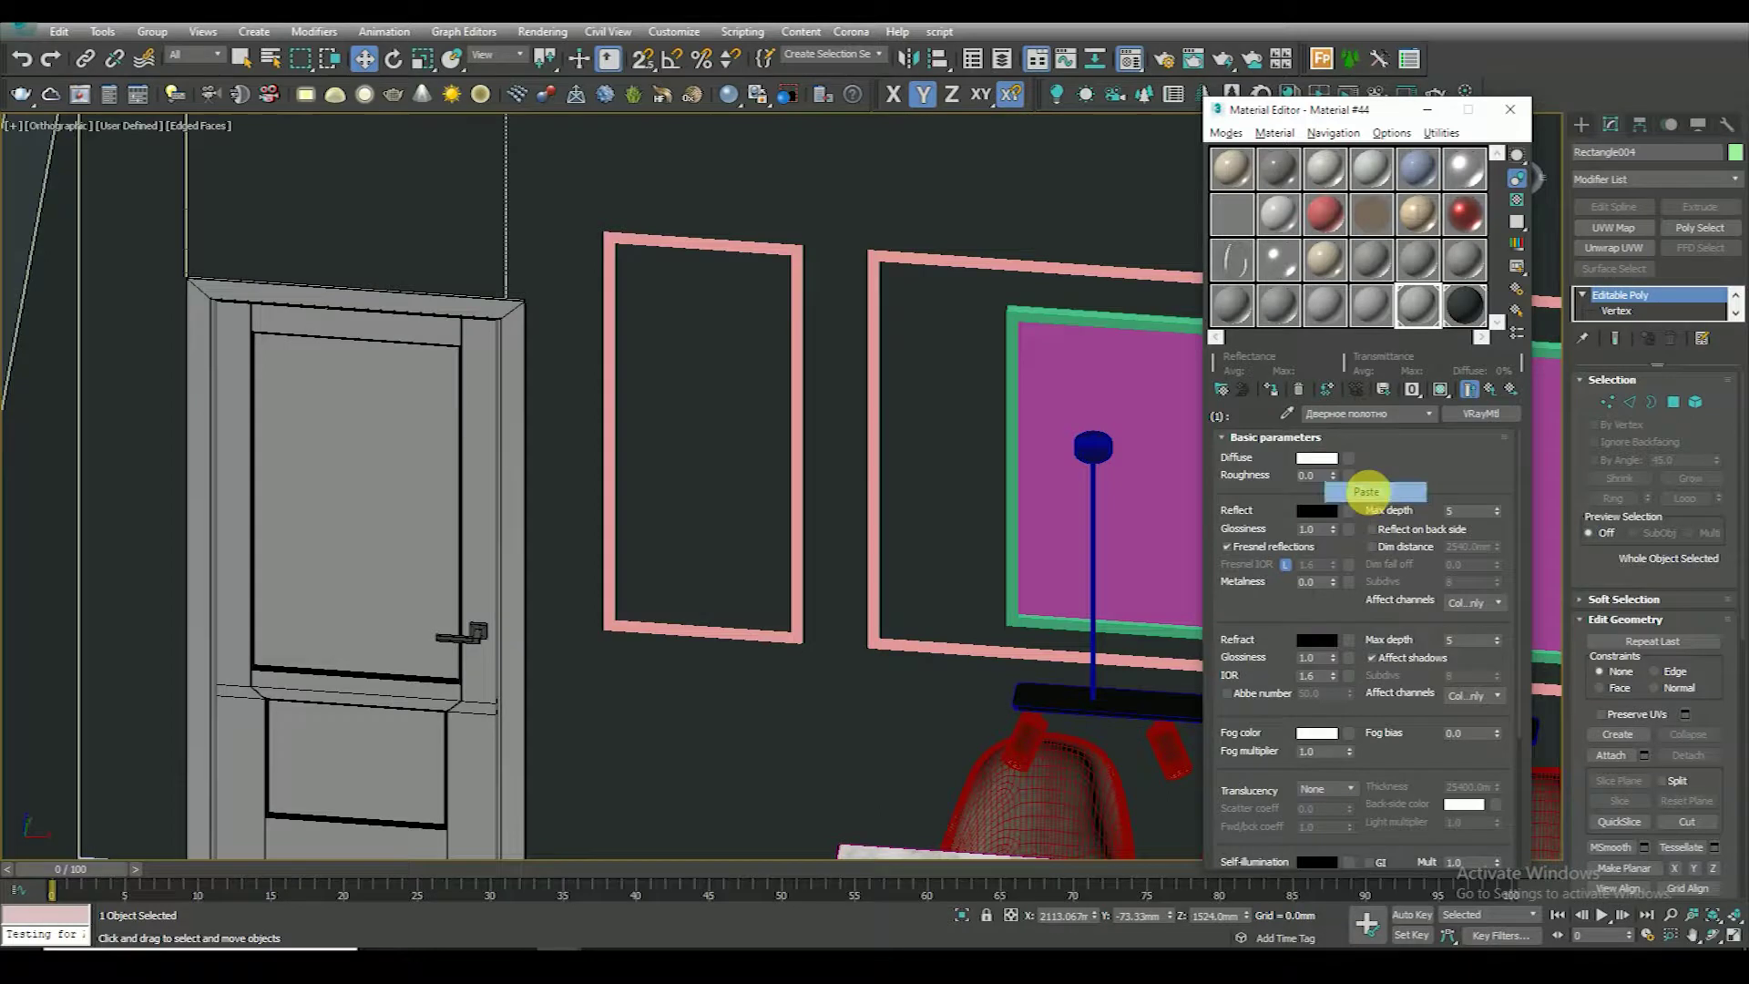
{"action": "left_click", "coordinate": [1317, 457]}
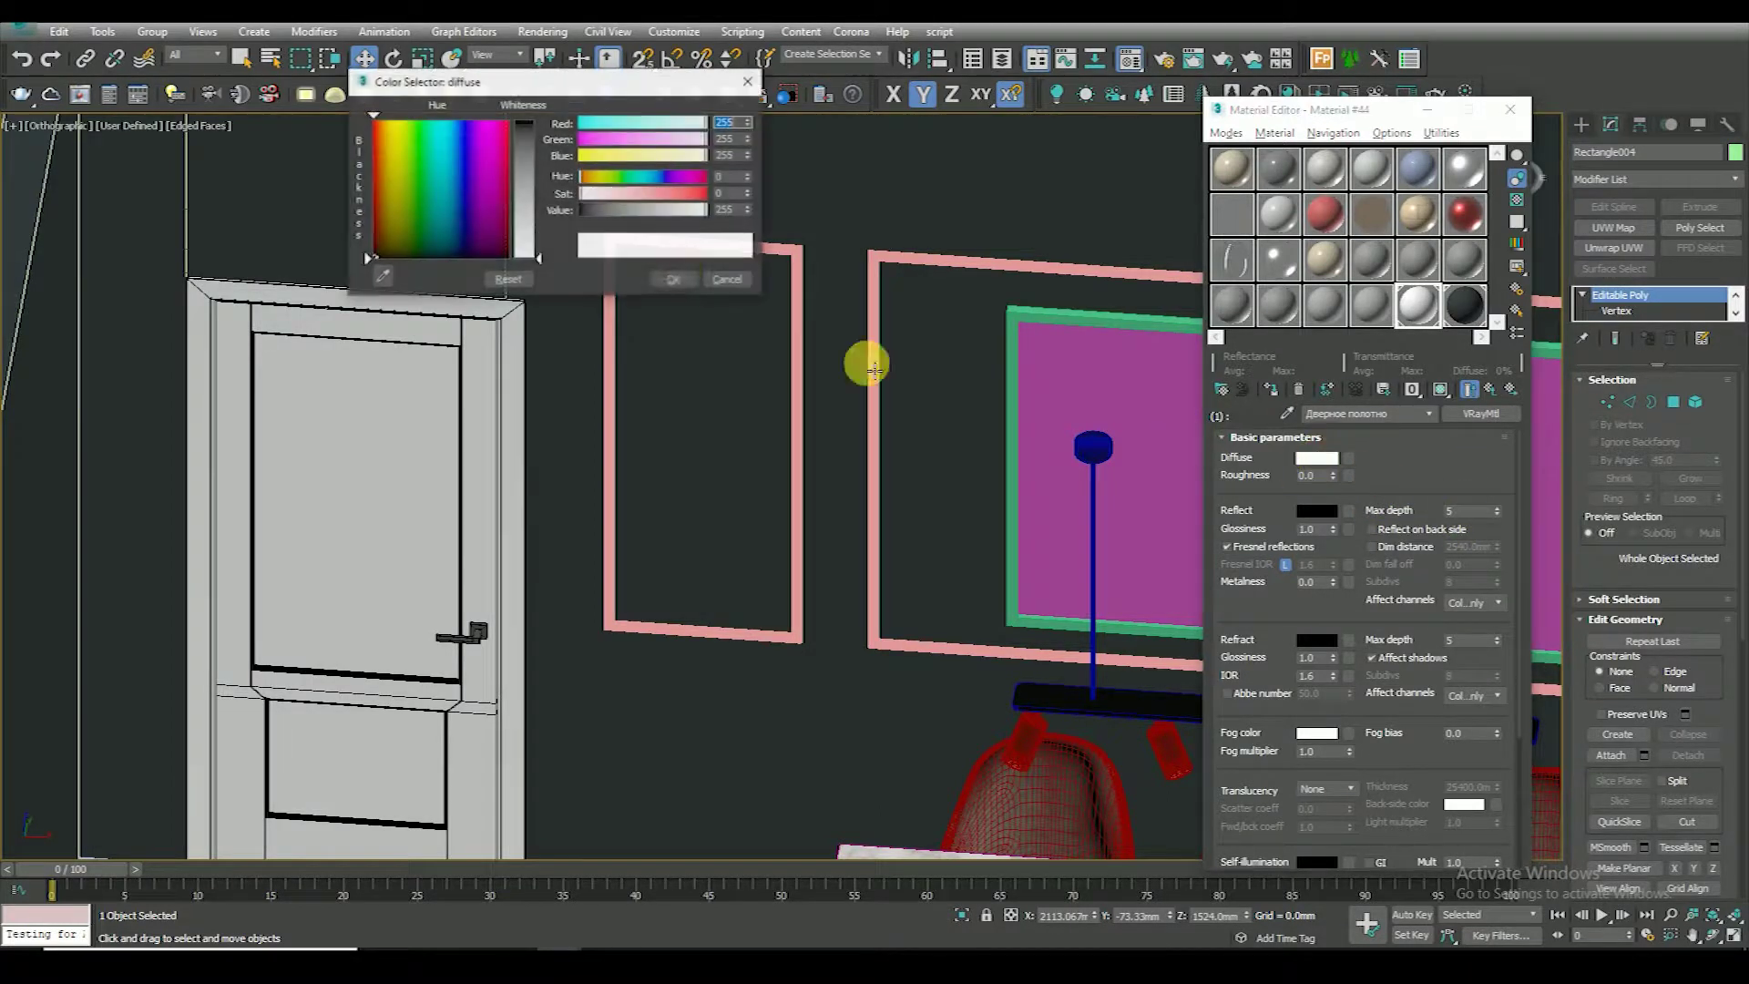
{"action": "left_click", "coordinate": [675, 282]}
Select a decorative wall frame and bring up the Wall material slot
{"action": "scroll", "coordinate": [637, 413], "scroll_direction": "down", "scroll_amount": 5}
{"action": "left_click", "coordinate": [625, 180]}
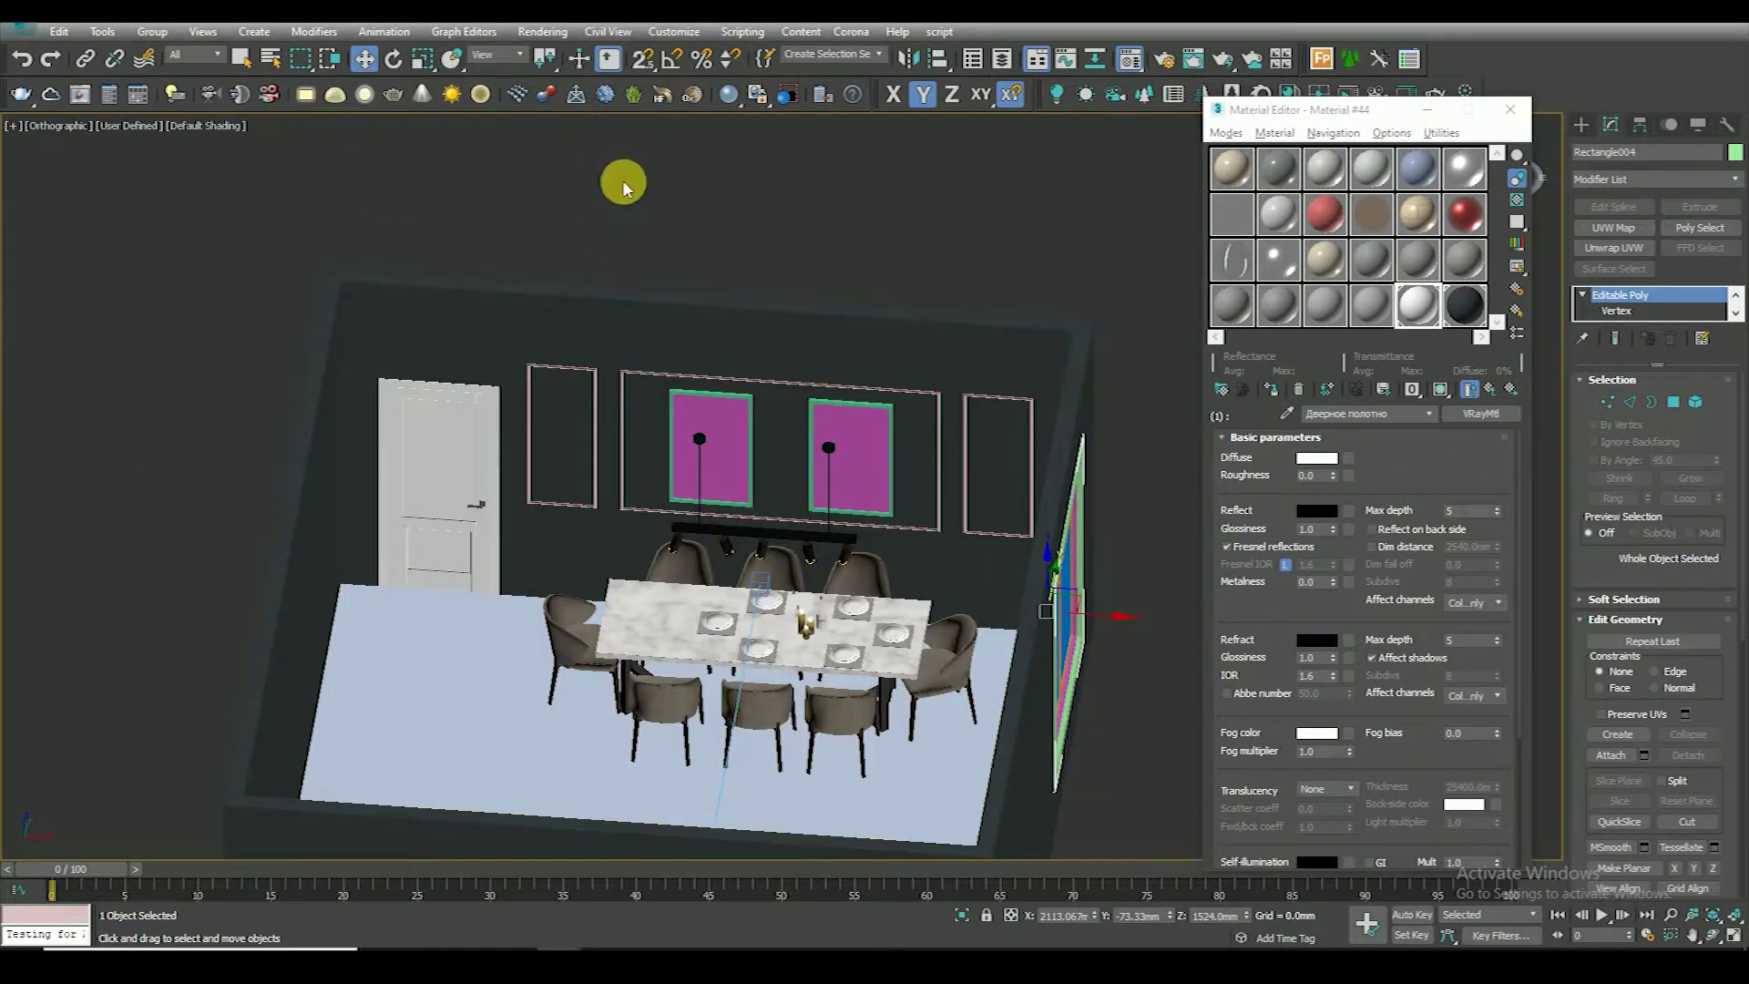
{"action": "scroll", "coordinate": [625, 437], "scroll_direction": "down", "scroll_amount": 4}
{"action": "scroll", "coordinate": [603, 374], "scroll_direction": "up", "scroll_amount": 6}
{"action": "left_click", "coordinate": [560, 342]}
{"action": "scroll", "coordinate": [620, 401], "scroll_direction": "down", "scroll_amount": 3}
{"action": "left_click", "coordinate": [1456, 308]}
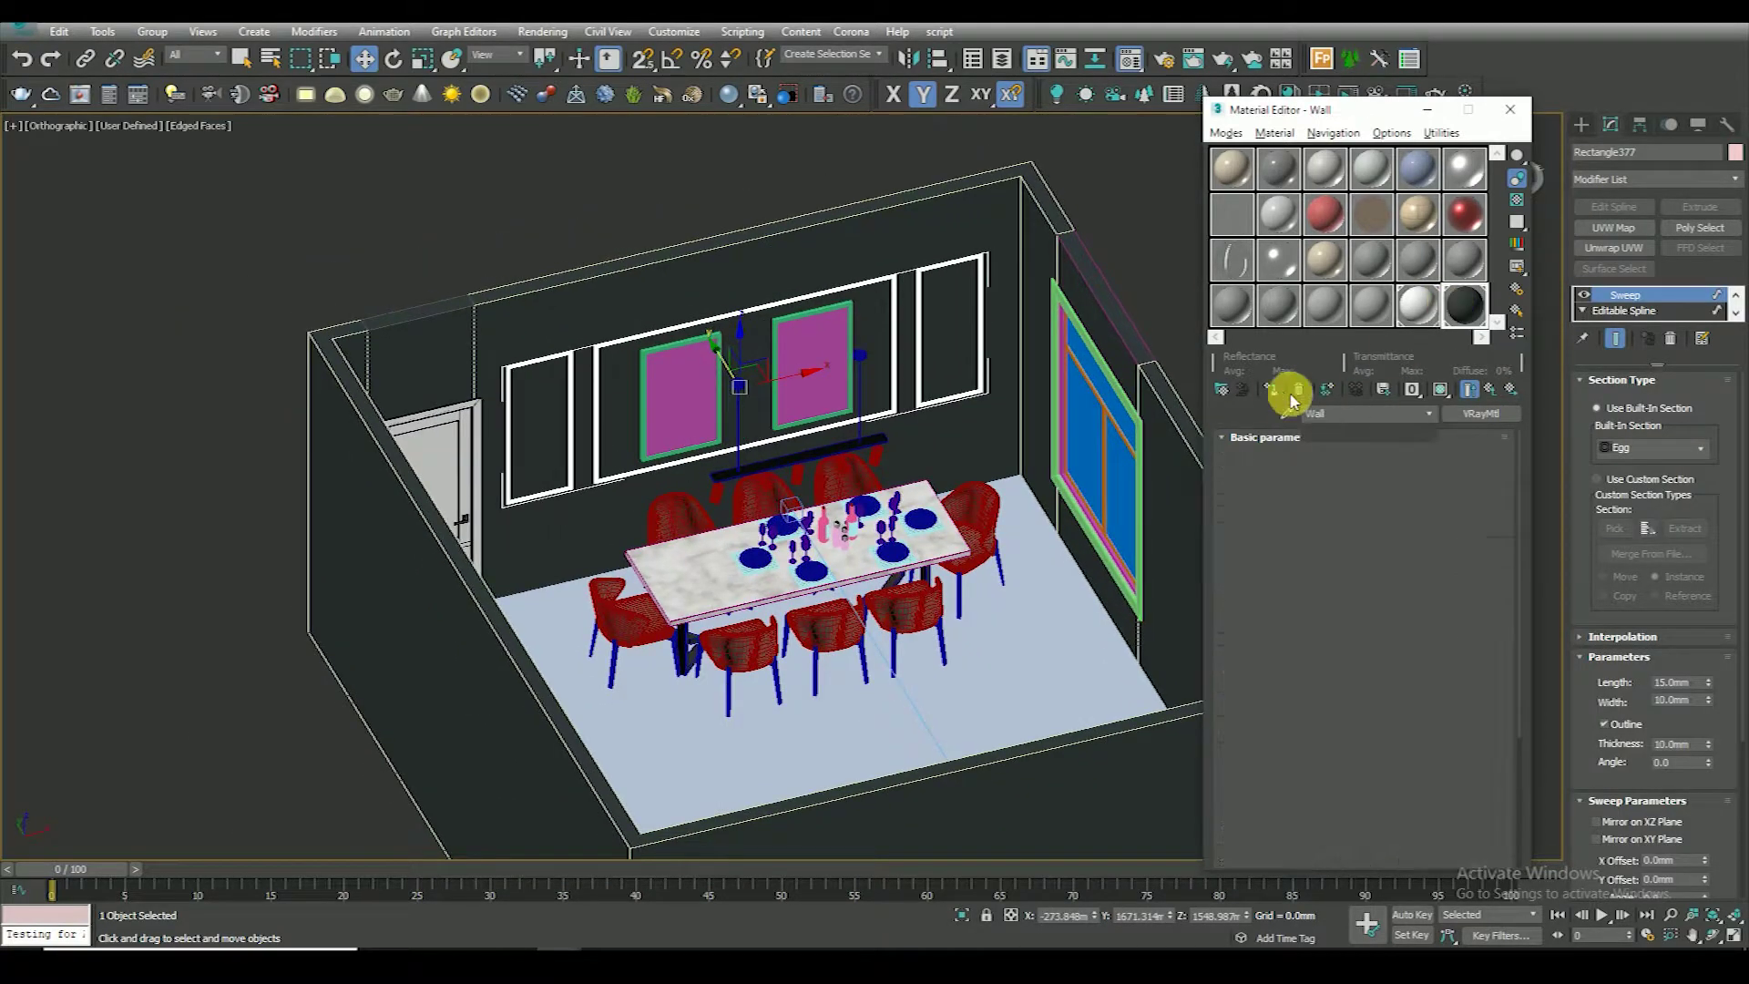
Assign the white Дверное полотно VRayMtl to the green window frame
{"action": "left_click", "coordinate": [625, 176]}
{"action": "scroll", "coordinate": [664, 366], "scroll_direction": "up", "scroll_amount": 6}
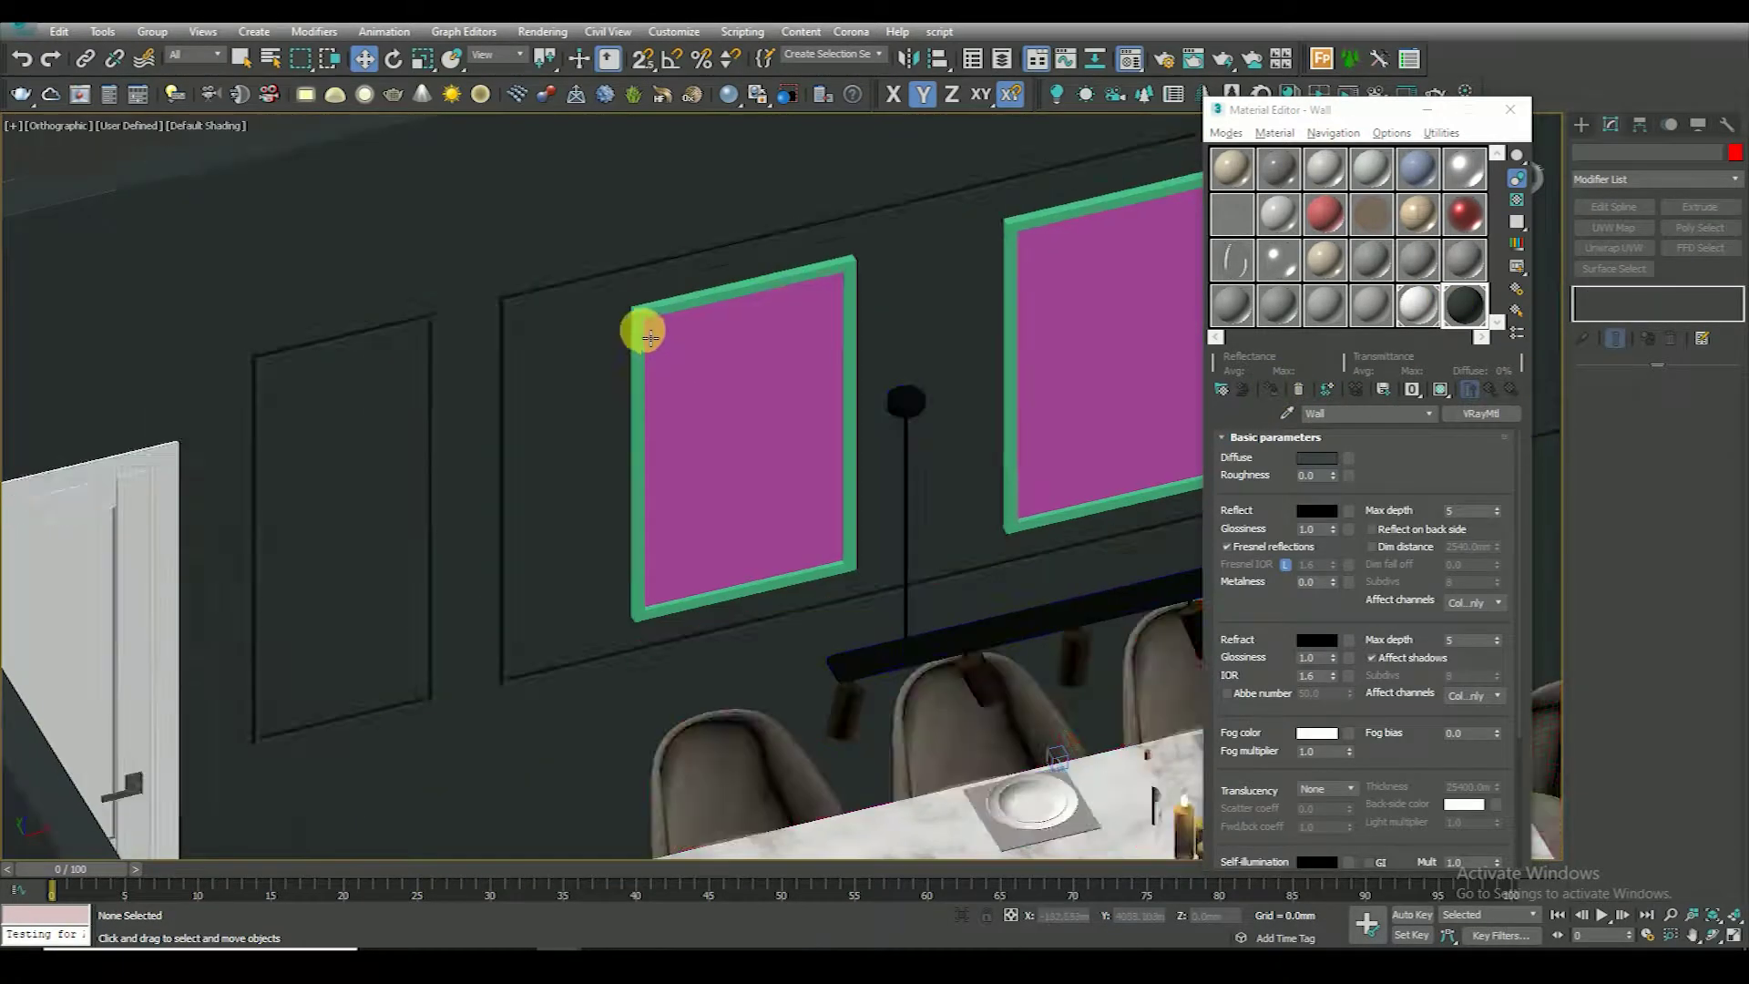
{"action": "scroll", "coordinate": [619, 383], "scroll_direction": "down", "scroll_amount": 5}
{"action": "scroll", "coordinate": [637, 446], "scroll_direction": "down", "scroll_amount": 1}
{"action": "scroll", "coordinate": [775, 464], "scroll_direction": "up", "scroll_amount": 2}
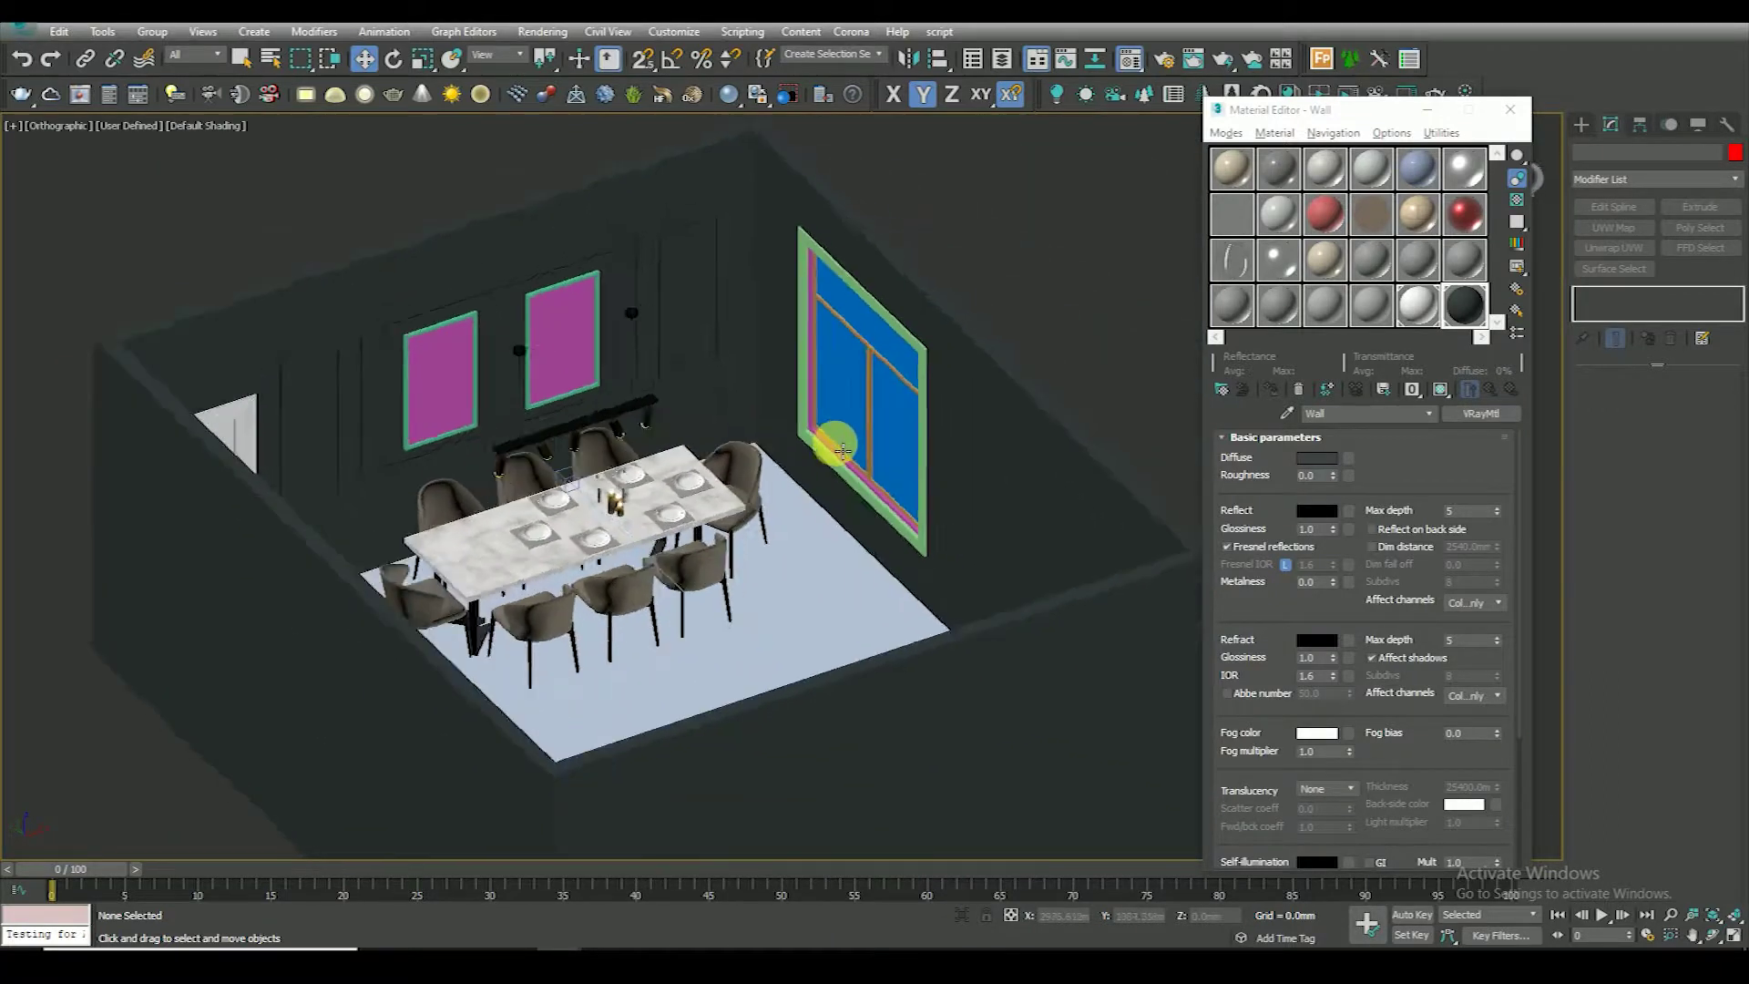
{"action": "left_click", "coordinate": [863, 456]}
{"action": "scroll", "coordinate": [839, 273], "scroll_direction": "up", "scroll_amount": 5}
{"action": "key", "text": "F4"}
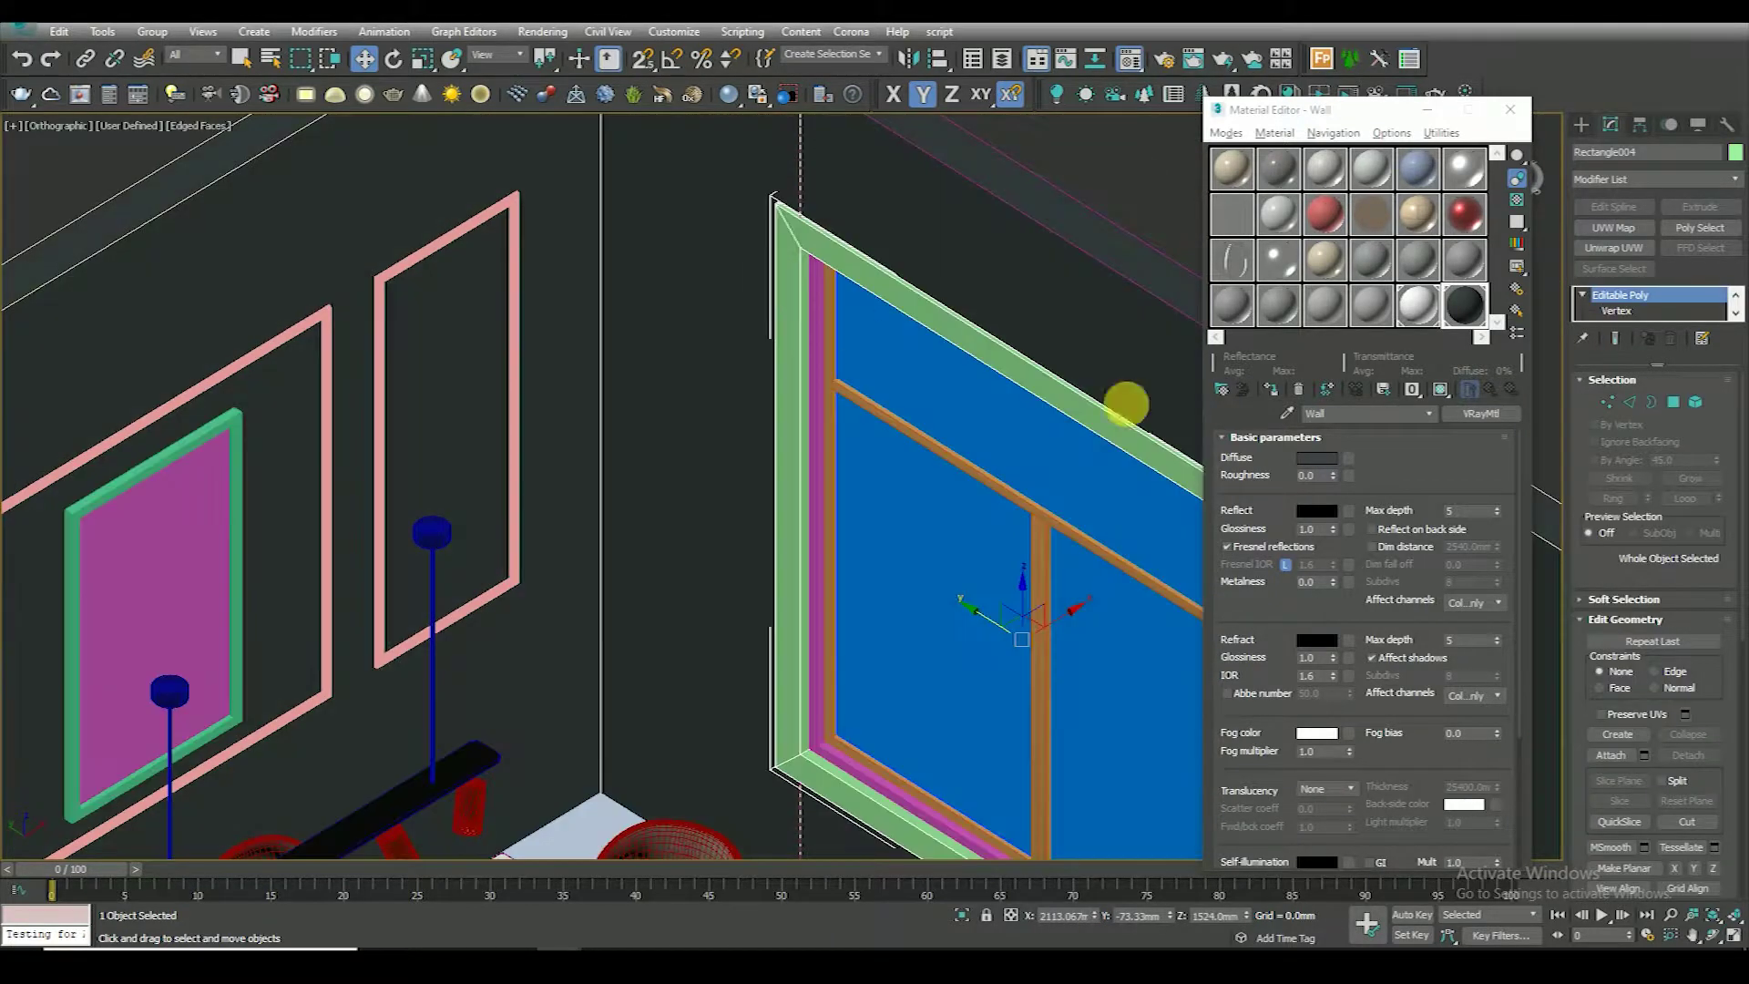
{"action": "left_click", "coordinate": [1417, 305]}
{"action": "left_click", "coordinate": [1271, 389]}
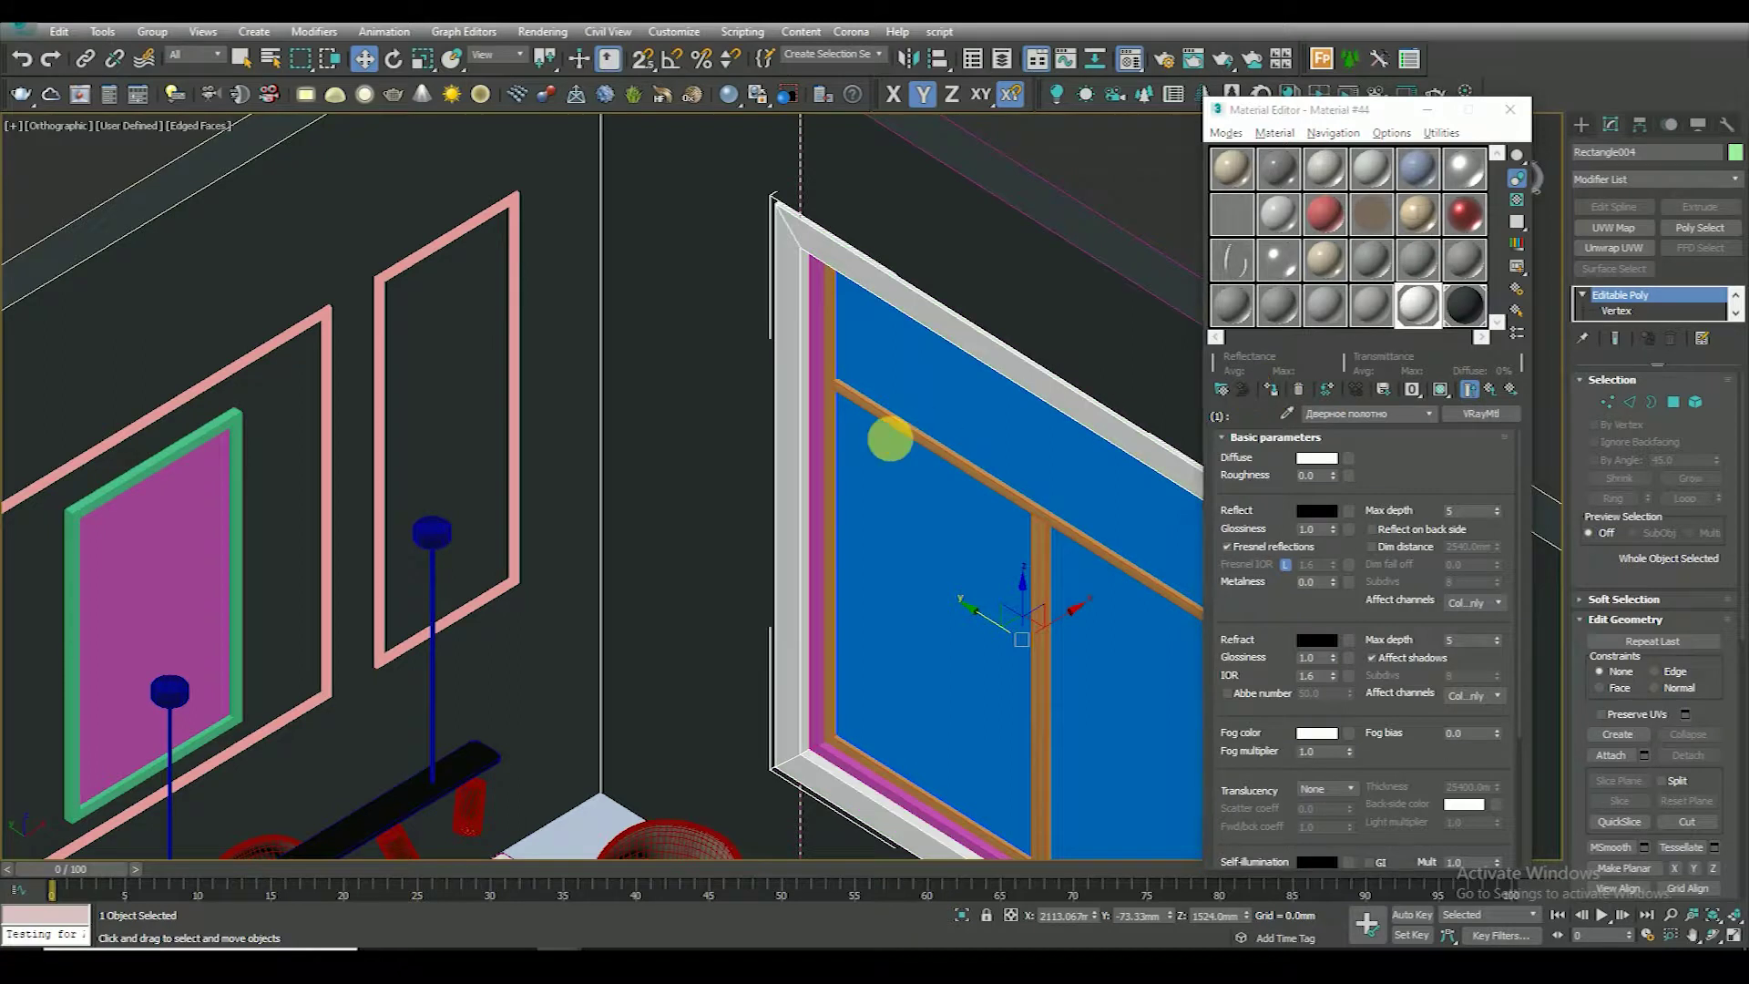
Apply the same white material to the pink inner window frame pieces
{"action": "scroll", "coordinate": [748, 261], "scroll_direction": "down", "scroll_amount": 5}
{"action": "left_click", "coordinate": [648, 419]}
{"action": "scroll", "coordinate": [675, 546], "scroll_direction": "up", "scroll_amount": 2}
{"action": "scroll", "coordinate": [638, 492], "scroll_direction": "up", "scroll_amount": 5}
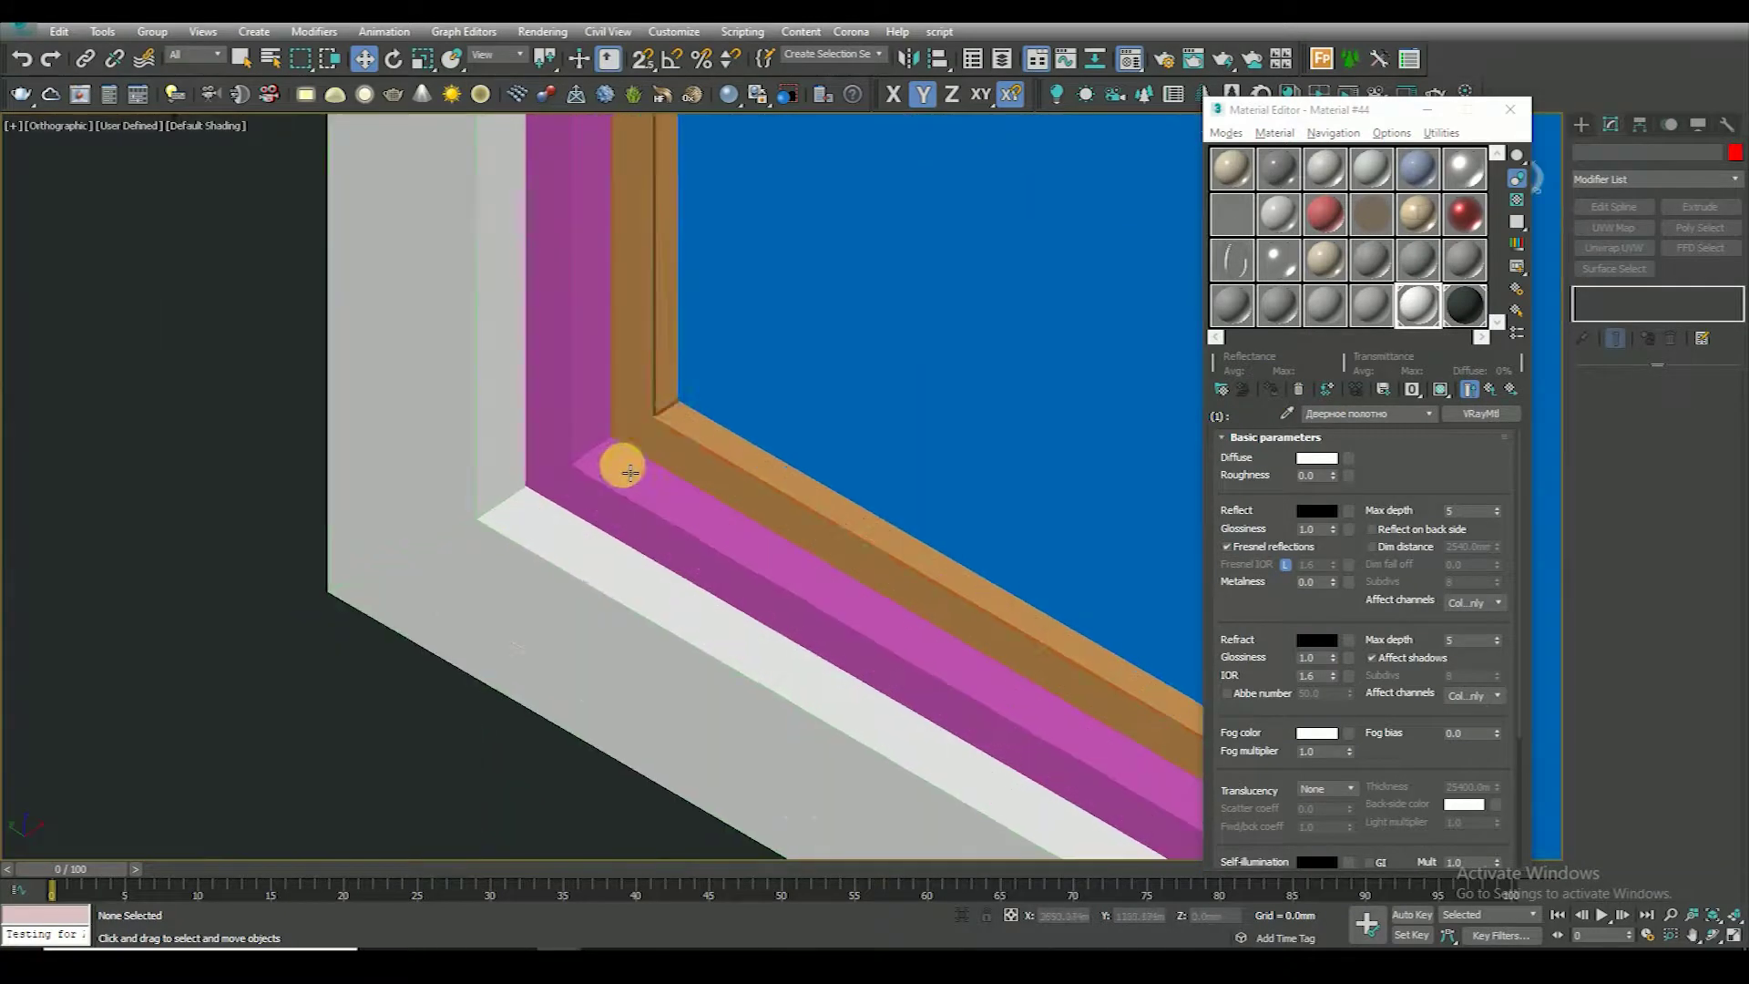
{"action": "left_click", "coordinate": [620, 477], "text": "ctrl"}
{"action": "scroll", "coordinate": [714, 465], "scroll_direction": "down", "scroll_amount": 3}
{"action": "left_click", "coordinate": [1270, 389]}
{"action": "scroll", "coordinate": [711, 534], "scroll_direction": "down", "scroll_amount": 3}
{"action": "scroll", "coordinate": [711, 534], "scroll_direction": "down", "scroll_amount": 4}
{"action": "left_click", "coordinate": [847, 280]}
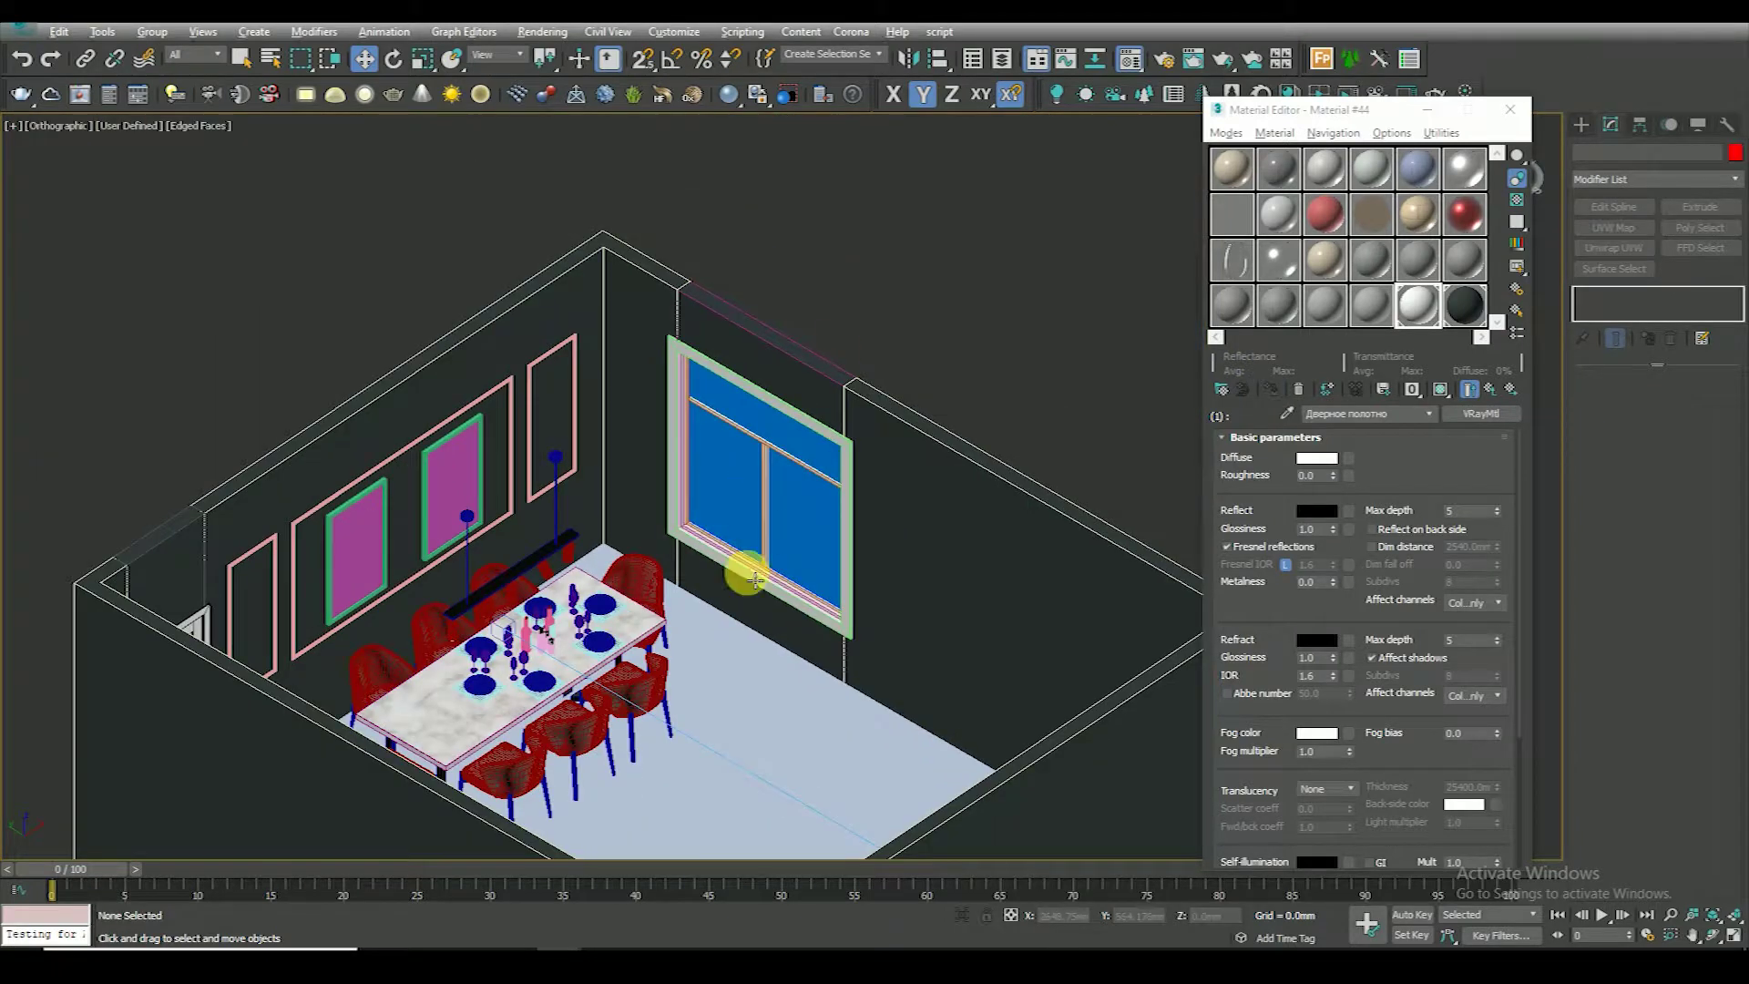
Show the dining wall head-on in the Front view as wireframe
{"action": "scroll", "coordinate": [752, 577], "scroll_direction": "up", "scroll_amount": 1}
{"action": "key", "text": "F4"}
{"action": "mouse_move", "coordinate": [761, 507]}
{"action": "middle_mouse_down", "text": "alt"}
{"action": "mouse_move", "coordinate": [781, 566]}
{"action": "mouse_move", "coordinate": [688, 603]}
{"action": "middle_mouse_up", "text": "alt"}
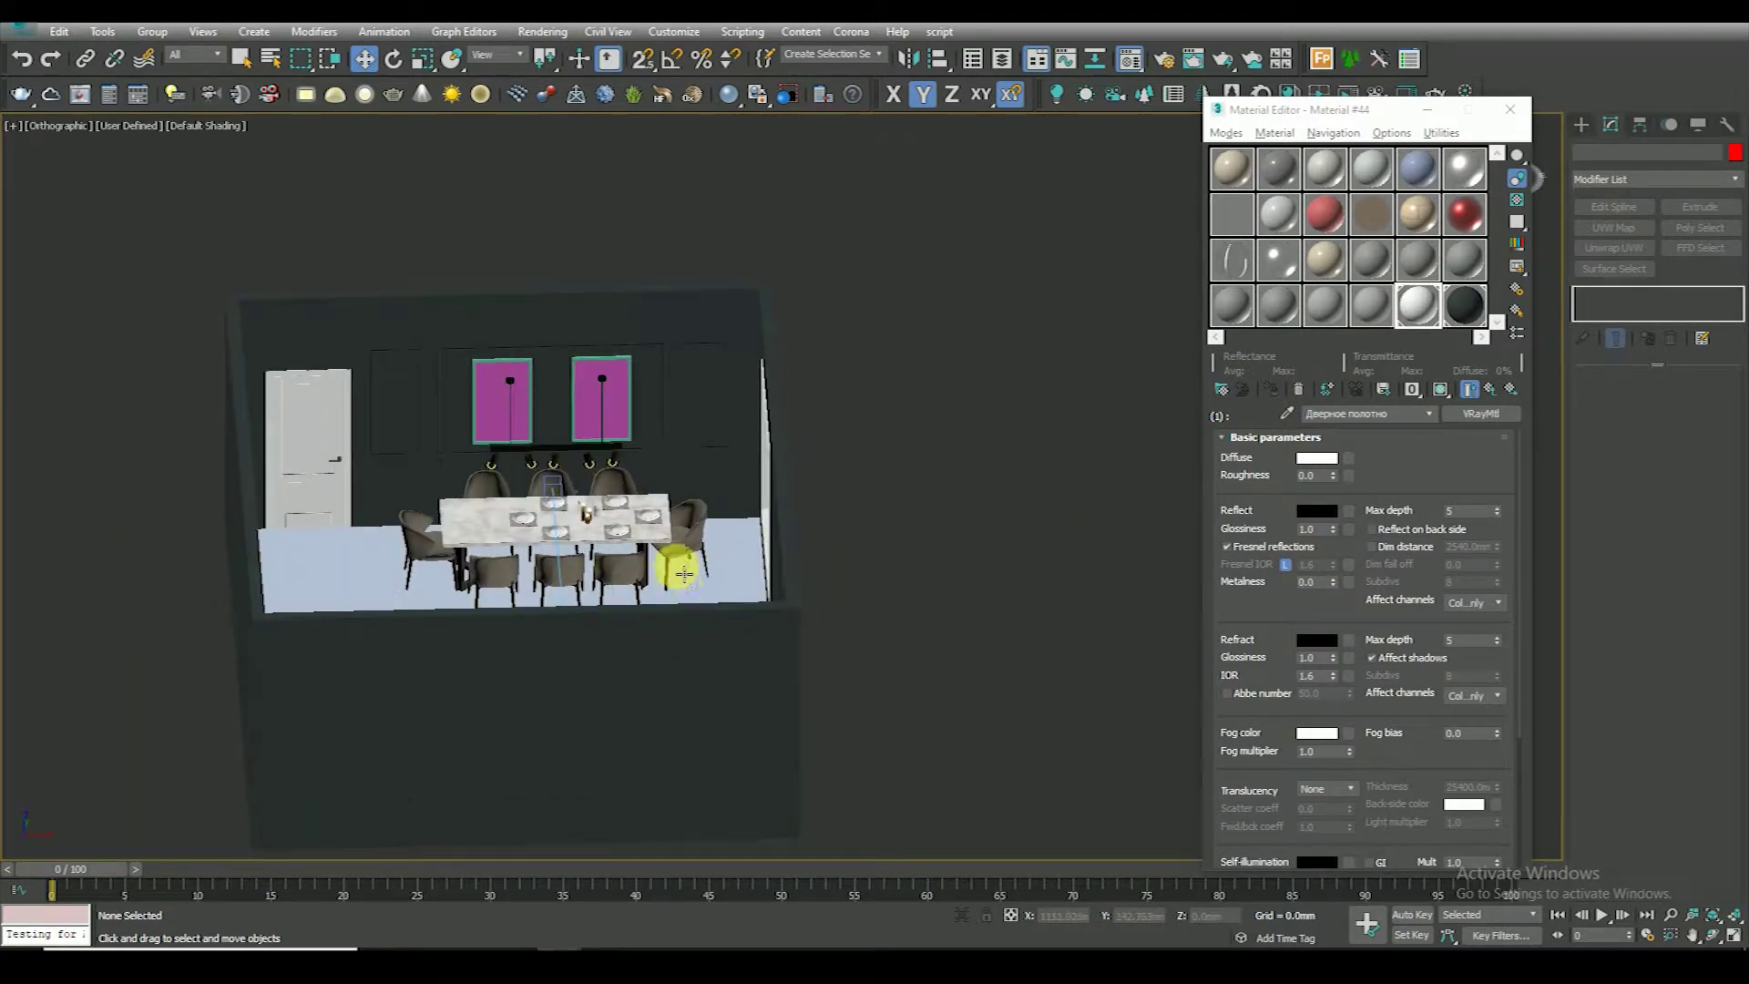
{"action": "key", "text": "f"}
{"action": "key", "text": "F3"}
{"action": "scroll", "coordinate": [592, 474], "scroll_direction": "up", "scroll_amount": 3}
{"action": "scroll", "coordinate": [507, 390], "scroll_direction": "down", "scroll_amount": 2}
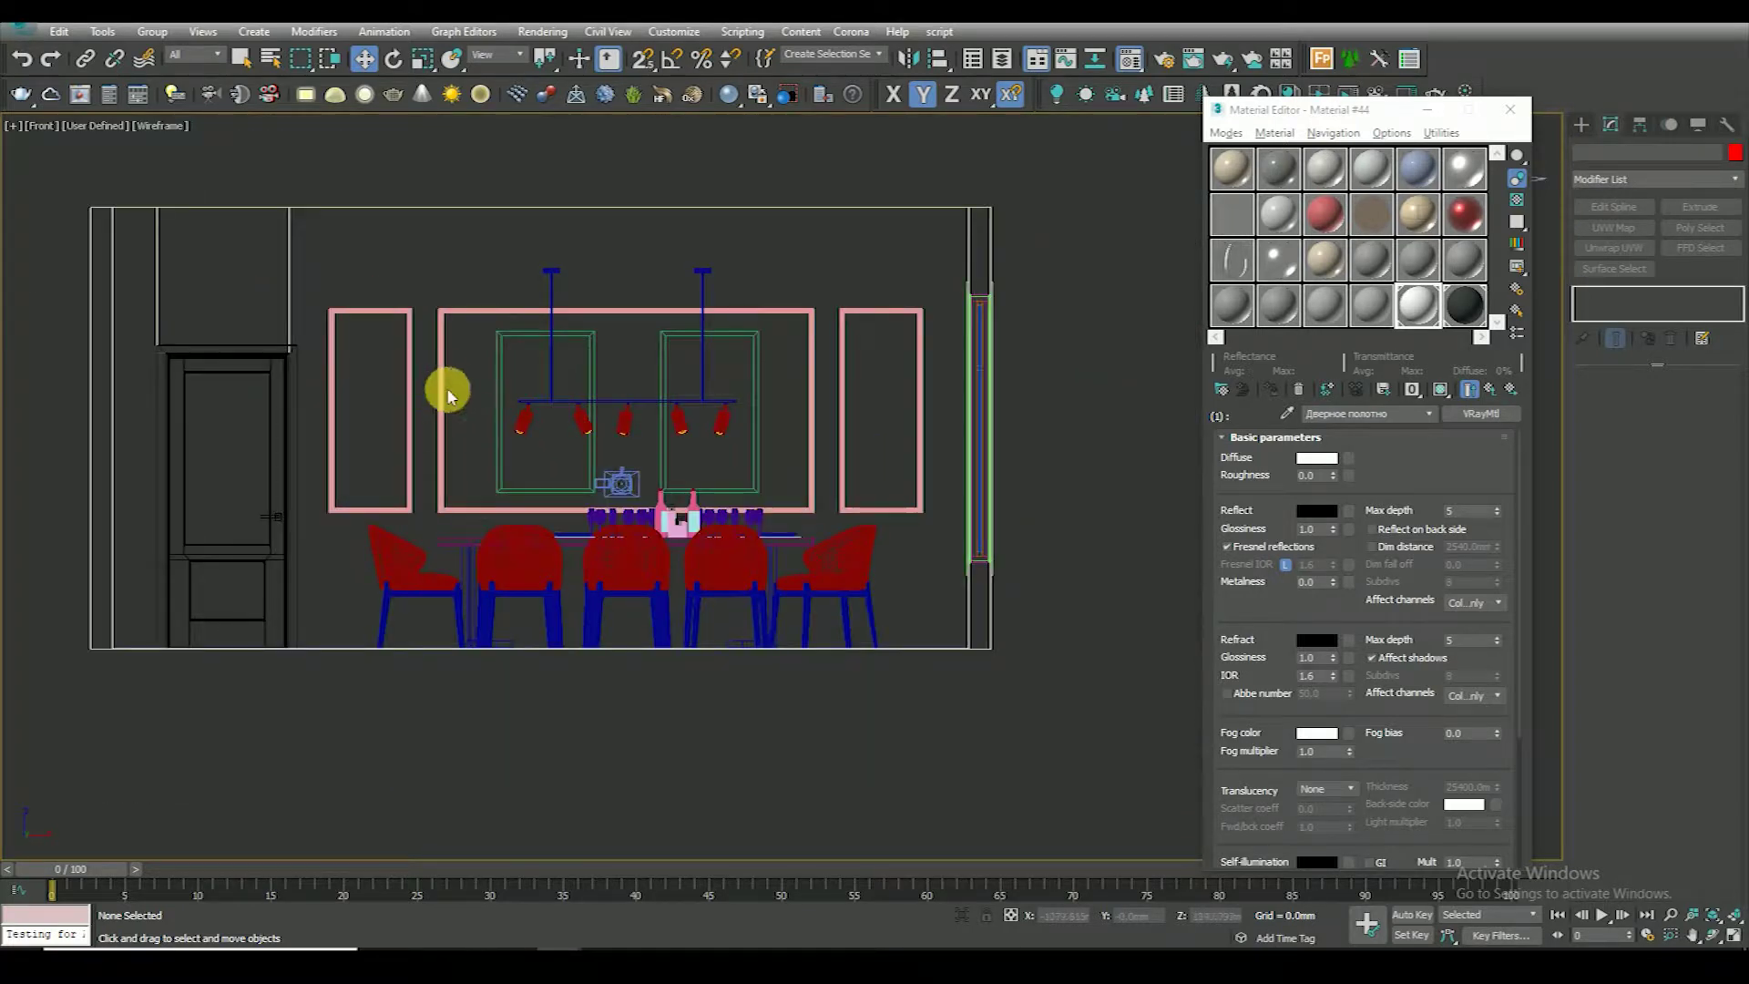
Select the wall panel Sweep moulding and enter its Editable Spline vertex level
{"action": "left_click", "coordinate": [1426, 109]}
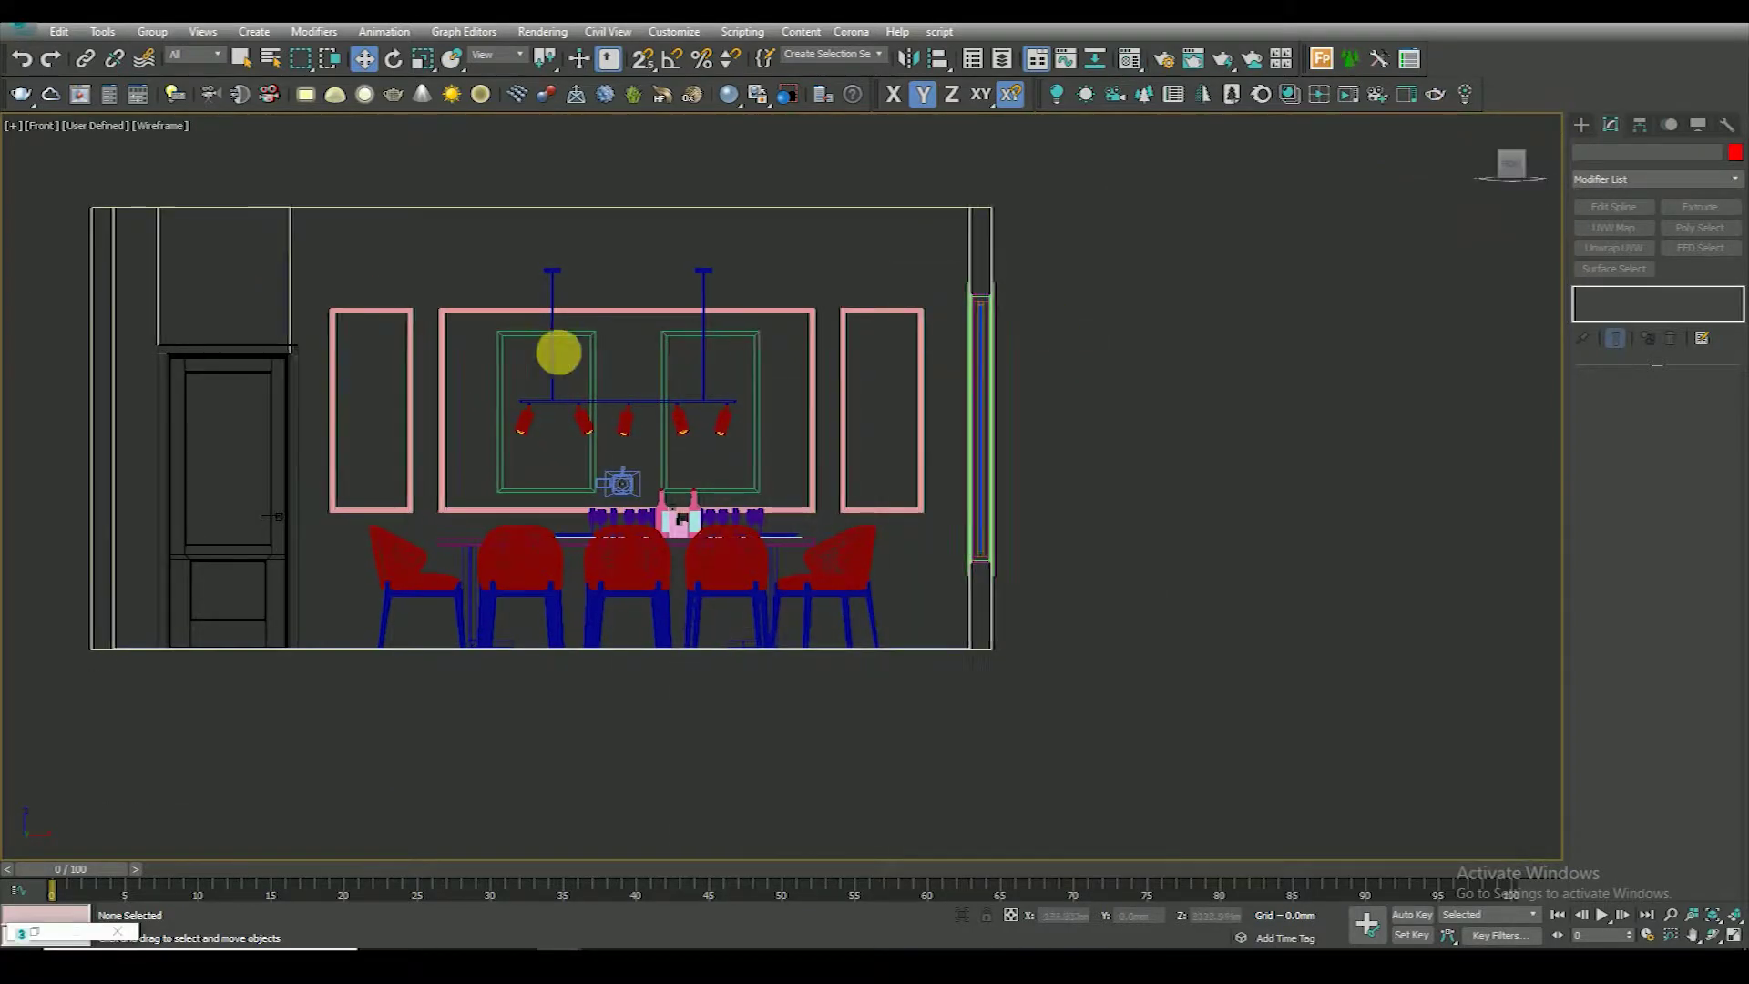
{"action": "scroll", "coordinate": [437, 301], "scroll_direction": "up", "scroll_amount": 4}
{"action": "left_click", "coordinate": [563, 364]}
{"action": "scroll", "coordinate": [628, 382], "scroll_direction": "down", "scroll_amount": 2}
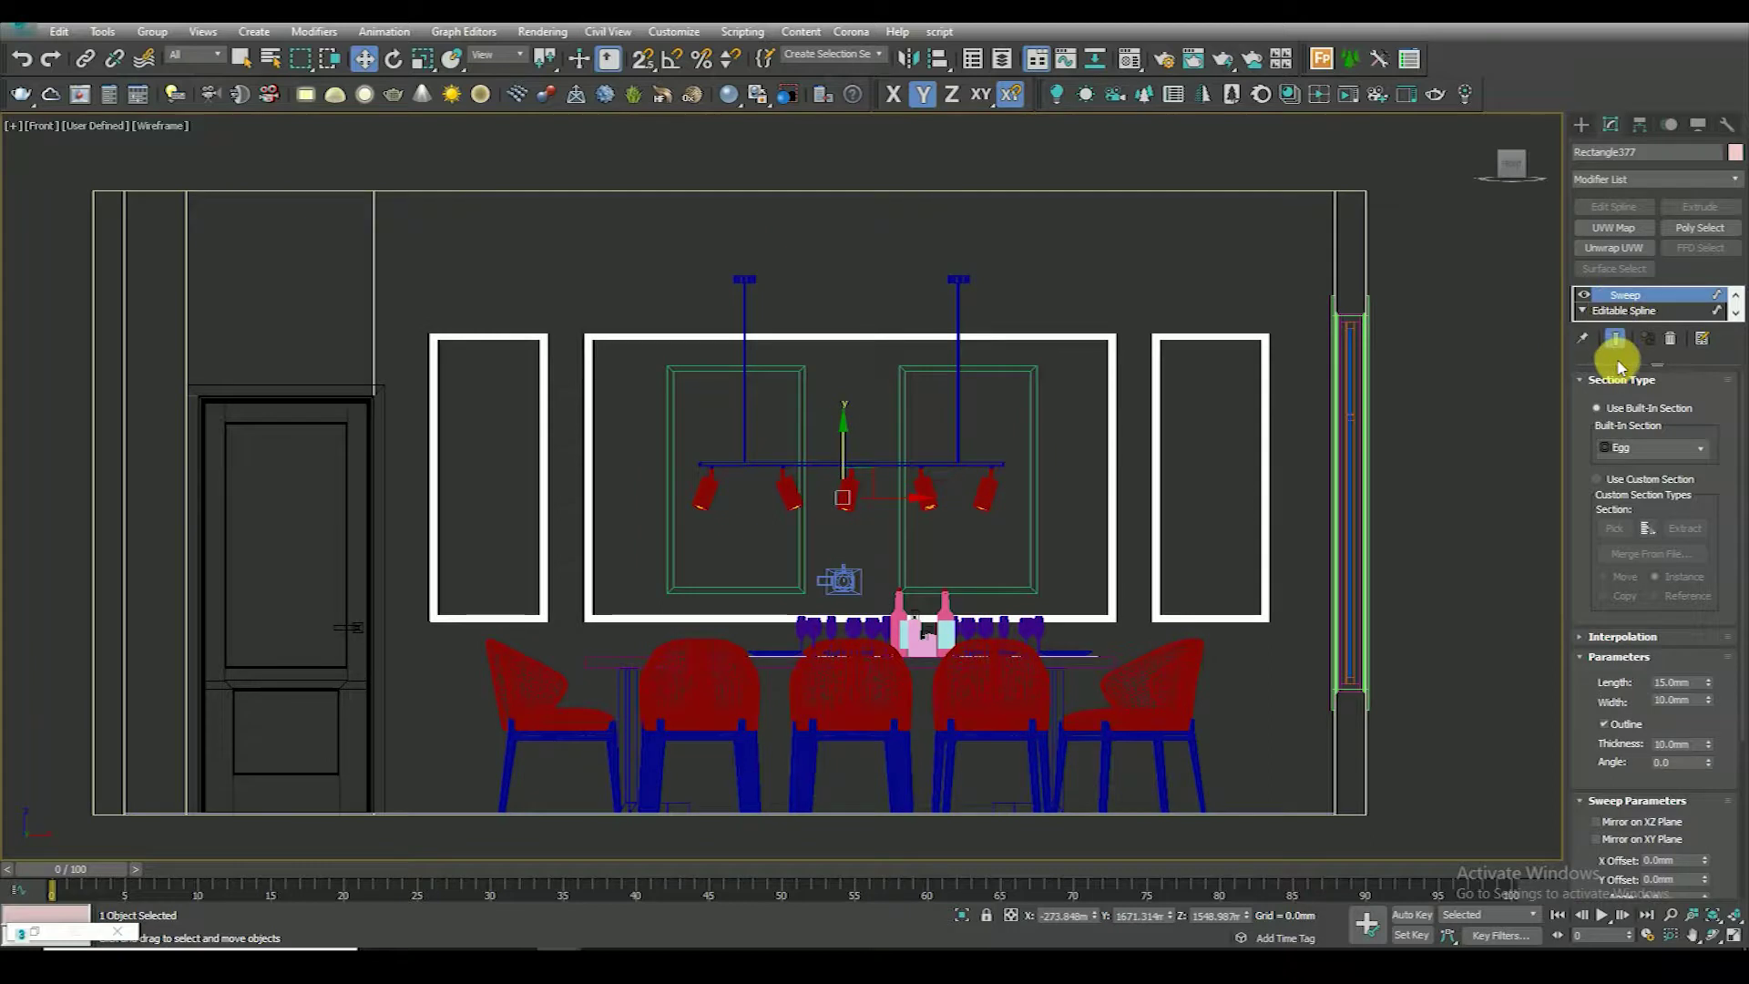
{"action": "left_click_drag", "start_coordinate": [1624, 373], "coordinate": [1624, 481]}
{"action": "left_click", "coordinate": [1583, 310]}
{"action": "left_click", "coordinate": [1614, 327]}
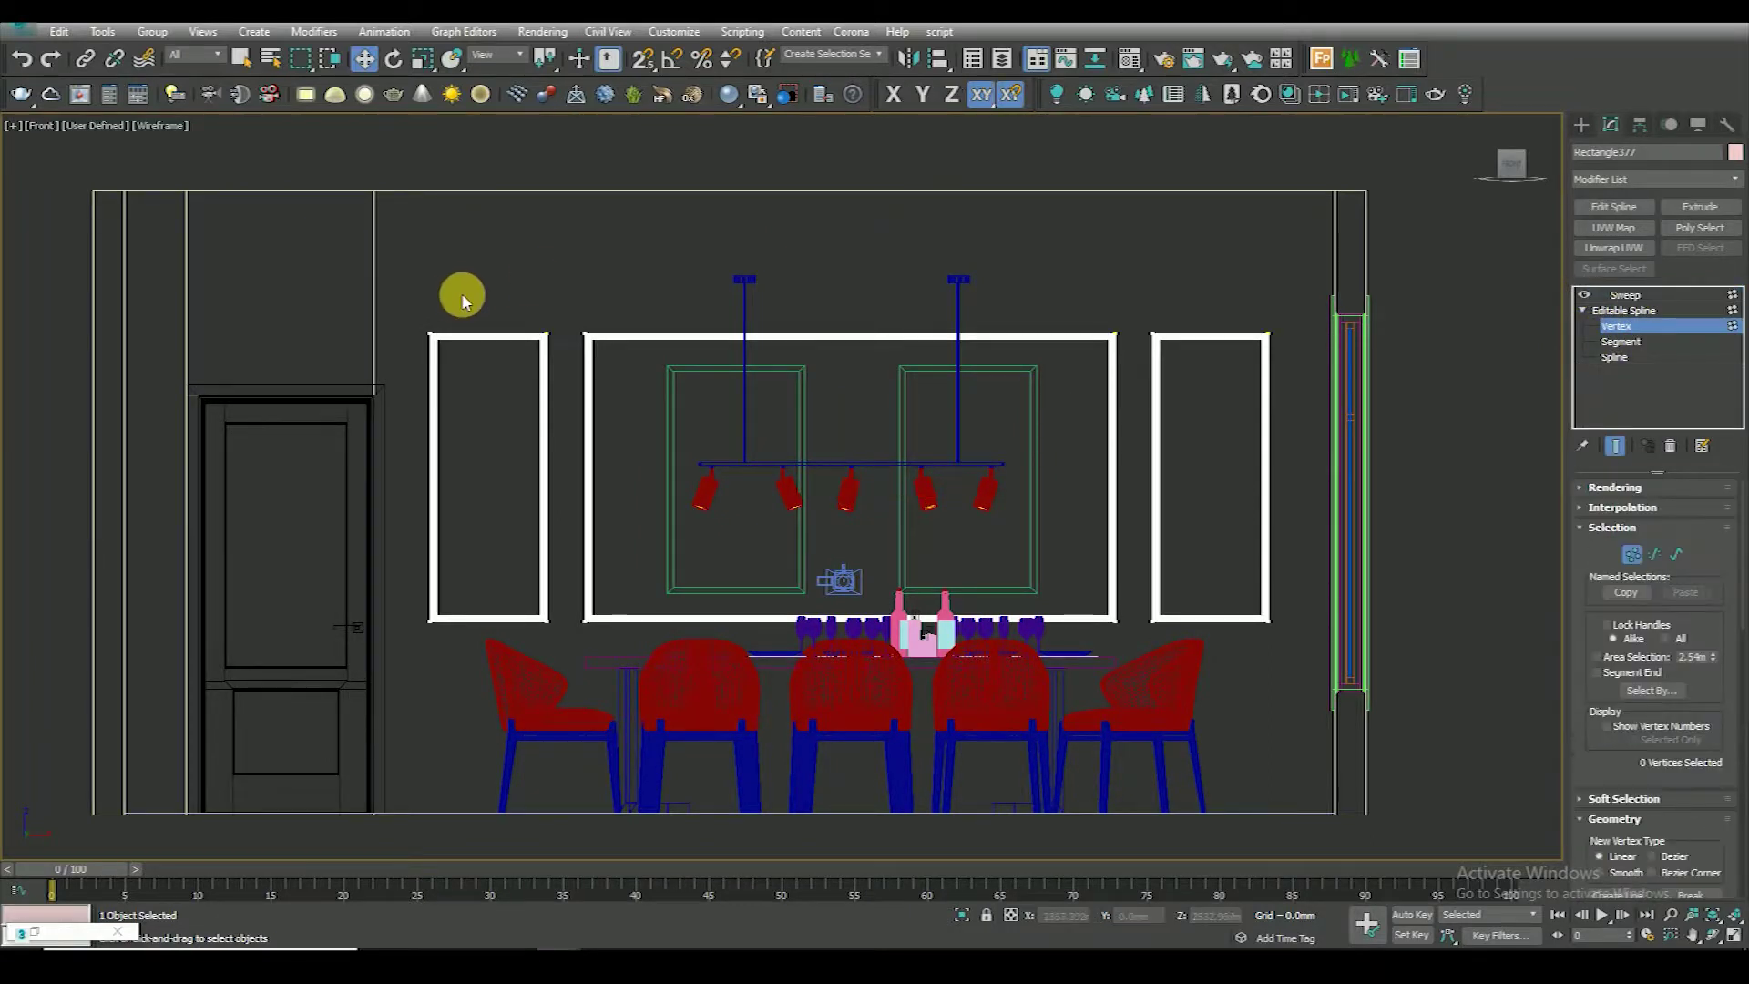
Snap the moulding's top vertices down level with the top of the door
{"action": "left_click_drag", "start_coordinate": [1149, 285], "coordinate": [1154, 328]}
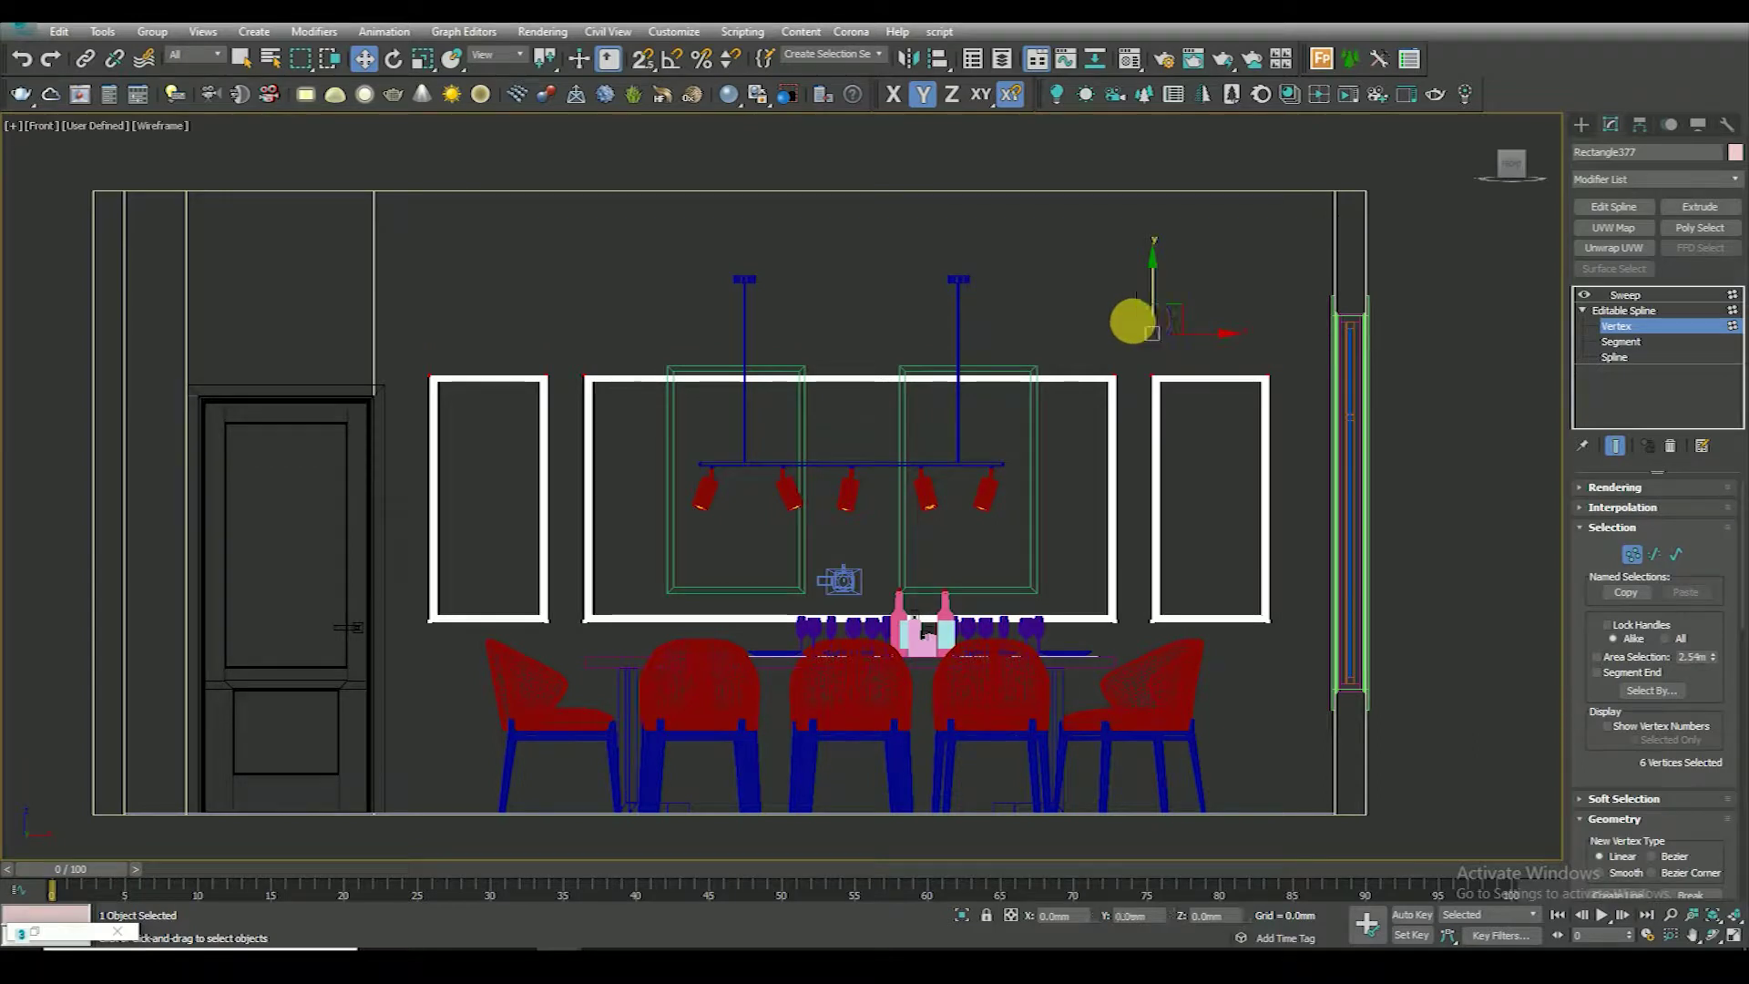
{"action": "scroll", "coordinate": [406, 374], "scroll_direction": "up", "scroll_amount": 5}
{"action": "key", "text": "s"}
{"action": "key", "text": "space"}
{"action": "left_click_drag", "start_coordinate": [449, 374], "coordinate": [353, 389]}
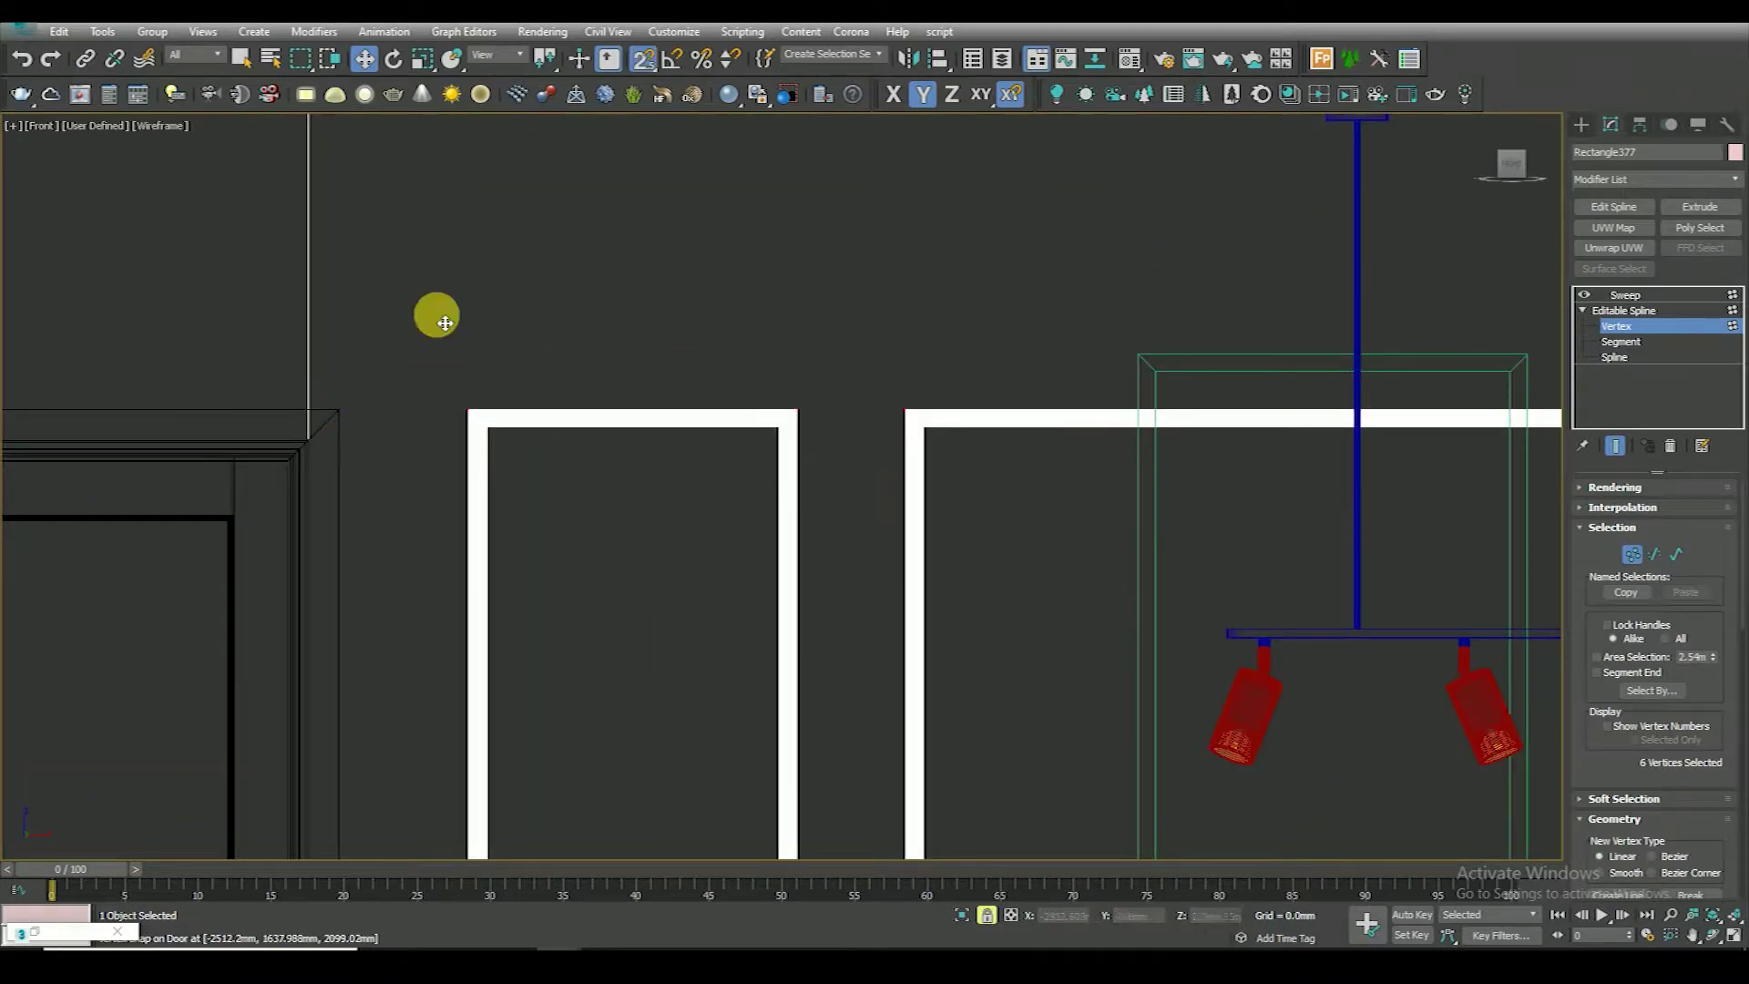
{"action": "key", "text": "space"}
{"action": "key", "text": "s"}
{"action": "key", "text": "ctrl+alt+z"}
{"action": "left_click", "coordinate": [500, 265]}
Select the picture frame groups, narrowing the selection to the right frame
{"action": "left_click", "coordinate": [1624, 313]}
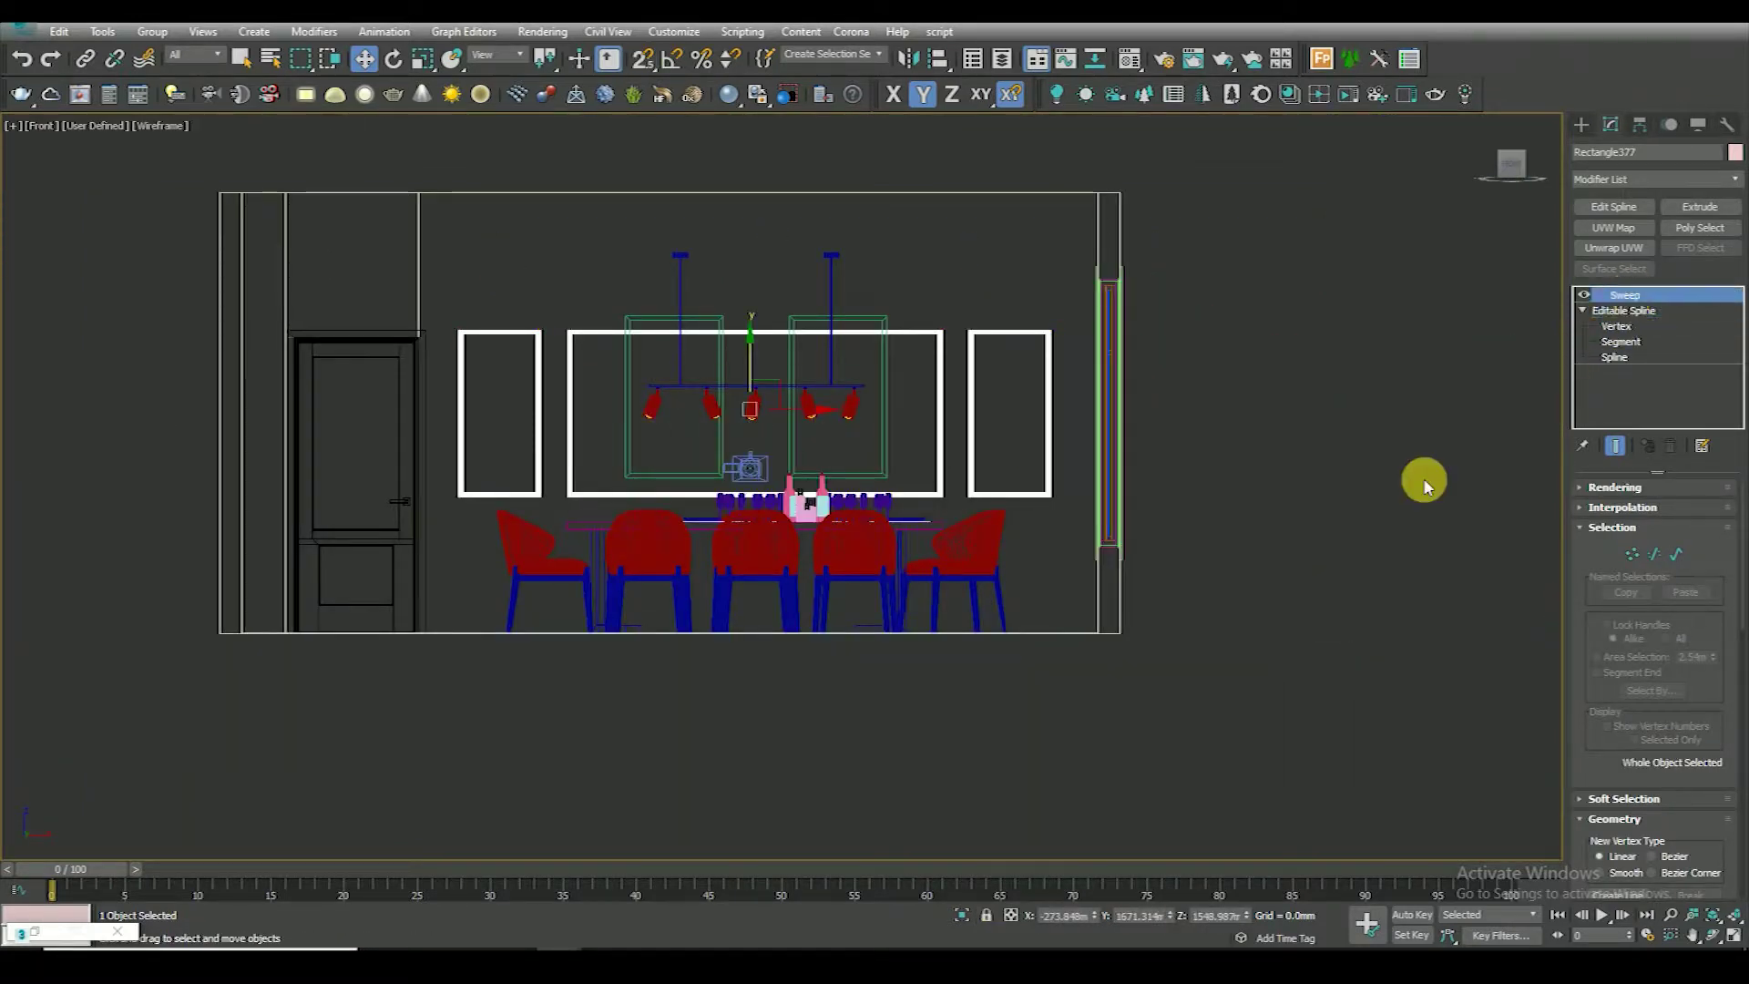
{"action": "left_click", "coordinate": [679, 363]}
{"action": "scroll", "coordinate": [883, 355], "scroll_direction": "up", "scroll_amount": 4}
{"action": "left_click", "coordinate": [1032, 371]}
{"action": "left_click", "coordinate": [1264, 302]}
{"action": "scroll", "coordinate": [975, 391], "scroll_direction": "down", "scroll_amount": 4}
{"action": "scroll", "coordinate": [783, 407], "scroll_direction": "up", "scroll_amount": 3}
Open the left picture frame group and add Edit Spline to its Rectangle
{"action": "left_click", "coordinate": [749, 430]}
{"action": "left_click", "coordinate": [167, 34]}
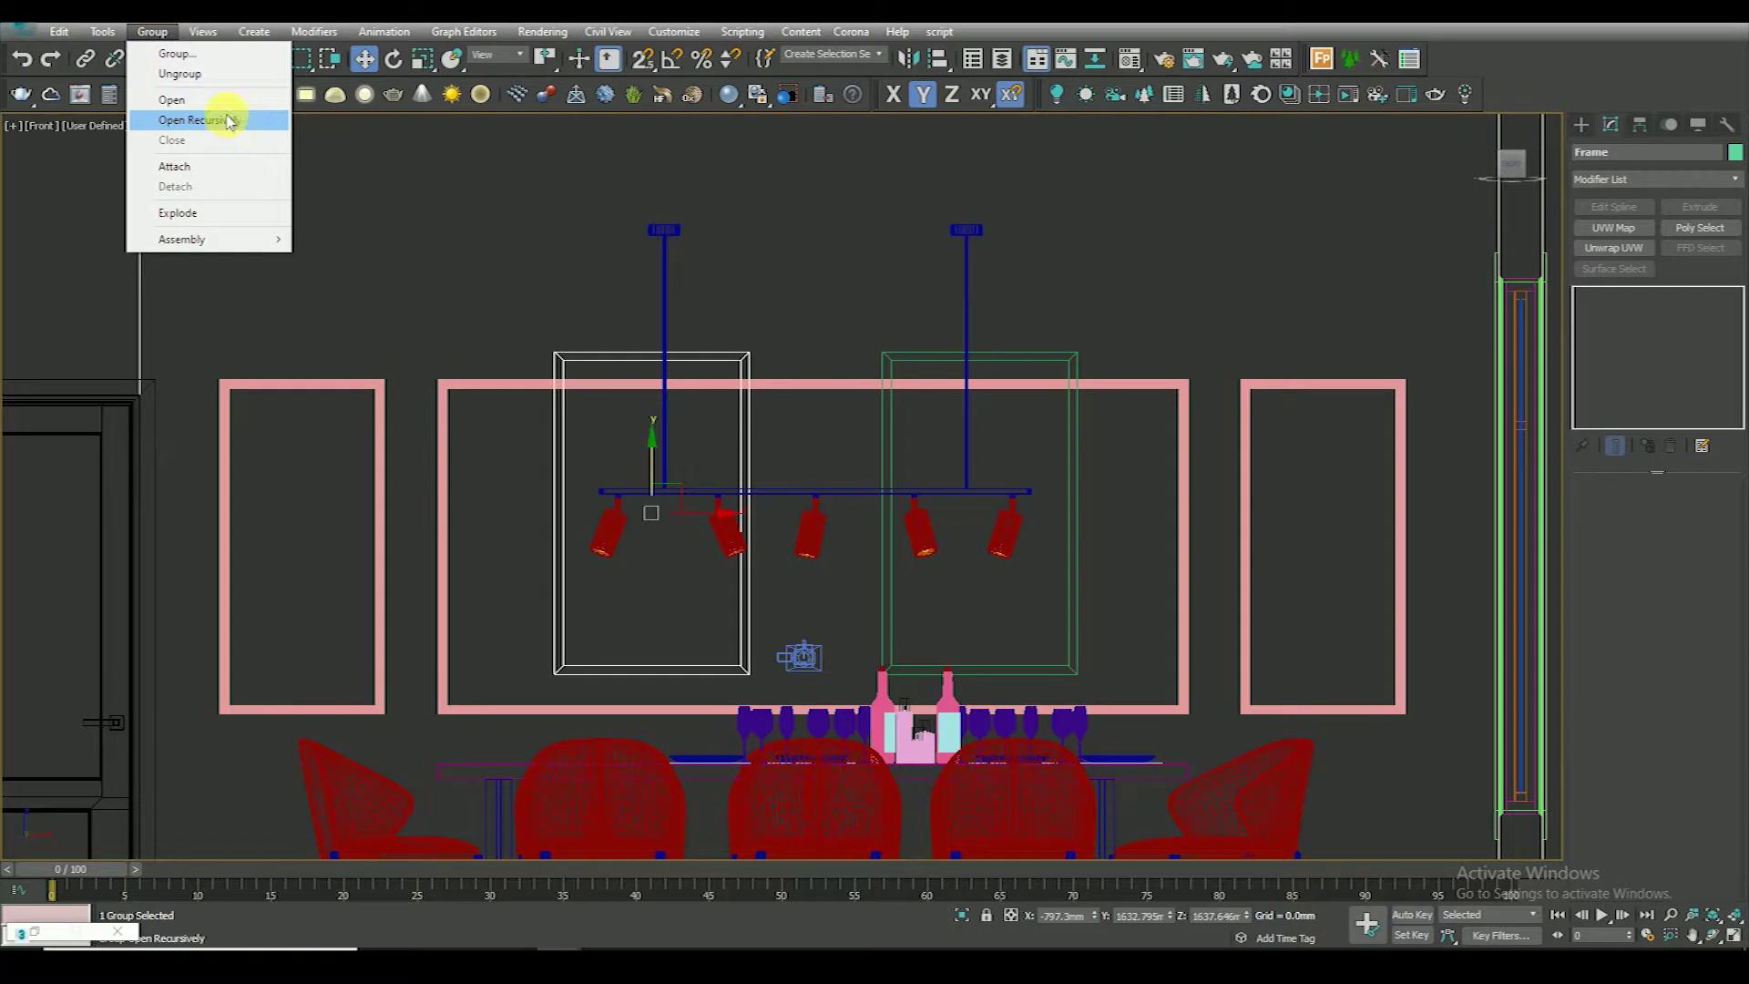
{"action": "left_click", "coordinate": [228, 120]}
{"action": "left_click", "coordinate": [745, 449]}
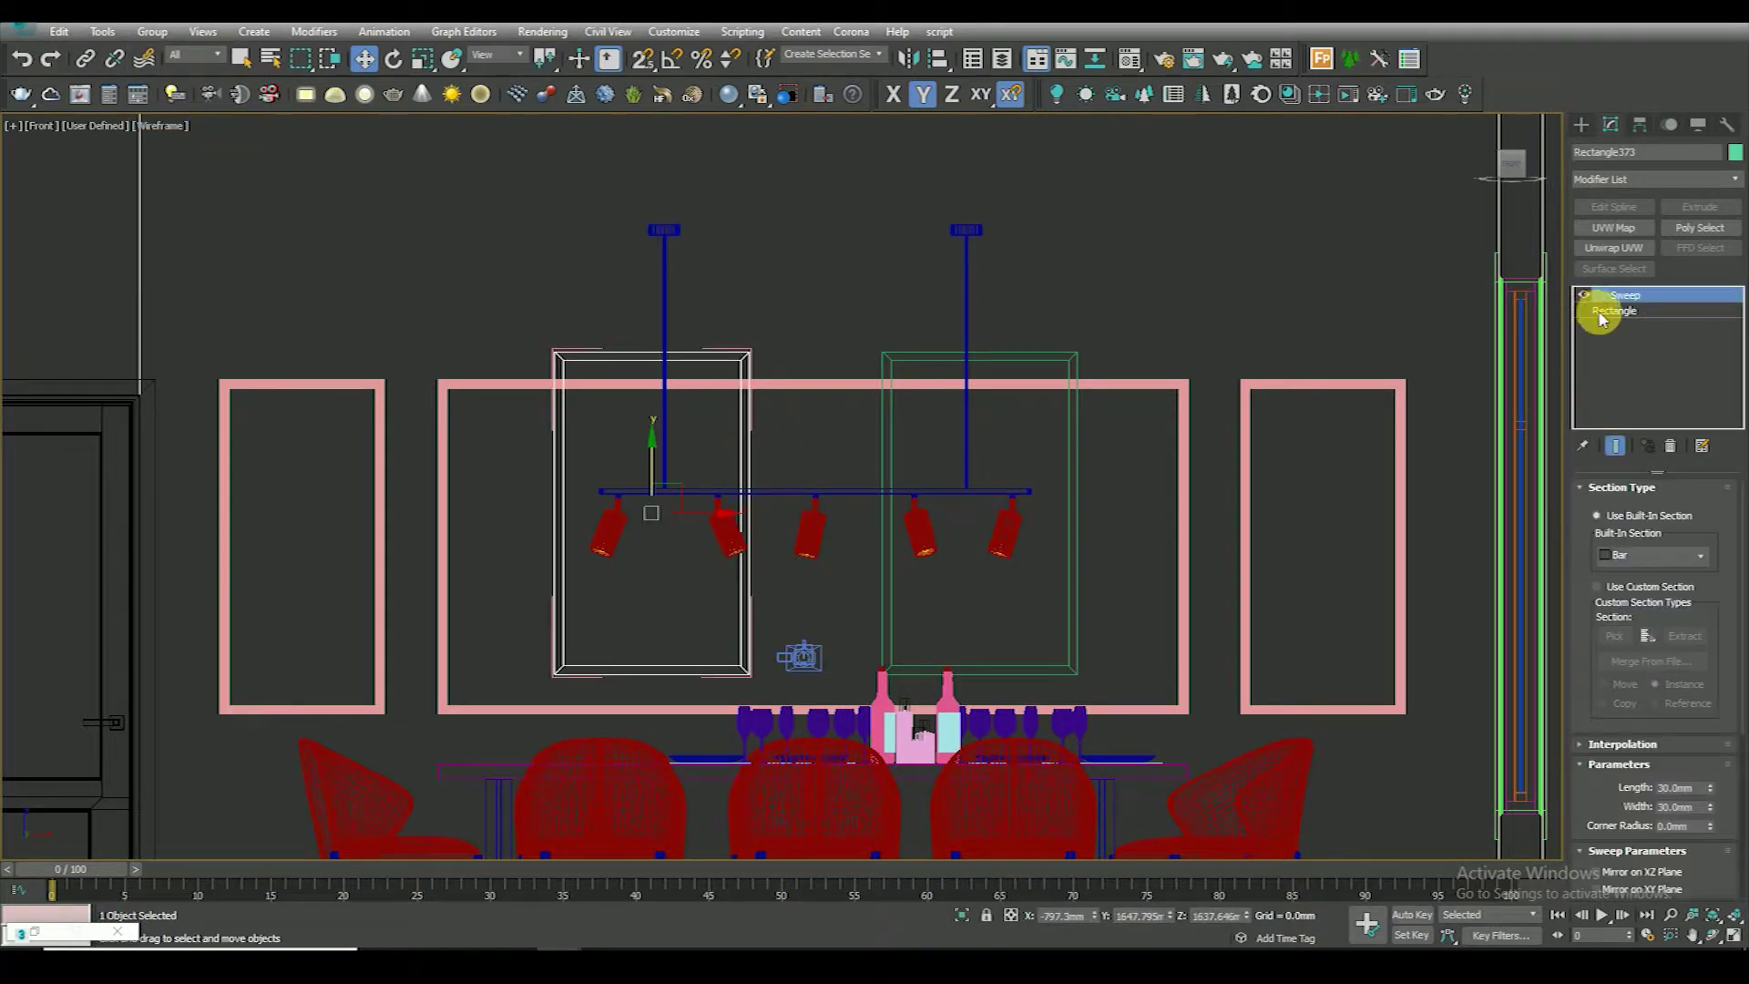
{"action": "left_click", "coordinate": [1601, 311]}
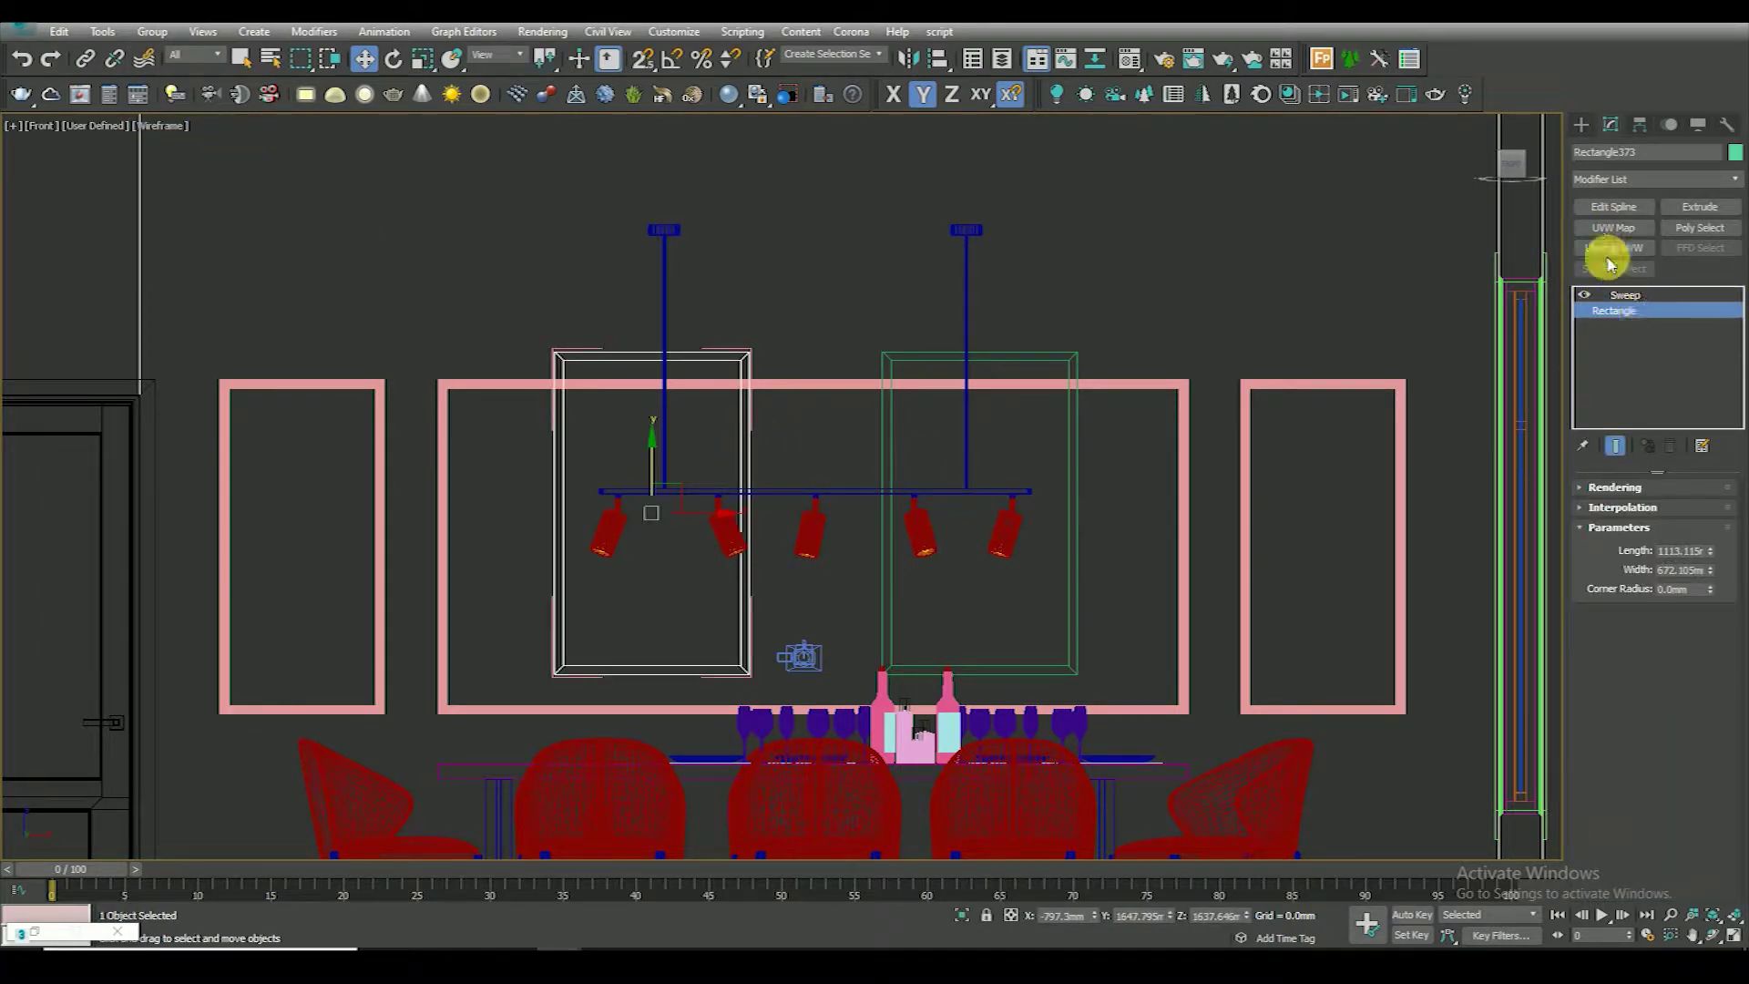
{"action": "left_click", "coordinate": [1621, 210]}
Set the rectangle's vertices to Corner and lower the frame's top vertices
{"action": "key", "text": "1"}
{"action": "left_click_drag", "start_coordinate": [328, 336], "coordinate": [1102, 801]}
{"action": "right_click", "coordinate": [973, 469]}
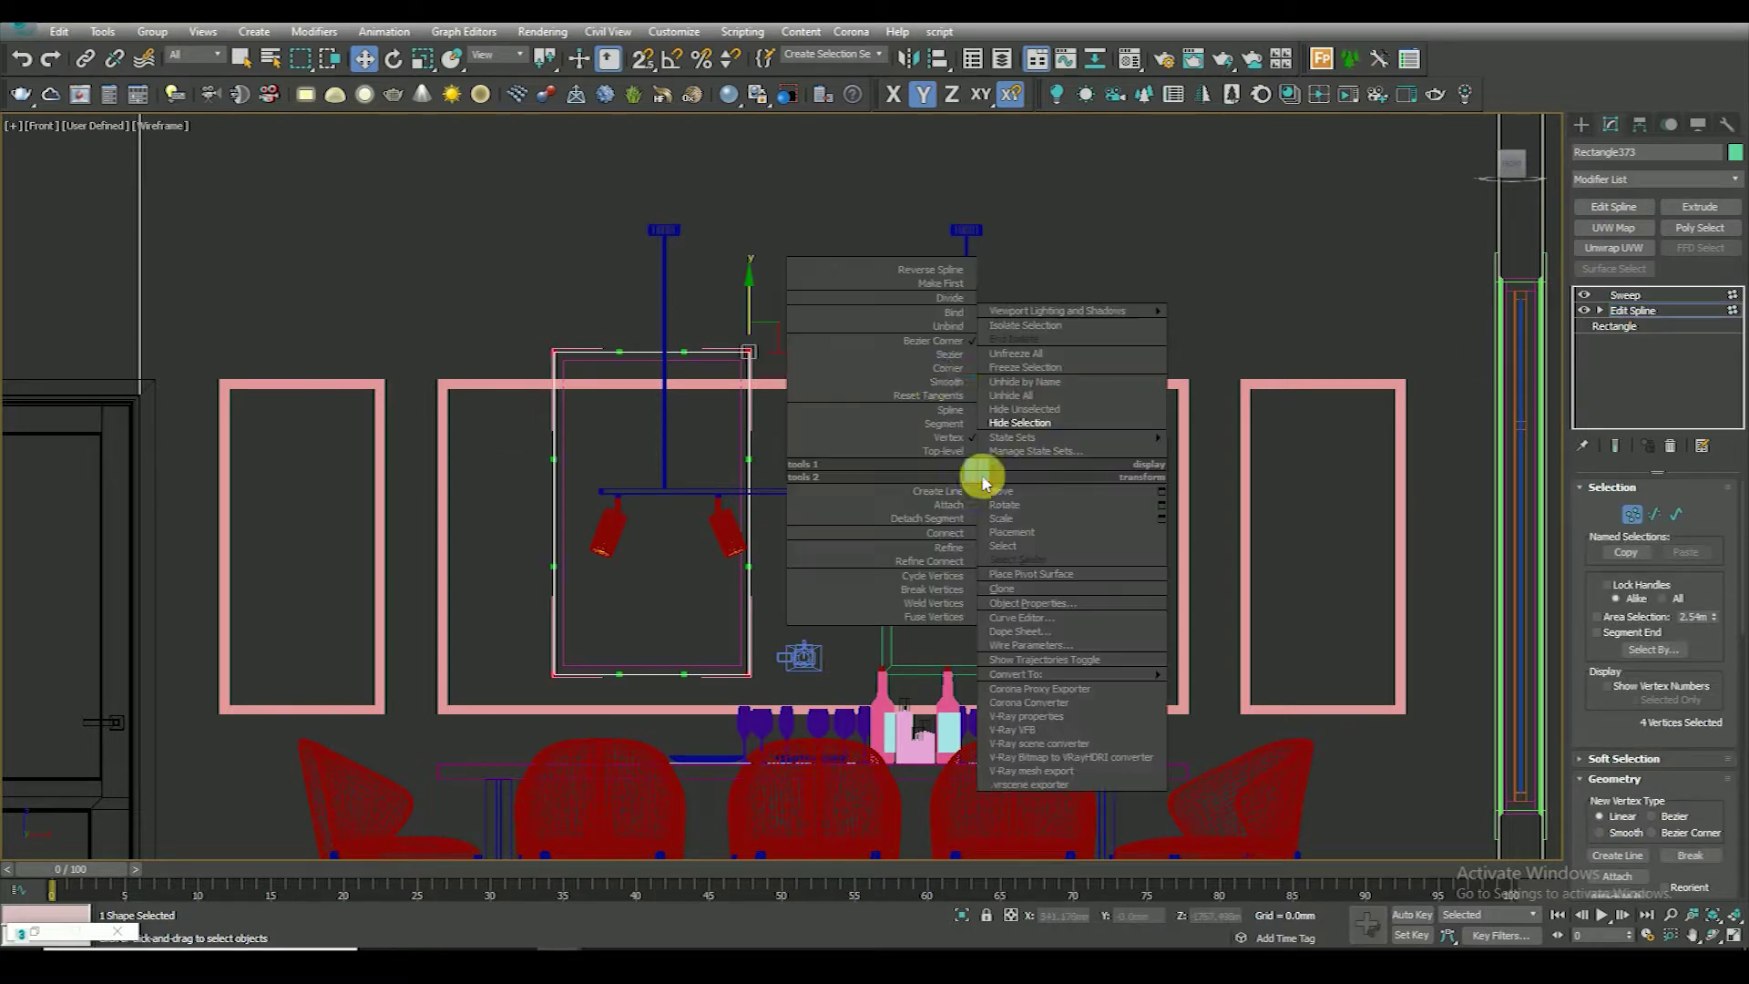
{"action": "left_click", "coordinate": [938, 369]}
{"action": "left_click", "coordinate": [1617, 446]}
{"action": "left_click_drag", "start_coordinate": [500, 328], "coordinate": [770, 382]}
{"action": "scroll", "coordinate": [722, 393], "scroll_direction": "up", "scroll_amount": 2}
{"action": "left_click_drag", "start_coordinate": [754, 273], "coordinate": [764, 363]}
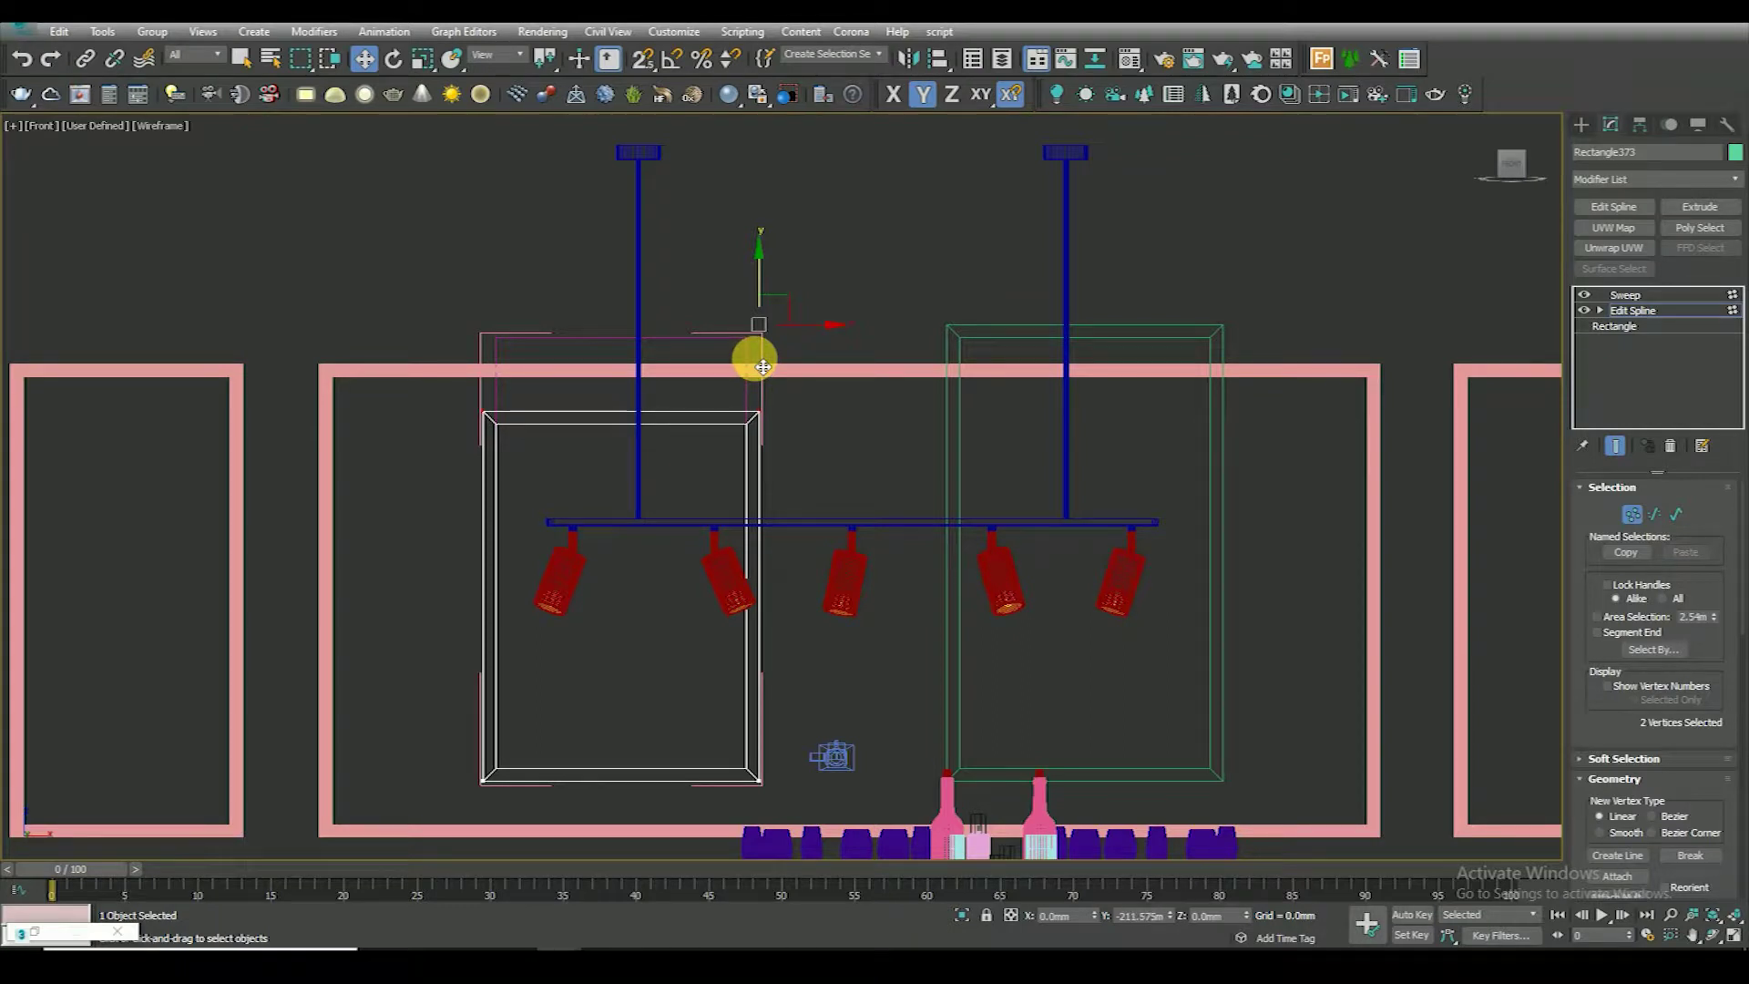
{"action": "left_click", "coordinate": [1622, 294]}
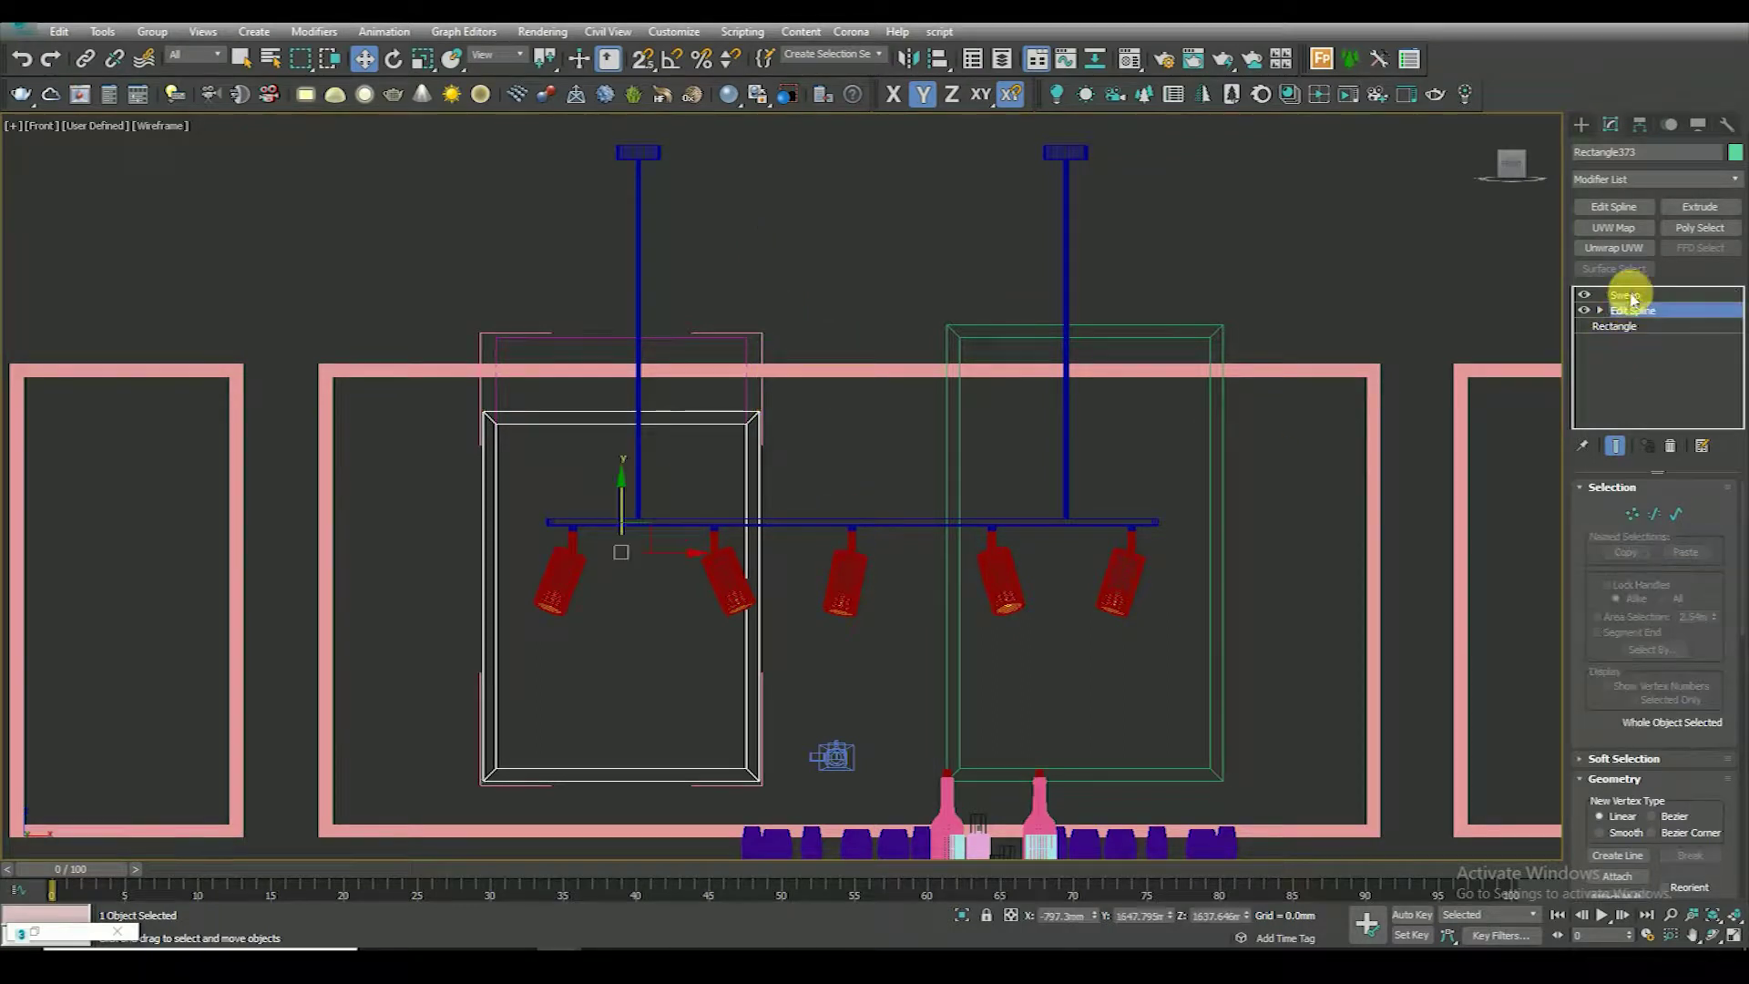
Snap the inner backing panel's top down to match the shortened frame
{"action": "left_click", "coordinate": [831, 207]}
{"action": "left_click", "coordinate": [675, 346]}
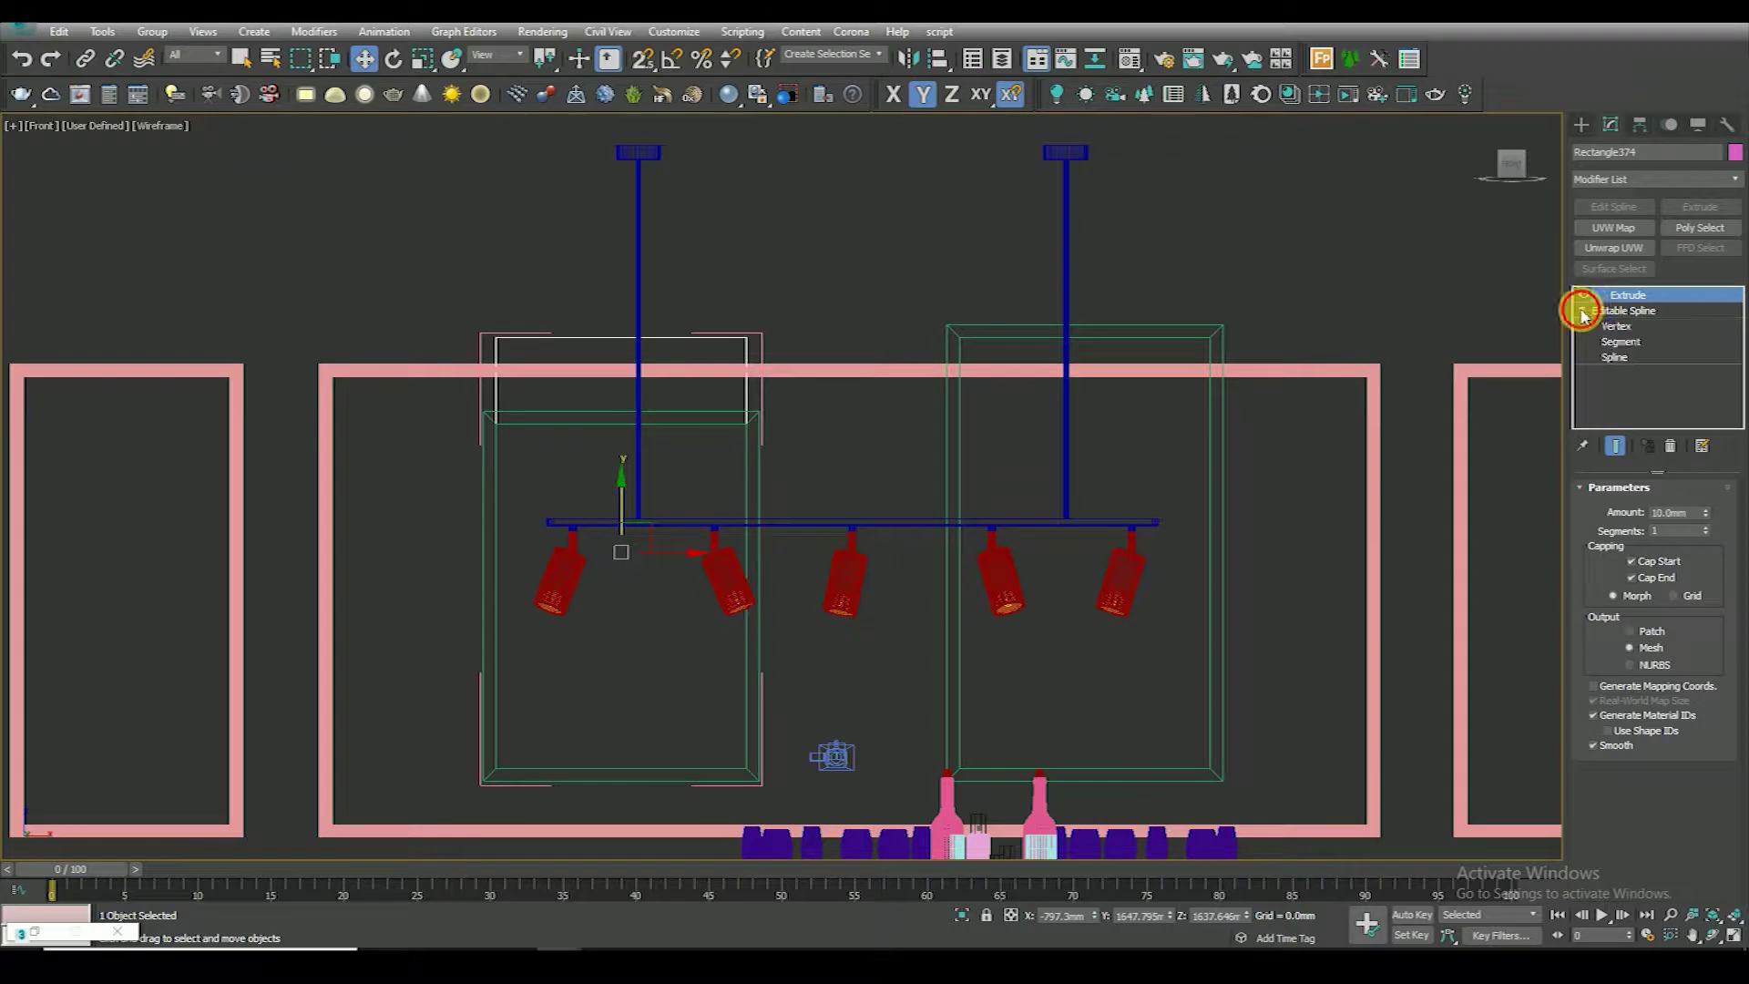
{"action": "left_click", "coordinate": [1617, 325]}
{"action": "key", "text": "s"}
{"action": "left_click_drag", "start_coordinate": [755, 303], "coordinate": [742, 417]}
{"action": "key", "text": "s"}
{"action": "left_click", "coordinate": [1631, 294]}
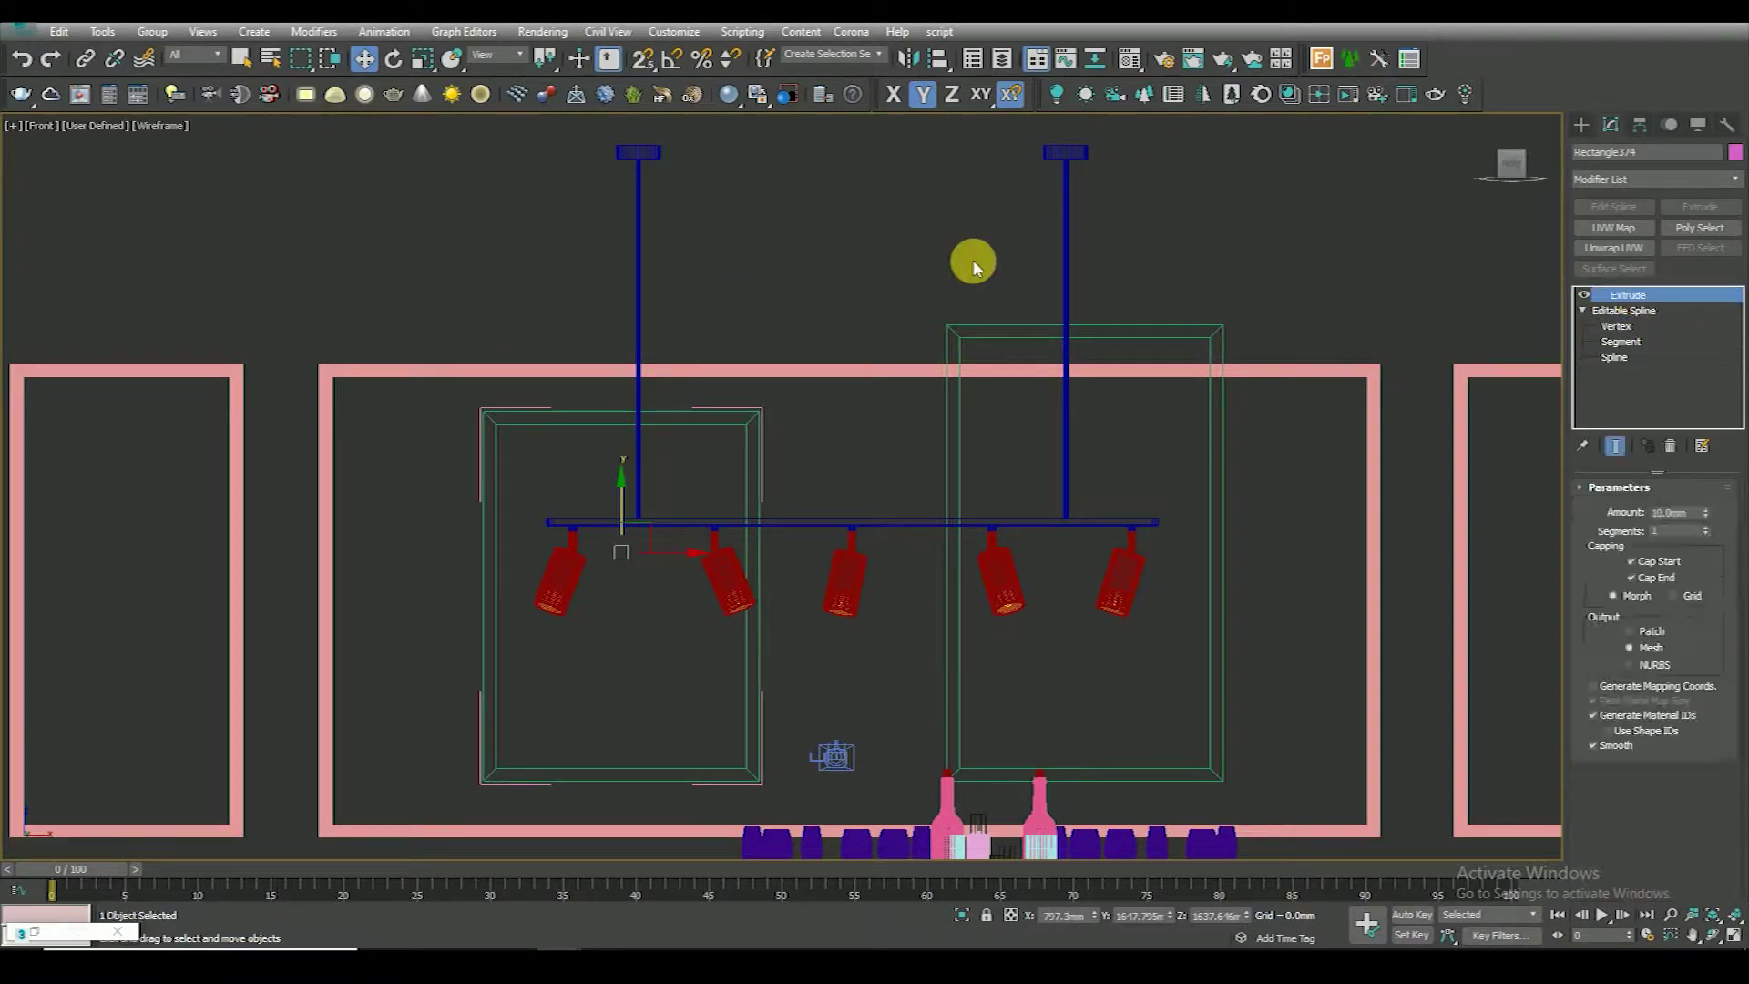
Delete the right picture frame and select all parts of the left frame
{"action": "left_click", "coordinate": [986, 339]}
{"action": "key", "text": "Delete"}
{"action": "left_click_drag", "start_coordinate": [820, 422], "coordinate": [714, 462]}
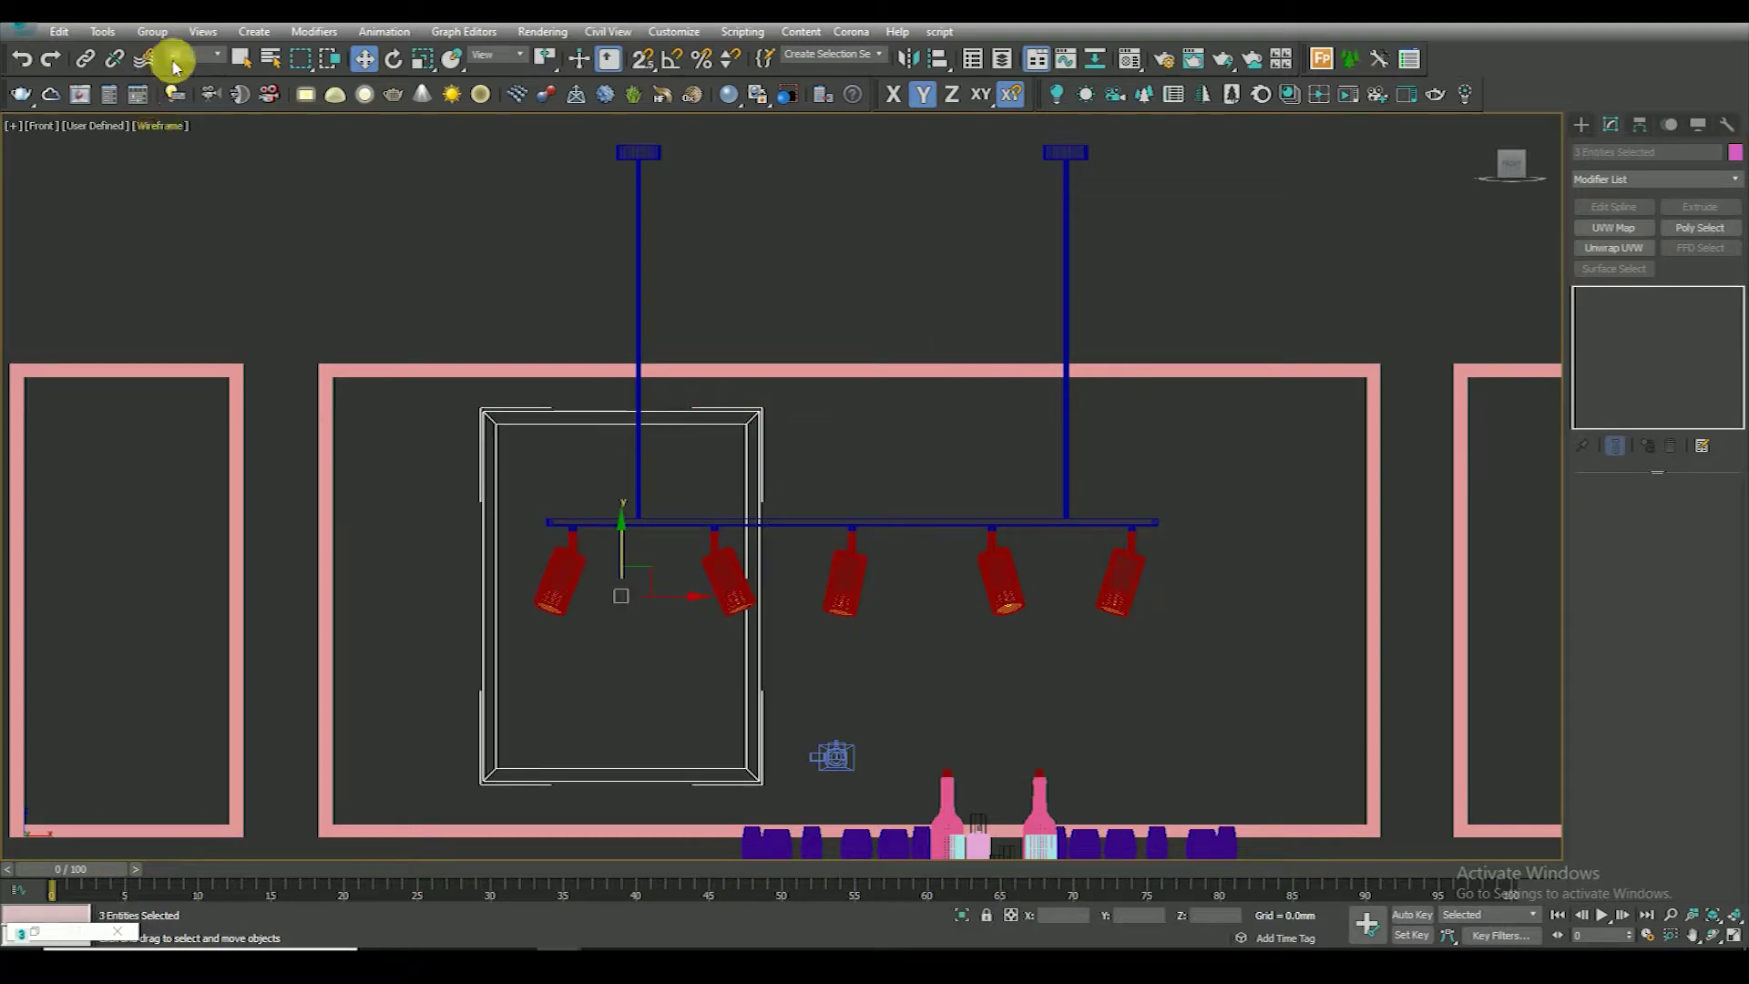
Close the frame group and Shift-drag an independent copy, Frame001, to the right
{"action": "left_click", "coordinate": [167, 40]}
{"action": "left_click", "coordinate": [164, 53]}
{"action": "key", "text": "Return"}
{"action": "scroll", "coordinate": [643, 556], "scroll_direction": "down", "scroll_amount": 3}
{"action": "left_click_drag", "start_coordinate": [652, 574], "coordinate": [933, 576], "text": "shift"}
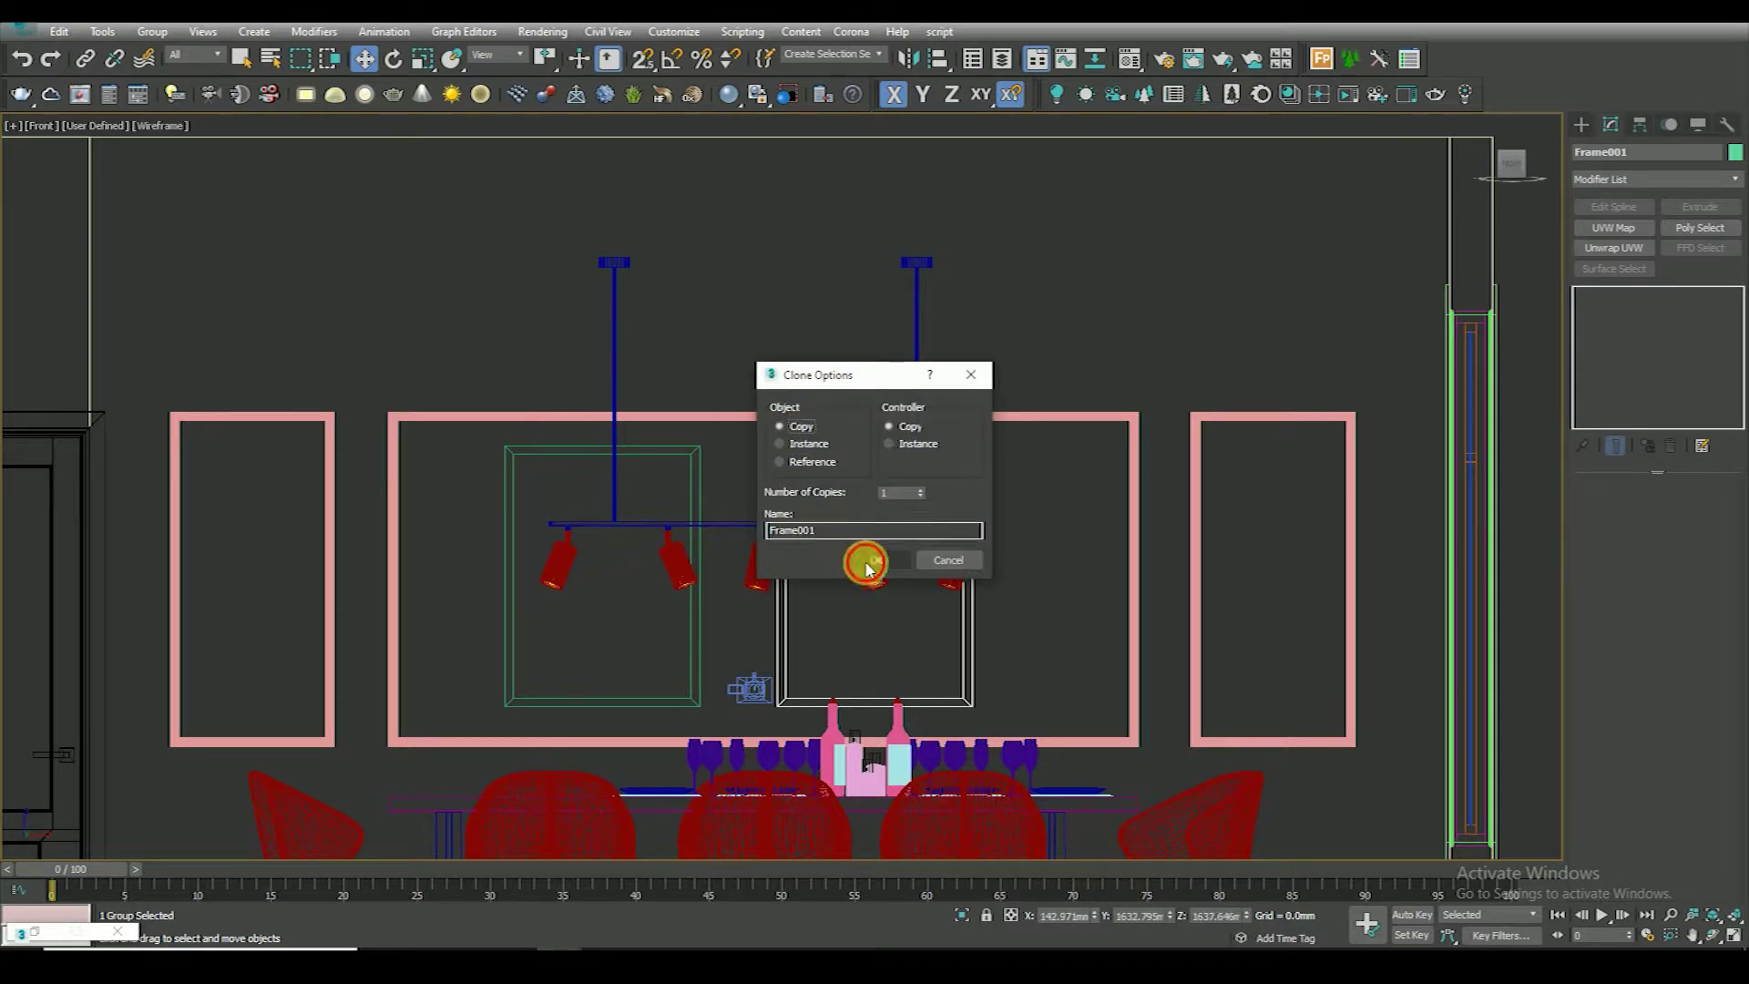
{"action": "left_click", "coordinate": [866, 565]}
Move both frames right to centre them in the middle wall panel
{"action": "left_click", "coordinate": [697, 624], "text": "ctrl"}
{"action": "middle_click_drag", "start_coordinate": [793, 590], "coordinate": [798, 552]}
{"action": "left_click_drag", "start_coordinate": [805, 552], "coordinate": [829, 545]}
{"action": "scroll", "coordinate": [832, 526], "scroll_direction": "down", "scroll_amount": 3}
Check the camera view with shaded display, safe frame and edged faces
{"action": "left_click", "coordinate": [800, 389]}
{"action": "key", "text": "c"}
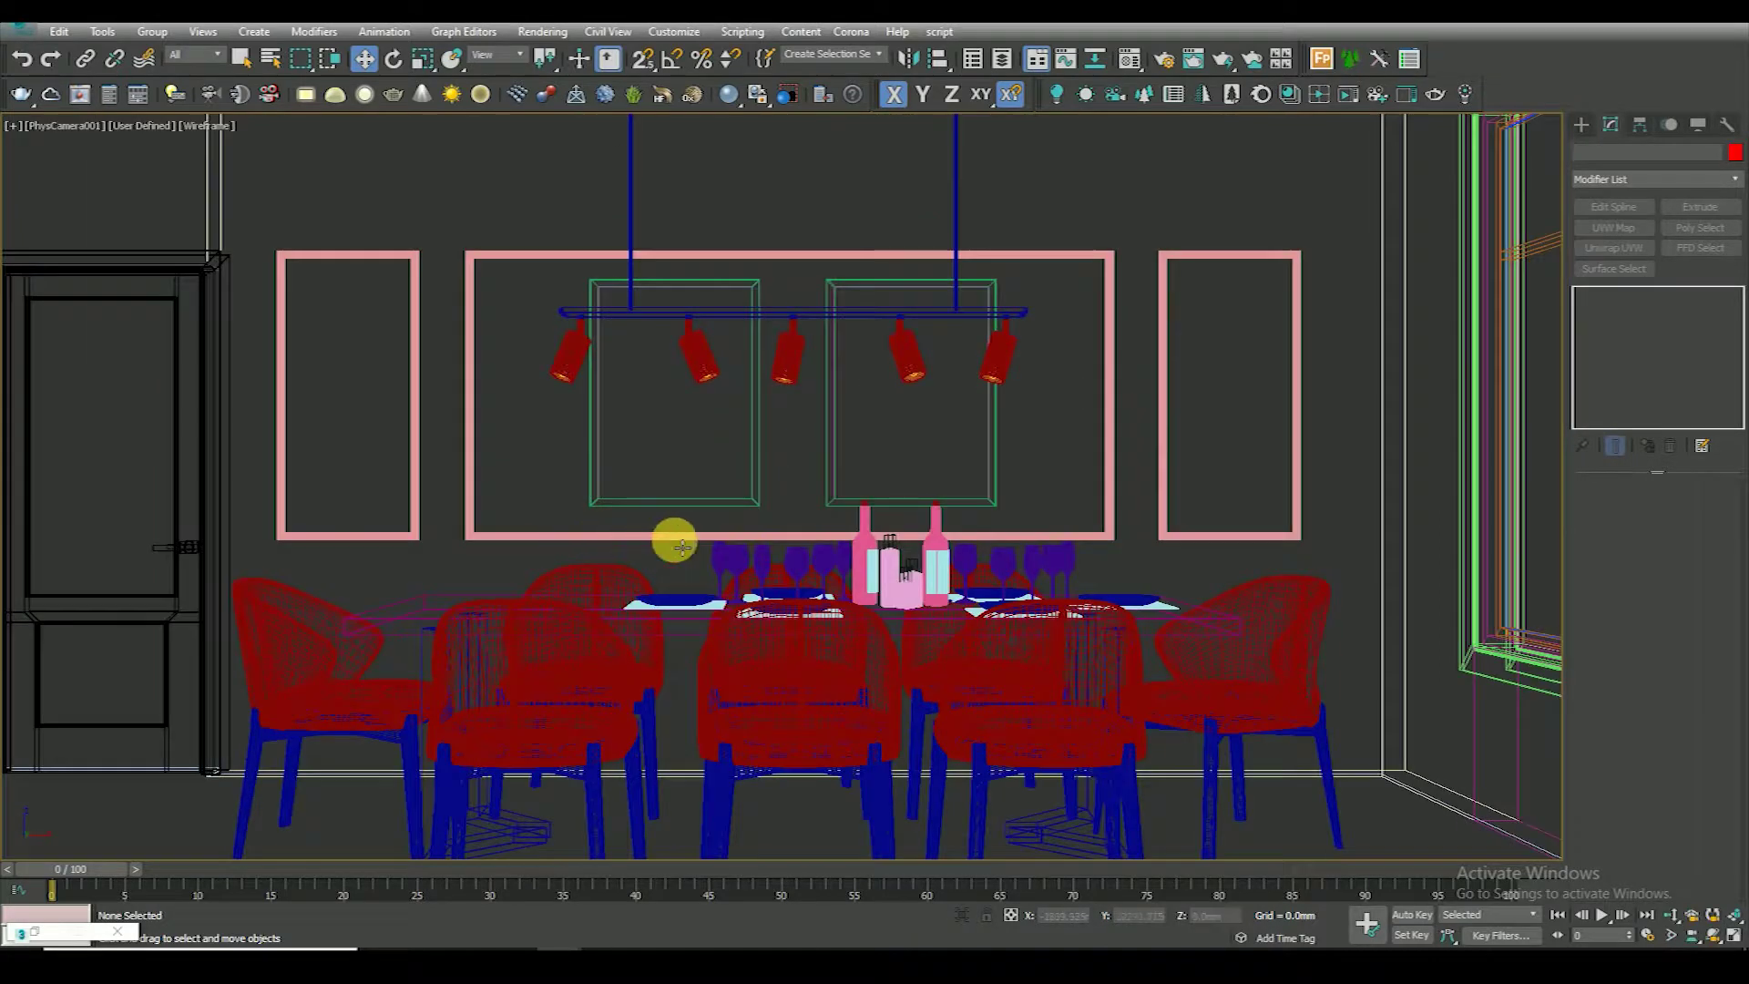
{"action": "key", "text": "F3"}
{"action": "key", "text": "shift+f"}
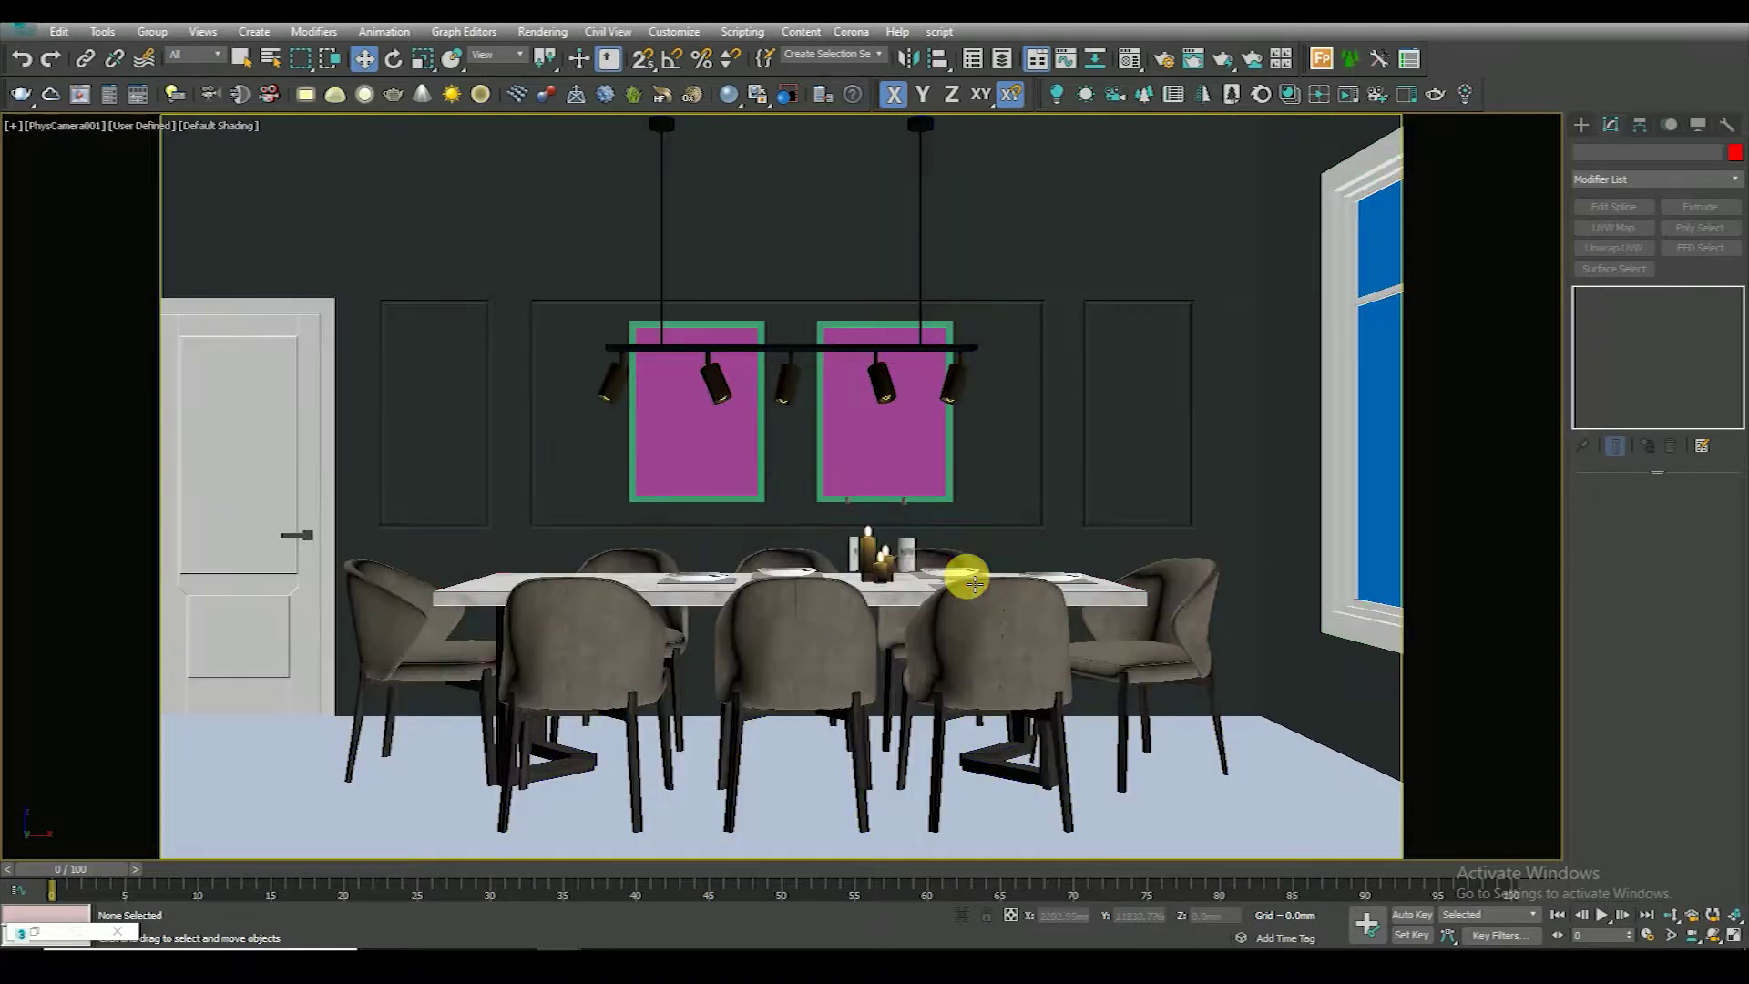
{"action": "key", "text": "F4"}
{"action": "key", "text": "F4"}
{"action": "key", "text": "F4"}
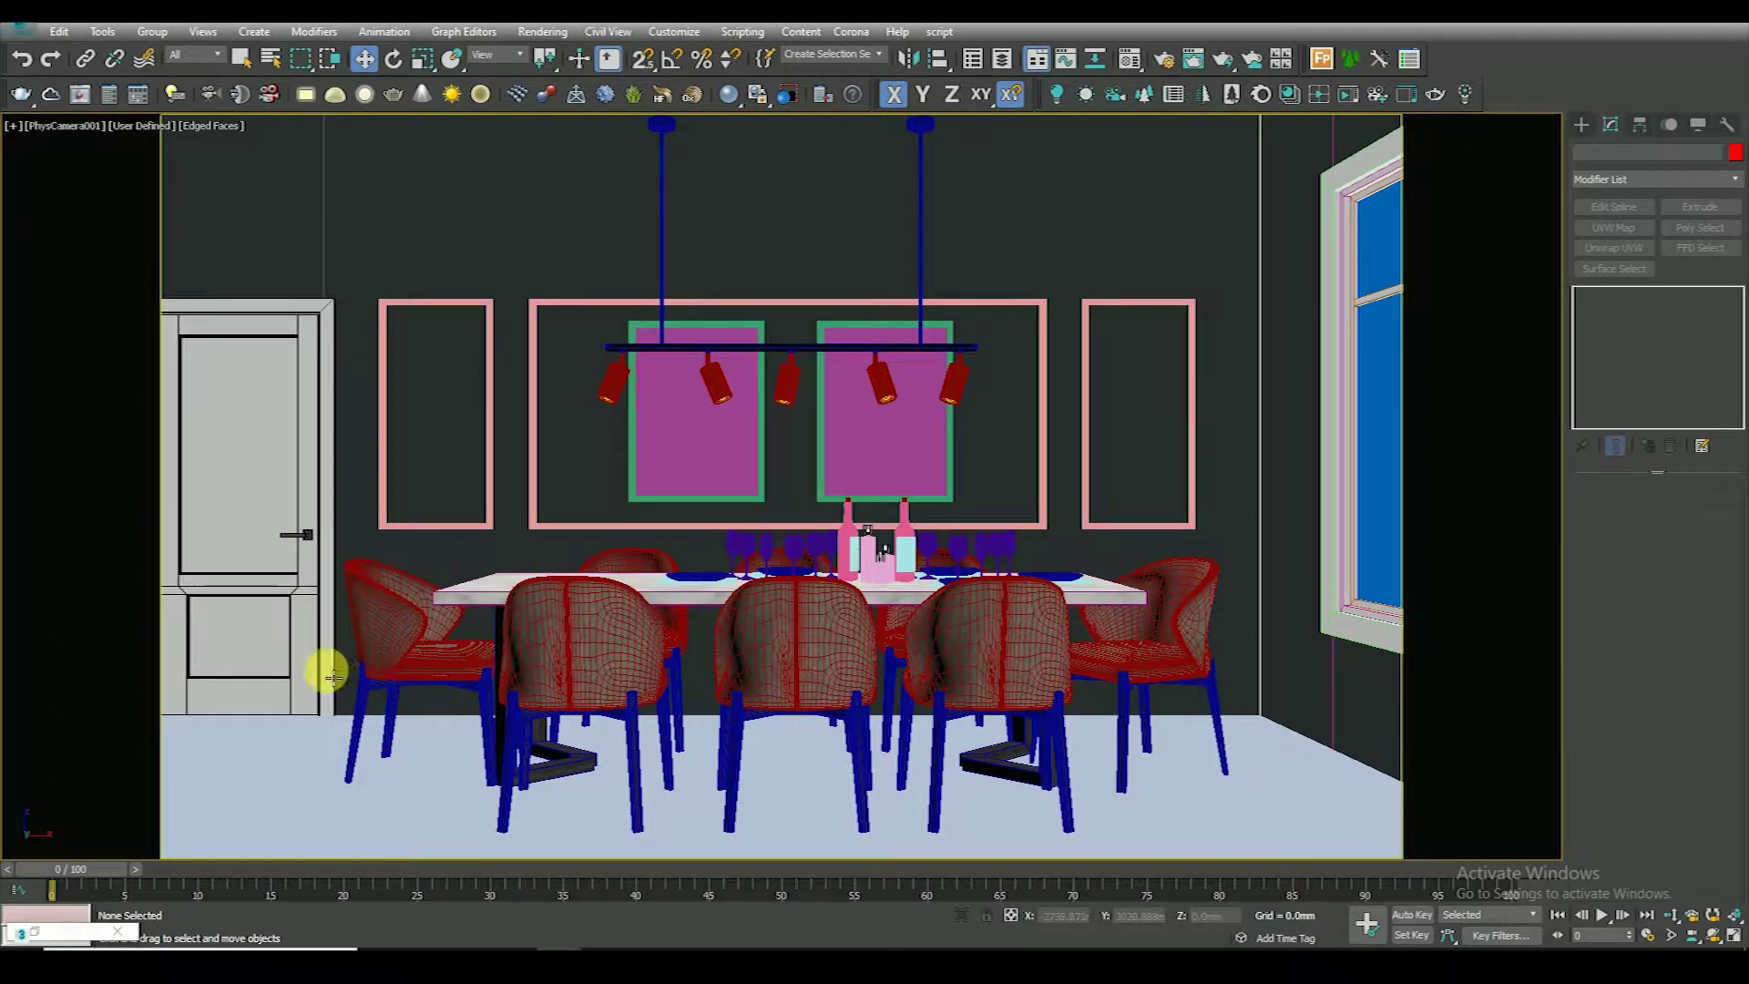
Isolate the door and walls, then zoom in on the door opening in top view
{"action": "left_click", "coordinate": [332, 676]}
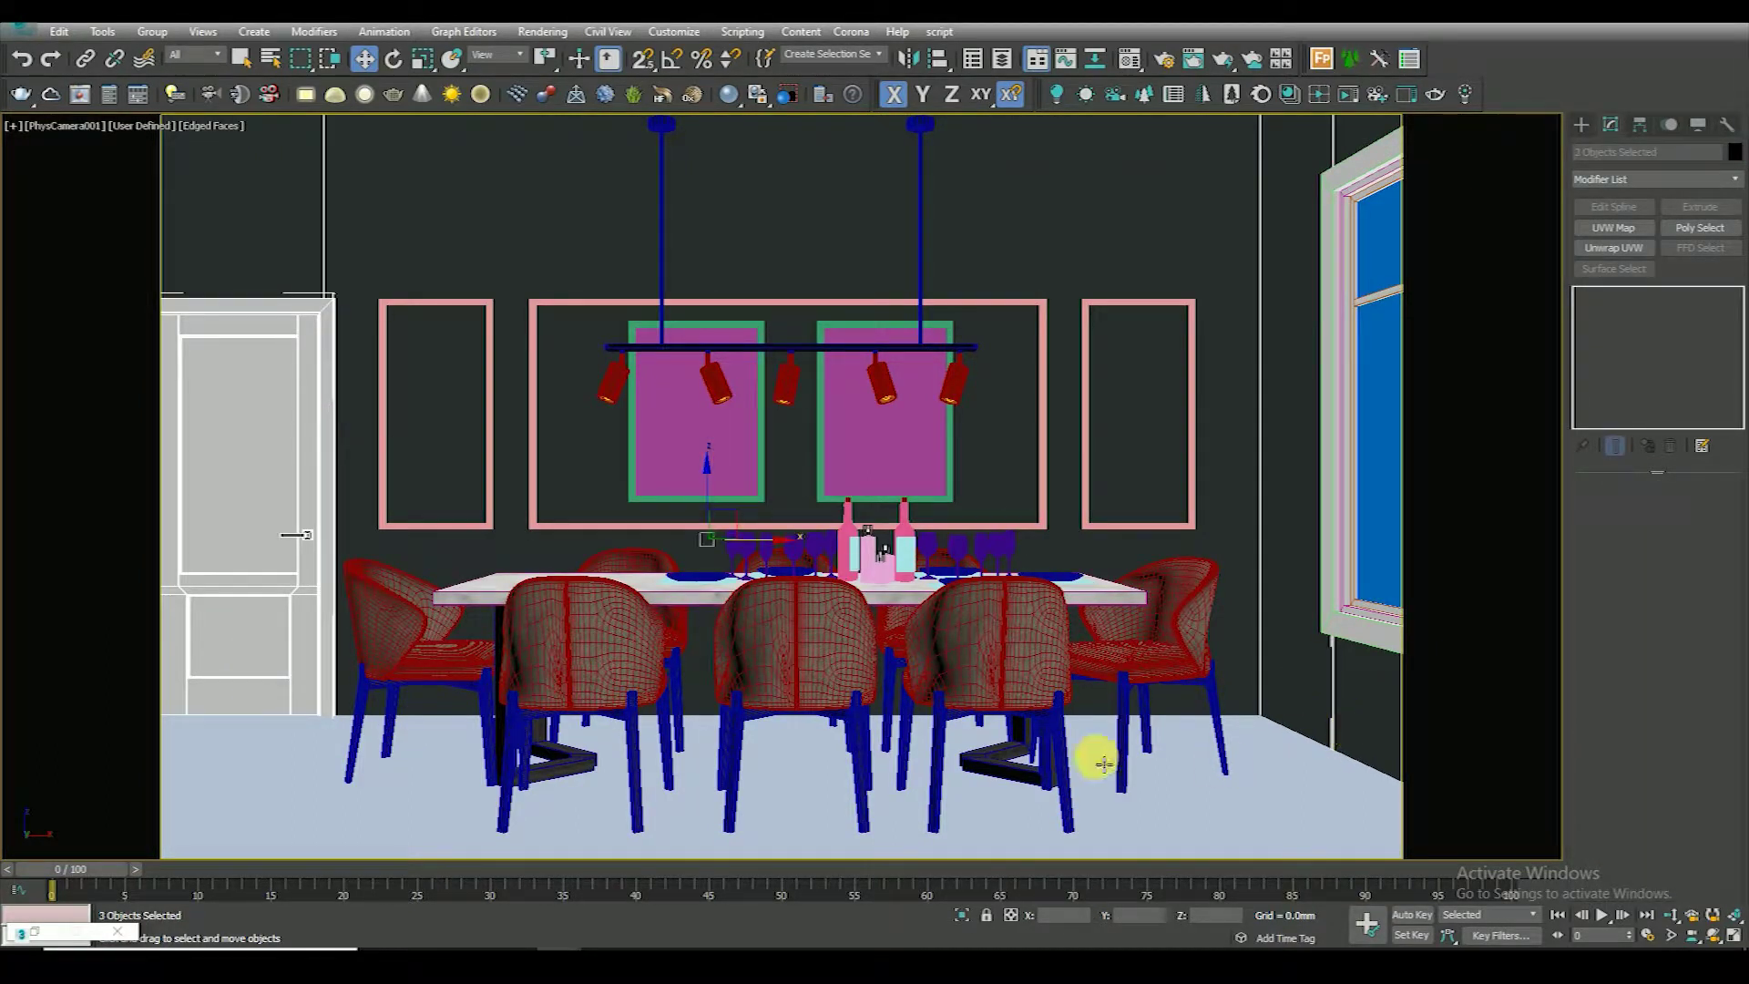
{"action": "key", "text": "alt+q"}
{"action": "left_click", "coordinate": [777, 638]}
{"action": "key", "text": "t"}
{"action": "key", "text": "z"}
{"action": "left_click", "coordinate": [754, 506]}
{"action": "scroll", "coordinate": [635, 211], "scroll_direction": "up", "scroll_amount": 3}
{"action": "scroll", "coordinate": [713, 255], "scroll_direction": "up", "scroll_amount": 3}
{"action": "scroll", "coordinate": [664, 305], "scroll_direction": "up", "scroll_amount": 2}
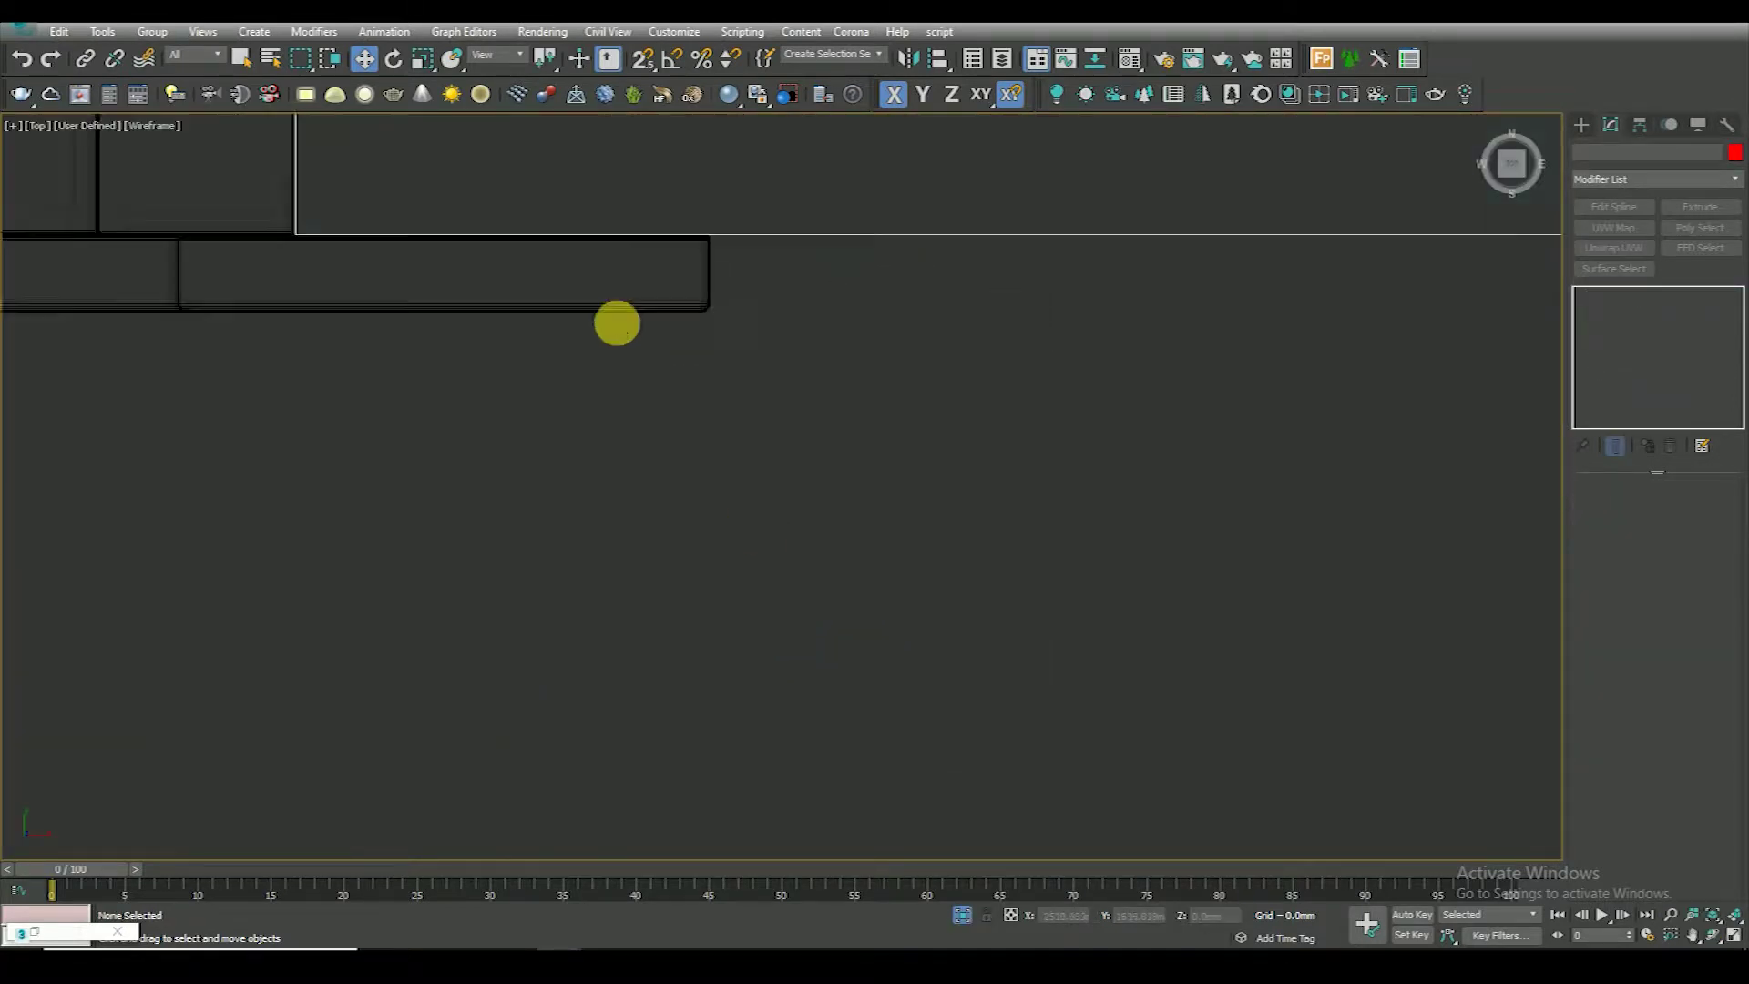
Start a Line shape in wireframe top view, placing its first point at the door opening corner
{"action": "key", "text": "F3"}
{"action": "left_click", "coordinate": [1581, 125]}
{"action": "left_click", "coordinate": [1604, 151]}
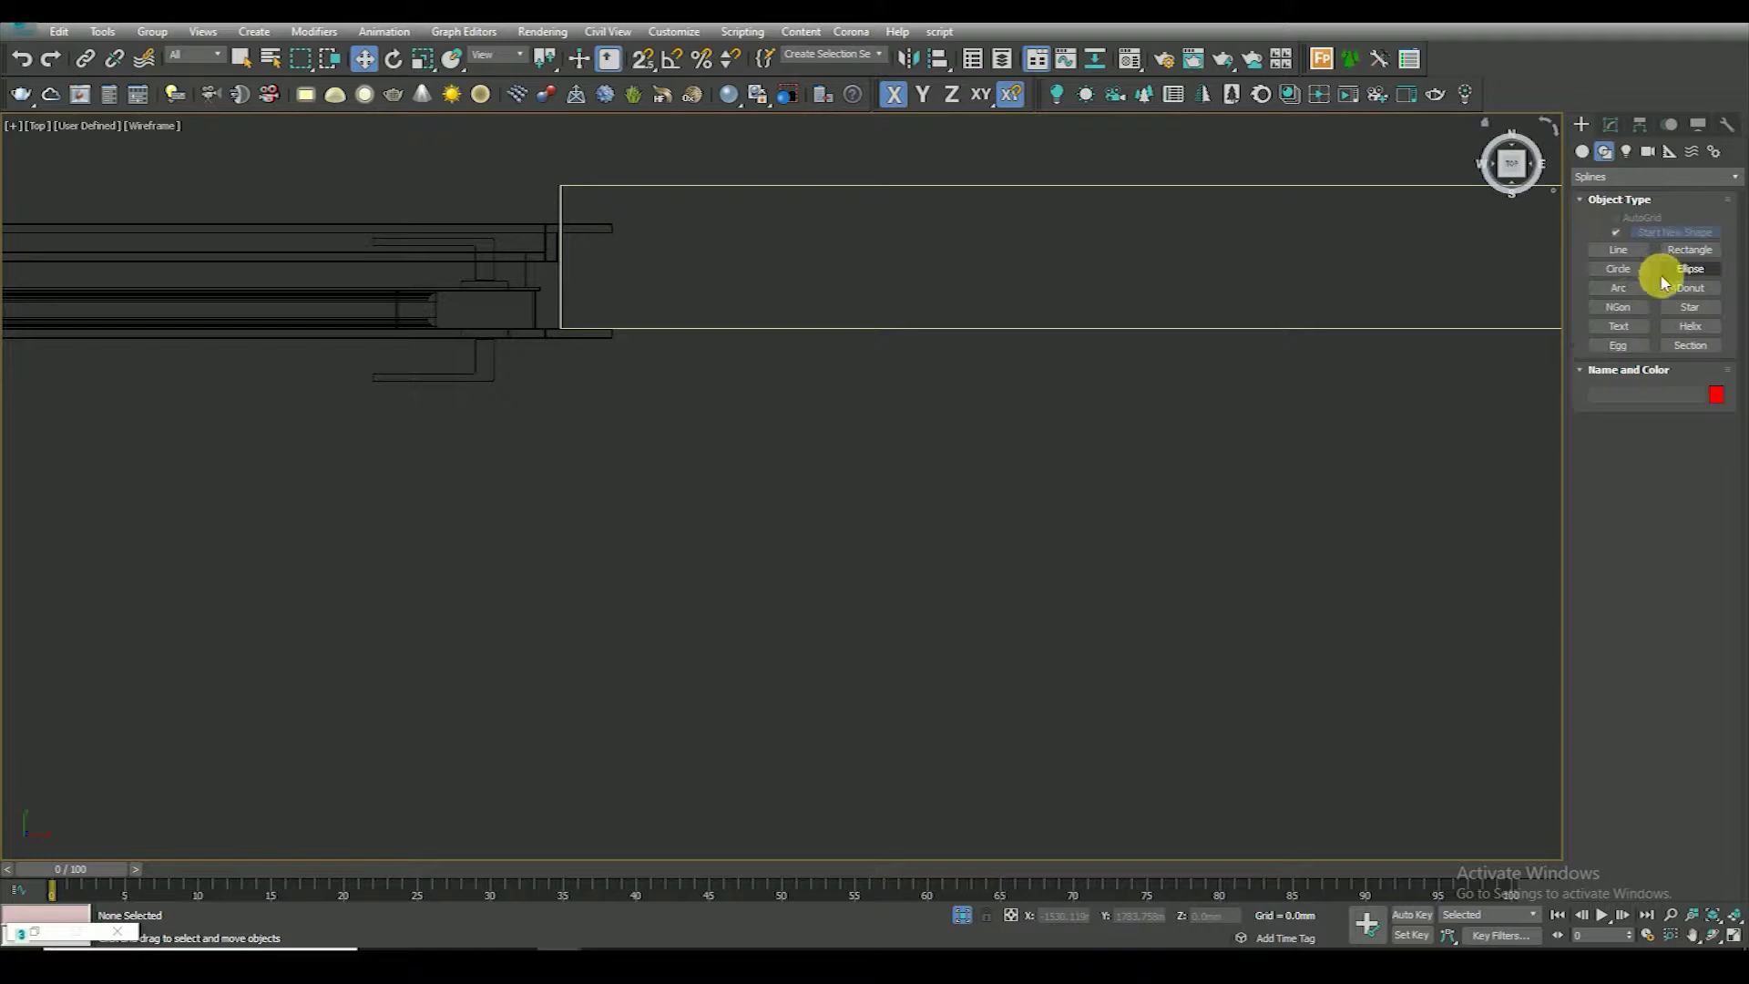
{"action": "left_click", "coordinate": [1616, 262]}
{"action": "scroll", "coordinate": [237, 350], "scroll_direction": "up", "scroll_amount": 5}
{"action": "left_click", "coordinate": [223, 351]}
{"action": "scroll", "coordinate": [258, 336], "scroll_direction": "down", "scroll_amount": 3}
{"action": "scroll", "coordinate": [312, 331], "scroll_direction": "down", "scroll_amount": 2}
{"action": "scroll", "coordinate": [926, 375], "scroll_direction": "up", "scroll_amount": 3}
{"action": "scroll", "coordinate": [1004, 278], "scroll_direction": "down", "scroll_amount": 3}
Place the outline's remaining corners along the room's inner walls
{"action": "left_click", "coordinate": [1002, 277]}
{"action": "scroll", "coordinate": [1001, 277], "scroll_direction": "down", "scroll_amount": 2}
{"action": "left_click", "coordinate": [988, 692]}
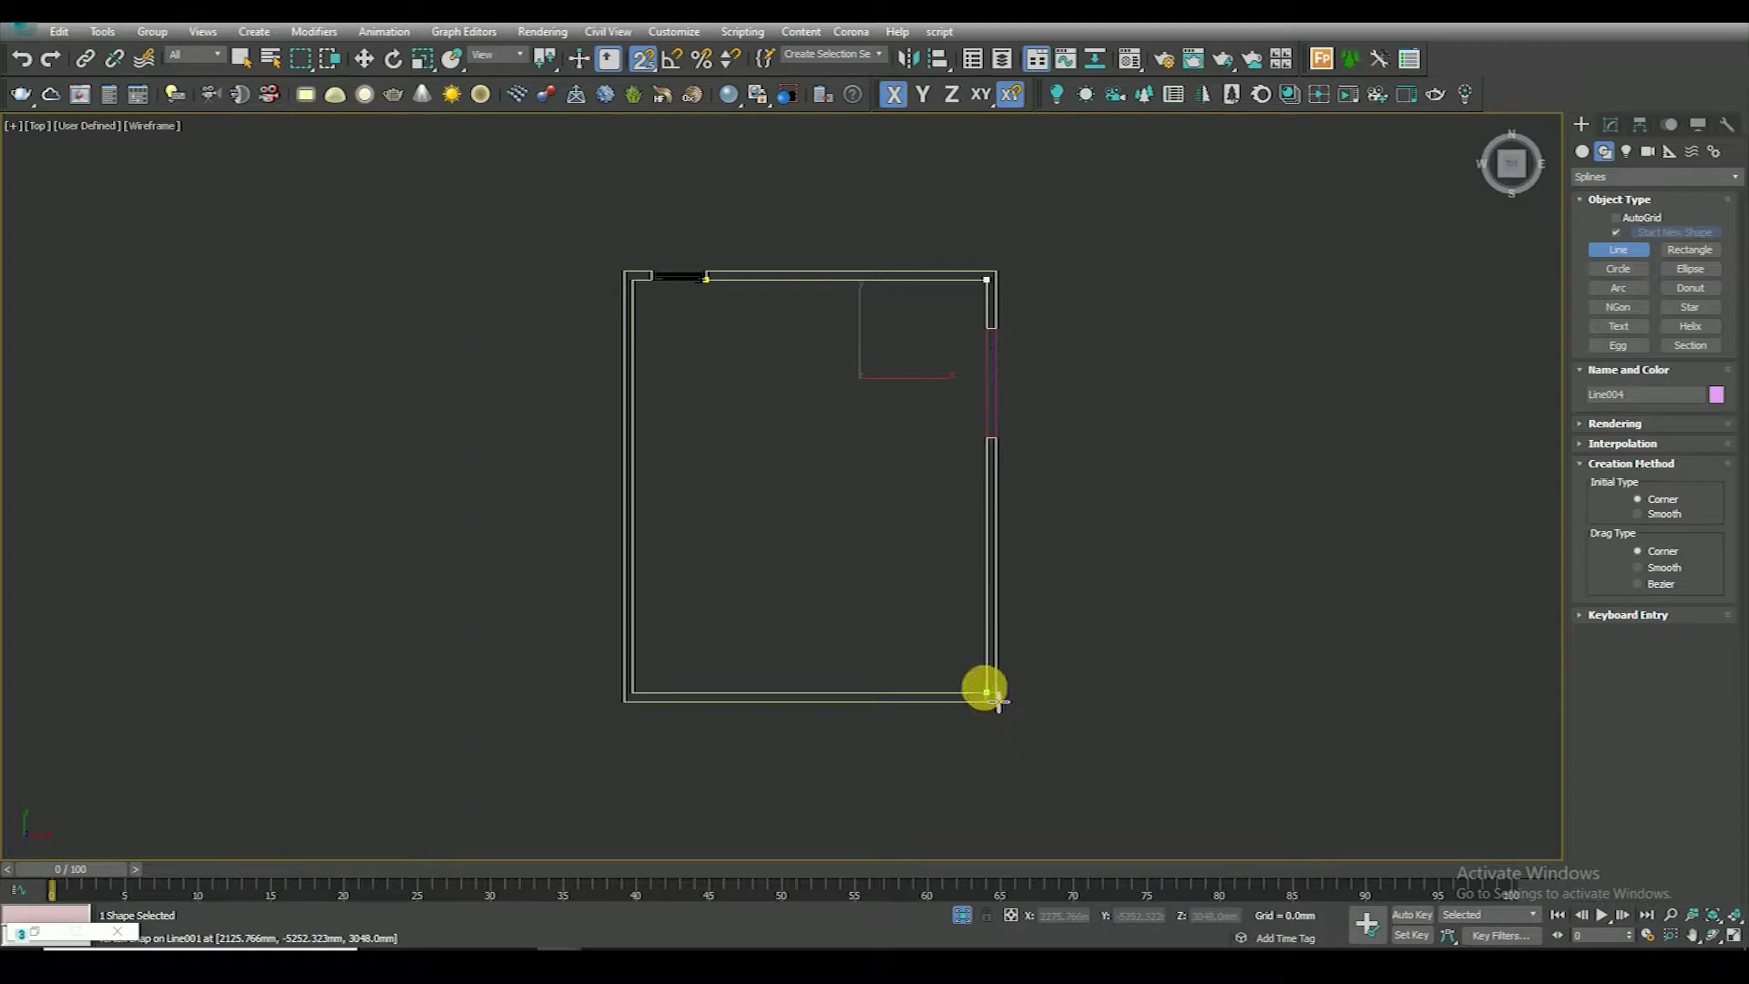
{"action": "left_click", "coordinate": [637, 688]}
{"action": "scroll", "coordinate": [500, 433], "scroll_direction": "up", "scroll_amount": 3}
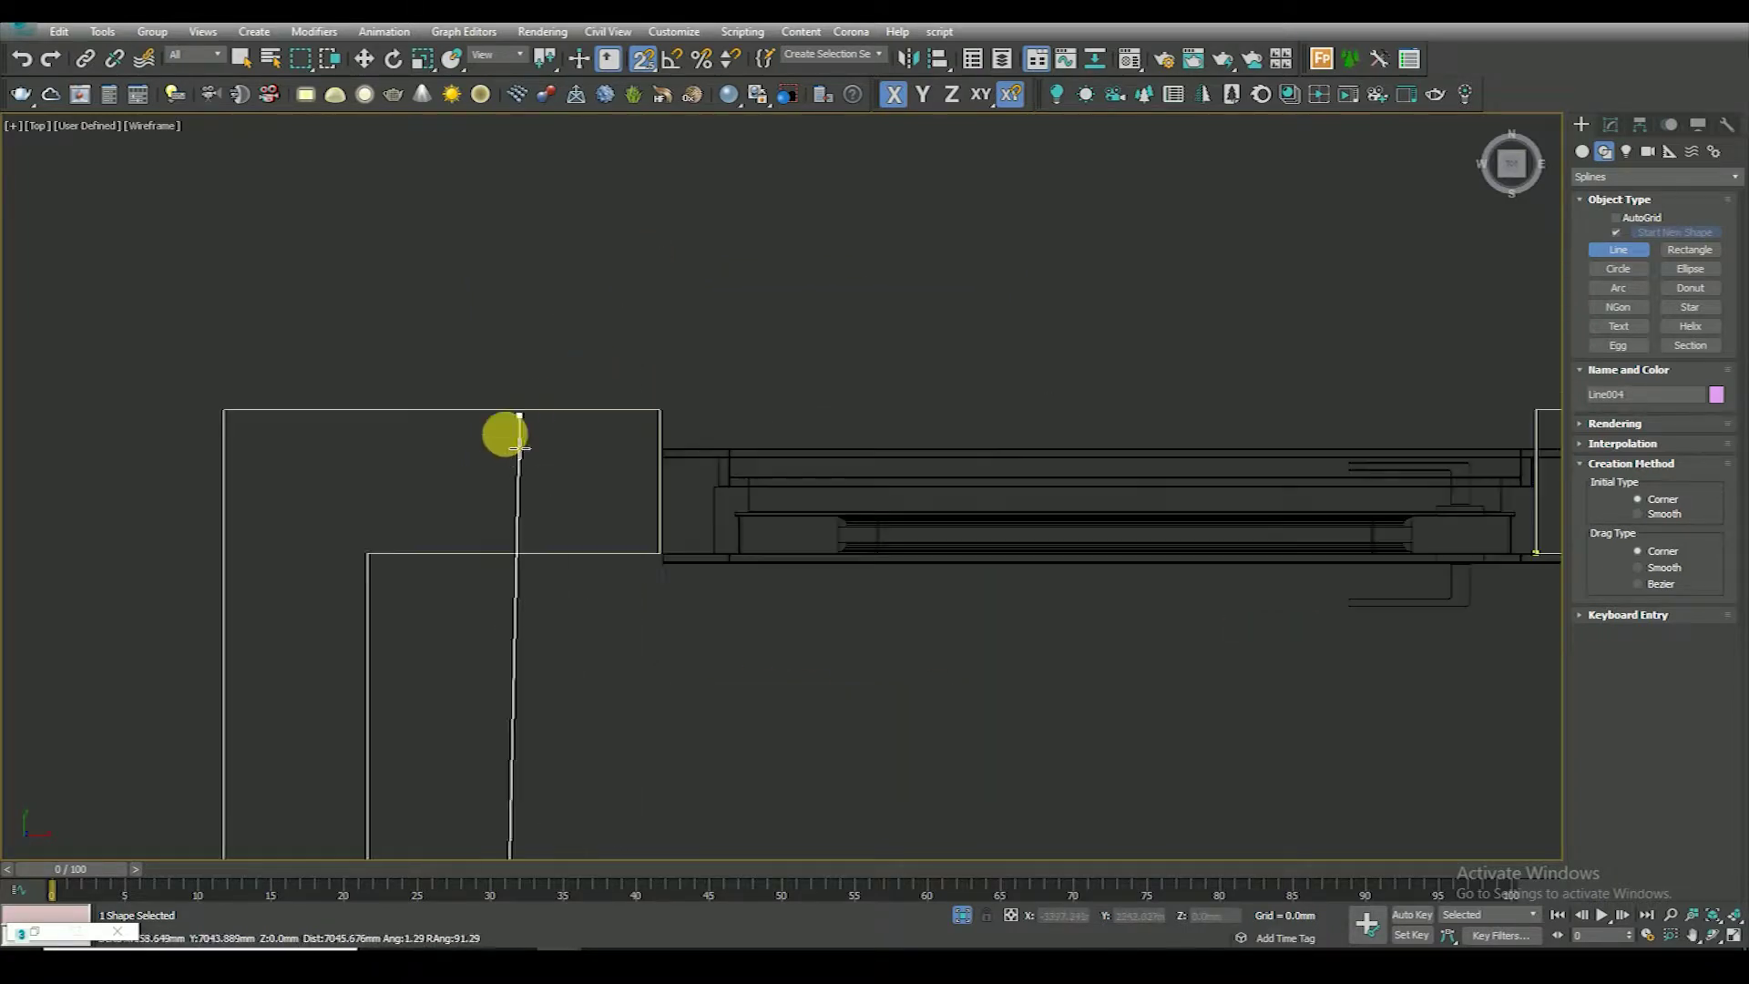
{"action": "left_click", "coordinate": [364, 550]}
{"action": "scroll", "coordinate": [642, 550], "scroll_direction": "up", "scroll_amount": 3}
{"action": "scroll", "coordinate": [664, 511], "scroll_direction": "down", "scroll_amount": 2}
{"action": "scroll", "coordinate": [668, 538], "scroll_direction": "up", "scroll_amount": 2}
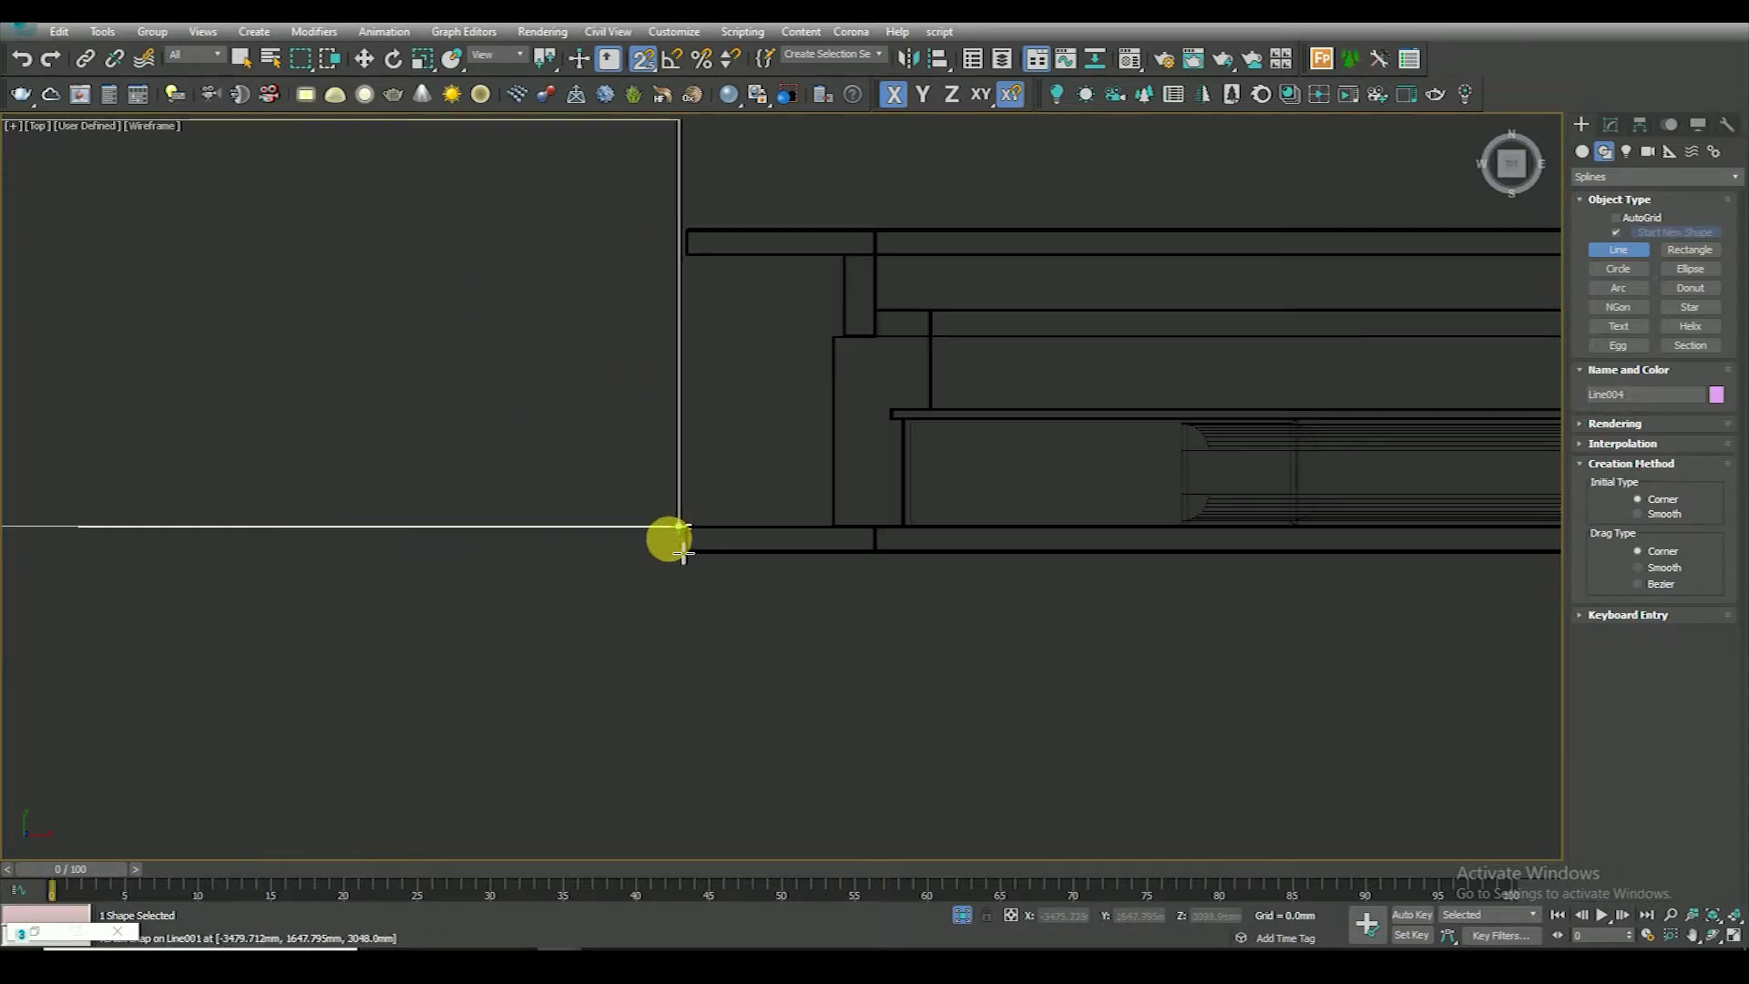
Finish the Line004 spline at the wall corner and enter its Spline editing level
{"action": "left_click", "coordinate": [680, 526]}
{"action": "scroll", "coordinate": [681, 537], "scroll_direction": "down", "scroll_amount": 2}
{"action": "right_click", "coordinate": [672, 433]}
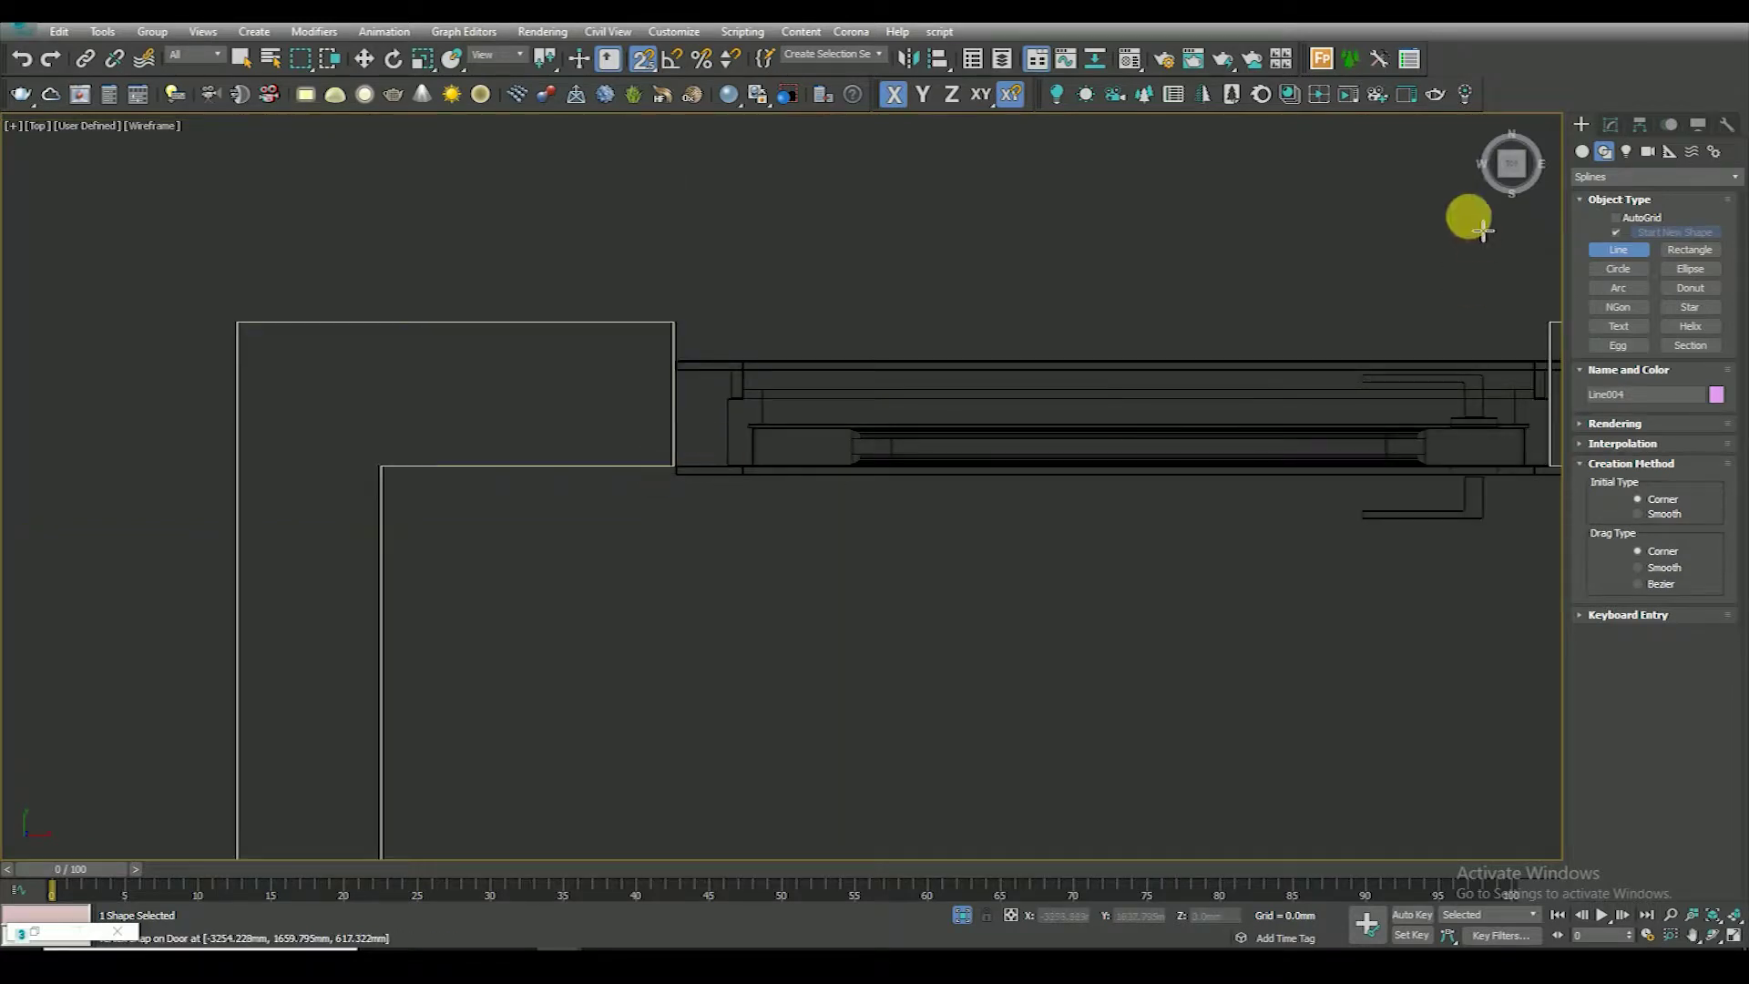
{"action": "left_click", "coordinate": [1611, 124]}
{"action": "left_click", "coordinate": [1582, 294]}
{"action": "left_click", "coordinate": [1614, 340]}
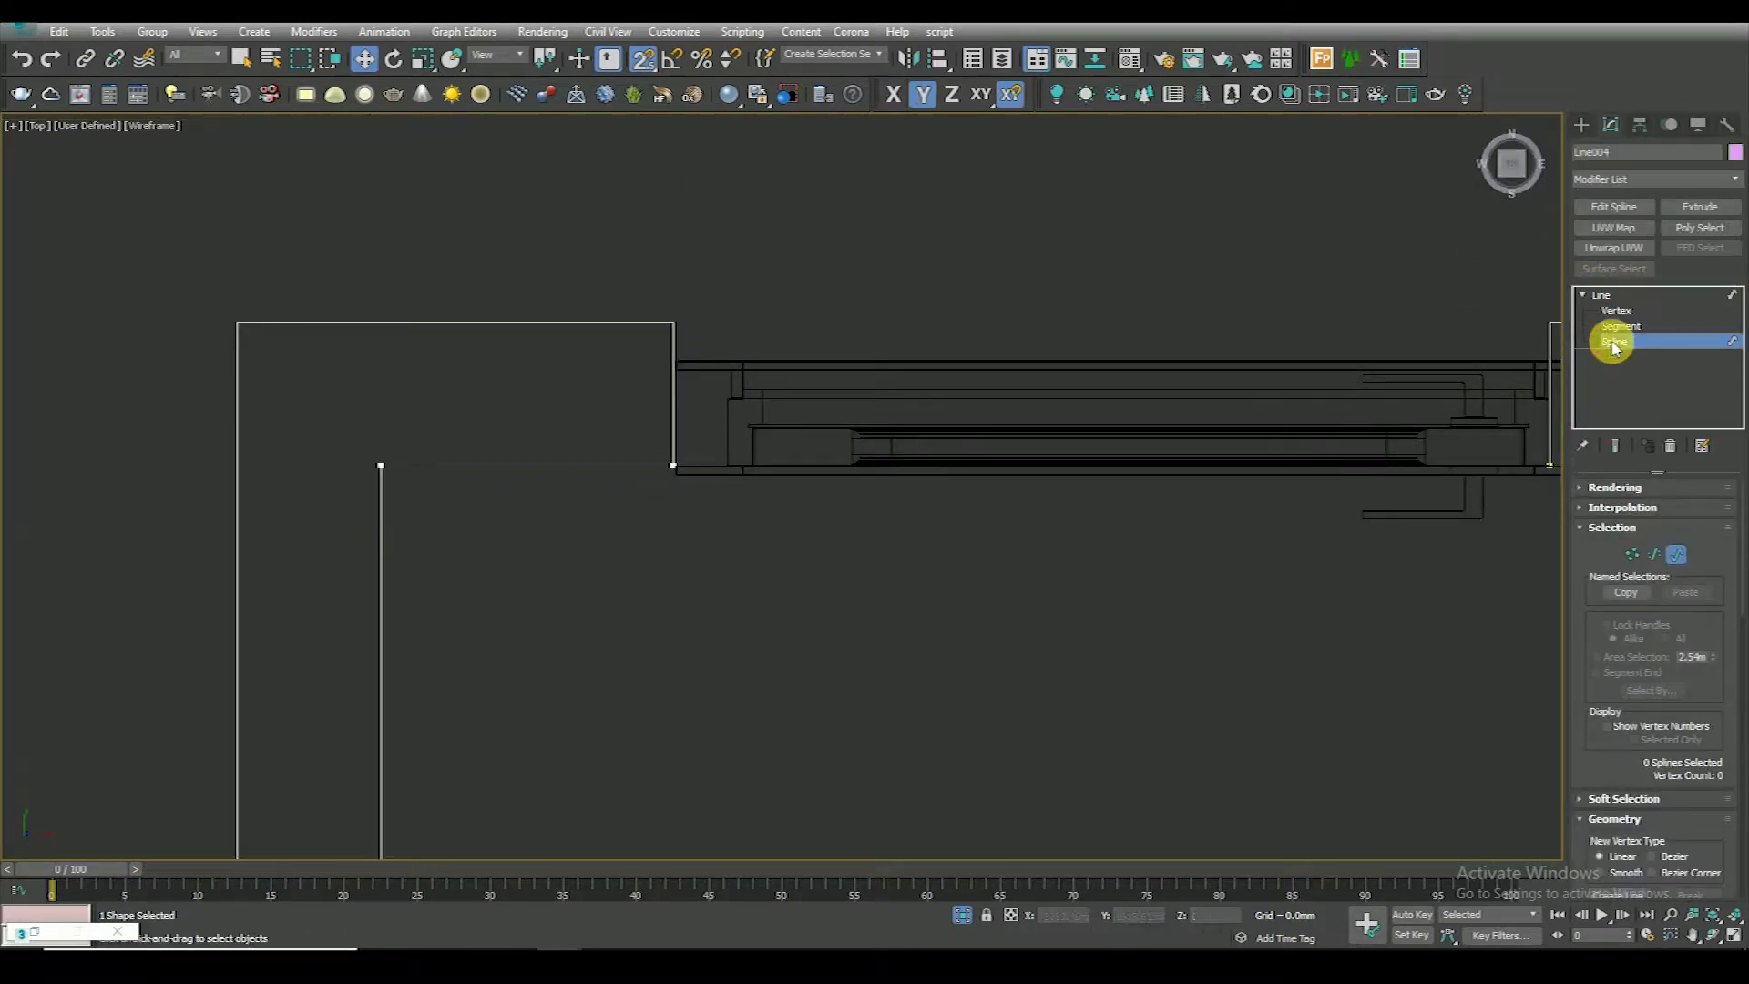
Outline the baseboard spline to give it a thin double-line thickness
{"action": "middle_click_drag", "start_coordinate": [744, 464], "coordinate": [480, 437]}
{"action": "scroll", "coordinate": [811, 391], "scroll_direction": "down", "scroll_amount": 3}
{"action": "key", "text": "s"}
{"action": "scroll", "coordinate": [894, 516], "scroll_direction": "down", "scroll_amount": 4}
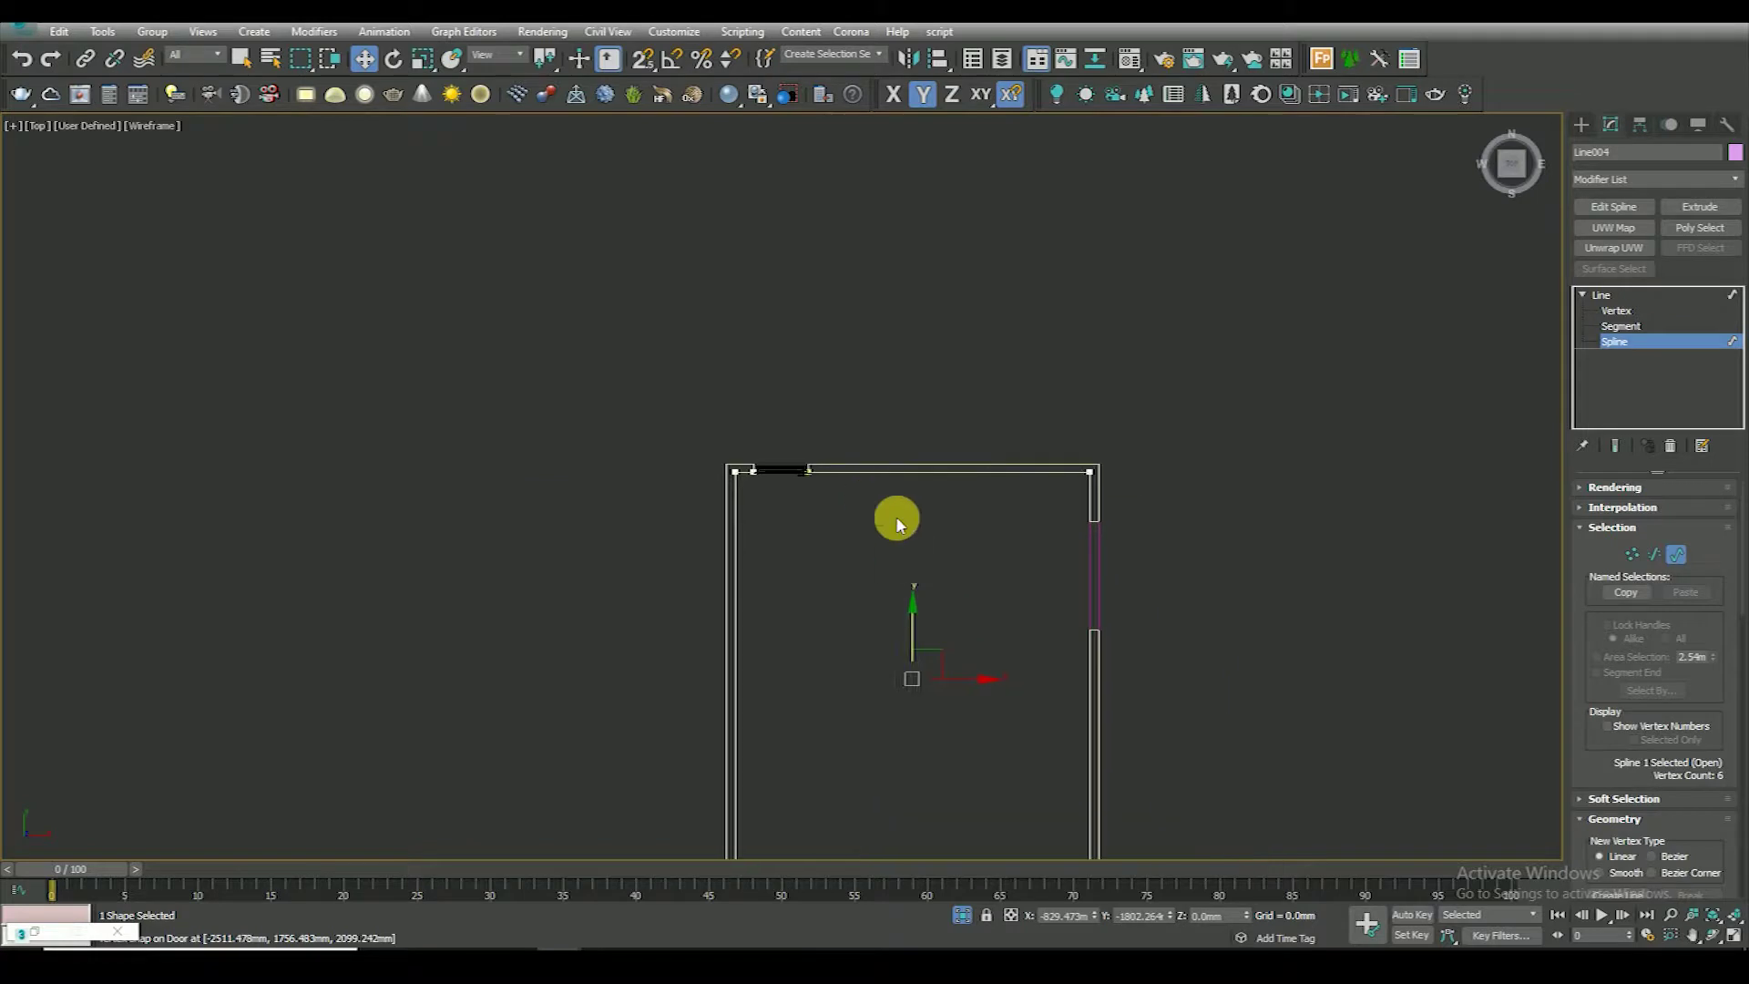
{"action": "scroll", "coordinate": [1605, 681], "scroll_direction": "down", "scroll_amount": 5}
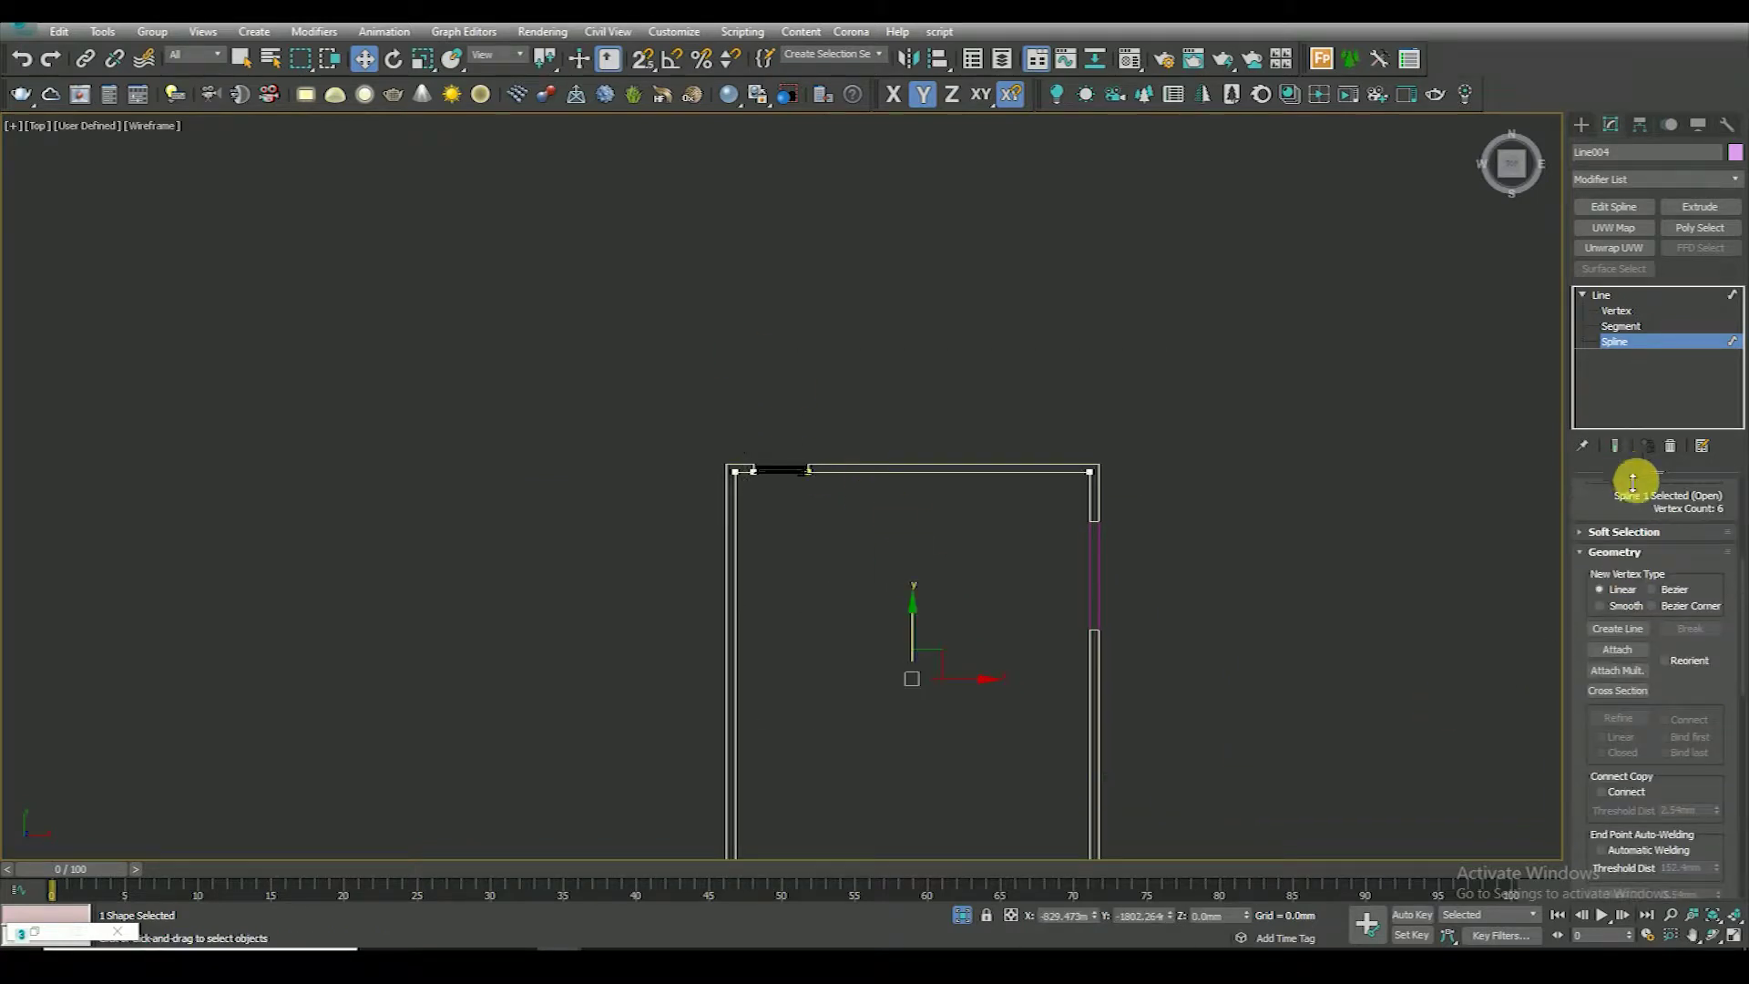
{"action": "left_click_drag", "start_coordinate": [1632, 480], "coordinate": [1631, 409]}
{"action": "scroll", "coordinate": [1626, 715], "scroll_direction": "down", "scroll_amount": 4}
{"action": "left_click", "coordinate": [1617, 736]}
{"action": "middle_click_drag", "start_coordinate": [900, 509], "coordinate": [900, 568]}
{"action": "scroll", "coordinate": [964, 578], "scroll_direction": "up", "scroll_amount": 4}
{"action": "scroll", "coordinate": [859, 534], "scroll_direction": "up", "scroll_amount": 4}
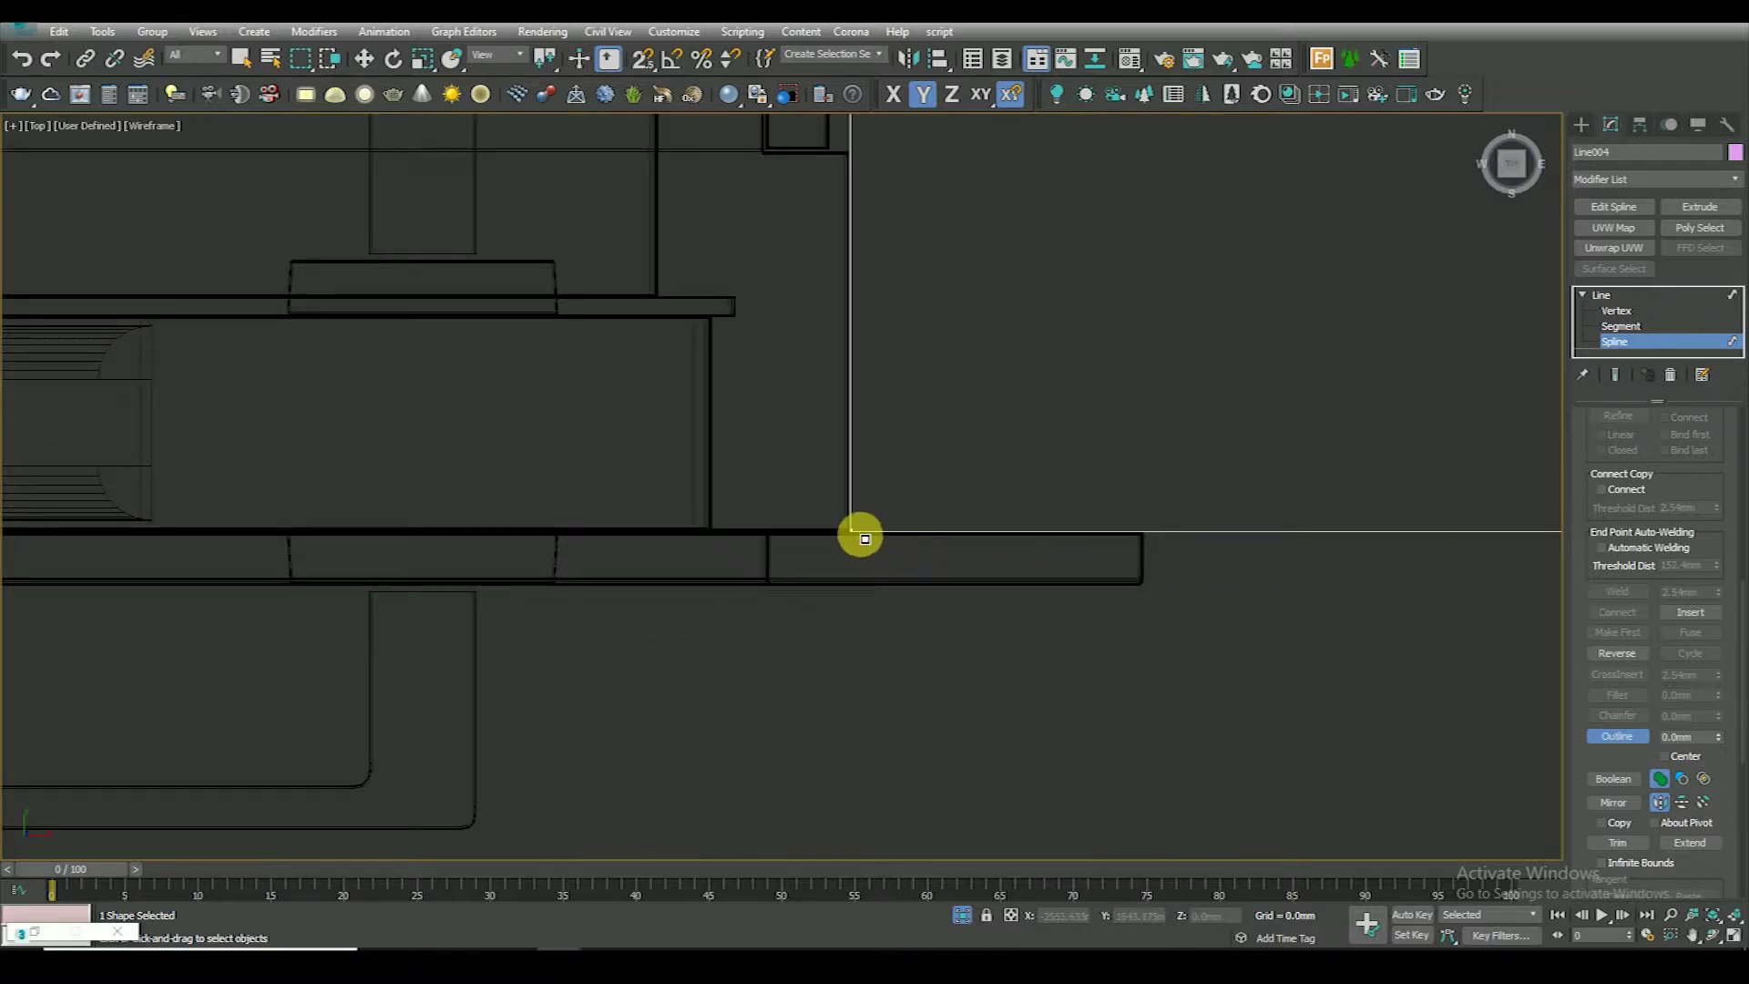
{"action": "scroll", "coordinate": [839, 522], "scroll_direction": "up", "scroll_amount": 3}
{"action": "mouse_move", "coordinate": [839, 525]}
{"action": "left_mouse_down"}
{"action": "mouse_move", "coordinate": [825, 437]}
{"action": "mouse_move", "coordinate": [888, 638]}
{"action": "left_mouse_up"}
{"action": "scroll", "coordinate": [1196, 468], "scroll_direction": "down", "scroll_amount": 3}
Select the baseboard end vertex near the door, with snapping on and movement locked to X
{"action": "left_click", "coordinate": [1596, 312]}
{"action": "key", "text": "w"}
{"action": "middle_click_drag", "start_coordinate": [832, 672], "coordinate": [831, 644]}
{"action": "right_click", "coordinate": [891, 567]}
{"action": "left_click", "coordinate": [874, 487]}
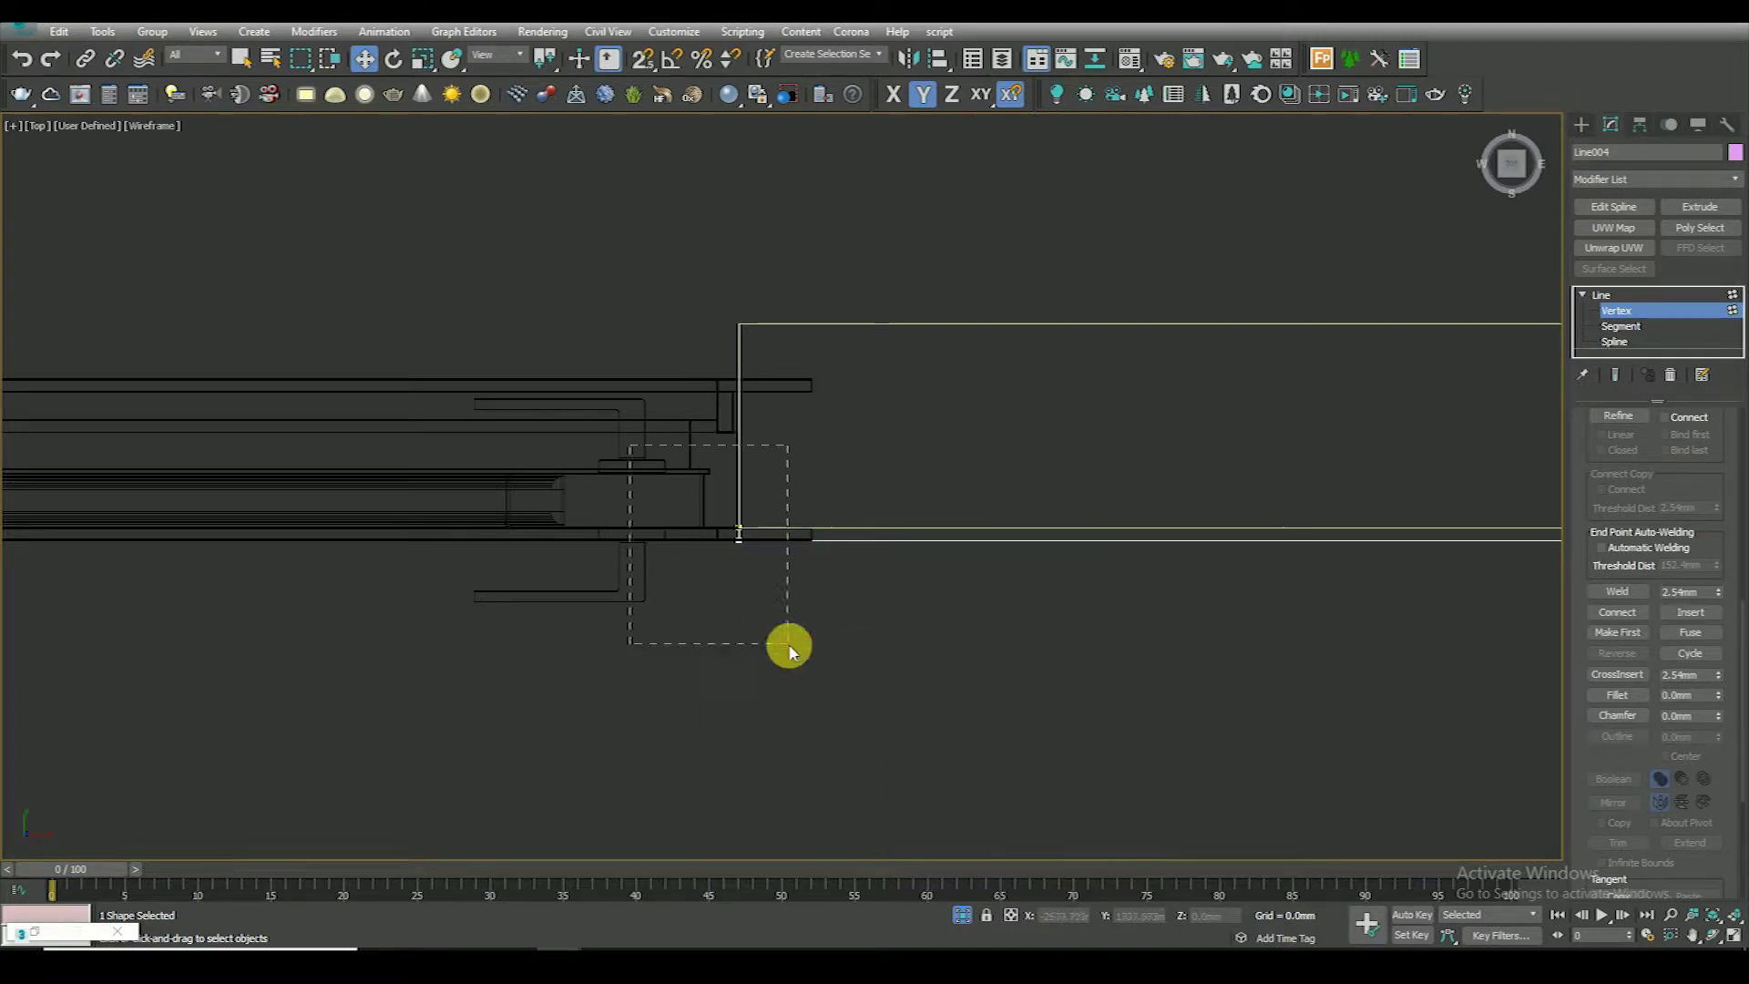
{"action": "left_click_drag", "start_coordinate": [789, 643], "coordinate": [789, 643]}
{"action": "scroll", "coordinate": [765, 535], "scroll_direction": "up", "scroll_amount": 3}
{"action": "key", "text": "s"}
{"action": "key", "text": "F5"}
{"action": "scroll", "coordinate": [943, 538], "scroll_direction": "down", "scroll_amount": 3}
{"action": "scroll", "coordinate": [741, 470], "scroll_direction": "up", "scroll_amount": 3}
{"action": "scroll", "coordinate": [620, 473], "scroll_direction": "up", "scroll_amount": 2}
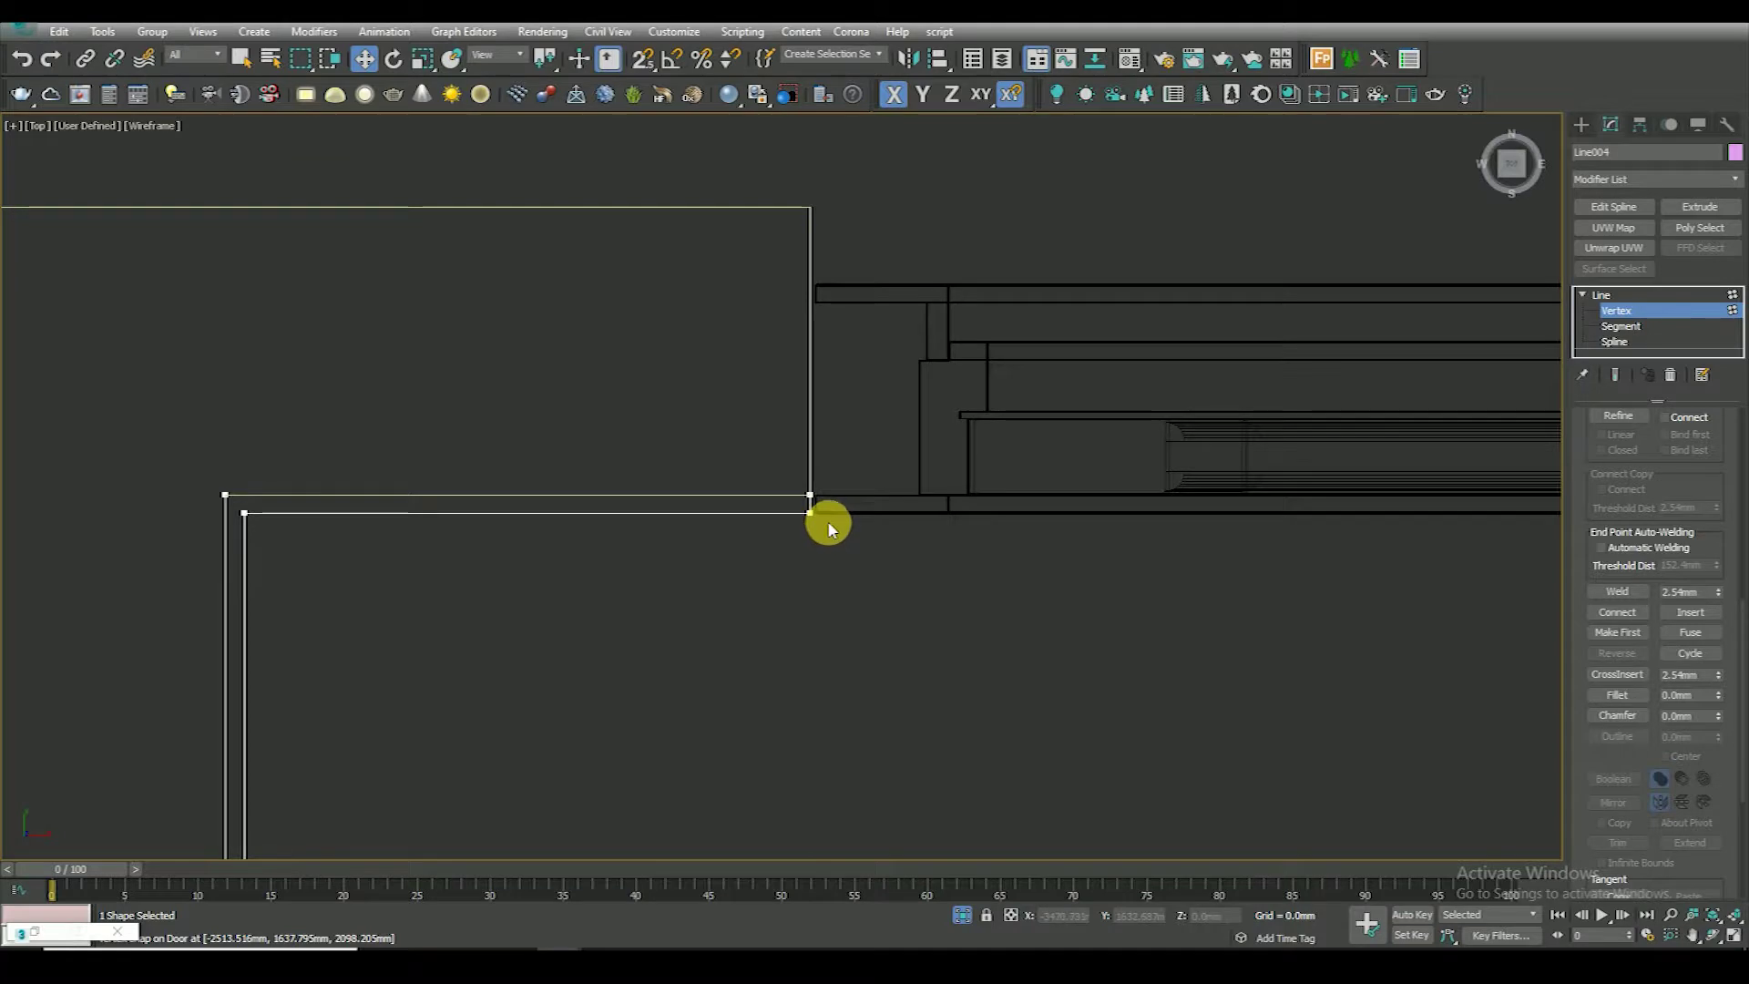
Snap the end vertex onto the door frame corner
{"action": "middle_click_drag", "start_coordinate": [573, 452], "coordinate": [636, 492]}
{"action": "scroll", "coordinate": [819, 597], "scroll_direction": "up", "scroll_amount": 2}
{"action": "scroll", "coordinate": [804, 695], "scroll_direction": "up", "scroll_amount": 4}
{"action": "key", "text": "s"}
{"action": "left_click_drag", "start_coordinate": [811, 522], "coordinate": [777, 519]}
{"action": "scroll", "coordinate": [775, 547], "scroll_direction": "down", "scroll_amount": 3}
{"action": "scroll", "coordinate": [769, 527], "scroll_direction": "down", "scroll_amount": 2}
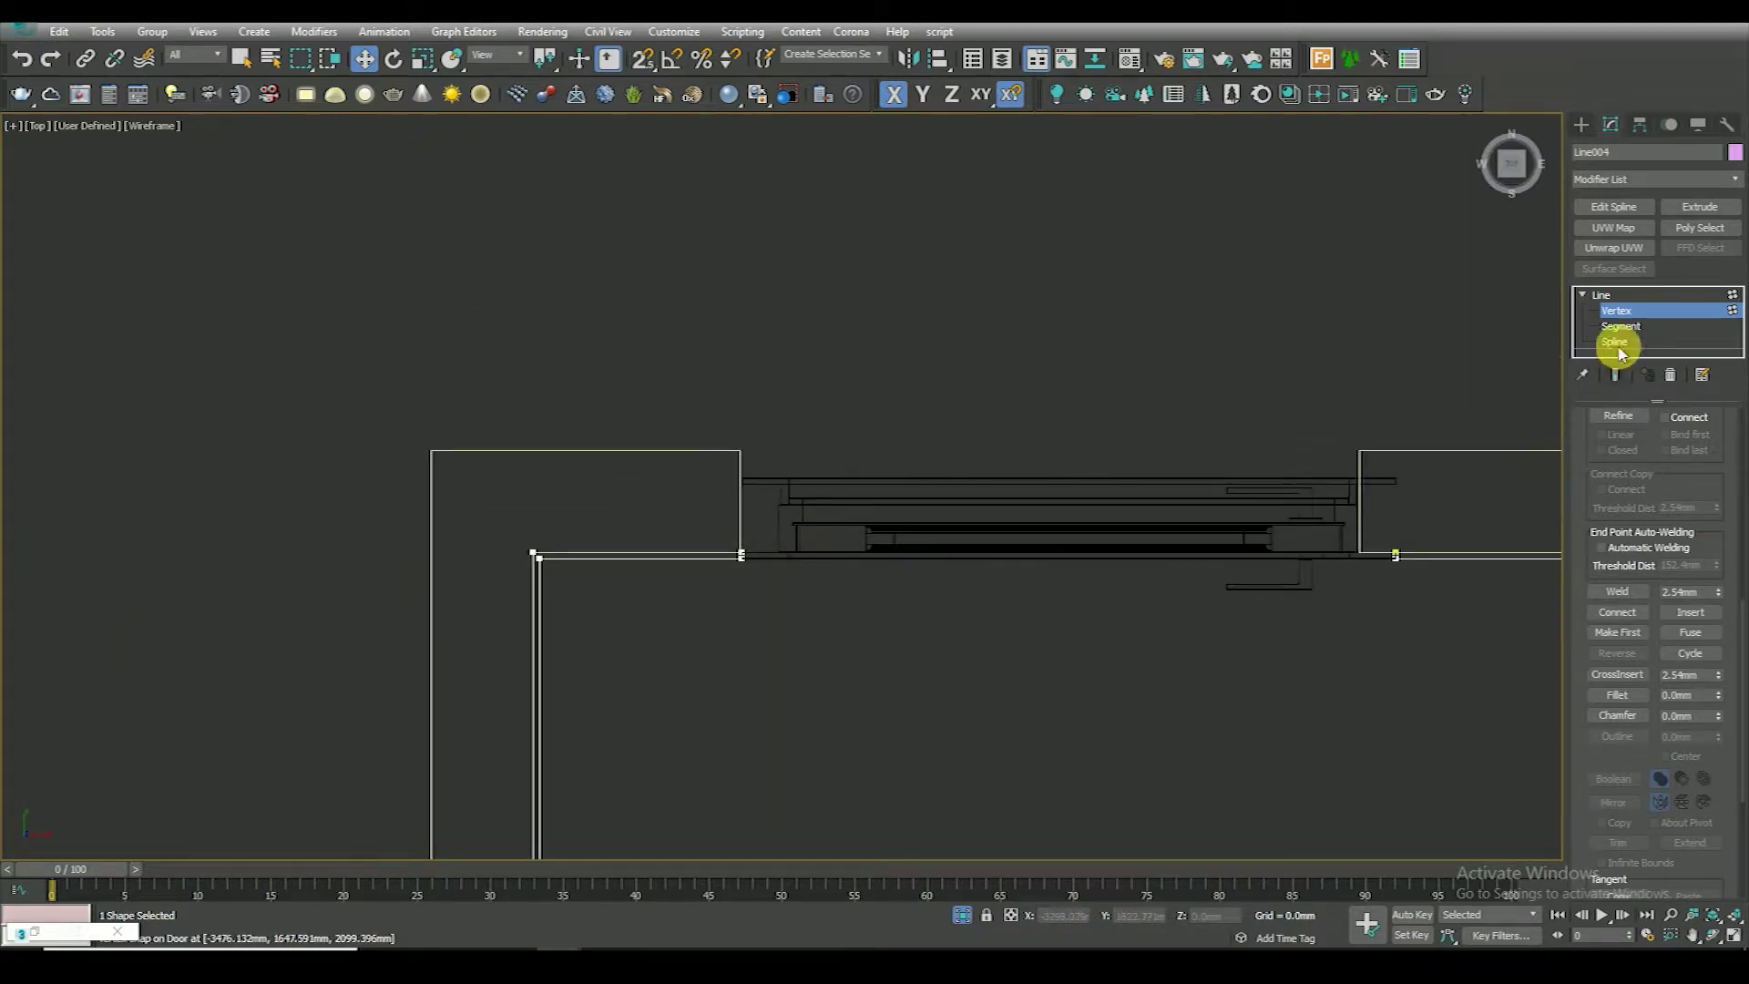
Return to the Line object level and orbit to view the room in 3D
{"action": "left_click", "coordinate": [1601, 295]}
{"action": "scroll", "coordinate": [850, 652], "scroll_direction": "down", "scroll_amount": 2}
{"action": "scroll", "coordinate": [793, 546], "scroll_direction": "down", "scroll_amount": 3}
{"action": "middle_click_drag", "start_coordinate": [792, 547], "coordinate": [966, 536], "text": "alt"}
{"action": "scroll", "coordinate": [967, 546], "scroll_direction": "up", "scroll_amount": 4}
{"action": "scroll", "coordinate": [969, 554], "scroll_direction": "up", "scroll_amount": 2}
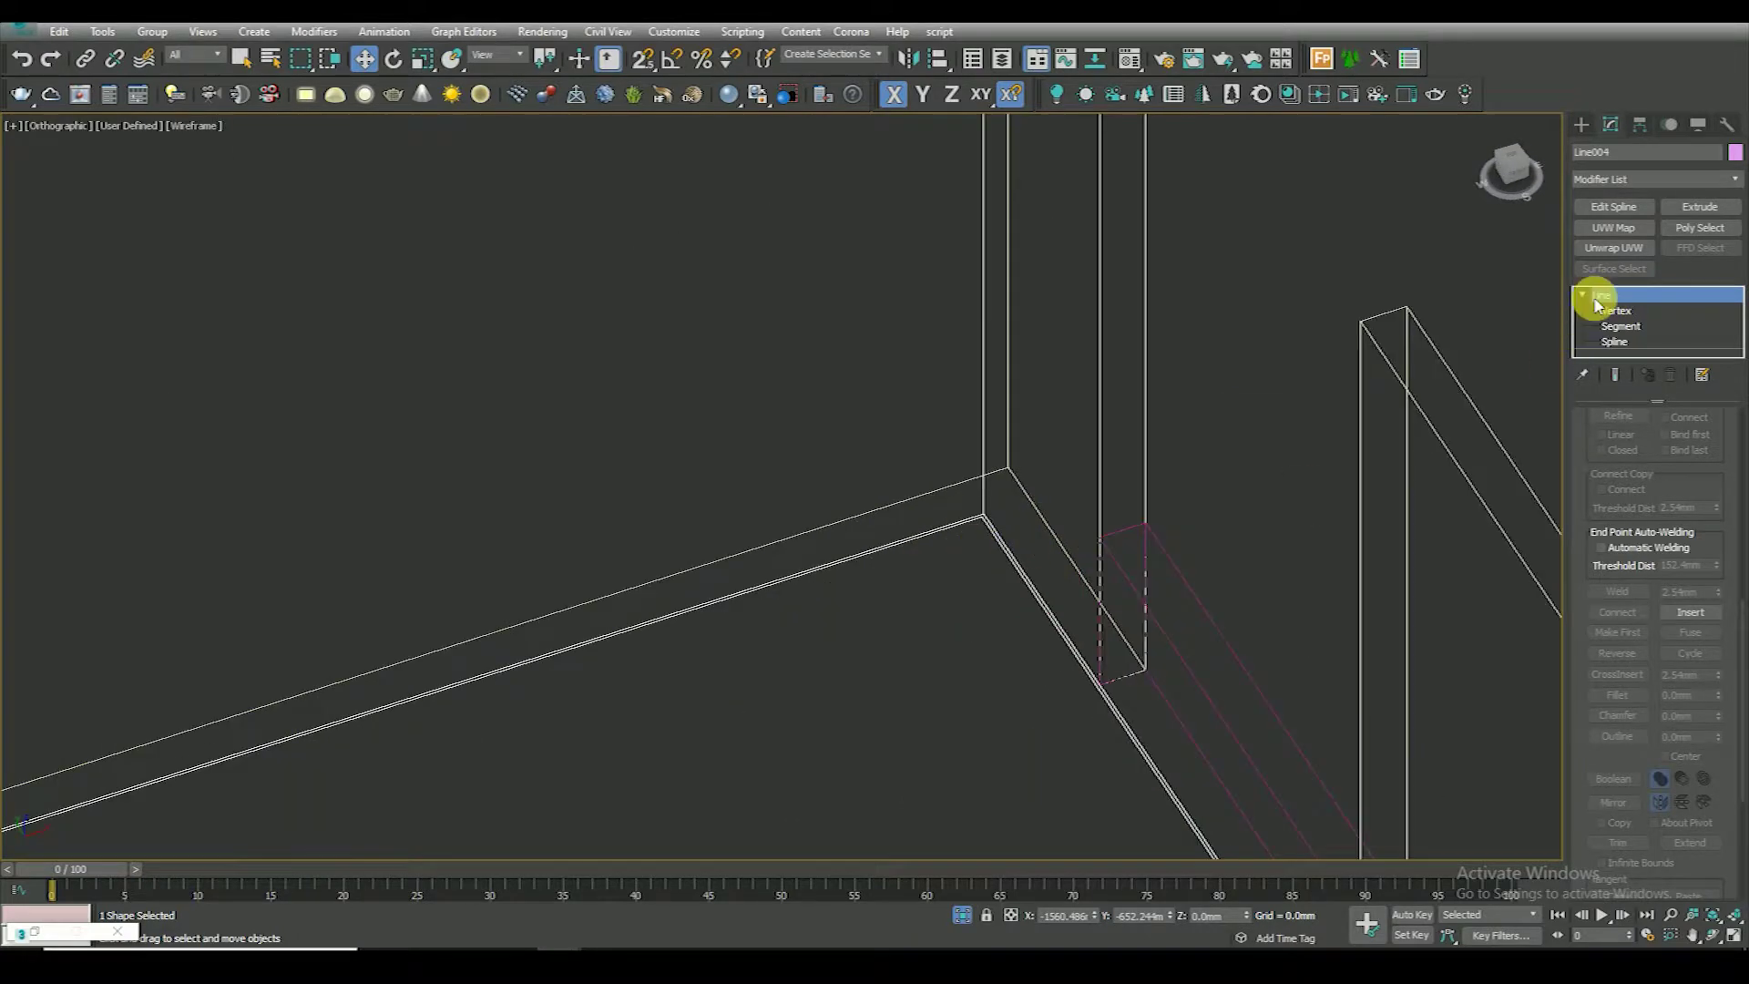
Apply an Extrude modifier to the baseboard outline and view it from the front
{"action": "left_click", "coordinate": [1702, 210]}
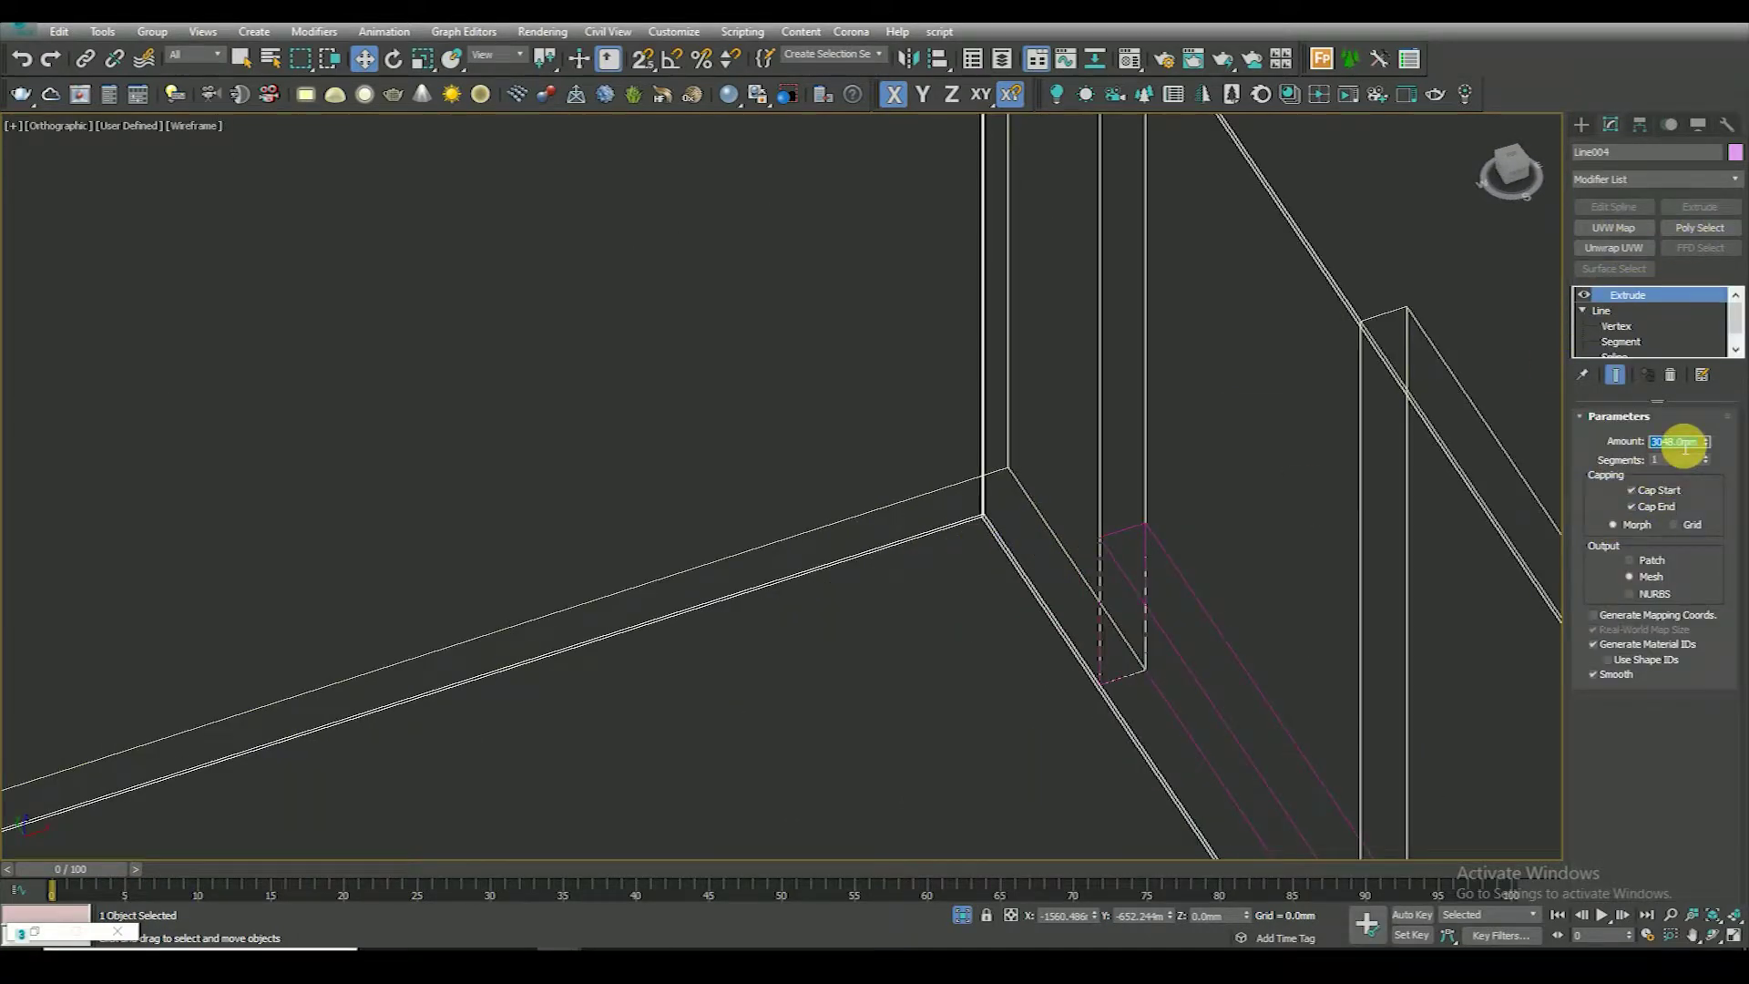
{"action": "type", "text": "0"}
{"action": "key", "text": "Return"}
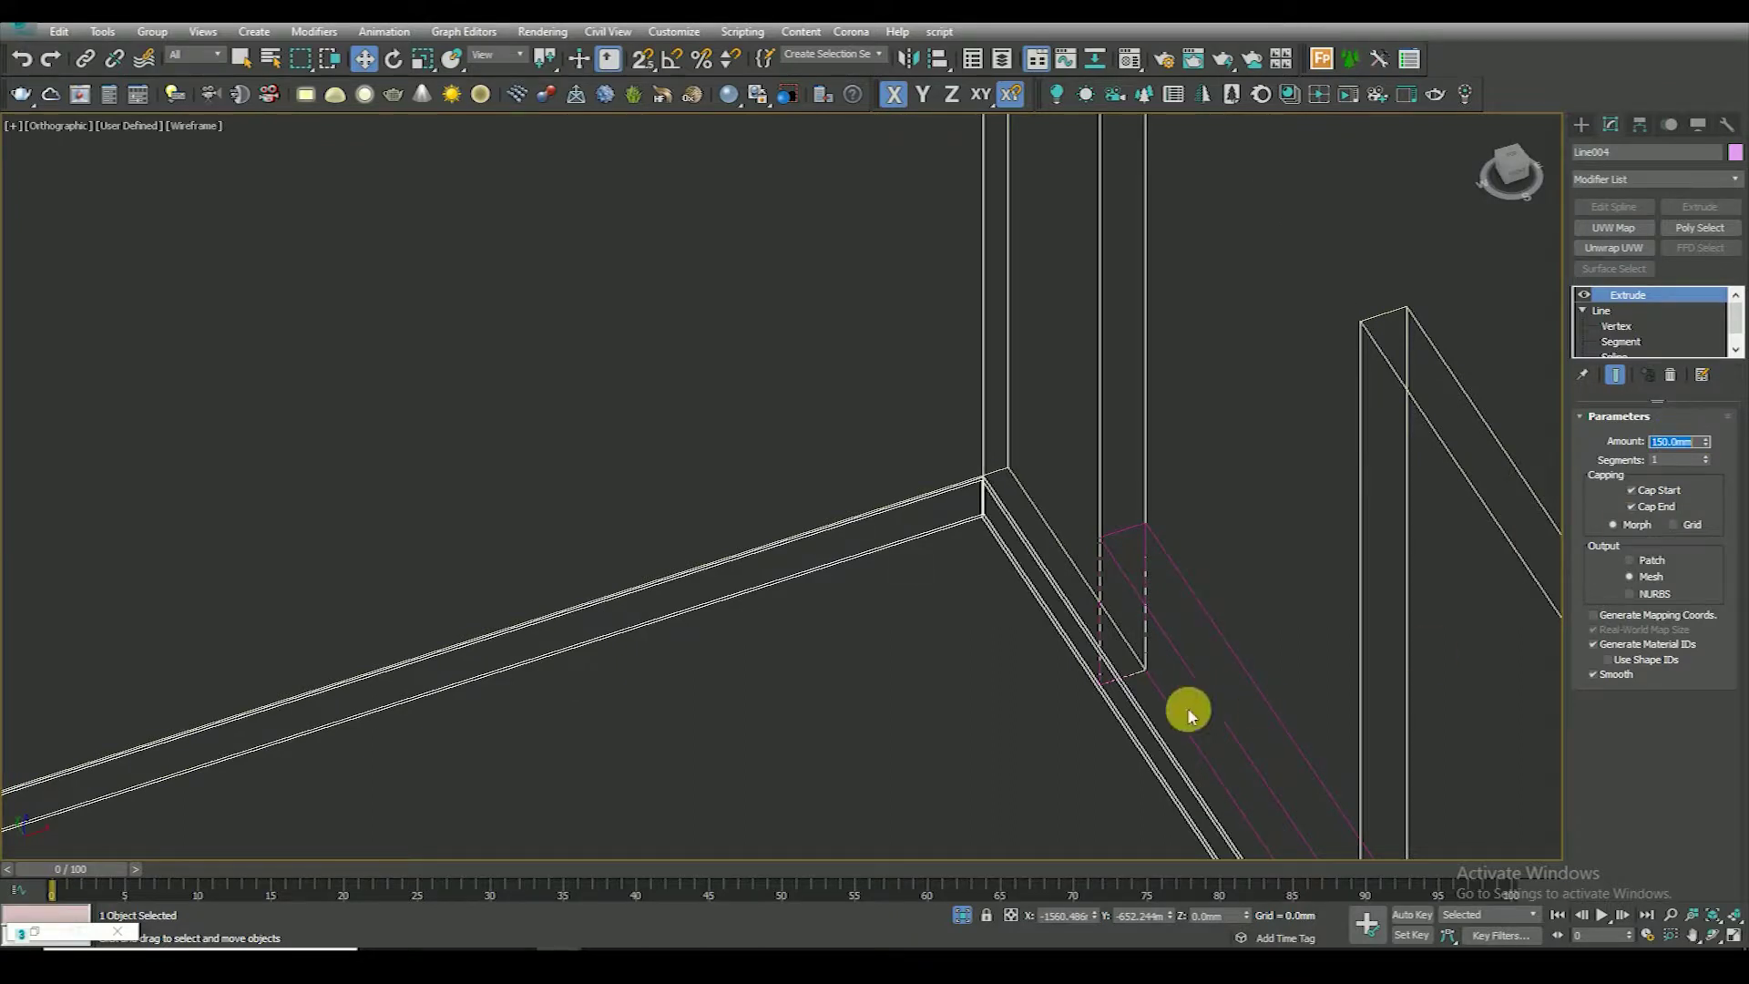
{"action": "scroll", "coordinate": [1188, 707], "scroll_direction": "down", "scroll_amount": 2}
{"action": "key", "text": "f"}
{"action": "scroll", "coordinate": [406, 488], "scroll_direction": "up", "scroll_amount": 2}
{"action": "scroll", "coordinate": [406, 488], "scroll_direction": "up", "scroll_amount": 1}
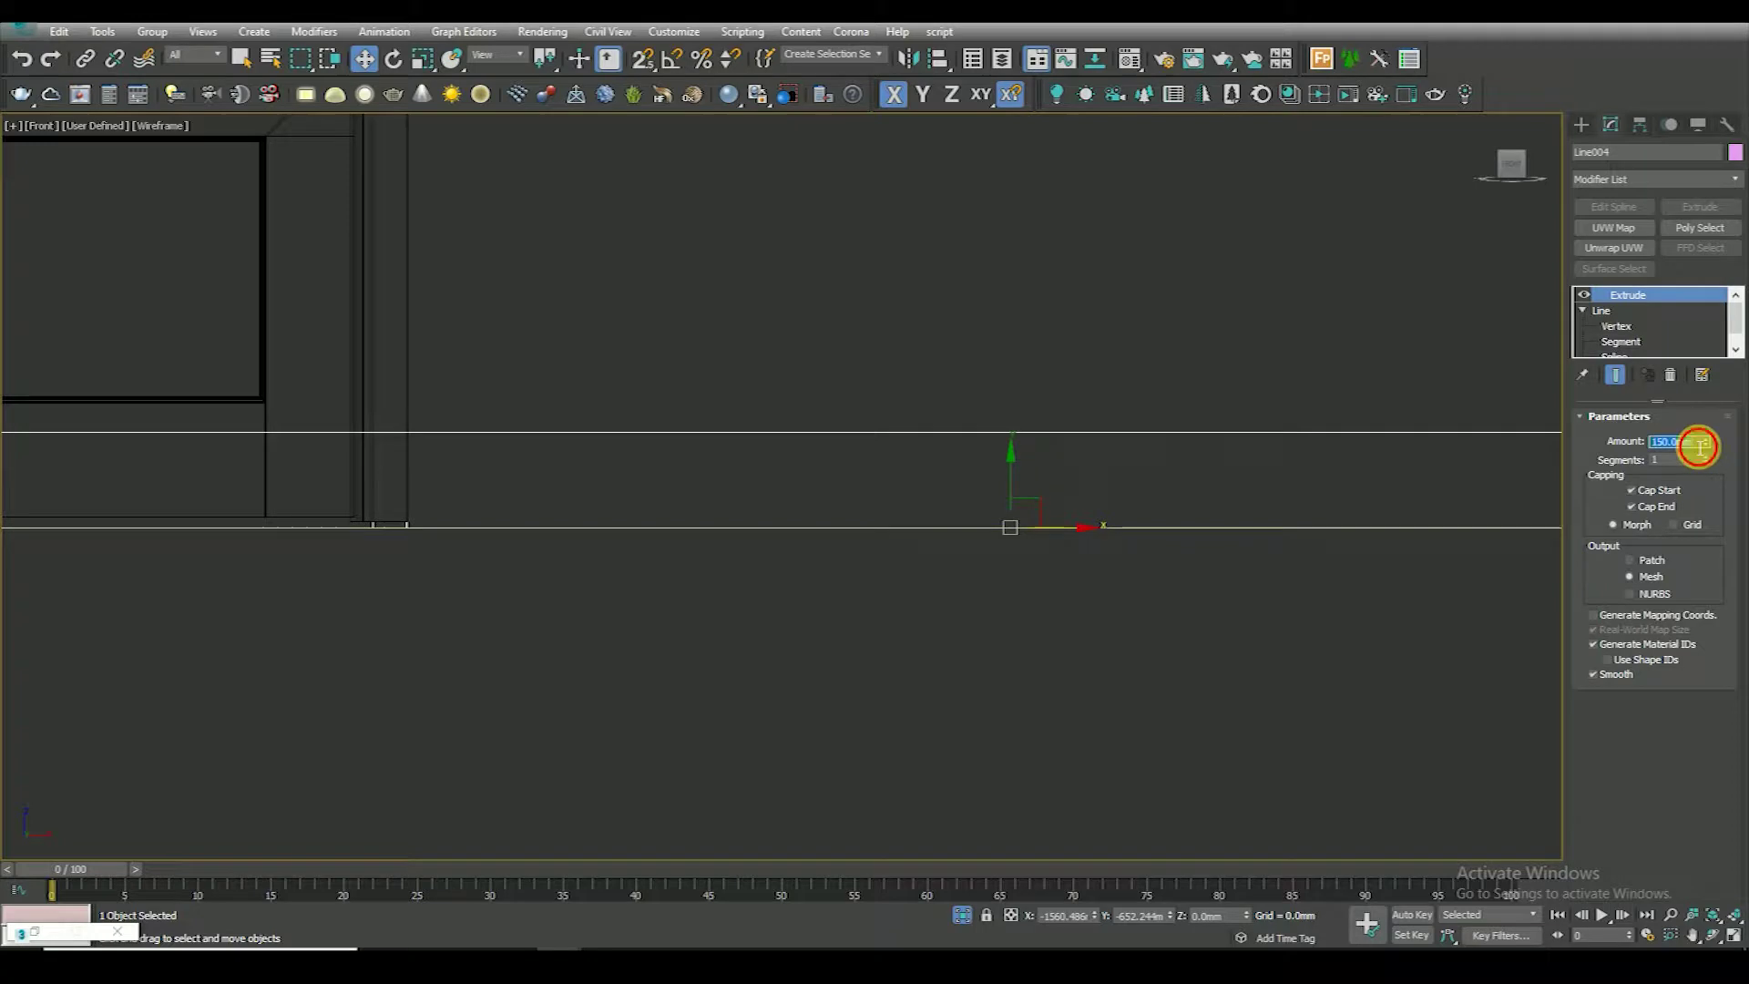
Set the extrusion amount to 70 mm and orbit in shaded view to check the skirting
{"action": "type", "text": "3\""}
{"action": "key", "text": "Return"}
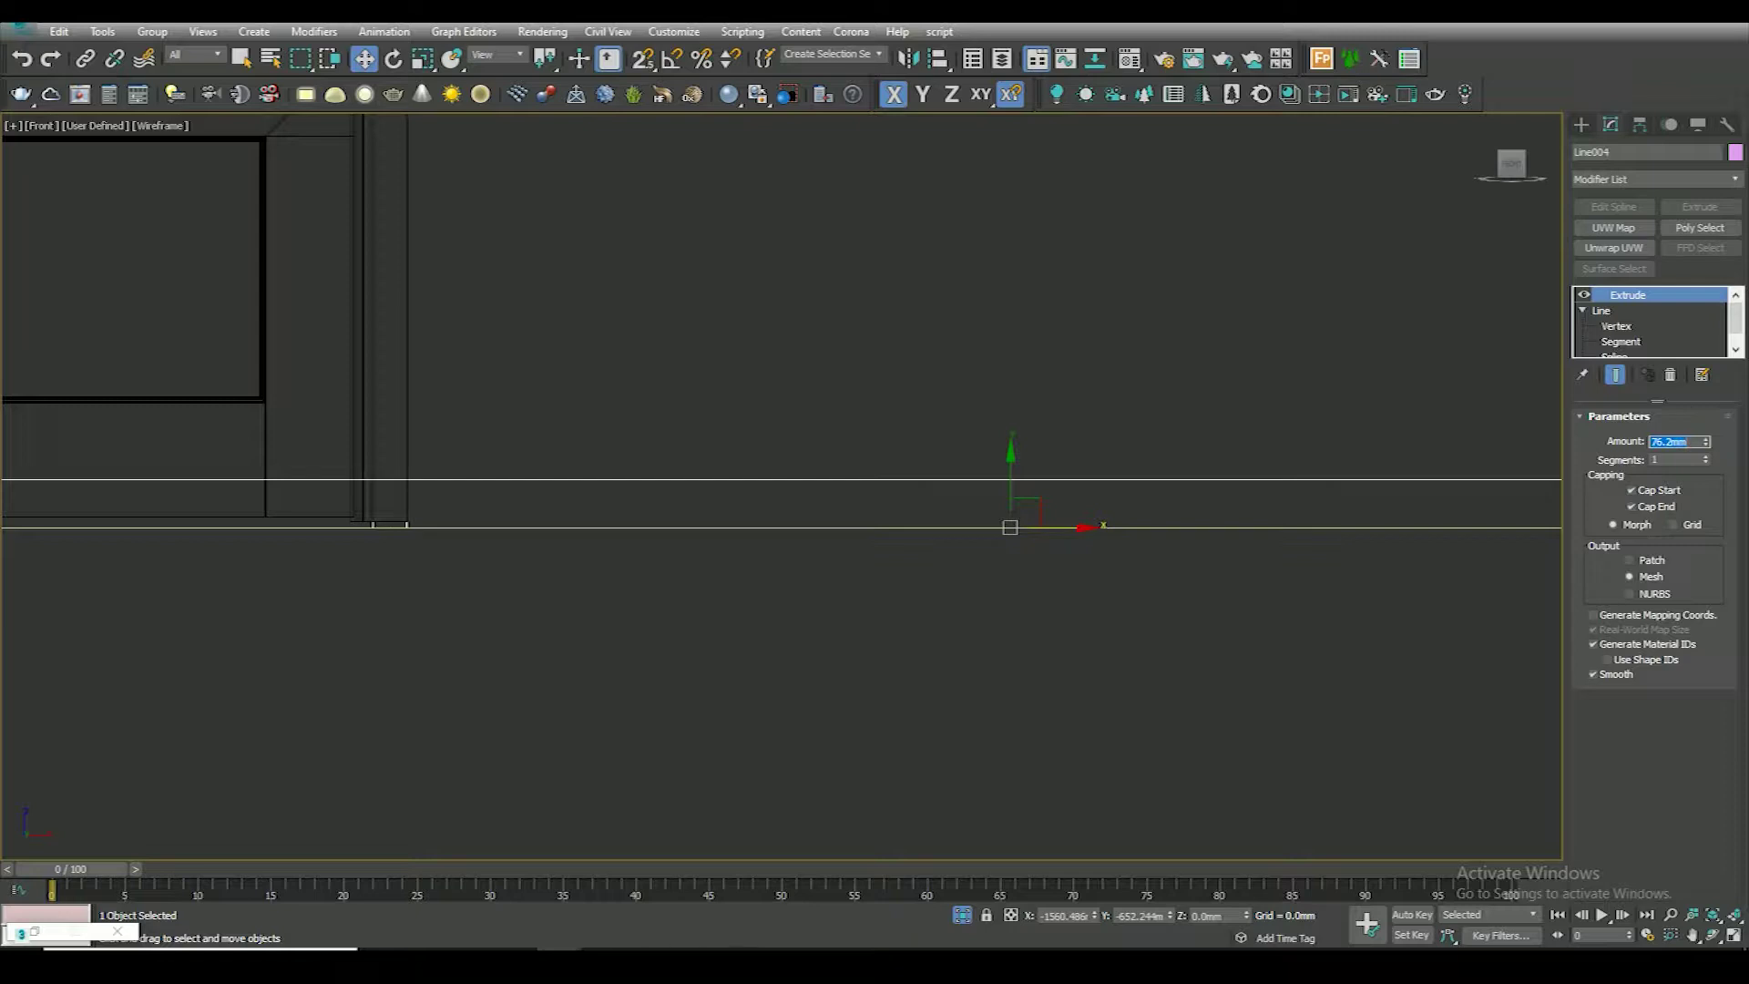
{"action": "type", "text": "70"}
{"action": "key", "text": "Return"}
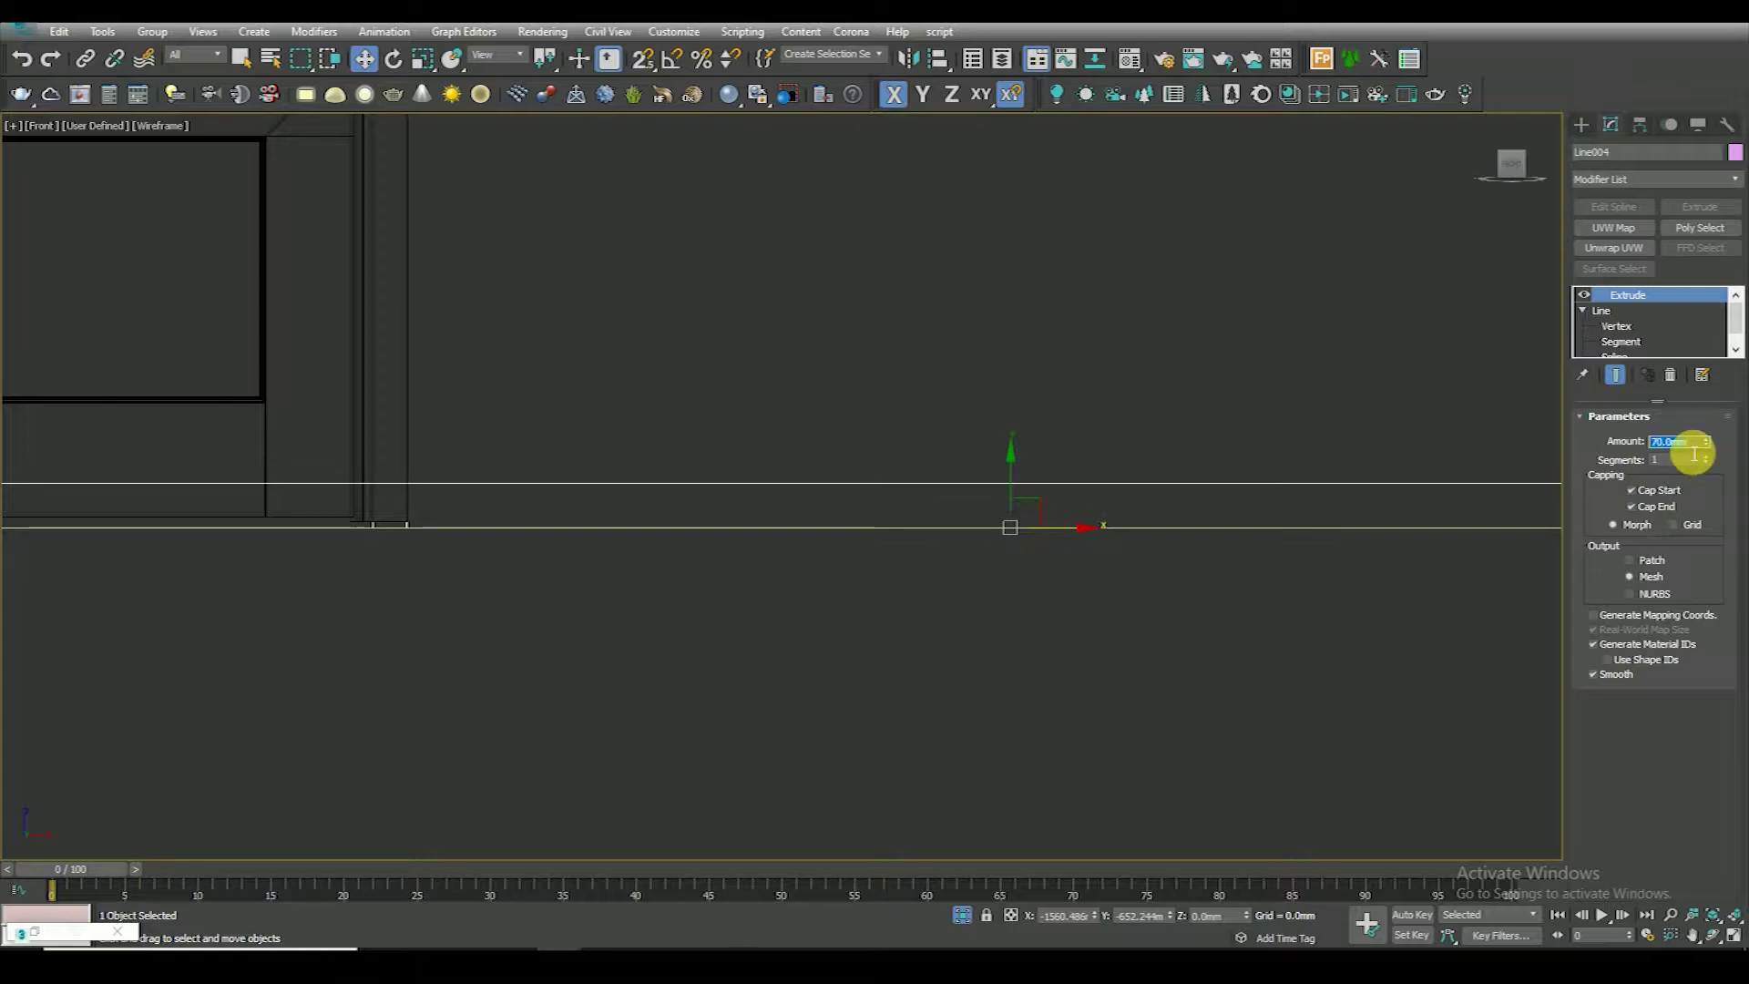
{"action": "scroll", "coordinate": [726, 674], "scroll_direction": "down", "scroll_amount": 2}
{"action": "scroll", "coordinate": [282, 485], "scroll_direction": "up", "scroll_amount": 4}
{"action": "scroll", "coordinate": [528, 516], "scroll_direction": "down", "scroll_amount": 3}
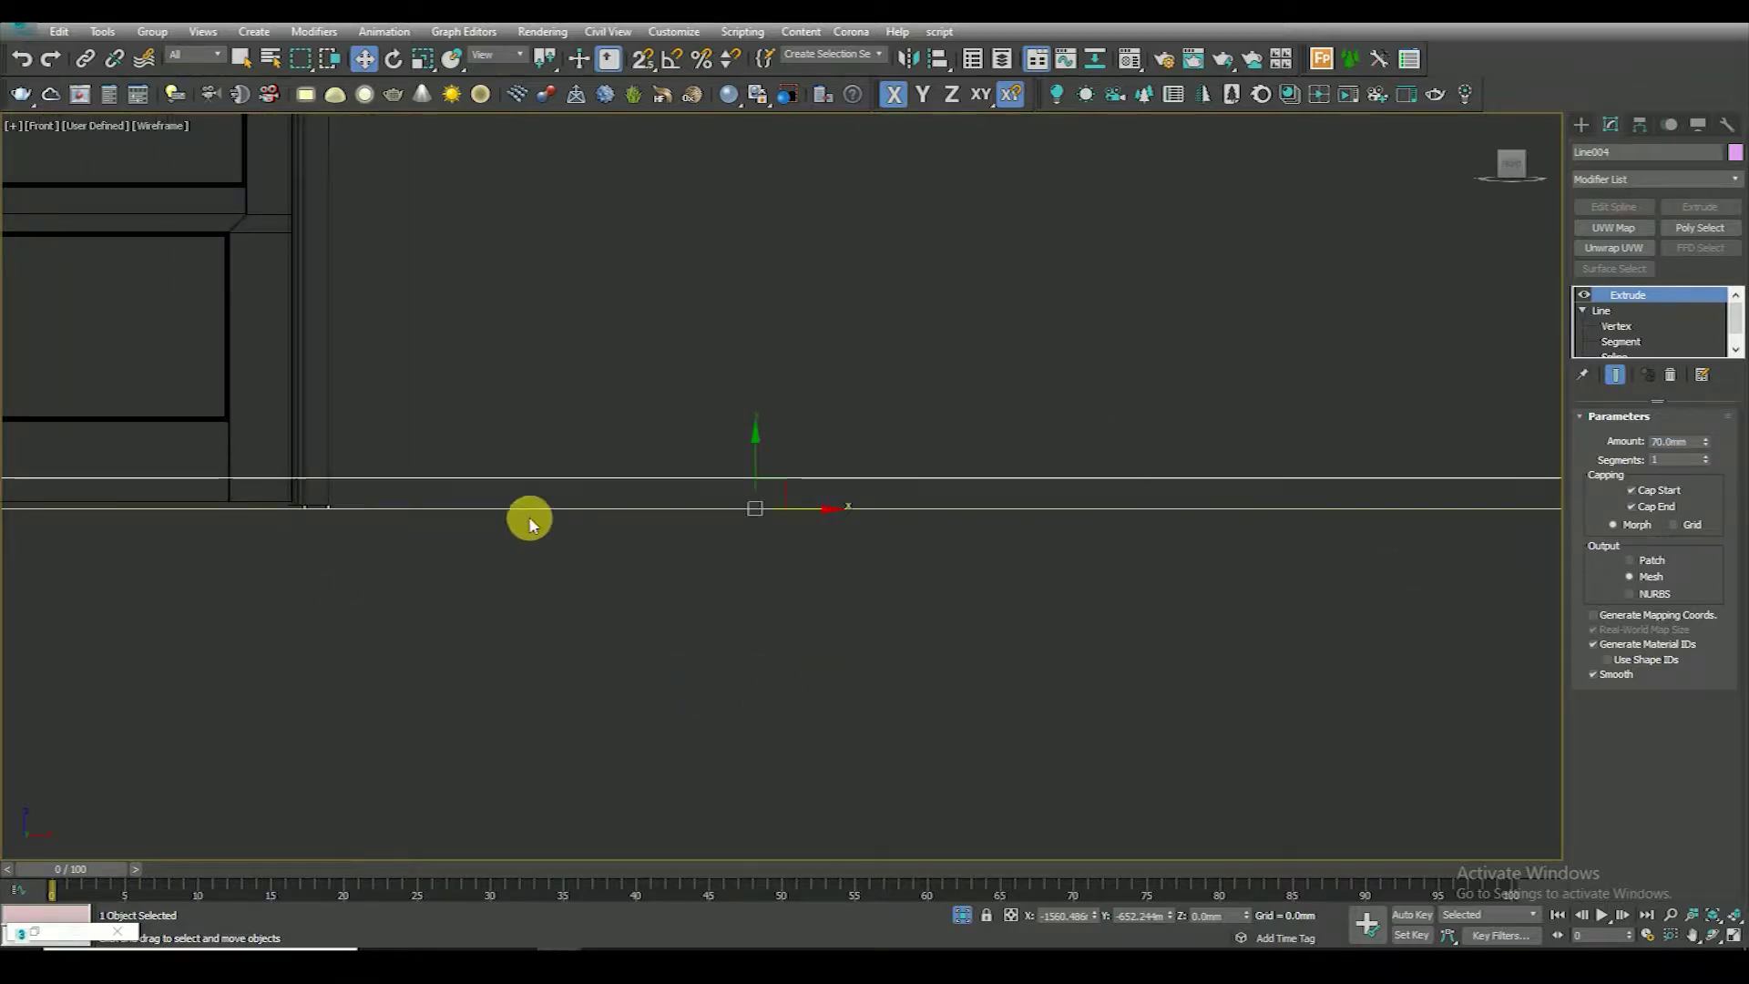
{"action": "scroll", "coordinate": [391, 491], "scroll_direction": "down", "scroll_amount": 5}
{"action": "middle_click_drag", "start_coordinate": [511, 538], "coordinate": [488, 355], "text": "alt"}
{"action": "key", "text": "F3"}
{"action": "scroll", "coordinate": [738, 255], "scroll_direction": "up", "scroll_amount": 6}
{"action": "mouse_move", "coordinate": [738, 255]}
{"action": "middle_mouse_down"}
{"action": "mouse_move", "coordinate": [898, 406]}
{"action": "mouse_move", "coordinate": [1023, 422]}
{"action": "middle_mouse_up"}
{"action": "key", "text": "shift+z"}
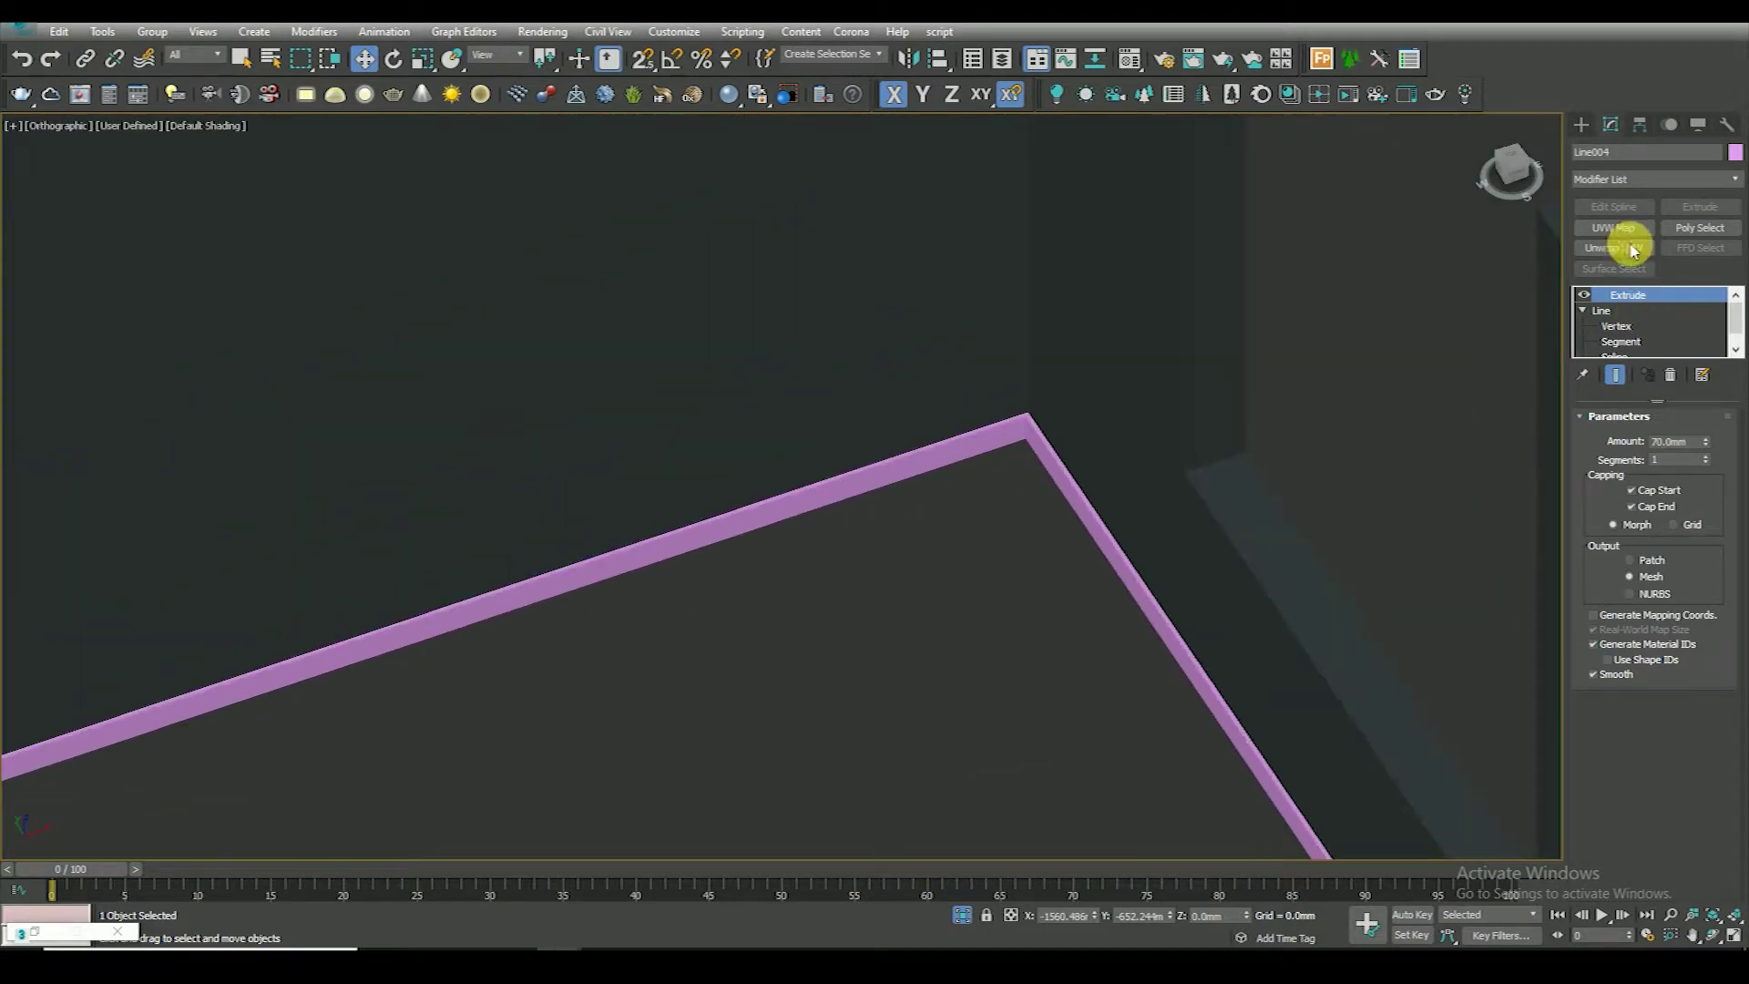
Add a Chamfer modifier to the skirting and switch it to Standard Chamfer
{"action": "left_click", "coordinate": [1636, 181]}
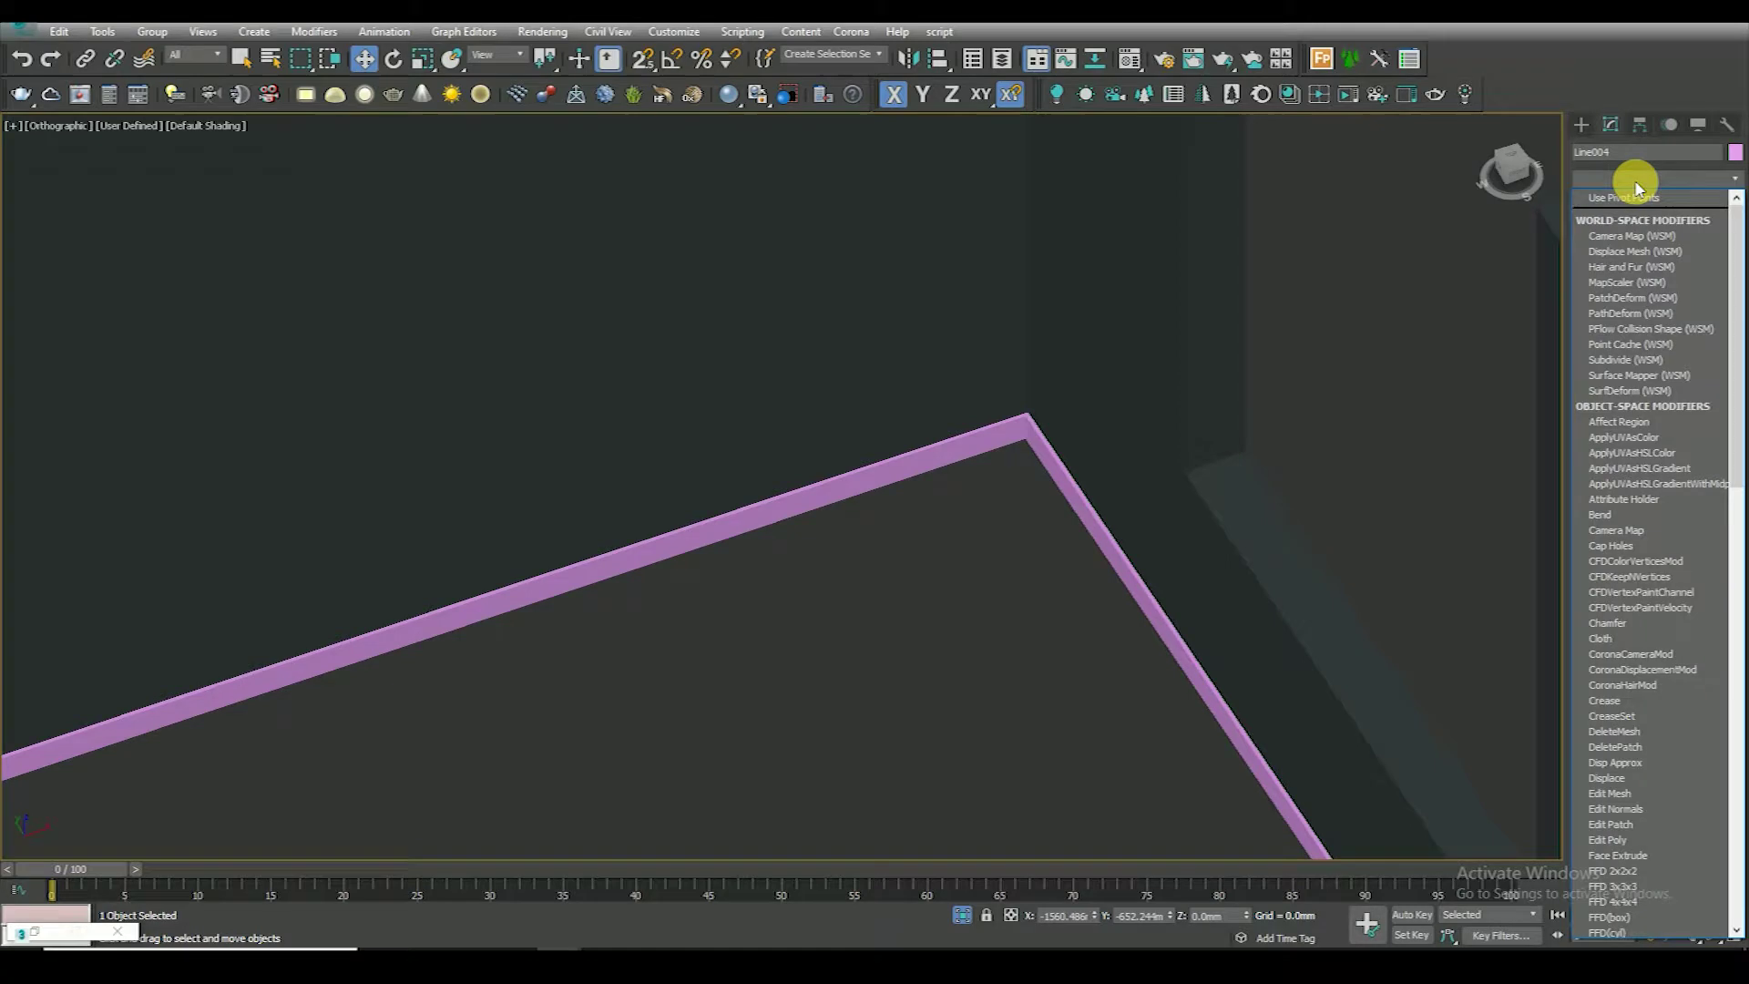
{"action": "type", "text": "cha"}
{"action": "key", "text": "Return"}
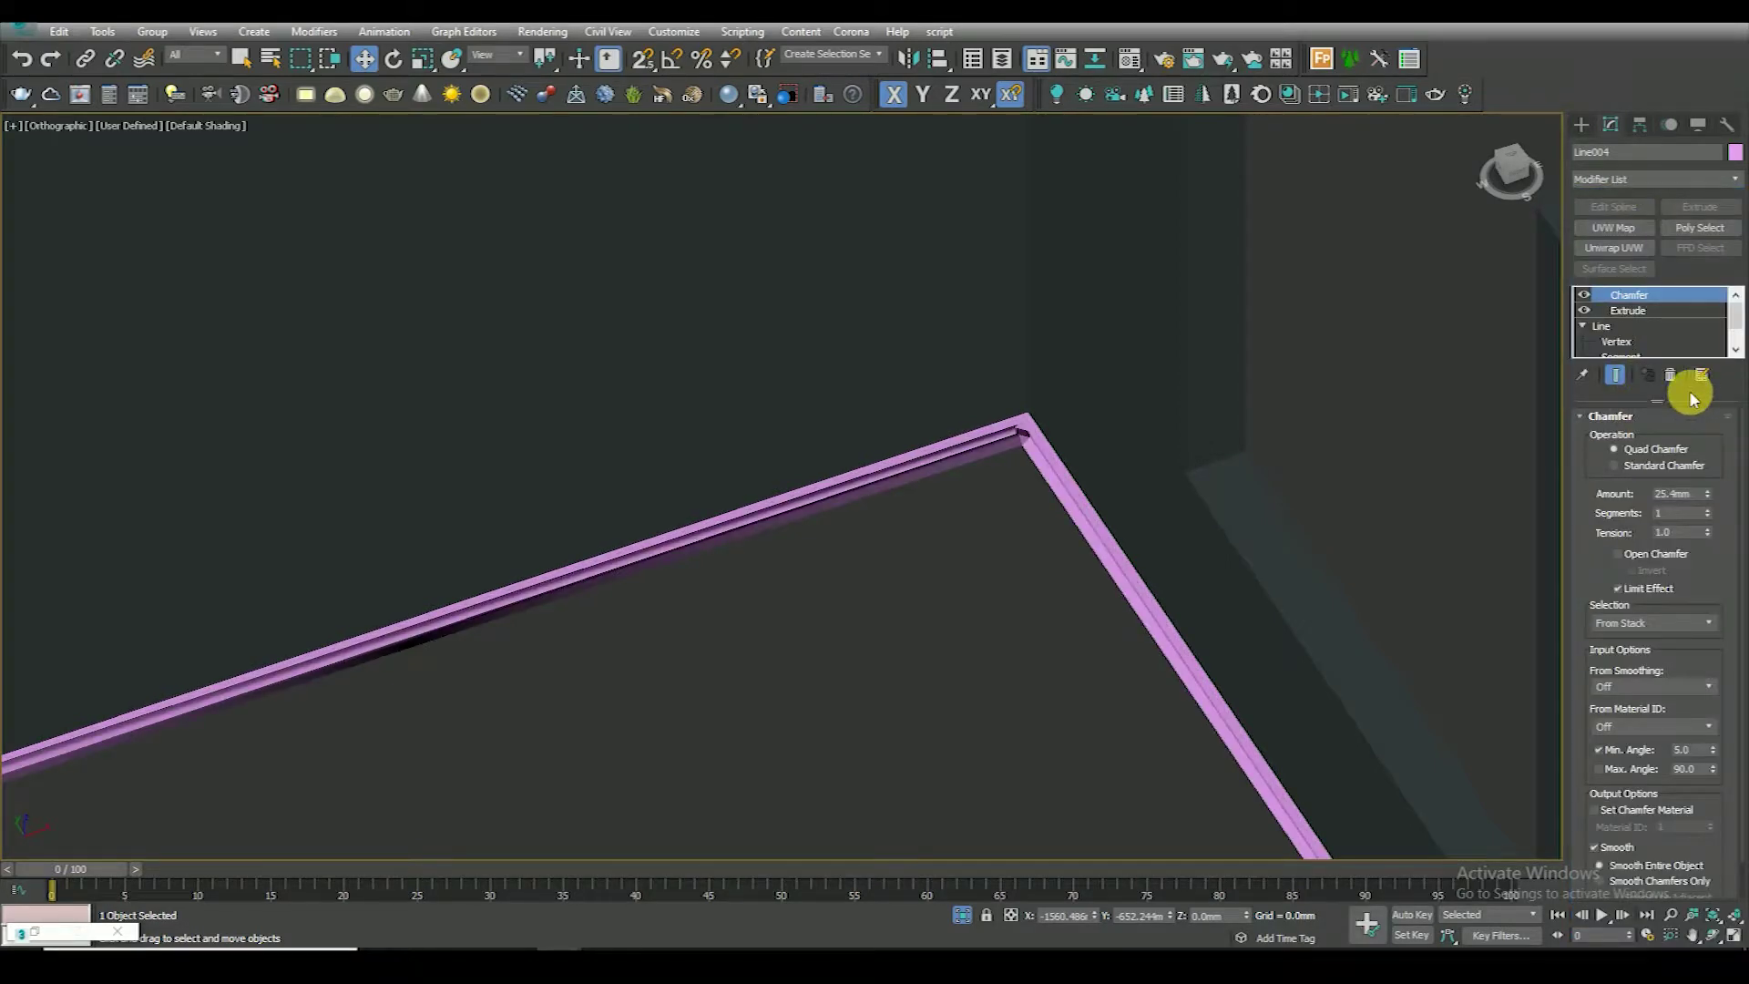
{"action": "left_click", "coordinate": [1651, 467]}
{"action": "key", "text": "Return"}
{"action": "scroll", "coordinate": [937, 559], "scroll_direction": "up", "scroll_amount": 2}
{"action": "scroll", "coordinate": [1061, 515], "scroll_direction": "up", "scroll_amount": 3}
{"action": "key", "text": "F4"}
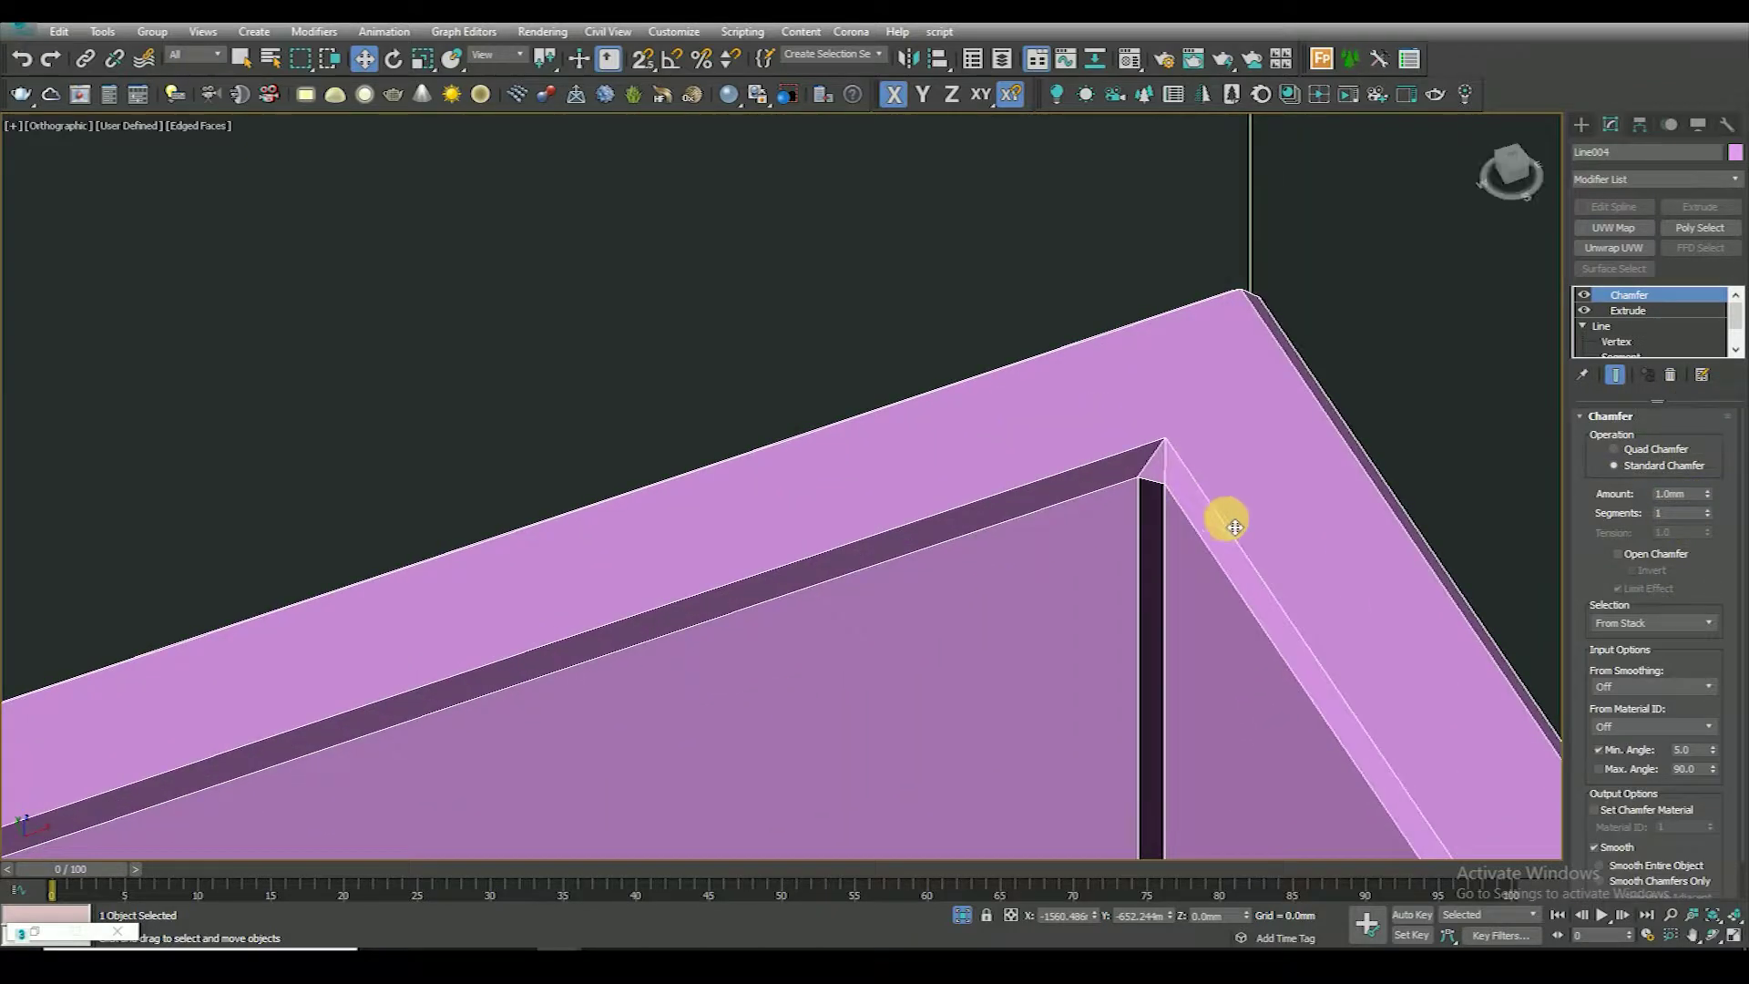
Set the chamfer to 2 segments with a tiny amount, then deselect the skirting
{"action": "type", "text": "2"}
{"action": "key", "text": "Return"}
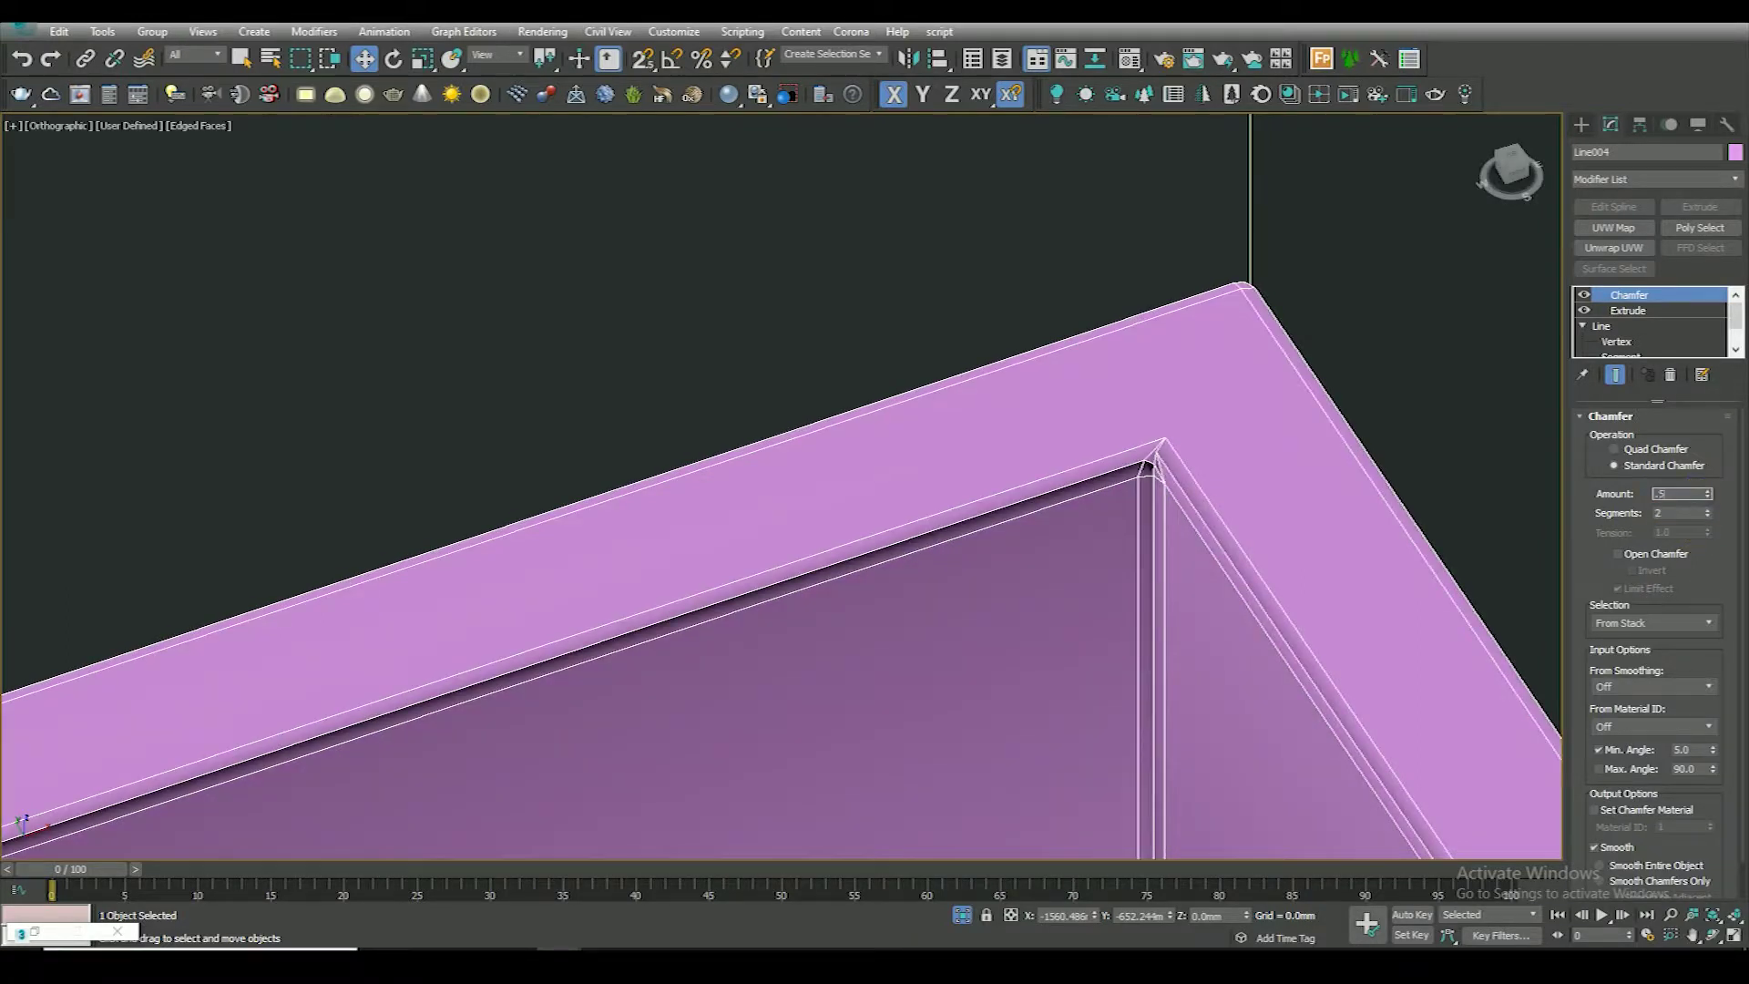
{"action": "type", "text": "0.5"}
{"action": "key", "text": "Return"}
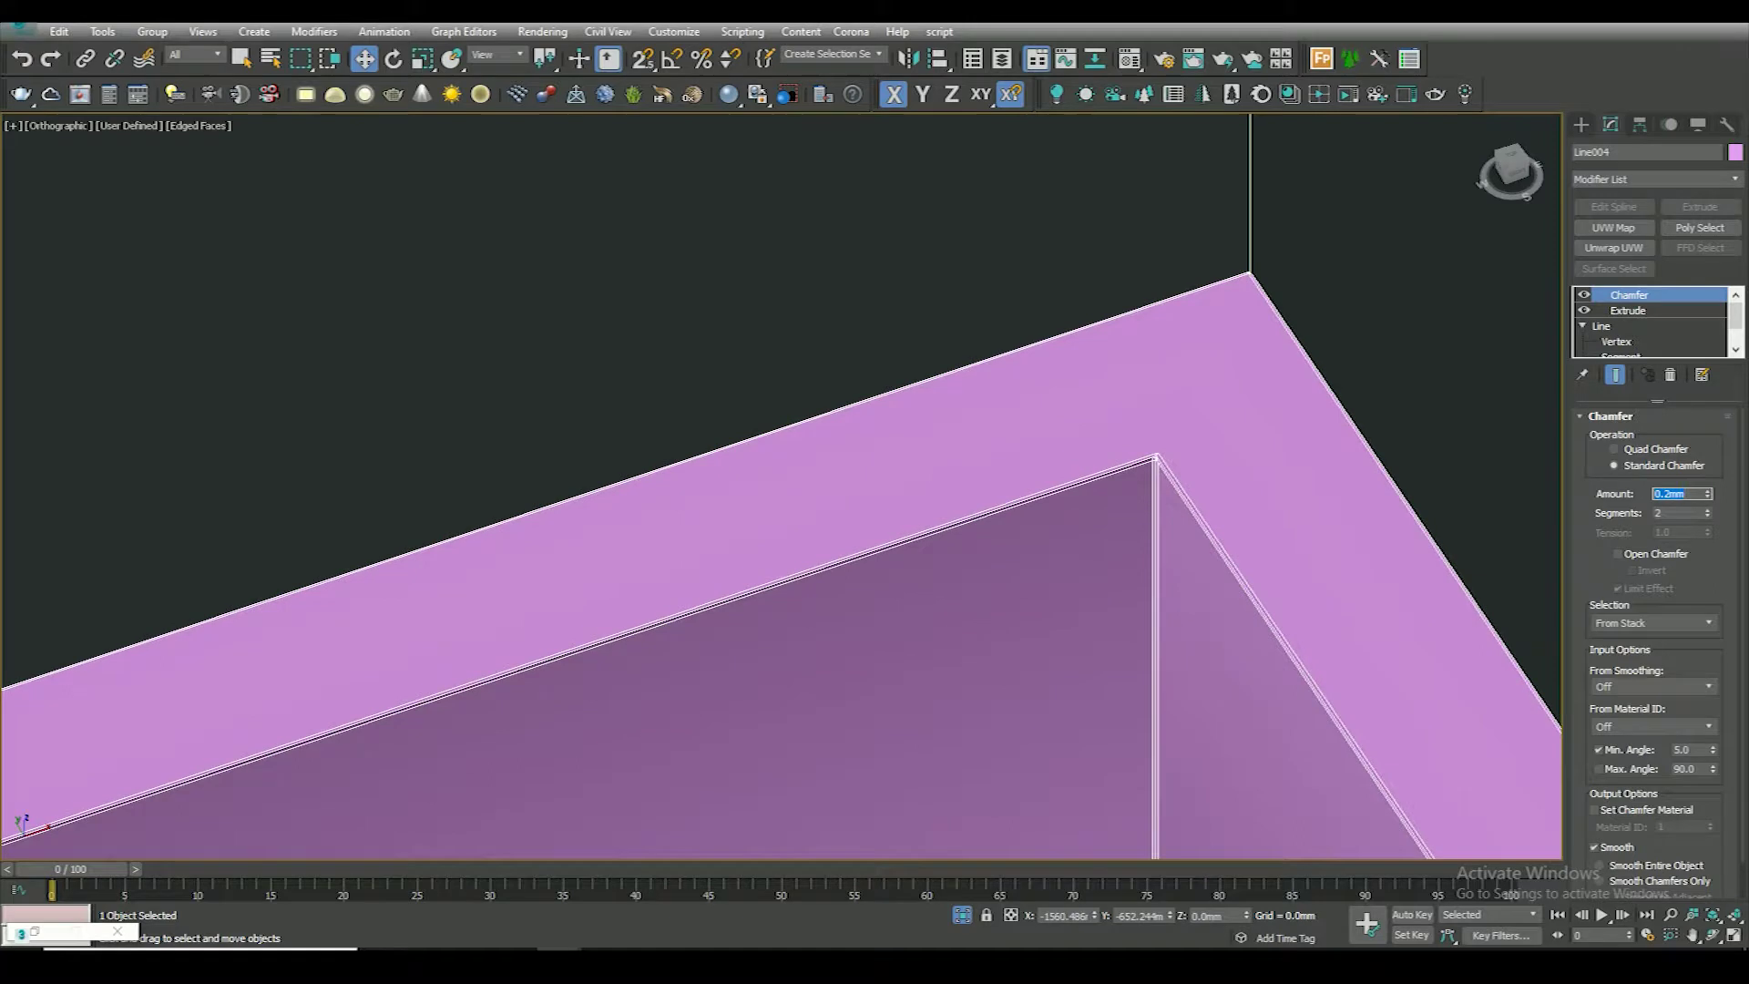
{"action": "scroll", "coordinate": [1015, 496], "scroll_direction": "up", "scroll_amount": 5}
{"action": "key", "text": "F4"}
{"action": "scroll", "coordinate": [1292, 406], "scroll_direction": "up", "scroll_amount": 5}
{"action": "scroll", "coordinate": [1389, 398], "scroll_direction": "down", "scroll_amount": 5}
{"action": "scroll", "coordinate": [1389, 398], "scroll_direction": "down", "scroll_amount": 2}
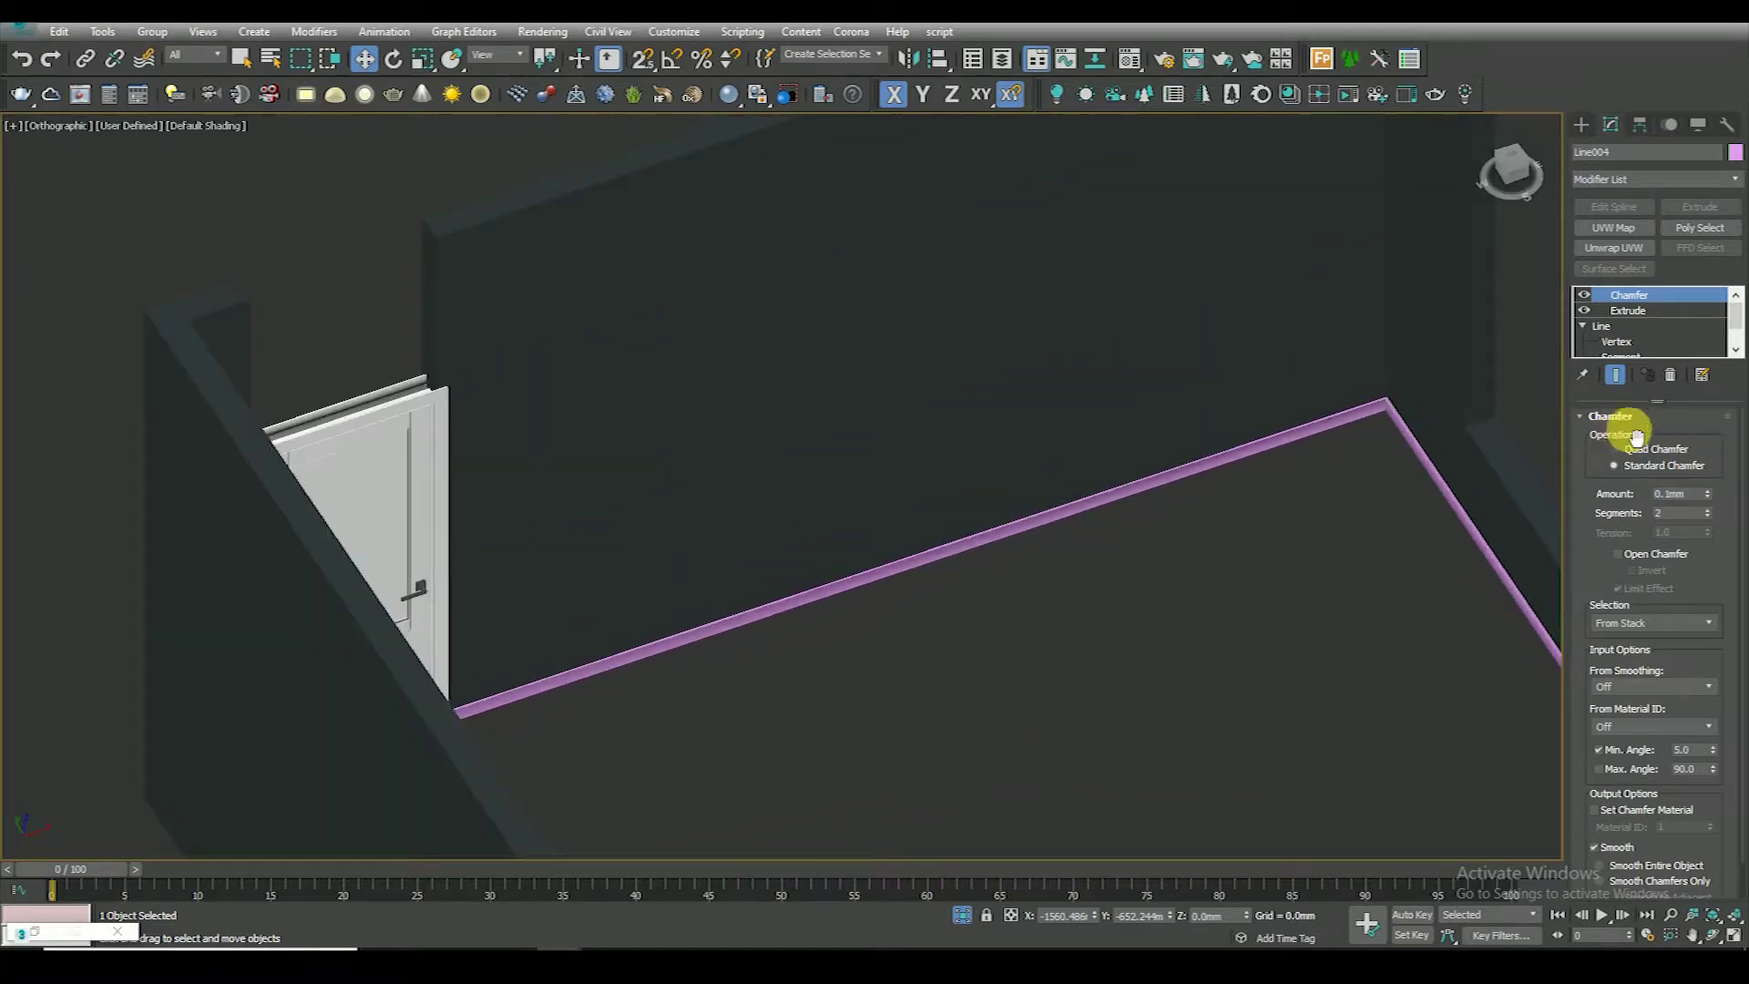
{"action": "left_click", "coordinate": [1671, 376]}
Select the skirting and end isolation so the whole dining room shows
{"action": "left_click", "coordinate": [1239, 621]}
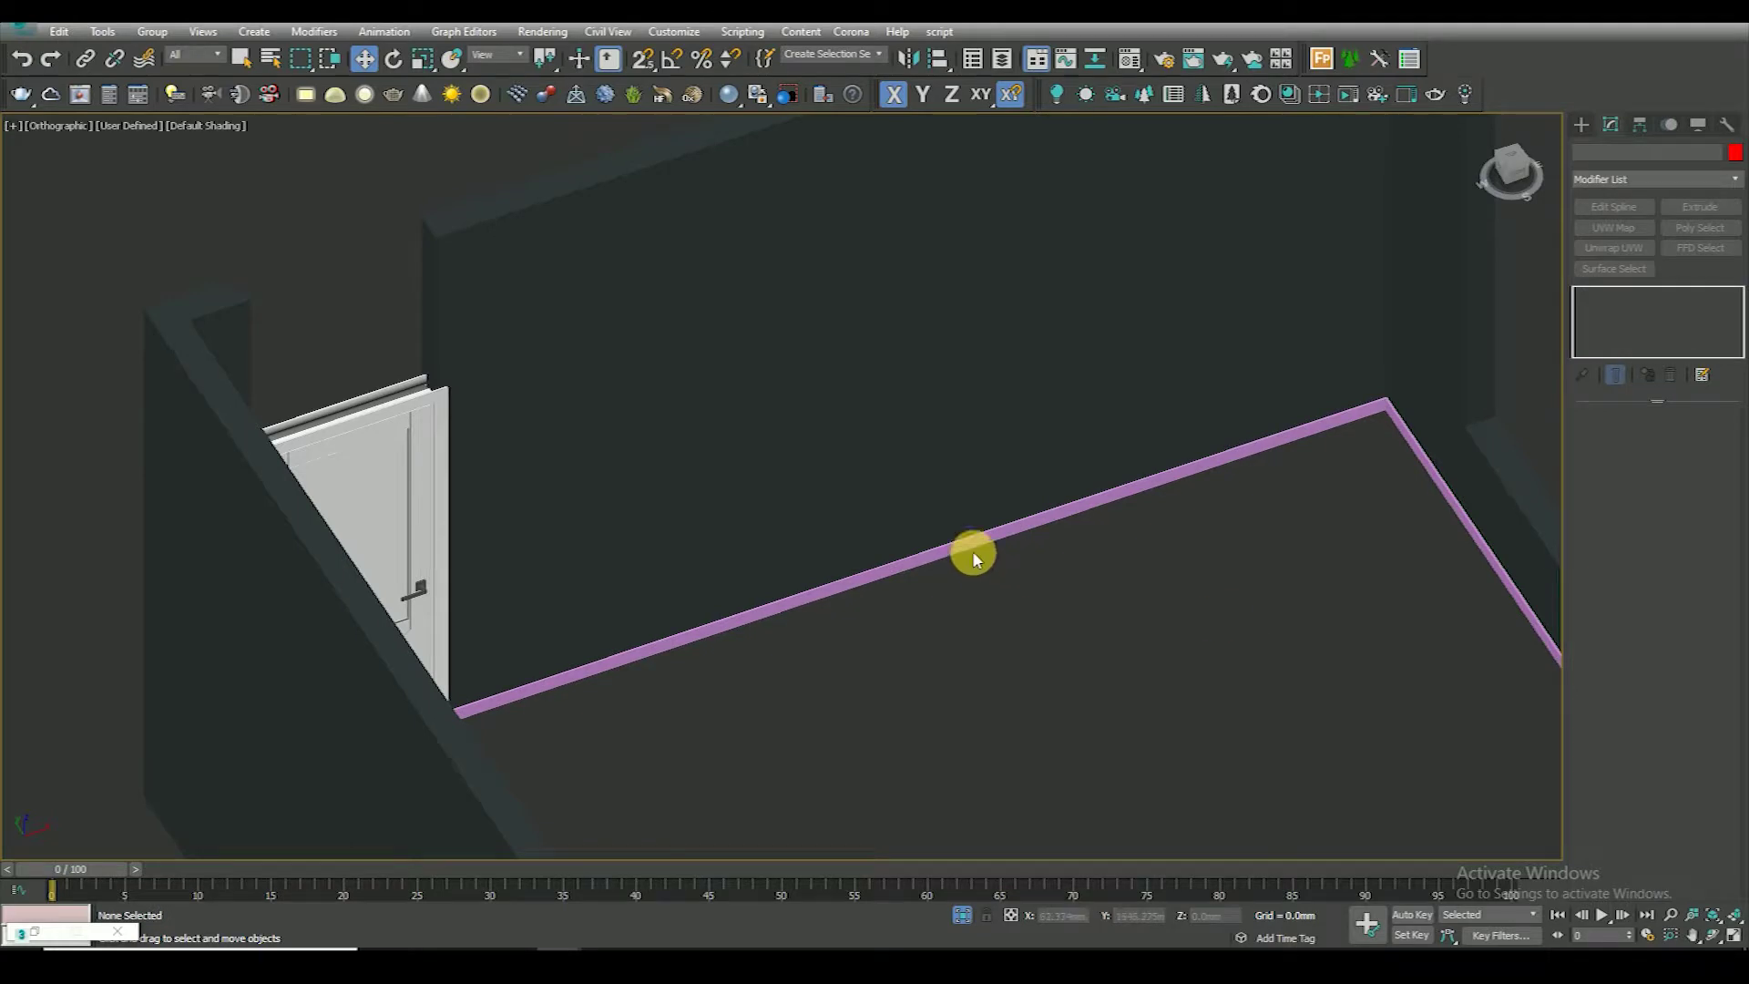
{"action": "left_click", "coordinate": [703, 663]}
{"action": "middle_click_drag", "start_coordinate": [693, 652], "coordinate": [681, 658], "text": "alt"}
{"action": "right_click", "coordinate": [867, 629]}
{"action": "left_click", "coordinate": [961, 915]}
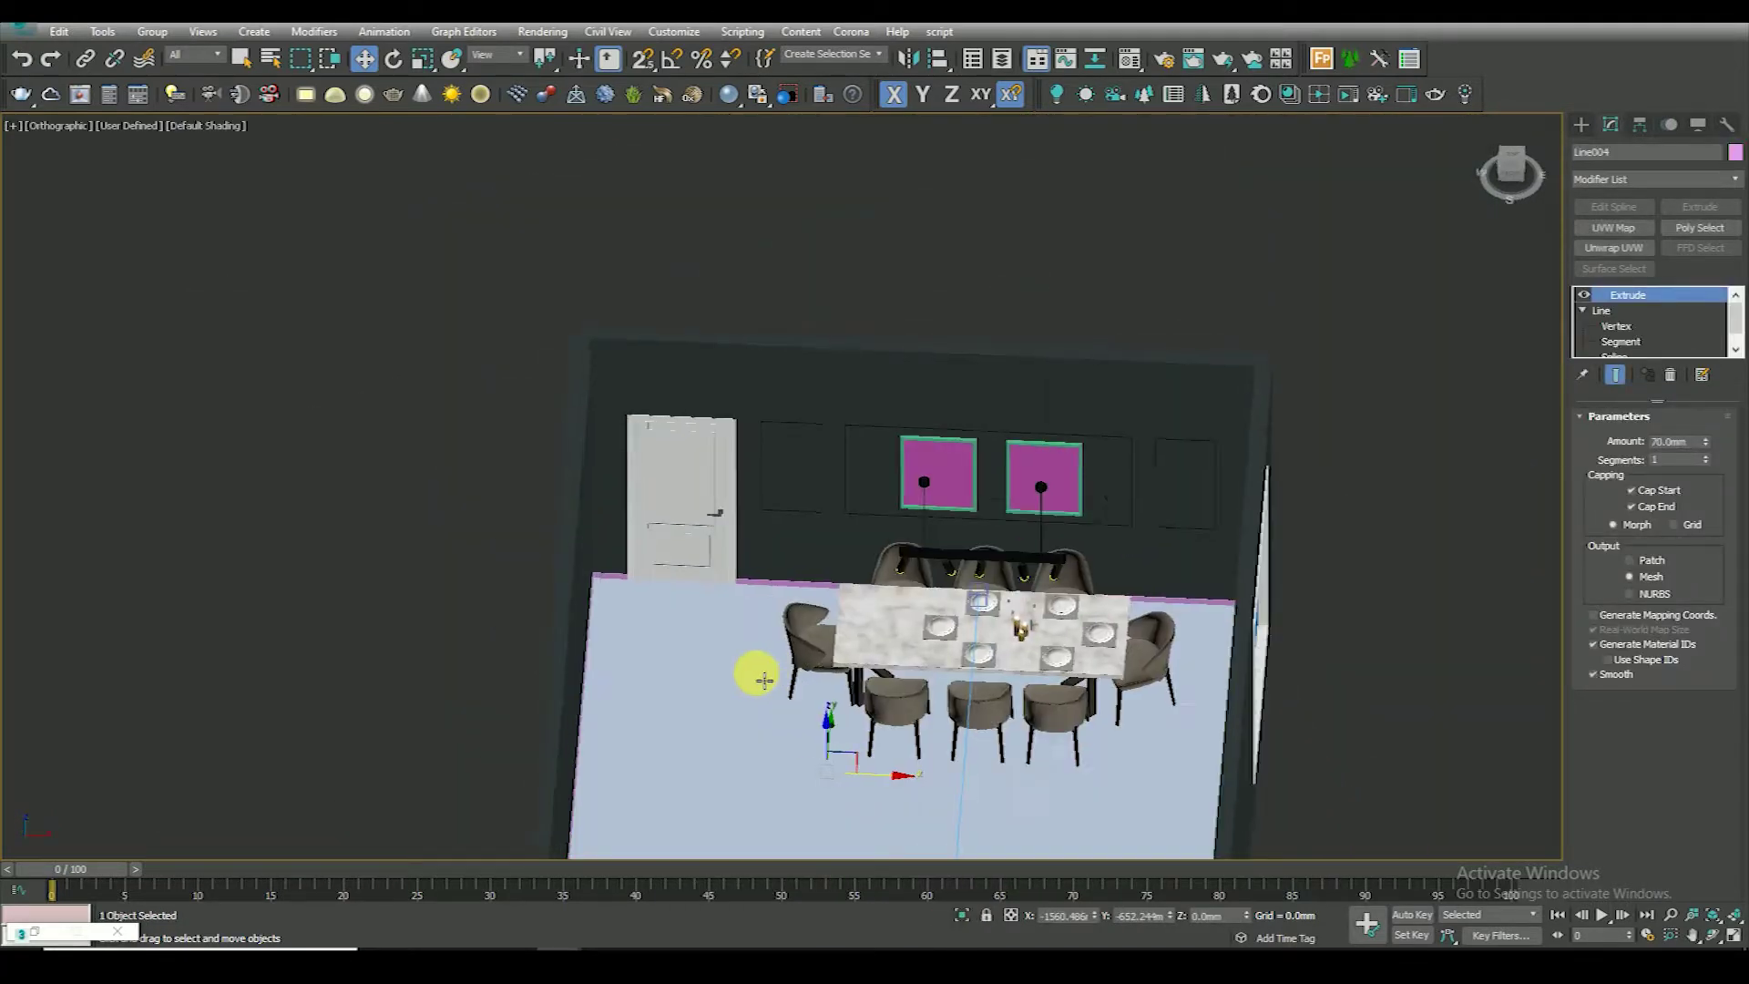
{"action": "scroll", "coordinate": [808, 550], "scroll_direction": "up", "scroll_amount": 5}
{"action": "scroll", "coordinate": [808, 550], "scroll_direction": "up", "scroll_amount": 3}
{"action": "scroll", "coordinate": [829, 542], "scroll_direction": "down", "scroll_amount": 2}
Assign the white door material to the skirting in the Material Editor
{"action": "key", "text": "m"}
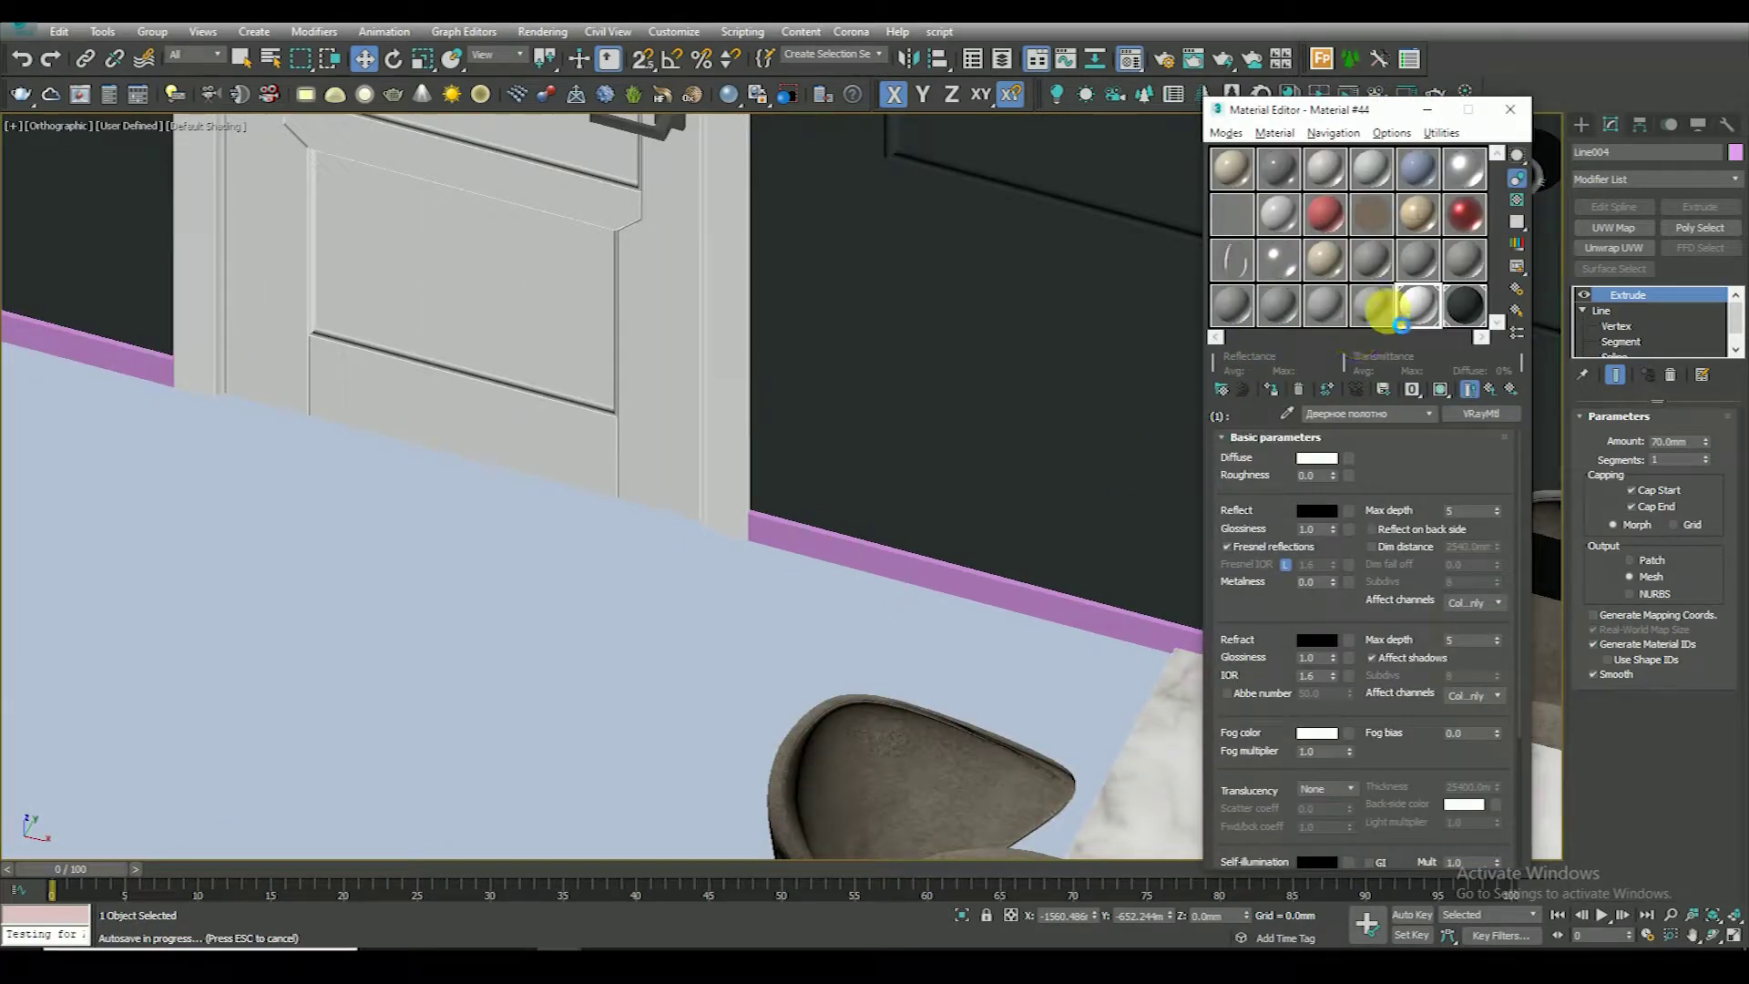
{"action": "left_click", "coordinate": [1271, 390]}
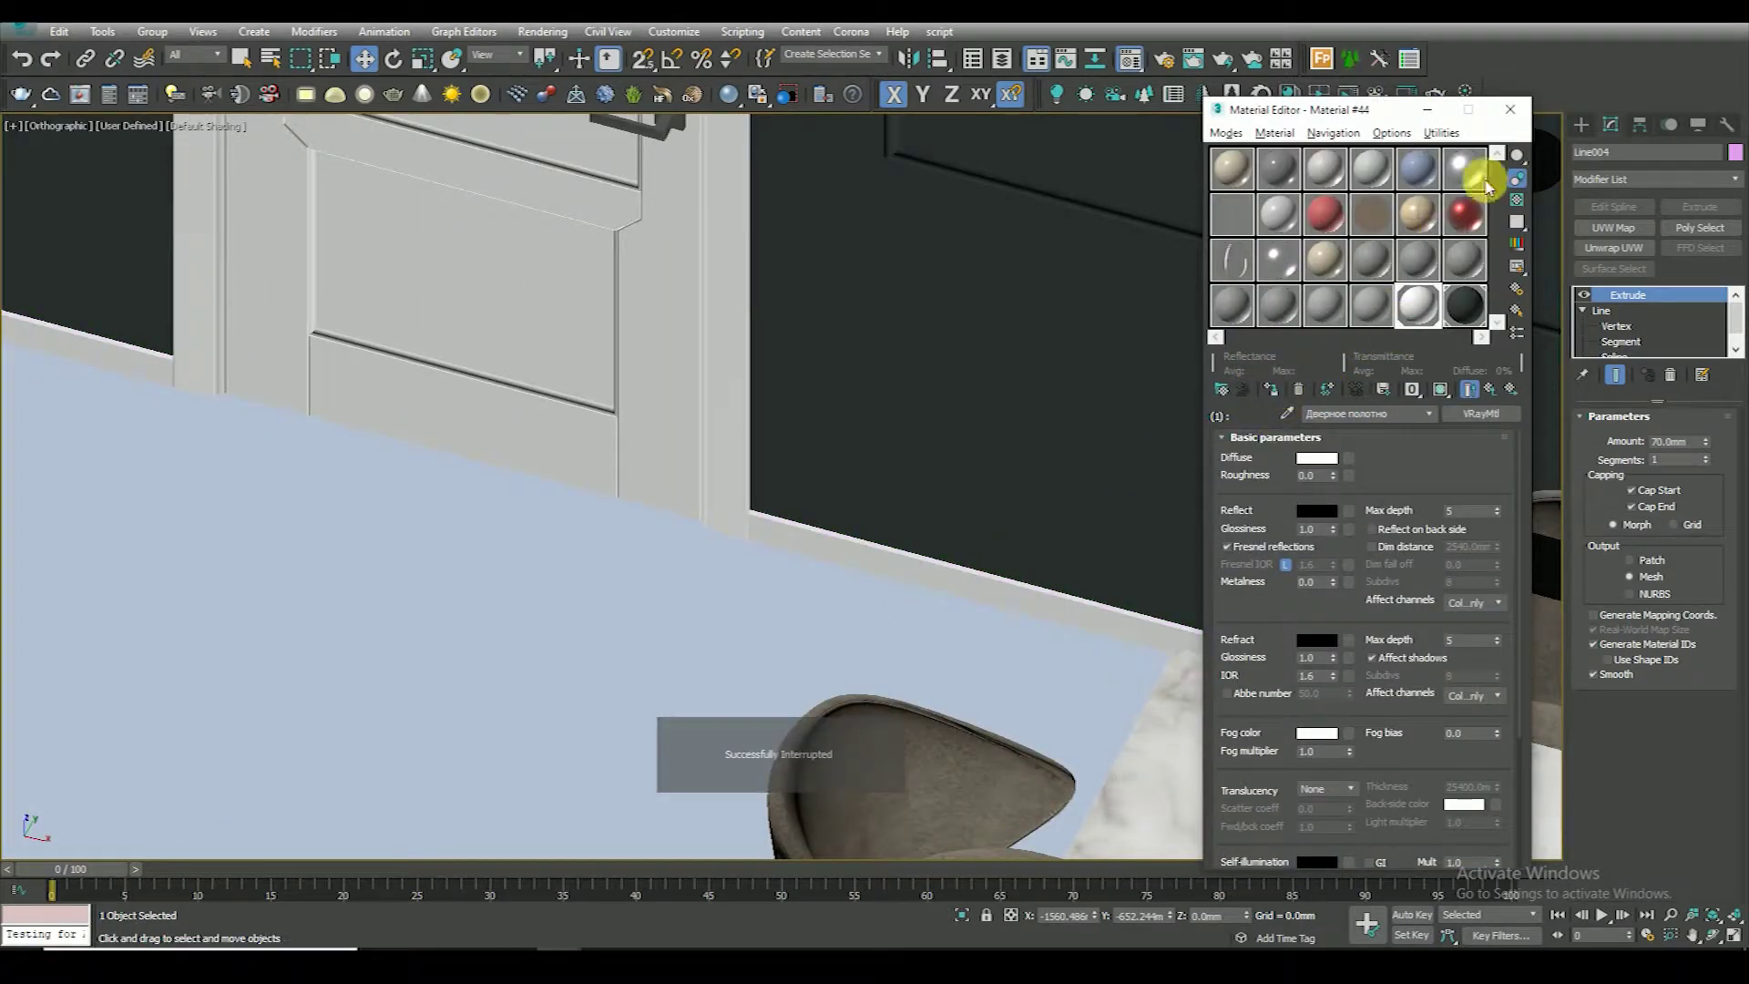
{"action": "left_click", "coordinate": [1508, 111]}
{"action": "scroll", "coordinate": [594, 672], "scroll_direction": "down", "scroll_amount": 3}
{"action": "scroll", "coordinate": [769, 391], "scroll_direction": "down", "scroll_amount": 5}
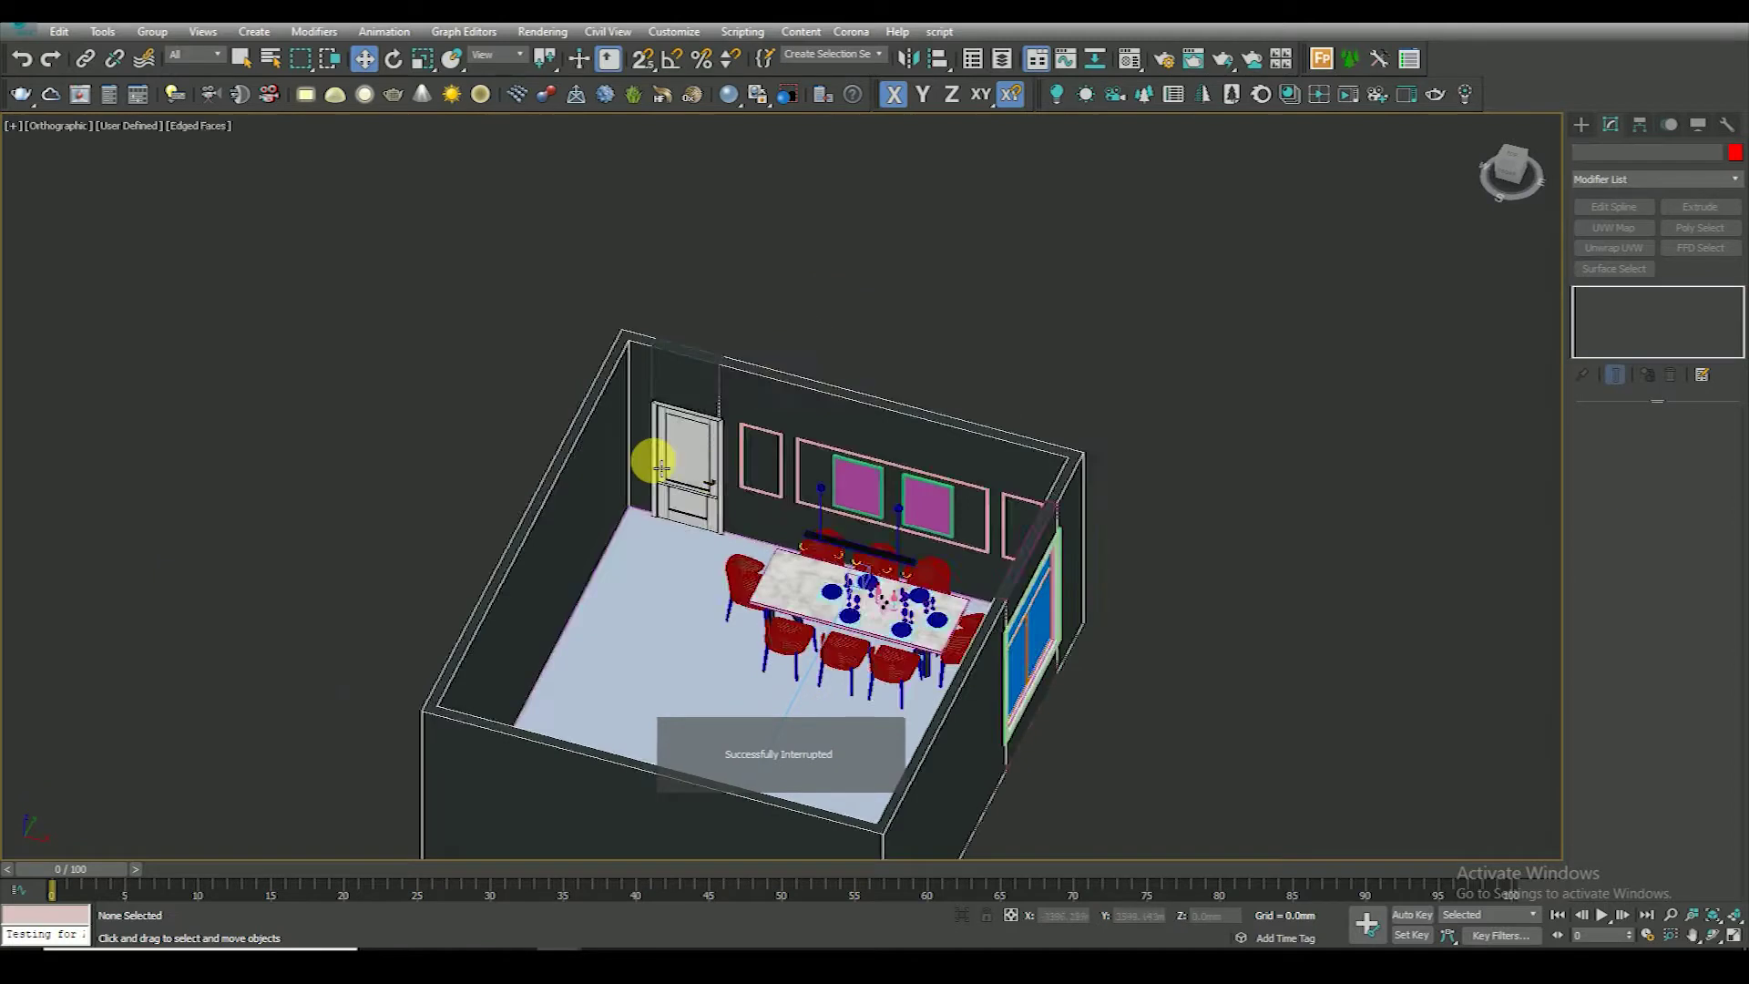
{"action": "scroll", "coordinate": [635, 381], "scroll_direction": "up", "scroll_amount": 2}
{"action": "left_click", "coordinate": [634, 381]}
In top view, move the wall line's two end vertices onto the rectangle wall's corner
{"action": "key", "text": "t"}
{"action": "left_click", "coordinate": [1630, 312]}
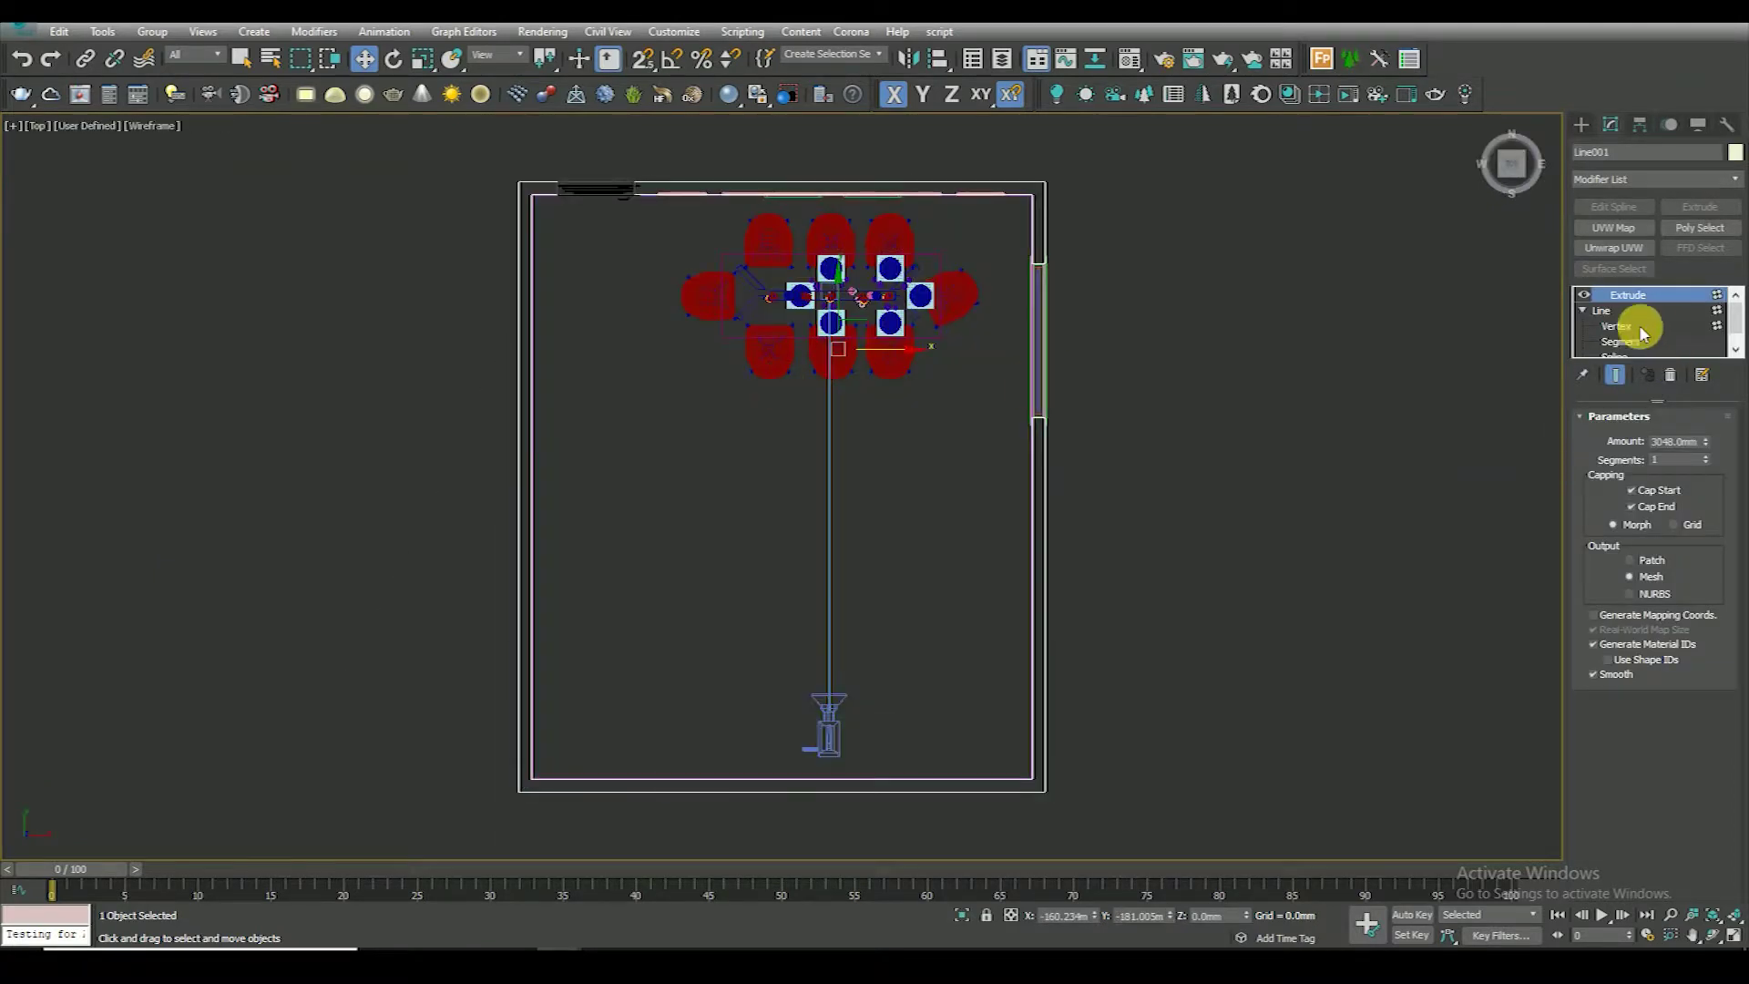
{"action": "key", "text": "1"}
{"action": "scroll", "coordinate": [418, 223], "scroll_direction": "up", "scroll_amount": 5}
{"action": "scroll", "coordinate": [562, 390], "scroll_direction": "up", "scroll_amount": 4}
{"action": "left_click_drag", "start_coordinate": [637, 274], "coordinate": [847, 711]}
{"action": "scroll", "coordinate": [782, 629], "scroll_direction": "up", "scroll_amount": 3}
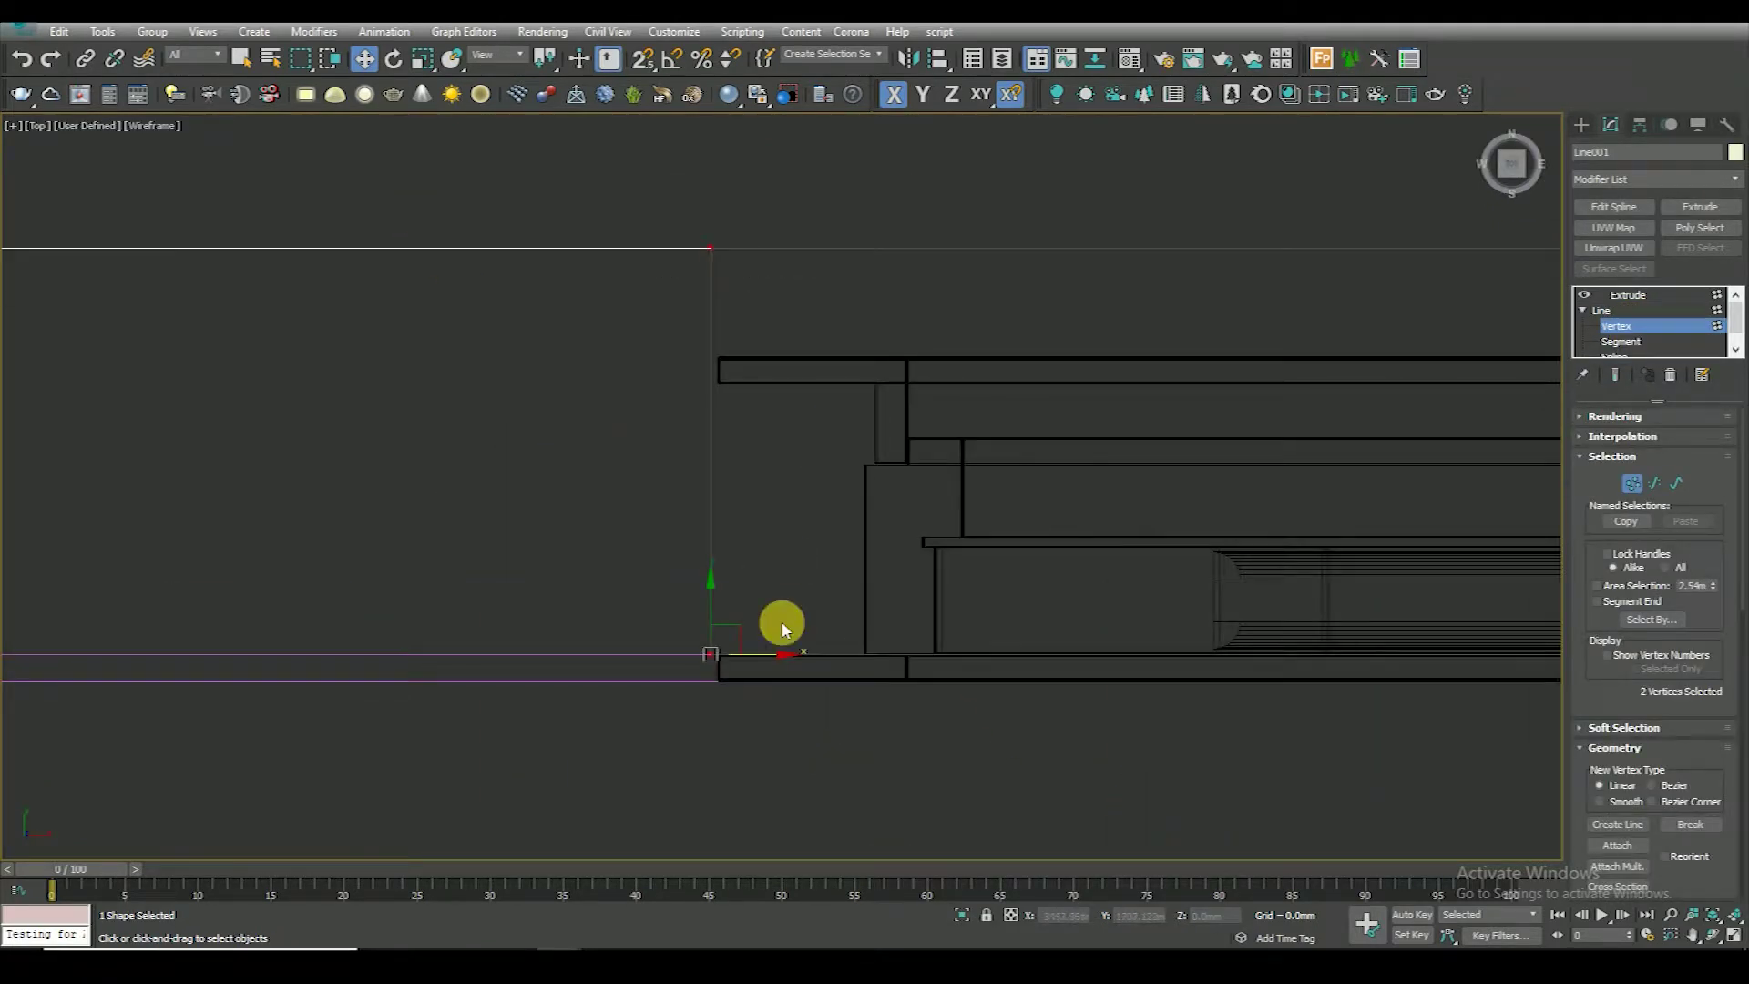
{"action": "left_click_drag", "start_coordinate": [777, 662], "coordinate": [882, 663]}
{"action": "scroll", "coordinate": [705, 610], "scroll_direction": "down", "scroll_amount": 3}
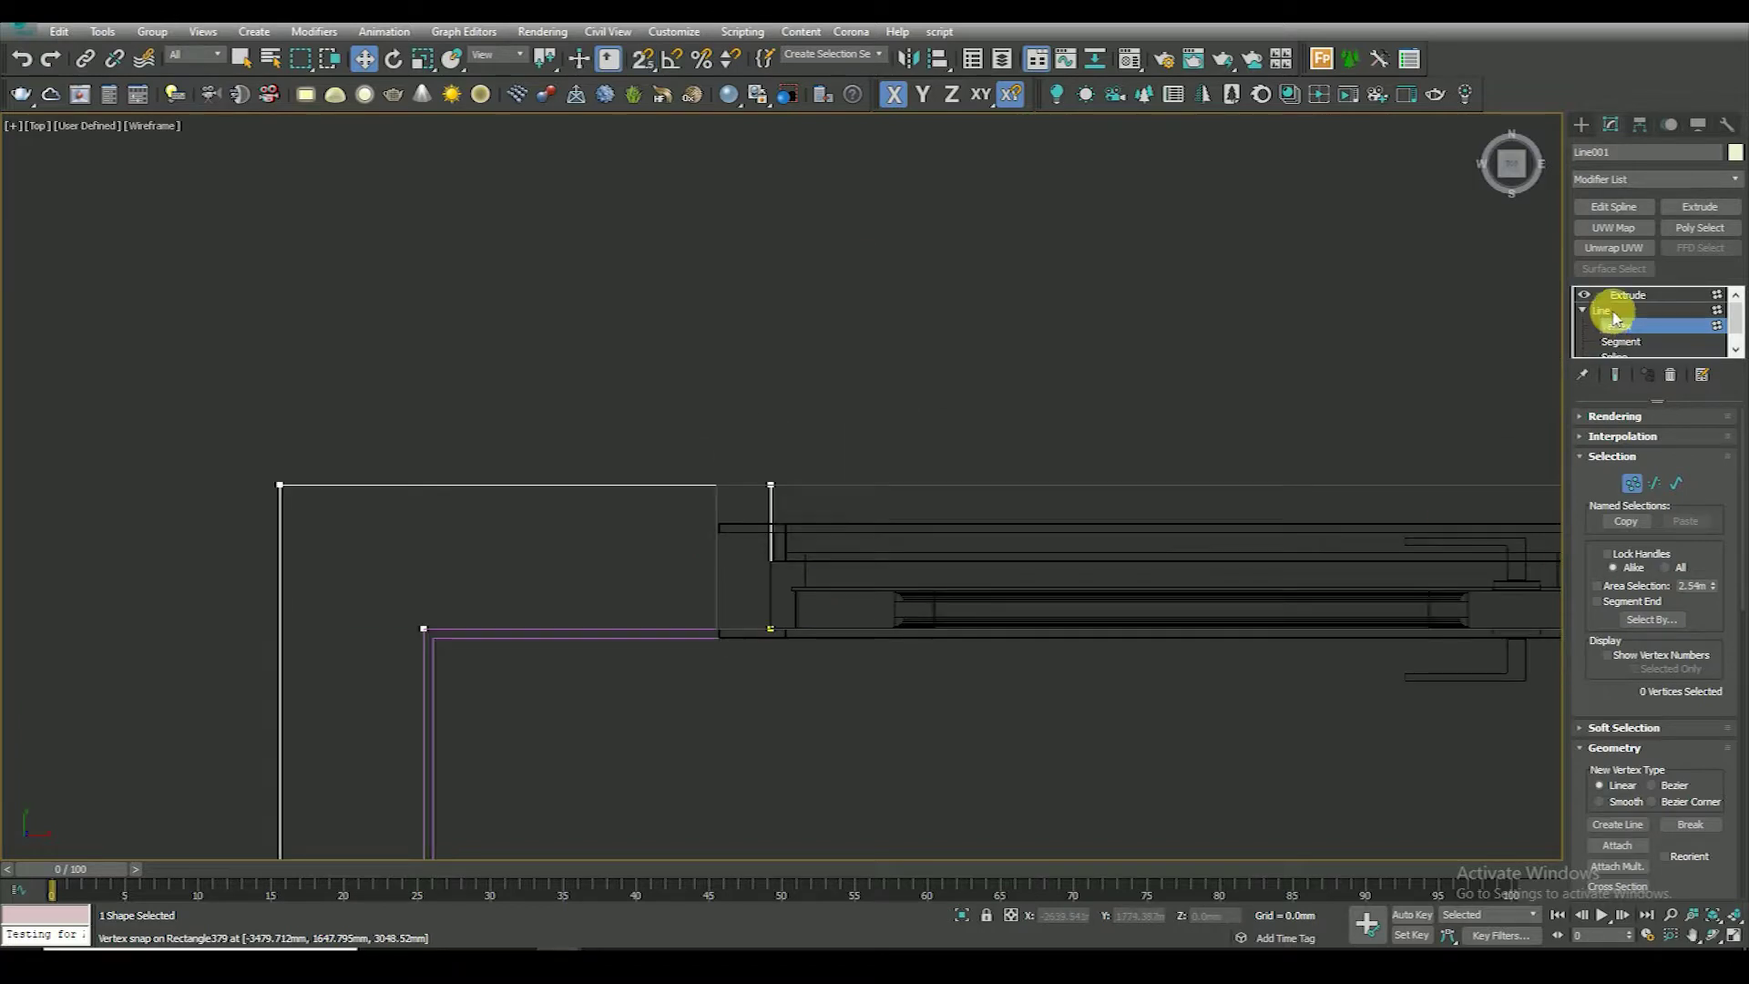
{"action": "left_click", "coordinate": [1614, 317]}
Snap two vertices of the neighbouring rectangle wall rightward into place
{"action": "left_click", "coordinate": [827, 568]}
{"action": "left_click", "coordinate": [1610, 314]}
{"action": "key", "text": "1"}
{"action": "left_click_drag", "start_coordinate": [605, 370], "coordinate": [811, 765]}
{"action": "key", "text": "s"}
{"action": "left_click_drag", "start_coordinate": [716, 485], "coordinate": [770, 485]}
{"action": "key", "text": "s"}
{"action": "left_click", "coordinate": [1614, 296]}
Snap the rectangle wall's two door-side vertices right to meet the door frame
{"action": "left_click", "coordinate": [637, 293]}
{"action": "left_click", "coordinate": [724, 571]}
{"action": "left_click", "coordinate": [1617, 325]}
{"action": "left_click_drag", "start_coordinate": [656, 419], "coordinate": [801, 674]}
{"action": "key", "text": "s"}
{"action": "left_click_drag", "start_coordinate": [716, 484], "coordinate": [777, 492]}
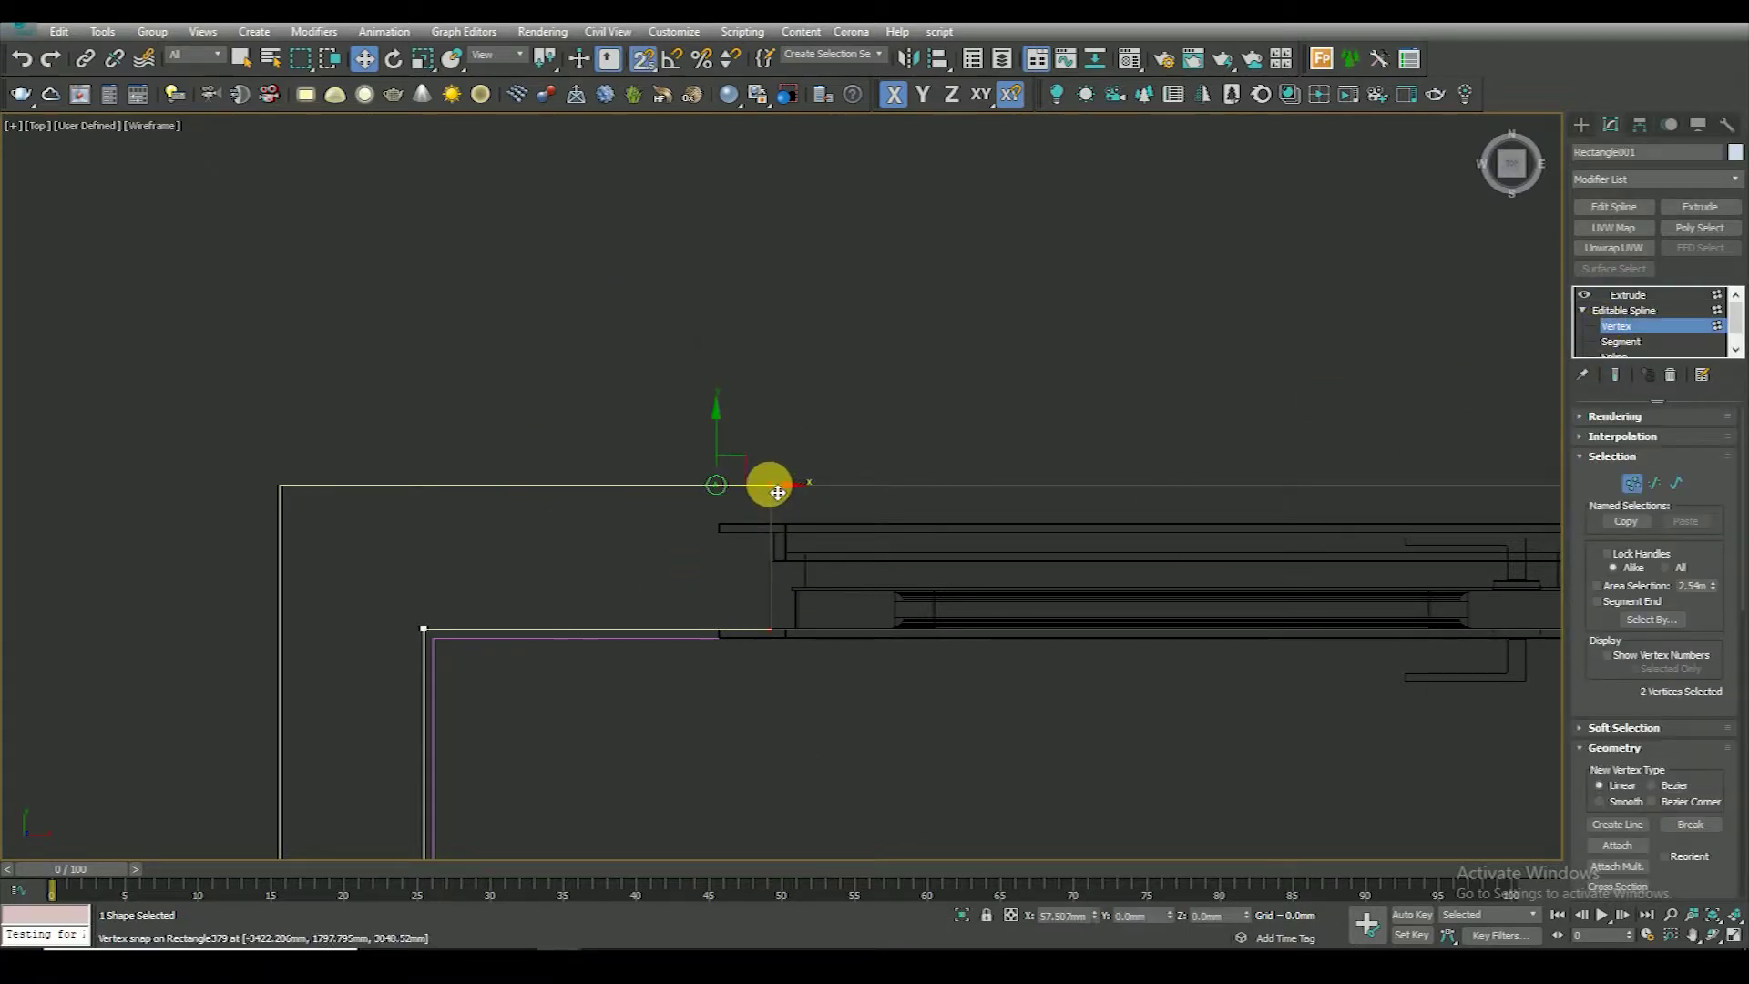
{"action": "scroll", "coordinate": [777, 492], "scroll_direction": "down", "scroll_amount": 5}
{"action": "middle_click_drag", "start_coordinate": [721, 499], "coordinate": [624, 432]}
{"action": "key", "text": "s"}
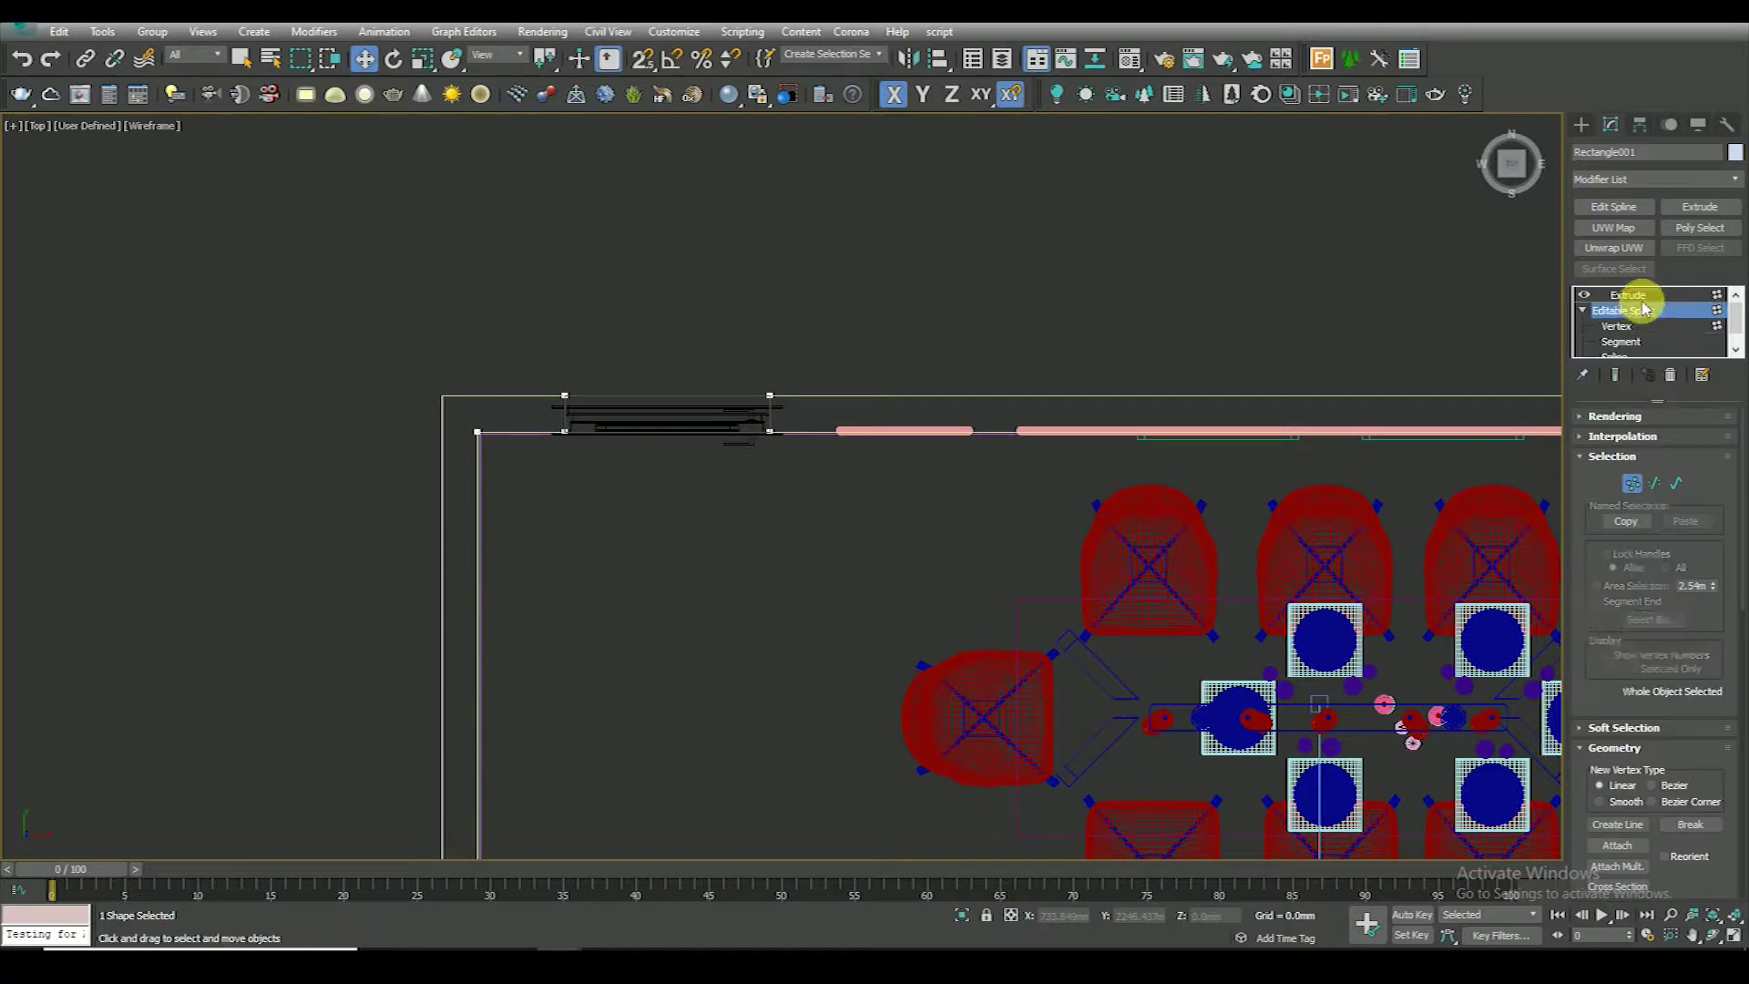
{"action": "left_click", "coordinate": [1627, 296]}
{"action": "left_click", "coordinate": [946, 246]}
Switch to shaded display and close in on the candles and wine bottle on the table
{"action": "key", "text": "F3"}
{"action": "scroll", "coordinate": [902, 566], "scroll_direction": "down", "scroll_amount": 4}
{"action": "scroll", "coordinate": [809, 531], "scroll_direction": "up", "scroll_amount": 3}
{"action": "scroll", "coordinate": [808, 526], "scroll_direction": "up", "scroll_amount": 2}
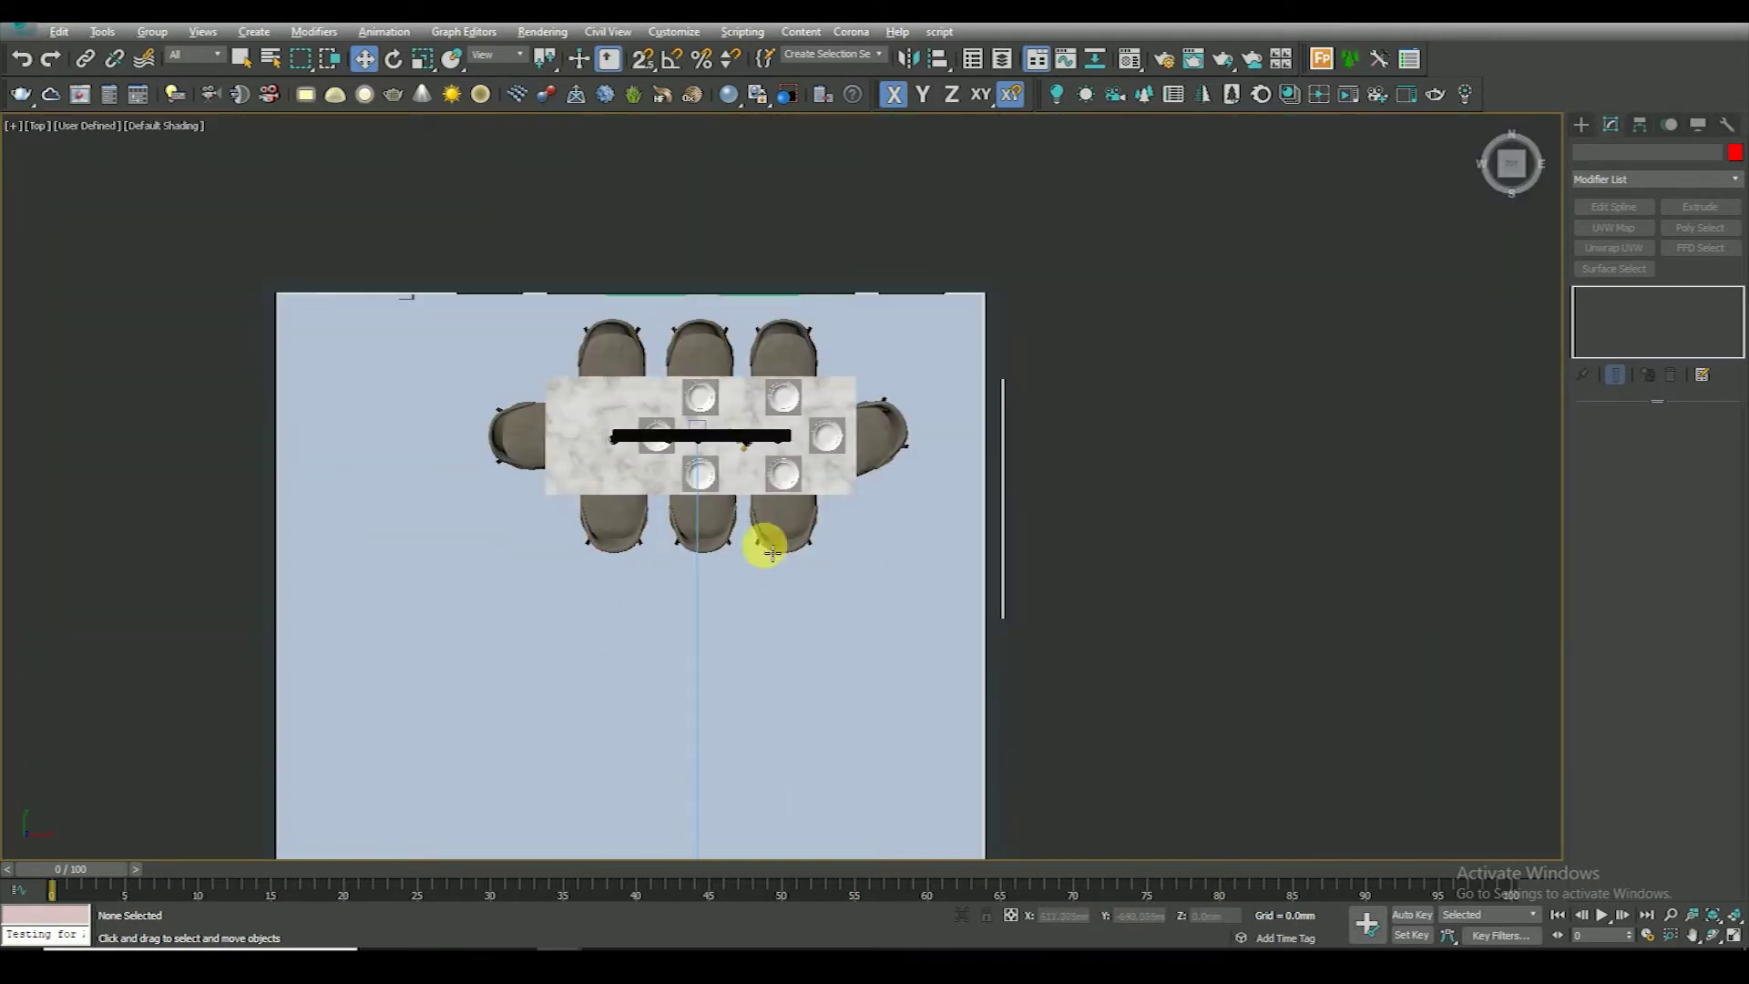
{"action": "middle_click_drag", "start_coordinate": [765, 538], "coordinate": [707, 434], "text": "alt"}
{"action": "scroll", "coordinate": [708, 447], "scroll_direction": "up", "scroll_amount": 4}
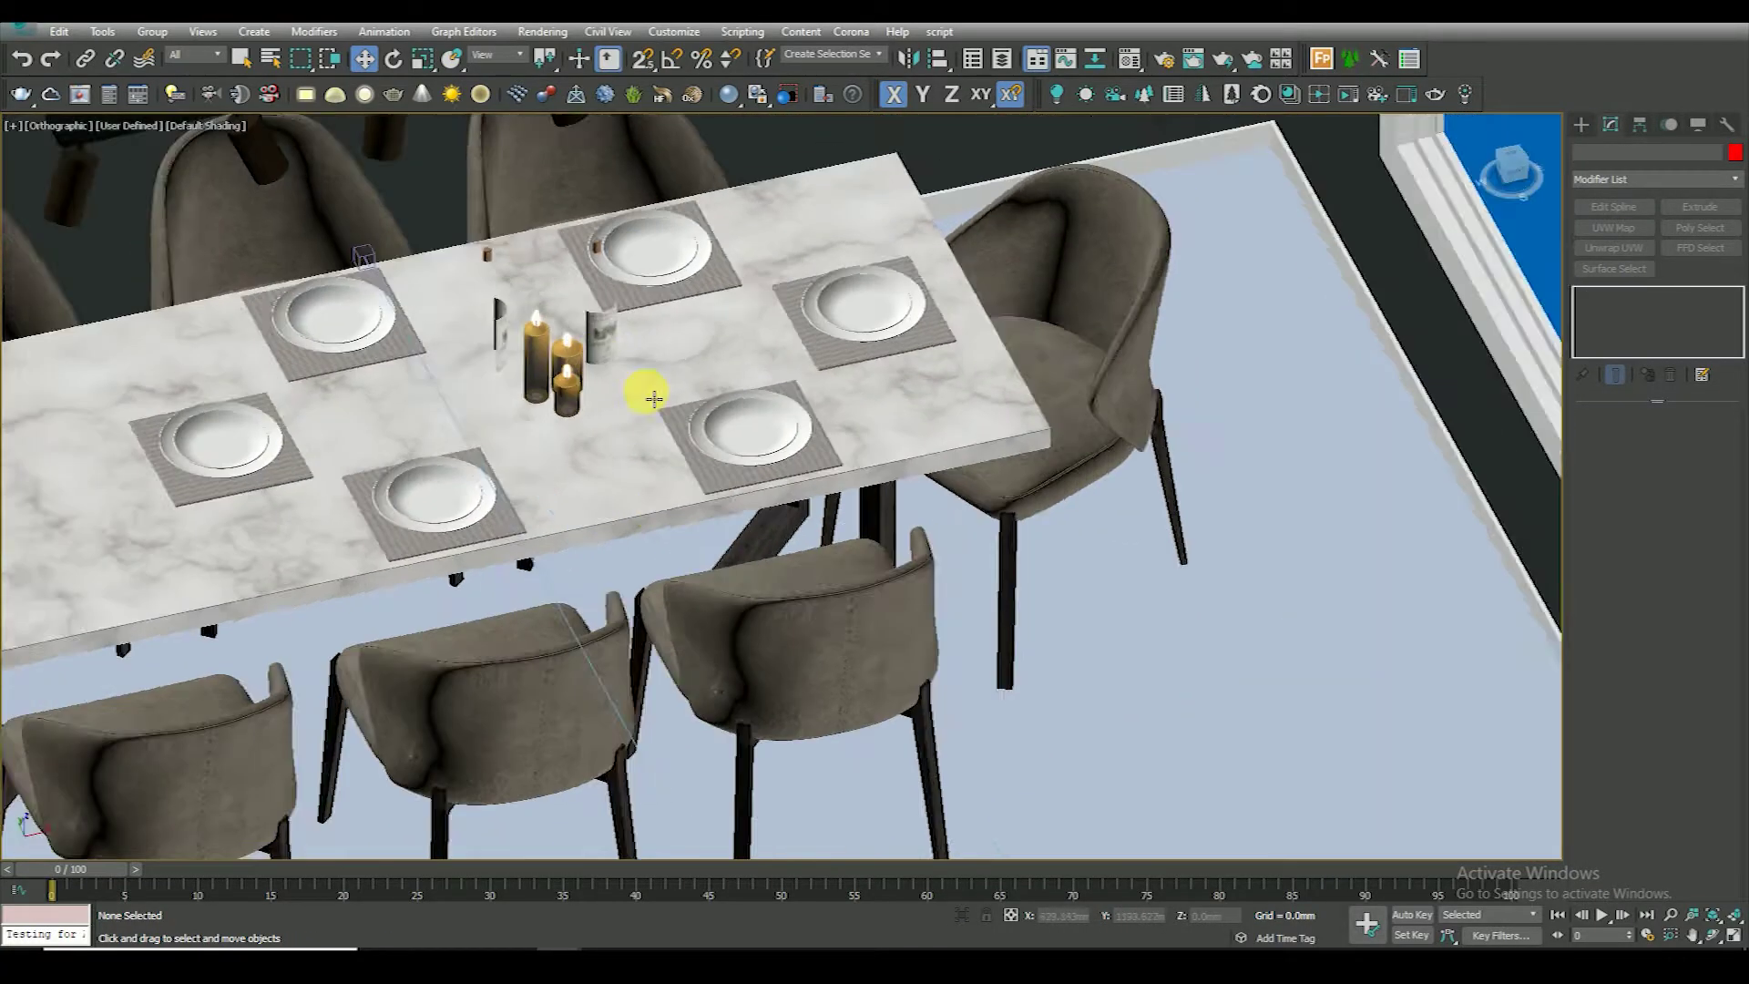
{"action": "scroll", "coordinate": [707, 460], "scroll_direction": "up", "scroll_amount": 6}
{"action": "scroll", "coordinate": [800, 497], "scroll_direction": "down", "scroll_amount": 4}
{"action": "scroll", "coordinate": [914, 461], "scroll_direction": "up", "scroll_amount": 2}
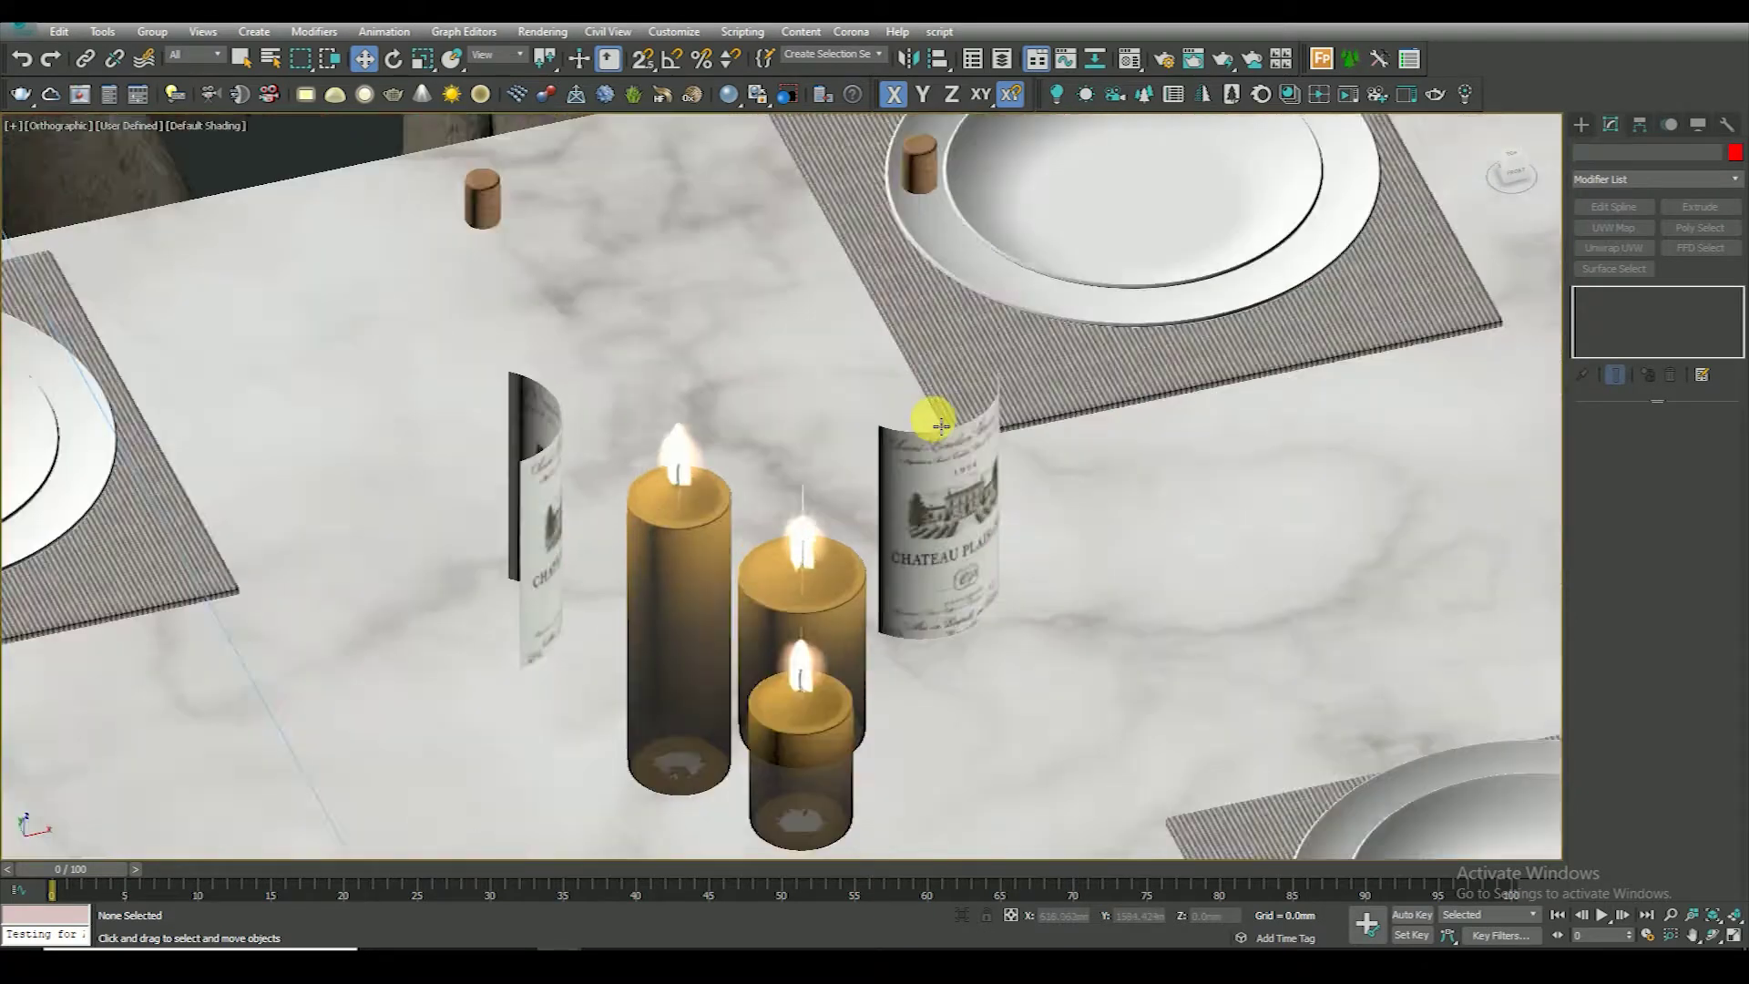
Open the dining set group for editing in wireframe top view
{"action": "scroll", "coordinate": [940, 426], "scroll_direction": "down", "scroll_amount": 5}
{"action": "mouse_move", "coordinate": [909, 468]}
{"action": "middle_mouse_down", "text": "alt"}
{"action": "mouse_move", "coordinate": [925, 507]}
{"action": "mouse_move", "coordinate": [901, 539]}
{"action": "middle_mouse_up", "text": "alt"}
{"action": "key", "text": "t"}
{"action": "scroll", "coordinate": [896, 564], "scroll_direction": "up", "scroll_amount": 4}
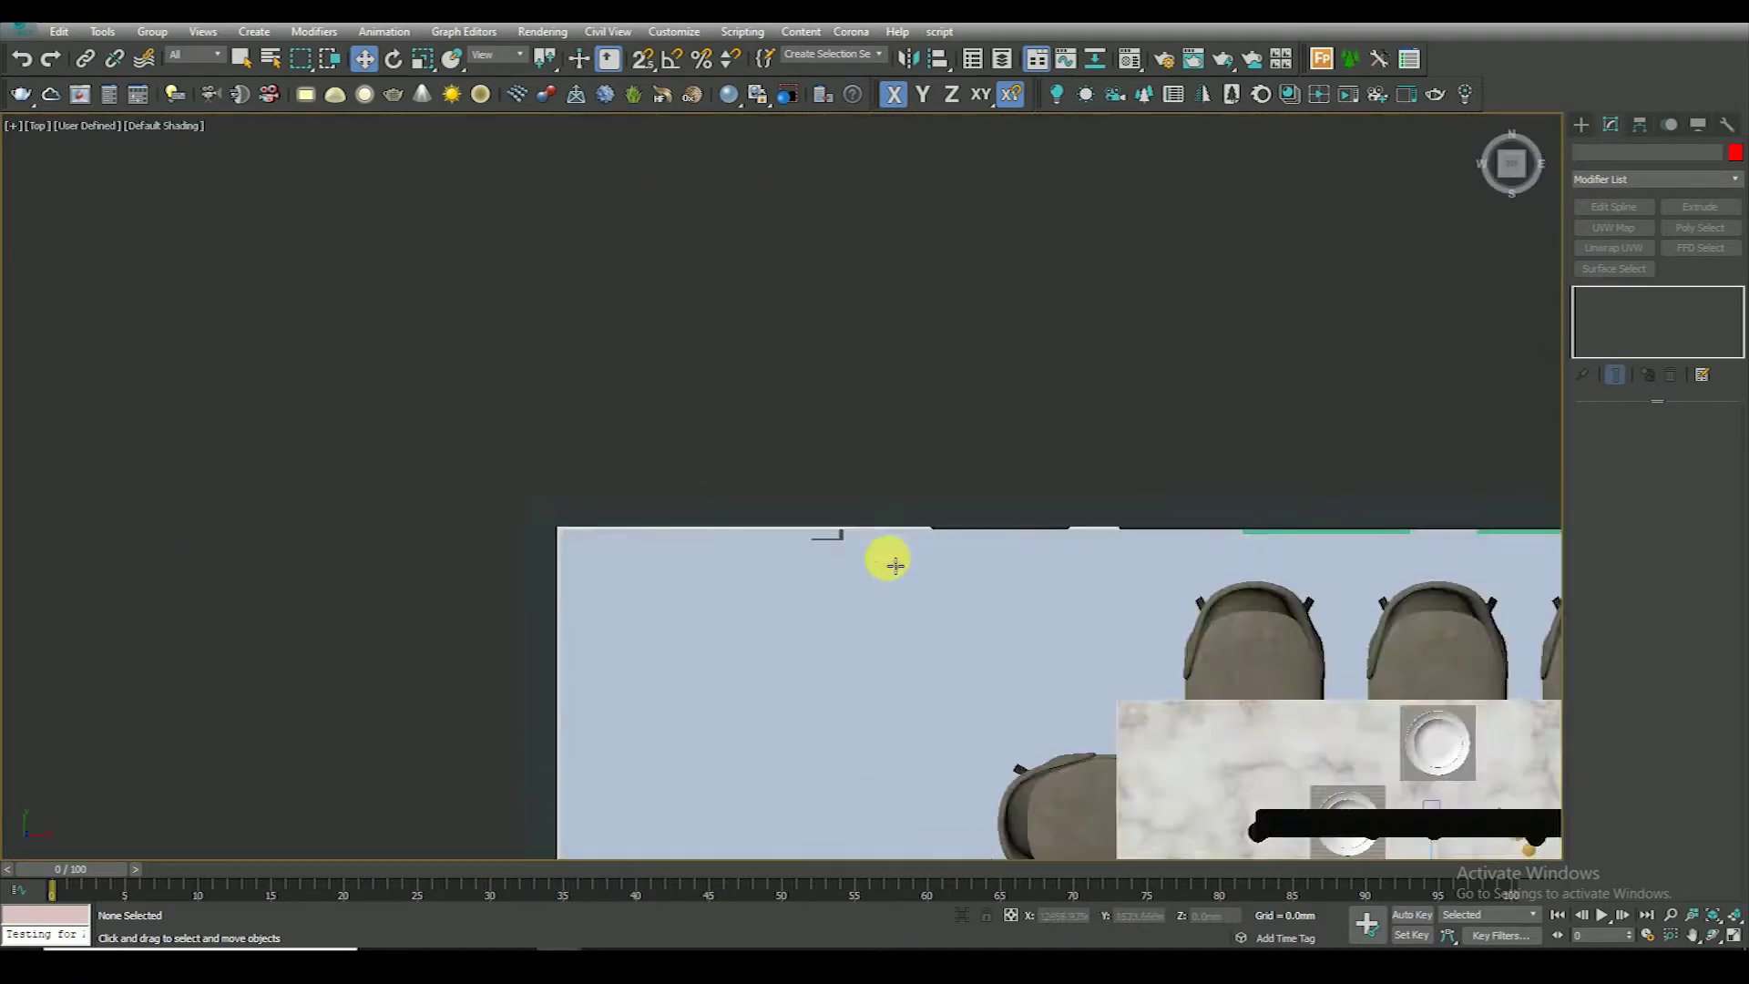
{"action": "scroll", "coordinate": [895, 565], "scroll_direction": "down", "scroll_amount": 5}
{"action": "left_click", "coordinate": [765, 304]}
{"action": "scroll", "coordinate": [898, 449], "scroll_direction": "up", "scroll_amount": 3}
{"action": "scroll", "coordinate": [913, 366], "scroll_direction": "up", "scroll_amount": 2}
{"action": "key", "text": "F3"}
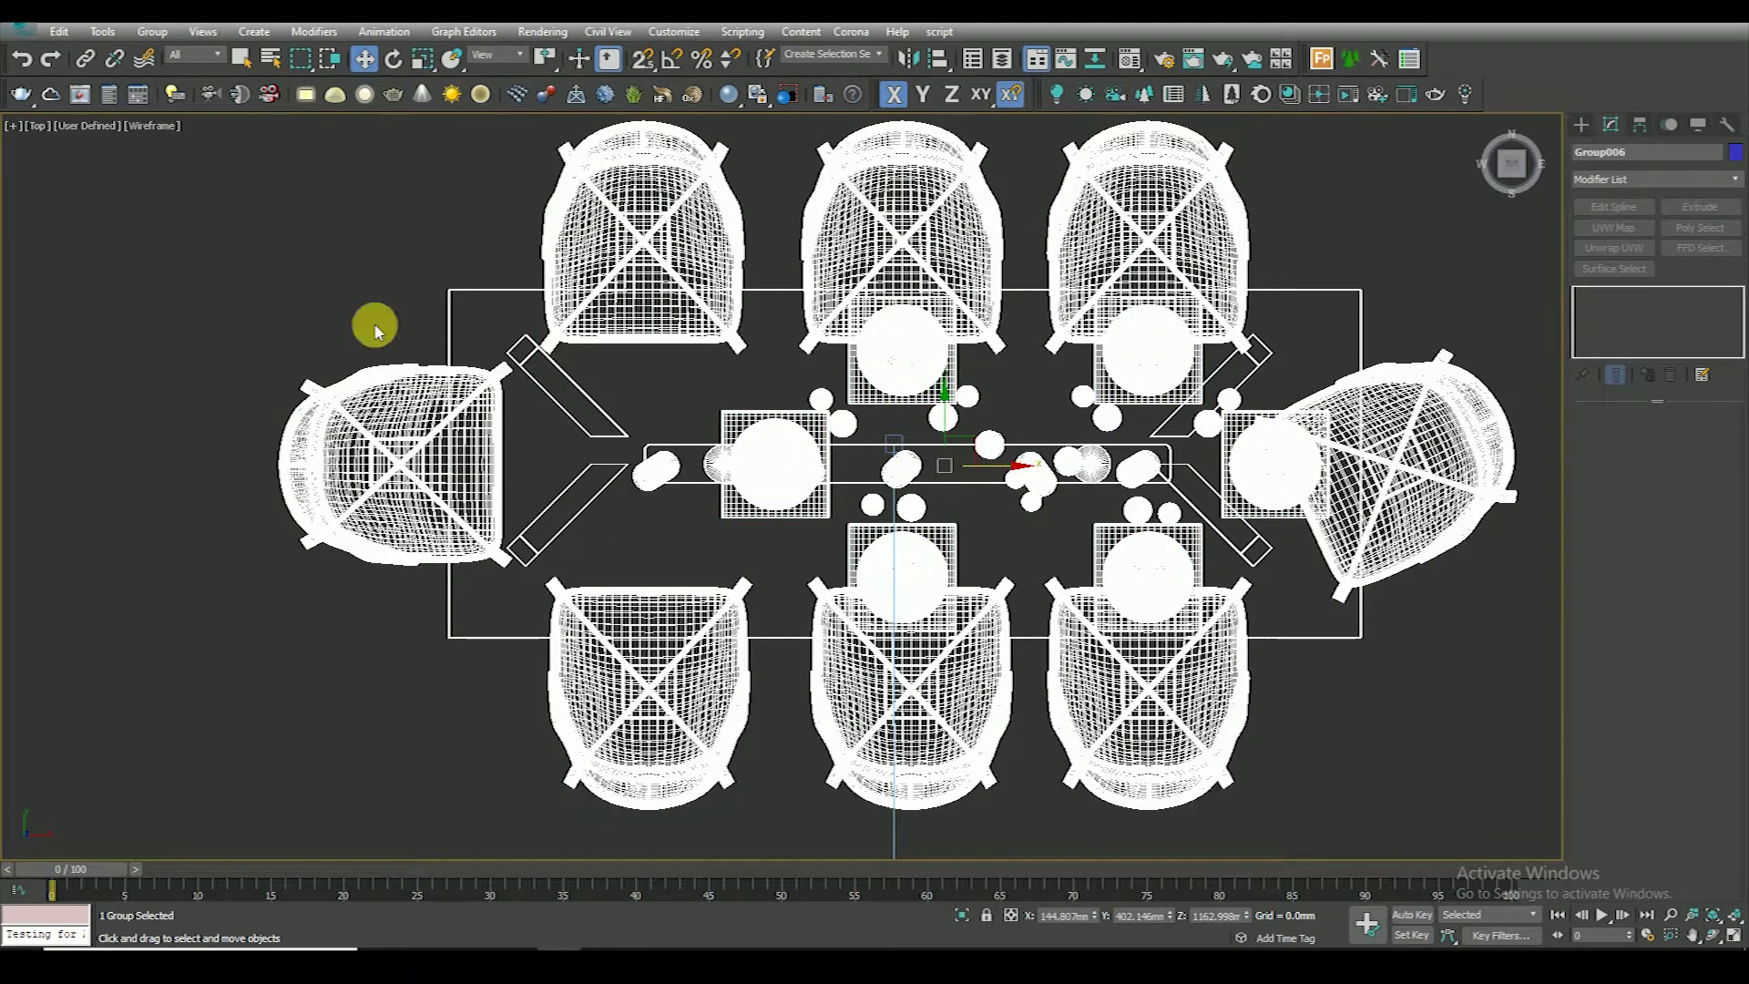
{"action": "left_click", "coordinate": [153, 32]}
{"action": "left_click", "coordinate": [196, 102]}
Move one place setting left along the table and copy the top setting to the left
{"action": "left_click", "coordinate": [890, 378]}
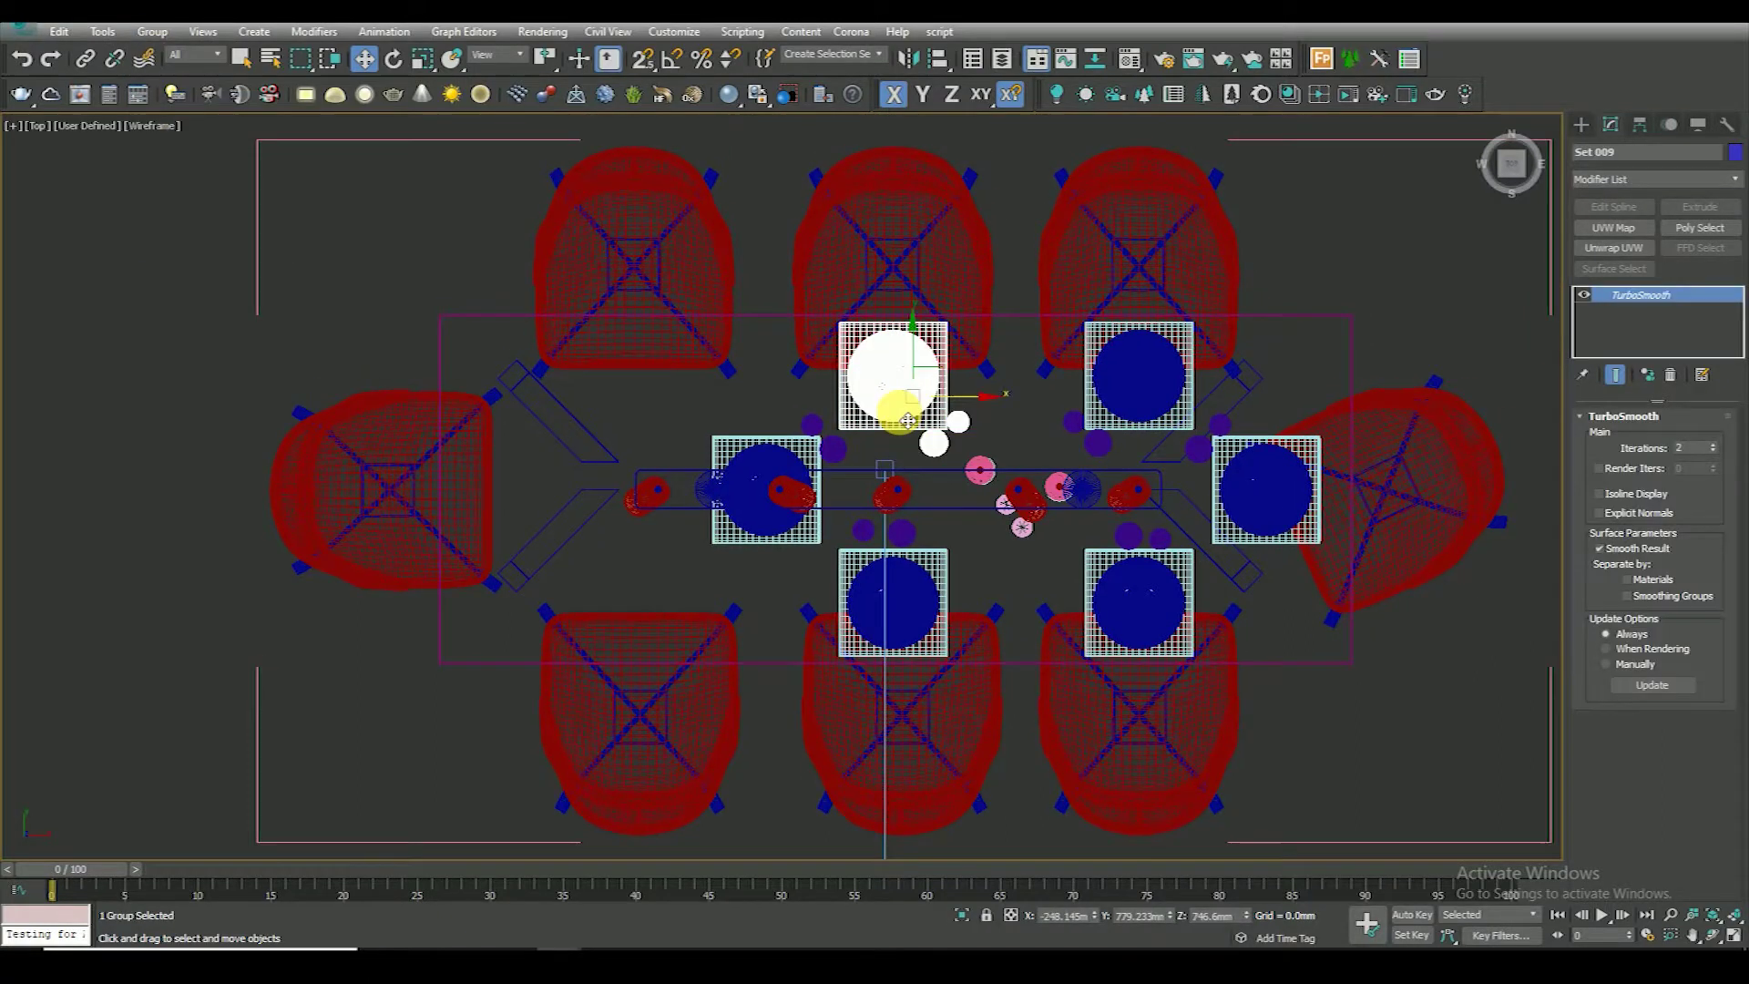
{"action": "middle_click_drag", "start_coordinate": [918, 471], "coordinate": [837, 572]}
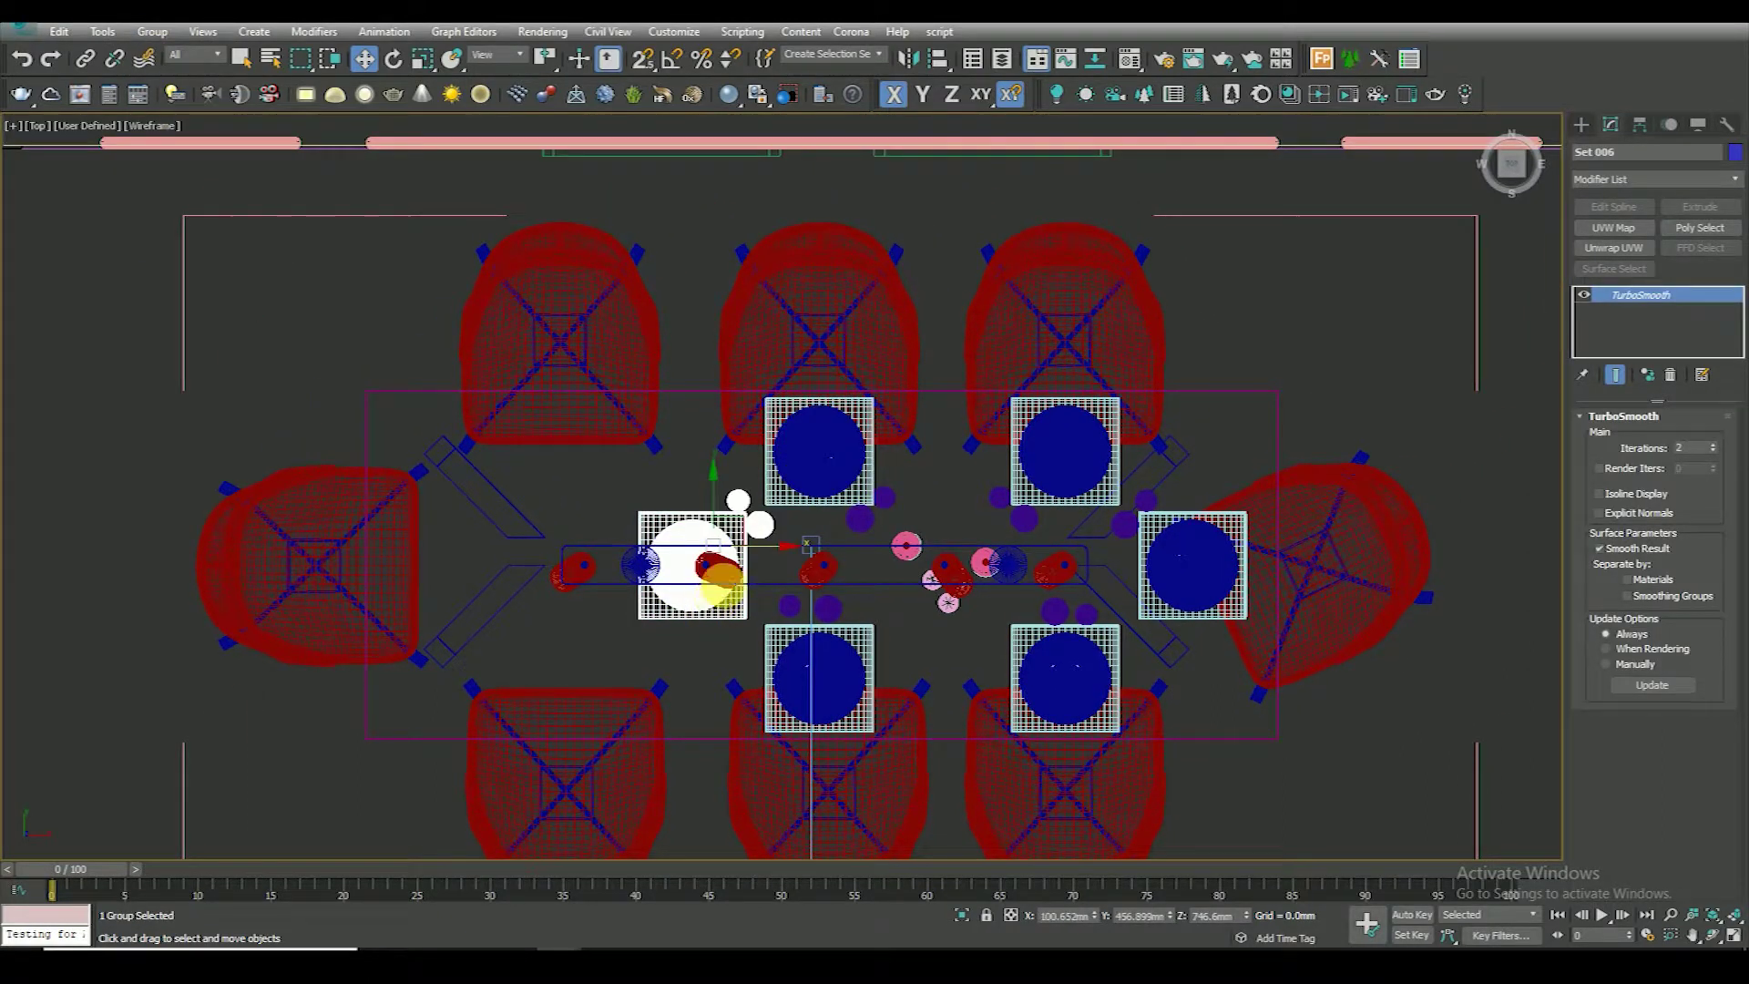
{"action": "left_click_drag", "start_coordinate": [756, 555], "coordinate": [554, 560]}
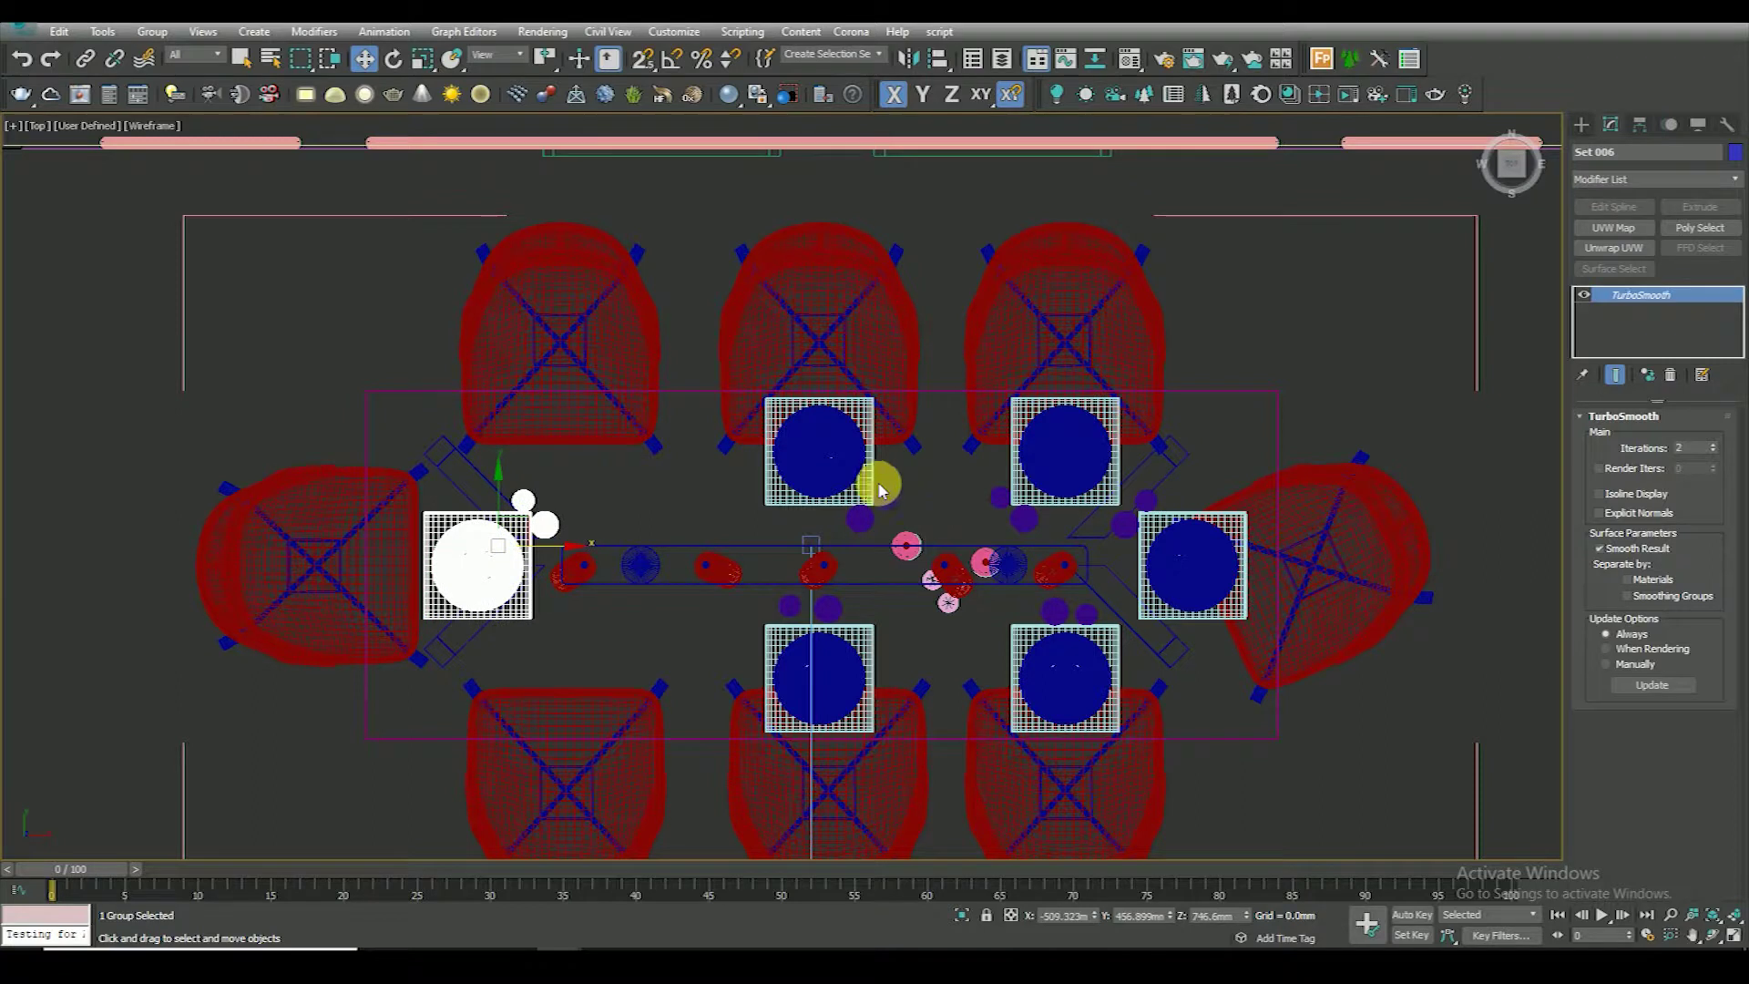
{"action": "left_click", "coordinate": [873, 485]}
{"action": "mouse_move", "coordinate": [903, 485]}
{"action": "left_mouse_down", "text": "shift"}
{"action": "mouse_move", "coordinate": [633, 511]}
{"action": "mouse_move", "coordinate": [661, 508]}
{"action": "left_mouse_up", "text": "shift"}
{"action": "left_click", "coordinate": [880, 565]}
Shift the lower-left place setting left and clone it, creating Set 012
{"action": "scroll", "coordinate": [683, 500], "scroll_direction": "up", "scroll_amount": 2}
{"action": "scroll", "coordinate": [701, 508], "scroll_direction": "up", "scroll_amount": 5}
{"action": "key", "text": "F3"}
{"action": "key", "text": "F3"}
{"action": "mouse_move", "coordinate": [496, 578]}
{"action": "left_mouse_down"}
{"action": "mouse_move", "coordinate": [491, 609]}
{"action": "mouse_move", "coordinate": [437, 578]}
{"action": "left_mouse_up"}
{"action": "scroll", "coordinate": [578, 616], "scroll_direction": "down", "scroll_amount": 5}
{"action": "left_click", "coordinate": [657, 560]}
{"action": "scroll", "coordinate": [656, 557], "scroll_direction": "up", "scroll_amount": 3}
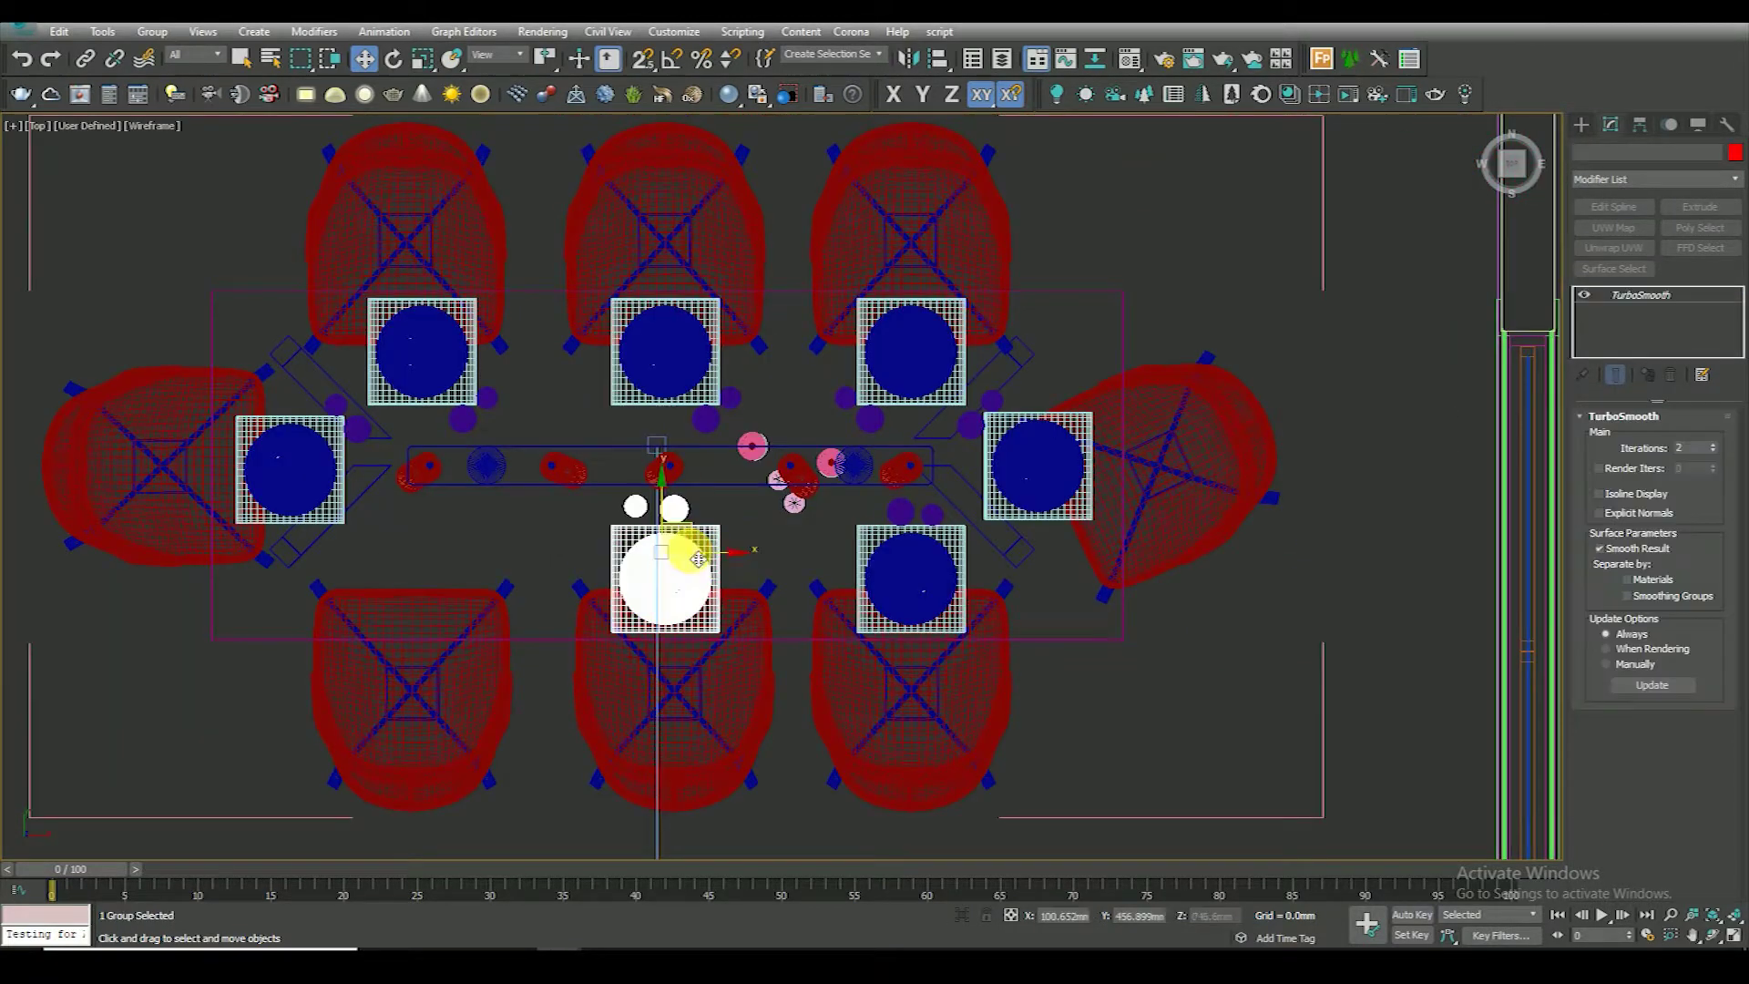
{"action": "left_click", "coordinate": [487, 566]}
{"action": "left_click_drag", "start_coordinate": [491, 570], "coordinate": [486, 569], "text": "shift"}
{"action": "left_click", "coordinate": [866, 558]}
Deselect everything and check the eight-setting layout in shaded and overhead views
{"action": "left_click", "coordinate": [808, 535]}
{"action": "key", "text": "F3"}
{"action": "key", "text": "shift+z"}
{"action": "key", "text": "shift+z"}
{"action": "key", "text": "shift+z"}
{"action": "key", "text": "shift+z"}
{"action": "key", "text": "F3"}
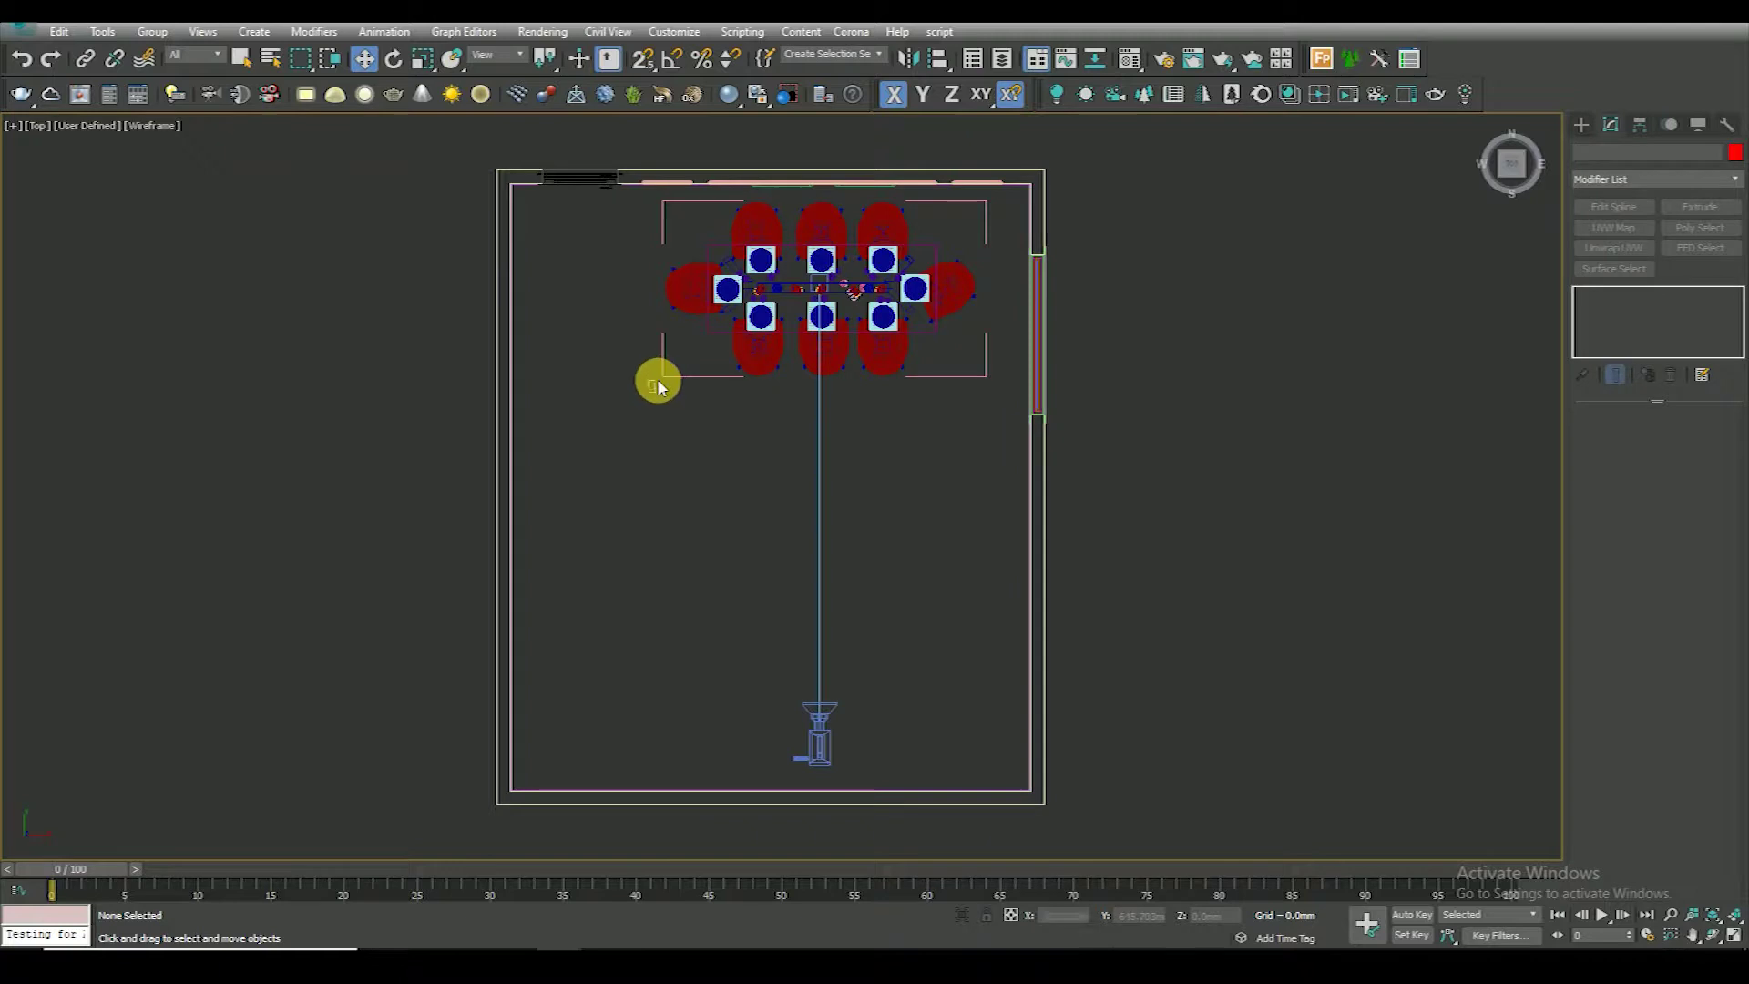
{"action": "right_click", "coordinate": [671, 371]}
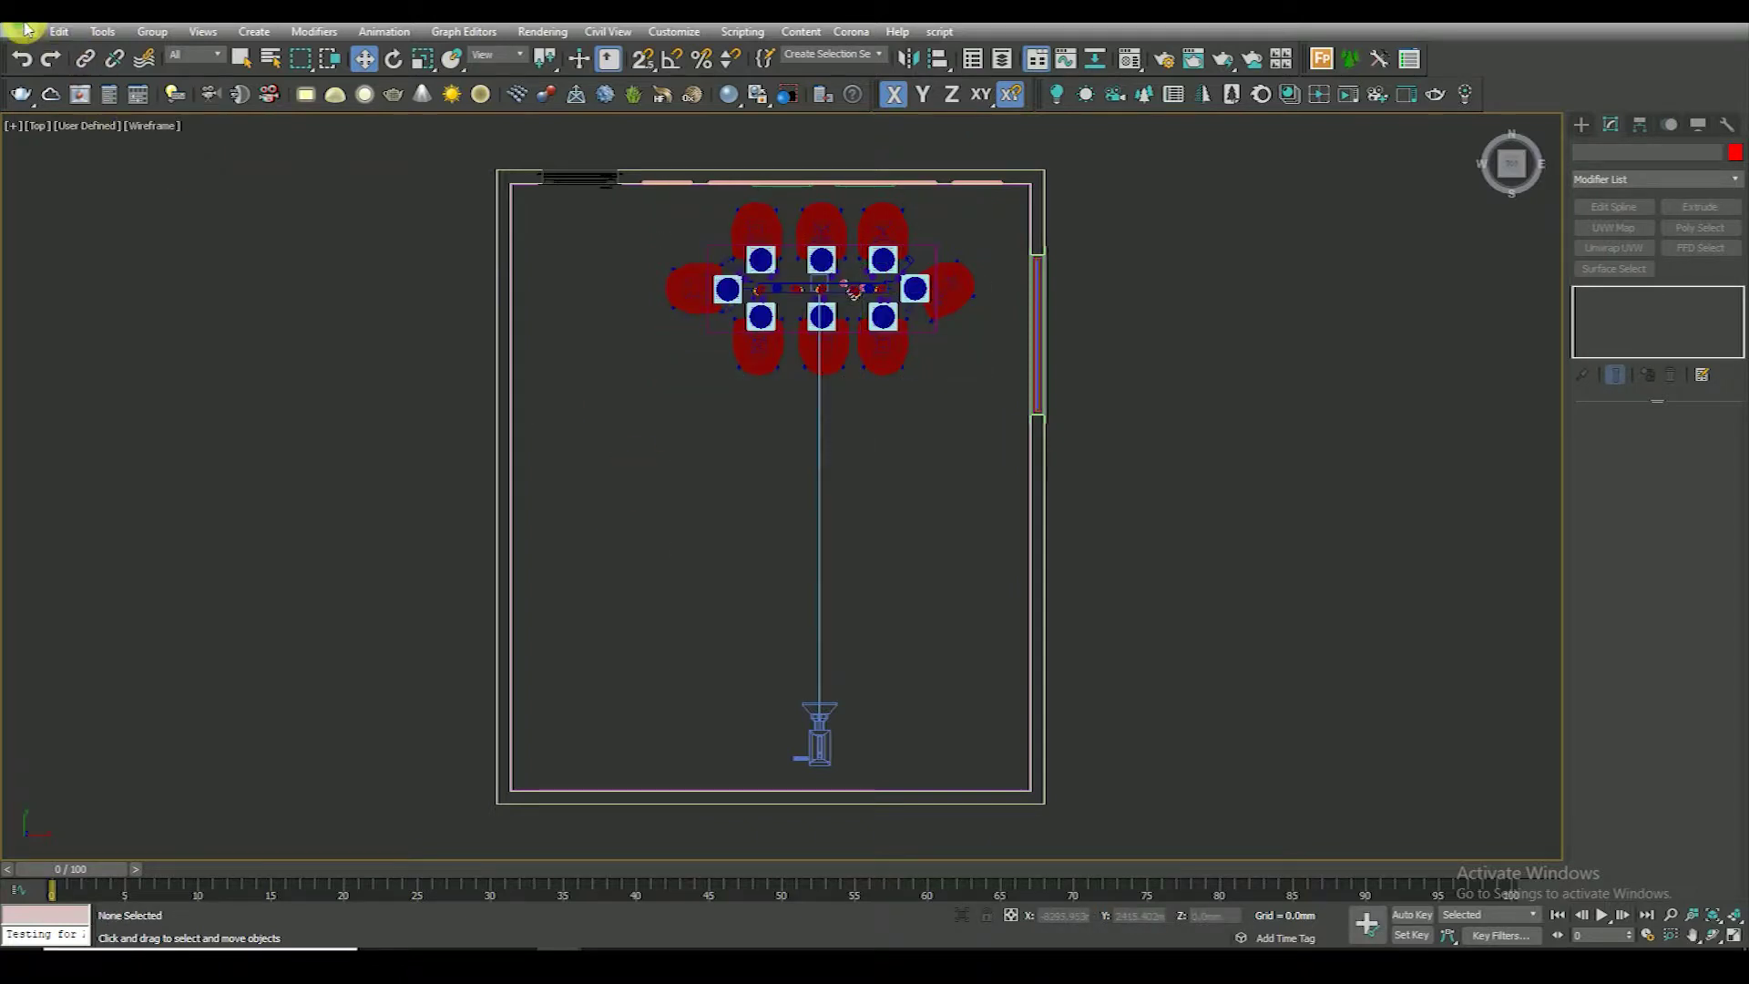
Merge the AM141_021 object from MAX_Vray\AM141_021_Vray.max into the maximized scene
{"action": "left_click", "coordinate": [28, 34]}
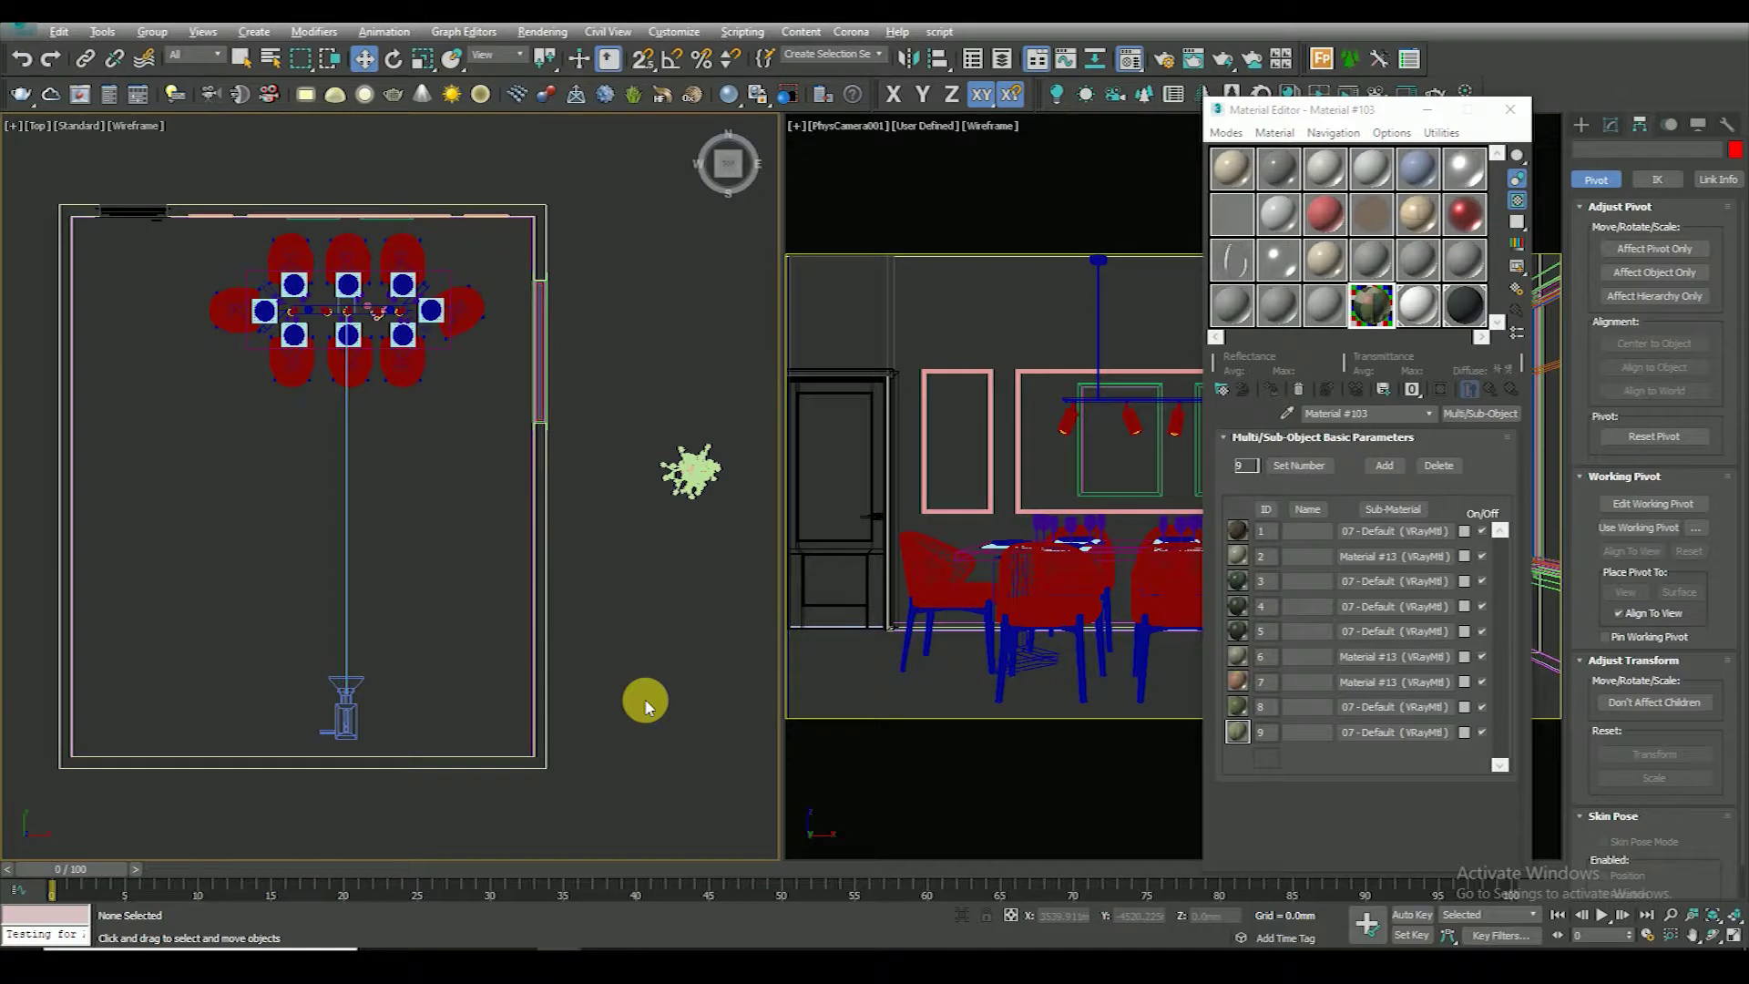
{"action": "key", "text": "alt+w"}
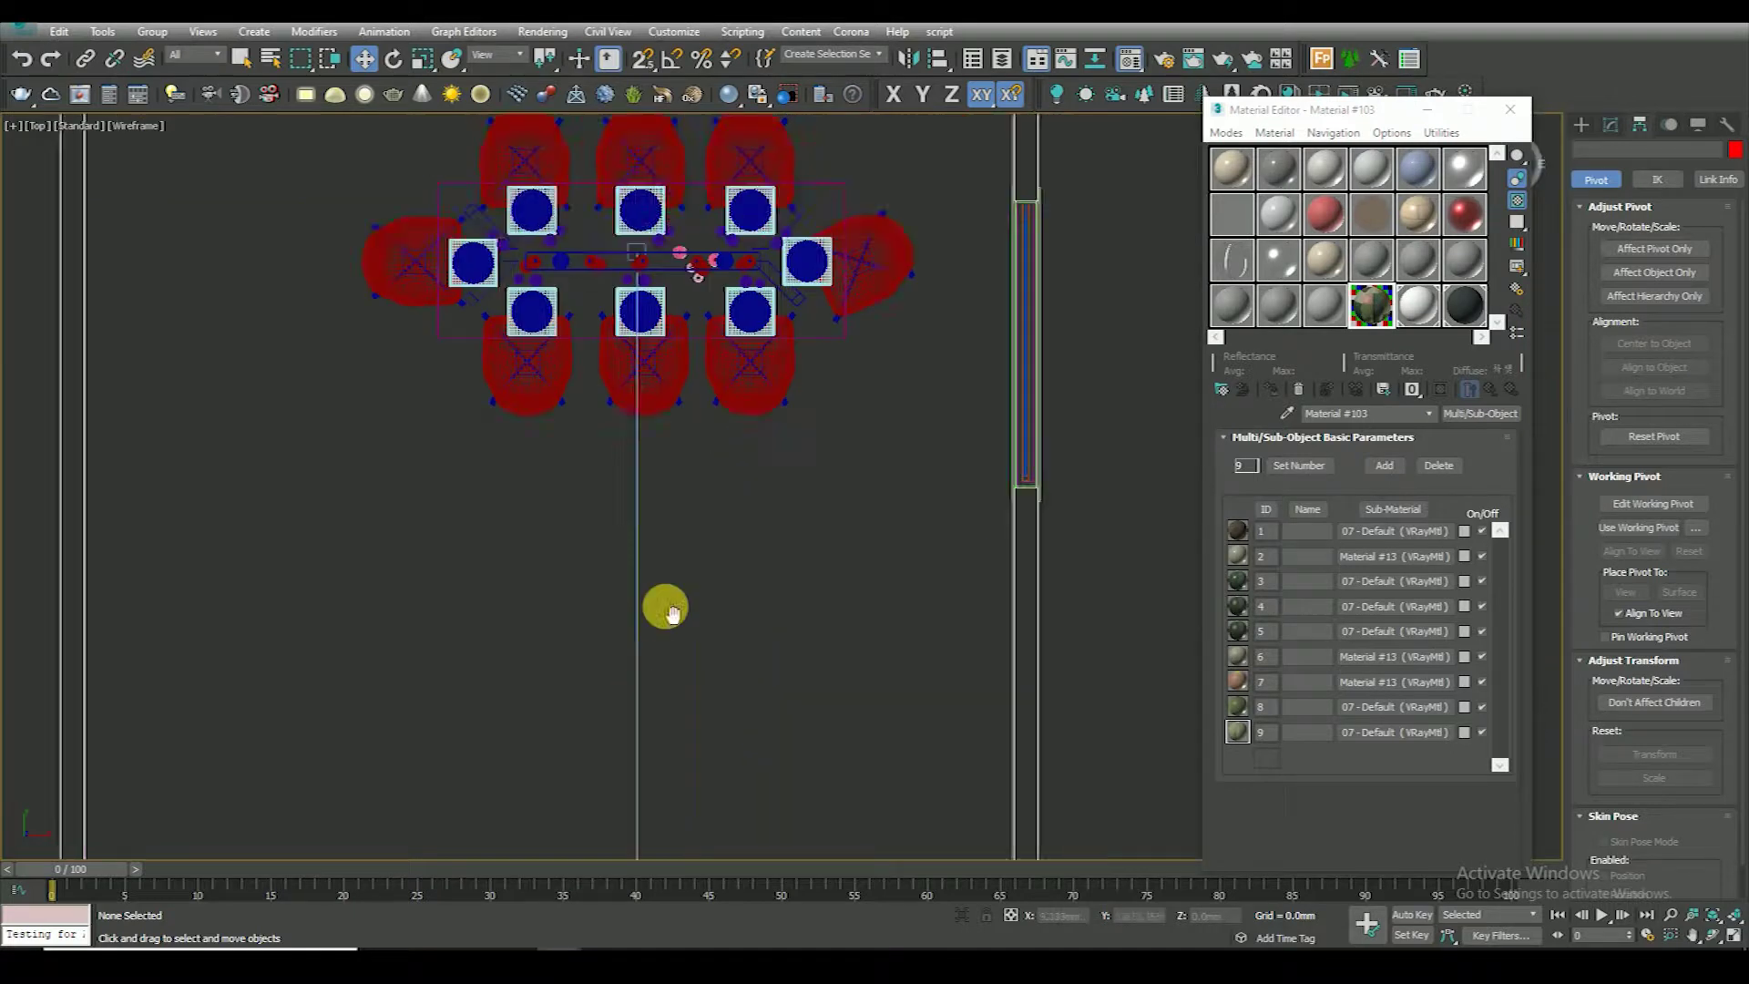
{"action": "scroll", "coordinate": [726, 472], "scroll_direction": "down", "scroll_amount": 5}
{"action": "left_click", "coordinate": [25, 29]}
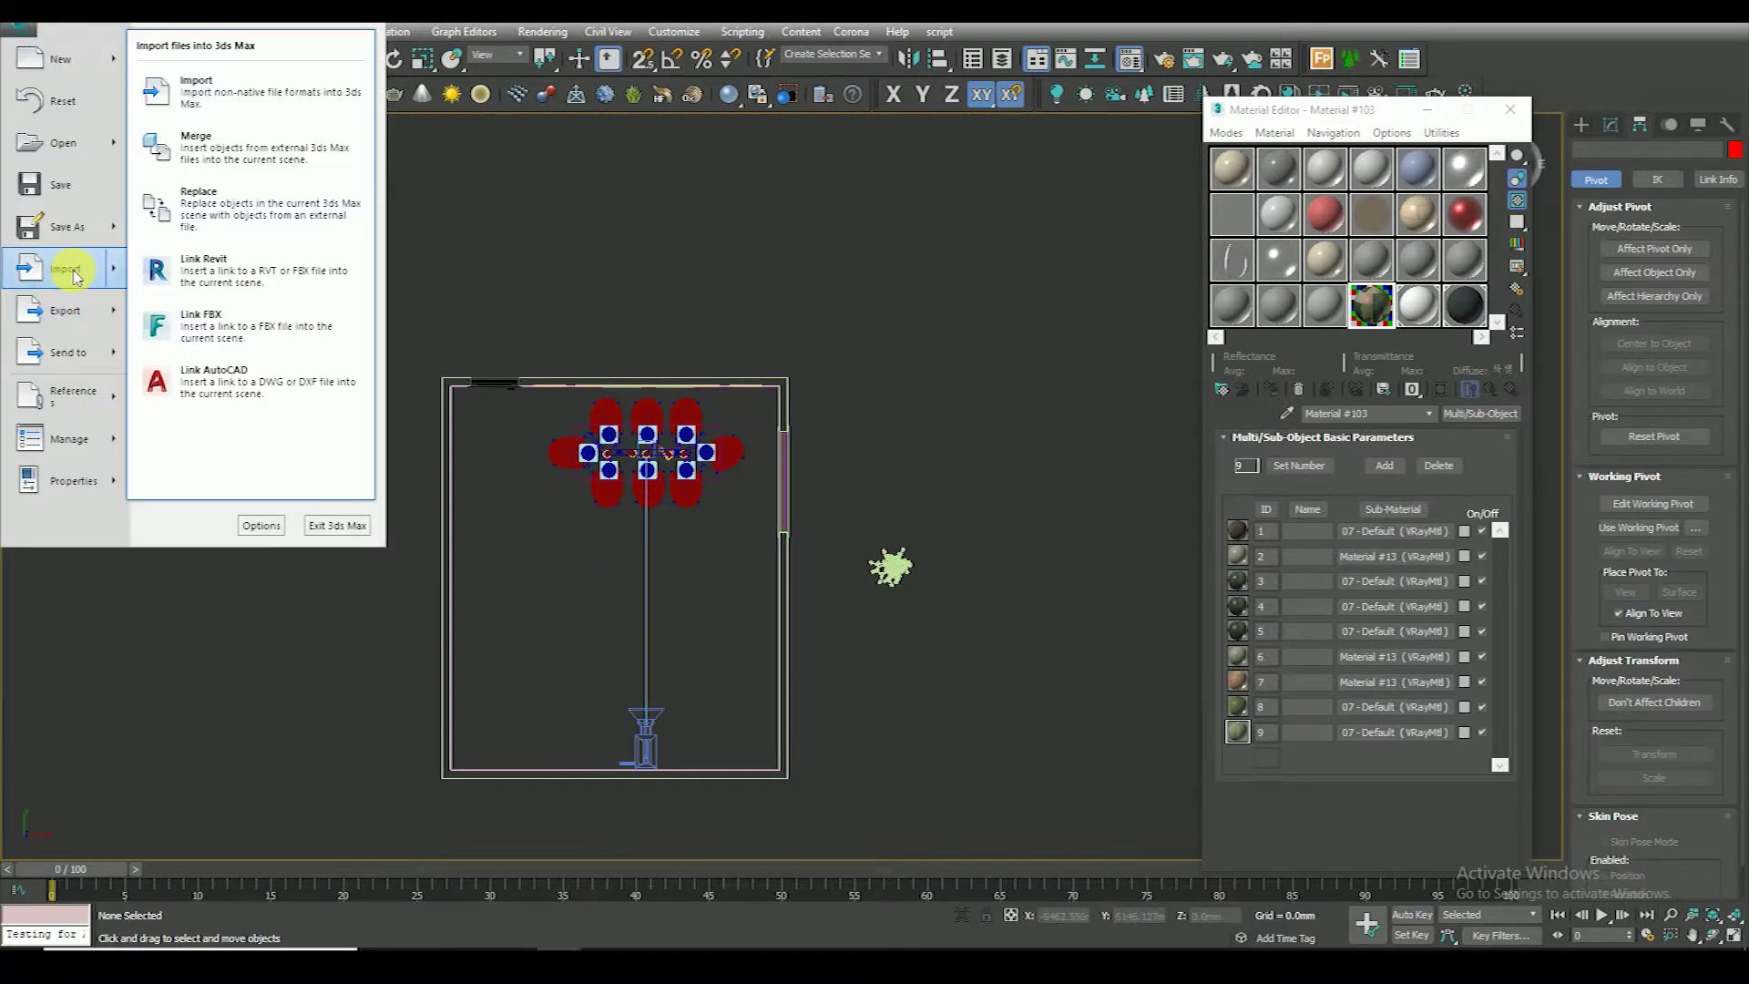
{"action": "left_click", "coordinate": [286, 248]}
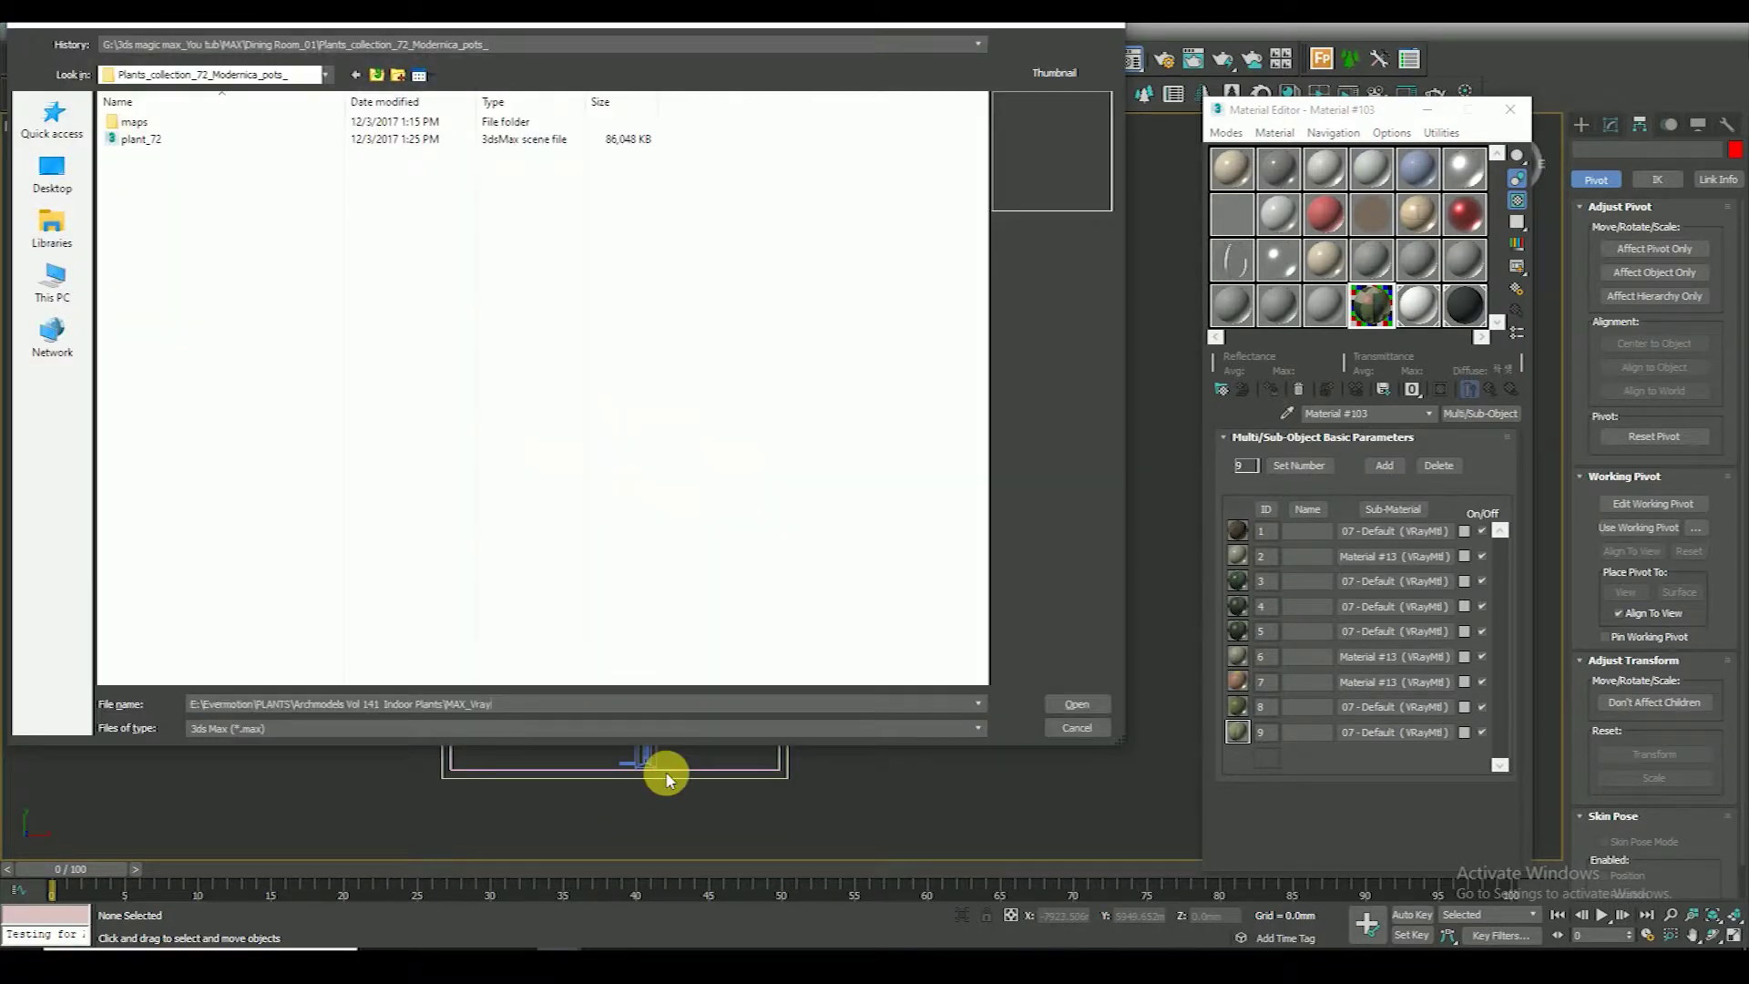
{"action": "key", "text": "Return"}
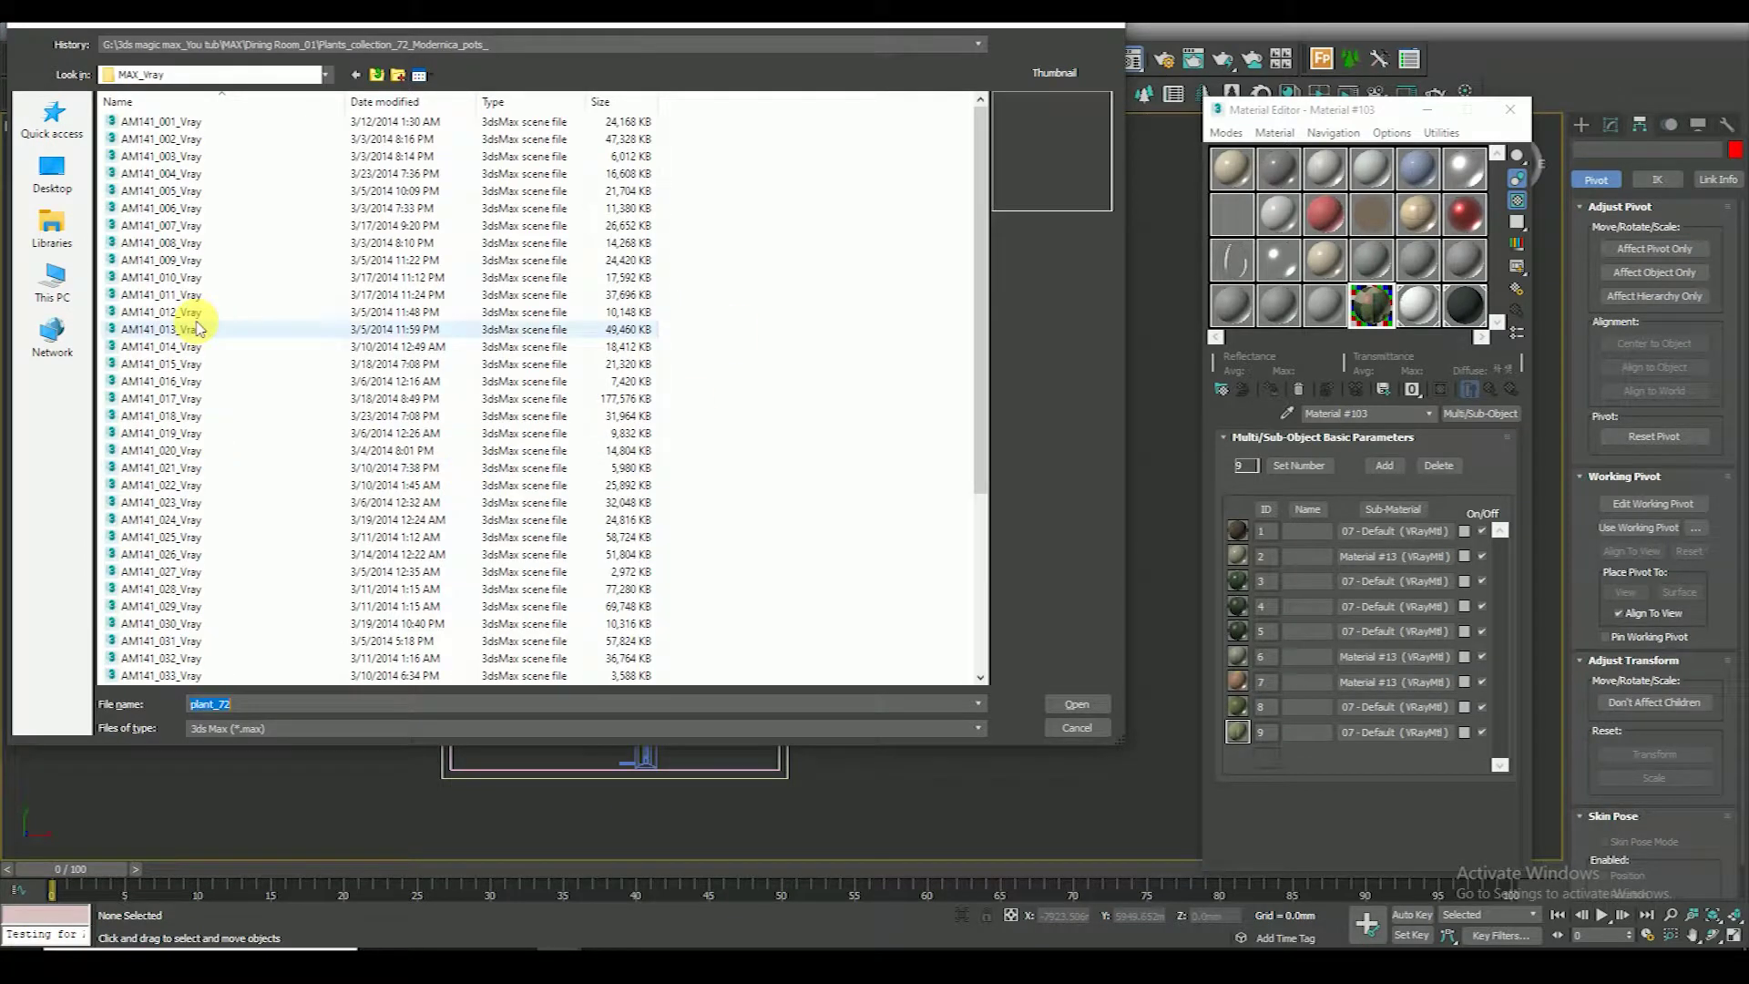
{"action": "left_click", "coordinate": [160, 485]}
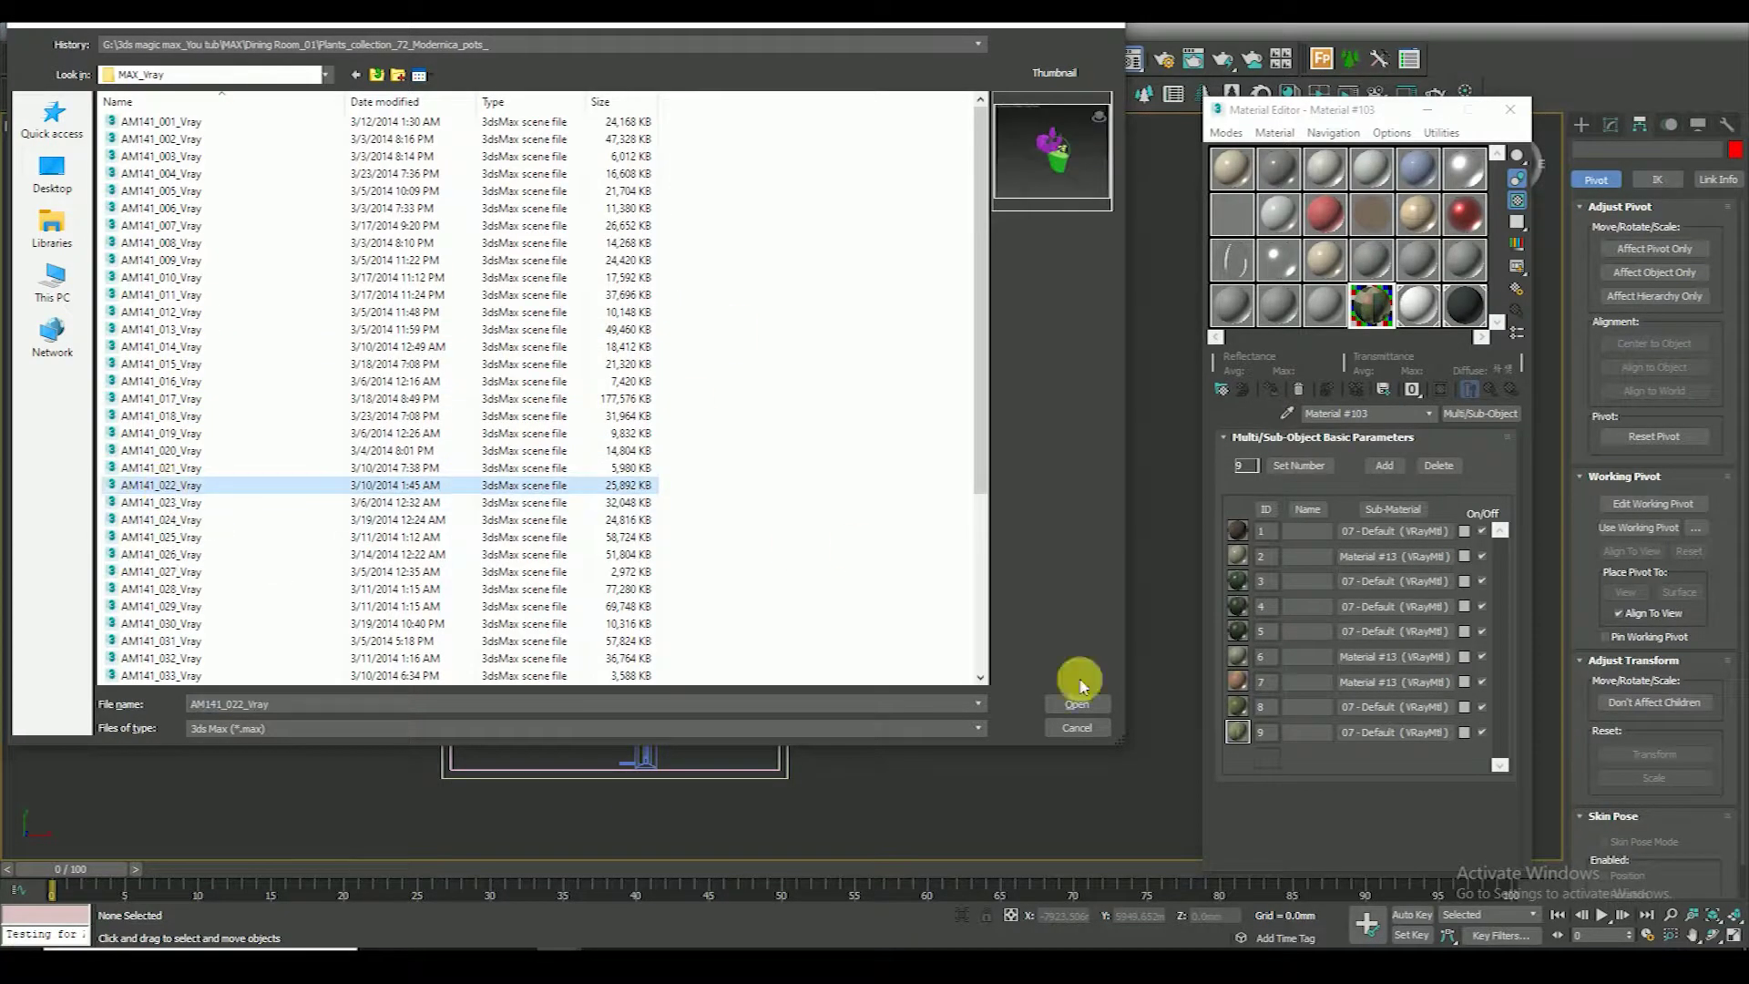
{"action": "key", "text": "Up"}
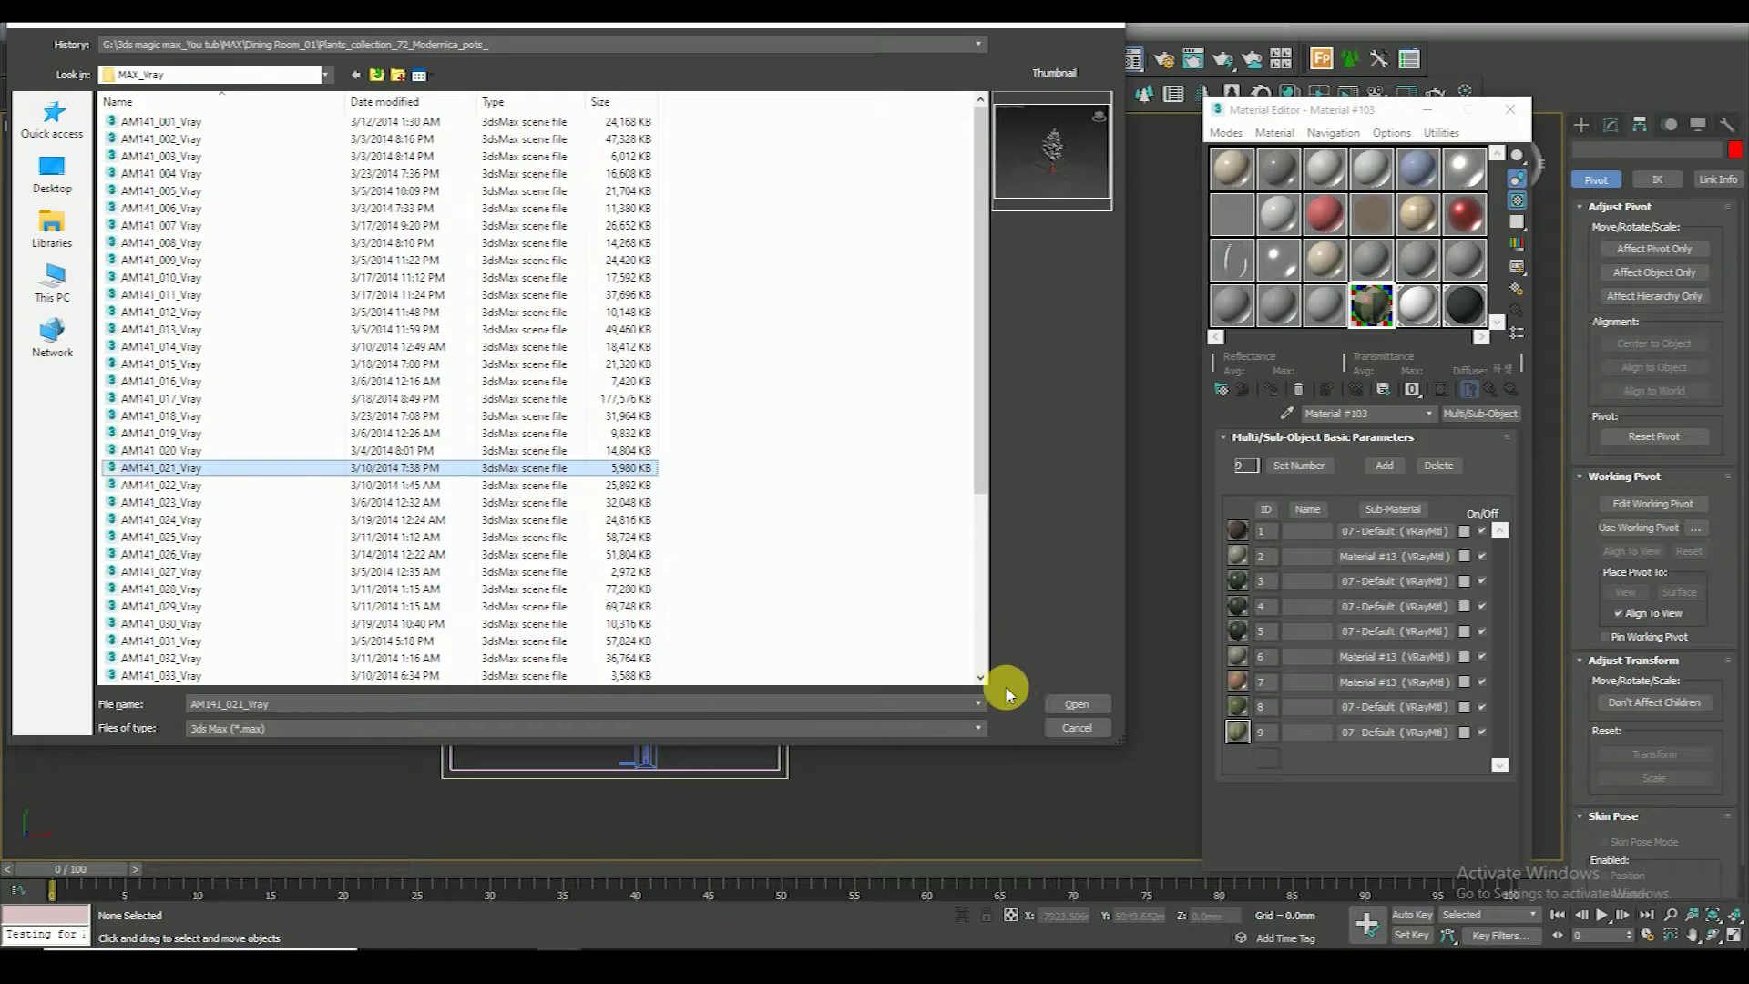
{"action": "left_click", "coordinate": [1096, 706]}
{"action": "left_click", "coordinate": [730, 593]}
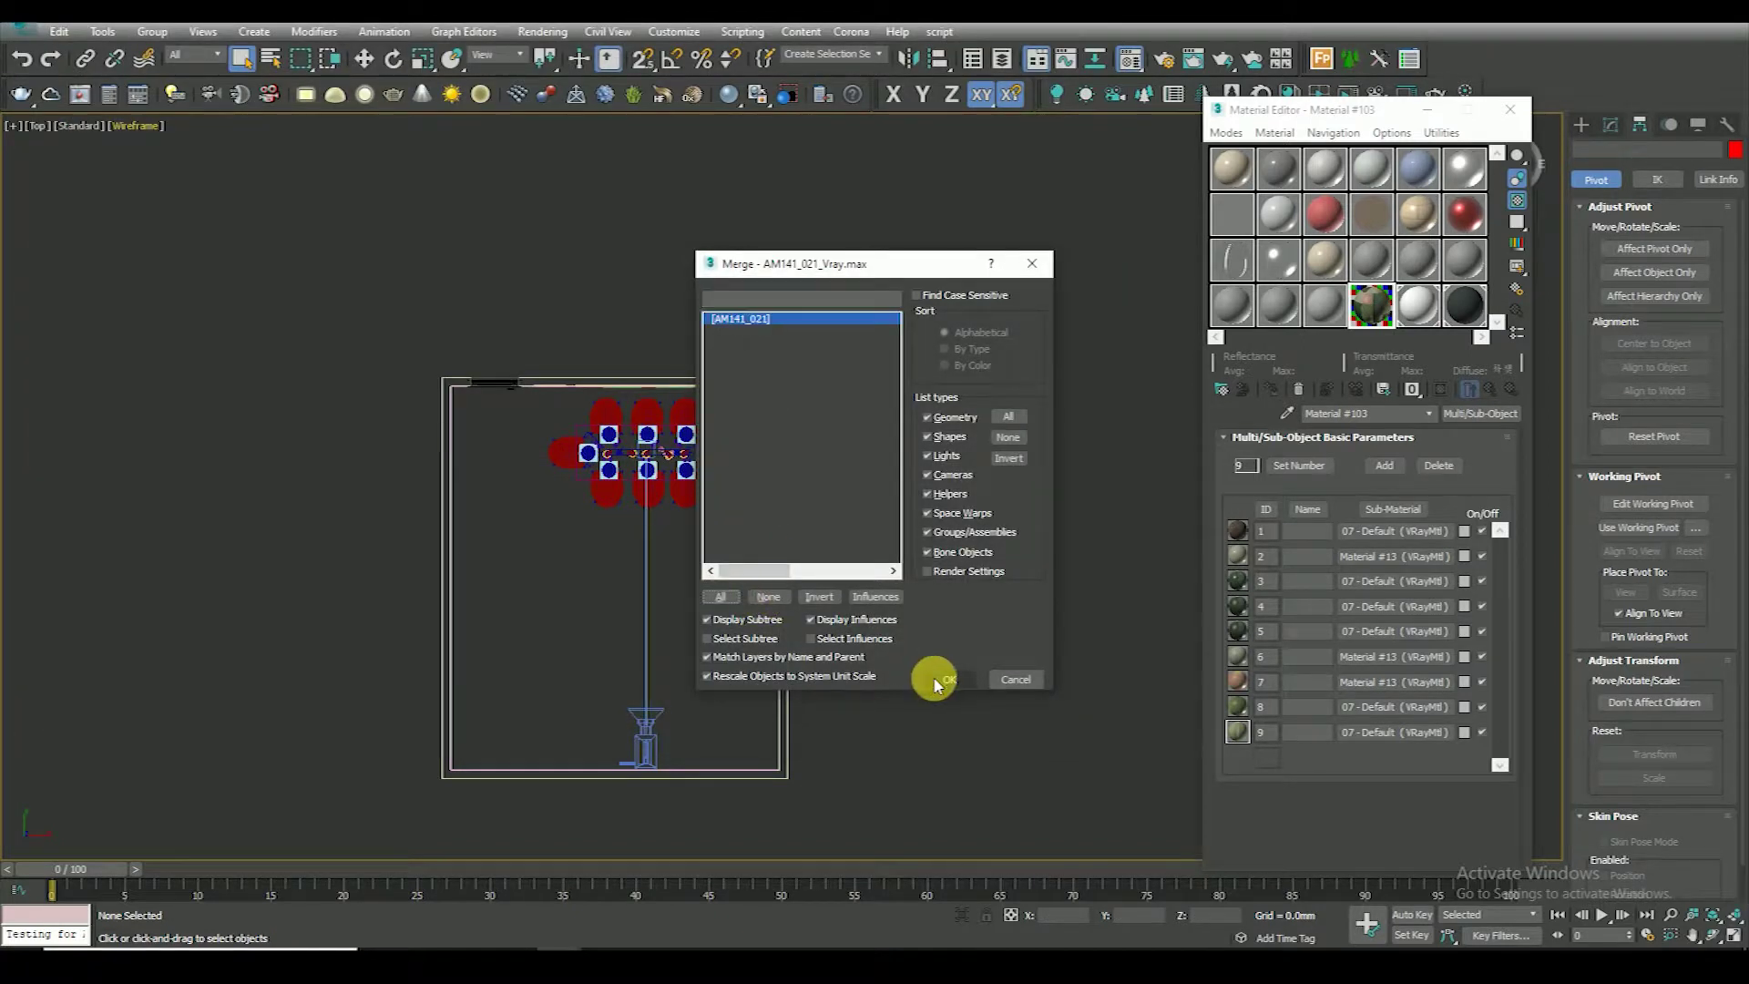
{"action": "left_click", "coordinate": [940, 678]}
{"action": "left_click", "coordinate": [363, 58]}
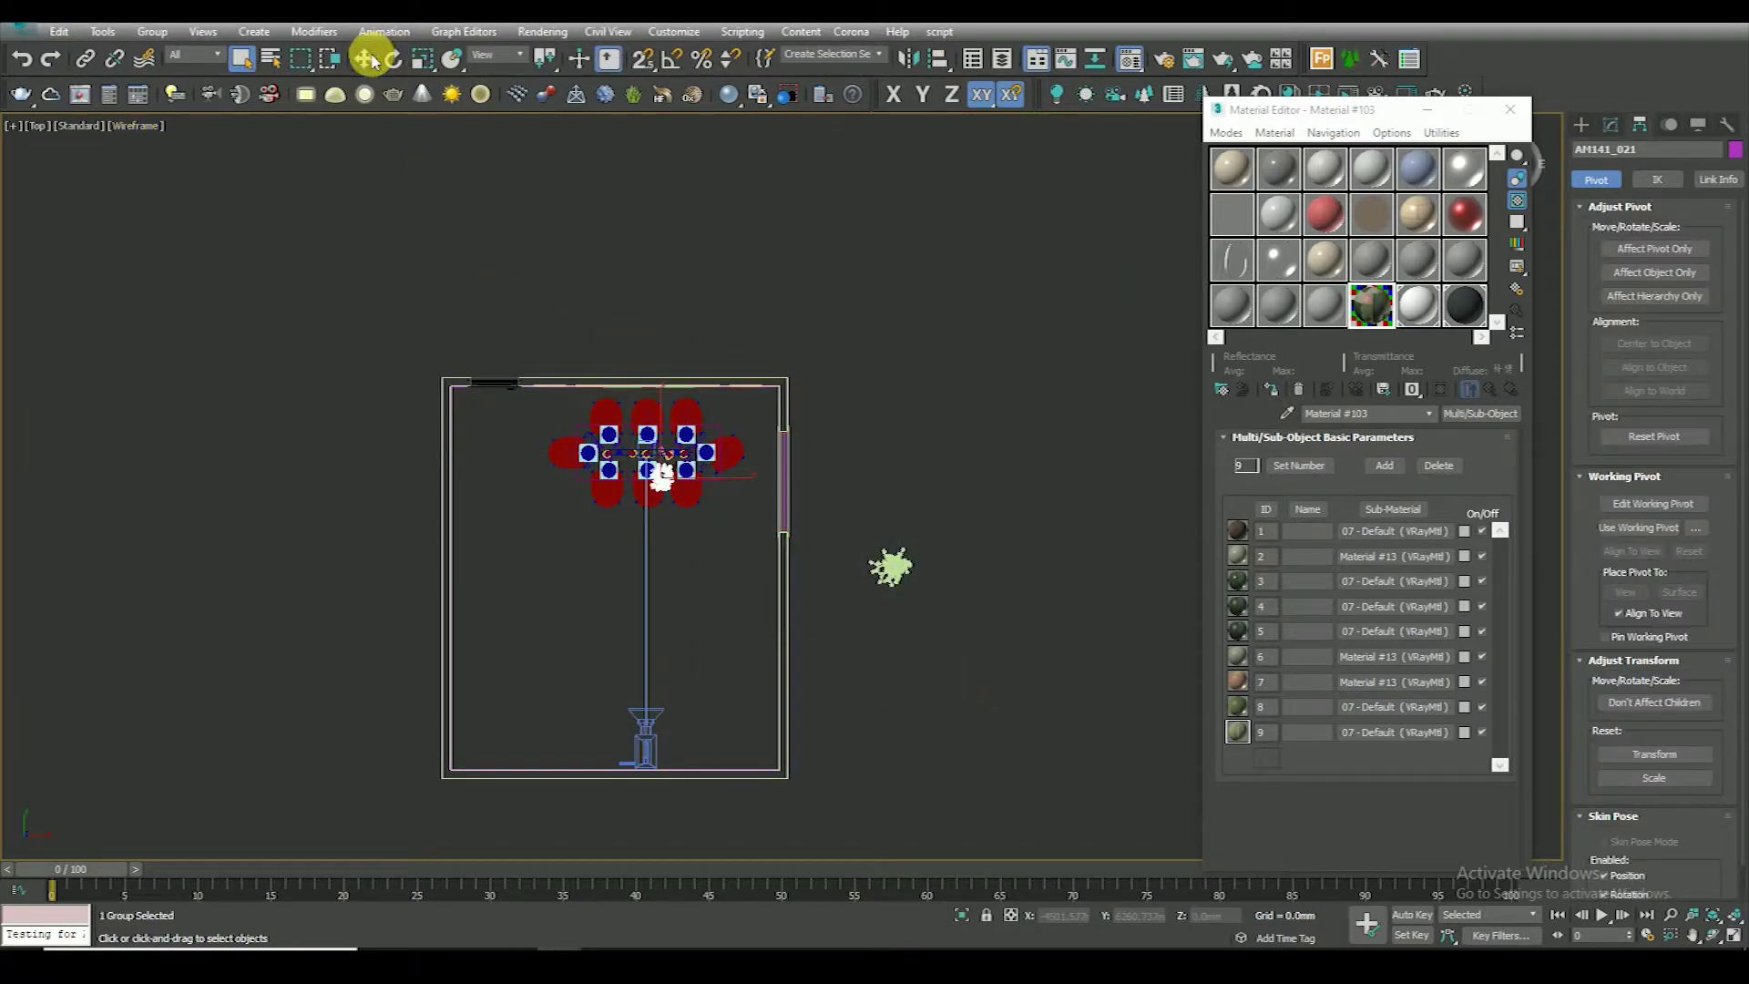
Move the merged plant into the room's upper-right corner in top view
{"action": "scroll", "coordinate": [823, 664], "scroll_direction": "up", "scroll_amount": 5}
{"action": "mouse_move", "coordinate": [817, 518]}
{"action": "middle_mouse_down", "text": "alt"}
{"action": "mouse_move", "coordinate": [719, 352]}
{"action": "mouse_move", "coordinate": [742, 461]}
{"action": "mouse_move", "coordinate": [781, 528]}
{"action": "middle_mouse_up", "text": "alt"}
{"action": "scroll", "coordinate": [785, 550], "scroll_direction": "down", "scroll_amount": 5}
{"action": "scroll", "coordinate": [785, 551], "scroll_direction": "down", "scroll_amount": 4}
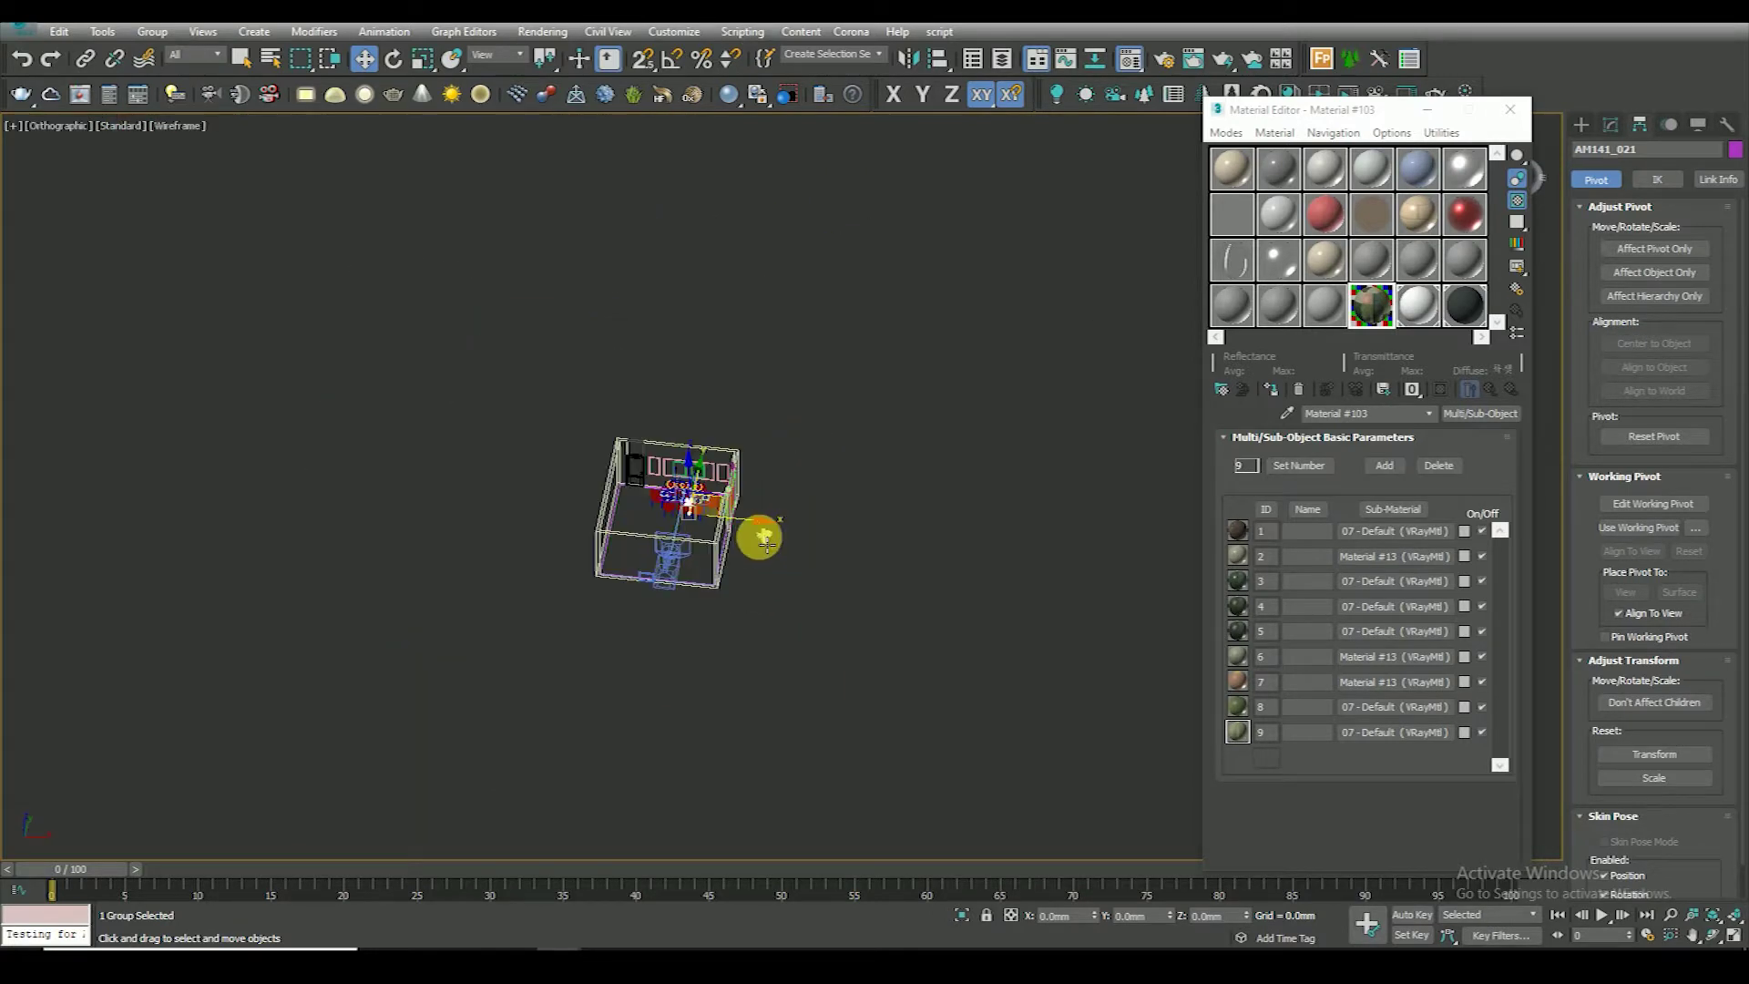
{"action": "scroll", "coordinate": [778, 542], "scroll_direction": "up", "scroll_amount": 6}
{"action": "key", "text": "t"}
{"action": "key", "text": "z"}
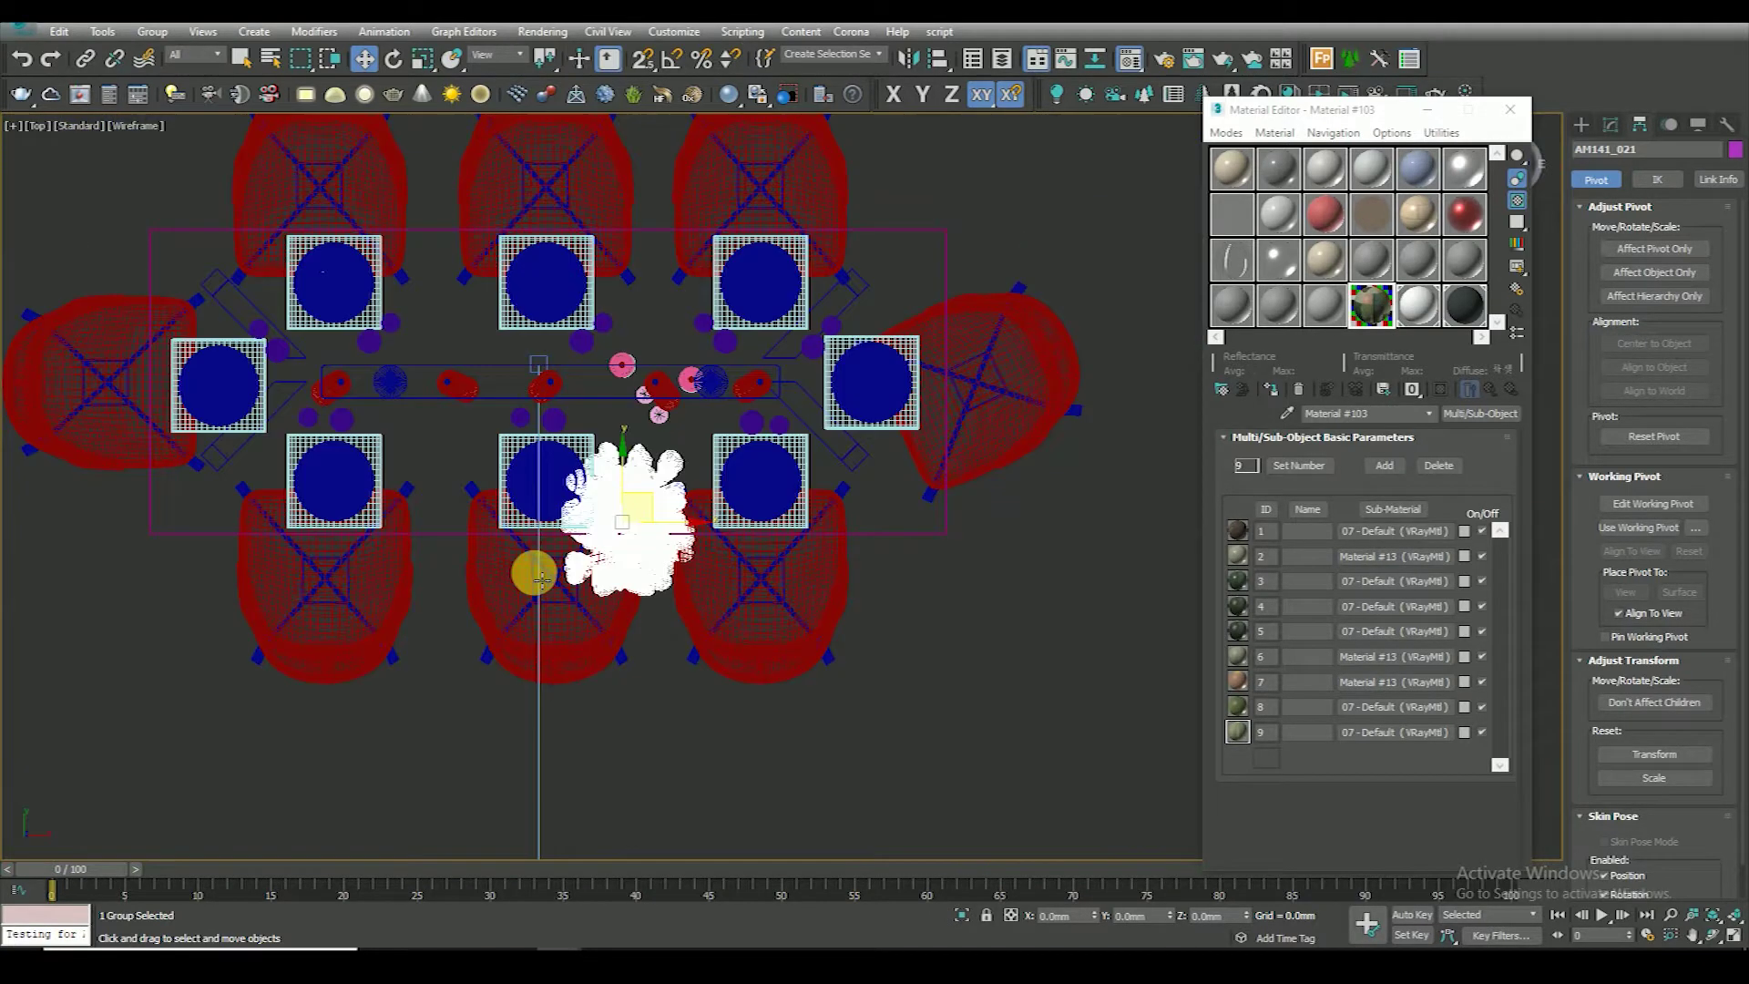
{"action": "scroll", "coordinate": [546, 555], "scroll_direction": "down", "scroll_amount": 5}
{"action": "mouse_move", "coordinate": [583, 539]}
{"action": "left_mouse_down"}
{"action": "mouse_move", "coordinate": [742, 394]}
{"action": "mouse_move", "coordinate": [796, 393]}
{"action": "left_mouse_up"}
{"action": "left_click", "coordinate": [910, 617]}
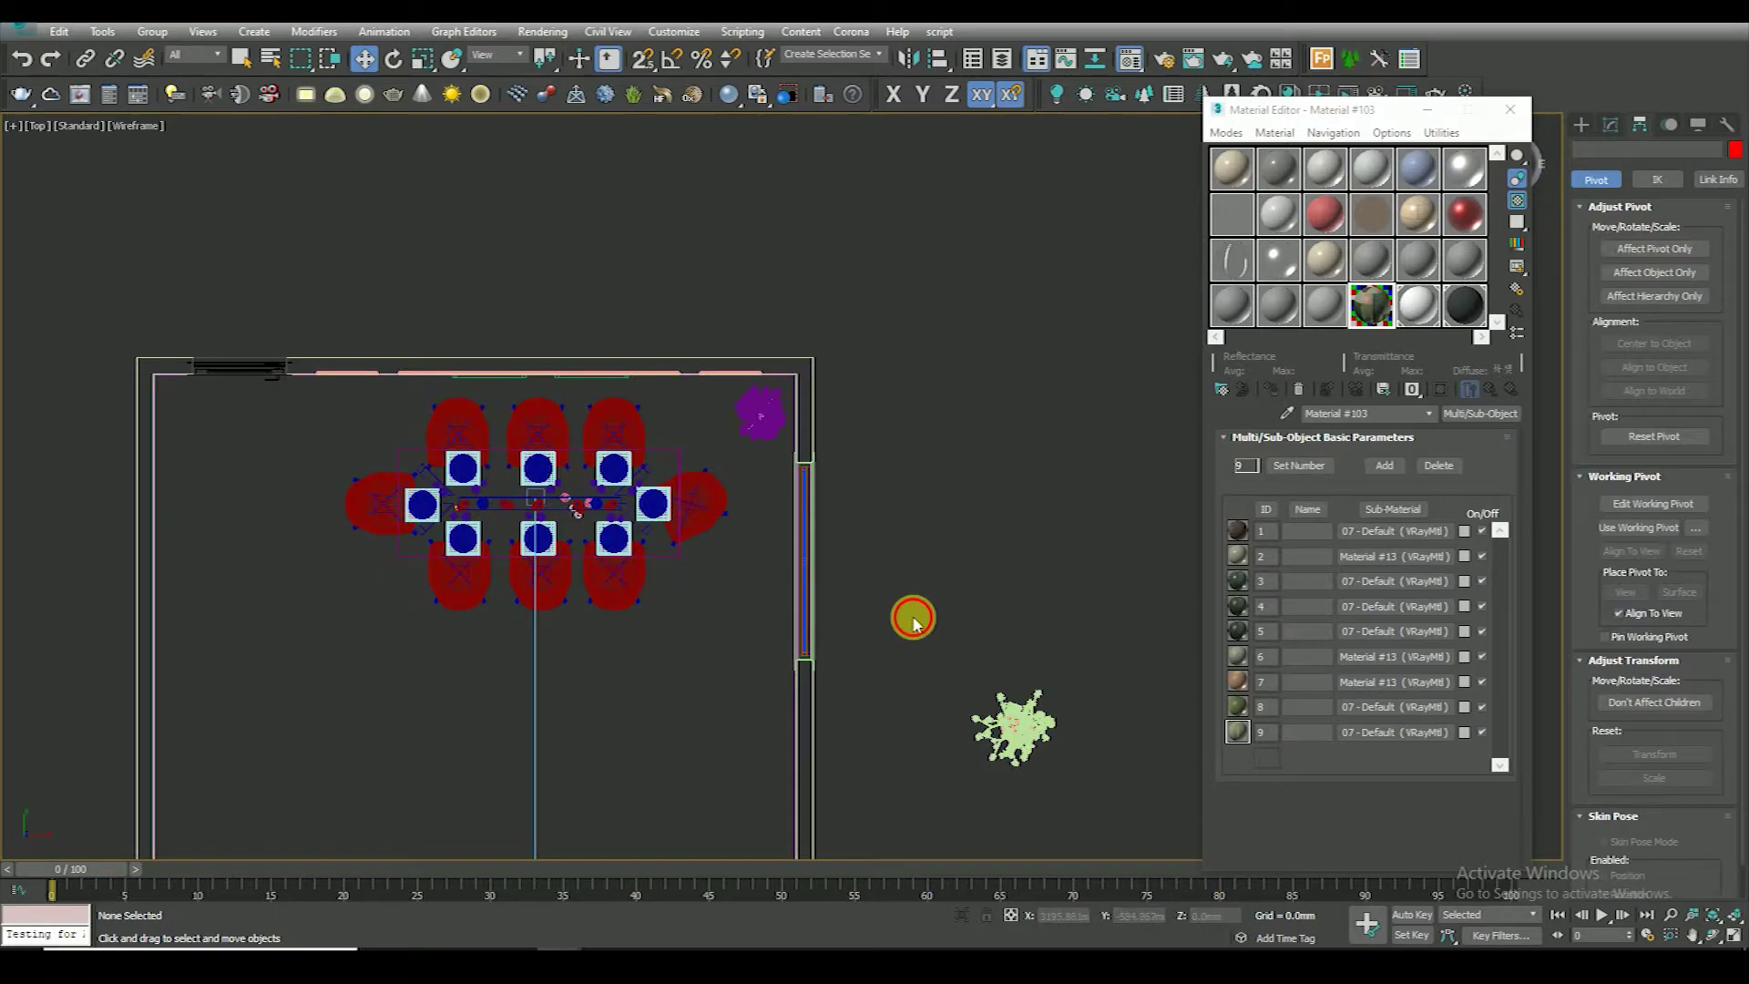
Reselect the merged plant group and orbit to a tilted view of it
{"action": "left_click", "coordinate": [937, 632]}
{"action": "scroll", "coordinate": [754, 418], "scroll_direction": "up", "scroll_amount": 5}
{"action": "left_click", "coordinate": [764, 424]}
{"action": "middle_click_drag", "start_coordinate": [765, 425], "coordinate": [795, 549], "text": "alt"}
{"action": "scroll", "coordinate": [796, 549], "scroll_direction": "up", "scroll_amount": 3}
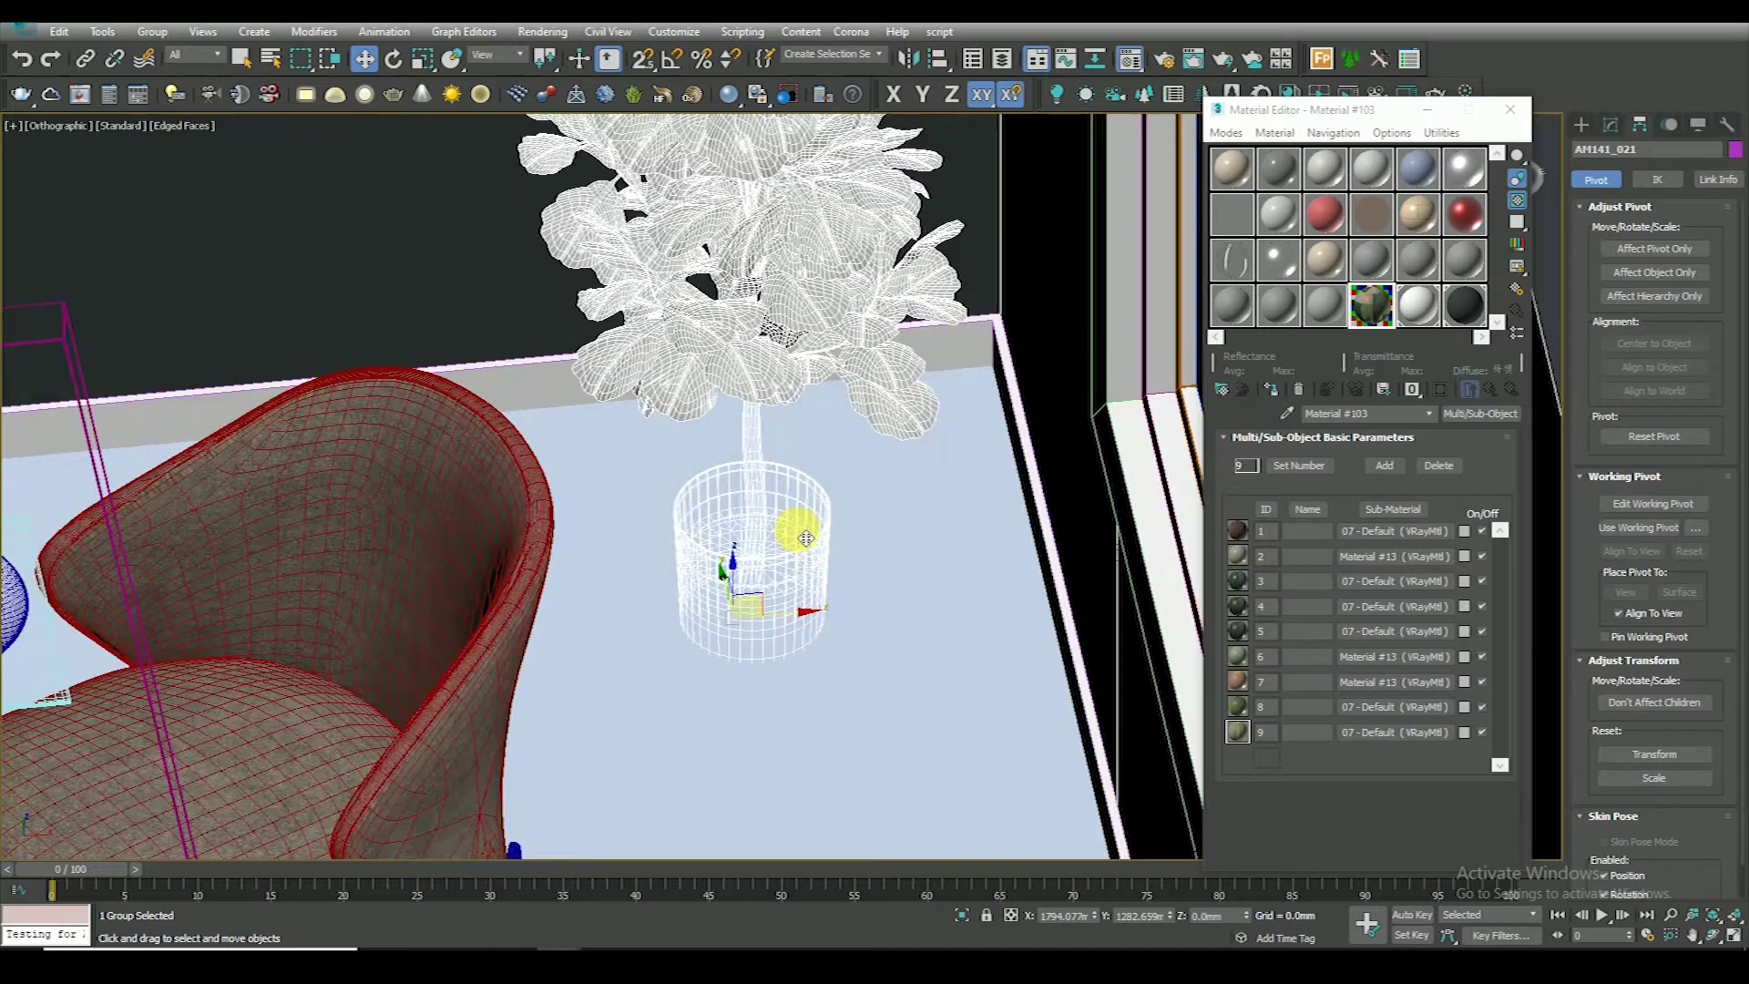
{"action": "scroll", "coordinate": [730, 523], "scroll_direction": "up", "scroll_amount": 2}
{"action": "scroll", "coordinate": [547, 578], "scroll_direction": "down", "scroll_amount": 2}
{"action": "scroll", "coordinate": [652, 493], "scroll_direction": "down", "scroll_amount": 3}
Isolate the potted plant so only it shows in the viewport
{"action": "left_click", "coordinate": [652, 493]}
{"action": "left_click", "coordinate": [597, 441]}
{"action": "key", "text": "alt+q"}
{"action": "left_click", "coordinate": [737, 687]}
{"action": "left_click", "coordinate": [788, 480]}
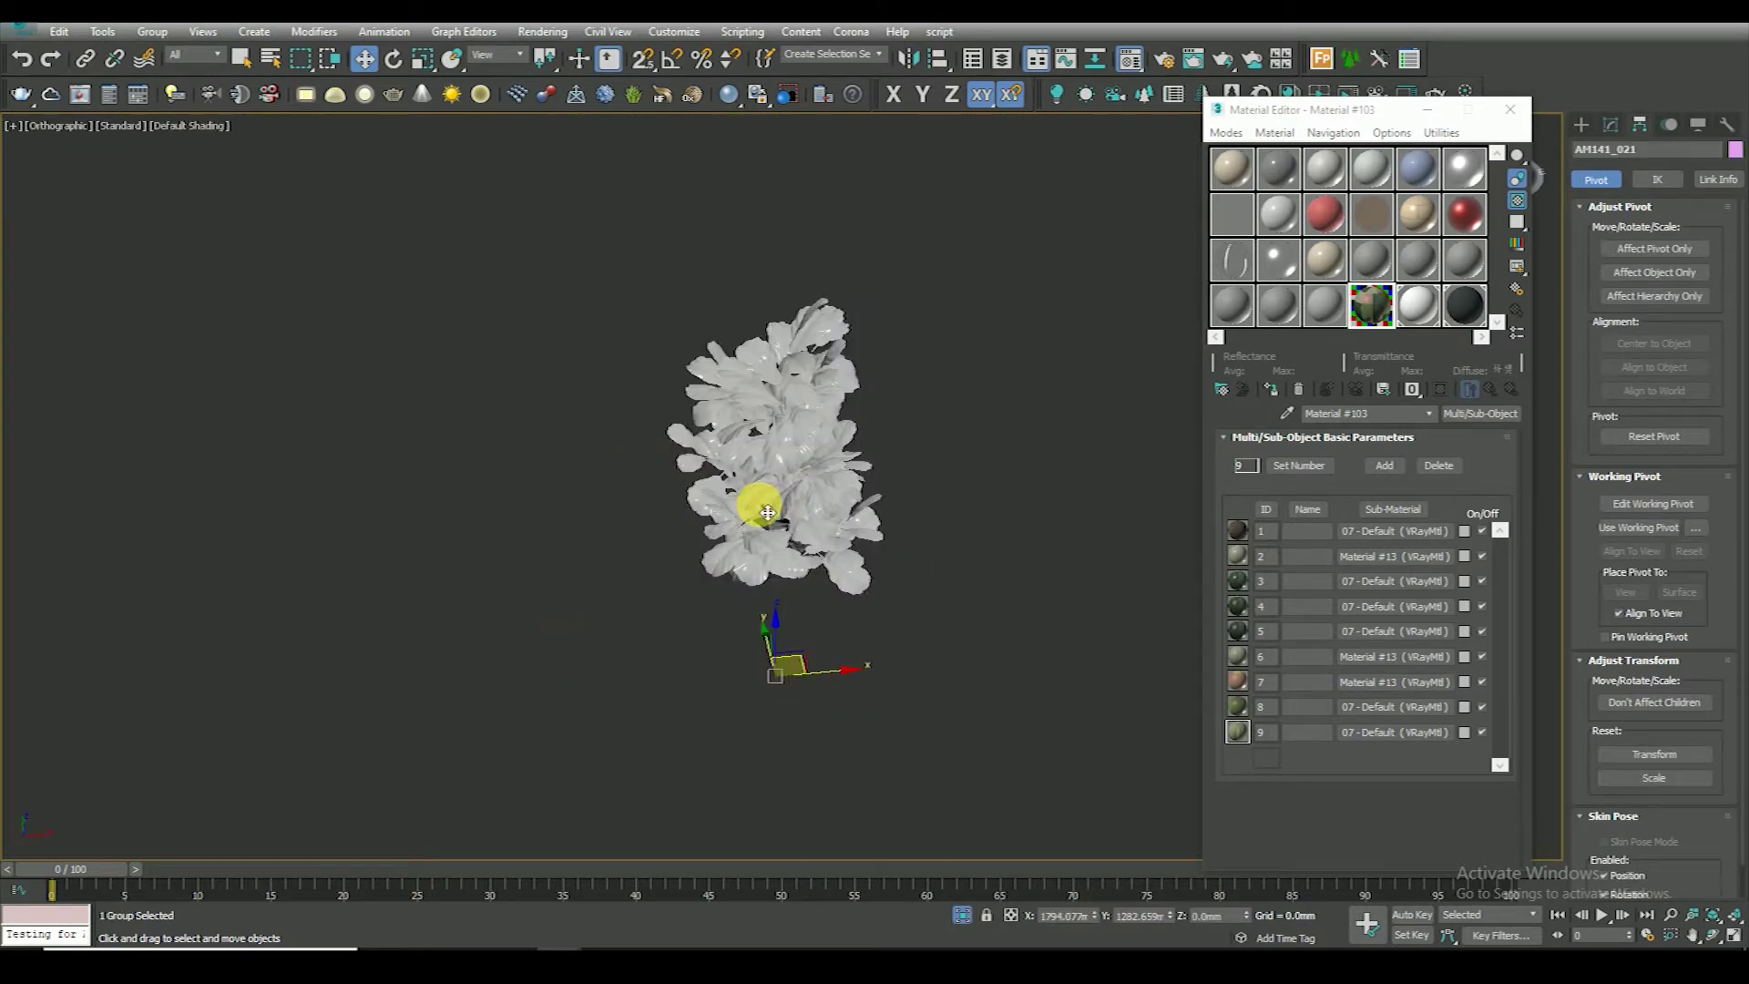
{"action": "scroll", "coordinate": [800, 610], "scroll_direction": "down", "scroll_amount": 2}
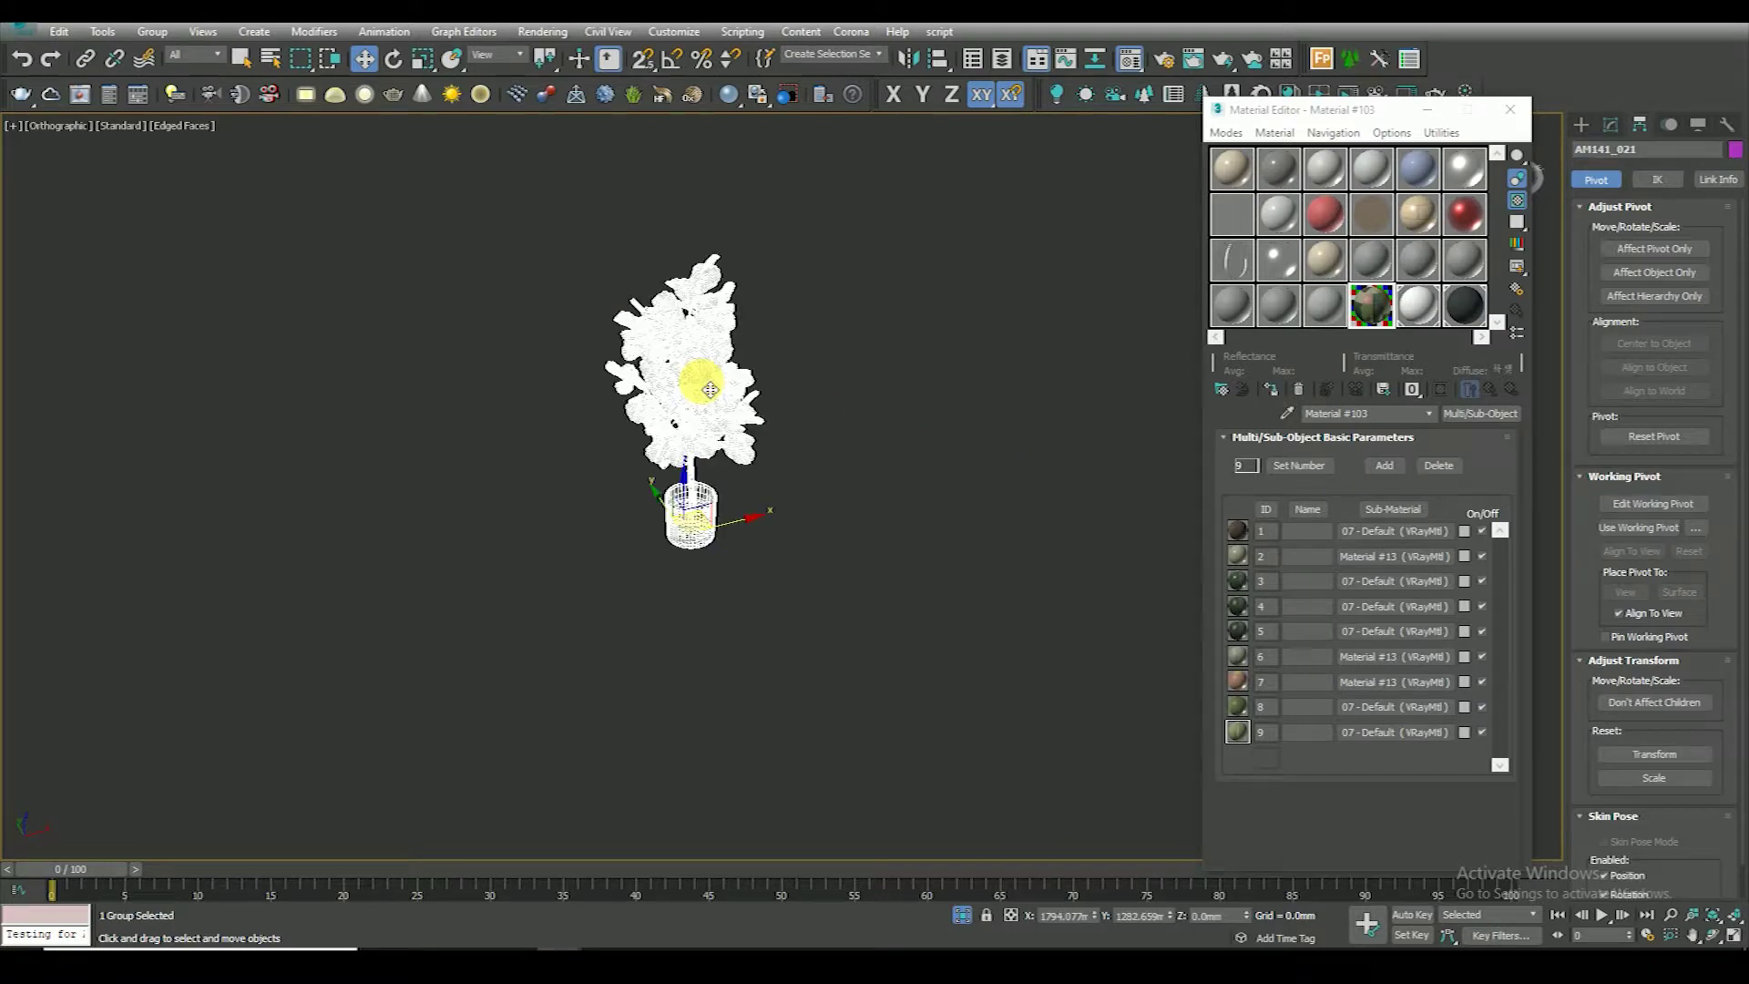
Eyedrop the plant's VRay2SidedMtl AM141_021_001 into the Material Editor
{"action": "left_click", "coordinate": [1287, 414]}
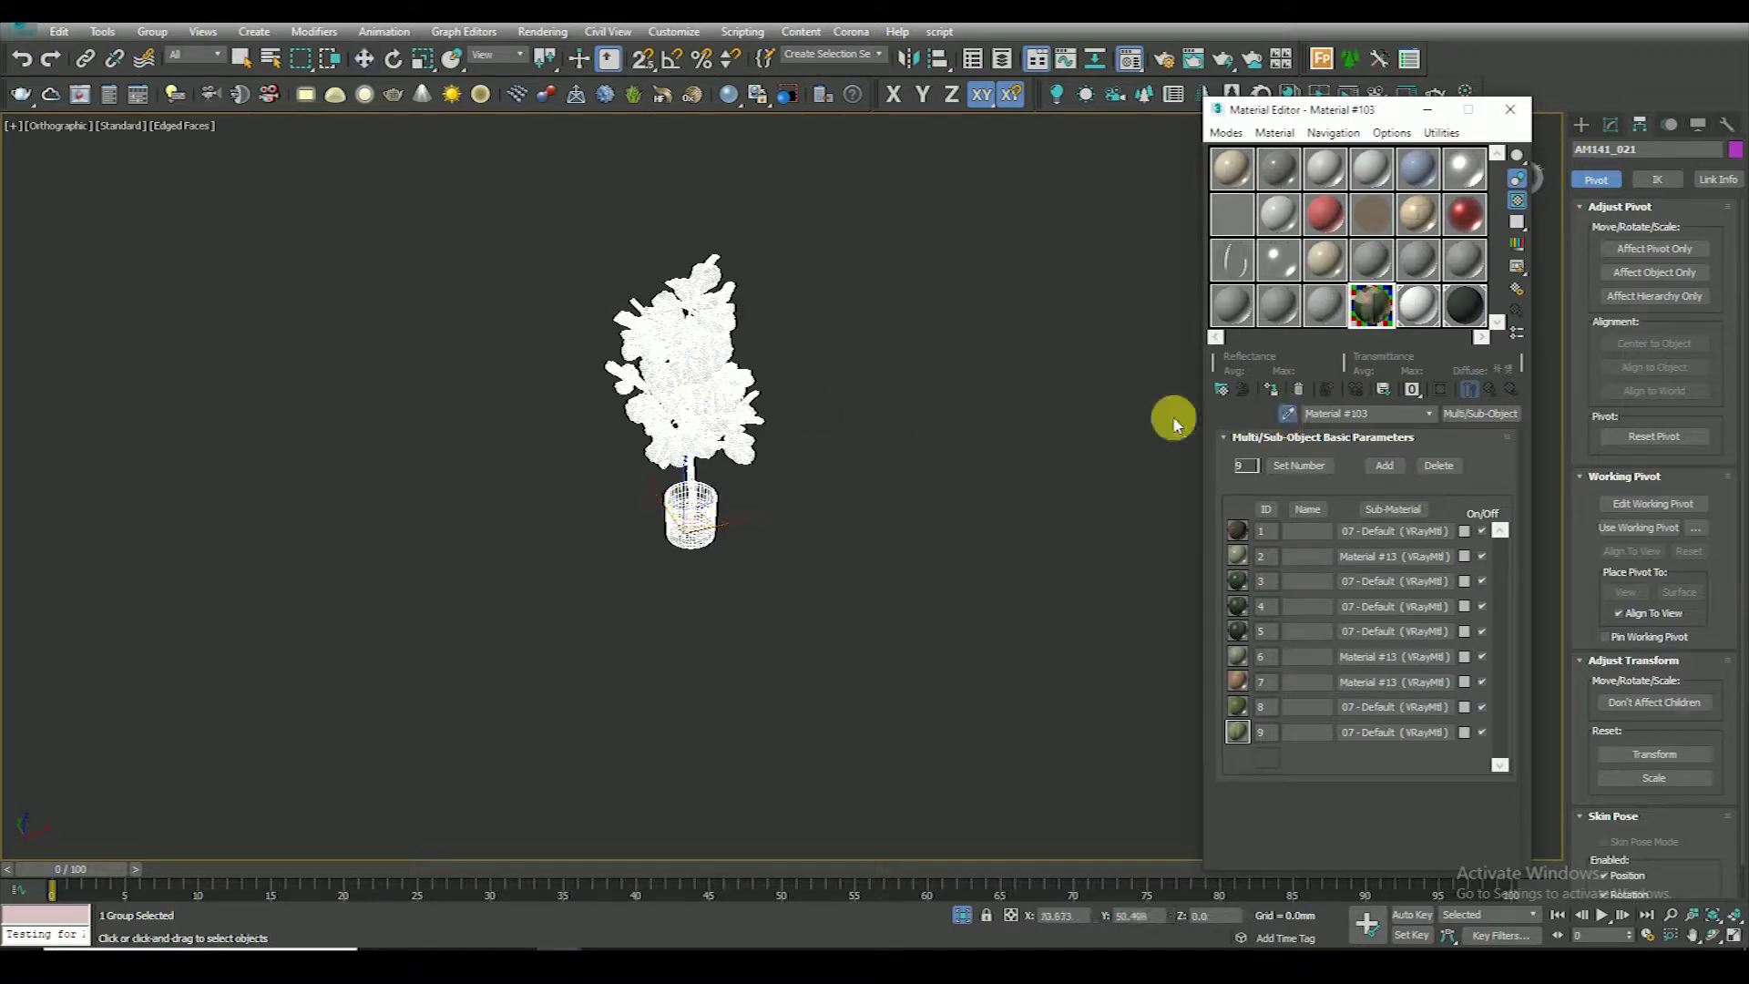
{"action": "left_click", "coordinate": [698, 363]}
{"action": "left_click", "coordinate": [916, 503]}
{"action": "scroll", "coordinate": [685, 386], "scroll_direction": "up", "scroll_amount": 5}
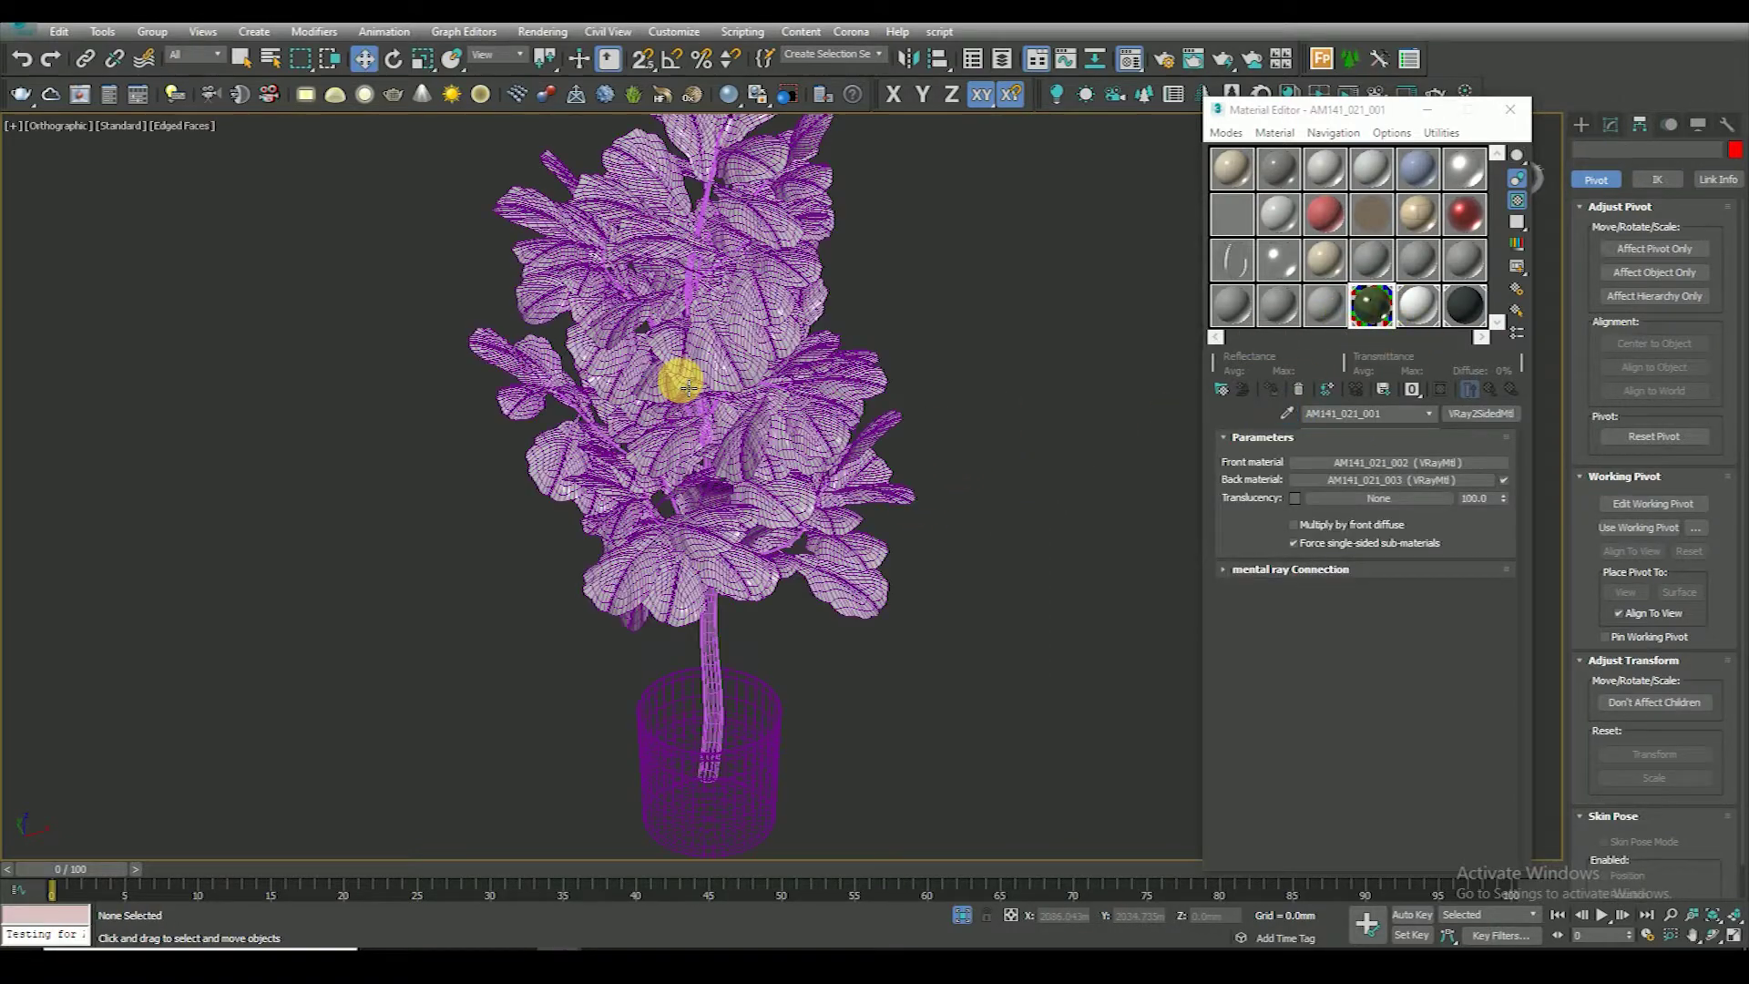
Shade the plant and enable Show Shaded Material in Viewport on its front leaf material
{"action": "left_click", "coordinate": [685, 386]}
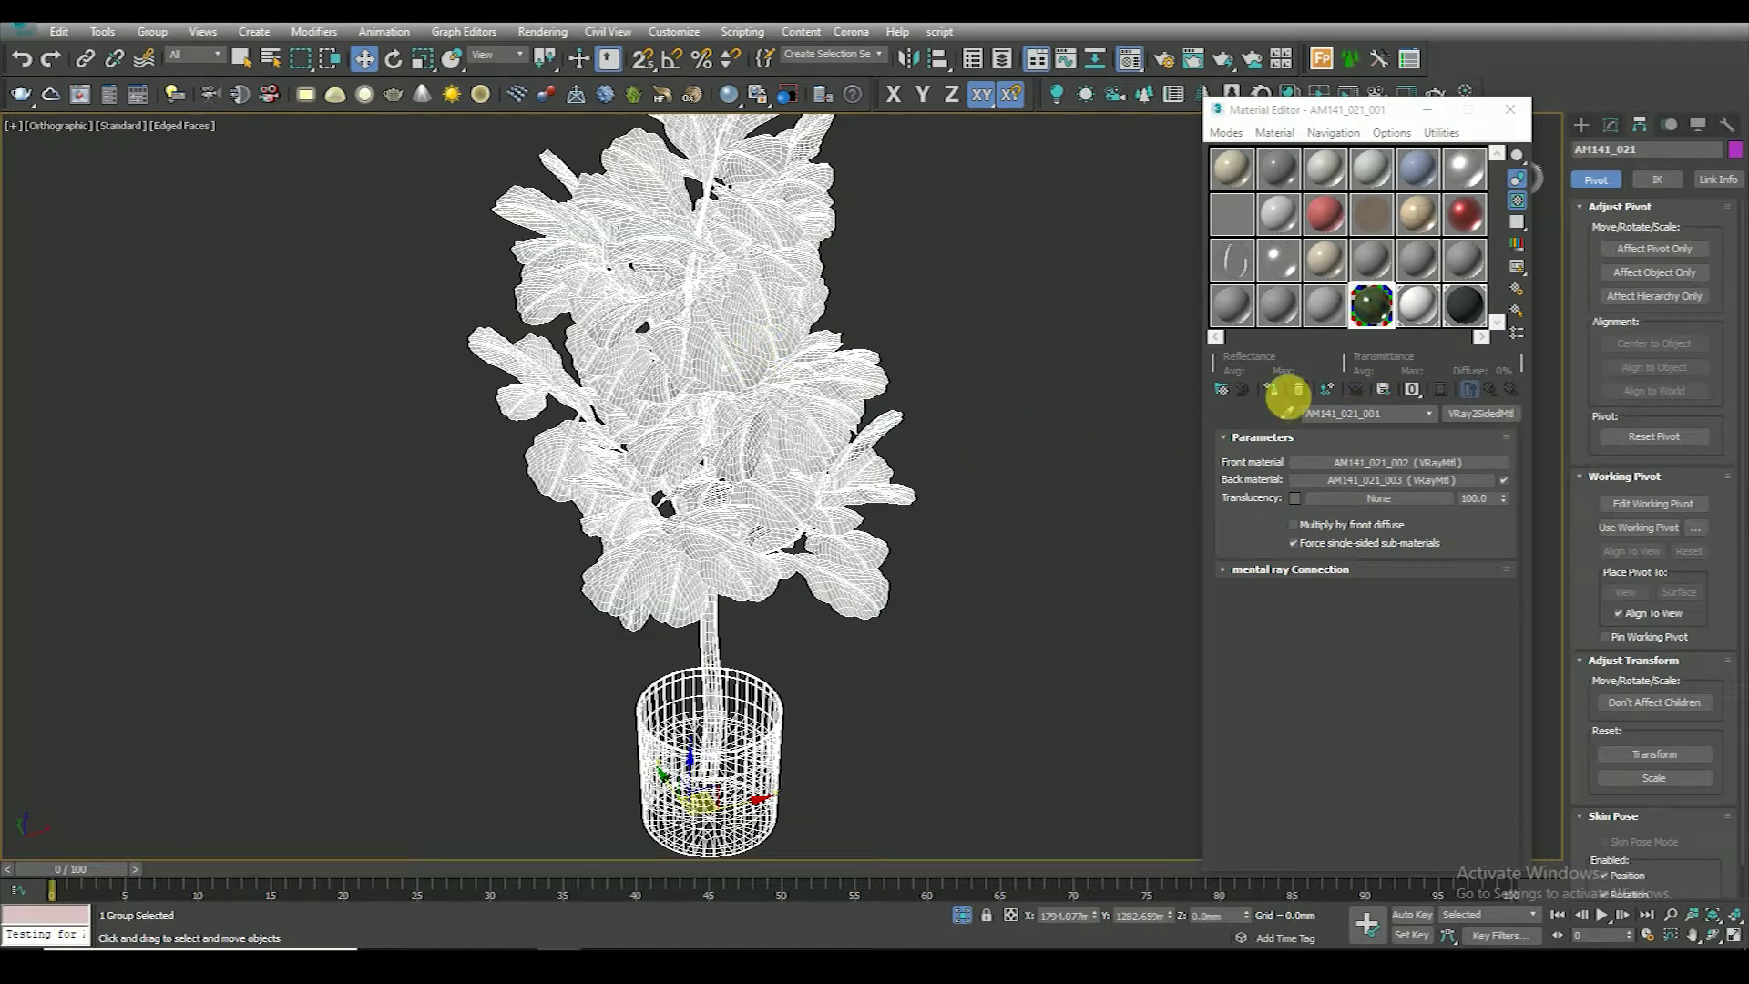
{"action": "key", "text": "F3"}
{"action": "scroll", "coordinate": [715, 766], "scroll_direction": "up", "scroll_amount": 3}
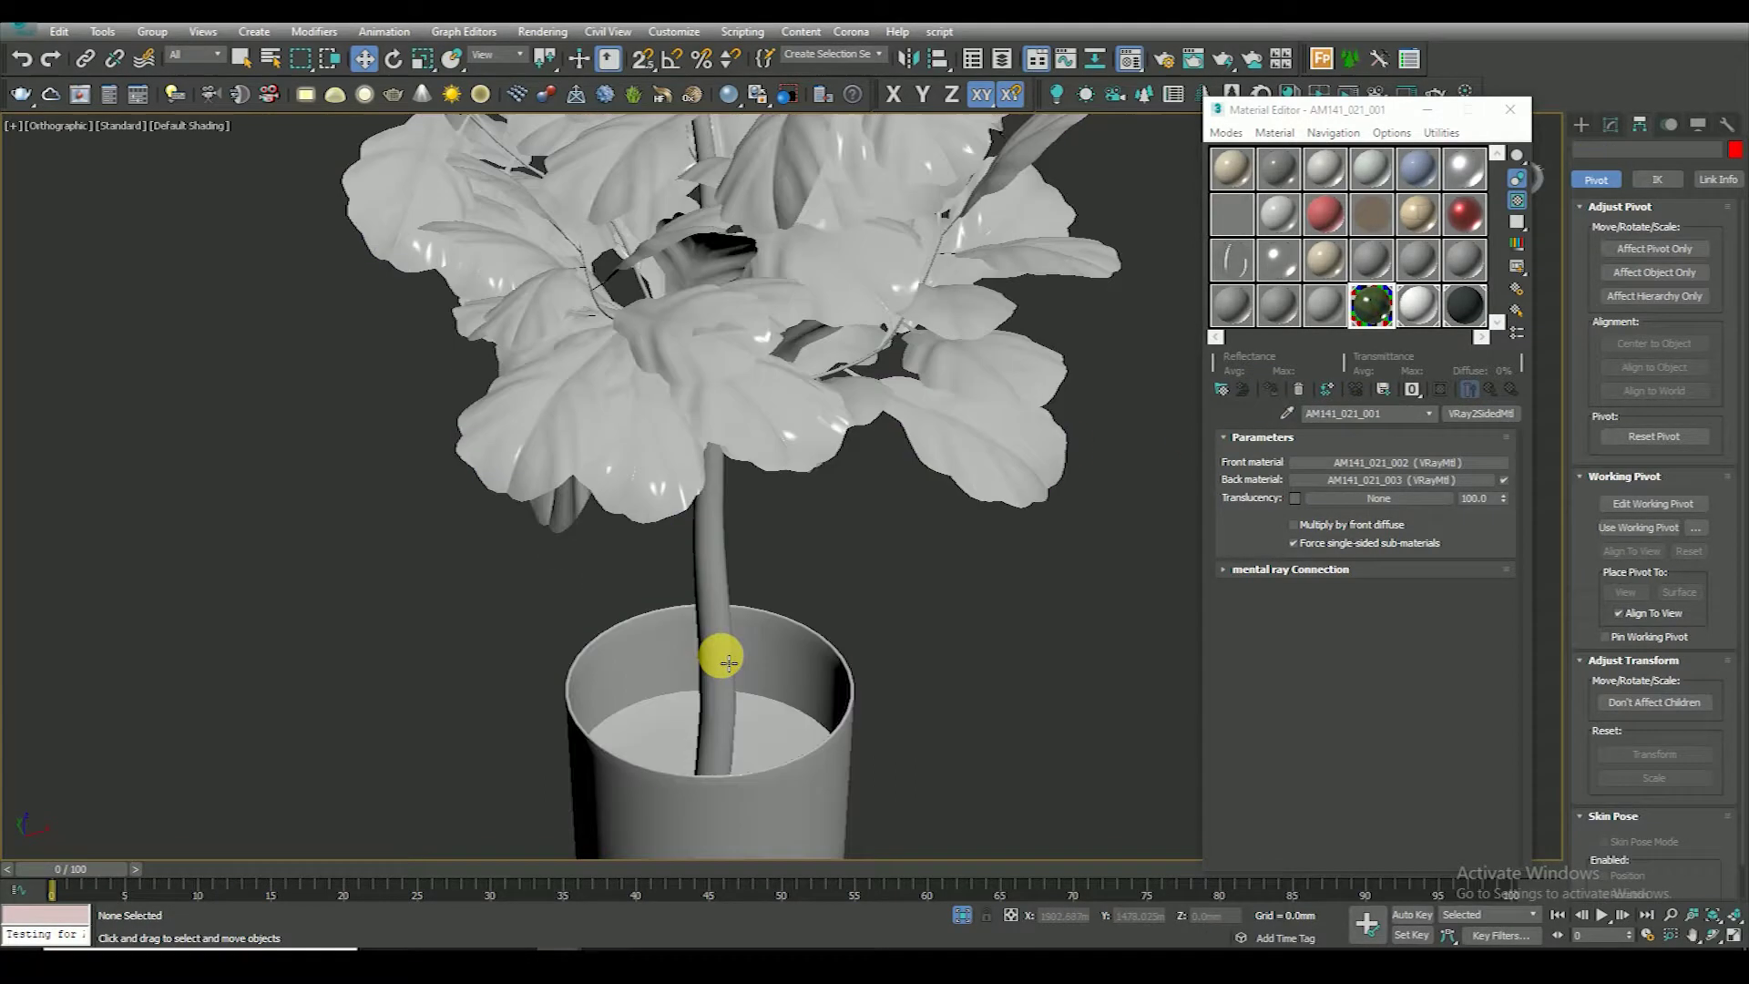
{"action": "key", "text": "F4"}
{"action": "left_click", "coordinate": [1312, 462]}
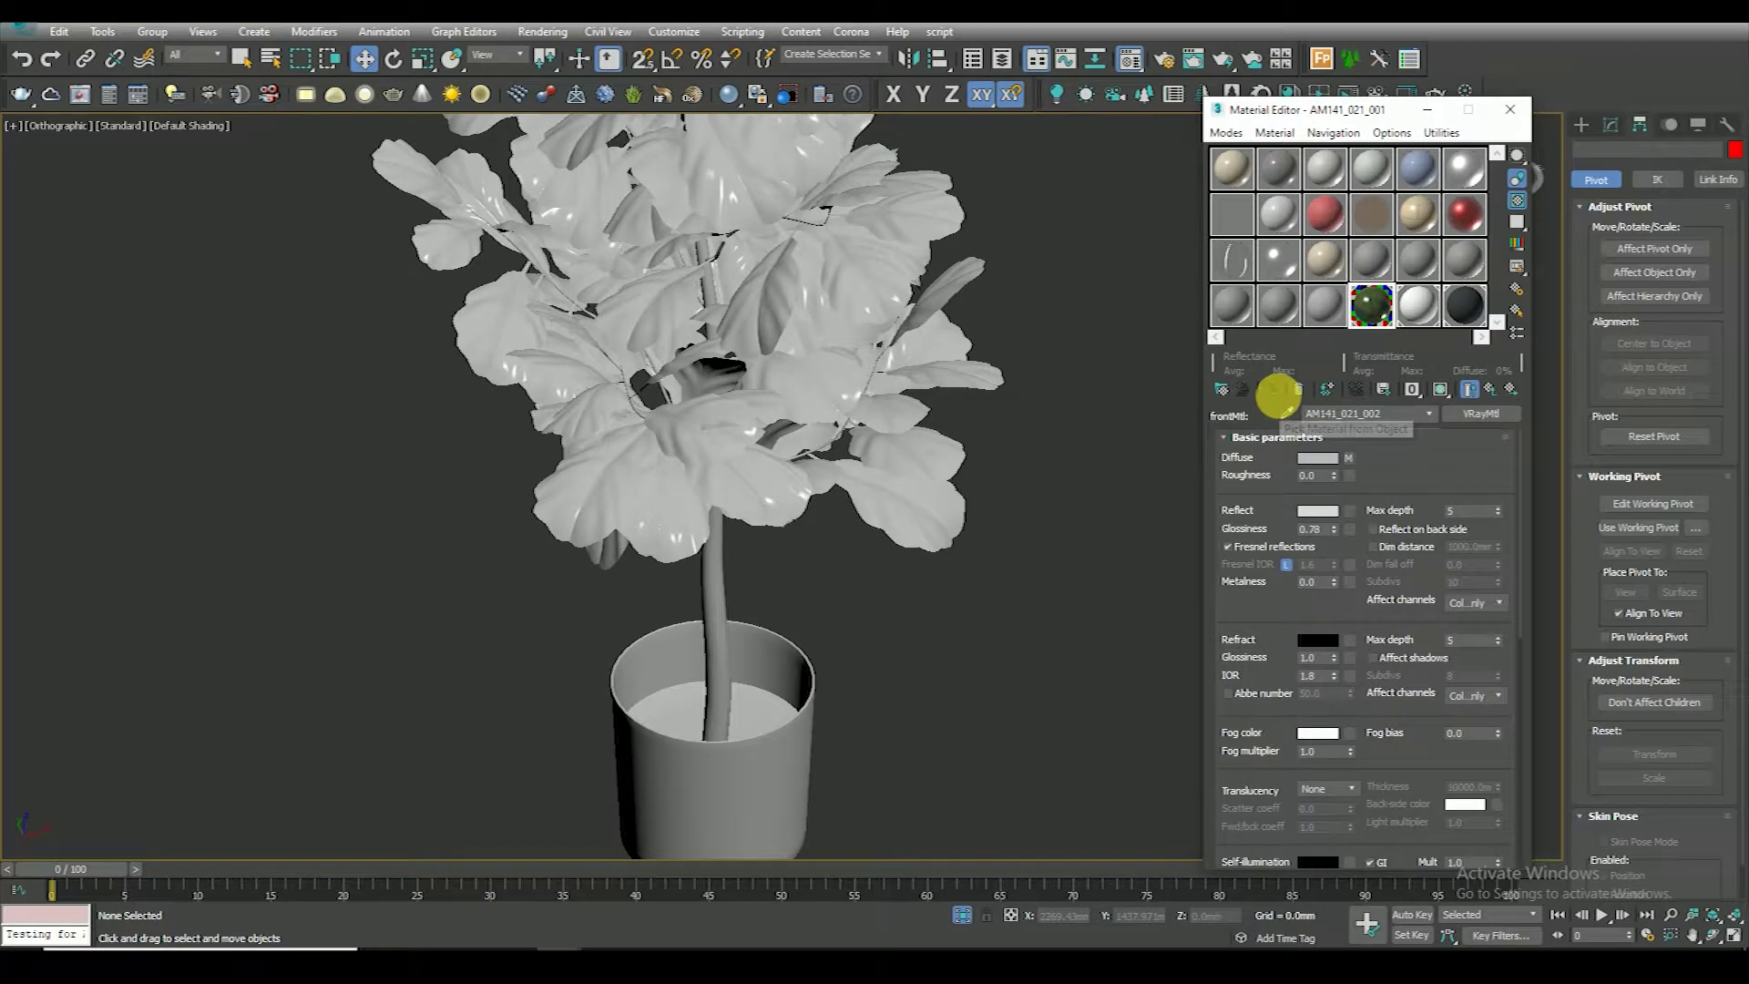
{"action": "left_click", "coordinate": [1440, 388]}
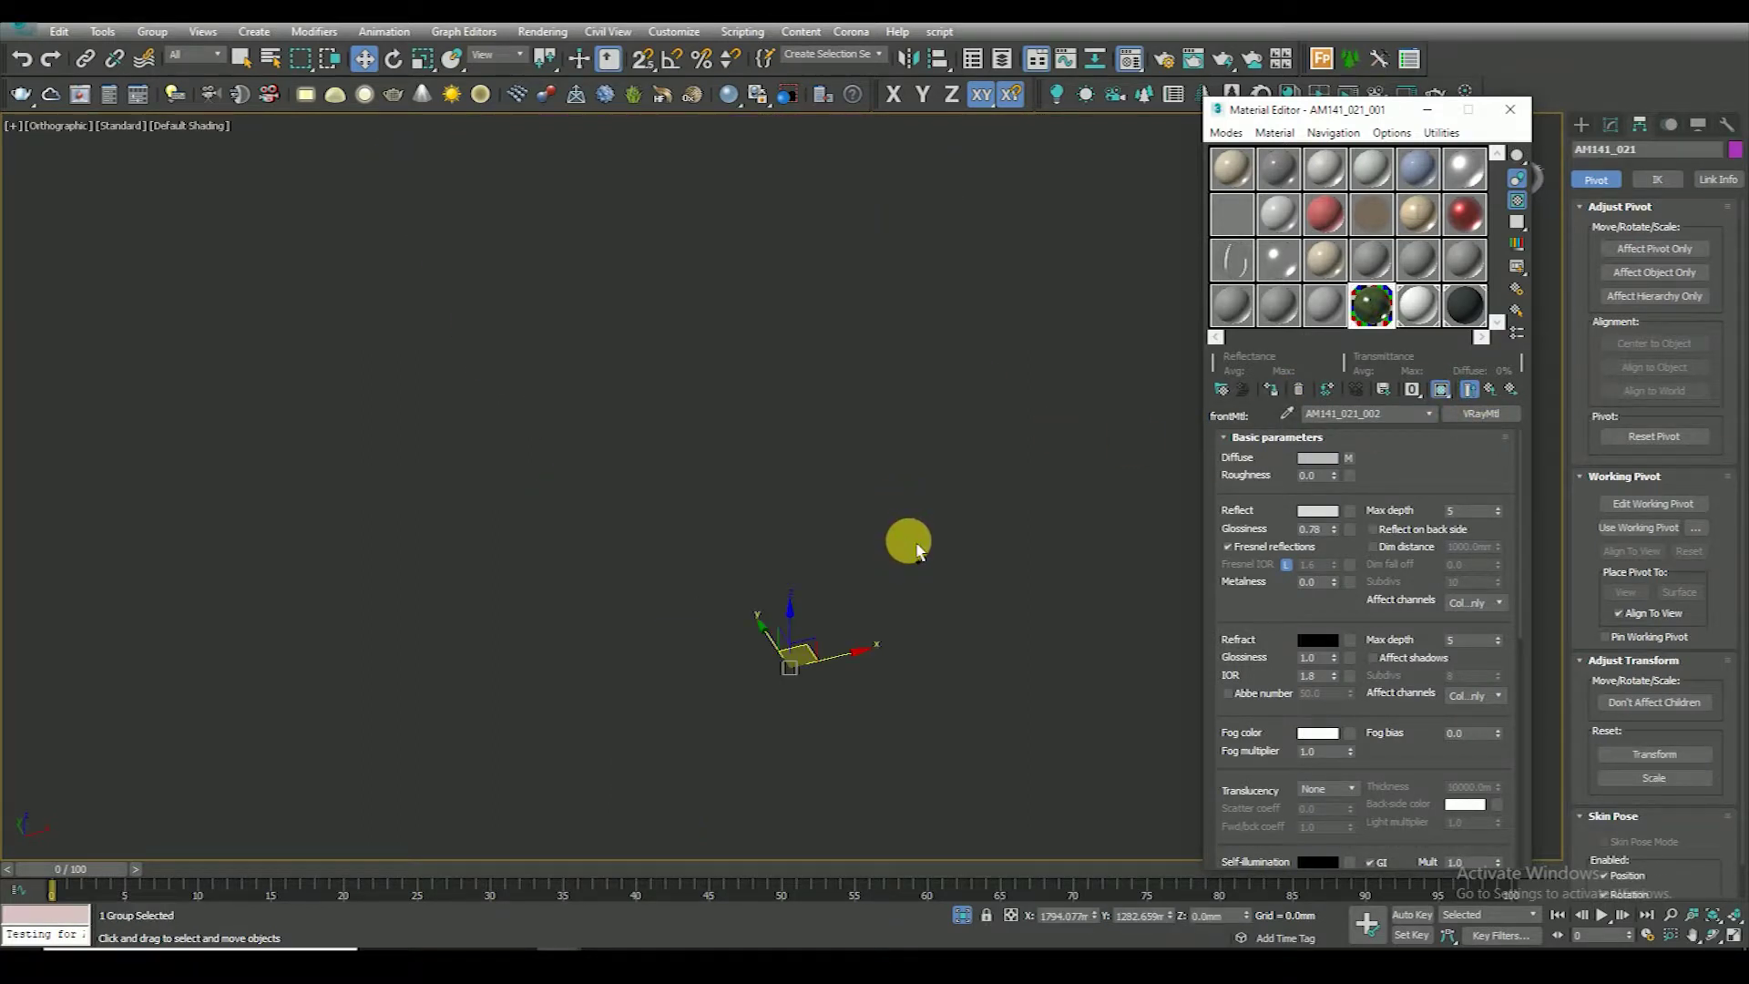
{"action": "left_click", "coordinate": [915, 549]}
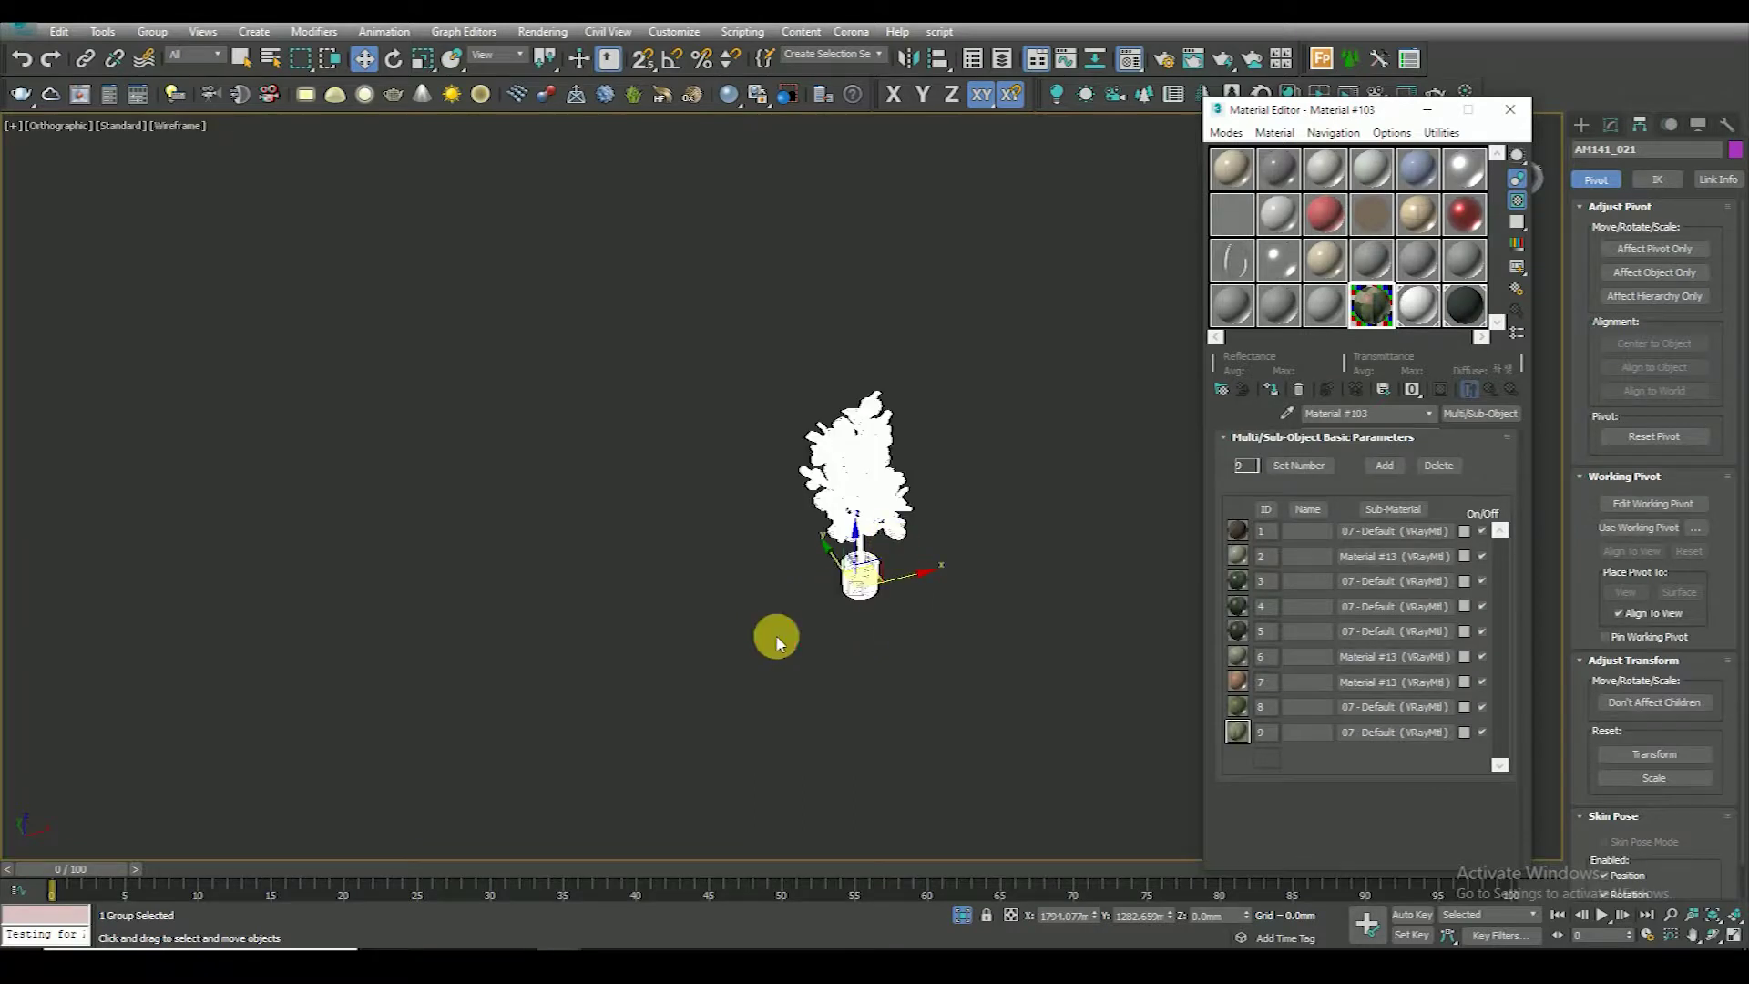
Open the plant group recursively and select its leaf mesh
{"action": "left_click", "coordinate": [854, 522]}
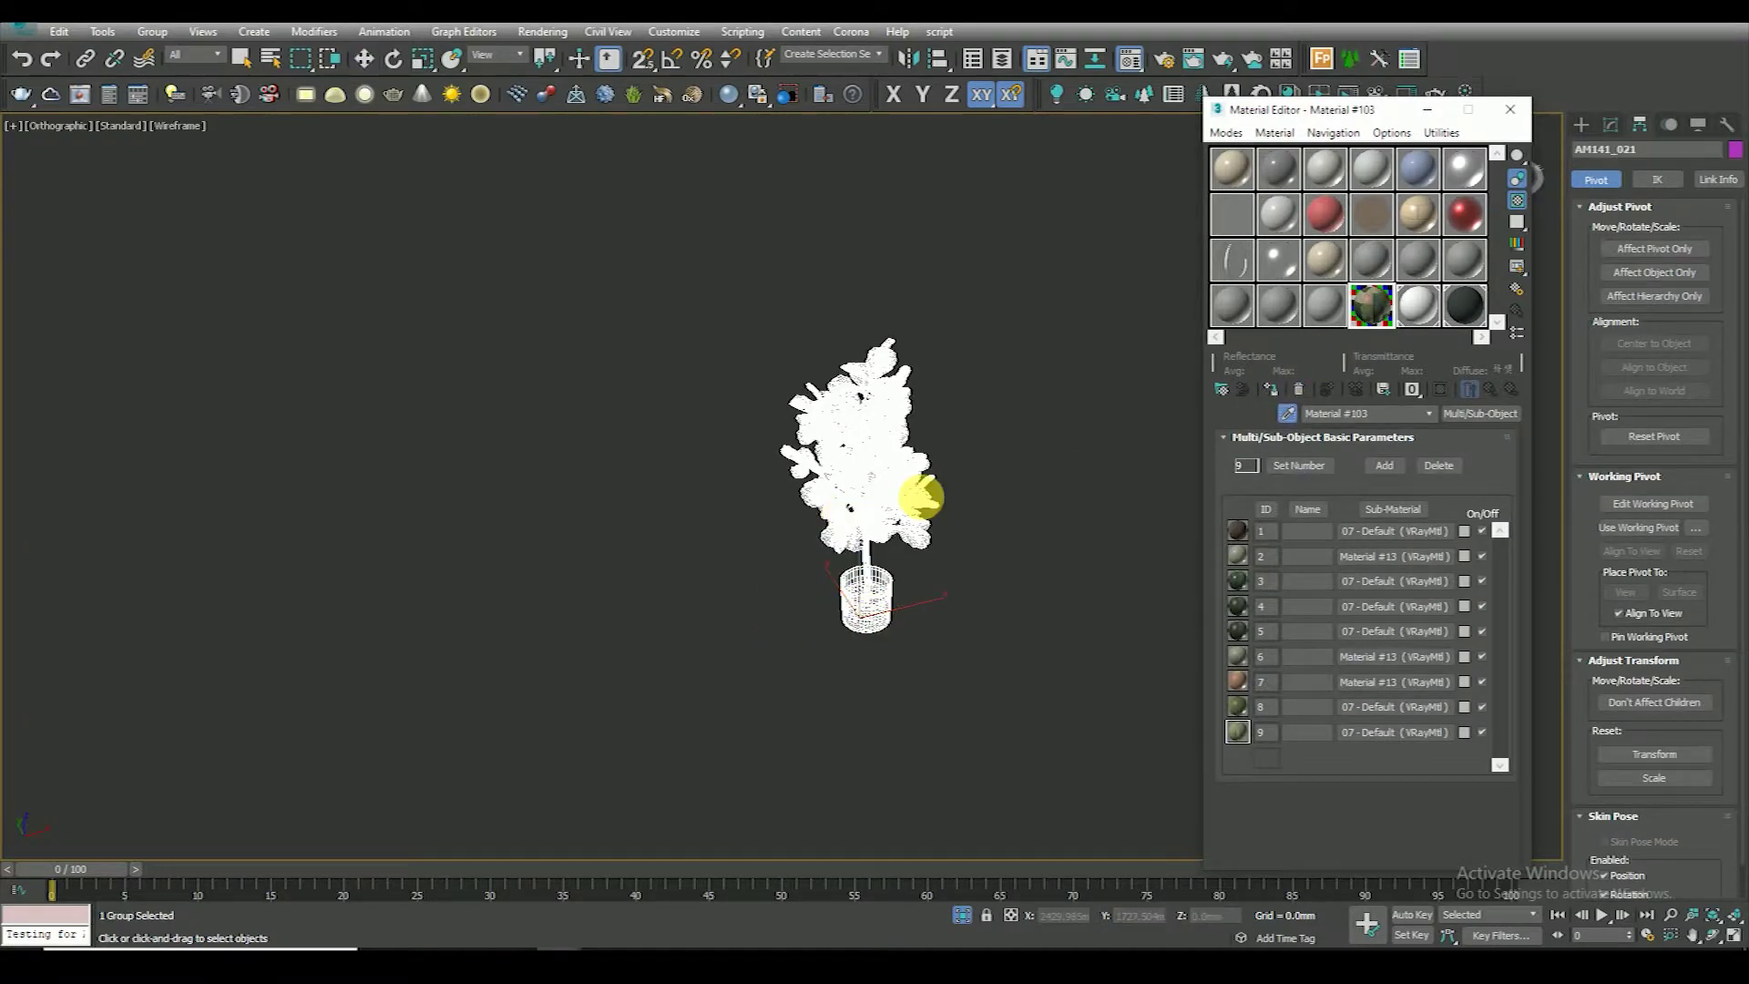
{"action": "left_click", "coordinate": [881, 448]}
{"action": "left_click", "coordinate": [839, 469]}
{"action": "left_click", "coordinate": [152, 32]}
{"action": "left_click", "coordinate": [220, 127]}
{"action": "left_click", "coordinate": [890, 422]}
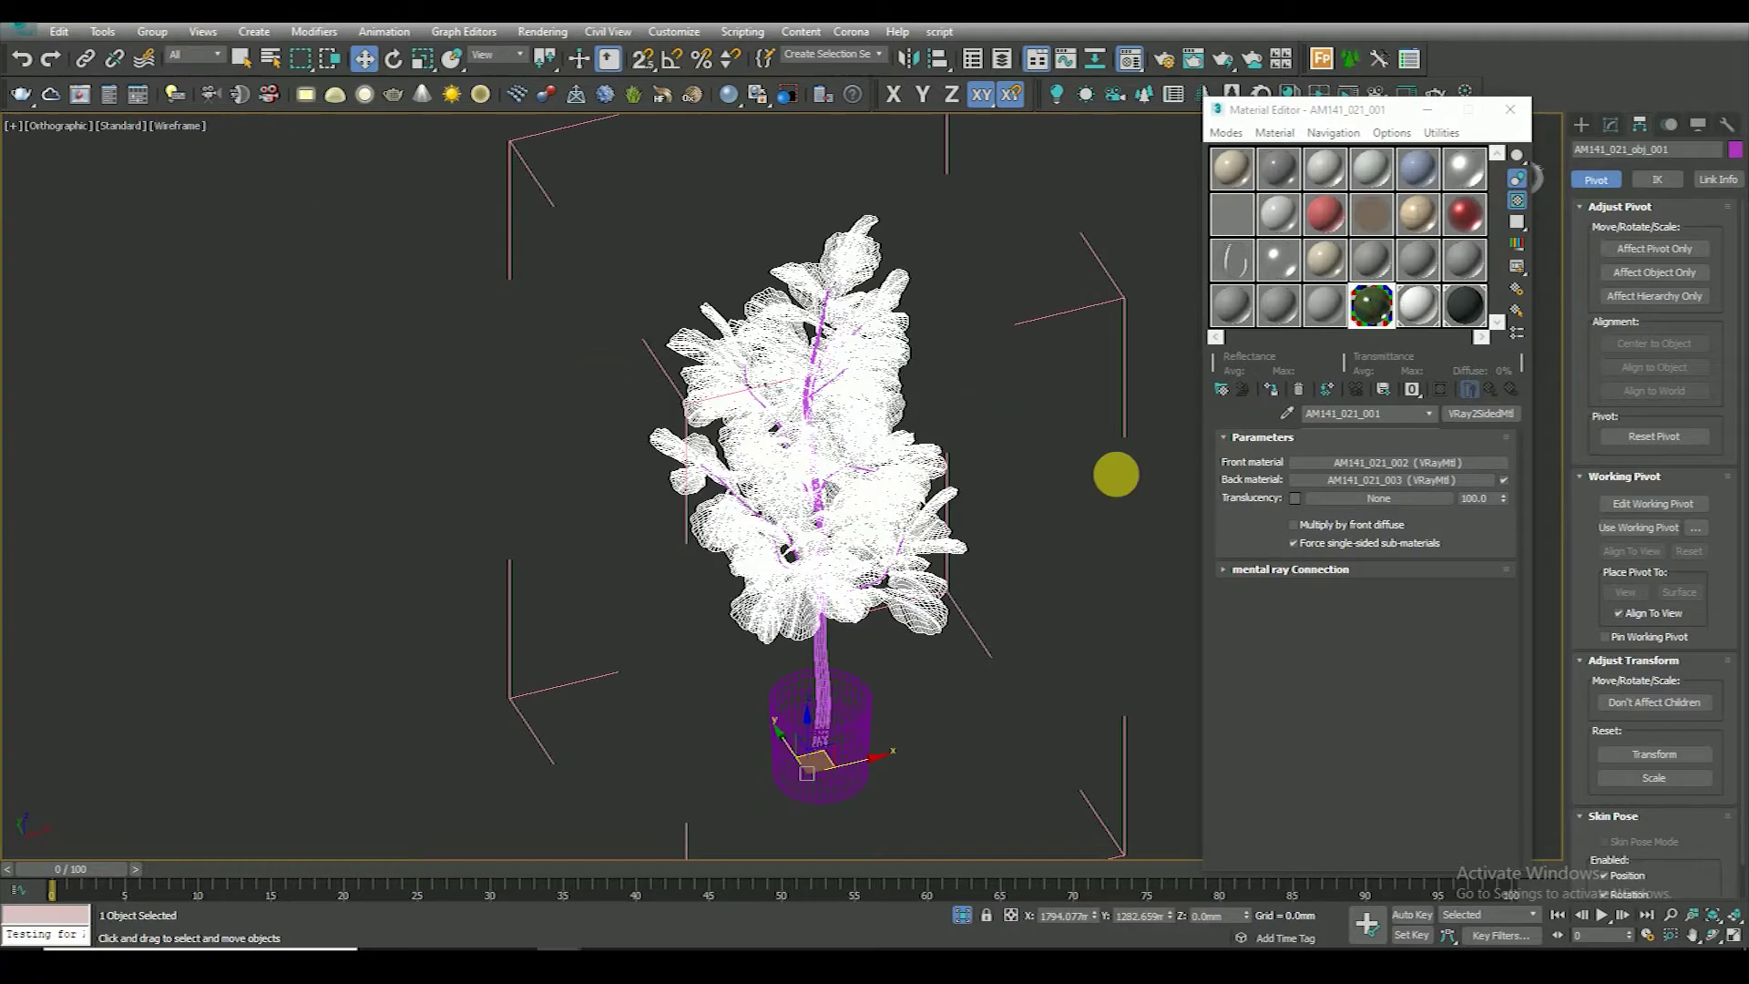
Preview the front material's diffuse leaf texture and display it on the plant in viewport
{"action": "left_click", "coordinate": [1394, 462]}
{"action": "left_click", "coordinate": [1348, 459]}
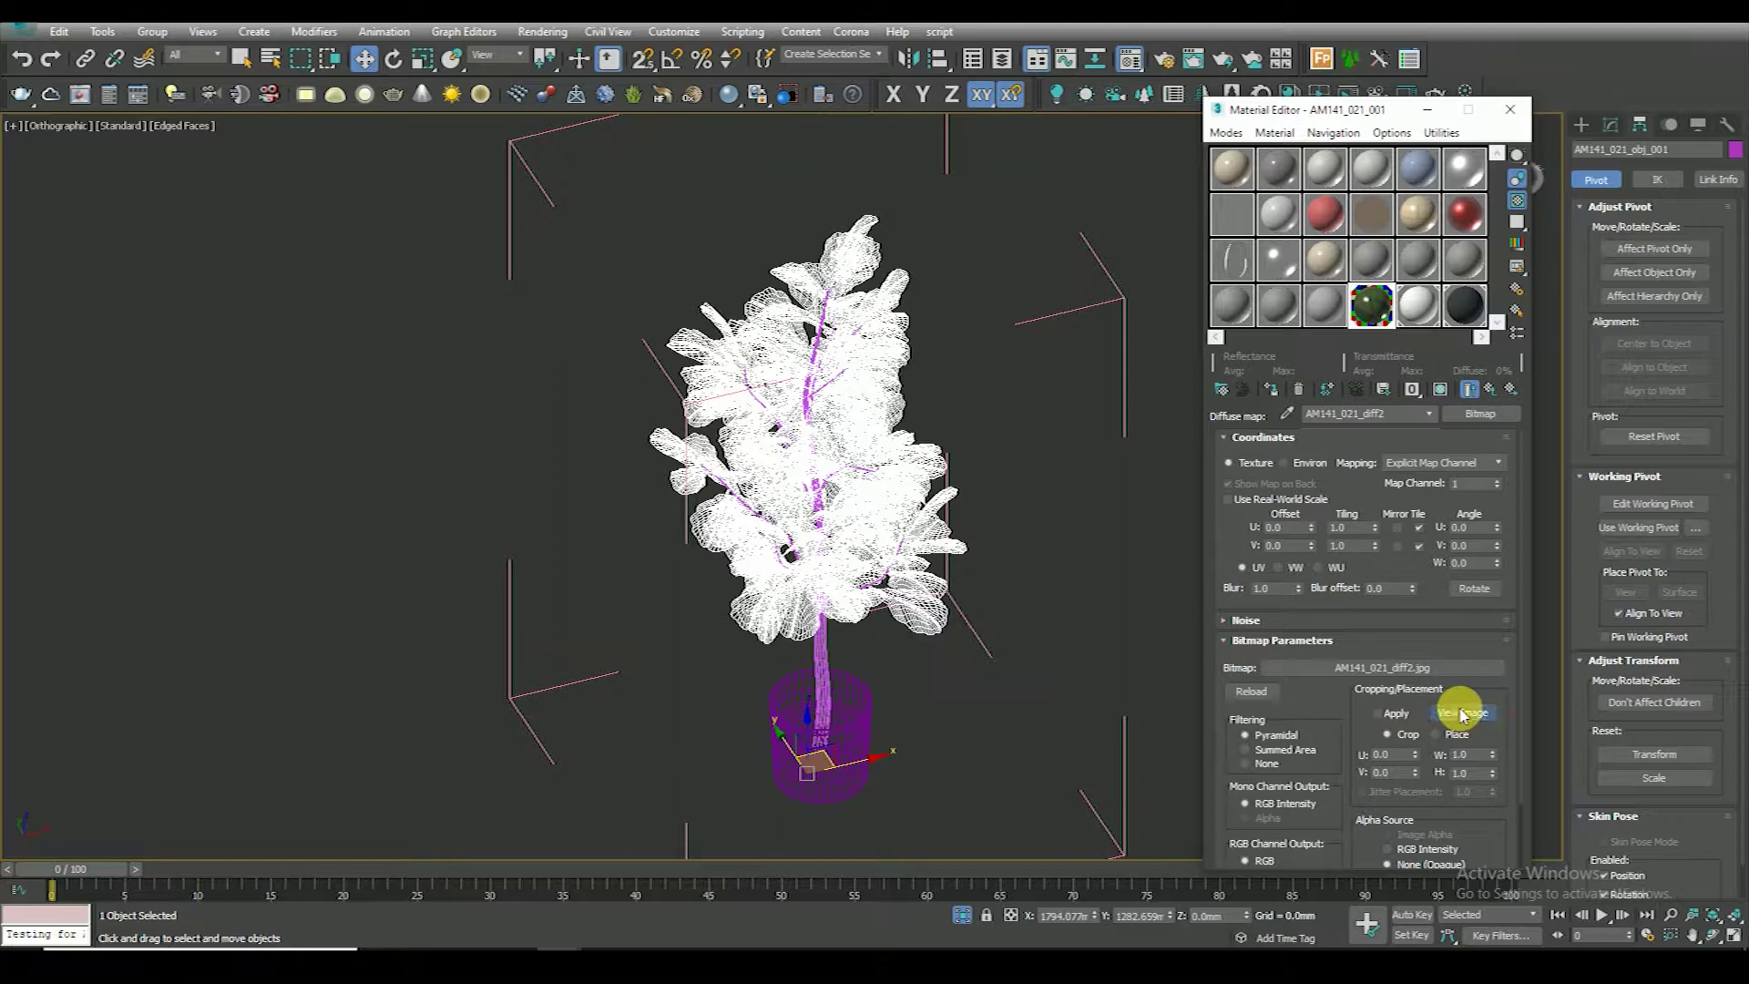
{"action": "left_click", "coordinate": [1462, 713]}
{"action": "left_click", "coordinate": [1166, 180]}
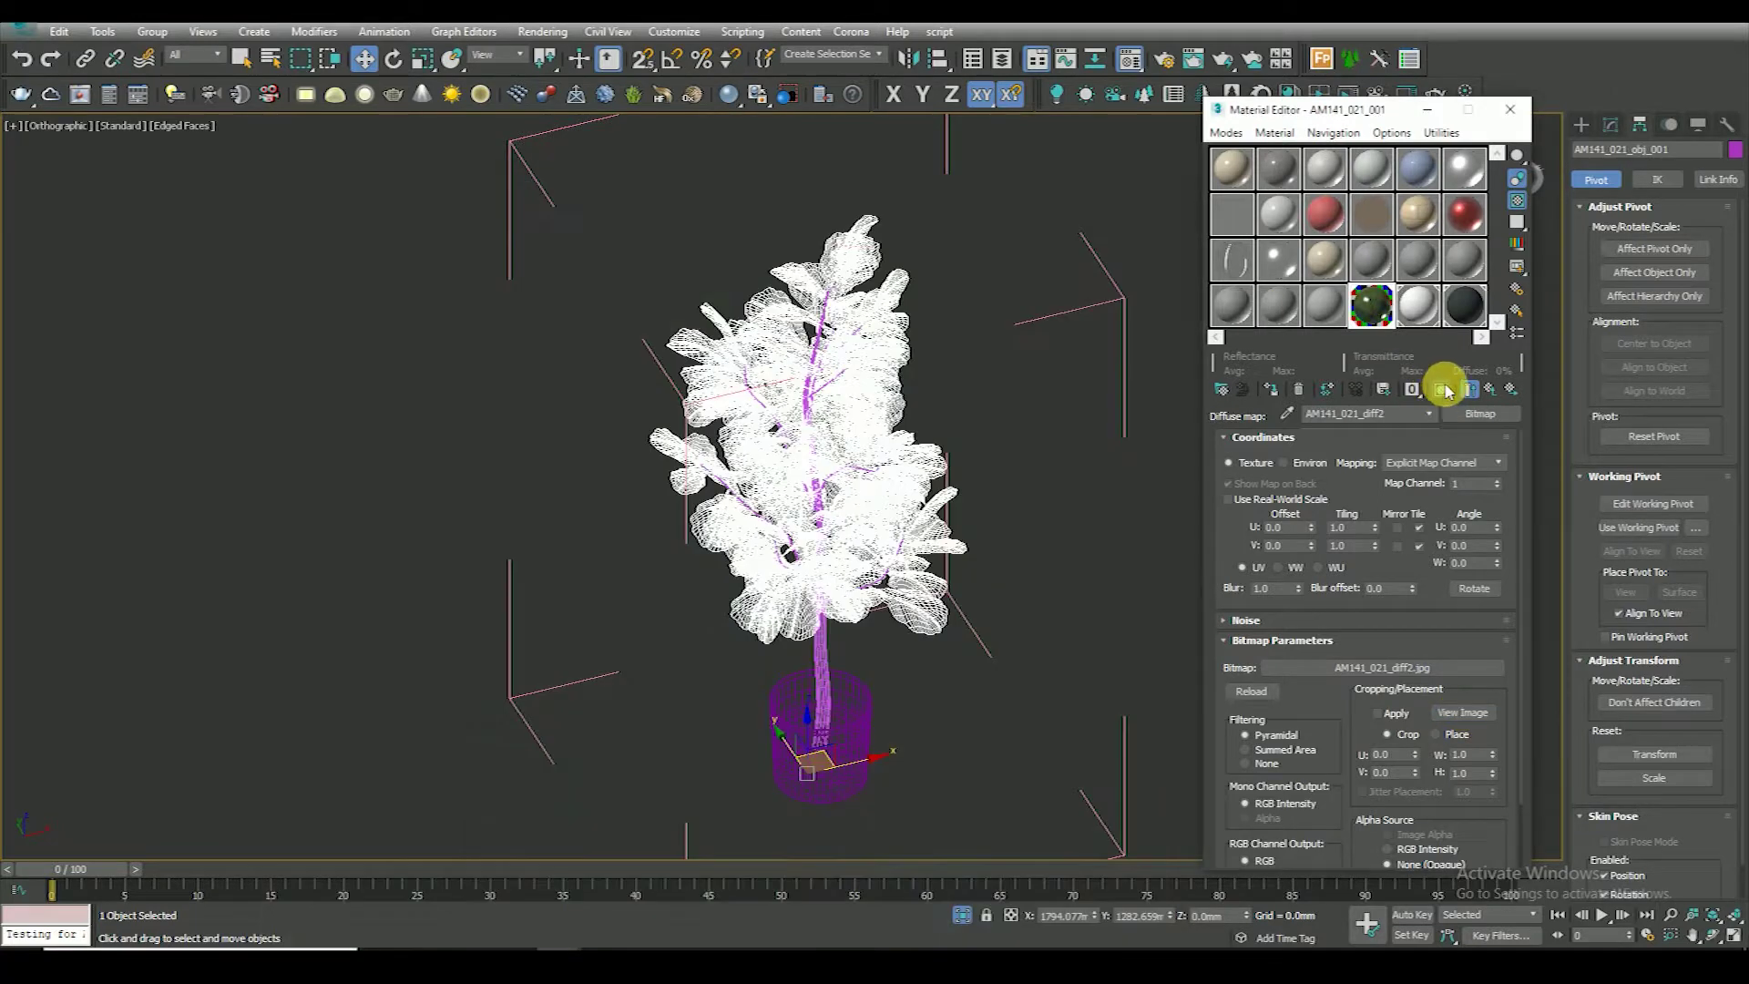
{"action": "left_click", "coordinate": [1440, 390]}
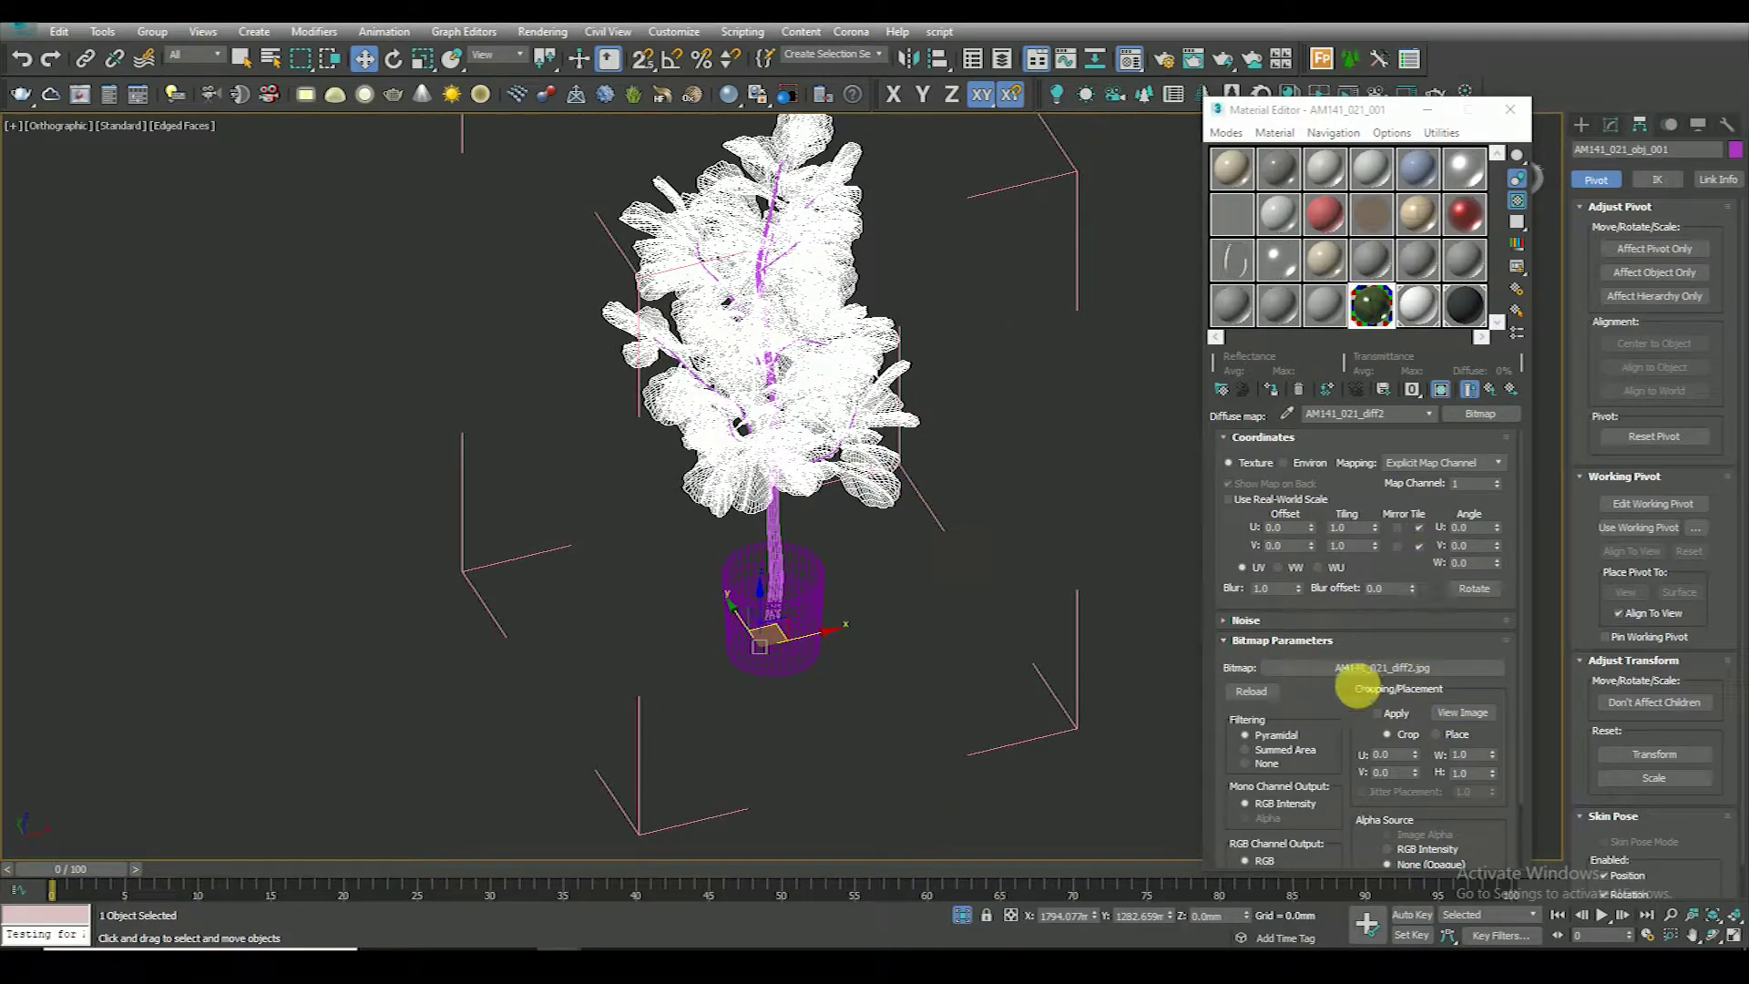
{"action": "left_click", "coordinate": [1490, 389]}
Rearrange the Material Editor nodes, reopen the diffuse texture settings, and deselect the plant
{"action": "left_click_drag", "start_coordinate": [1280, 668], "coordinate": [1273, 421]}
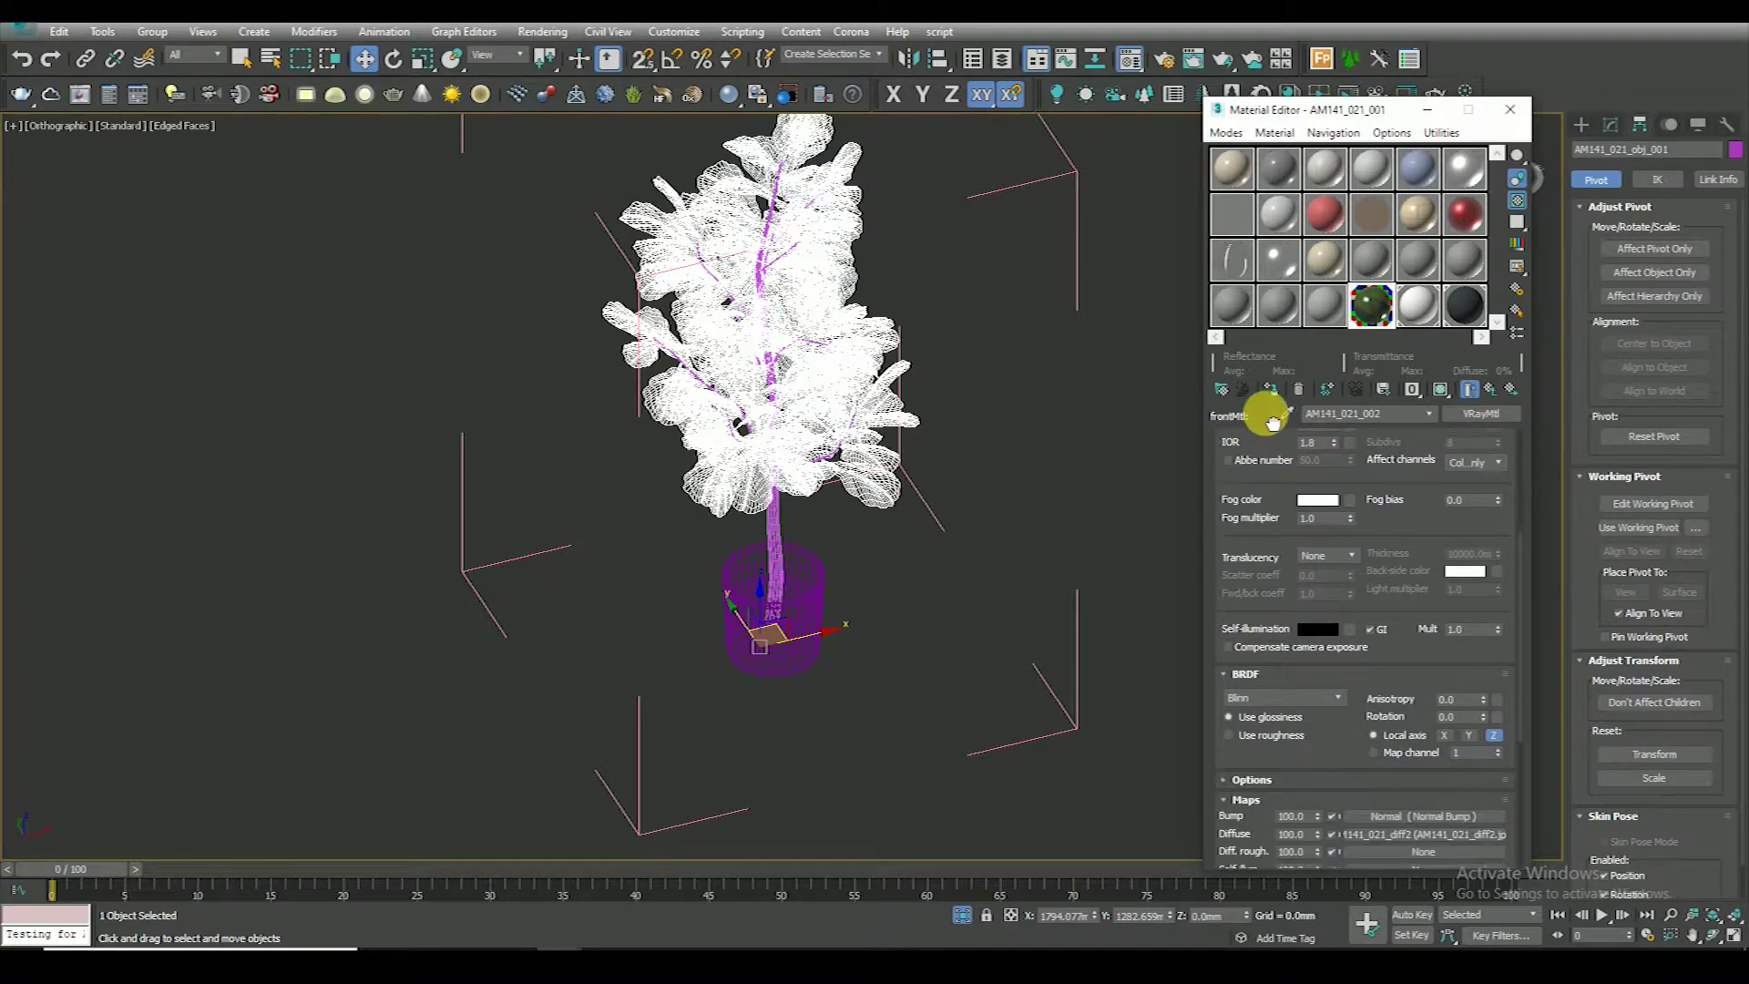
{"action": "left_click_drag", "start_coordinate": [1261, 616], "coordinate": [1261, 583]}
{"action": "mouse_move", "coordinate": [1346, 714]}
{"action": "left_mouse_down"}
{"action": "mouse_move", "coordinate": [1222, 644]}
{"action": "mouse_move", "coordinate": [1235, 460]}
{"action": "left_mouse_up"}
{"action": "left_click", "coordinate": [1409, 553]}
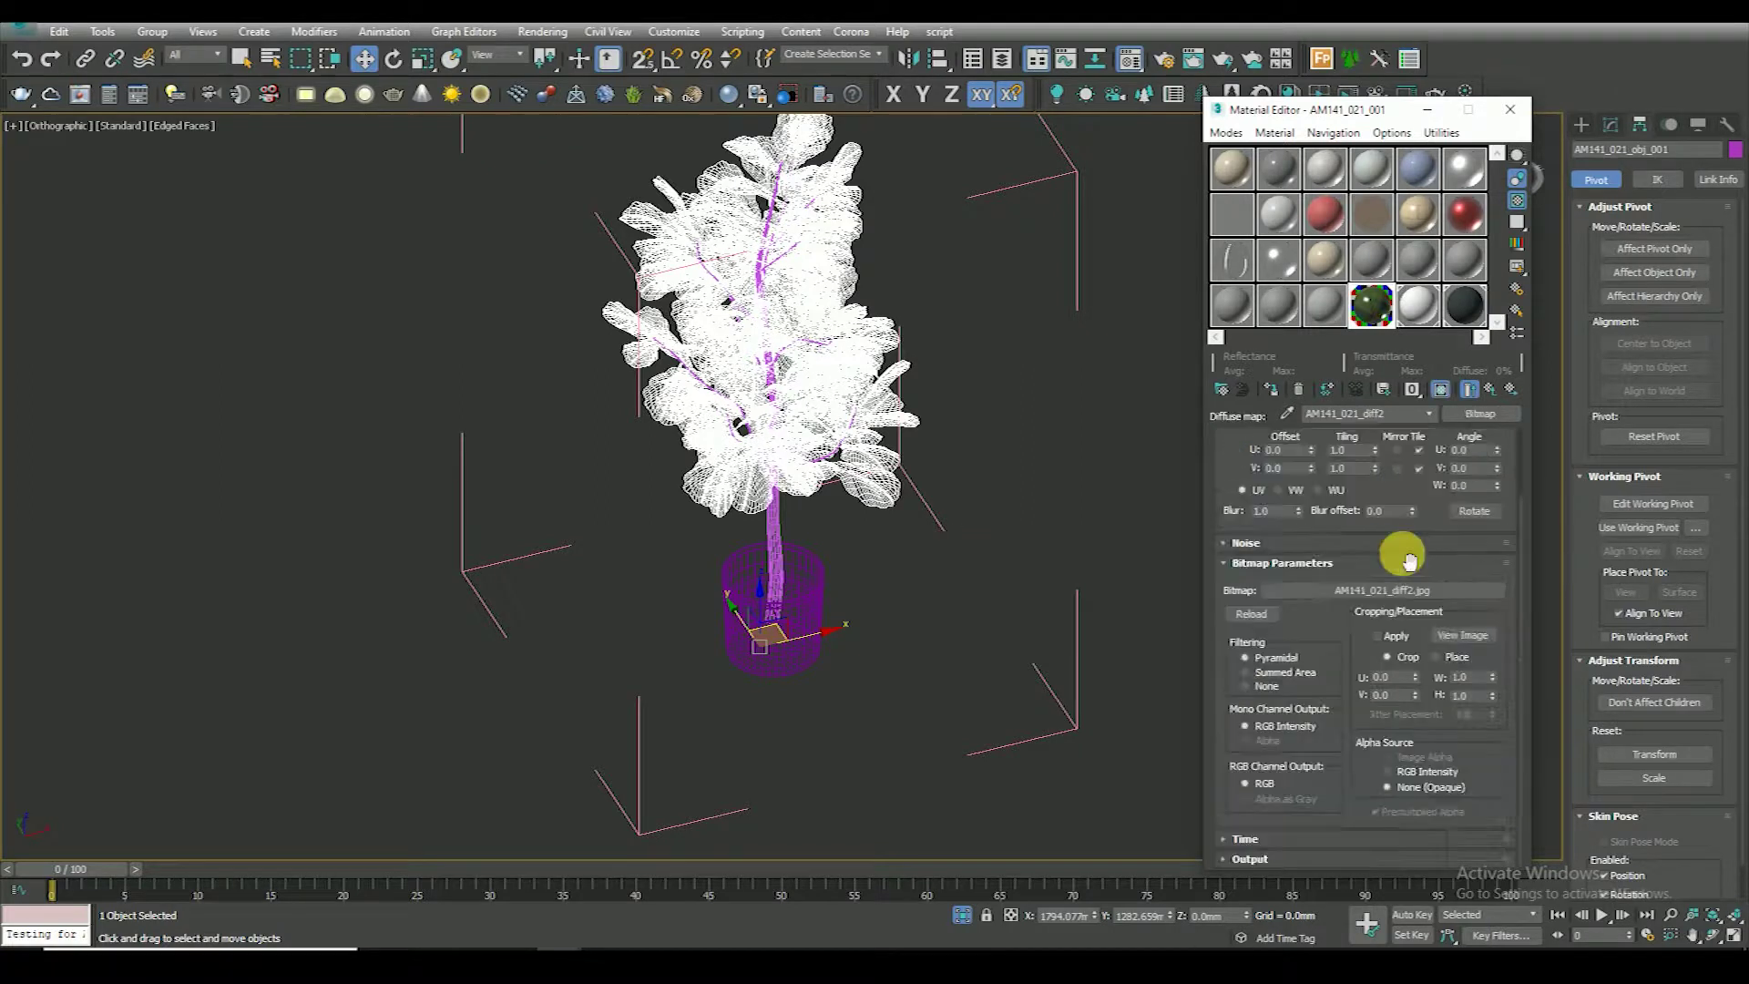
{"action": "left_click", "coordinate": [877, 571]}
{"action": "scroll", "coordinate": [883, 572], "scroll_direction": "down", "scroll_amount": 2}
View through the physical camera with safe frame on, in the split two-view layout
{"action": "scroll", "coordinate": [885, 574], "scroll_direction": "down", "scroll_amount": 3}
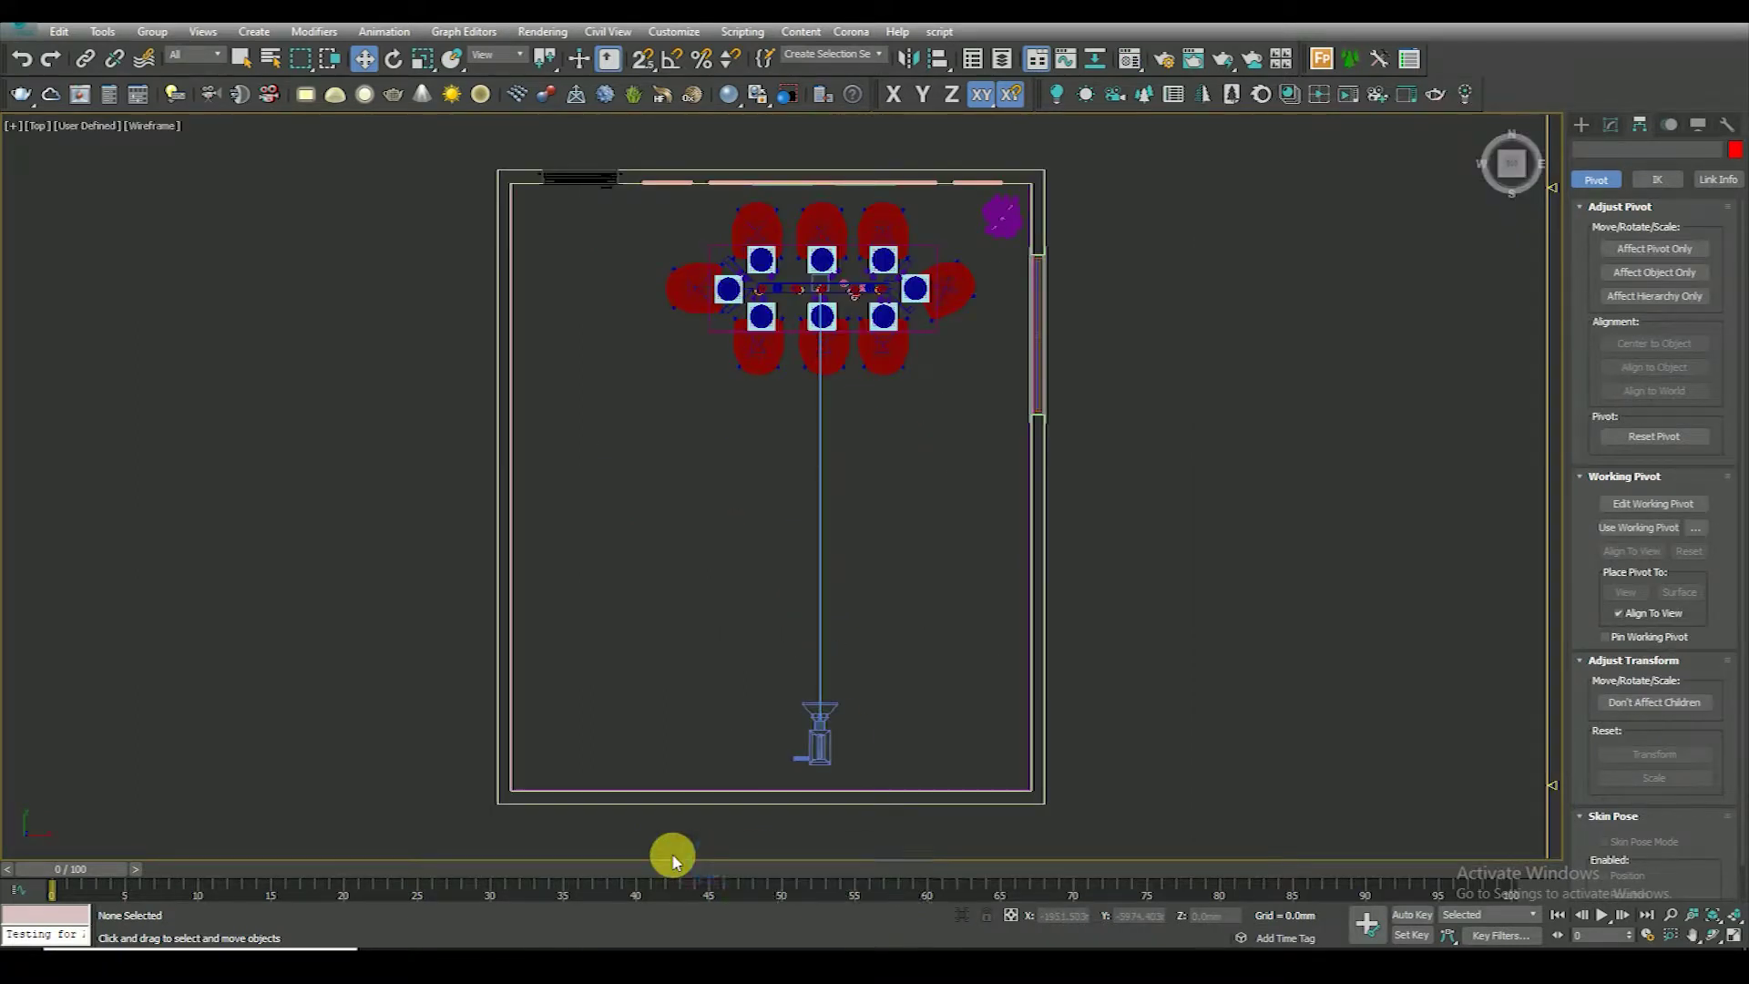
{"action": "scroll", "coordinate": [960, 319], "scroll_direction": "up", "scroll_amount": 5}
{"action": "scroll", "coordinate": [902, 510], "scroll_direction": "down", "scroll_amount": 5}
{"action": "key", "text": "c"}
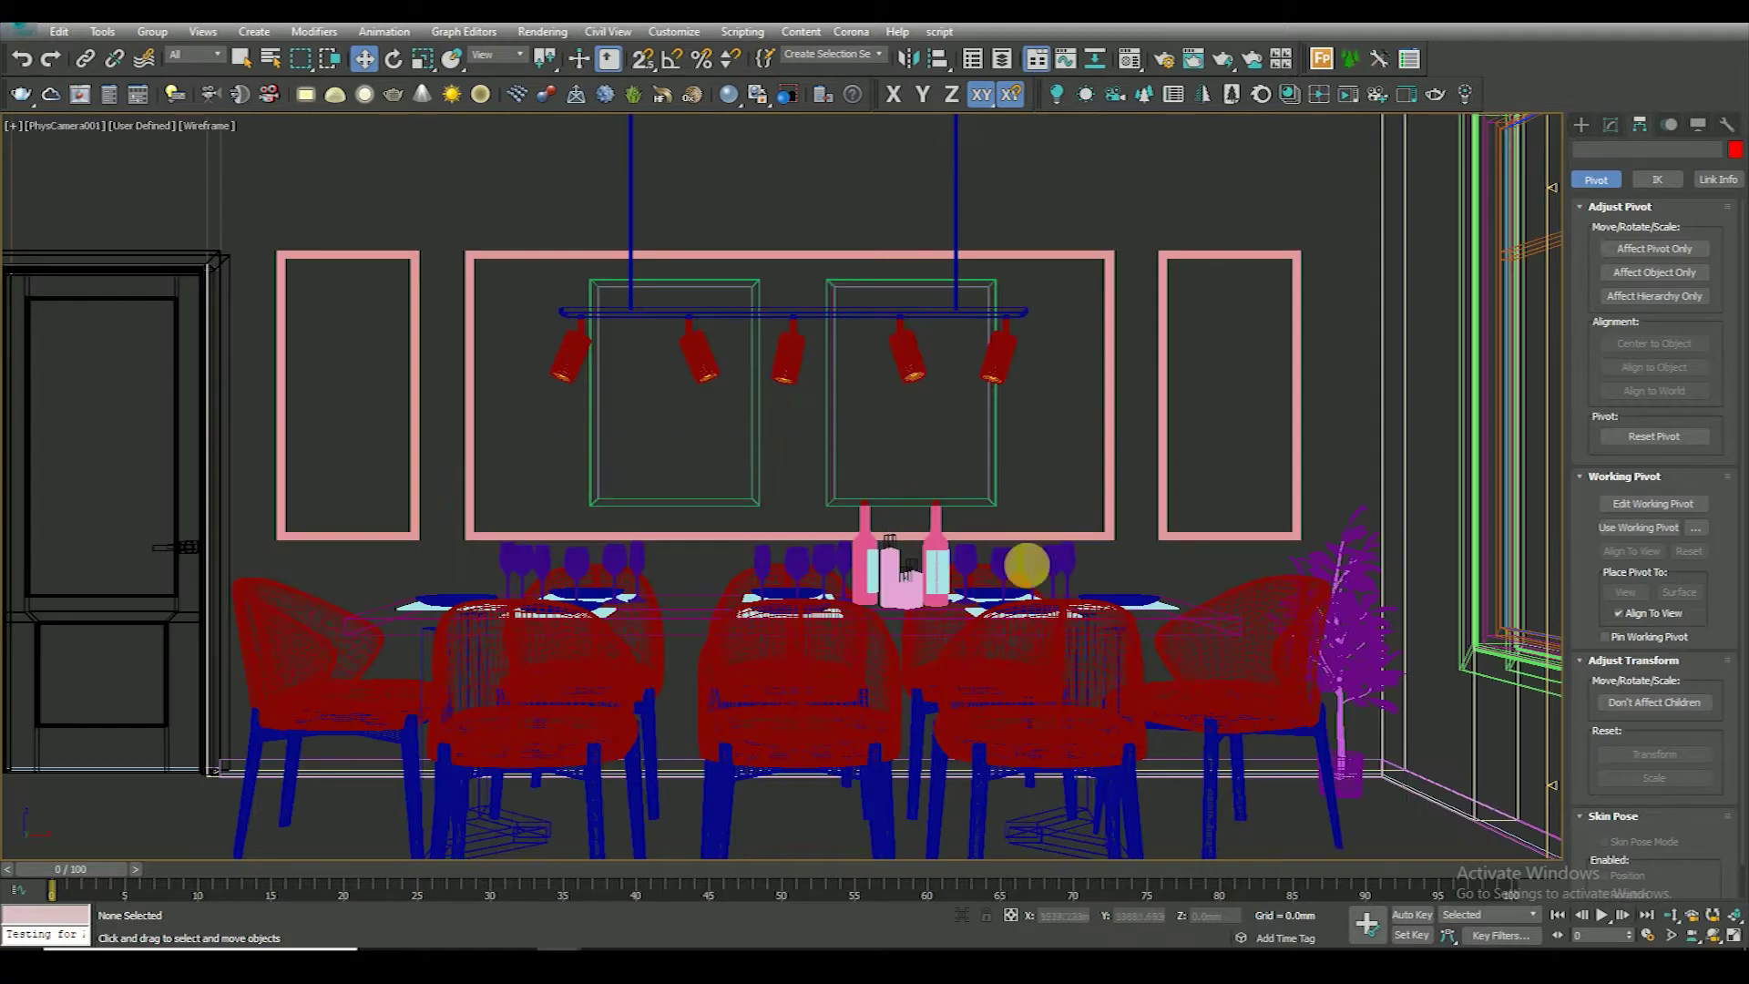
{"action": "key", "text": "shift+f"}
{"action": "key", "text": "alt+w"}
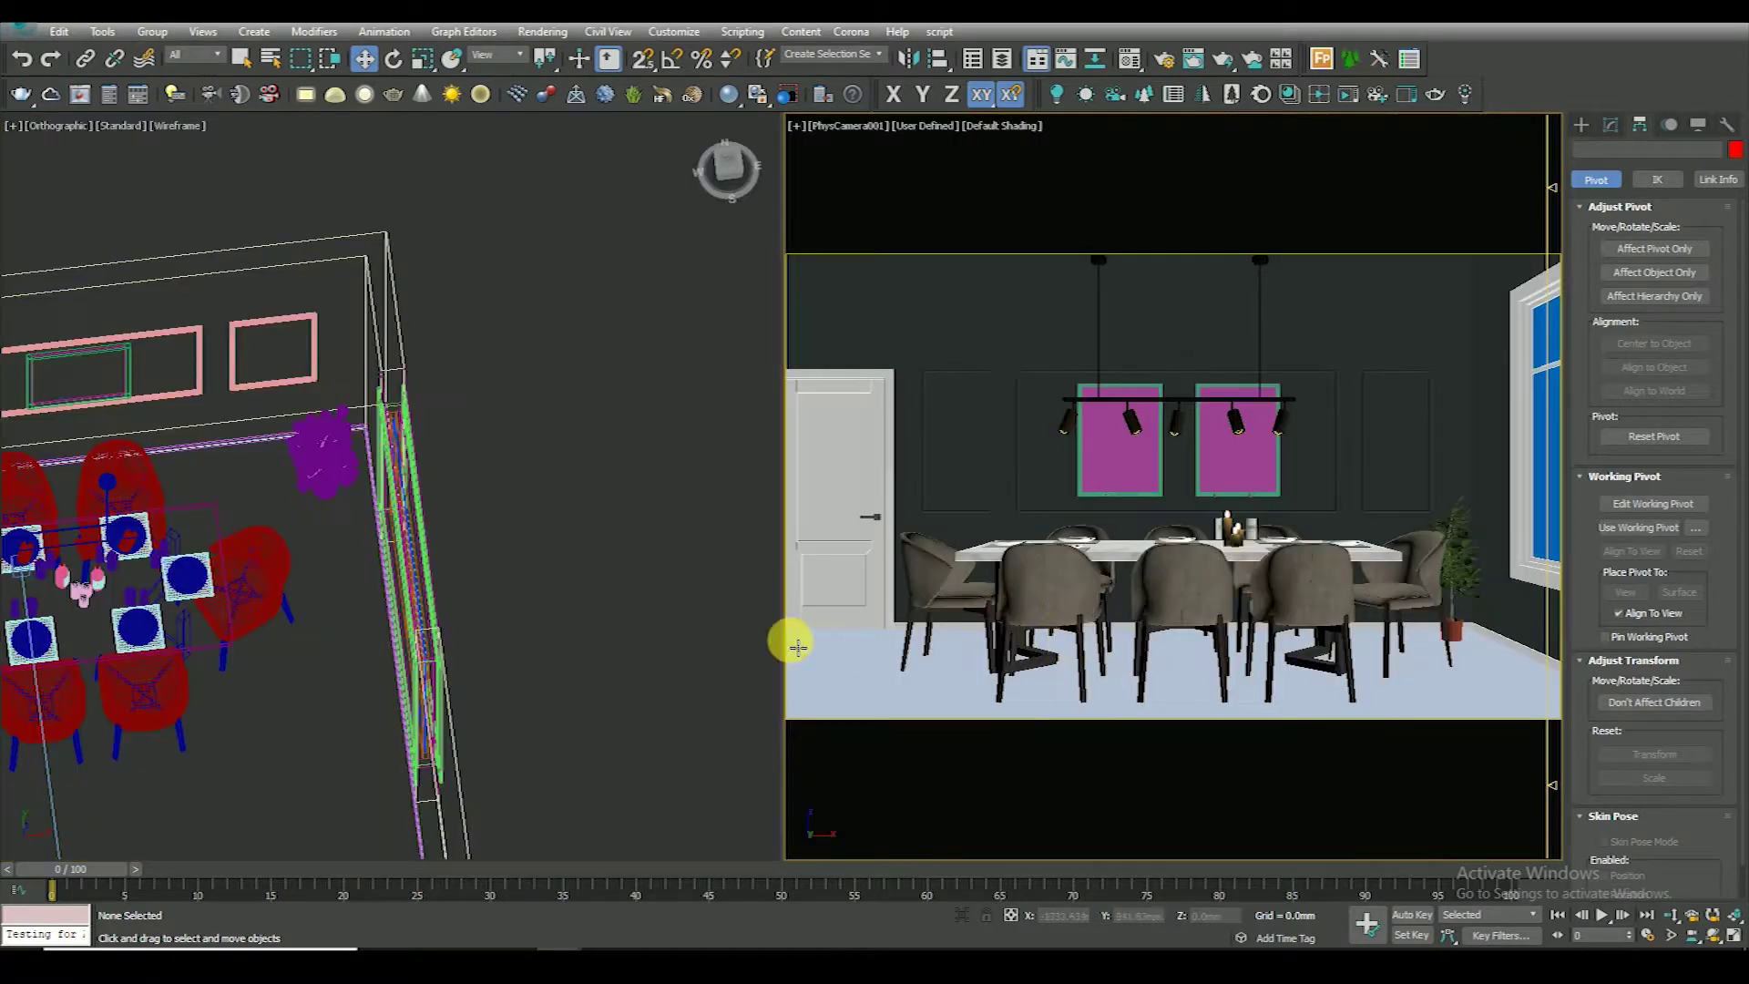
Select the potted plant group and scale it up to about 145% in front view
{"action": "left_click", "coordinate": [328, 460]}
{"action": "key", "text": "f"}
{"action": "key", "text": "z"}
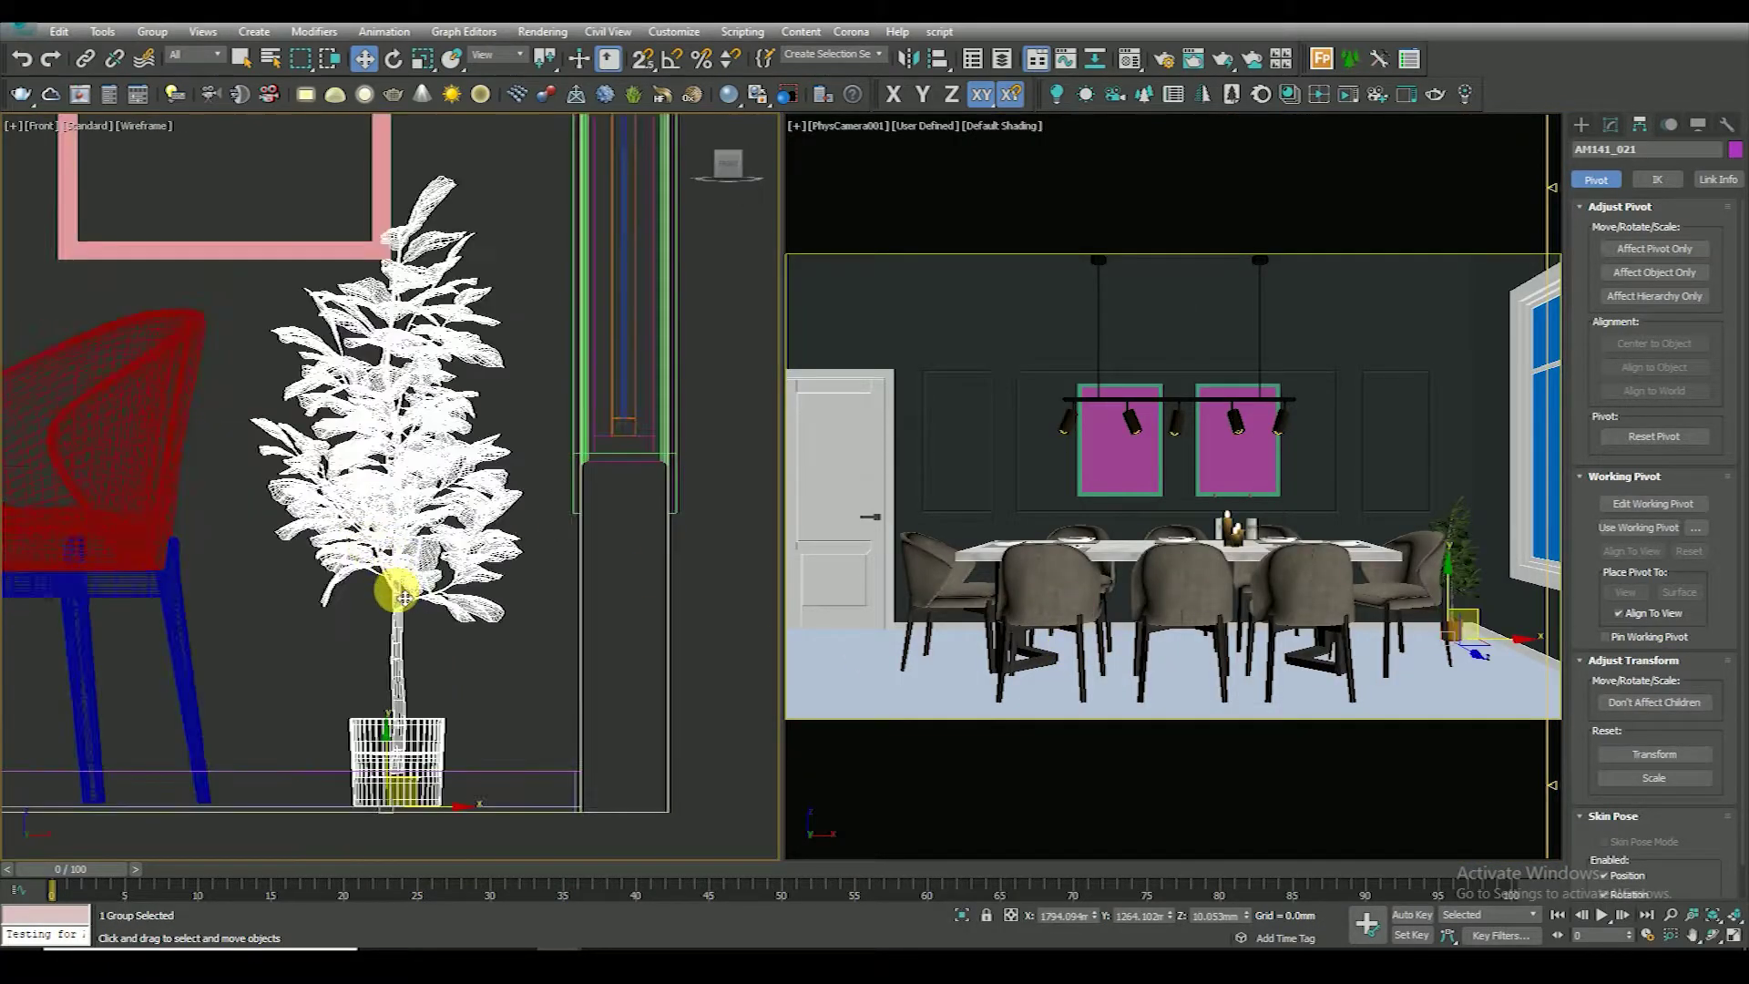
{"action": "scroll", "coordinate": [446, 706], "scroll_direction": "down", "scroll_amount": 2}
{"action": "key", "text": "r"}
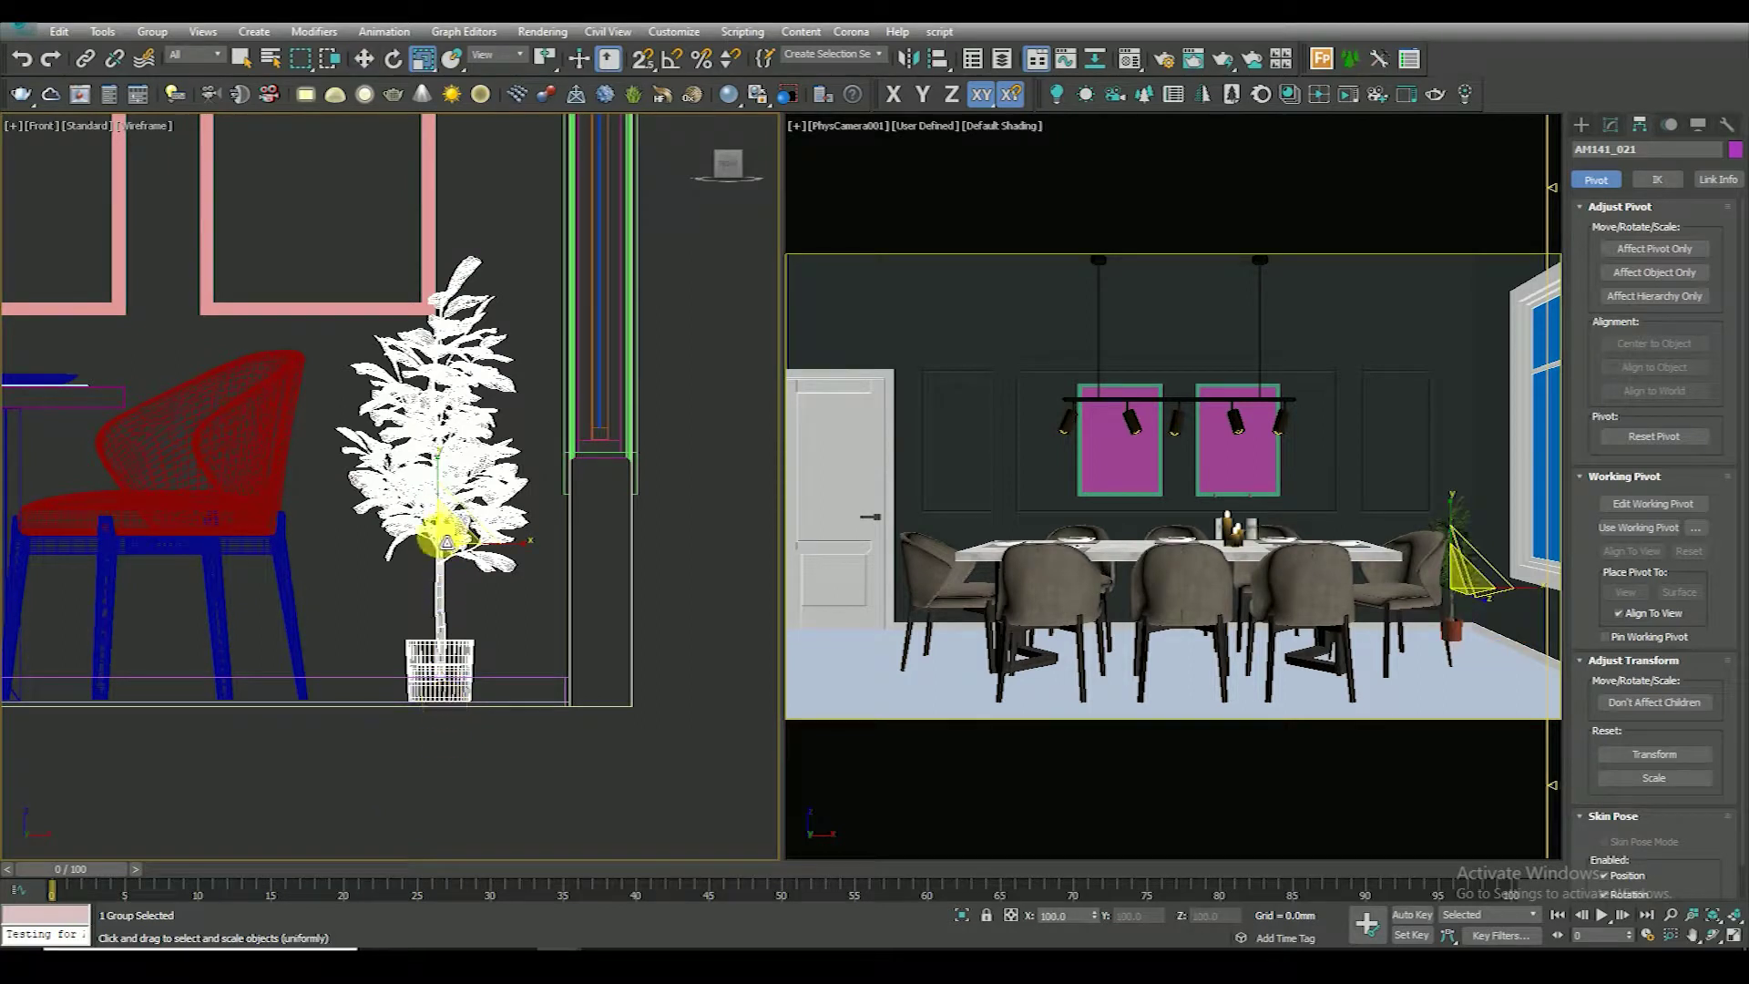
{"action": "left_click_drag", "start_coordinate": [446, 544], "coordinate": [446, 500]}
{"action": "key", "text": "q"}
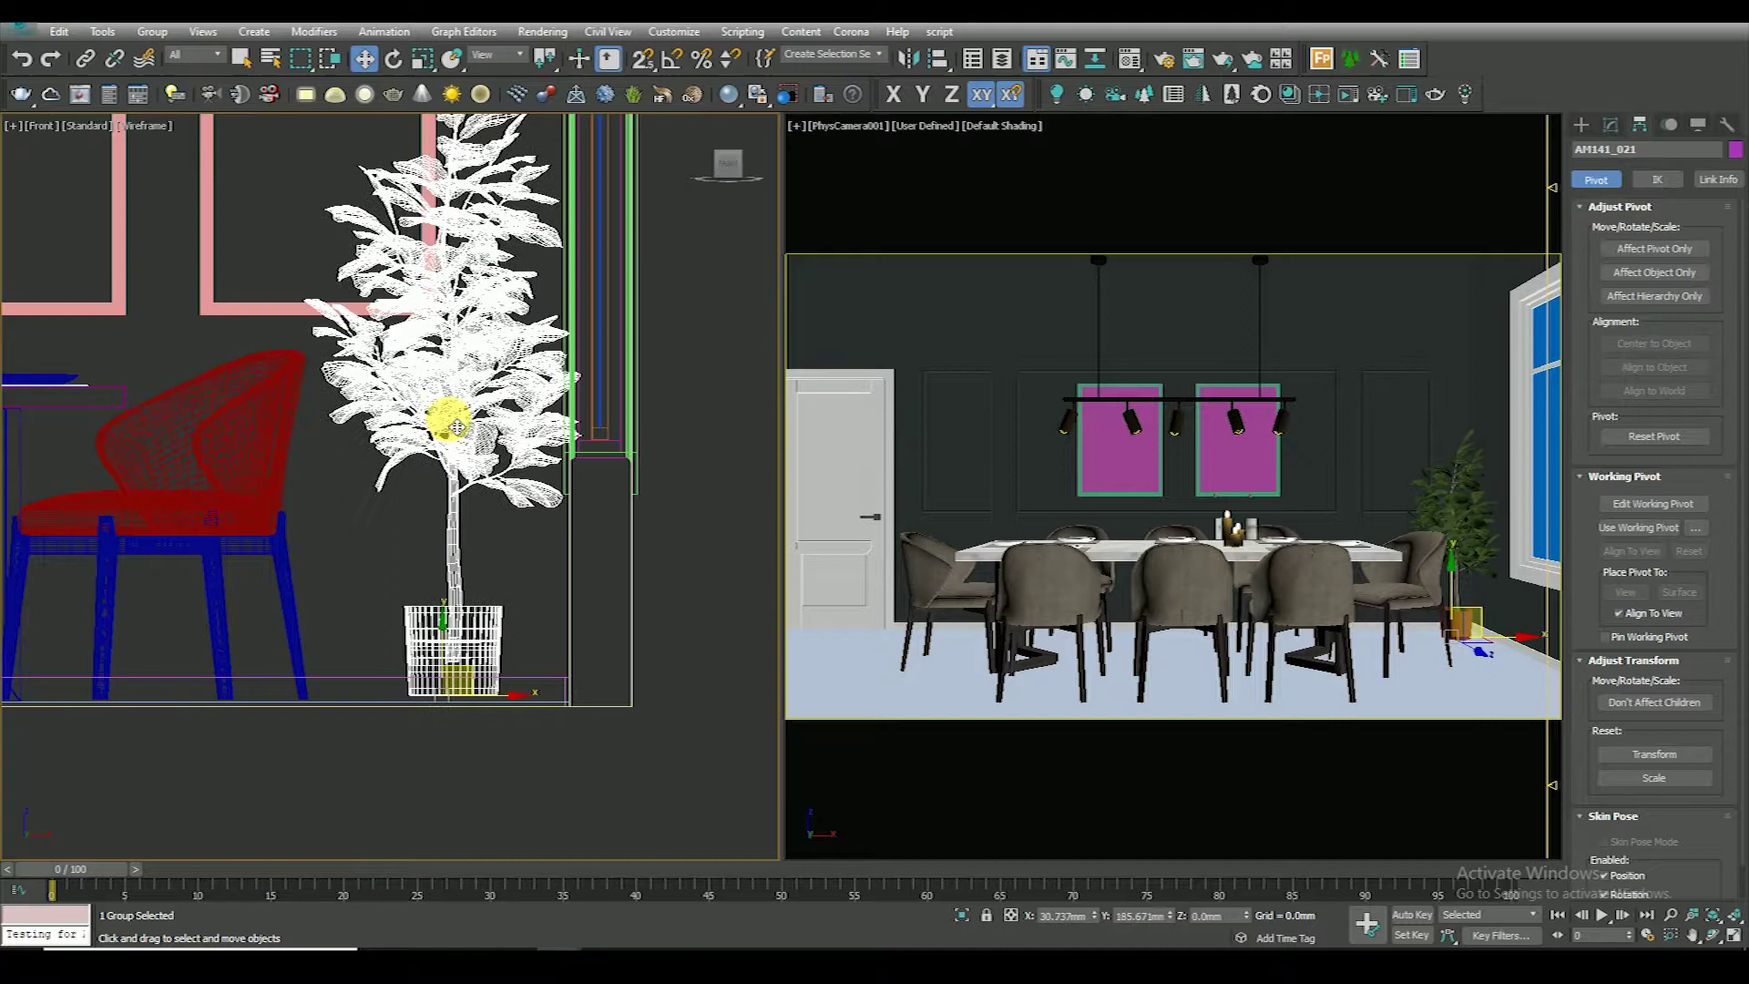
Align the potted plant to the rectangle with the Align tool
{"action": "key", "text": "w"}
{"action": "scroll", "coordinate": [493, 476], "scroll_direction": "down", "scroll_amount": 5}
{"action": "middle_click_drag", "start_coordinate": [518, 600], "coordinate": [549, 709], "text": "alt"}
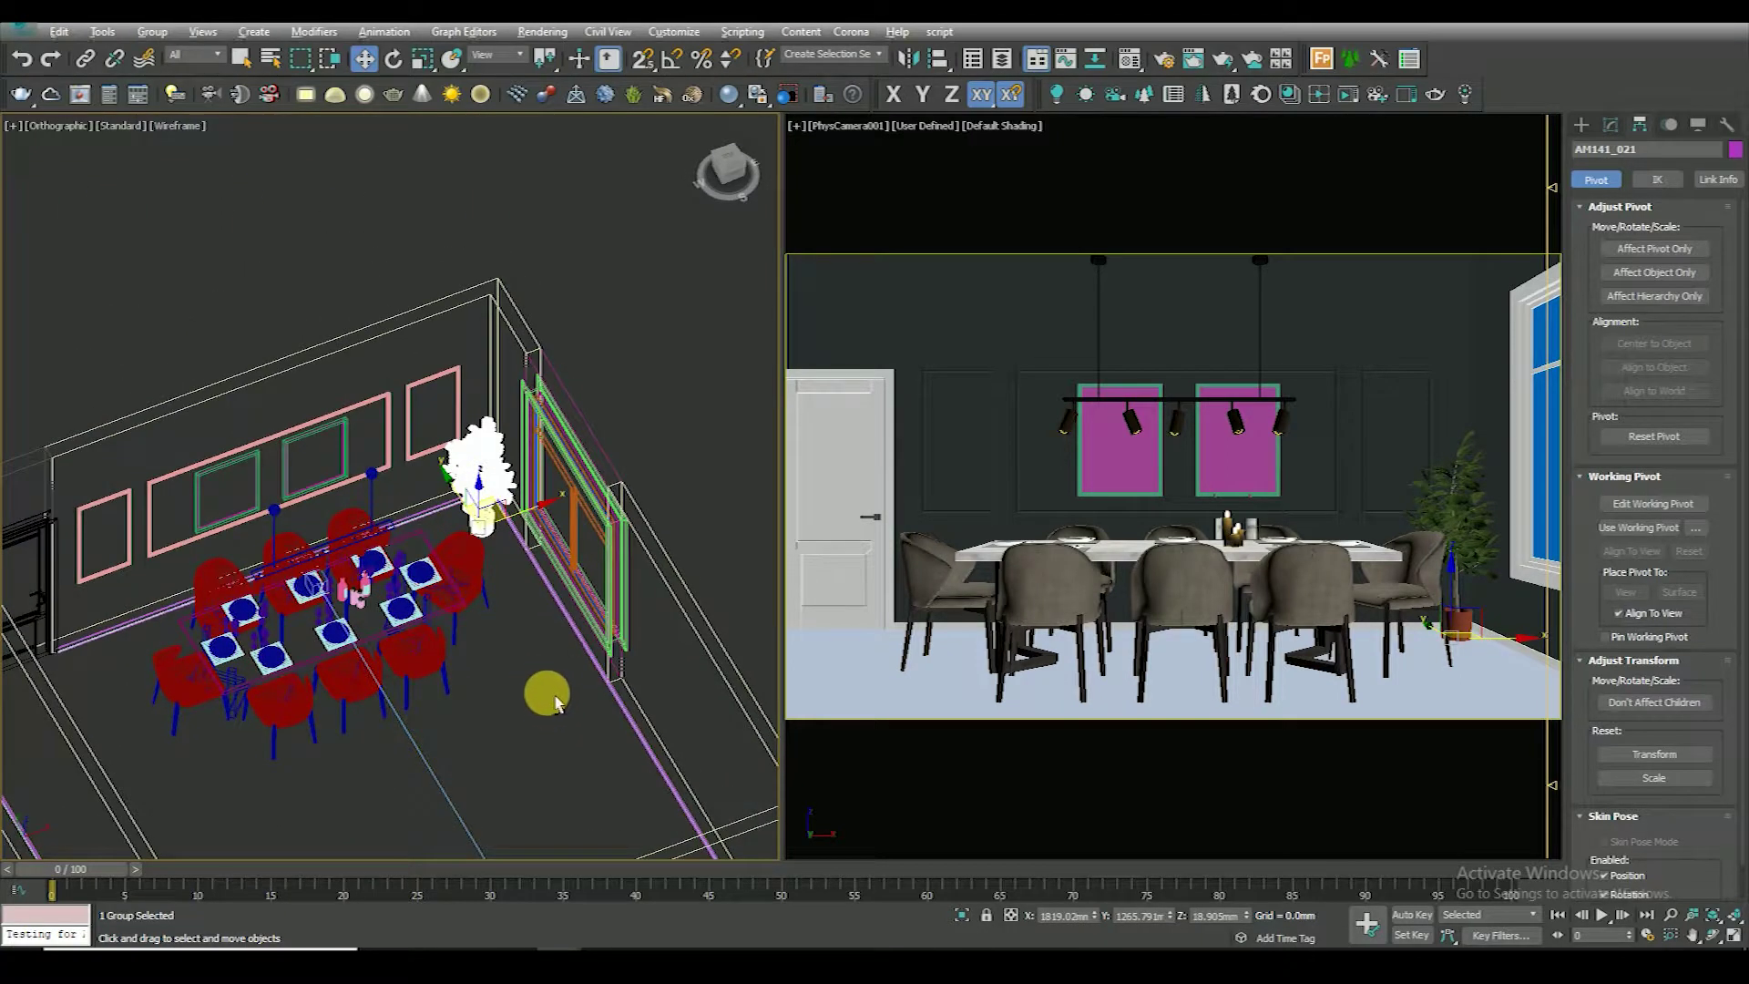
{"action": "key", "text": "F3"}
{"action": "key", "text": "alt+a"}
{"action": "left_click", "coordinate": [550, 700]}
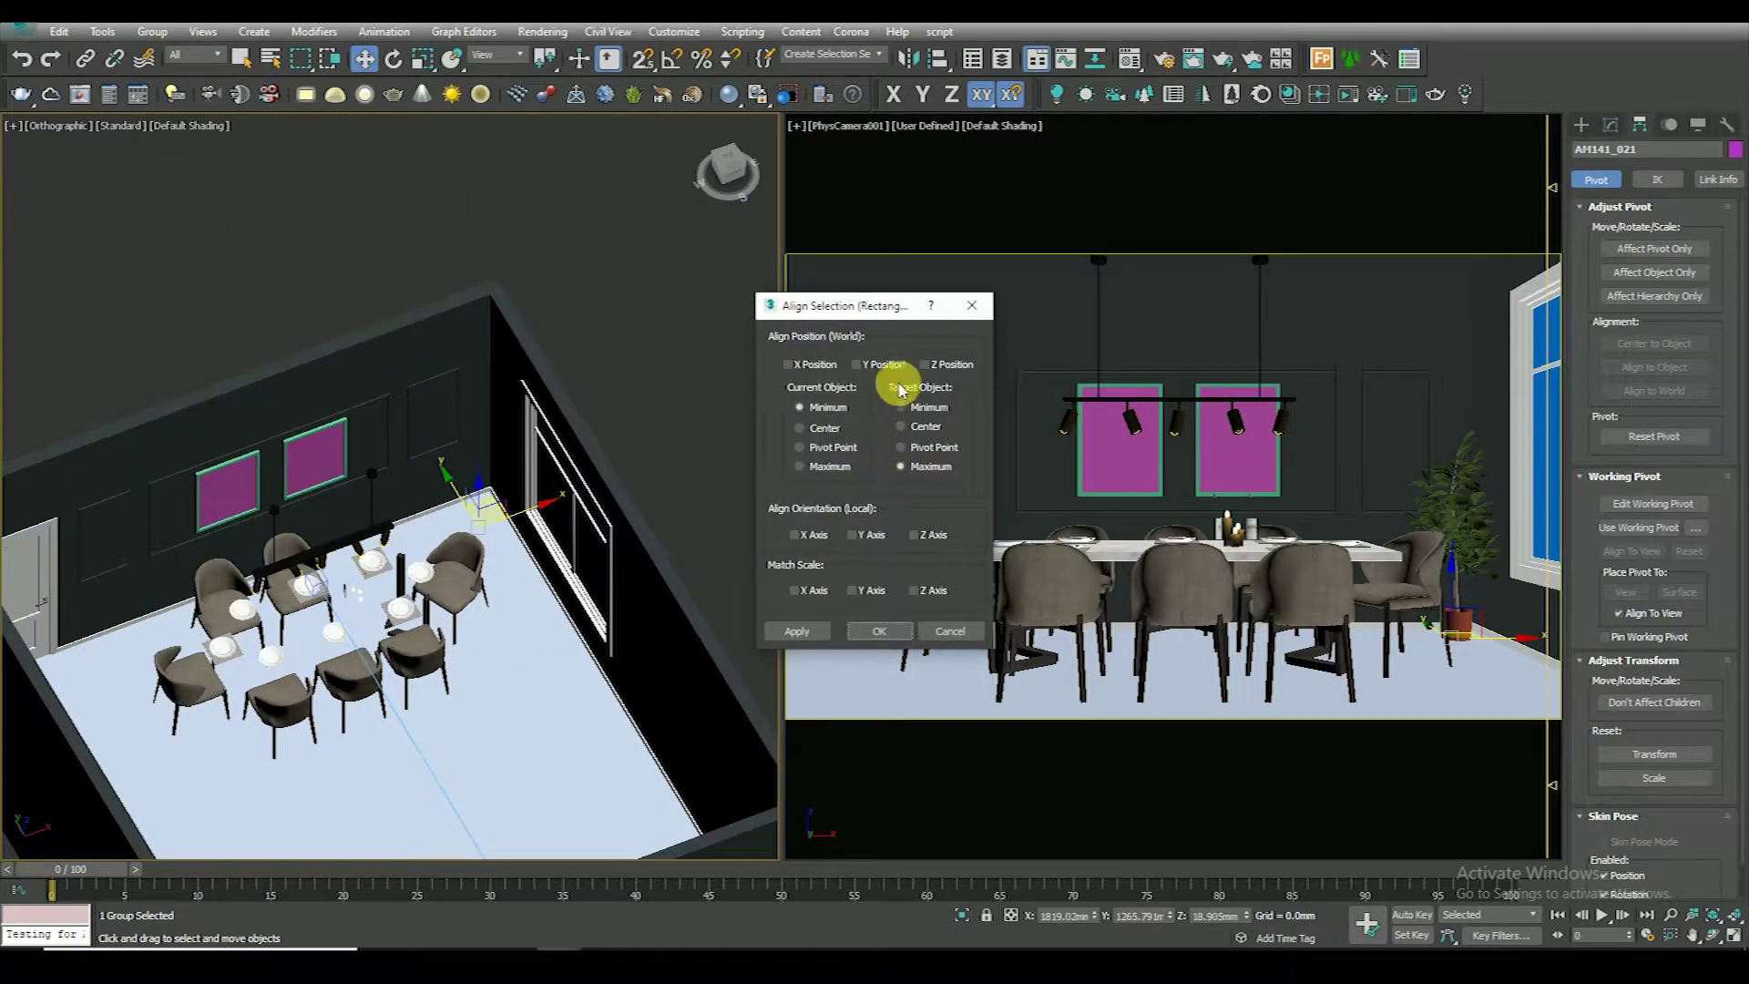
{"action": "left_click", "coordinate": [878, 630]}
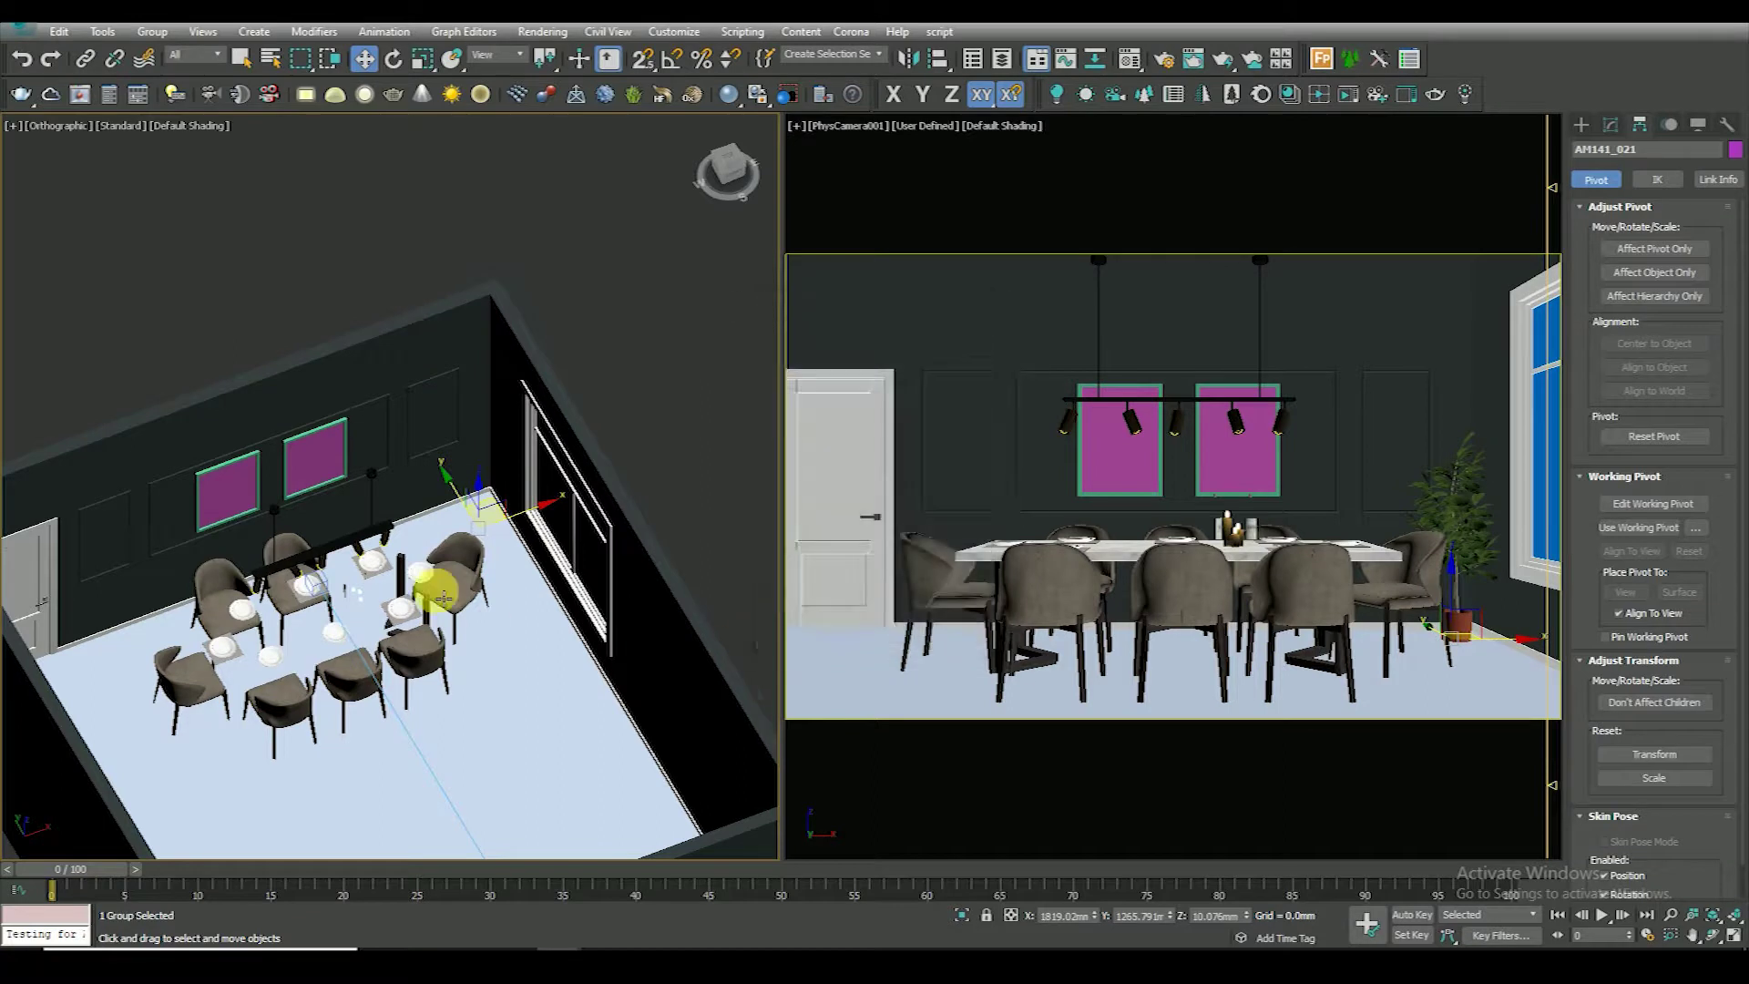
{"action": "key", "text": "F3"}
Turn on viewport clipping and show the left view shaded with edged faces
{"action": "scroll", "coordinate": [438, 619], "scroll_direction": "up", "scroll_amount": 3}
{"action": "mouse_move", "coordinate": [438, 619]}
{"action": "middle_mouse_down", "text": "alt"}
{"action": "mouse_move", "coordinate": [615, 362]}
{"action": "mouse_move", "coordinate": [519, 328]}
{"action": "middle_mouse_up", "text": "alt"}
{"action": "left_click", "coordinate": [14, 126]}
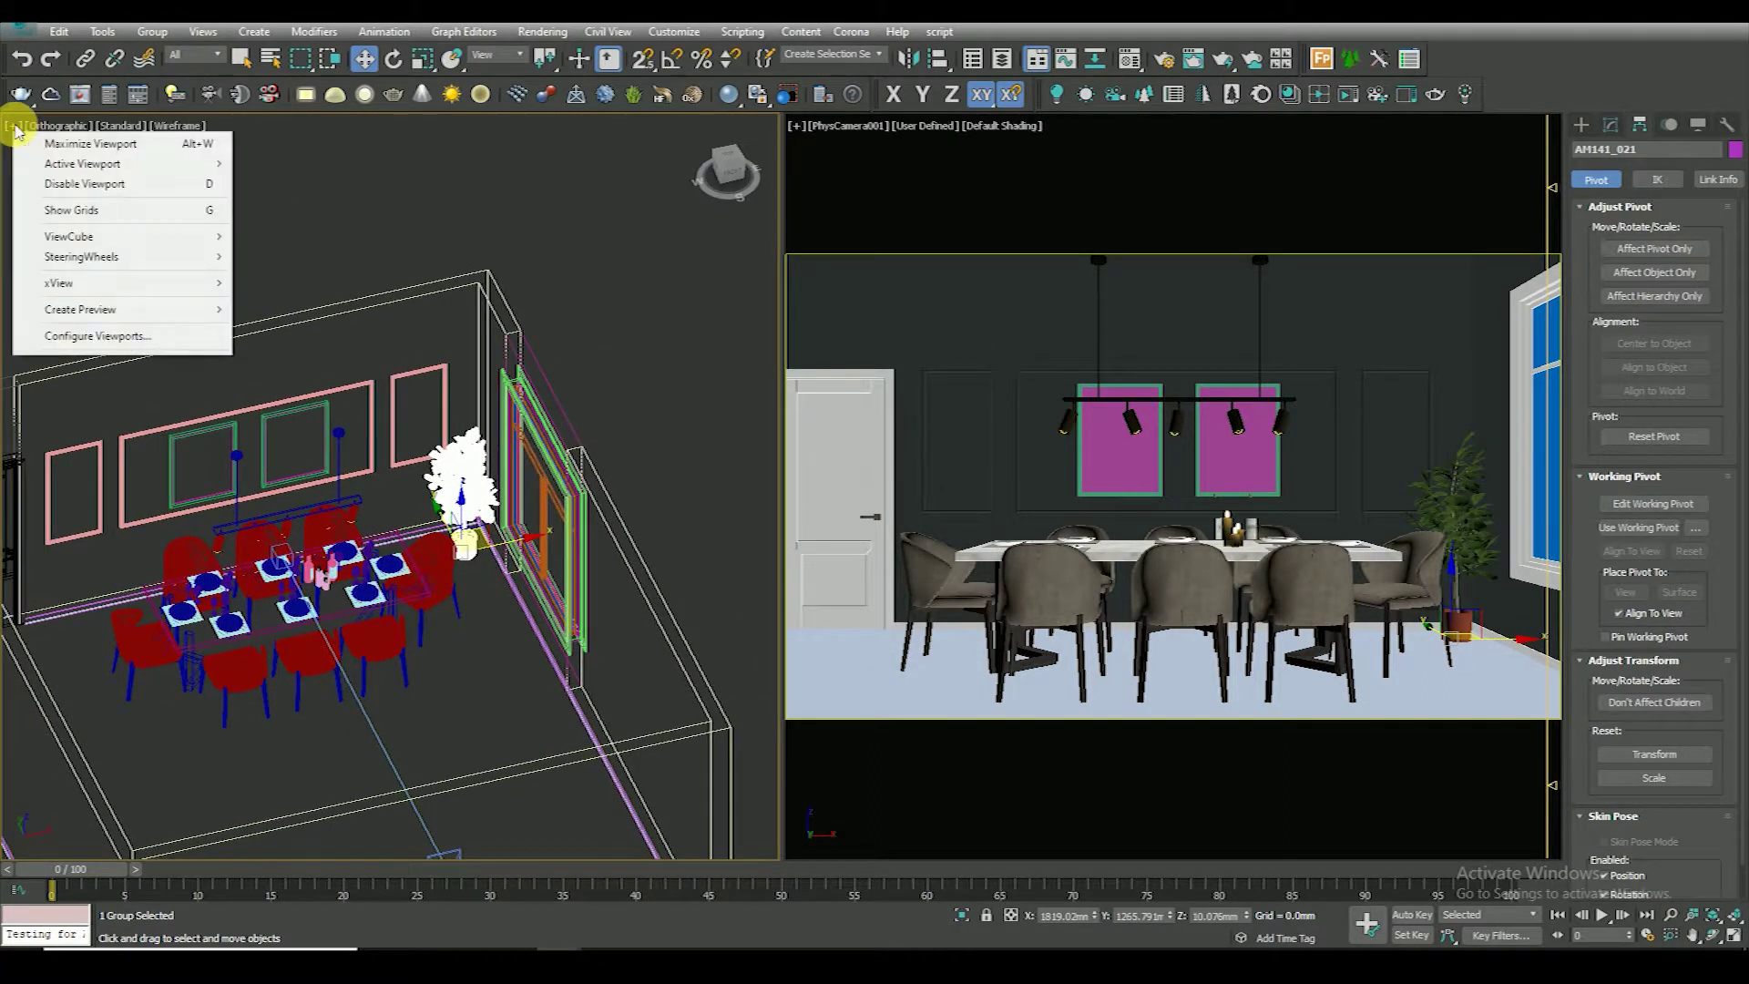
{"action": "left_click", "coordinate": [59, 126]}
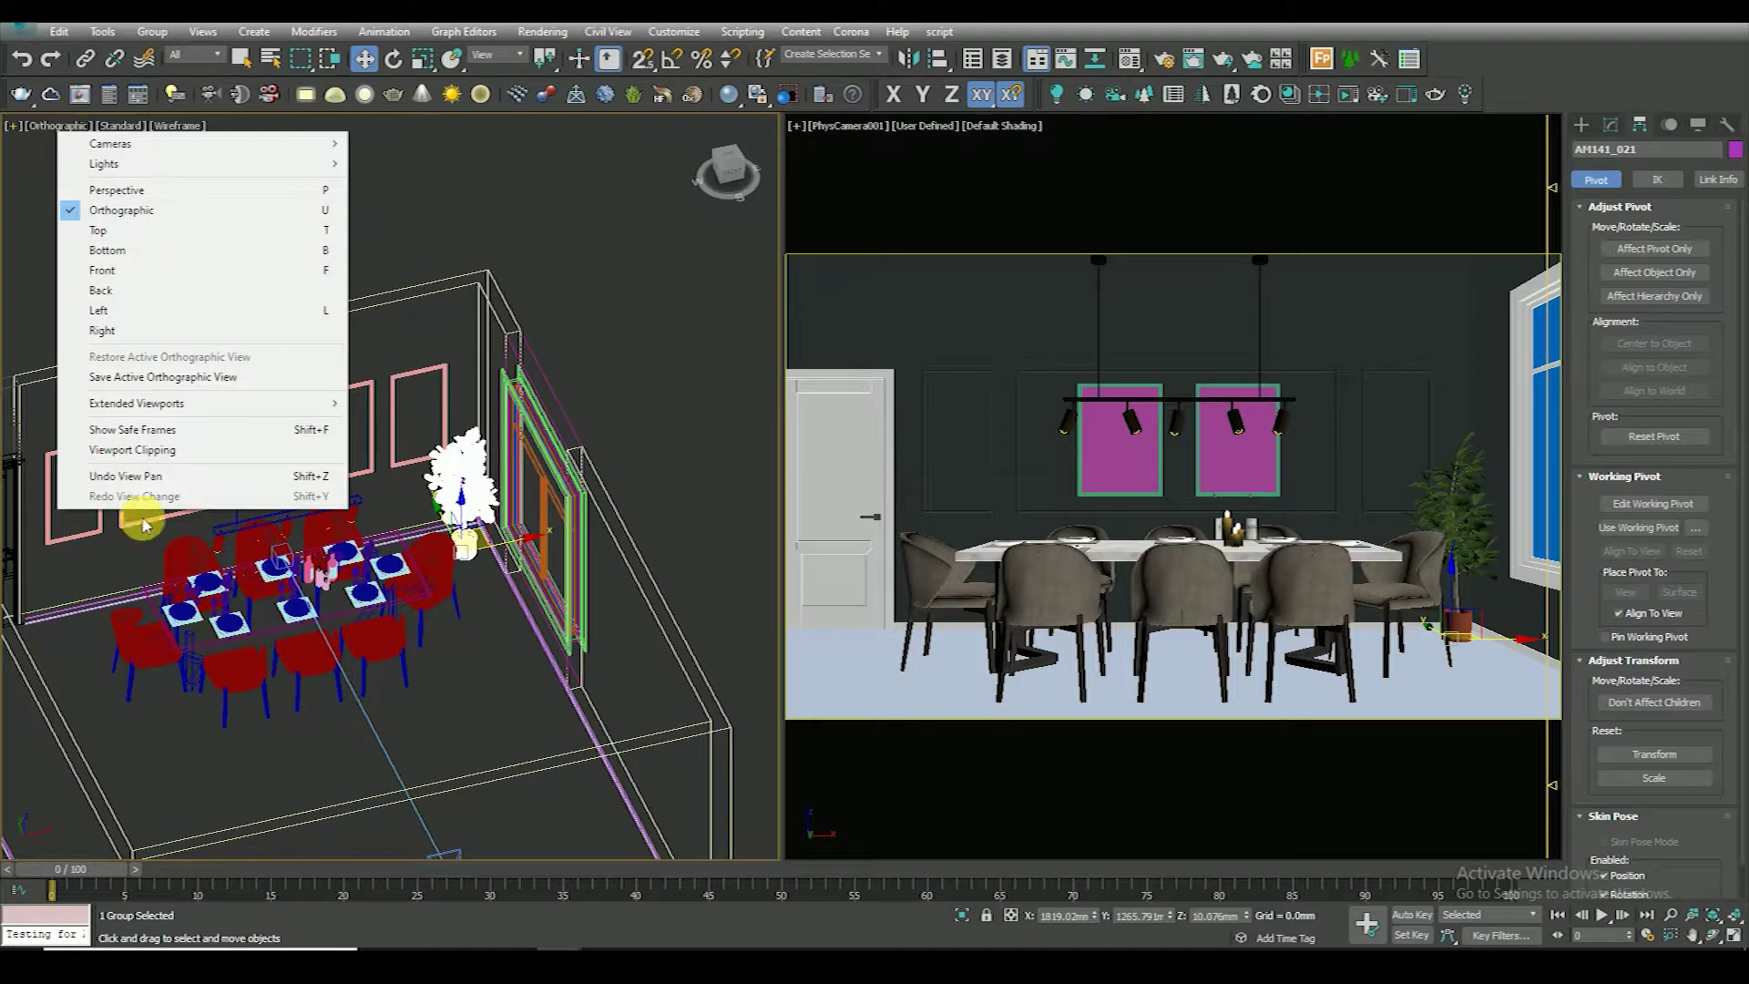
{"action": "left_click", "coordinate": [137, 450]}
{"action": "key", "text": "F3"}
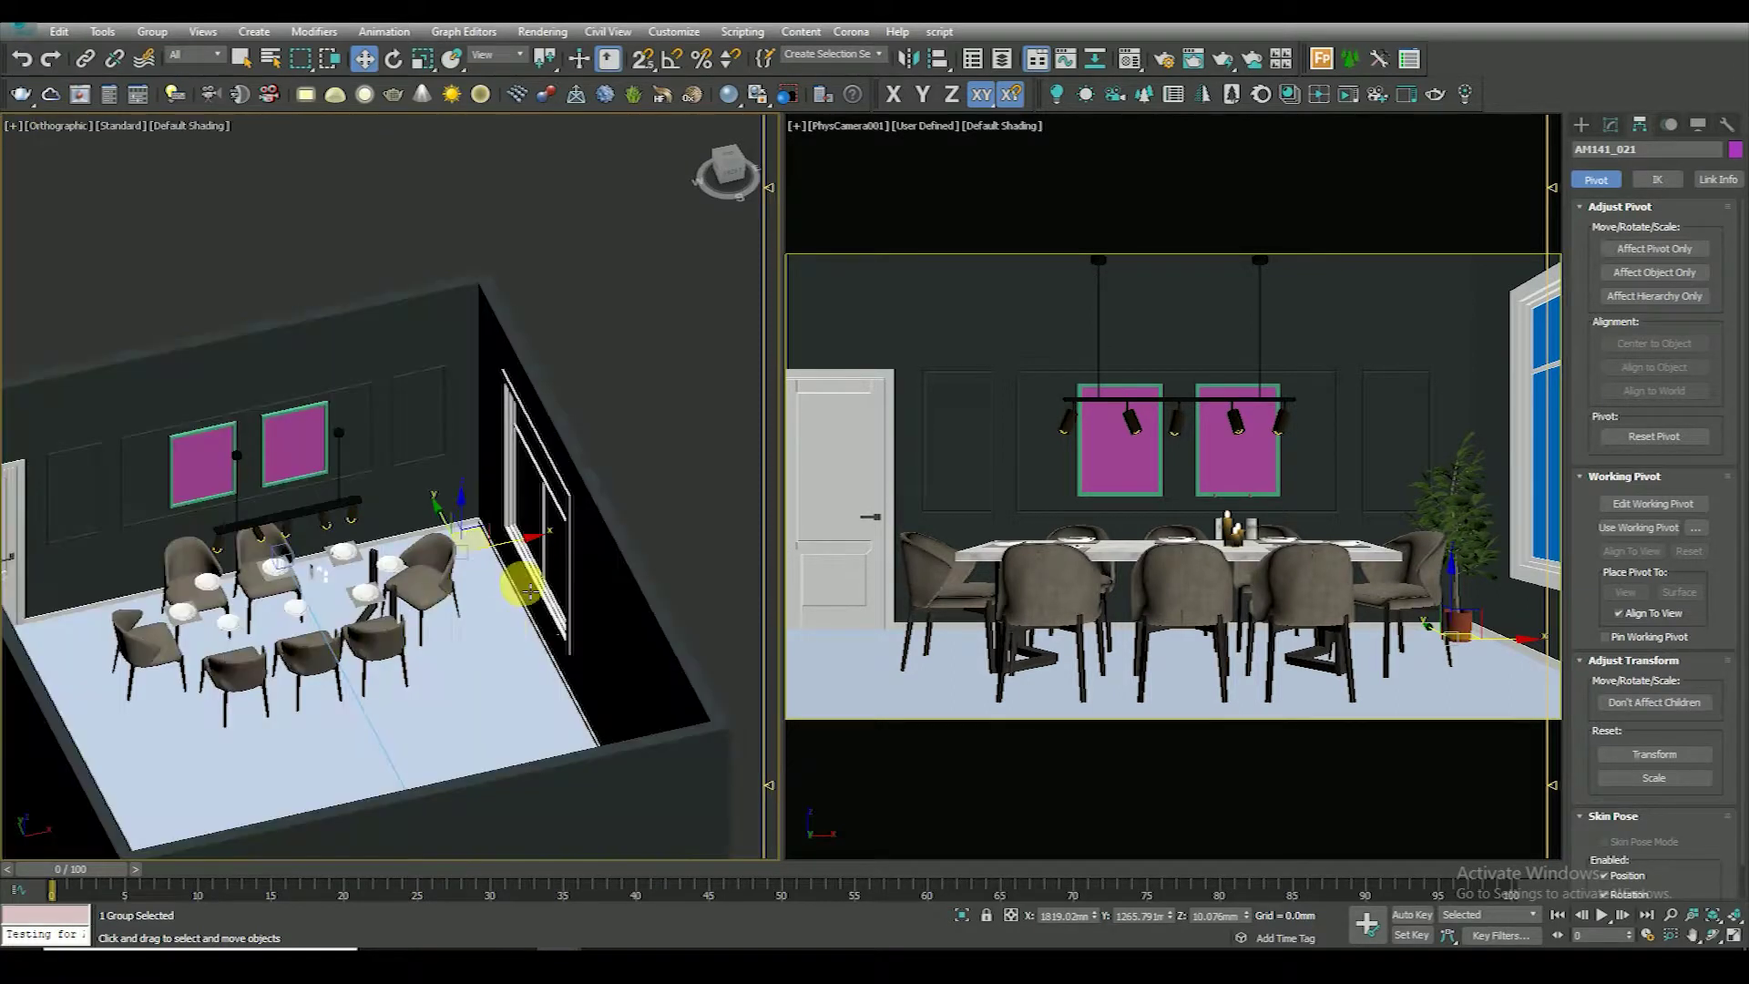
{"action": "key", "text": "F4"}
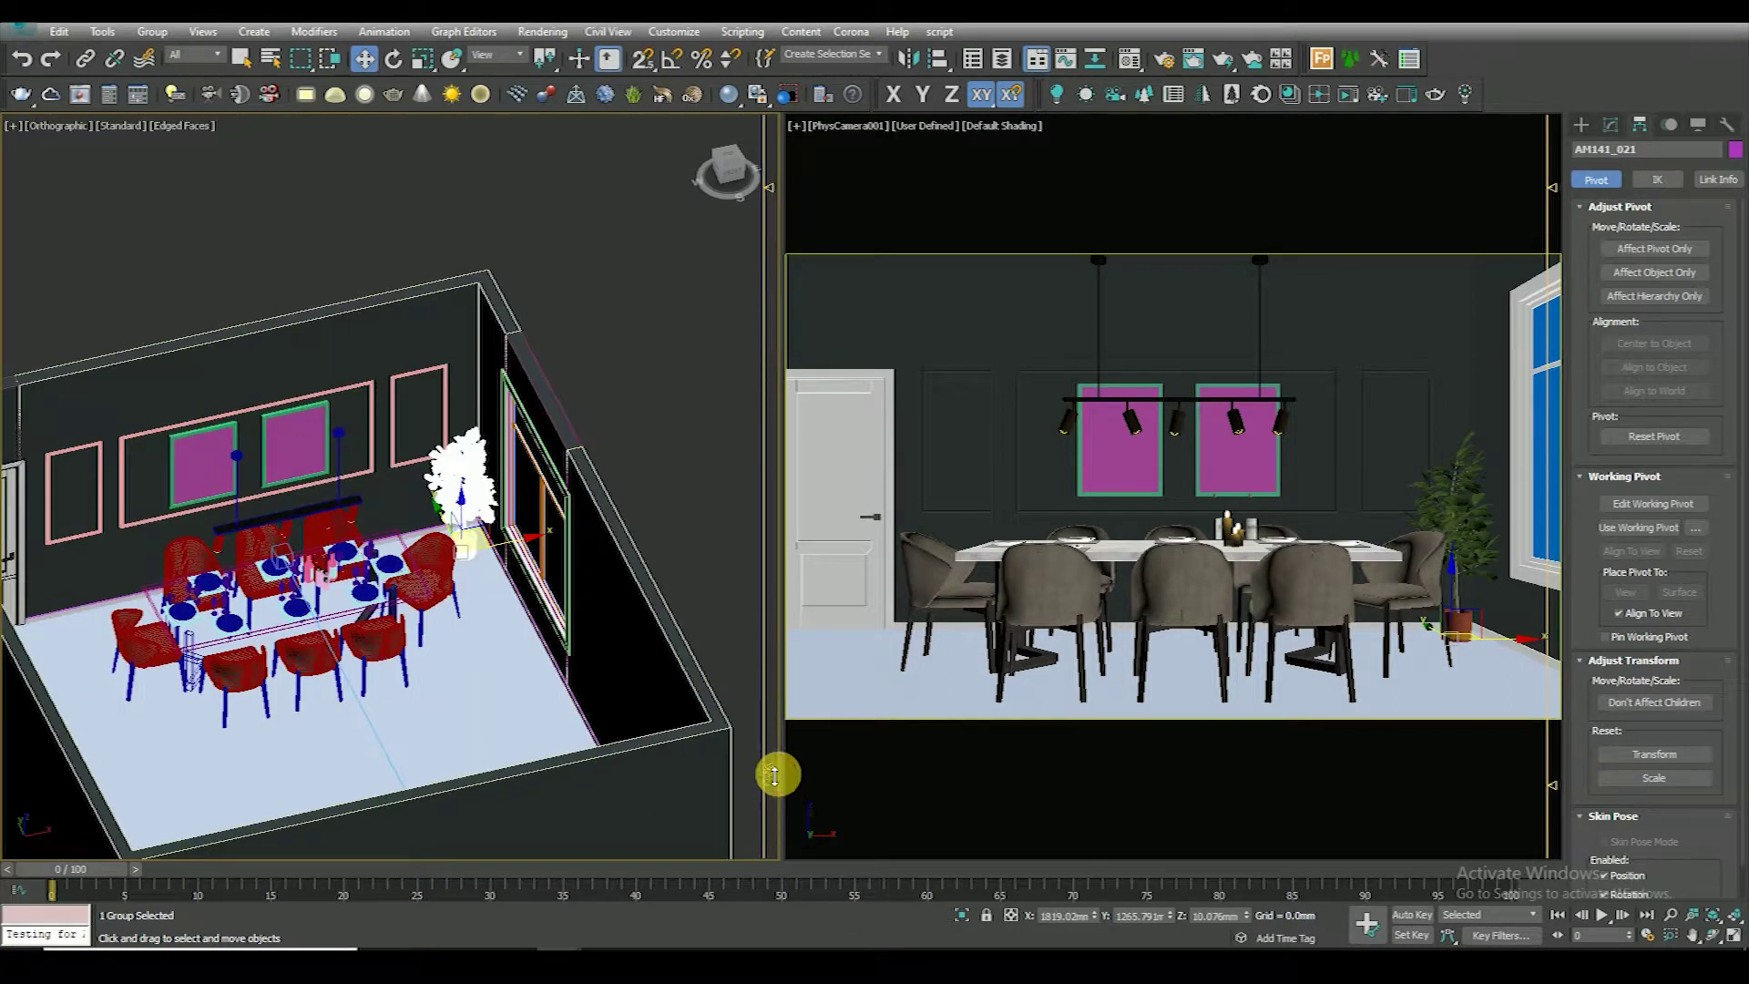
{"action": "left_click", "coordinate": [499, 564]}
Check the plant's placement, then set the left view to PhysCamera001 with edged faces
{"action": "scroll", "coordinate": [456, 519], "scroll_direction": "up", "scroll_amount": 2}
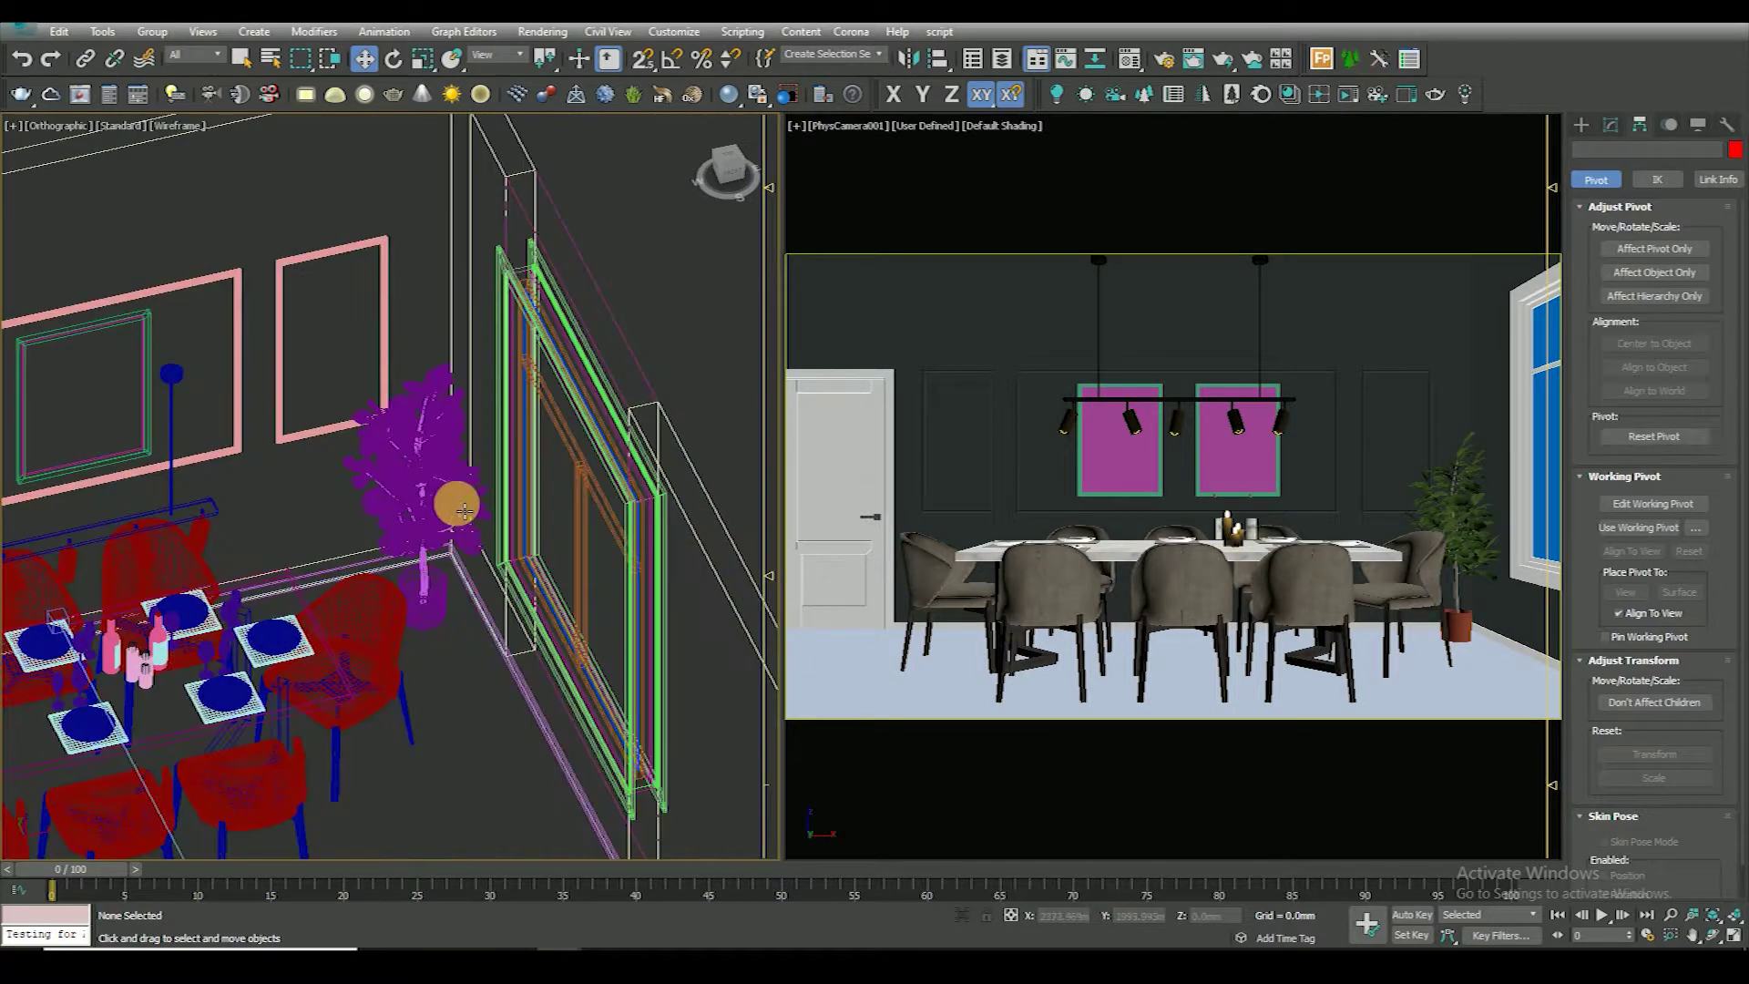
{"action": "scroll", "coordinate": [438, 501], "scroll_direction": "up", "scroll_amount": 2}
{"action": "scroll", "coordinate": [431, 494], "scroll_direction": "up", "scroll_amount": 2}
{"action": "scroll", "coordinate": [431, 494], "scroll_direction": "down", "scroll_amount": 6}
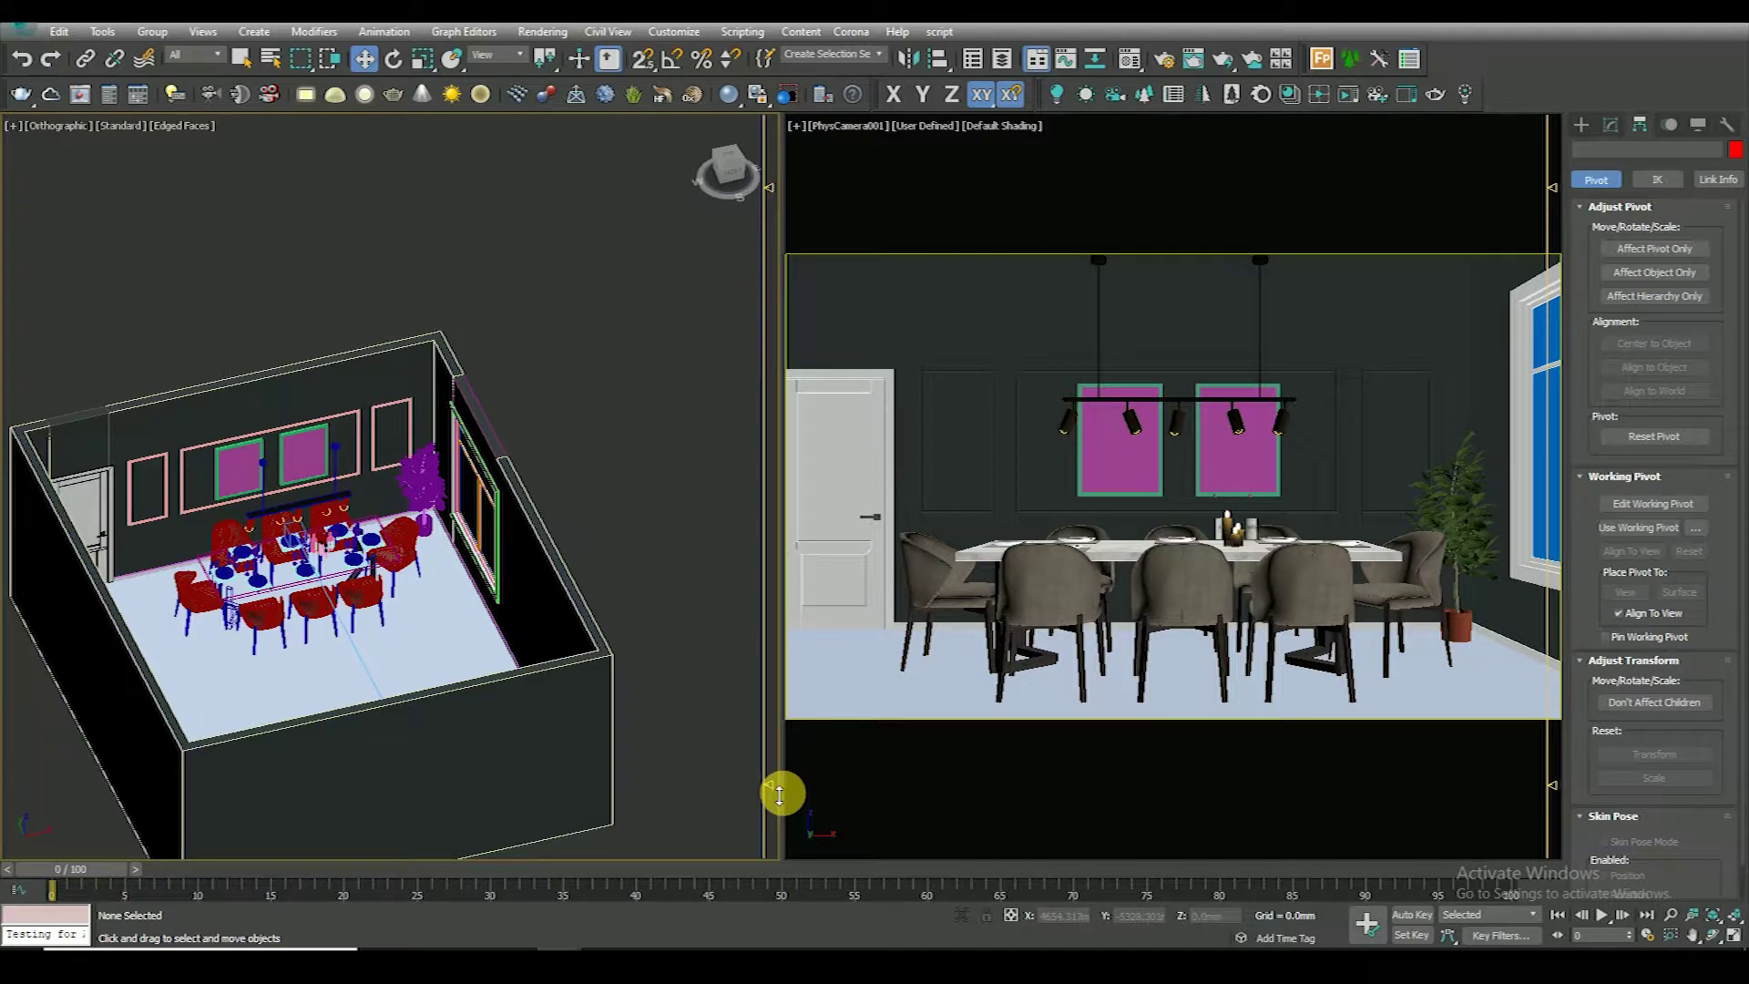
{"action": "scroll", "coordinate": [474, 510], "scroll_direction": "up", "scroll_amount": 4}
{"action": "scroll", "coordinate": [474, 510], "scroll_direction": "down", "scroll_amount": 4}
{"action": "left_click", "coordinate": [477, 505]}
{"action": "key", "text": "F3"}
{"action": "scroll", "coordinate": [494, 717], "scroll_direction": "up", "scroll_amount": 2}
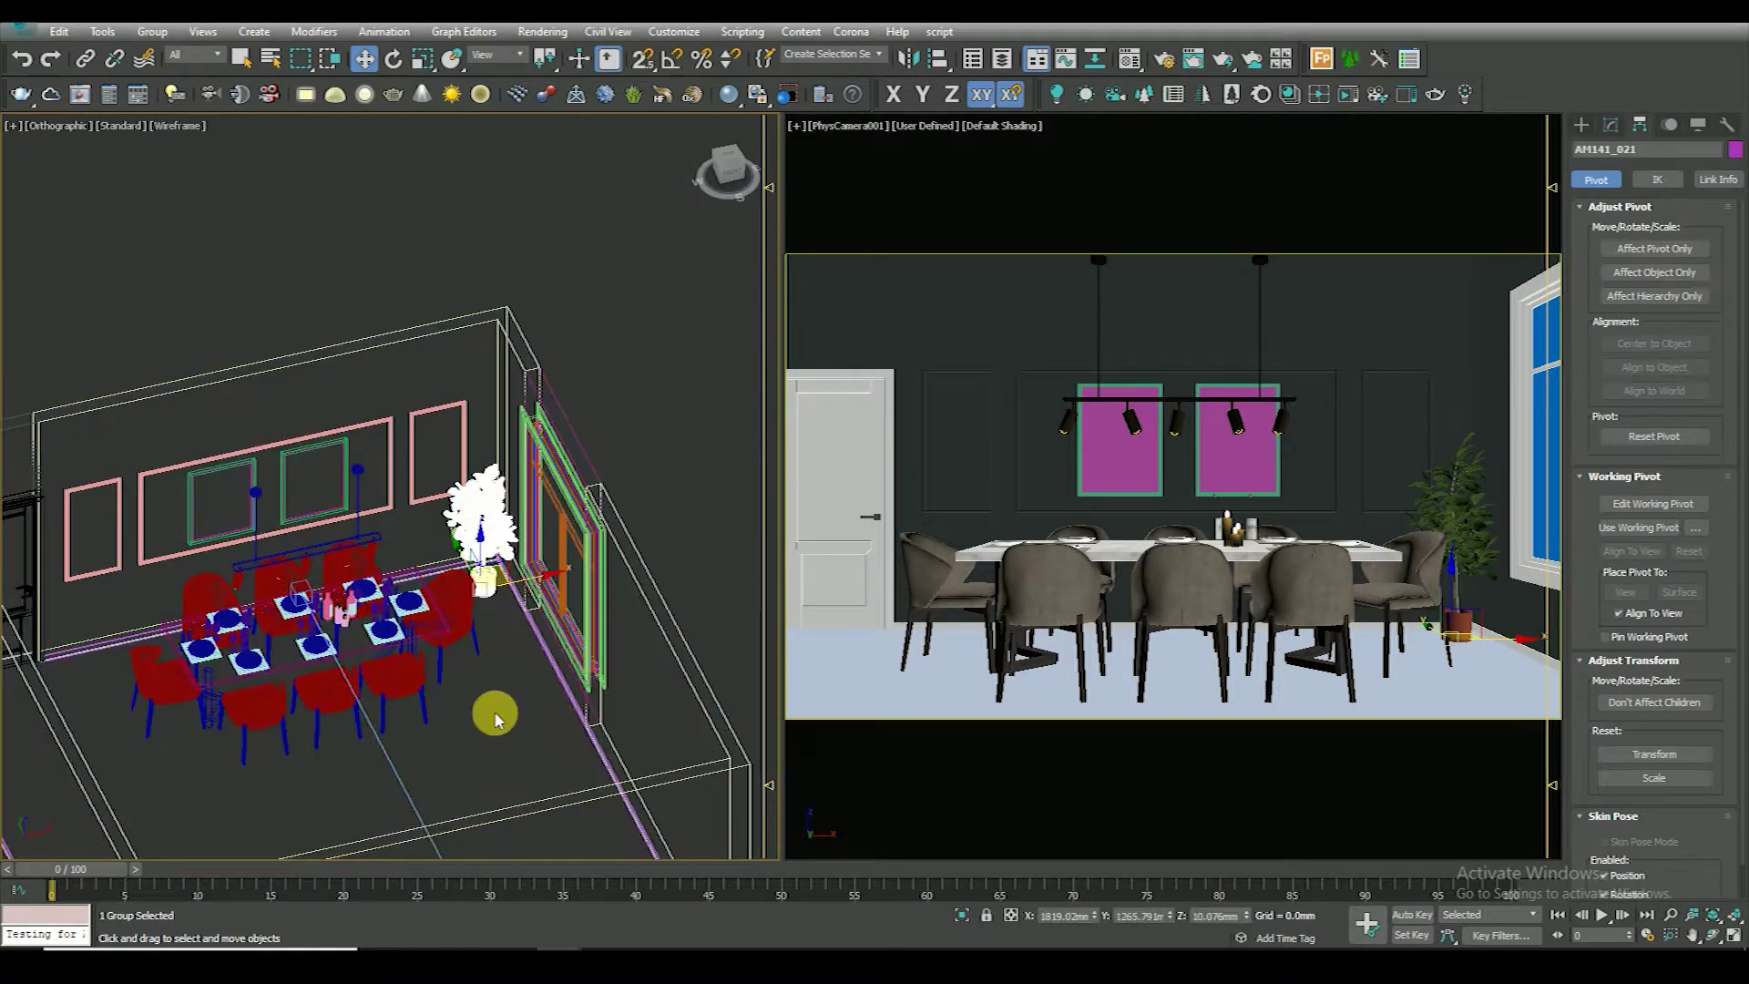
{"action": "left_click", "coordinate": [494, 716]}
{"action": "key", "text": "c"}
{"action": "key", "text": "F3"}
{"action": "key", "text": "F3"}
{"action": "key", "text": "F4"}
{"action": "key", "text": "ctrl+z"}
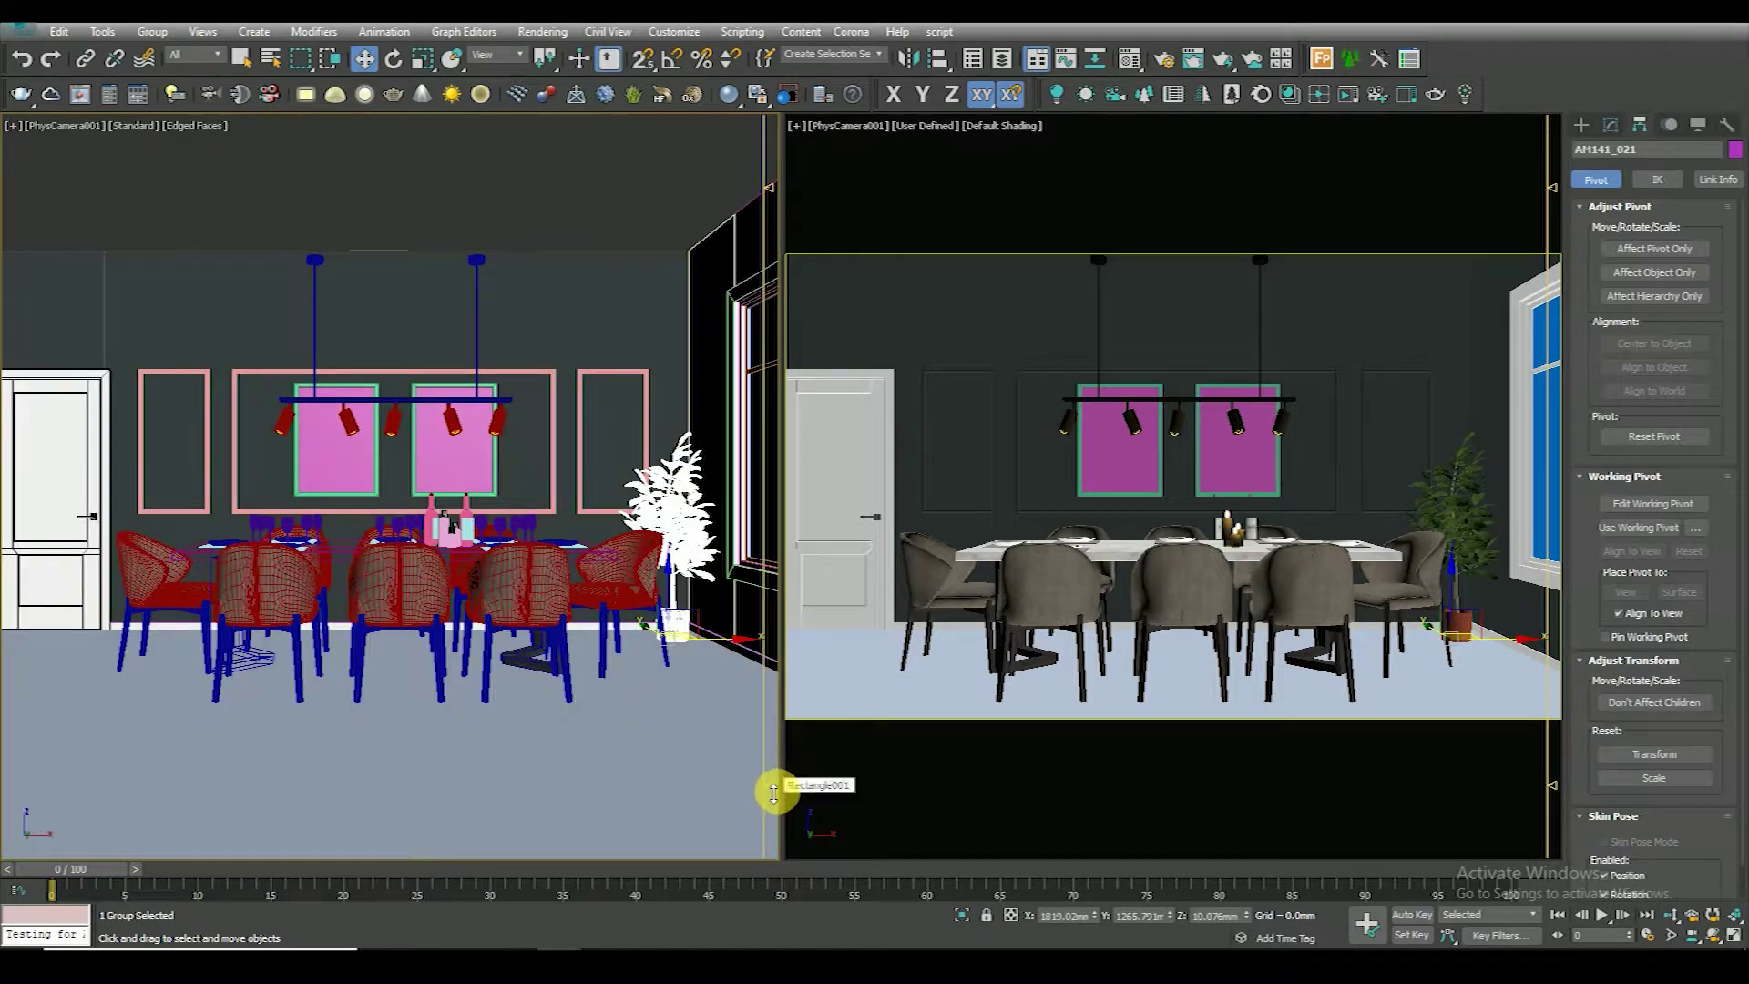
Unhide all hidden objects from the viewport quad menu
{"action": "left_click", "coordinate": [594, 666]}
{"action": "key", "text": "F3"}
{"action": "key", "text": "F3"}
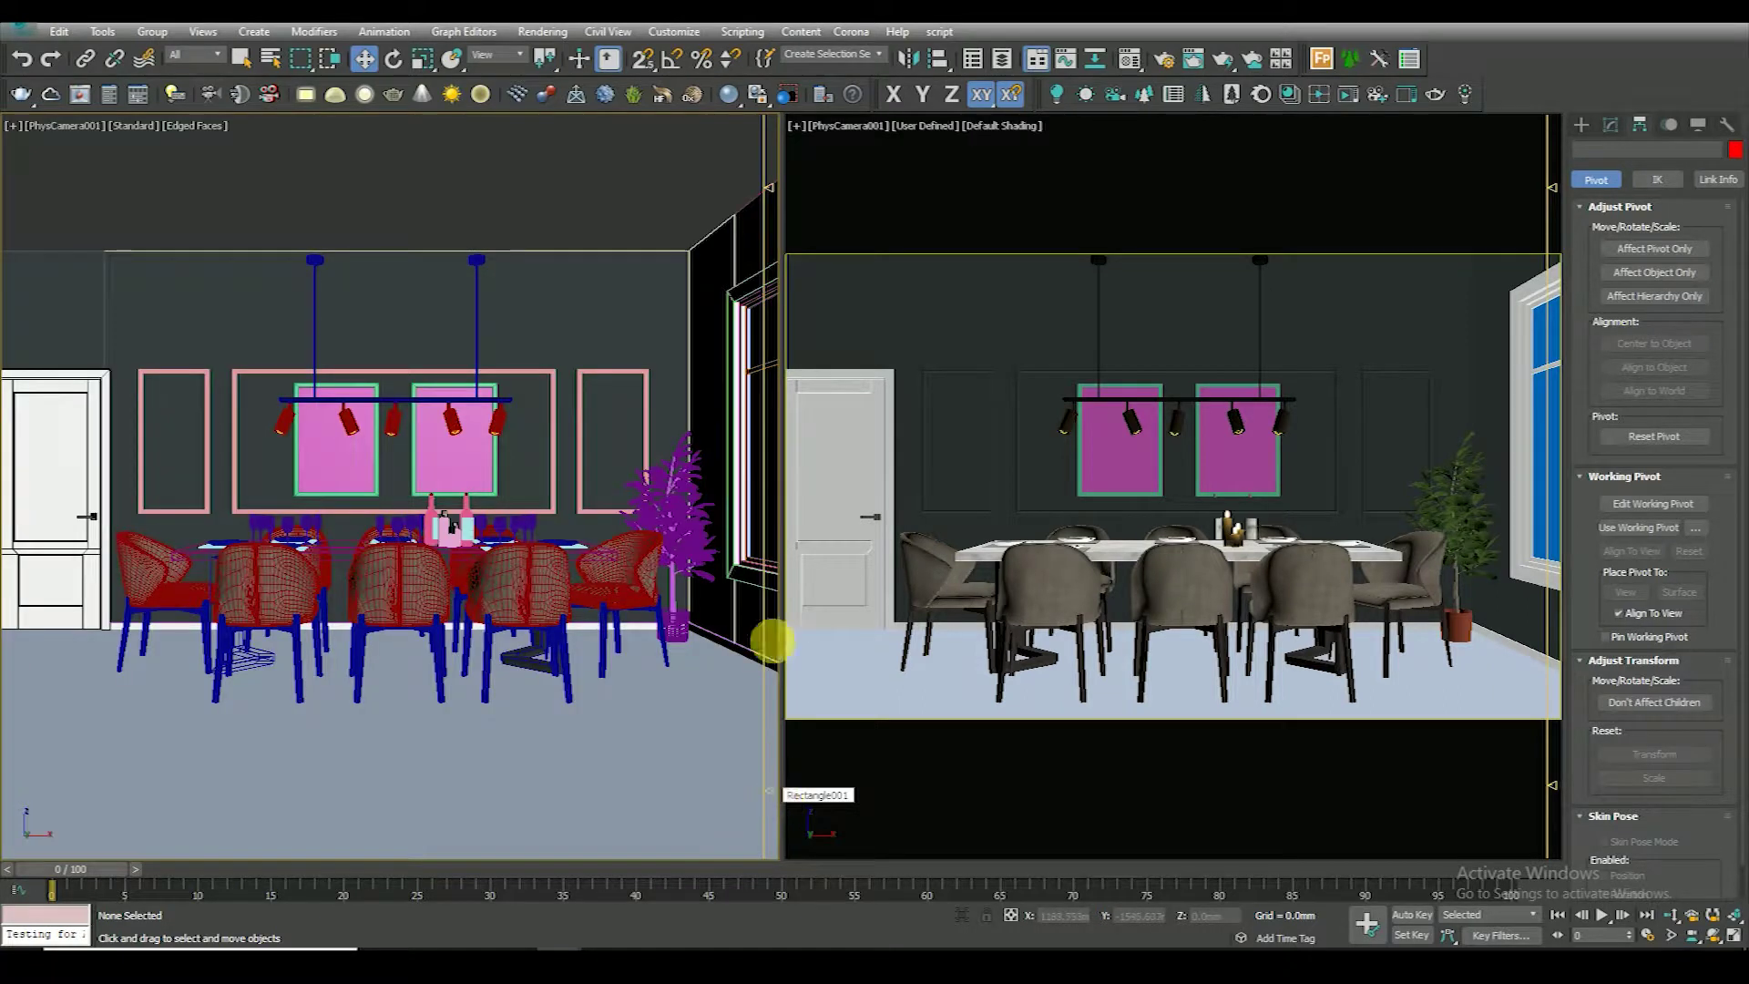
{"action": "right_click", "coordinate": [666, 193]}
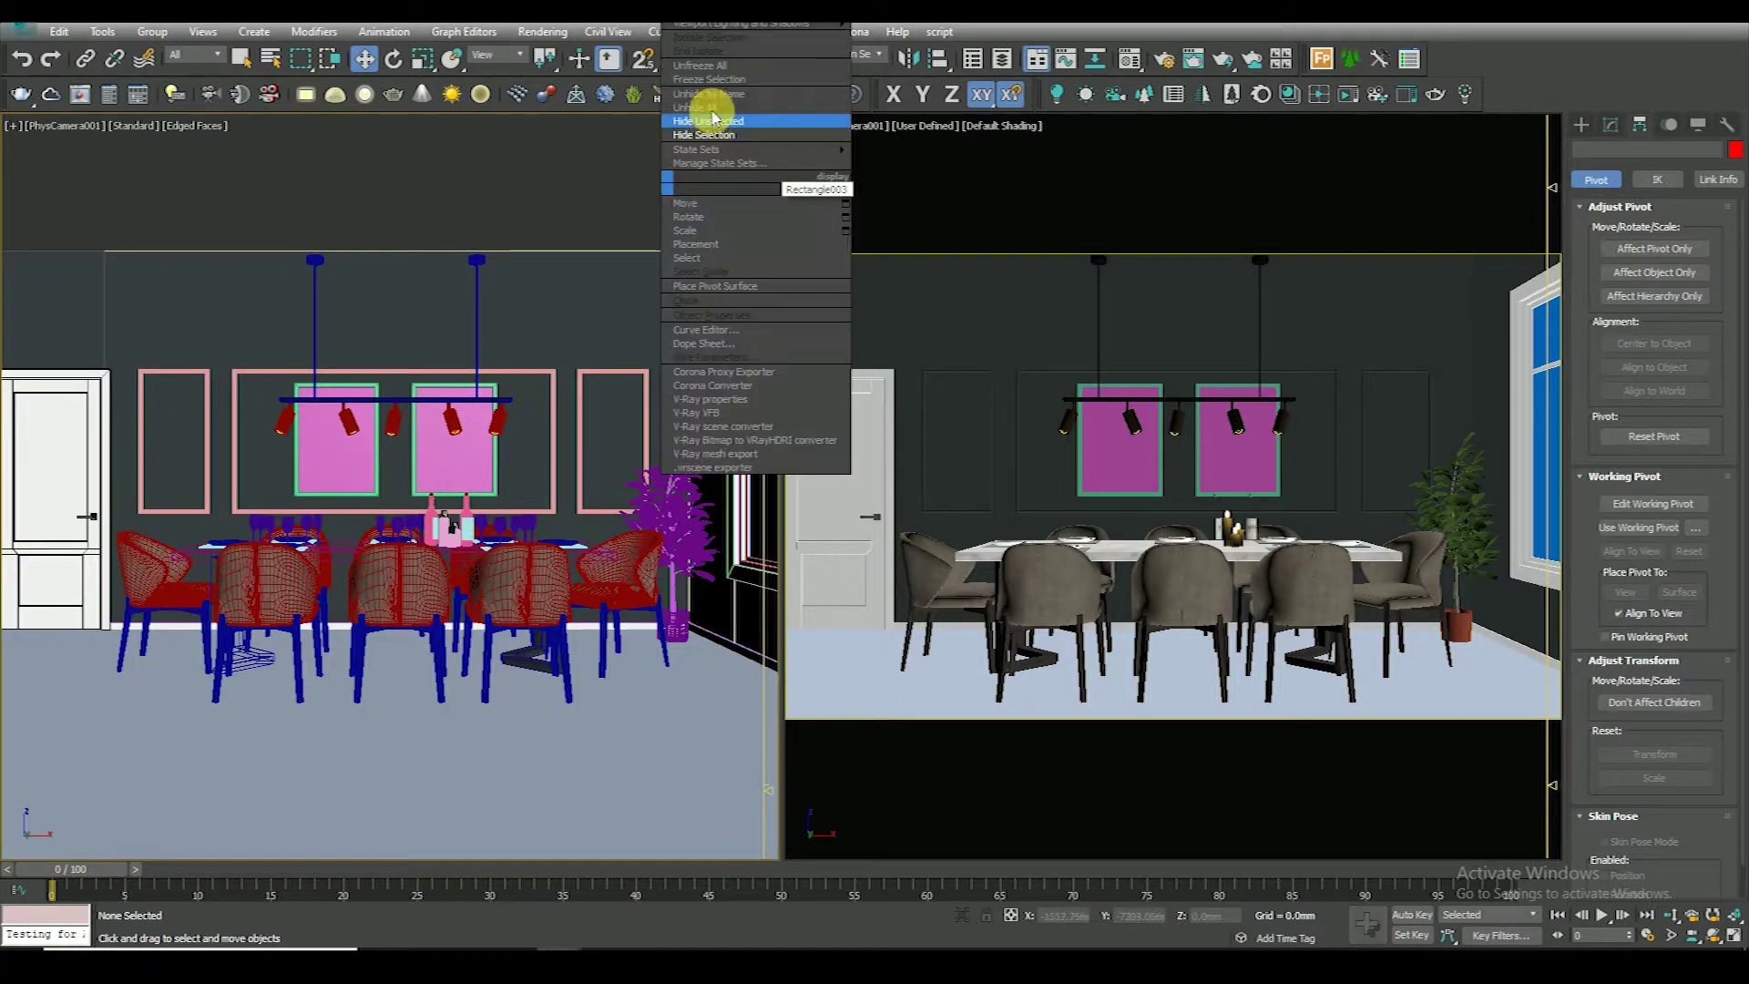
{"action": "left_click", "coordinate": [719, 117]}
Select Rectangle369, give the camera view edged faces and the left view wireframe
{"action": "left_click", "coordinate": [626, 308]}
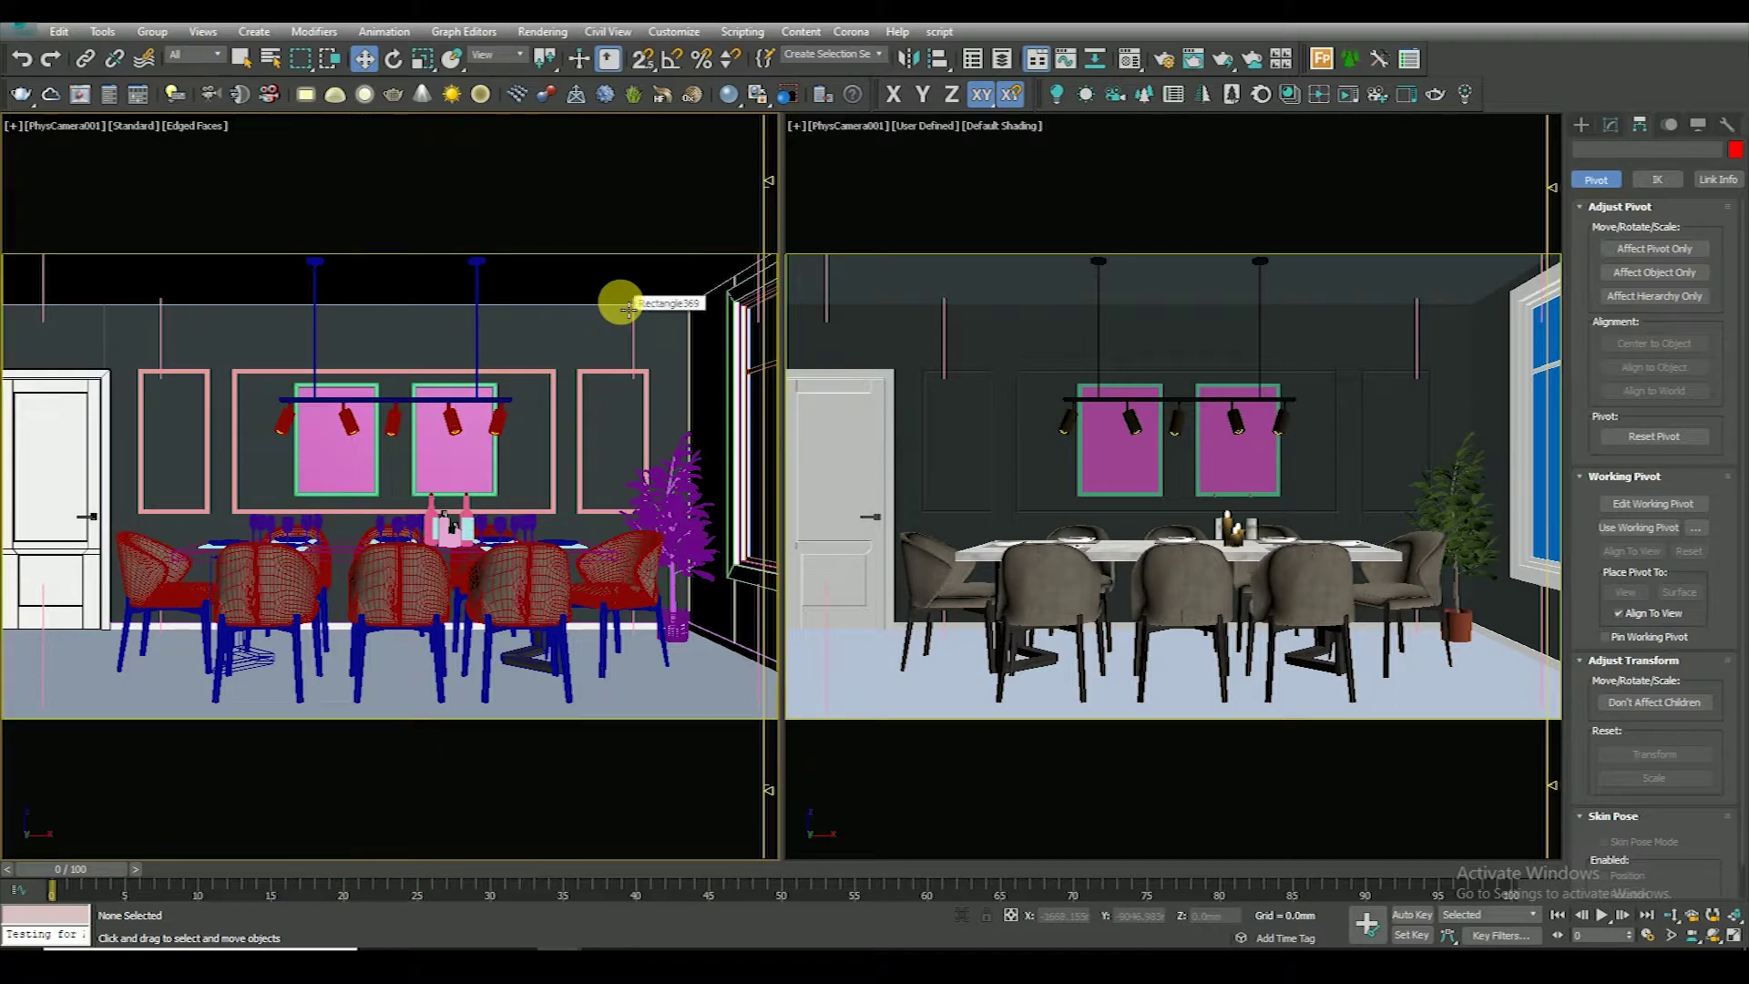
{"action": "key", "text": "F4"}
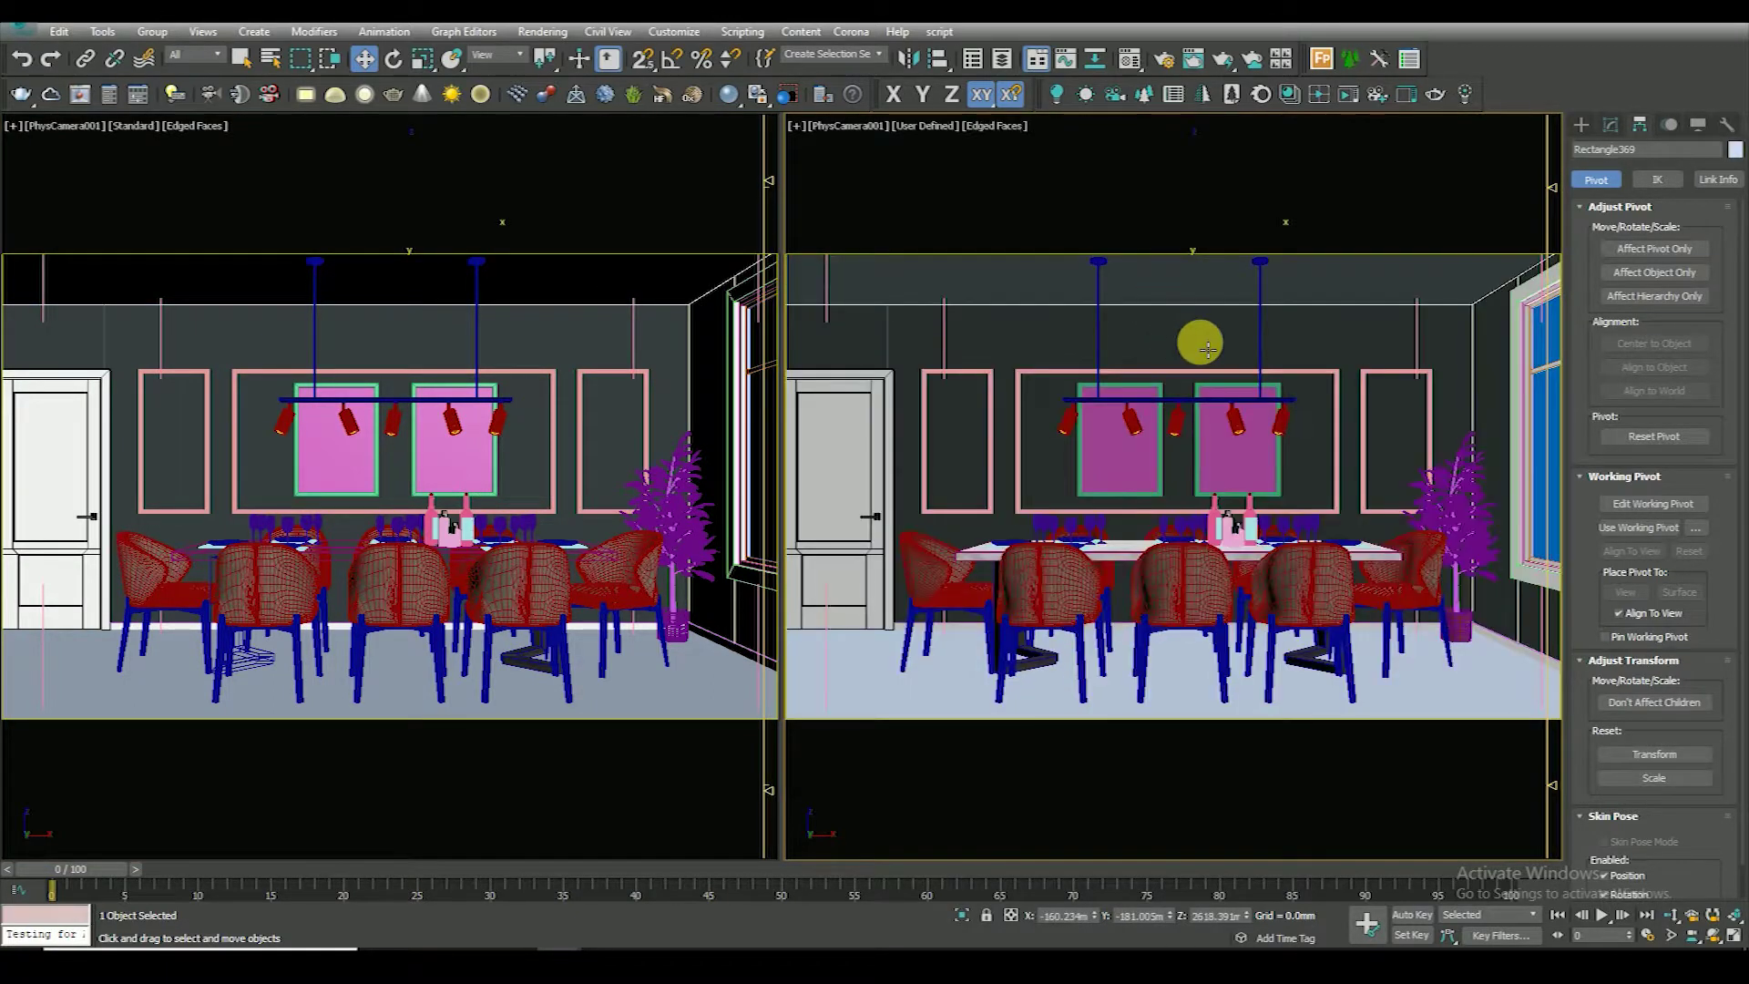
{"action": "key", "text": "F3"}
{"action": "left_click", "coordinate": [594, 451]}
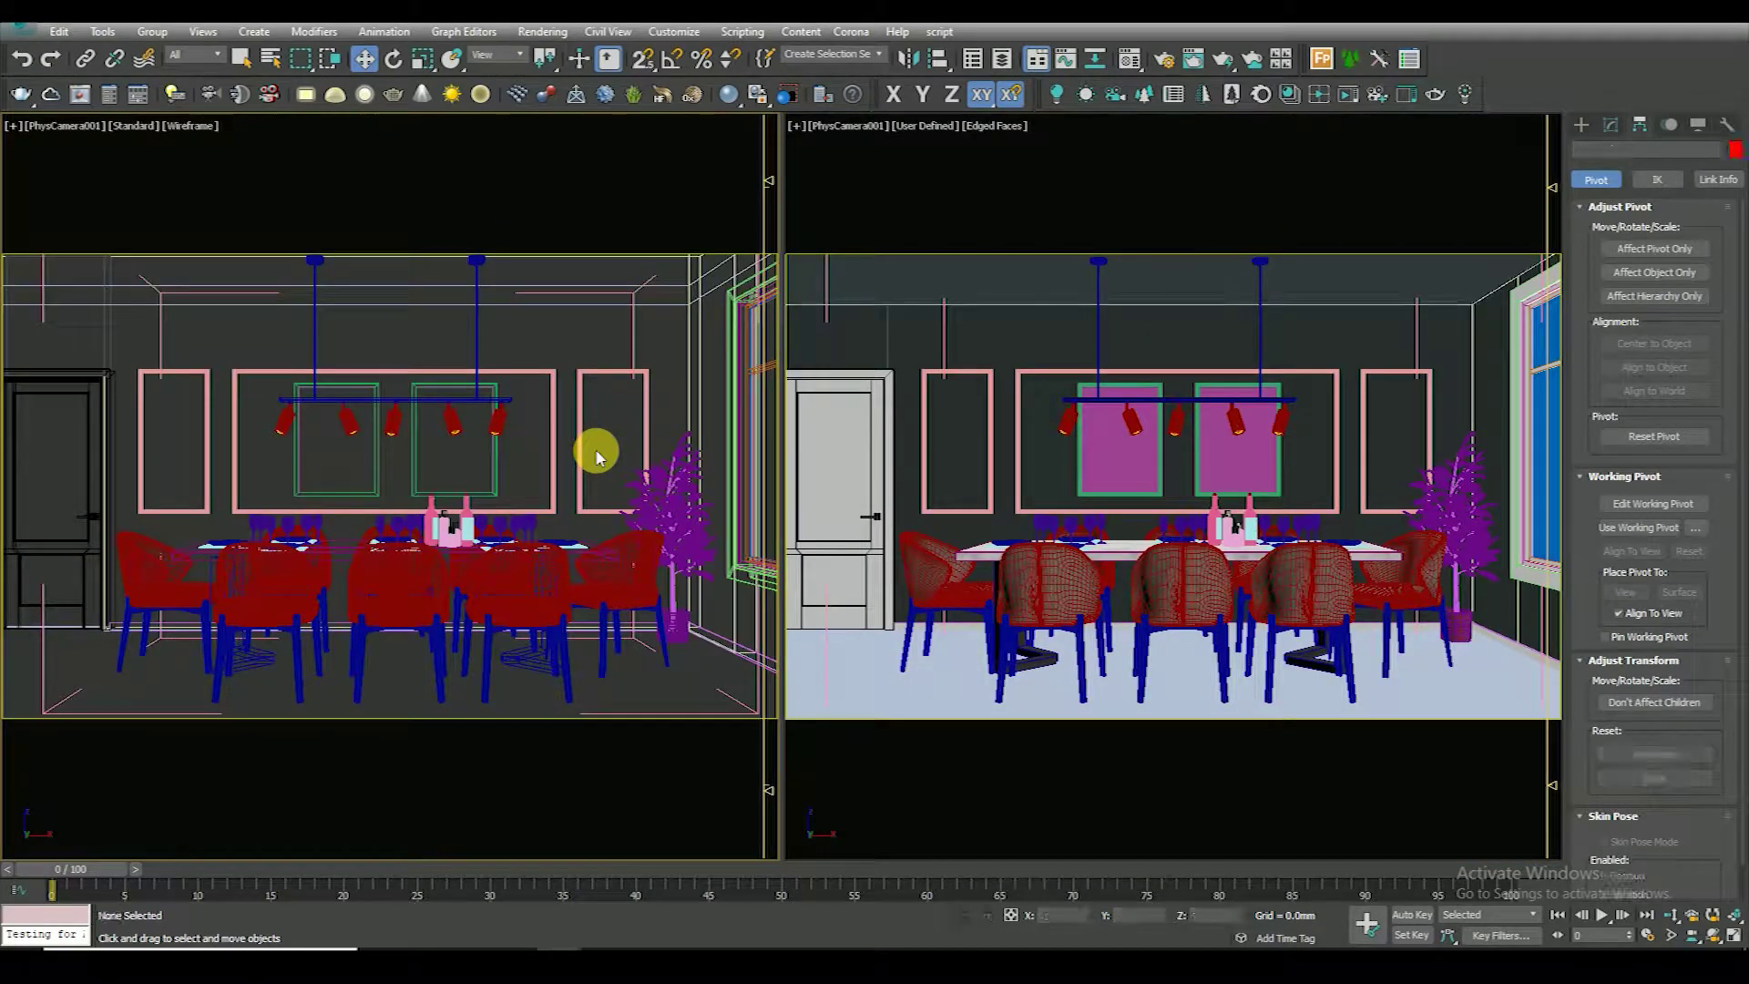
Frame the plant in top view, orbit to an angled room view, and select Rectangle369
{"action": "left_click", "coordinate": [696, 549]}
{"action": "key", "text": "t"}
{"action": "key", "text": "z"}
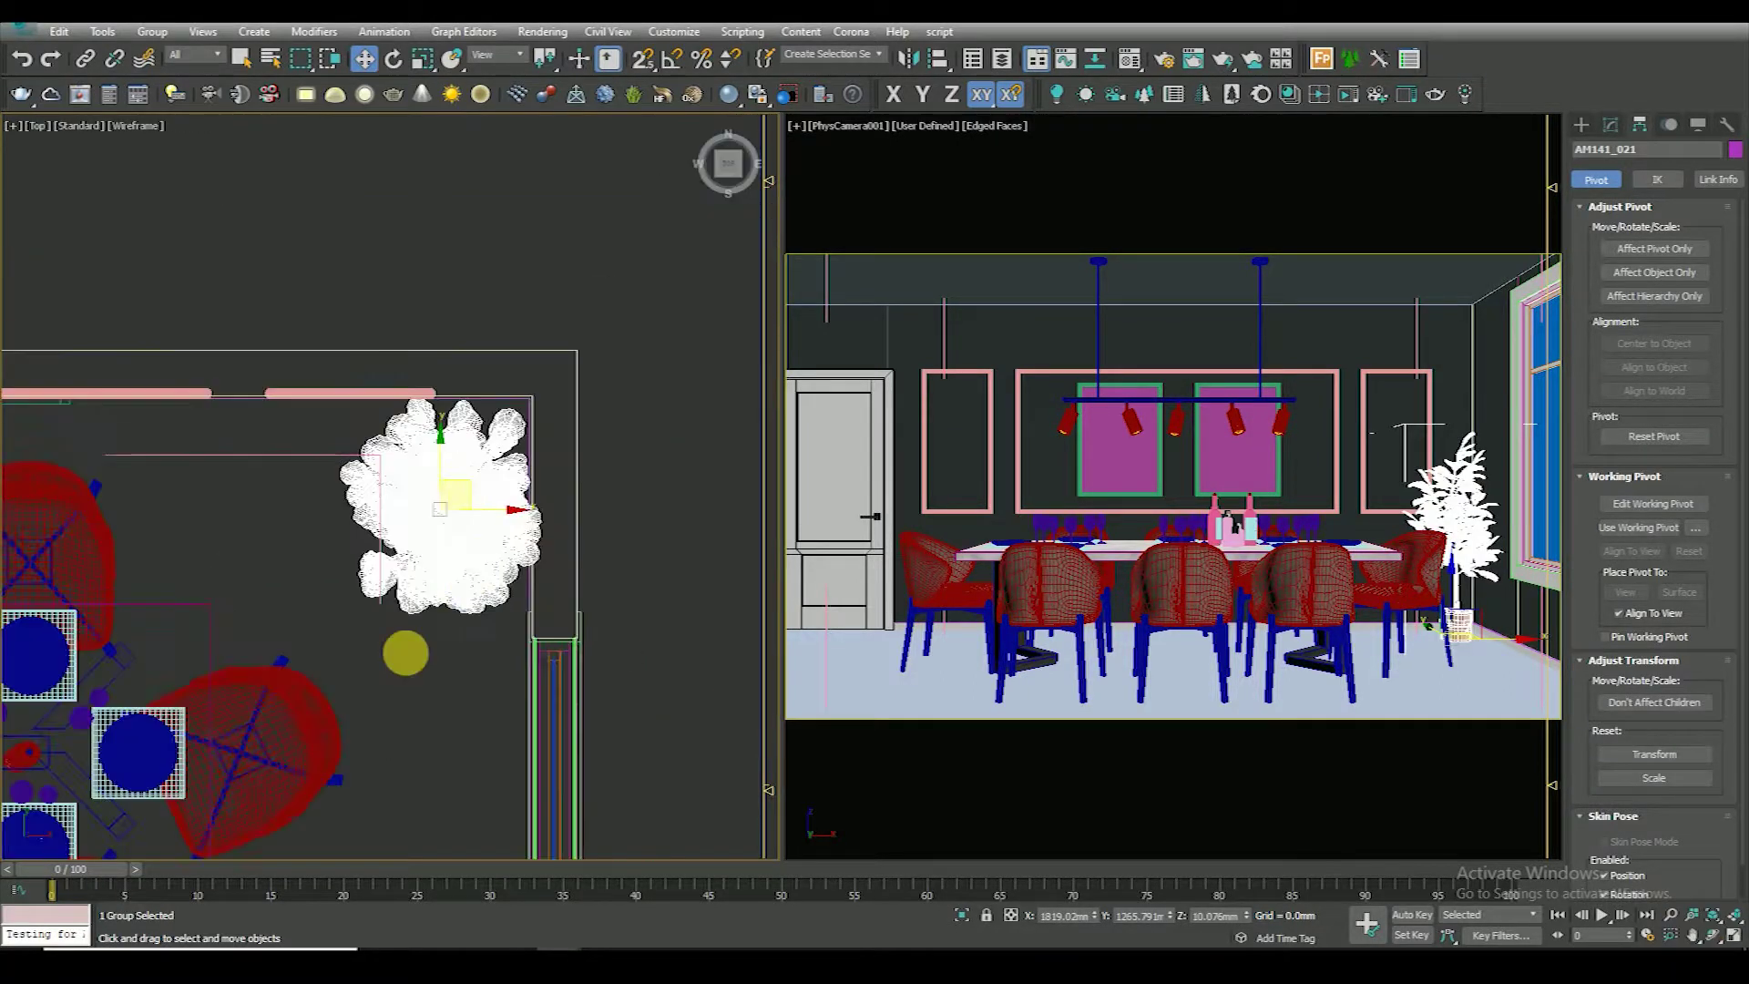
{"action": "left_click", "coordinate": [603, 216]}
{"action": "scroll", "coordinate": [546, 405], "scroll_direction": "down", "scroll_amount": 5}
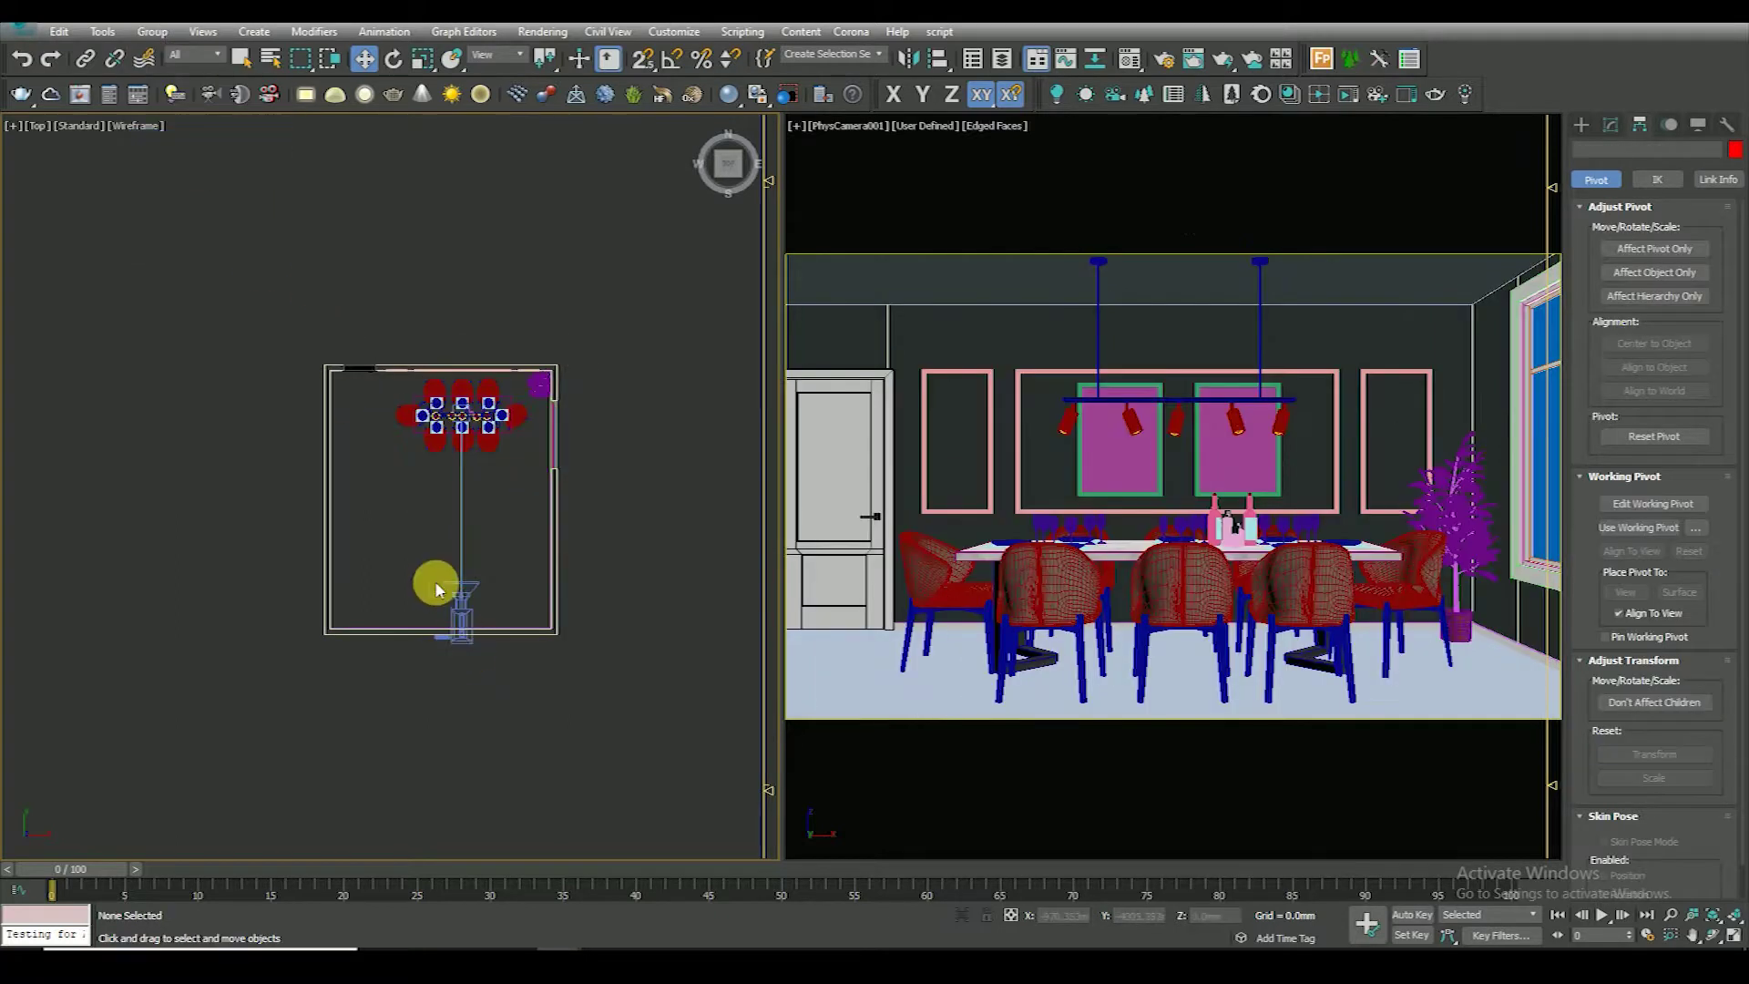
{"action": "middle_click_drag", "start_coordinate": [435, 590], "coordinate": [421, 477], "text": "alt"}
{"action": "left_click", "coordinate": [422, 477]}
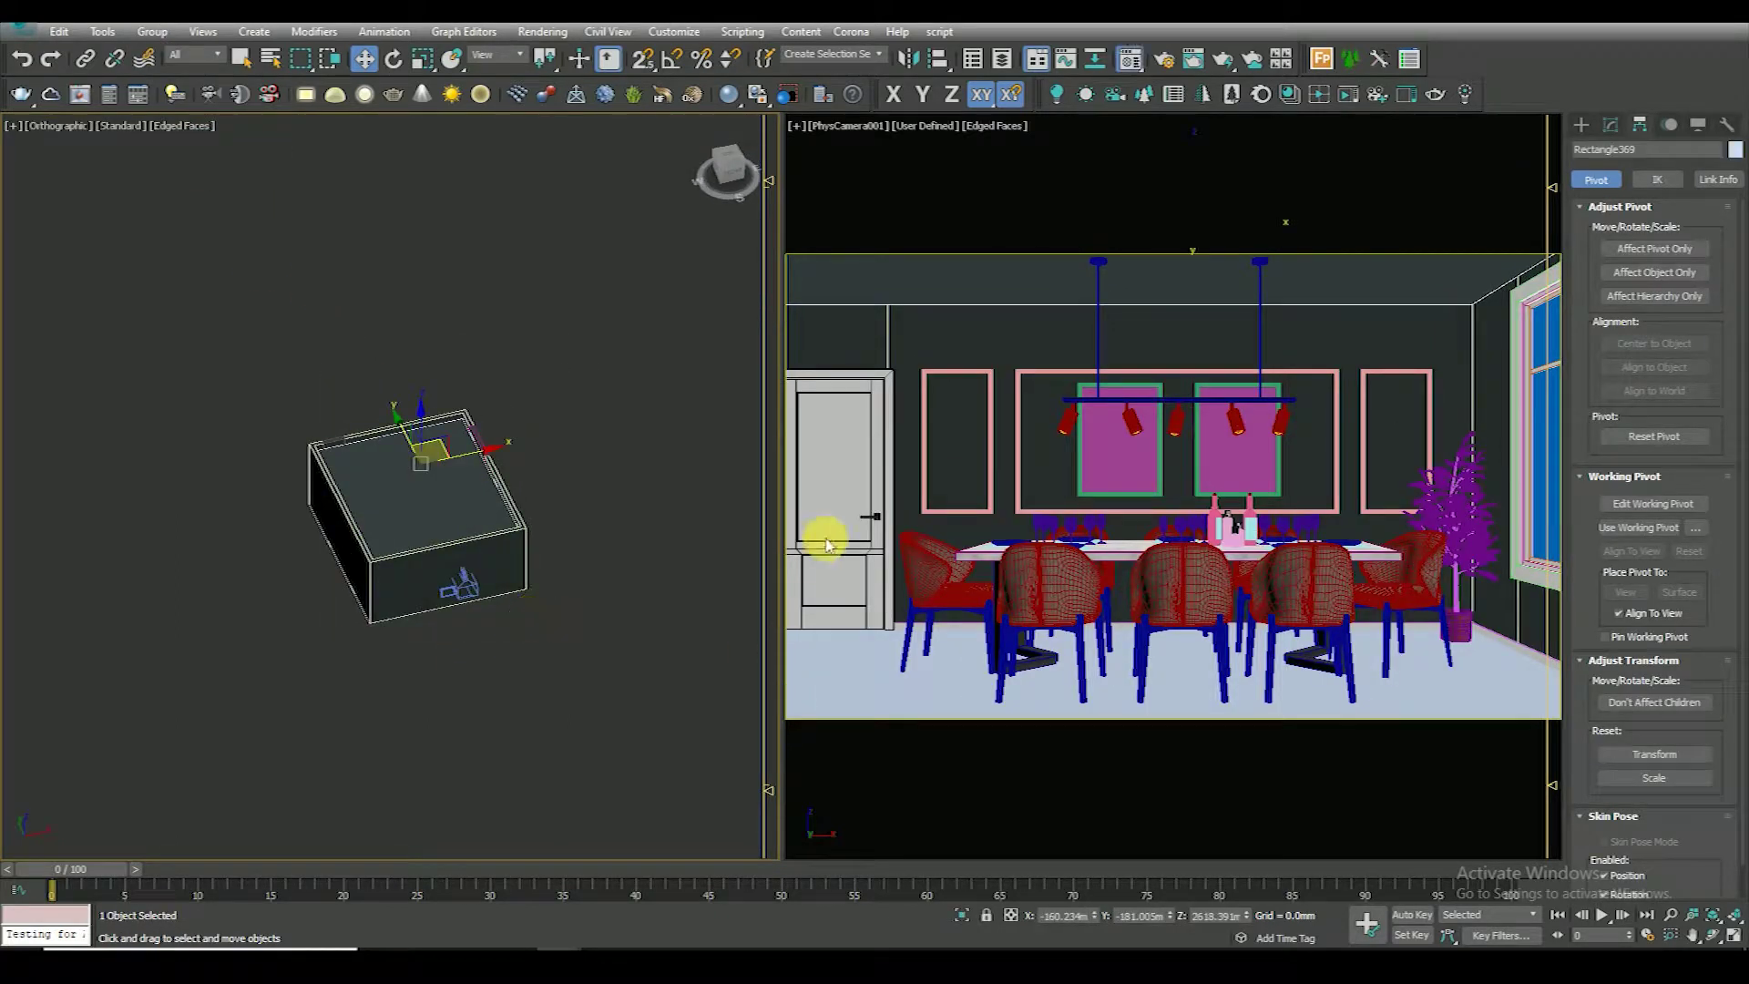
Assign Material #44 to the selected box, then orbit to look down at the floor
{"action": "key", "text": "m"}
{"action": "left_click", "coordinate": [1411, 308]}
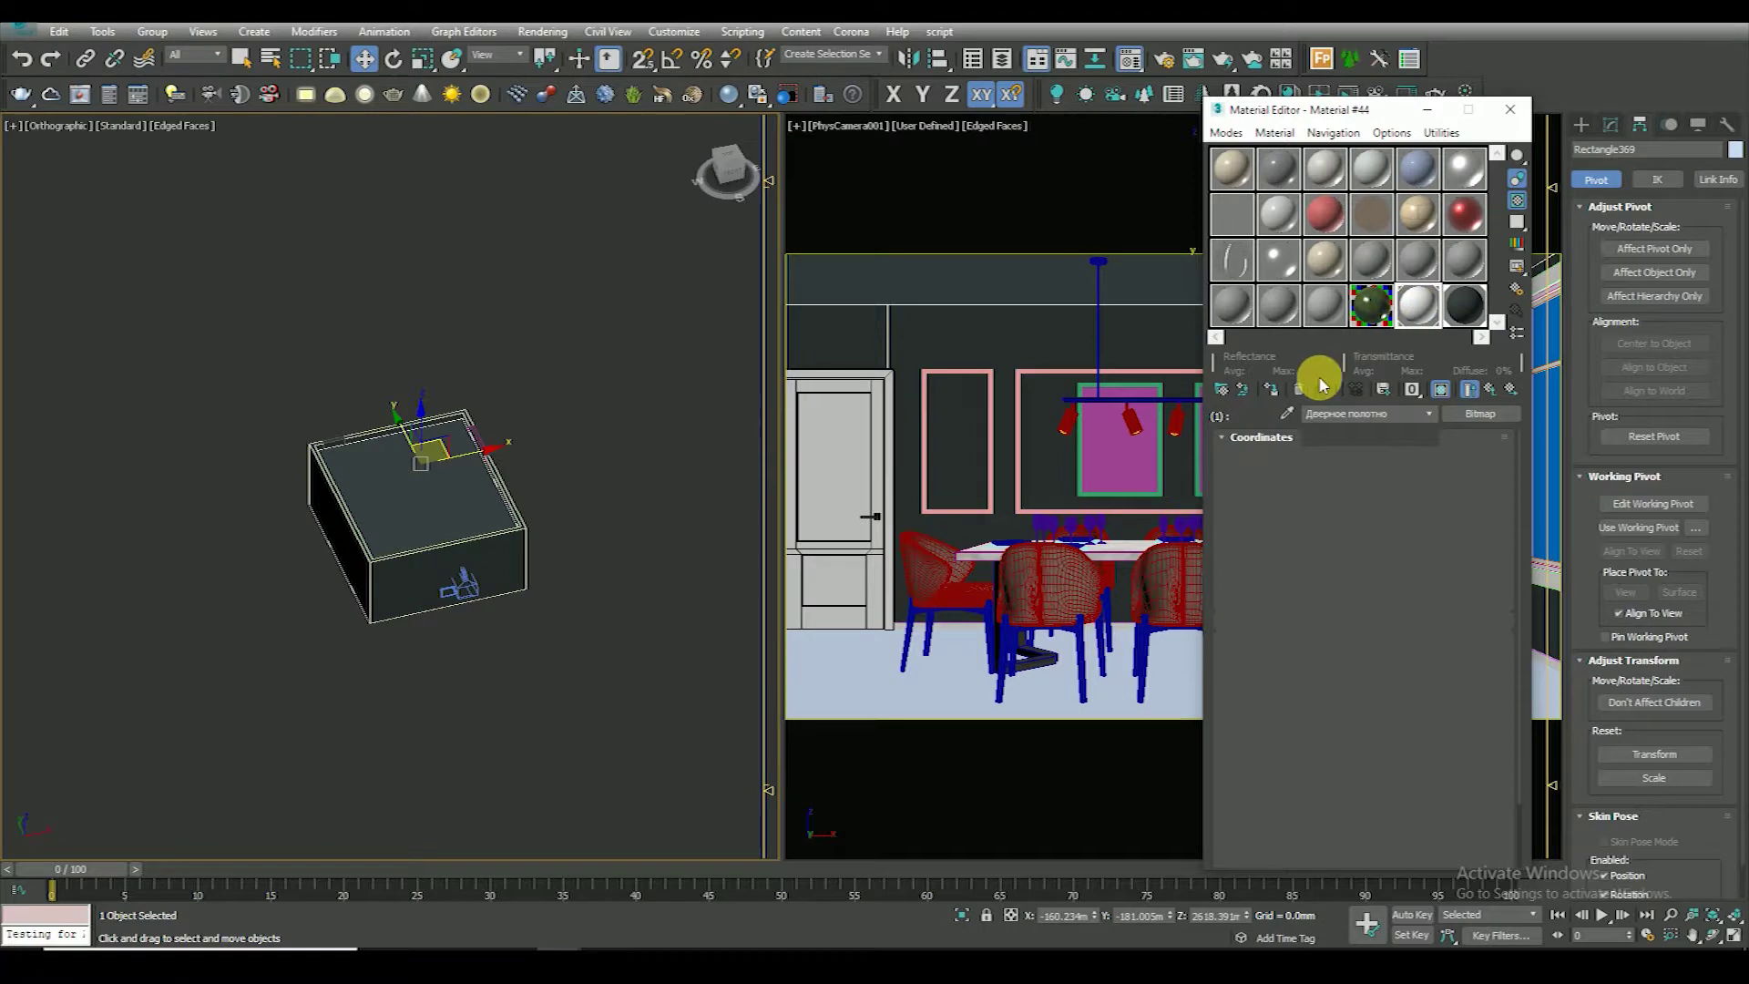
{"action": "left_click", "coordinate": [1270, 389]}
{"action": "left_click", "coordinate": [1515, 109]}
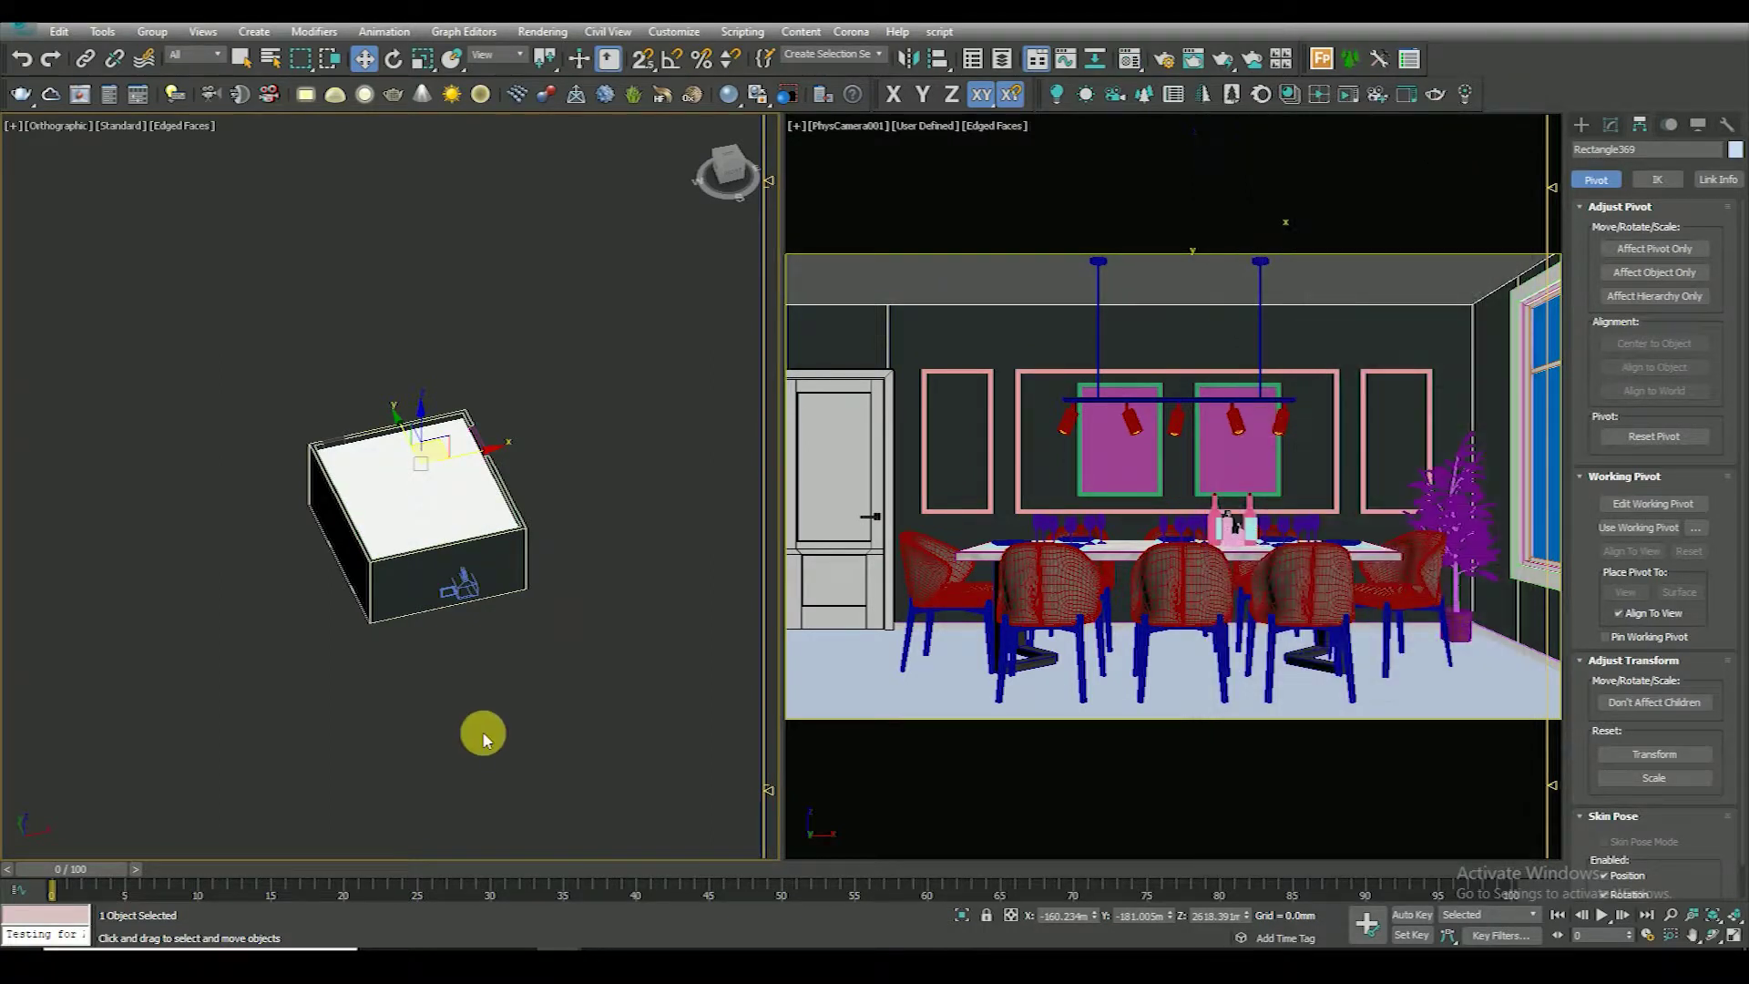
{"action": "left_click", "coordinate": [449, 681]}
{"action": "key", "text": "F4"}
{"action": "scroll", "coordinate": [419, 467], "scroll_direction": "up", "scroll_amount": 3}
{"action": "mouse_move", "coordinate": [419, 466]}
{"action": "middle_mouse_down", "text": "alt"}
{"action": "mouse_move", "coordinate": [440, 580]}
{"action": "mouse_move", "coordinate": [496, 616]}
{"action": "mouse_move", "coordinate": [386, 507]}
{"action": "mouse_move", "coordinate": [402, 753]}
{"action": "mouse_move", "coordinate": [395, 526]}
{"action": "mouse_move", "coordinate": [415, 500]}
{"action": "middle_mouse_up", "text": "alt"}
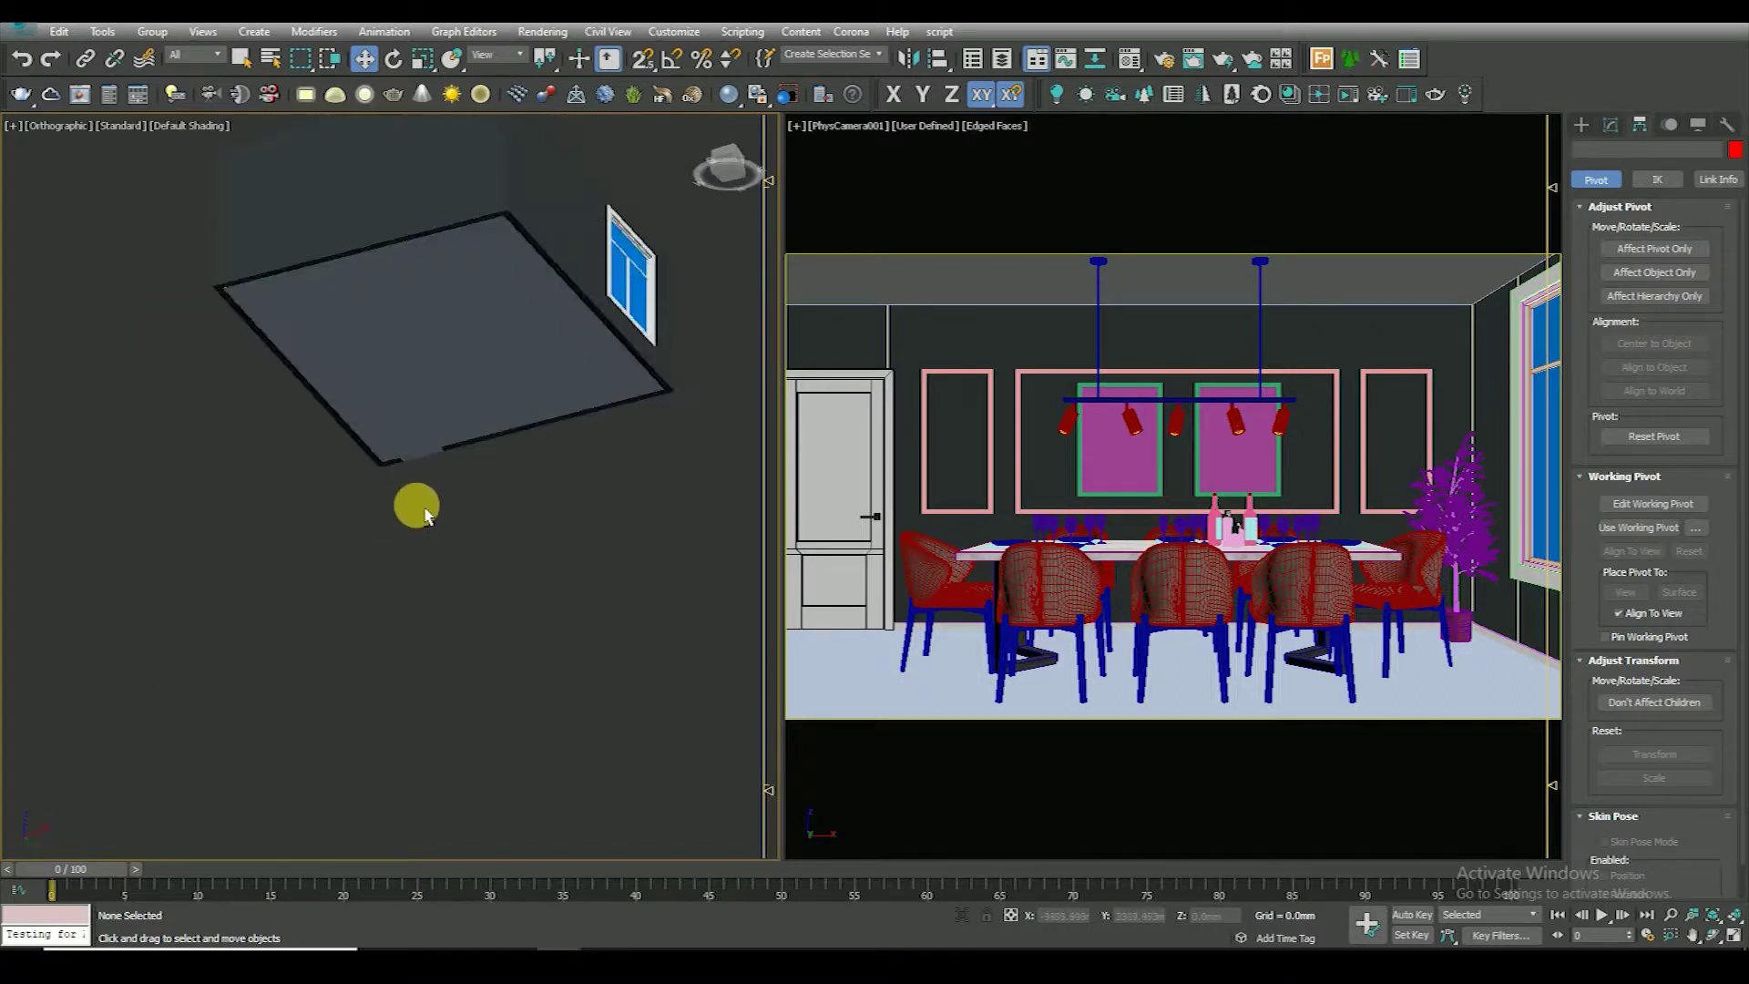
Select the floor rectangle and turn material slot 20 - Default into a VRayMtl
{"action": "left_click", "coordinate": [478, 425]}
{"action": "key", "text": "m"}
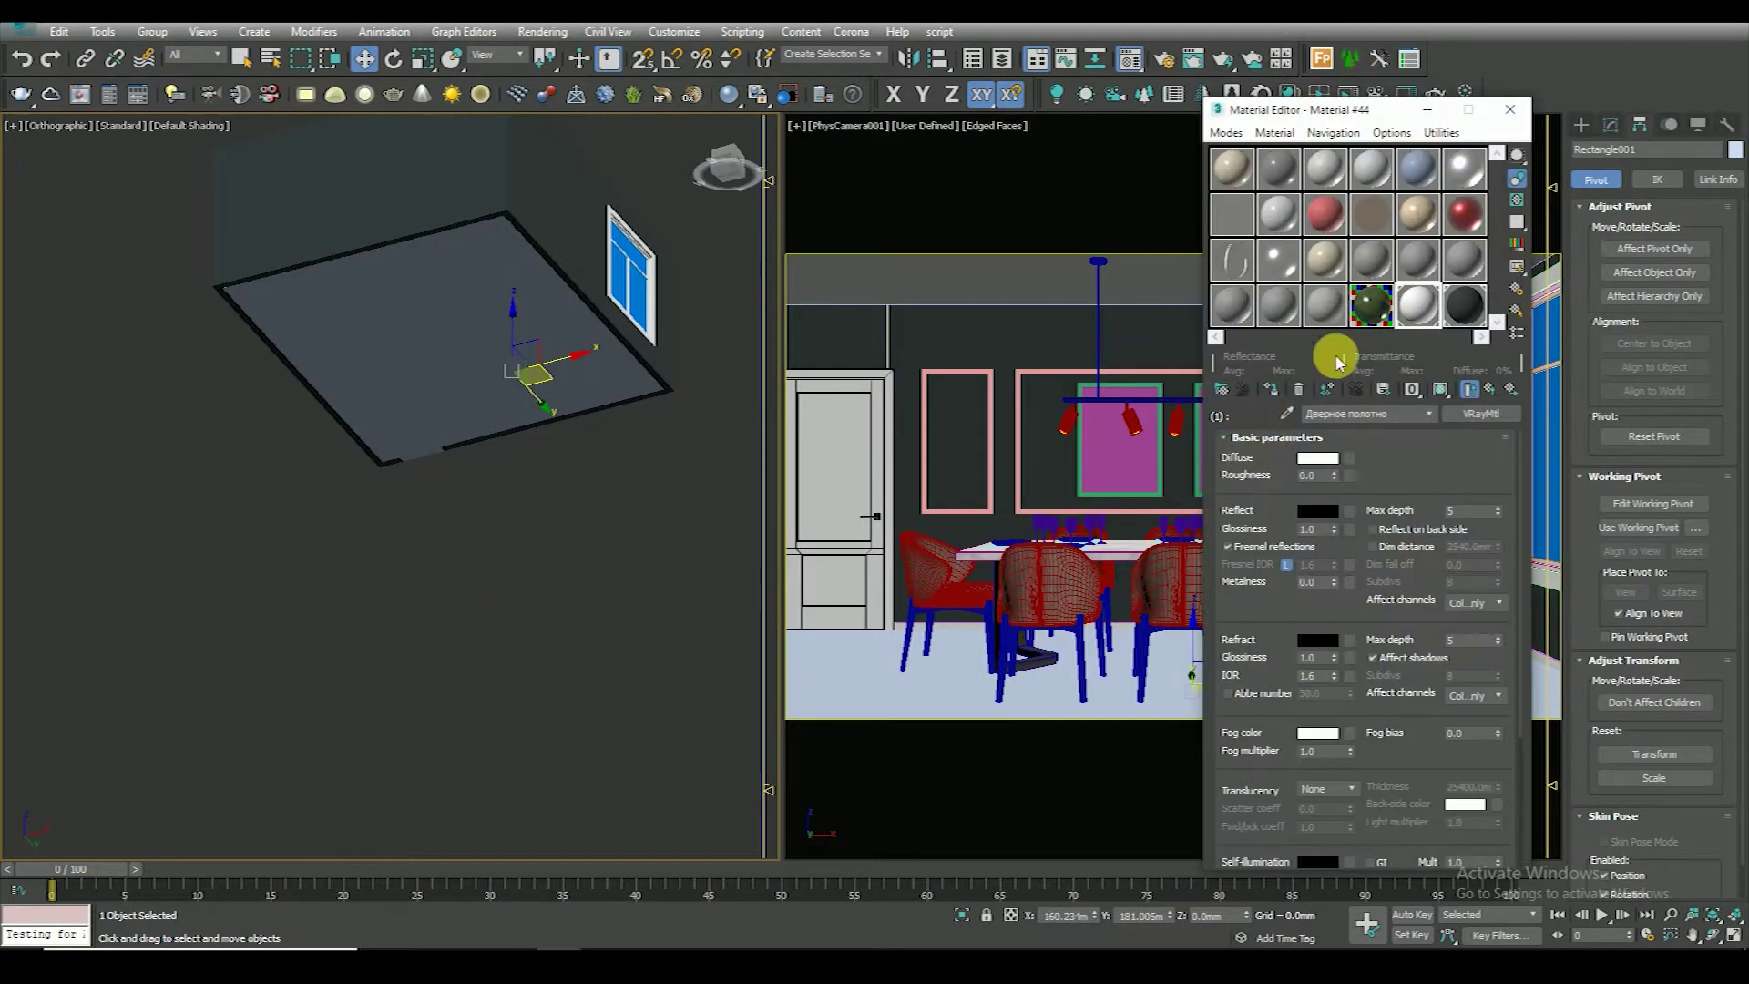
{"action": "left_click", "coordinate": [1331, 310]}
{"action": "left_click", "coordinate": [1272, 312]}
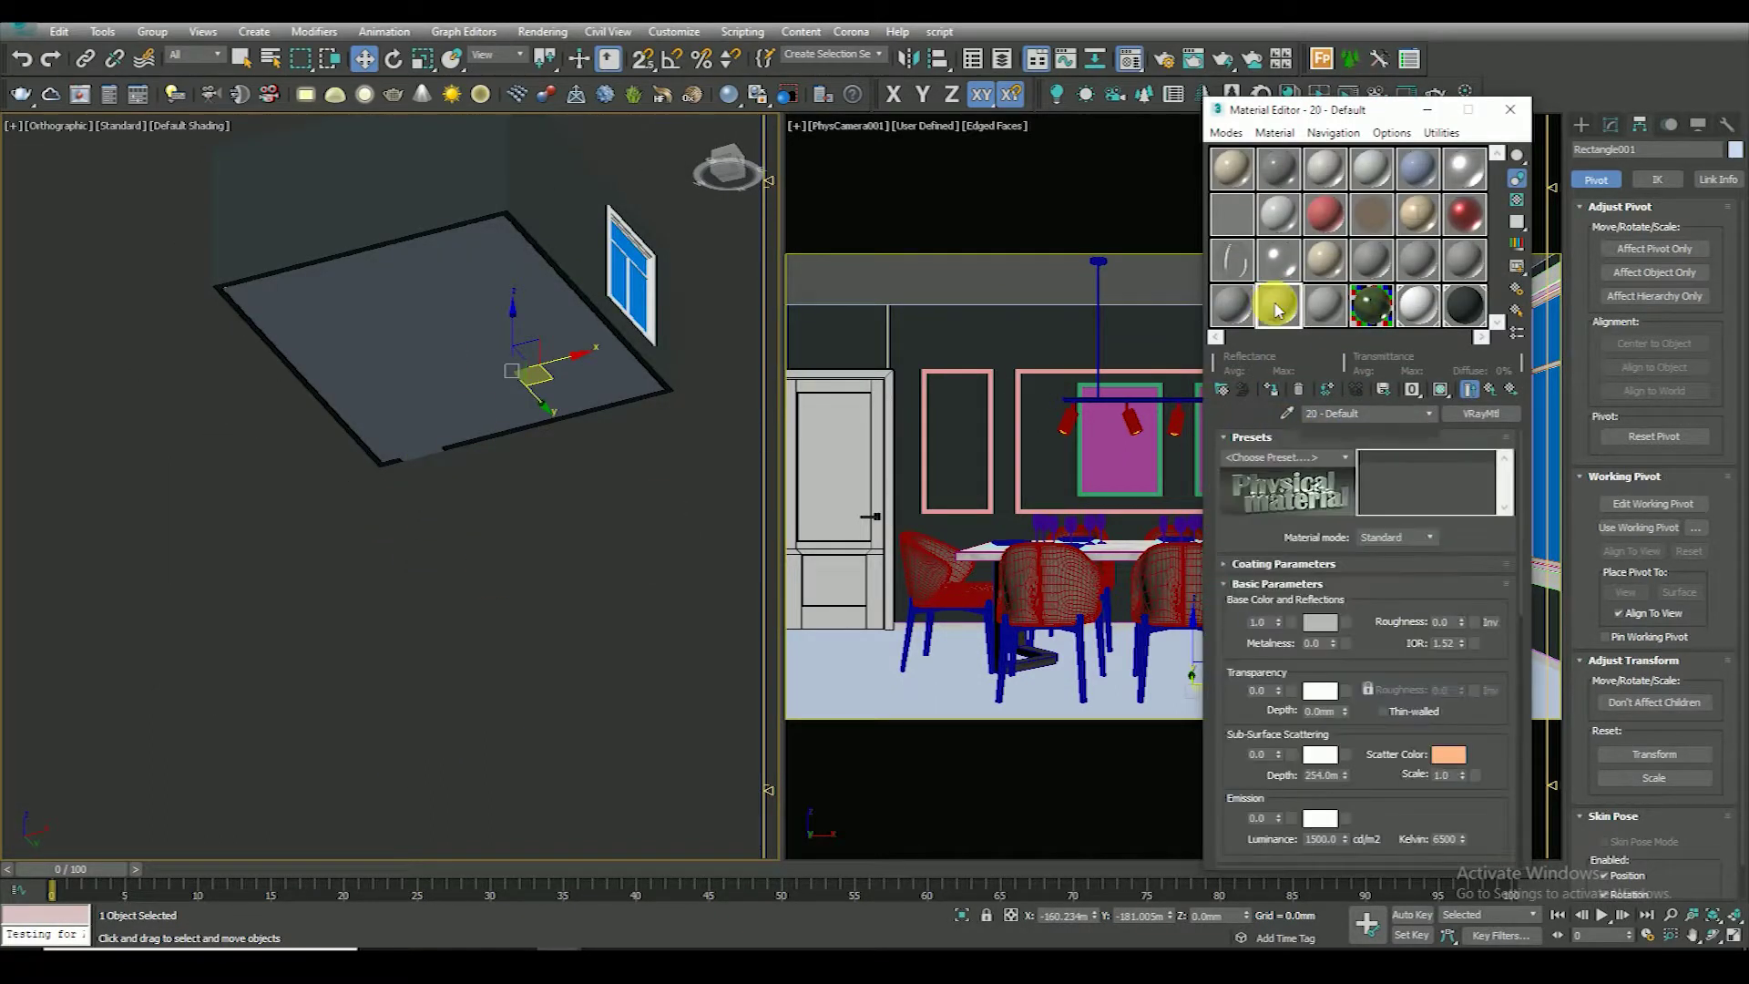
{"action": "left_click", "coordinate": [1483, 417]}
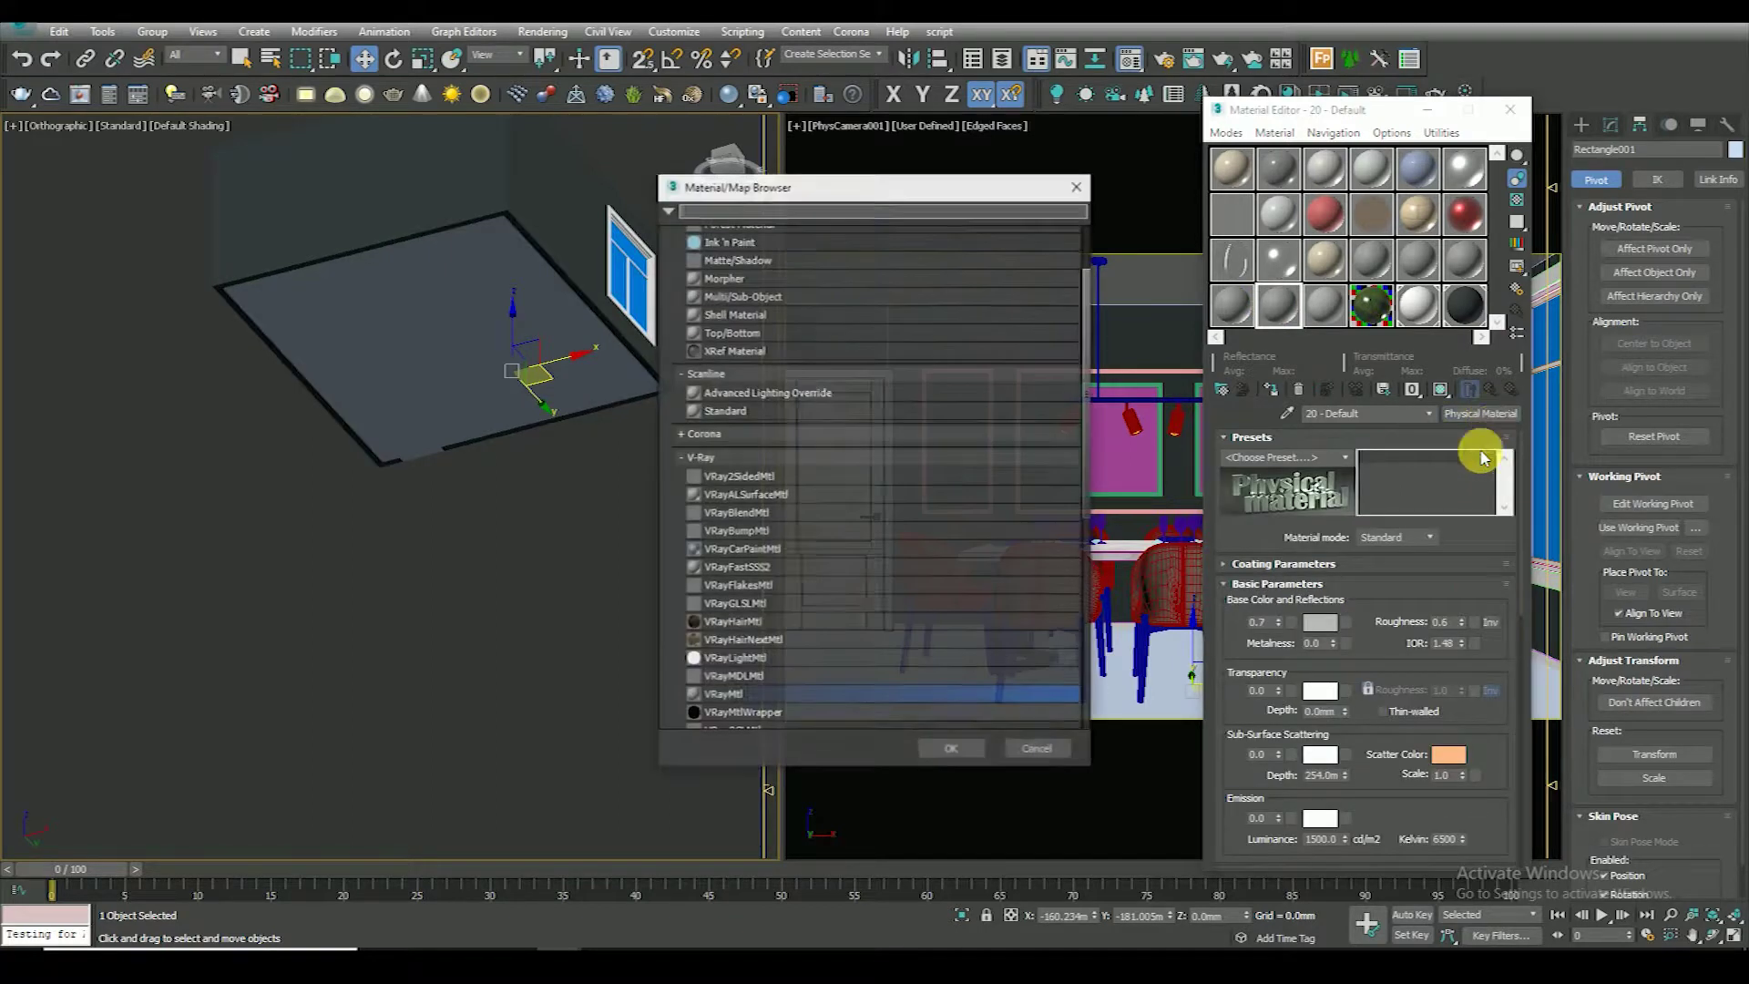
{"action": "double_click", "coordinate": [760, 697]}
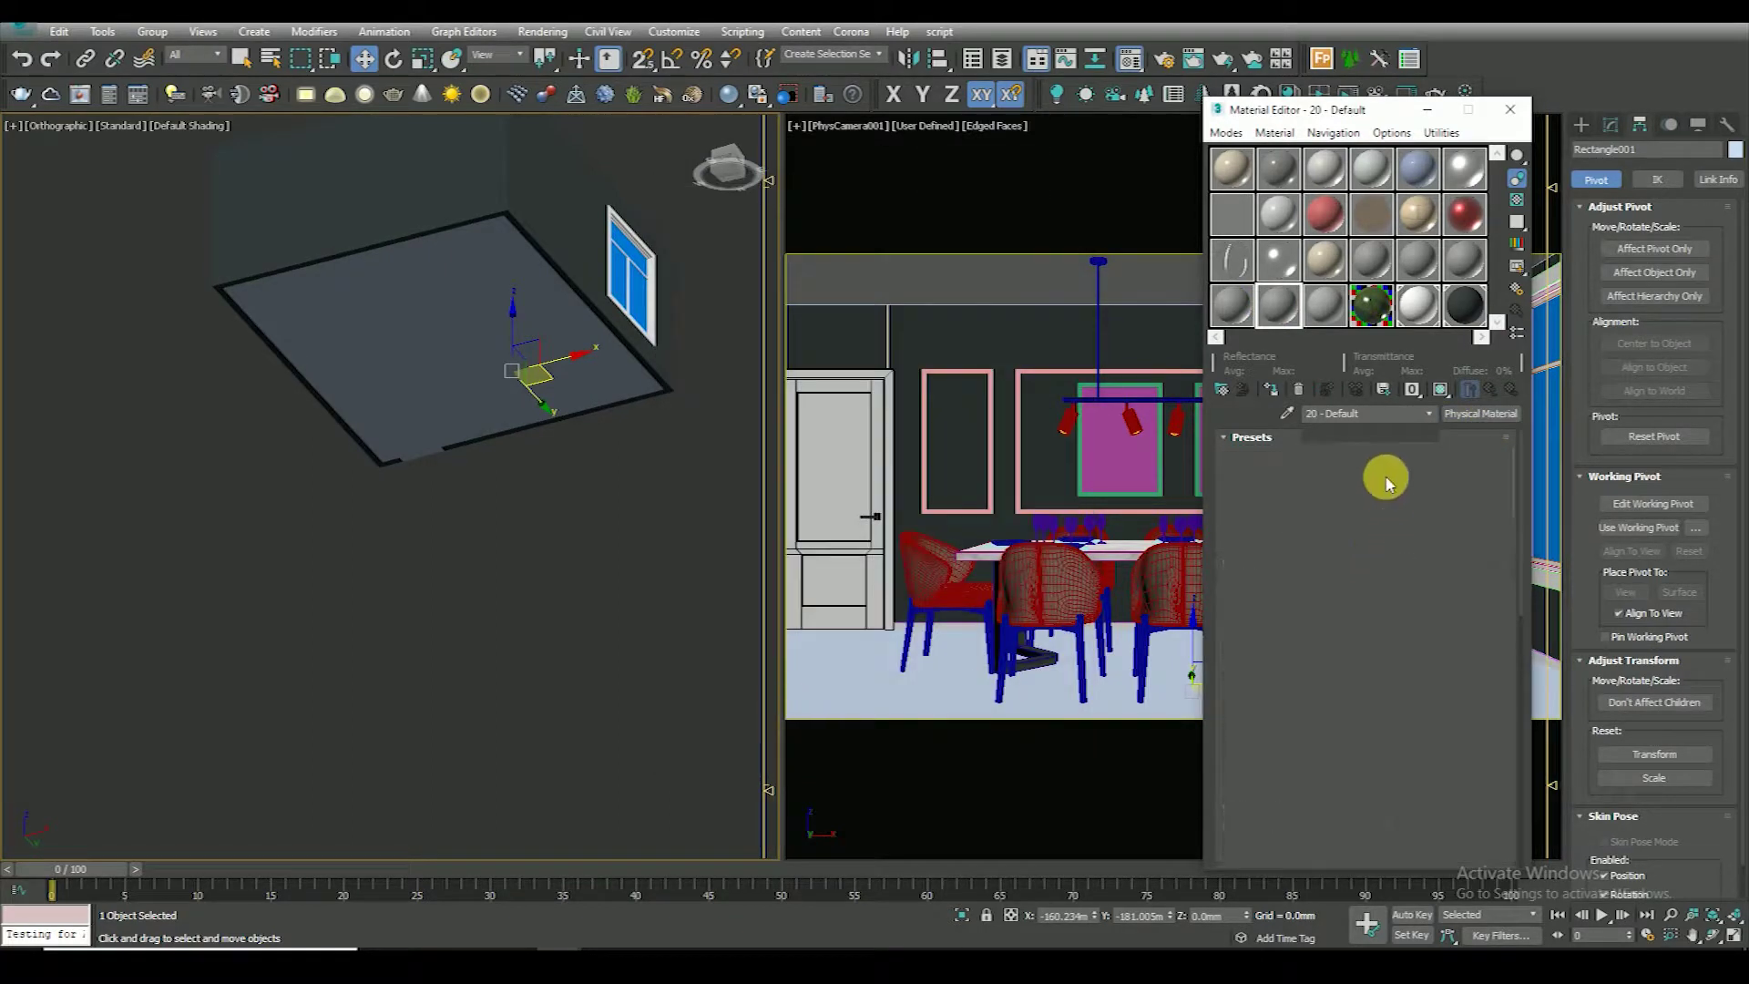
Add a Bitmap map to the VRayMtl's diffuse colour
{"action": "left_click", "coordinate": [1352, 460]}
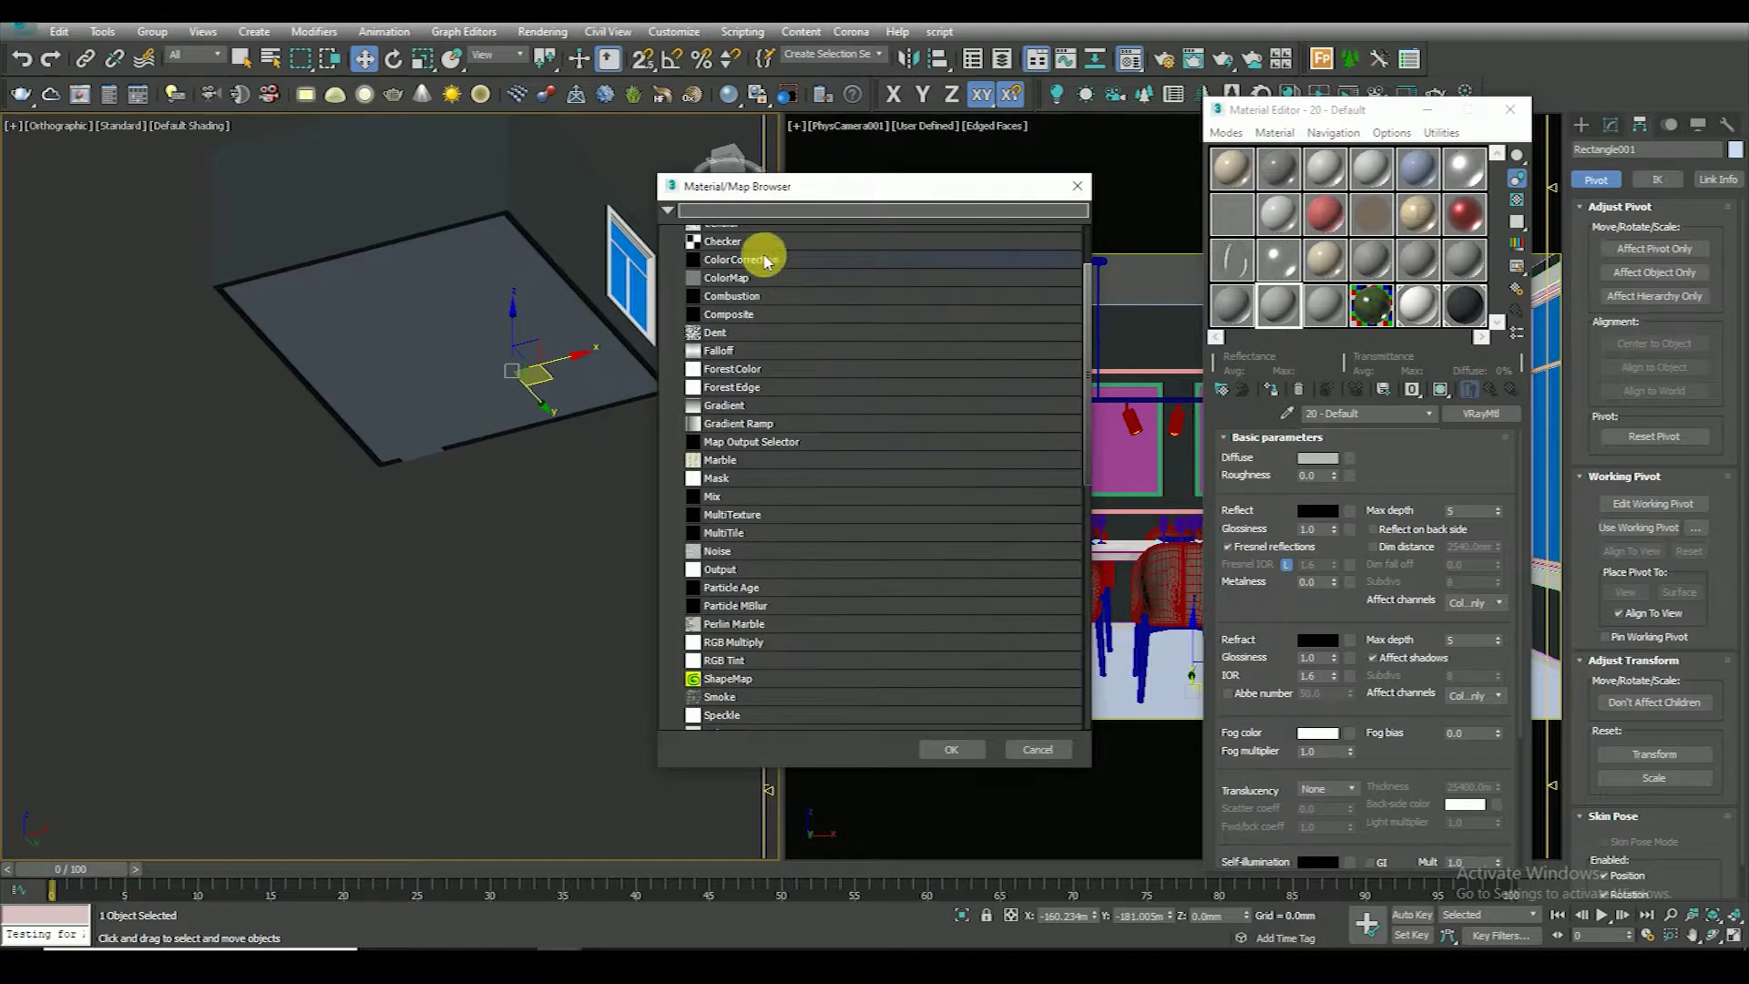
{"action": "scroll", "coordinate": [765, 262], "scroll_direction": "up", "scroll_amount": 3}
{"action": "double_click", "coordinate": [729, 277]}
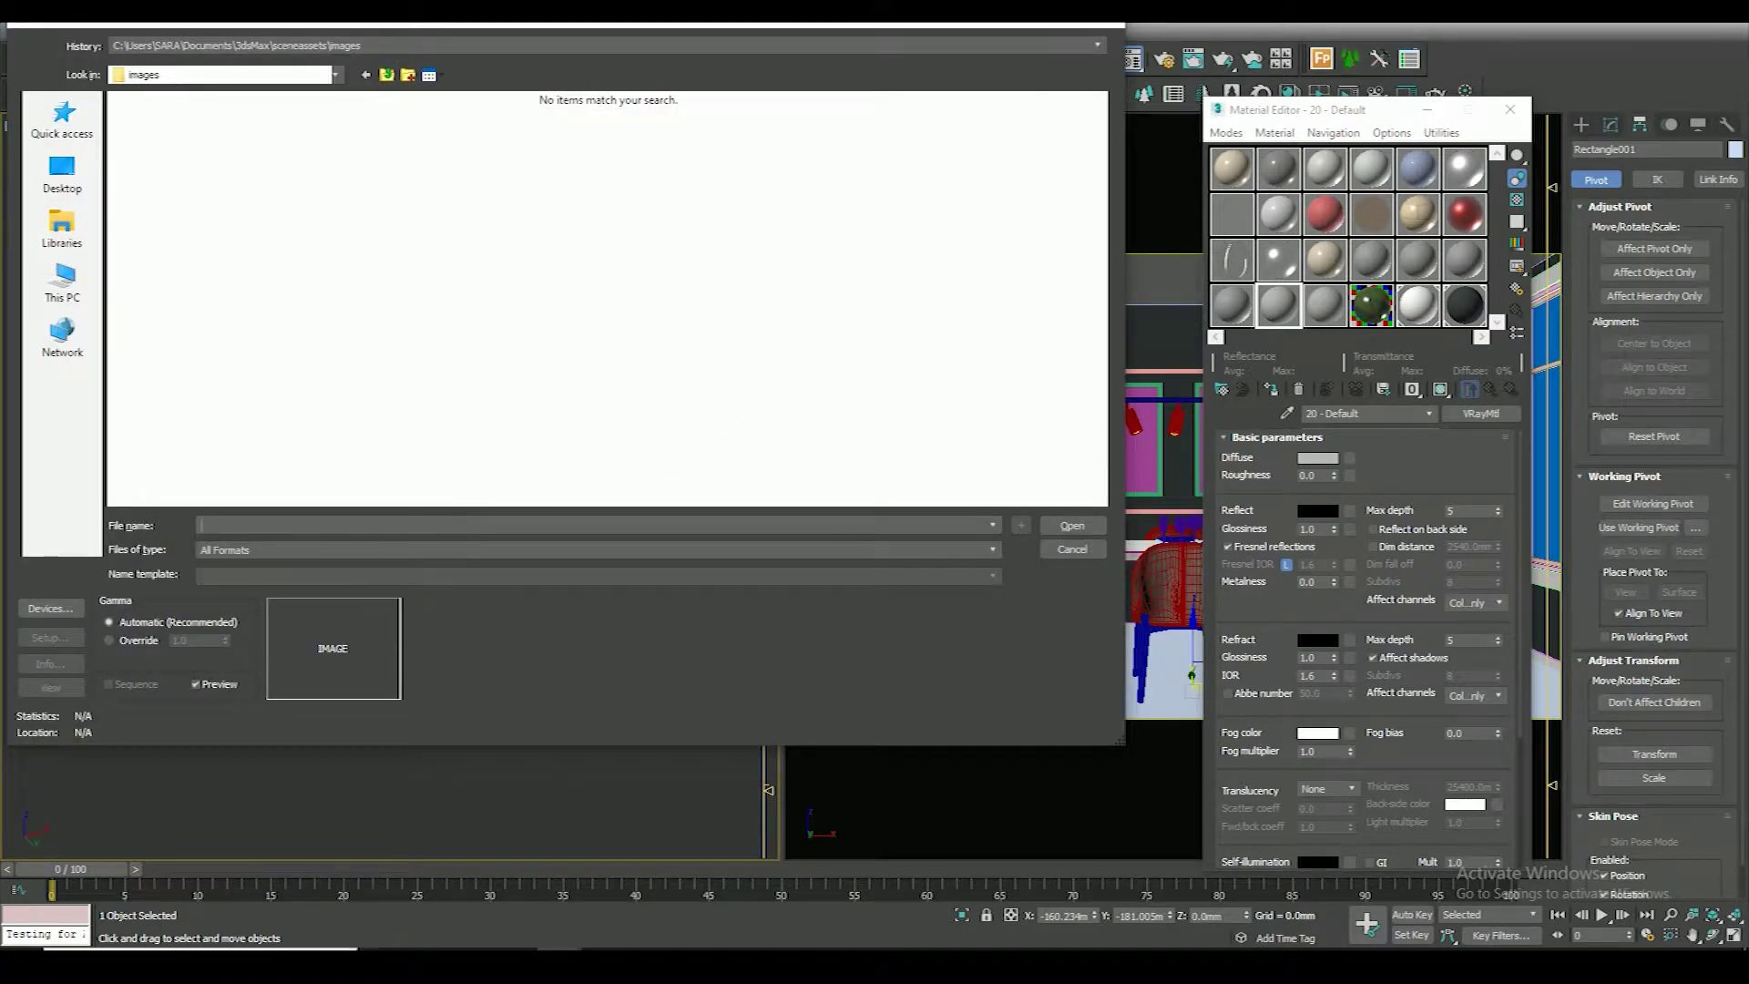
Paste the Dining Room_01 folder path into the file dialog and open Wood-28-tile
{"action": "left_click", "coordinate": [492, 948]}
{"action": "mouse_move", "coordinate": [522, 891]}
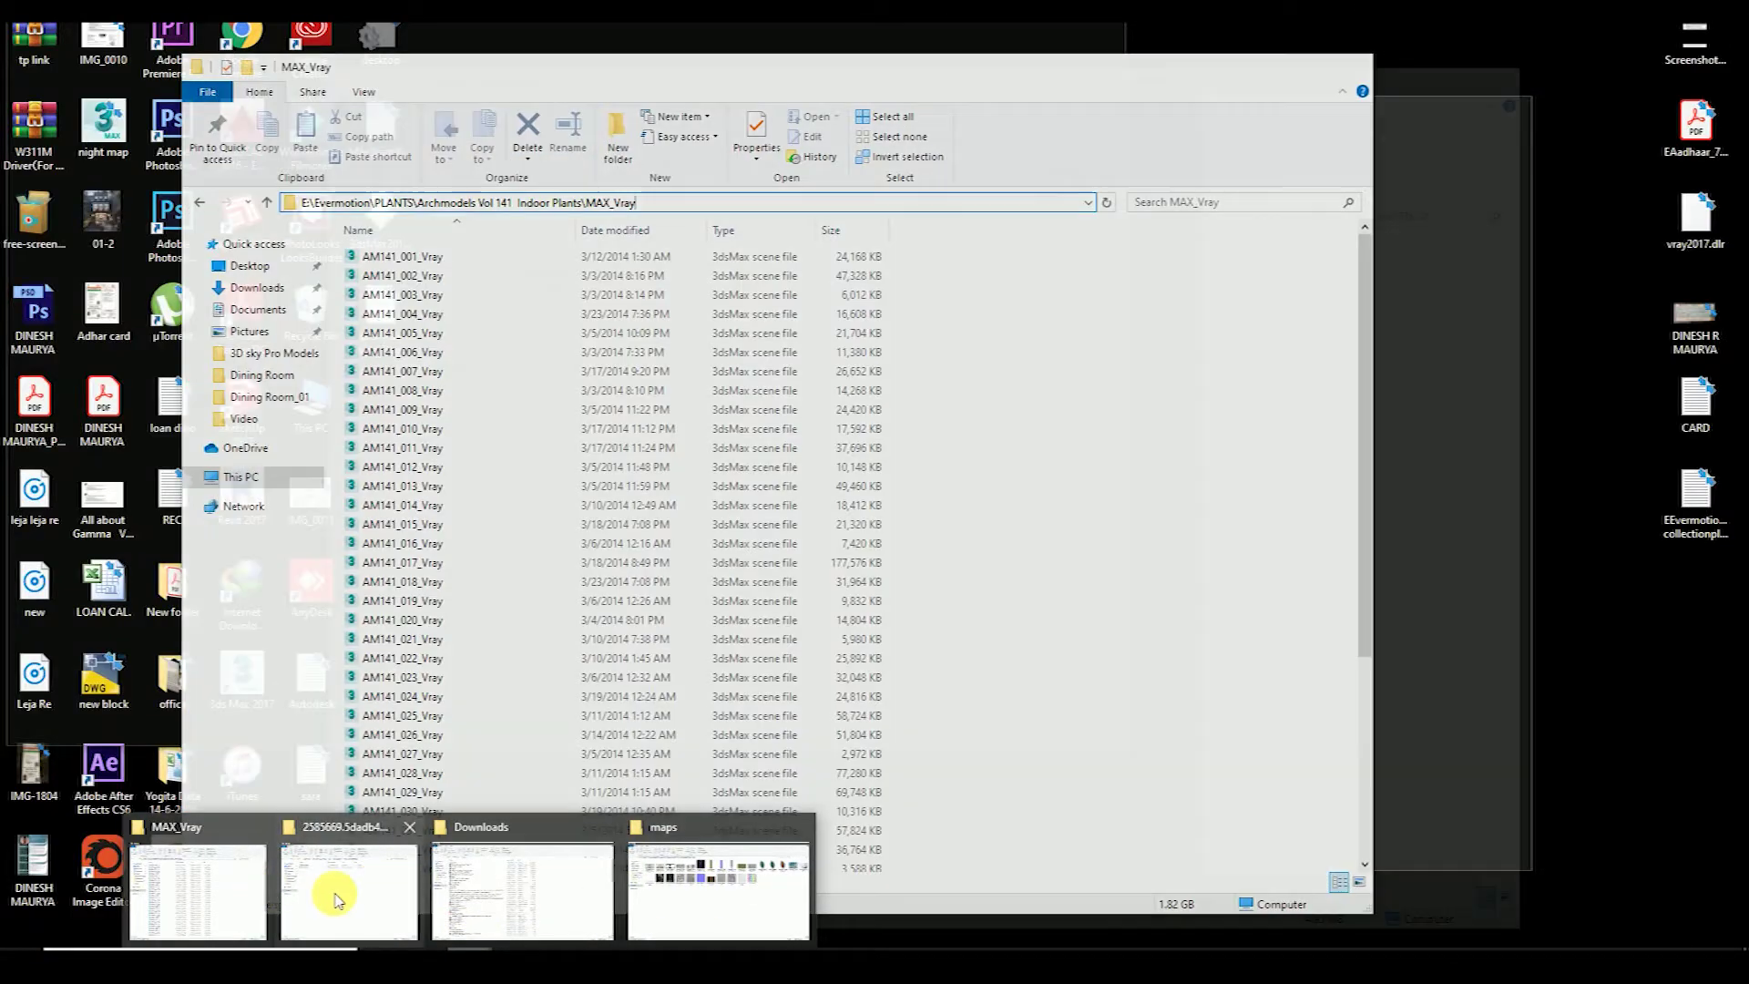
{"action": "left_click", "coordinate": [335, 889]}
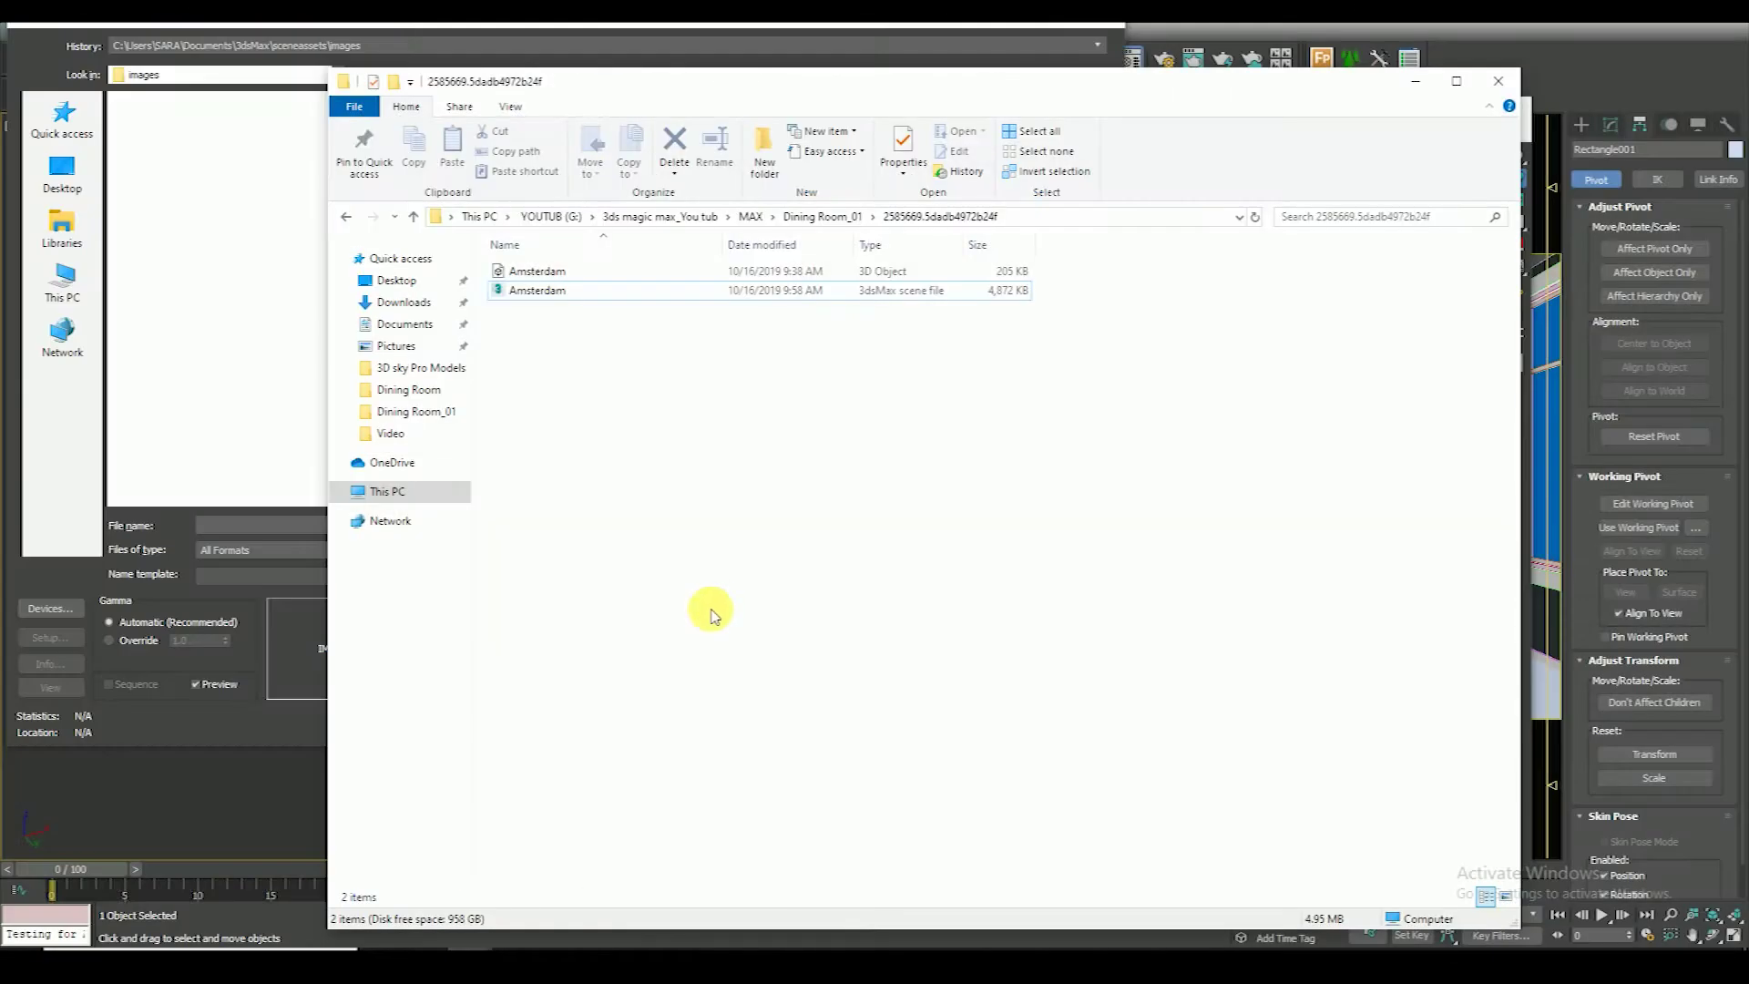
{"action": "key", "text": "BackSpace"}
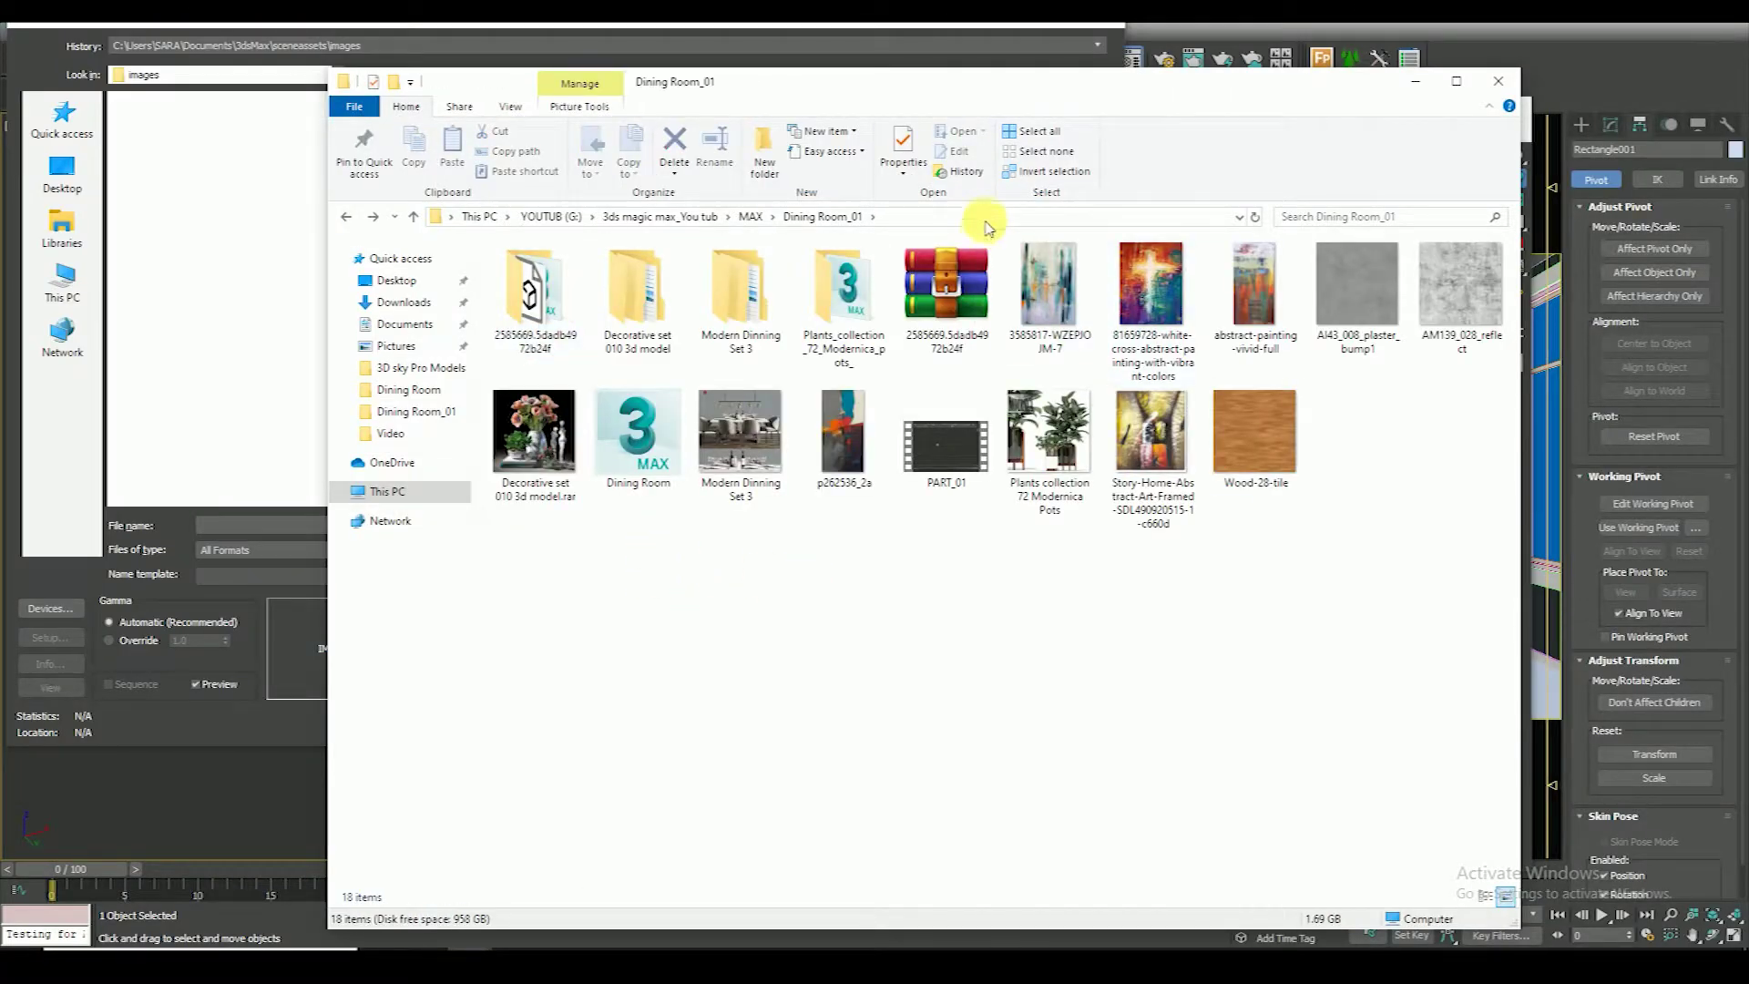
{"action": "left_click", "coordinate": [989, 216]}
{"action": "left_click", "coordinate": [296, 538]}
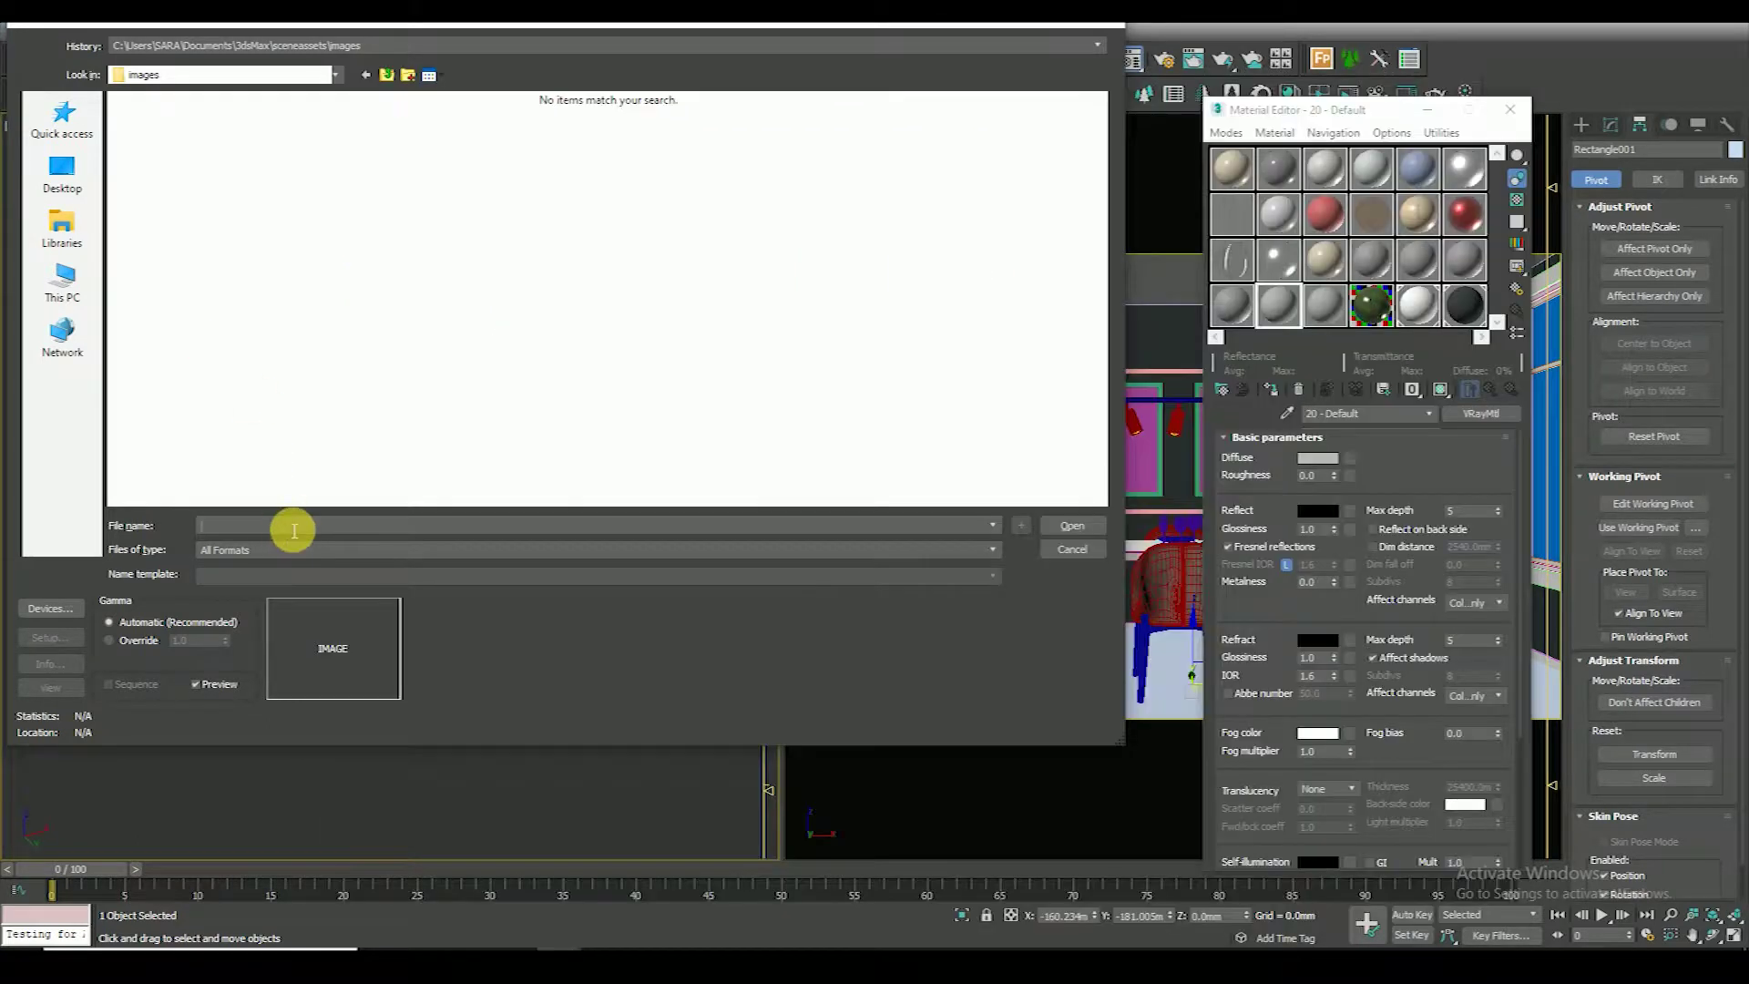
{"action": "key", "text": "Return"}
{"action": "left_click", "coordinate": [446, 282]}
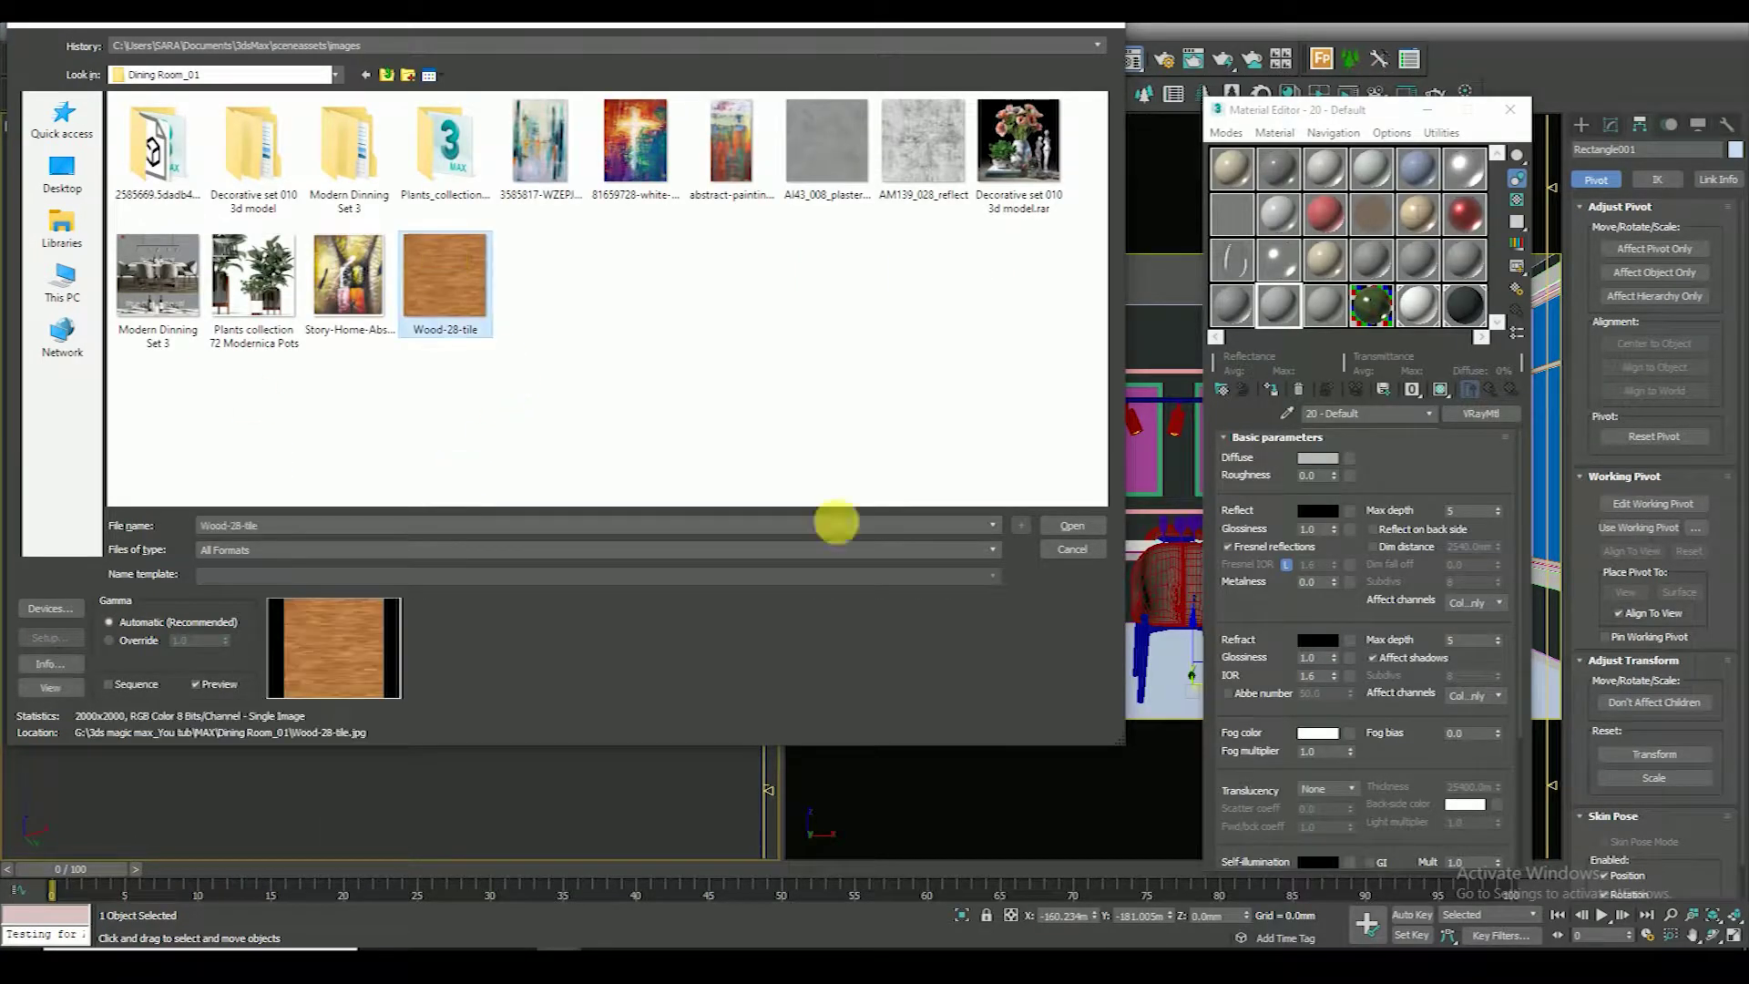
{"action": "left_click", "coordinate": [1075, 528]}
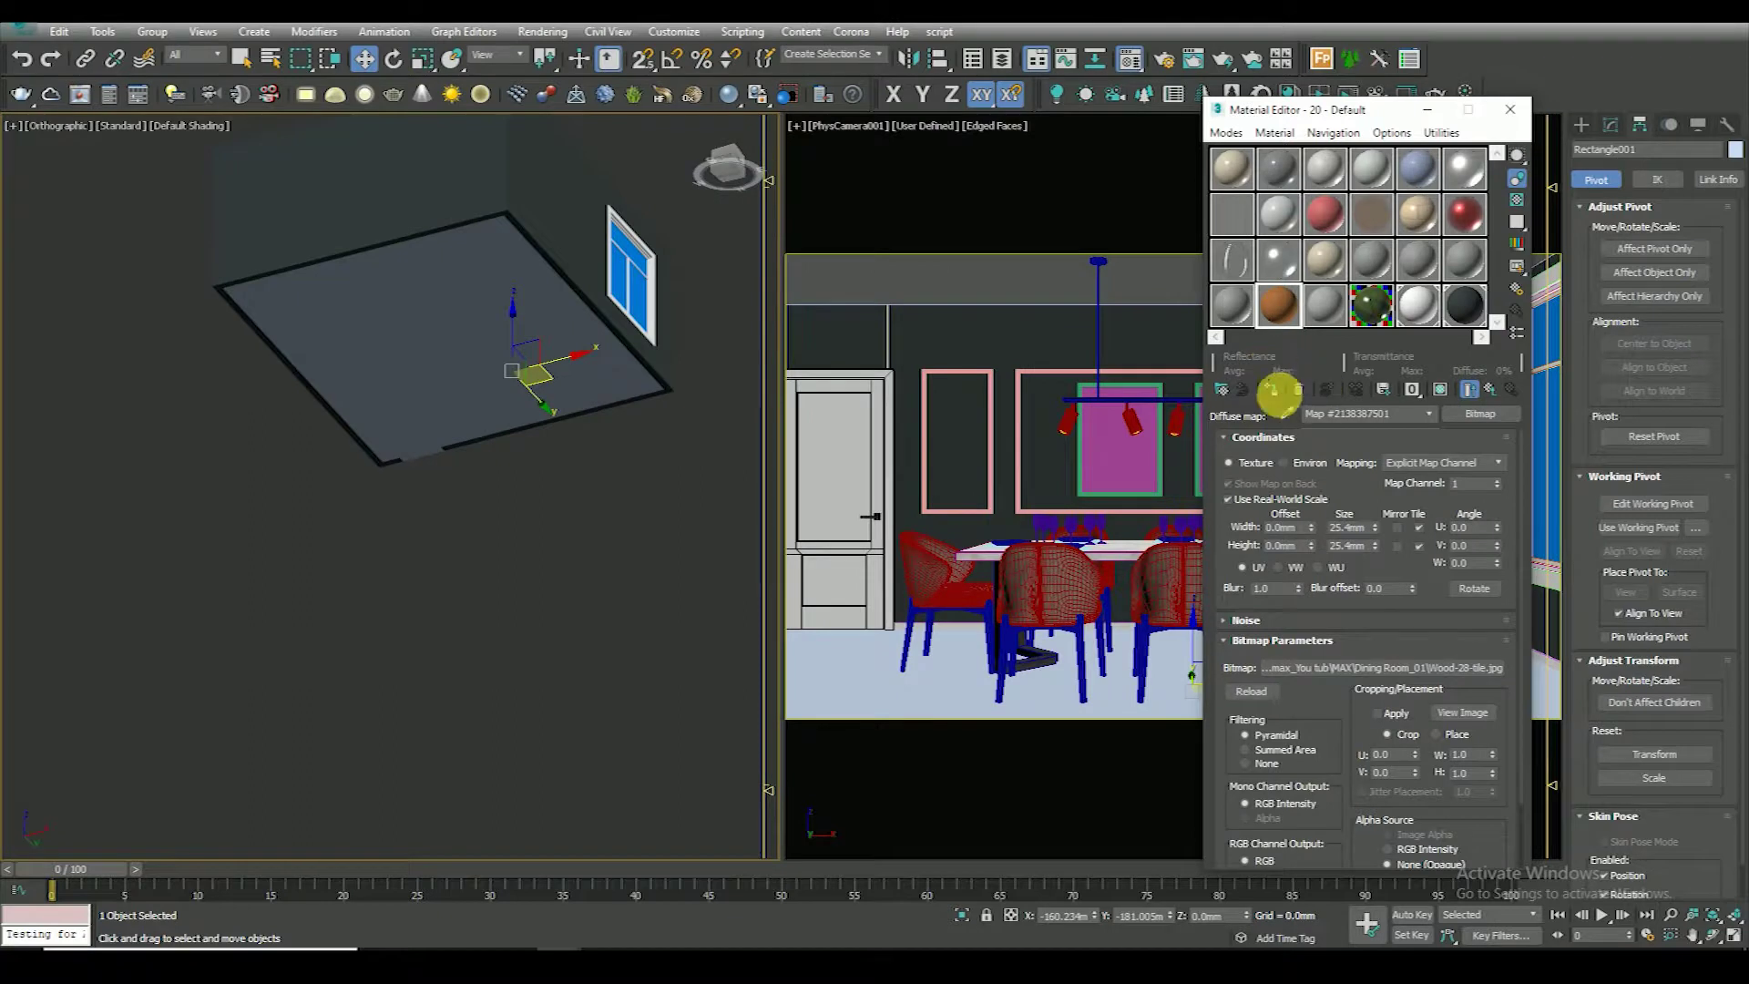
Assign the wood material to the floor and minimize the Material Editor
{"action": "left_click", "coordinate": [1271, 390]}
{"action": "left_click", "coordinate": [1427, 108]}
{"action": "scroll", "coordinate": [547, 664], "scroll_direction": "down", "scroll_amount": 2}
{"action": "scroll", "coordinate": [515, 634], "scroll_direction": "down", "scroll_amount": 3}
{"action": "mouse_move", "coordinate": [516, 634]}
{"action": "middle_mouse_down", "text": "alt"}
{"action": "mouse_move", "coordinate": [517, 651]}
{"action": "mouse_move", "coordinate": [501, 567]}
{"action": "mouse_move", "coordinate": [394, 492]}
{"action": "mouse_move", "coordinate": [432, 594]}
{"action": "mouse_move", "coordinate": [511, 593]}
{"action": "mouse_move", "coordinate": [456, 605]}
{"action": "mouse_move", "coordinate": [410, 546]}
{"action": "mouse_move", "coordinate": [363, 616]}
{"action": "middle_mouse_up", "text": "alt"}
Select floor Rectangle001 and show it in a maximized top view with edged faces
{"action": "key", "text": "p"}
{"action": "key", "text": "u"}
{"action": "key", "text": "F4"}
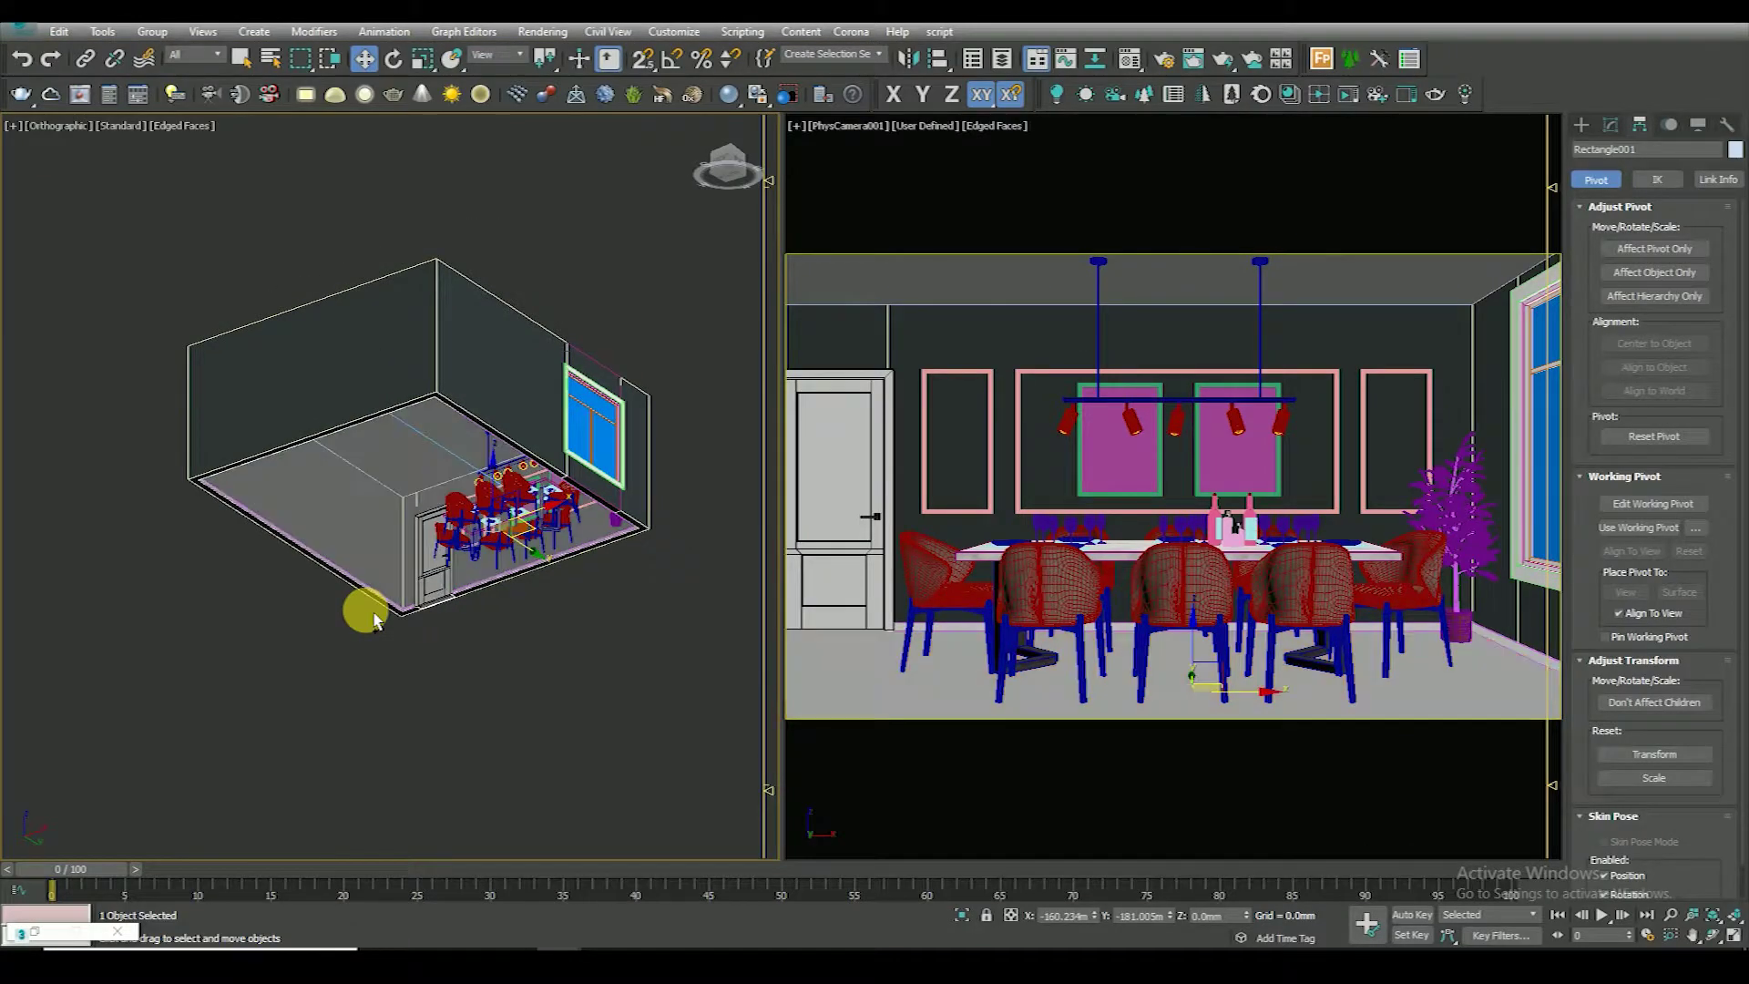
{"action": "mouse_move", "coordinate": [373, 620]}
{"action": "middle_mouse_down", "text": "alt"}
{"action": "mouse_move", "coordinate": [453, 687]}
{"action": "mouse_move", "coordinate": [486, 669]}
{"action": "middle_mouse_up", "text": "alt"}
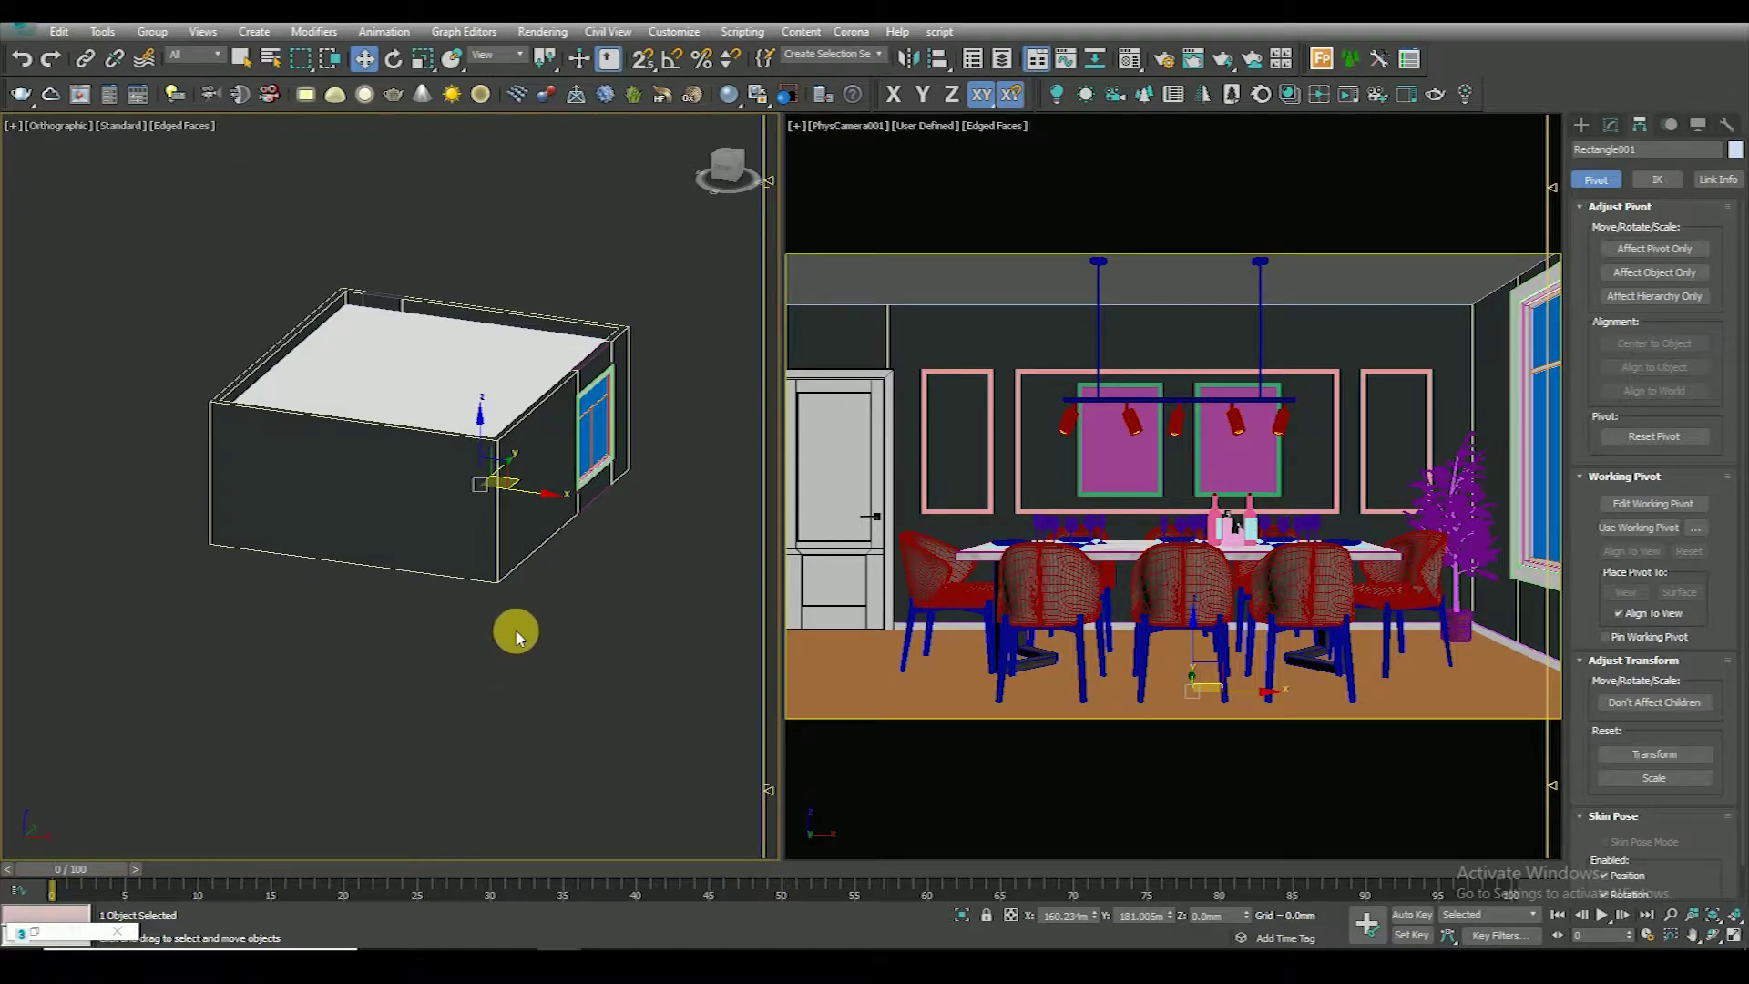
{"action": "left_click", "coordinate": [837, 766]}
{"action": "left_click", "coordinate": [875, 694]}
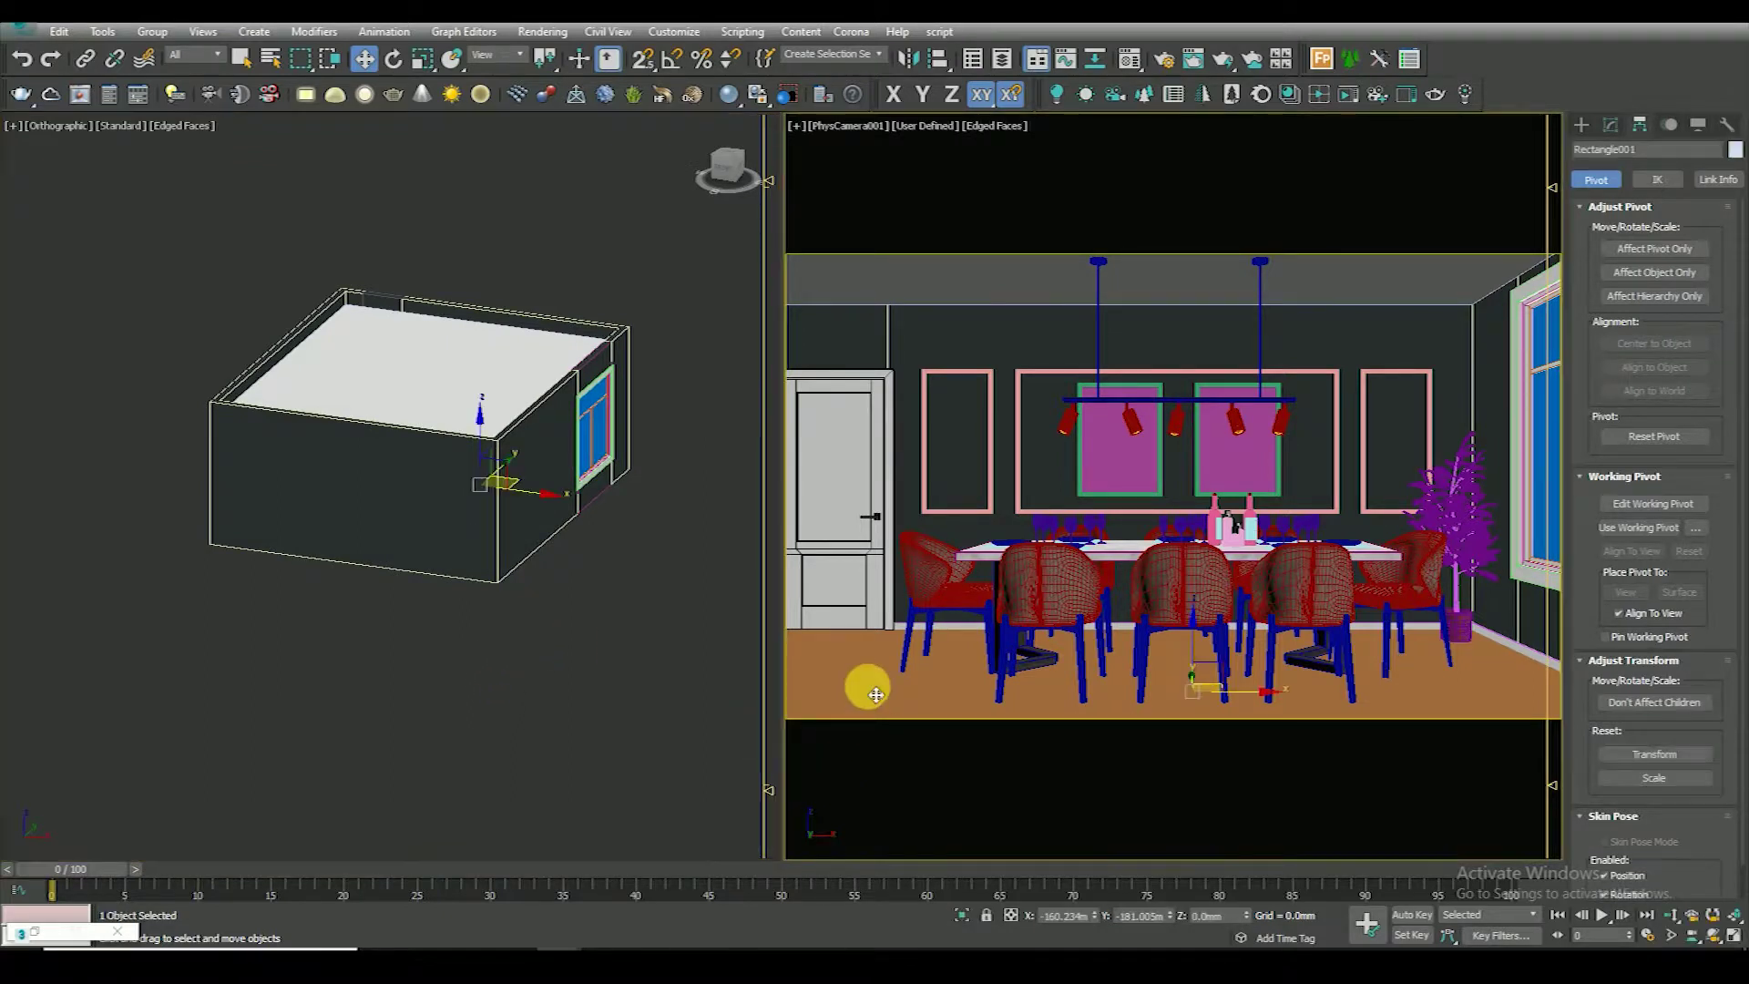
{"action": "key", "text": "alt+w"}
{"action": "key", "text": "t"}
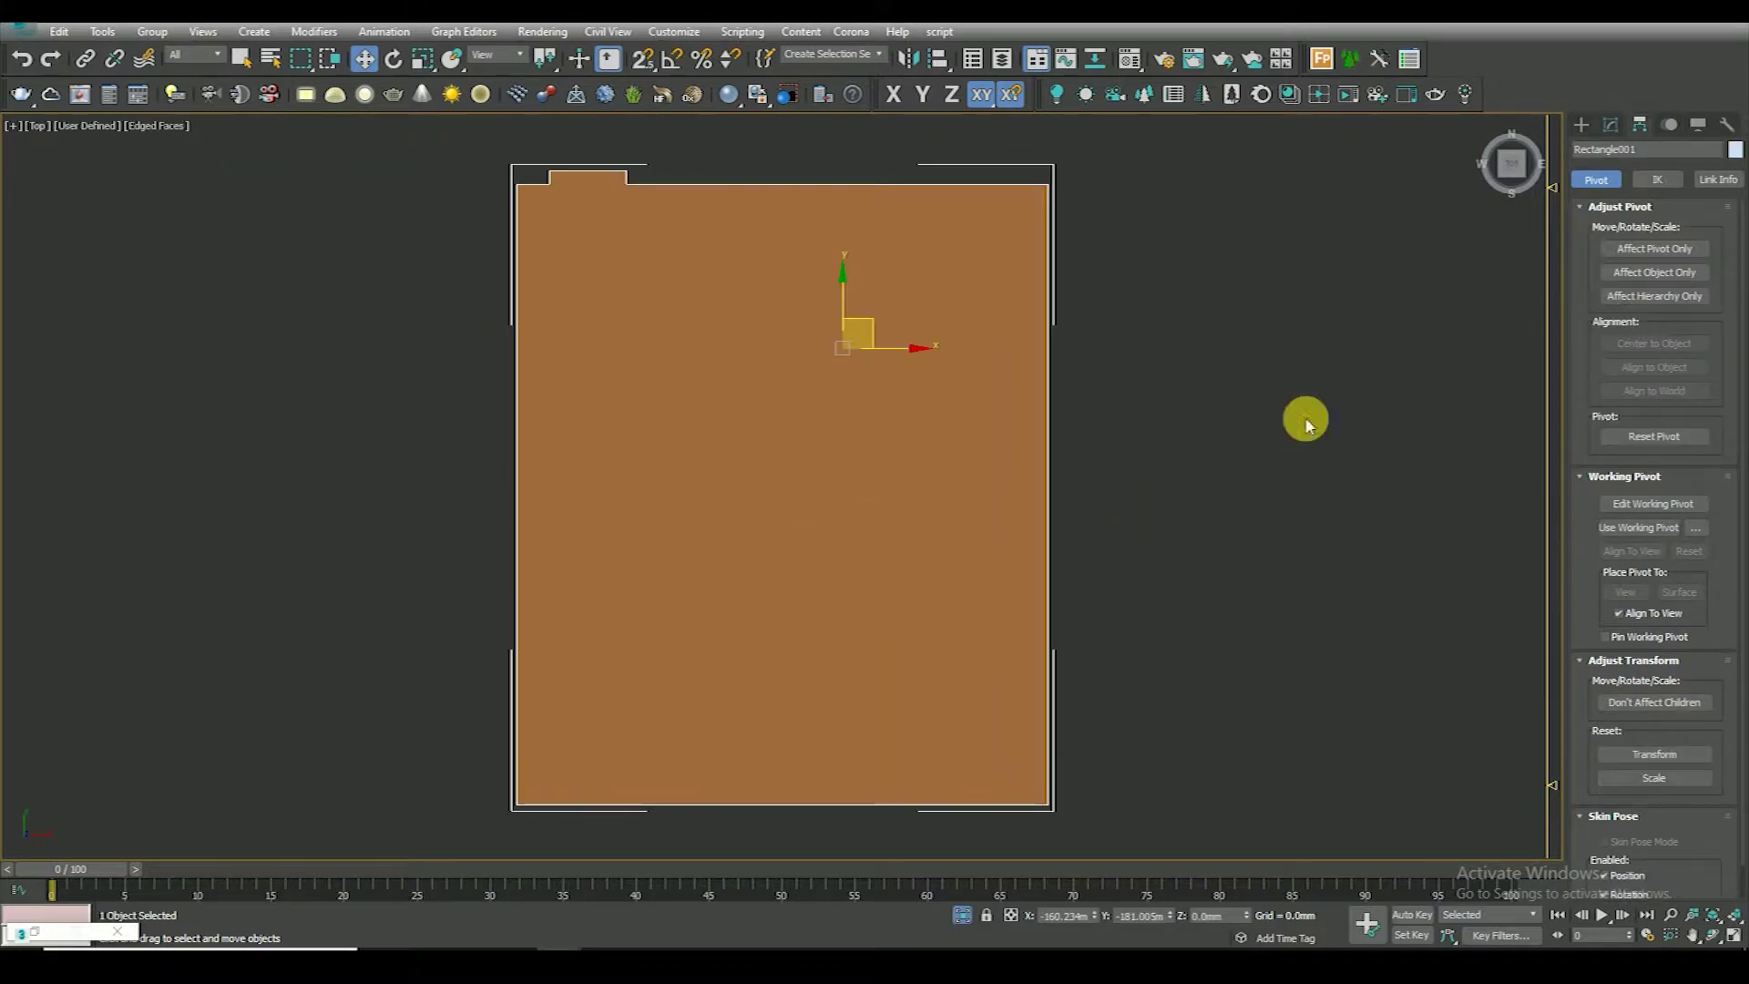
Add a Box UVW Map modifier to the floor with Real-World Map Size off
{"action": "left_click", "coordinate": [1610, 124]}
{"action": "left_click", "coordinate": [1613, 228]}
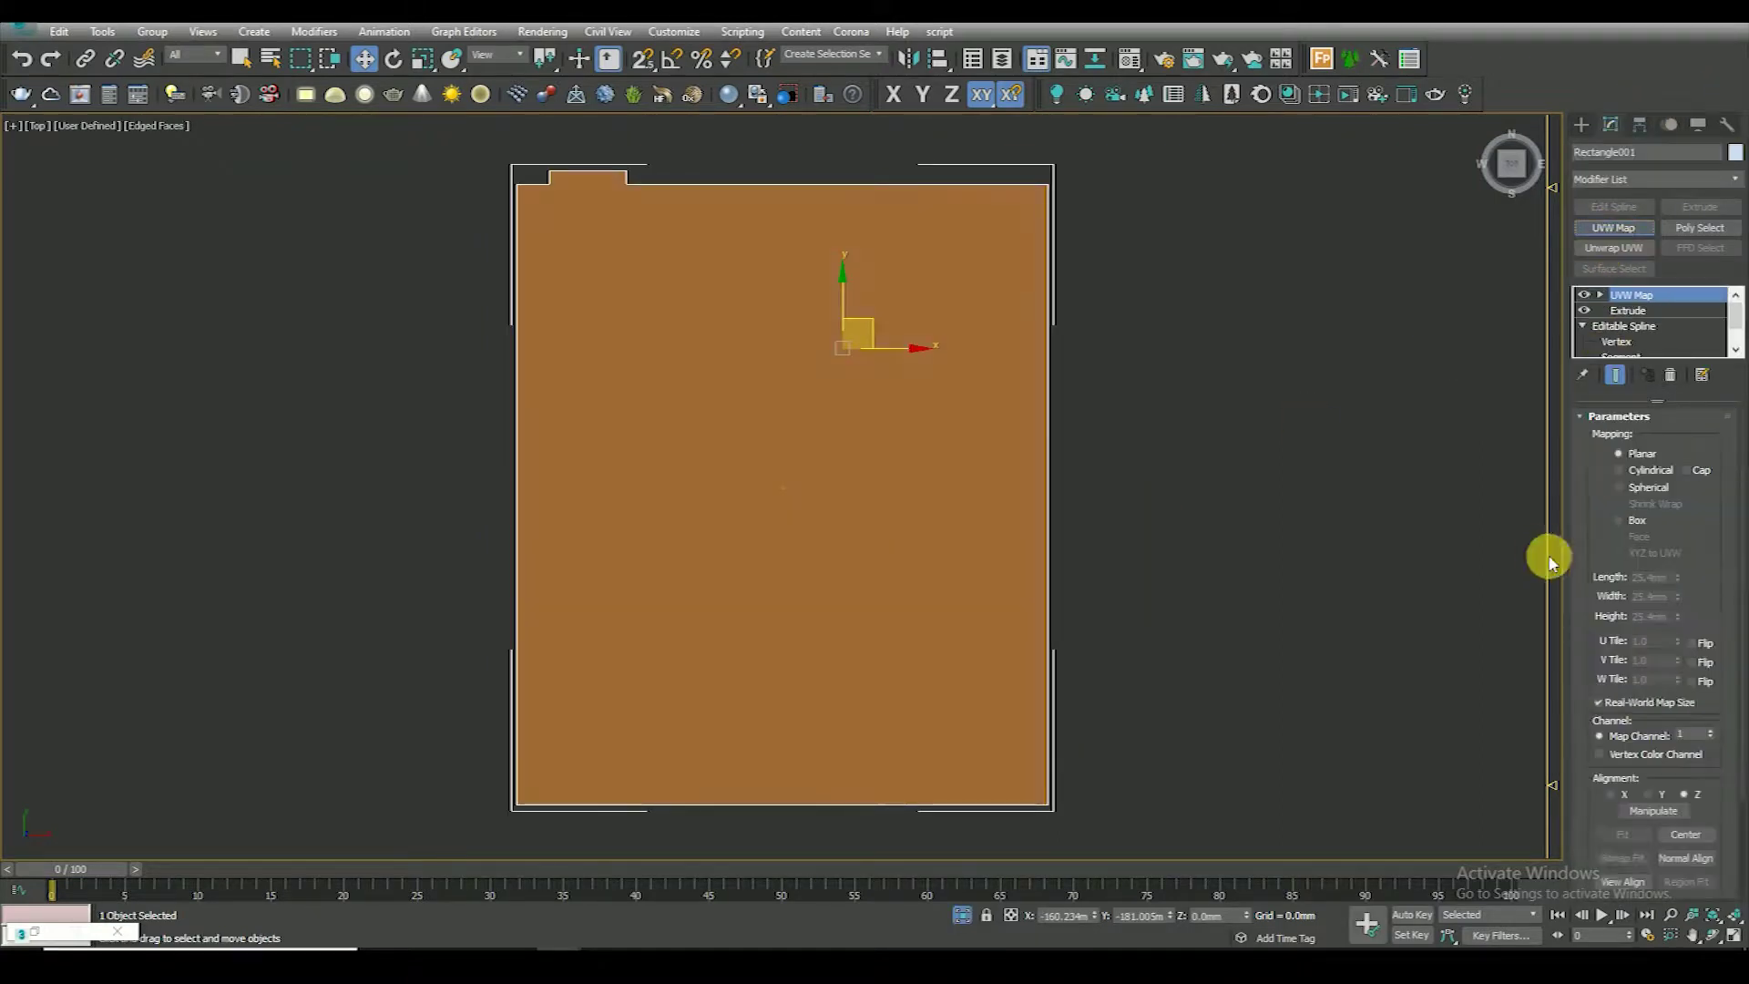
{"action": "scroll", "coordinate": [1614, 663], "scroll_direction": "down", "scroll_amount": 2}
{"action": "left_click", "coordinate": [1600, 637]}
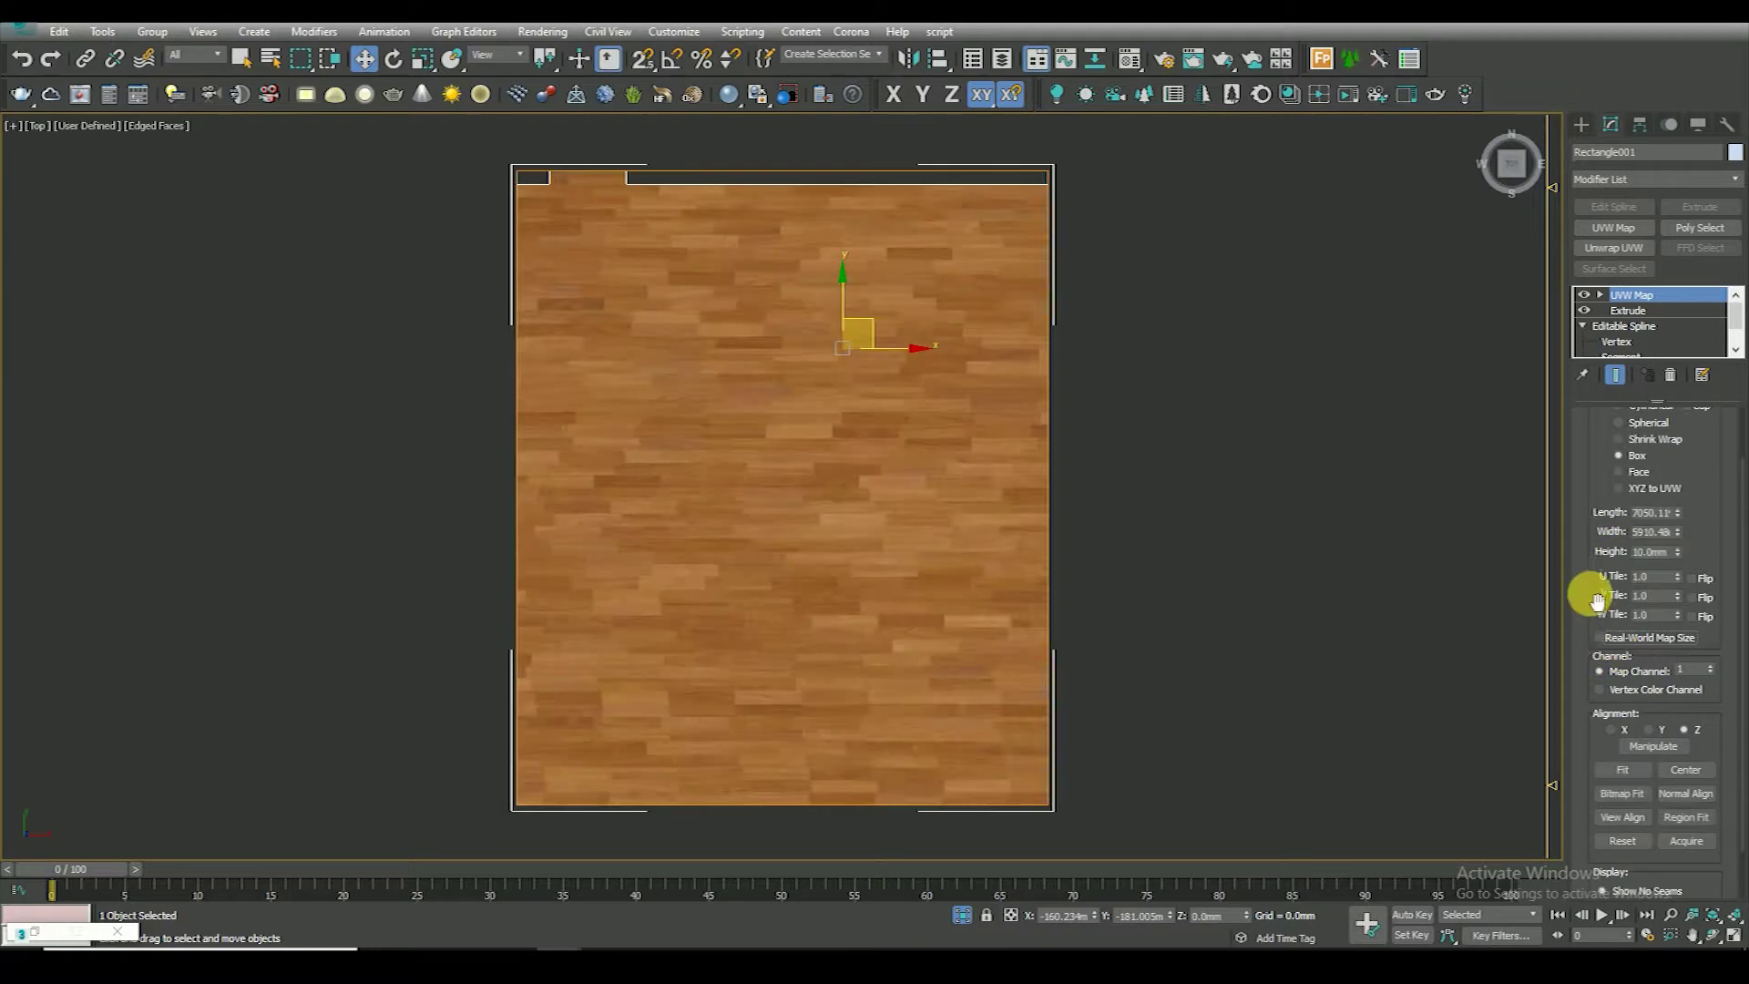
{"action": "scroll", "coordinate": [1594, 601], "scroll_direction": "down", "scroll_amount": 1}
{"action": "scroll", "coordinate": [866, 421], "scroll_direction": "up", "scroll_amount": 4}
{"action": "scroll", "coordinate": [957, 536], "scroll_direction": "down", "scroll_amount": 2}
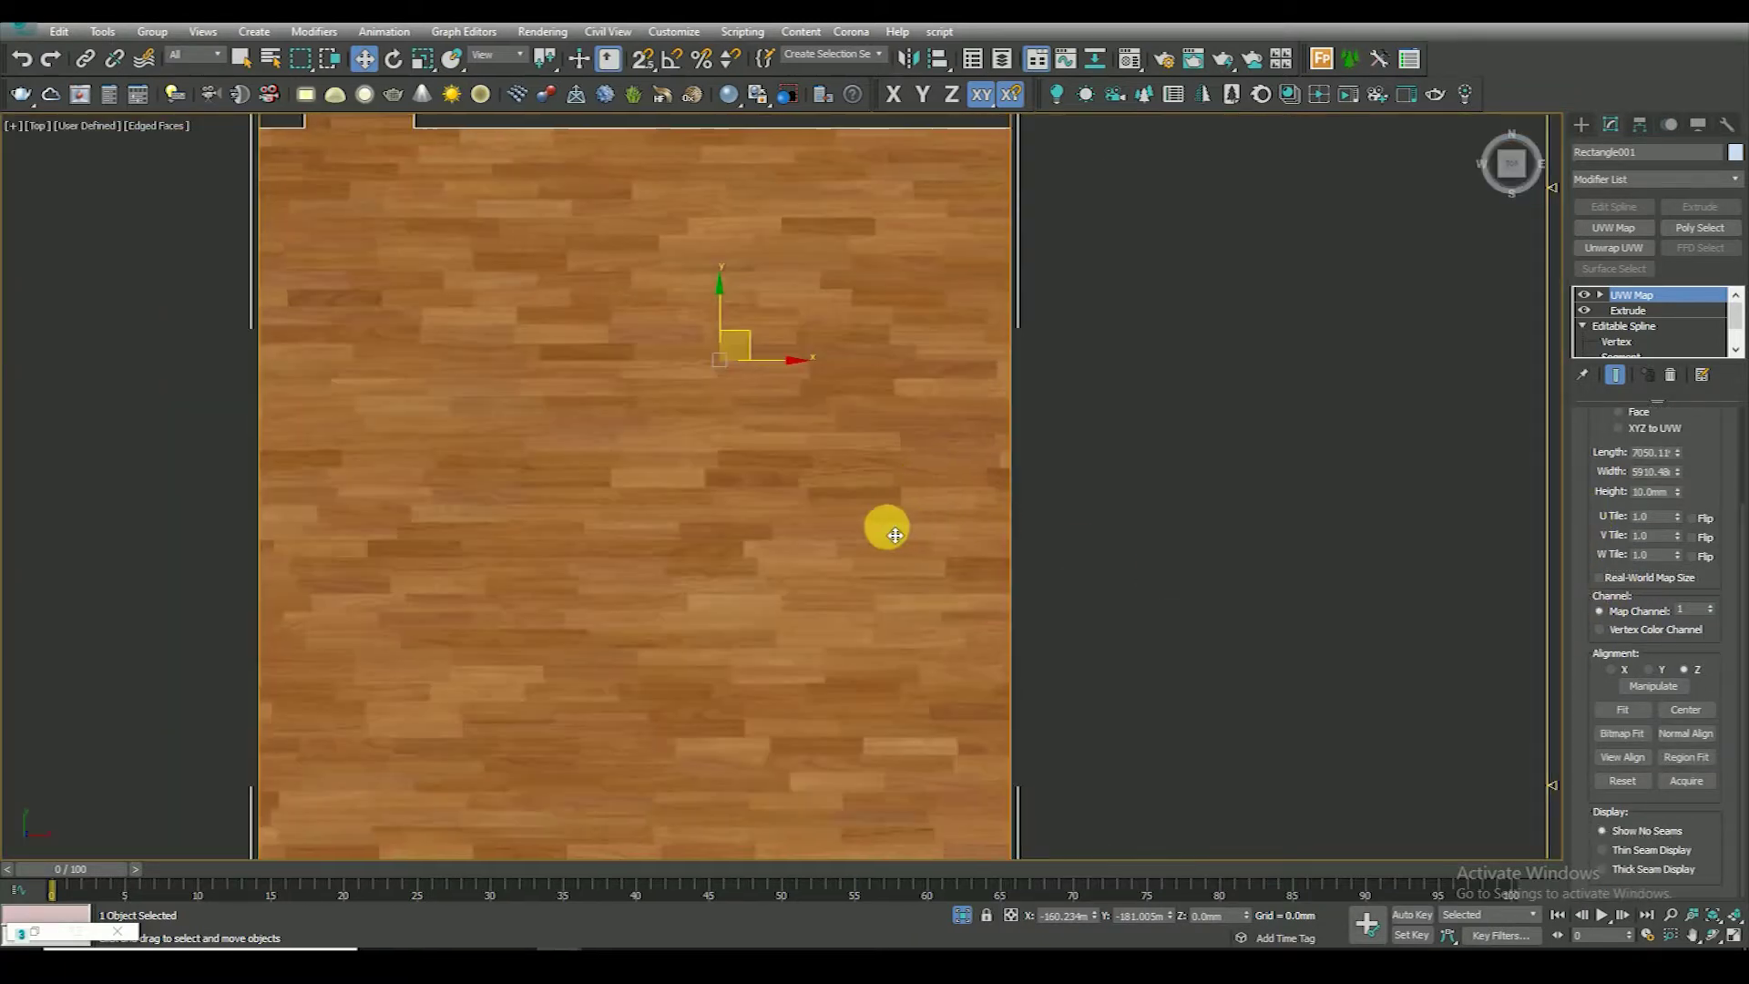
View the floor through the room camera with the safe frame shown
{"action": "key", "text": "c"}
{"action": "key", "text": "shift+f"}
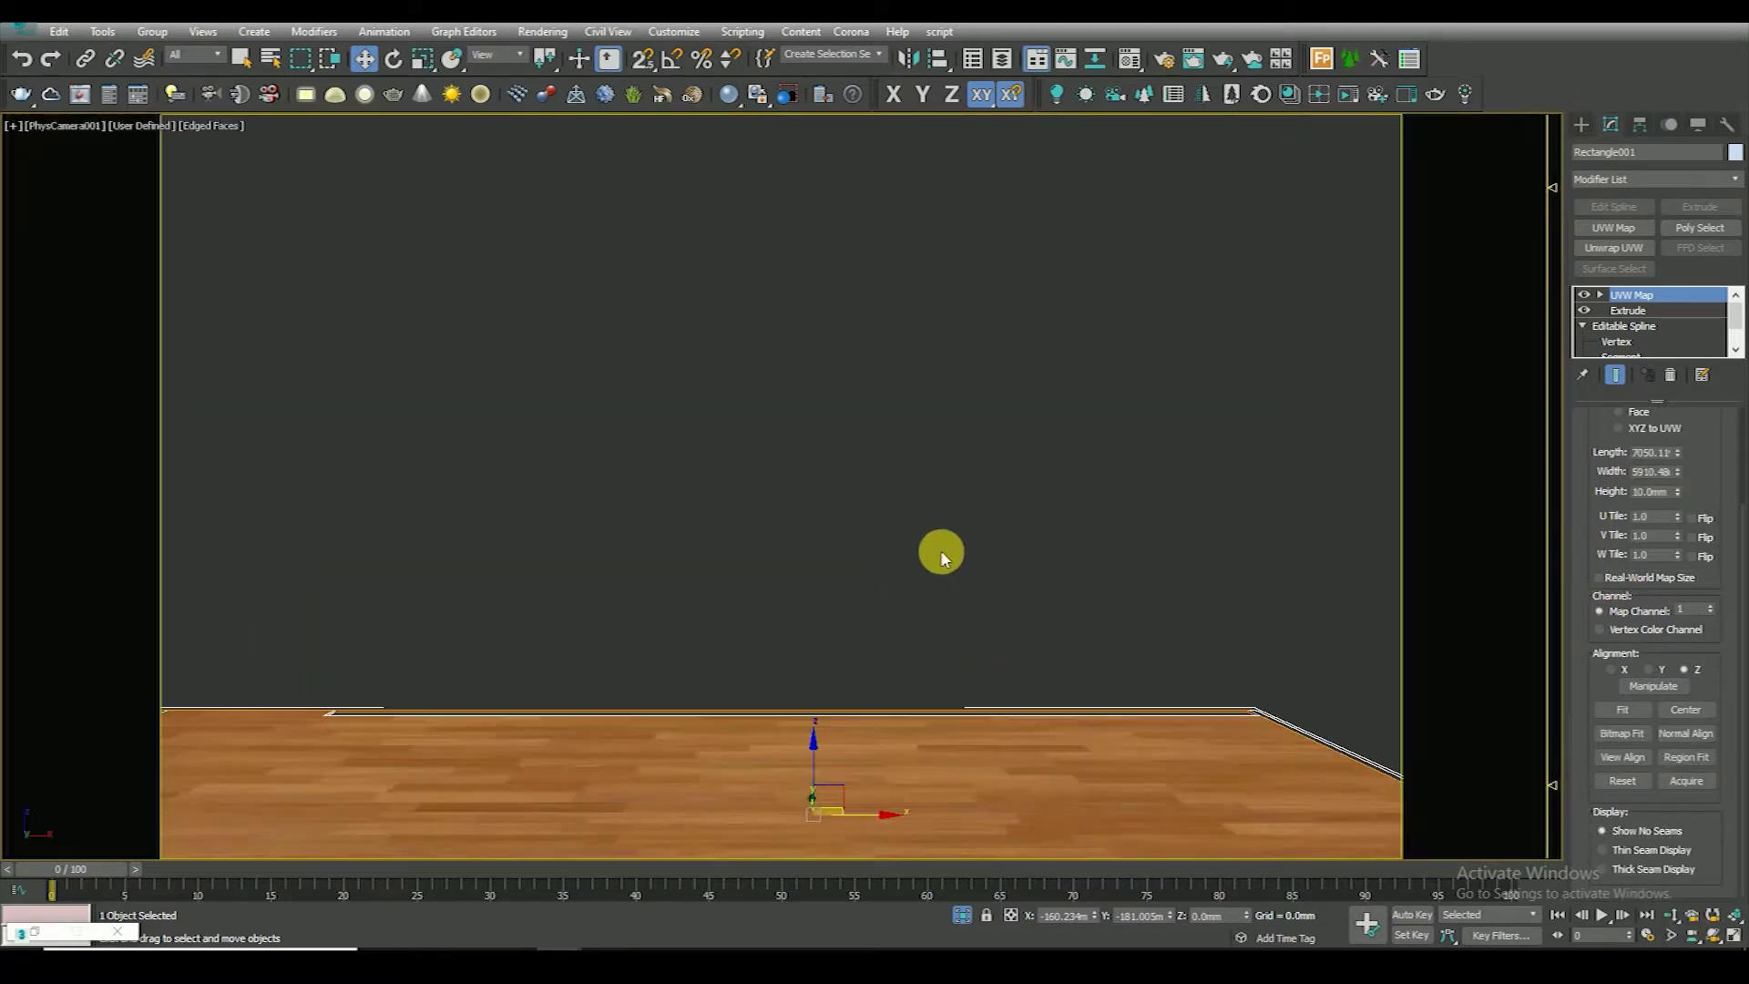
{"action": "left_click", "coordinate": [940, 549]}
{"action": "key", "text": "m"}
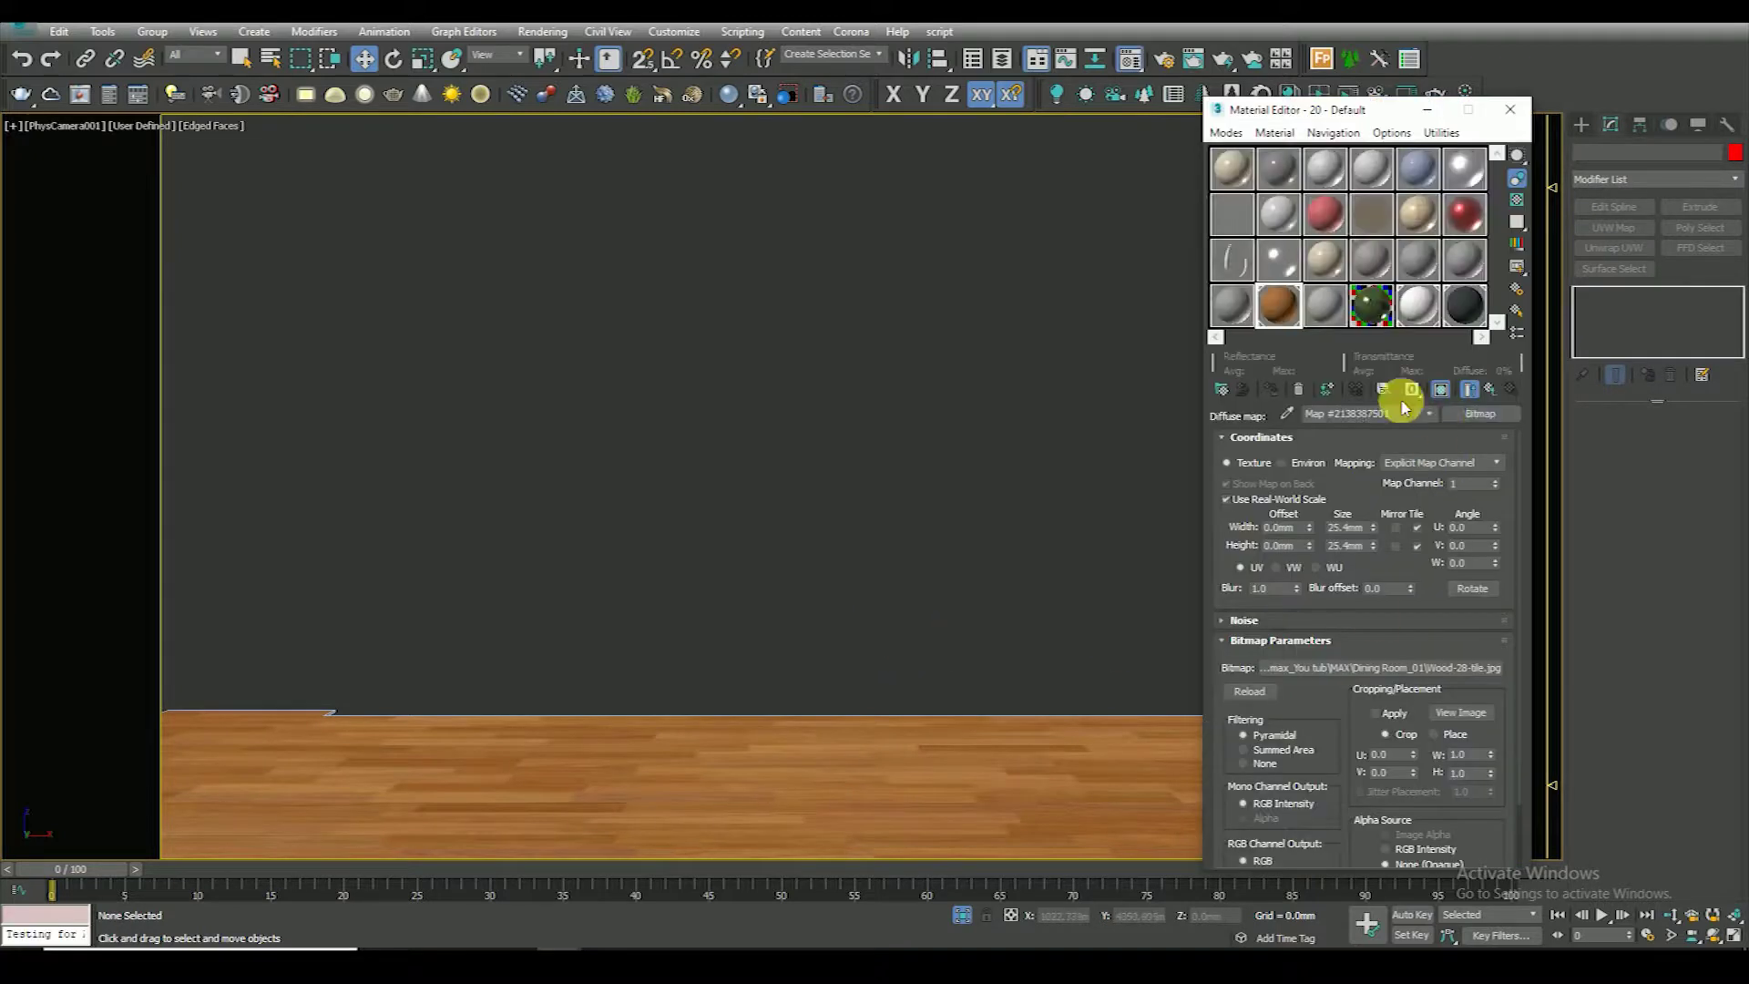
Convert the floor material to a VRayOverrideMtl, keeping the wood material as base
{"action": "left_click", "coordinate": [1489, 388]}
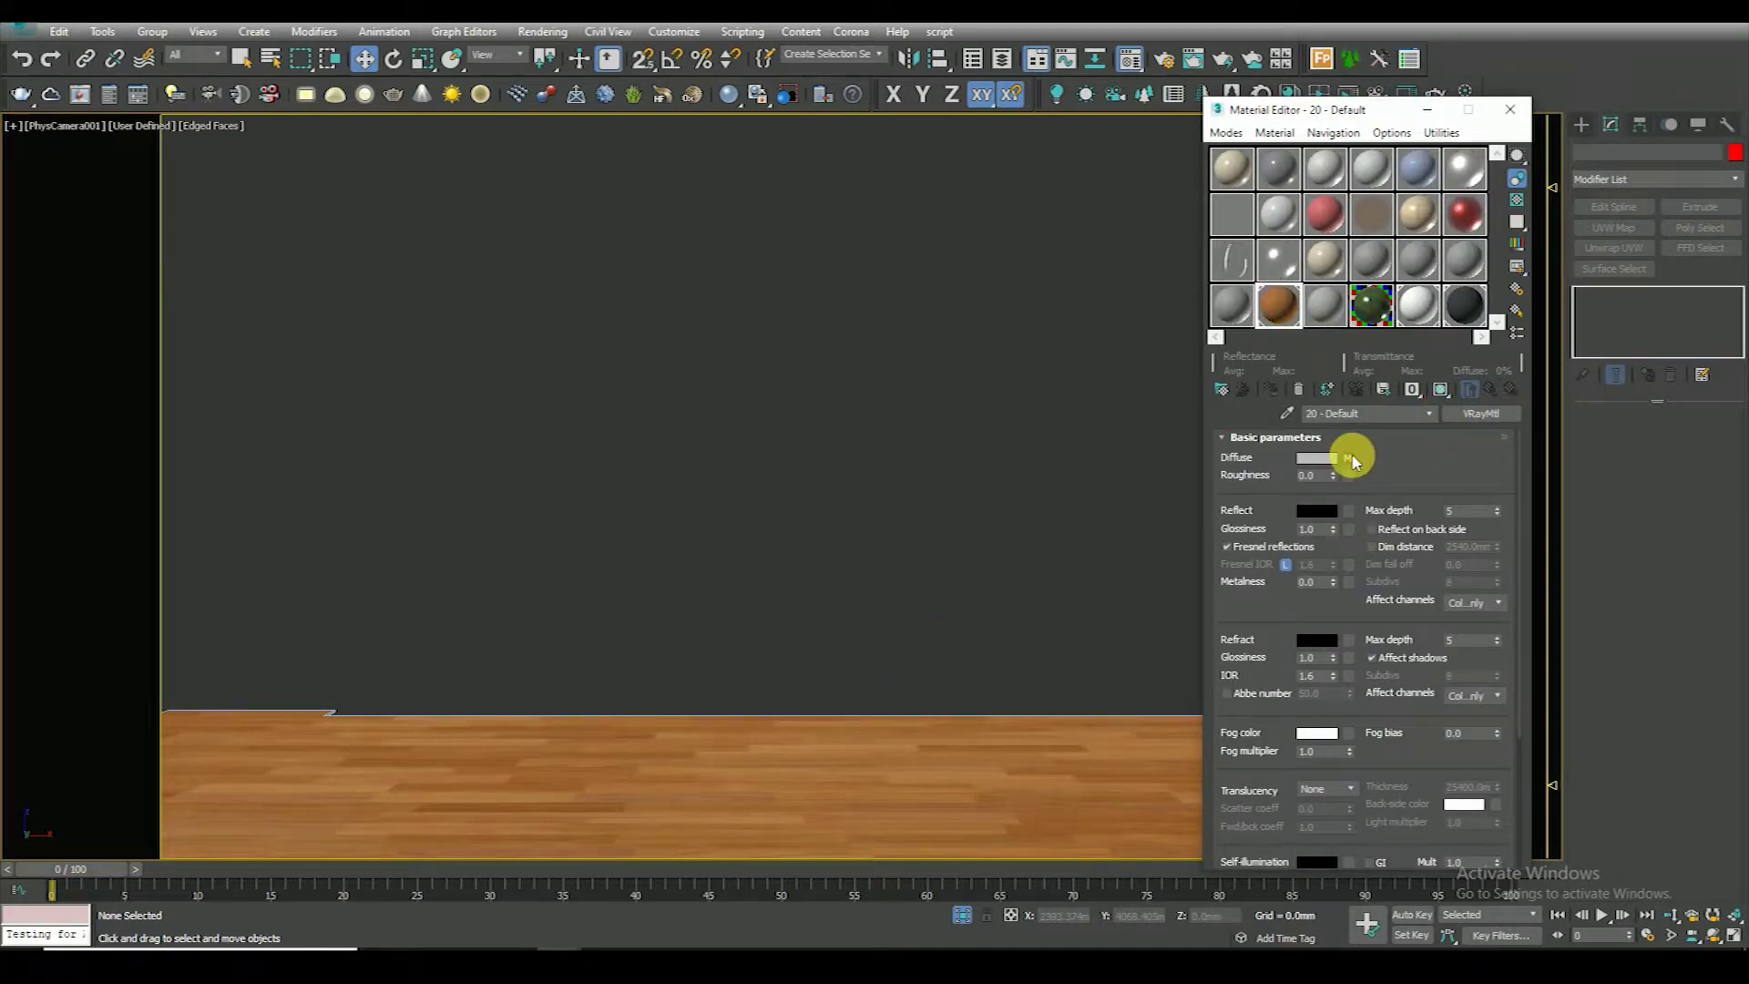
{"action": "left_click", "coordinate": [1481, 412]}
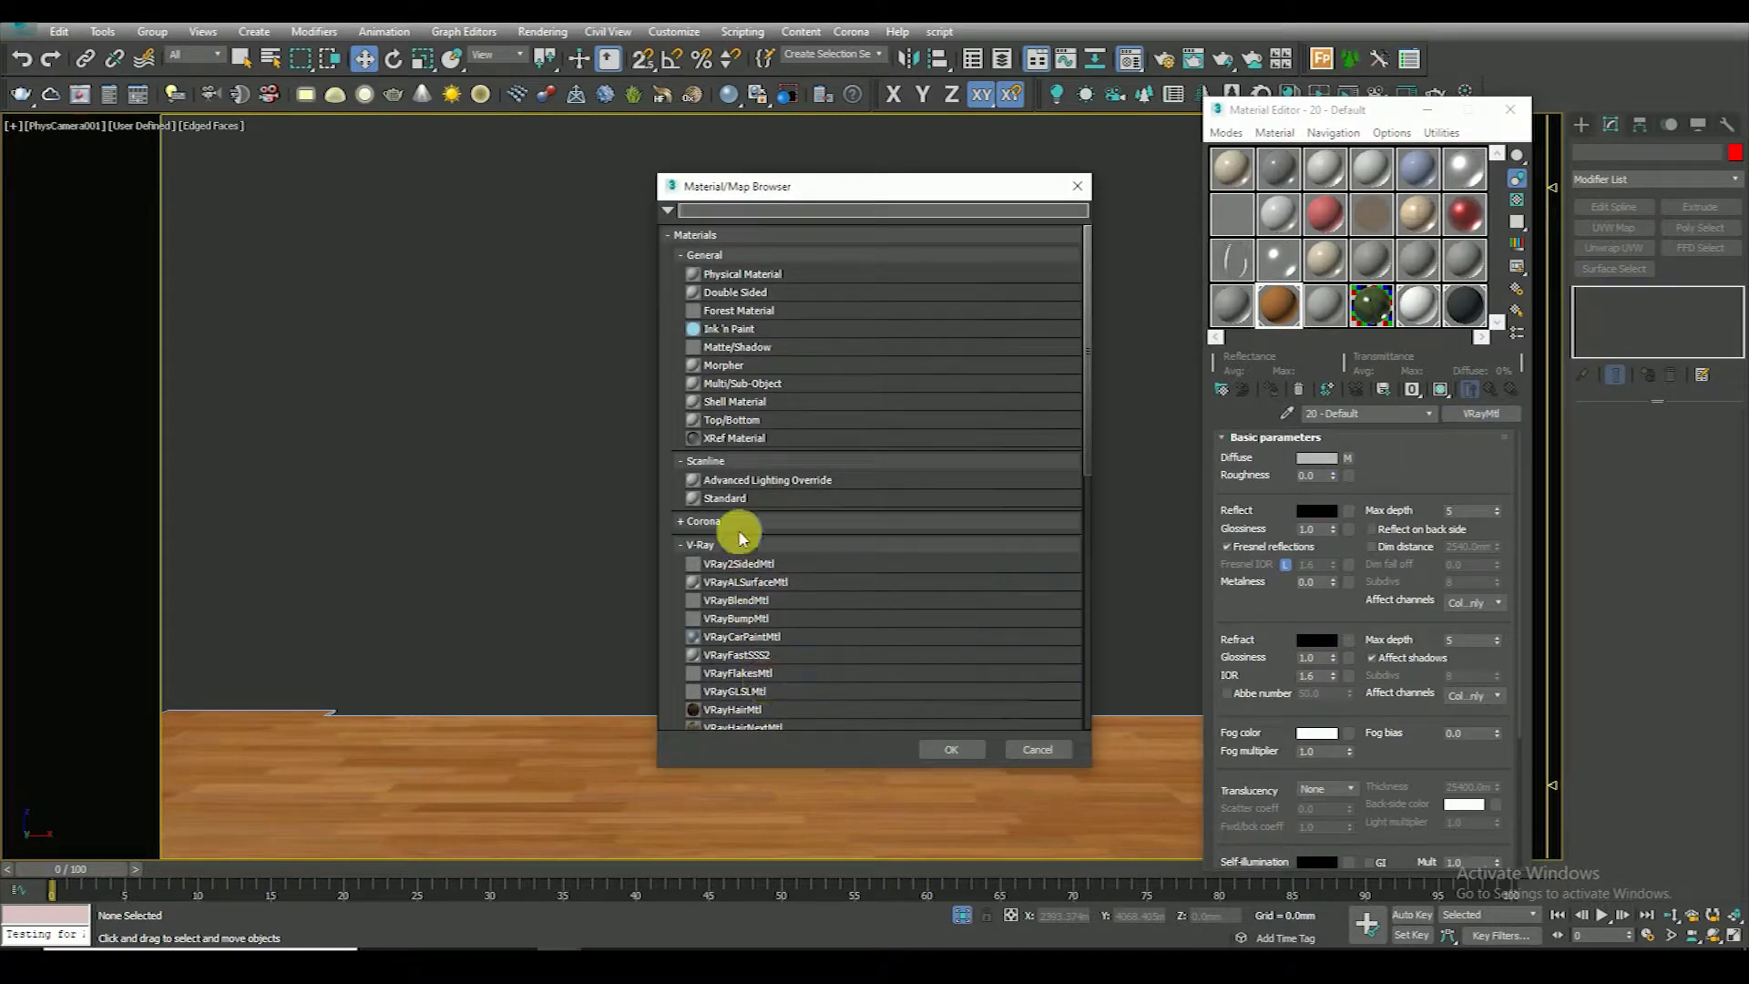
{"action": "left_click", "coordinate": [715, 256]}
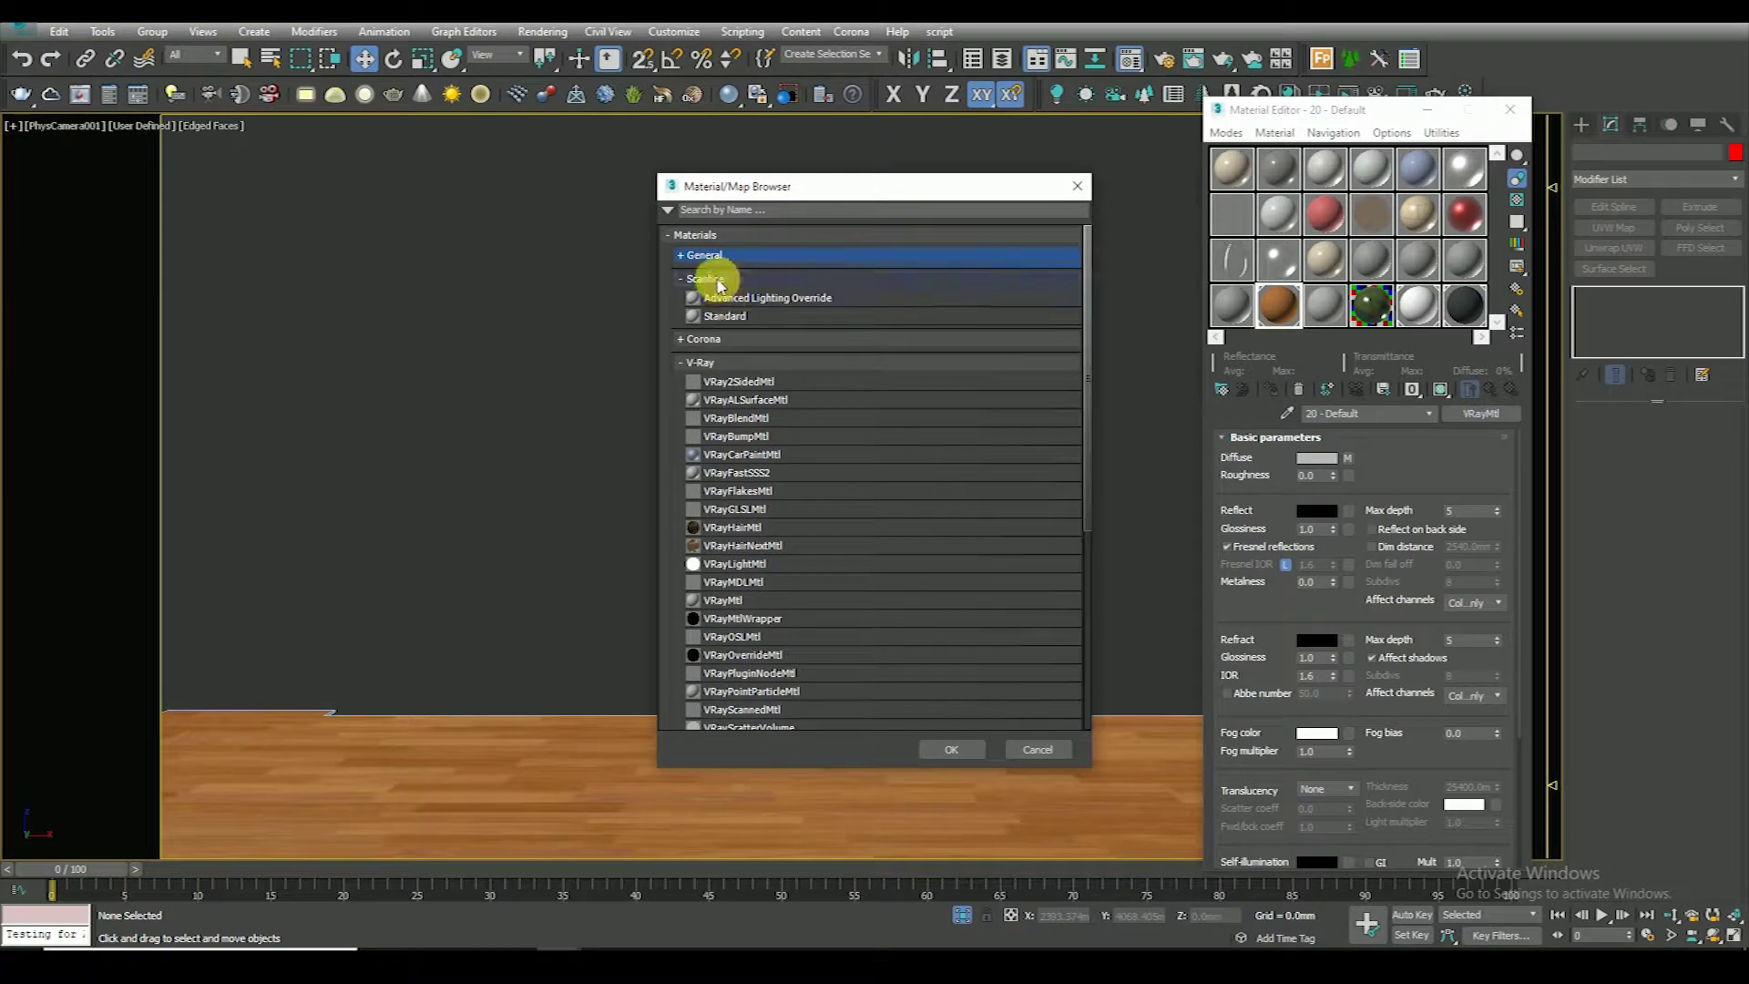
{"action": "left_click", "coordinate": [714, 280]}
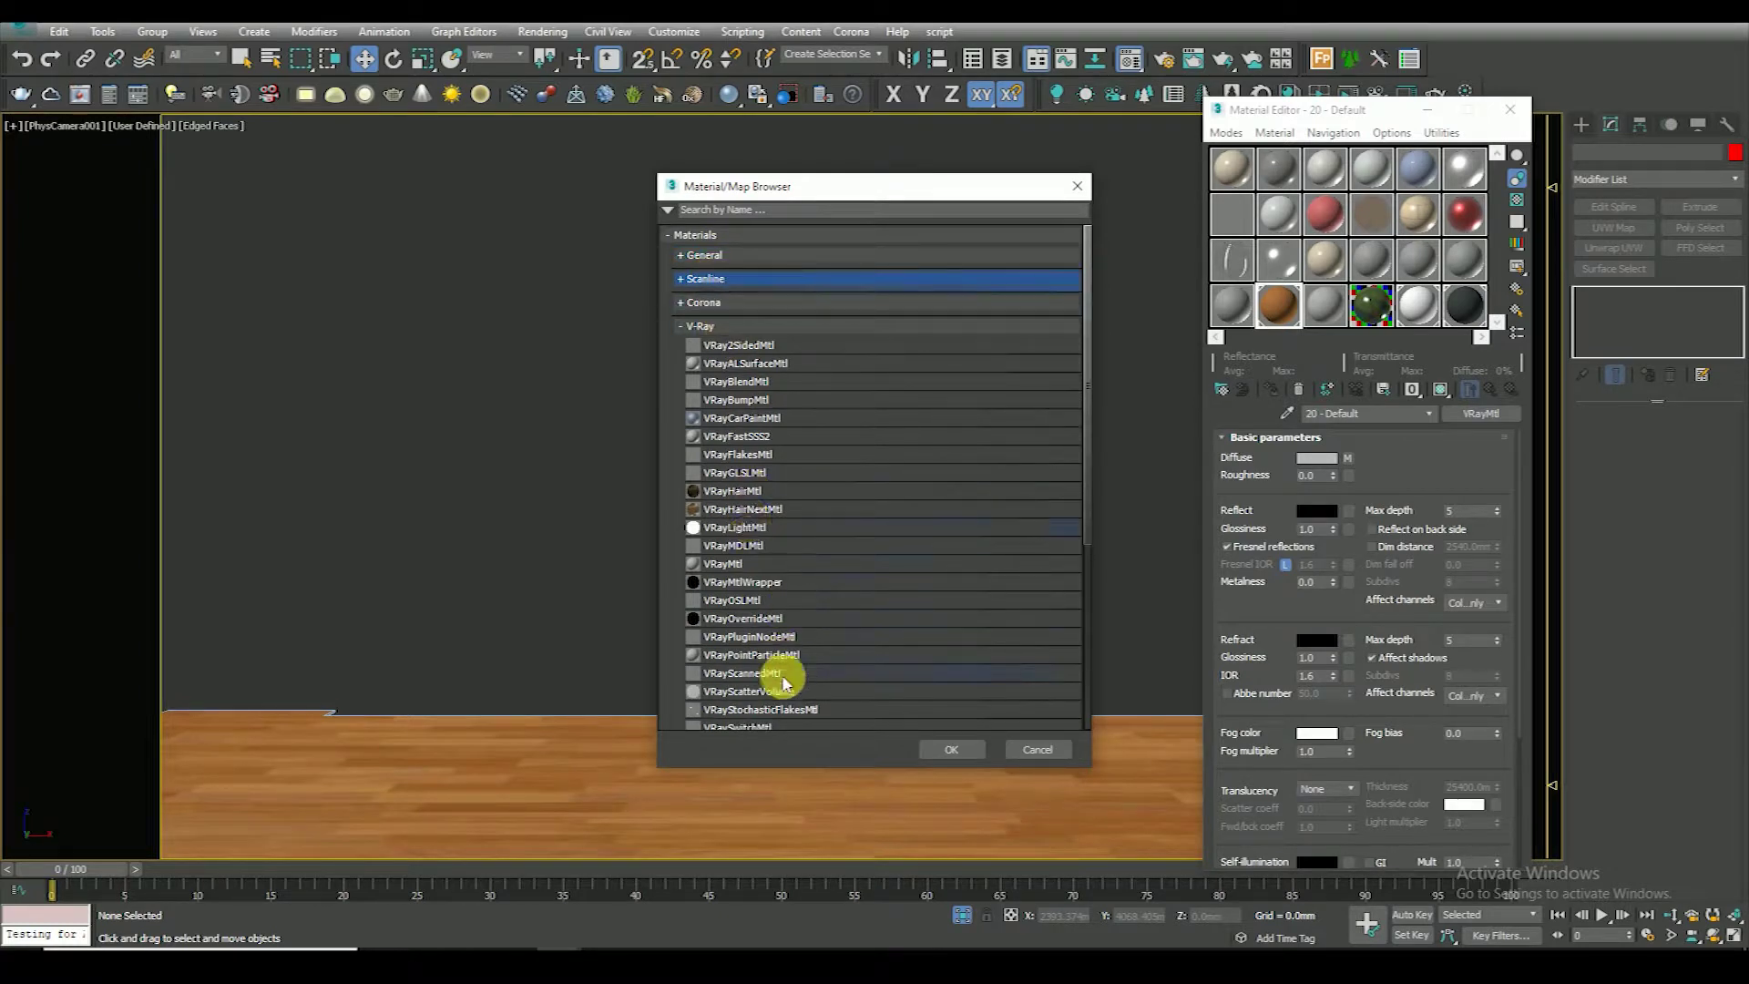
{"action": "double_click", "coordinate": [741, 618]}
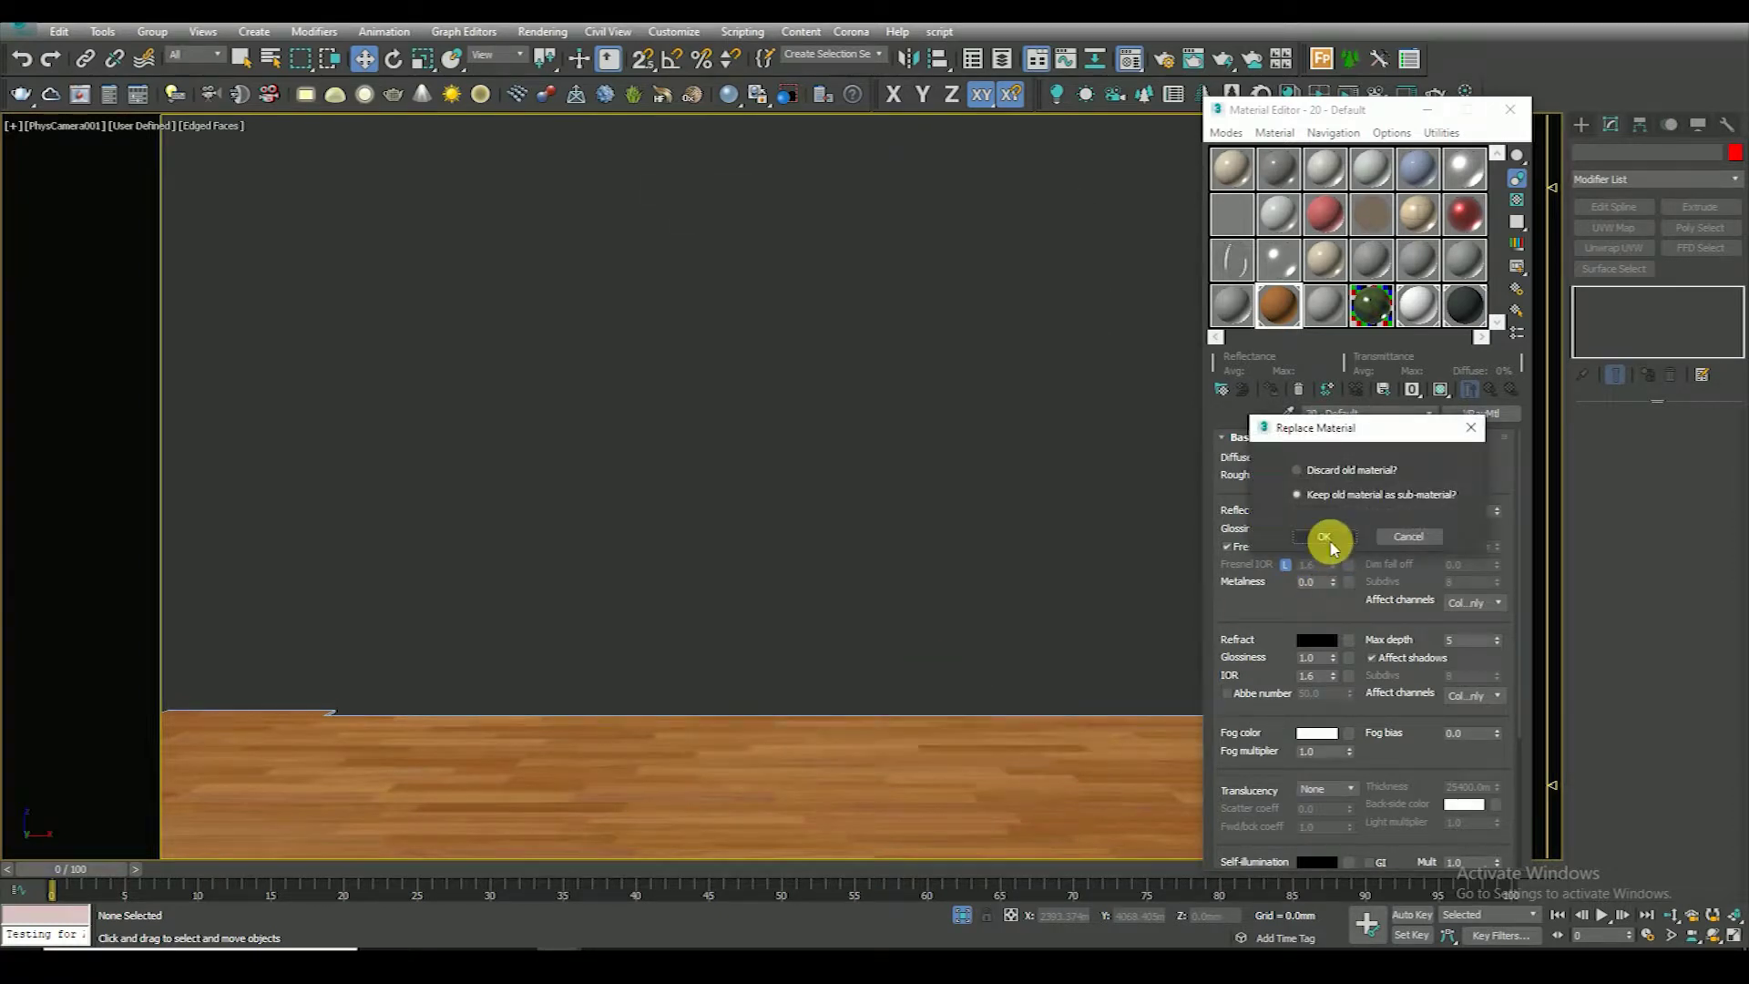
{"action": "left_click", "coordinate": [1318, 539]}
Set a white-diffuse VRayMtl as the GI override material
{"action": "left_click", "coordinate": [1371, 492]}
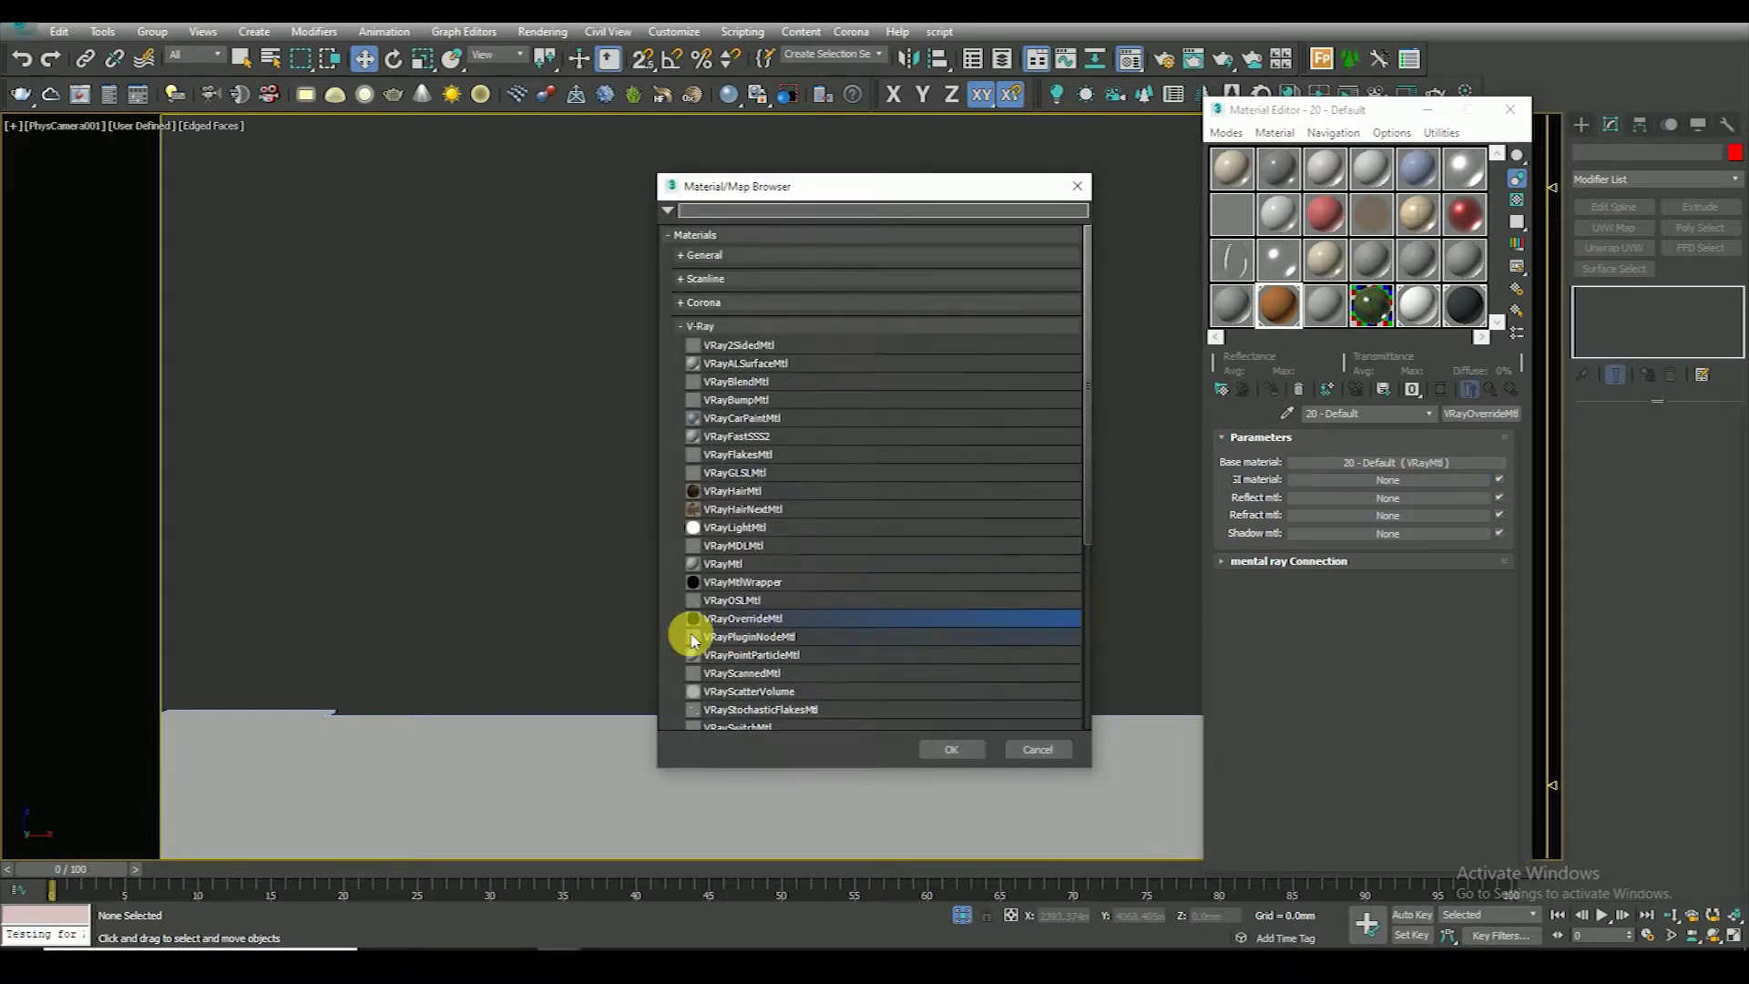
{"action": "double_click", "coordinate": [877, 565]}
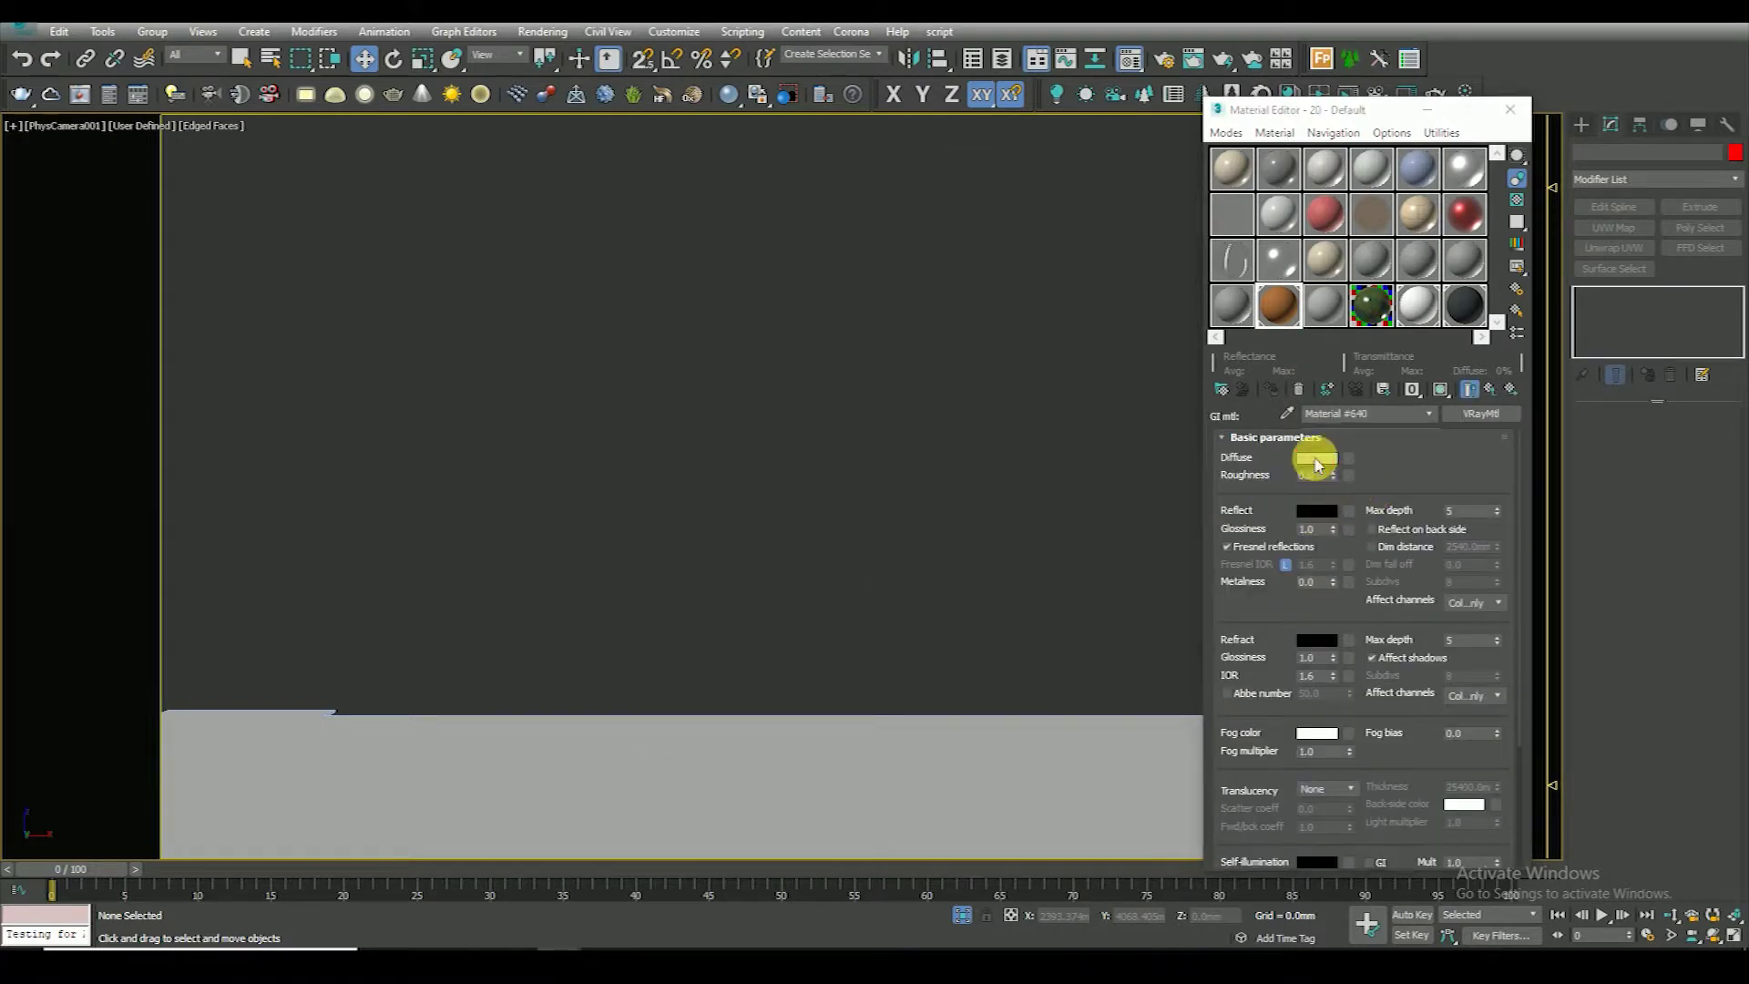
{"action": "left_click", "coordinate": [1316, 457]}
{"action": "left_click", "coordinate": [674, 279]}
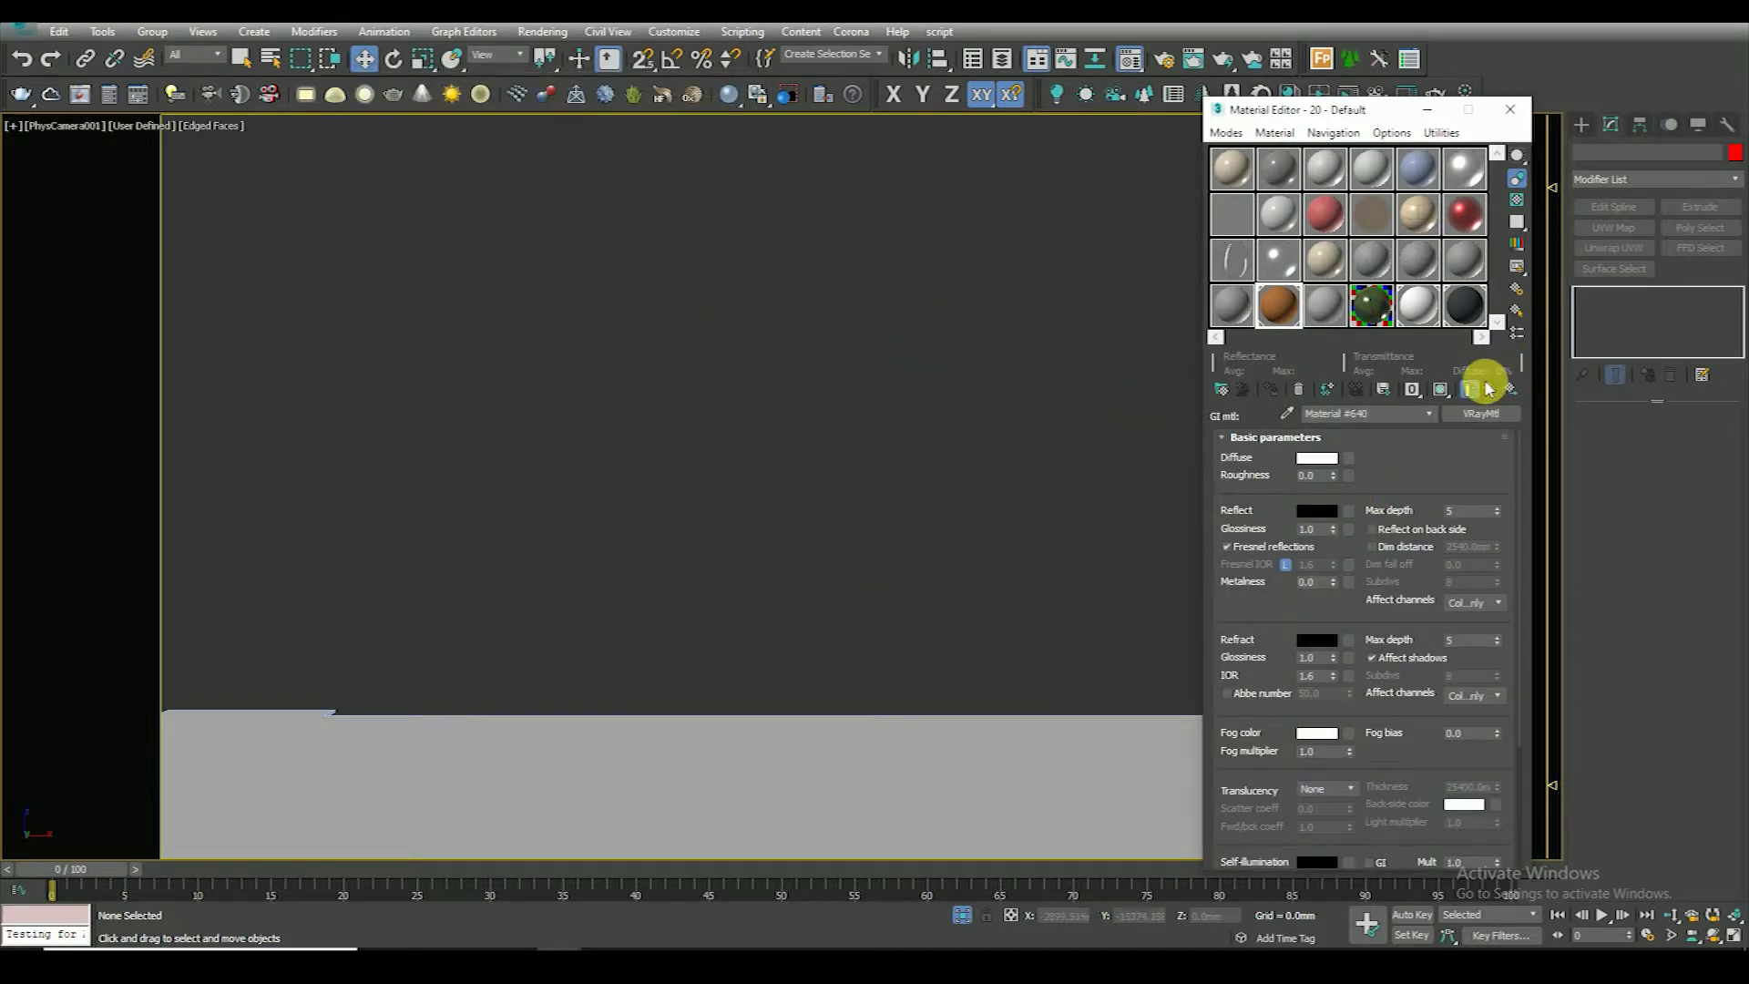
Show the base material's wood bitmap shaded in the viewport
{"action": "left_click", "coordinate": [1490, 389]}
{"action": "left_click", "coordinate": [1404, 463]}
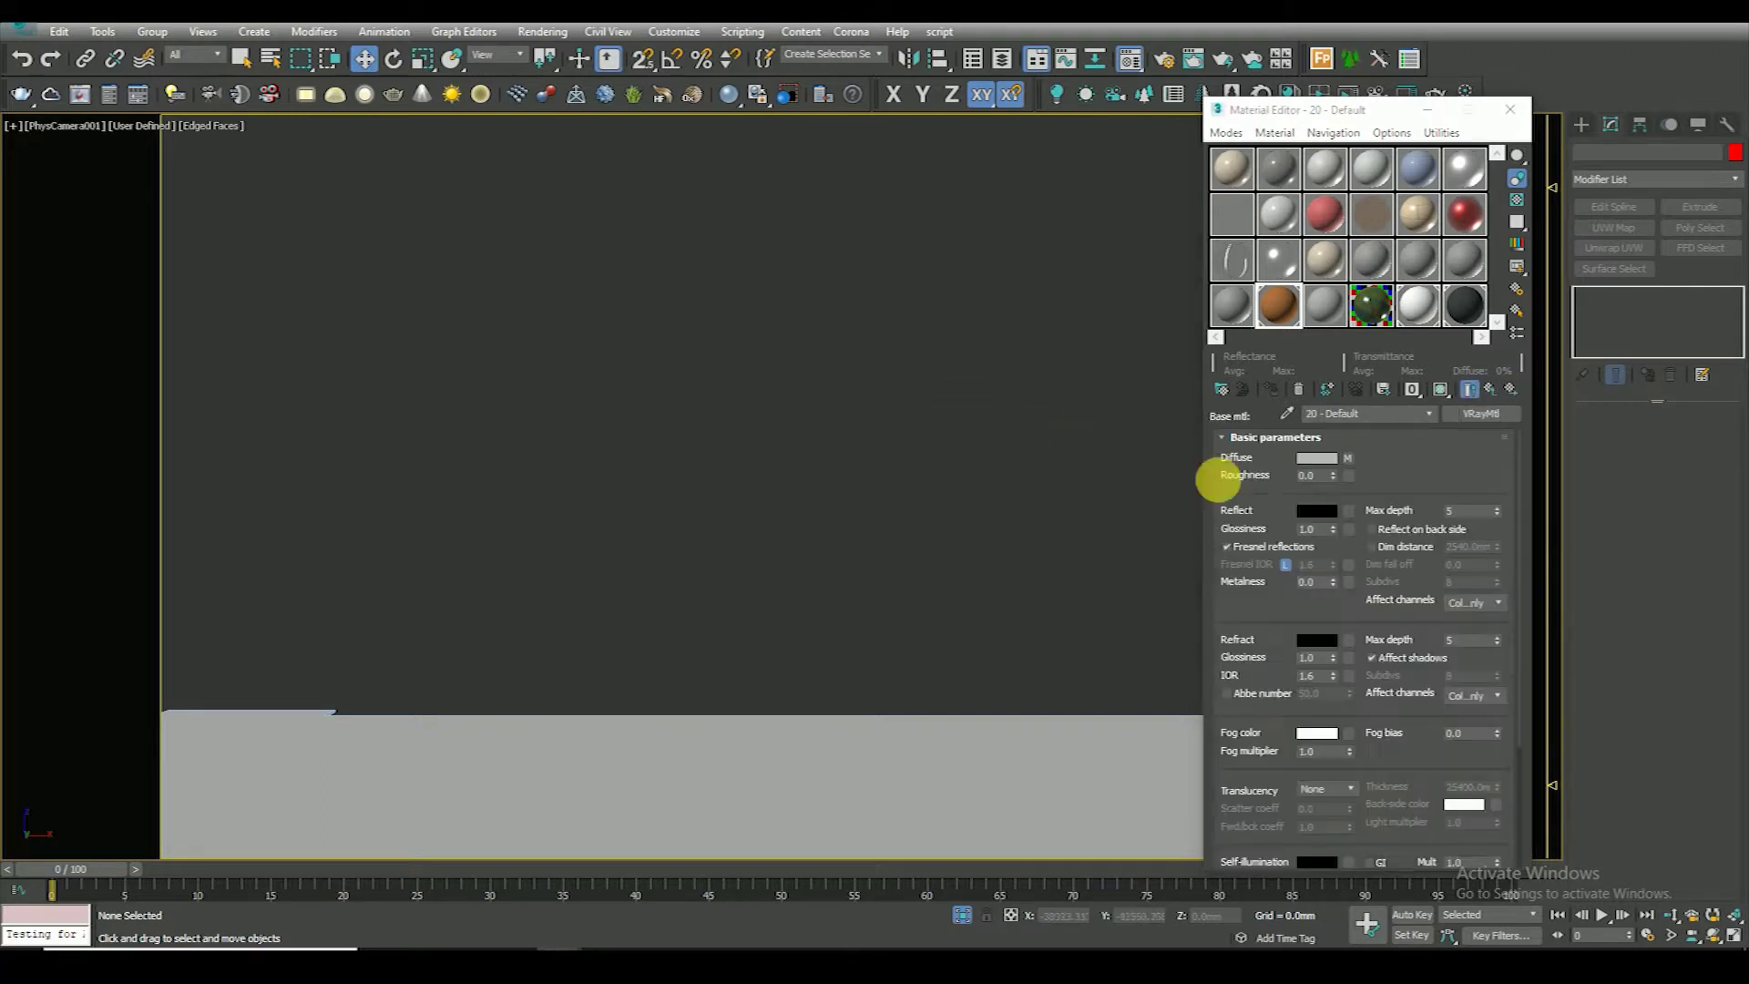
{"action": "left_click", "coordinate": [1440, 389]}
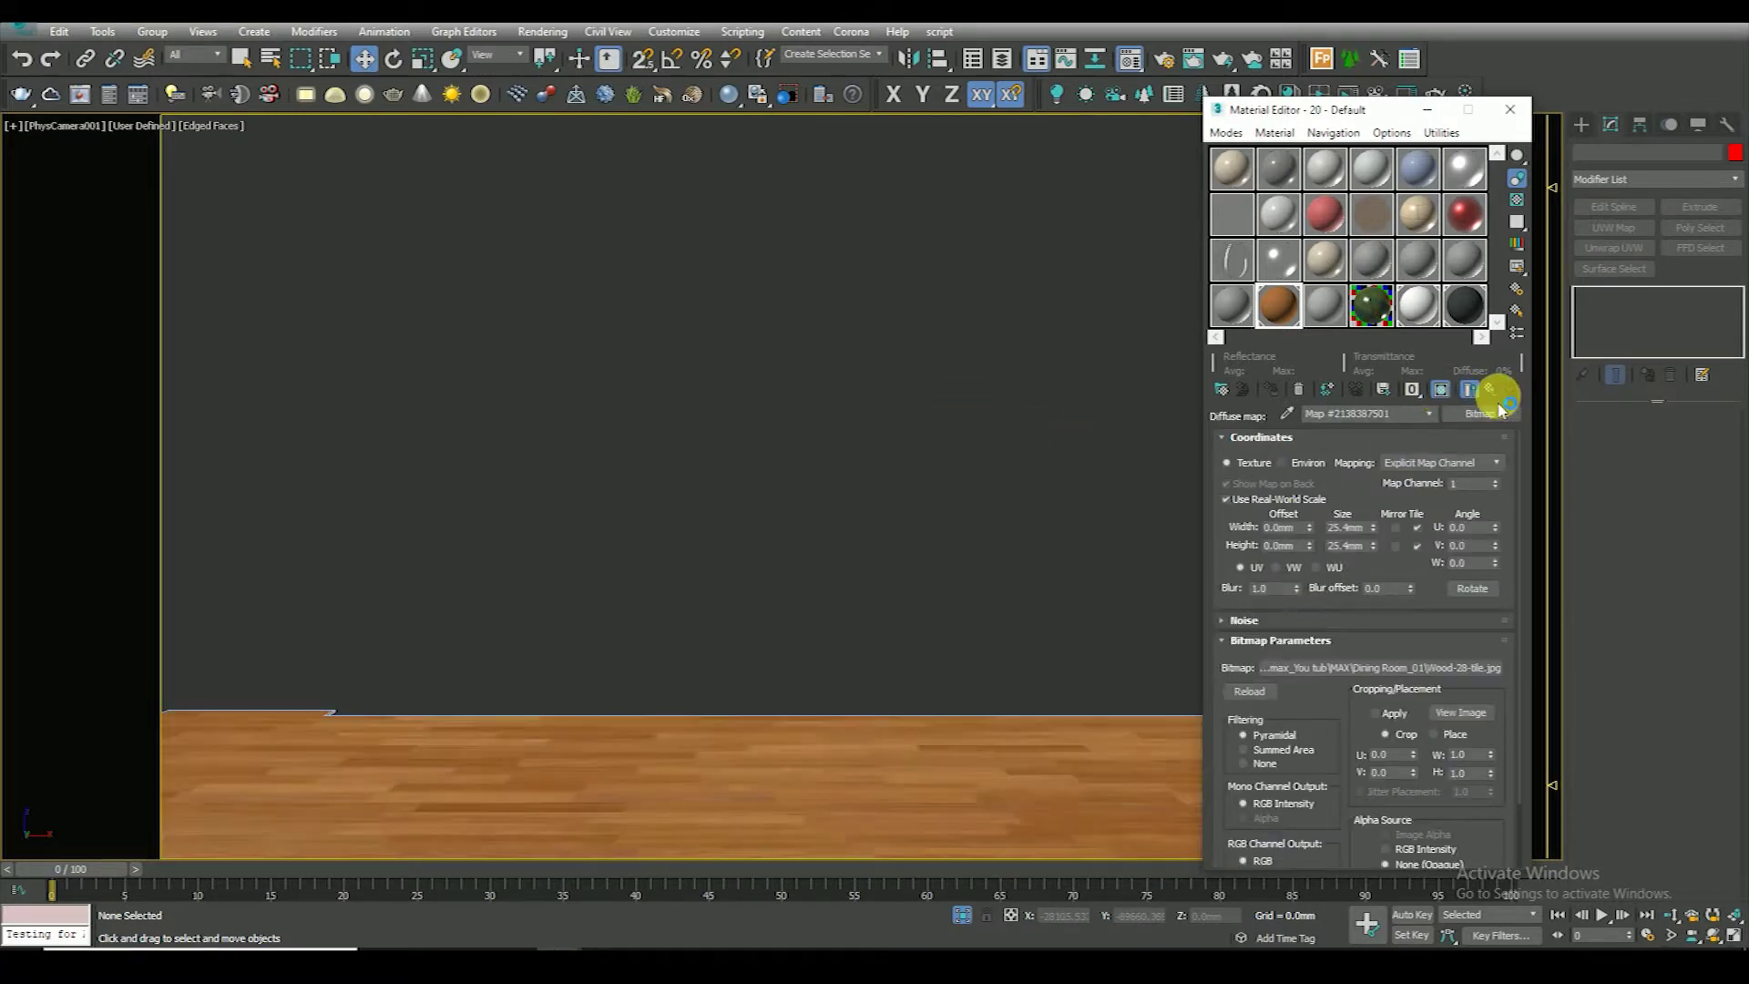
{"action": "left_click", "coordinate": [1490, 389]}
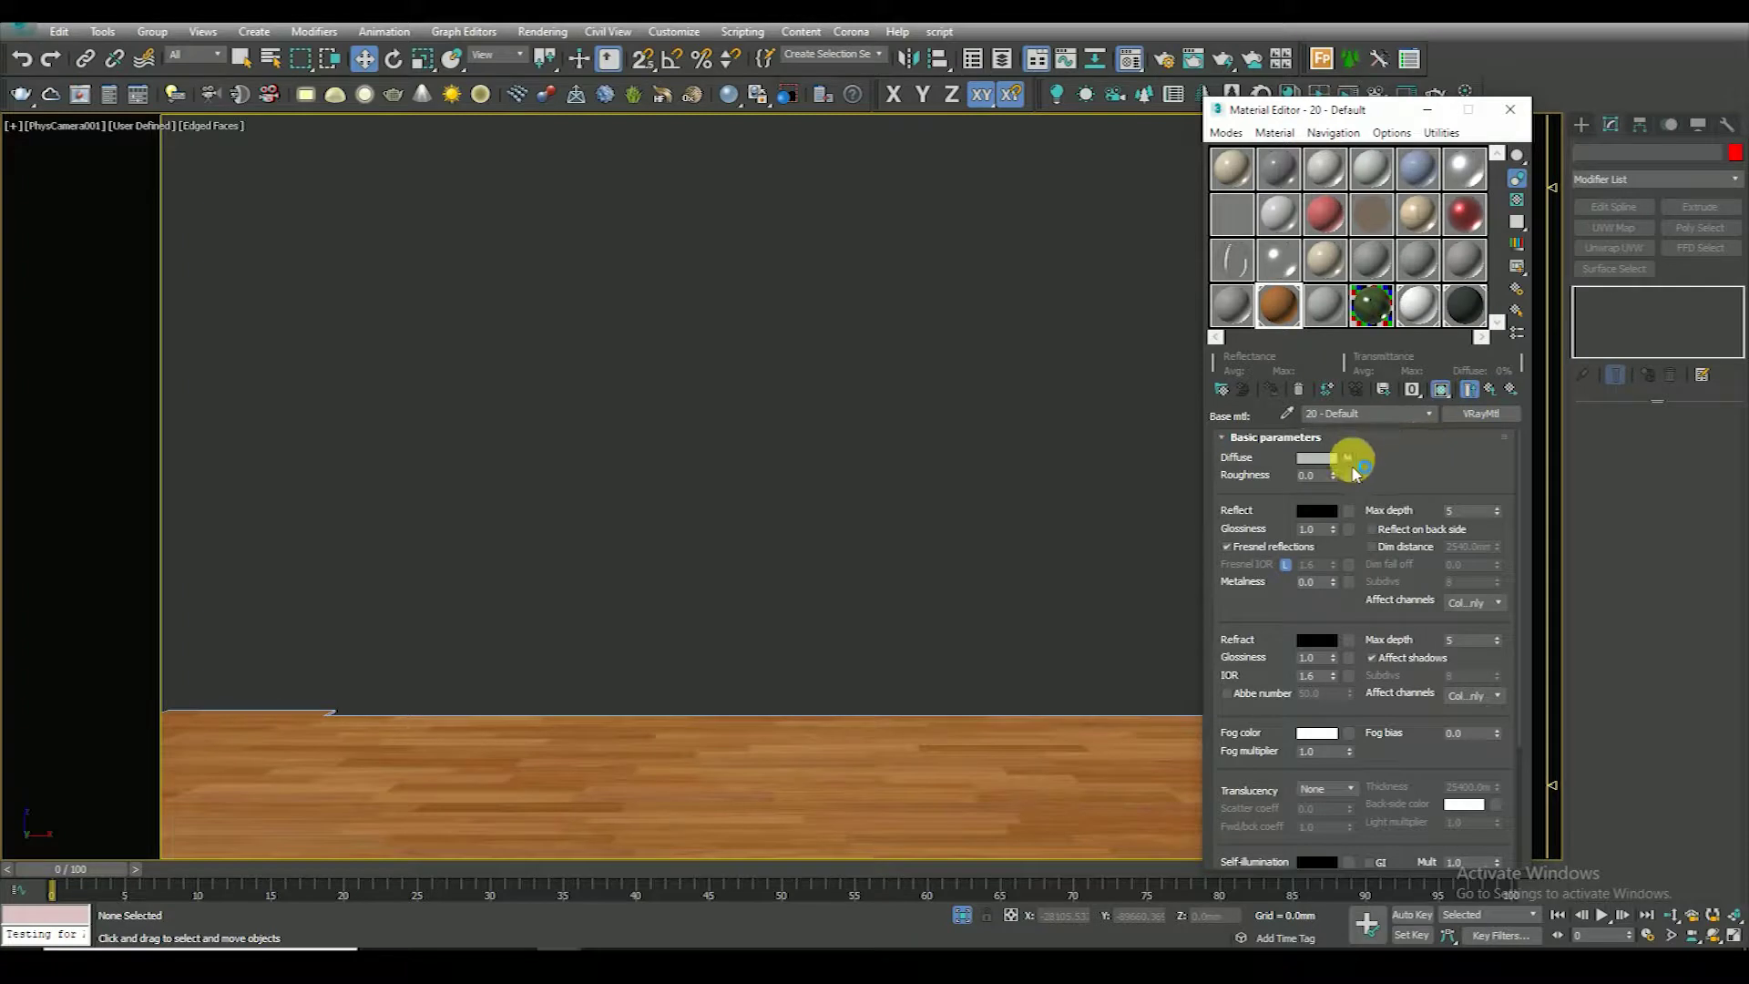
Wrap the wood diffuse bitmap in a Color Correction map, keeping the bitmap as sub-map
{"action": "left_click", "coordinate": [1347, 457]}
{"action": "left_click", "coordinate": [1479, 425]}
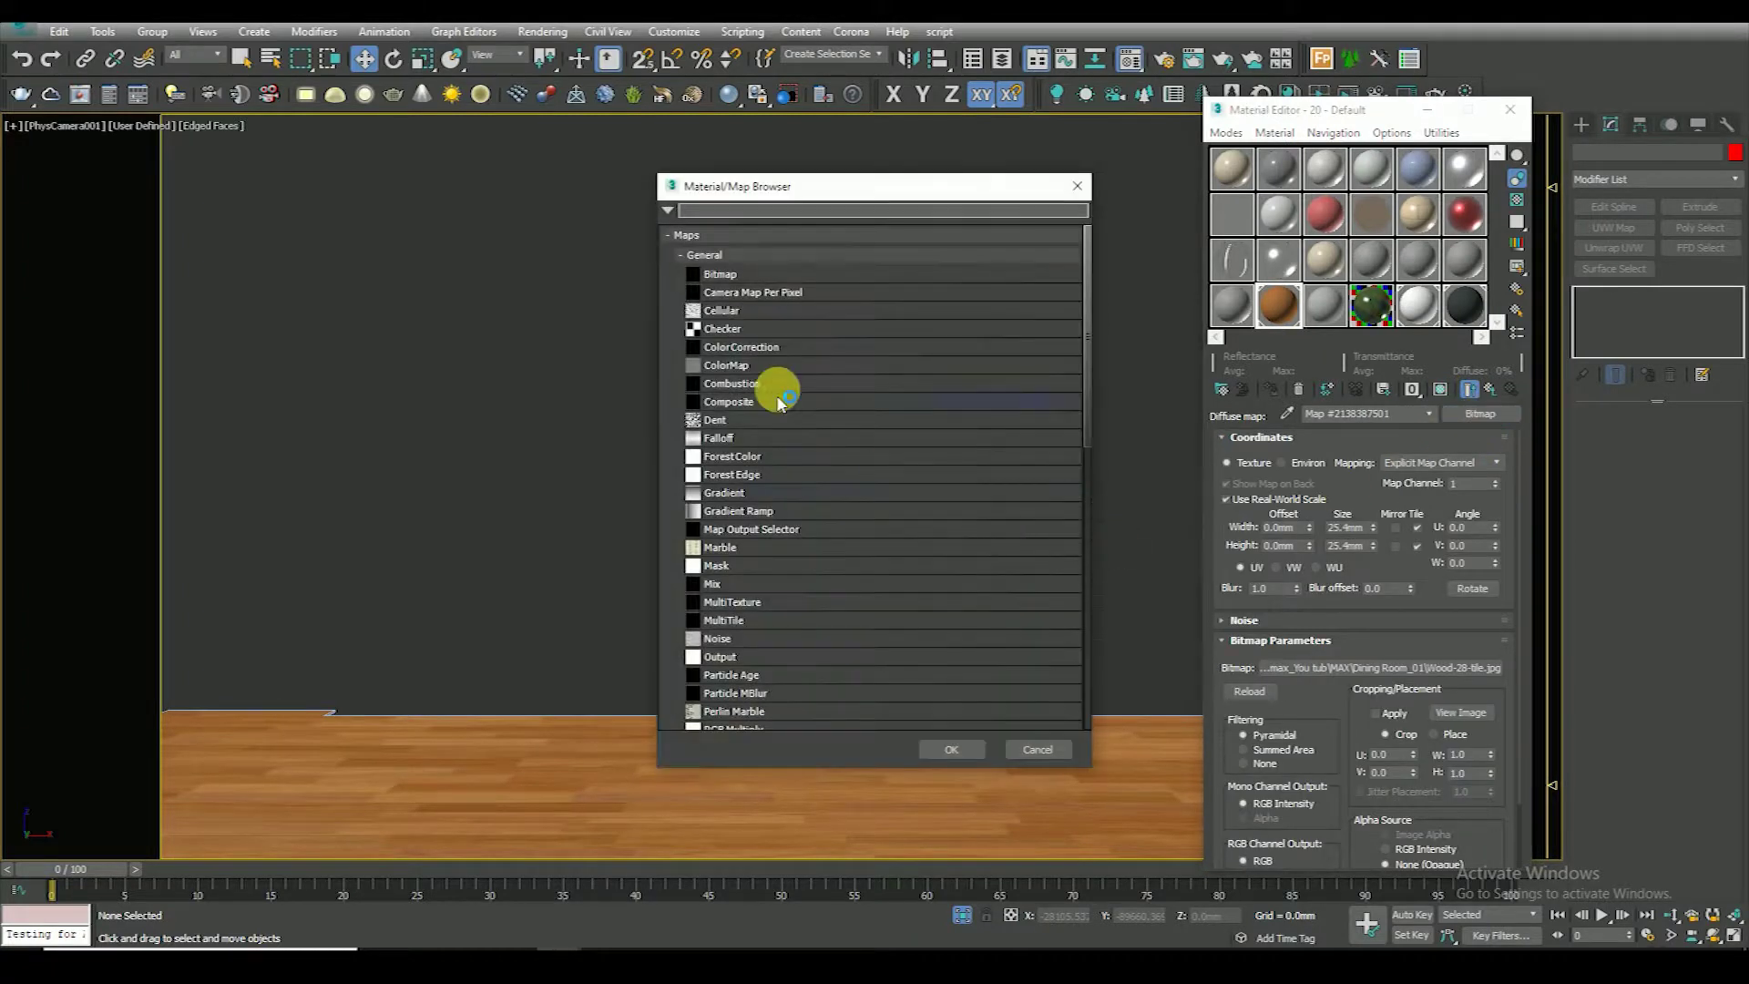
{"action": "double_click", "coordinate": [761, 347]}
{"action": "left_click", "coordinate": [1370, 549]}
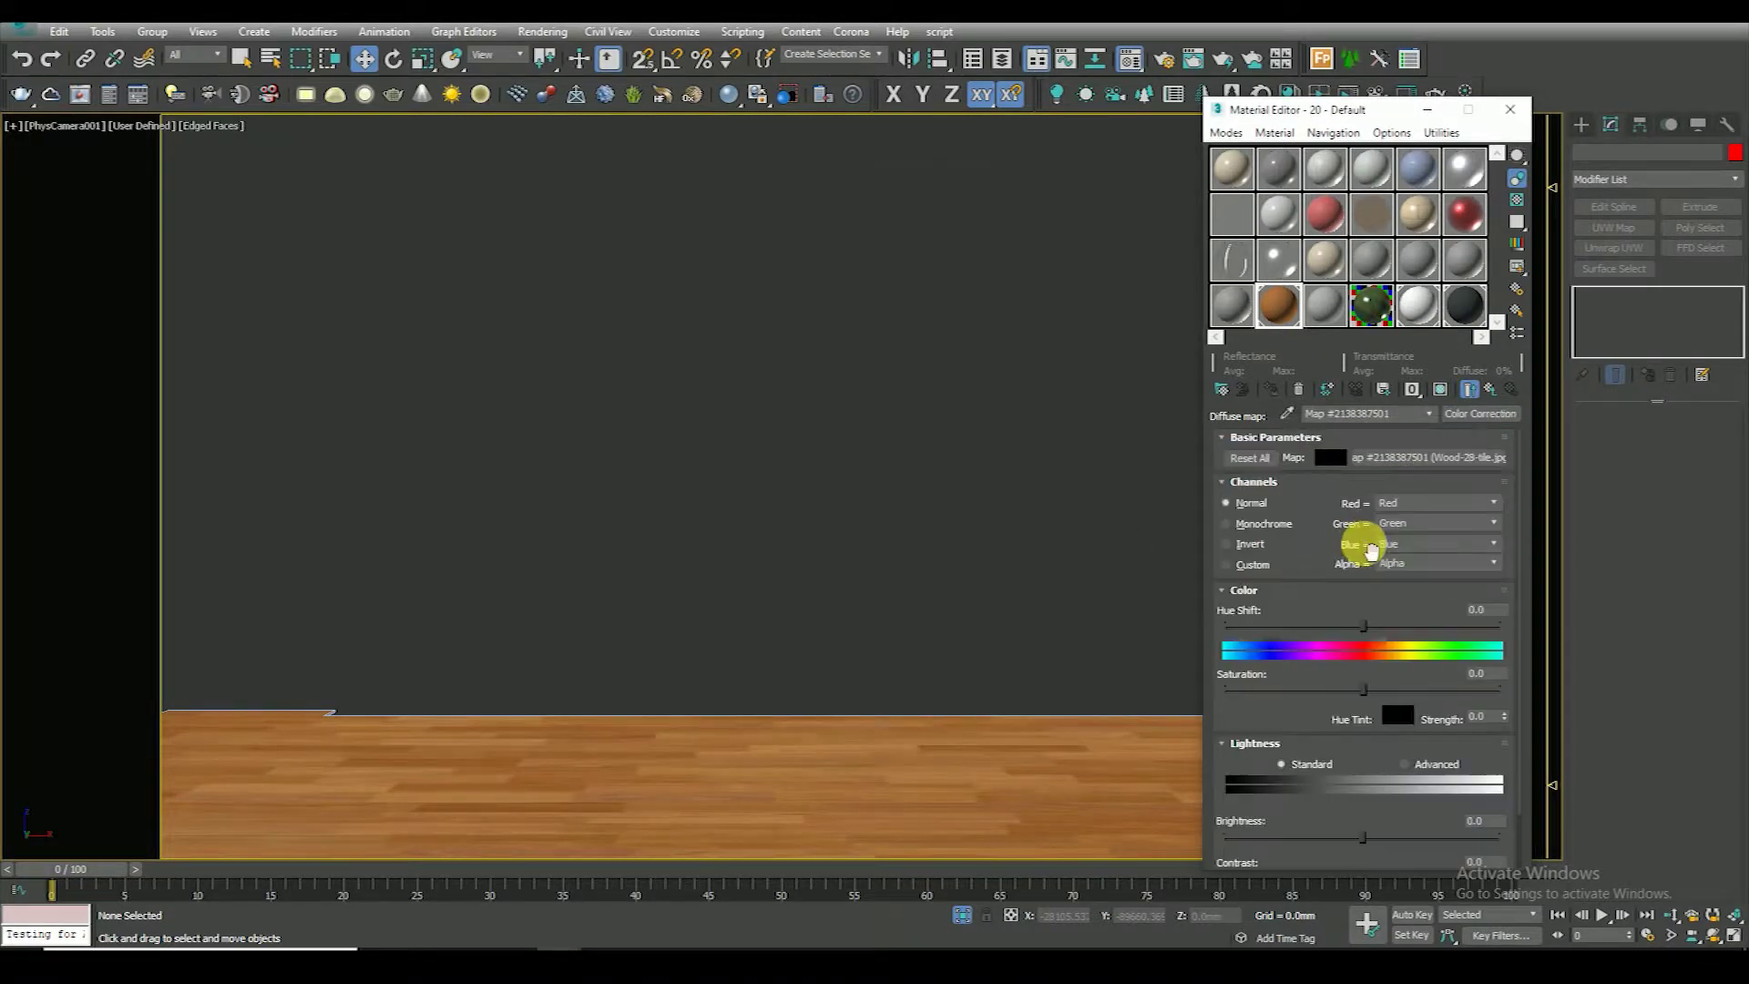
{"action": "left_click", "coordinate": [1417, 457]}
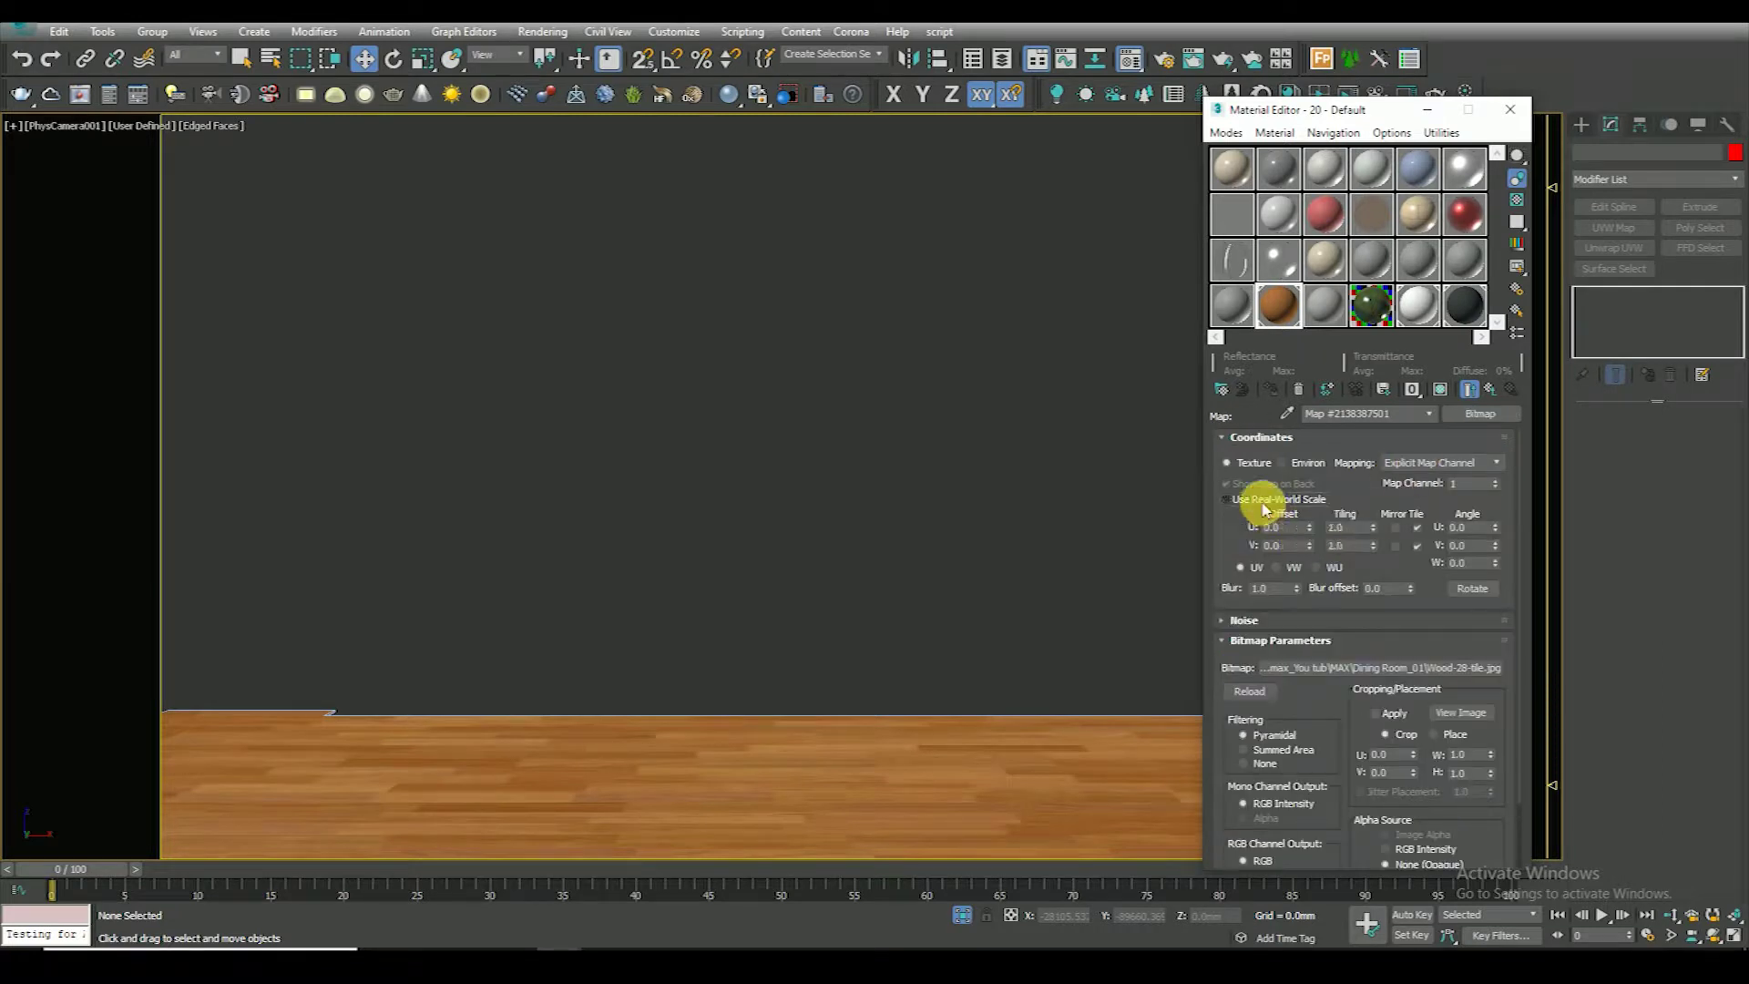
{"action": "left_click", "coordinate": [1491, 389]}
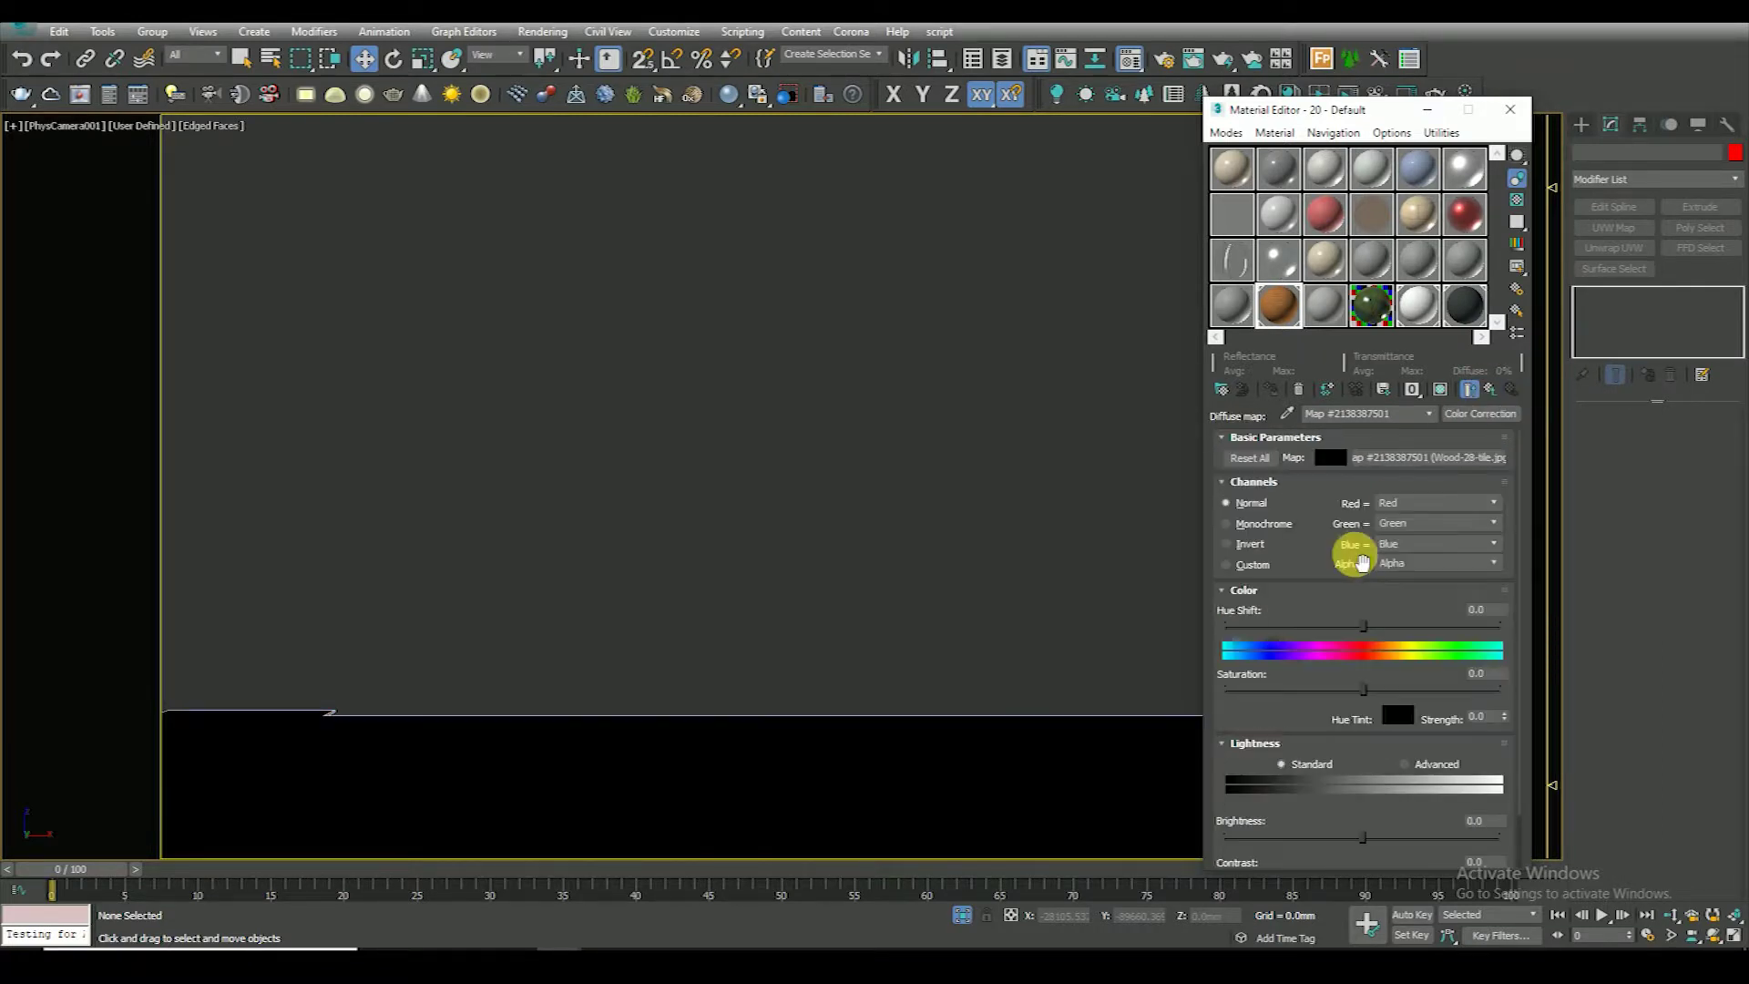
{"action": "left_click", "coordinate": [1440, 389]}
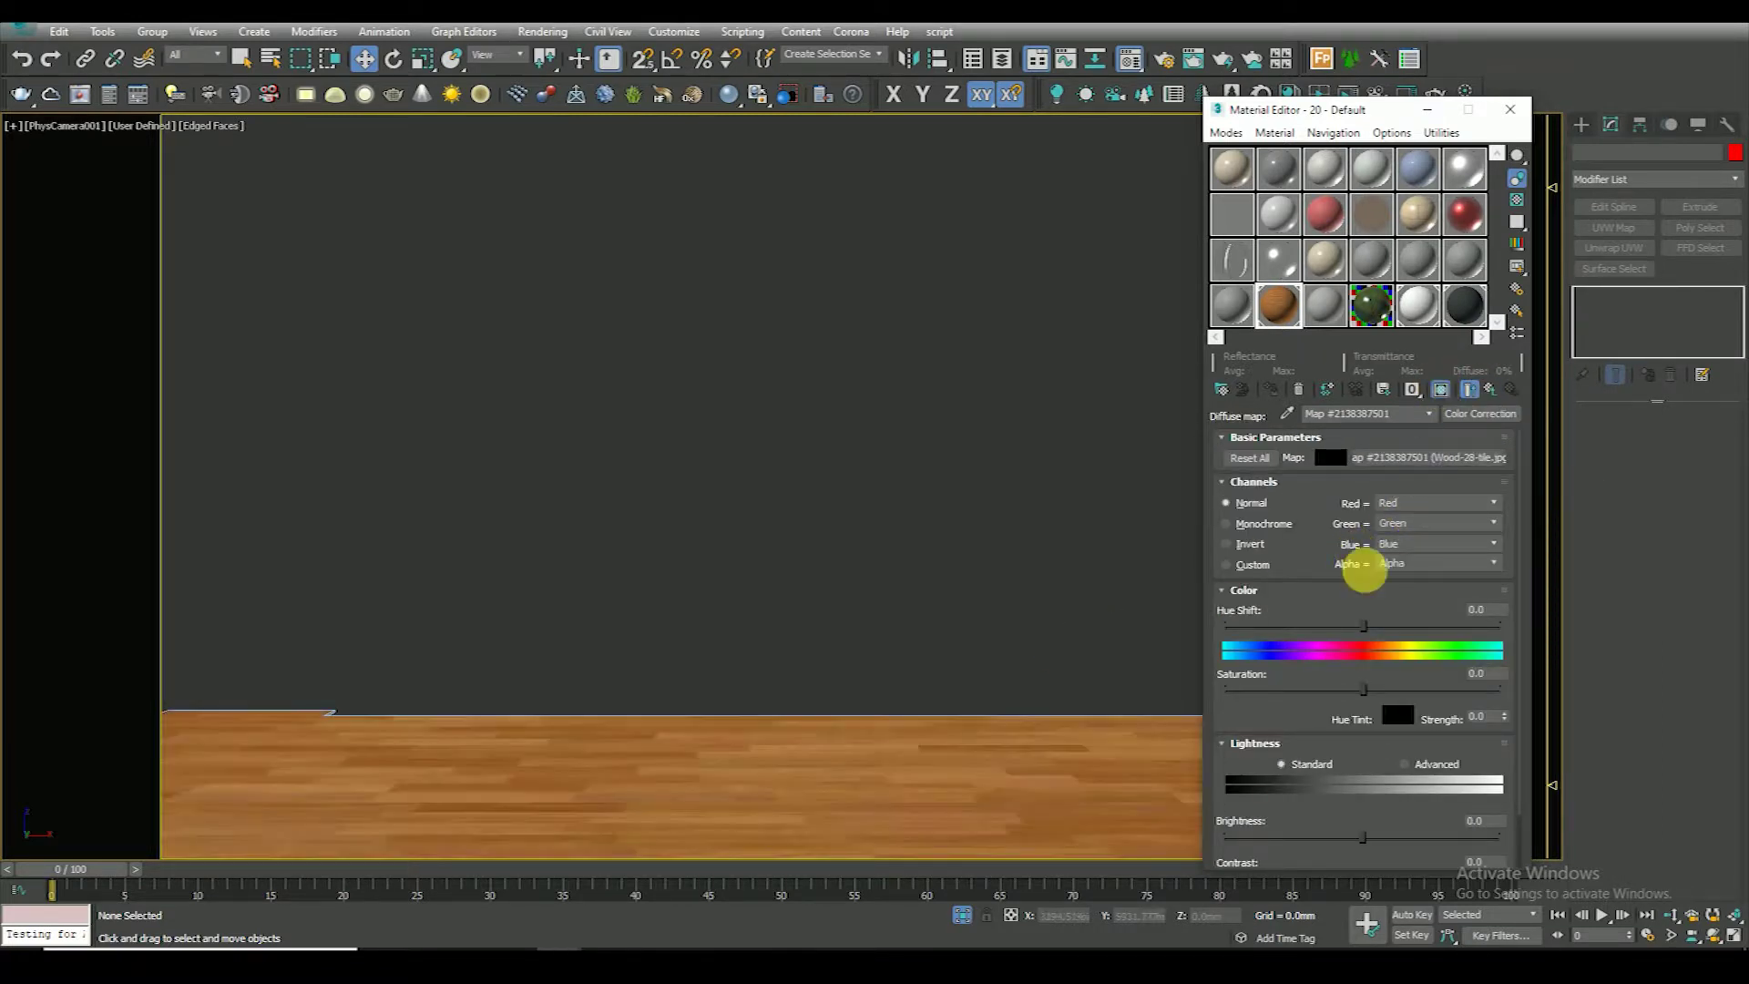
Lower the Color Correction saturation to -20 and return to the parent material
{"action": "left_click_drag", "start_coordinate": [1323, 714], "coordinate": [1323, 678]}
{"action": "left_click", "coordinate": [1342, 658]}
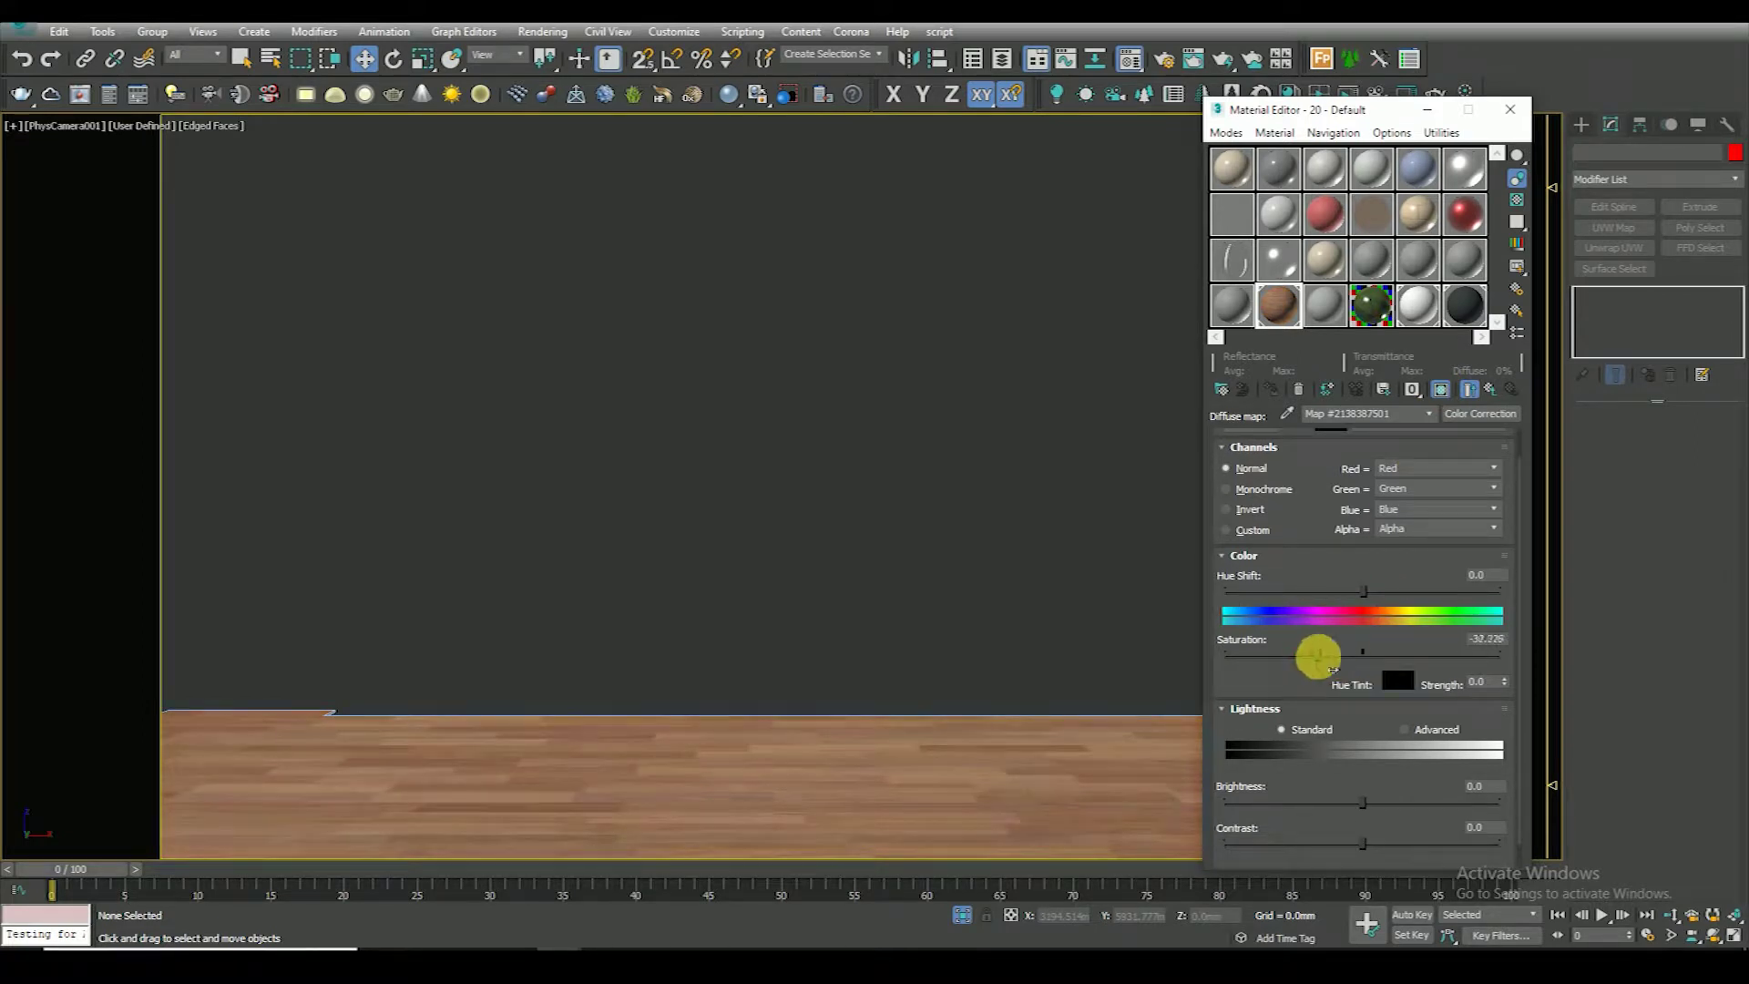
{"action": "left_click_drag", "start_coordinate": [1333, 655], "coordinate": [1324, 661]}
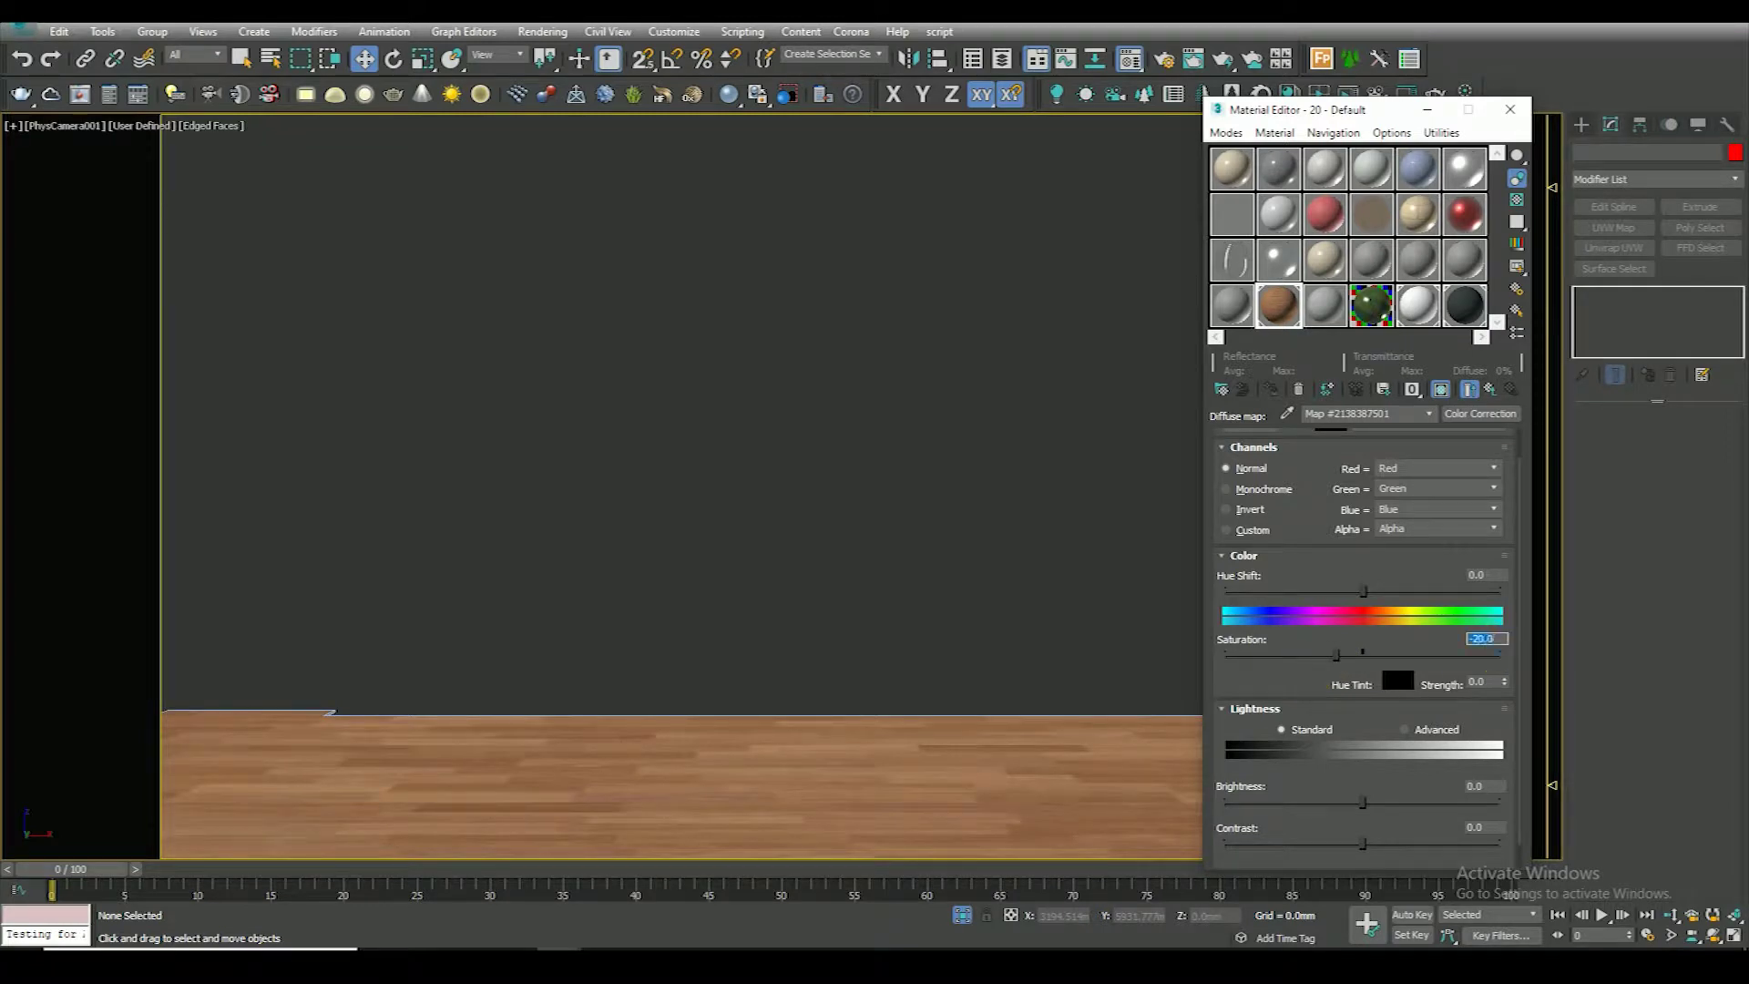
{"action": "left_click", "coordinate": [1274, 667]}
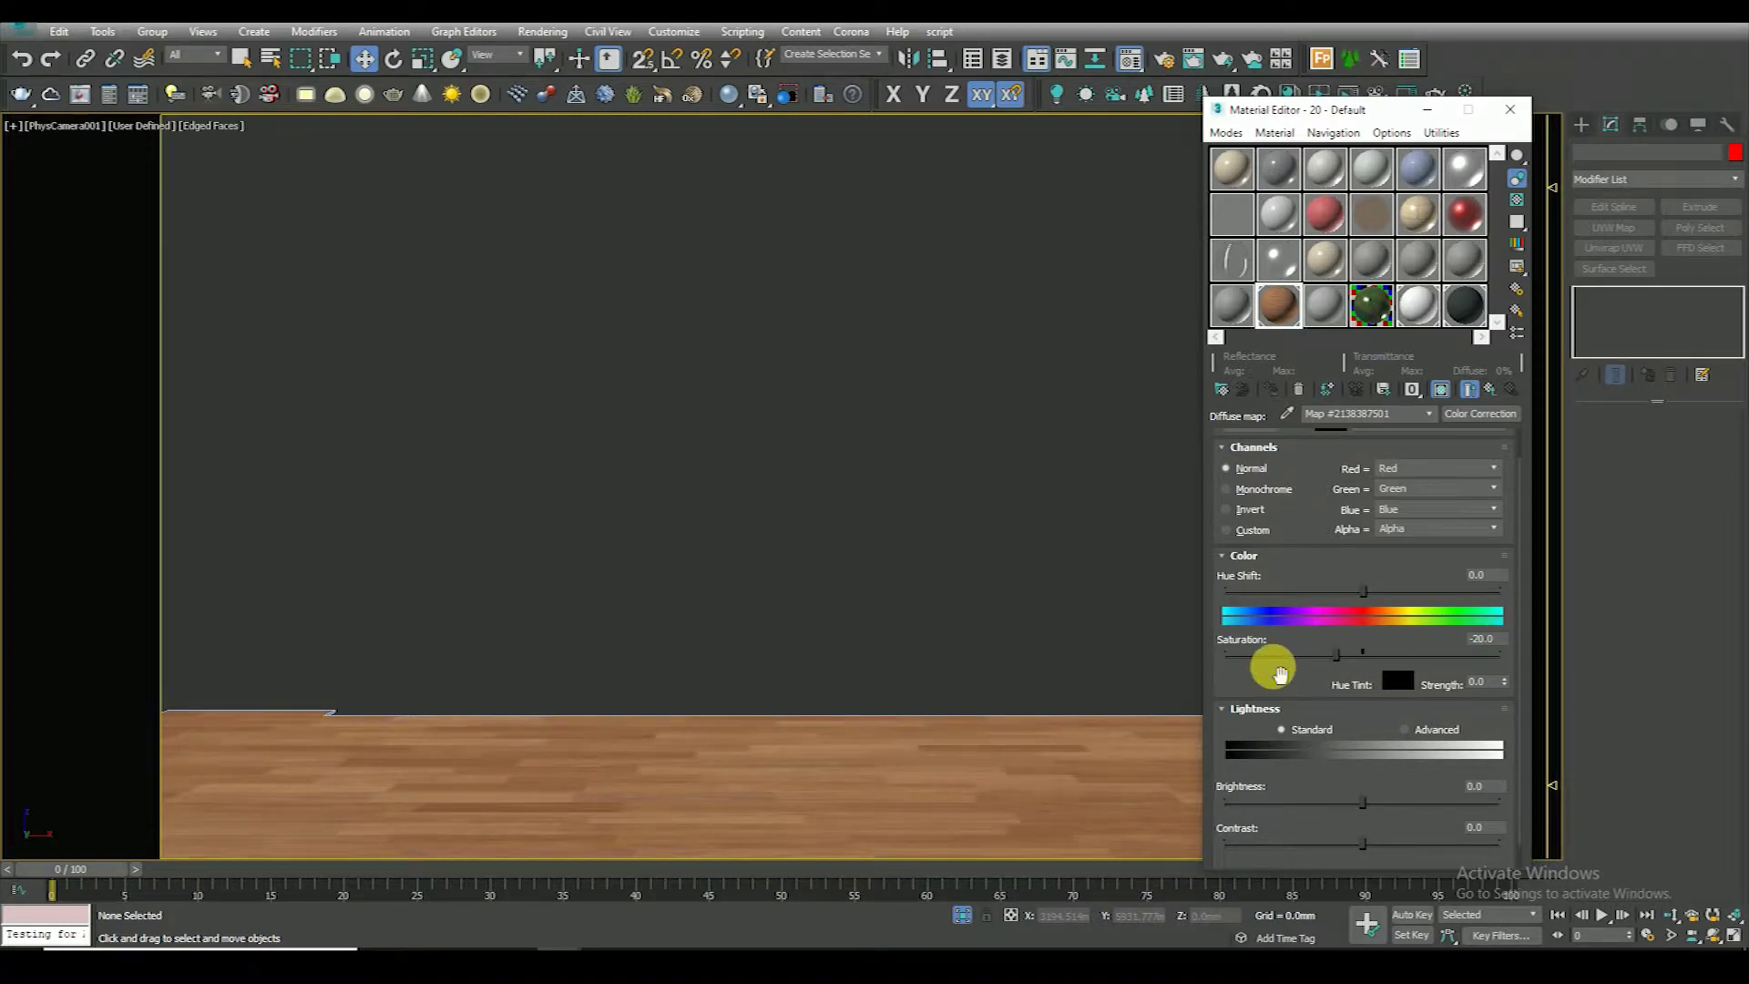
{"action": "left_click", "coordinate": [1494, 389]}
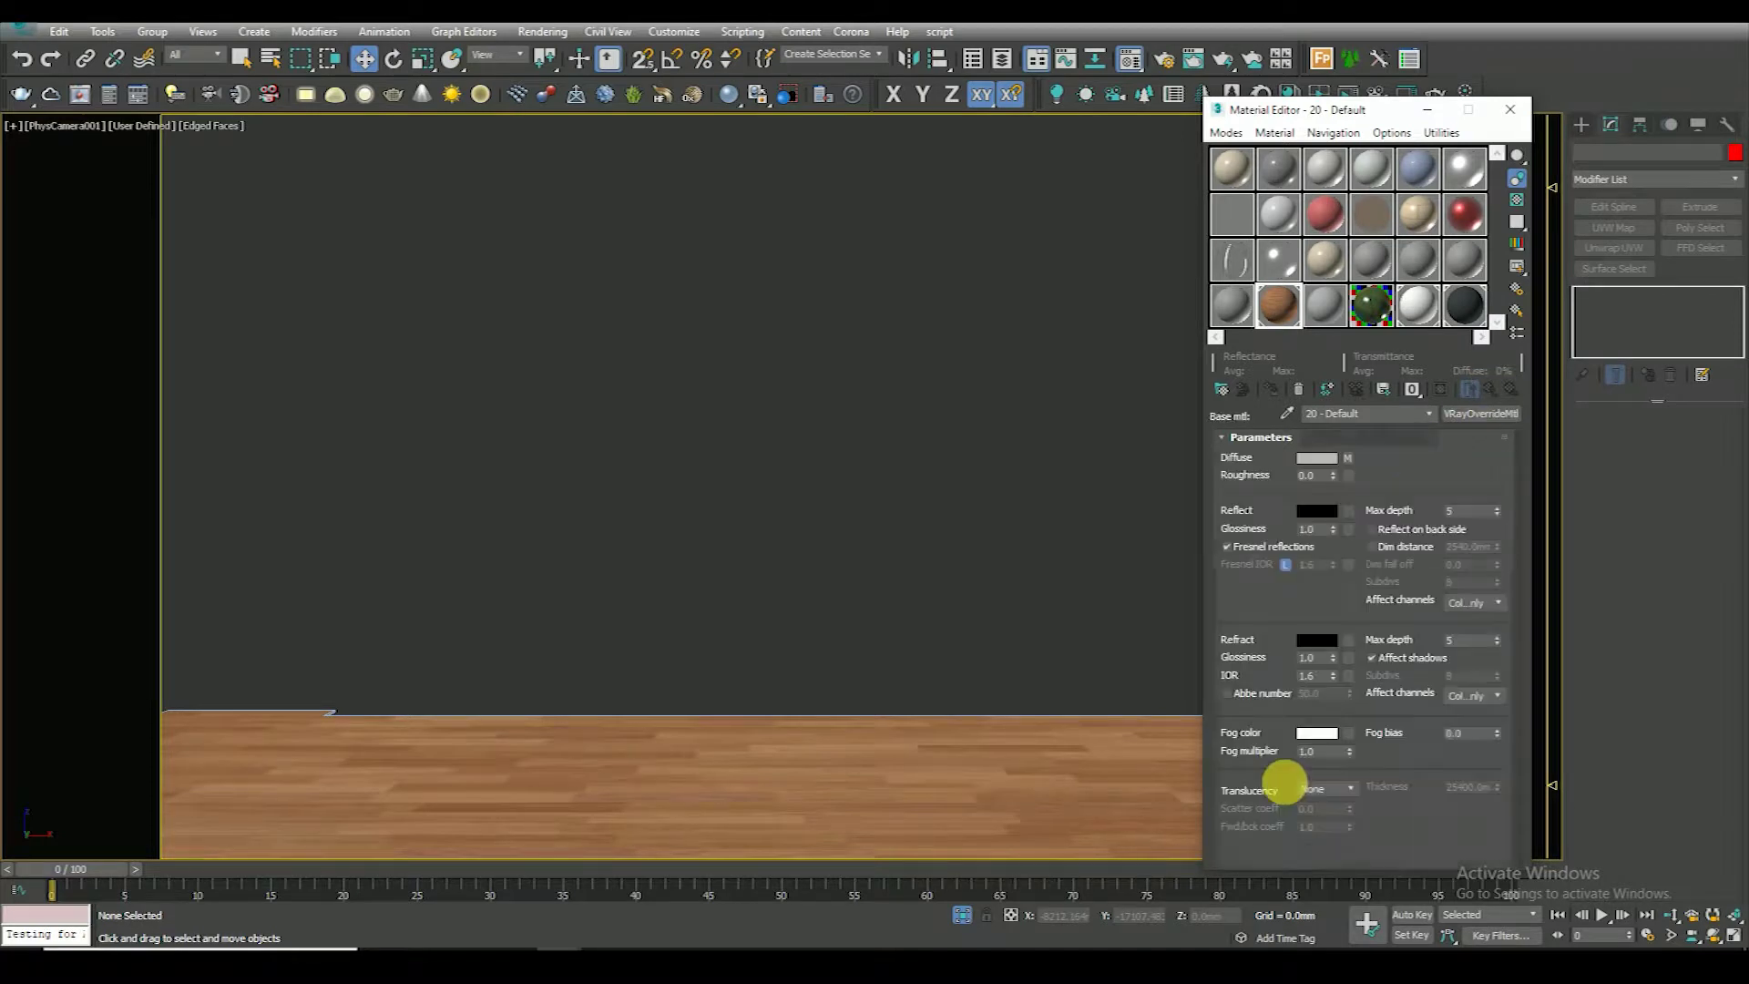
Check the floor material's Options settings, then collapse all its parameter rollouts
{"action": "scroll", "coordinate": [1271, 710], "scroll_direction": "down", "scroll_amount": 5}
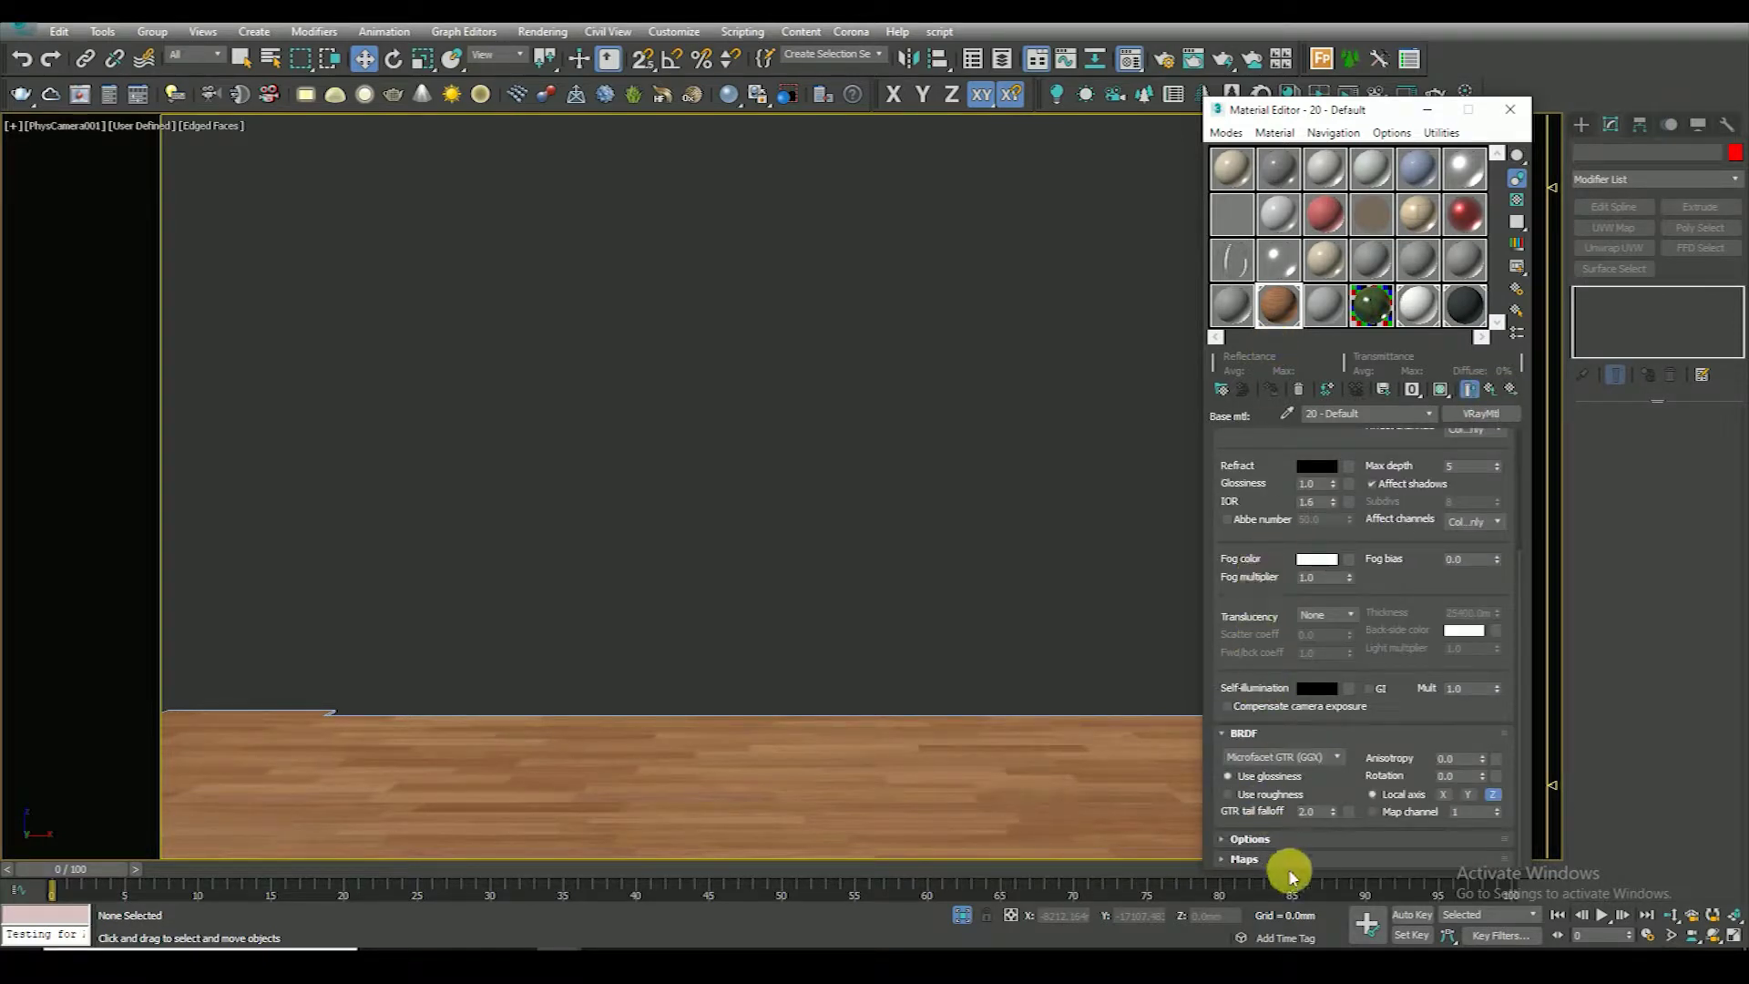
{"action": "left_click", "coordinate": [1294, 840]}
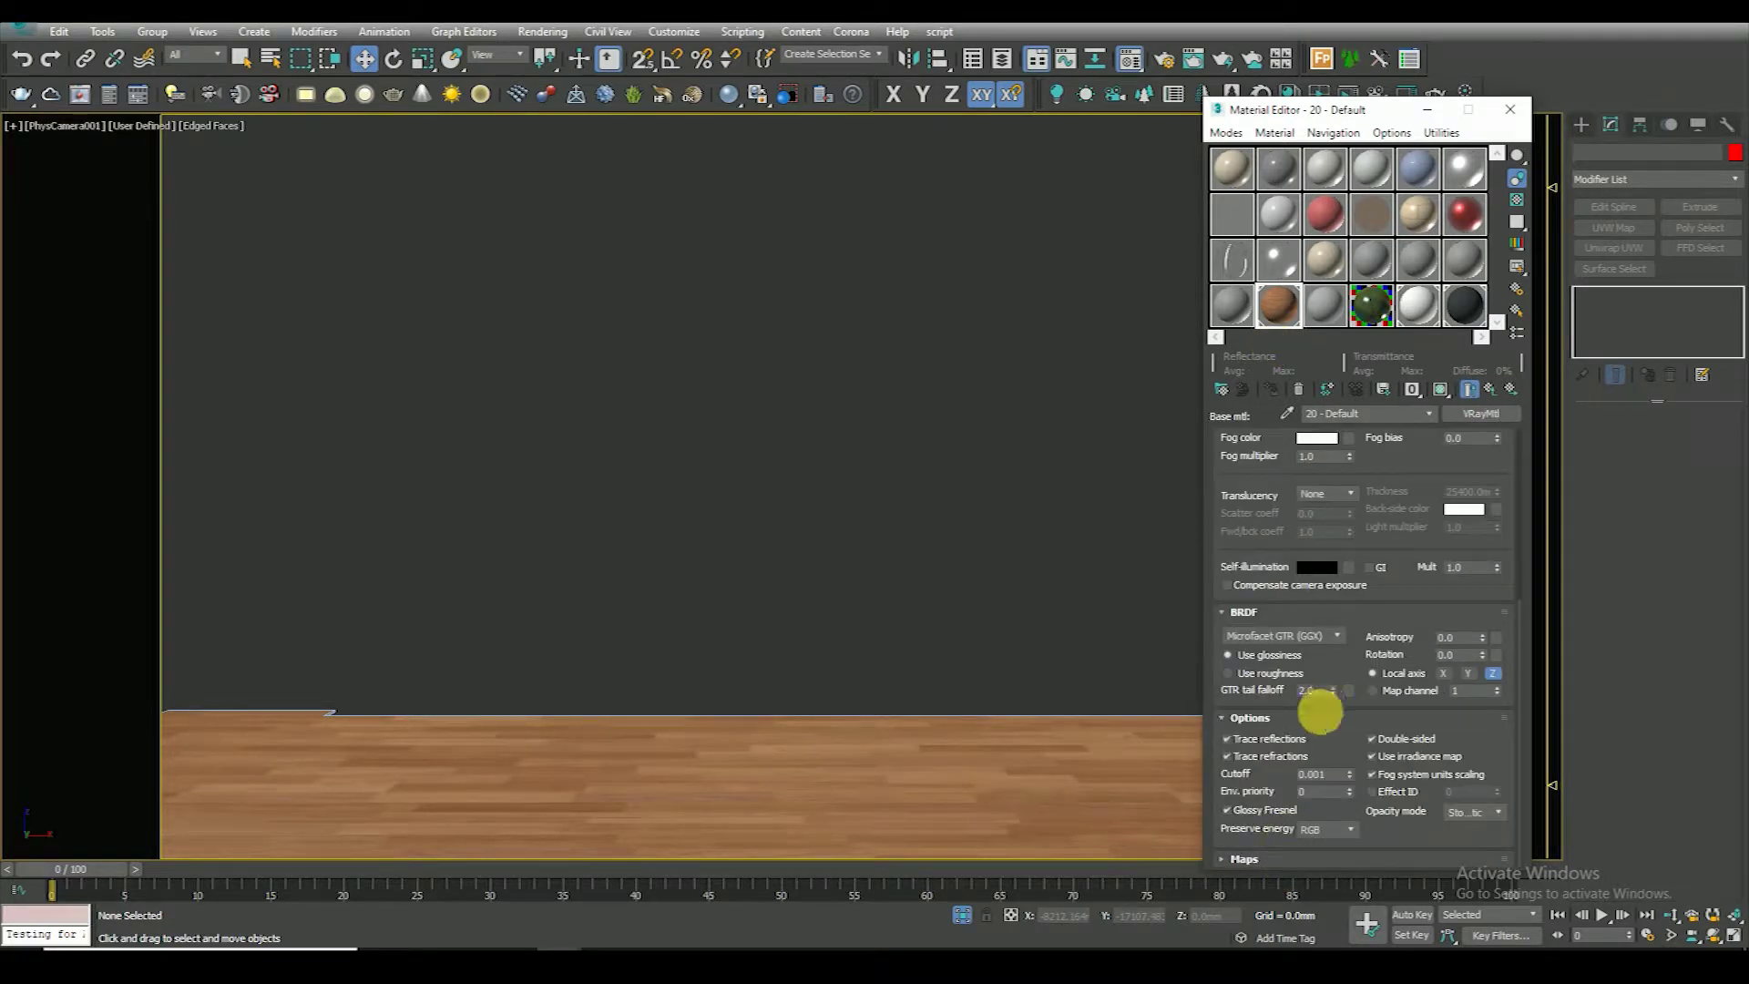
{"action": "scroll", "coordinate": [1277, 742], "scroll_direction": "up", "scroll_amount": 3}
{"action": "scroll", "coordinate": [1277, 664], "scroll_direction": "up", "scroll_amount": 3}
{"action": "scroll", "coordinate": [1279, 831], "scroll_direction": "up", "scroll_amount": 3}
{"action": "right_click", "coordinate": [1258, 497]}
{"action": "left_click", "coordinate": [1289, 516]}
Instance the colour-corrected Diffuse wood map into the Bump slot at amount 30 and preview it
{"action": "left_click", "coordinate": [1289, 499]}
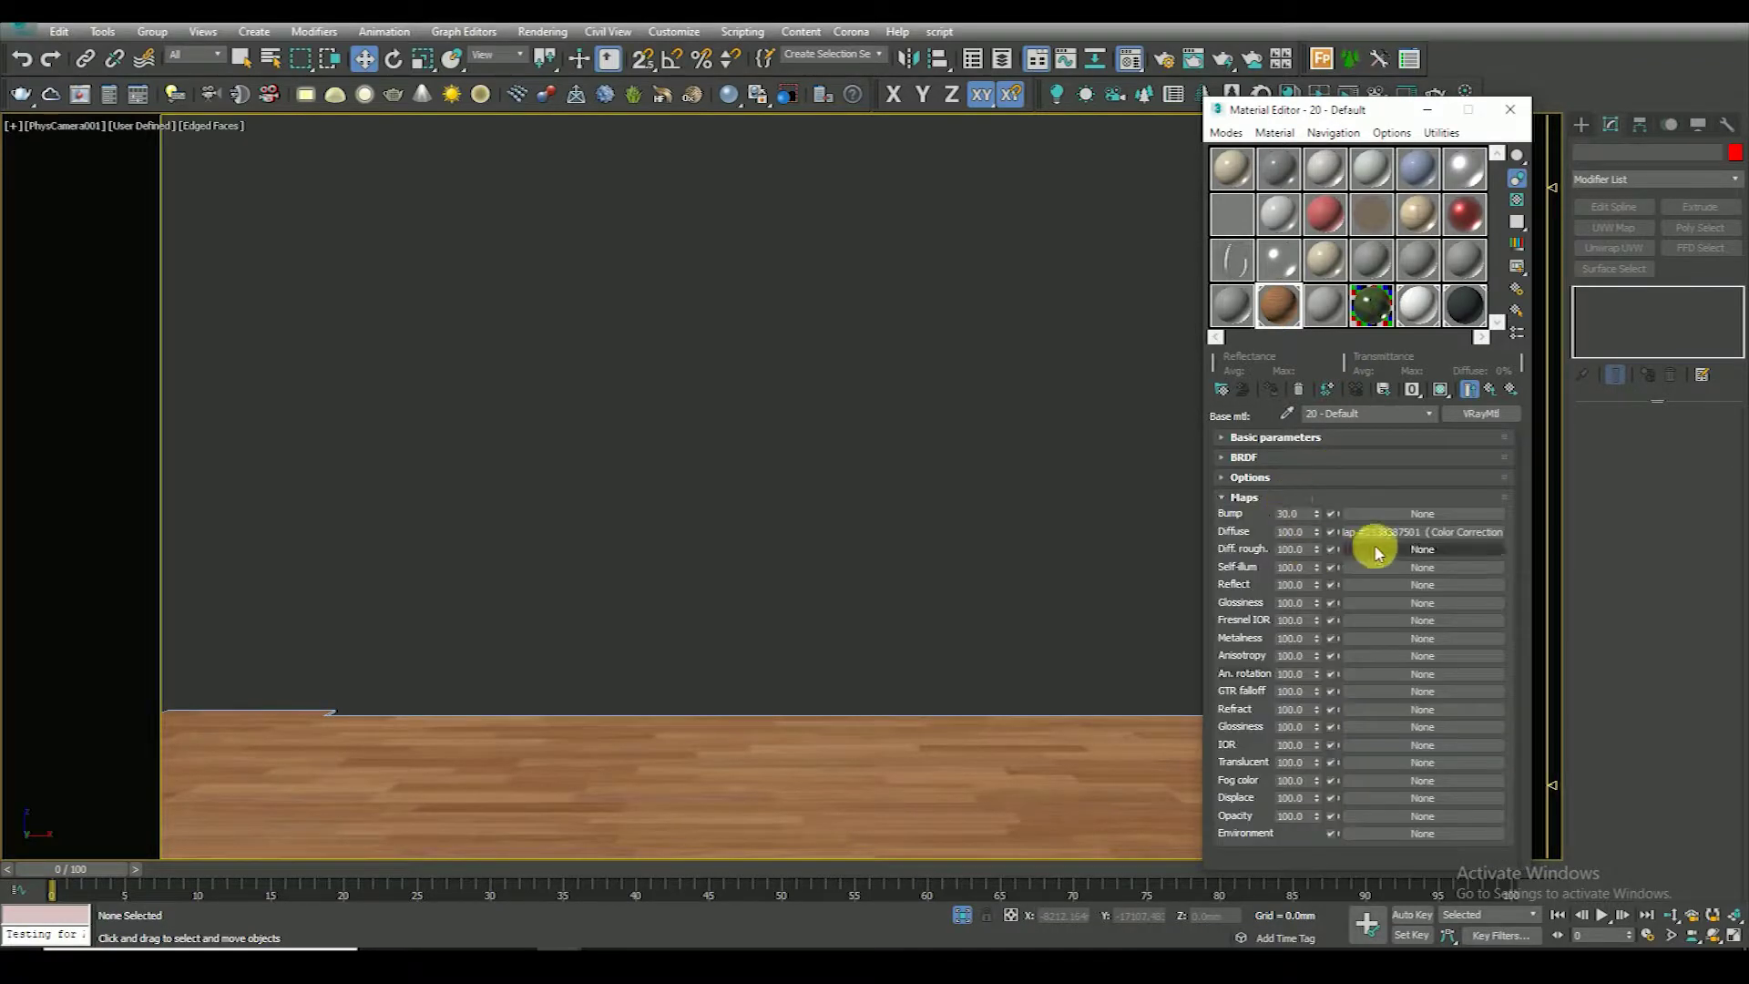
{"action": "left_click_drag", "start_coordinate": [1385, 535], "coordinate": [1386, 511]}
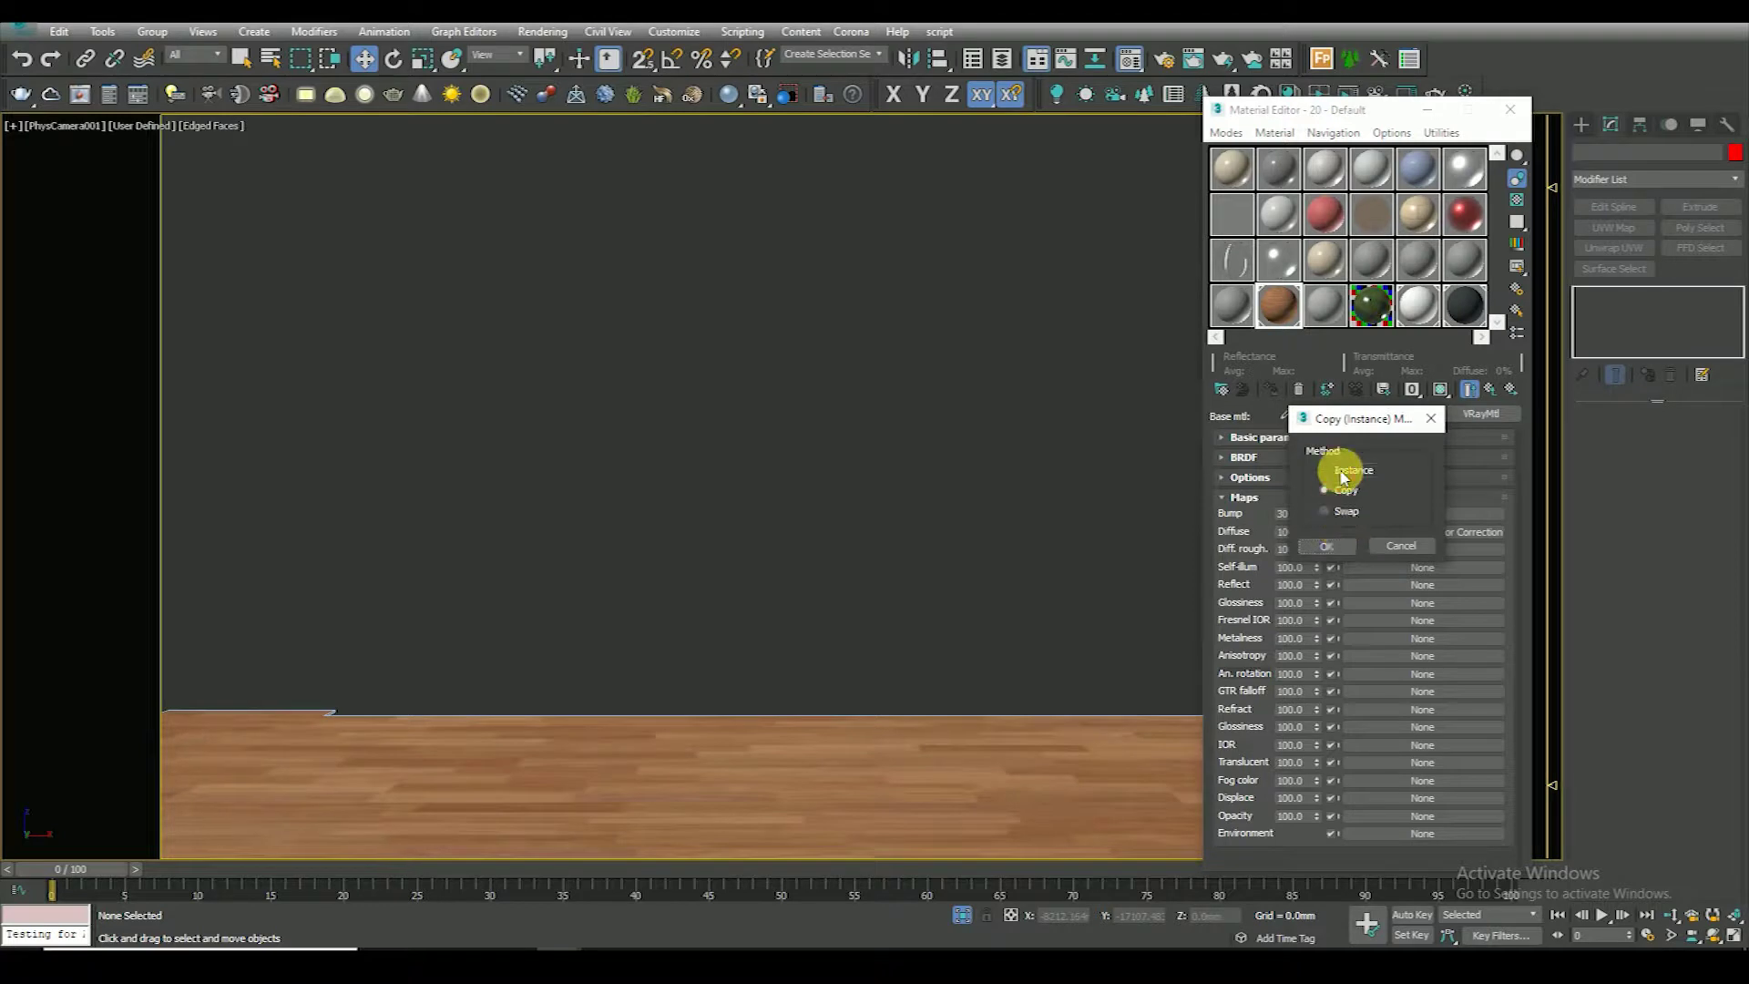
{"action": "left_click", "coordinate": [1326, 546]}
{"action": "double_click", "coordinate": [1279, 301]}
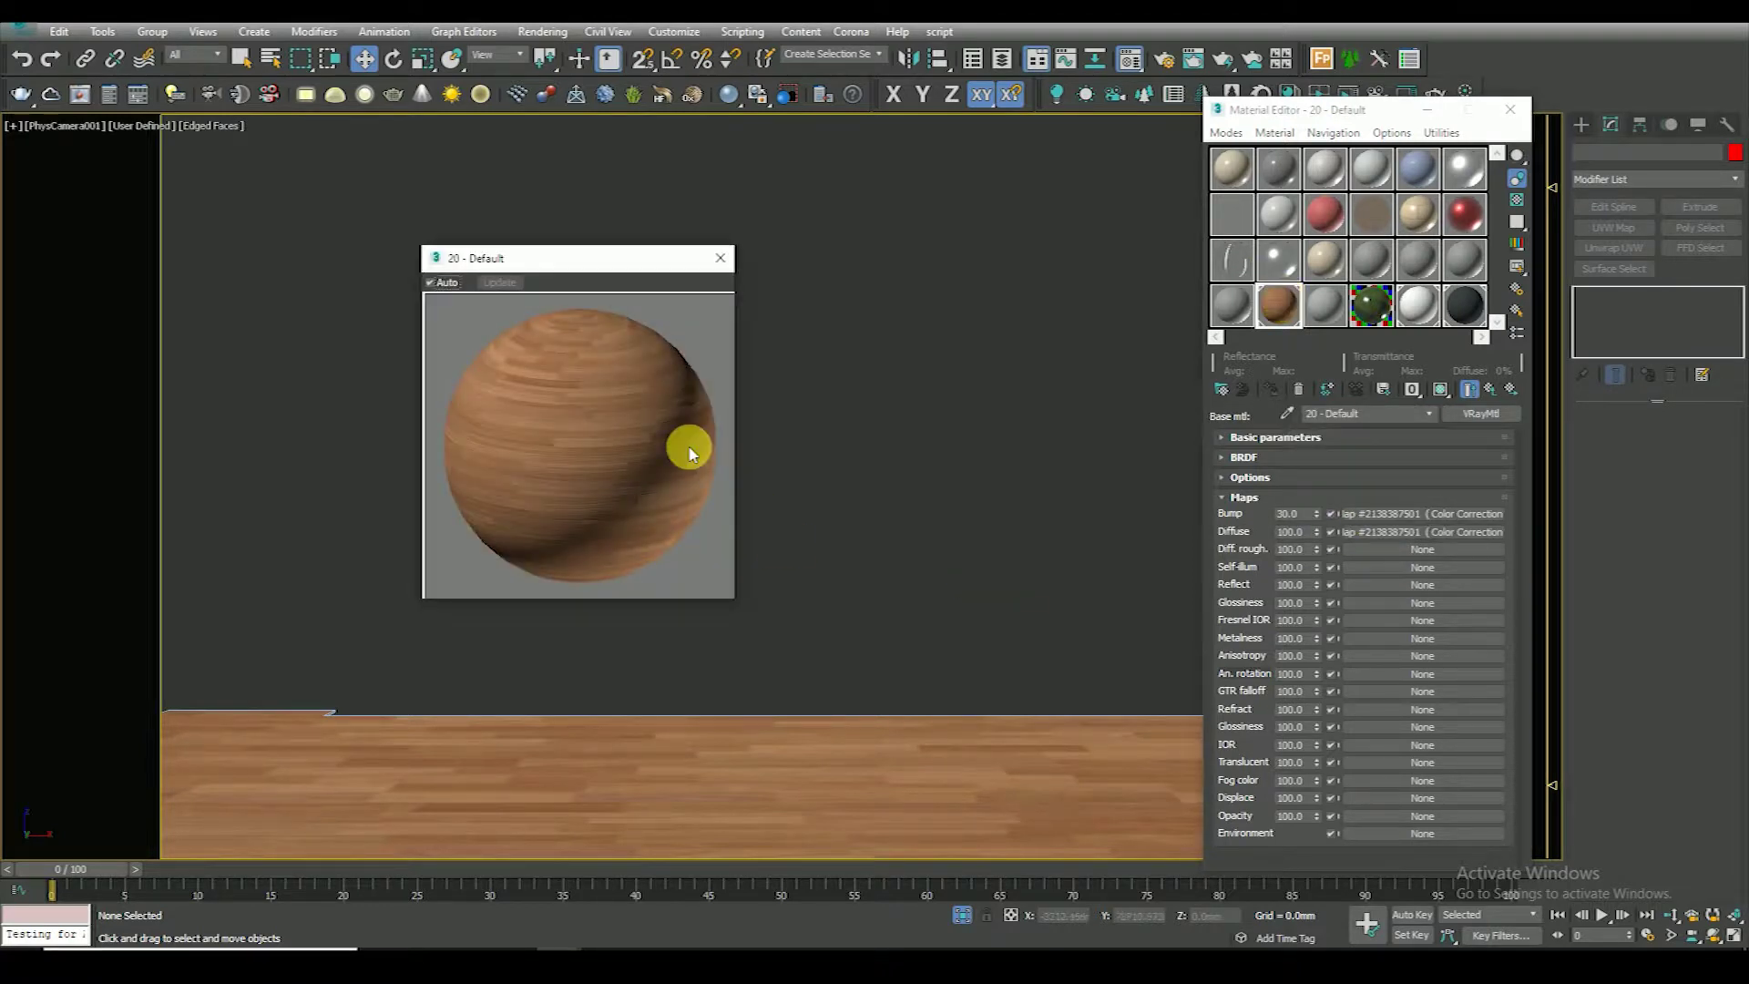
{"action": "left_click", "coordinate": [719, 258]}
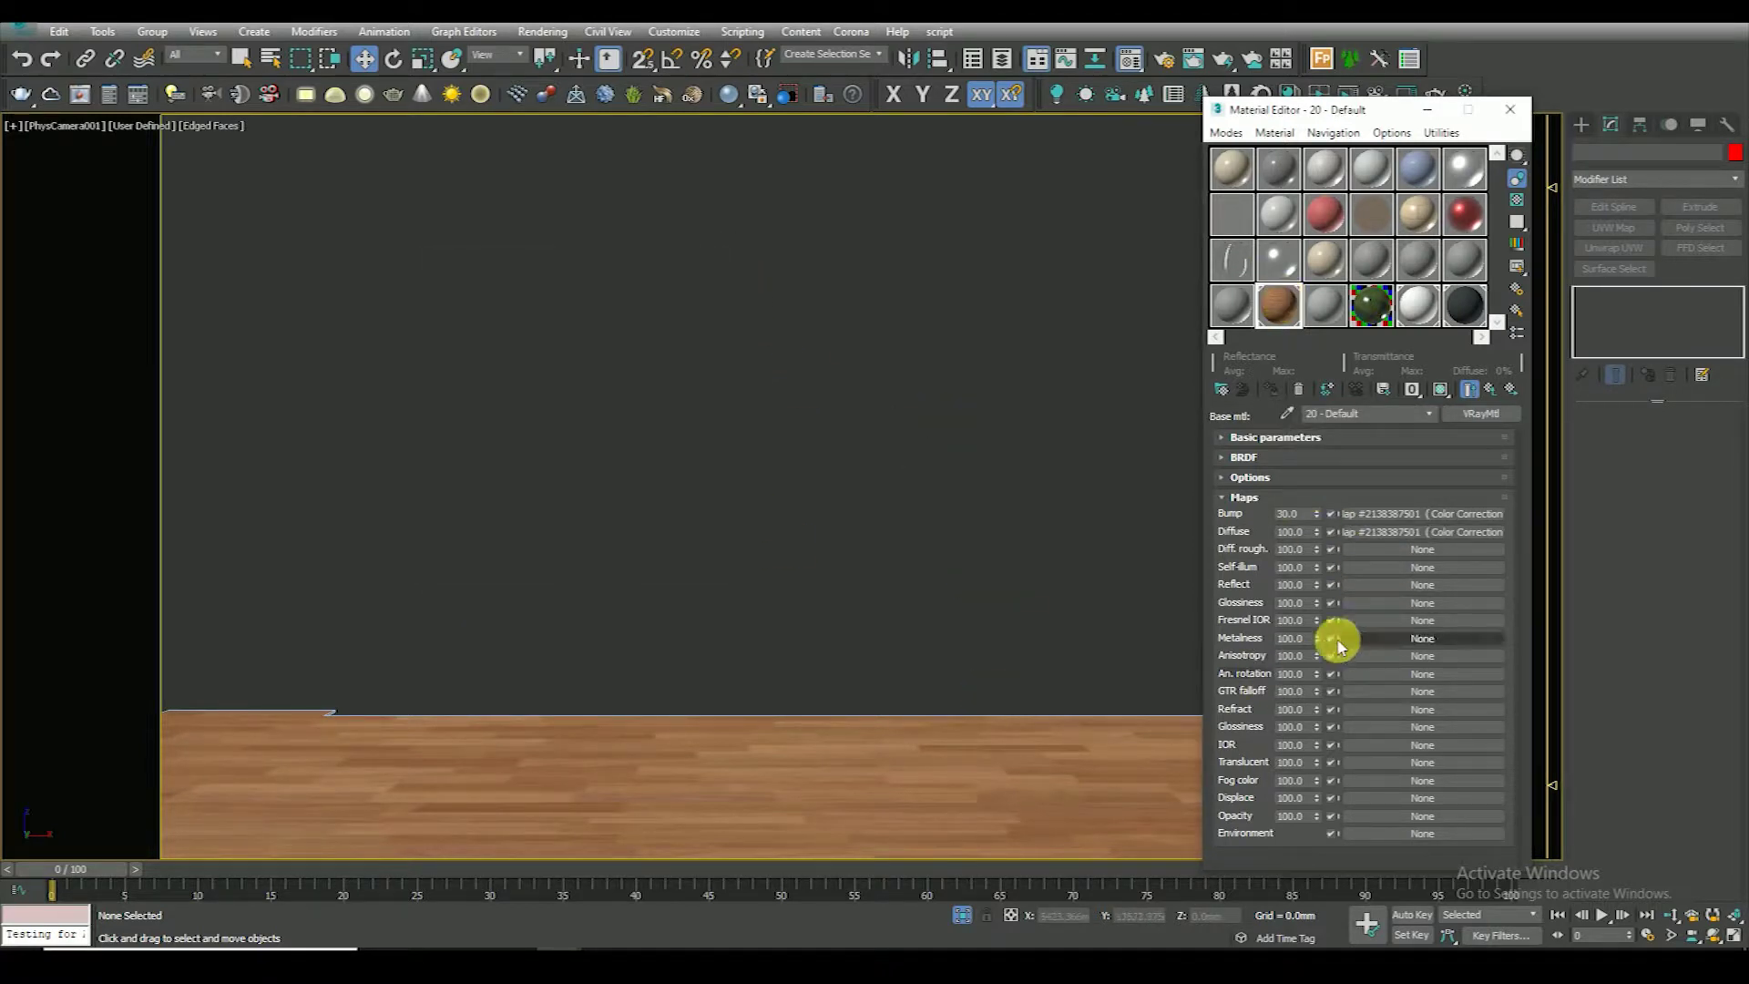
{"action": "left_click", "coordinate": [1300, 438]}
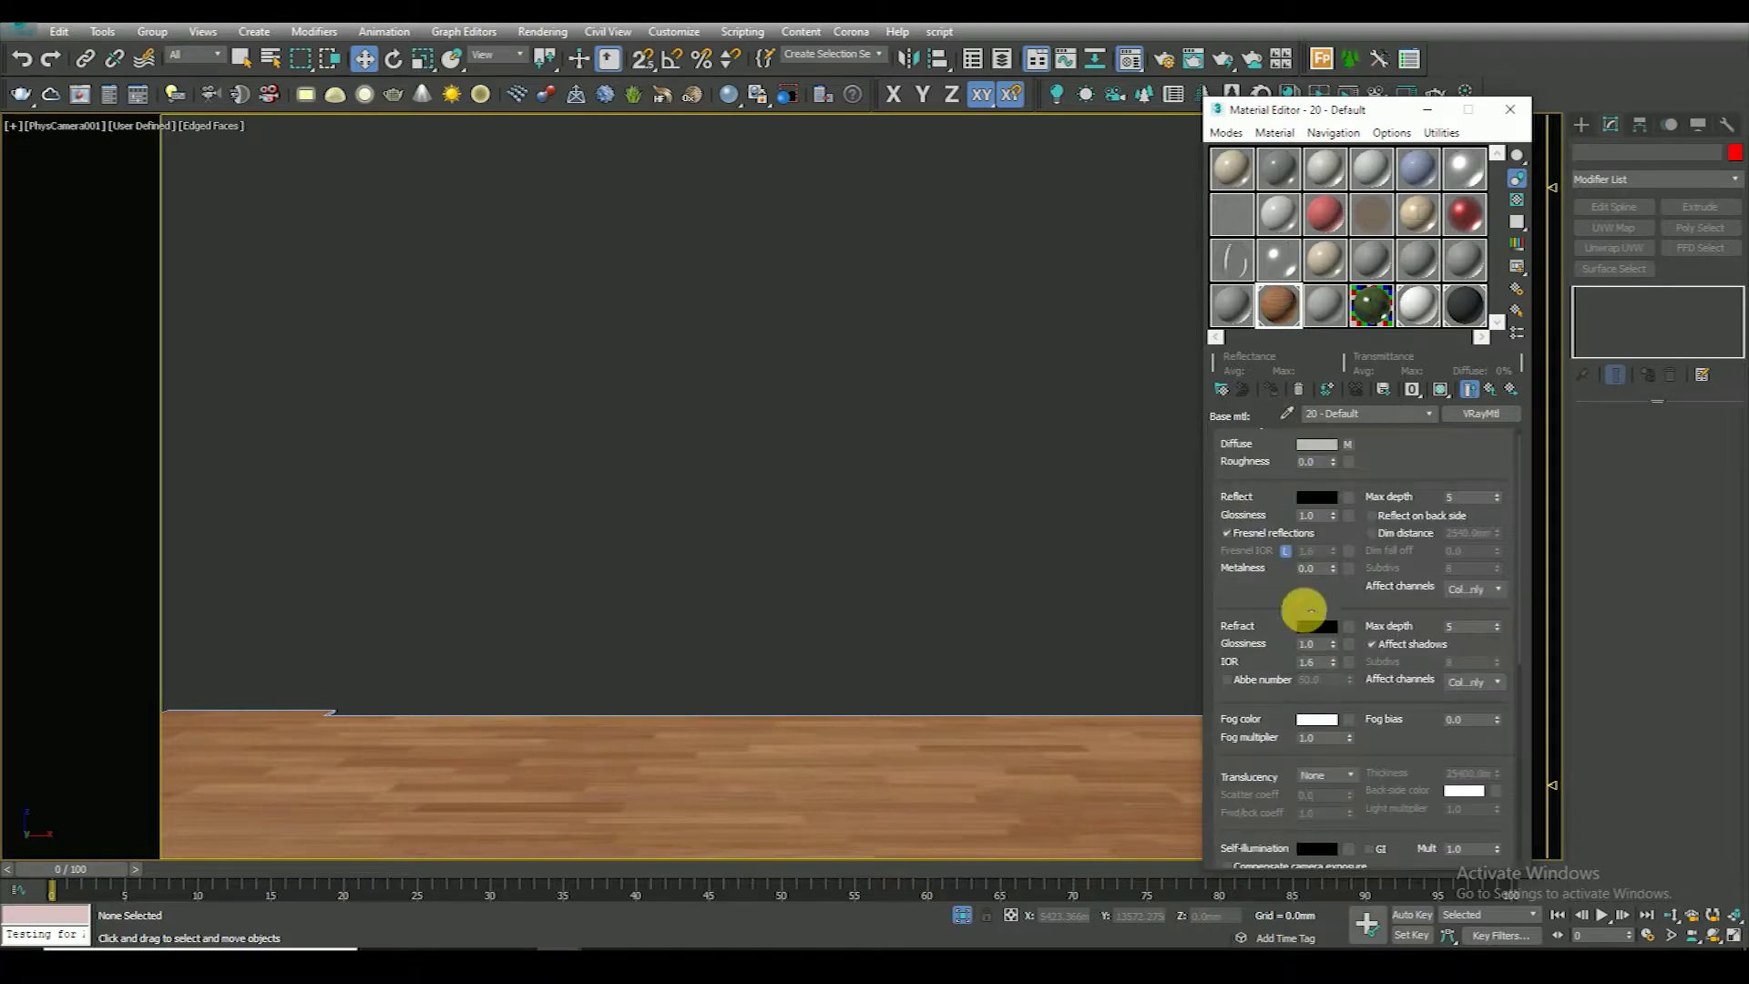
Add a Falloff map to Reflect with a new front colour and a Bezier-bent mix curve
{"action": "left_click", "coordinate": [1349, 511]}
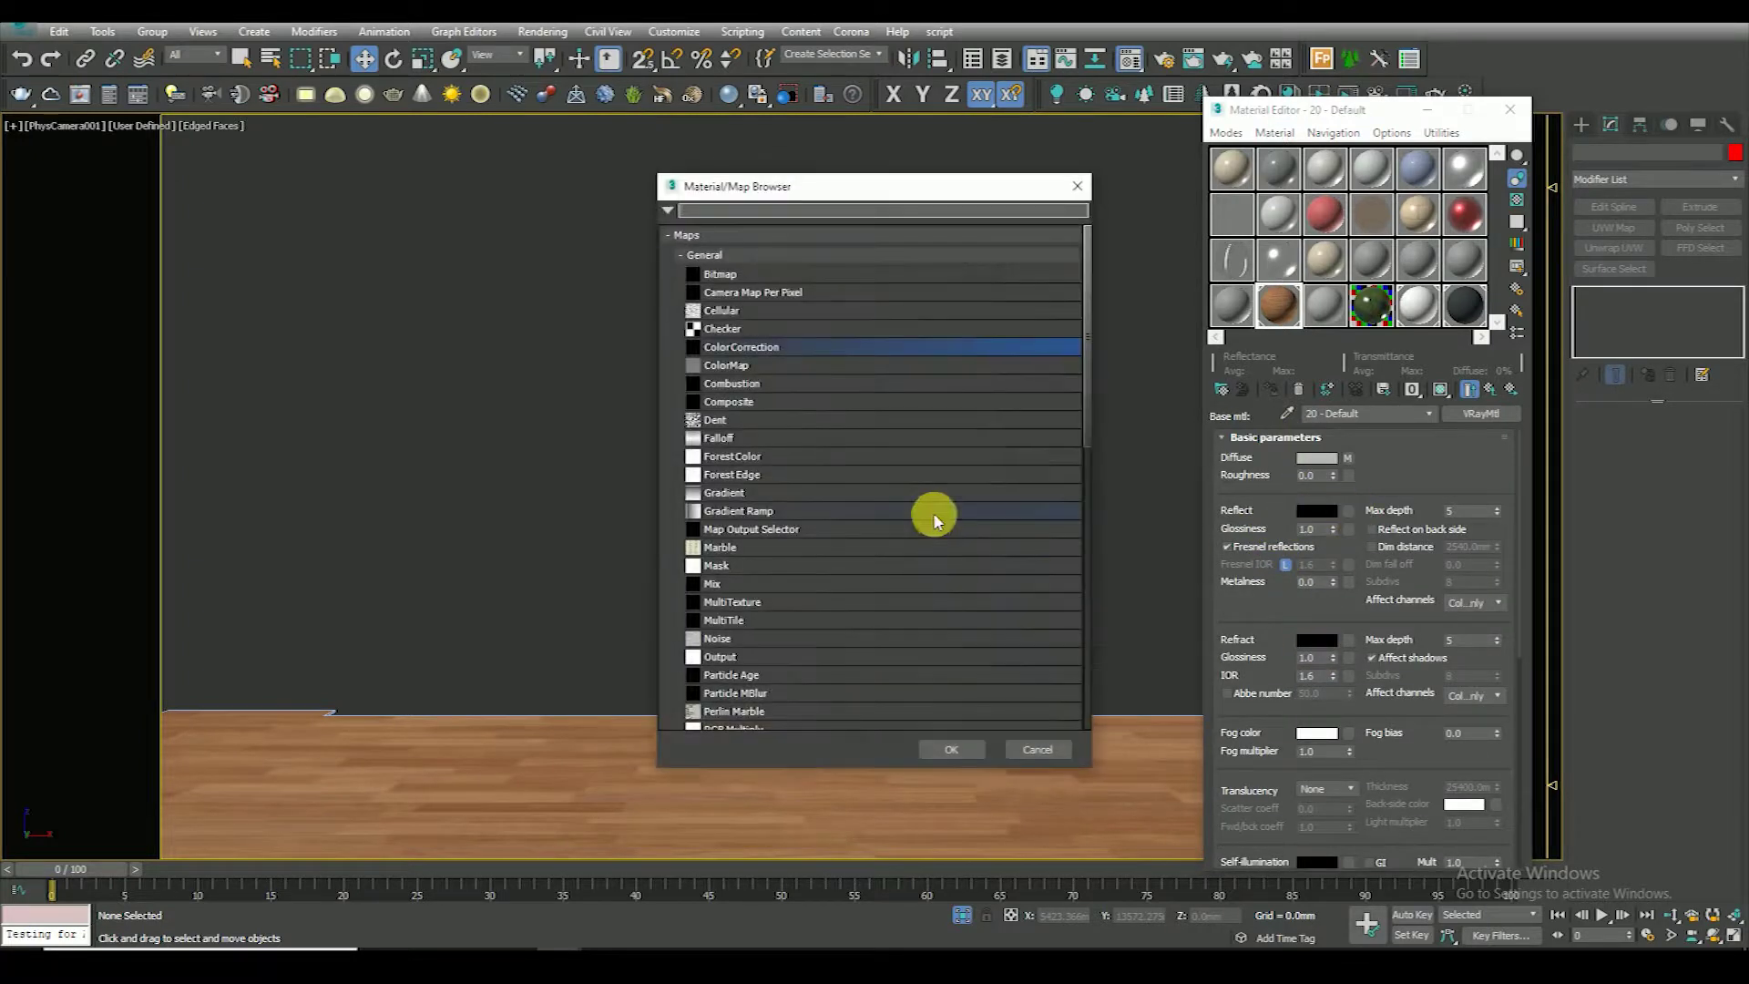
{"action": "double_click", "coordinate": [739, 439]}
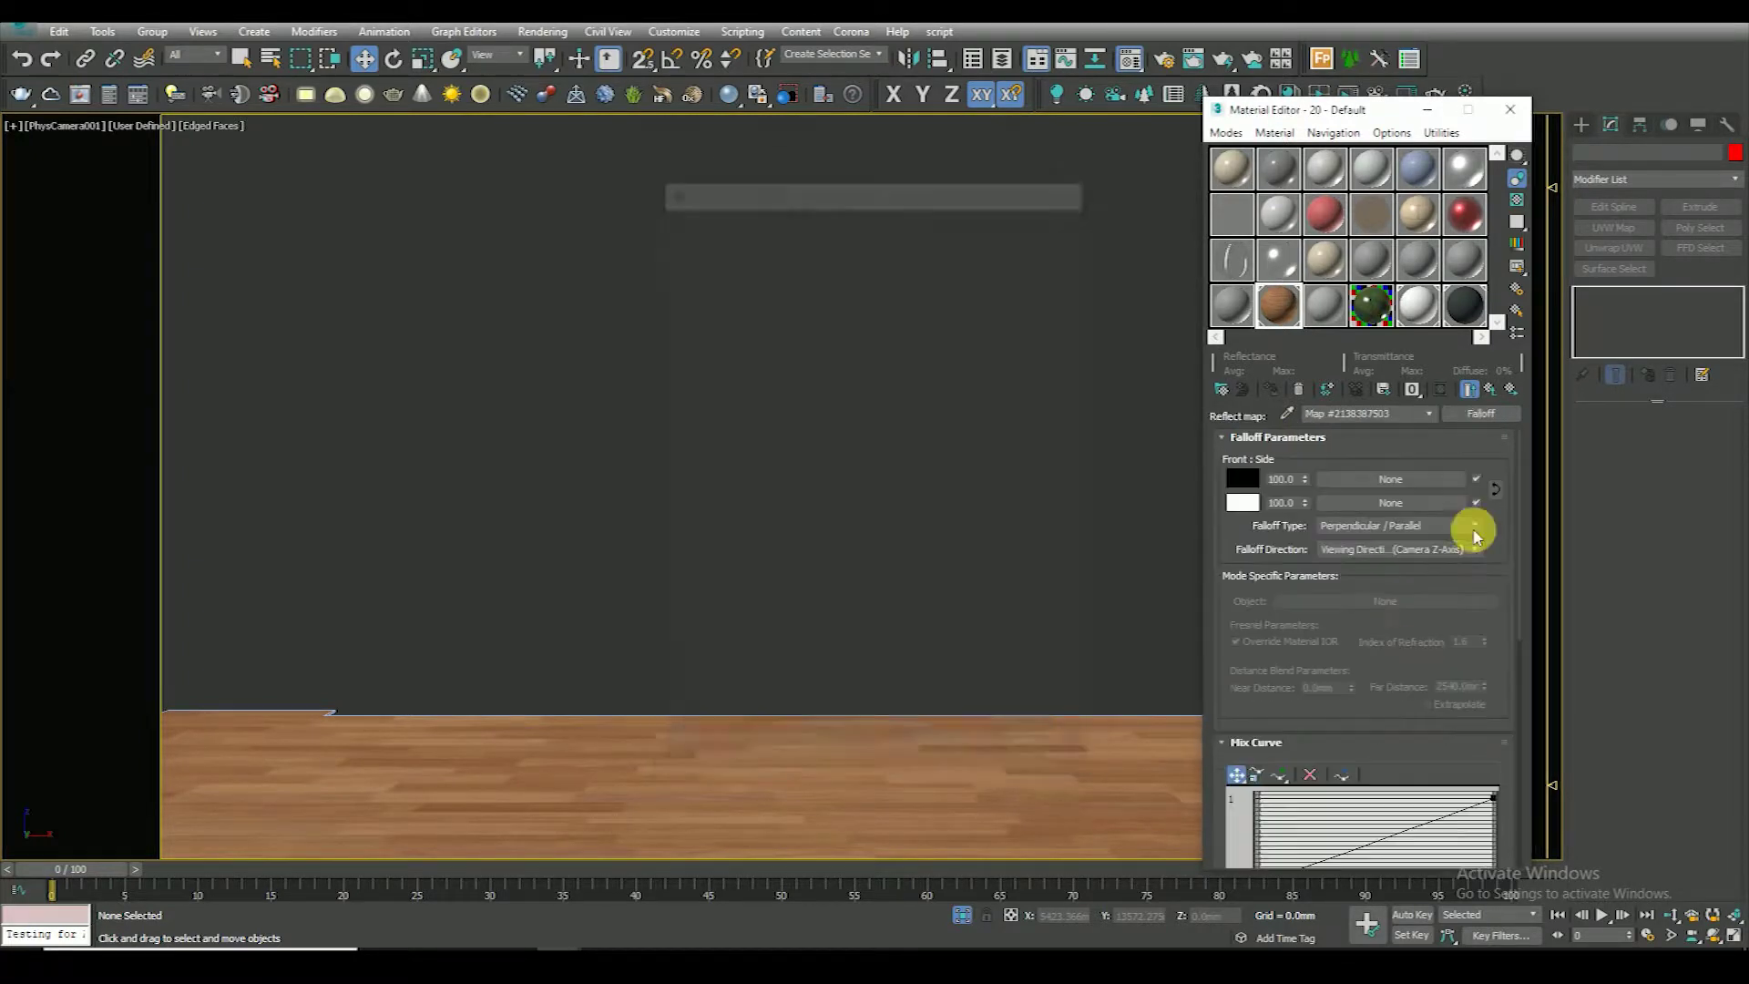
{"action": "left_click", "coordinate": [1242, 478]}
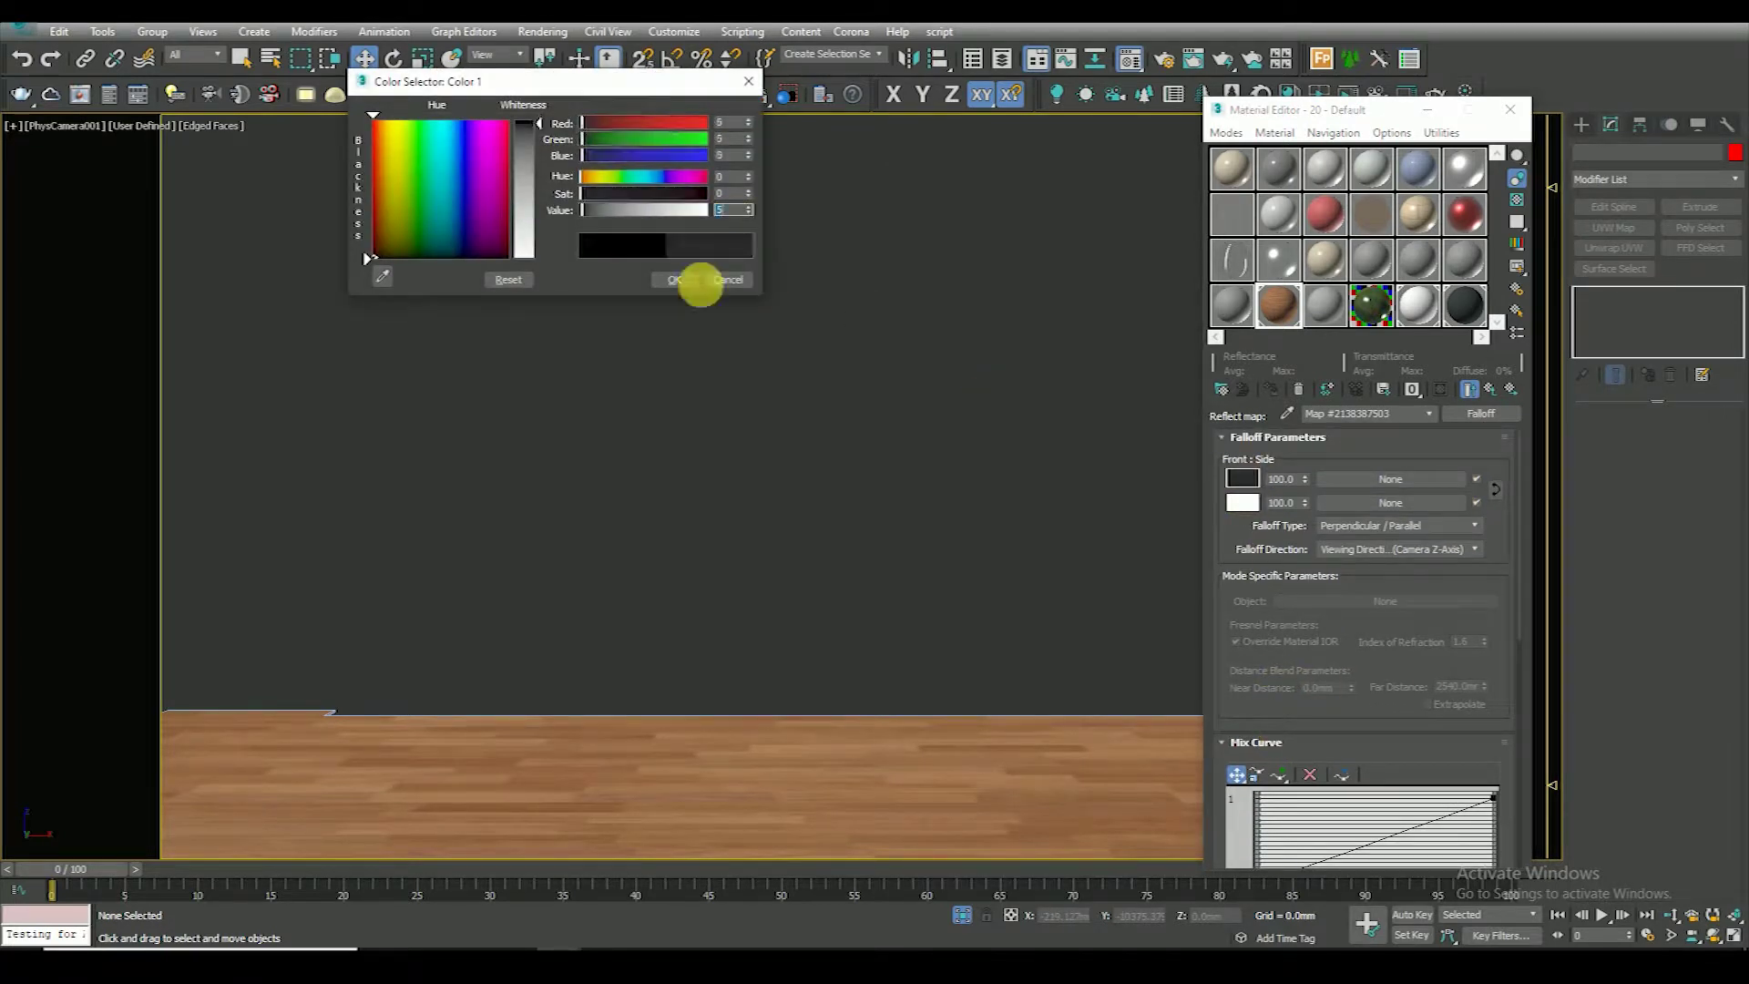
{"action": "left_click", "coordinate": [674, 279]}
{"action": "left_click_drag", "start_coordinate": [1333, 693], "coordinate": [1336, 550]}
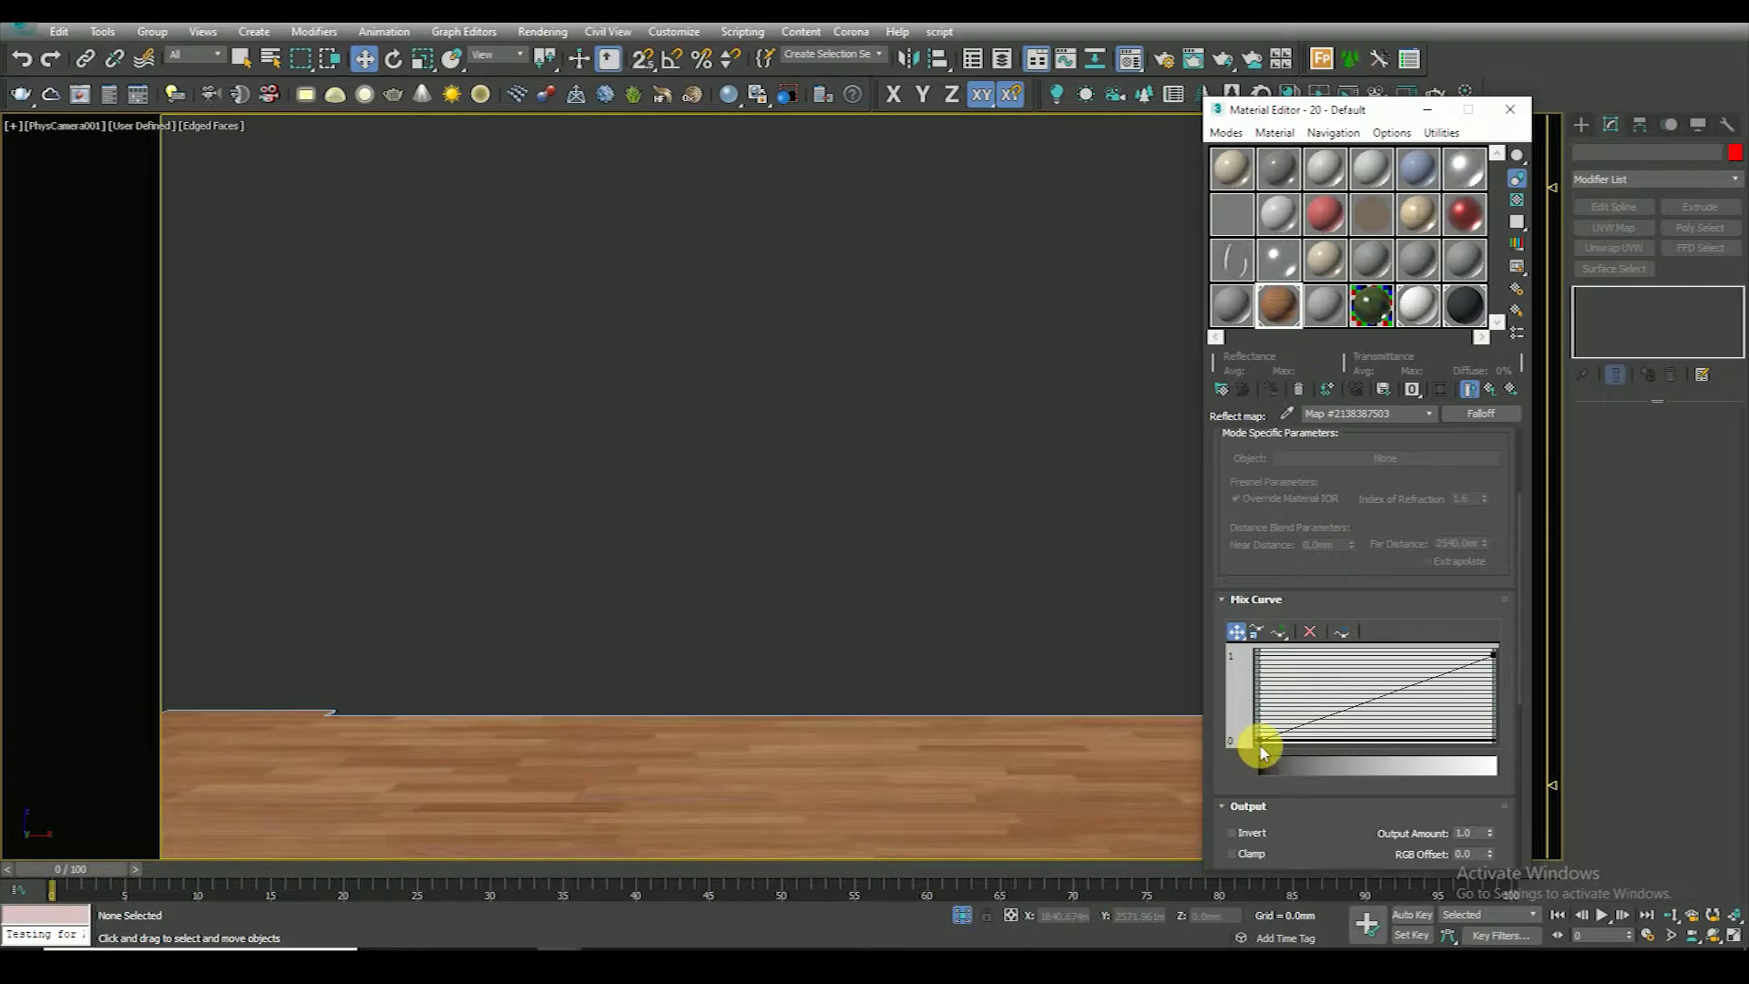
{"action": "right_click", "coordinate": [1265, 745]}
{"action": "left_click", "coordinate": [1305, 785]}
{"action": "left_click_drag", "start_coordinate": [1320, 714], "coordinate": [1491, 740]}
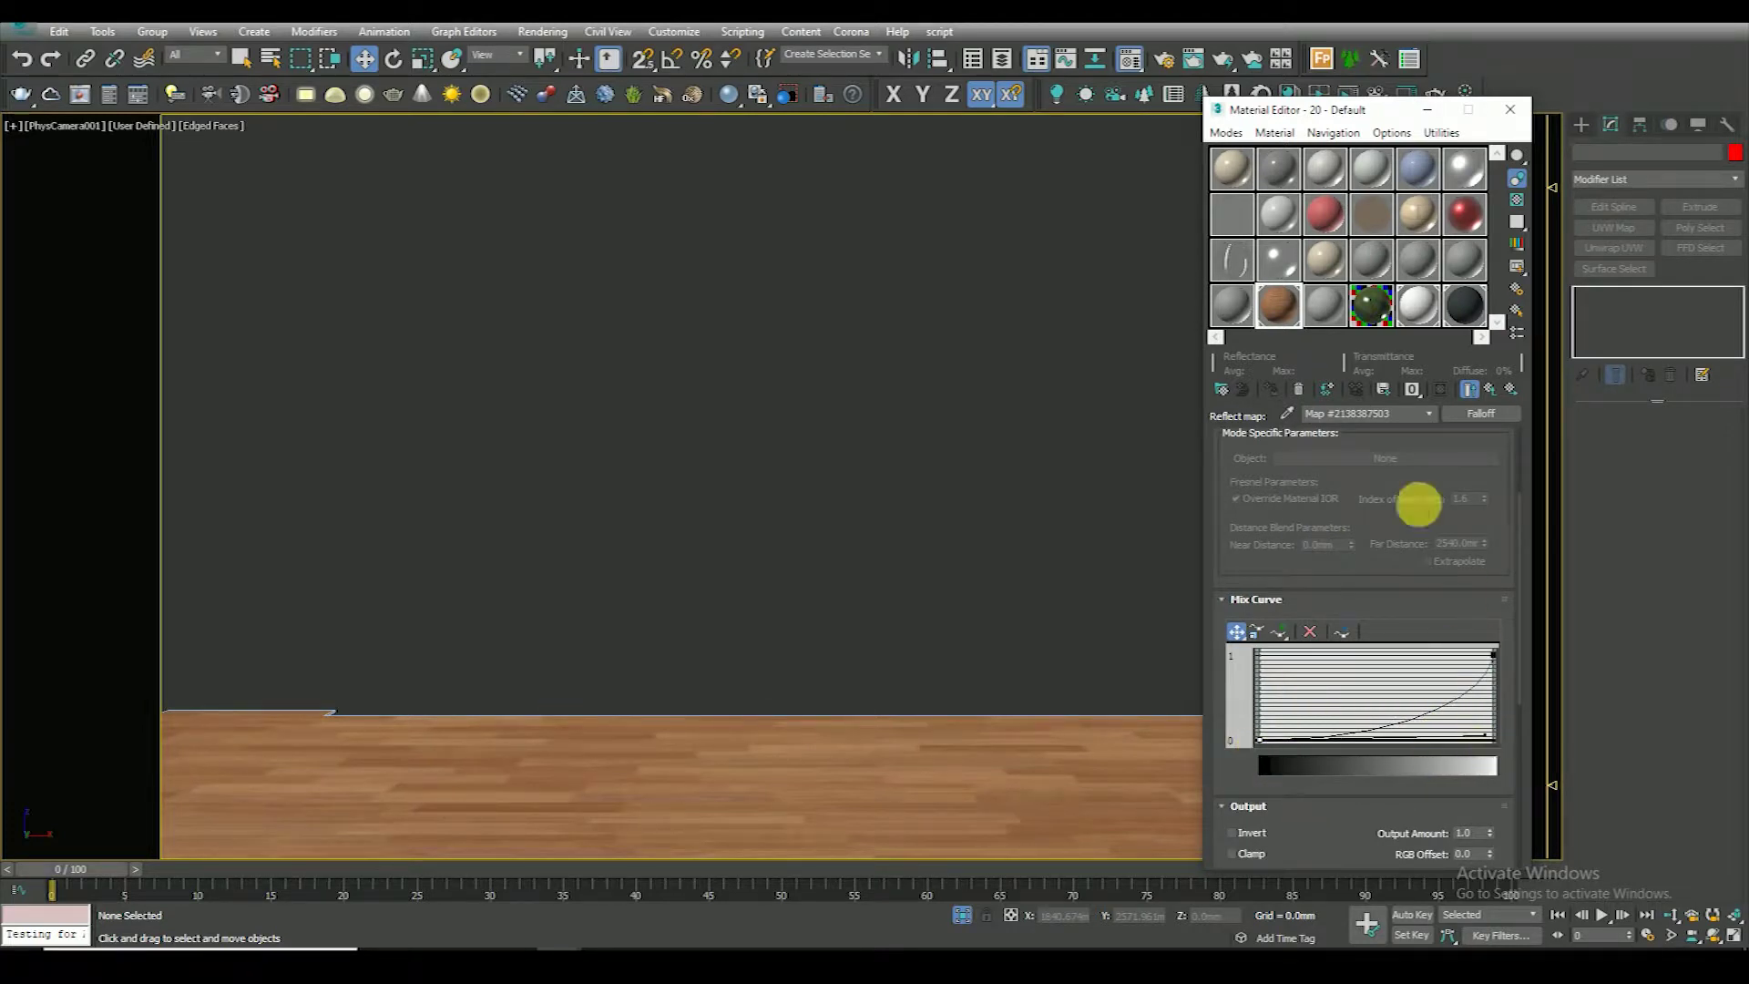
Set reflection glossiness to 0.85, clear the glossiness map, and turn off Fresnel reflections
{"action": "double_click", "coordinate": [1278, 305]}
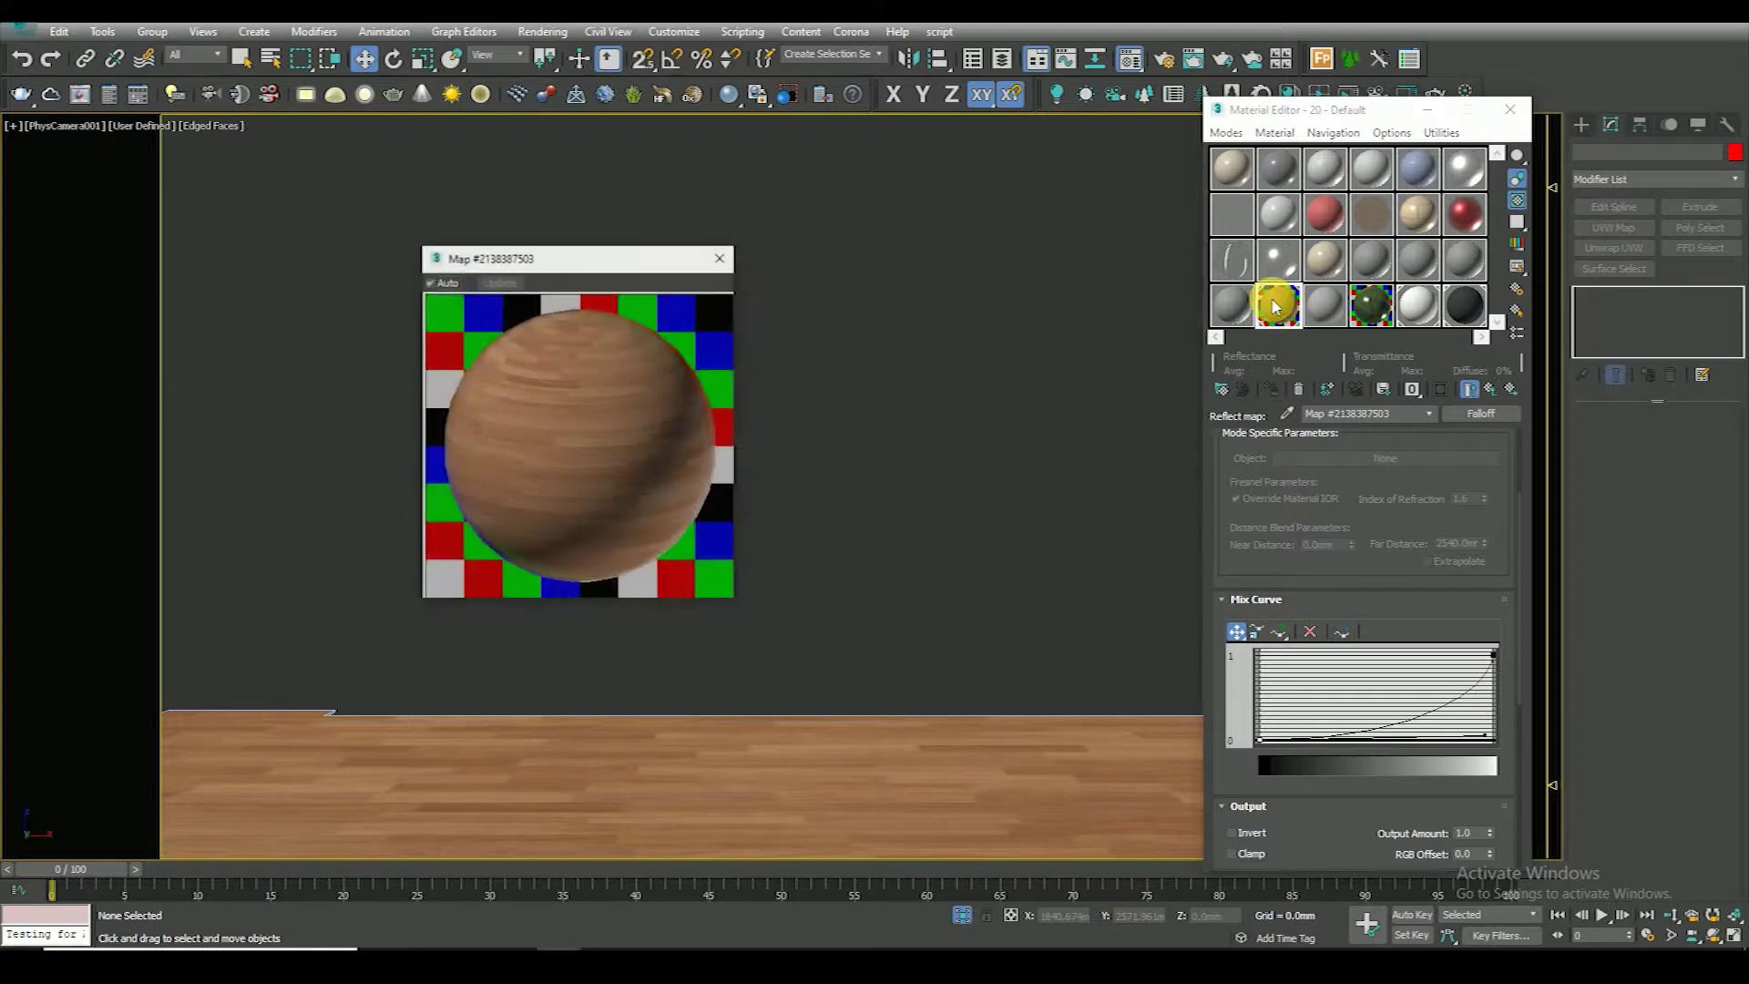
{"action": "left_click", "coordinate": [1490, 389]}
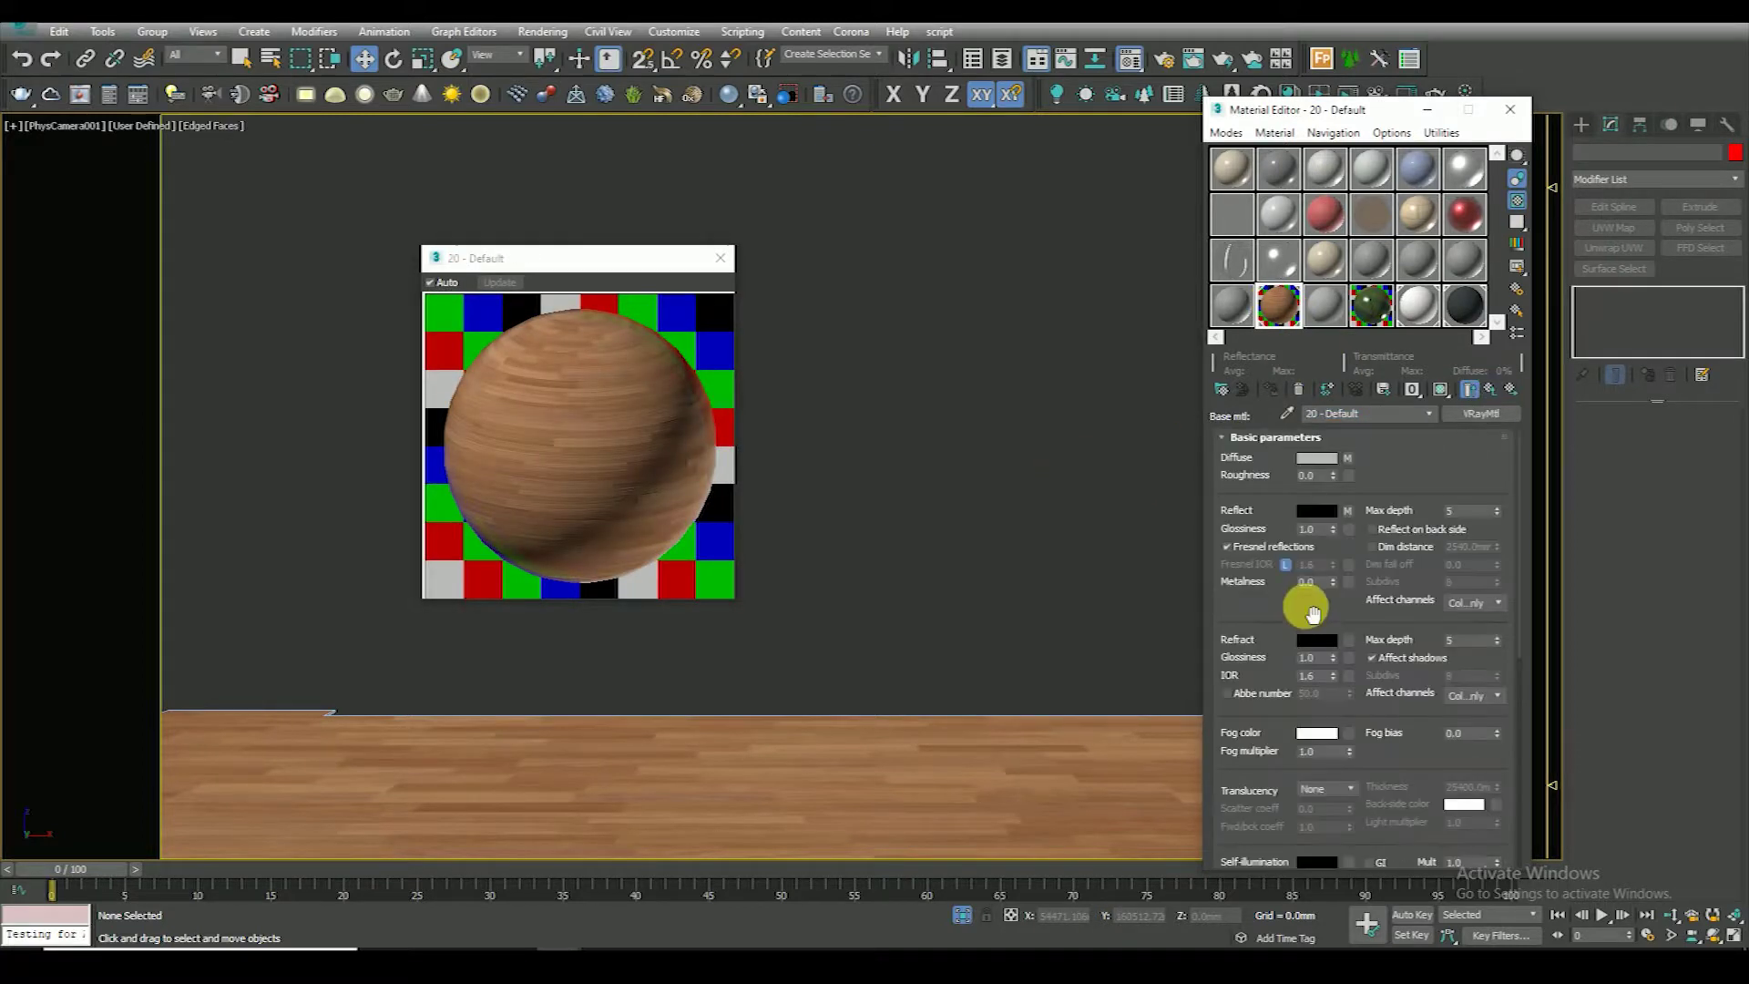
{"action": "double_click", "coordinate": [1311, 528]}
{"action": "type", "text": "0.85"}
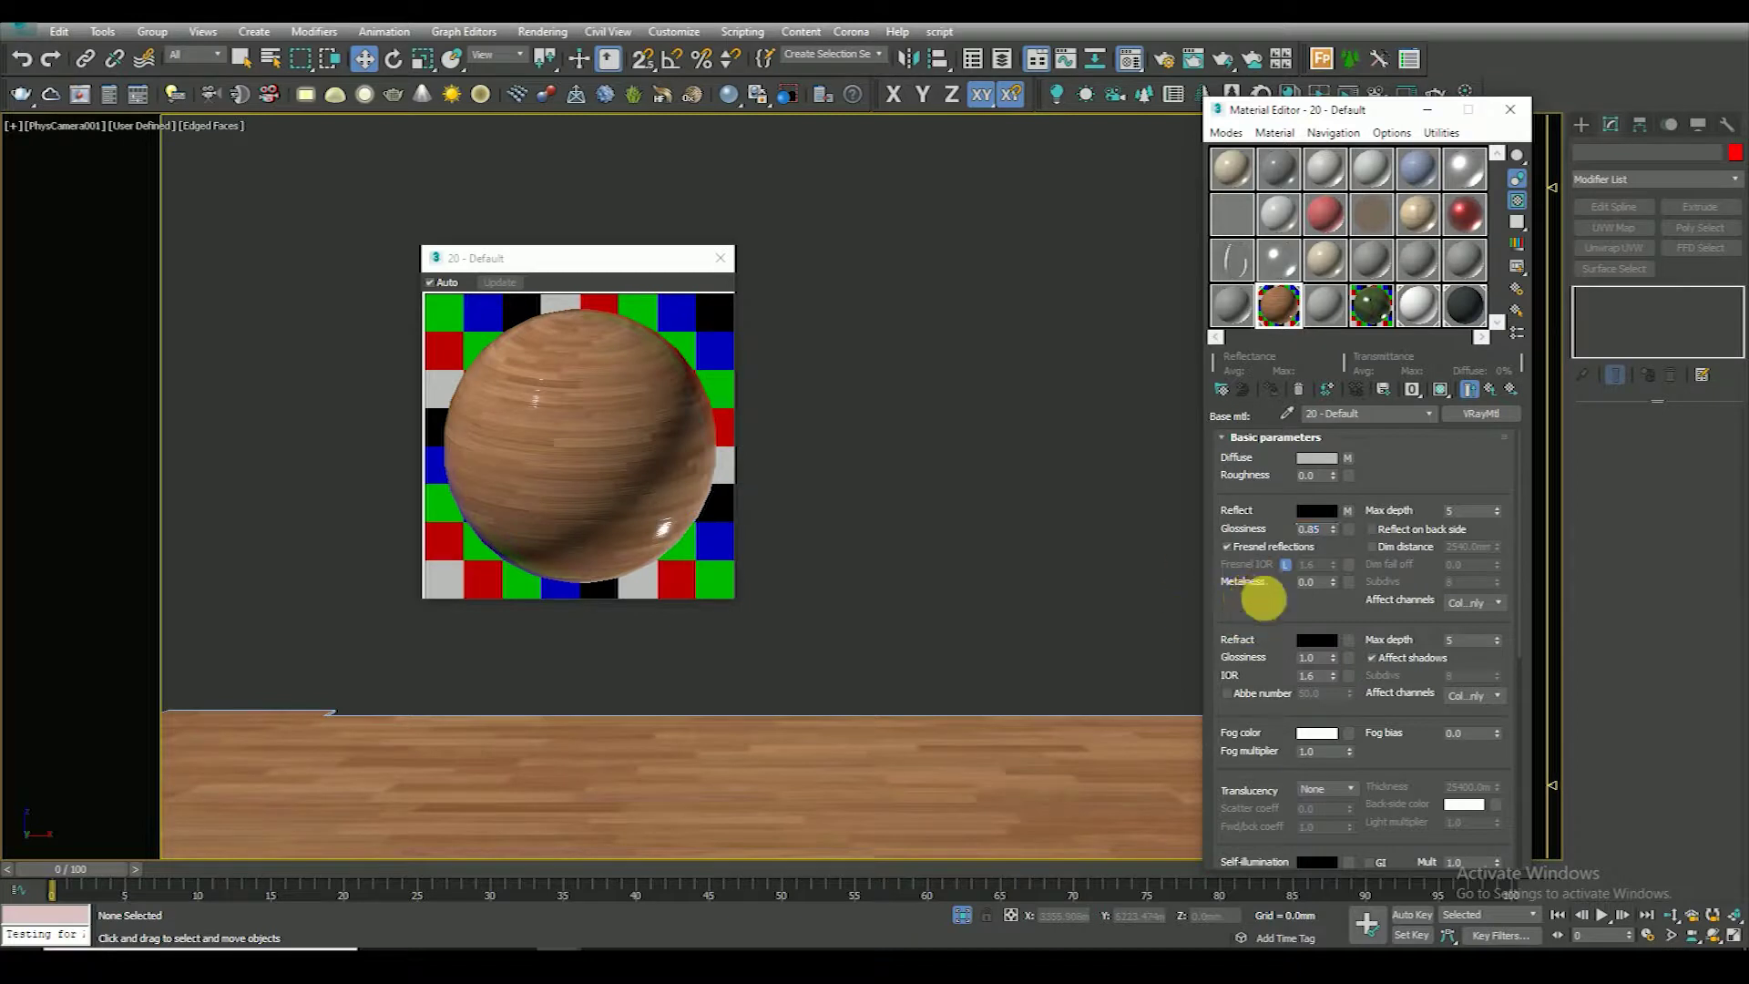
{"action": "left_click_drag", "start_coordinate": [1347, 510], "coordinate": [1348, 529]}
{"action": "left_click", "coordinate": [1395, 570]}
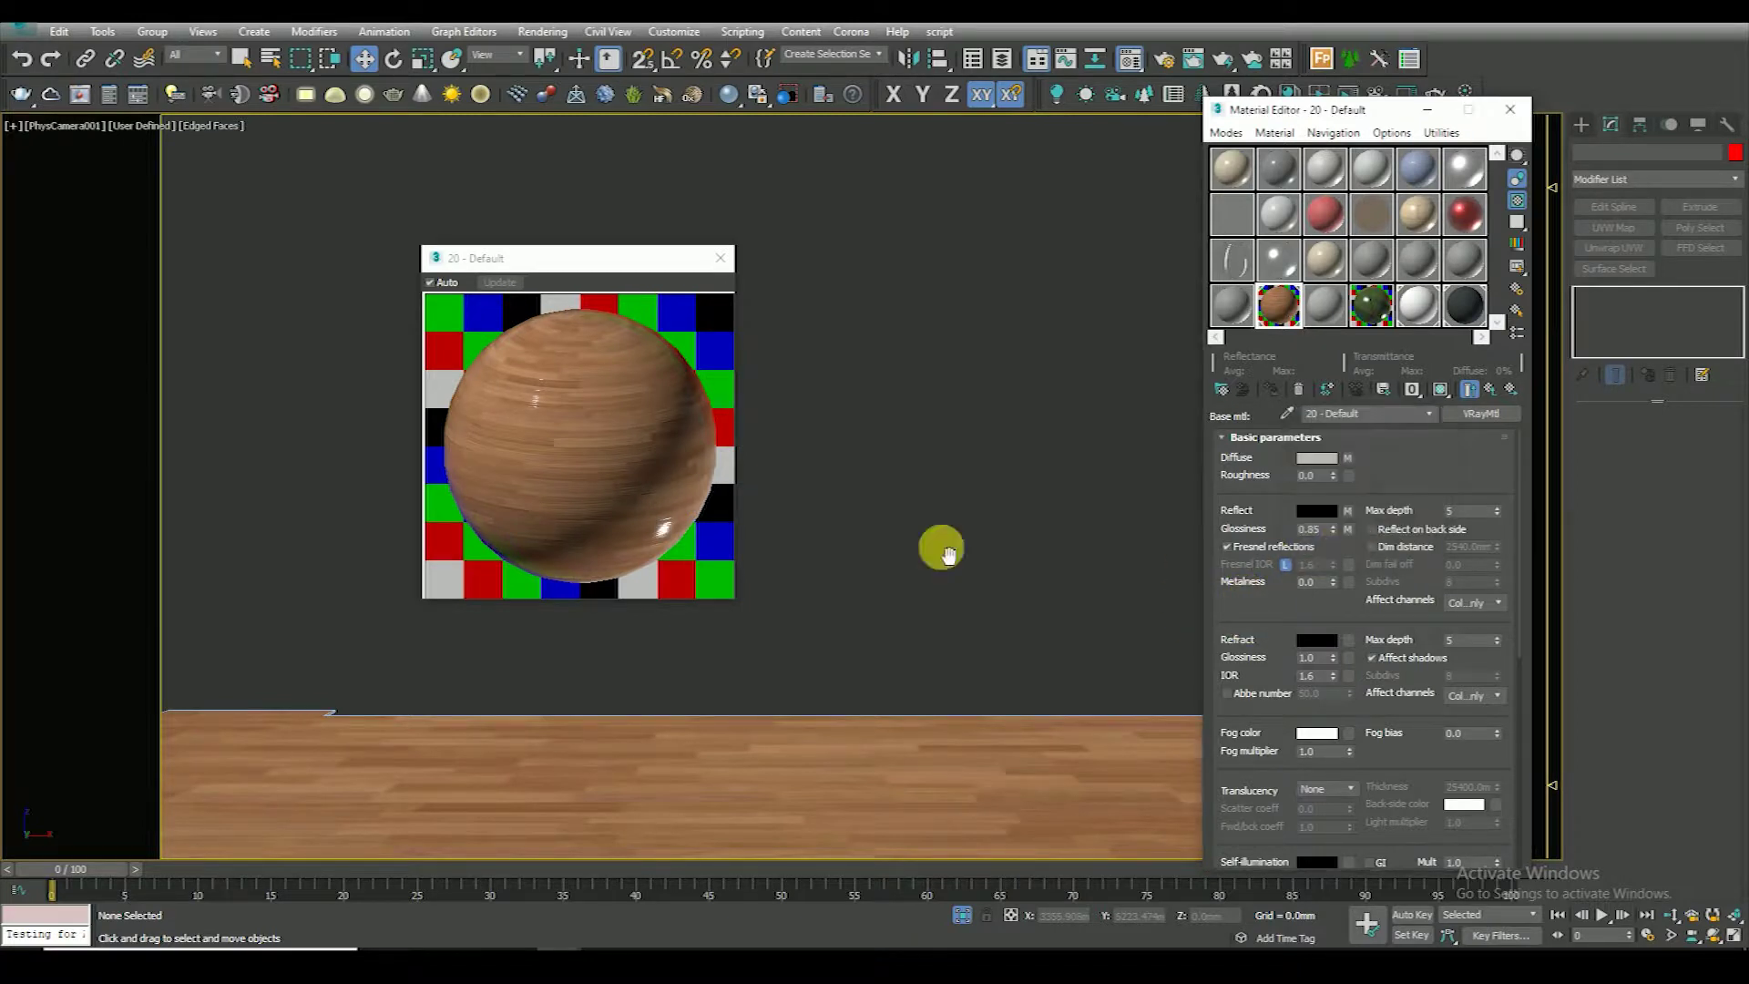
{"action": "right_click", "coordinate": [1348, 529]}
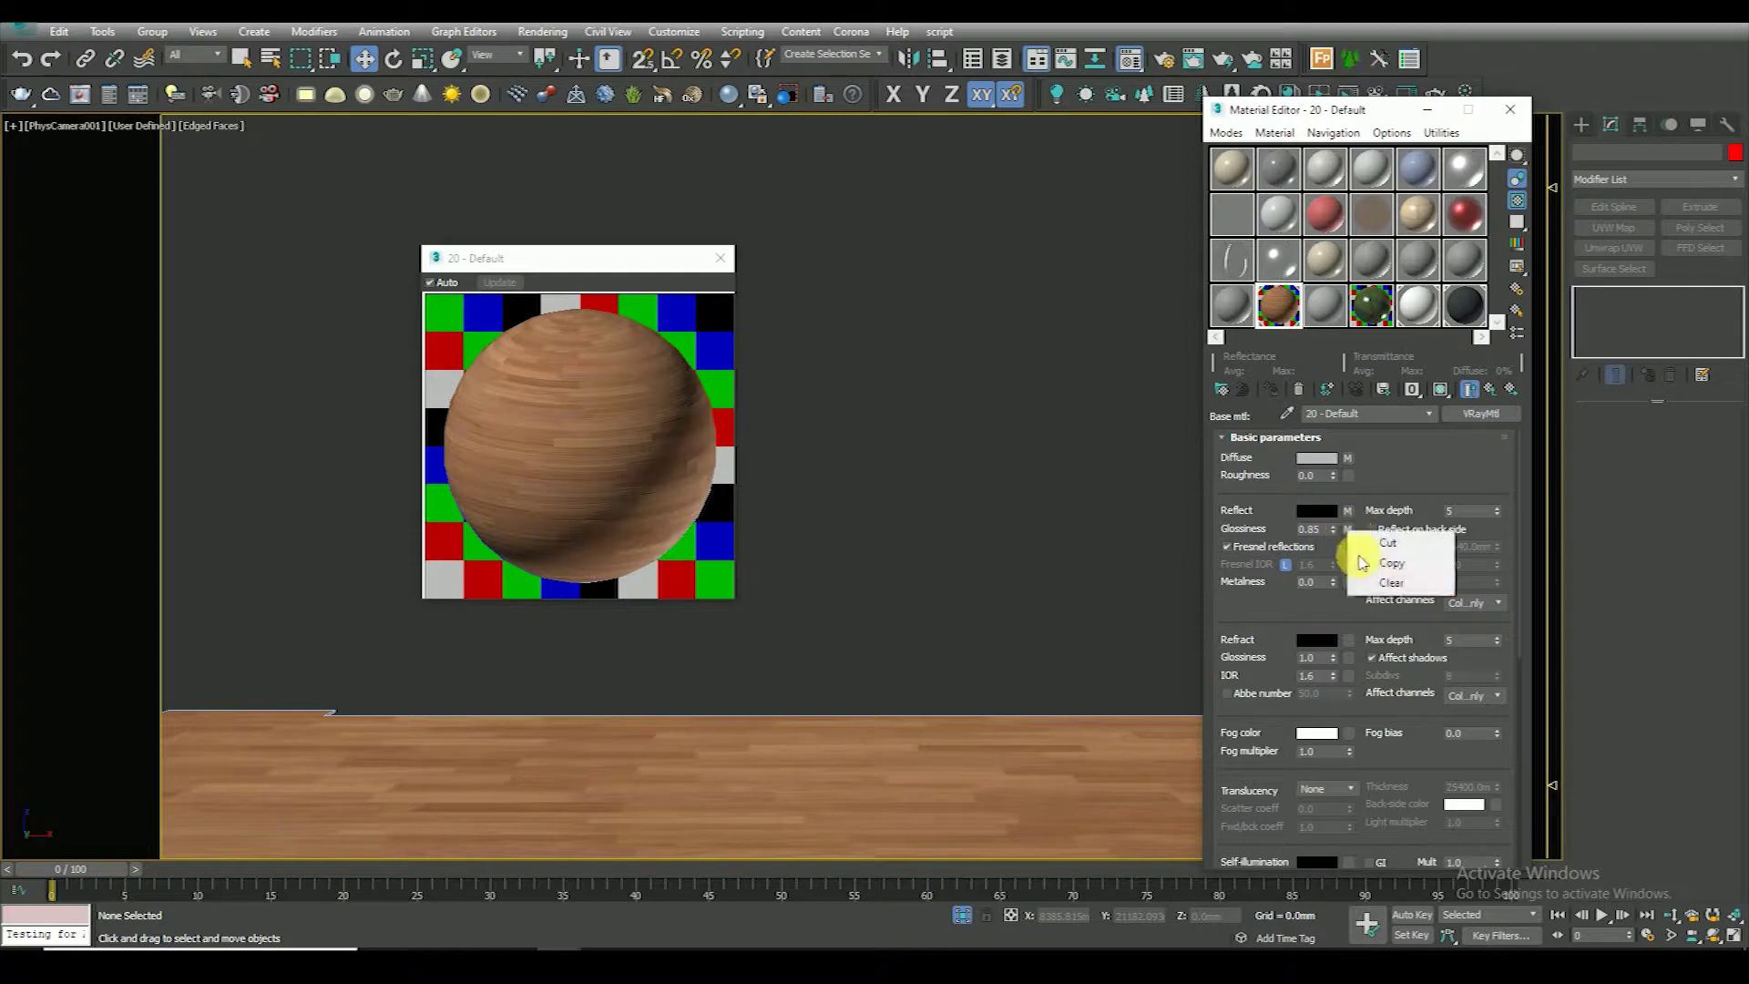
{"action": "left_click", "coordinate": [1393, 579]}
{"action": "left_click", "coordinate": [1246, 550]}
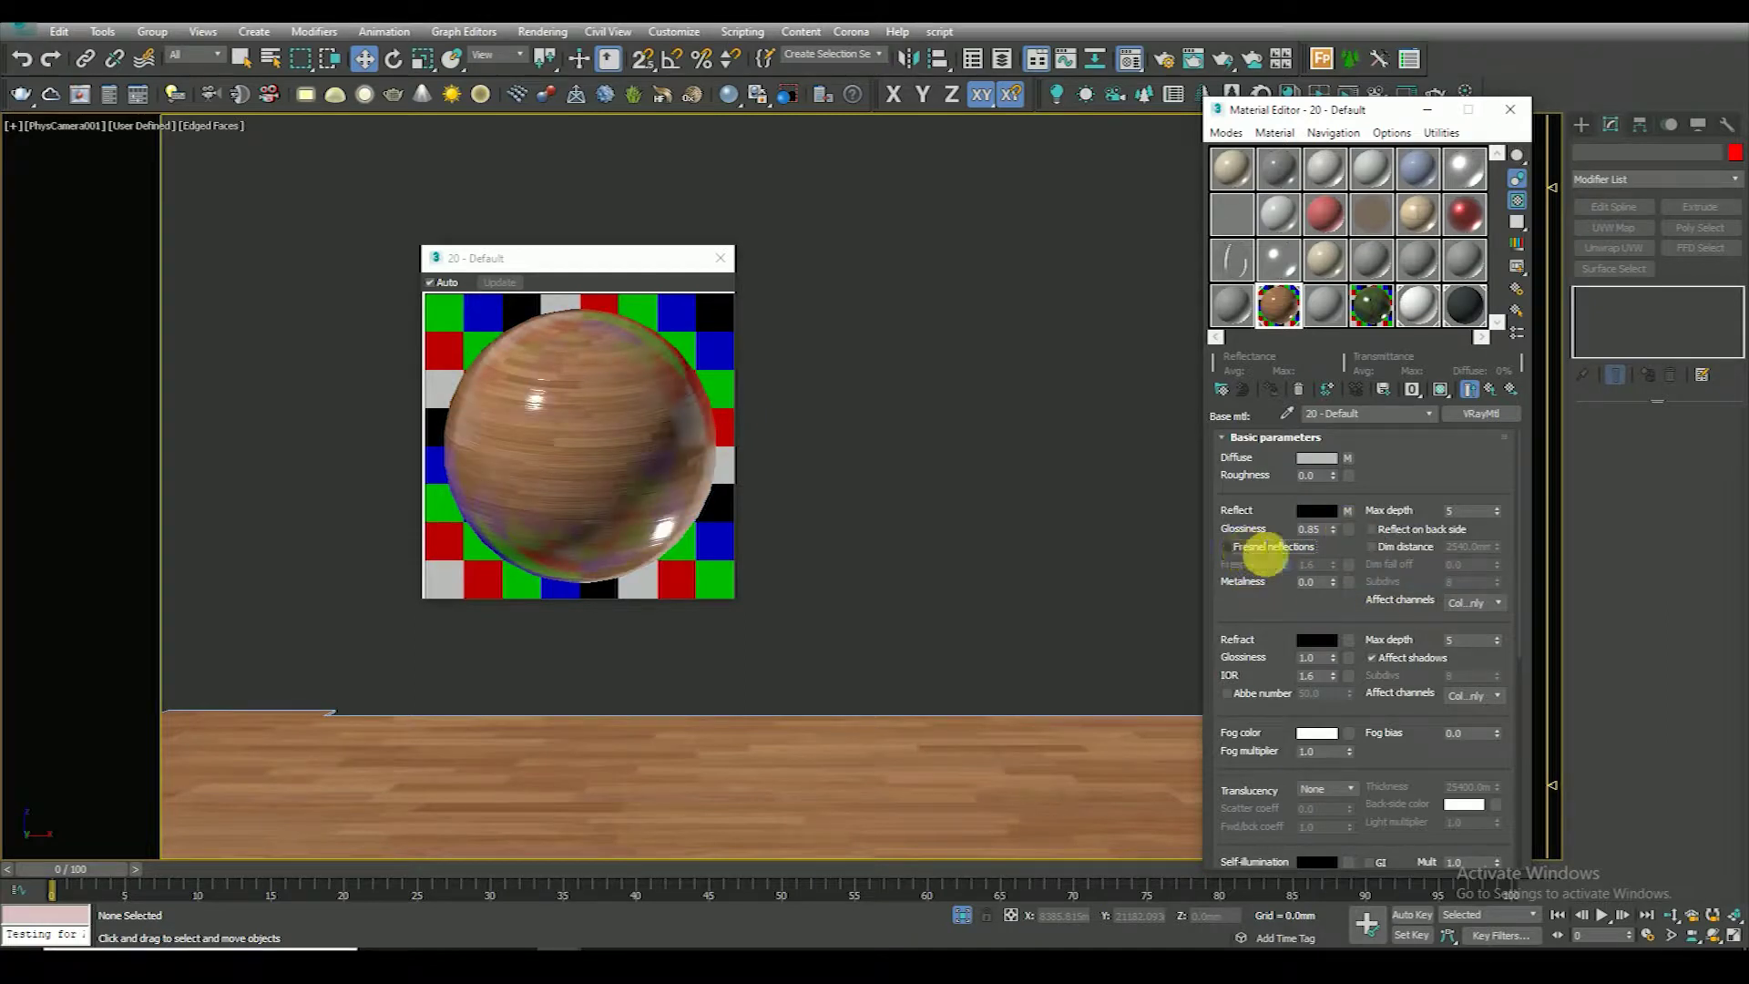
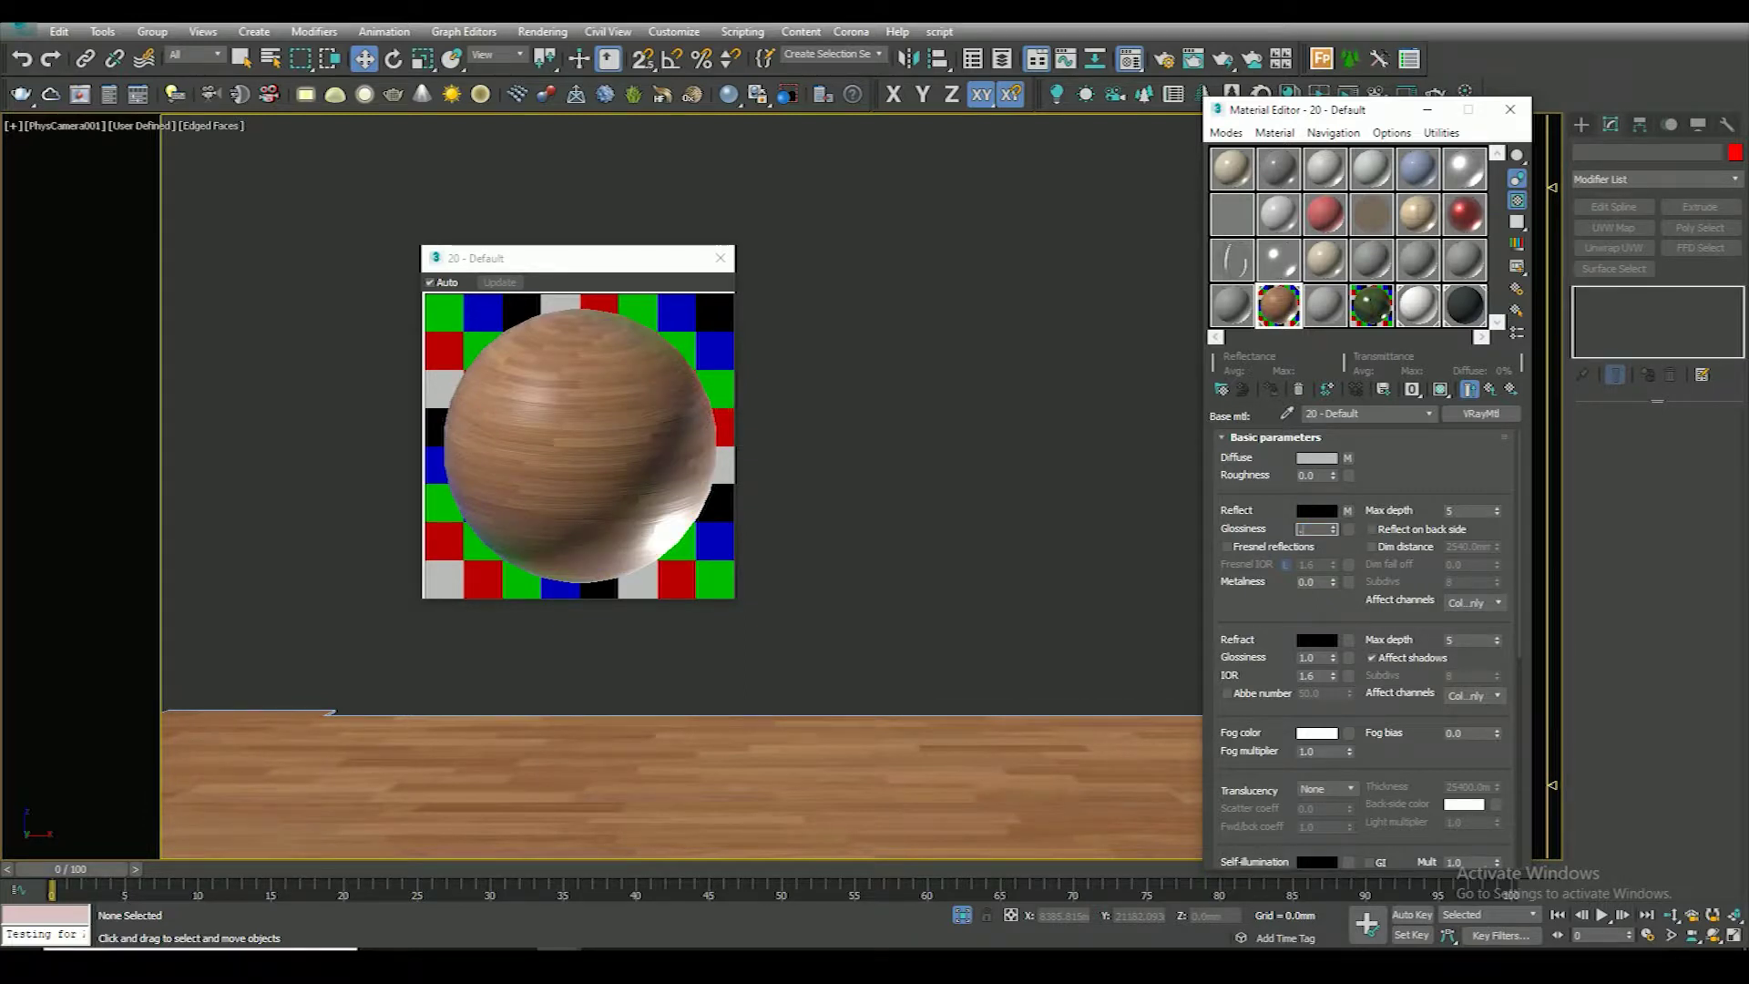
Give the wood floor material reflect glossiness 0.75, exit isolation and close the material windows
{"action": "key", "text": "Return"}
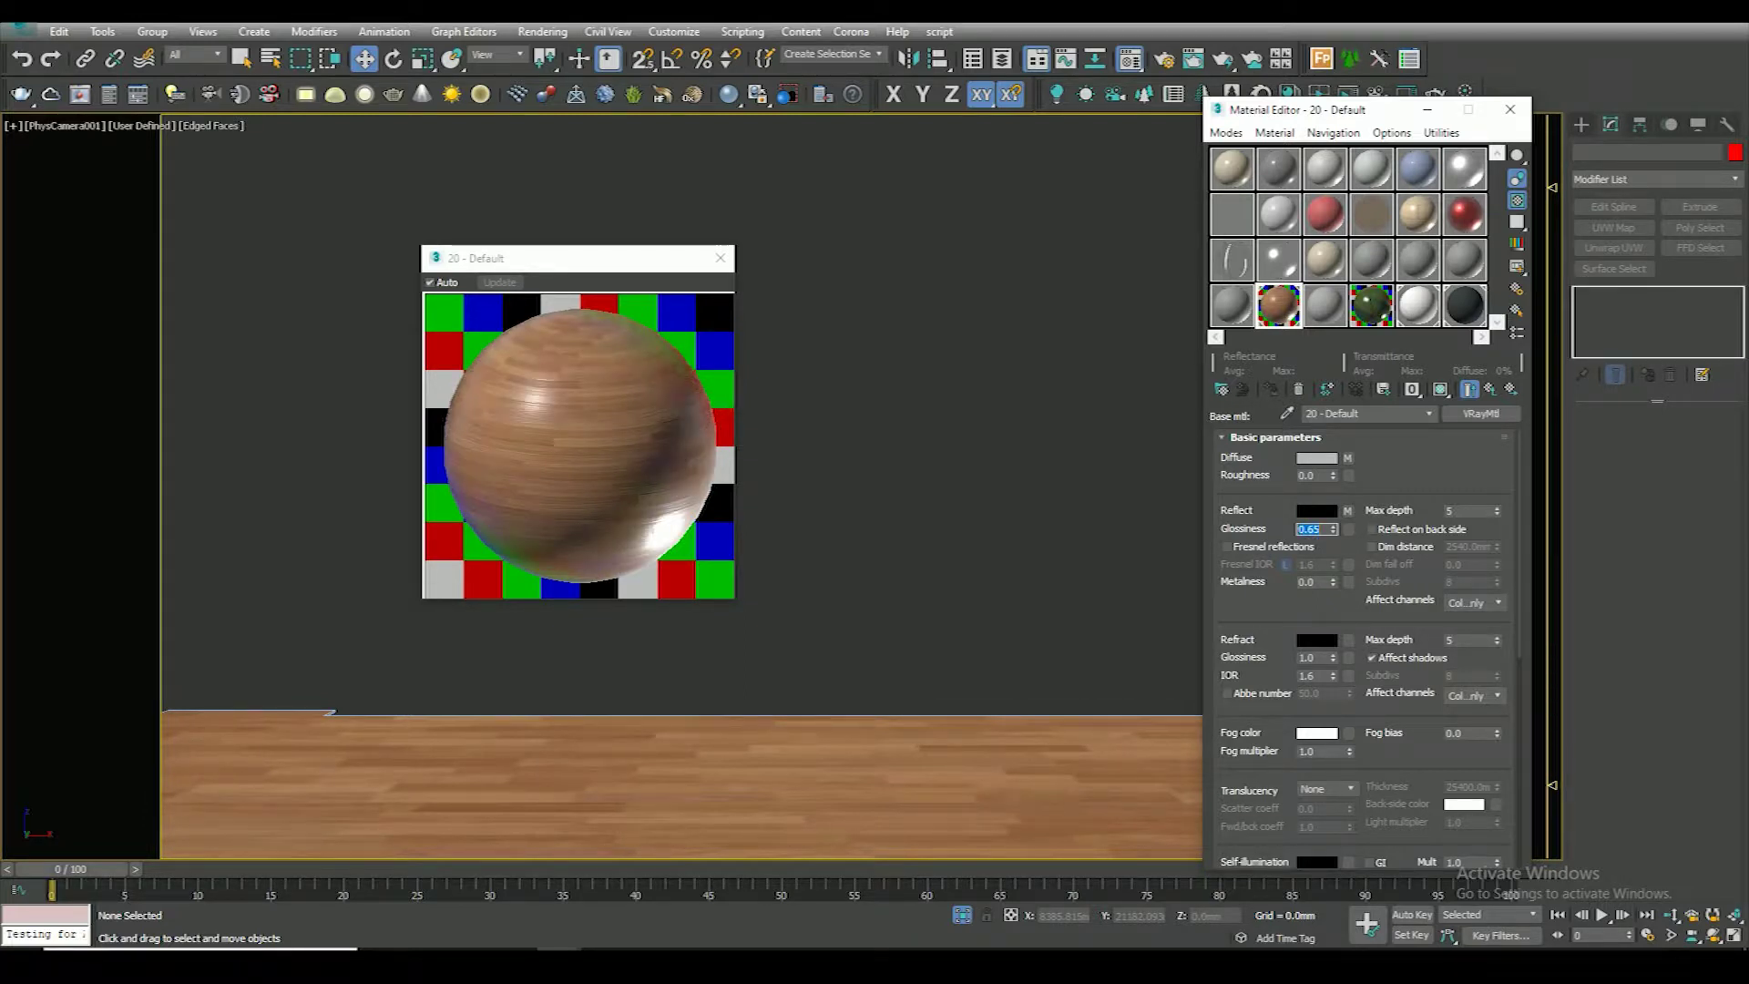
{"action": "type", "text": "0.75"}
{"action": "key", "text": "Return"}
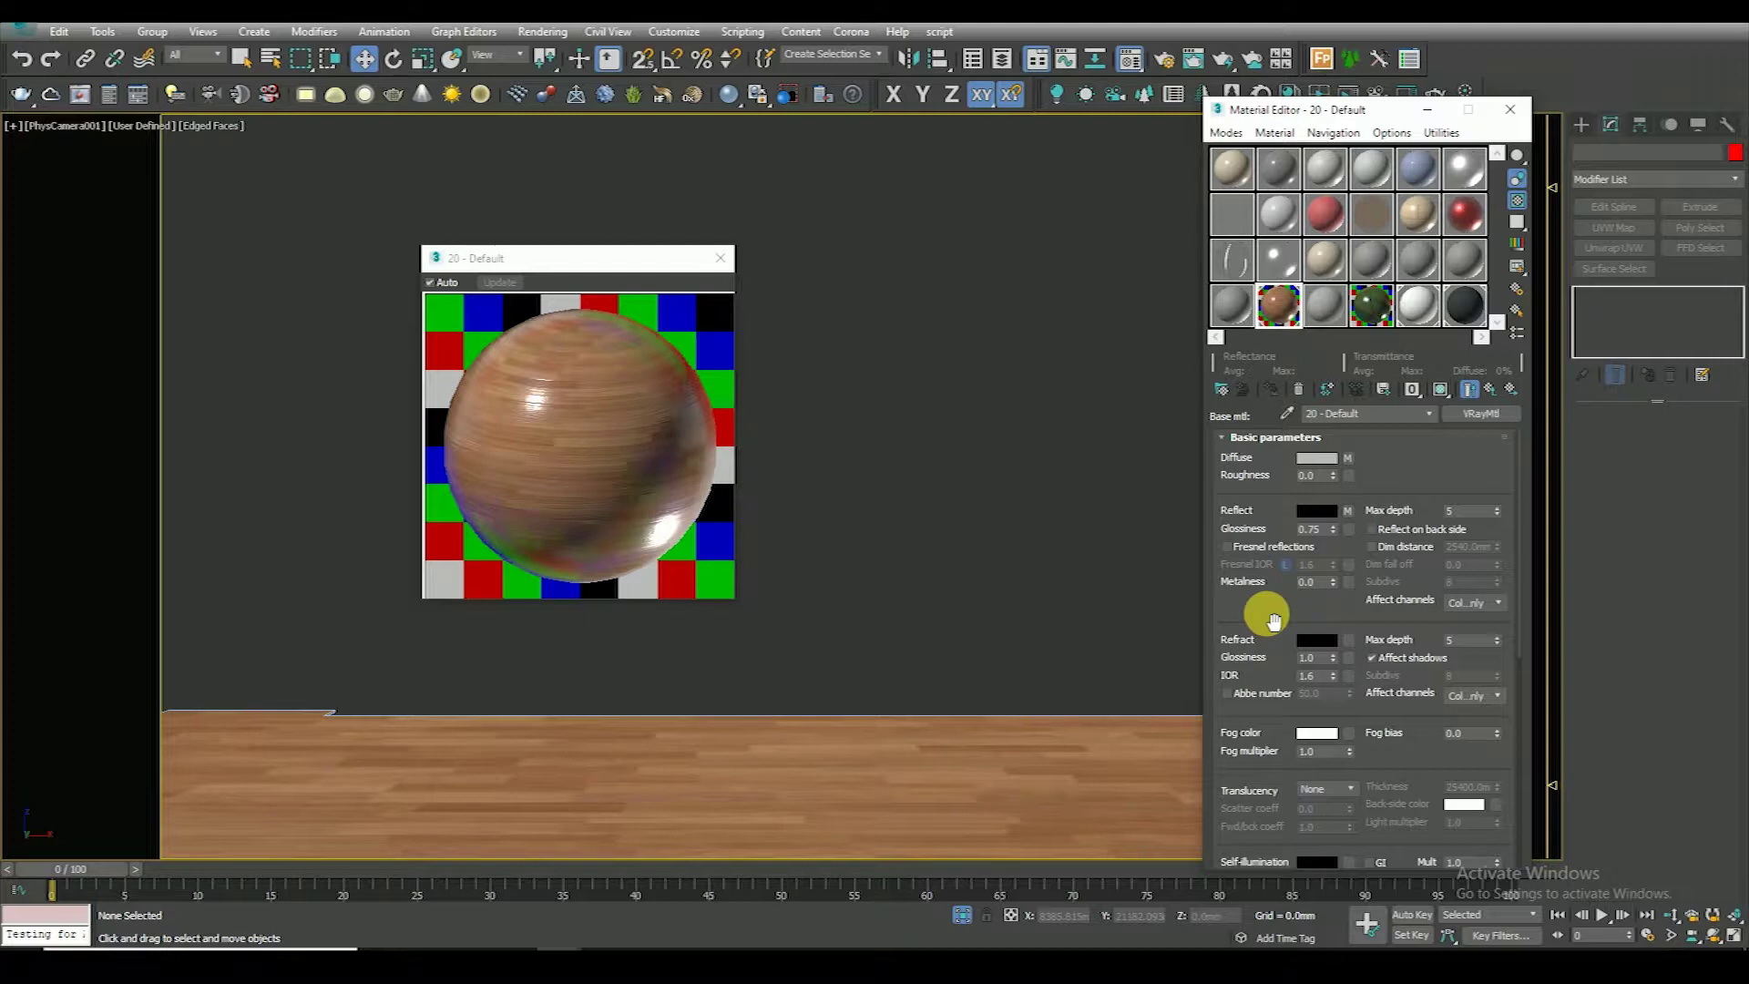
{"action": "left_click", "coordinate": [720, 258]}
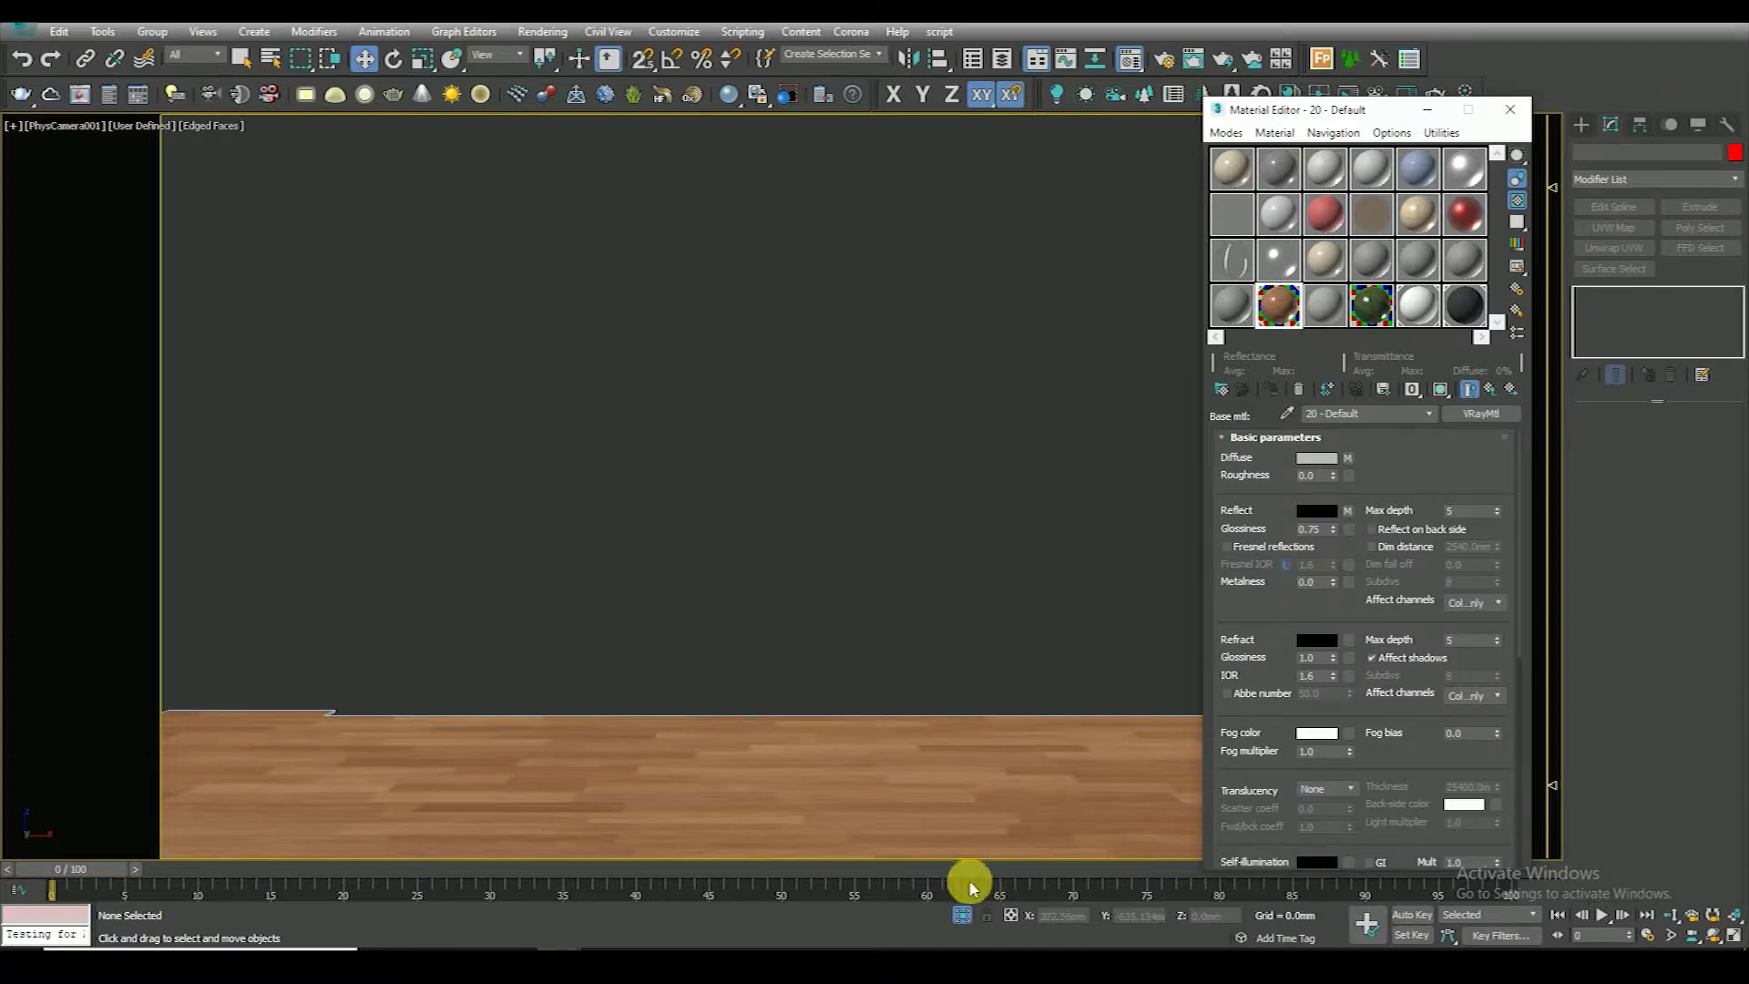
{"action": "left_click", "coordinate": [959, 915]}
{"action": "left_click", "coordinate": [1509, 111]}
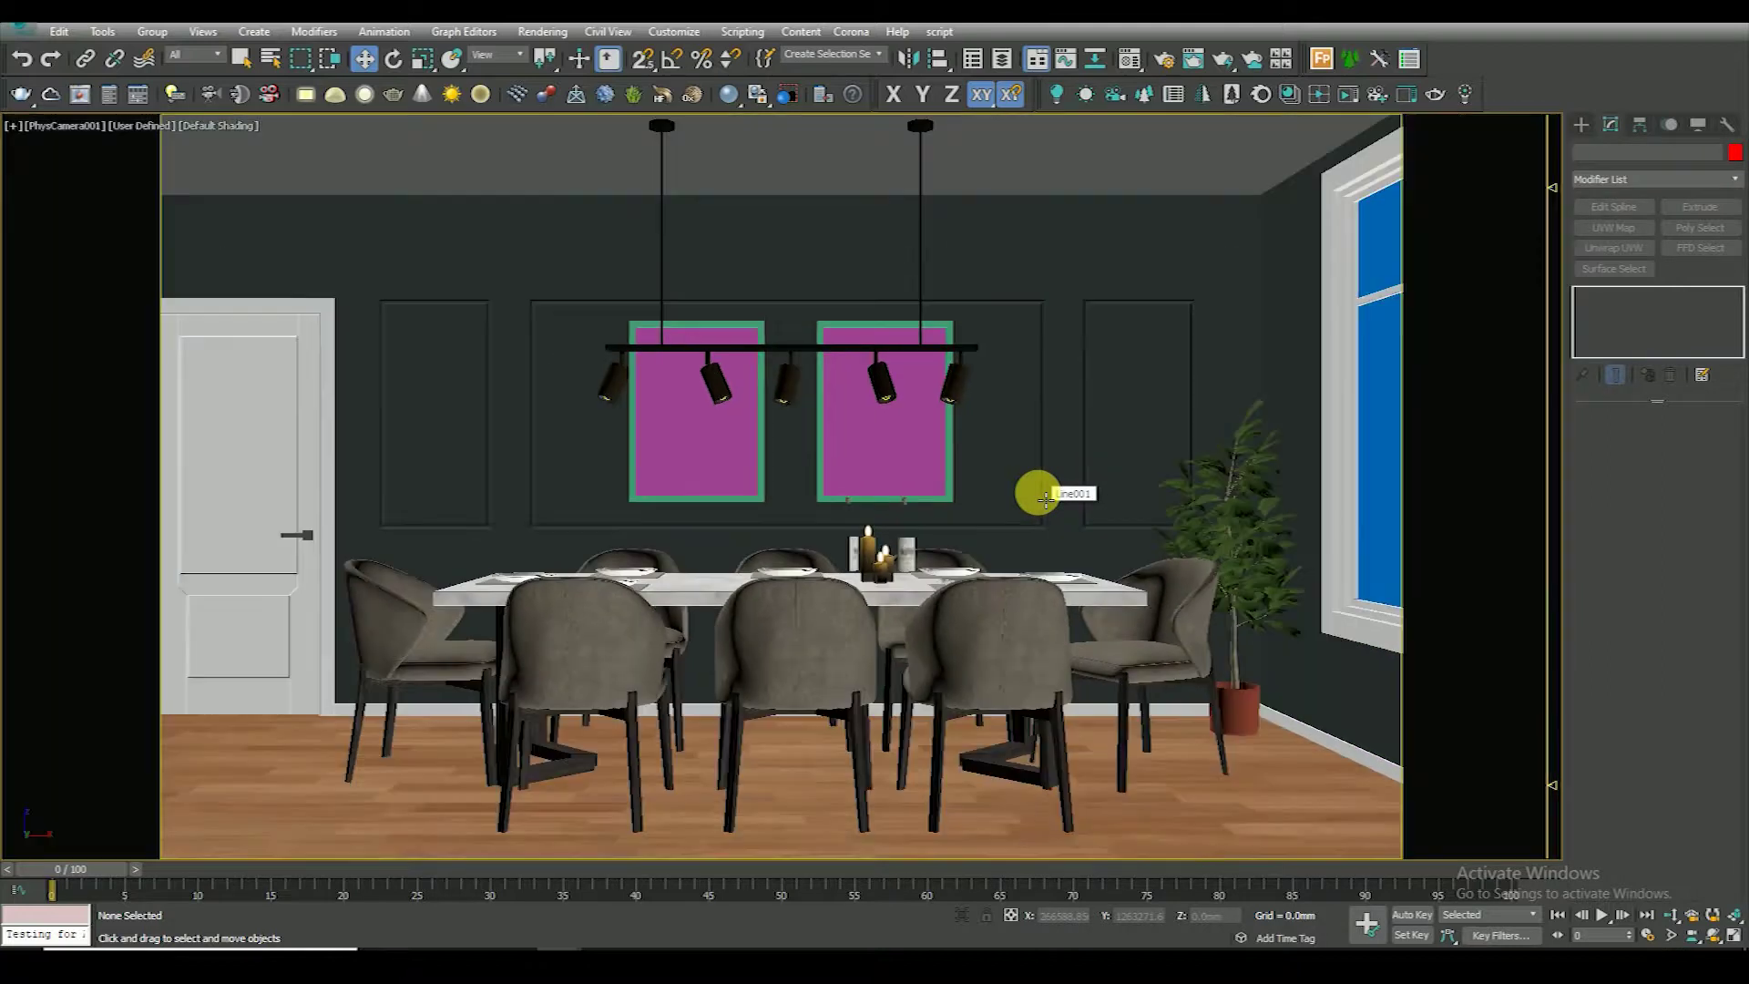
Restore the four-viewport layout and inspect the room plan in a wireframe Top view
{"action": "key", "text": "F4"}
{"action": "key", "text": "F4"}
{"action": "key", "text": "F4"}
{"action": "key", "text": "F4"}
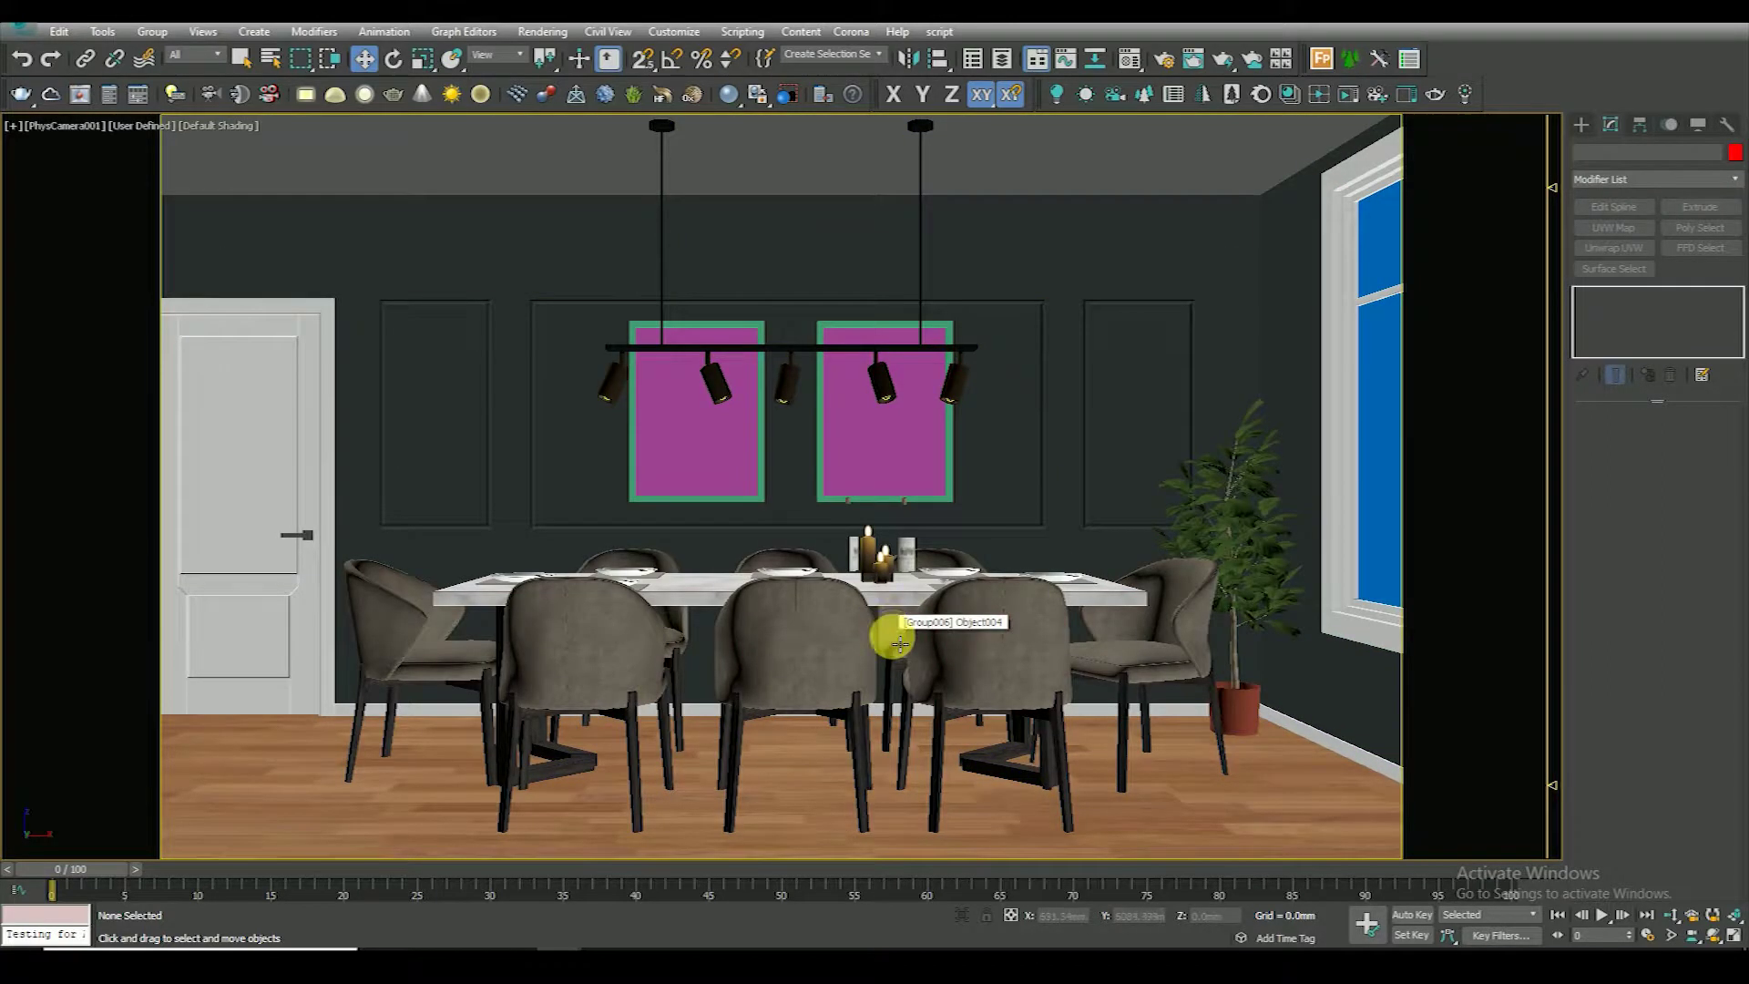
{"action": "key", "text": "alt+w"}
{"action": "key", "text": "t"}
{"action": "key", "text": "F3"}
{"action": "scroll", "coordinate": [576, 629], "scroll_direction": "down", "scroll_amount": 3}
{"action": "scroll", "coordinate": [414, 558], "scroll_direction": "up", "scroll_amount": 2}
{"action": "scroll", "coordinate": [469, 612], "scroll_direction": "down", "scroll_amount": 2}
{"action": "middle_click_drag", "start_coordinate": [470, 613], "coordinate": [477, 551]}
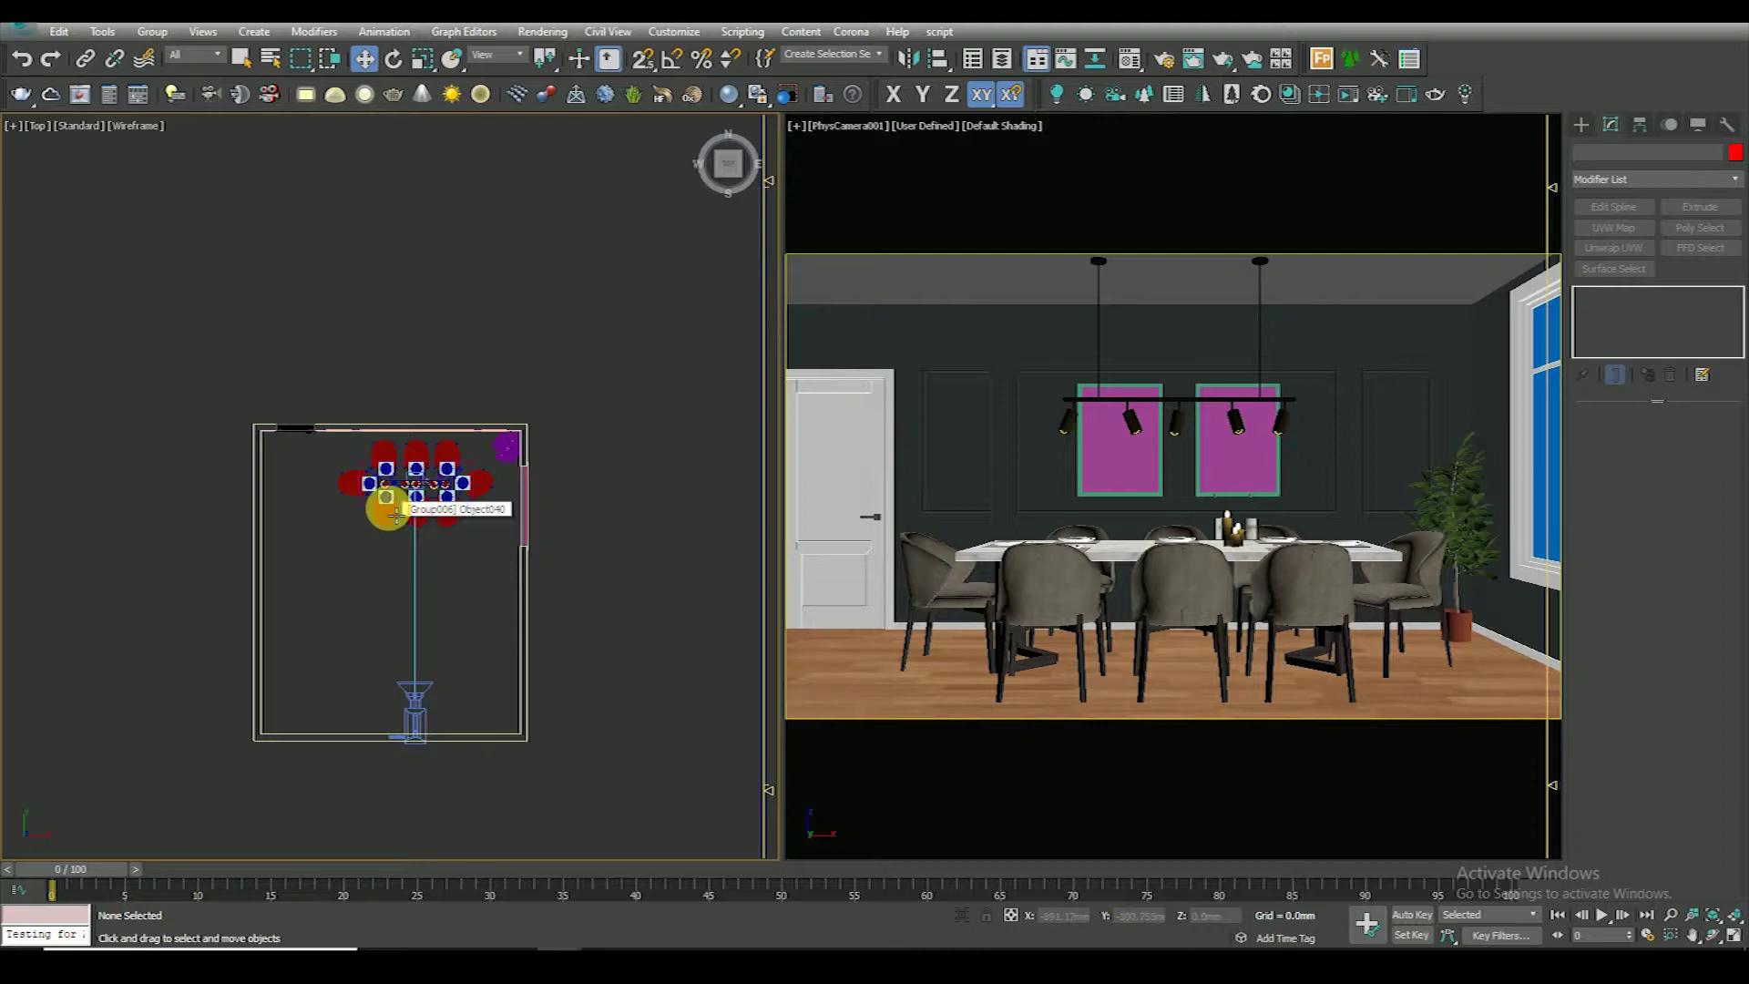
{"action": "middle_click_drag", "start_coordinate": [451, 611], "coordinate": [438, 605]}
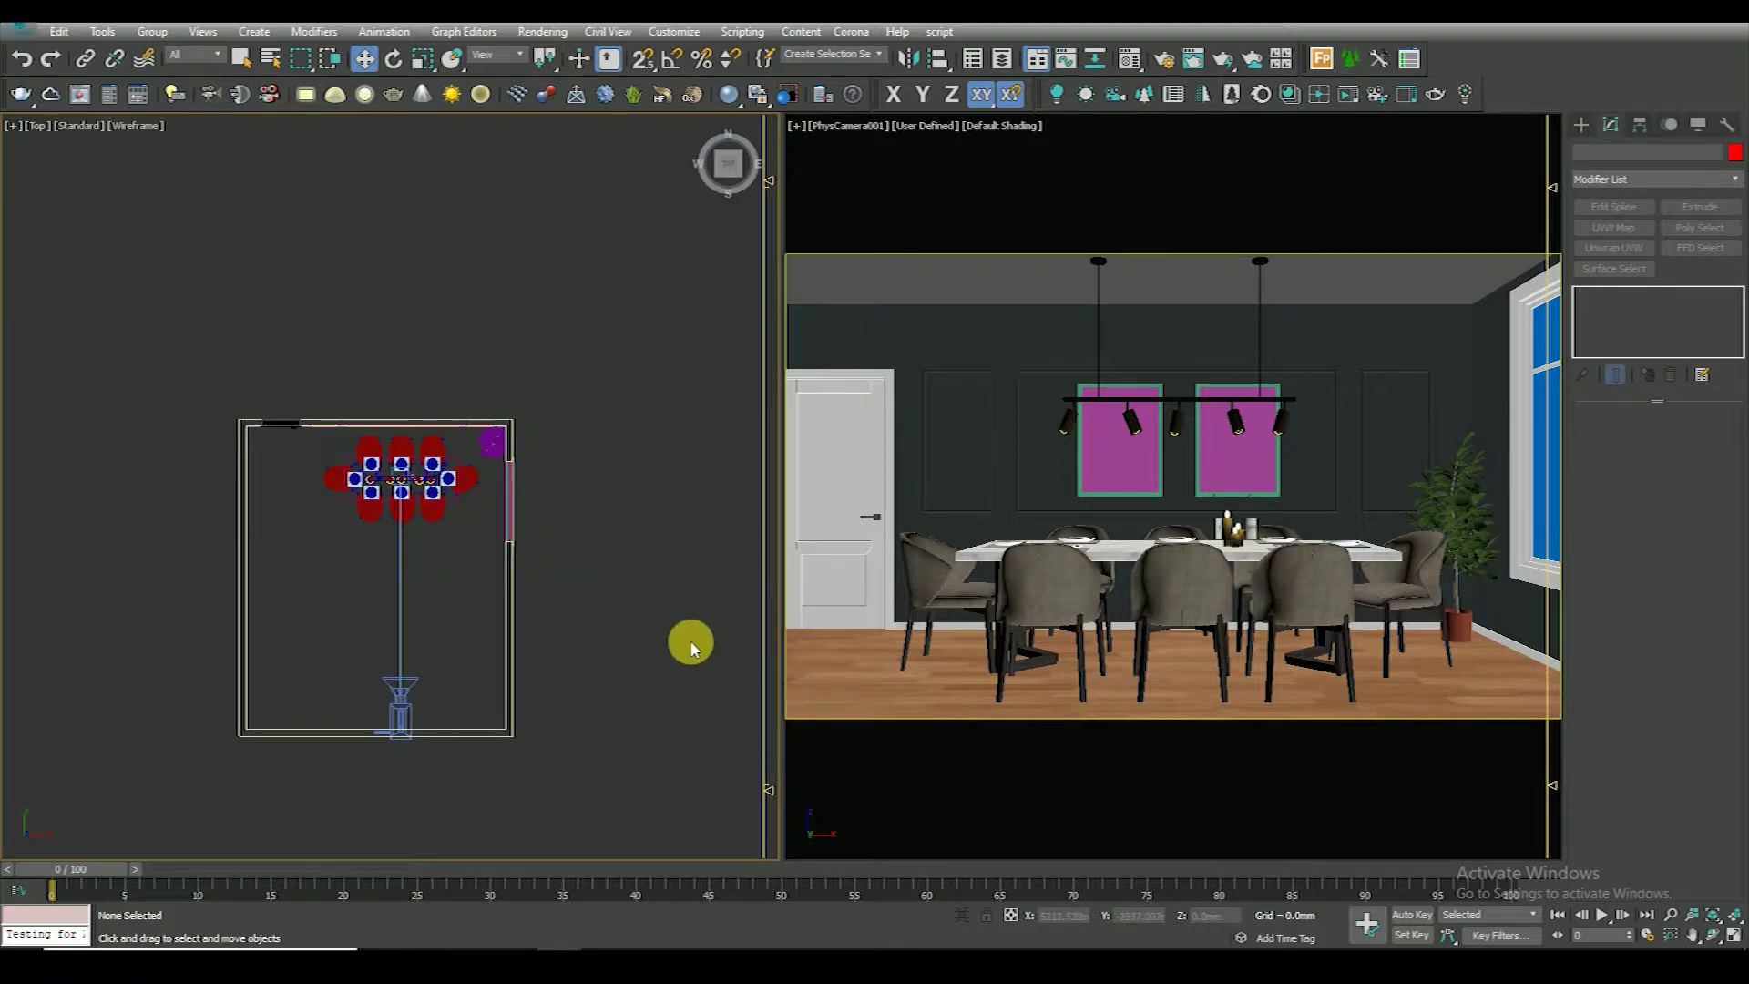
{"action": "scroll", "coordinate": [398, 460], "scroll_direction": "up", "scroll_amount": 5}
{"action": "scroll", "coordinate": [428, 483], "scroll_direction": "down", "scroll_amount": 1}
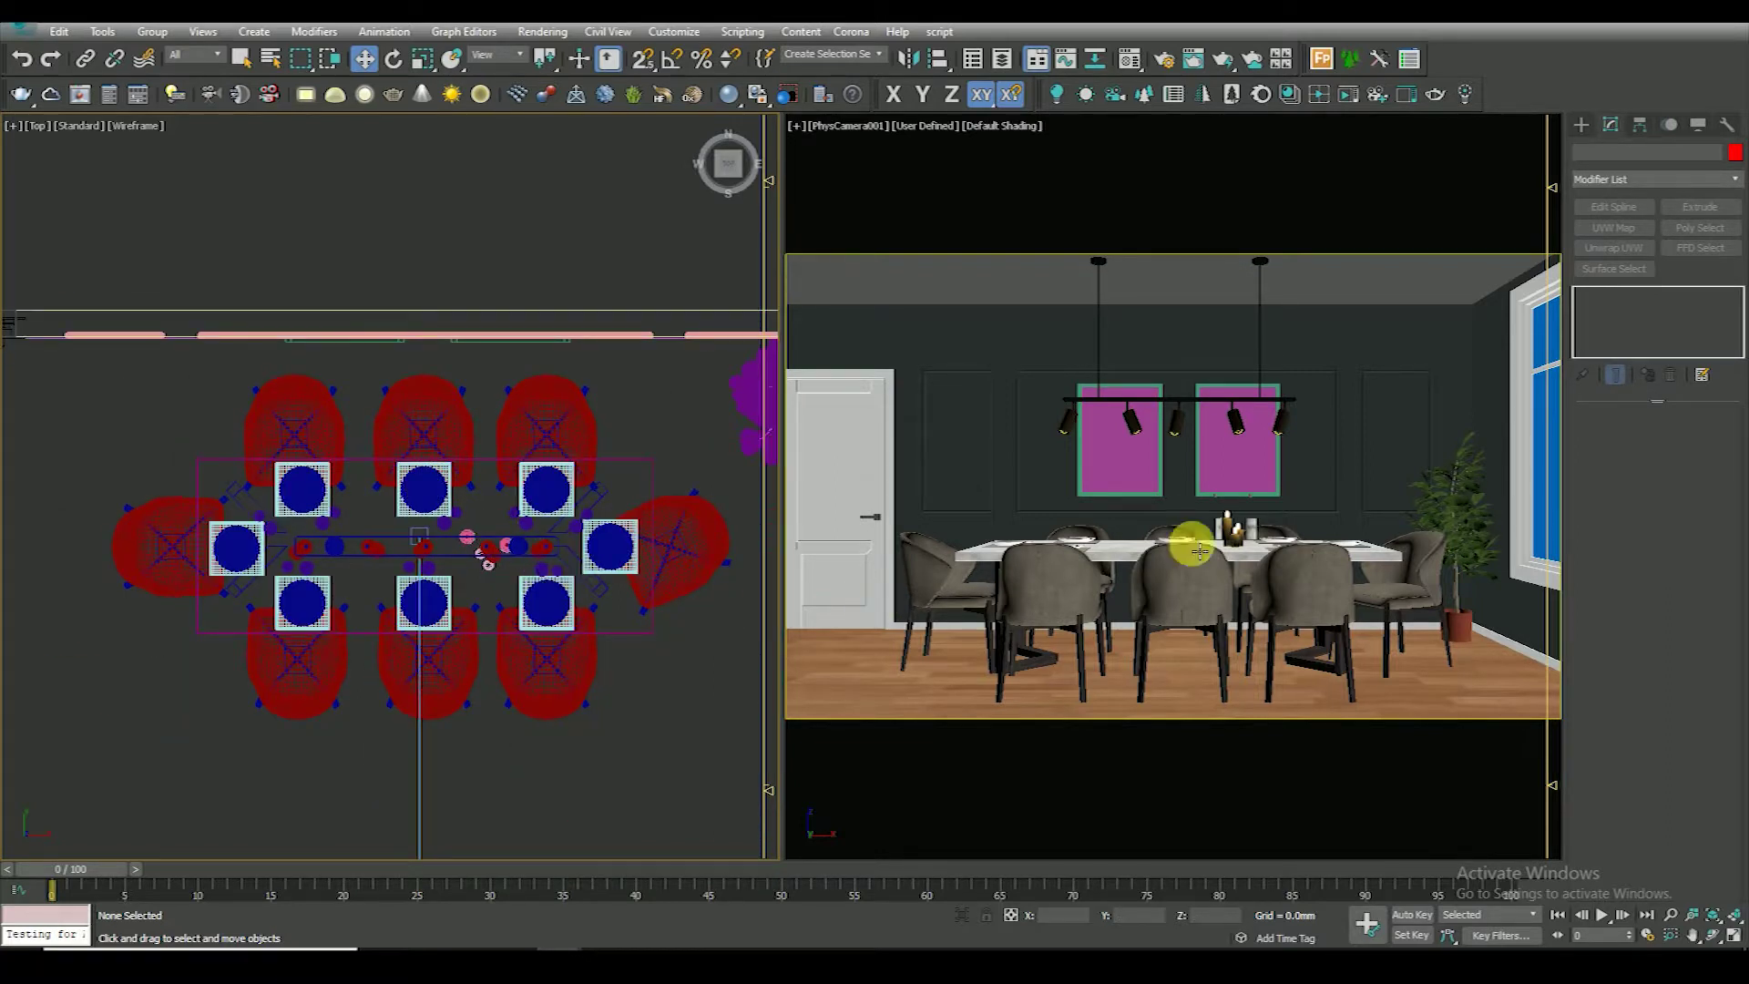
{"action": "scroll", "coordinate": [627, 671], "scroll_direction": "down", "scroll_amount": 2}
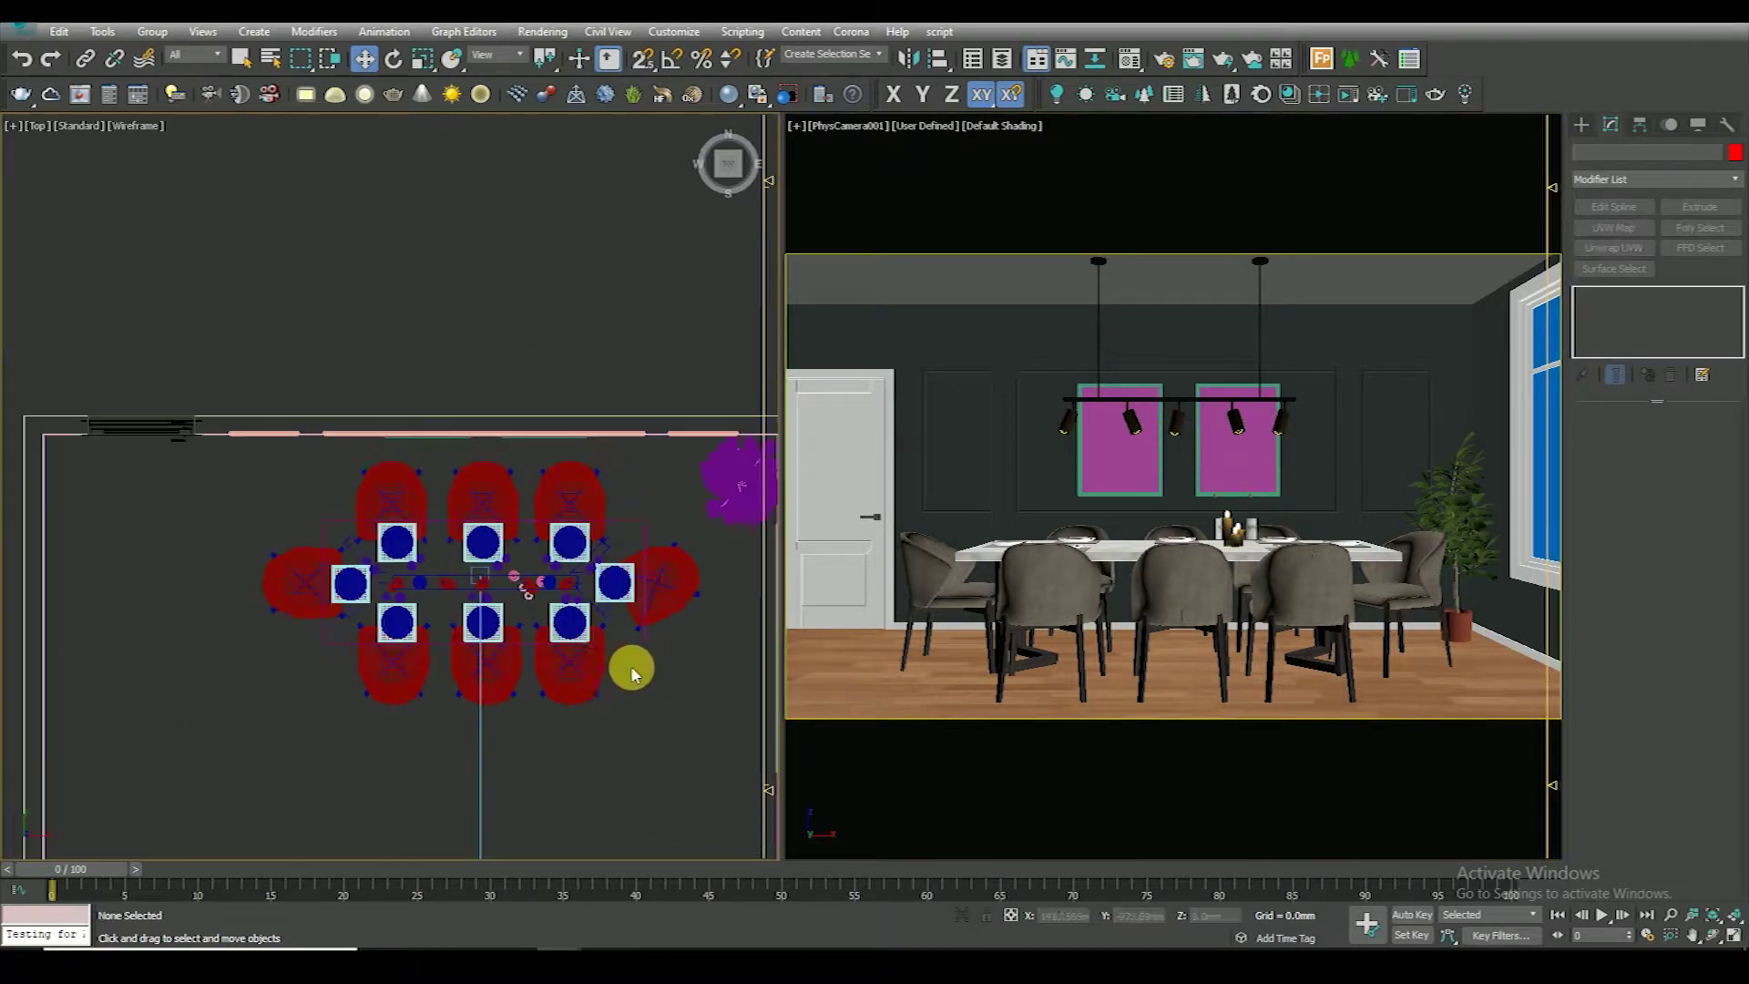
Maximize the camera view and select both picture frame groups
{"action": "left_click", "coordinate": [965, 444]}
{"action": "key", "text": "alt+w"}
{"action": "key", "text": "F3"}
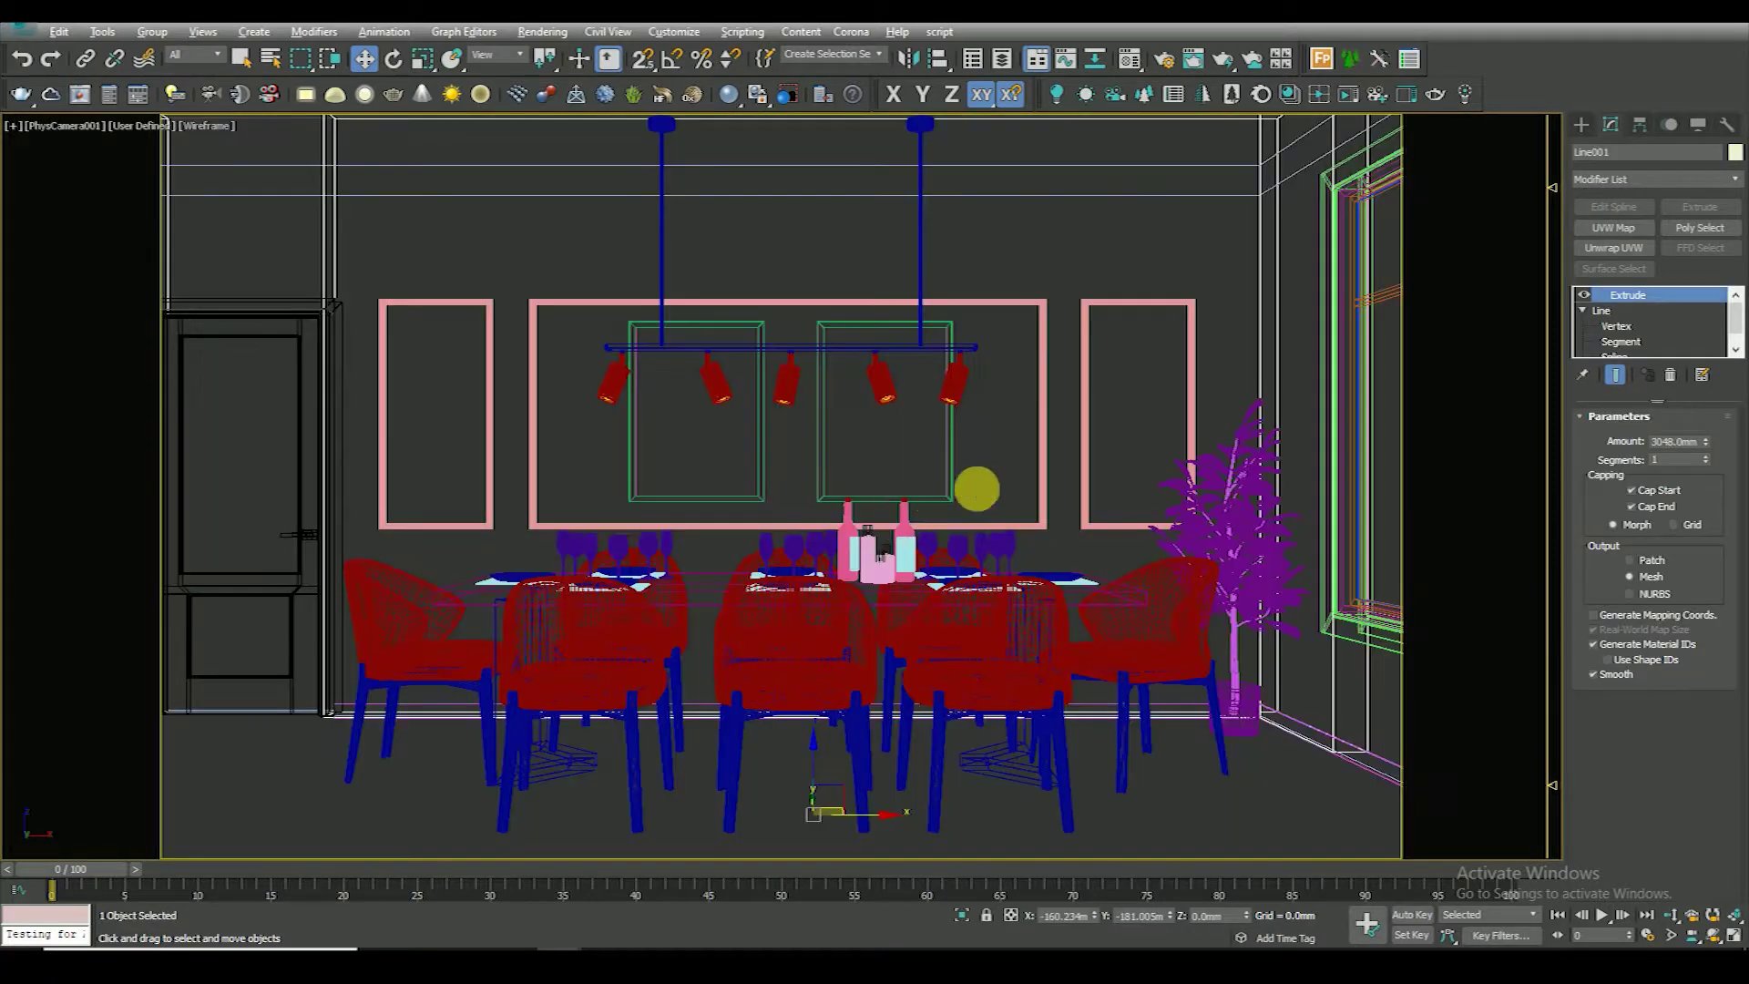
{"action": "left_click", "coordinate": [953, 473]}
{"action": "key", "text": "F3"}
{"action": "left_click", "coordinate": [752, 471], "text": "ctrl"}
{"action": "key", "text": "F3"}
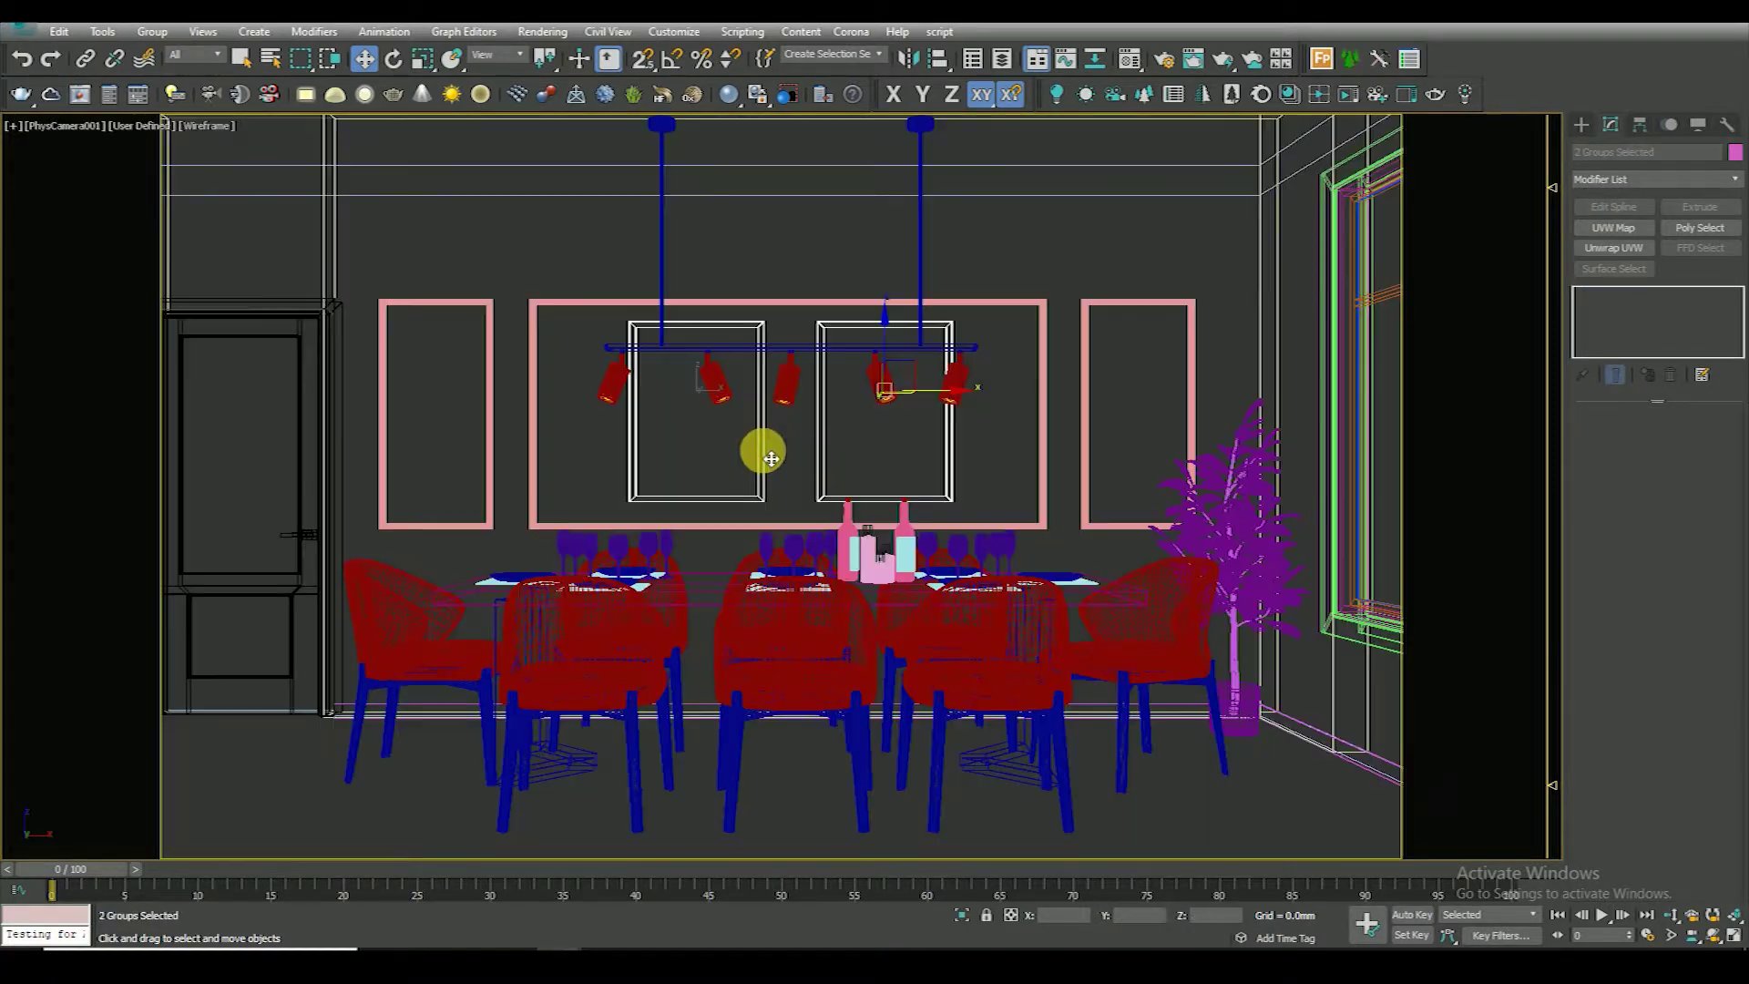
Isolate the two picture frames together with the back wall
{"action": "key", "text": "alt+q"}
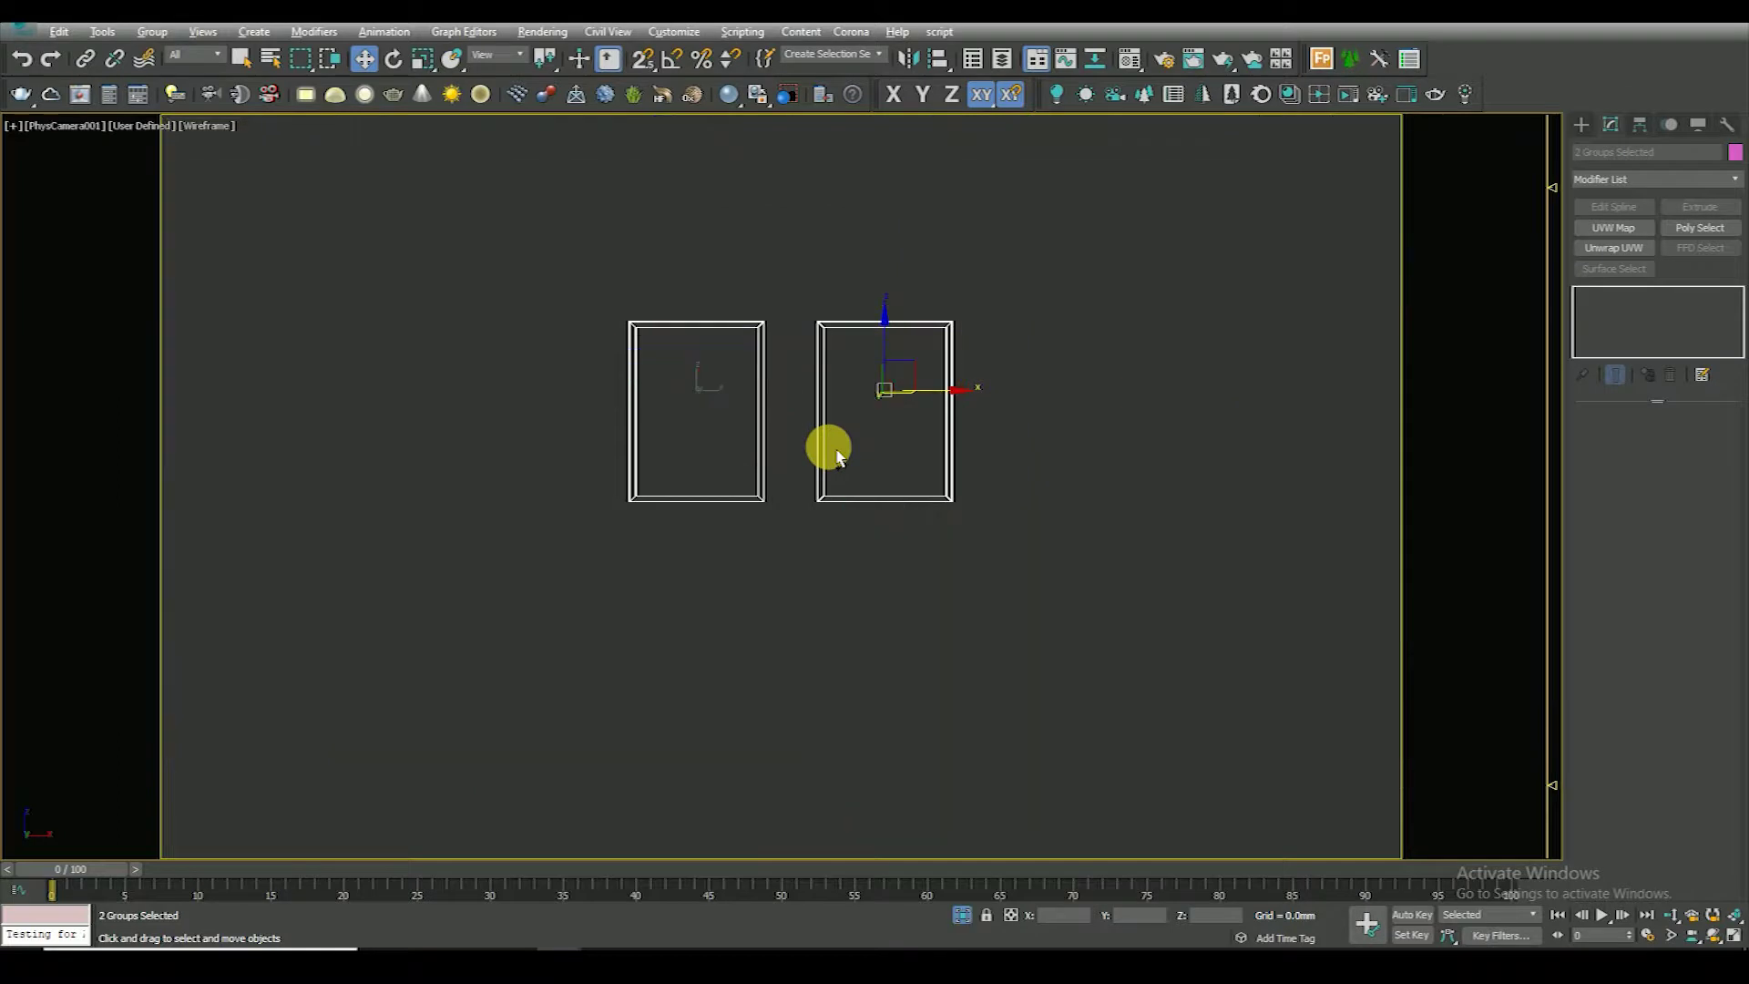
{"action": "left_click", "coordinate": [958, 911]}
{"action": "key", "text": "F3"}
{"action": "left_click", "coordinate": [792, 478], "text": "ctrl"}
{"action": "key", "text": "alt+q"}
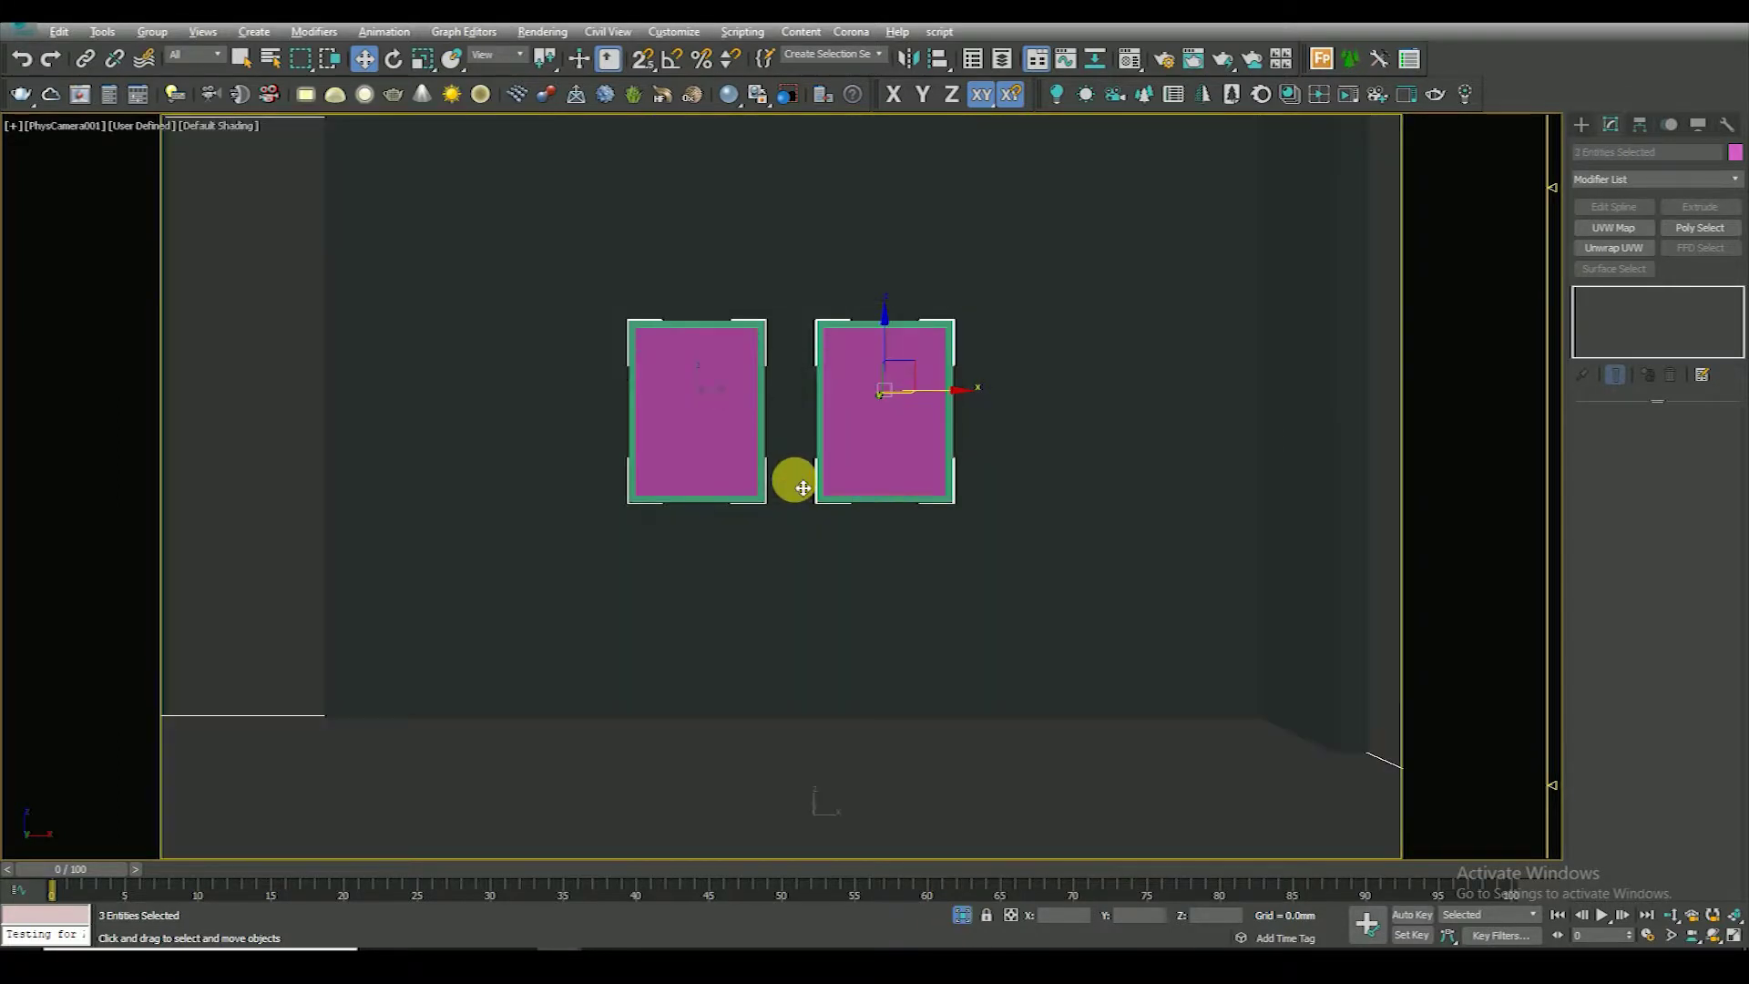
{"action": "left_click", "coordinate": [768, 785]}
Orbit a shaded orthographic view close onto the frames and inspect 19 - Default in the Material Editor
{"action": "key", "text": "t"}
{"action": "scroll", "coordinate": [822, 267], "scroll_direction": "up", "scroll_amount": 3}
{"action": "key", "text": "F3"}
{"action": "middle_click_drag", "start_coordinate": [652, 453], "coordinate": [679, 391], "text": "alt"}
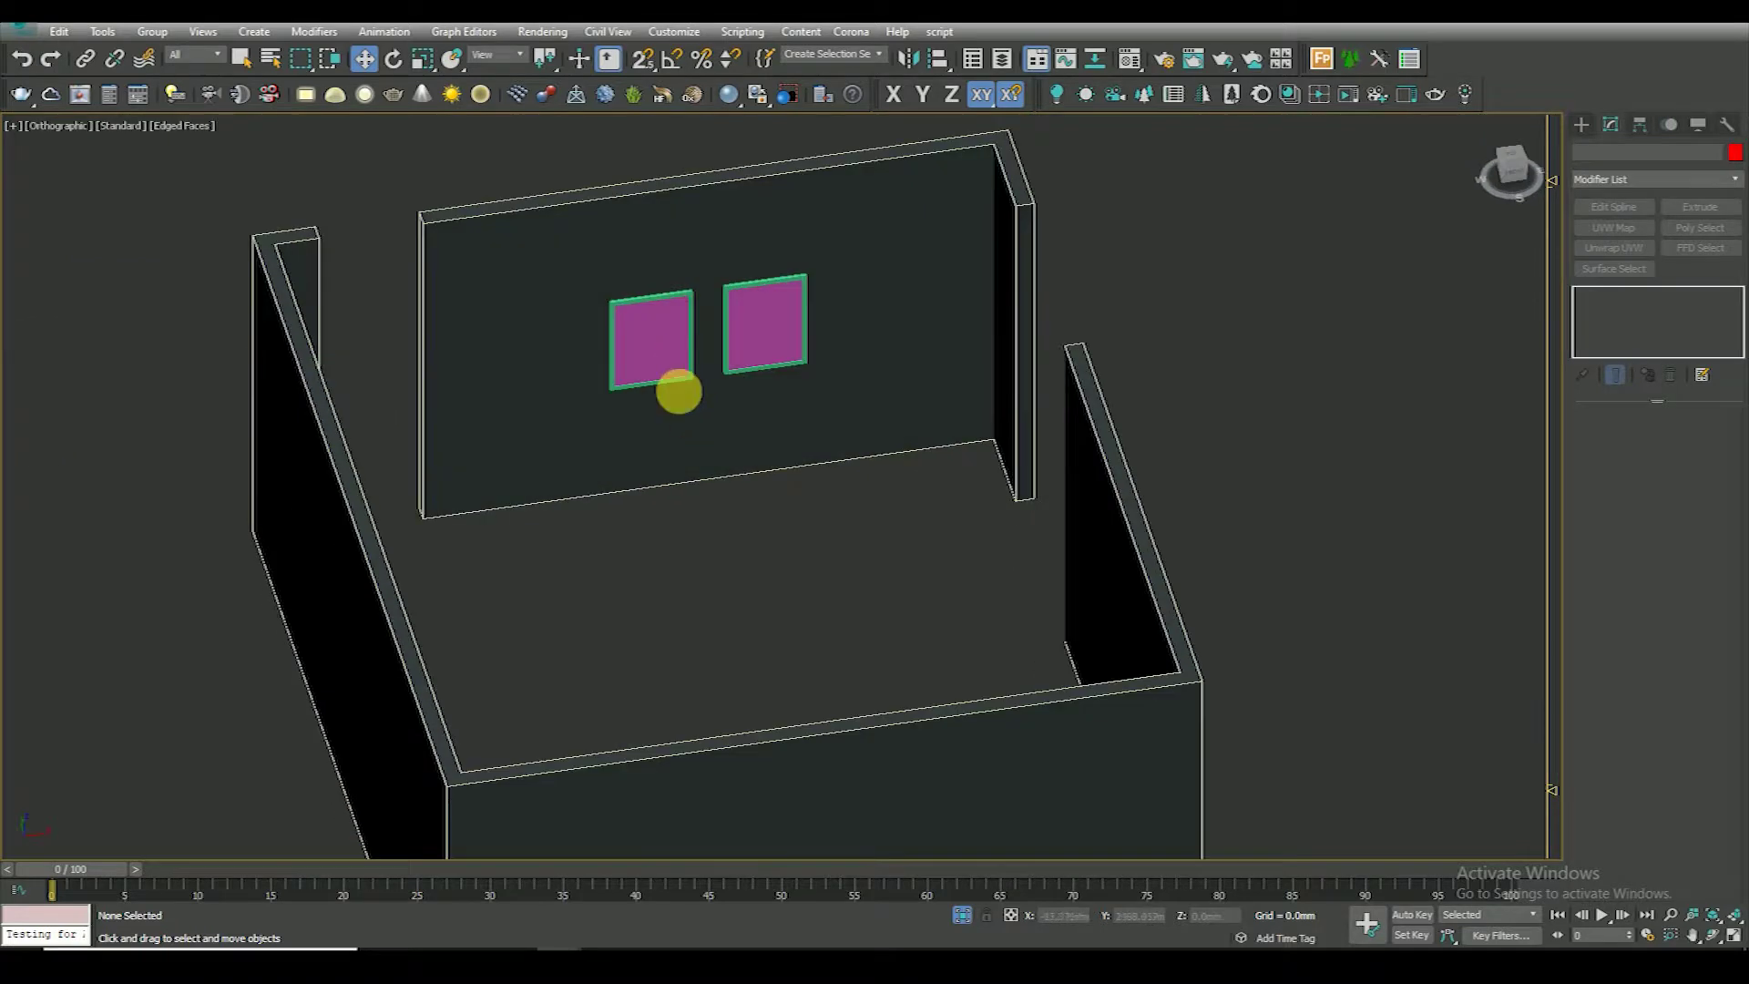
{"action": "scroll", "coordinate": [661, 530], "scroll_direction": "up", "scroll_amount": 4}
{"action": "mouse_move", "coordinate": [661, 530]}
{"action": "middle_mouse_down", "text": "alt"}
{"action": "mouse_move", "coordinate": [597, 468]}
{"action": "mouse_move", "coordinate": [1042, 543]}
{"action": "middle_mouse_up", "text": "alt"}
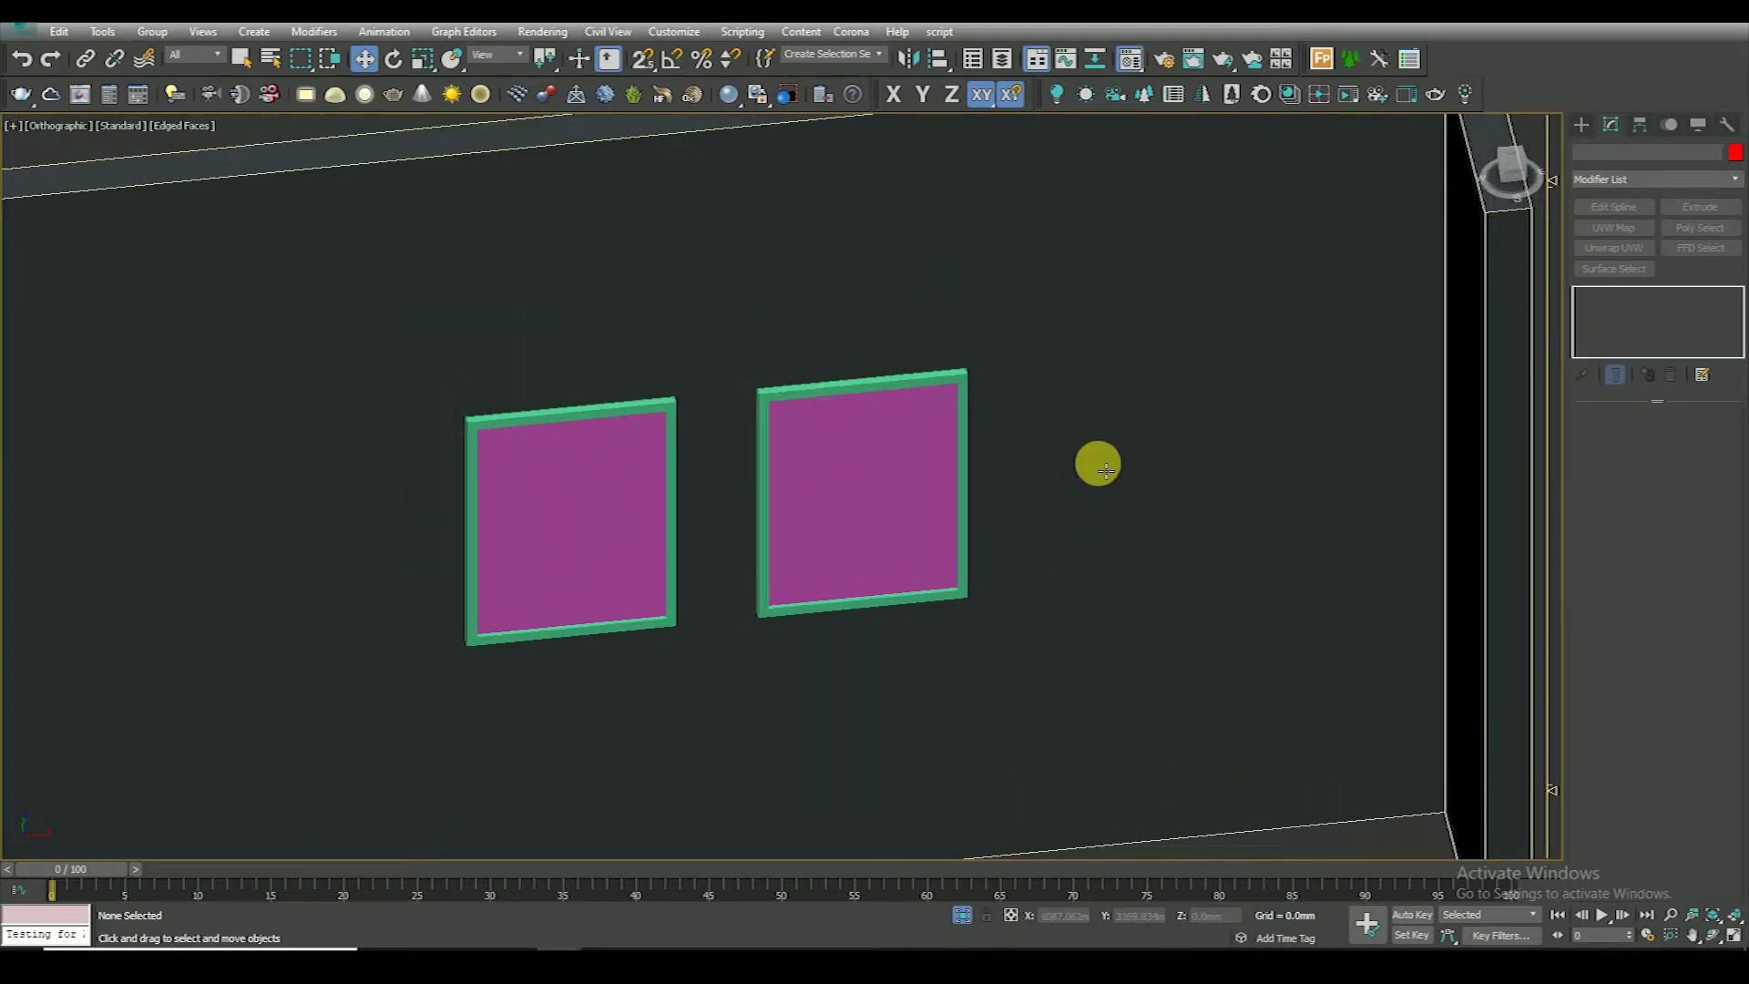
{"action": "key", "text": "m"}
{"action": "left_click", "coordinate": [1229, 308]}
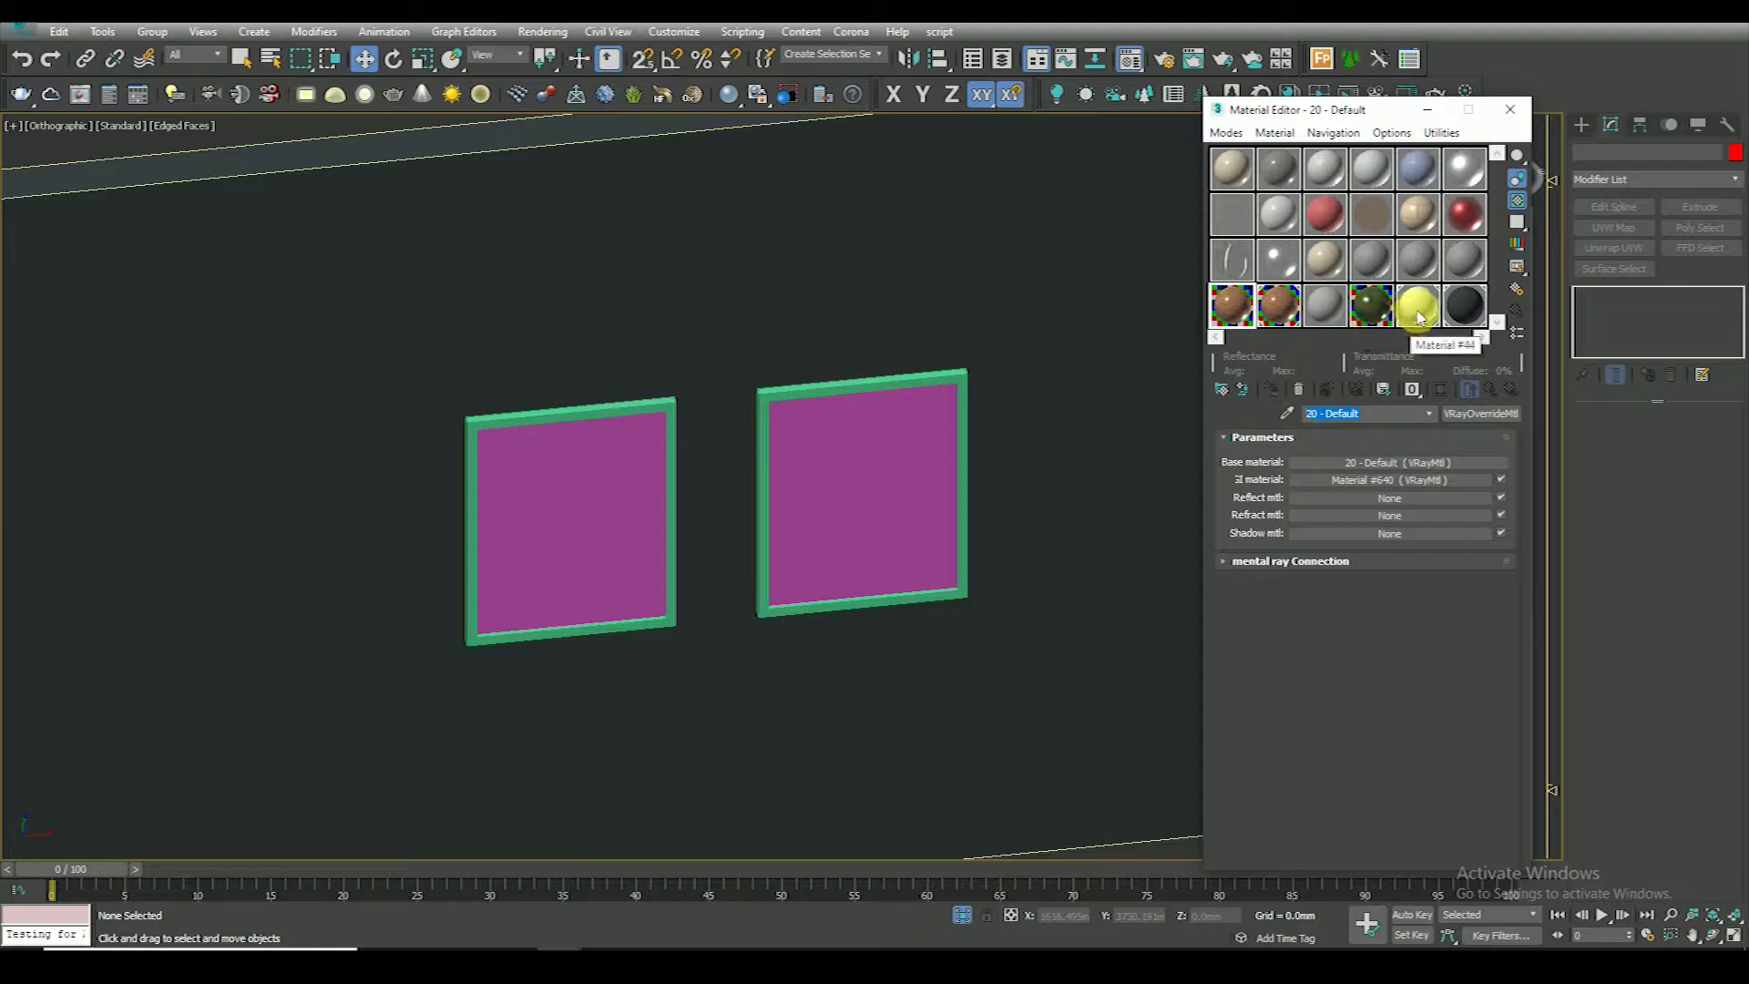
Inspect 20 - Default's base VRayMtl diffuse color correction and its wood bitmap
{"action": "left_click", "coordinate": [1330, 310]}
{"action": "left_click", "coordinate": [1237, 300]}
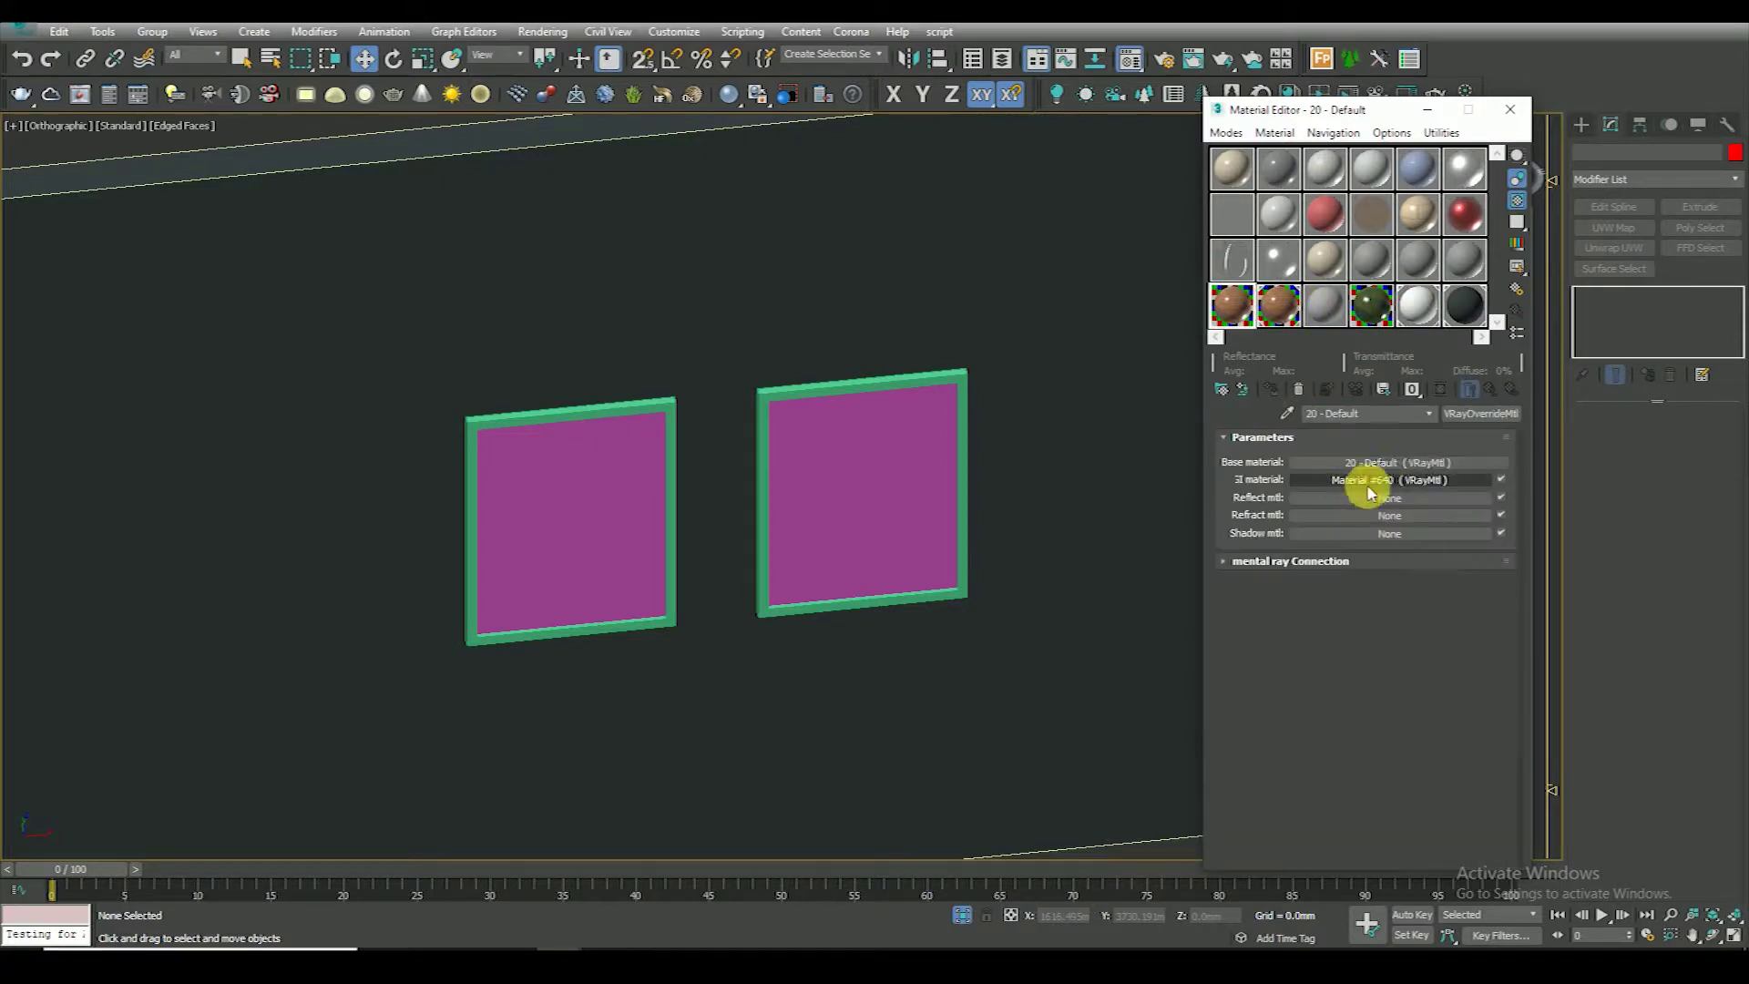
{"action": "left_click", "coordinate": [1385, 462]}
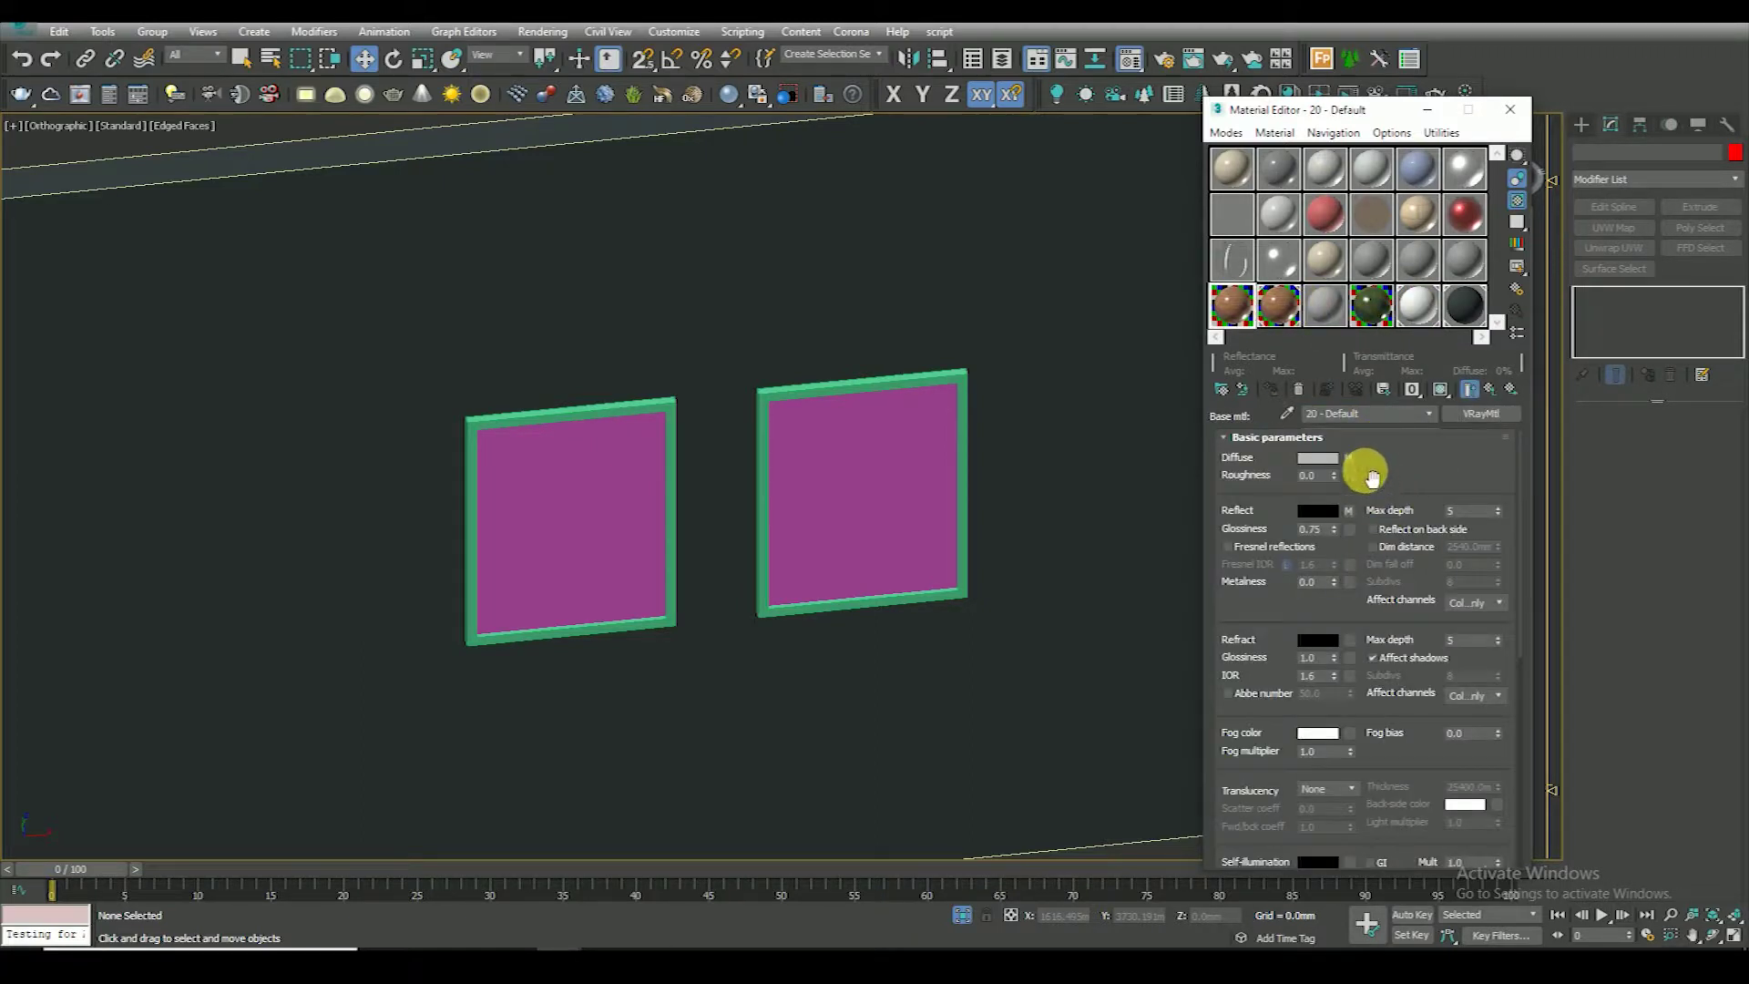
{"action": "mouse_move", "coordinate": [1352, 465]}
{"action": "left_mouse_down"}
{"action": "mouse_move", "coordinate": [1477, 425]}
{"action": "mouse_move", "coordinate": [1348, 457]}
{"action": "left_mouse_up"}
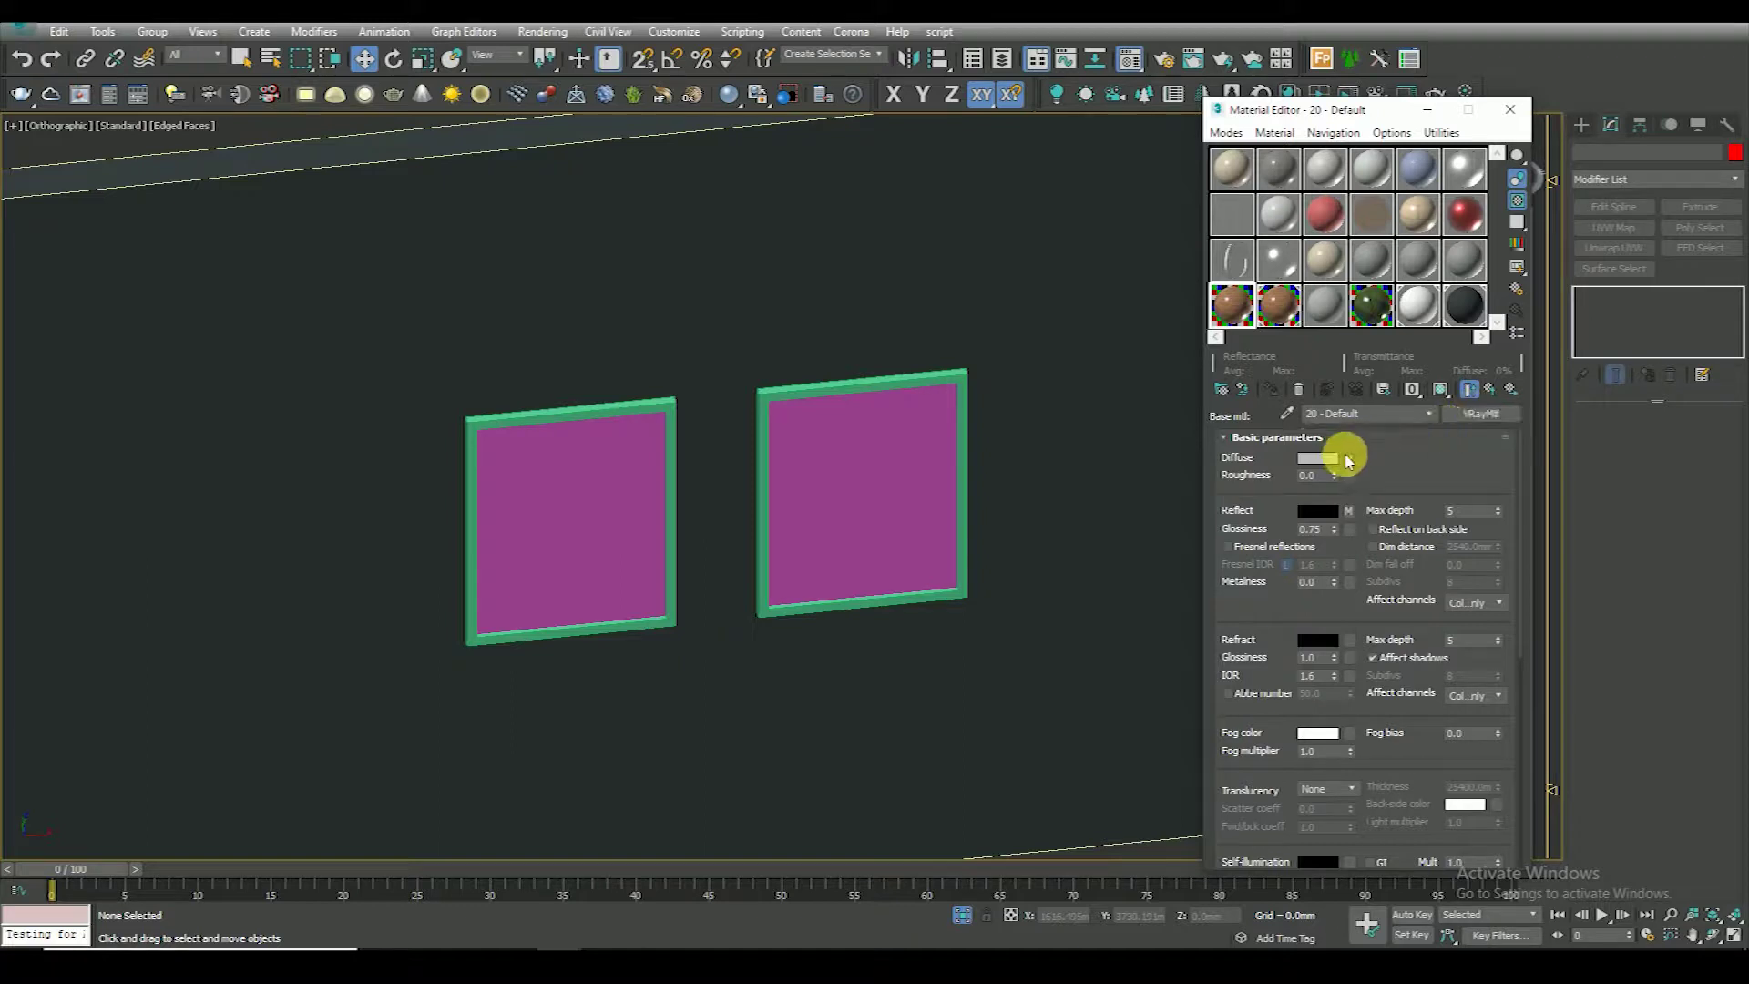
{"action": "left_click", "coordinate": [1348, 458]}
{"action": "left_click", "coordinate": [1427, 460]}
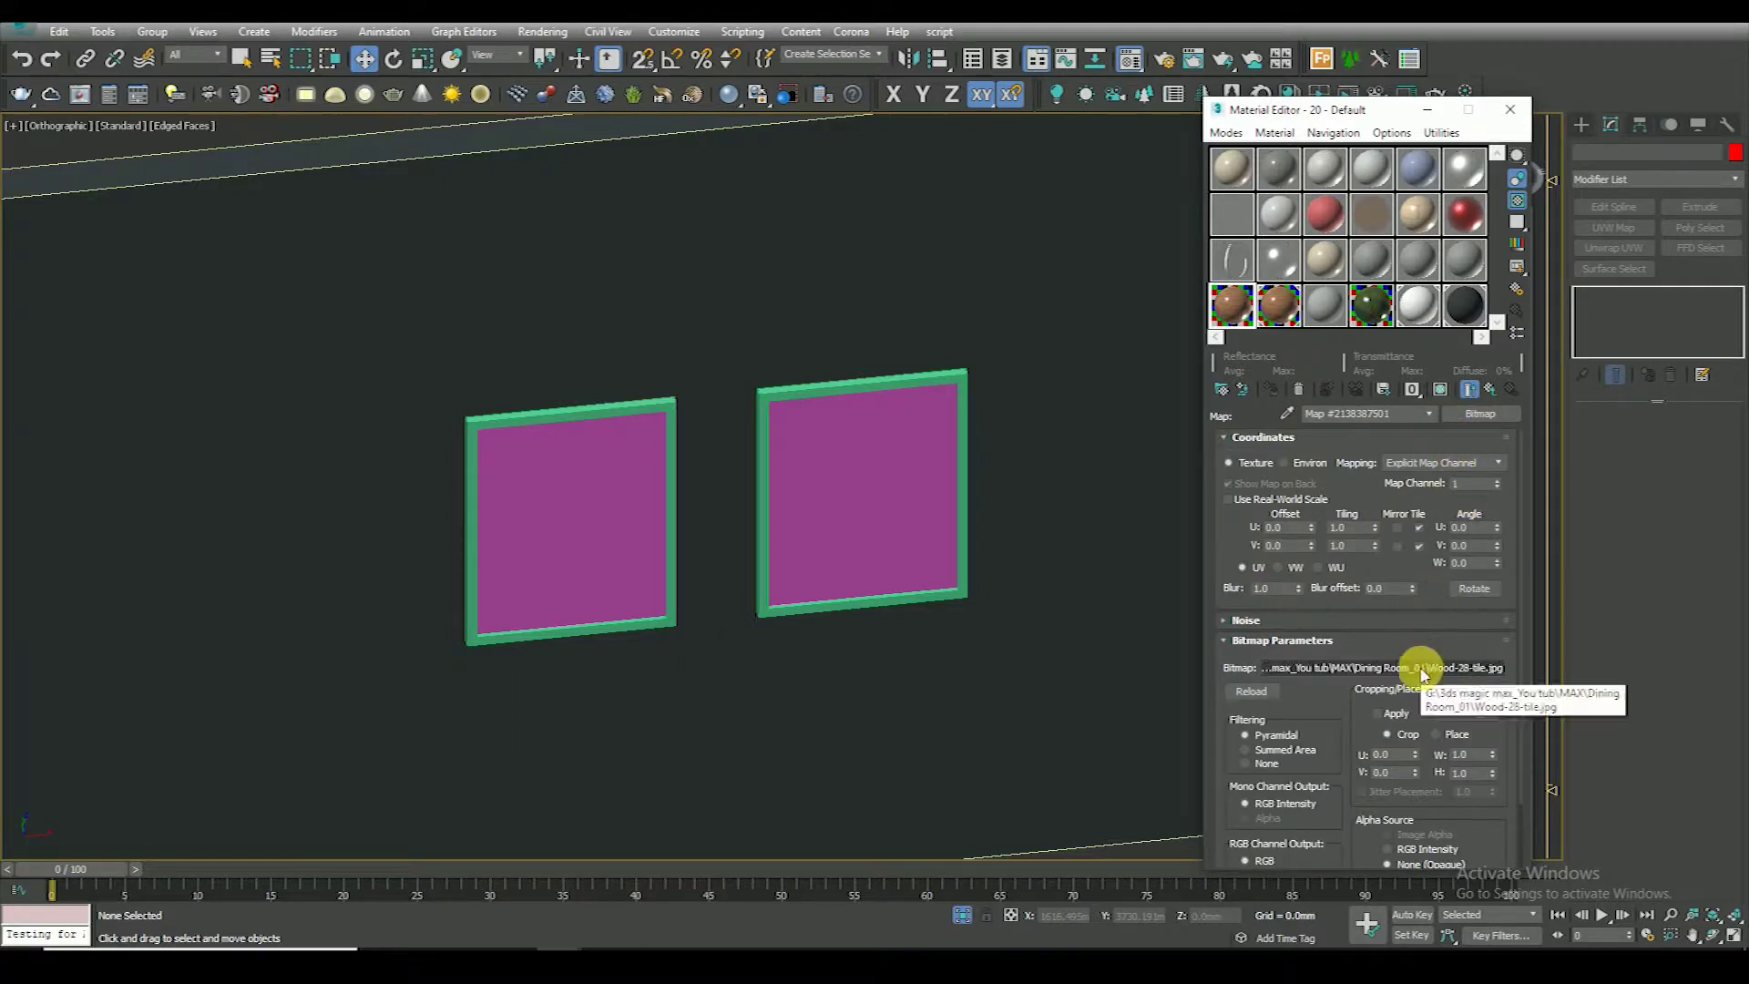
{"action": "left_click", "coordinate": [1498, 395]}
Copy the diffuse color correction map to another slot and preview the wood bitmap image
{"action": "left_click_drag", "start_coordinate": [1466, 458], "coordinate": [1481, 418]}
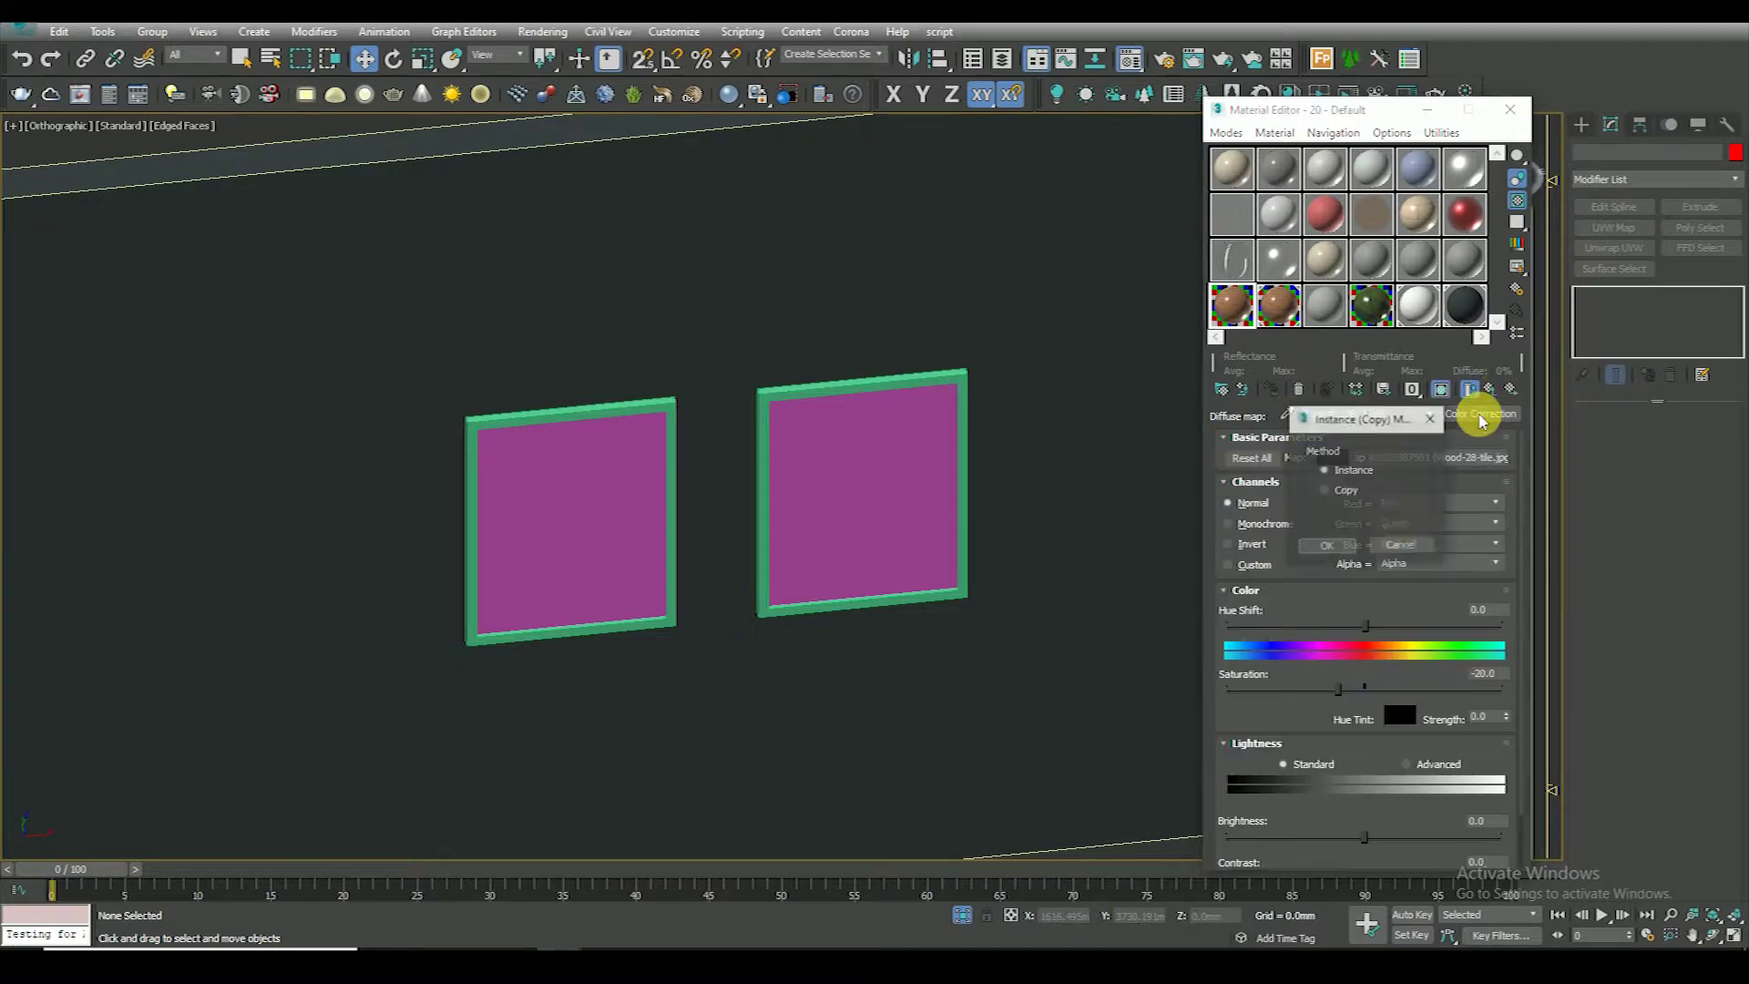
{"action": "left_click", "coordinate": [1329, 545]}
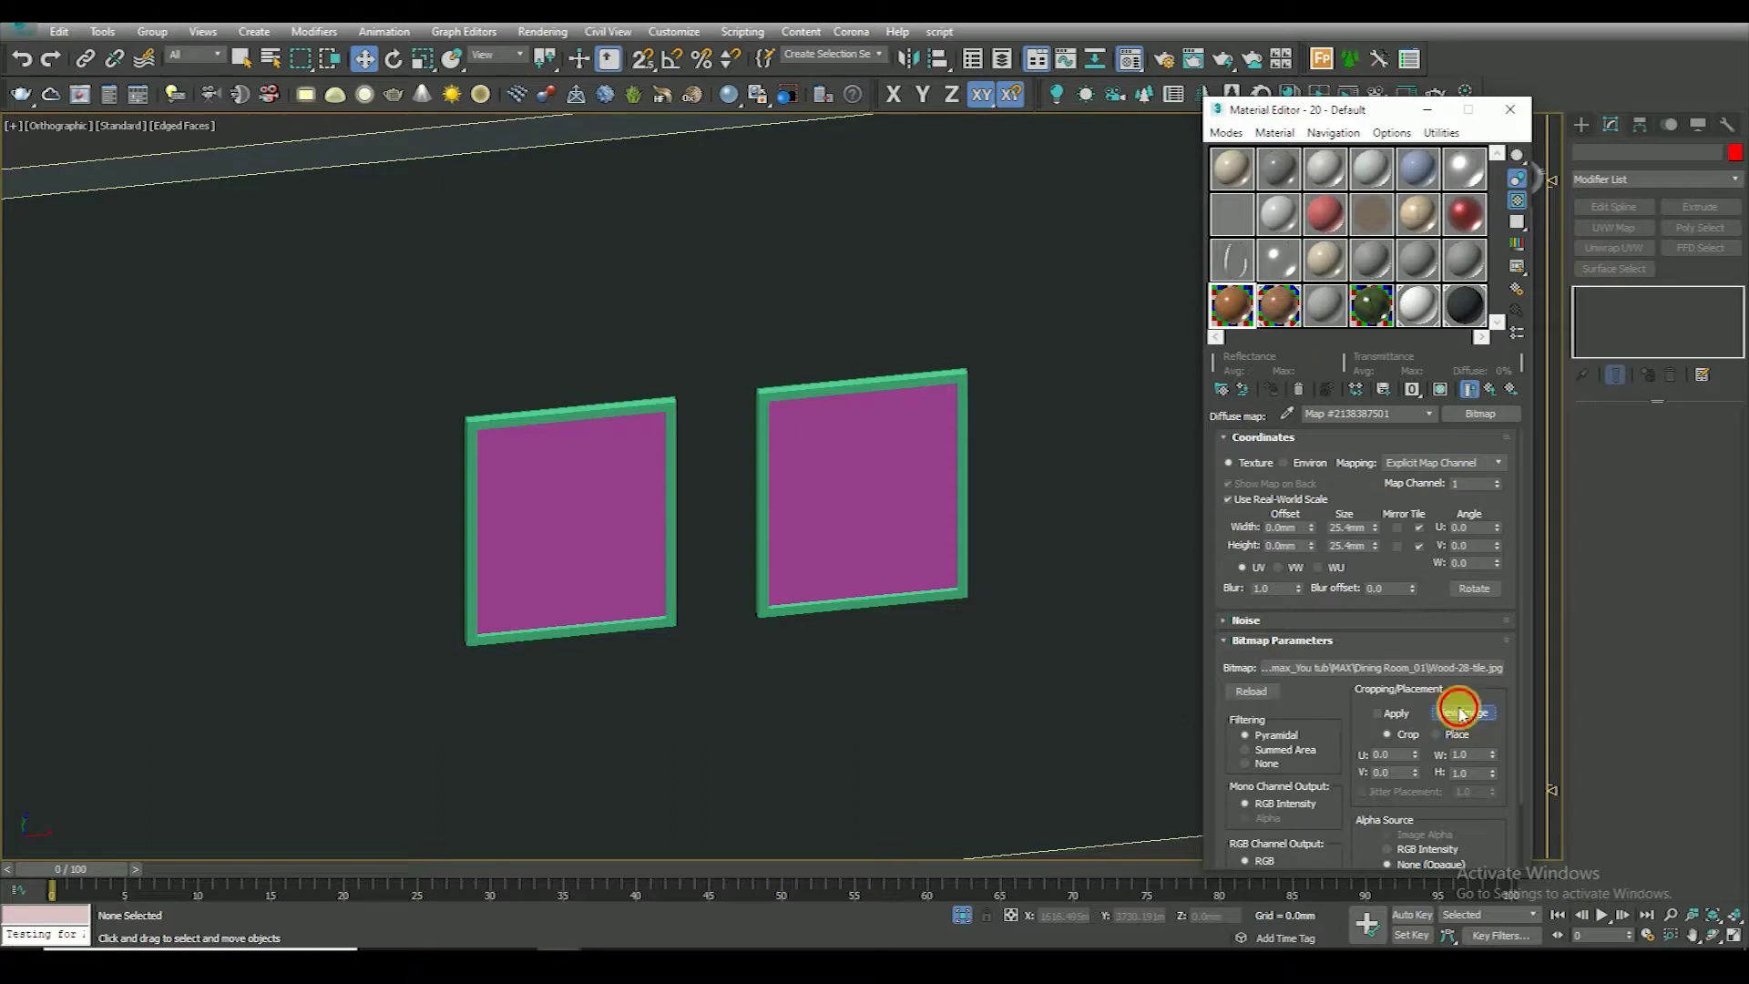
{"action": "left_click", "coordinate": [1460, 714]}
{"action": "left_click", "coordinate": [1155, 176]}
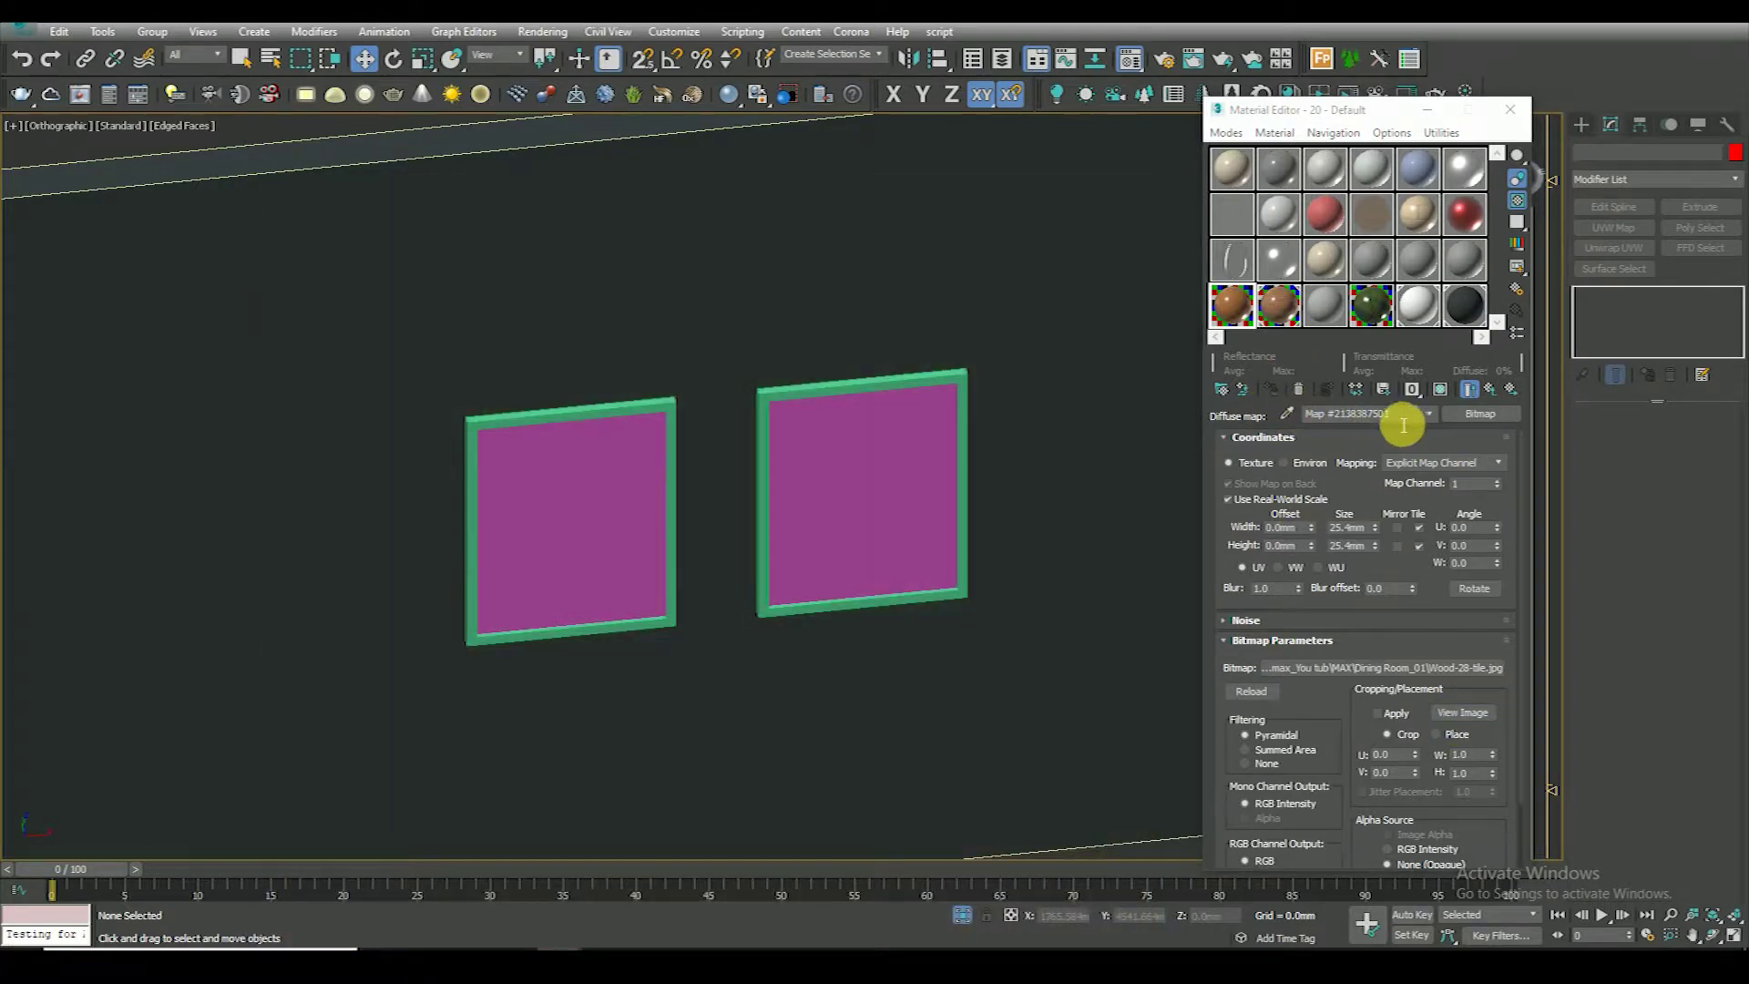
{"action": "left_click", "coordinate": [1494, 390]}
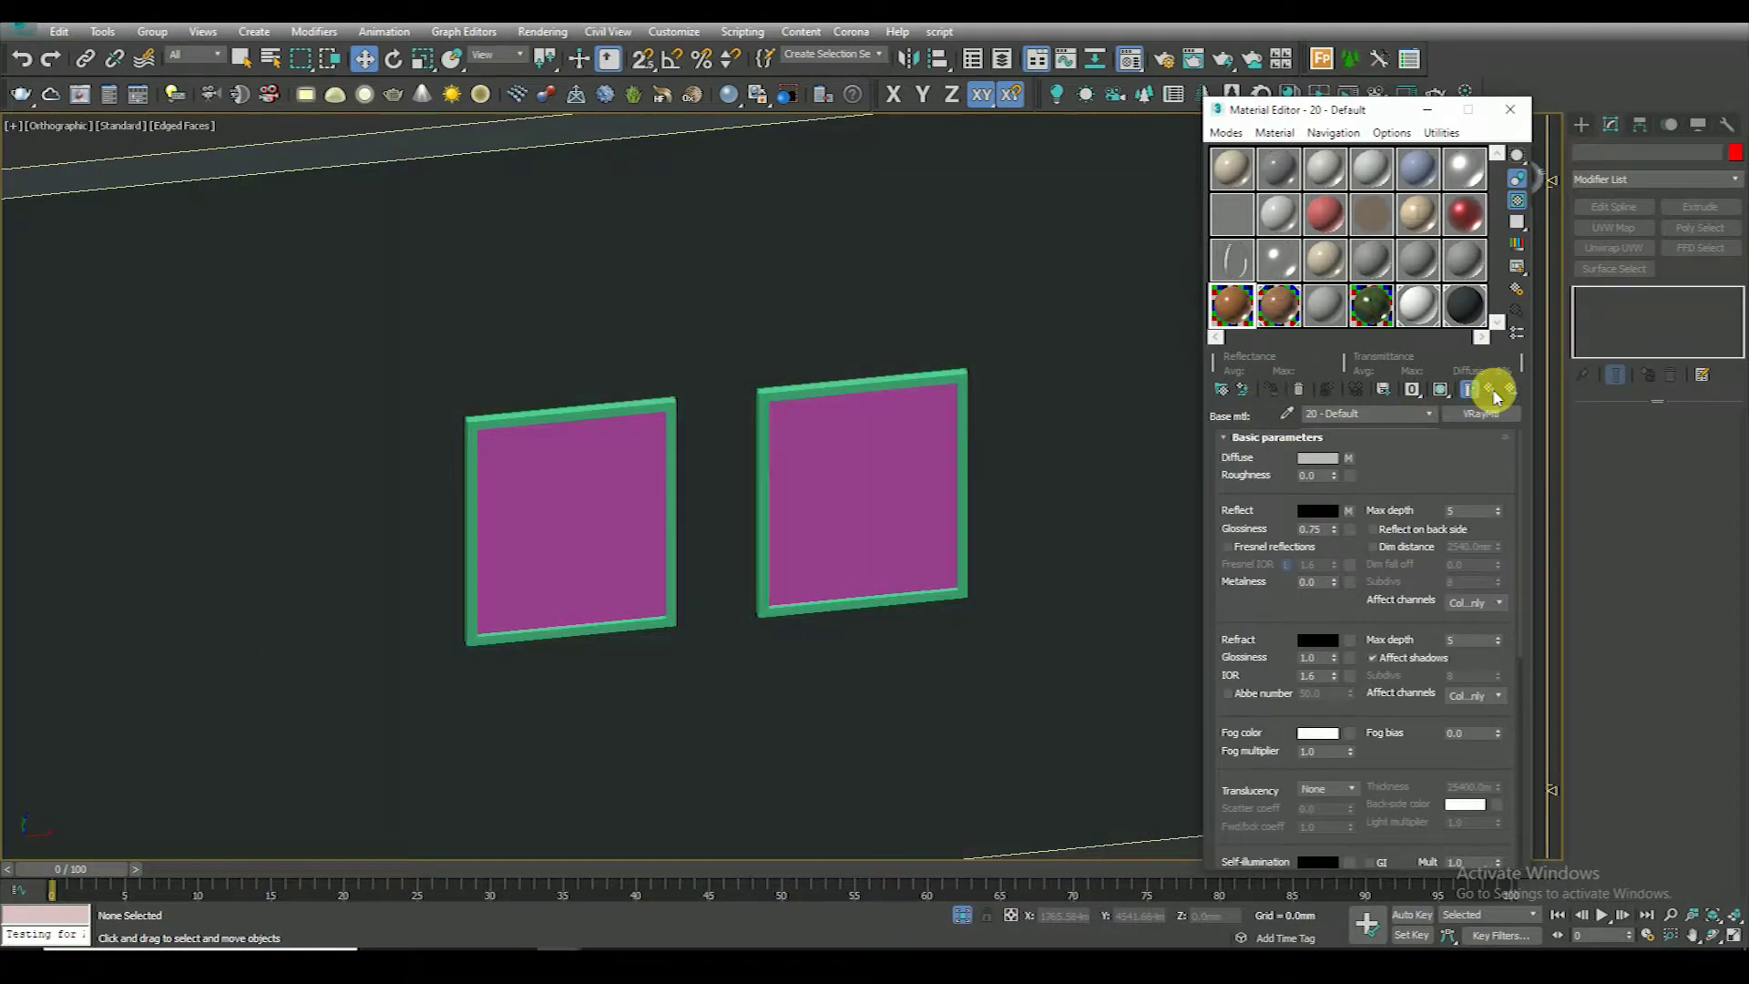
{"action": "left_click", "coordinate": [1494, 390]}
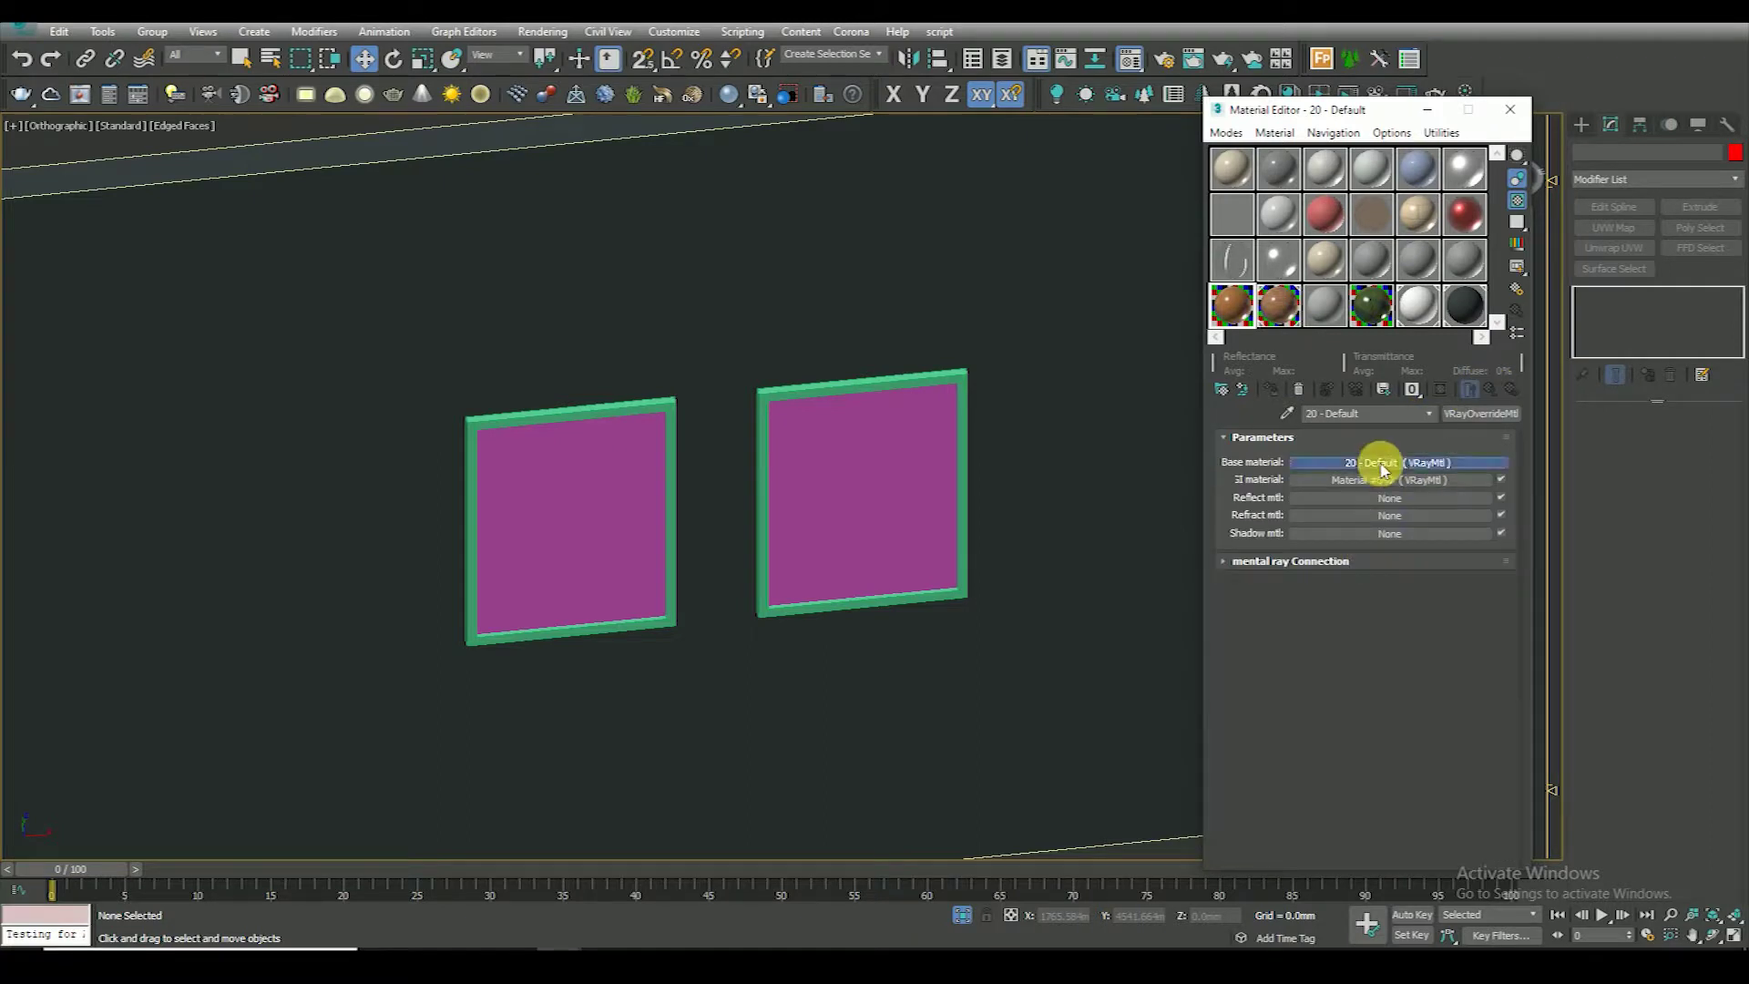
{"action": "left_click", "coordinate": [1375, 456]}
{"action": "left_click", "coordinate": [1491, 389]}
Copy the base VRayMtl into an empty sample slot and rename it FFF
{"action": "left_click_drag", "start_coordinate": [1375, 459], "coordinate": [1466, 417]}
{"action": "left_click", "coordinate": [1326, 544]}
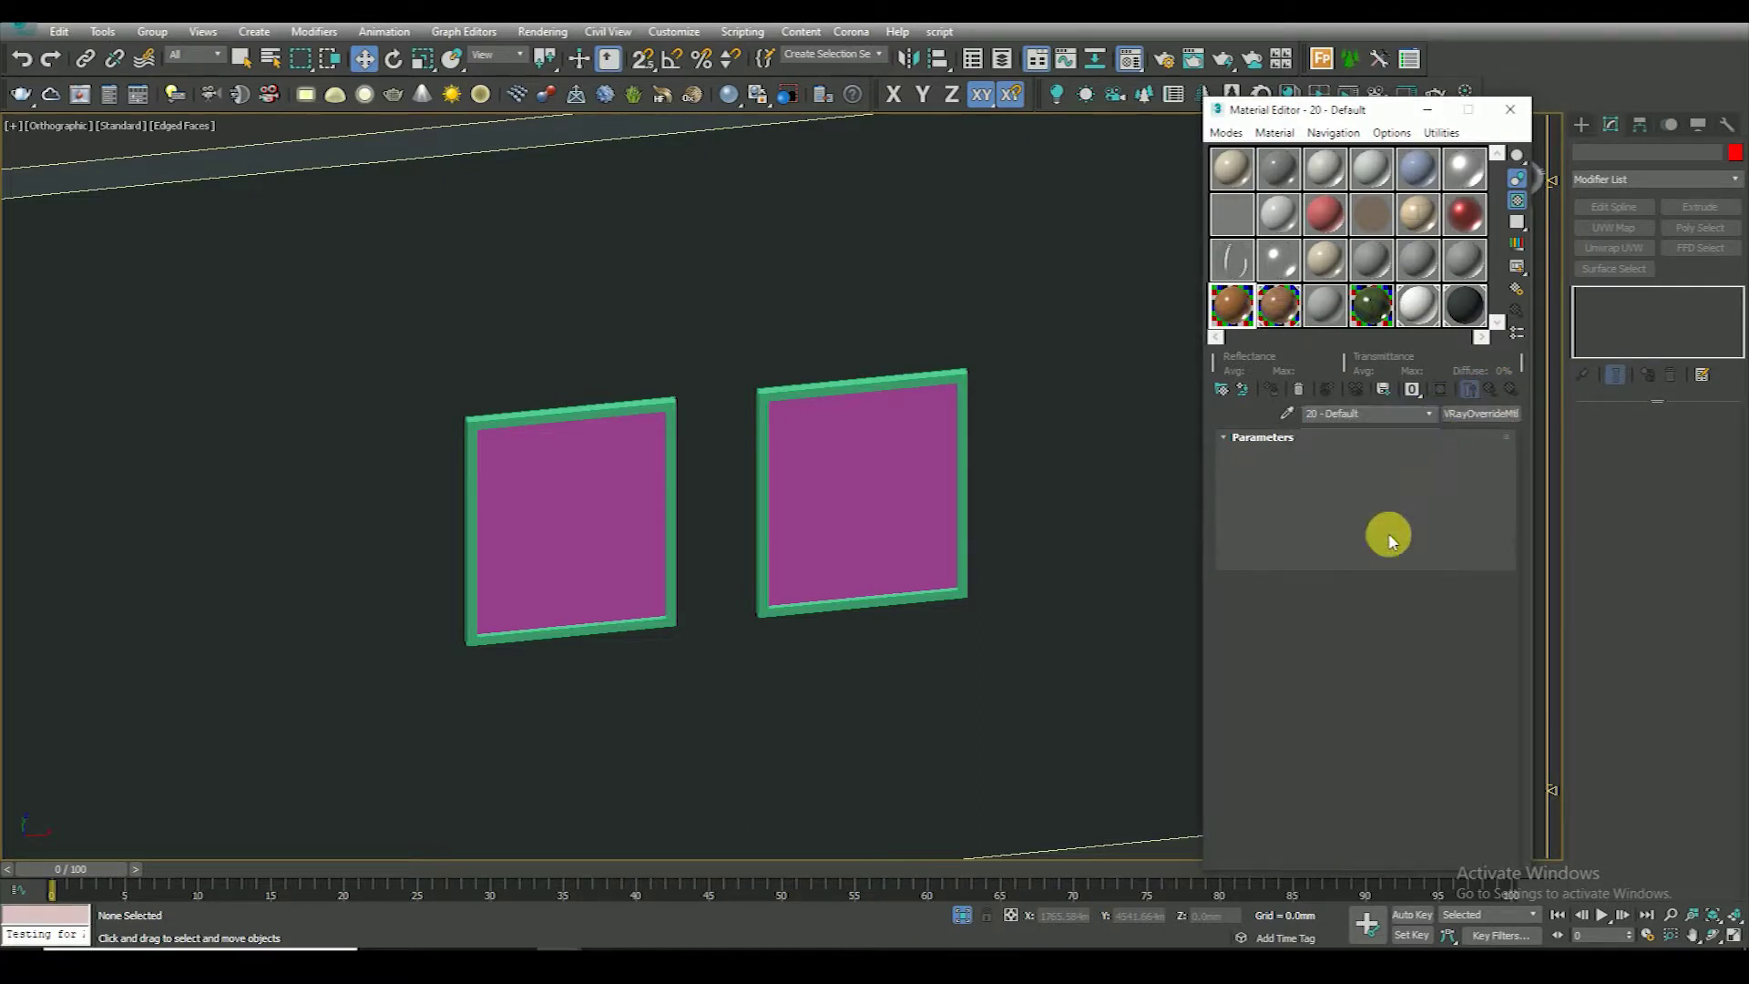
{"action": "left_click_drag", "start_coordinate": [1374, 422], "coordinate": [1207, 421]}
{"action": "type", "text": "FFF"}
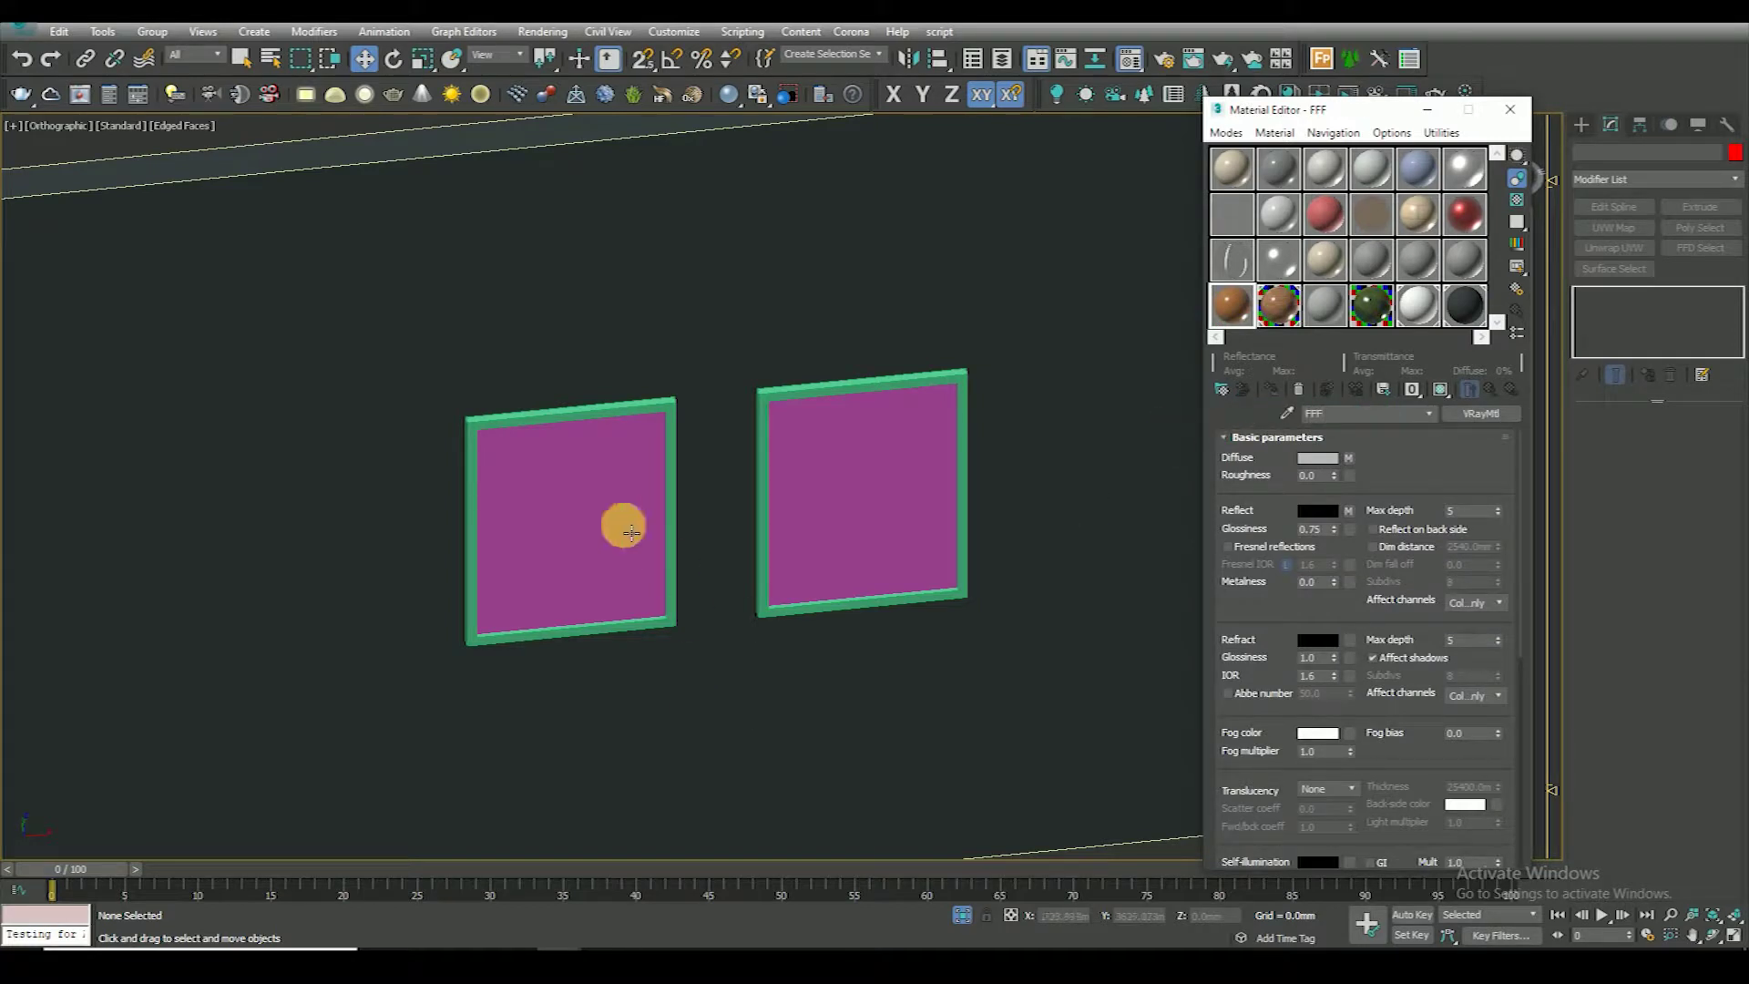
{"action": "left_click", "coordinate": [616, 519]}
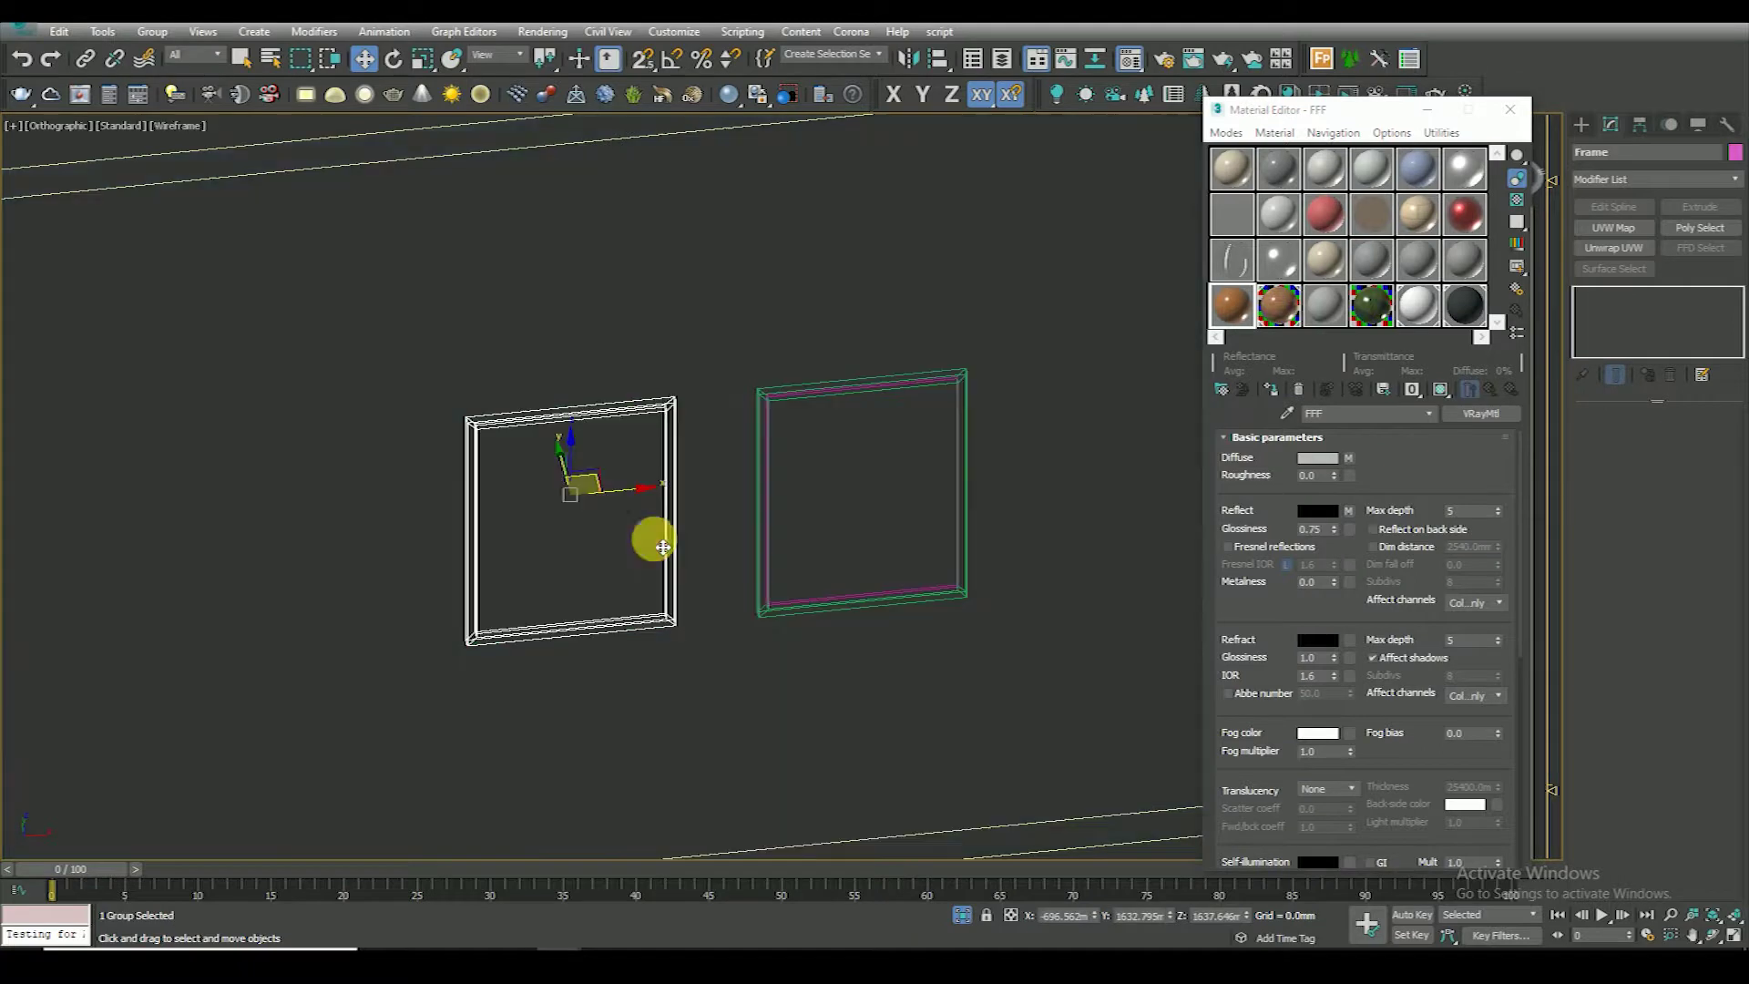
Open the left frame group and assign FFF to its canvas
{"action": "left_click", "coordinate": [152, 41]}
{"action": "left_click", "coordinate": [177, 118]}
{"action": "left_click", "coordinate": [597, 510]}
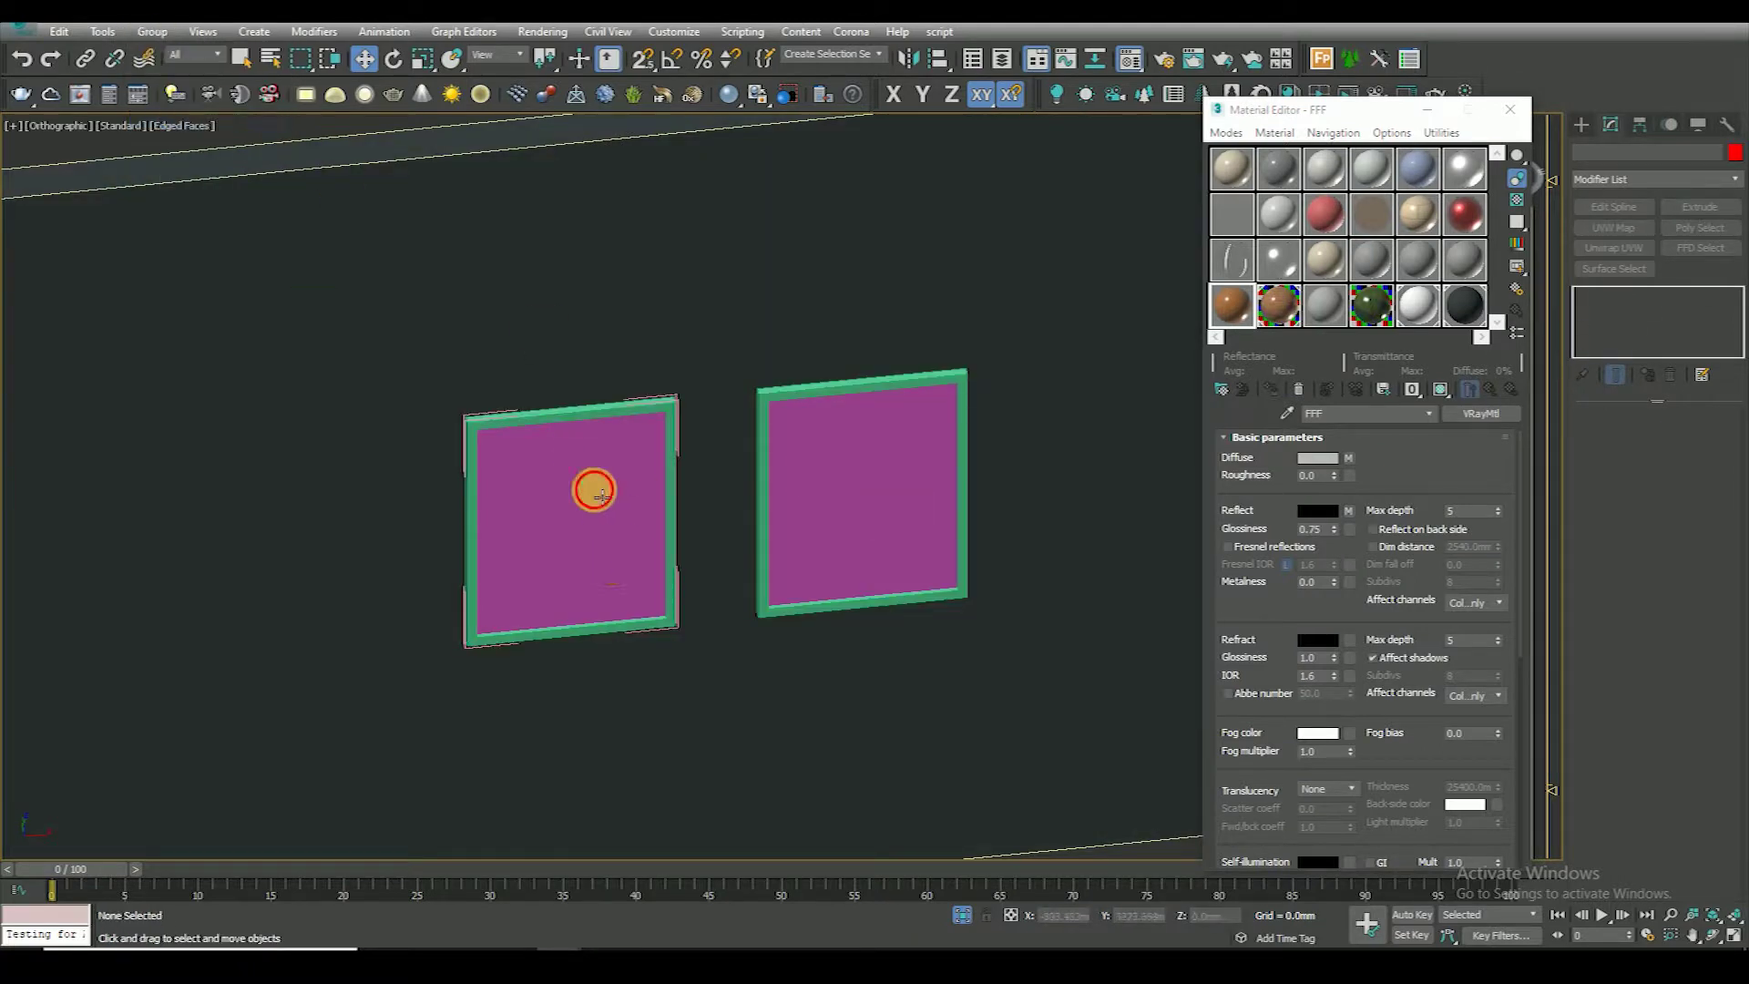
{"action": "left_click", "coordinate": [1289, 391]}
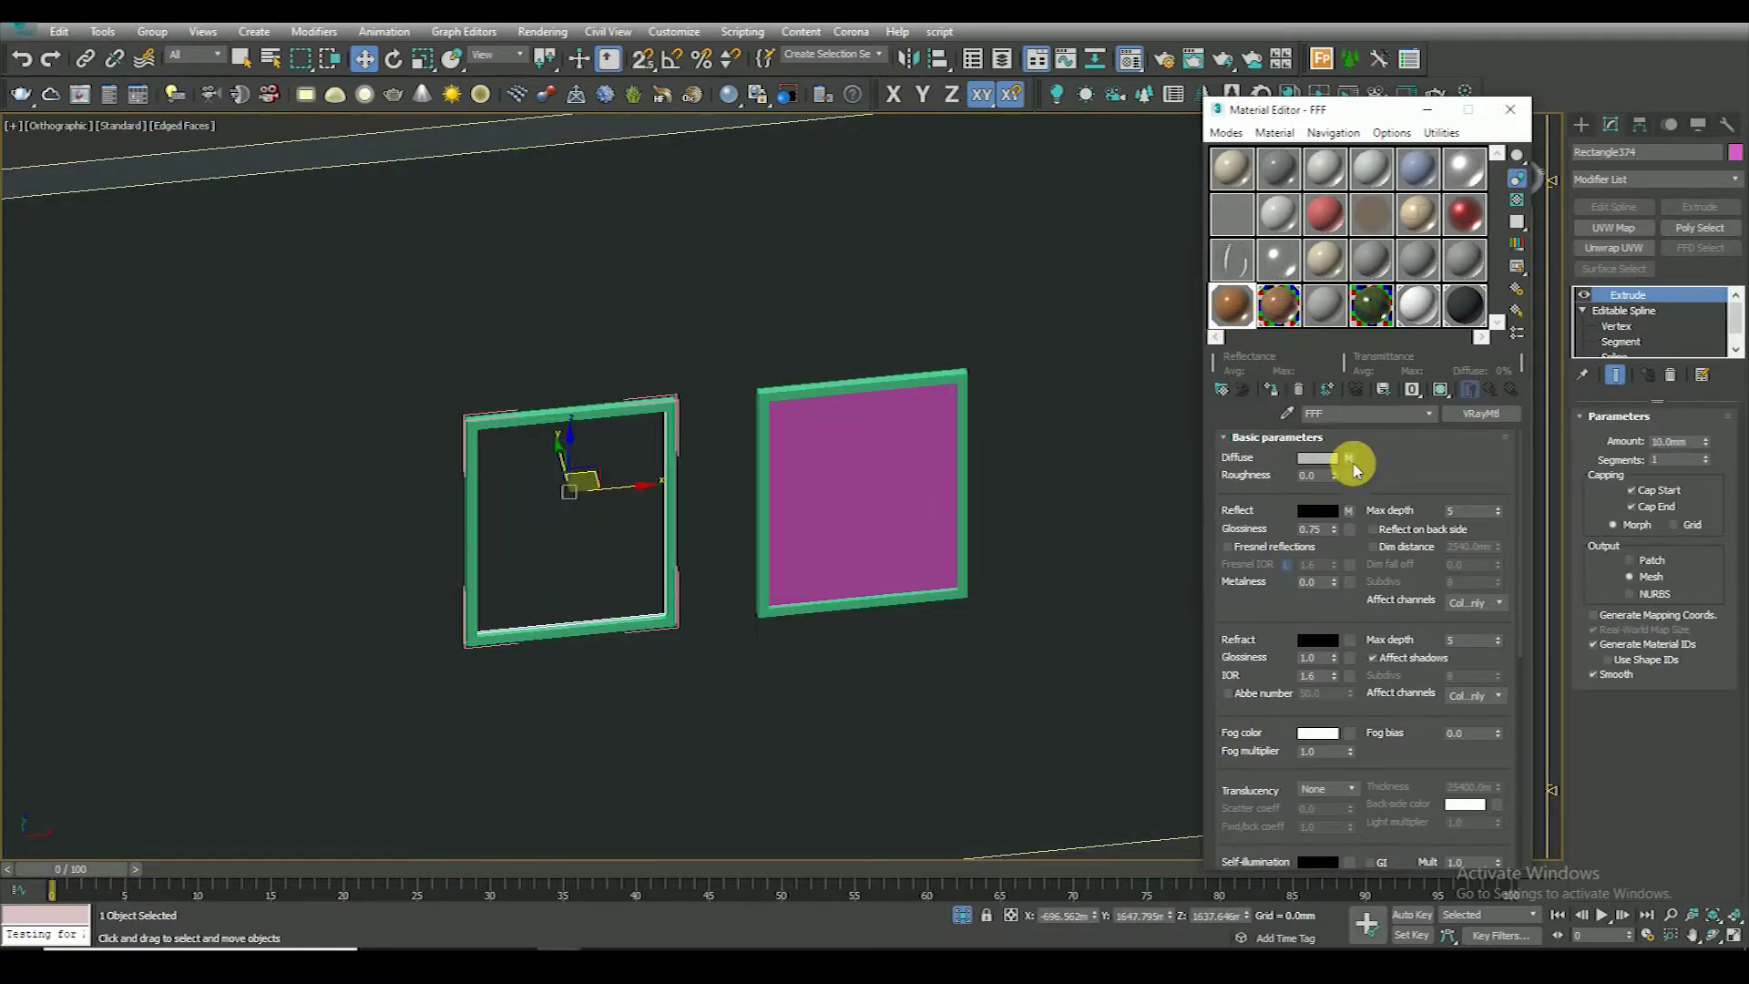
{"action": "left_click", "coordinate": [1349, 459]}
{"action": "left_click", "coordinate": [1489, 389]}
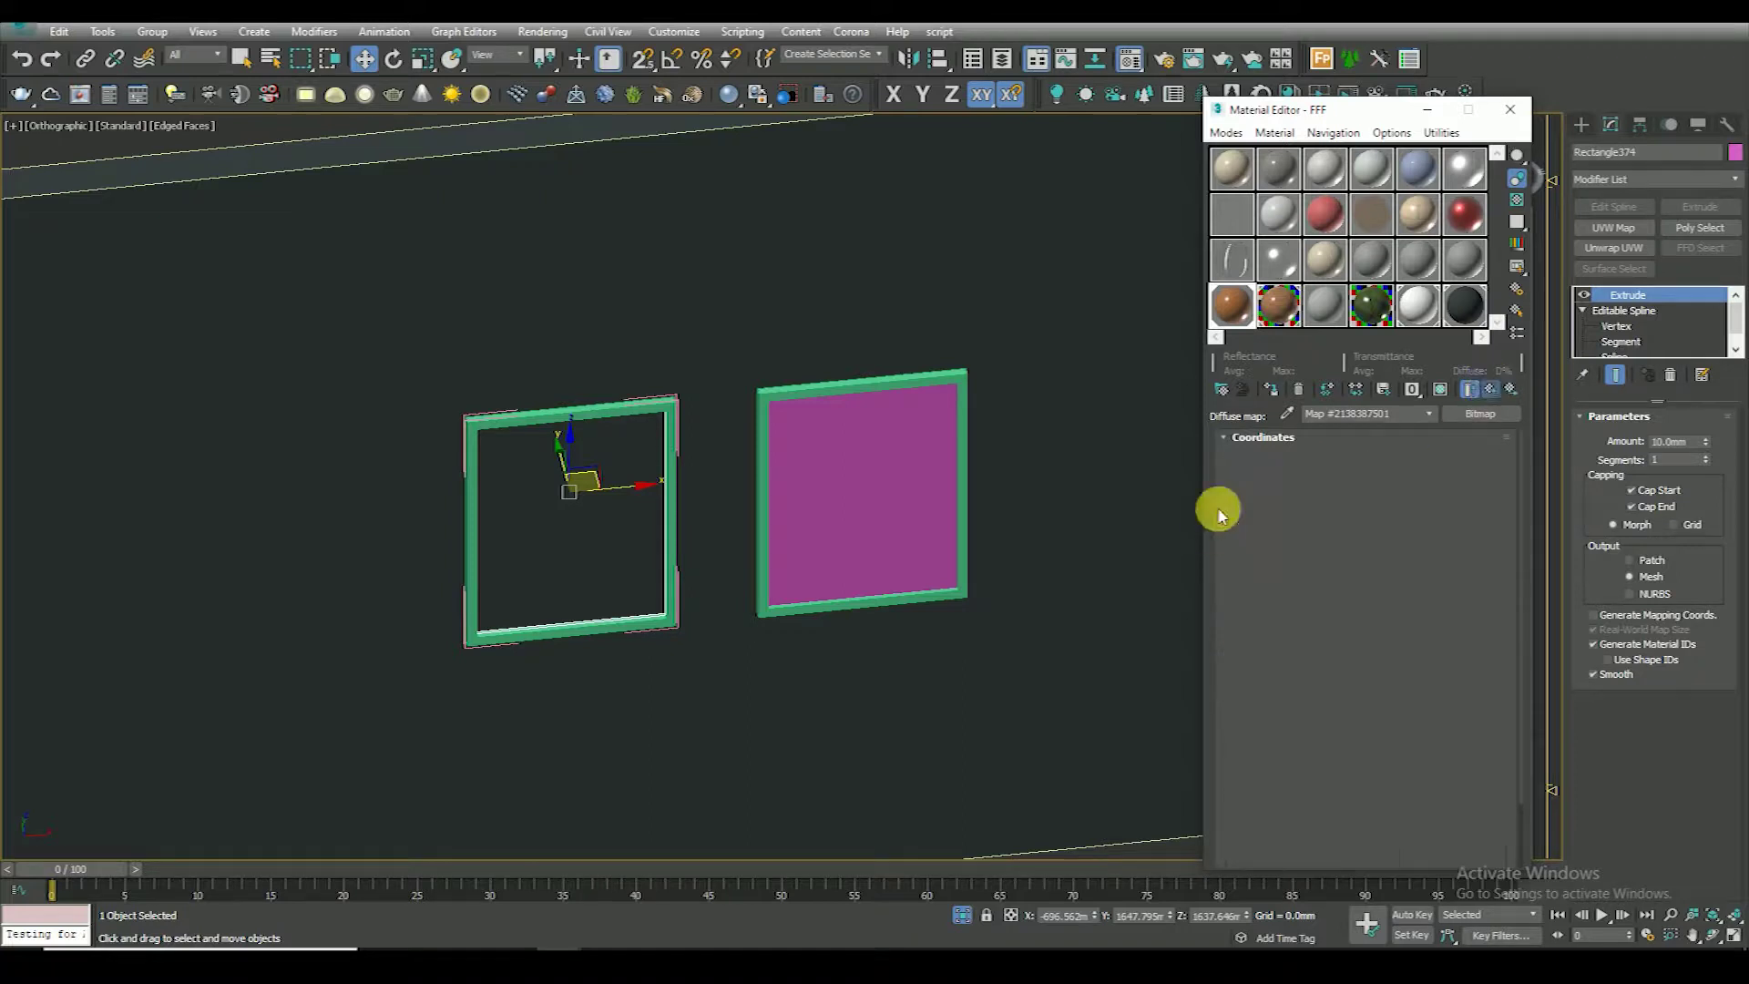
{"action": "left_click", "coordinate": [1271, 392]}
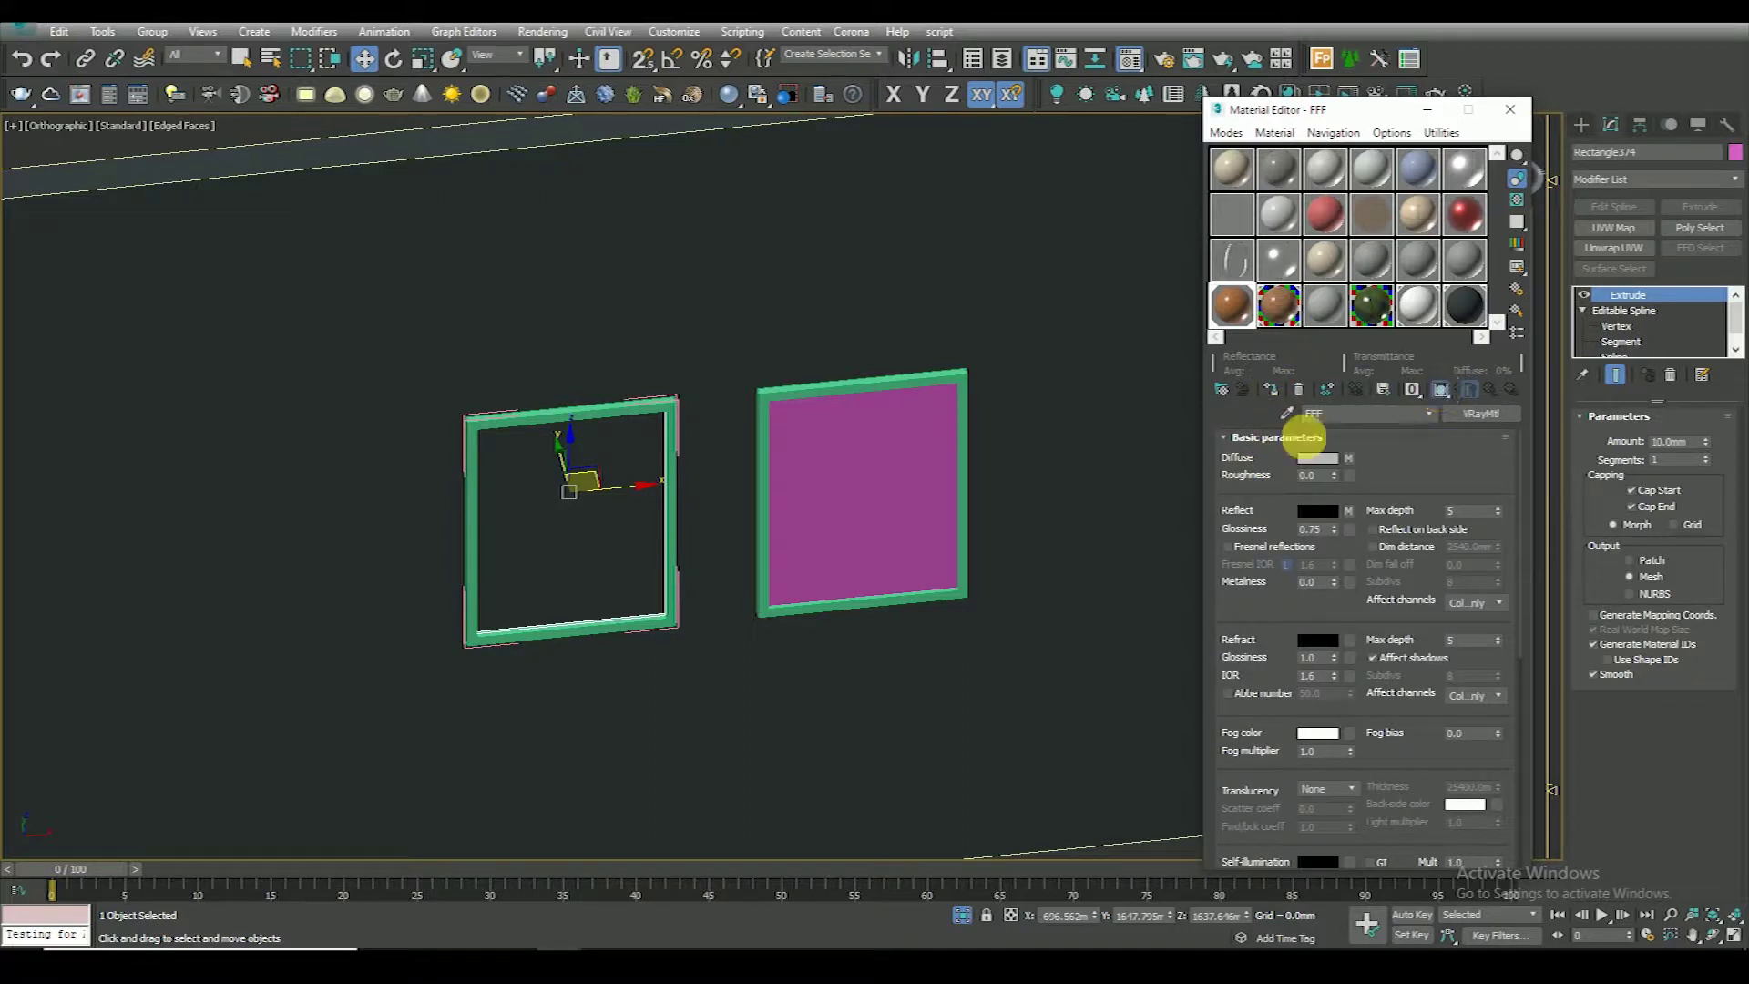
{"action": "key", "text": "F4"}
{"action": "scroll", "coordinate": [604, 577], "scroll_direction": "up", "scroll_amount": 2}
{"action": "scroll", "coordinate": [683, 653], "scroll_direction": "up", "scroll_amount": 3}
{"action": "scroll", "coordinate": [910, 665], "scroll_direction": "down", "scroll_amount": 4}
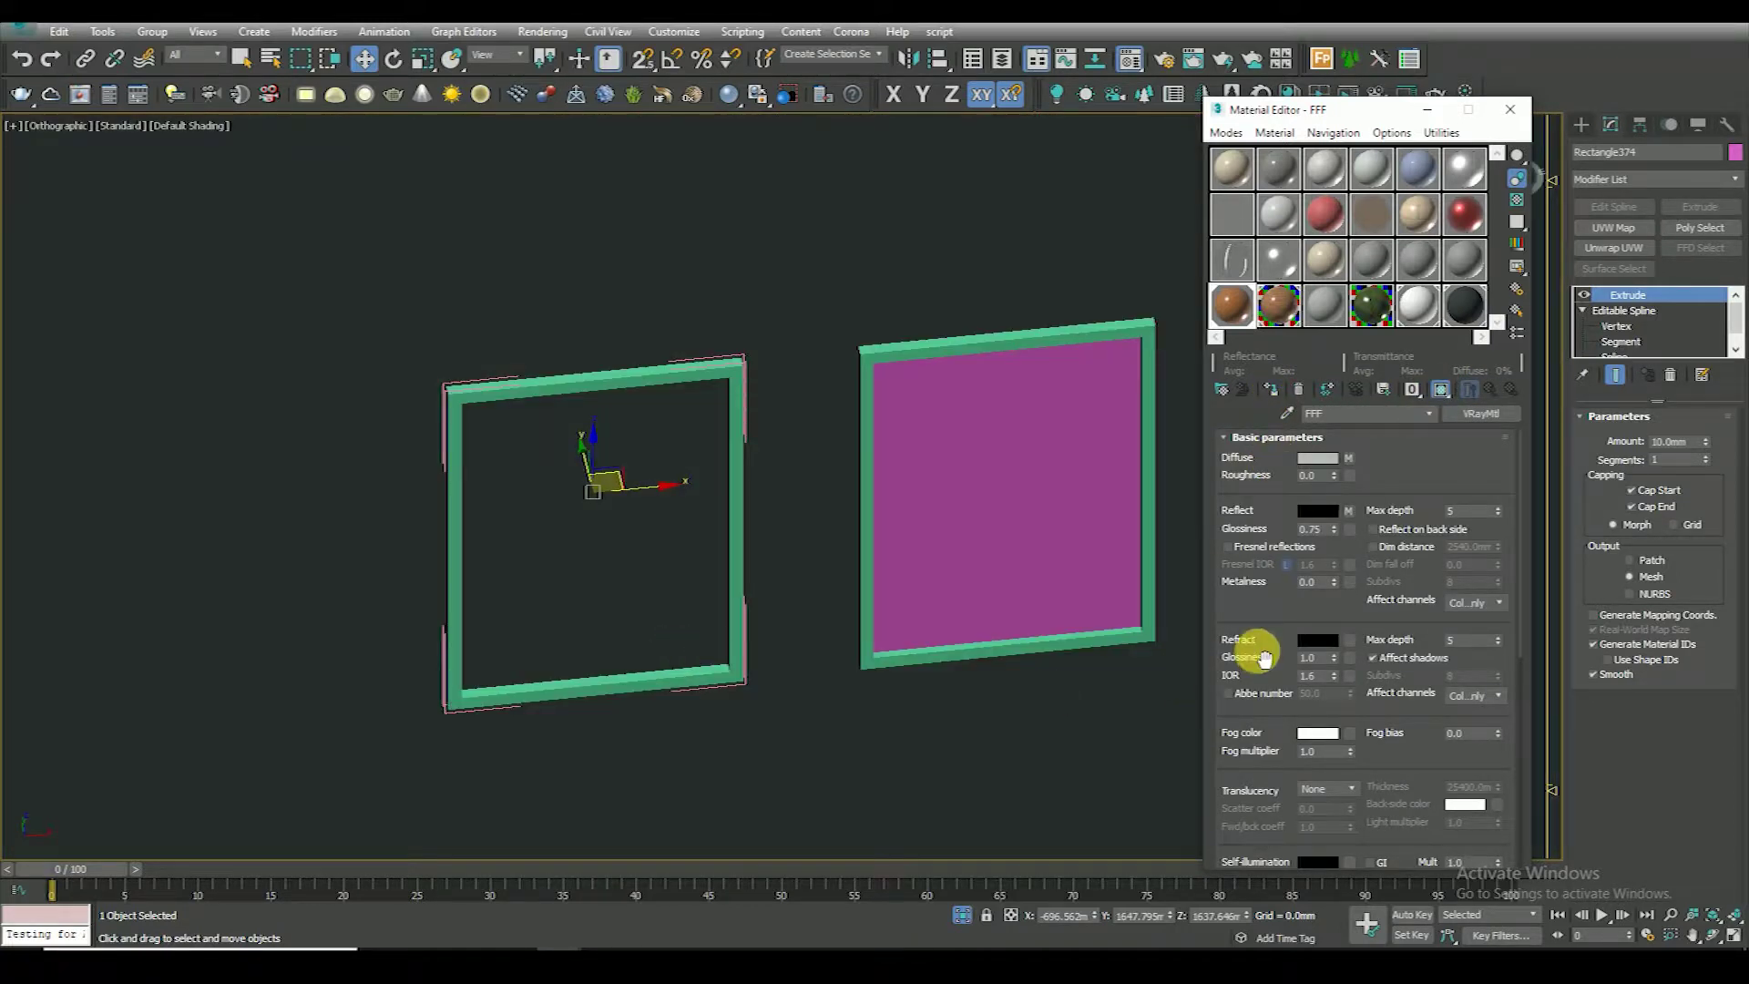
Clear FFF's Reflect map and load the abstract painting bitmap into Diffuse, shown in viewport
{"action": "right_click", "coordinate": [1349, 513]}
{"action": "left_click", "coordinate": [1386, 565]}
{"action": "left_click", "coordinate": [1352, 464]}
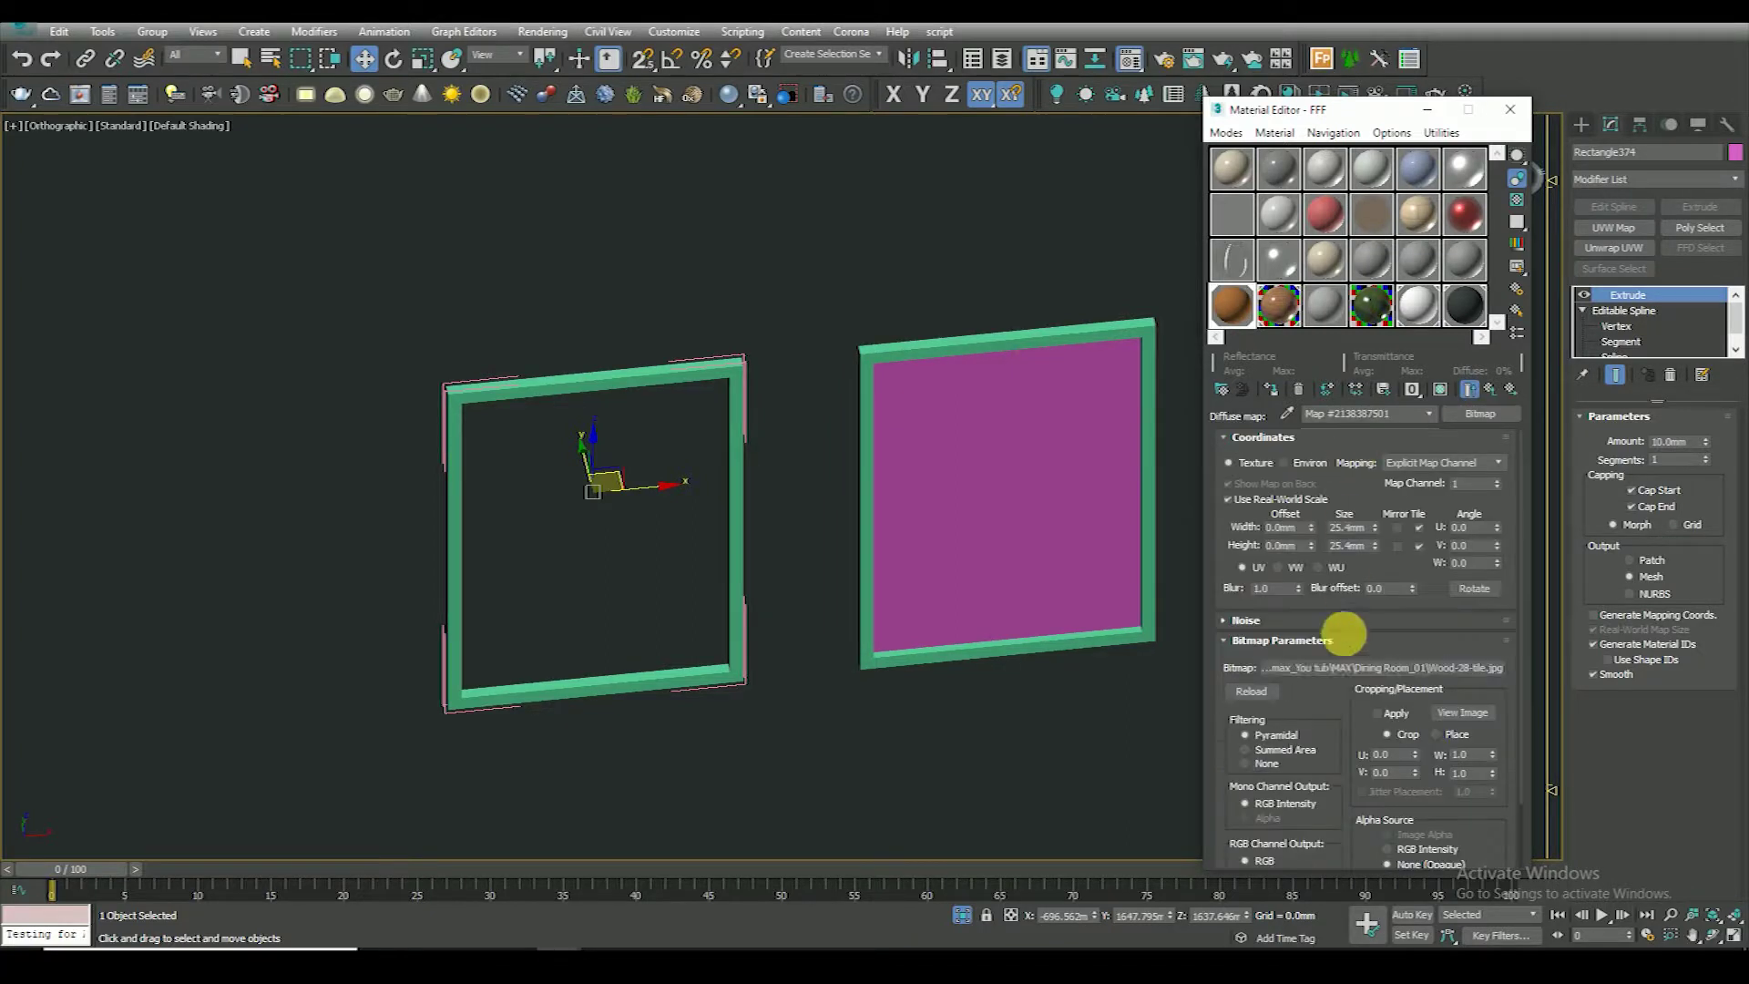
{"action": "left_click", "coordinate": [1234, 665]}
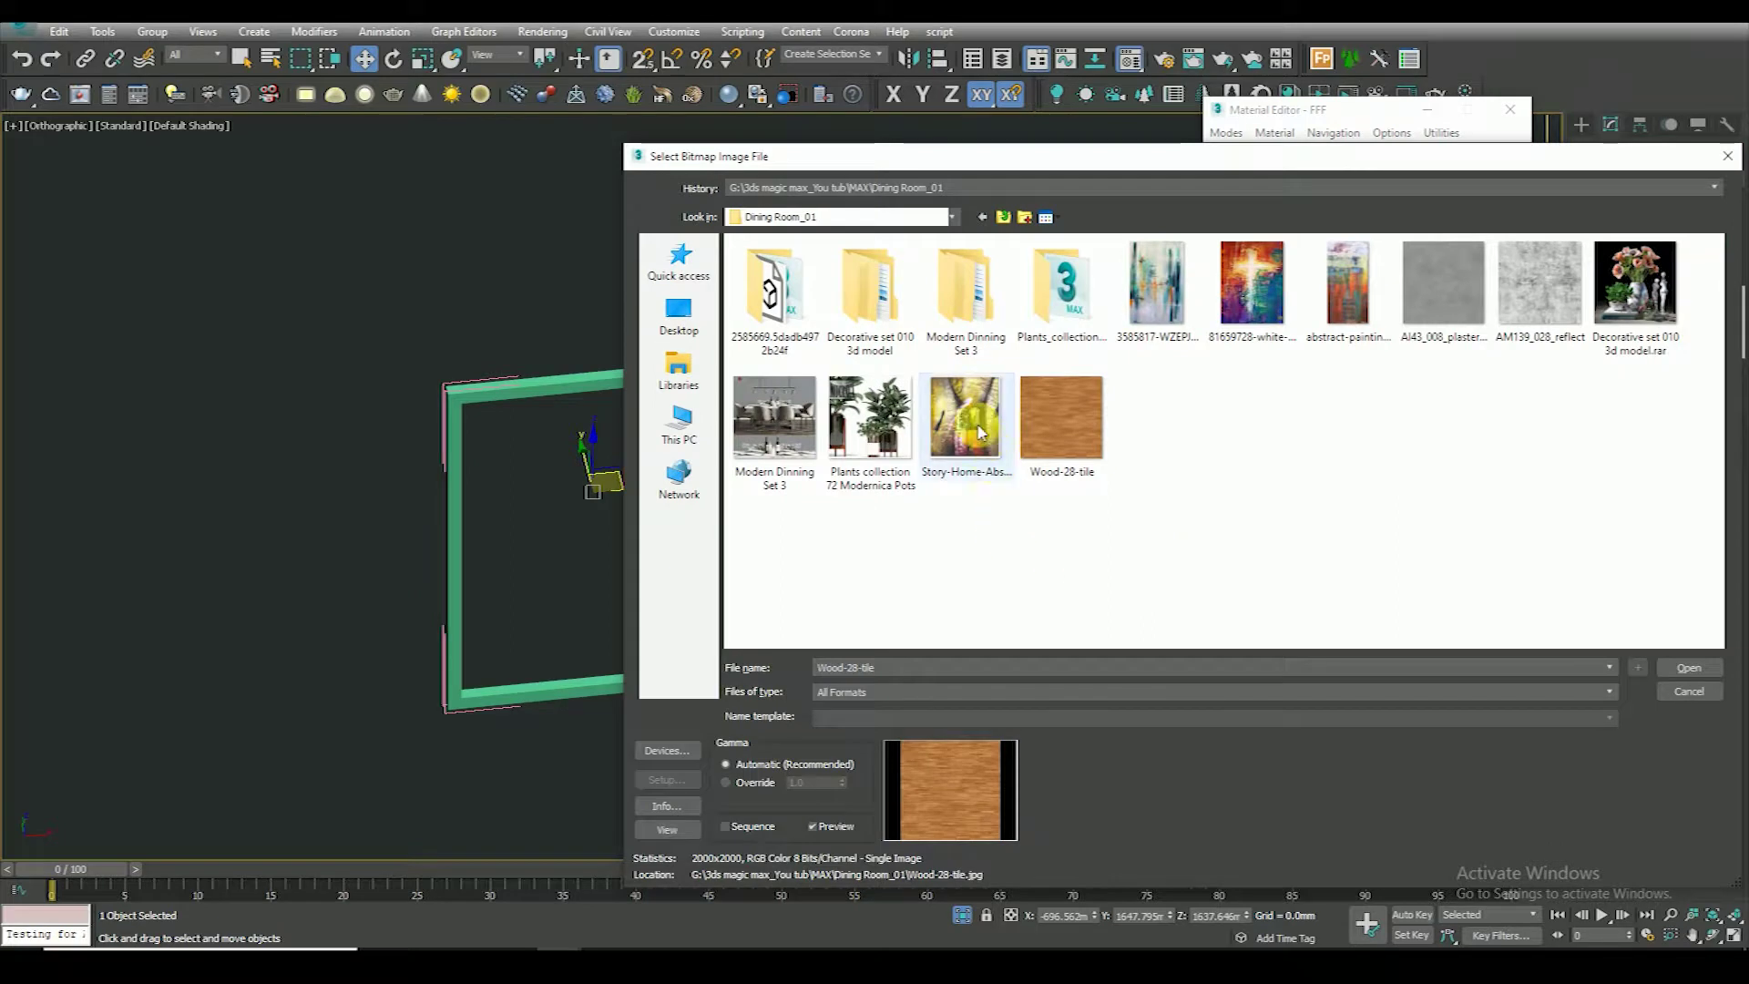
{"action": "left_click", "coordinate": [966, 415]}
{"action": "left_click", "coordinate": [1689, 668]}
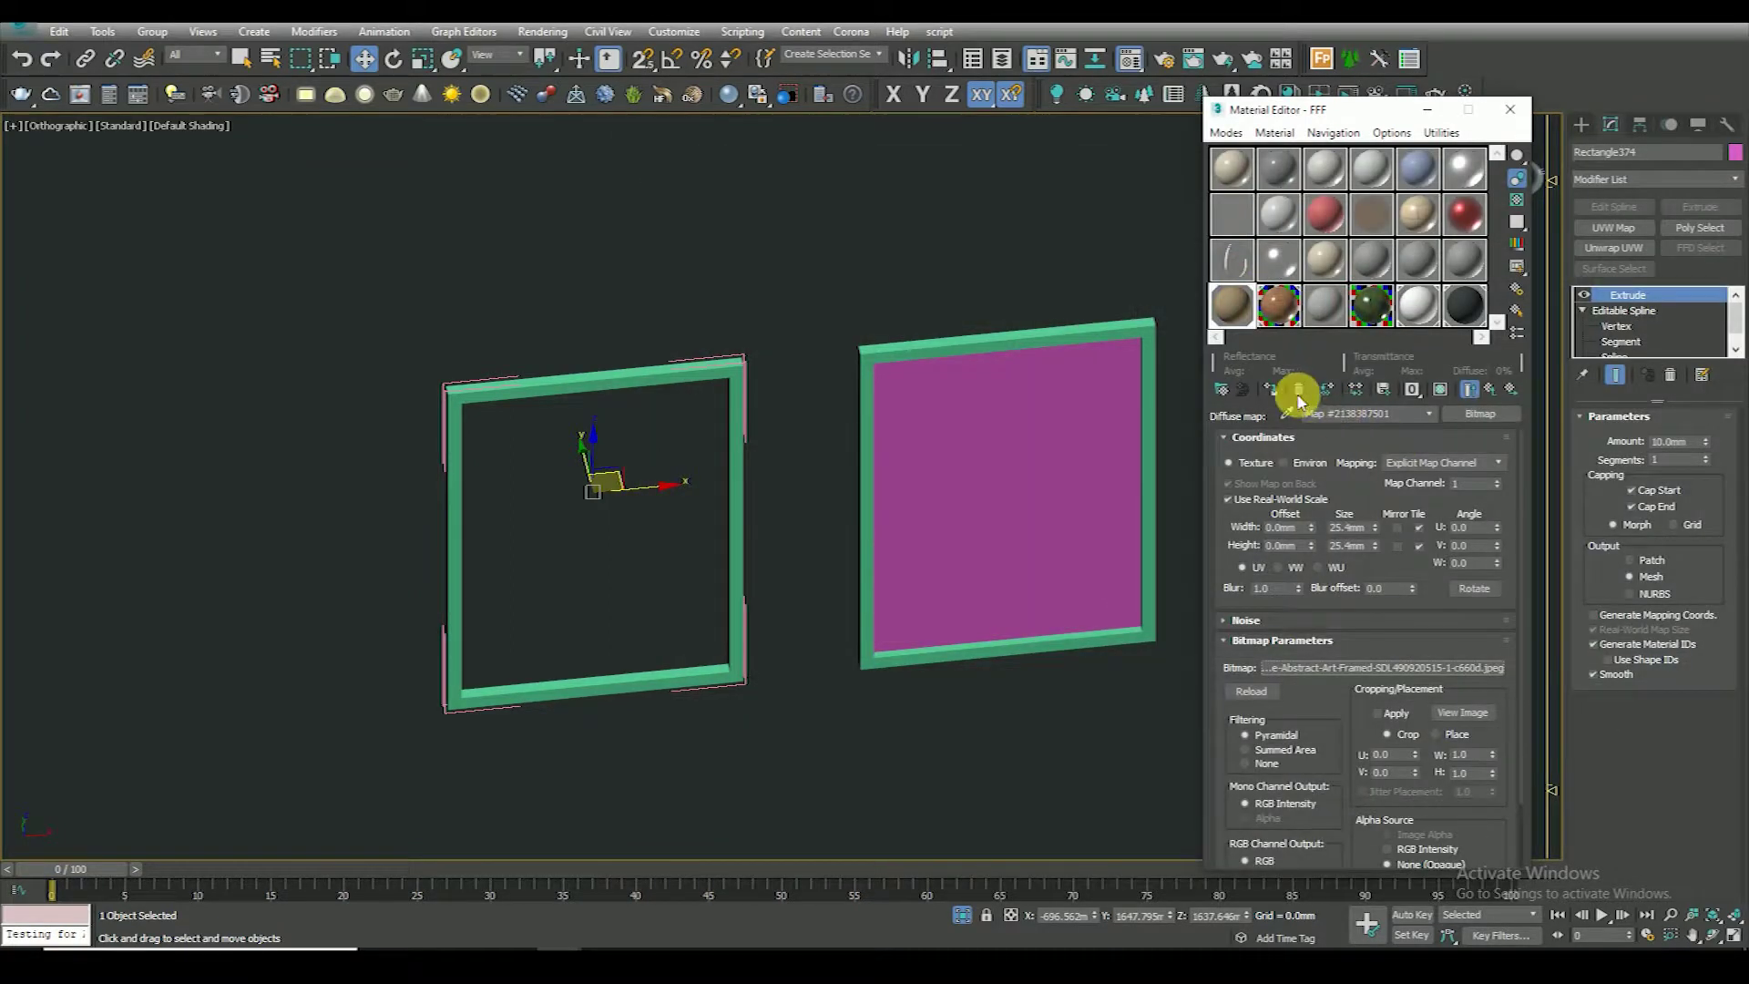
{"action": "left_click", "coordinate": [1441, 391]}
Add a UVW Map to the canvas with Real-World Map Size turned off
{"action": "left_click", "coordinate": [1612, 227]}
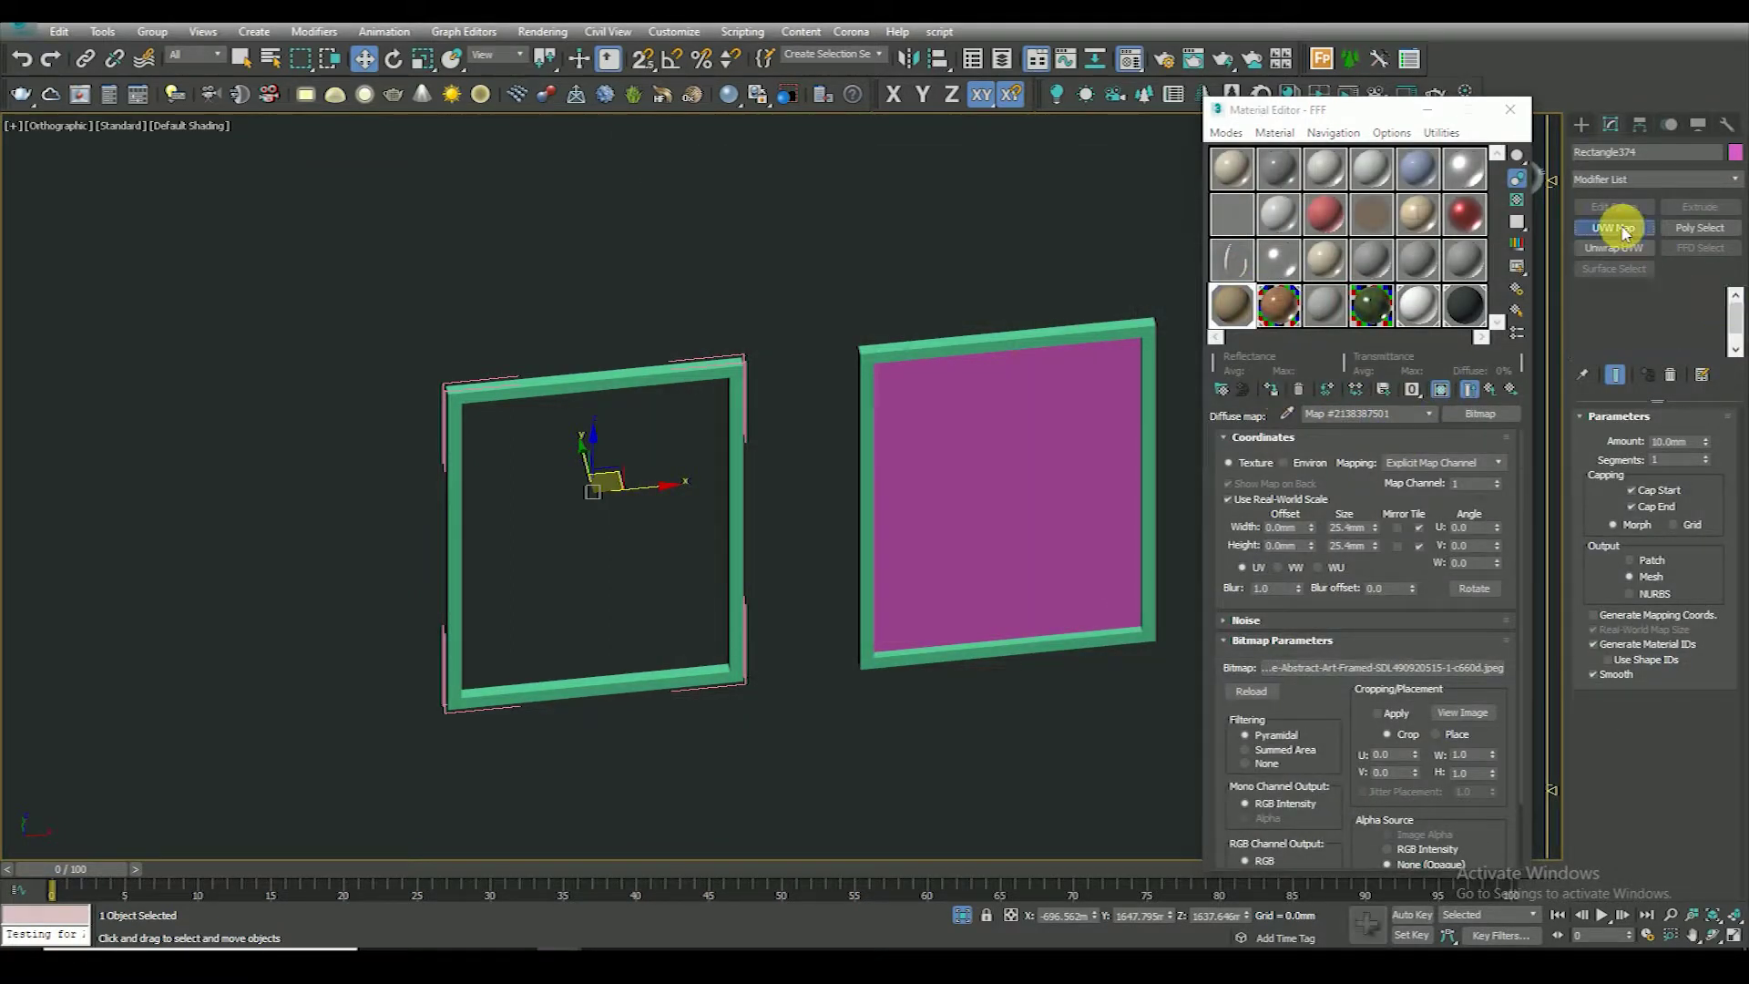
{"action": "scroll", "coordinate": [1624, 606], "scroll_direction": "down", "scroll_amount": 3}
{"action": "left_click", "coordinate": [1621, 617]}
{"action": "left_click", "coordinate": [1248, 501]}
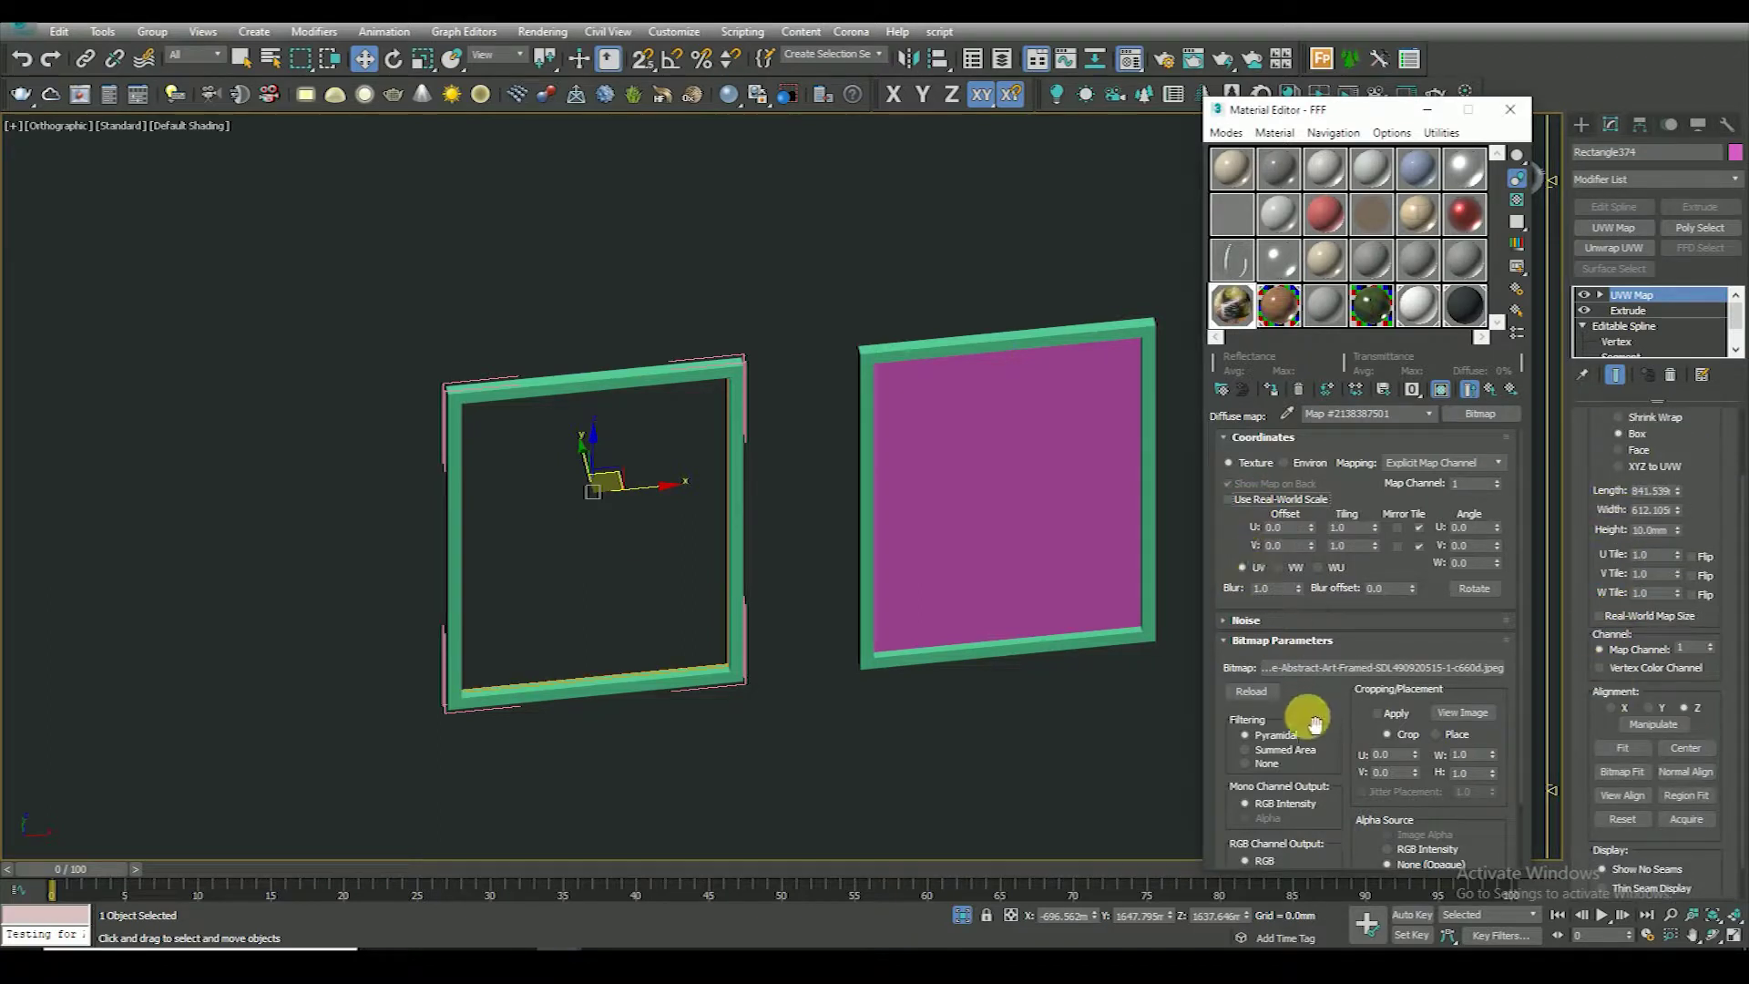
Show the whole dining room through PhysCamera001 with safe frame, and select the right frame
{"action": "left_click", "coordinate": [1622, 748]}
{"action": "middle_click_drag", "start_coordinate": [716, 654], "coordinate": [679, 666]}
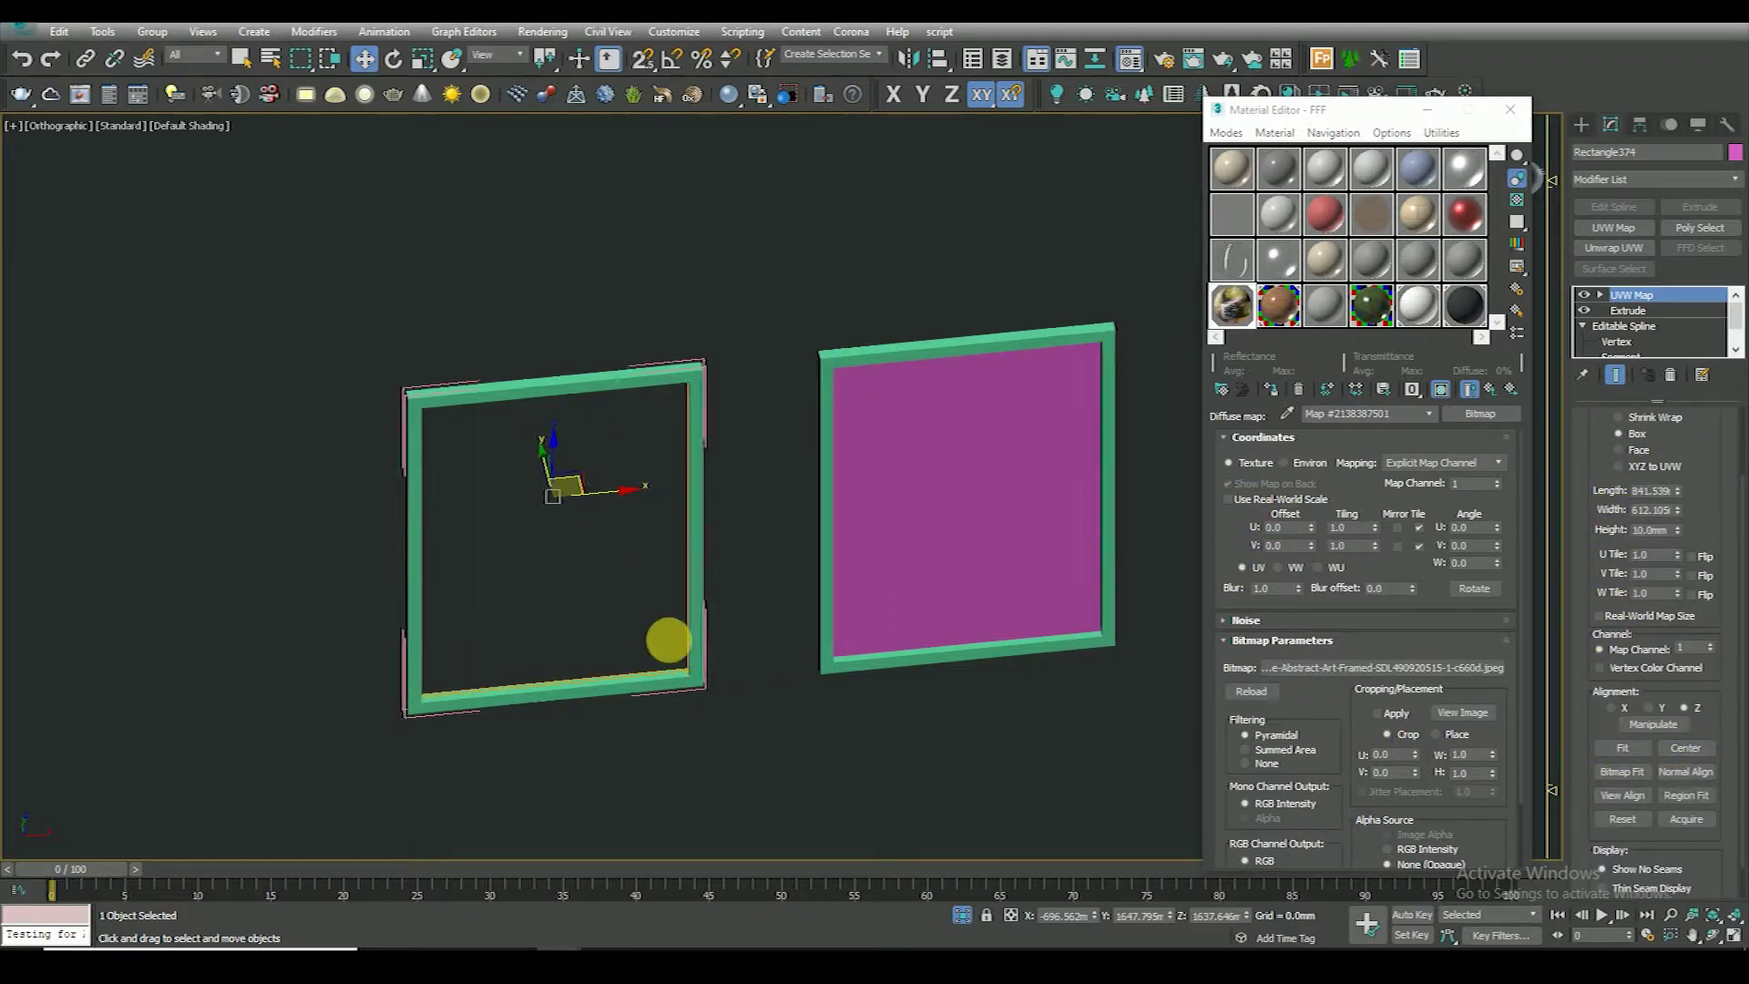
{"action": "key", "text": "c"}
{"action": "key", "text": "shift+f"}
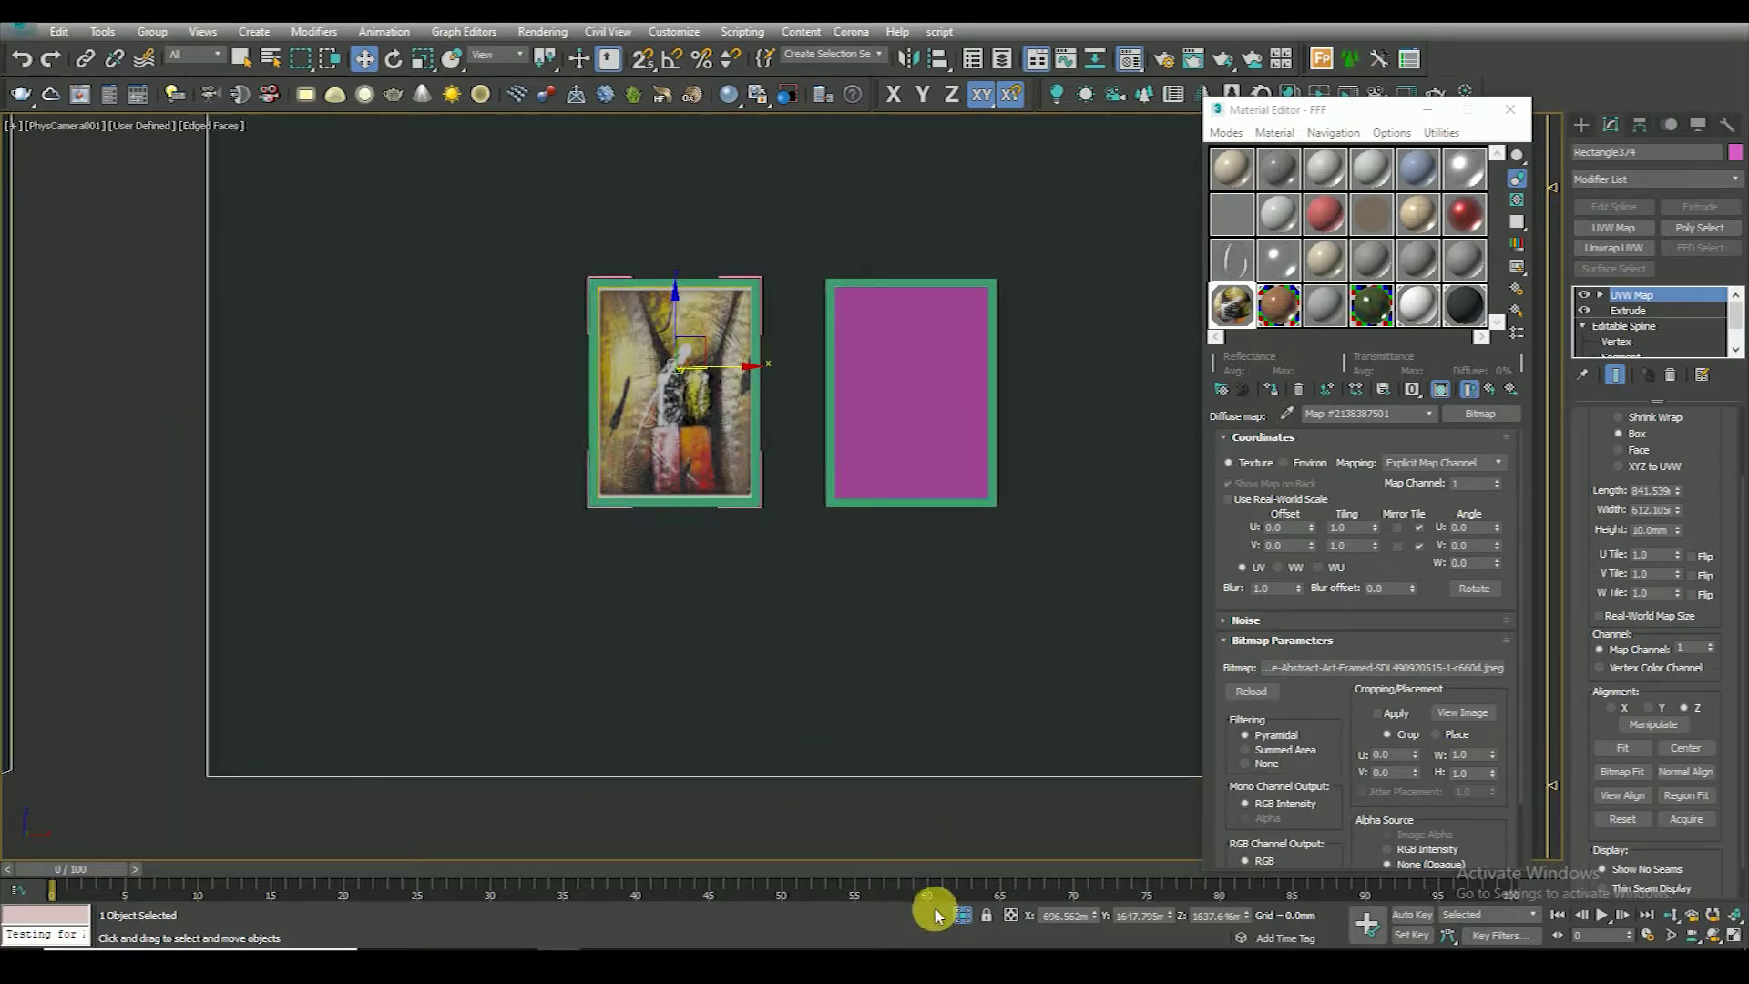
{"action": "left_click", "coordinate": [961, 914]}
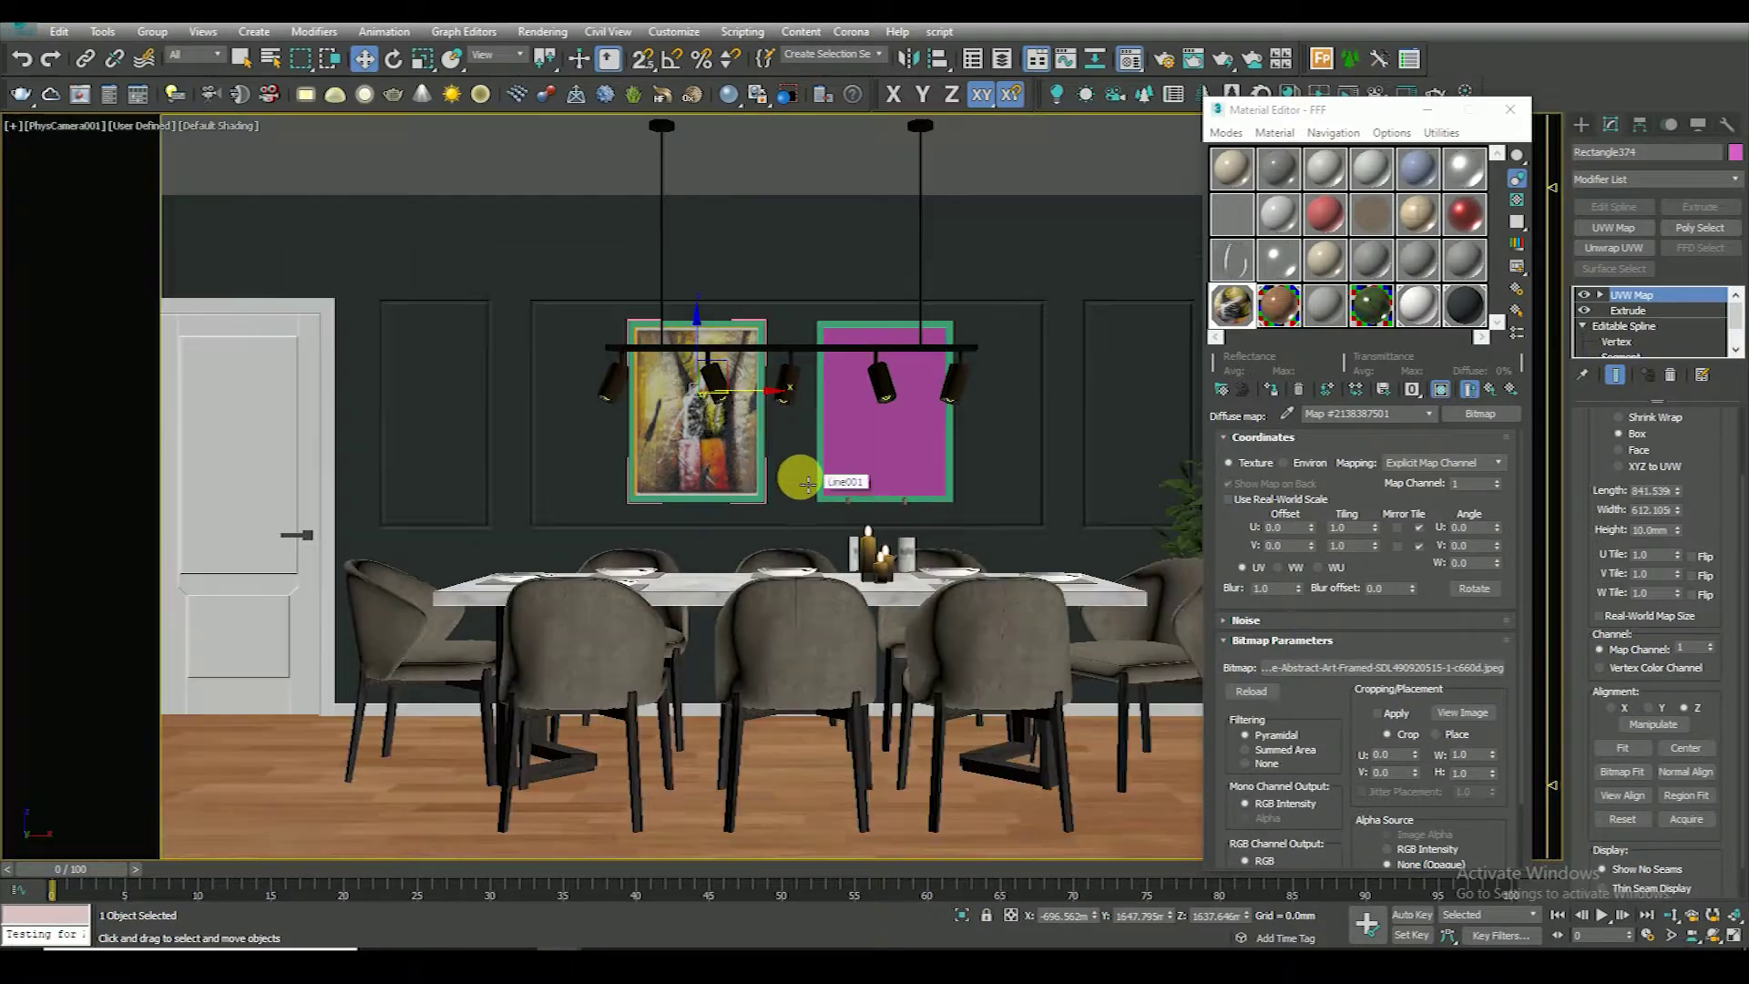
{"action": "key", "text": "F3"}
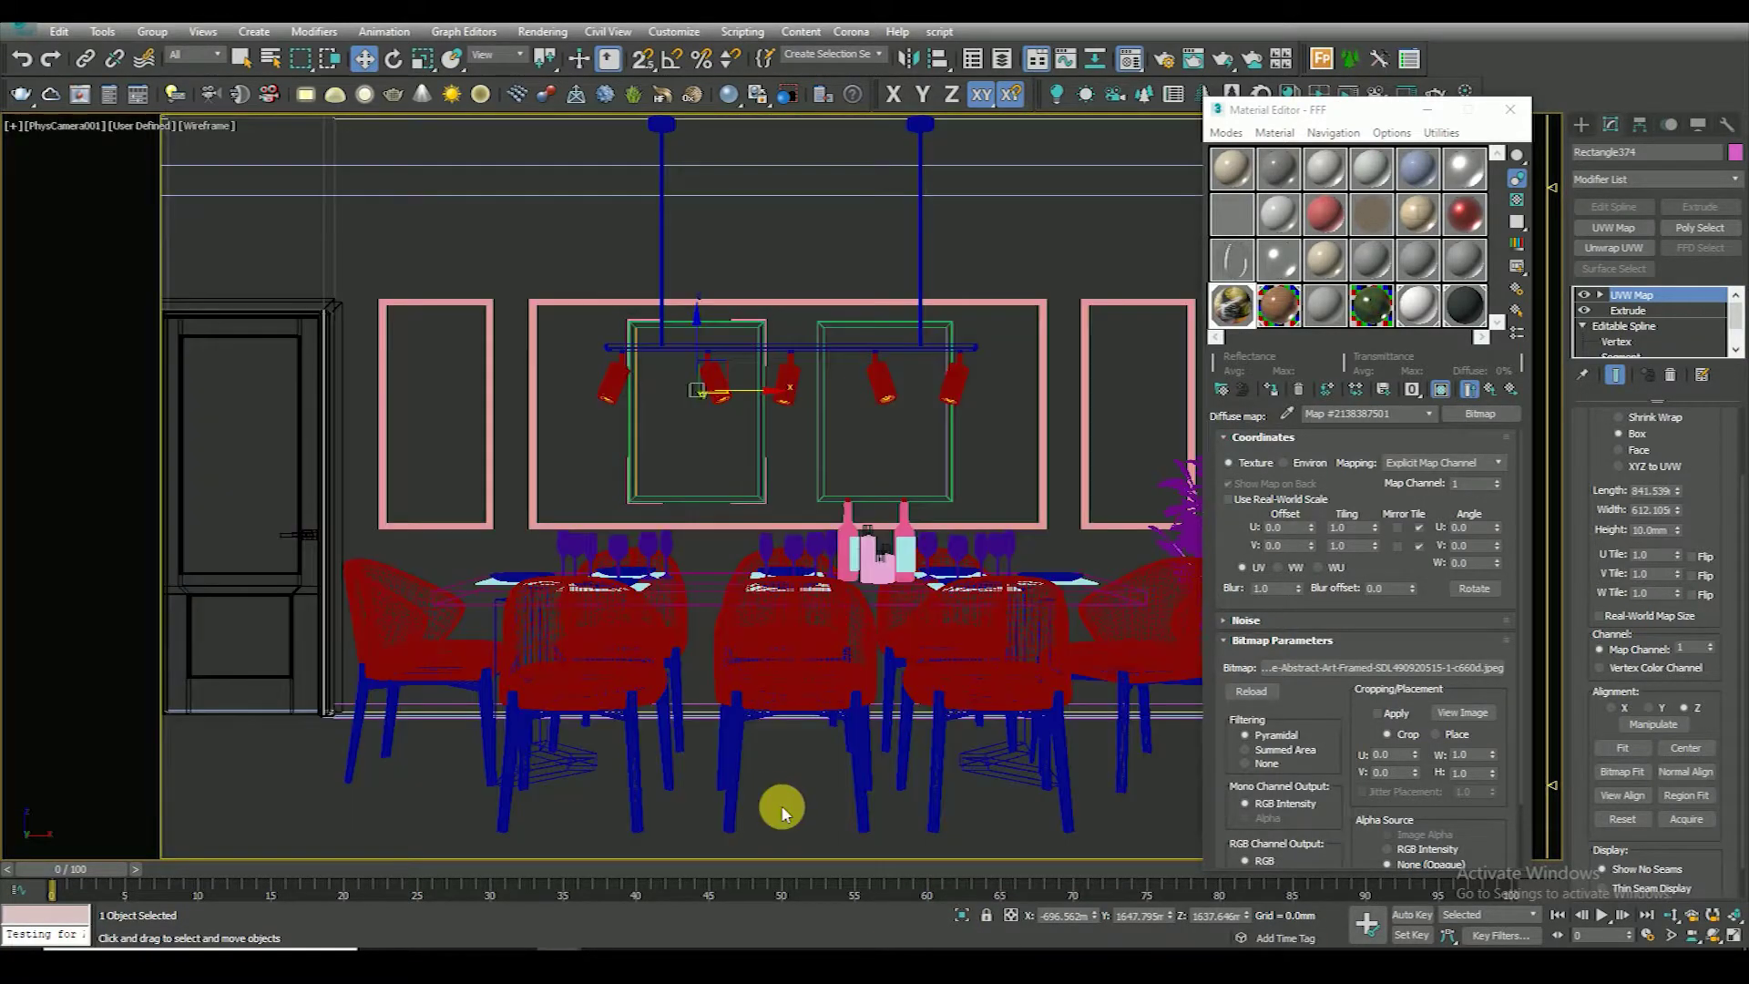
{"action": "key", "text": "F3"}
{"action": "left_click", "coordinate": [886, 433]}
{"action": "left_click", "coordinate": [152, 32]}
Copy FFF into a new slot as FFFss and assign it to the right frame's canvas
{"action": "left_click", "coordinate": [182, 97]}
{"action": "left_click", "coordinate": [901, 439]}
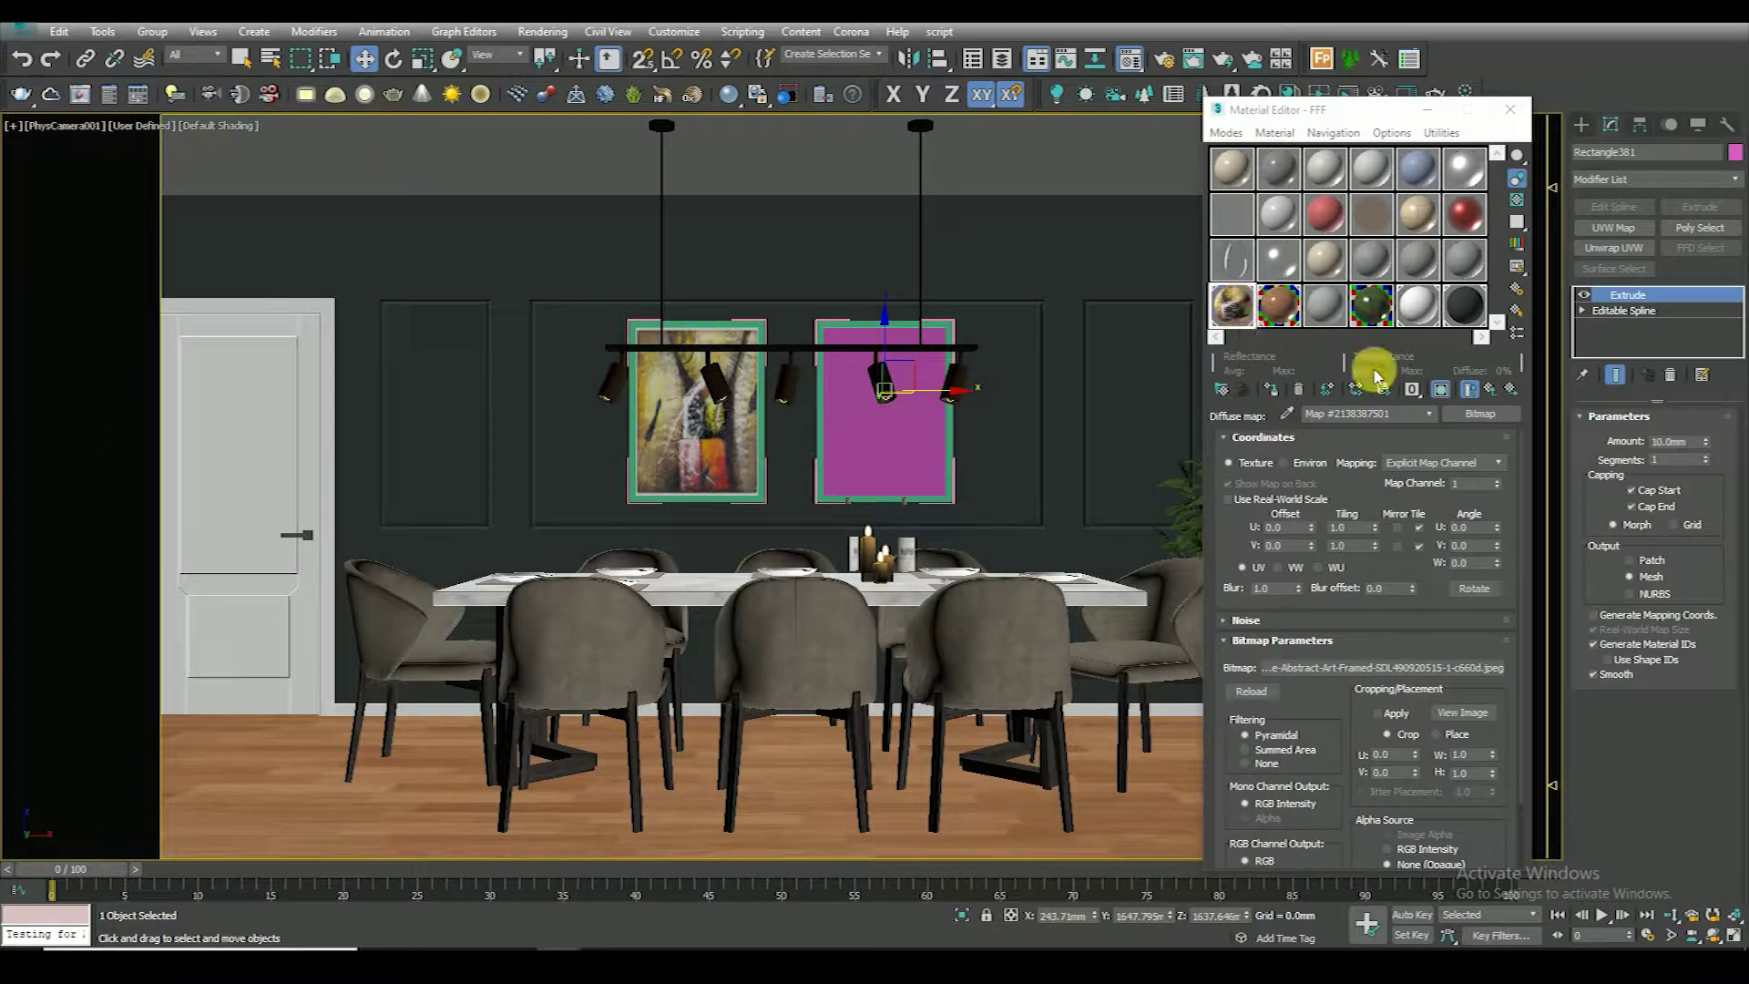
{"action": "left_click", "coordinate": [1490, 390]}
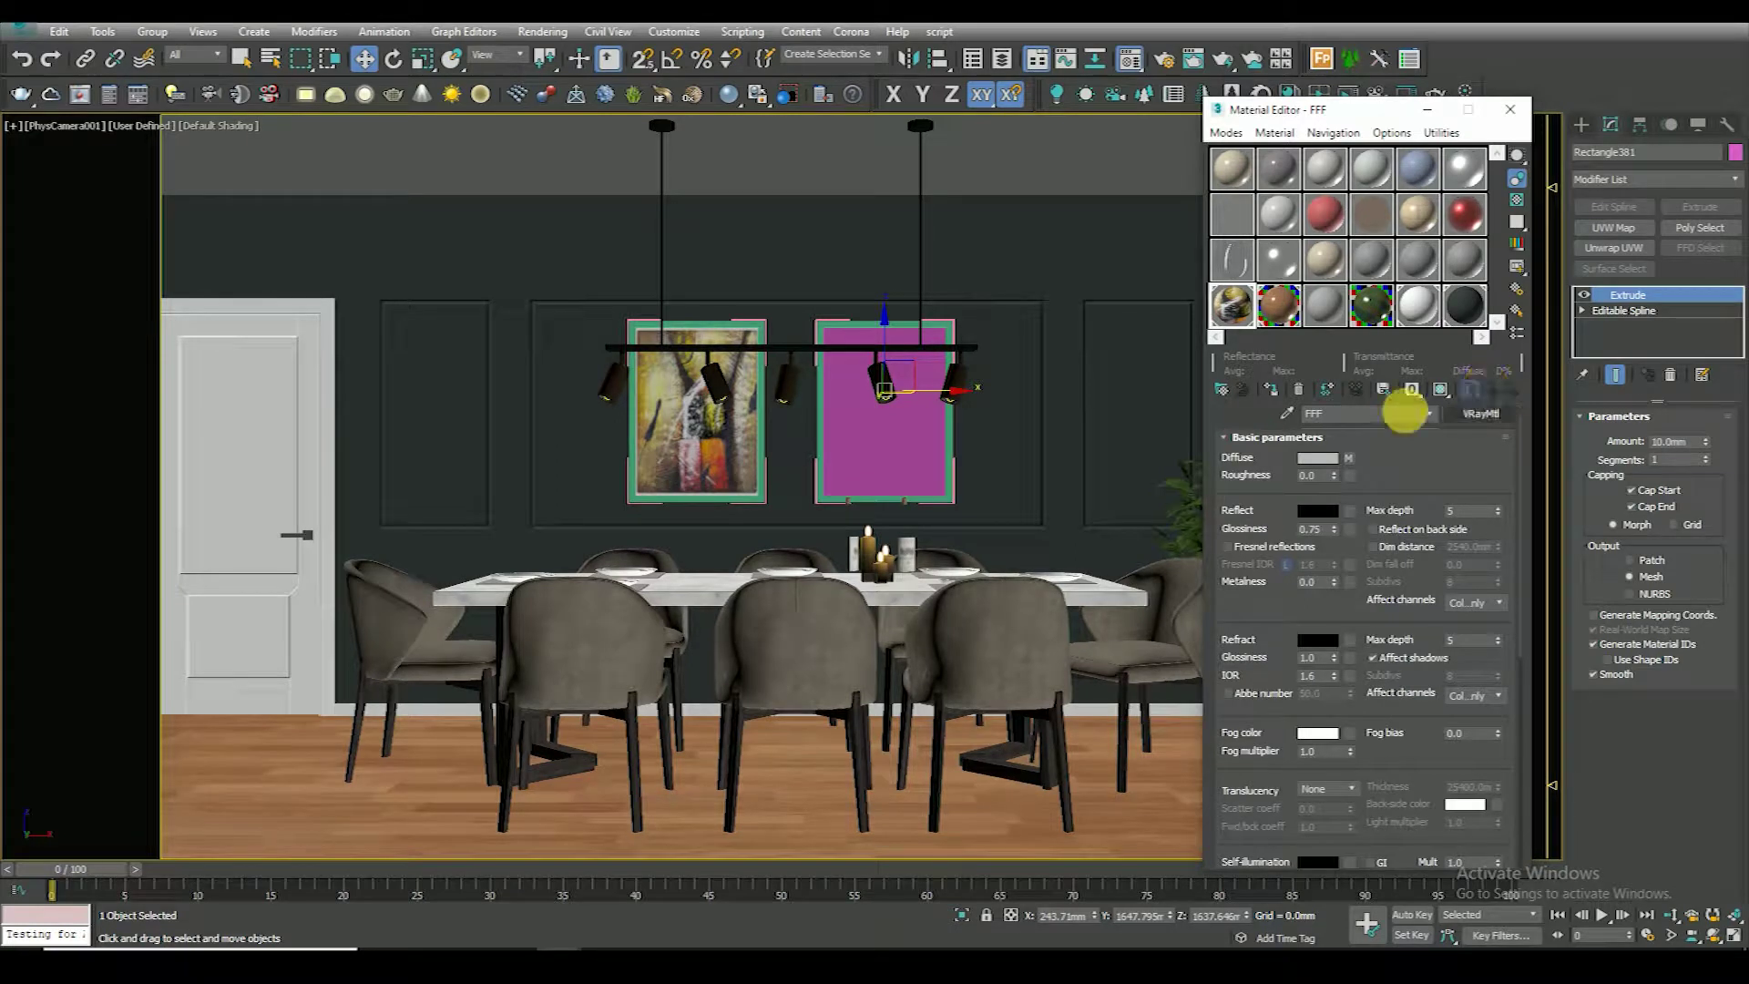
{"action": "left_click", "coordinate": [1231, 260]}
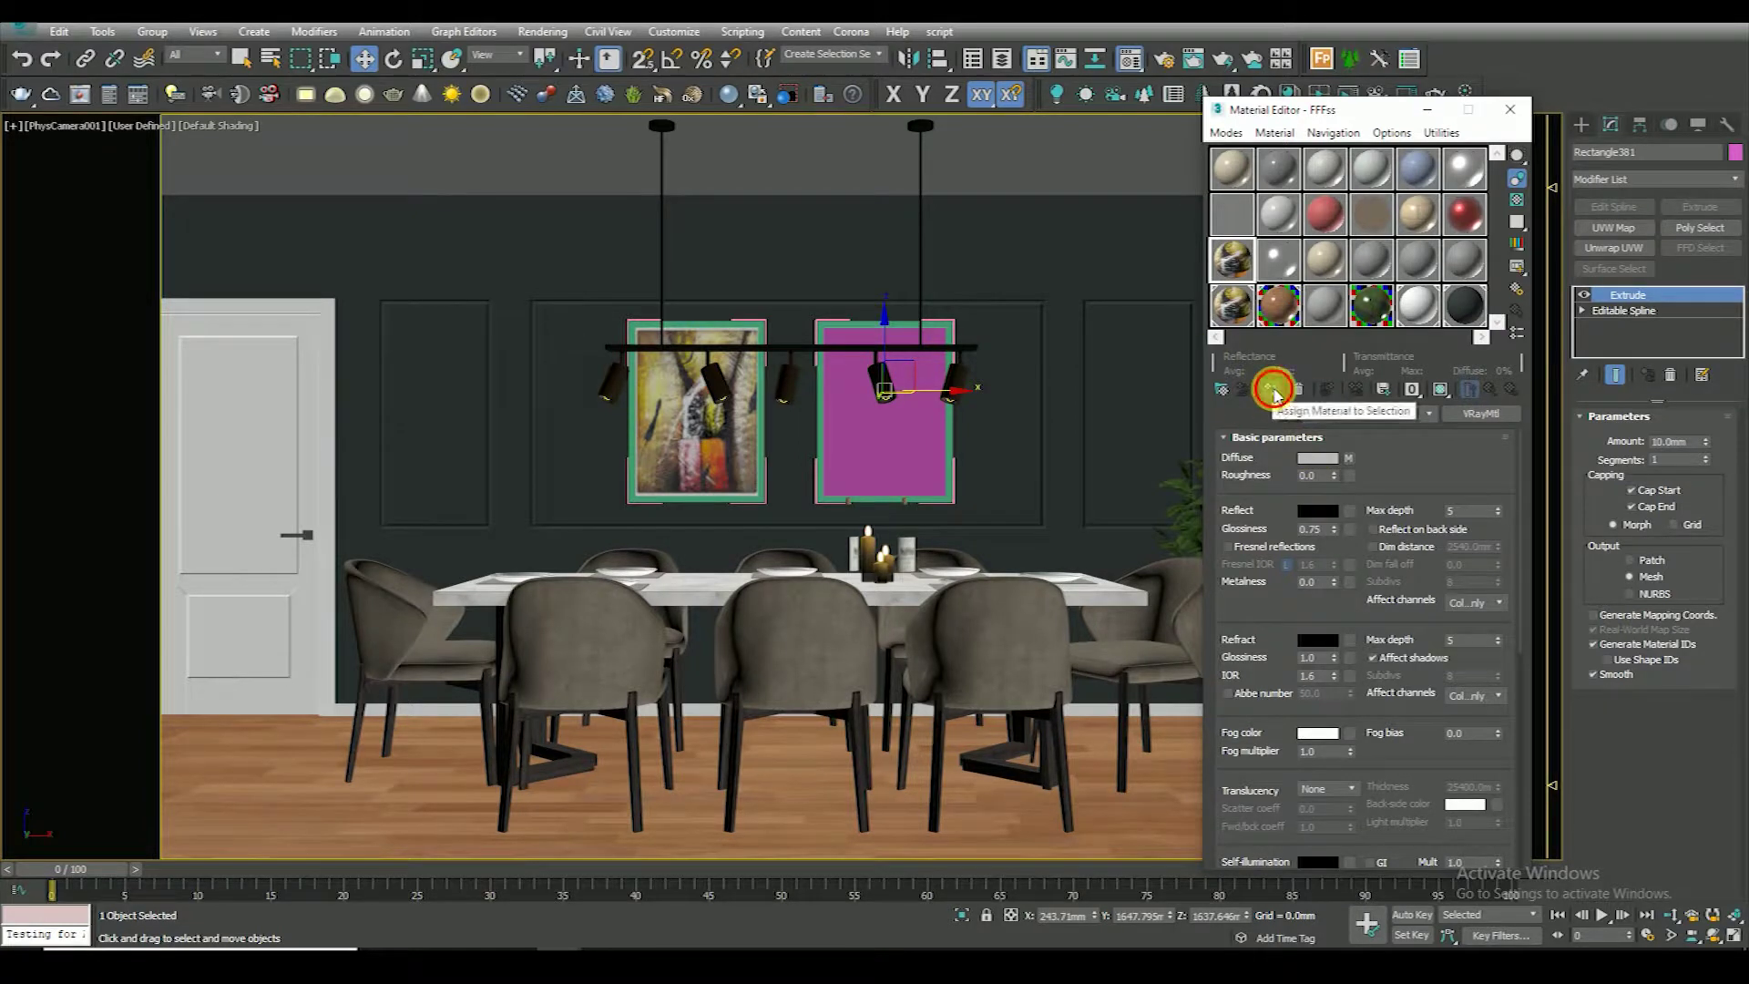
{"action": "left_click", "coordinate": [1271, 390]}
Load the white-cross abstract painting bitmap into FFFss's Diffuse and show it in viewport
{"action": "left_click", "coordinate": [1348, 457]}
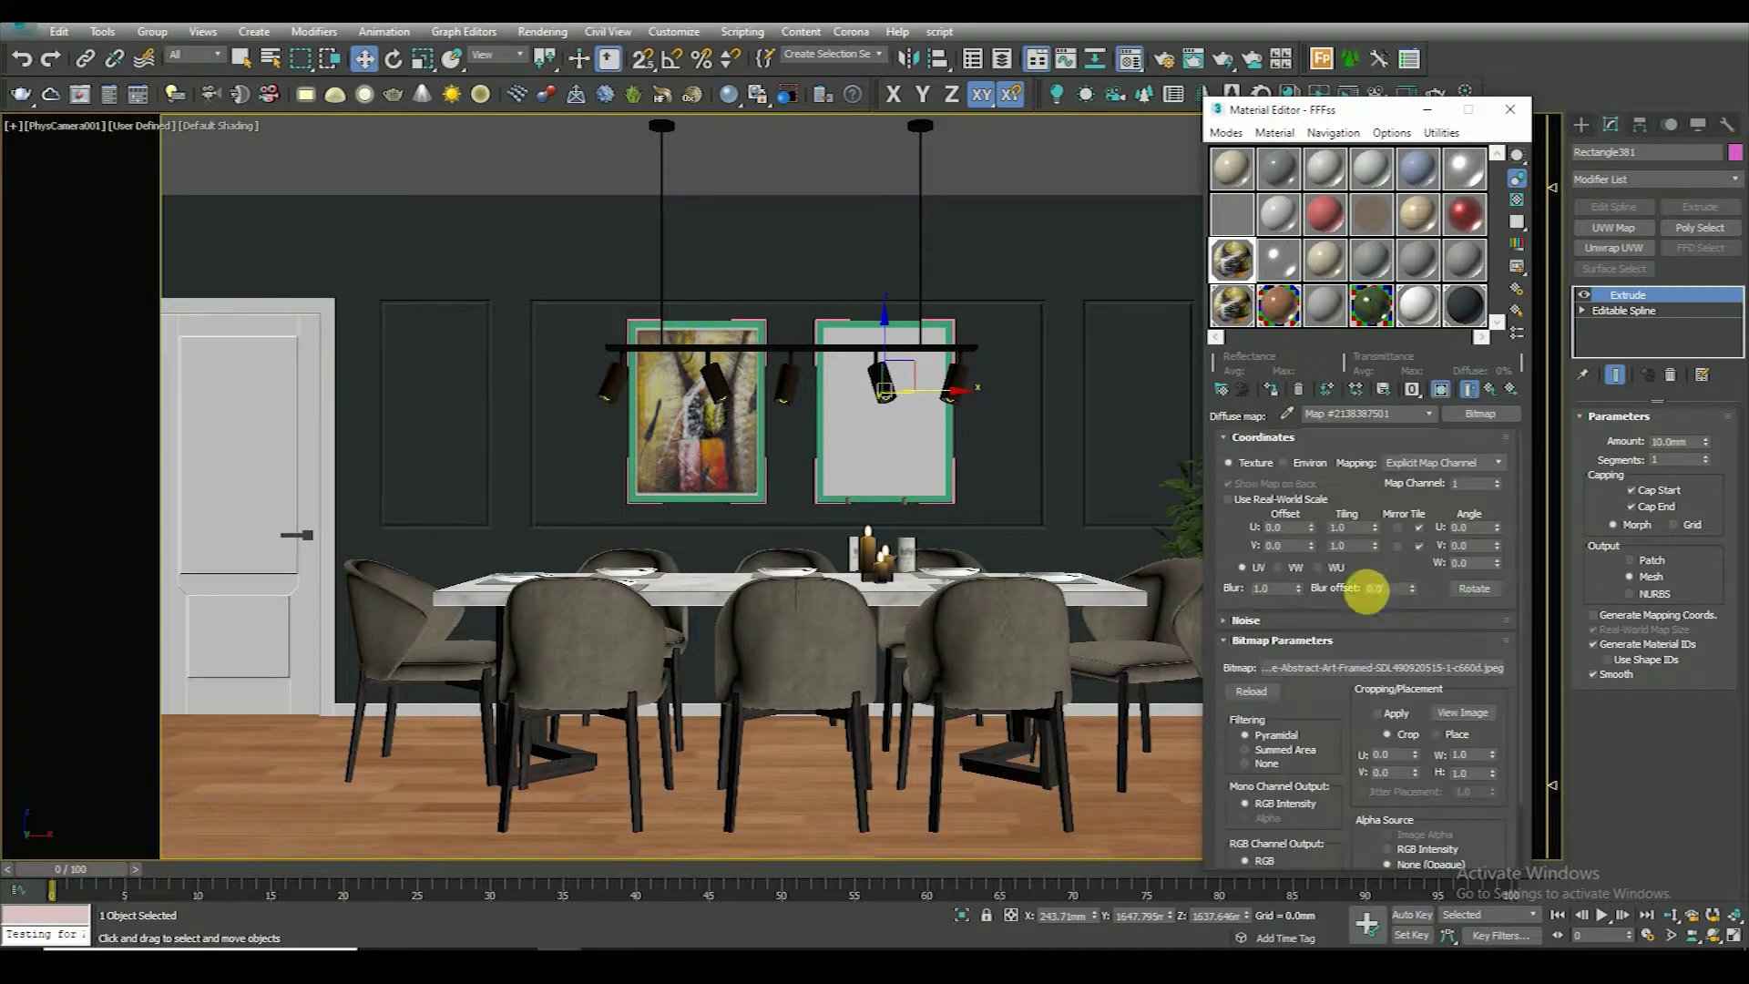
{"action": "left_click", "coordinate": [1373, 671]}
{"action": "left_click", "coordinate": [1251, 283]}
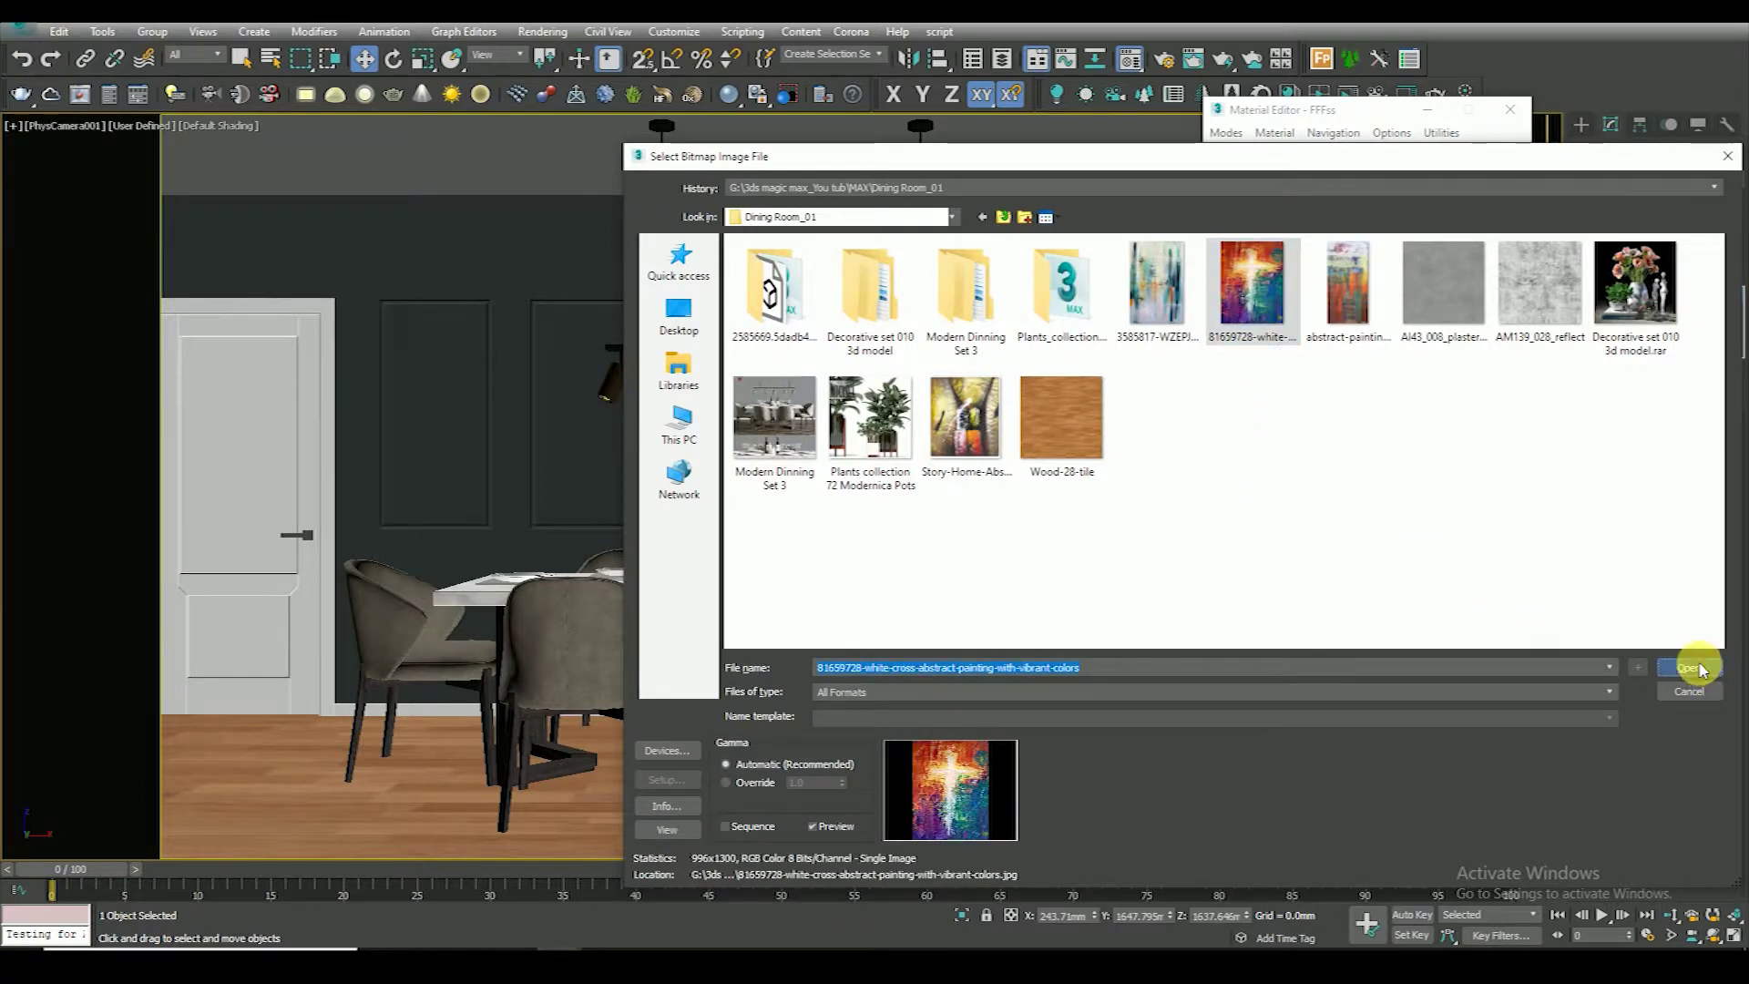
{"action": "left_click", "coordinate": [1689, 667]}
{"action": "left_click", "coordinate": [1440, 389]}
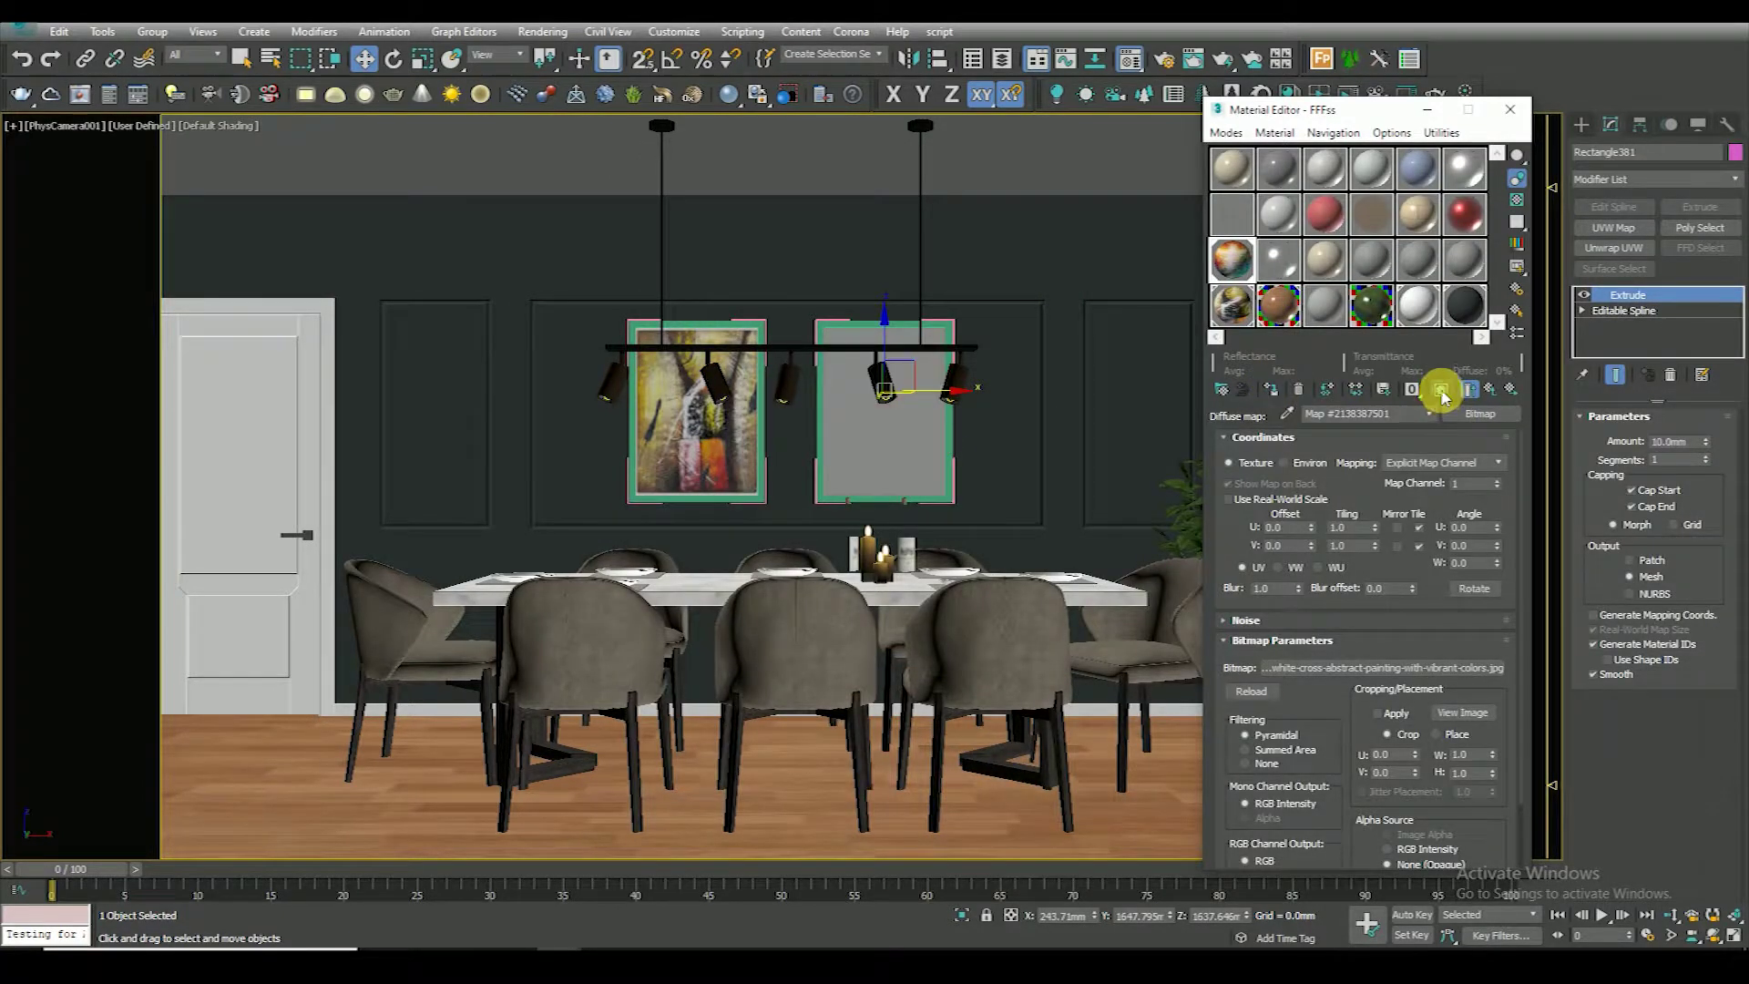
Add a UVW Map with Real-World Map Size off and fit it to the canvas
{"action": "left_click", "coordinate": [1615, 228]}
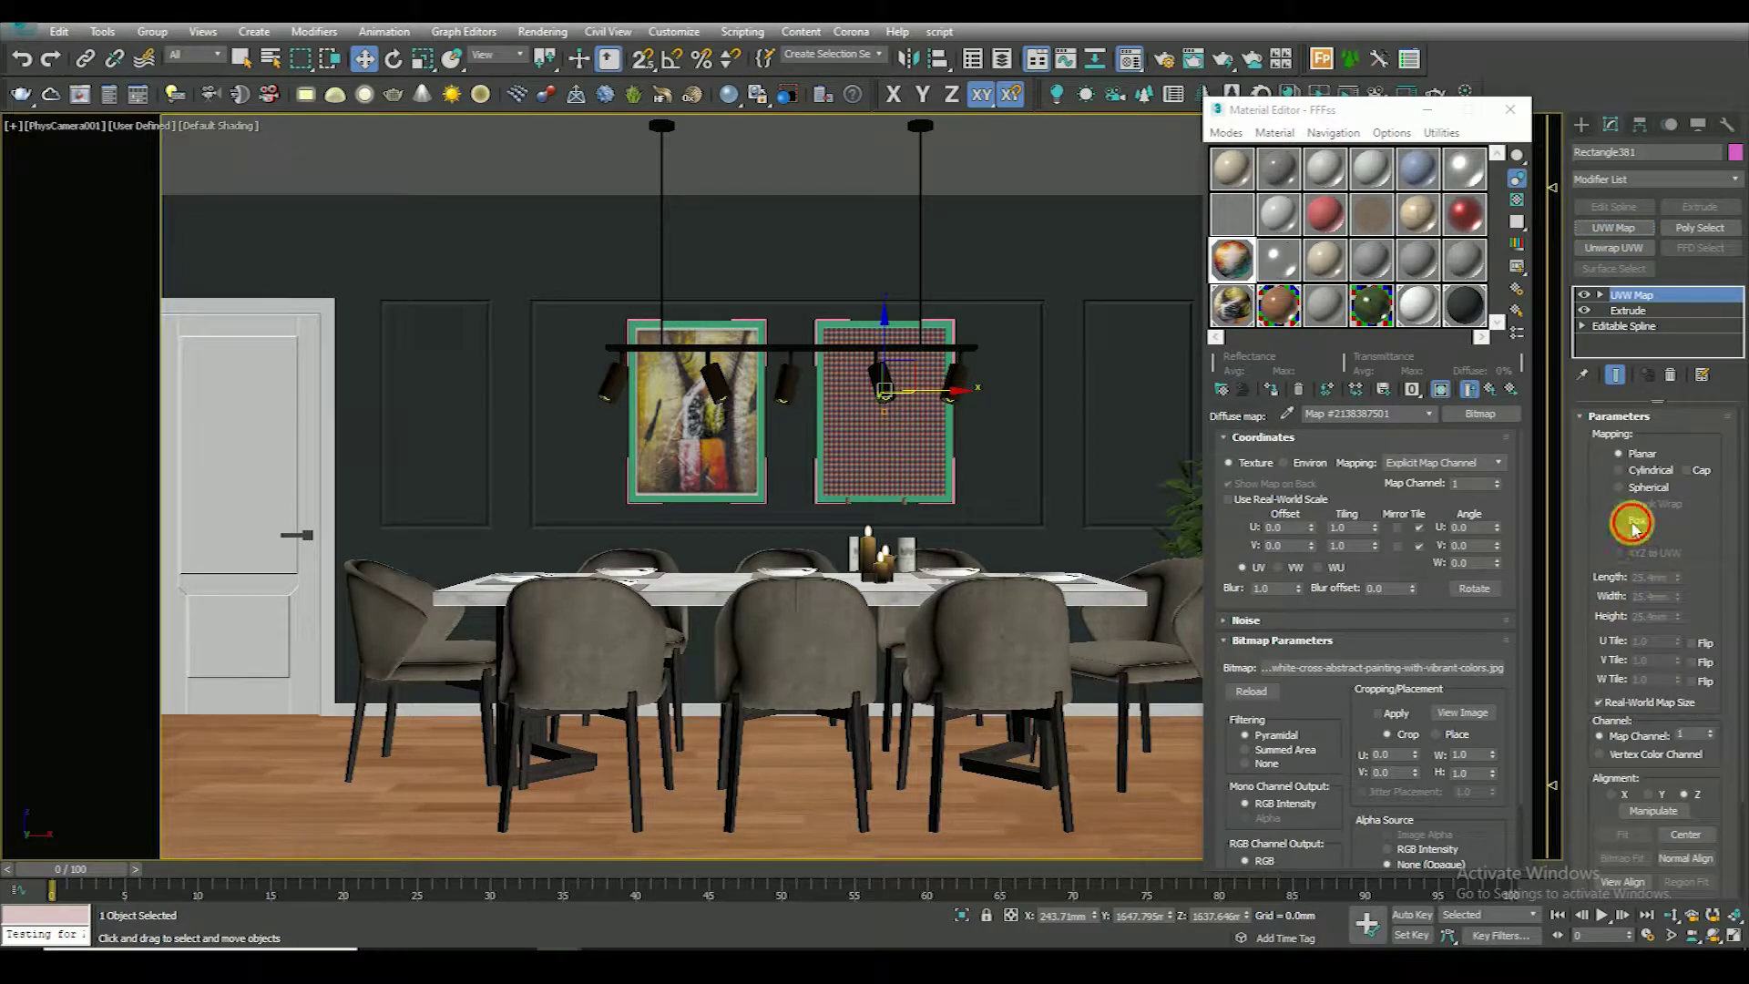
{"action": "scroll", "coordinate": [1607, 499], "scroll_direction": "down", "scroll_amount": 2}
{"action": "scroll", "coordinate": [1608, 499], "scroll_direction": "down", "scroll_amount": 2}
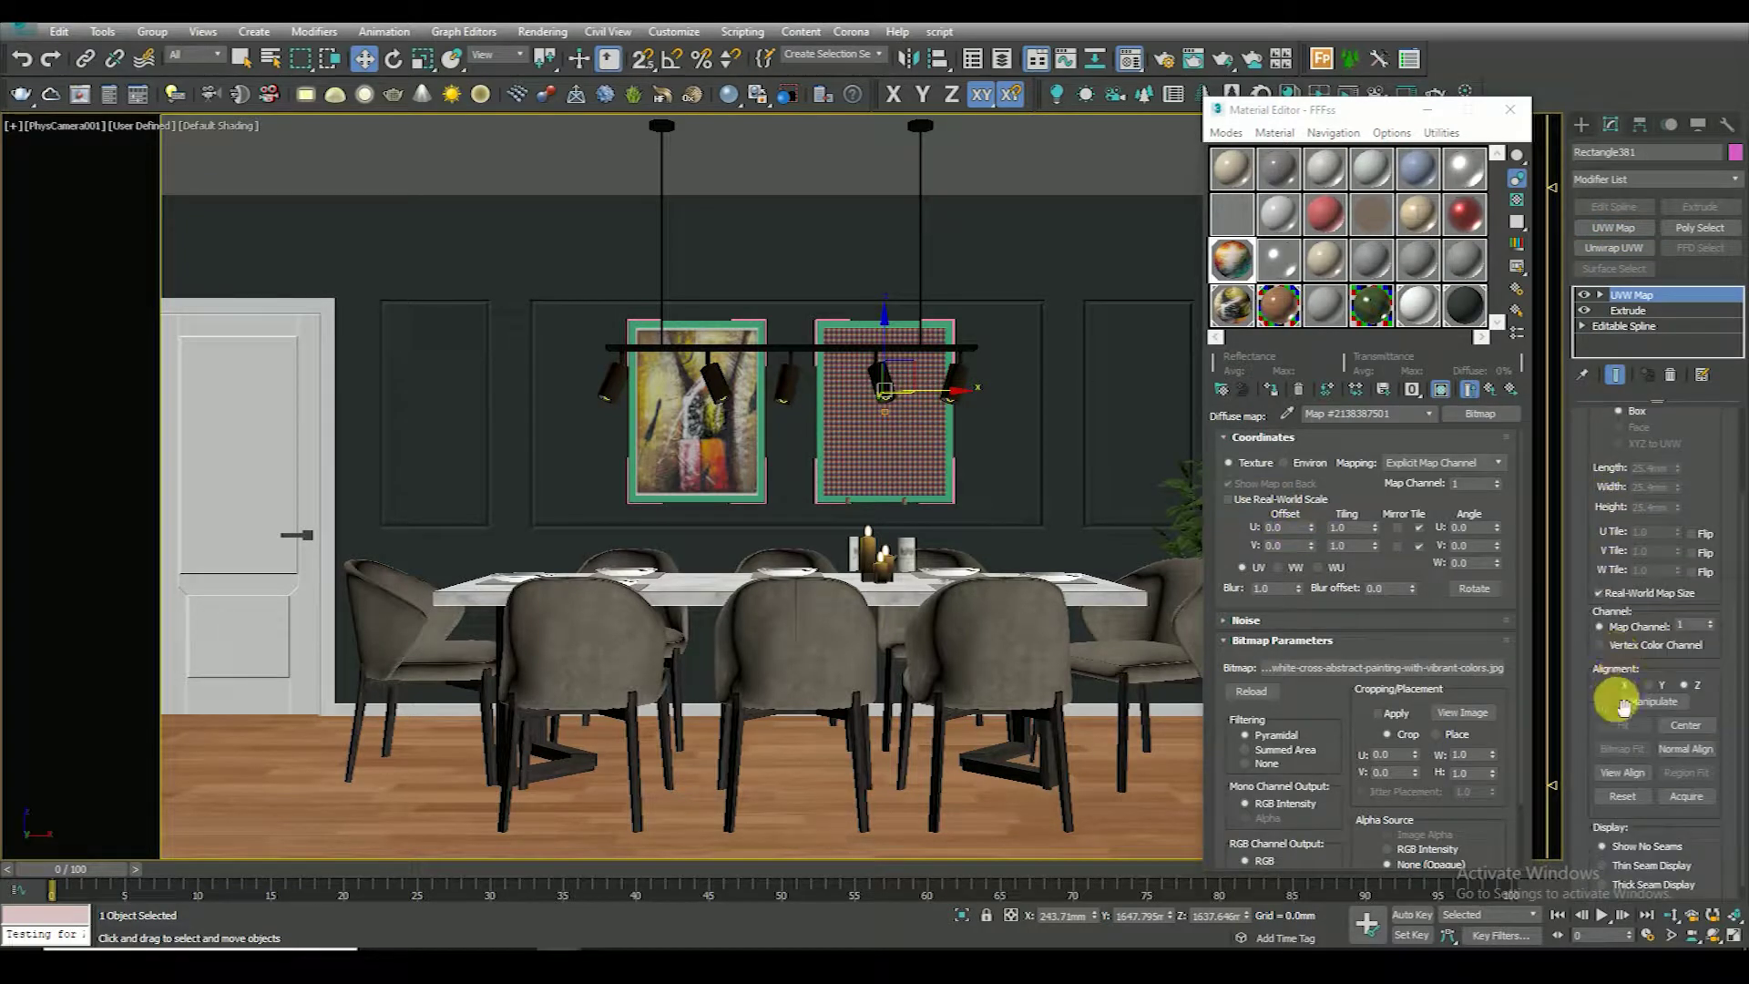
{"action": "left_click", "coordinate": [1601, 578]}
{"action": "left_click", "coordinate": [1685, 709]}
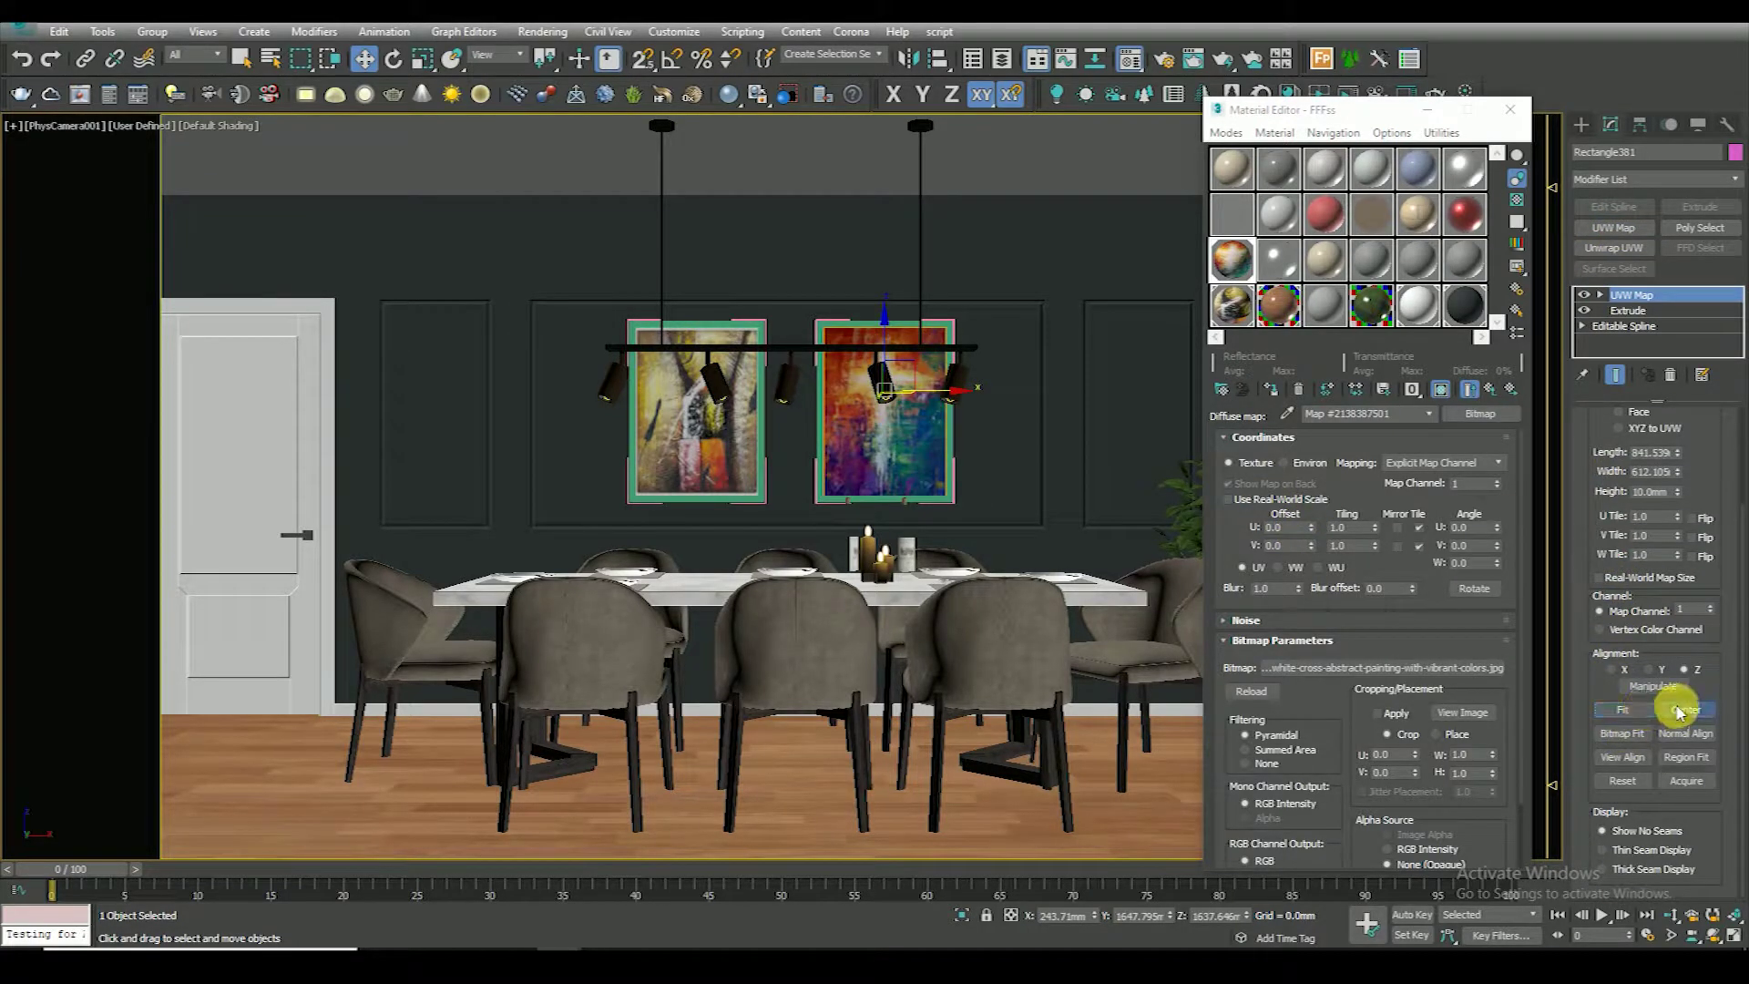
{"action": "left_click", "coordinate": [1490, 389]}
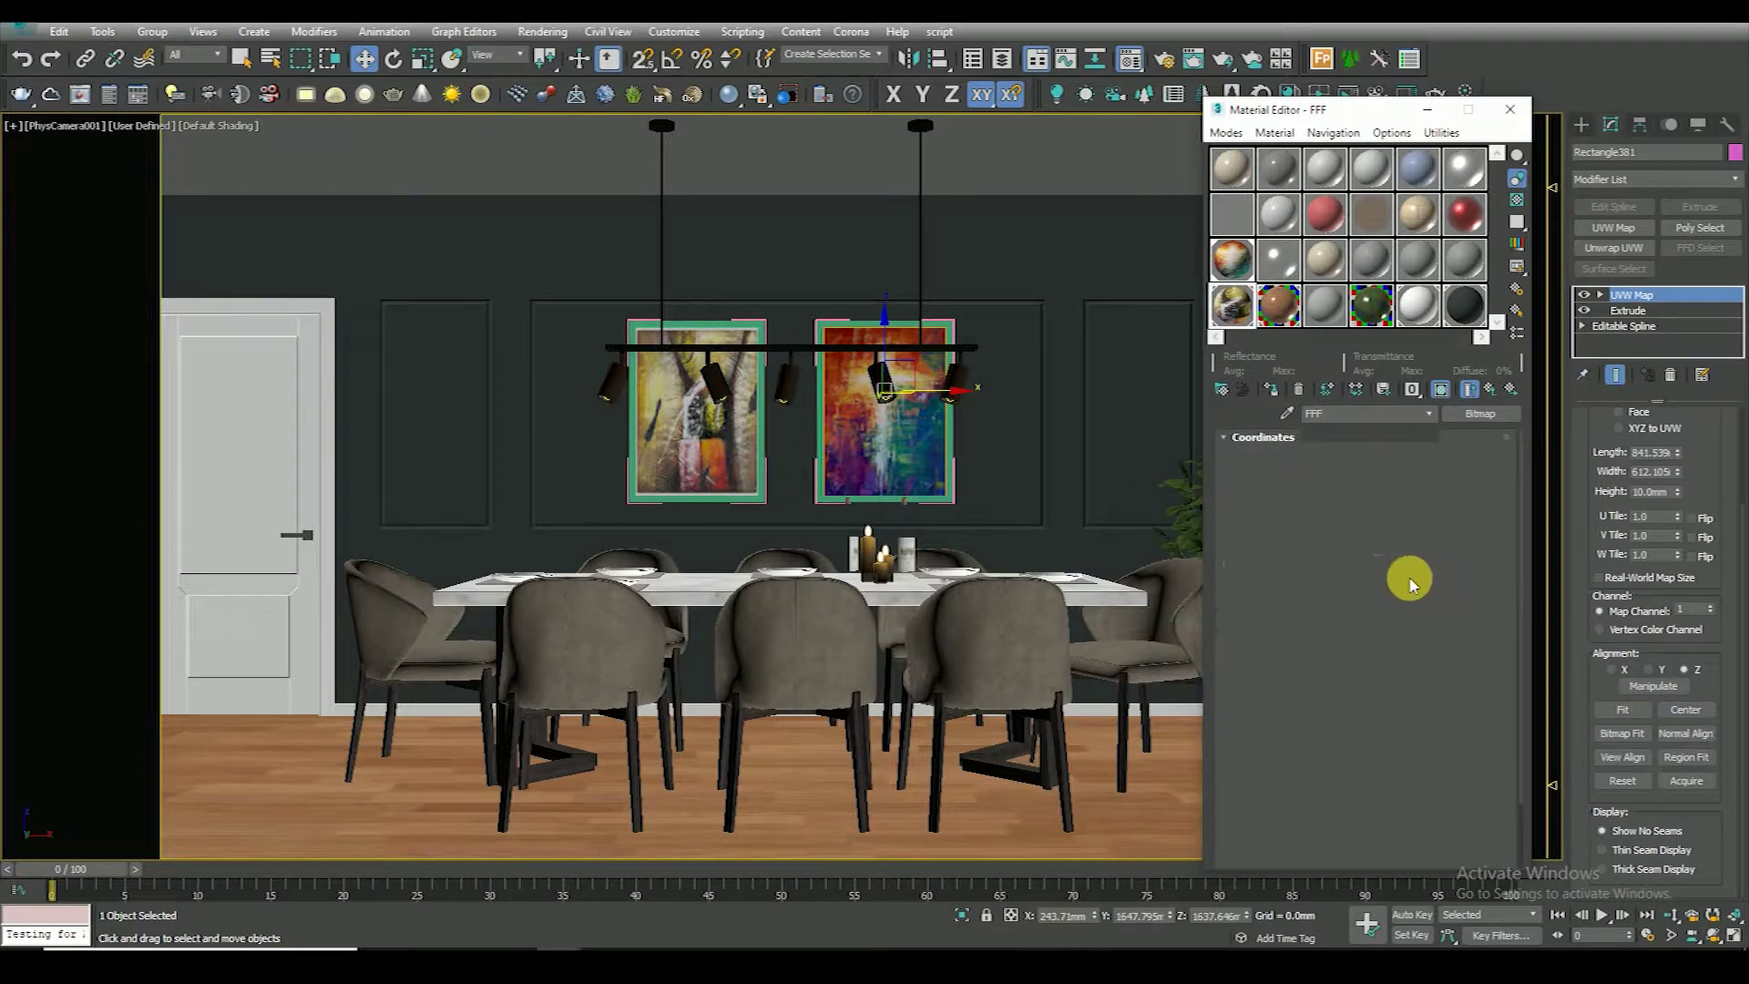
Swap FFF's Diffuse bitmap for the teal painting 3585817-WZEPJOJM-7.jpg
{"action": "left_click", "coordinate": [1350, 458]}
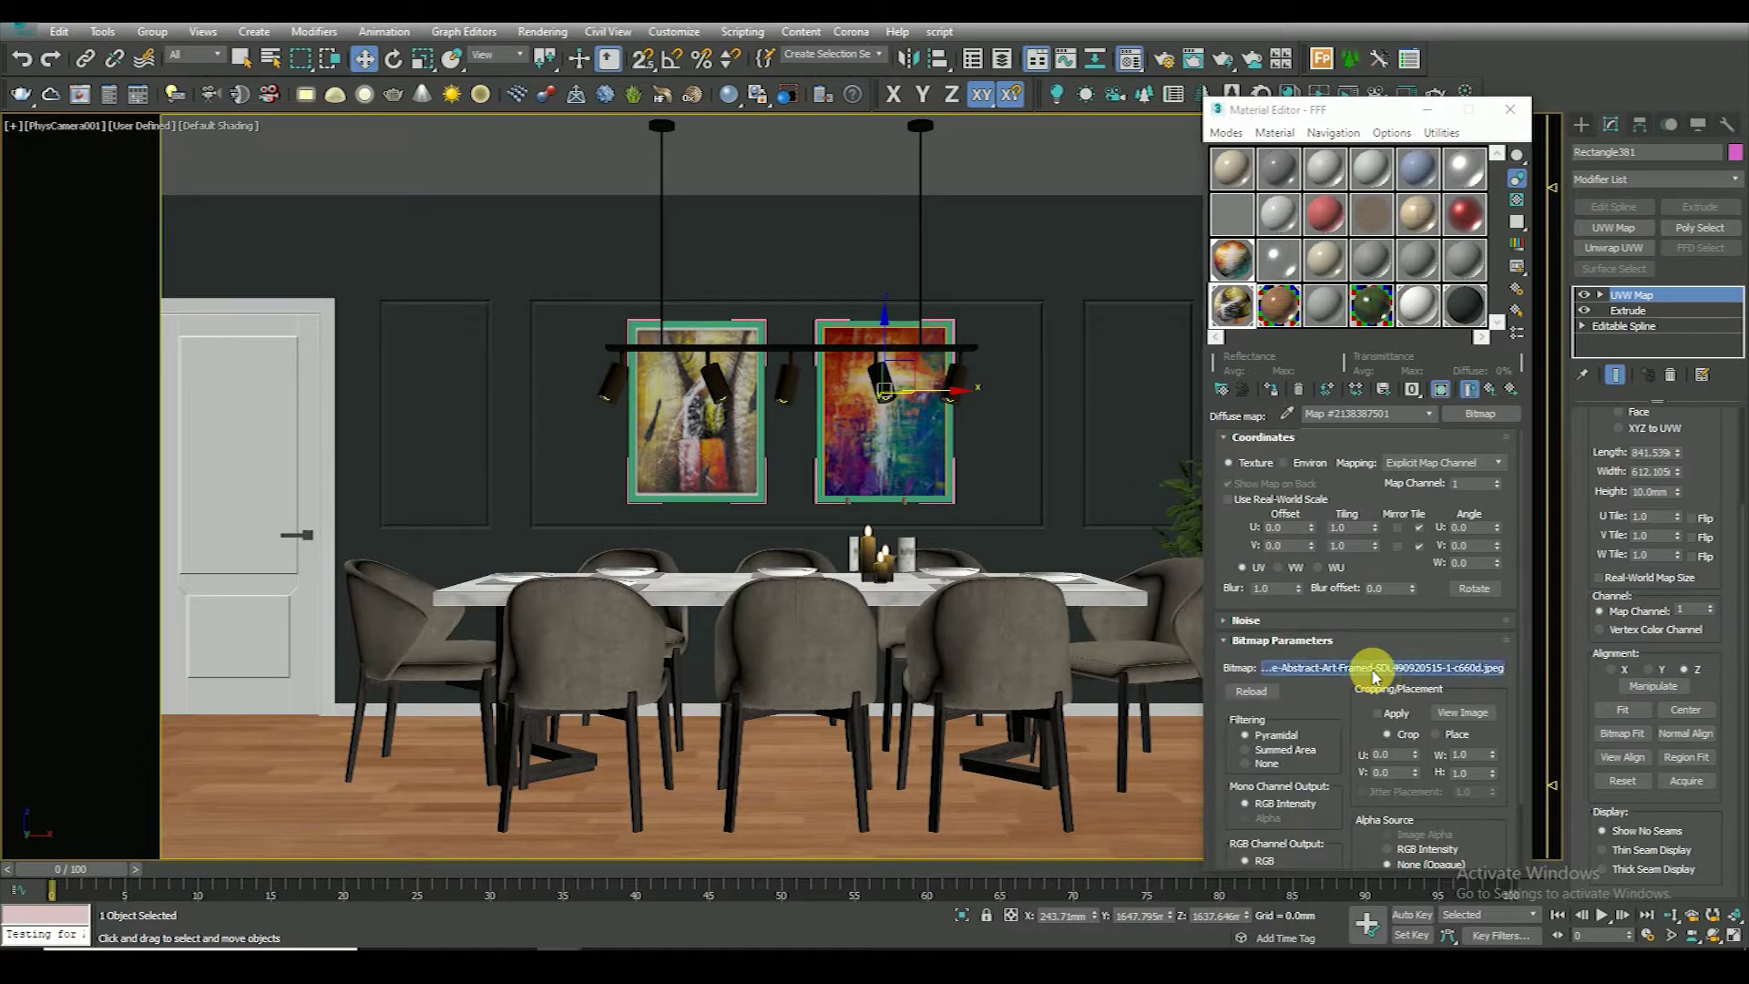
{"action": "left_click", "coordinate": [1471, 673]}
{"action": "left_click", "coordinate": [1152, 355]}
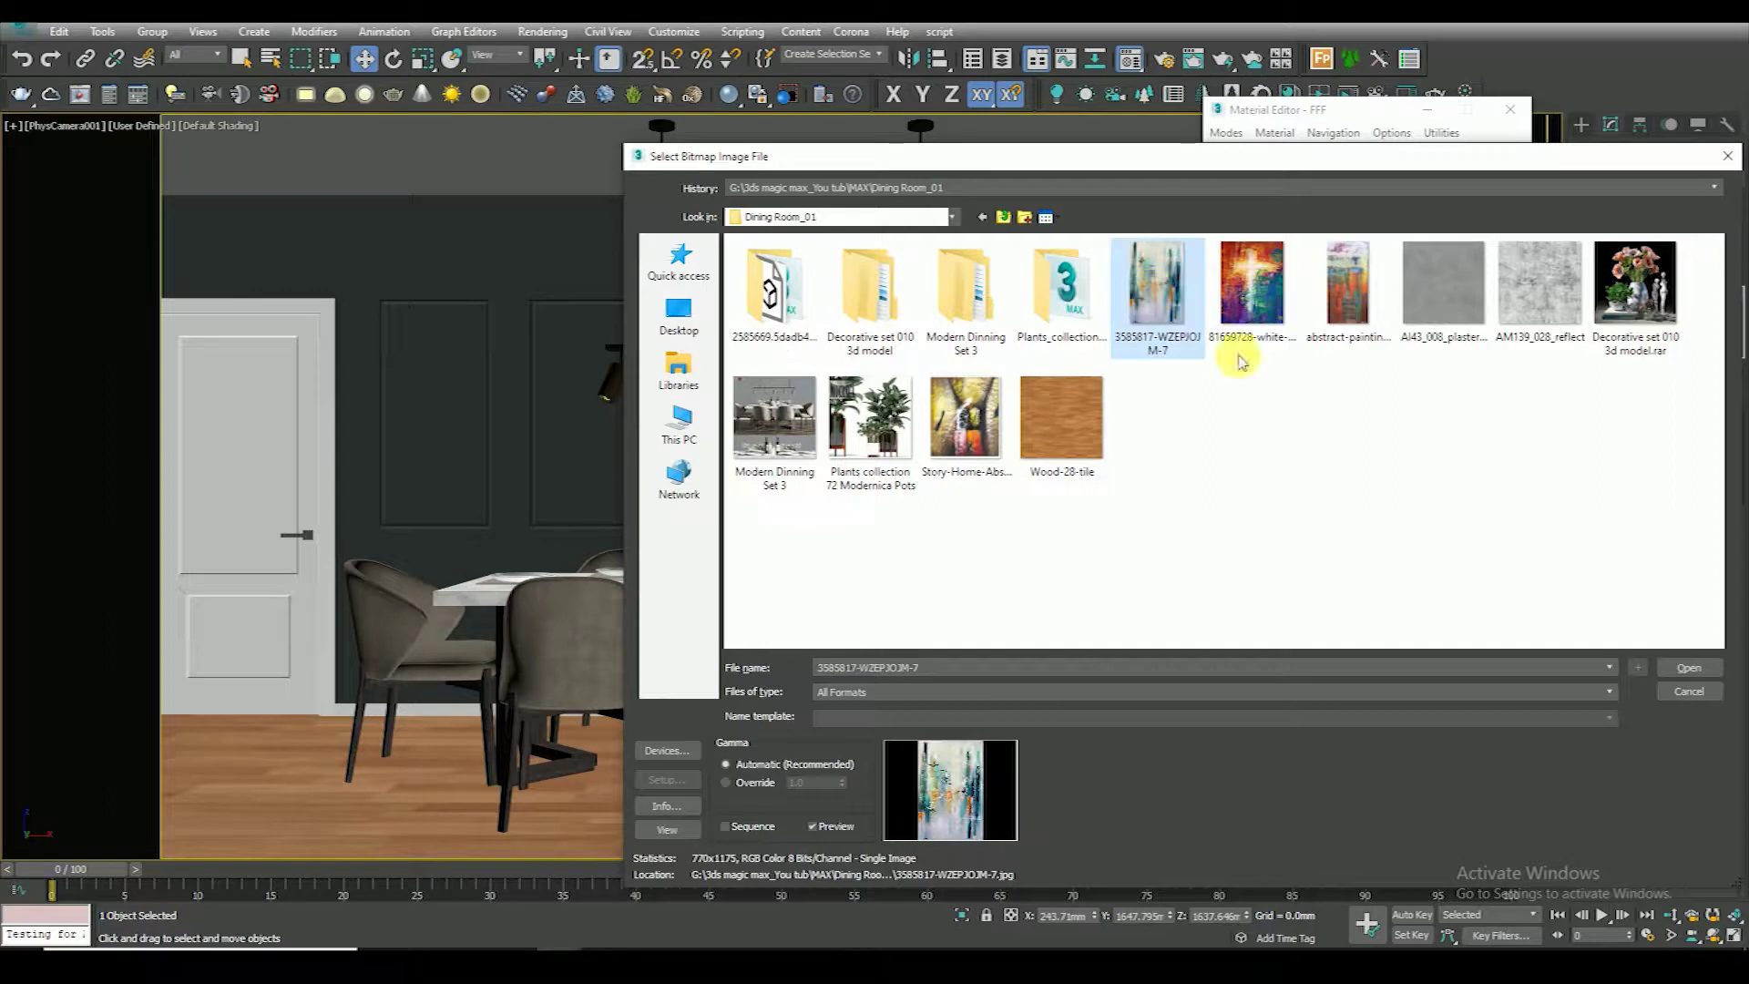
{"action": "left_click", "coordinate": [1687, 667]}
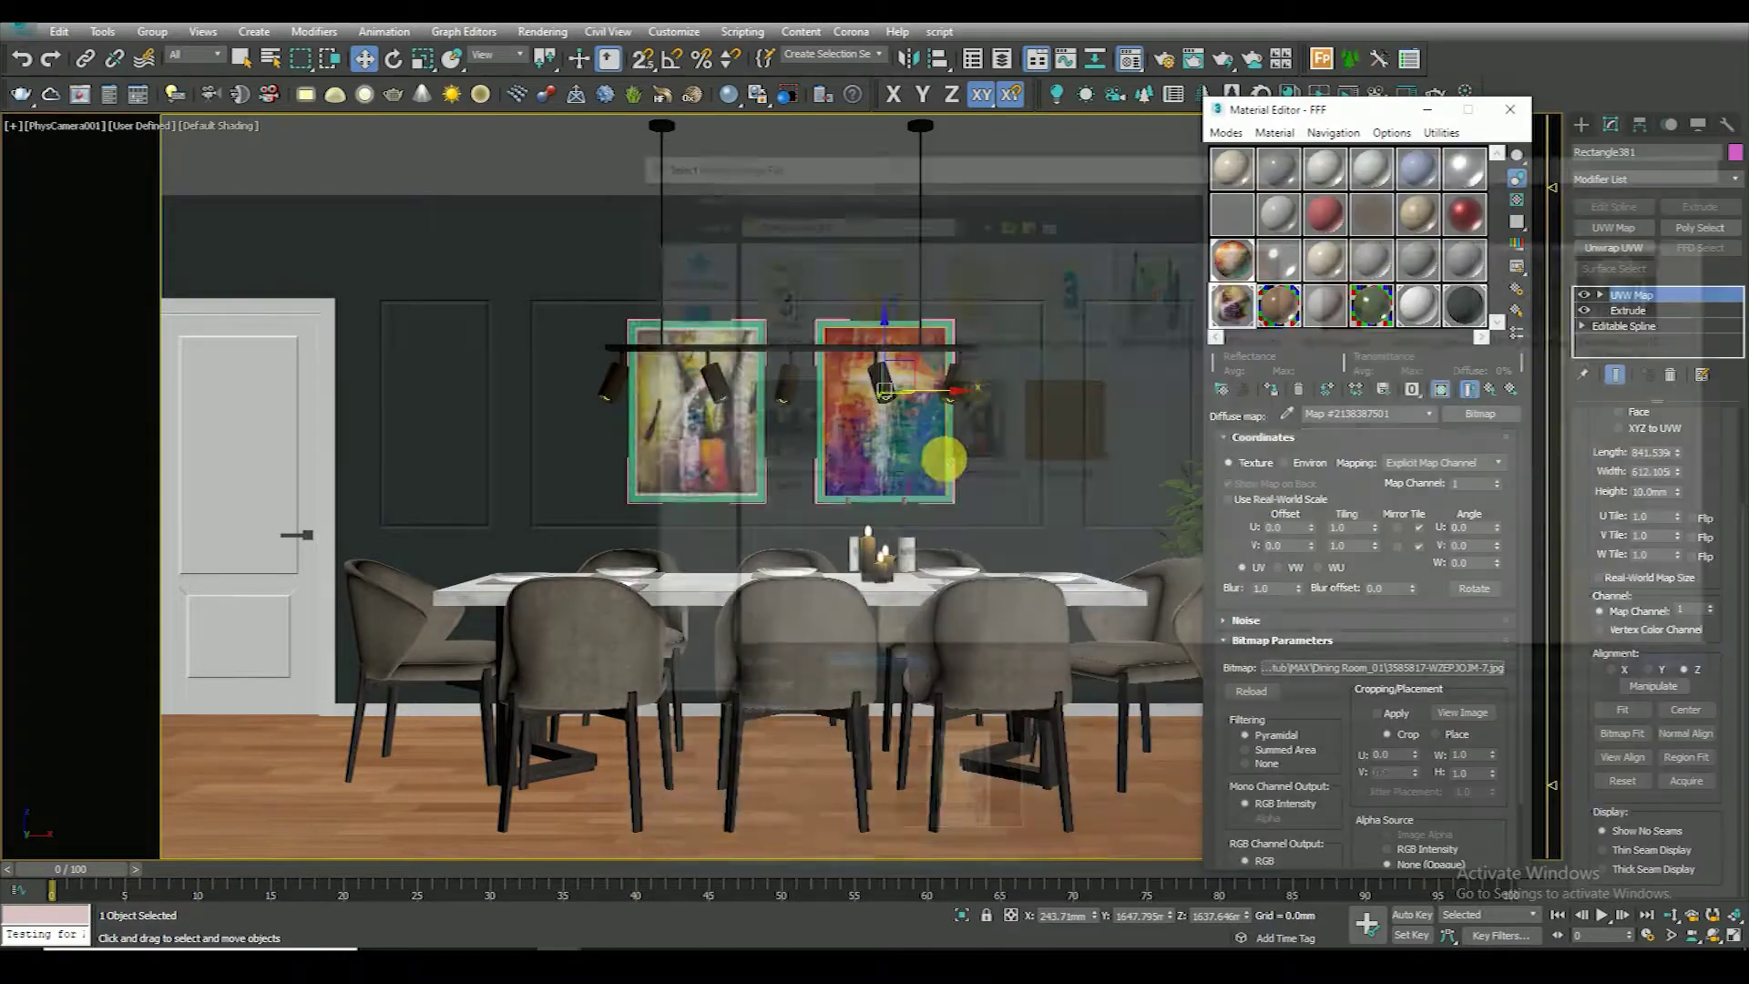
{"action": "left_click", "coordinate": [999, 466]}
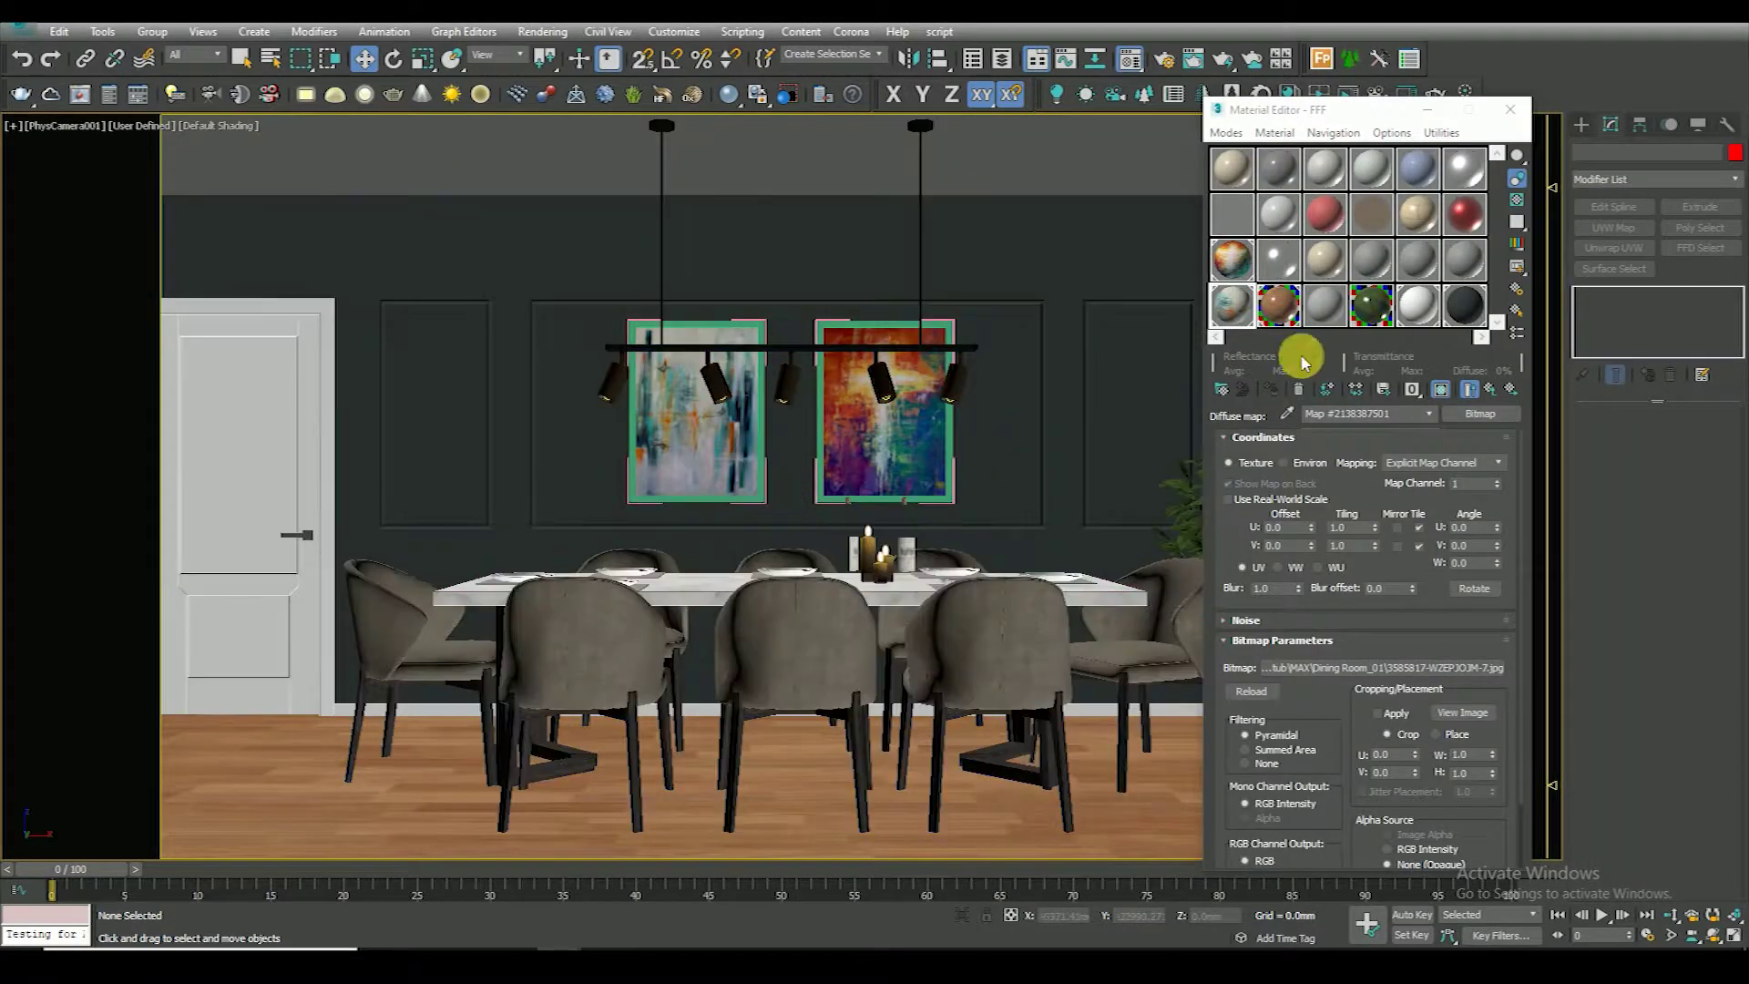
Select the border pieces of both picture frames to receive the white door-panel VRayMtl
{"action": "key", "text": "F3"}
{"action": "left_click", "coordinate": [813, 415]}
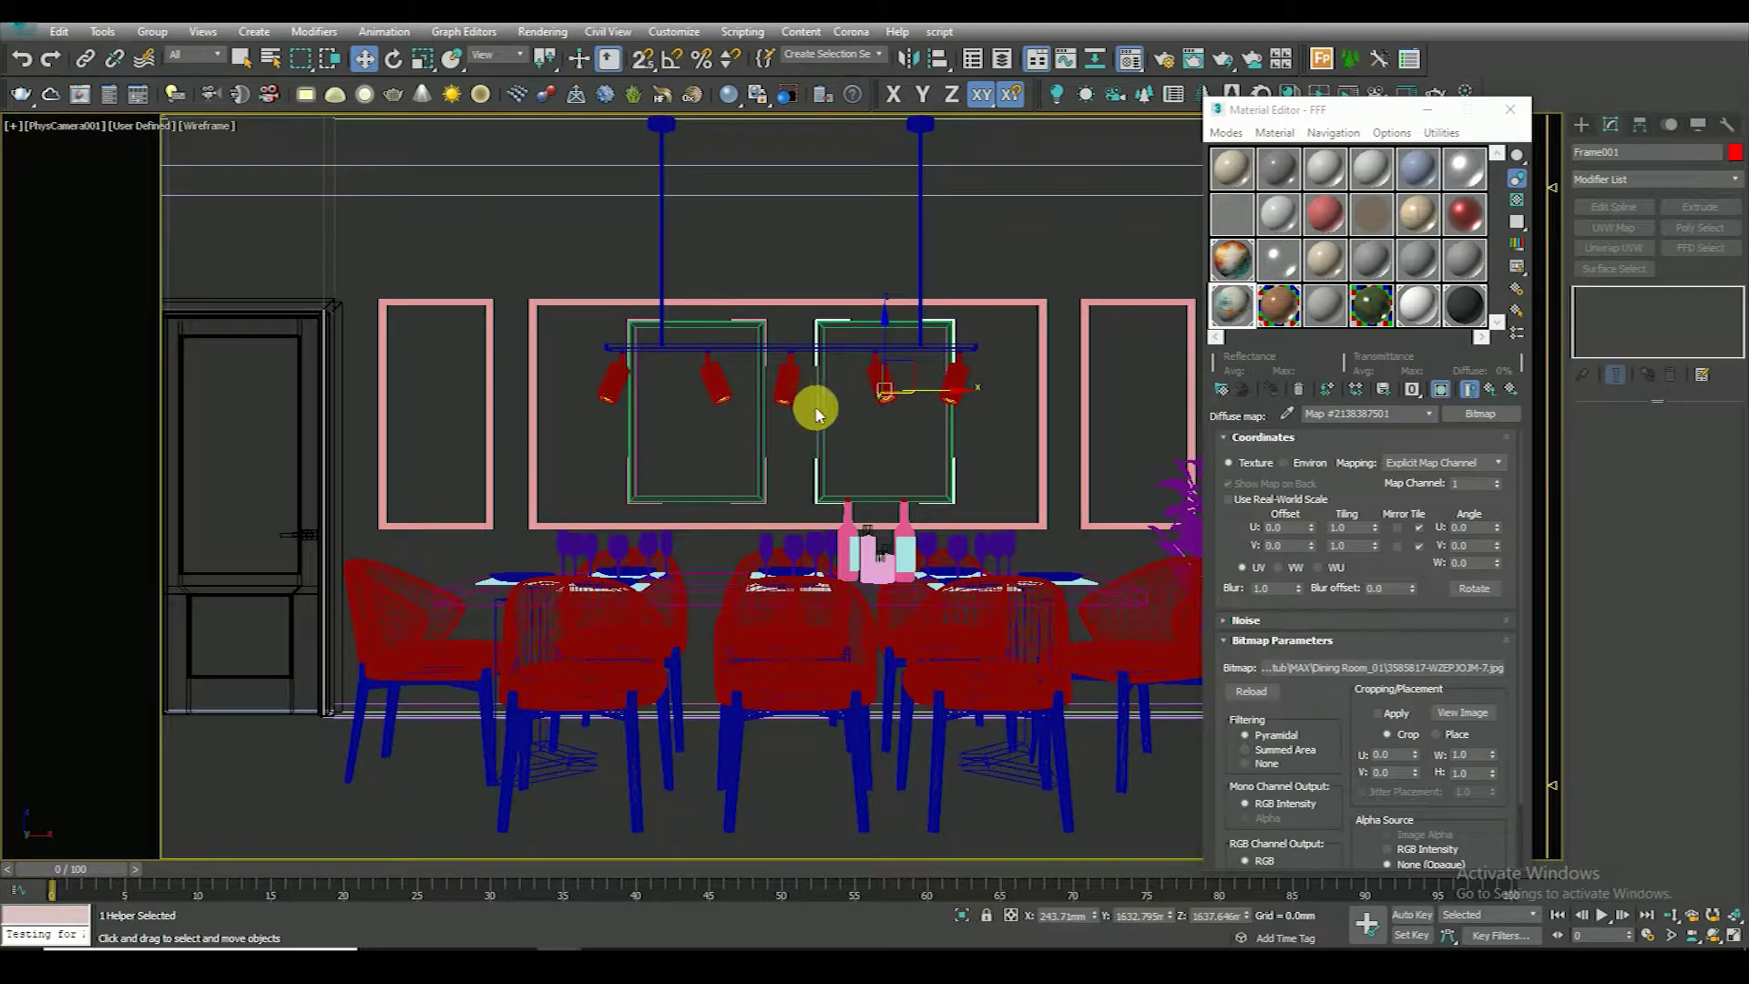
{"action": "key", "text": "F3"}
{"action": "left_click", "coordinate": [902, 474]}
{"action": "key", "text": "F3"}
{"action": "left_click", "coordinate": [769, 441]}
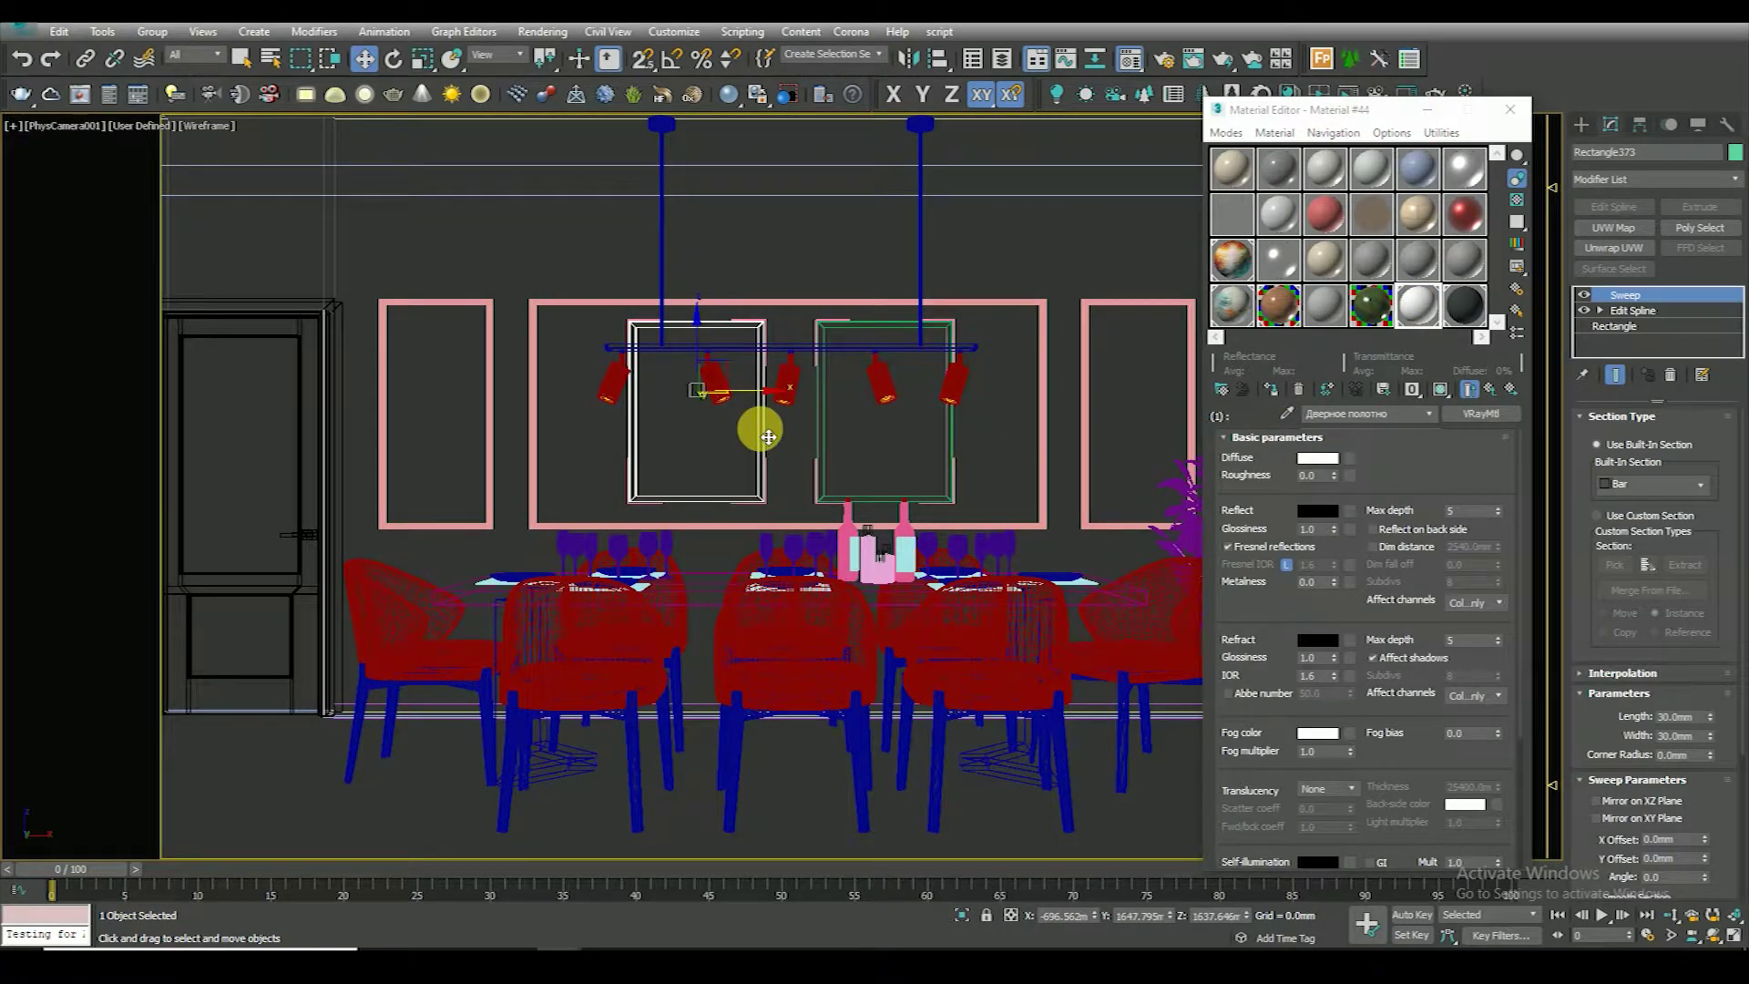
{"action": "key", "text": "F3"}
{"action": "left_click", "coordinate": [997, 460]}
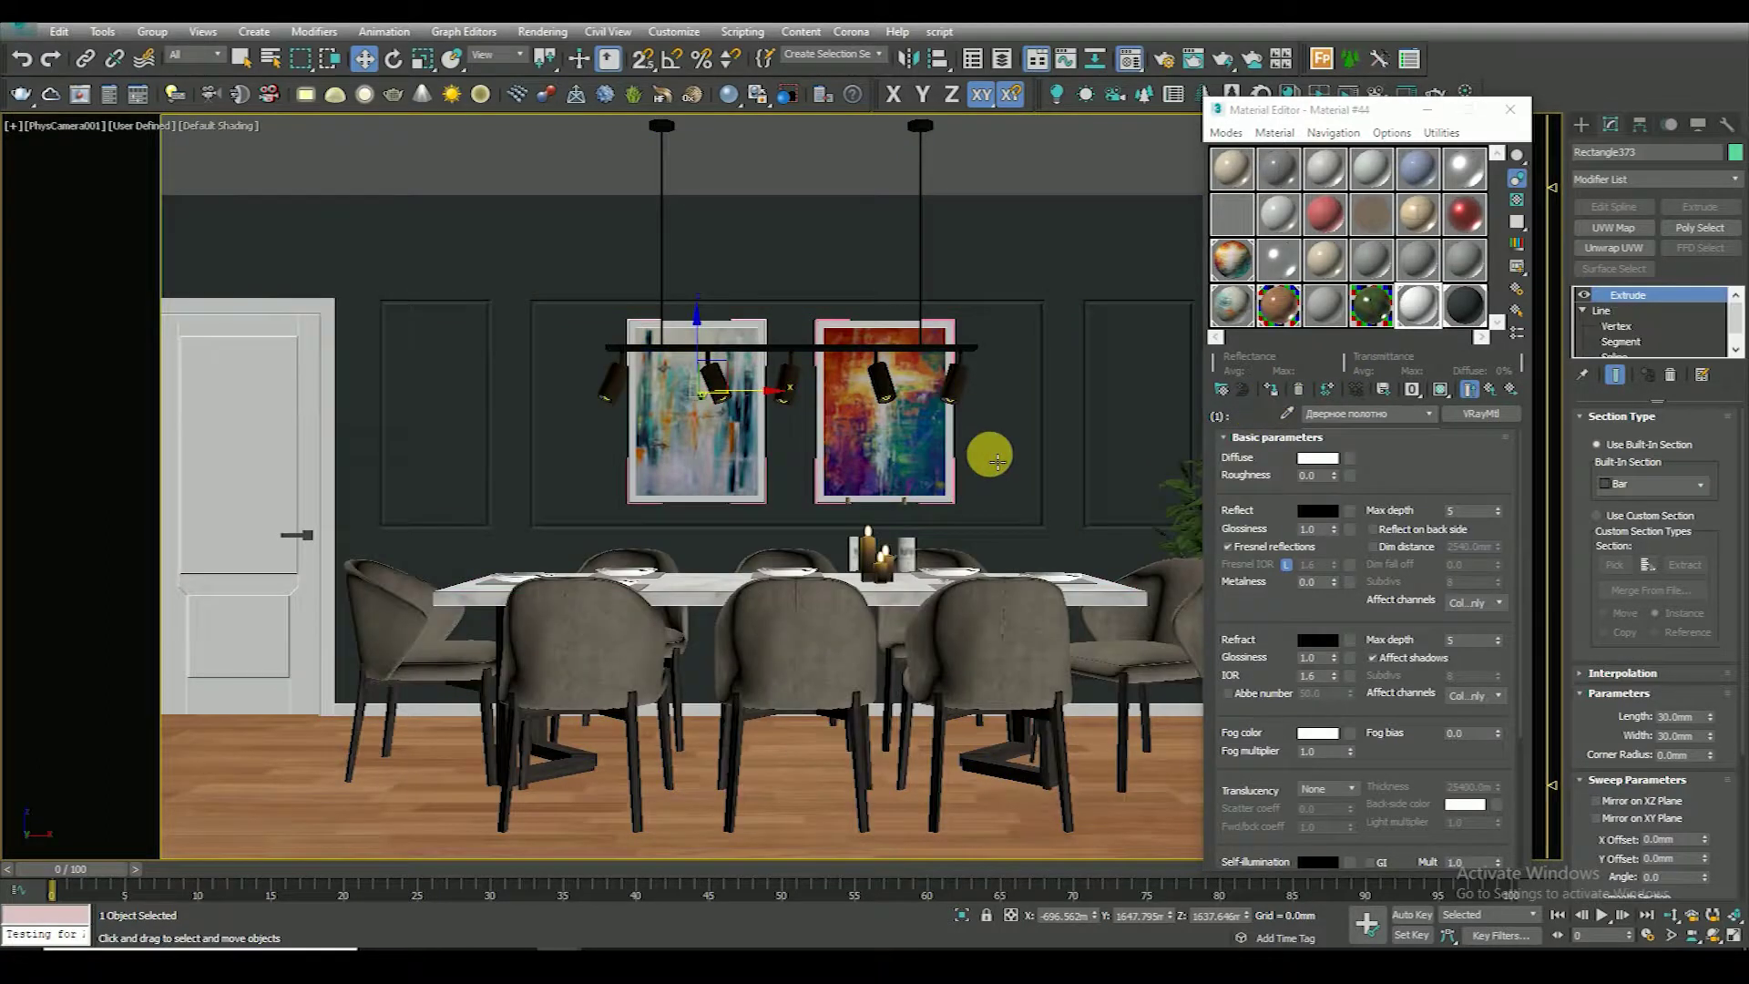
{"action": "key", "text": "F3"}
{"action": "key", "text": "F4"}
{"action": "key", "text": "F4"}
{"action": "key", "text": "F4"}
{"action": "key", "text": "F4"}
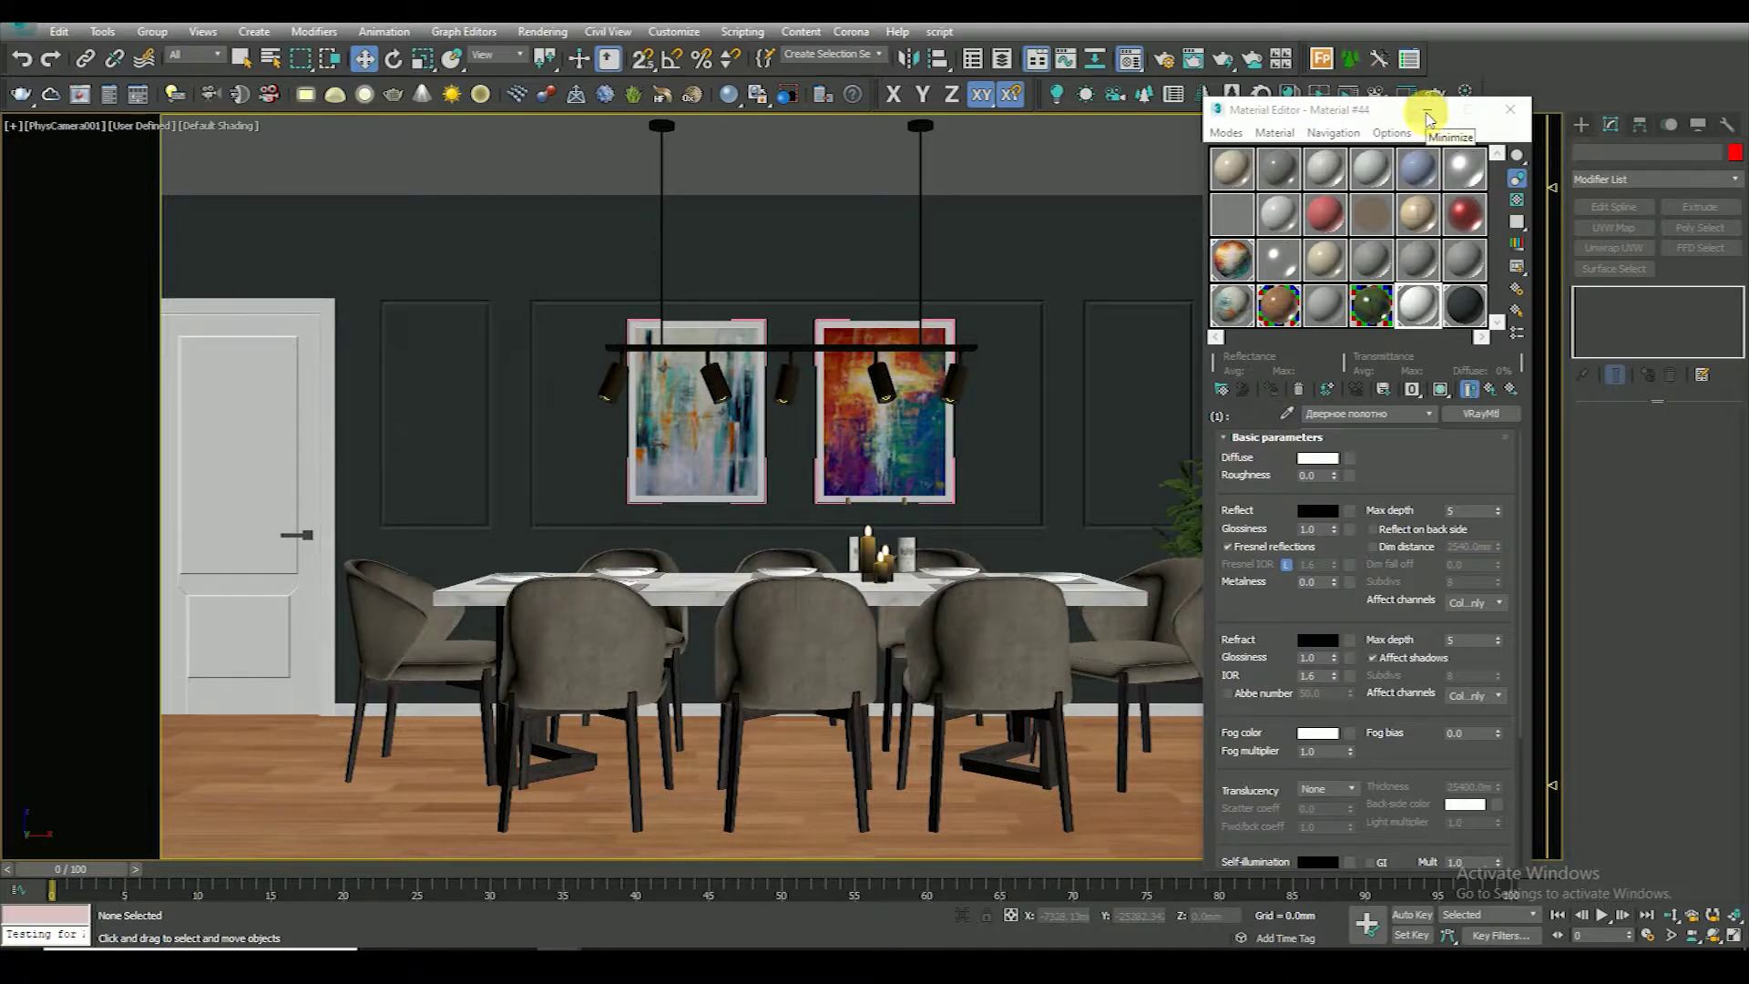
Pick an unused material sample slot and make it a VRayMtl
{"action": "left_click", "coordinate": [1428, 119]}
{"action": "left_click", "coordinate": [1370, 487]}
{"action": "key", "text": "F4"}
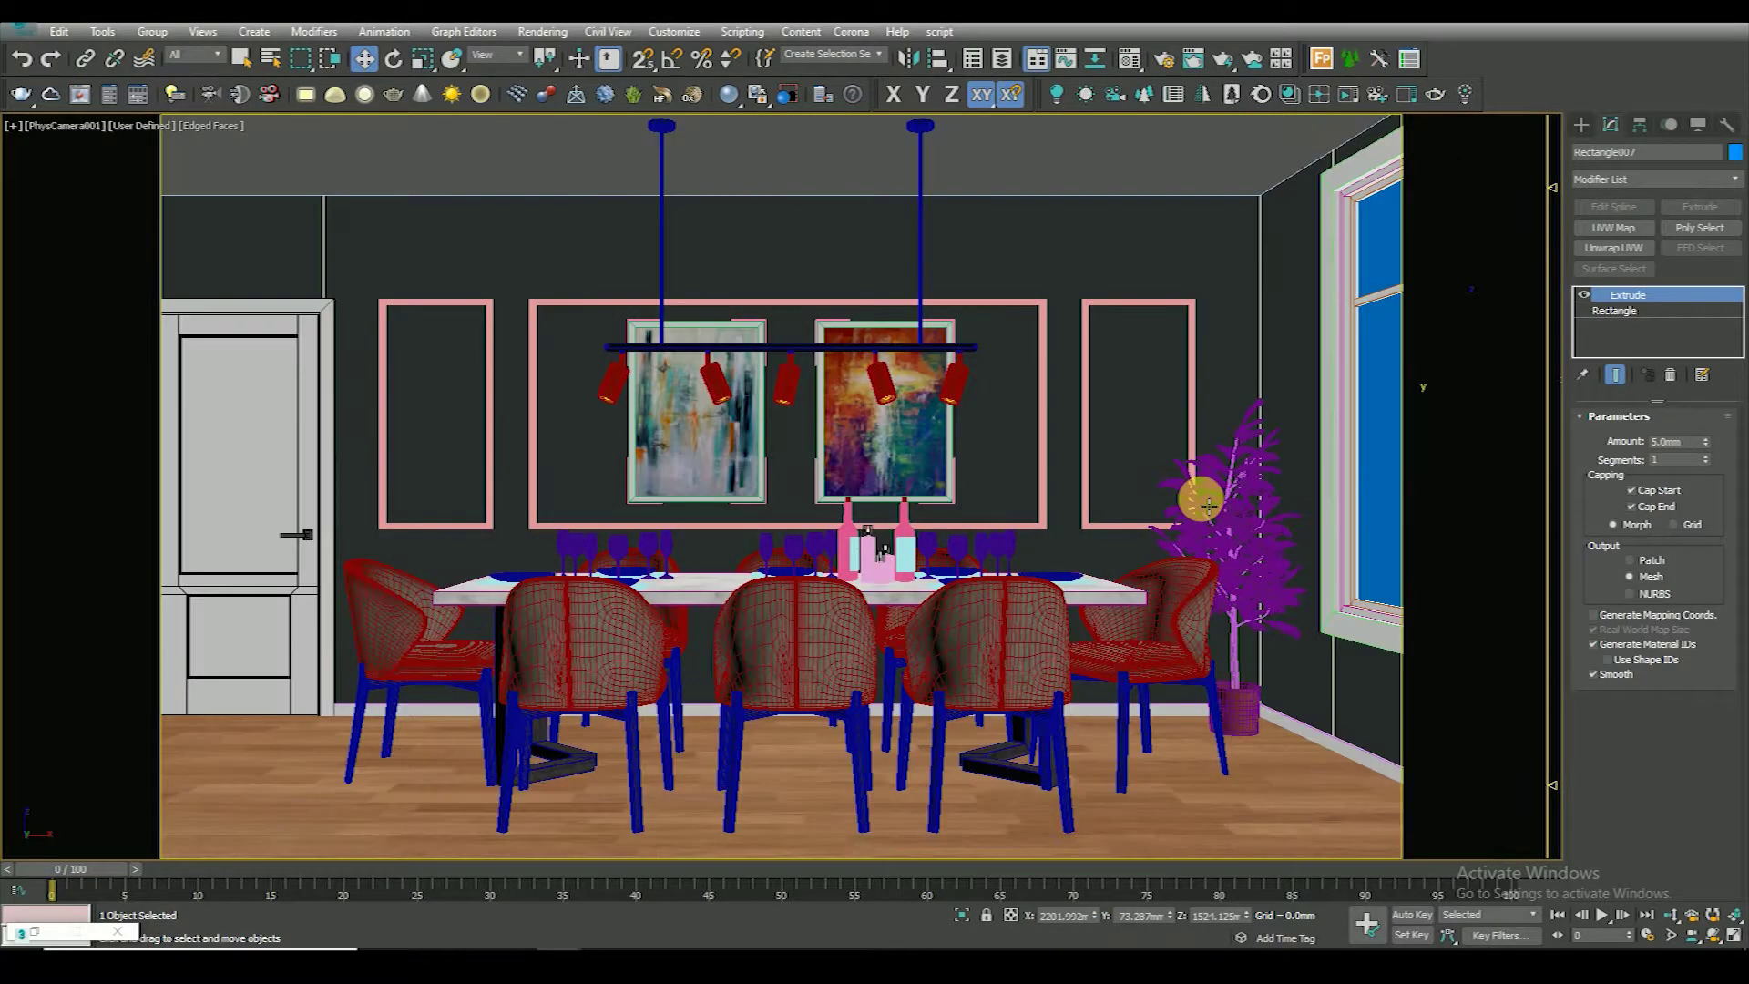
{"action": "key", "text": "m"}
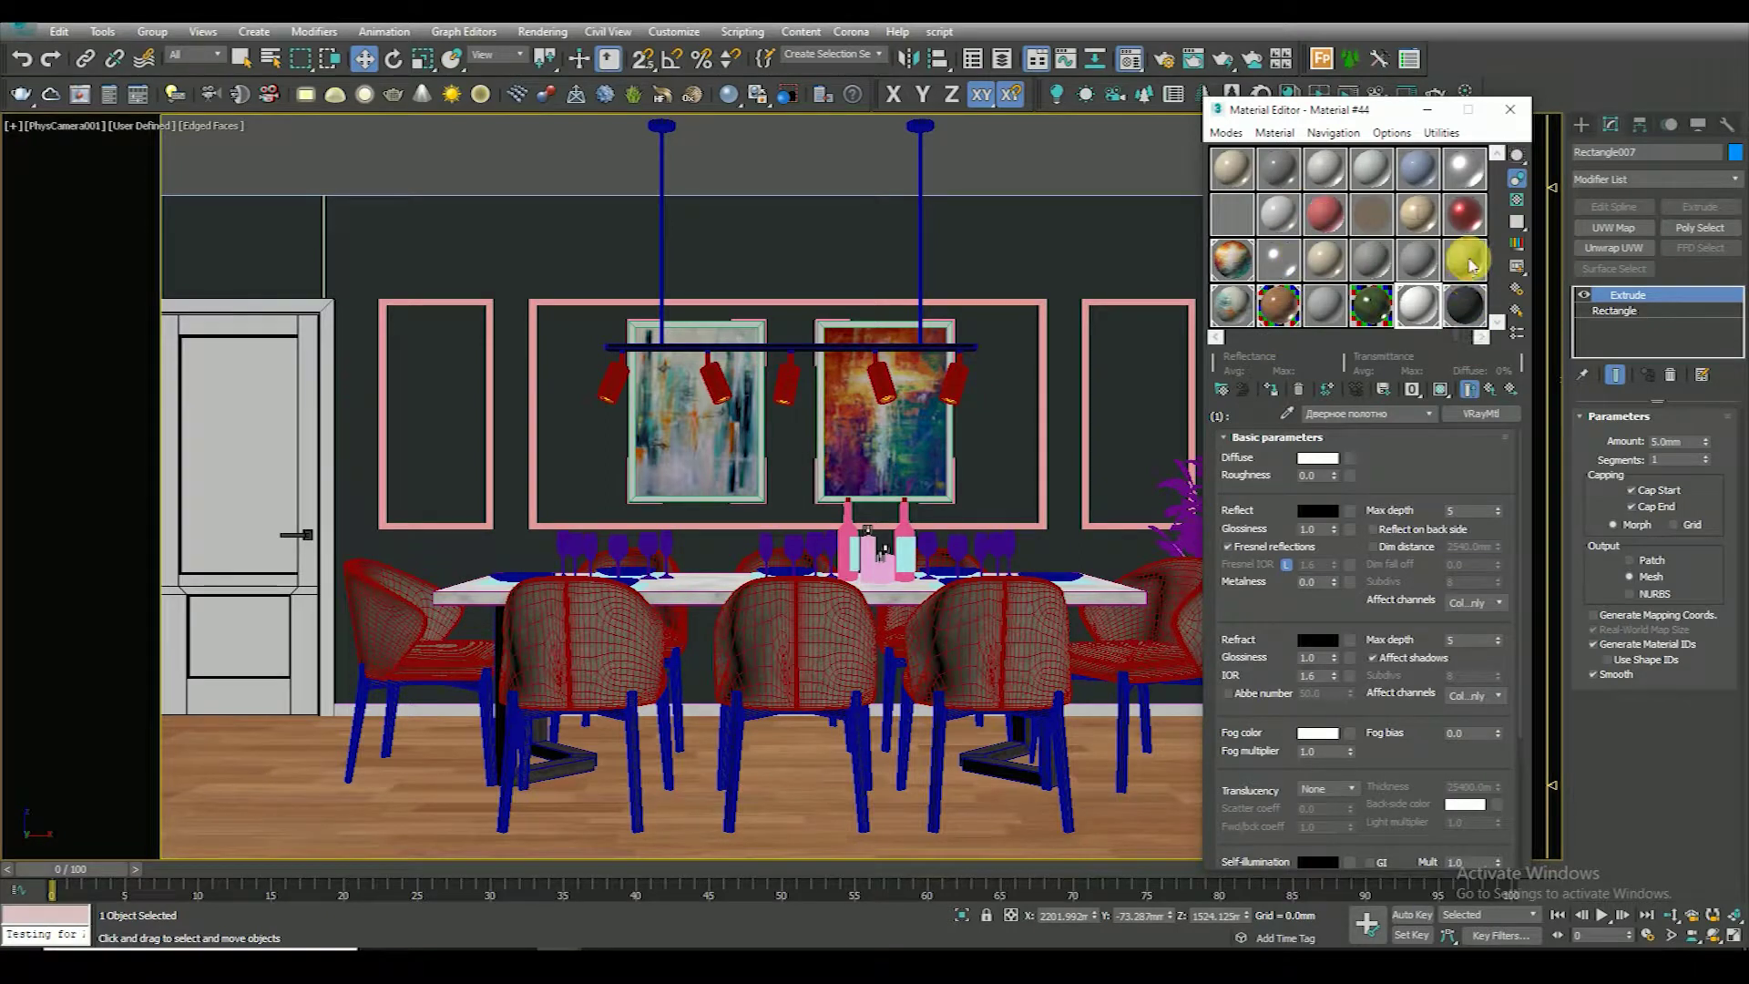
{"action": "left_click", "coordinate": [1468, 262]}
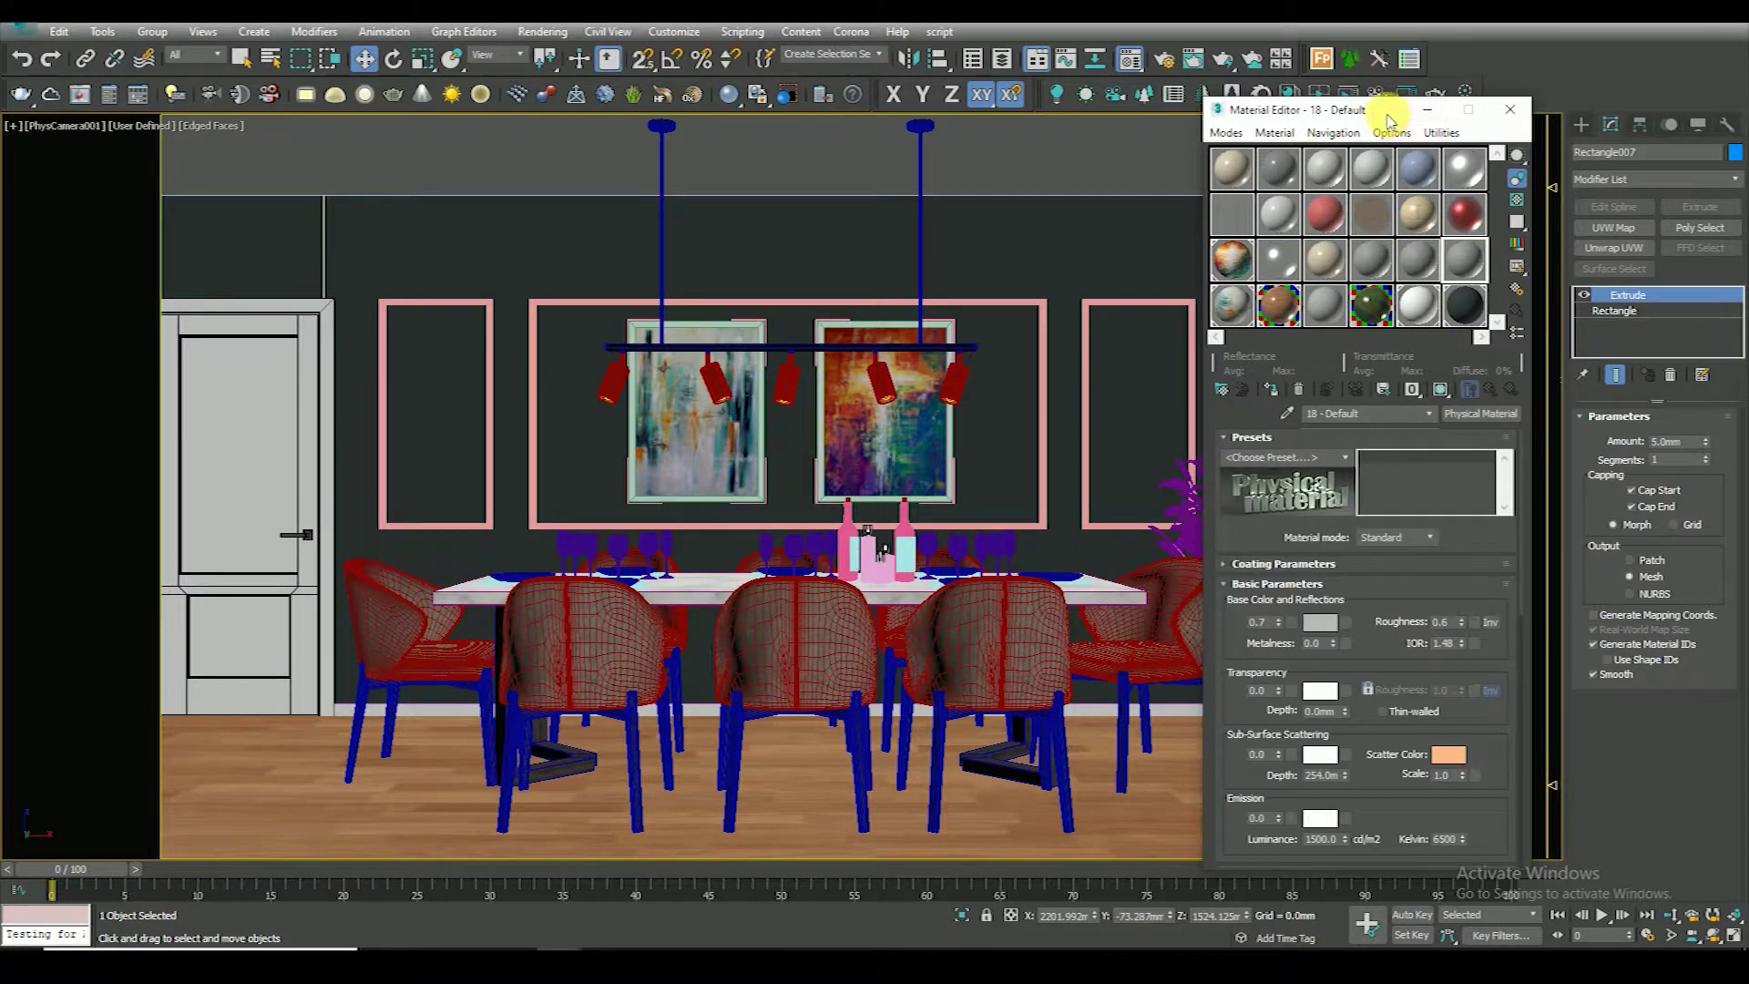
{"action": "left_click_drag", "start_coordinate": [1391, 118], "coordinate": [617, 173]}
{"action": "left_click", "coordinate": [707, 468]}
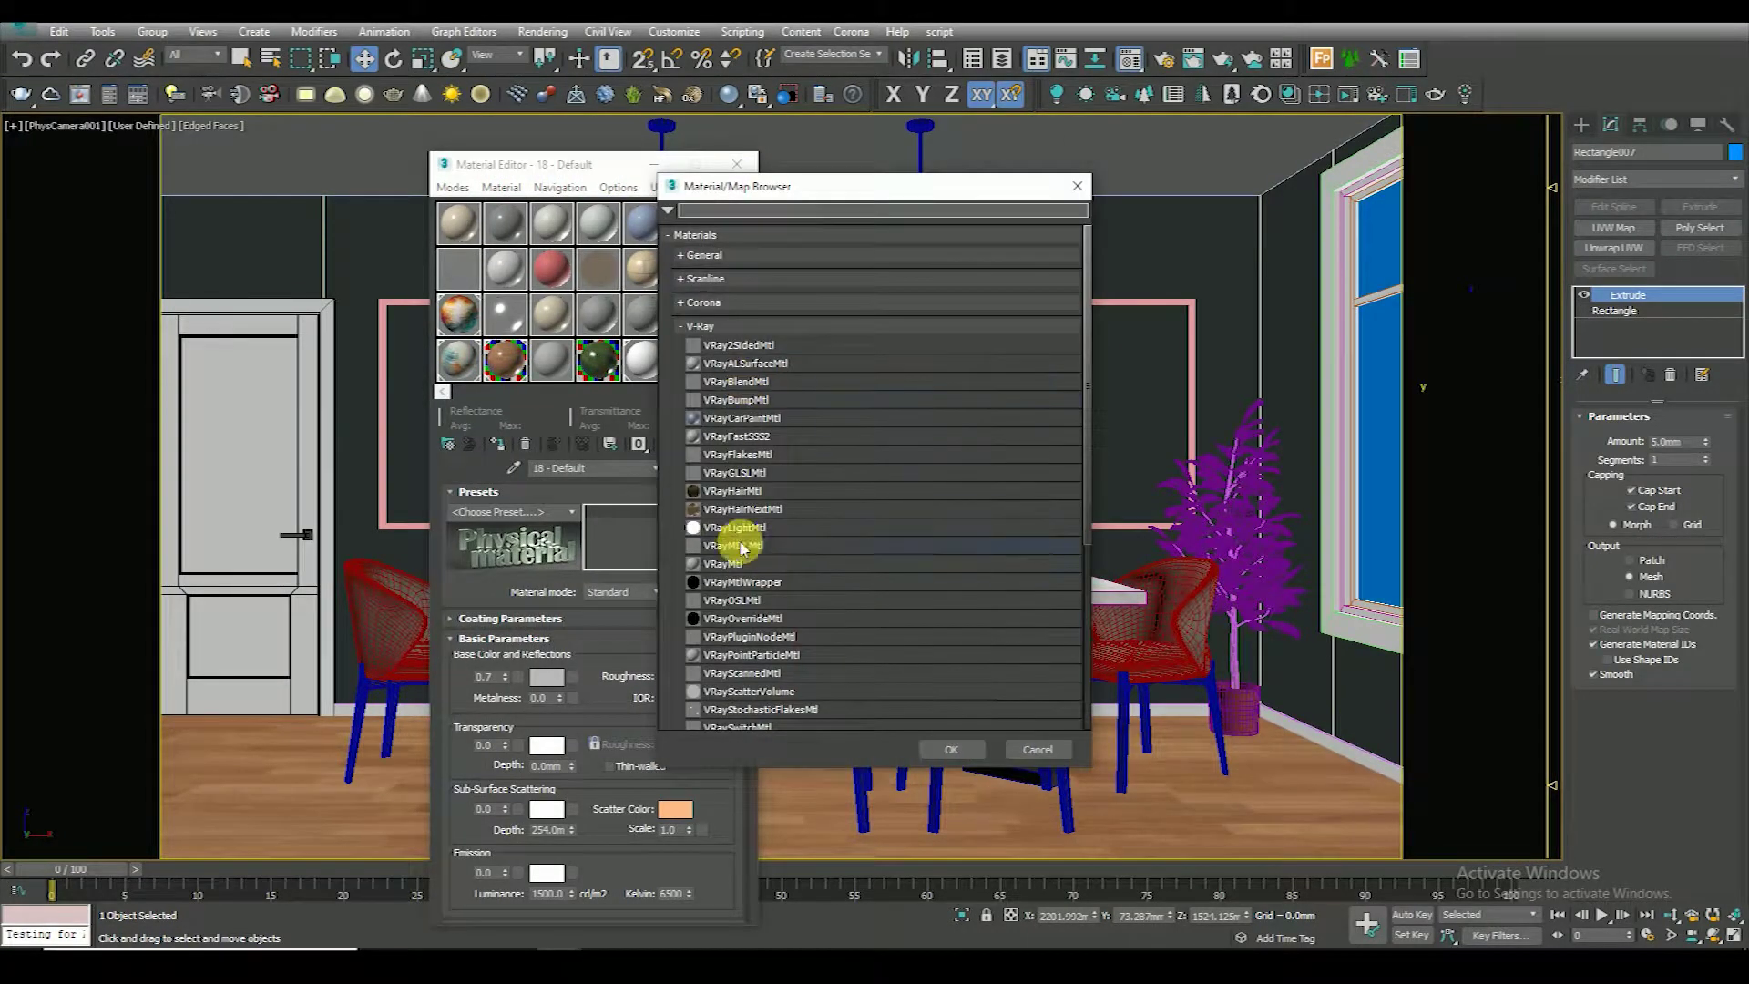
{"action": "double_click", "coordinate": [733, 563]}
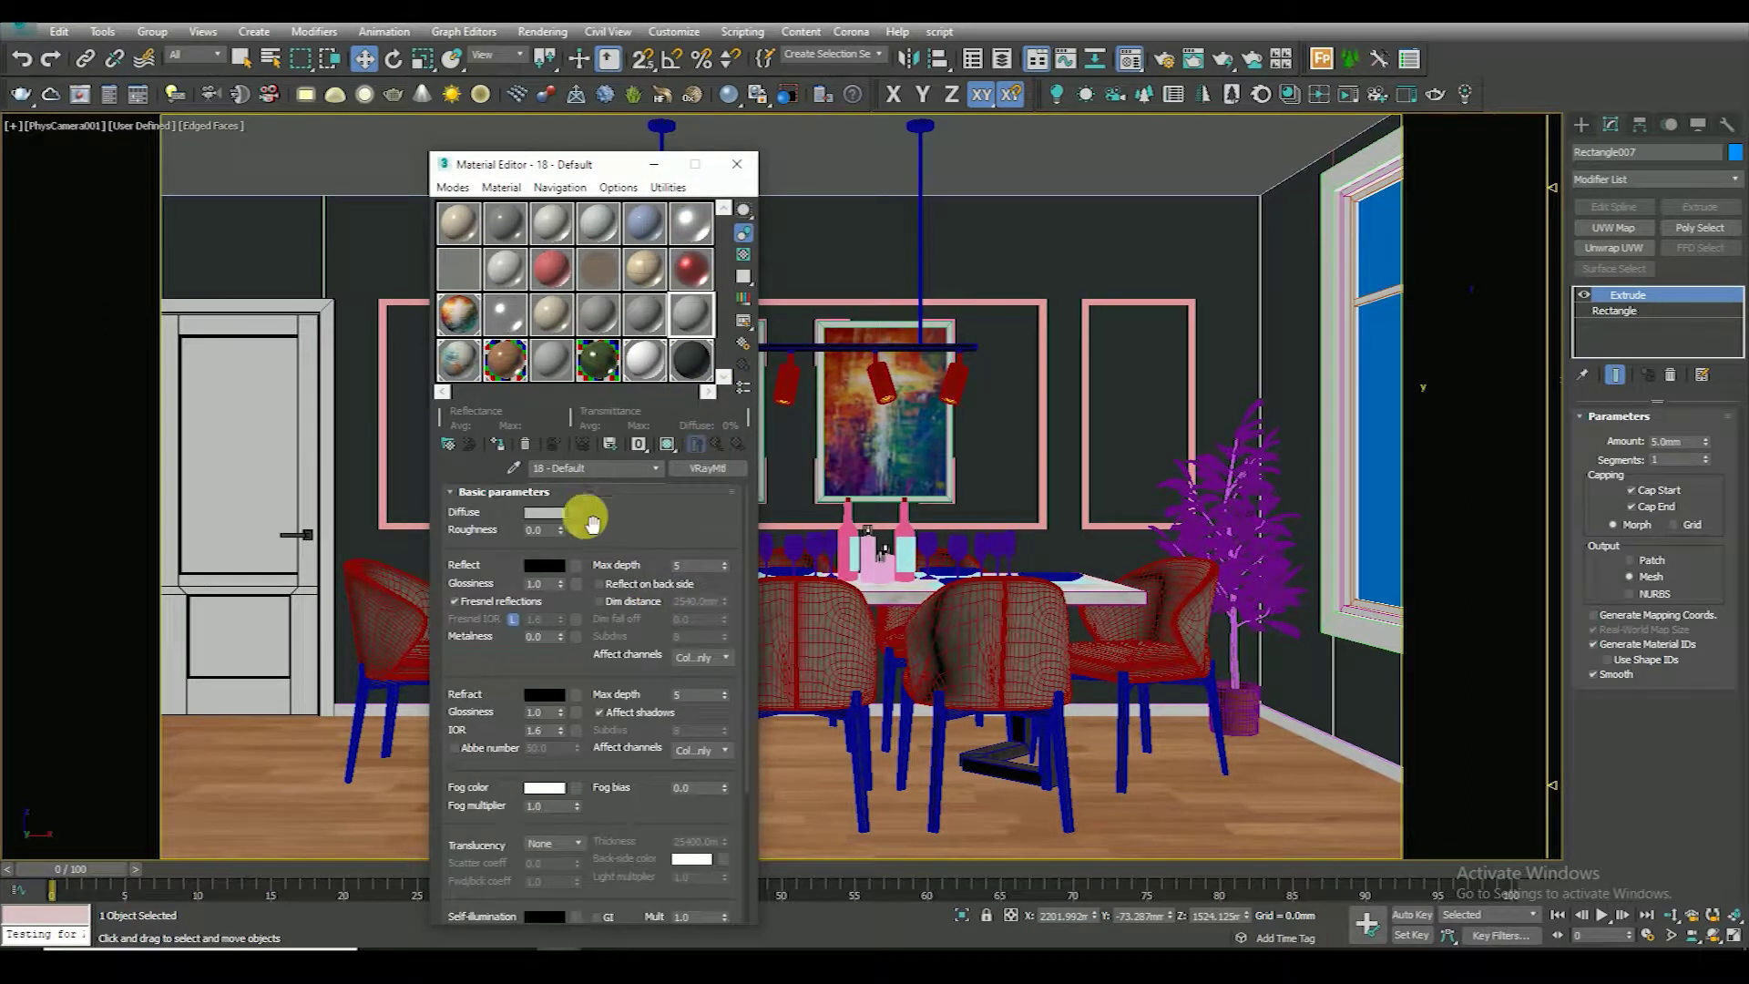
Give the glass material a light-blue diffuse colour
{"action": "left_click", "coordinate": [551, 521]}
{"action": "left_click_drag", "start_coordinate": [492, 228], "coordinate": [460, 120]}
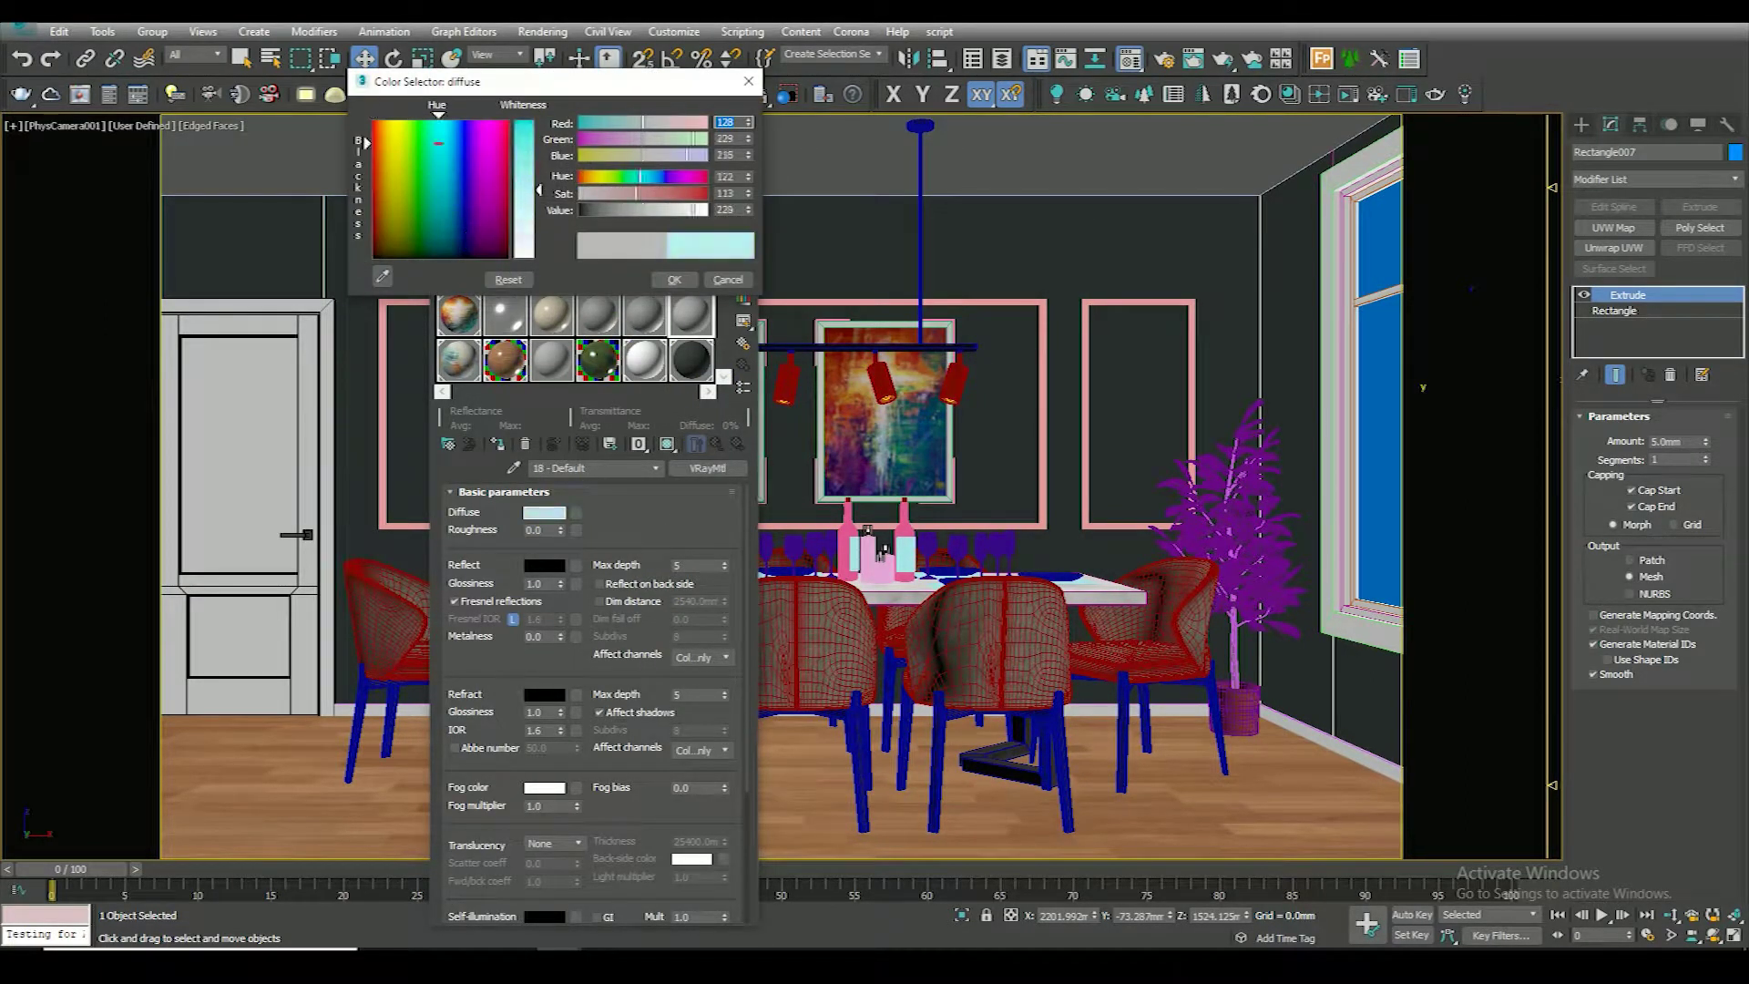
{"action": "left_click", "coordinate": [674, 279]}
{"action": "right_click", "coordinate": [561, 513]}
{"action": "left_click", "coordinate": [597, 521]}
Add a Falloff reflection map and bend its Mix Curve upward with a Bezier corner point
{"action": "left_click", "coordinate": [578, 567]}
{"action": "double_click", "coordinate": [742, 439]}
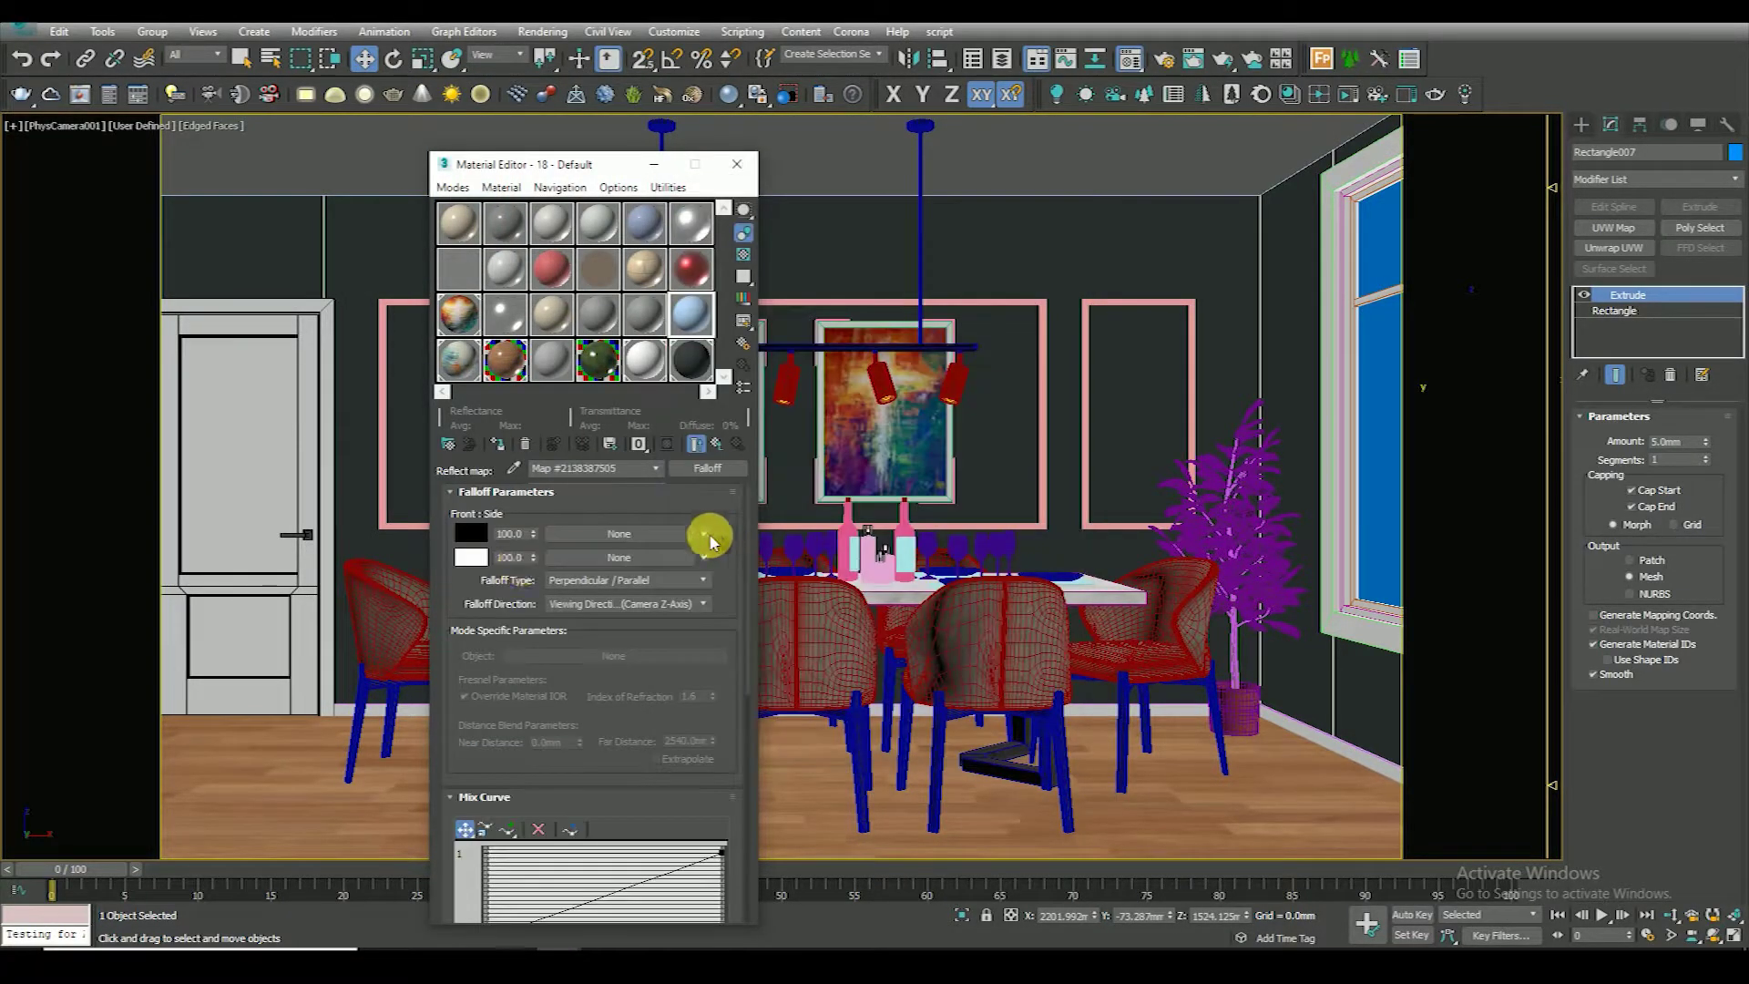
{"action": "scroll", "coordinate": [546, 574], "scroll_direction": "down", "scroll_amount": 3}
{"action": "scroll", "coordinate": [510, 692], "scroll_direction": "down", "scroll_amount": 3}
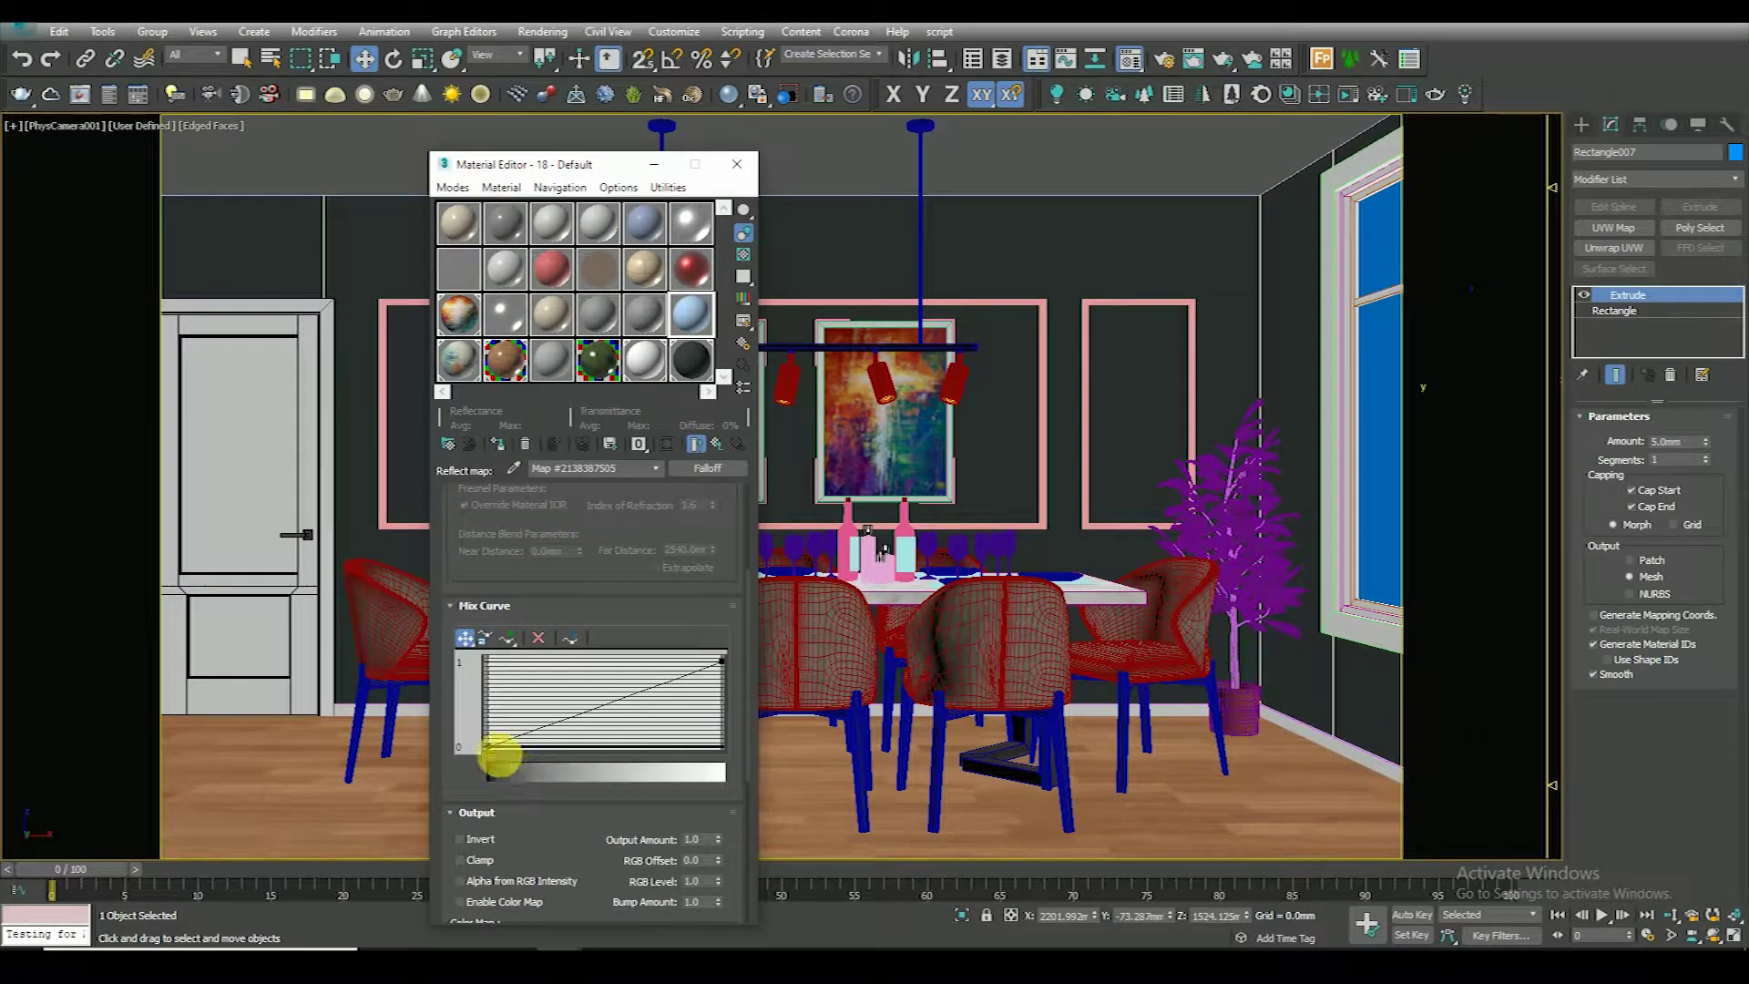
{"action": "right_click", "coordinate": [492, 750]}
{"action": "left_click", "coordinate": [574, 807]}
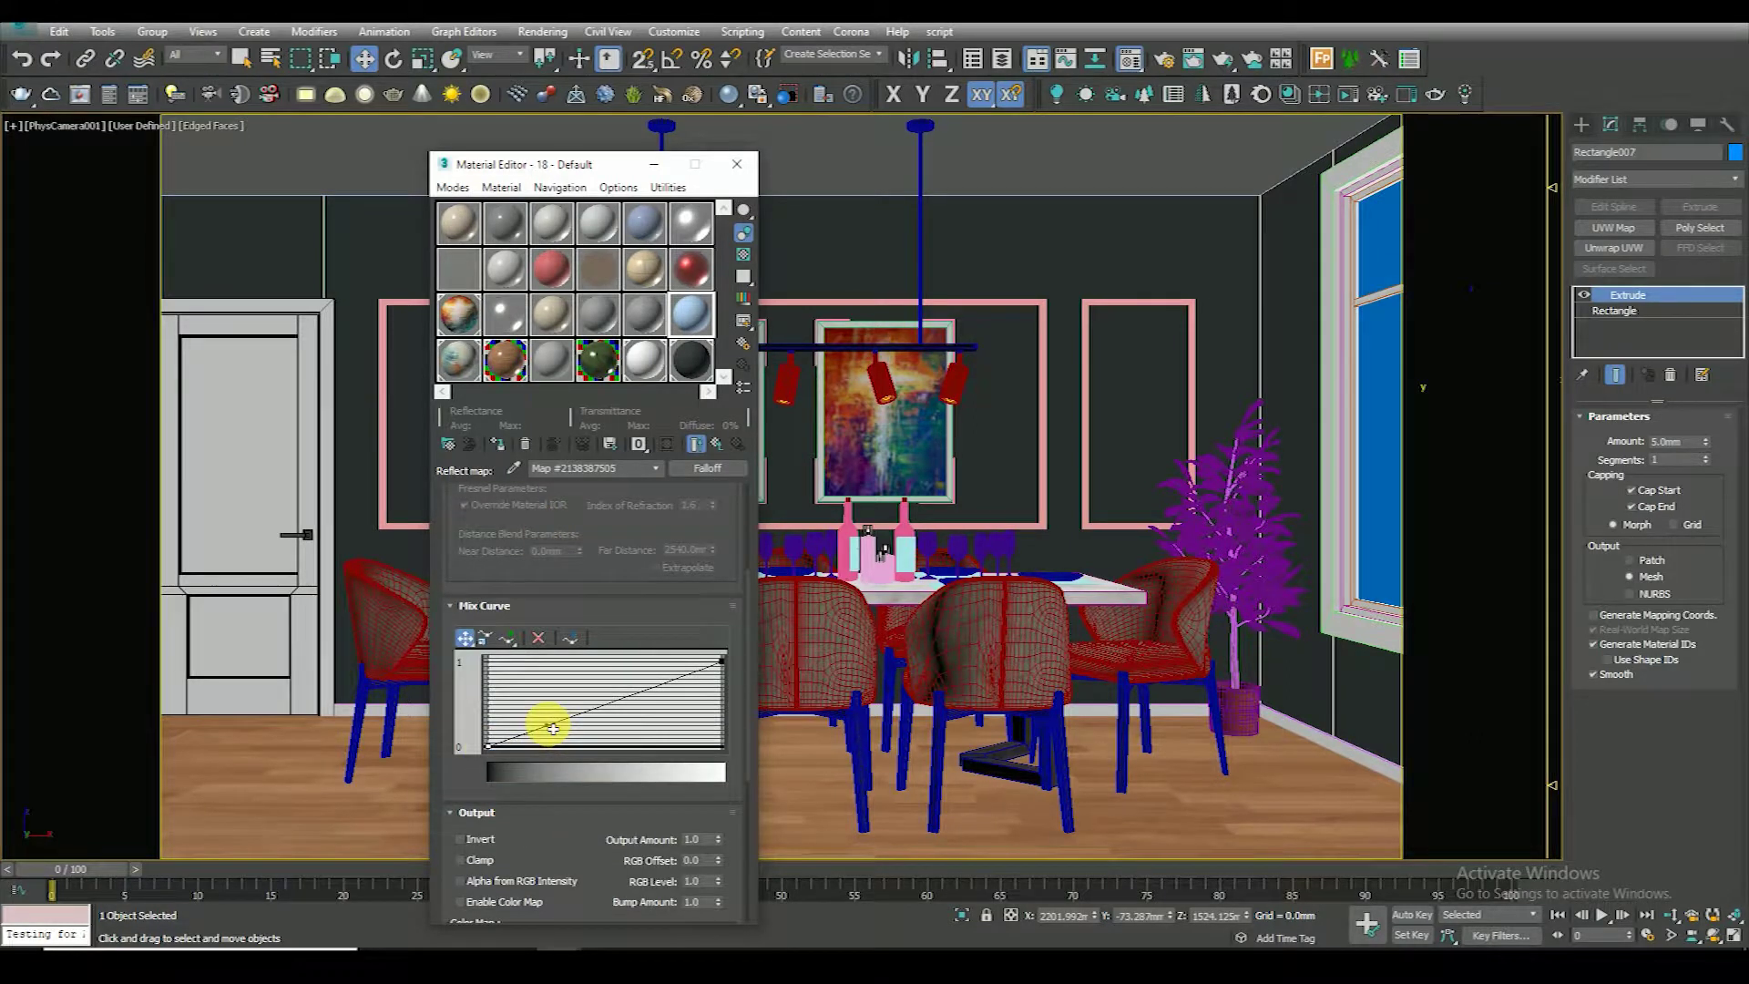
{"action": "left_click_drag", "start_coordinate": [547, 714], "coordinate": [562, 682]}
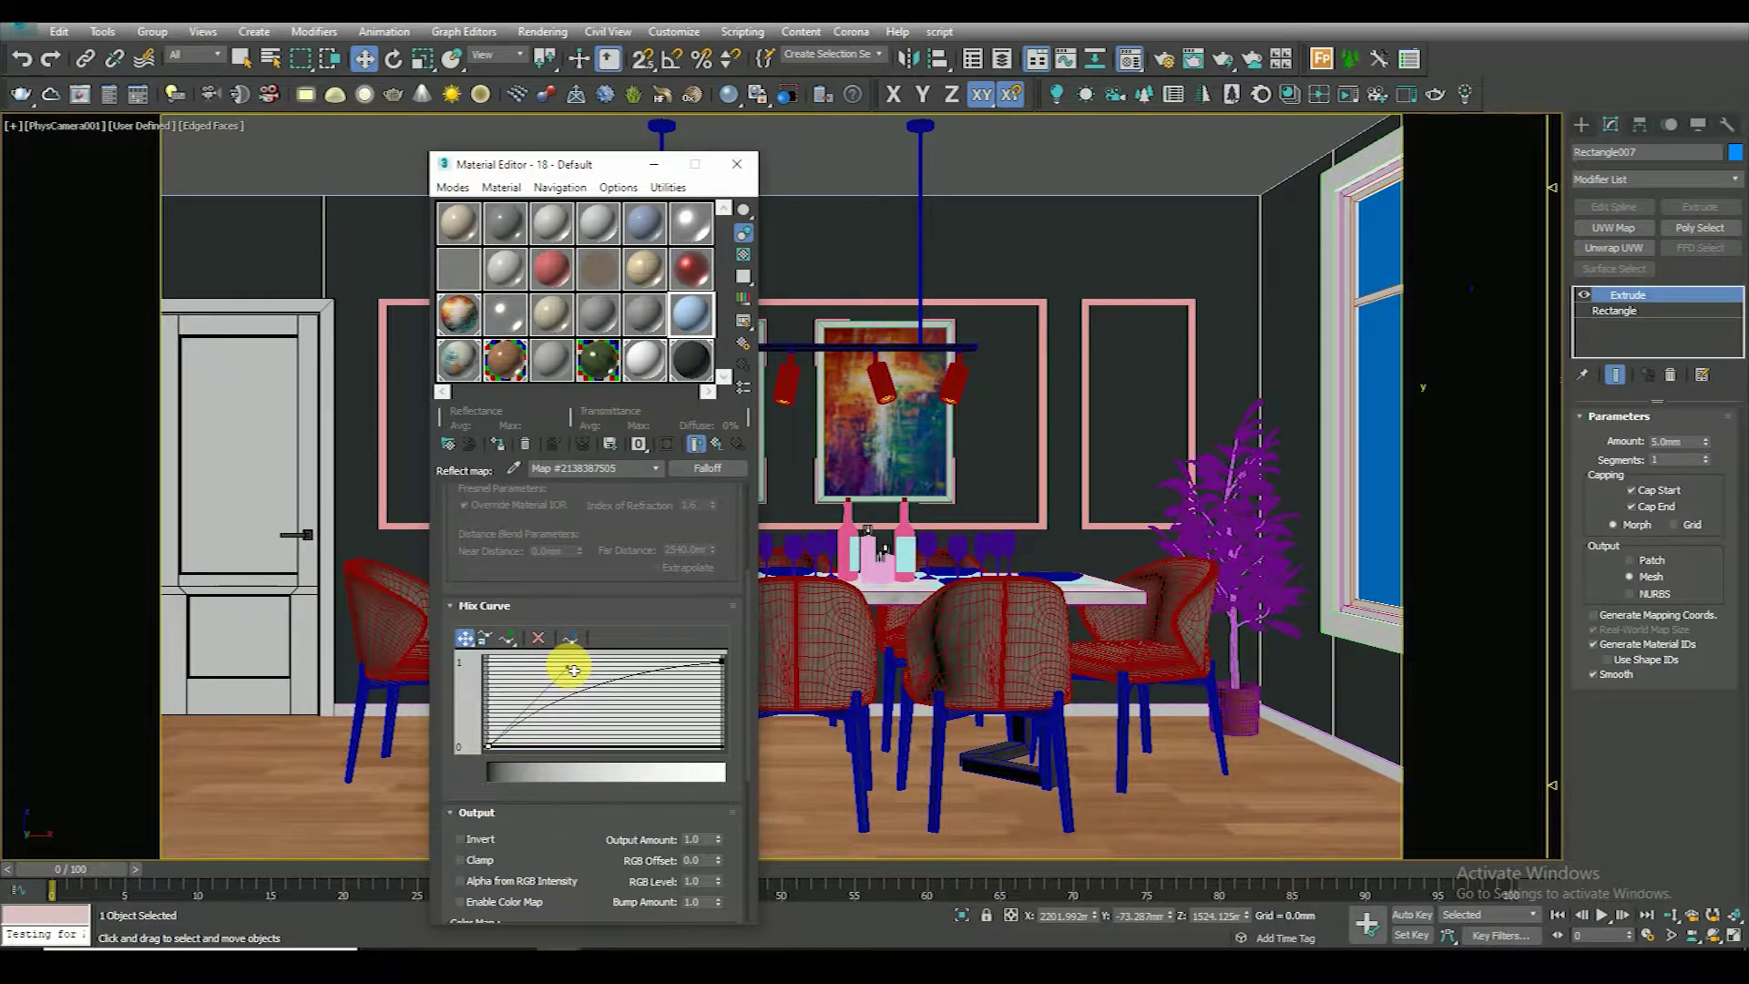
{"action": "scroll", "coordinate": [683, 560], "scroll_direction": "up", "scroll_amount": 3}
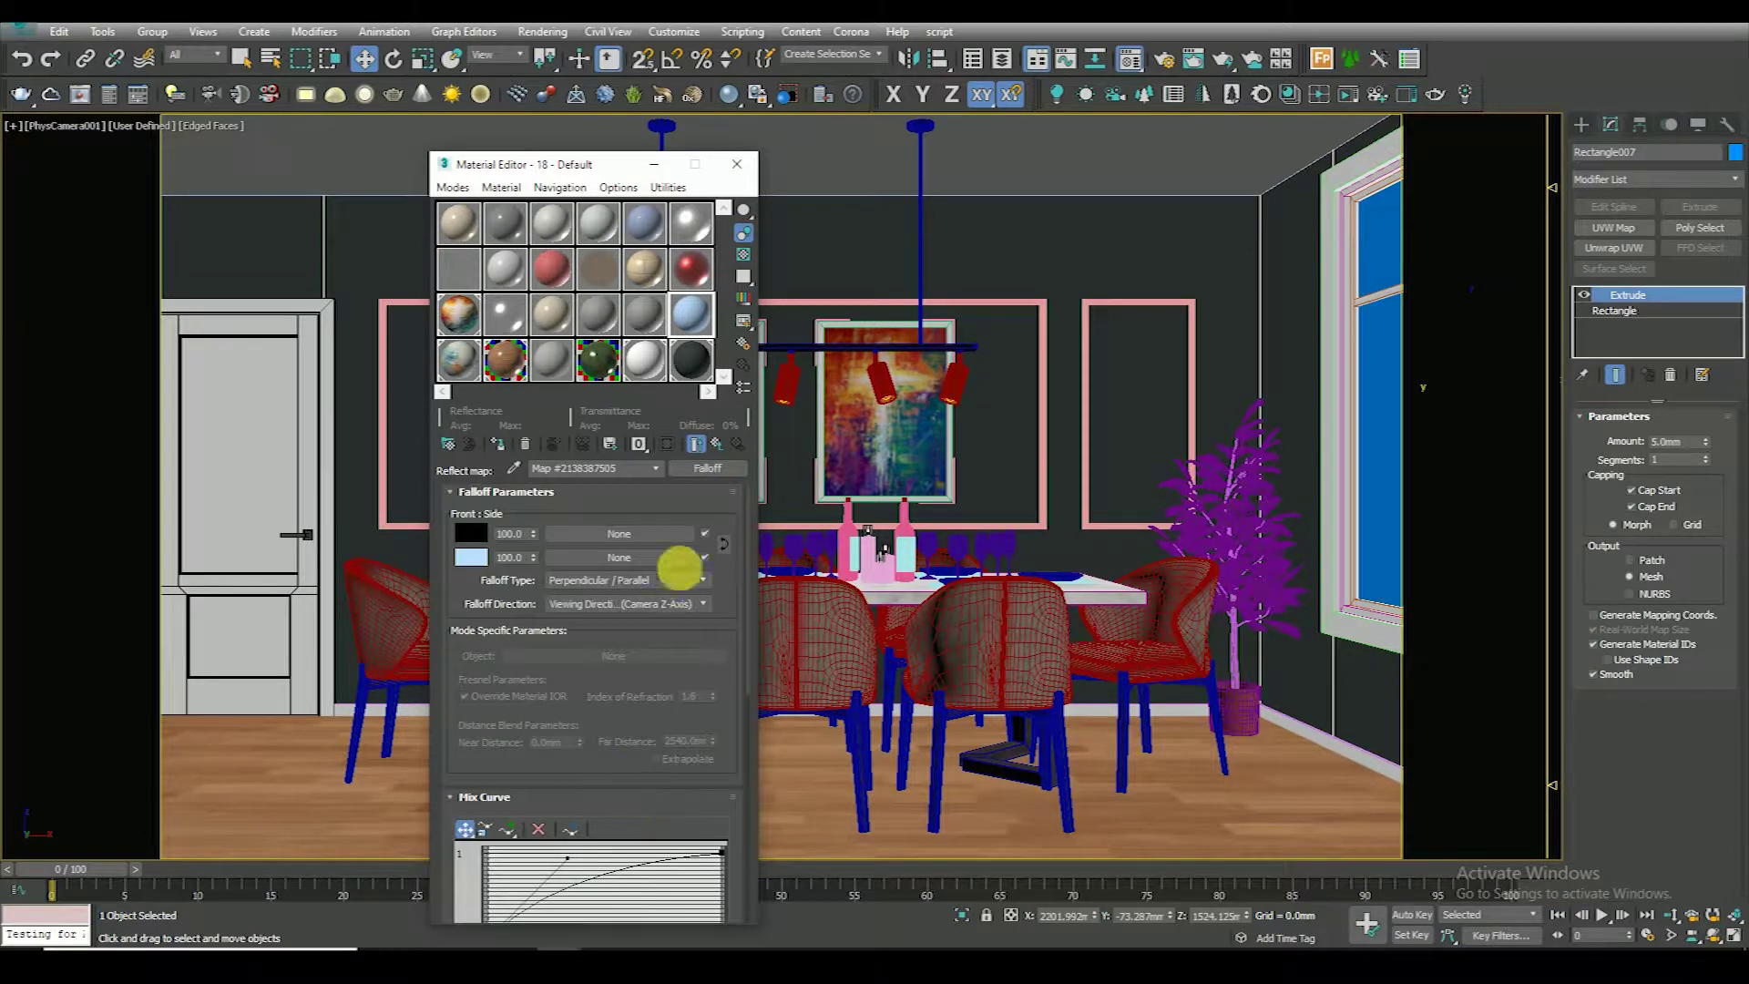
{"action": "left_click", "coordinate": [718, 447]}
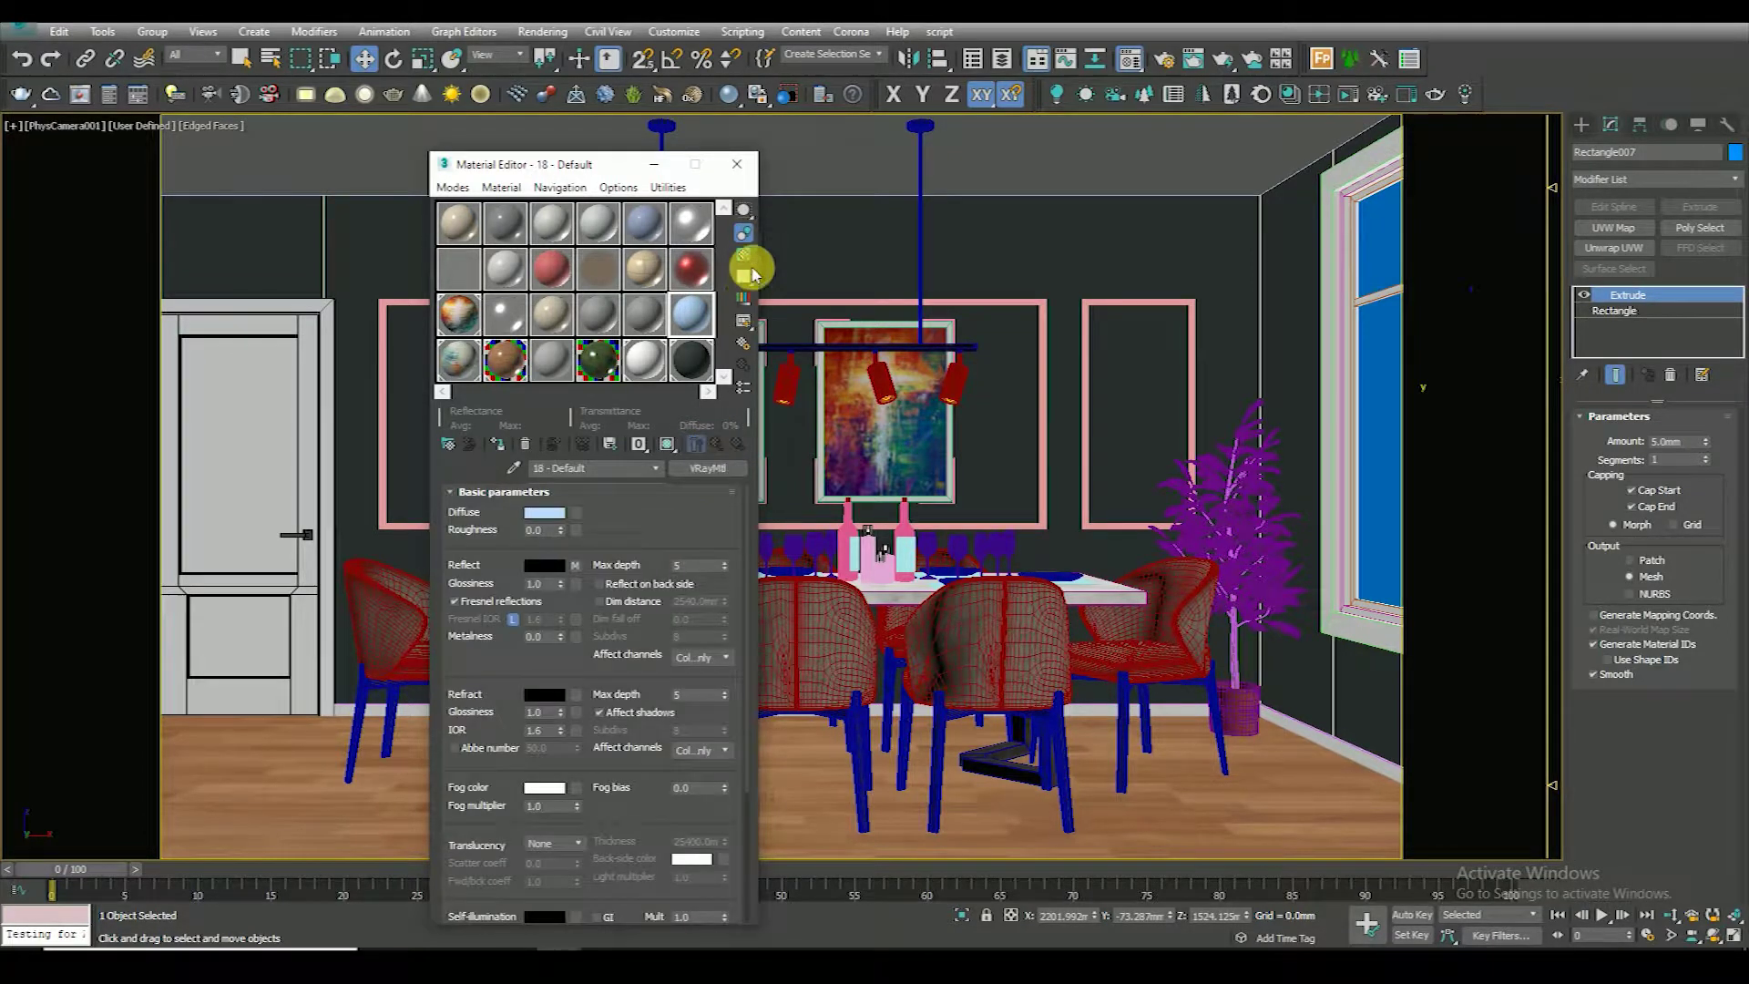
Set the refraction colour to near-white and assign the Glass material to the window glass
{"action": "scroll", "coordinate": [480, 706], "scroll_direction": "down", "scroll_amount": 2}
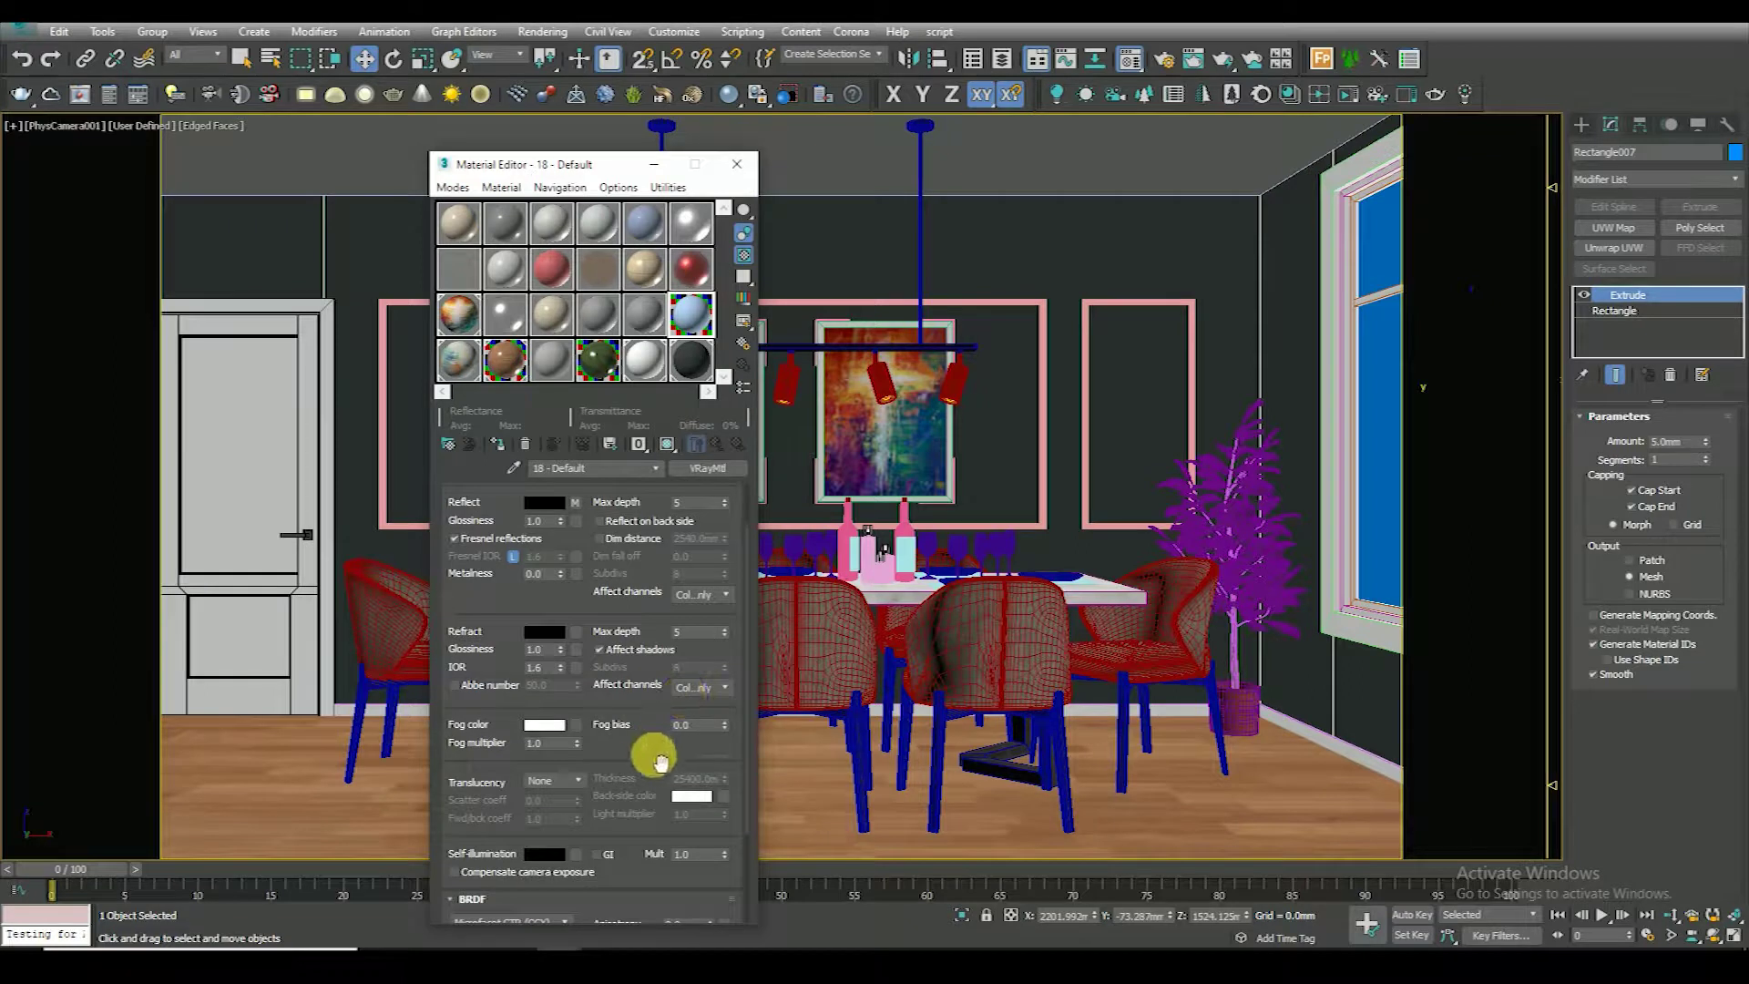
{"action": "left_click", "coordinate": [544, 631]}
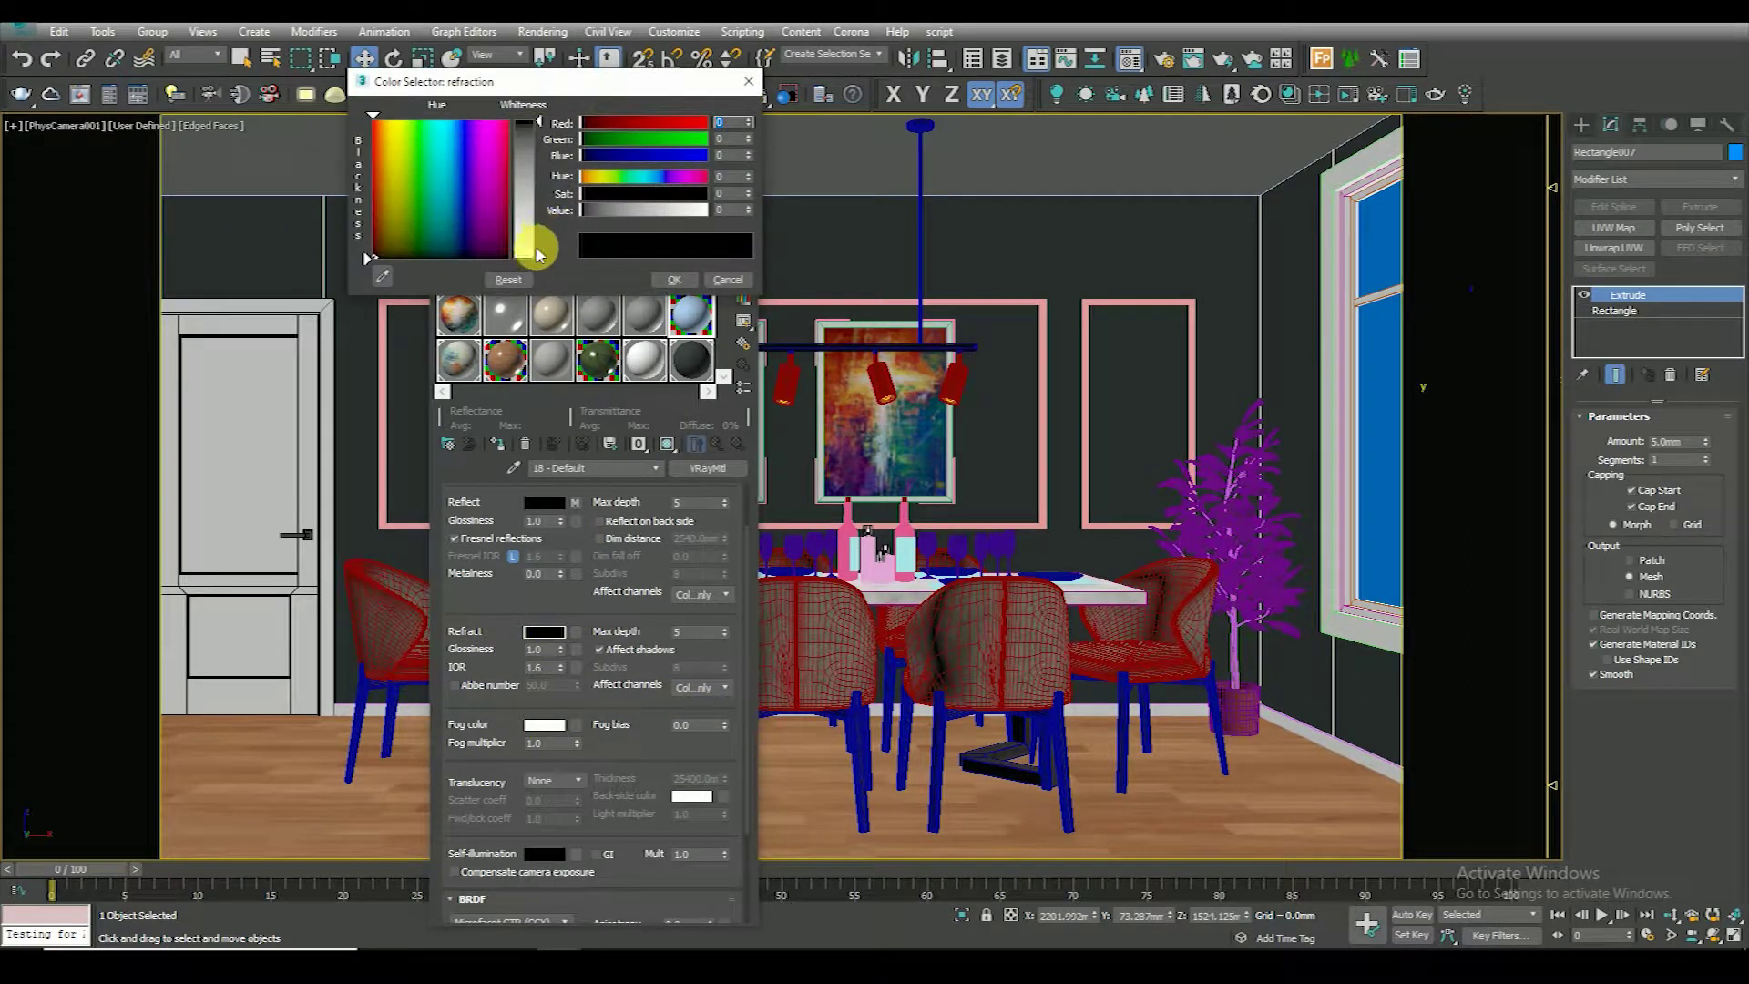
{"action": "left_click_drag", "start_coordinate": [535, 243], "coordinate": [538, 253]}
{"action": "left_click", "coordinate": [715, 287]}
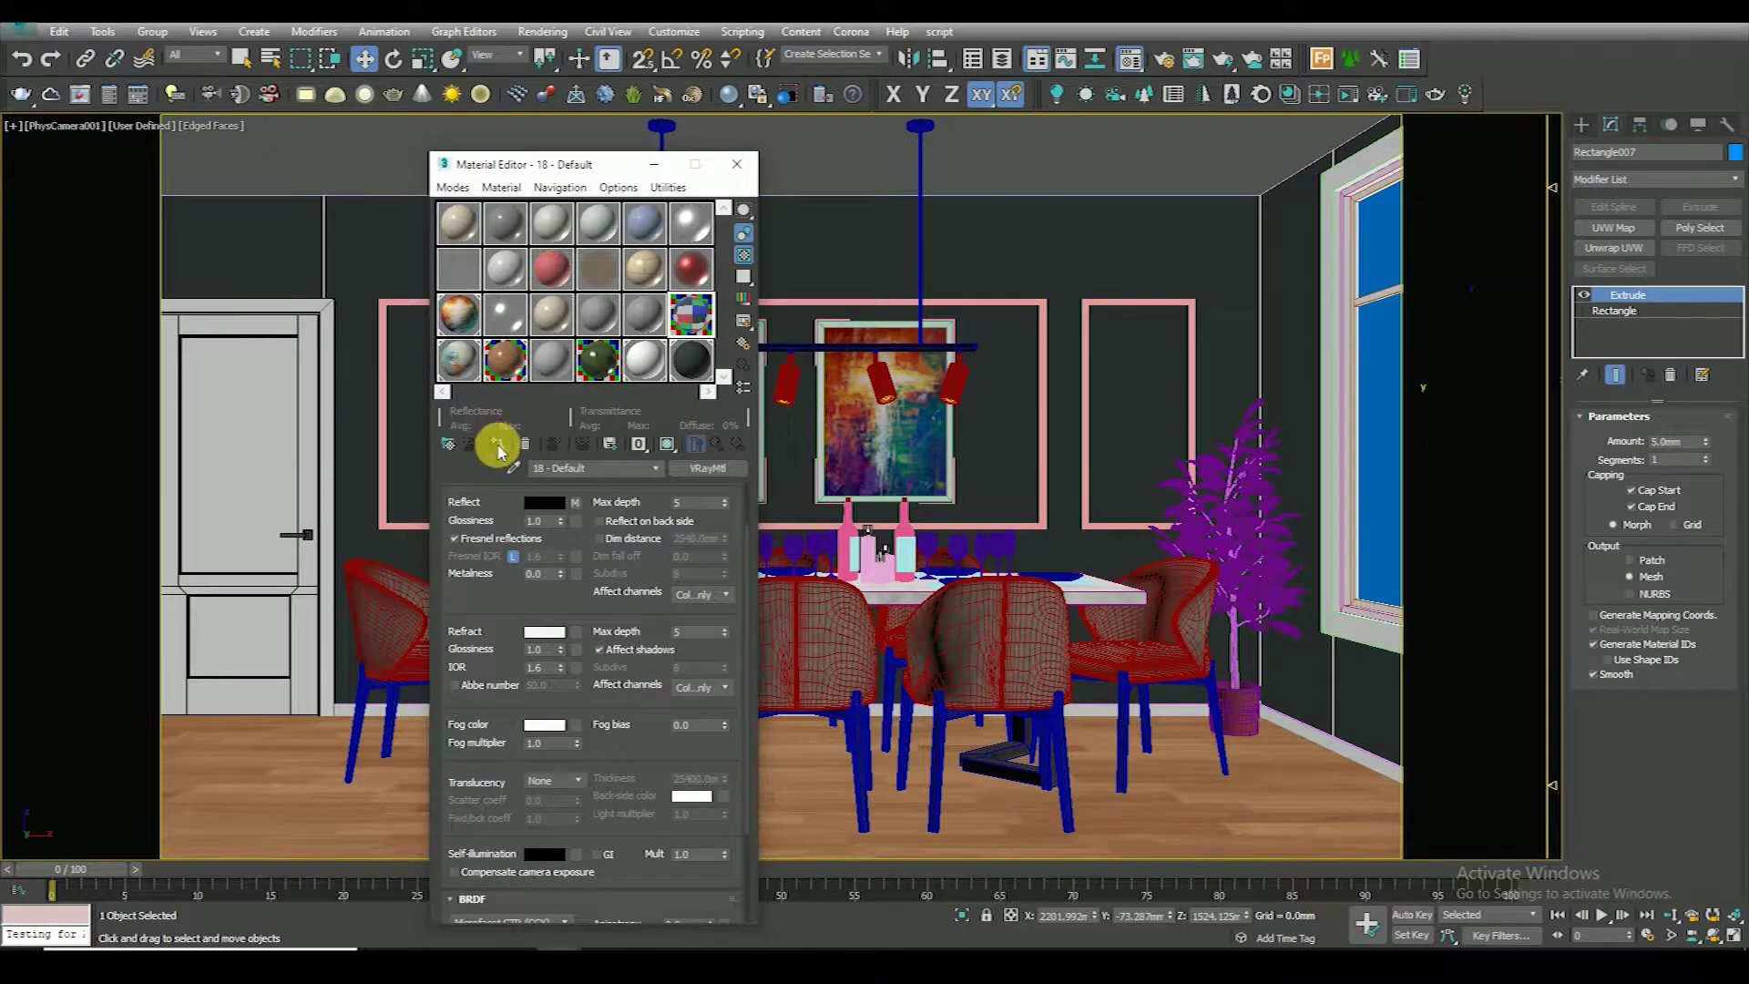
{"action": "left_click", "coordinate": [498, 446]}
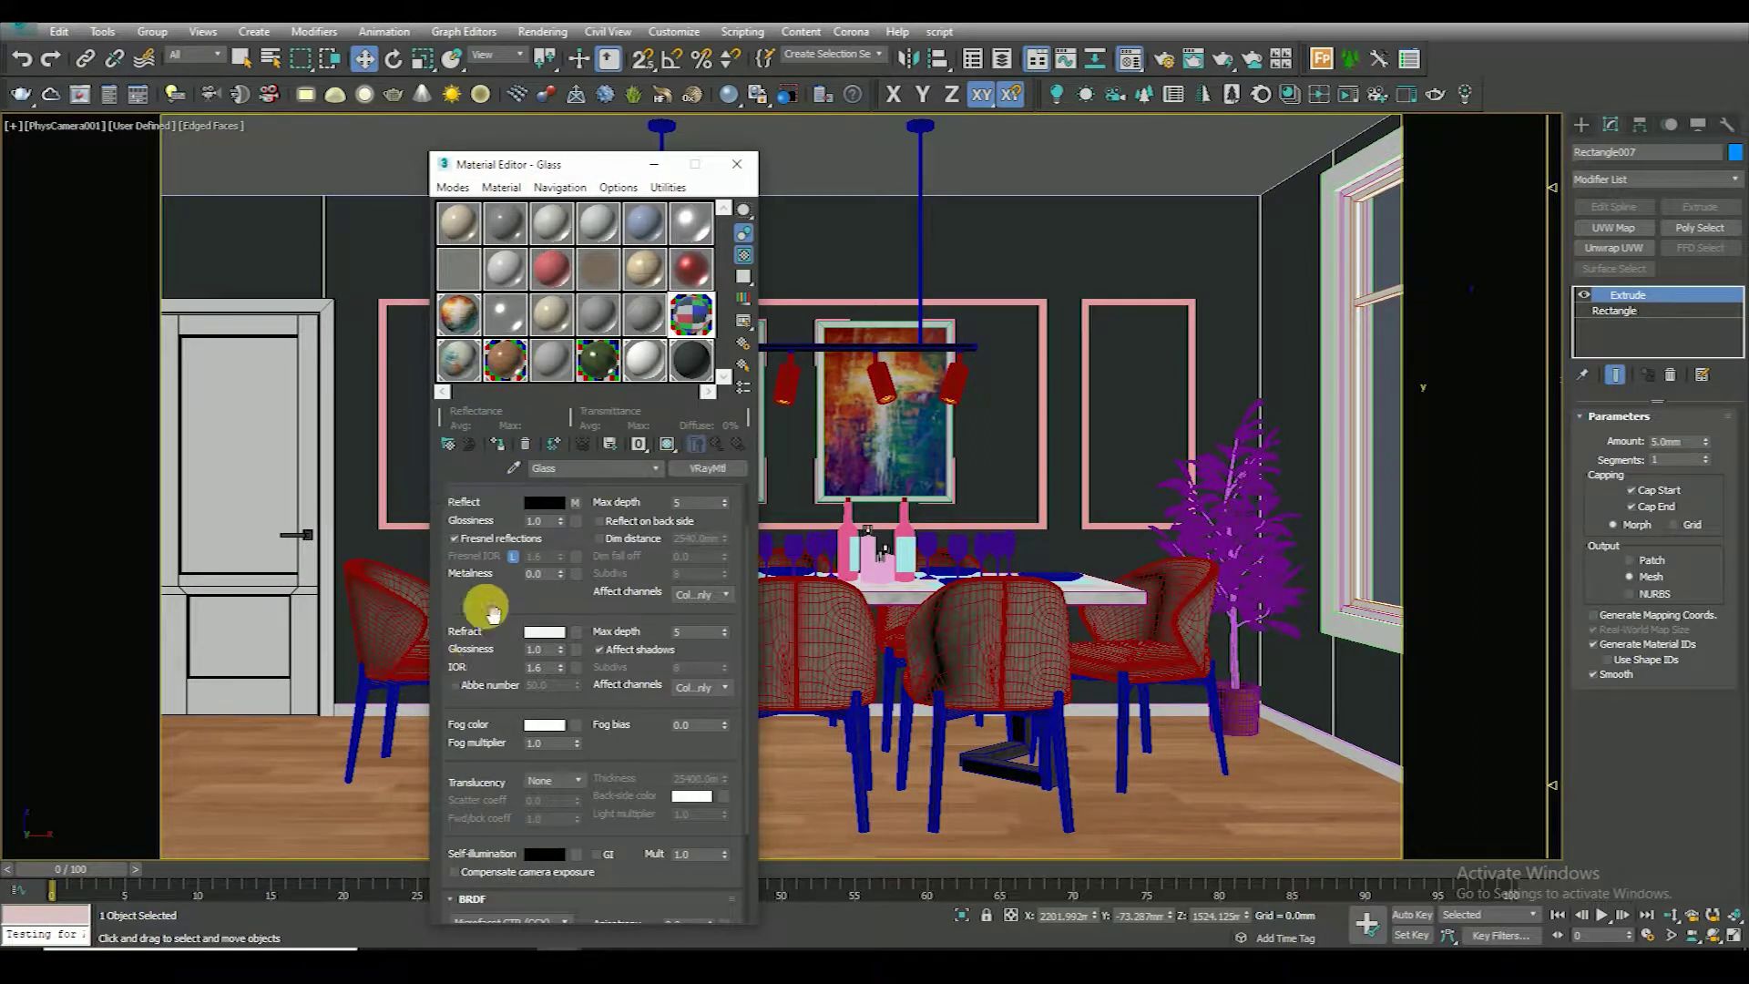
{"action": "left_click_drag", "start_coordinate": [476, 590], "coordinate": [495, 652]}
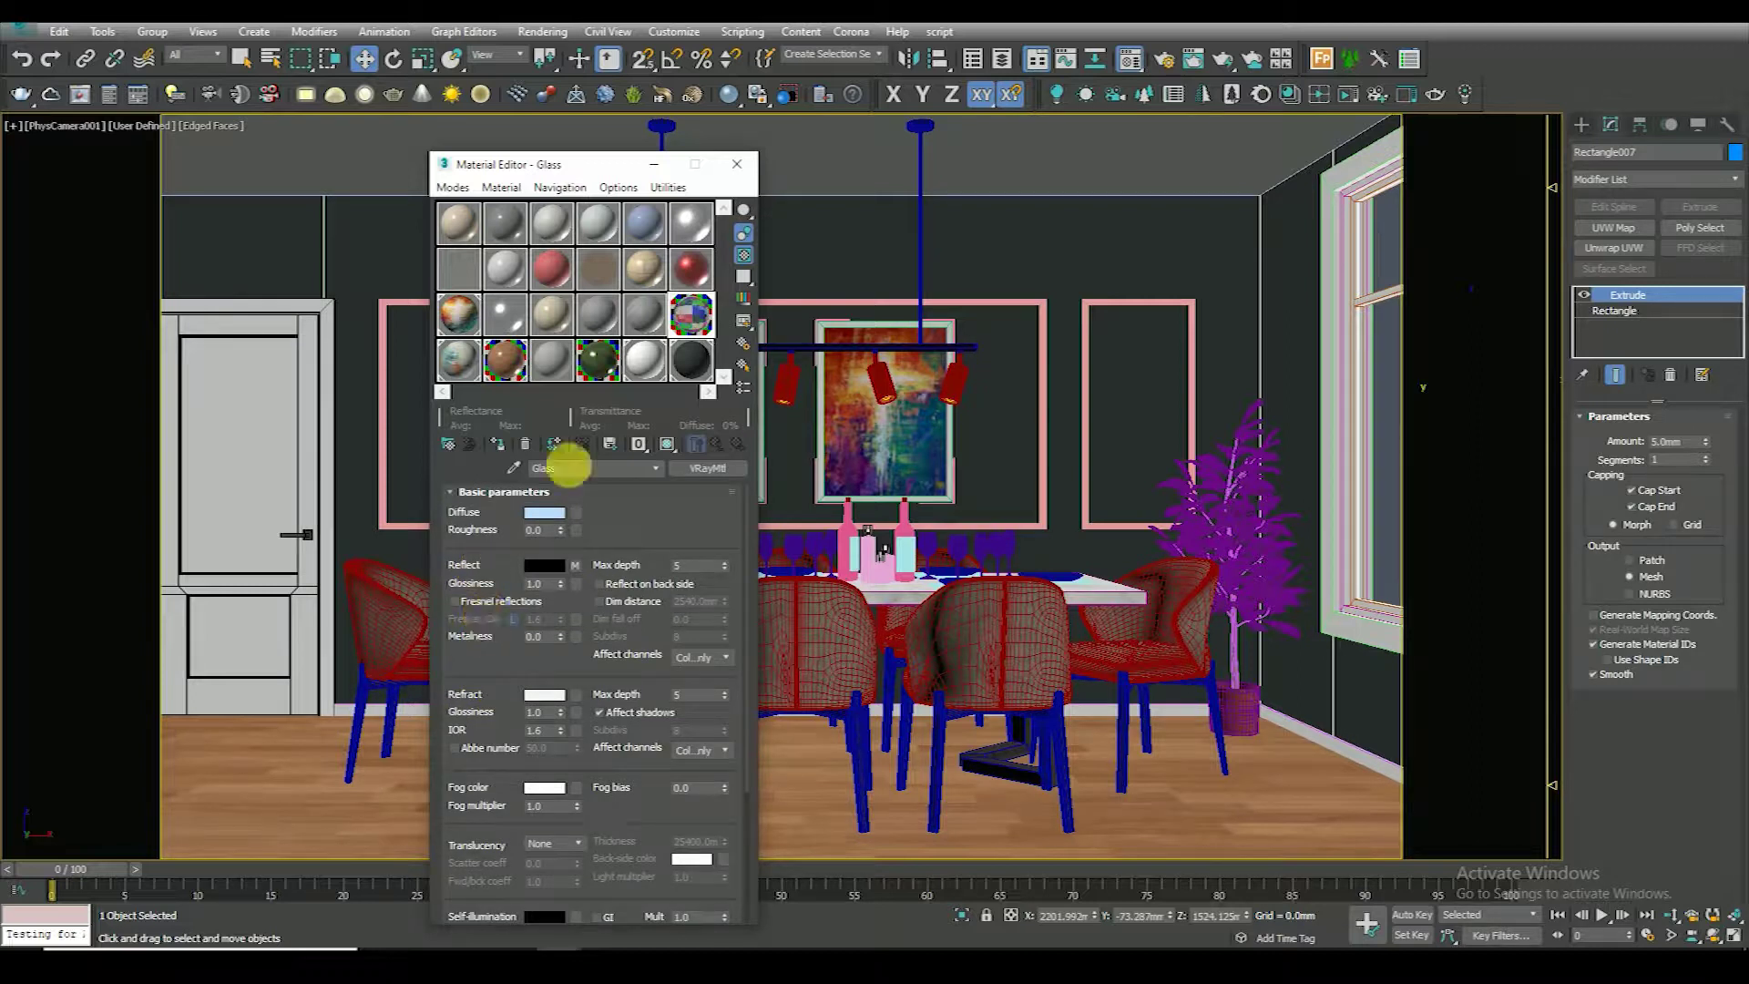
{"action": "left_click", "coordinate": [738, 168]}
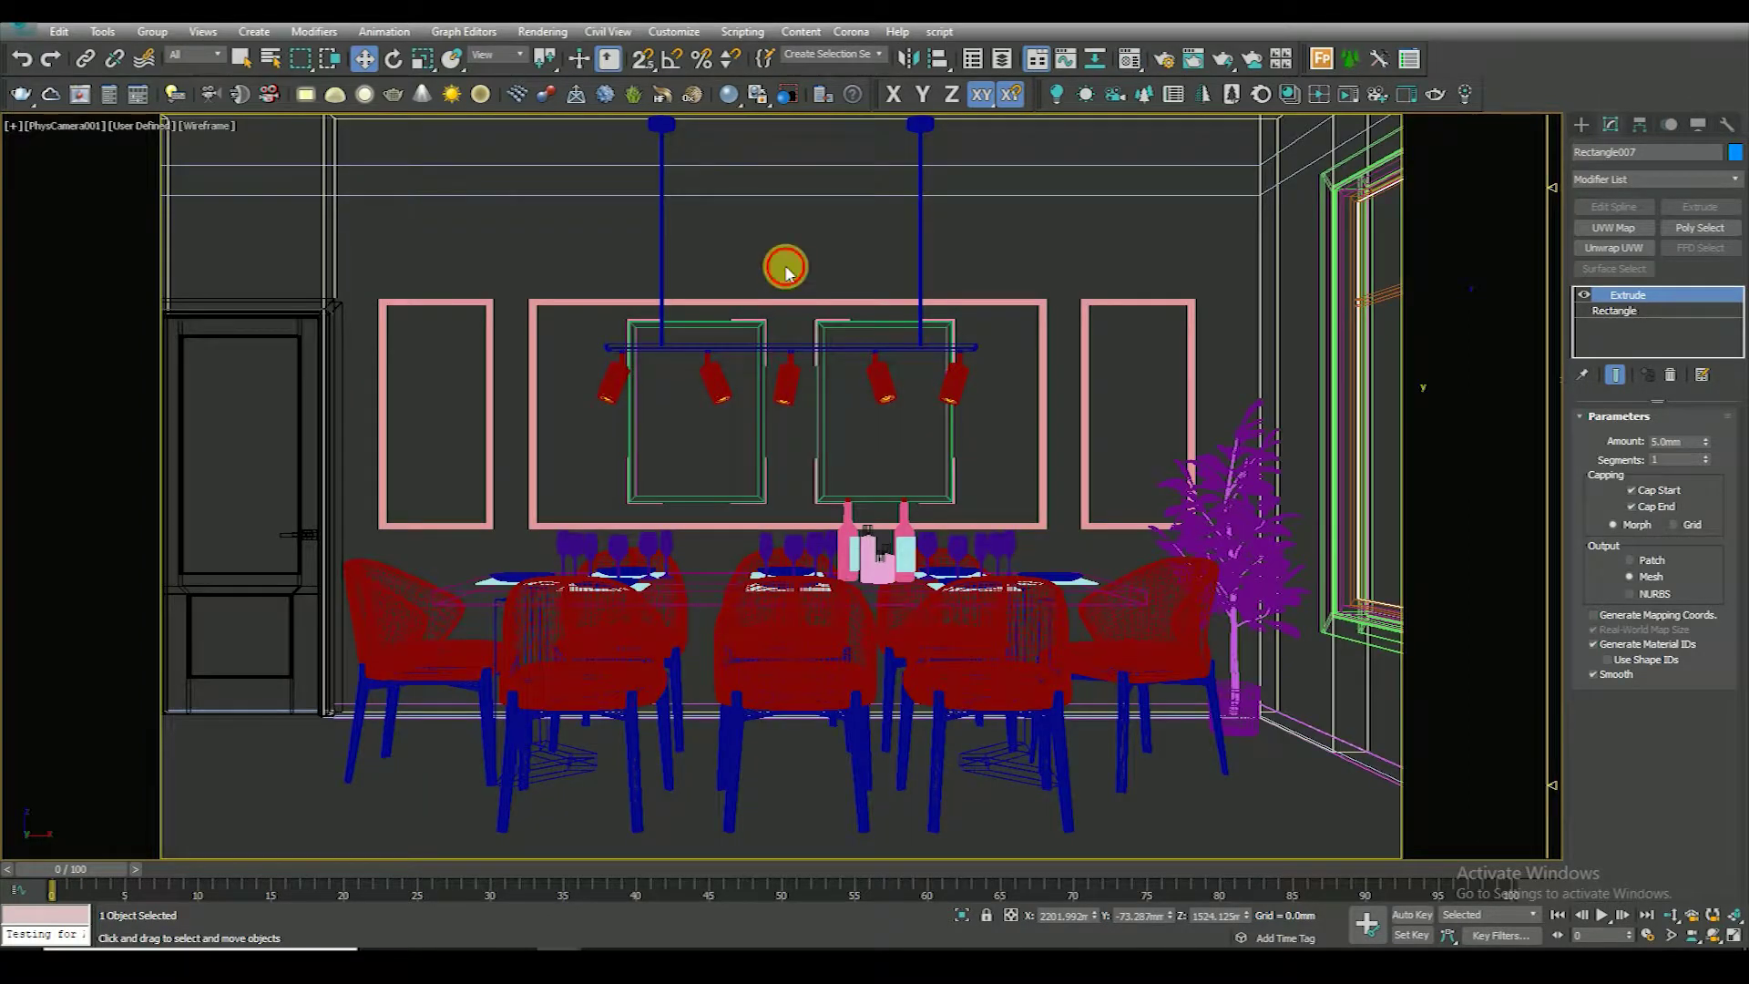
Restore the two-viewport layout with the left viewport as a wireframe Top view
{"action": "left_click", "coordinate": [1111, 596]}
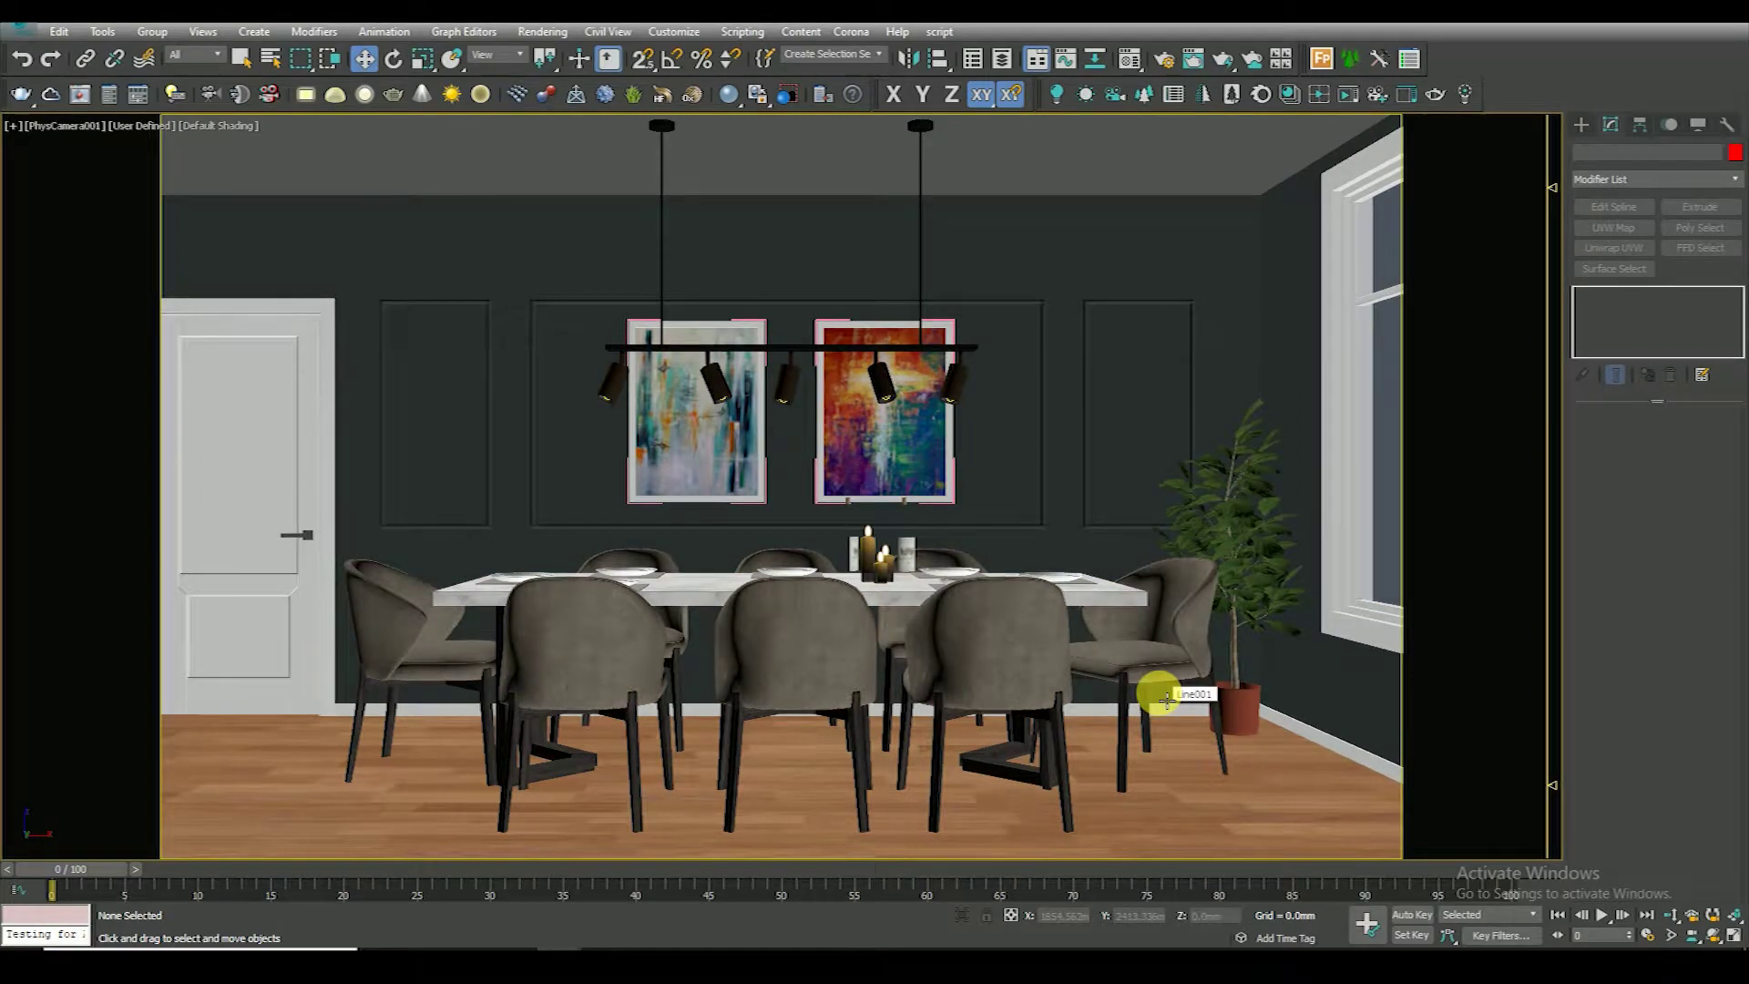
{"action": "key", "text": "alt+w"}
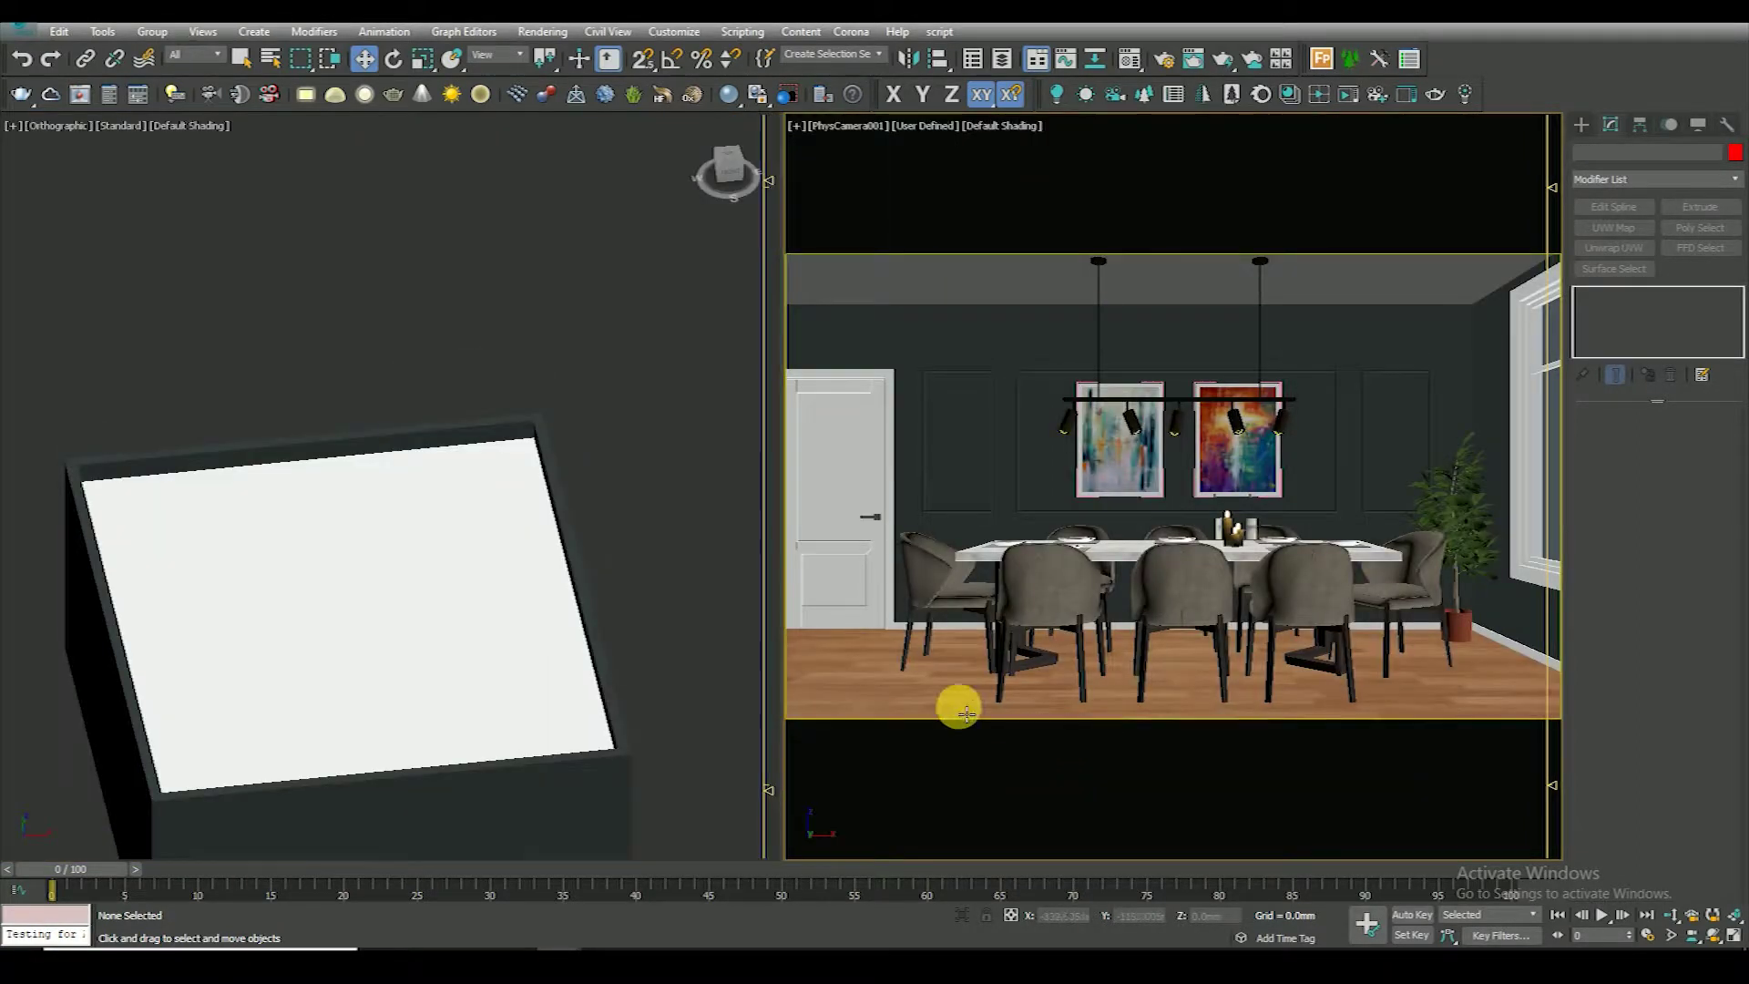
{"action": "key", "text": "t"}
{"action": "key", "text": "F3"}
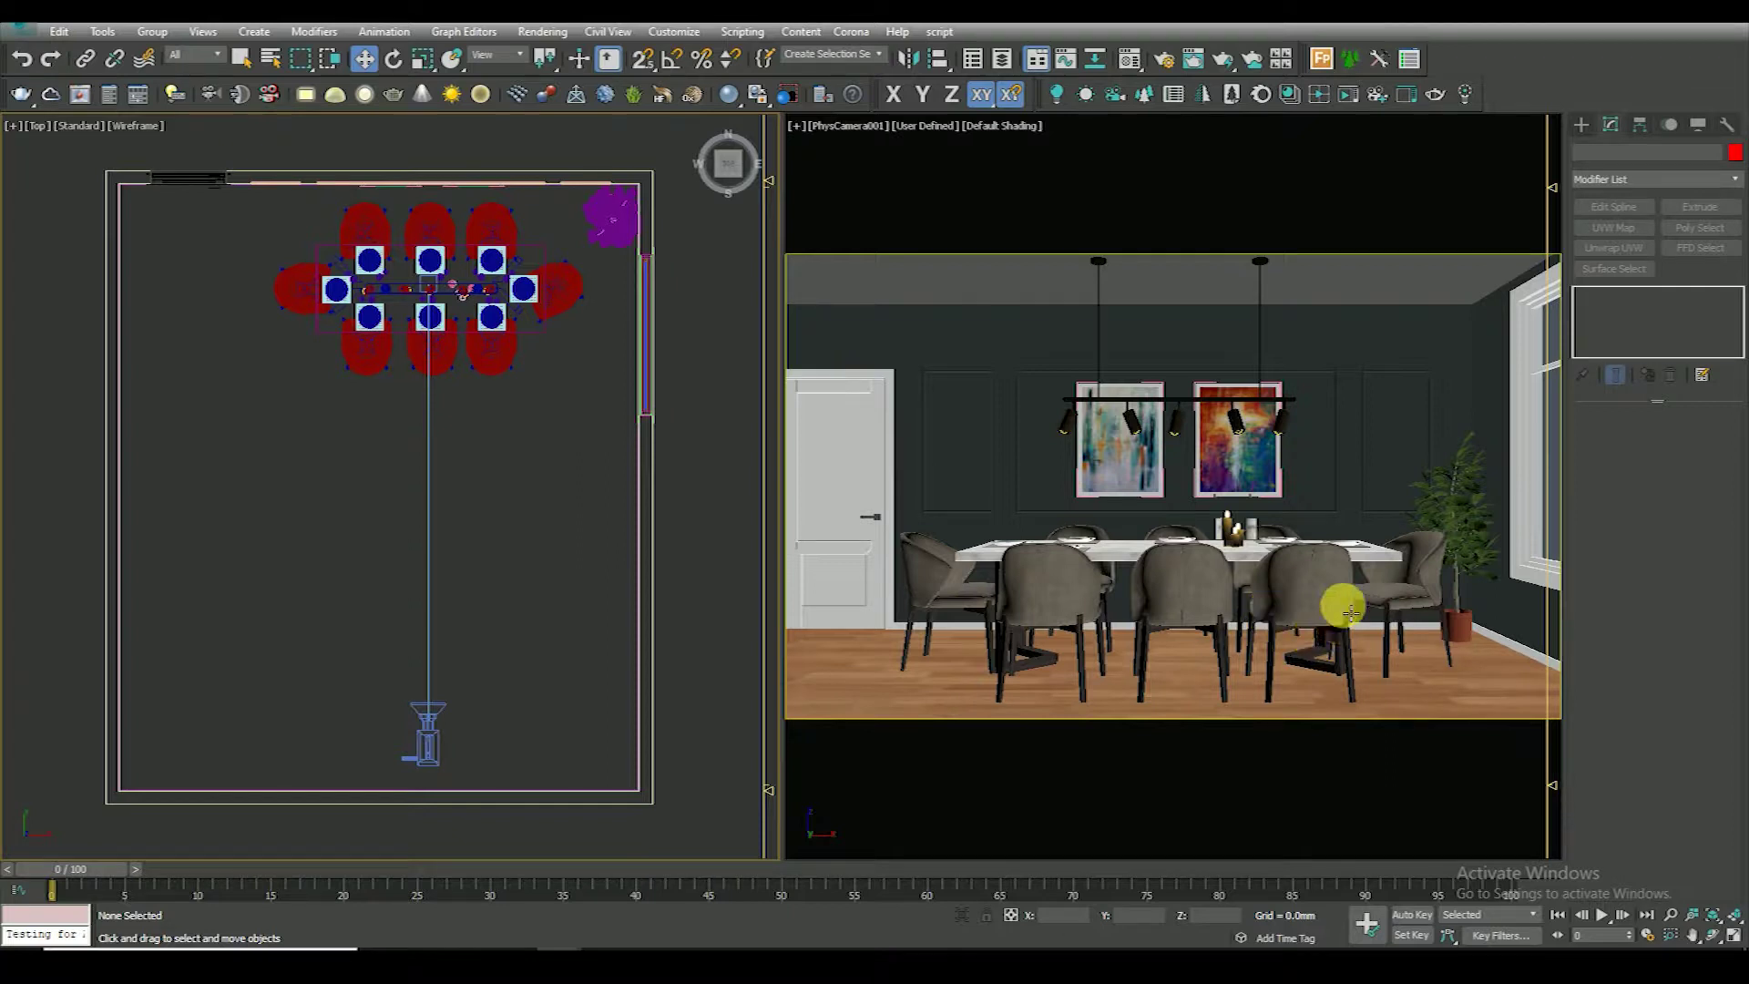
Browse the Display, Modify and Create panels, including the Shapes and Lights options
{"action": "left_click", "coordinate": [1698, 125]}
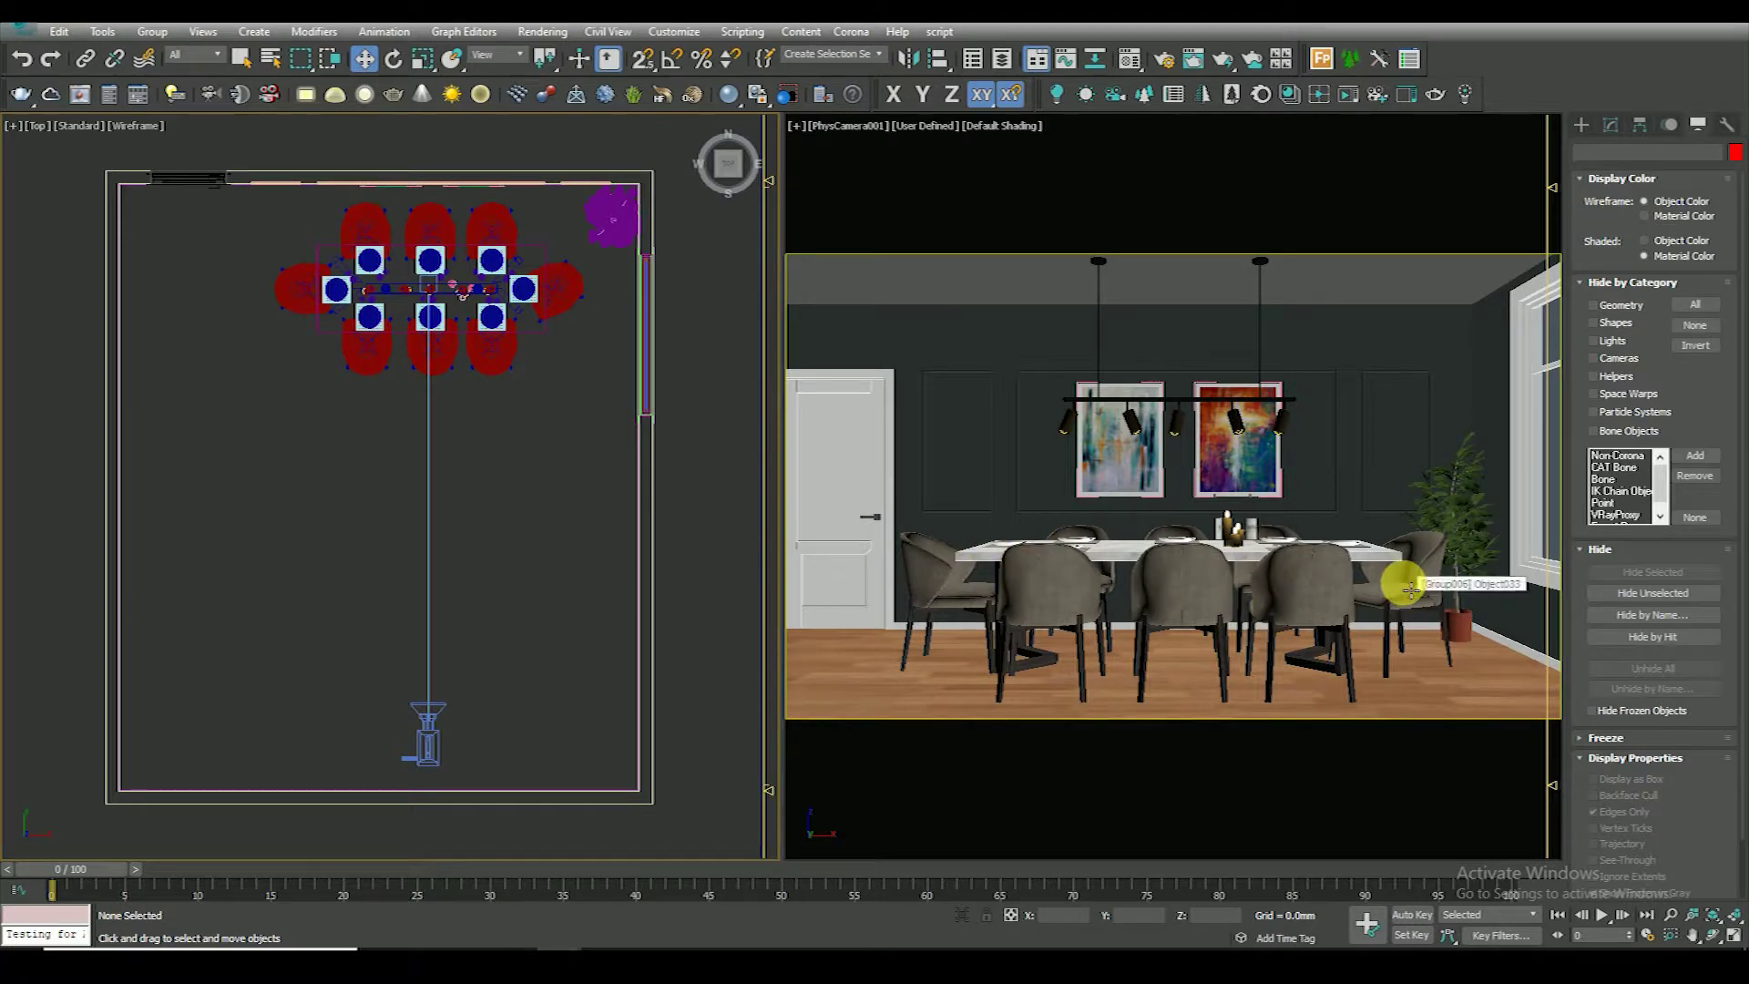
{"action": "left_click", "coordinate": [1610, 125]}
{"action": "left_click", "coordinate": [1581, 125]}
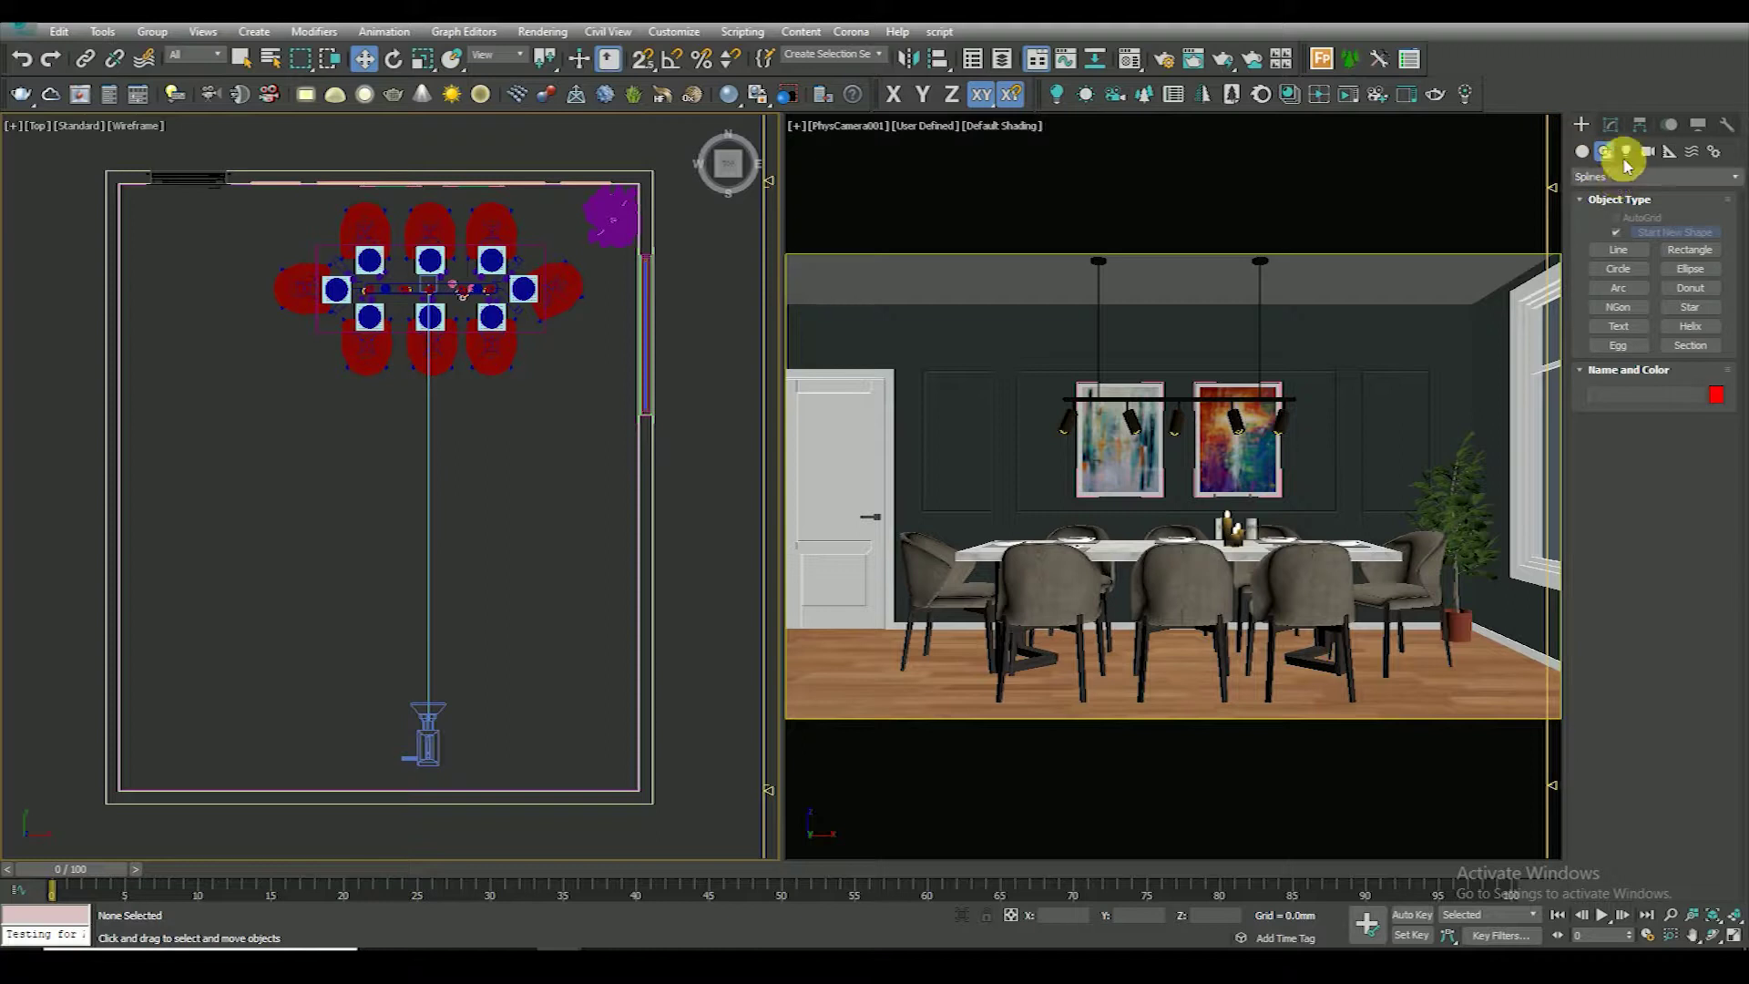
{"action": "left_click", "coordinate": [1604, 152]}
{"action": "left_click", "coordinate": [1626, 151]}
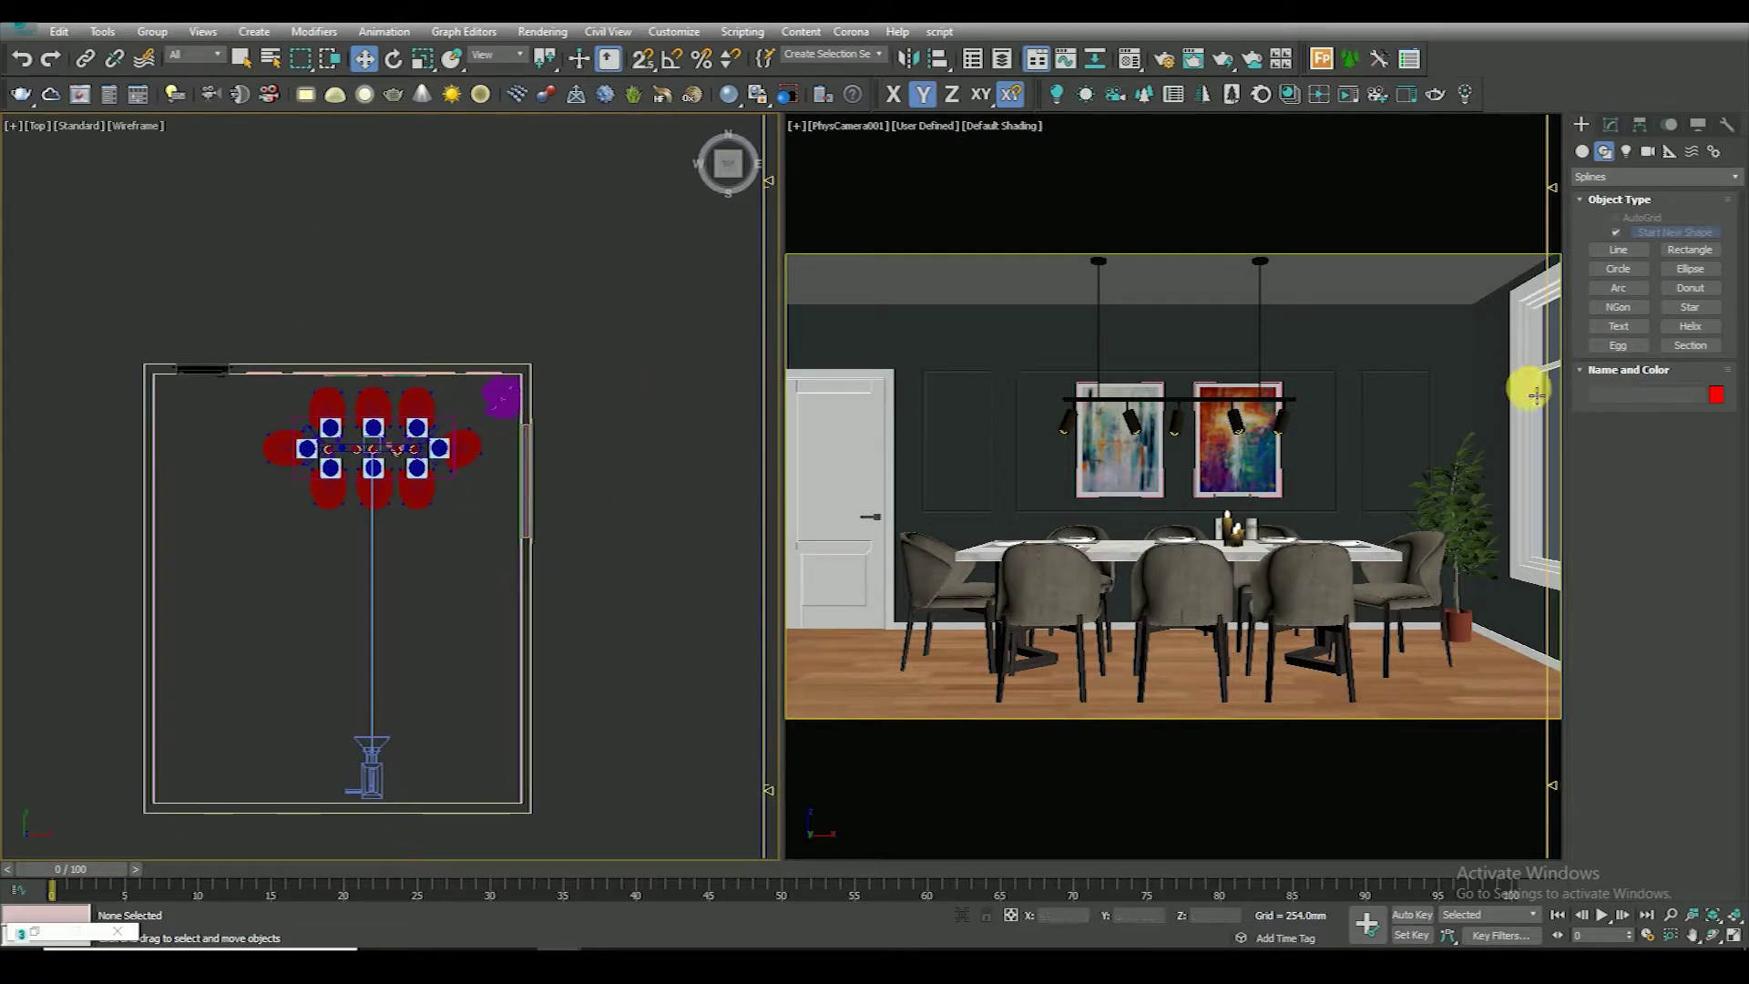
{"action": "left_click", "coordinate": [542, 32]}
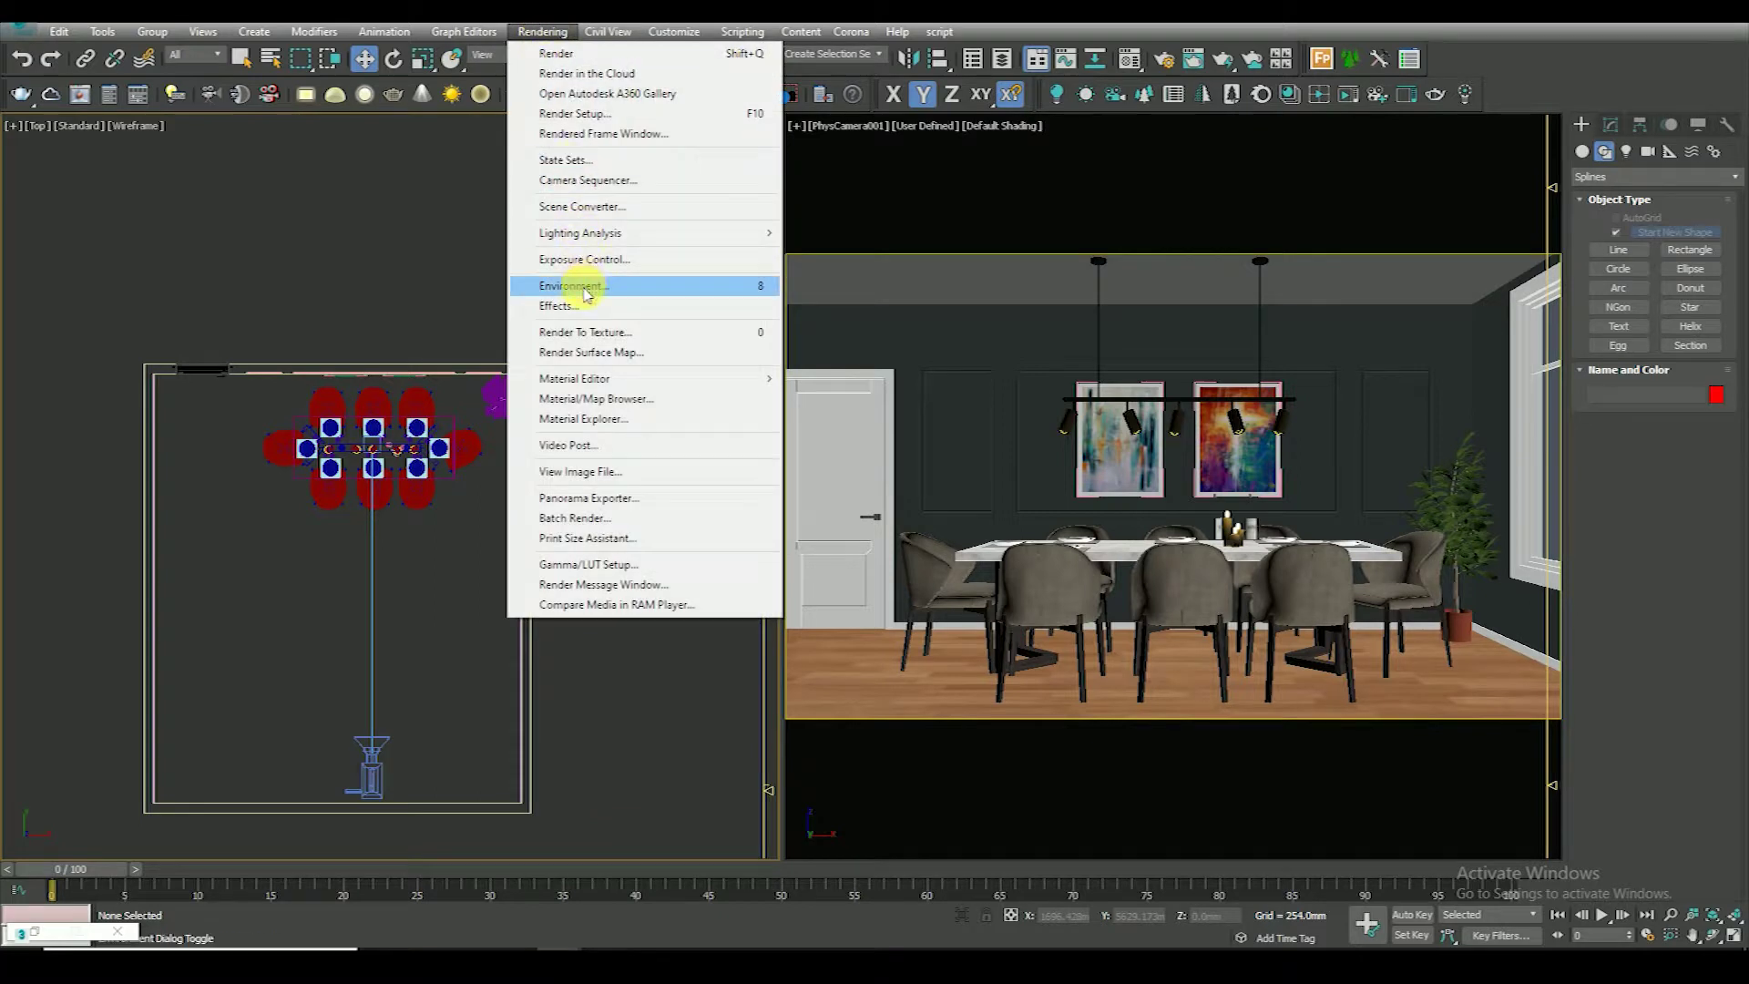
With Environment settings open, convert the Solid Glass material to a VRayMtl
{"action": "left_click", "coordinate": [577, 282]}
{"action": "left_click_drag", "start_coordinate": [547, 163], "coordinate": [502, 118]}
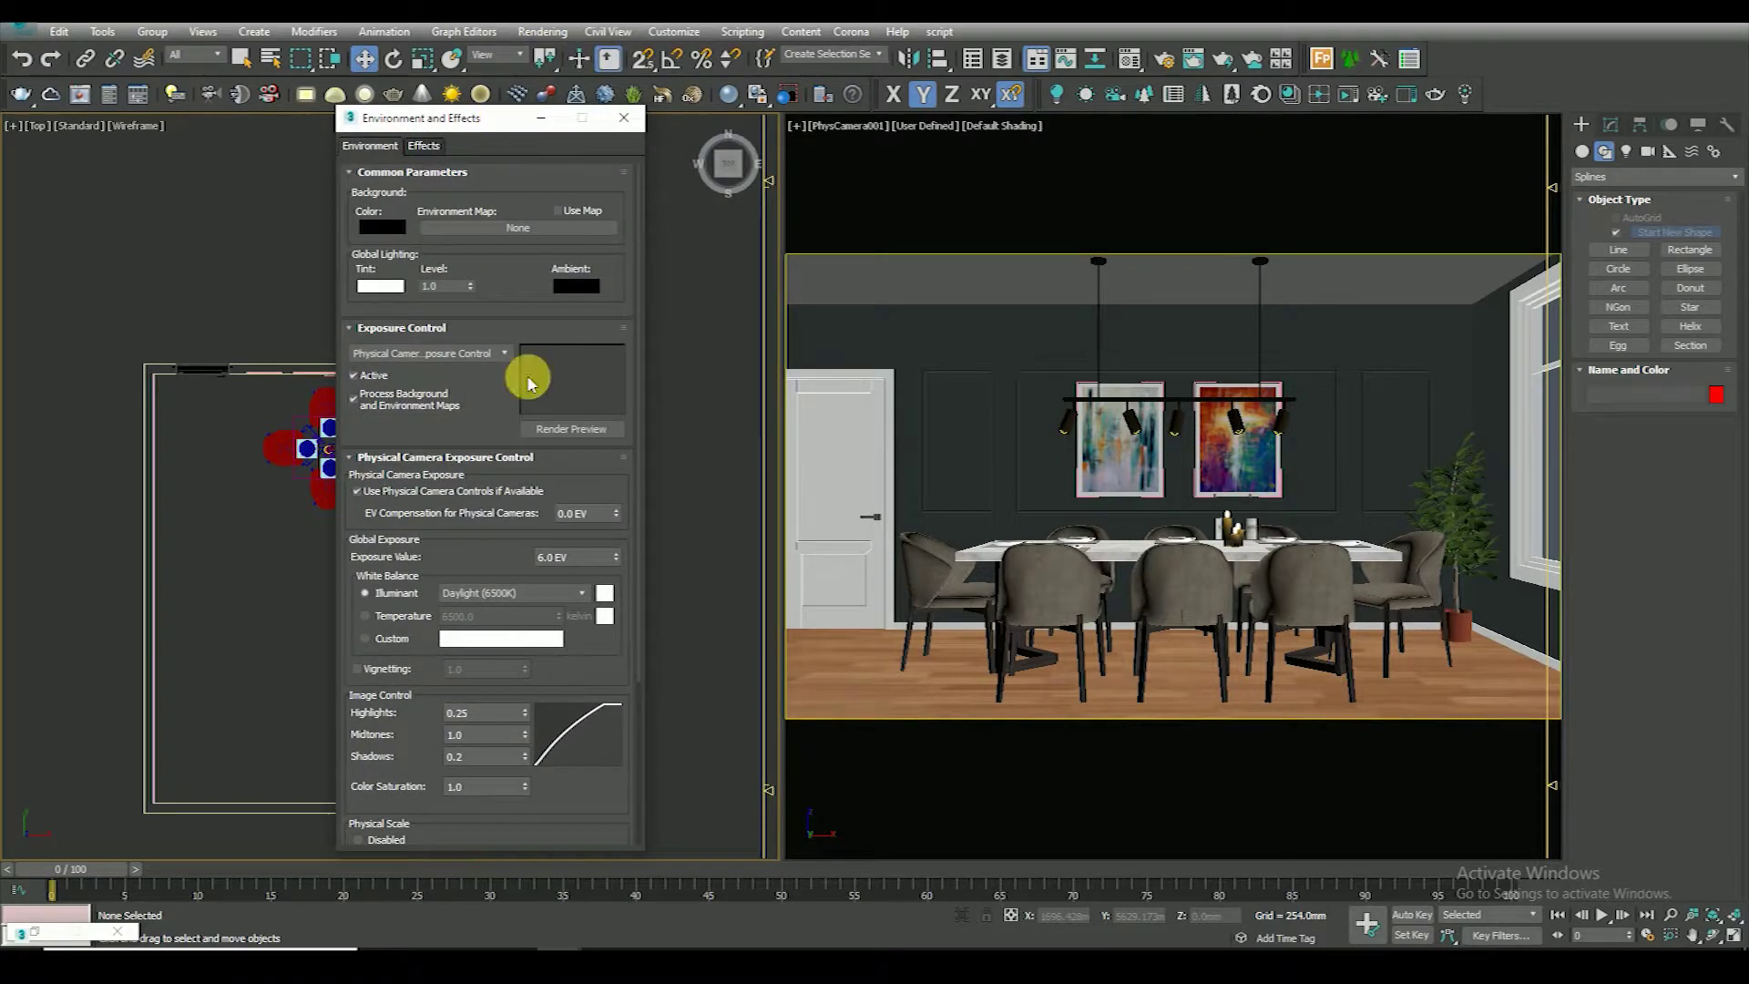
{"action": "key", "text": "m"}
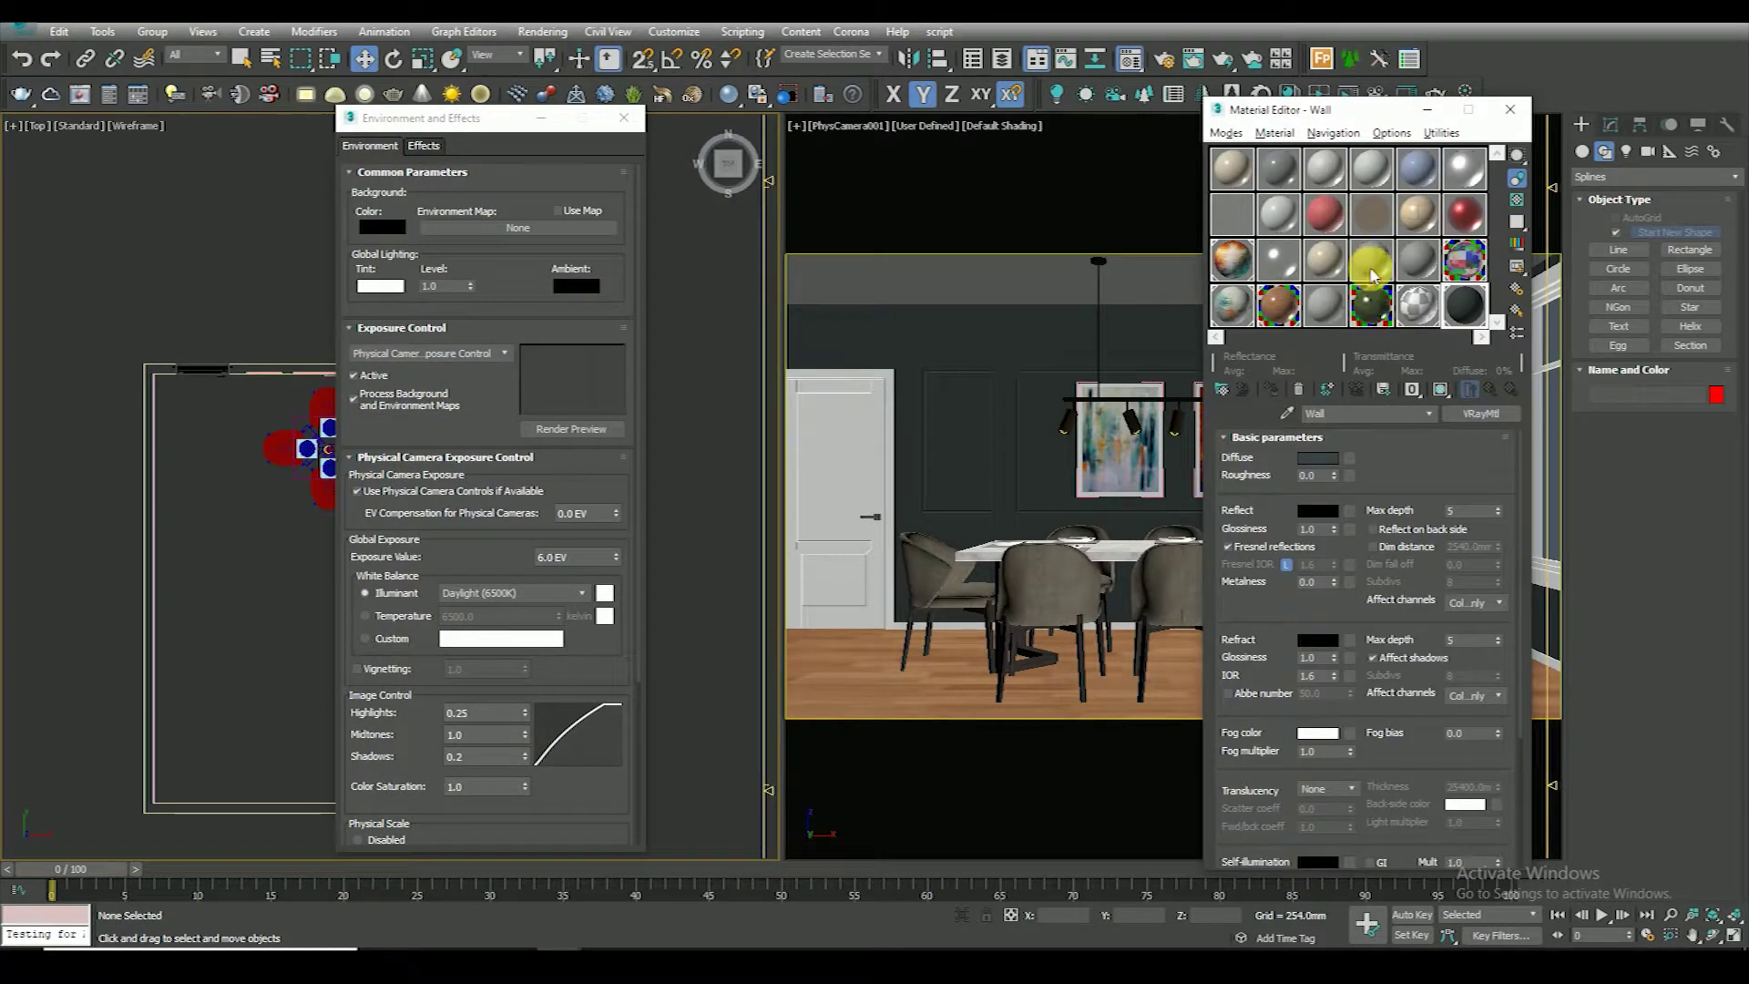
{"action": "left_click", "coordinate": [1235, 211]}
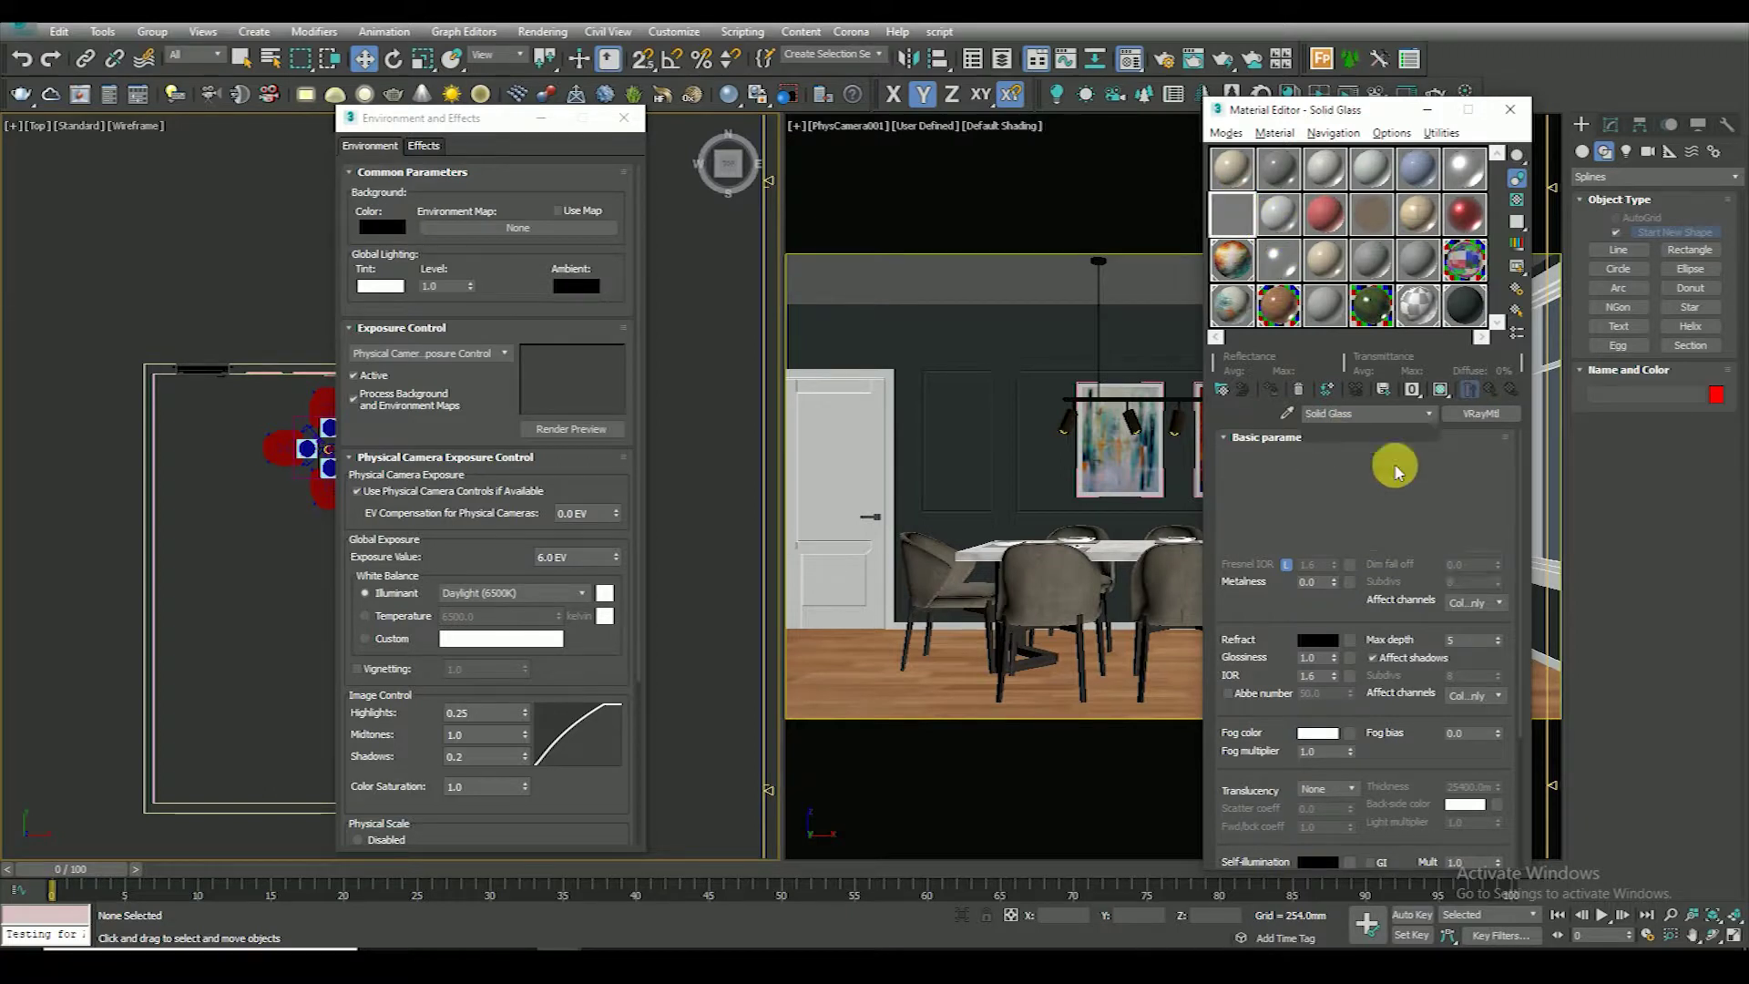
{"action": "left_click", "coordinate": [1482, 416]}
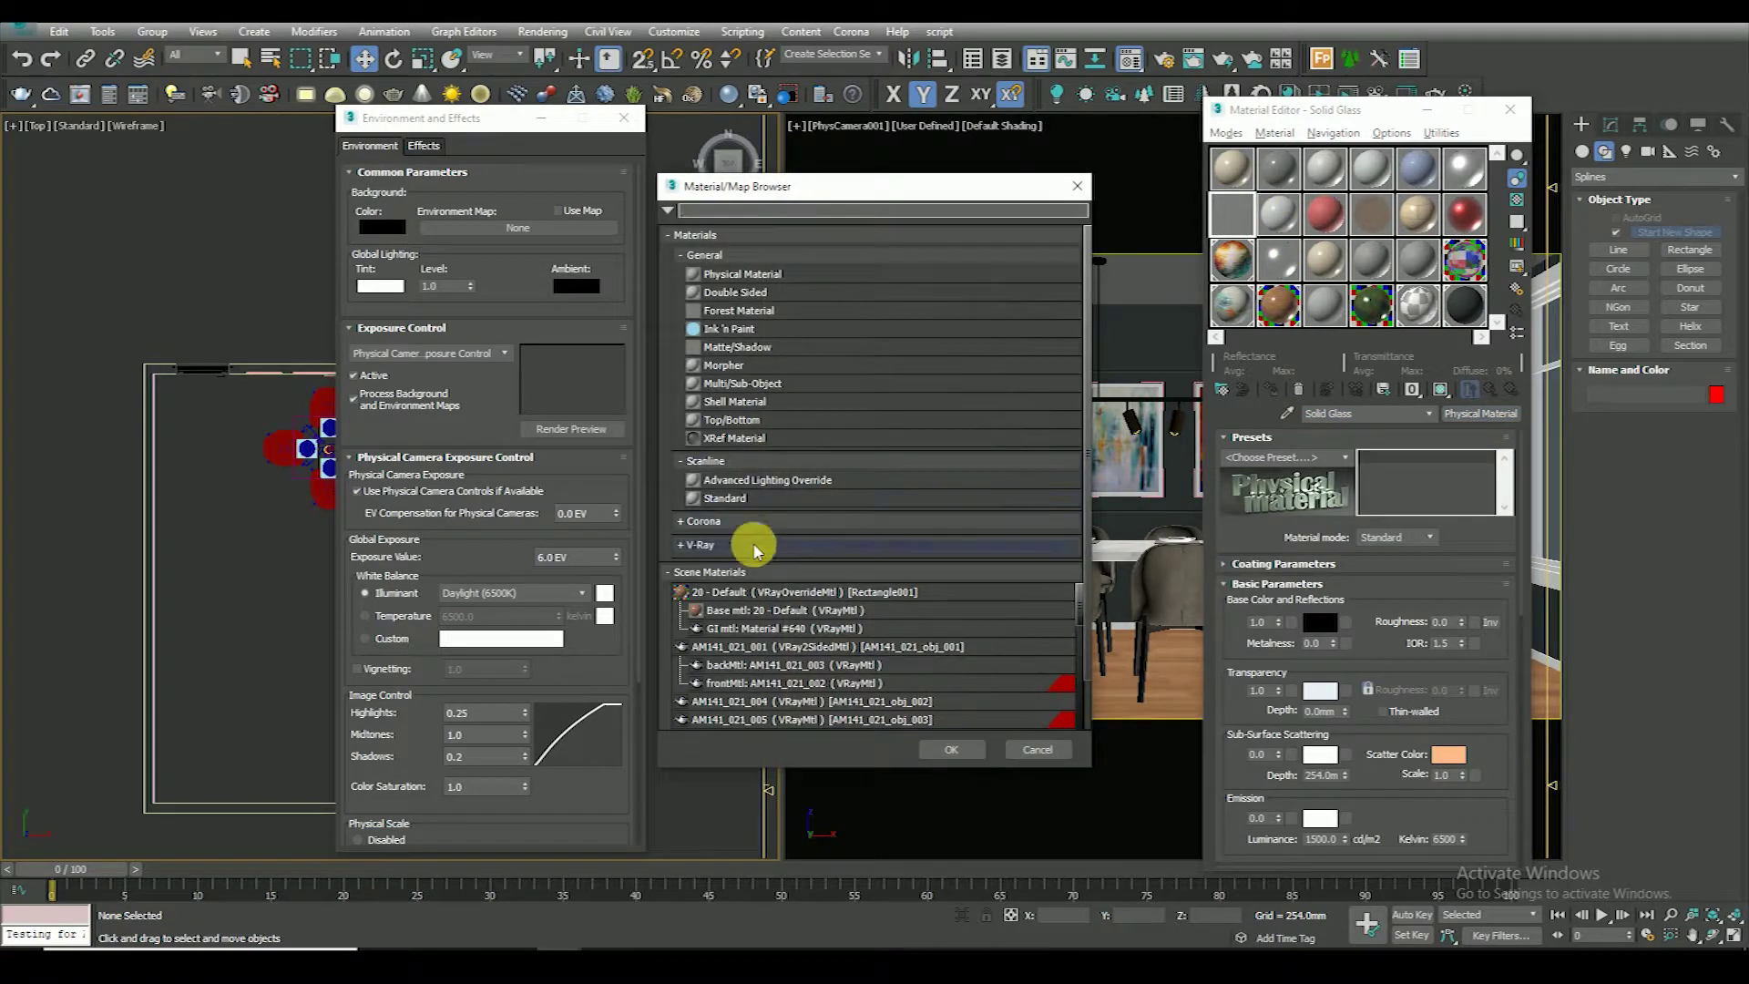
{"action": "left_click", "coordinate": [715, 257]}
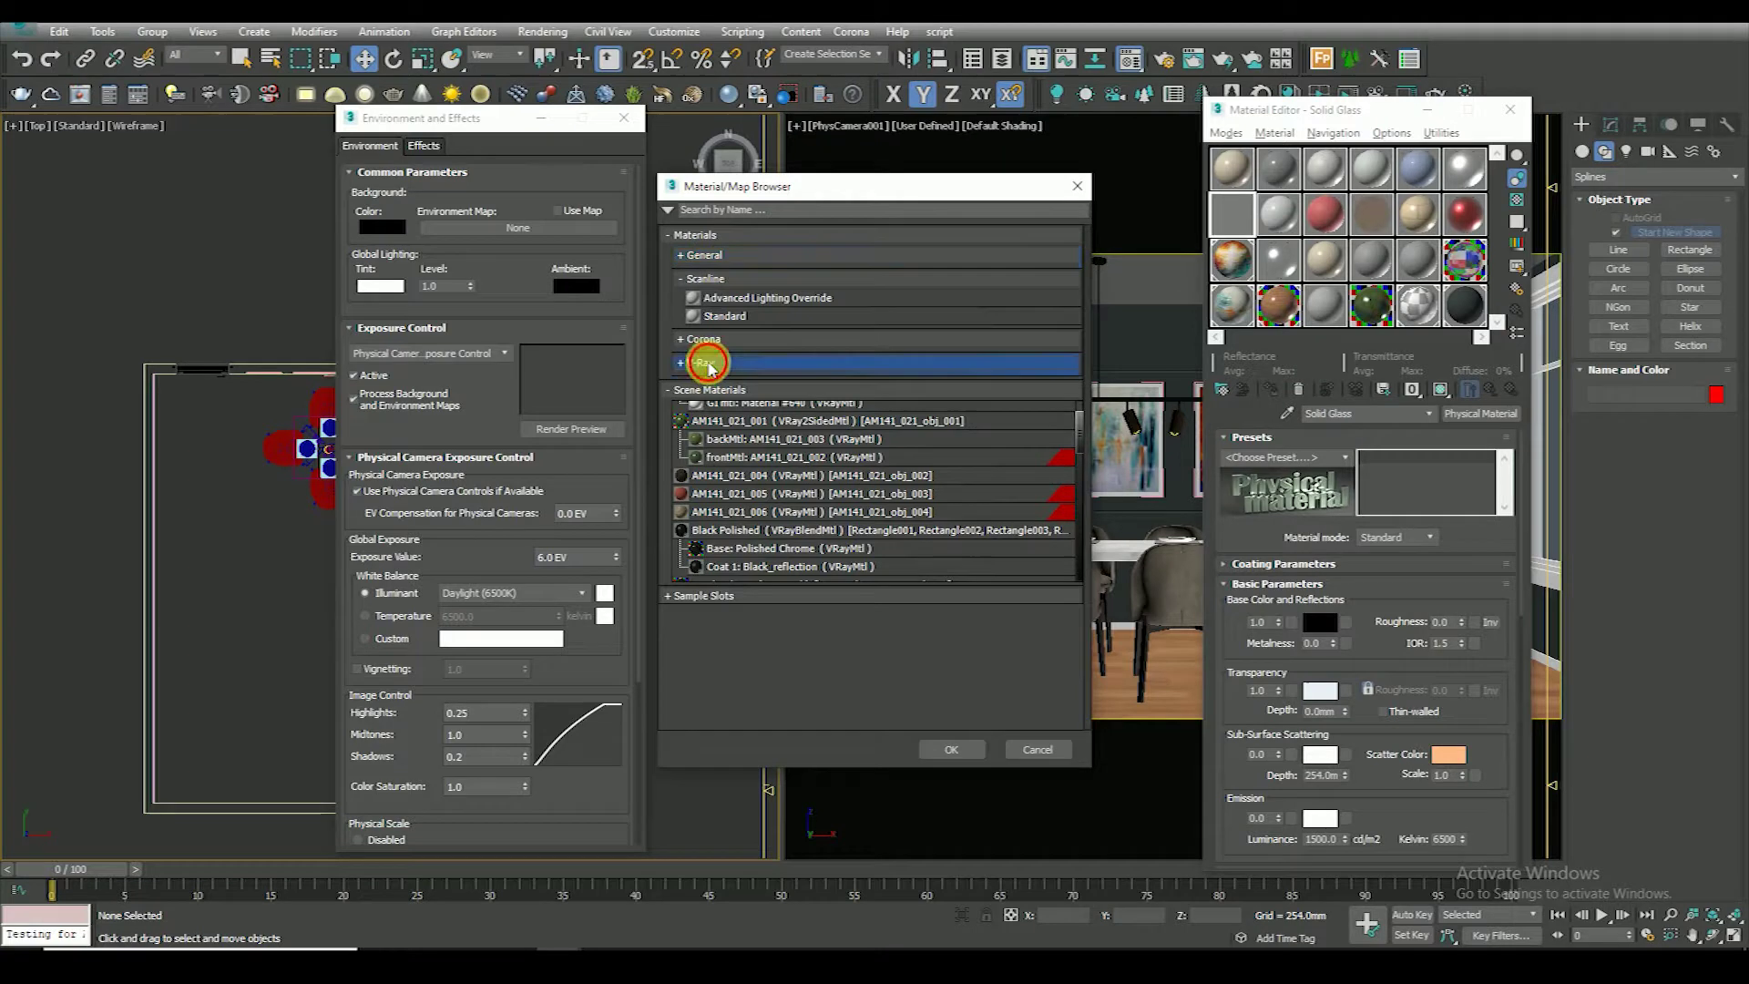
{"action": "left_click", "coordinate": [701, 362]}
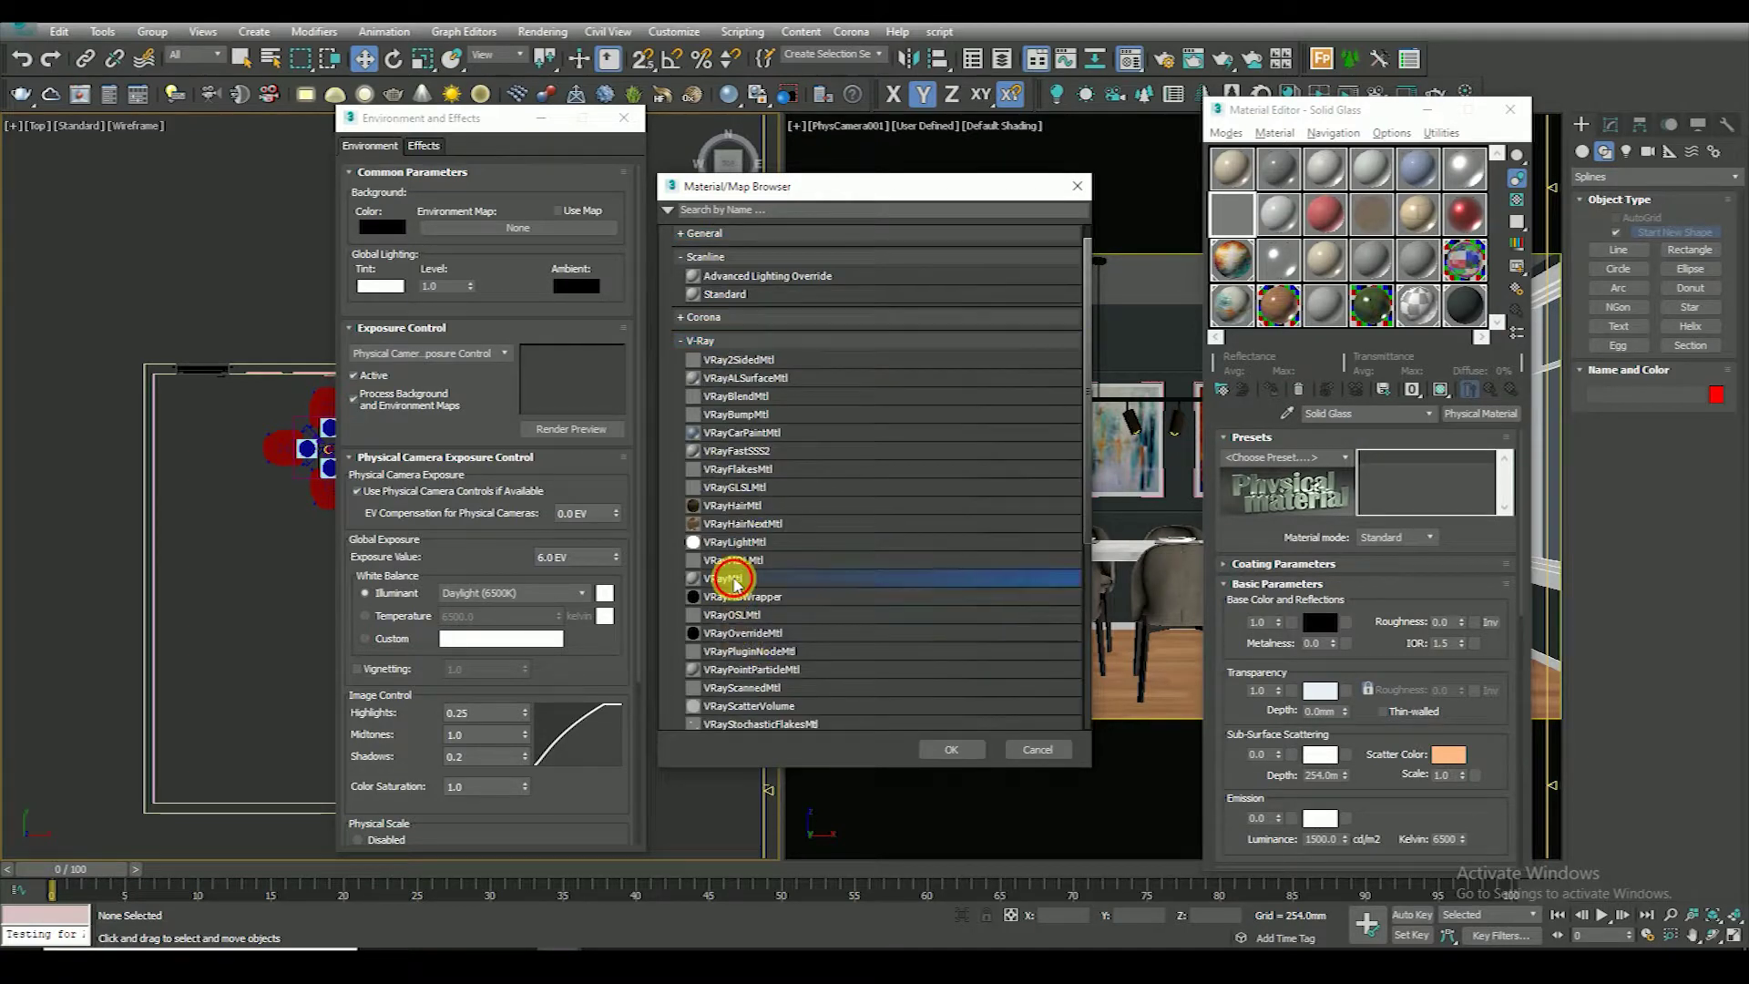
{"action": "double_click", "coordinate": [735, 579]}
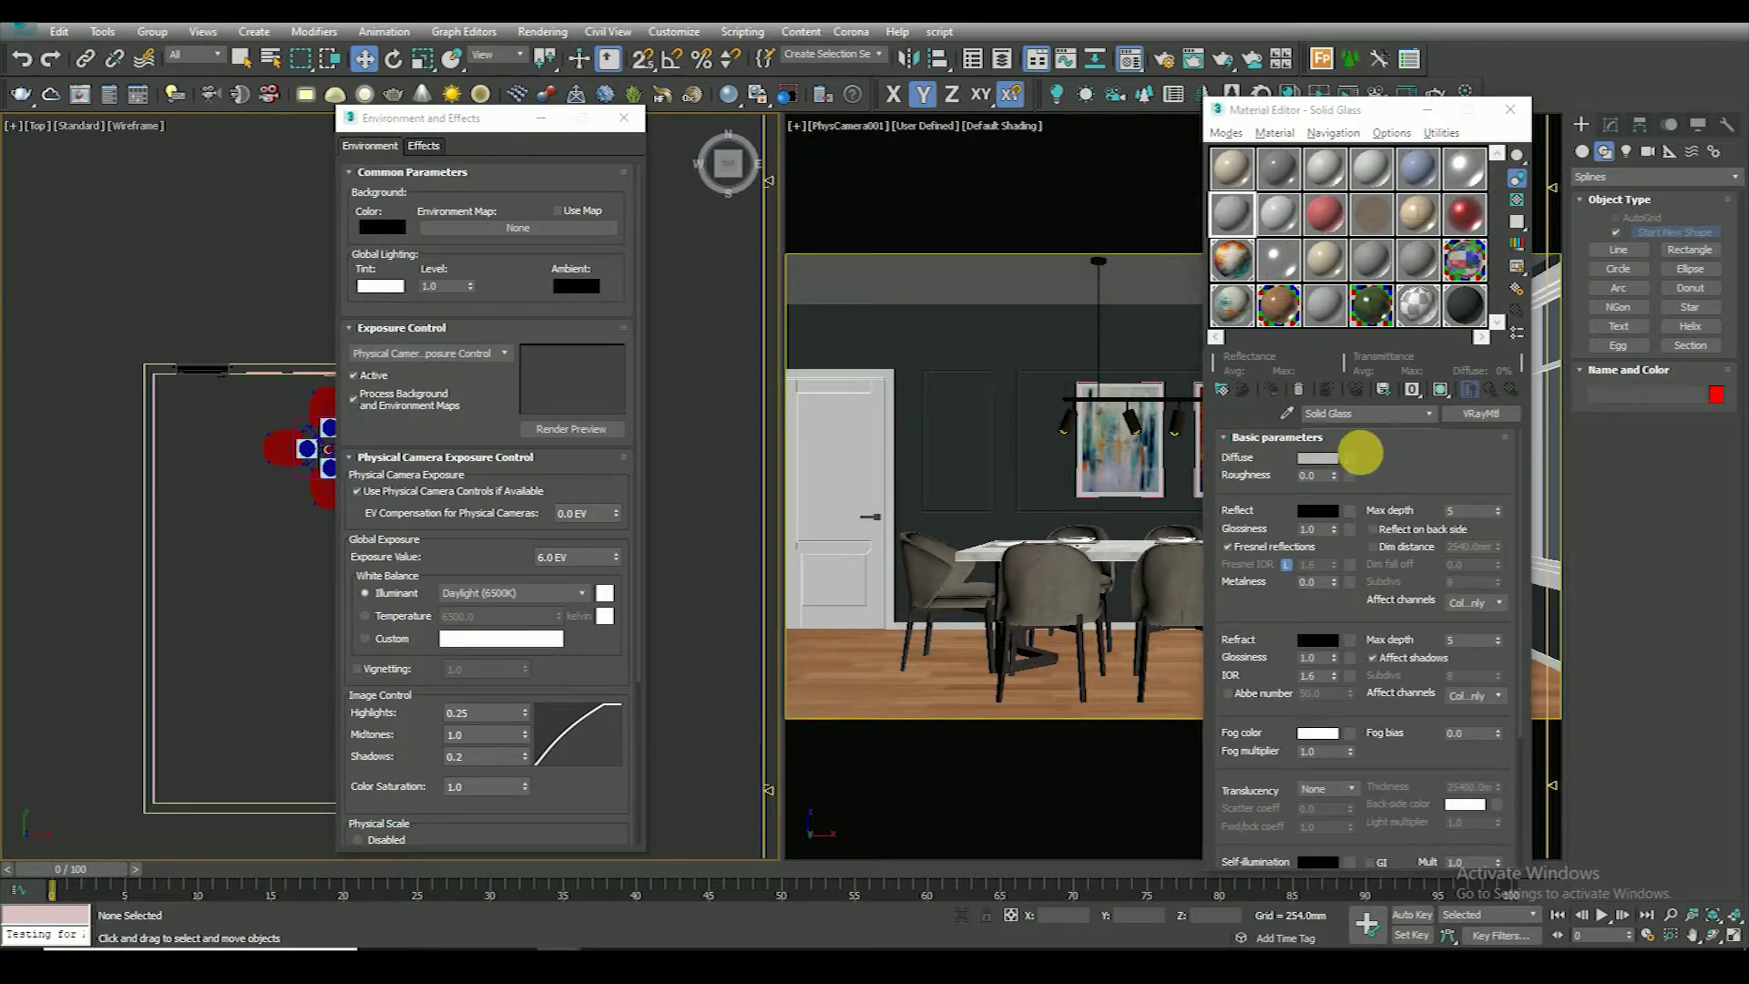
Assign a VRaySky map to the material's Diffuse channel
{"action": "left_click", "coordinate": [1349, 458]}
{"action": "left_click", "coordinate": [706, 255]}
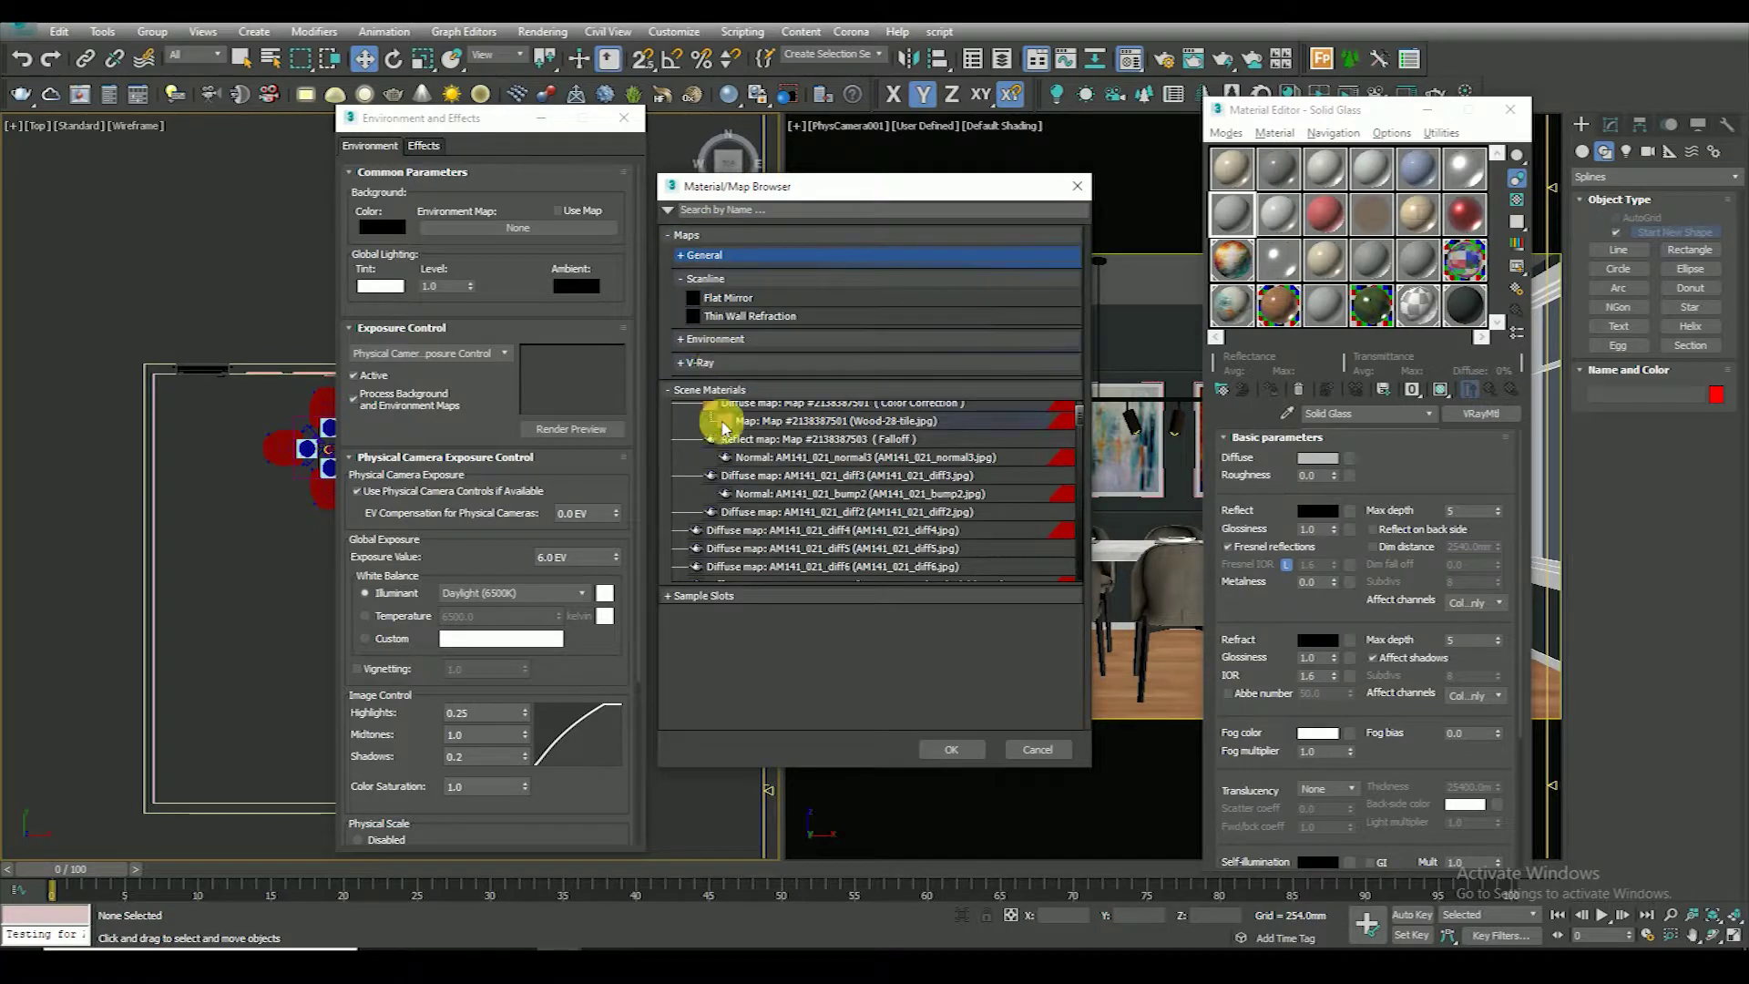
{"action": "left_click", "coordinate": [715, 362]}
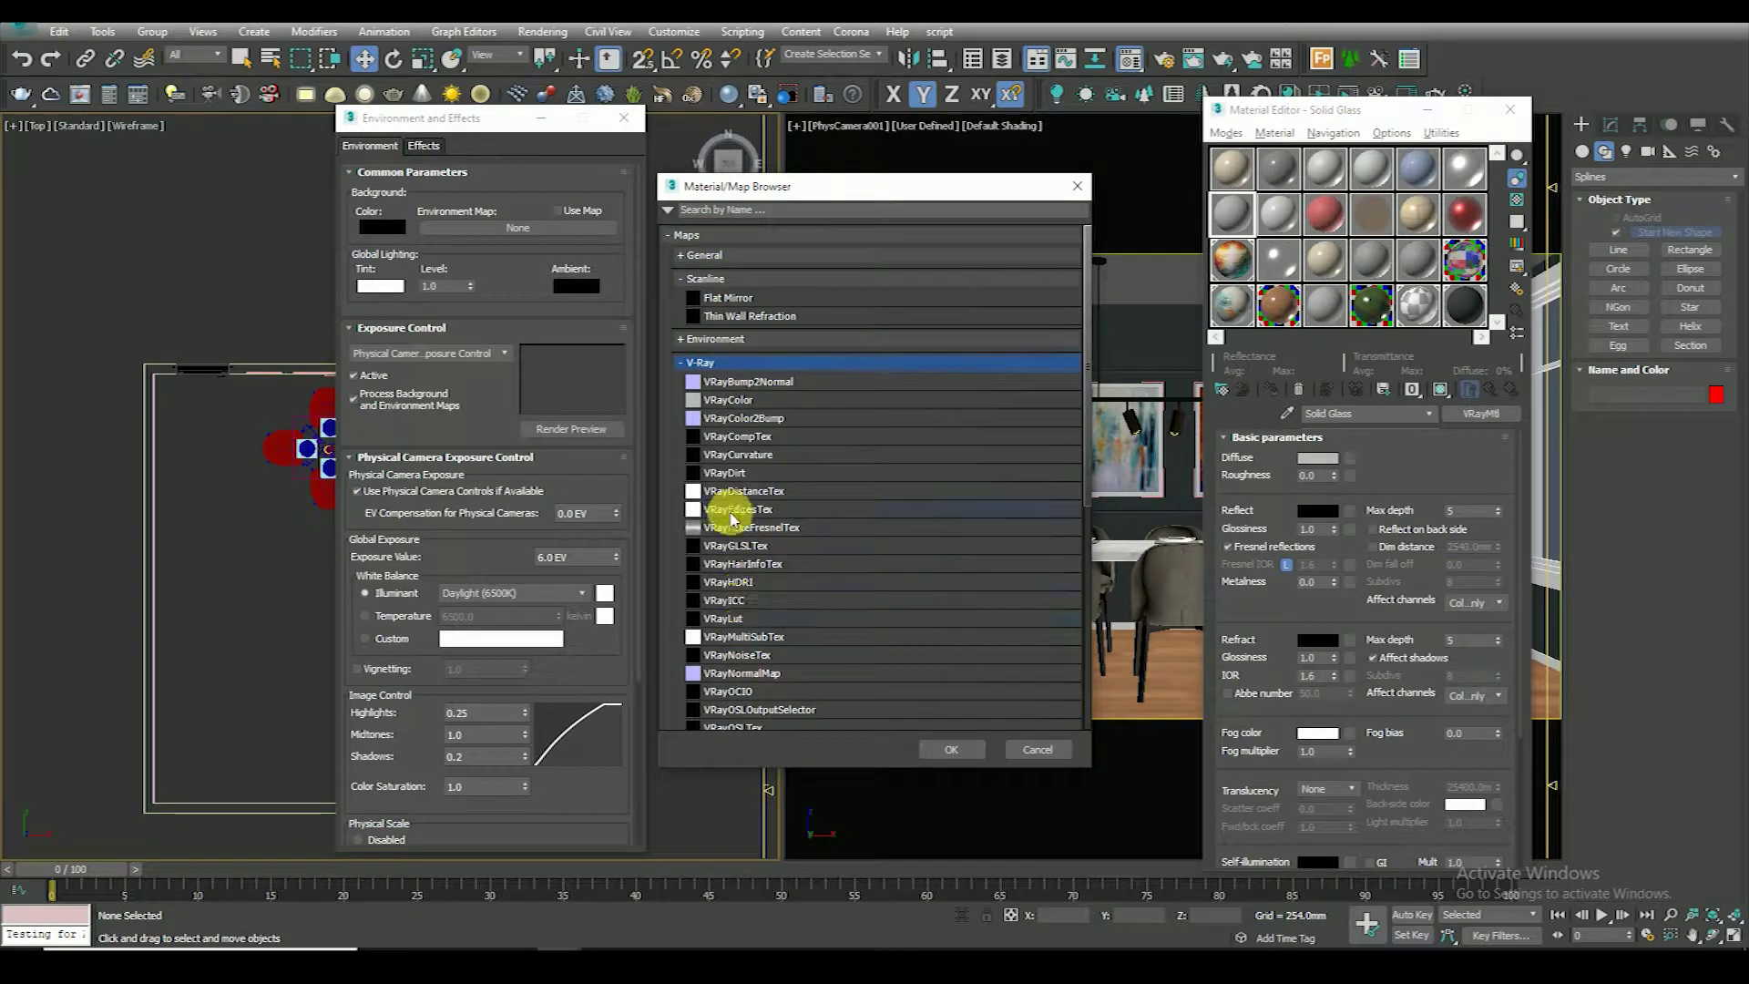
{"action": "left_click", "coordinate": [731, 493]}
{"action": "scroll", "coordinate": [781, 664], "scroll_direction": "down", "scroll_amount": 1}
{"action": "scroll", "coordinate": [734, 495], "scroll_direction": "down", "scroll_amount": 1}
{"action": "scroll", "coordinate": [735, 496], "scroll_direction": "down", "scroll_amount": 1}
{"action": "scroll", "coordinate": [808, 703], "scroll_direction": "down", "scroll_amount": 2}
{"action": "double_click", "coordinate": [734, 600]}
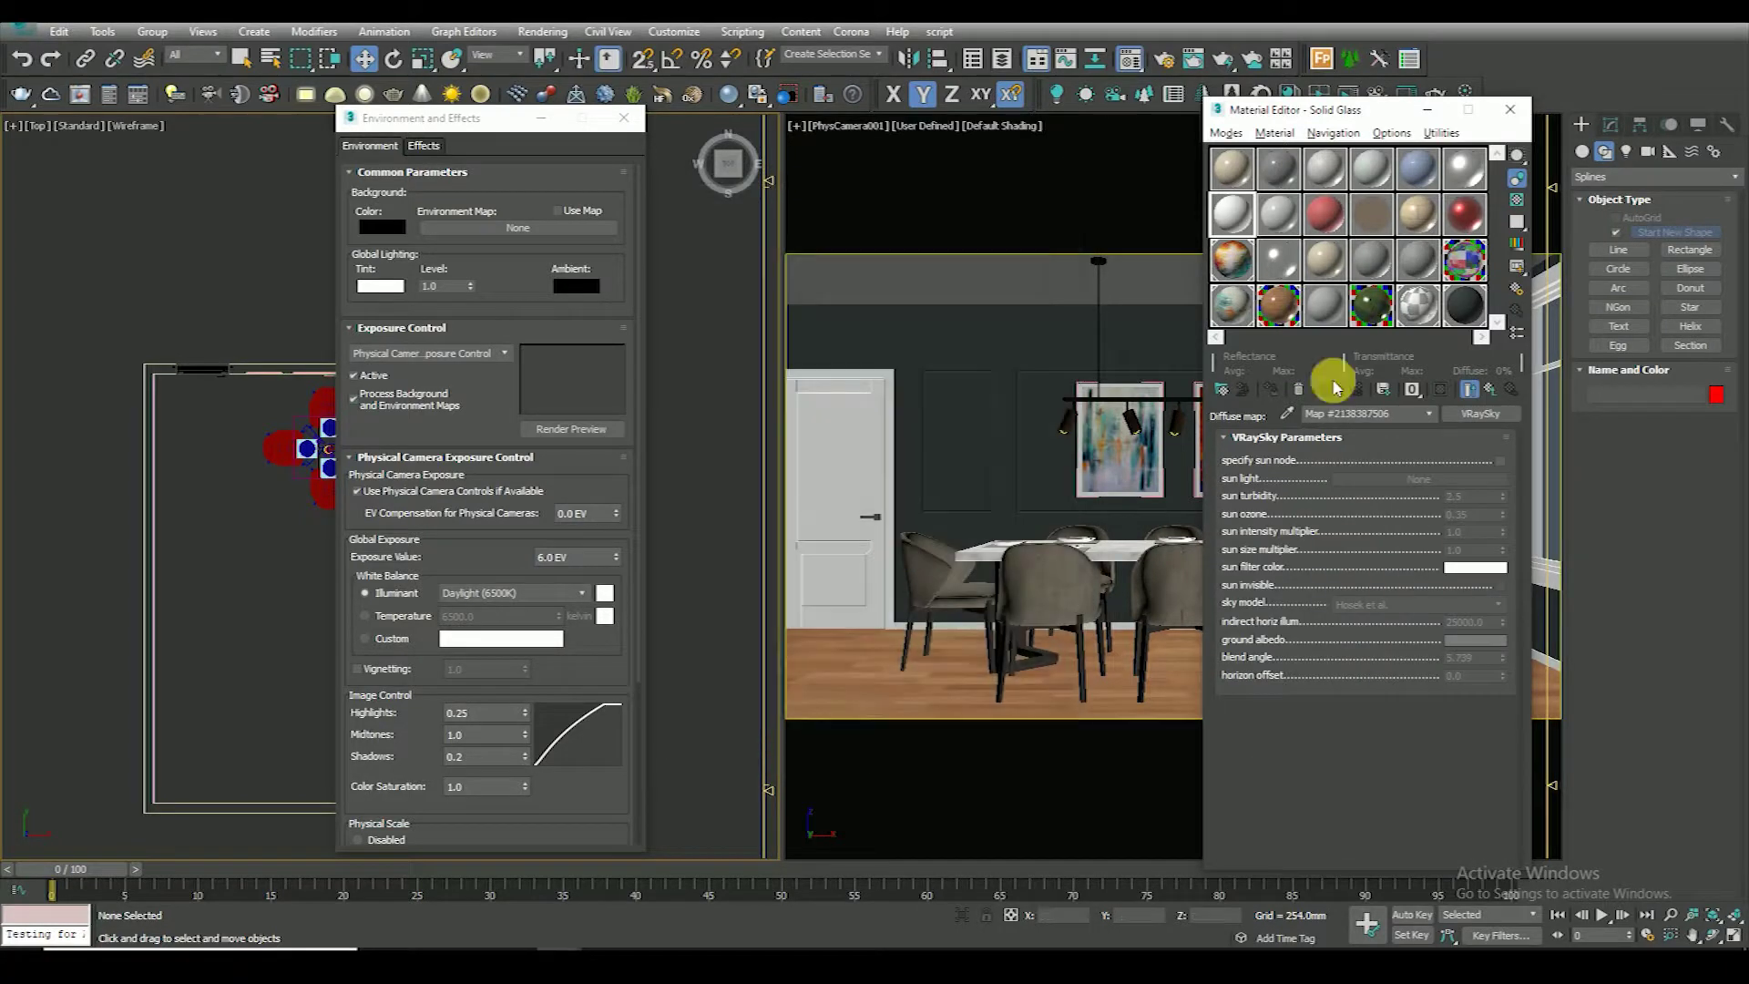
Enable specify sun node and instance the VRaySky map into the Environment Map slot
{"action": "left_click", "coordinate": [1499, 460]}
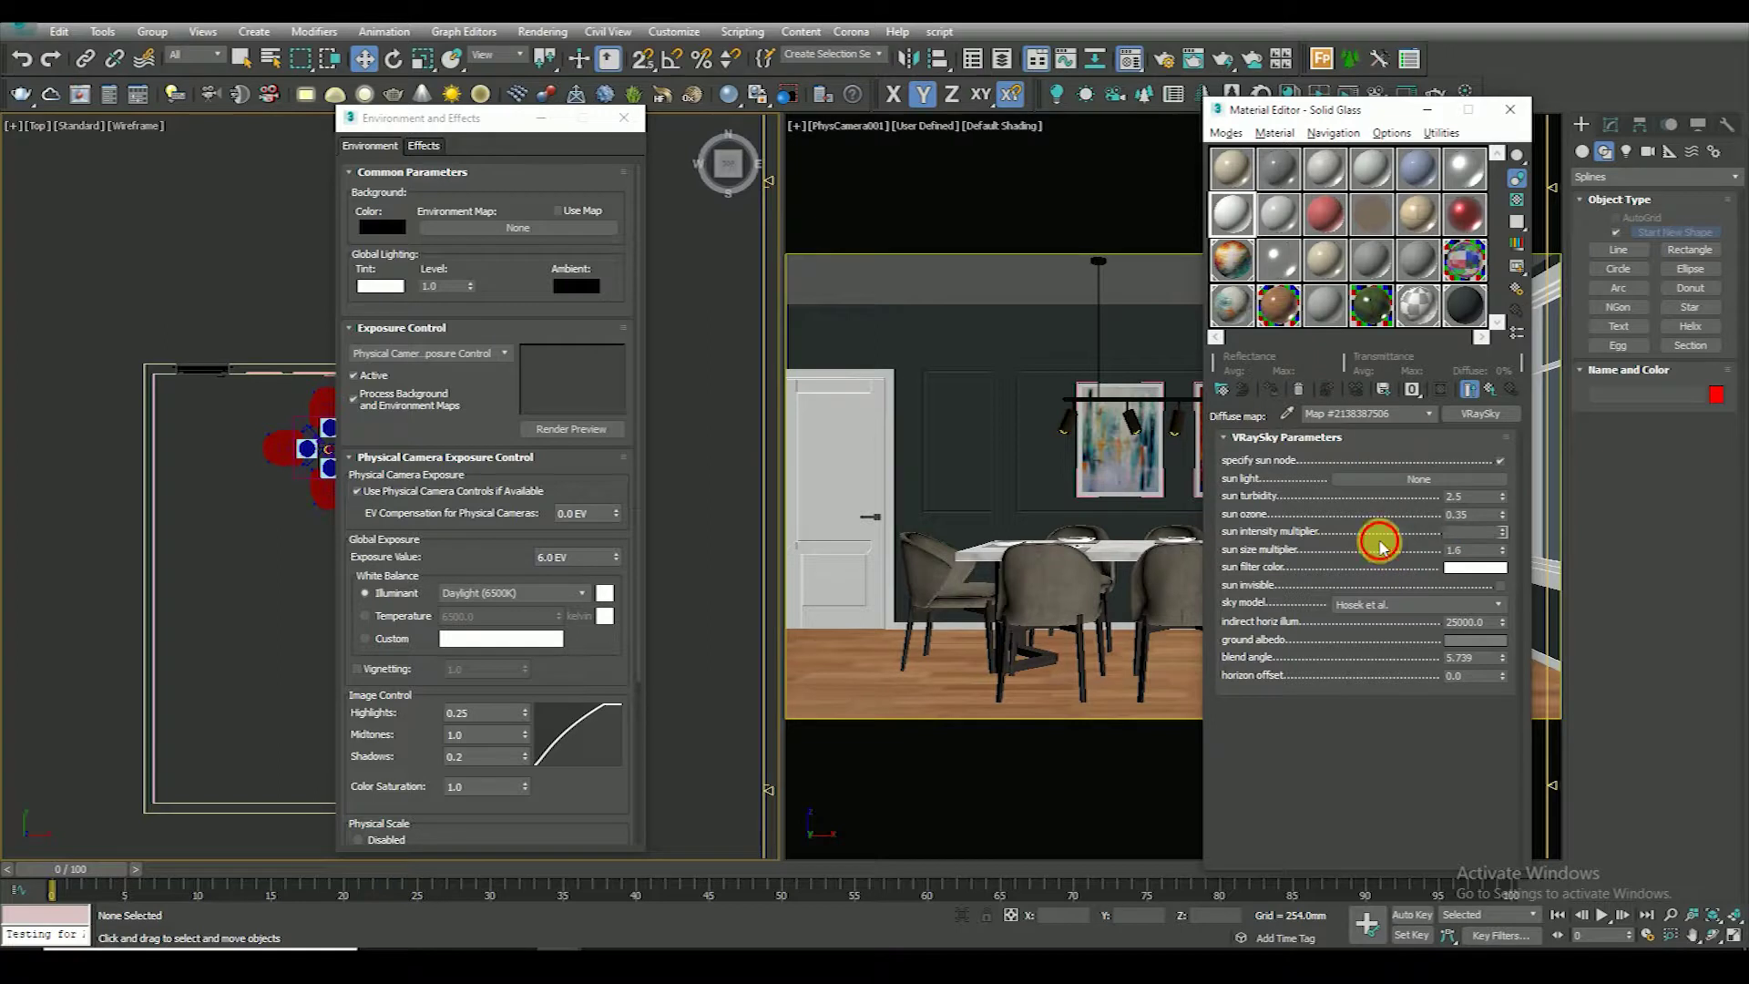
{"action": "left_click_drag", "start_coordinate": [1475, 415], "coordinate": [565, 229]}
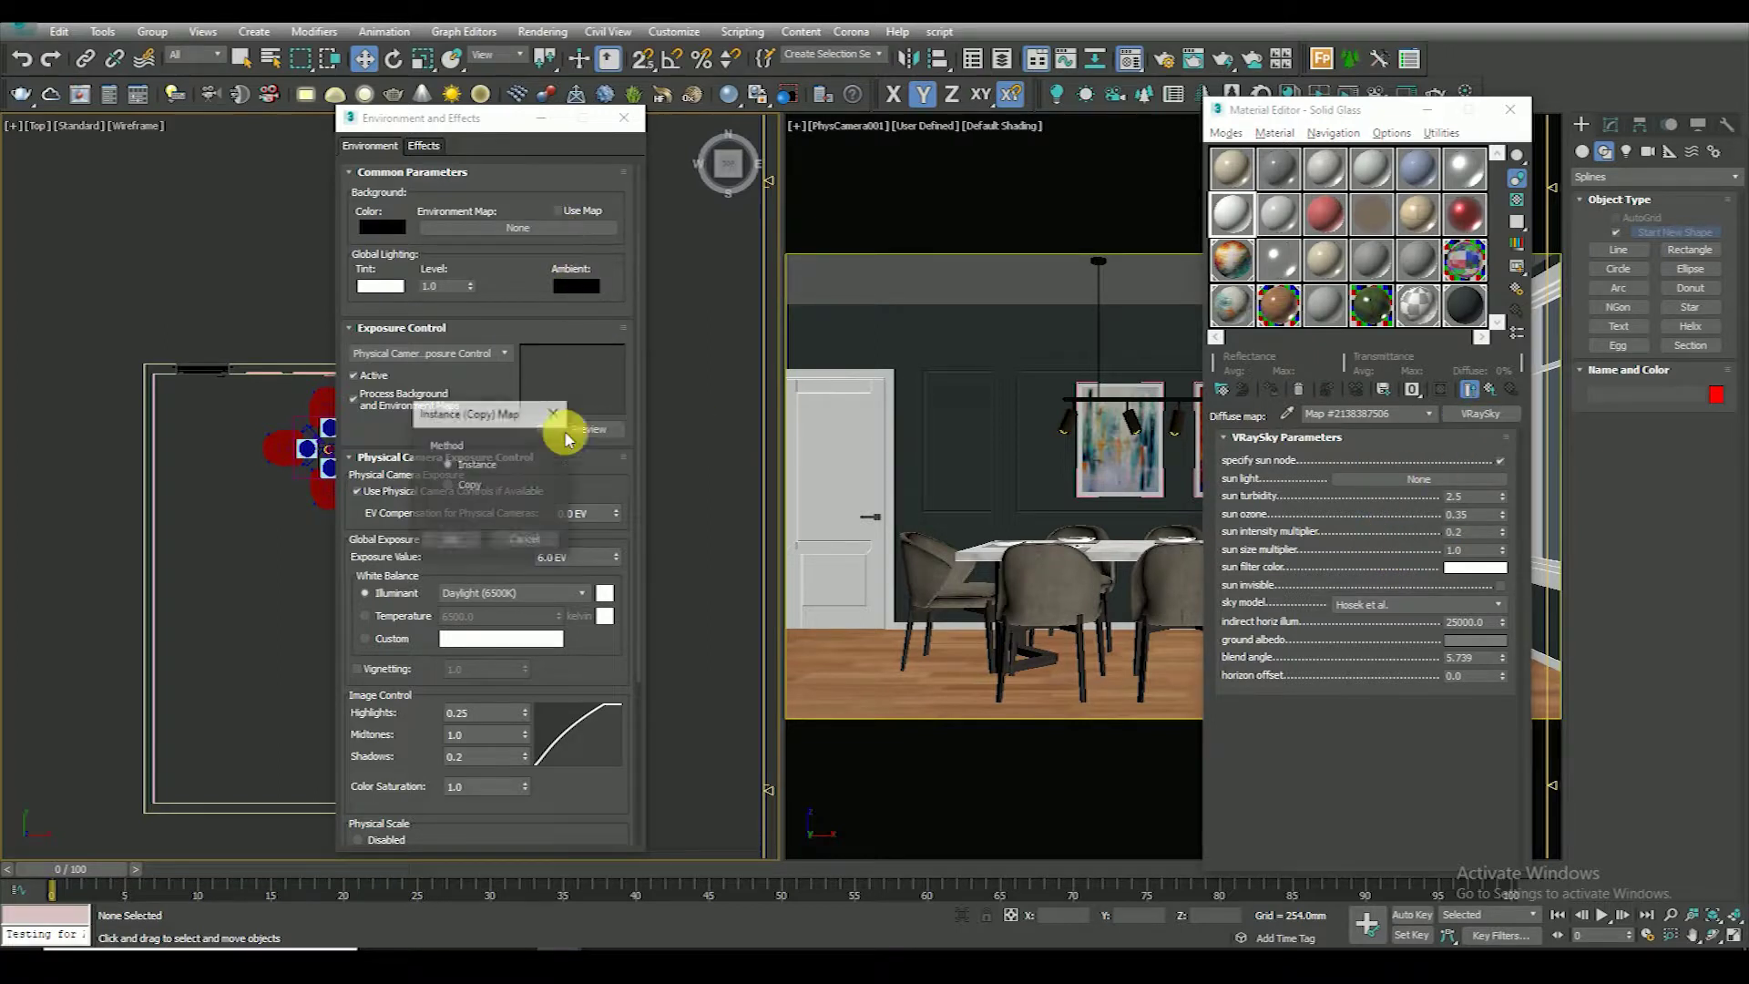
{"action": "left_click", "coordinate": [455, 543]}
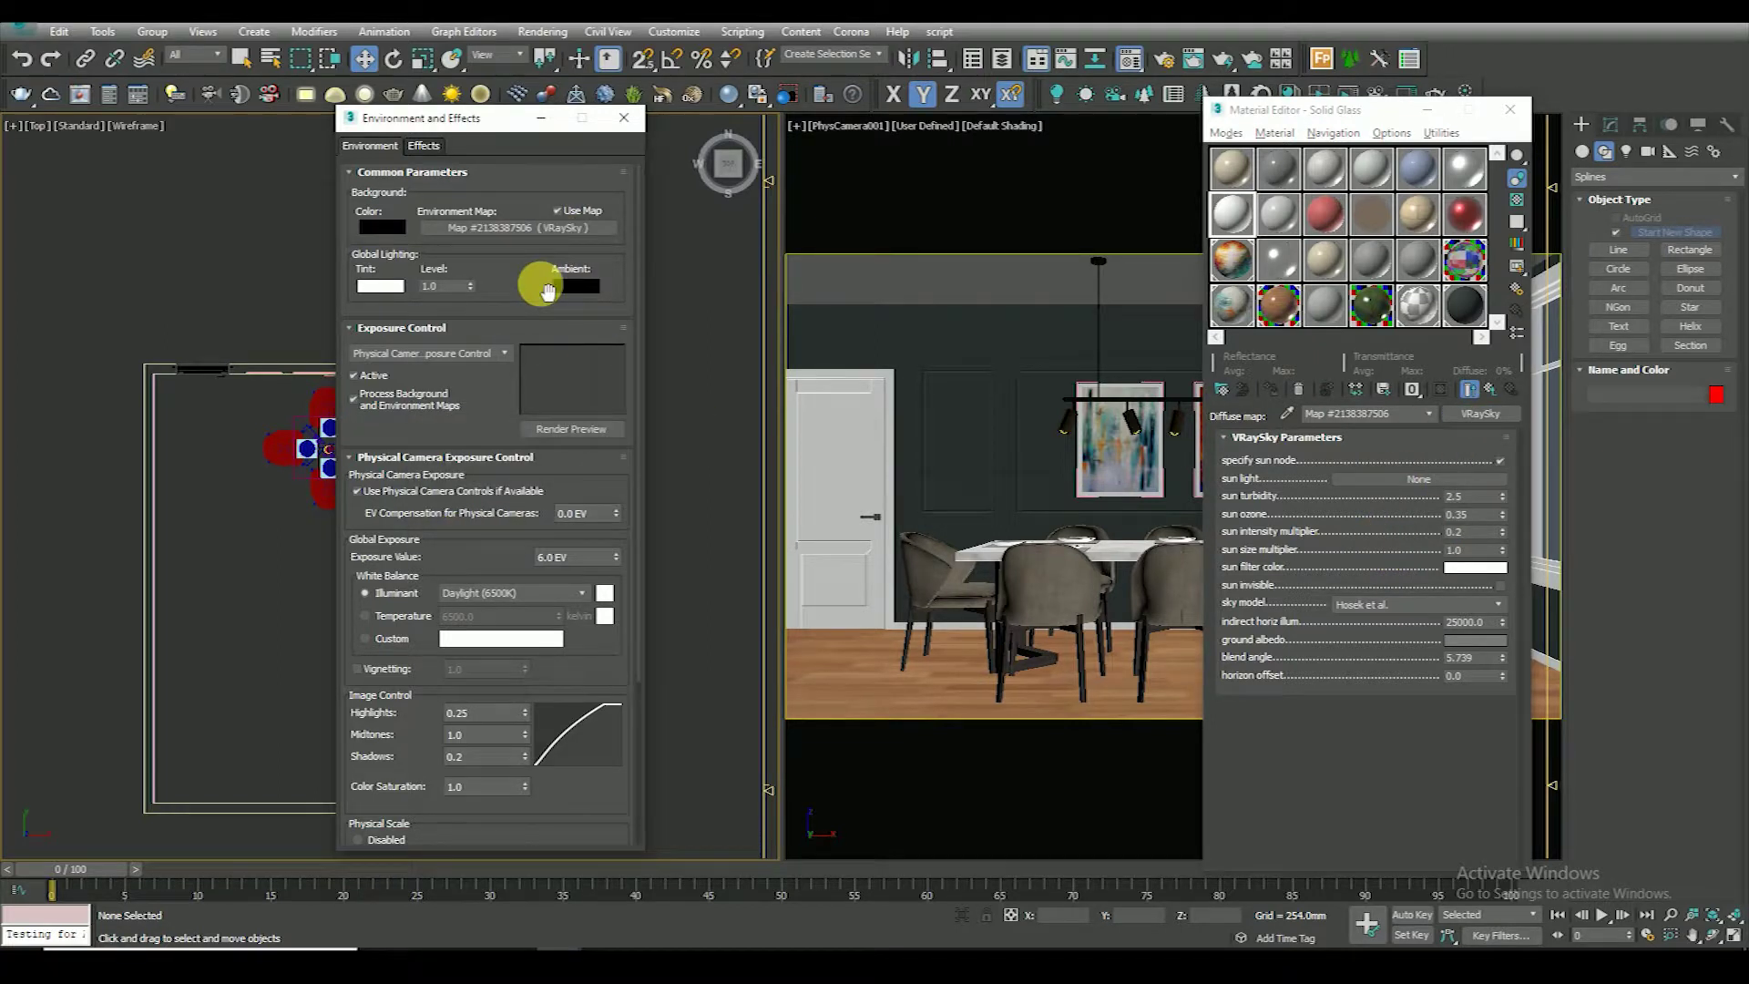
{"action": "left_click", "coordinate": [624, 118]}
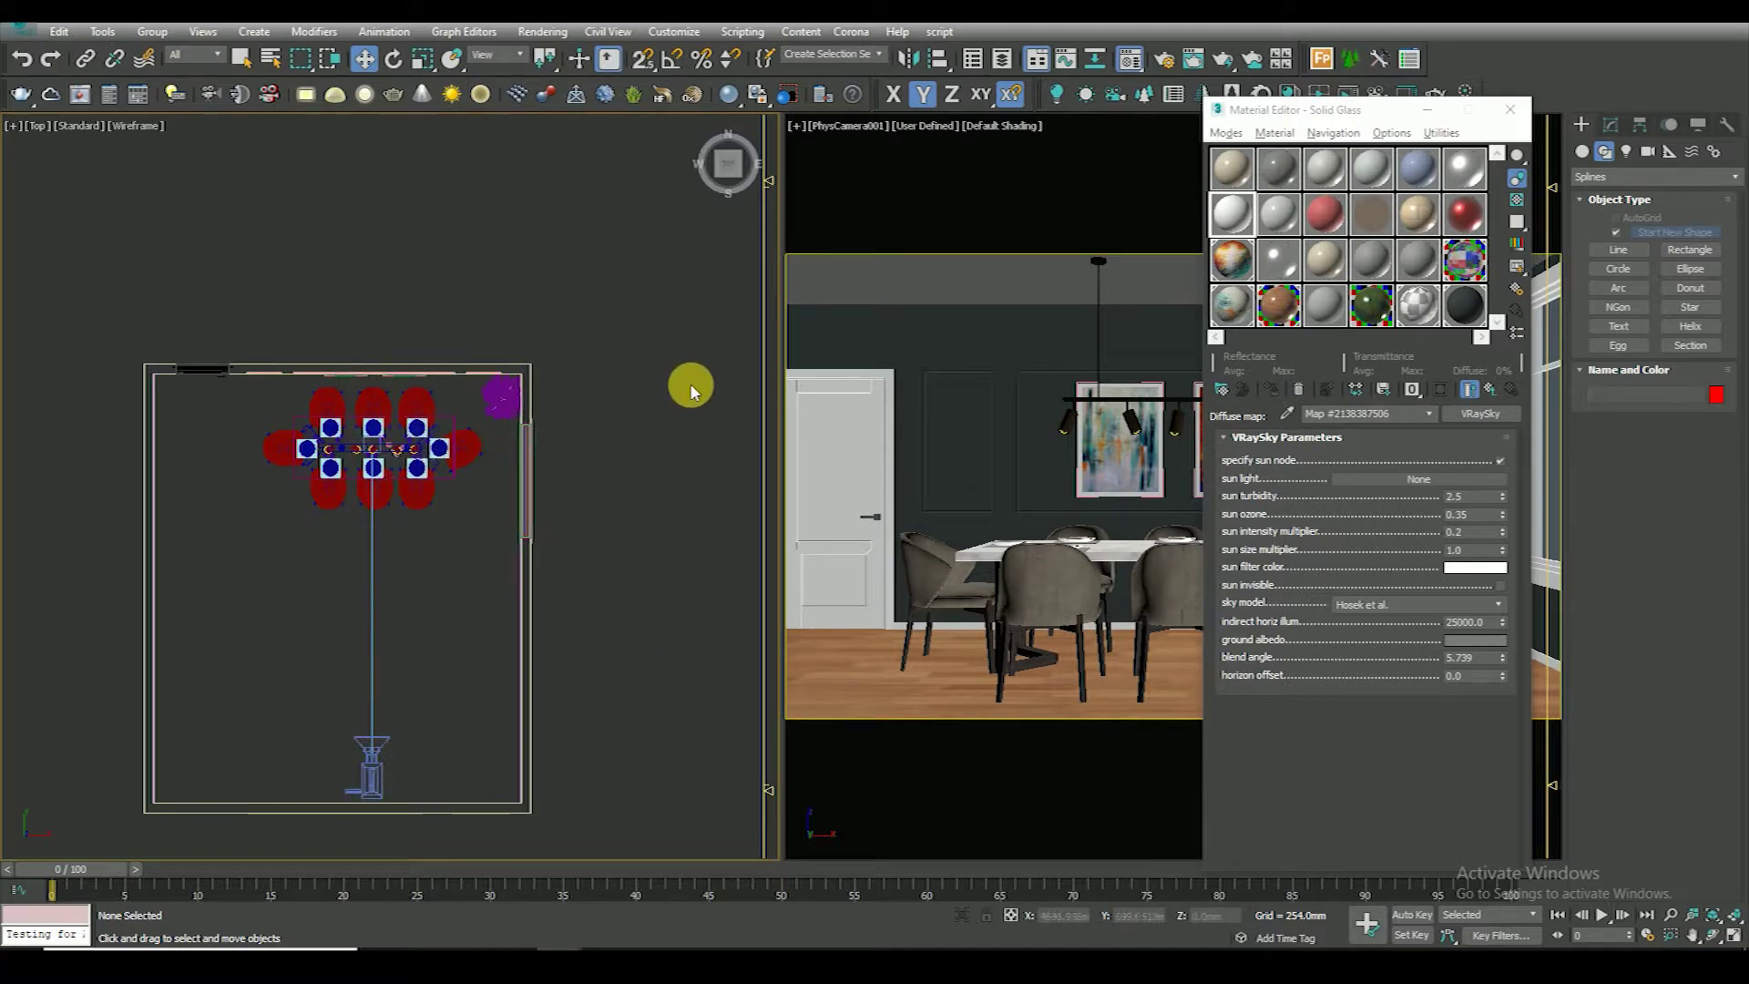
In Render Setup, set View to Render to PhysCamera001
{"action": "left_click", "coordinate": [542, 31]}
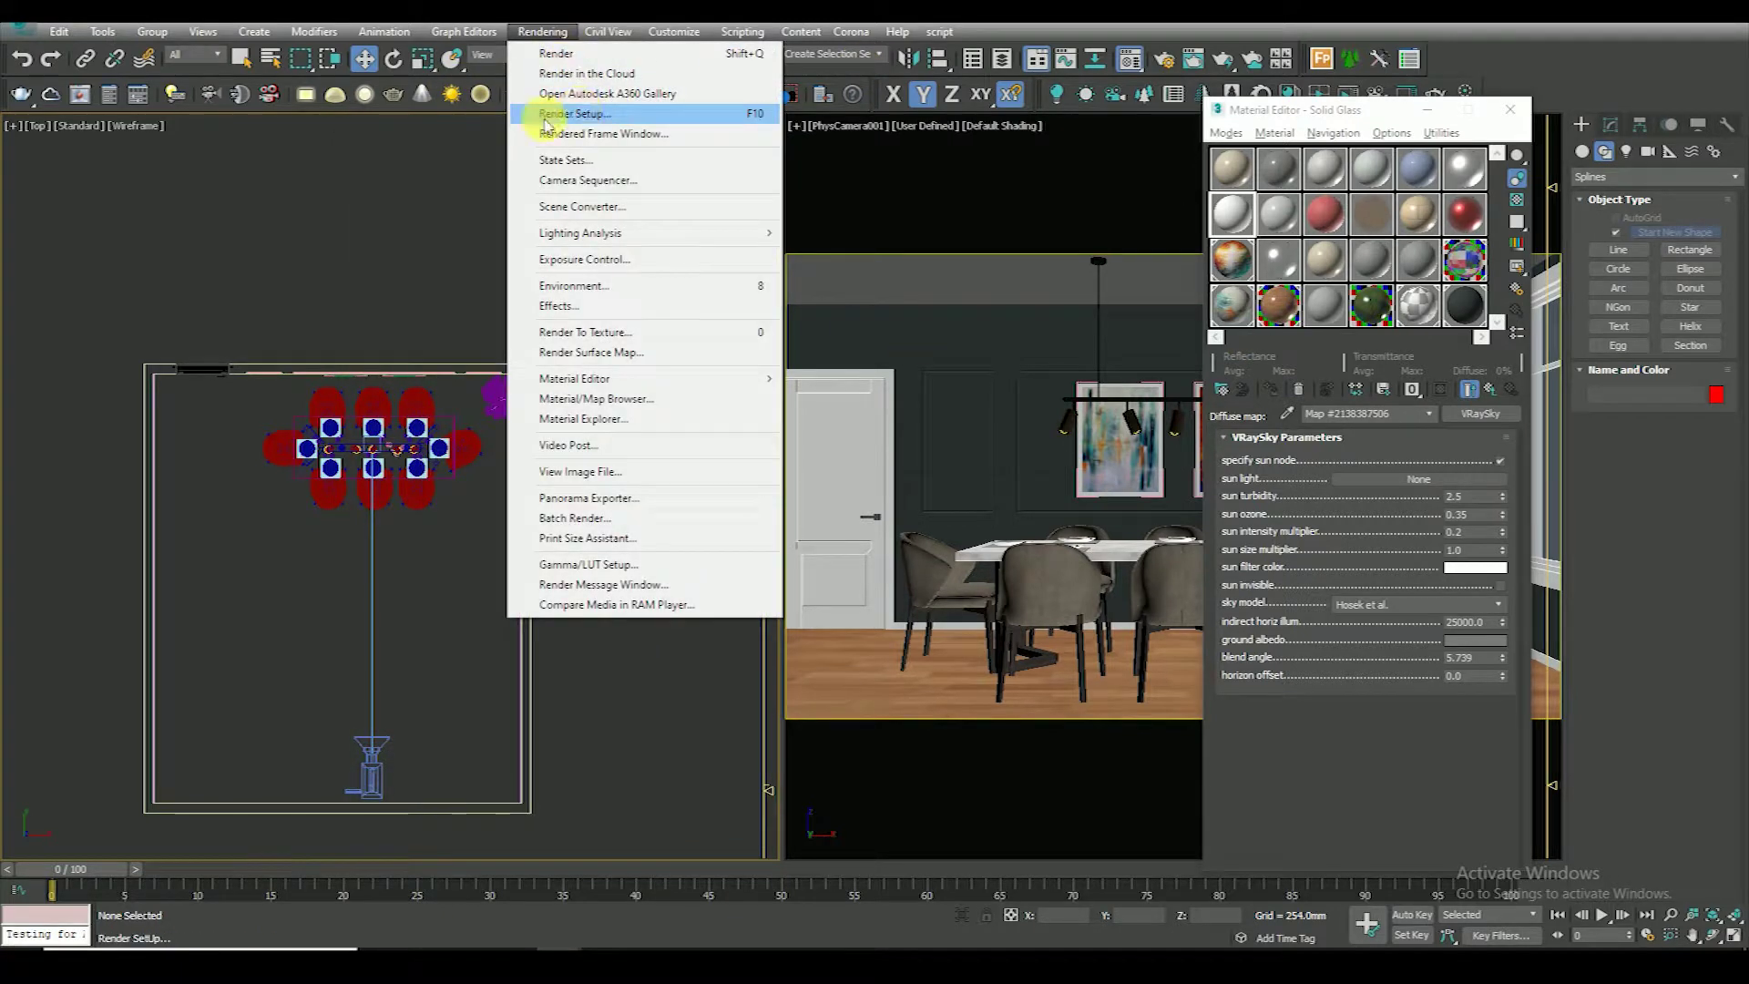
{"action": "left_click", "coordinate": [546, 110]}
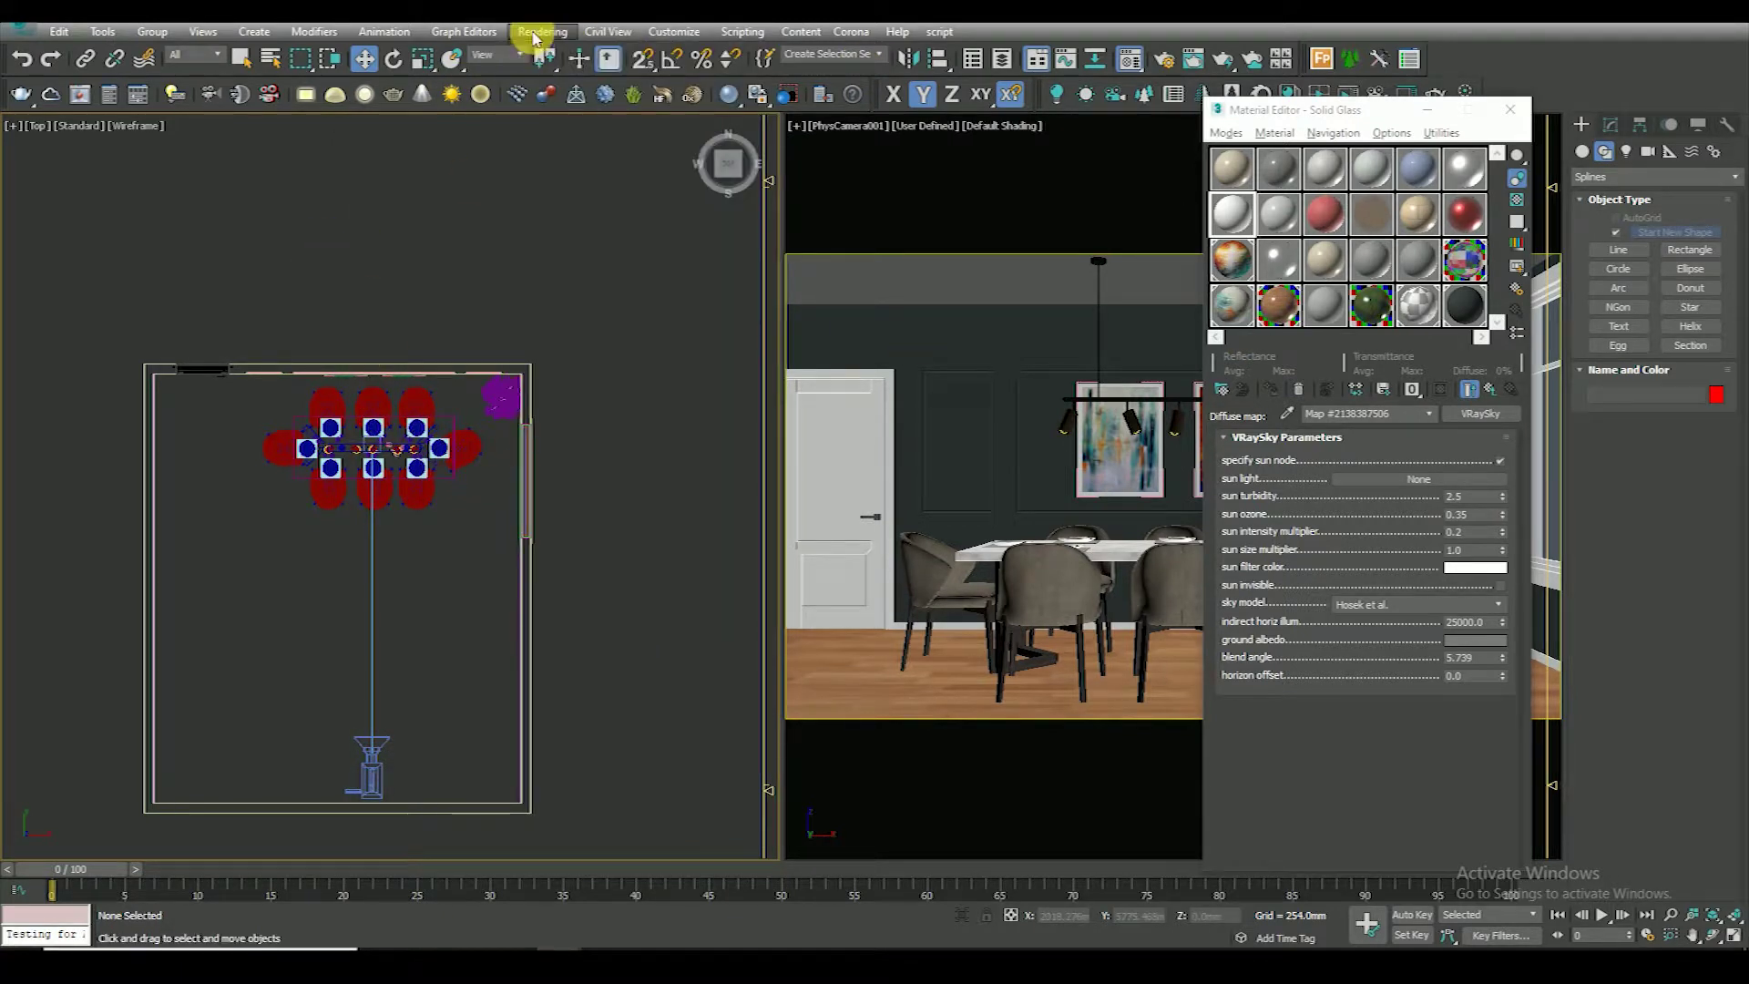
{"action": "left_click", "coordinate": [542, 31]}
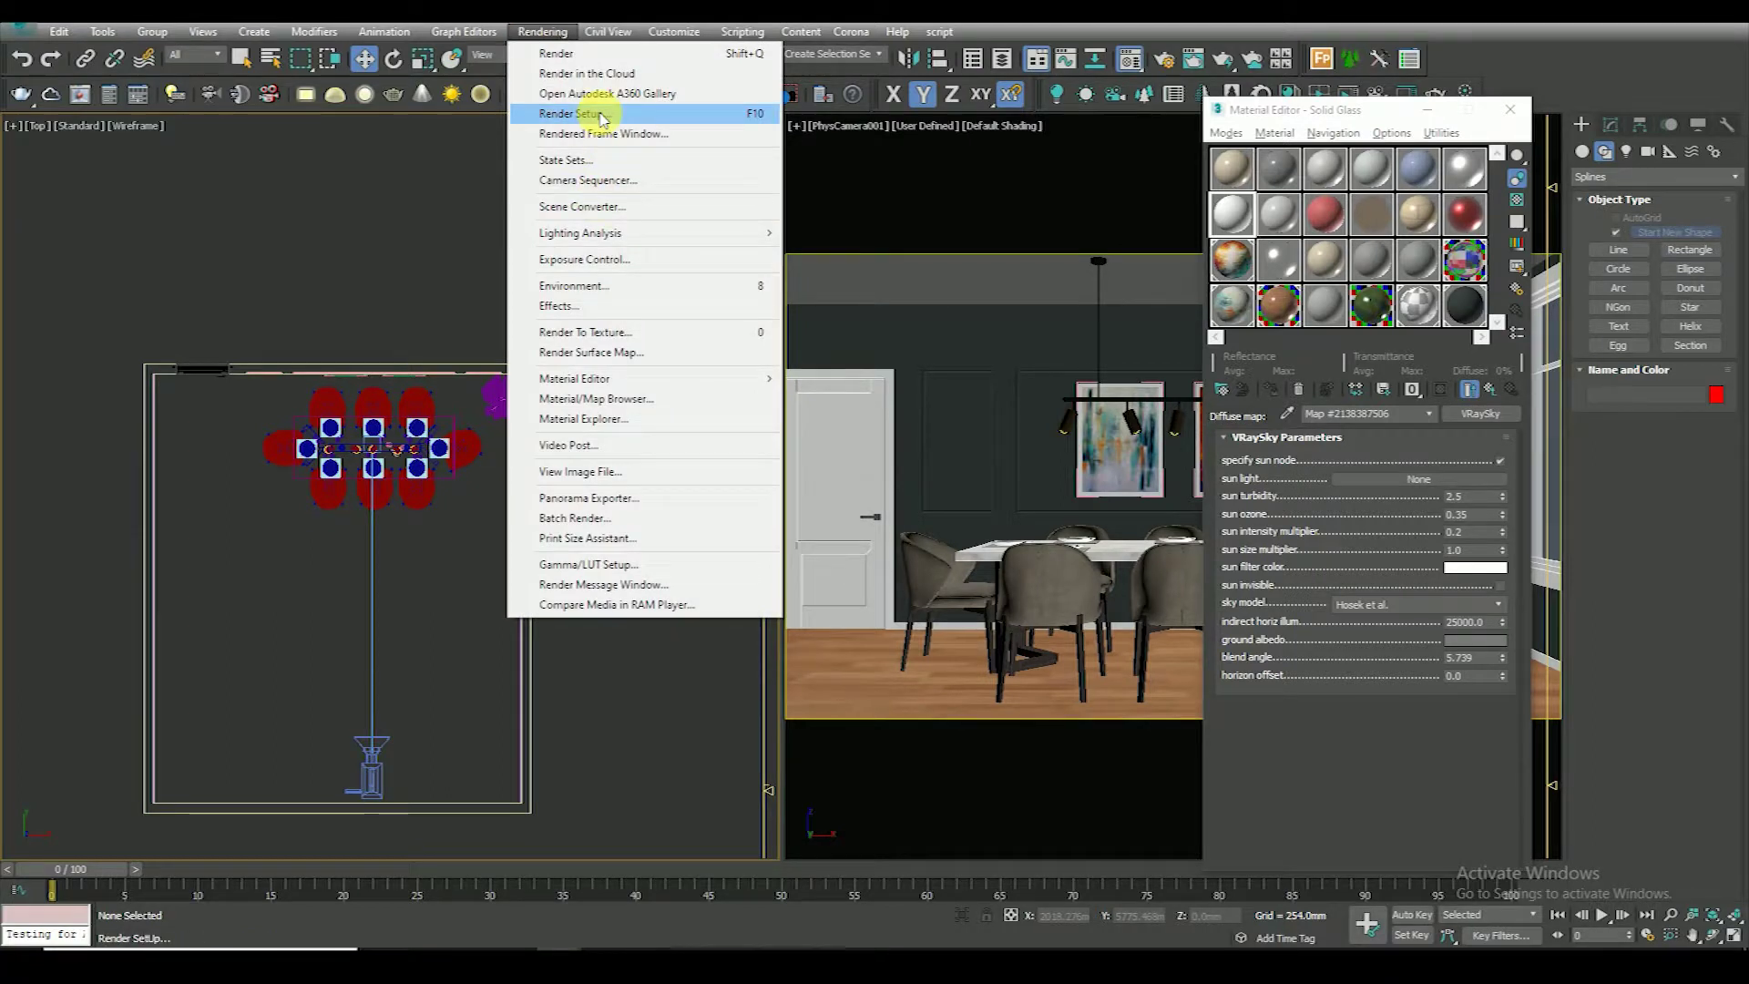
{"action": "left_click", "coordinate": [601, 116]}
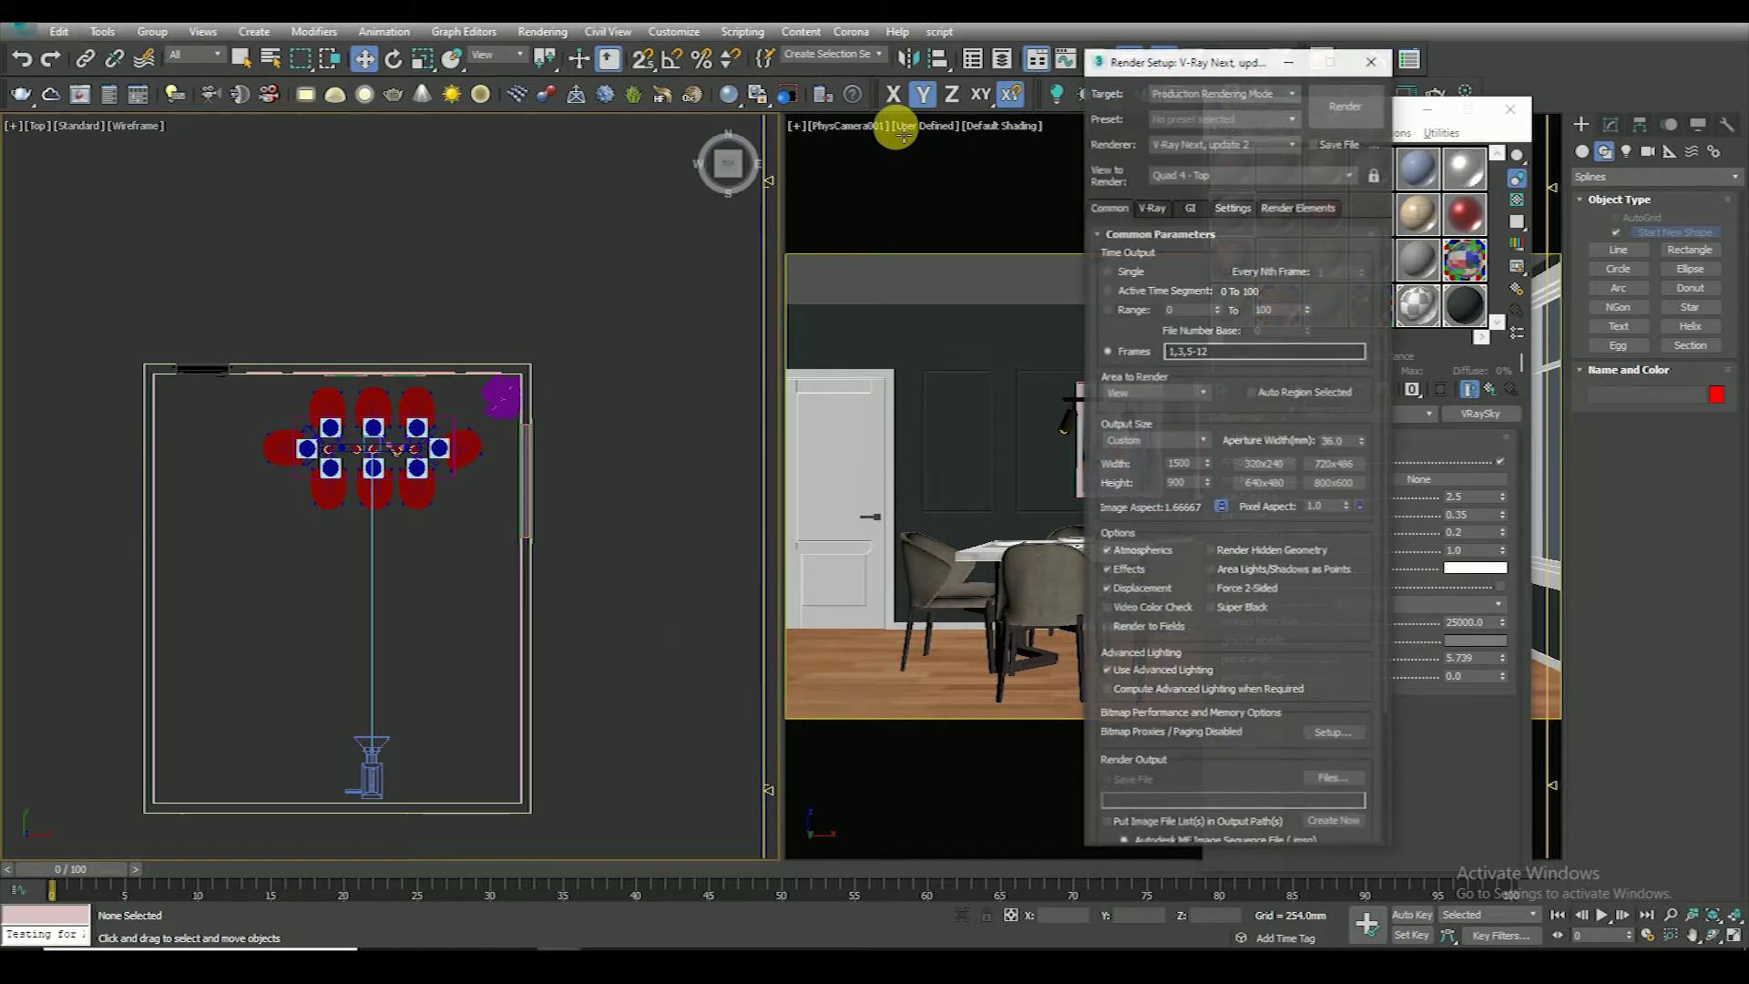
{"action": "left_click", "coordinate": [1252, 174]}
{"action": "left_click", "coordinate": [1248, 211]}
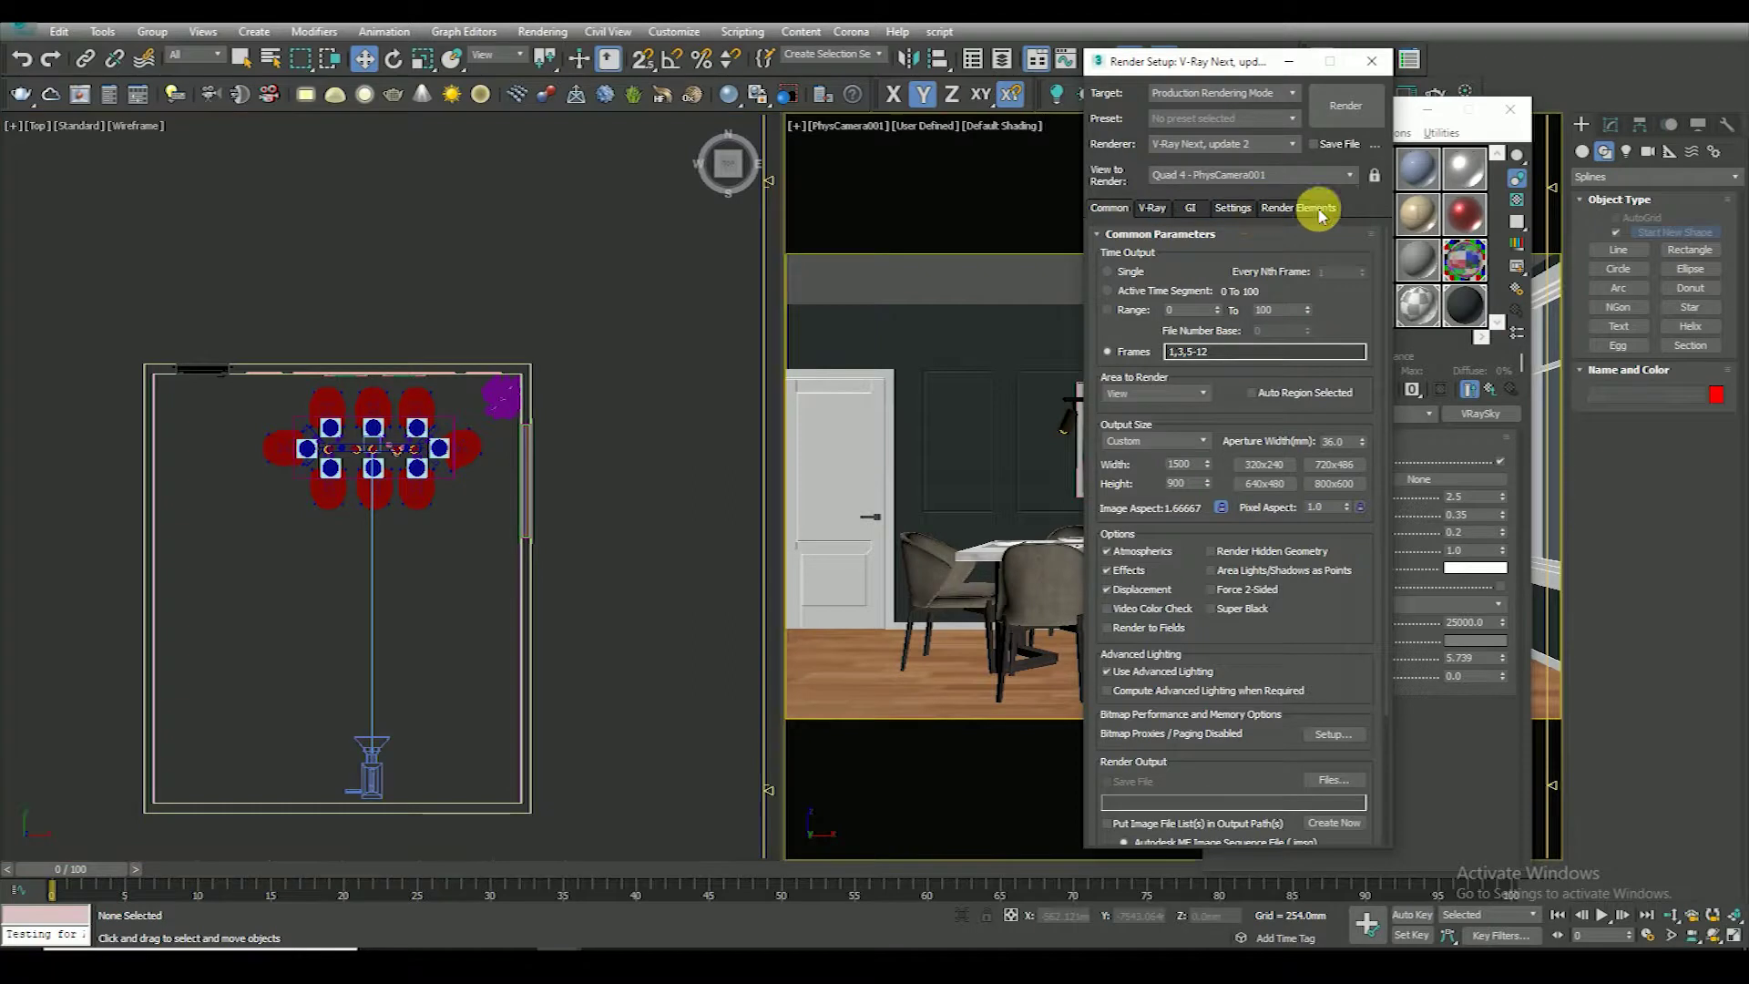
{"action": "left_click", "coordinate": [1372, 61]}
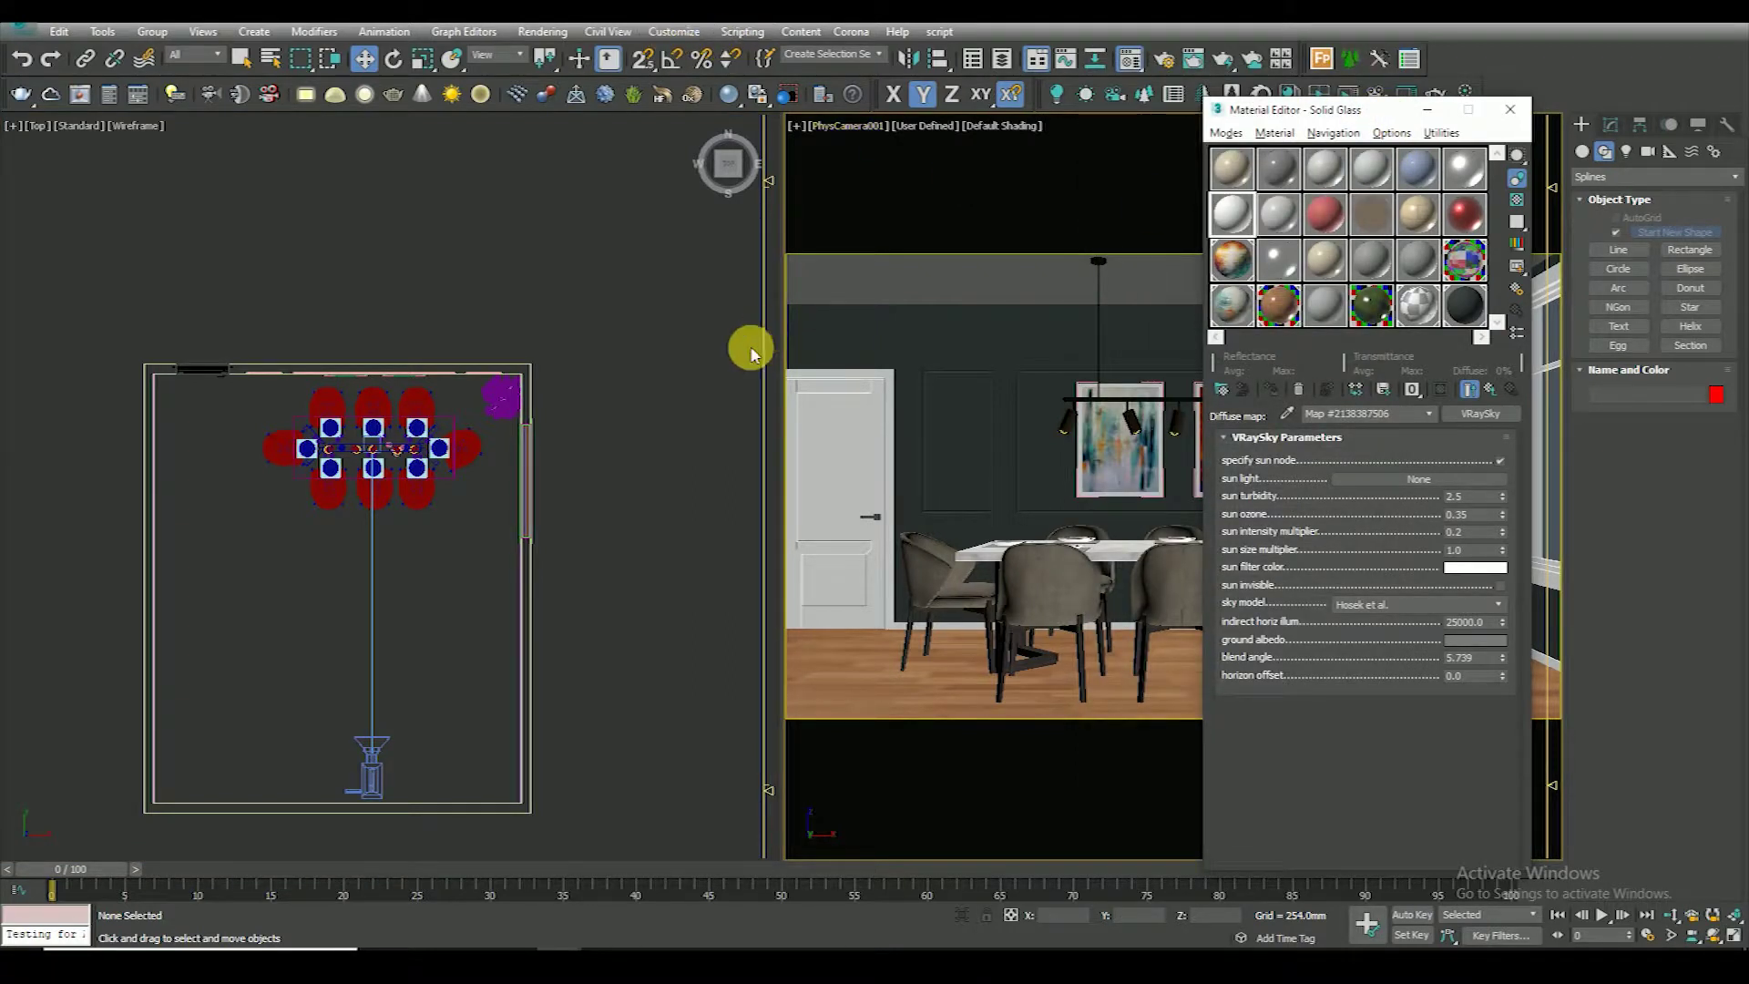
{"action": "middle_click_drag", "start_coordinate": [563, 476], "coordinate": [544, 481]}
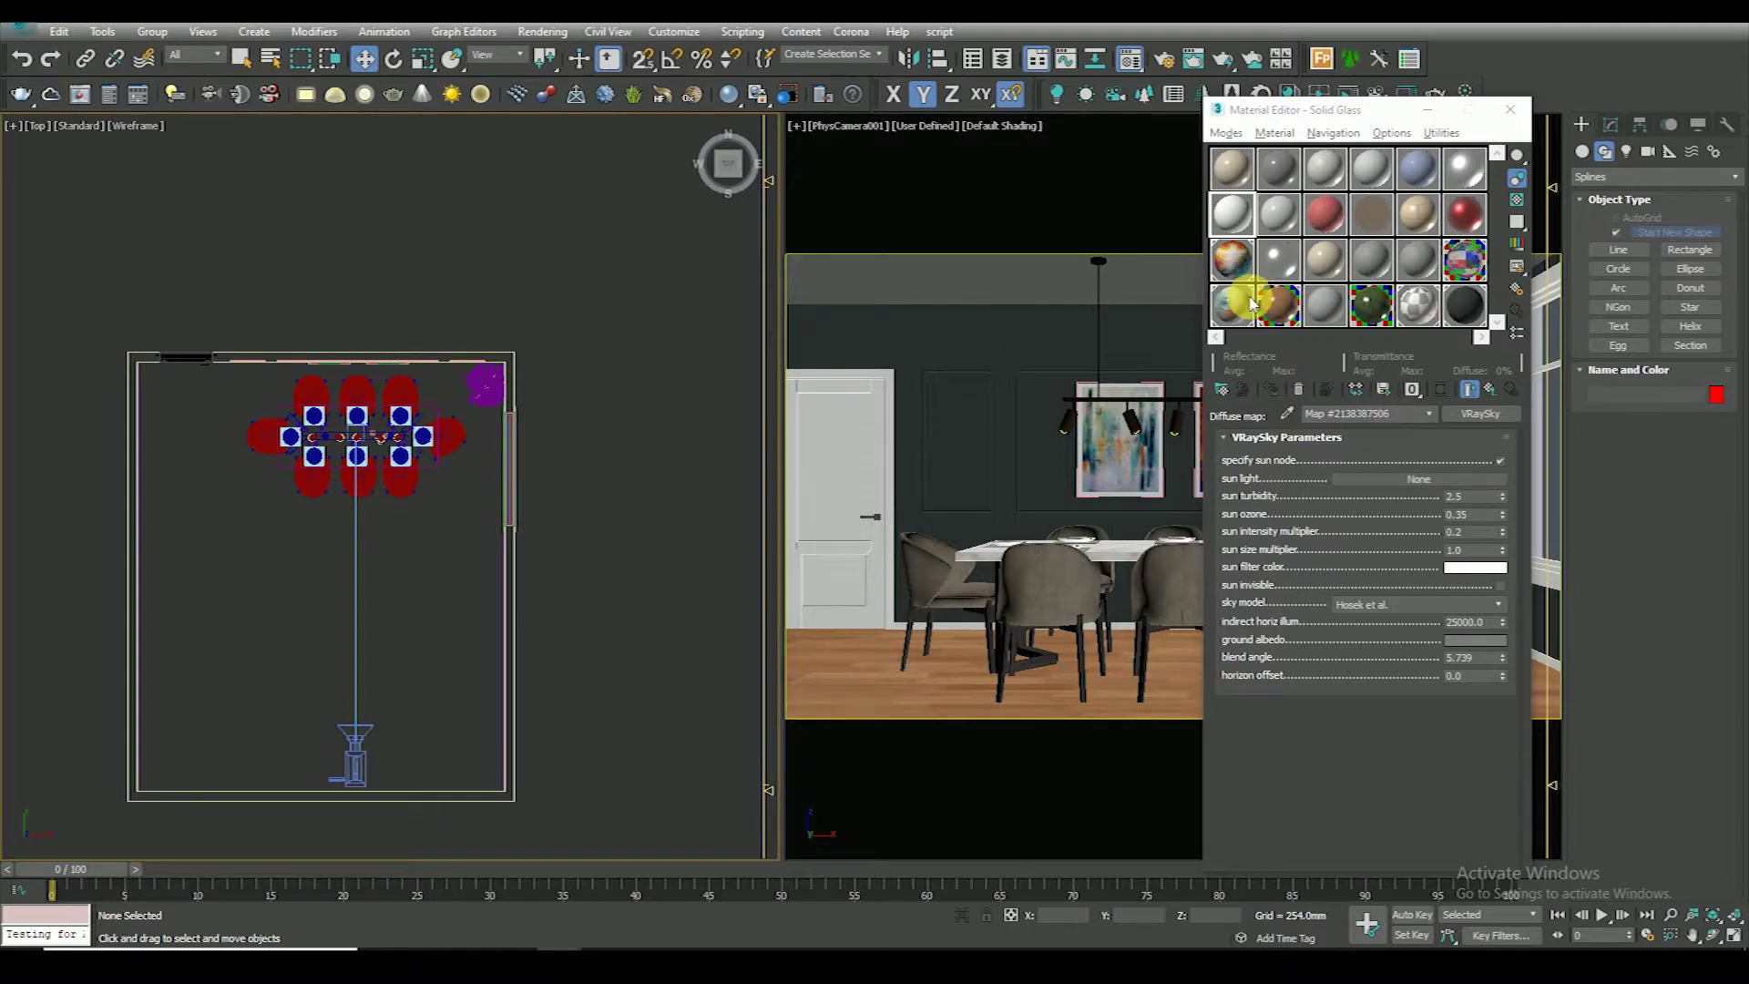
Instance the environment's VRaySky map into an empty Material Editor slot, then reopen Render Setup
{"action": "left_click", "coordinate": [543, 32]}
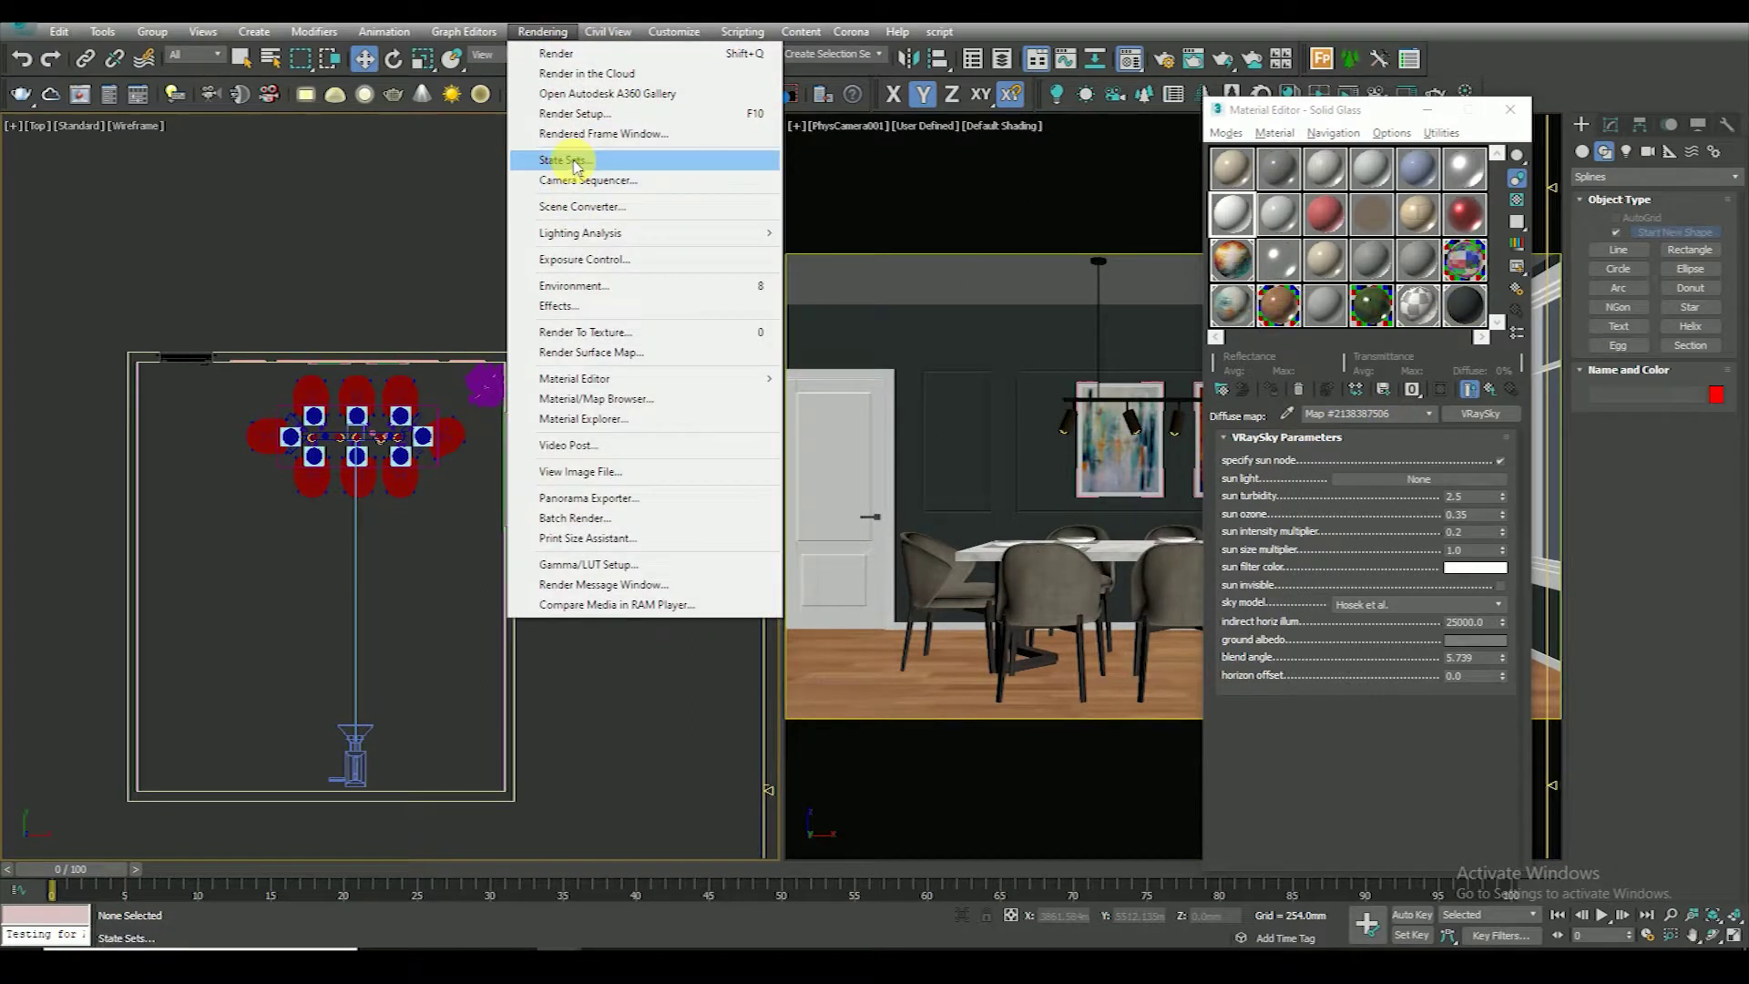
{"action": "left_click", "coordinate": [574, 285]}
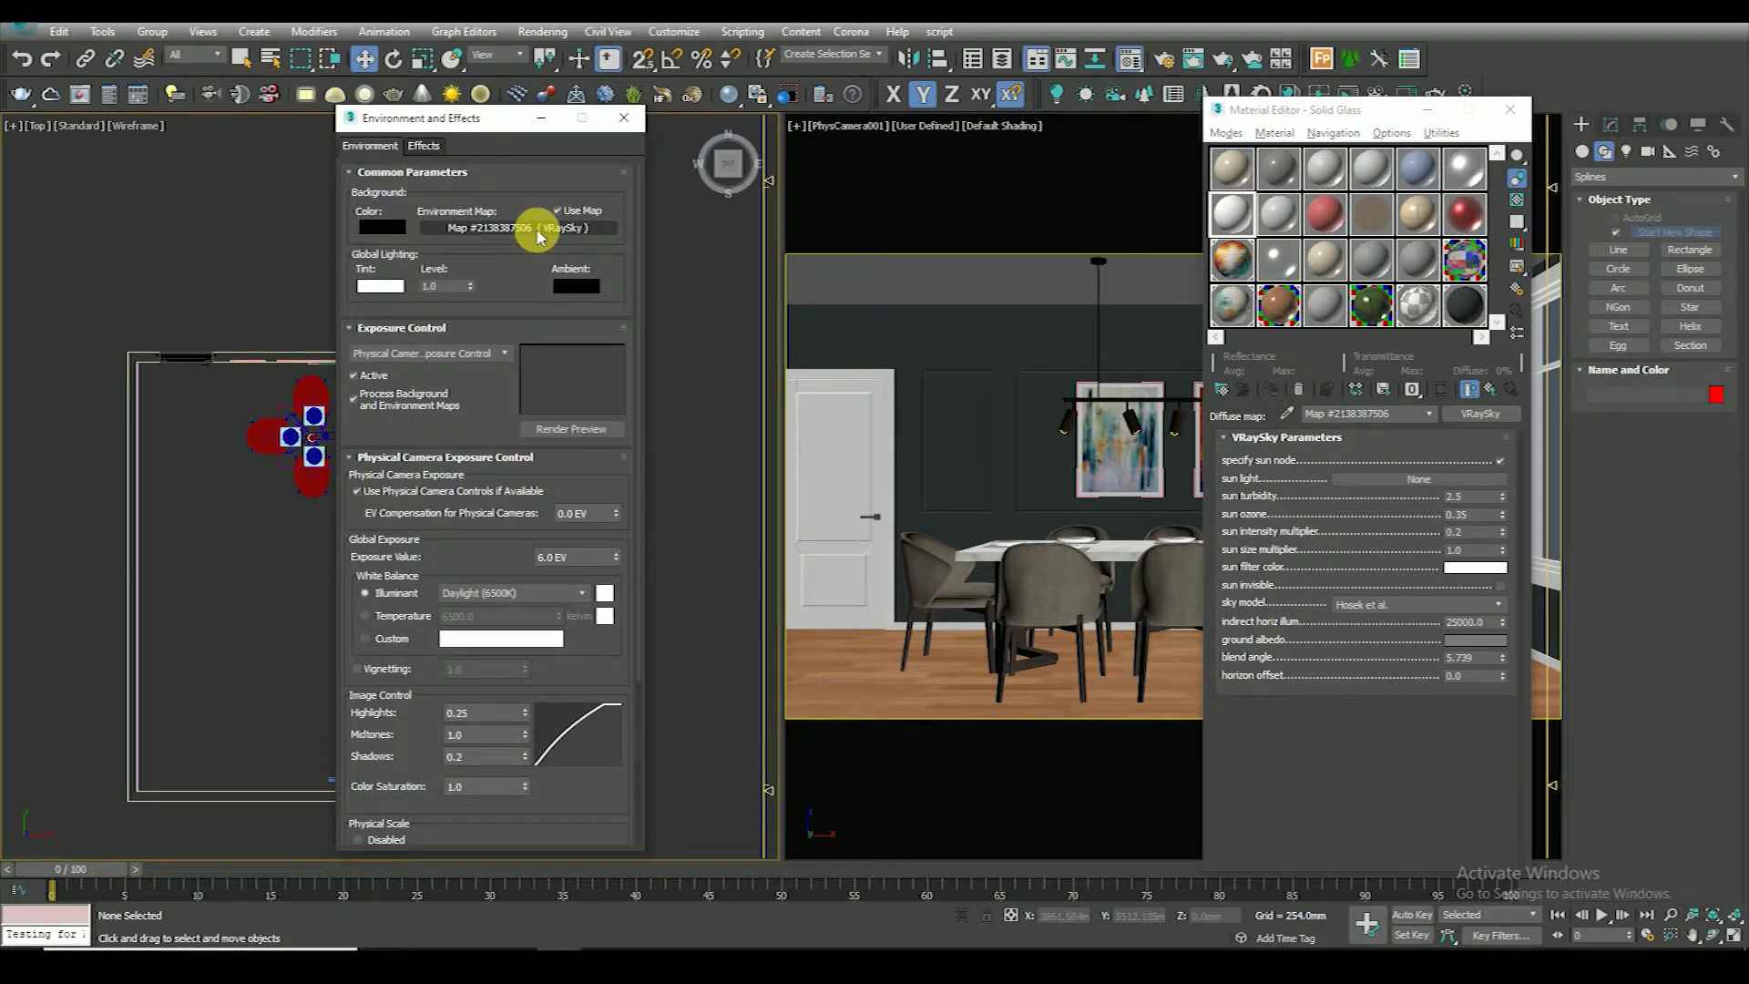
{"action": "left_click_drag", "start_coordinate": [1204, 412], "coordinate": [1235, 212]}
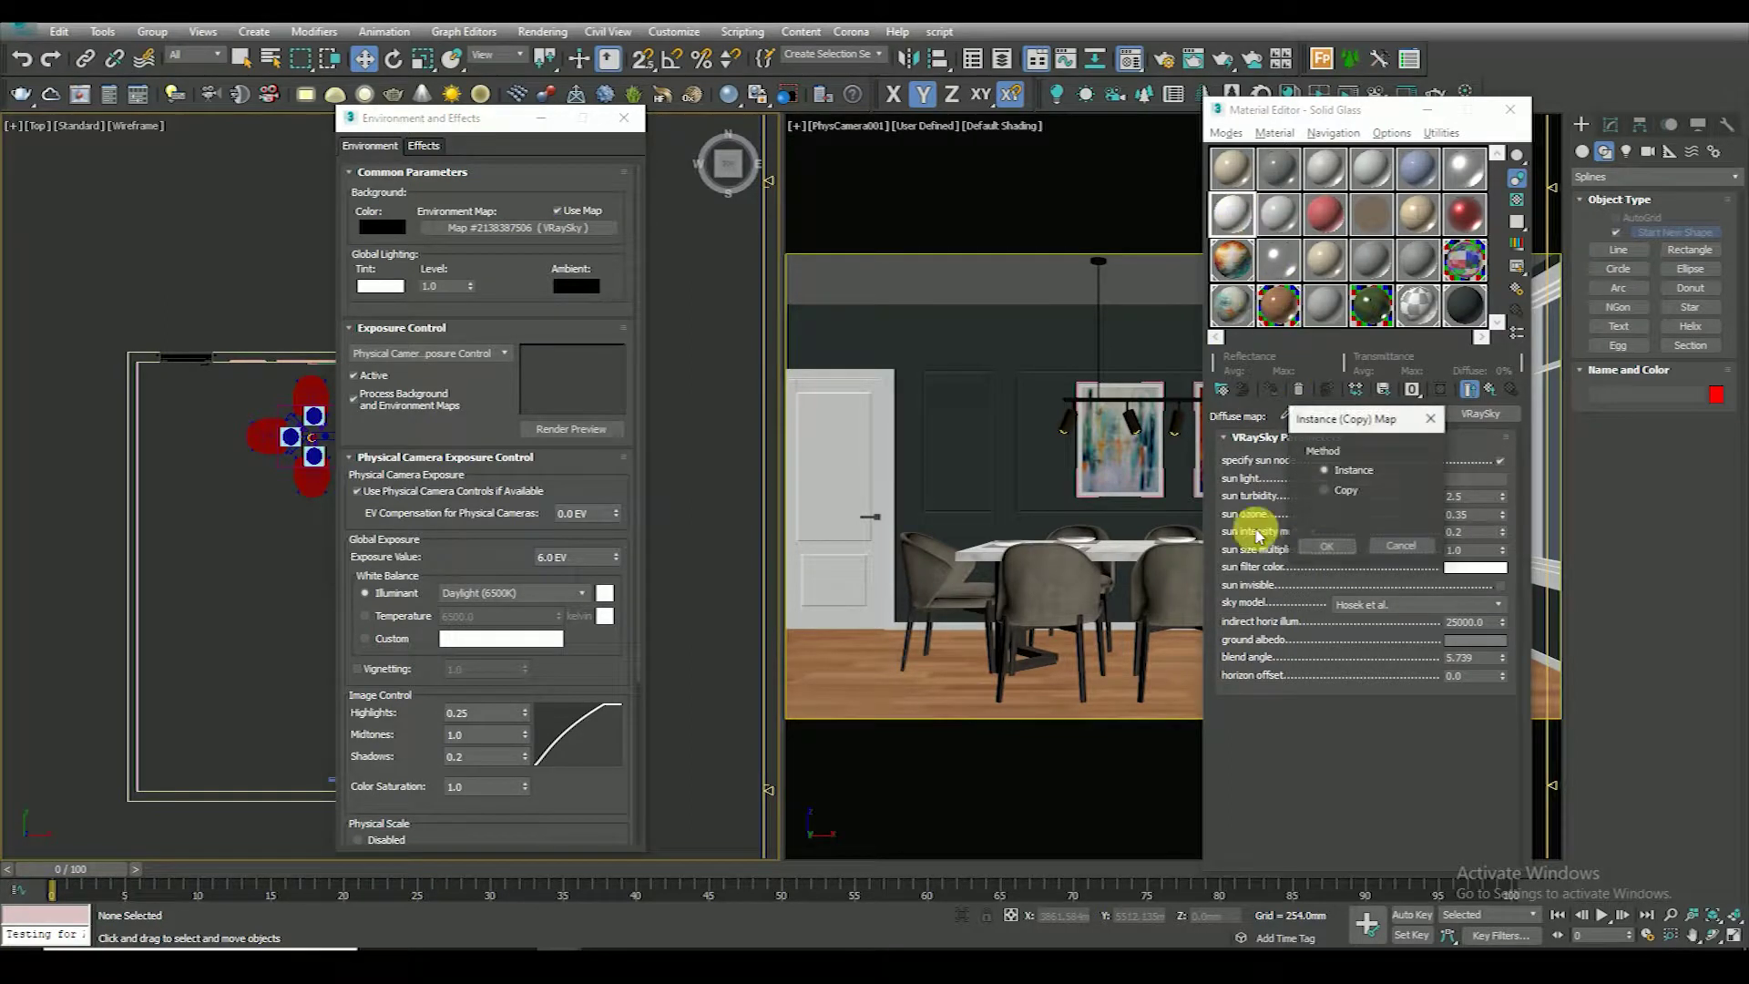
{"action": "left_click", "coordinate": [1338, 545]}
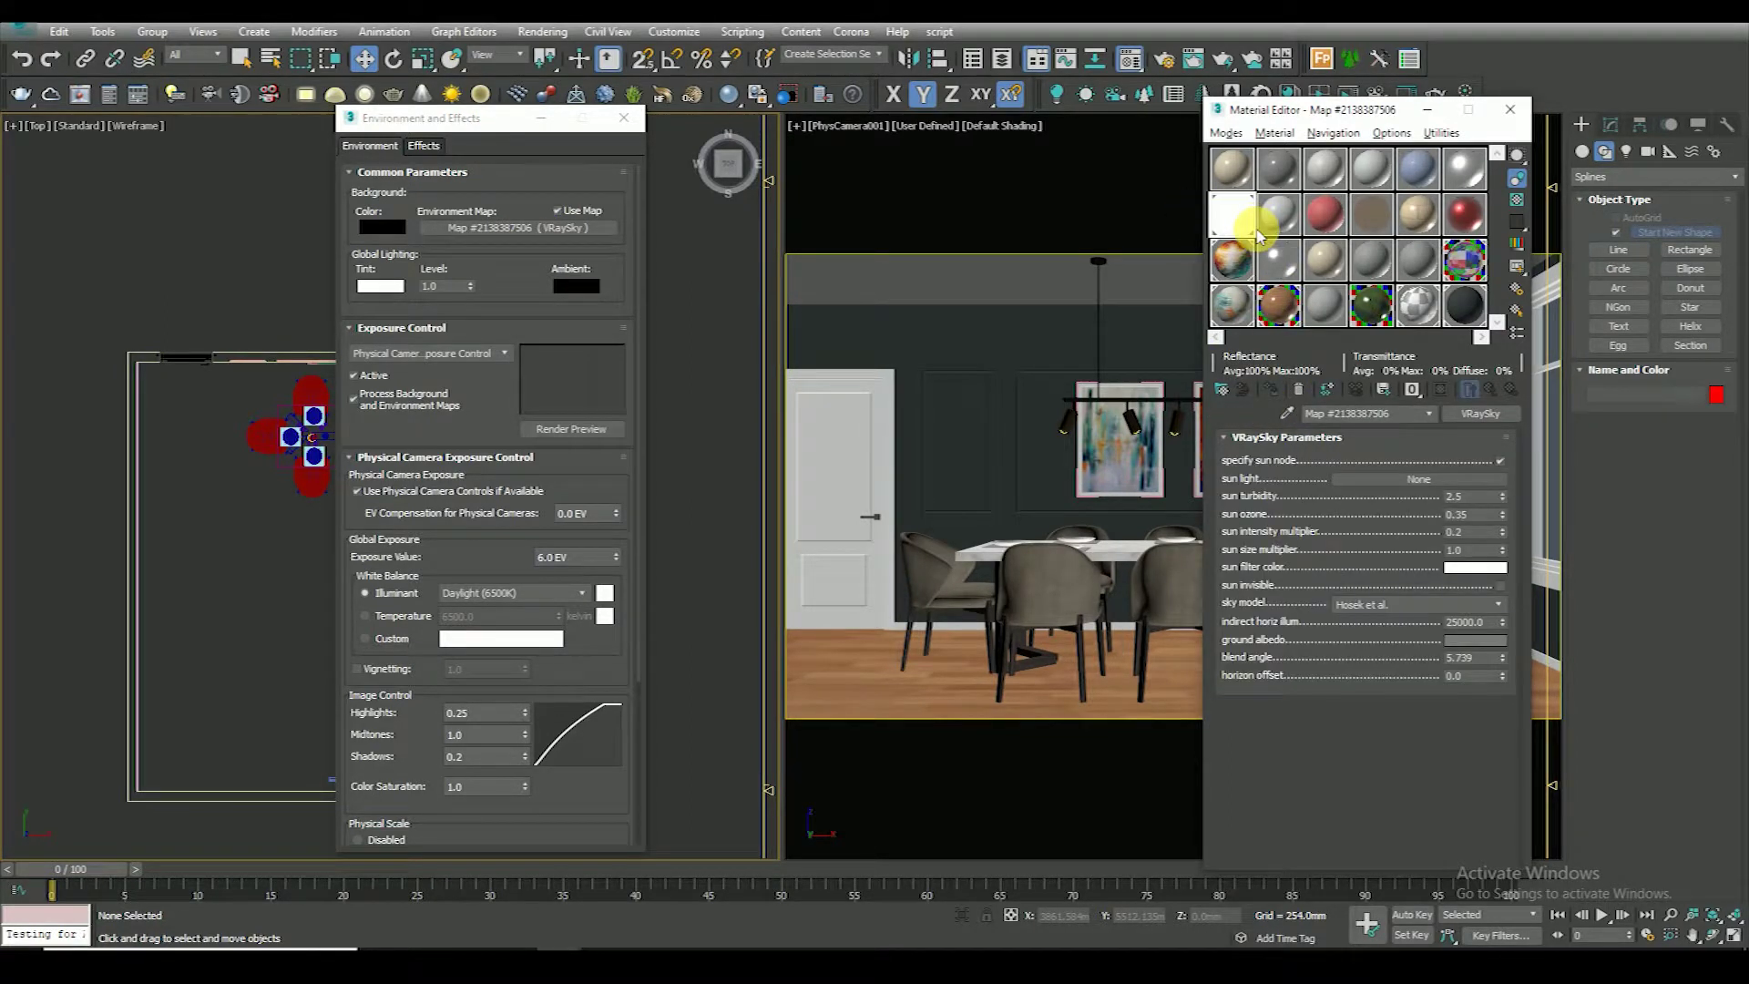
{"action": "left_click", "coordinate": [624, 118]}
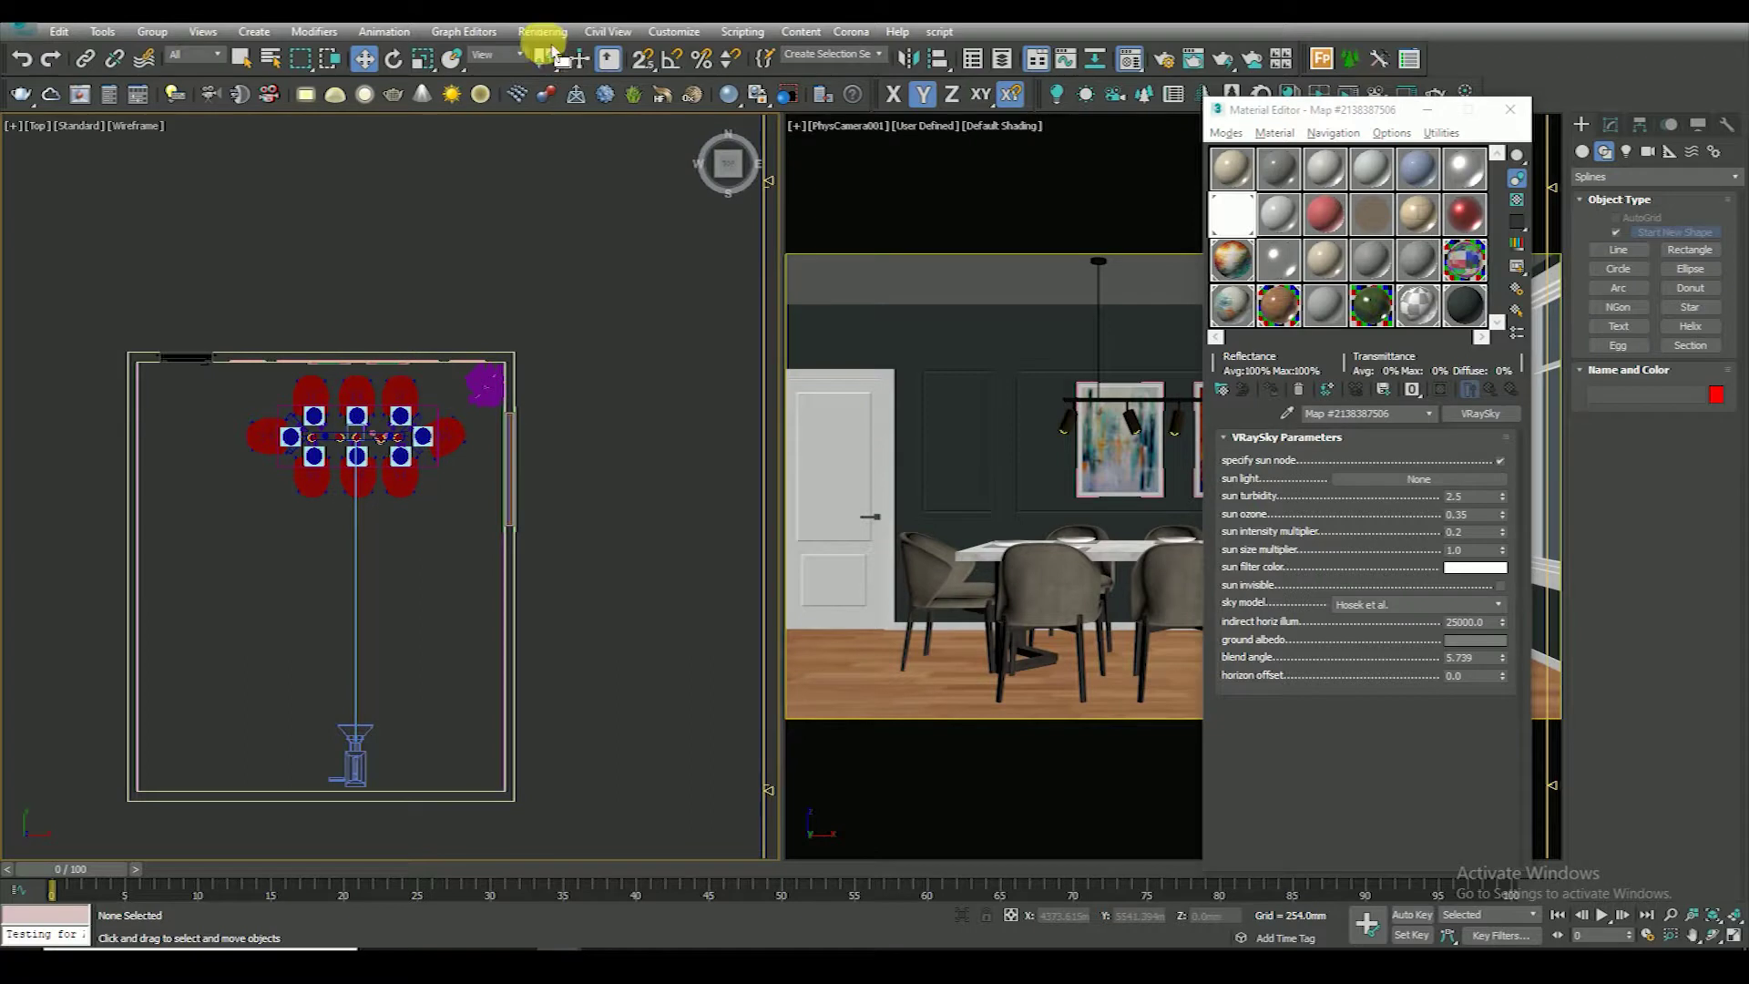
{"action": "left_click", "coordinate": [543, 32]}
{"action": "left_click", "coordinate": [592, 134]}
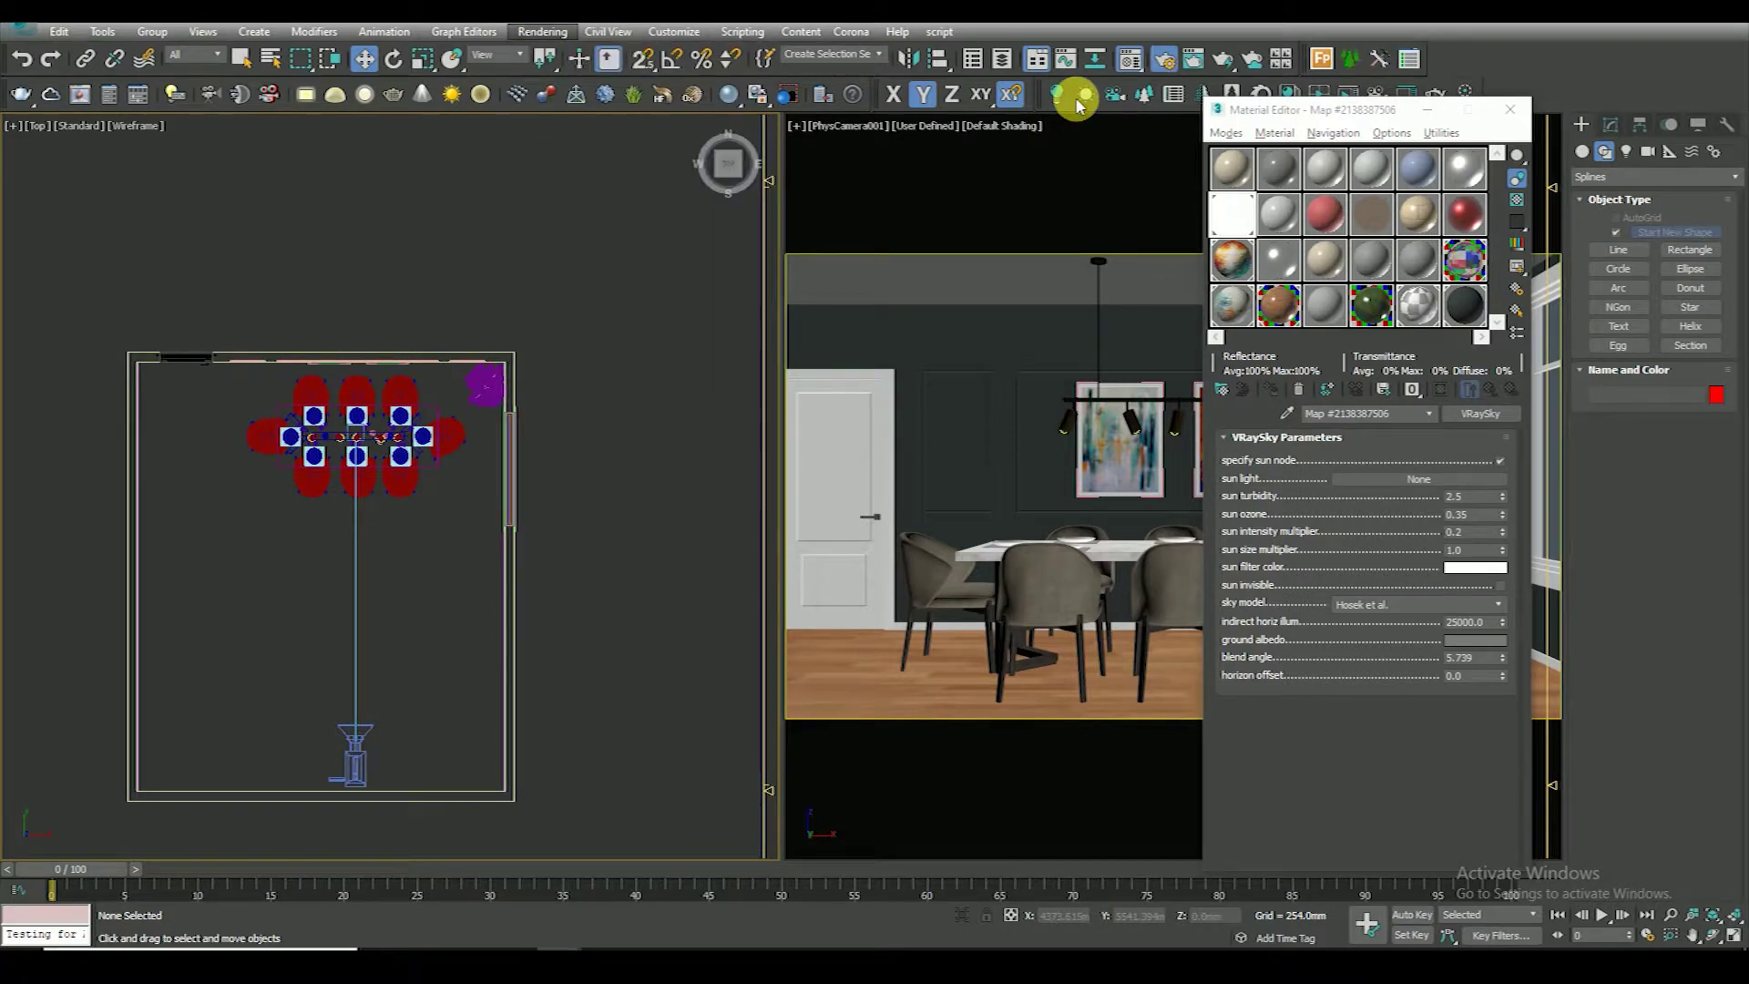
{"action": "left_click", "coordinate": [1037, 58]}
Show V-Ray settings at Expert level, use the Bucket image sampler with Max subdivs 4
{"action": "left_click", "coordinate": [1153, 208]}
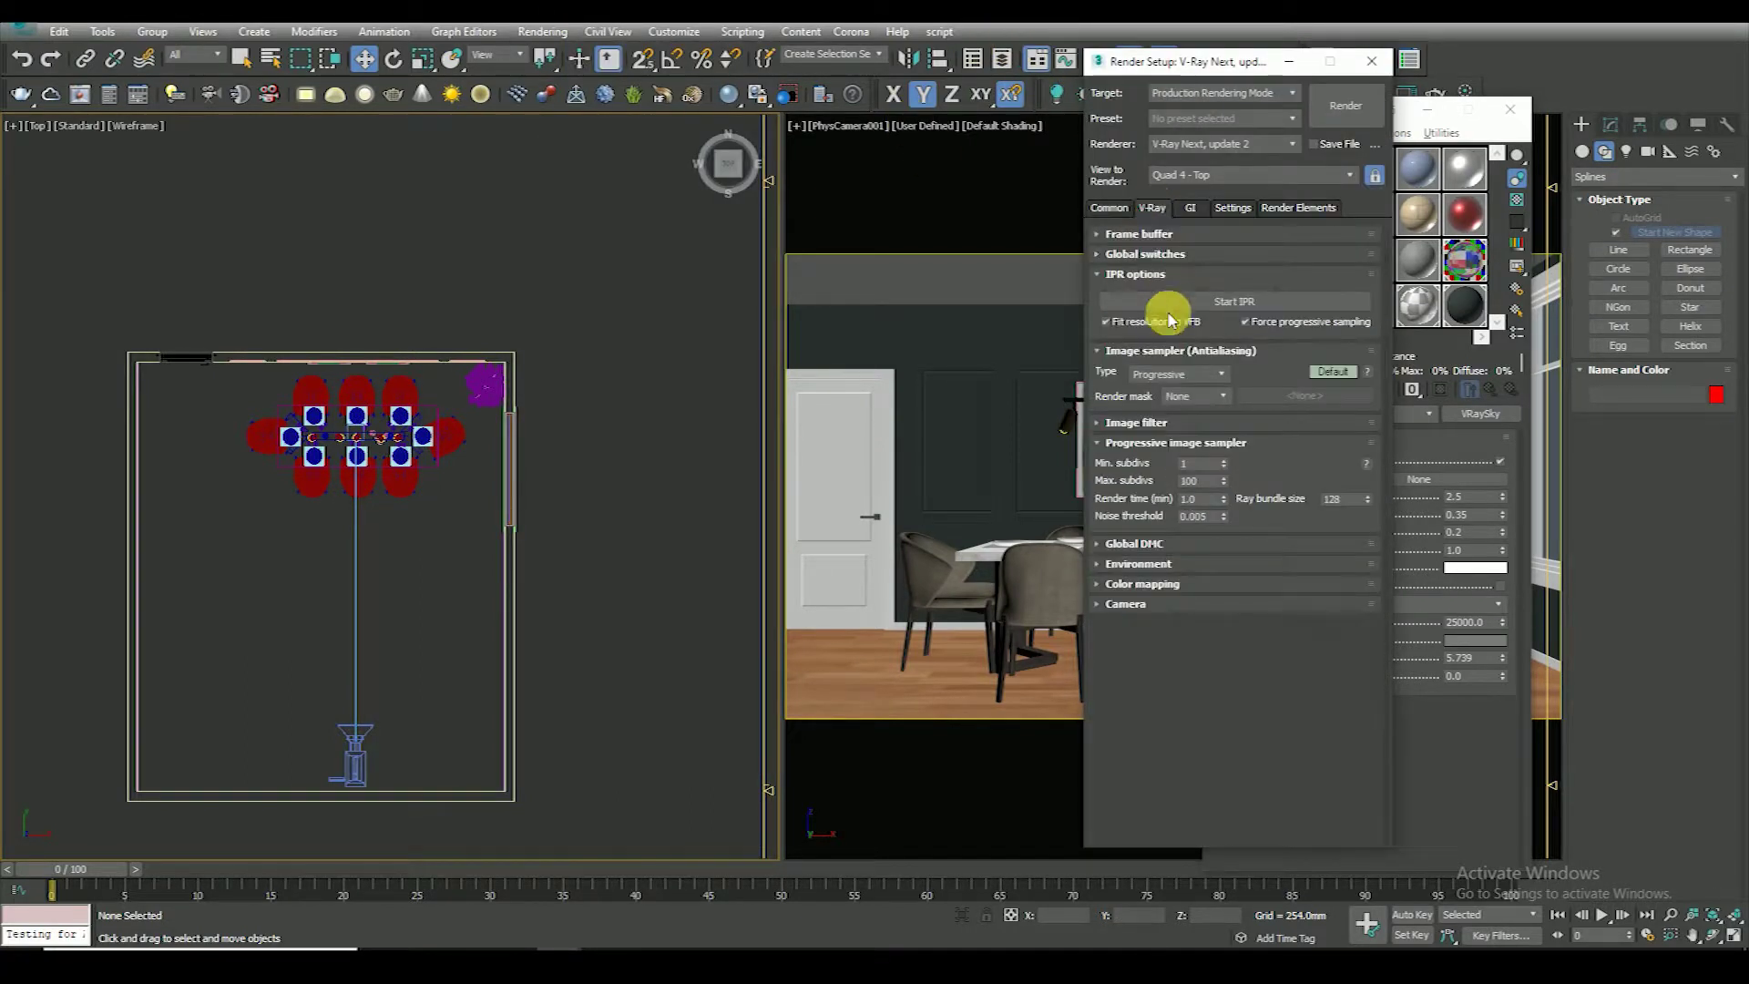
{"action": "left_click", "coordinate": [1332, 371]}
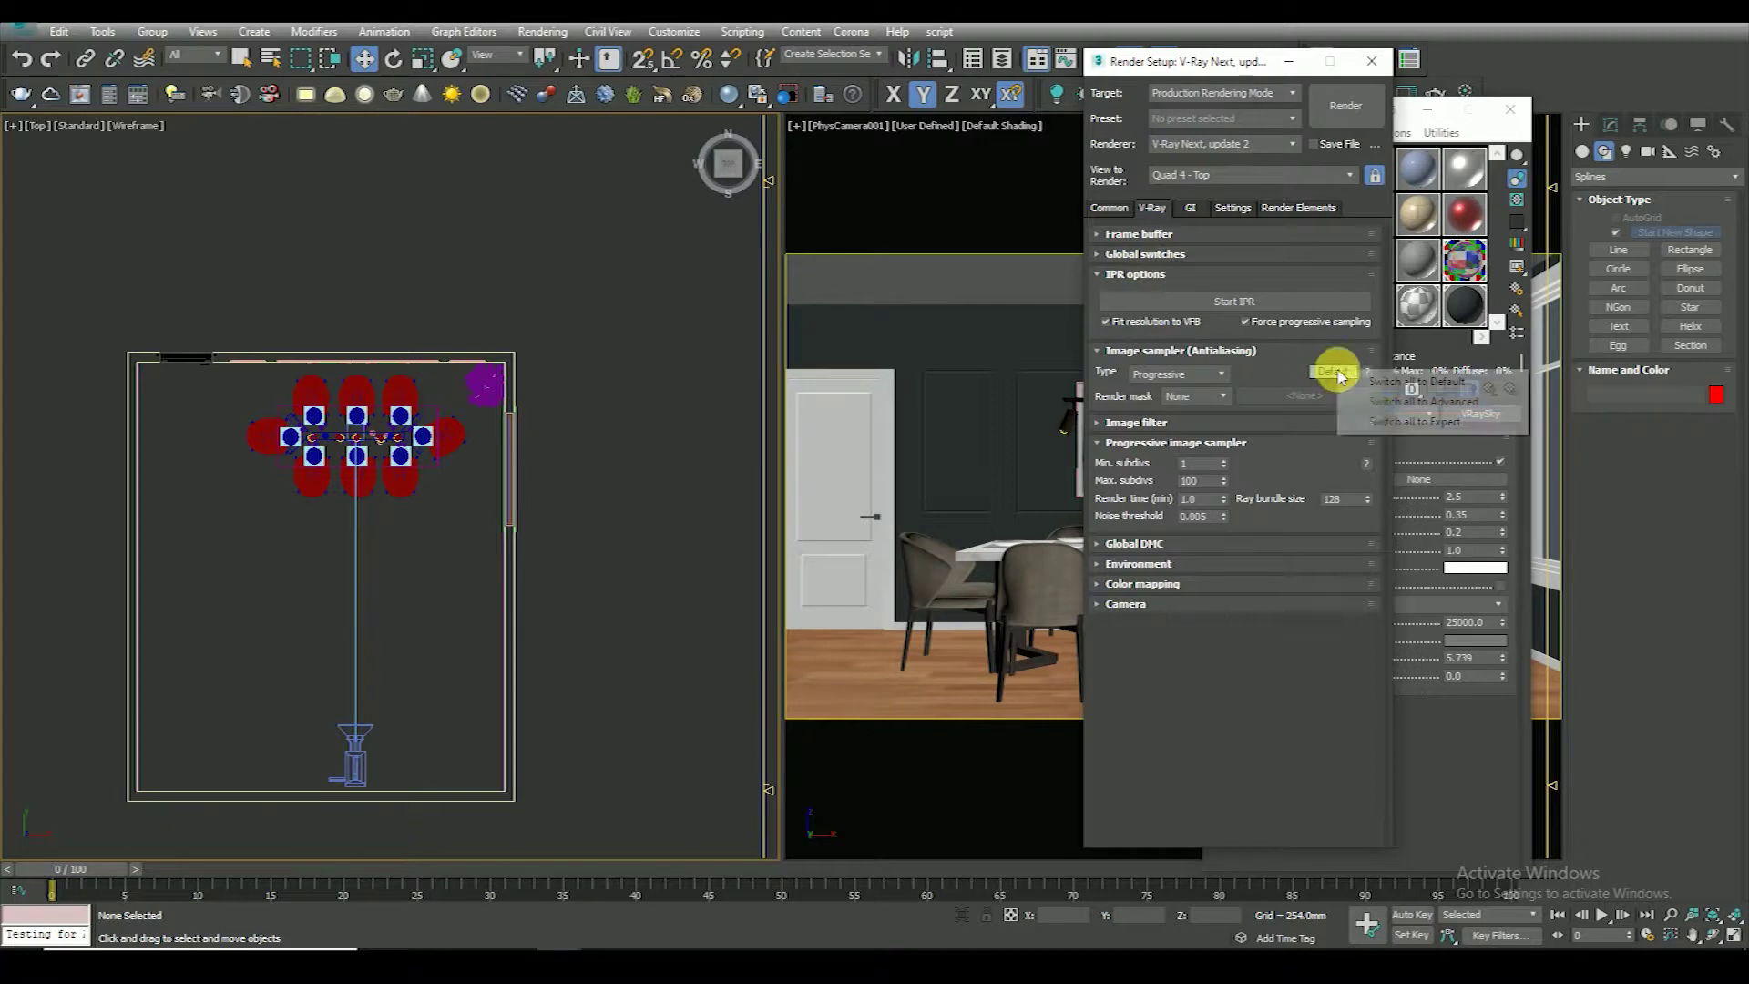
{"action": "left_click", "coordinate": [1415, 430]}
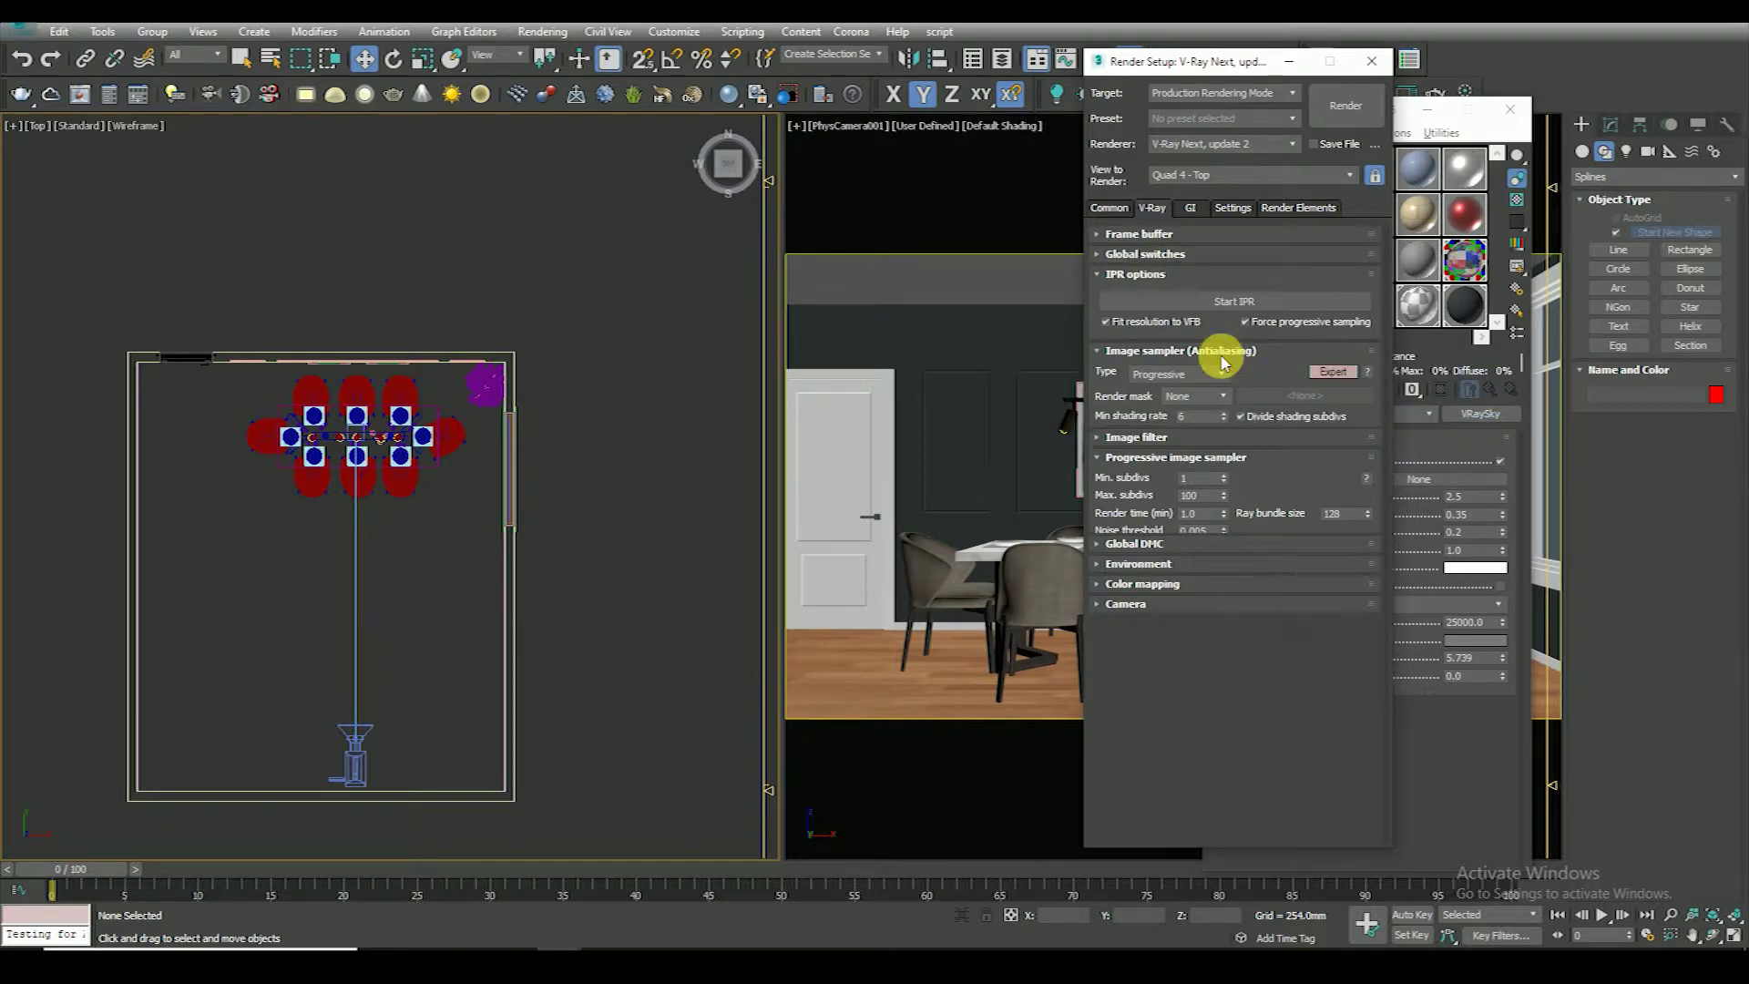
{"action": "key", "text": "F10"}
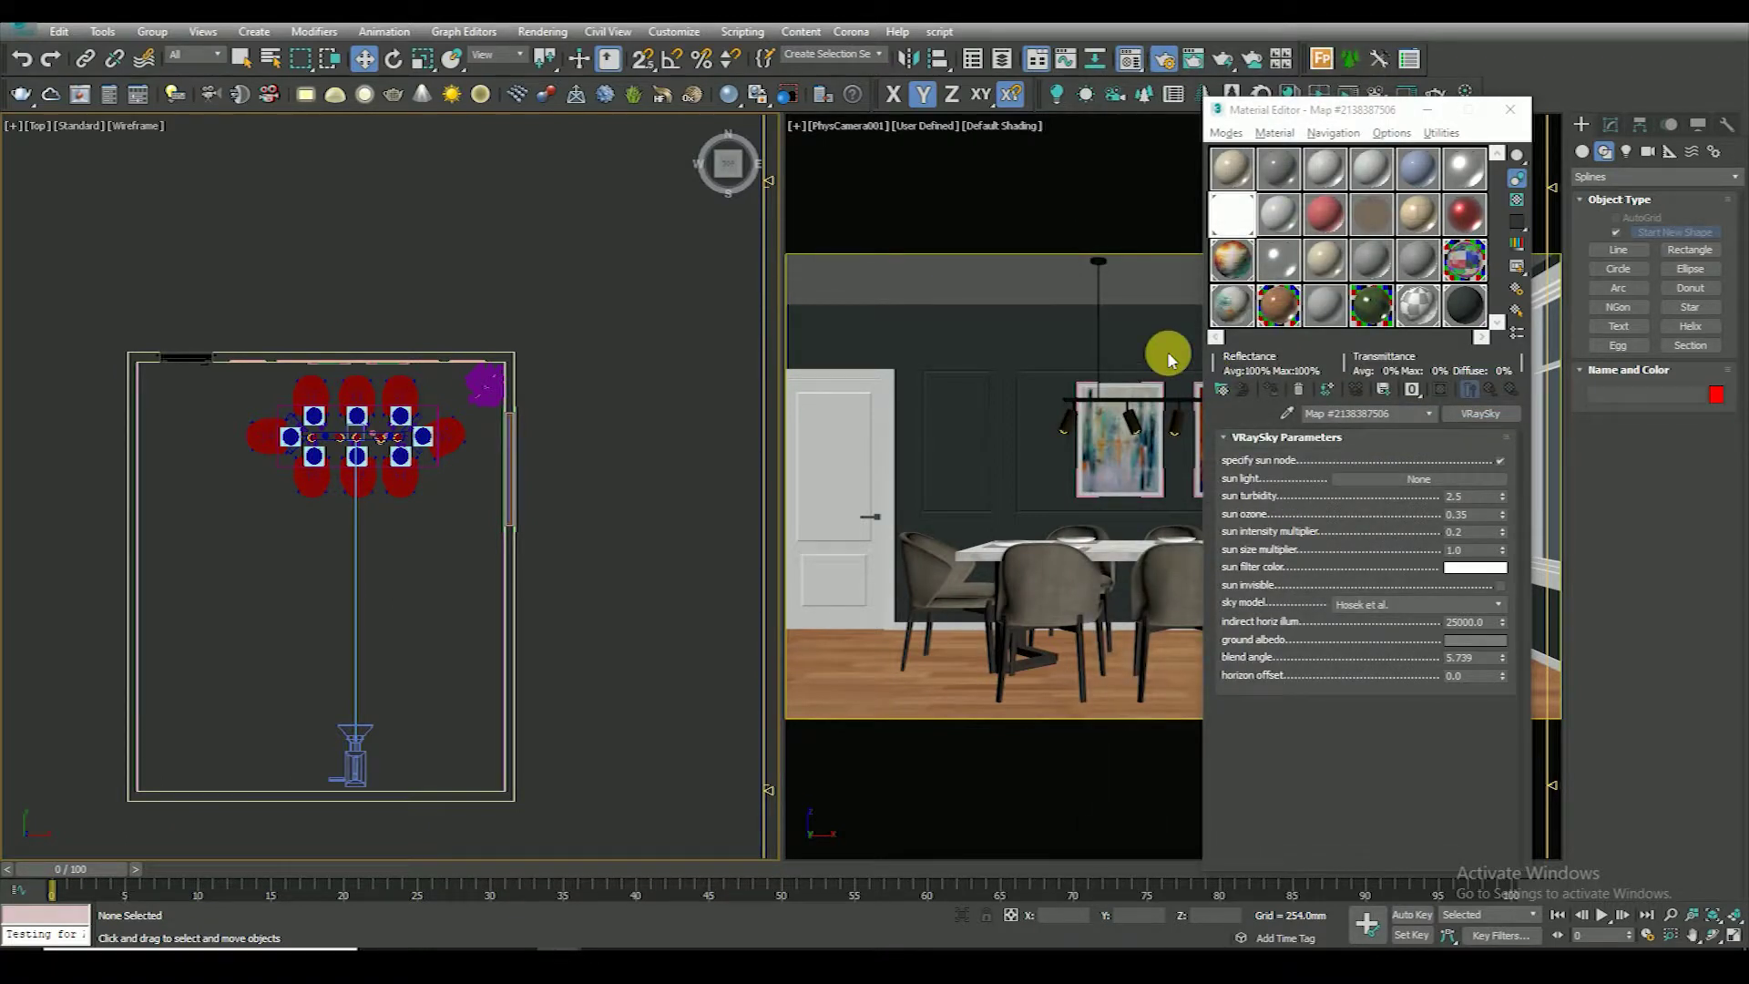
{"action": "key", "text": "F10"}
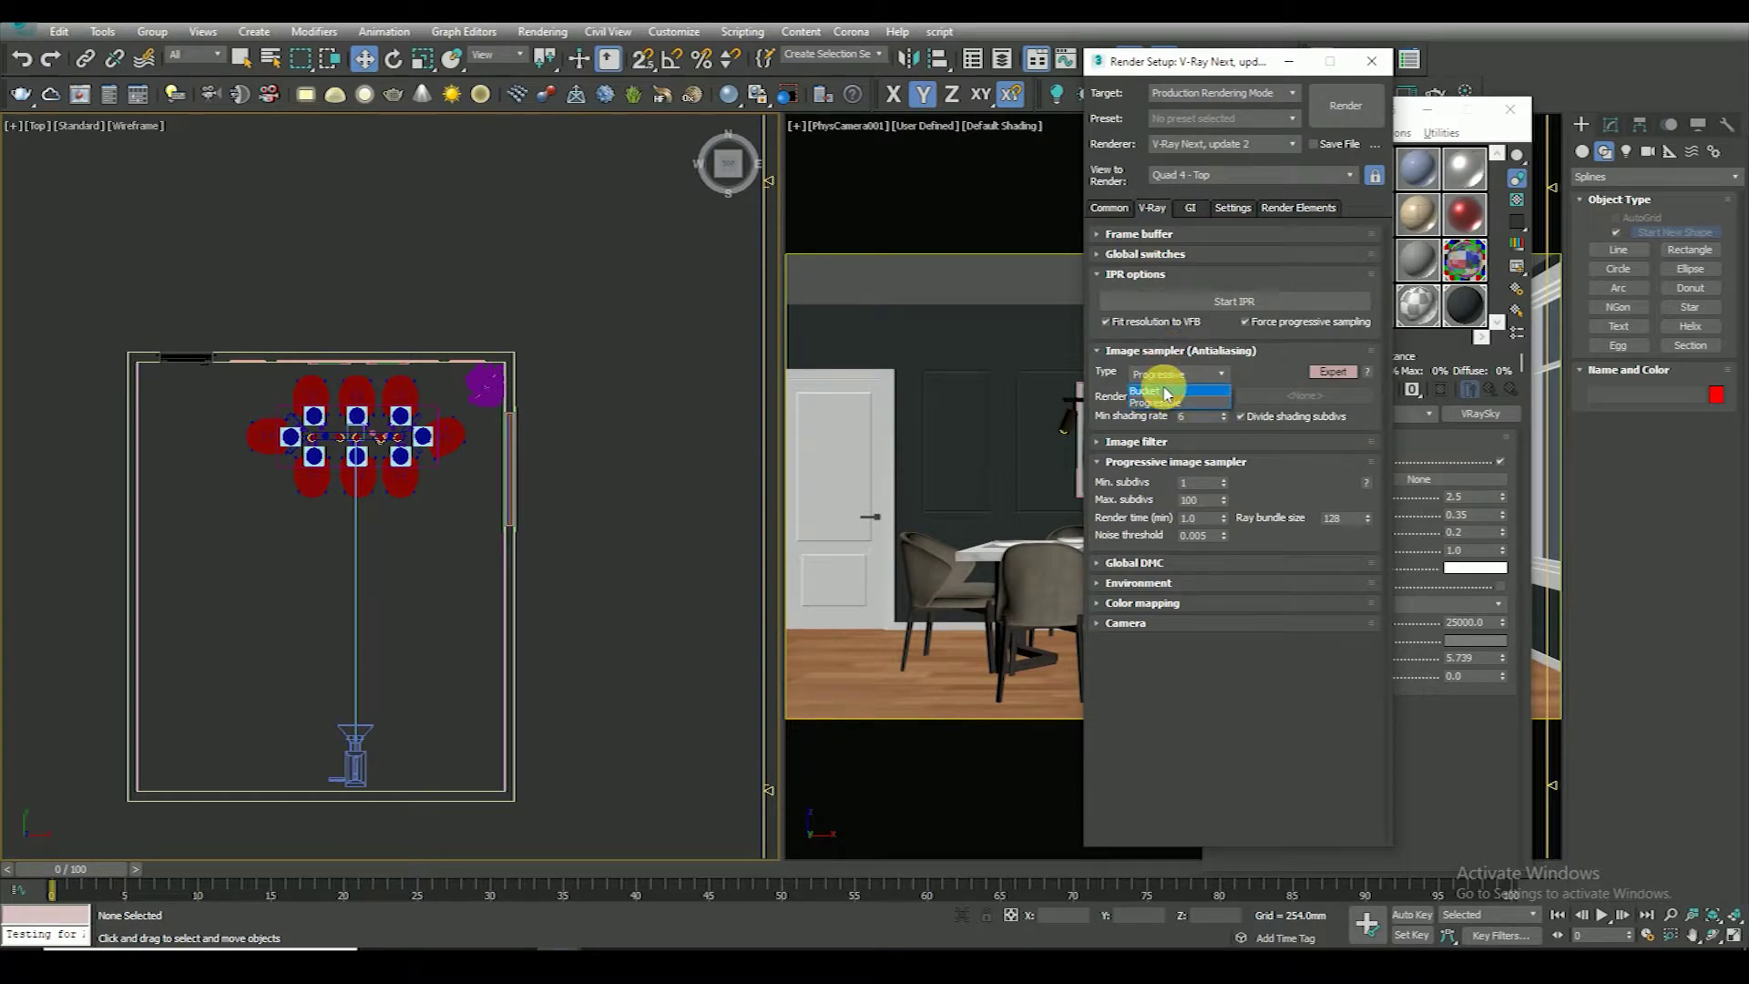
{"action": "left_click", "coordinate": [1165, 392]}
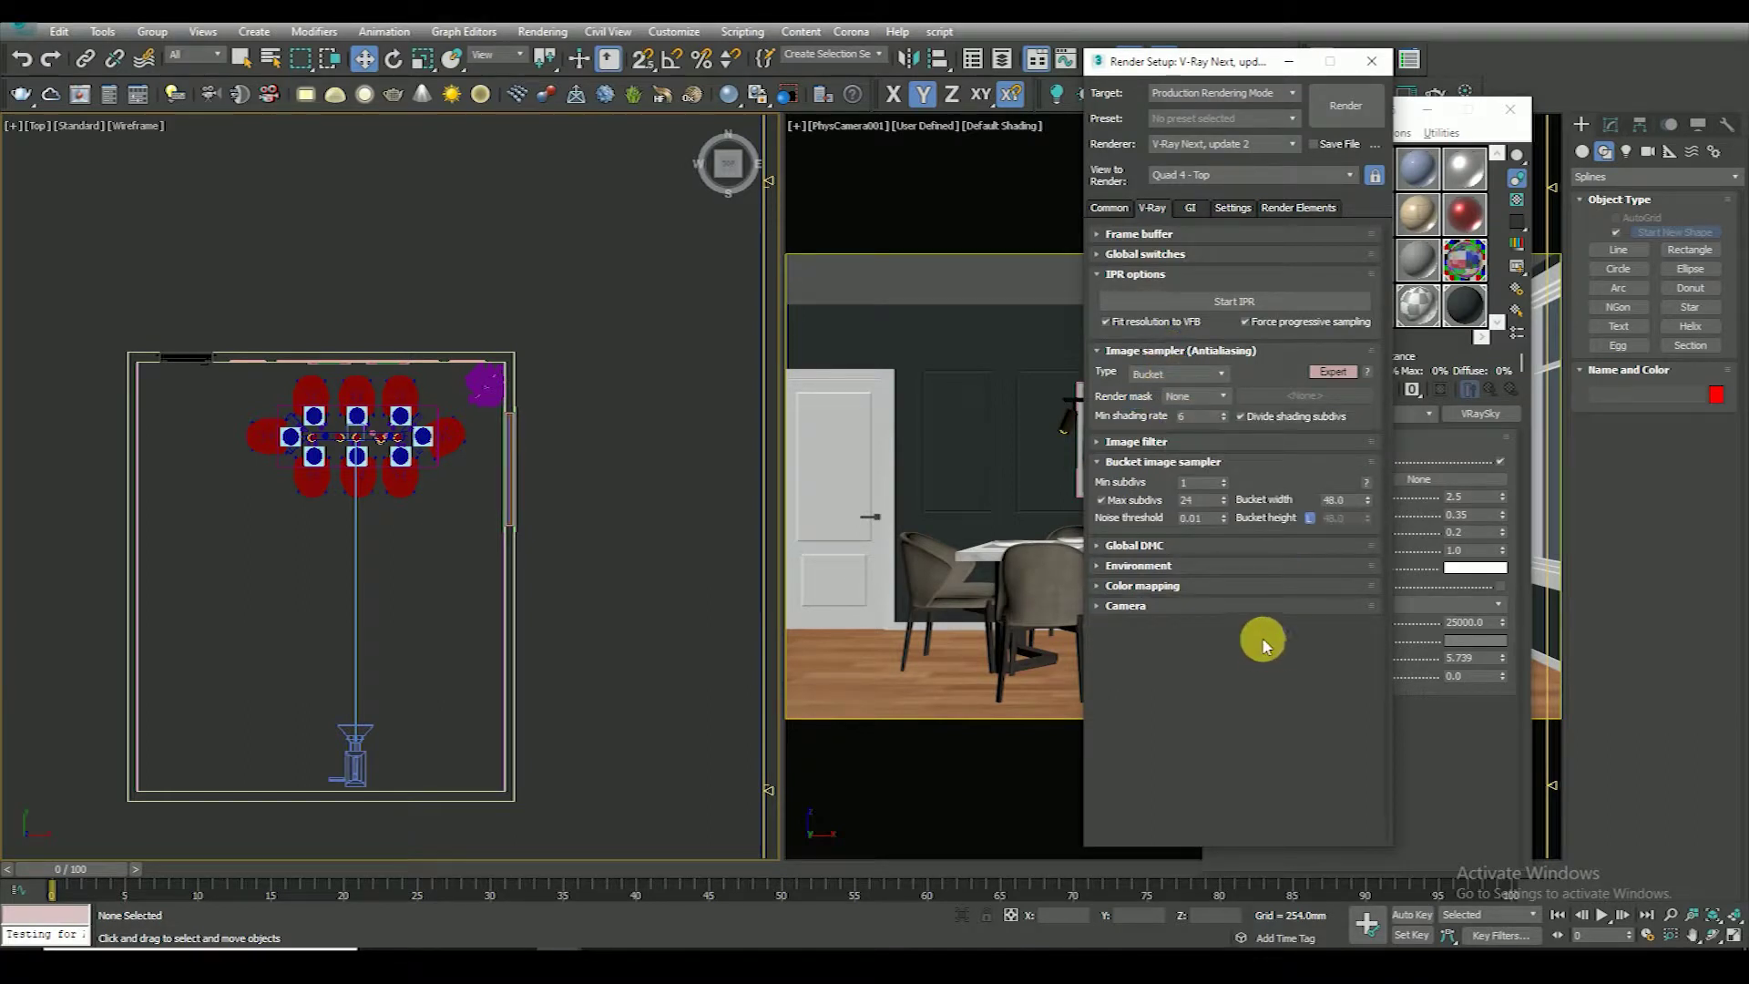
{"action": "left_click_drag", "start_coordinate": [1190, 500], "coordinate": [1078, 511]}
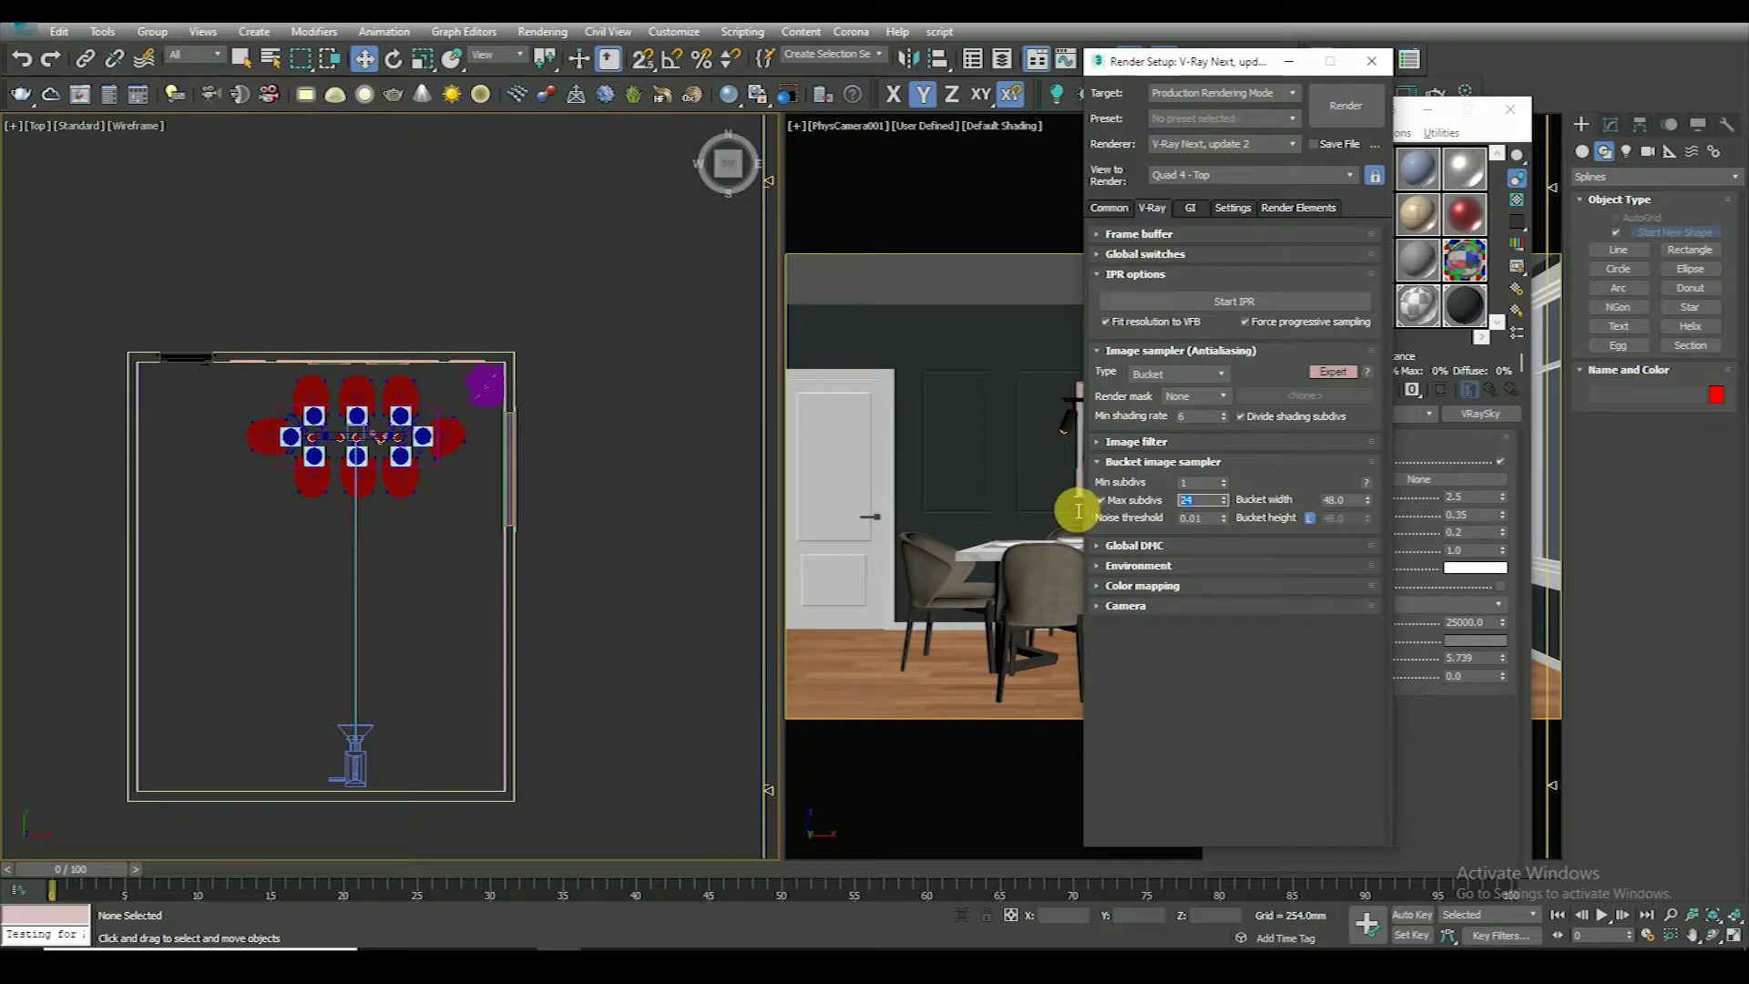
{"action": "type", "text": "4"}
{"action": "key", "text": "Return"}
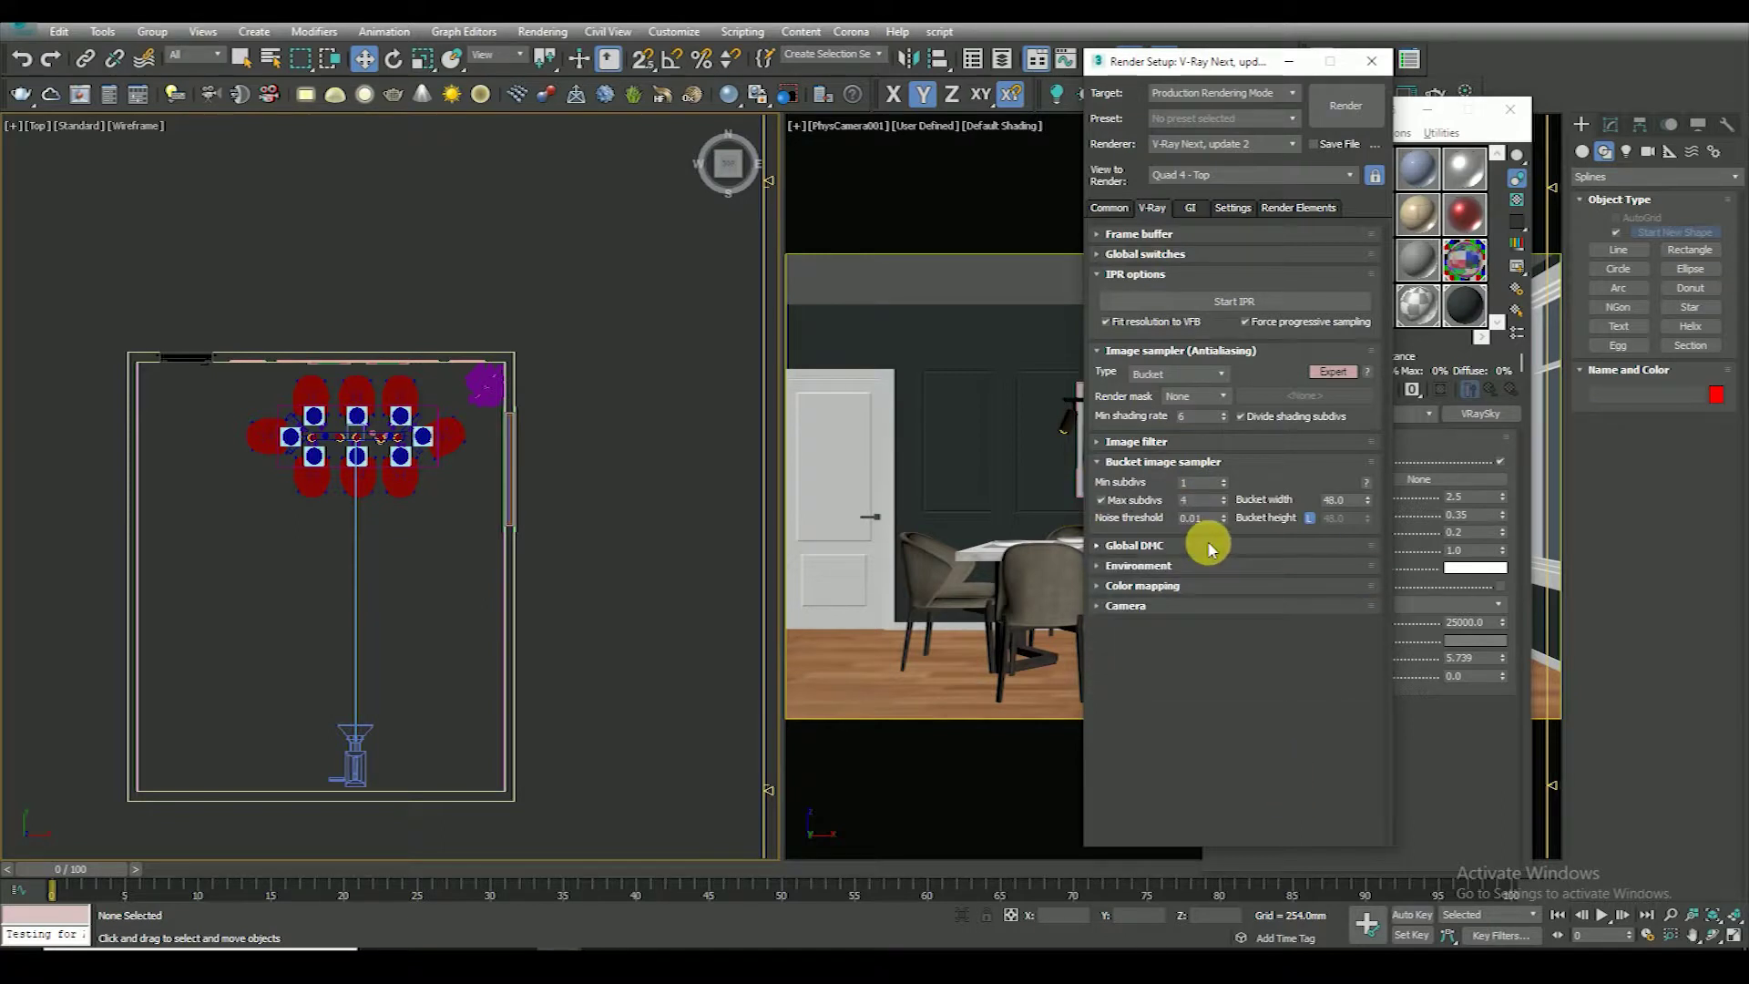
Set the Global DMC noise threshold to 0.001 and Exponential color mapping with bright multiplier 1.0
{"action": "left_click", "coordinate": [1211, 546]}
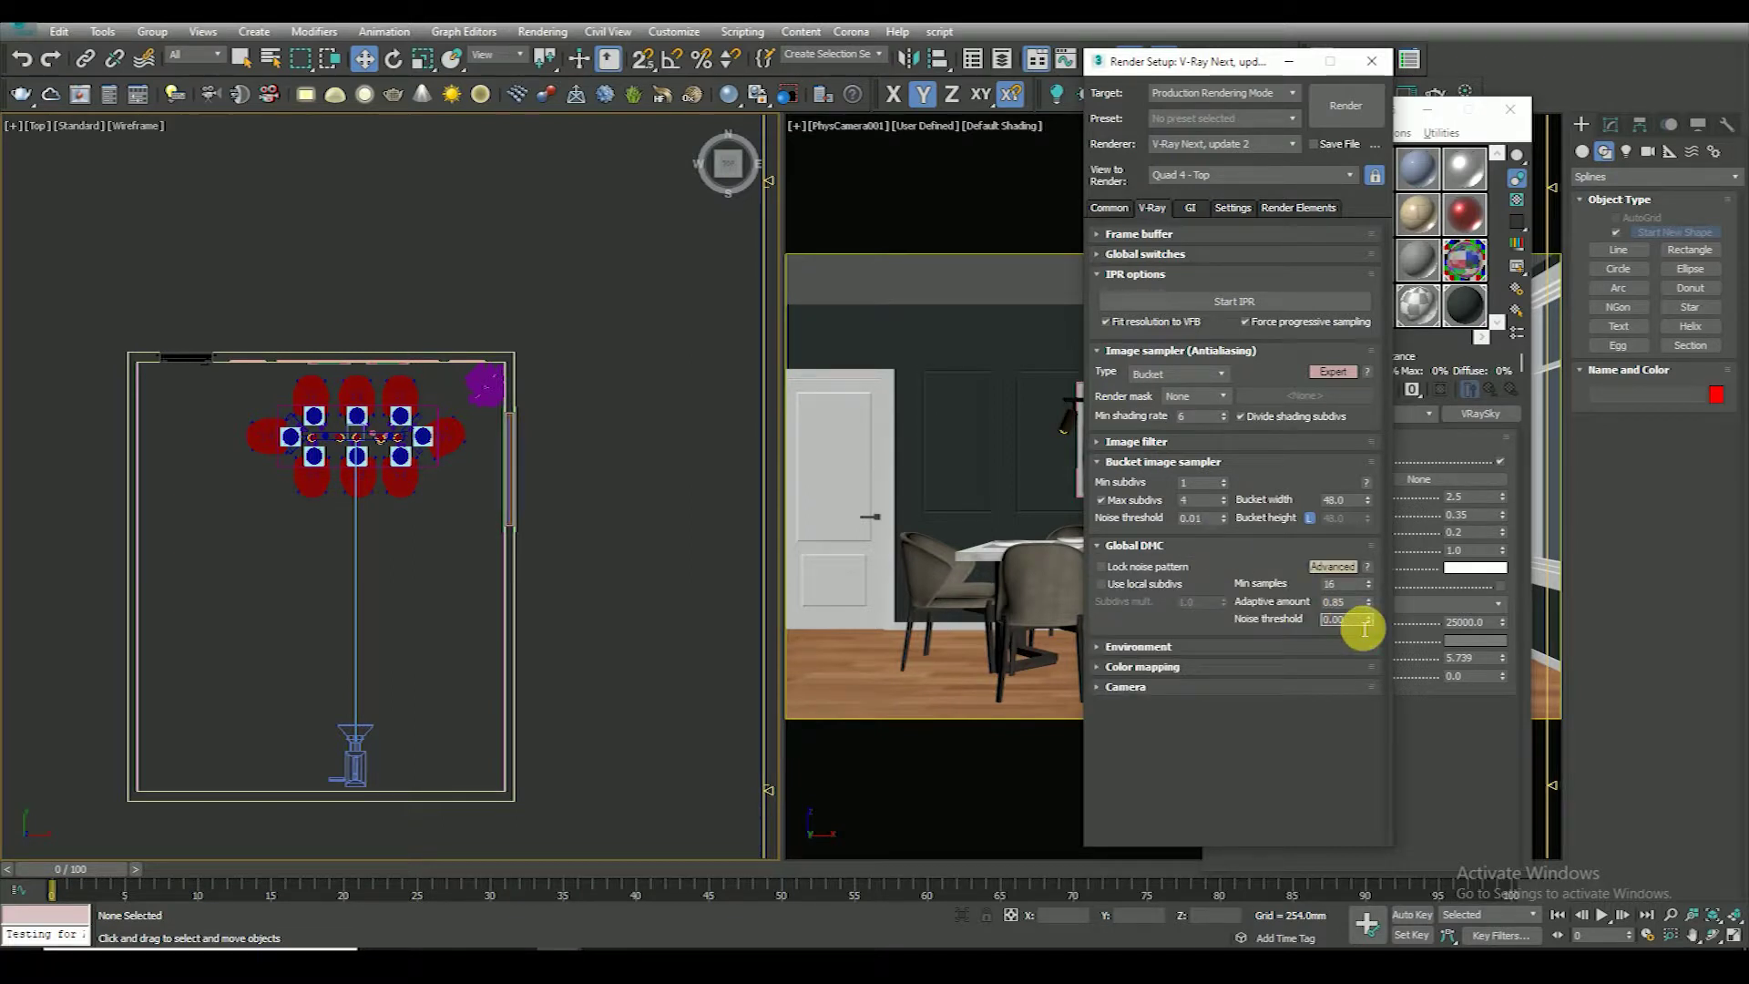
{"action": "key", "text": "Return"}
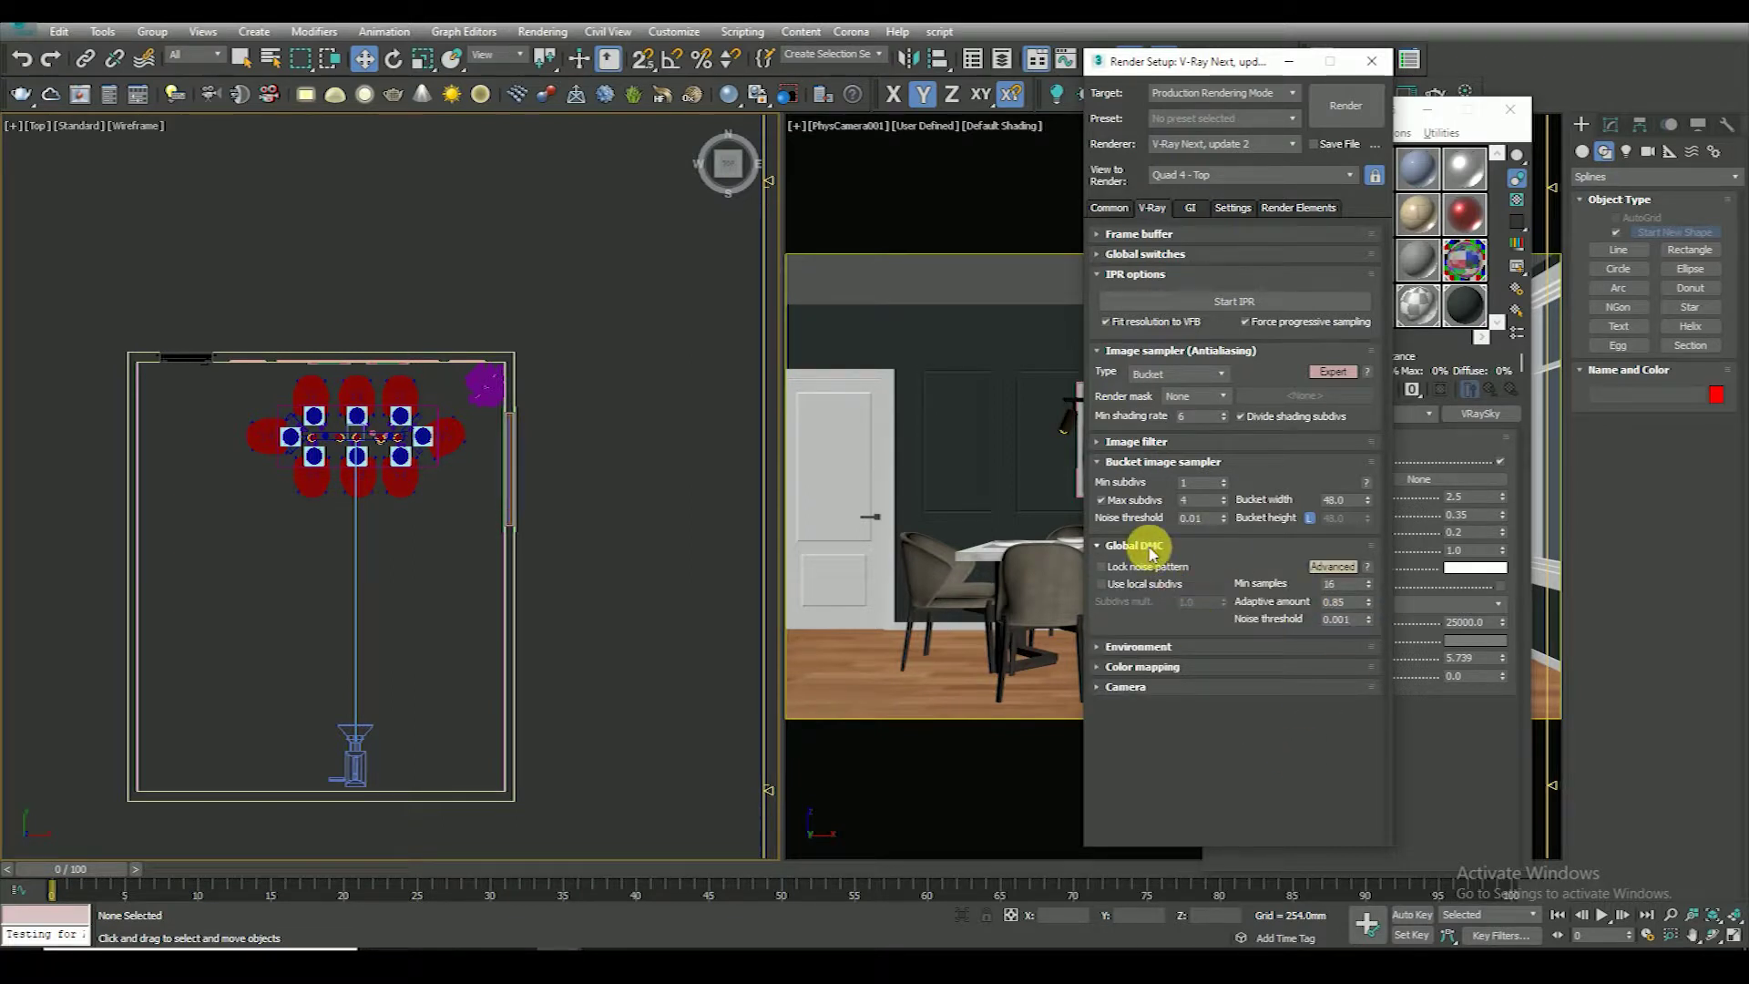
{"action": "left_click", "coordinate": [1150, 546]}
{"action": "left_click", "coordinate": [1155, 567]}
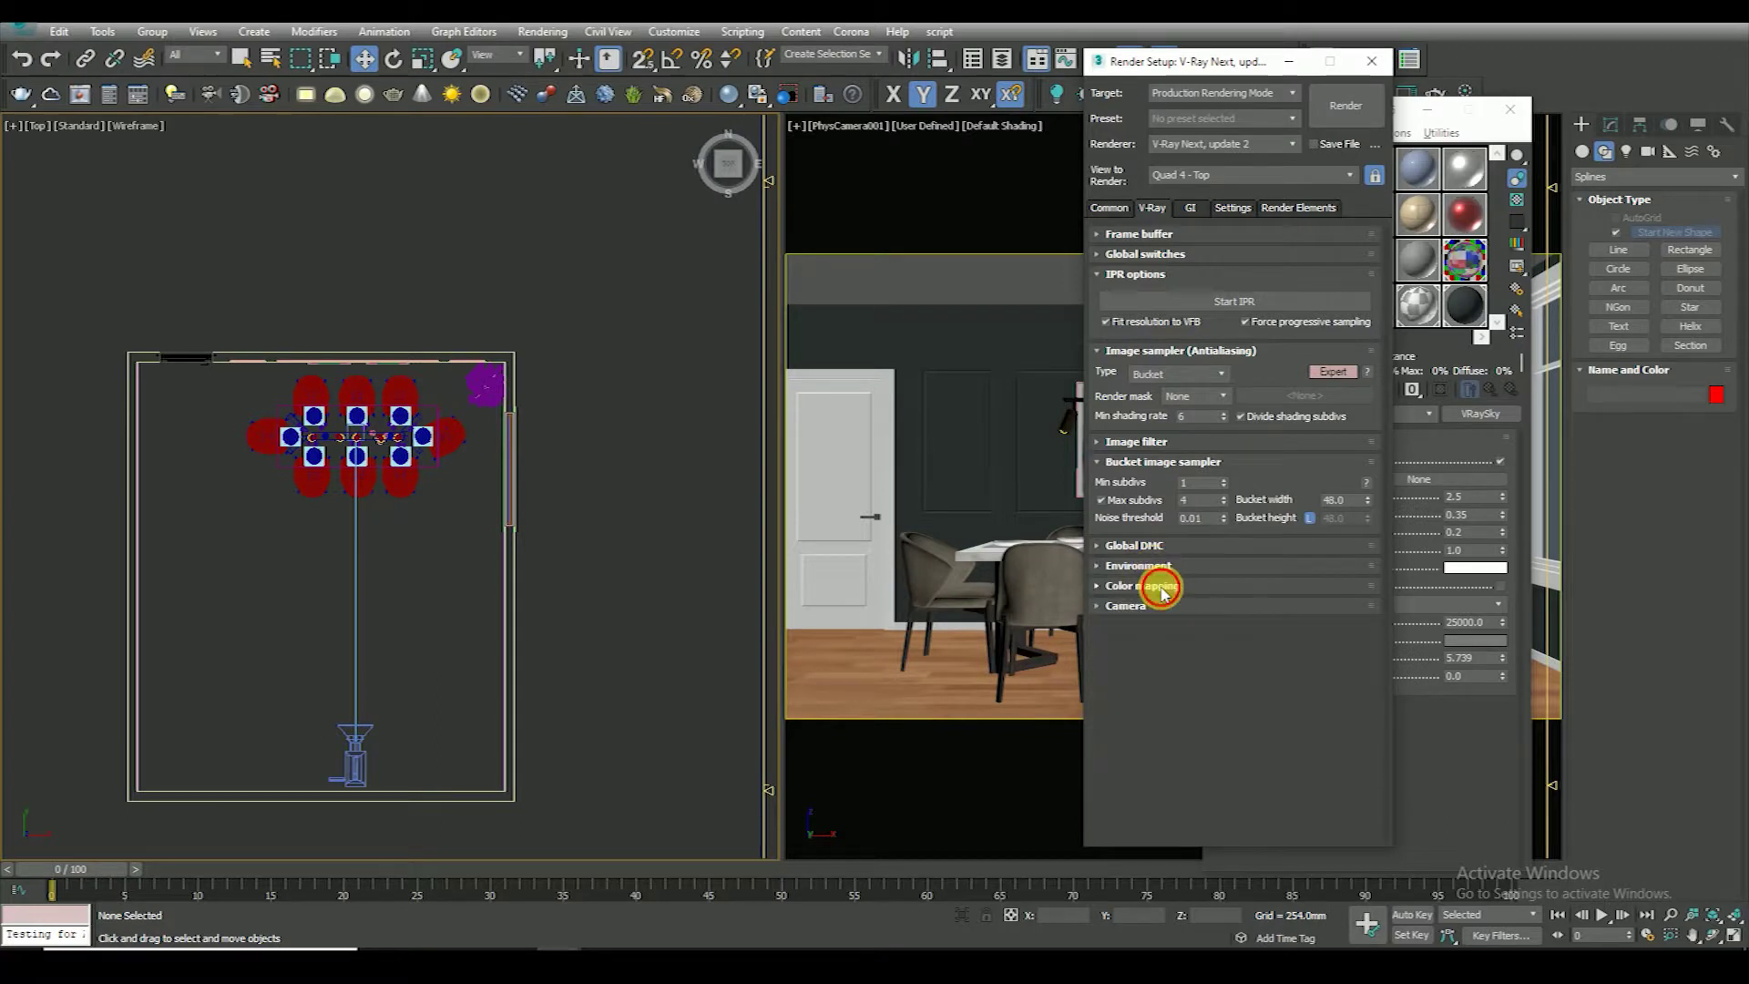
{"action": "left_click", "coordinate": [1160, 586]}
{"action": "left_click", "coordinate": [1166, 609]}
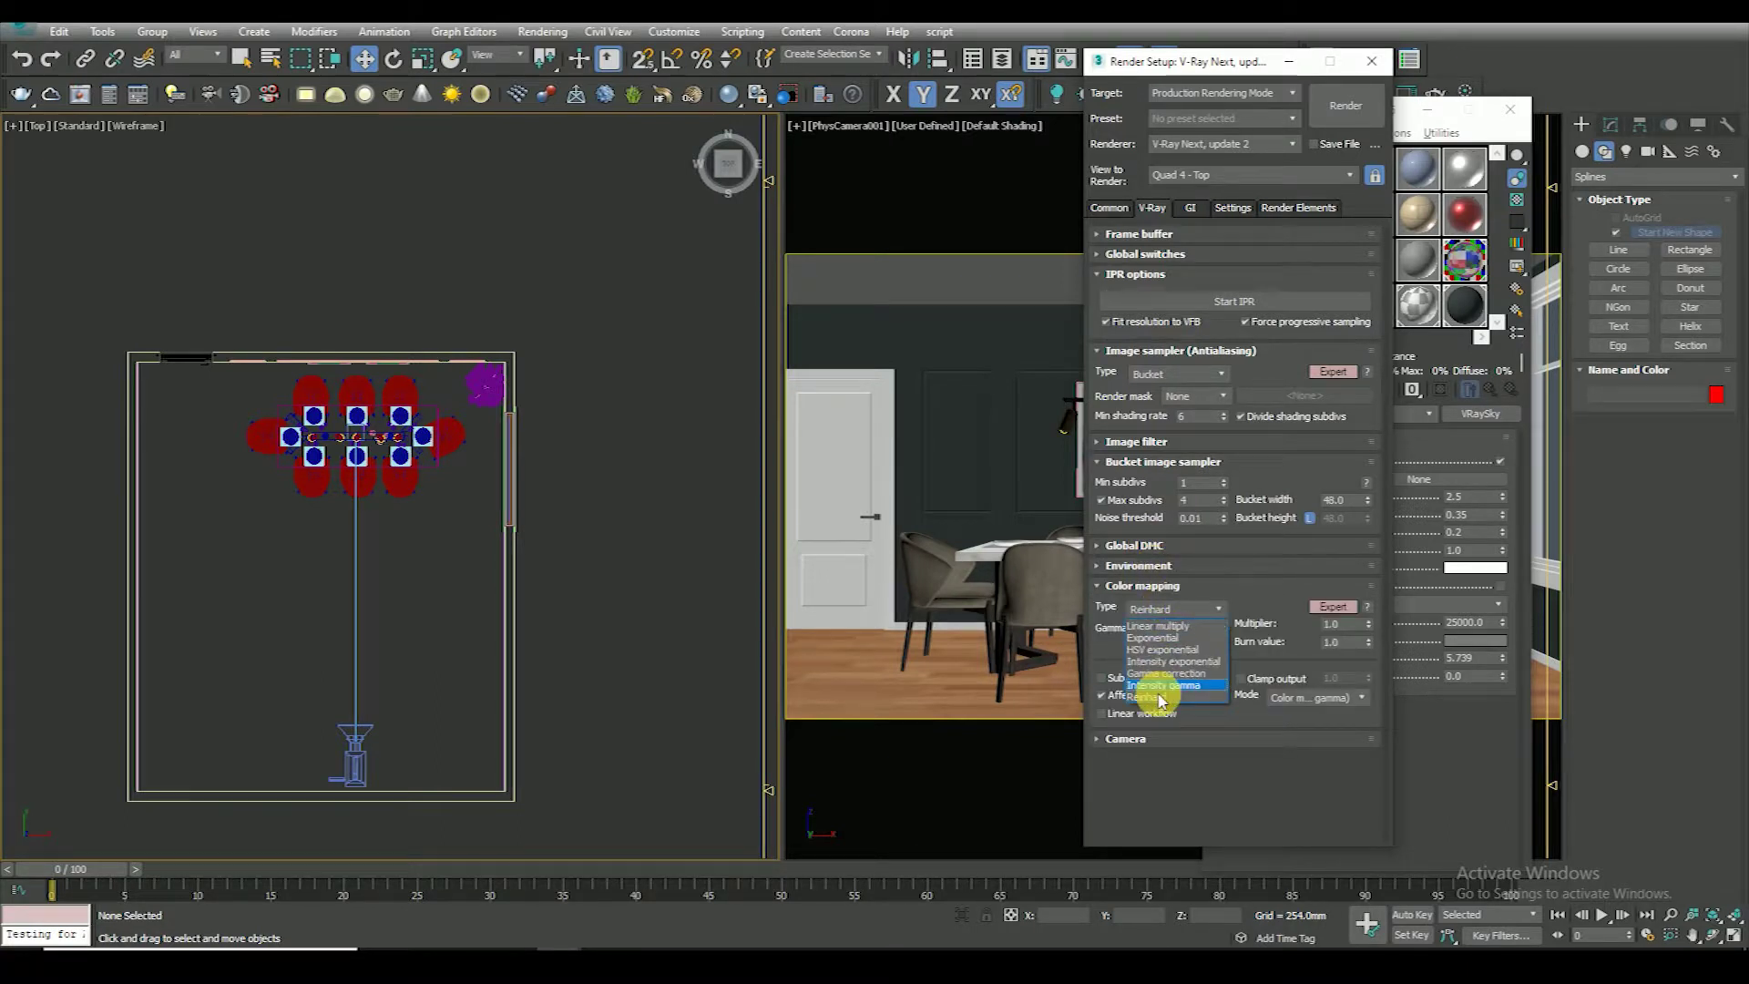
{"action": "left_click", "coordinate": [1153, 639]}
{"action": "left_click", "coordinate": [1339, 641]}
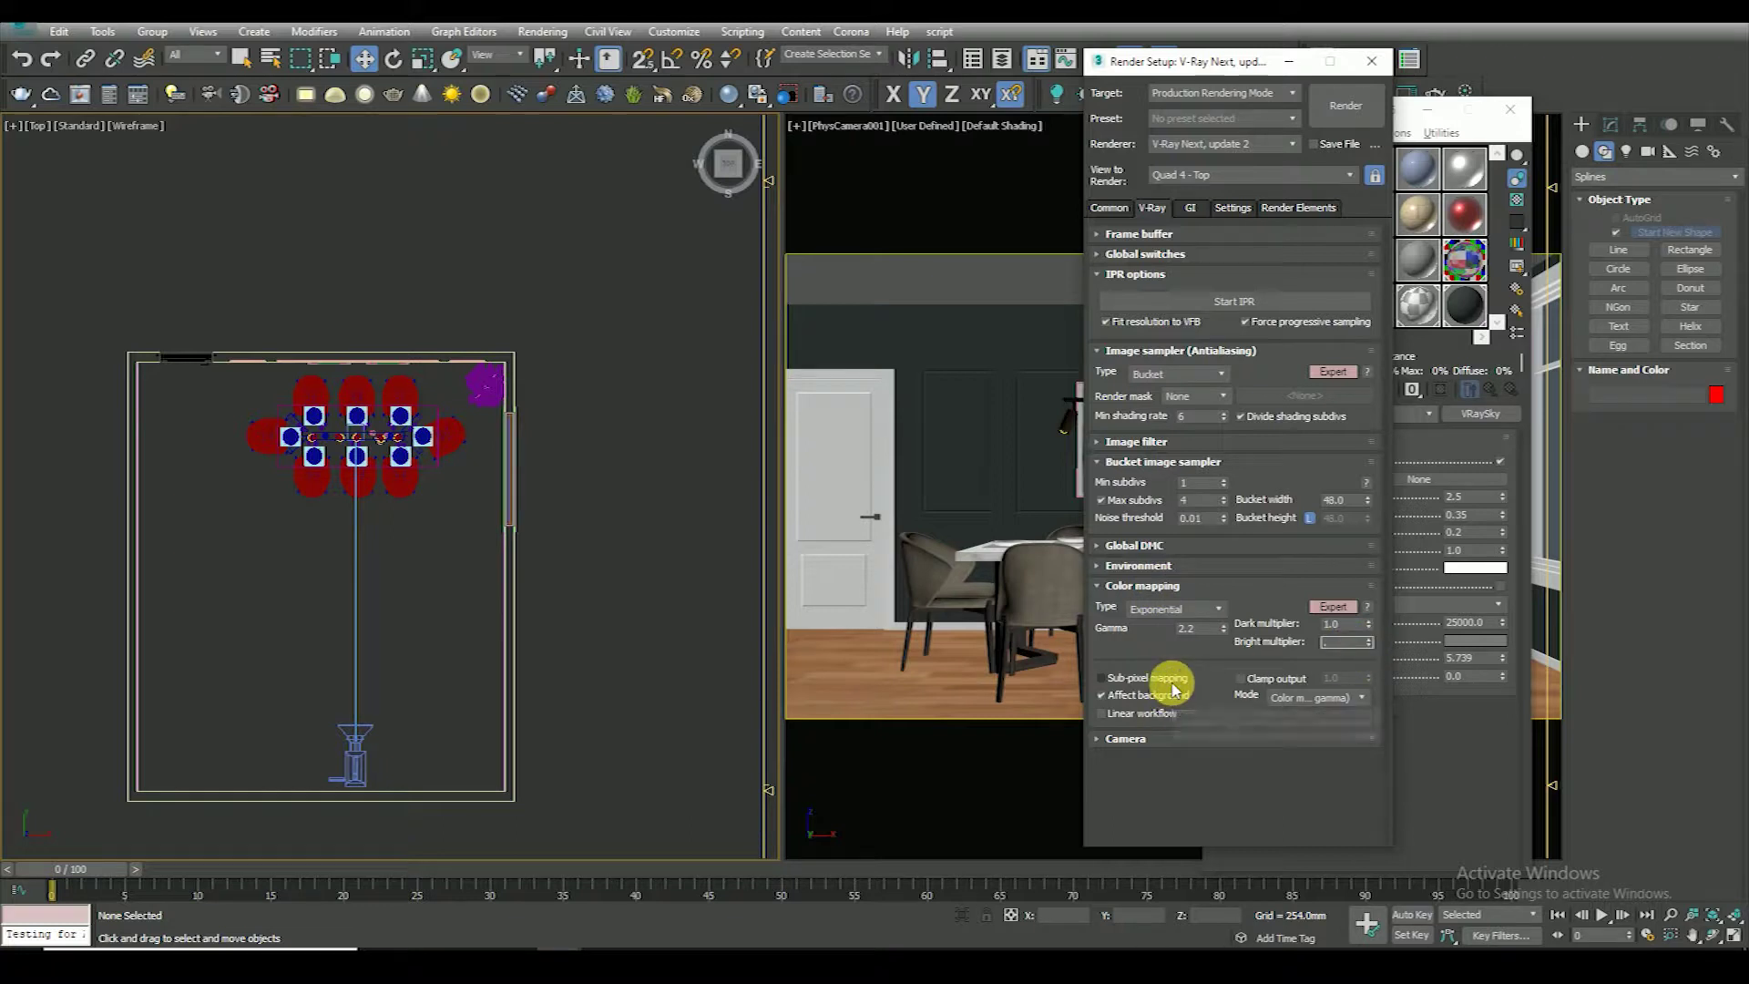
{"action": "type", "text": "1"}
{"action": "key", "text": "Return"}
Collapse the sampler rollouts and set Global switches lights to Full lights evaluation
{"action": "left_click", "coordinate": [1124, 588]}
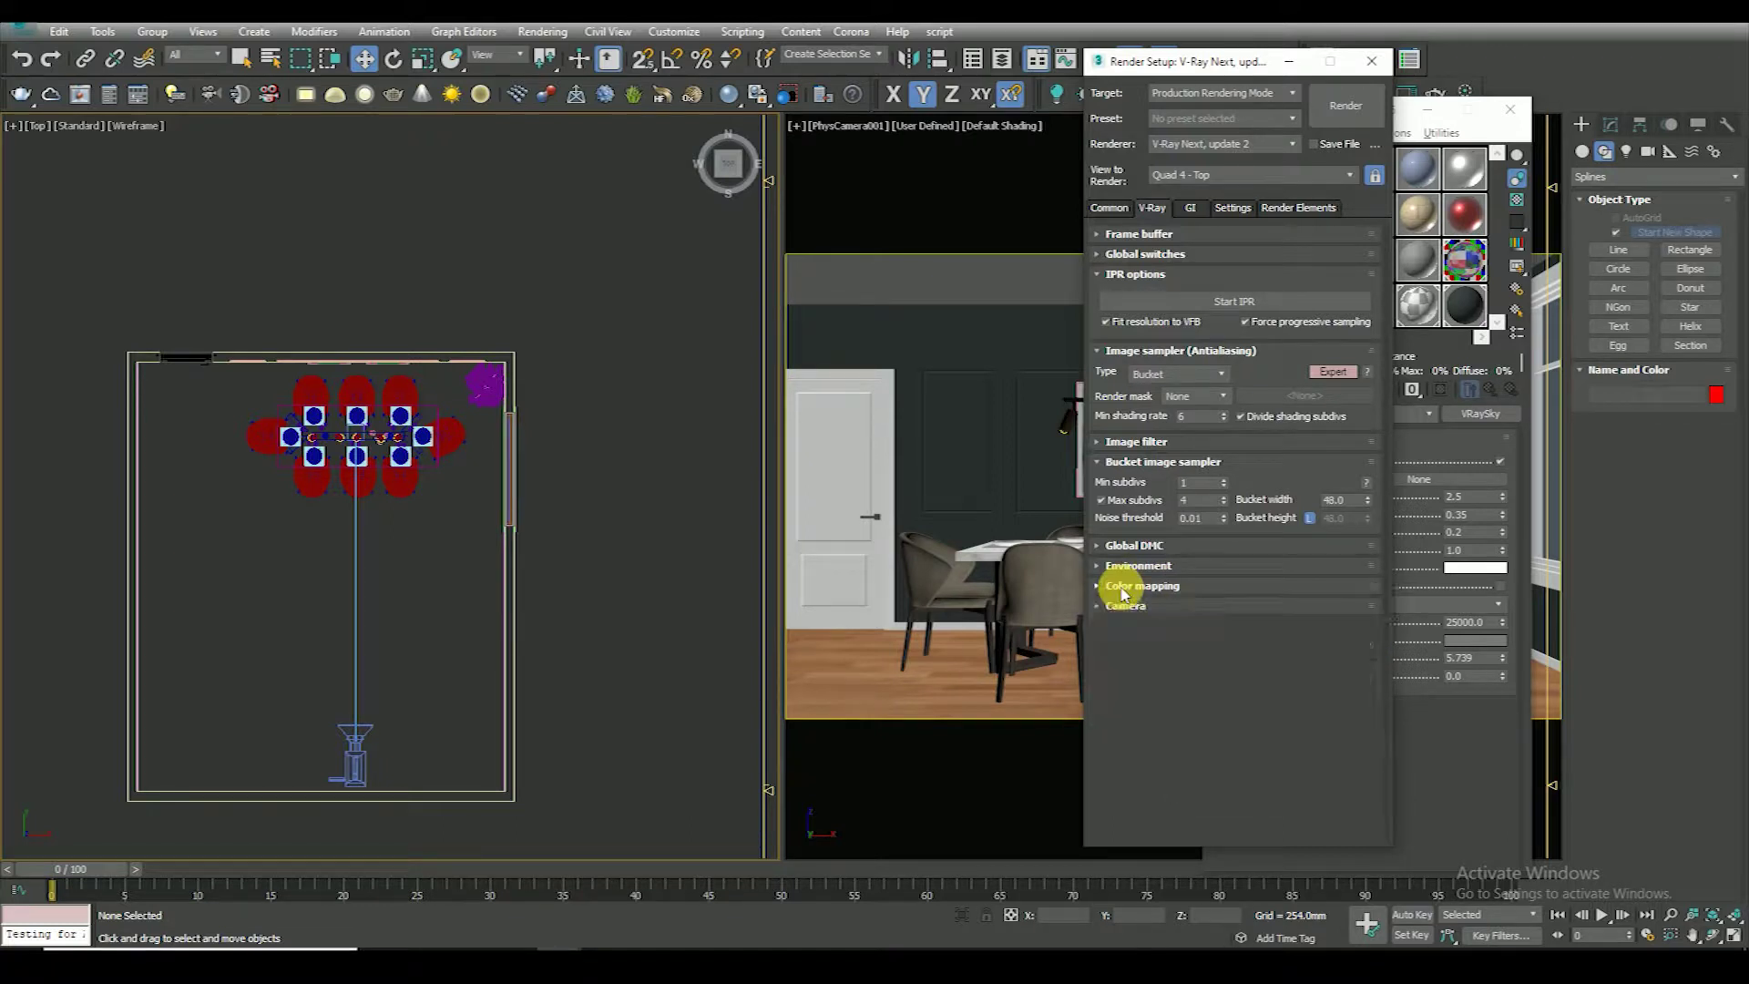
{"action": "left_click", "coordinate": [1124, 587]}
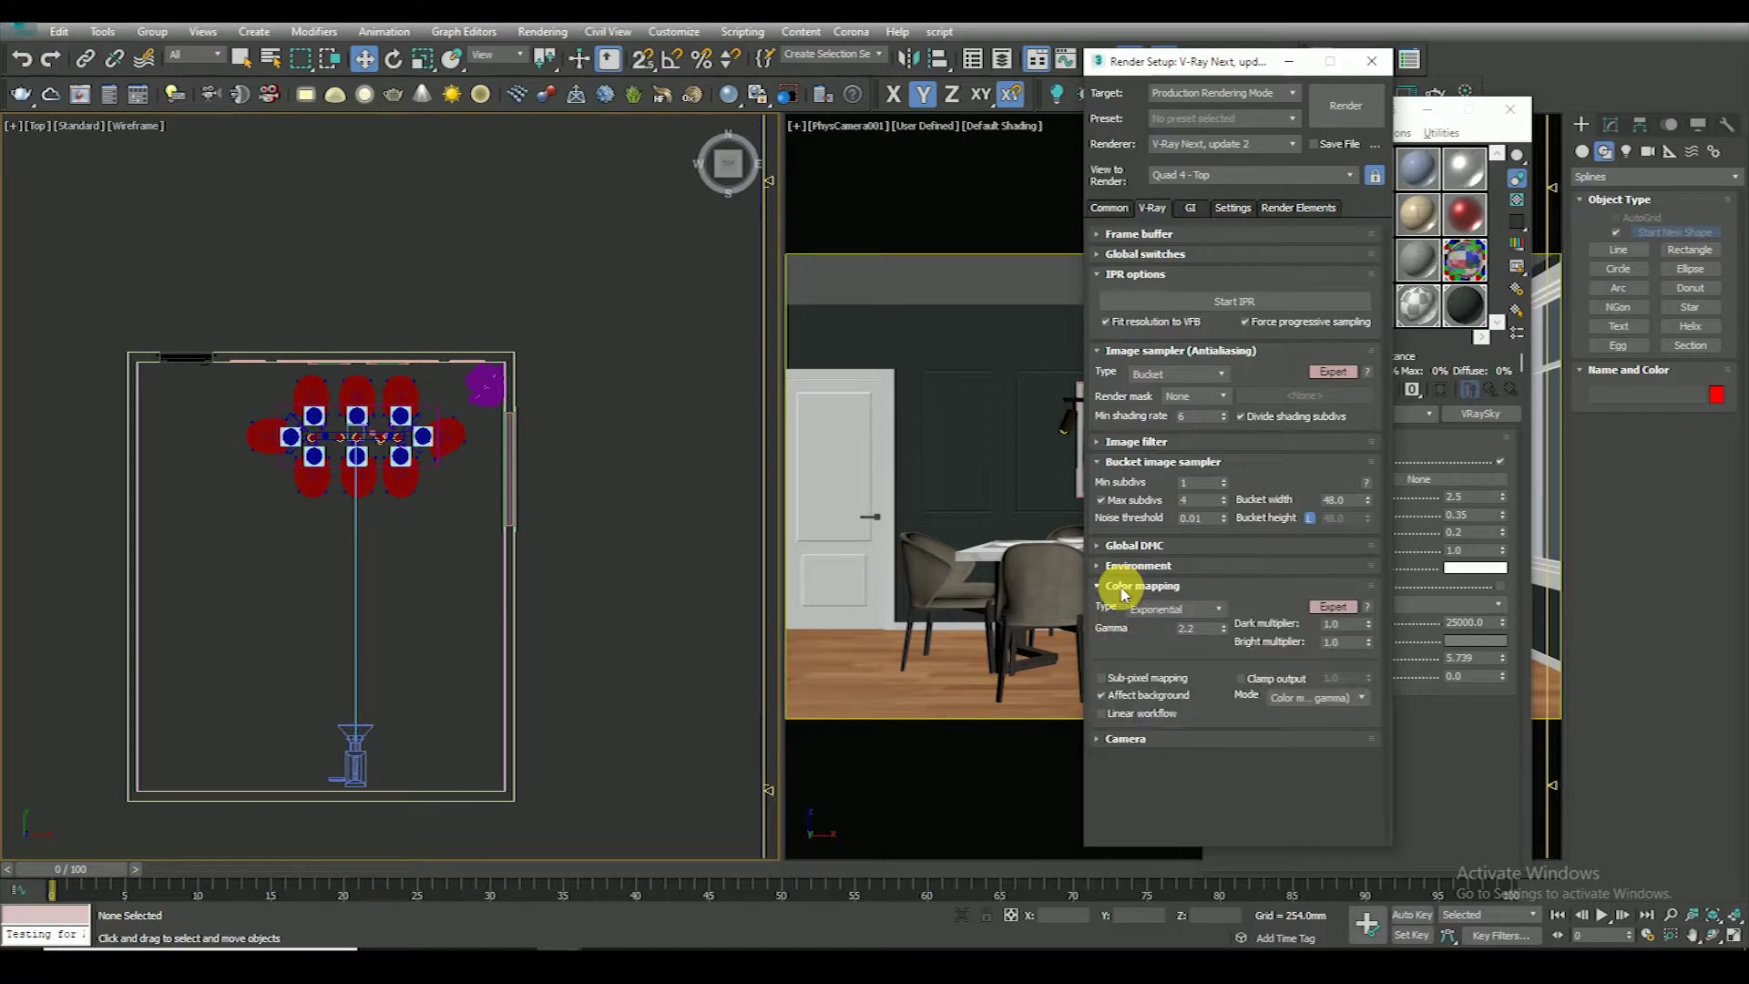
{"action": "left_click", "coordinate": [1124, 588]}
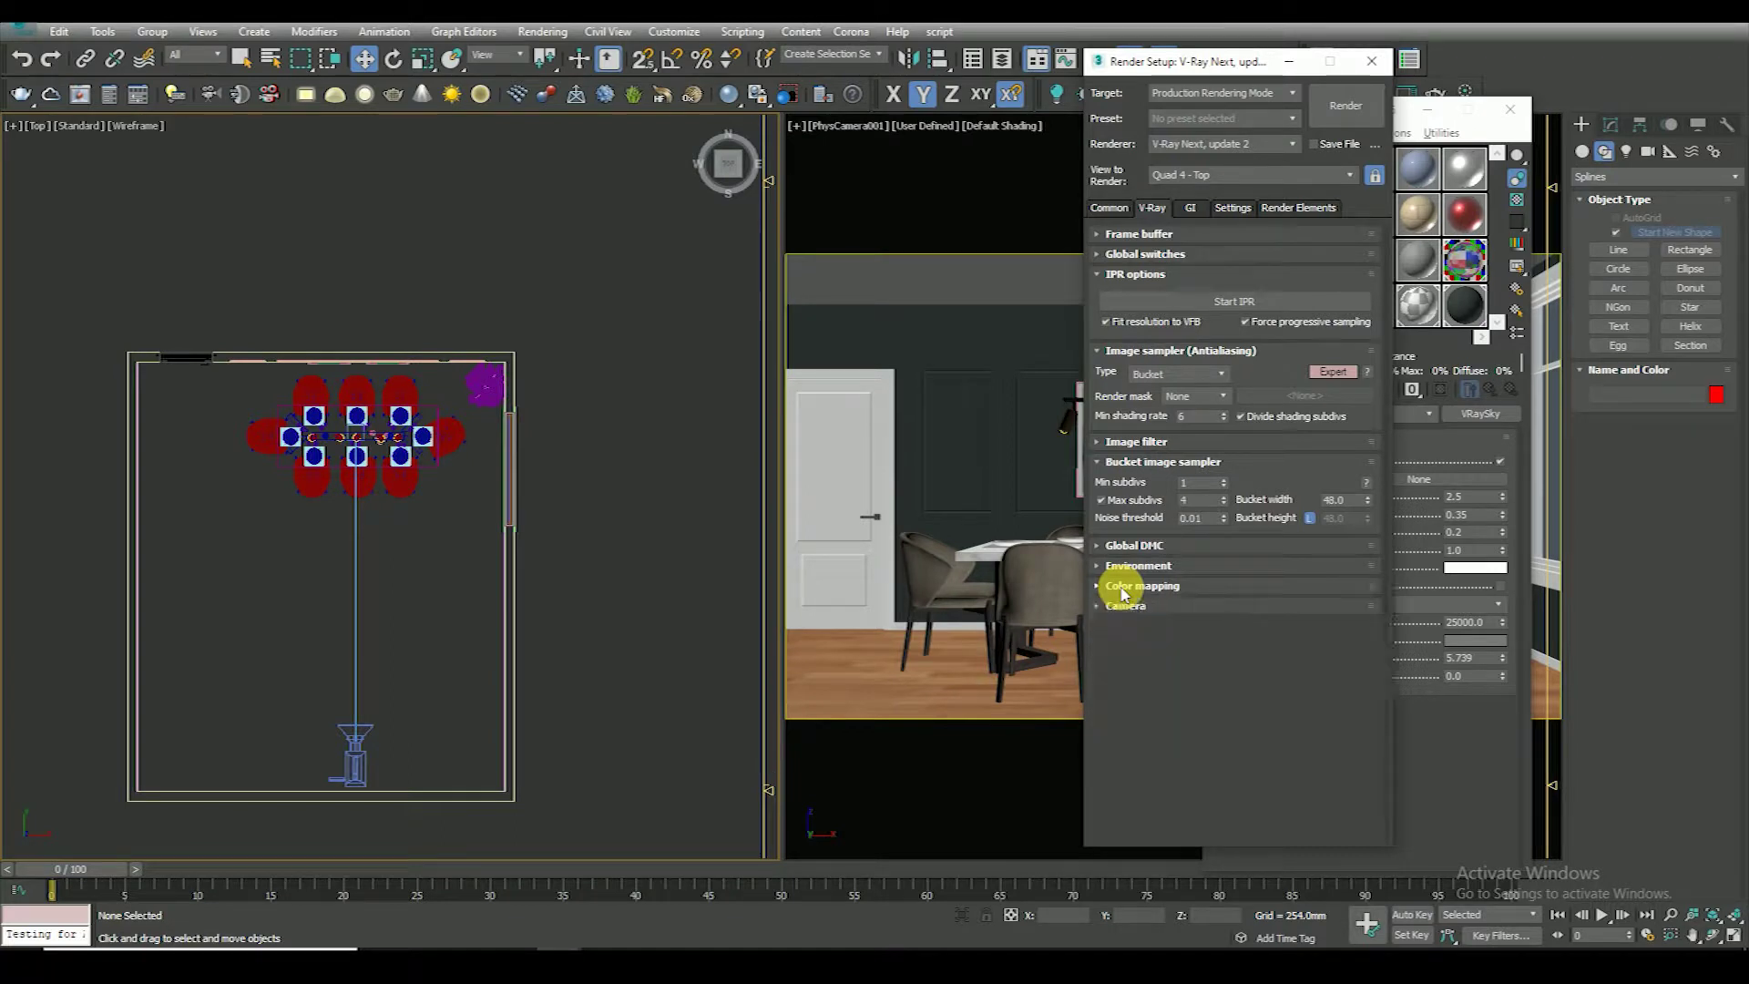
{"action": "left_click", "coordinate": [1111, 462]}
{"action": "left_click", "coordinate": [1134, 442]}
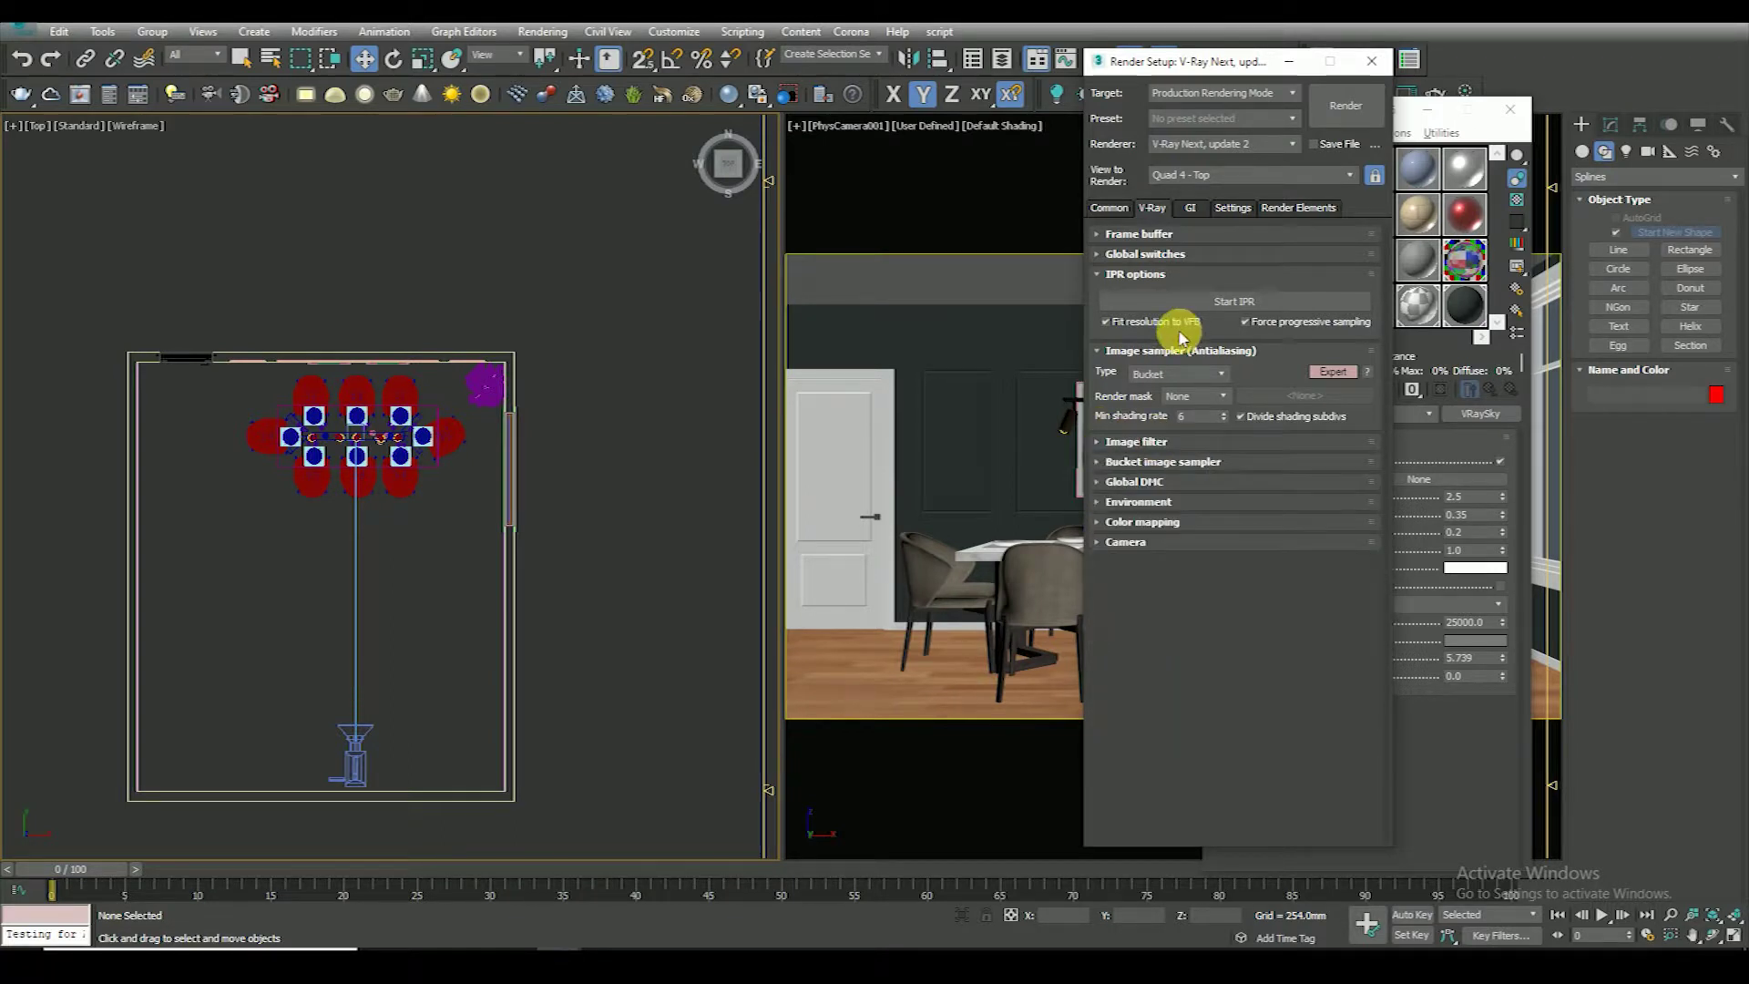
{"action": "left_click", "coordinate": [1135, 351]}
{"action": "left_click", "coordinate": [1140, 275]}
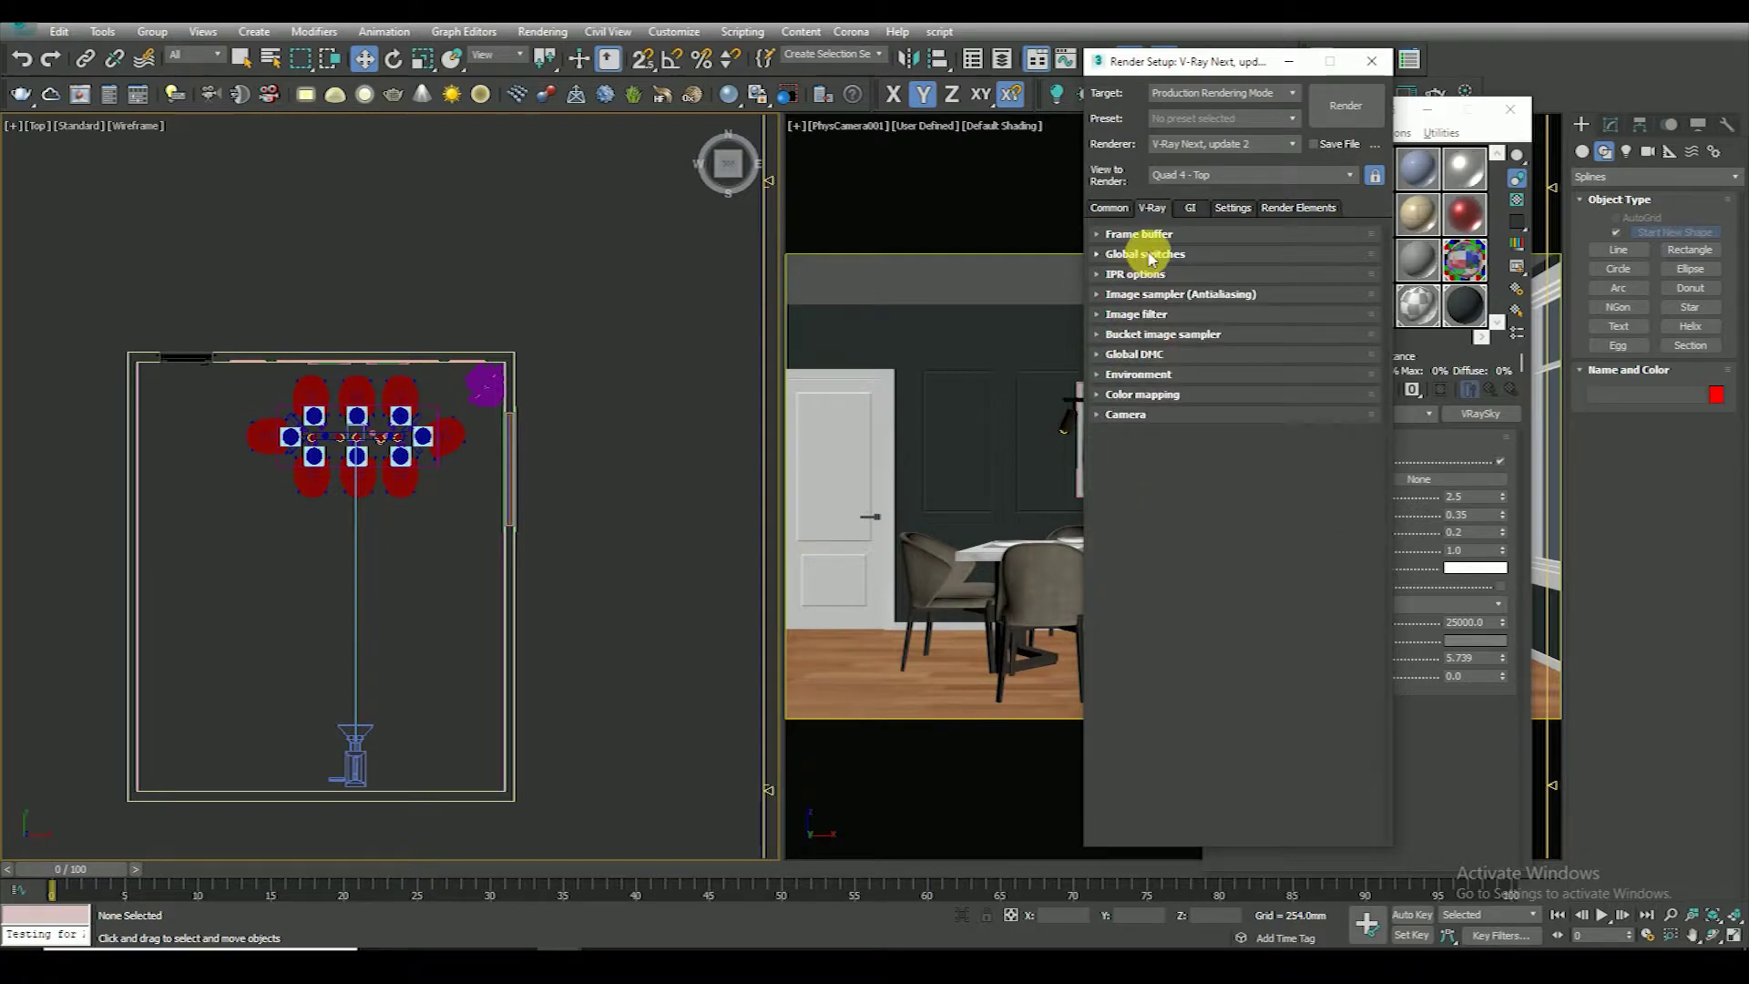
{"action": "left_click", "coordinate": [1312, 371]}
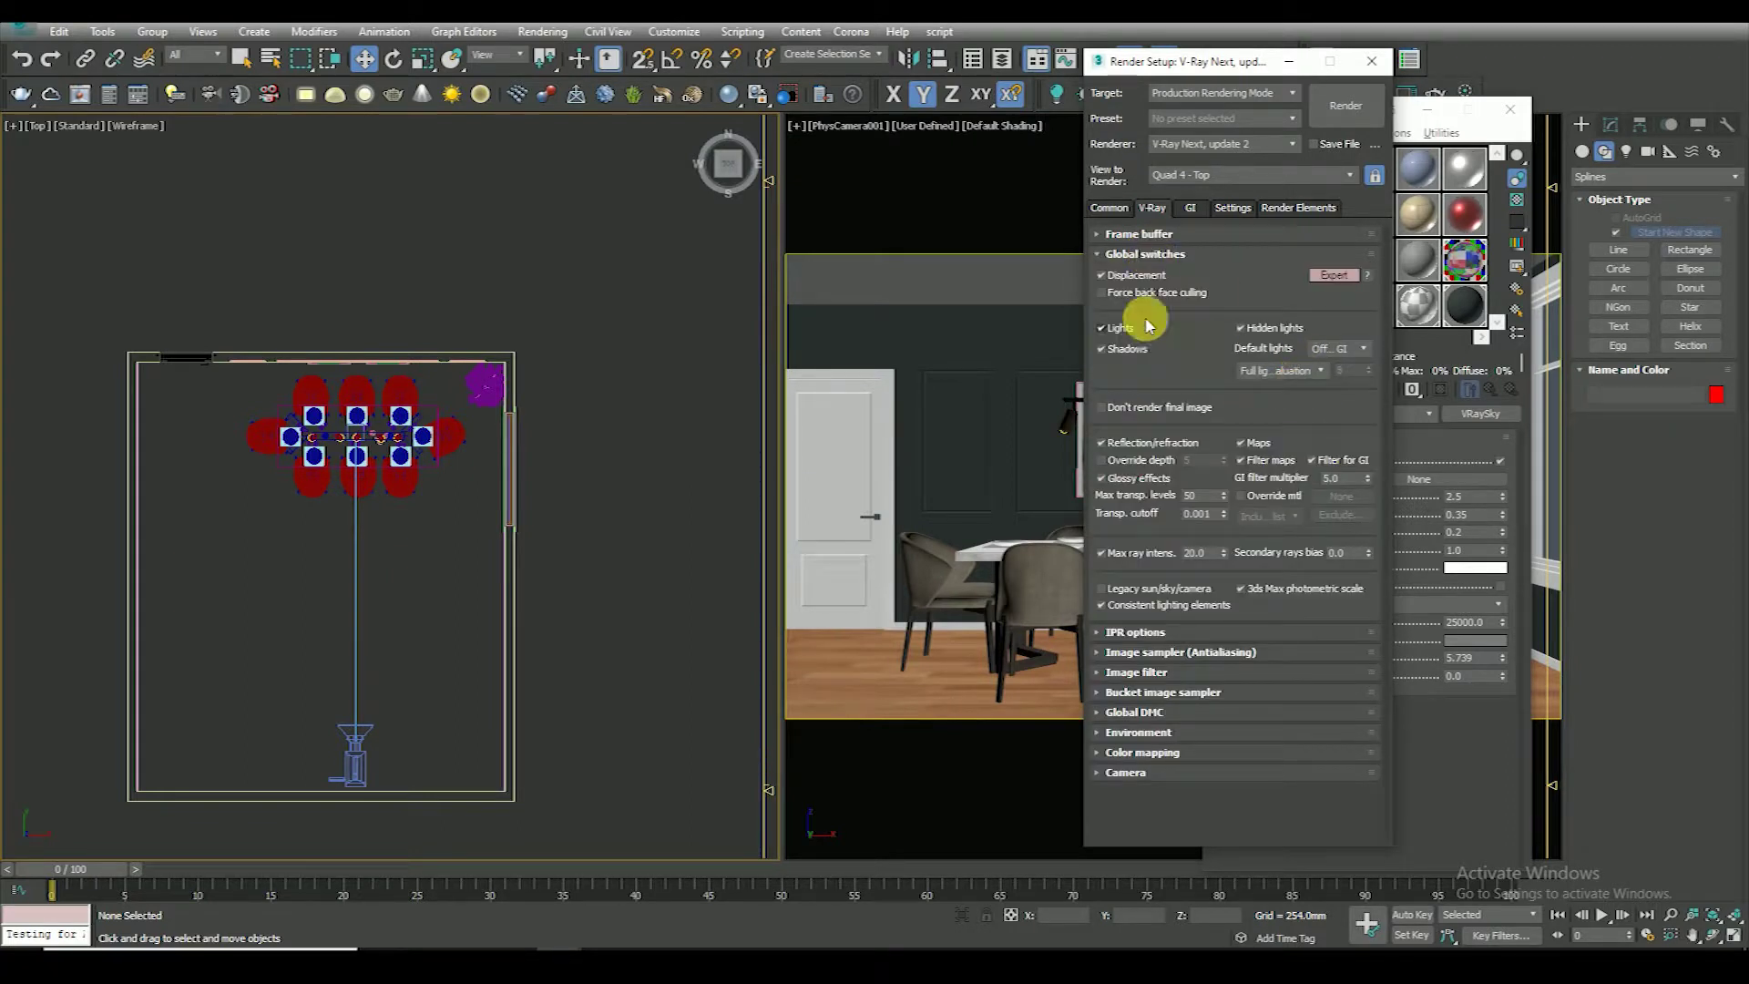
On the GI tab, turn on ambient occlusion with 32 subdivs
{"action": "left_click", "coordinate": [1139, 253]}
{"action": "left_click", "coordinate": [1189, 207]}
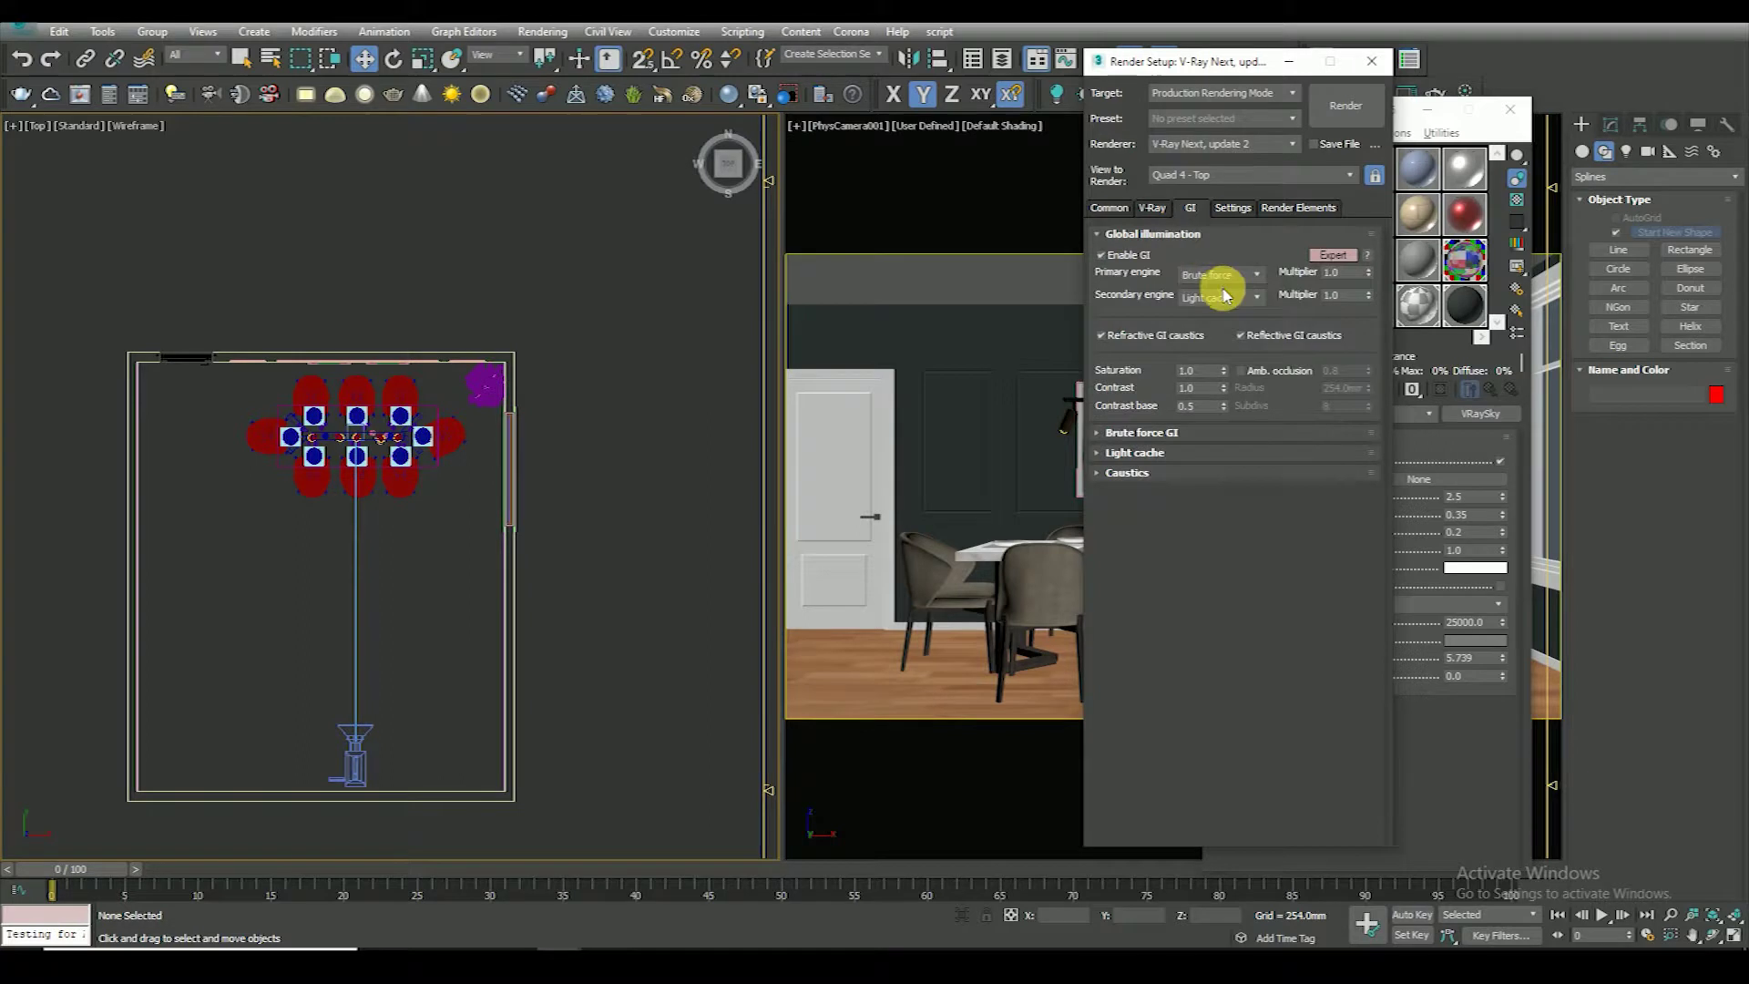
{"action": "left_click", "coordinate": [1241, 369]}
{"action": "double_click", "coordinate": [1346, 405]}
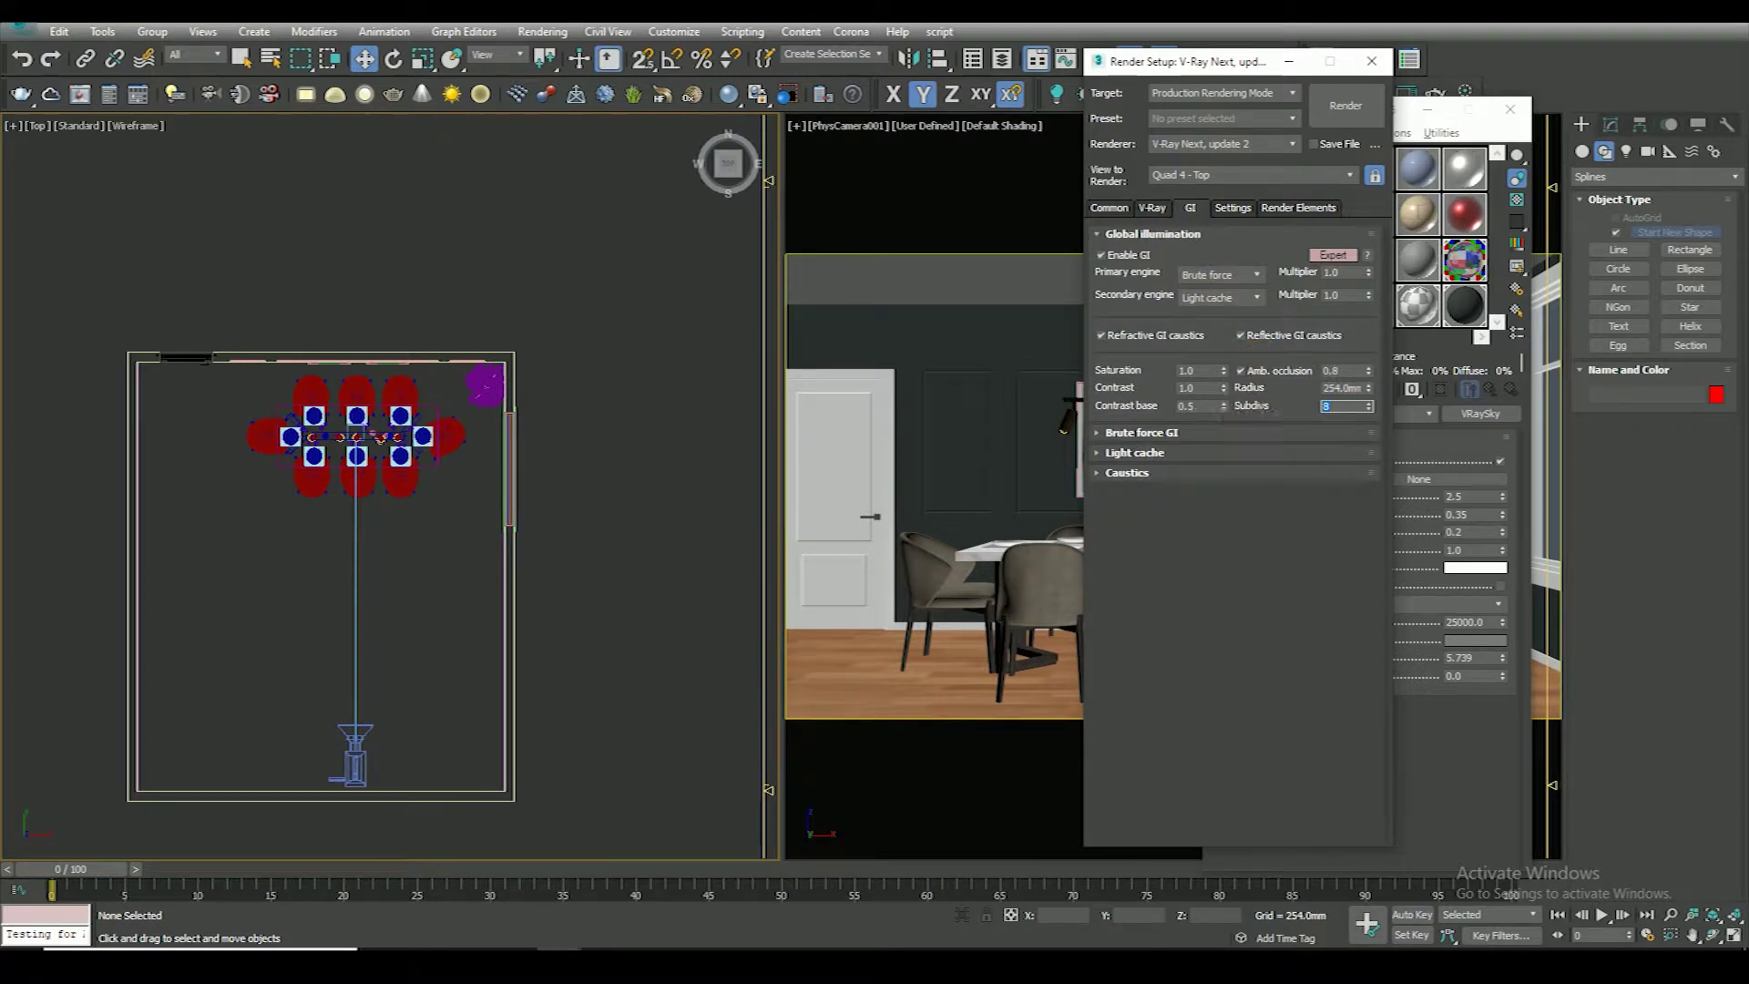
{"action": "type", "text": "32"}
{"action": "key", "text": "Return"}
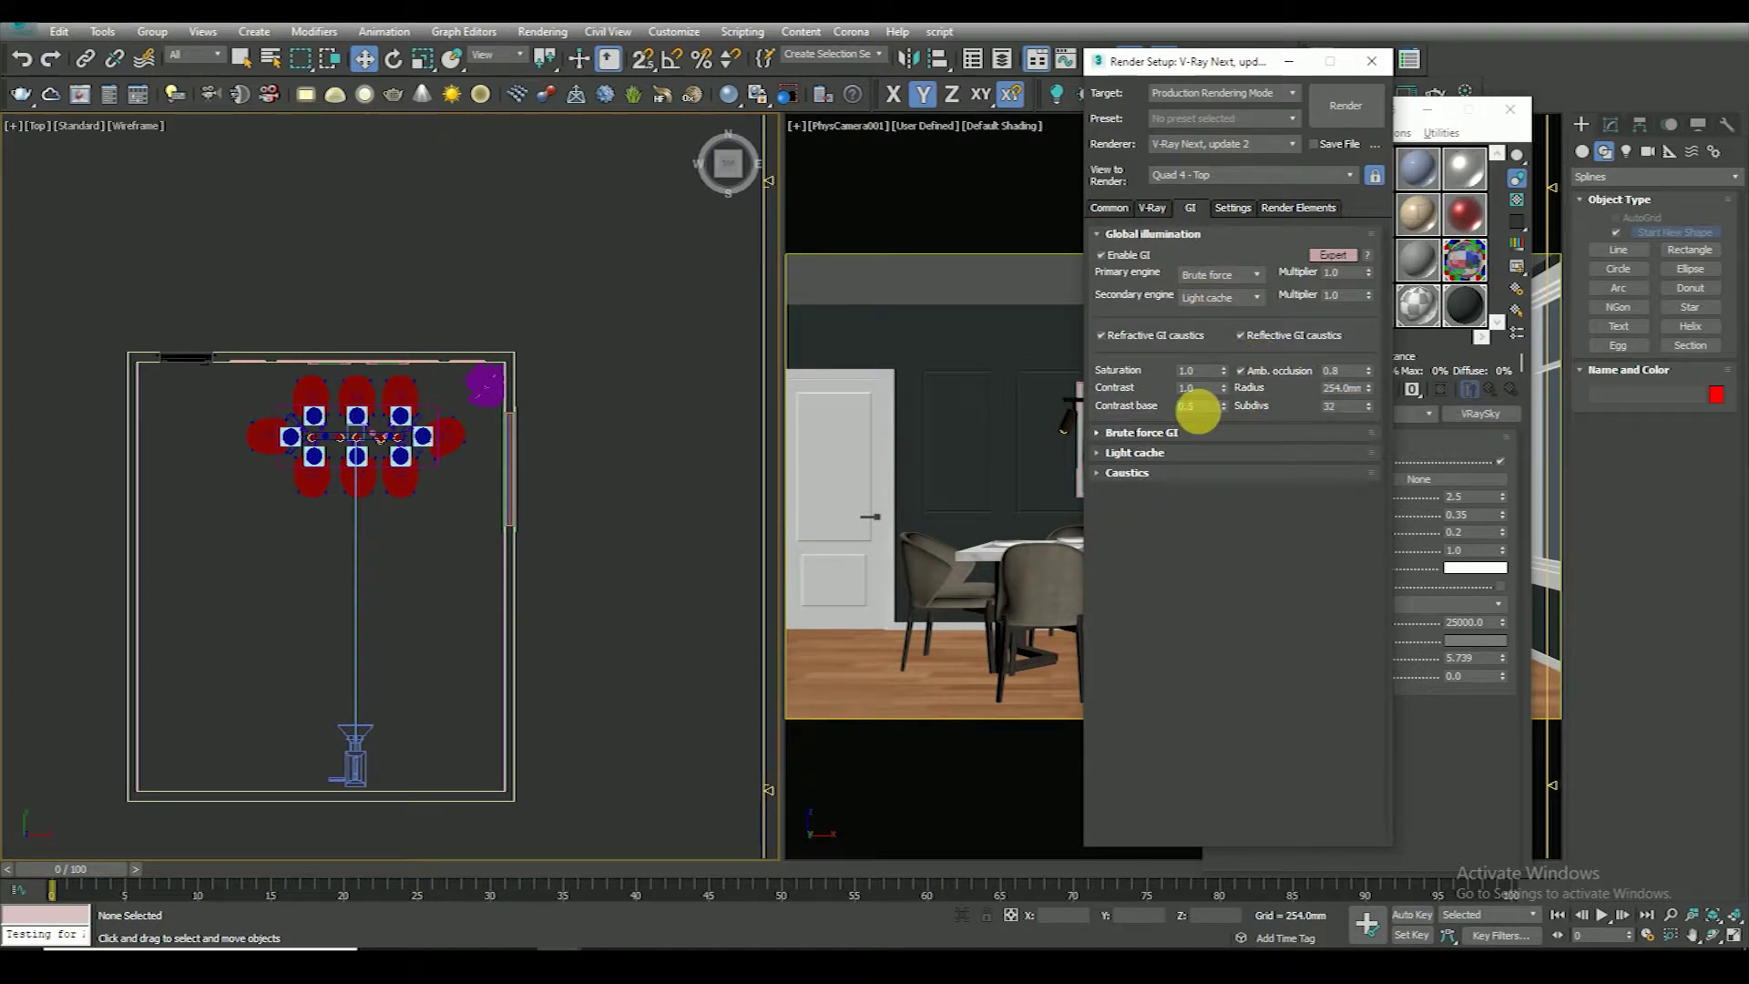
Make Irradiance map the primary engine on the Very low preset, keeping light cache subdivs at 300
{"action": "left_click", "coordinate": [1218, 274]}
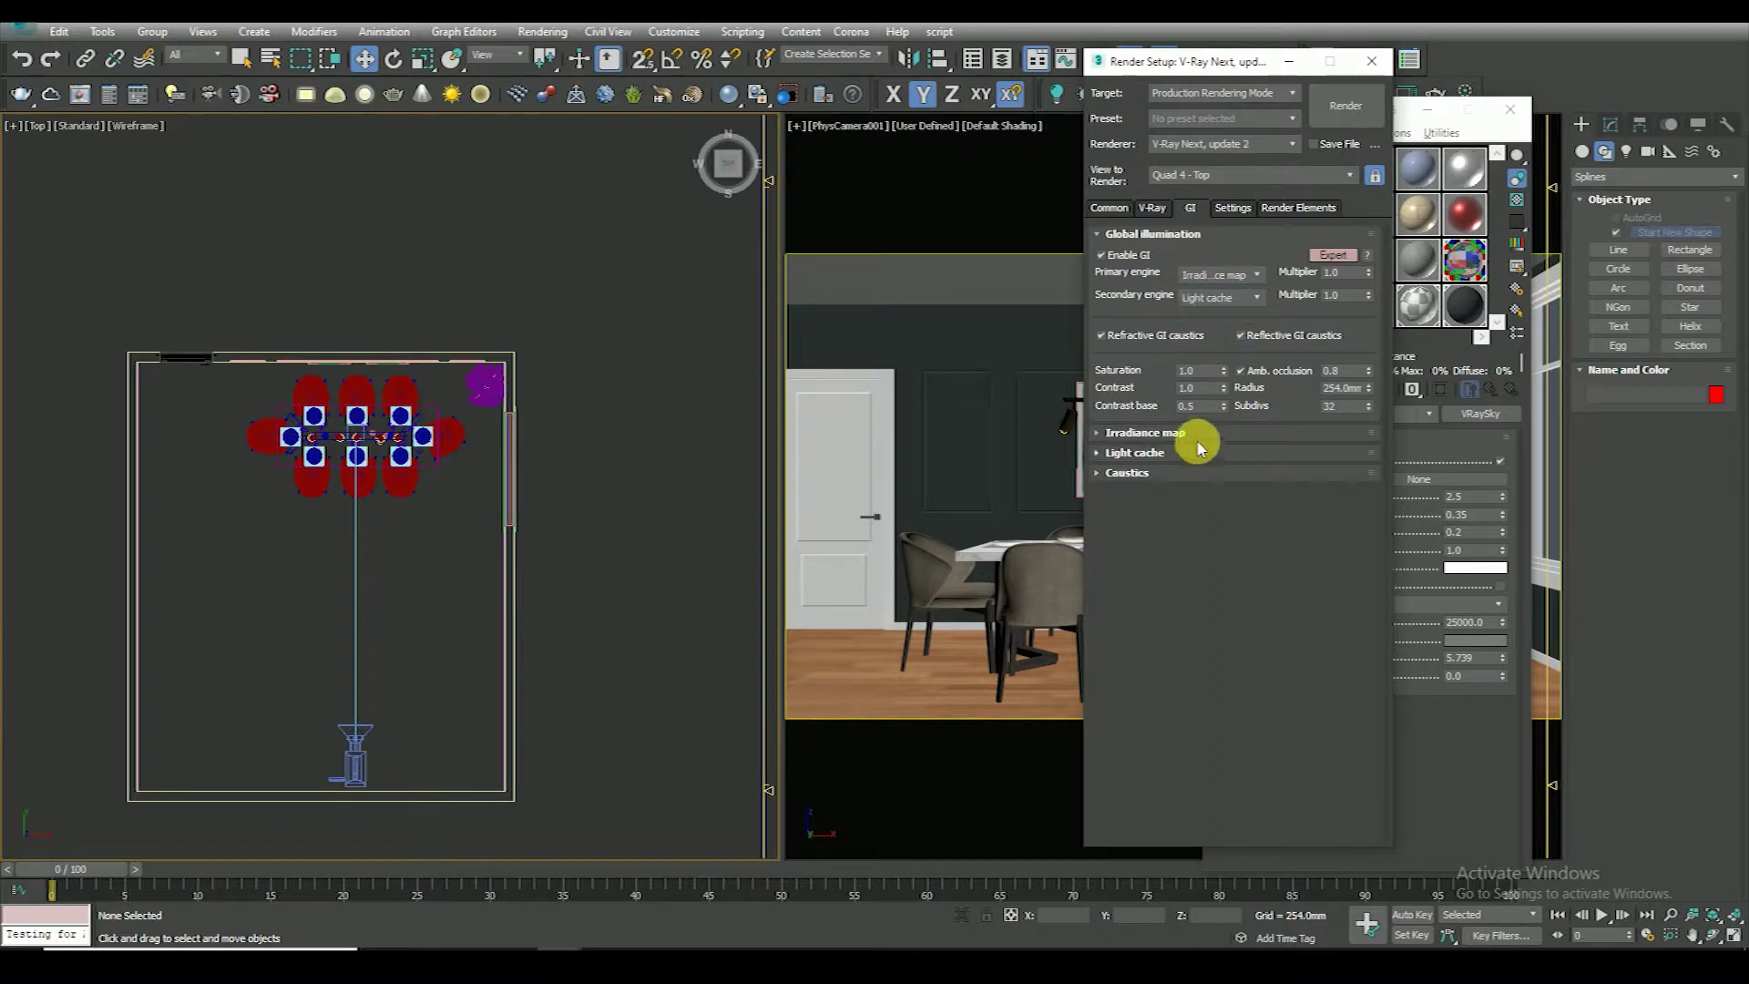
{"action": "scroll", "coordinate": [1214, 437], "scroll_direction": "down", "scroll_amount": 2}
{"action": "left_click", "coordinate": [1209, 354]}
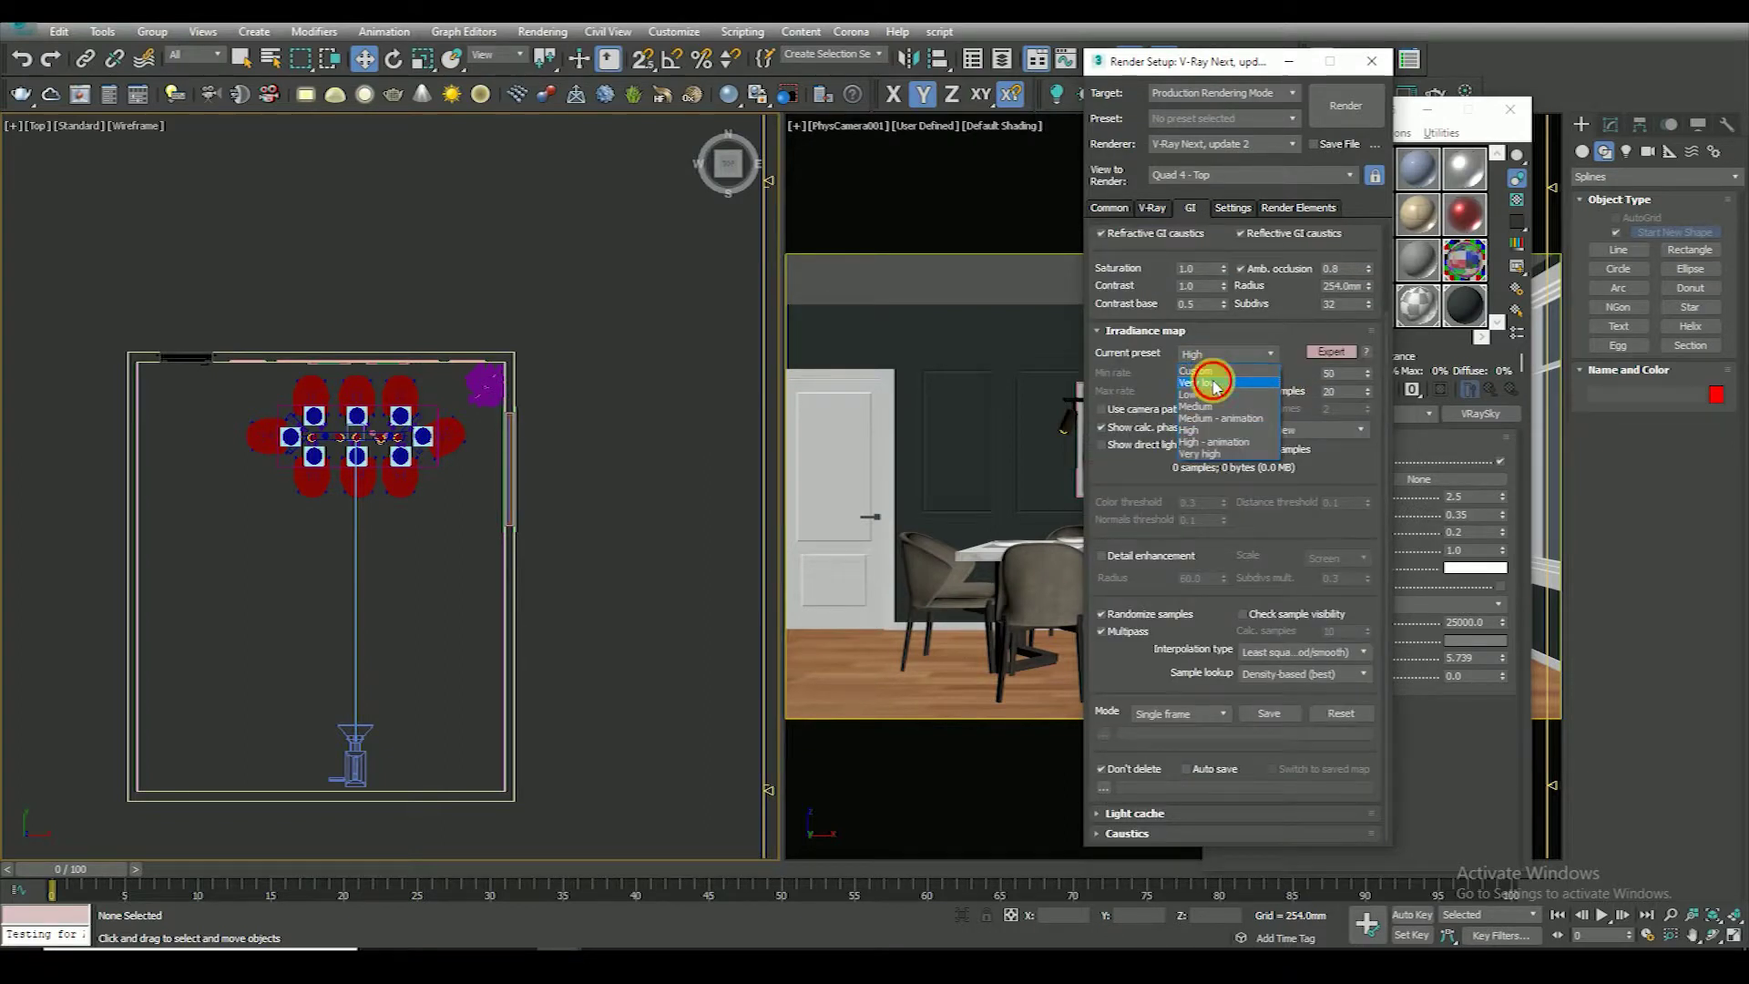
{"action": "left_click", "coordinate": [1215, 384]}
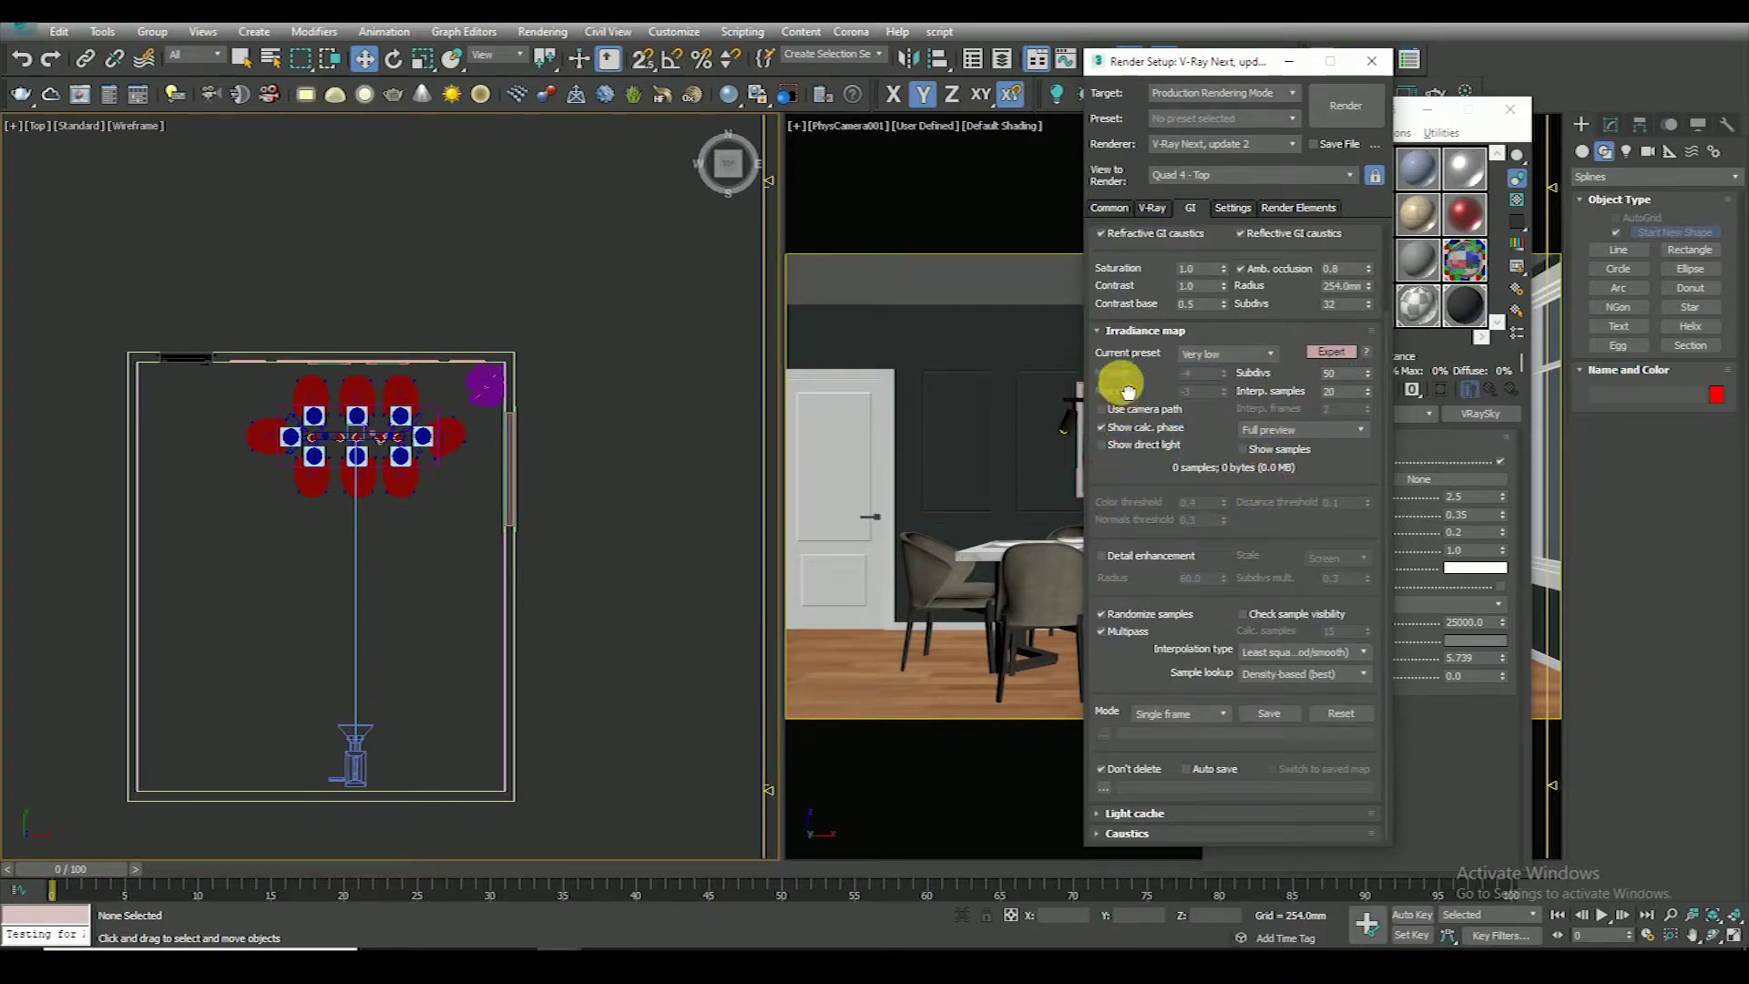
{"action": "left_click", "coordinate": [1175, 814]}
{"action": "double_click", "coordinate": [1209, 506]}
{"action": "key", "text": "Return"}
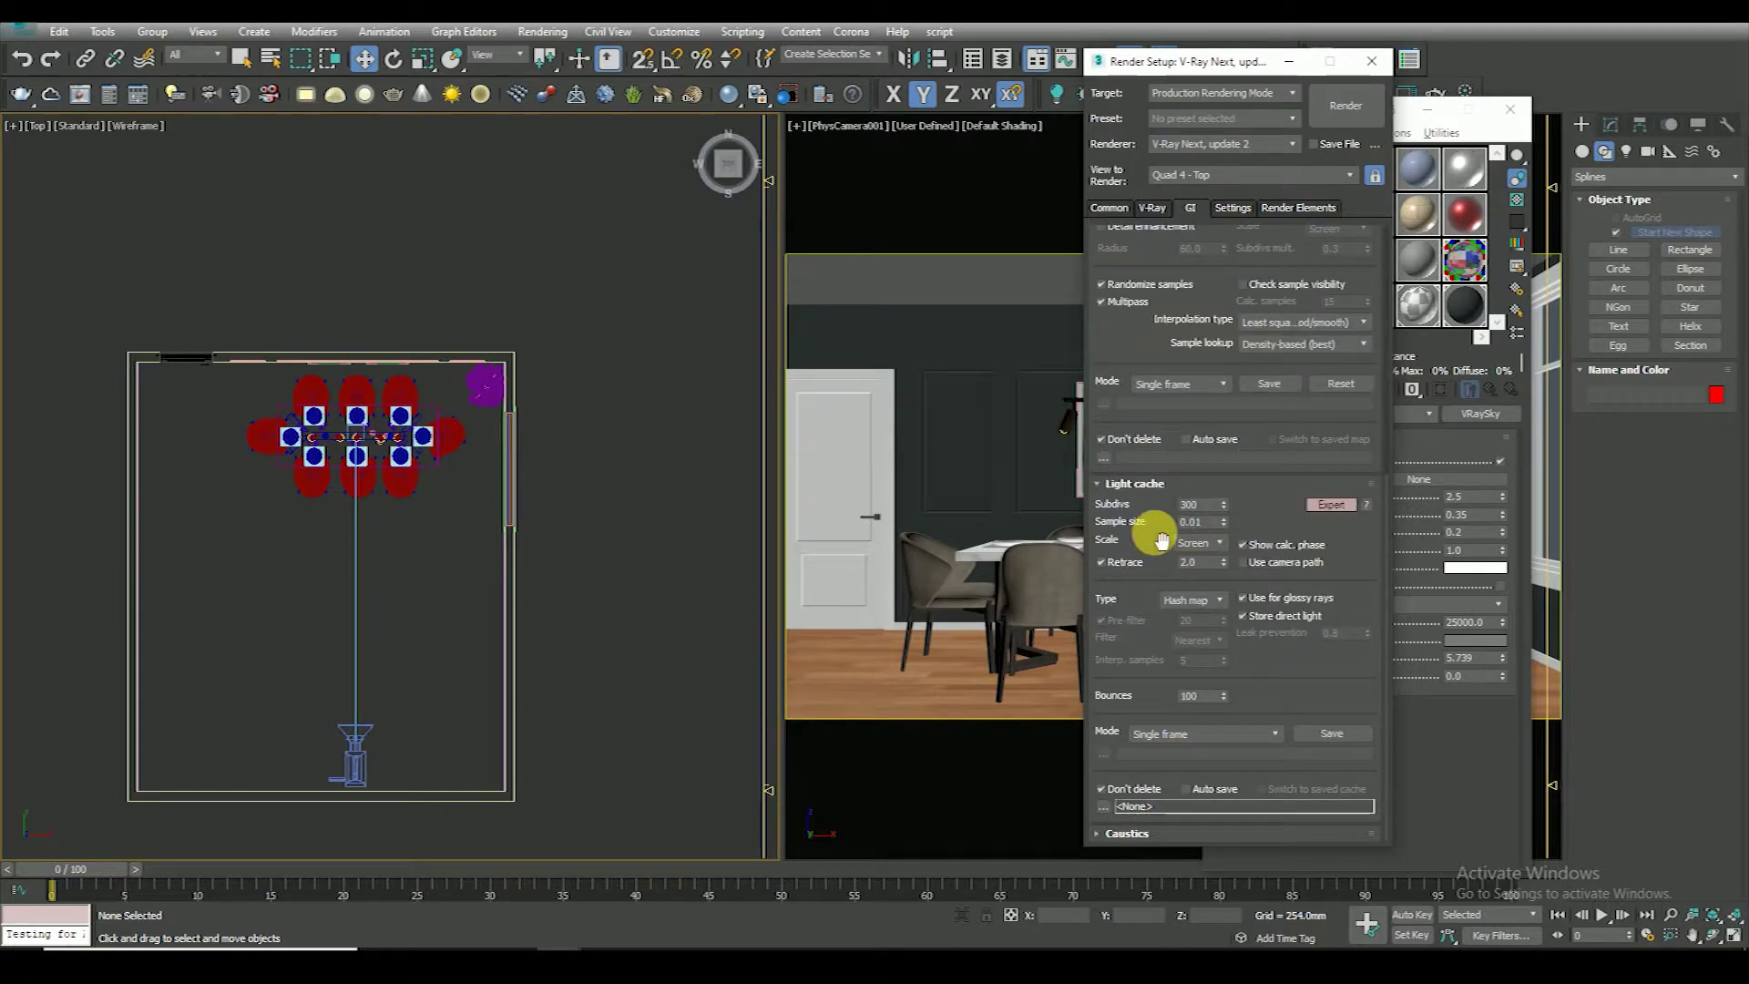
{"action": "left_click", "coordinate": [1230, 208]}
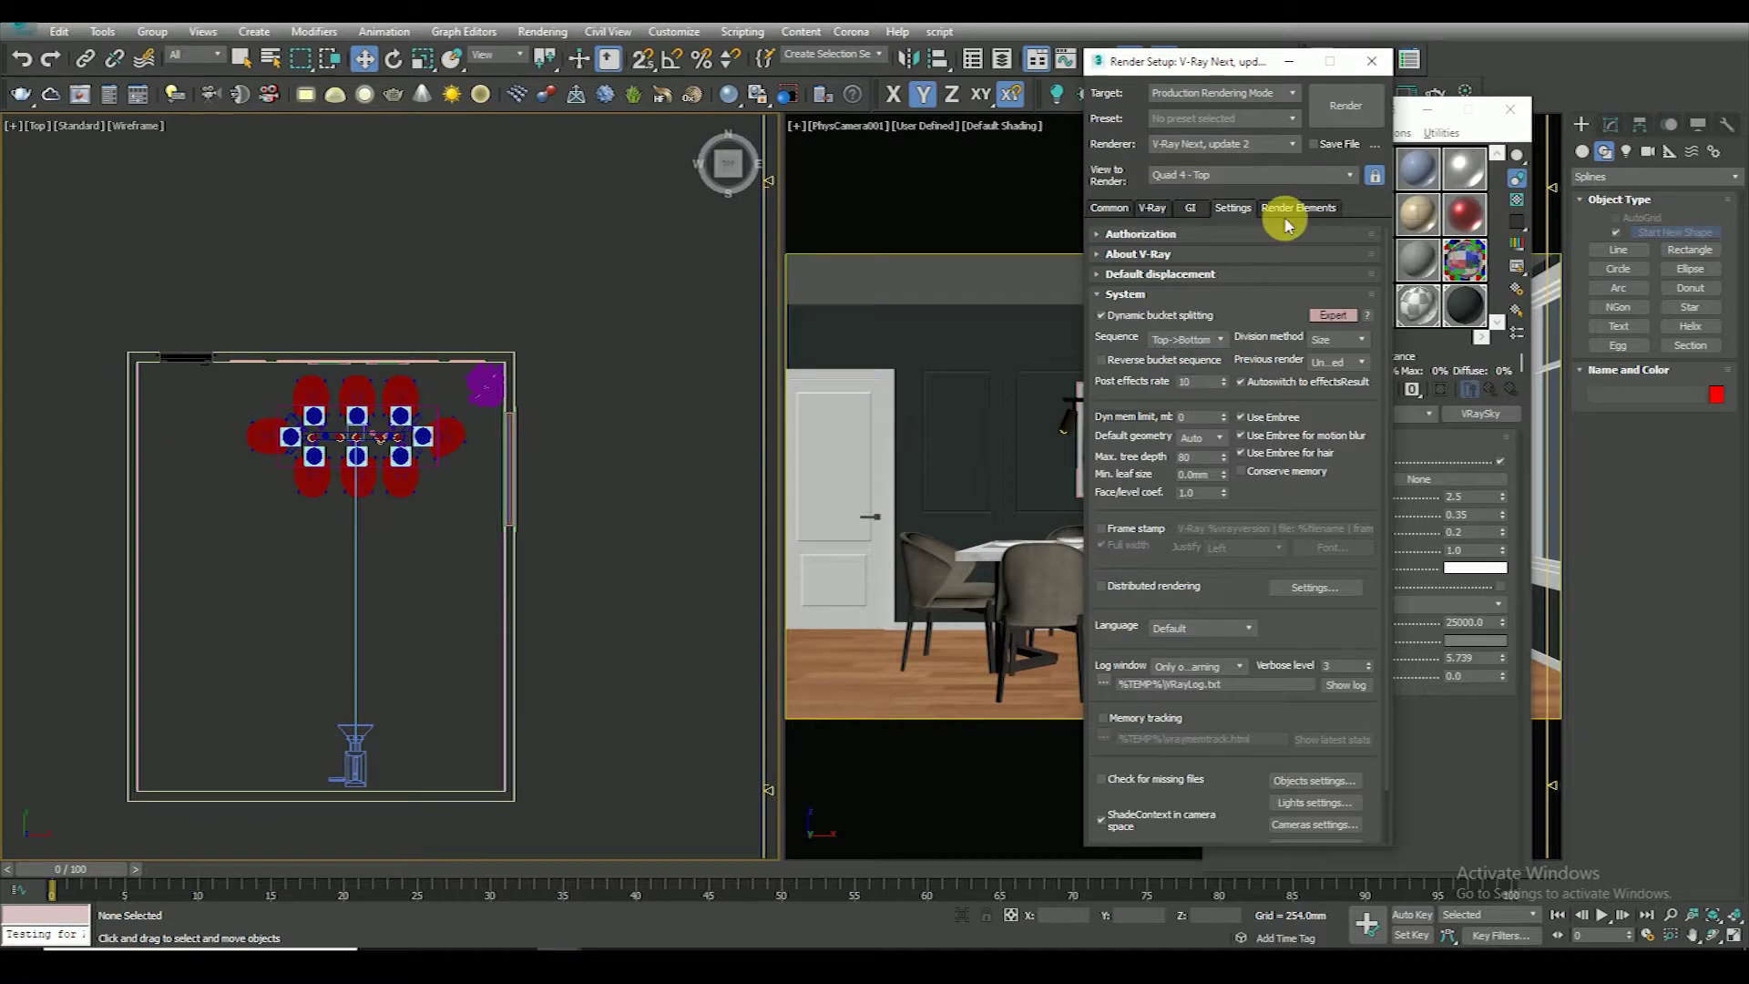
Attempt a test render twice from the Common tab, declining the 'No files saved' sequence warning each time
{"action": "left_click", "coordinate": [1293, 208]}
{"action": "left_click", "coordinate": [1104, 234]}
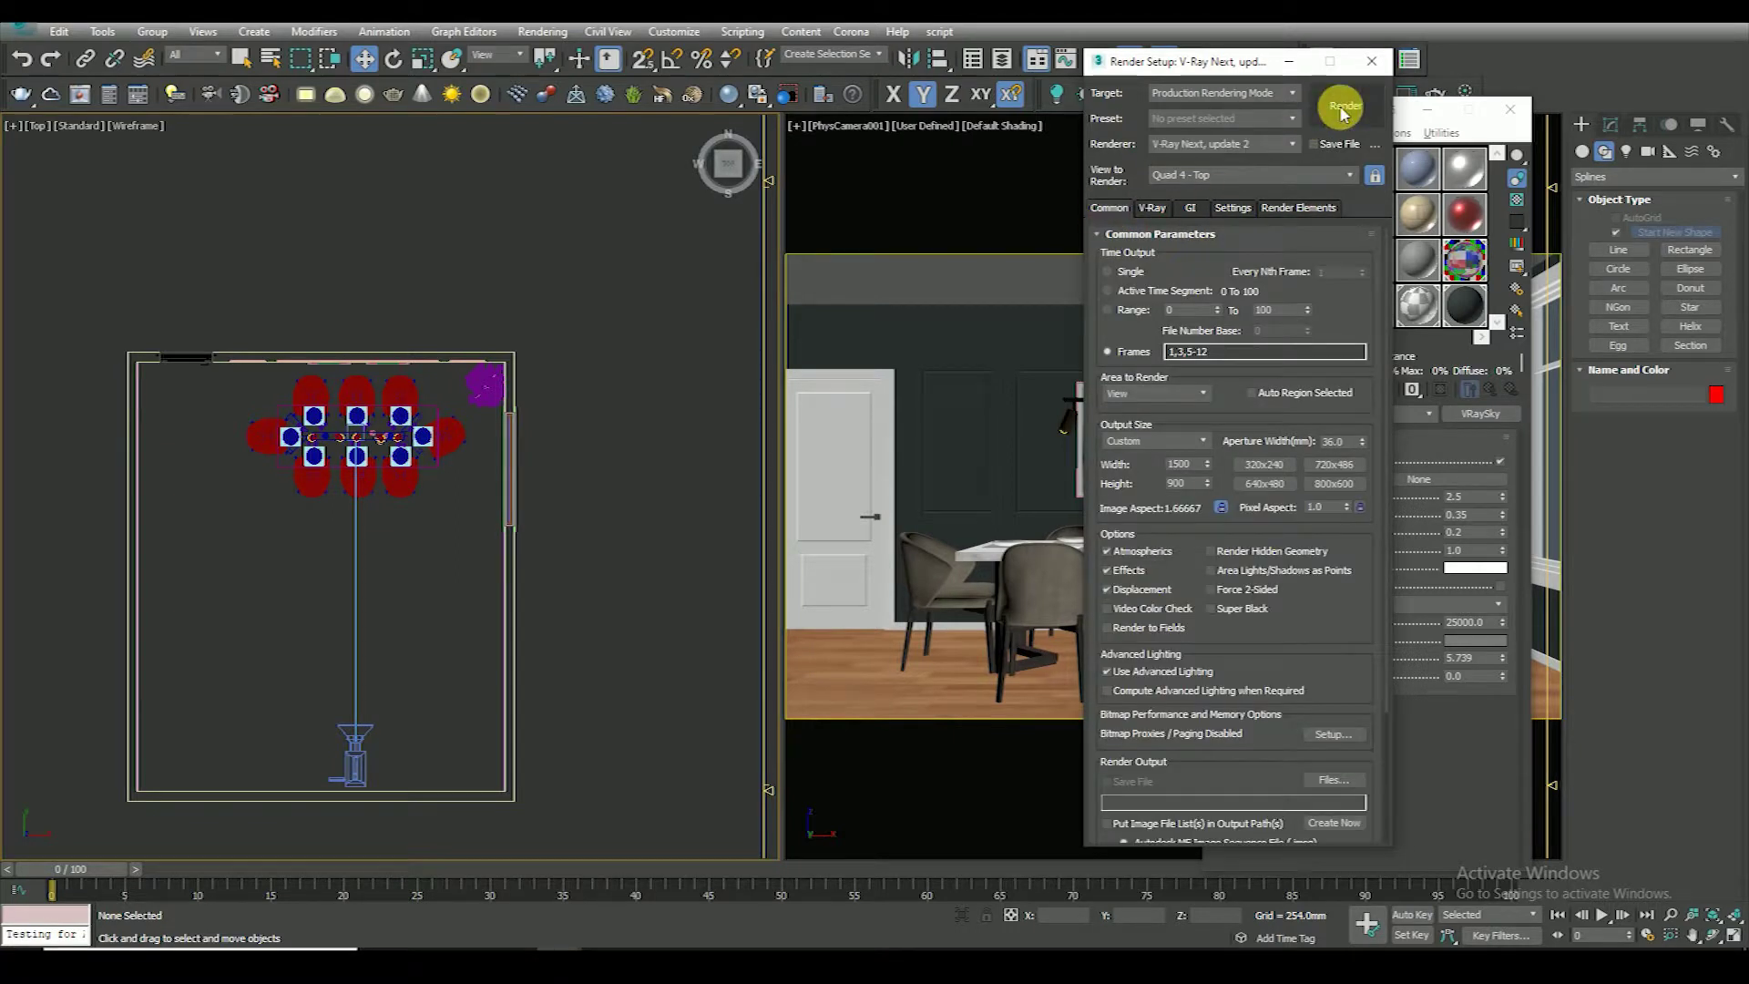
{"action": "left_click", "coordinate": [1300, 108]}
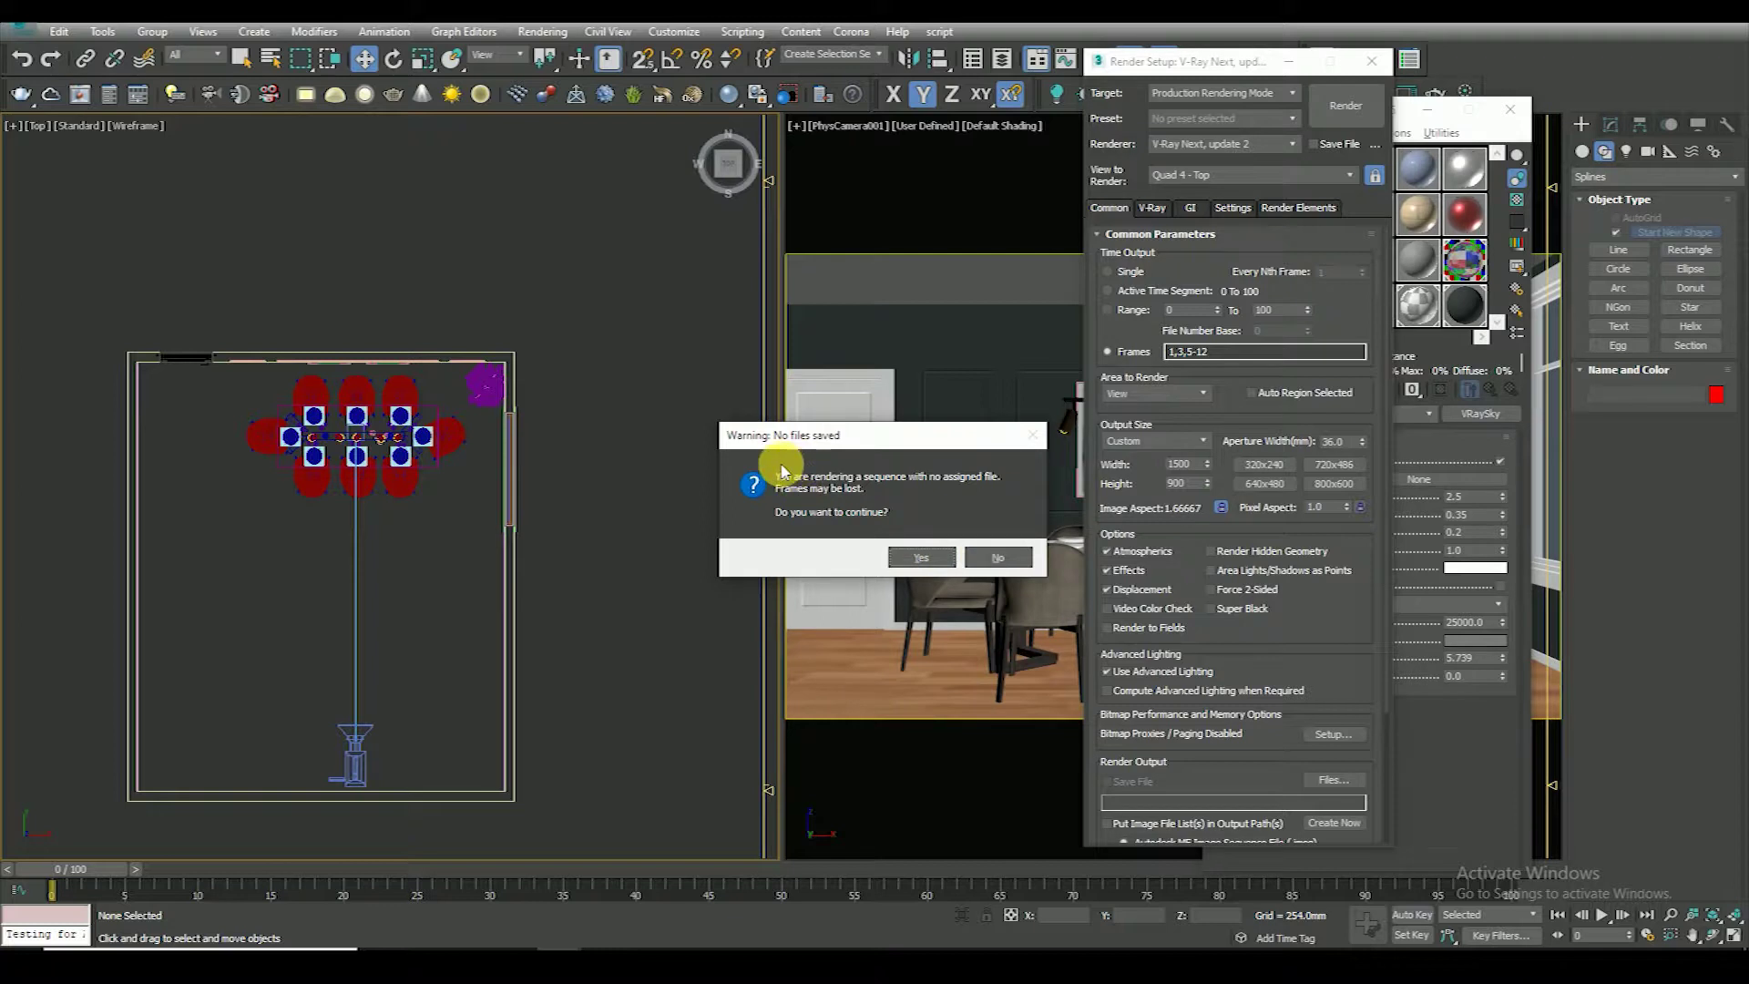
{"action": "left_click", "coordinate": [993, 558]}
{"action": "left_click", "coordinate": [1300, 208]}
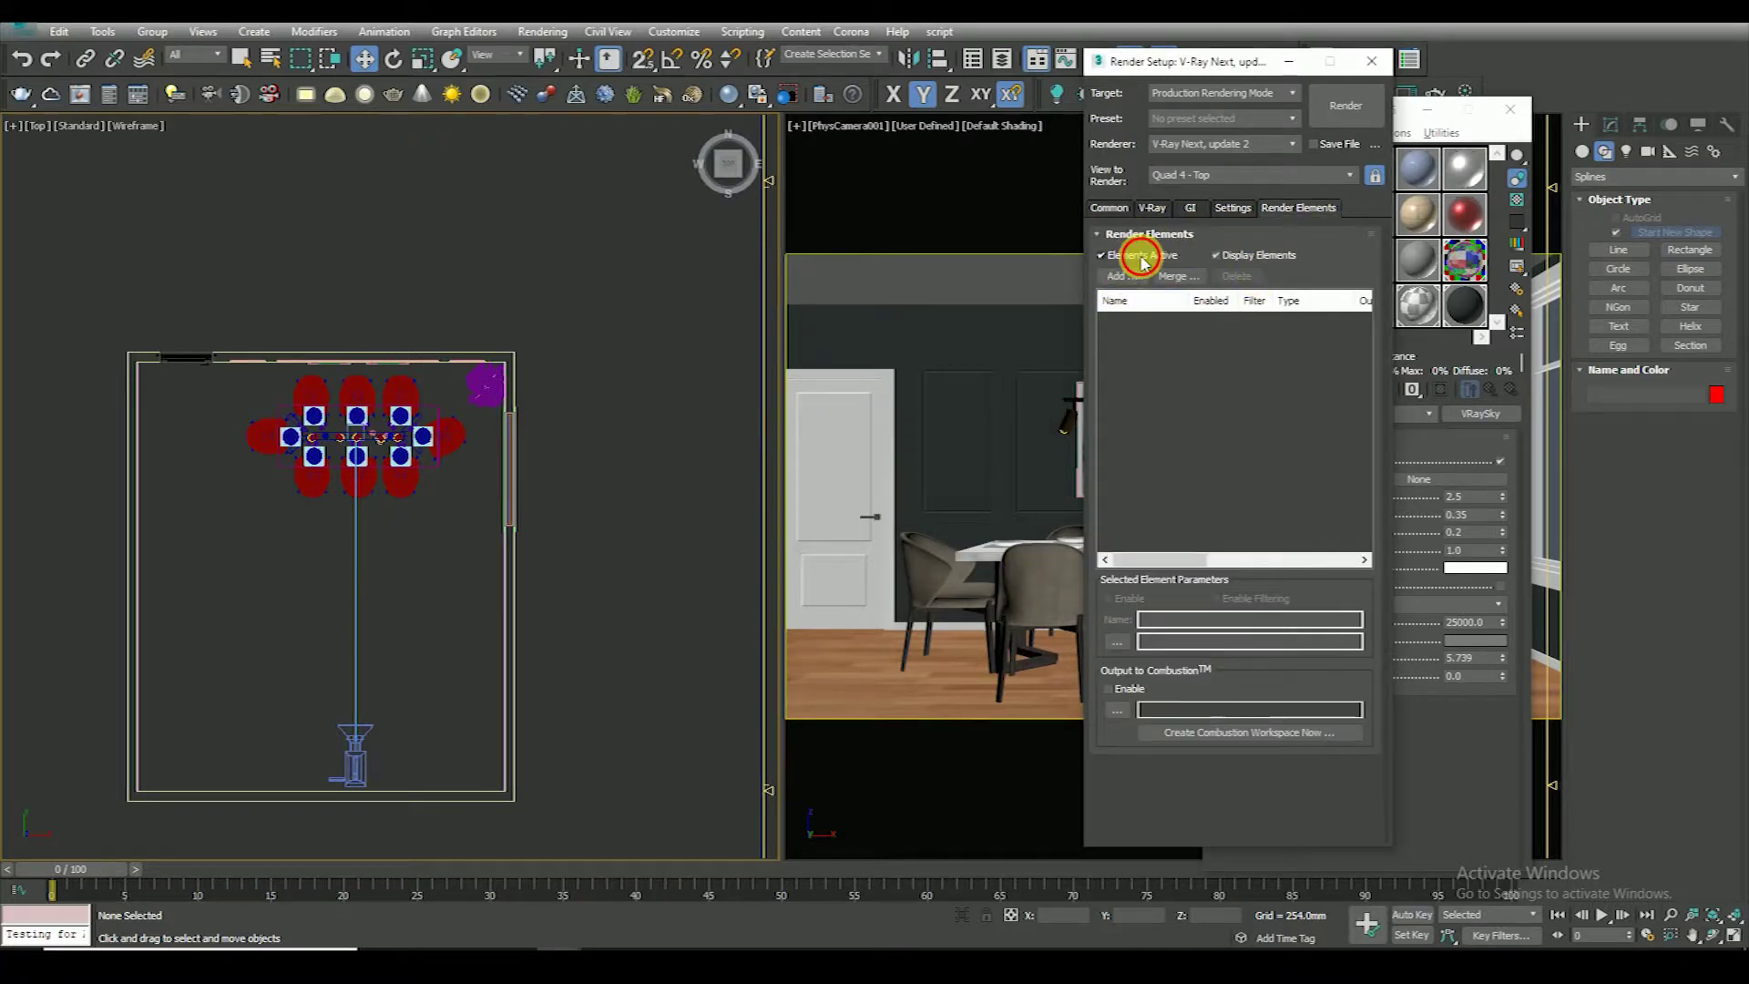
{"action": "left_click", "coordinate": [1109, 210]}
{"action": "scroll", "coordinate": [1303, 535], "scroll_direction": "down", "scroll_amount": 3}
{"action": "scroll", "coordinate": [1308, 547], "scroll_direction": "down", "scroll_amount": 2}
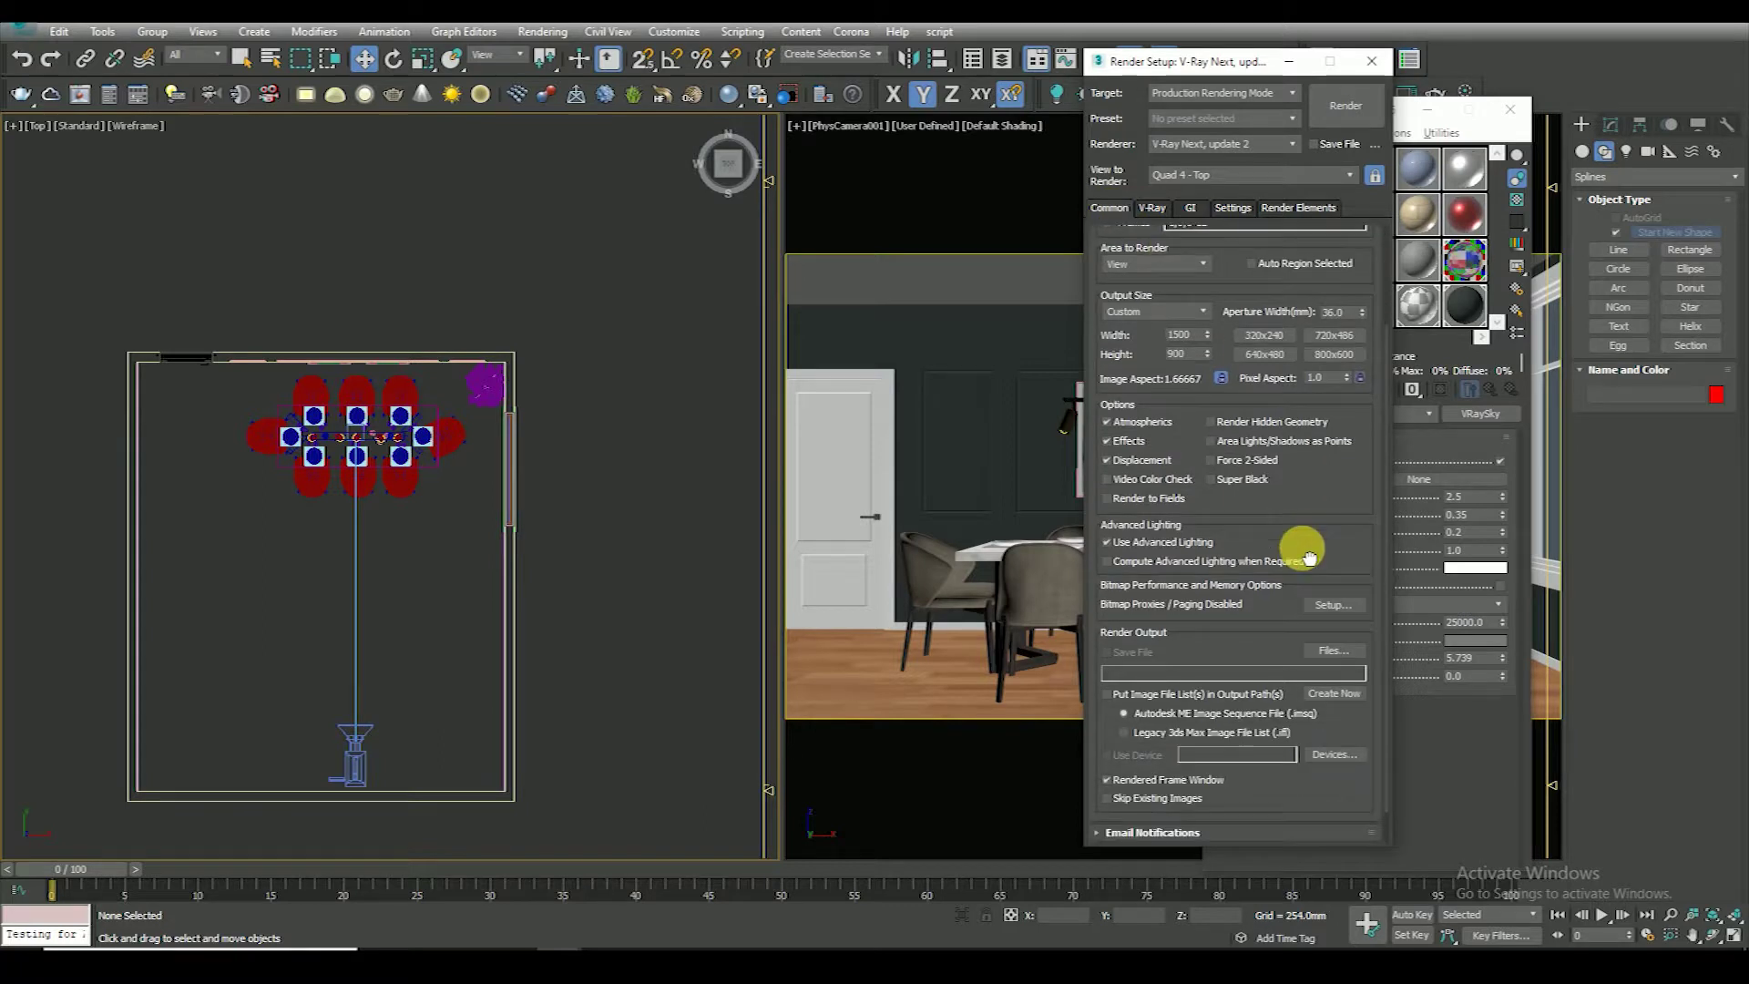
{"action": "scroll", "coordinate": [1308, 547], "scroll_direction": "up", "scroll_amount": 5}
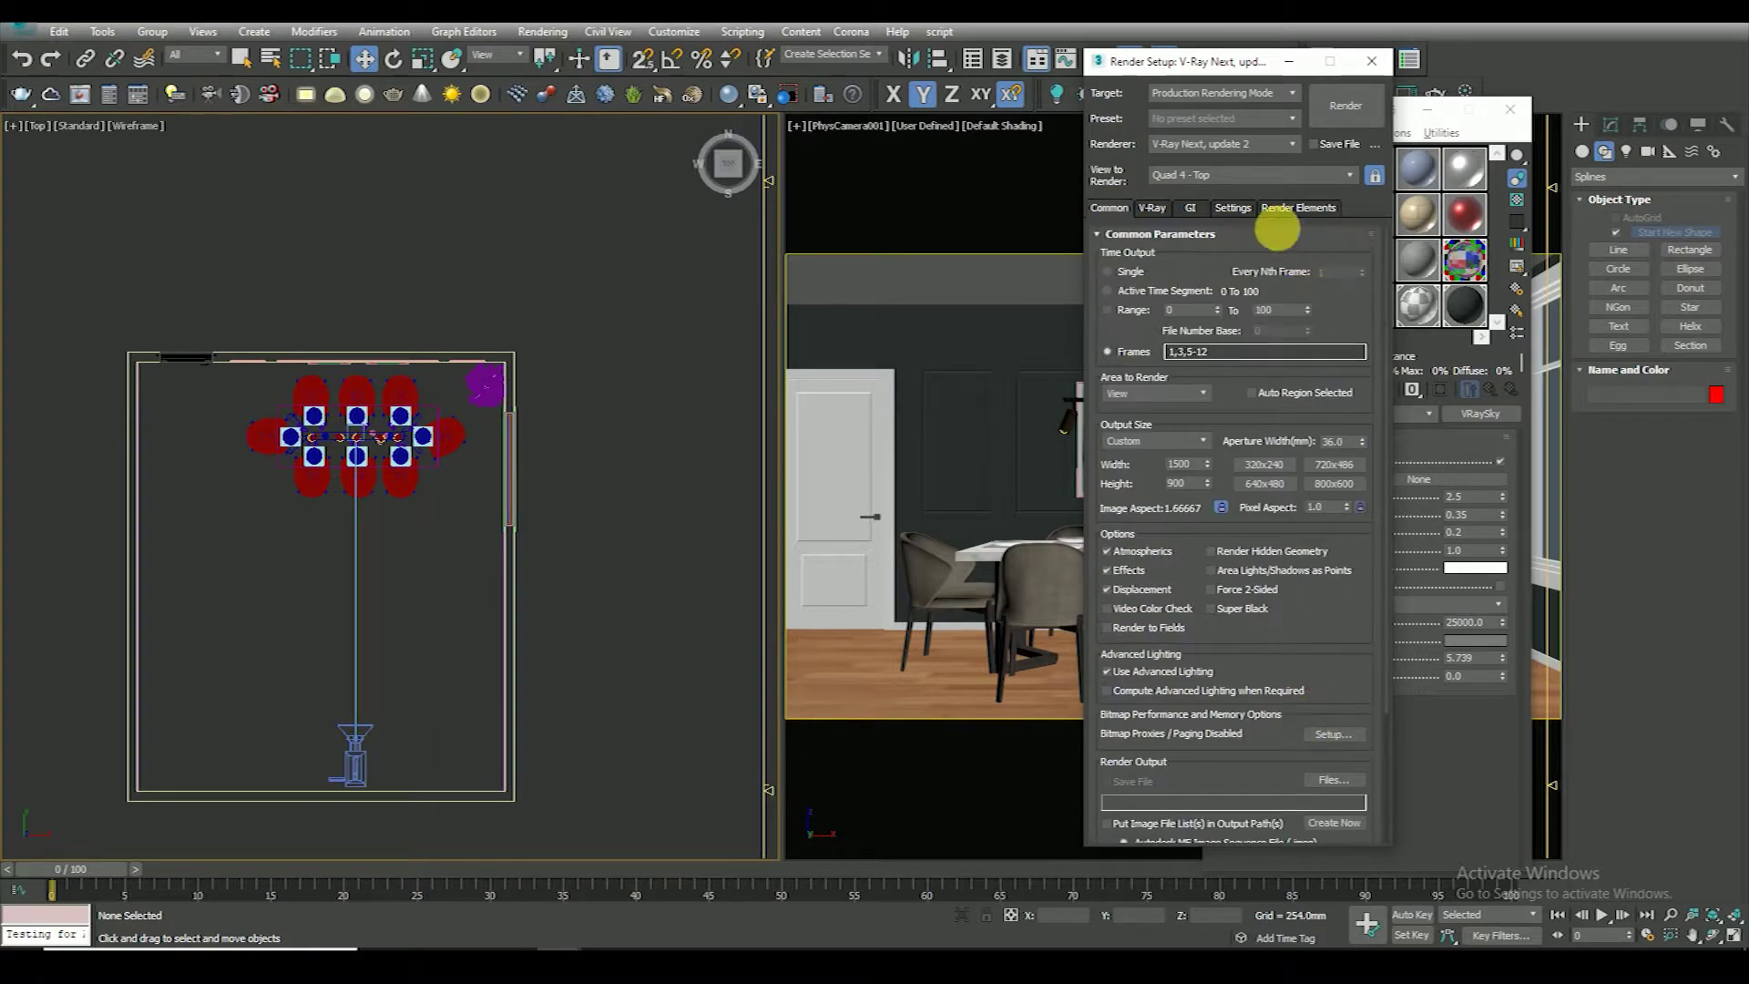
{"action": "left_click", "coordinate": [1339, 104]}
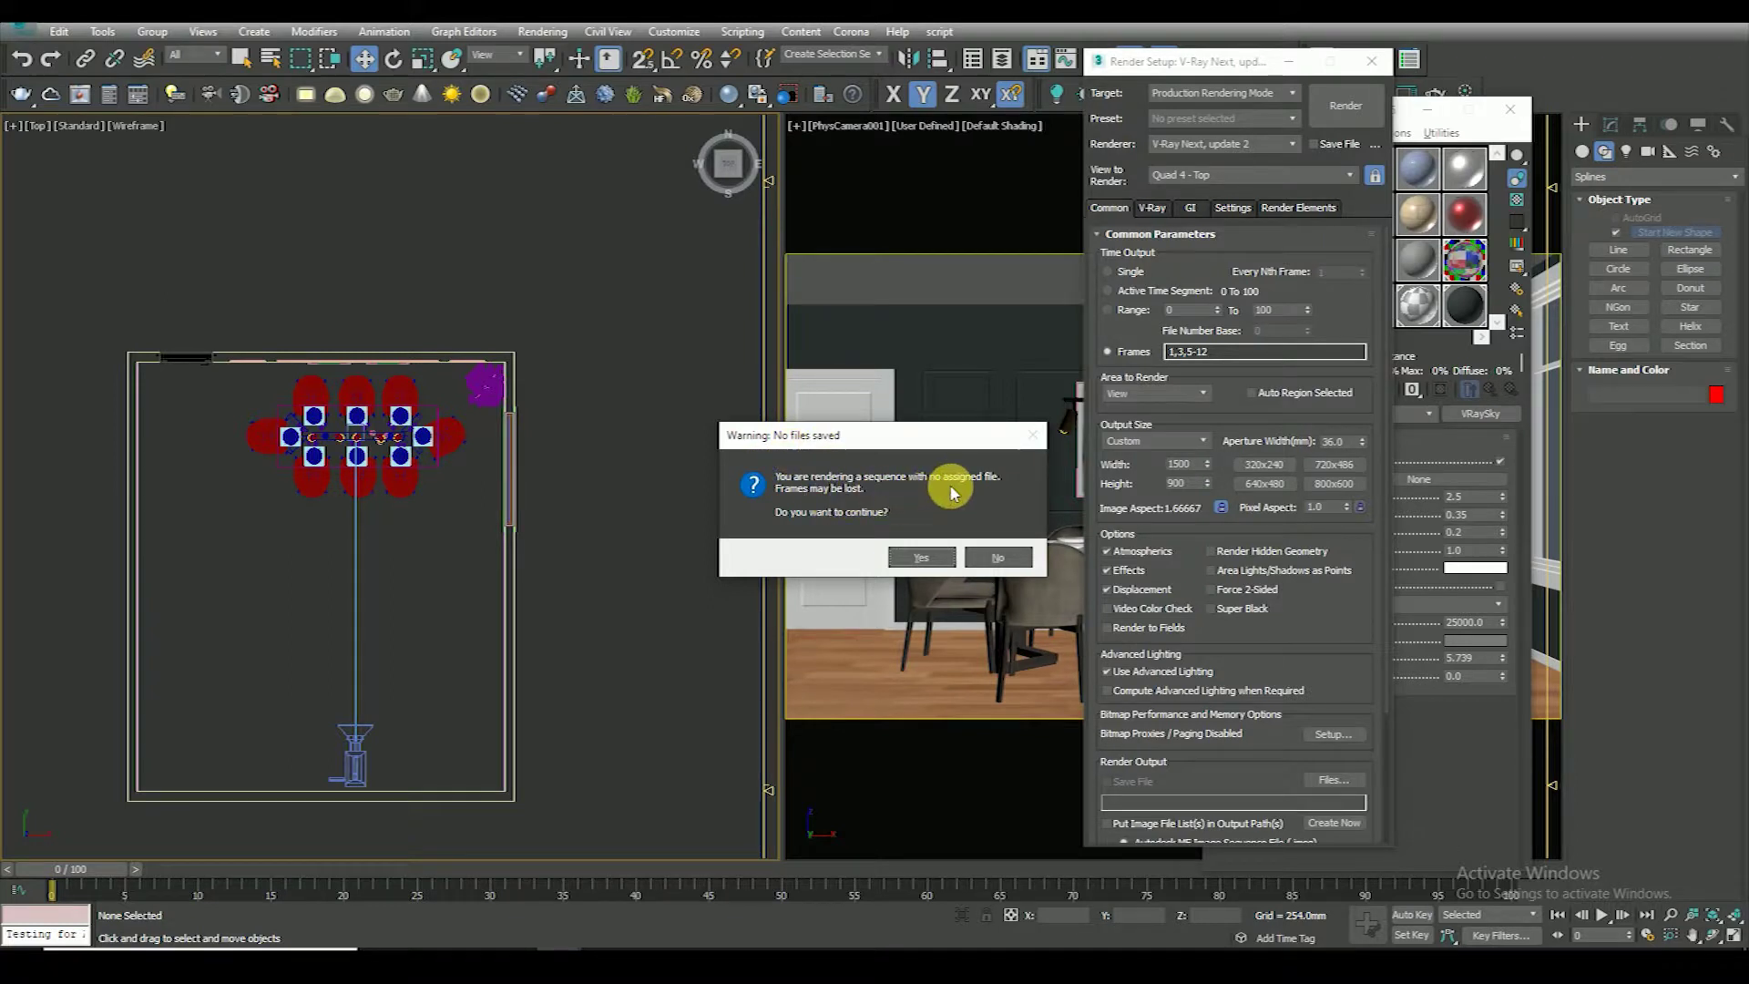
{"action": "left_click", "coordinate": [993, 560]}
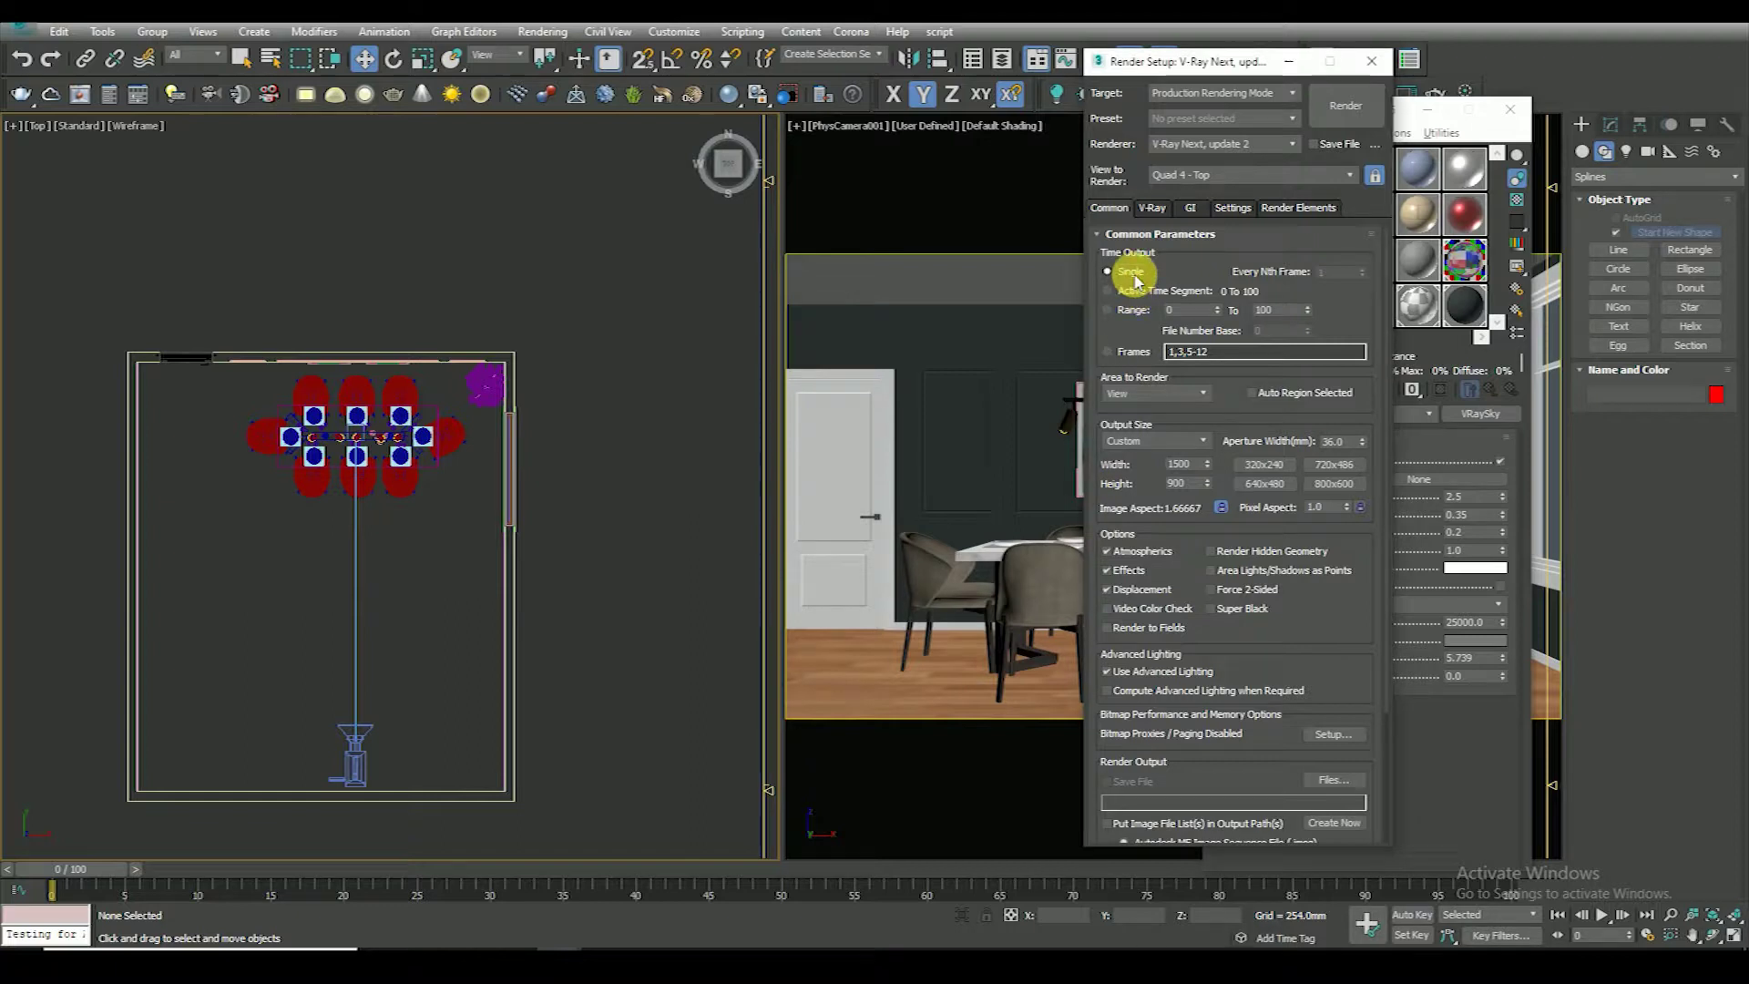
Start the 1500 × 900 dining-room test render and shrink the frame buffer to reveal the viewports
{"action": "left_click", "coordinate": [1345, 105]}
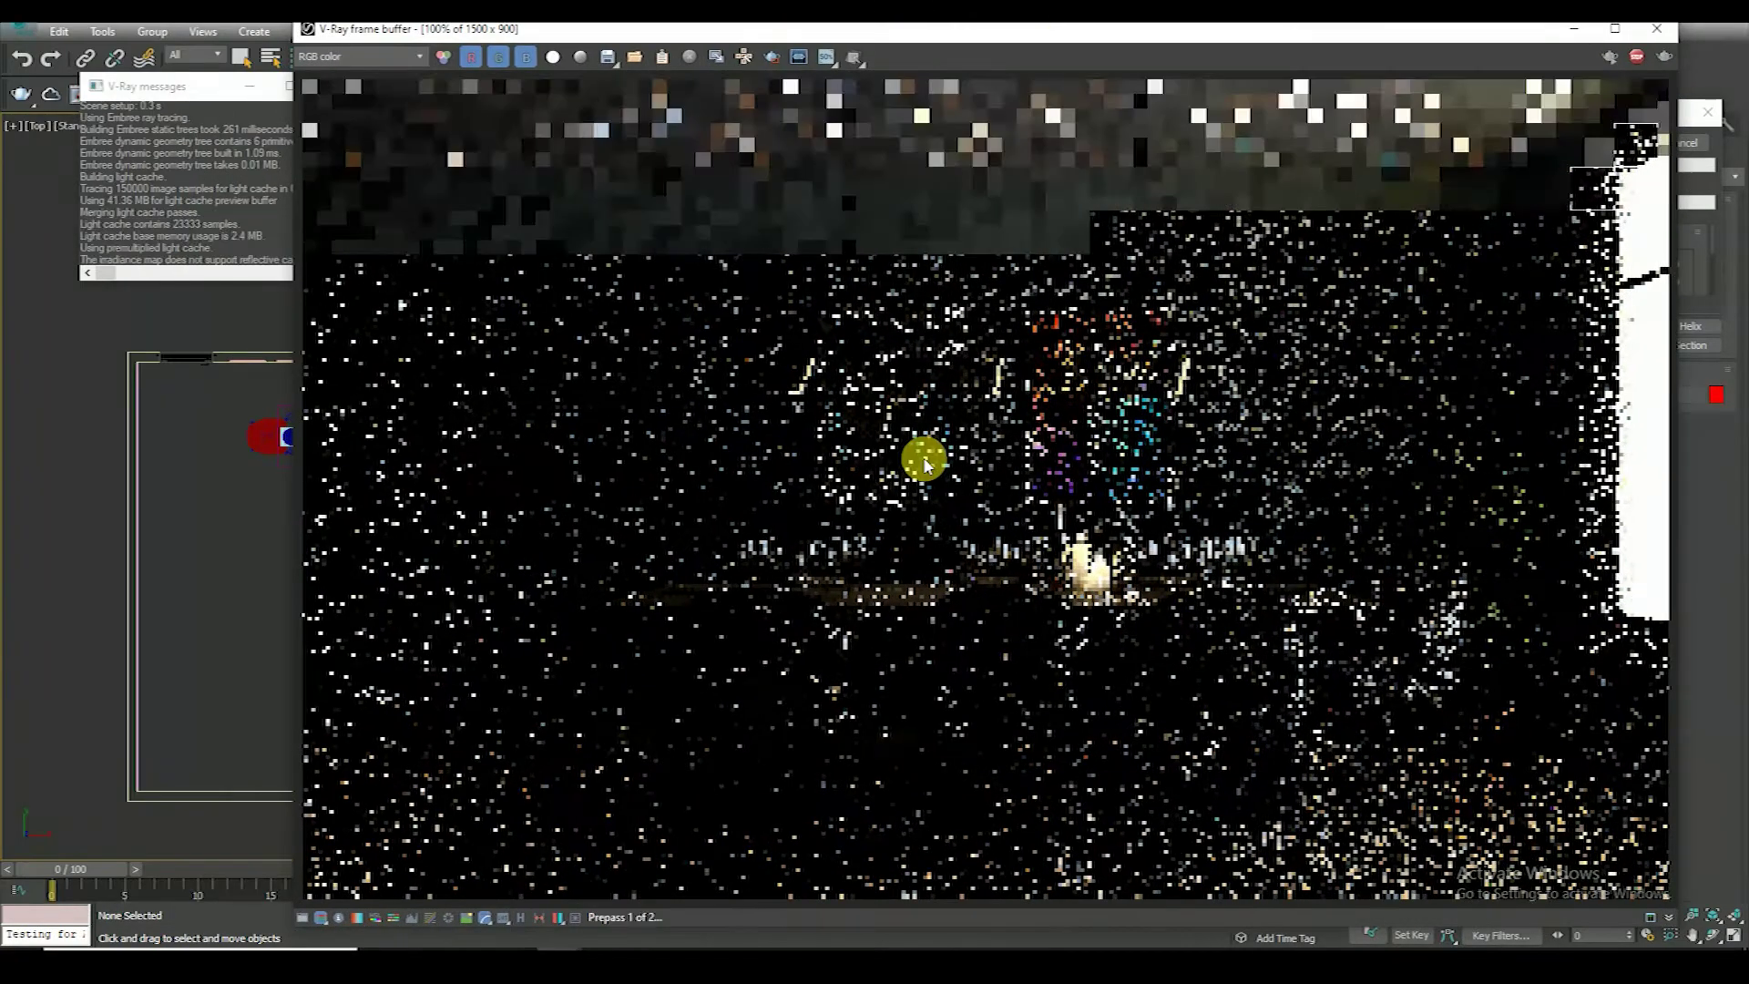
{"action": "scroll", "coordinate": [1073, 507], "scroll_direction": "down", "scroll_amount": 2}
{"action": "scroll", "coordinate": [1015, 488], "scroll_direction": "up", "scroll_amount": 2}
{"action": "scroll", "coordinate": [844, 401], "scroll_direction": "down", "scroll_amount": 2}
{"action": "left_click_drag", "start_coordinate": [302, 33], "coordinate": [1066, 194]}
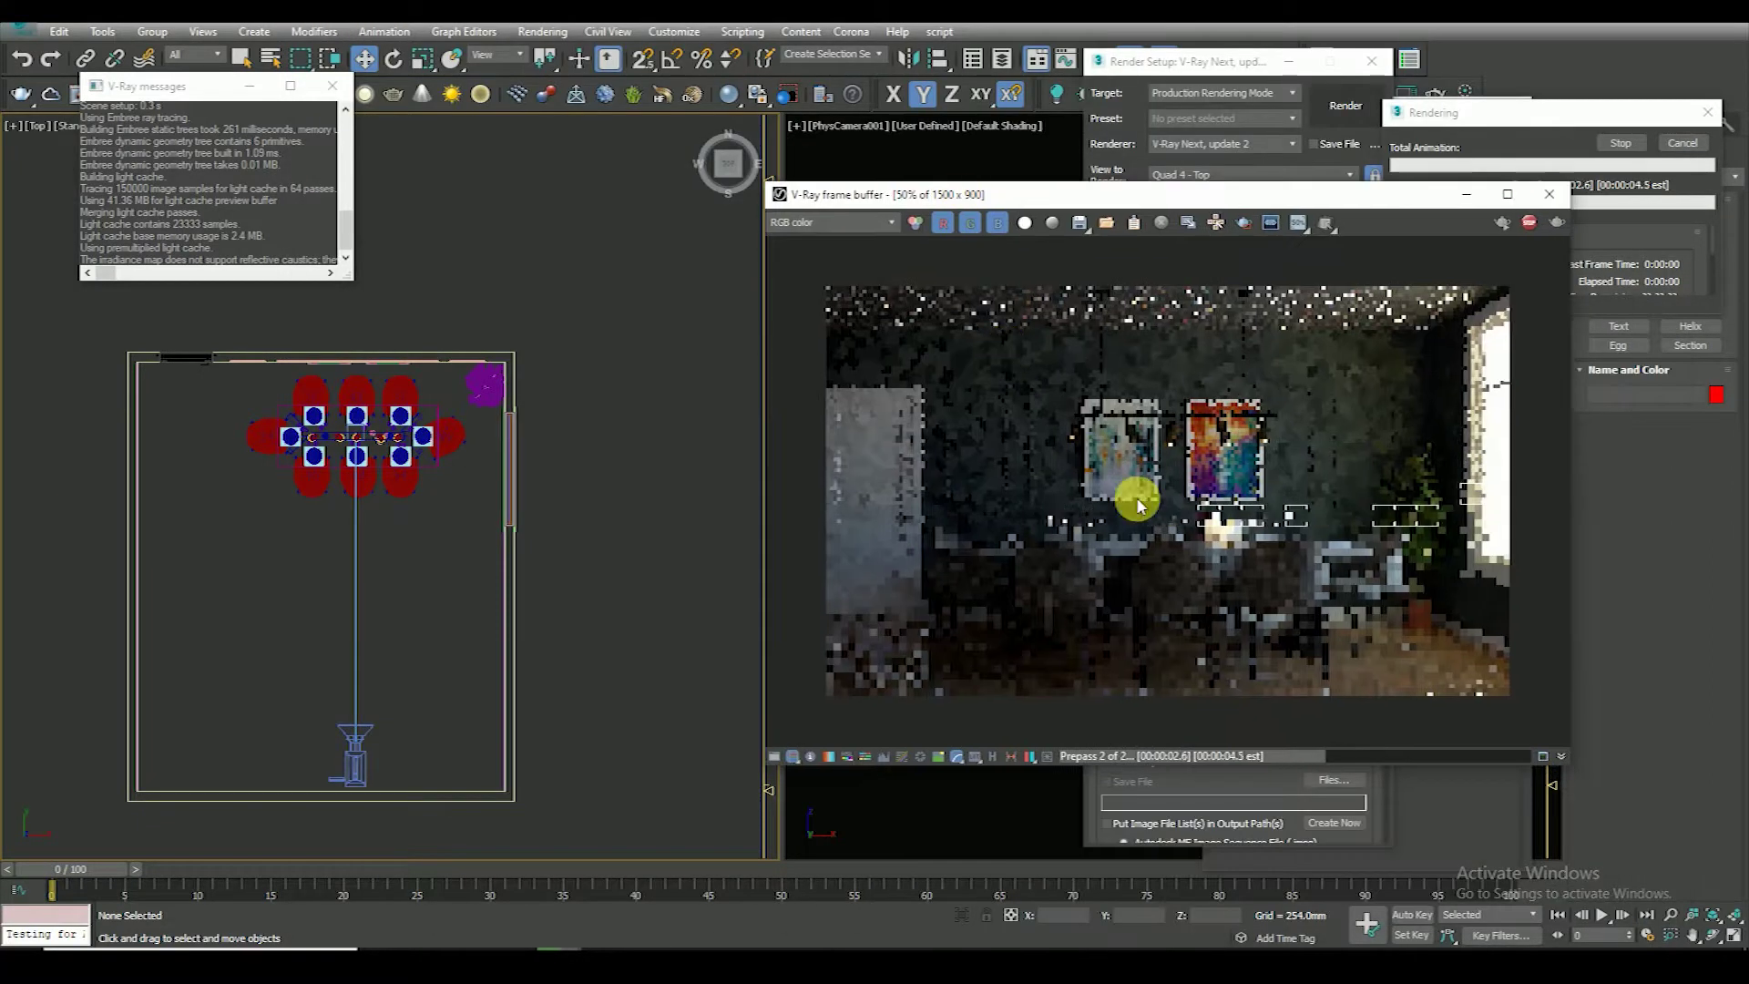
{"action": "scroll", "coordinate": [1137, 506], "scroll_direction": "up", "scroll_amount": 2}
{"action": "scroll", "coordinate": [1066, 492], "scroll_direction": "down", "scroll_amount": 2}
Mark a render region around the left painting and zoom in to inspect it
{"action": "left_click", "coordinate": [1244, 222]}
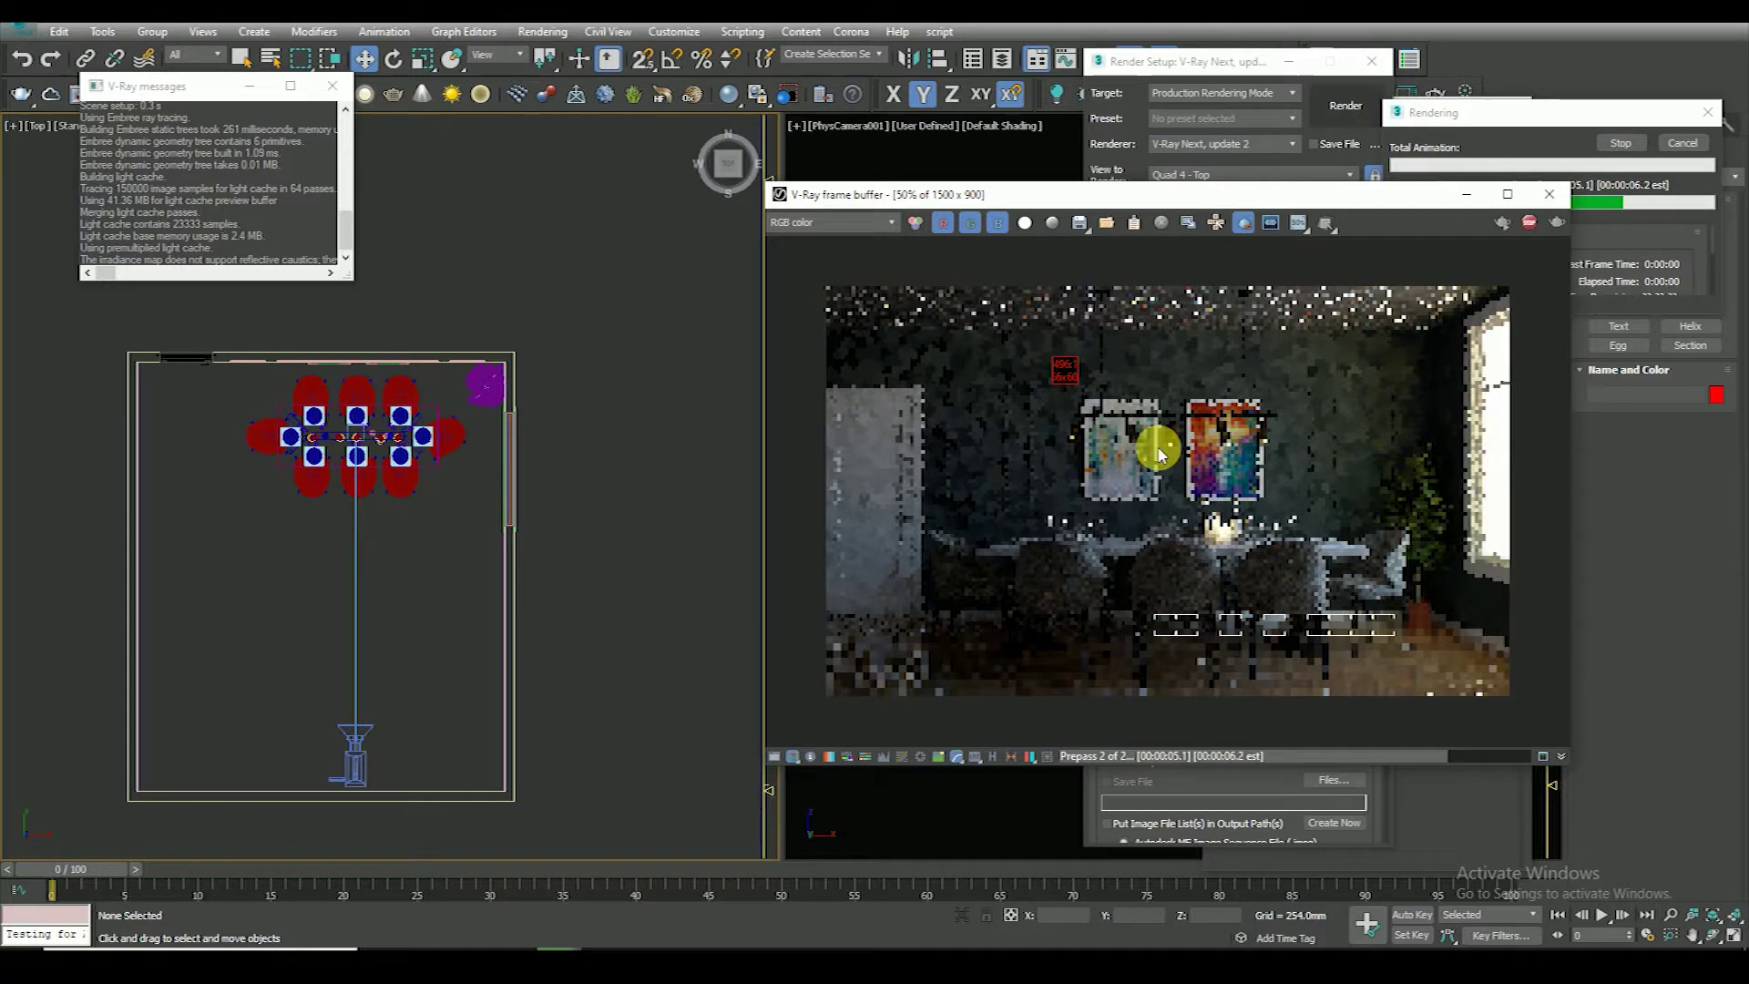
{"action": "left_click_drag", "start_coordinate": [1052, 358], "coordinate": [1215, 482]}
{"action": "scroll", "coordinate": [1105, 401], "scroll_direction": "up", "scroll_amount": 1}
{"action": "scroll", "coordinate": [1112, 406], "scroll_direction": "up", "scroll_amount": 1}
{"action": "scroll", "coordinate": [1184, 437], "scroll_direction": "down", "scroll_amount": 1}
{"action": "scroll", "coordinate": [1154, 470], "scroll_direction": "down", "scroll_amount": 1}
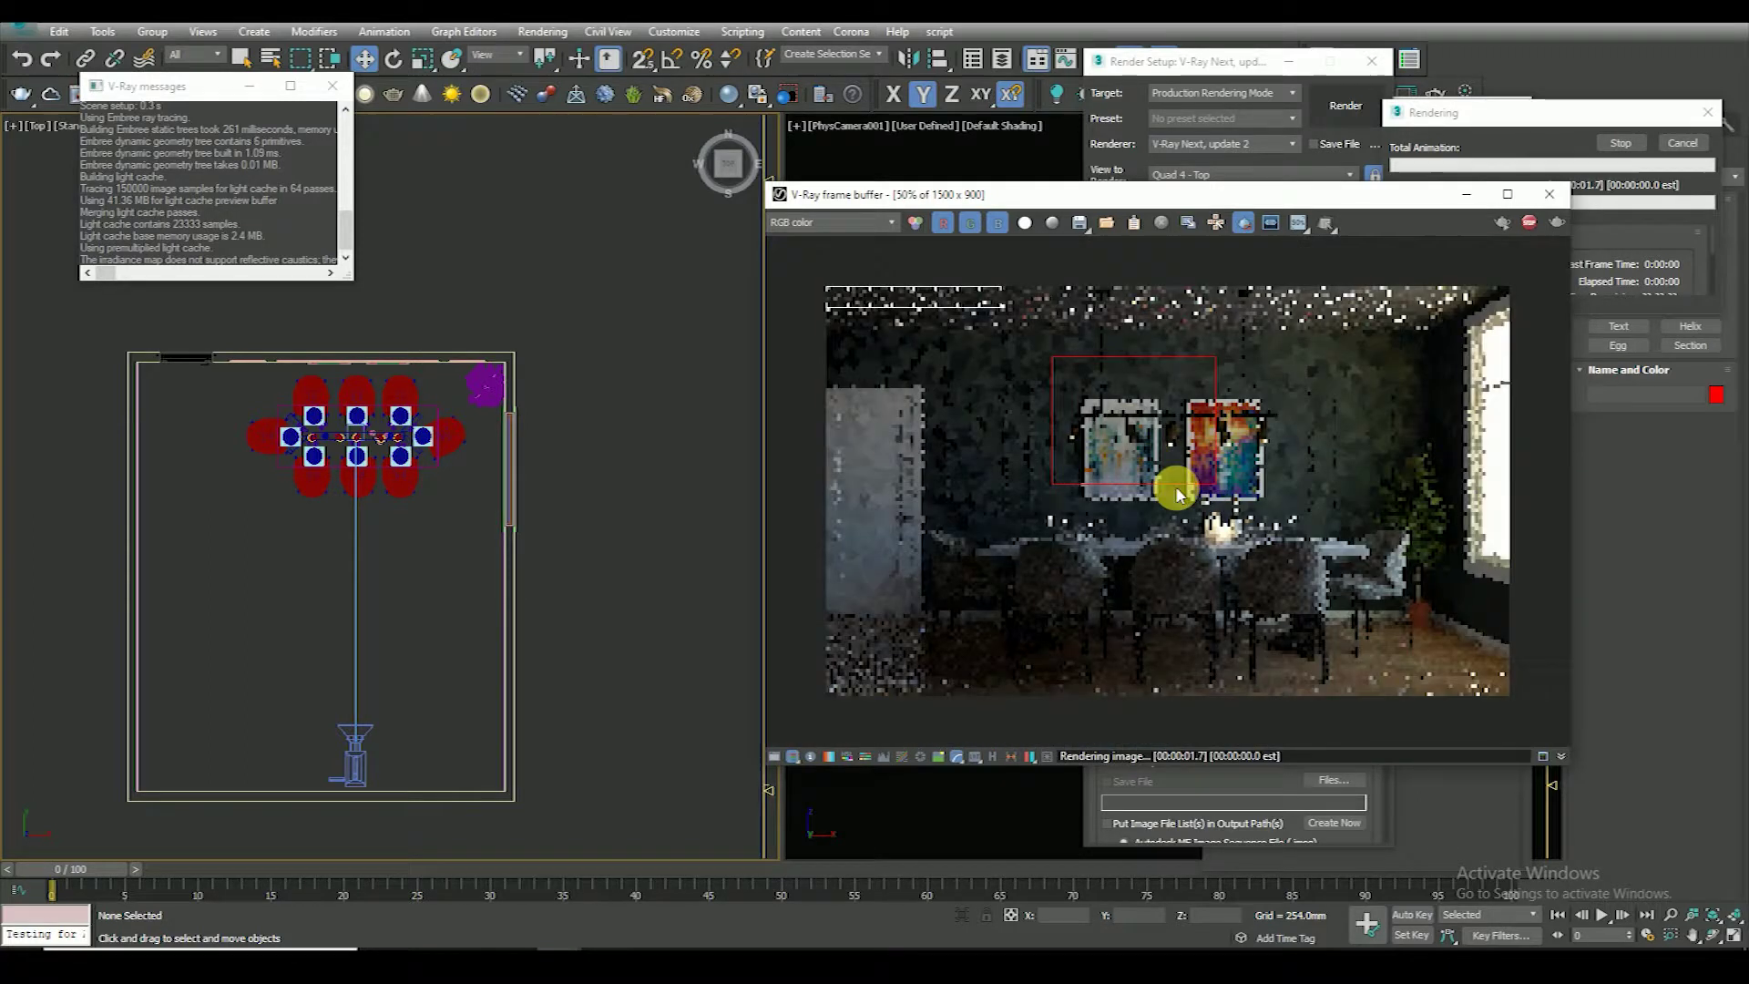
{"action": "scroll", "coordinate": [969, 292], "scroll_direction": "up", "scroll_amount": 1}
{"action": "scroll", "coordinate": [1045, 378], "scroll_direction": "up", "scroll_amount": 1}
{"action": "scroll", "coordinate": [1102, 310], "scroll_direction": "up", "scroll_amount": 1}
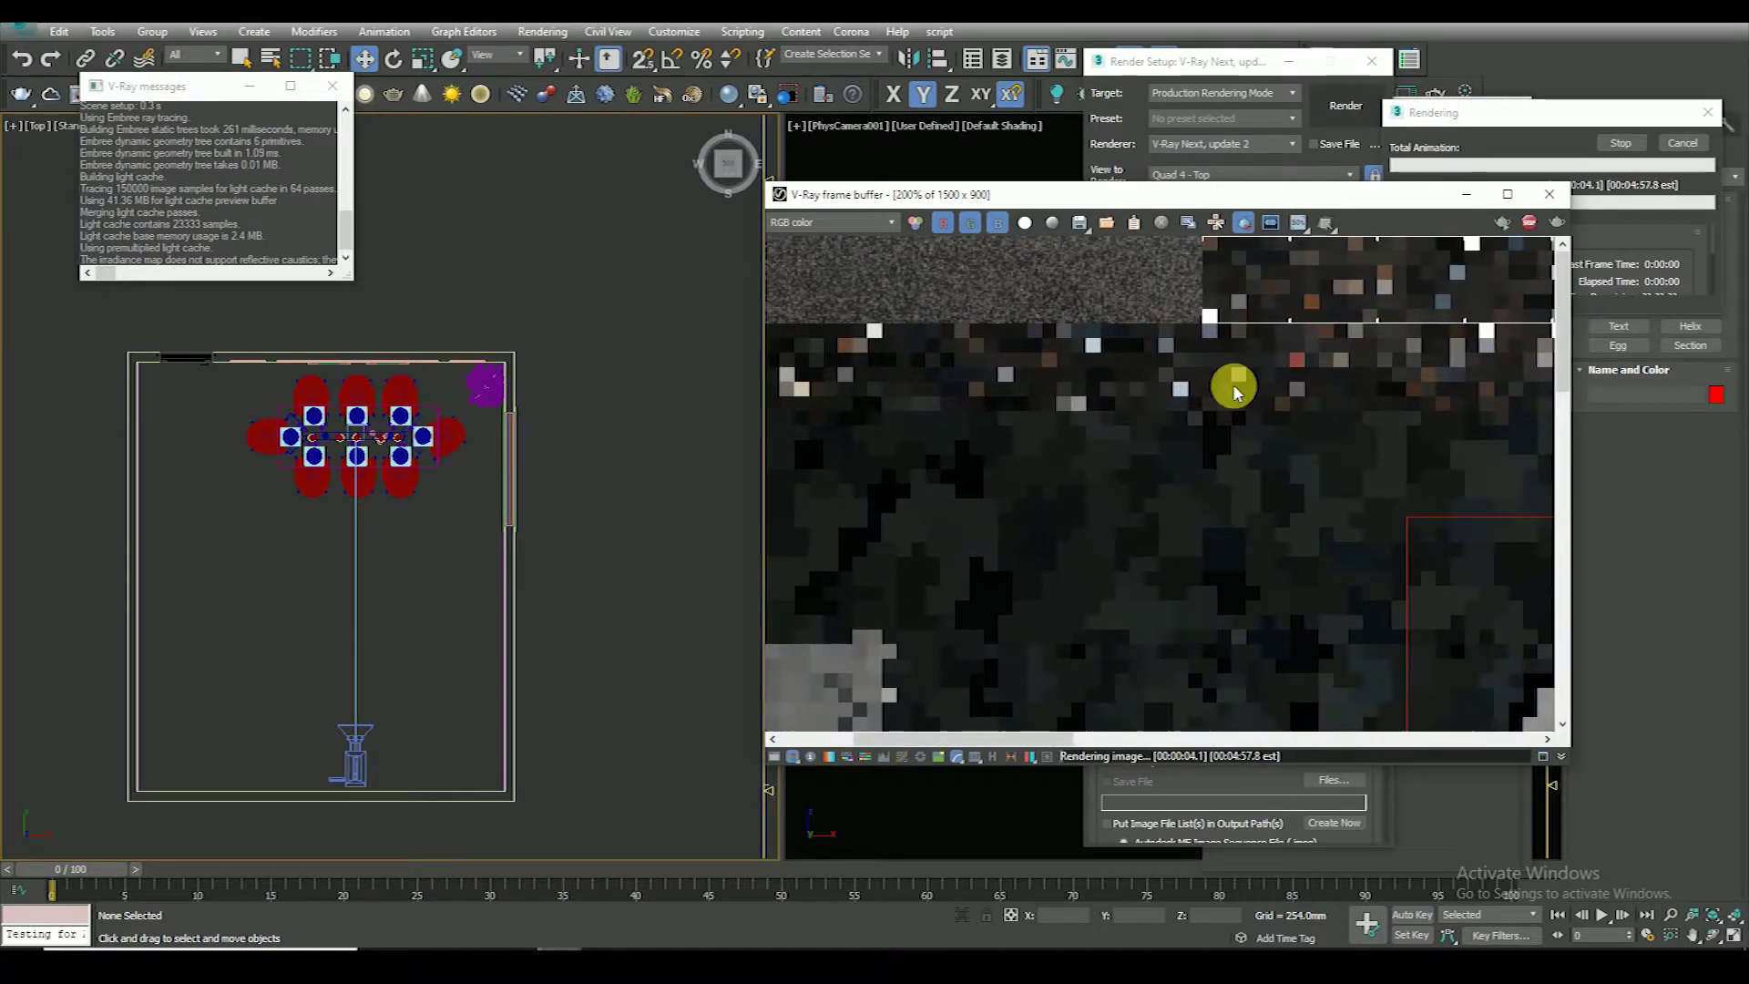
{"action": "scroll", "coordinate": [1215, 411], "scroll_direction": "down", "scroll_amount": 2}
{"action": "scroll", "coordinate": [1138, 283], "scroll_direction": "up", "scroll_amount": 1}
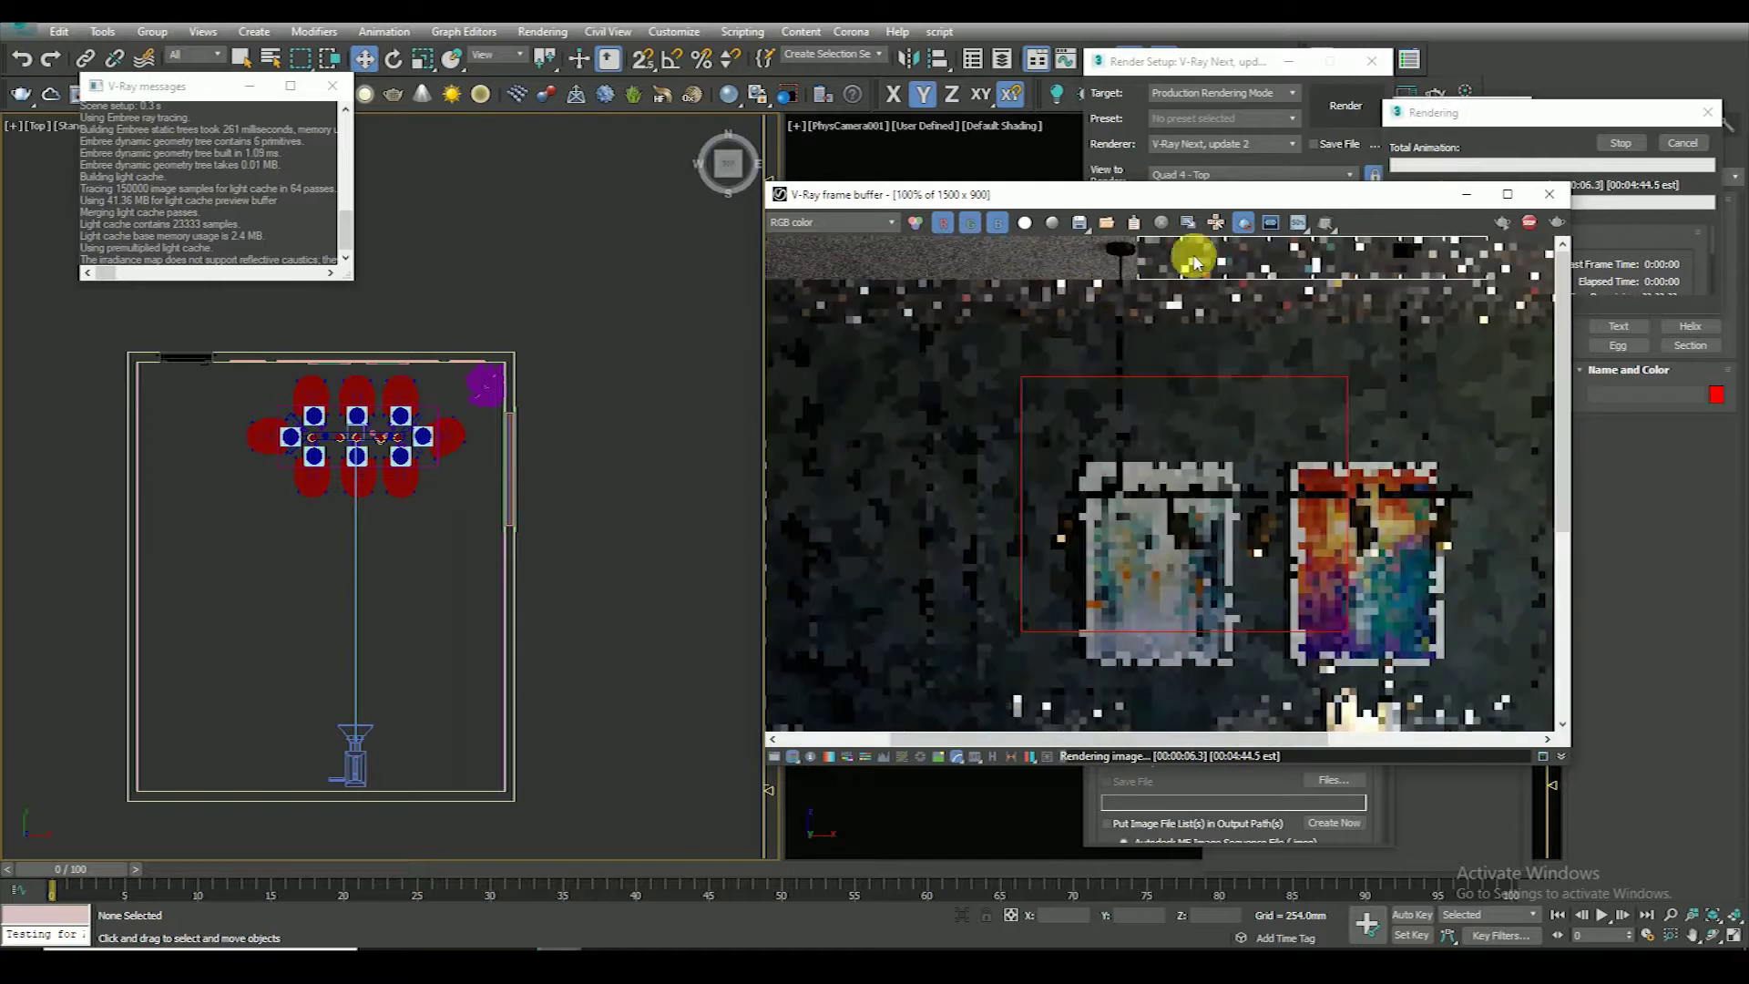
{"action": "scroll", "coordinate": [1157, 330], "scroll_direction": "up", "scroll_amount": 1}
{"action": "scroll", "coordinate": [1211, 390], "scroll_direction": "down", "scroll_amount": 2}
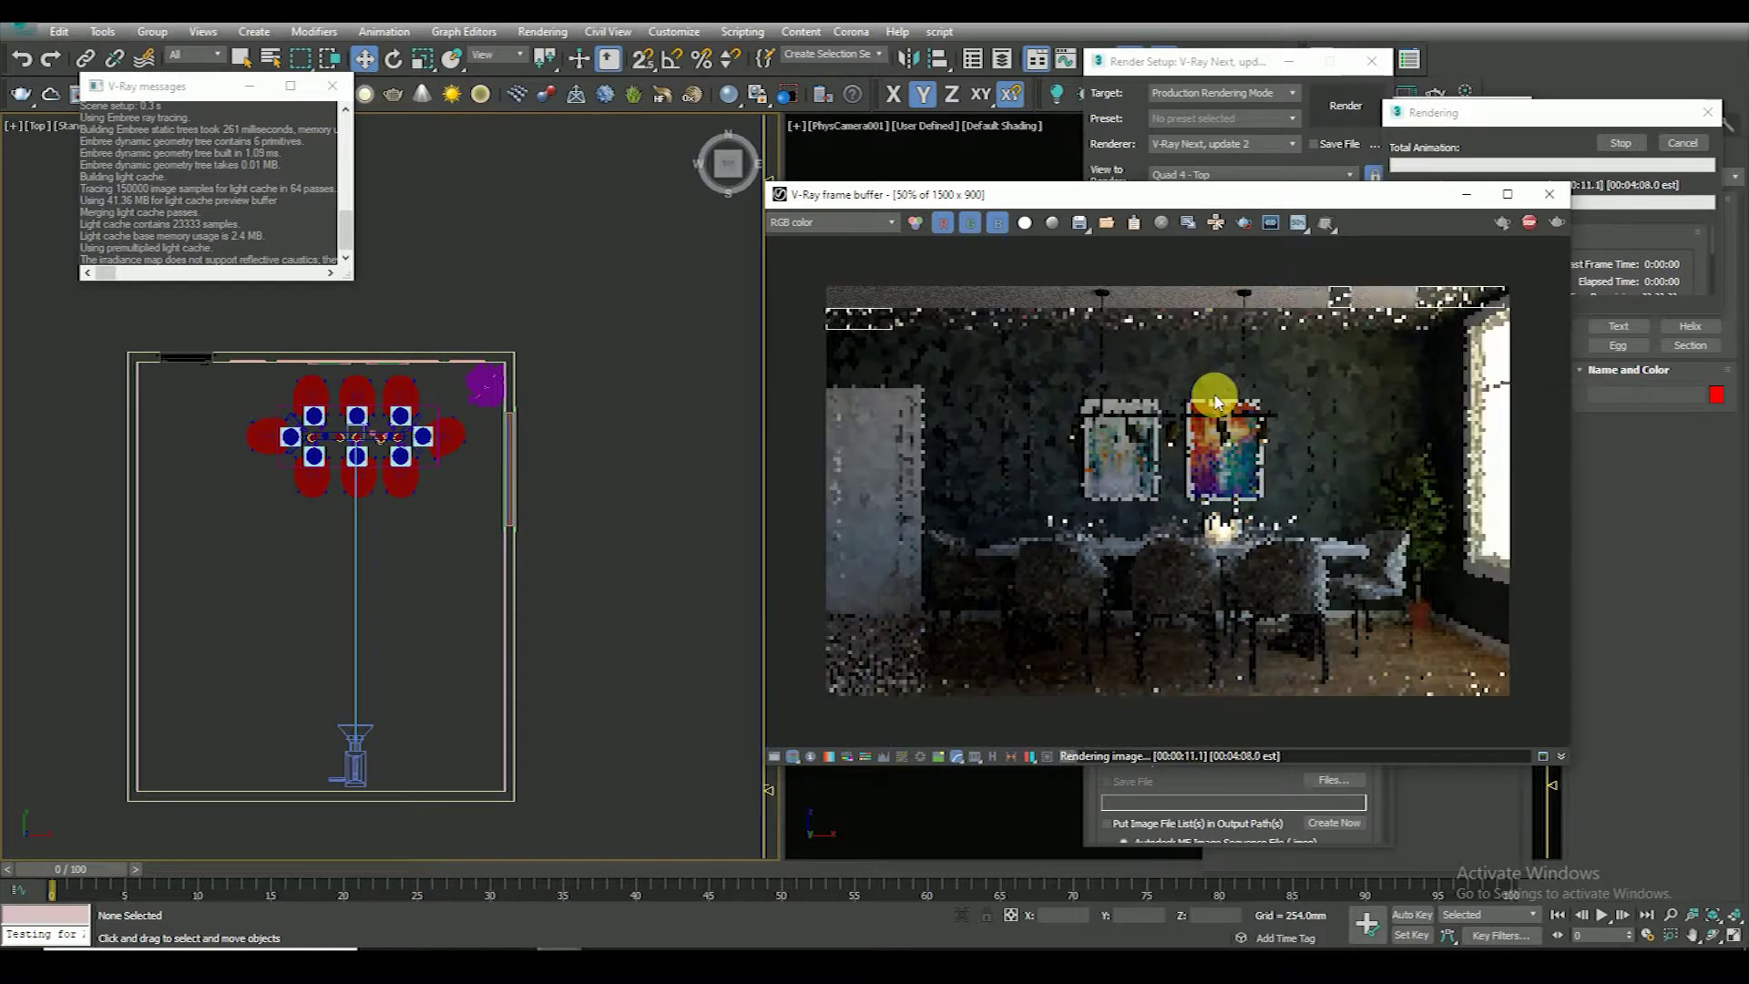
{"action": "scroll", "coordinate": [1494, 293], "scroll_direction": "up", "scroll_amount": 3}
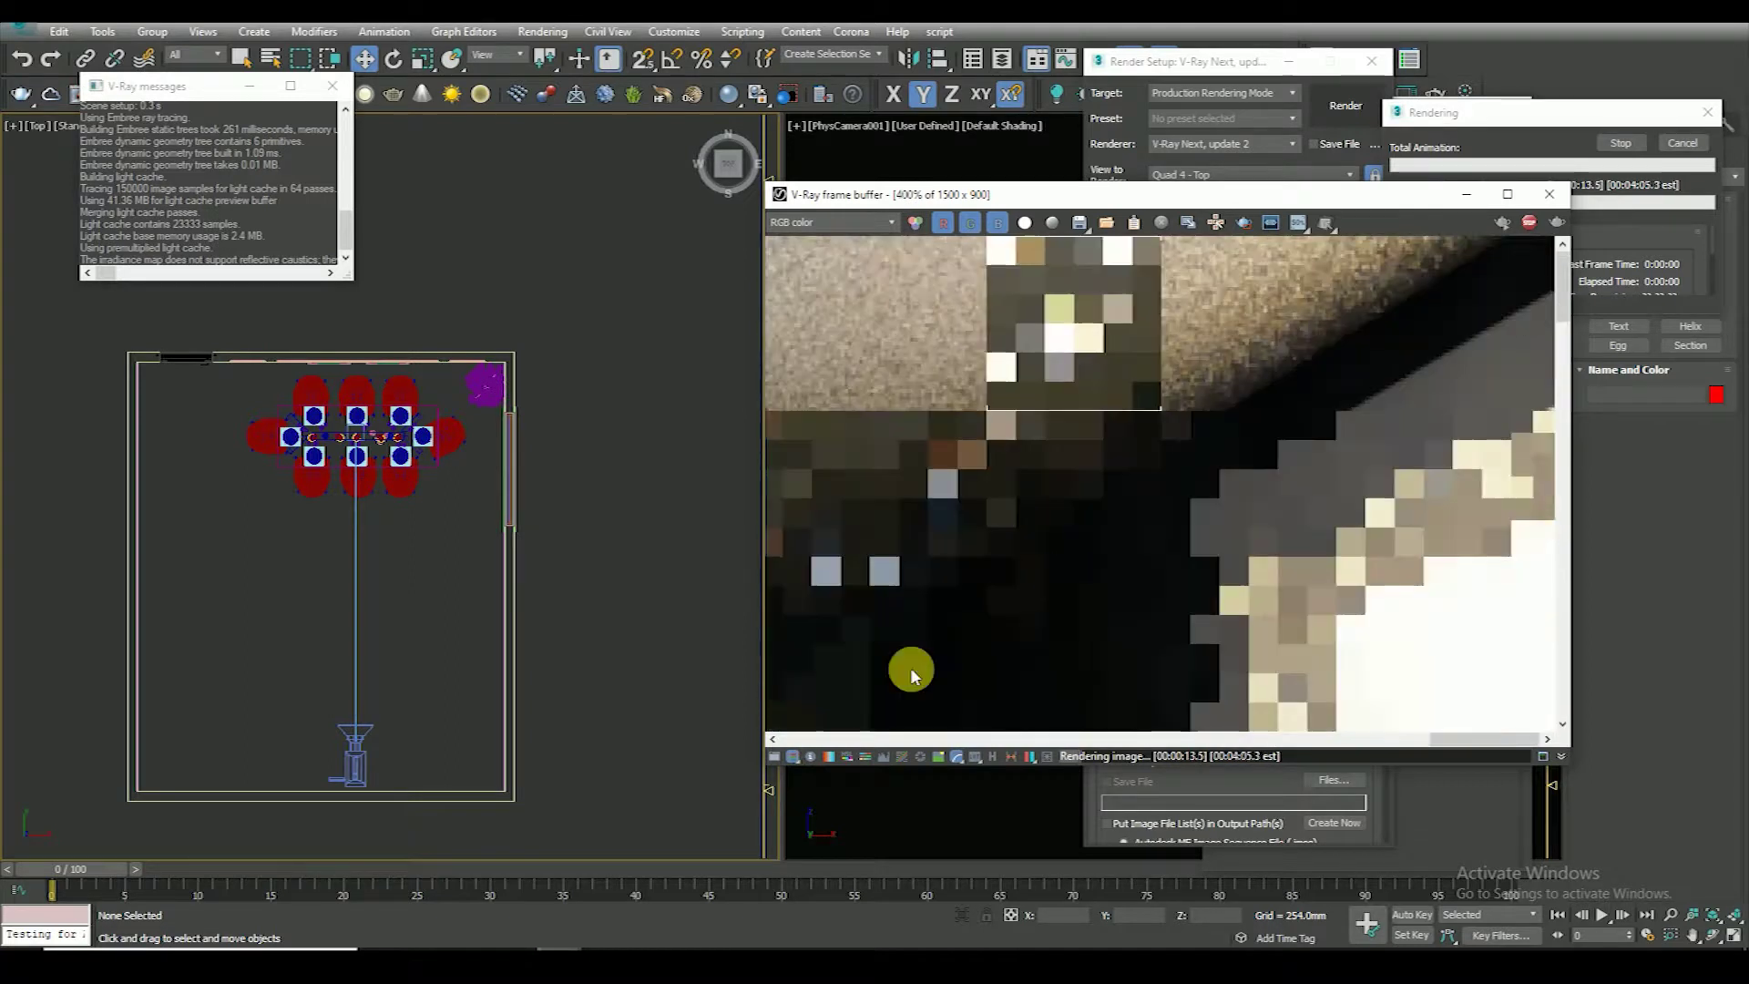
{"action": "scroll", "coordinate": [1376, 451], "scroll_direction": "down", "scroll_amount": 1}
{"action": "scroll", "coordinate": [1388, 455], "scroll_direction": "down", "scroll_amount": 1}
{"action": "scroll", "coordinate": [1386, 457], "scroll_direction": "down", "scroll_amount": 1}
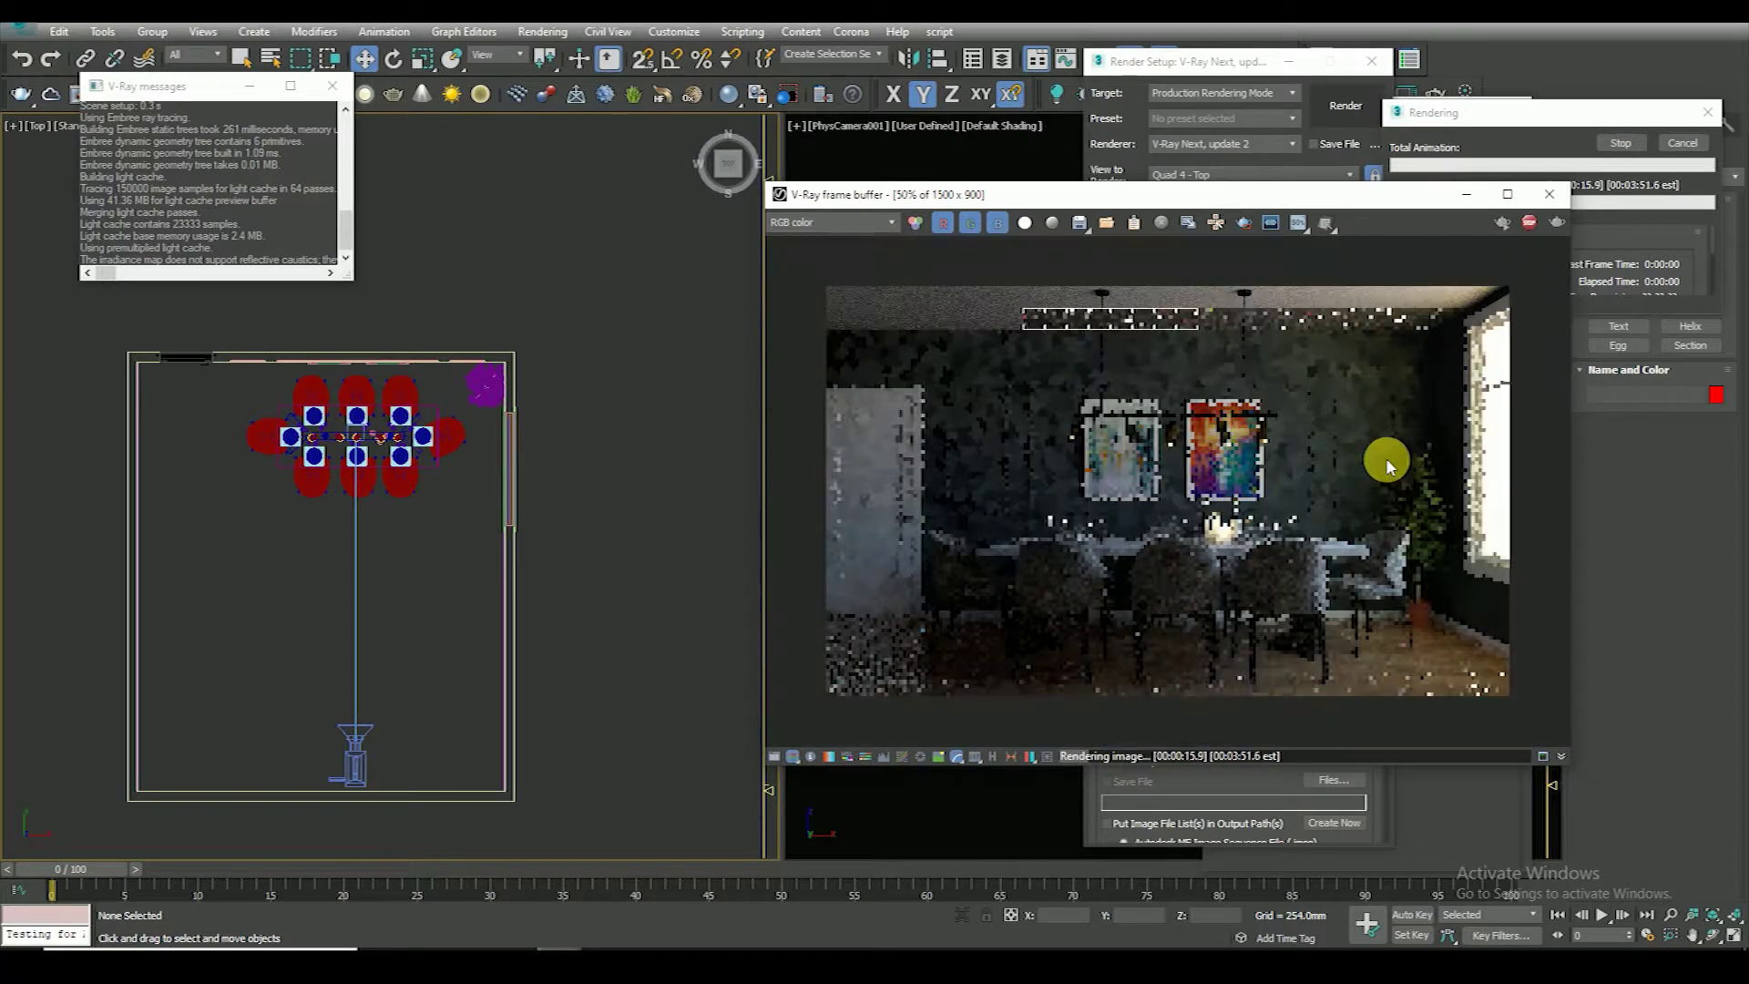
Turn on Track Mouse rendering and zoom around the wall and painting detail
{"action": "left_click", "coordinate": [1216, 223]}
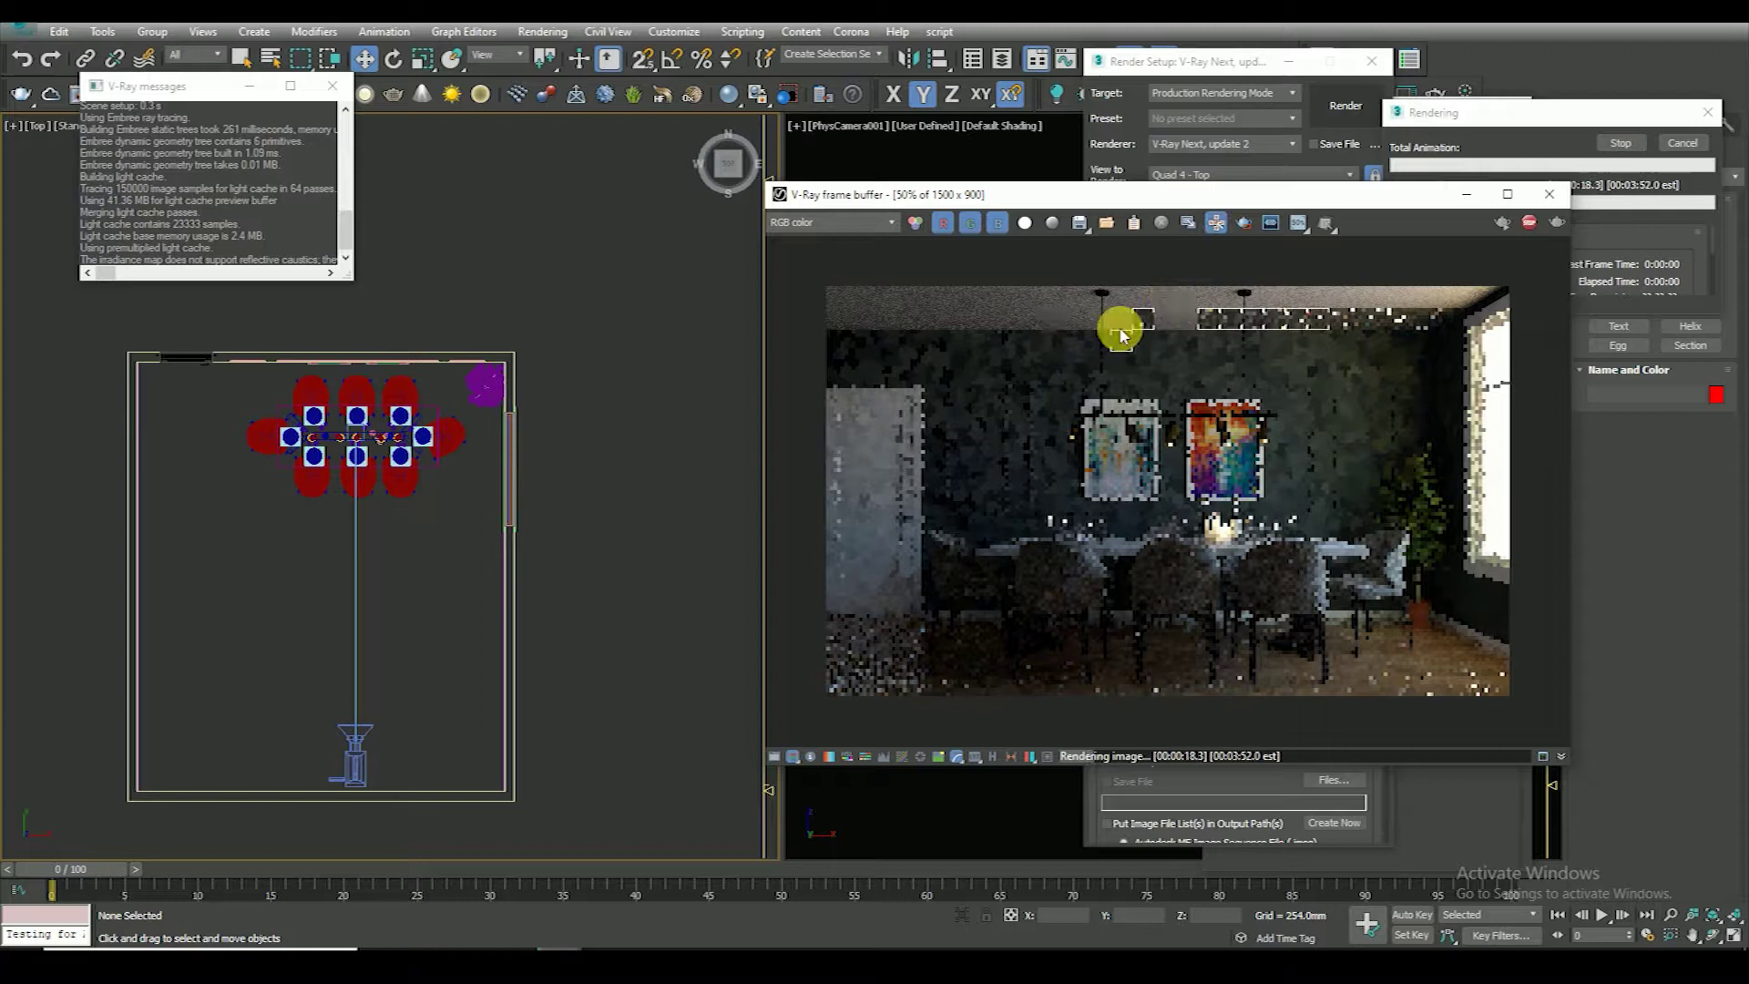
{"action": "scroll", "coordinate": [1057, 342], "scroll_direction": "up", "scroll_amount": 2}
{"action": "scroll", "coordinate": [1062, 320], "scroll_direction": "up", "scroll_amount": 1}
{"action": "scroll", "coordinate": [1127, 528], "scroll_direction": "up", "scroll_amount": 1}
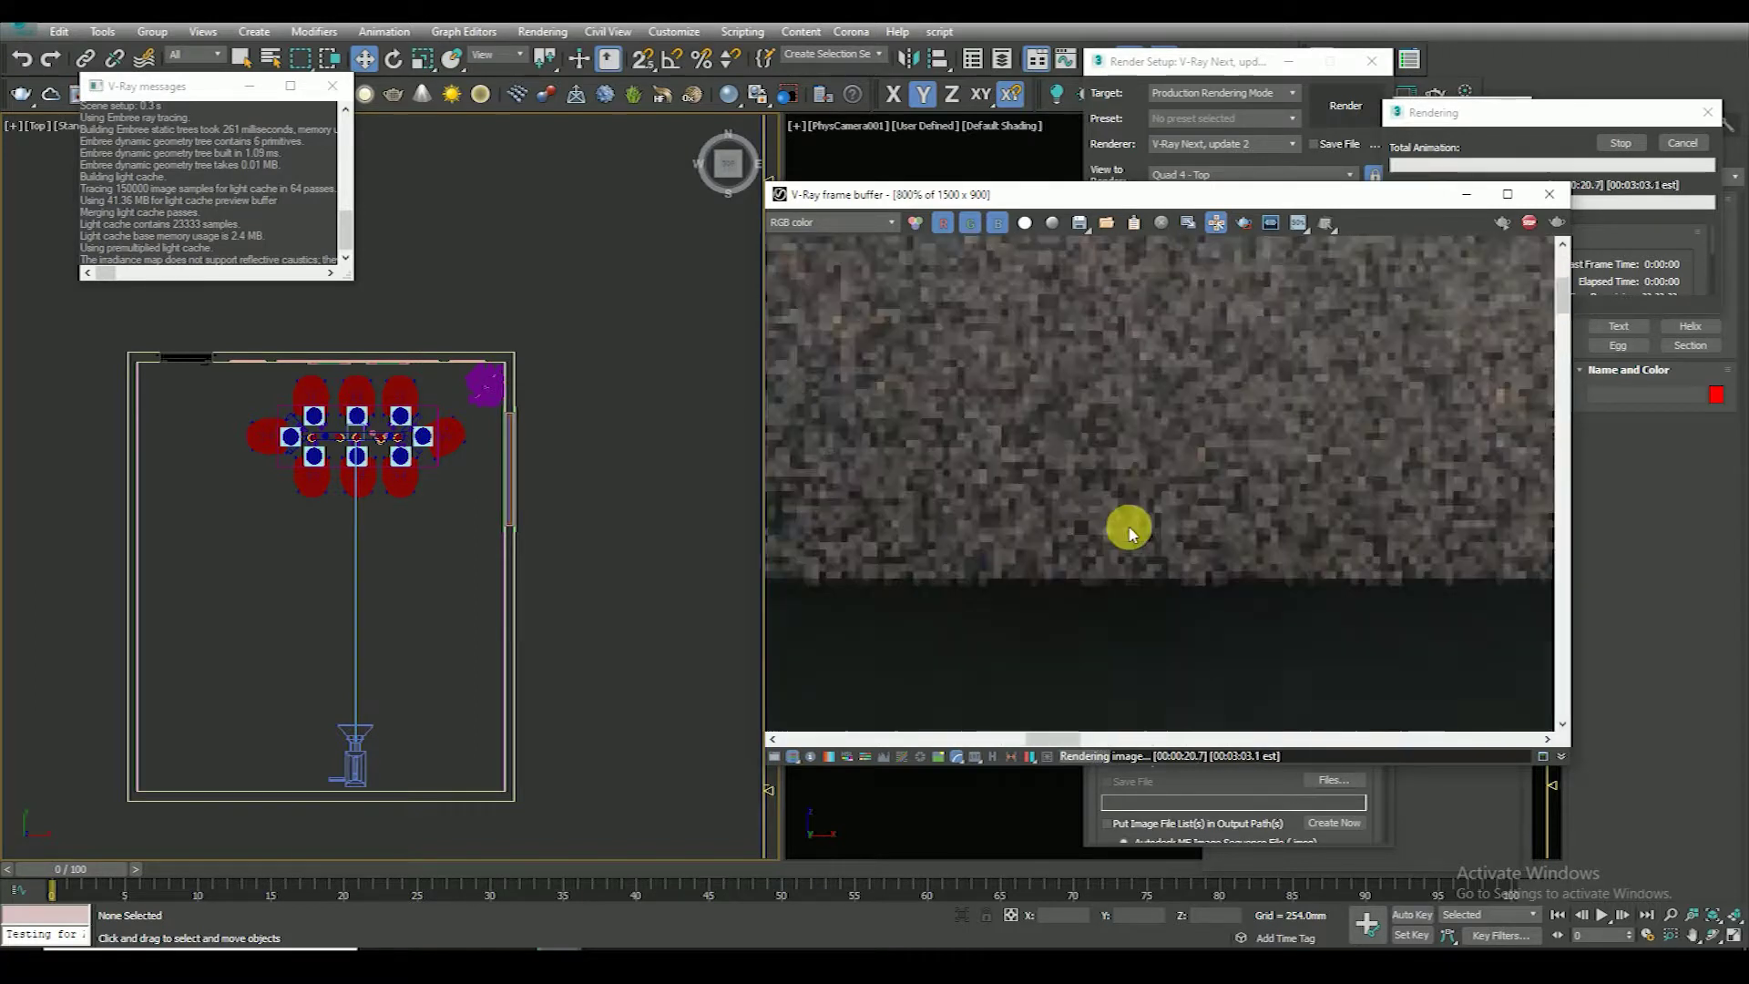
{"action": "scroll", "coordinate": [1129, 492], "scroll_direction": "down", "scroll_amount": 2}
{"action": "scroll", "coordinate": [883, 378], "scroll_direction": "up", "scroll_amount": 1}
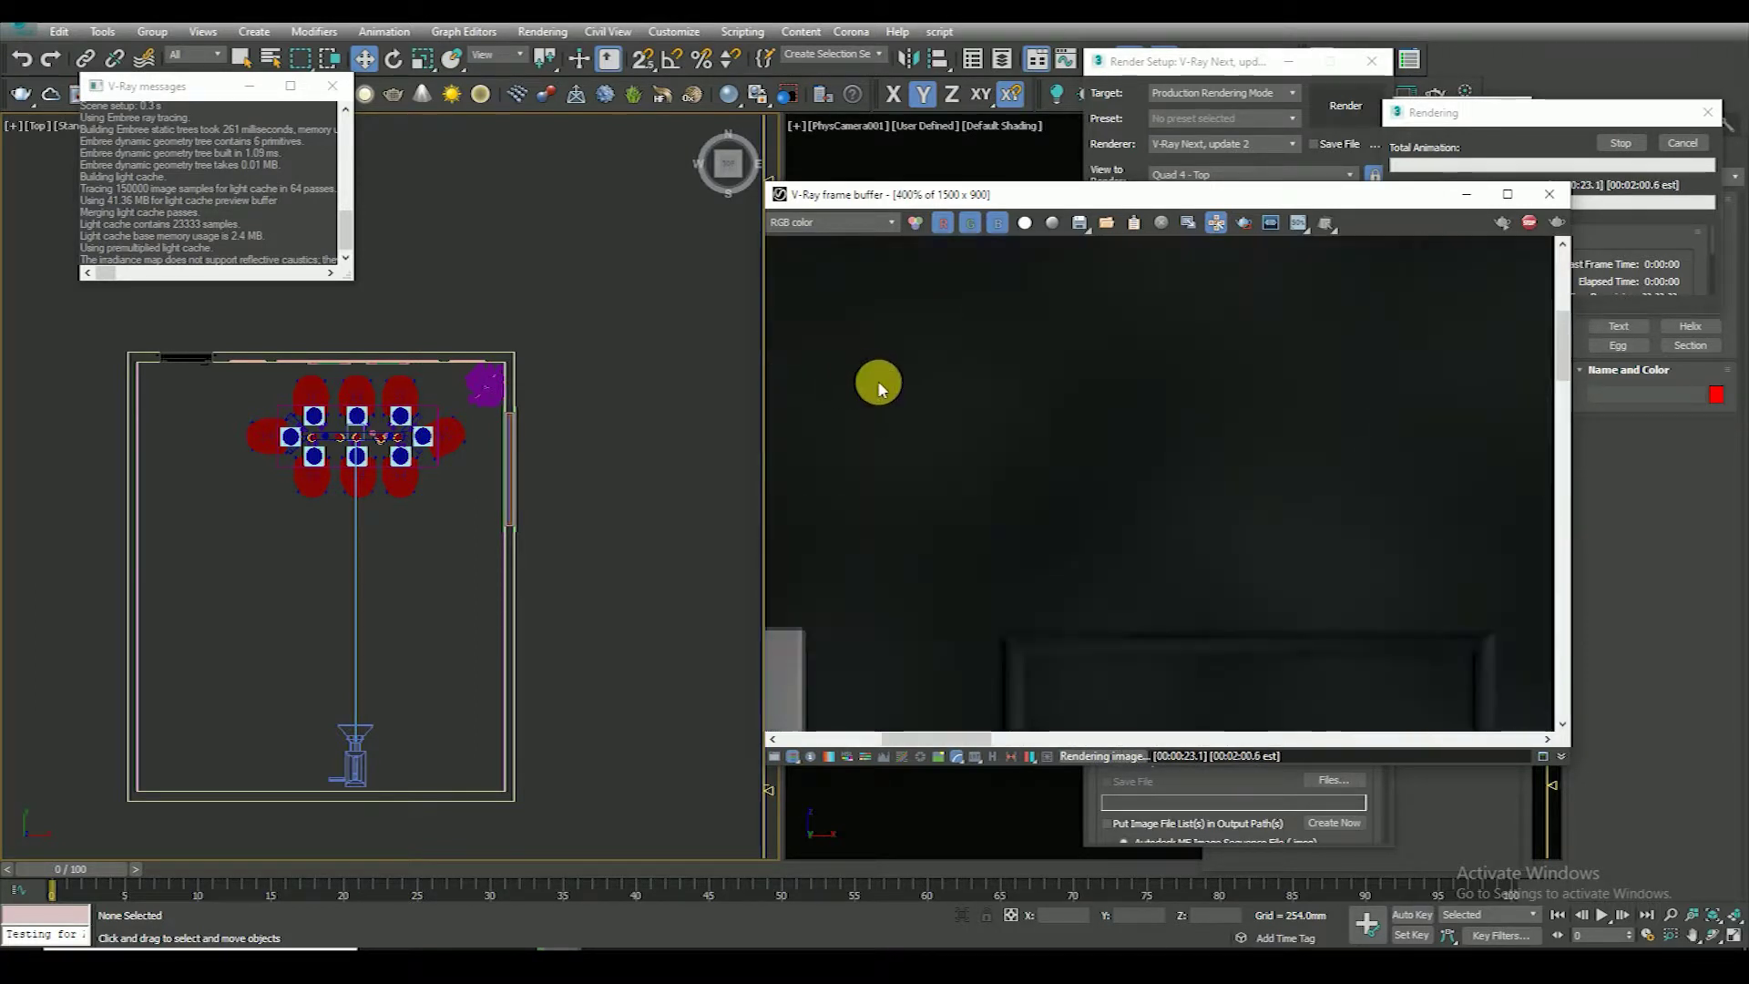
{"action": "scroll", "coordinate": [877, 387], "scroll_direction": "down", "scroll_amount": 3}
{"action": "scroll", "coordinate": [877, 478], "scroll_direction": "up", "scroll_amount": 1}
{"action": "scroll", "coordinate": [956, 460], "scroll_direction": "down", "scroll_amount": 1}
{"action": "scroll", "coordinate": [1203, 378], "scroll_direction": "up", "scroll_amount": 1}
{"action": "scroll", "coordinate": [1222, 352], "scroll_direction": "up", "scroll_amount": 2}
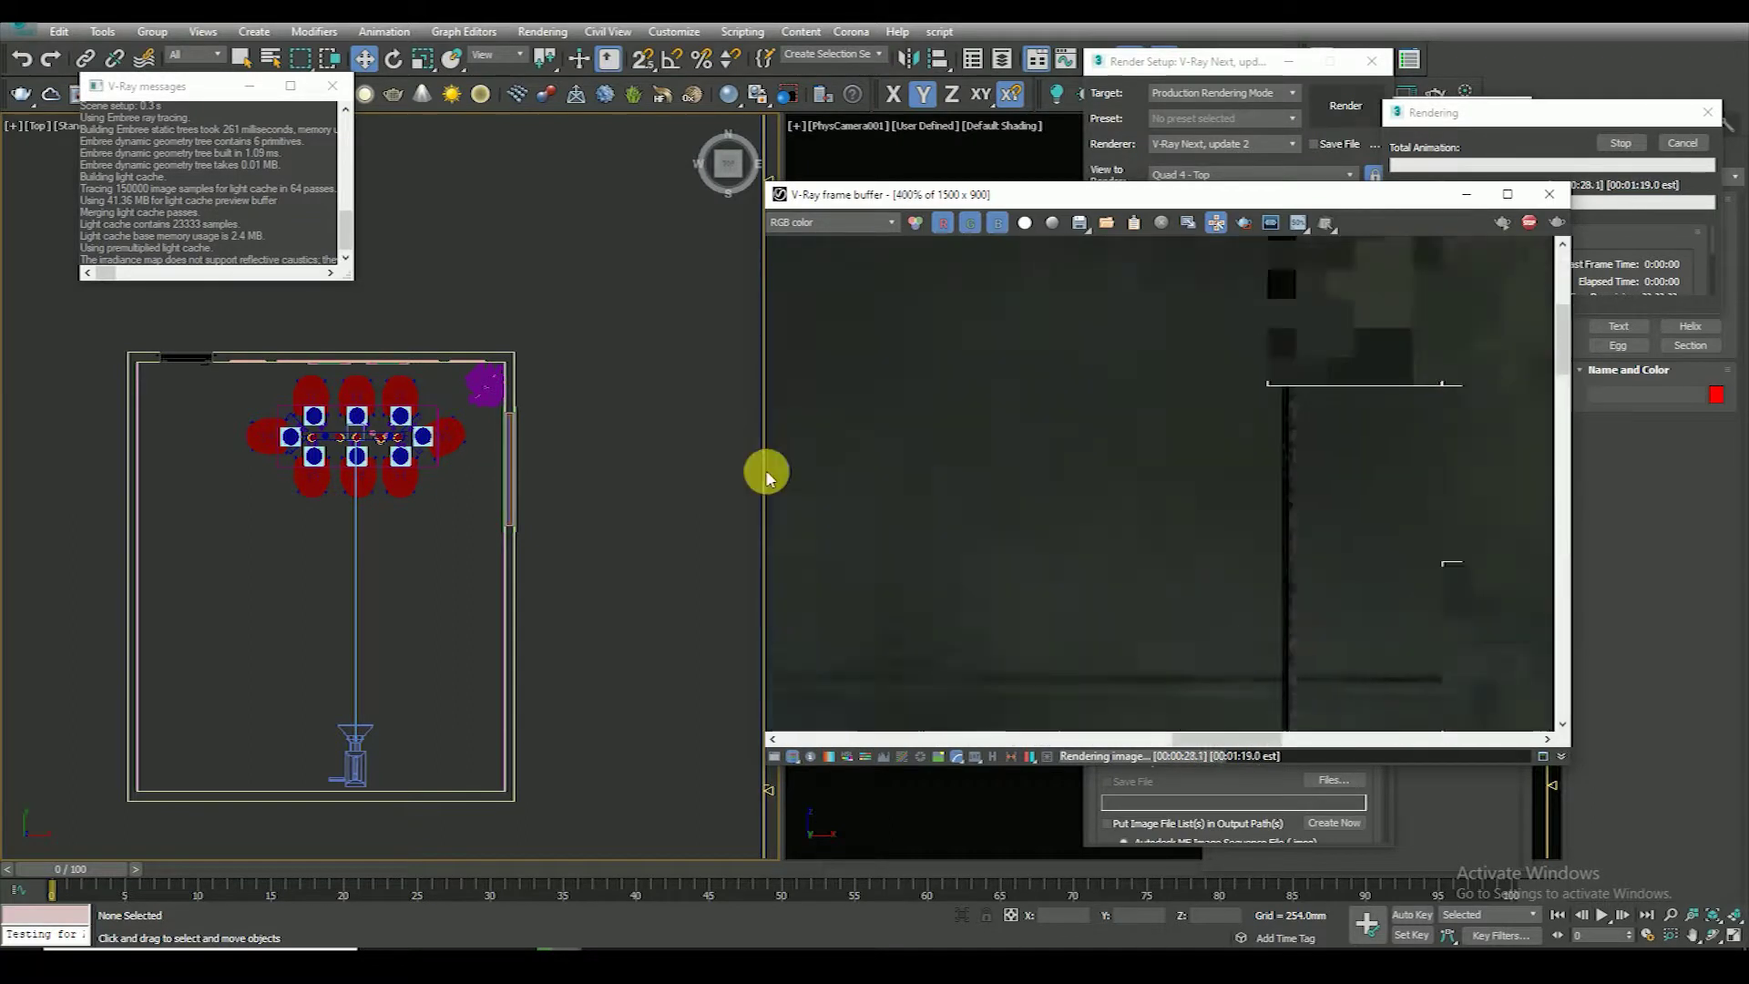
{"action": "scroll", "coordinate": [1381, 406], "scroll_direction": "down", "scroll_amount": 2}
{"action": "scroll", "coordinate": [1471, 323], "scroll_direction": "down", "scroll_amount": 1}
{"action": "scroll", "coordinate": [1482, 346], "scroll_direction": "up", "scroll_amount": 2}
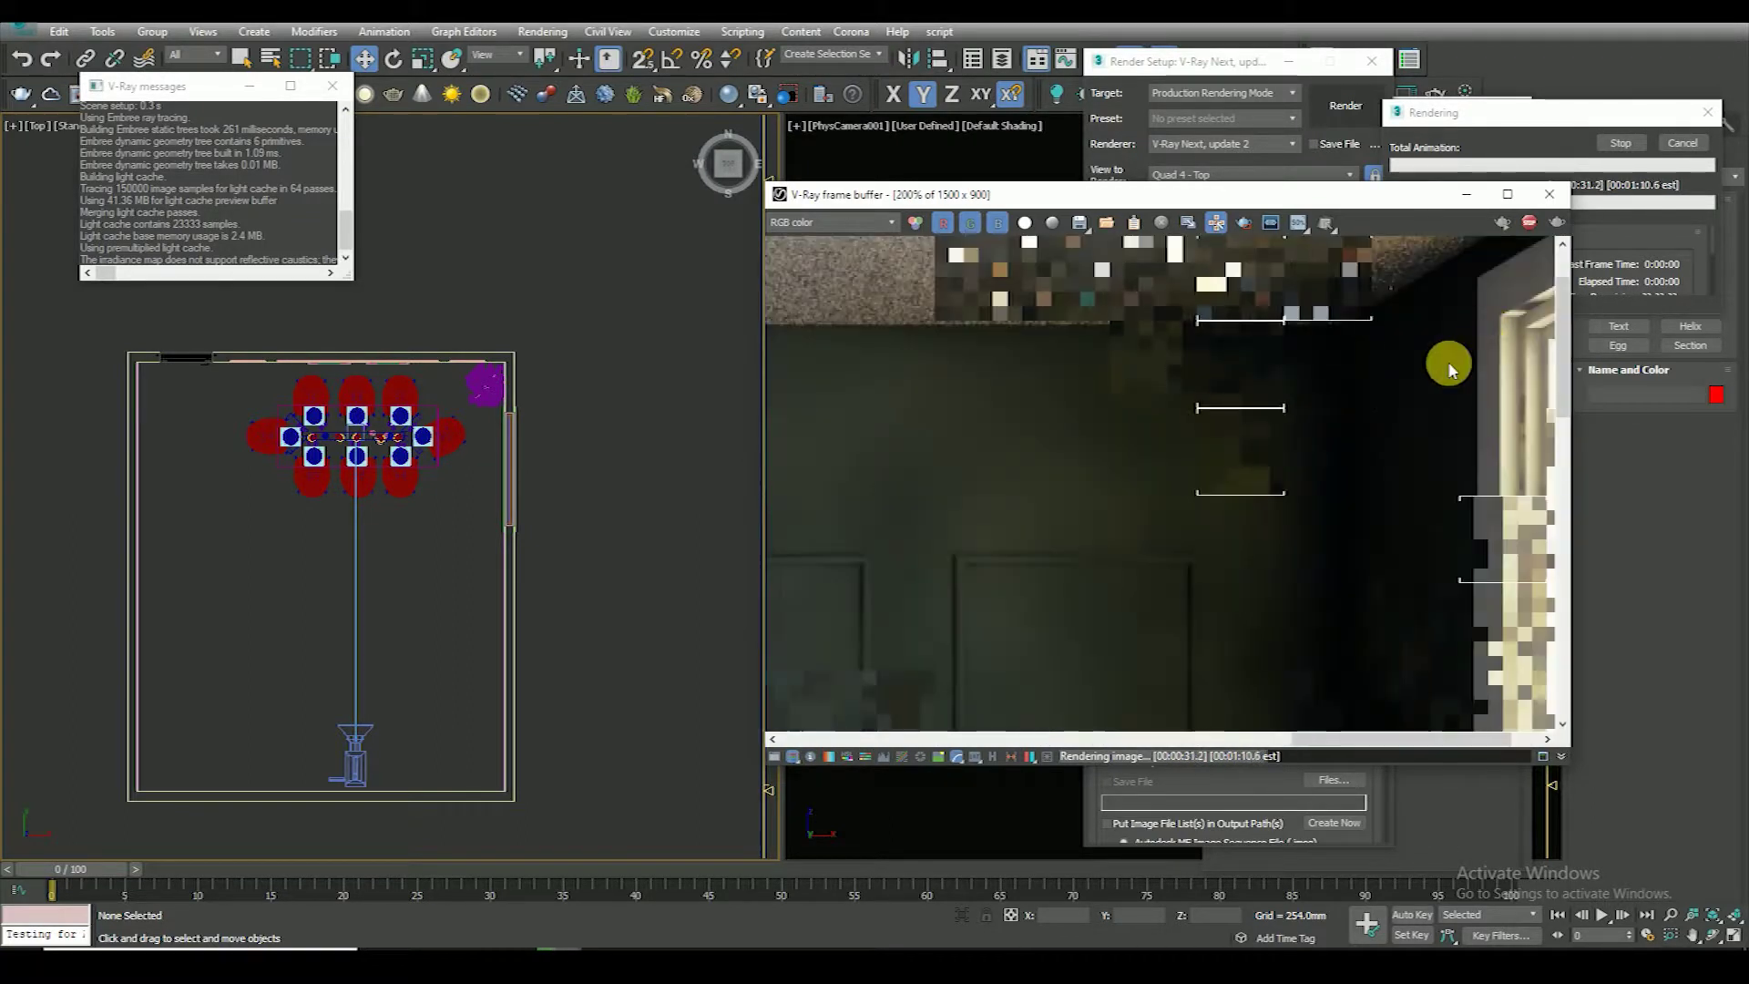
{"action": "scroll", "coordinate": [1437, 359], "scroll_direction": "up", "scroll_amount": 1}
{"action": "scroll", "coordinate": [1397, 379], "scroll_direction": "down", "scroll_amount": 1}
{"action": "scroll", "coordinate": [1442, 629], "scroll_direction": "down", "scroll_amount": 1}
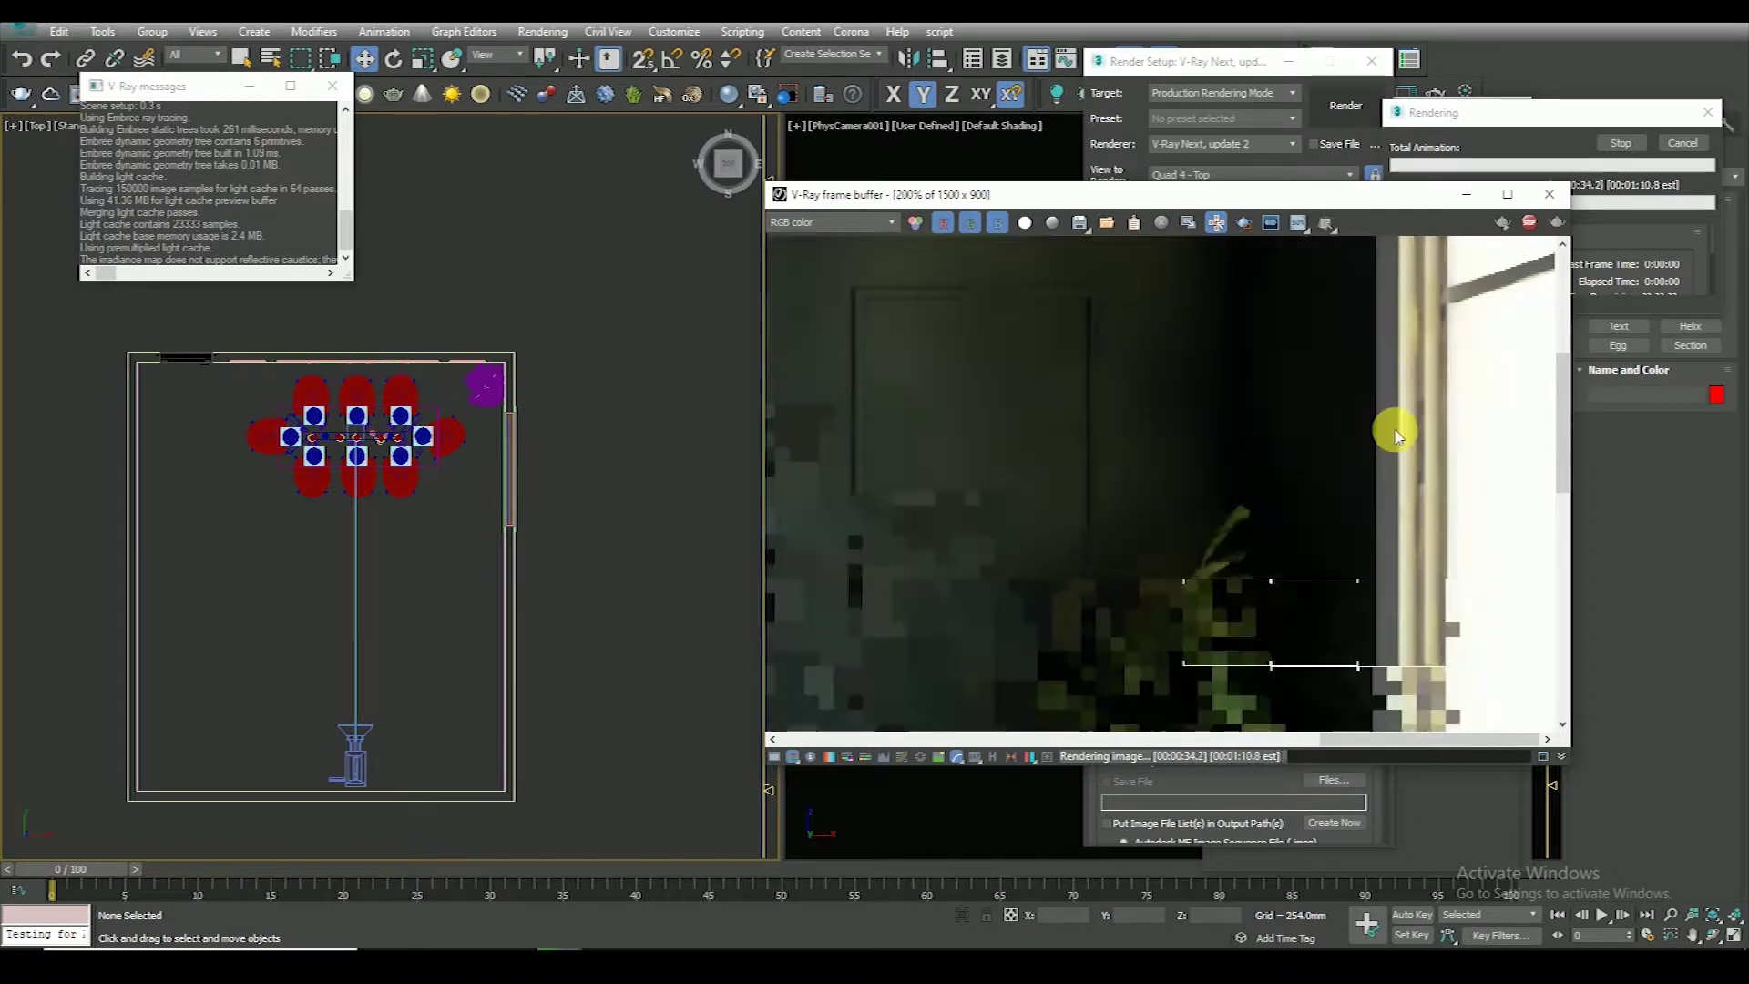
{"action": "scroll", "coordinate": [1394, 429], "scroll_direction": "down", "scroll_amount": 1}
{"action": "scroll", "coordinate": [1380, 547], "scroll_direction": "up", "scroll_amount": 1}
{"action": "scroll", "coordinate": [1288, 488], "scroll_direction": "up", "scroll_amount": 1}
{"action": "scroll", "coordinate": [1303, 547], "scroll_direction": "down", "scroll_amount": 2}
{"action": "scroll", "coordinate": [1375, 557], "scroll_direction": "up", "scroll_amount": 1}
{"action": "scroll", "coordinate": [1374, 560], "scroll_direction": "up", "scroll_amount": 1}
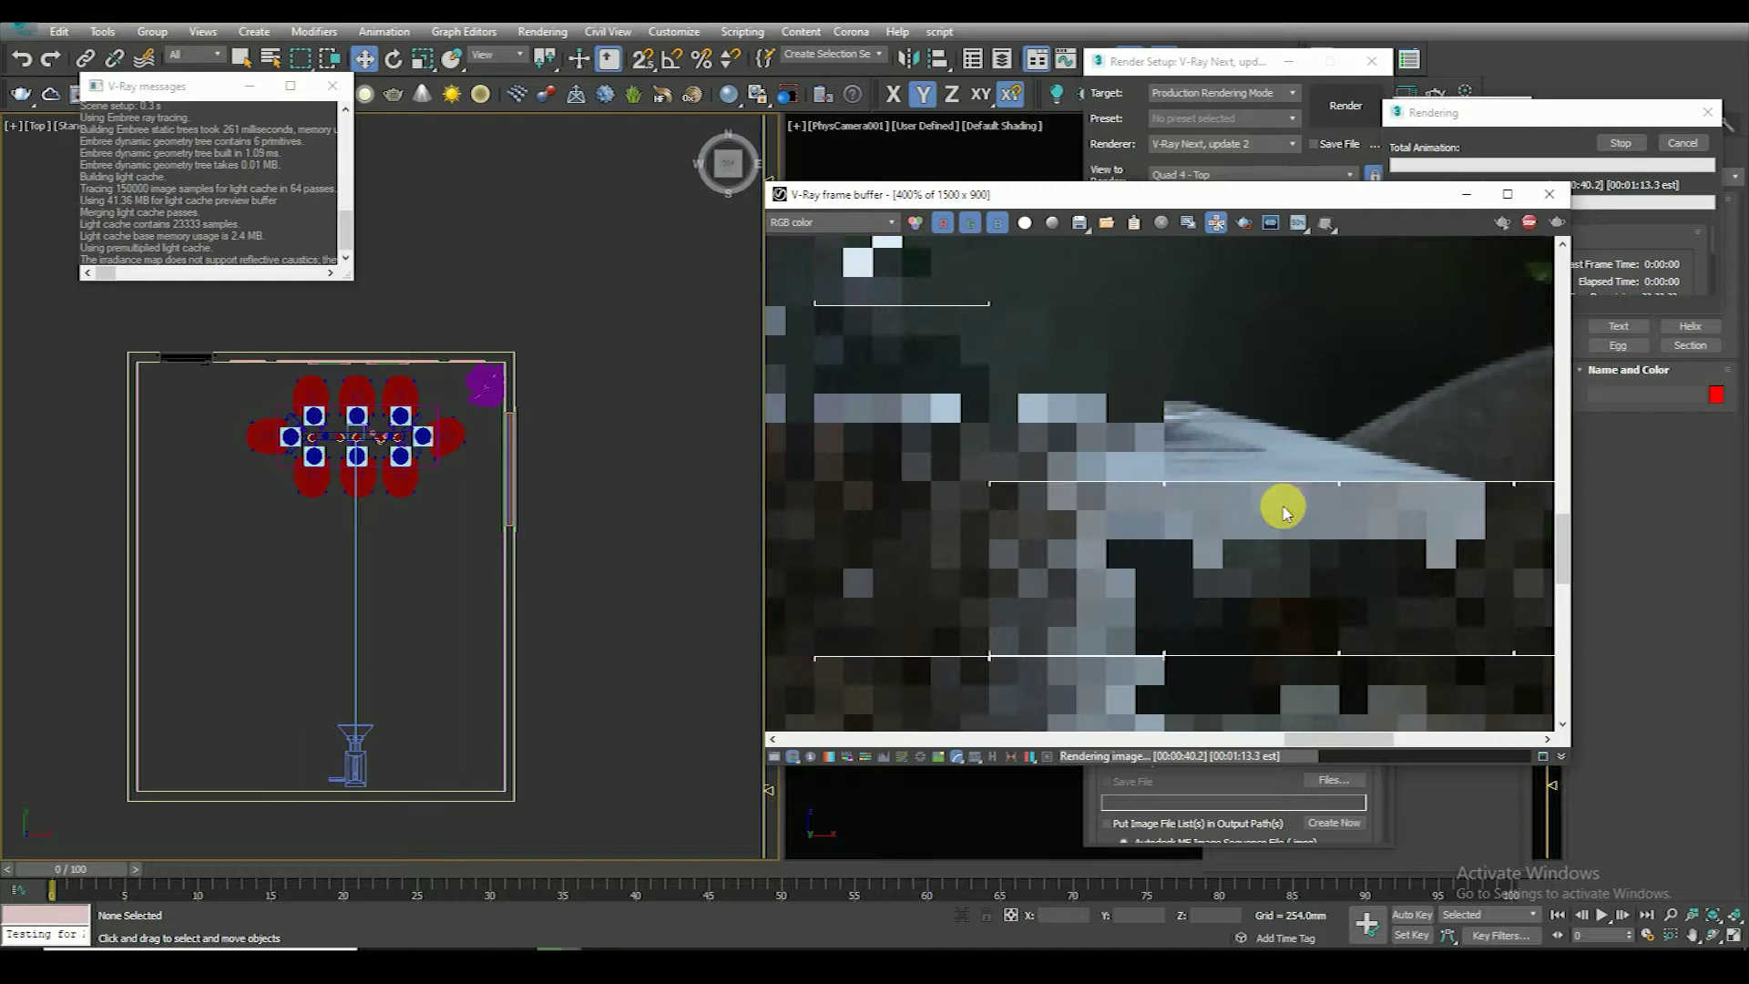
{"action": "scroll", "coordinate": [1293, 510], "scroll_direction": "down", "scroll_amount": 2}
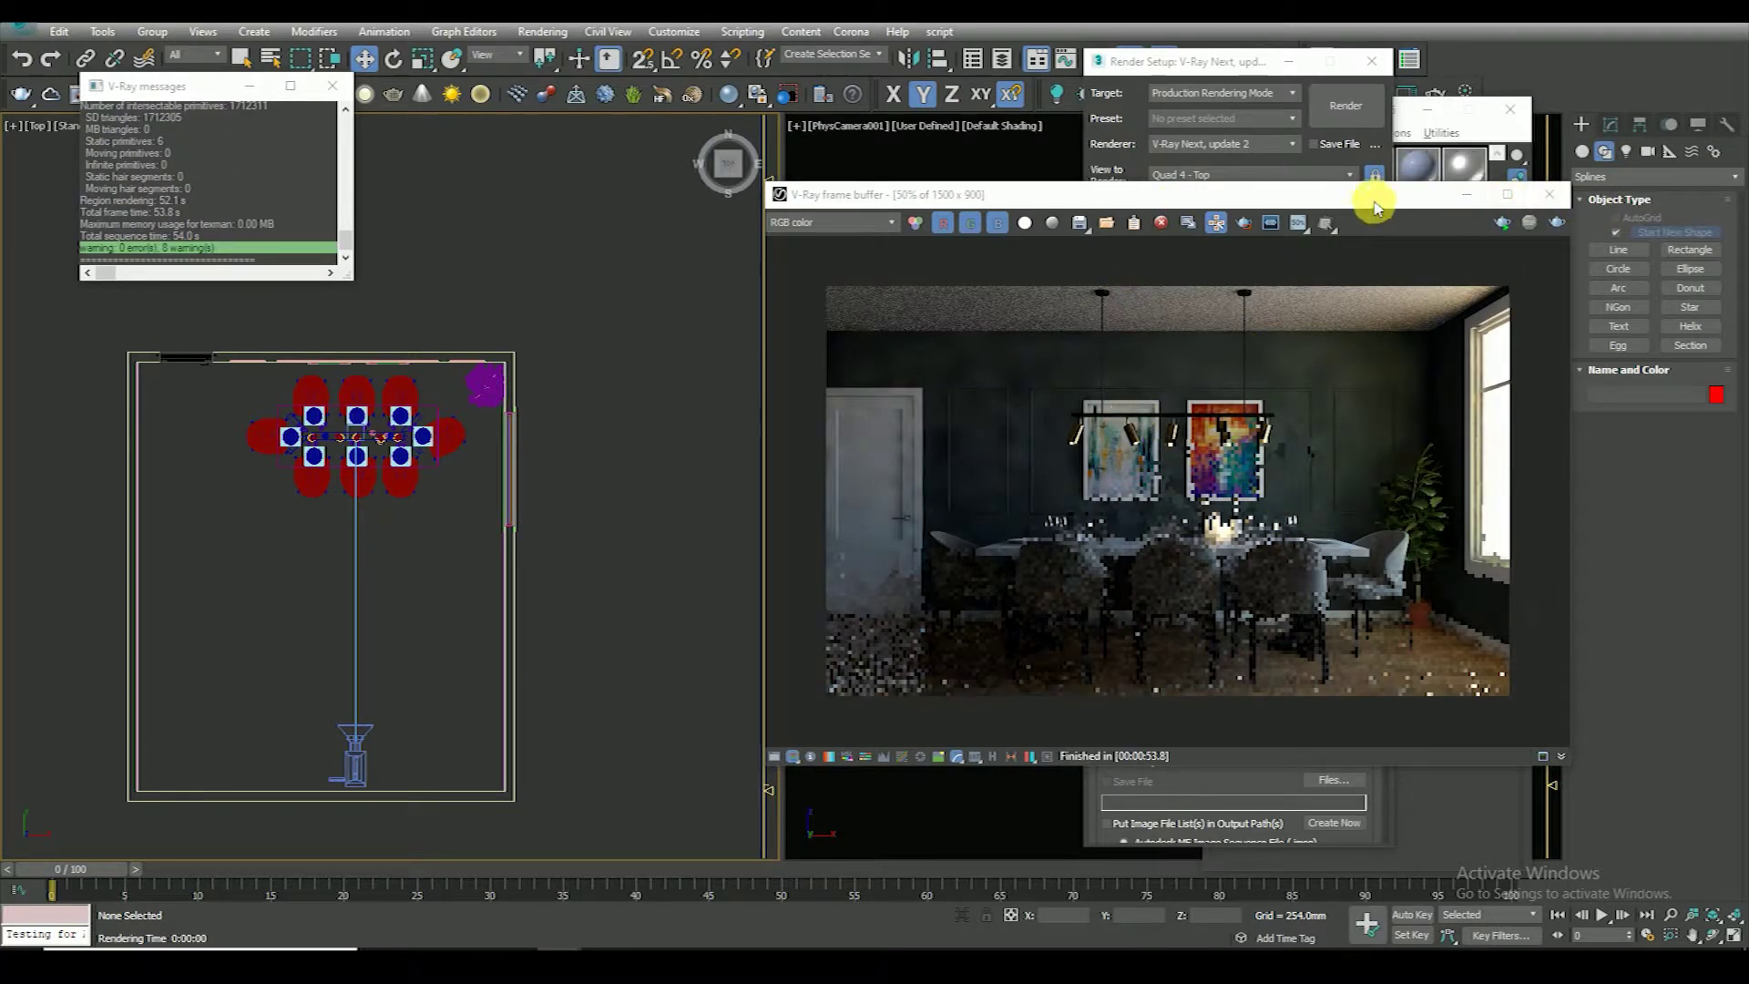
Drag the V-Ray frame buffer window aside, up and to the left
{"action": "left_click_drag", "start_coordinate": [1373, 206], "coordinate": [1445, 222]}
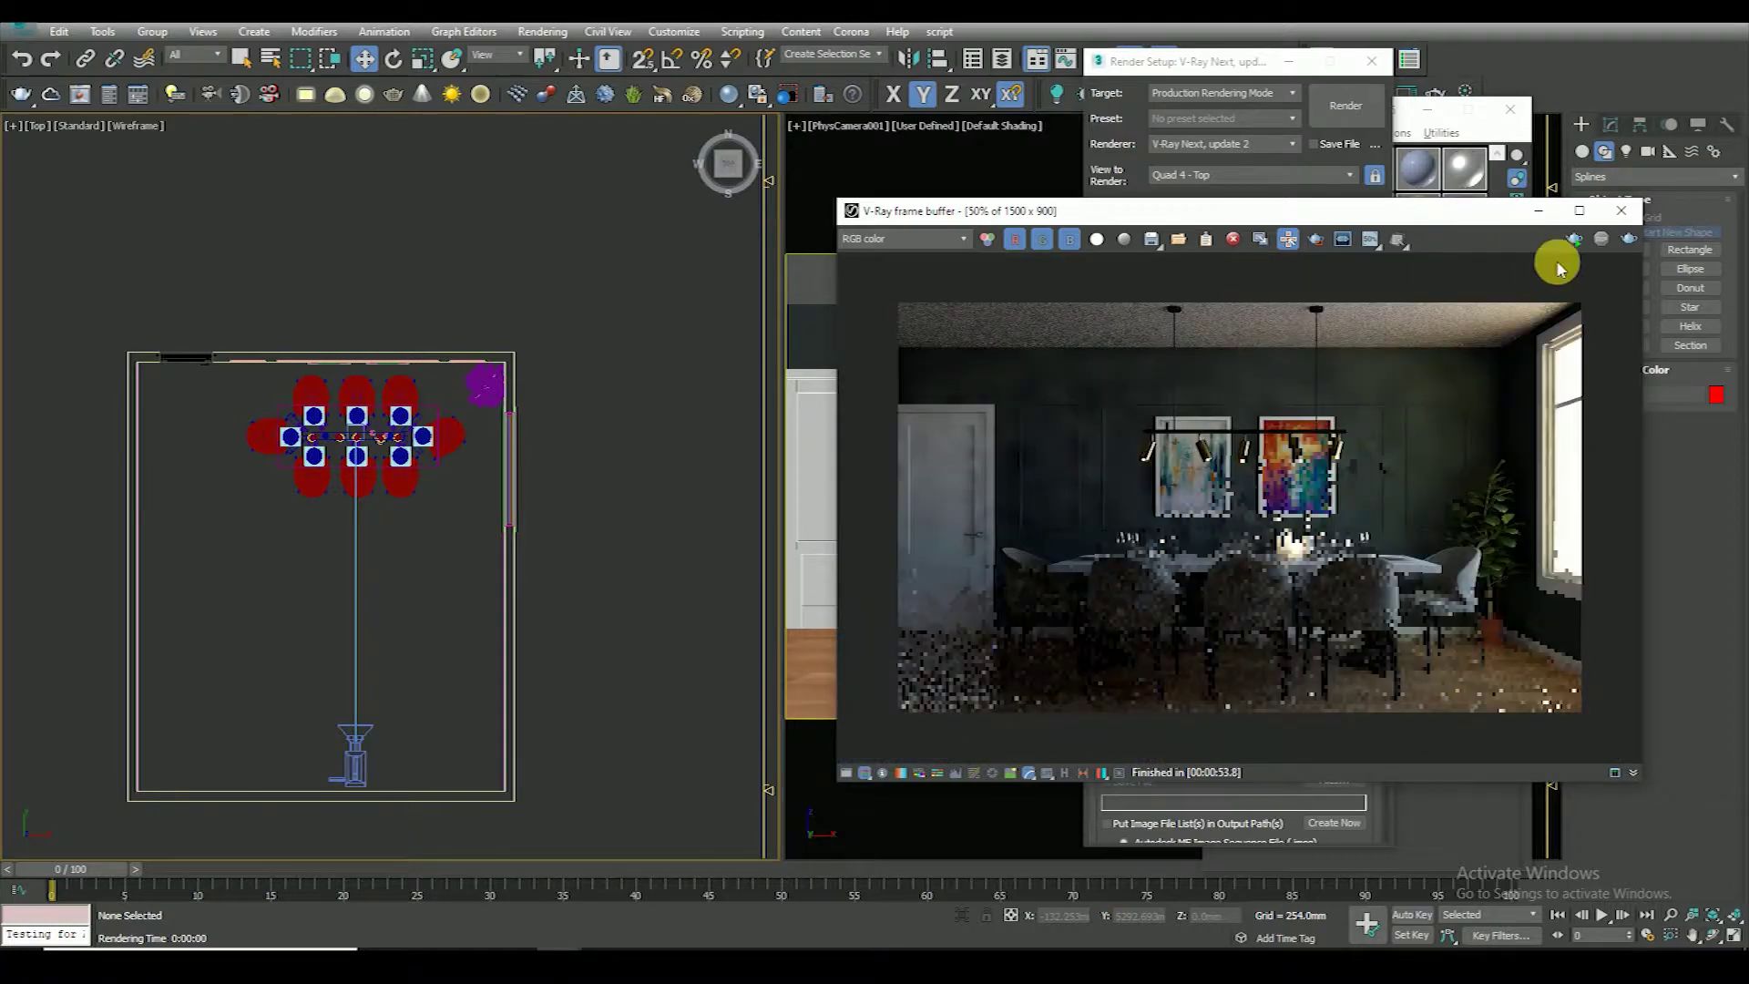
{"action": "left_click_drag", "start_coordinate": [1489, 217], "coordinate": [1508, 234]}
{"action": "middle_click_drag", "start_coordinate": [547, 419], "coordinate": [538, 404]}
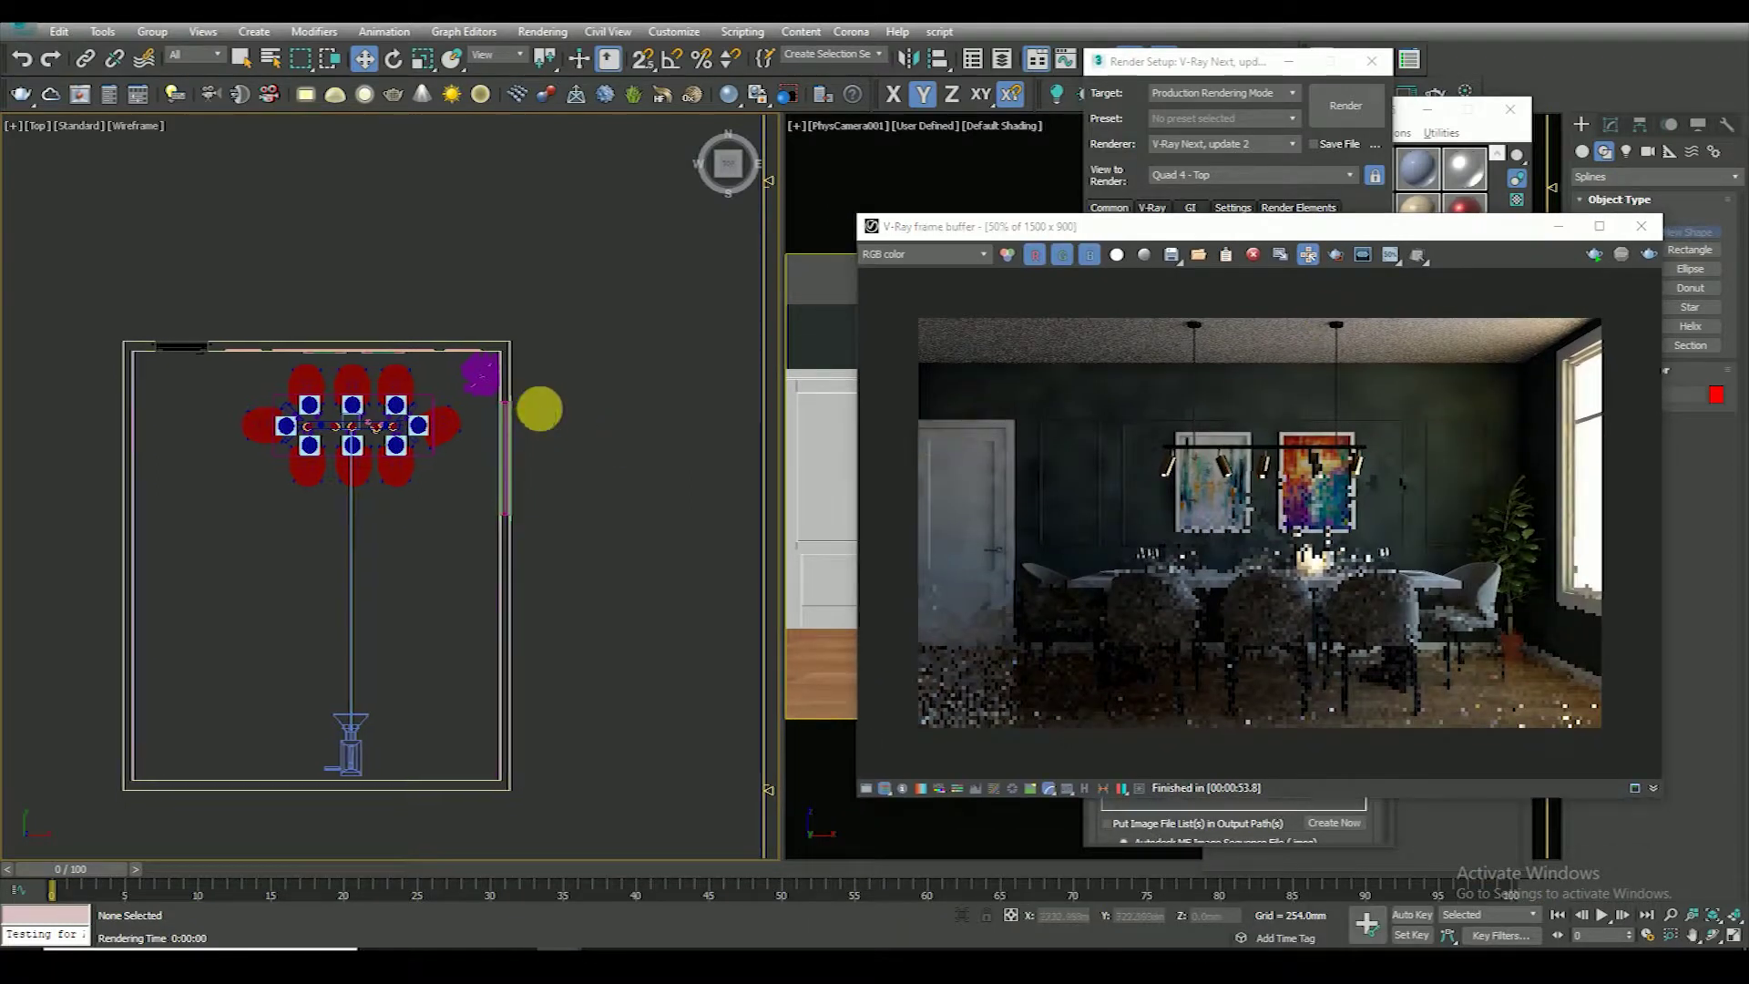
{"action": "mouse_move", "coordinate": [1514, 226]}
{"action": "left_mouse_down"}
{"action": "mouse_move", "coordinate": [1398, 159]}
{"action": "mouse_move", "coordinate": [1412, 132]}
{"action": "left_mouse_up"}
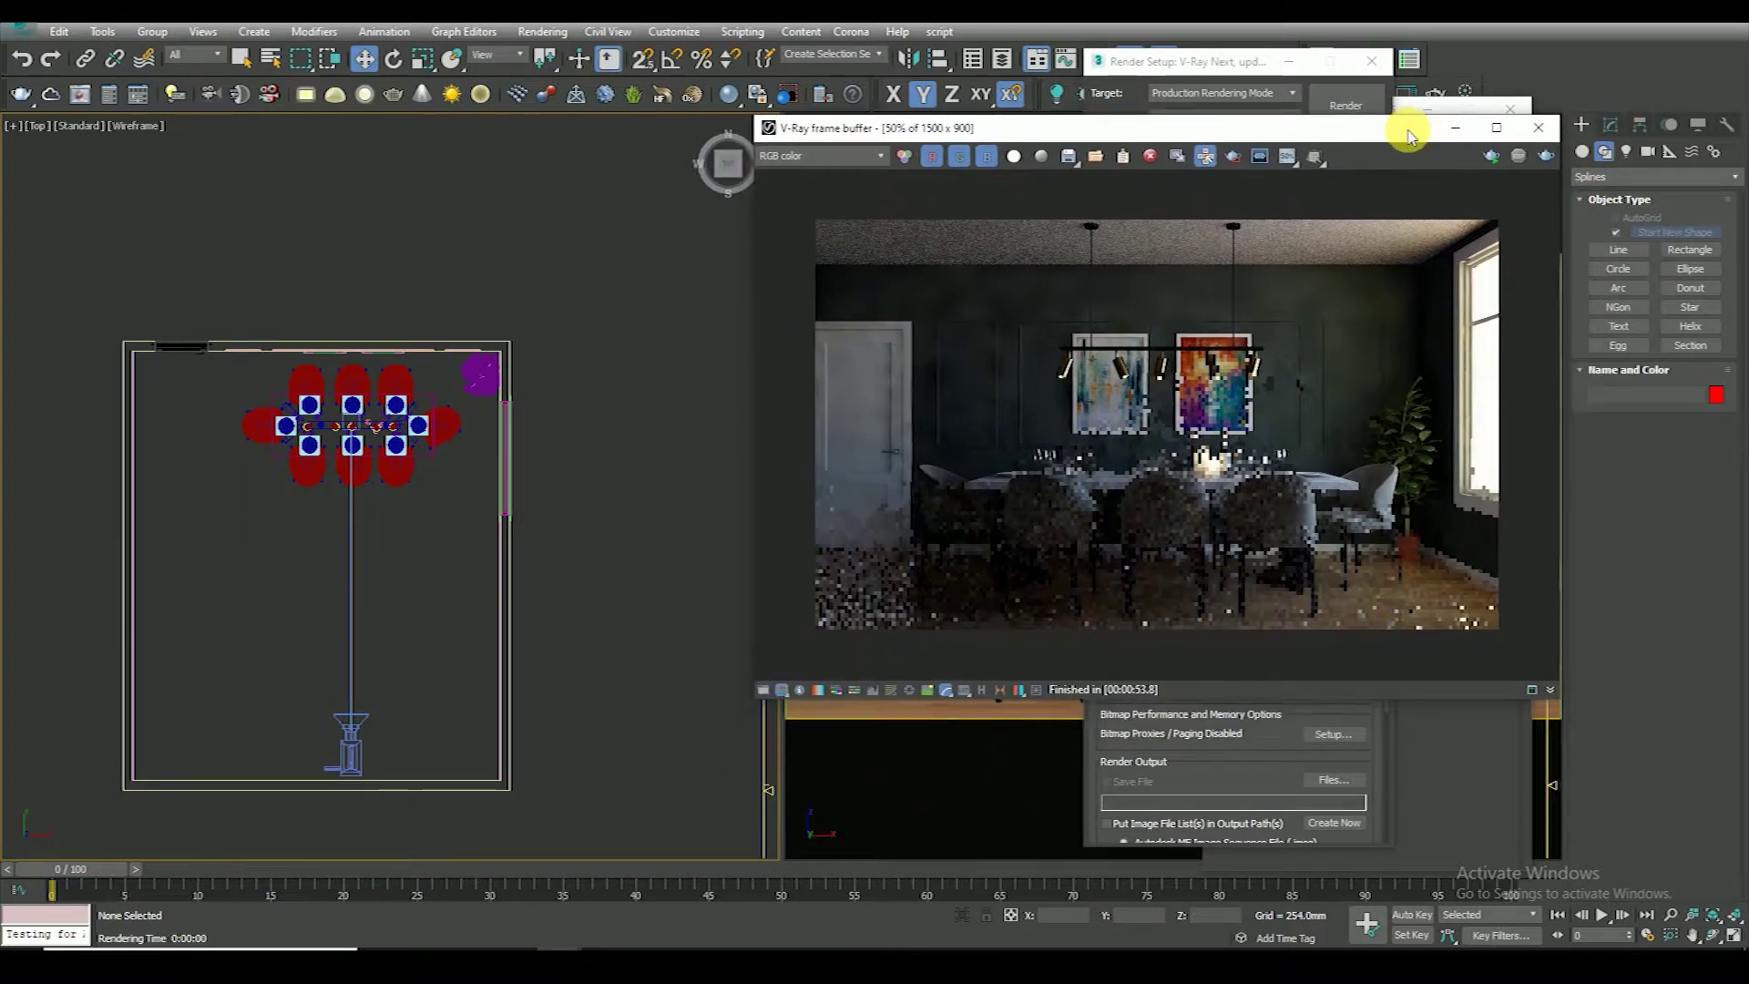
{"action": "left_click", "coordinate": [1626, 151]}
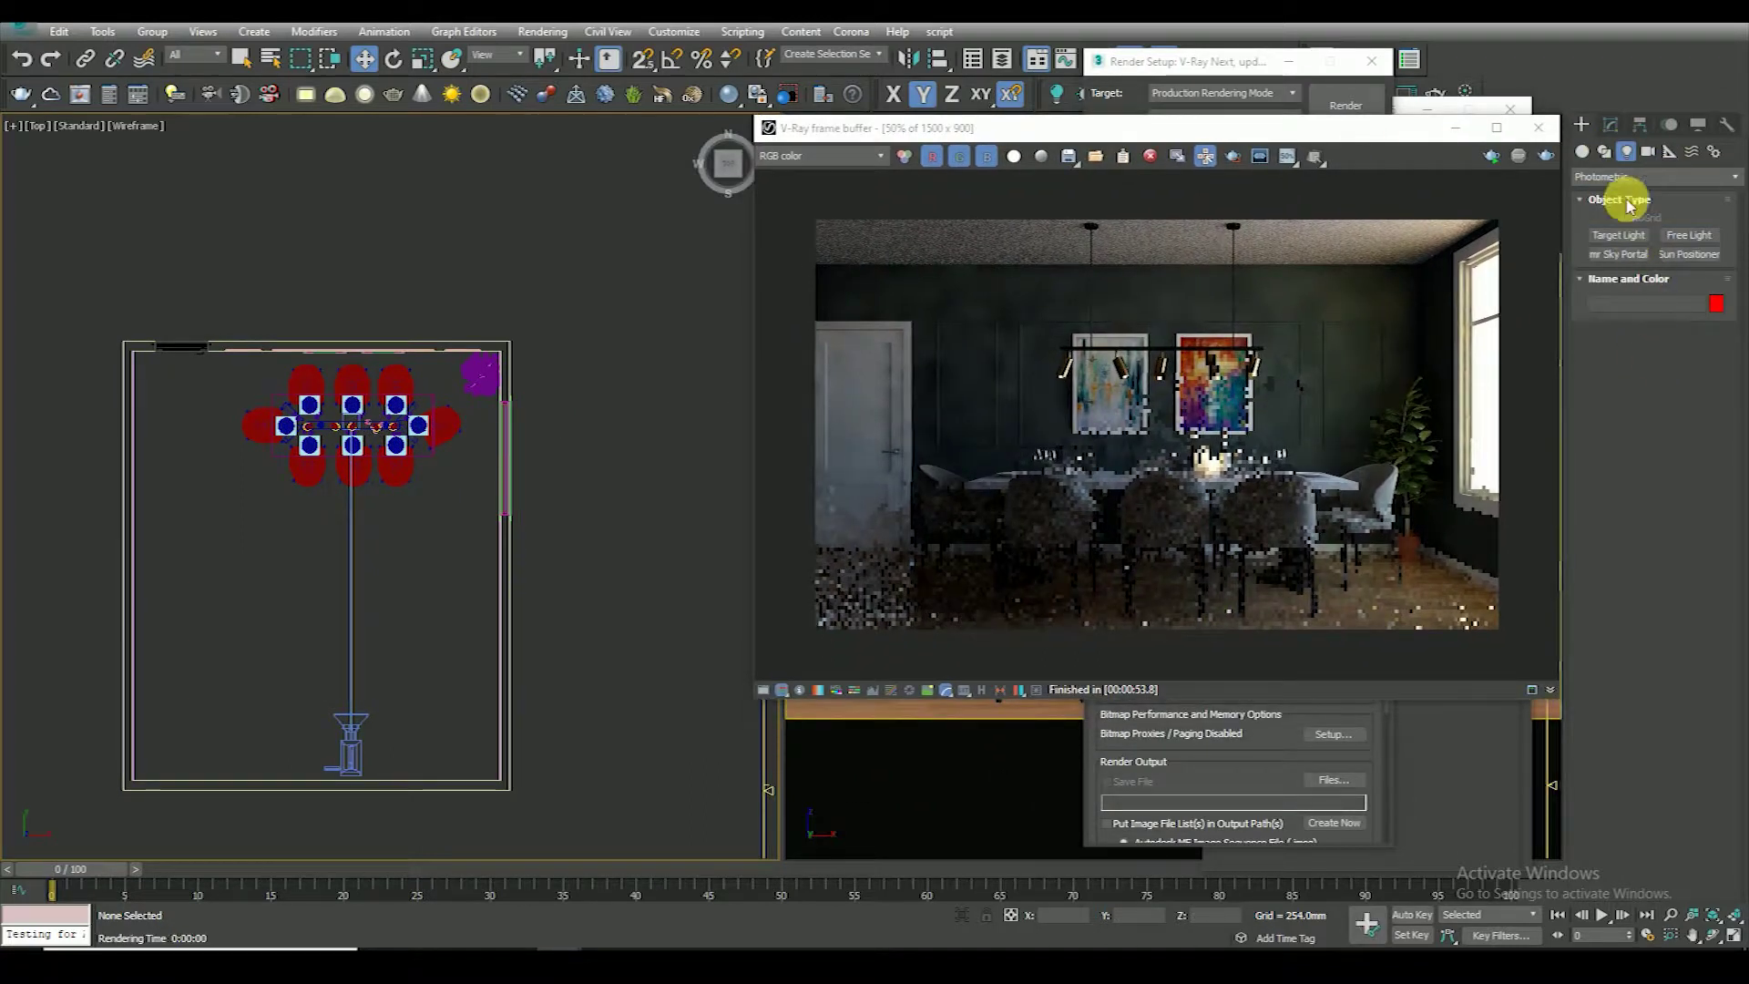
Draw a VRayLight plane over the window in the Left view
{"action": "left_click", "coordinate": [1628, 177]}
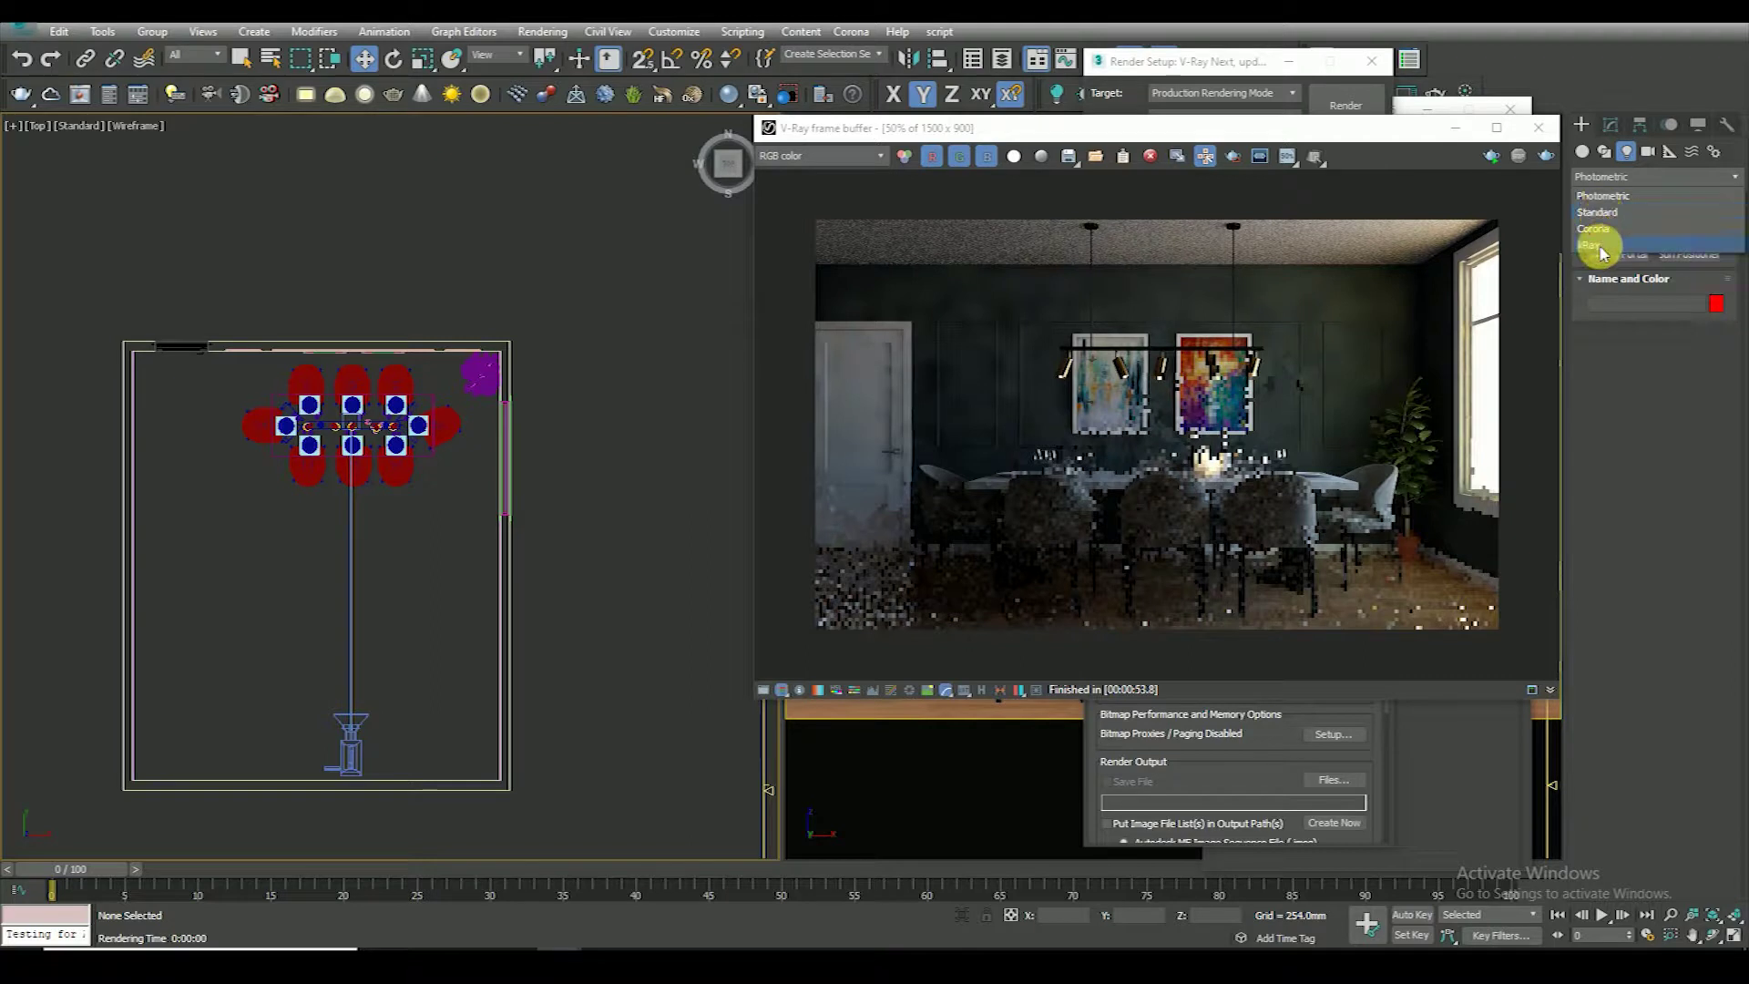
{"action": "left_click", "coordinate": [1600, 246]}
{"action": "middle_click_drag", "start_coordinate": [583, 423], "coordinate": [437, 497]}
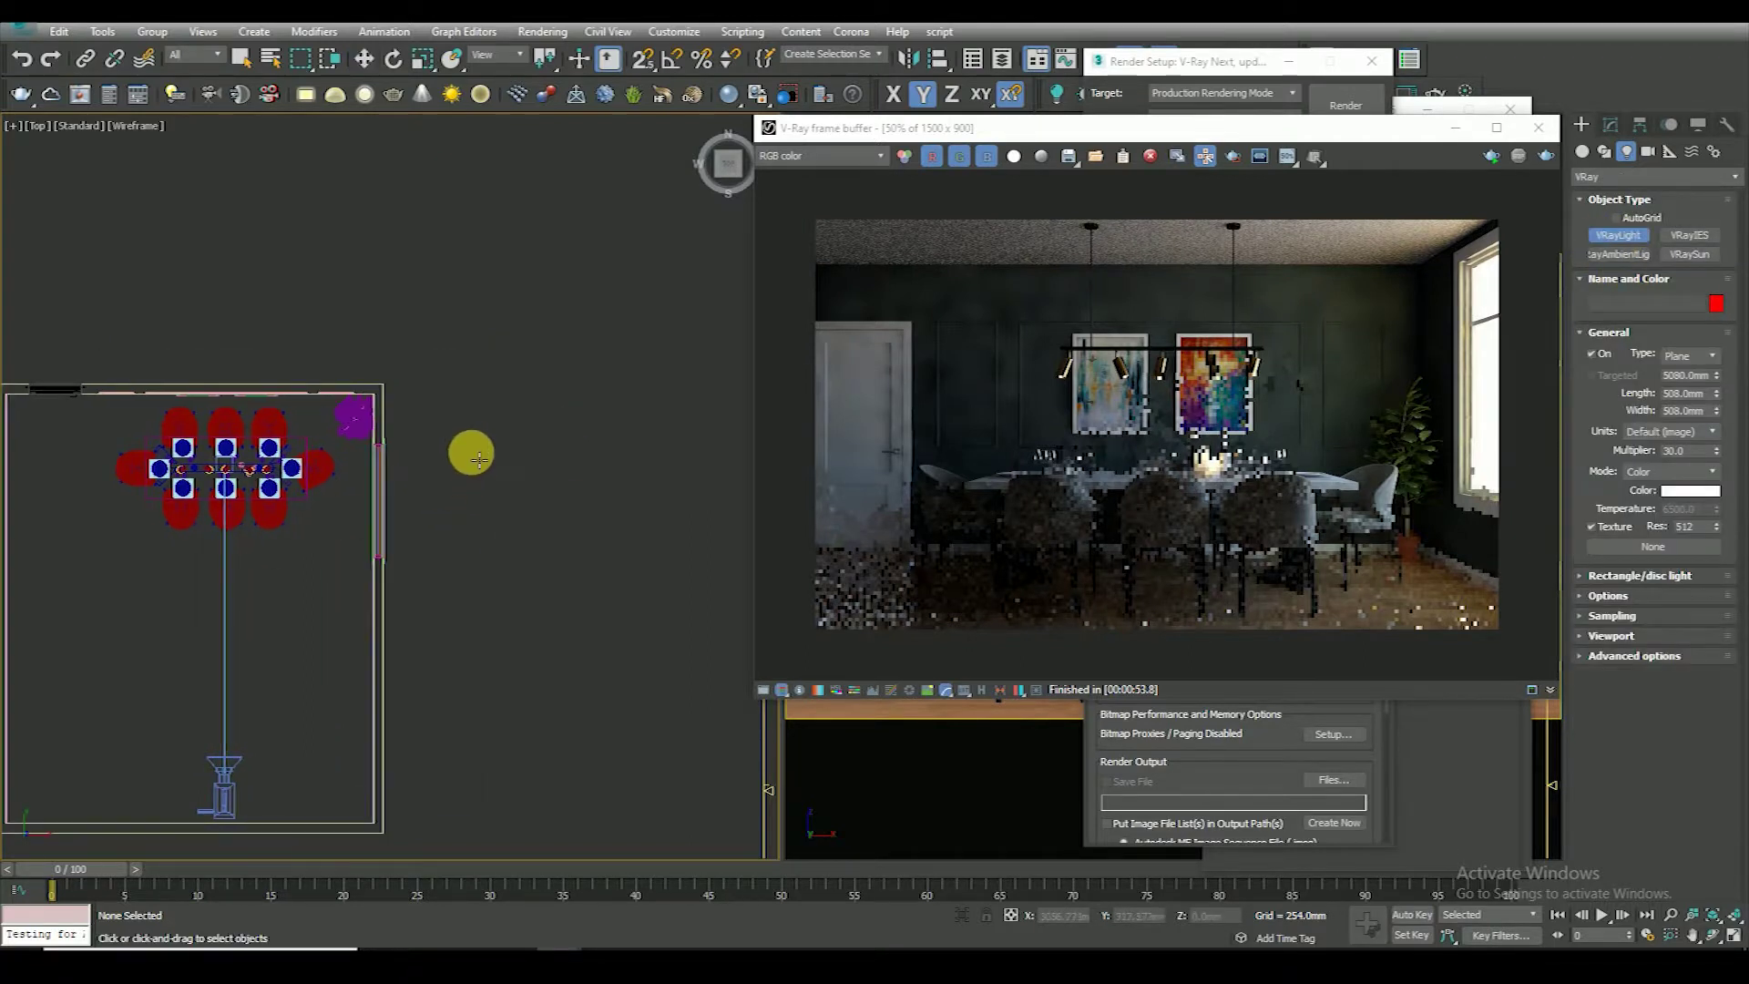
{"action": "key", "text": "l"}
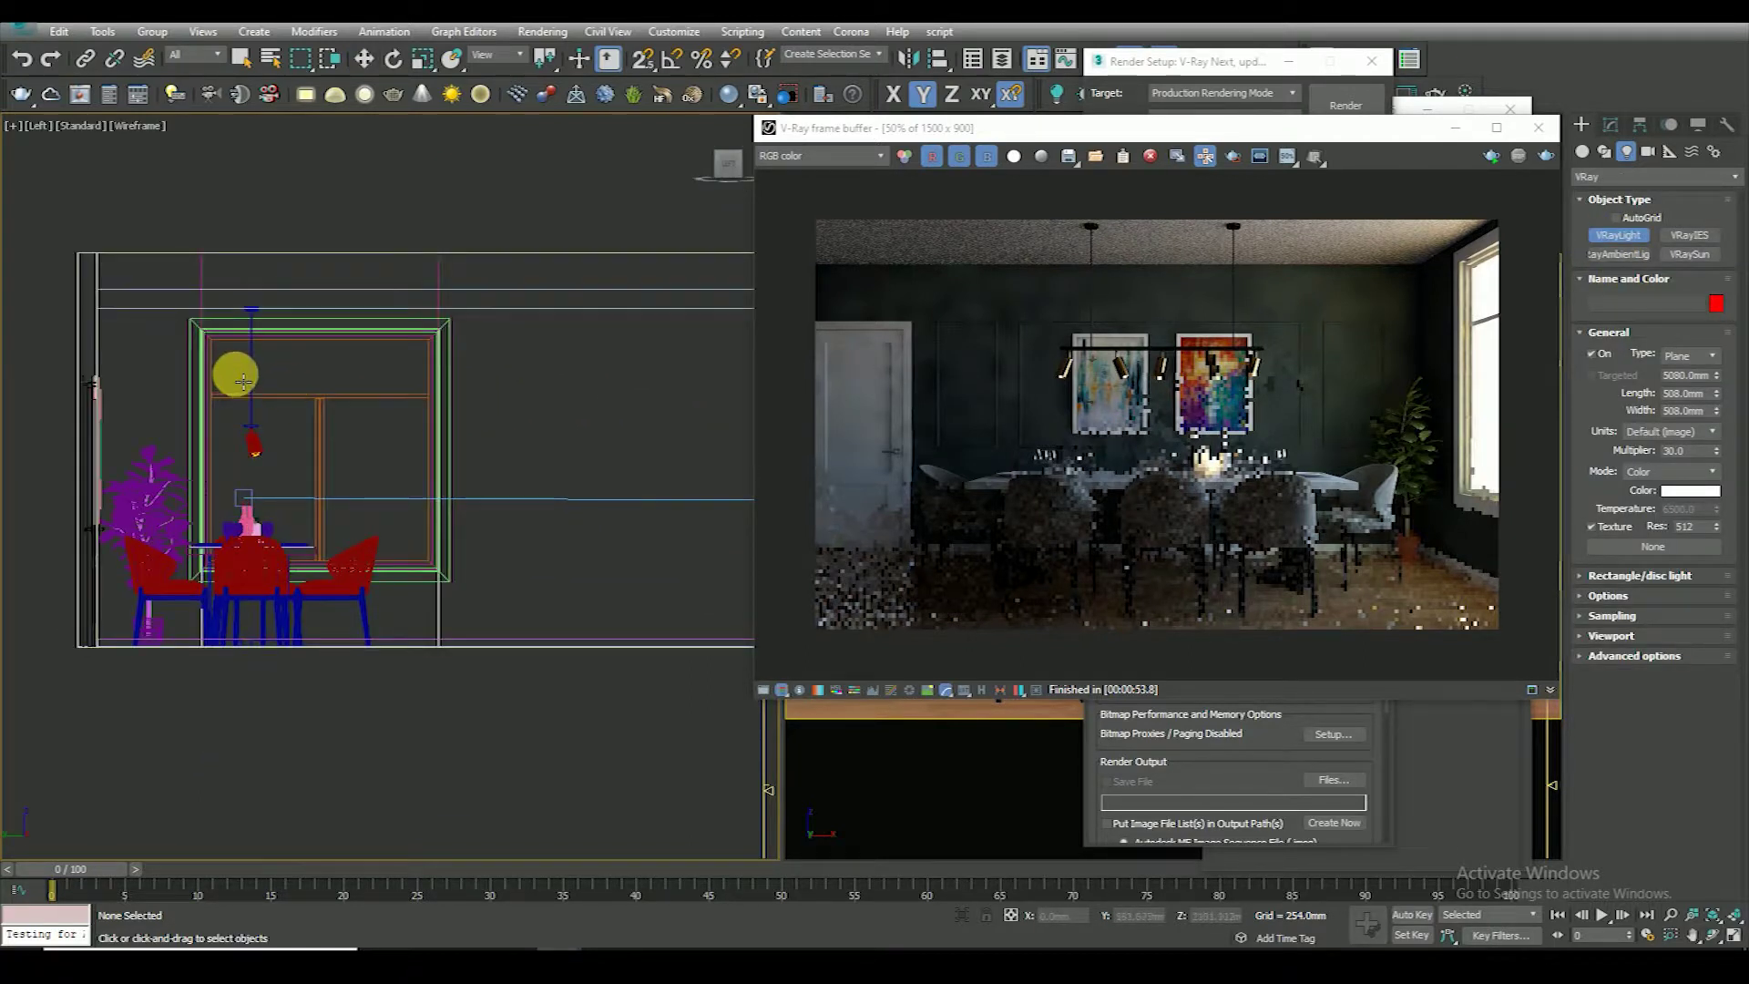
{"action": "middle_click_drag", "start_coordinate": [243, 381], "coordinate": [239, 353]}
{"action": "left_click_drag", "start_coordinate": [202, 303], "coordinate": [442, 551]}
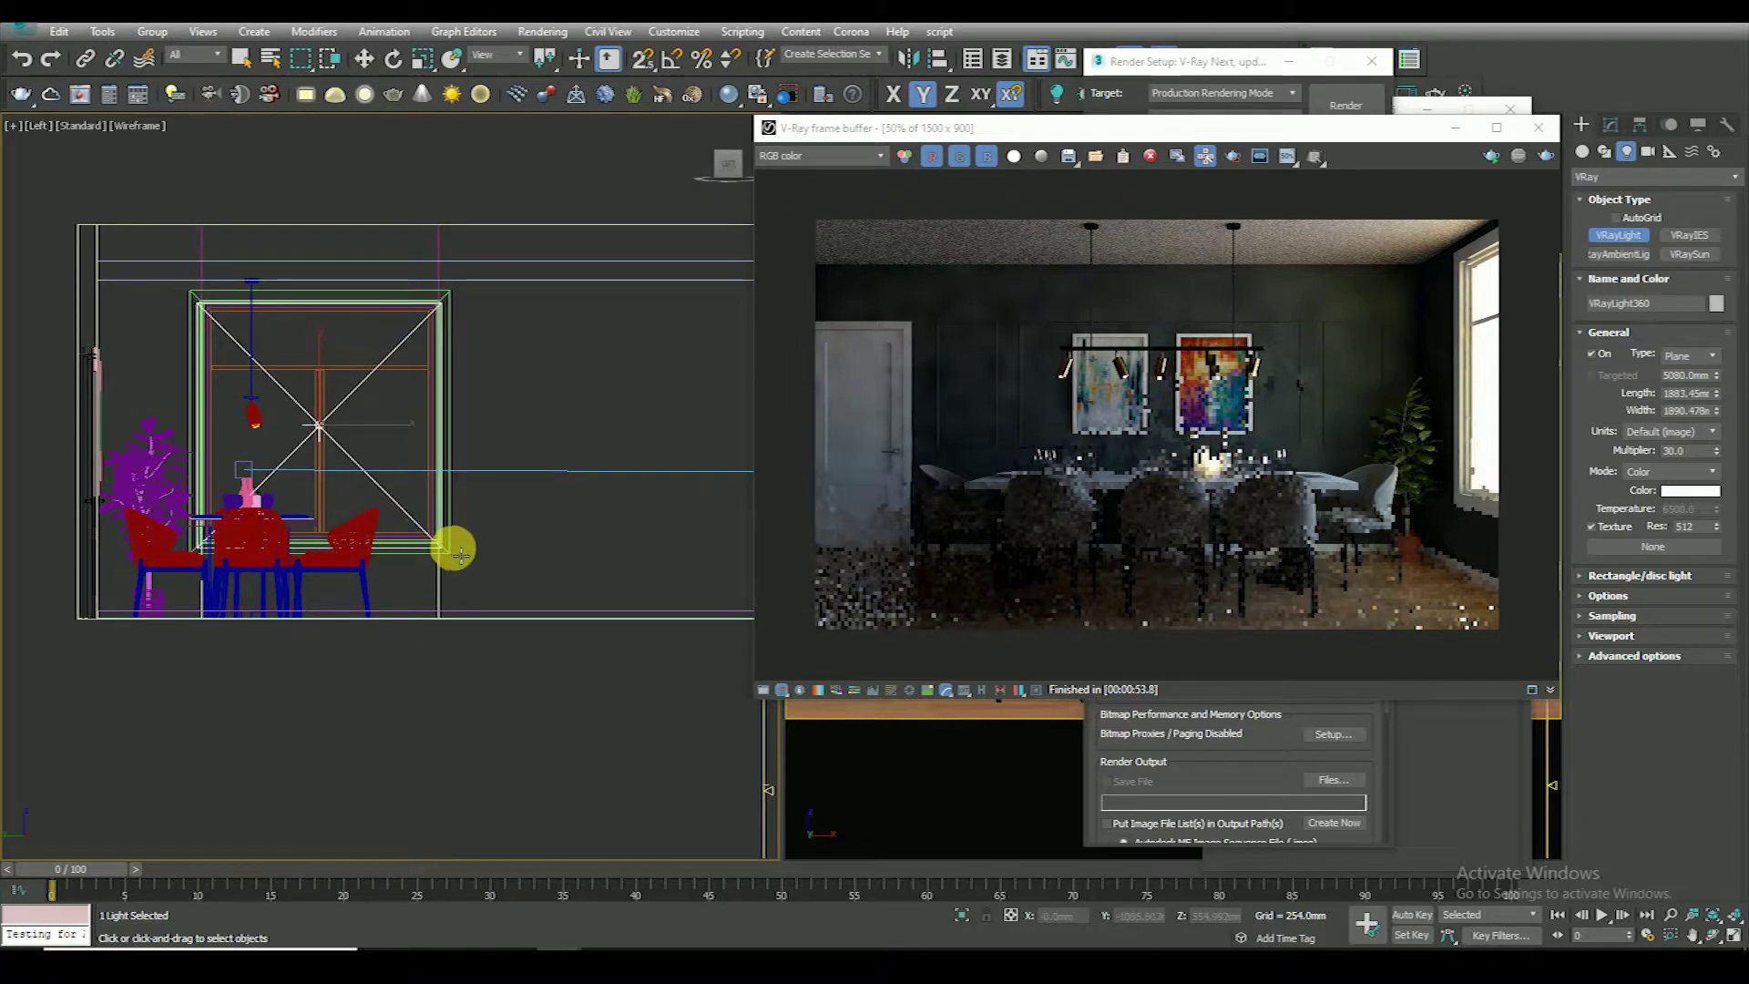
Rotate the plane light and move it onto the window wall in Top view
{"action": "key", "text": "t"}
{"action": "key", "text": "w"}
{"action": "middle_click_drag", "start_coordinate": [445, 576], "coordinate": [415, 570]}
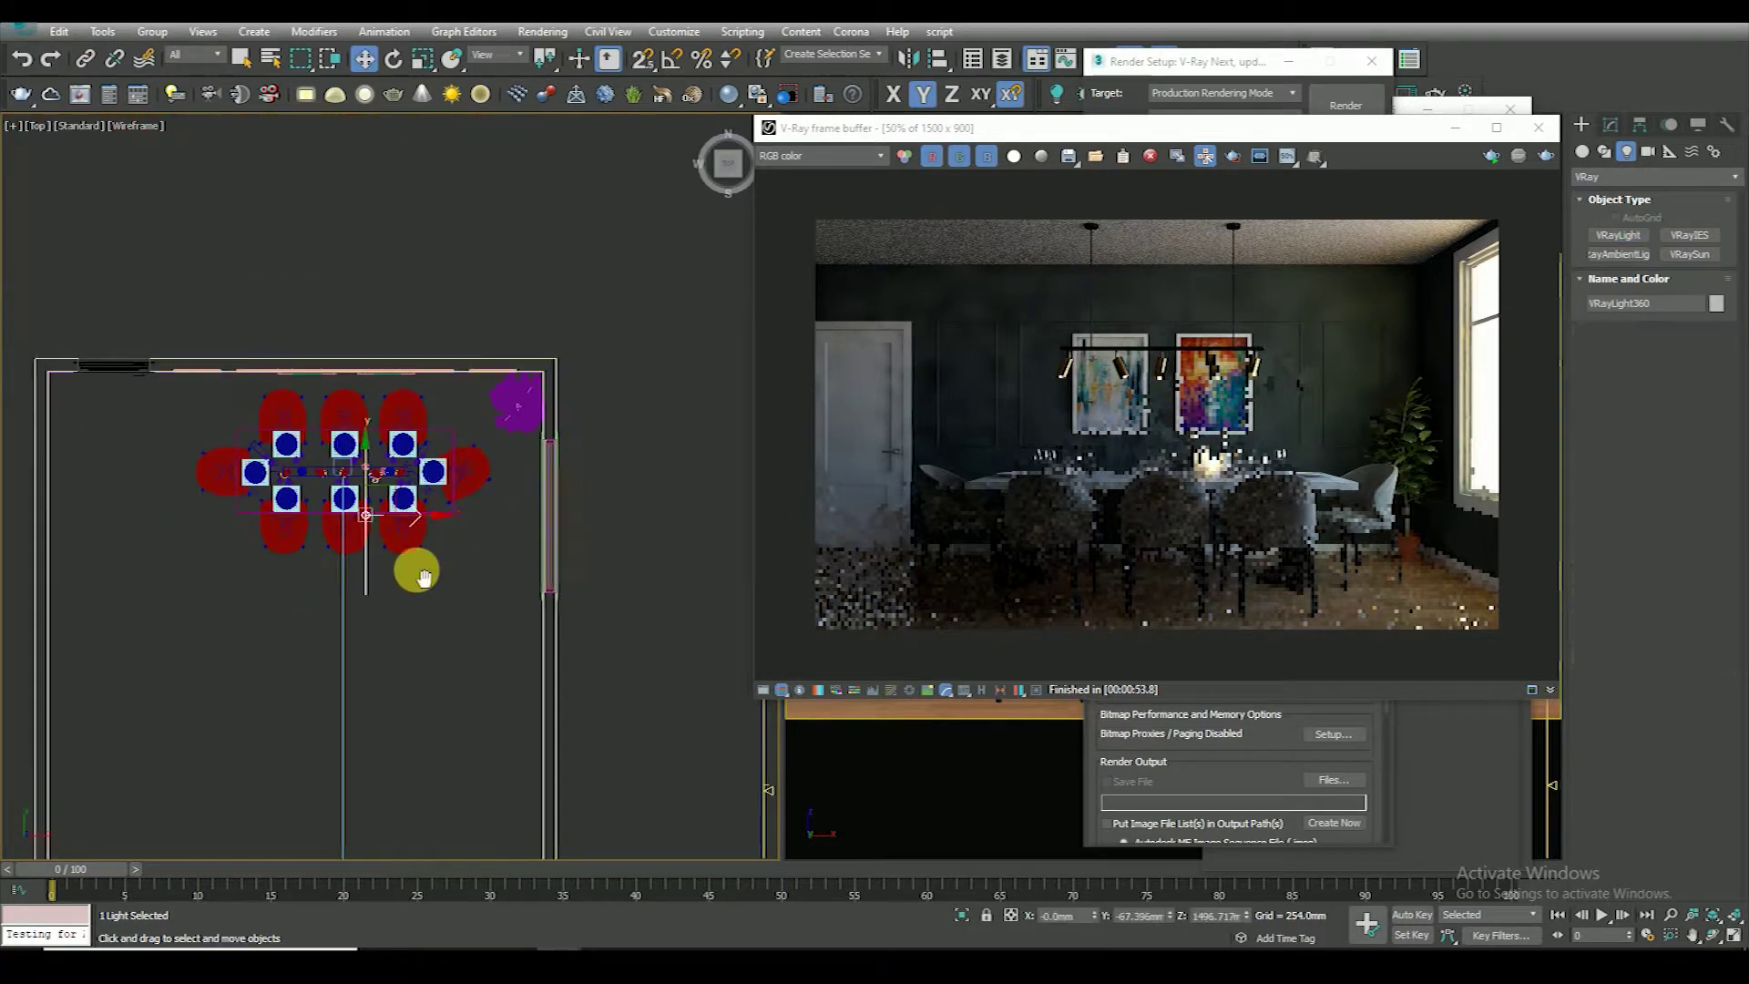
{"action": "right_click", "coordinate": [670, 61]}
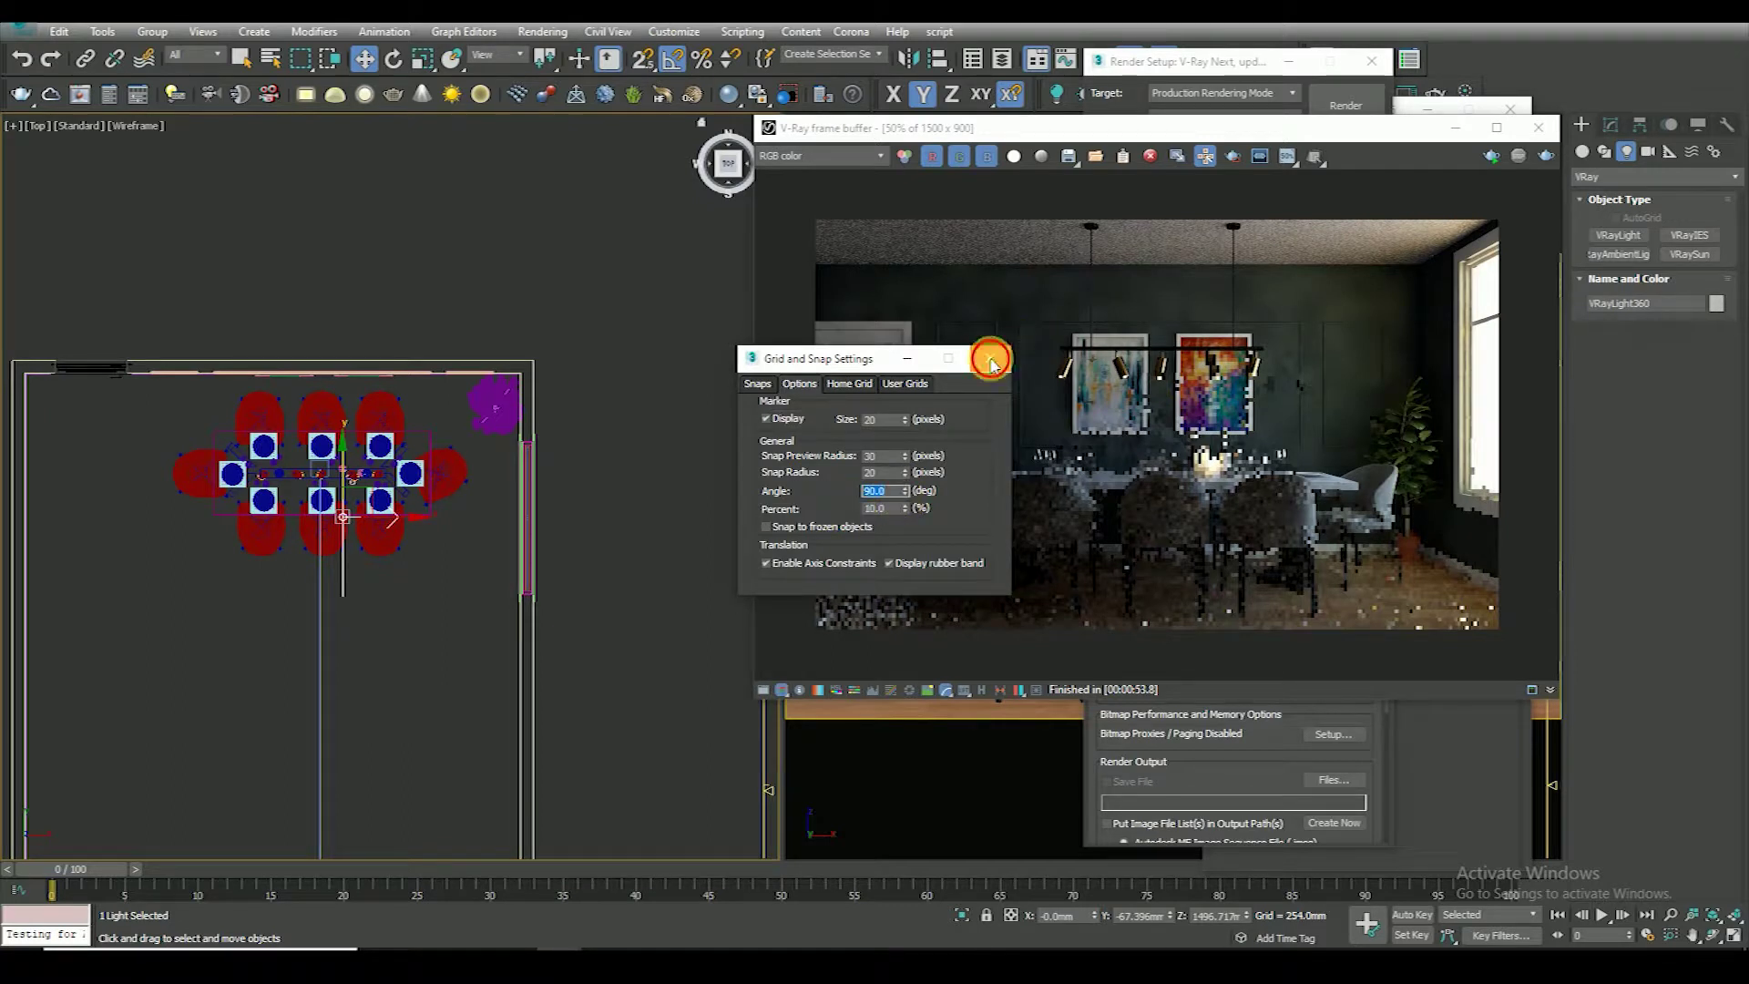
{"action": "left_click", "coordinate": [991, 362]}
{"action": "scroll", "coordinate": [437, 574], "scroll_direction": "up", "scroll_amount": 5}
{"action": "key", "text": "e"}
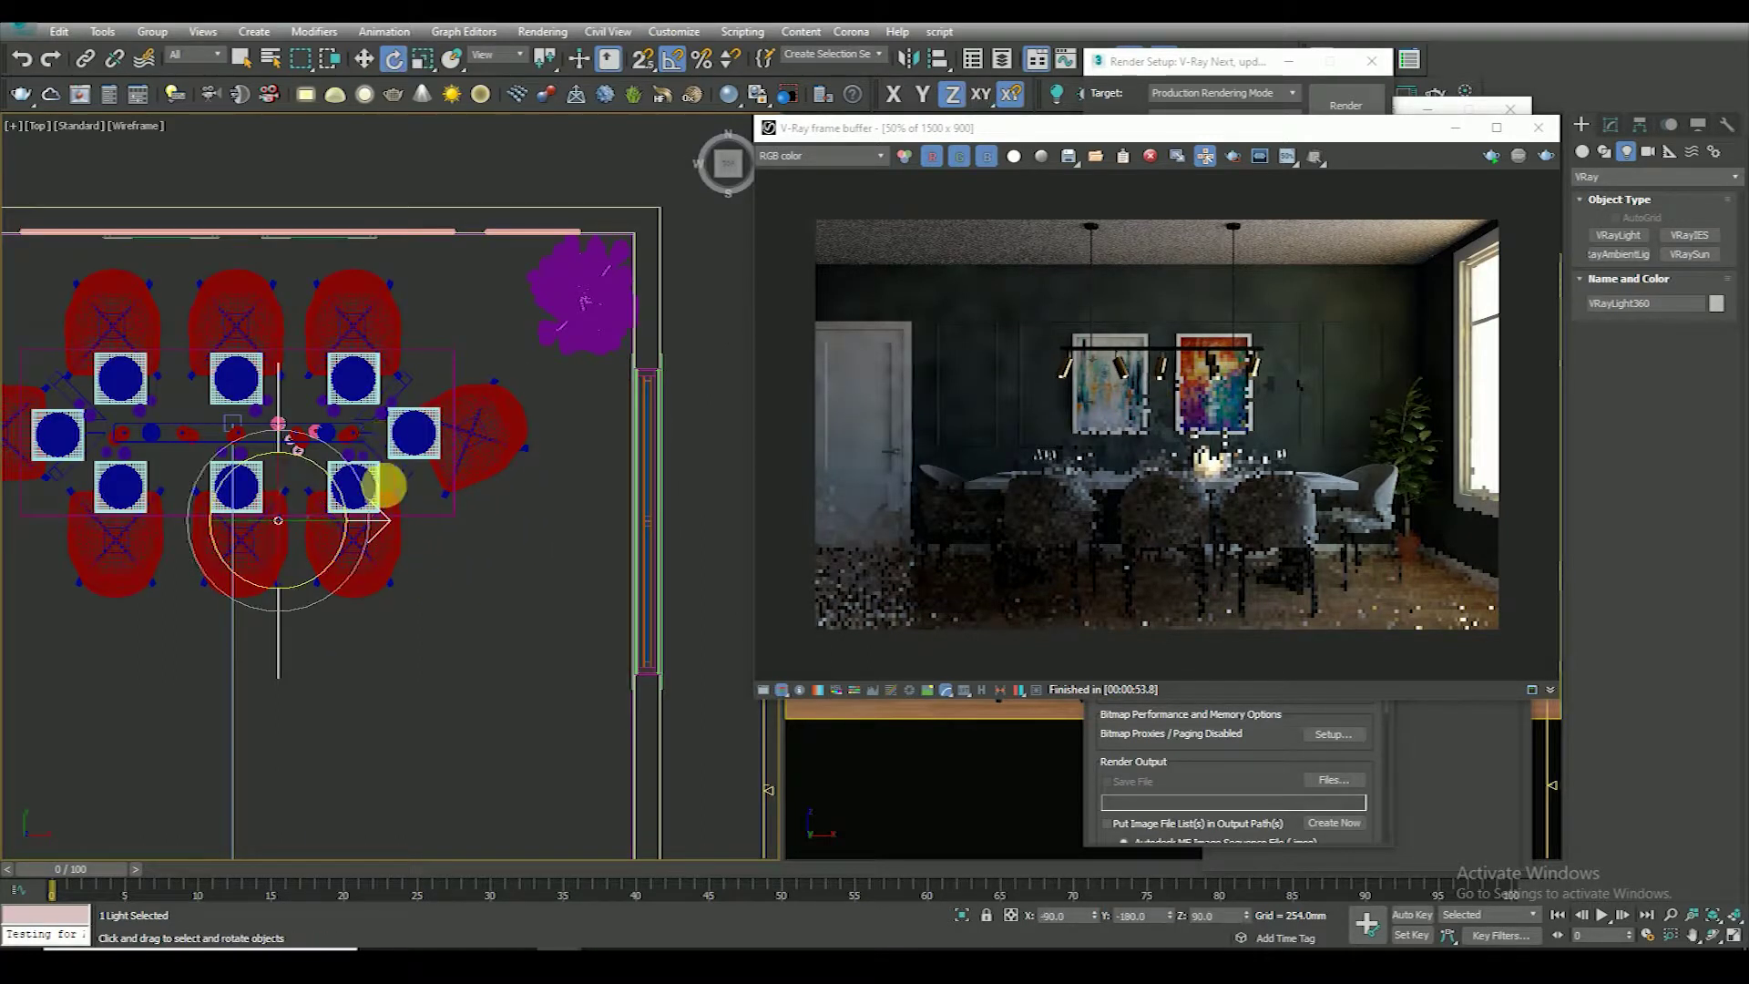
{"action": "key", "text": "w"}
{"action": "scroll", "coordinate": [283, 505], "scroll_direction": "down", "scroll_amount": 5}
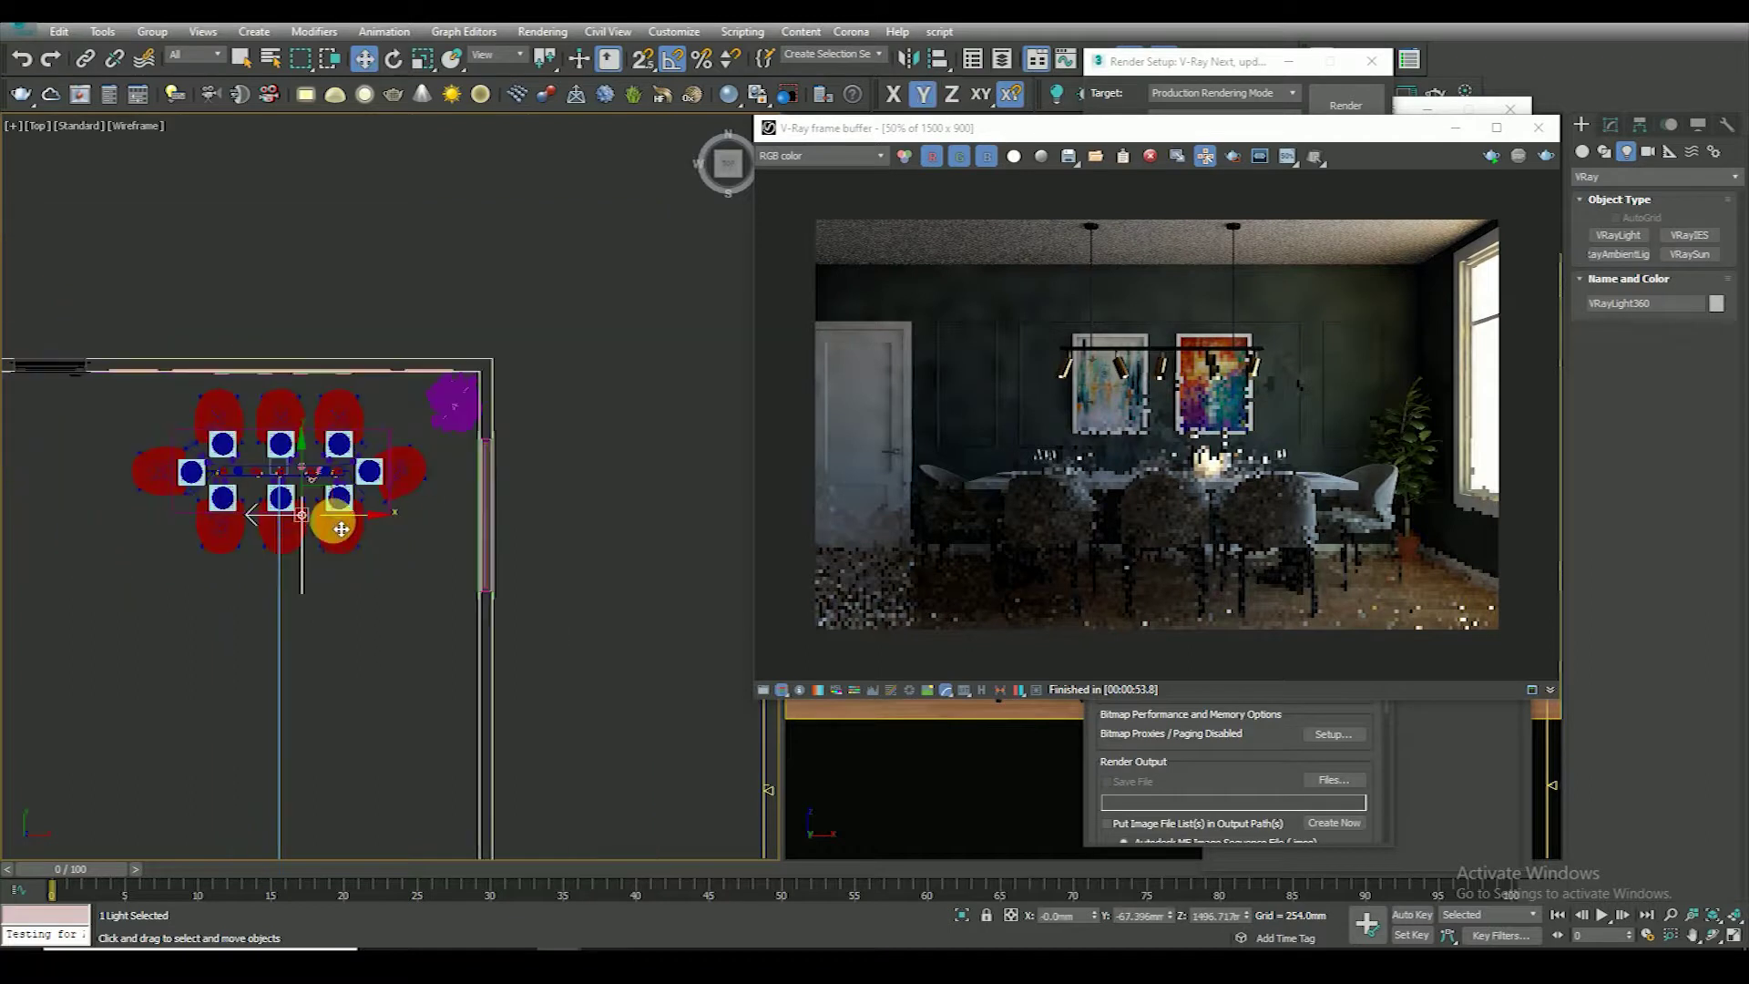
{"action": "left_click_drag", "start_coordinate": [335, 515], "coordinate": [562, 519]}
{"action": "left_click", "coordinate": [1610, 125]}
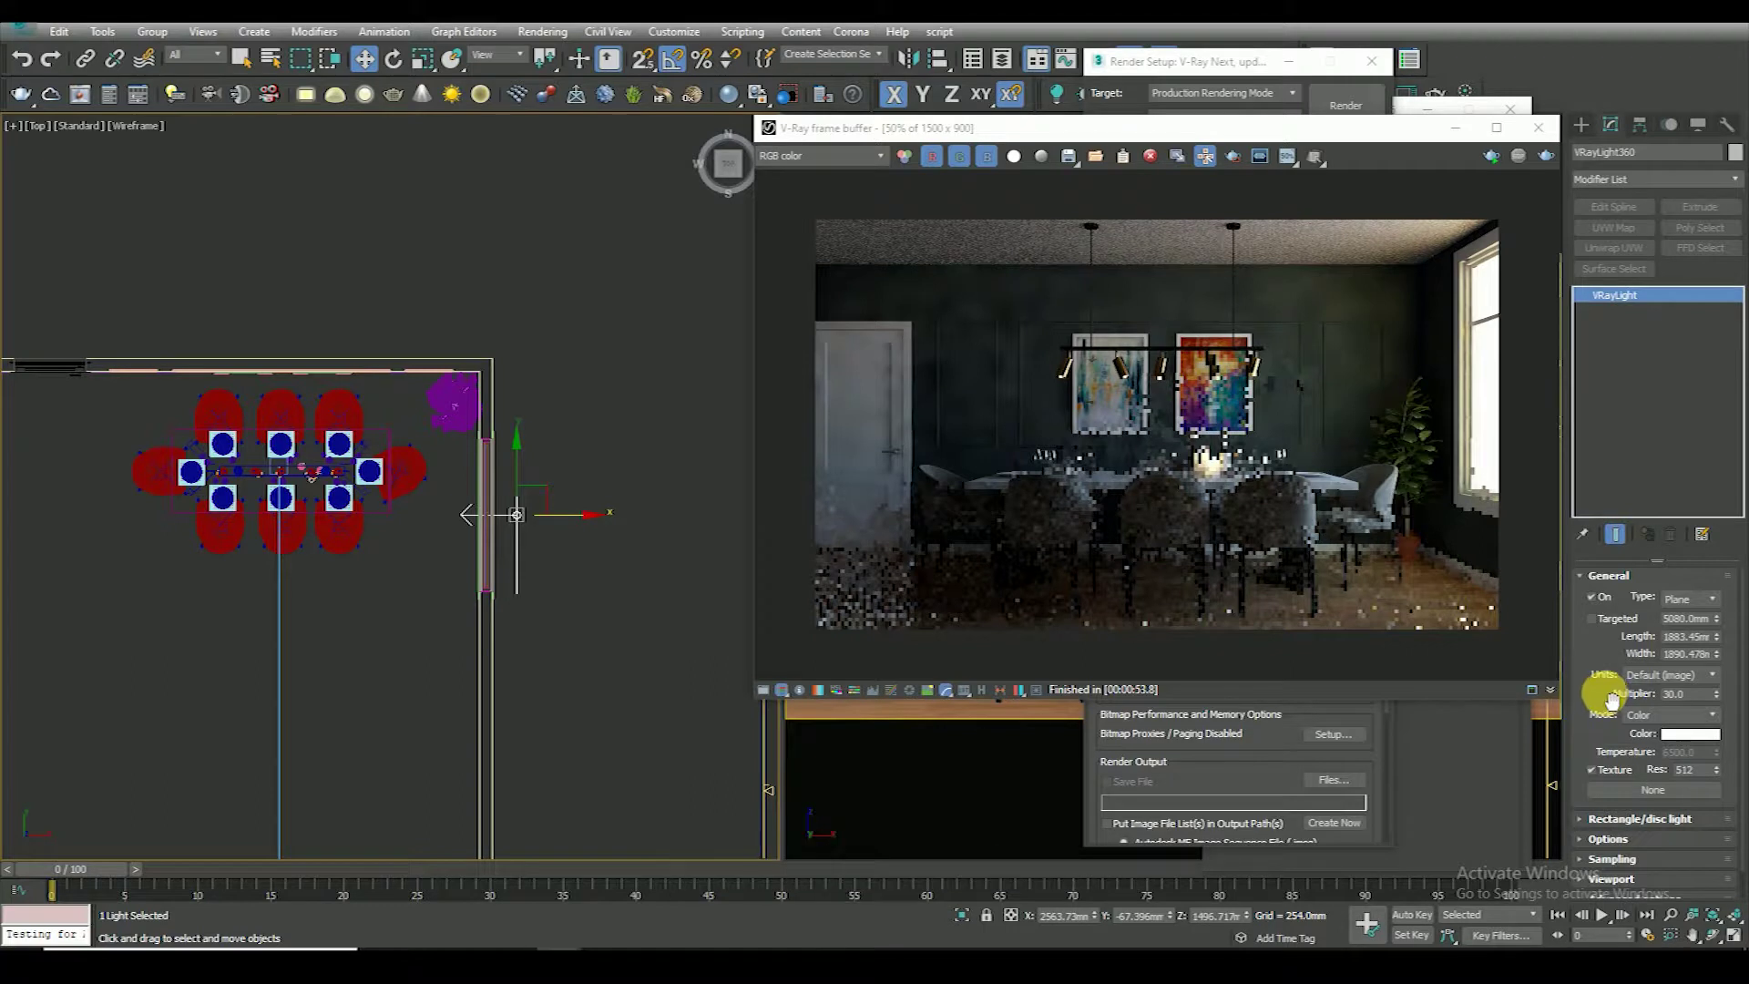
Set the window light's multiplier to 2.0 and expand its Options
{"action": "scroll", "coordinate": [1613, 655], "scroll_direction": "down", "scroll_amount": 2}
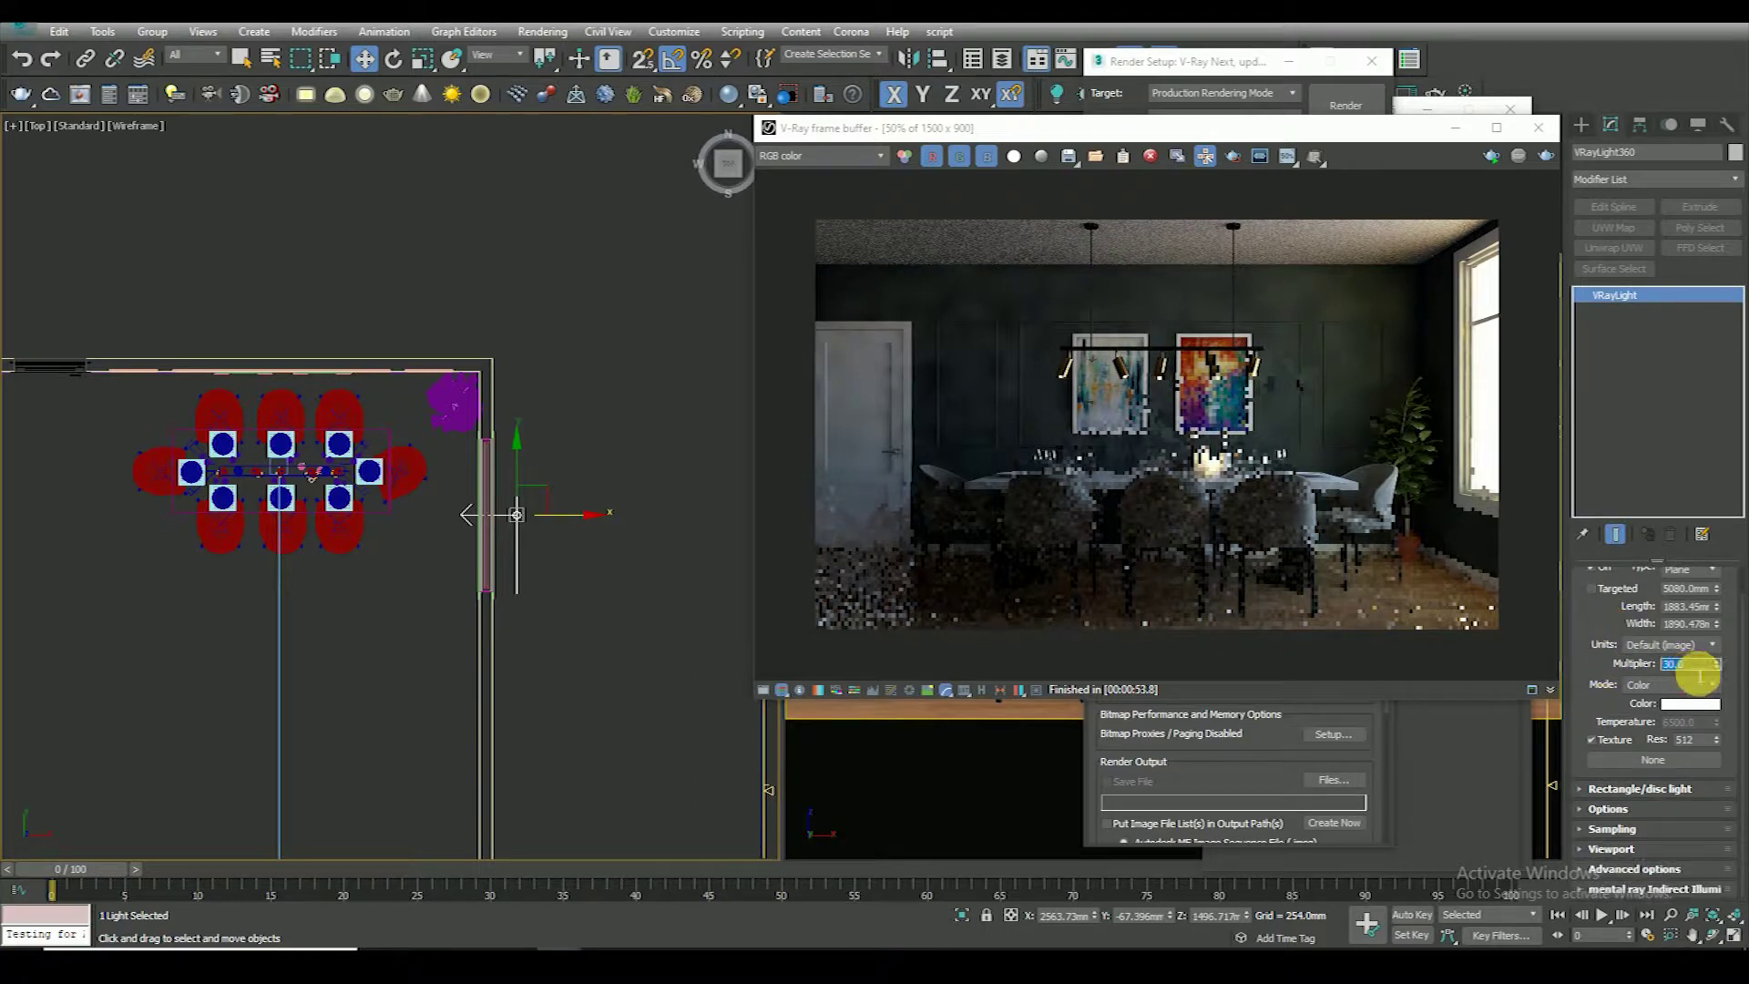
{"action": "type", "text": "2"}
{"action": "left_click", "coordinate": [1608, 733]}
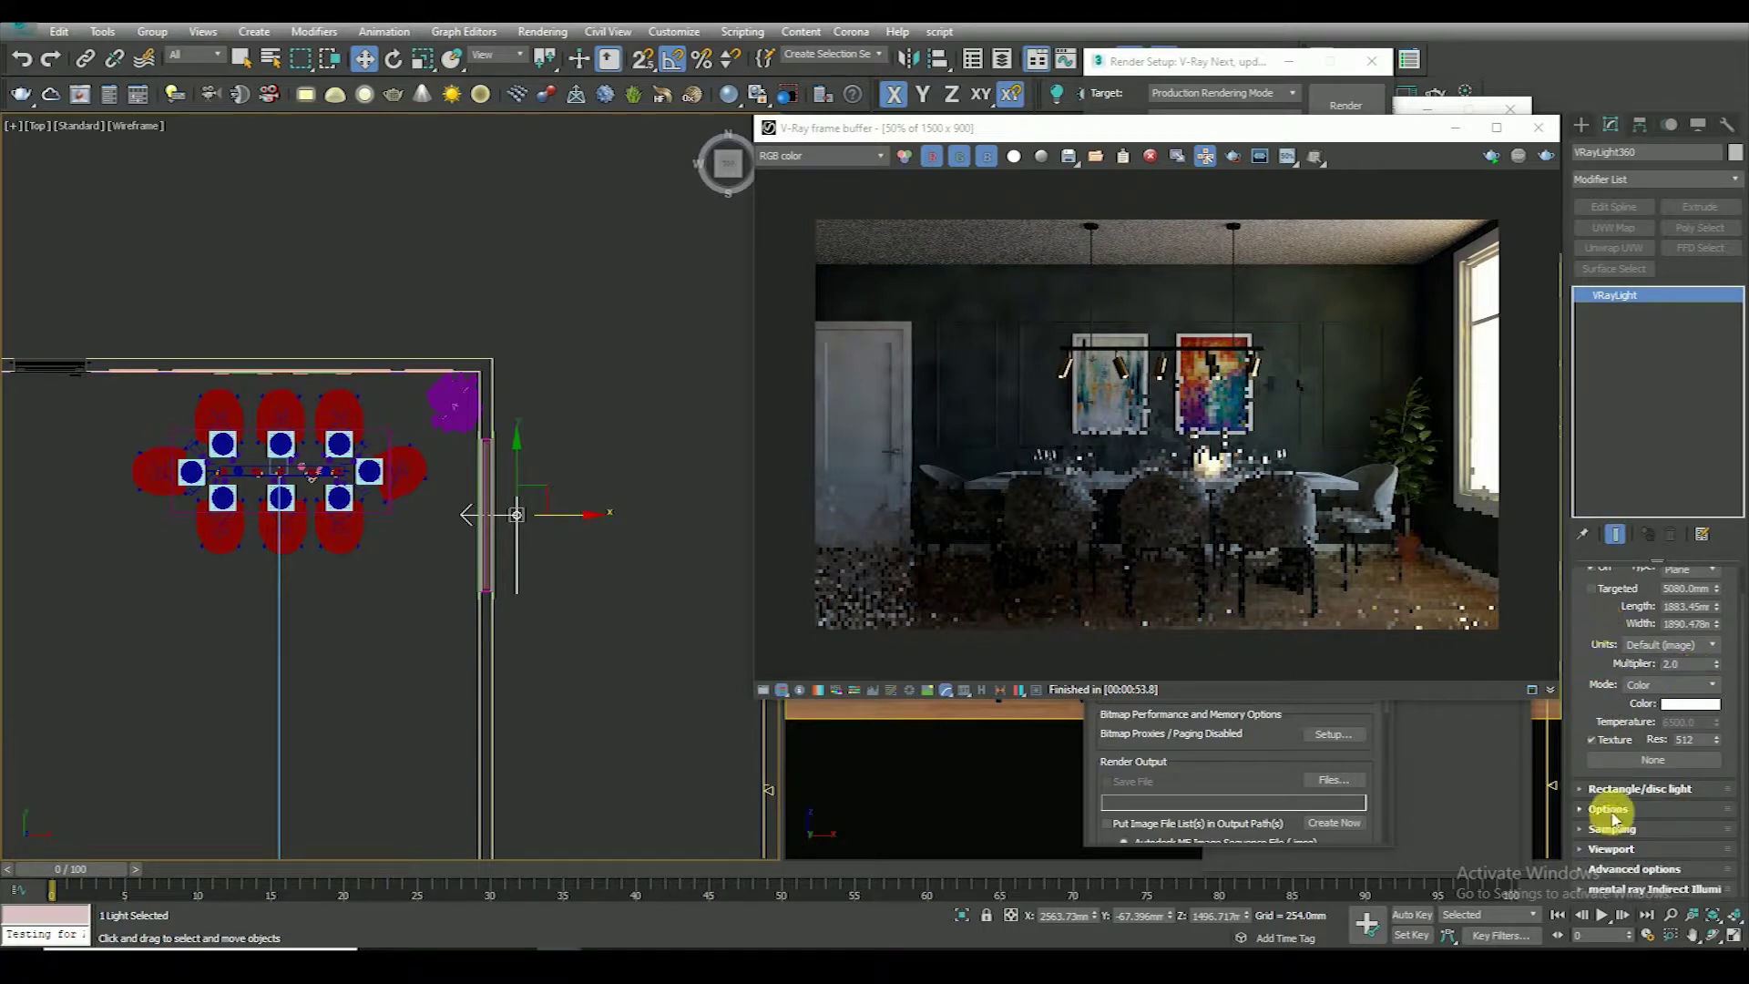
{"action": "left_click", "coordinate": [1608, 811]}
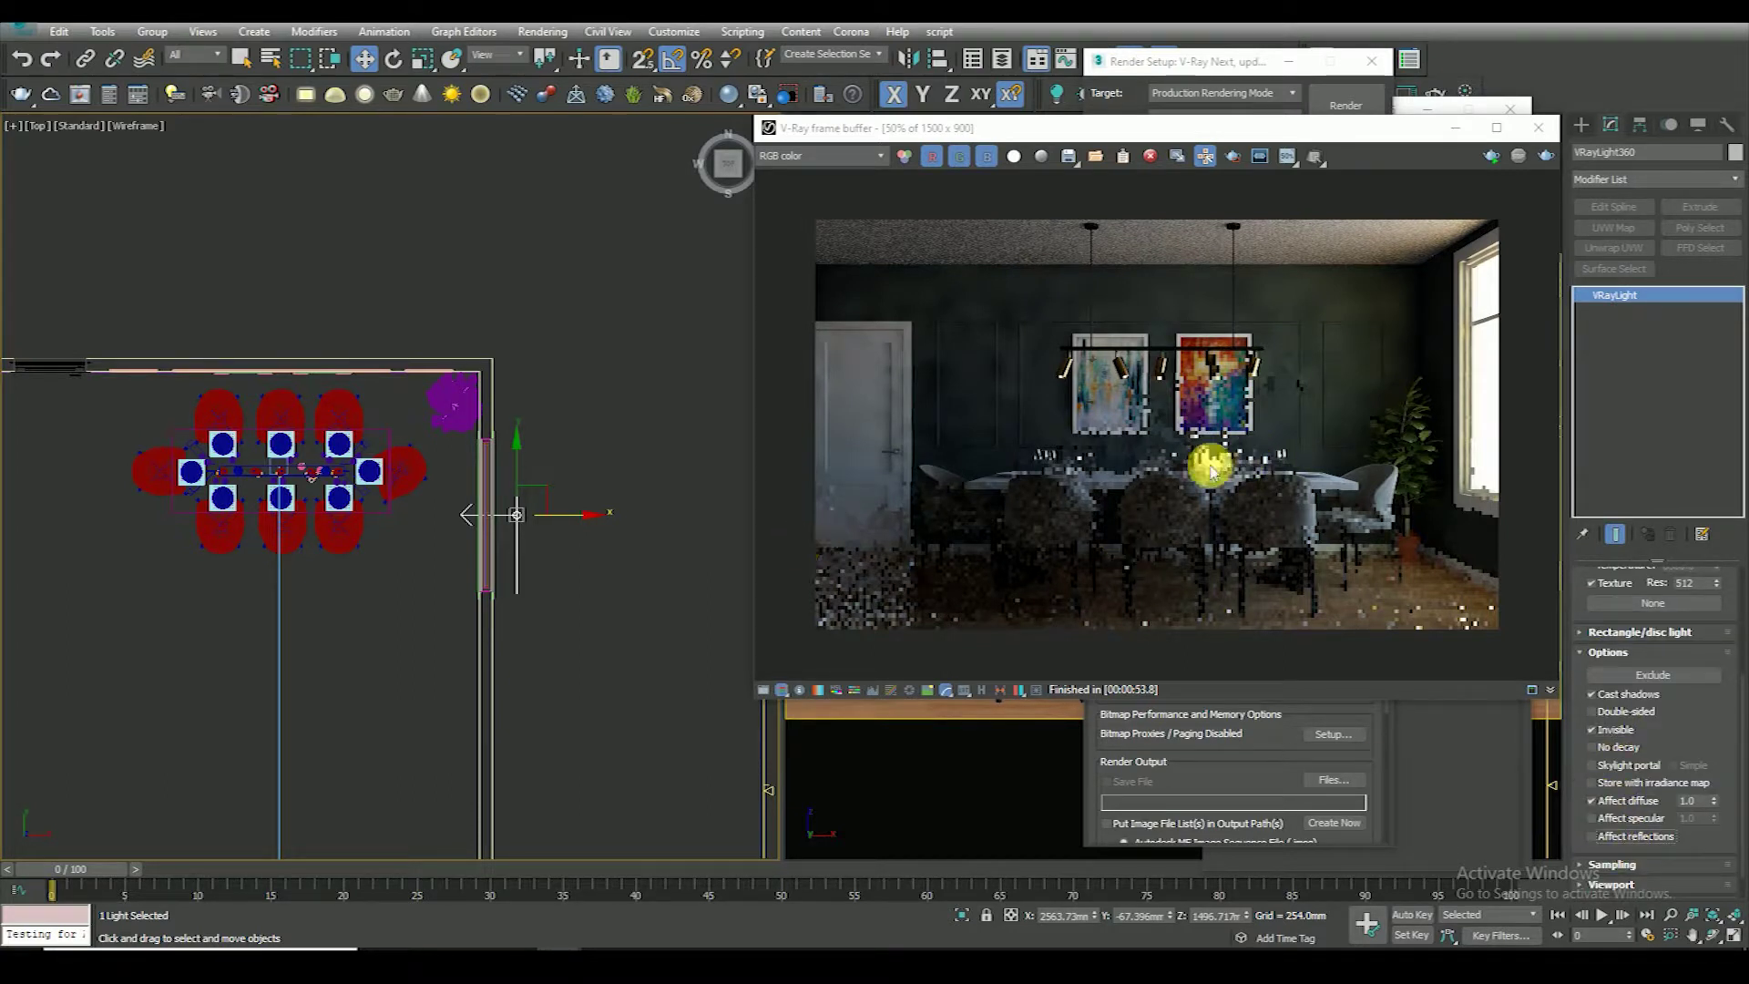
Re-render the dining room and stop the render early in the VFB
{"action": "left_click", "coordinate": [1491, 156]}
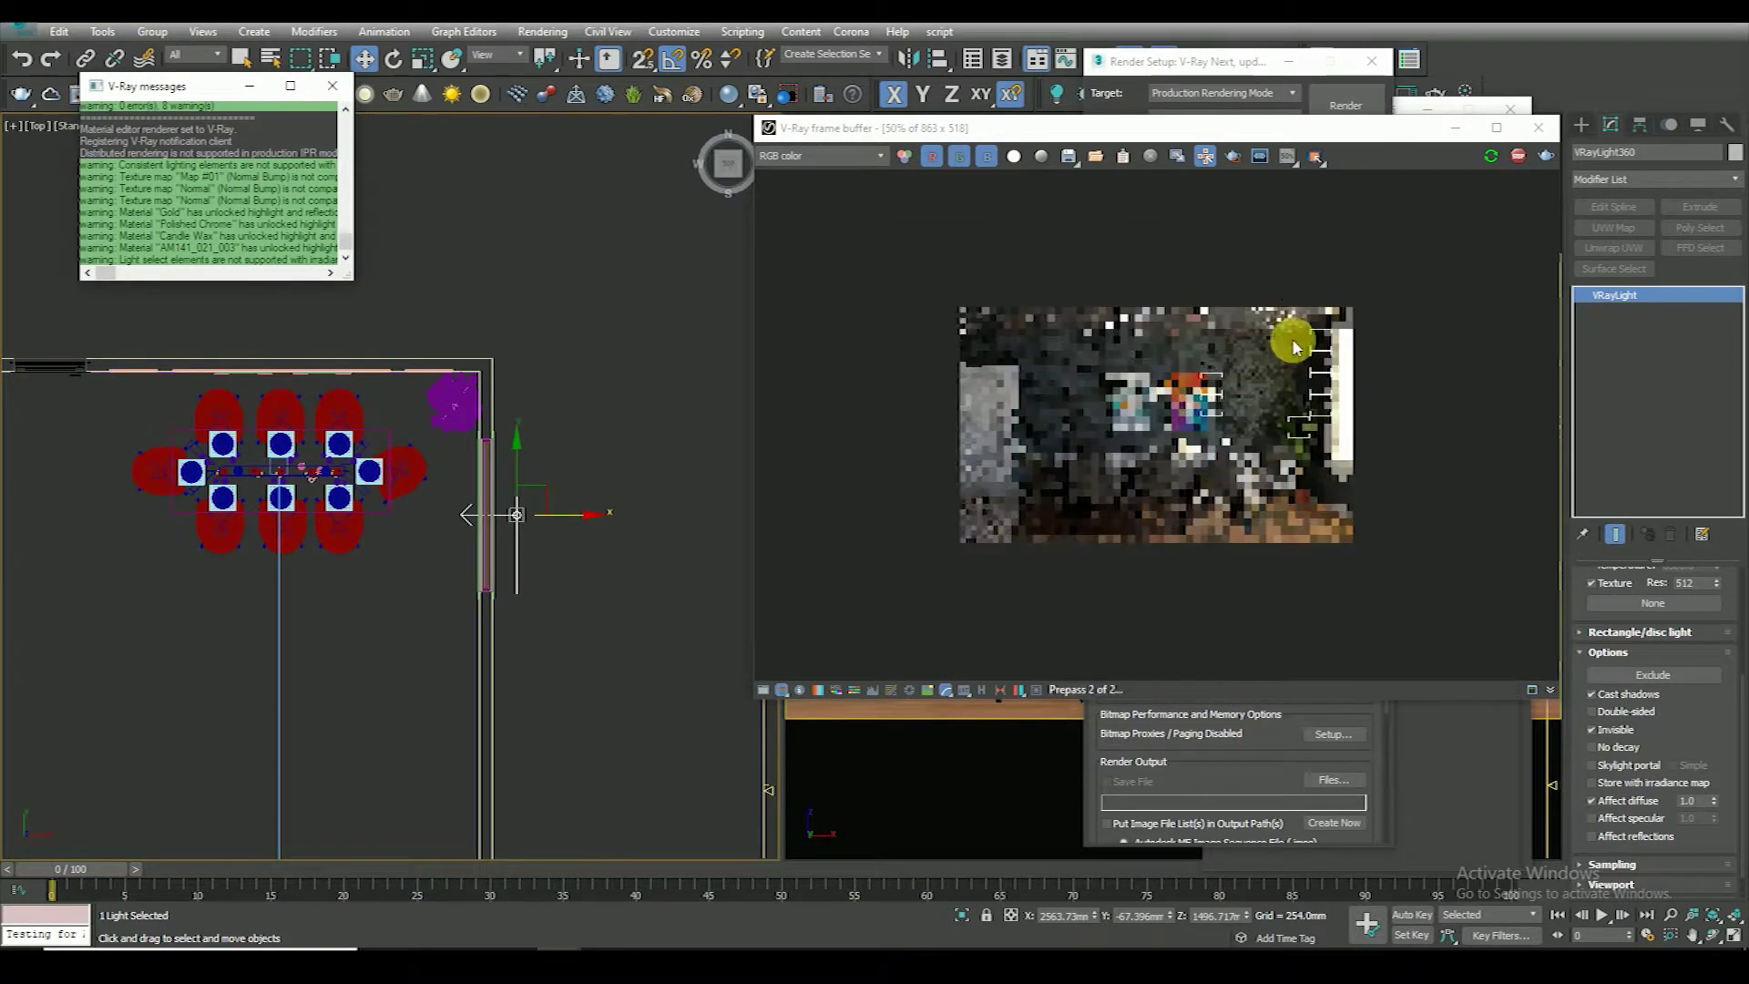
{"action": "scroll", "coordinate": [1403, 309], "scroll_direction": "up", "scroll_amount": 1}
{"action": "scroll", "coordinate": [1406, 314], "scroll_direction": "up", "scroll_amount": 1}
{"action": "scroll", "coordinate": [1407, 313], "scroll_direction": "down", "scroll_amount": 1}
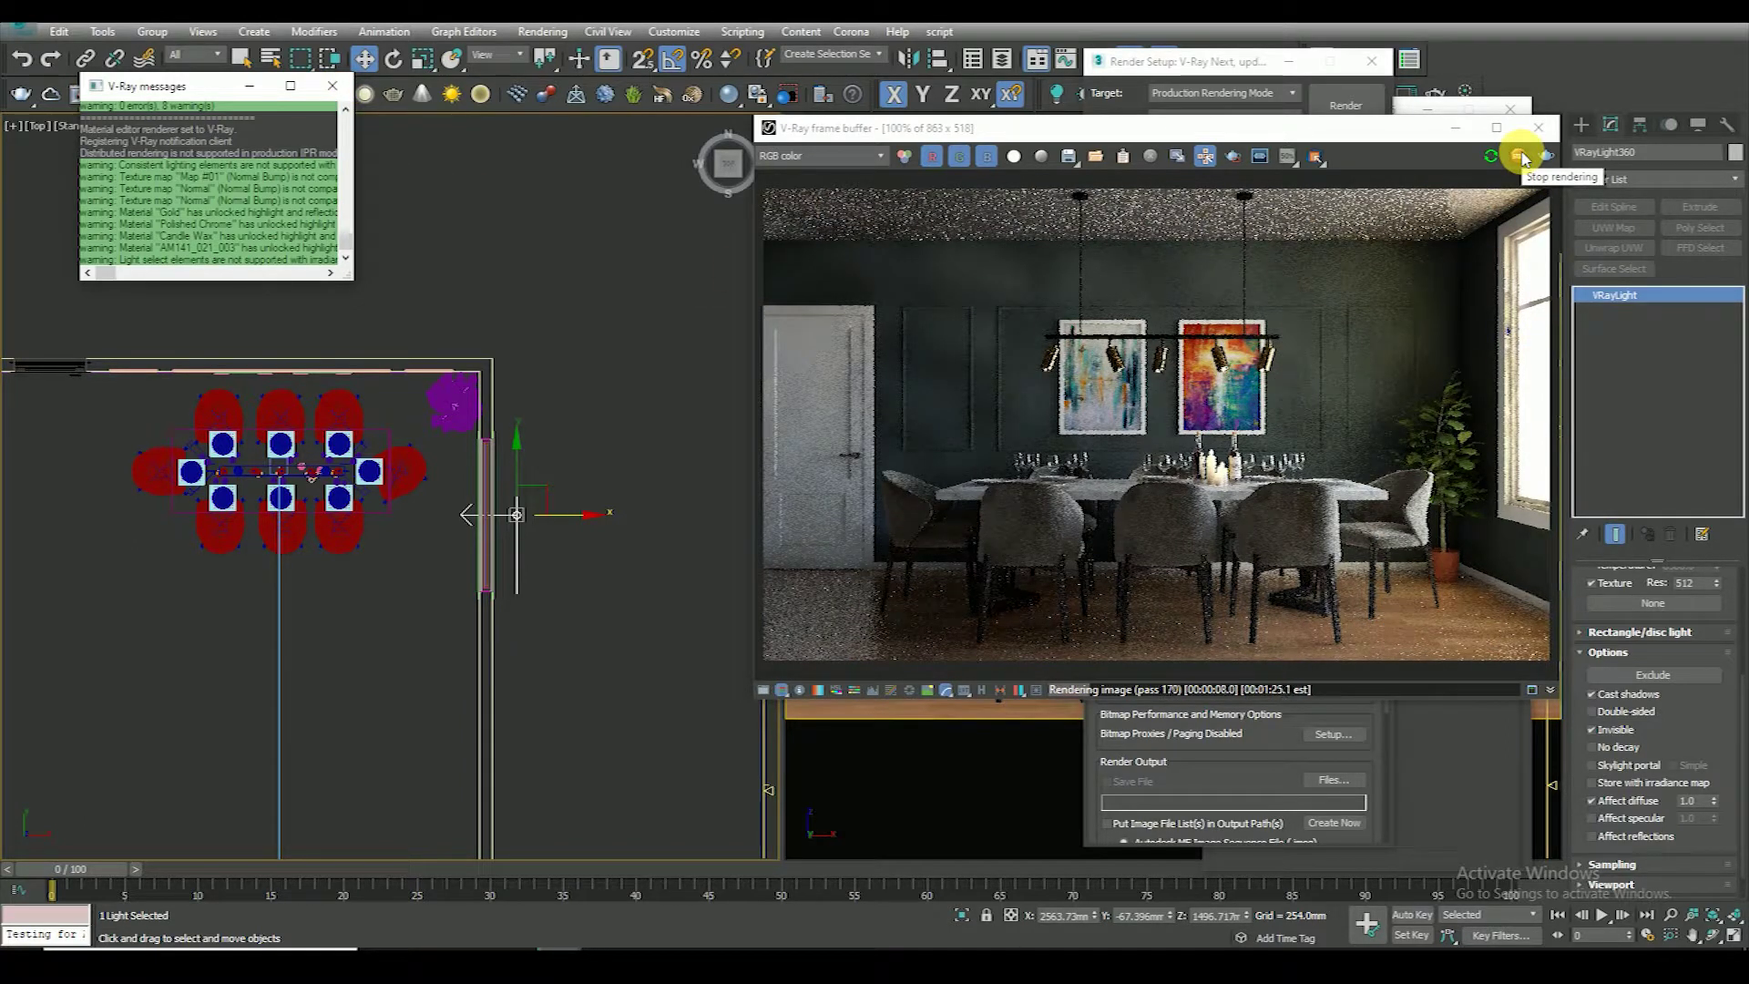
{"action": "left_click", "coordinate": [1519, 157]}
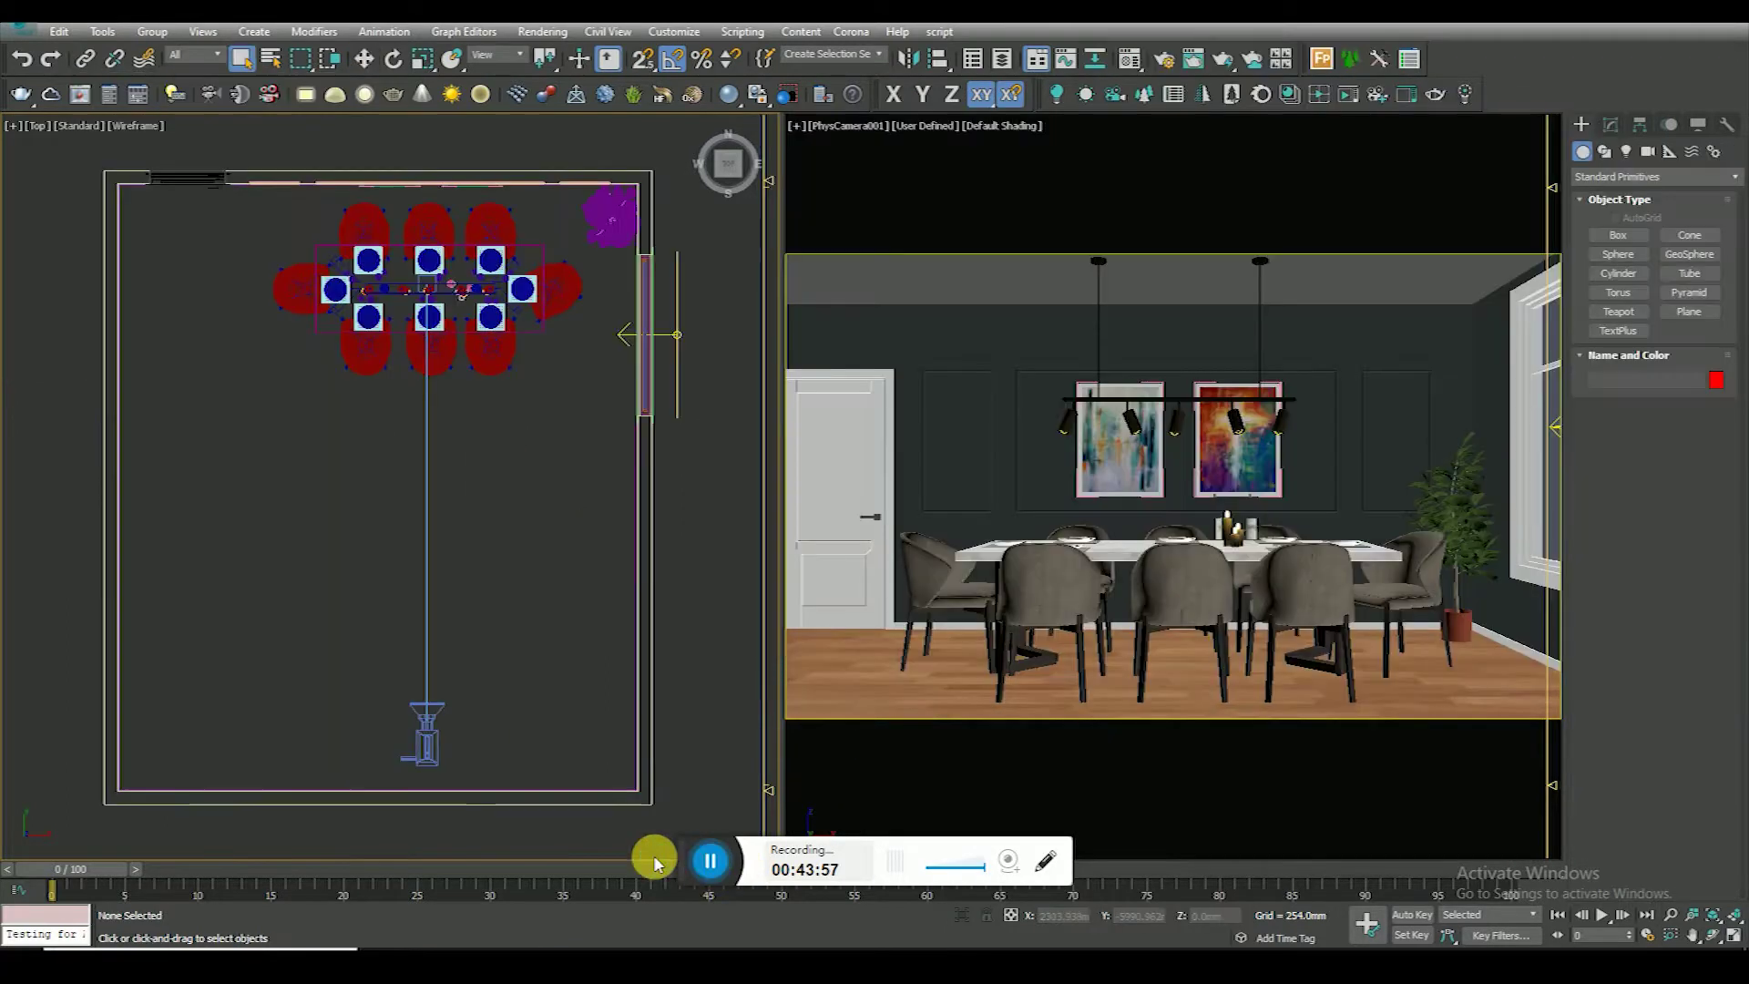
Cancel a first Save As and copy the maps folder path from the file window
{"action": "middle_click_drag", "start_coordinate": [526, 622], "coordinate": [501, 716]}
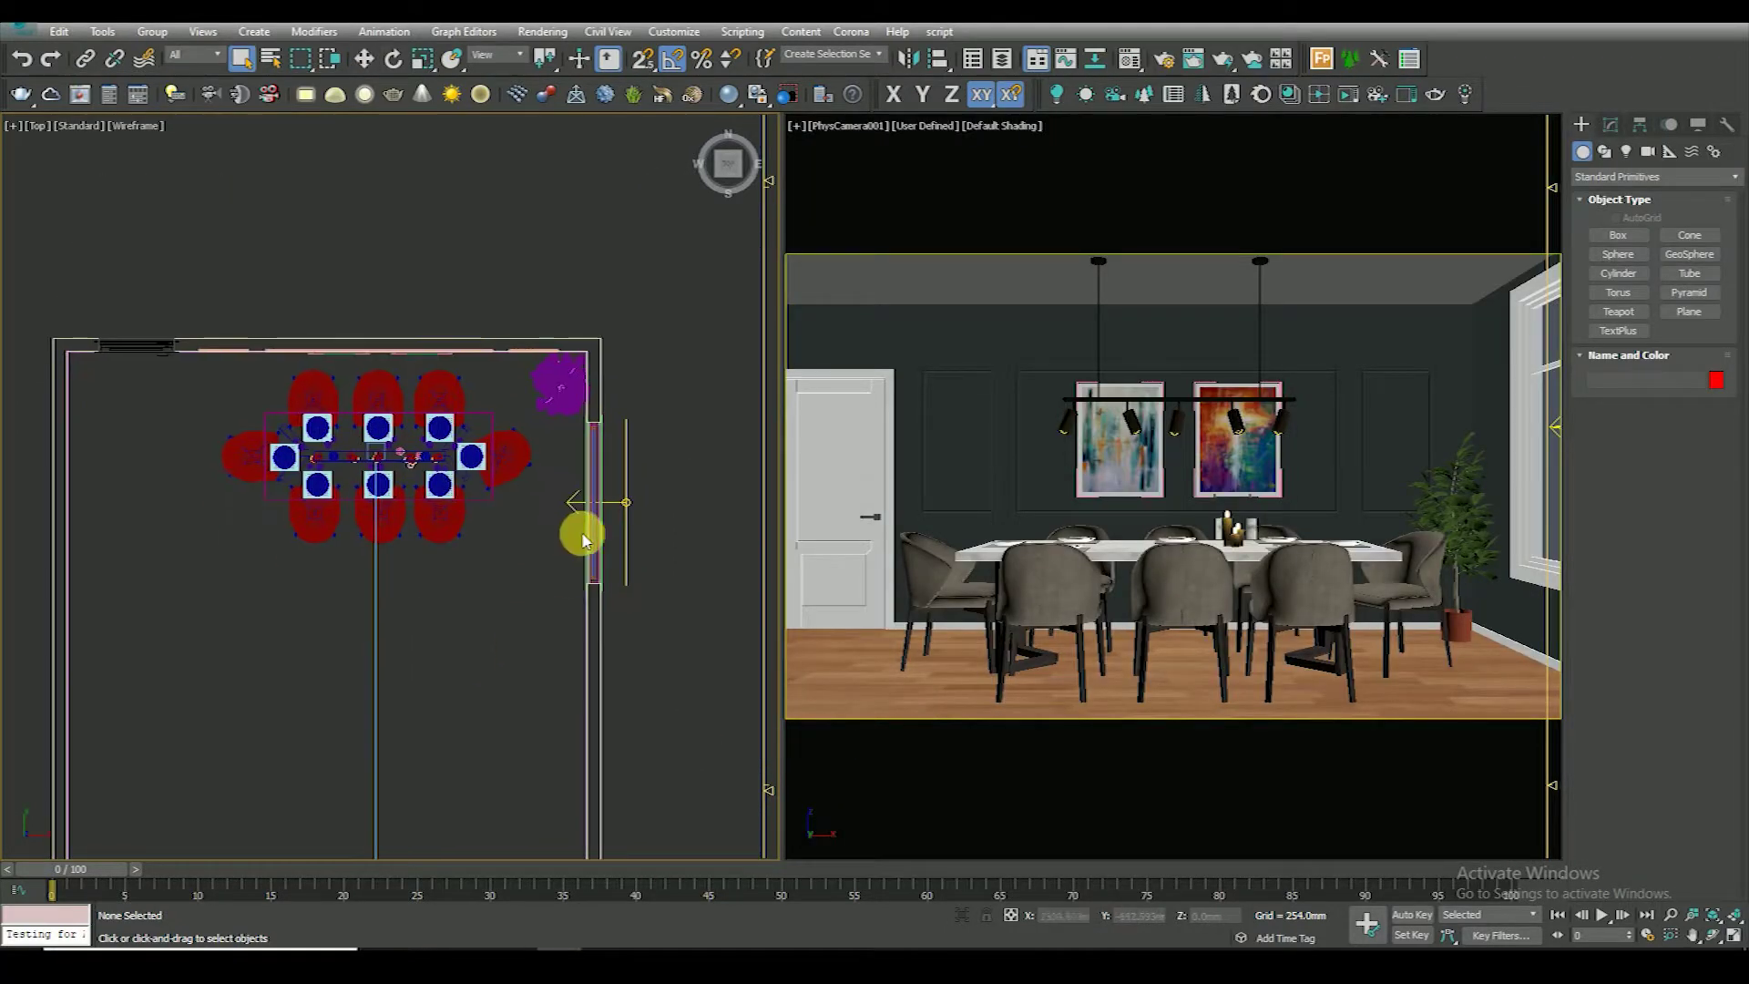
{"action": "left_click", "coordinate": [32, 20]}
{"action": "left_click", "coordinate": [64, 223]}
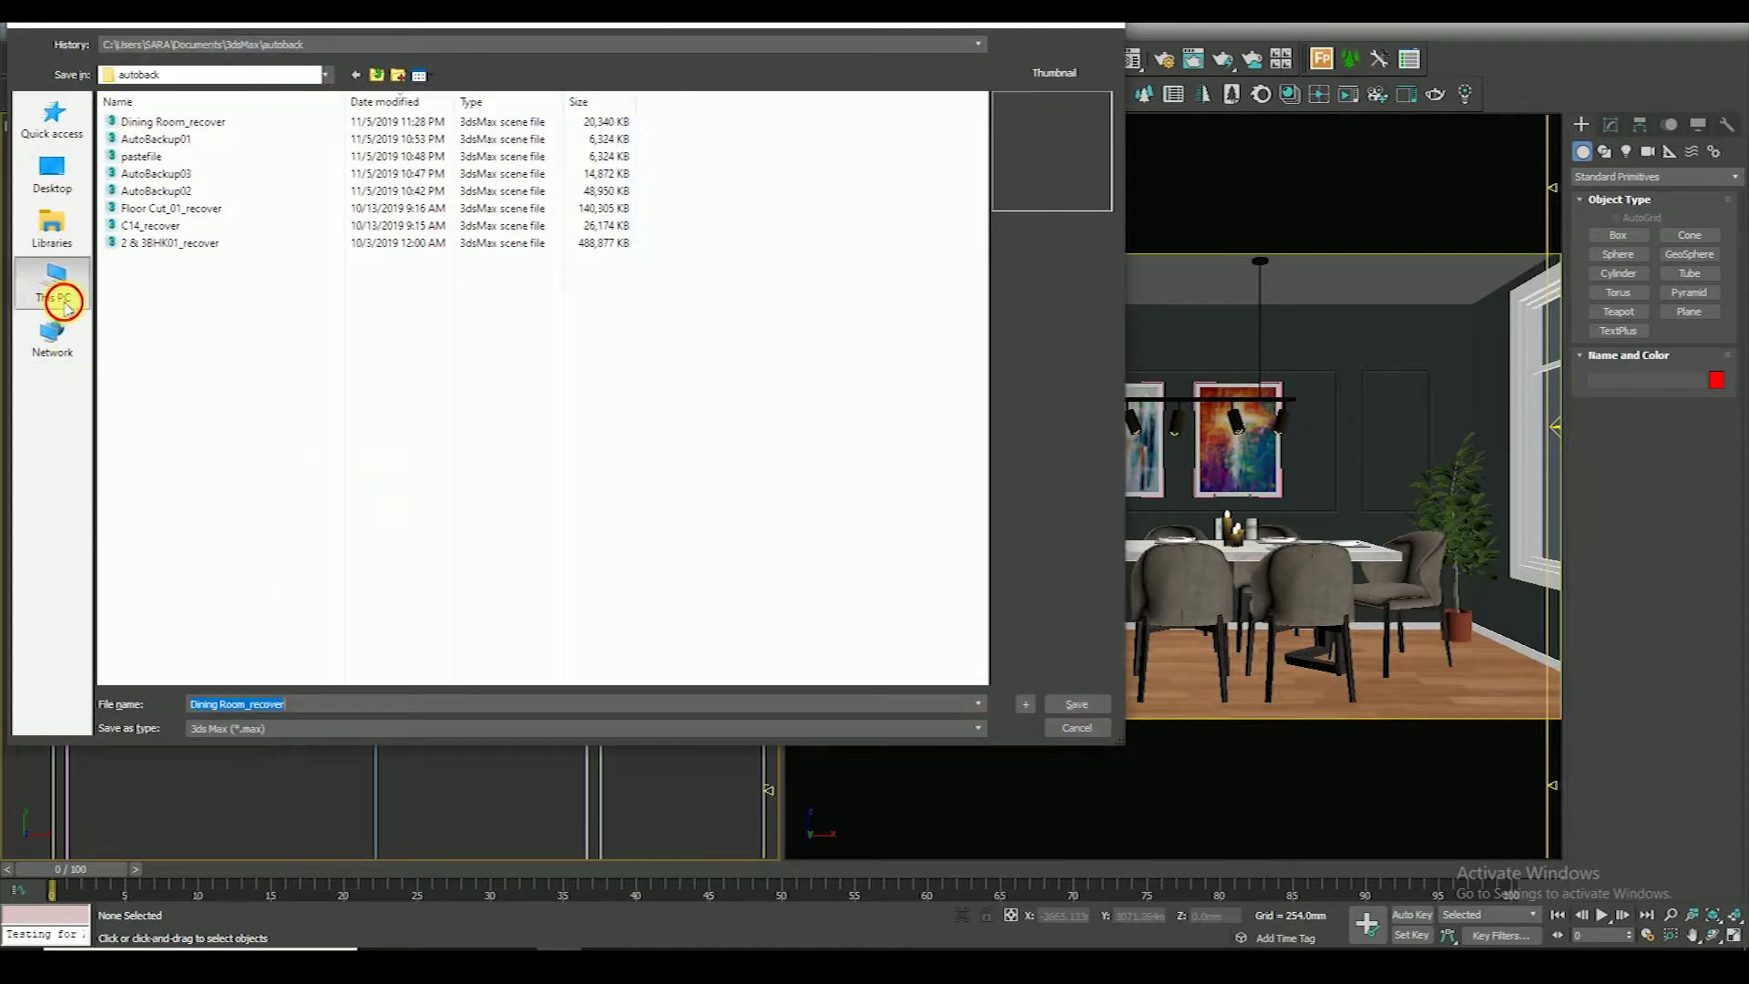
{"action": "left_click", "coordinate": [65, 308]}
{"action": "left_click", "coordinate": [1073, 726]}
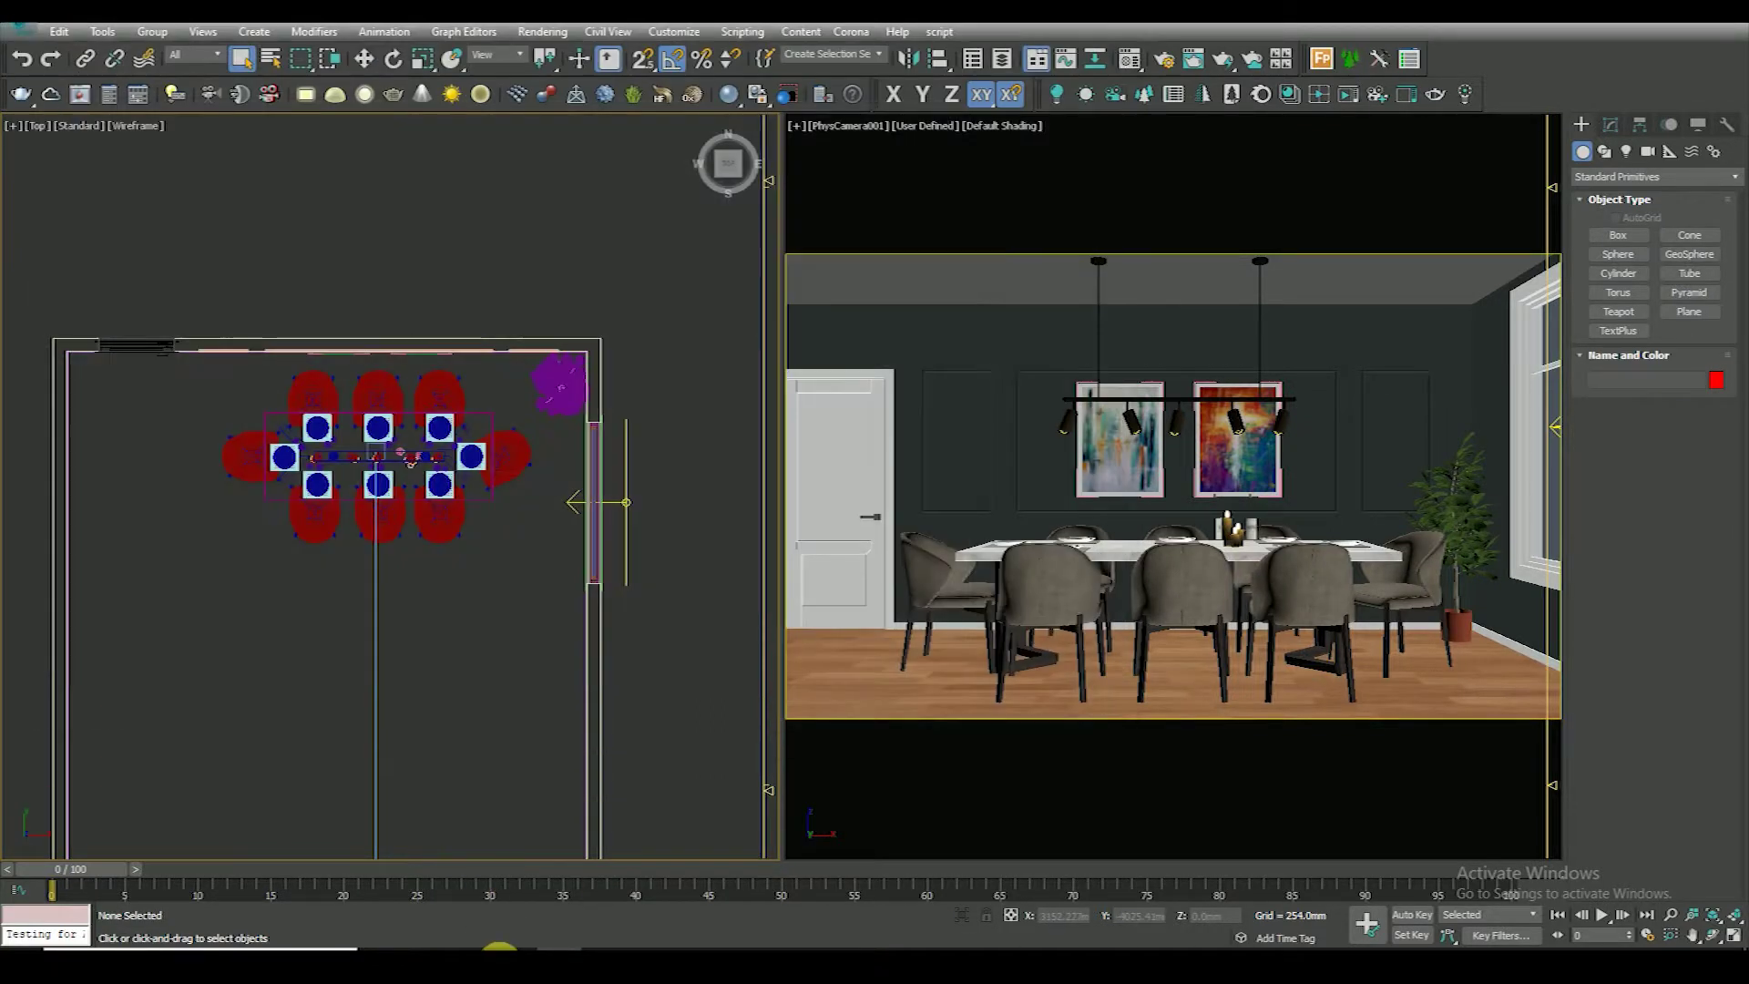
{"action": "left_click", "coordinate": [706, 875]}
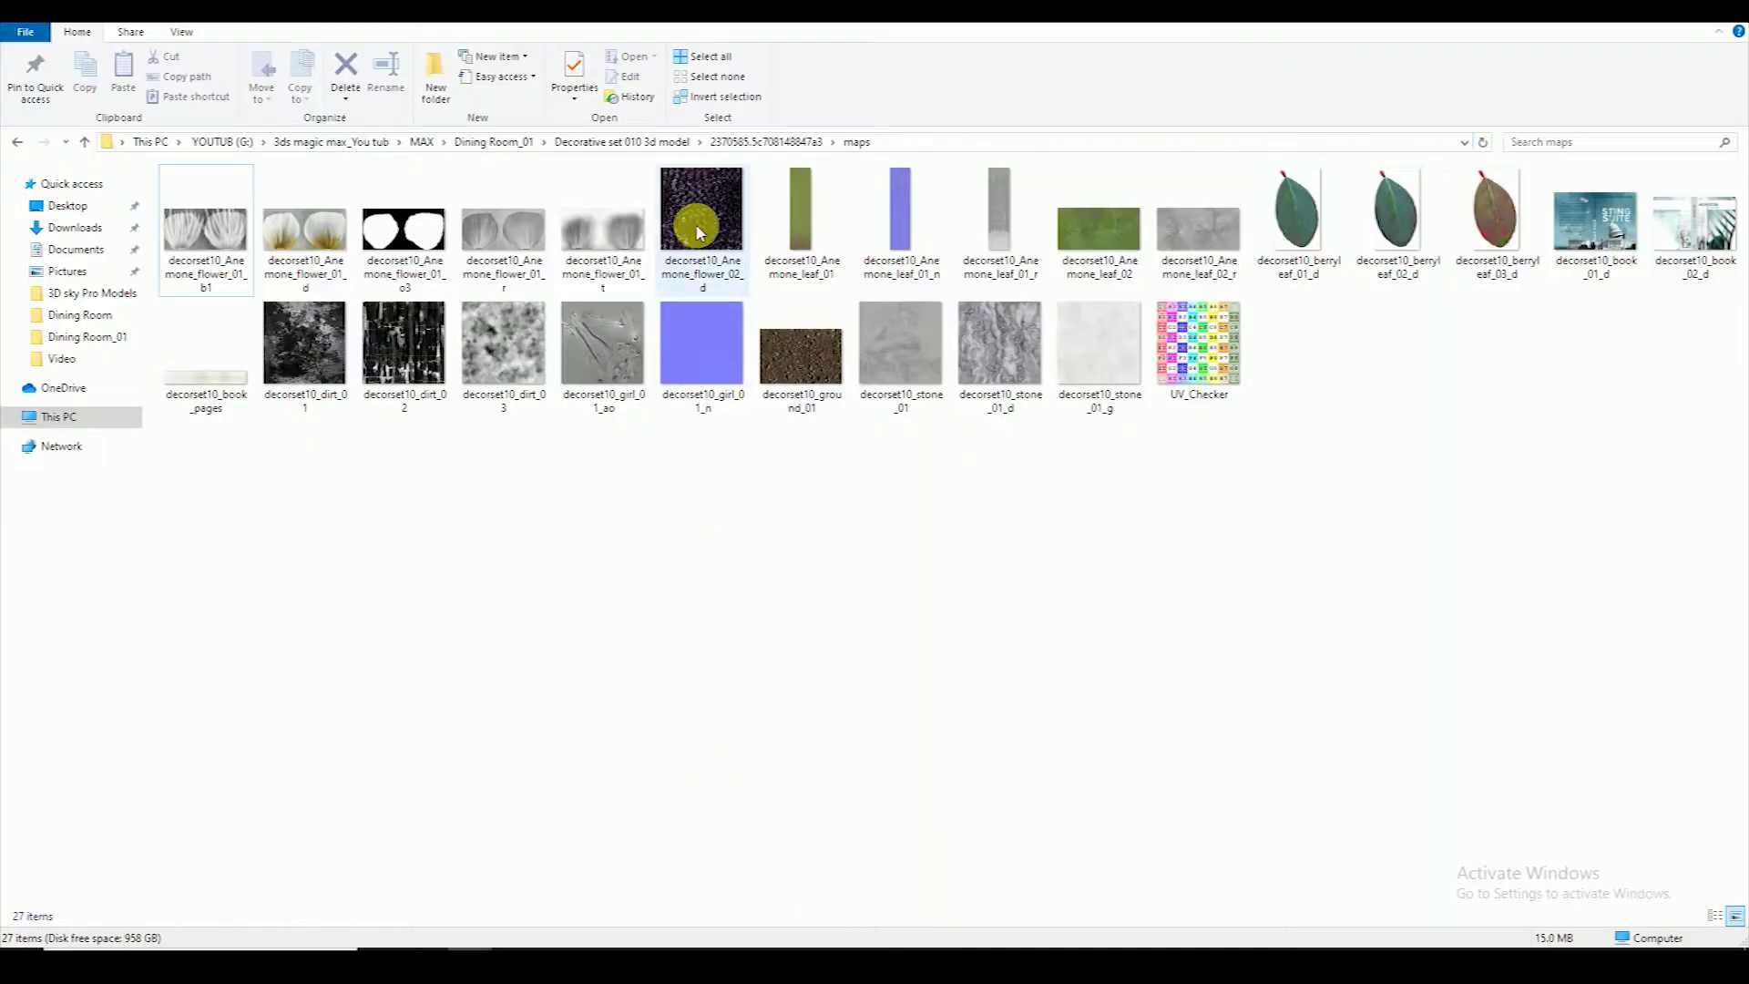
{"action": "left_click", "coordinate": [897, 146]}
{"action": "key", "text": "alt+Tab"}
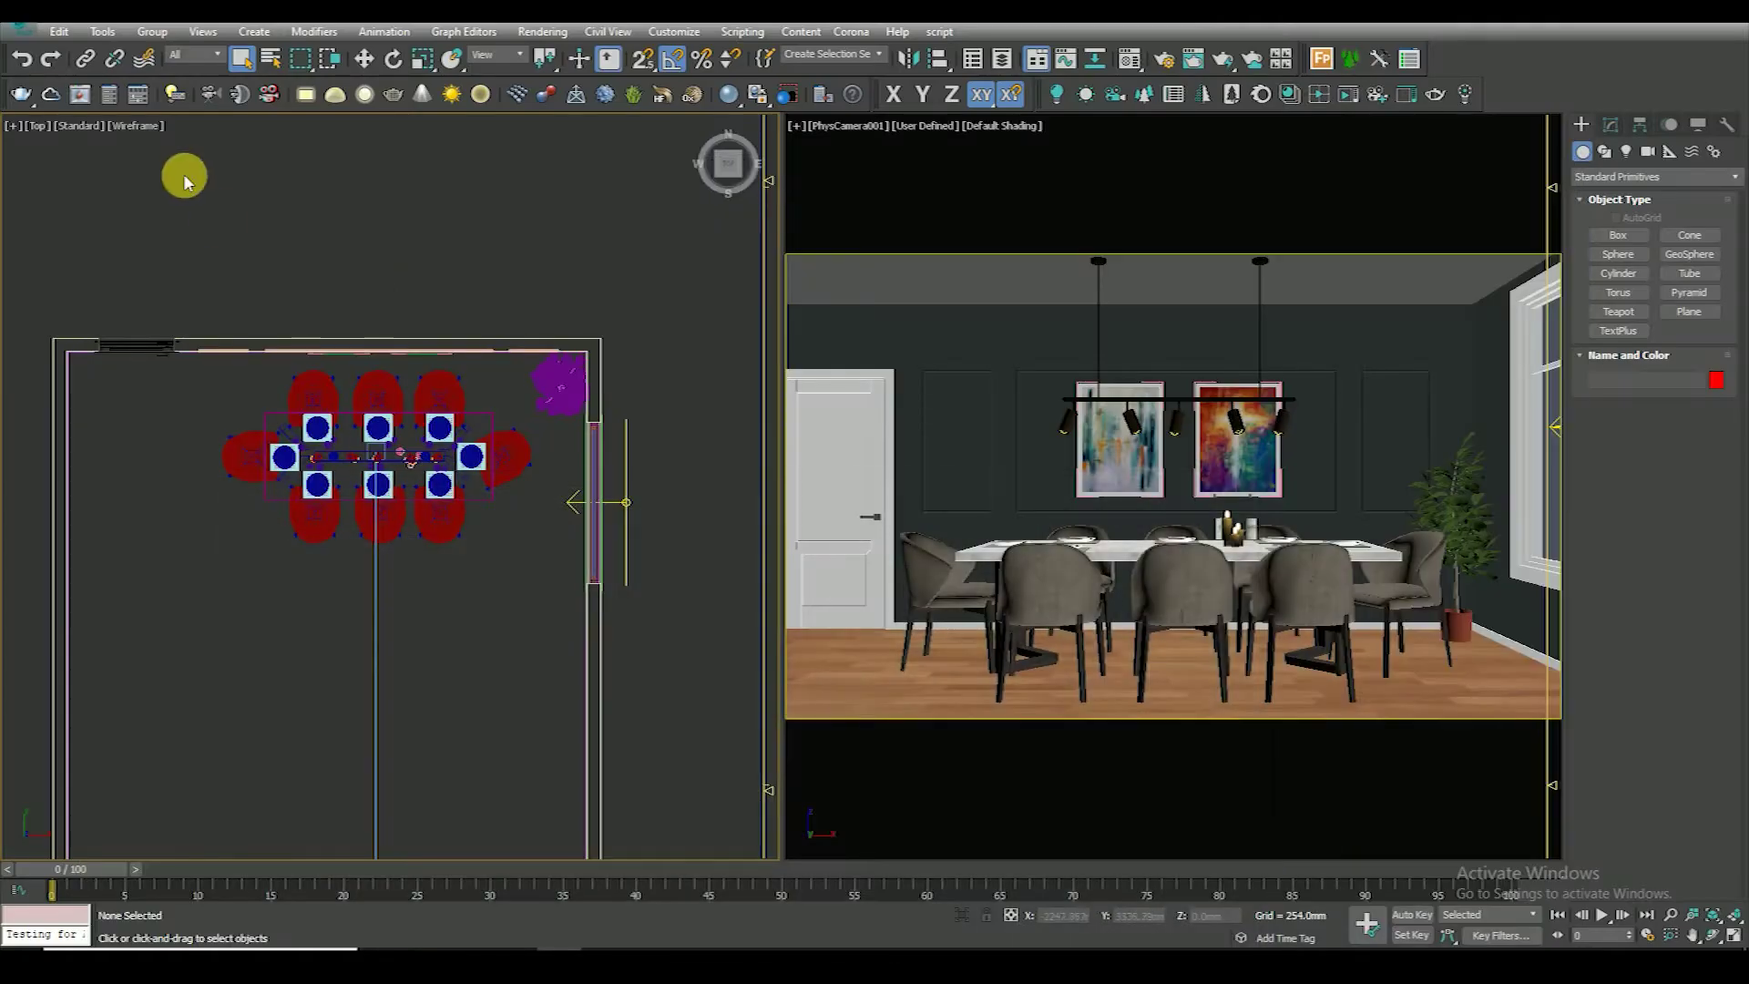
Save the scene over the Dining Room file in the Dining Room_01 folder
{"action": "left_click", "coordinate": [32, 20]}
{"action": "left_click", "coordinate": [74, 223]}
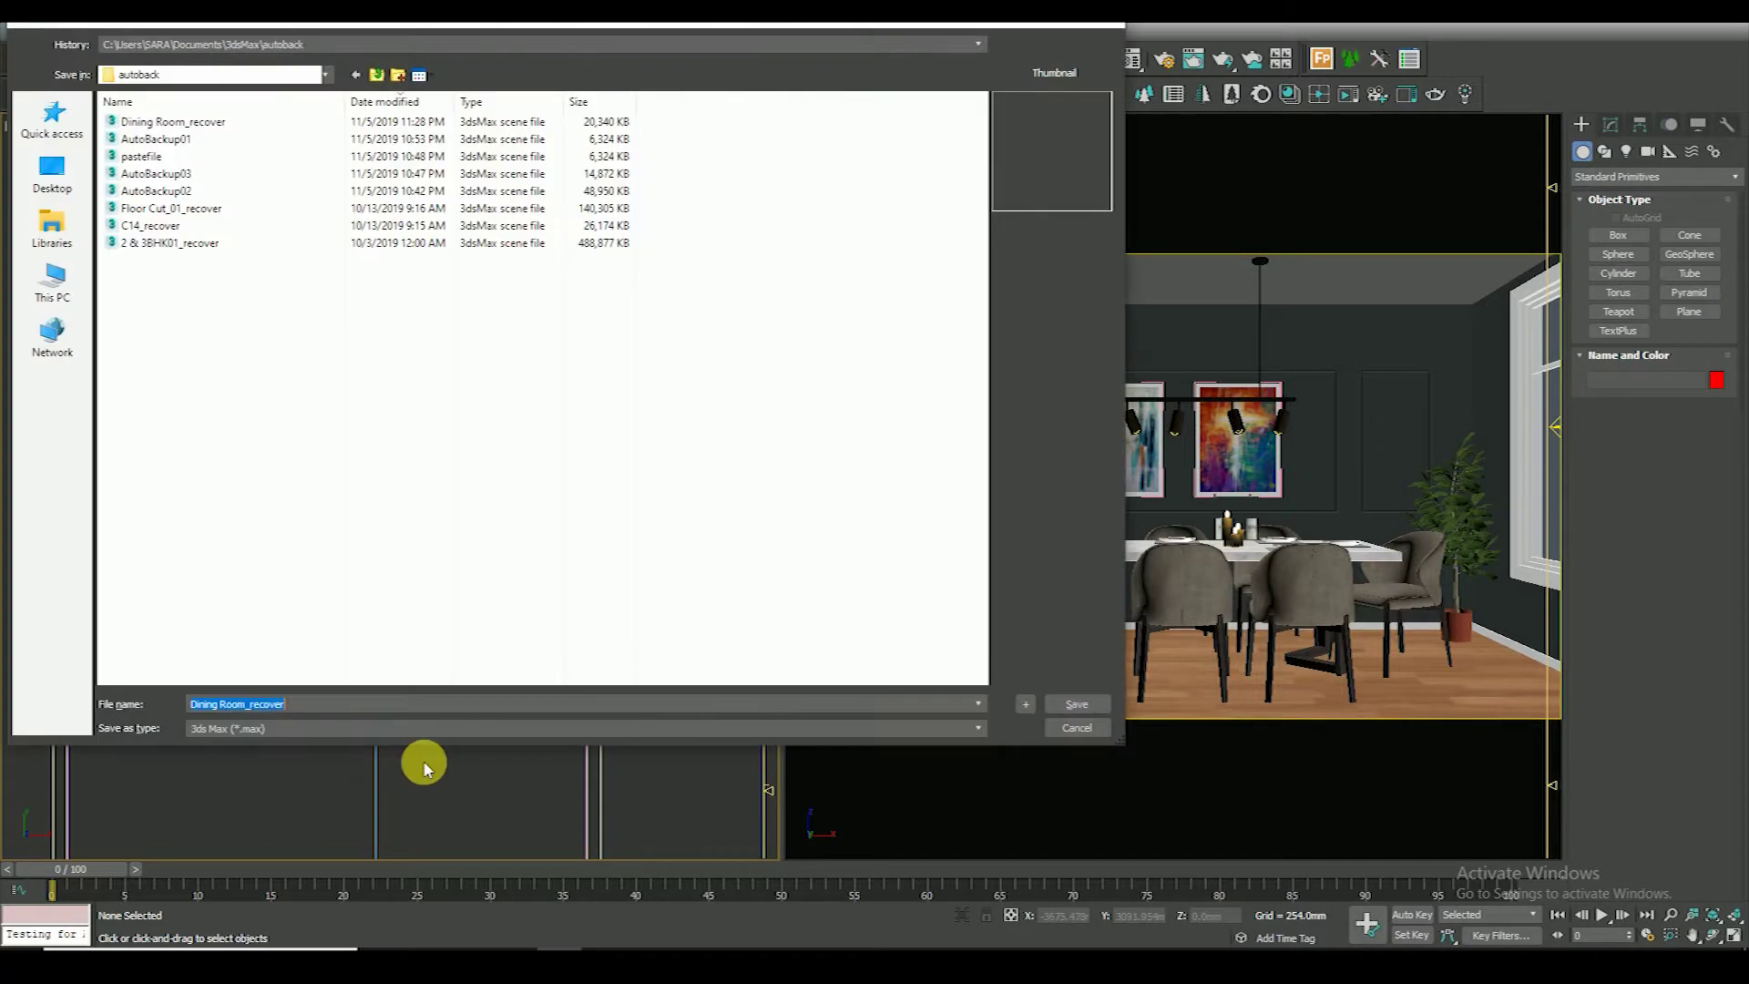
{"action": "key", "text": "Return"}
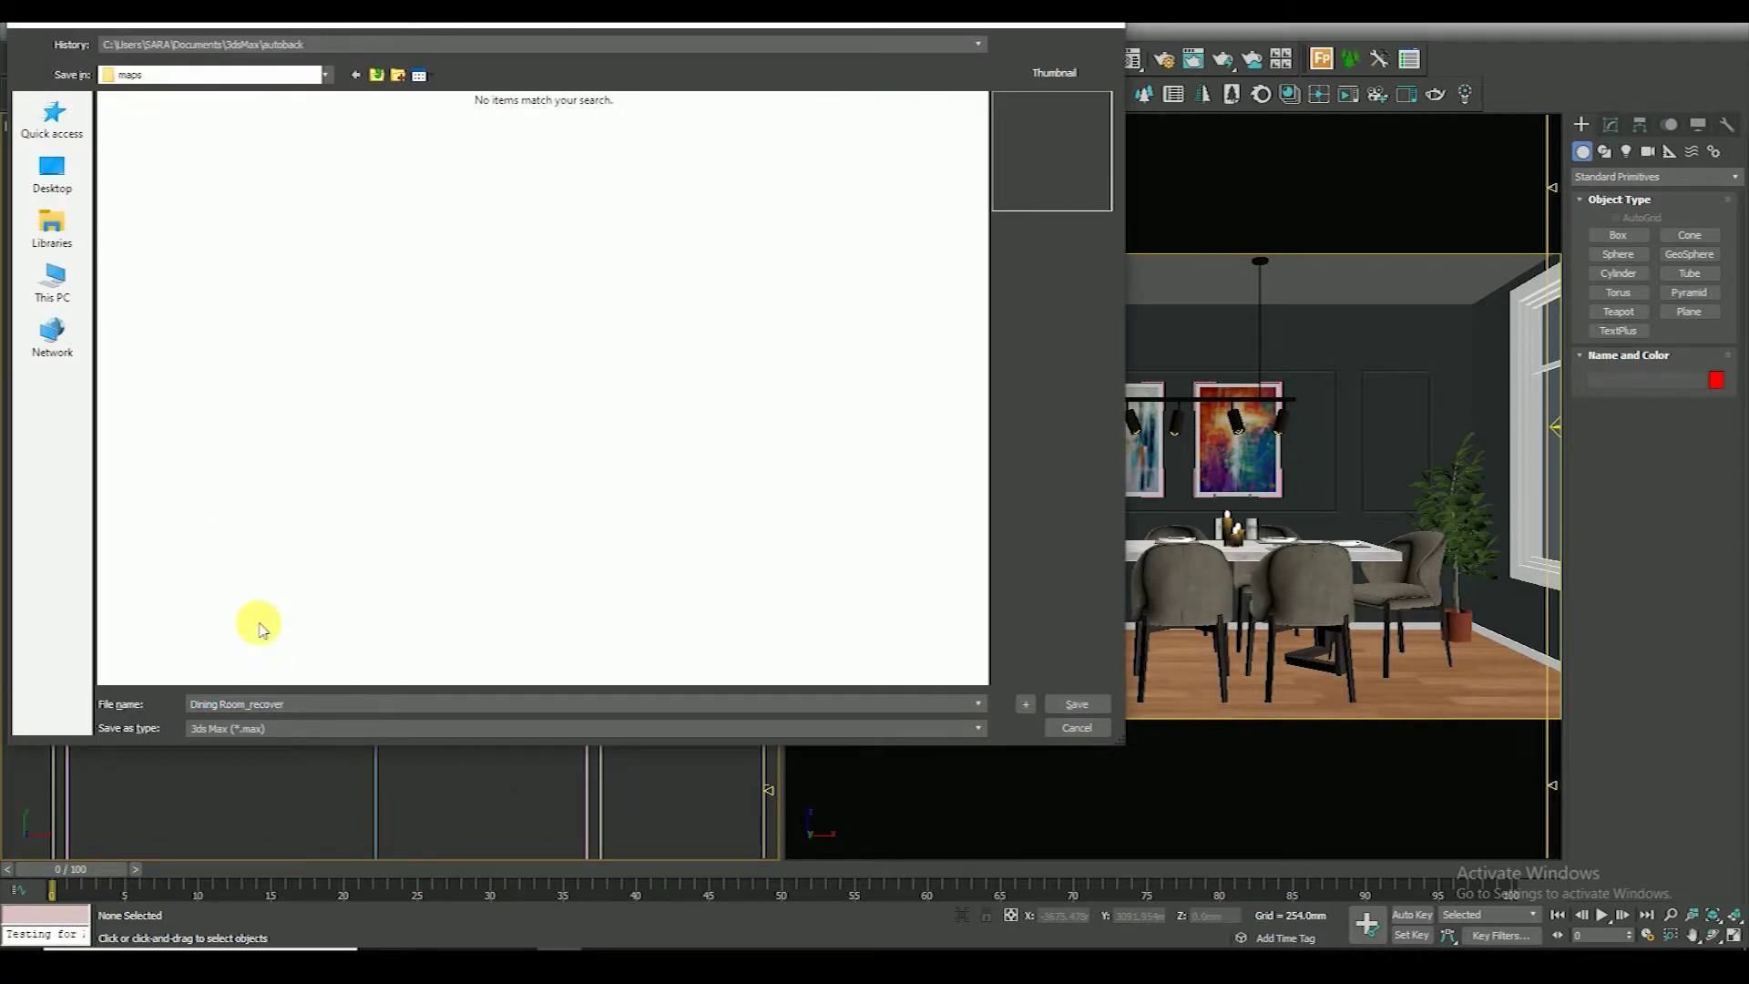
{"action": "left_click", "coordinate": [377, 77]}
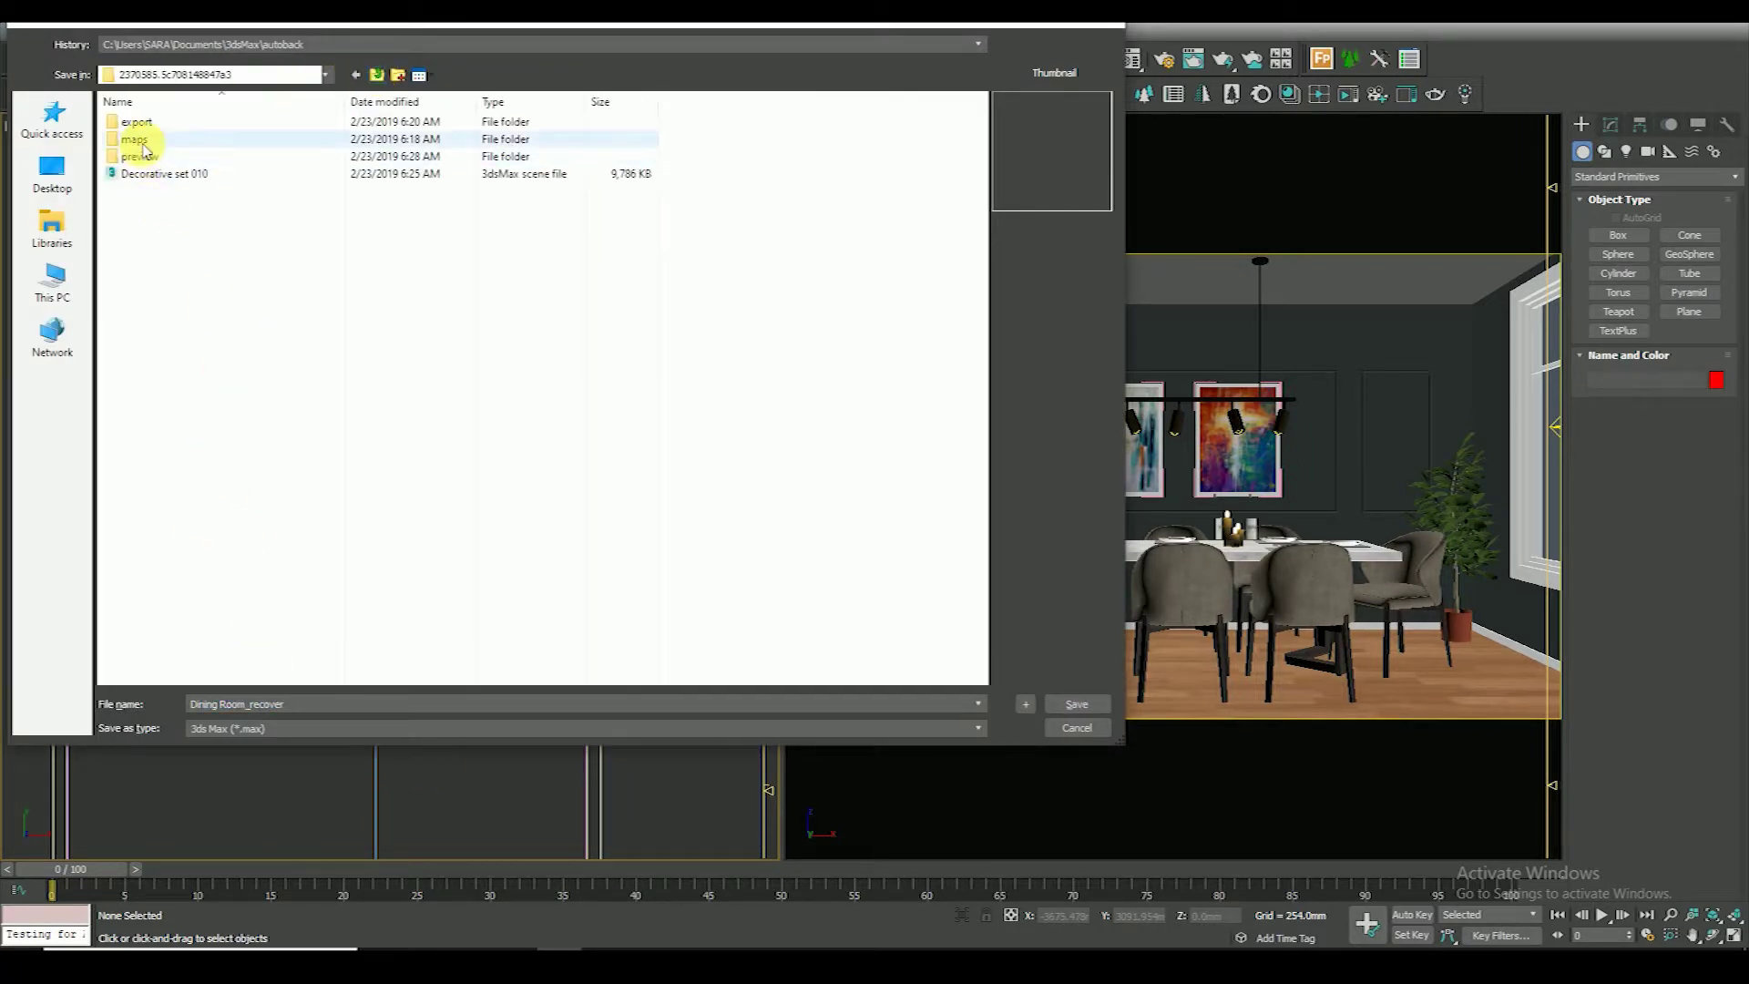
{"action": "left_click", "coordinate": [377, 76]}
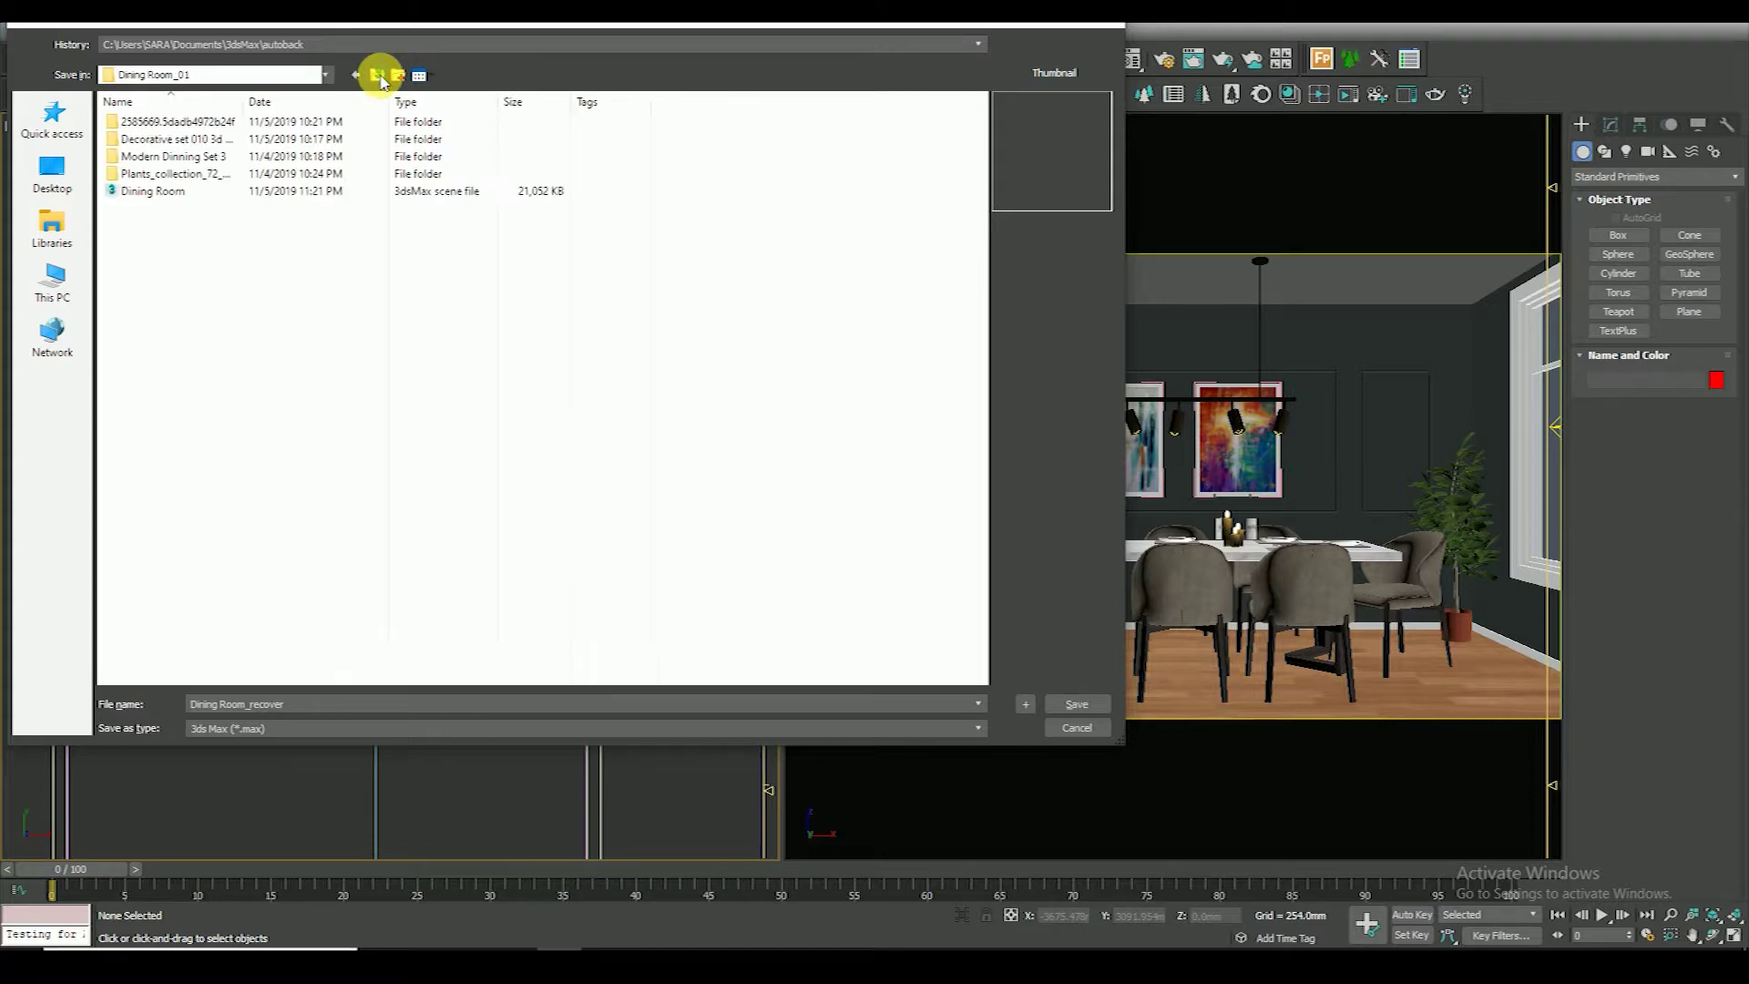
{"action": "left_click", "coordinate": [377, 75]}
{"action": "double_click", "coordinate": [188, 143]}
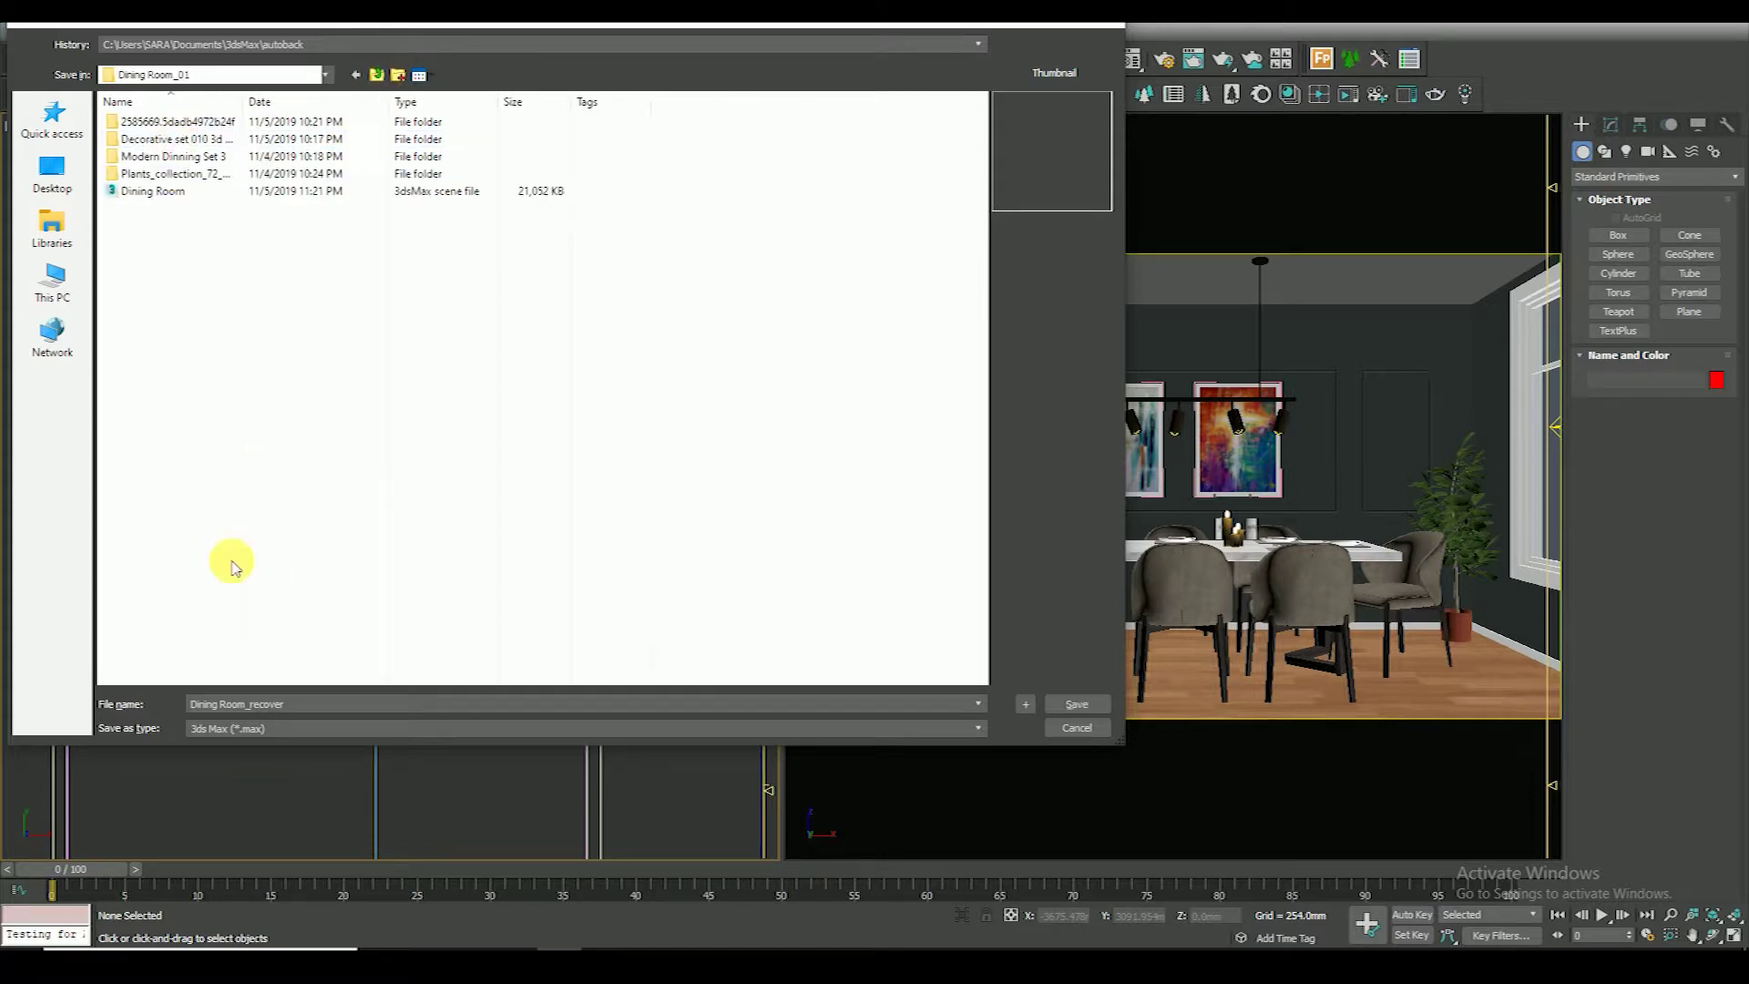
{"action": "left_click", "coordinate": [177, 193]}
{"action": "left_click", "coordinate": [1026, 712]}
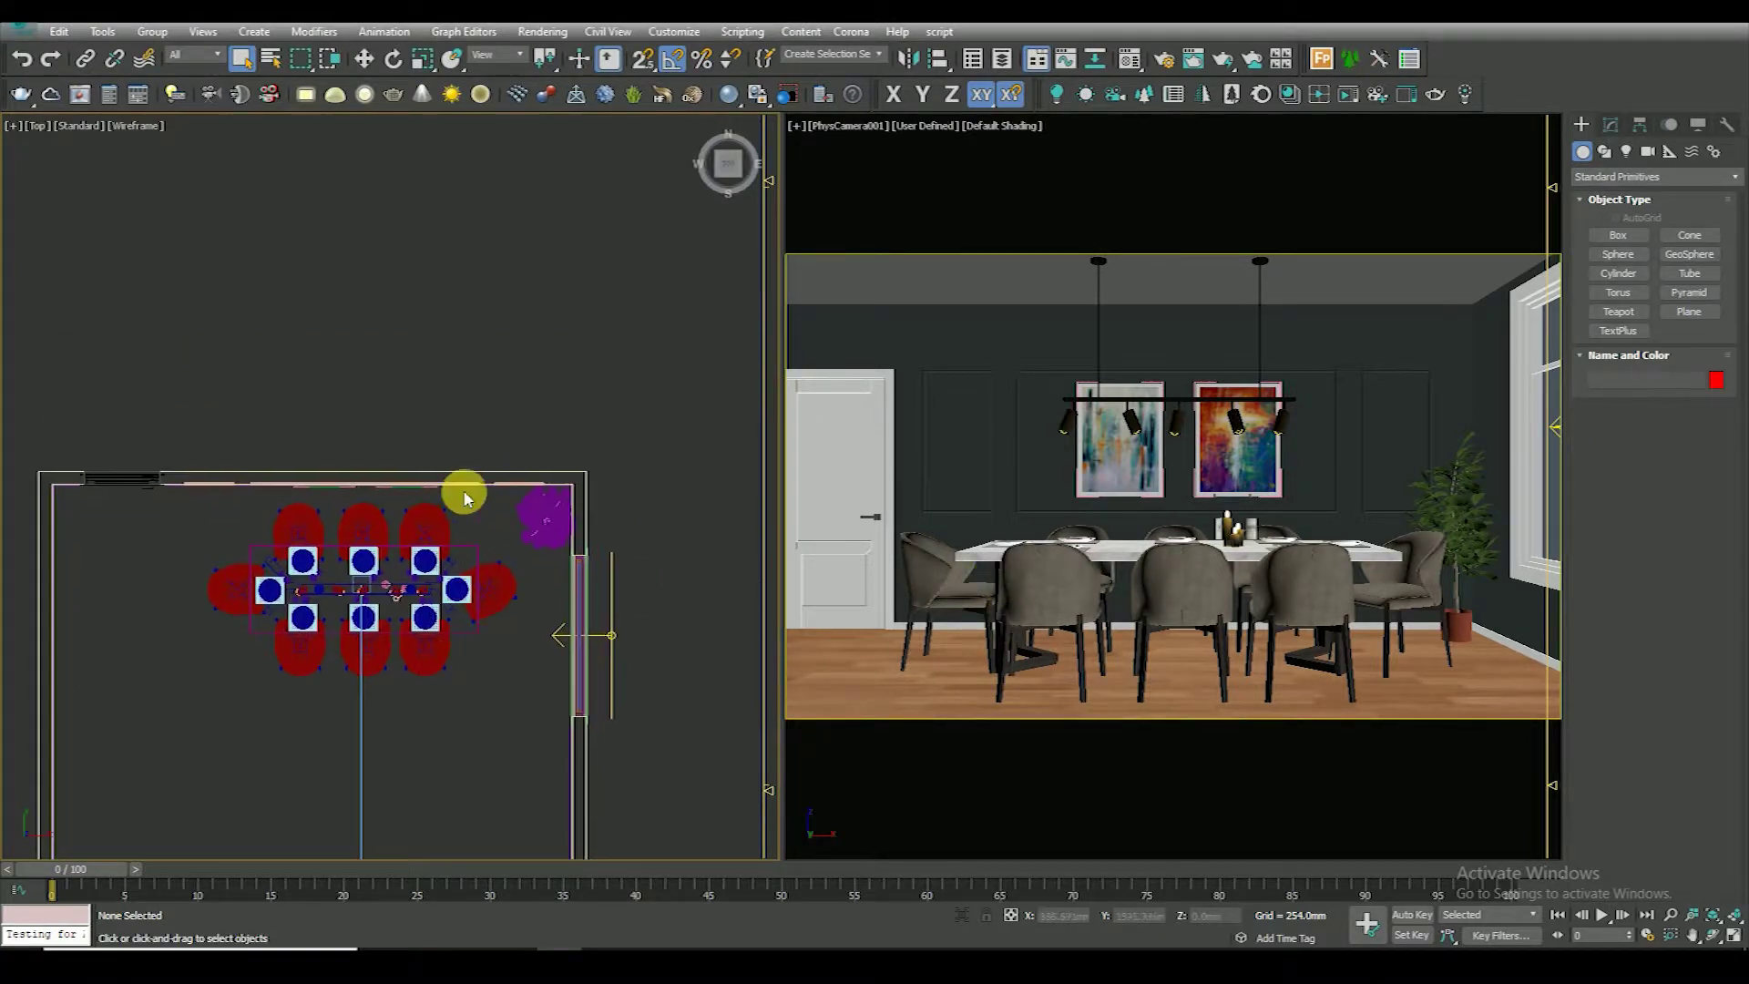
Change the Wall material's type to VRayOverrideMtl in the Material Editor
{"action": "middle_click_drag", "start_coordinate": [507, 500], "coordinate": [429, 535], "text": "alt"}
{"action": "scroll", "coordinate": [544, 547], "scroll_direction": "up", "scroll_amount": 5}
{"action": "mouse_move", "coordinate": [542, 545]}
{"action": "middle_mouse_down", "text": "alt"}
{"action": "mouse_move", "coordinate": [461, 508]}
{"action": "mouse_move", "coordinate": [598, 617]}
{"action": "middle_mouse_up", "text": "alt"}
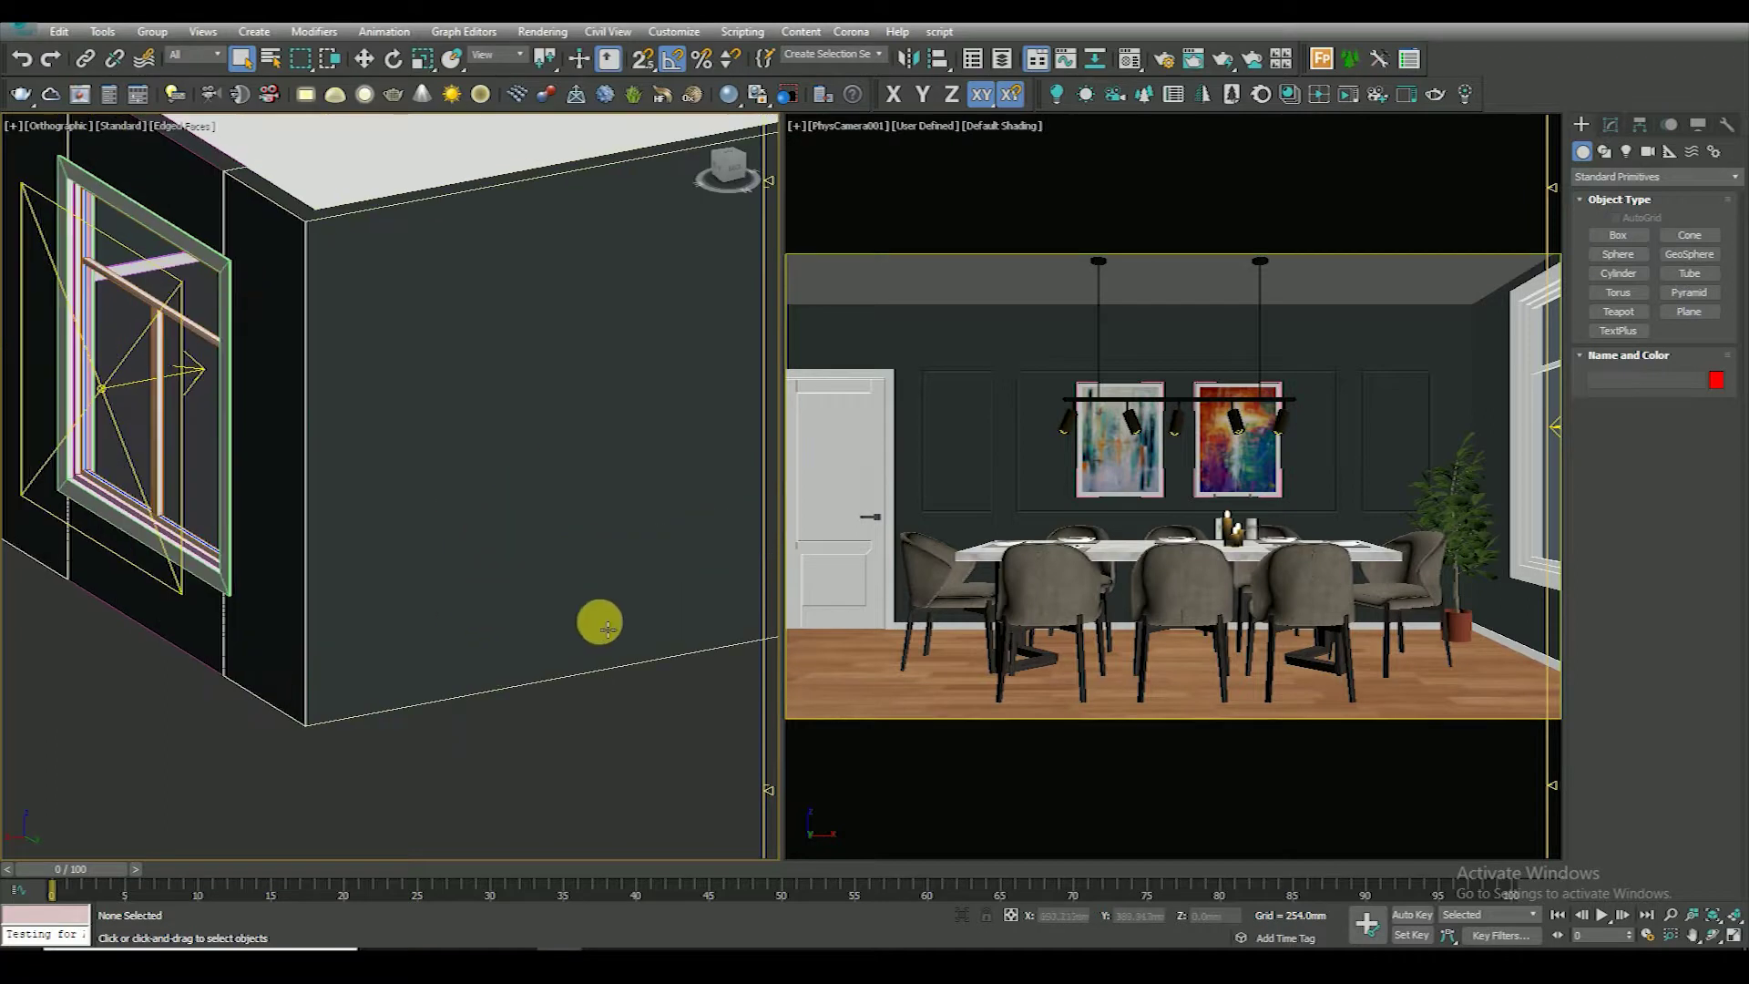
{"action": "key", "text": "m"}
{"action": "left_click", "coordinate": [1269, 324]}
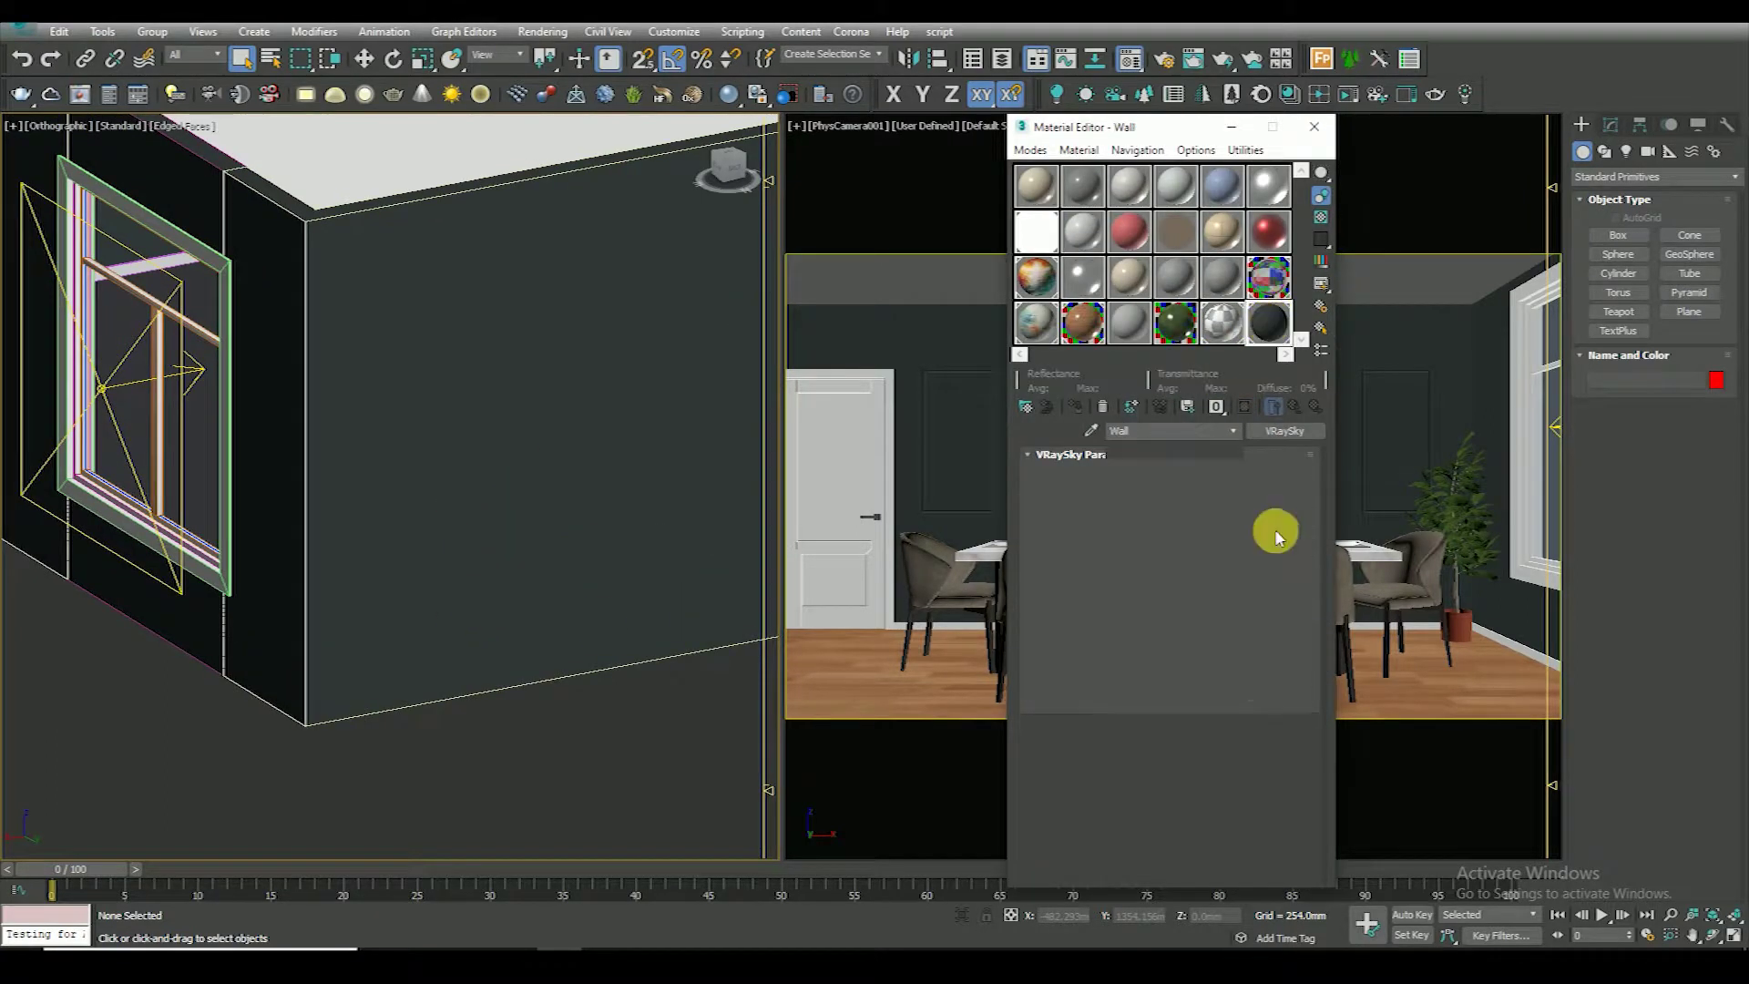
{"action": "left_click", "coordinate": [1284, 433]}
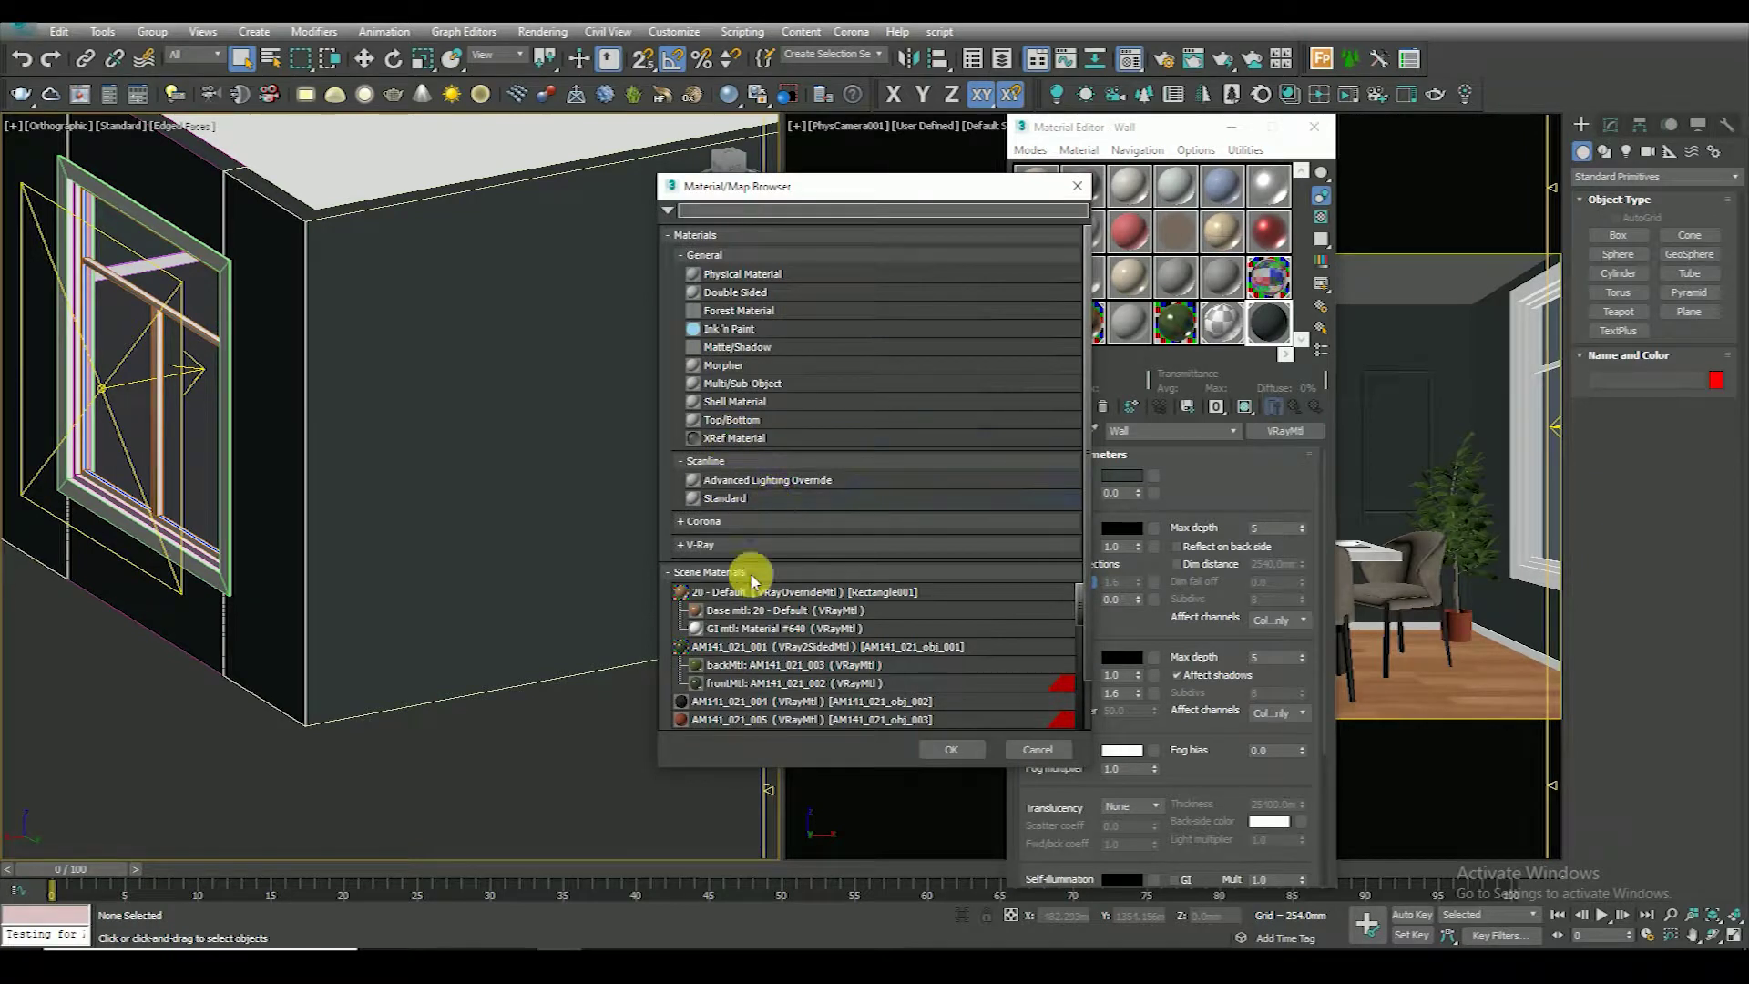
{"action": "left_click", "coordinate": [713, 258]}
{"action": "left_click", "coordinate": [729, 361]}
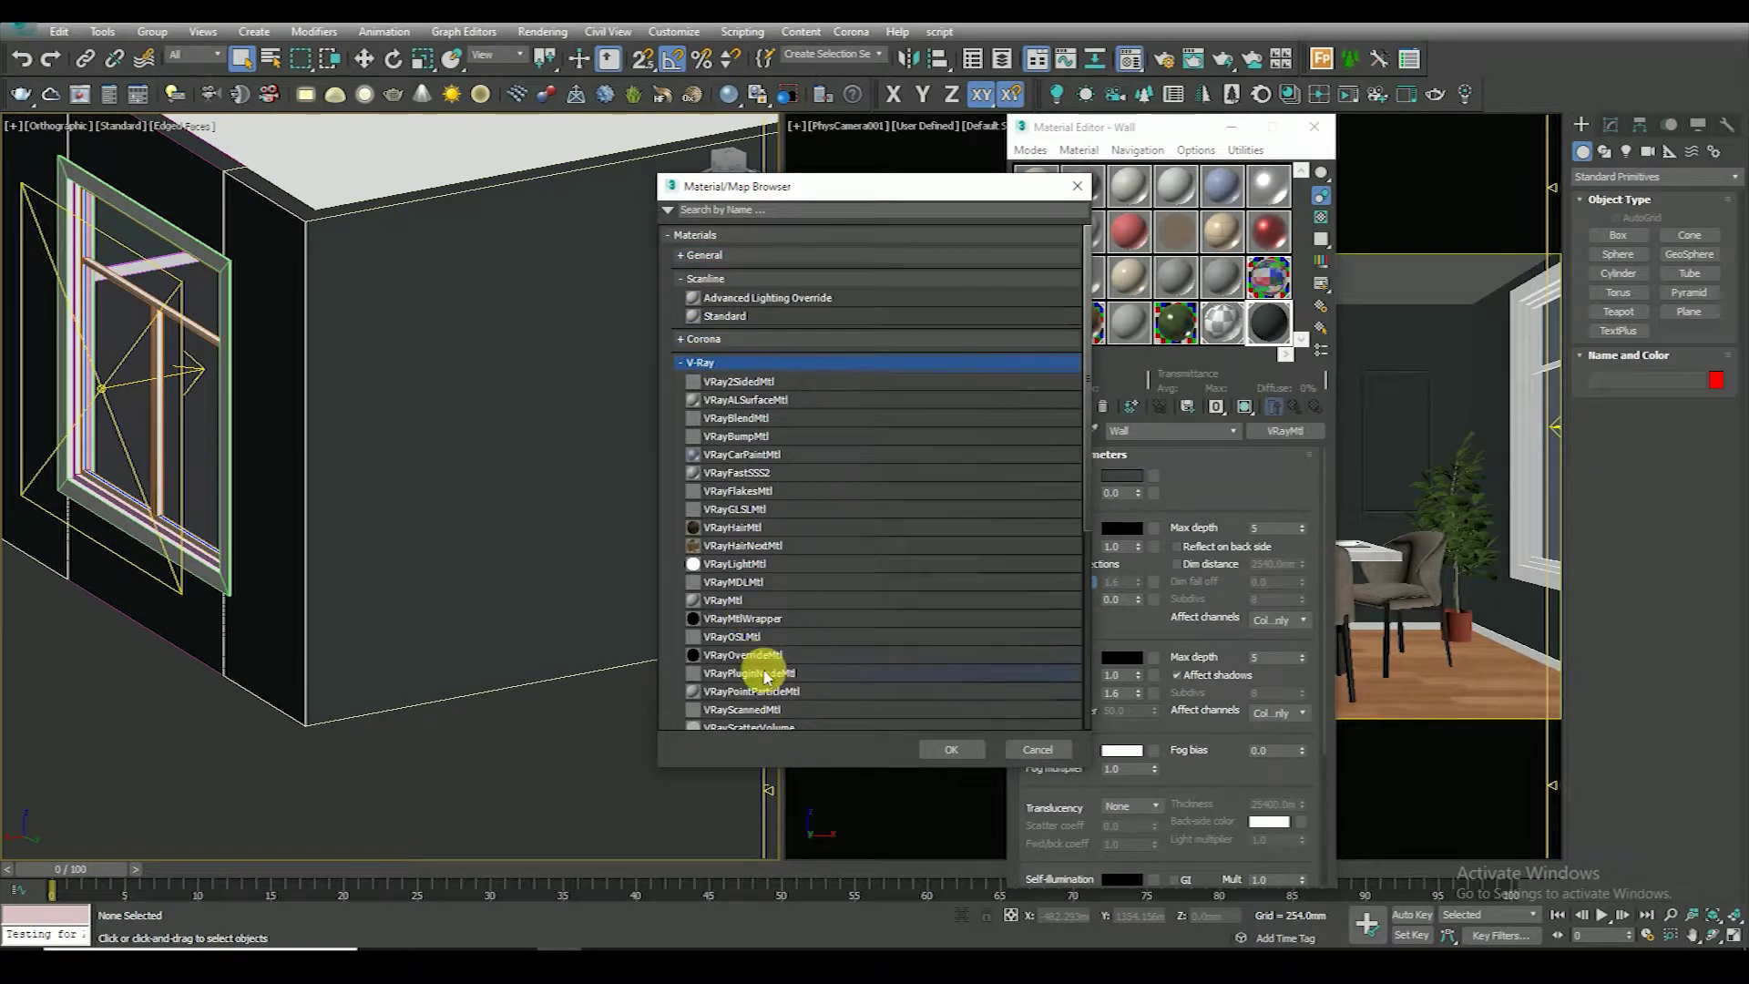
{"action": "double_click", "coordinate": [743, 655]}
Keep Wall as base and add a white-diffuse VRayMtl as the GI material
{"action": "left_click", "coordinate": [1130, 540]}
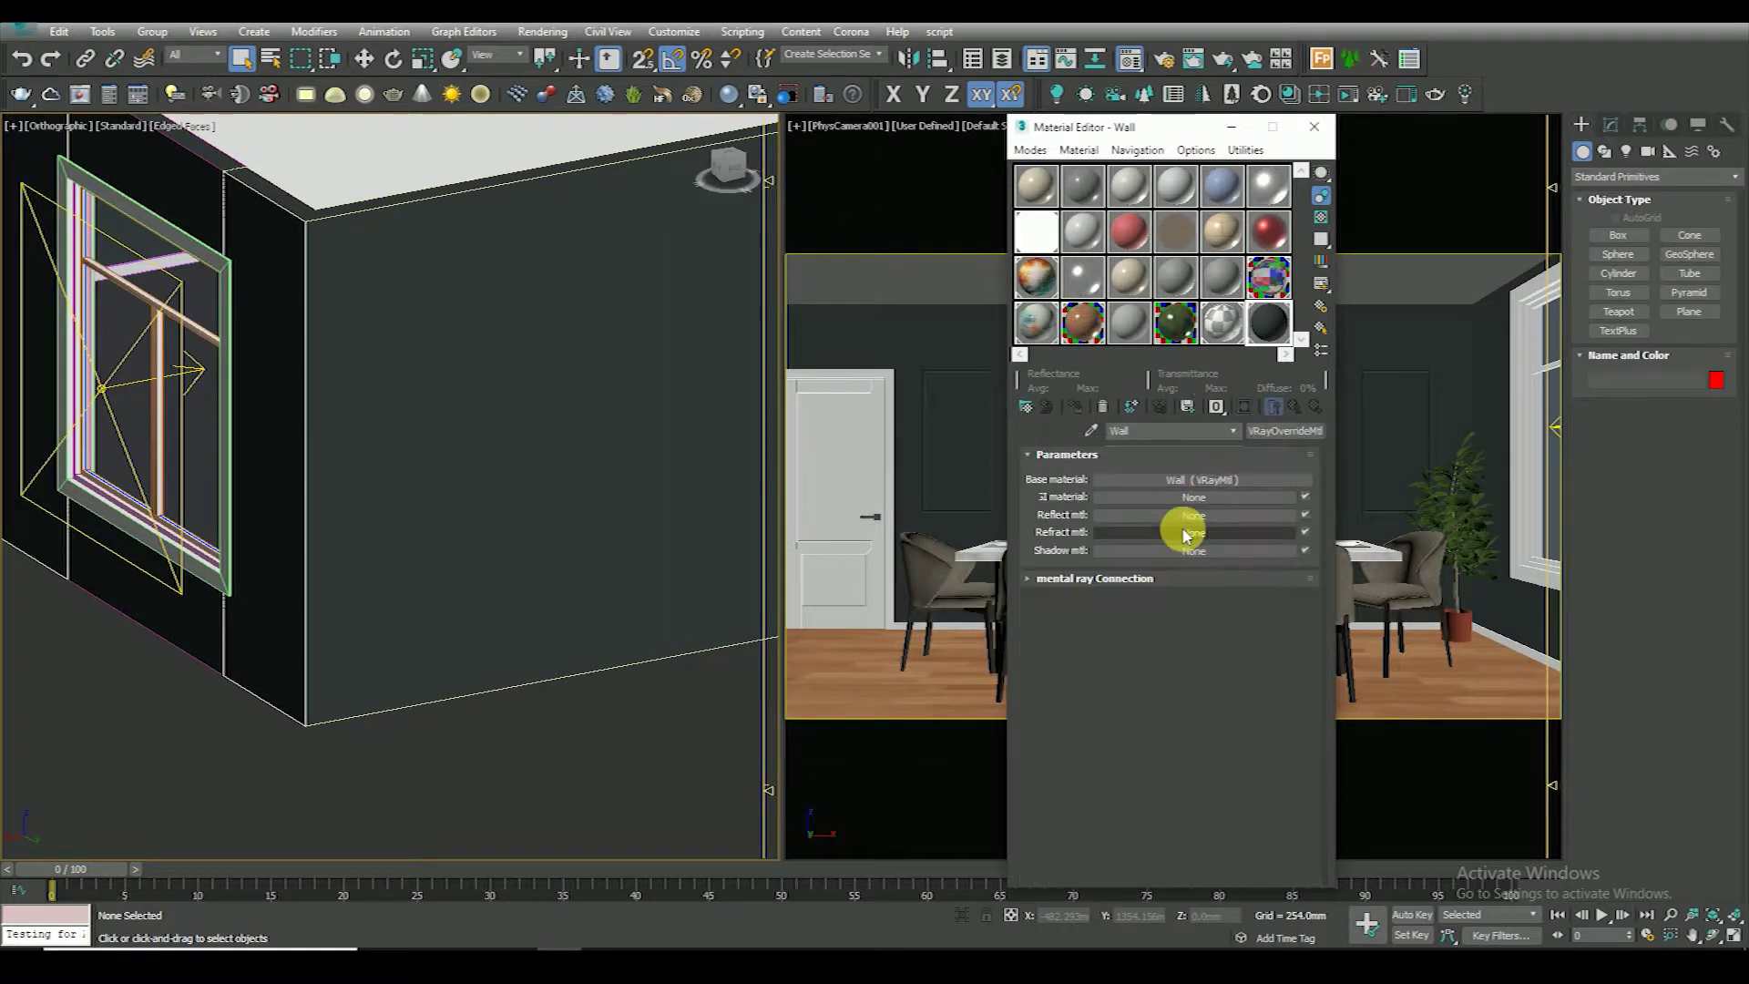
{"action": "double_click", "coordinate": [734, 588]}
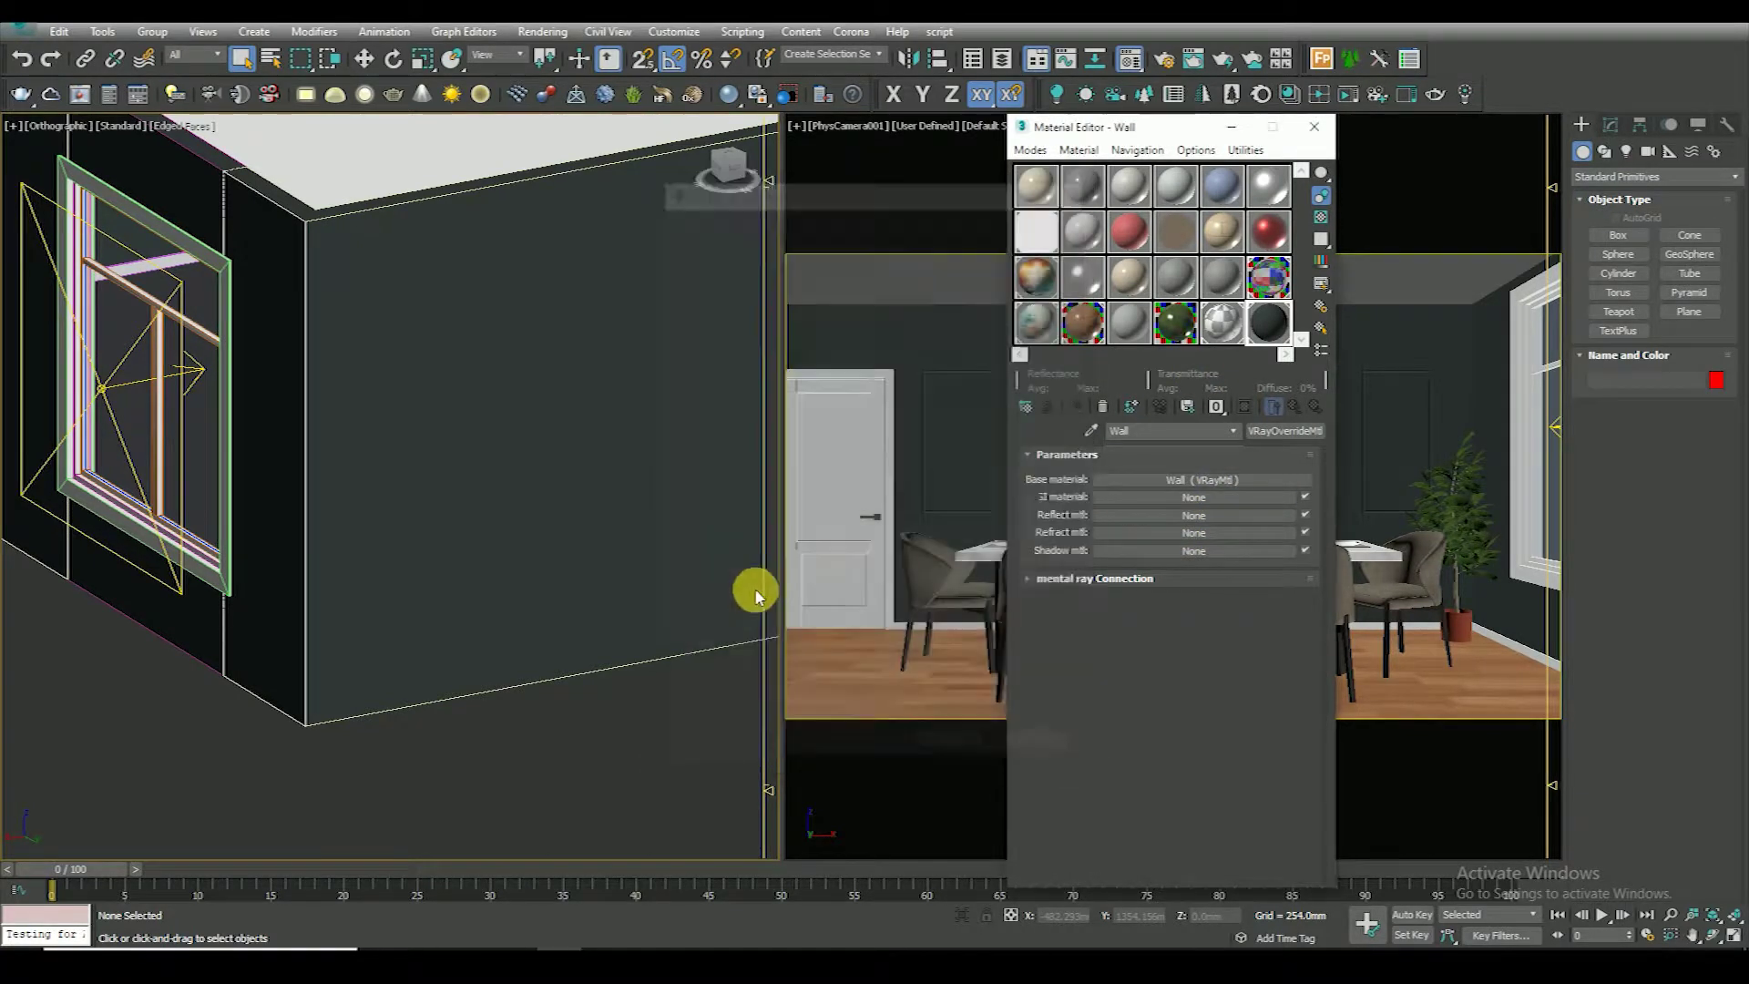
{"action": "left_click", "coordinate": [1122, 476]}
{"action": "left_click_drag", "start_coordinate": [514, 187], "coordinate": [515, 127]}
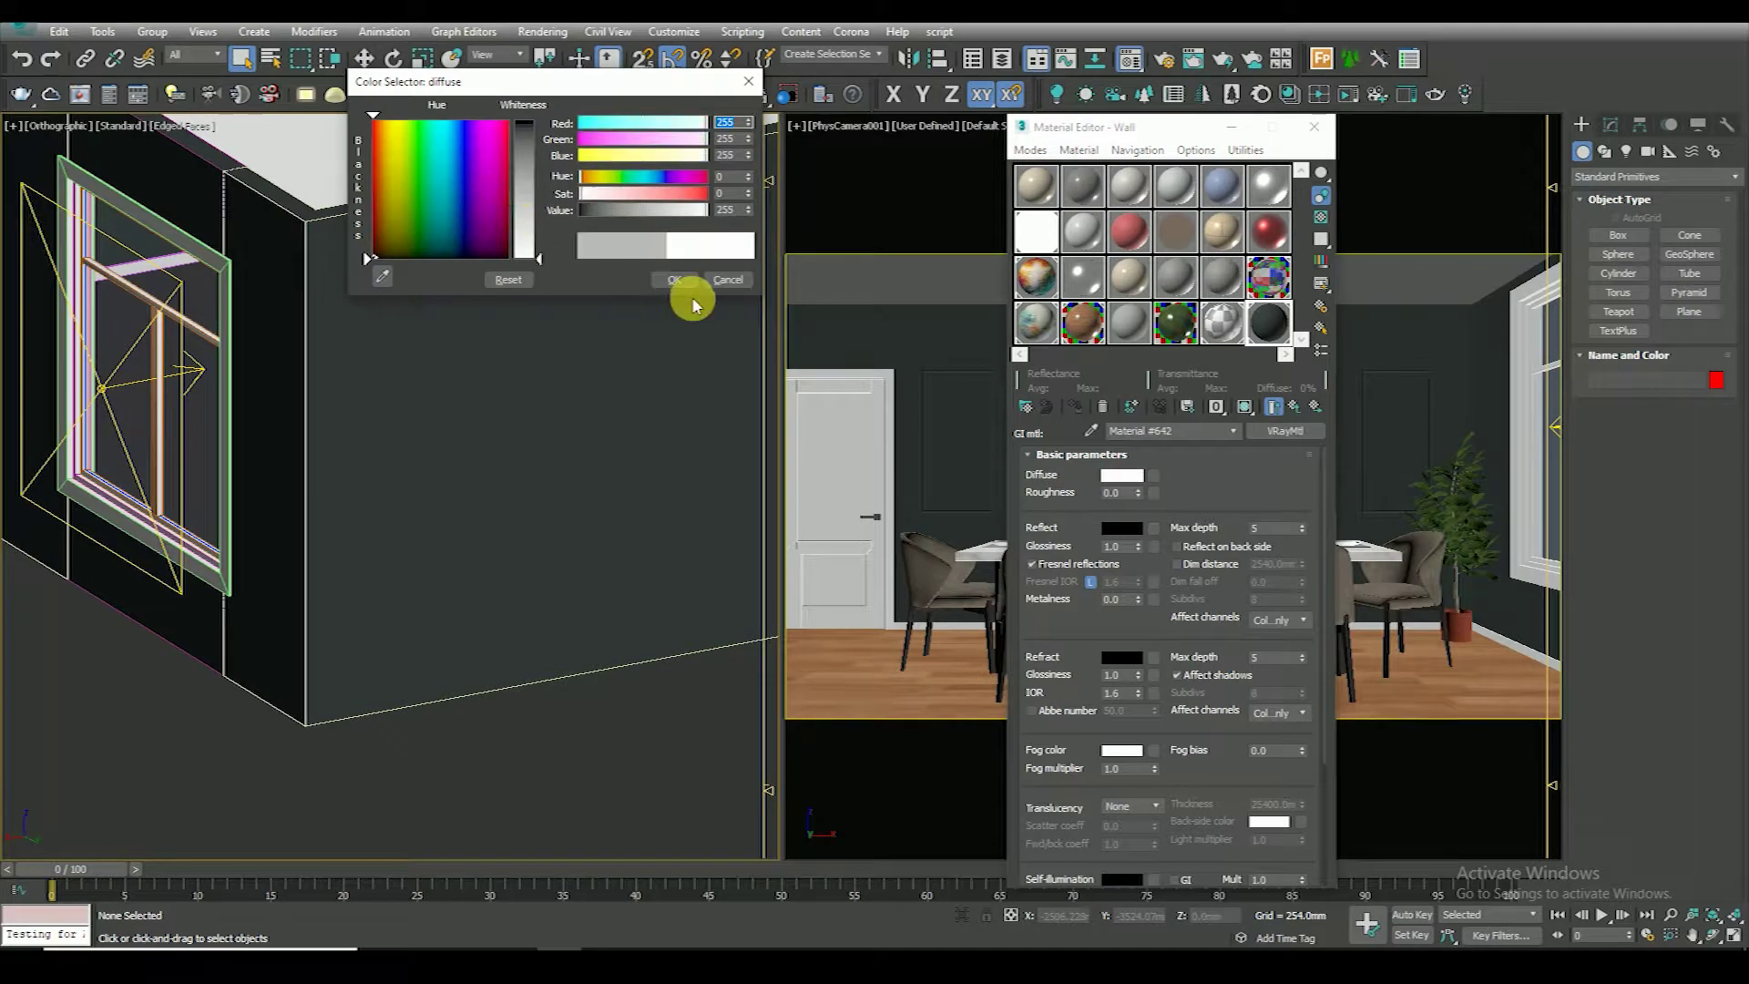
{"action": "left_click", "coordinate": [687, 287]}
Hide edged faces, orbit into the room, and load the 20 - Default material slot
{"action": "scroll", "coordinate": [613, 449], "scroll_direction": "down", "scroll_amount": 2}
{"action": "scroll", "coordinate": [604, 374], "scroll_direction": "down", "scroll_amount": 5}
{"action": "key", "text": "F4"}
{"action": "middle_click_drag", "start_coordinate": [588, 499], "coordinate": [468, 526], "text": "alt"}
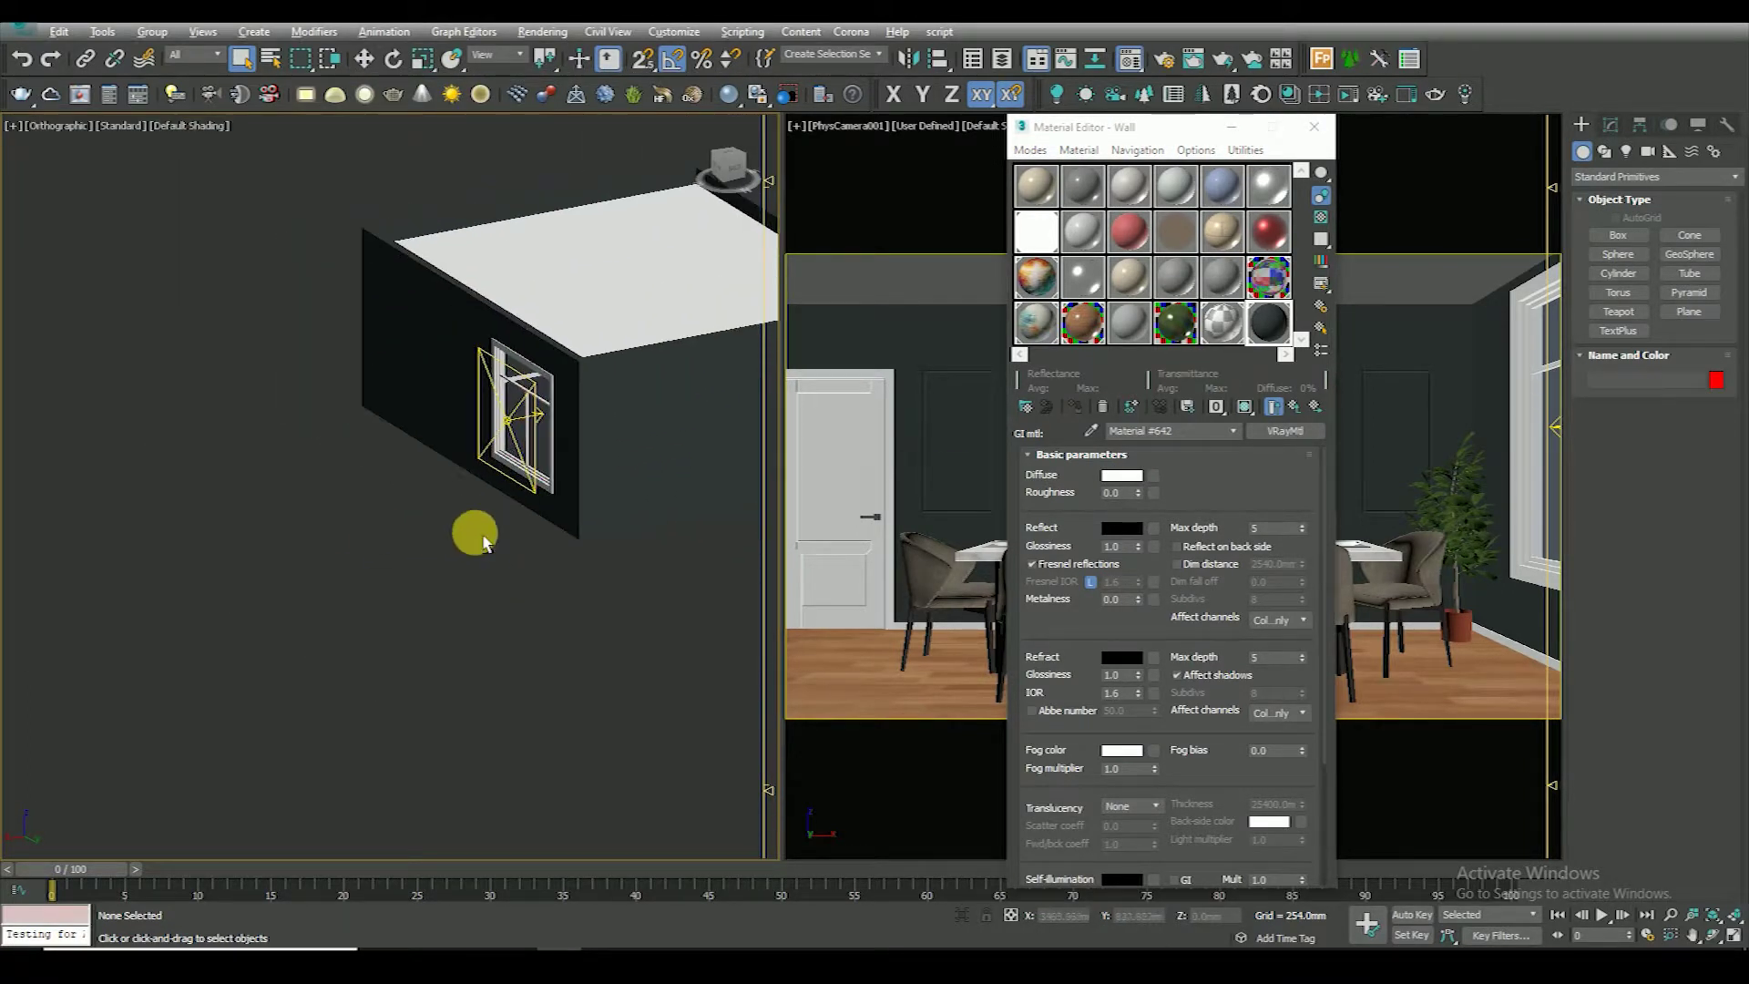
{"action": "left_click", "coordinate": [1093, 316]}
{"action": "mouse_move", "coordinate": [616, 706]}
{"action": "middle_mouse_down", "text": "alt"}
{"action": "mouse_move", "coordinate": [461, 465]}
{"action": "mouse_move", "coordinate": [560, 620]}
{"action": "middle_mouse_up", "text": "alt"}
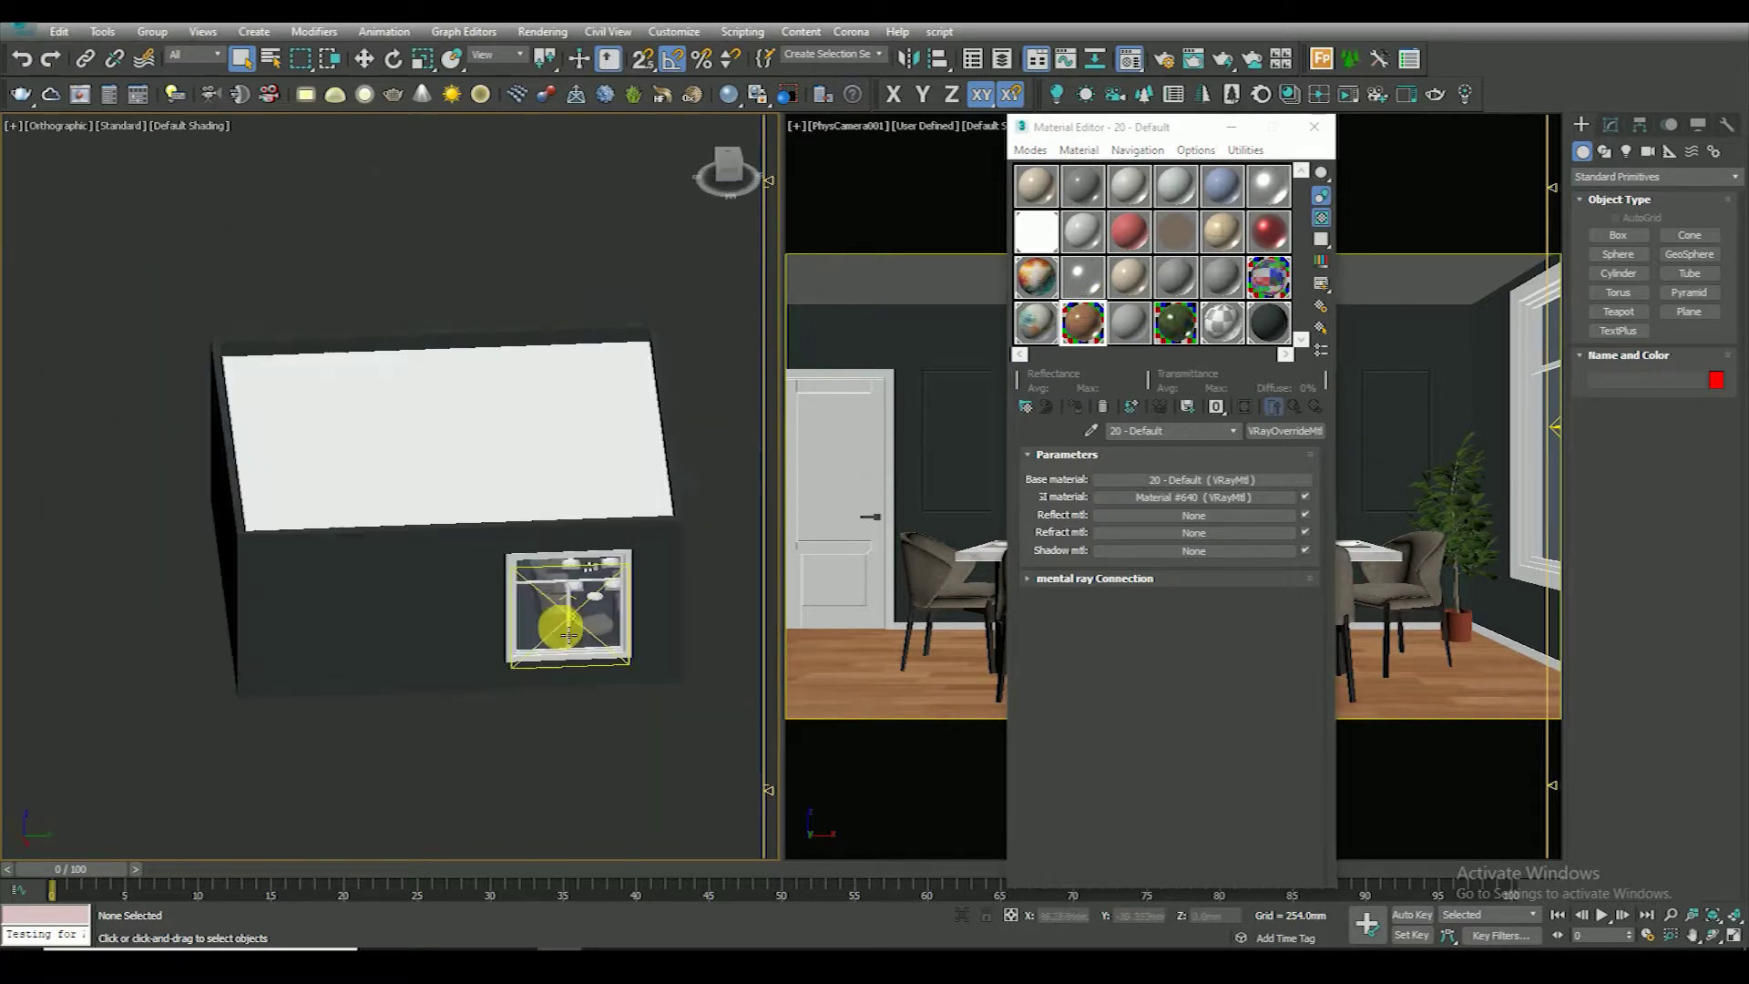
Switch to a wireframe Top view and check the window VRayLight's parameters
{"action": "key", "text": "t"}
{"action": "key", "text": "F3"}
{"action": "left_click", "coordinate": [679, 341]}
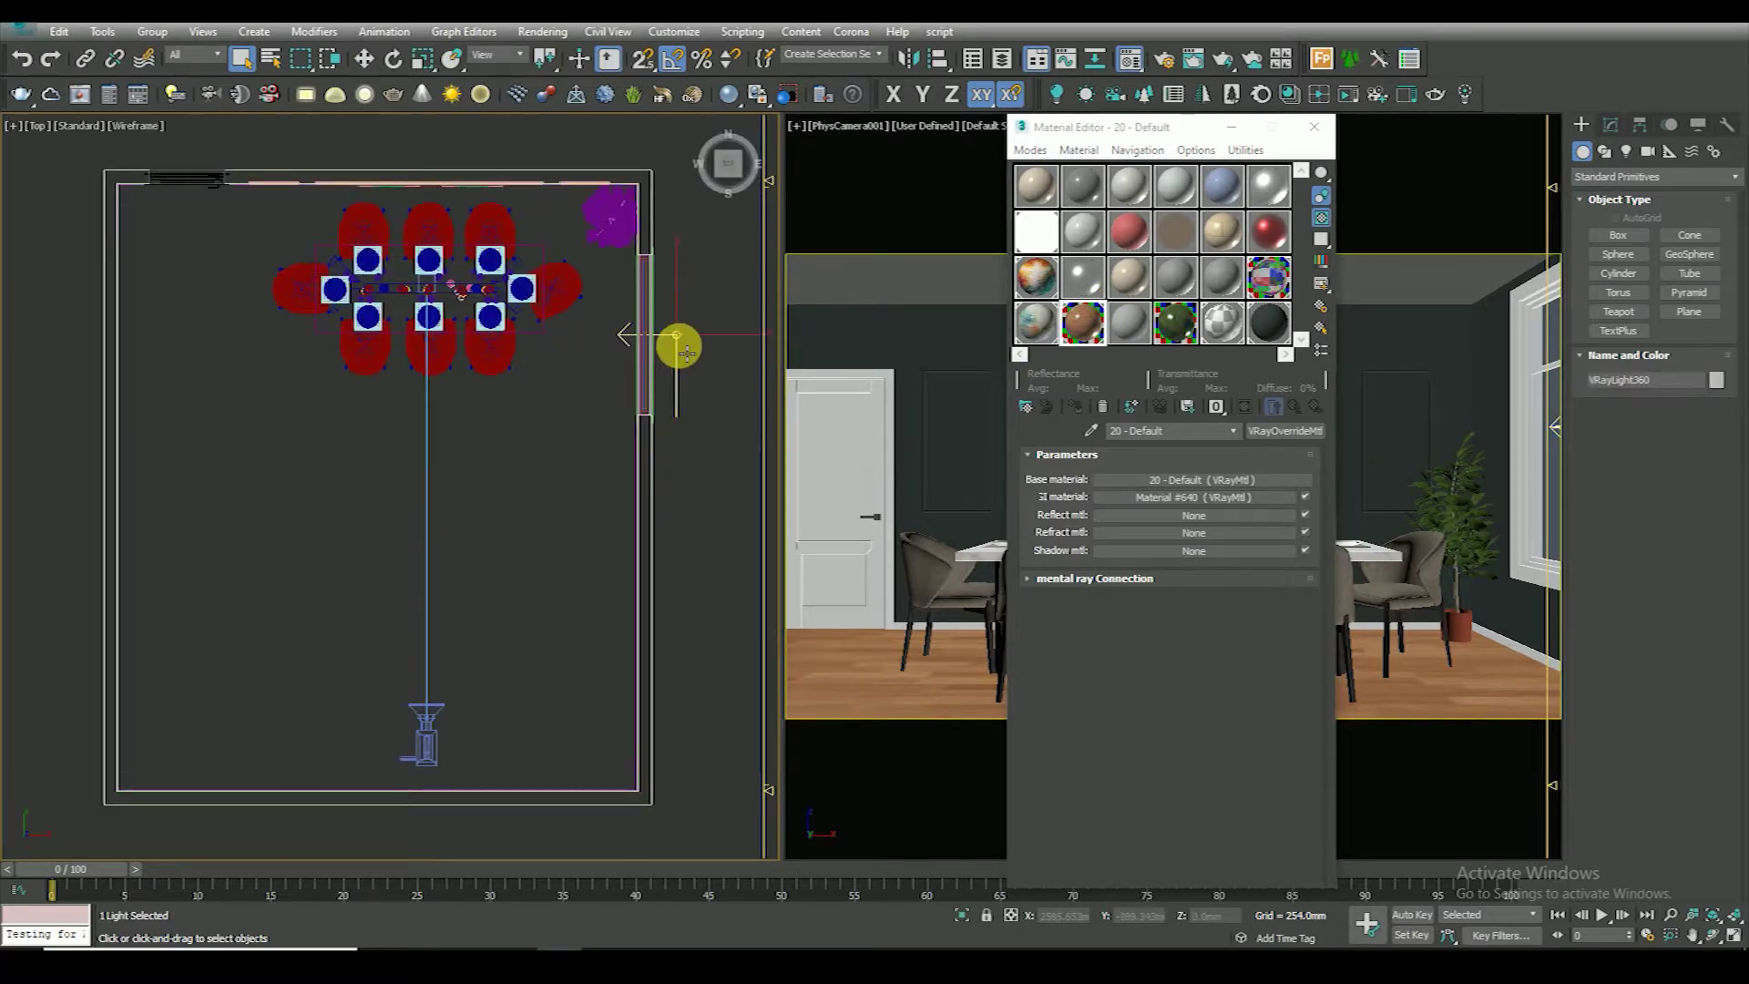
{"action": "left_click", "coordinate": [1610, 125]}
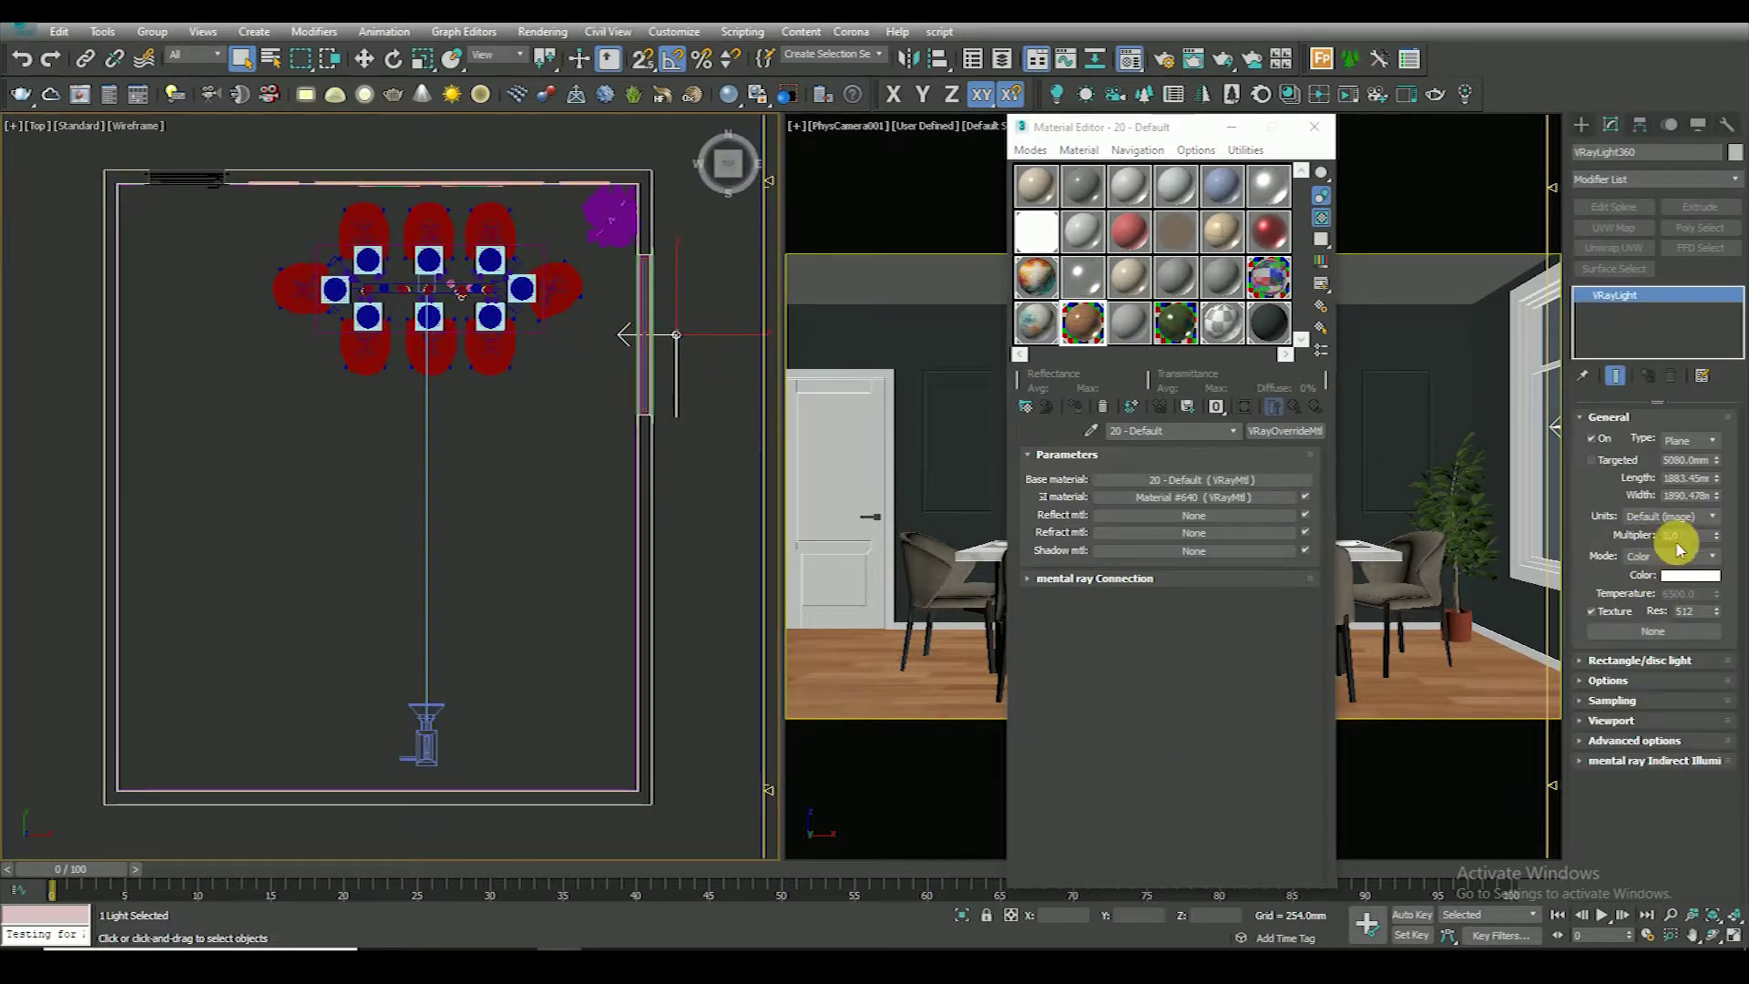
{"action": "scroll", "coordinate": [402, 520], "scroll_direction": "down", "scroll_amount": 2}
{"action": "scroll", "coordinate": [460, 449], "scroll_direction": "down", "scroll_amount": 2}
{"action": "left_click", "coordinate": [461, 449]}
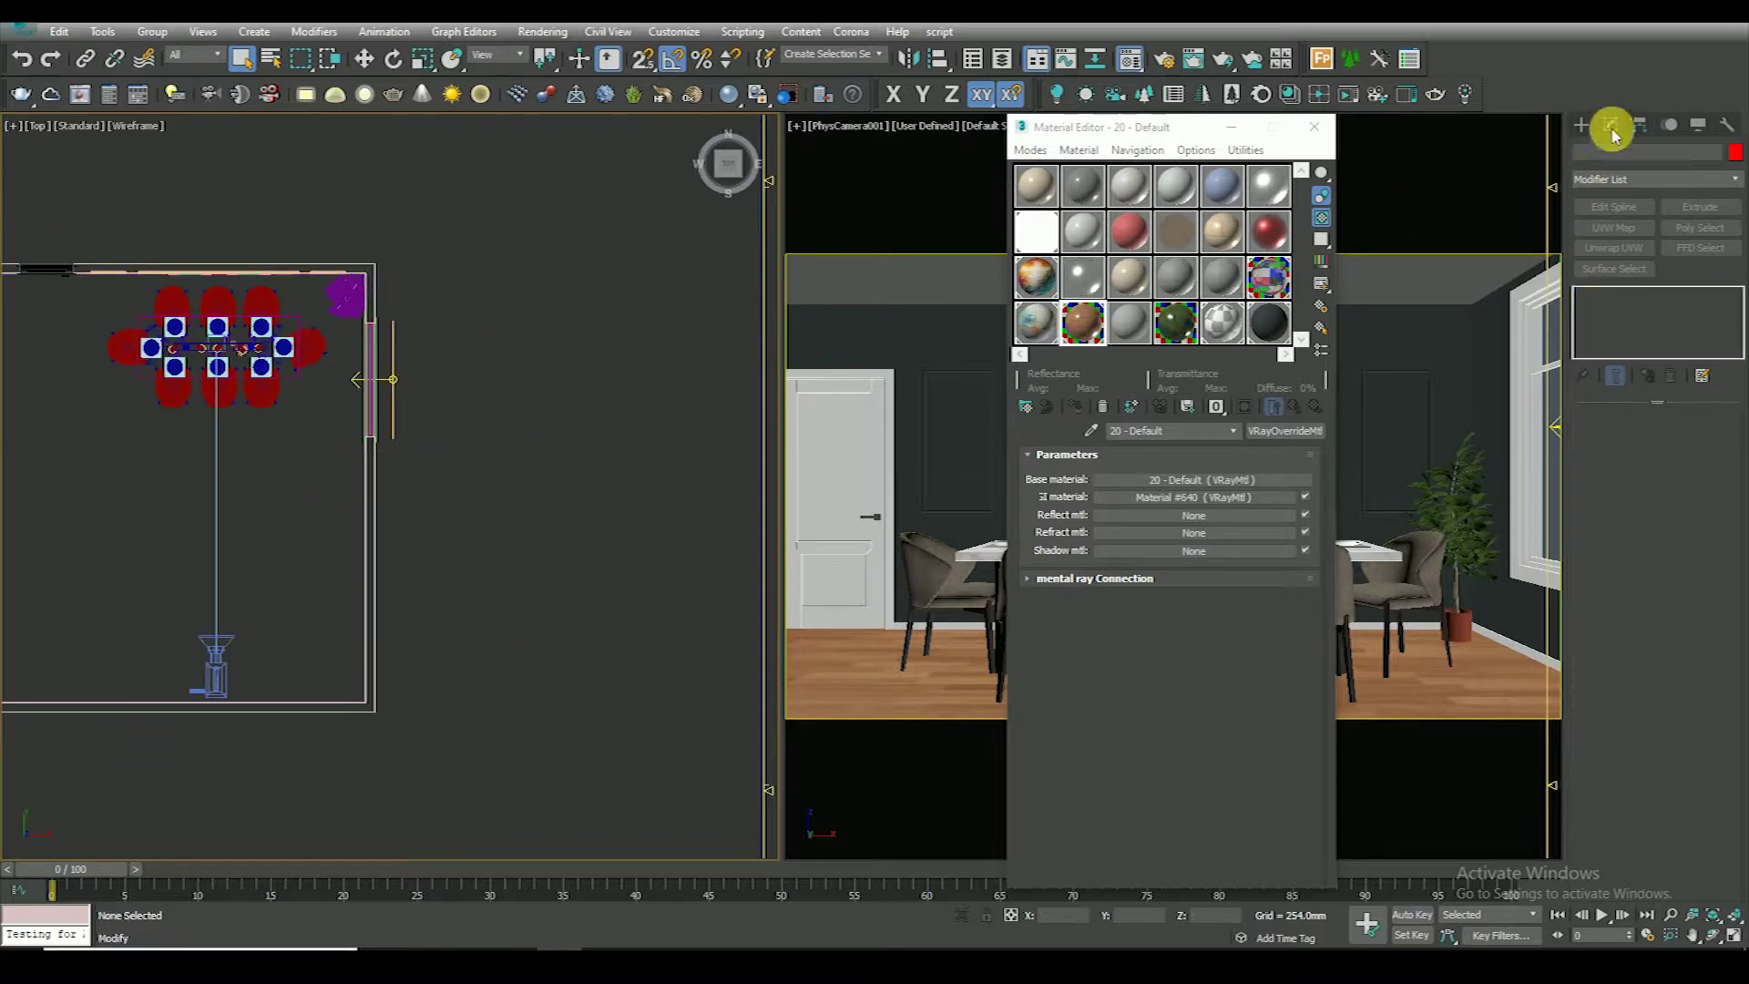
Create a VRaySun in Top view aimed from outside into the dining room
{"action": "left_click", "coordinate": [1581, 125]}
{"action": "left_click", "coordinate": [1626, 151]}
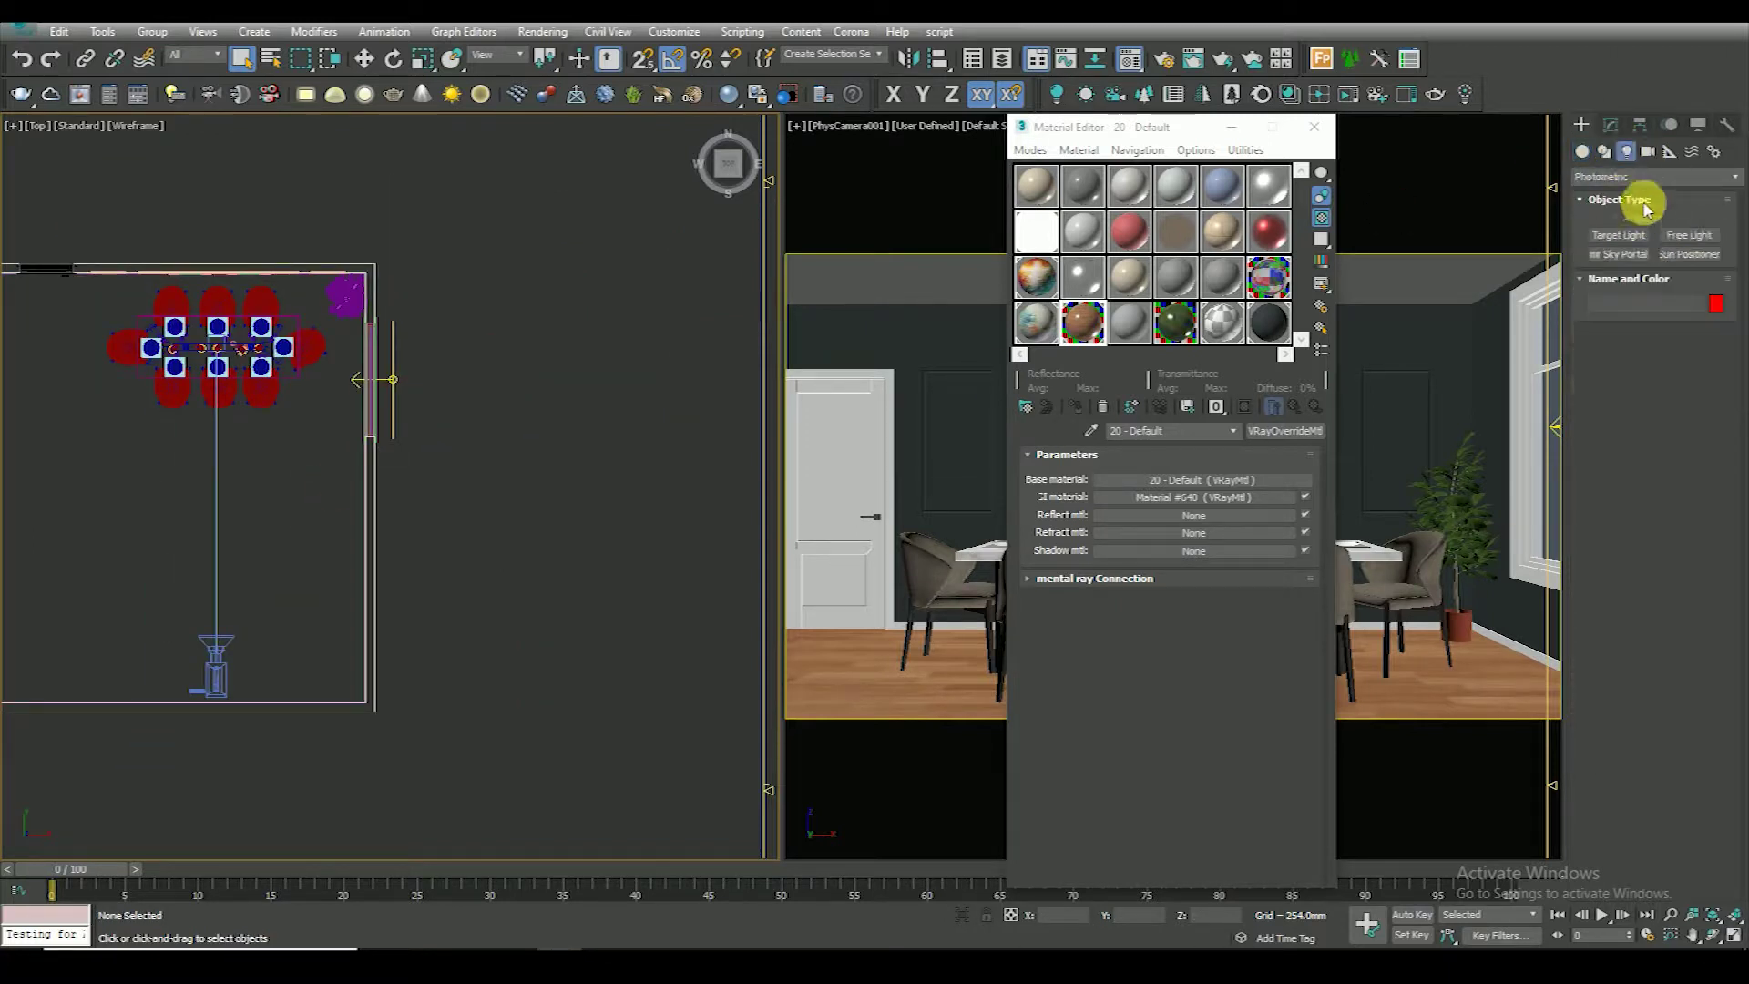
{"action": "left_click", "coordinate": [1653, 177]}
{"action": "left_click", "coordinate": [1613, 258]}
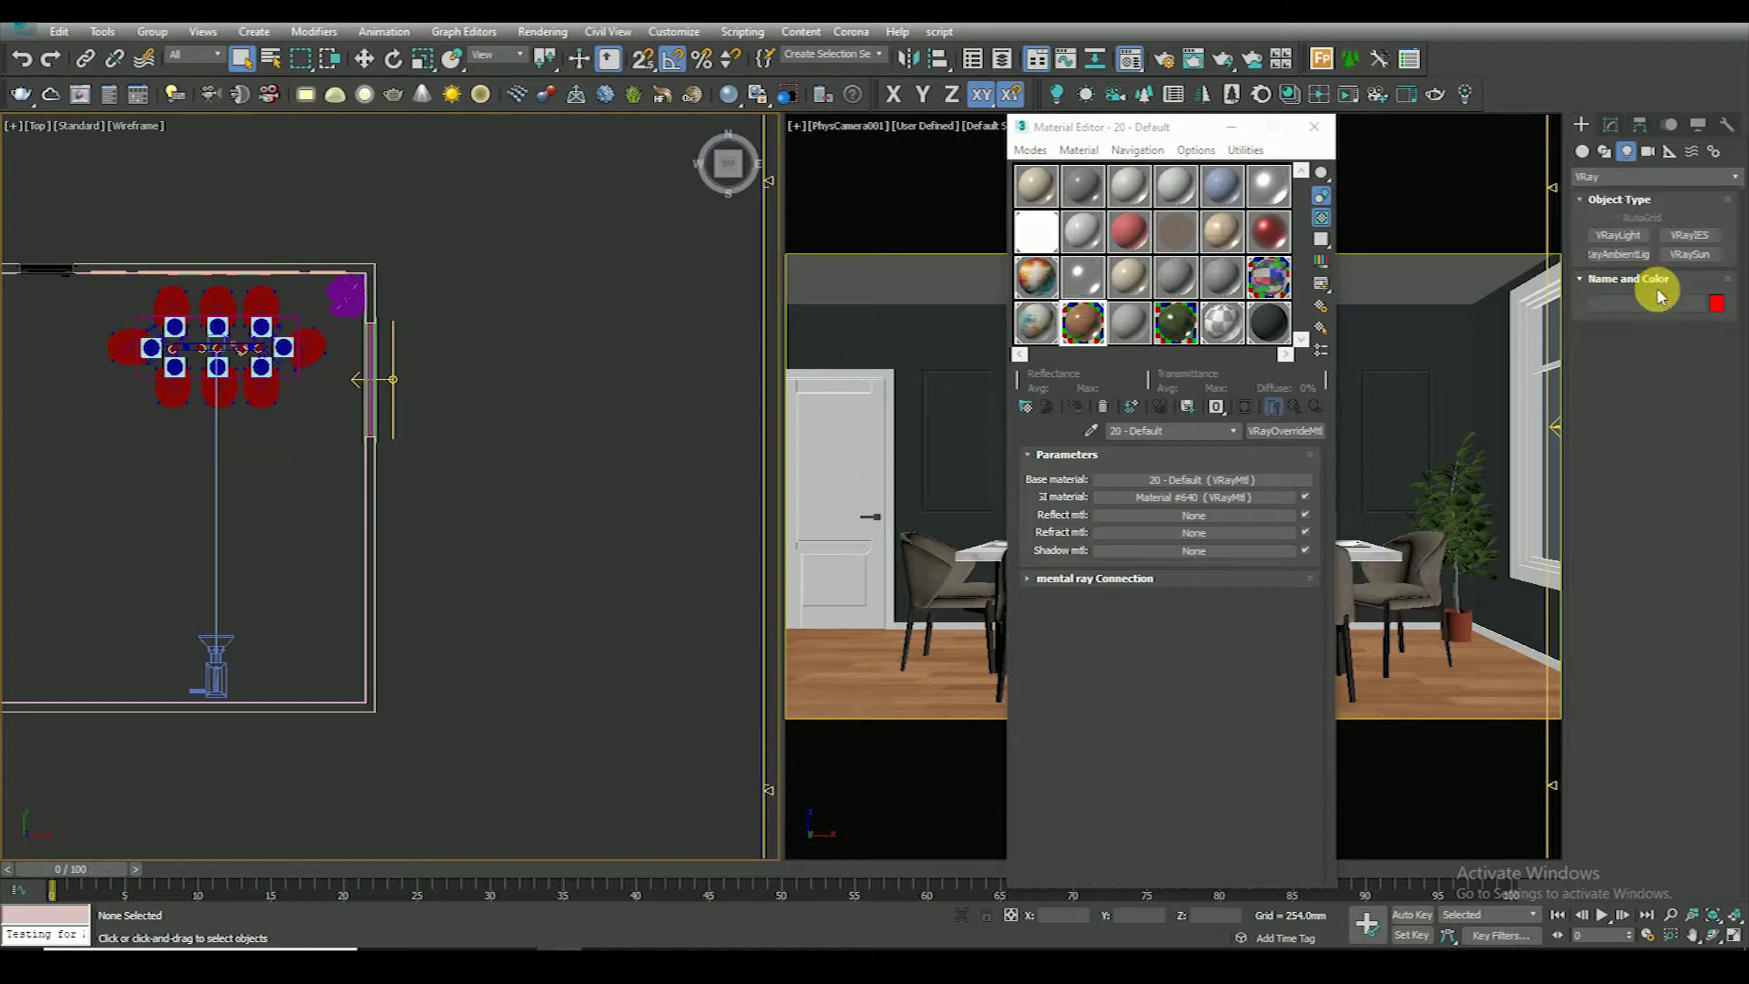
{"action": "left_click", "coordinate": [1690, 254]}
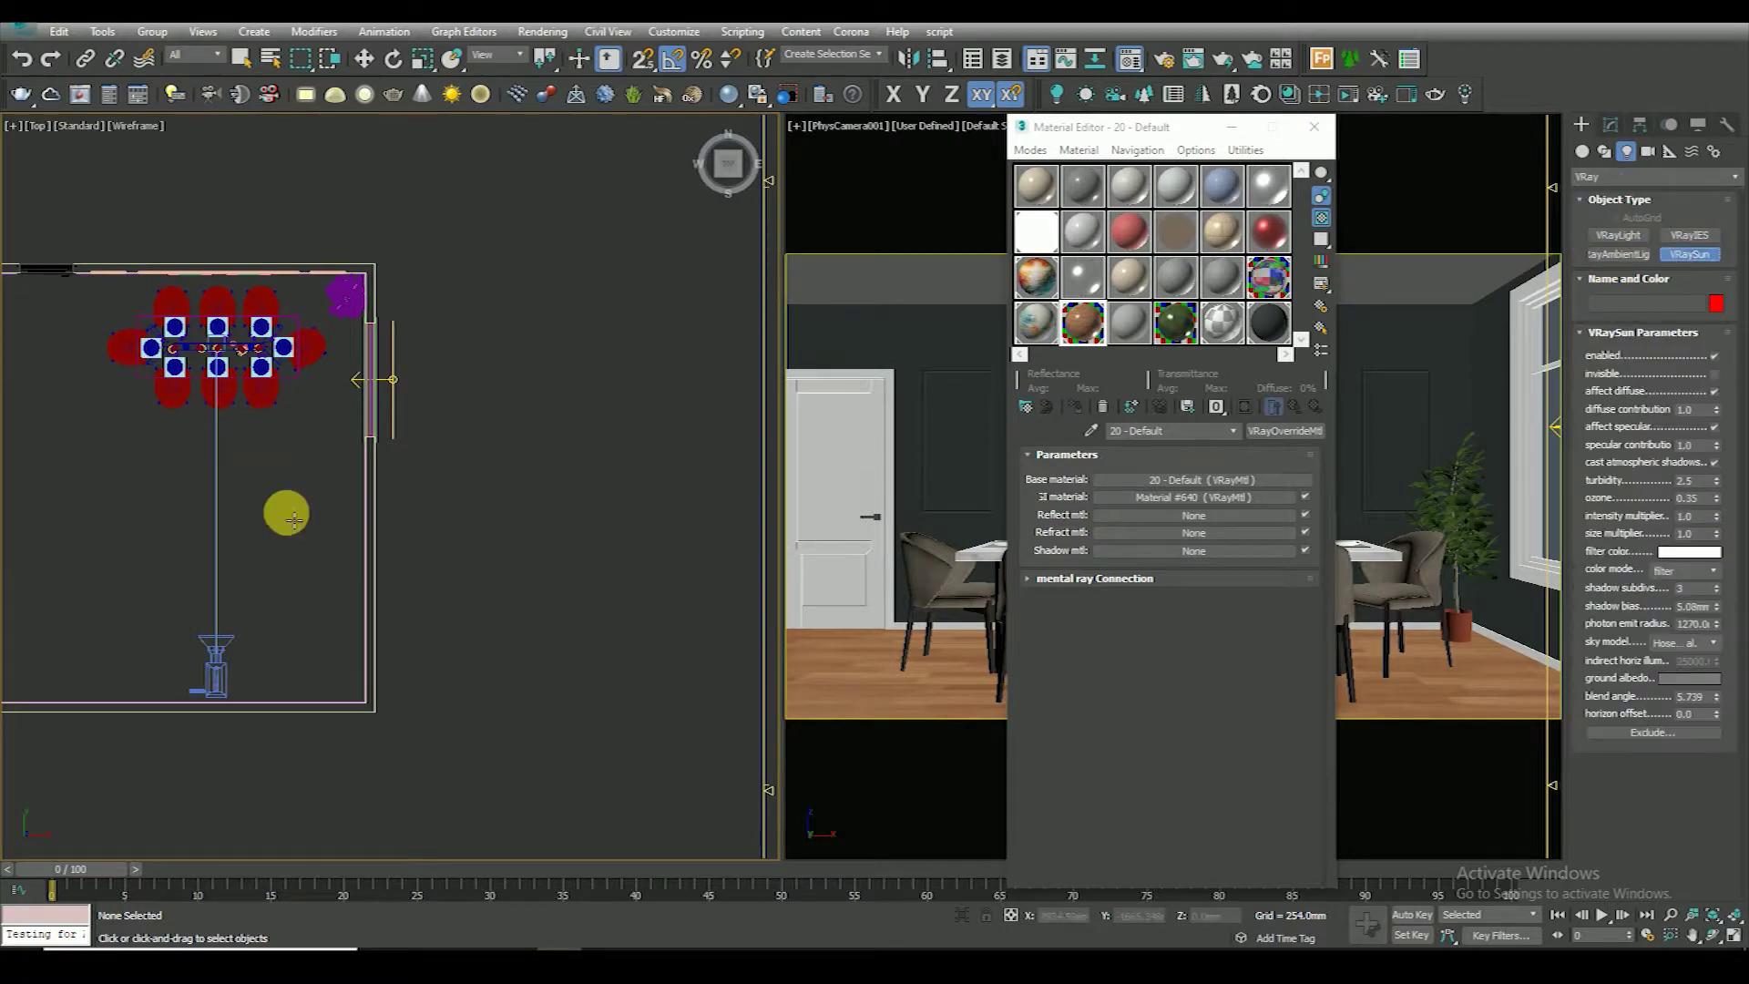
{"action": "scroll", "coordinate": [485, 430], "scroll_direction": "down", "scroll_amount": 2}
{"action": "scroll", "coordinate": [474, 437], "scroll_direction": "down", "scroll_amount": 1}
{"action": "scroll", "coordinate": [455, 455], "scroll_direction": "down", "scroll_amount": 1}
{"action": "left_click_drag", "start_coordinate": [625, 268], "coordinate": [302, 521]}
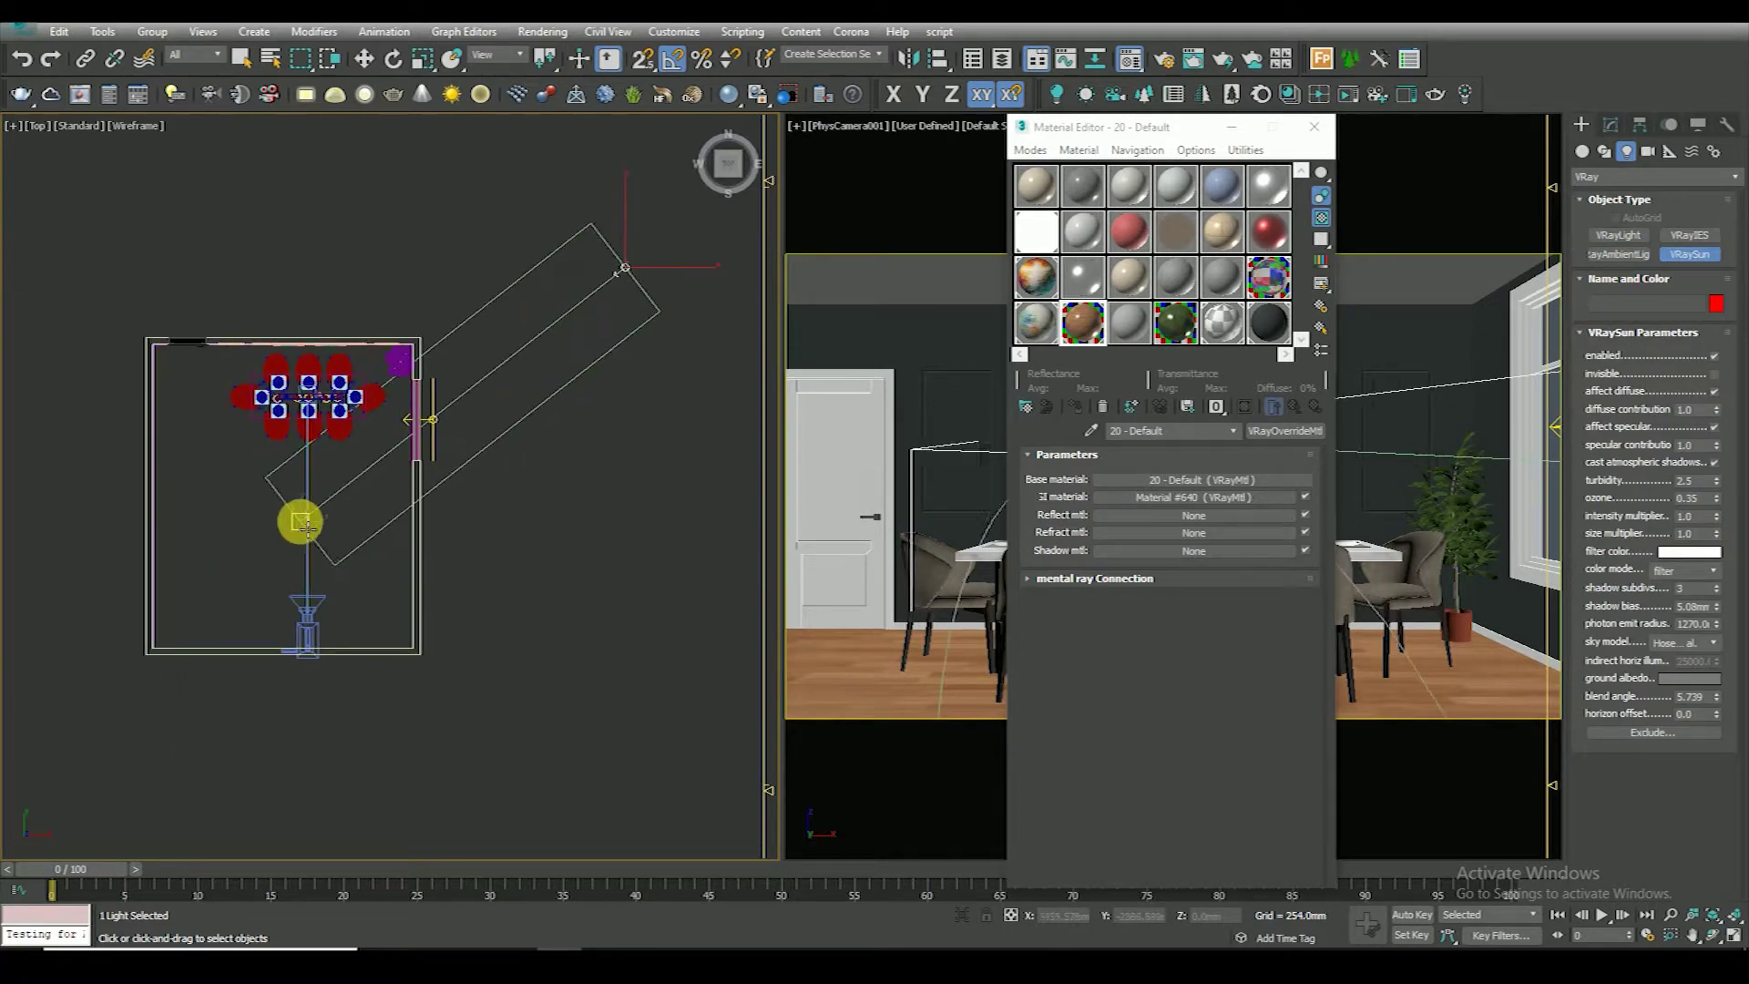
{"action": "left_click", "coordinate": [1002, 540]}
Raise the sun high above the room in Front view and pull it farther out in plan
{"action": "left_click", "coordinate": [364, 59]}
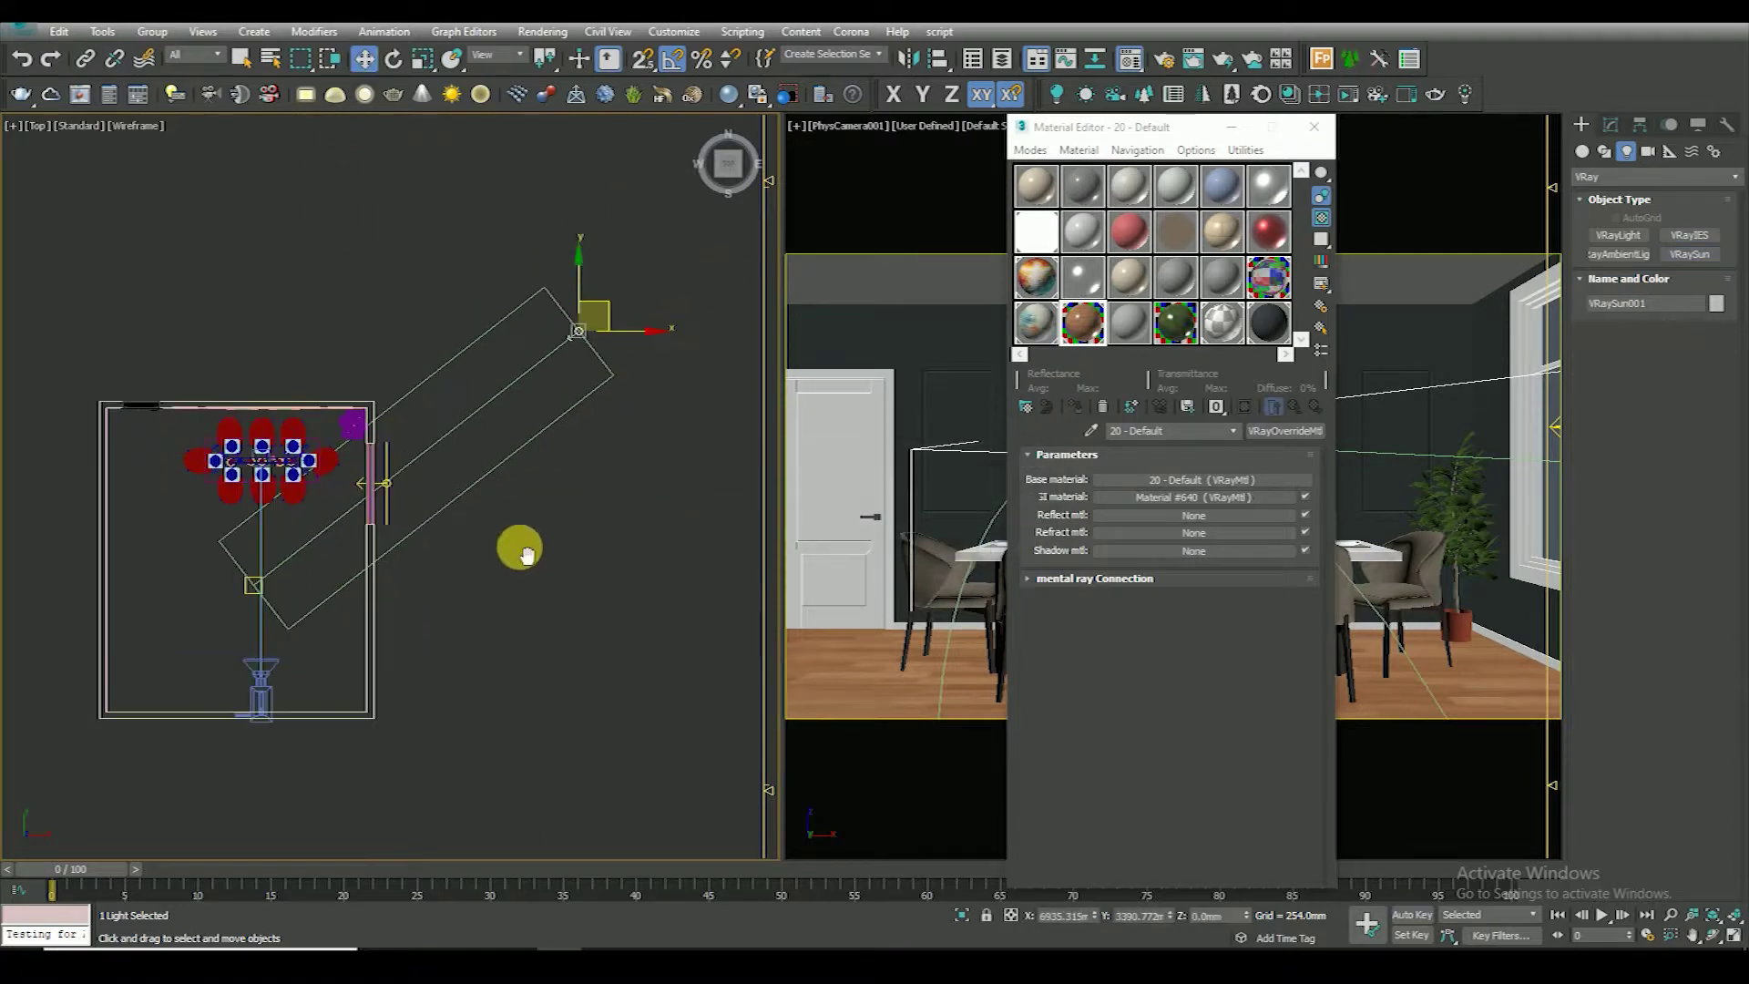
{"action": "key", "text": "f"}
{"action": "left_click_drag", "start_coordinate": [521, 551], "coordinate": [683, 442]}
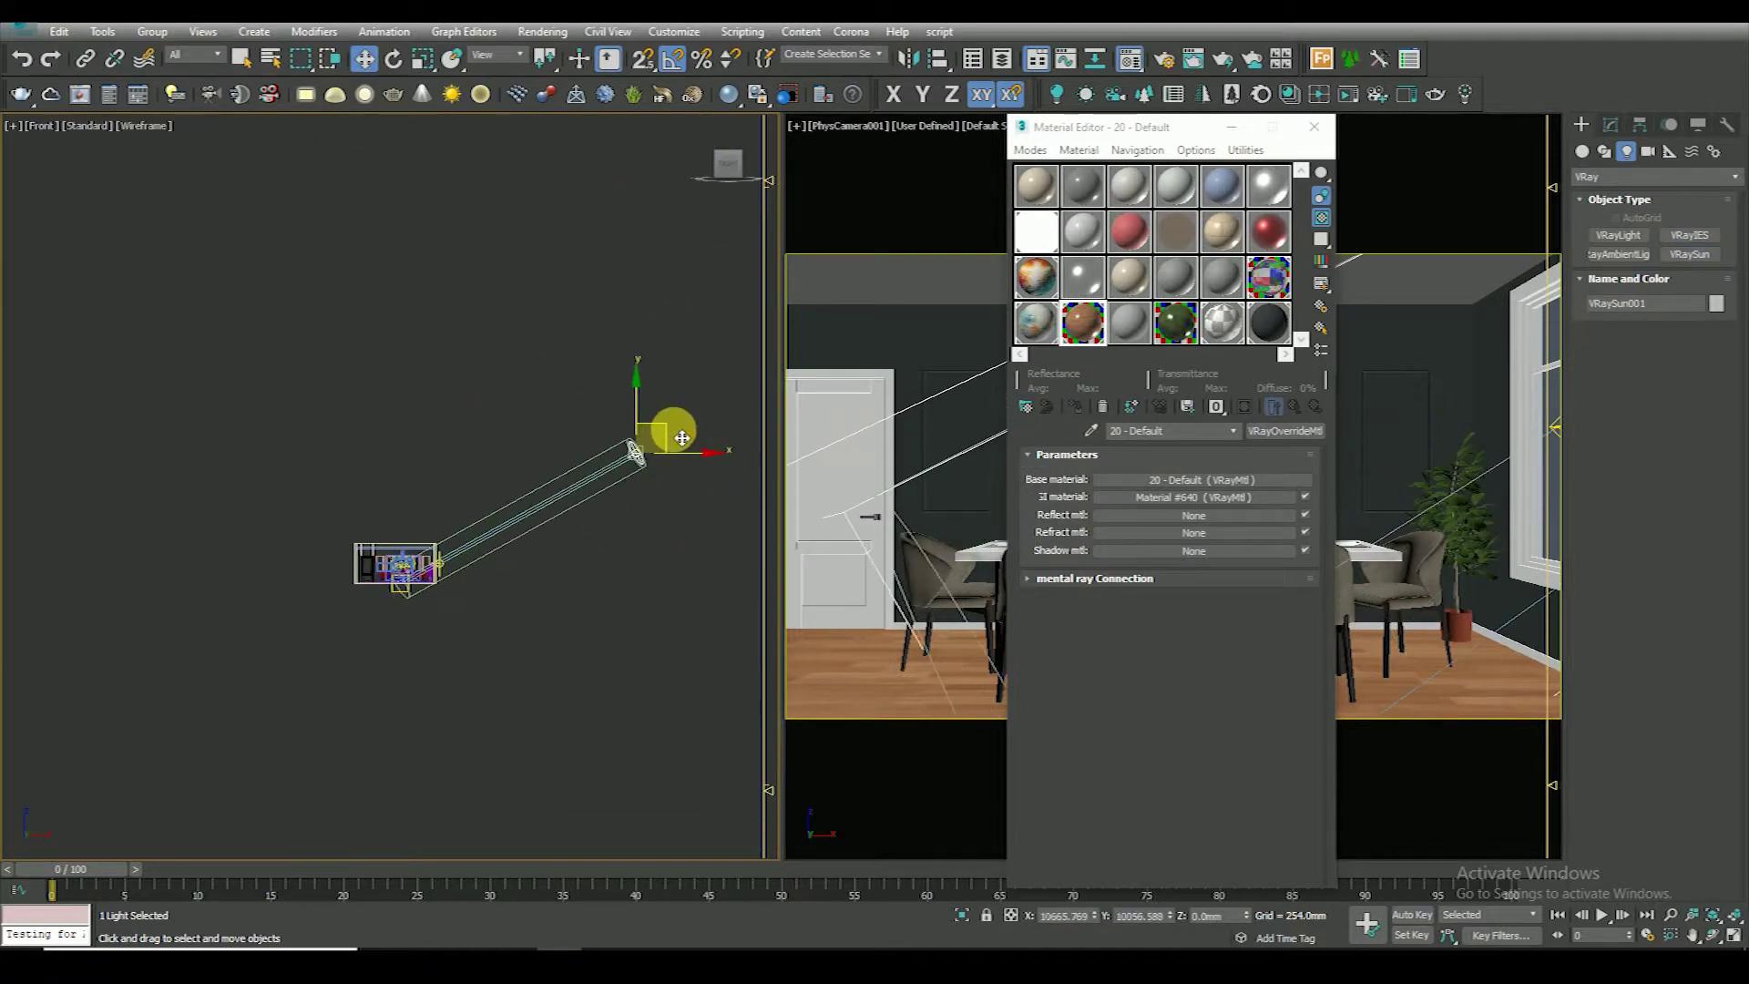
{"action": "key", "text": "t"}
{"action": "mouse_move", "coordinate": [585, 507]}
{"action": "left_mouse_down"}
{"action": "mouse_move", "coordinate": [636, 439]}
{"action": "mouse_move", "coordinate": [615, 389]}
{"action": "mouse_move", "coordinate": [635, 391]}
{"action": "left_mouse_up"}
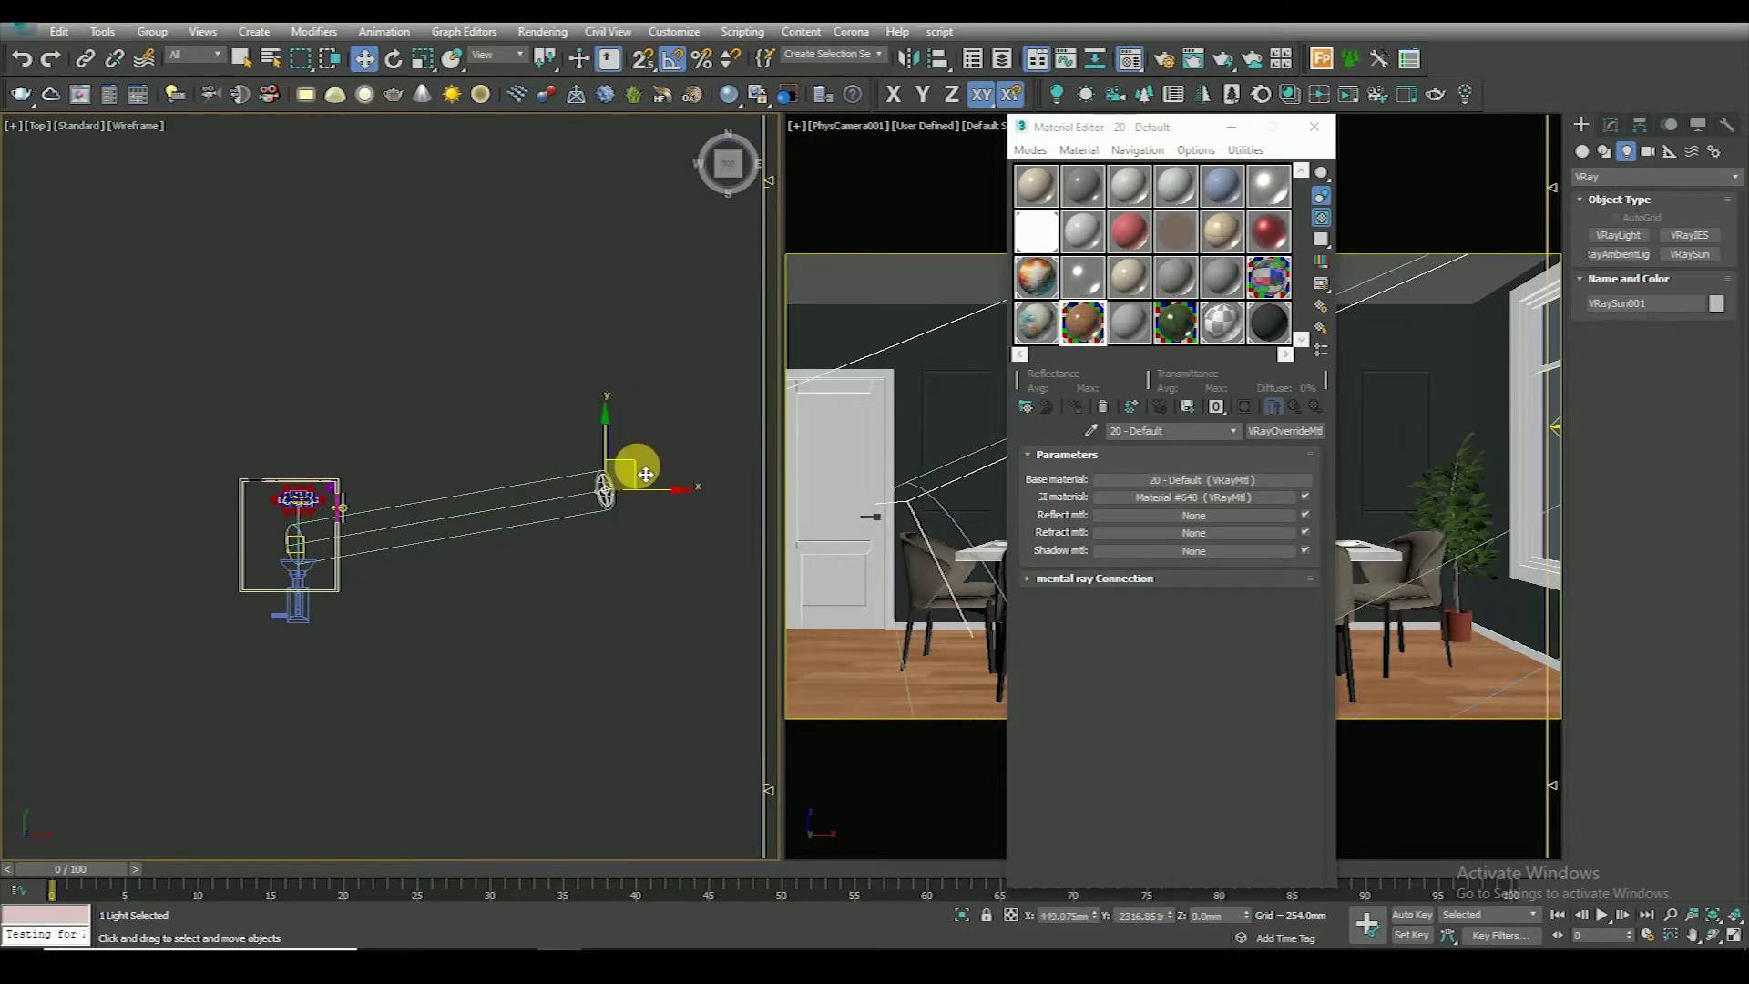
Make the VRaySun invisible in renders and set its size multiplier to 5
{"action": "right_click", "coordinate": [635, 392]}
{"action": "left_click", "coordinate": [635, 397]}
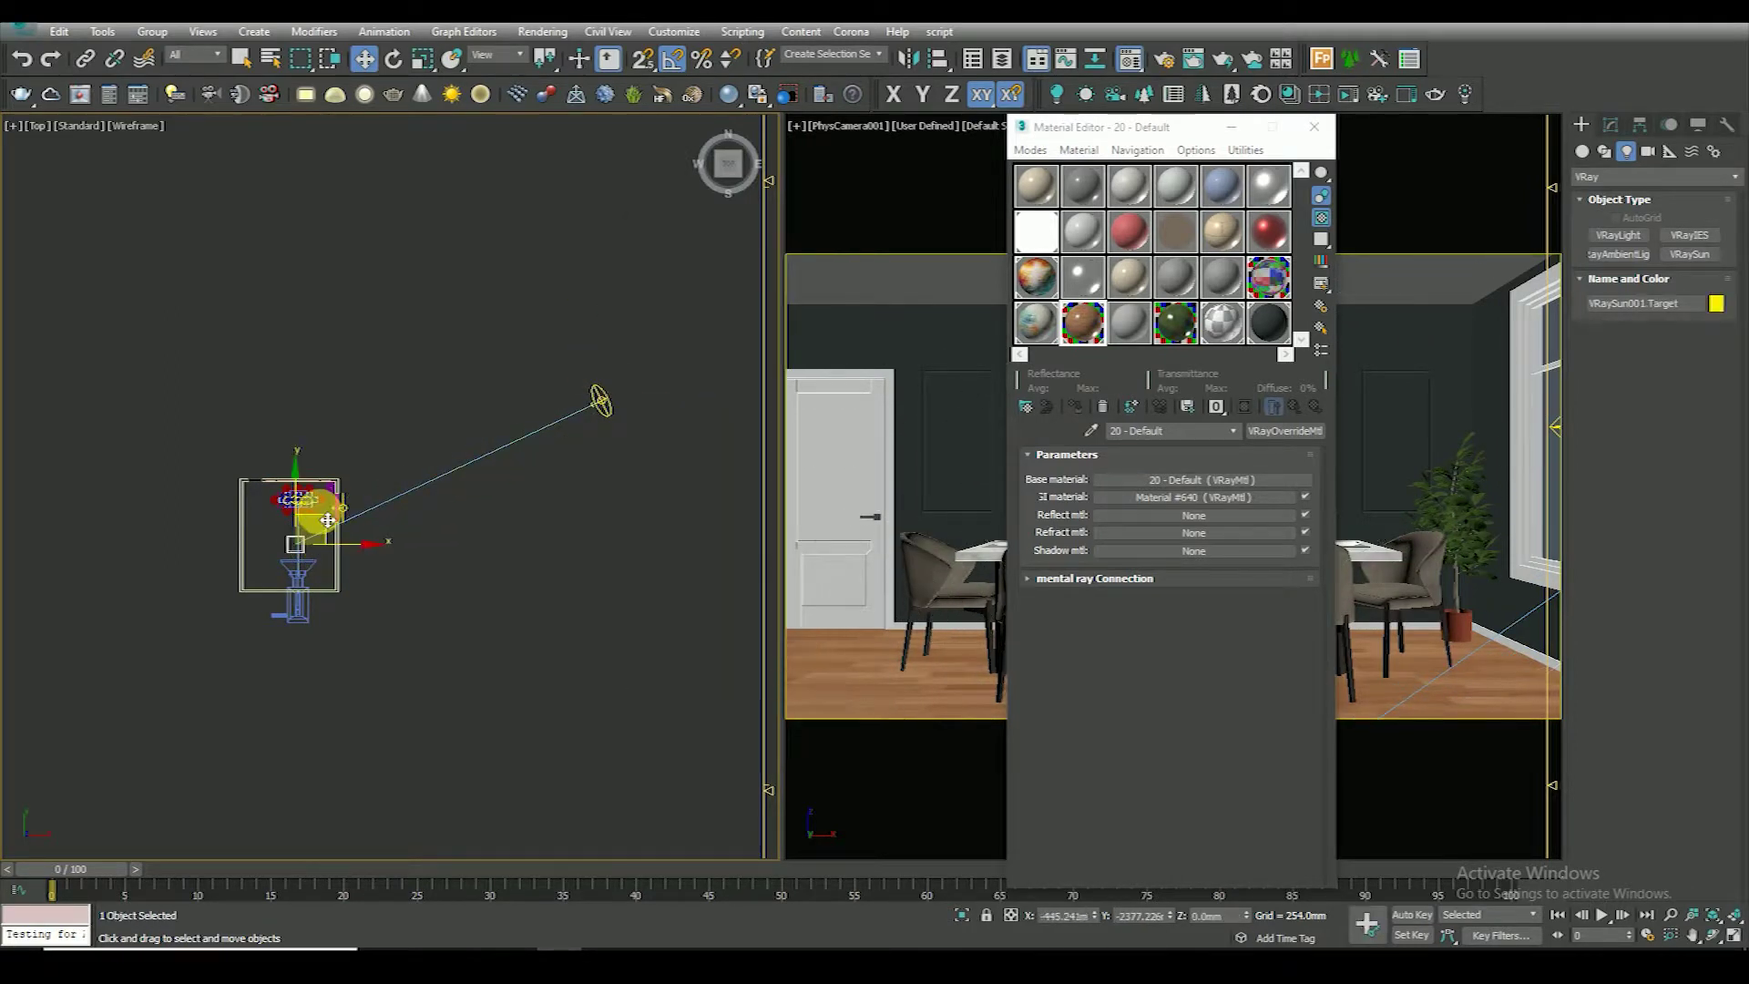
{"action": "left_click", "coordinate": [1639, 123]}
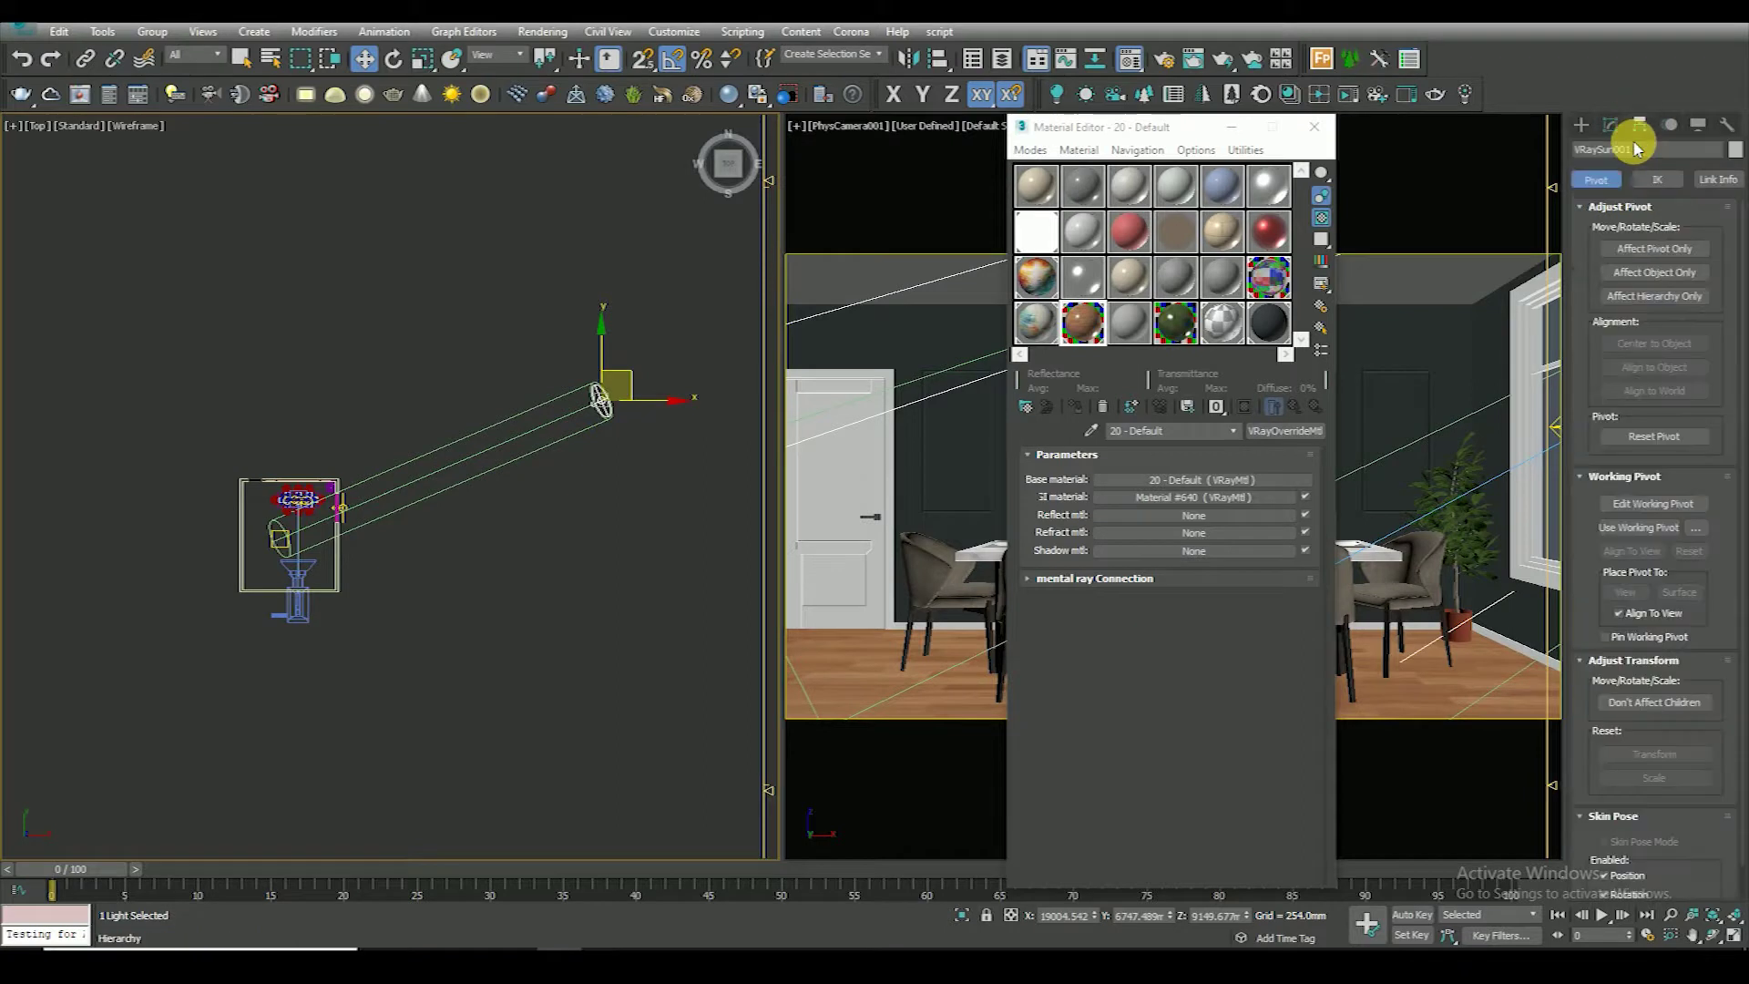
{"action": "left_click", "coordinate": [1612, 128]}
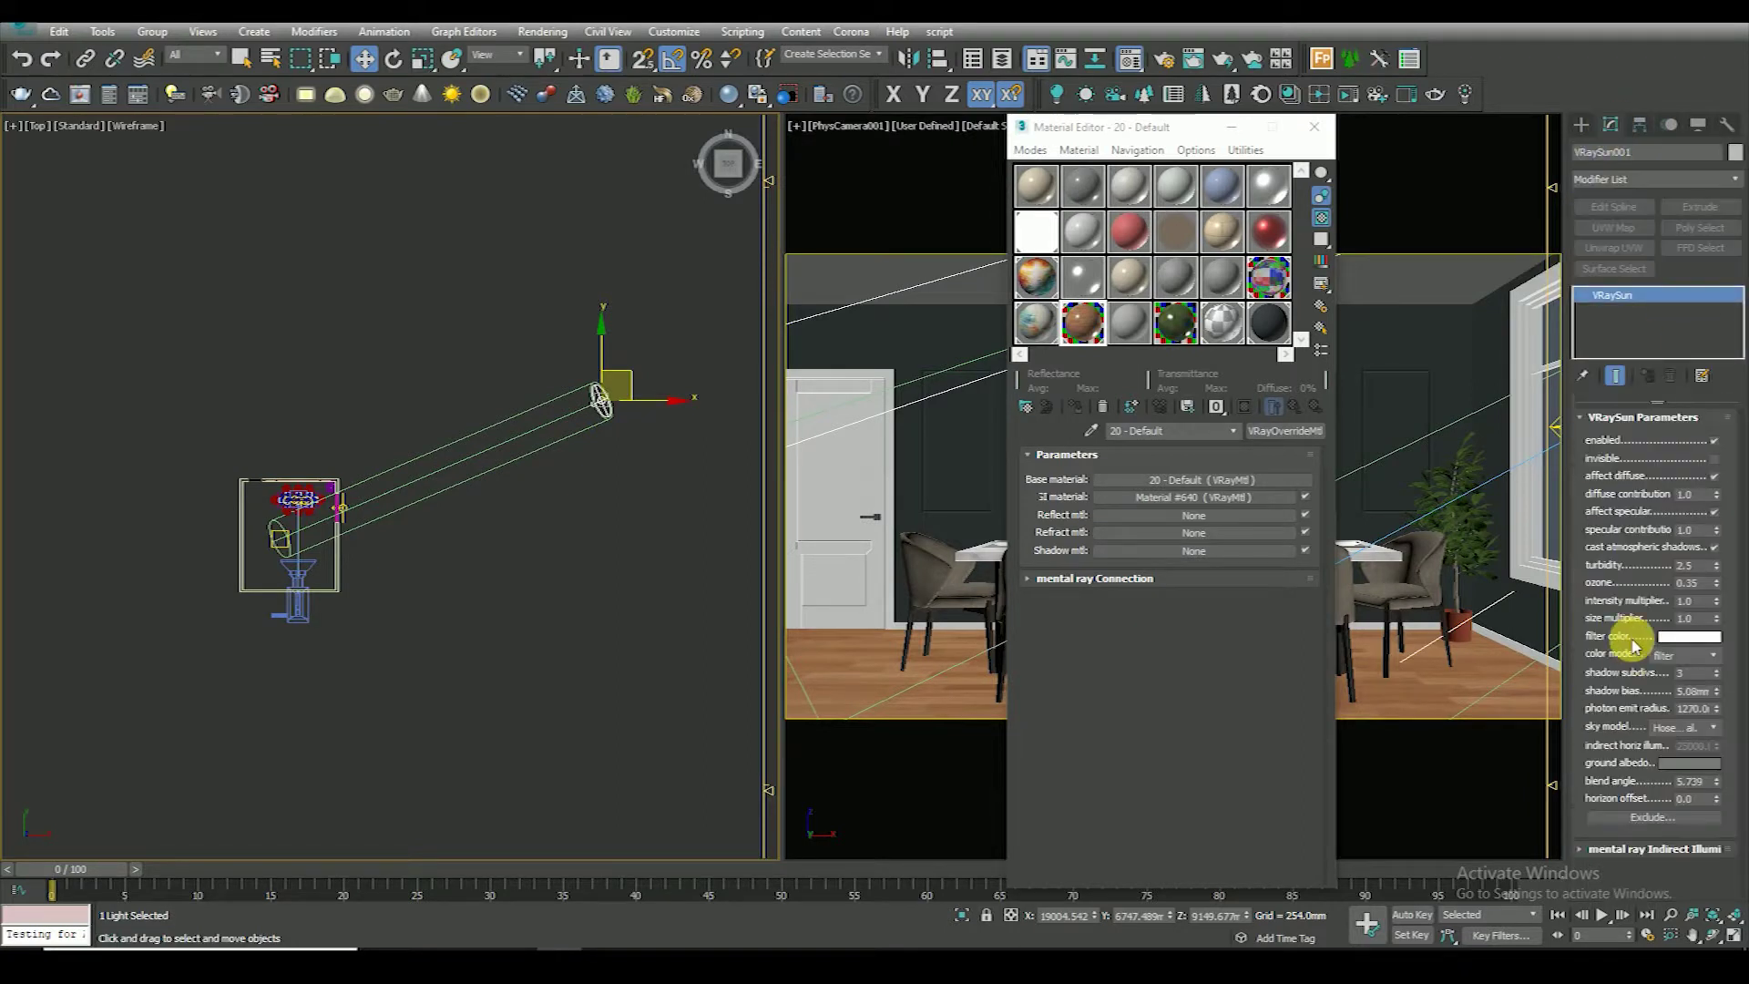
{"action": "left_click", "coordinate": [1711, 461]}
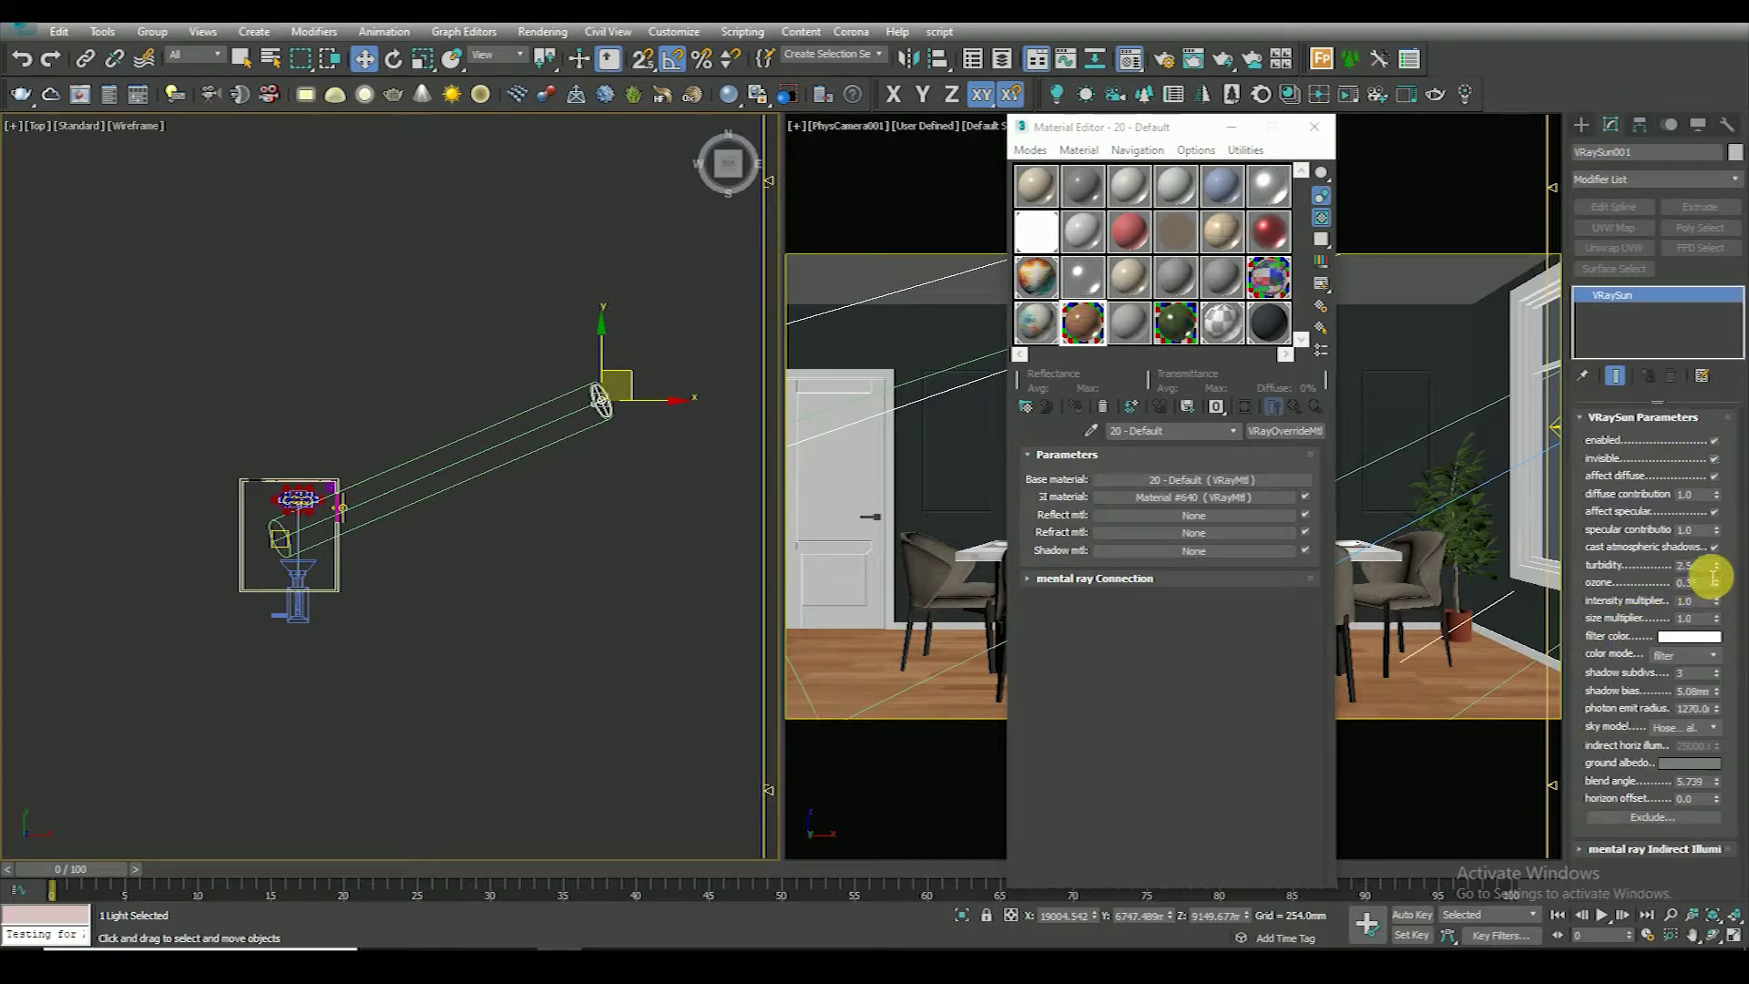
{"action": "double_click", "coordinate": [1712, 619]}
{"action": "type", "text": "10"}
{"action": "key", "text": "Return"}
{"action": "type", "text": "5"}
{"action": "key", "text": "Return"}
{"action": "type", "text": "0.2"}
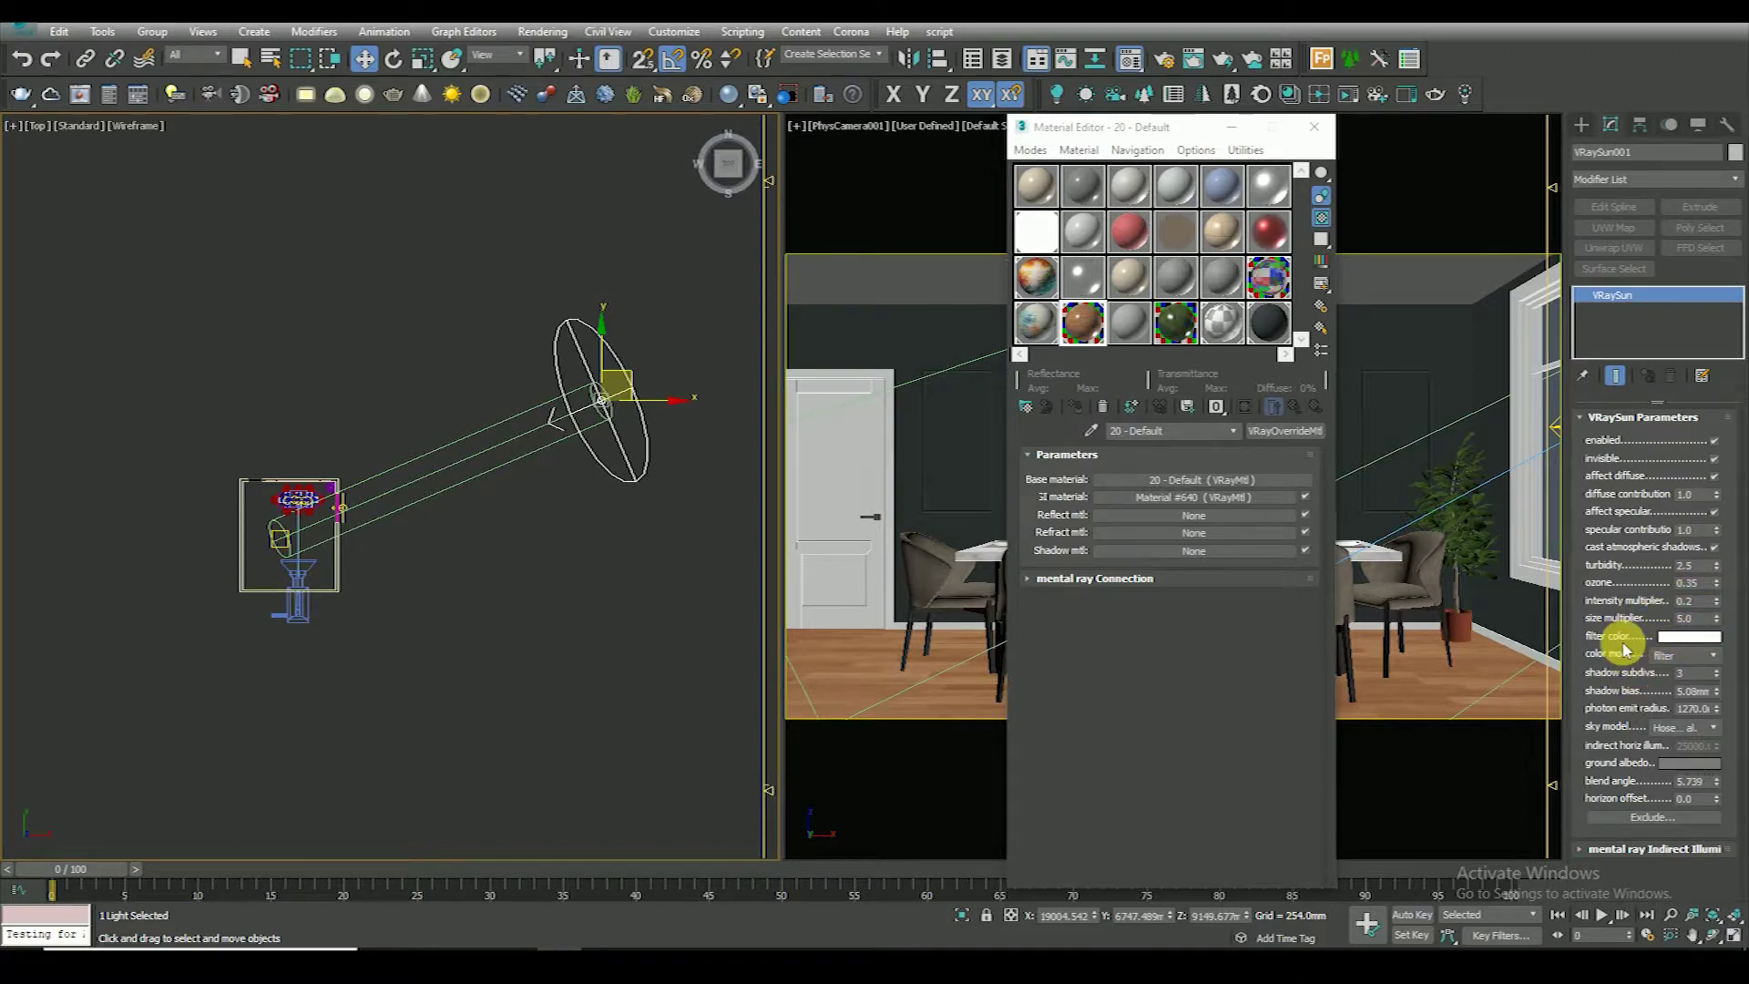
Open the Render Setup dialog from the Rendering menu
{"action": "middle_click_drag", "start_coordinate": [547, 622], "coordinate": [547, 593]}
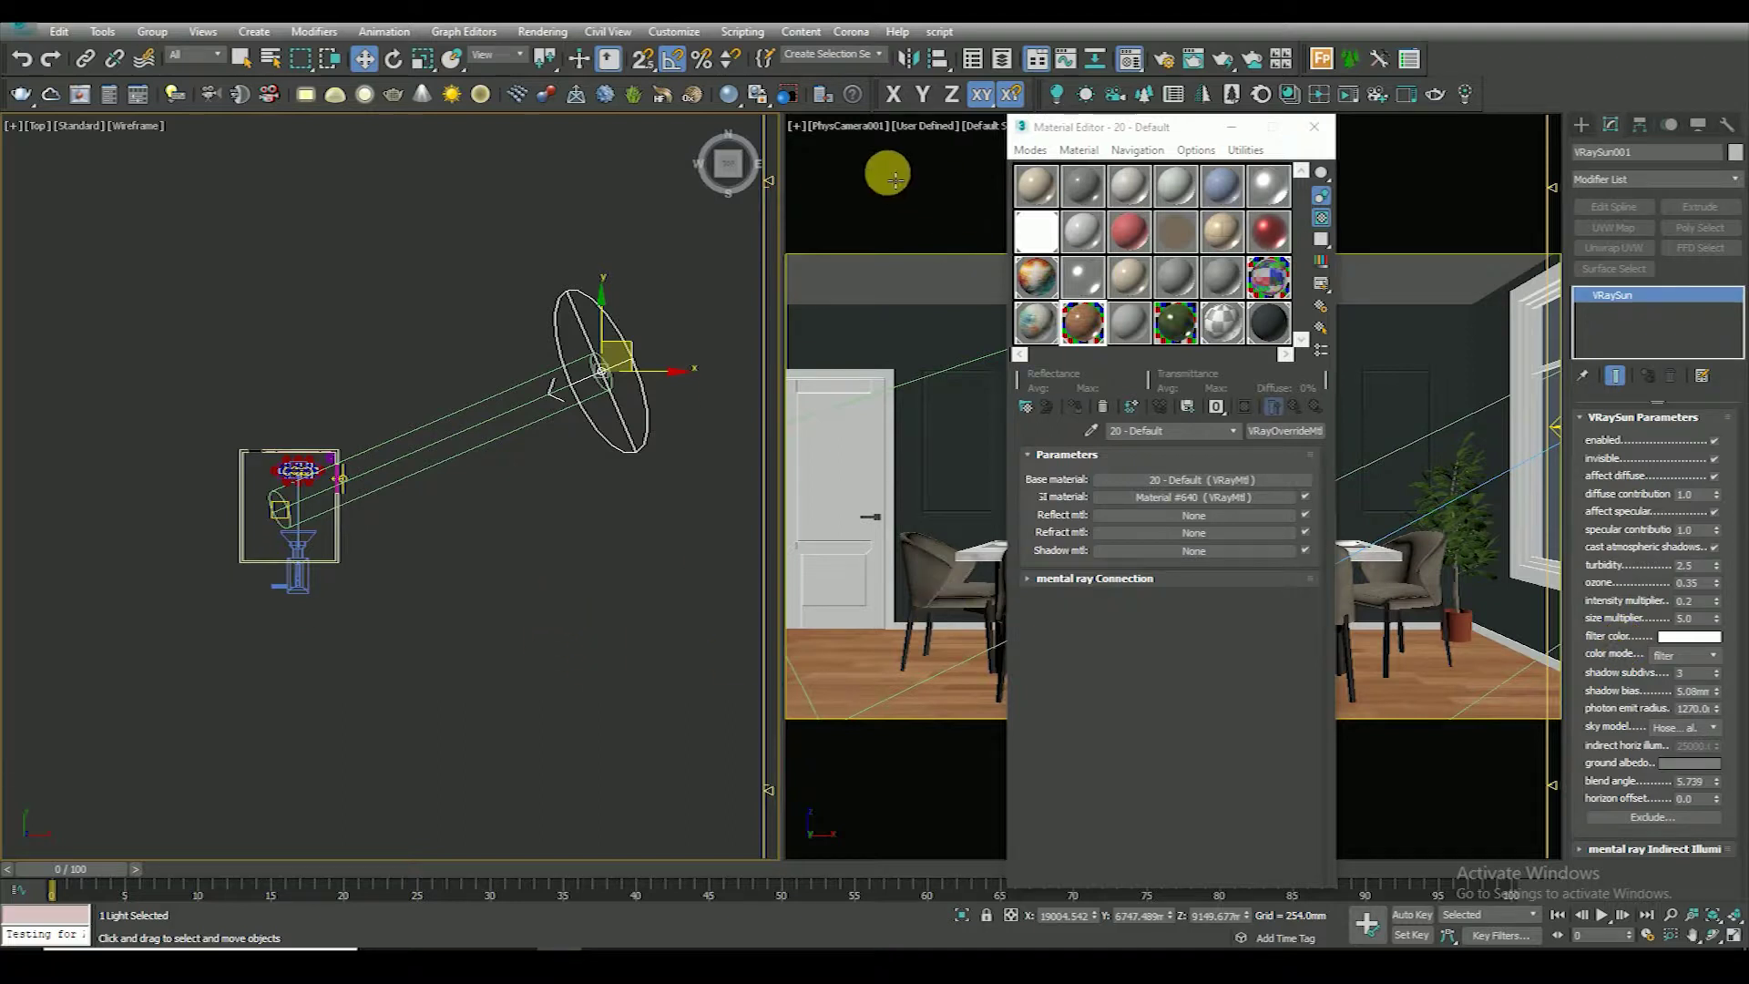
{"action": "left_click", "coordinate": [533, 26]}
{"action": "left_click", "coordinate": [554, 70]}
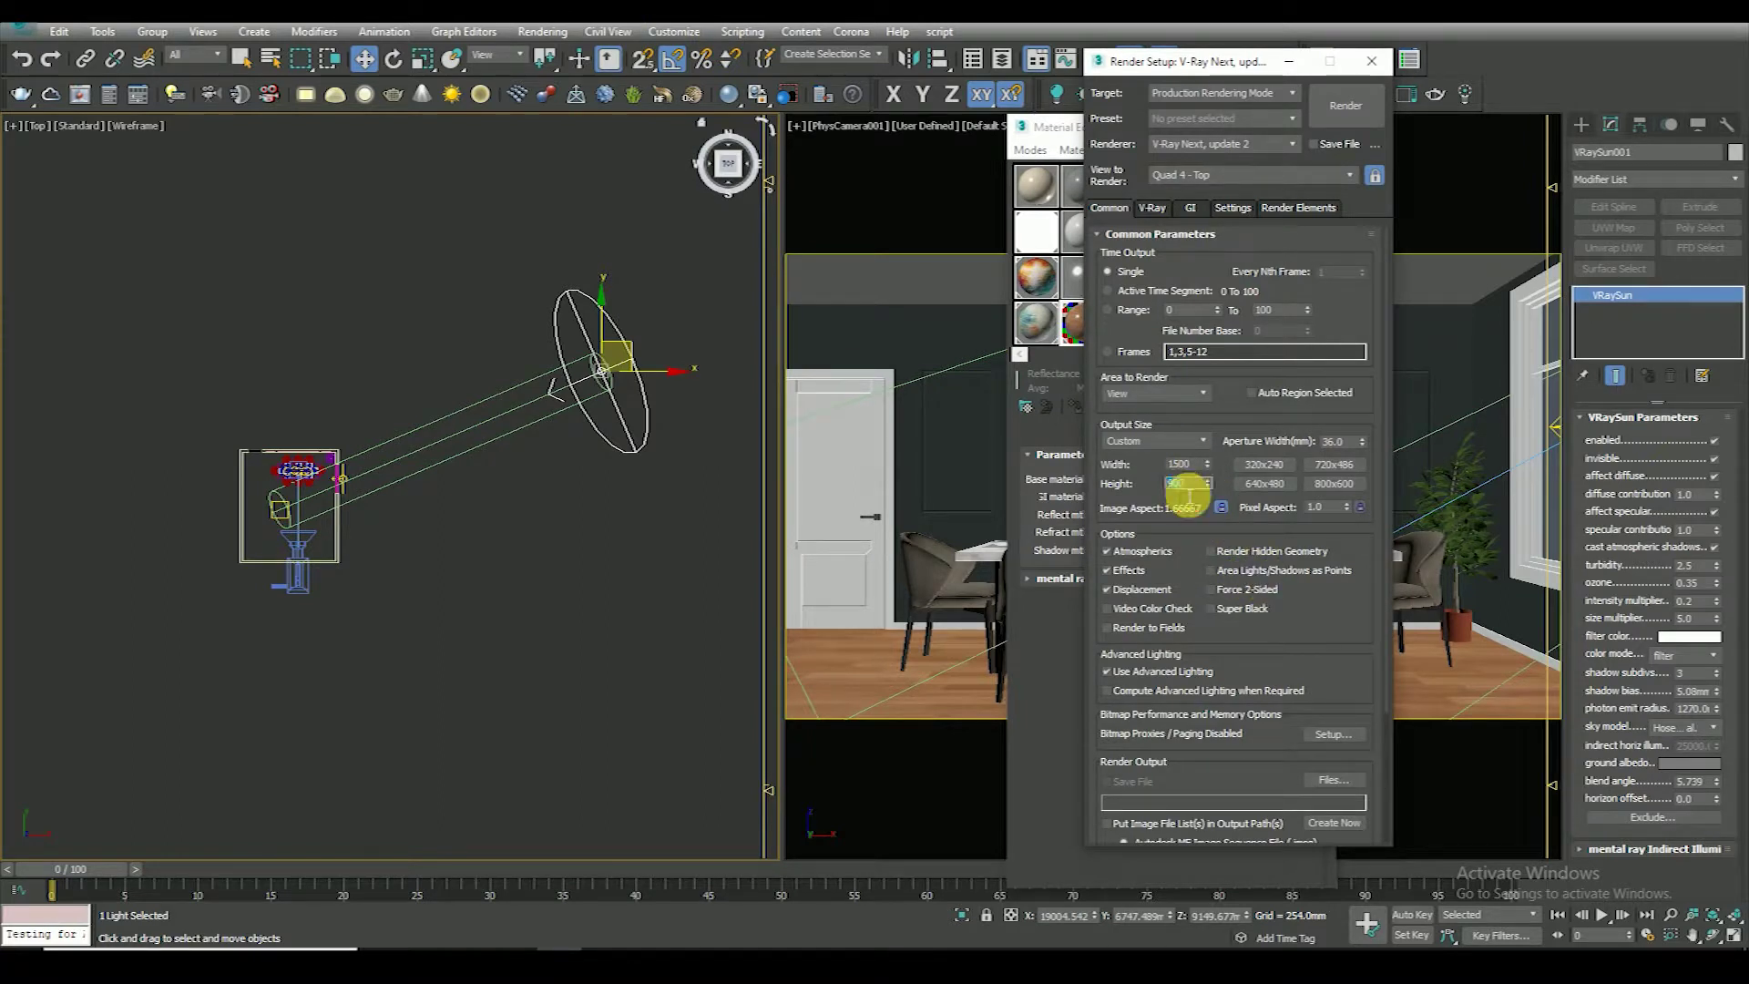
Render a 1000 × 600 test image of the camera view and inspect it in the frame buffer
{"action": "left_click", "coordinate": [1334, 114]}
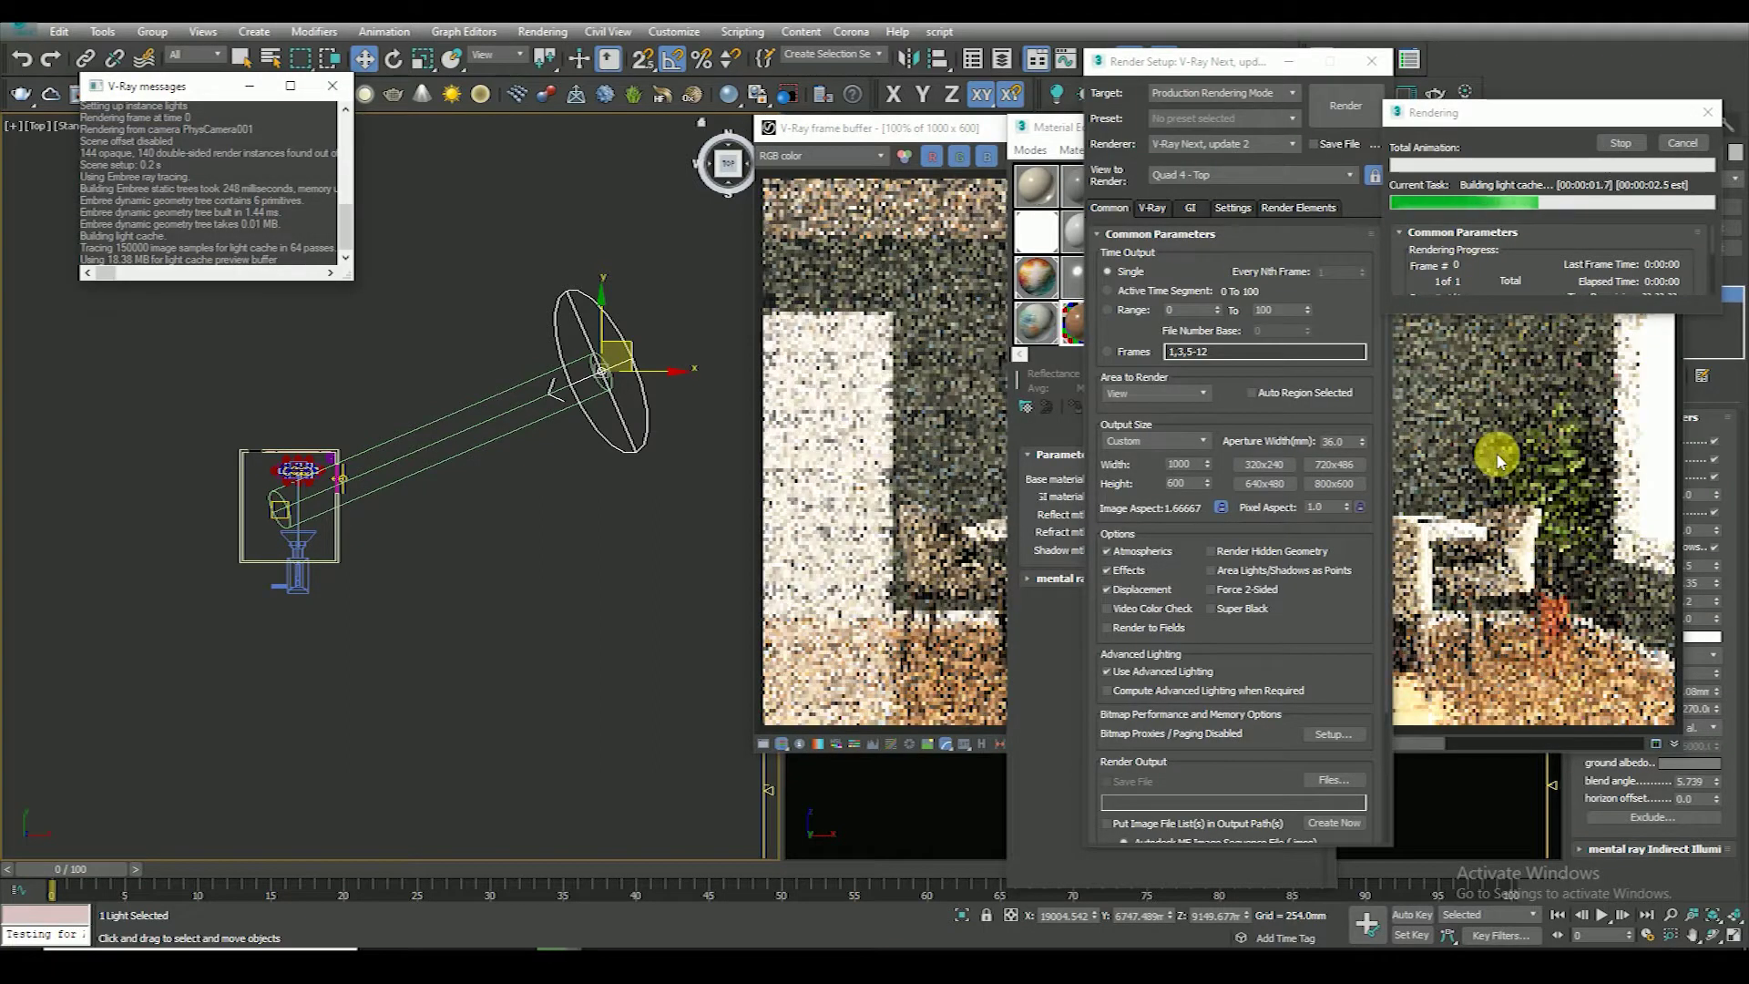
{"action": "left_click", "coordinate": [1495, 451]}
{"action": "mouse_move", "coordinate": [1376, 129]}
{"action": "left_mouse_down"}
{"action": "mouse_move", "coordinate": [1326, 336]}
{"action": "mouse_move", "coordinate": [1360, 252]}
{"action": "left_mouse_up"}
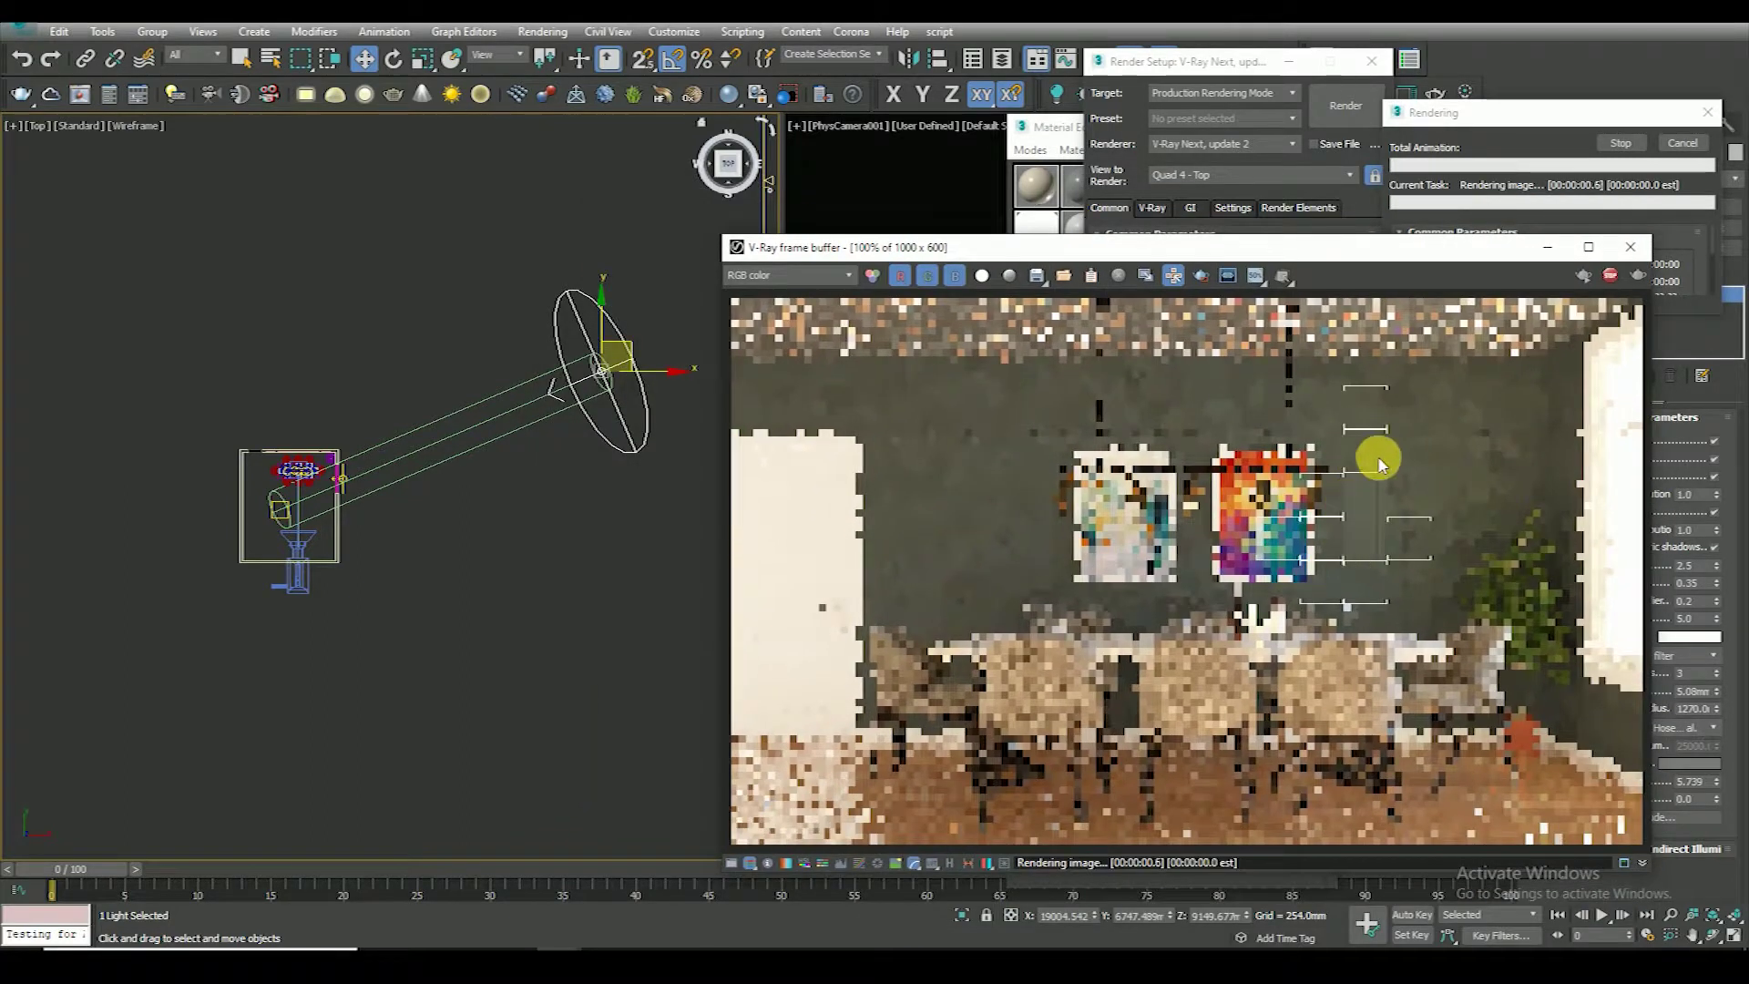
{"action": "scroll", "coordinate": [1293, 456], "scroll_direction": "up", "scroll_amount": 3}
{"action": "scroll", "coordinate": [1305, 406], "scroll_direction": "down", "scroll_amount": 2}
{"action": "scroll", "coordinate": [1308, 392], "scroll_direction": "down", "scroll_amount": 1}
{"action": "scroll", "coordinate": [1421, 337], "scroll_direction": "up", "scroll_amount": 1}
{"action": "scroll", "coordinate": [1371, 346], "scroll_direction": "down", "scroll_amount": 2}
{"action": "scroll", "coordinate": [1402, 374], "scroll_direction": "up", "scroll_amount": 1}
{"action": "scroll", "coordinate": [1457, 383], "scroll_direction": "up", "scroll_amount": 1}
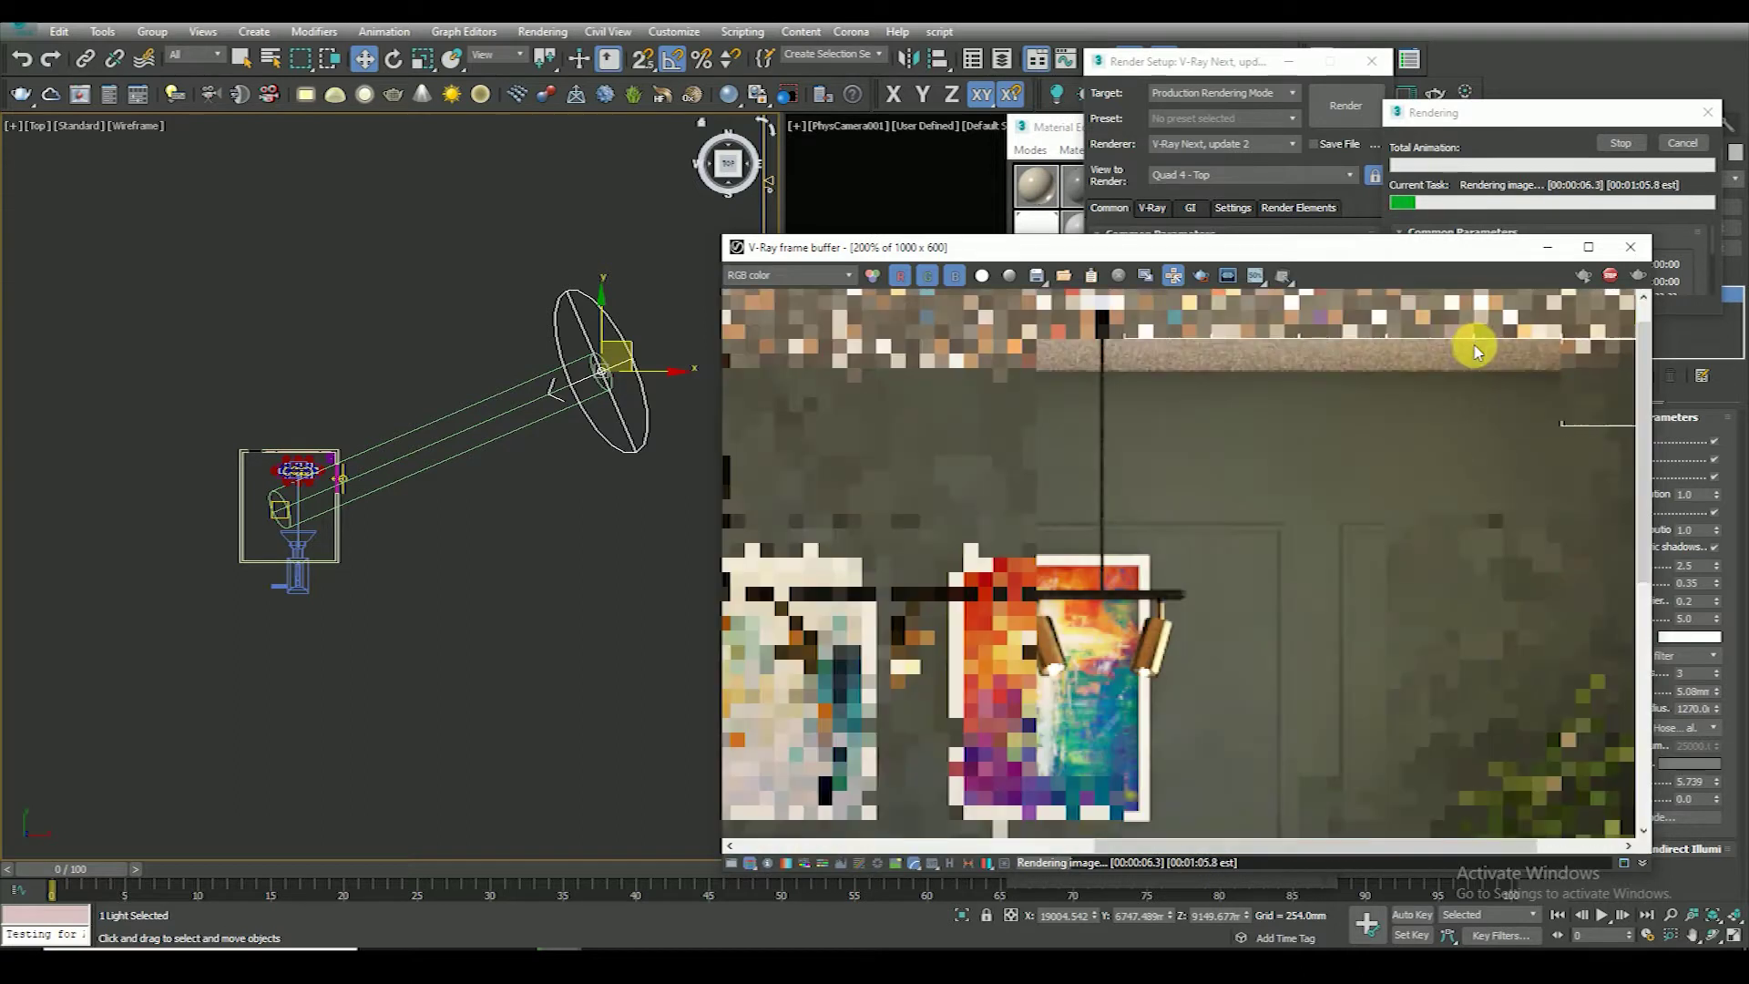
{"action": "scroll", "coordinate": [1549, 310], "scroll_direction": "down", "scroll_amount": 2}
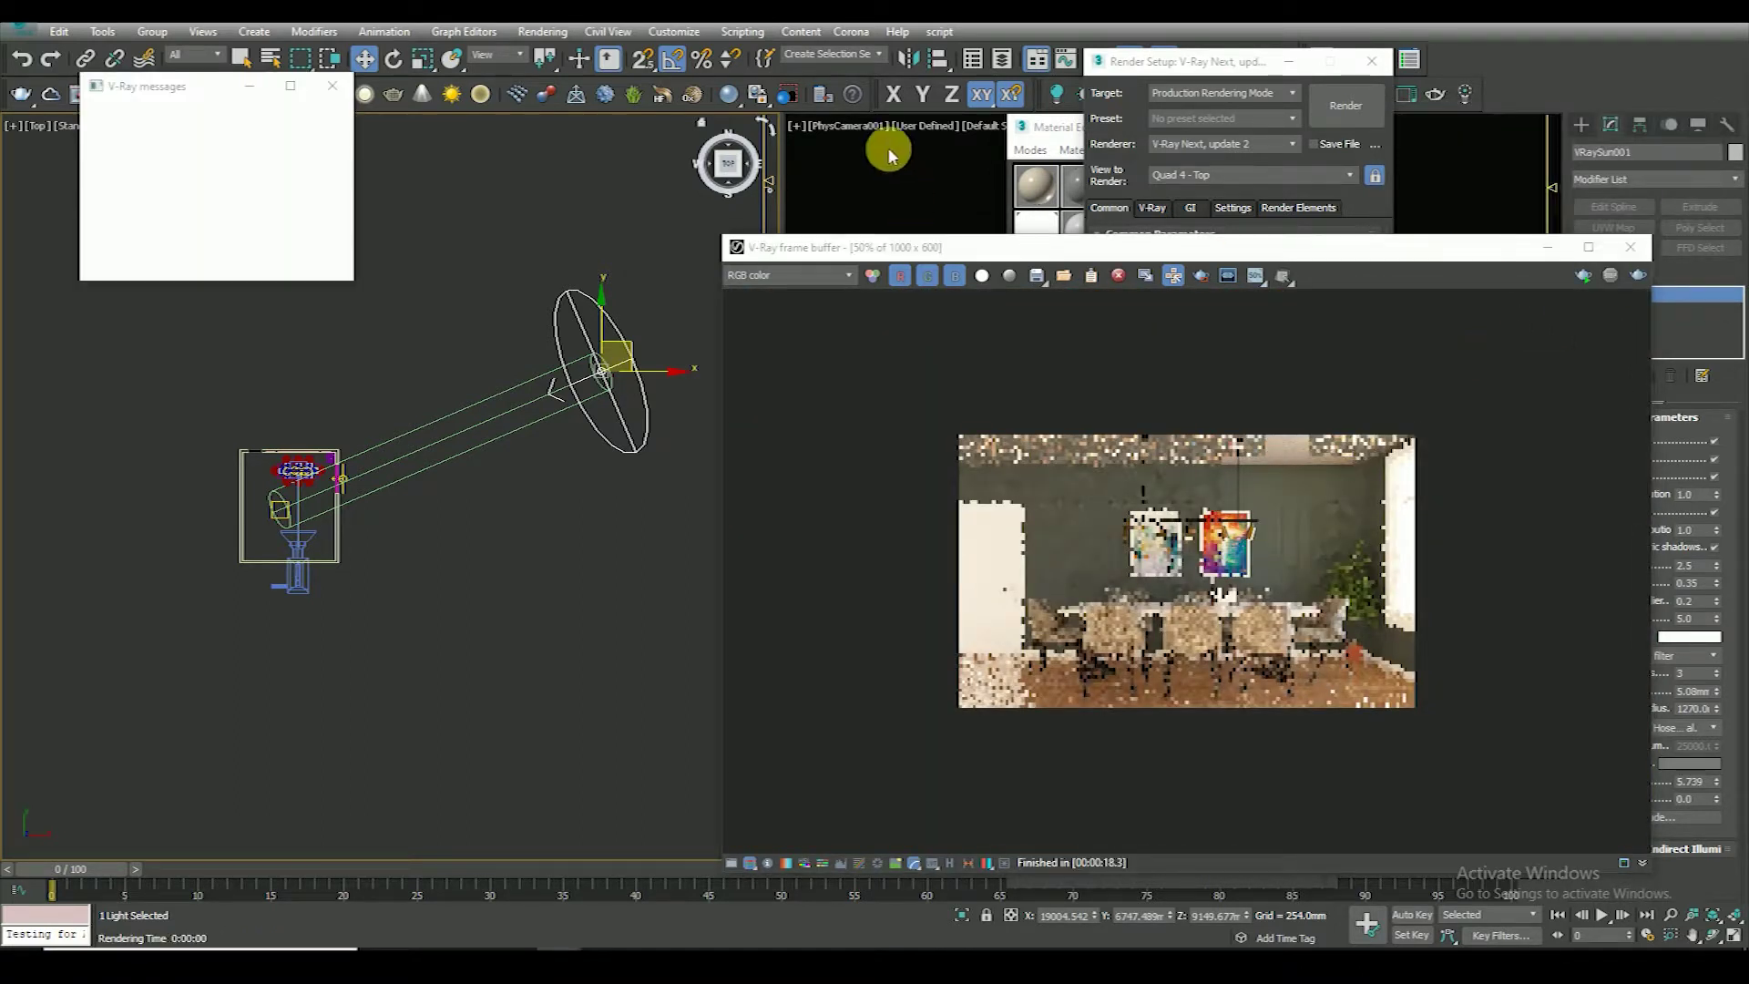
Close the frame buffer and select the PhysCamera through the camera viewport's label menu
{"action": "left_click", "coordinate": [500, 219]}
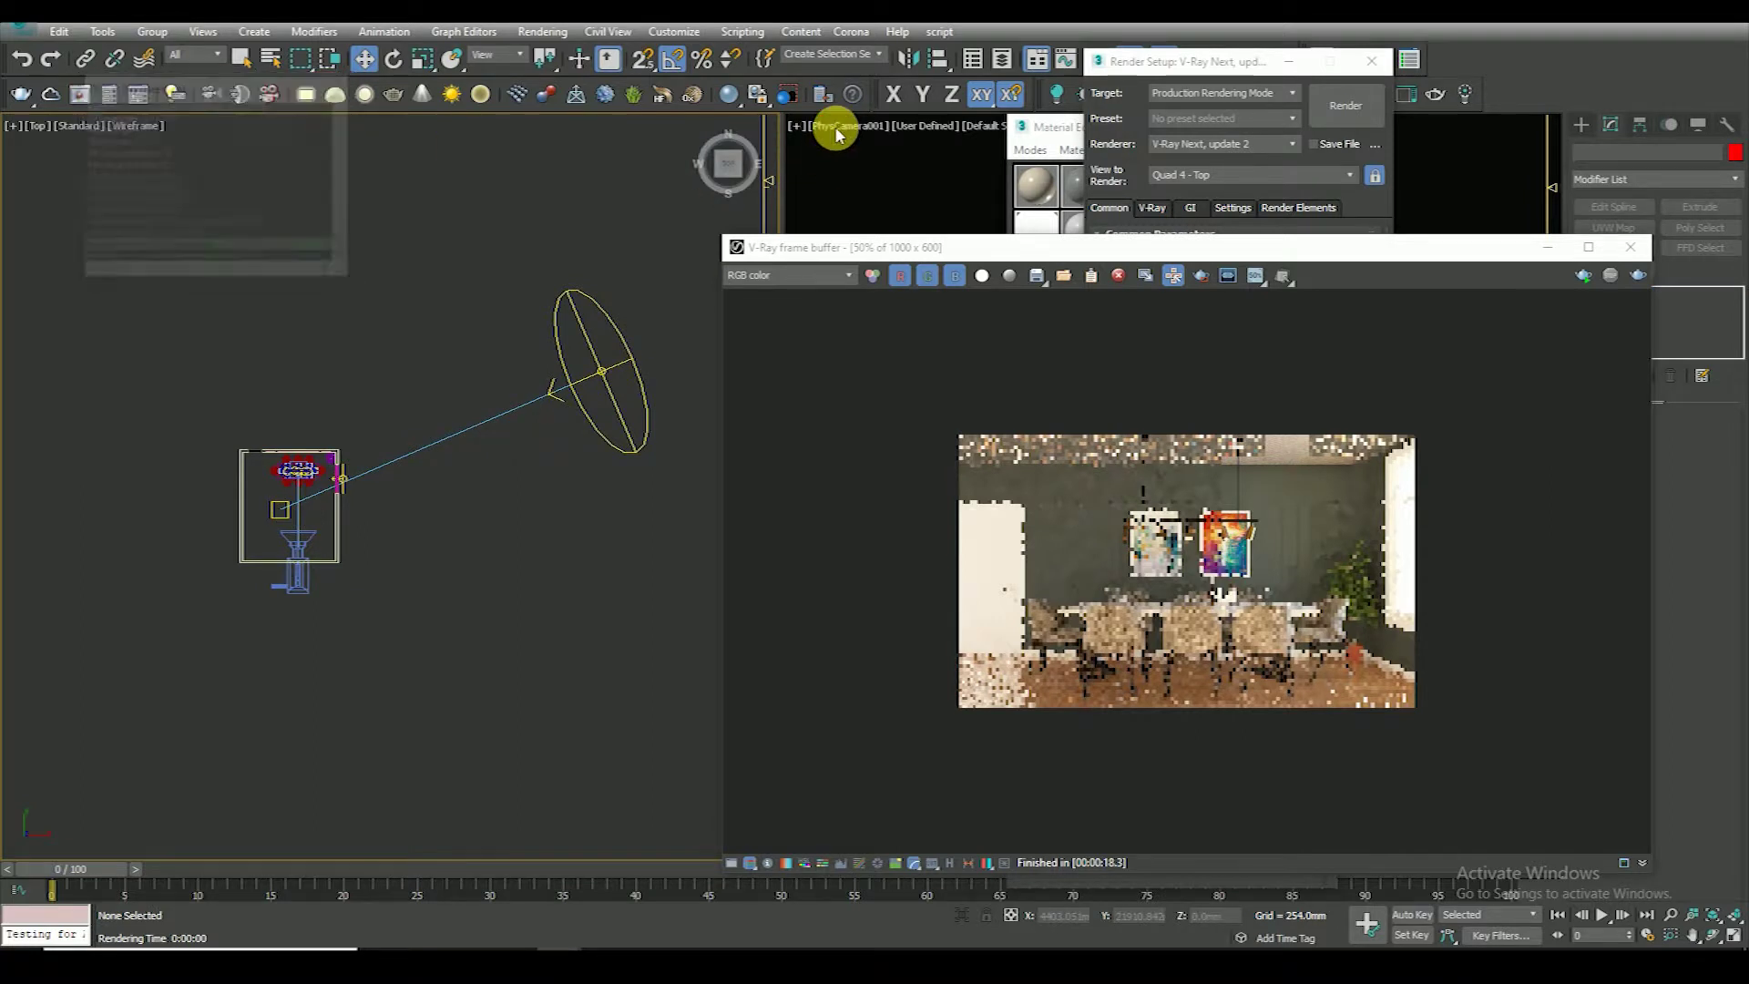
{"action": "right_click", "coordinate": [836, 167]}
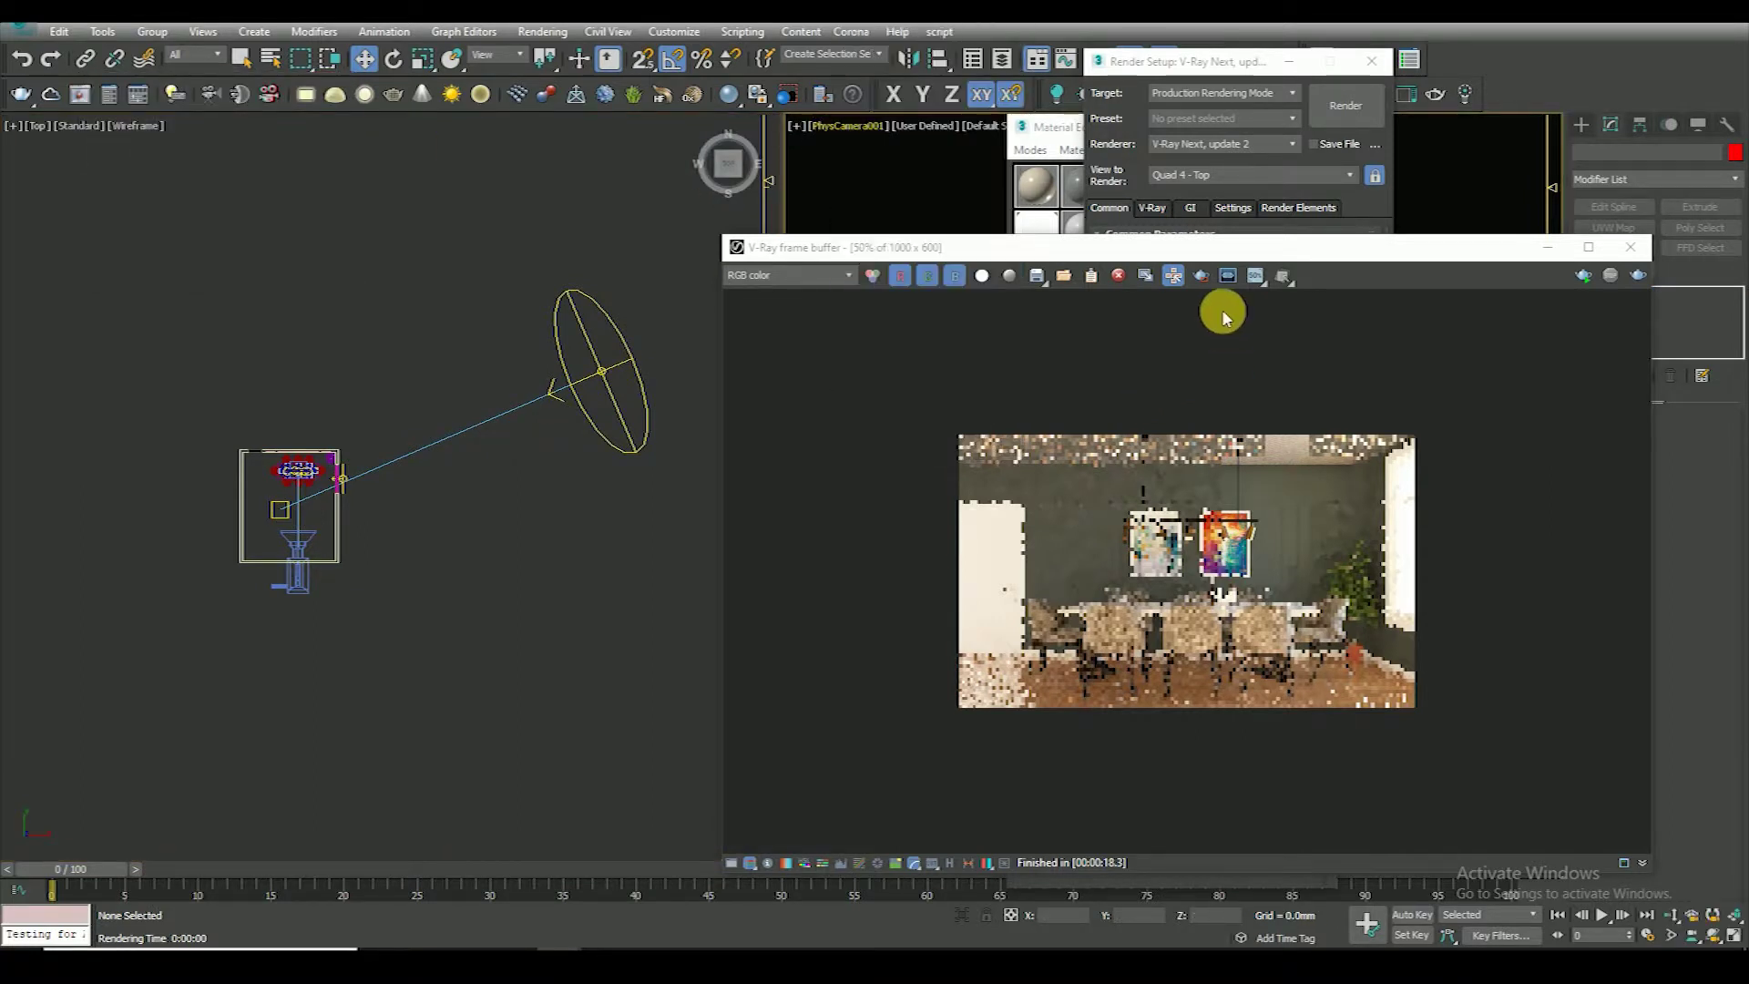
{"action": "left_click", "coordinate": [1630, 247]}
{"action": "left_click", "coordinate": [866, 134]}
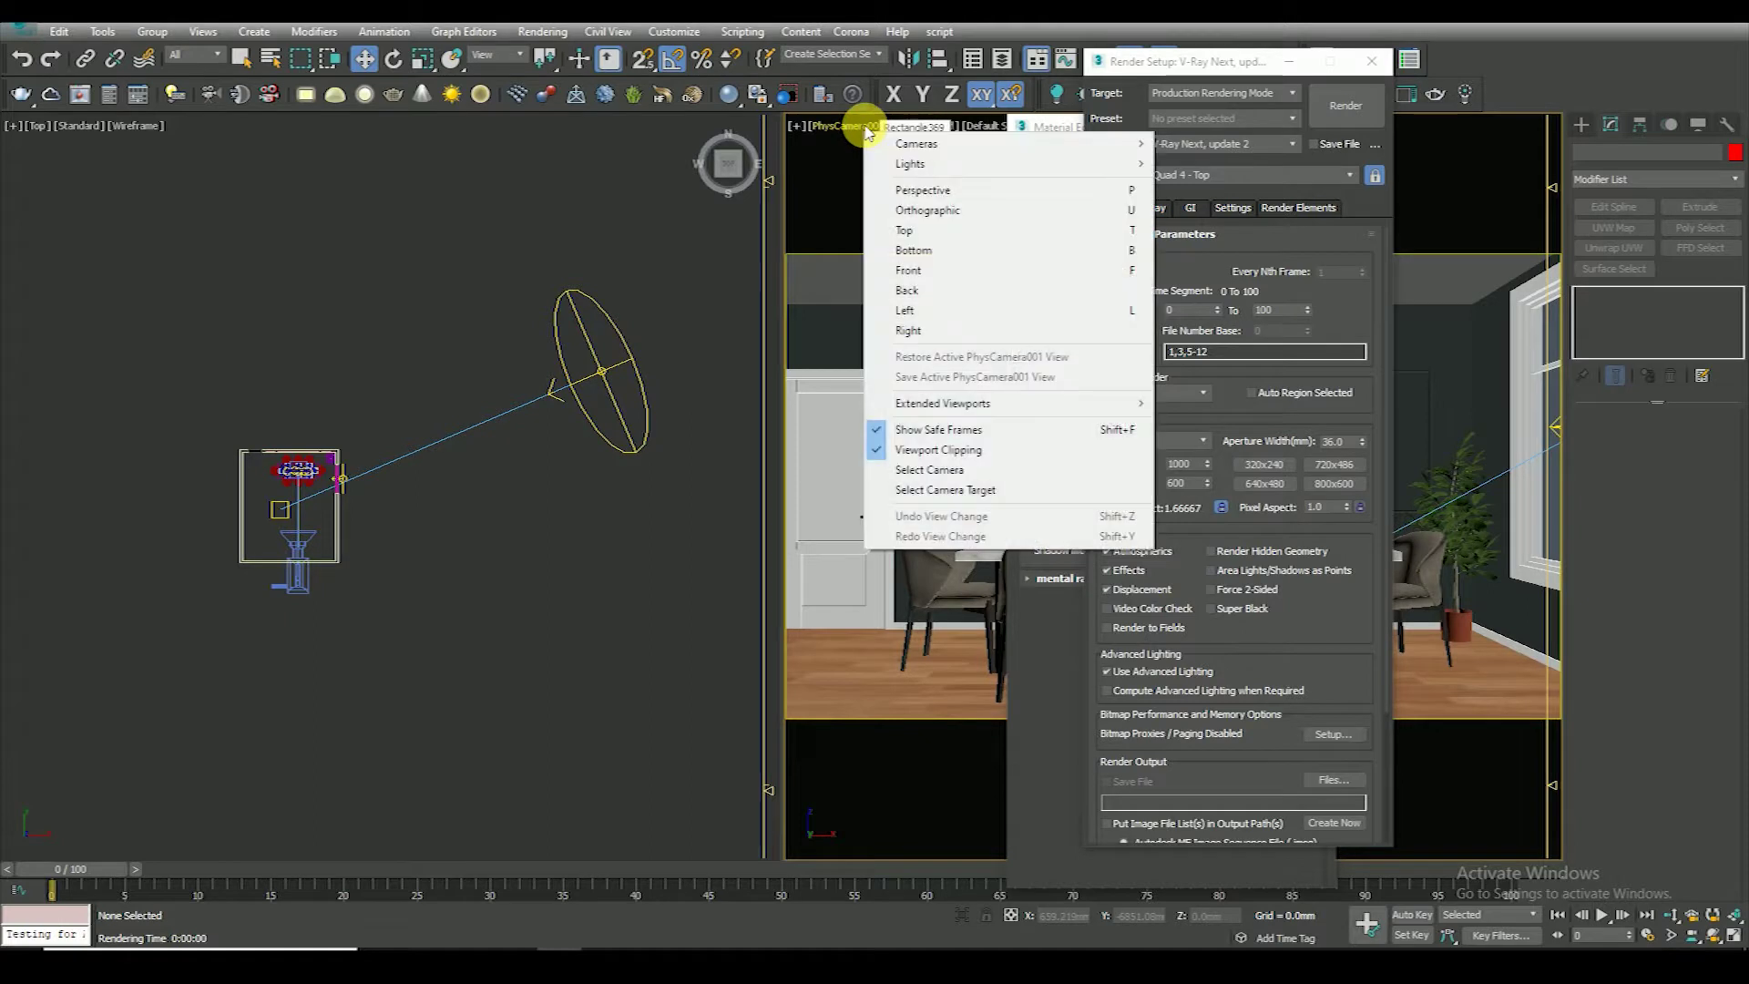
{"action": "left_click", "coordinate": [898, 474]}
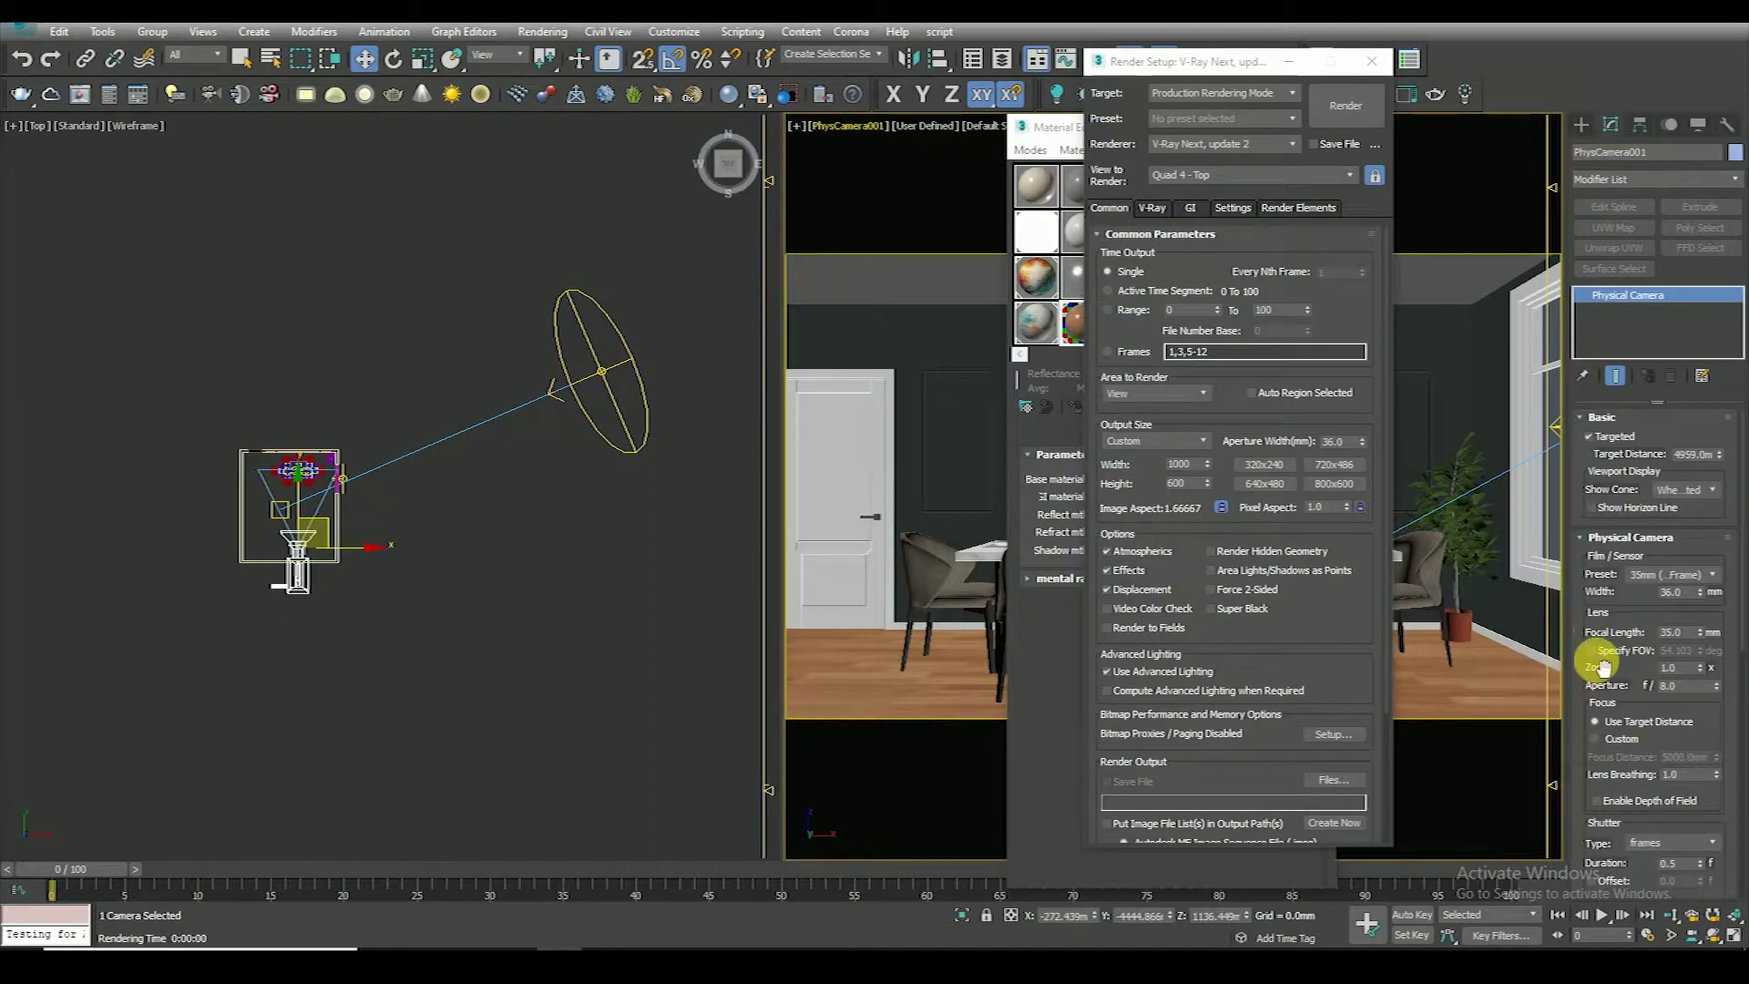
{"action": "scroll", "coordinate": [1616, 629], "scroll_direction": "down", "scroll_amount": 5}
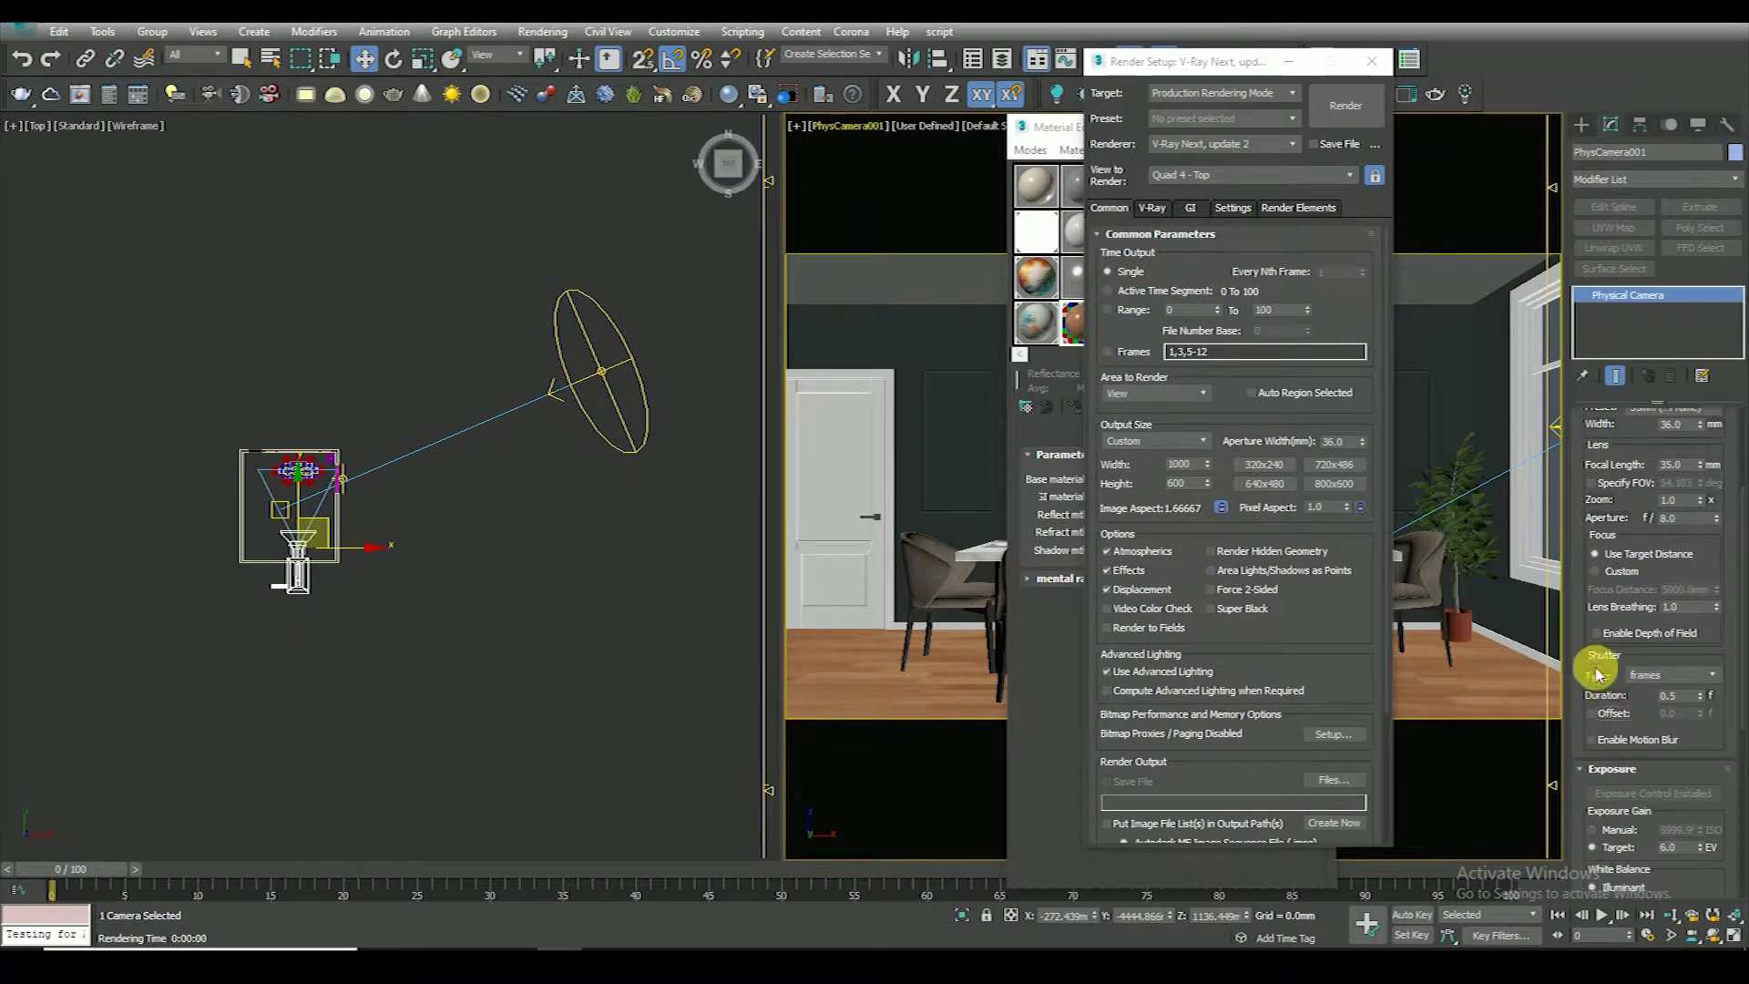
{"action": "scroll", "coordinate": [1601, 638], "scroll_direction": "down", "scroll_amount": 5}
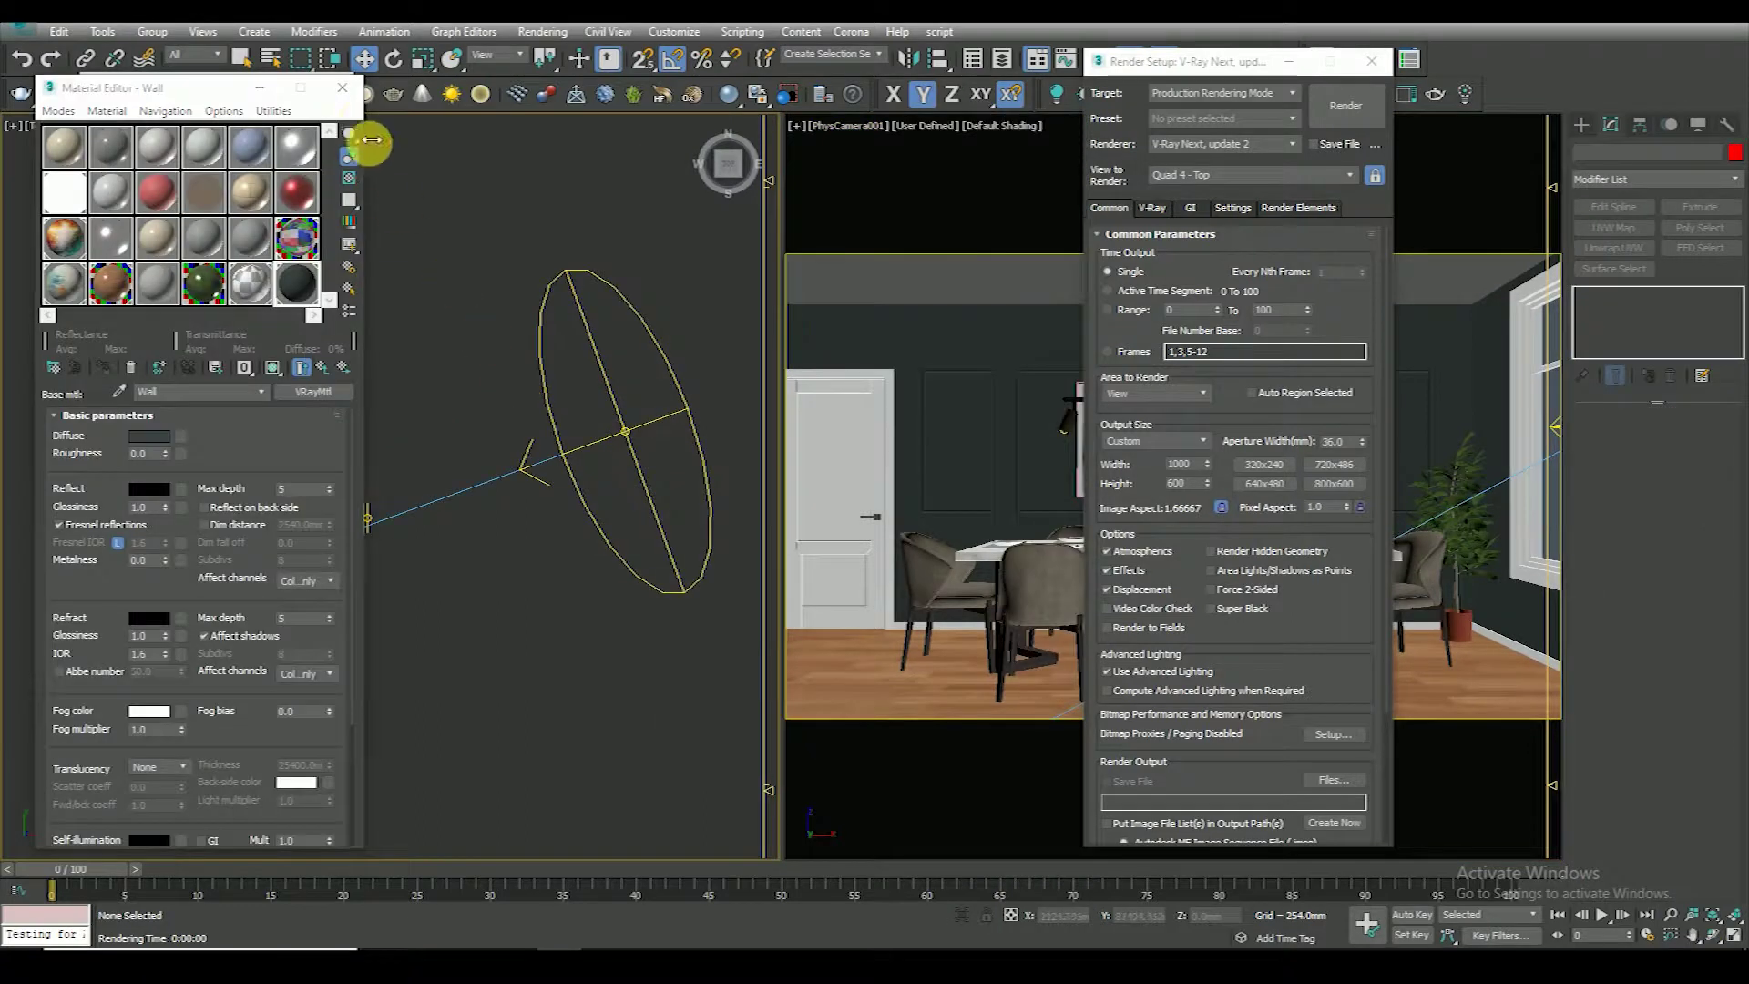
{"action": "left_click", "coordinate": [342, 87]}
Reopen the Wall material and assign a Bitmap map to its Bump slot
{"action": "mouse_move", "coordinate": [378, 593]}
{"action": "middle_mouse_down", "text": "alt"}
{"action": "mouse_move", "coordinate": [282, 468]}
{"action": "mouse_move", "coordinate": [352, 546]}
{"action": "middle_mouse_up", "text": "alt"}
{"action": "scroll", "coordinate": [462, 668], "scroll_direction": "down", "scroll_amount": 3}
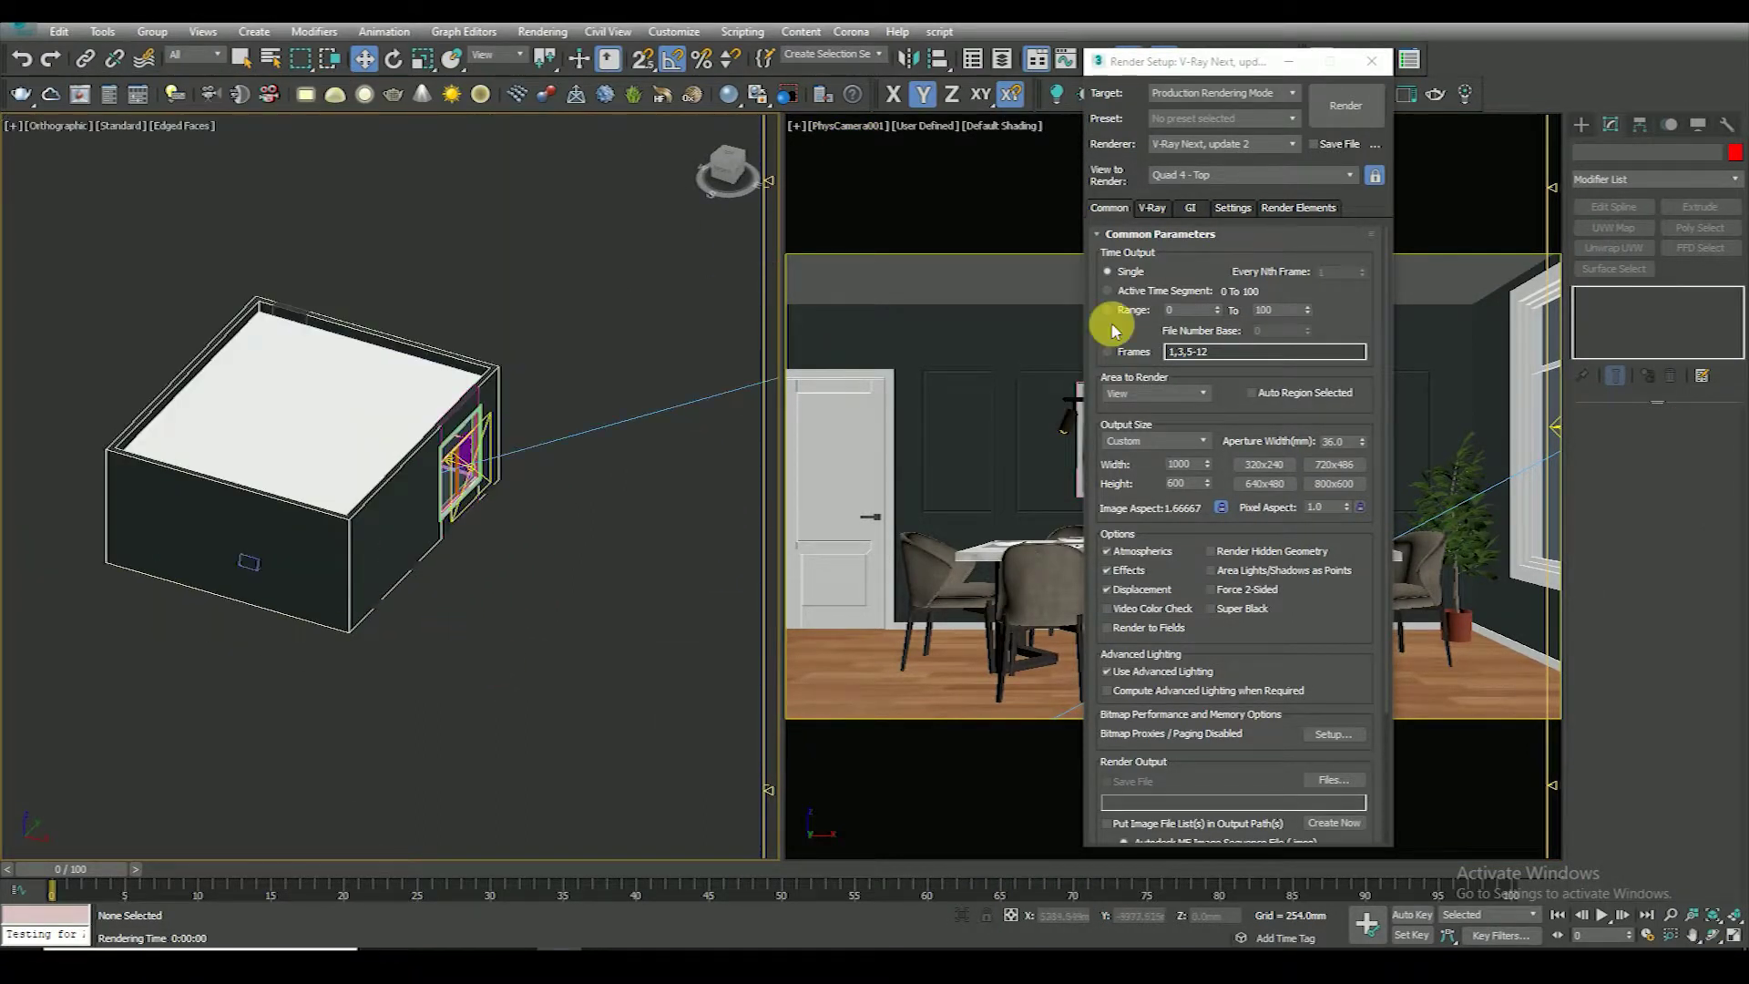
{"action": "key", "text": "m"}
{"action": "left_click_drag", "start_coordinate": [216, 92], "coordinate": [1201, 80]}
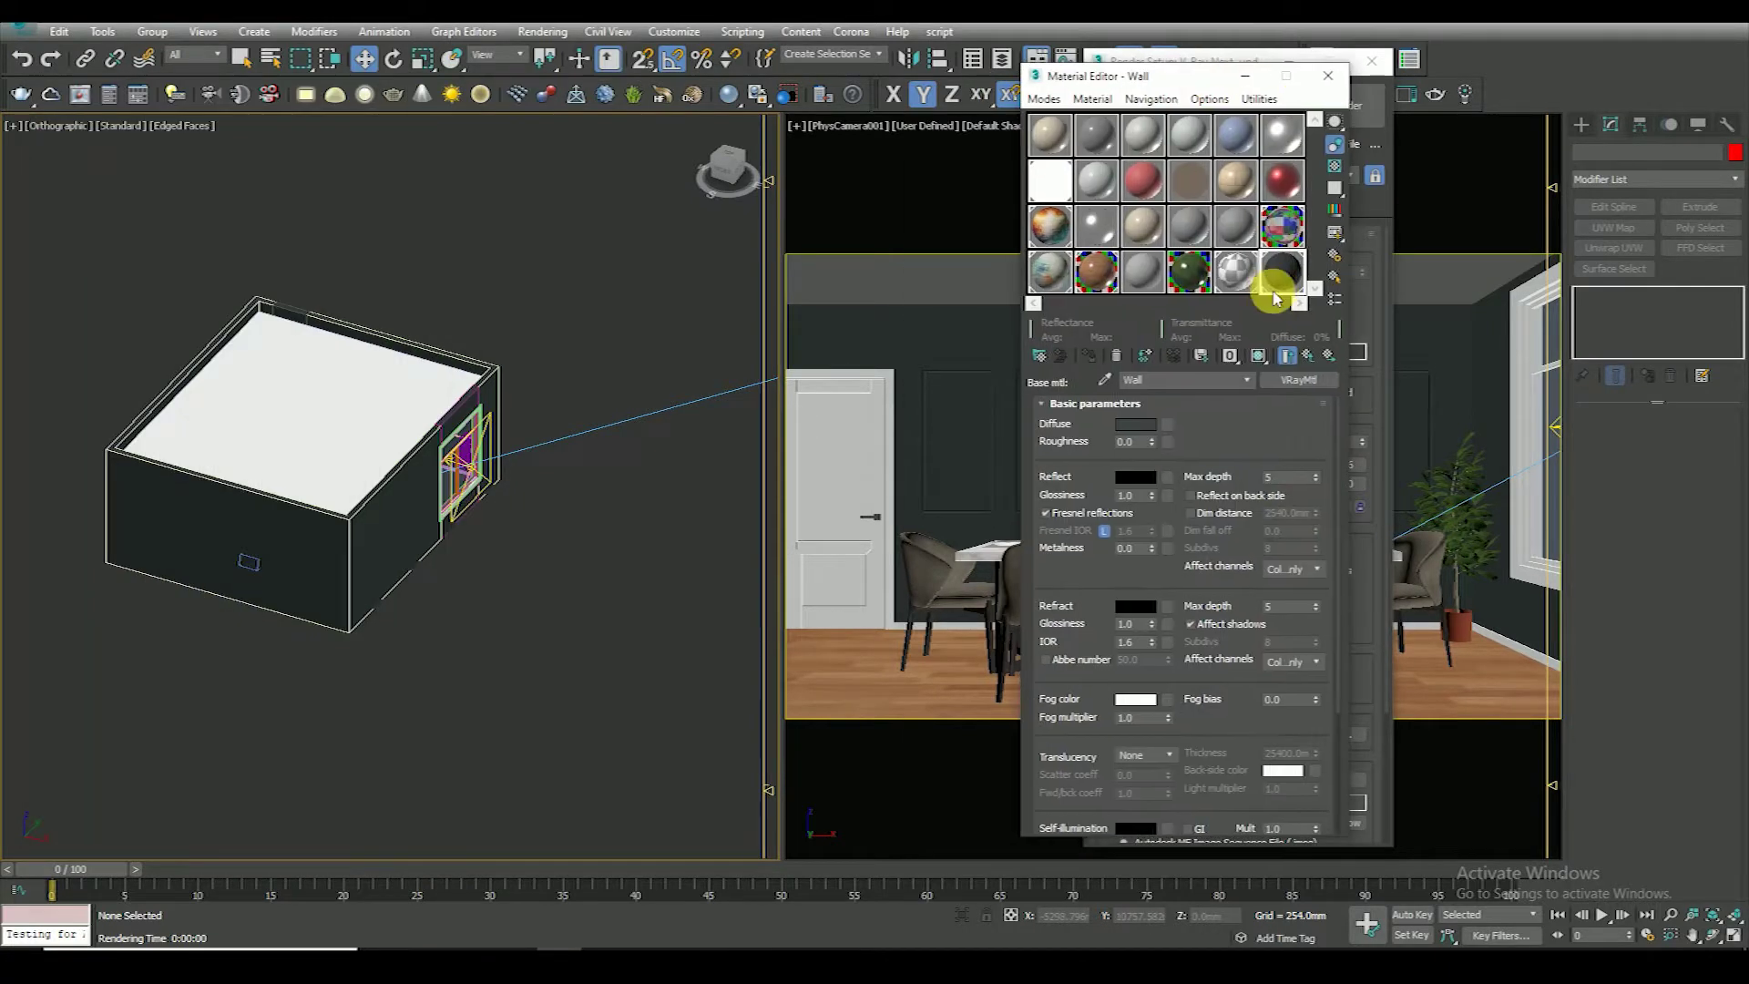
{"action": "scroll", "coordinate": [1225, 371], "scroll_direction": "down", "scroll_amount": 3}
{"action": "scroll", "coordinate": [1148, 681], "scroll_direction": "down", "scroll_amount": 1}
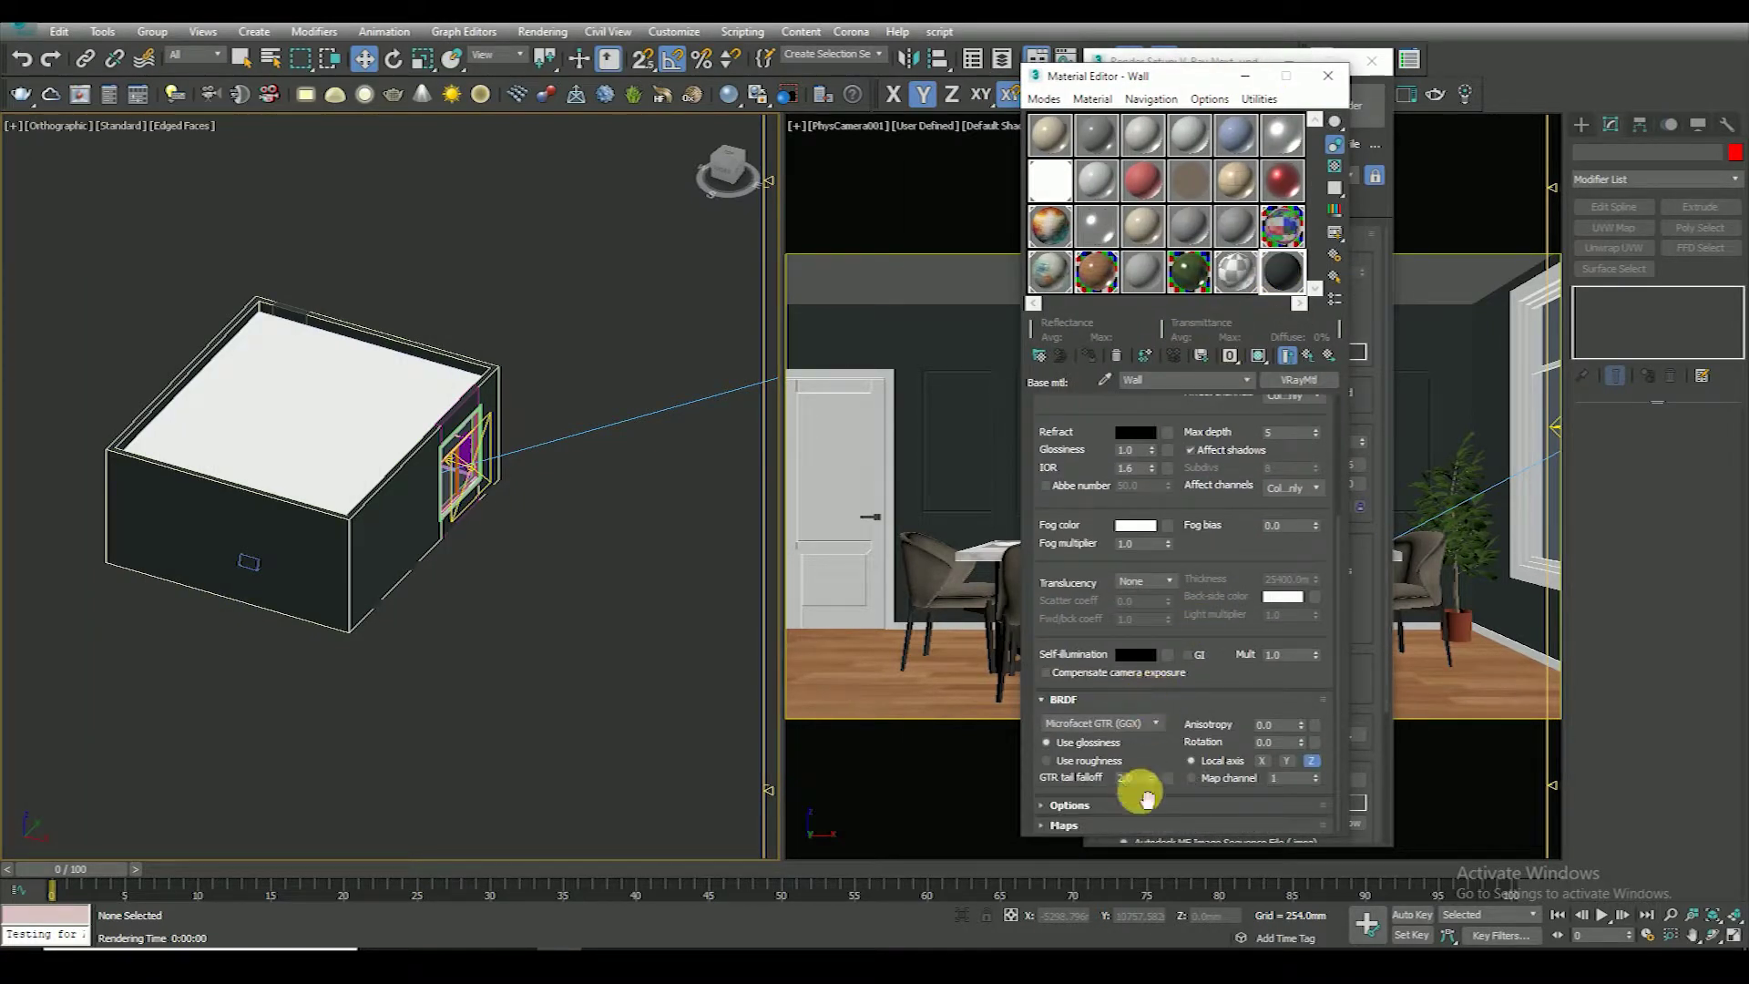
{"action": "left_click", "coordinate": [1081, 828]}
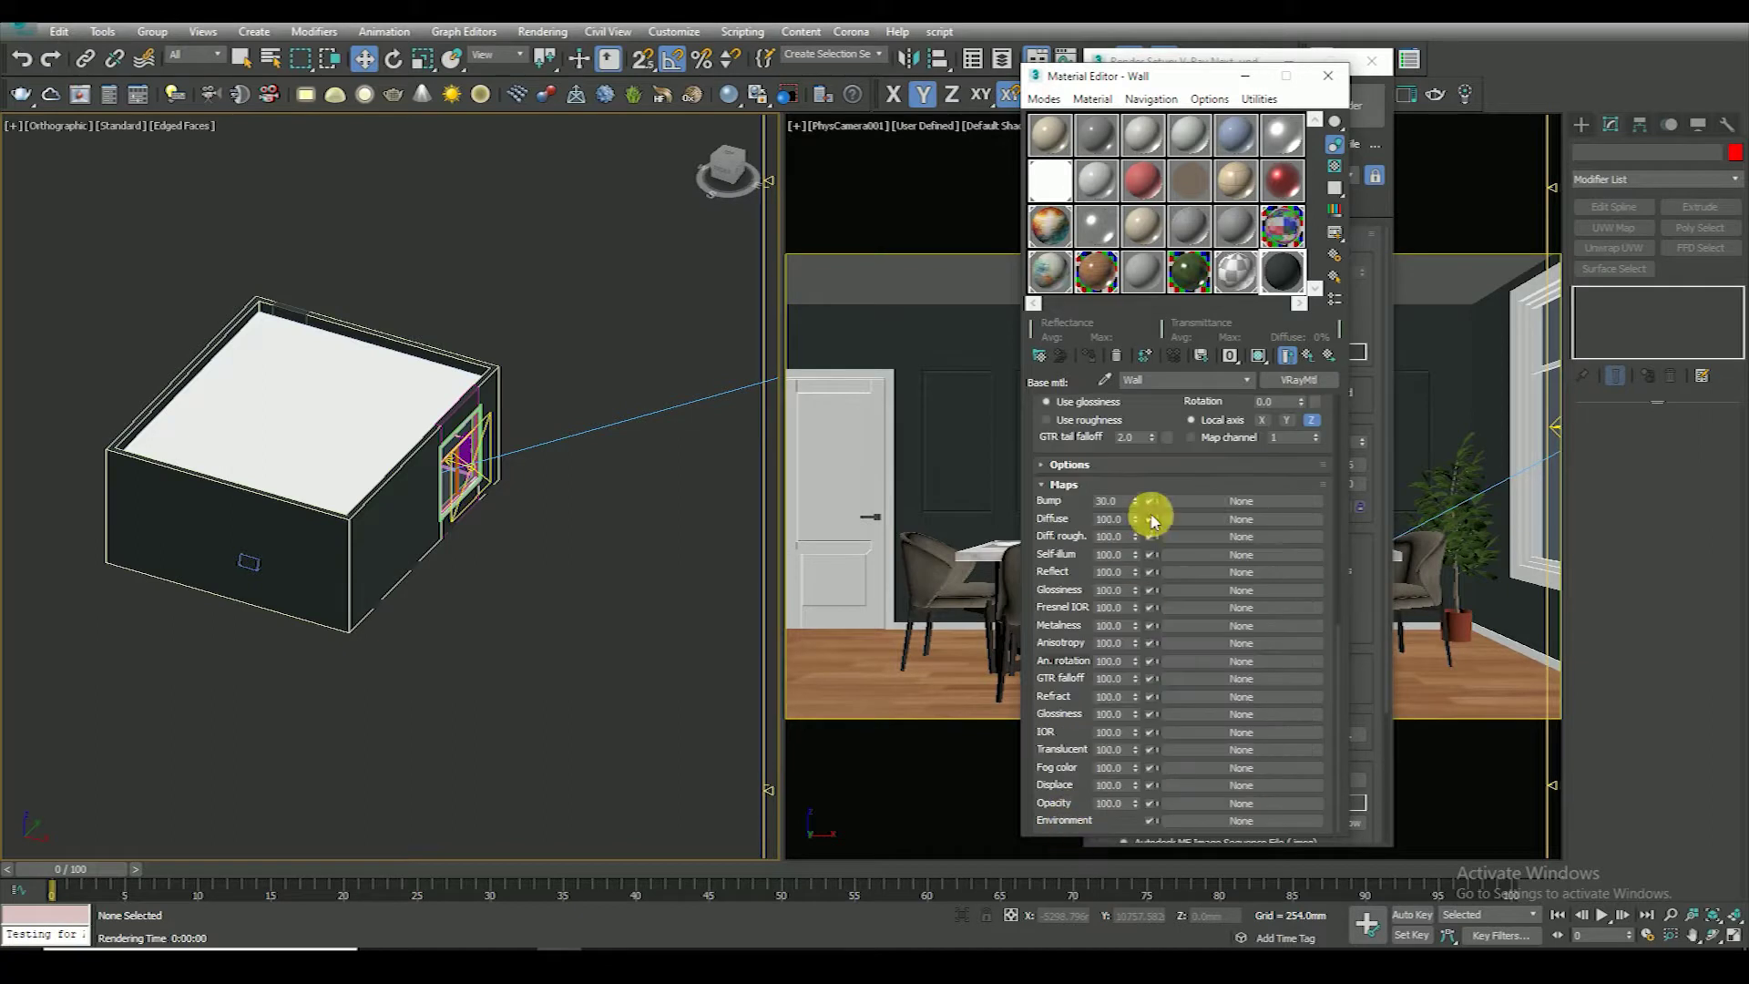
{"action": "left_click", "coordinate": [1202, 500]}
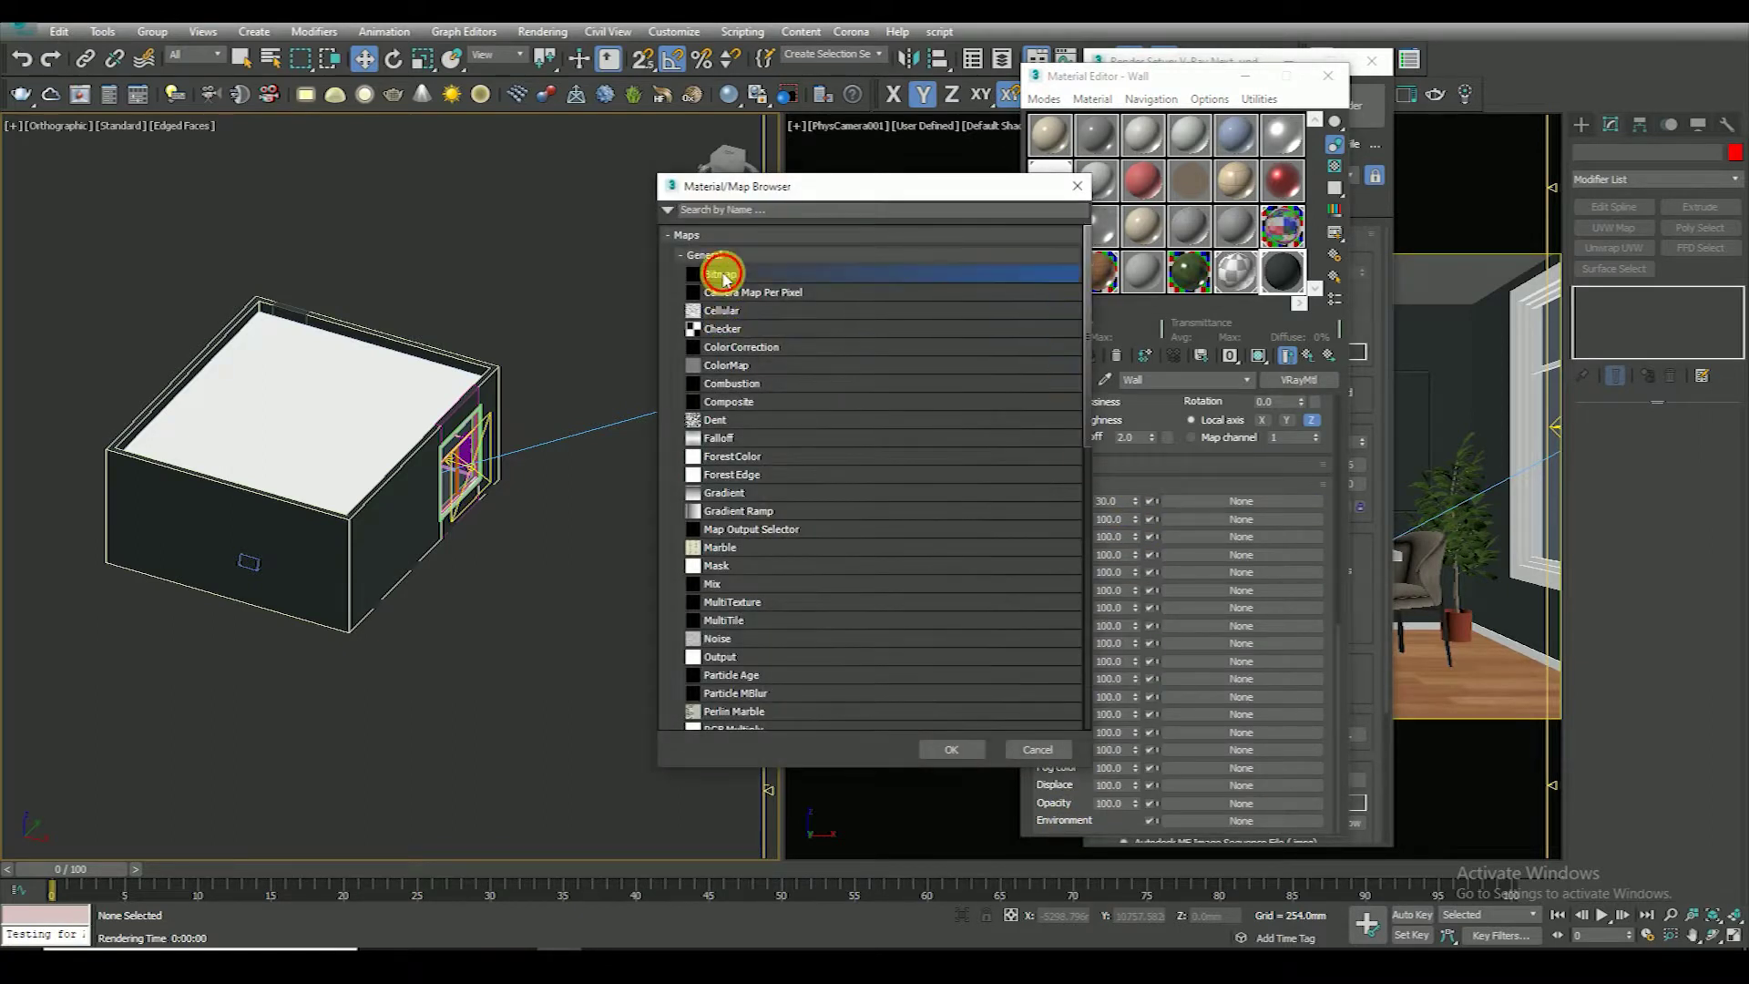
{"action": "double_click", "coordinate": [725, 275]}
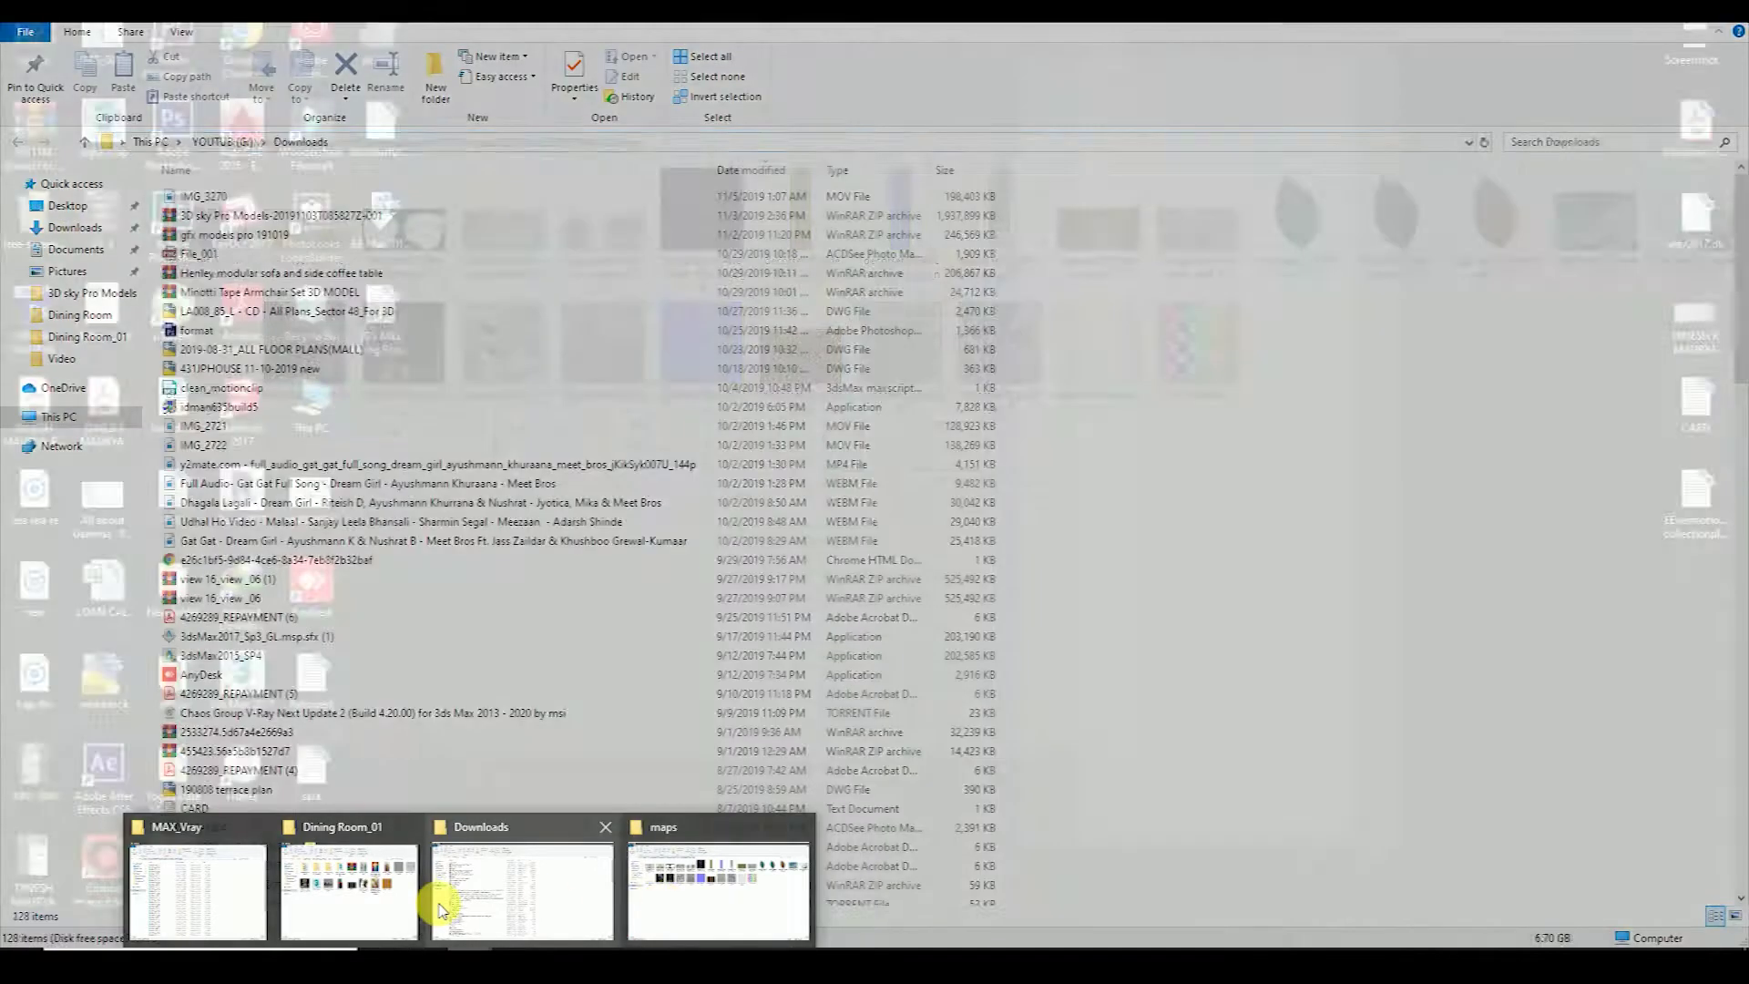
Load AI43_008_plaster_bump1.jpg from the Dining Room_01 folder and preview it enlarged
{"action": "left_click", "coordinate": [388, 920]}
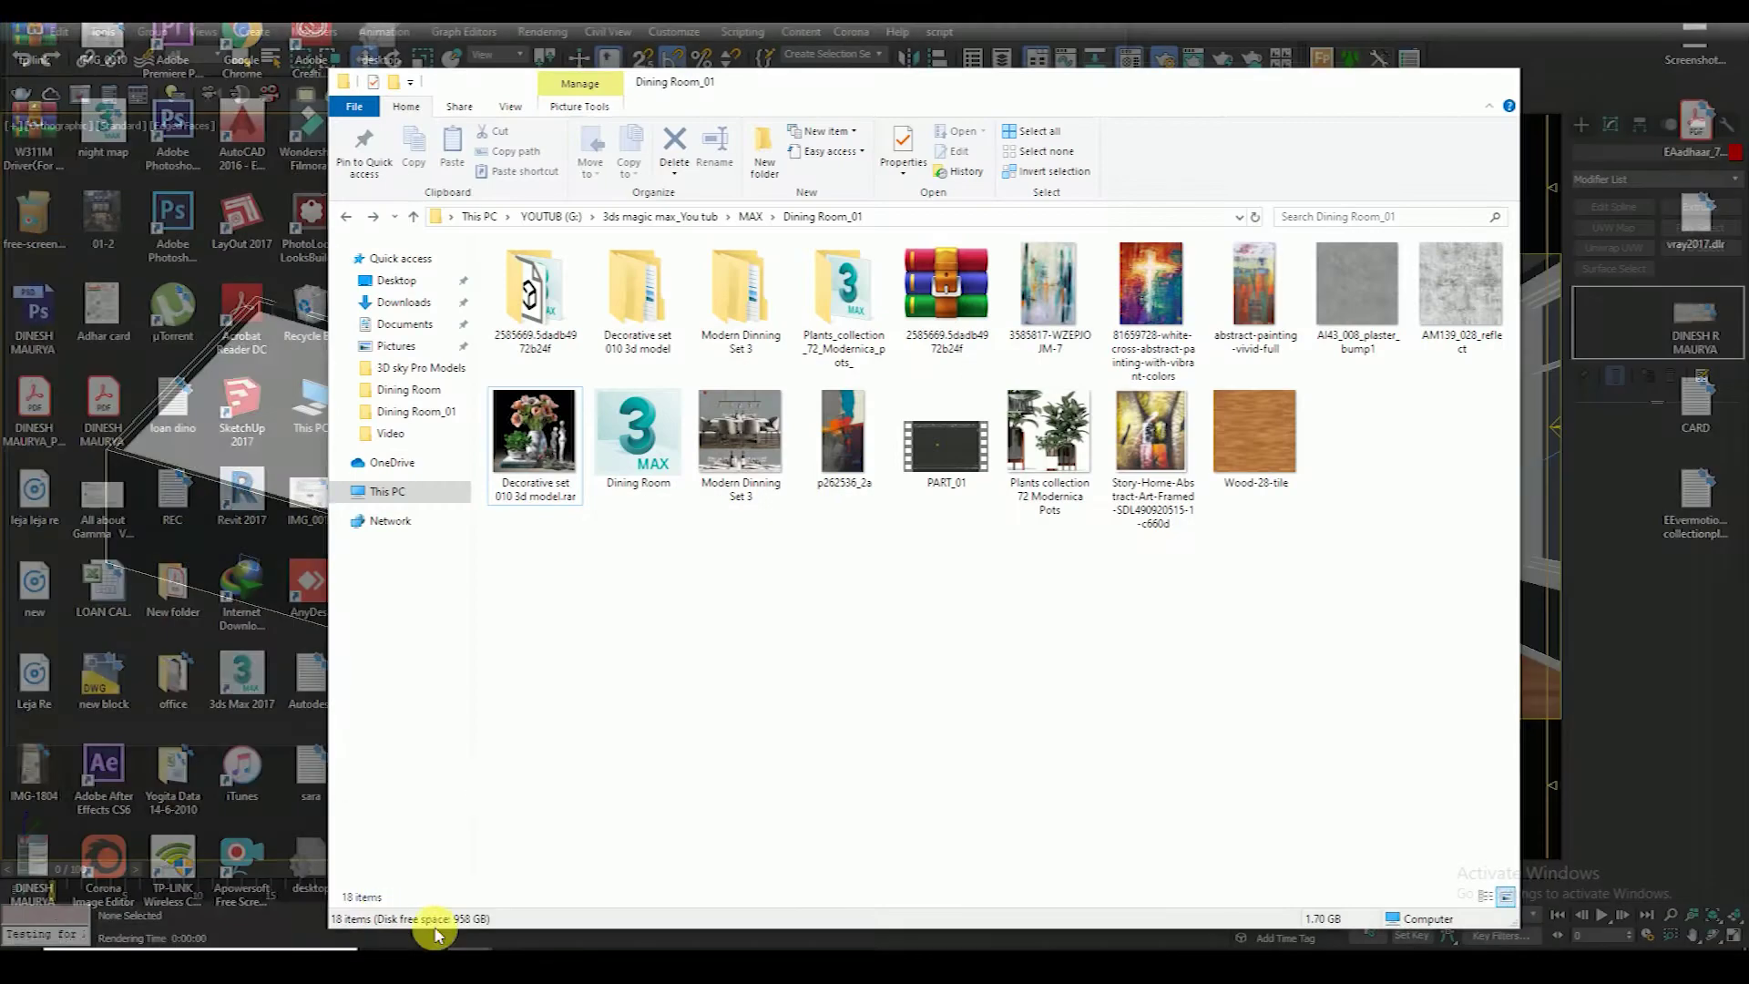
{"action": "left_click", "coordinate": [957, 217]}
{"action": "left_click", "coordinate": [255, 549]}
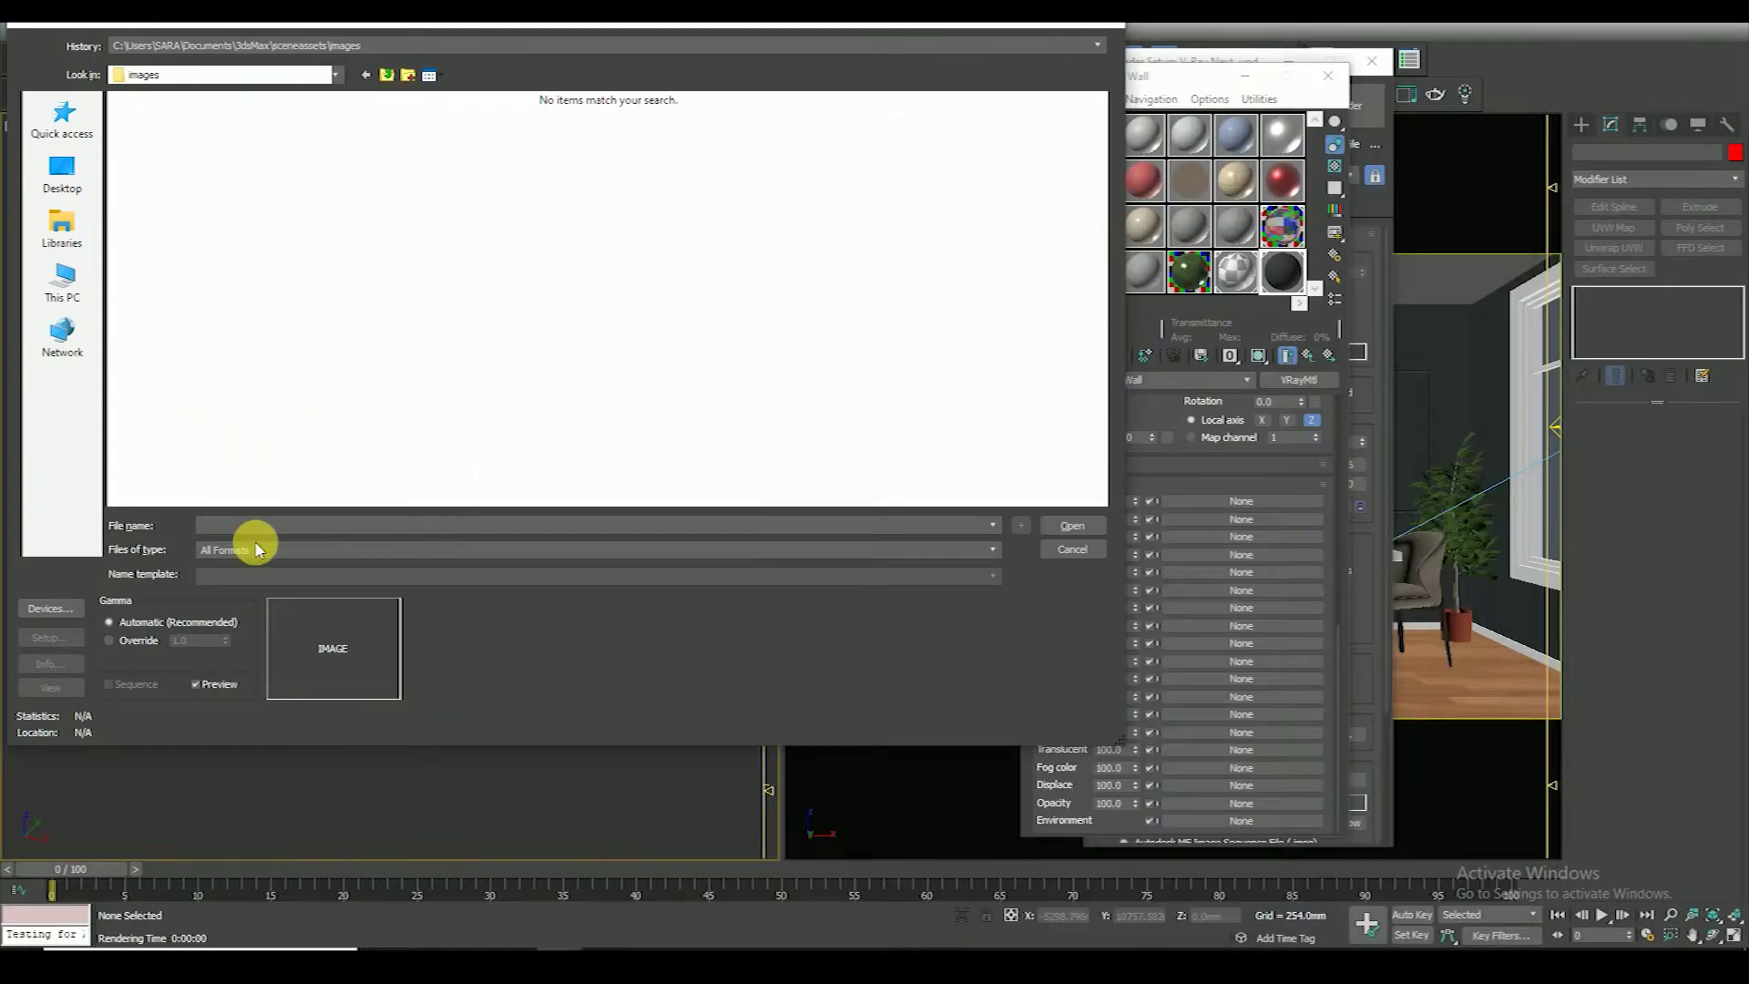
{"action": "key", "text": "Return"}
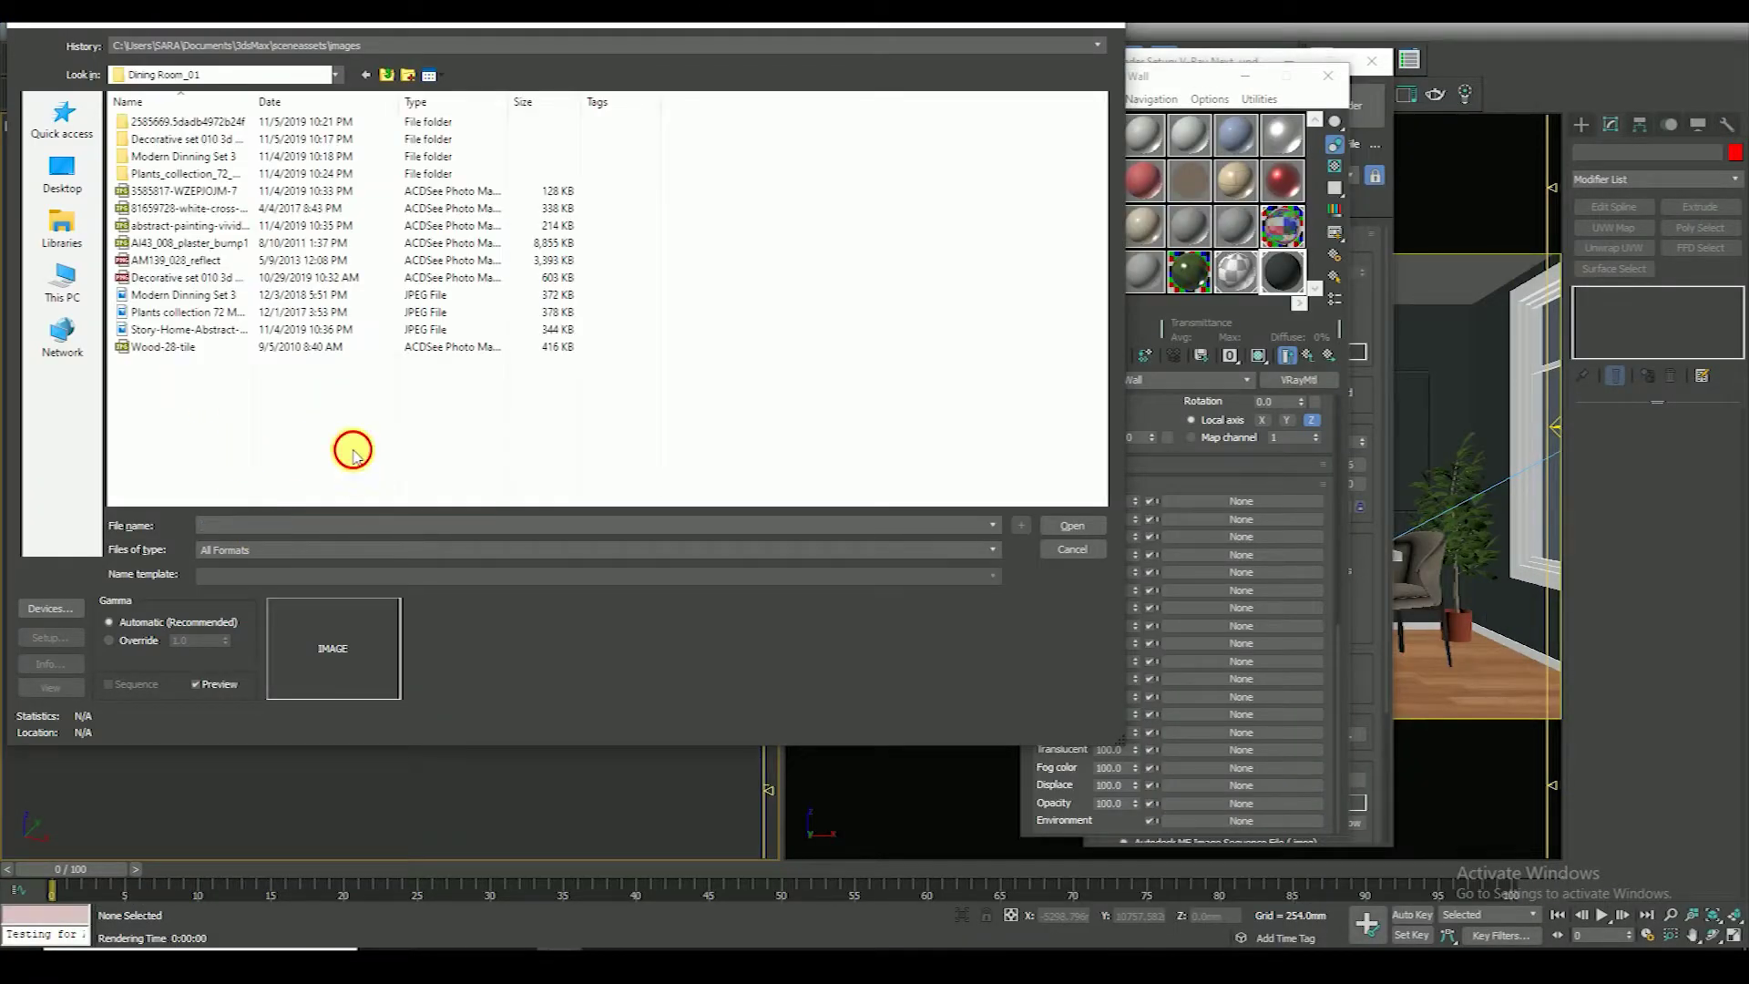
{"action": "left_click", "coordinate": [429, 75]}
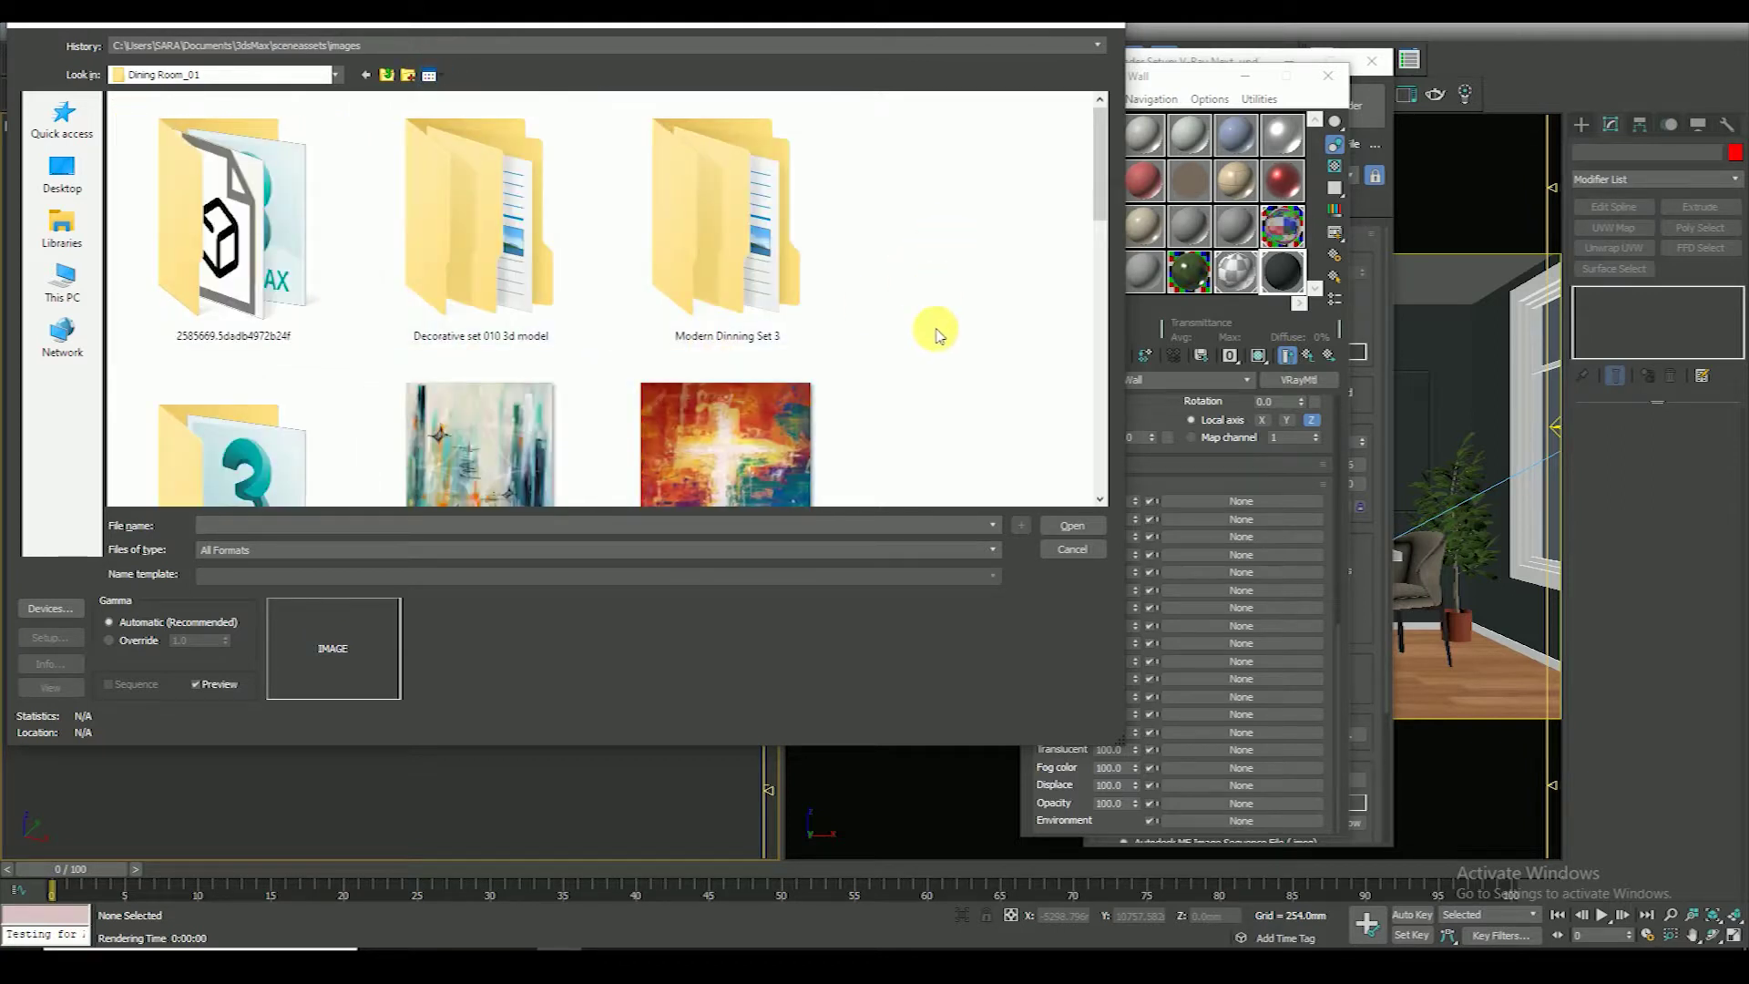
{"action": "scroll", "coordinate": [936, 335], "scroll_direction": "down", "scroll_amount": 2, "text": "ctrl"}
{"action": "scroll", "coordinate": [935, 336], "scroll_direction": "down", "scroll_amount": 1, "text": "ctrl"}
{"action": "left_click", "coordinate": [603, 392]}
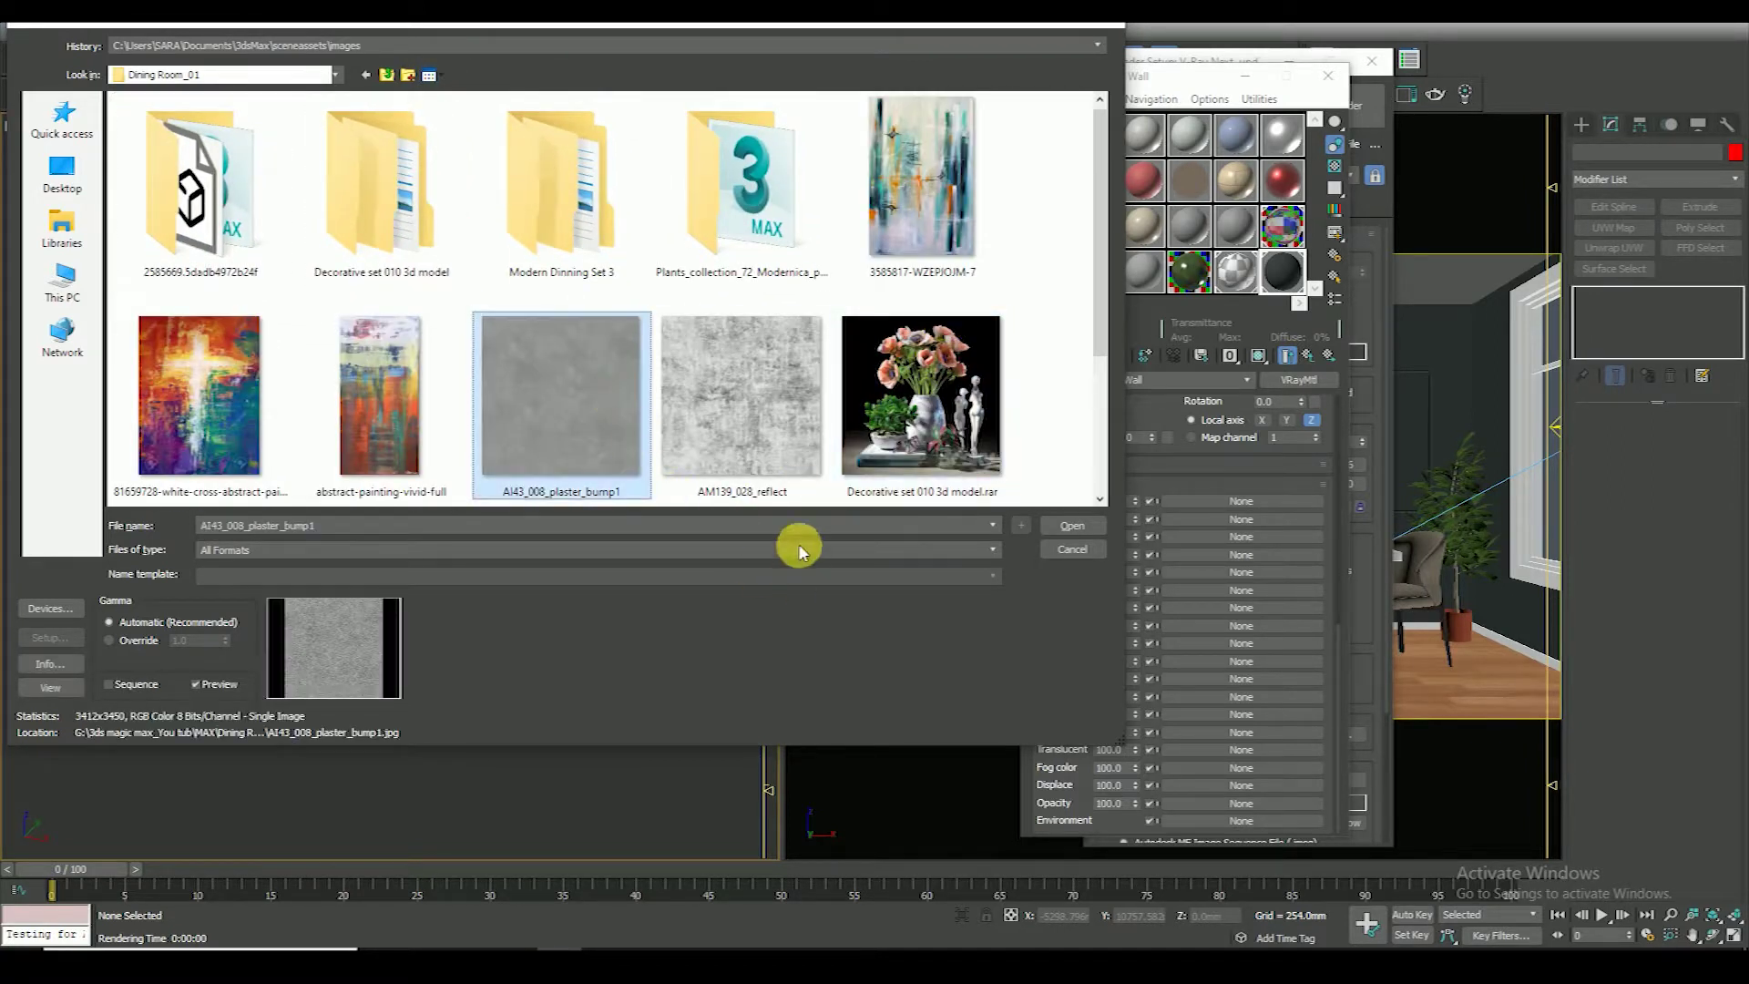
{"action": "scroll", "coordinate": [565, 441], "scroll_direction": "down", "scroll_amount": 1}
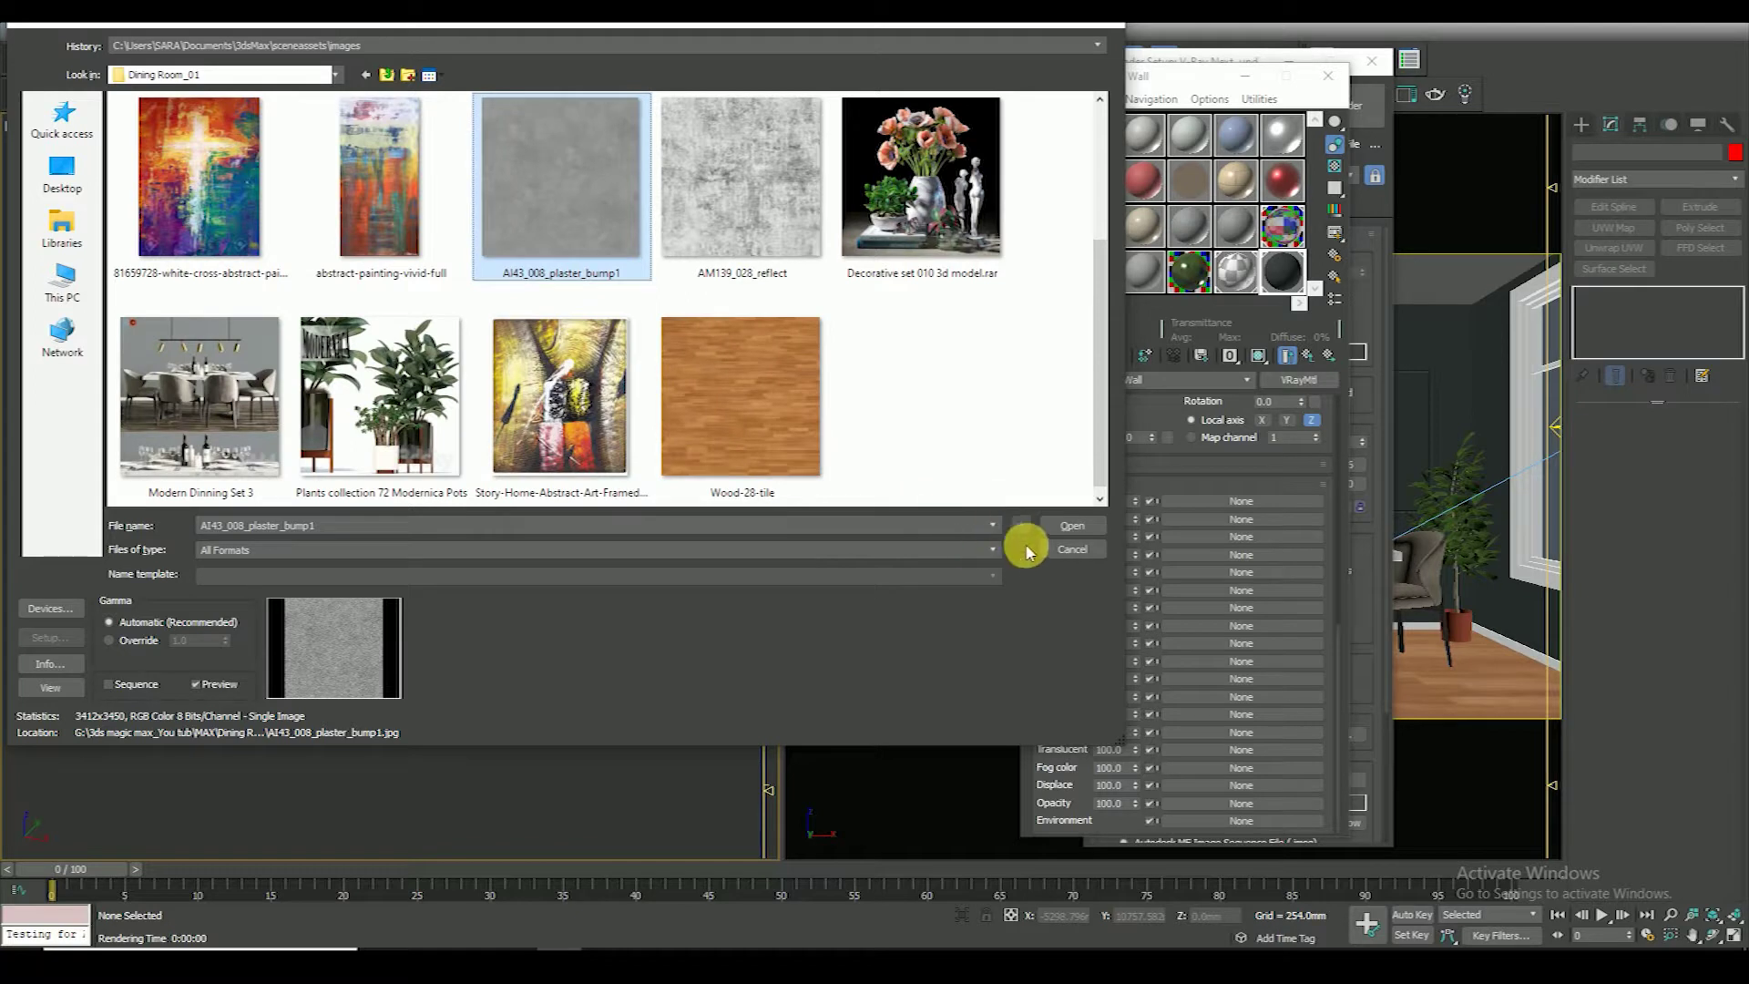
{"action": "left_click", "coordinate": [1070, 526]}
{"action": "left_click", "coordinate": [1293, 363]}
{"action": "double_click", "coordinate": [1241, 284]}
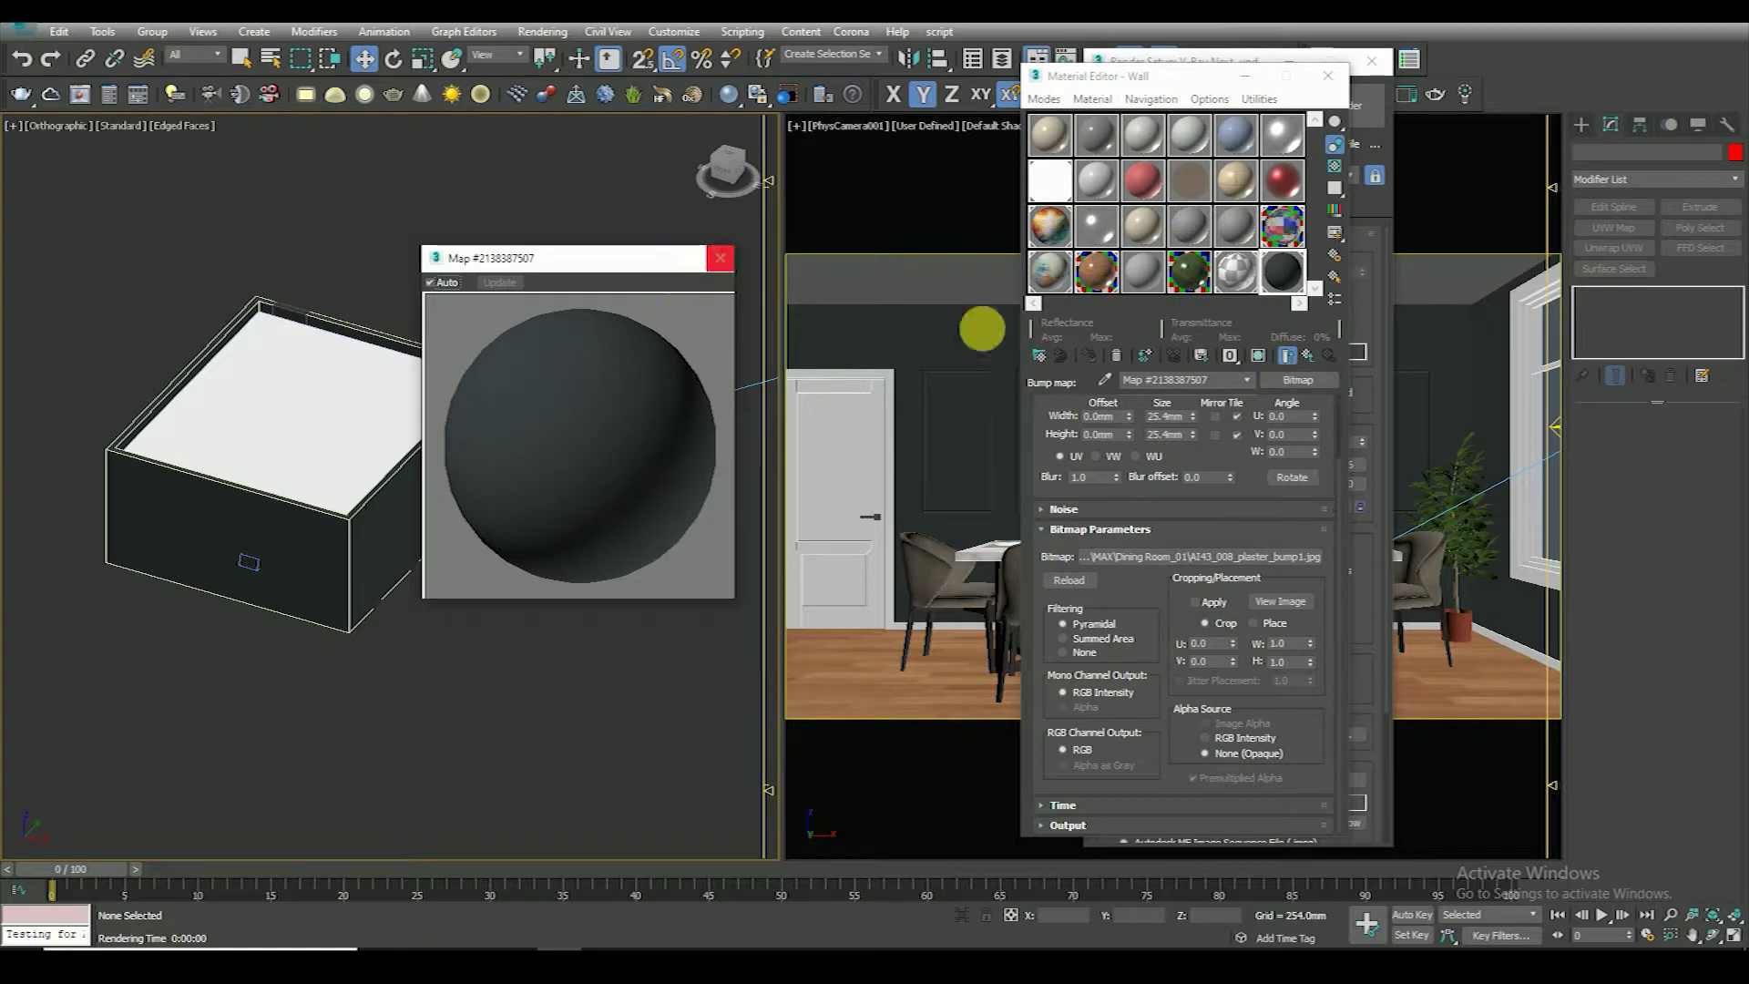
Toggle Show Shaded Material for the Wall and close the enlarged bump map preview
{"action": "left_click", "coordinate": [1258, 355]}
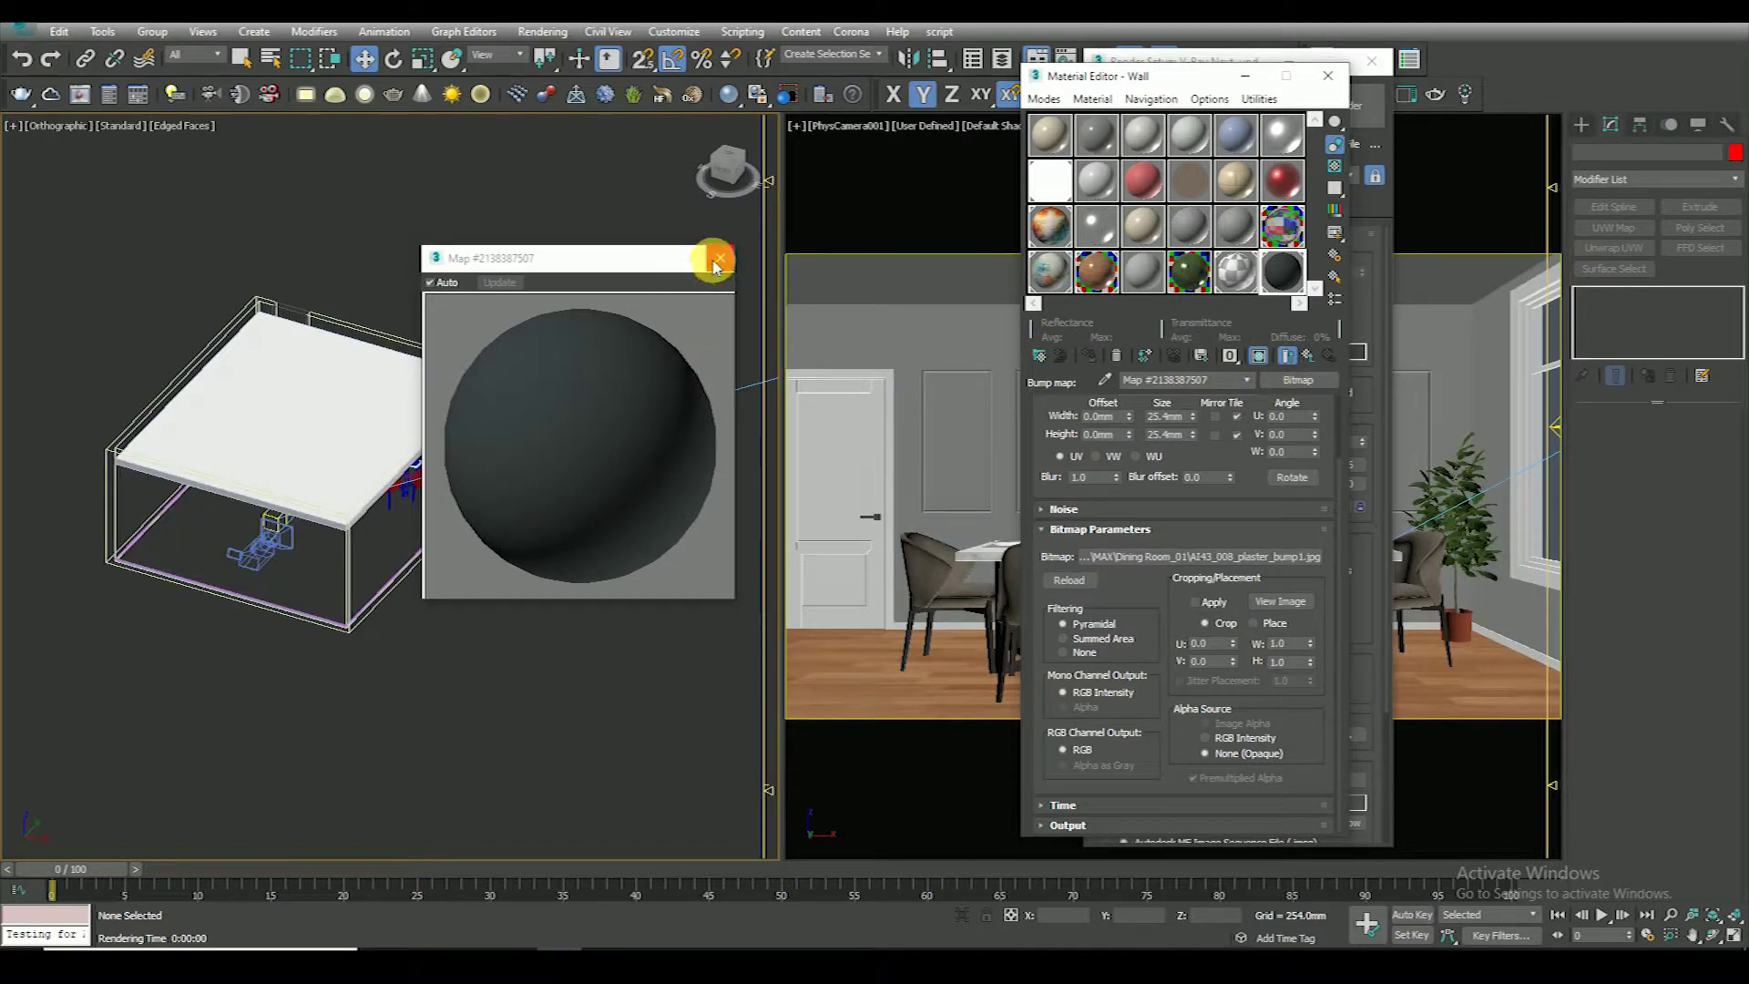
{"action": "left_click", "coordinate": [718, 260]}
{"action": "left_click", "coordinate": [1259, 356]}
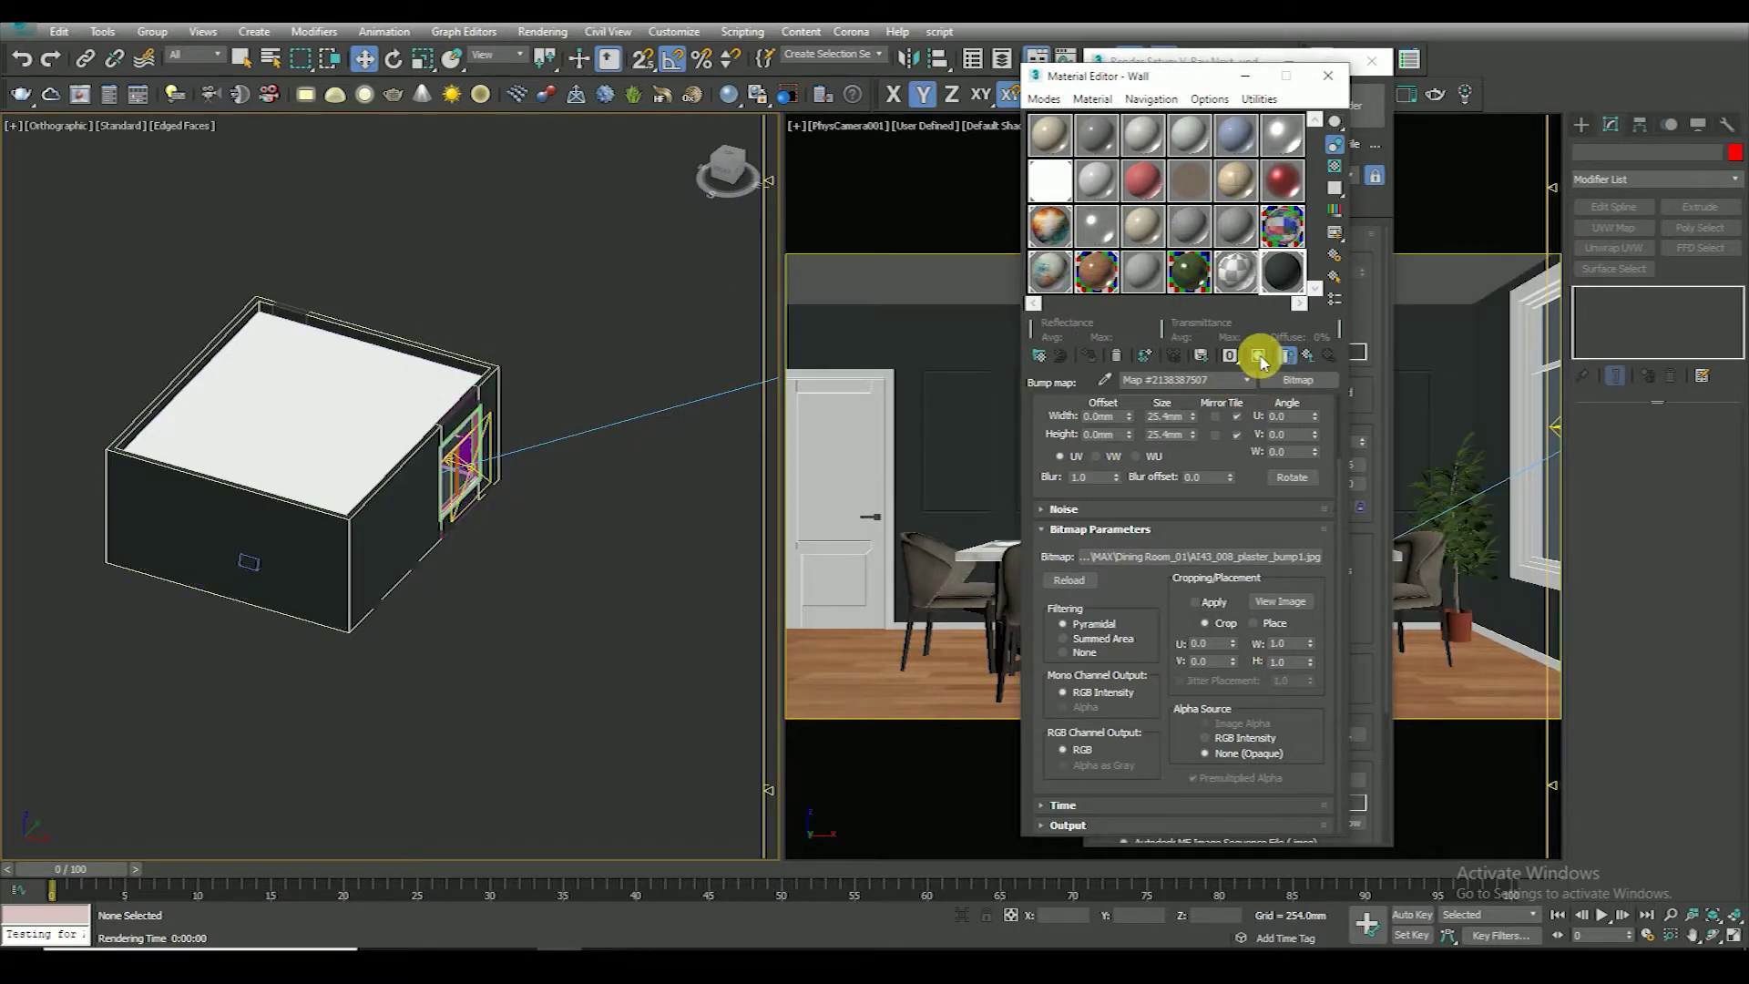
Select and hide the ceiling pieces, then maximize the Top viewport
{"action": "left_click_drag", "start_coordinate": [481, 656], "coordinate": [390, 519]}
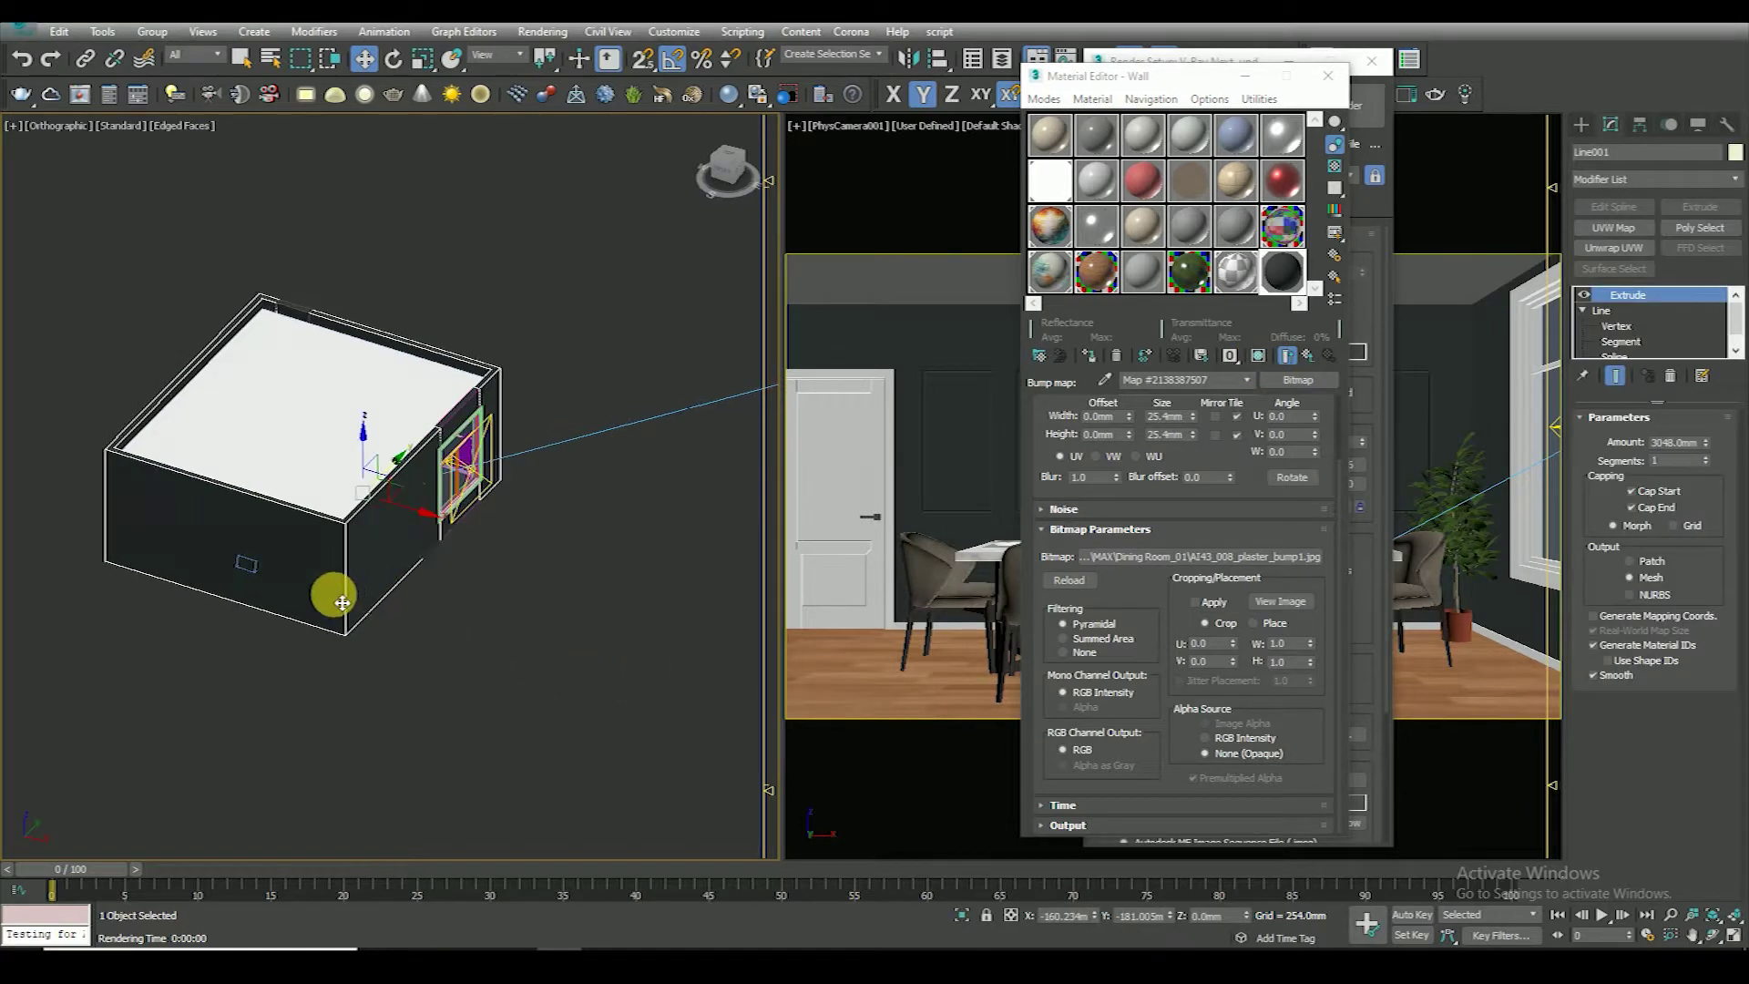
{"action": "key", "text": "z"}
{"action": "scroll", "coordinate": [367, 656], "scroll_direction": "up", "scroll_amount": 3}
{"action": "scroll", "coordinate": [401, 637], "scroll_direction": "down", "scroll_amount": 5}
{"action": "mouse_move", "coordinate": [402, 636]}
{"action": "middle_mouse_down", "text": "alt"}
{"action": "mouse_move", "coordinate": [476, 616]}
{"action": "mouse_move", "coordinate": [309, 620]}
{"action": "mouse_move", "coordinate": [496, 660]}
{"action": "middle_mouse_up", "text": "alt"}
{"action": "scroll", "coordinate": [310, 624], "scroll_direction": "up", "scroll_amount": 3}
{"action": "left_click", "coordinate": [394, 762], "text": "ctrl"}
{"action": "scroll", "coordinate": [401, 644], "scroll_direction": "down", "scroll_amount": 5}
{"action": "key", "text": "Delete"}
{"action": "scroll", "coordinate": [488, 695], "scroll_direction": "down", "scroll_amount": 3}
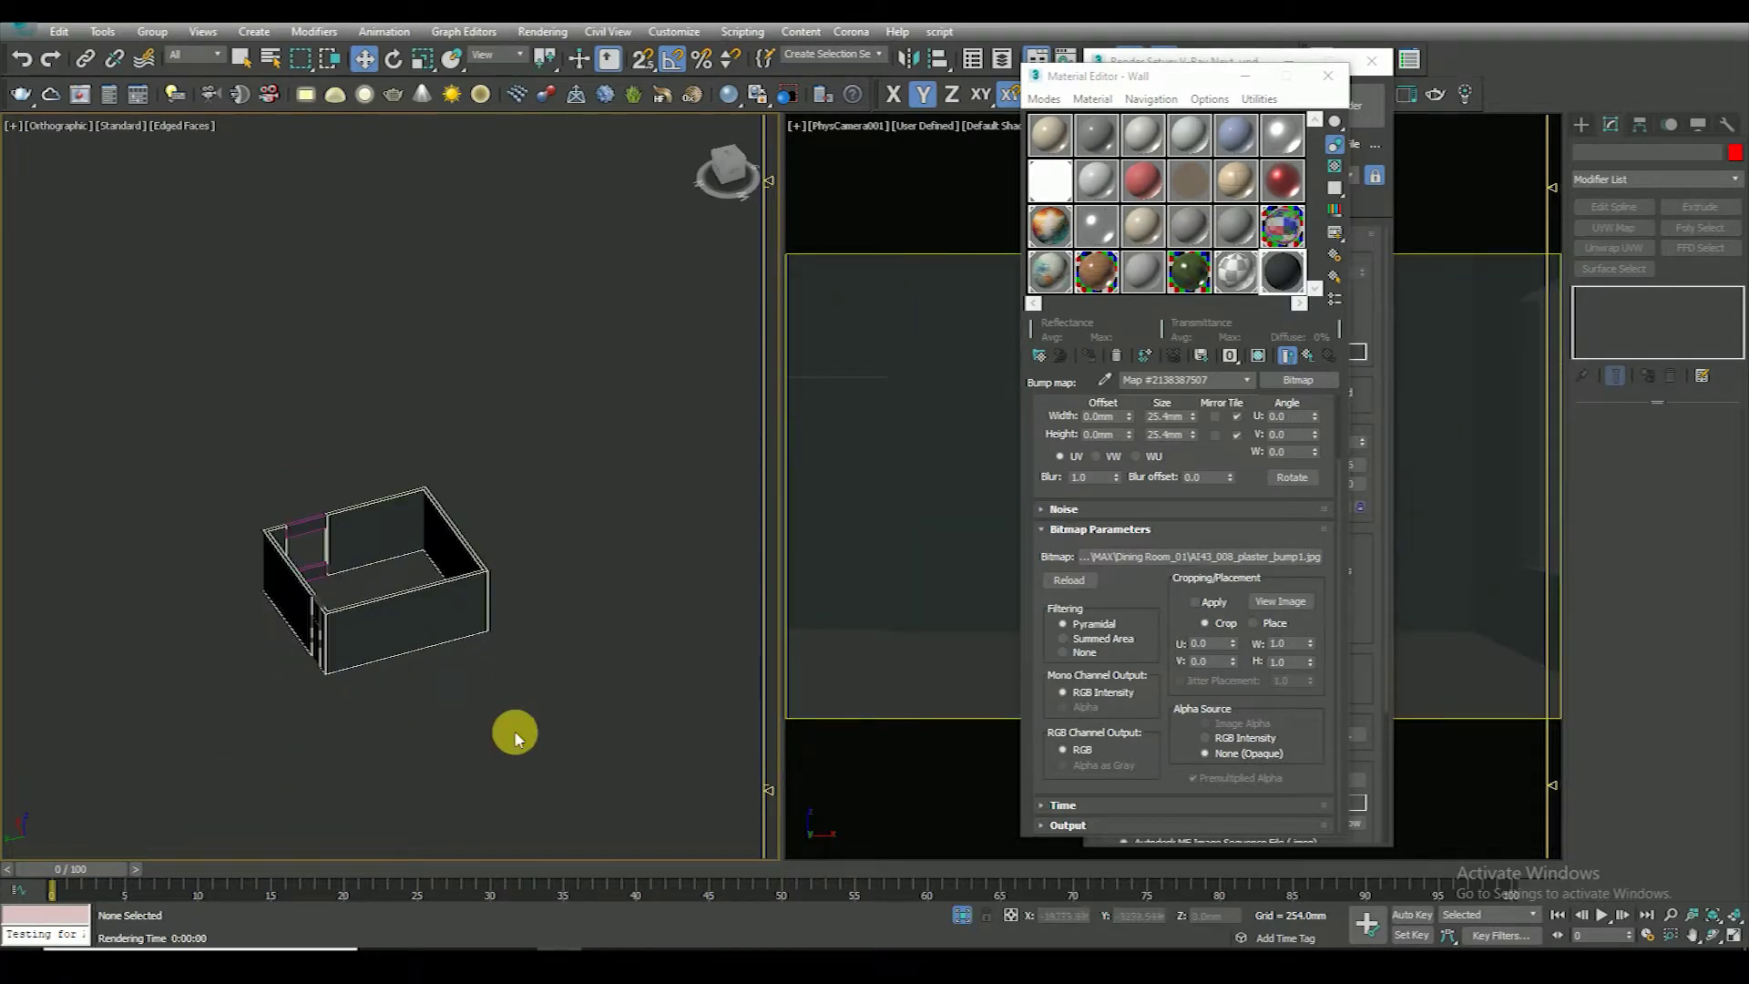
{"action": "key", "text": "t"}
{"action": "key", "text": "alt+w"}
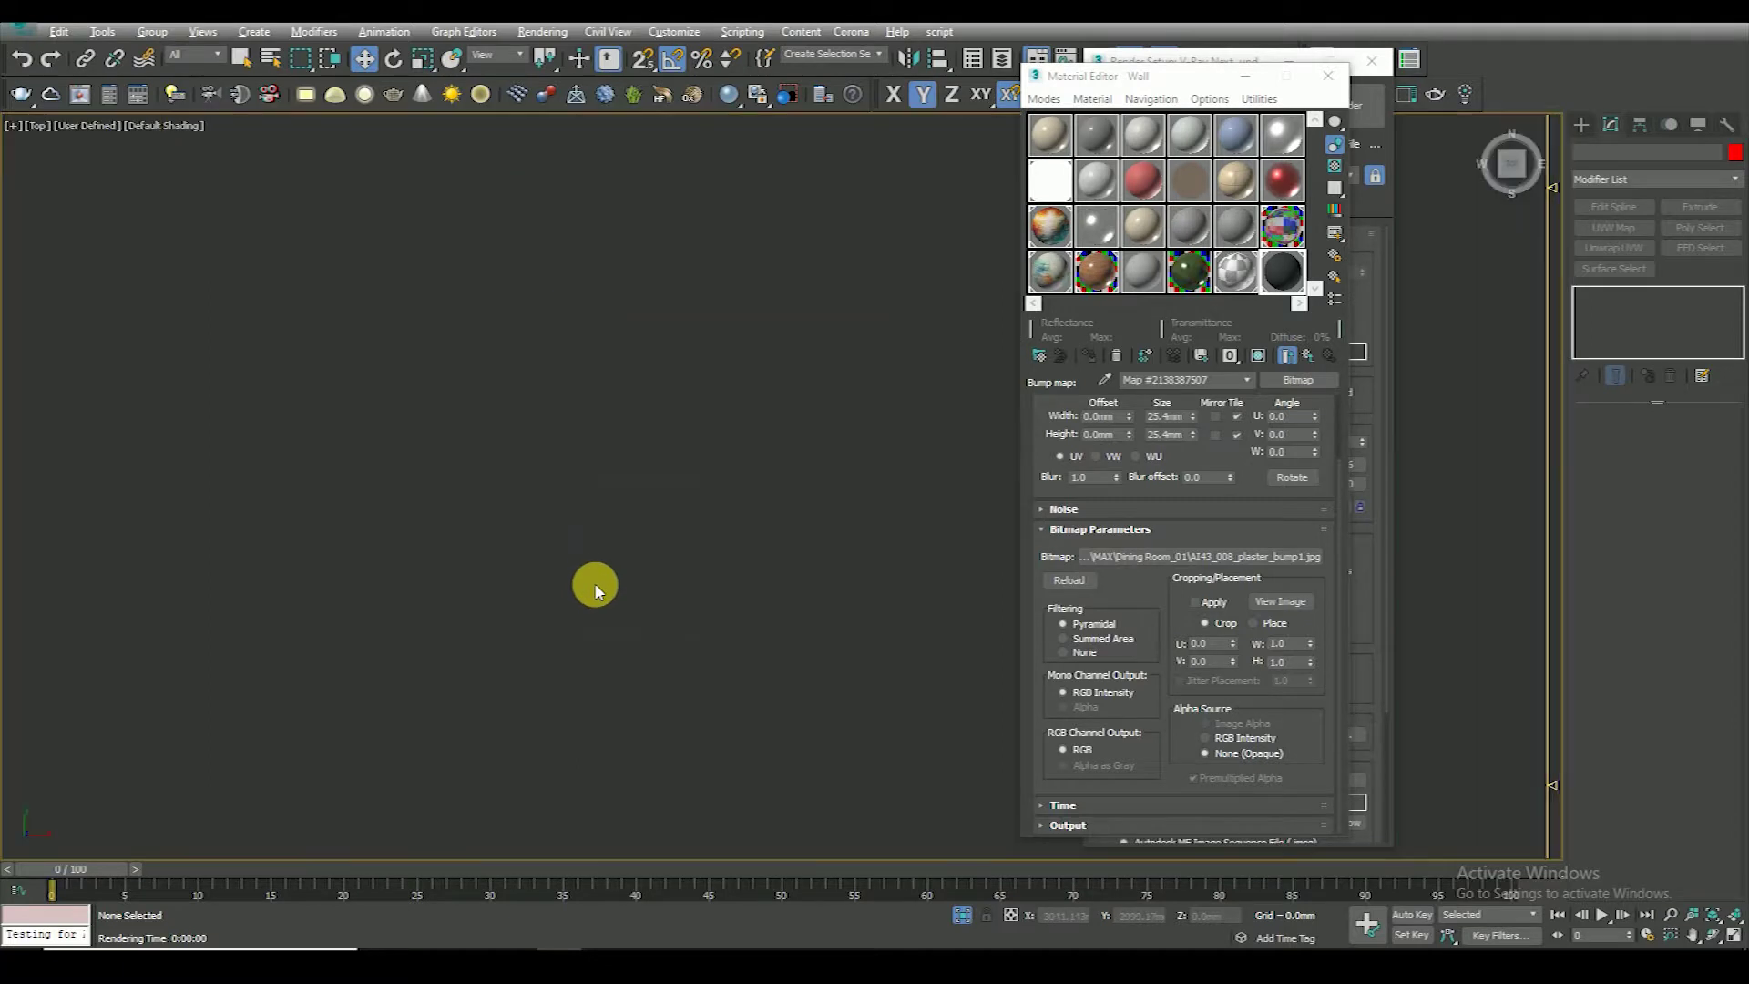
Add a Box UVW Map modifier to the selected walls with Real-World Map Size off
{"action": "key", "text": "F3"}
{"action": "left_click_drag", "start_coordinate": [405, 456], "coordinate": [625, 664]}
{"action": "middle_click_drag", "start_coordinate": [625, 664], "coordinate": [631, 591], "text": "alt"}
{"action": "key", "text": "F3"}
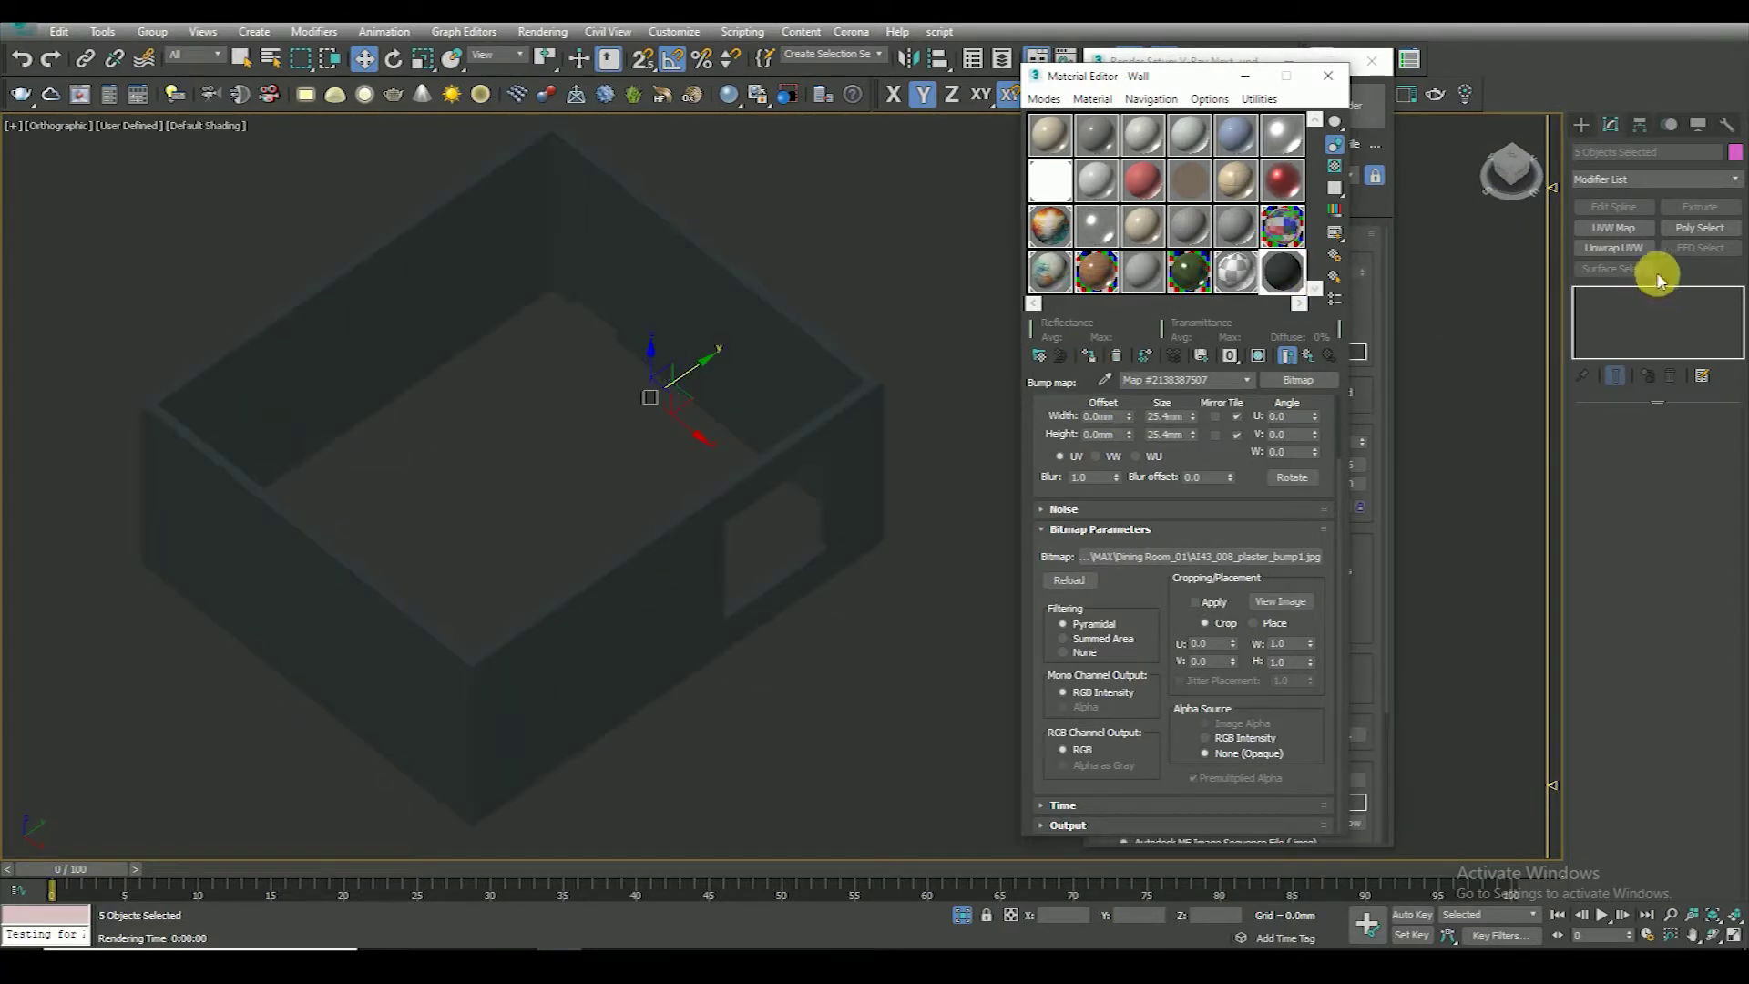
{"action": "left_click", "coordinate": [1613, 228]}
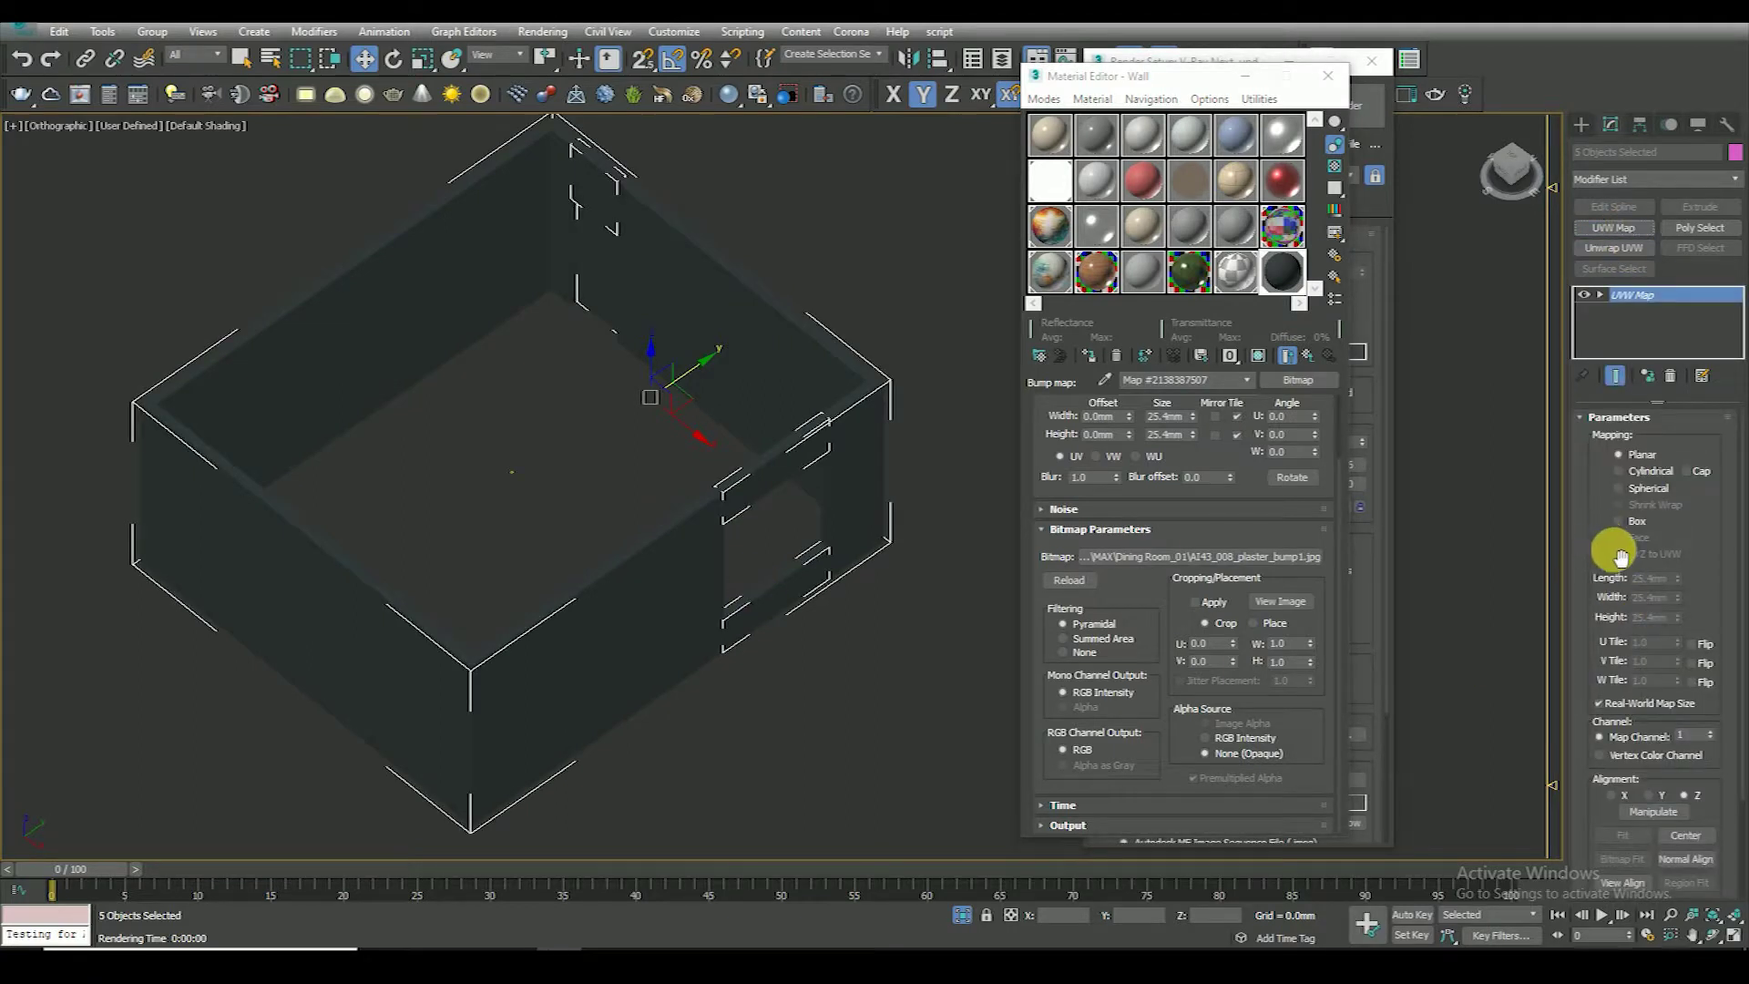
{"action": "left_click", "coordinate": [1636, 522]}
{"action": "scroll", "coordinate": [1615, 554], "scroll_direction": "down", "scroll_amount": 2}
{"action": "left_click", "coordinate": [1598, 620]}
{"action": "mouse_move", "coordinate": [1244, 474]}
{"action": "left_mouse_down"}
{"action": "mouse_move", "coordinate": [1241, 672]}
{"action": "mouse_move", "coordinate": [1248, 460]}
{"action": "left_mouse_up"}
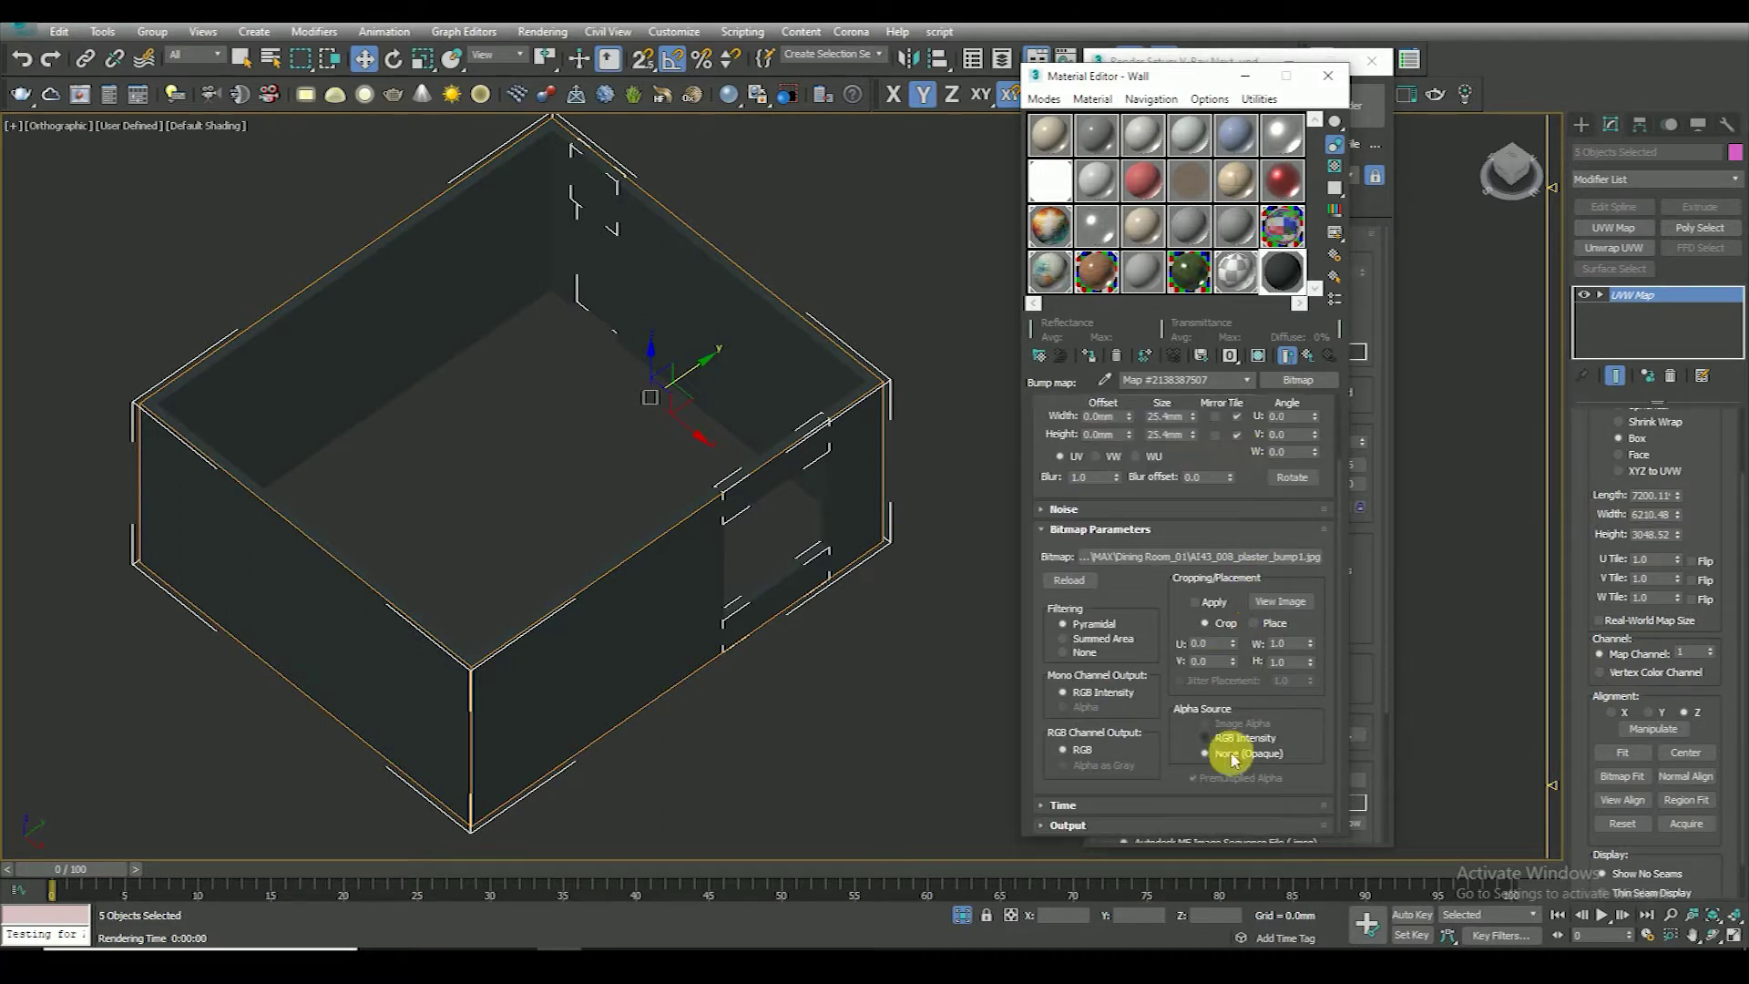
Show the Wall's plaster bump map in the viewport to check it on the walls
{"action": "scroll", "coordinate": [1119, 551], "scroll_direction": "up", "scroll_amount": 2}
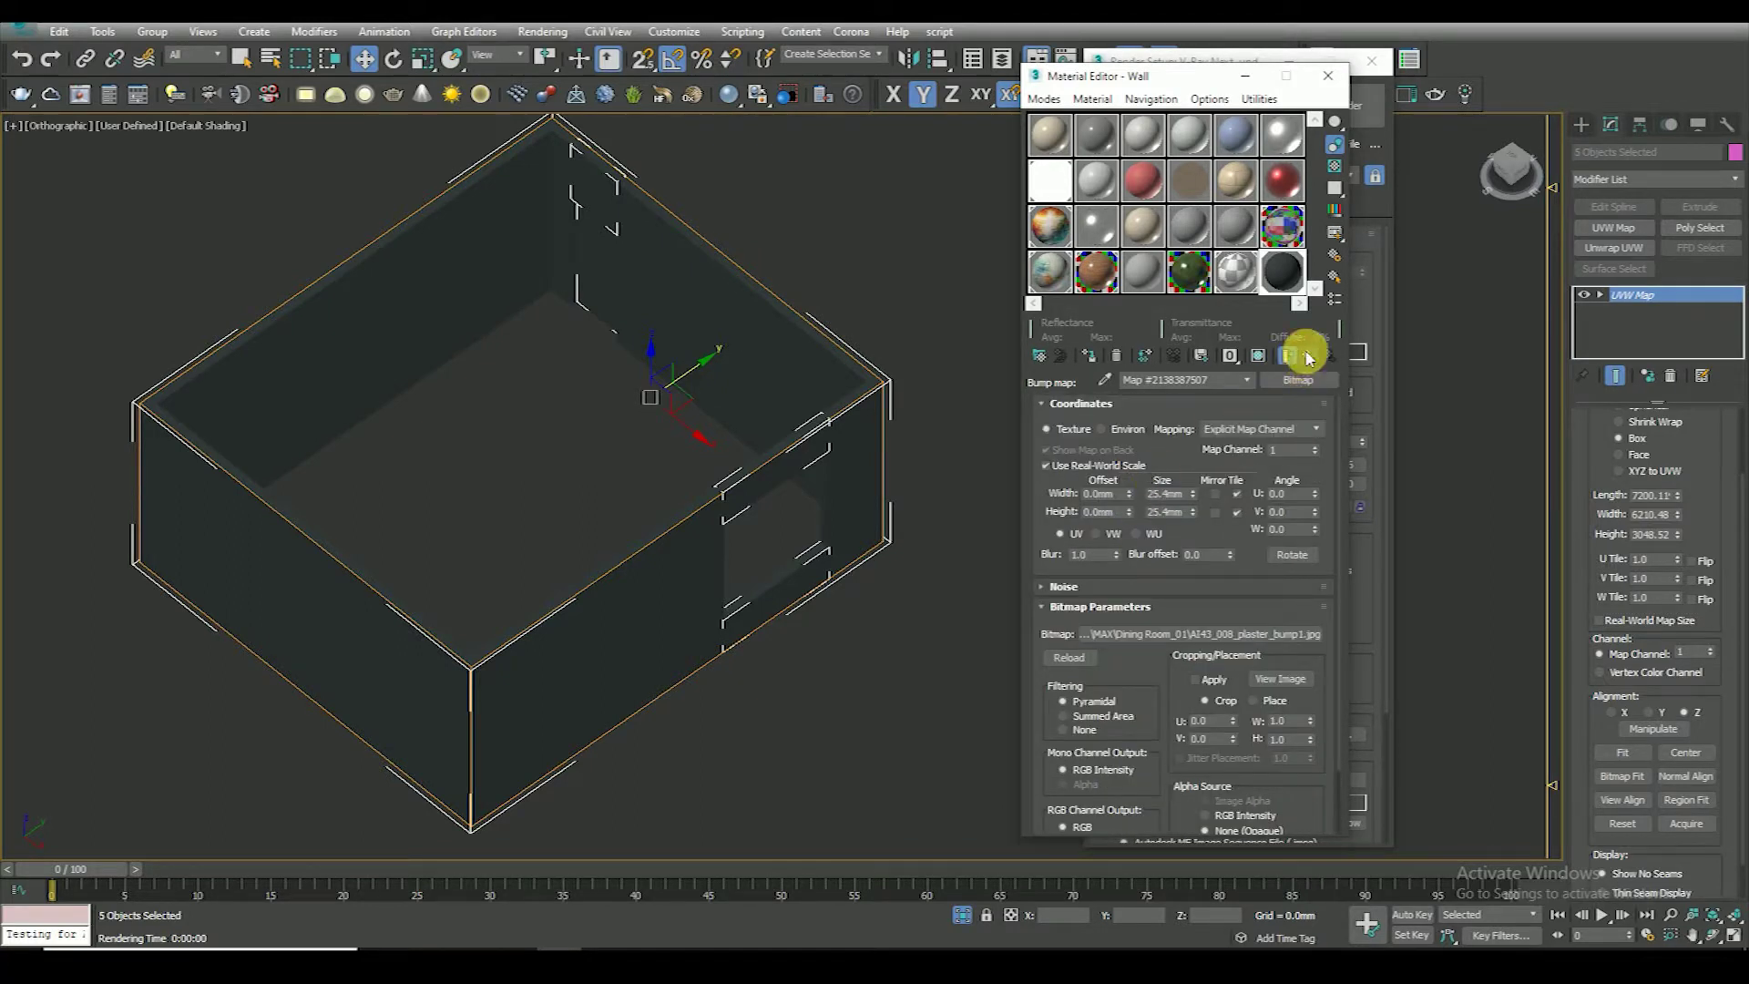
{"action": "left_click", "coordinate": [1309, 357]}
{"action": "scroll", "coordinate": [1110, 675], "scroll_direction": "down", "scroll_amount": 5}
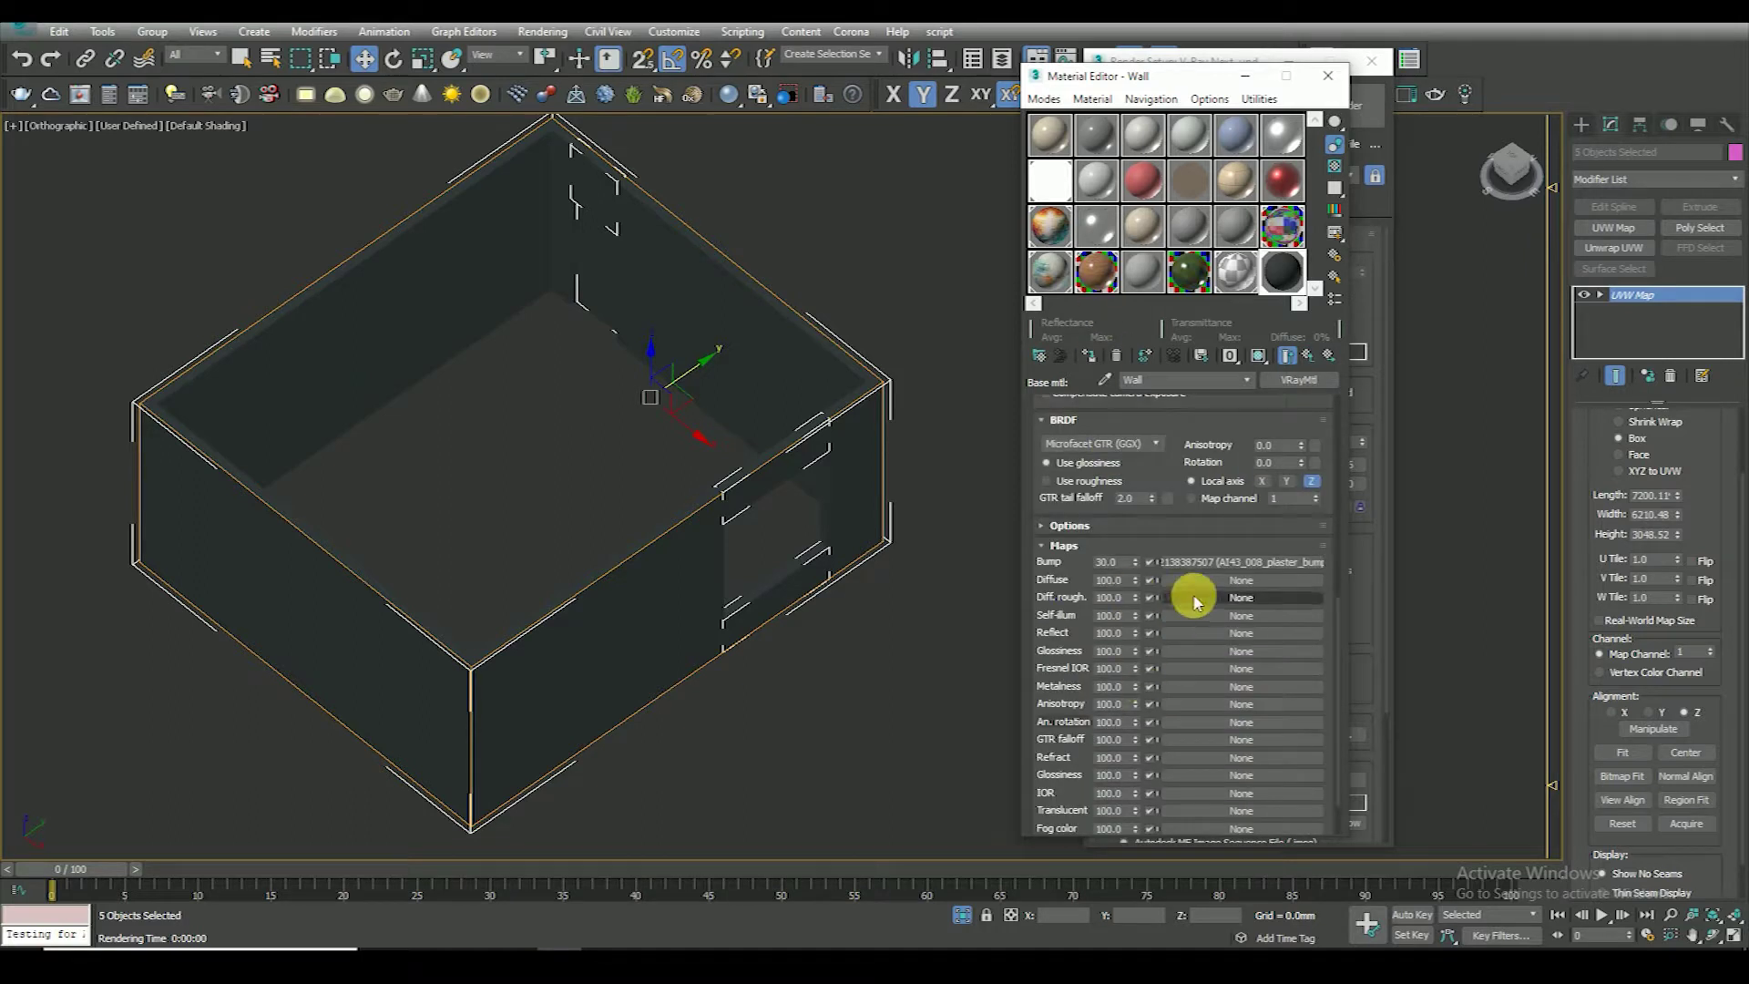
{"action": "left_click", "coordinate": [1242, 561]}
{"action": "left_click", "coordinate": [1257, 355]}
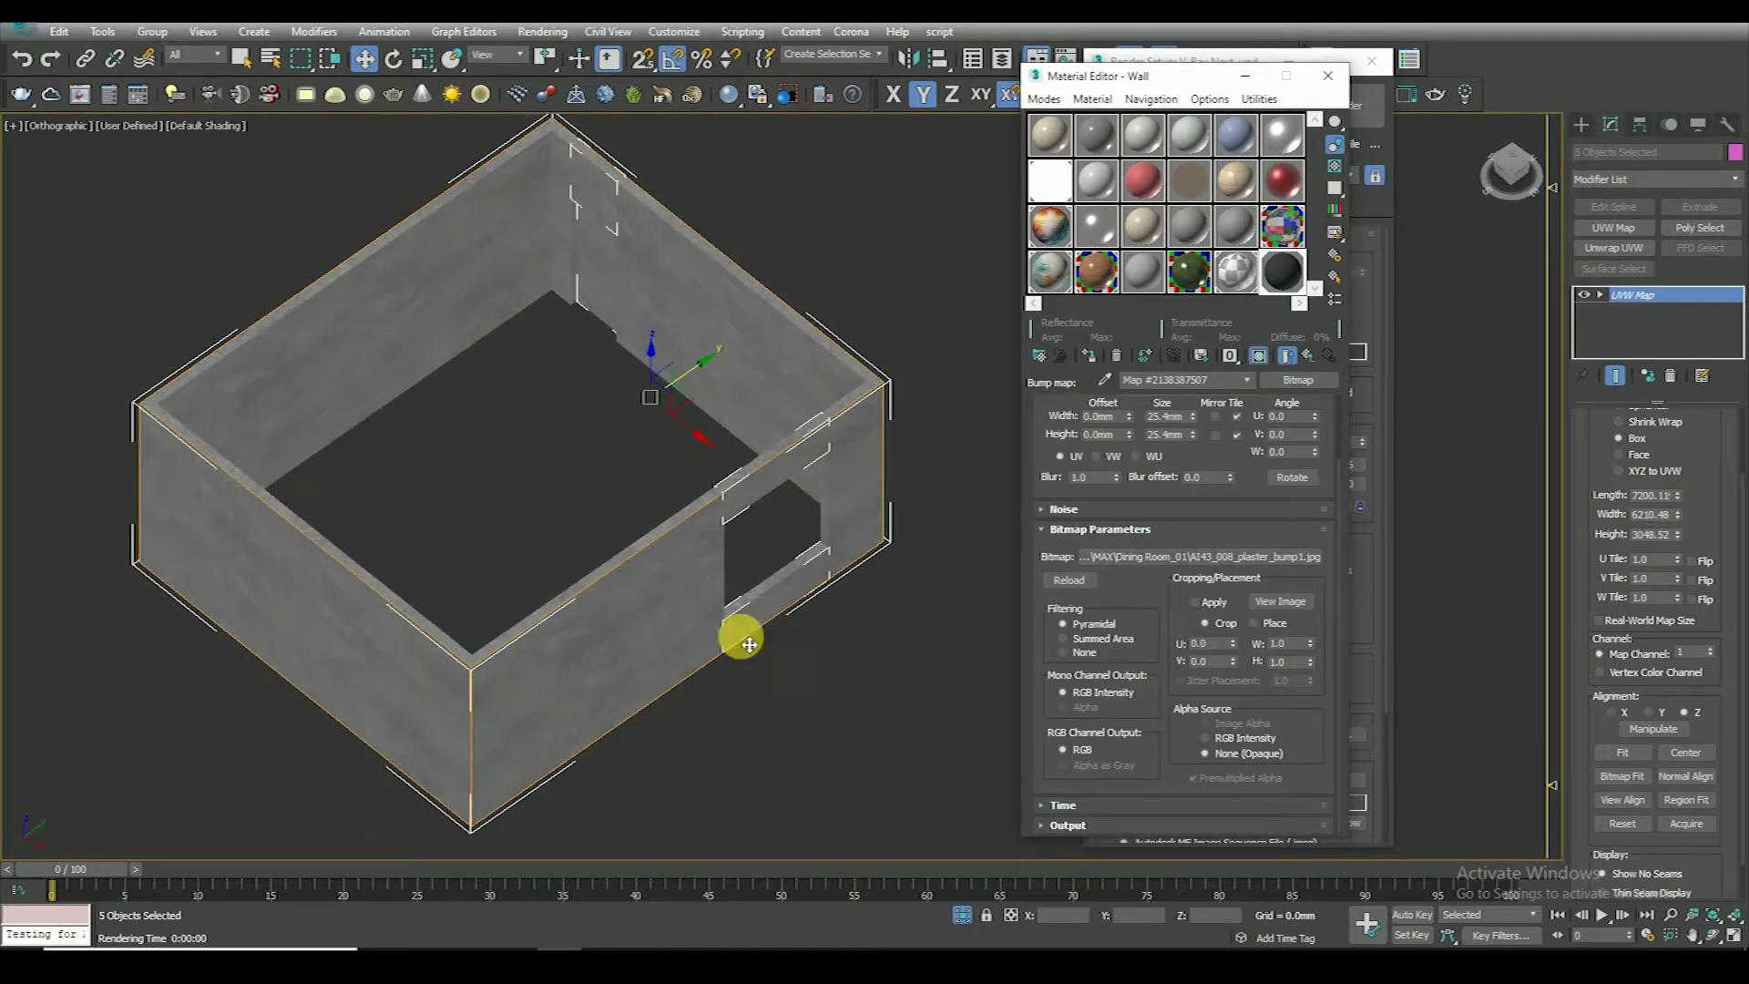
{"action": "scroll", "coordinate": [748, 644], "scroll_direction": "up", "scroll_amount": 3}
{"action": "scroll", "coordinate": [629, 574], "scroll_direction": "down", "scroll_amount": 3}
{"action": "mouse_move", "coordinate": [638, 606]}
{"action": "middle_mouse_down", "text": "alt"}
{"action": "mouse_move", "coordinate": [665, 301]}
{"action": "mouse_move", "coordinate": [713, 533]}
{"action": "mouse_move", "coordinate": [945, 441]}
{"action": "middle_mouse_up", "text": "alt"}
{"action": "scroll", "coordinate": [1651, 572], "scroll_direction": "up", "scroll_amount": 2}
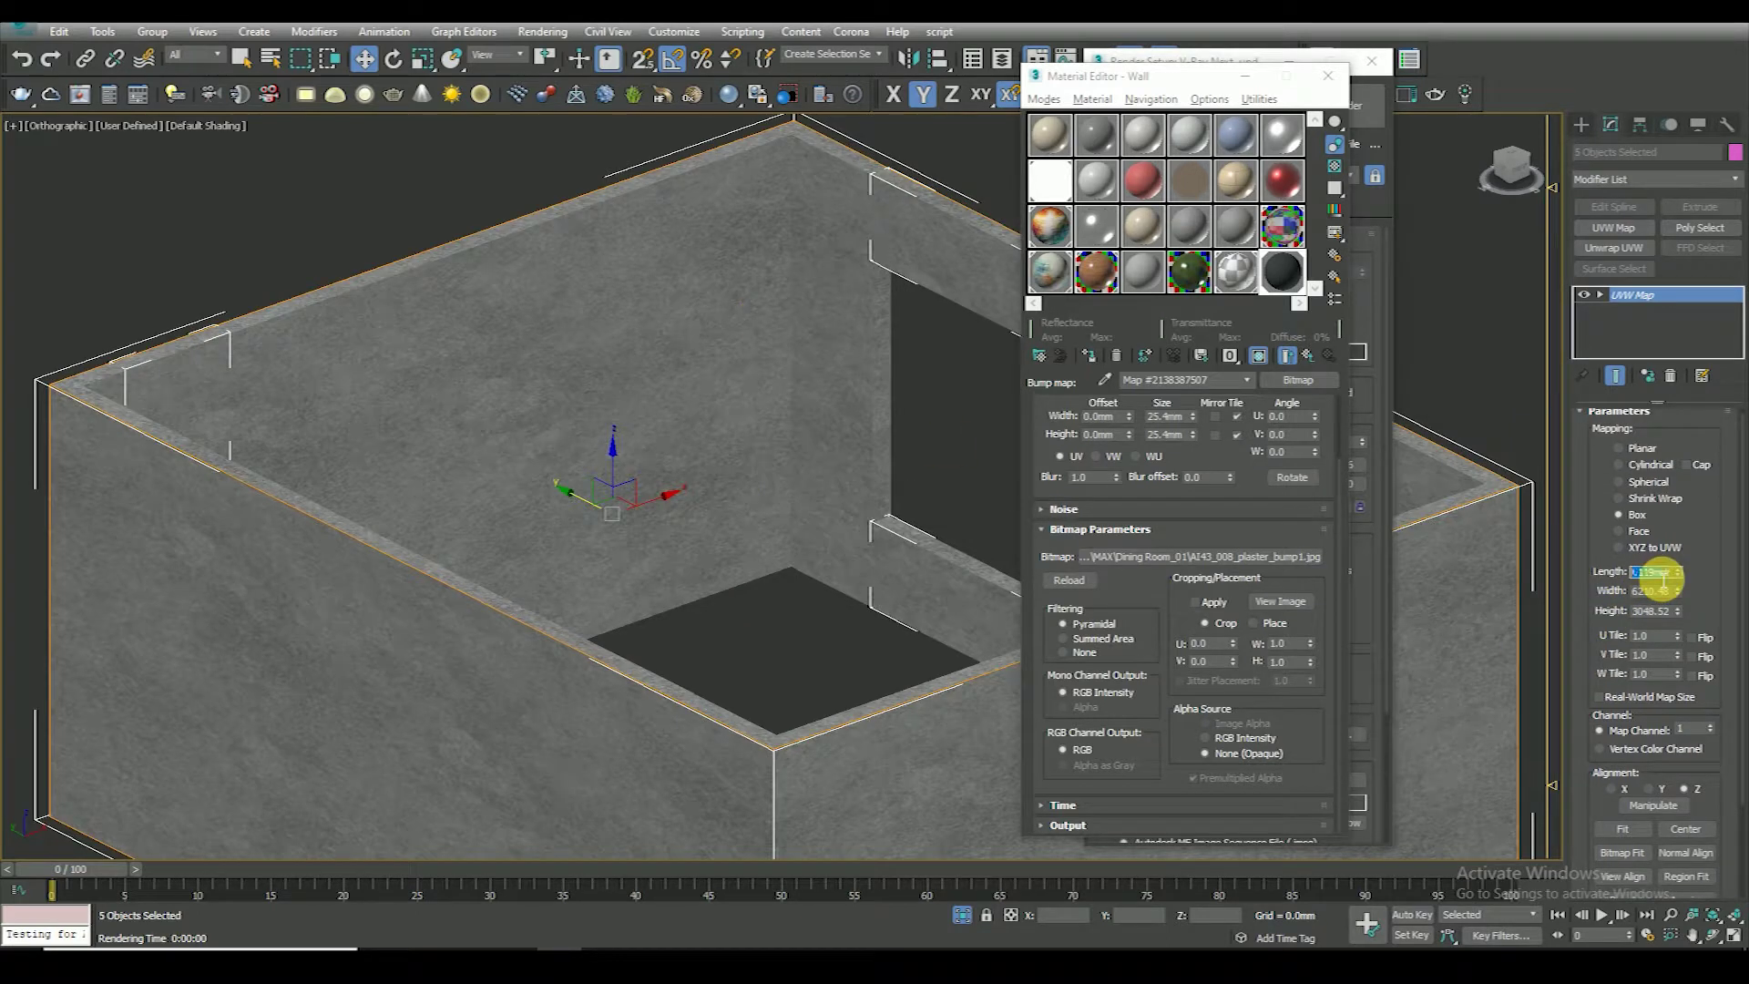
{"action": "type", "text": "3000"}
Try 3000 mm for the box mapping's length, width and height
{"action": "key", "text": "Return"}
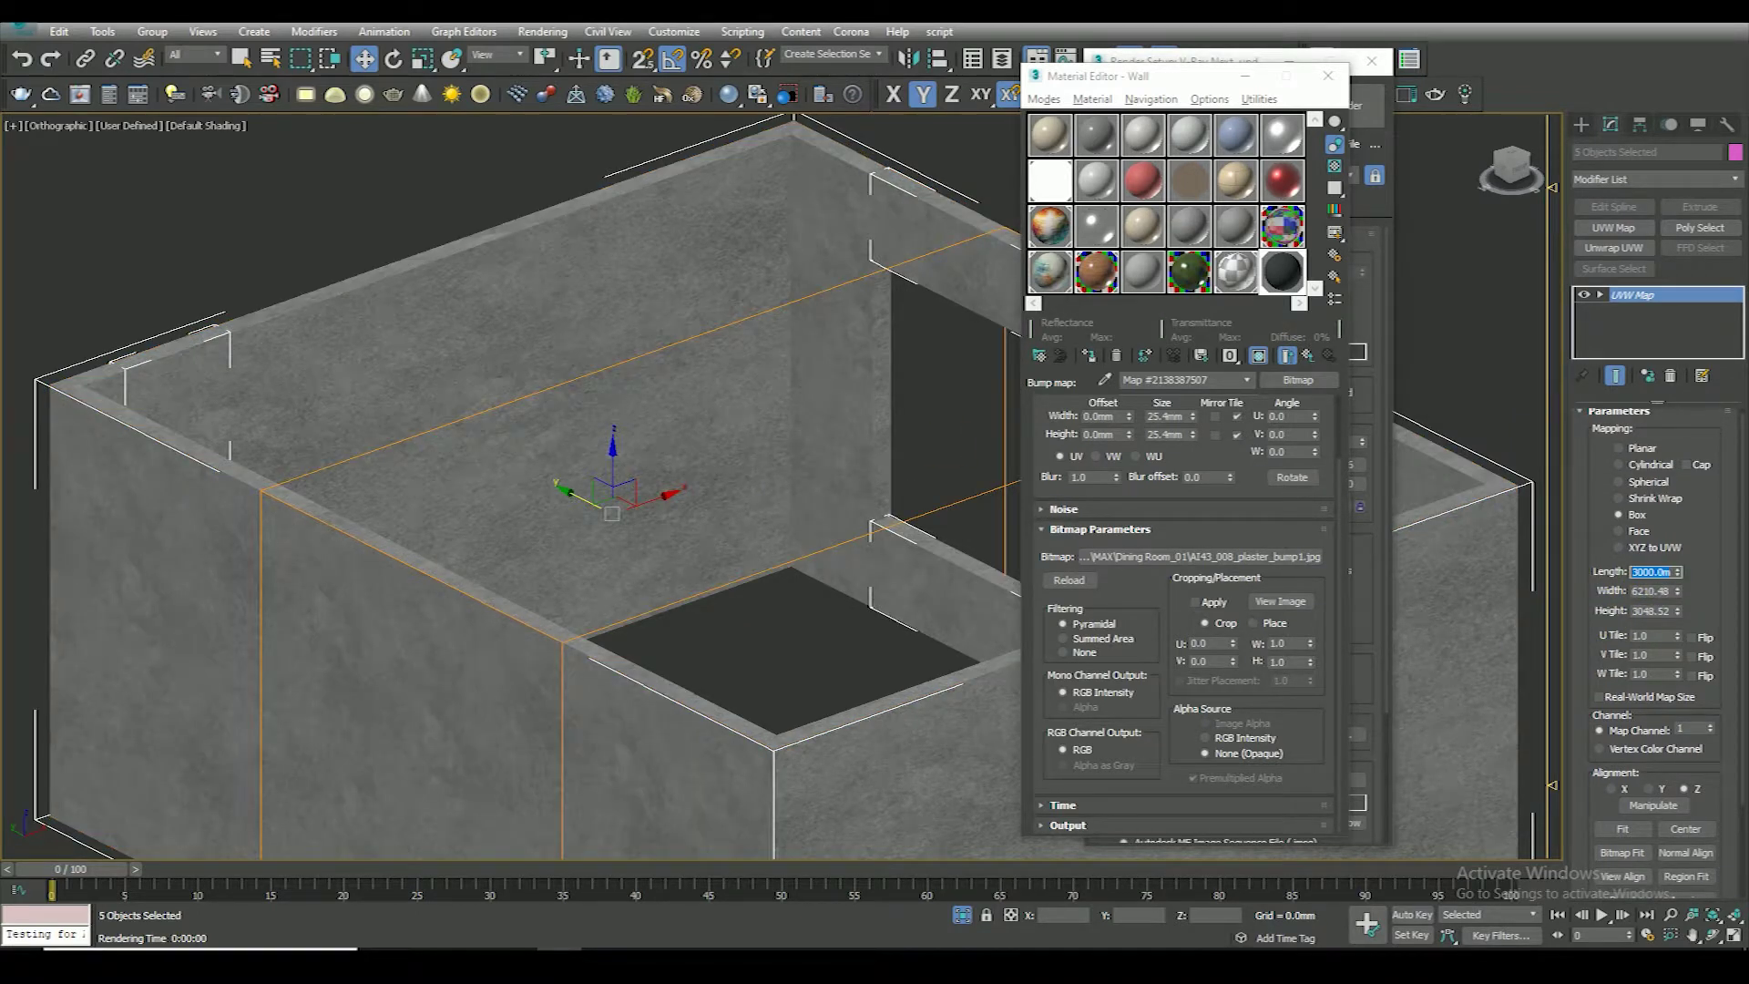
{"action": "type", "text": "3000"}
{"action": "key", "text": "Return"}
{"action": "type", "text": "3000"}
{"action": "key", "text": "Return"}
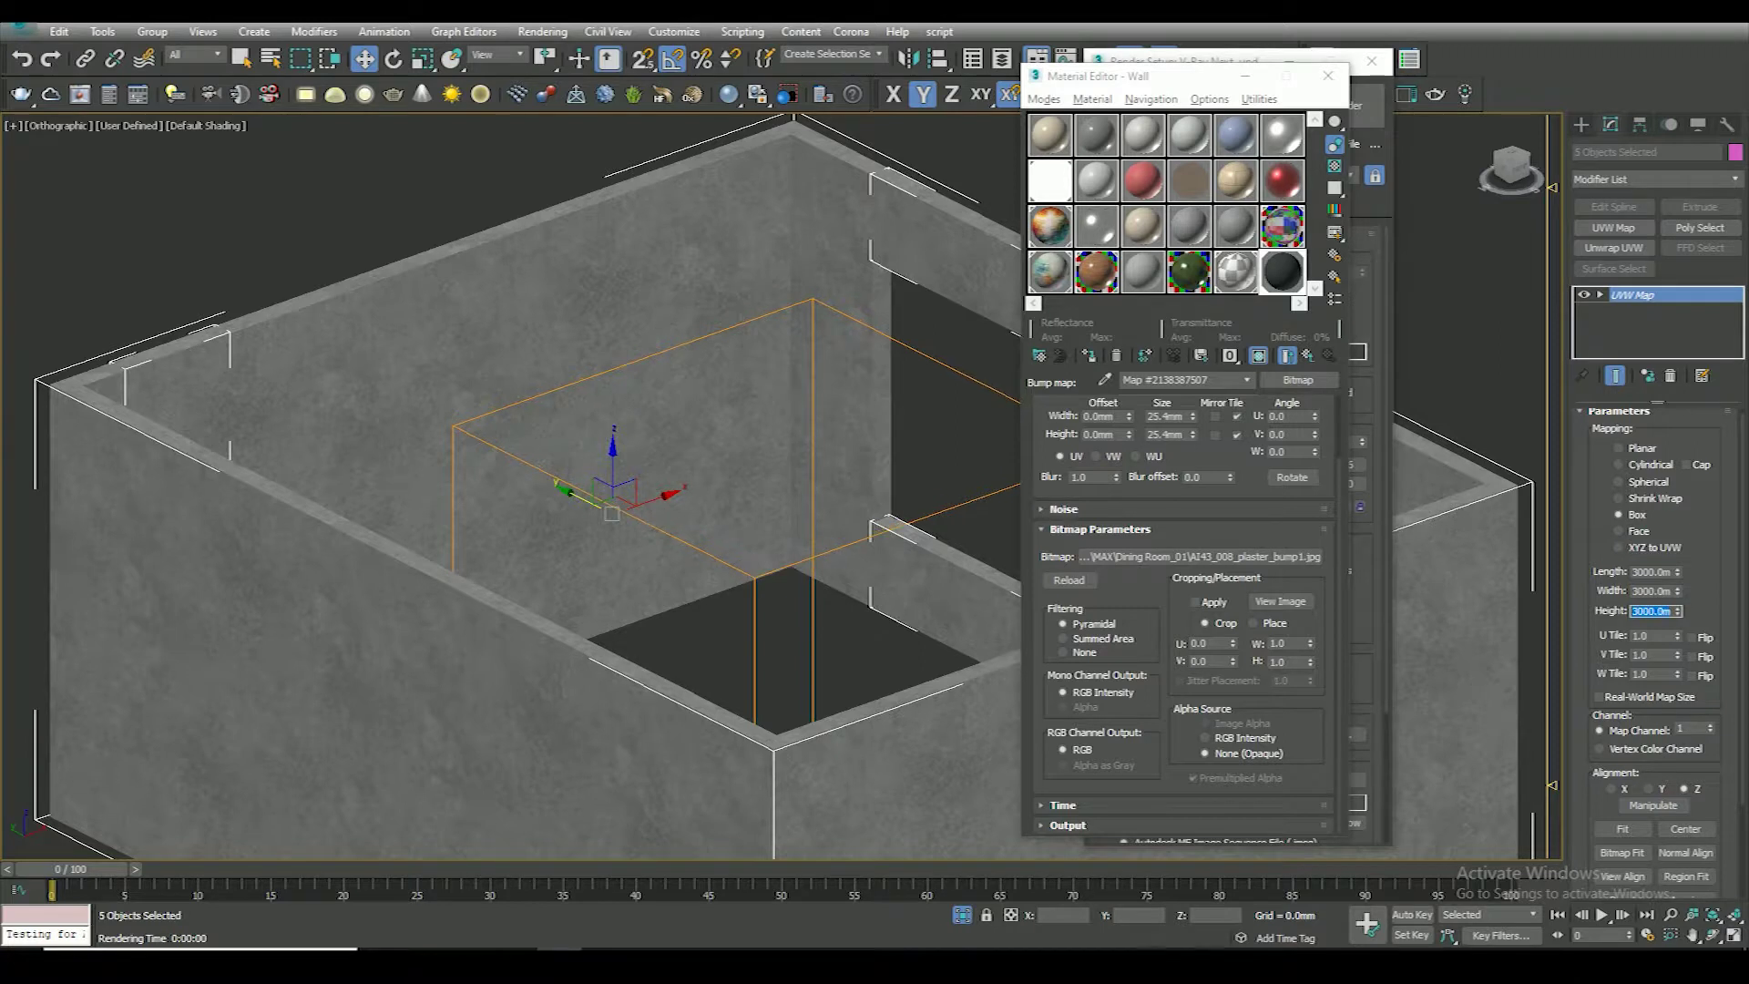
{"action": "mouse_move", "coordinate": [842, 418]}
{"action": "middle_mouse_down", "text": "alt"}
{"action": "mouse_move", "coordinate": [695, 605]}
{"action": "mouse_move", "coordinate": [839, 394]}
{"action": "mouse_move", "coordinate": [574, 468]}
{"action": "middle_mouse_up", "text": "alt"}
{"action": "mouse_move", "coordinate": [620, 589]}
{"action": "middle_mouse_down", "text": "alt"}
{"action": "mouse_move", "coordinate": [675, 600]}
{"action": "mouse_move", "coordinate": [671, 425]}
{"action": "mouse_move", "coordinate": [683, 562]}
{"action": "mouse_move", "coordinate": [441, 593]}
{"action": "mouse_move", "coordinate": [500, 543]}
{"action": "middle_mouse_up", "text": "alt"}
{"action": "scroll", "coordinate": [500, 543], "scroll_direction": "up", "scroll_amount": 5}
{"action": "scroll", "coordinate": [617, 531], "scroll_direction": "down", "scroll_amount": 3}
{"action": "scroll", "coordinate": [636, 437], "scroll_direction": "up", "scroll_amount": 3}
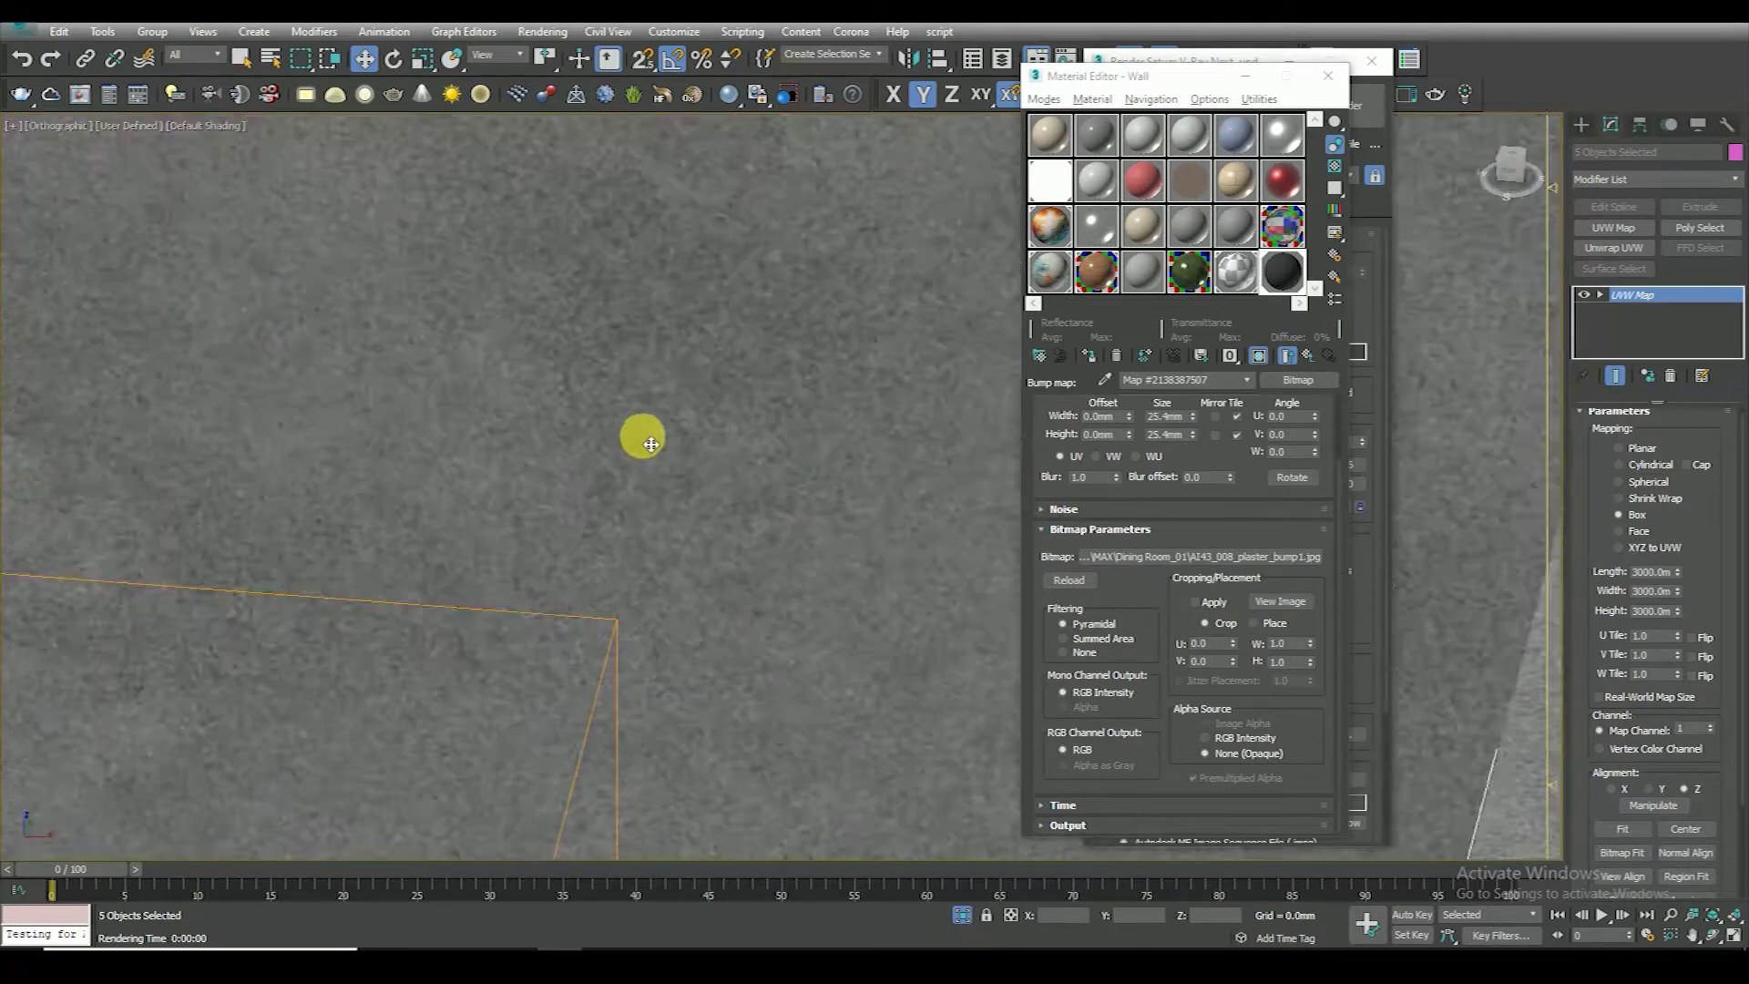
{"action": "scroll", "coordinate": [637, 437], "scroll_direction": "down", "scroll_amount": 1}
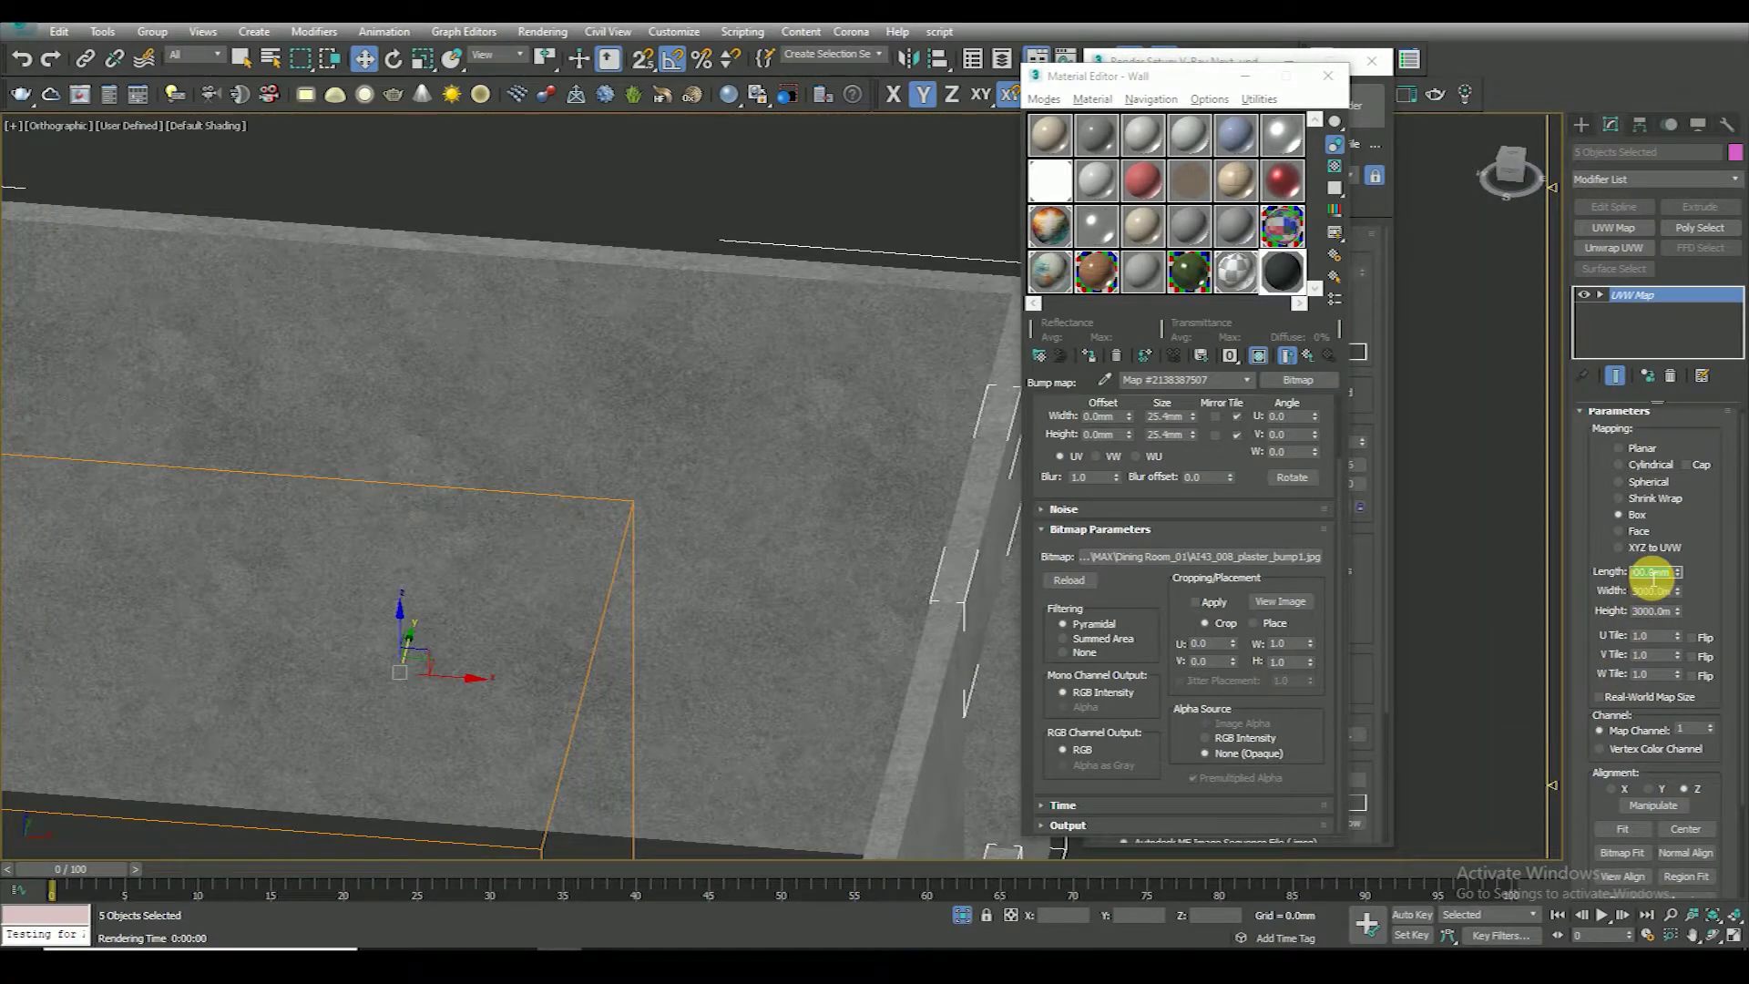
Set the box mapping's length, width and height to 1500 mm
{"action": "type", "text": "150"}
{"action": "key", "text": "Return"}
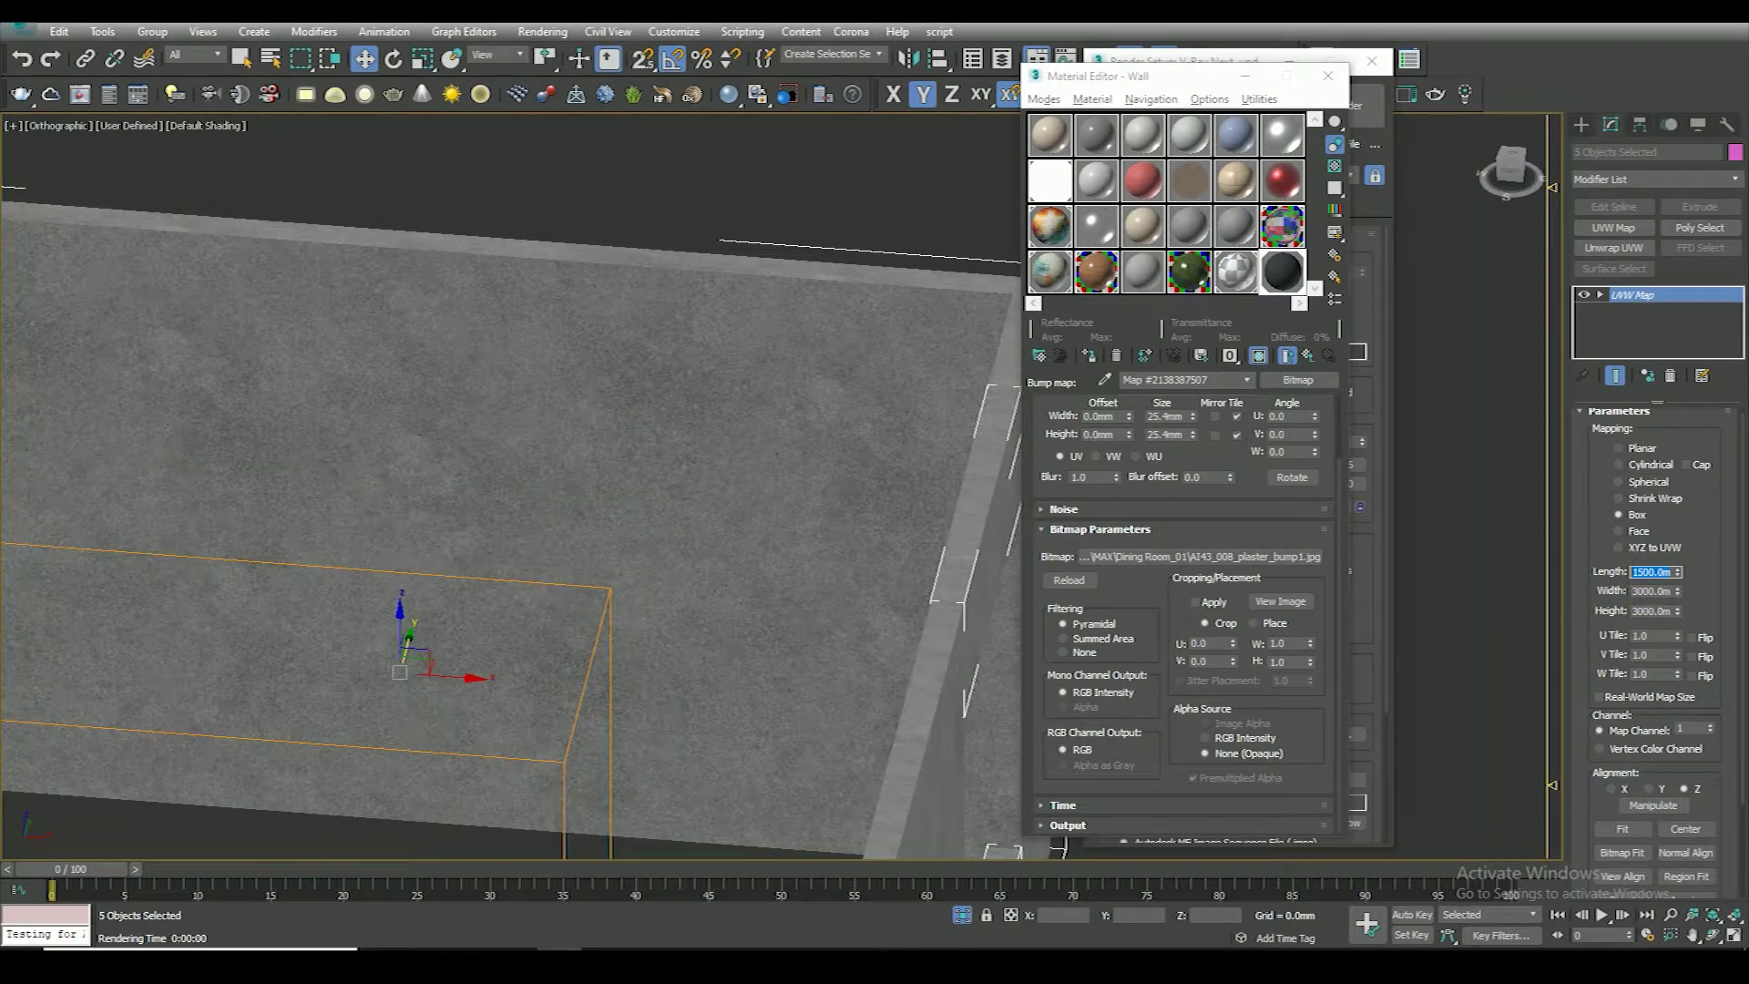
{"action": "type", "text": "1500"}
{"action": "key", "text": "Tab"}
{"action": "key", "text": "Return"}
Deselect the walls and return to the parent Wall material
{"action": "left_click", "coordinate": [871, 203]}
{"action": "scroll", "coordinate": [720, 460], "scroll_direction": "up", "scroll_amount": 3}
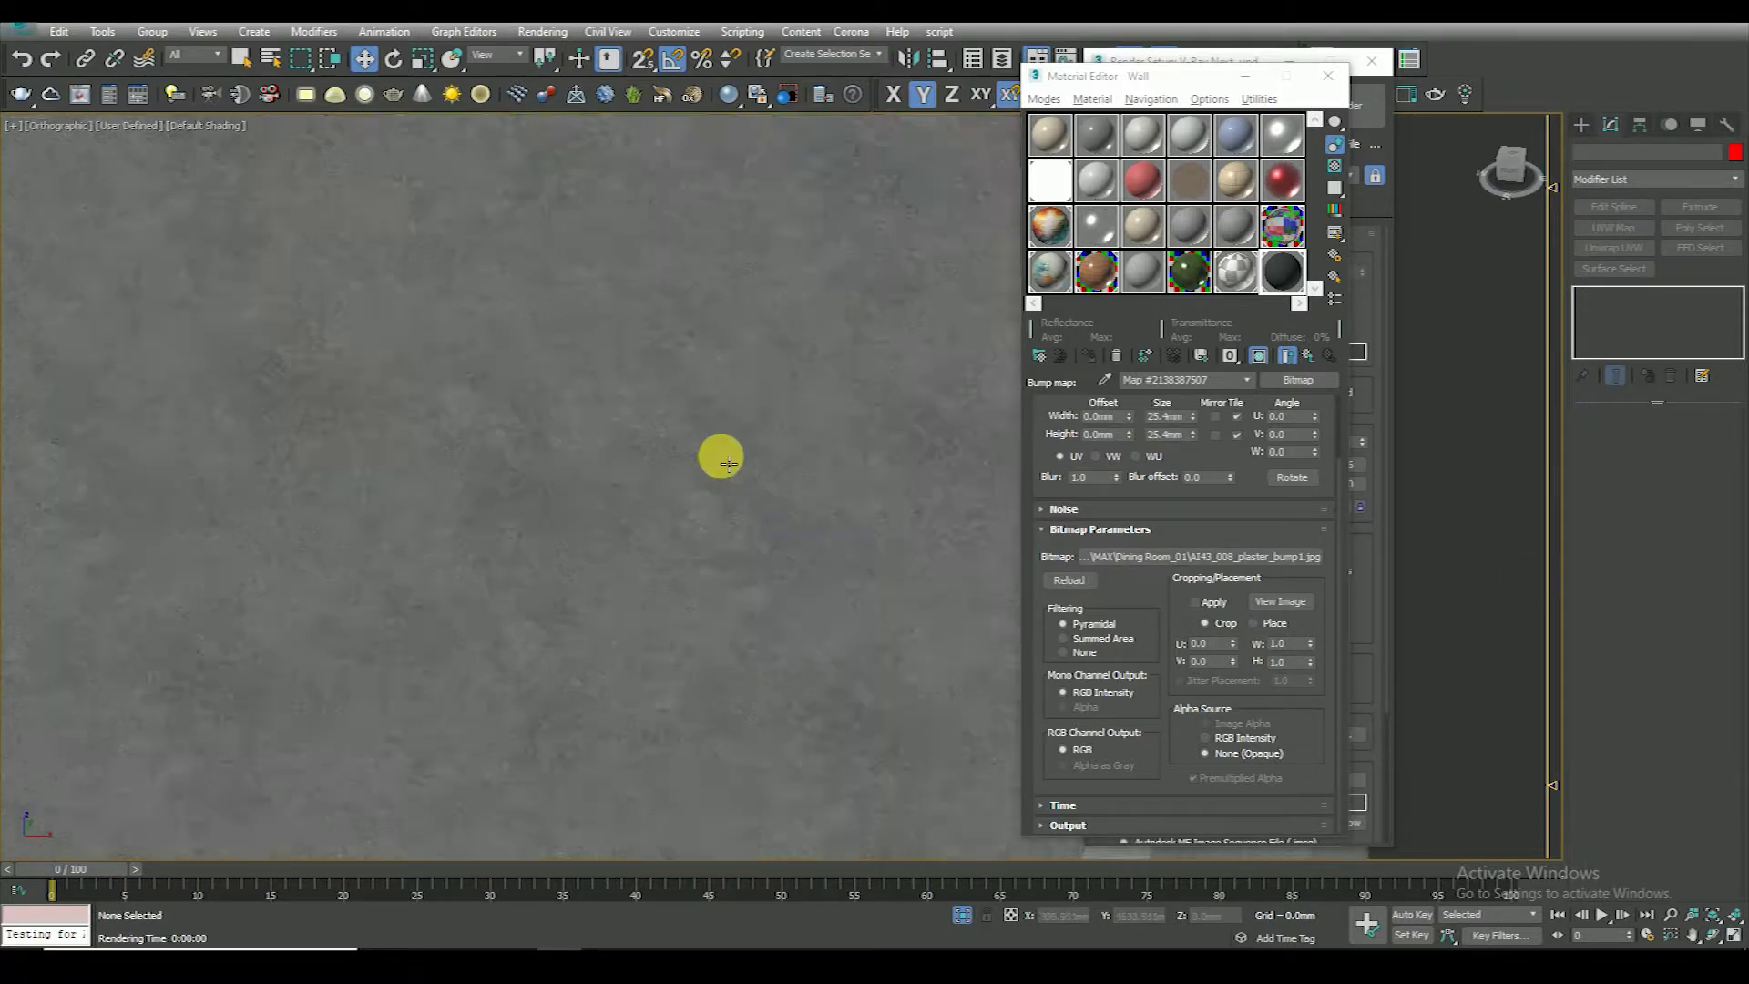
{"action": "scroll", "coordinate": [721, 462], "scroll_direction": "down", "scroll_amount": 3}
{"action": "left_click", "coordinate": [1305, 356]}
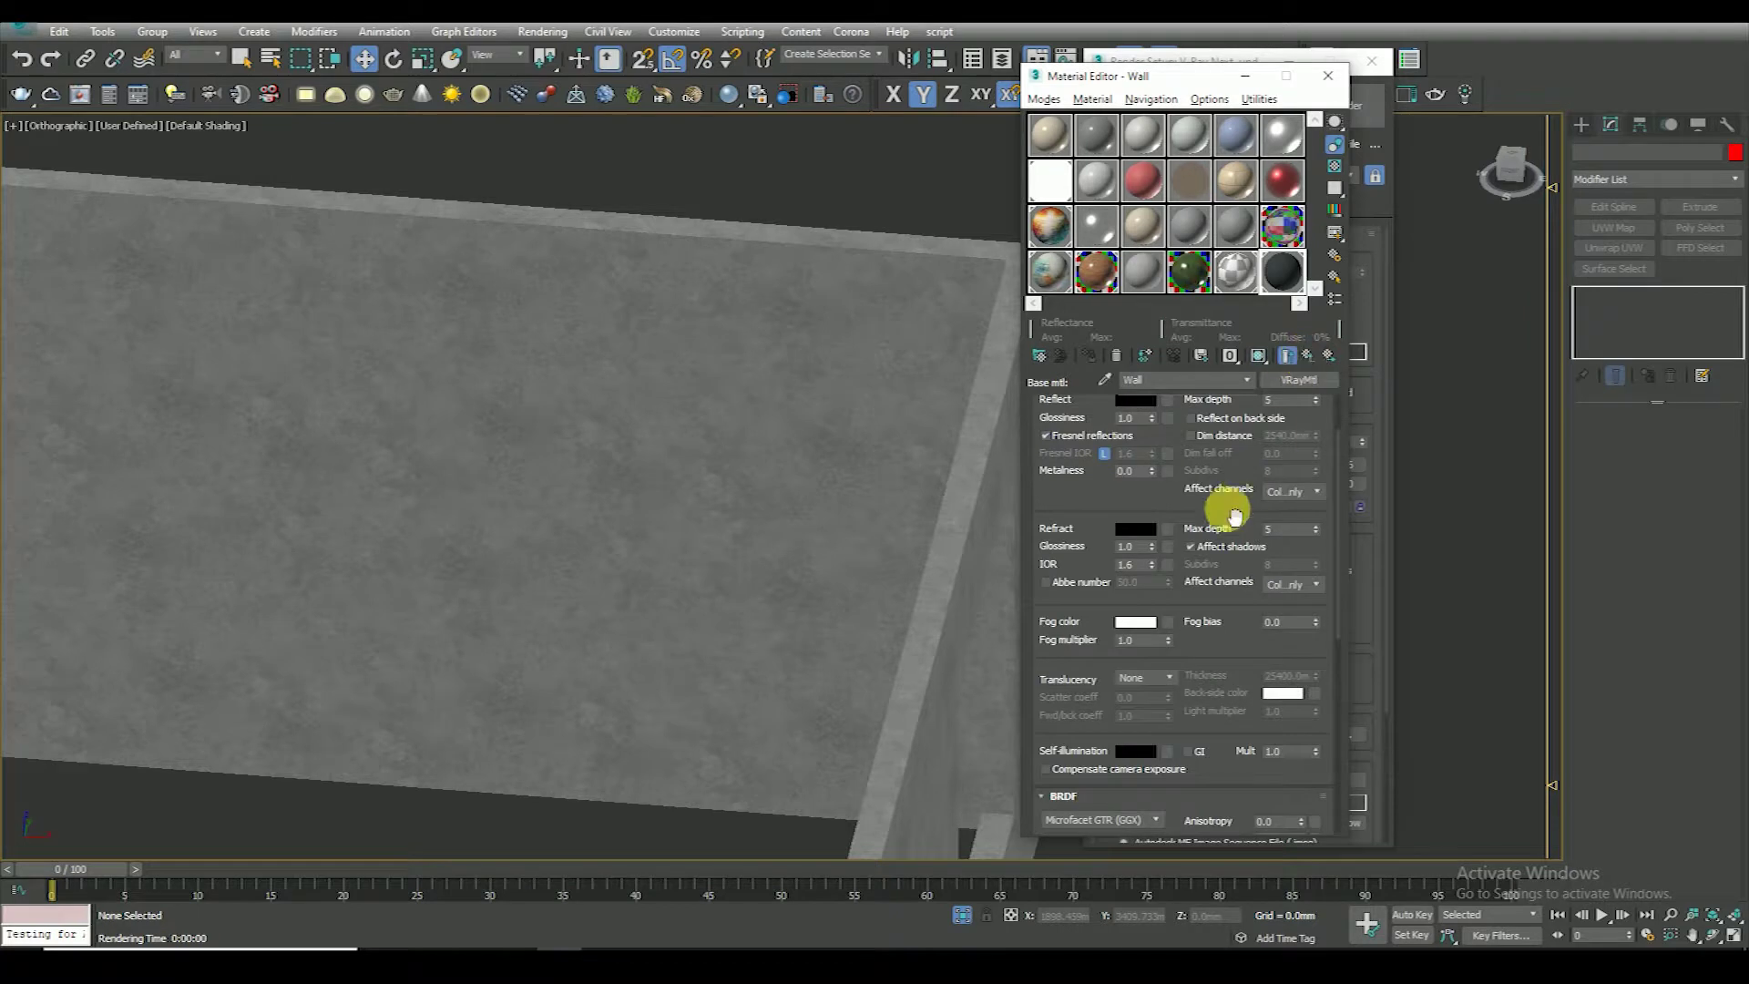
{"action": "scroll", "coordinate": [1161, 570], "scroll_direction": "down", "scroll_amount": 5}
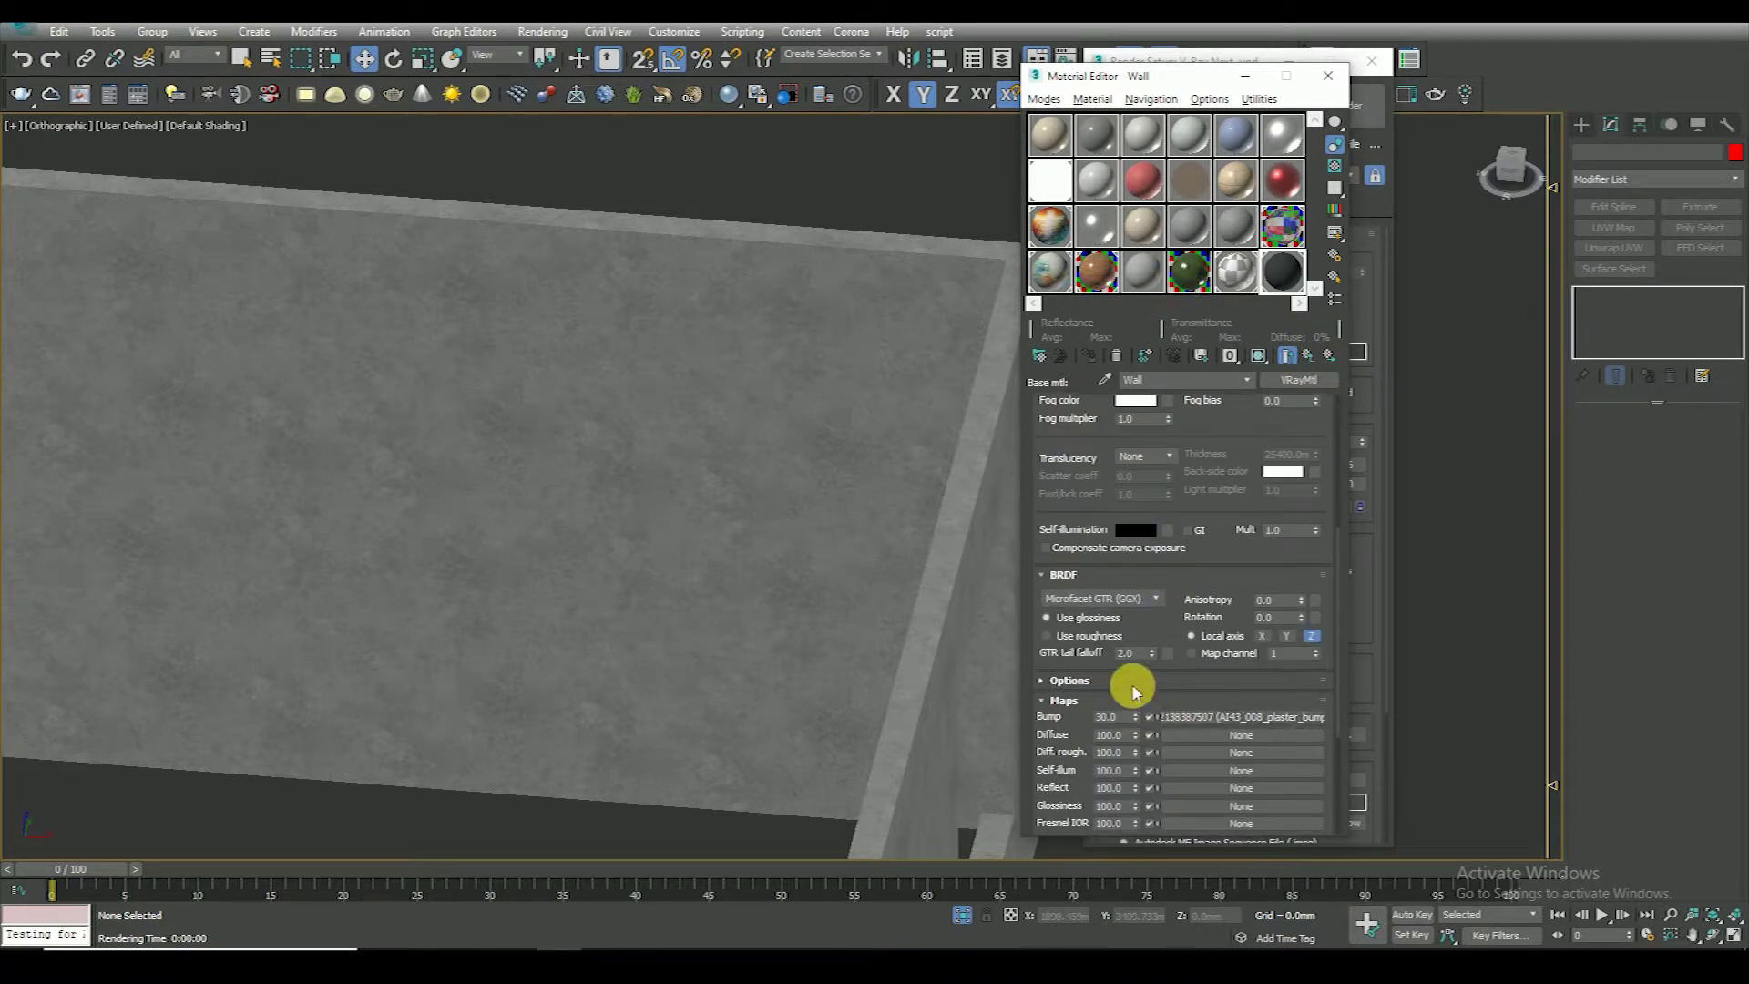
{"action": "scroll", "coordinate": [1111, 662], "scroll_direction": "down", "scroll_amount": 3}
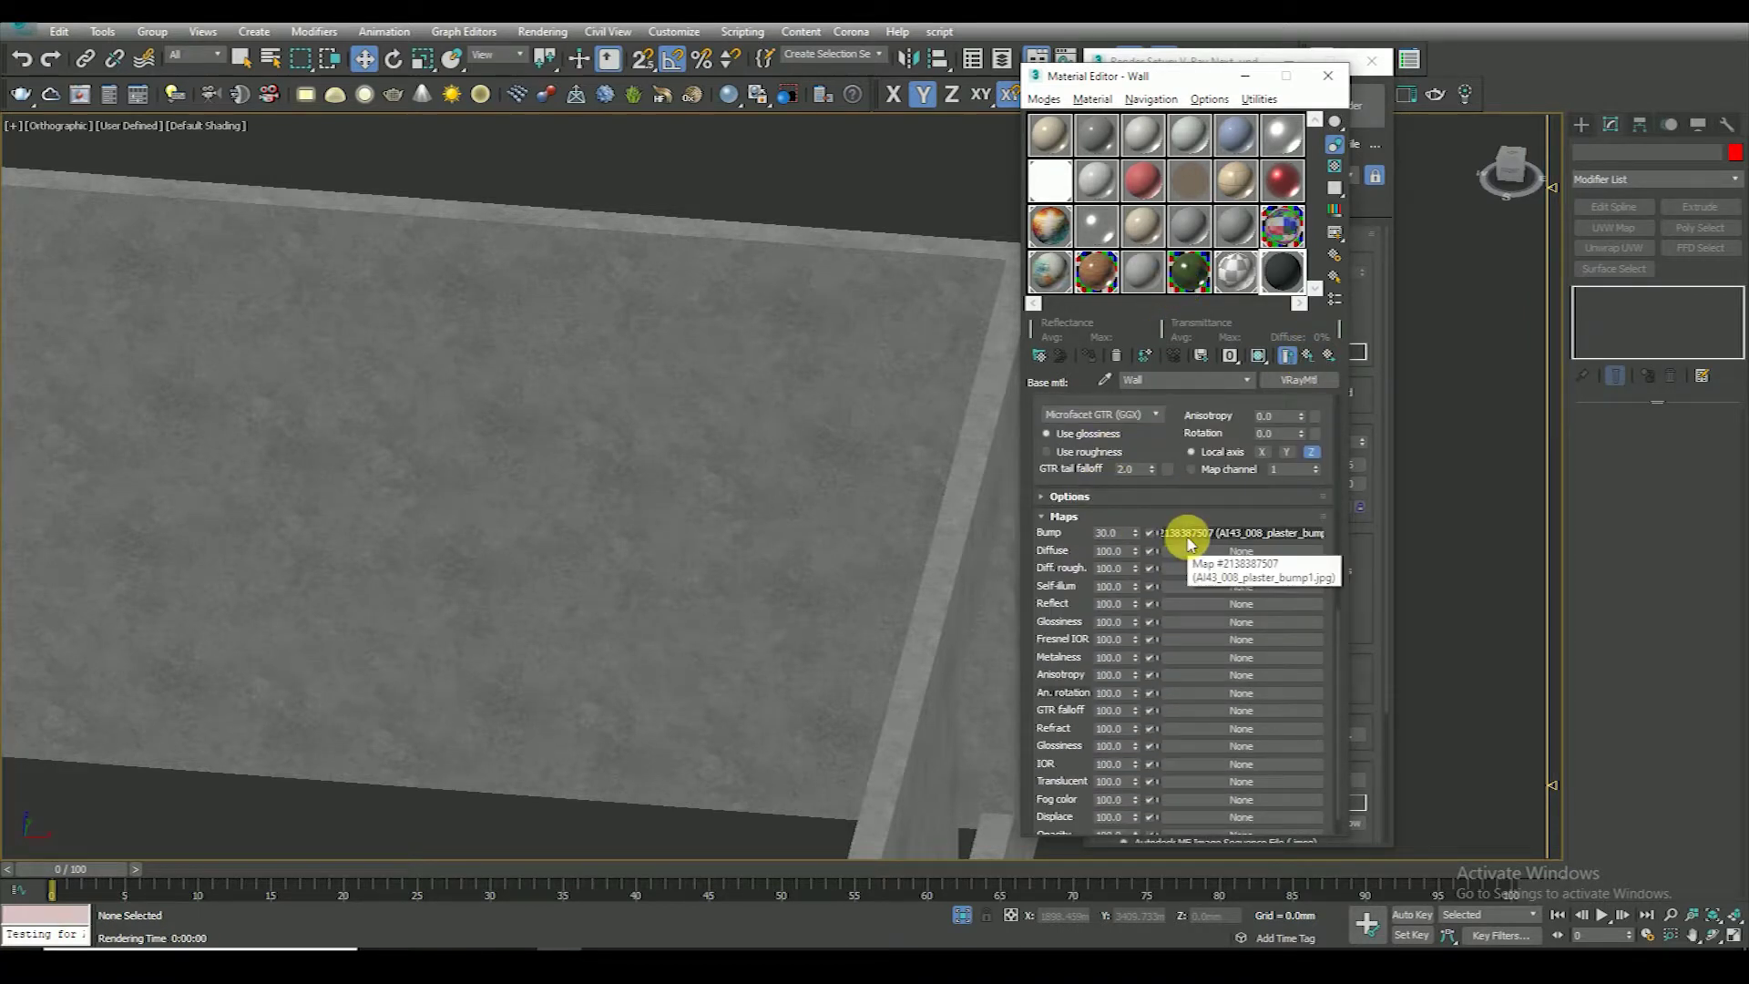
Open an enlarged preview of the Wall material, resizing and repositioning its window
{"action": "double_click", "coordinate": [1276, 279]}
{"action": "left_click_drag", "start_coordinate": [735, 608], "coordinate": [991, 856]}
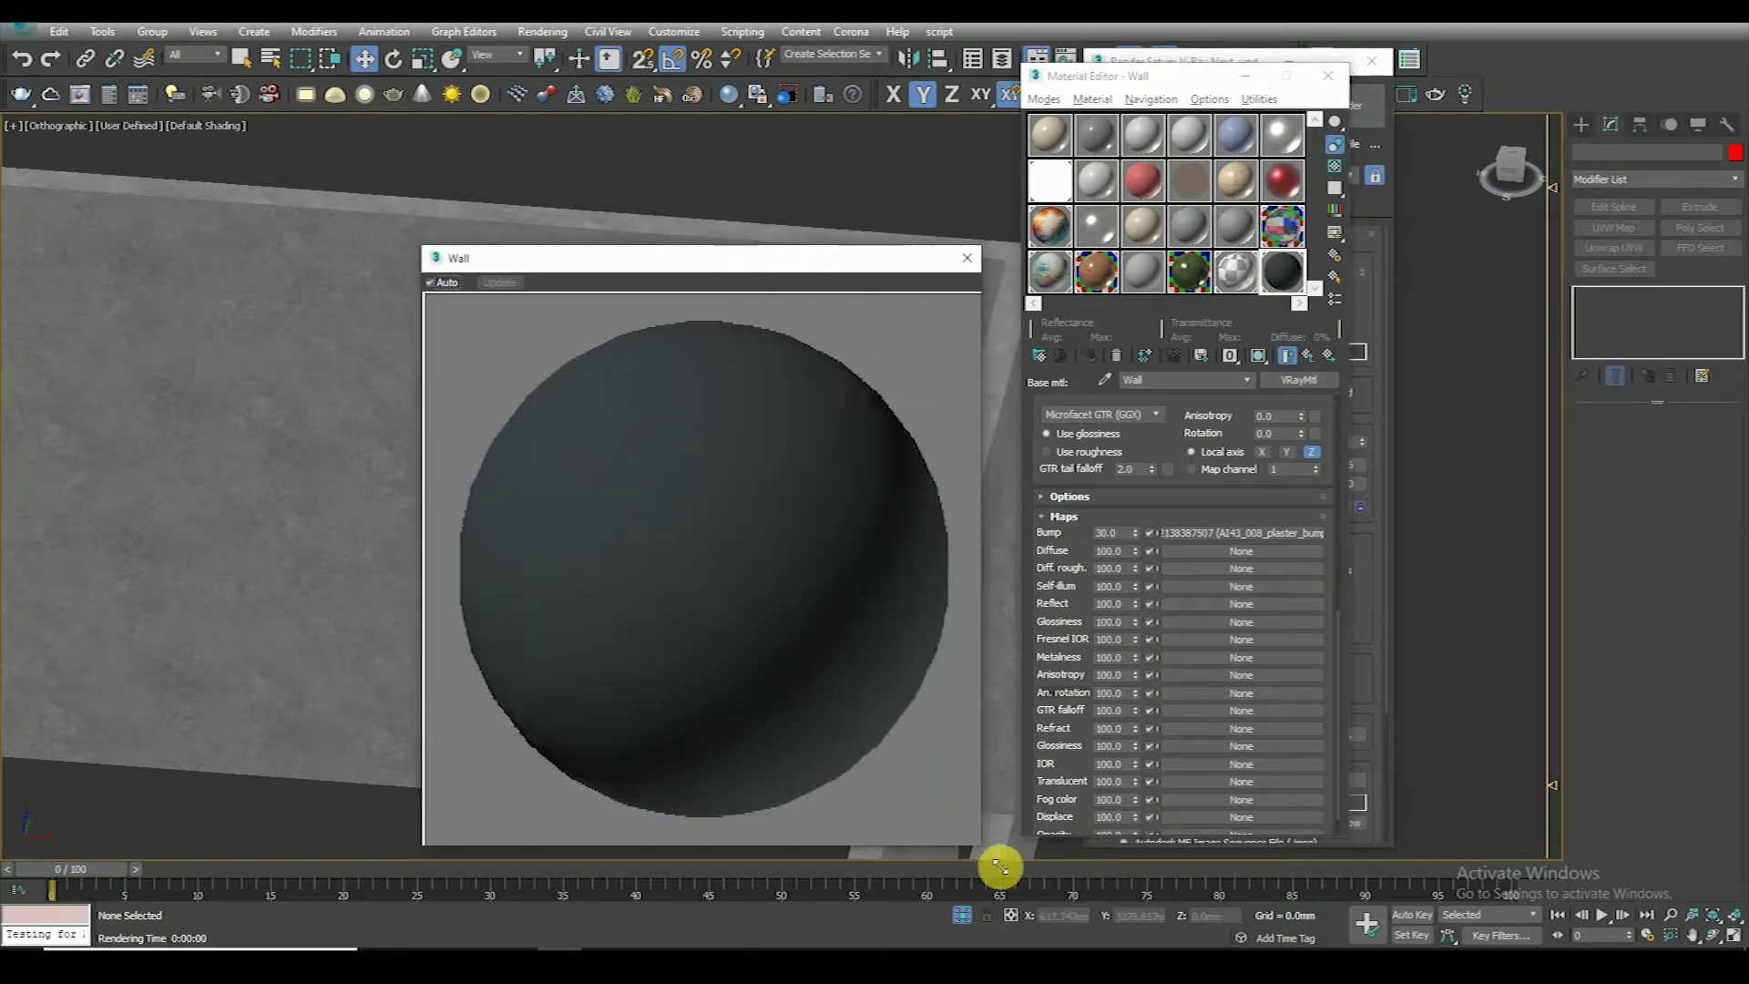
{"action": "left_click_drag", "start_coordinate": [714, 262], "coordinate": [599, 253]}
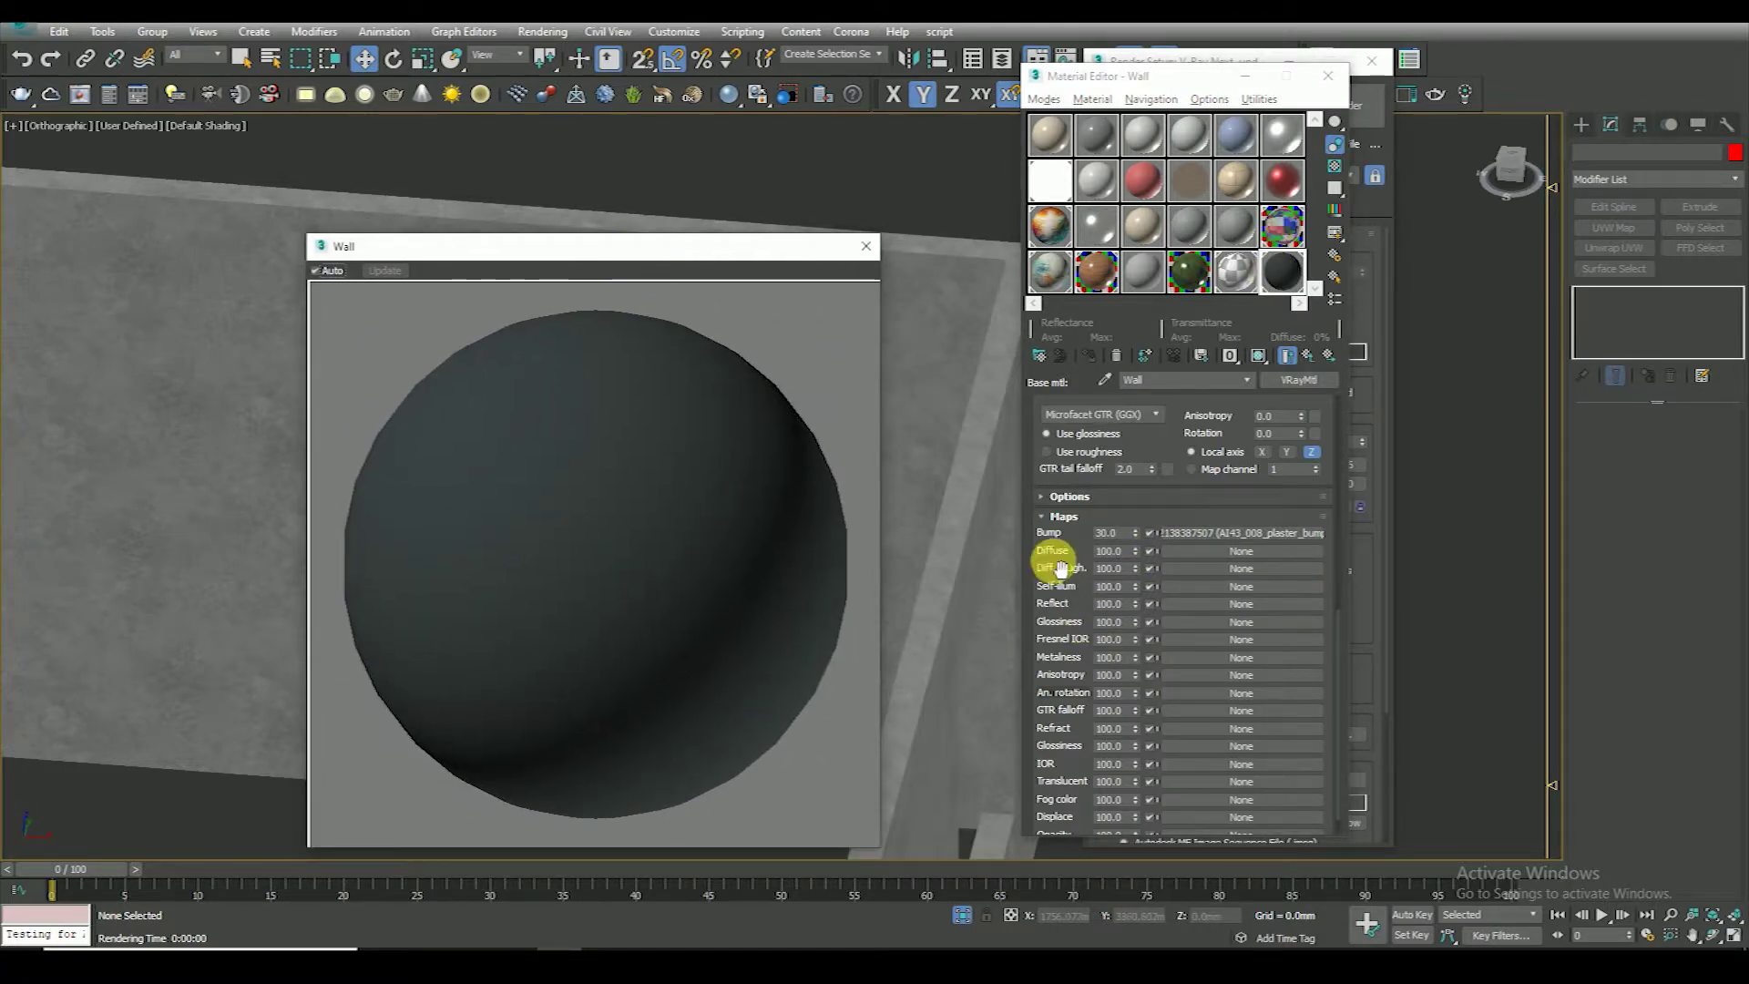
{"action": "left_click_drag", "start_coordinate": [1053, 561], "coordinate": [1105, 850]}
{"action": "left_click_drag", "start_coordinate": [1121, 625], "coordinate": [1127, 722]}
{"action": "scroll", "coordinate": [1127, 722], "scroll_direction": "down", "scroll_amount": 5}
{"action": "scroll", "coordinate": [1105, 707], "scroll_direction": "down", "scroll_amount": 2}
{"action": "scroll", "coordinate": [1062, 671], "scroll_direction": "down", "scroll_amount": 1}
{"action": "scroll", "coordinate": [1078, 679], "scroll_direction": "down", "scroll_amount": 1}
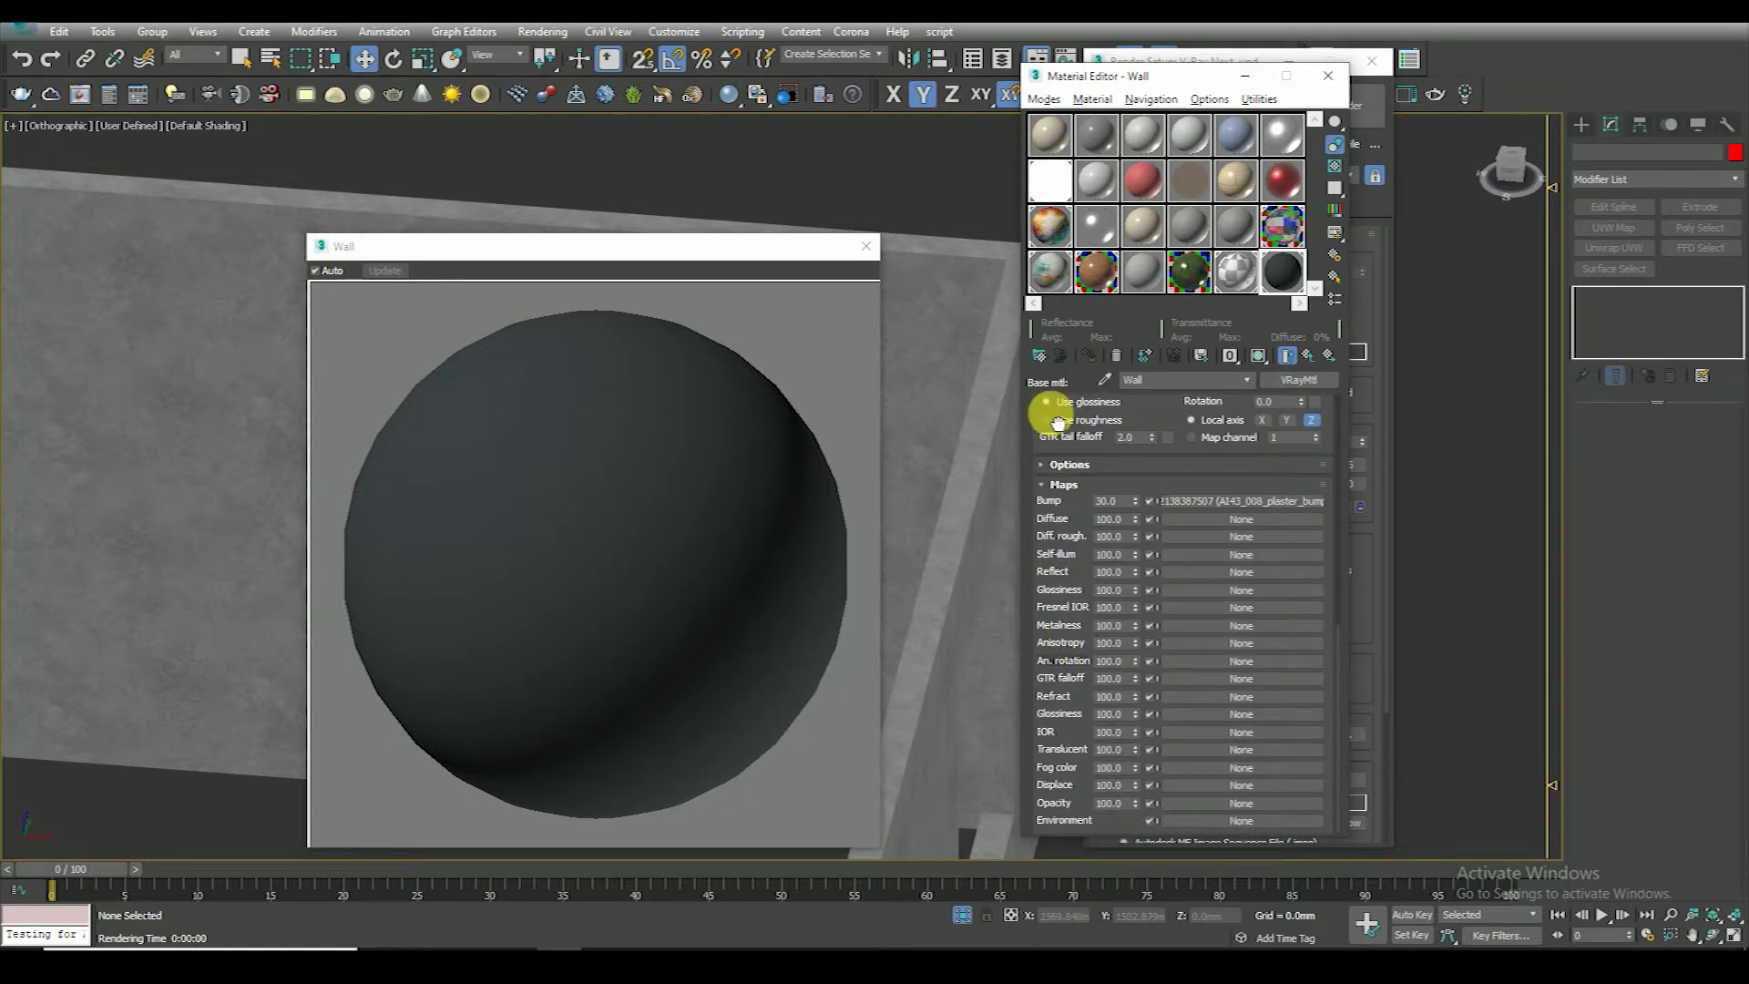
Inspect the plaster bump bitmap, close the preview, and go back to the Wall material
{"action": "left_click", "coordinate": [1193, 501]}
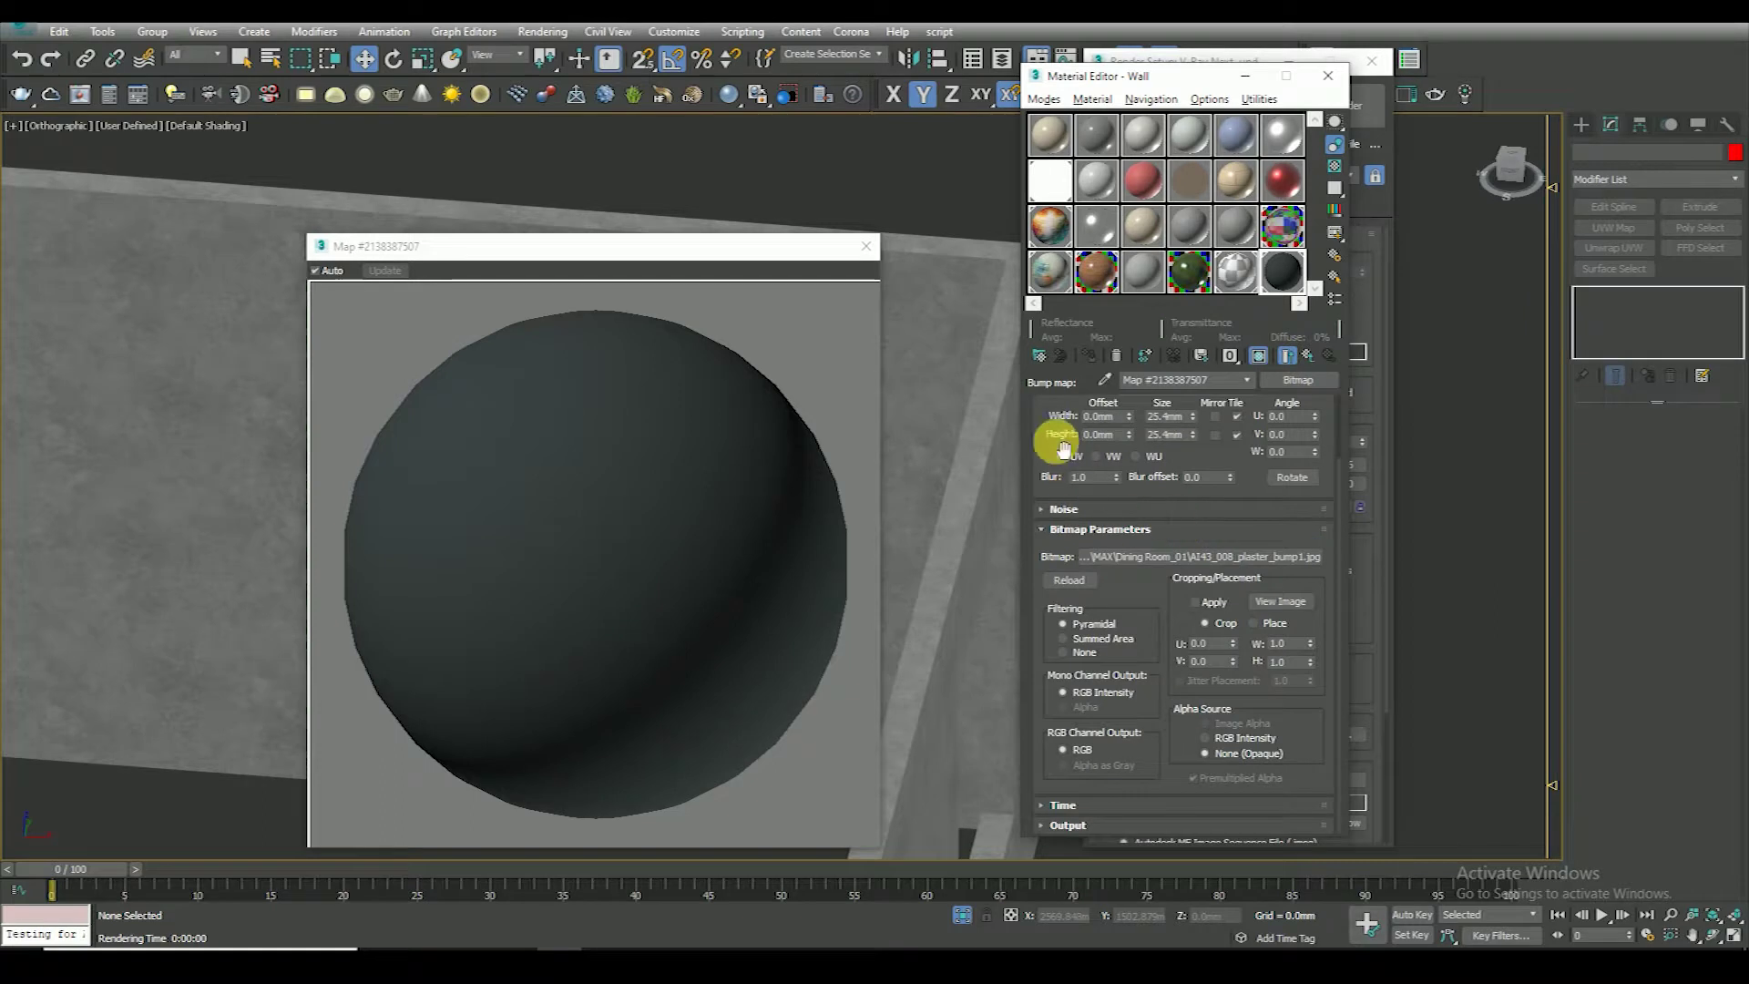
{"action": "scroll", "coordinate": [1061, 439], "scroll_direction": "up", "scroll_amount": 1}
{"action": "scroll", "coordinate": [1082, 651], "scroll_direction": "up", "scroll_amount": 1}
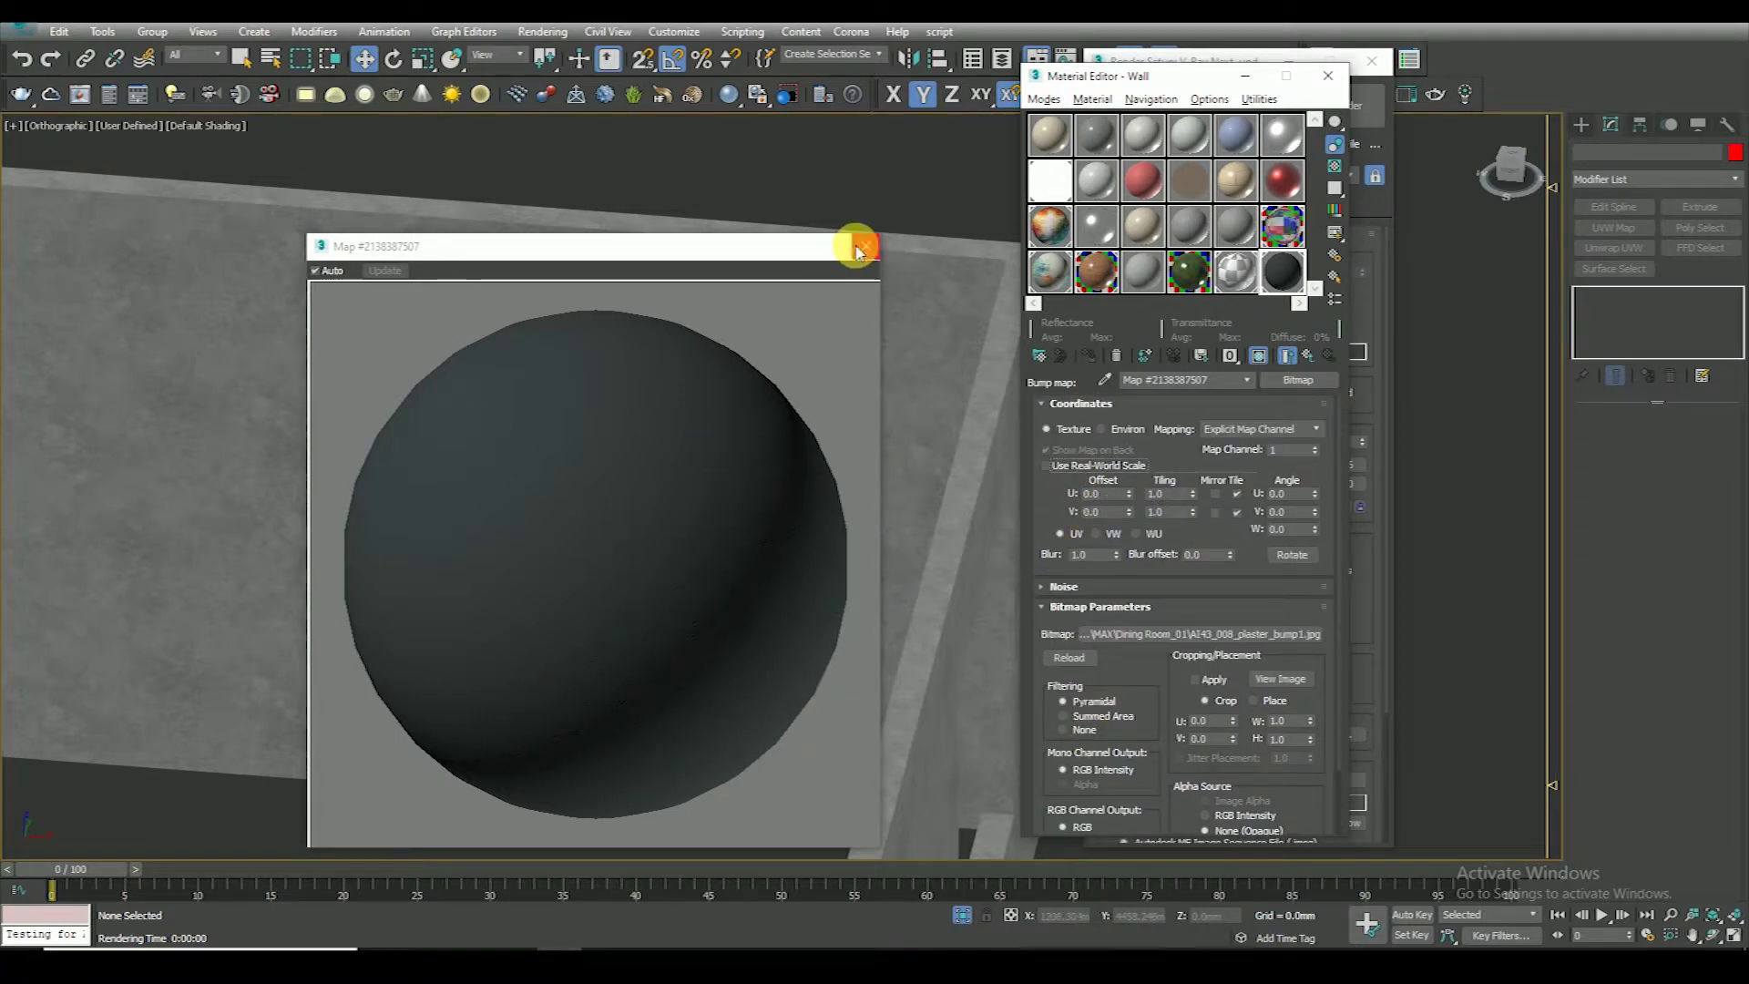
{"action": "left_click", "coordinate": [862, 248]}
{"action": "left_click", "coordinate": [1307, 355]}
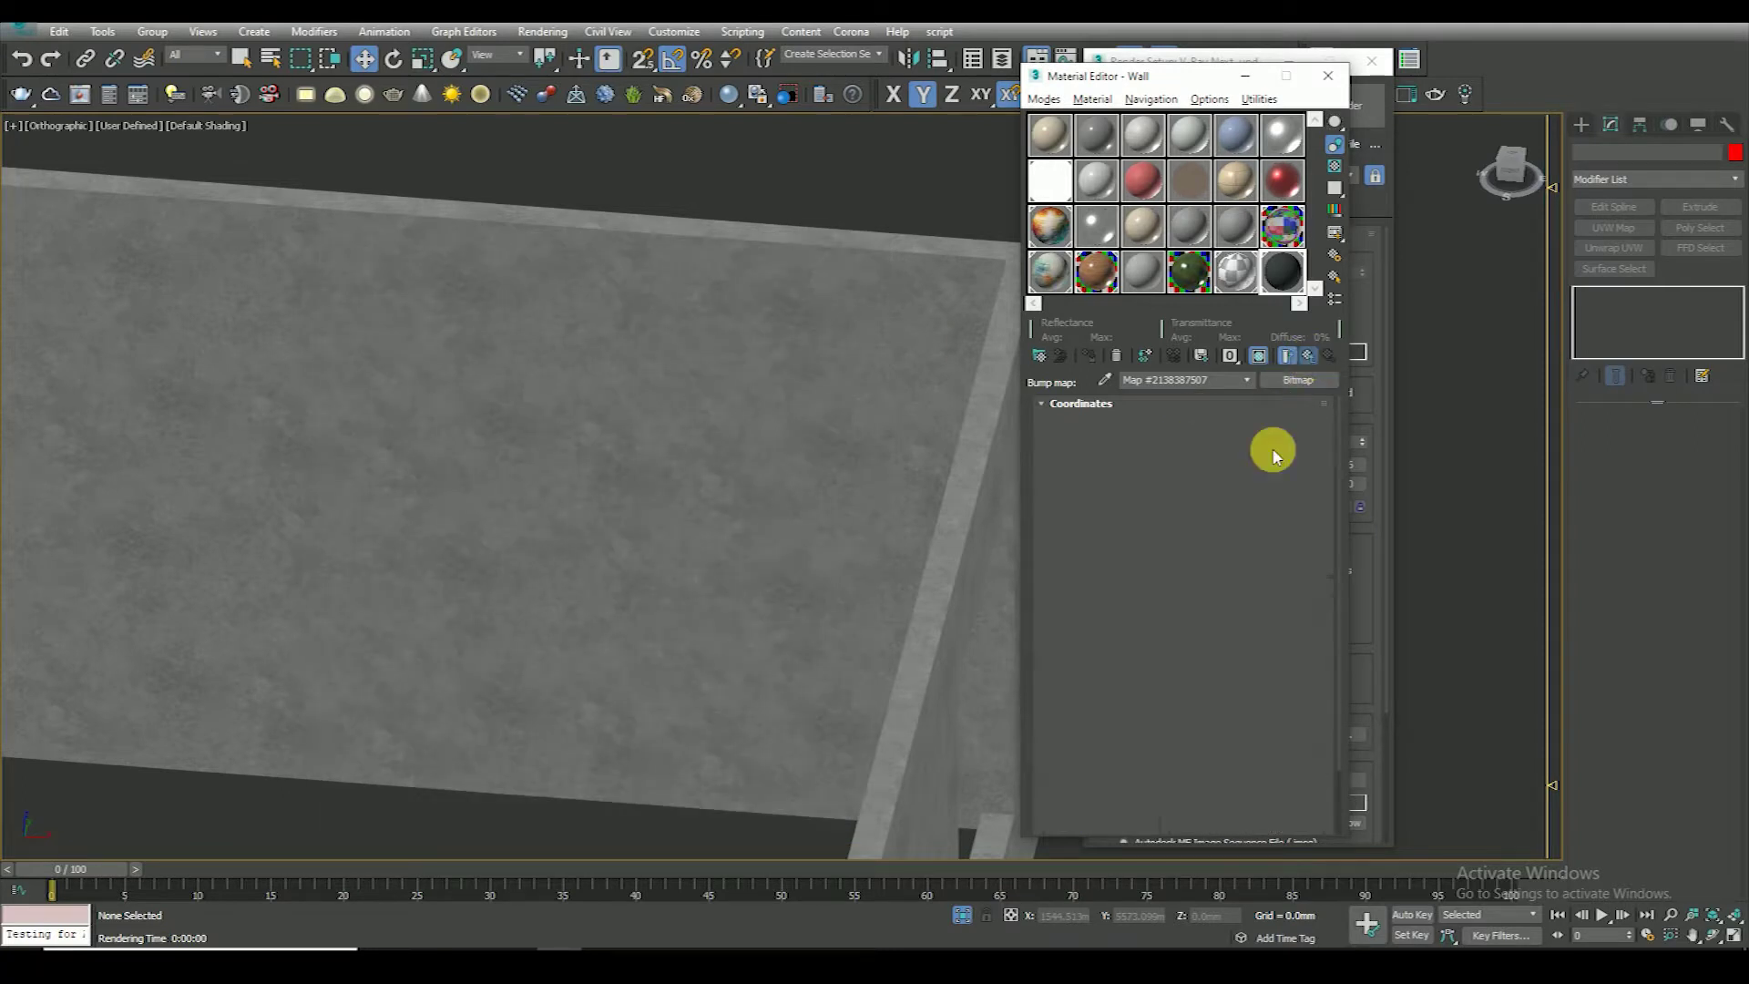
{"action": "left_click_drag", "start_coordinate": [1092, 620], "coordinate": [1093, 310]}
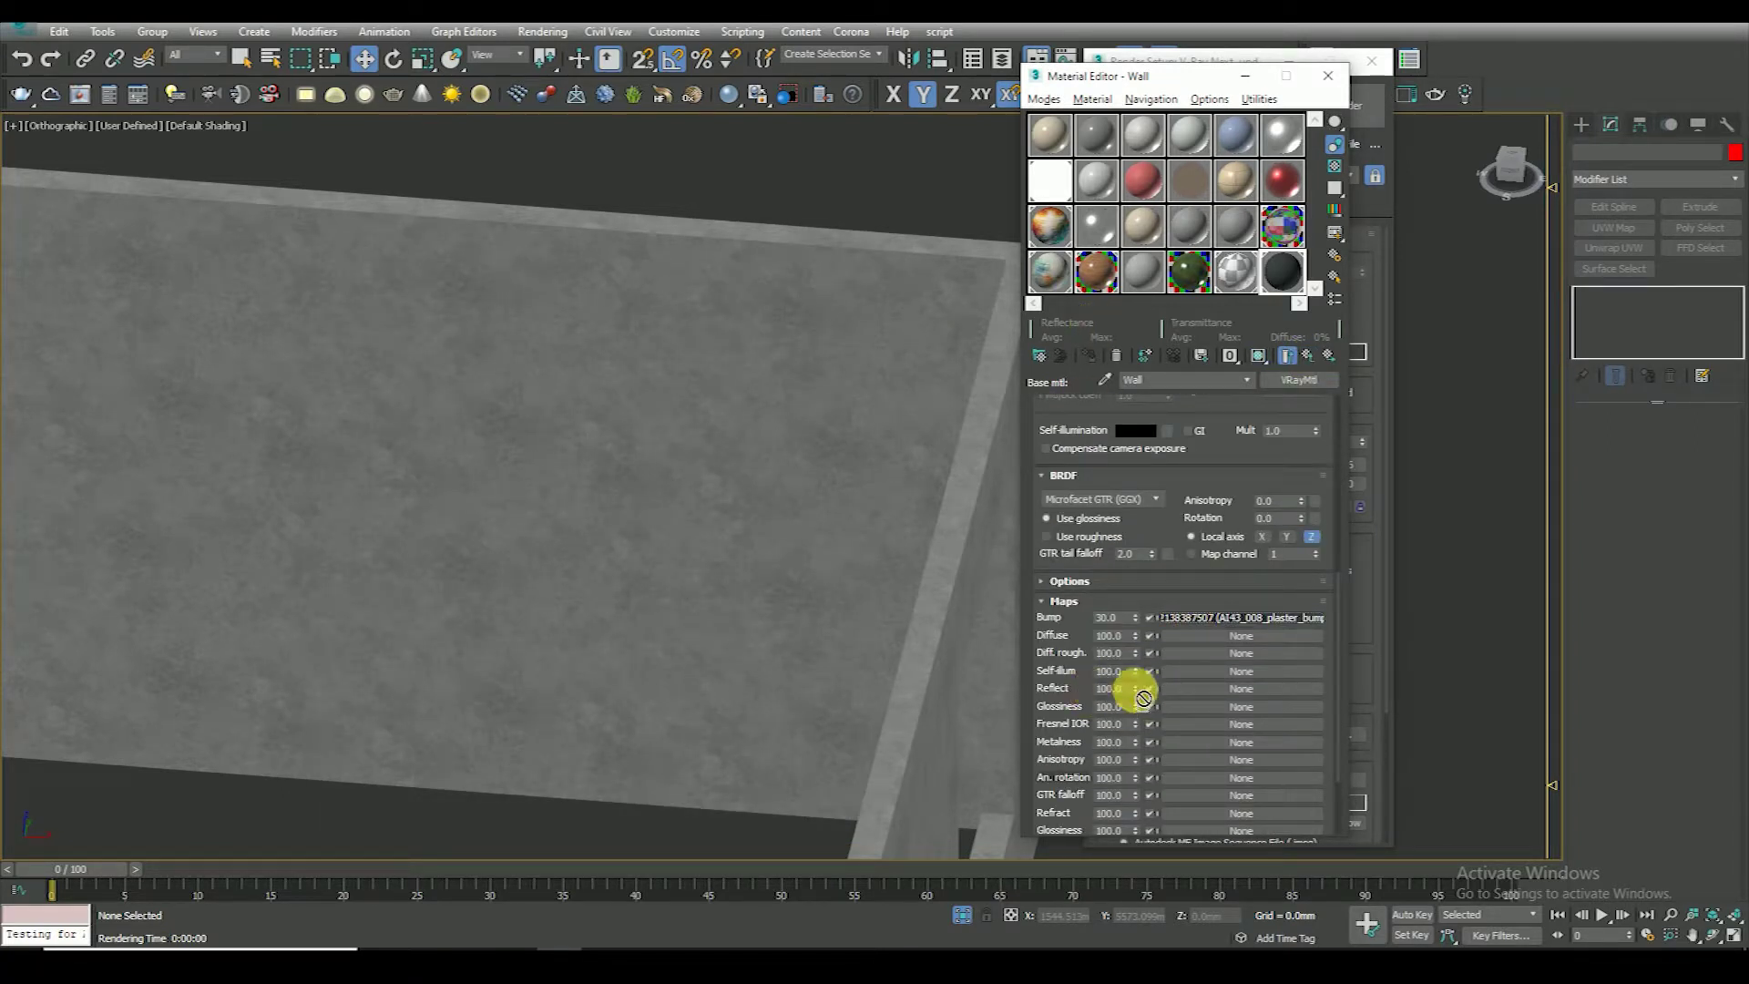
Copy the bump bitmap into the Reflect slot and swap its image to AM139_028_reflect.png
{"action": "left_click_drag", "start_coordinate": [1197, 691], "coordinate": [1201, 689]}
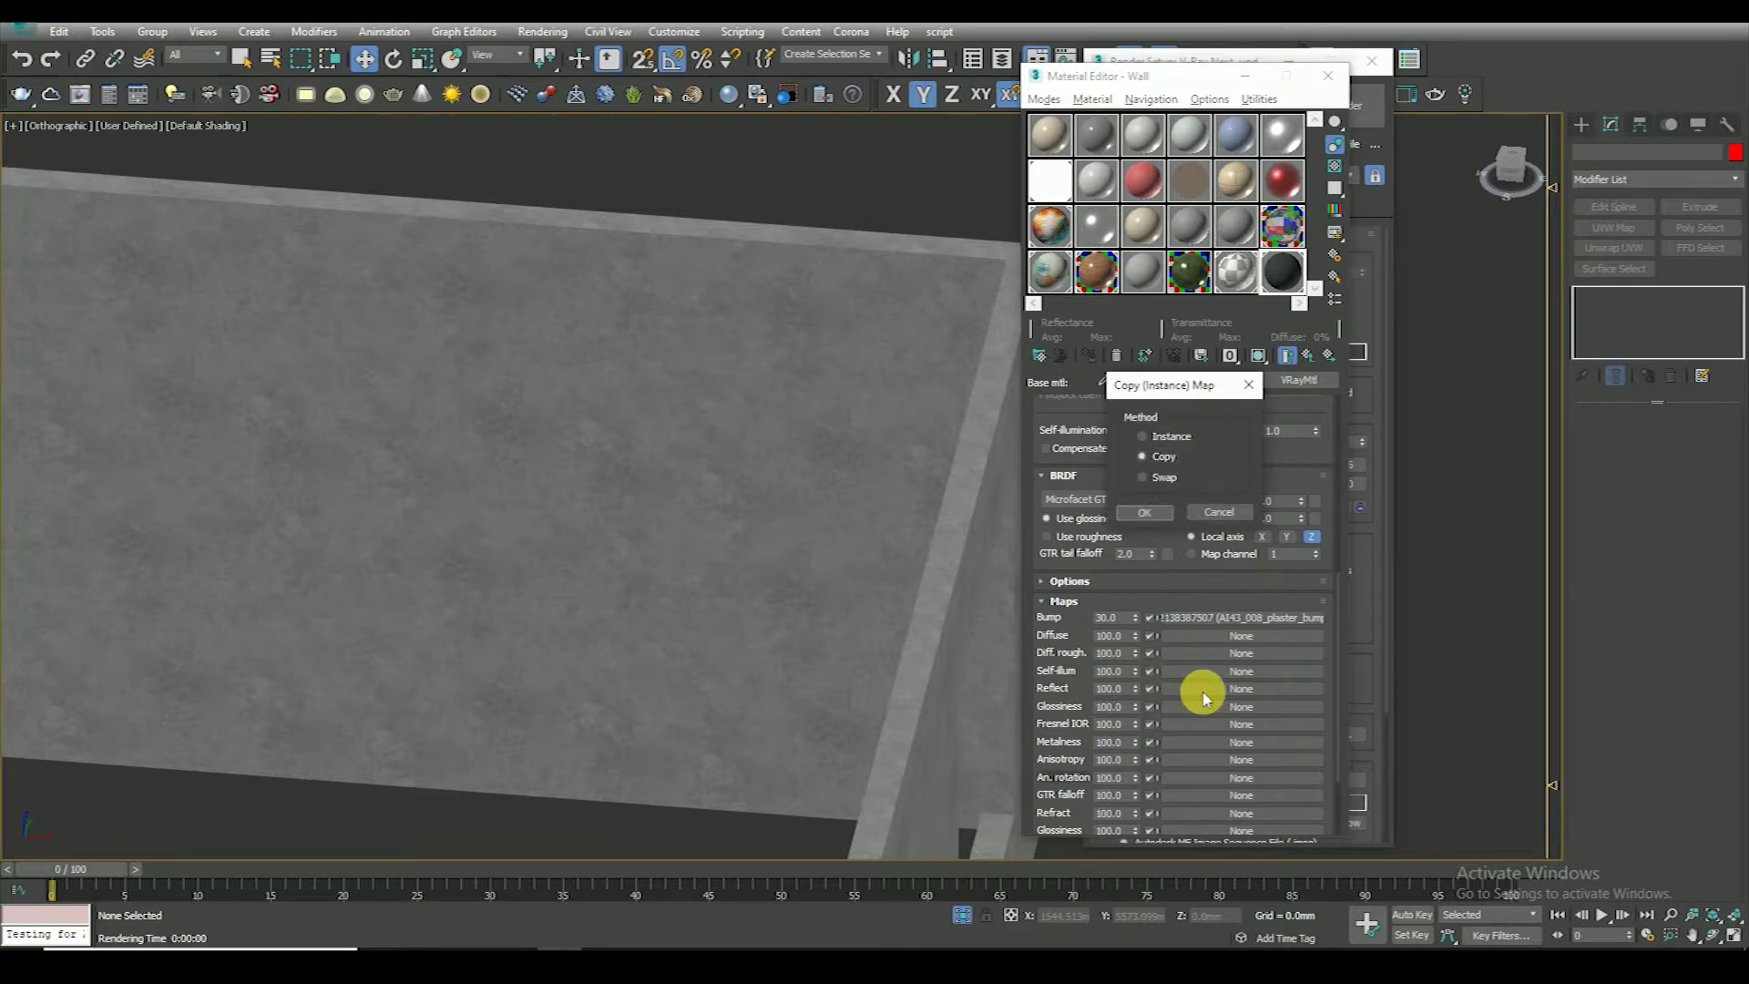
{"action": "left_click", "coordinate": [1145, 512]}
{"action": "left_click", "coordinate": [1208, 689]}
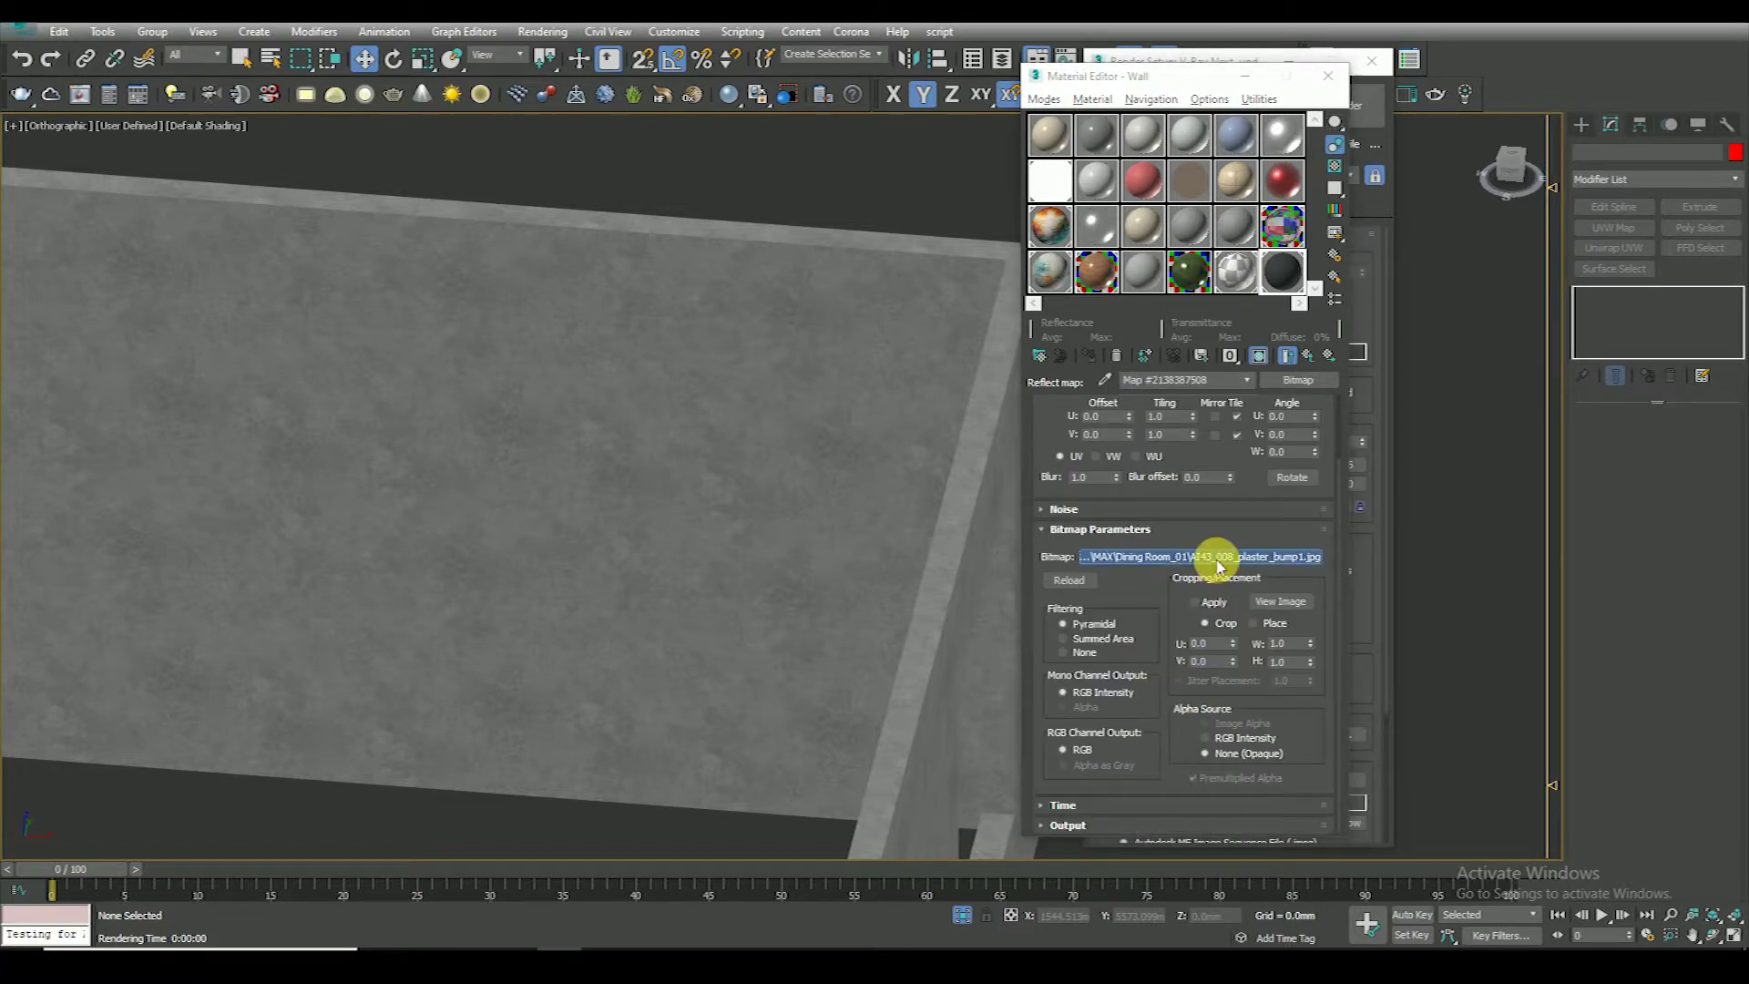
{"action": "left_click", "coordinate": [1218, 560]}
{"action": "left_click", "coordinate": [1357, 544]}
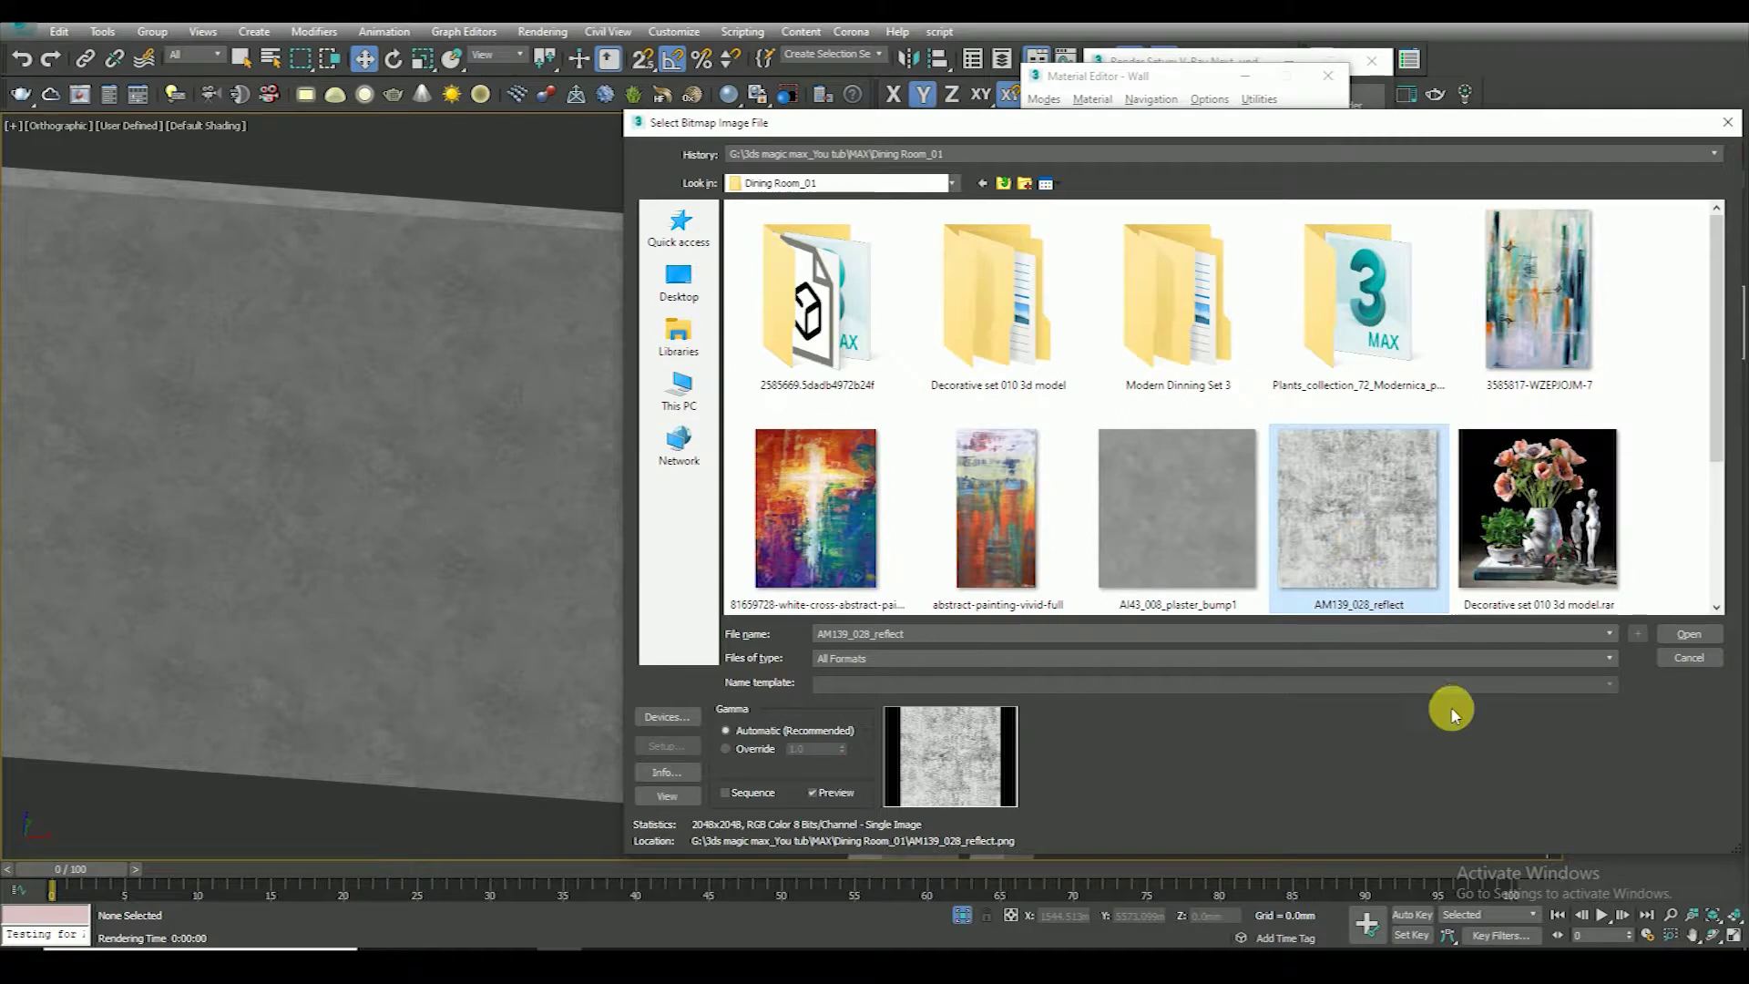
{"action": "left_click", "coordinate": [1689, 634]}
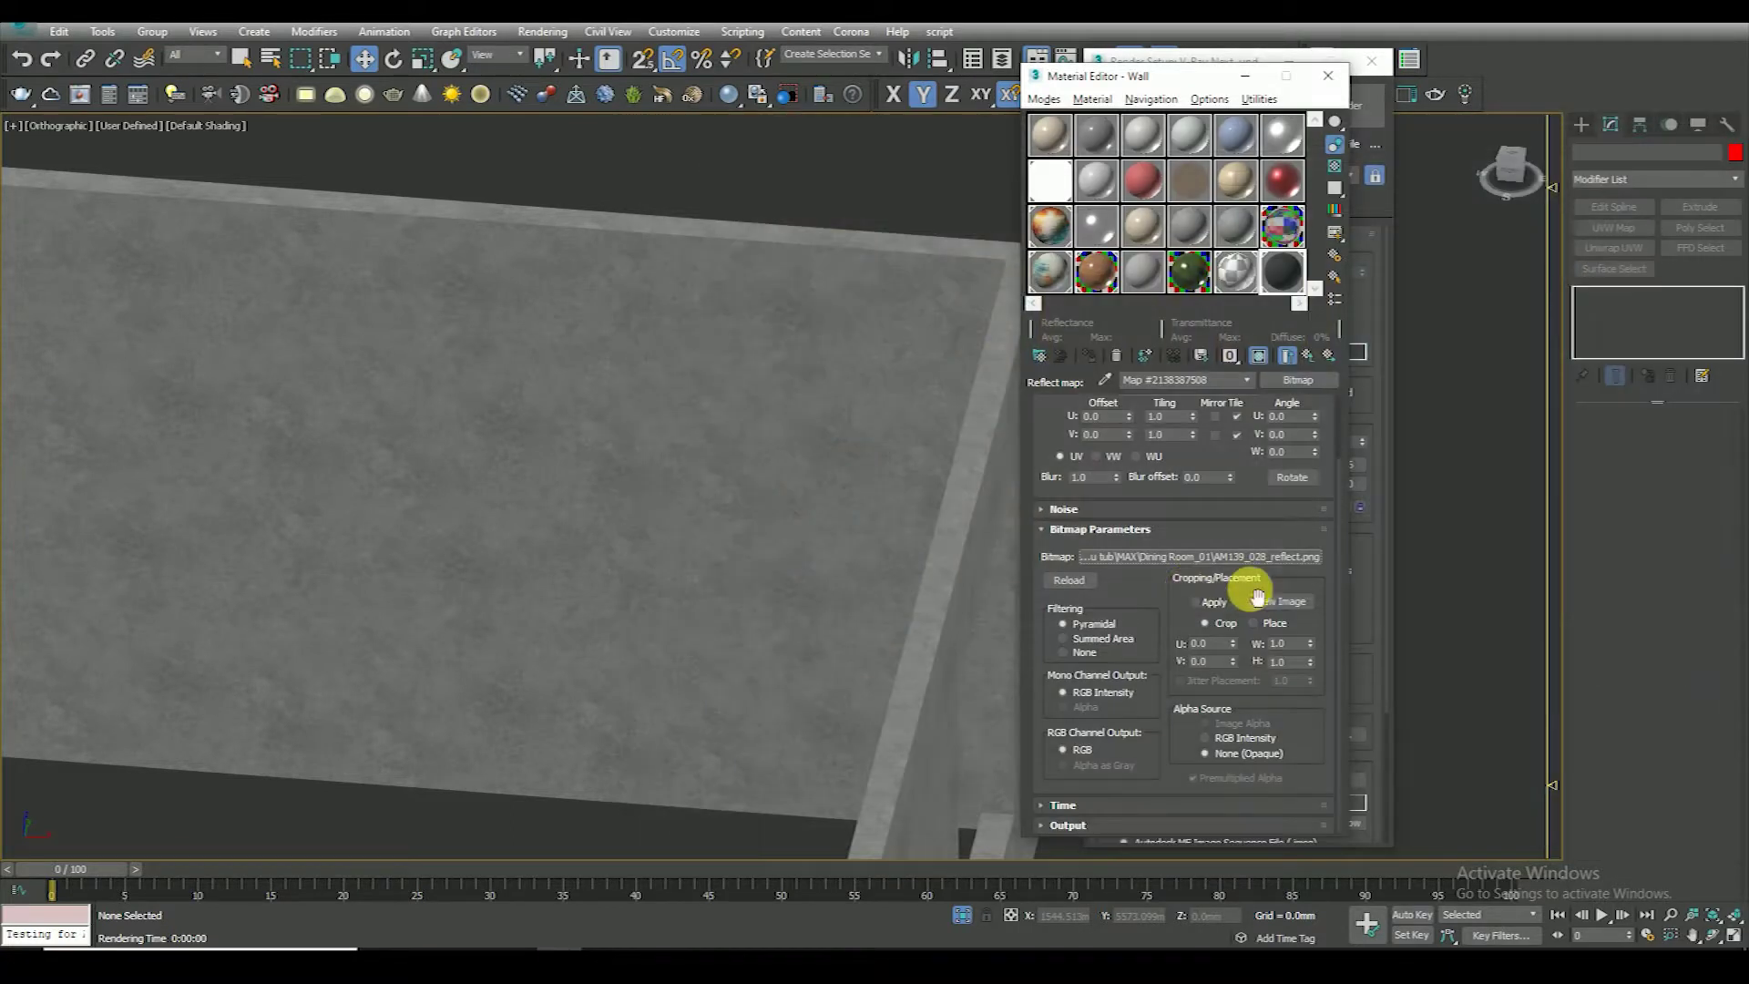
{"action": "double_click", "coordinate": [1281, 272]}
{"action": "left_click", "coordinate": [1335, 166]}
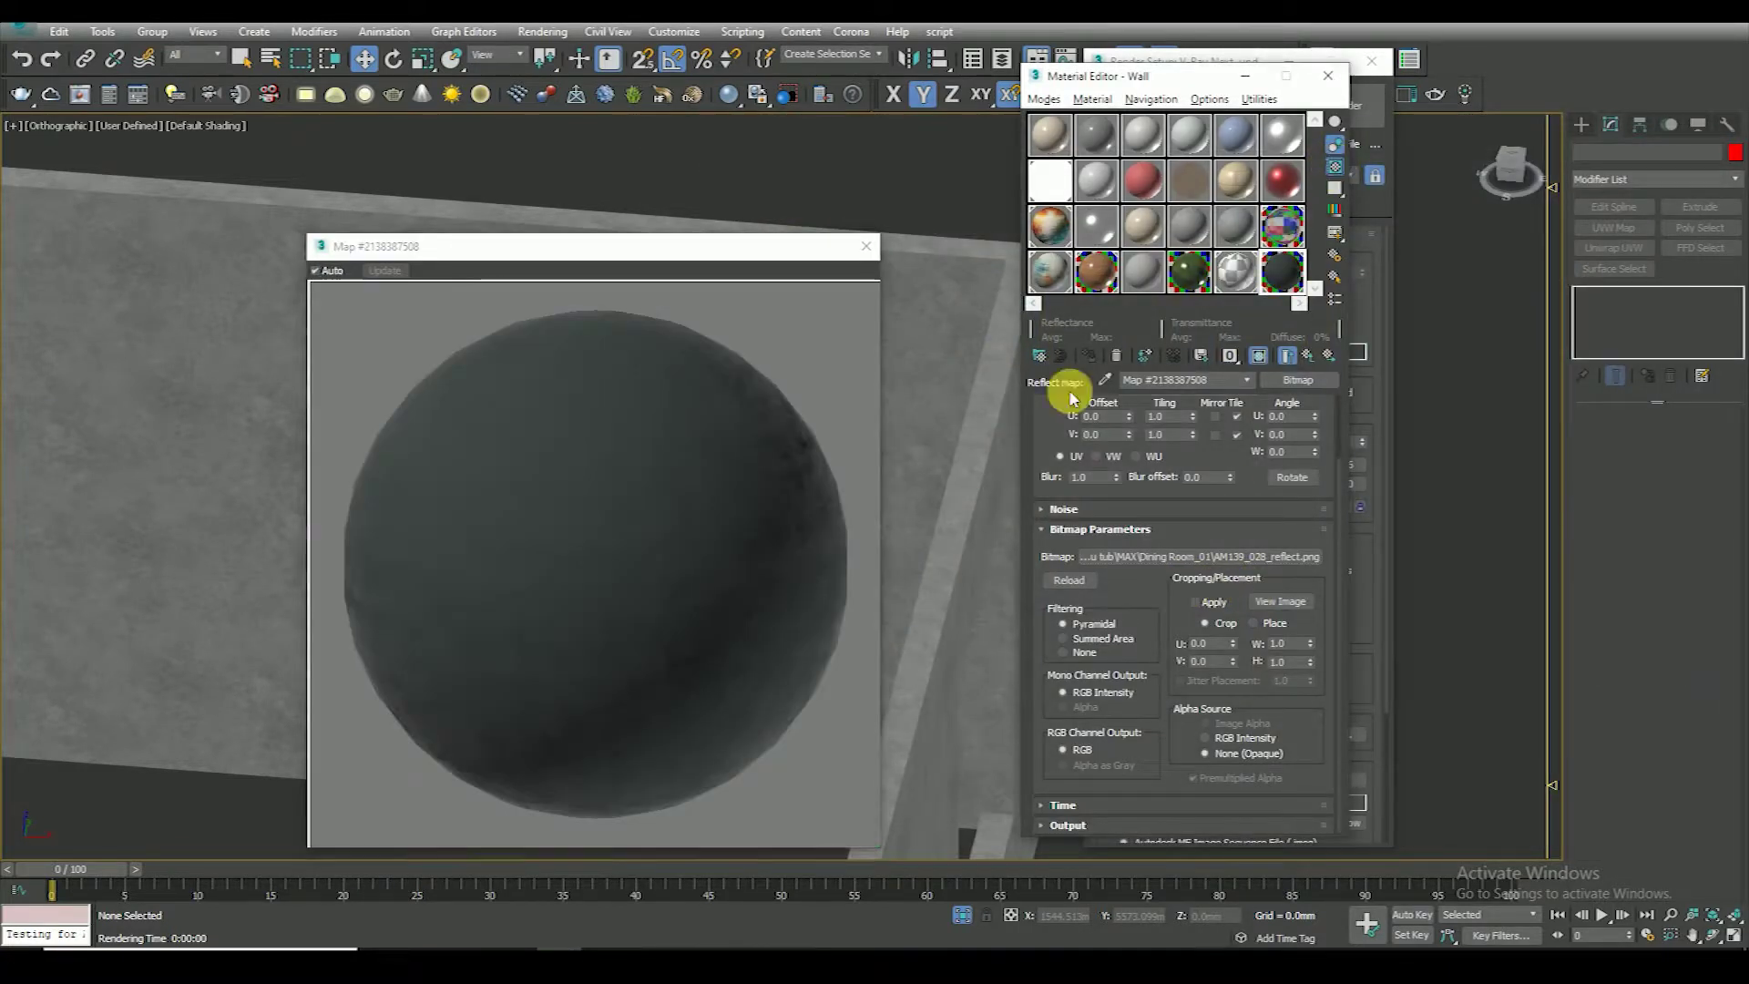
Set the Wall material's reflection glossiness to 0.5 and close the enlarged preview
{"action": "left_click", "coordinate": [1307, 357]}
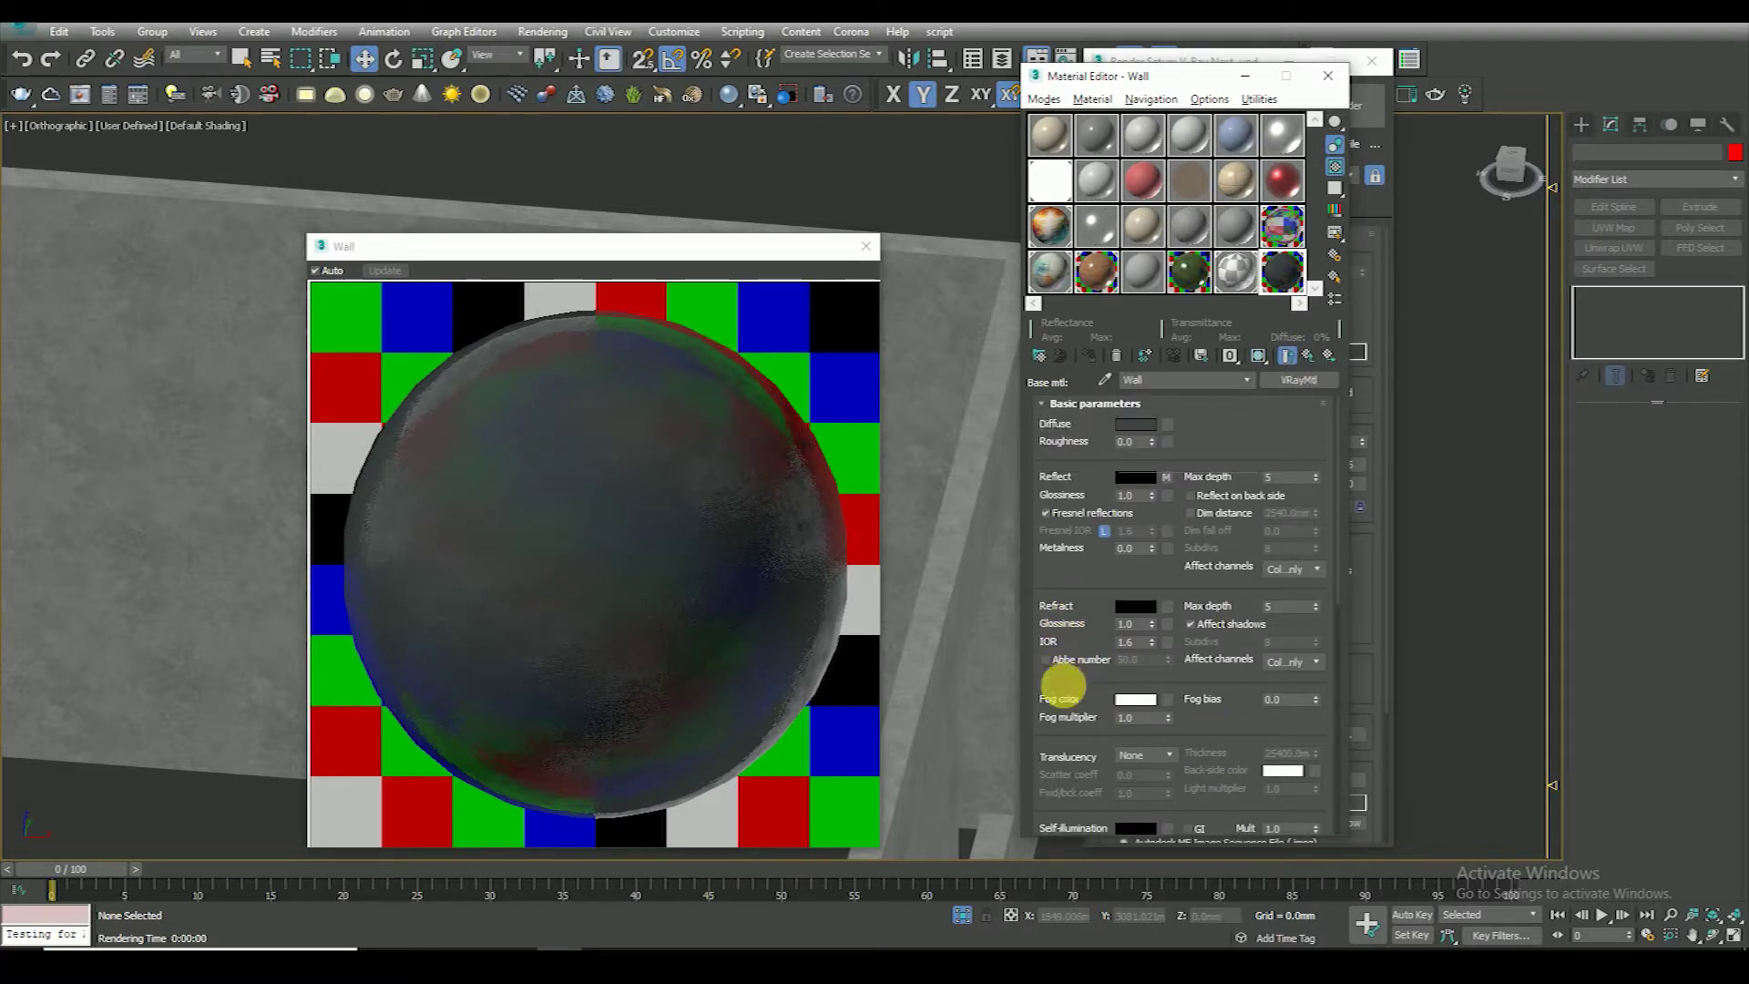
{"action": "double_click", "coordinate": [1134, 497]}
{"action": "type", "text": "0.55"}
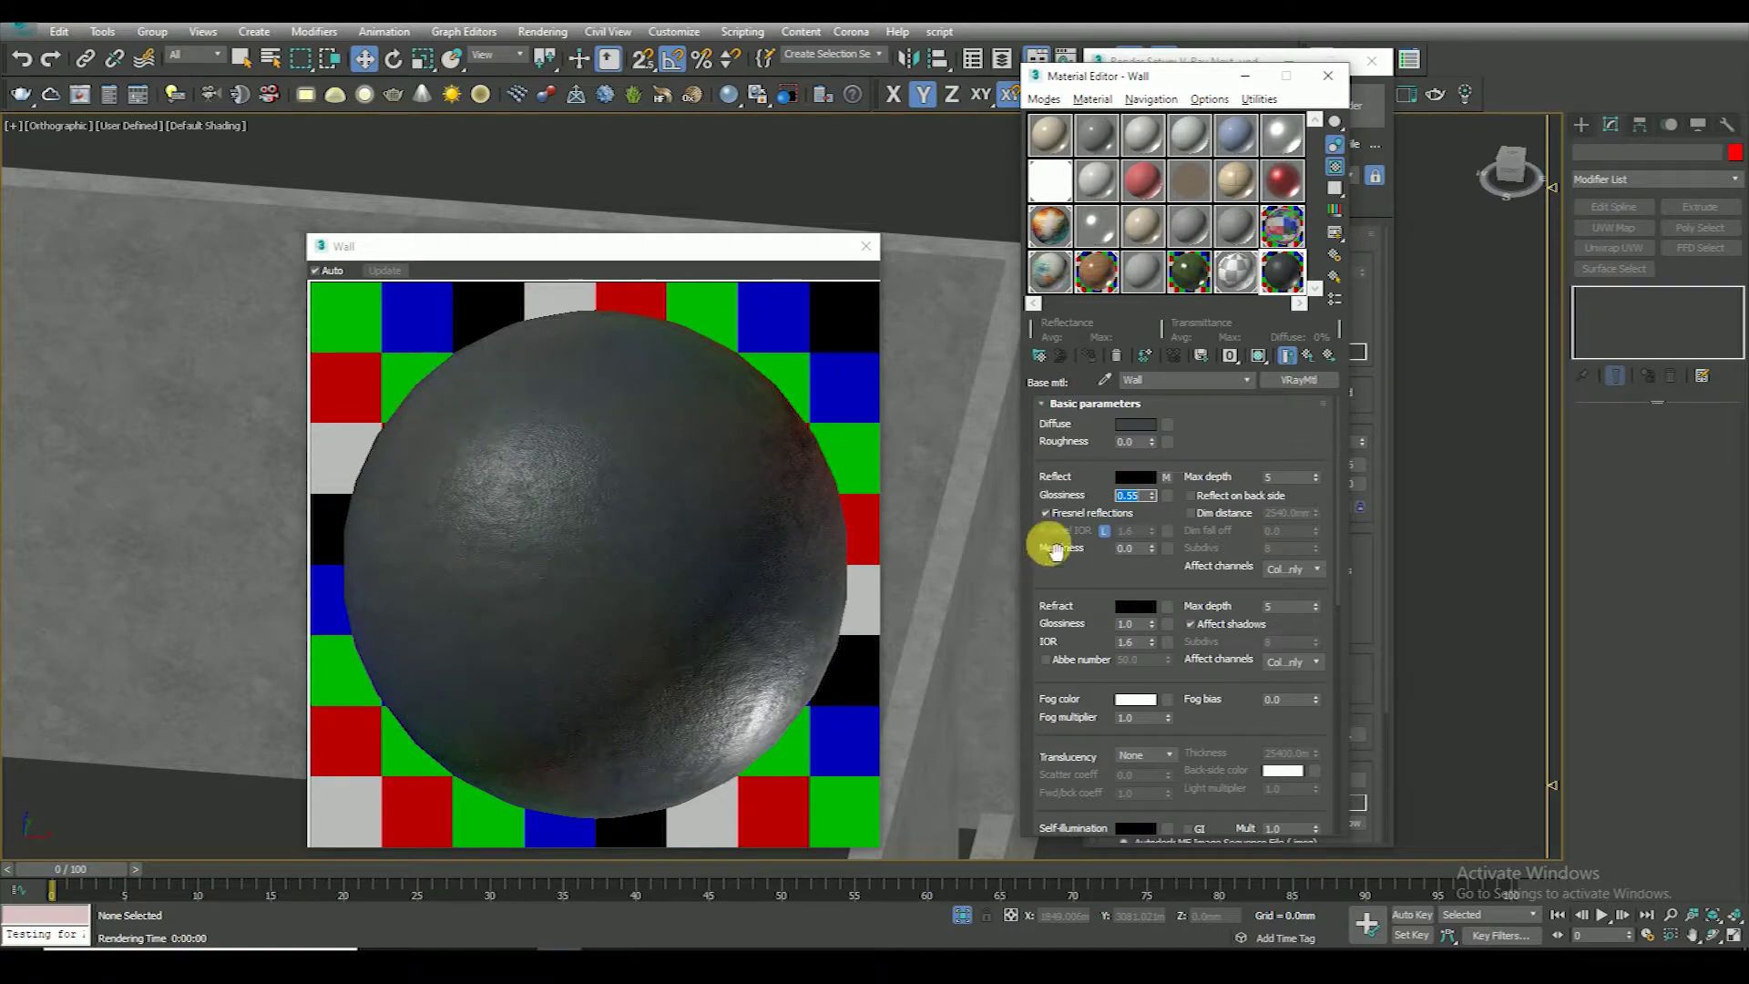
{"action": "left_click", "coordinate": [1067, 615]}
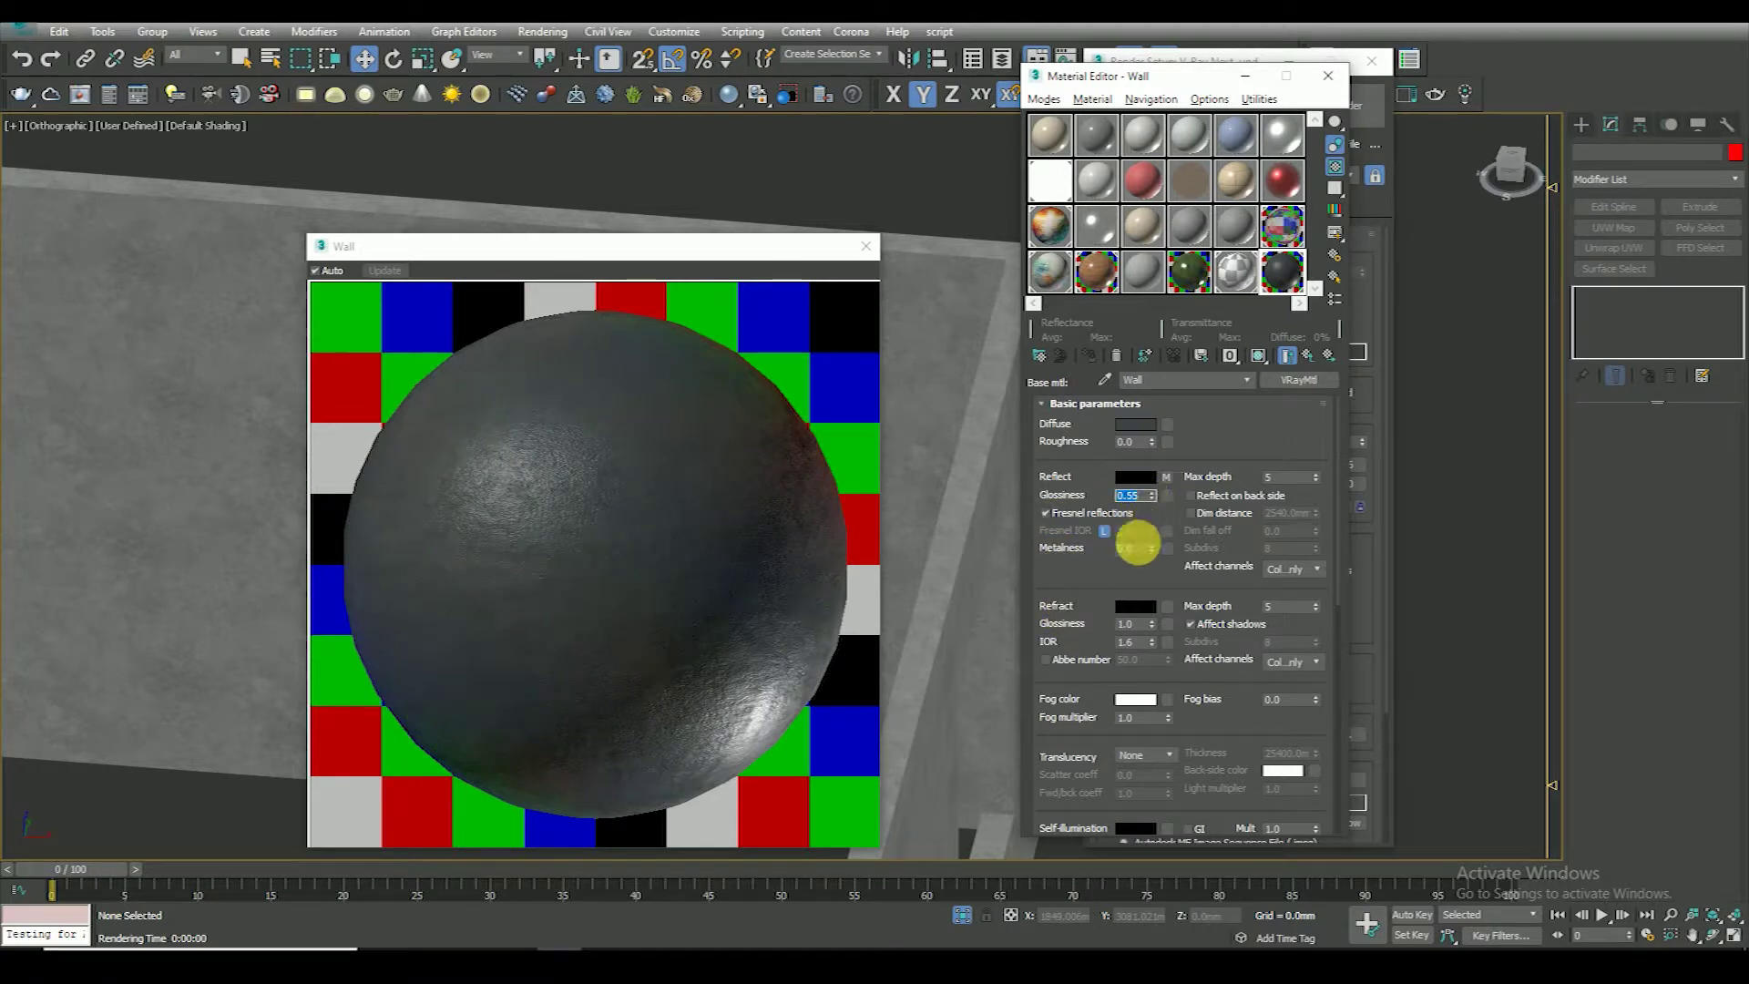
{"action": "key", "text": "BackSpace"}
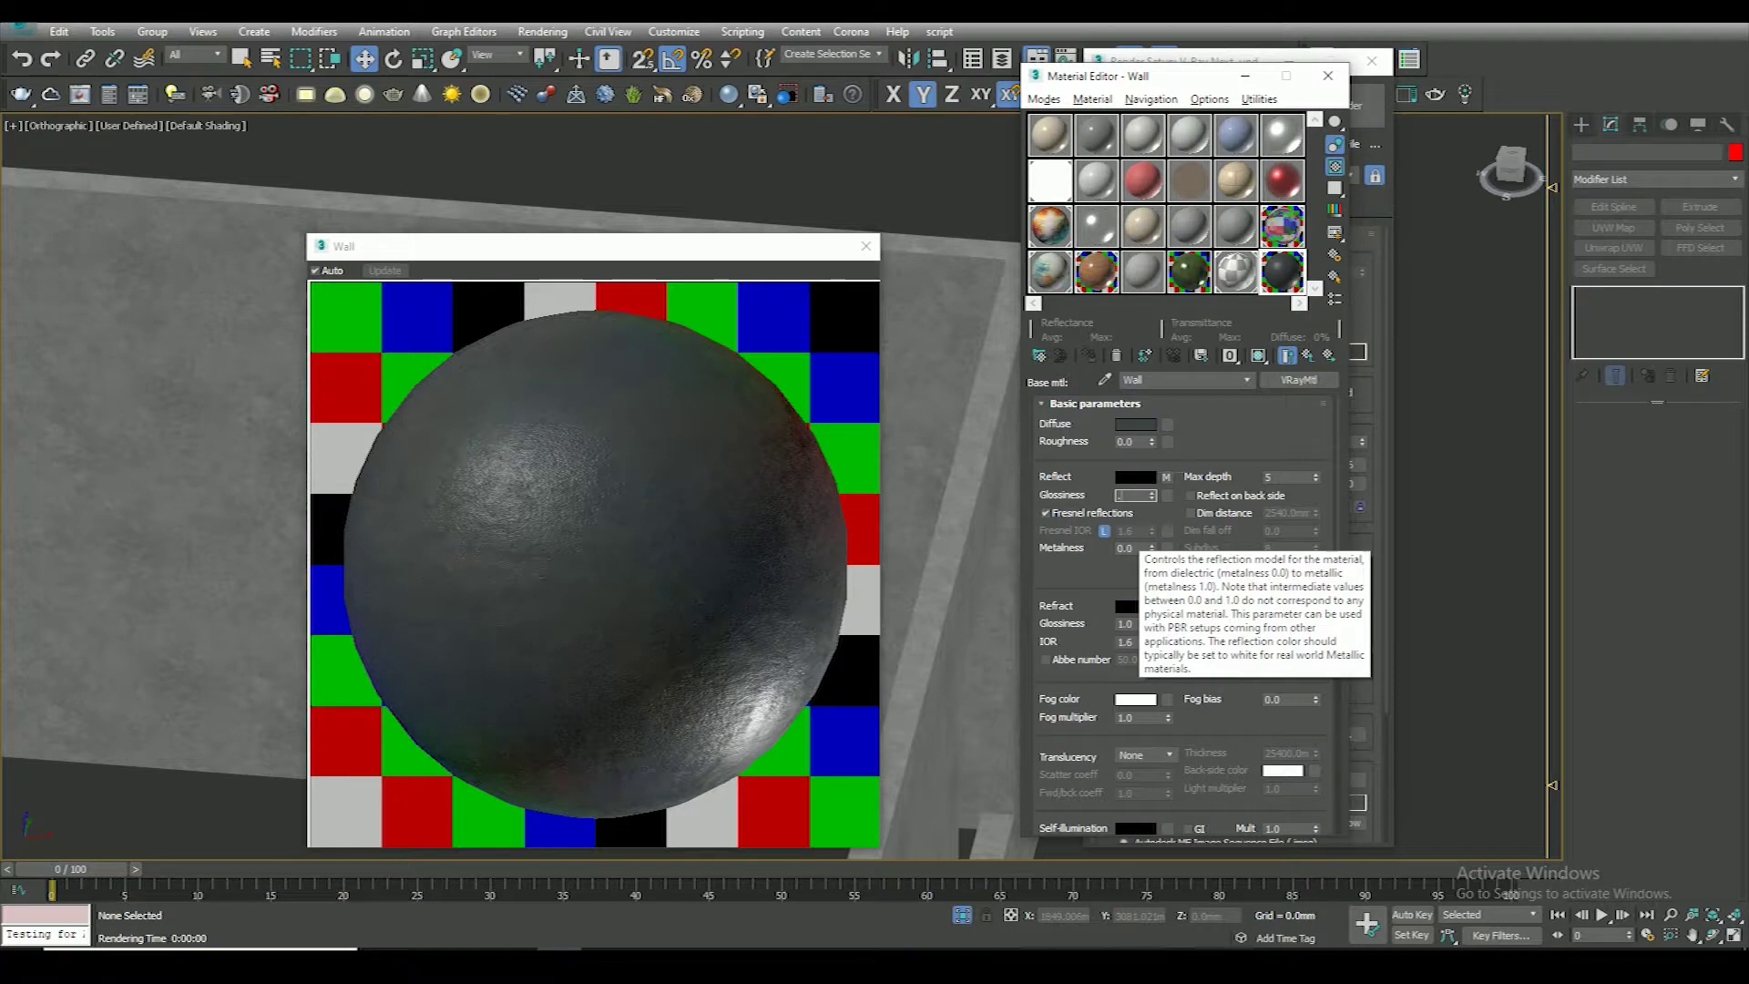
{"action": "type", "text": "0.45"}
{"action": "left_click", "coordinate": [1099, 583]}
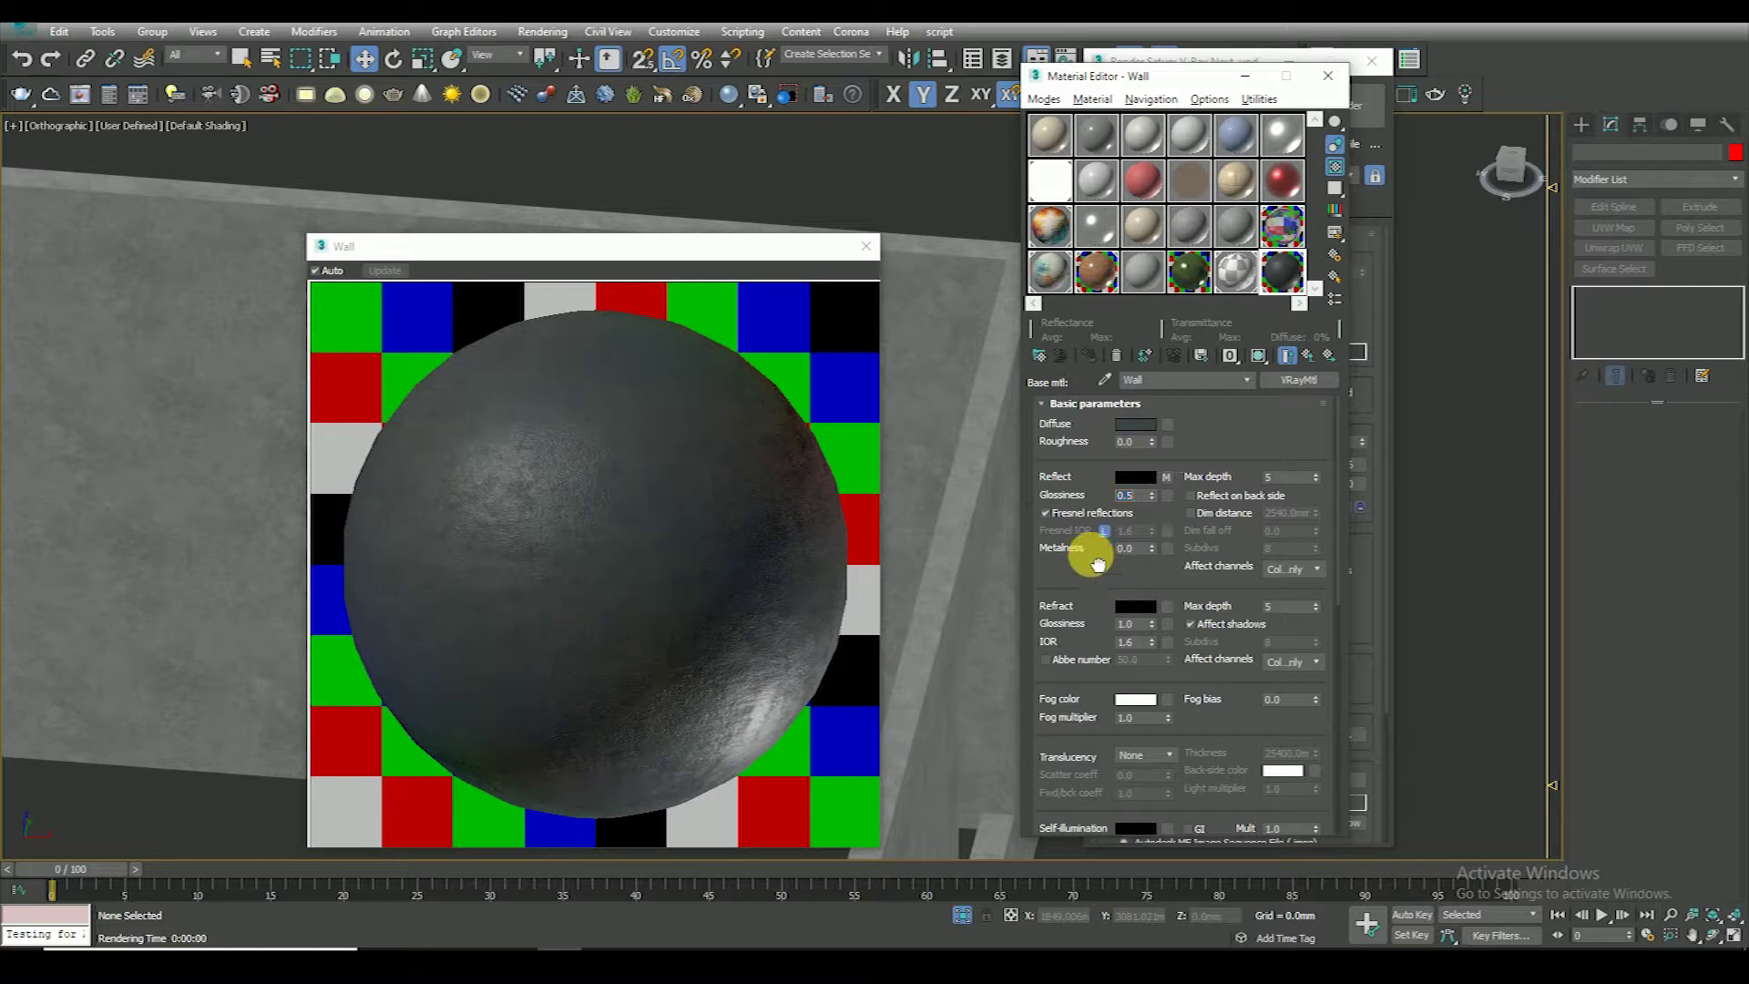
{"action": "left_click", "coordinate": [872, 248]}
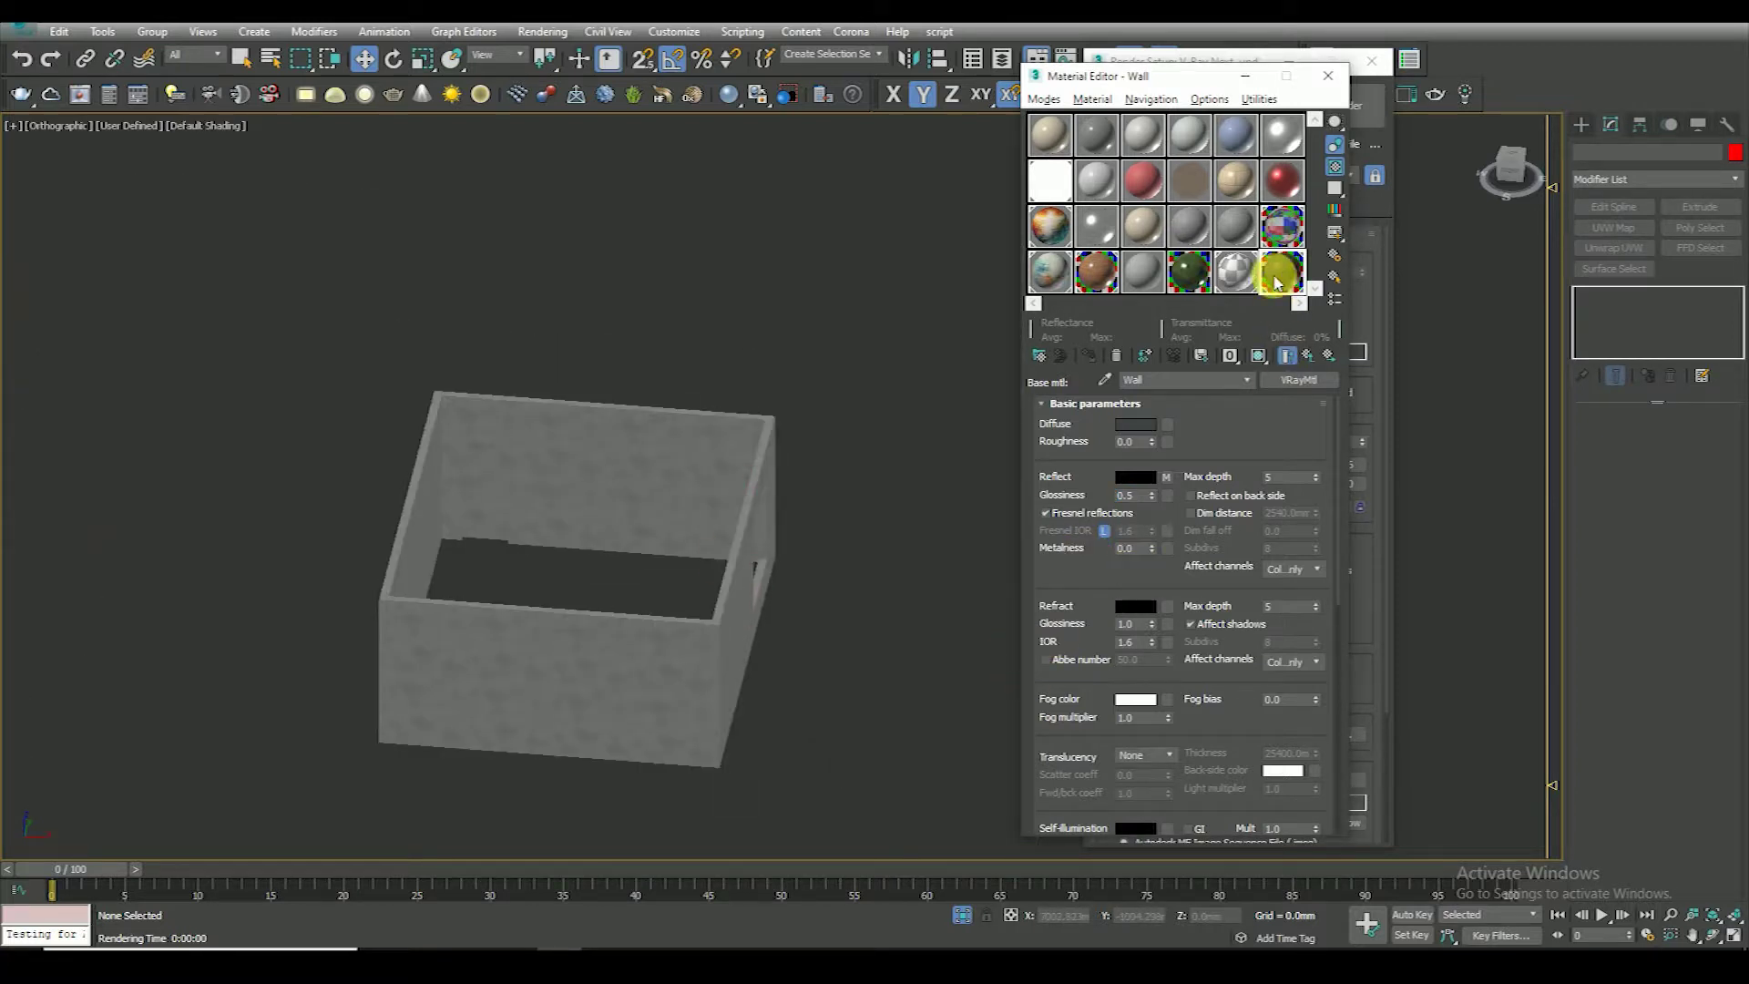
Unhide all objects, then isolate the ceiling plane and inspect its material
{"action": "left_click", "coordinate": [964, 920]}
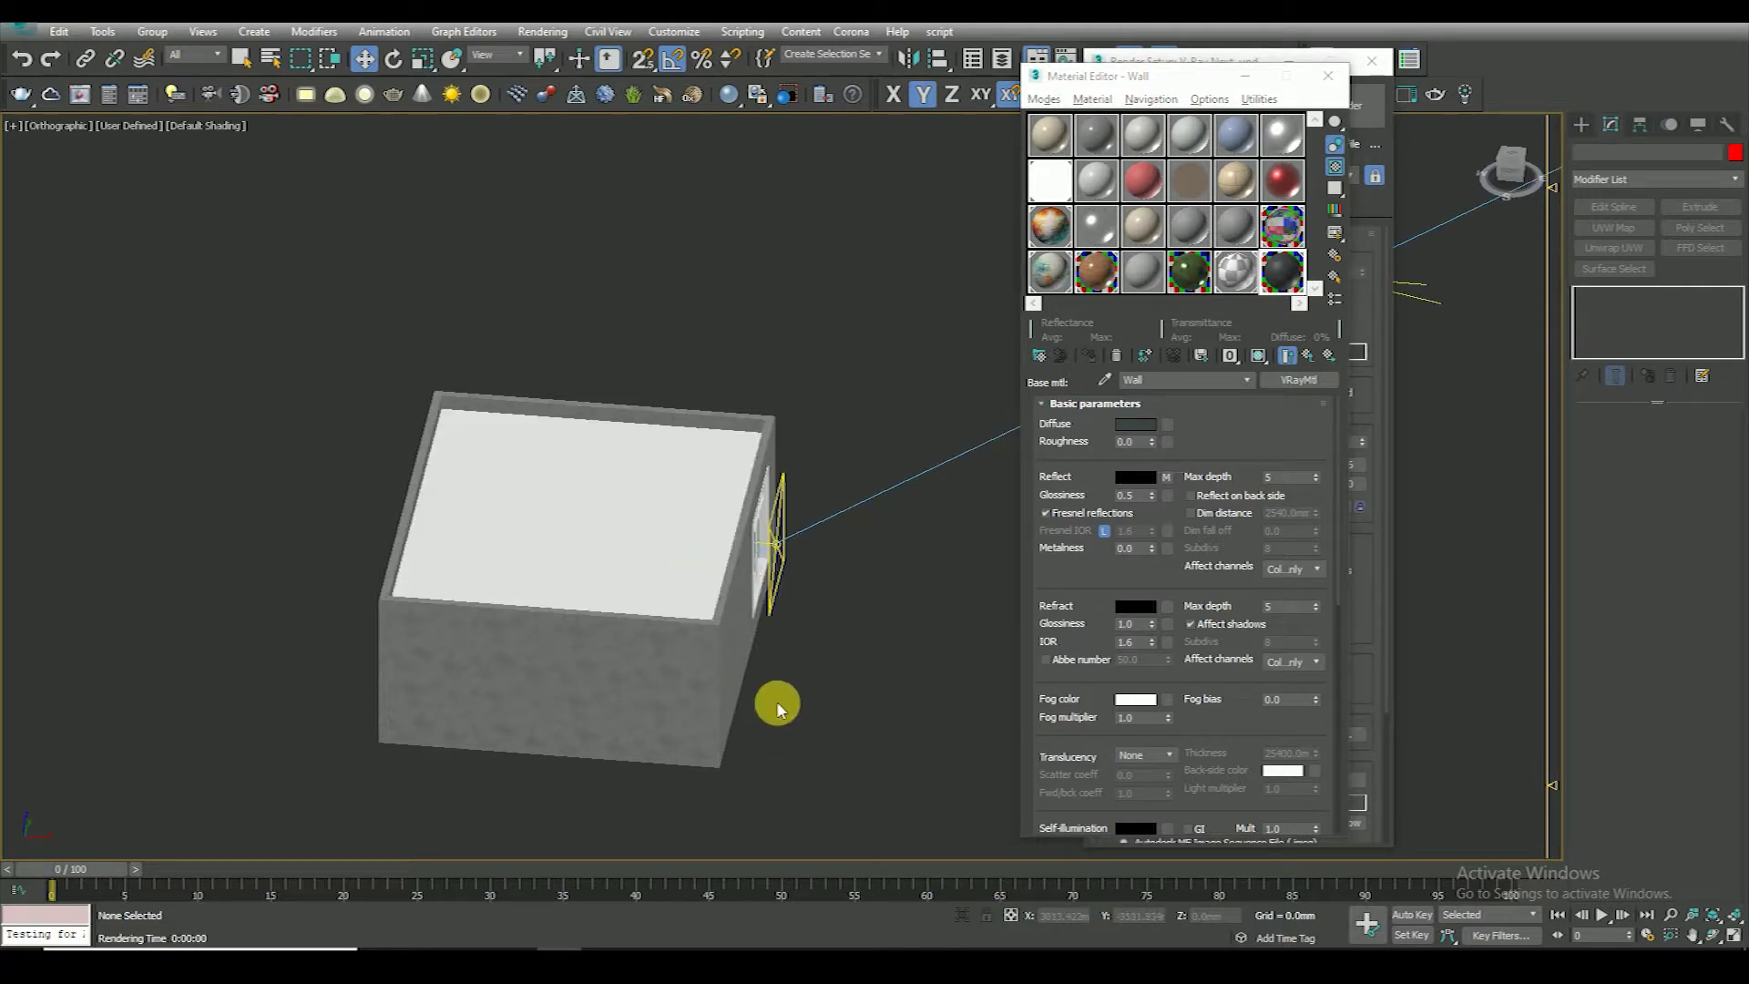
{"action": "left_click", "coordinate": [678, 509]}
{"action": "key", "text": "F3"}
{"action": "key", "text": "F3"}
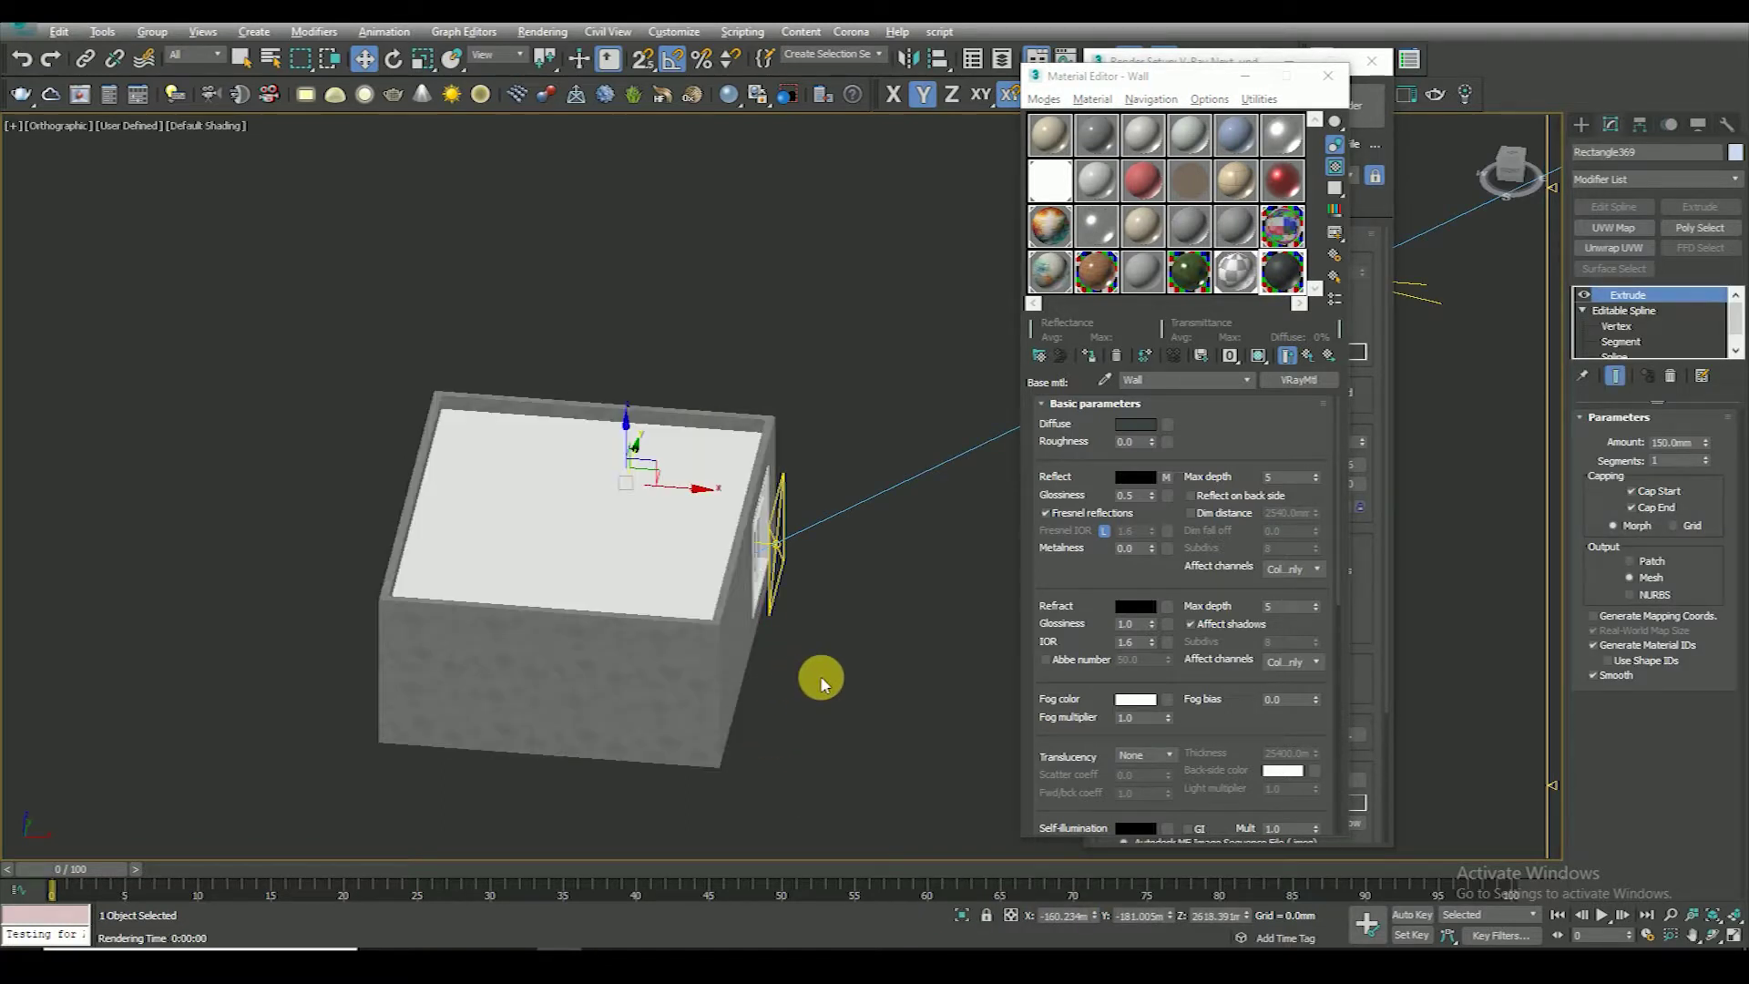
{"action": "key", "text": "alt+q"}
{"action": "scroll", "coordinate": [647, 419], "scroll_direction": "down", "scroll_amount": 2}
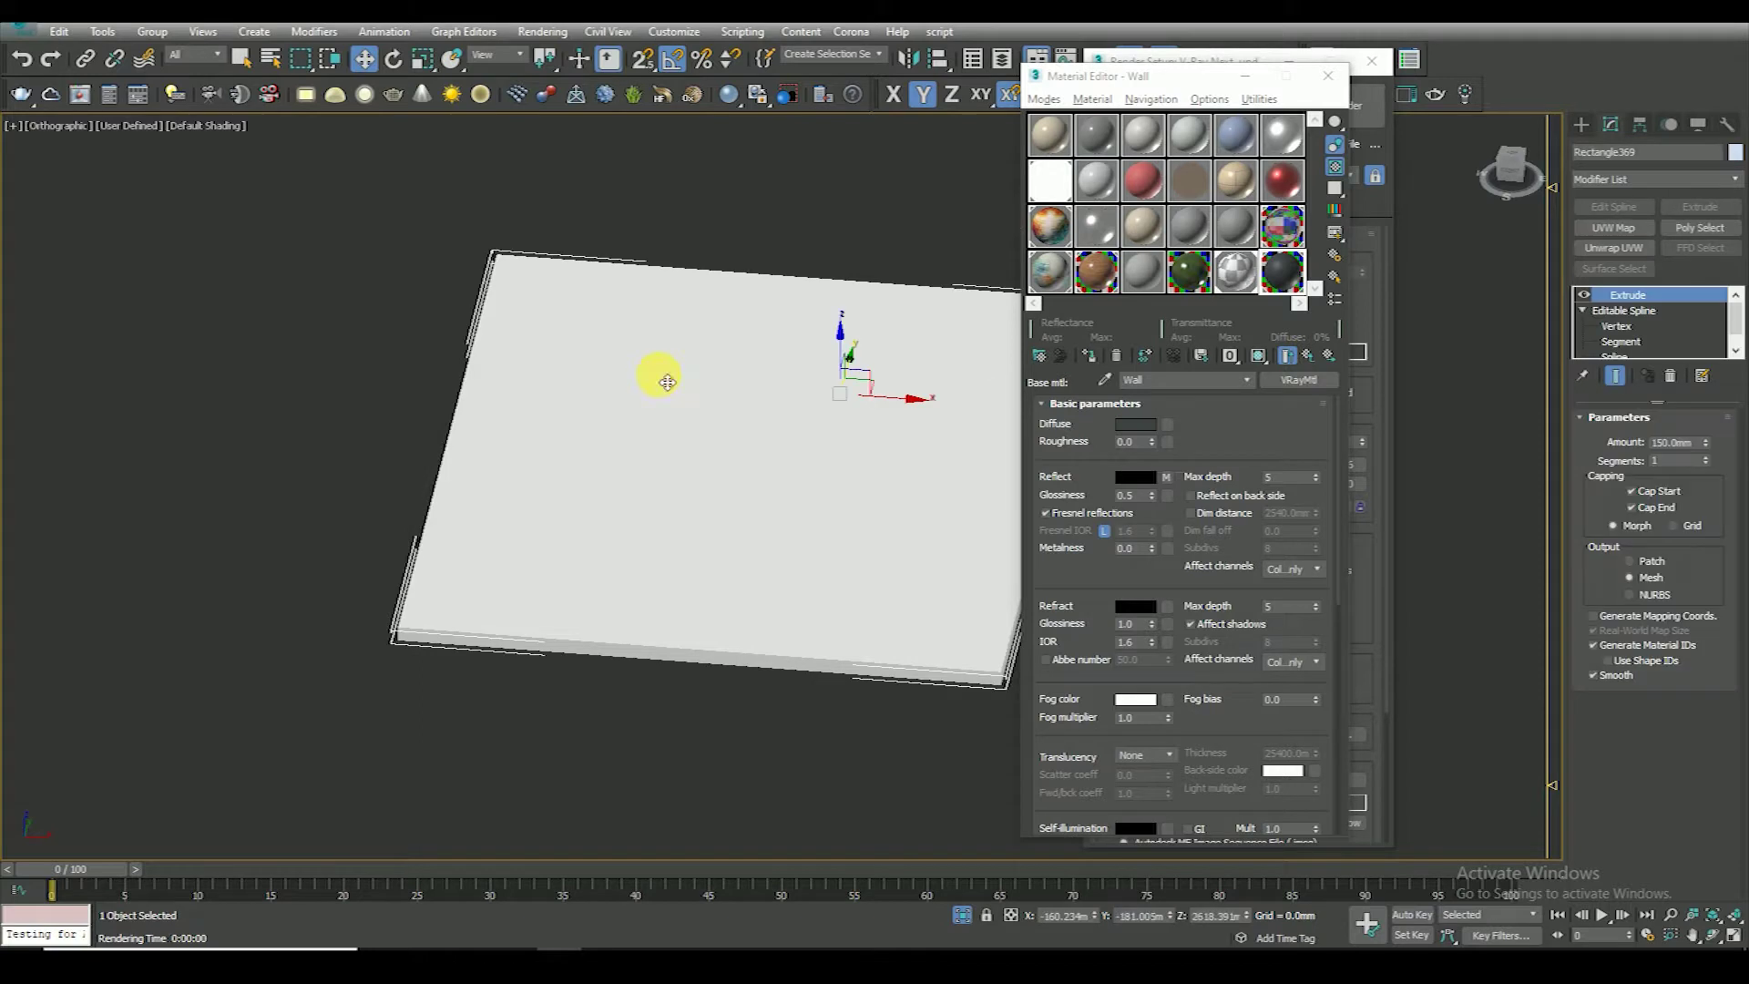
{"action": "middle_click_drag", "start_coordinate": [812, 253], "coordinate": [911, 371], "text": "alt"}
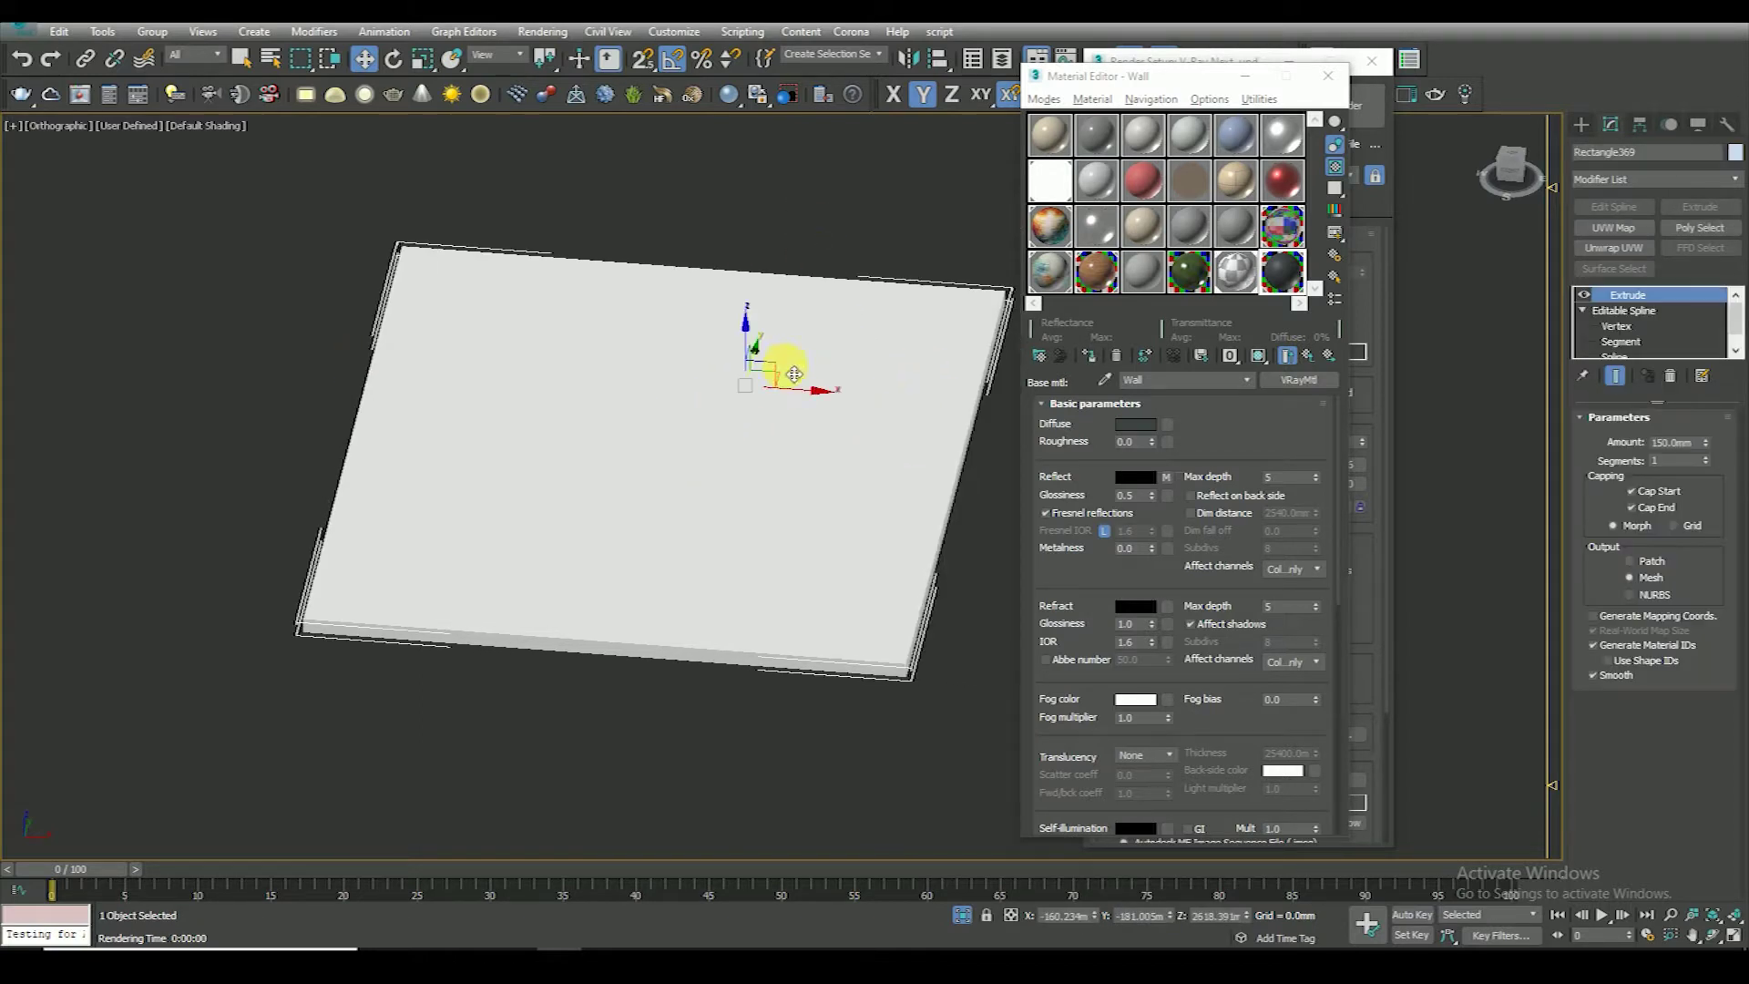
{"action": "left_click", "coordinate": [1239, 276]}
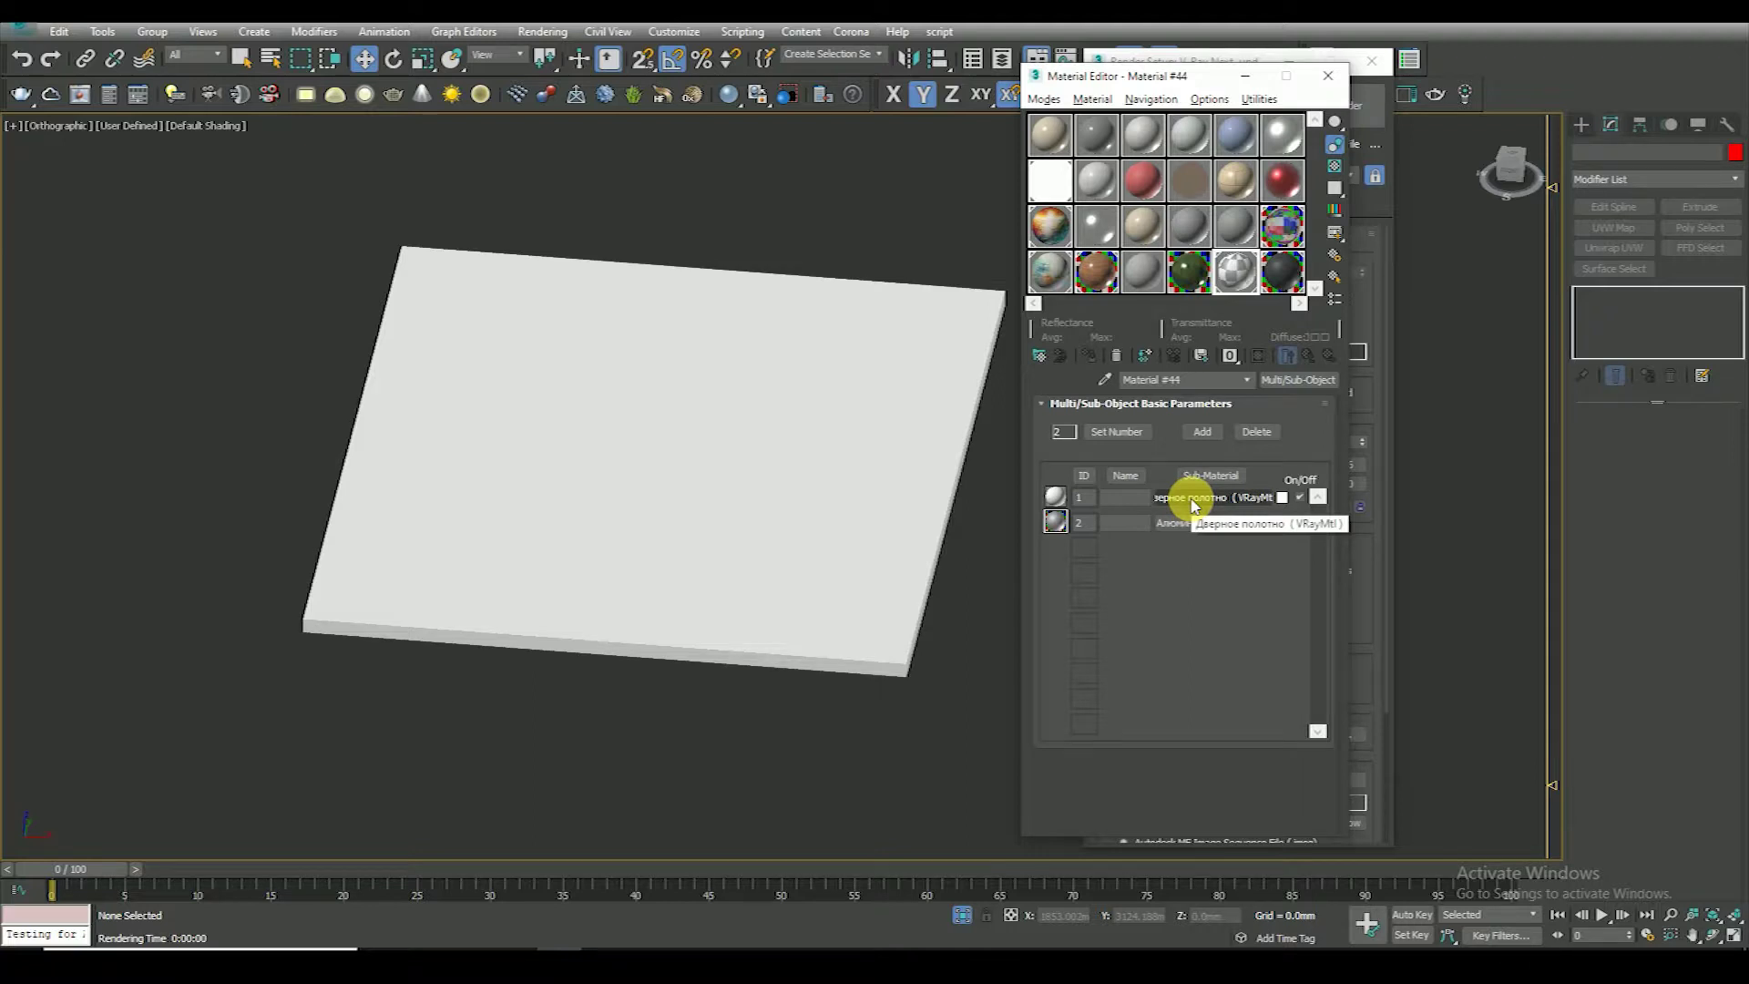
Instance the Wall material's Reflect map onto Glossiness and set Glossiness strength to 50
{"action": "left_click", "coordinate": [1278, 269]}
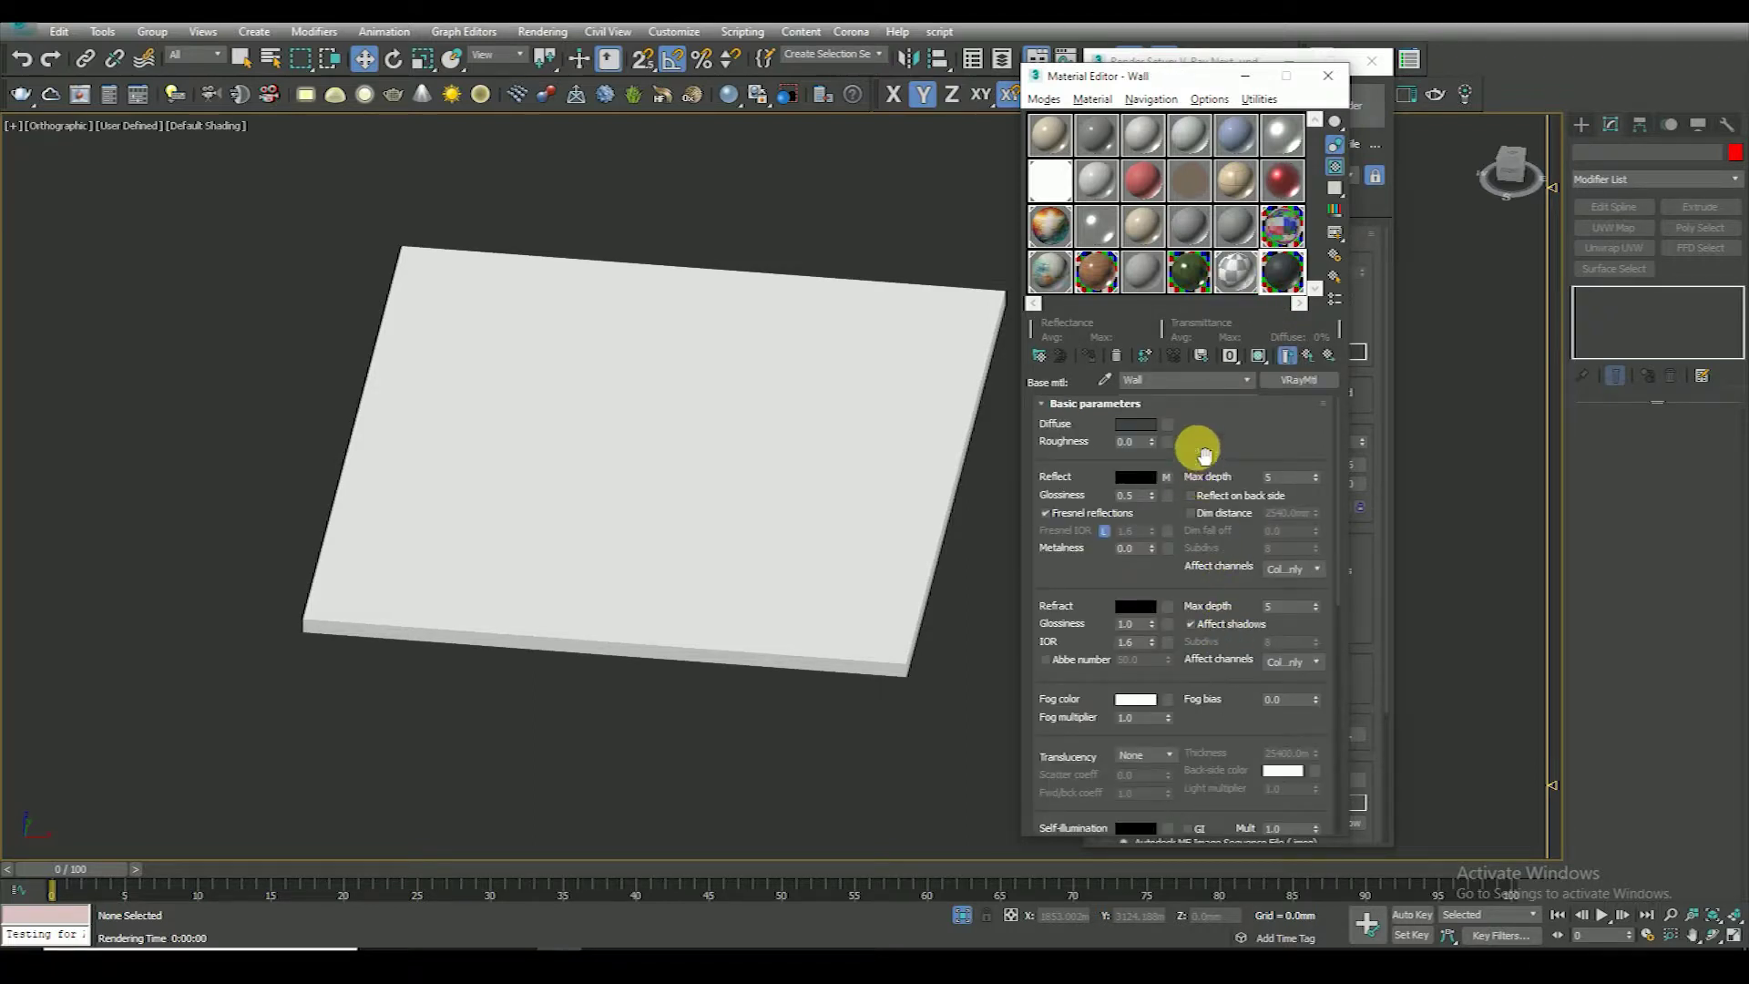
{"action": "left_click", "coordinate": [1298, 257]}
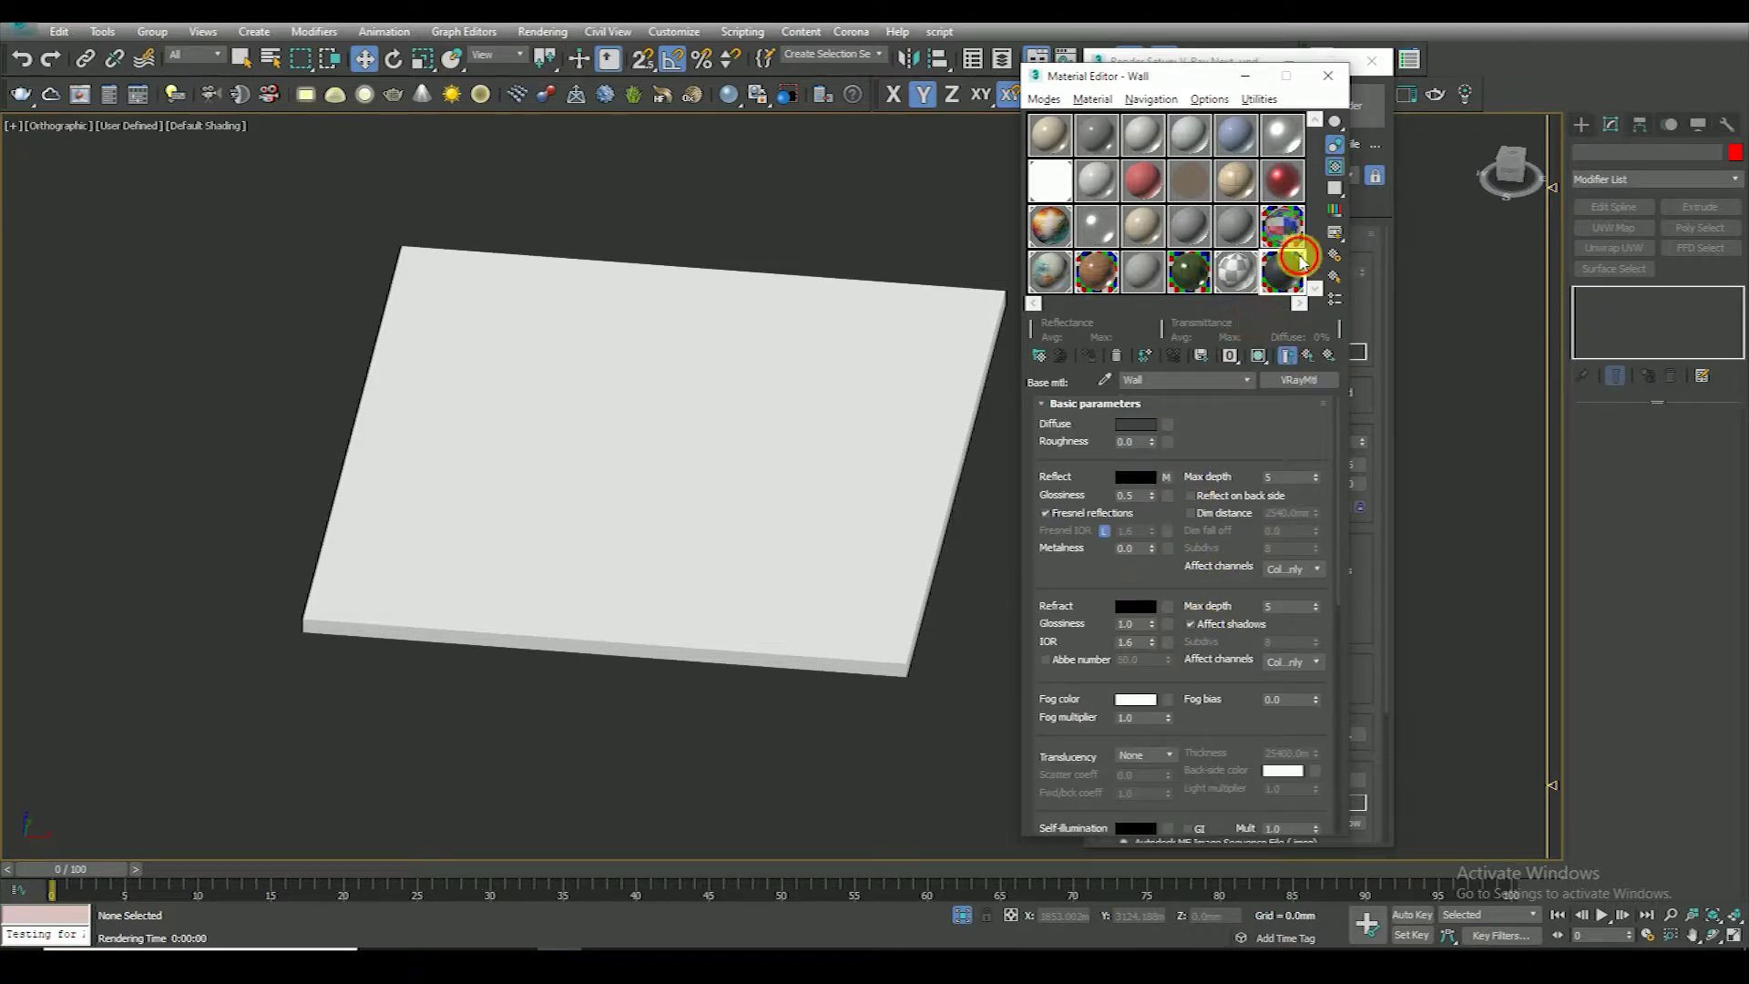
{"action": "double_click", "coordinate": [1288, 275]}
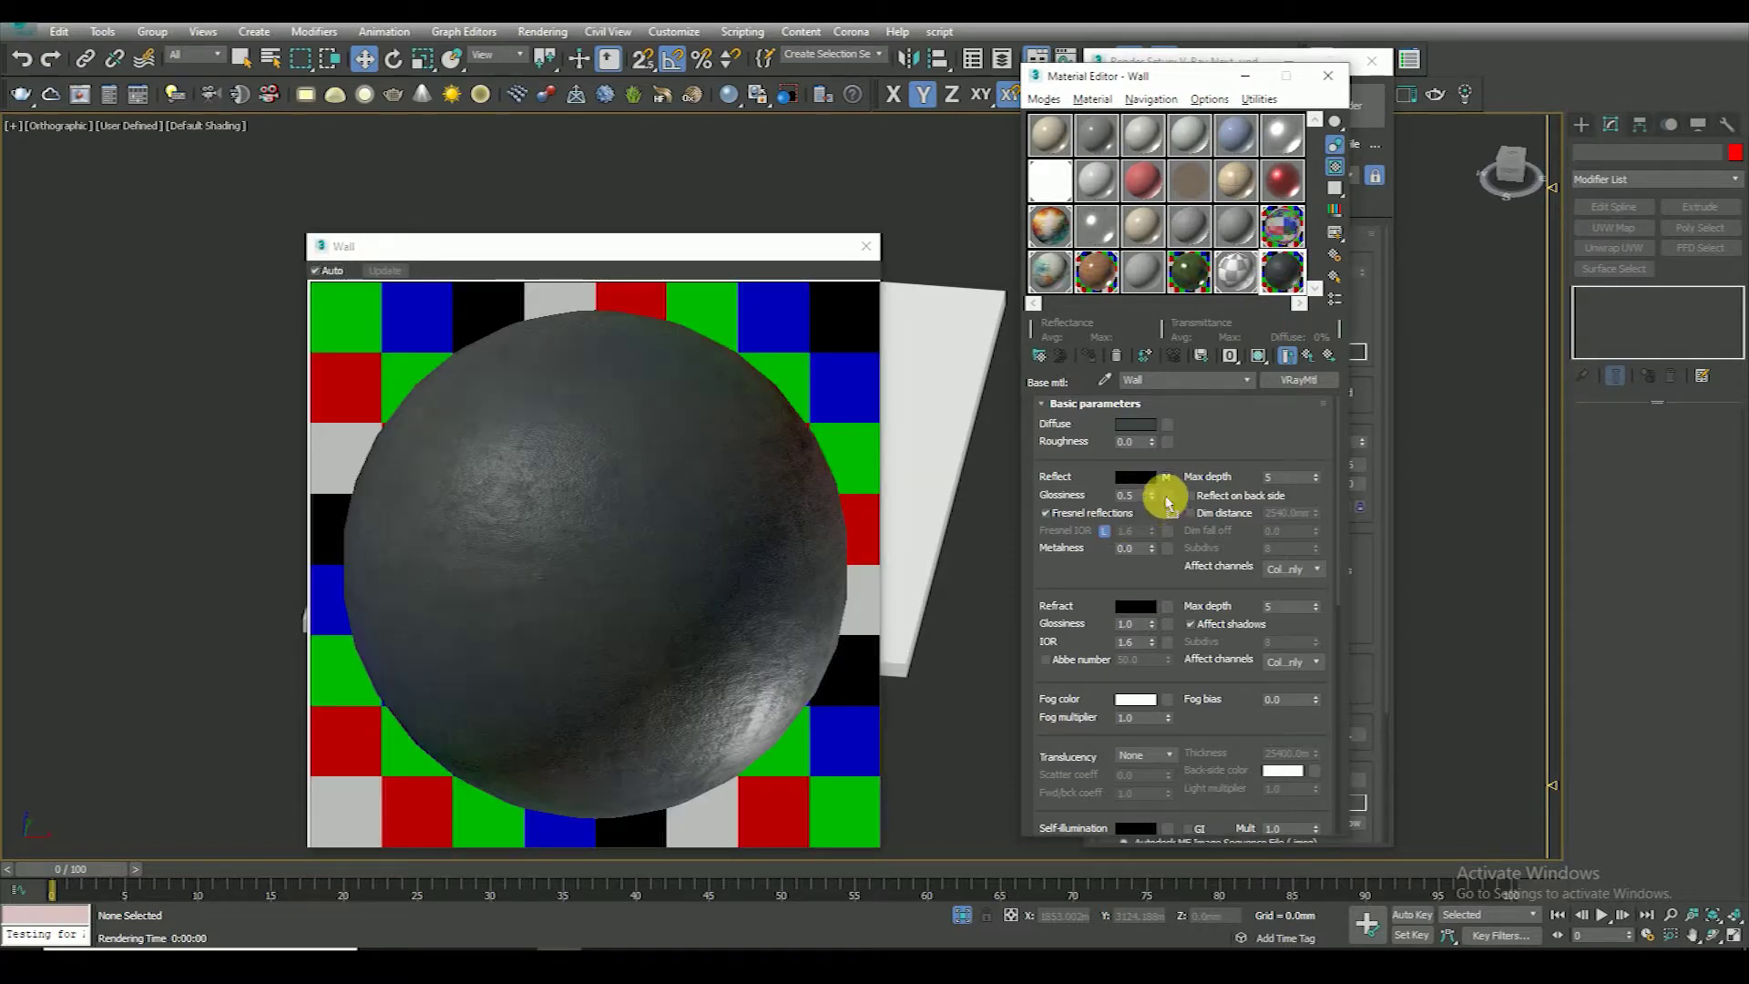
{"action": "left_click_drag", "start_coordinate": [1166, 476], "coordinate": [1168, 495]}
{"action": "left_click", "coordinate": [1150, 512]}
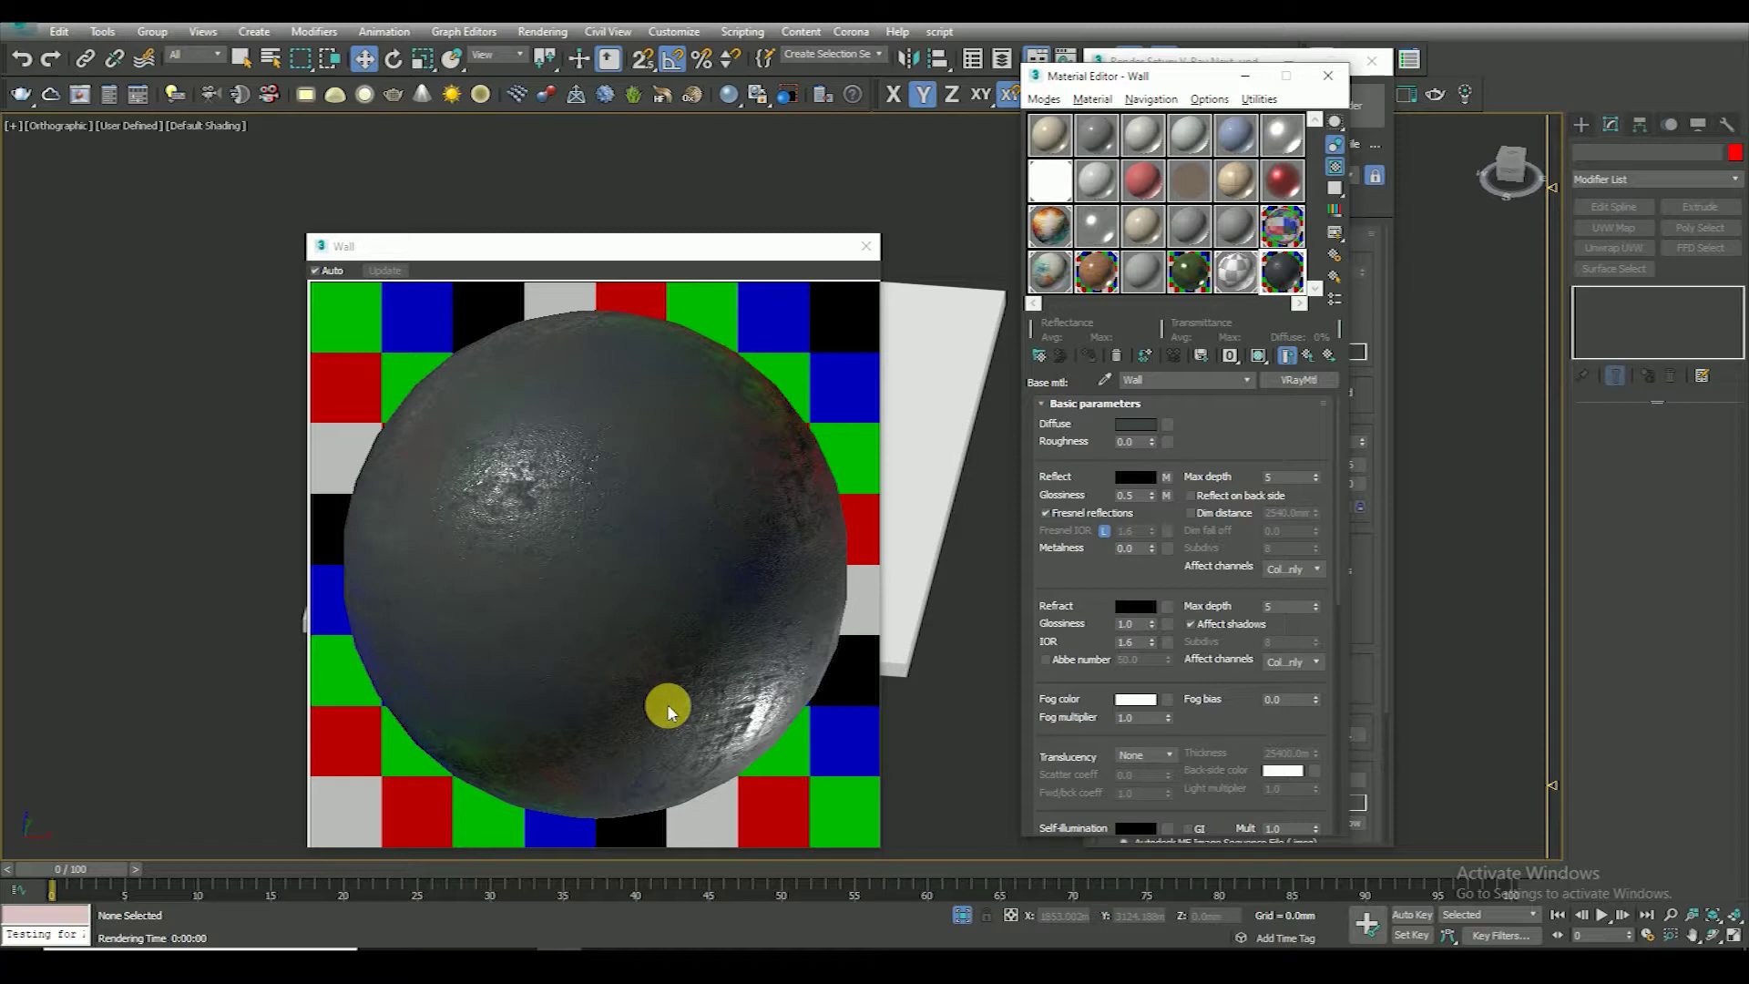
{"action": "left_click_drag", "start_coordinate": [1054, 605], "coordinate": [1118, 333]}
{"action": "left_click", "coordinate": [1065, 724]}
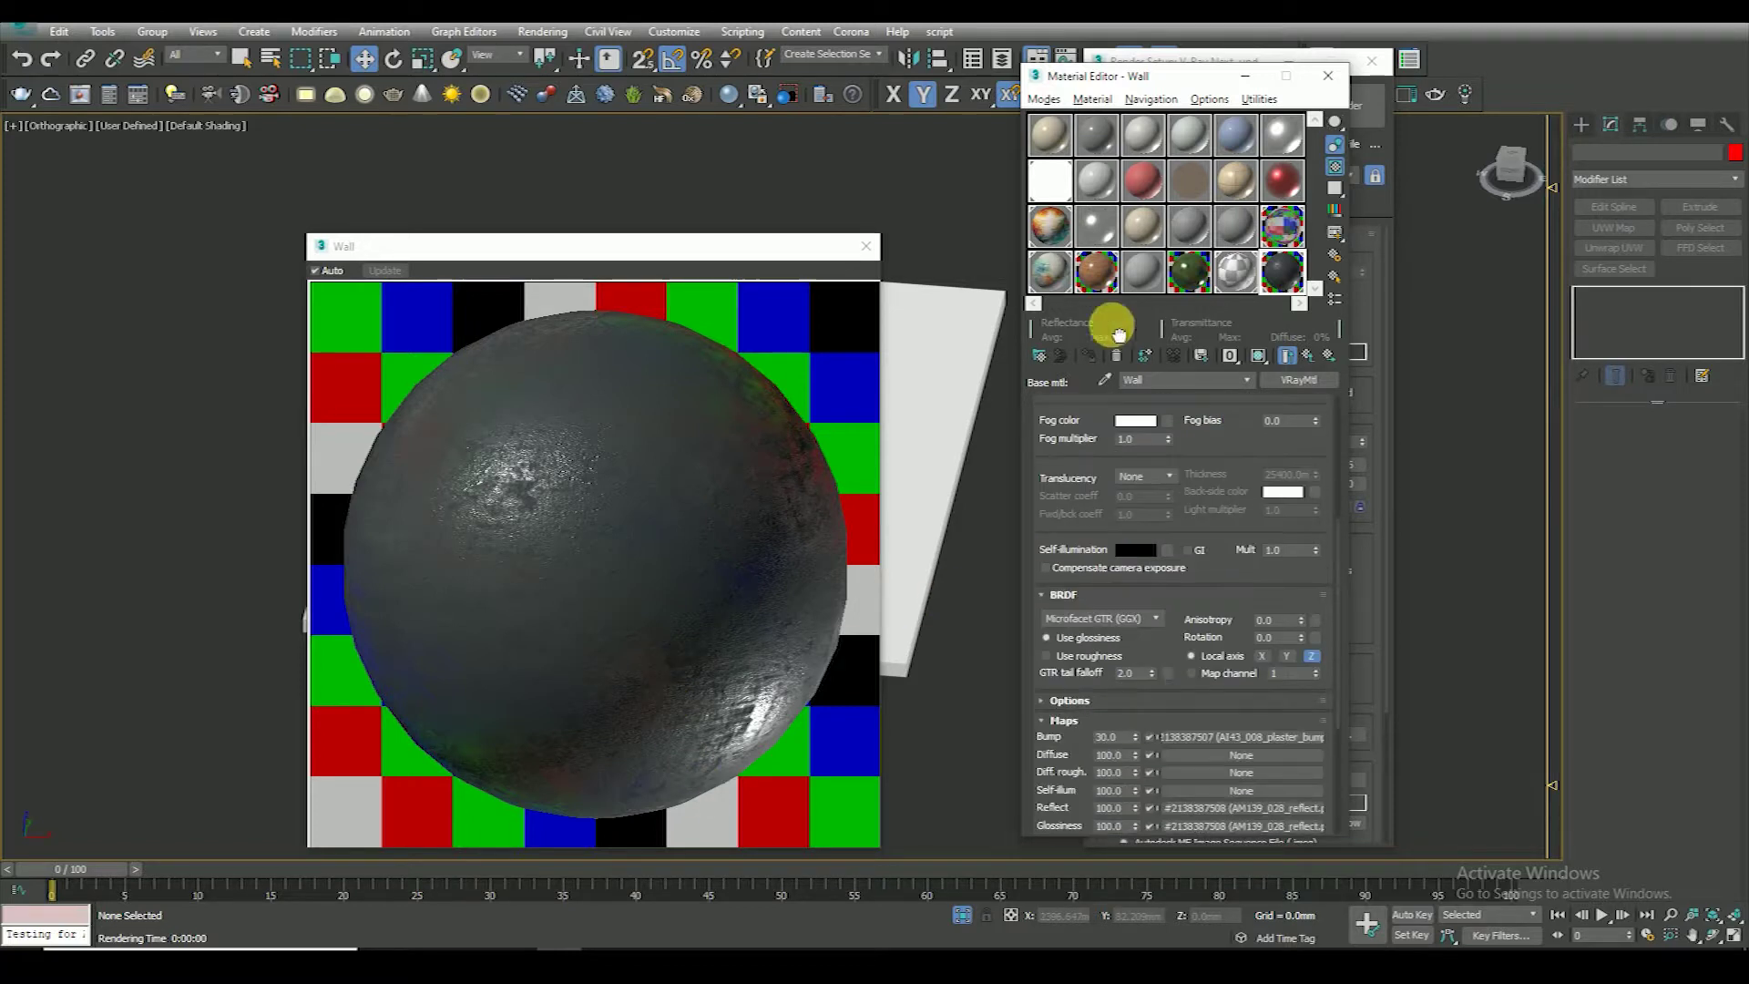
{"action": "left_click_drag", "start_coordinate": [1054, 769], "coordinate": [1061, 592]}
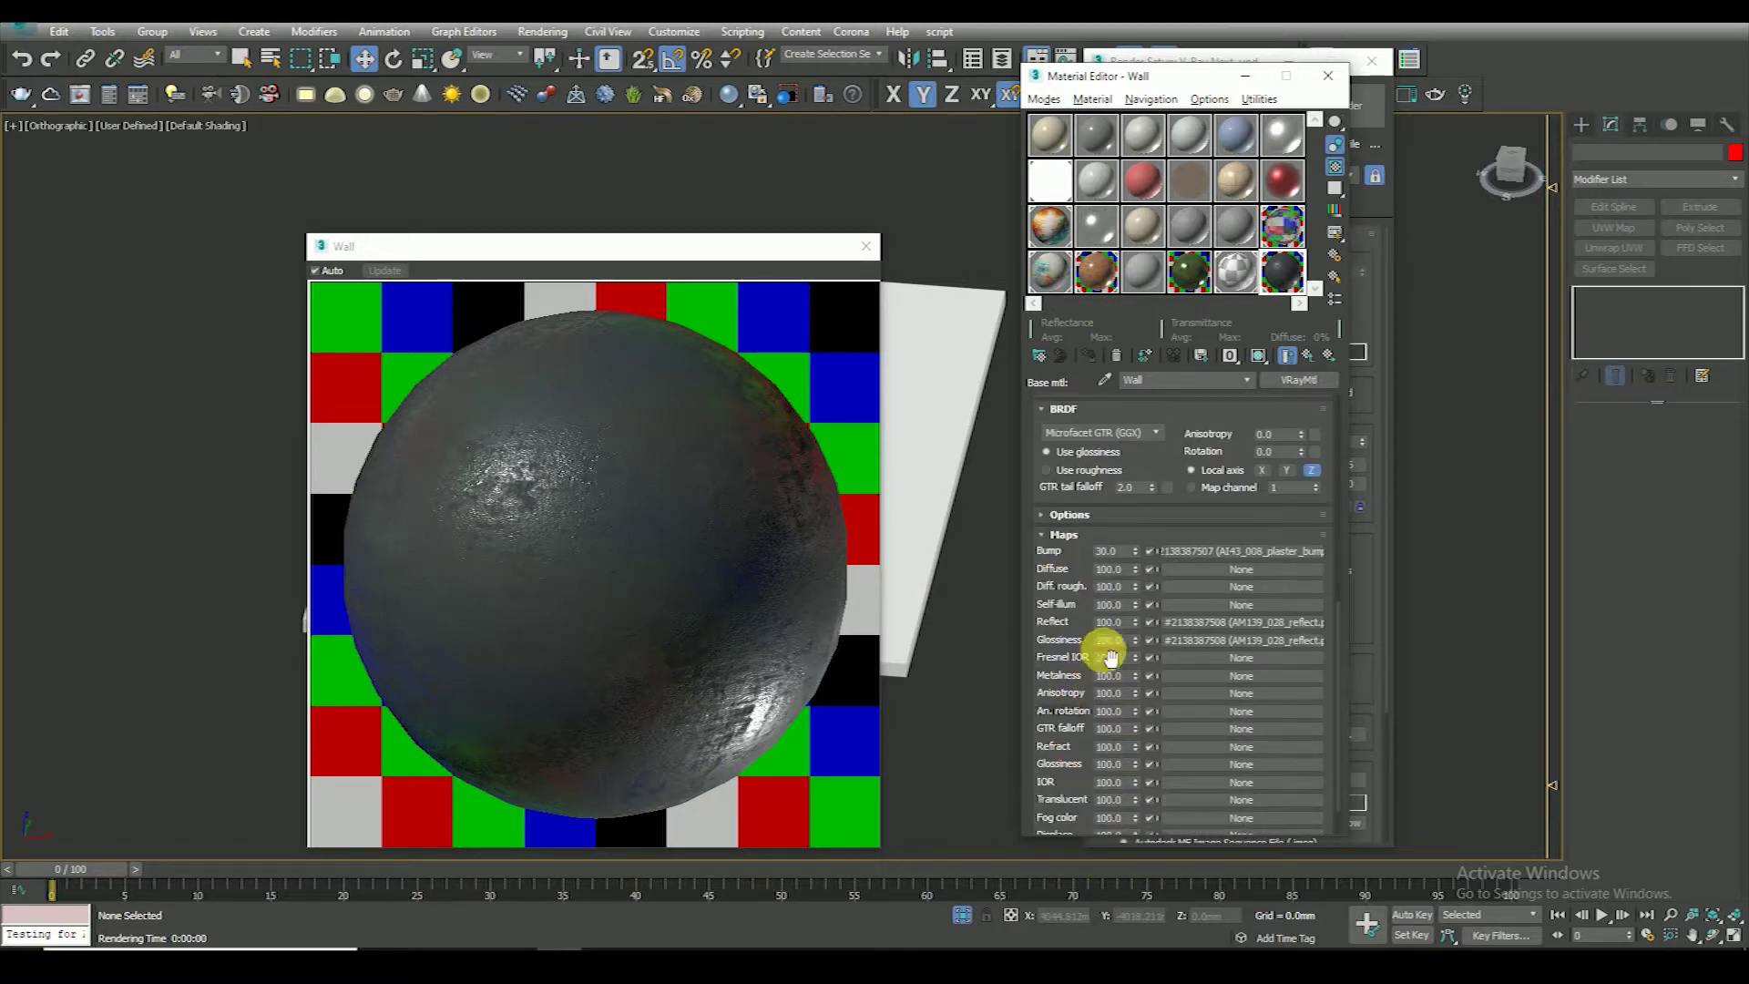
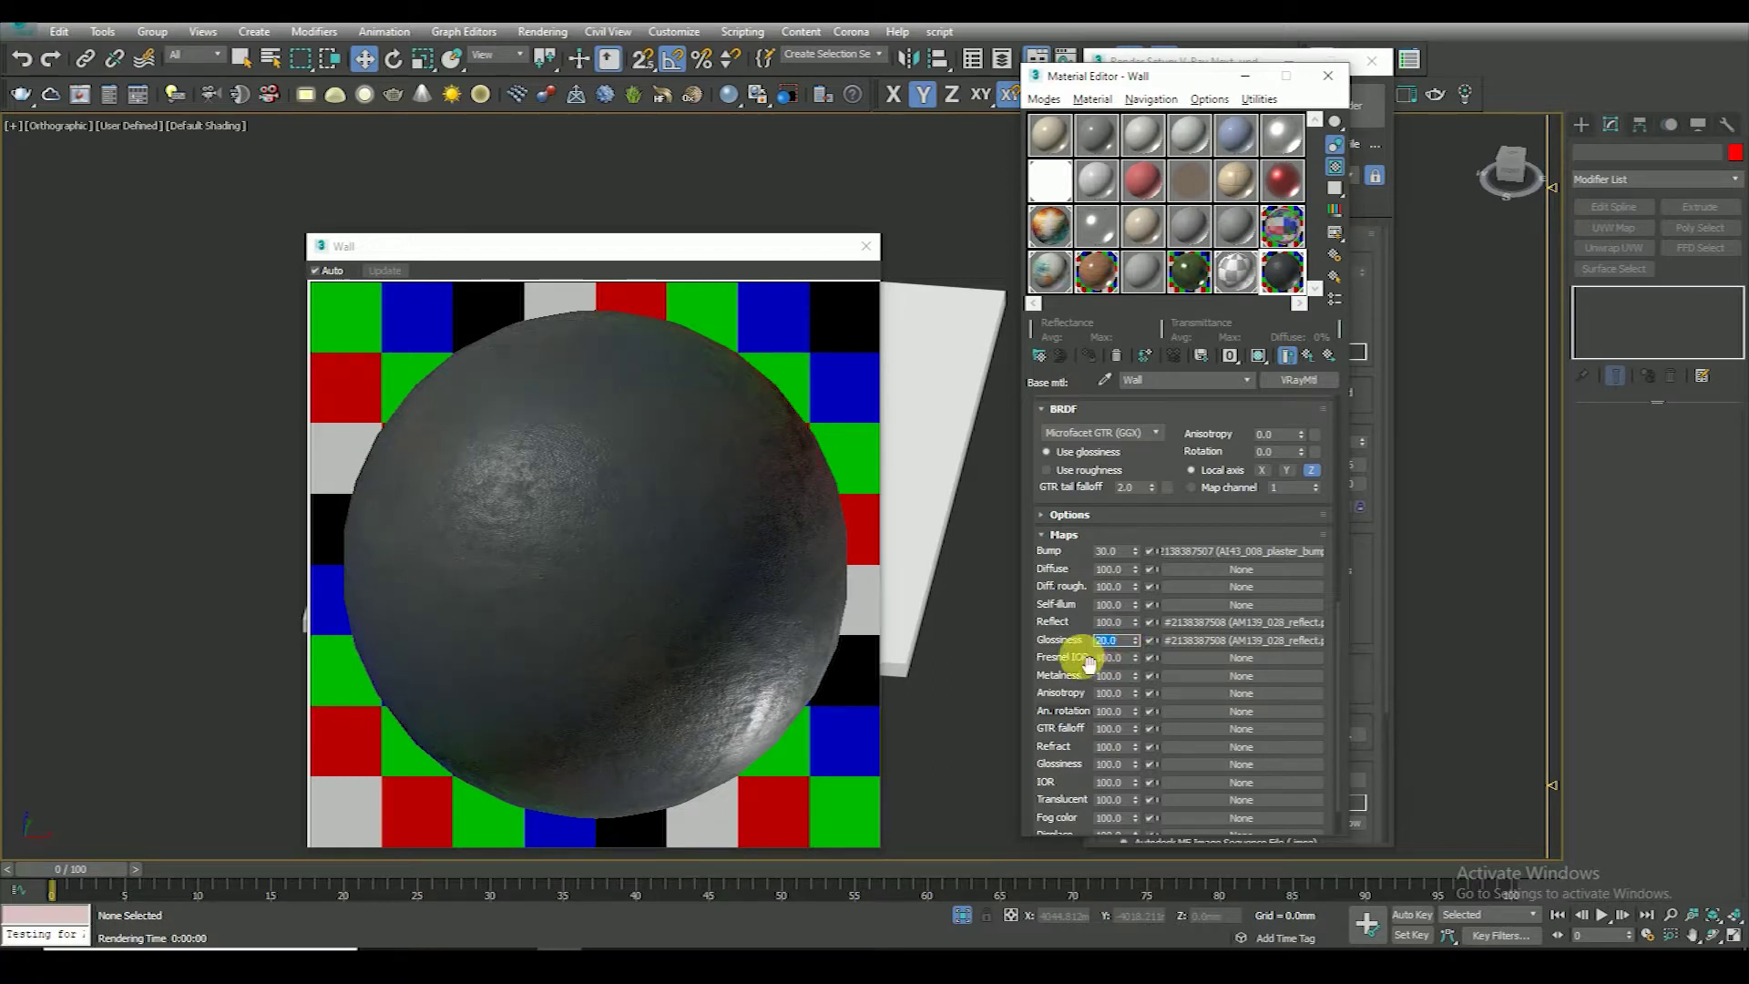
Close the Wall preview and pick out the ceiling slab in the viewport
{"action": "left_click", "coordinate": [863, 248]}
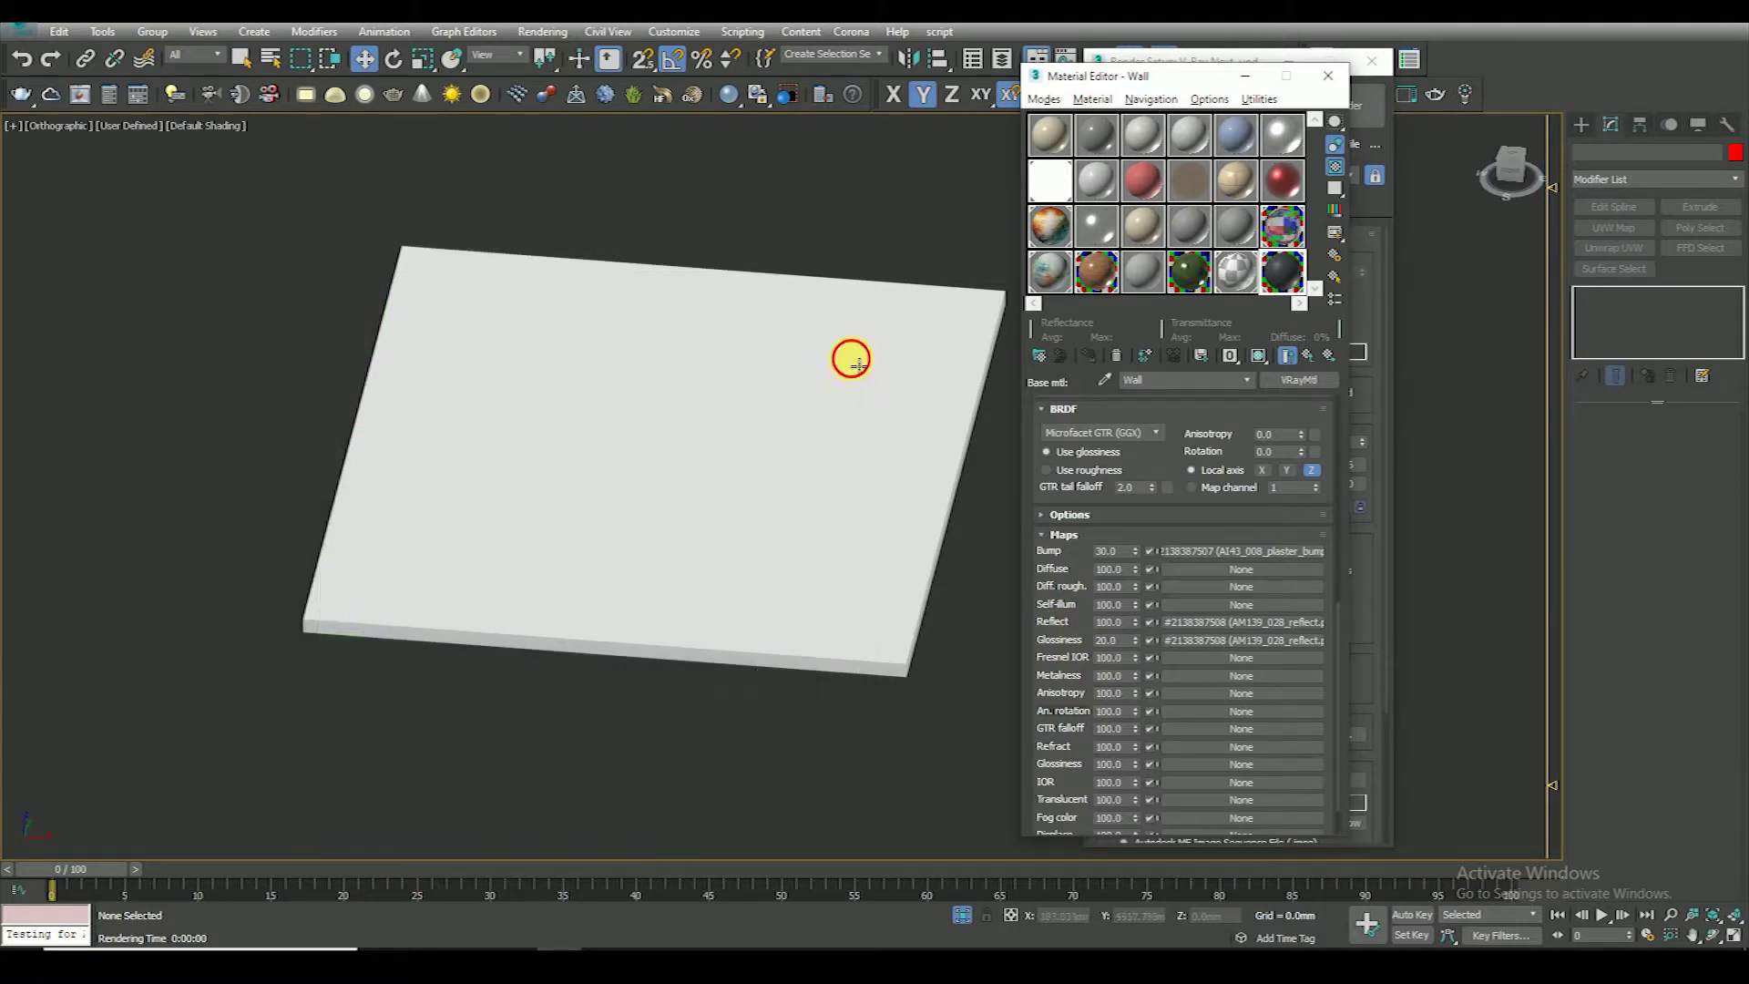
{"action": "left_click", "coordinate": [847, 359]}
{"action": "key", "text": "F4"}
{"action": "key", "text": "F4"}
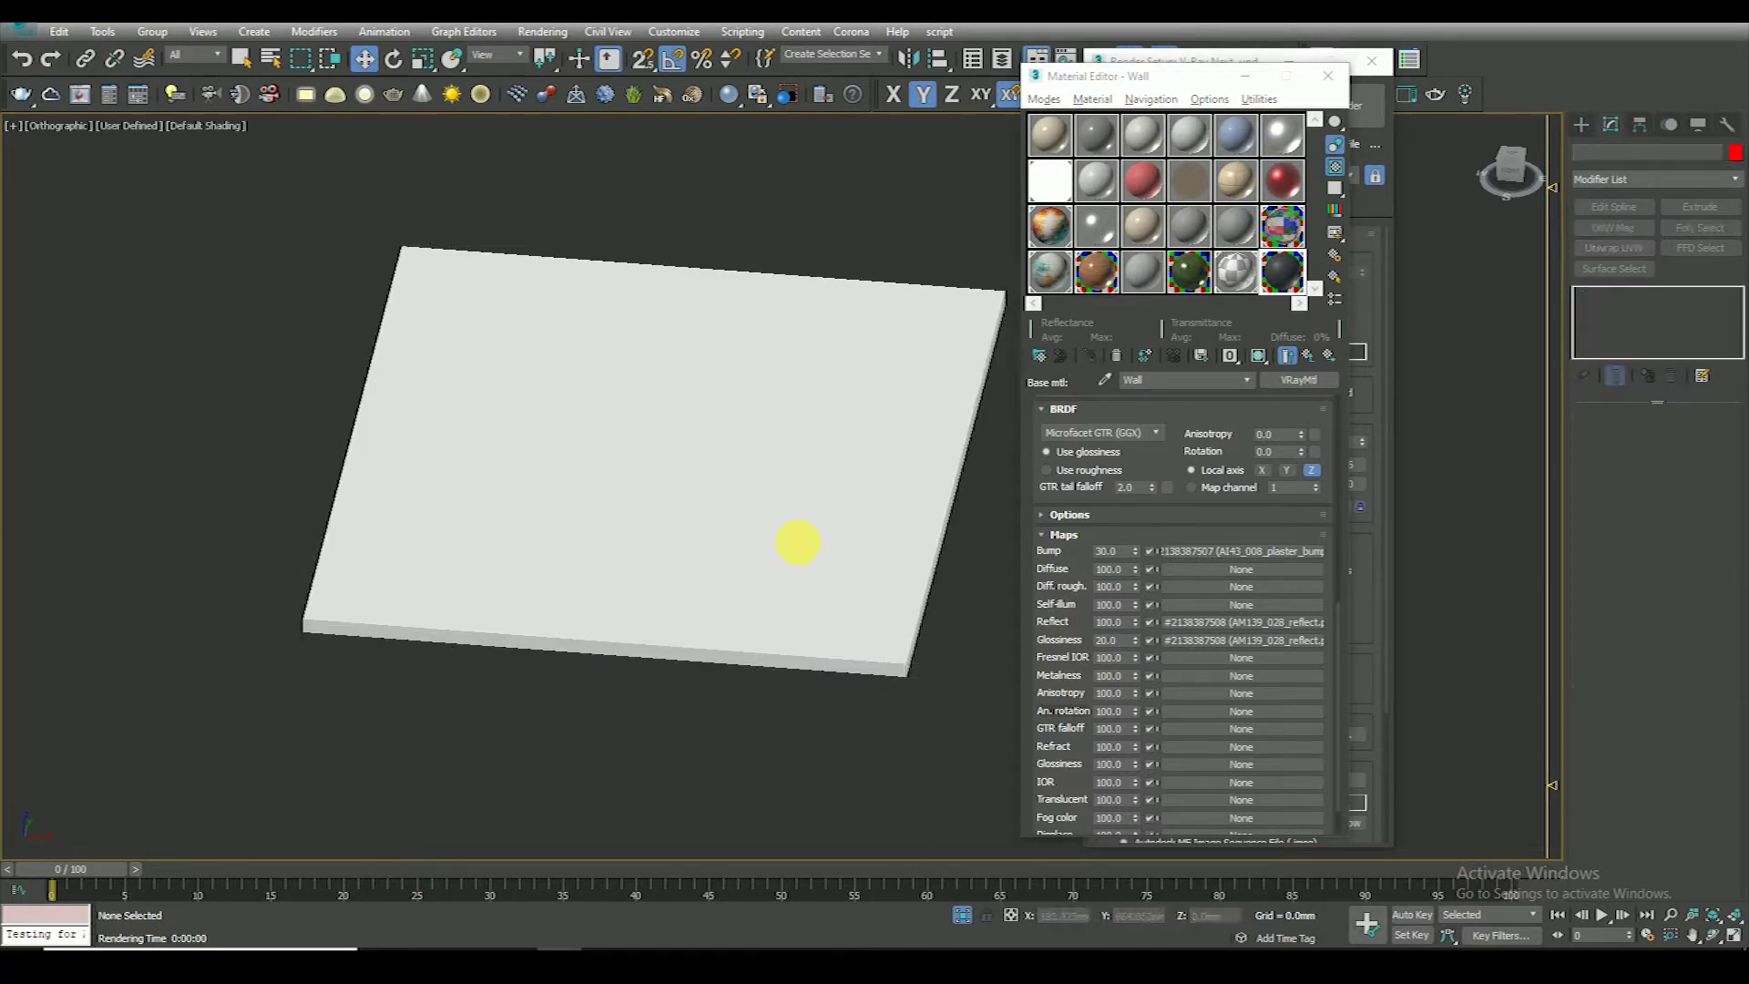
{"action": "scroll", "coordinate": [801, 547], "scroll_direction": "down", "scroll_amount": 2}
{"action": "left_click", "coordinate": [850, 707]}
{"action": "left_click", "coordinate": [807, 593]}
{"action": "left_click", "coordinate": [941, 332]}
Make a new VRayMtl named Ceeling in an empty slot and assign it to the slab
{"action": "left_click", "coordinate": [1190, 227]}
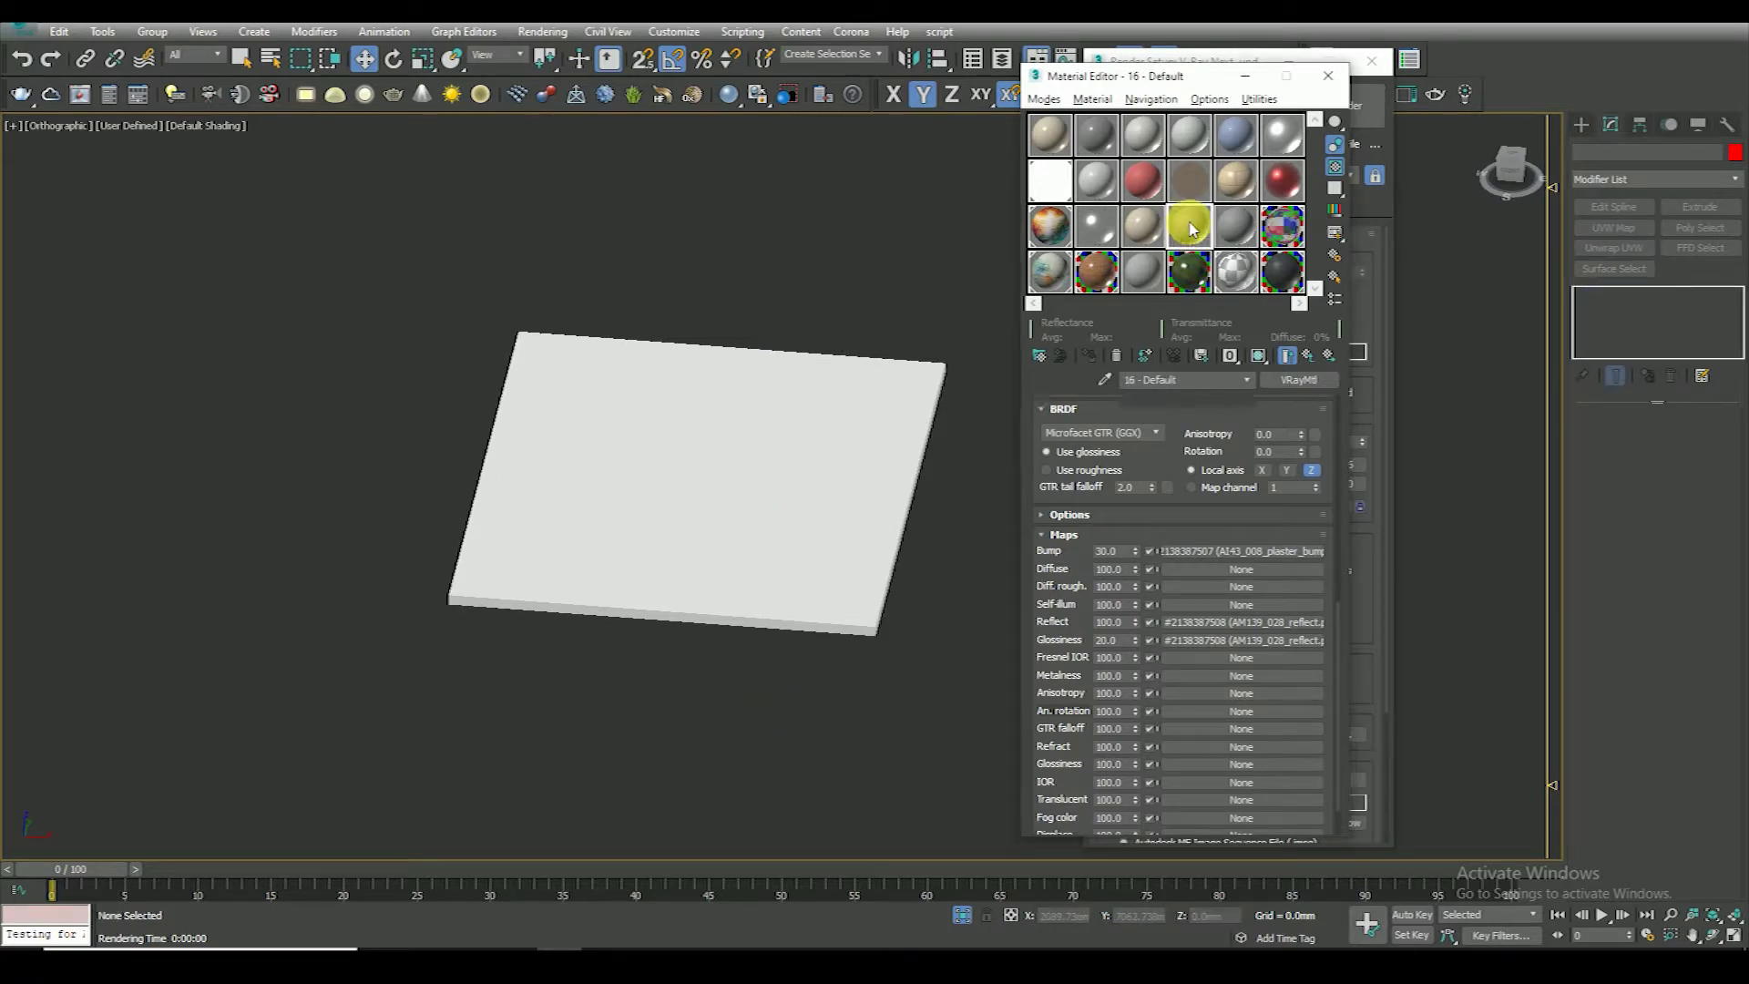
{"action": "left_click", "coordinate": [1308, 379]}
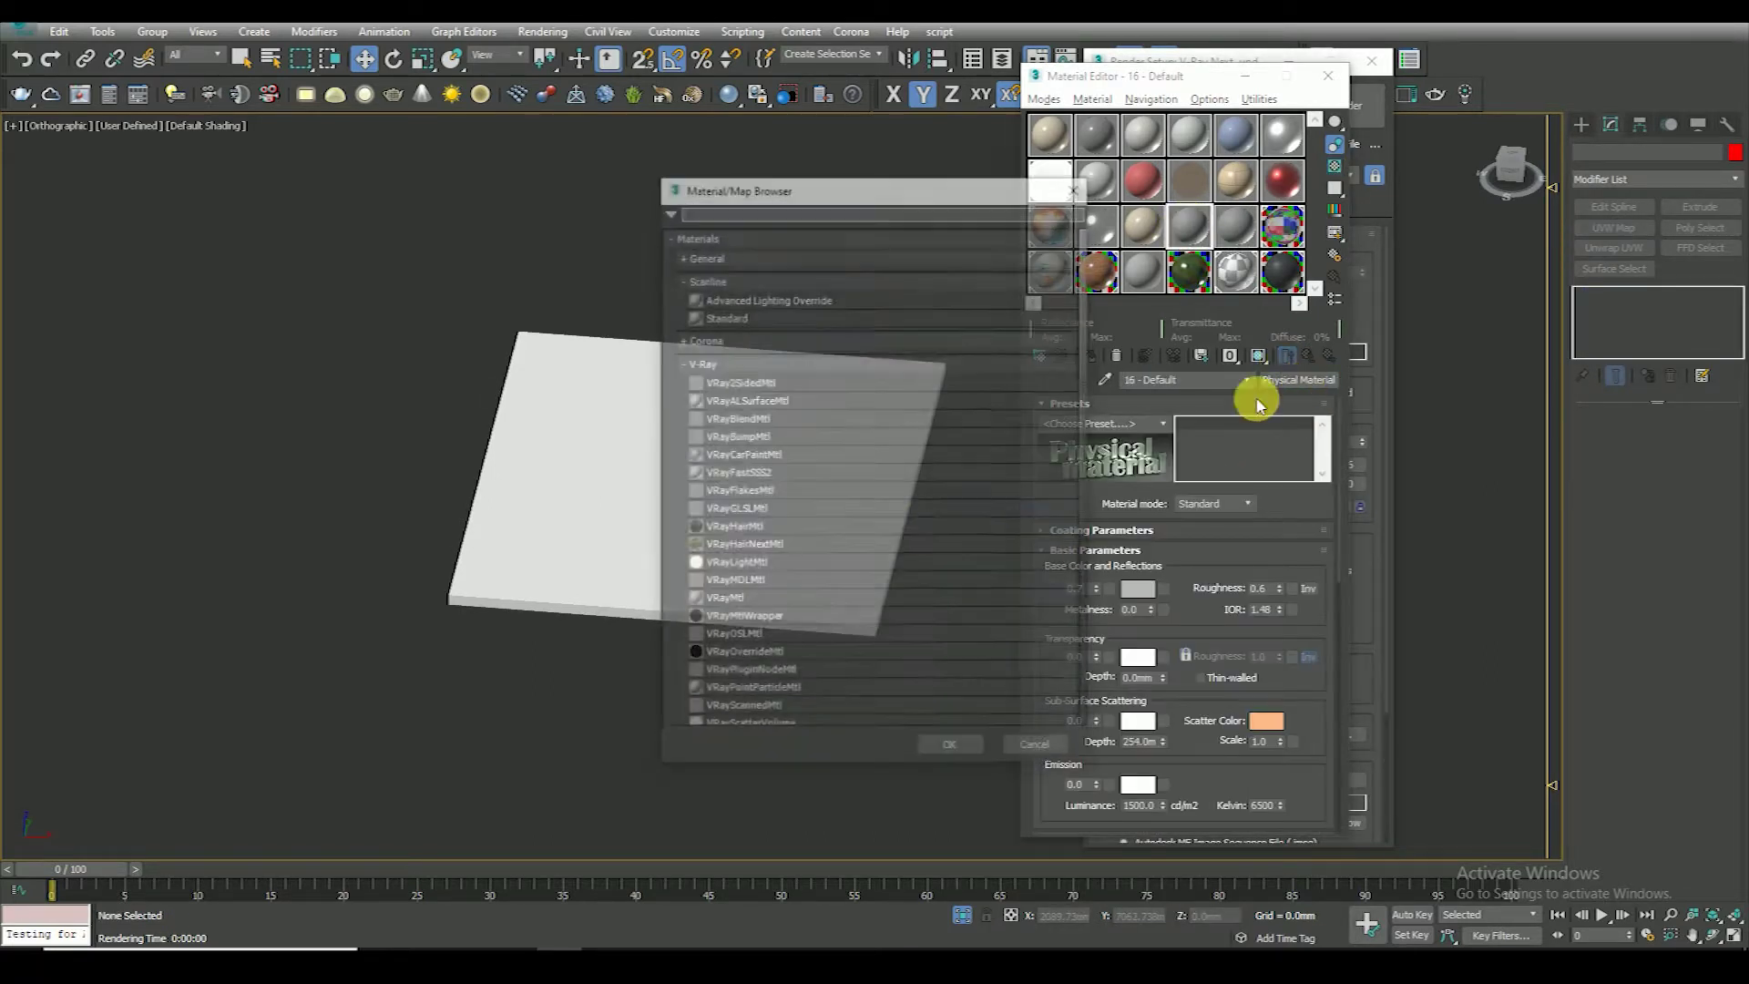
{"action": "double_click", "coordinate": [734, 605]}
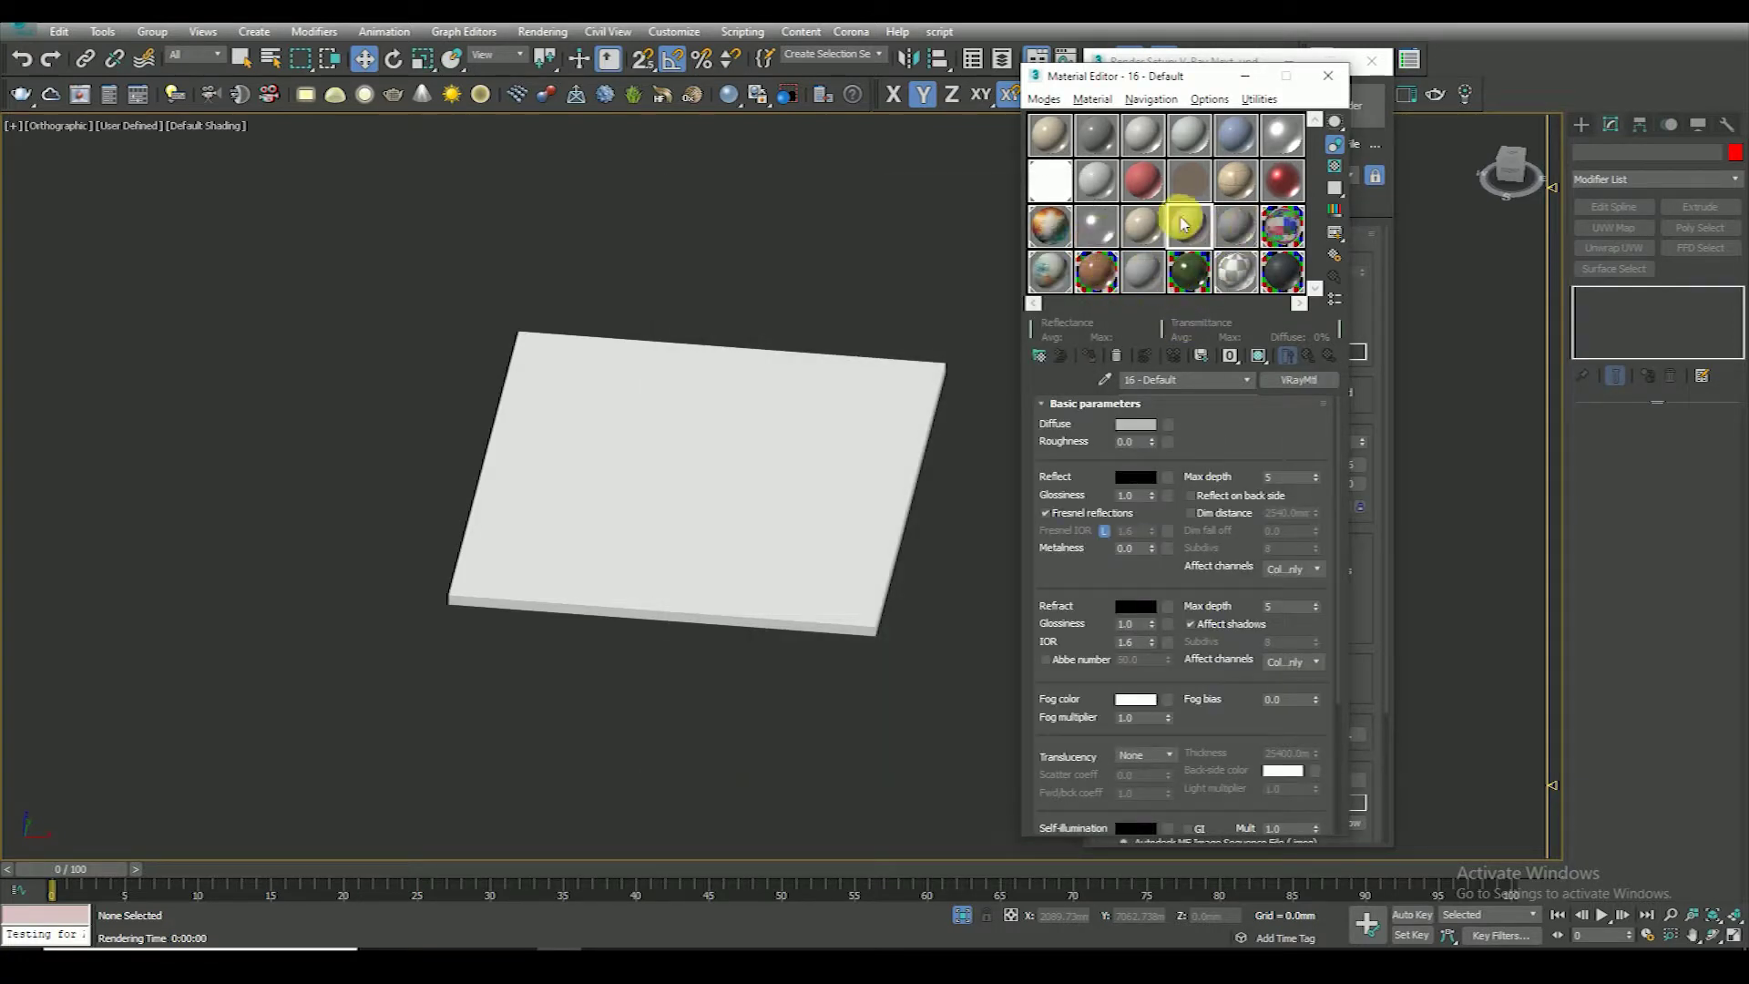
{"action": "key", "text": "ctrl+a"}
{"action": "left_click", "coordinate": [1086, 357]}
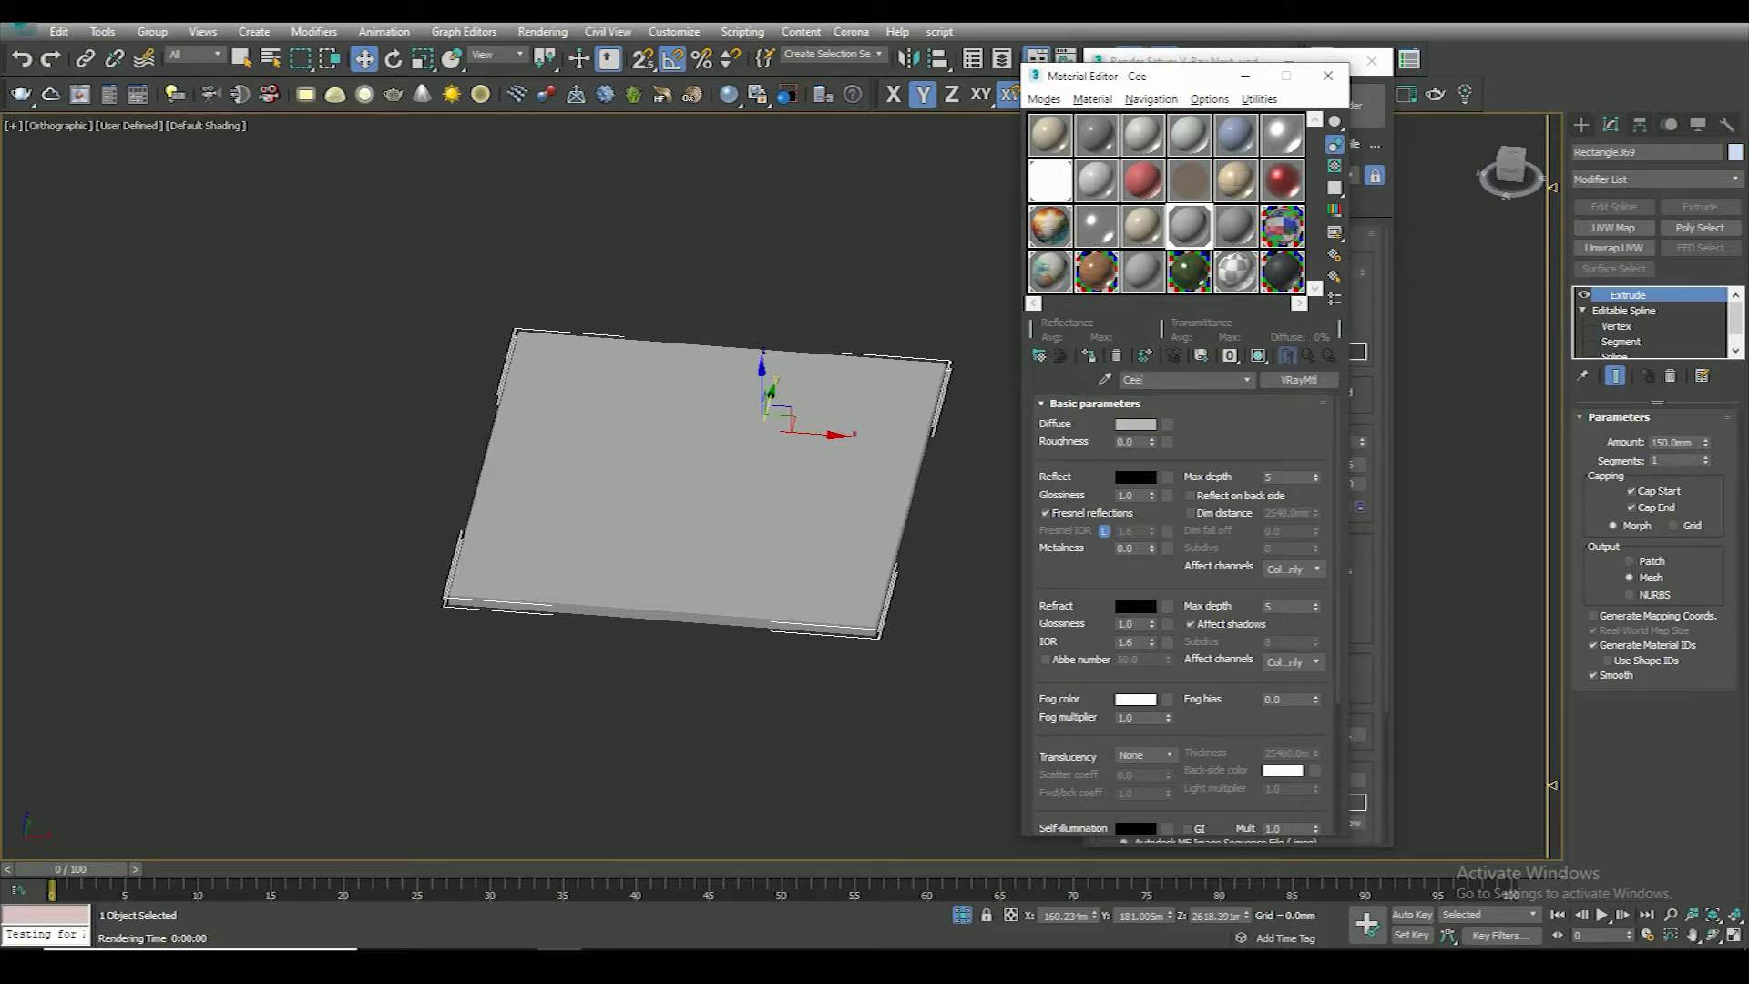
{"action": "left_click", "coordinate": [865, 580]}
Set the Ceeling material's diffuse colour to white
{"action": "left_click", "coordinate": [1134, 424]}
{"action": "left_click_drag", "start_coordinate": [539, 191], "coordinate": [540, 258]}
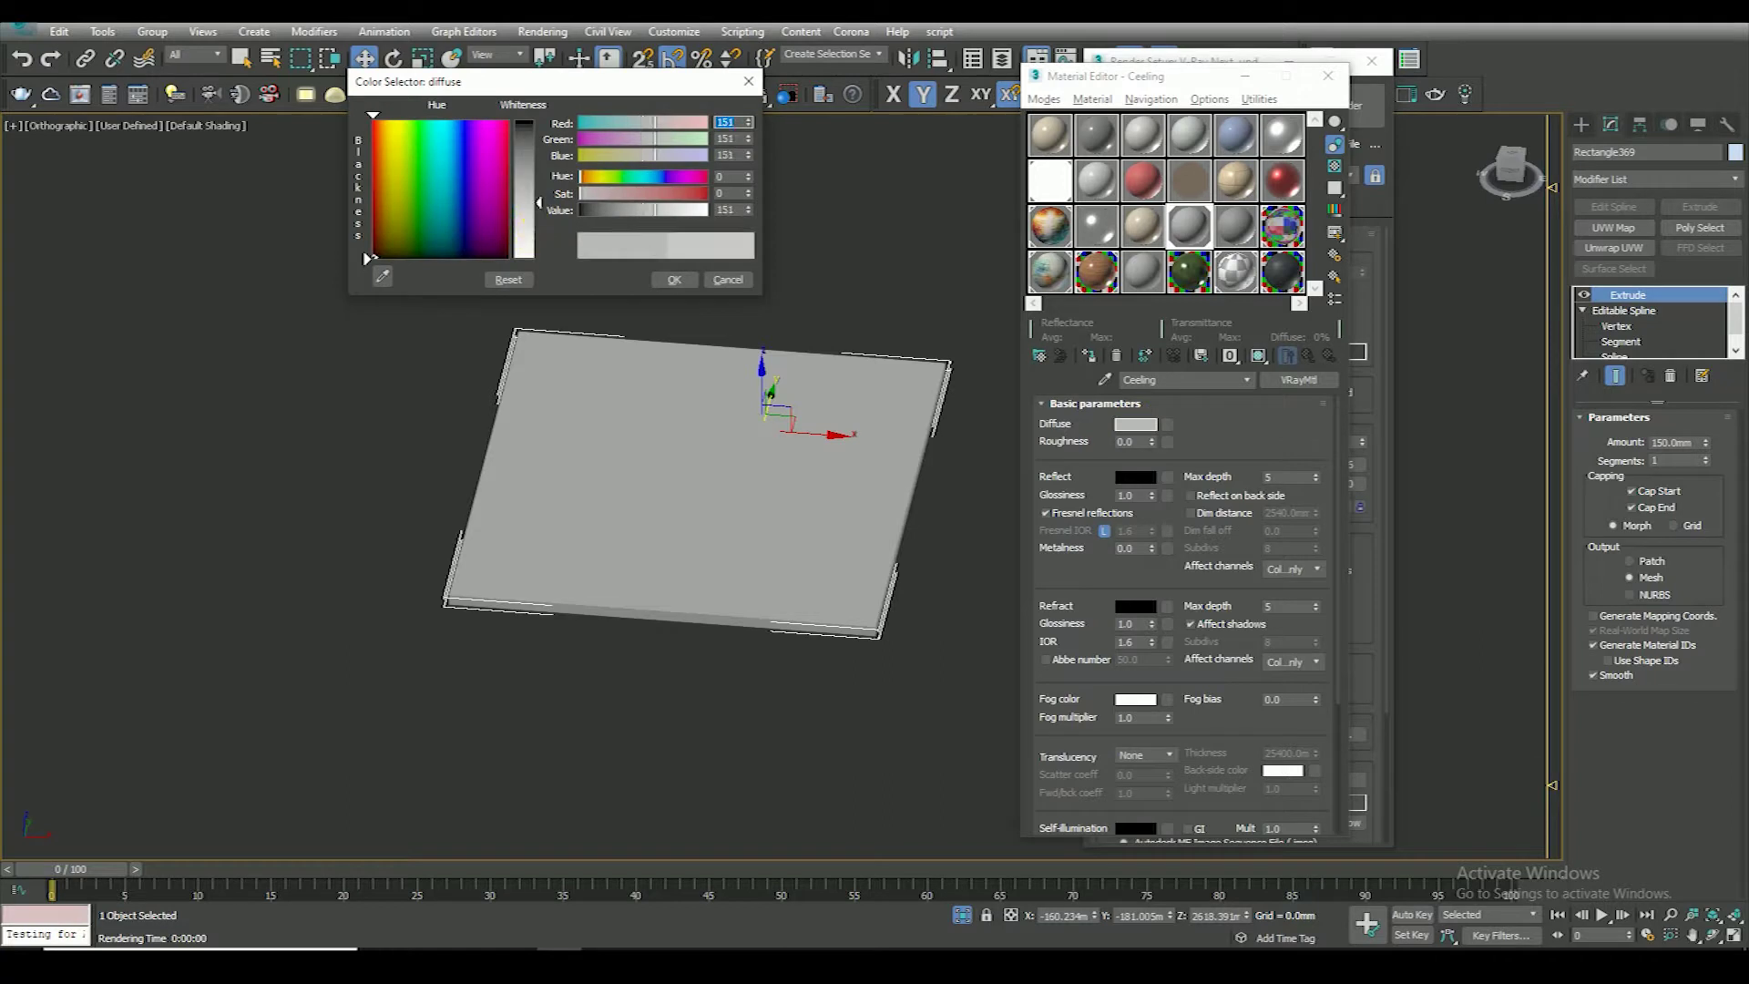
{"action": "left_click", "coordinate": [1085, 357]}
{"action": "left_click", "coordinate": [856, 301]}
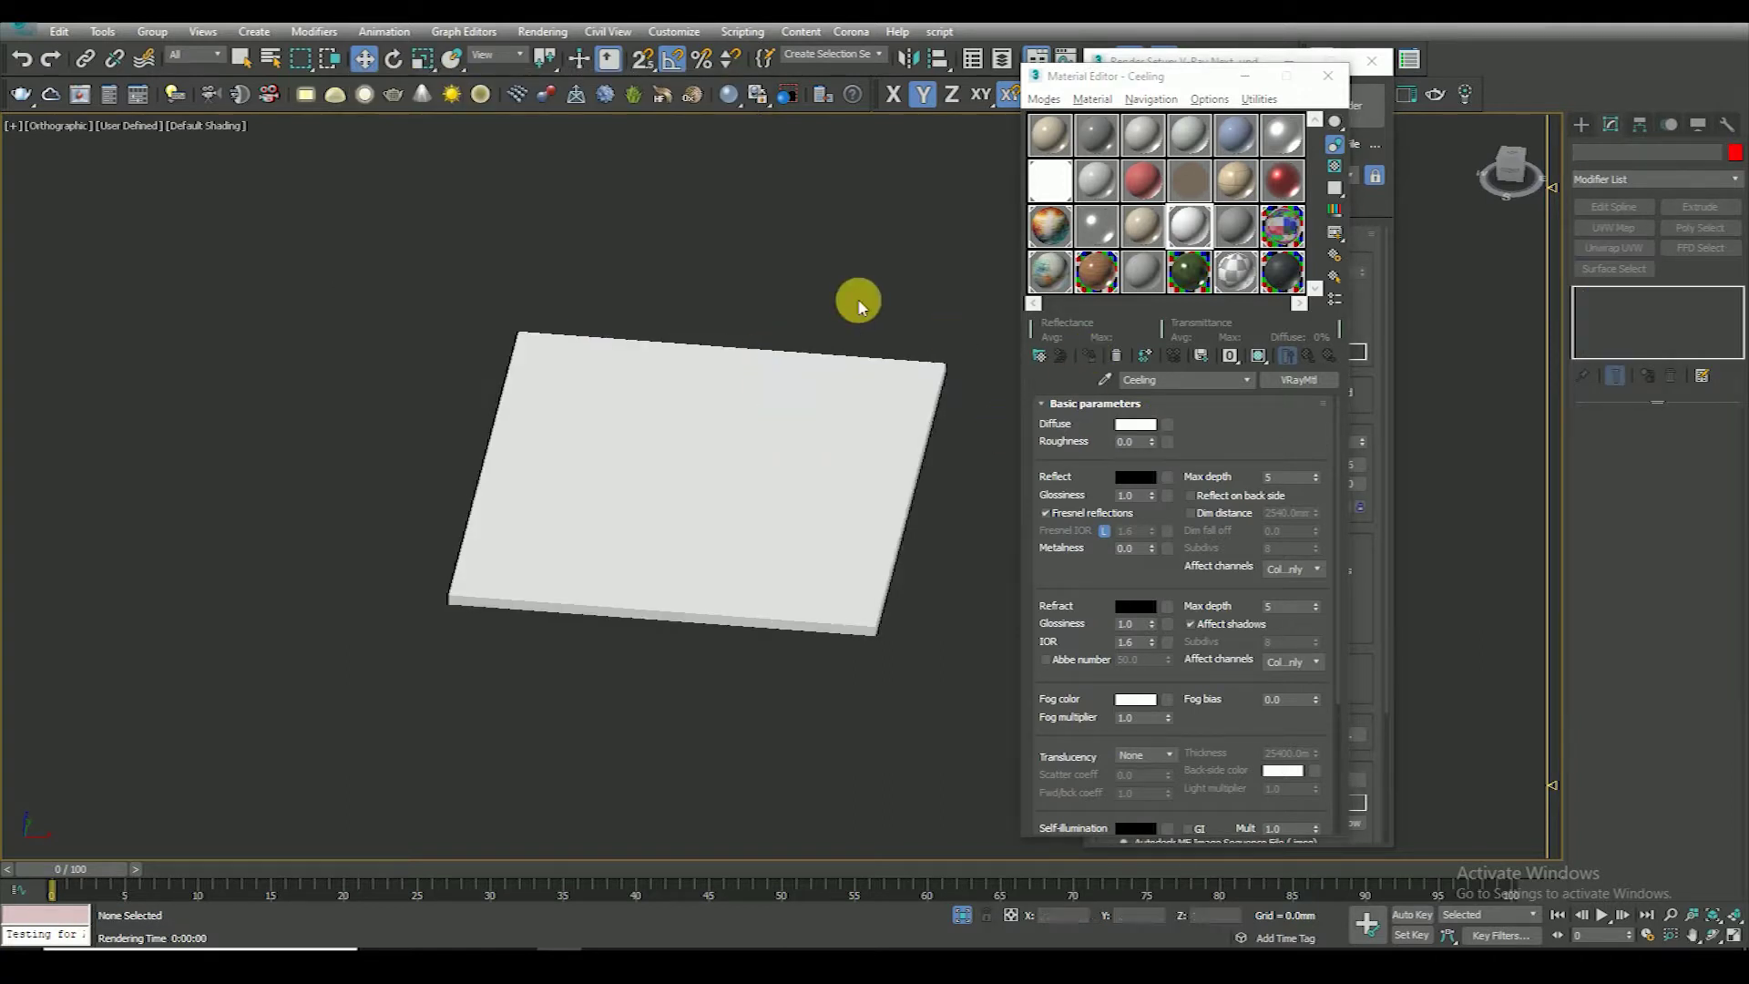
{"action": "left_click_drag", "start_coordinate": [1217, 453], "coordinate": [1204, 271]}
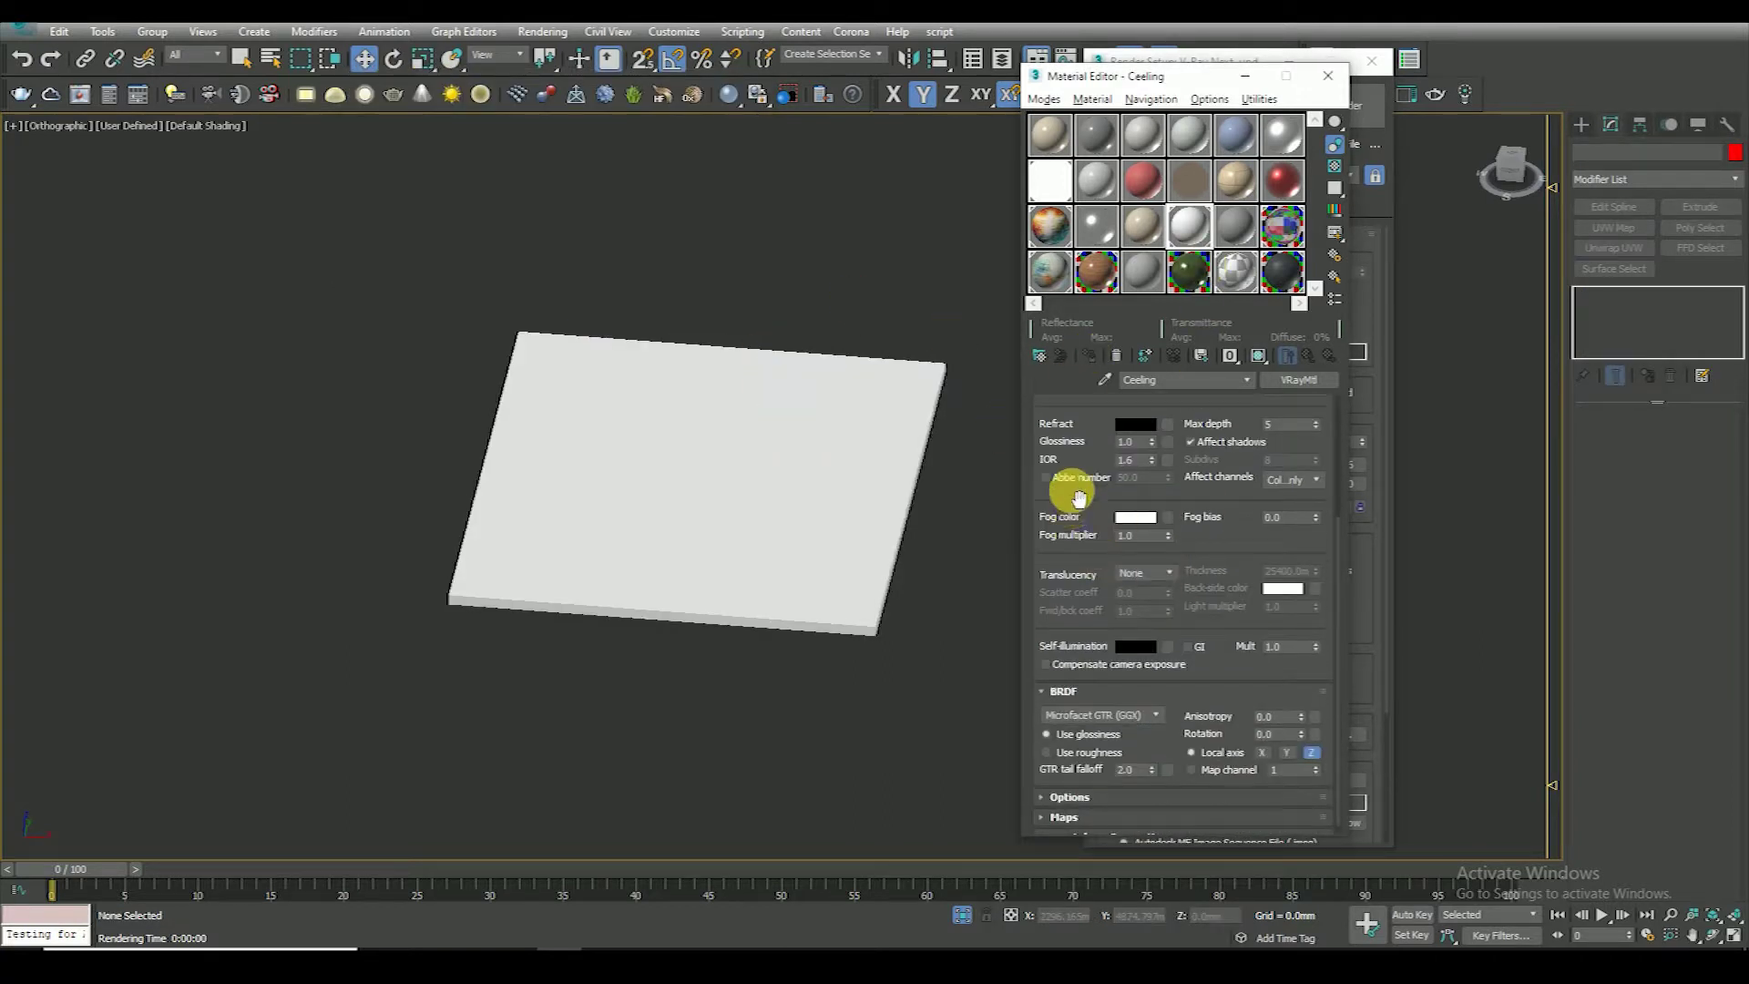
Load AM139_028_reflect as a Bitmap reflect map with Use Real-World Scale off
{"action": "left_click_drag", "start_coordinate": [1073, 431], "coordinate": [1075, 613]}
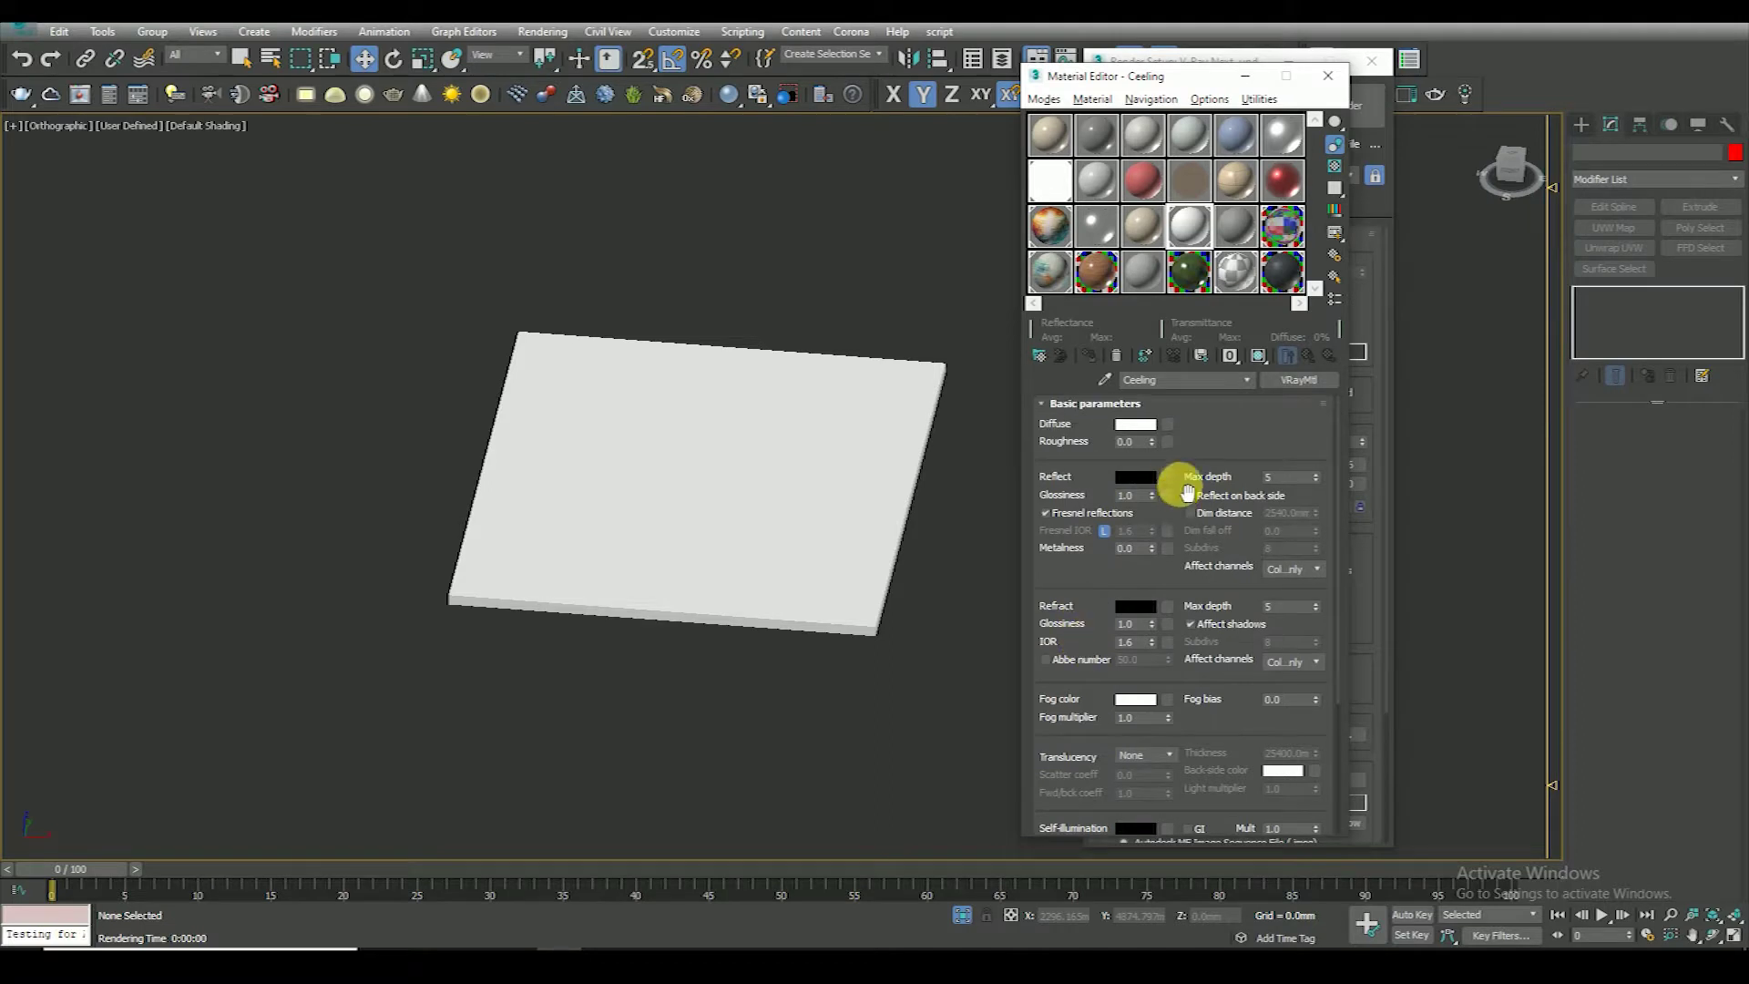
{"action": "left_click", "coordinate": [1169, 477]}
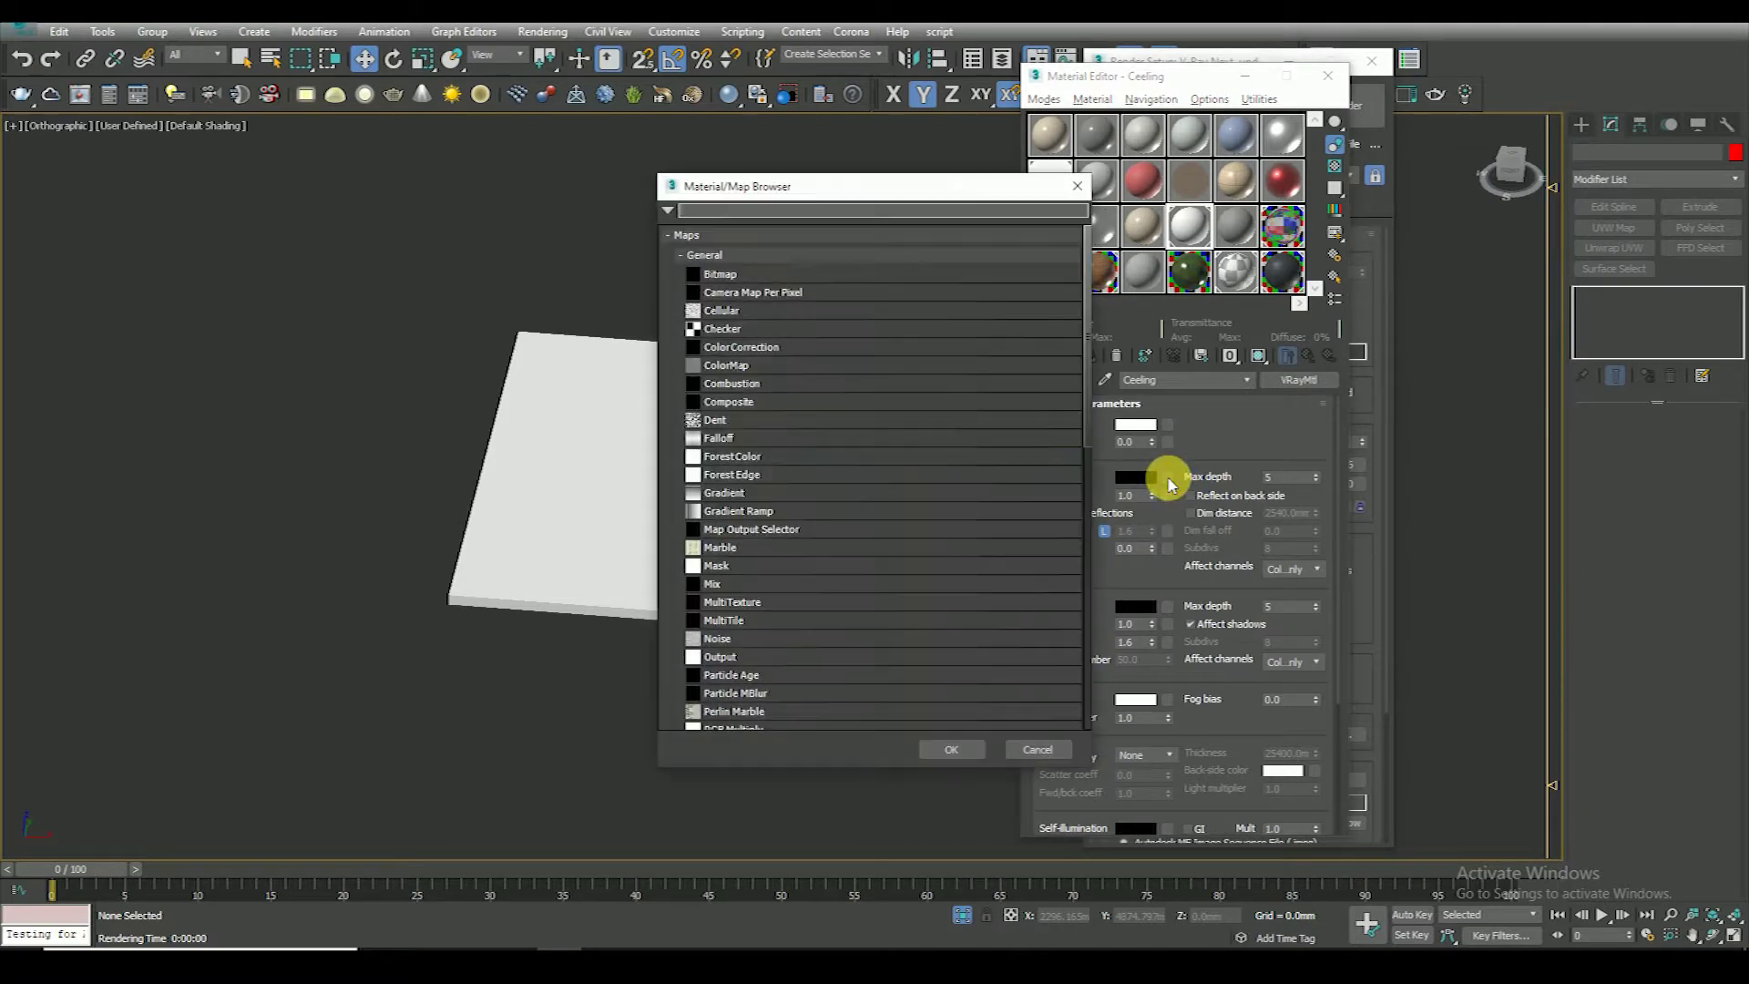
{"action": "double_click", "coordinate": [724, 276]}
{"action": "left_click", "coordinate": [748, 401]}
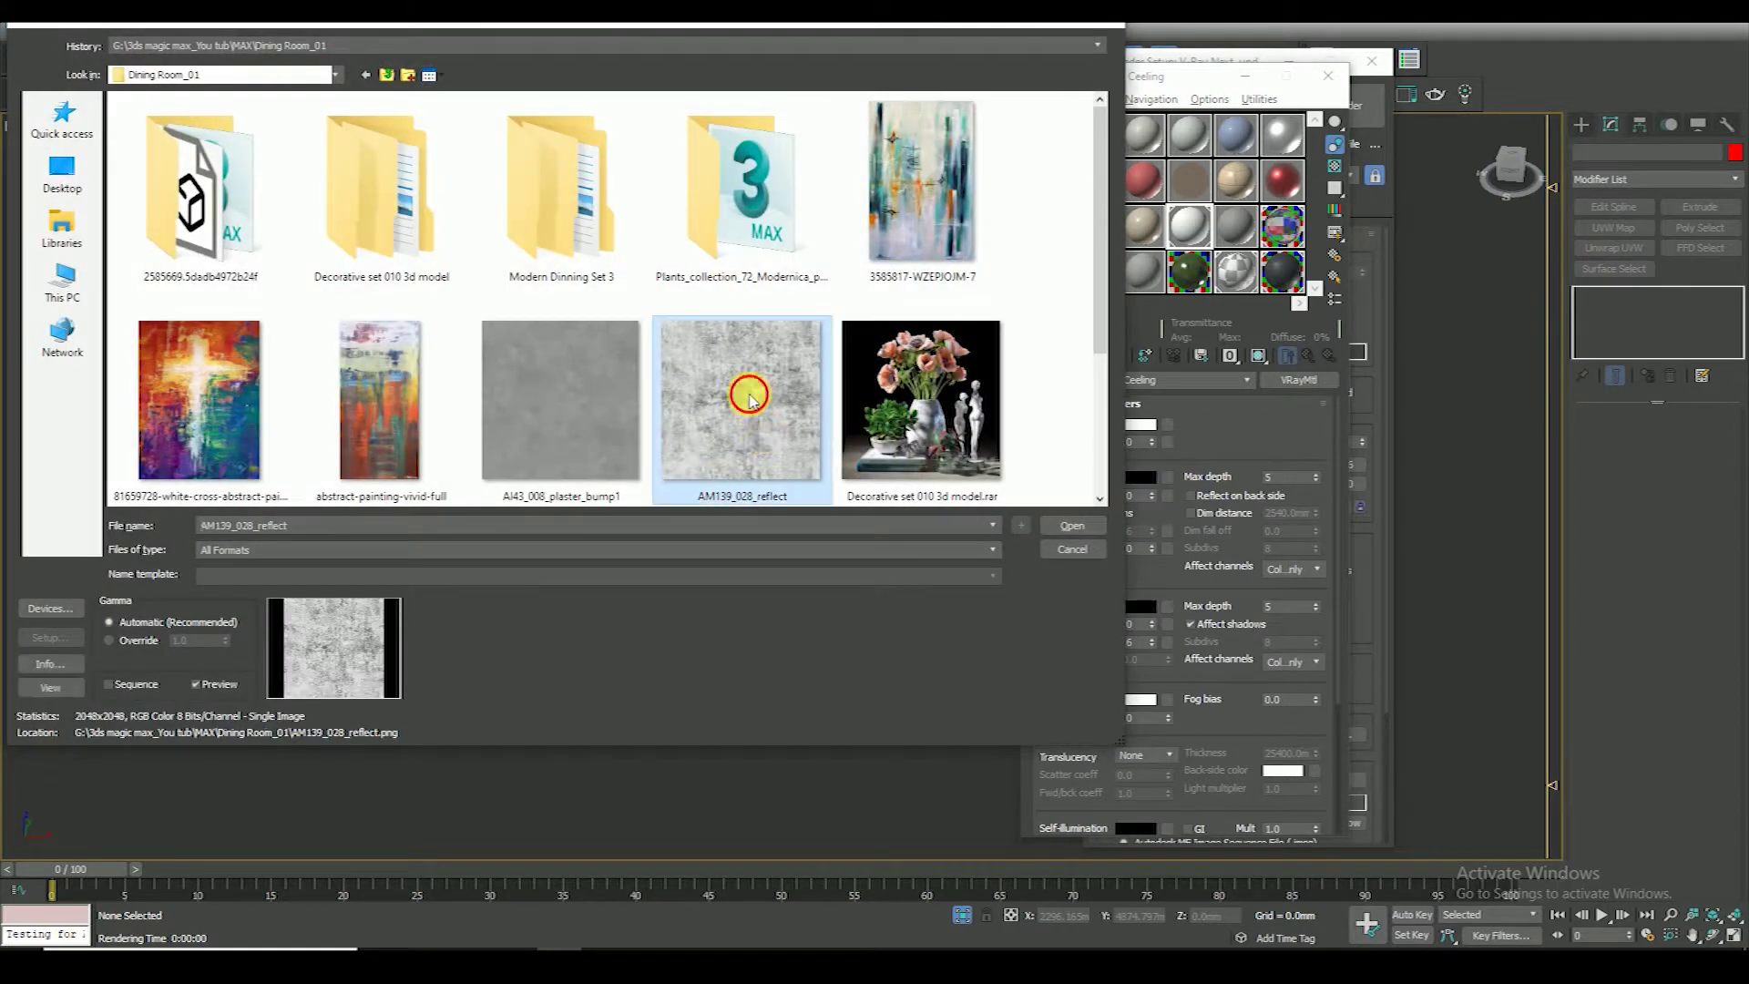
{"action": "left_click", "coordinate": [1072, 525]}
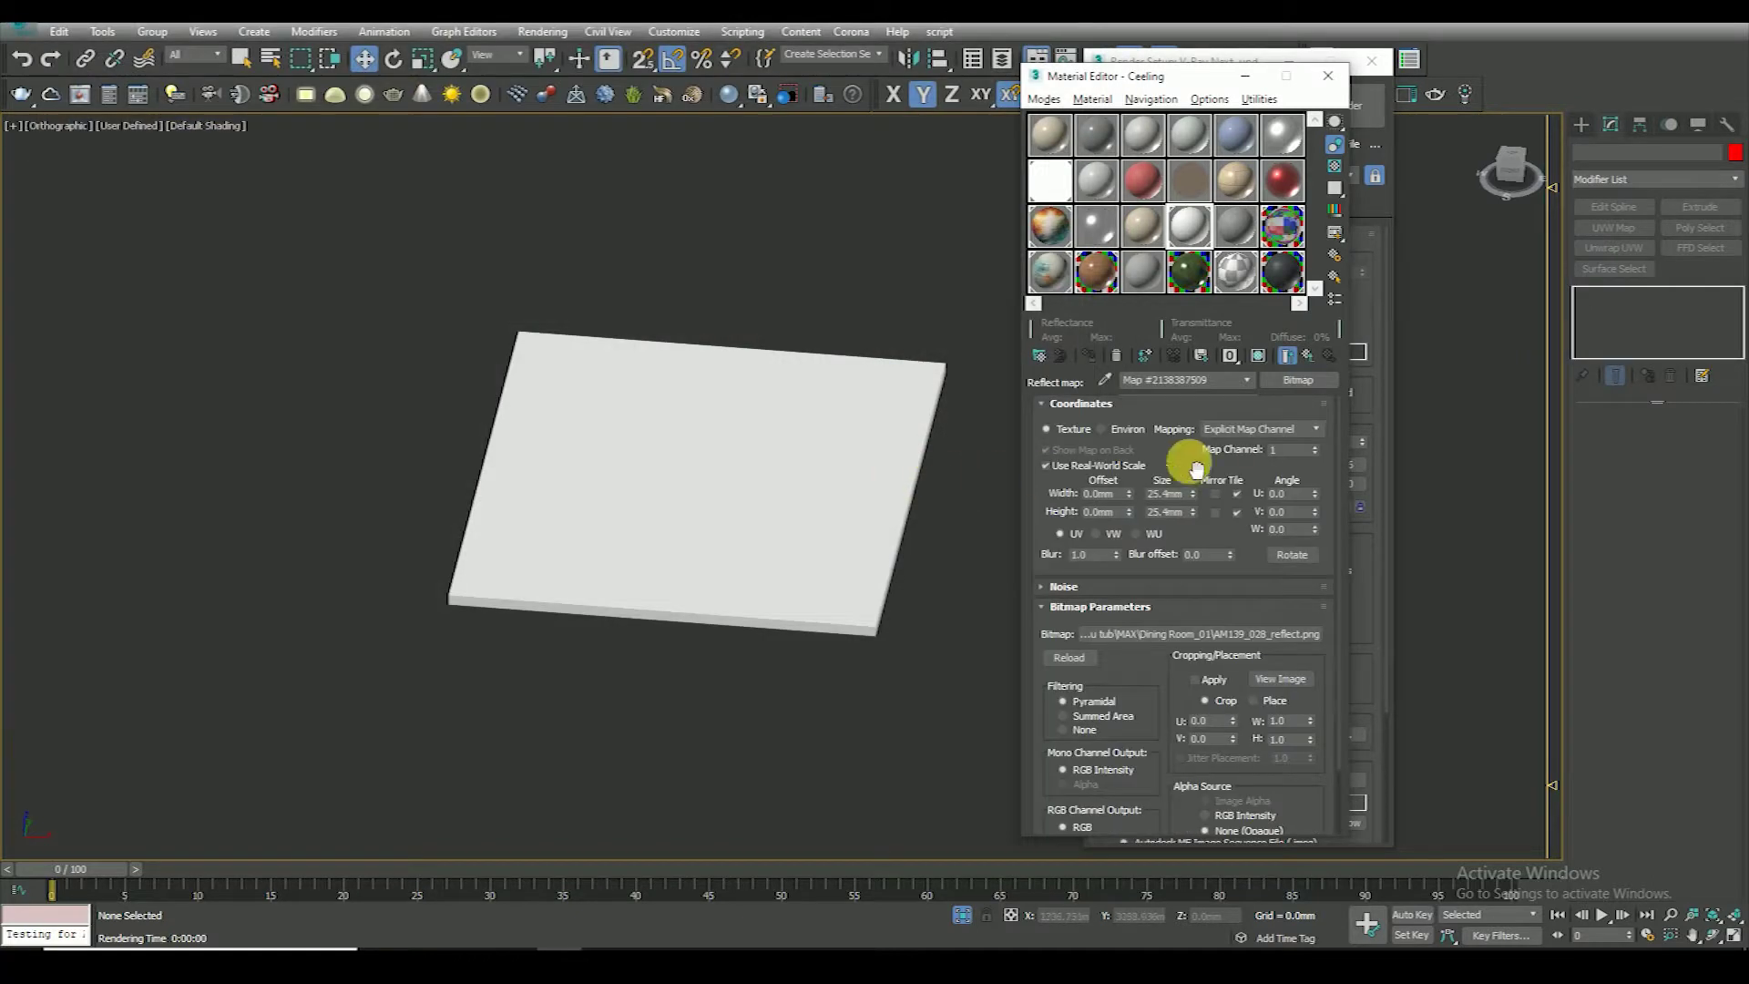
{"action": "left_click", "coordinate": [1259, 356]}
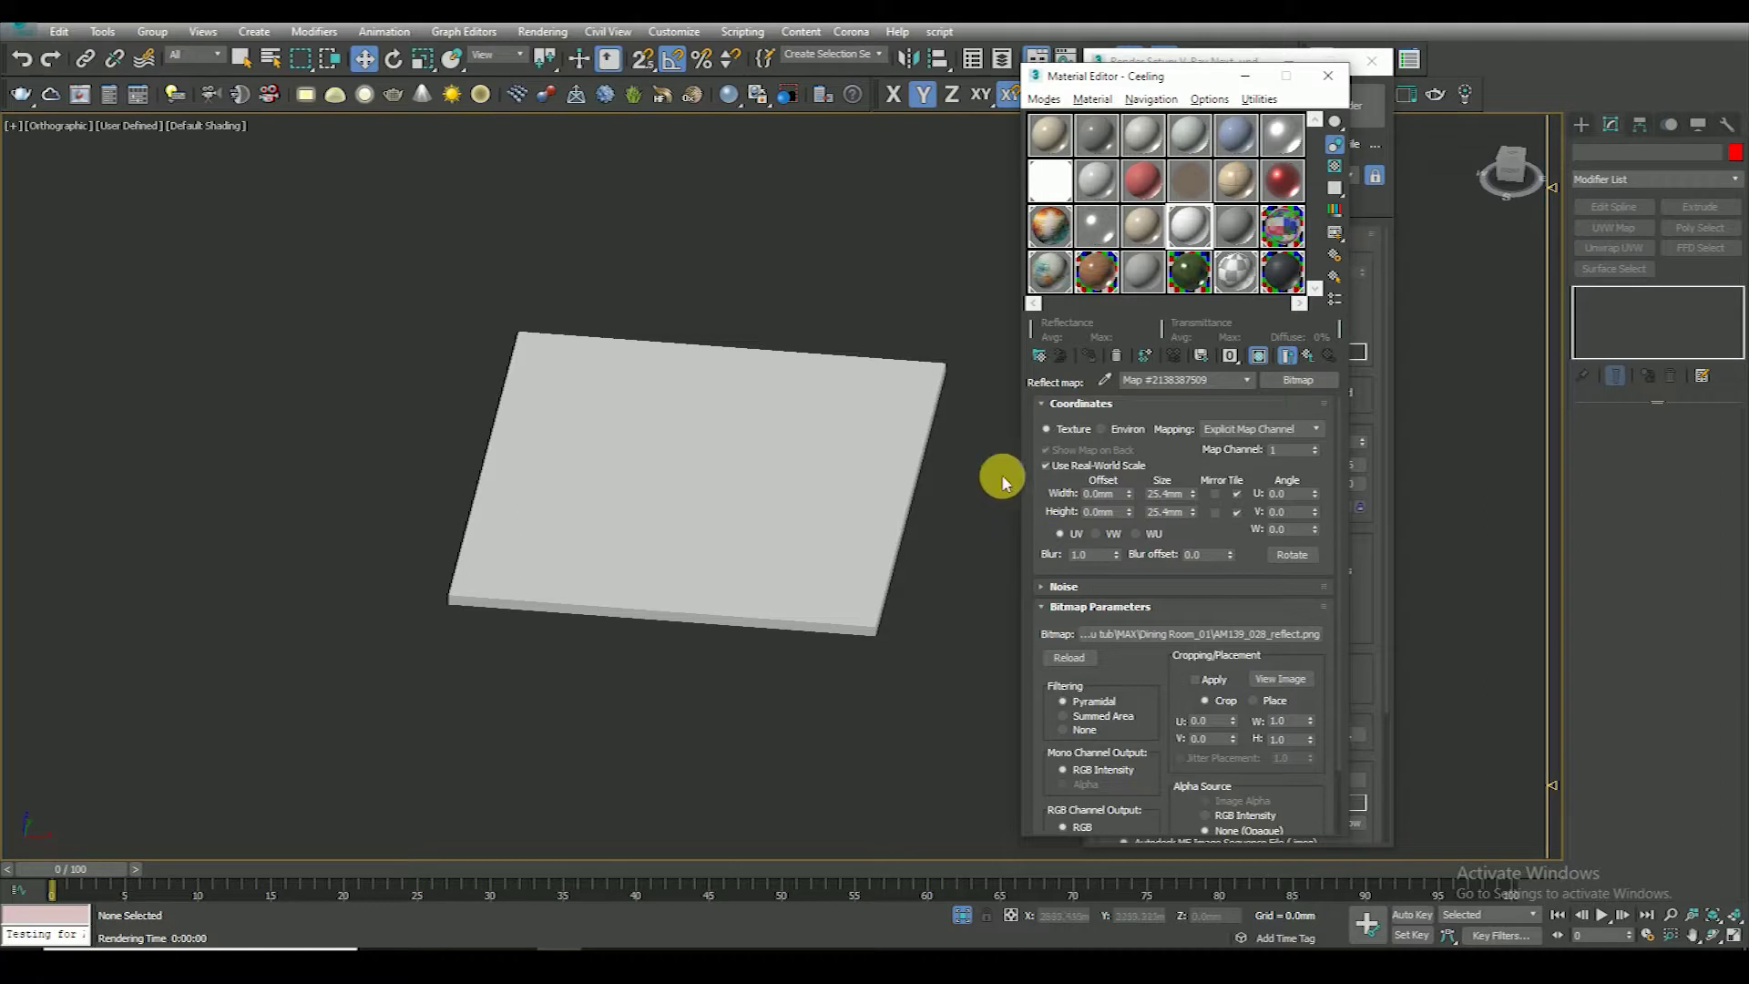
{"action": "left_click", "coordinate": [1045, 465]}
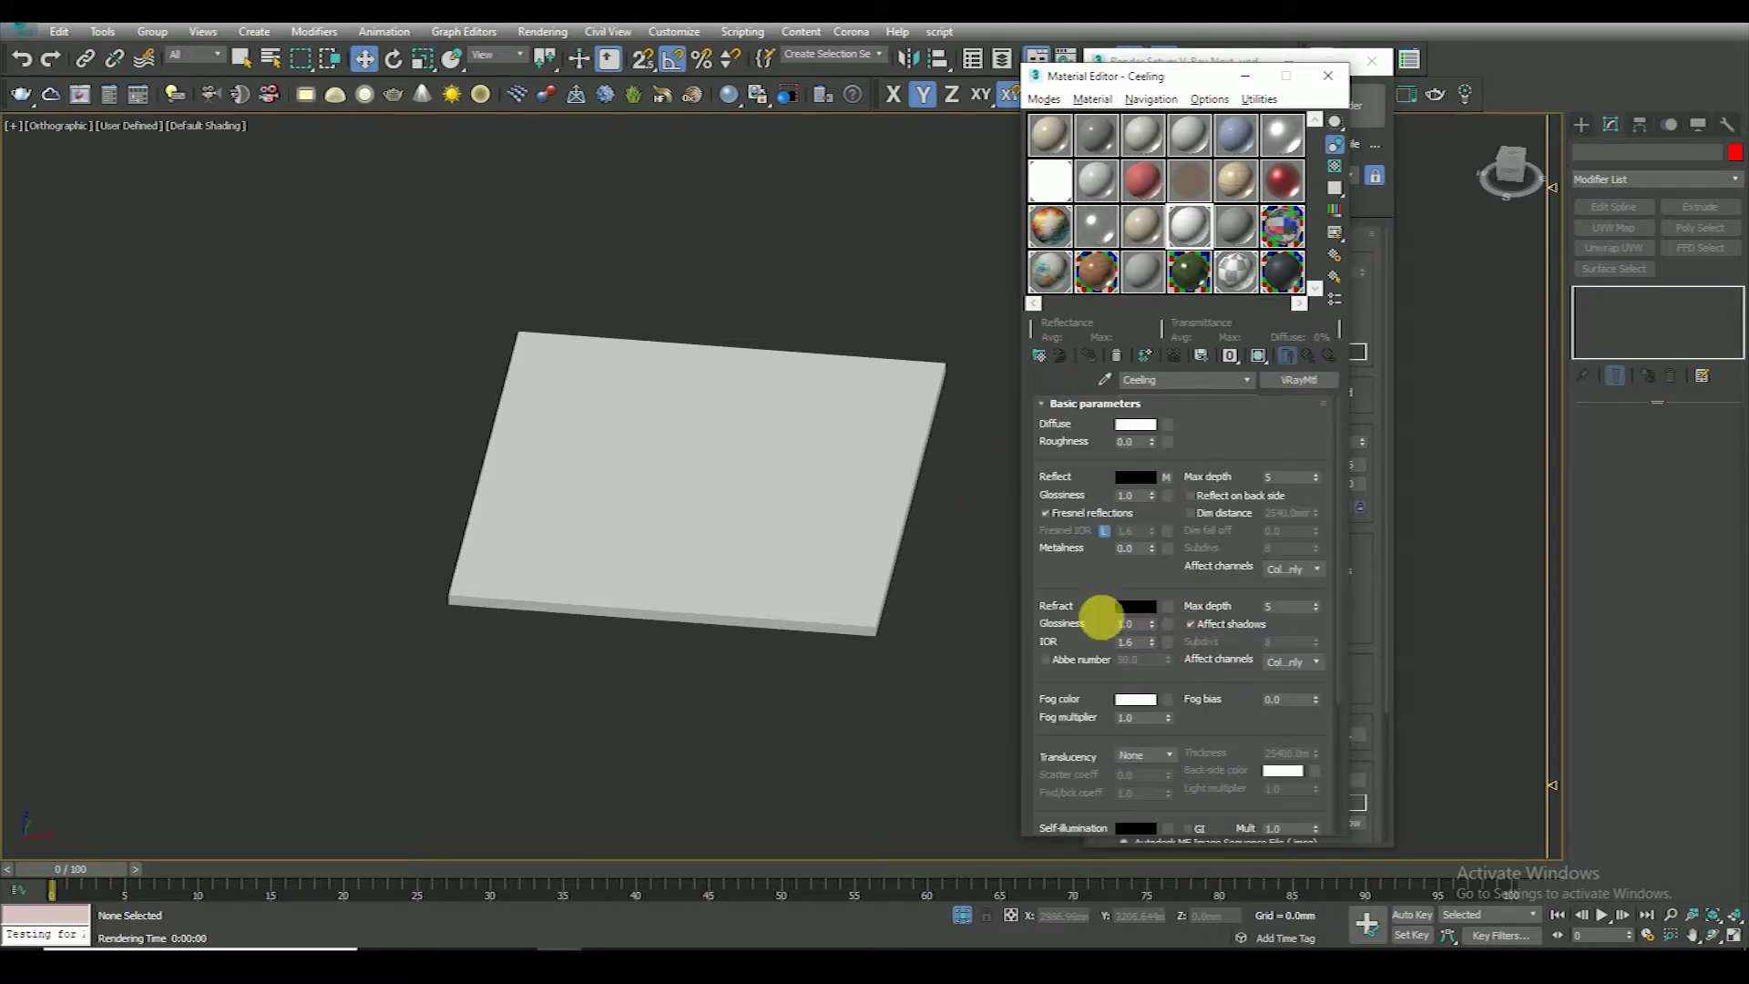
{"action": "left_click_drag", "start_coordinate": [1105, 671], "coordinate": [1101, 387]}
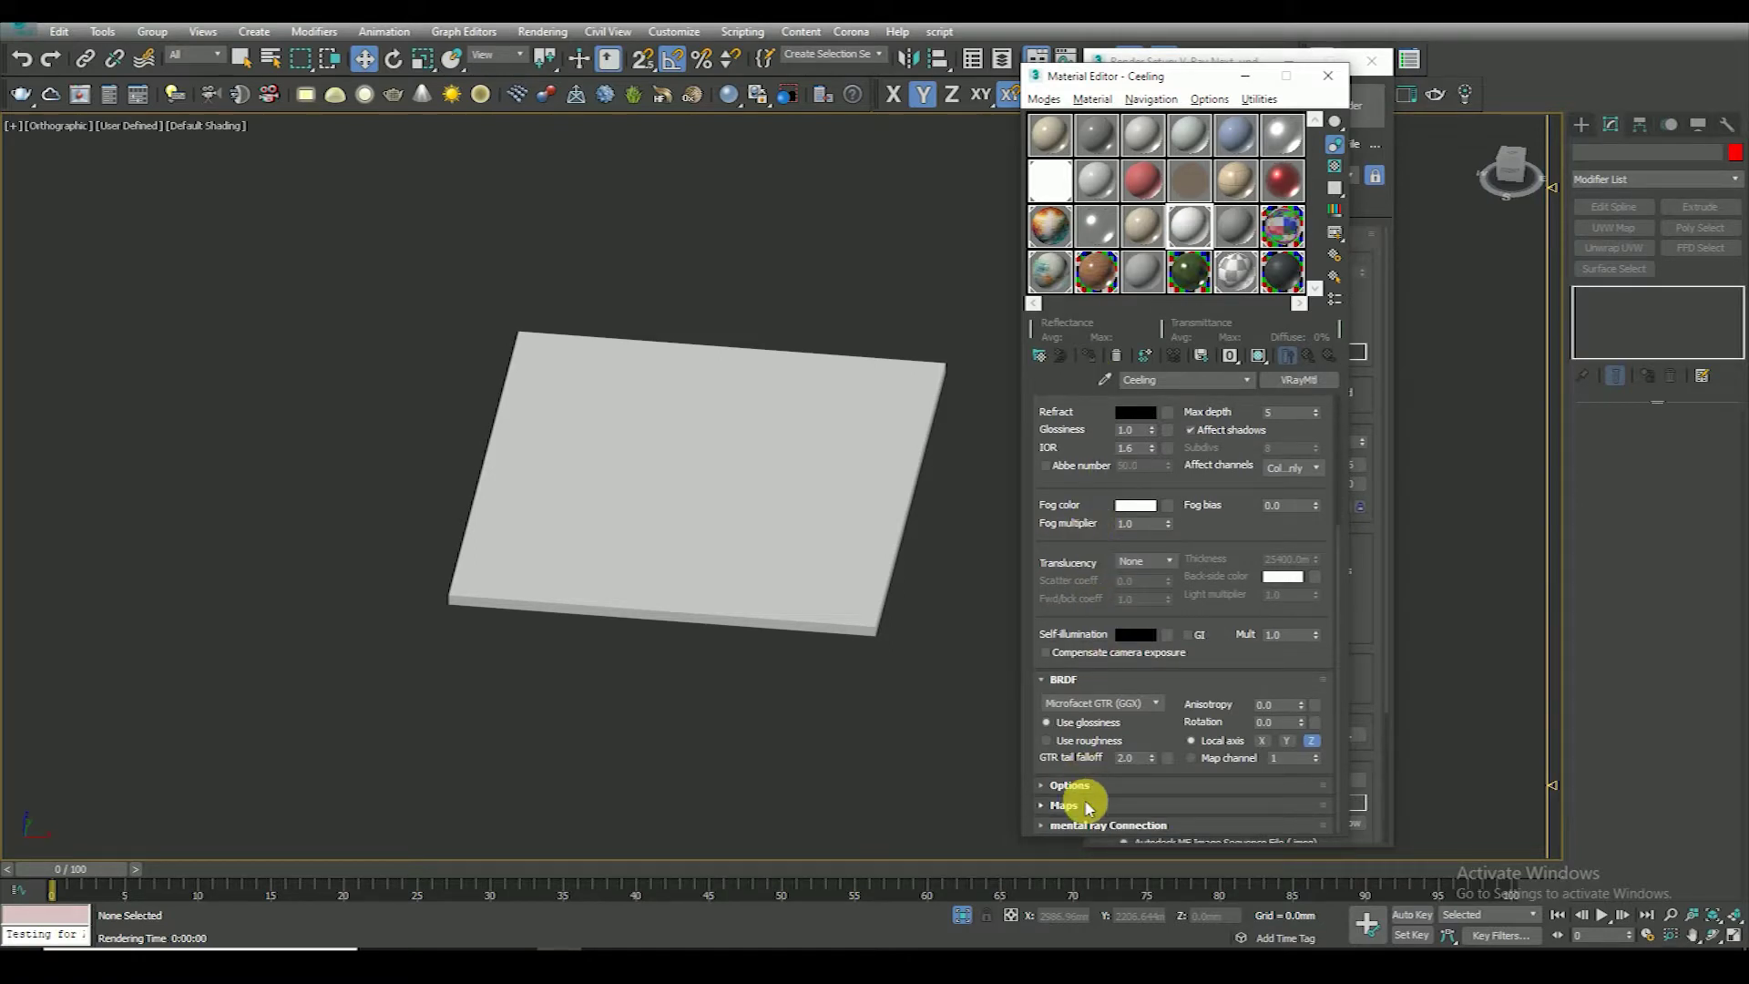
Add AI43_008_plaster_bump1 as the Bitmap bump map and apply Ceeling to the slab
{"action": "left_click", "coordinate": [1087, 805]}
{"action": "left_click", "coordinate": [1184, 479]}
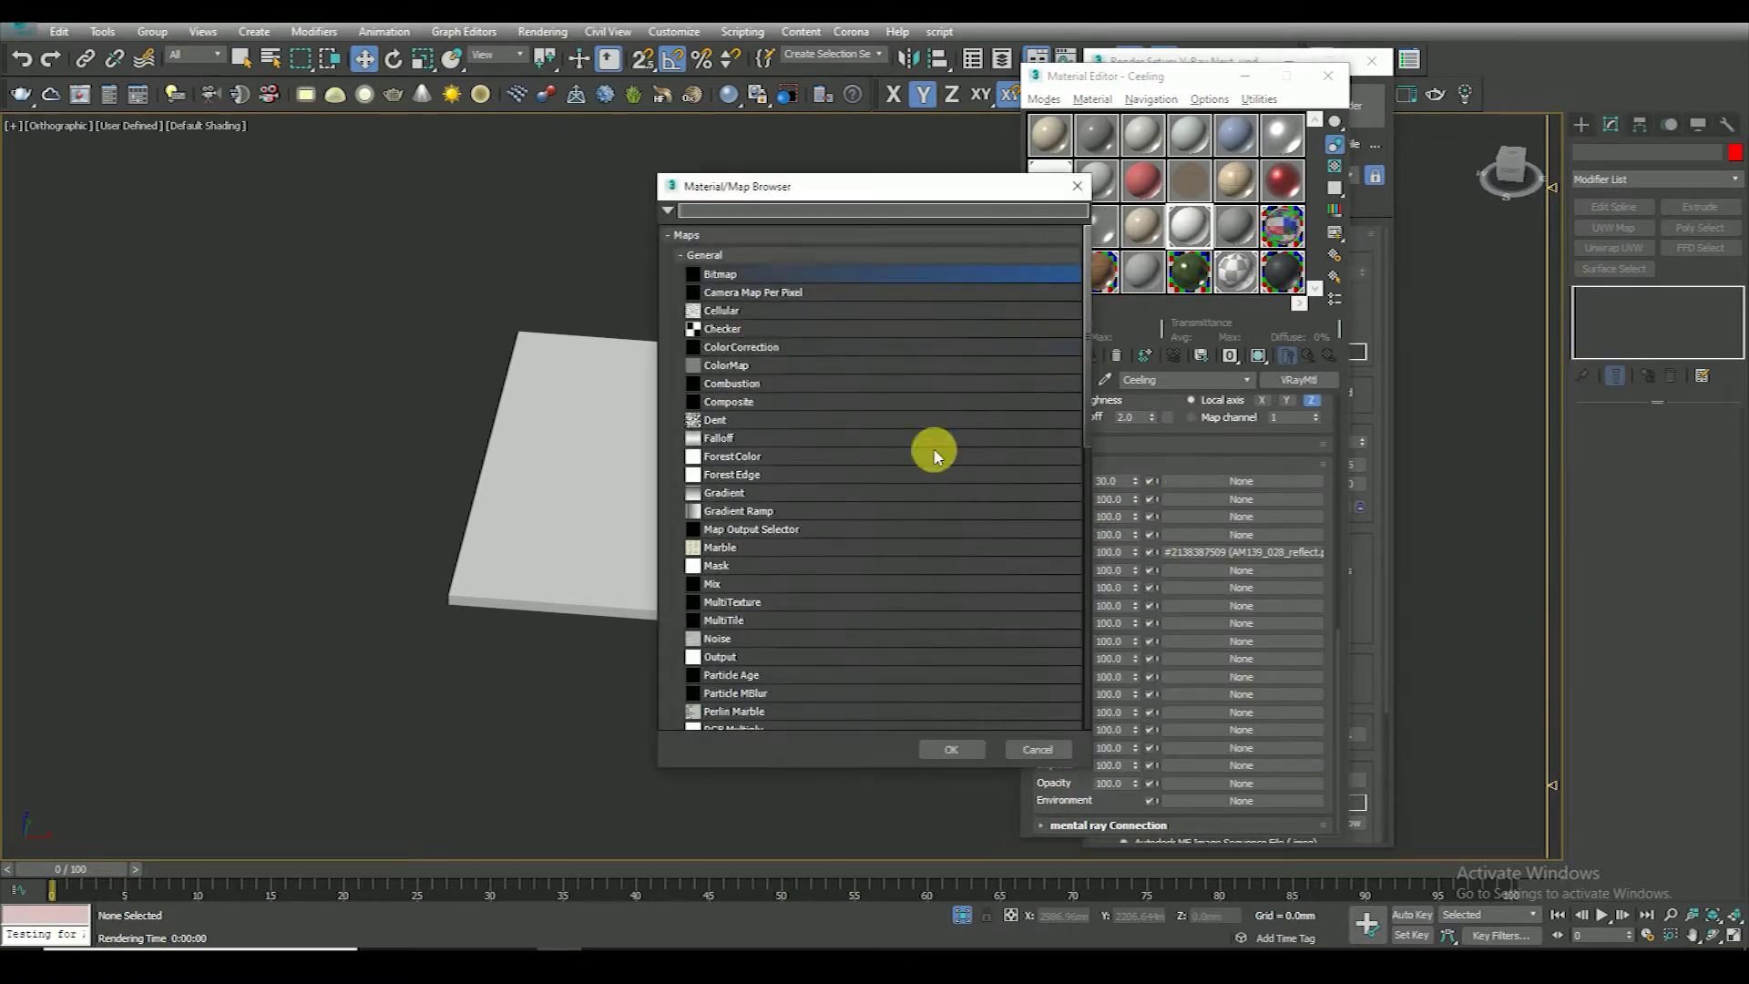
{"action": "double_click", "coordinate": [747, 281]}
{"action": "left_click", "coordinate": [594, 387]}
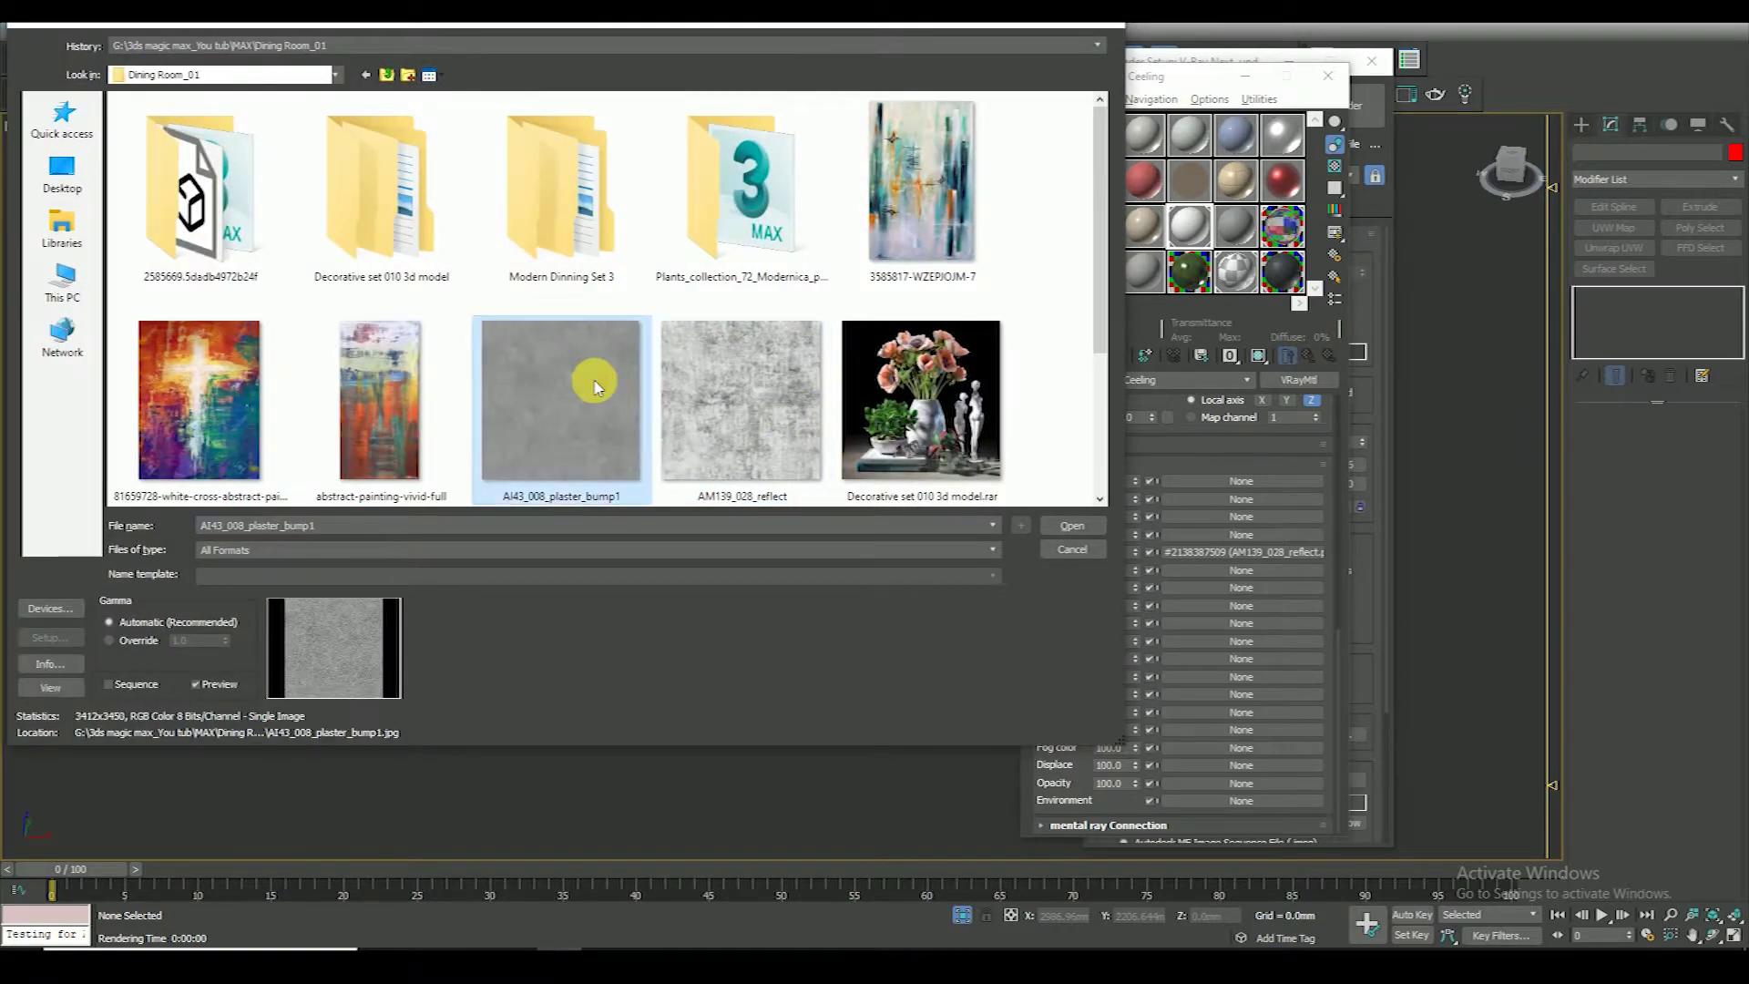
{"action": "left_click", "coordinate": [1071, 532]}
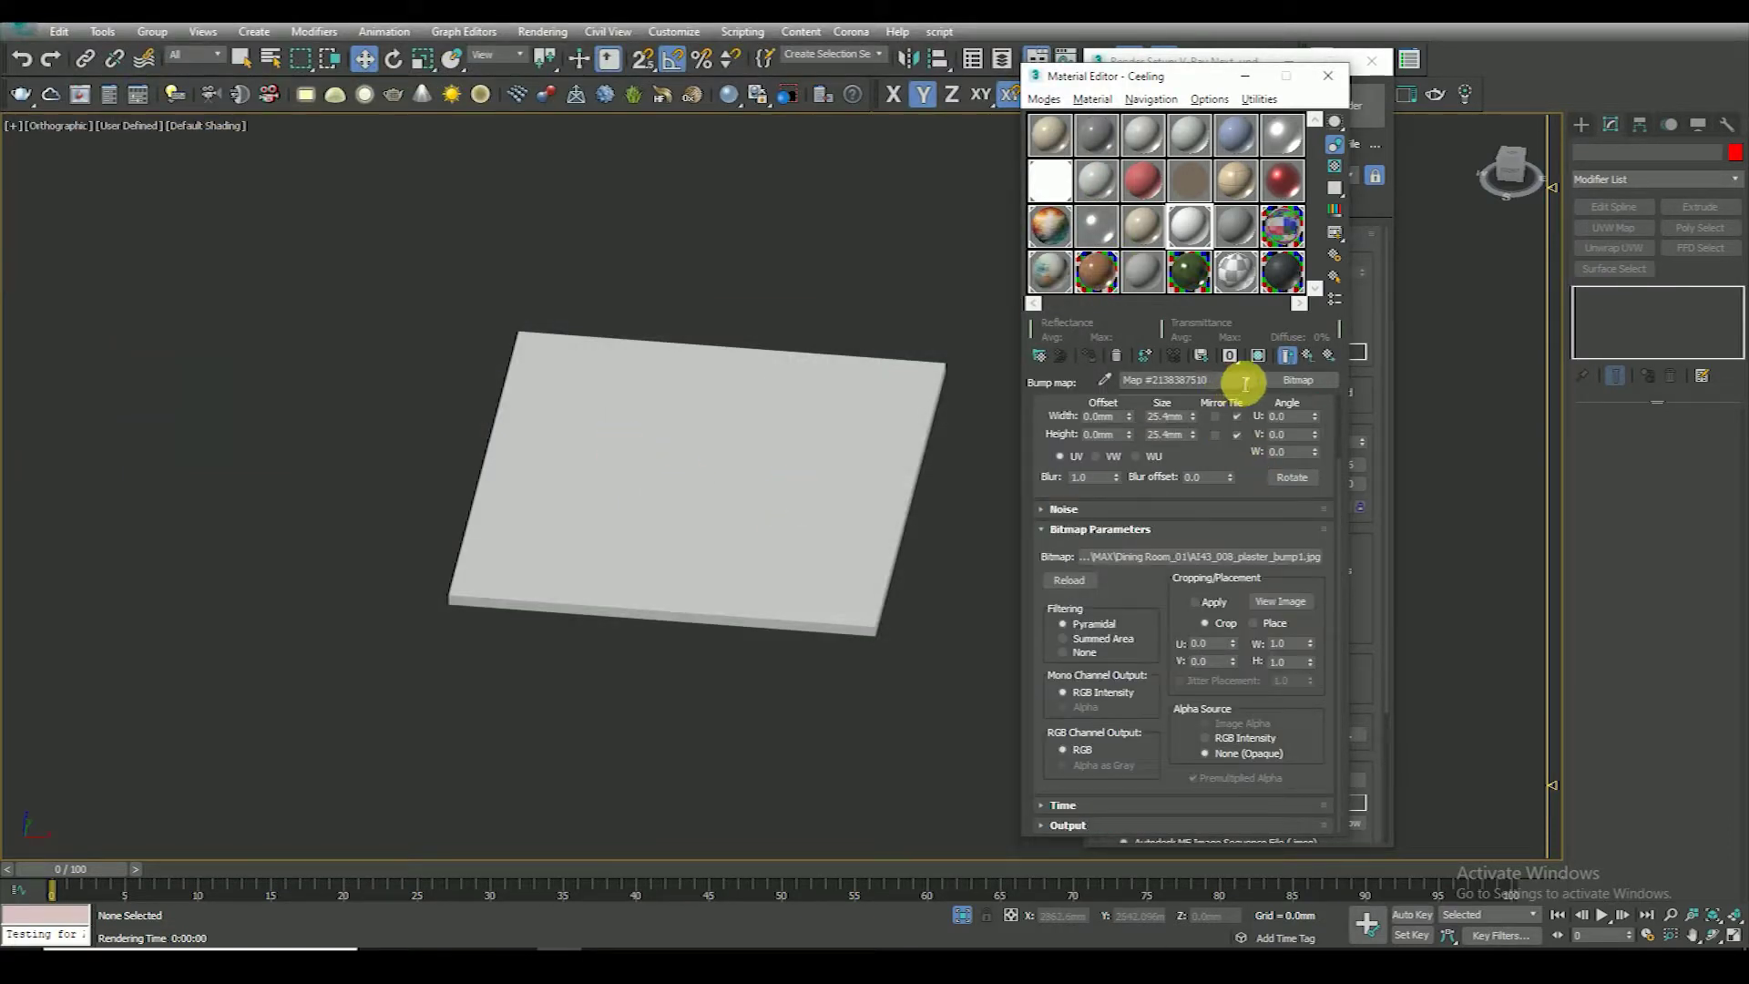
{"action": "left_click", "coordinate": [821, 471]}
{"action": "left_click", "coordinate": [1258, 355]}
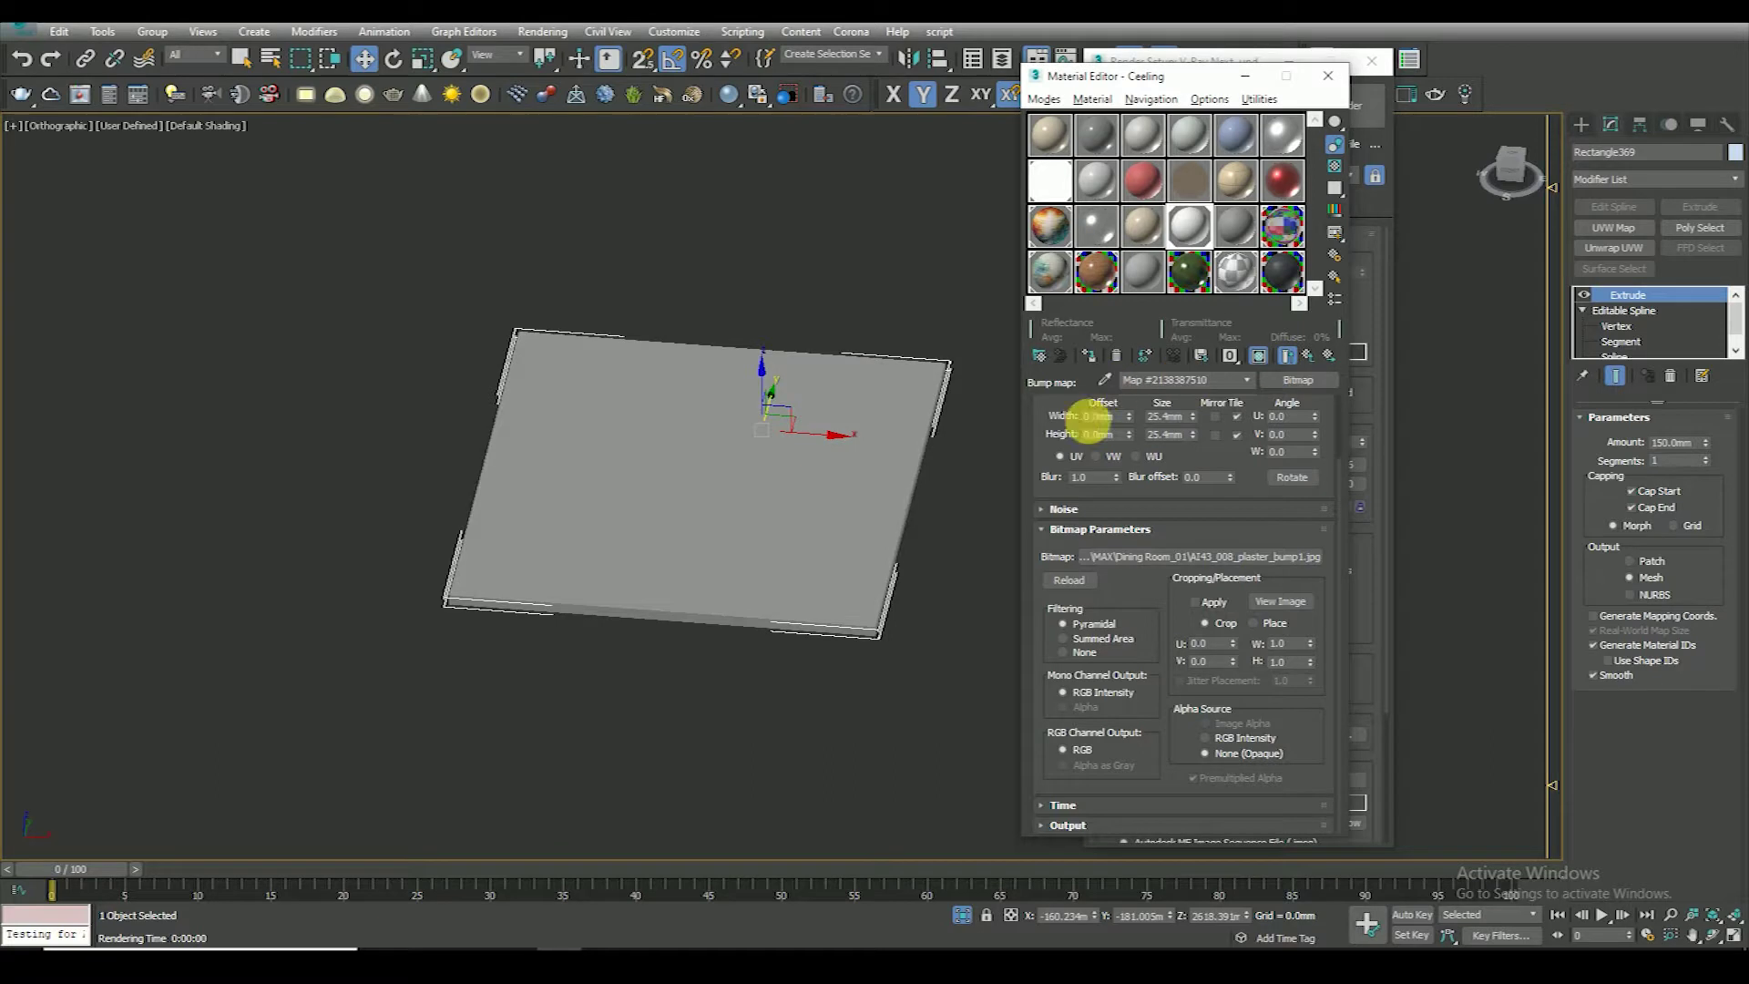
Add a Box UVW Map modifier to the slab with Real-World Map Size off
{"action": "left_click_drag", "start_coordinate": [1070, 485], "coordinate": [1043, 597]}
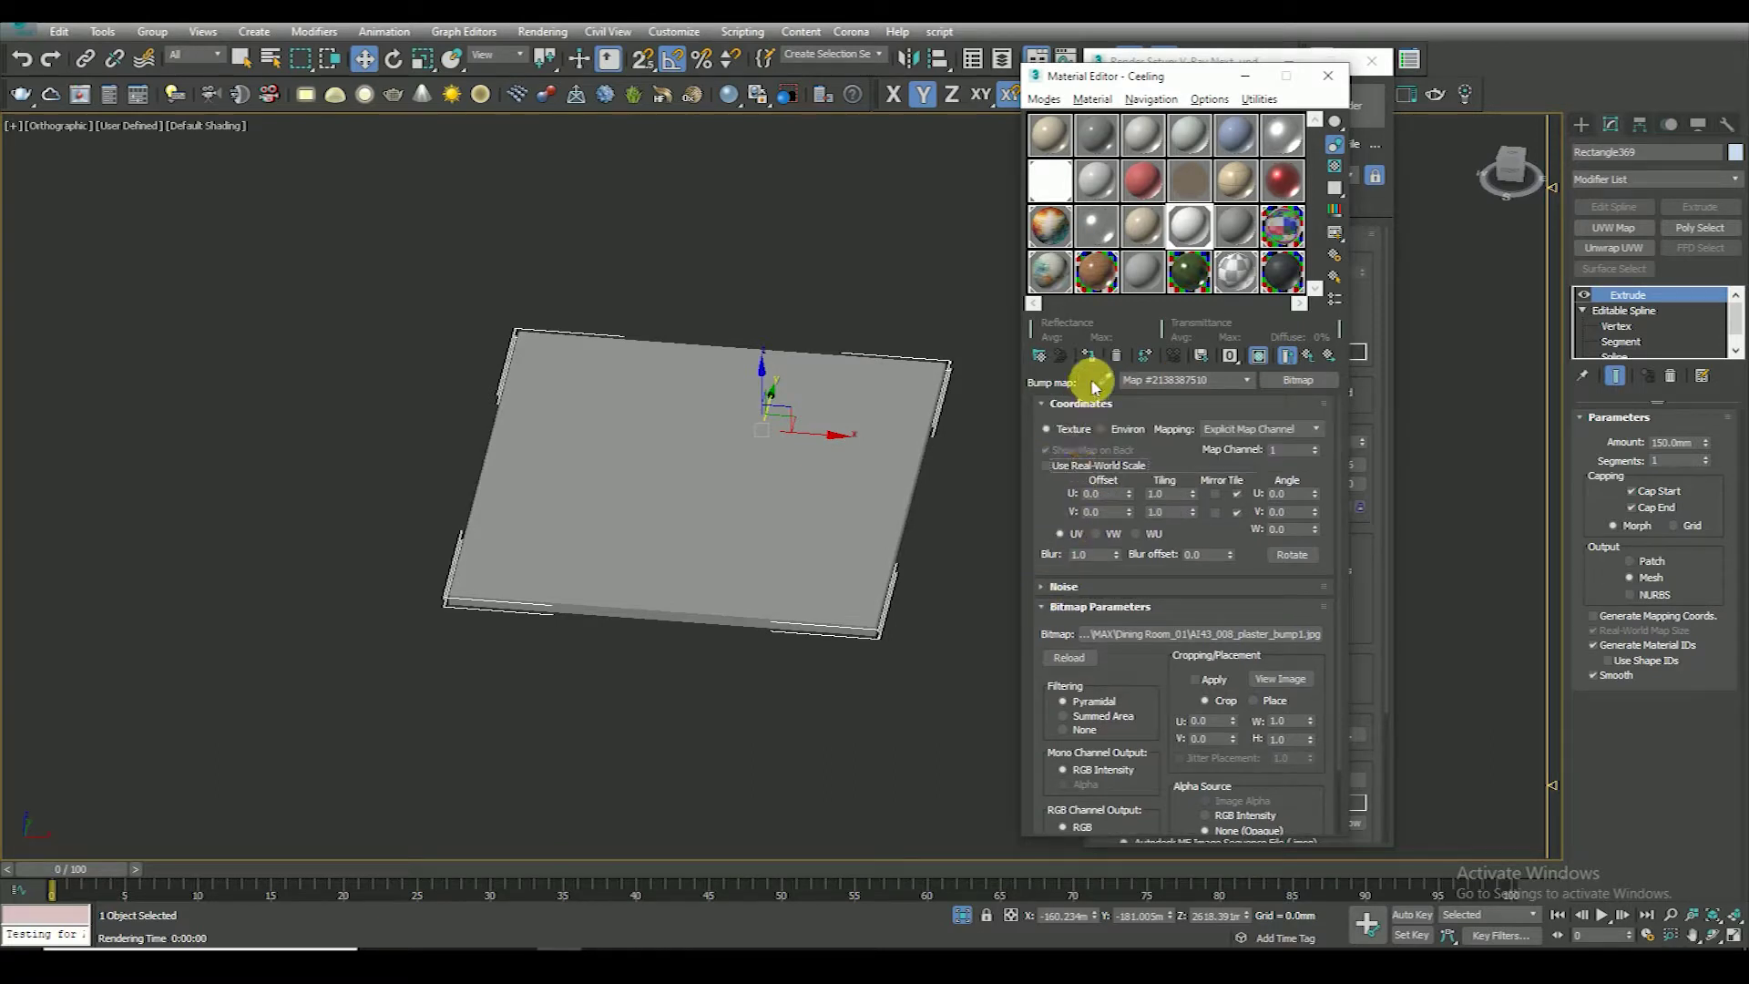
{"action": "left_click", "coordinate": [1626, 231]}
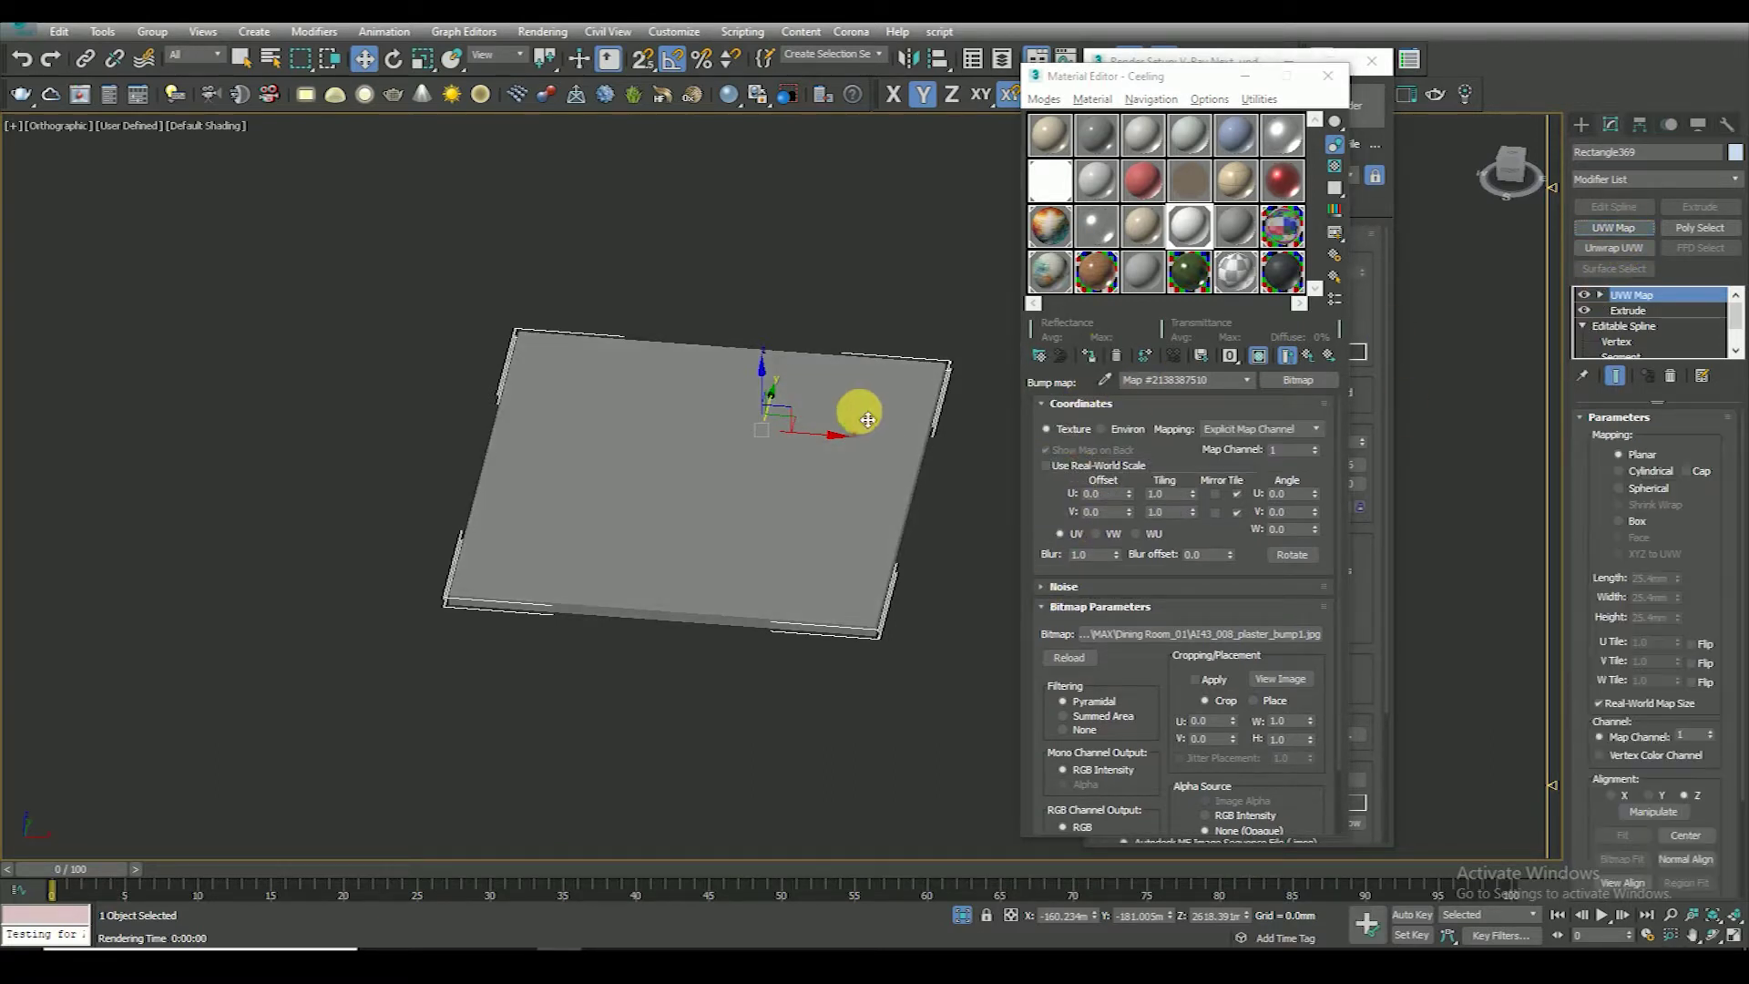
{"action": "scroll", "coordinate": [1613, 601], "scroll_direction": "down", "scroll_amount": 2}
{"action": "left_click", "coordinate": [1596, 628]}
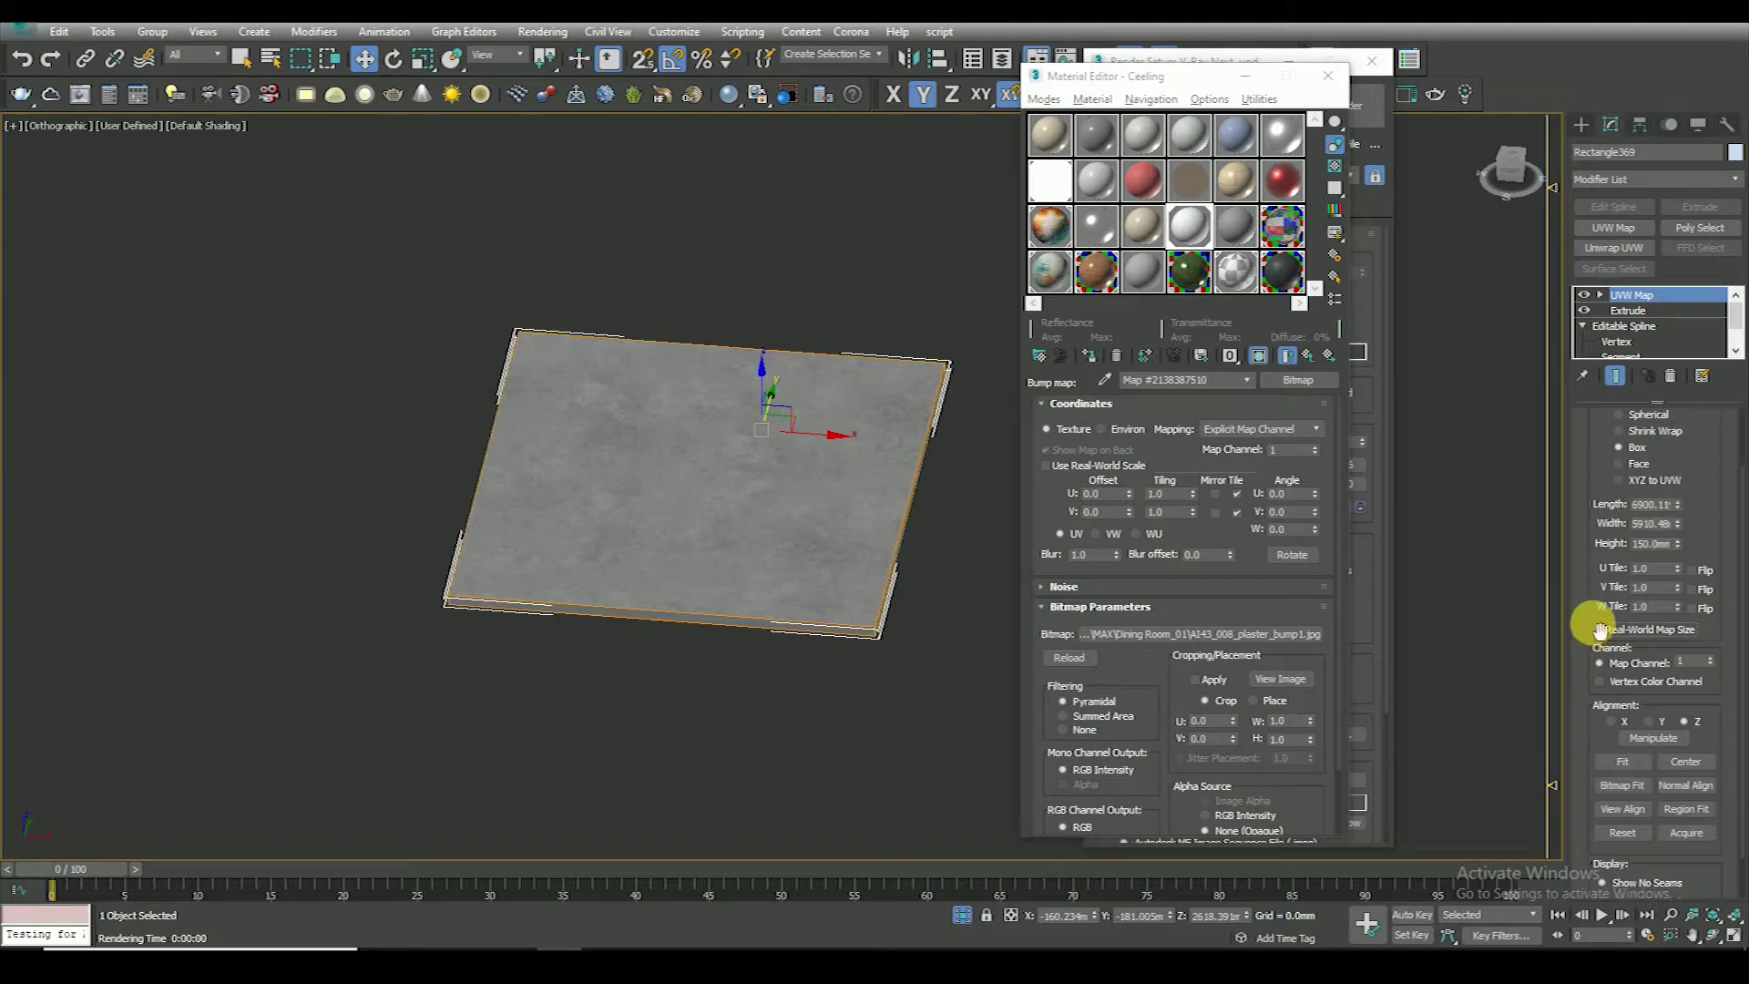
{"action": "scroll", "coordinate": [1596, 620], "scroll_direction": "down", "scroll_amount": 1}
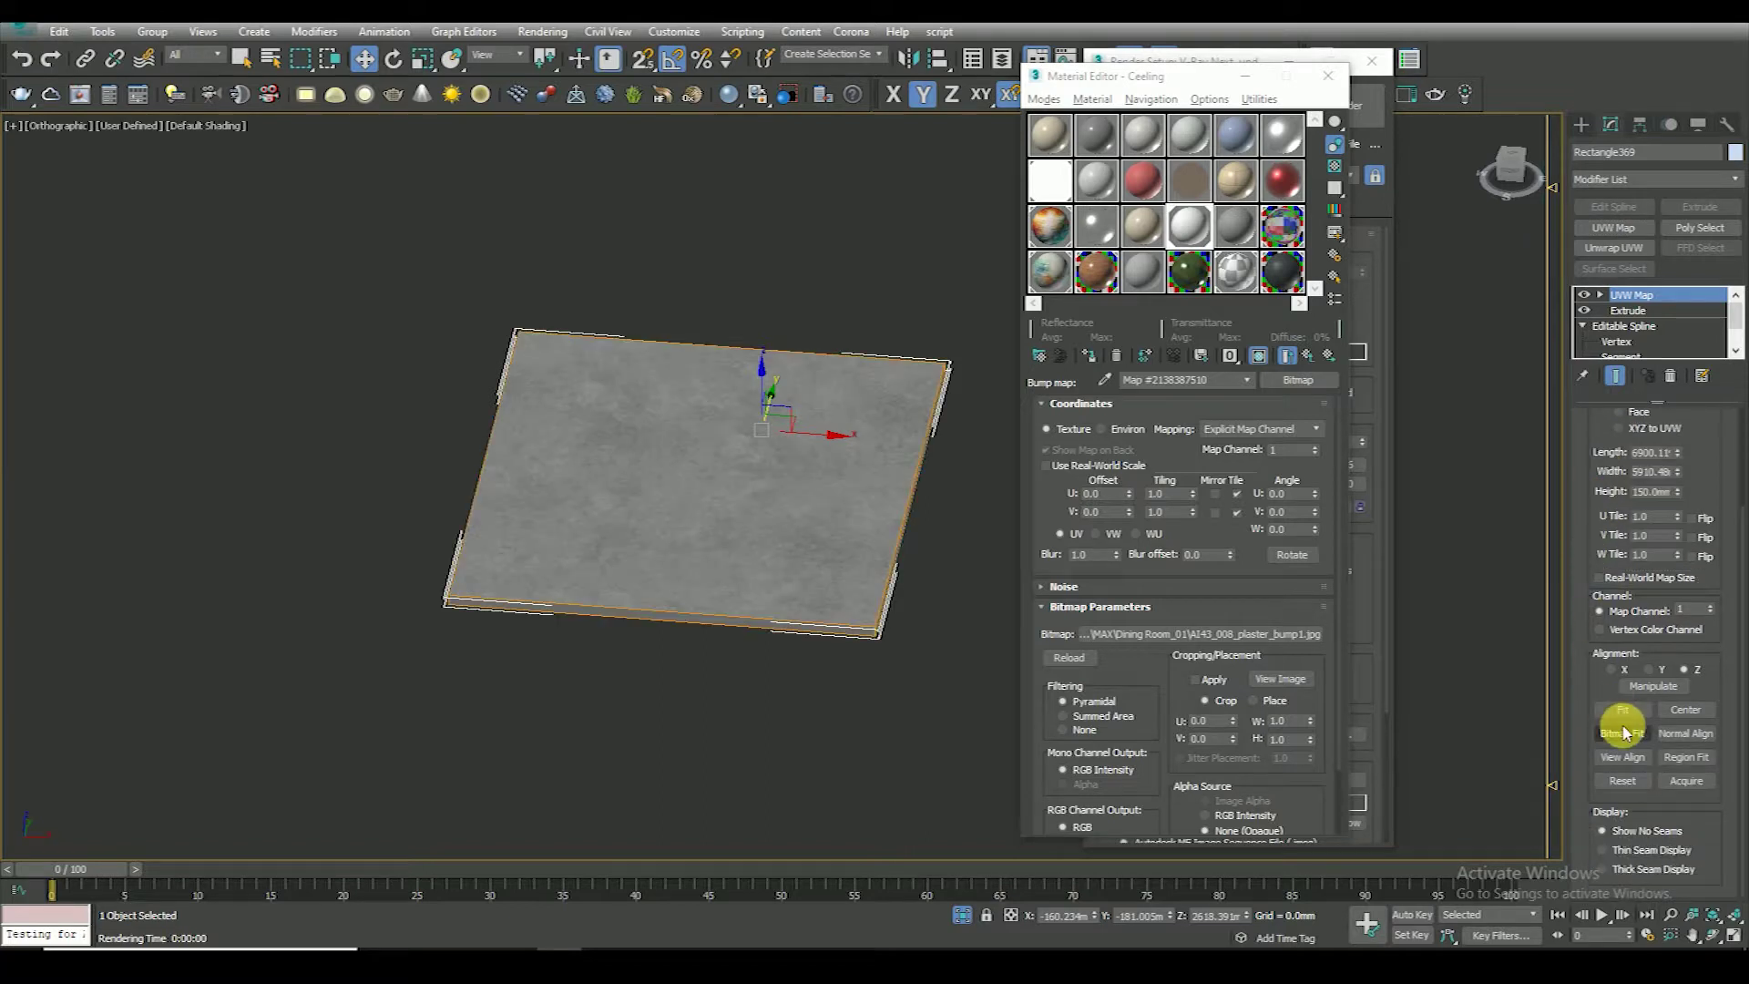
Exit isolation, view through the camera with safe frame, and acquire 1500 mm mapping
{"action": "left_click", "coordinate": [962, 915]}
{"action": "key", "text": "c"}
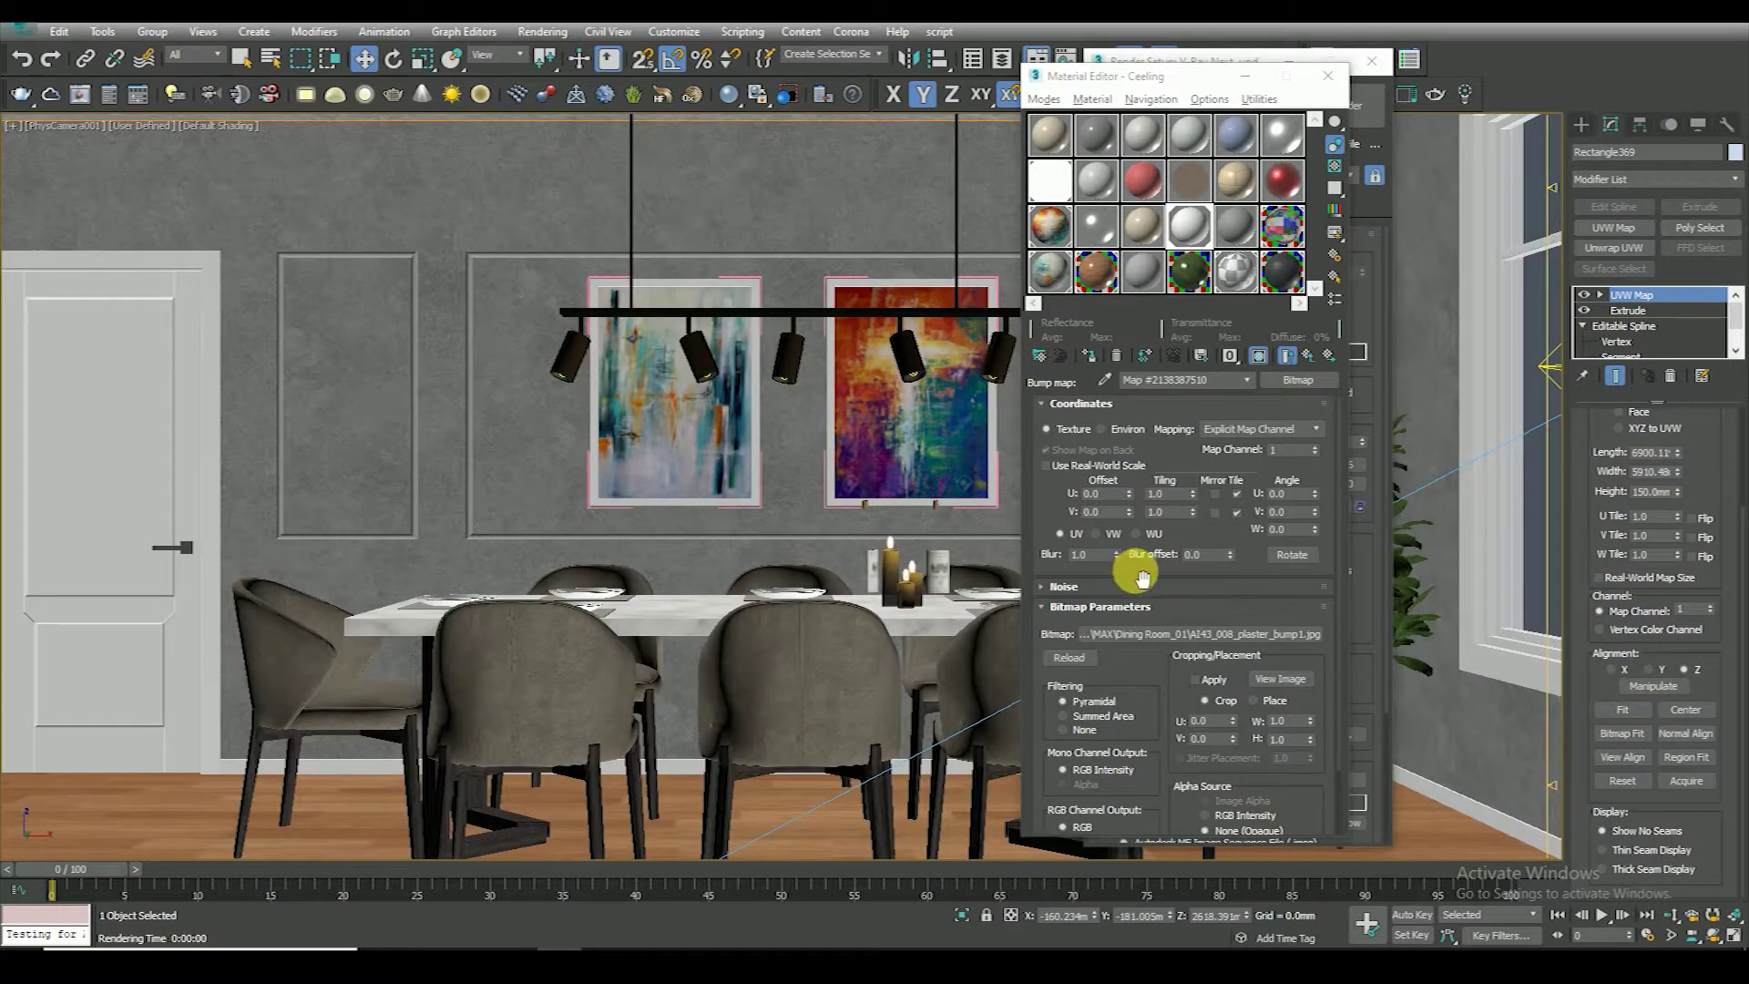
{"action": "key", "text": "shift+f"}
{"action": "left_click", "coordinate": [1686, 781]}
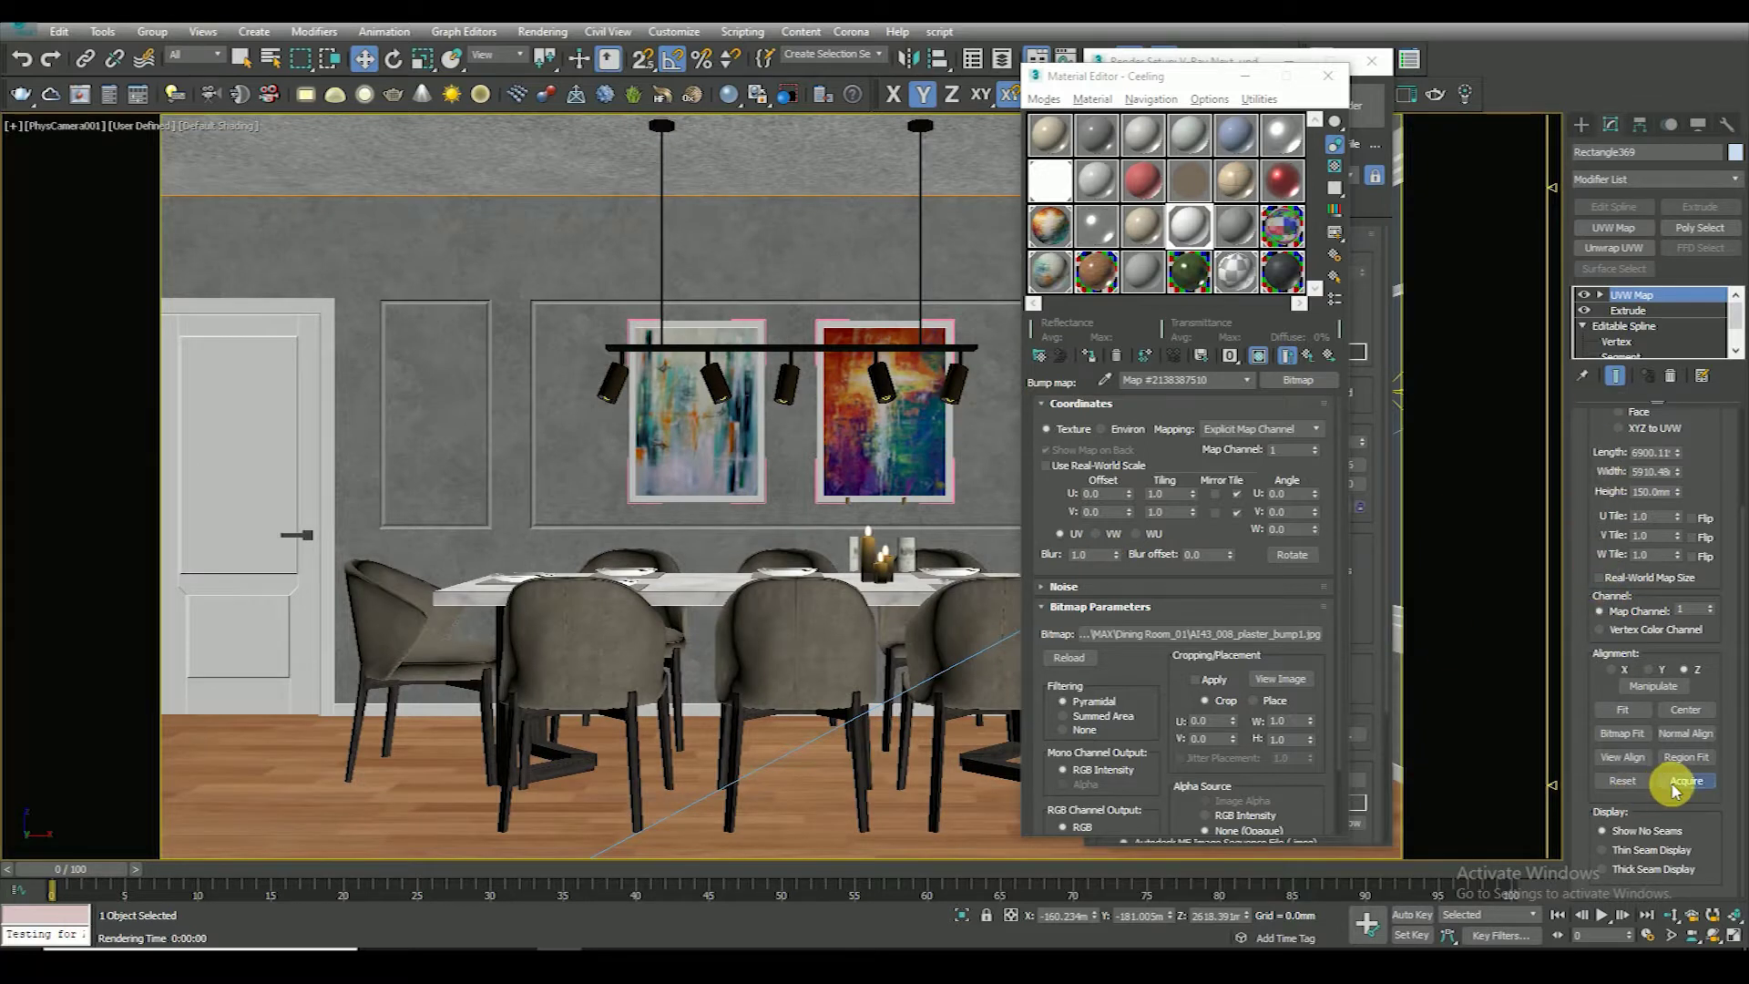
{"action": "left_click", "coordinate": [728, 241]}
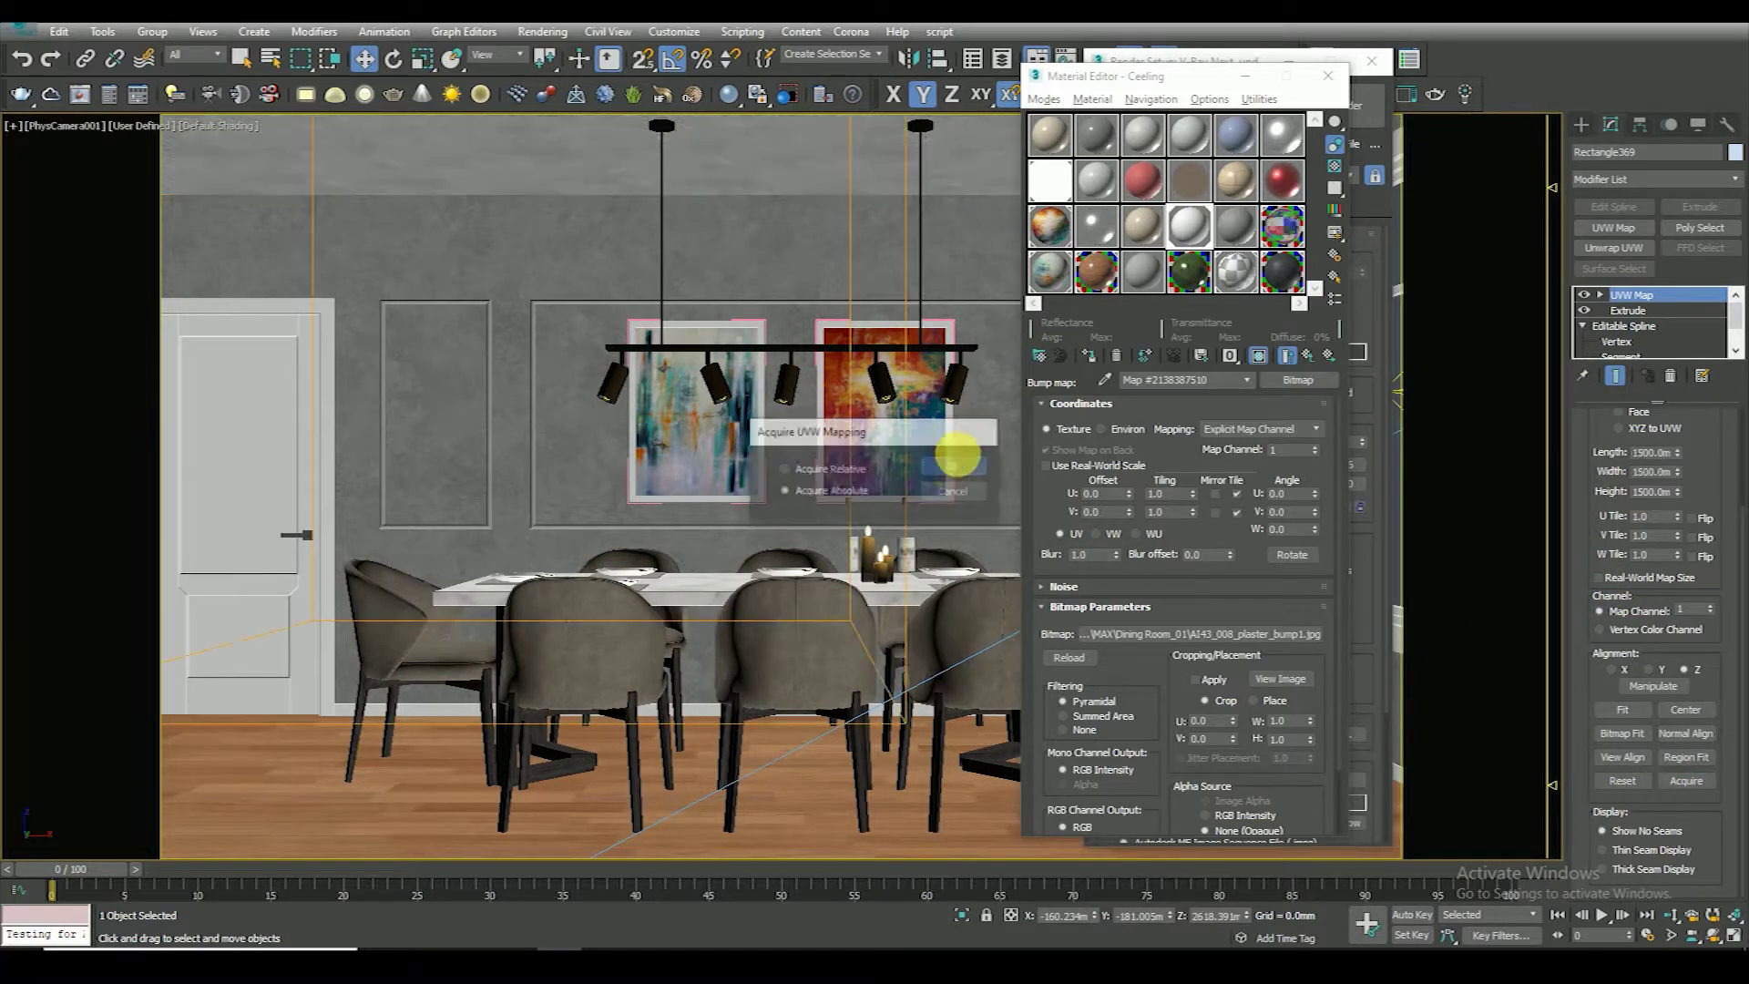
{"action": "left_click", "coordinate": [953, 465]}
{"action": "left_click", "coordinate": [729, 261]}
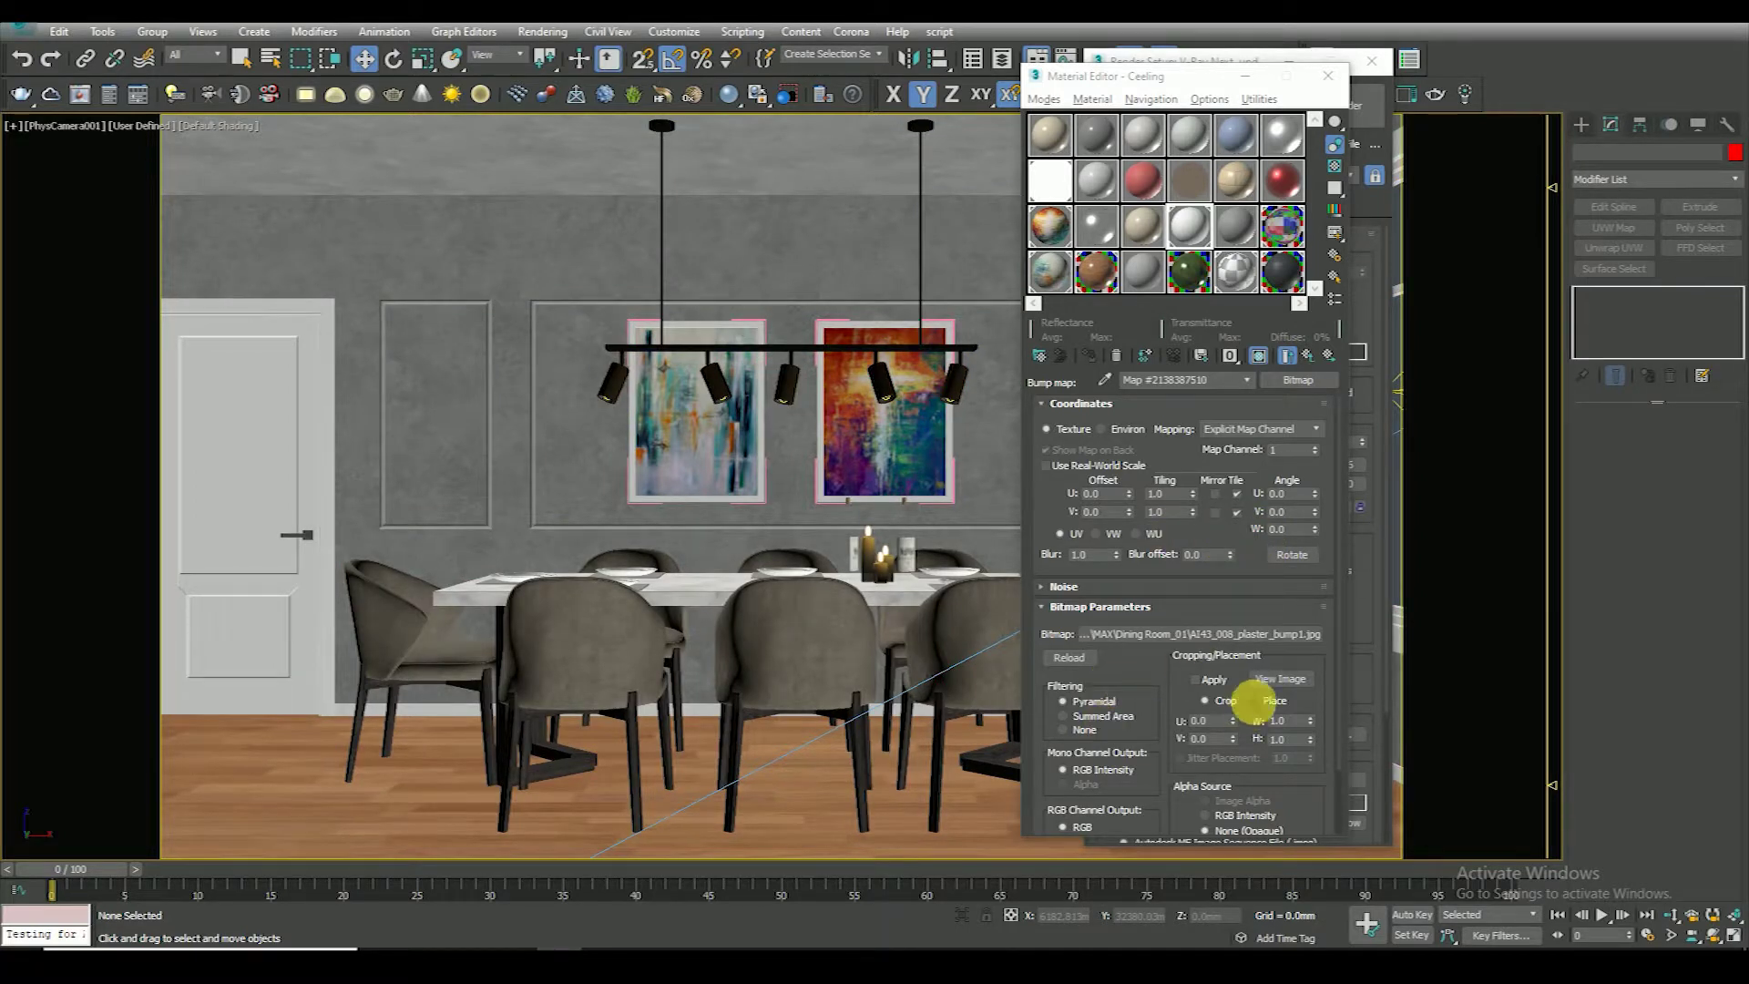
{"action": "left_click", "coordinate": [1307, 359]}
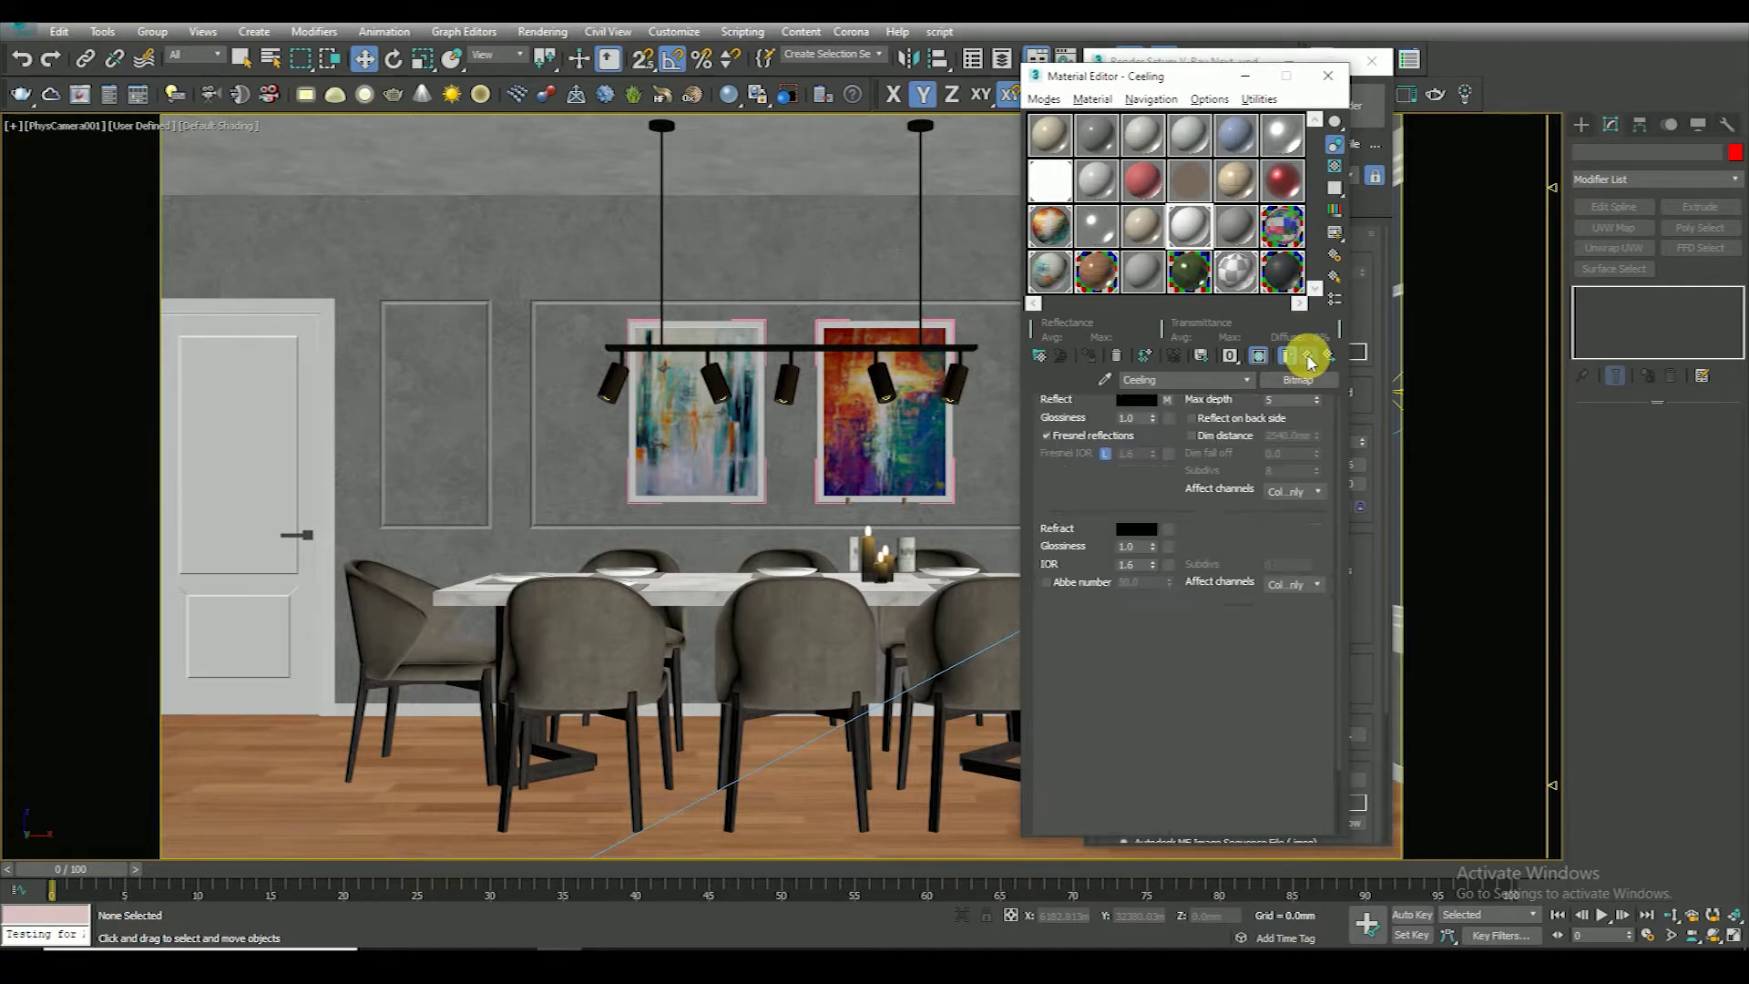
Set Ceeling's reflection glossiness to 0.5 and show a checkered preview background
{"action": "double_click", "coordinate": [1186, 239]}
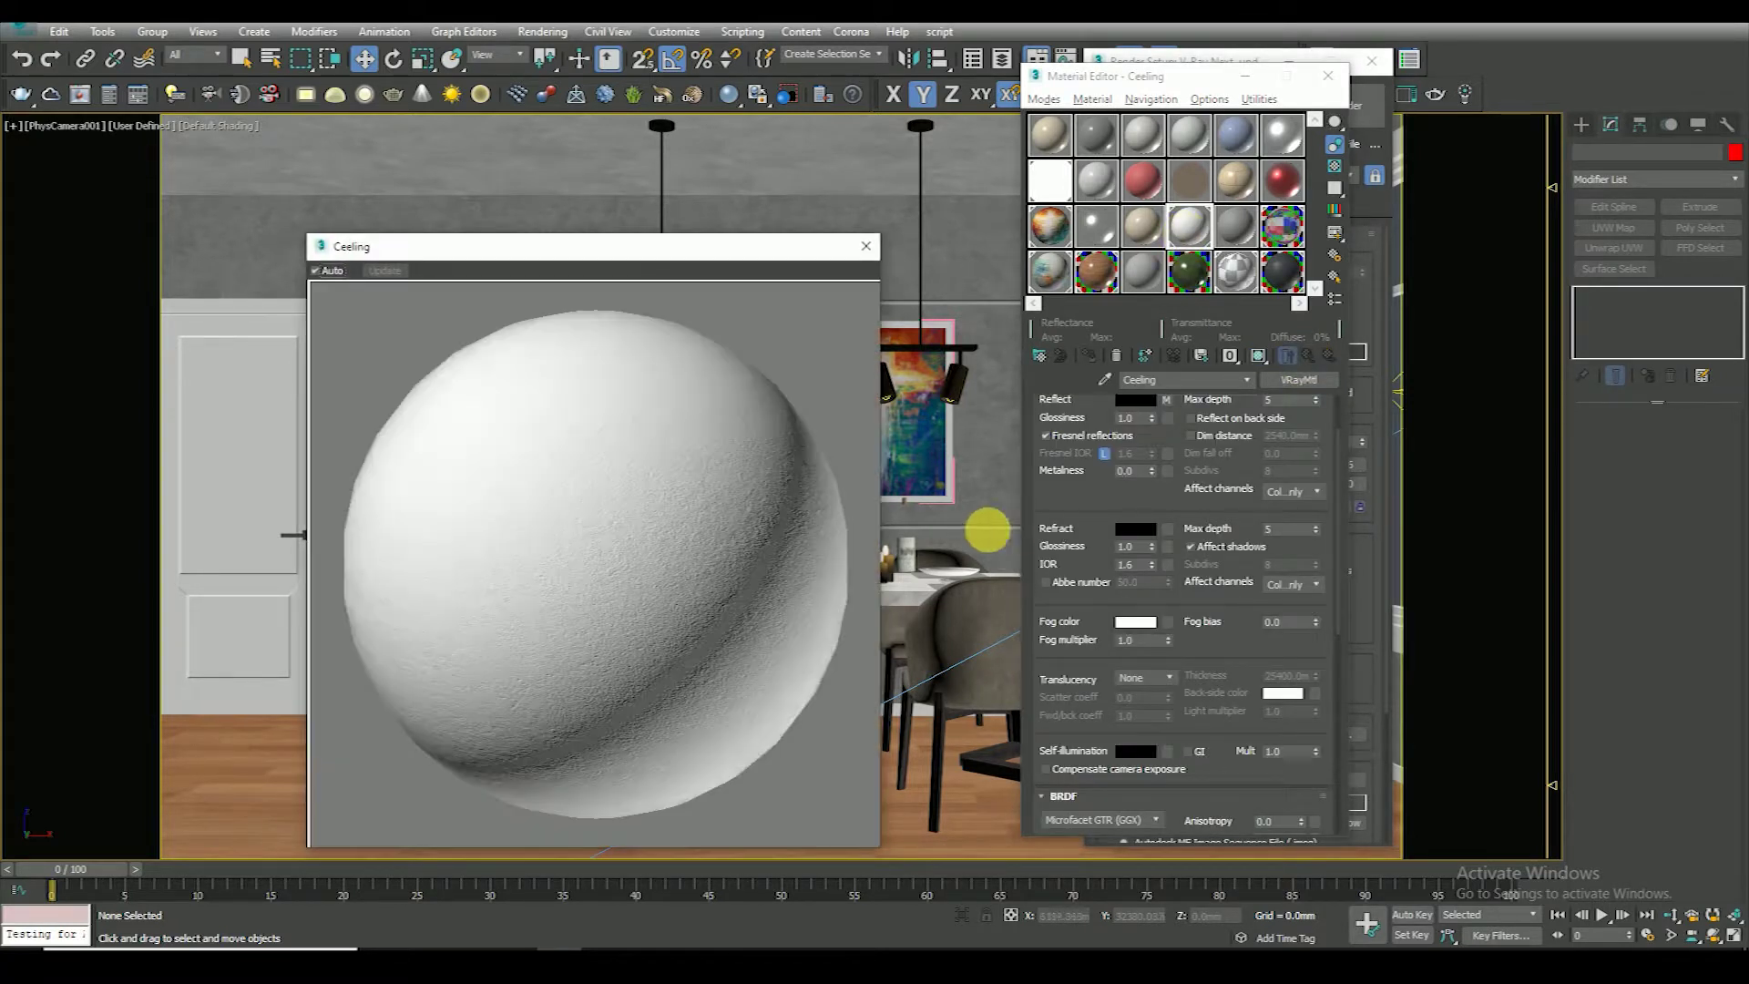
{"action": "scroll", "coordinate": [1093, 638], "scroll_direction": "up", "scroll_amount": 2}
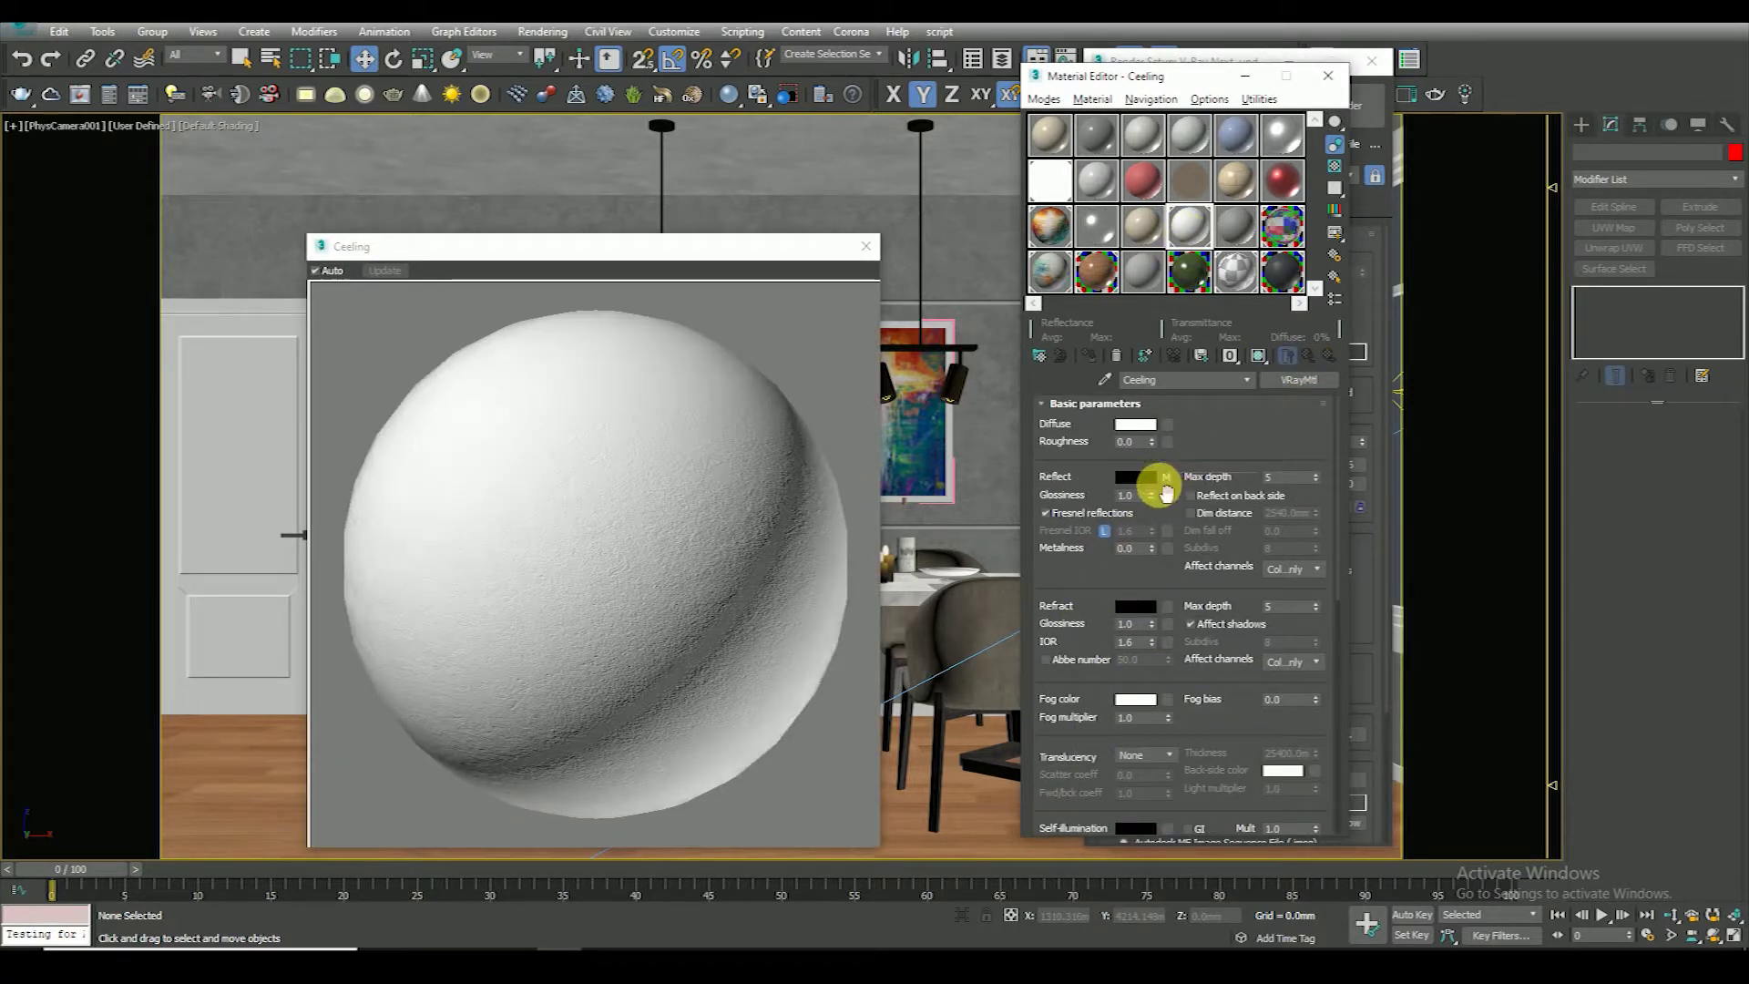
{"action": "left_click", "coordinate": [1129, 495]}
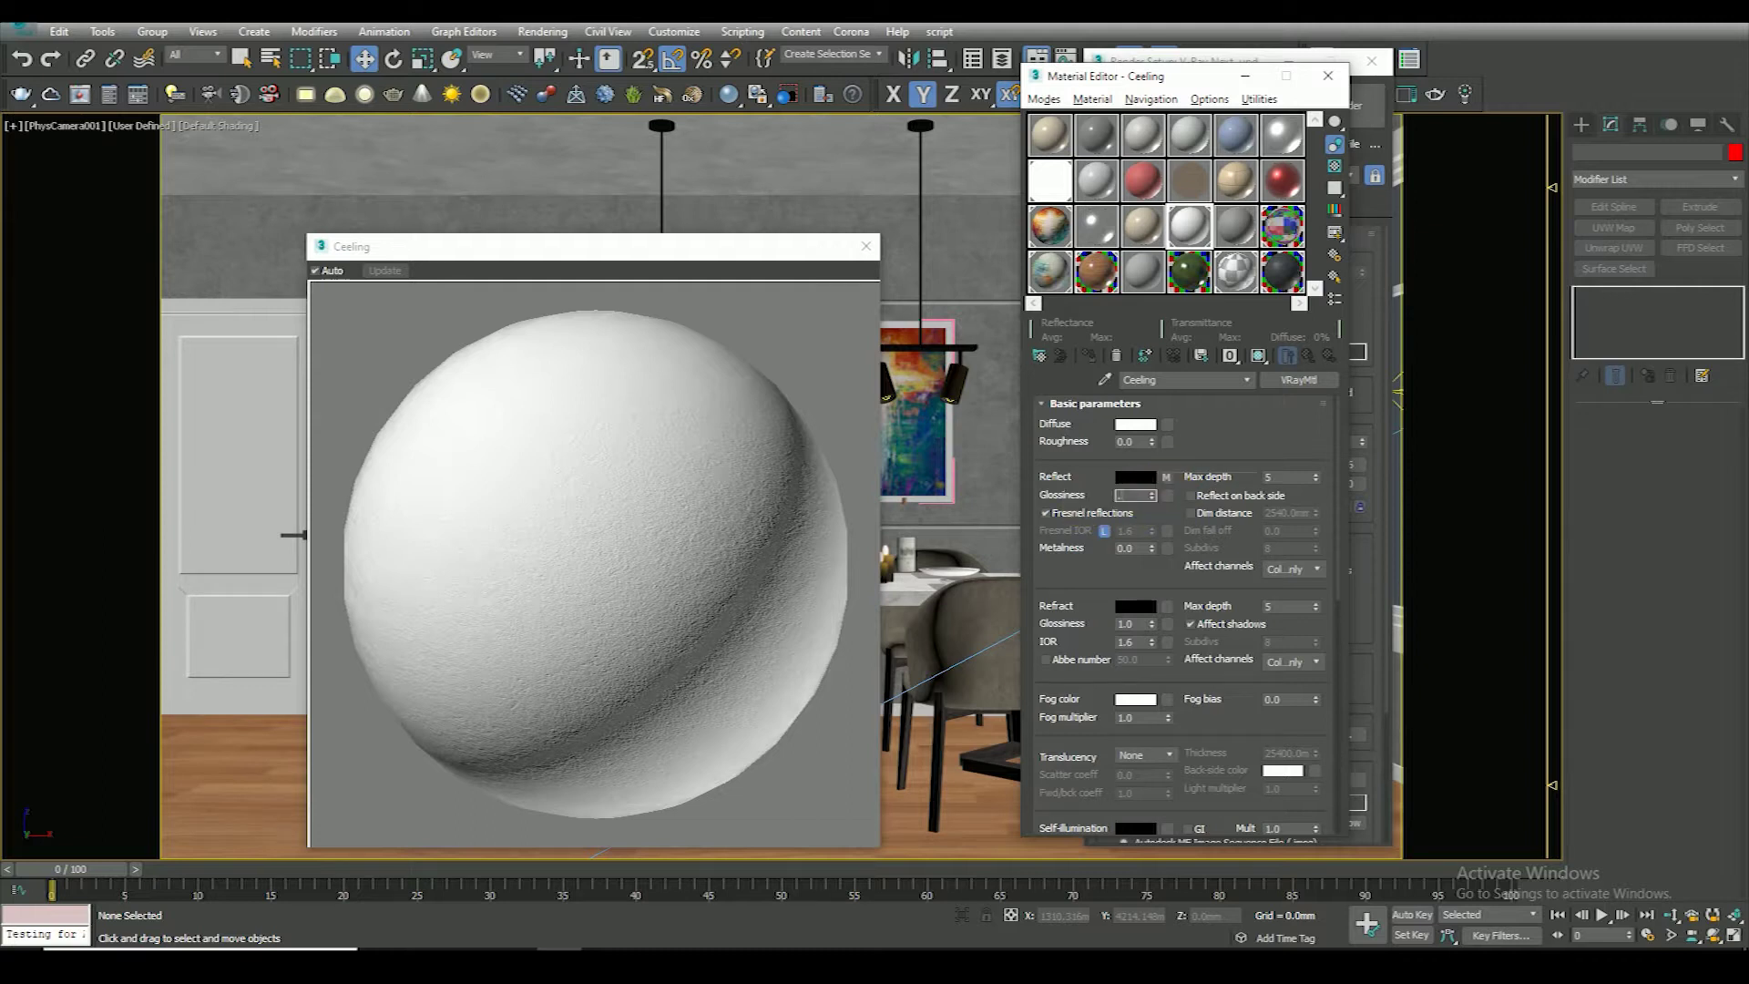
{"action": "type", "text": "0.5"}
{"action": "left_click", "coordinate": [1104, 535]}
{"action": "left_click", "coordinate": [1335, 170]}
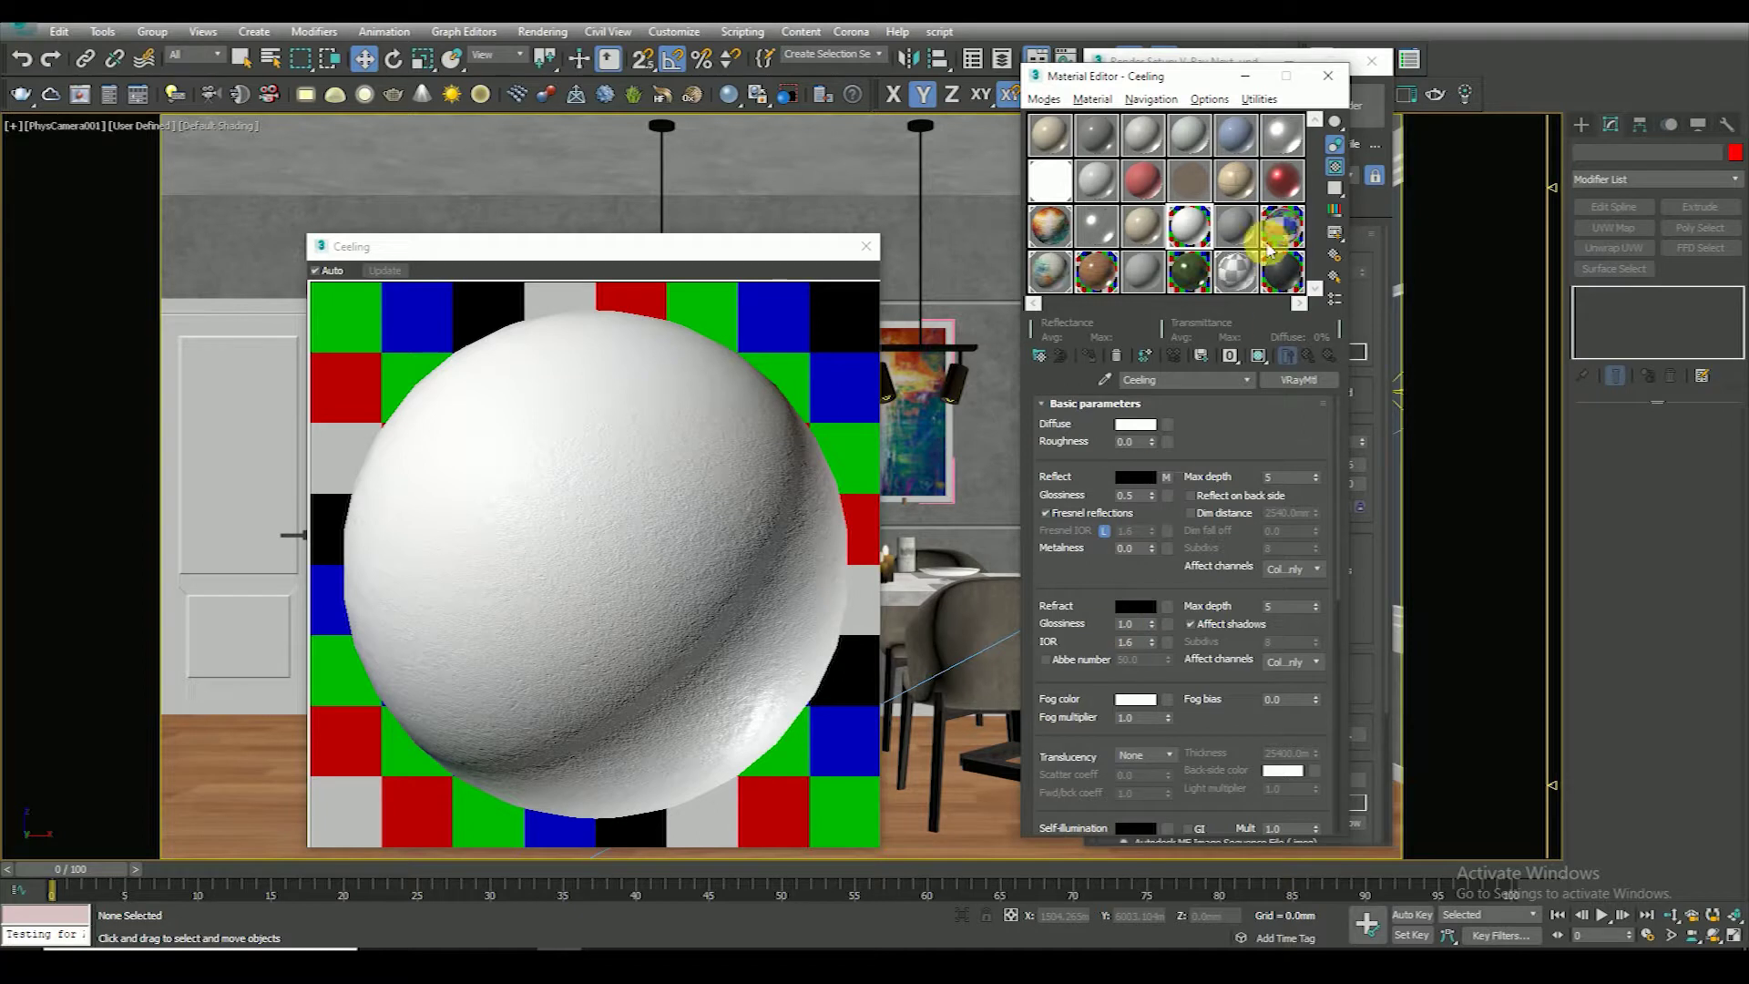
{"action": "left_click", "coordinate": [1284, 274]}
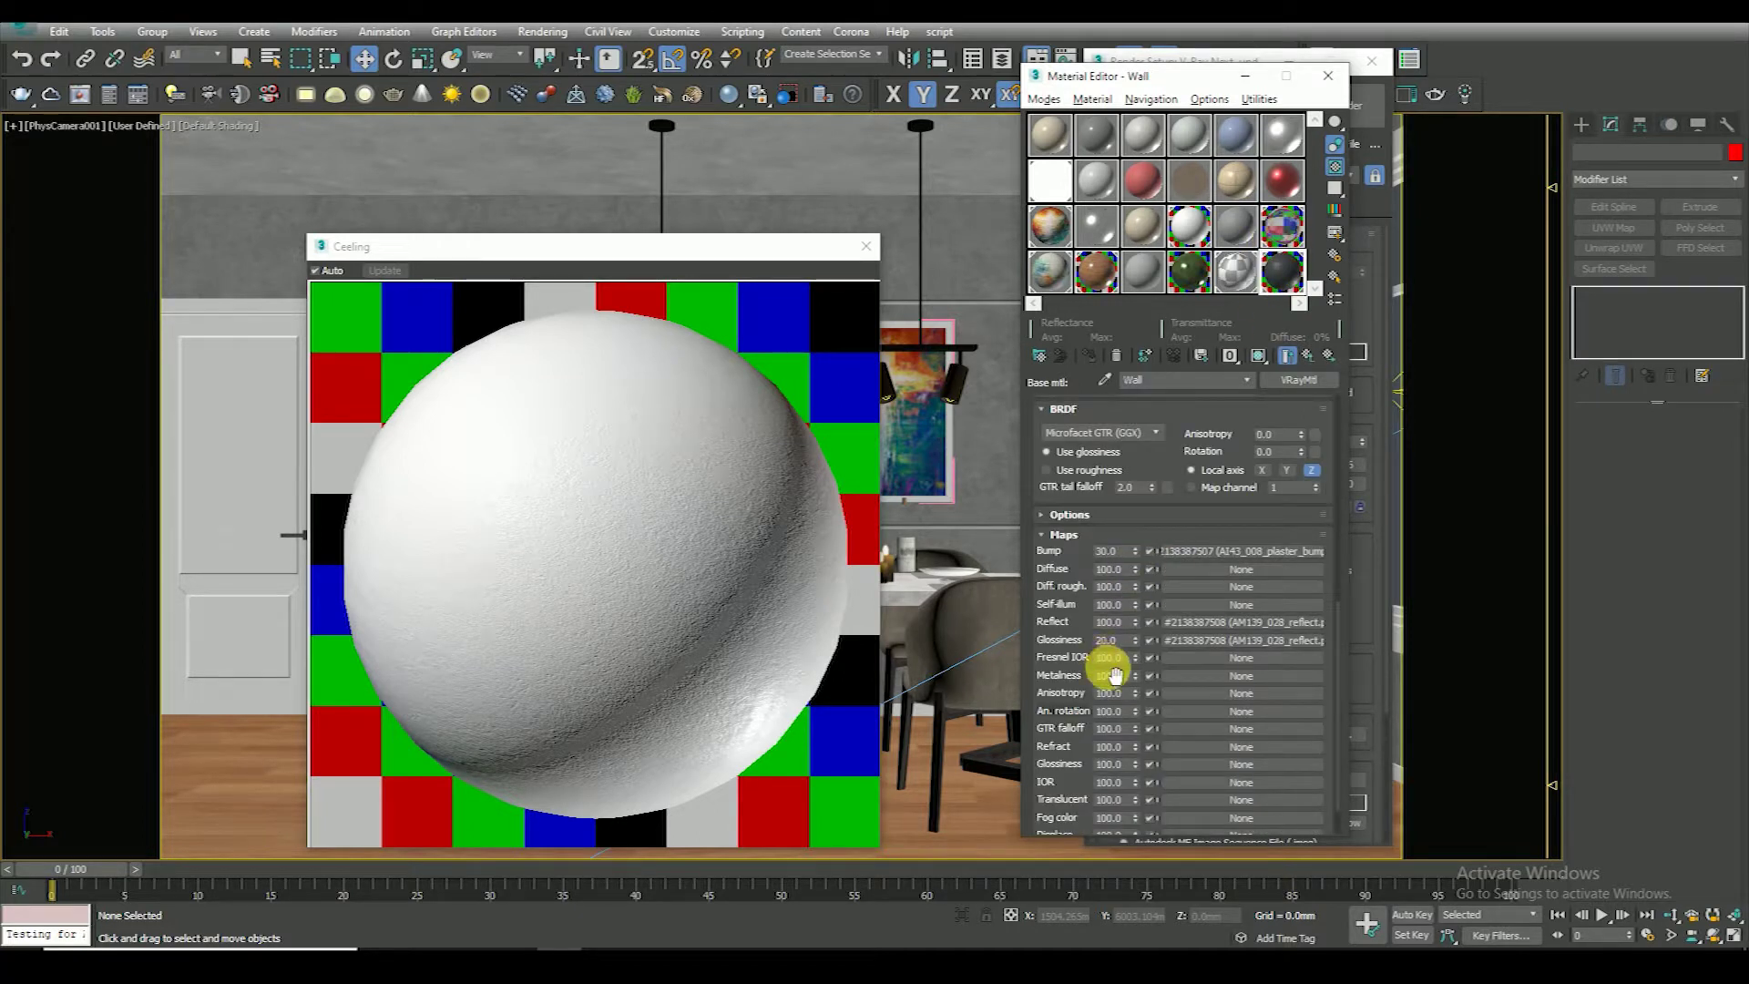
Copy Ceeling's reflect map into its glossiness slot with strength 20
{"action": "scroll", "coordinate": [1062, 647], "scroll_direction": "up", "scroll_amount": 5}
{"action": "scroll", "coordinate": [1101, 597], "scroll_direction": "up", "scroll_amount": 3}
{"action": "scroll", "coordinate": [1097, 671], "scroll_direction": "up", "scroll_amount": 3}
{"action": "scroll", "coordinate": [1093, 579], "scroll_direction": "up", "scroll_amount": 1}
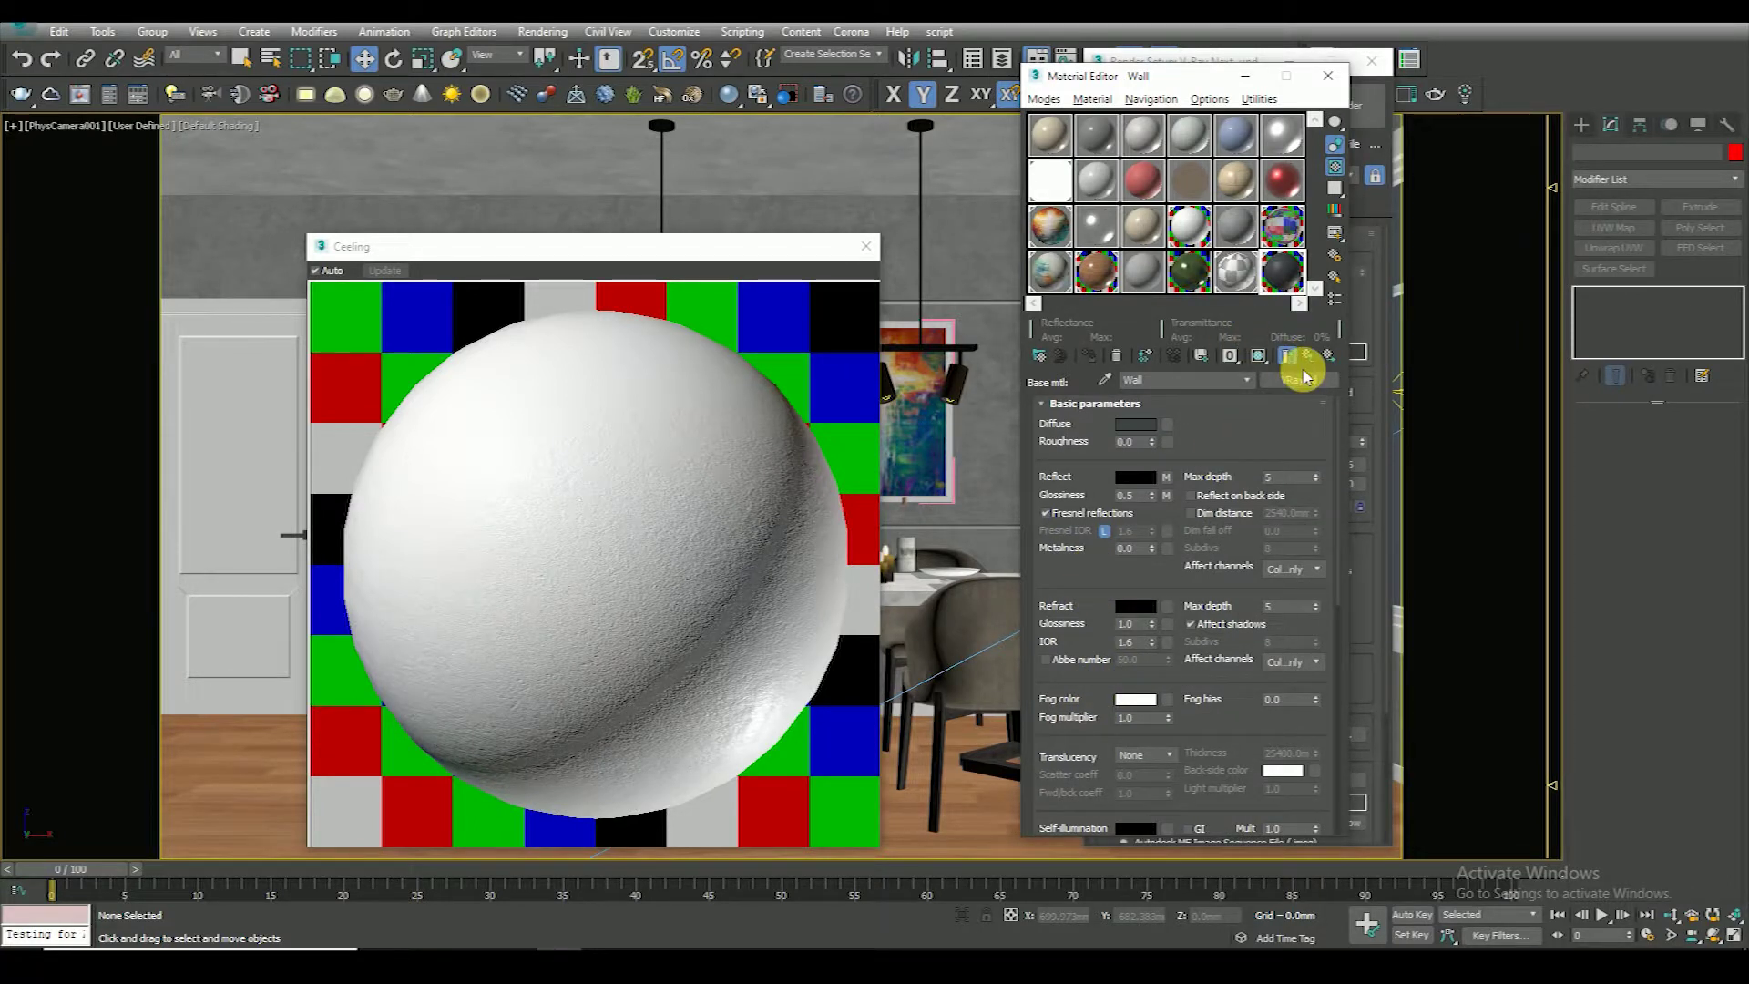
{"action": "left_click", "coordinate": [1191, 228]}
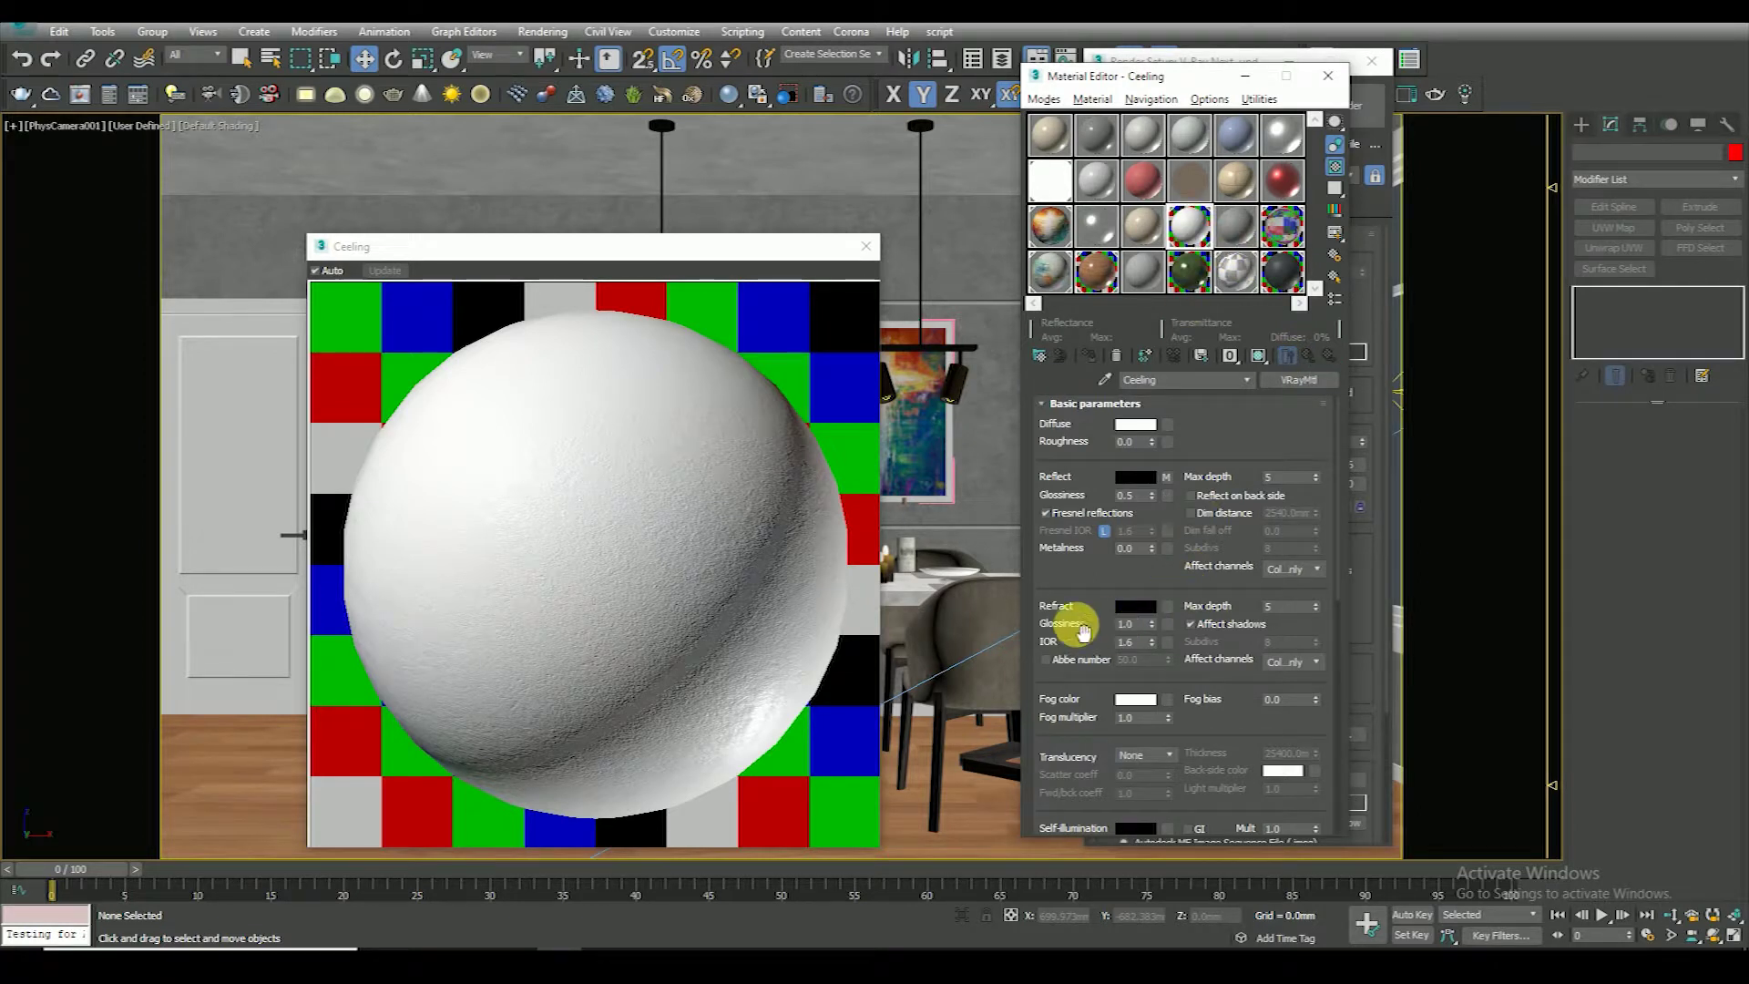
{"action": "scroll", "coordinate": [1077, 624], "scroll_direction": "down", "scroll_amount": 6}
{"action": "scroll", "coordinate": [1129, 588], "scroll_direction": "down", "scroll_amount": 1}
{"action": "scroll", "coordinate": [1059, 654], "scroll_direction": "down", "scroll_amount": 1}
{"action": "scroll", "coordinate": [1059, 654], "scroll_direction": "down", "scroll_amount": 4}
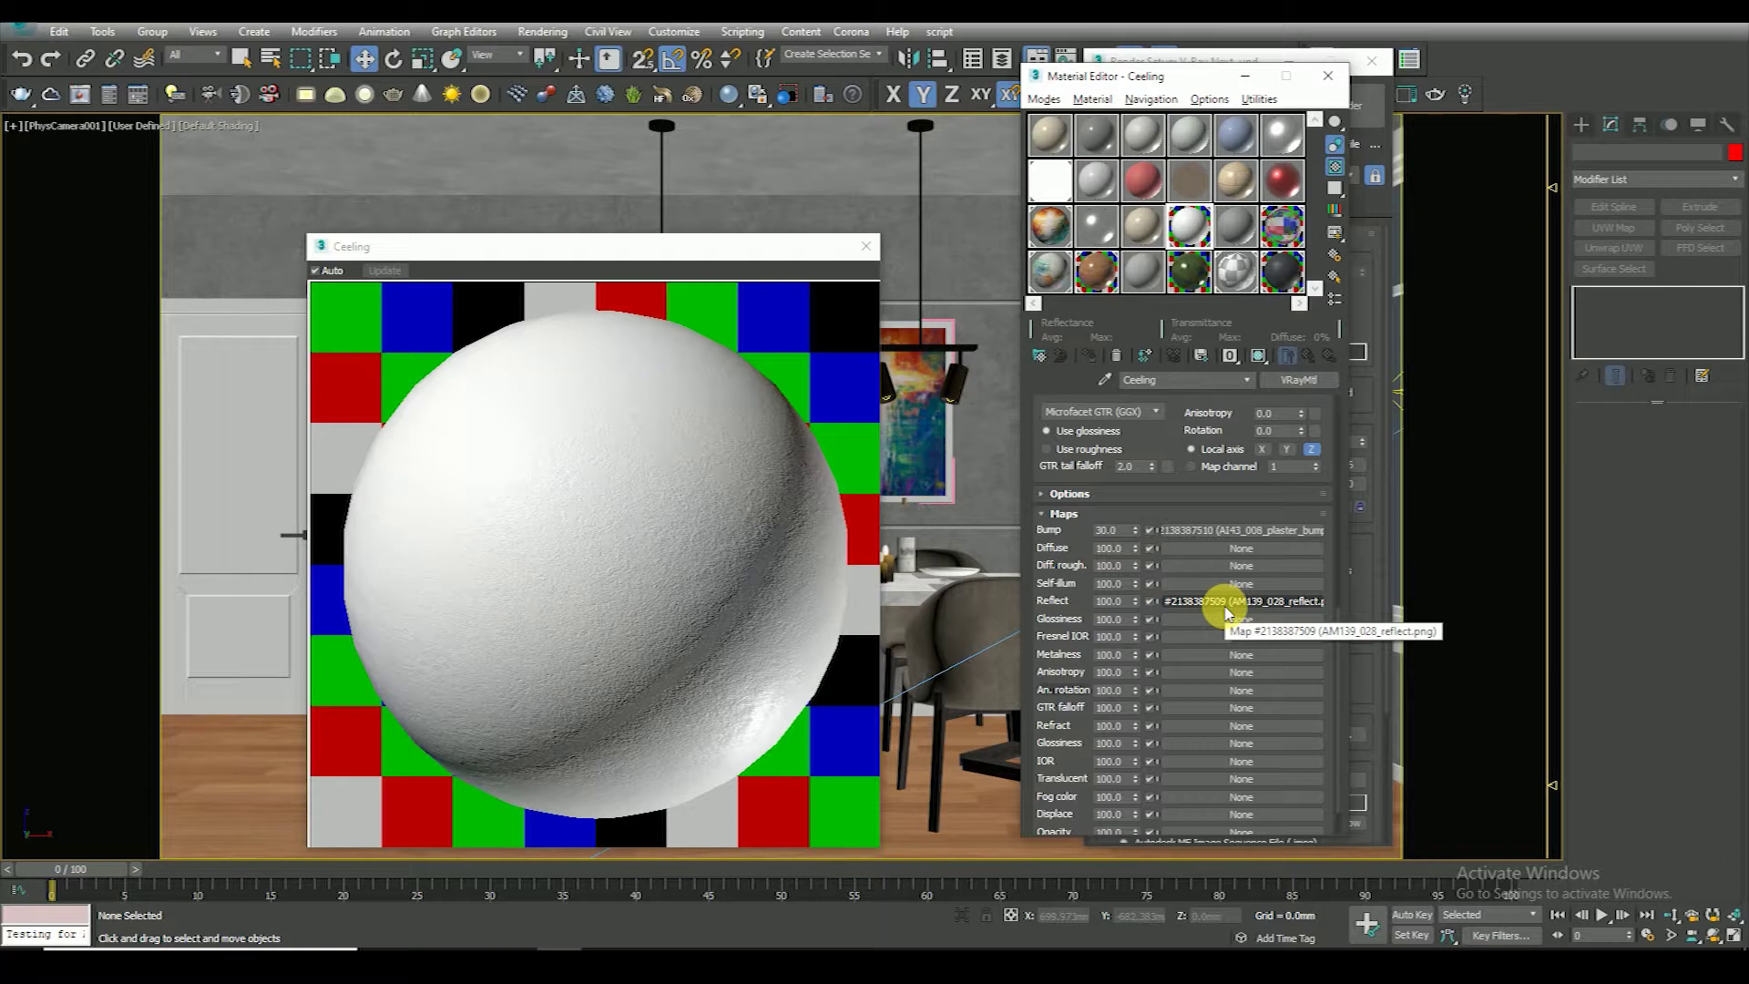
{"action": "mouse_move", "coordinate": [1226, 613]}
{"action": "left_mouse_down"}
{"action": "mouse_move", "coordinate": [1235, 636]}
{"action": "mouse_move", "coordinate": [1229, 619]}
{"action": "left_mouse_up"}
{"action": "left_click", "coordinate": [1151, 515]}
{"action": "type", "text": "20"}
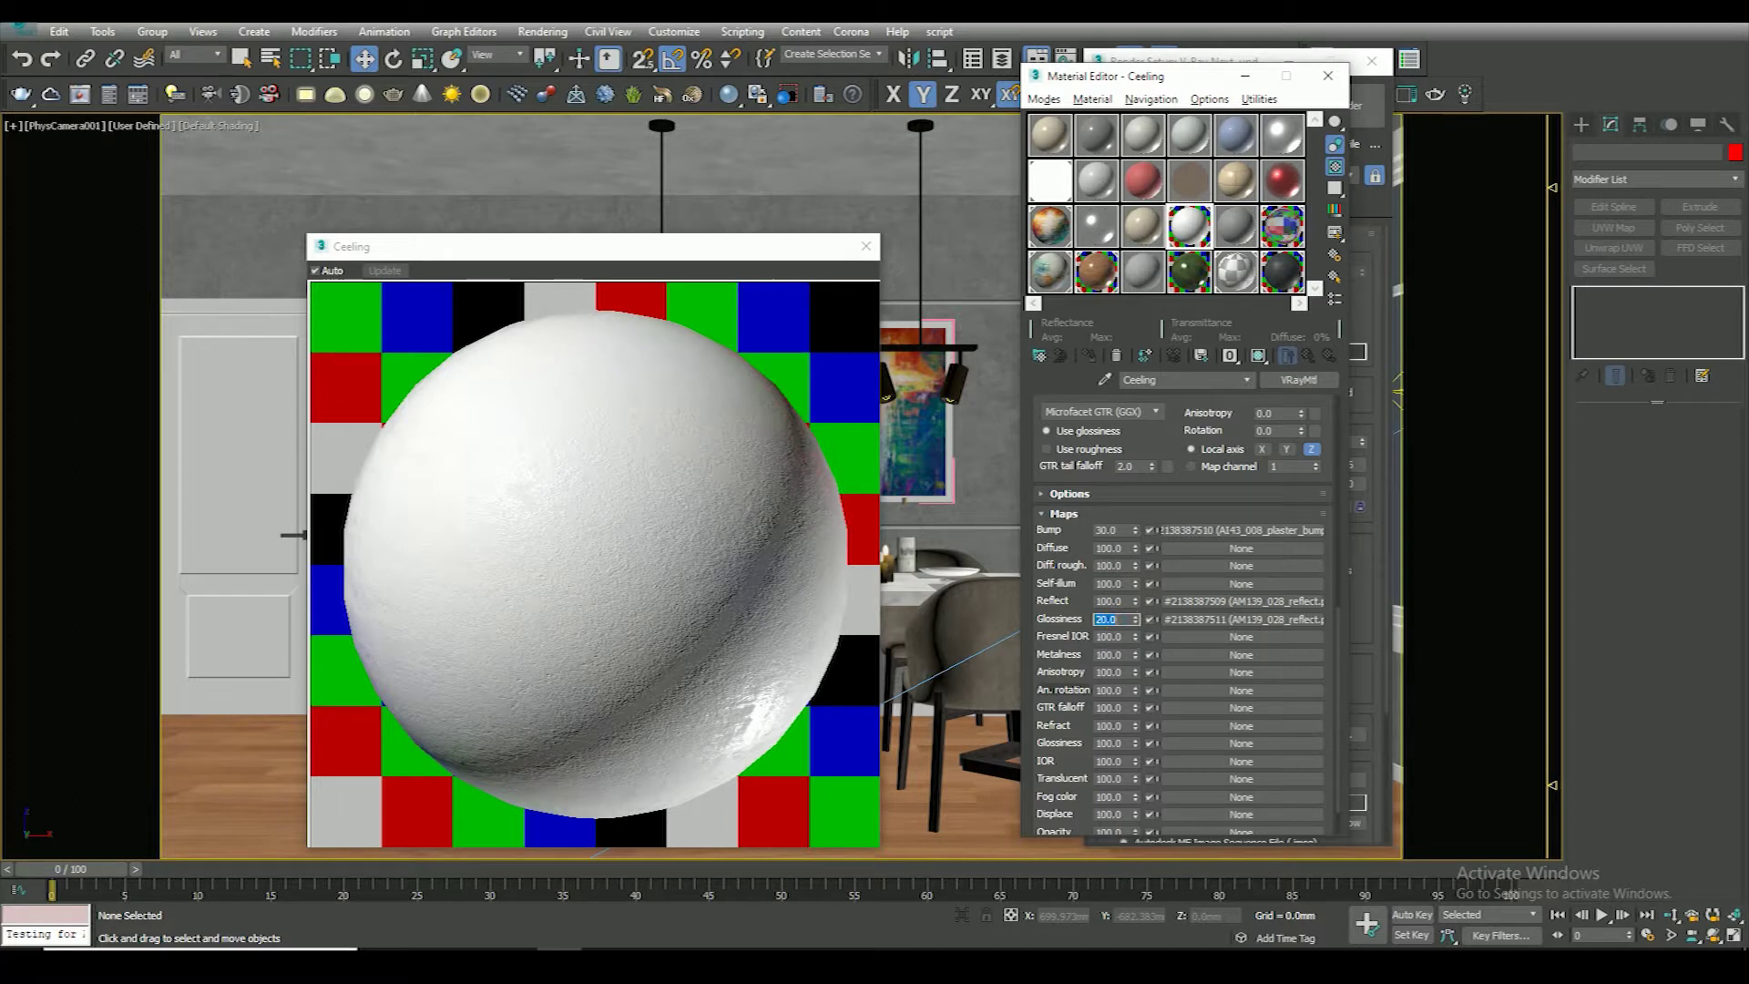
{"action": "left_click", "coordinate": [865, 261]}
{"action": "scroll", "coordinate": [1118, 584], "scroll_direction": "up", "scroll_amount": 1}
{"action": "type", "text": "20"}
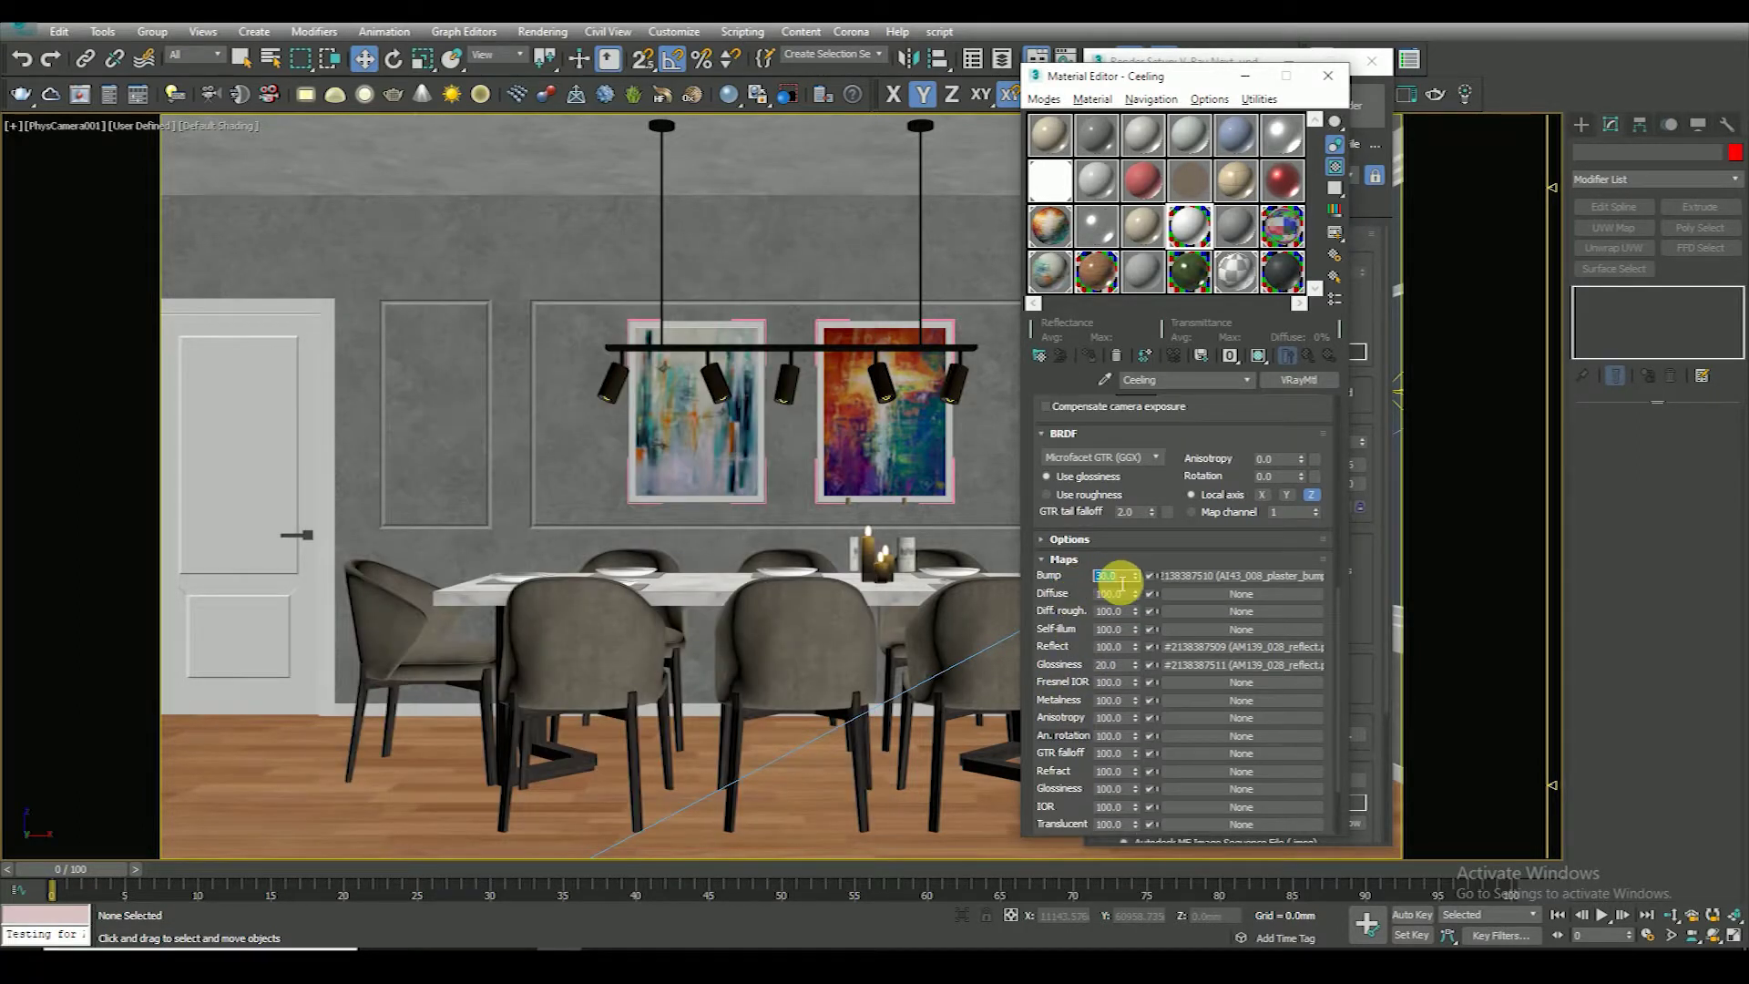
Preview the Wall material and show its base material's textures in the viewport
{"action": "left_click", "coordinate": [1282, 271]}
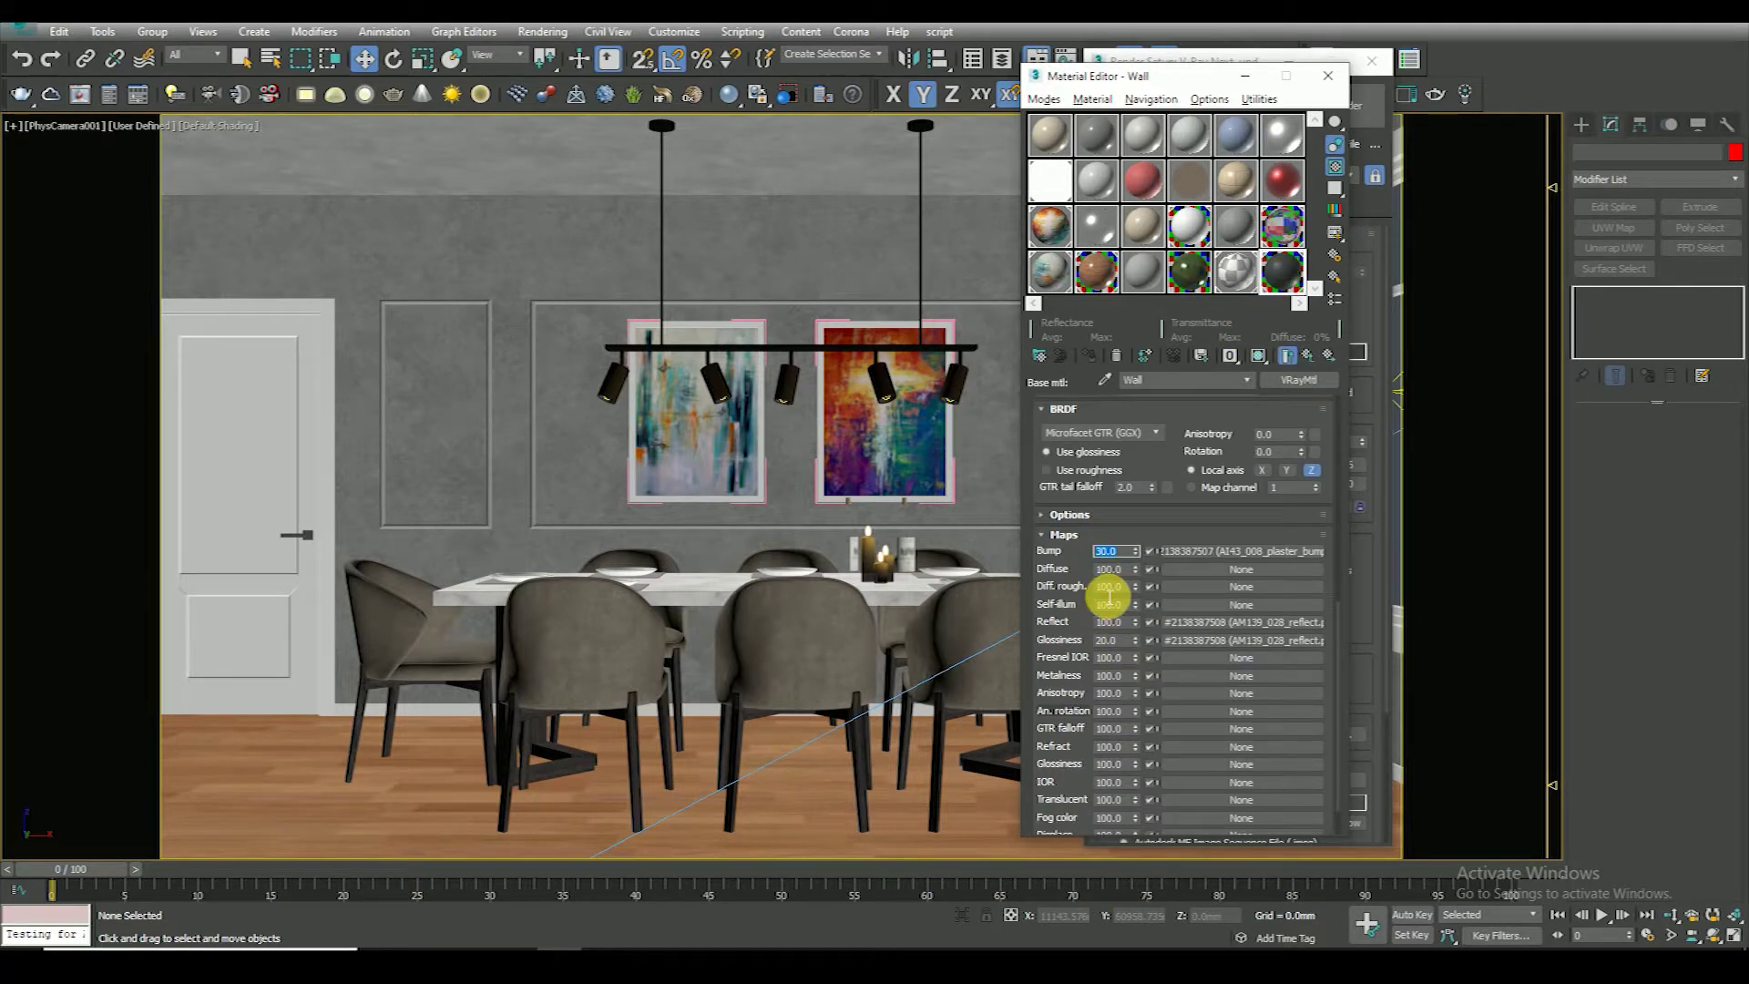
{"action": "type", "text": "20"}
{"action": "double_click", "coordinate": [1279, 276]}
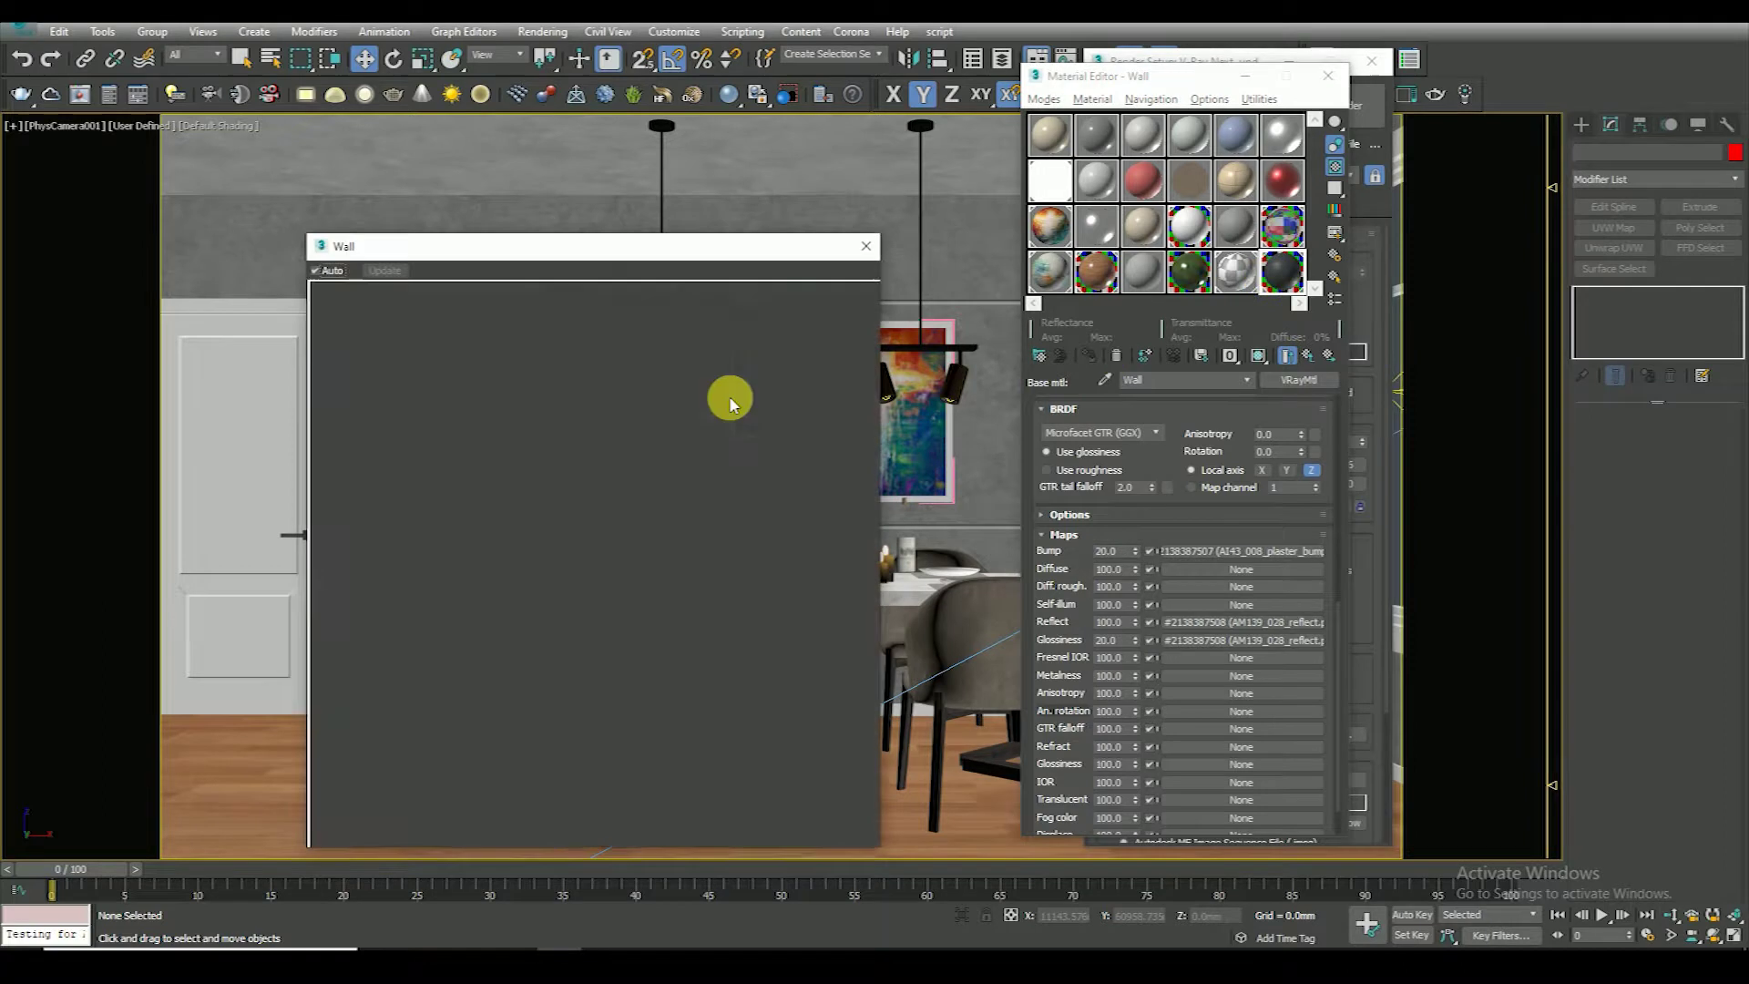
{"action": "left_click", "coordinate": [868, 248]}
{"action": "key", "text": "F3"}
{"action": "key", "text": "F3"}
{"action": "left_click", "coordinate": [1309, 356]}
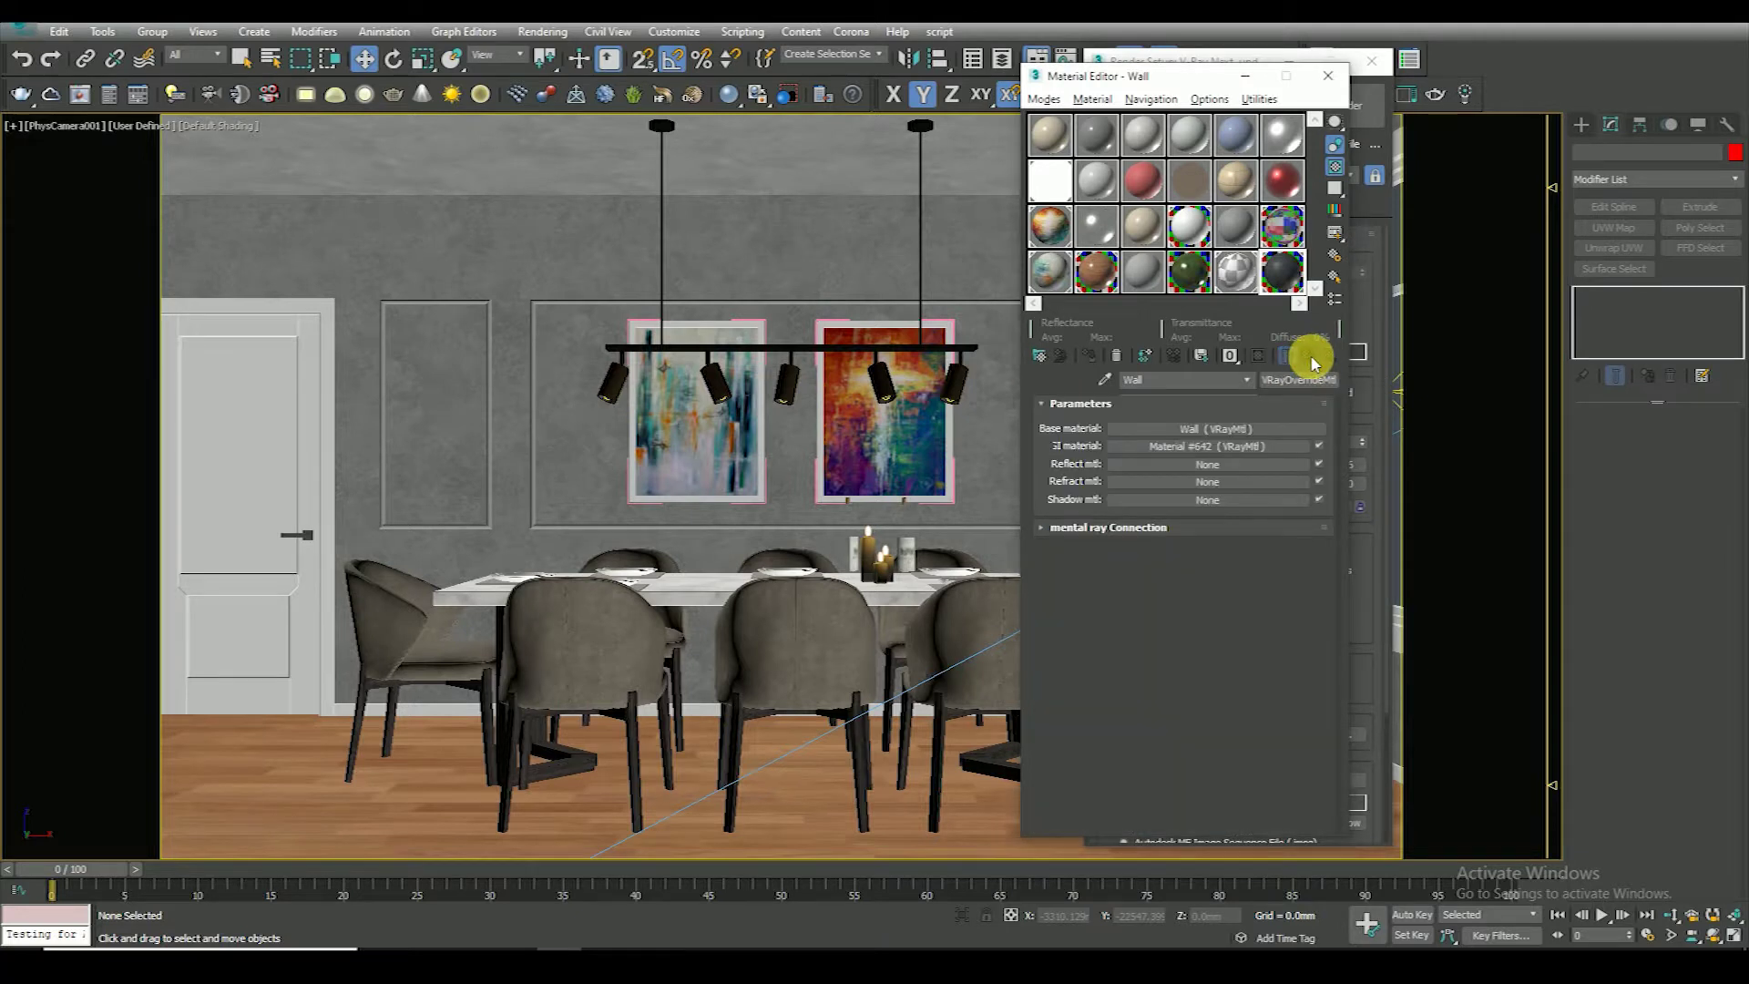
{"action": "left_click", "coordinate": [1212, 430]}
{"action": "key", "text": "F3"}
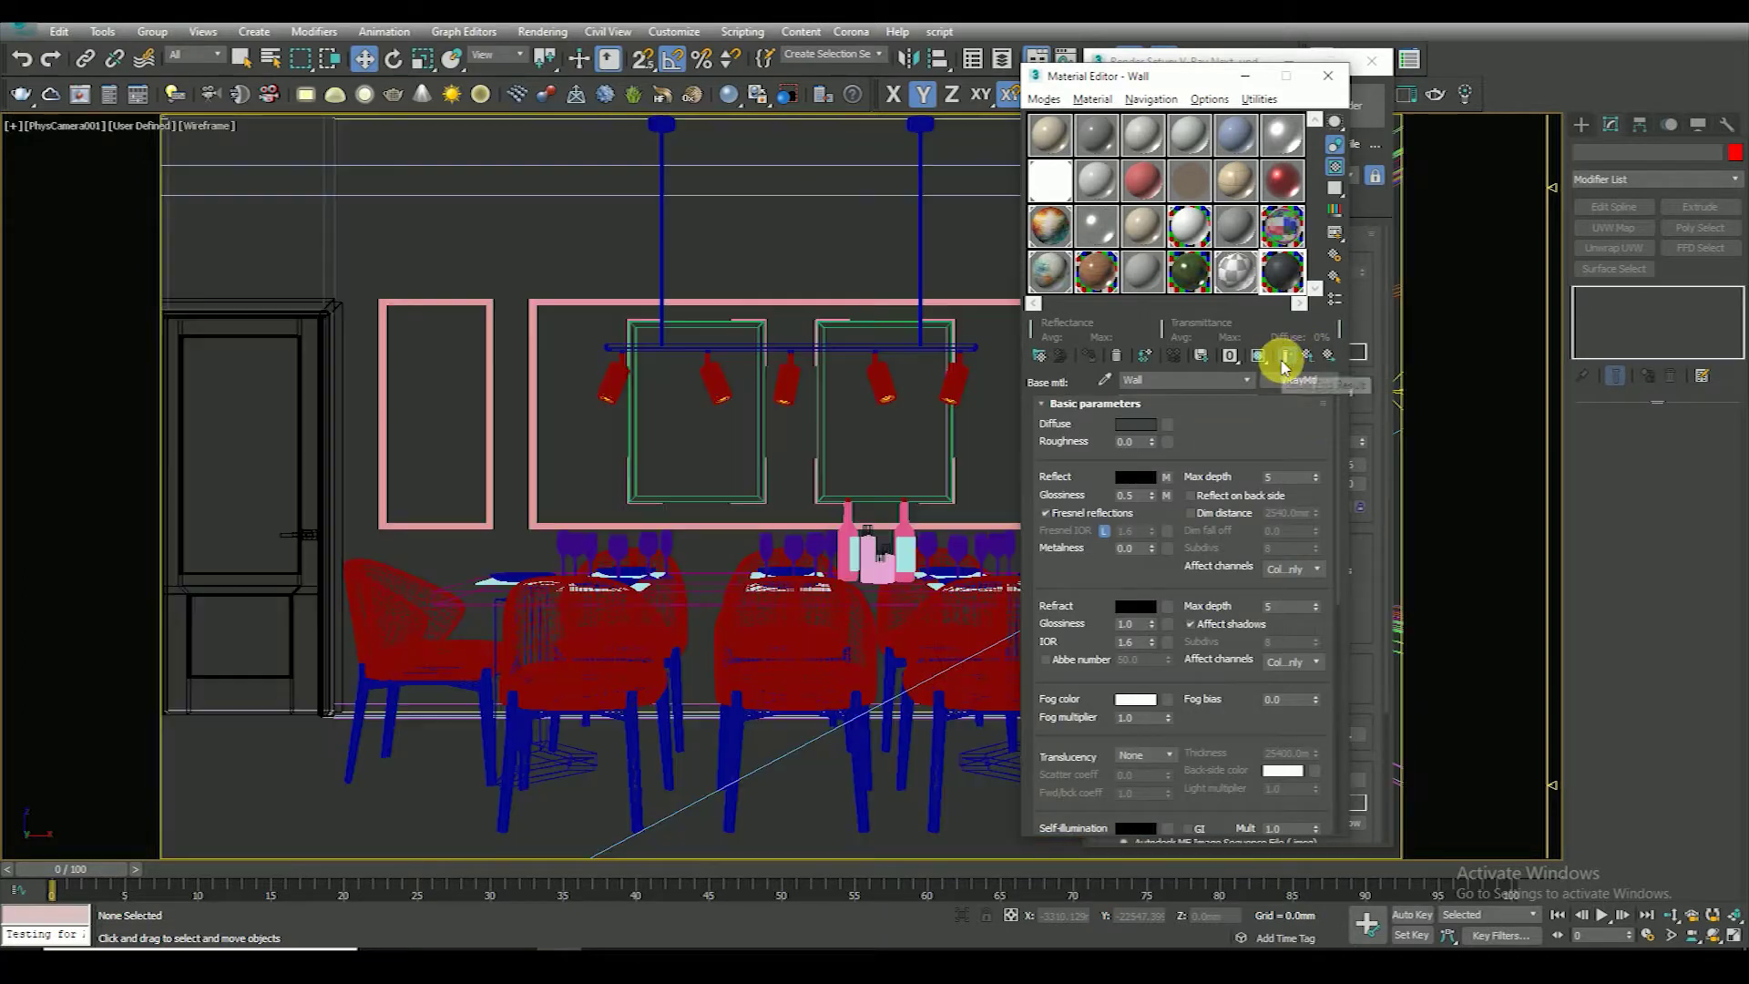
{"action": "left_click", "coordinate": [1258, 356]}
{"action": "key", "text": "F3"}
{"action": "key", "text": "F4"}
{"action": "key", "text": "F3"}
Show the Ceeling material's textures in the viewport and close the Material Editor
{"action": "left_click", "coordinate": [1309, 357]}
{"action": "left_click", "coordinate": [1187, 226]}
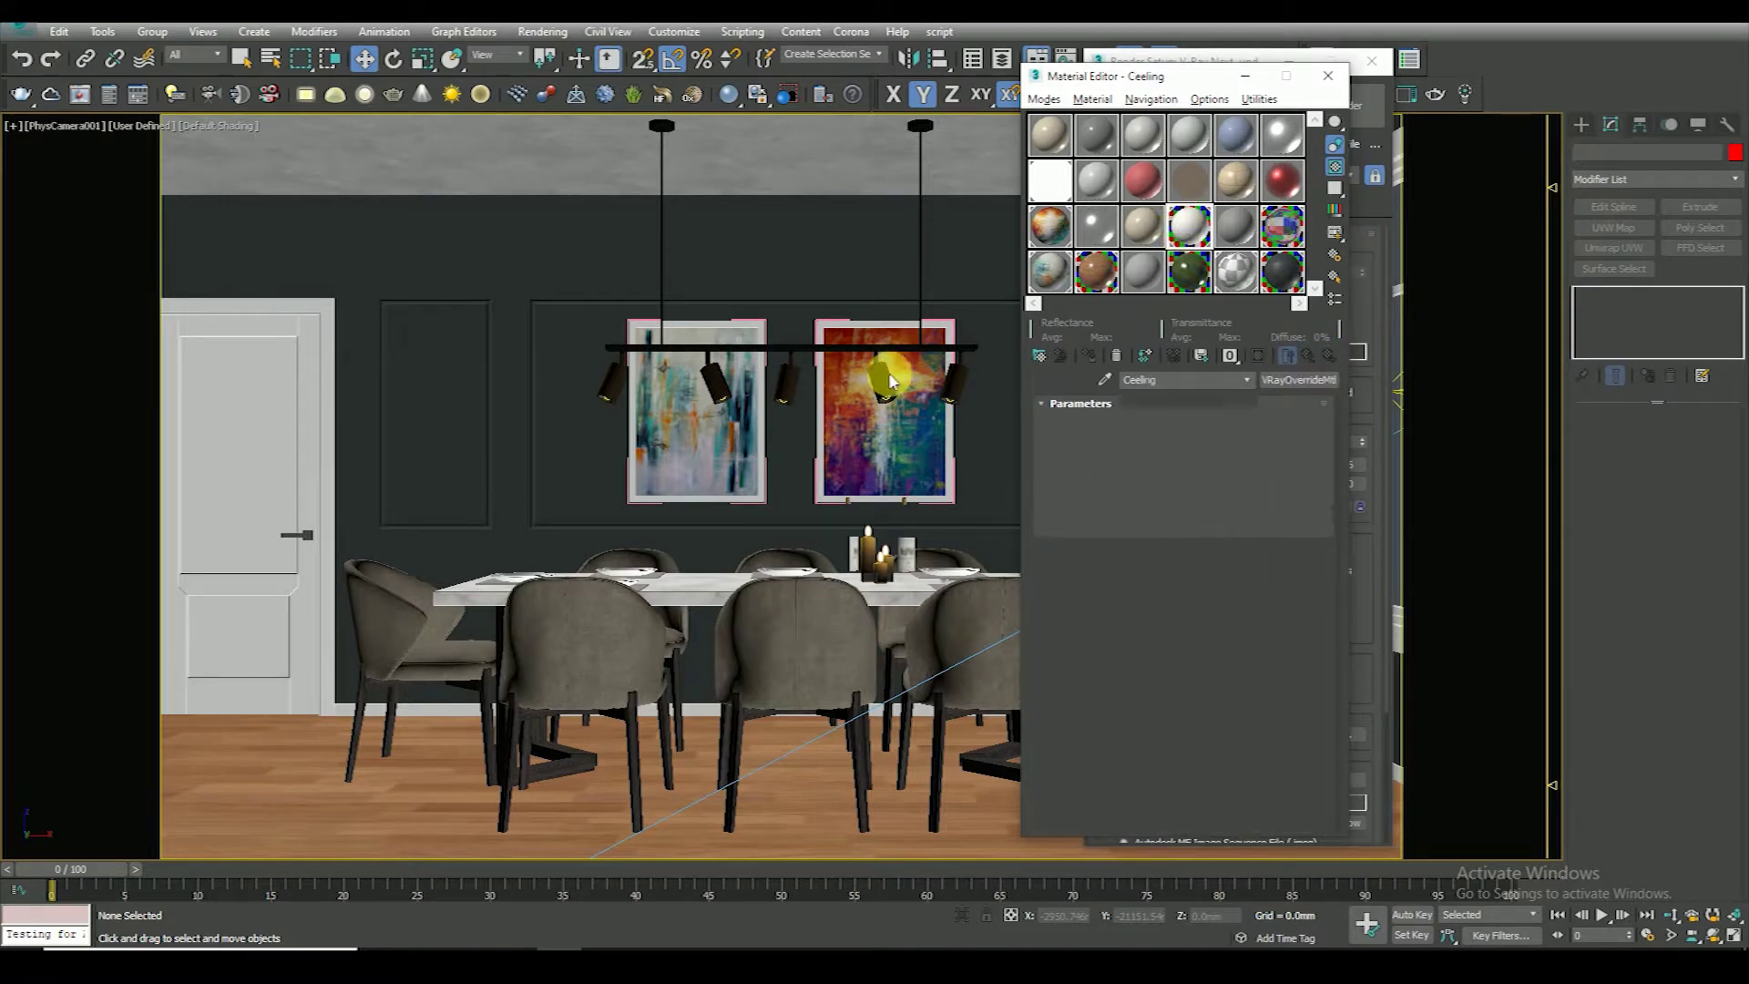
{"action": "key", "text": "F3"}
{"action": "left_click", "coordinate": [1260, 363]}
{"action": "key", "text": "F3"}
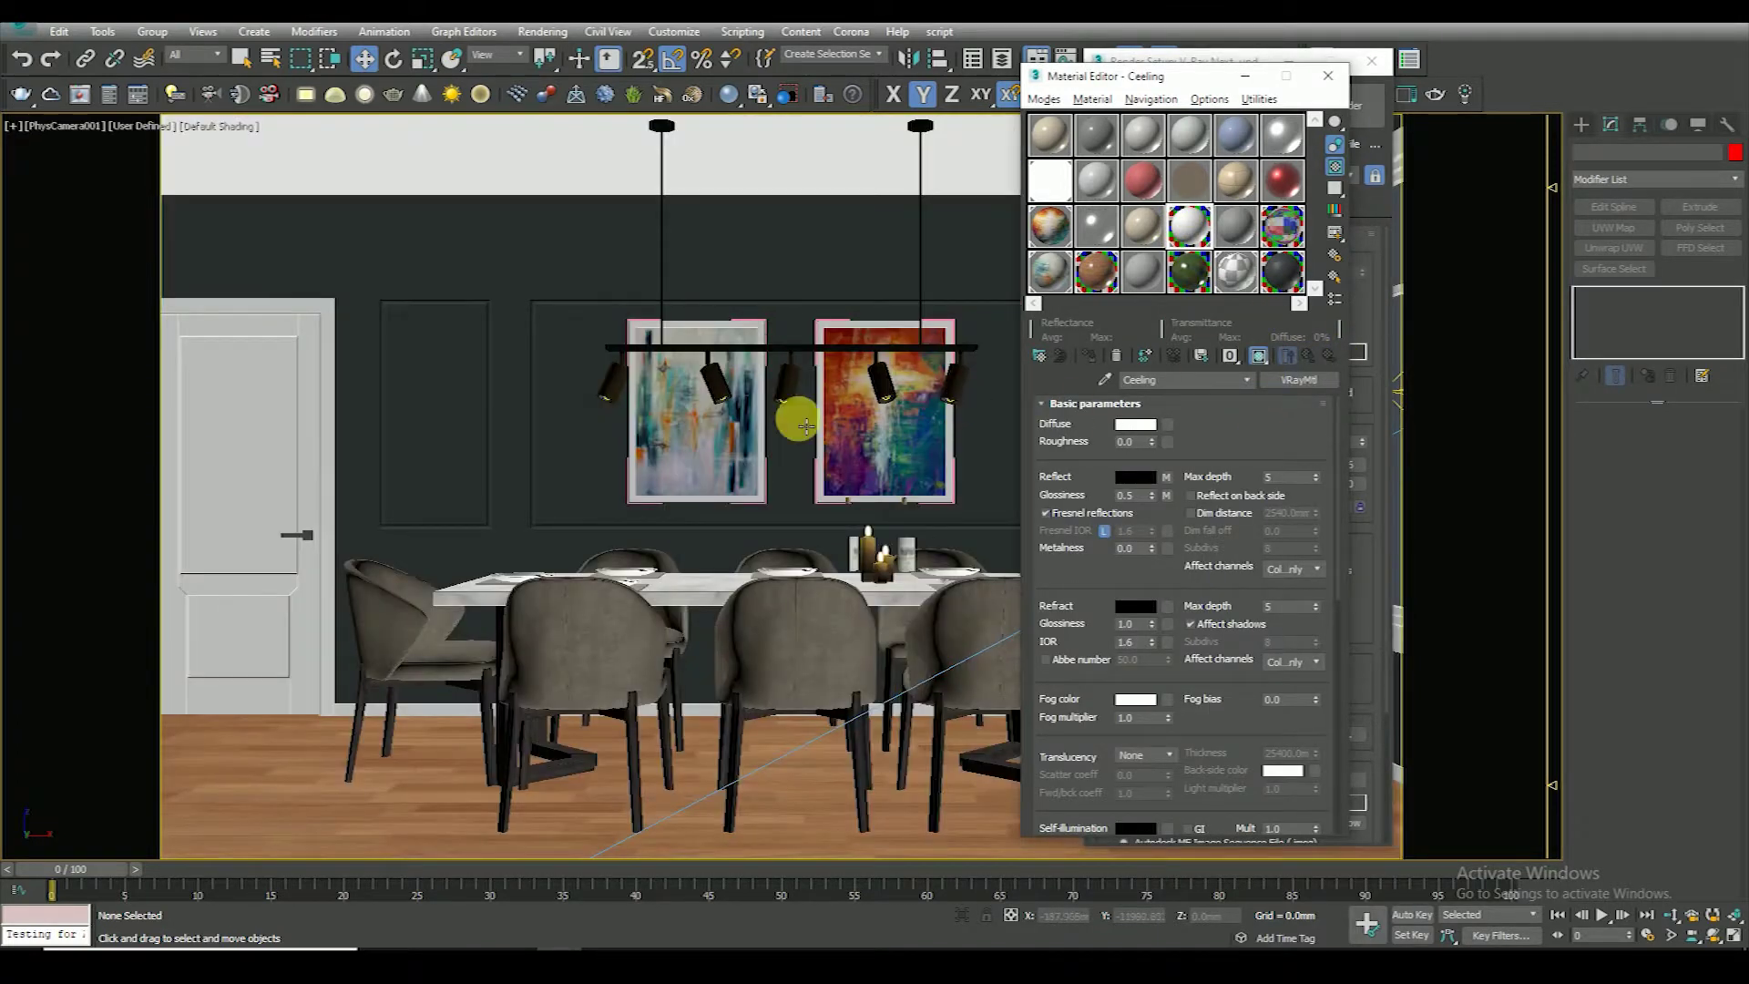
{"action": "left_click", "coordinate": [1326, 80]}
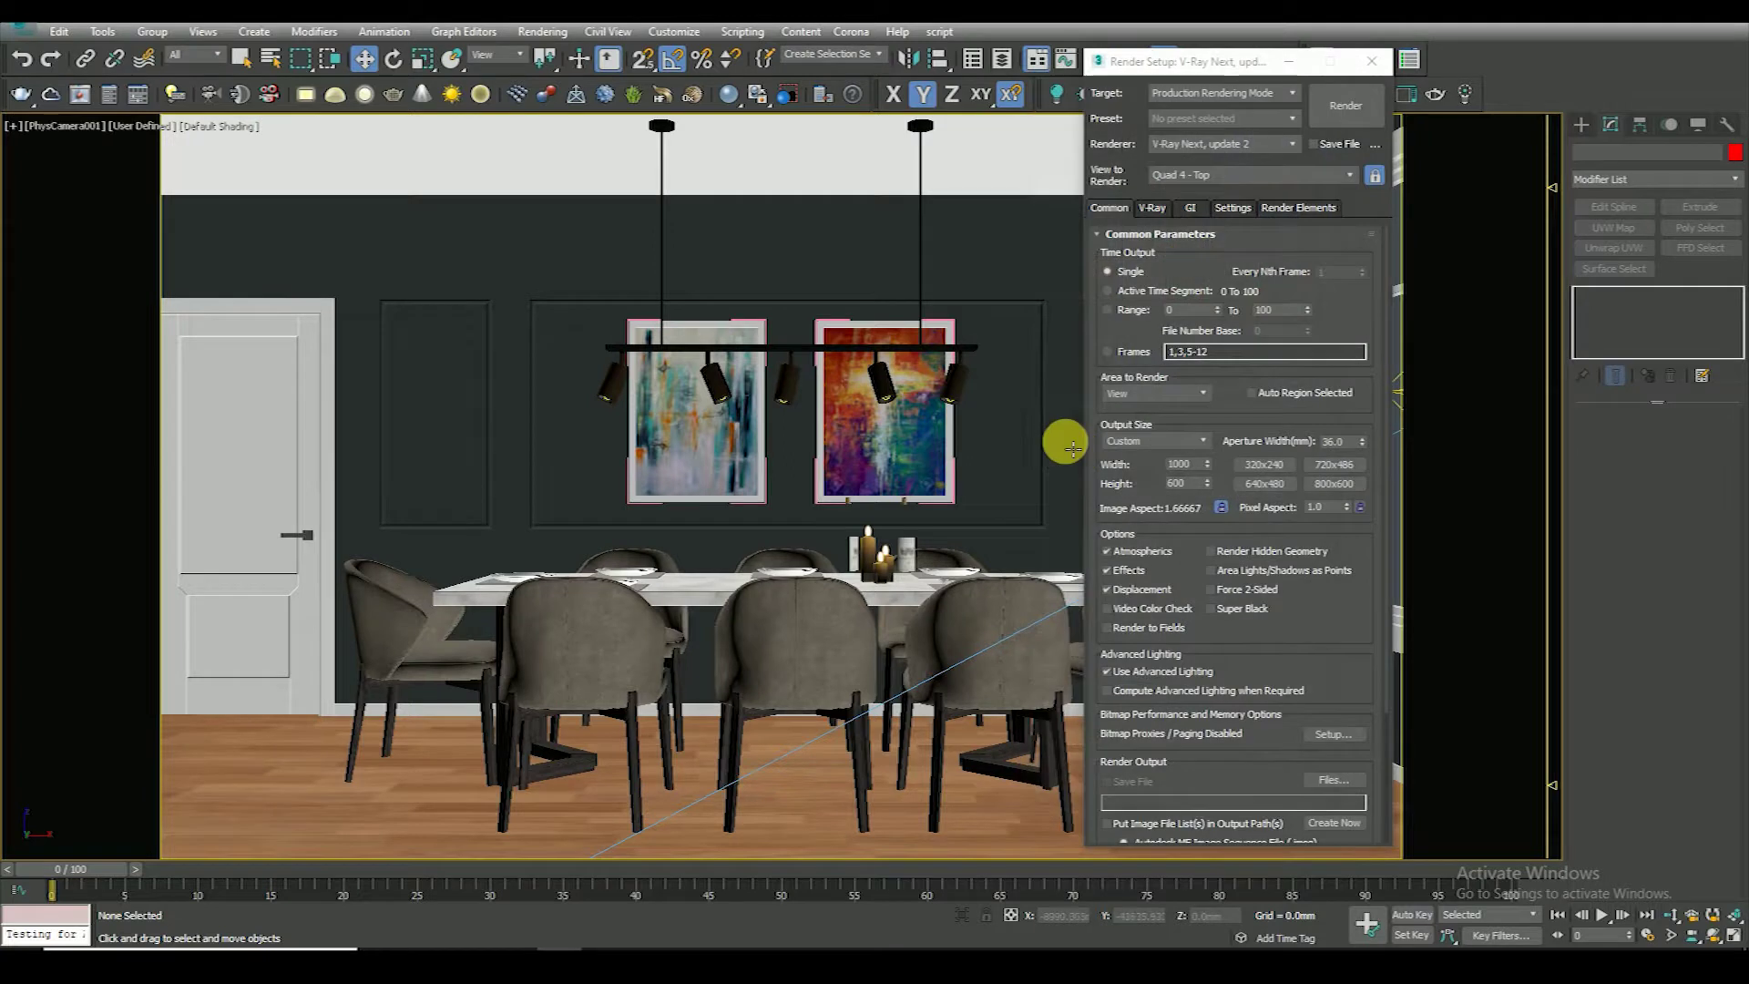
Select the wall's moulding frame and reopen the Material Editor on the Wall material
{"action": "key", "text": "F3"}
{"action": "left_click", "coordinate": [1028, 312]}
{"action": "key", "text": "F3"}
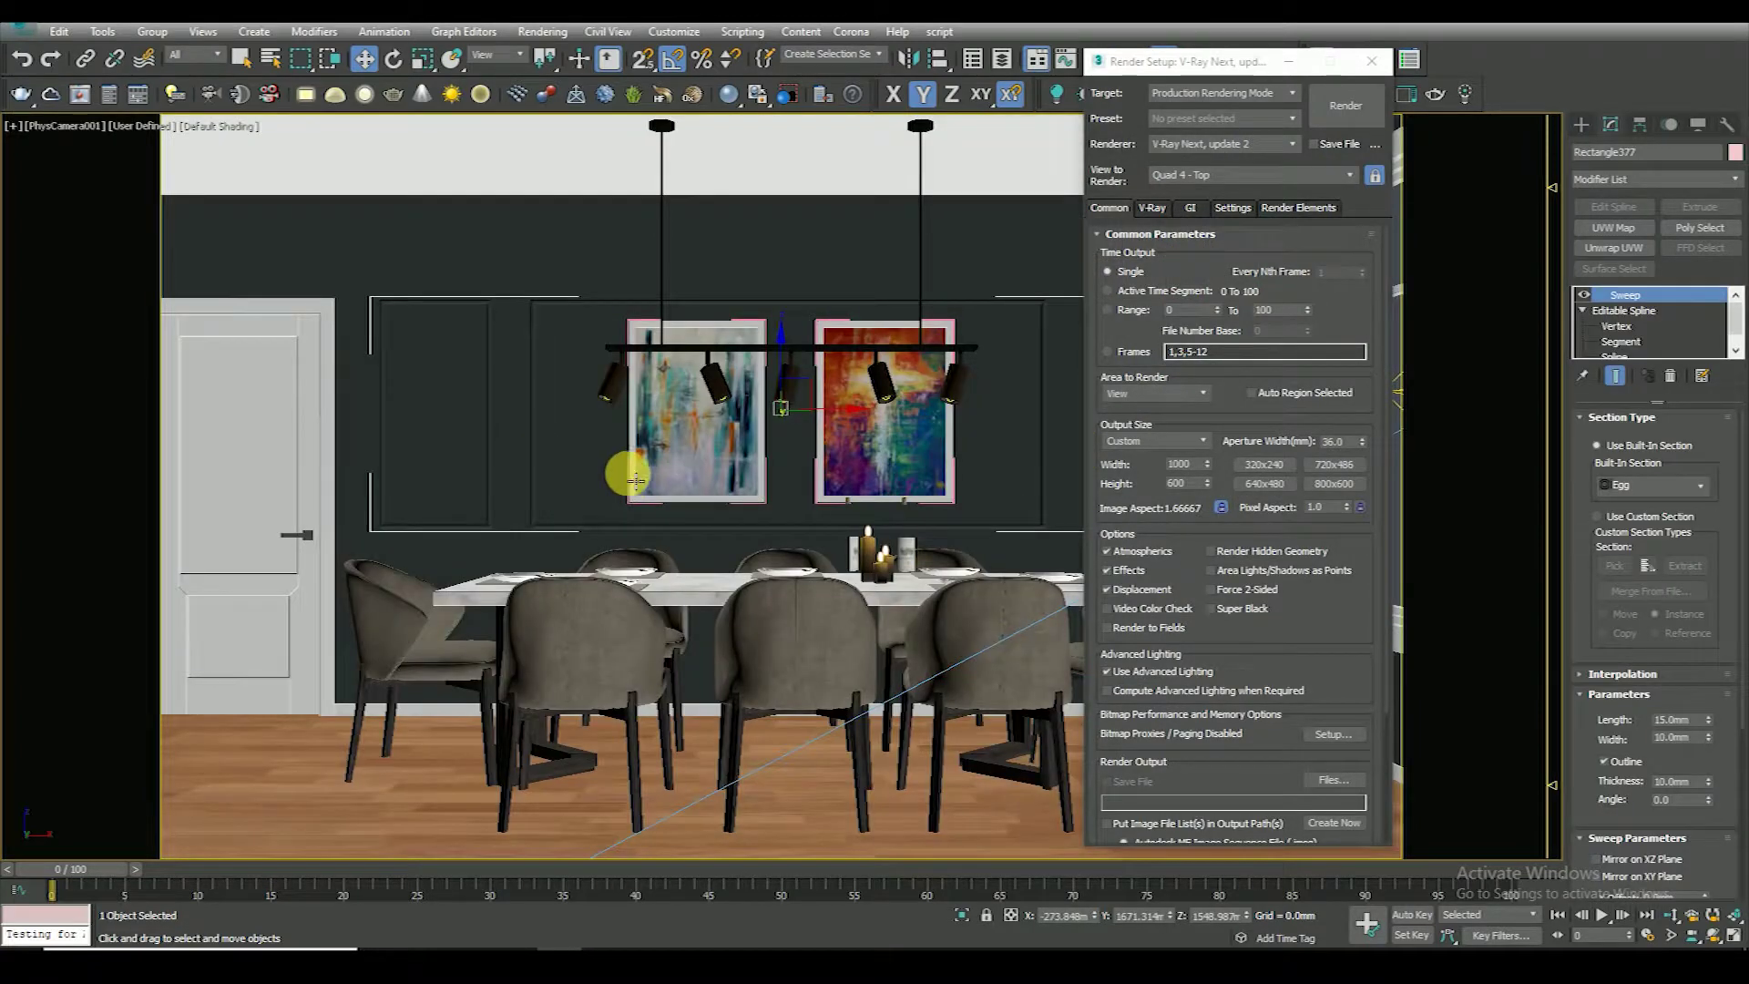
{"action": "key", "text": "m"}
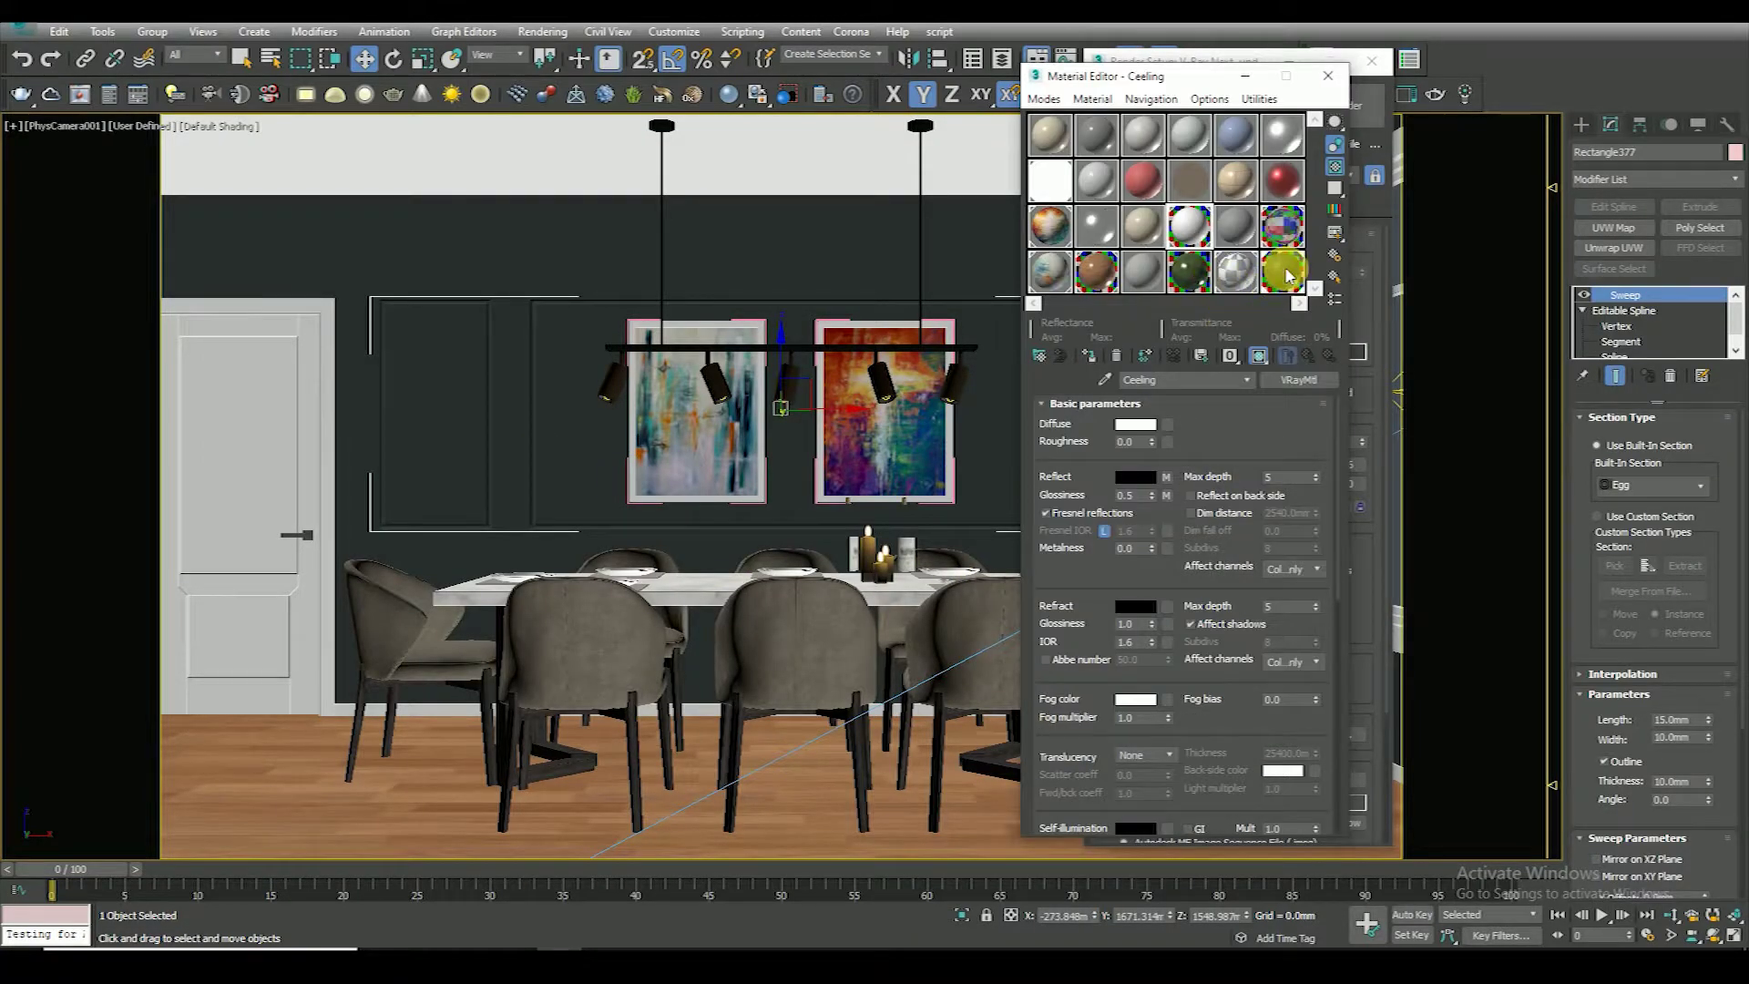
{"action": "left_click", "coordinate": [1284, 271]}
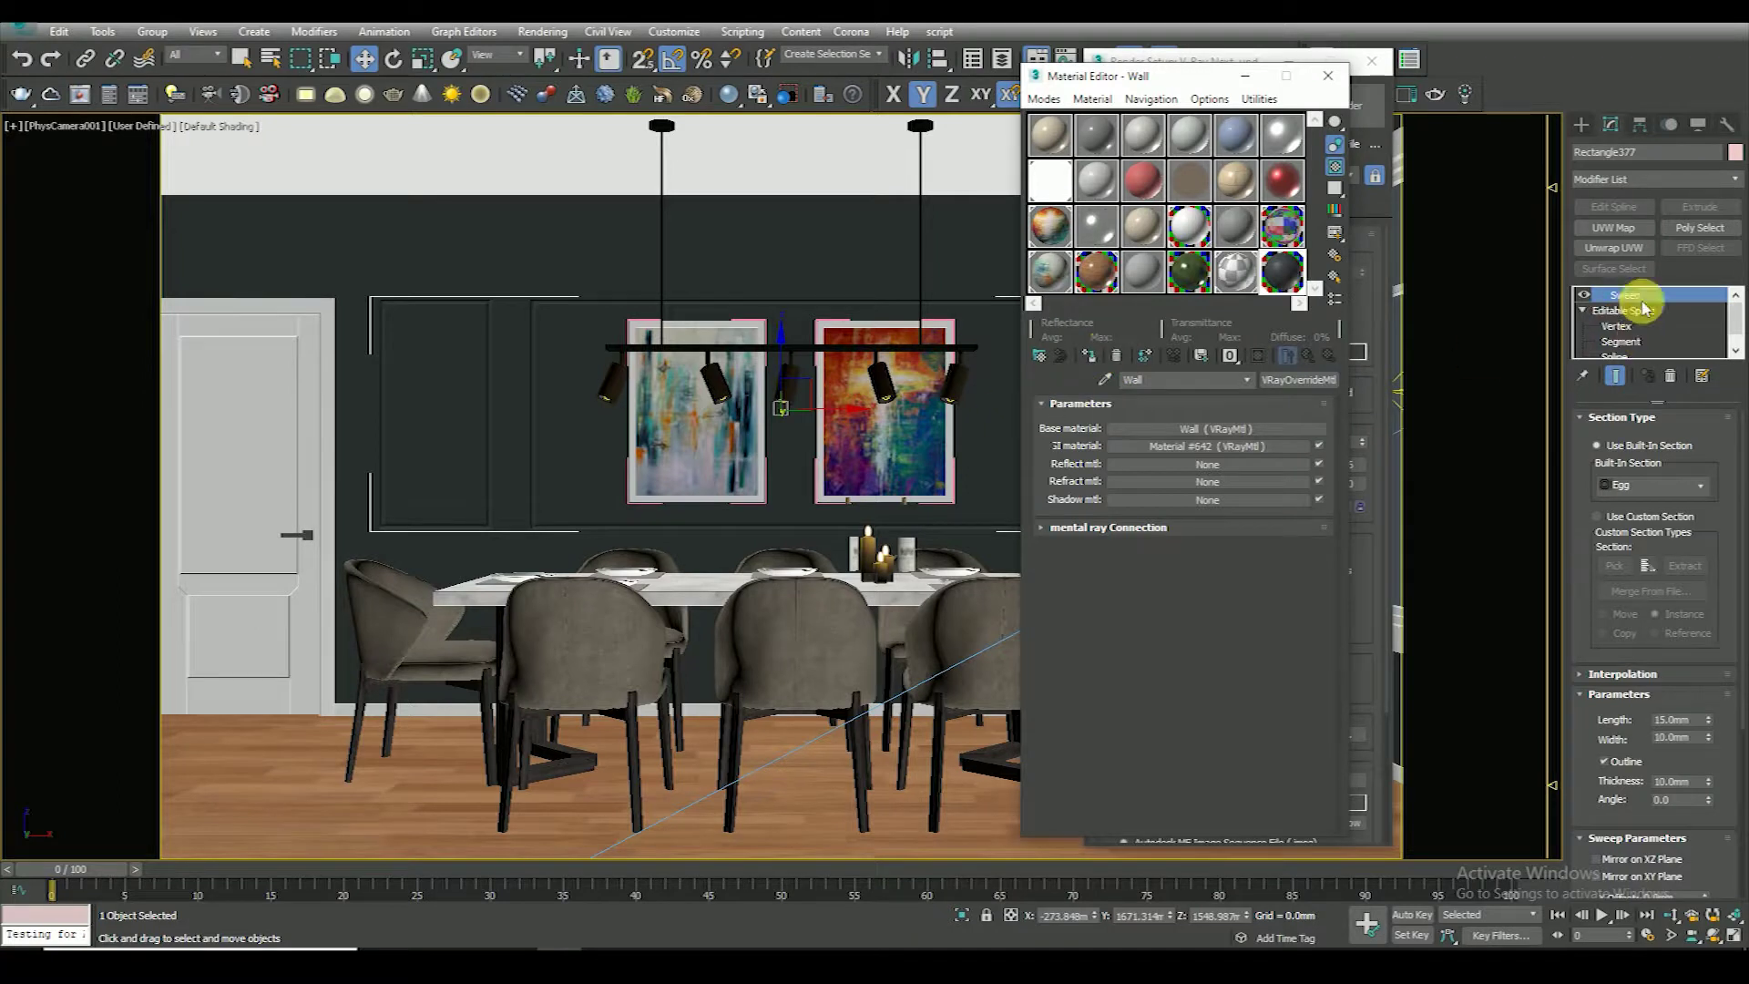
Give the moulding frame a box UVW Map acquired at absolute size from the wall panel
{"action": "left_click", "coordinate": [1613, 228]}
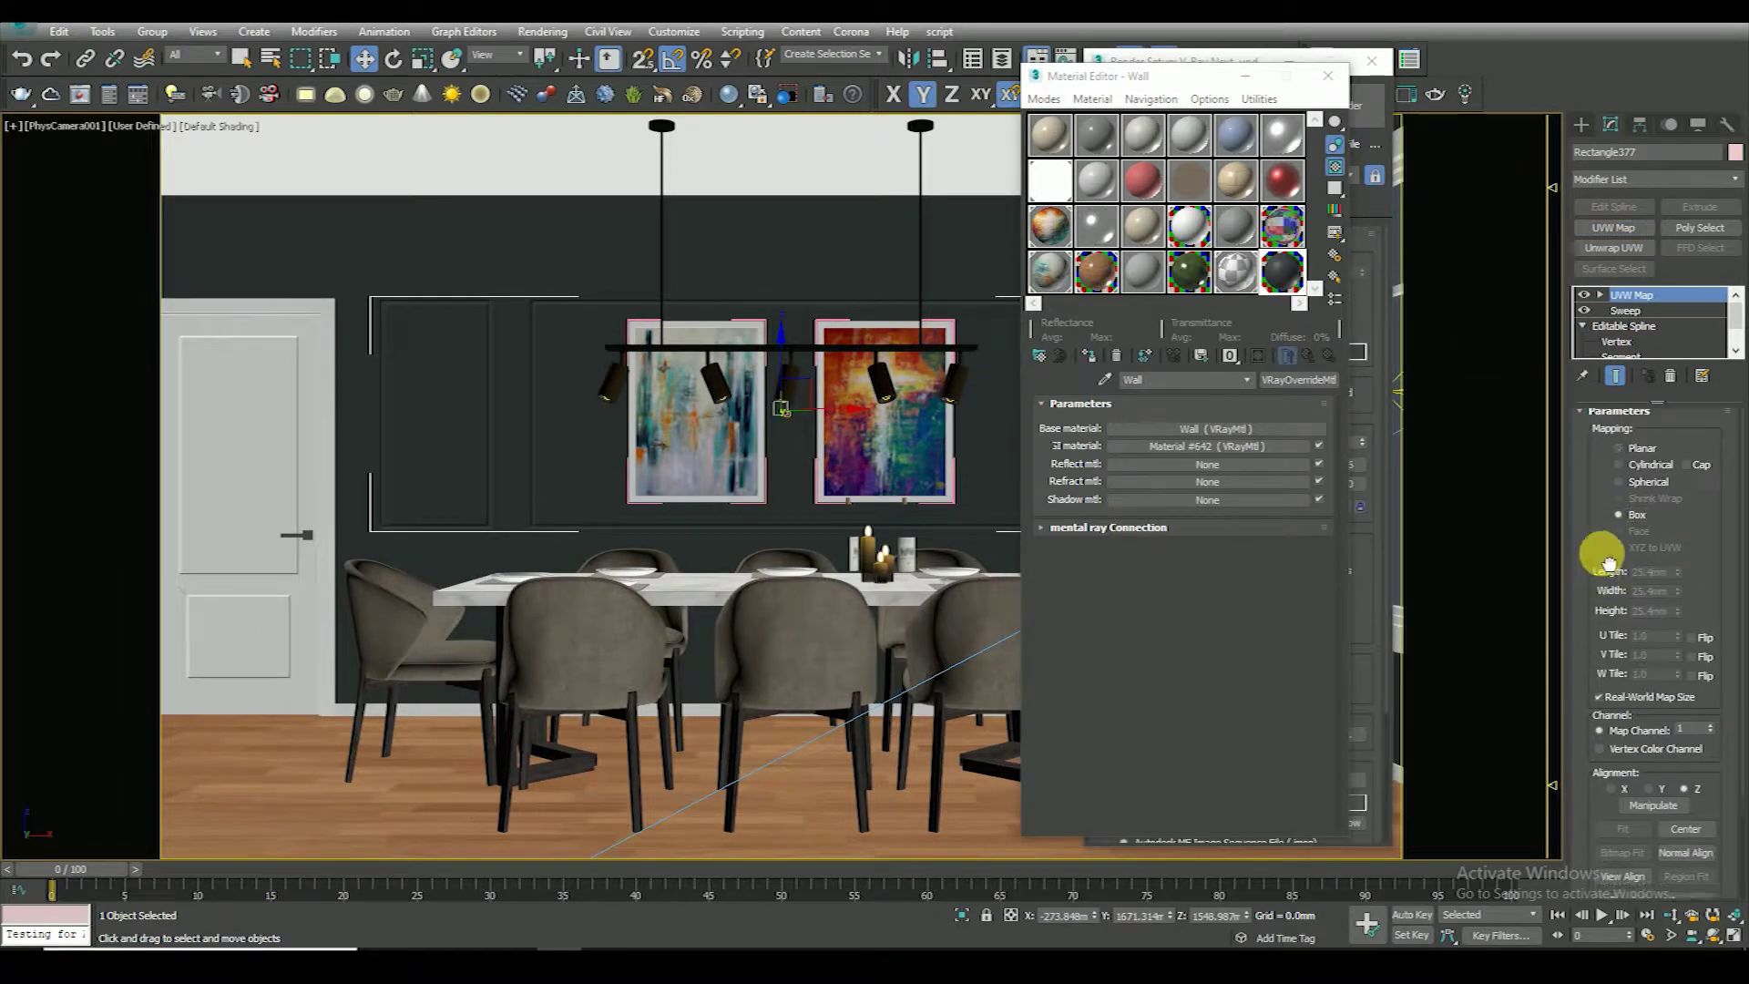
{"action": "scroll", "coordinate": [1605, 583], "scroll_direction": "down", "scroll_amount": 3}
{"action": "left_click", "coordinate": [1615, 628]}
{"action": "scroll", "coordinate": [1616, 472], "scroll_direction": "down", "scroll_amount": 2}
{"action": "left_click", "coordinate": [1686, 781]}
{"action": "left_click", "coordinate": [587, 442]}
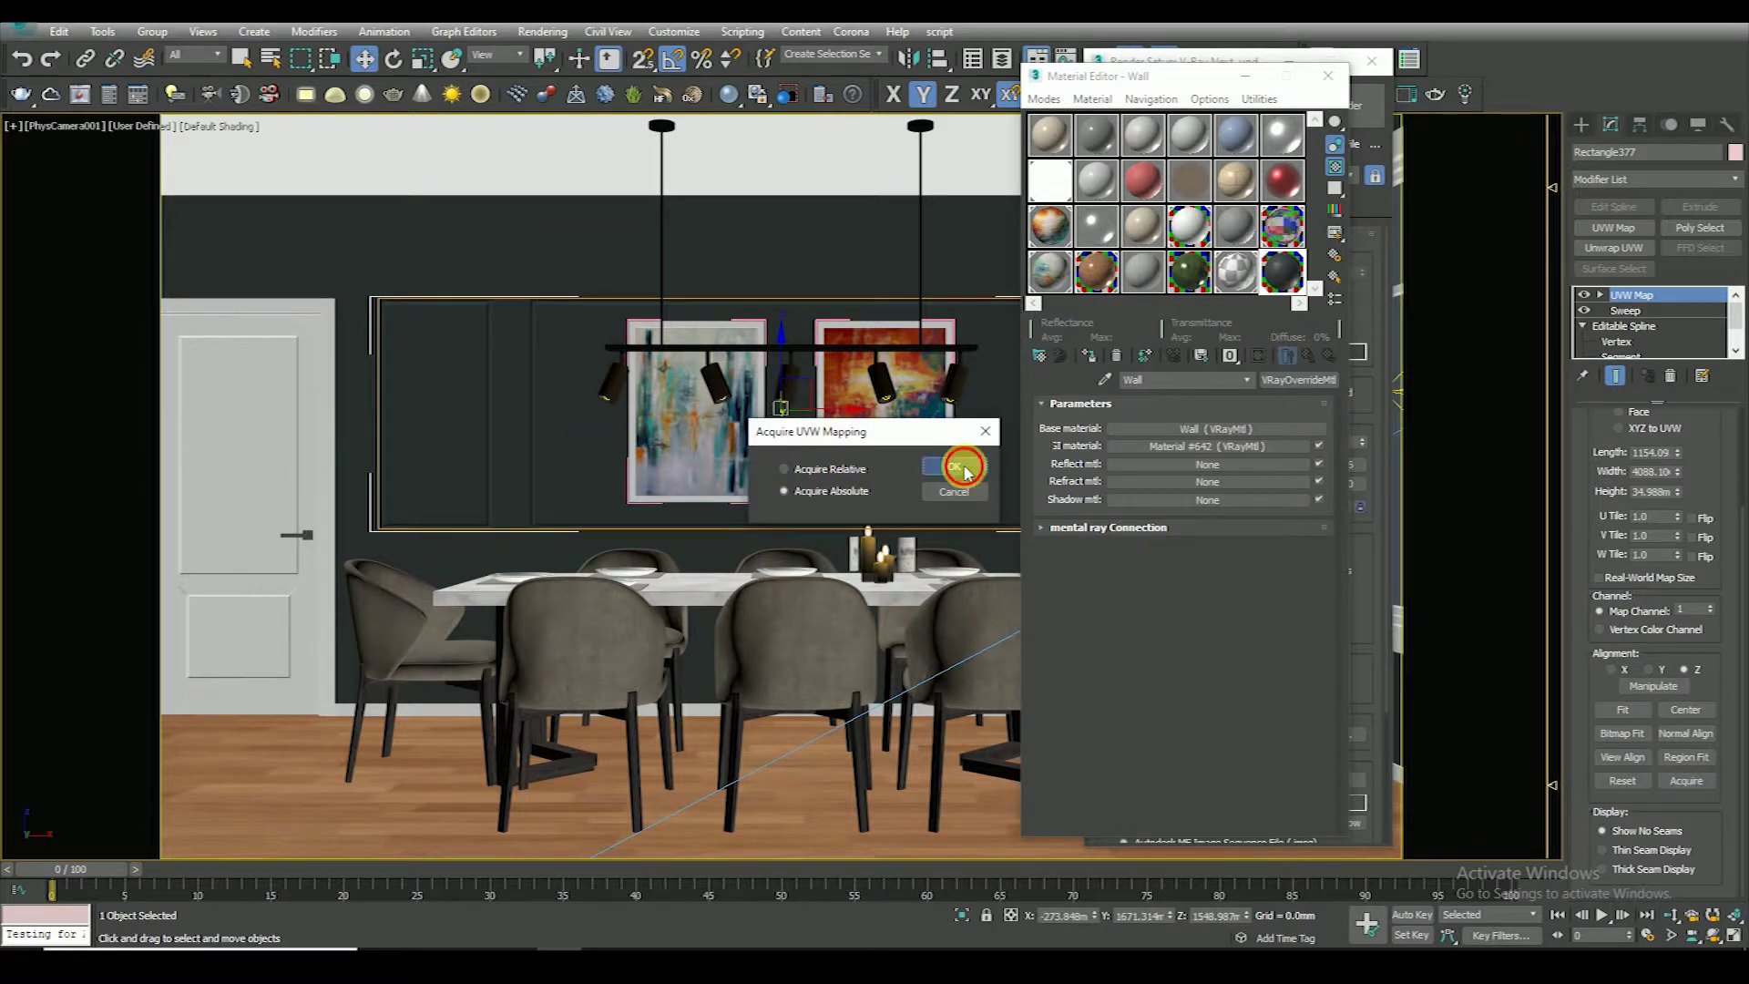
{"action": "left_click", "coordinate": [949, 470]}
{"action": "key", "text": "F3"}
{"action": "left_click", "coordinate": [556, 264]}
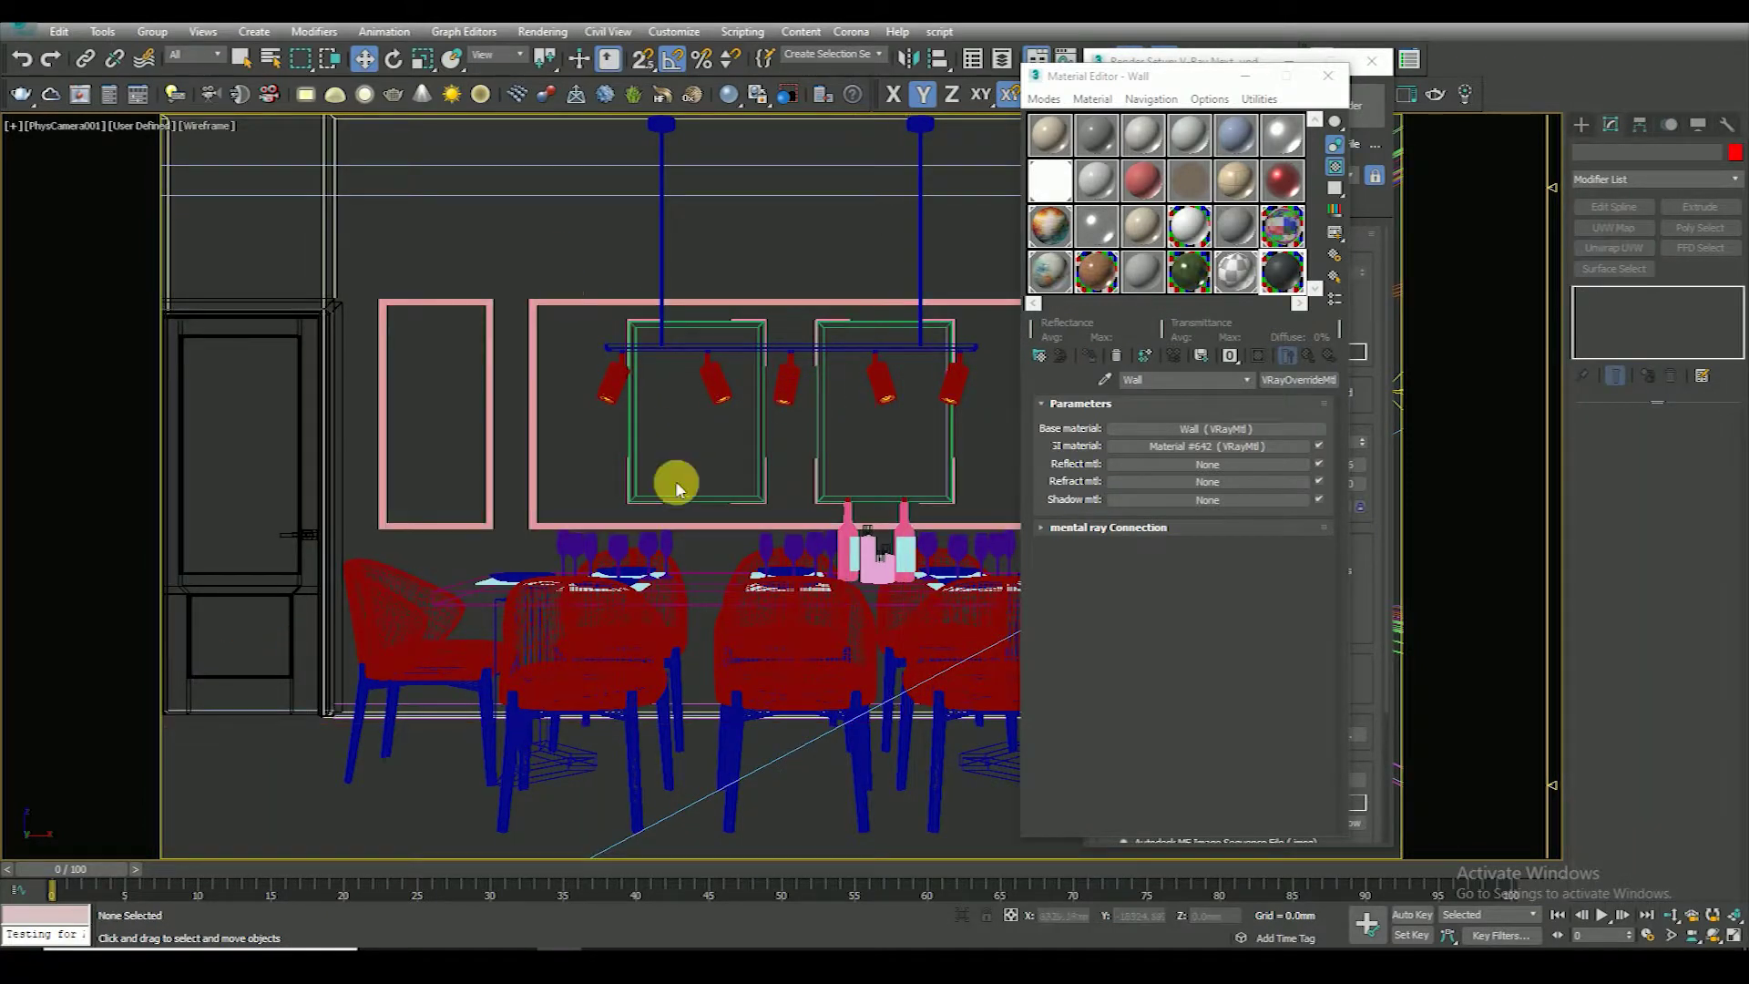
{"action": "key", "text": "F3"}
{"action": "left_click", "coordinate": [1061, 260]}
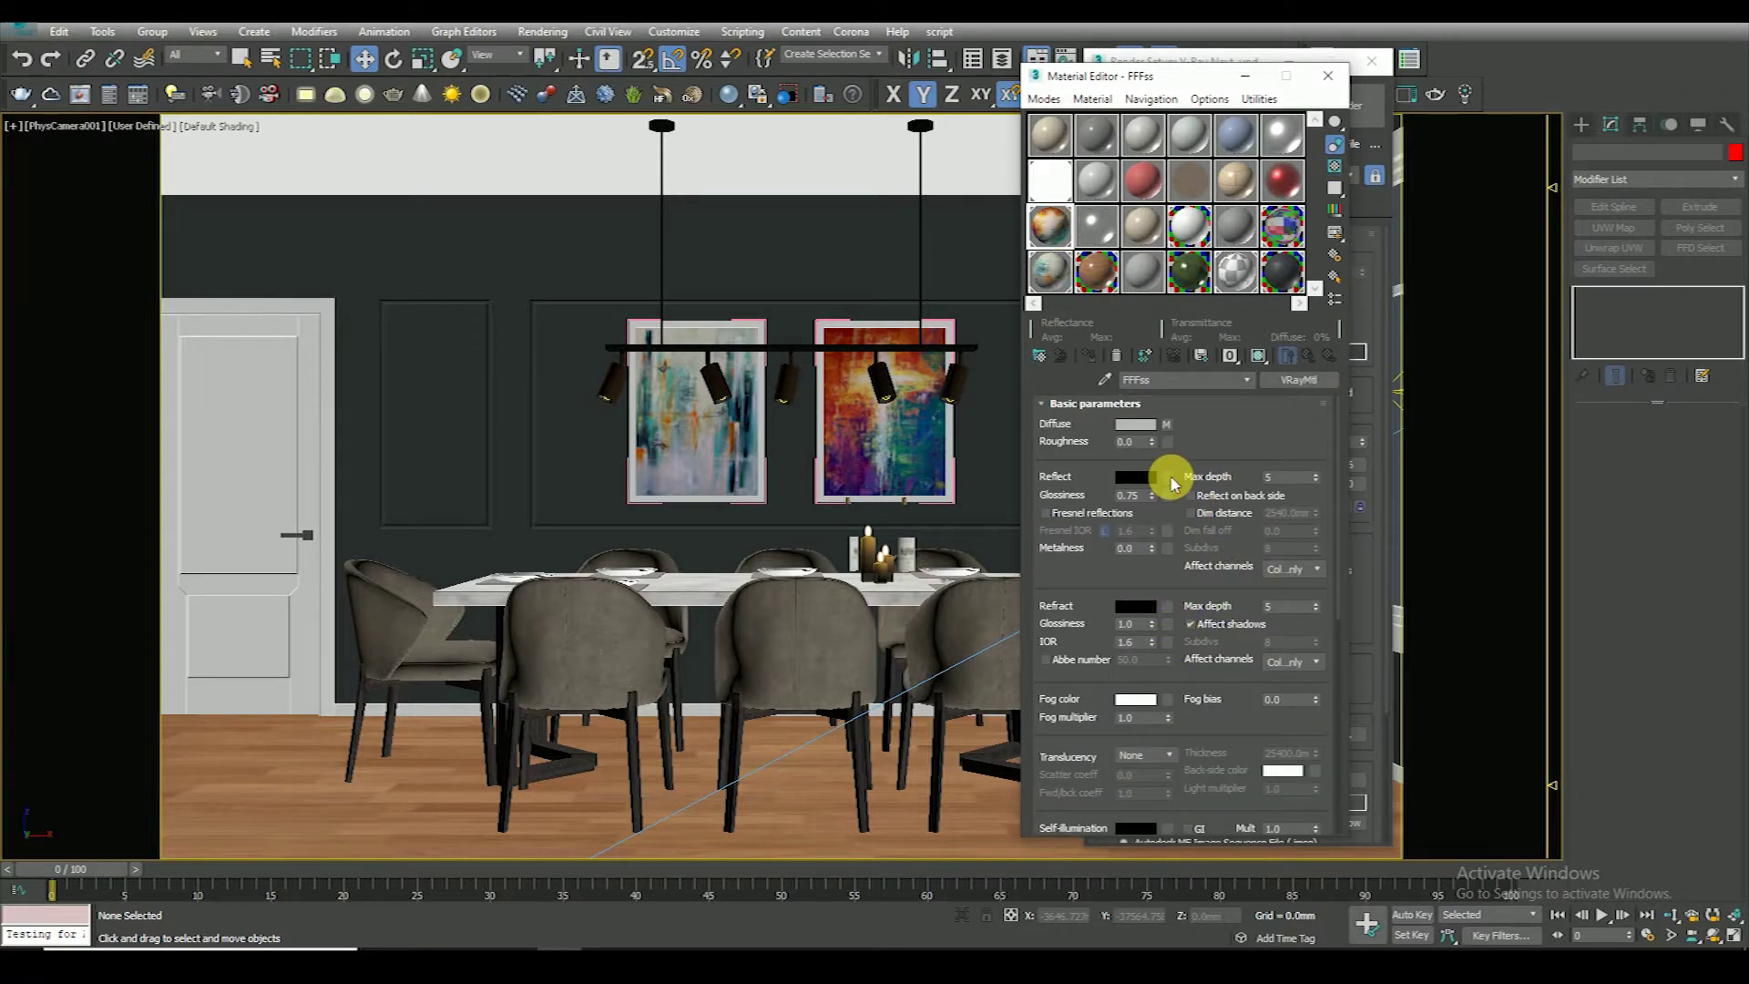
Put a Falloff map on the FFFss material's reflection and preview it
{"action": "left_click", "coordinate": [1168, 477]}
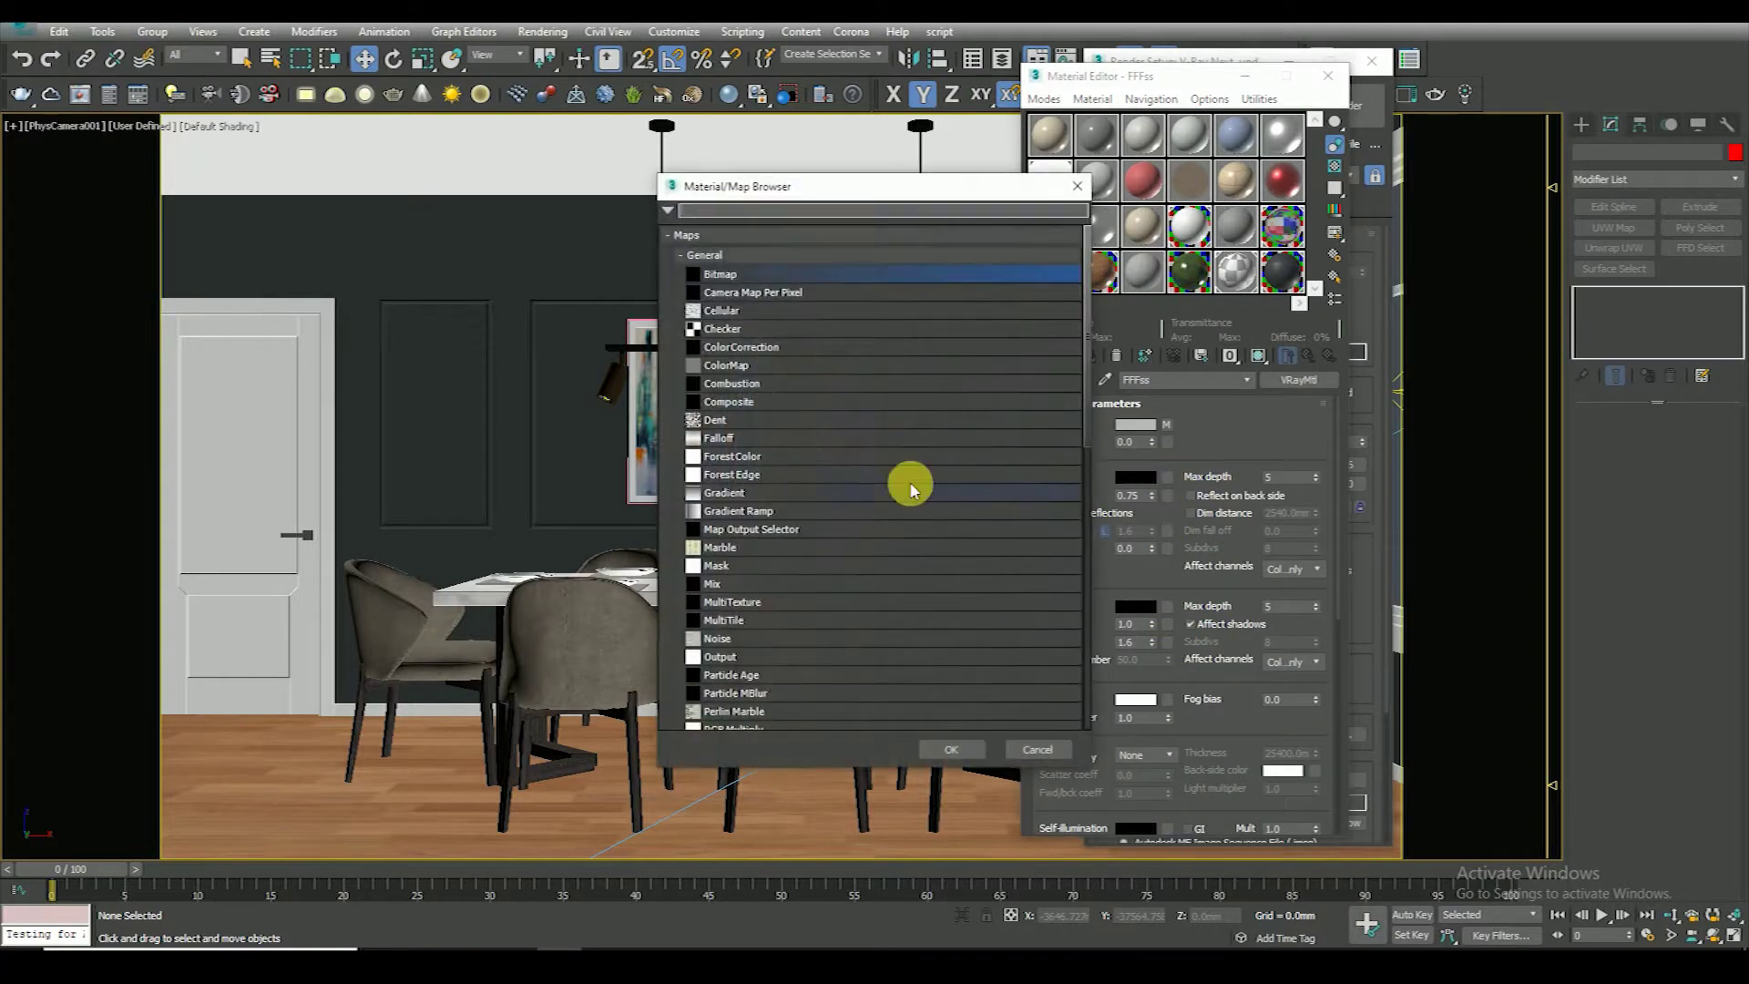
{"action": "double_click", "coordinate": [734, 437]}
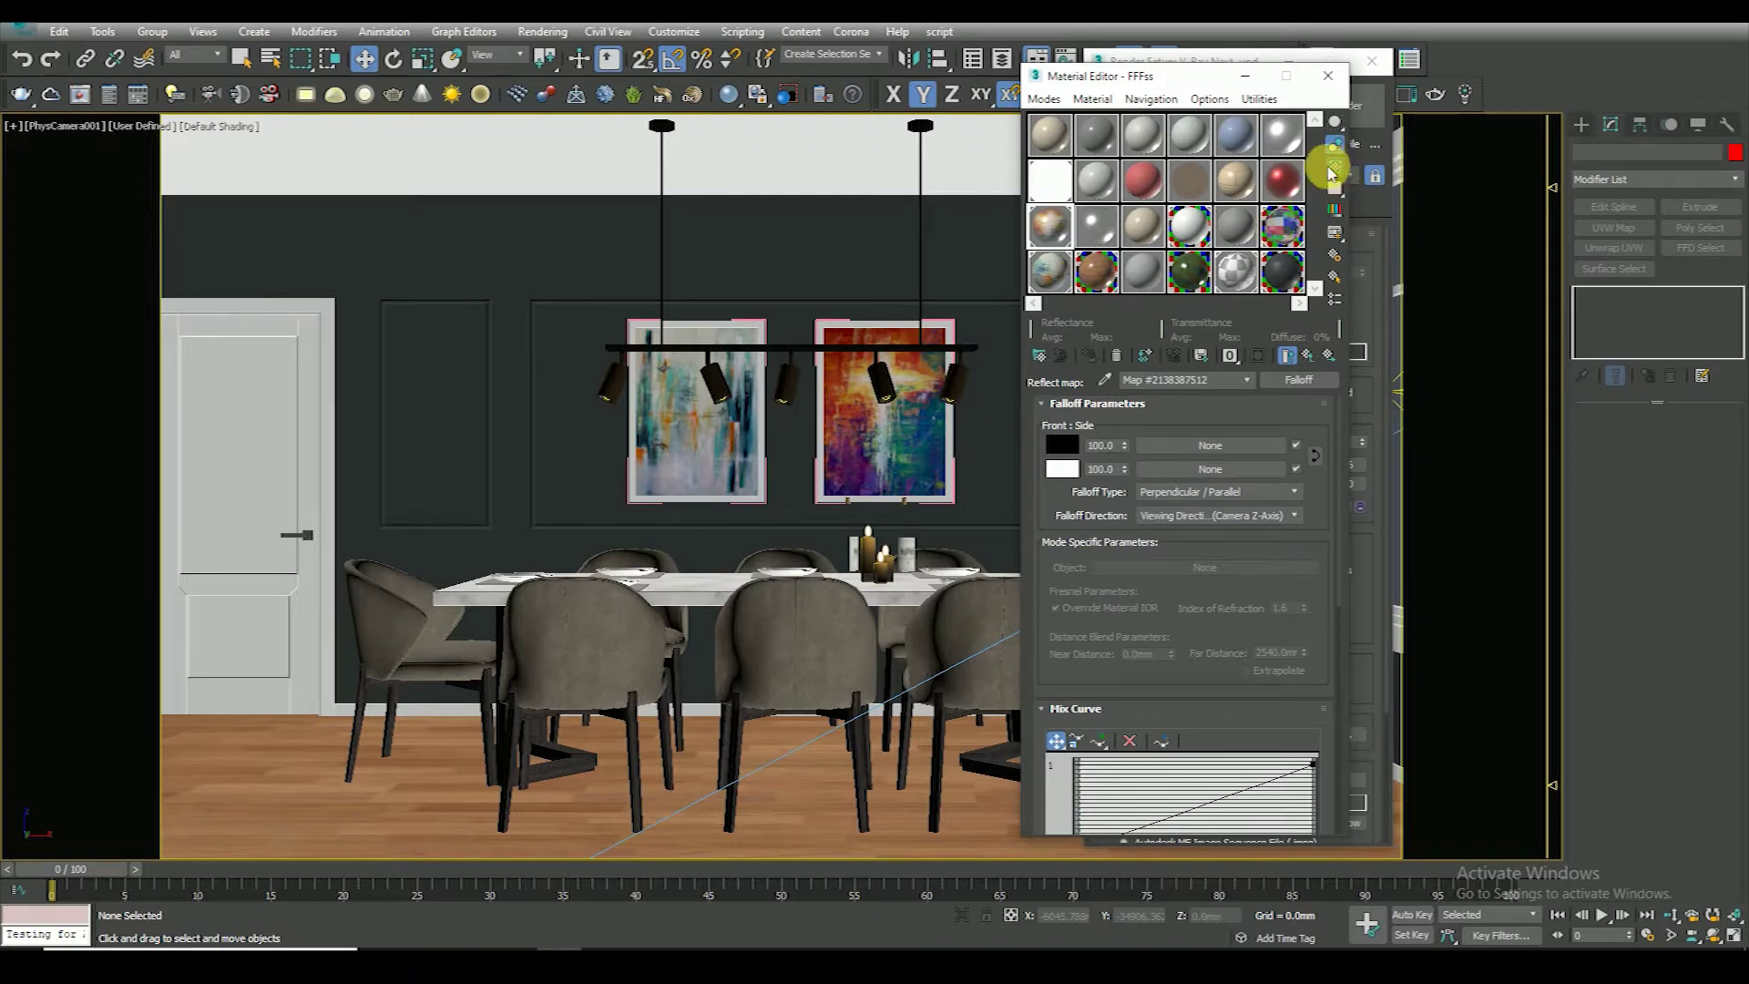
{"action": "double_click", "coordinate": [1049, 226]}
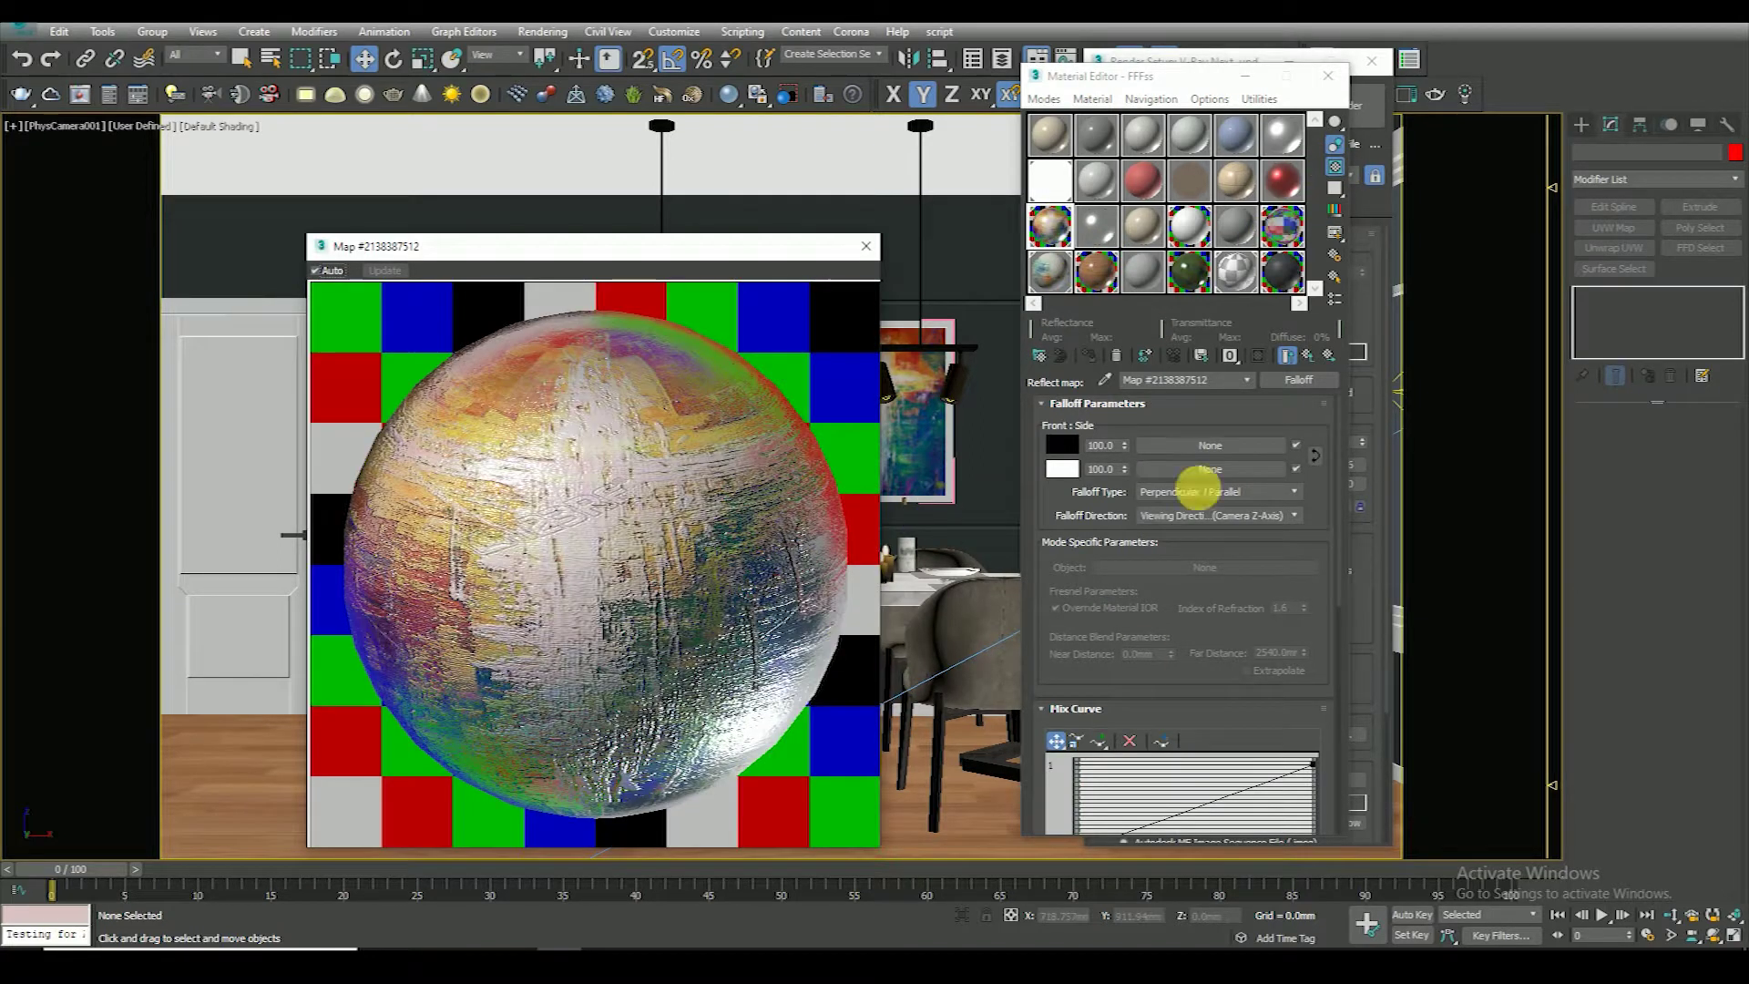
{"action": "left_click", "coordinate": [863, 250]}
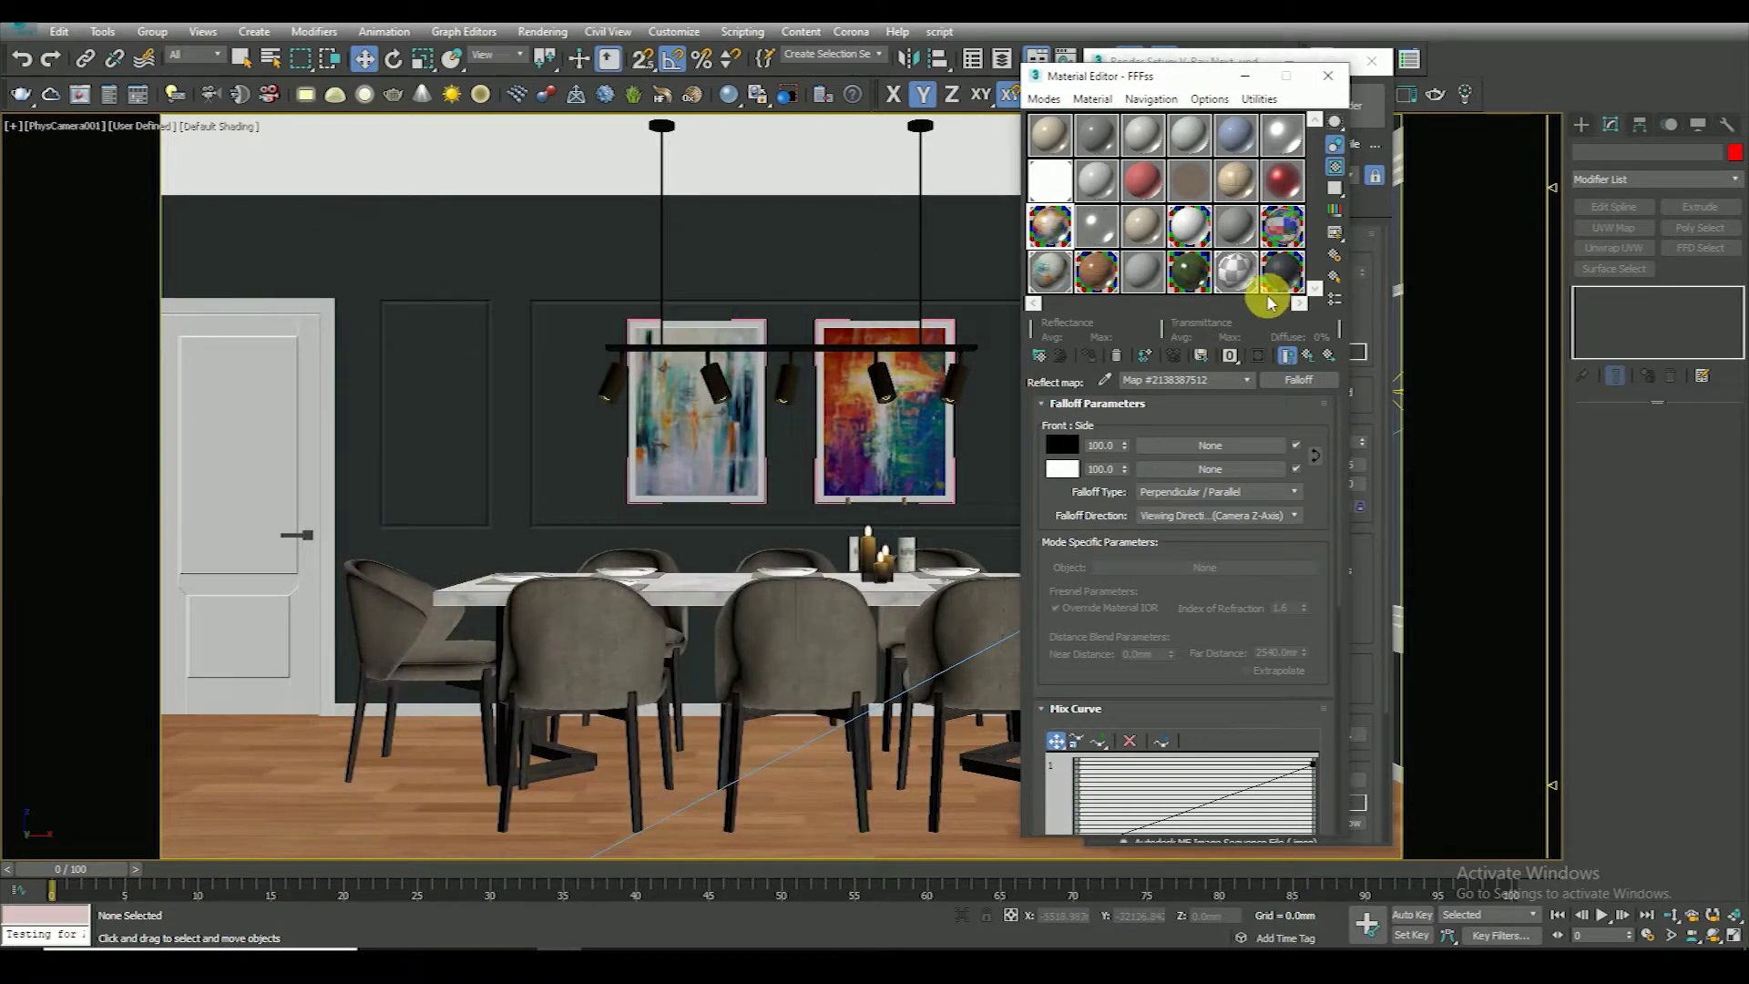
Add a Falloff reflection map to the FFF material, preview it, and close the Material Editor
{"action": "left_click", "coordinate": [1089, 272]}
{"action": "left_click", "coordinate": [1167, 477]}
{"action": "double_click", "coordinate": [738, 439]}
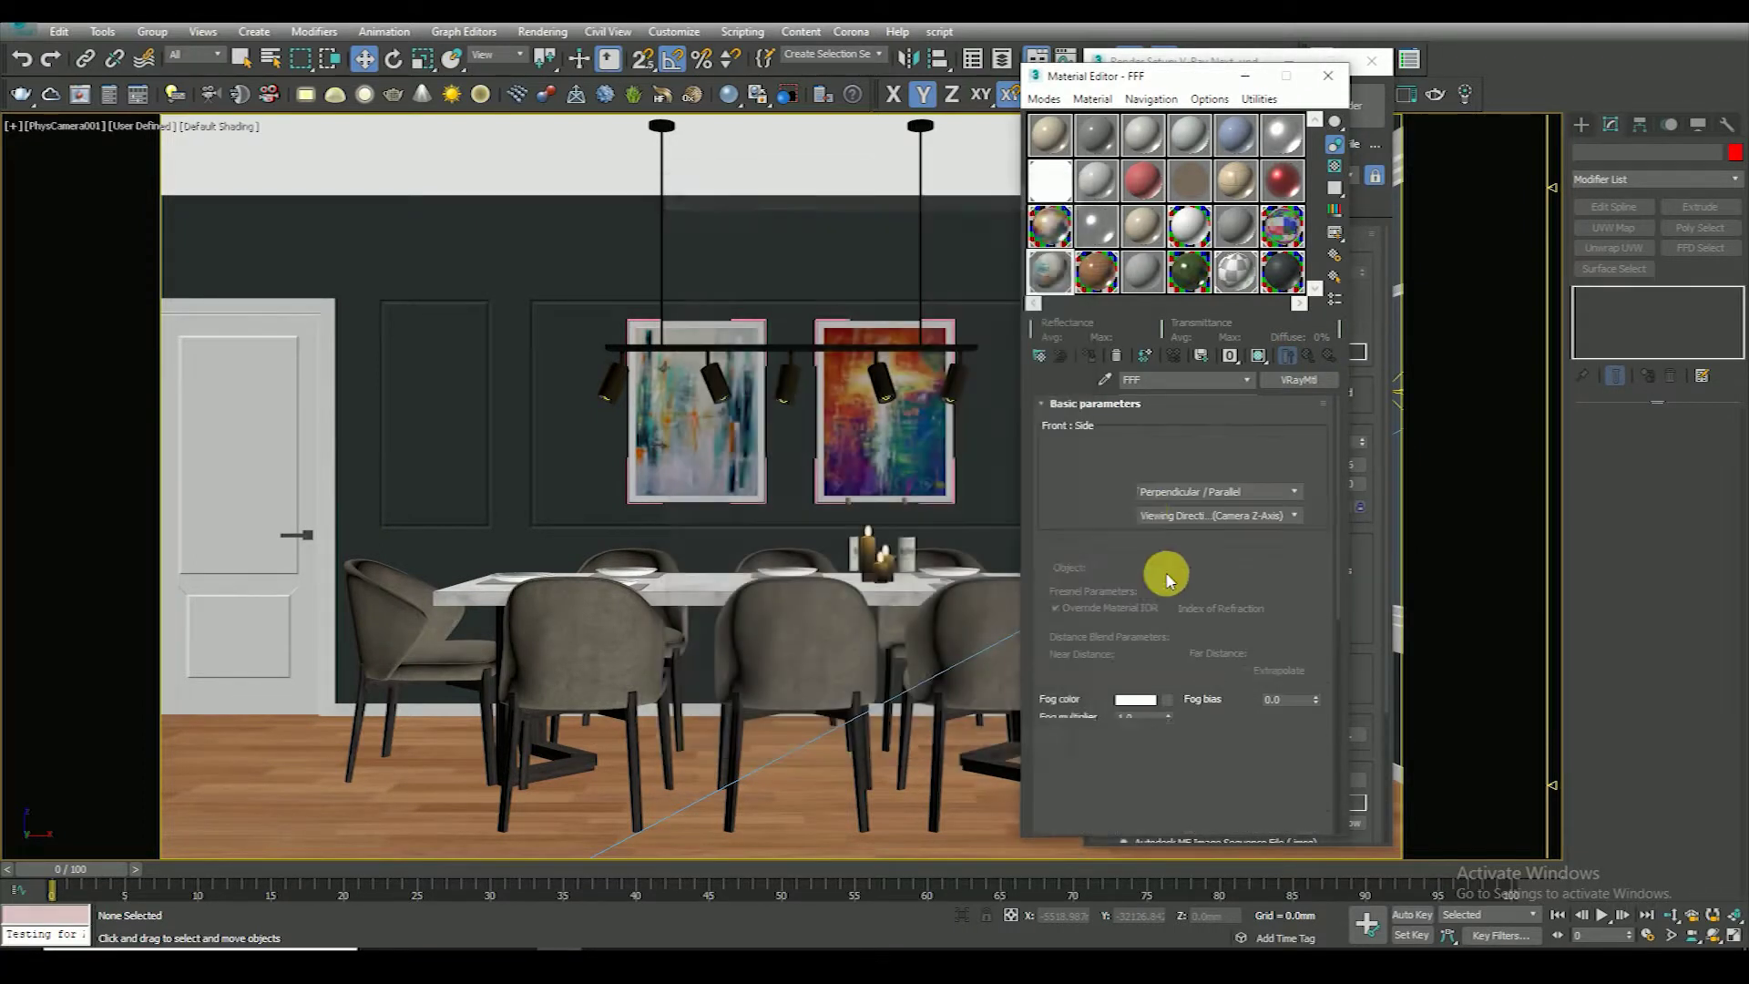
{"action": "left_click", "coordinate": [1312, 352]}
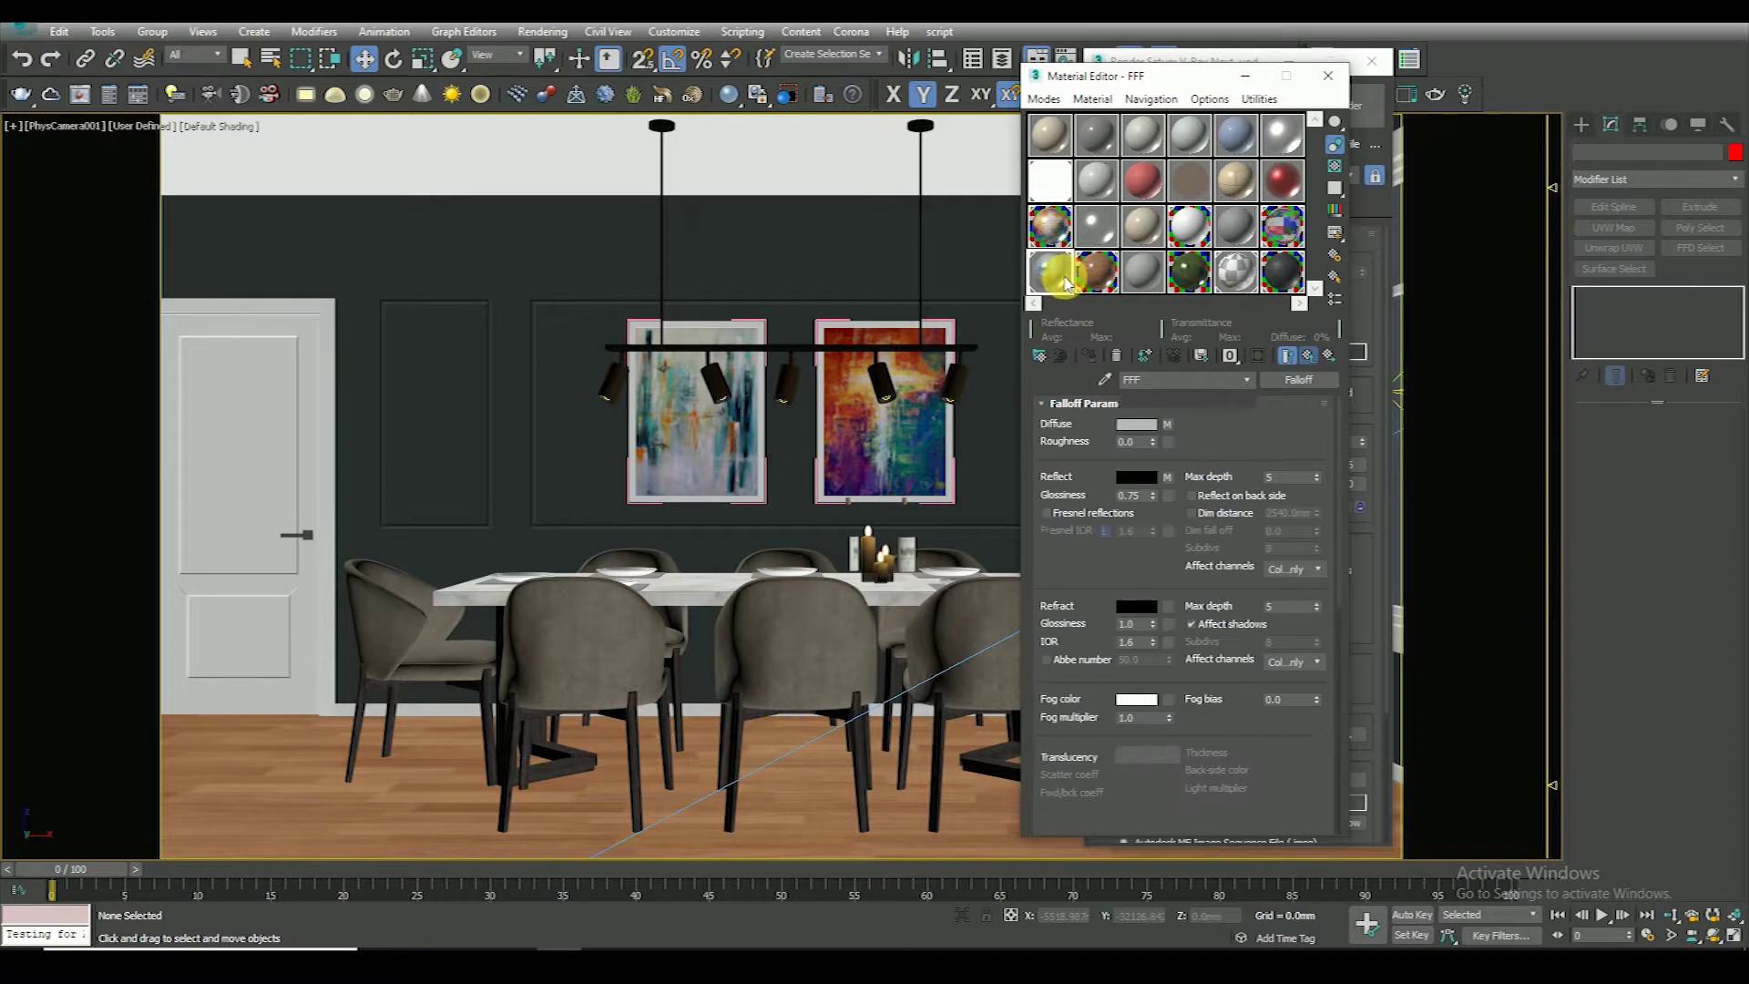
{"action": "left_click", "coordinate": [1052, 230]}
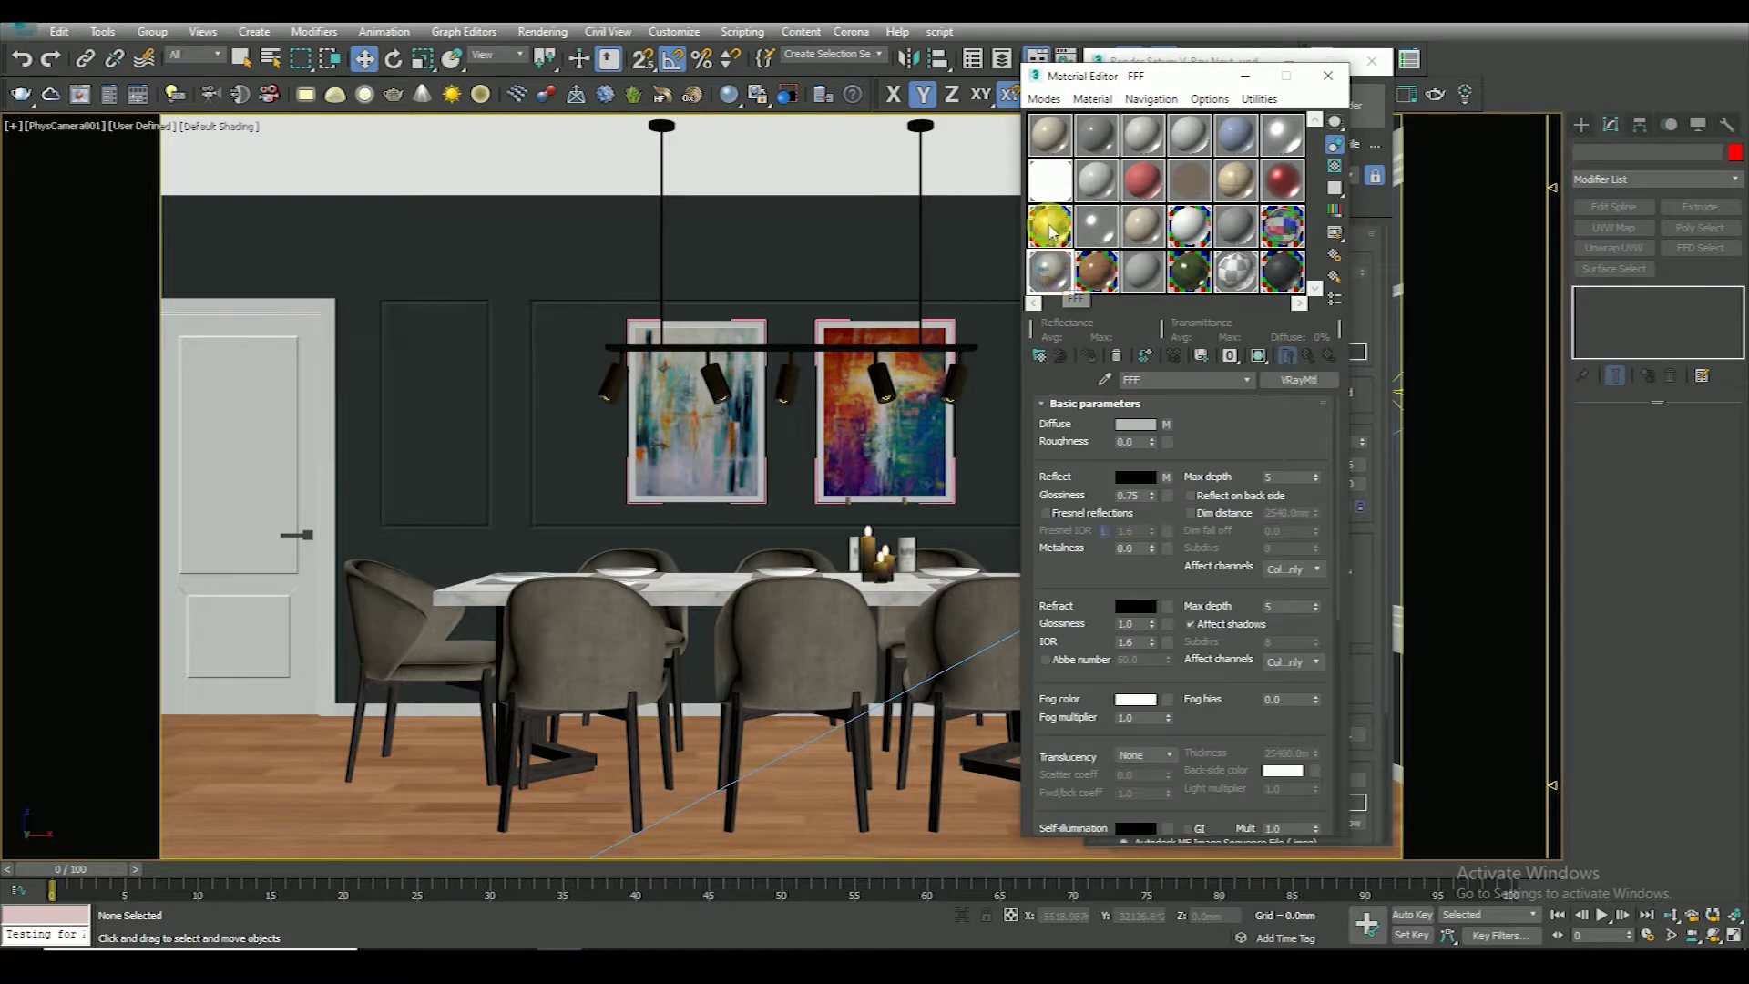
{"action": "left_click", "coordinate": [1052, 278]}
{"action": "double_click", "coordinate": [1052, 269]}
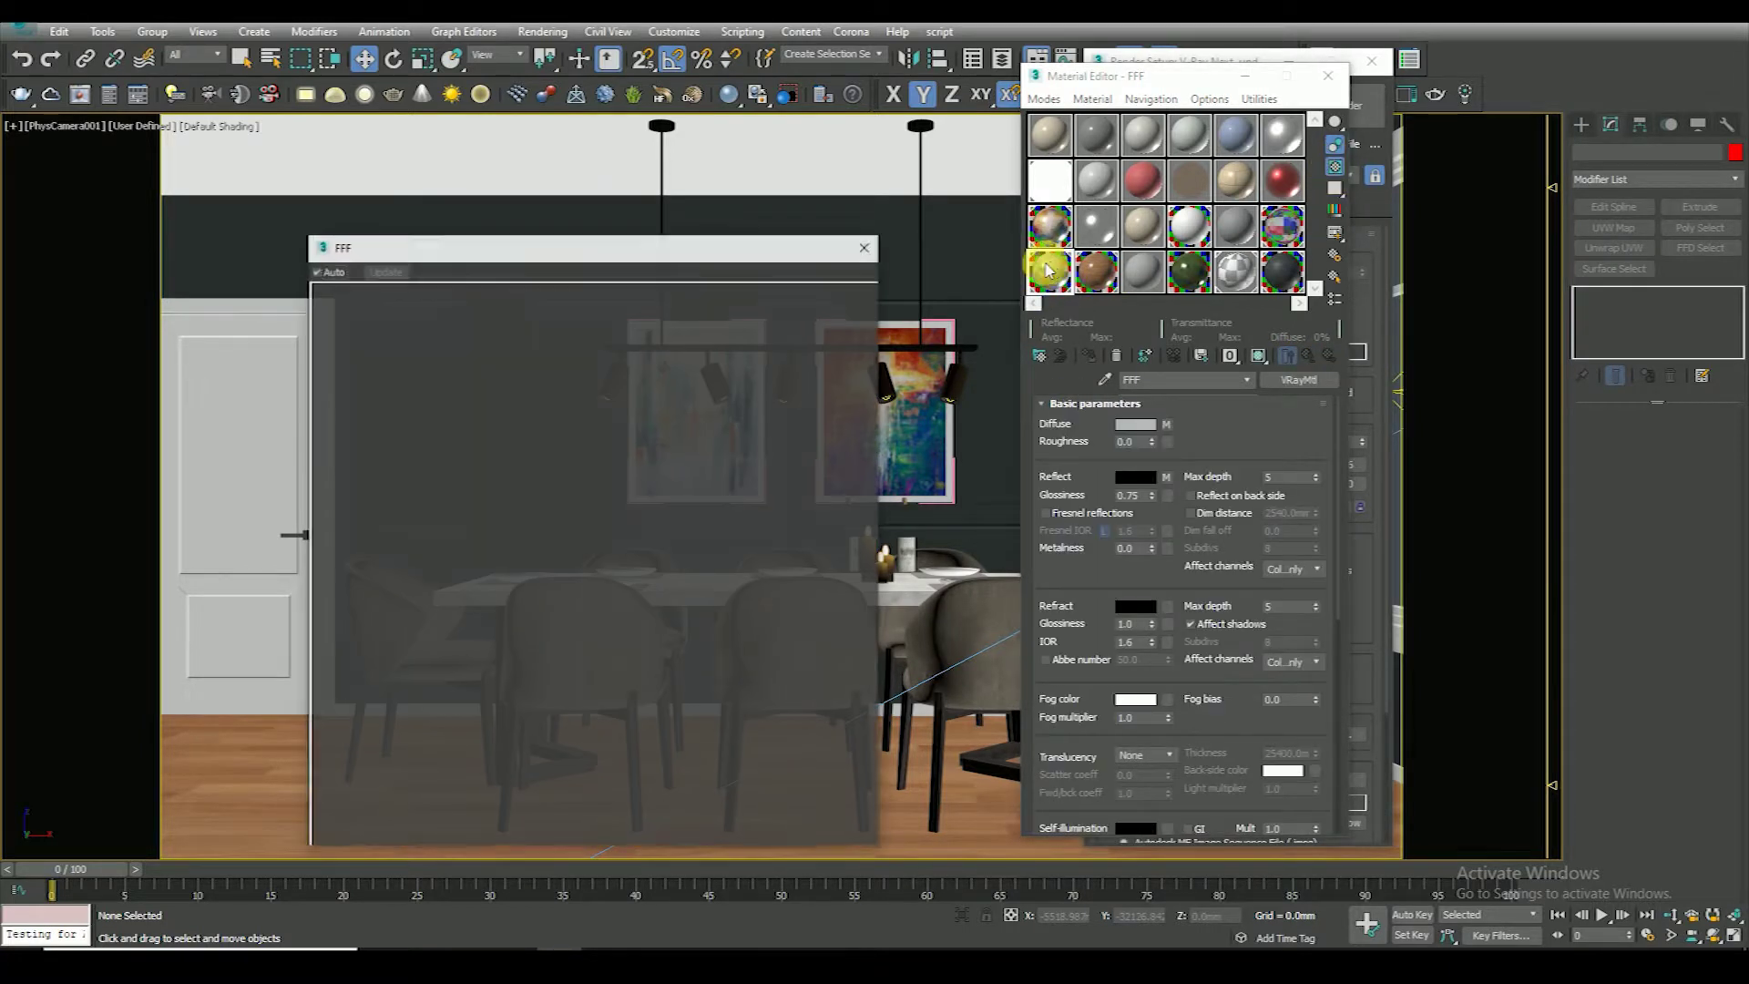
{"action": "left_click", "coordinate": [865, 248]}
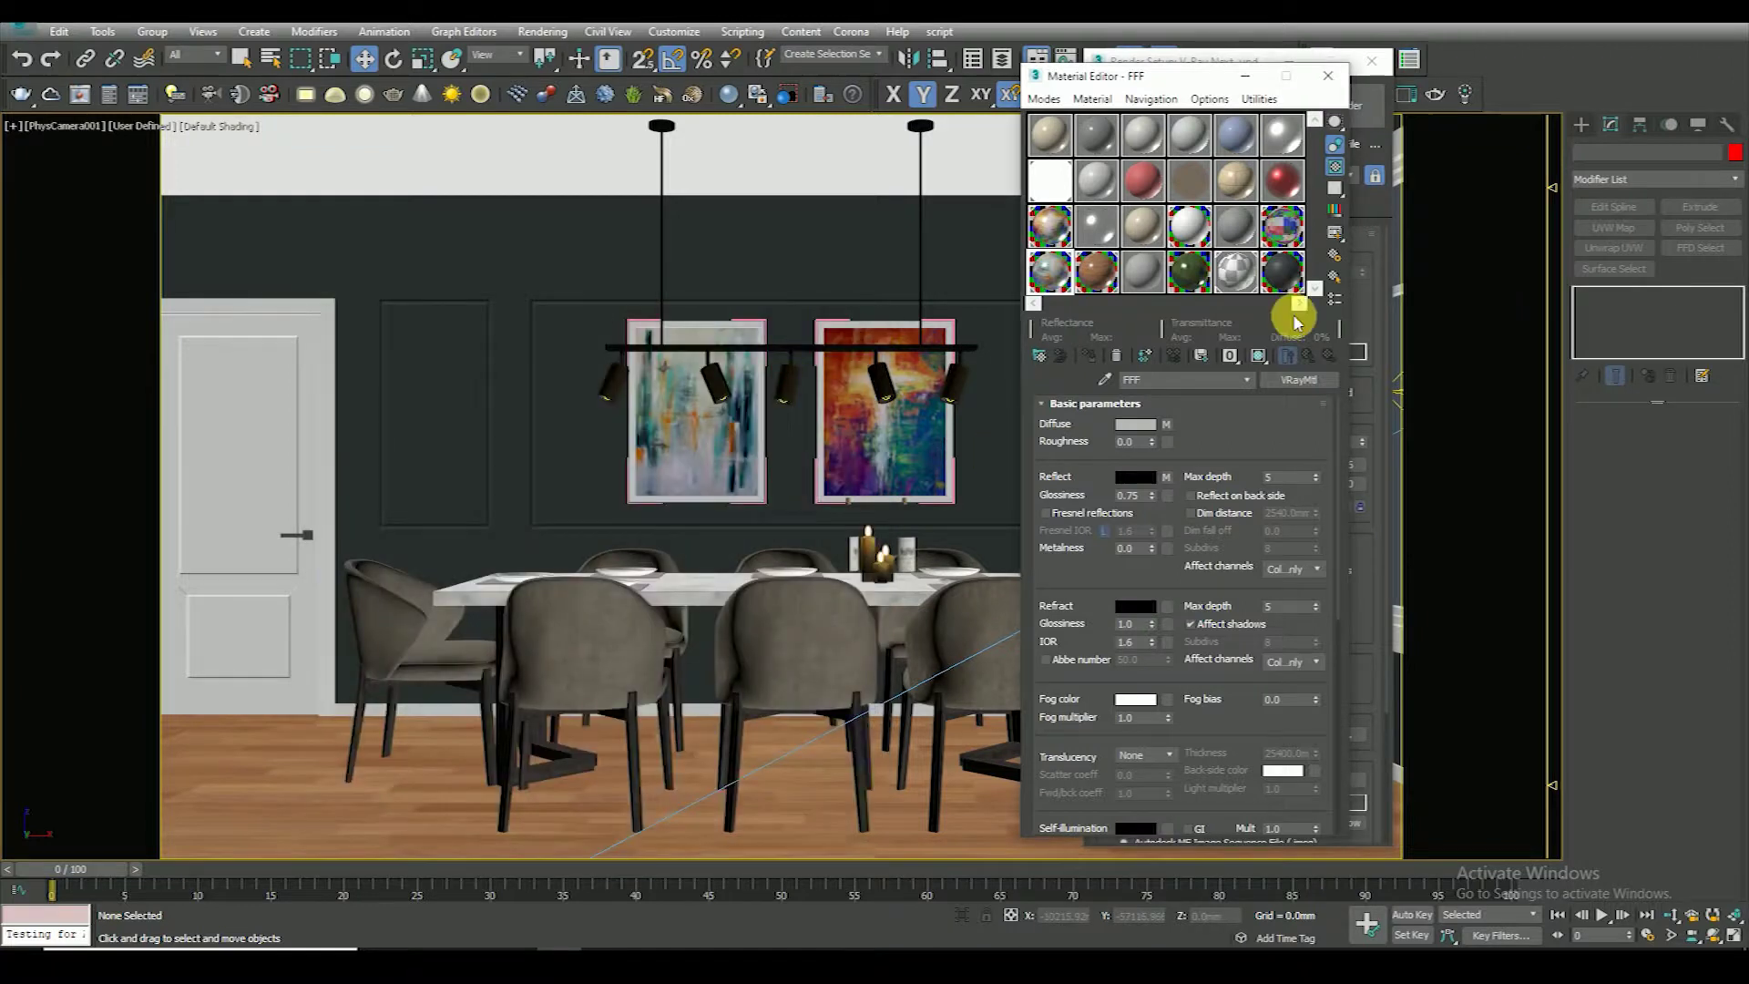
{"action": "left_click", "coordinate": [1328, 75]}
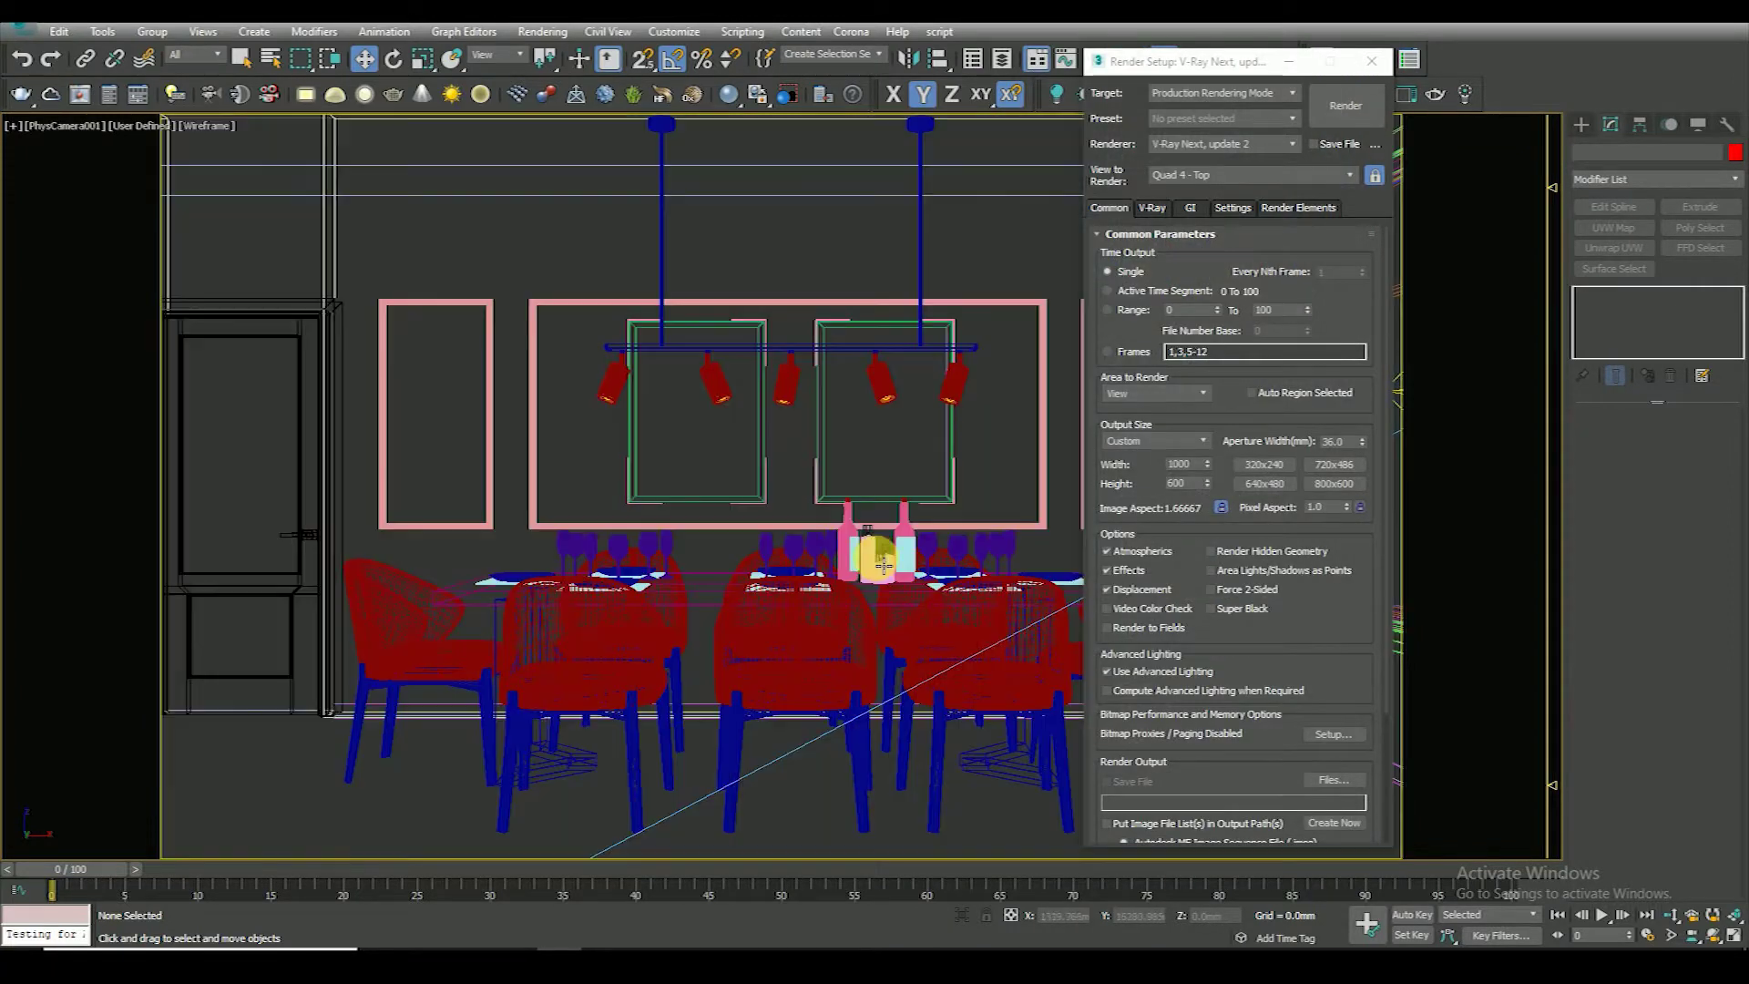
Open the dining-set group and slide the candles left along the X axis
{"action": "left_click", "coordinate": [885, 557]}
{"action": "left_click", "coordinate": [219, 55]}
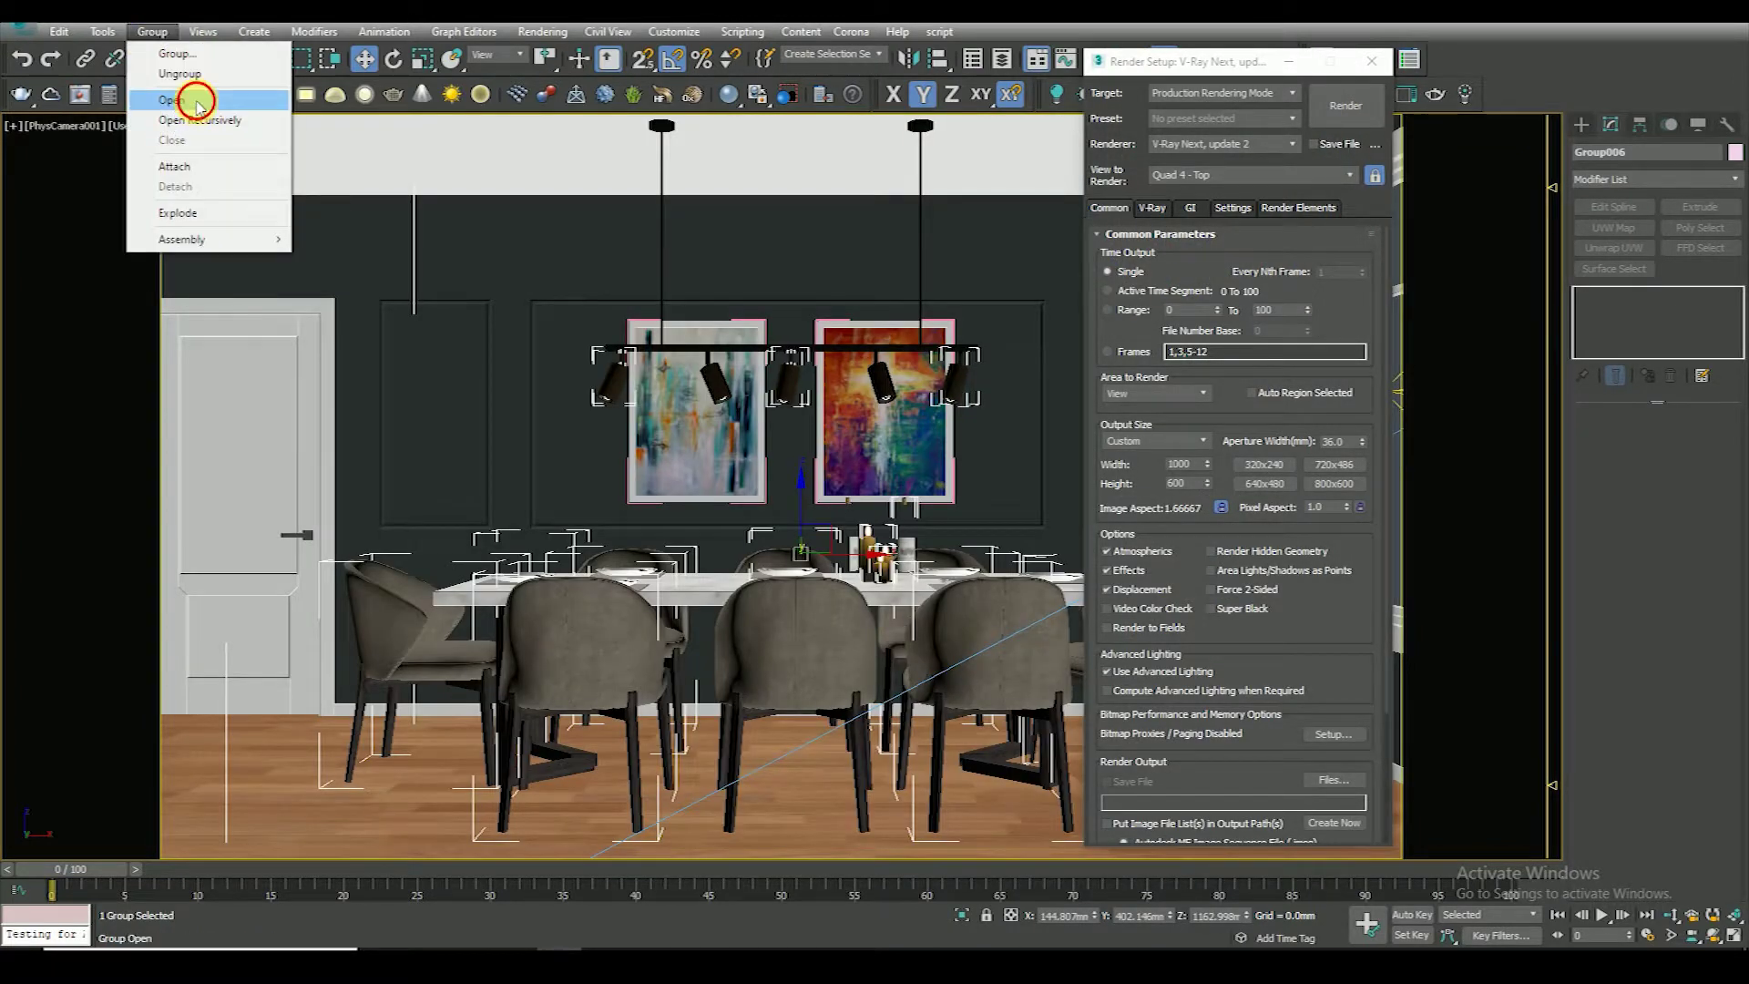
{"action": "key", "text": "F3"}
{"action": "left_click", "coordinate": [884, 574]}
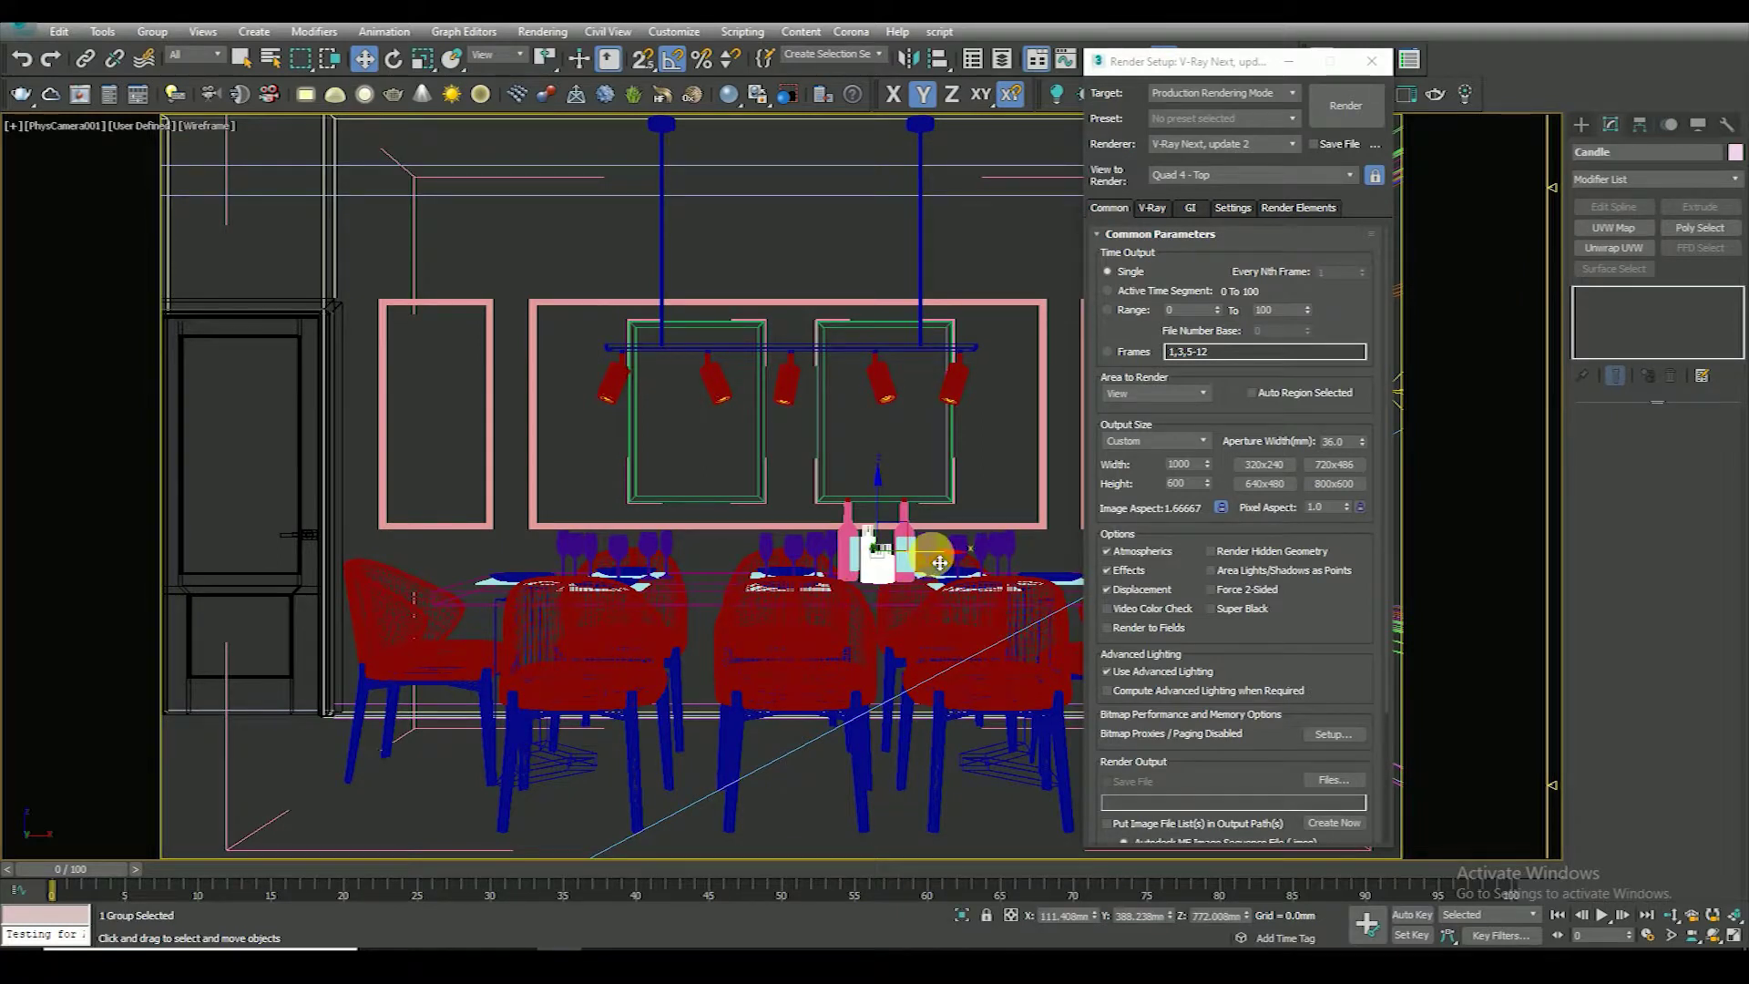
{"action": "key", "text": "F3"}
{"action": "left_click_drag", "start_coordinate": [939, 562], "coordinate": [771, 560]}
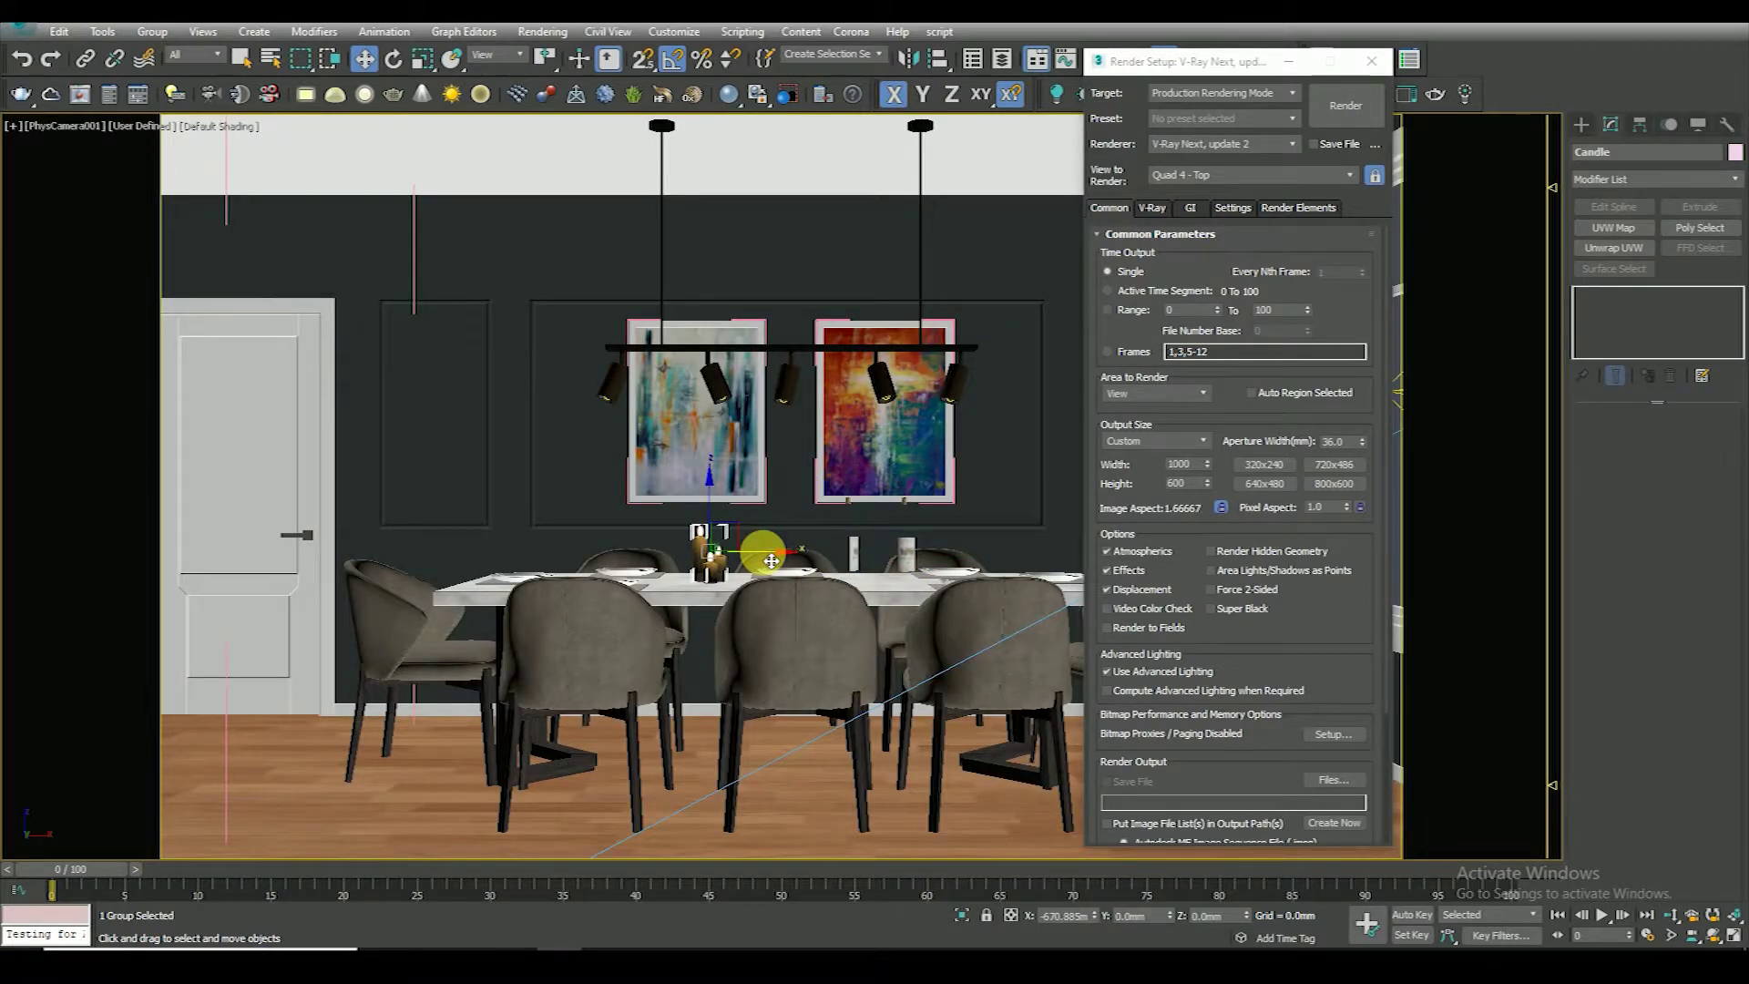
{"action": "key", "text": "F3"}
{"action": "left_click", "coordinate": [781, 489]}
{"action": "key", "text": "F3"}
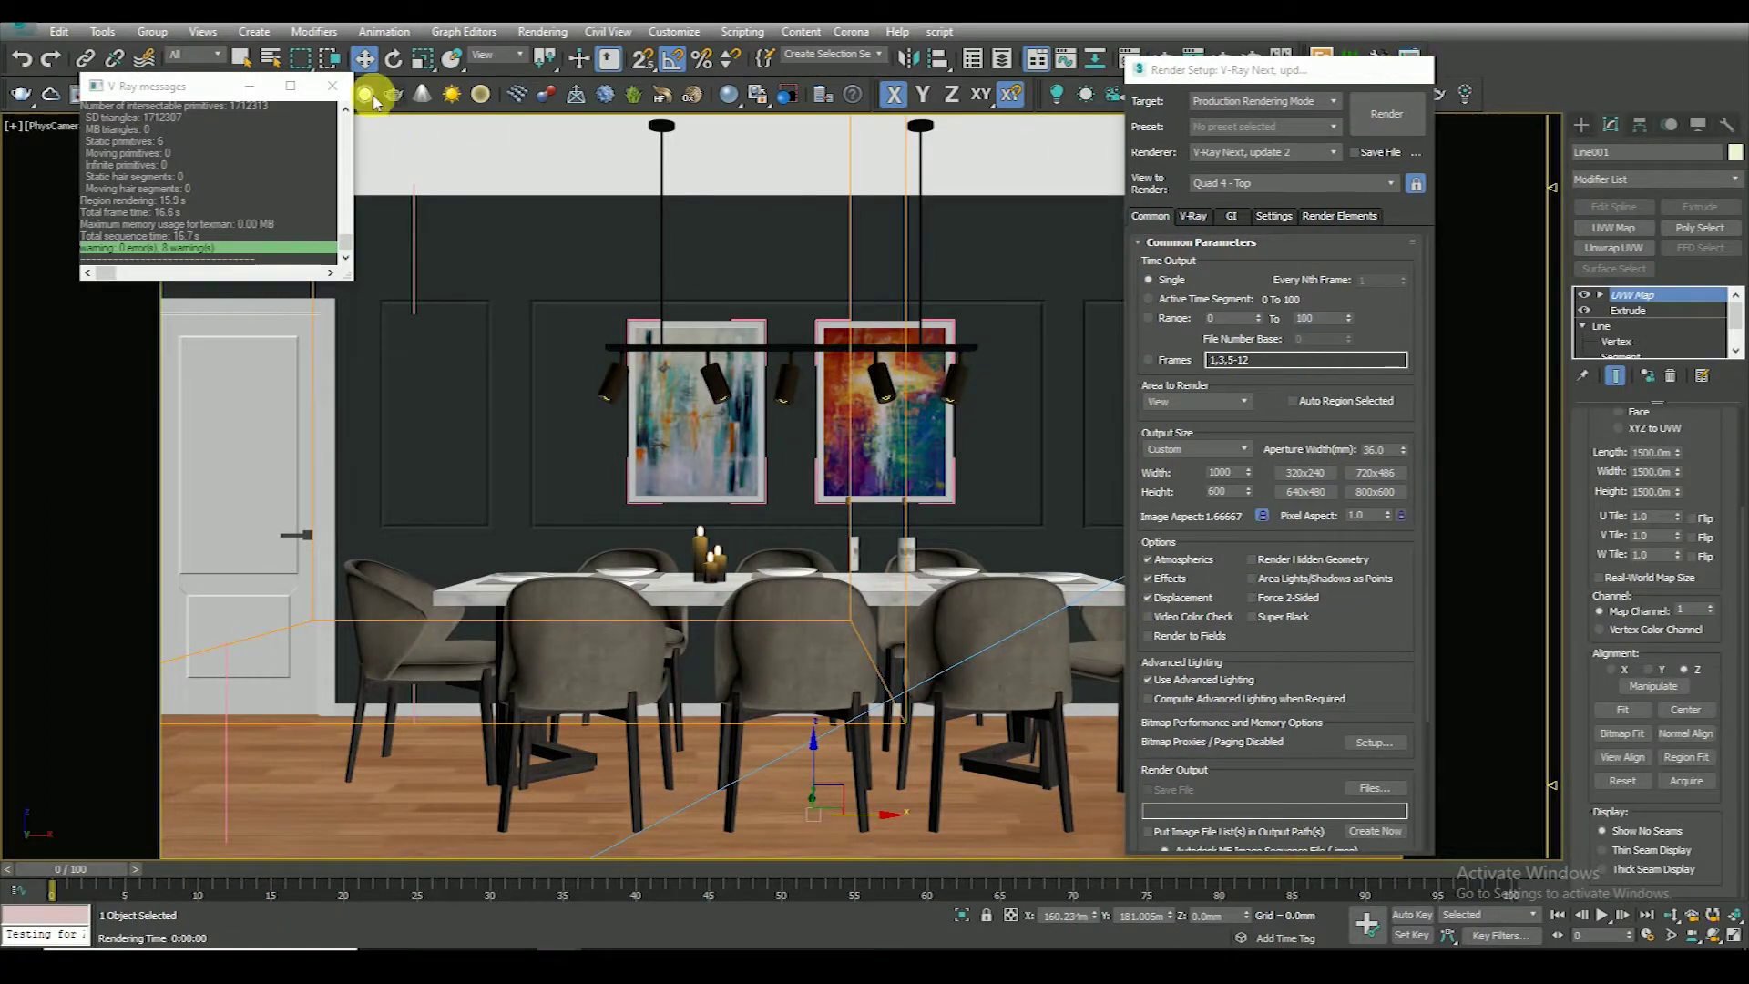
Close Render Setup, turn on edged faces, and reopen the Wall material's enlarged preview
{"action": "key", "text": "F3"}
{"action": "left_click", "coordinate": [1002, 401]}
{"action": "key", "text": "F3"}
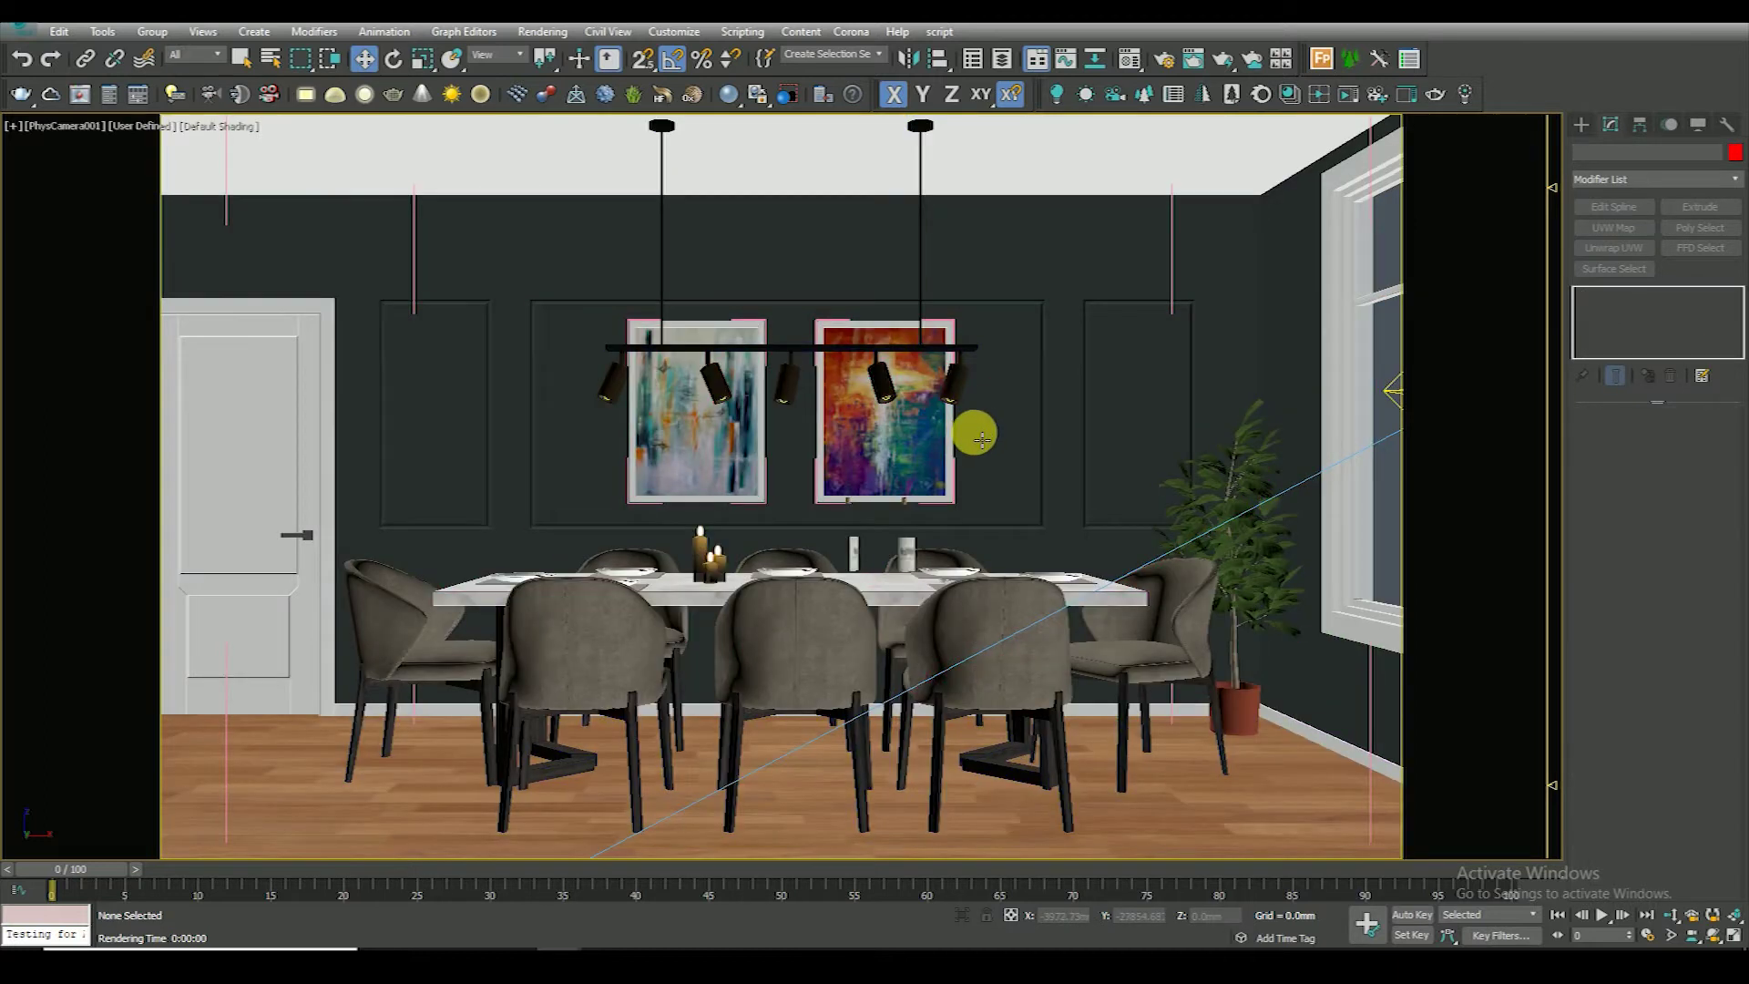
{"action": "key", "text": "F3"}
{"action": "right_click", "coordinate": [1172, 241]}
{"action": "left_click", "coordinate": [1210, 188]}
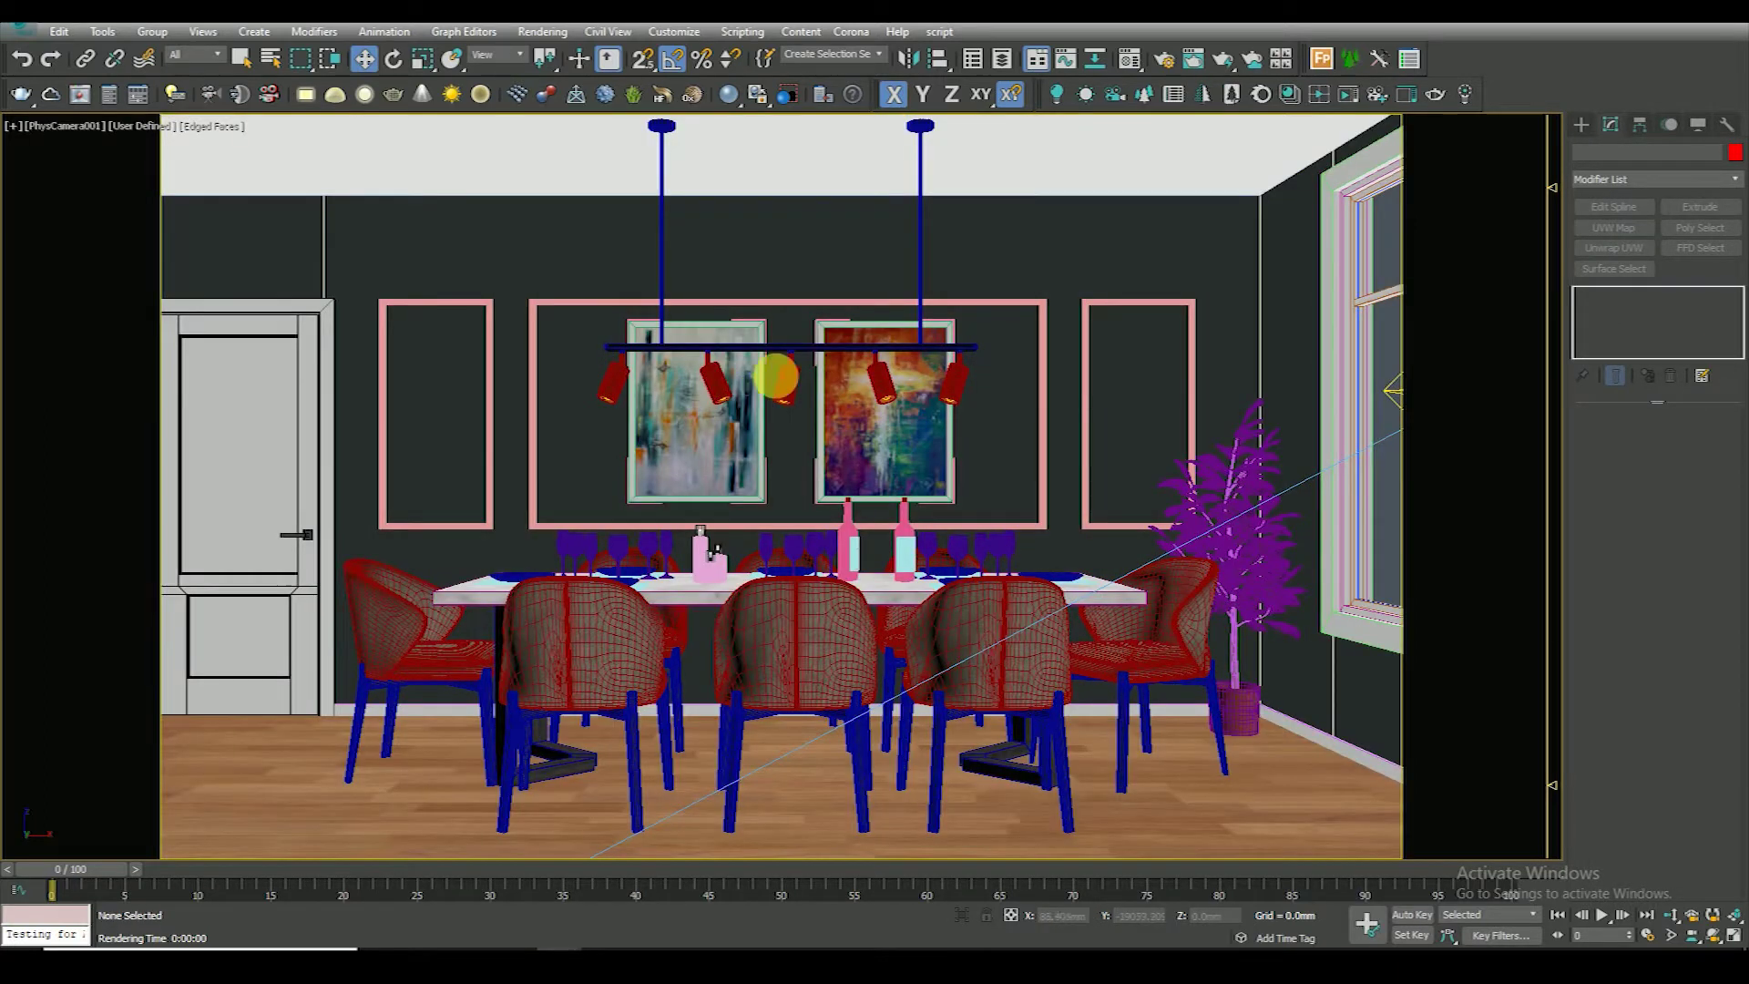
{"action": "key", "text": "F4"}
{"action": "key", "text": "F3"}
{"action": "key", "text": "F3"}
{"action": "key", "text": "m"}
{"action": "double_click", "coordinate": [1280, 278]}
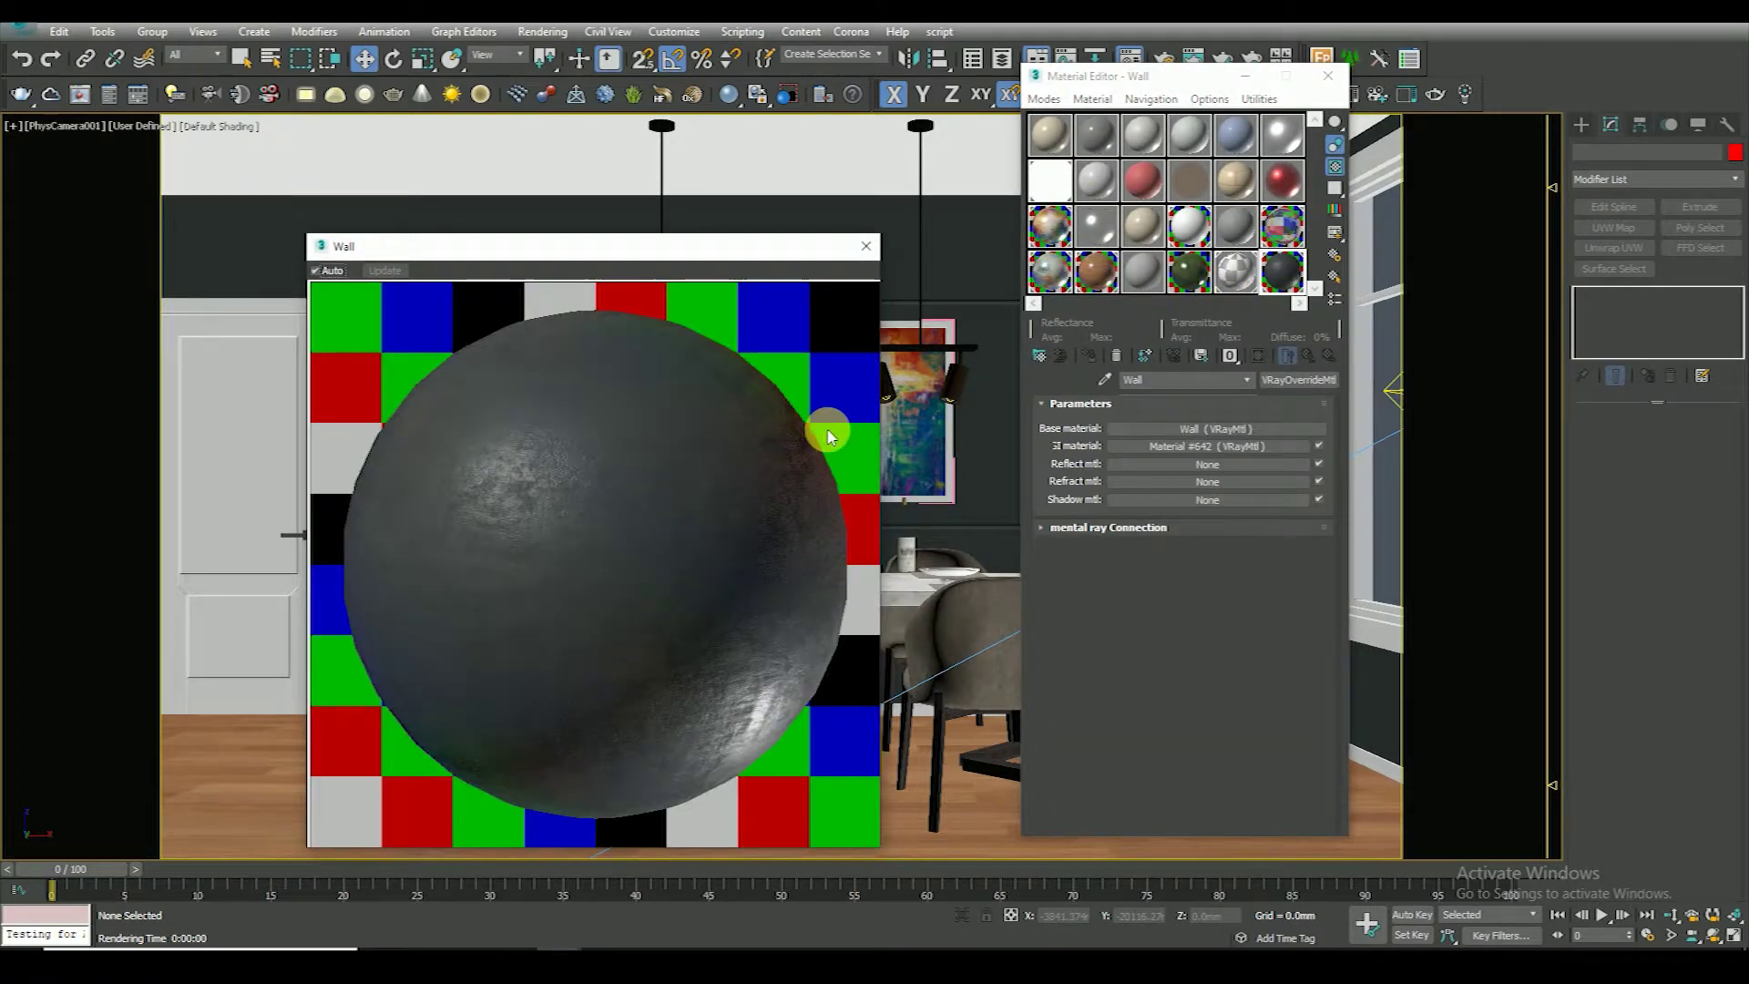
Inspect the Wall material's Reflect bitmap texture image
{"action": "left_click", "coordinate": [1220, 428]}
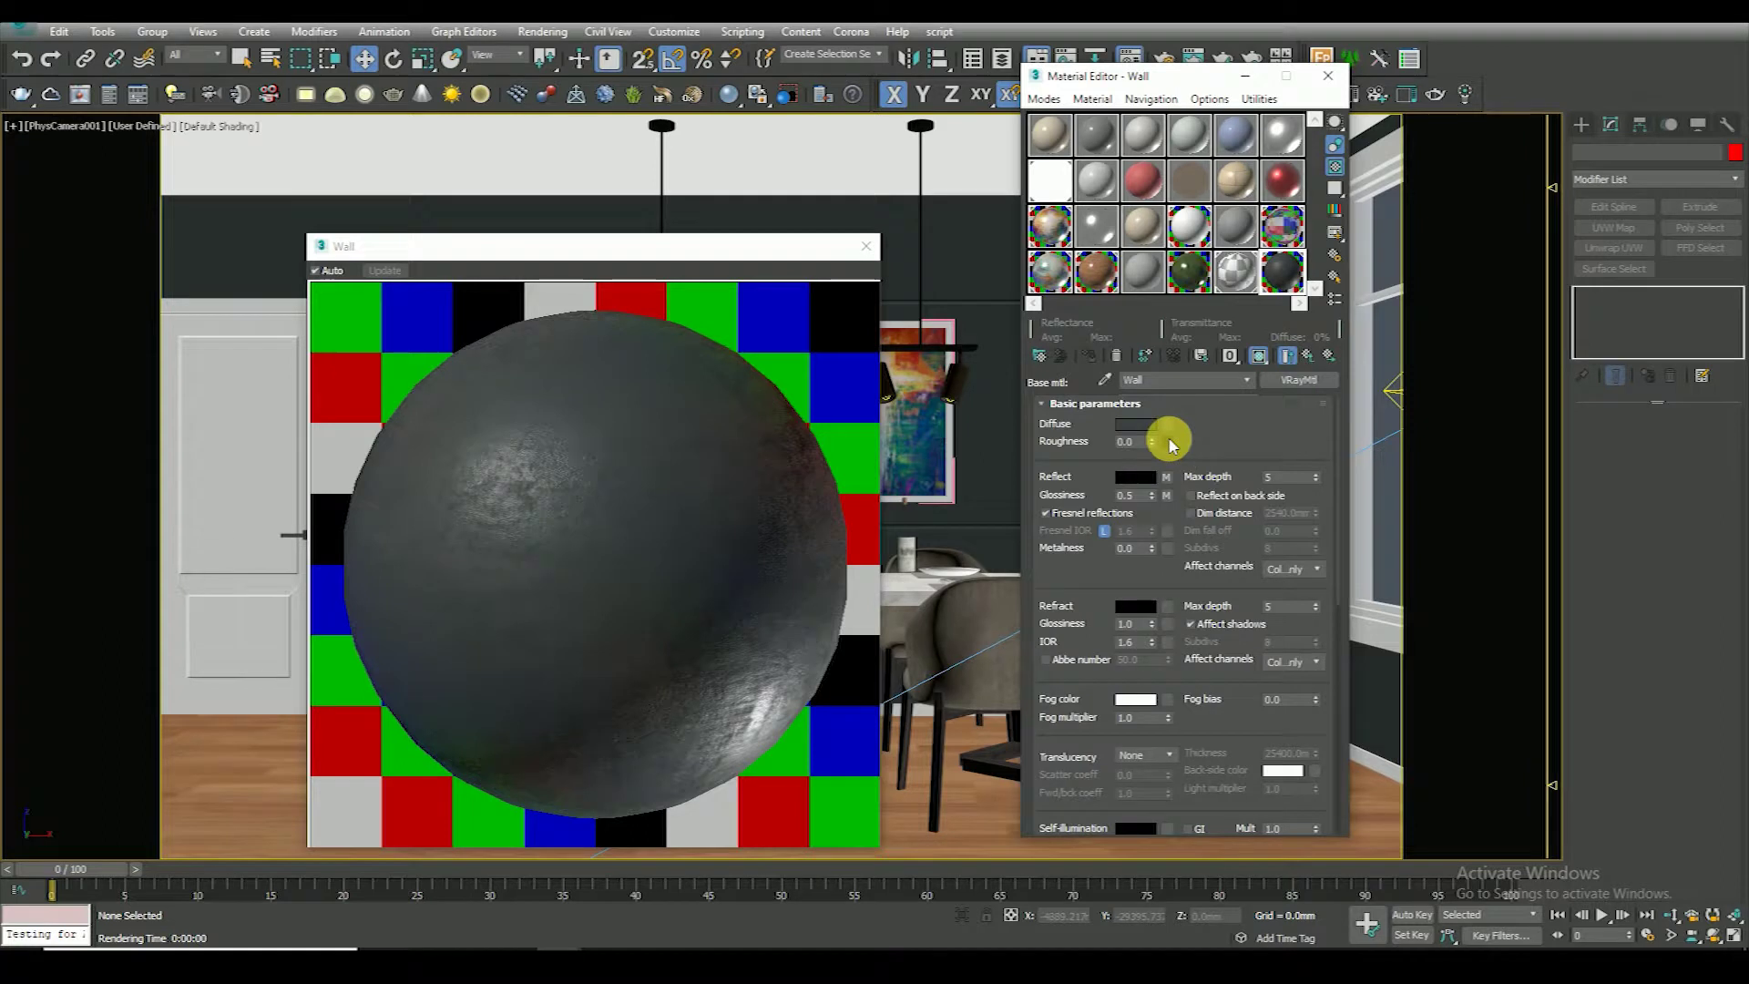
{"action": "left_click", "coordinate": [1166, 477]}
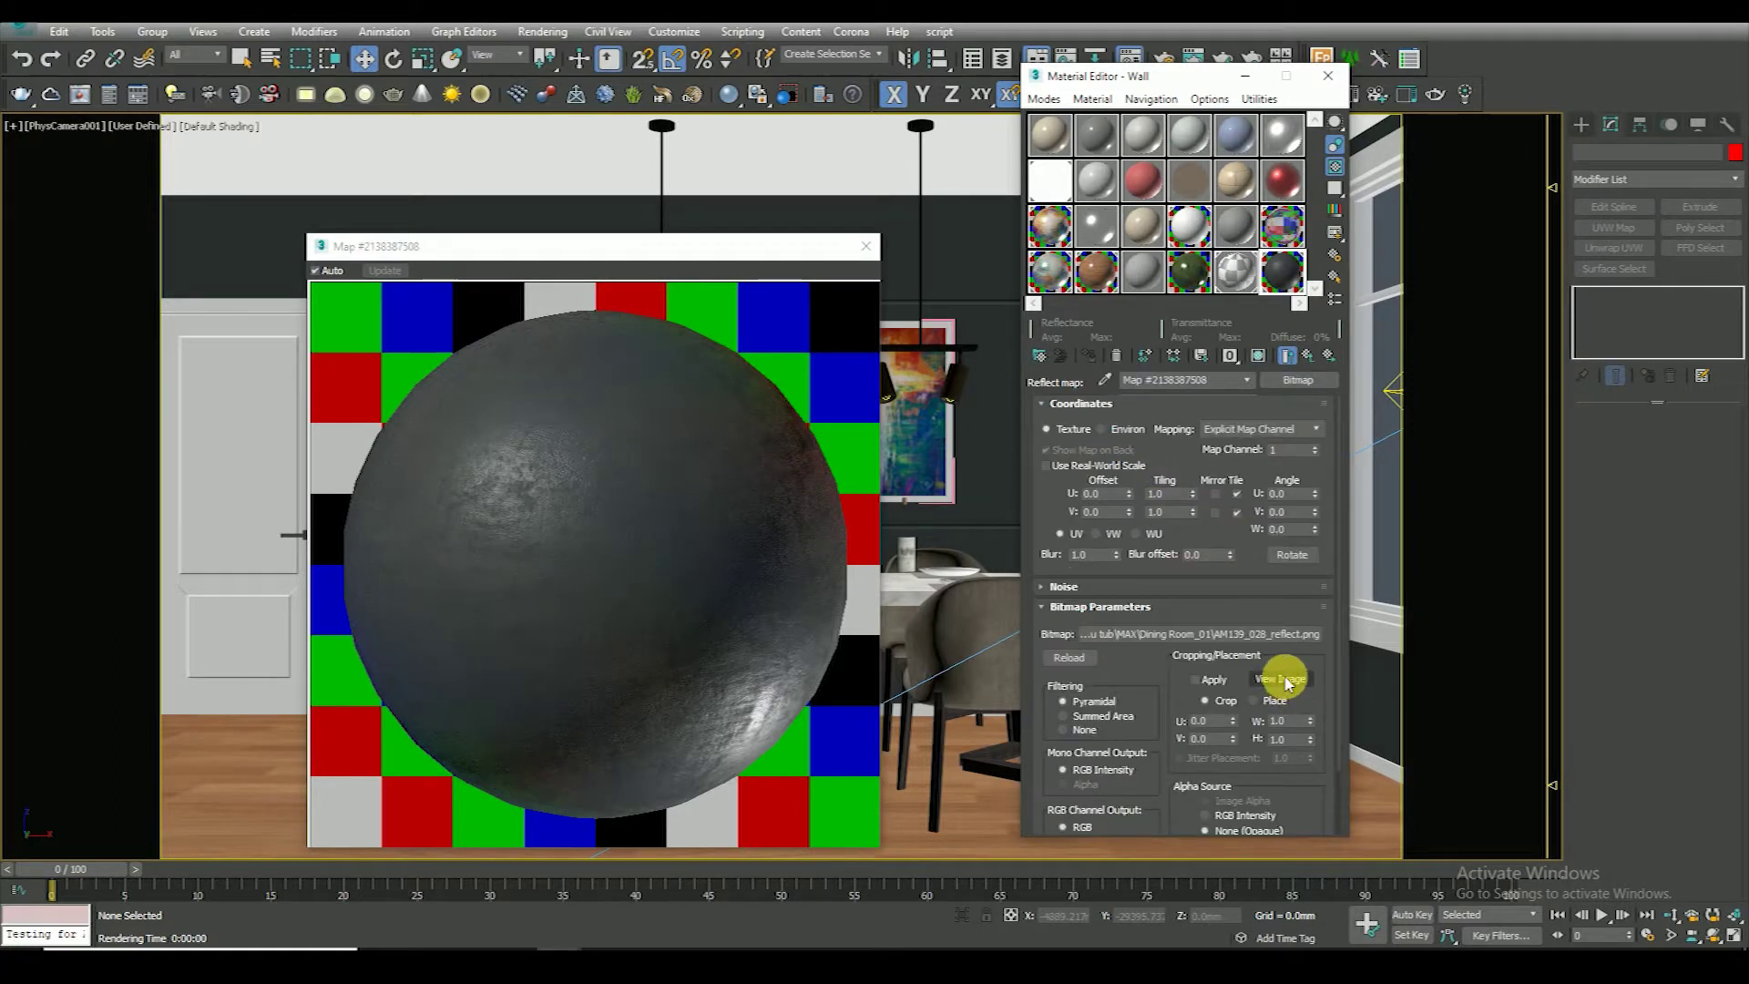
{"action": "left_click", "coordinate": [1281, 679]}
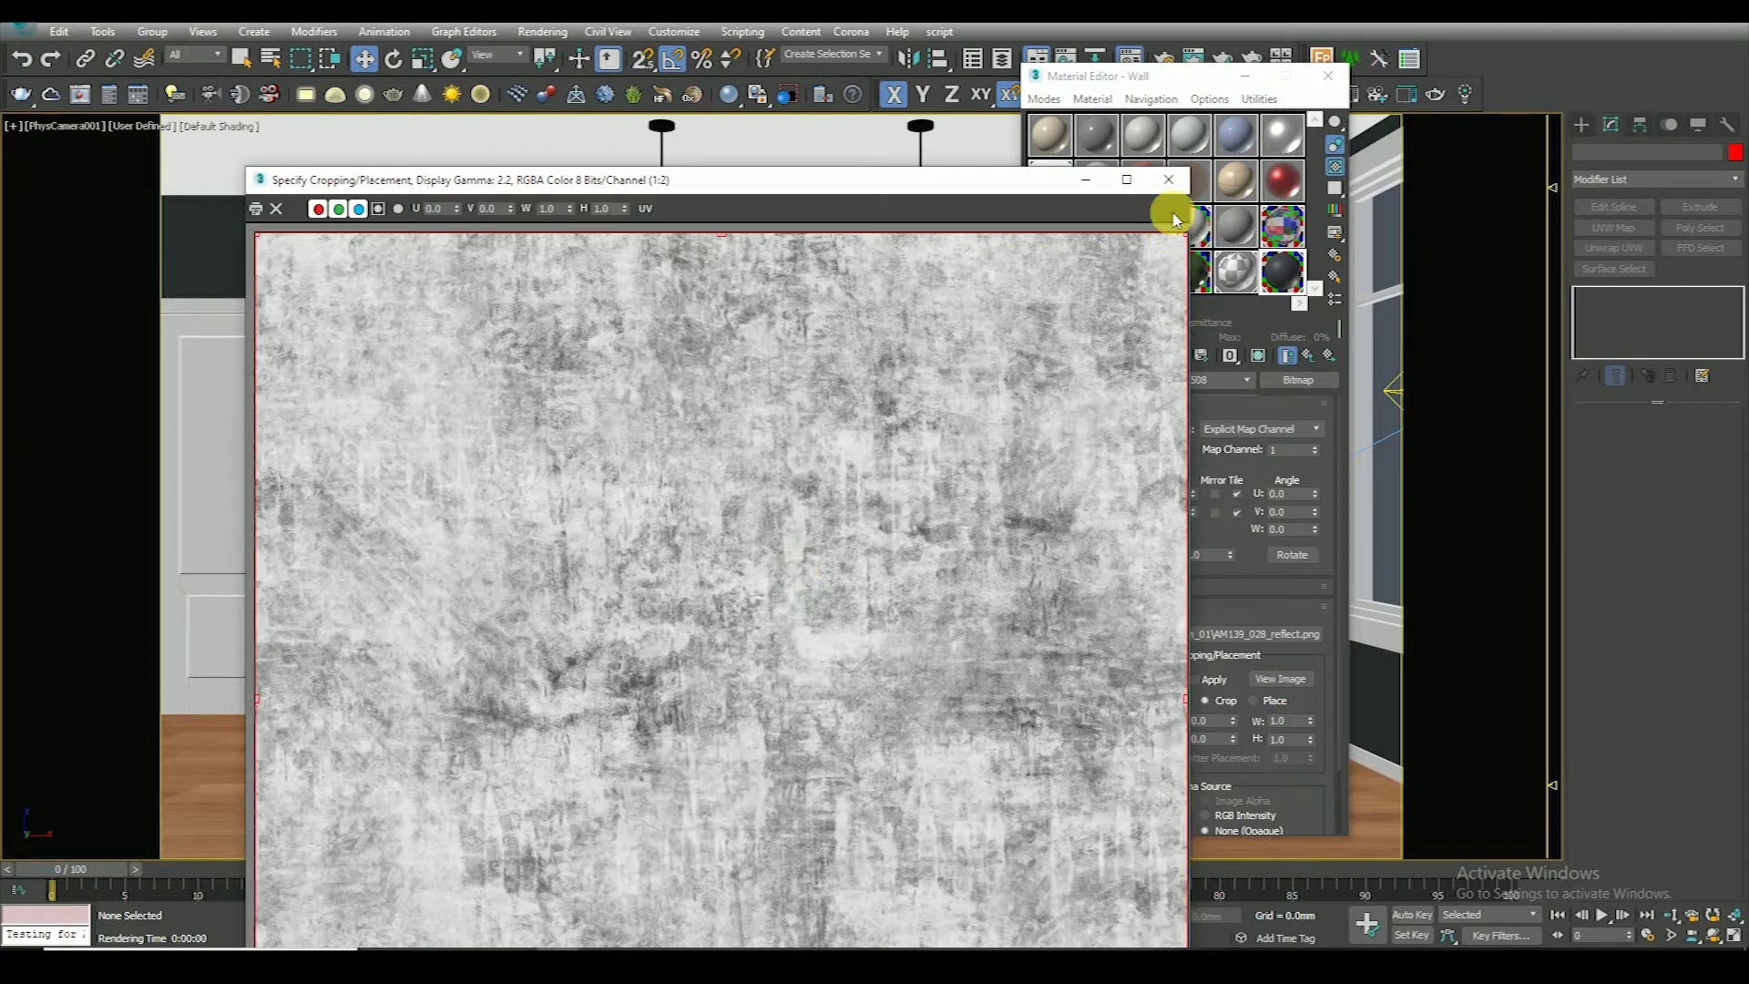
{"action": "left_click", "coordinate": [1169, 180]}
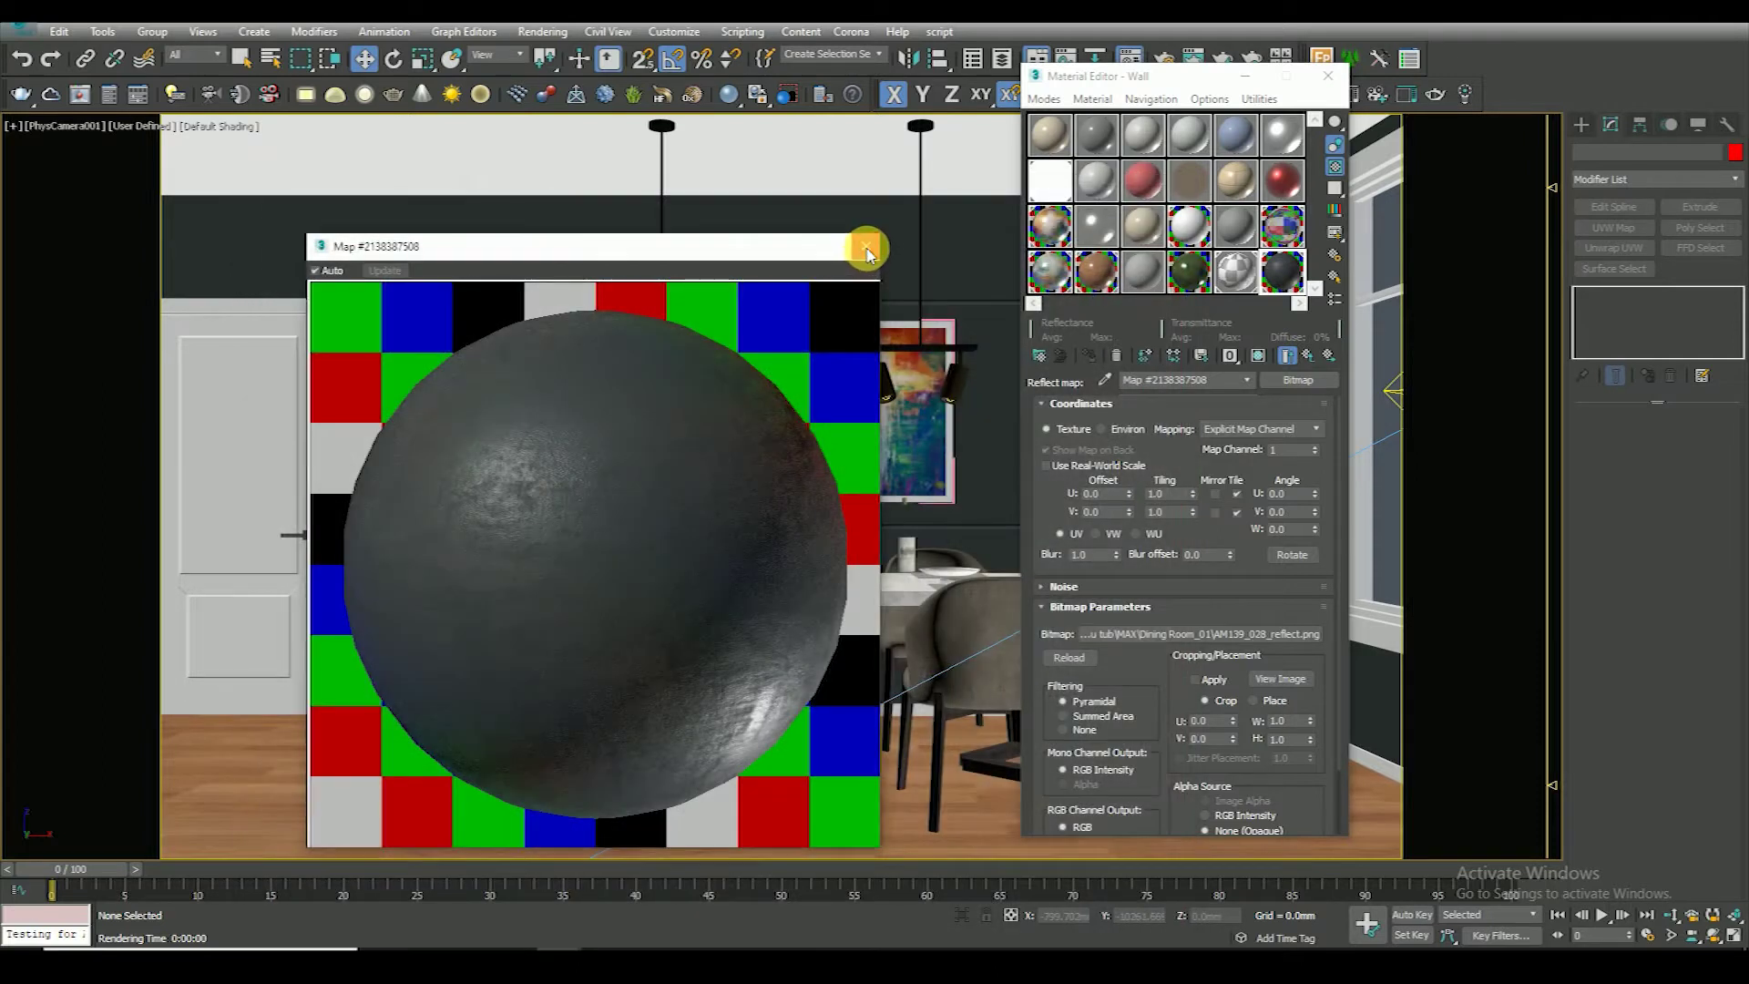
{"action": "left_click", "coordinate": [866, 249]}
Set the Wall's Reflect map amount to 50, preview it, and select the Ceeling material
{"action": "left_click", "coordinate": [1307, 357]}
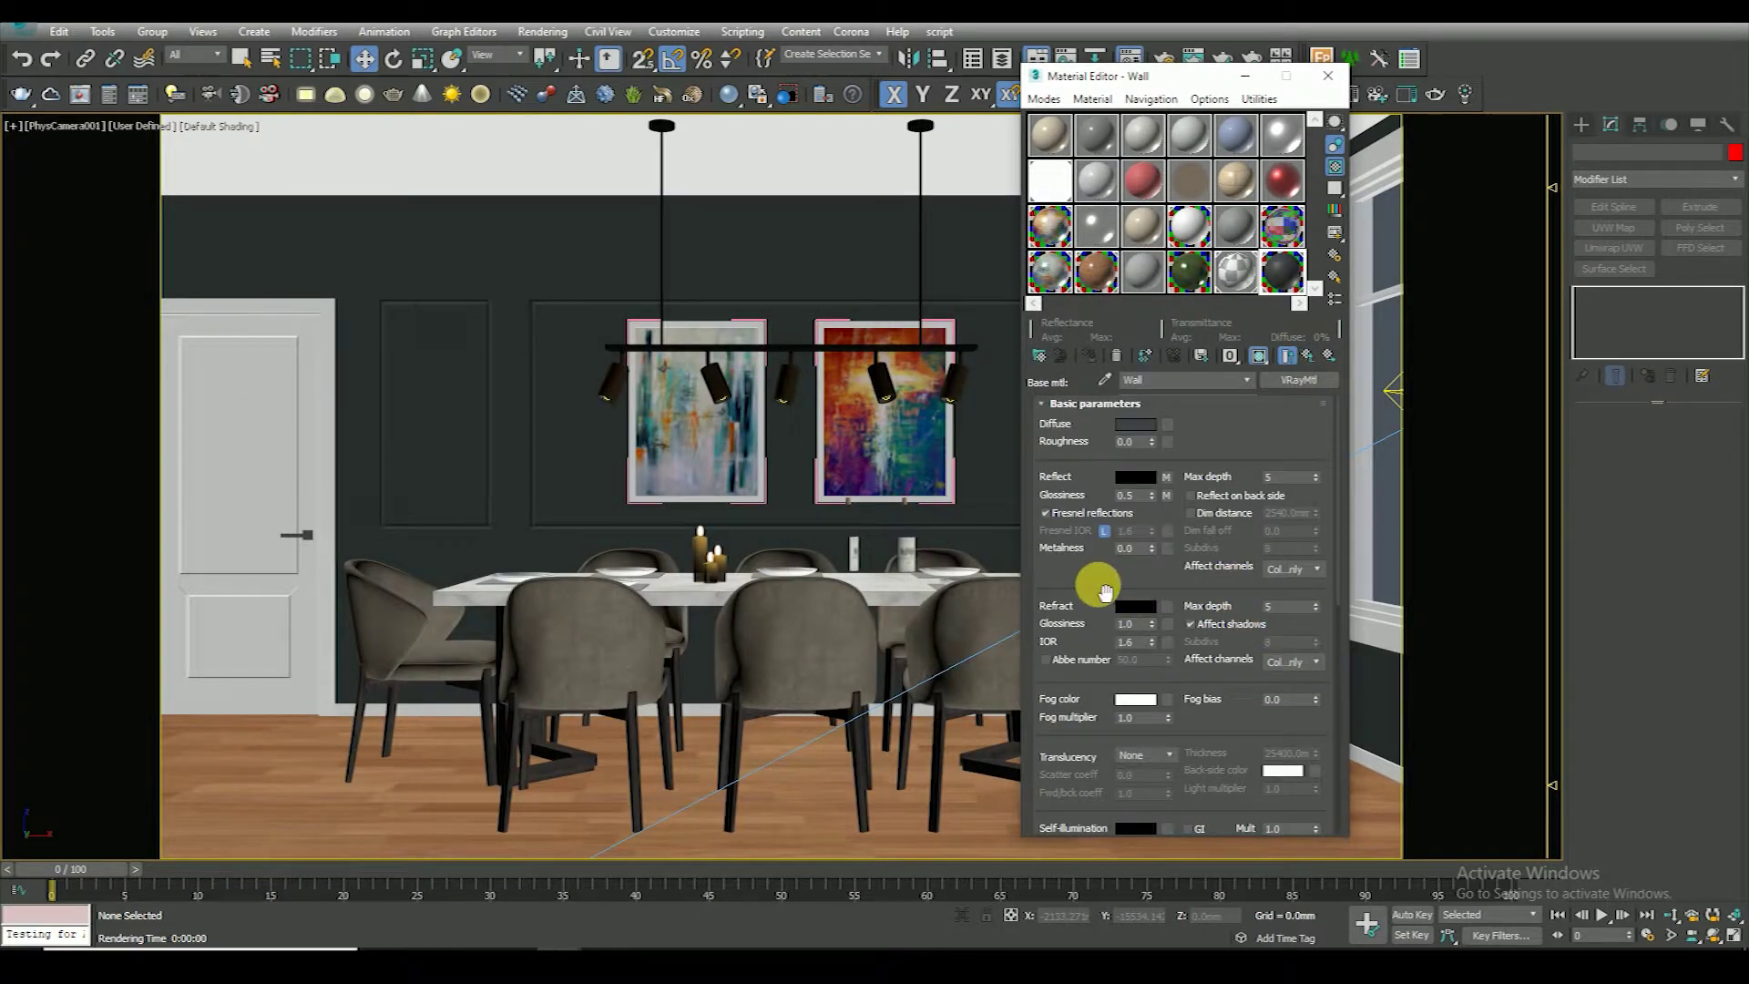
{"action": "left_click_drag", "start_coordinate": [1109, 624], "coordinate": [1073, 371]}
{"action": "left_click_drag", "start_coordinate": [1051, 644], "coordinate": [1045, 426]}
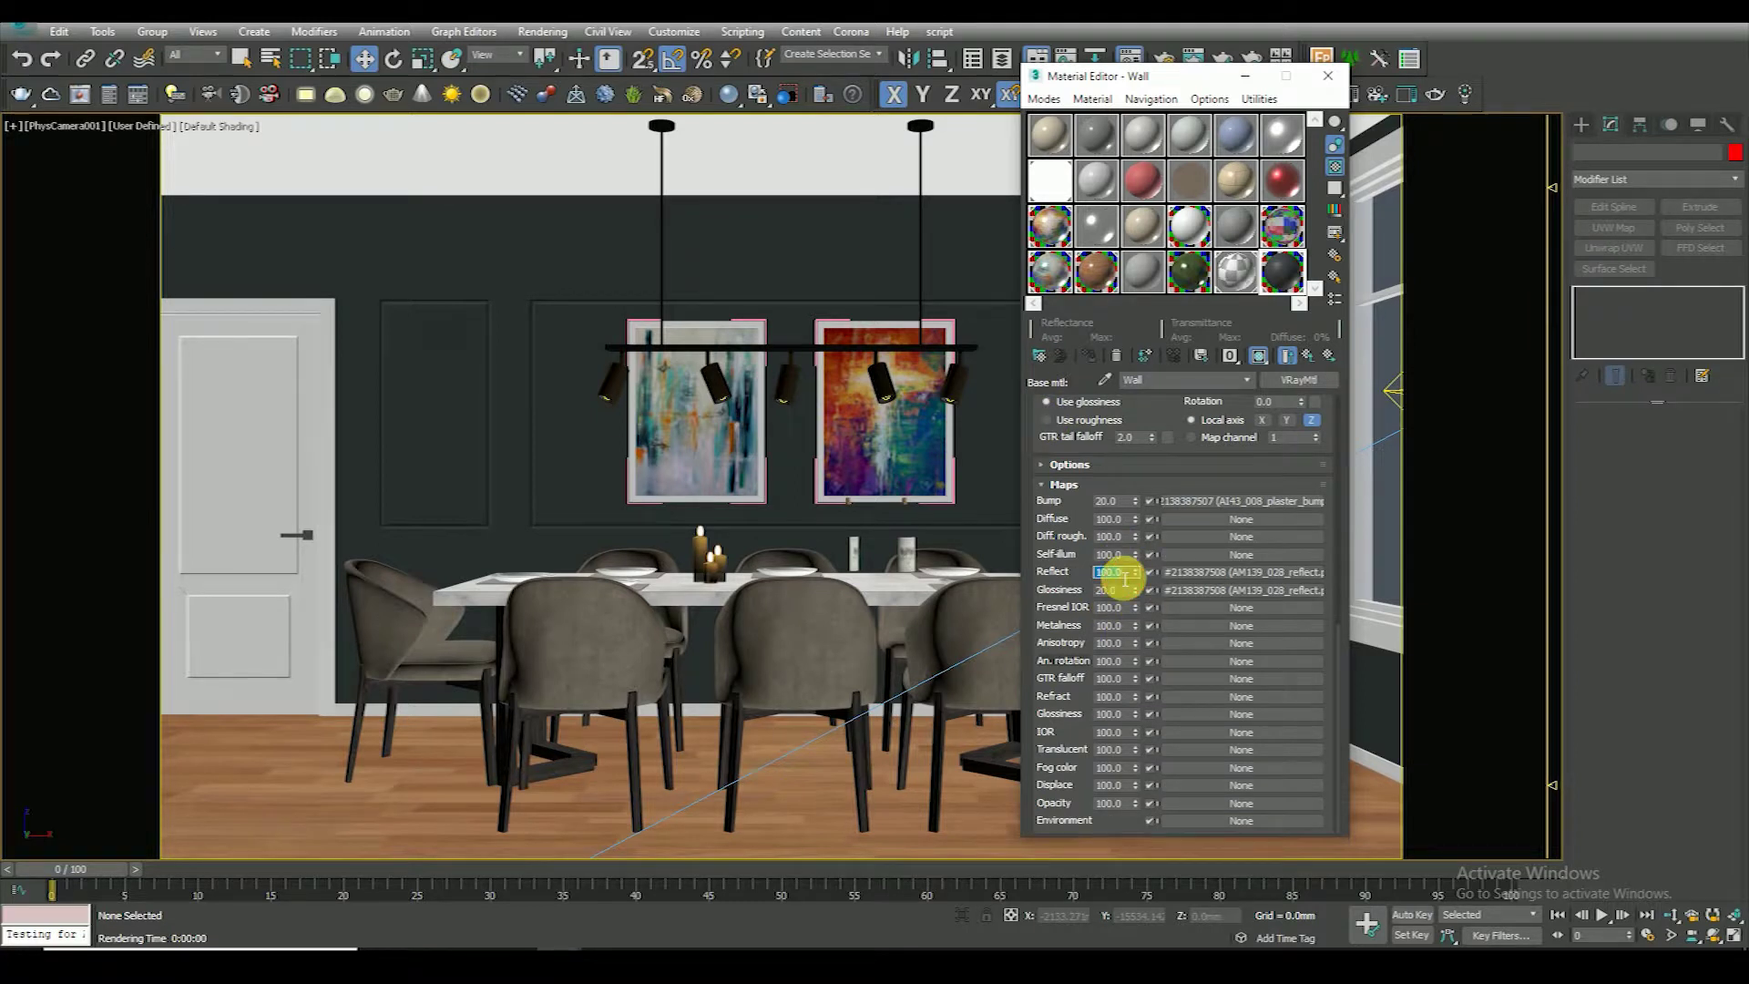
{"action": "type", "text": "50"}
{"action": "double_click", "coordinate": [1285, 272]}
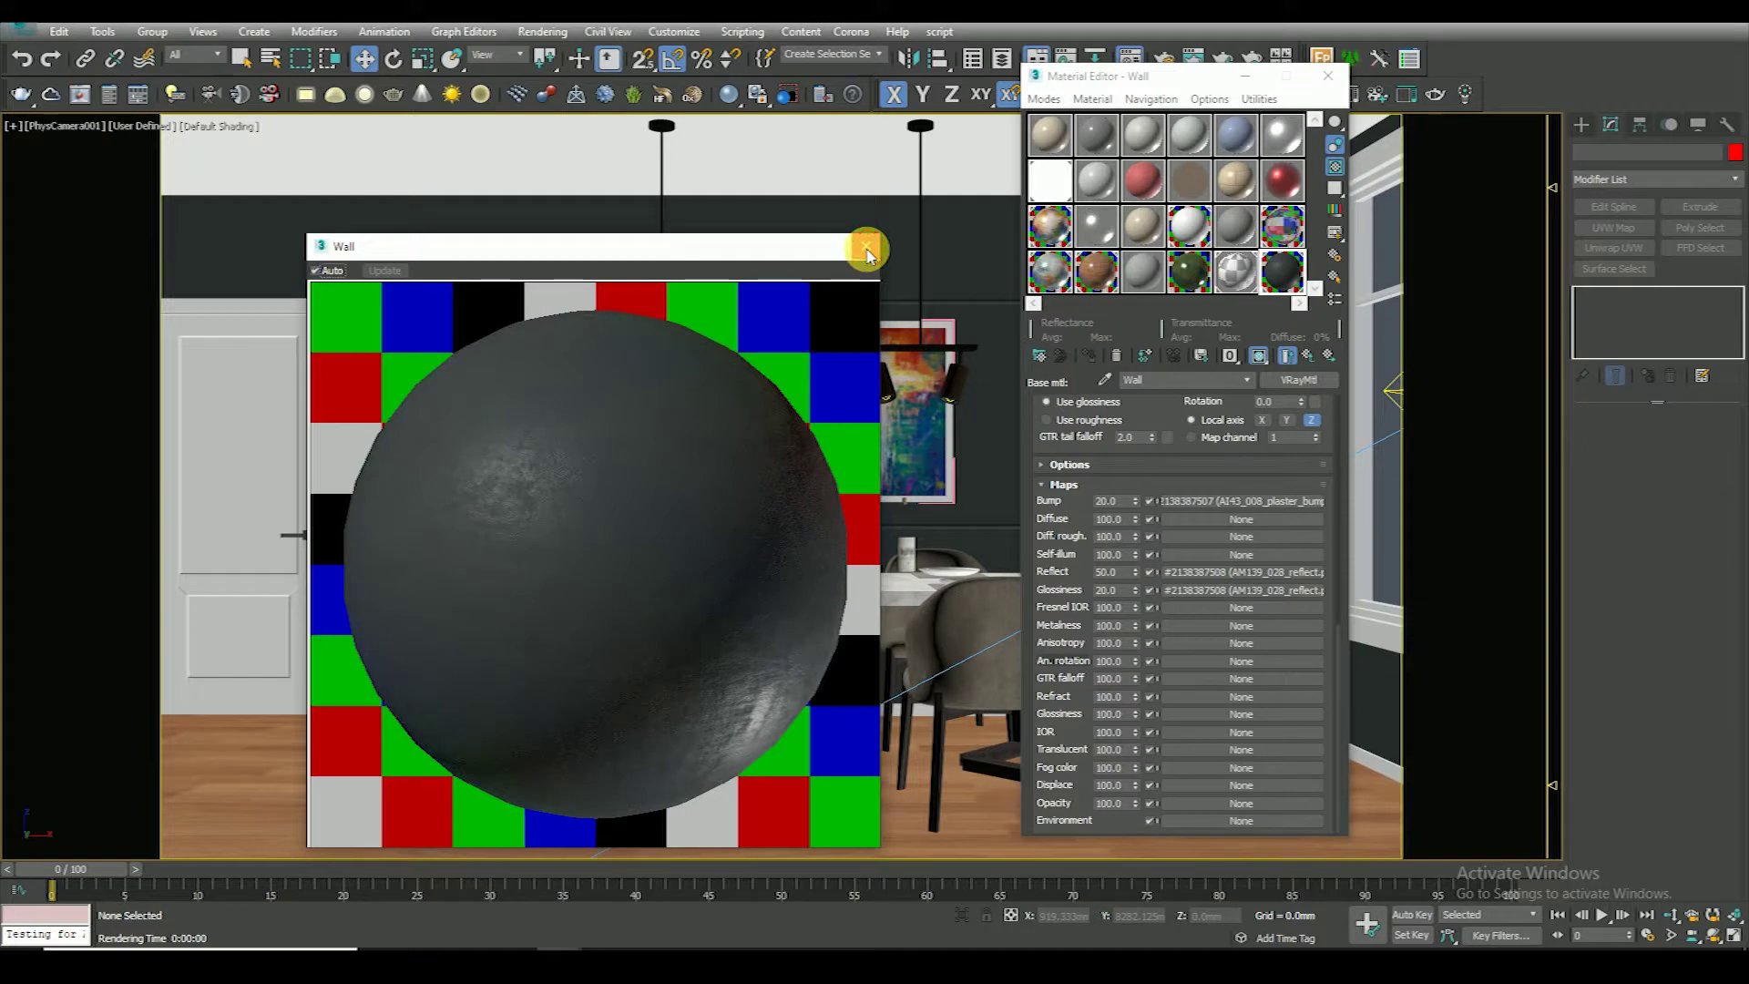
{"action": "left_click", "coordinate": [863, 246]}
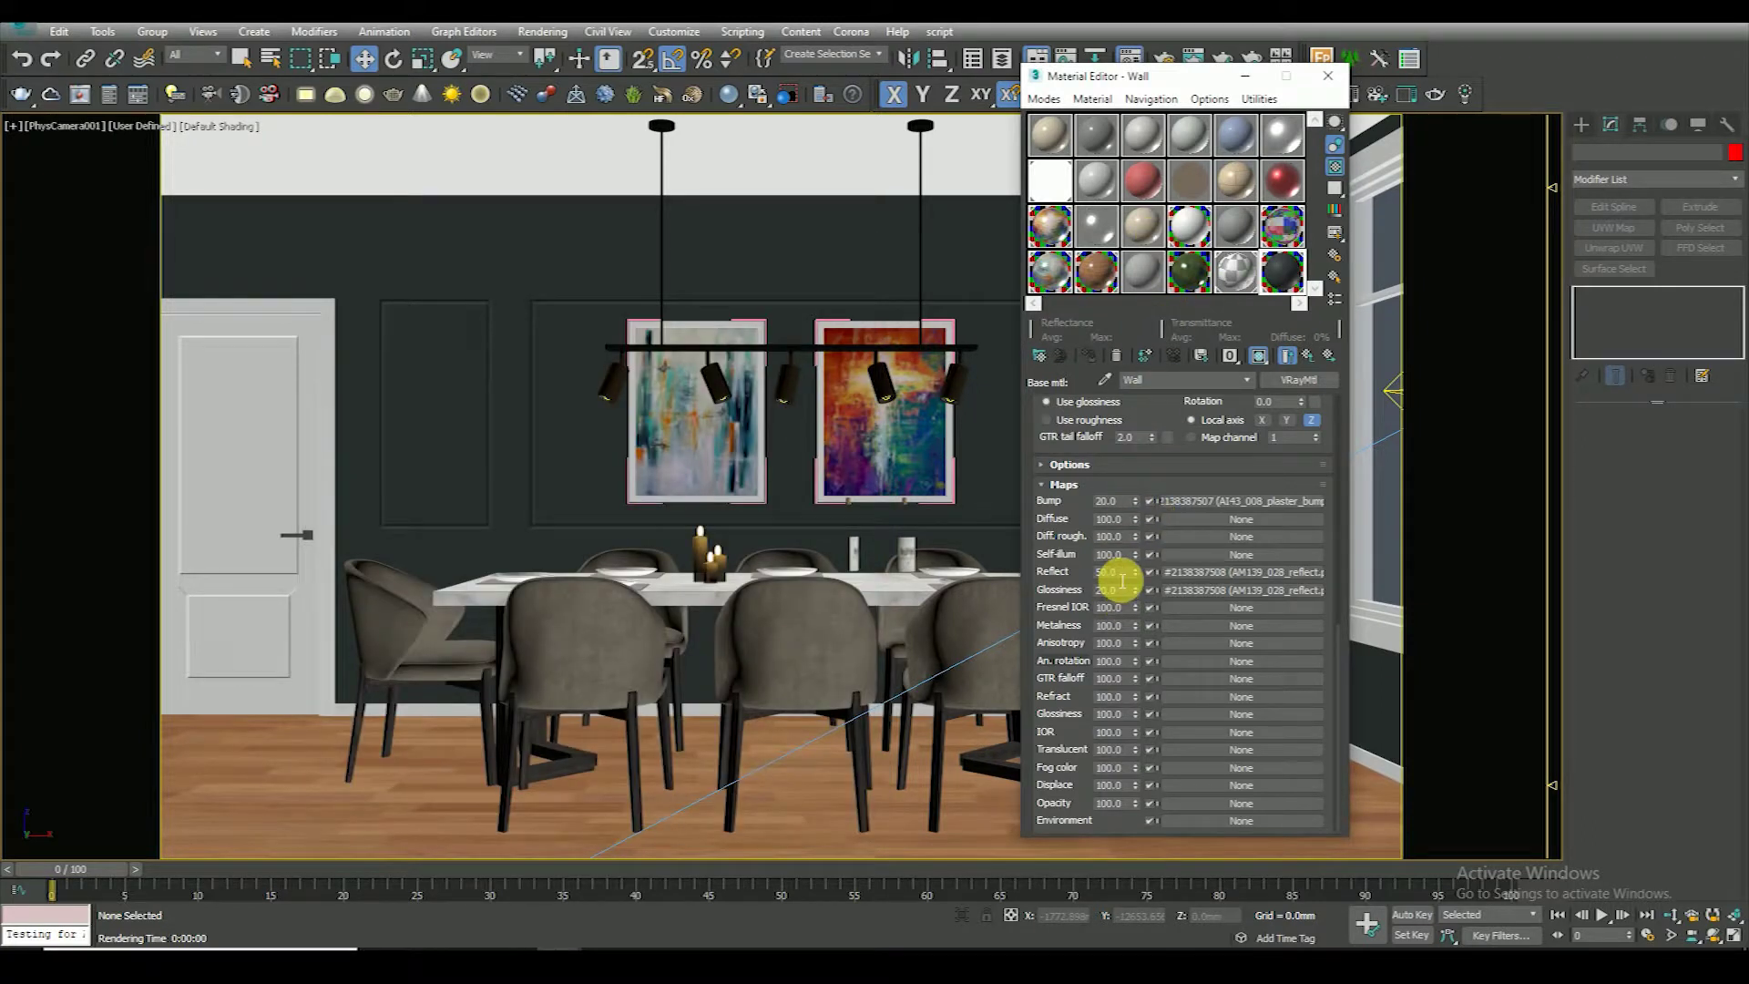
{"action": "left_click", "coordinate": [1228, 173]}
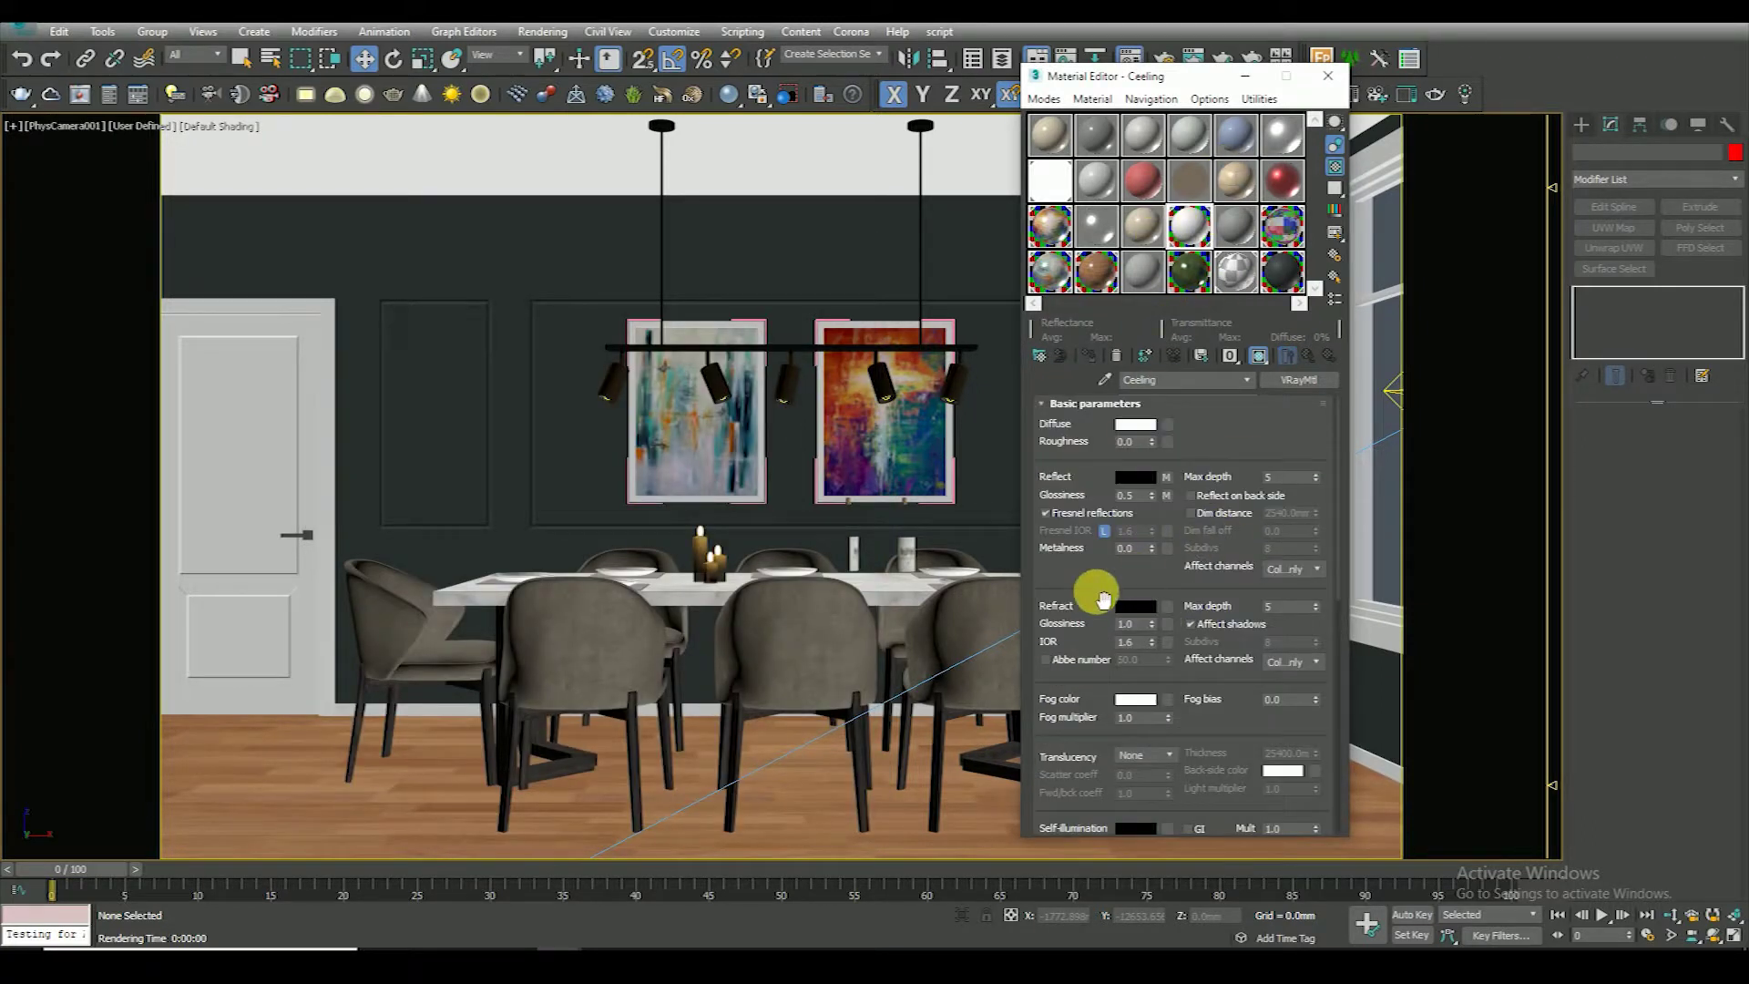
Close the Material Editor
{"action": "scroll", "coordinate": [1120, 620], "scroll_direction": "down", "scroll_amount": 5}
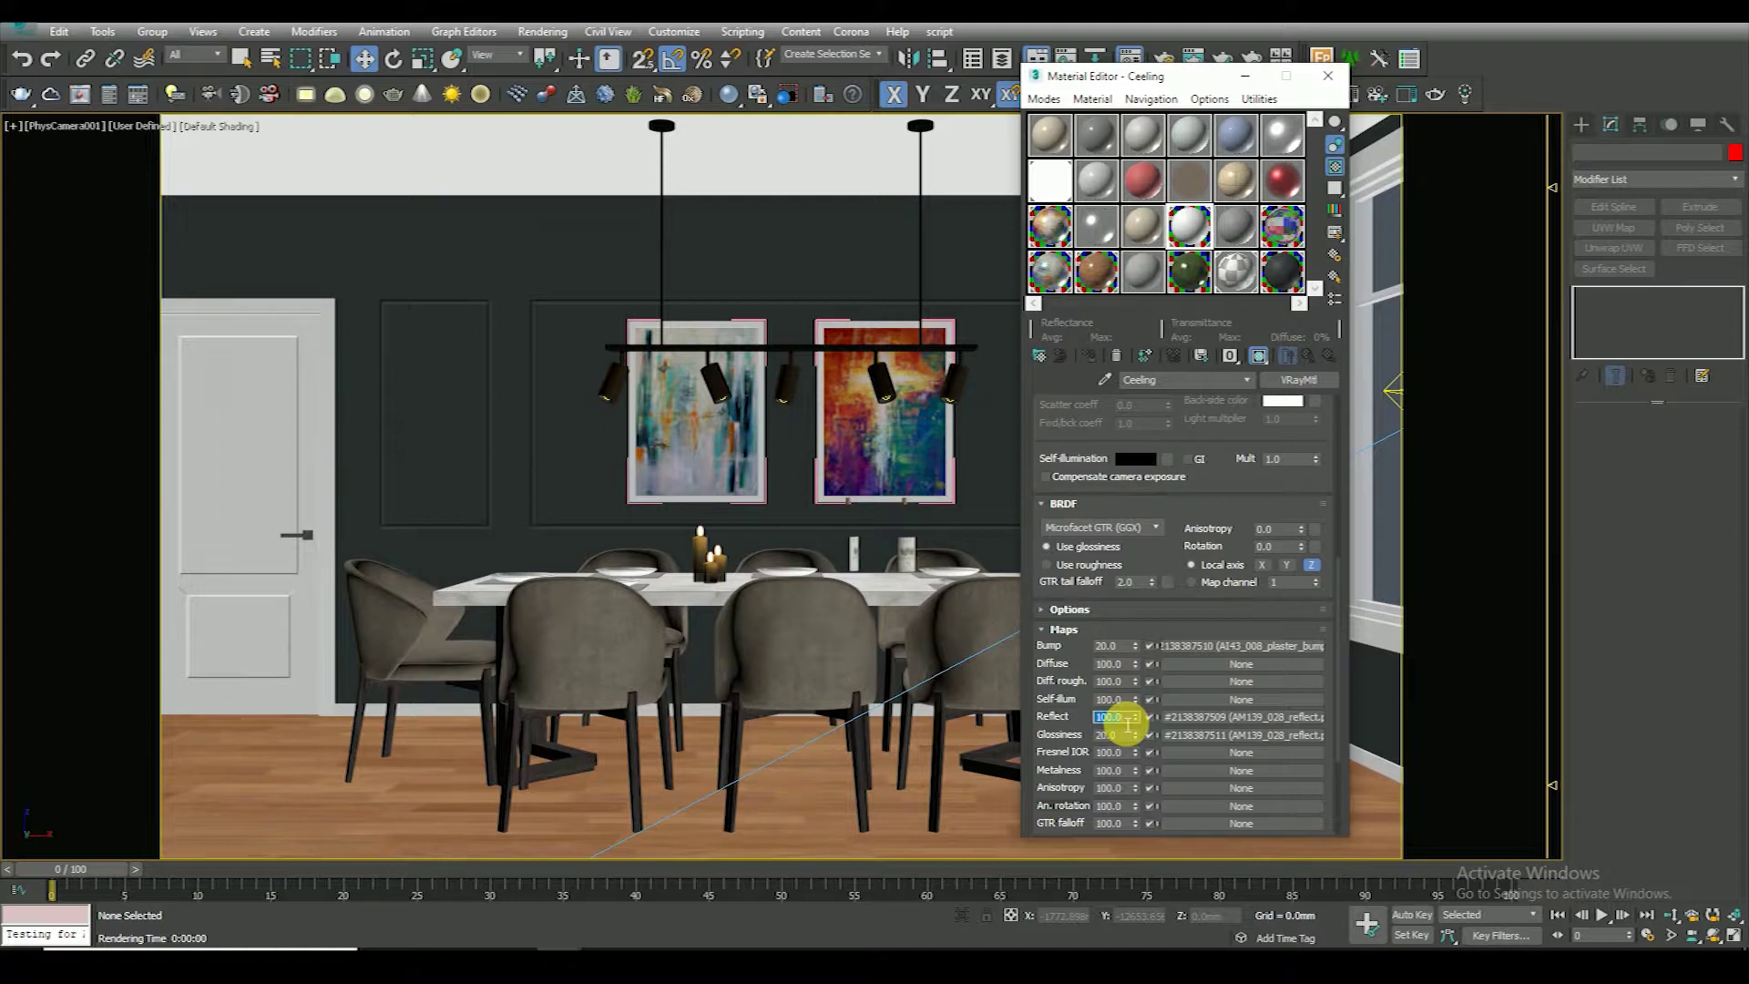
{"action": "scroll", "coordinate": [1054, 664], "scroll_direction": "up", "scroll_amount": 3}
{"action": "left_click", "coordinate": [1308, 356]}
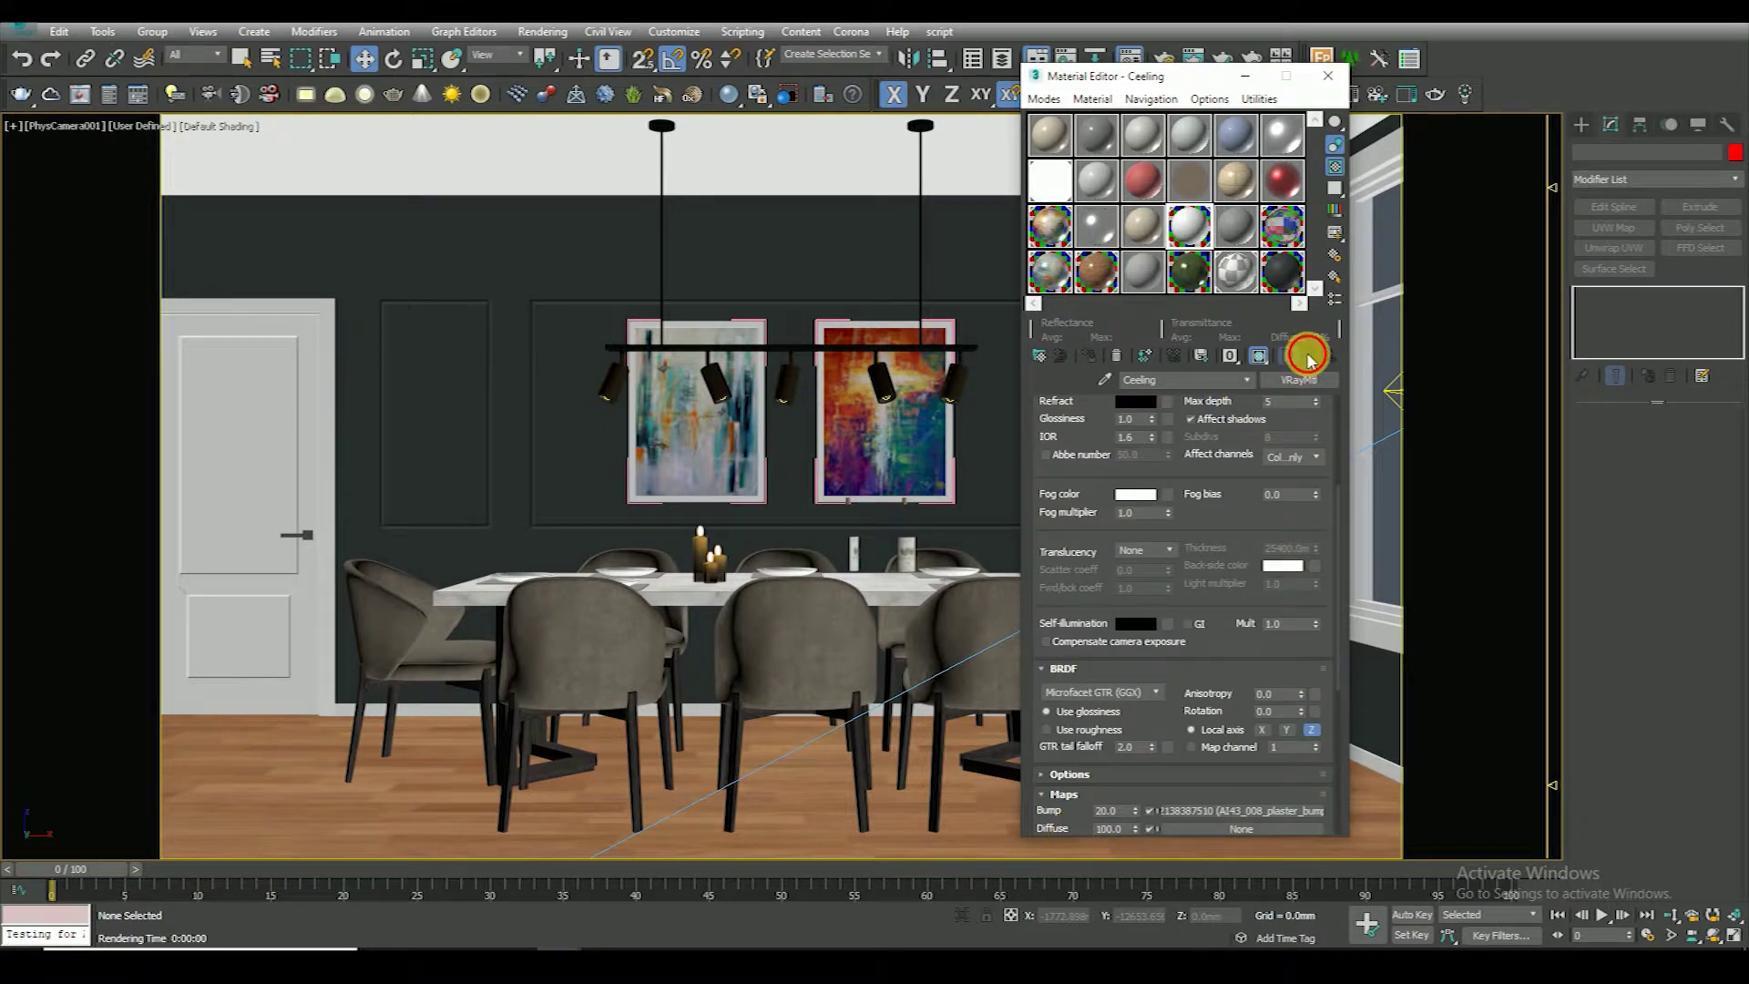
{"action": "left_click", "coordinate": [1327, 79]}
Toggle wireframe and edged-faces display with F3/F4, then open Render Setup
{"action": "key", "text": "F3"}
{"action": "key", "text": "F4"}
{"action": "key", "text": "F4"}
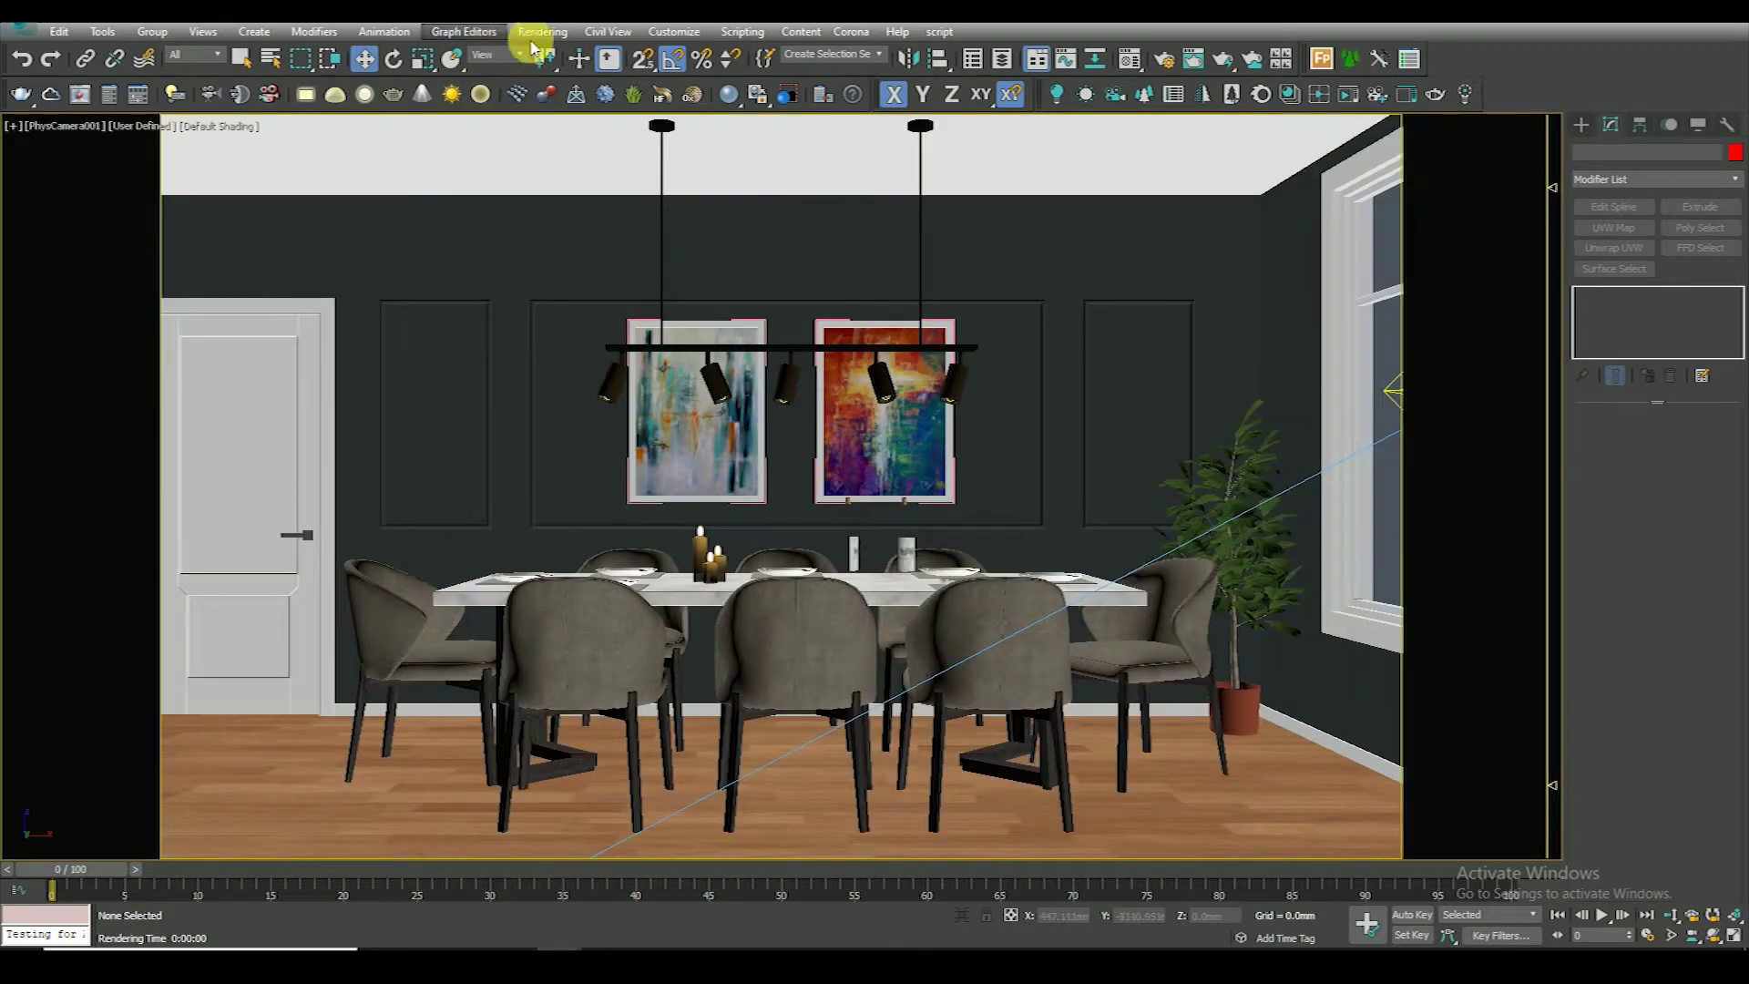
{"action": "left_click", "coordinate": [542, 31]}
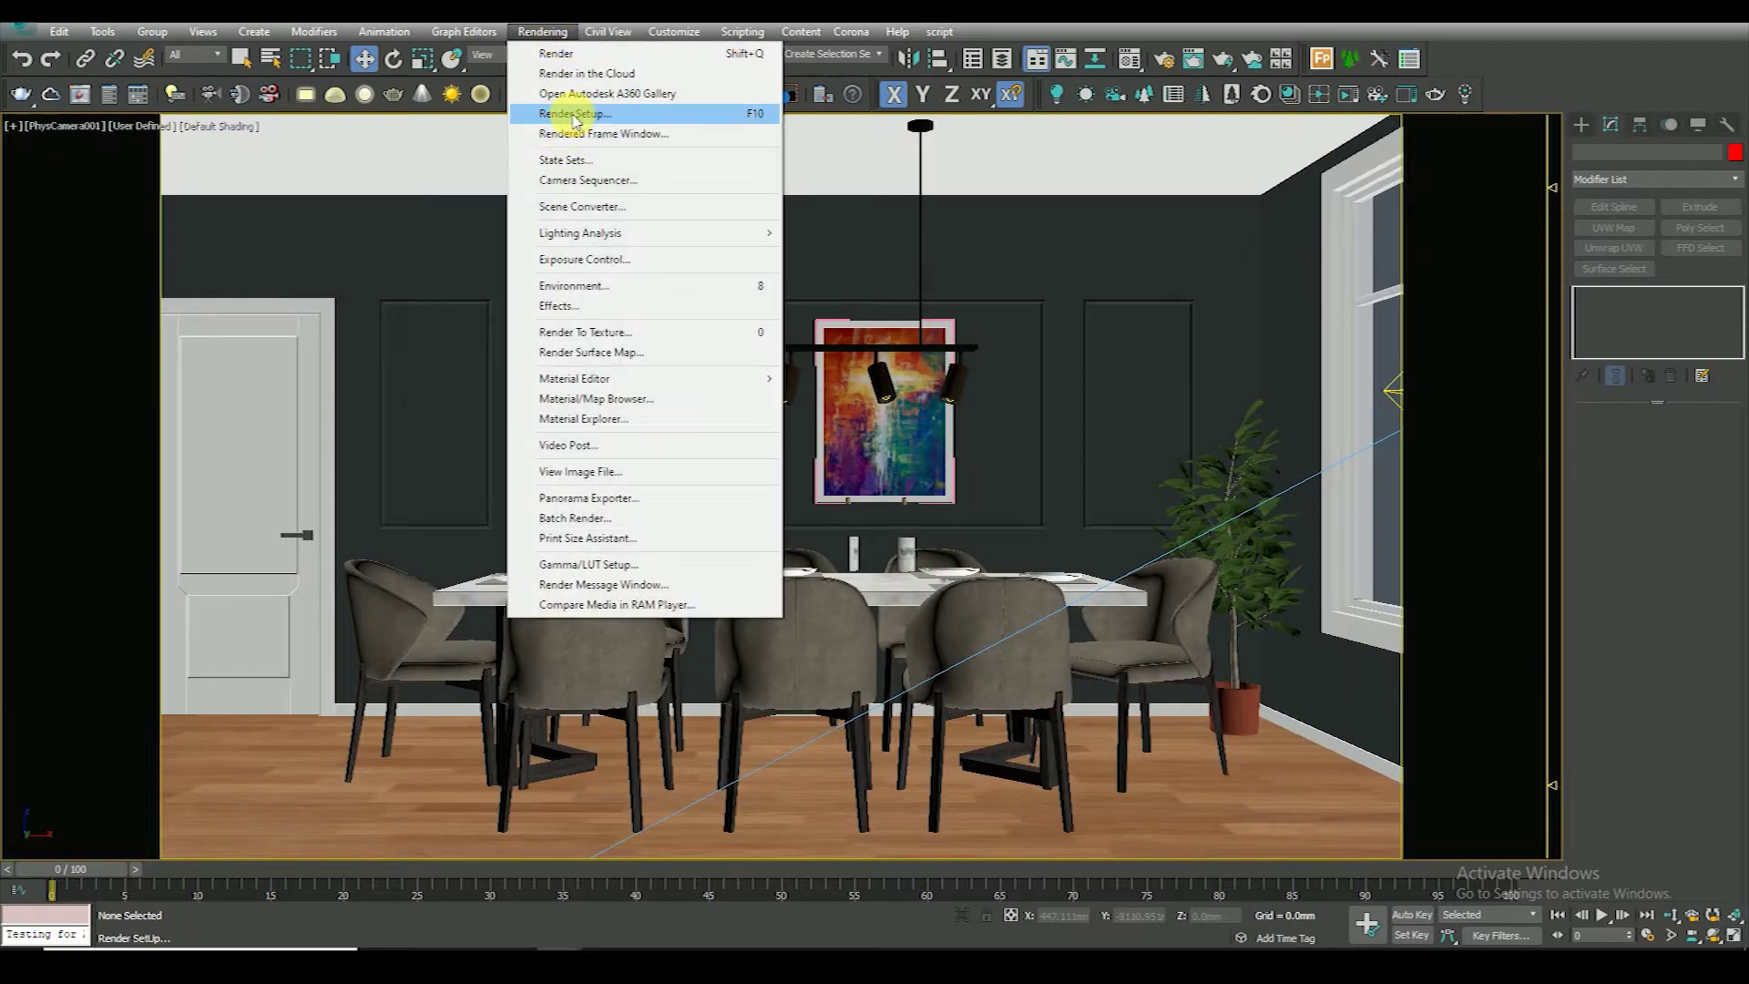
{"action": "left_click", "coordinate": [567, 113]}
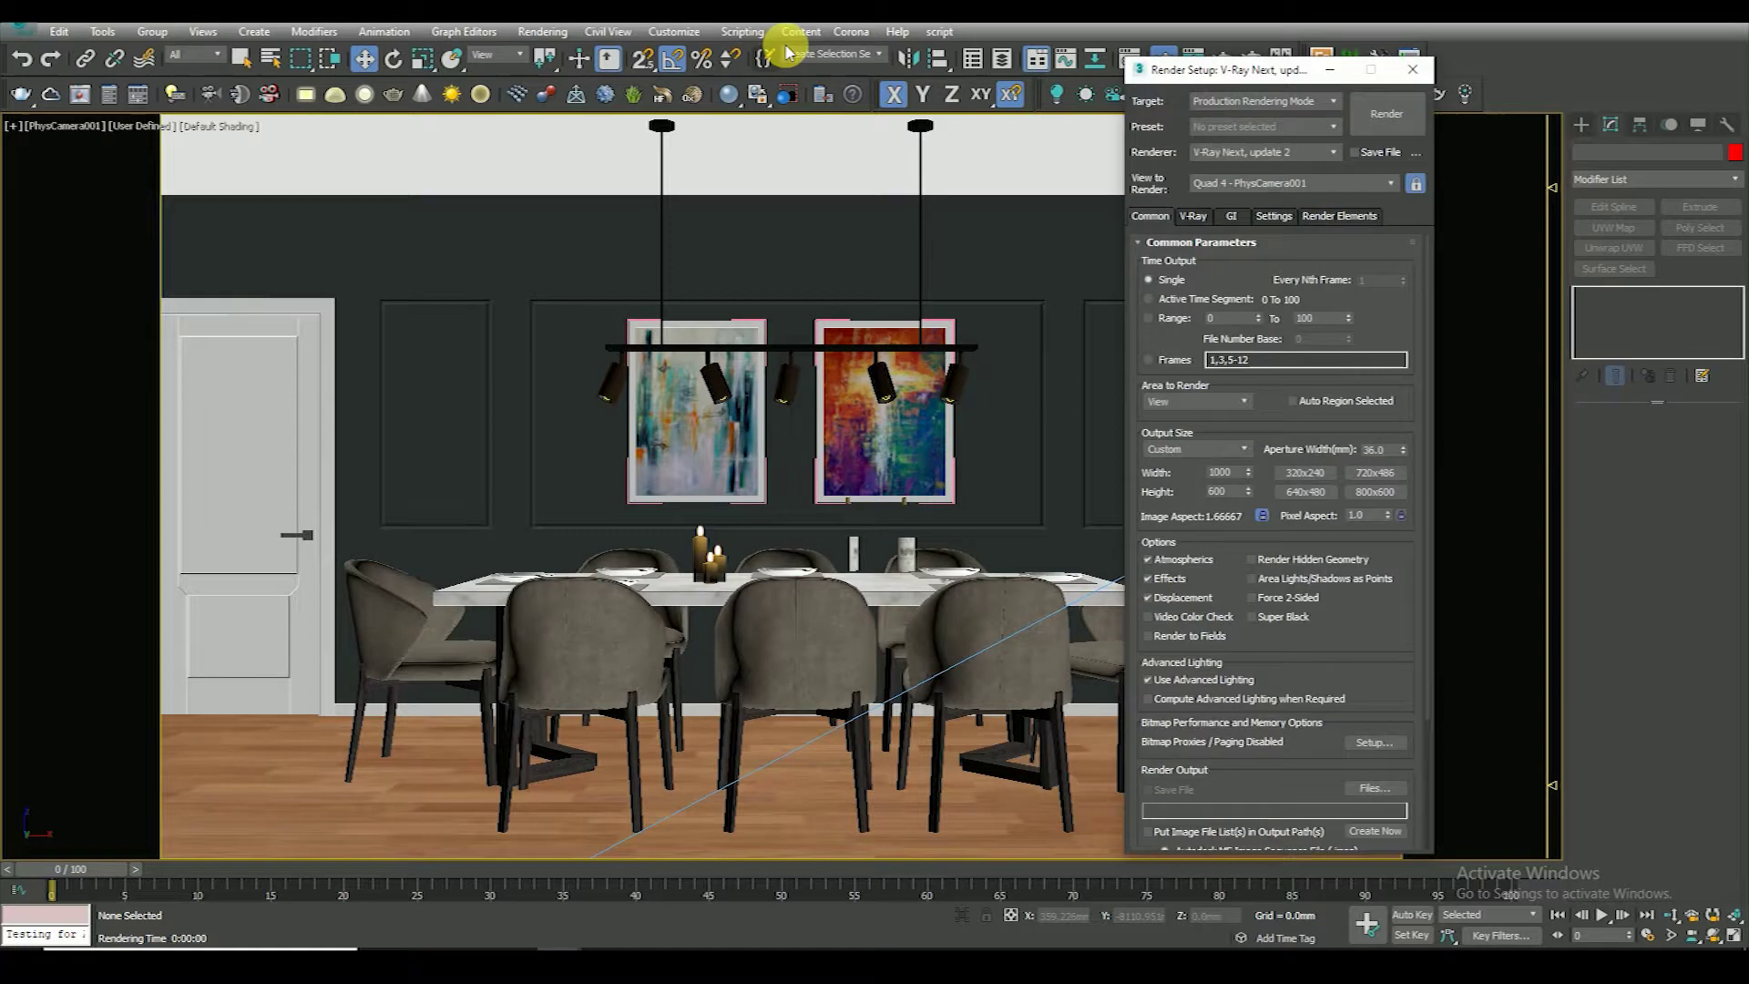
Turn off auto exposure in the V-Ray Camera rollout and start the render
{"action": "left_click", "coordinate": [1192, 216]}
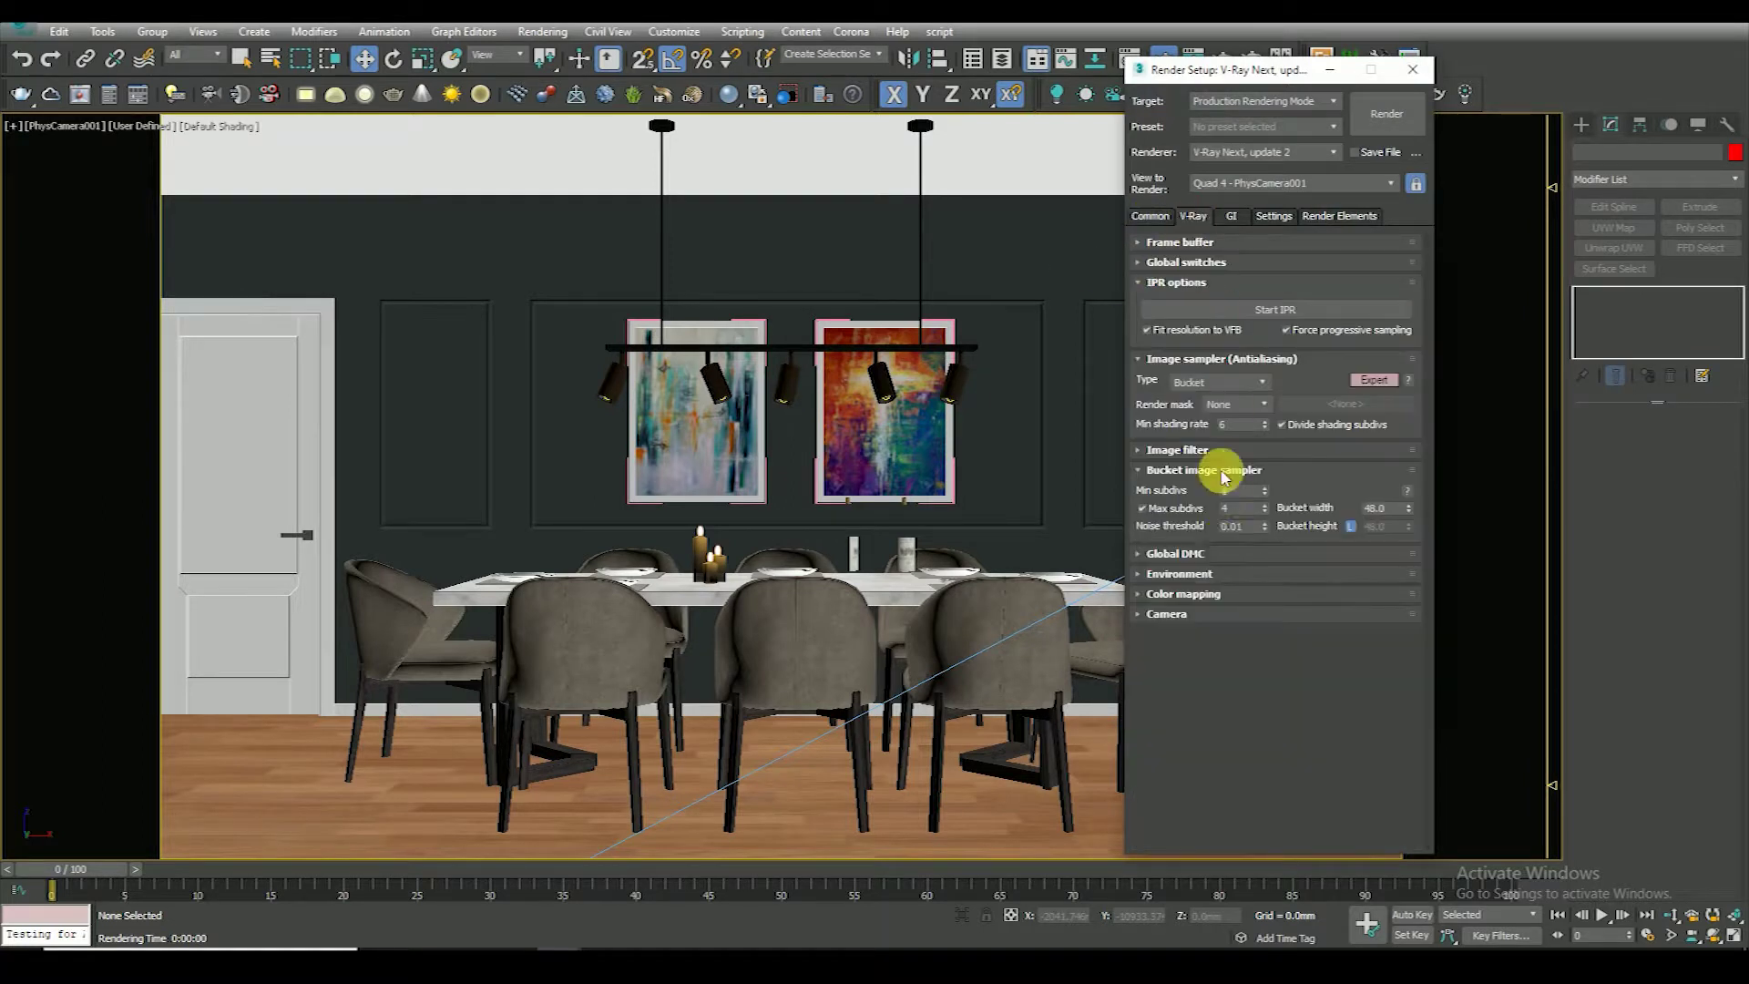
{"action": "left_click", "coordinate": [1183, 613]}
{"action": "left_click", "coordinate": [1180, 579]}
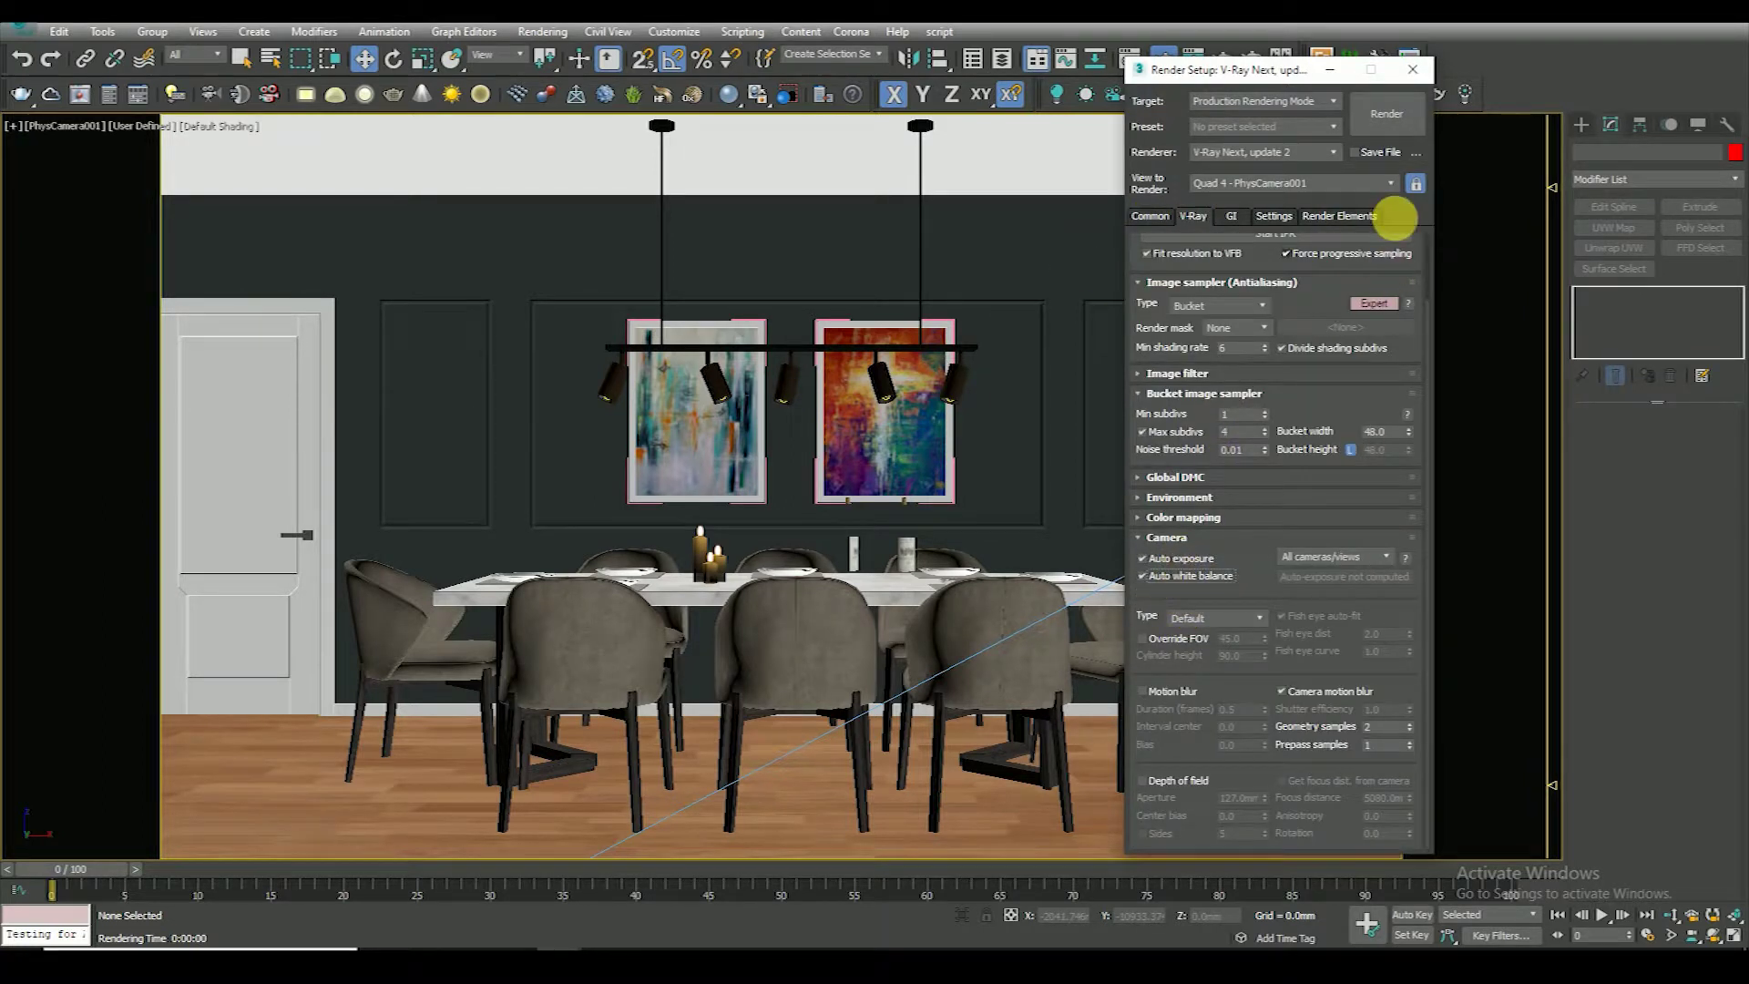
{"action": "left_click", "coordinate": [1386, 113]}
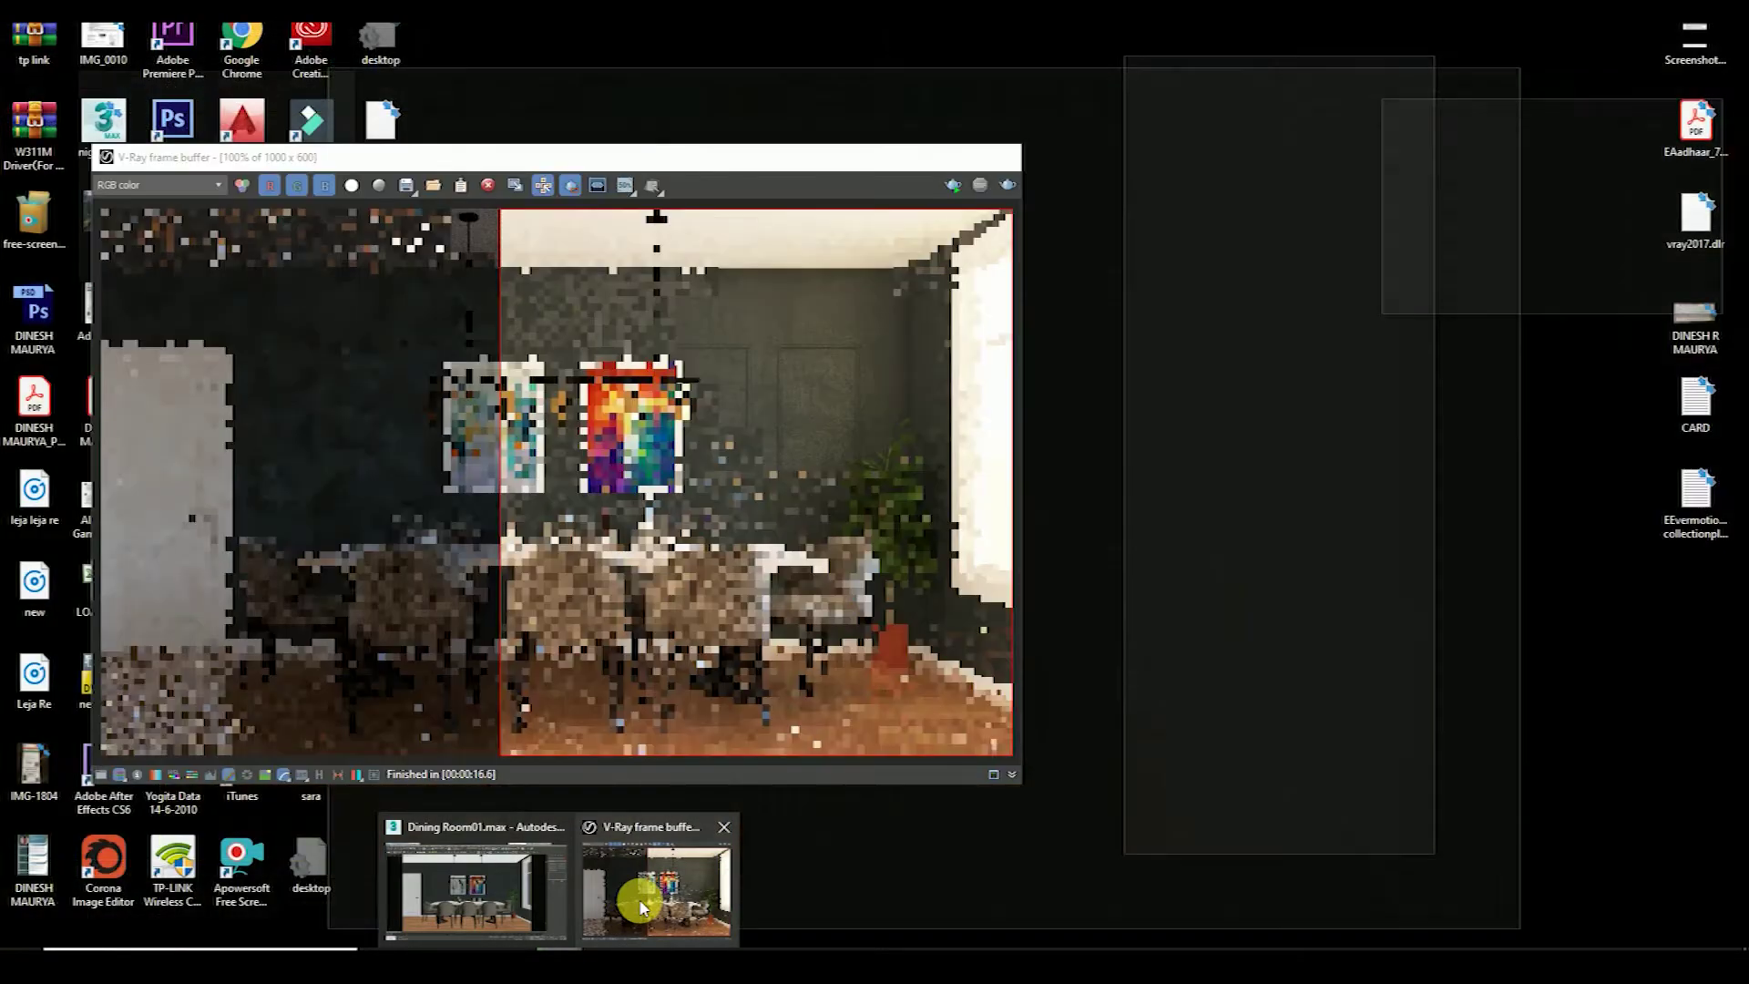
Zoom around the V-Ray frame buffer to inspect the finished 1000 × 600 render
{"action": "left_click", "coordinate": [649, 897]}
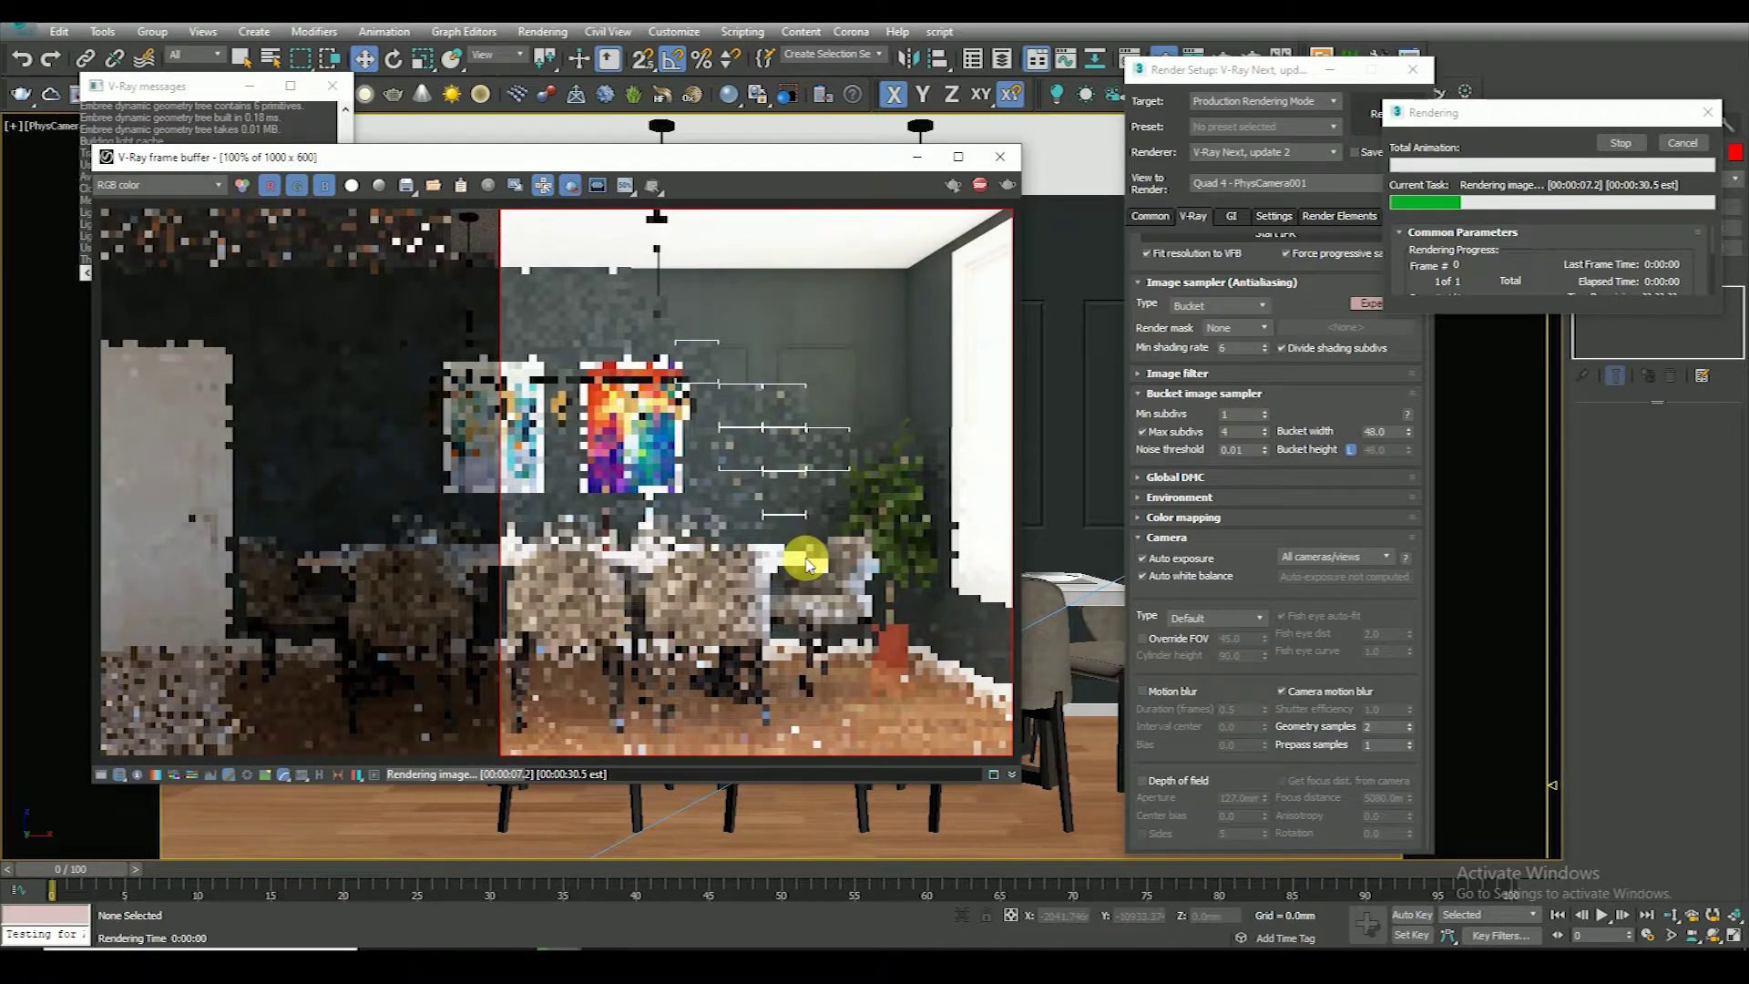
{"action": "scroll", "coordinate": [675, 343], "scroll_direction": "up", "scroll_amount": 2}
{"action": "scroll", "coordinate": [820, 337], "scroll_direction": "down", "scroll_amount": 2}
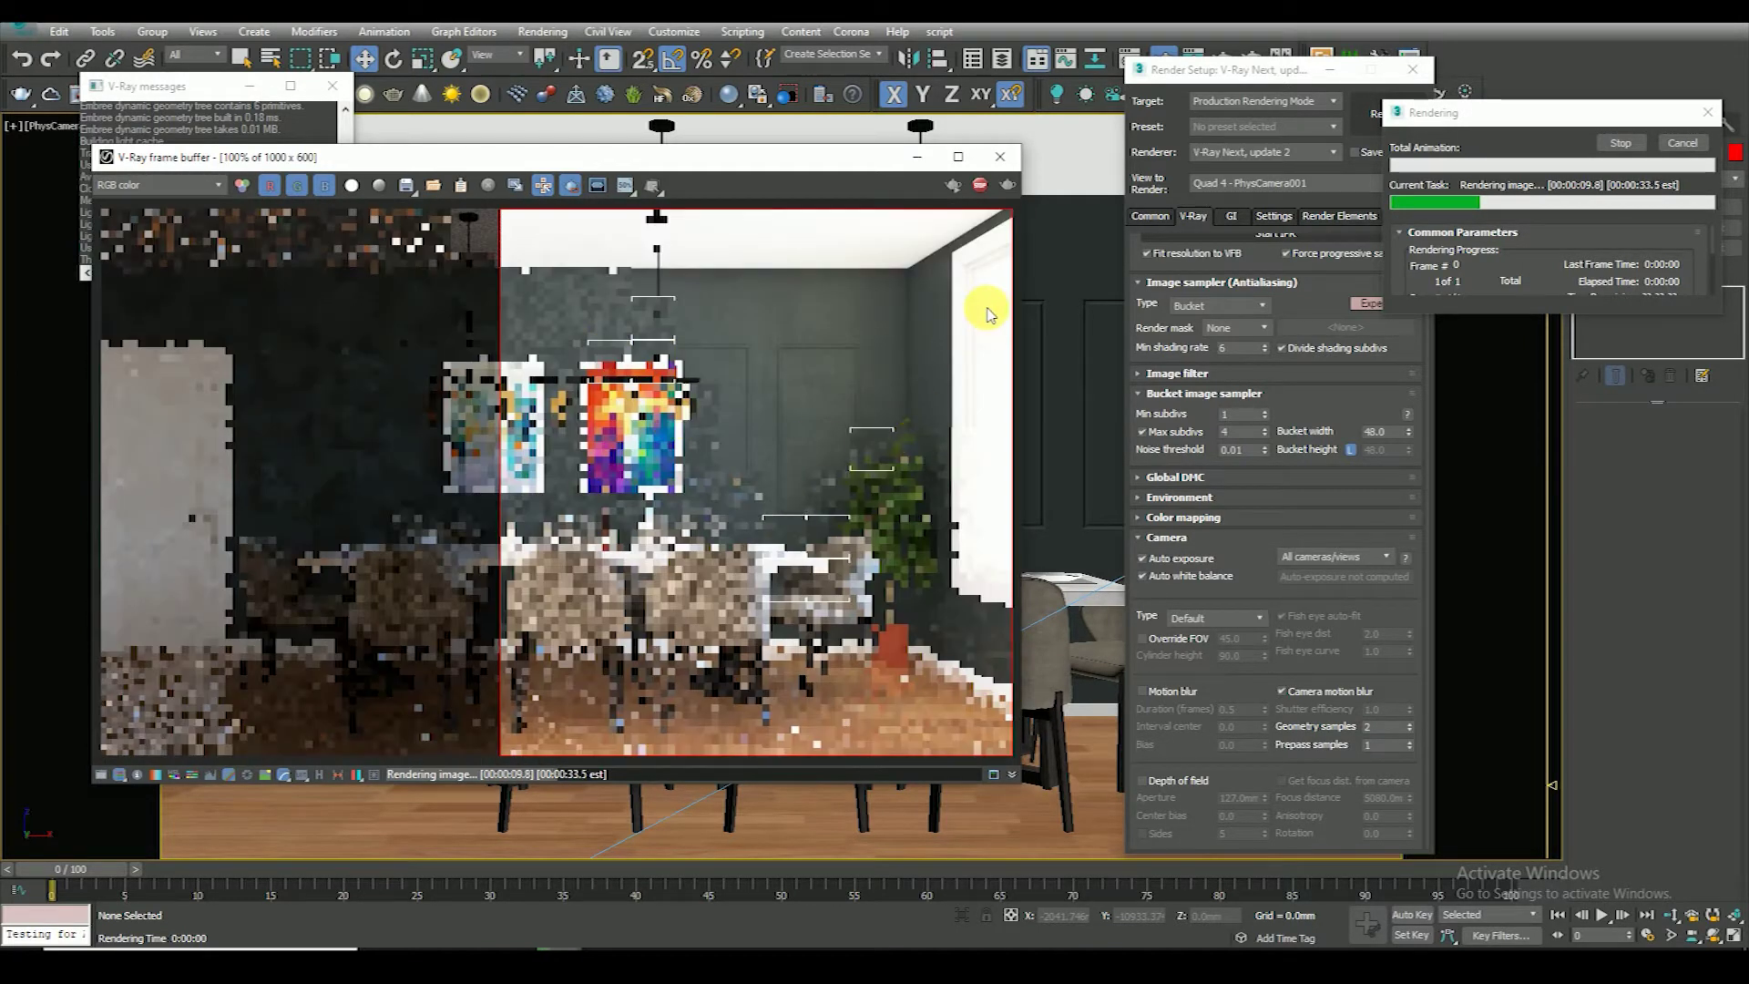
{"action": "scroll", "coordinate": [911, 346], "scroll_direction": "up", "scroll_amount": 2}
{"action": "scroll", "coordinate": [729, 446], "scroll_direction": "up", "scroll_amount": 1}
{"action": "scroll", "coordinate": [772, 572], "scroll_direction": "down", "scroll_amount": 3}
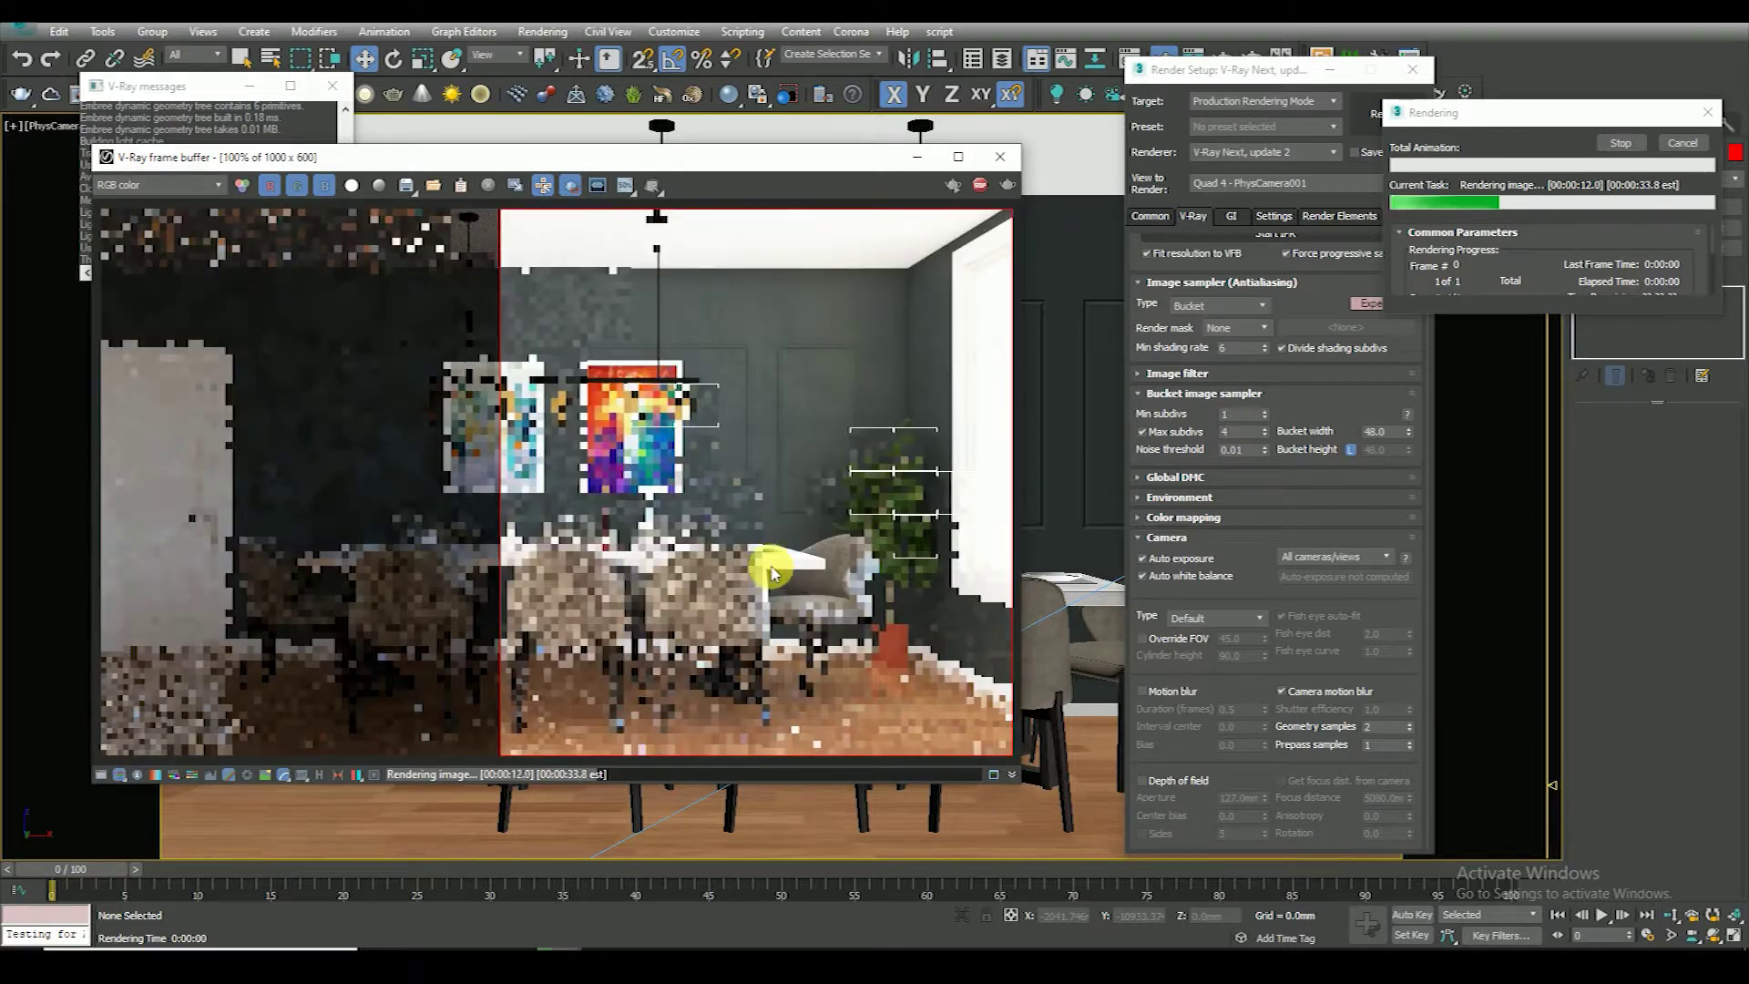
{"action": "scroll", "coordinate": [692, 381], "scroll_direction": "up", "scroll_amount": 2}
{"action": "scroll", "coordinate": [696, 379], "scroll_direction": "down", "scroll_amount": 2}
{"action": "scroll", "coordinate": [863, 411], "scroll_direction": "up", "scroll_amount": 1}
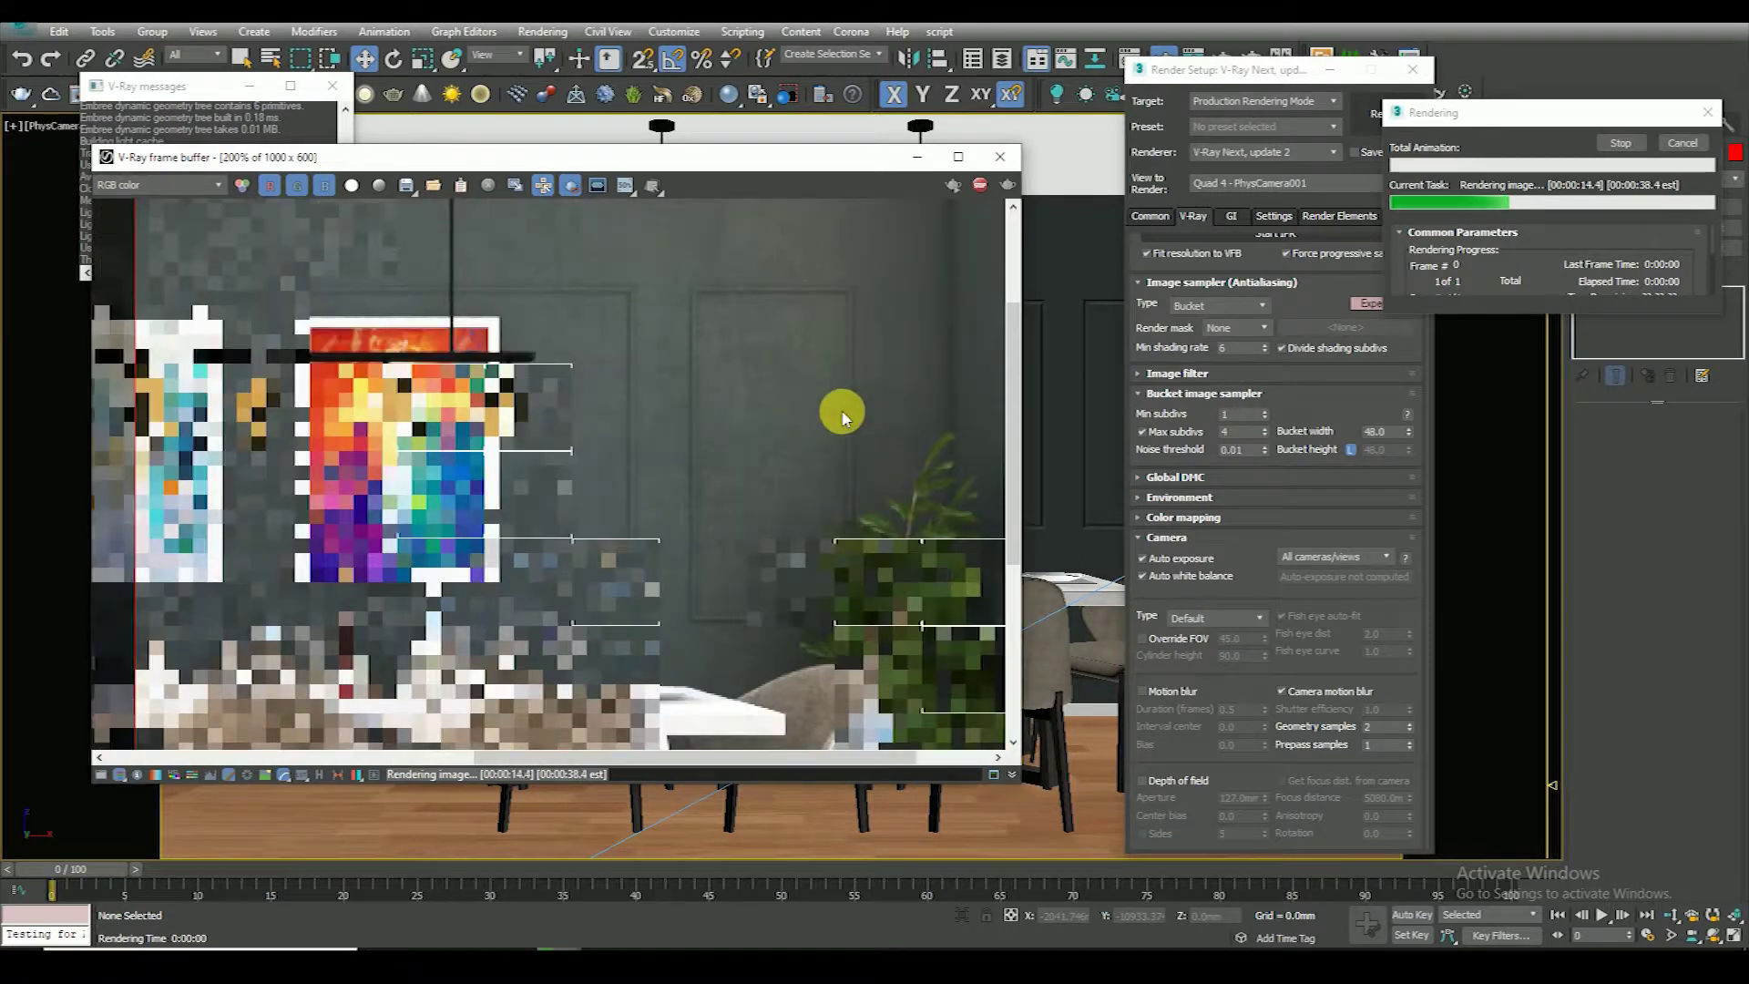
{"action": "scroll", "coordinate": [734, 496], "scroll_direction": "up", "scroll_amount": 1}
{"action": "scroll", "coordinate": [715, 433], "scroll_direction": "up", "scroll_amount": 1}
{"action": "scroll", "coordinate": [720, 439], "scroll_direction": "down", "scroll_amount": 2}
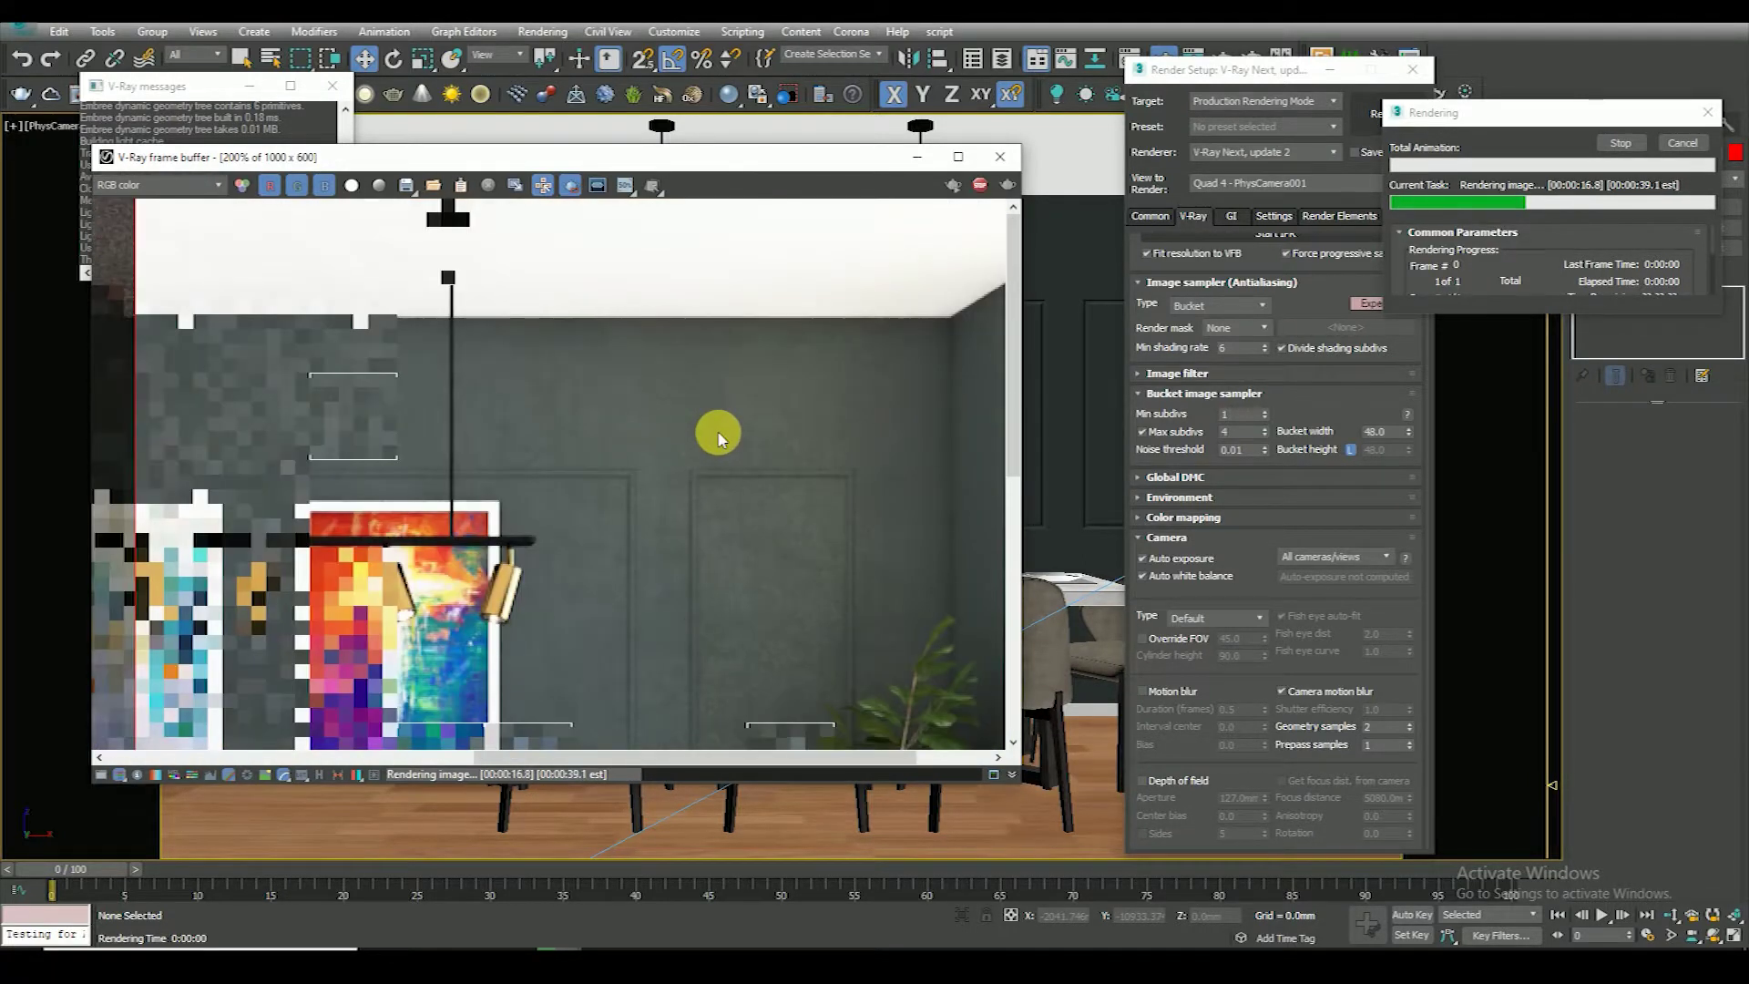
{"action": "scroll", "coordinate": [718, 435], "scroll_direction": "down", "scroll_amount": 1}
{"action": "scroll", "coordinate": [674, 387], "scroll_direction": "up", "scroll_amount": 2}
{"action": "scroll", "coordinate": [643, 379], "scroll_direction": "down", "scroll_amount": 1}
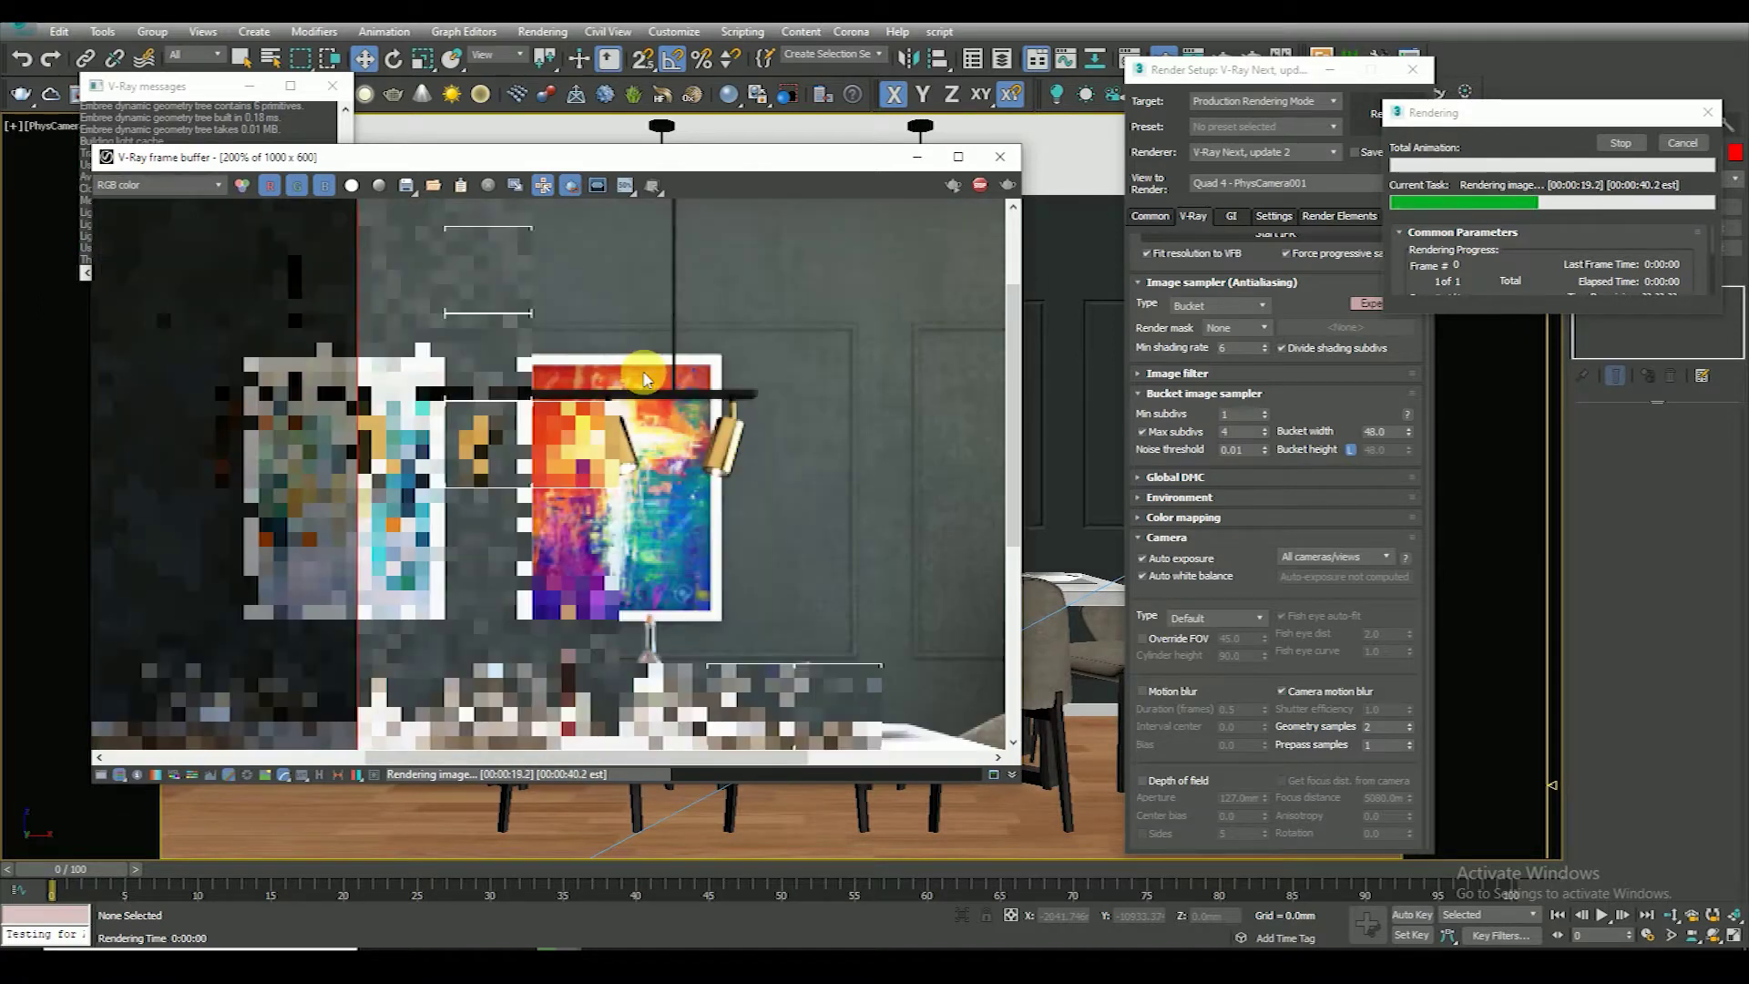
{"action": "scroll", "coordinate": [643, 379], "scroll_direction": "down", "scroll_amount": 1}
{"action": "scroll", "coordinate": [831, 387], "scroll_direction": "up", "scroll_amount": 2}
{"action": "scroll", "coordinate": [763, 406], "scroll_direction": "down", "scroll_amount": 2}
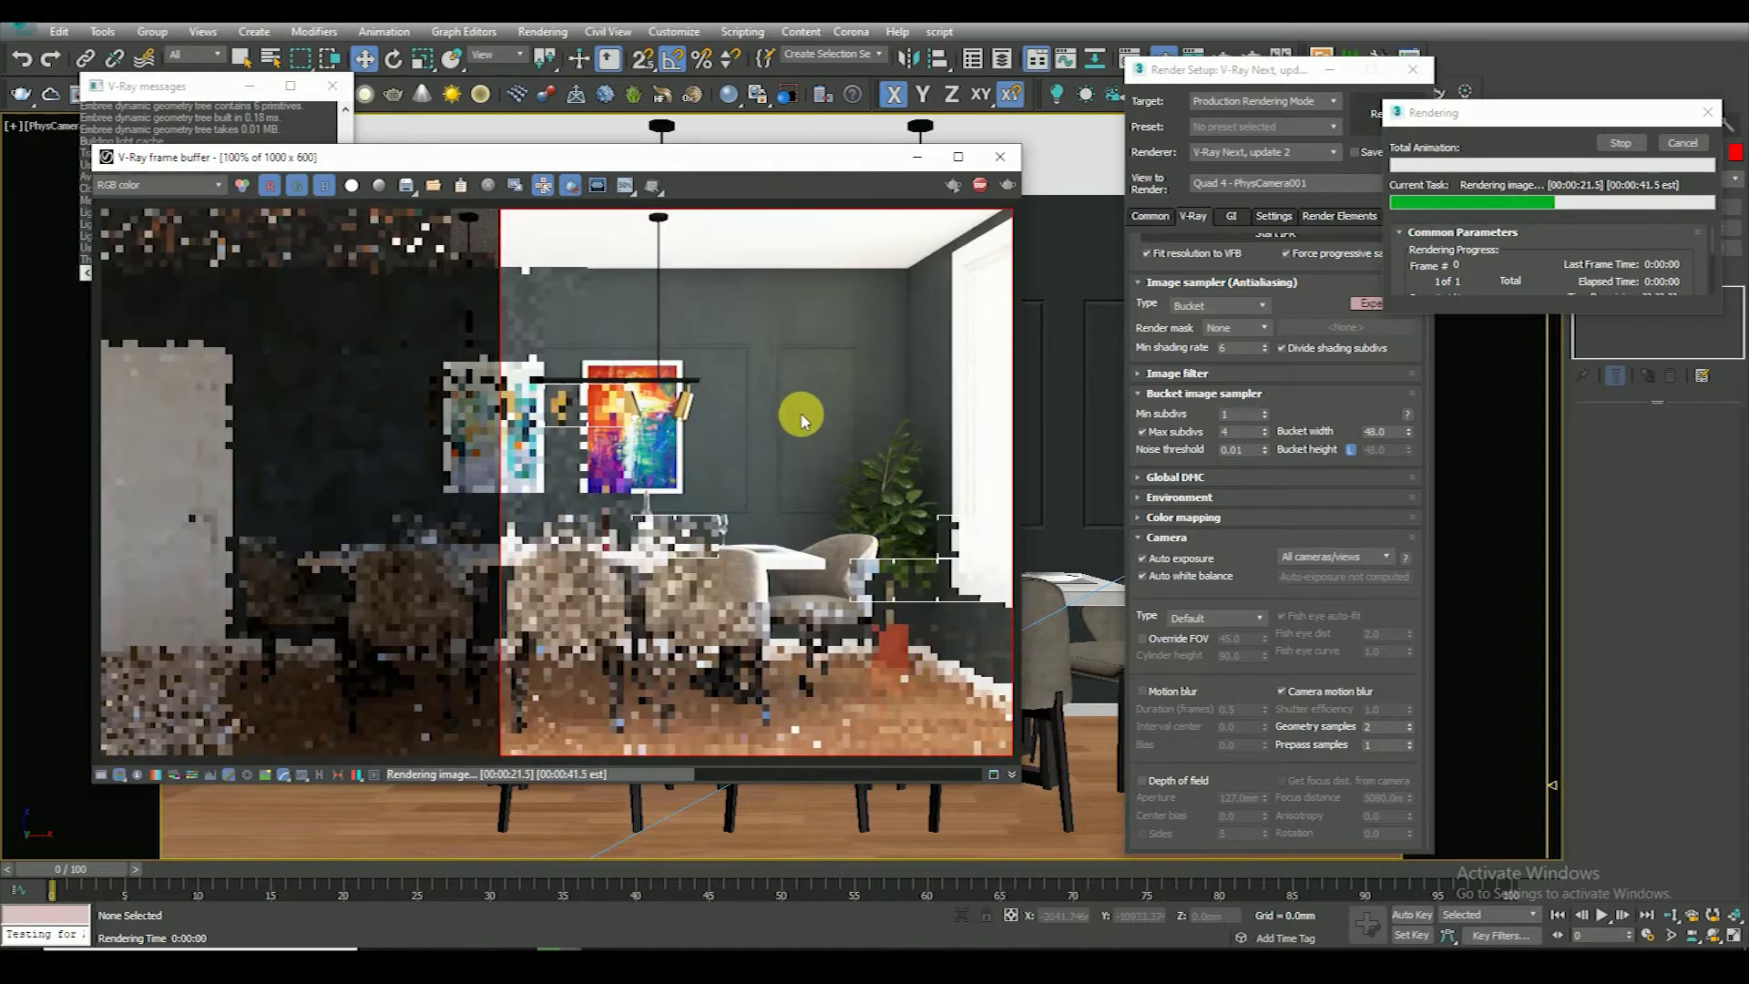
{"action": "scroll", "coordinate": [679, 492], "scroll_direction": "up", "scroll_amount": 1}
{"action": "scroll", "coordinate": [629, 483], "scroll_direction": "up", "scroll_amount": 1}
{"action": "scroll", "coordinate": [638, 479], "scroll_direction": "down", "scroll_amount": 2}
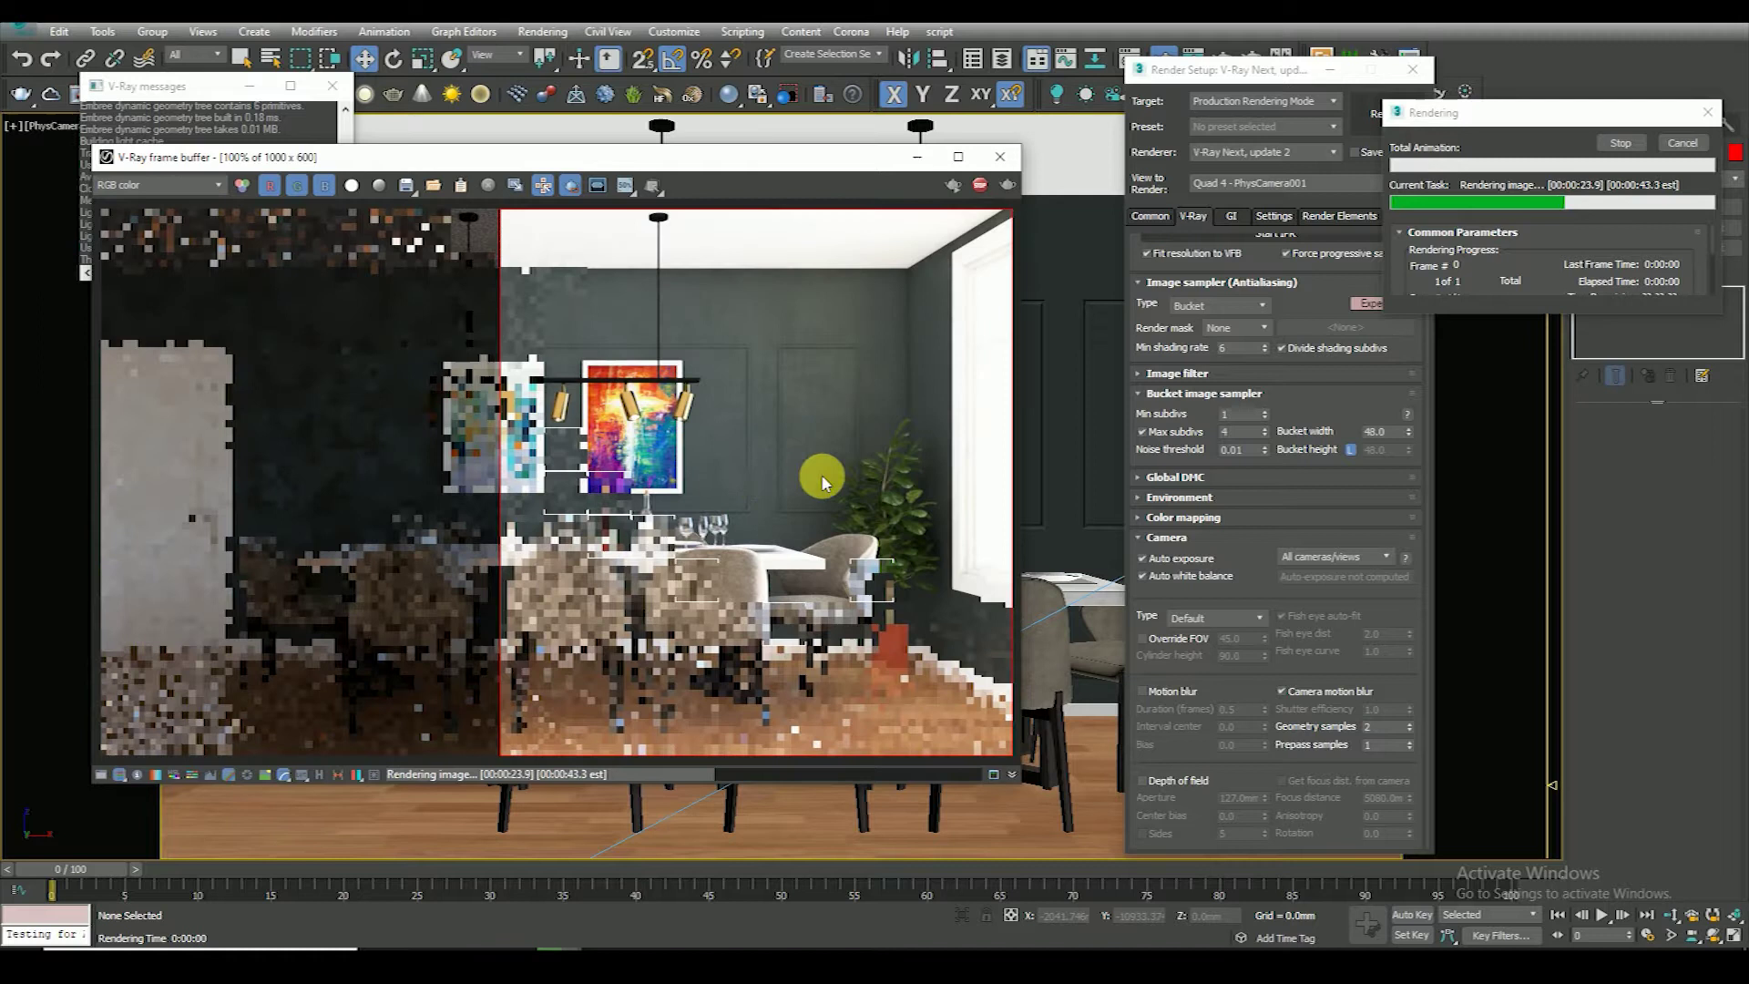
{"action": "scroll", "coordinate": [801, 547], "scroll_direction": "up", "scroll_amount": 2}
{"action": "scroll", "coordinate": [874, 619], "scroll_direction": "down", "scroll_amount": 2}
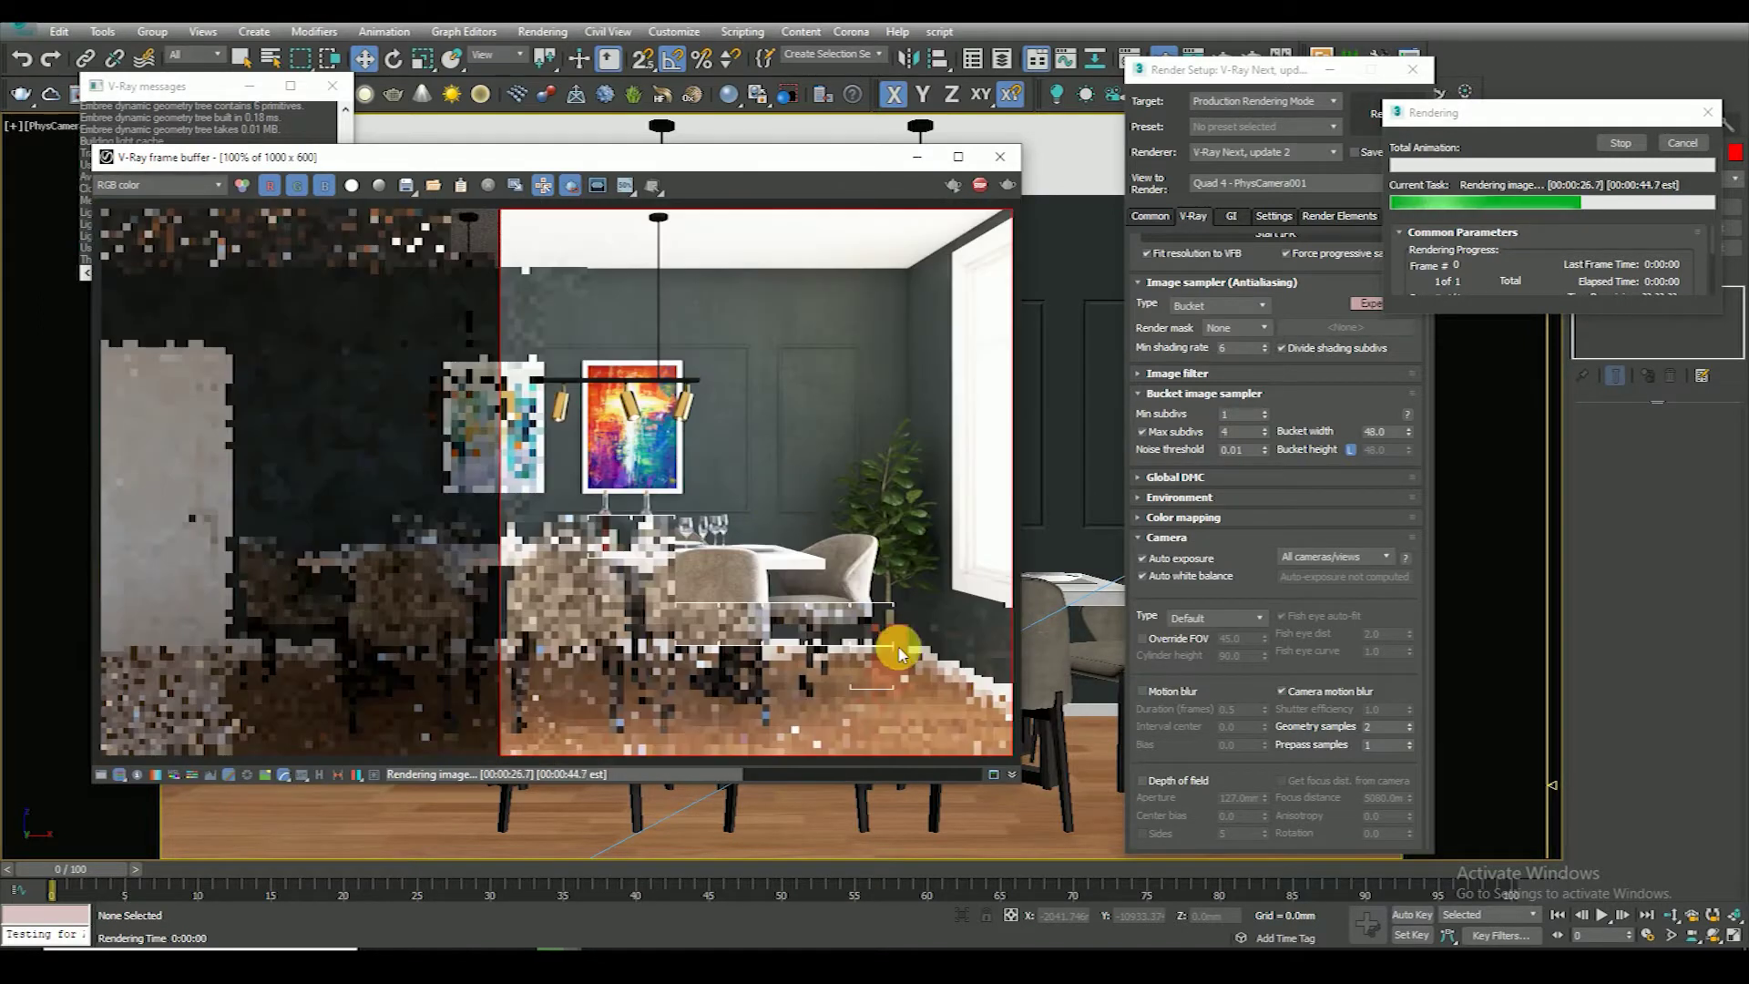
{"action": "scroll", "coordinate": [902, 592], "scroll_direction": "down", "scroll_amount": 1}
{"action": "scroll", "coordinate": [910, 456], "scroll_direction": "up", "scroll_amount": 2}
{"action": "scroll", "coordinate": [938, 273], "scroll_direction": "down", "scroll_amount": 1}
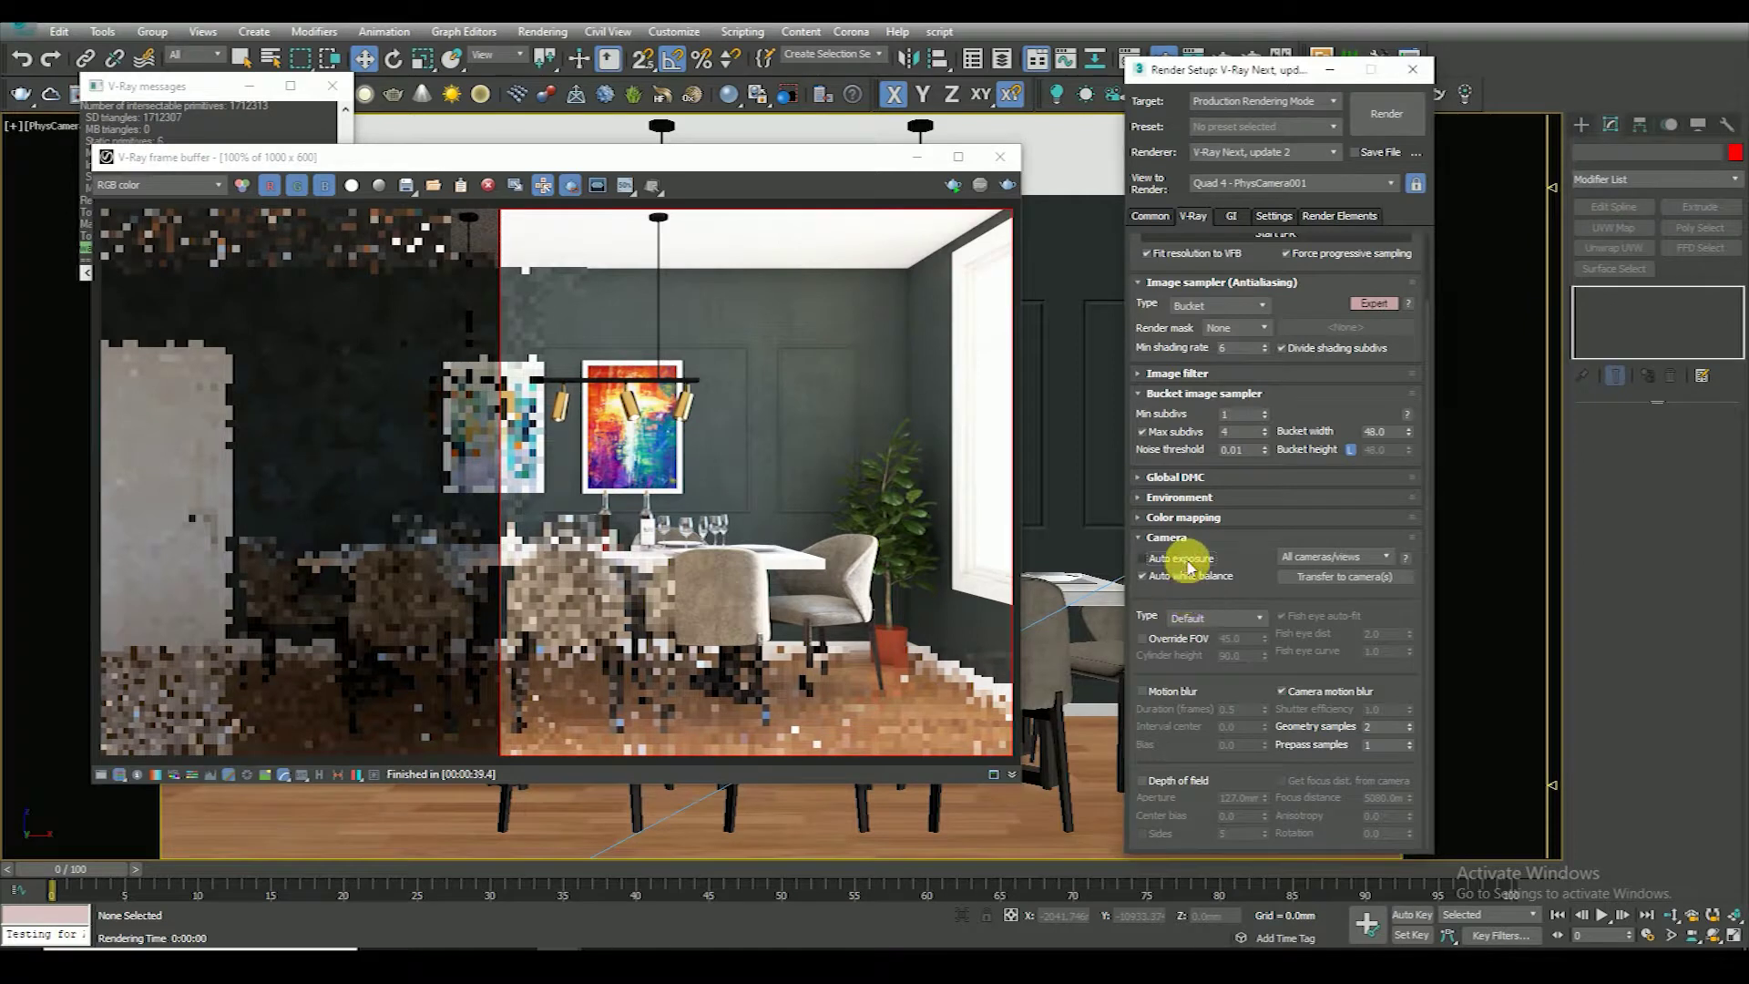
Run a fresh render, inspect and close it, then move Render Setup to the right
{"action": "left_click", "coordinate": [1004, 192]}
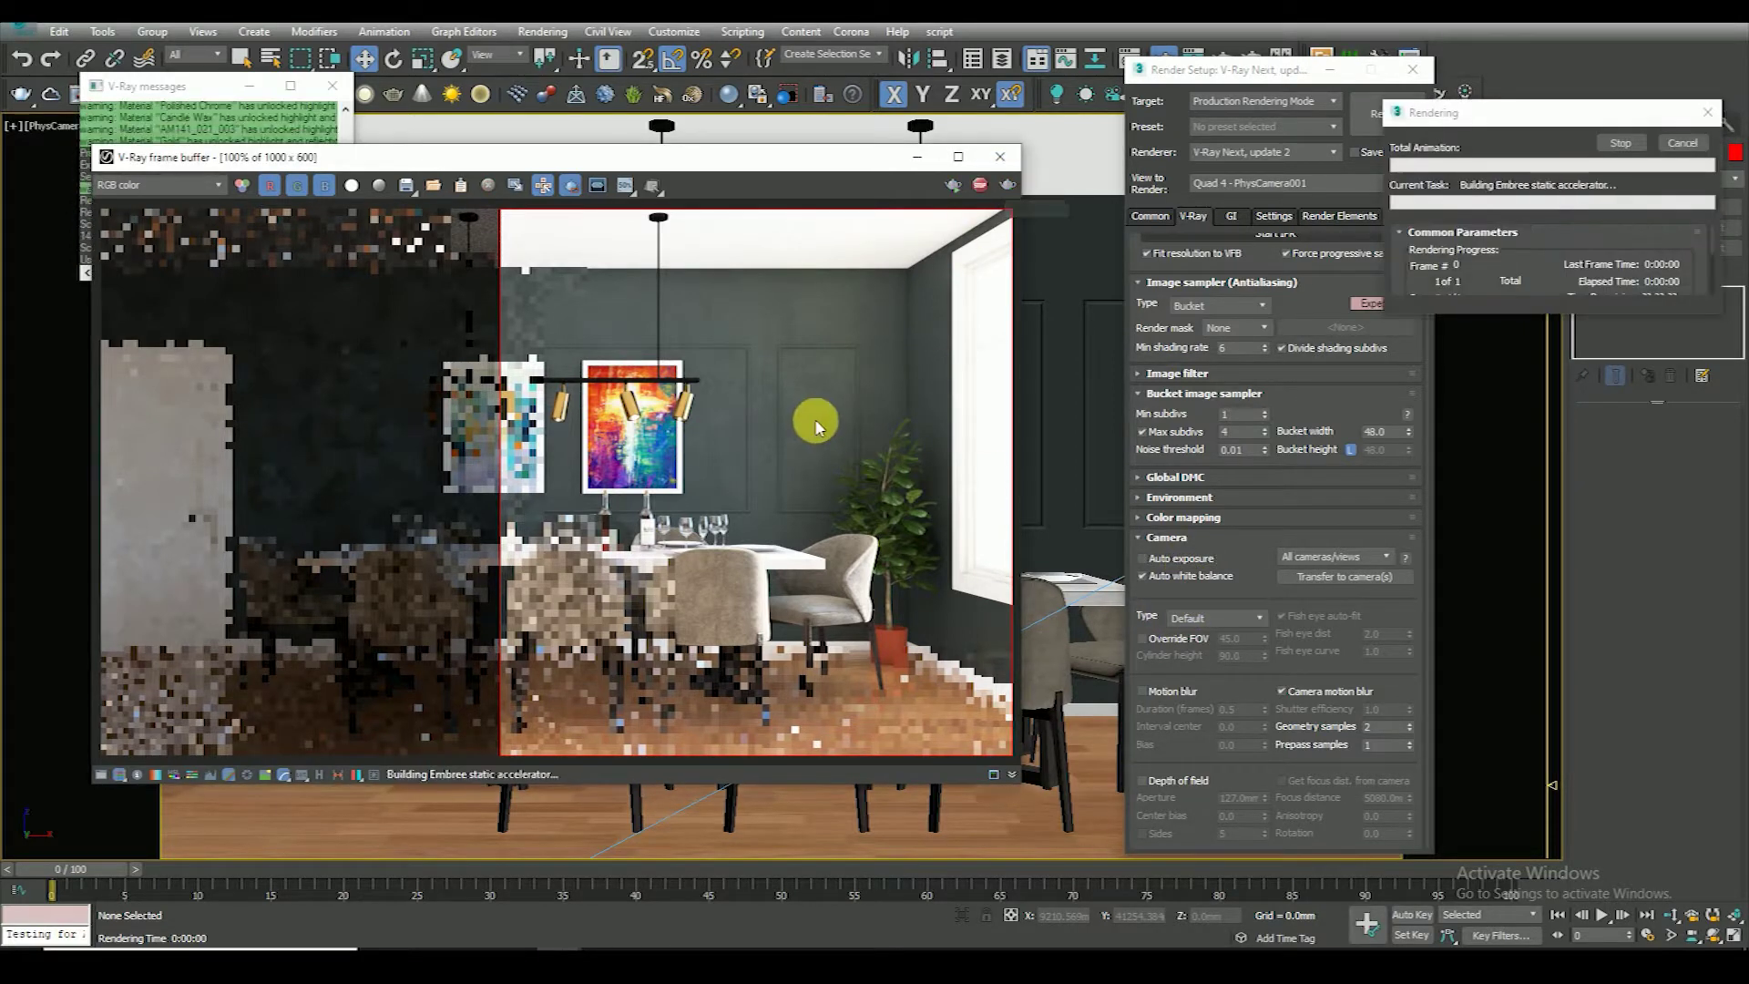
{"action": "scroll", "coordinate": [810, 330], "scroll_direction": "up", "scroll_amount": 1}
{"action": "scroll", "coordinate": [801, 330], "scroll_direction": "down", "scroll_amount": 1}
{"action": "scroll", "coordinate": [714, 413], "scroll_direction": "down", "scroll_amount": 1}
{"action": "scroll", "coordinate": [851, 390], "scroll_direction": "up", "scroll_amount": 1}
{"action": "scroll", "coordinate": [851, 340], "scroll_direction": "up", "scroll_amount": 1}
{"action": "scroll", "coordinate": [708, 474], "scroll_direction": "down", "scroll_amount": 2}
{"action": "scroll", "coordinate": [708, 474], "scroll_direction": "up", "scroll_amount": 2}
{"action": "scroll", "coordinate": [675, 429], "scroll_direction": "down", "scroll_amount": 2}
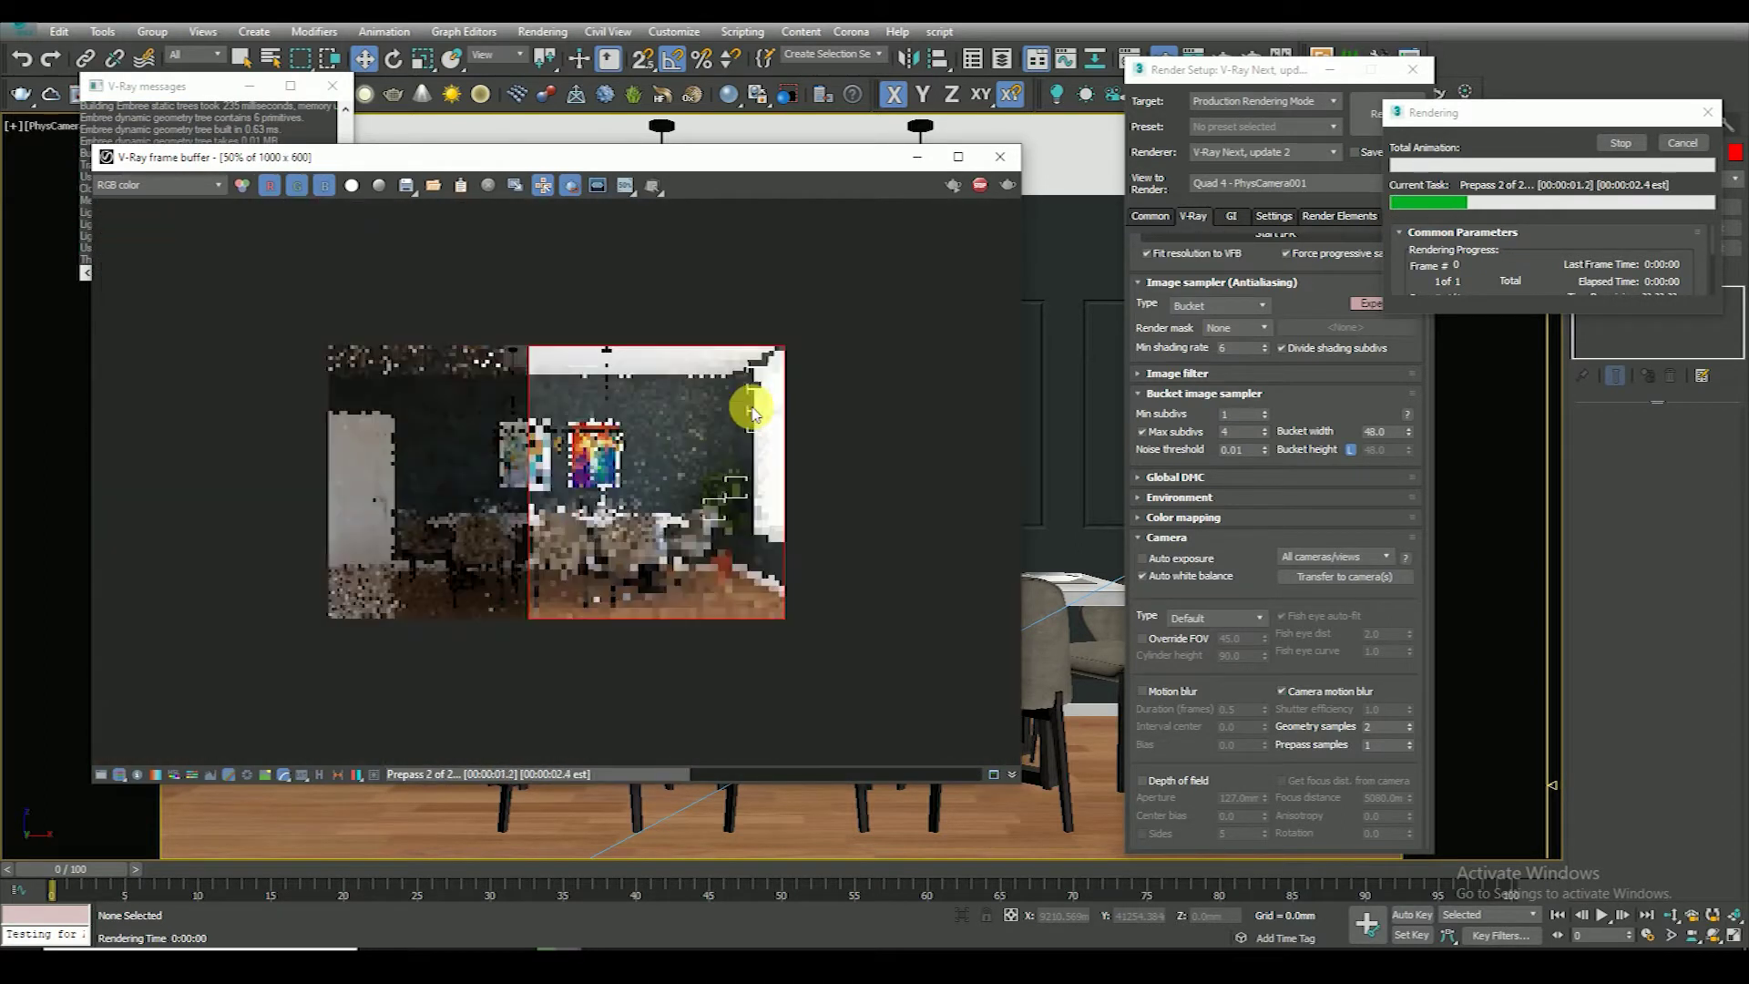
{"action": "left_click", "coordinate": [998, 160]}
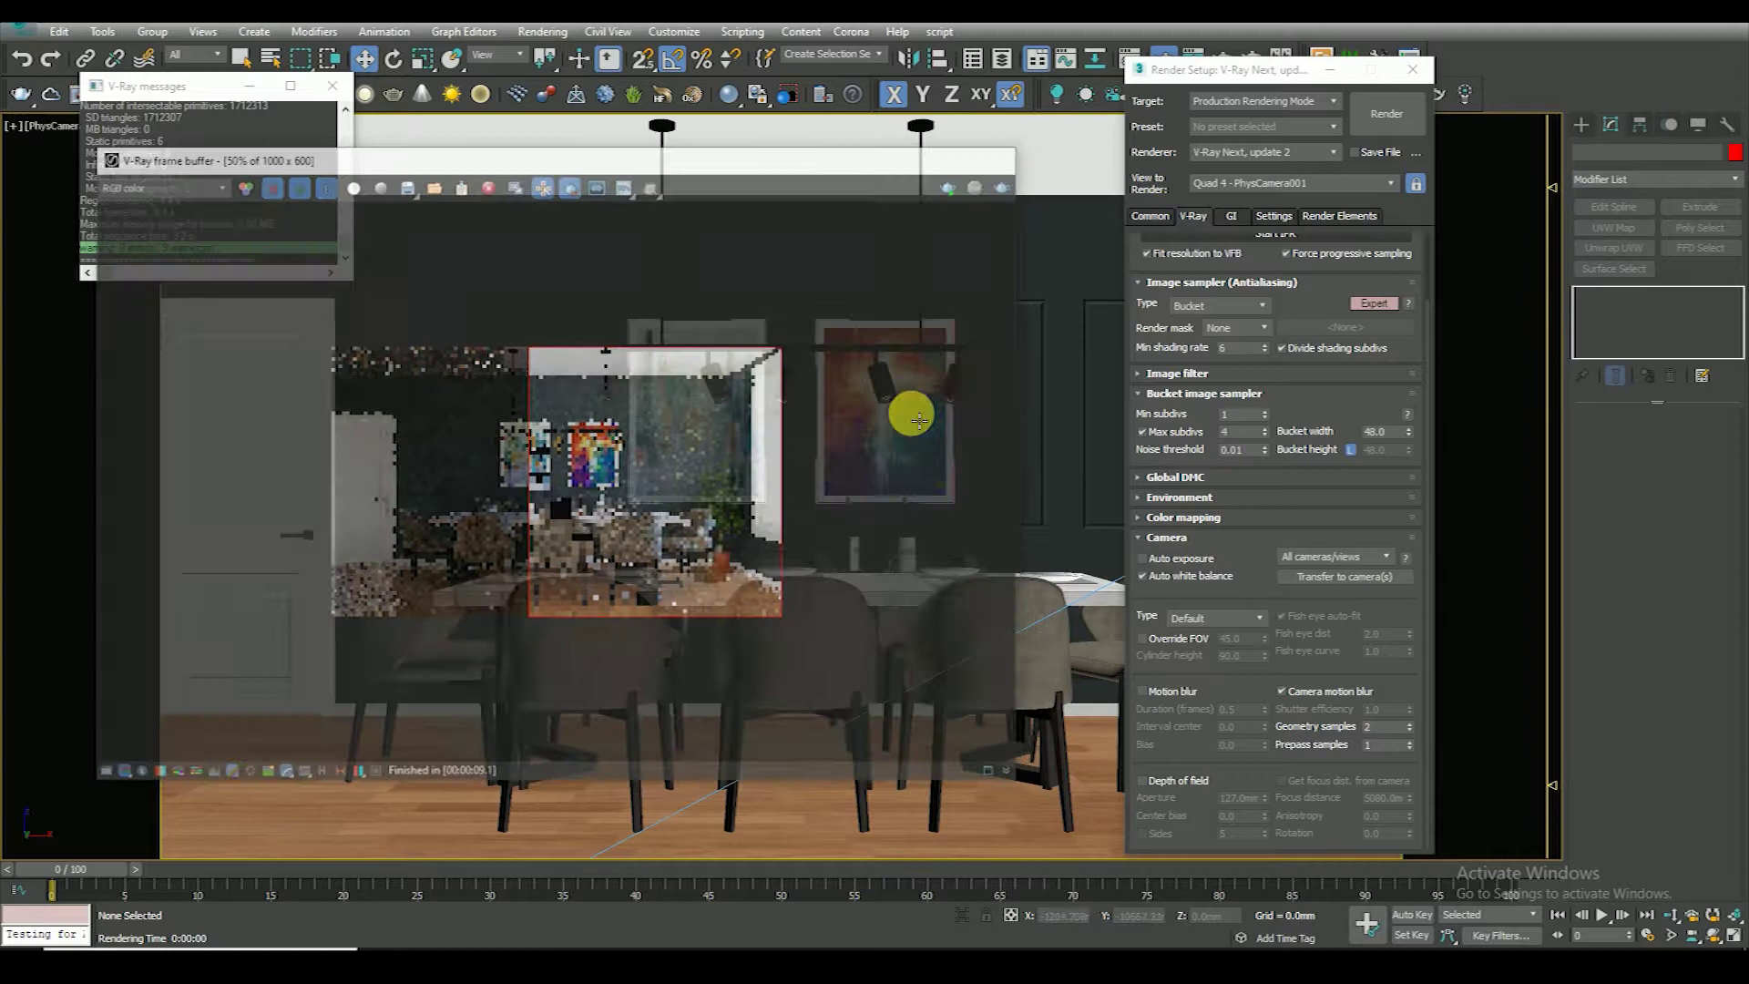
{"action": "left_click_drag", "start_coordinate": [1293, 88], "coordinate": [1427, 84]}
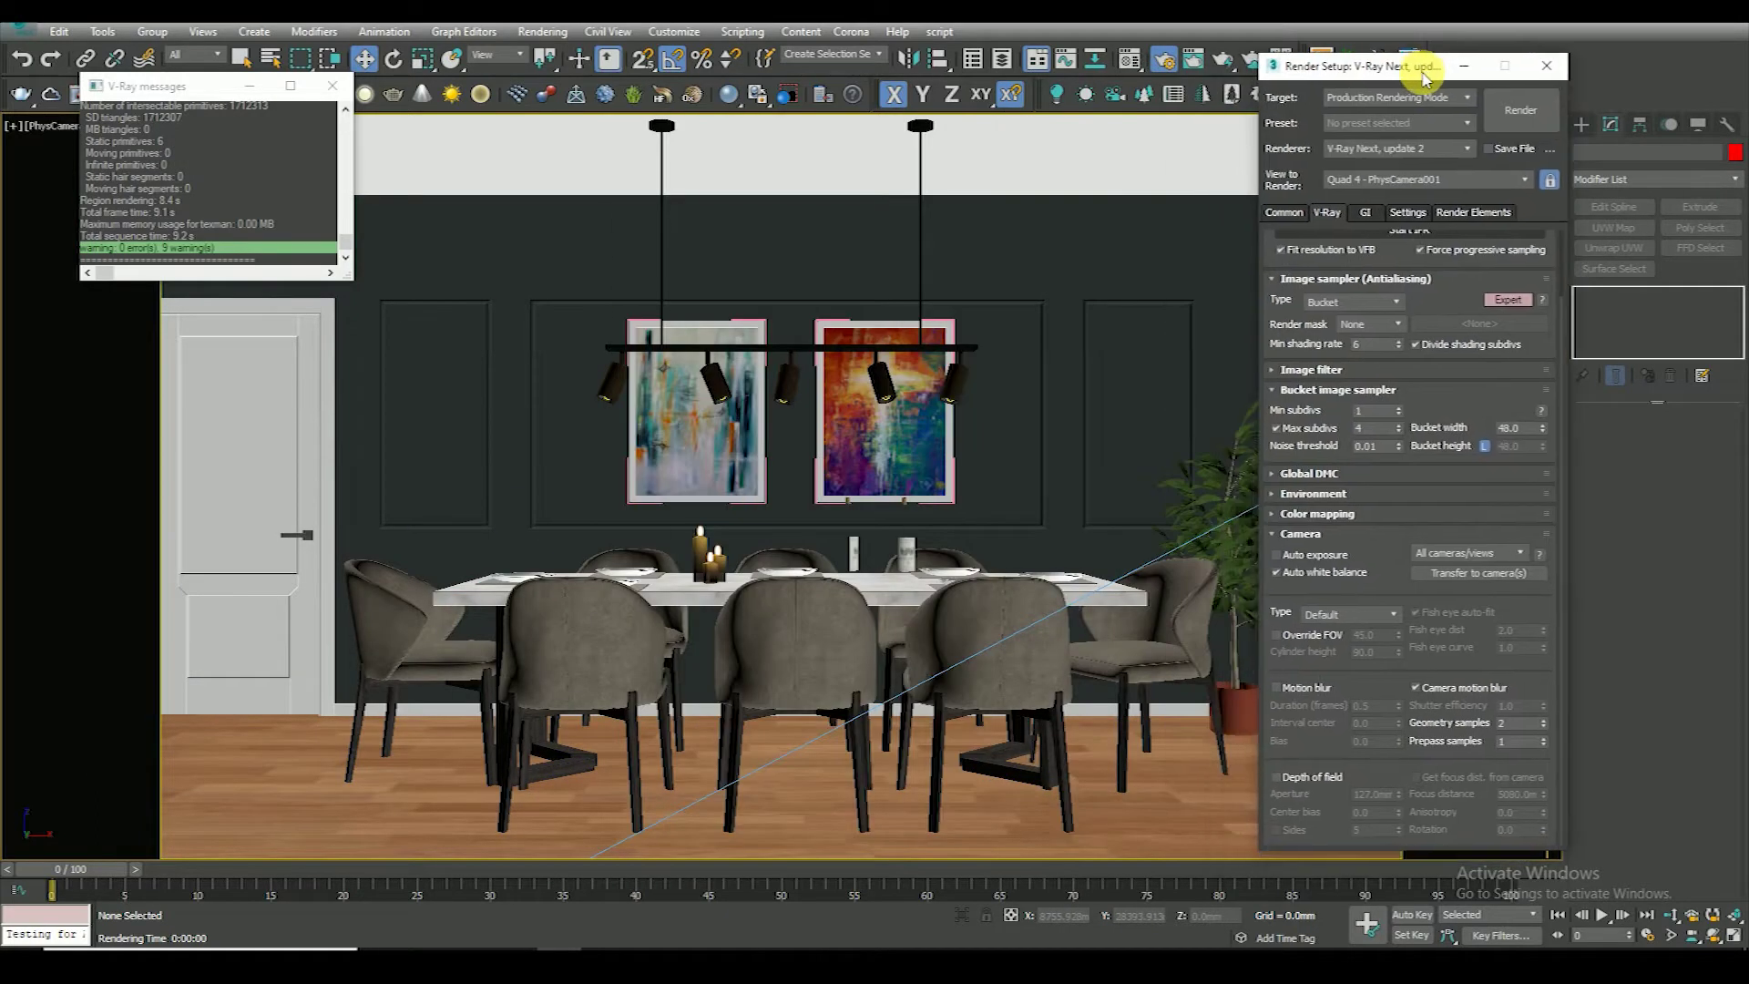
Review the Wall material's Reflect bitmap and show it shaded in the viewport
{"action": "key", "text": "m"}
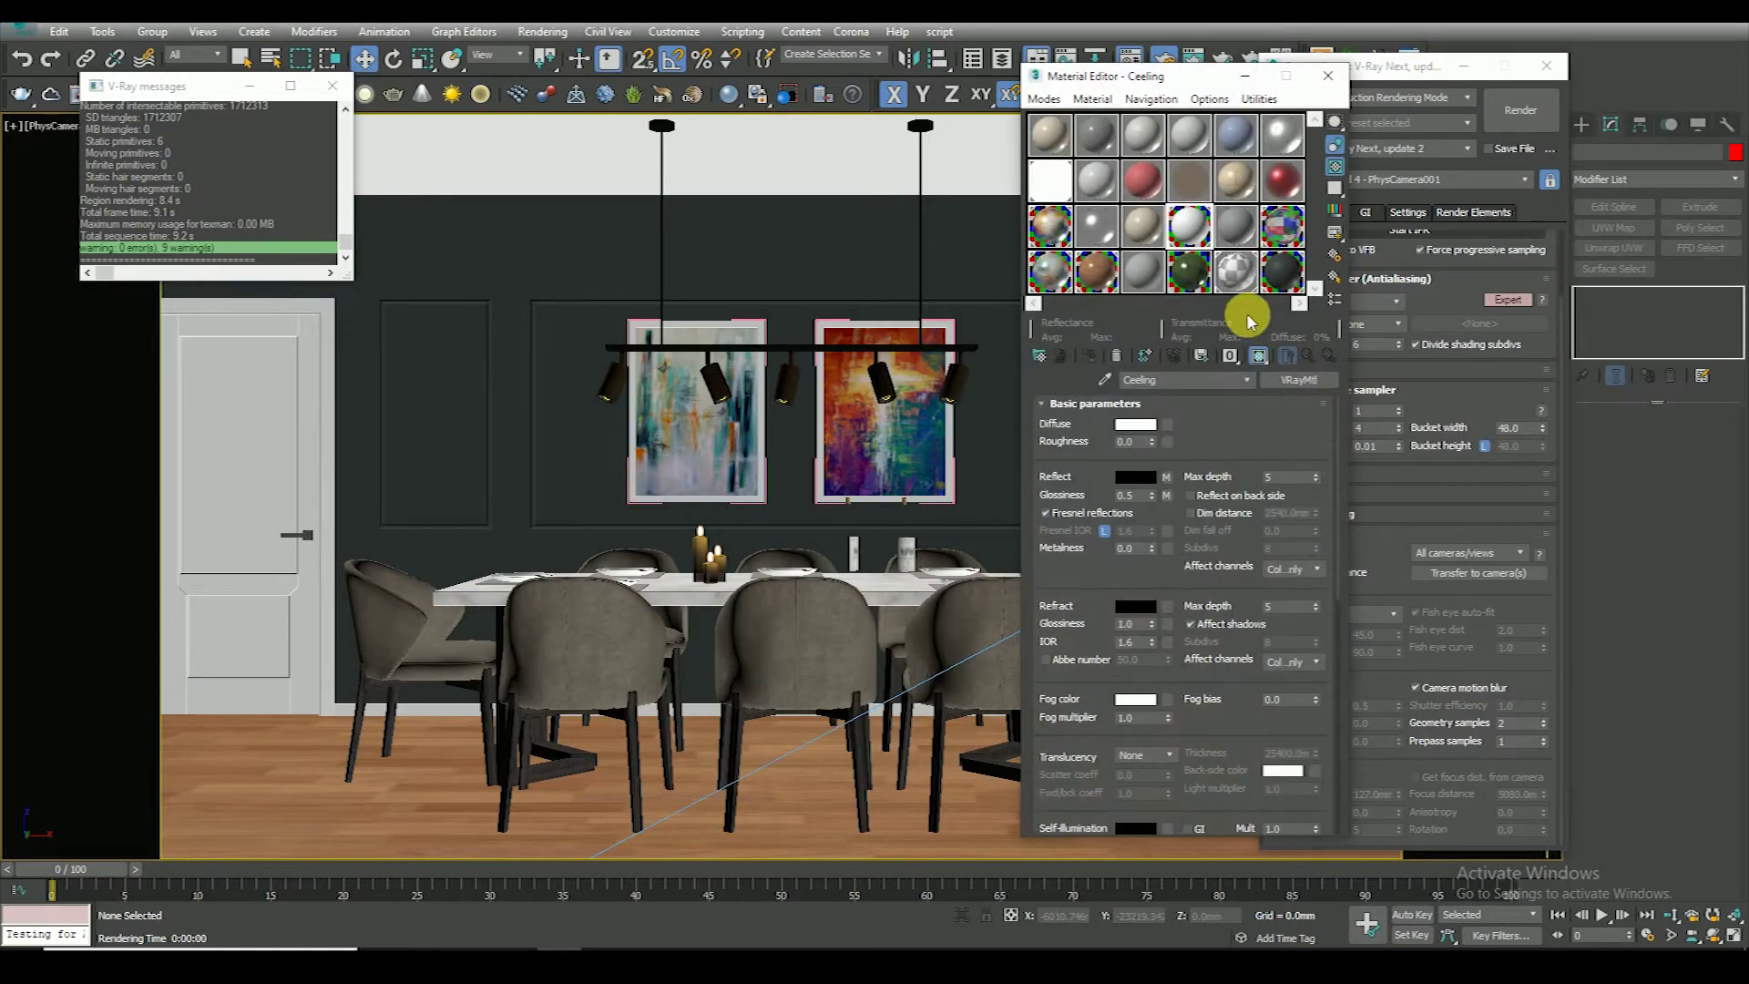
{"action": "left_click", "coordinate": [1227, 290]}
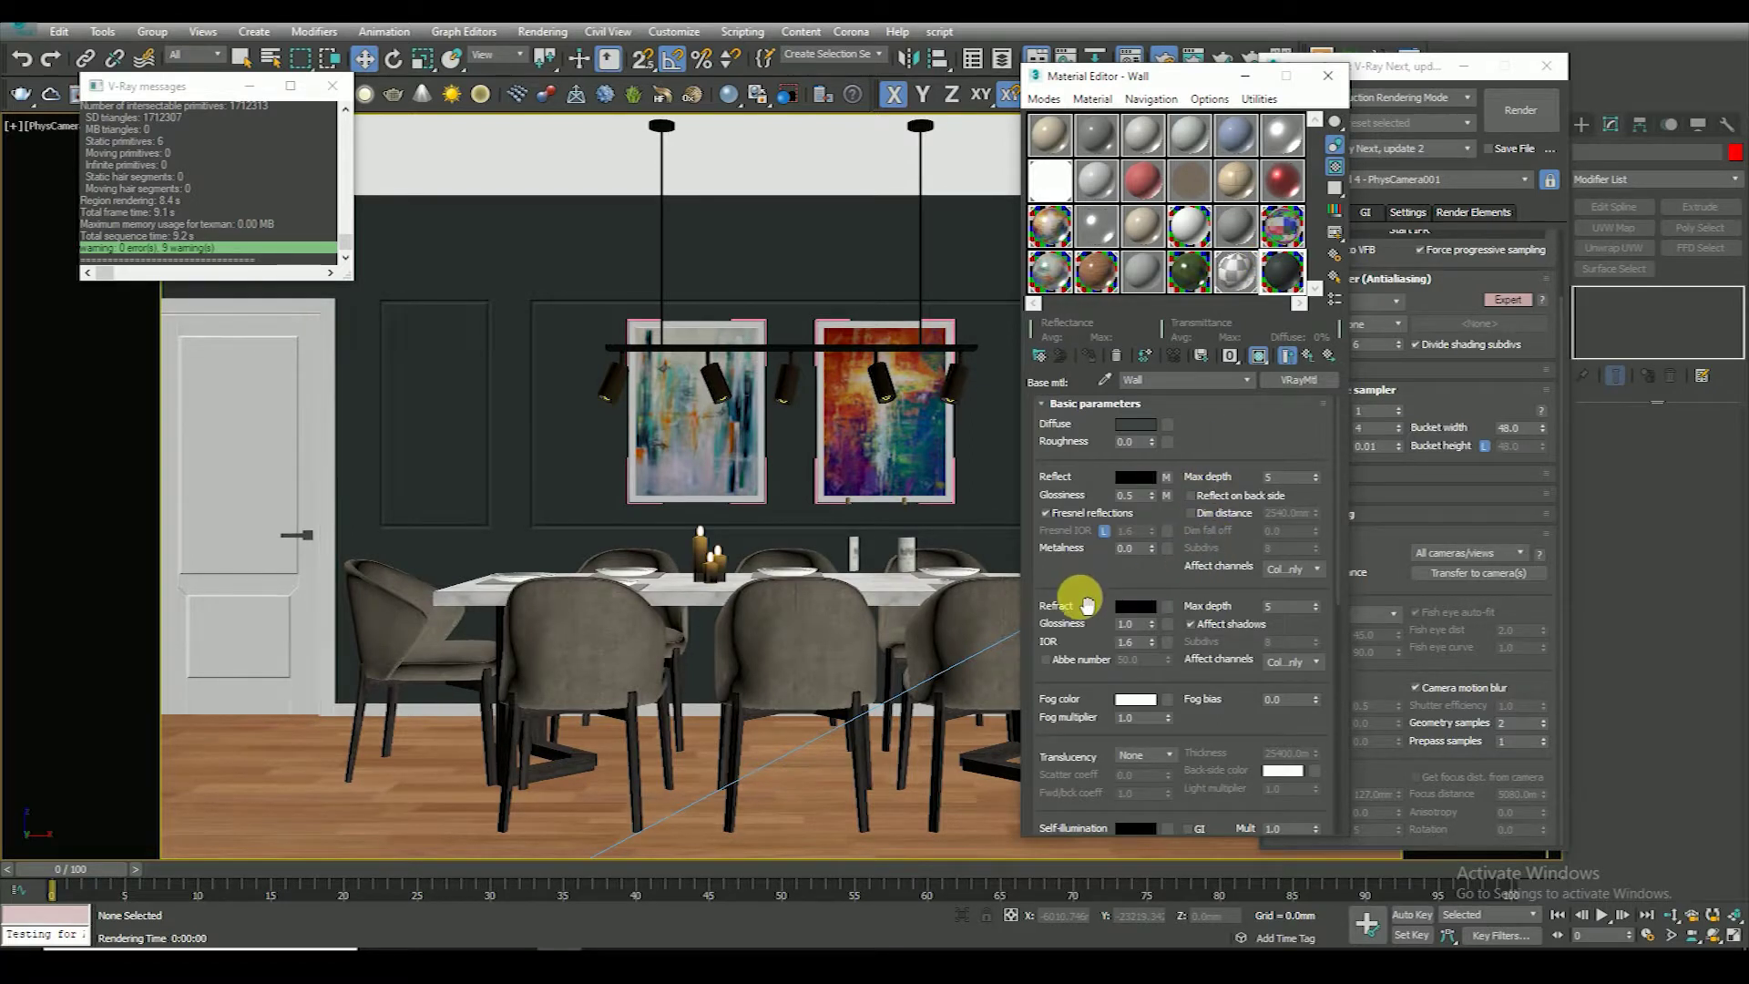
{"action": "scroll", "coordinate": [1093, 610], "scroll_direction": "down", "scroll_amount": 5}
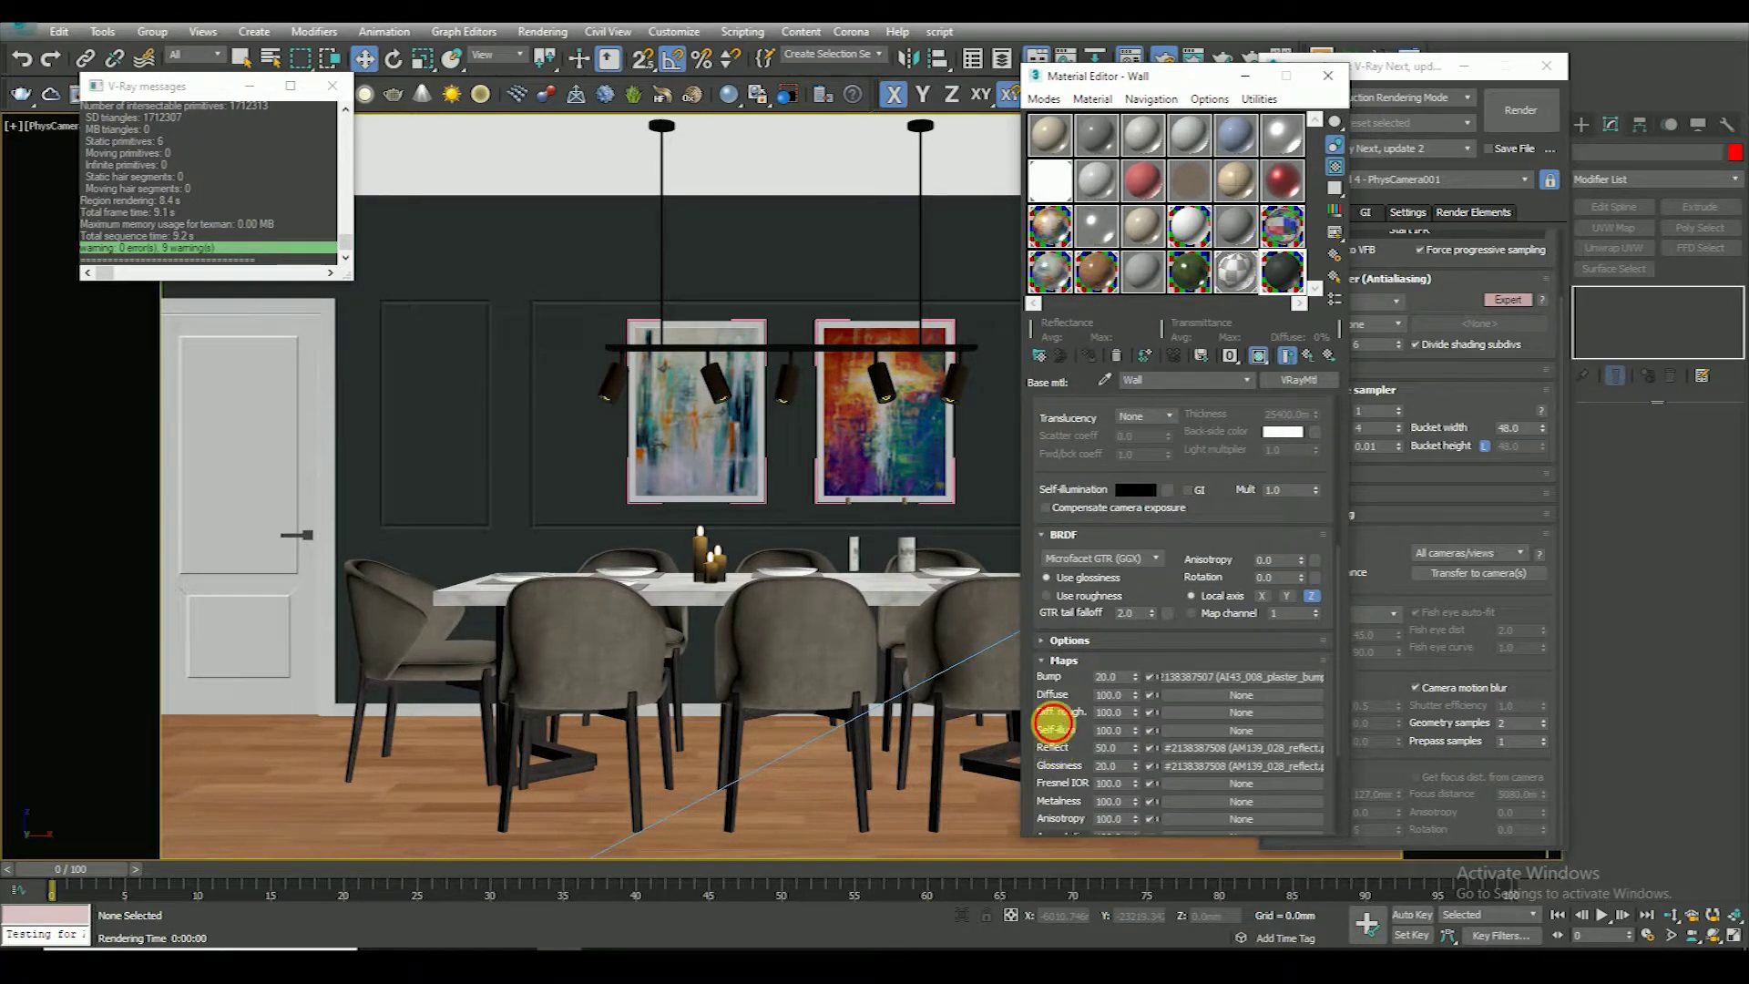
{"action": "scroll", "coordinate": [1059, 728], "scroll_direction": "down", "scroll_amount": 1}
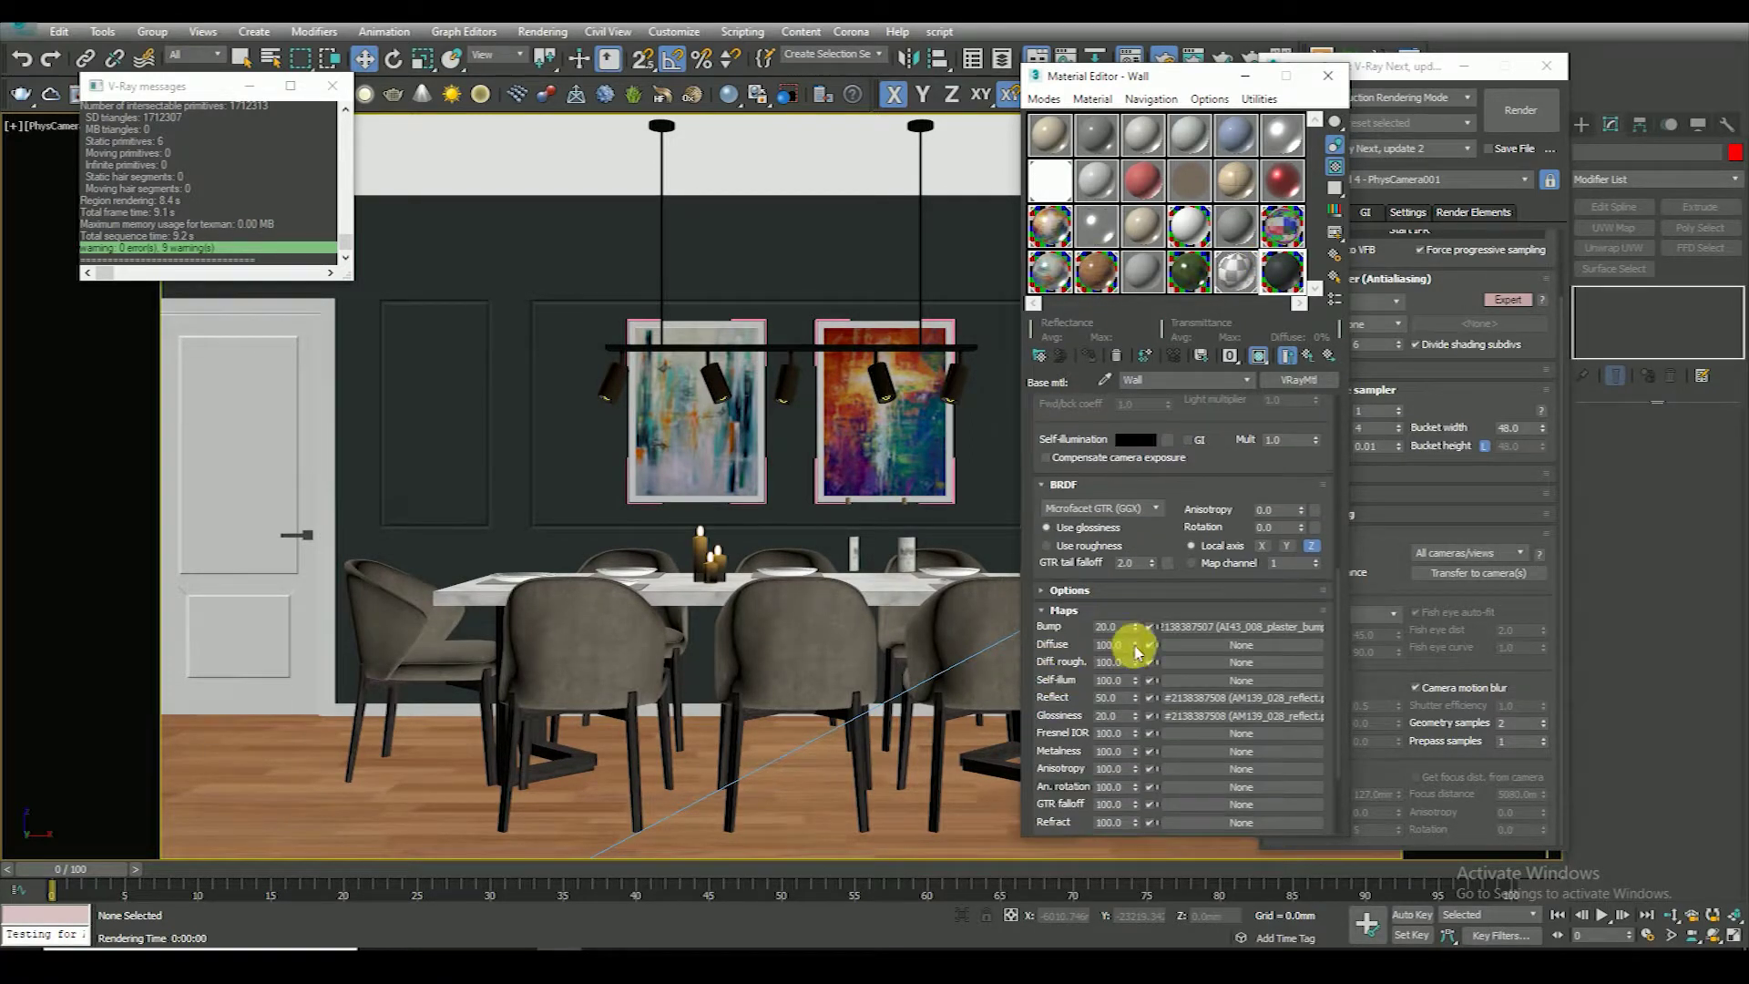
{"action": "left_click", "coordinate": [1202, 698]}
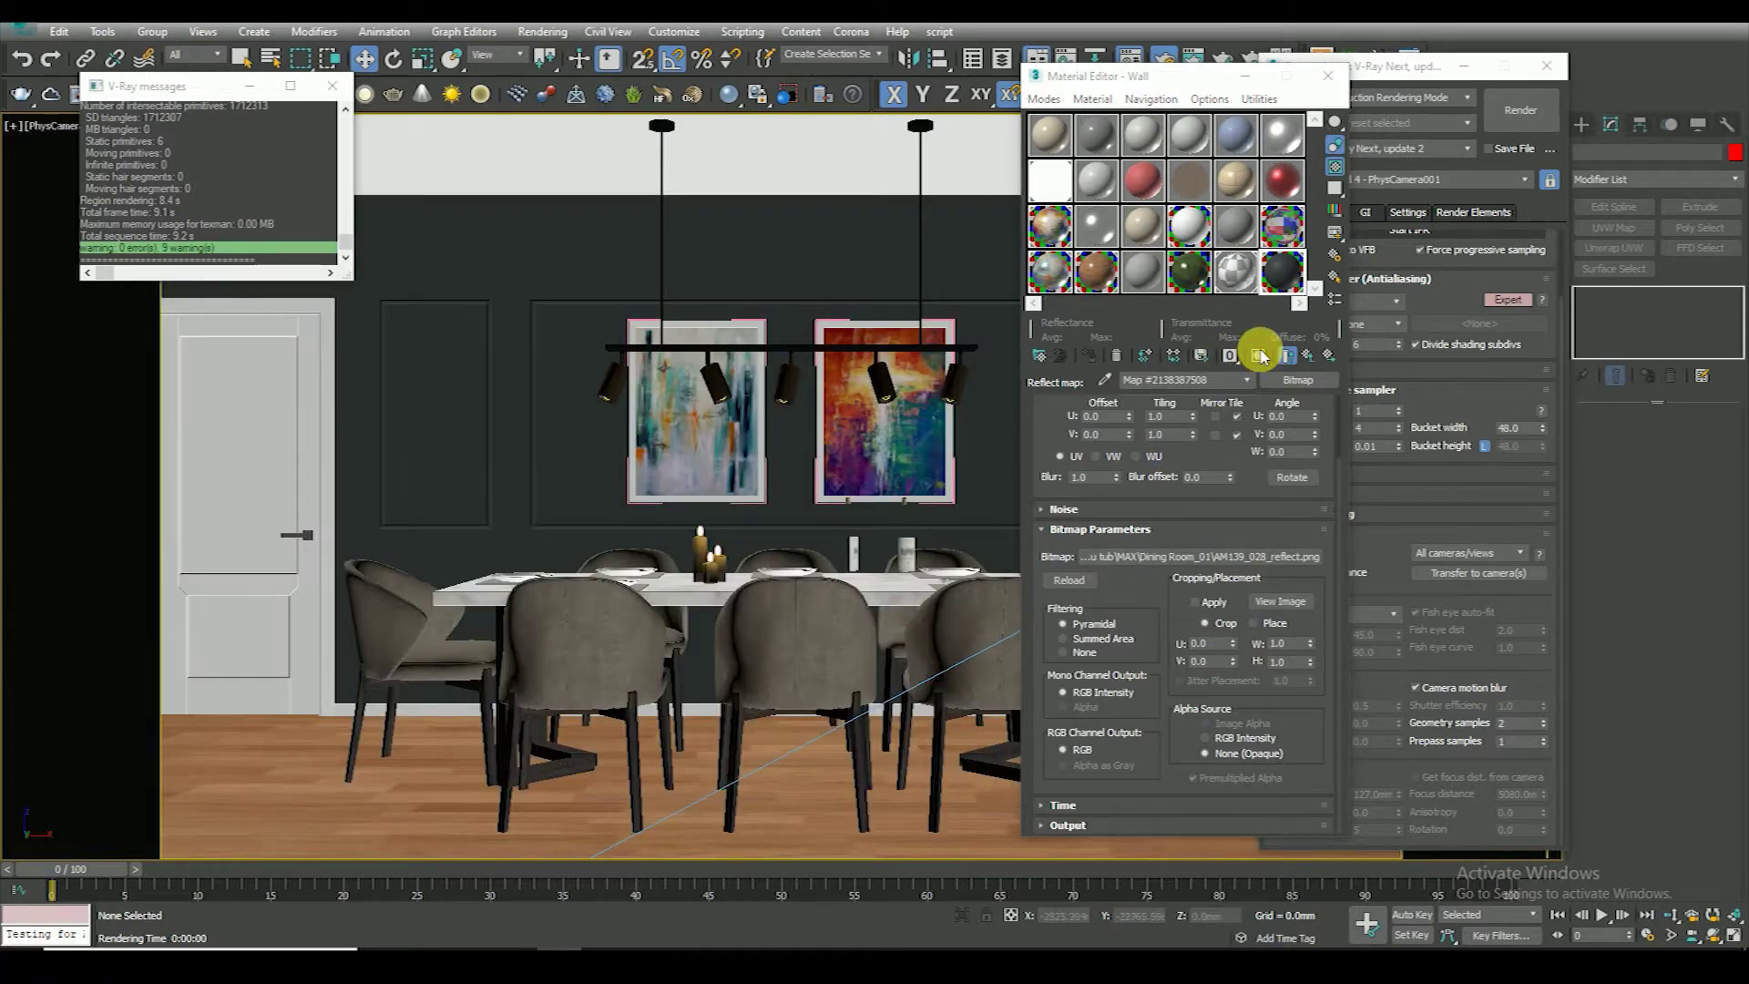
{"action": "left_click", "coordinate": [1258, 356]}
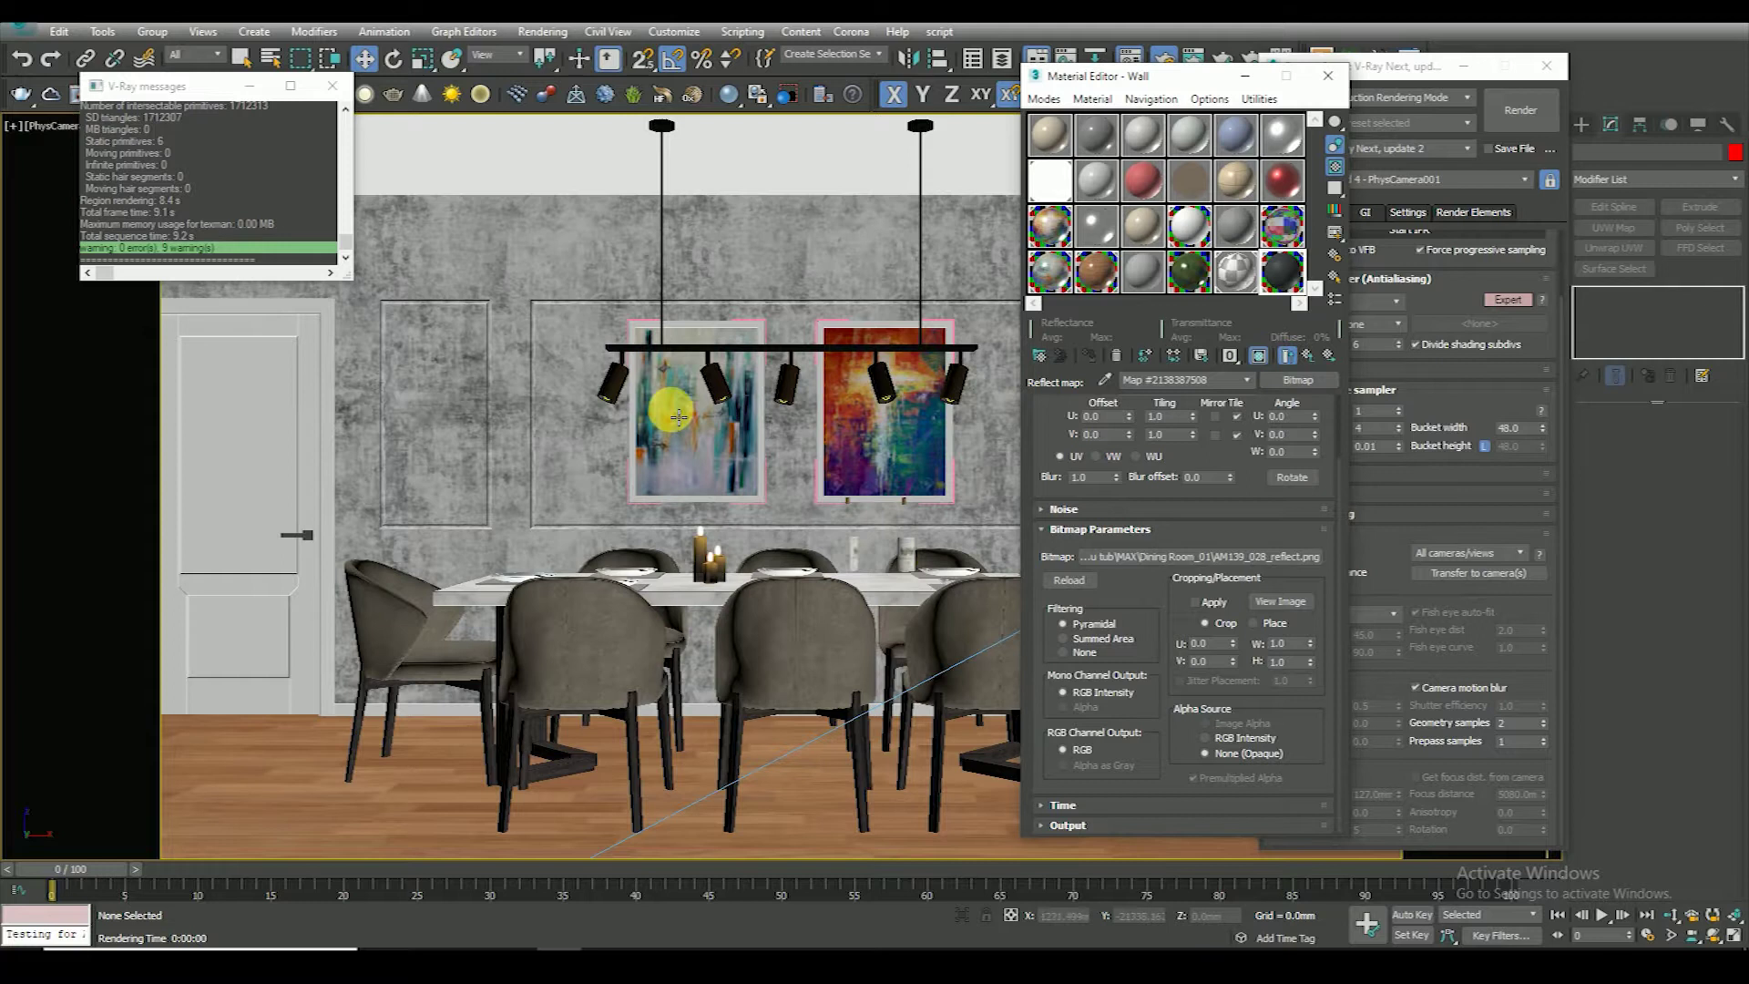
{"action": "left_click", "coordinate": [1307, 357]}
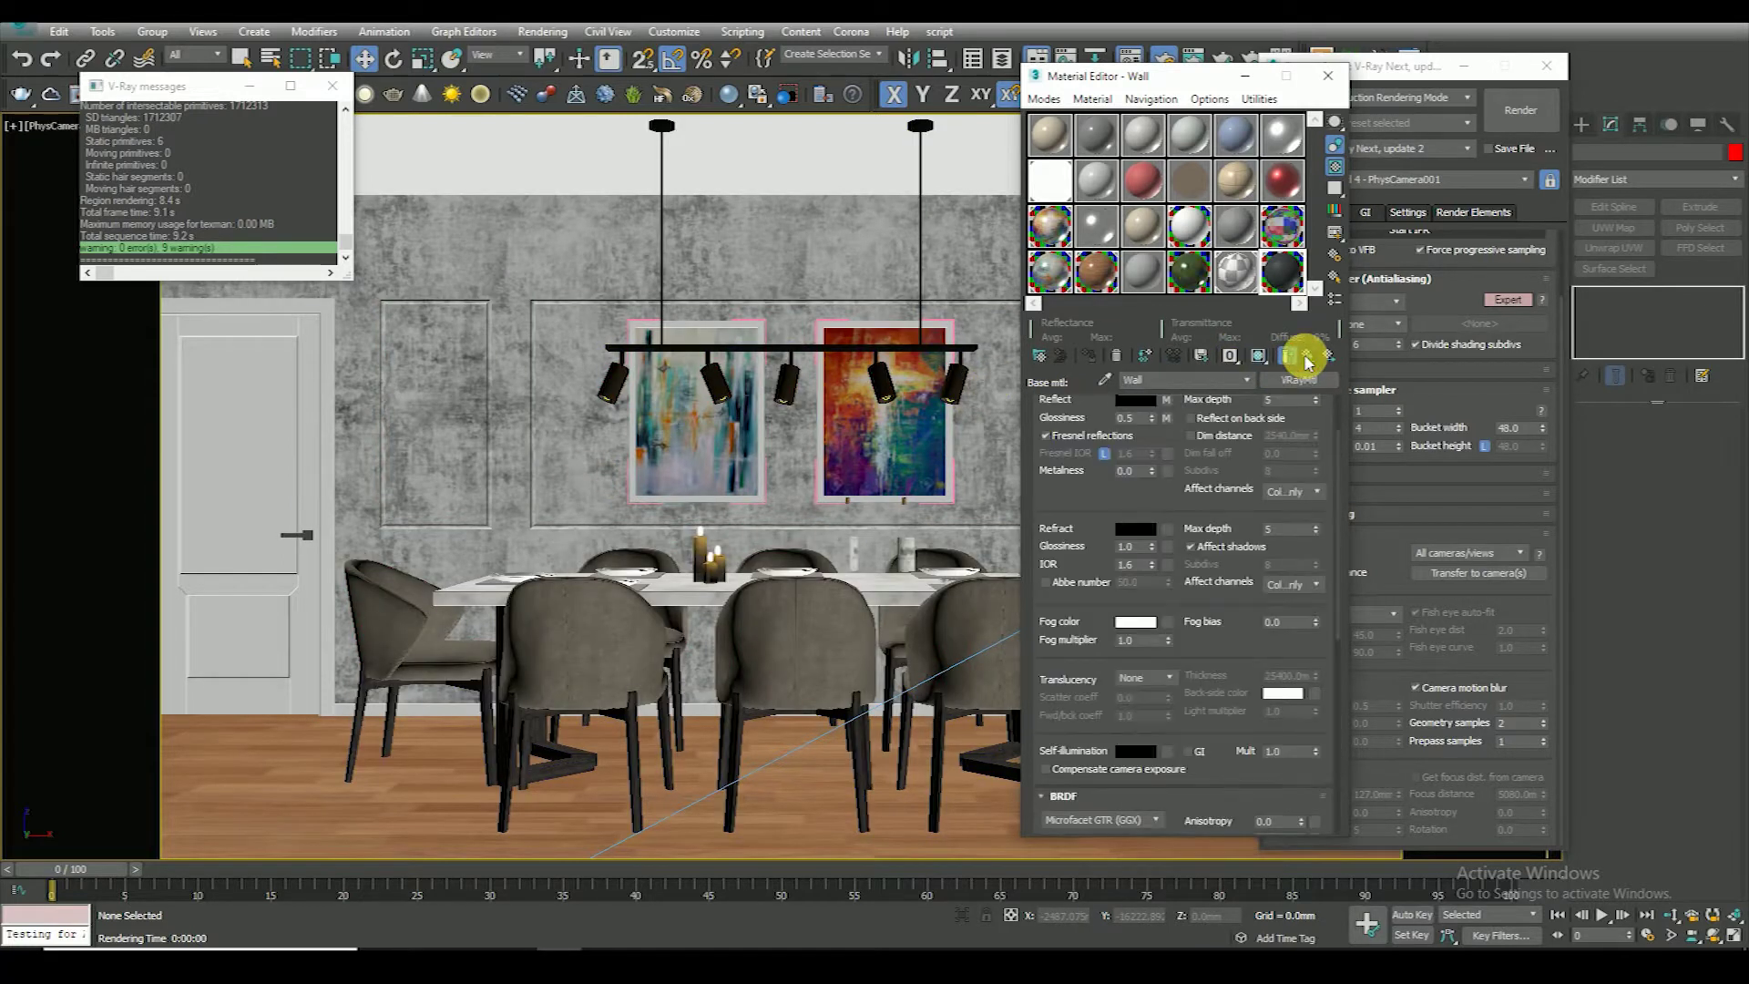
{"action": "left_click", "coordinate": [1306, 357]}
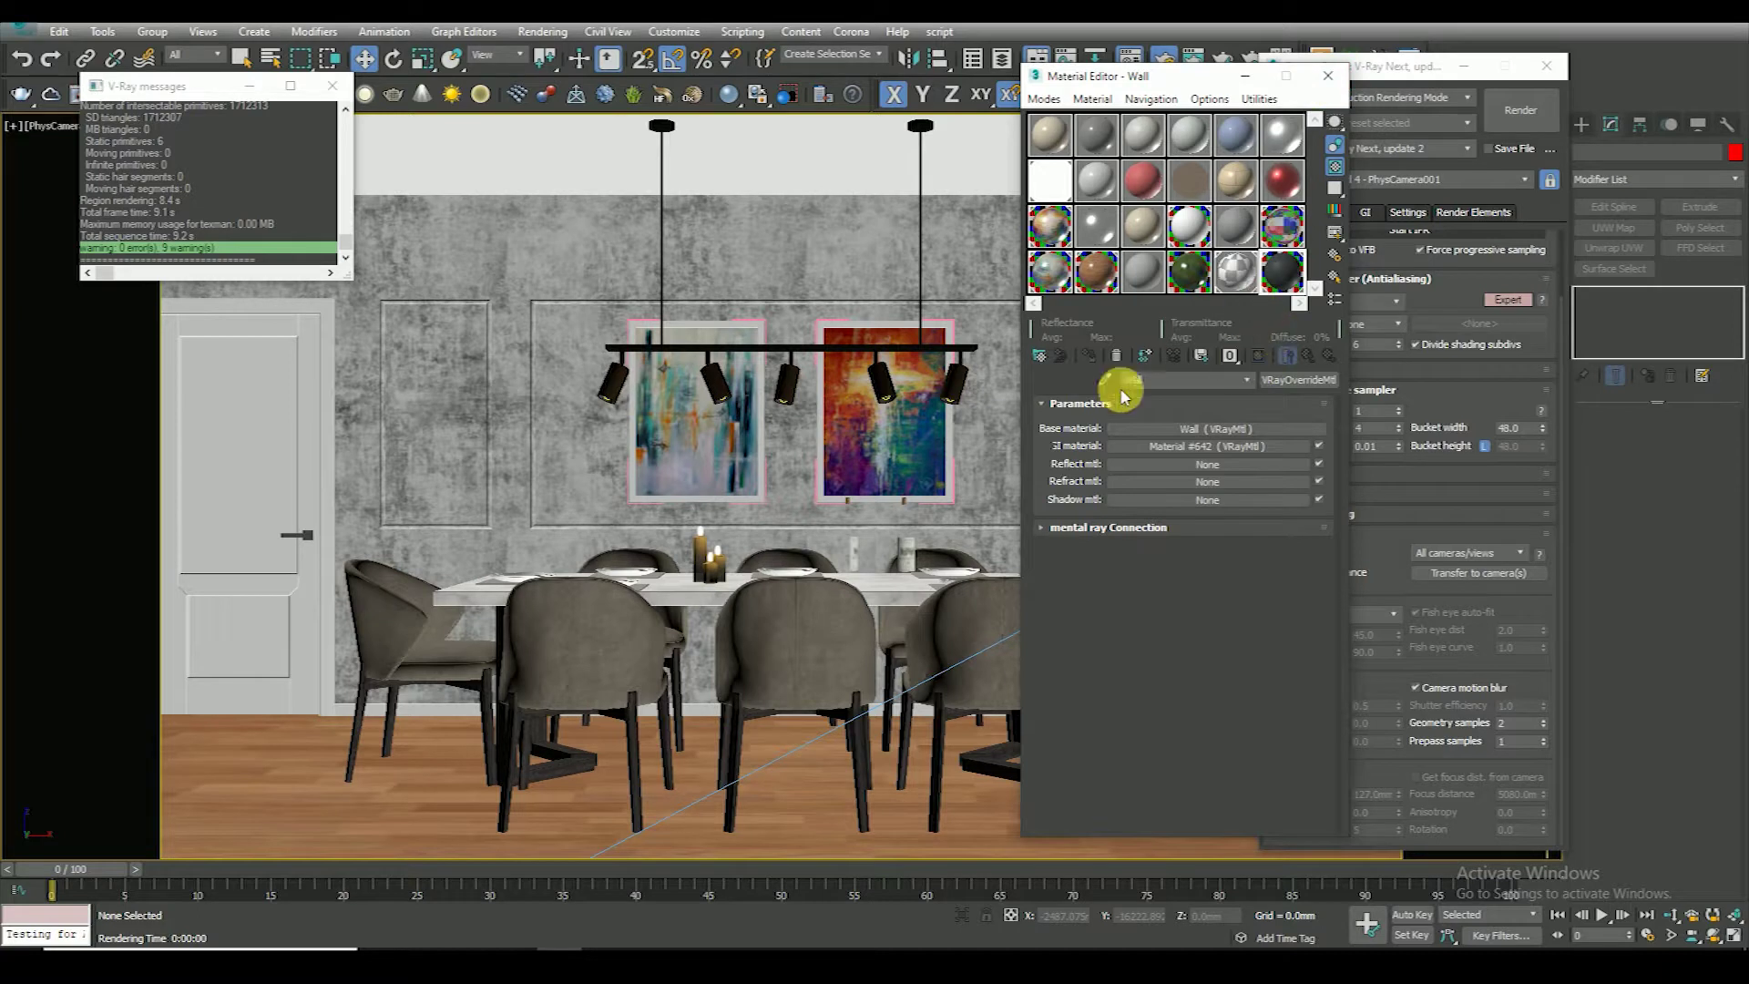
{"action": "left_click", "coordinate": [1196, 428]}
{"action": "left_click", "coordinate": [1258, 355]}
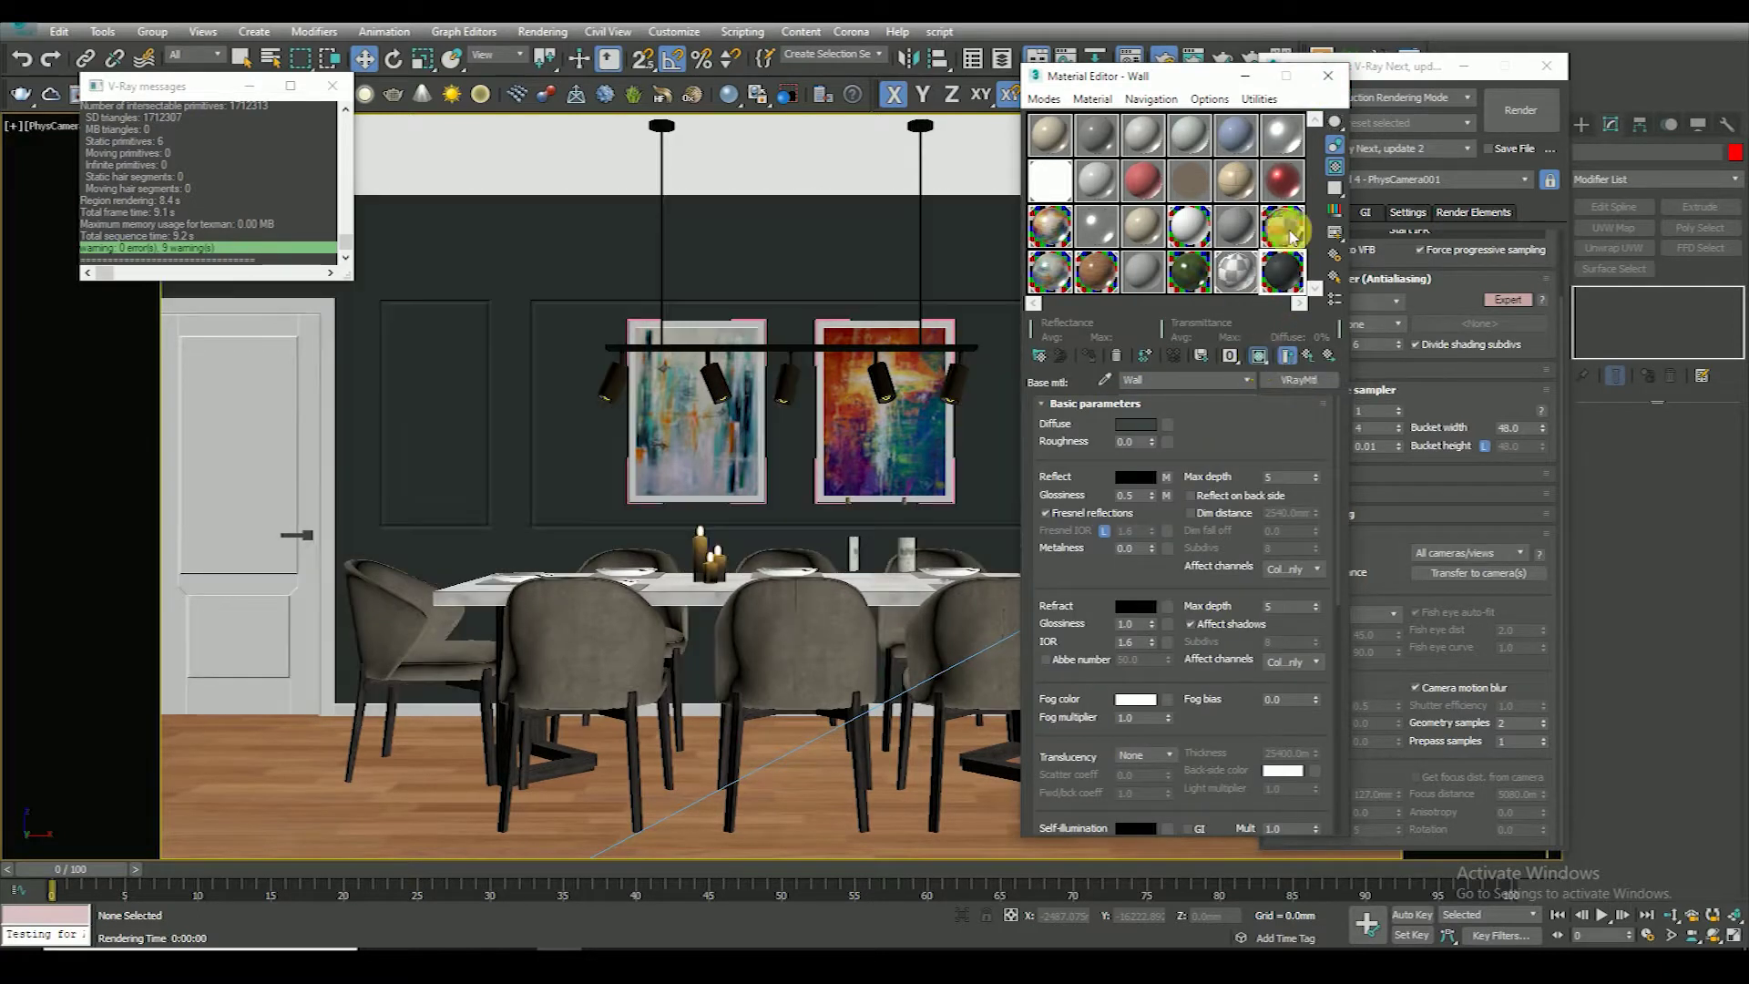
Toggle the Ceeling material's bump map, then close the Material Editor and Render Setup
{"action": "left_click", "coordinate": [1189, 226]}
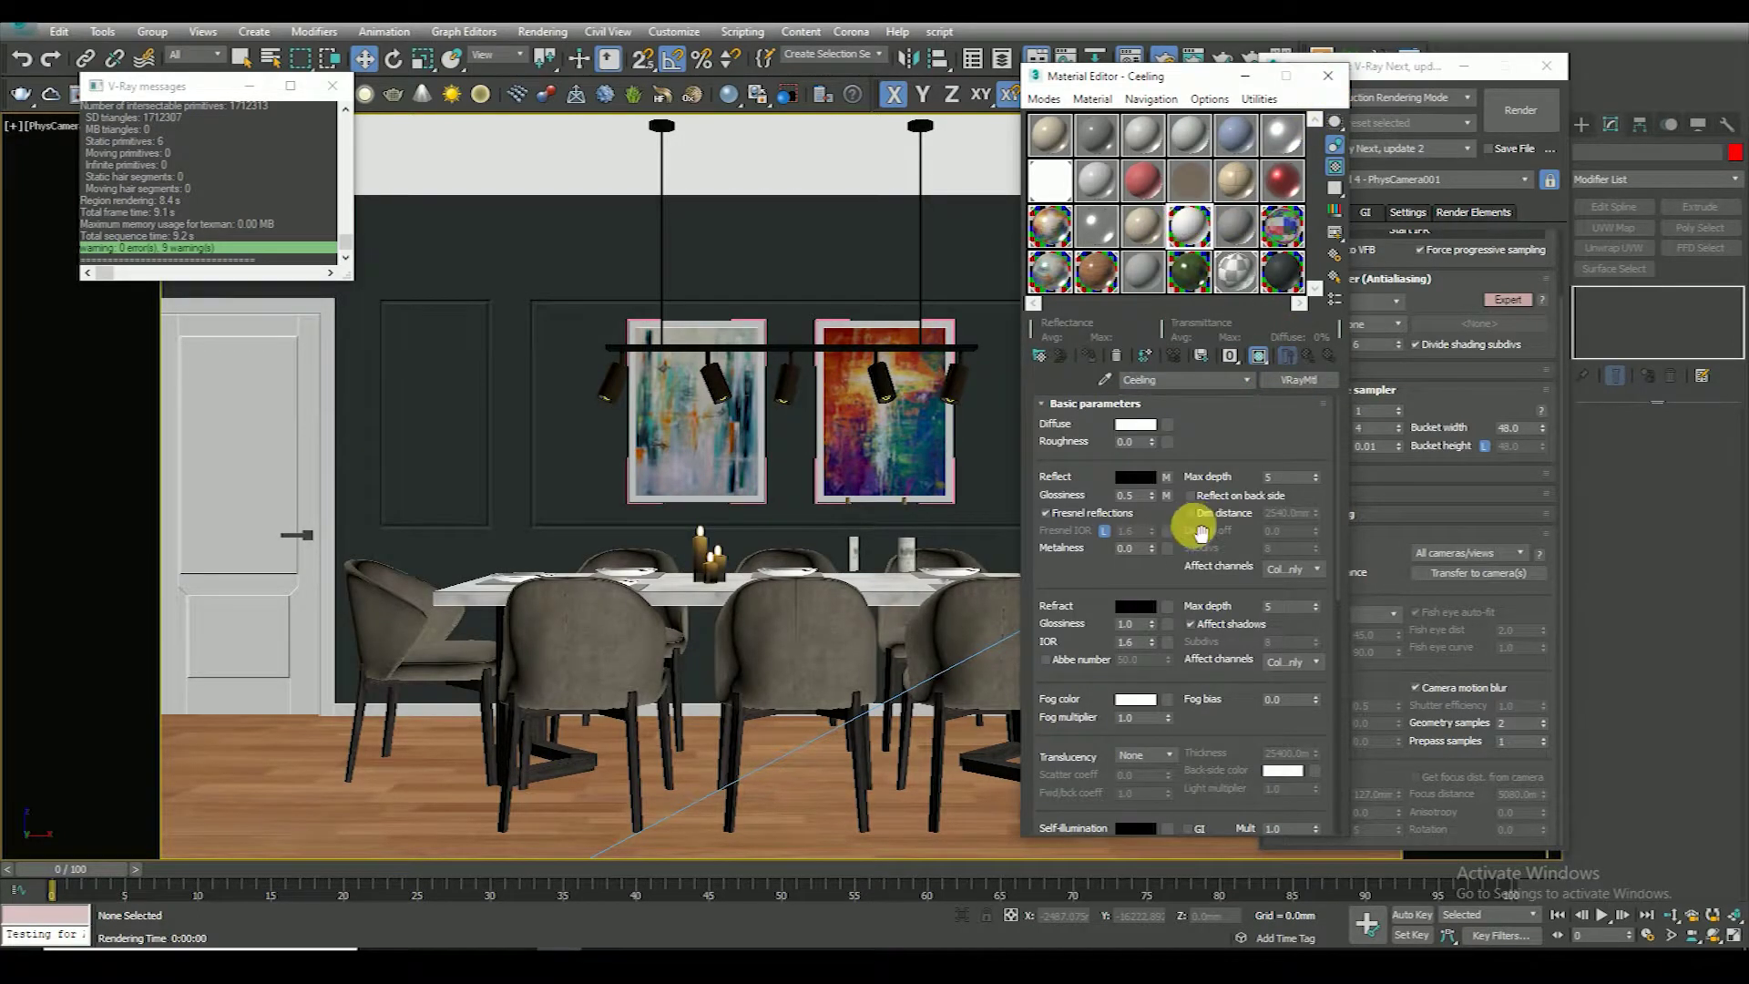
{"action": "scroll", "coordinate": [1090, 643], "scroll_direction": "down", "scroll_amount": 10}
{"action": "left_click", "coordinate": [1151, 547]}
{"action": "scroll", "coordinate": [1065, 847], "scroll_direction": "up", "scroll_amount": 3}
{"action": "scroll", "coordinate": [1066, 847], "scroll_direction": "up", "scroll_amount": 2}
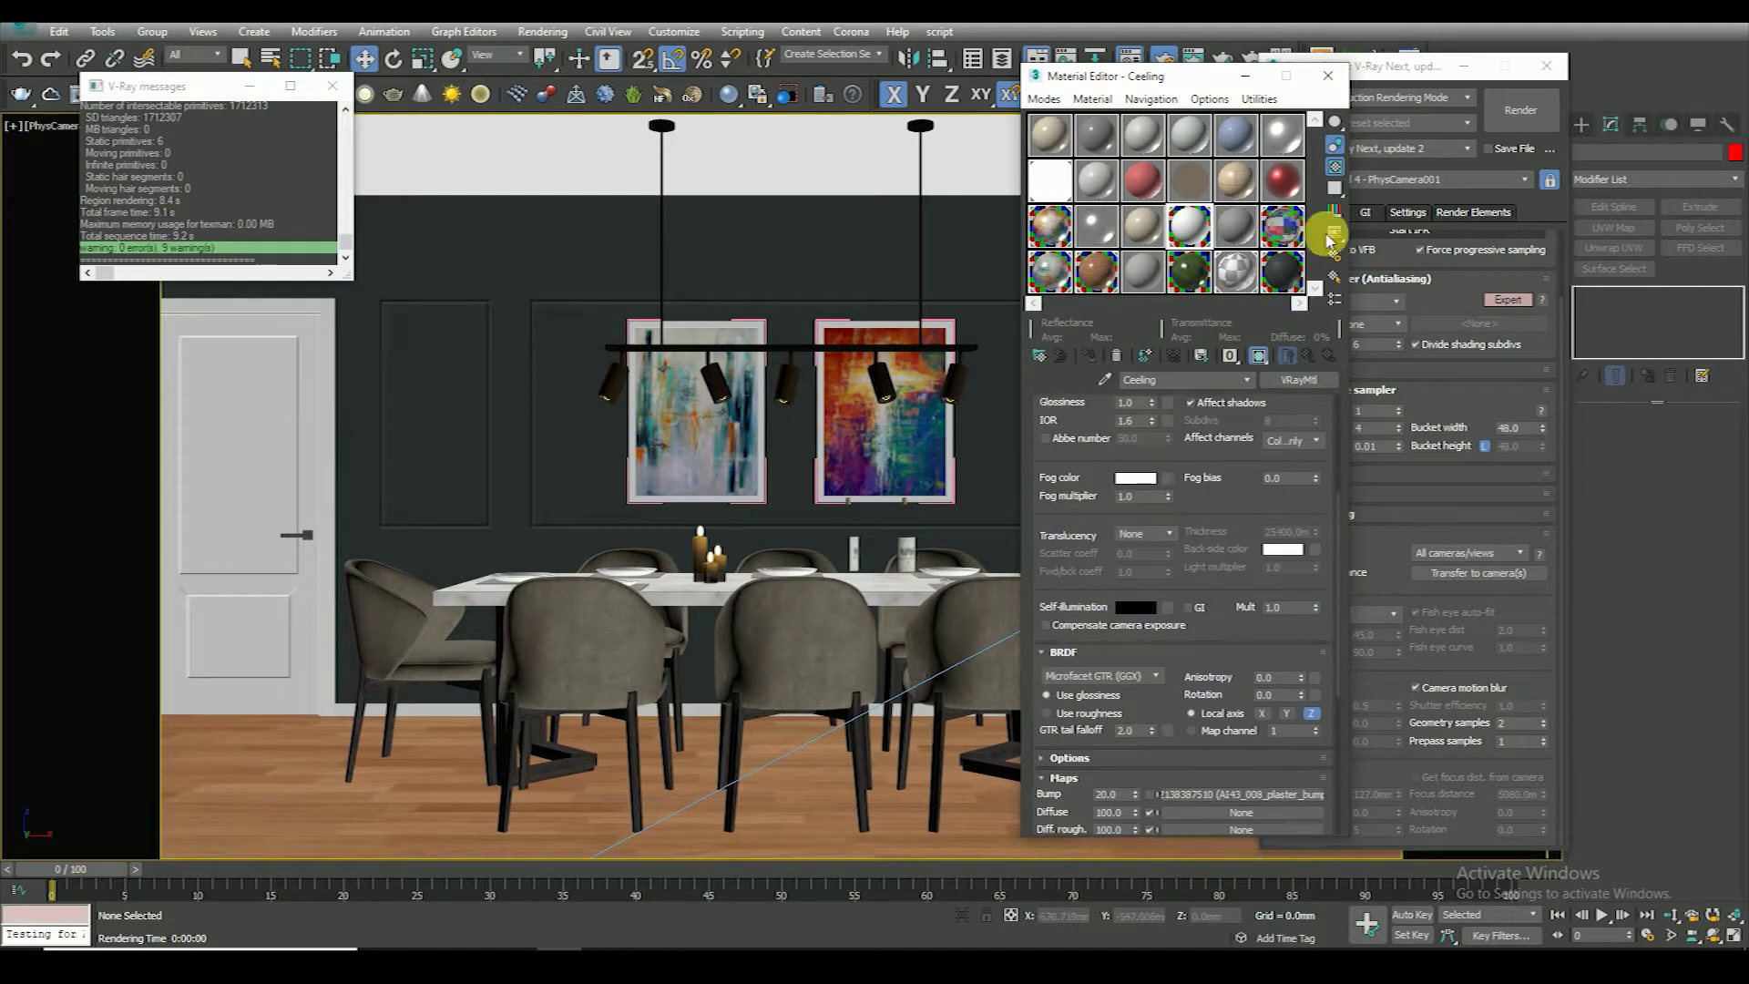
{"action": "left_click", "coordinate": [1326, 76]}
{"action": "key", "text": "F10"}
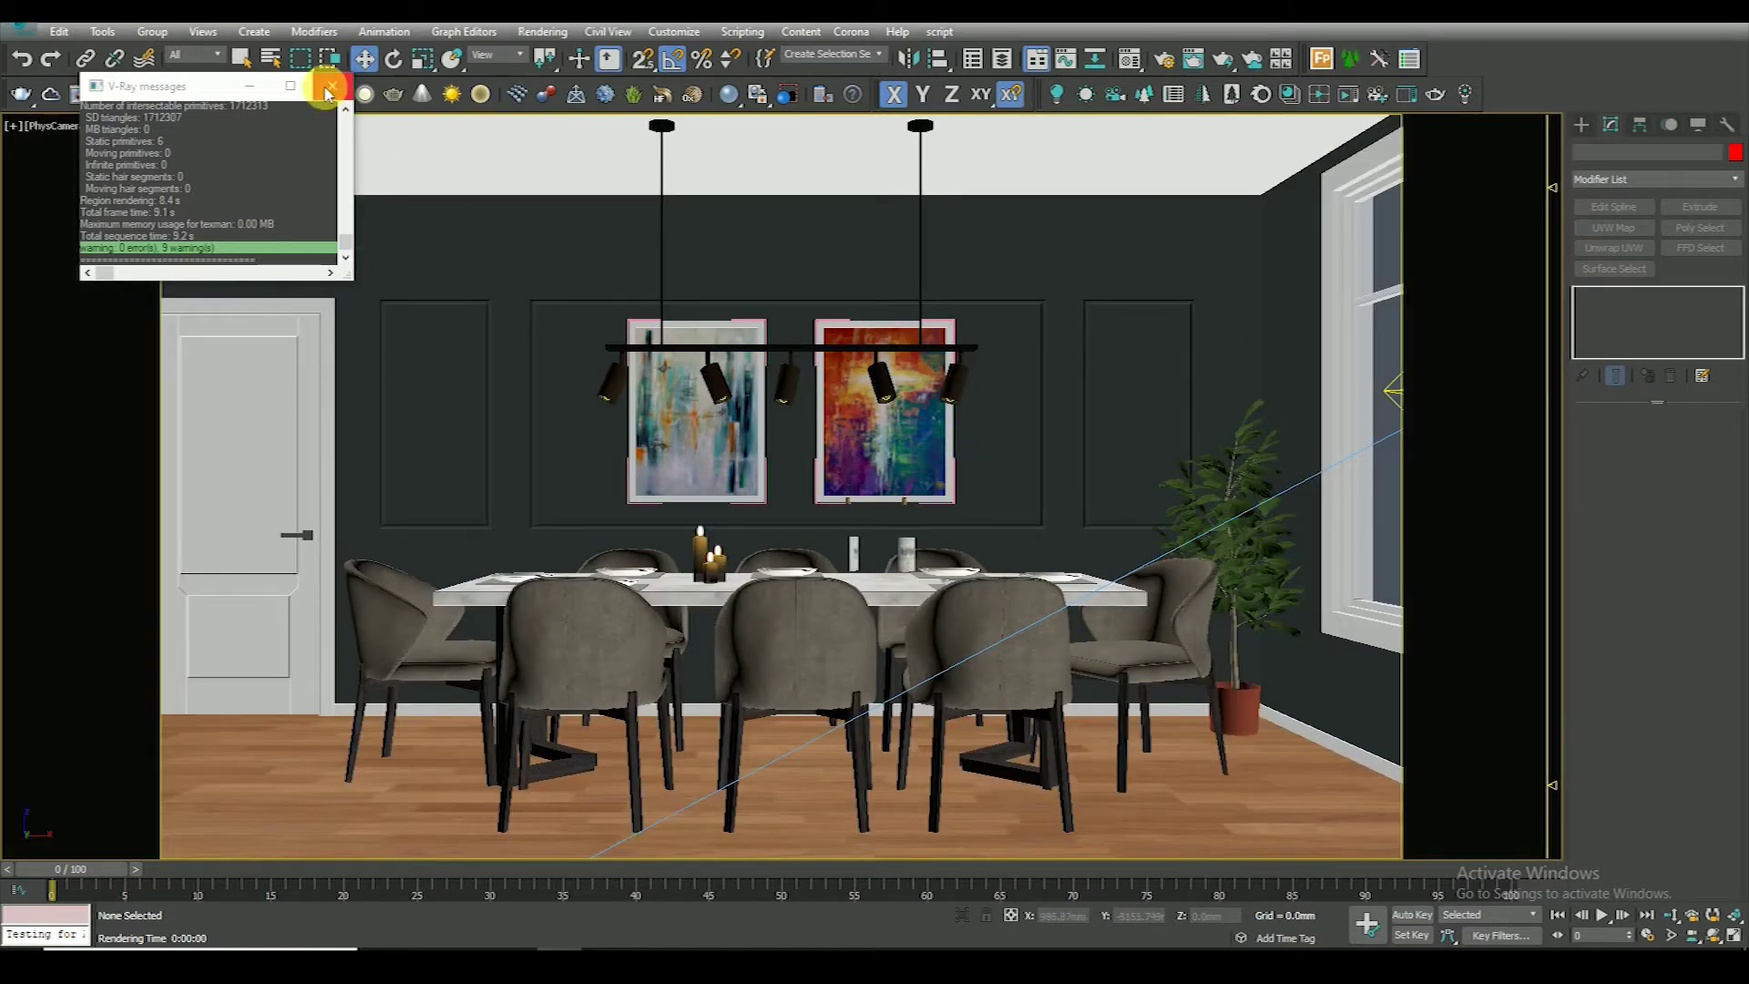
Close the V-Ray log, show a Top view beside the camera view, and select the window VRayLight
{"action": "left_click", "coordinate": [332, 85]}
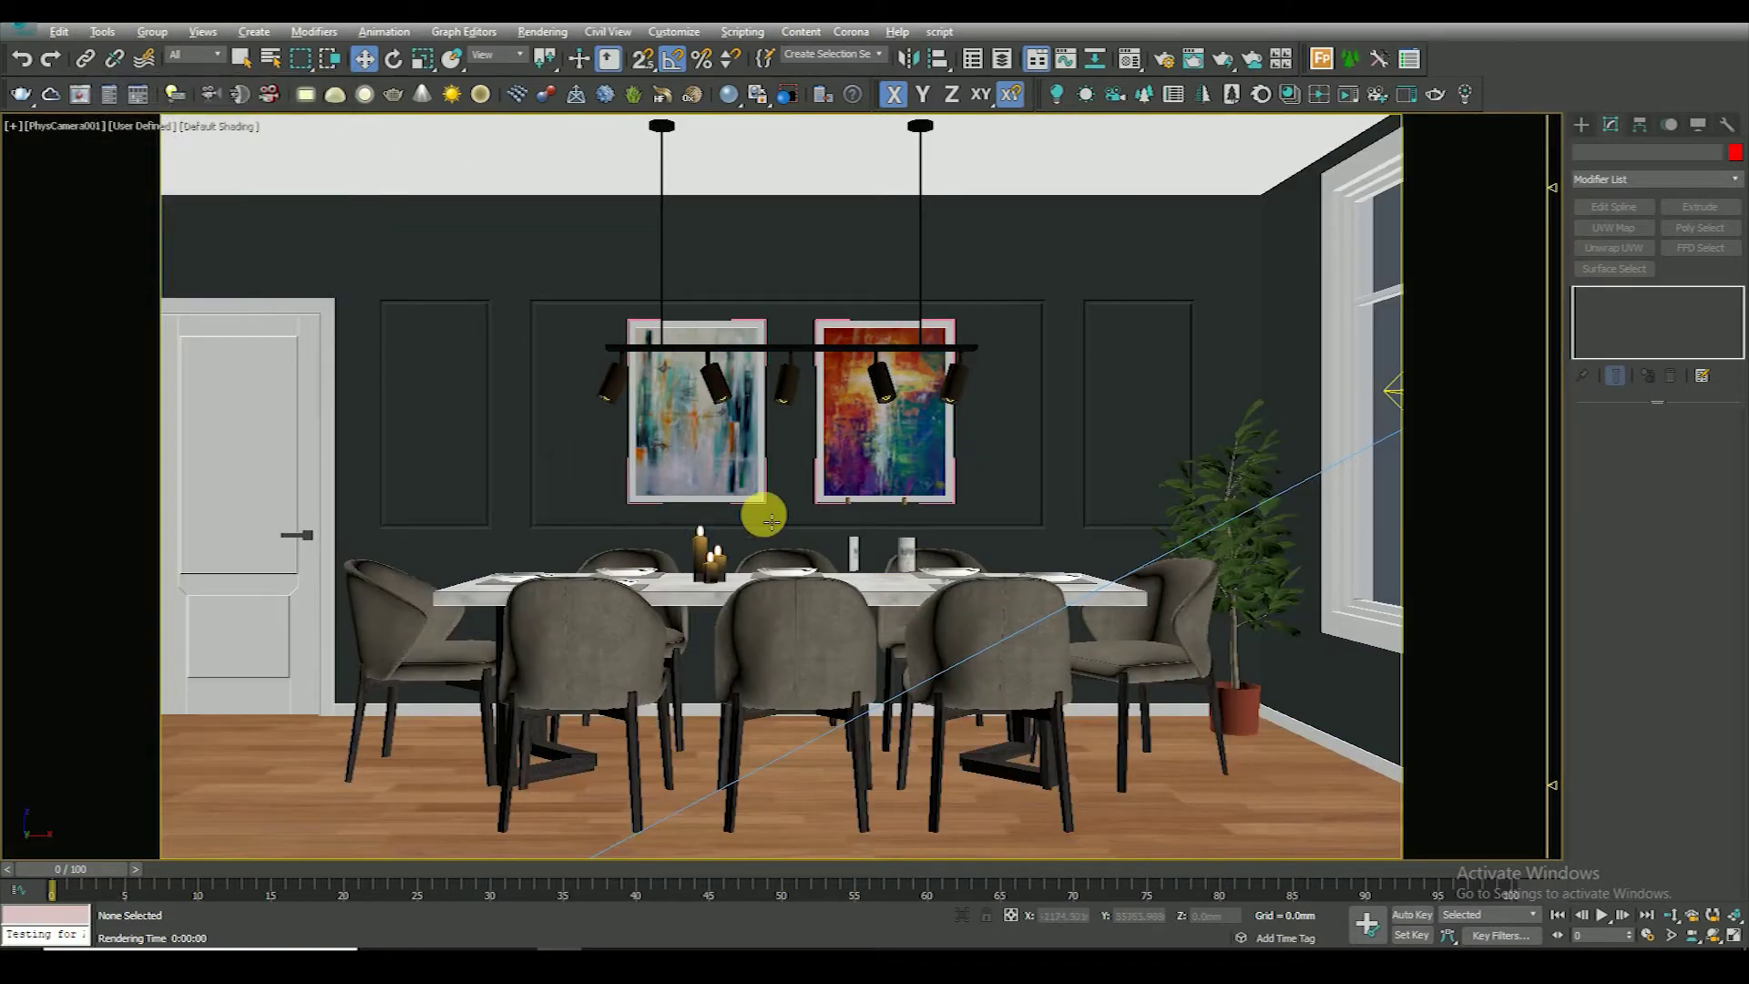
{"action": "key", "text": "alt+w"}
{"action": "key", "text": "t"}
{"action": "scroll", "coordinate": [258, 536], "scroll_direction": "up", "scroll_amount": 5}
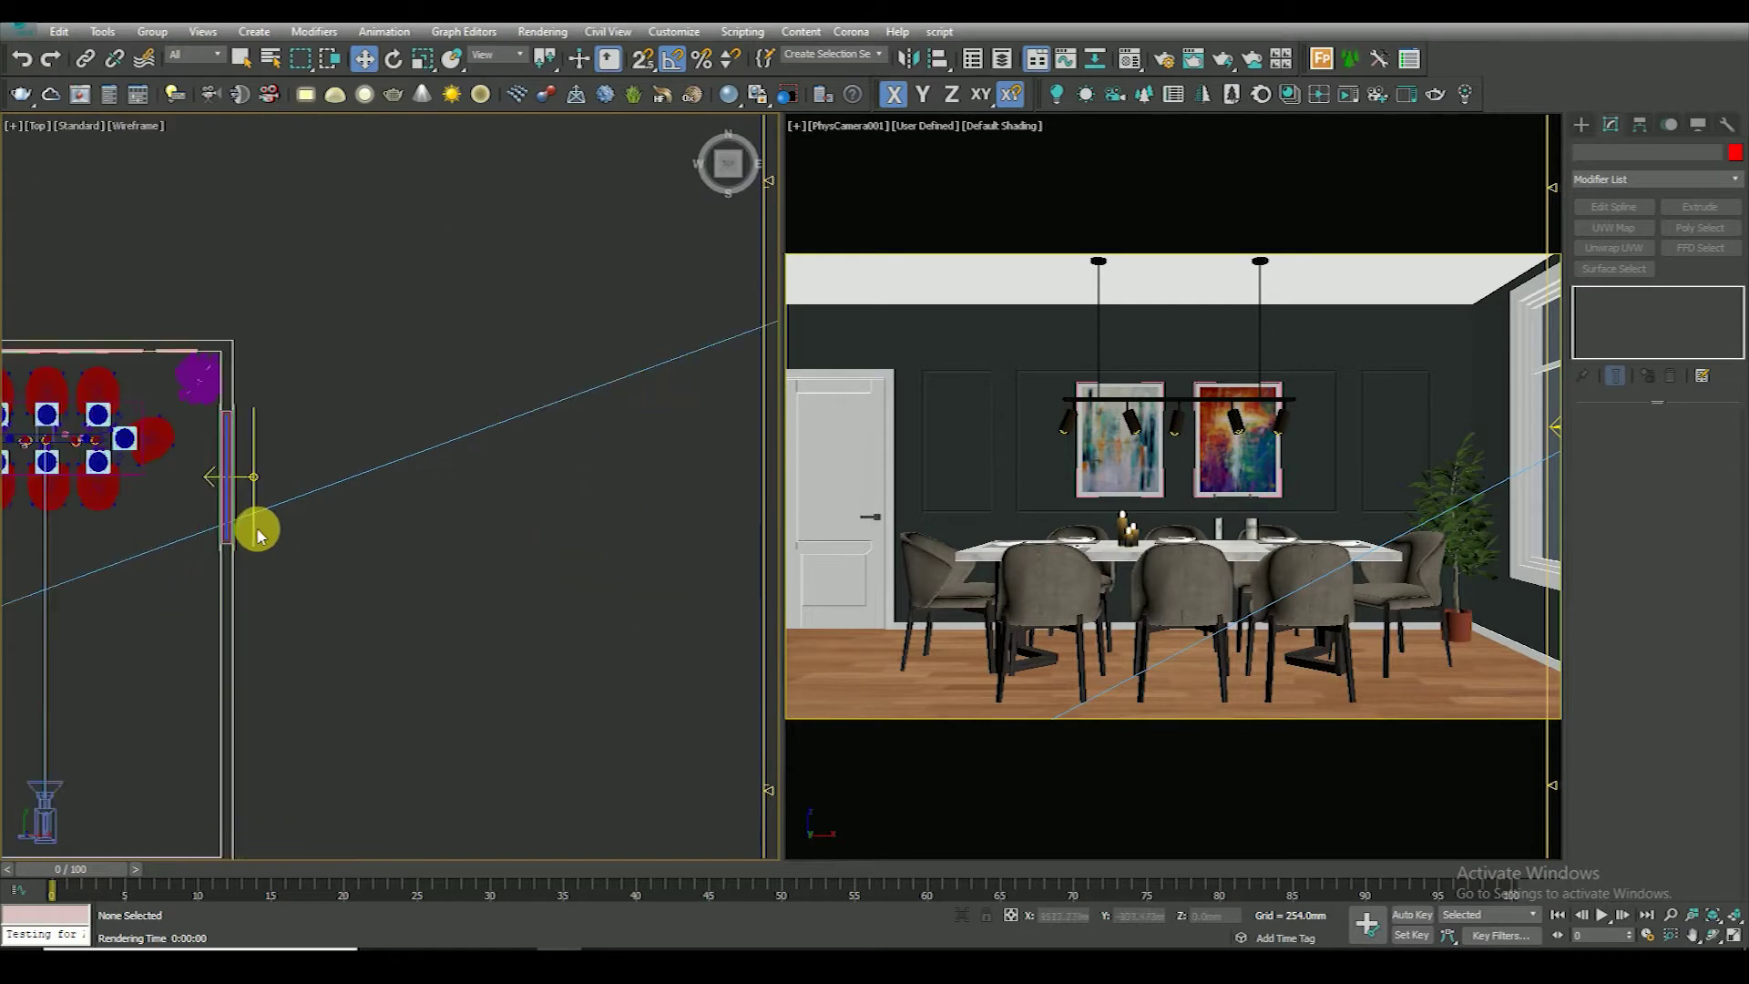
{"action": "scroll", "coordinate": [258, 510], "scroll_direction": "up", "scroll_amount": 2}
{"action": "left_click", "coordinate": [253, 462]}
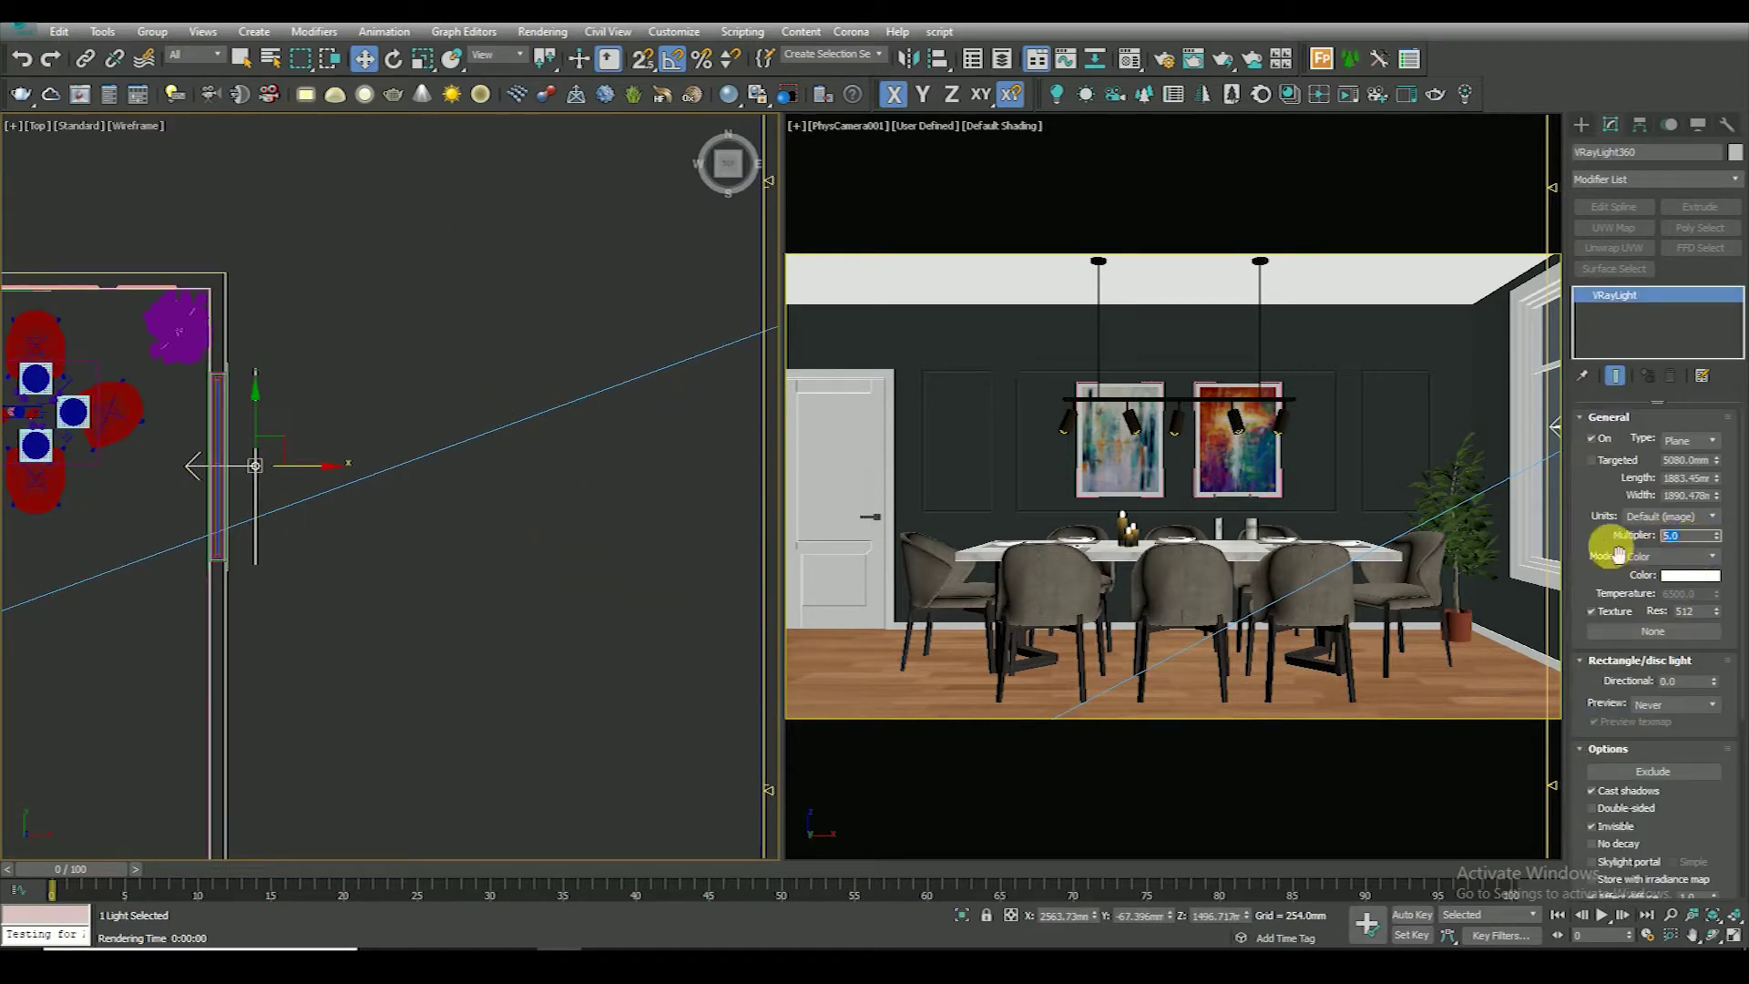
In Render Setup, set the view to render to PhysCamera001
{"action": "left_click", "coordinate": [528, 43]}
{"action": "left_click", "coordinate": [555, 109]}
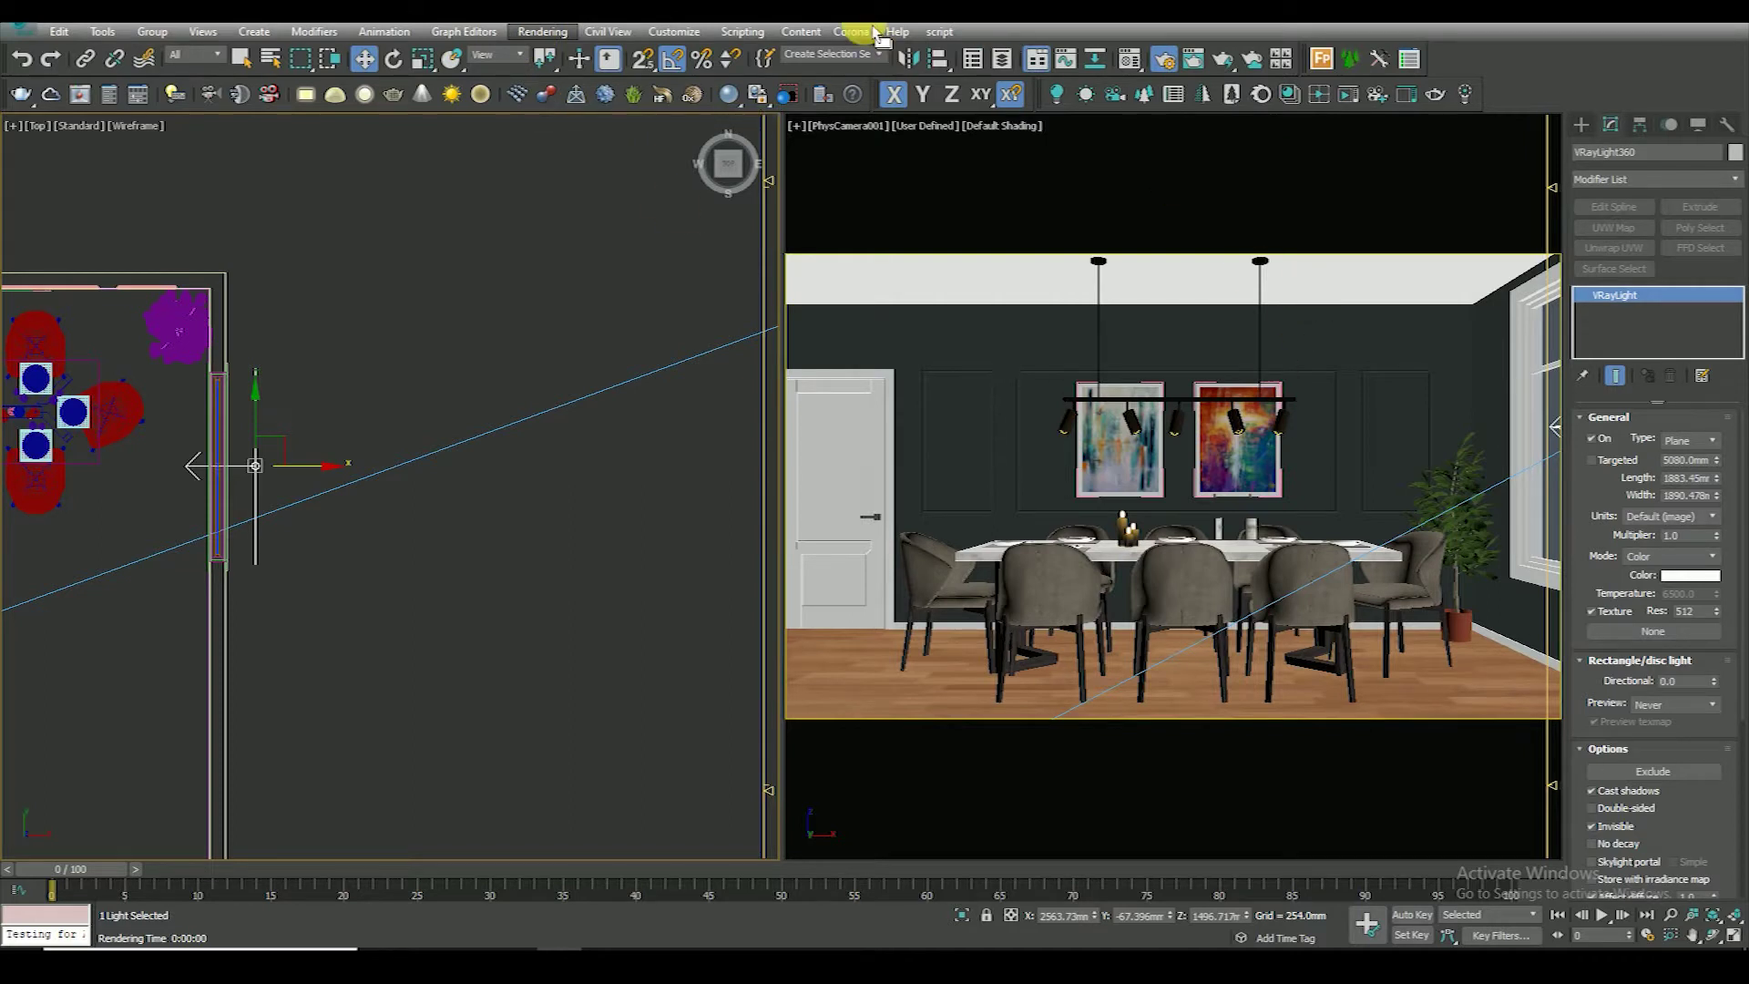
{"action": "left_click", "coordinate": [1485, 180]}
{"action": "left_click", "coordinate": [1399, 208]}
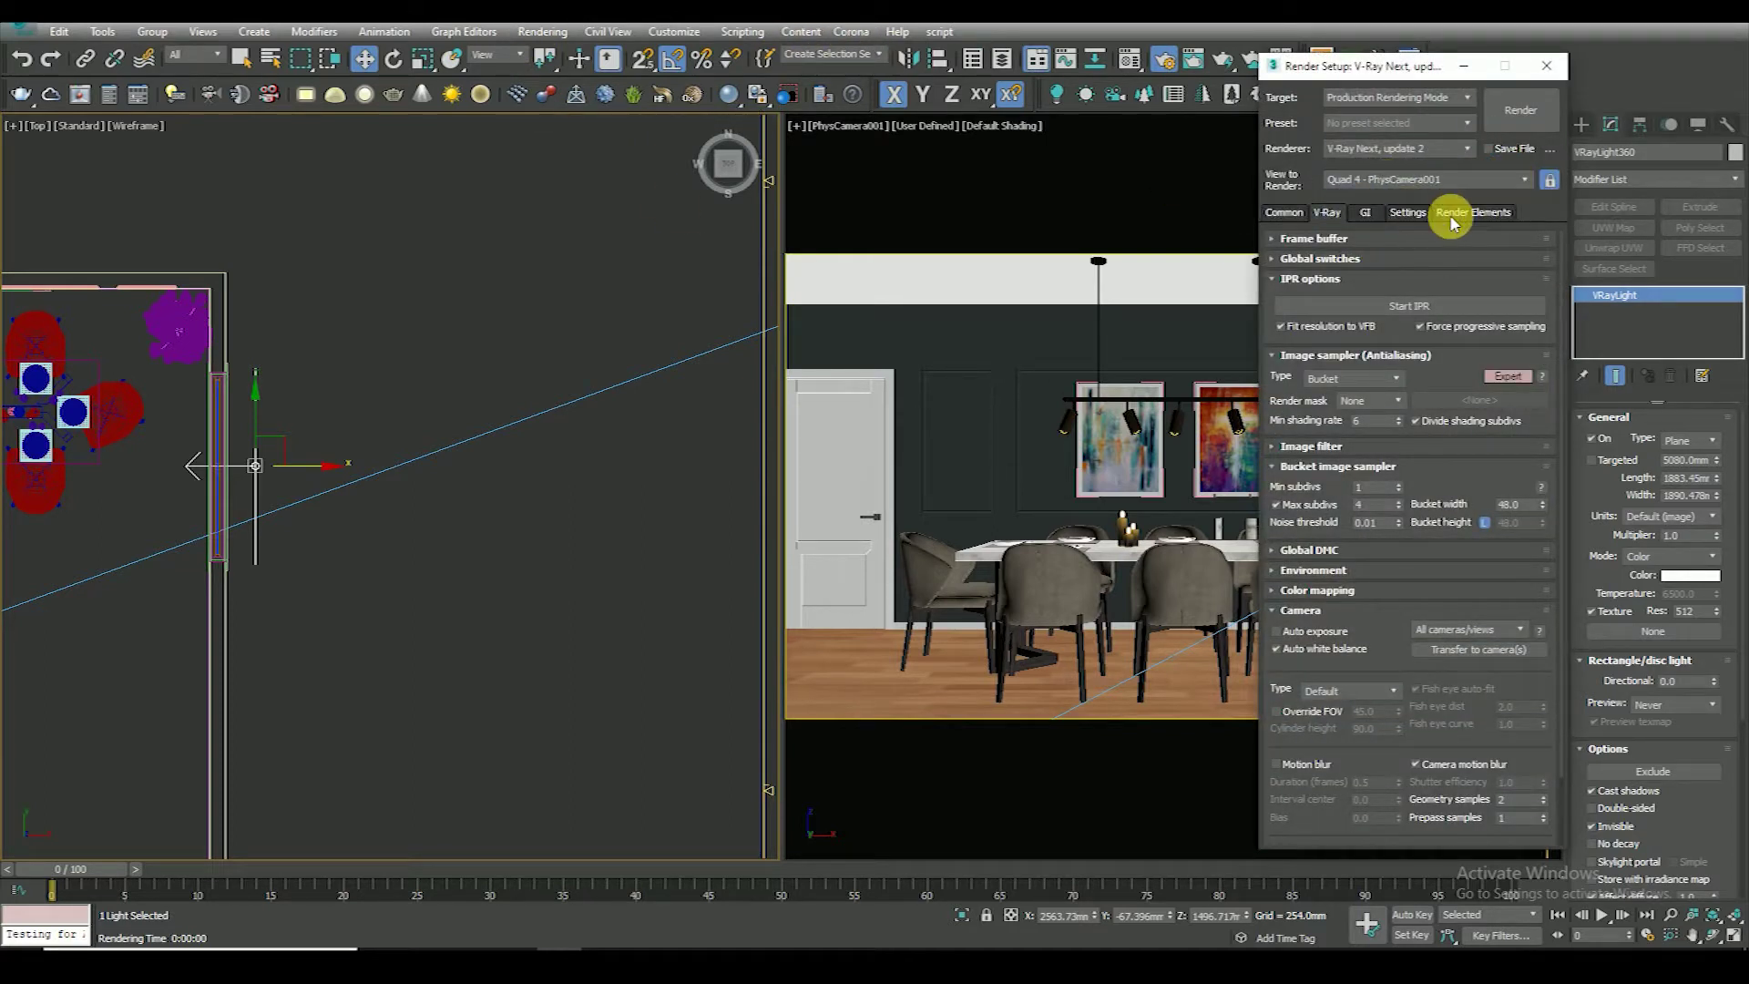
Start a test render and zoom around the frame buffer to inspect it
{"action": "left_click", "coordinate": [1509, 113]}
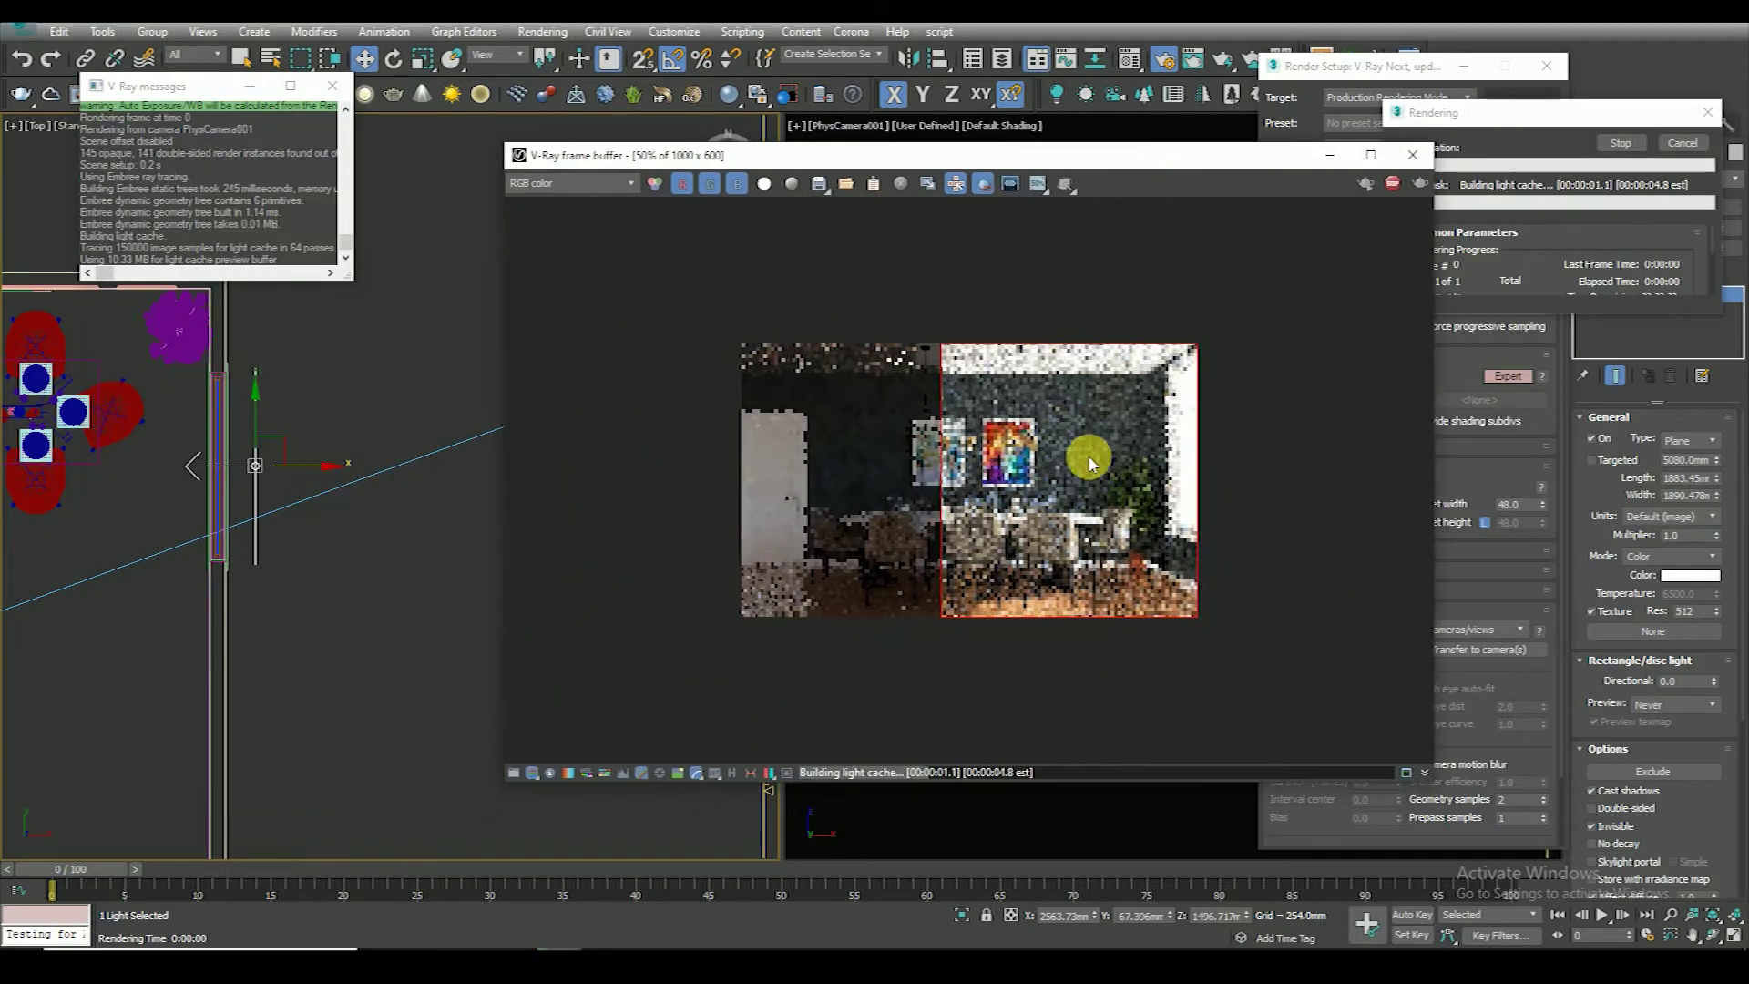
{"action": "scroll", "coordinate": [1047, 428], "scroll_direction": "down", "scroll_amount": 2}
{"action": "mouse_move", "coordinate": [1216, 161]}
{"action": "left_mouse_down"}
{"action": "mouse_move", "coordinate": [975, 104]}
{"action": "mouse_move", "coordinate": [1203, 125]}
{"action": "left_mouse_up"}
{"action": "scroll", "coordinate": [1218, 394], "scroll_direction": "up", "scroll_amount": 2}
{"action": "scroll", "coordinate": [1202, 437], "scroll_direction": "down", "scroll_amount": 2}
{"action": "scroll", "coordinate": [1361, 300], "scroll_direction": "up", "scroll_amount": 2}
{"action": "scroll", "coordinate": [1362, 301], "scroll_direction": "up", "scroll_amount": 2}
{"action": "scroll", "coordinate": [1292, 270], "scroll_direction": "down", "scroll_amount": 4}
{"action": "scroll", "coordinate": [1245, 355], "scroll_direction": "up", "scroll_amount": 2}
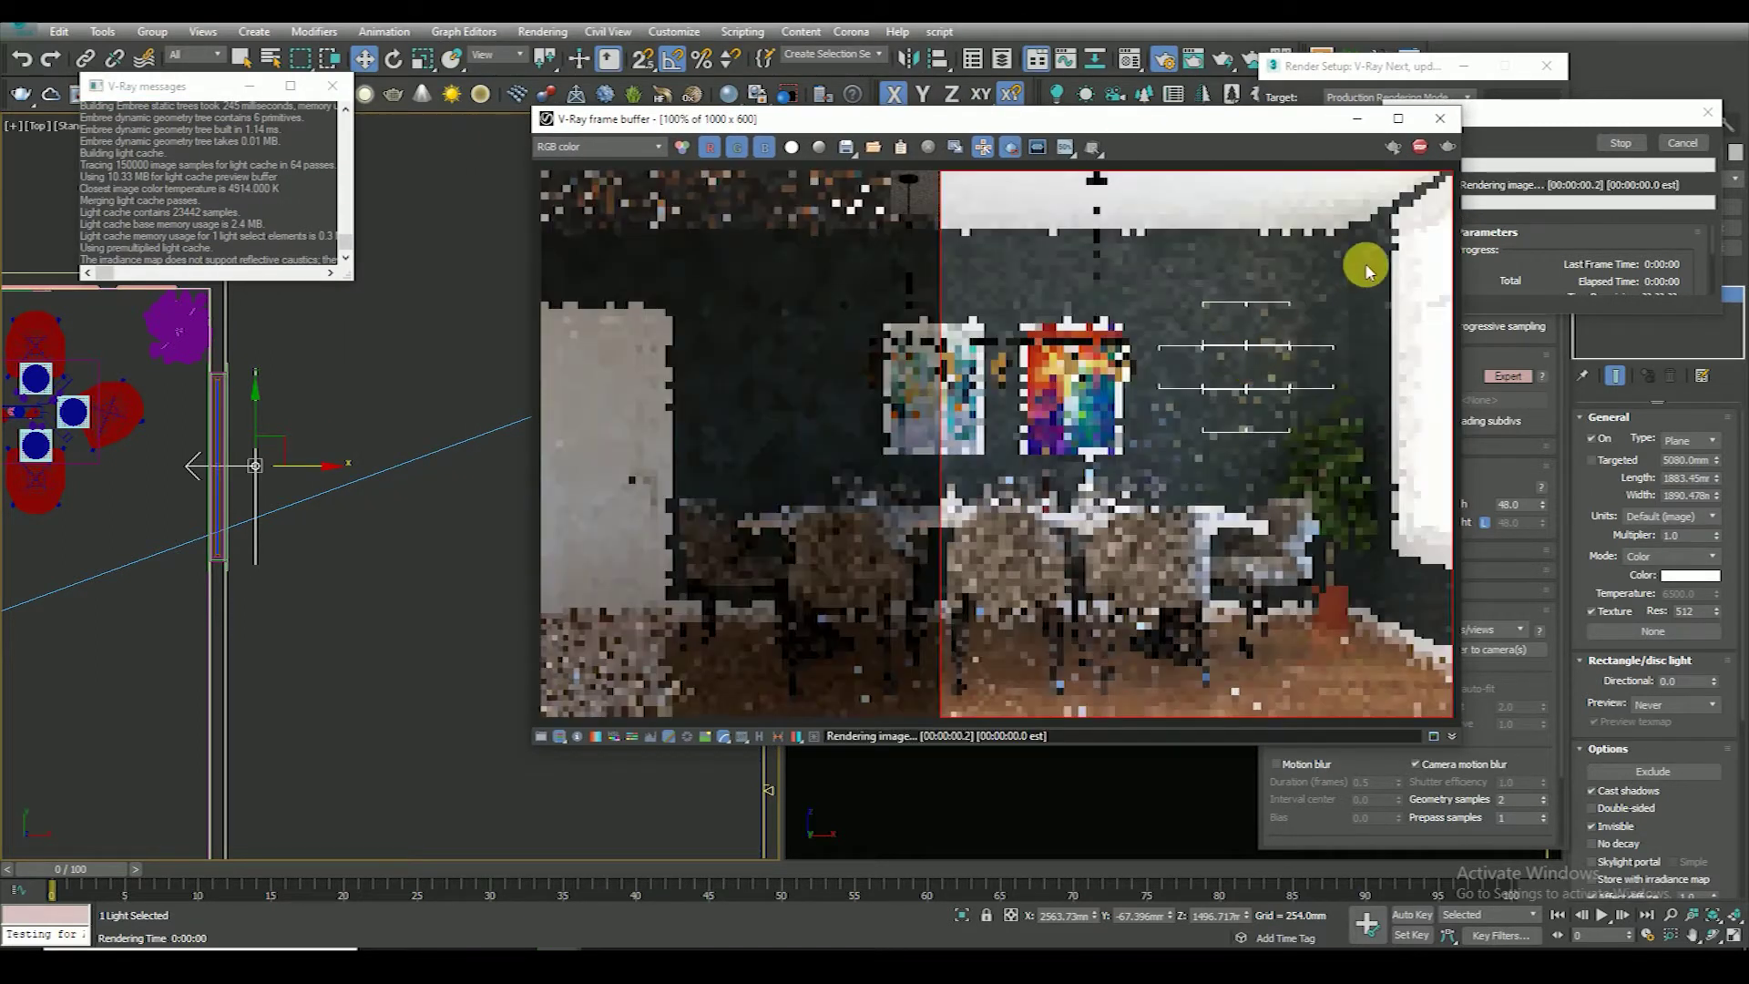
{"action": "scroll", "coordinate": [1426, 227], "scroll_direction": "up", "scroll_amount": 2}
{"action": "scroll", "coordinate": [1327, 265], "scroll_direction": "down", "scroll_amount": 2}
{"action": "scroll", "coordinate": [1214, 335], "scroll_direction": "up", "scroll_amount": 2}
{"action": "scroll", "coordinate": [1088, 349], "scroll_direction": "up", "scroll_amount": 1}
{"action": "scroll", "coordinate": [1087, 349], "scroll_direction": "down", "scroll_amount": 2}
{"action": "scroll", "coordinate": [1214, 214], "scroll_direction": "up", "scroll_amount": 2}
{"action": "scroll", "coordinate": [1011, 215], "scroll_direction": "down", "scroll_amount": 2}
{"action": "scroll", "coordinate": [1166, 538], "scroll_direction": "down", "scroll_amount": 1}
{"action": "scroll", "coordinate": [1165, 538], "scroll_direction": "up", "scroll_amount": 1}
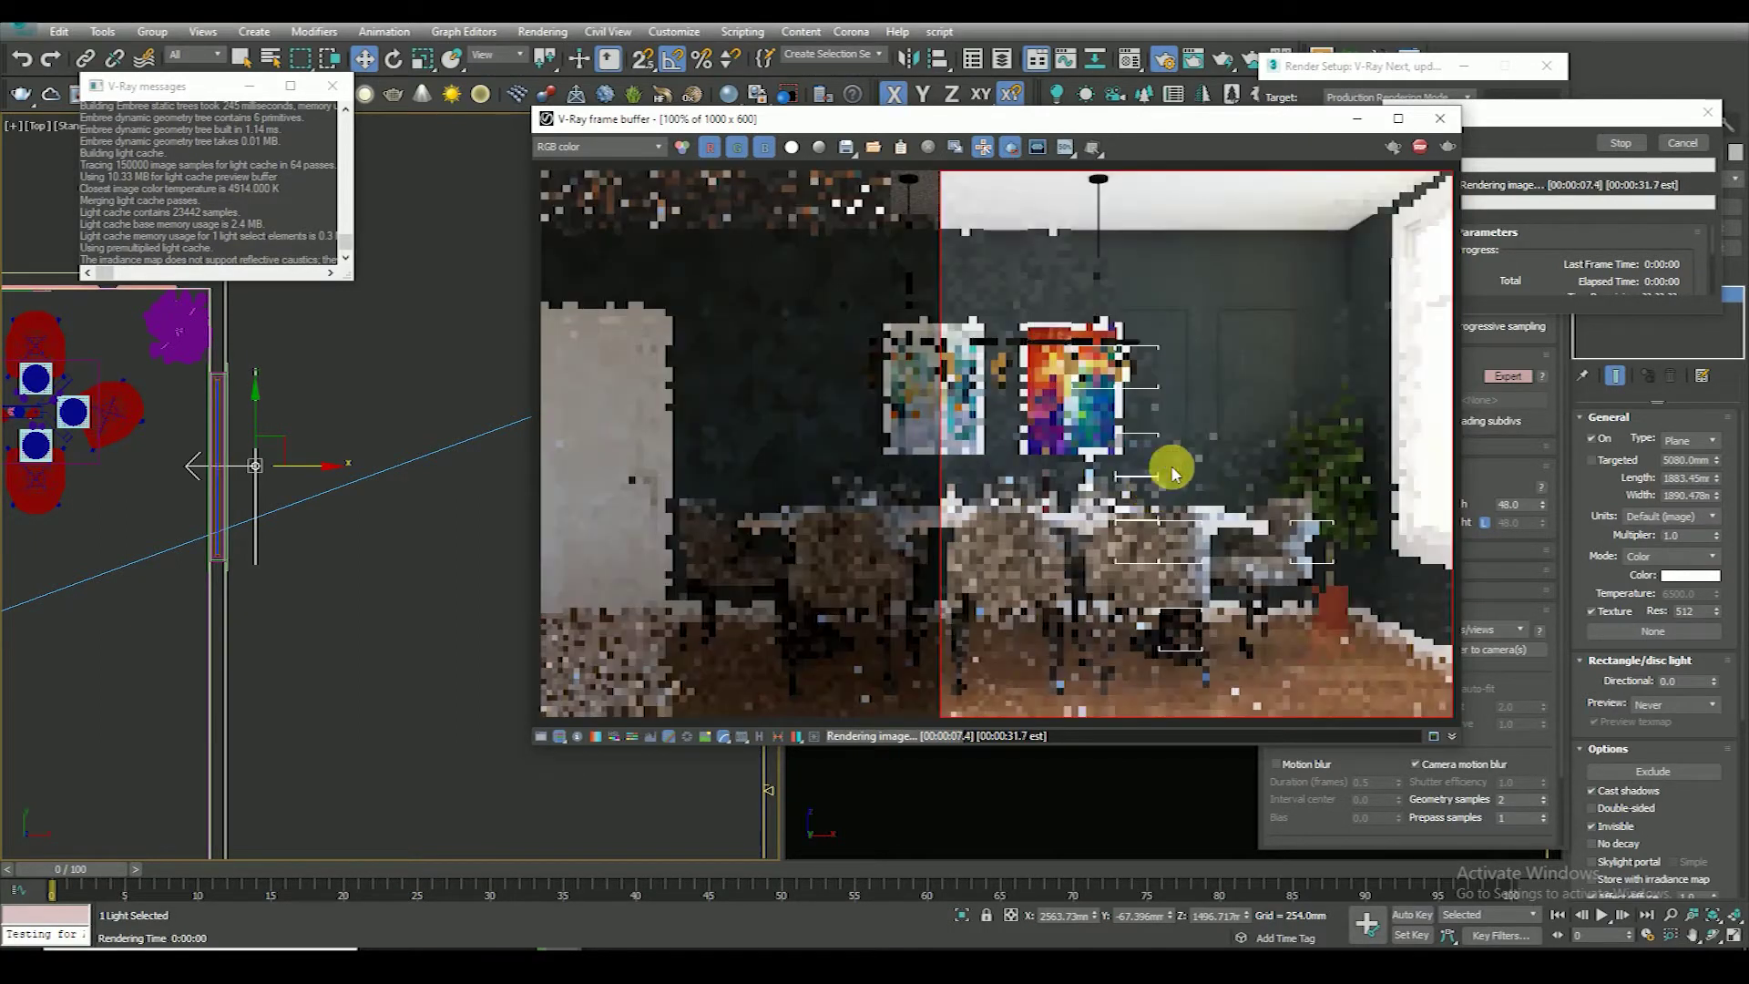
Stop the render, select VRayLight360 in the Top view, and set its Multiplier to 0.5
{"action": "left_click_drag", "start_coordinate": [1123, 125], "coordinate": [910, 95]}
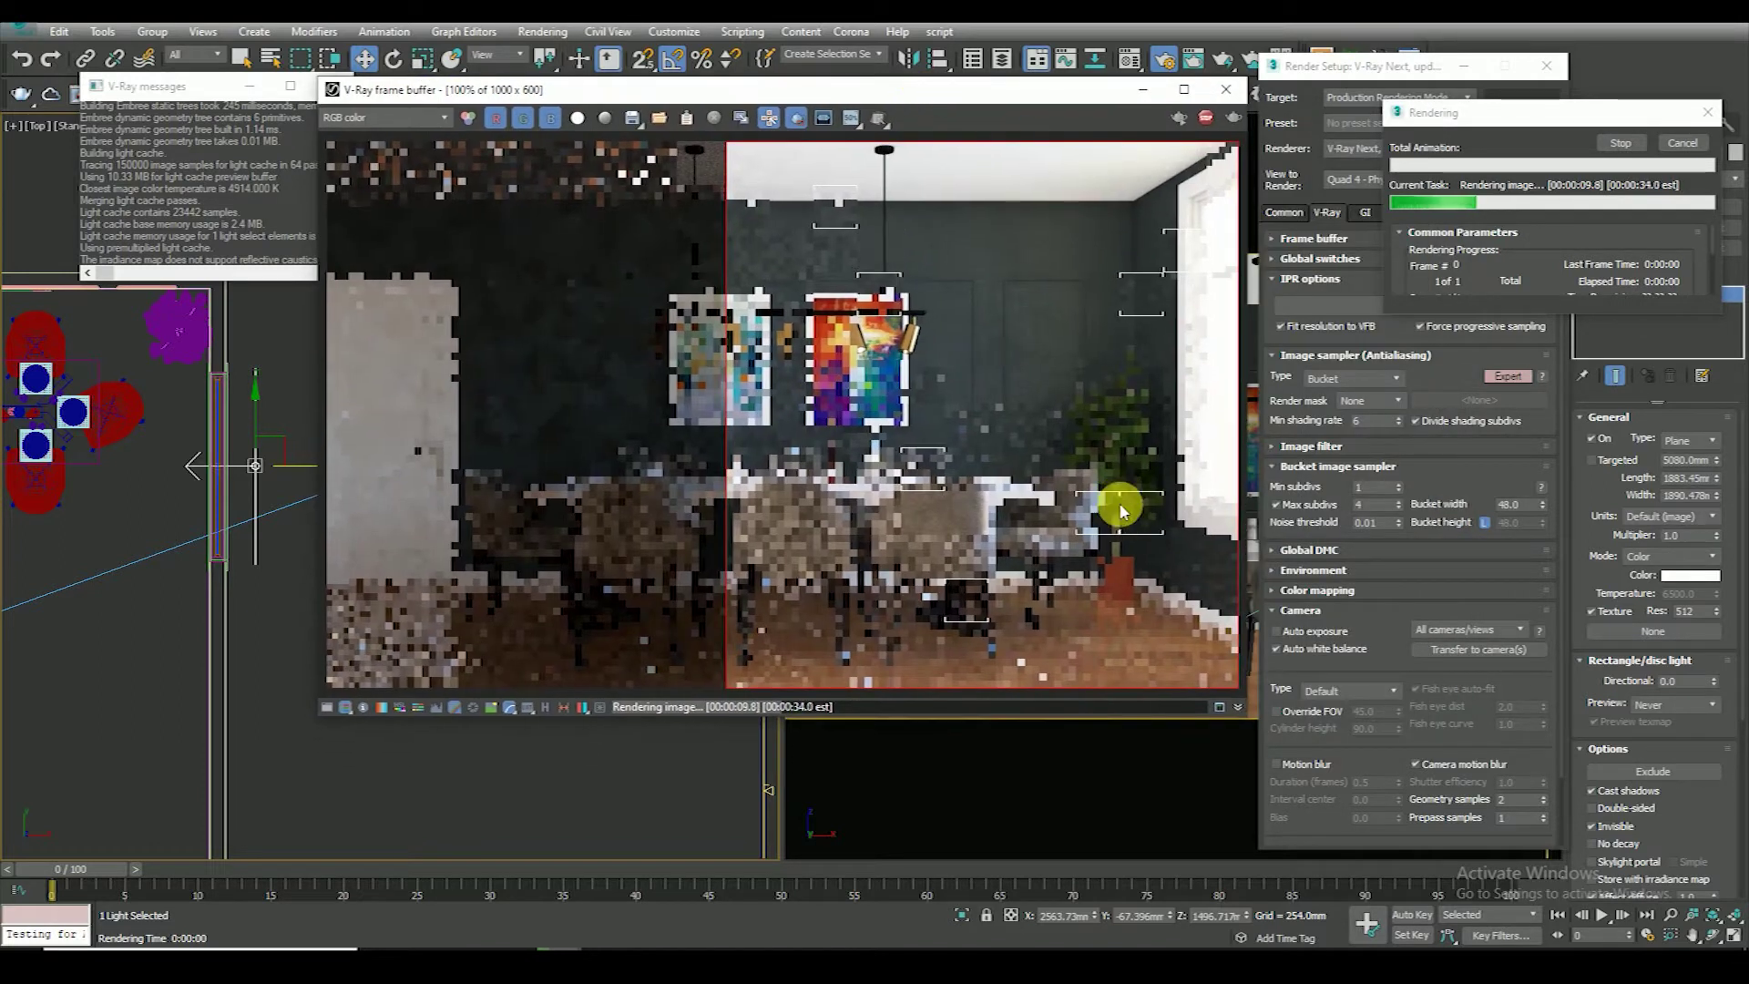
{"action": "left_click", "coordinate": [1682, 143]}
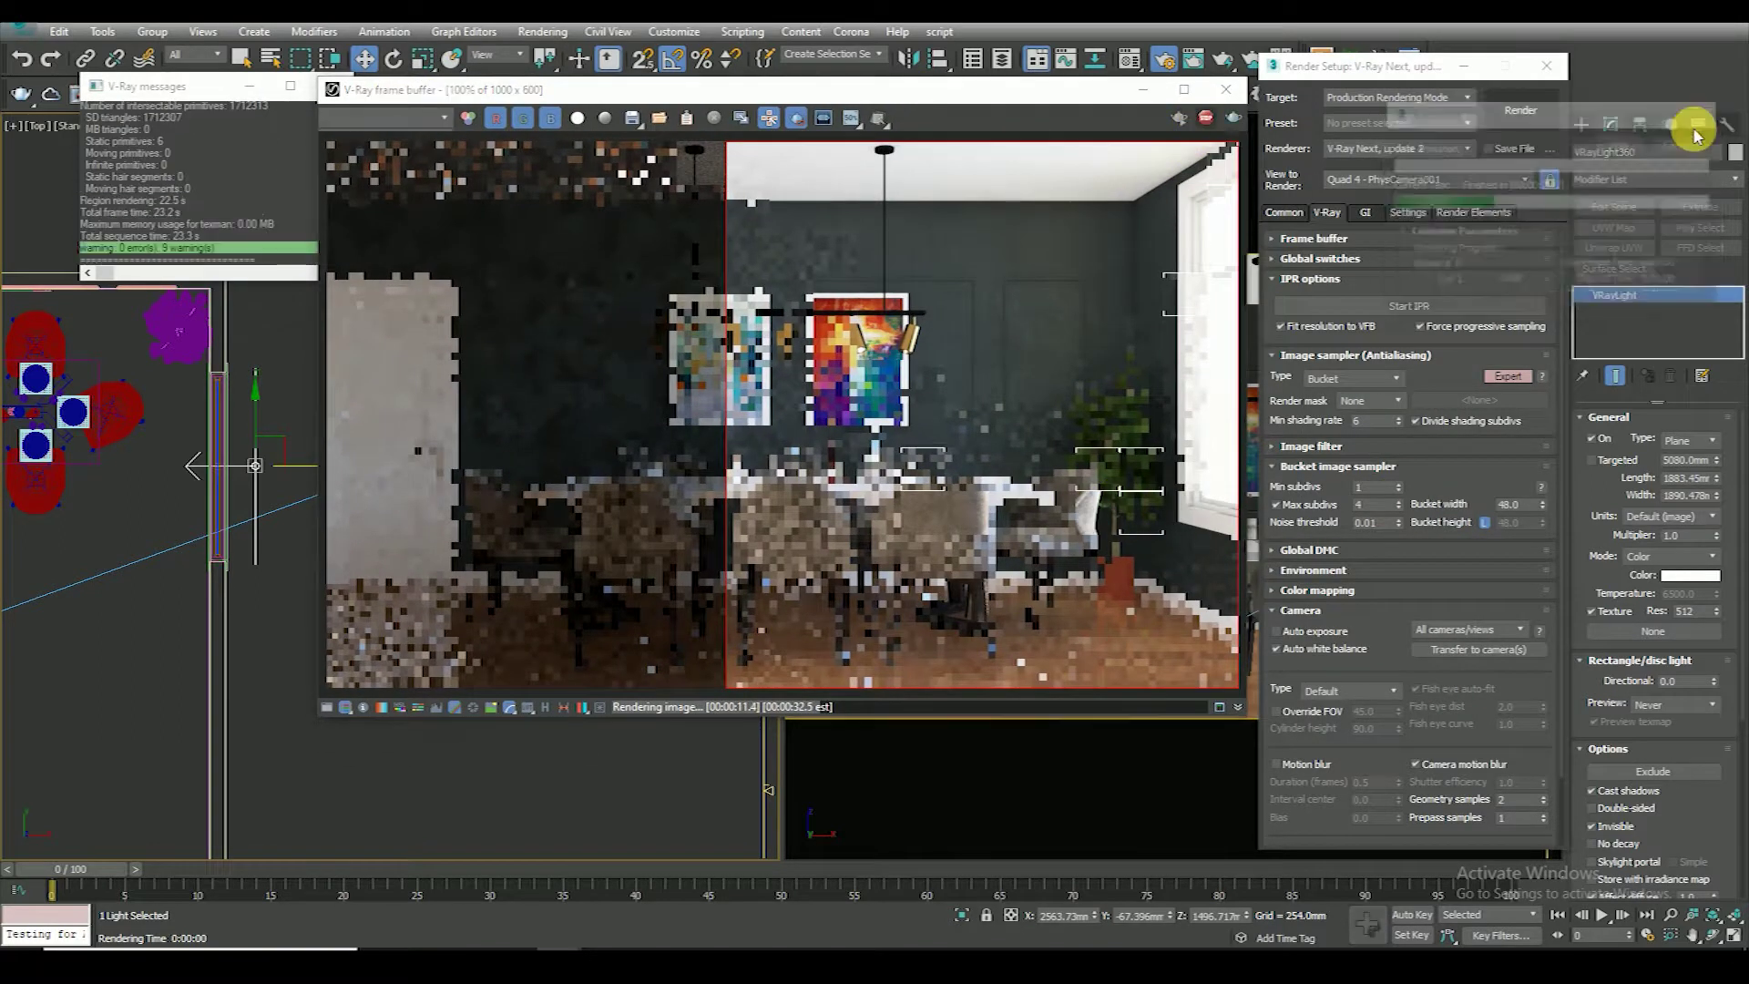
{"action": "mouse_move", "coordinate": [205, 610]}
{"action": "middle_mouse_down"}
{"action": "mouse_move", "coordinate": [173, 619]}
{"action": "mouse_move", "coordinate": [195, 554]}
{"action": "middle_mouse_up"}
{"action": "left_click", "coordinate": [251, 505]}
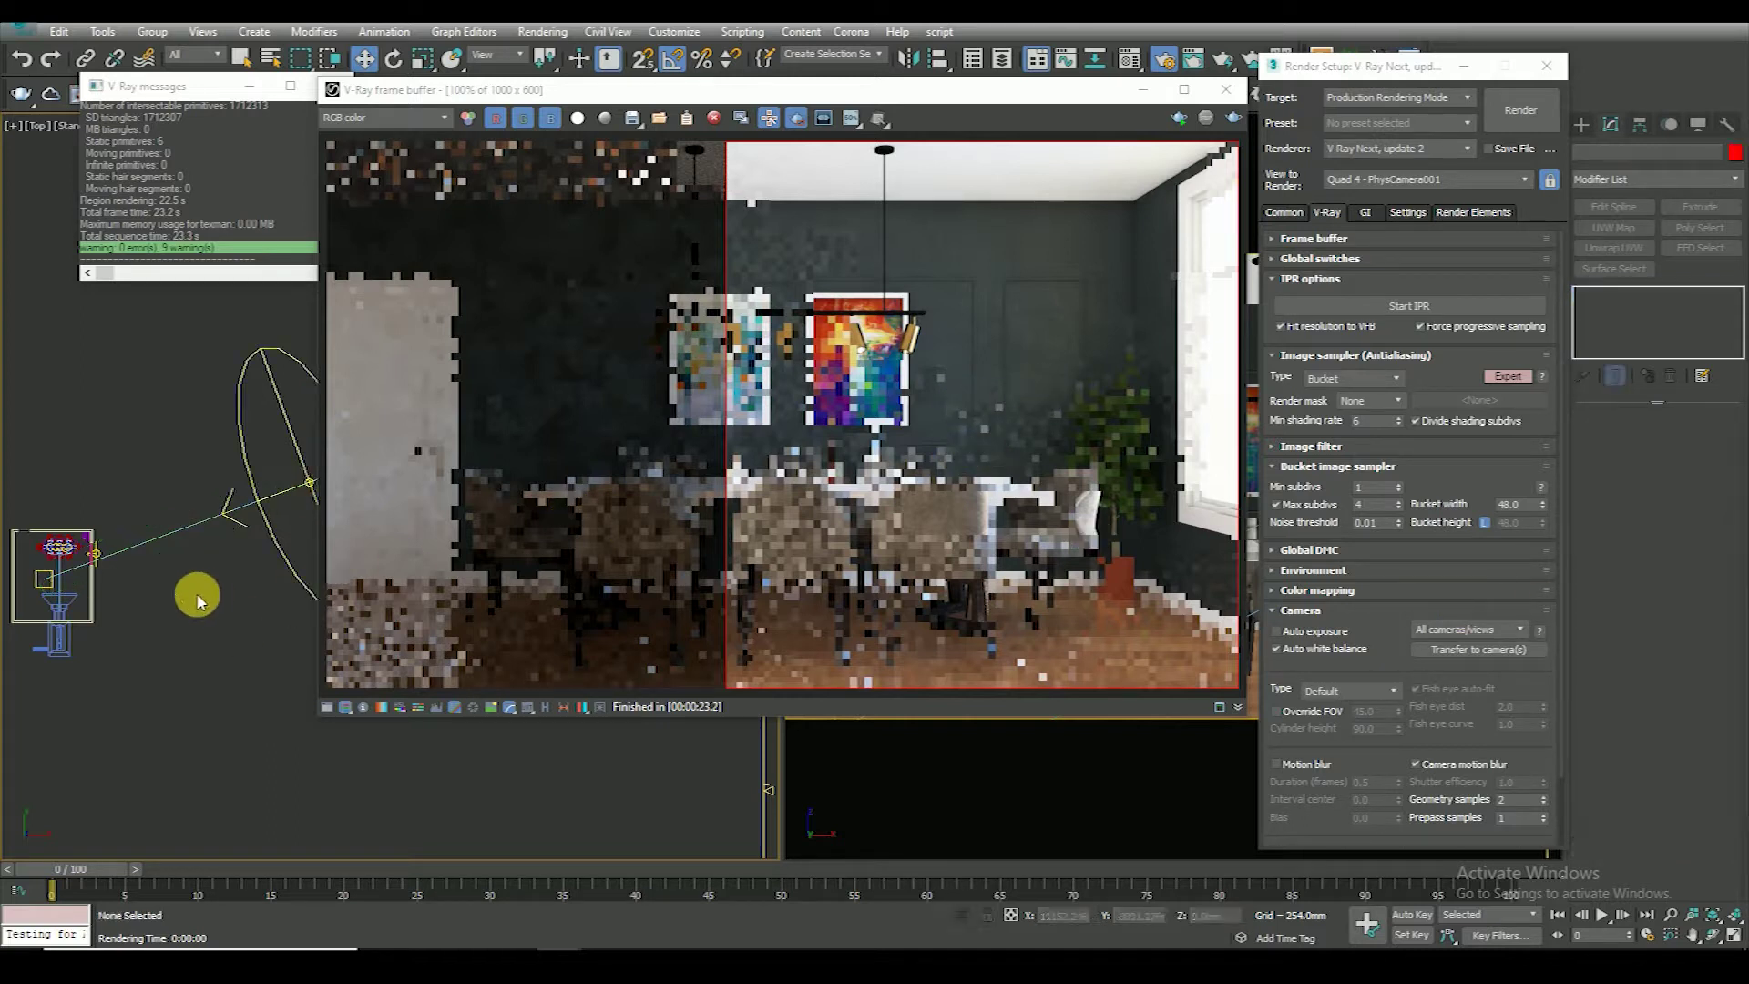
{"action": "middle_click_drag", "start_coordinate": [195, 593], "coordinate": [86, 515]}
{"action": "left_click", "coordinate": [91, 522]}
{"action": "double_click", "coordinate": [1680, 535]}
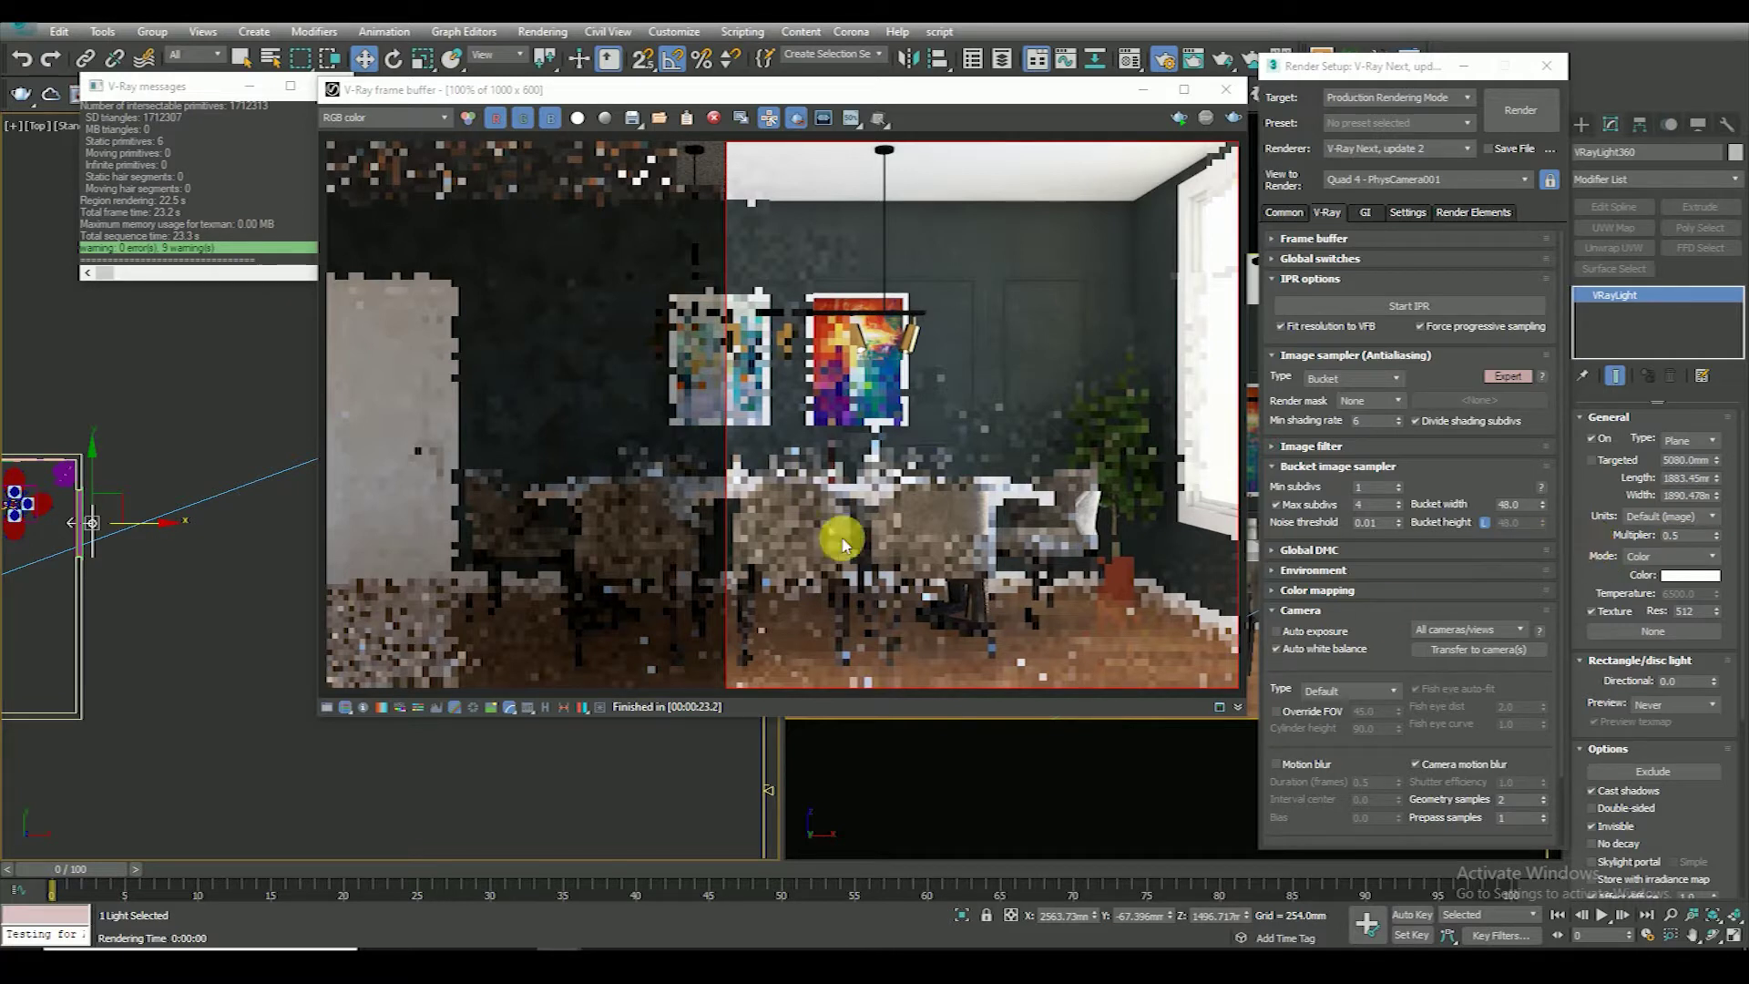
{"action": "scroll", "coordinate": [1593, 573], "scroll_direction": "down", "scroll_amount": 1}
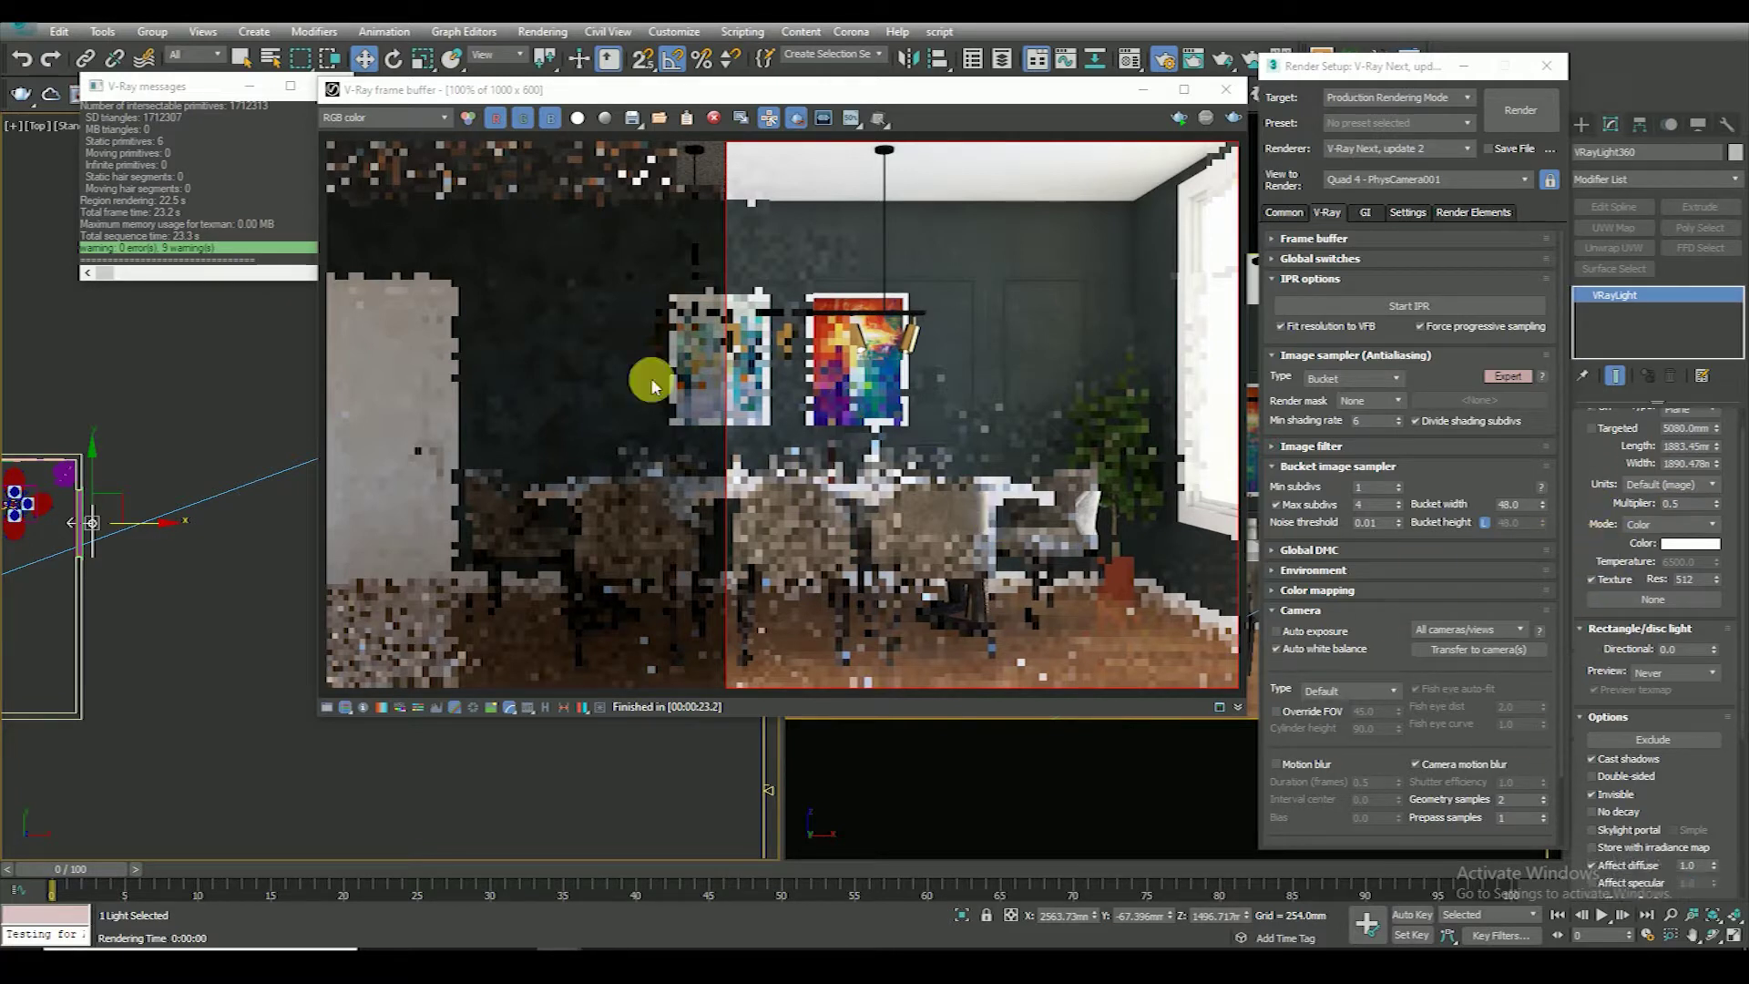
Select PhysCamera001 and render only a region over the top-right window
{"action": "left_click_drag", "start_coordinate": [872, 98], "coordinate": [897, 268]}
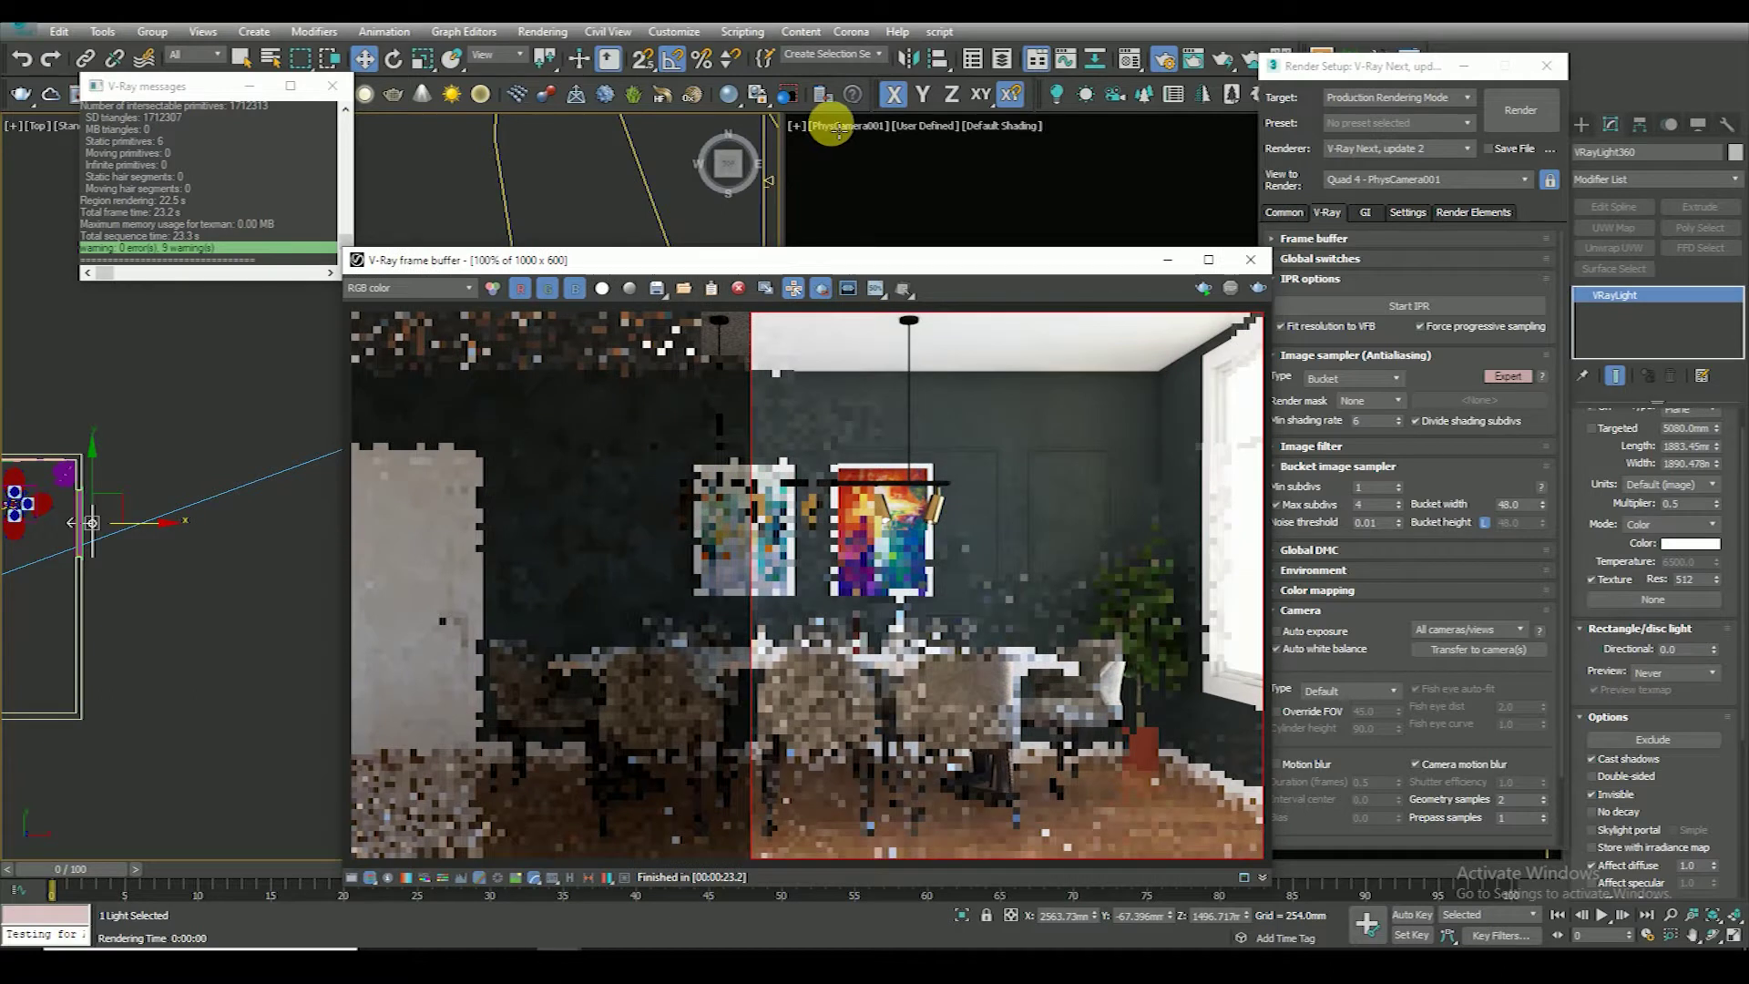
{"action": "left_click", "coordinate": [836, 130]}
{"action": "left_click", "coordinate": [902, 466]}
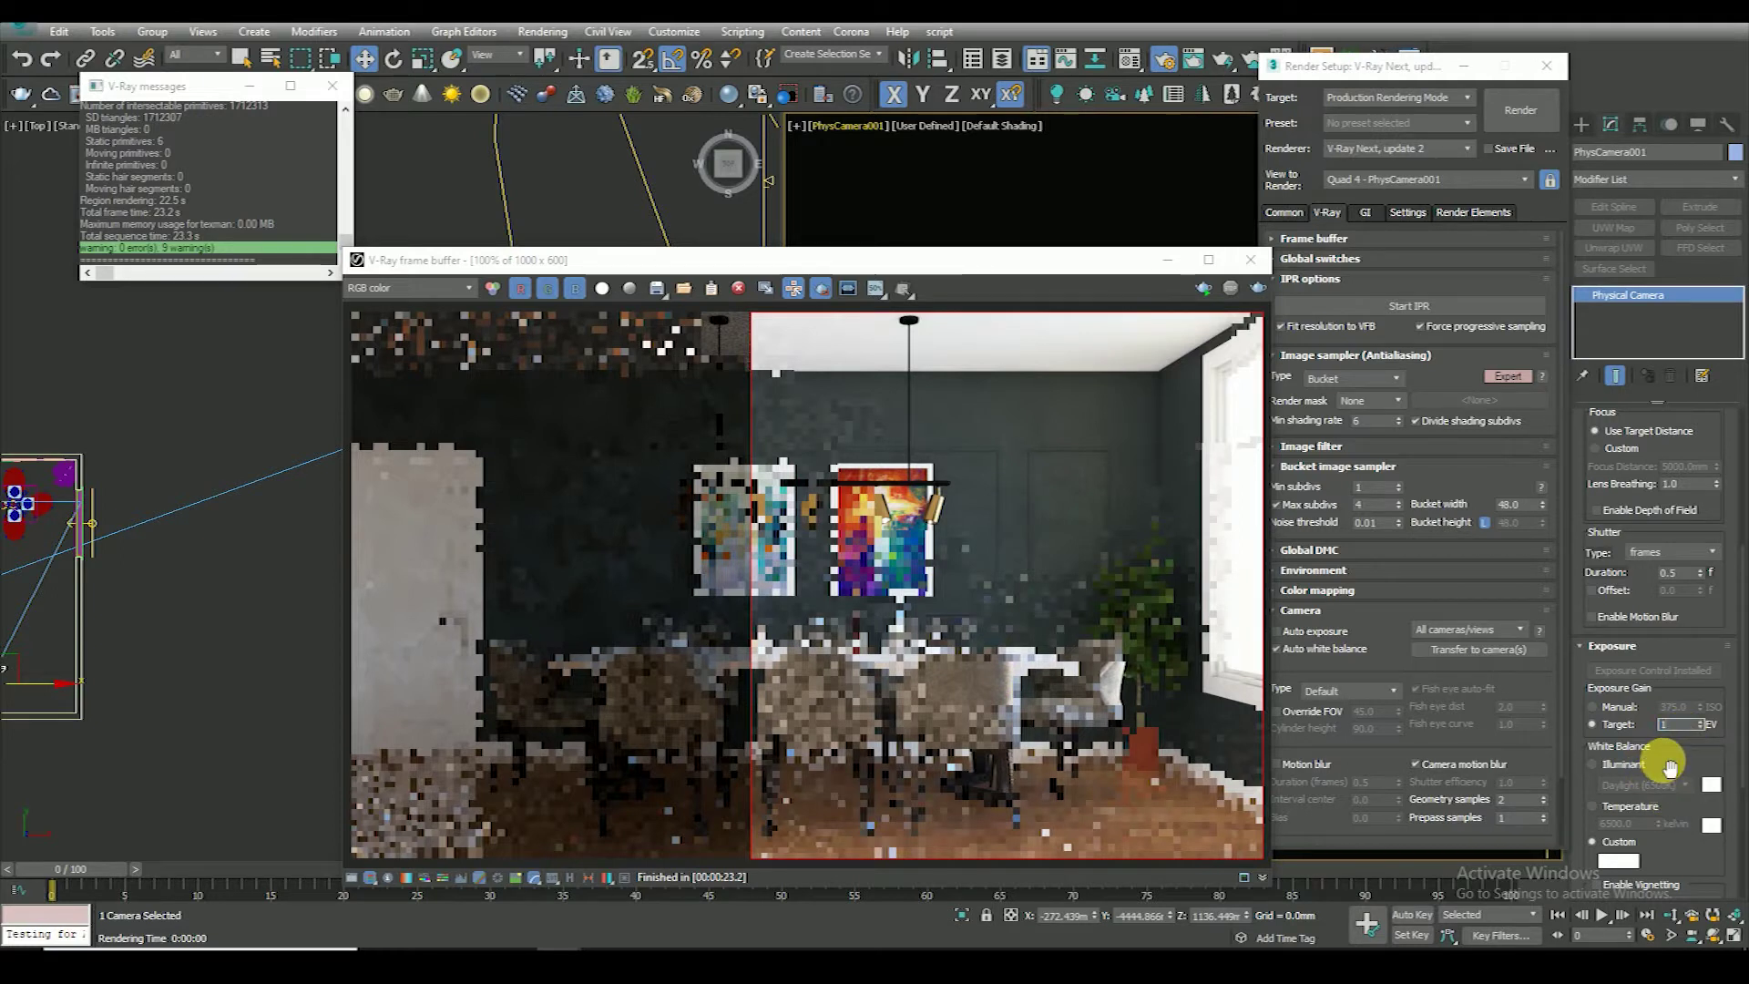
{"action": "left_click_drag", "start_coordinate": [993, 319], "coordinate": [1167, 551]}
{"action": "left_click_drag", "start_coordinate": [1093, 349], "coordinate": [1259, 326]}
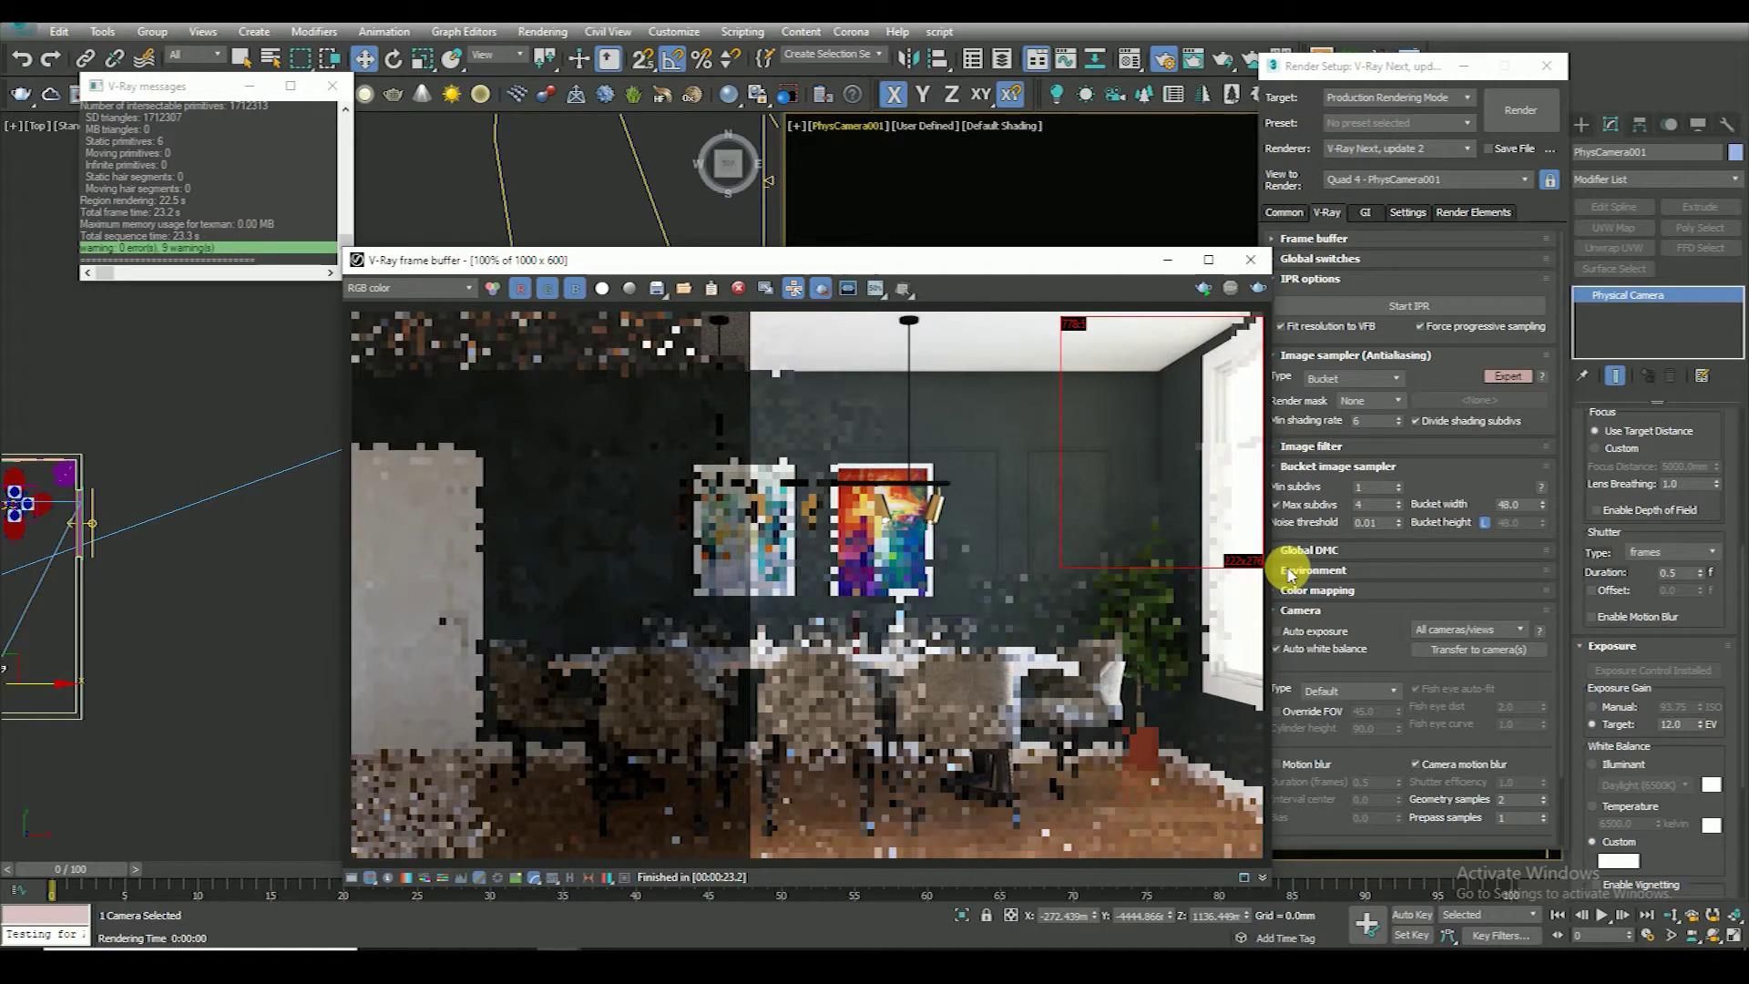
{"action": "left_click", "coordinate": [1260, 287]}
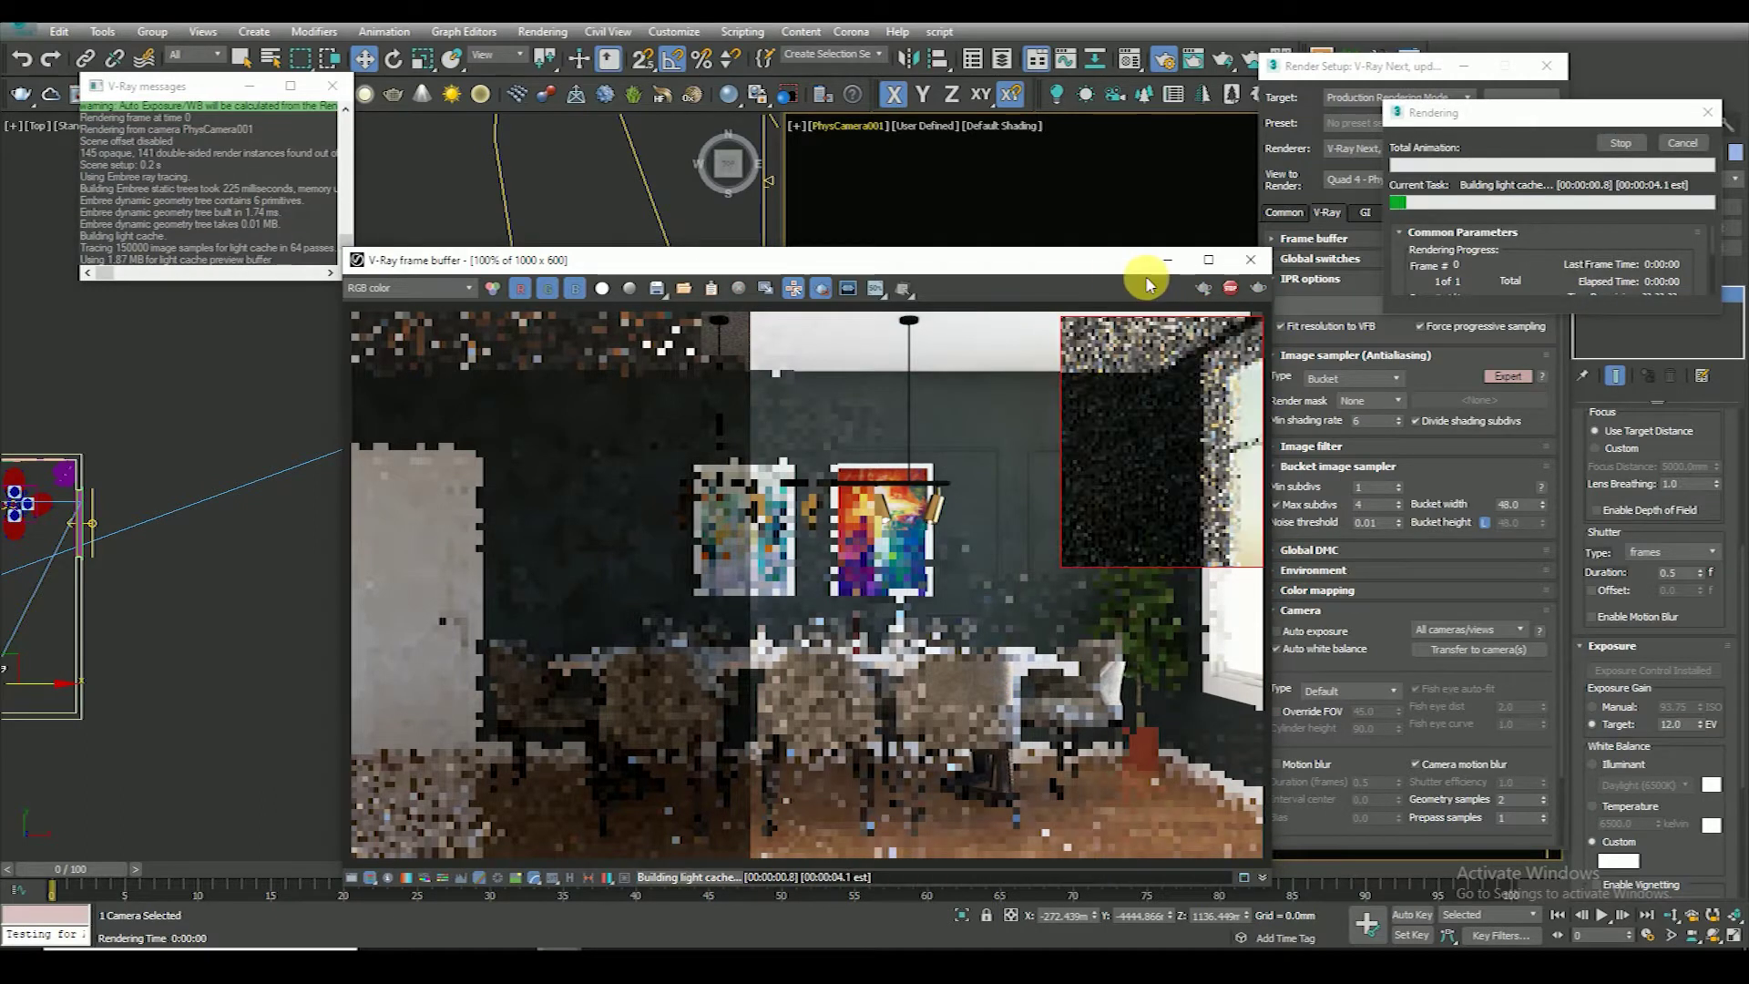
Re-render the window region with a lowered exposure target to compare brightness
{"action": "left_click_drag", "start_coordinate": [1110, 264], "coordinate": [956, 220]}
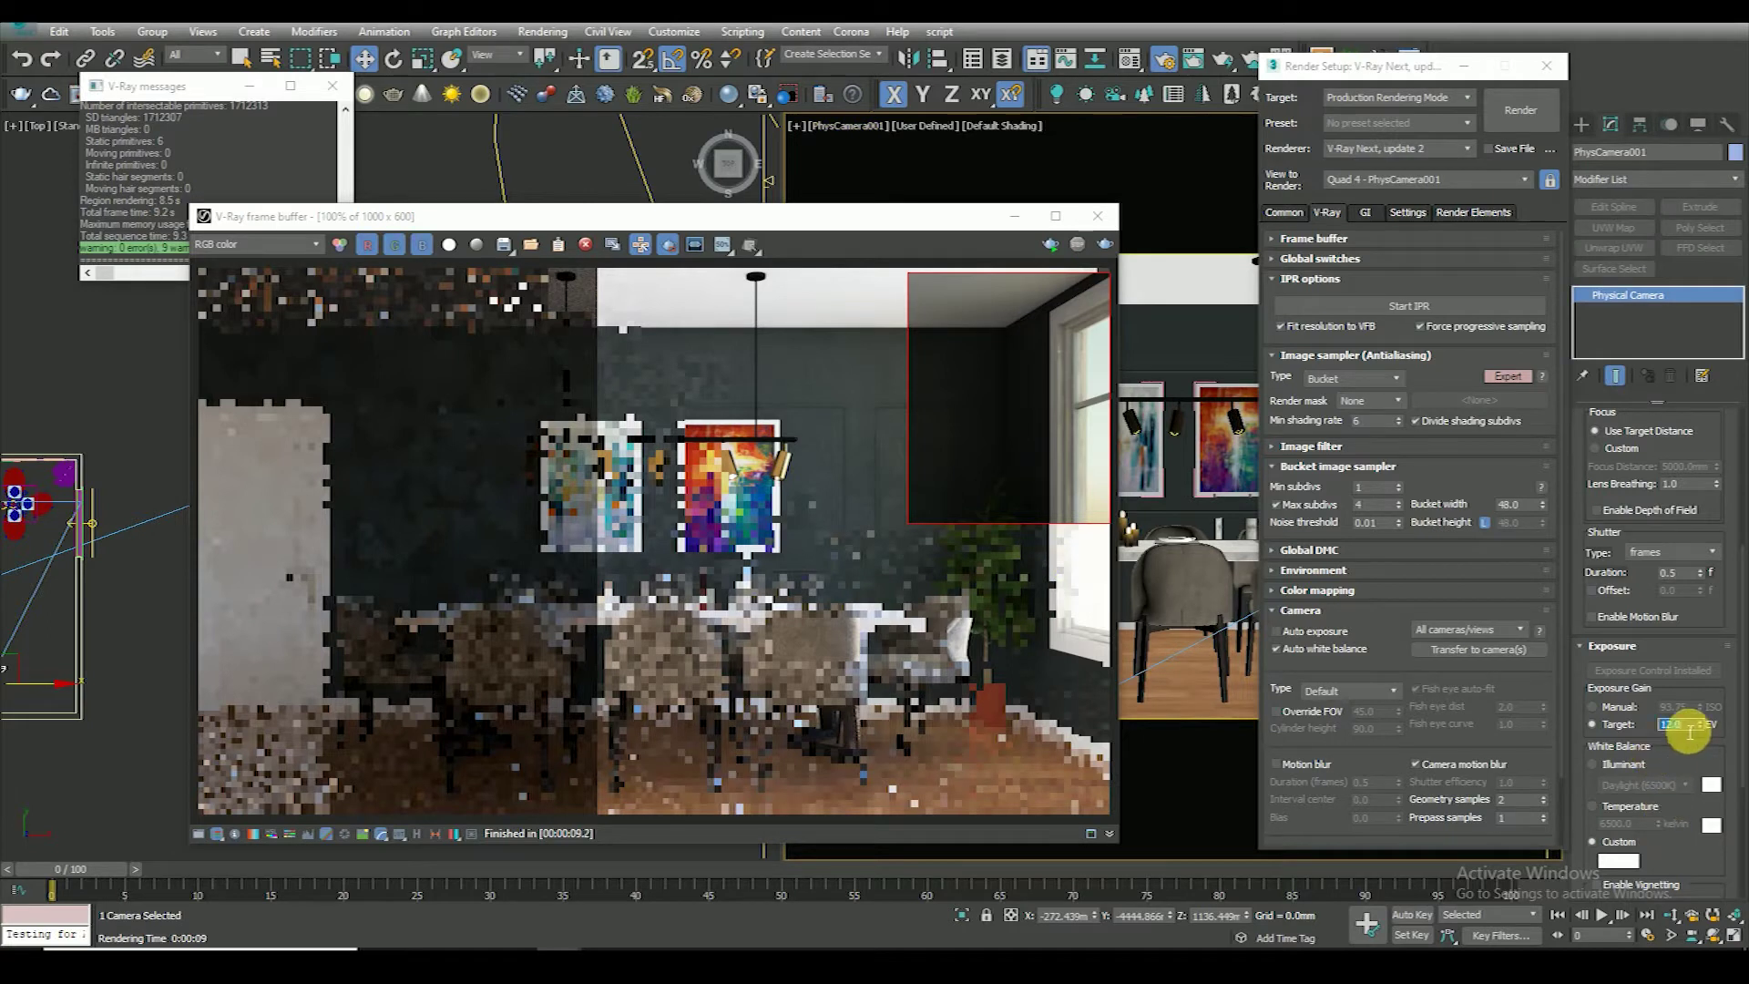
{"action": "left_click", "coordinate": [1105, 246]}
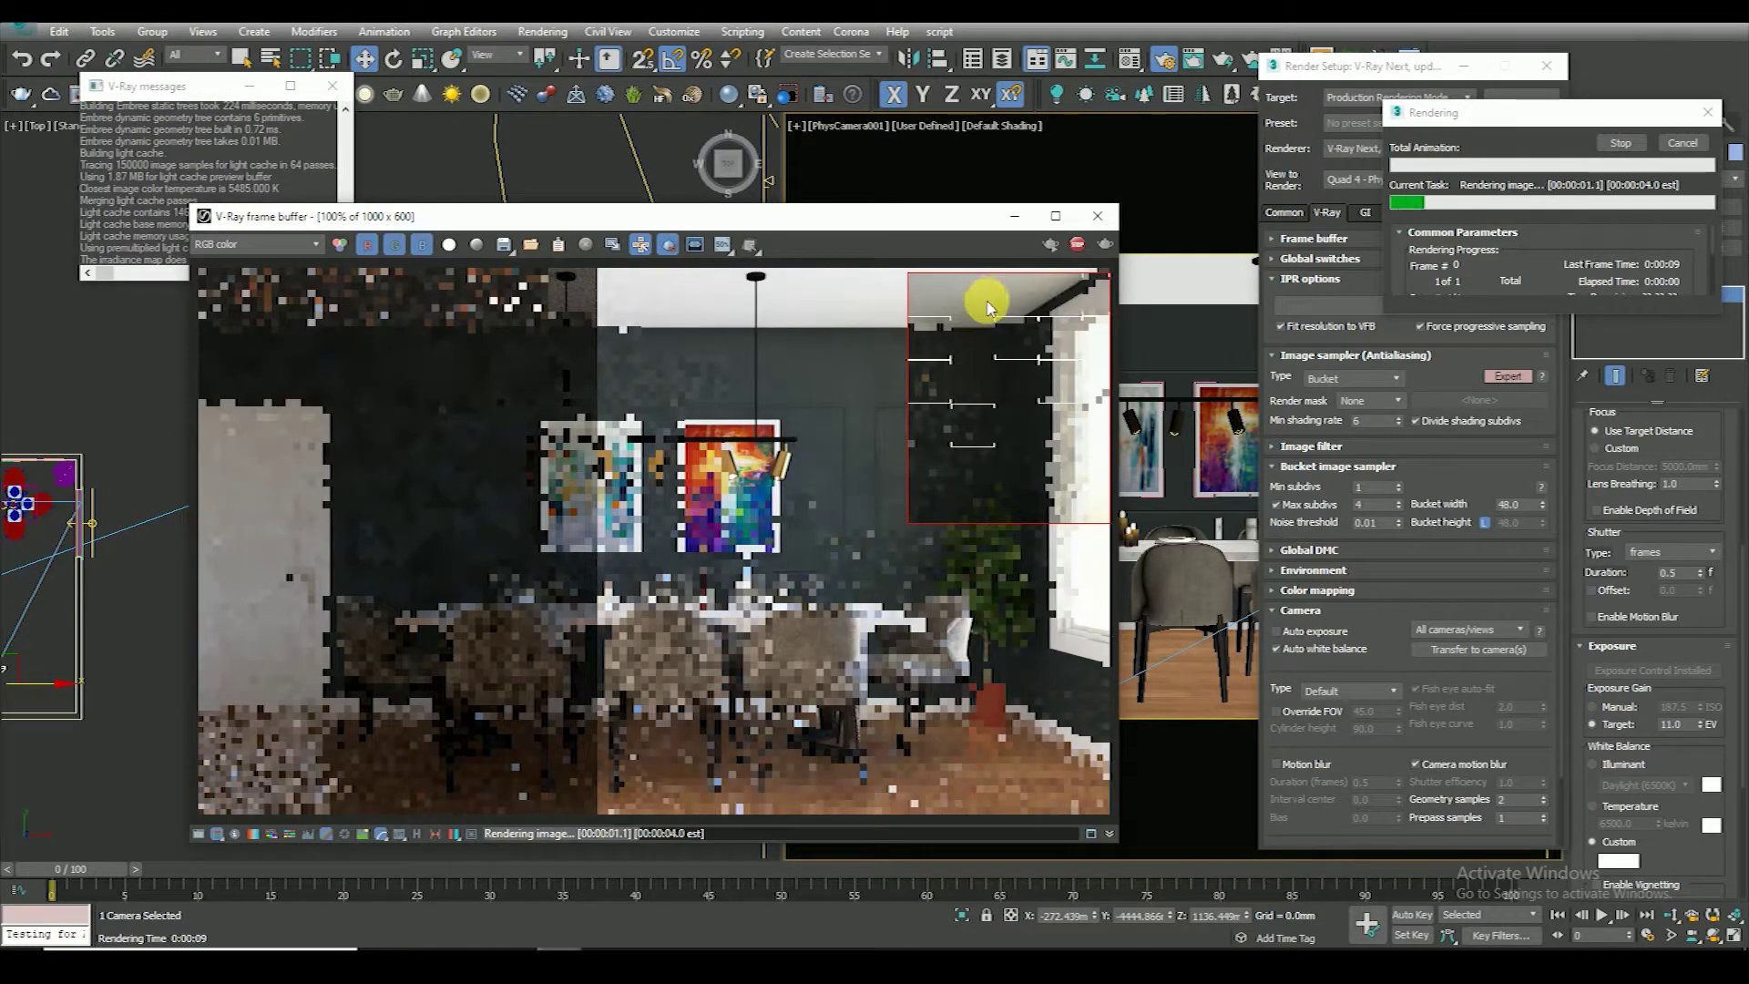
{"action": "scroll", "coordinate": [991, 303], "scroll_direction": "up", "scroll_amount": 2}
{"action": "scroll", "coordinate": [929, 346], "scroll_direction": "down", "scroll_amount": 2}
{"action": "scroll", "coordinate": [1007, 476], "scroll_direction": "up", "scroll_amount": 2}
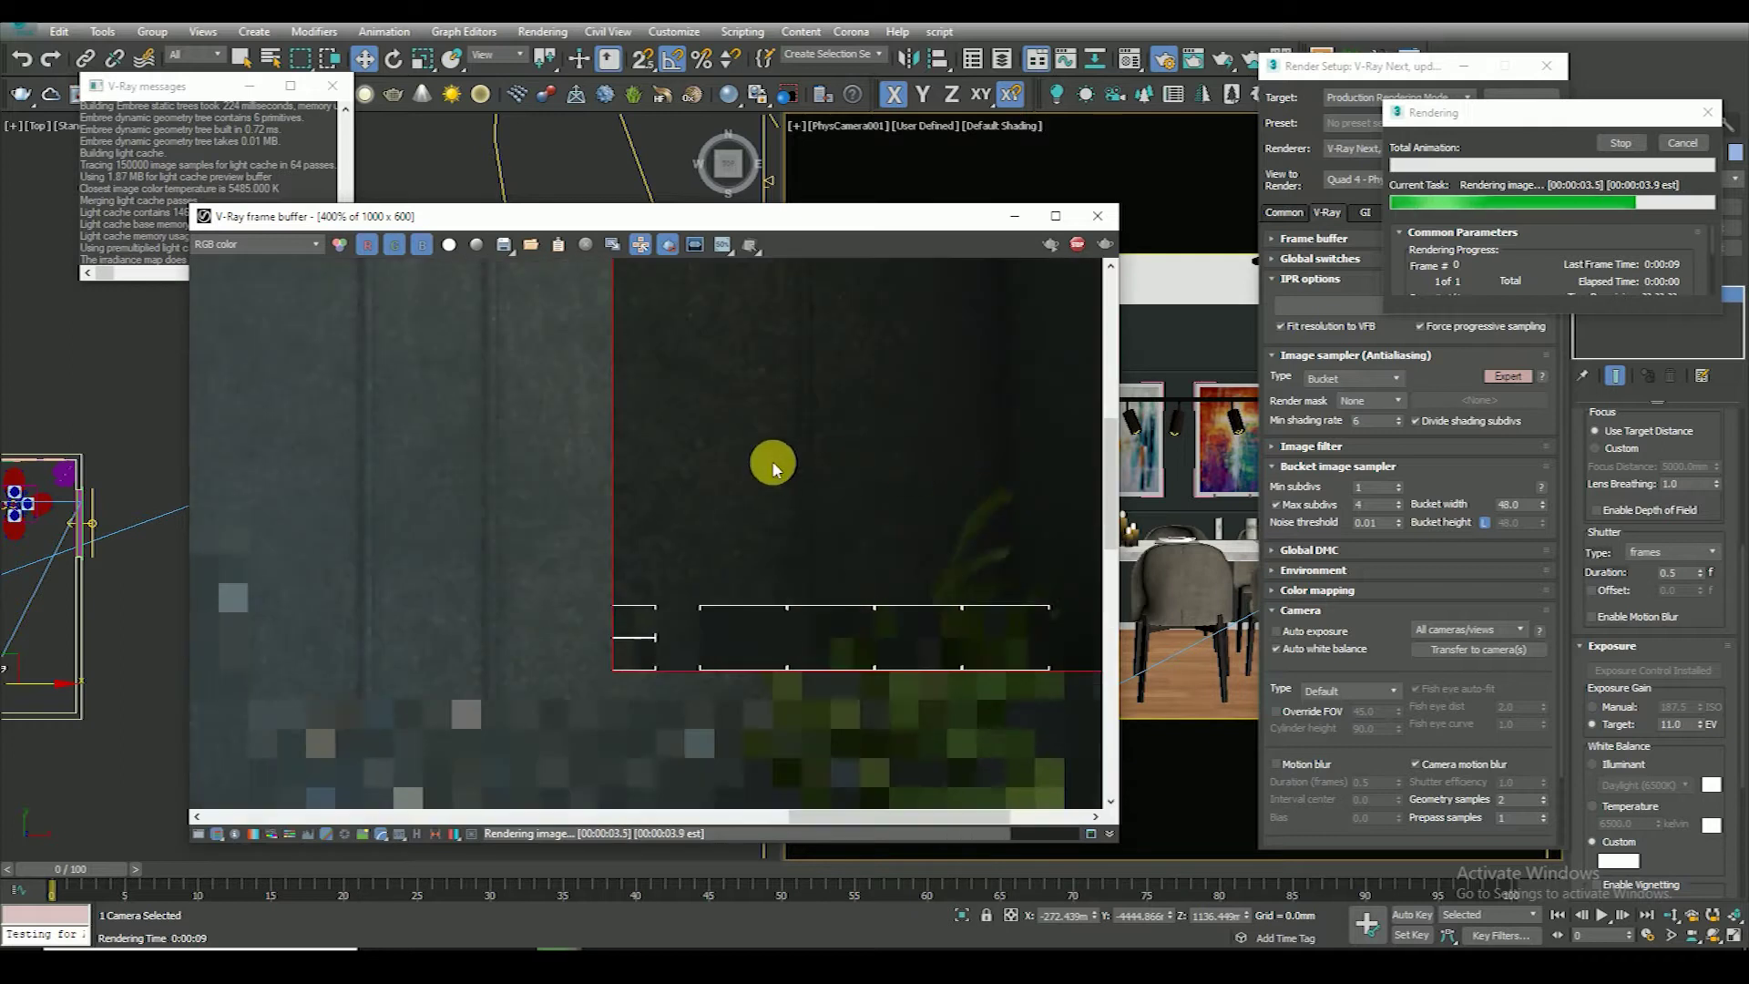
{"action": "scroll", "coordinate": [772, 467], "scroll_direction": "down", "scroll_amount": 2}
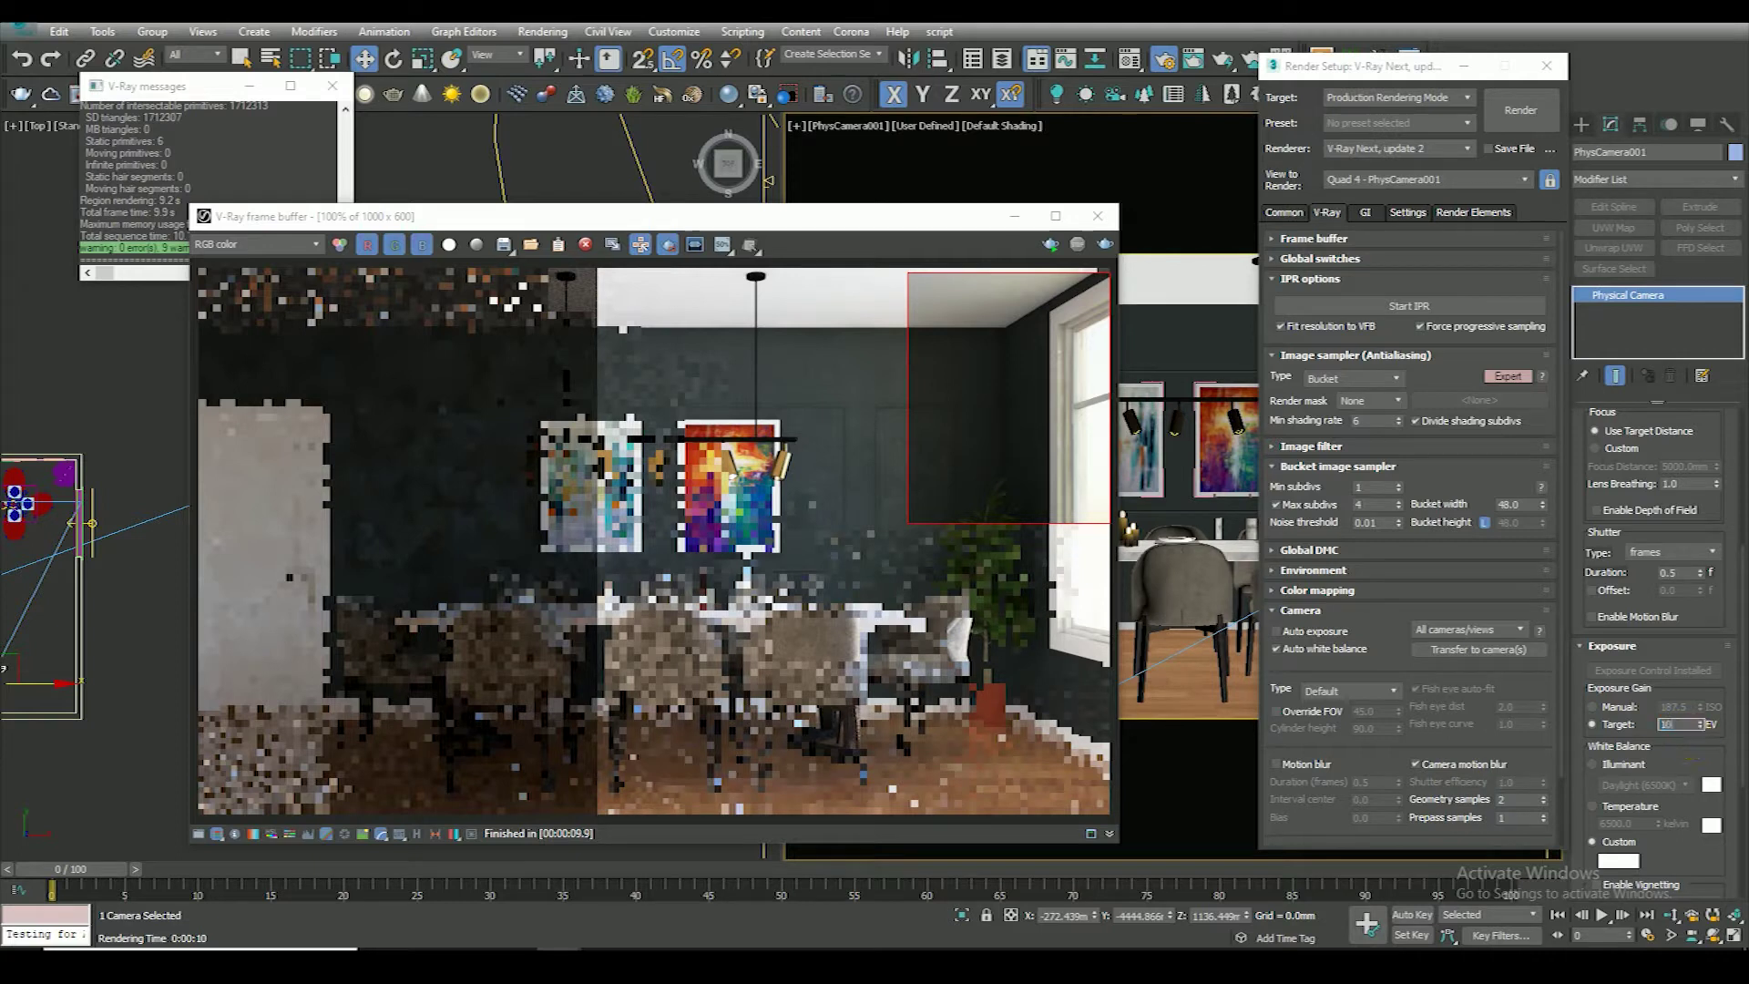
Lower the exposure target further toward 10.0 EV and re-render the window region
{"action": "left_click", "coordinate": [1105, 244]}
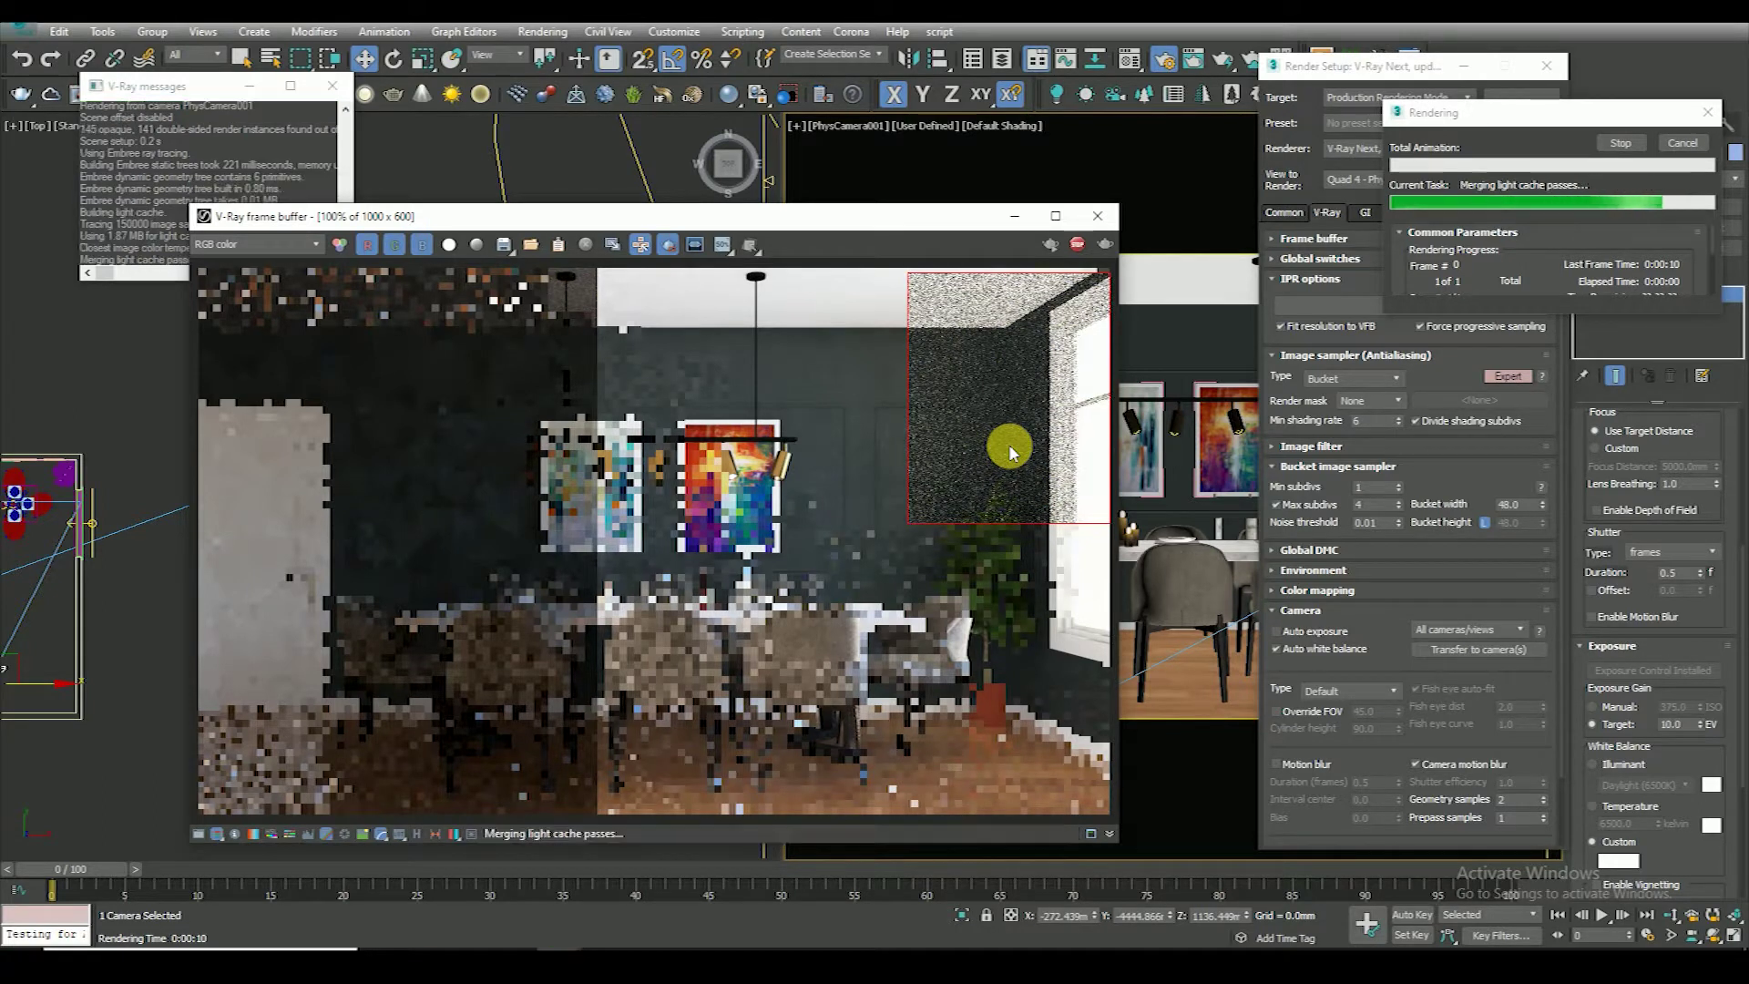
{"action": "scroll", "coordinate": [968, 319], "scroll_direction": "up", "scroll_amount": 2}
{"action": "scroll", "coordinate": [937, 300], "scroll_direction": "up", "scroll_amount": 2}
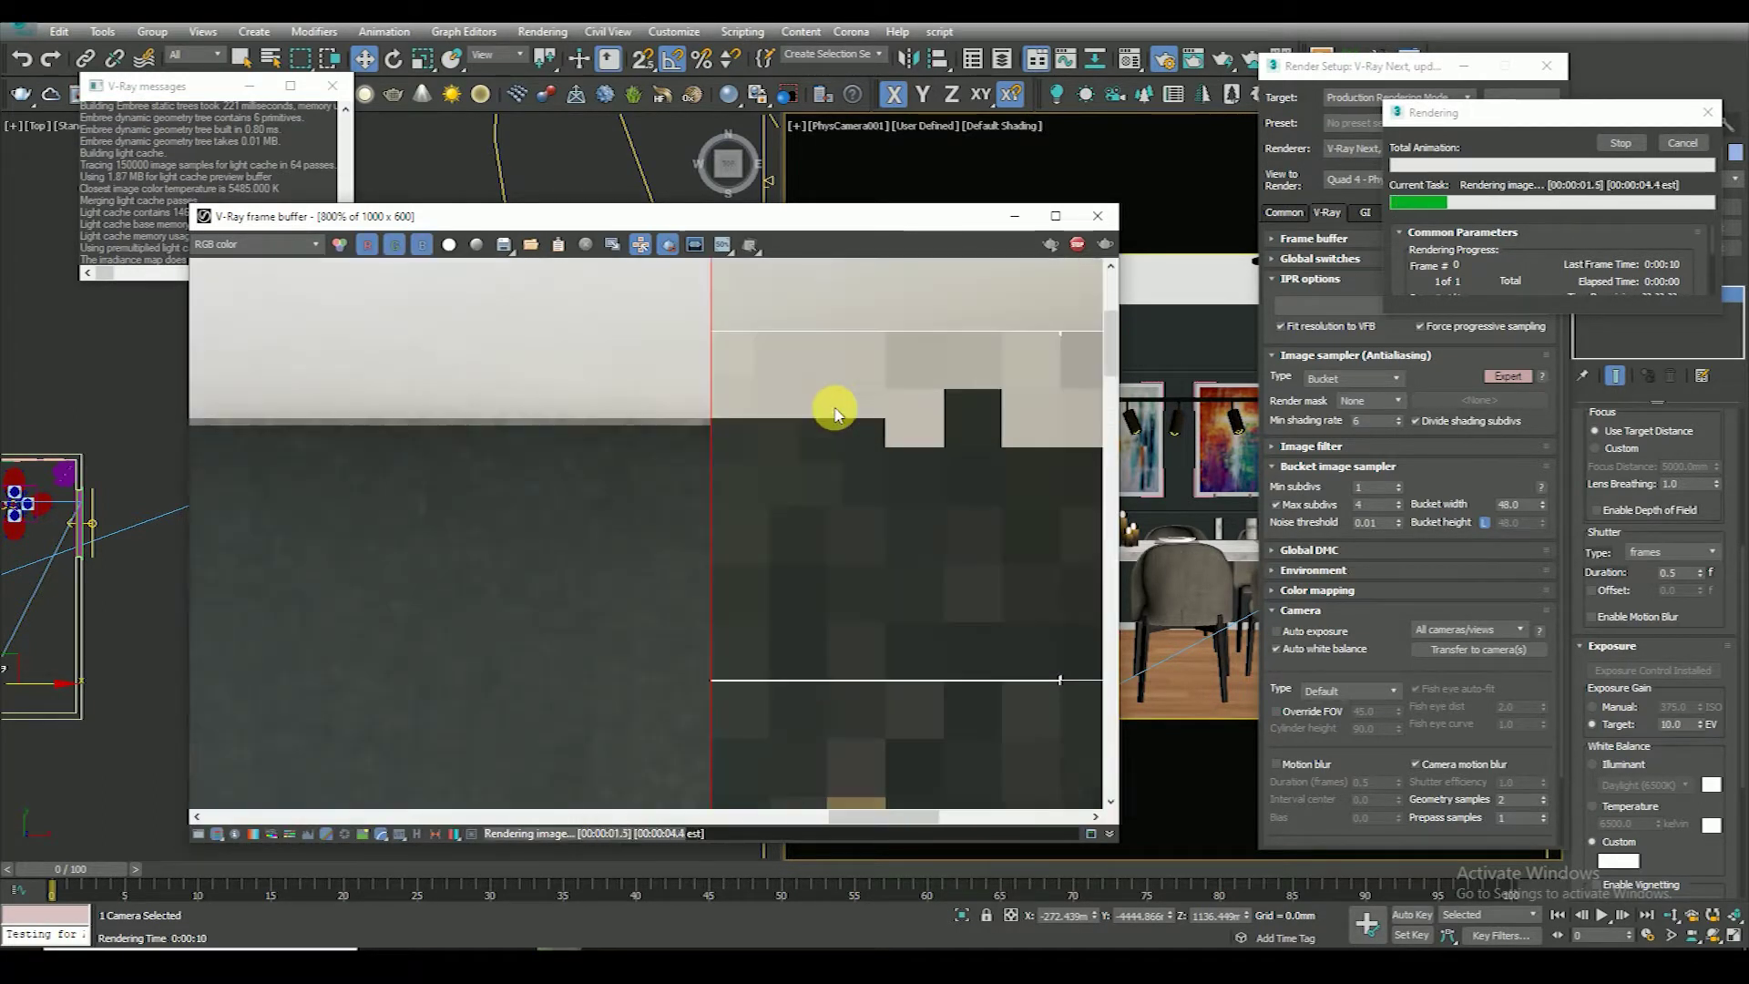
{"action": "scroll", "coordinate": [835, 414], "scroll_direction": "down", "scroll_amount": 2}
{"action": "scroll", "coordinate": [999, 332], "scroll_direction": "down", "scroll_amount": 1}
{"action": "scroll", "coordinate": [987, 328], "scroll_direction": "down", "scroll_amount": 1}
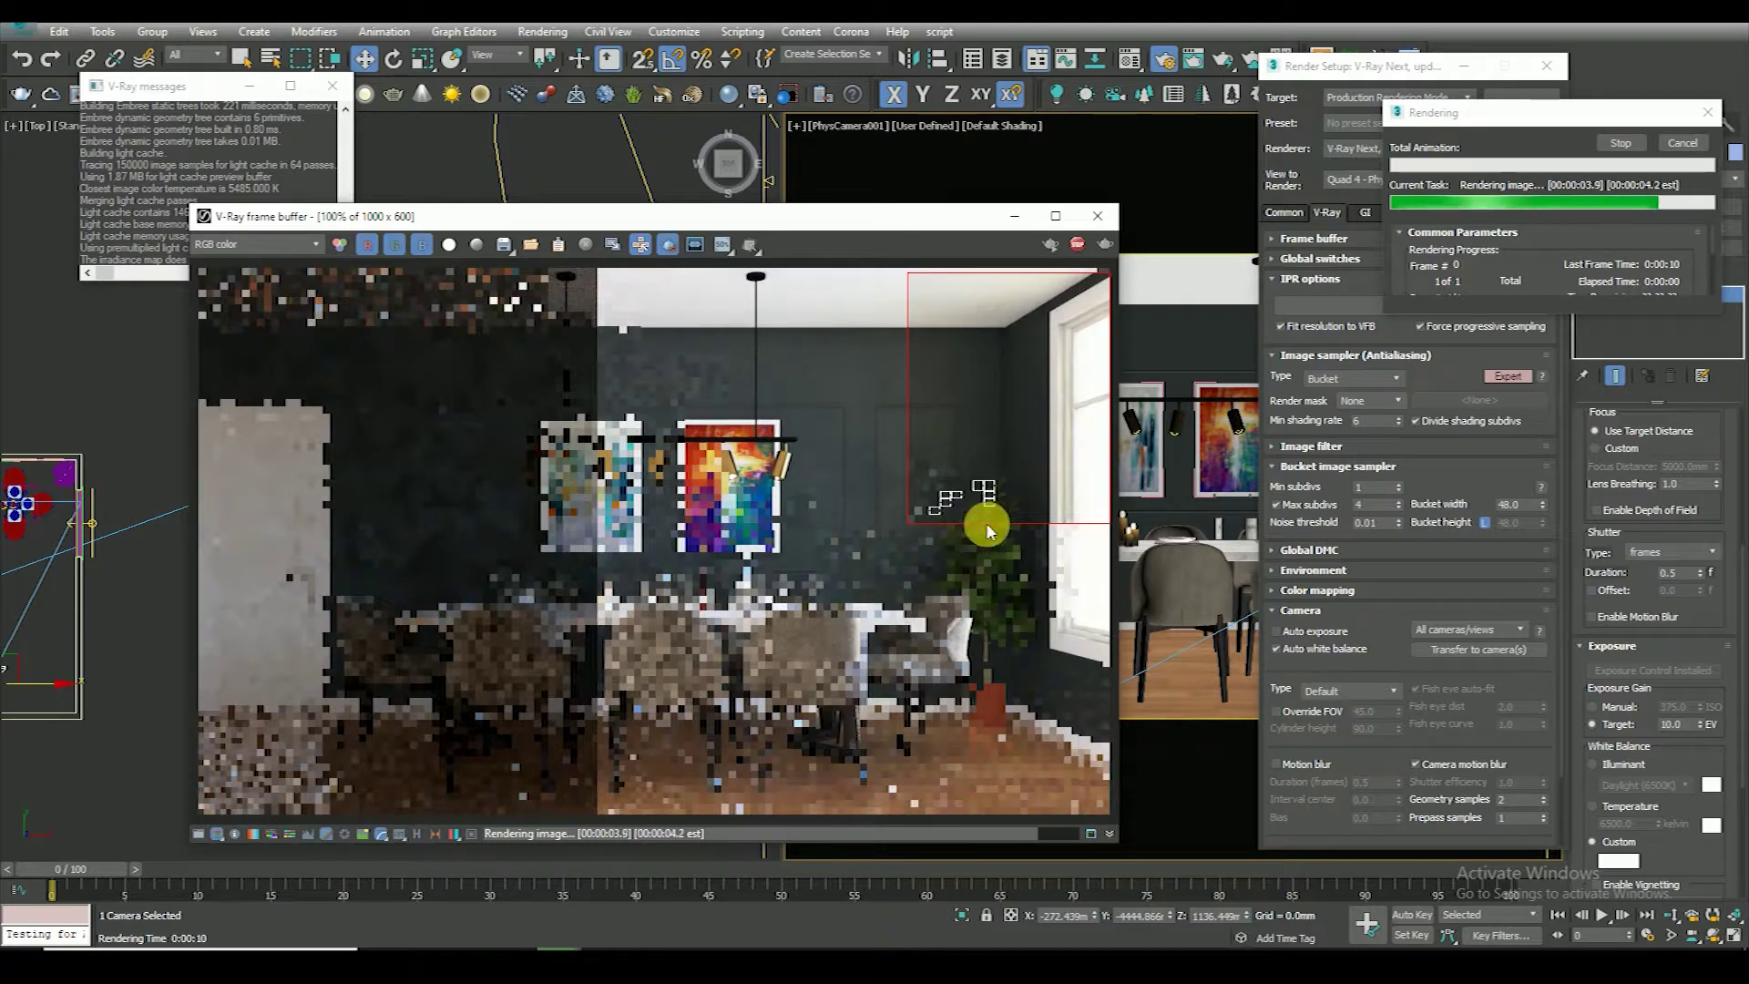
{"action": "scroll", "coordinate": [936, 466], "scroll_direction": "up", "scroll_amount": 2}
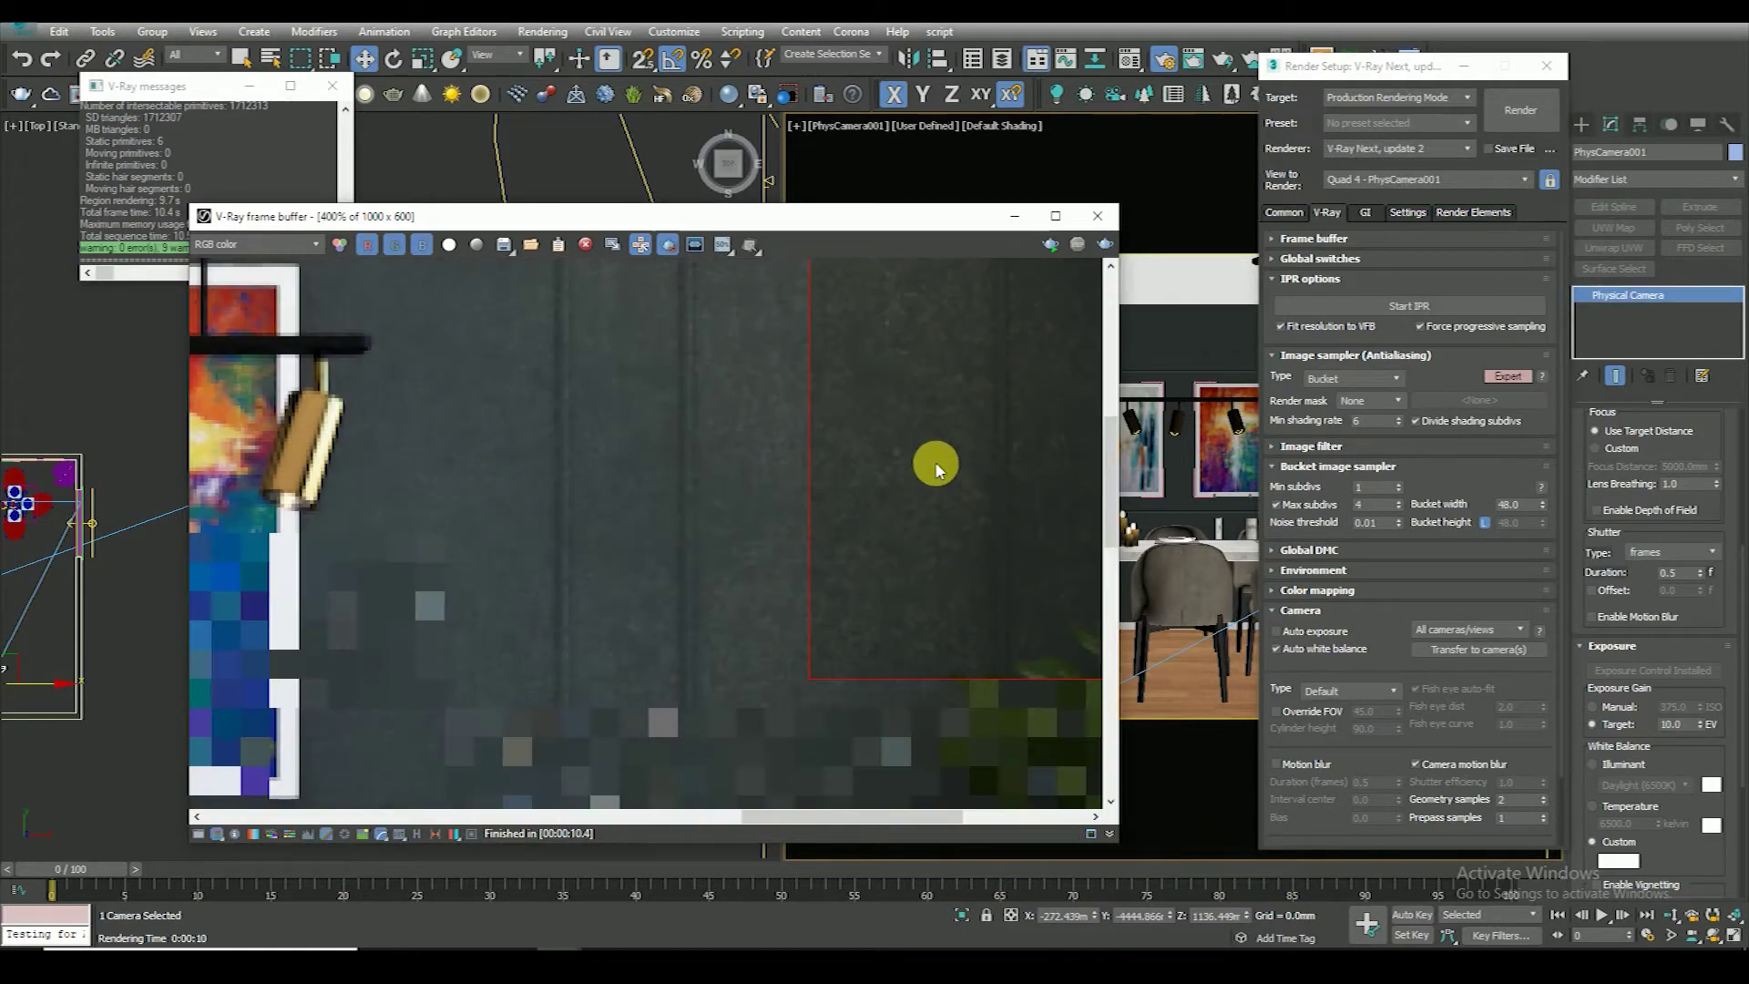
{"action": "scroll", "coordinate": [847, 496], "scroll_direction": "down", "scroll_amount": 2}
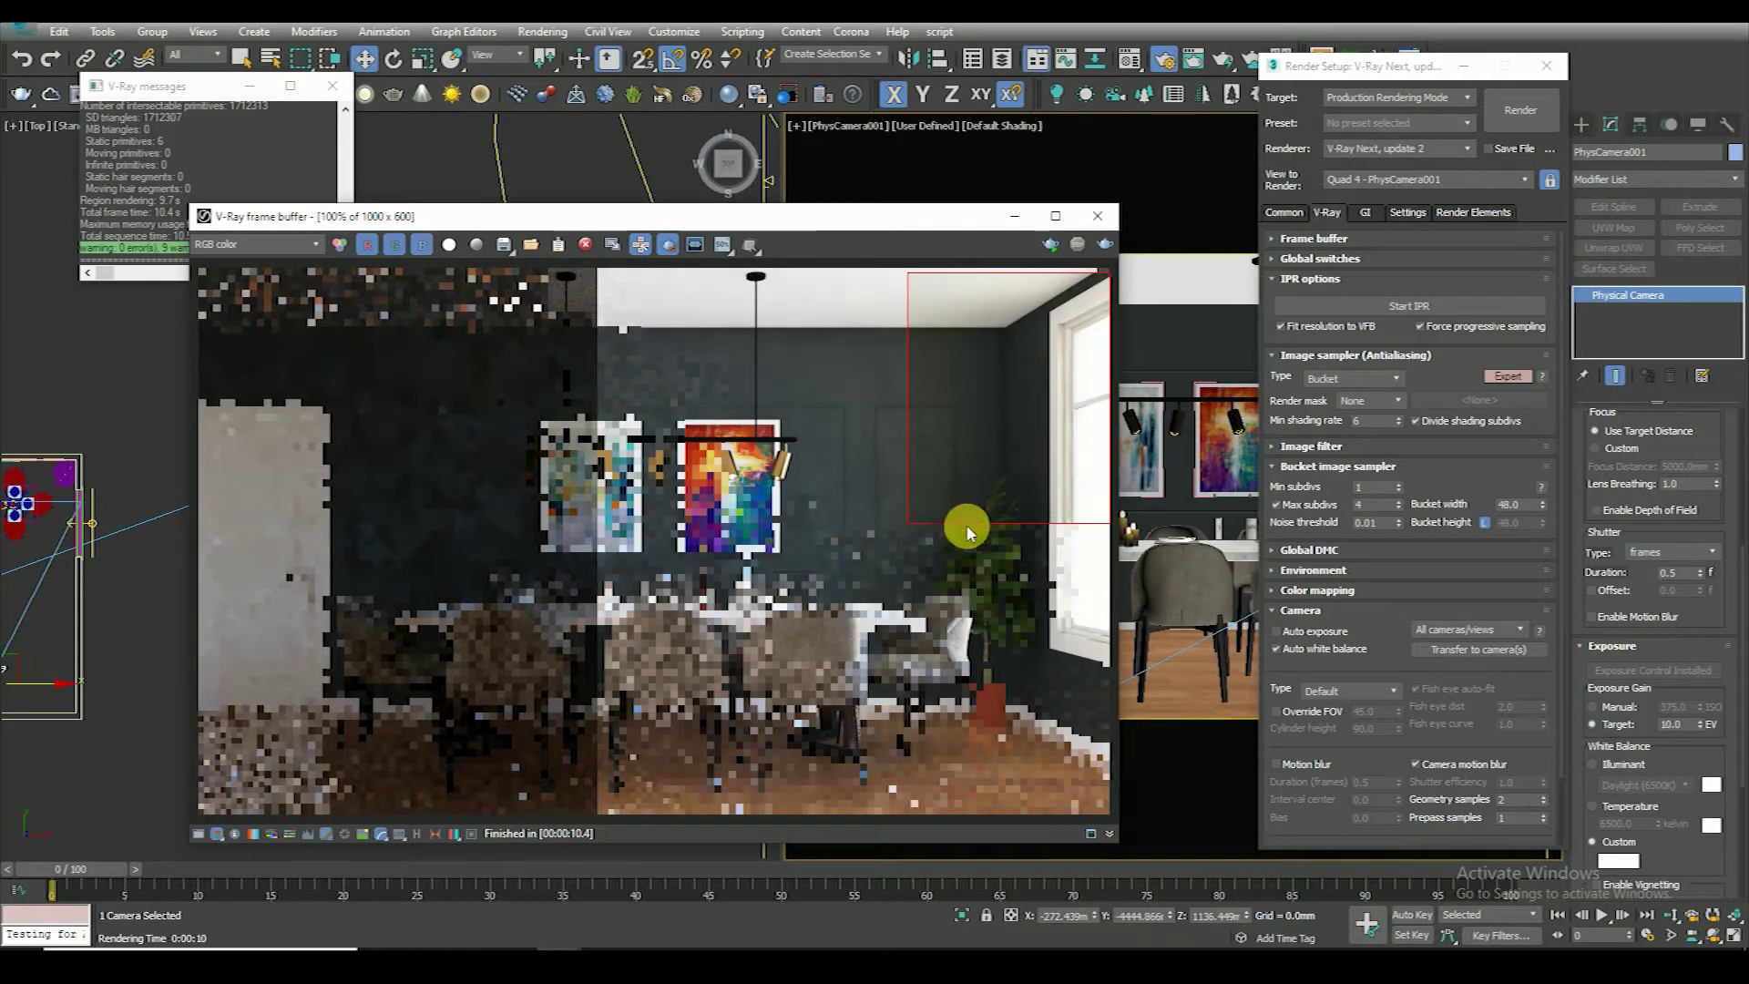
{"action": "scroll", "coordinate": [1029, 501], "scroll_direction": "up", "scroll_amount": 1}
{"action": "scroll", "coordinate": [664, 507], "scroll_direction": "up", "scroll_amount": 1}
{"action": "scroll", "coordinate": [991, 379], "scroll_direction": "up", "scroll_amount": 2}
{"action": "scroll", "coordinate": [852, 440], "scroll_direction": "down", "scroll_amount": 4}
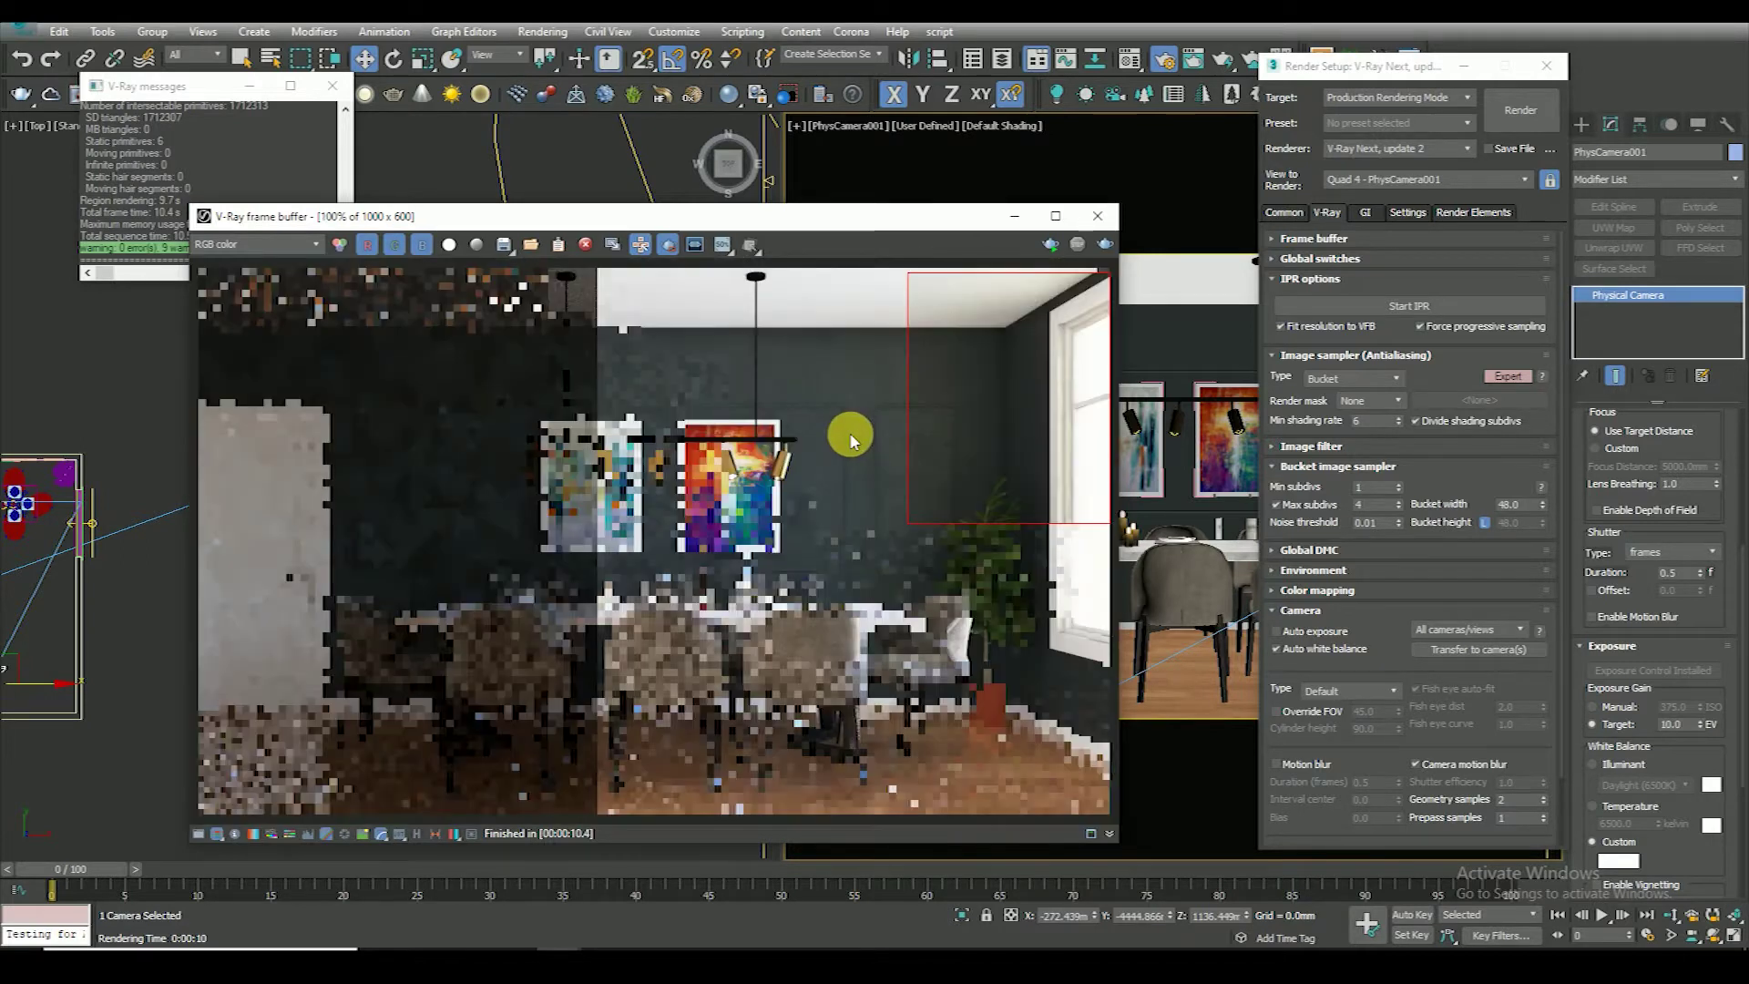
{"action": "scroll", "coordinate": [1030, 382], "scroll_direction": "down", "scroll_amount": 1}
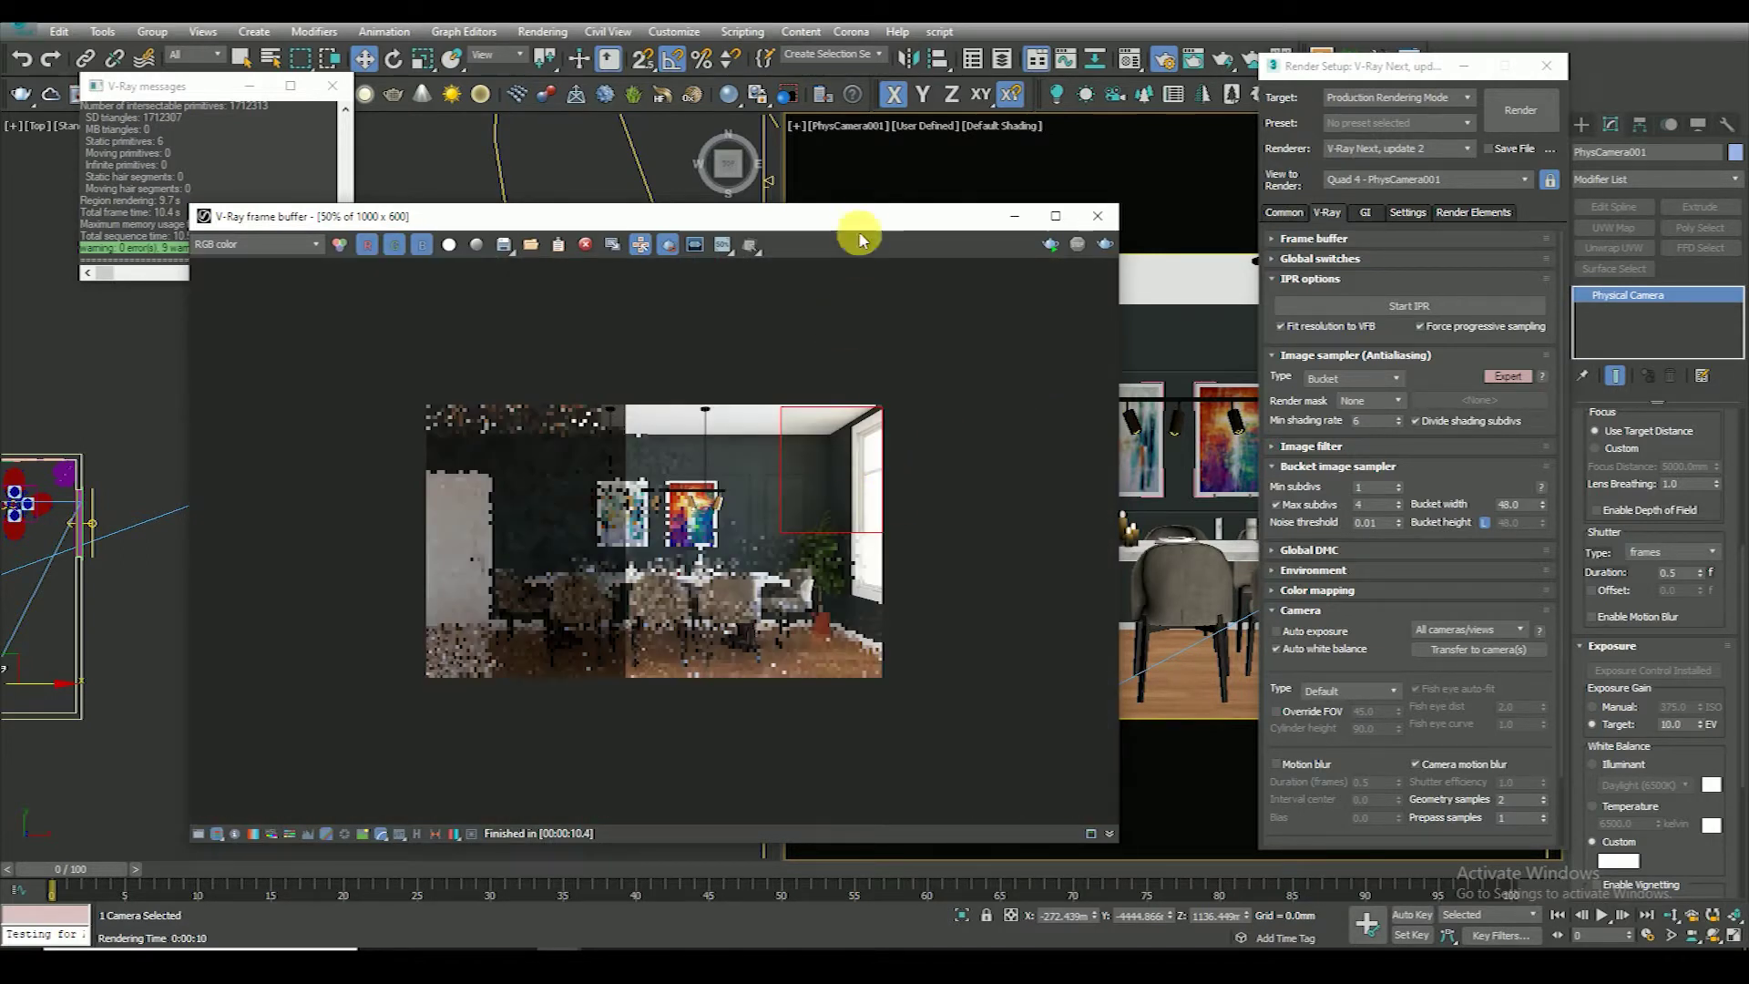
Settle the exposure target at 10.0 EV and switch exposure gain to manual ISO
{"action": "left_click_drag", "start_coordinate": [863, 216], "coordinate": [988, 170]}
{"action": "scroll", "coordinate": [953, 371], "scroll_direction": "up", "scroll_amount": 2}
{"action": "scroll", "coordinate": [1002, 537], "scroll_direction": "down", "scroll_amount": 1}
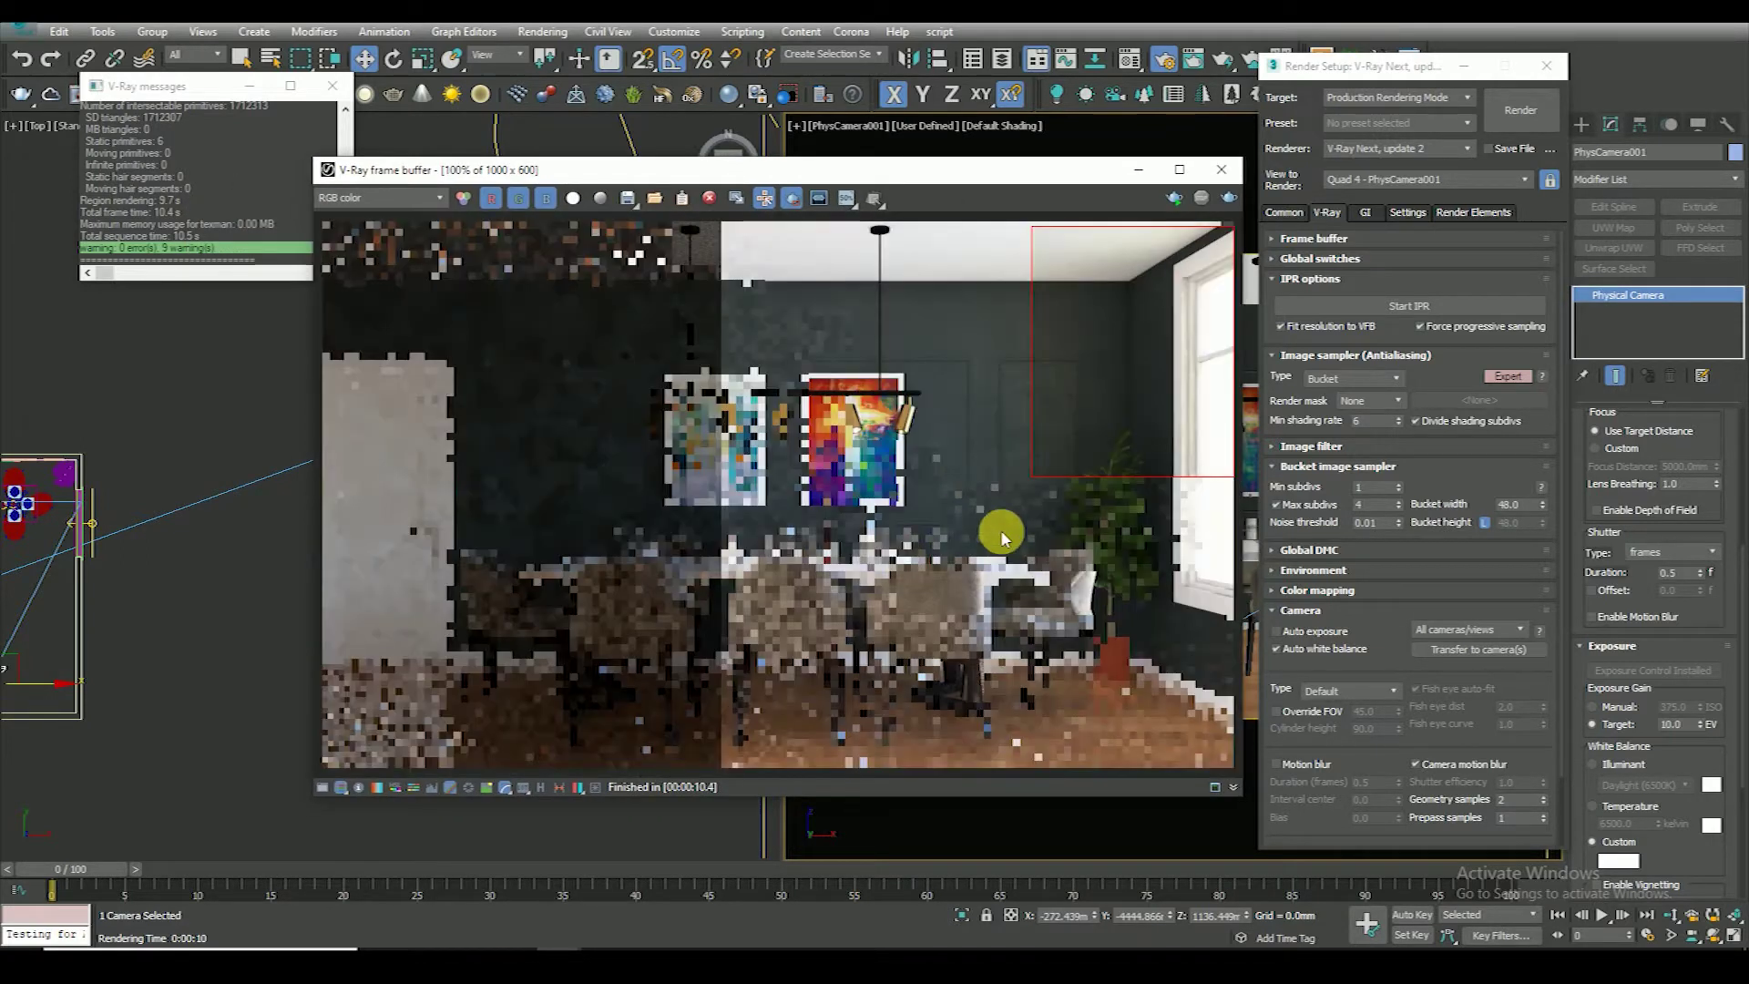
{"action": "scroll", "coordinate": [1054, 359], "scroll_direction": "up", "scroll_amount": 1}
{"action": "scroll", "coordinate": [952, 489], "scroll_direction": "down", "scroll_amount": 1}
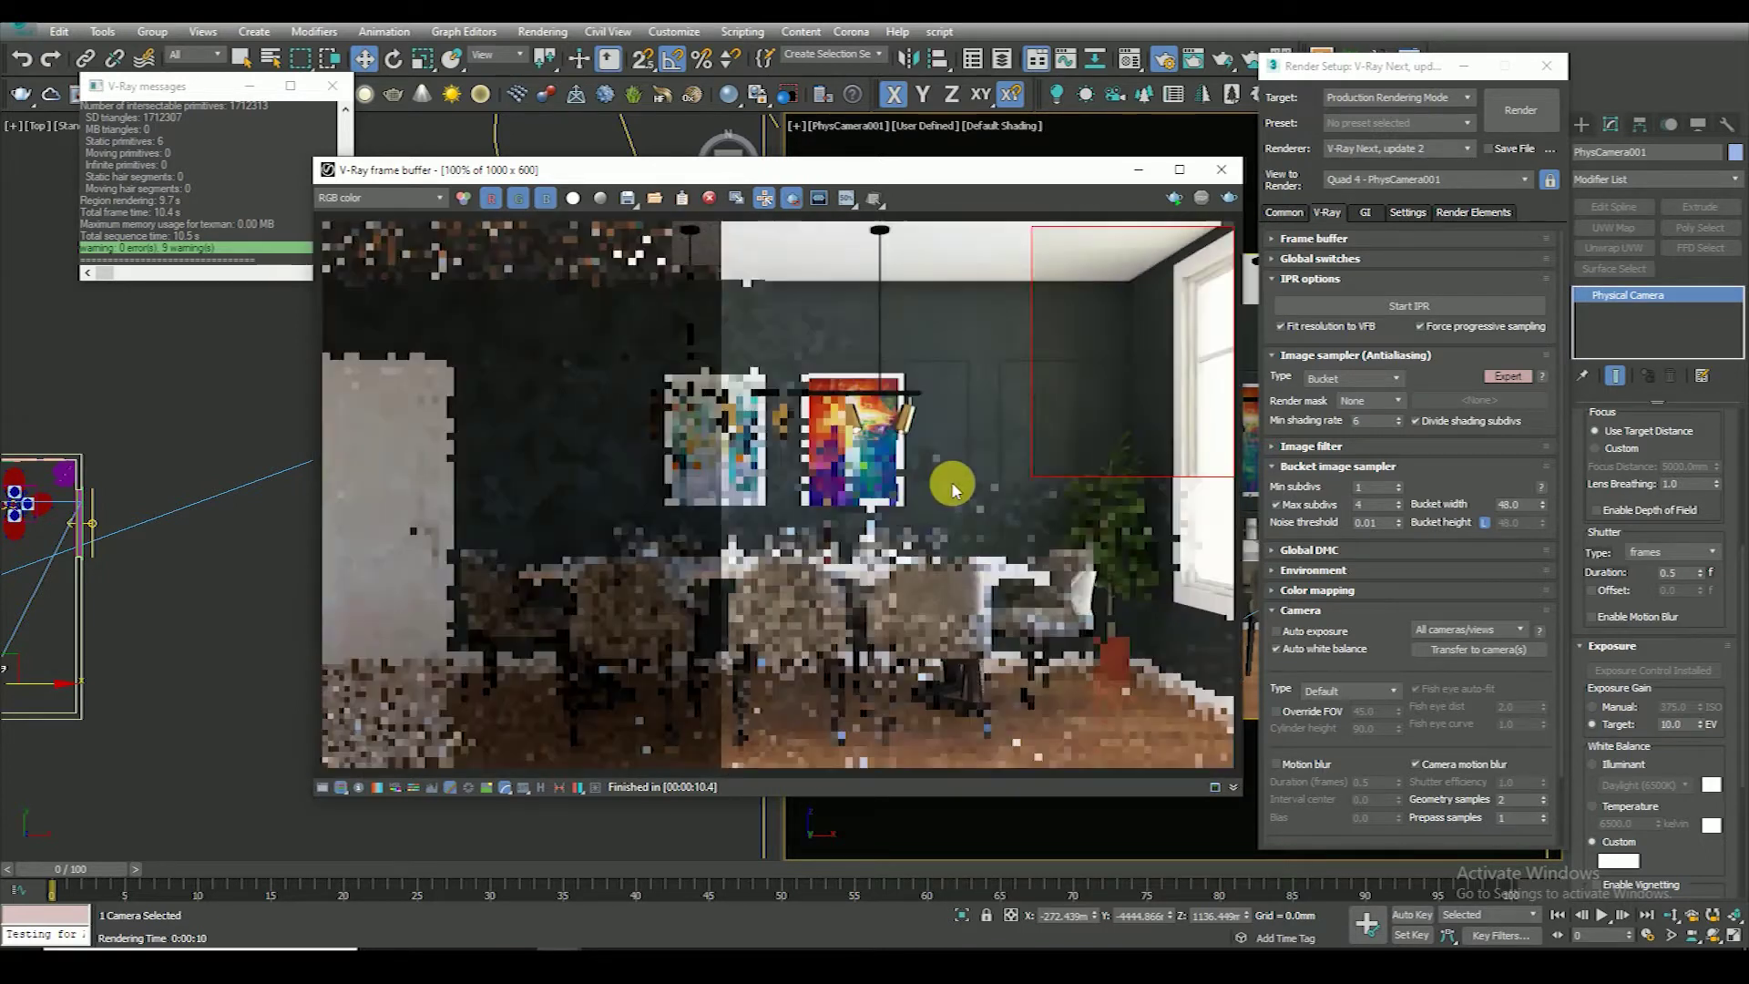
{"action": "left_click", "coordinate": [1608, 709]}
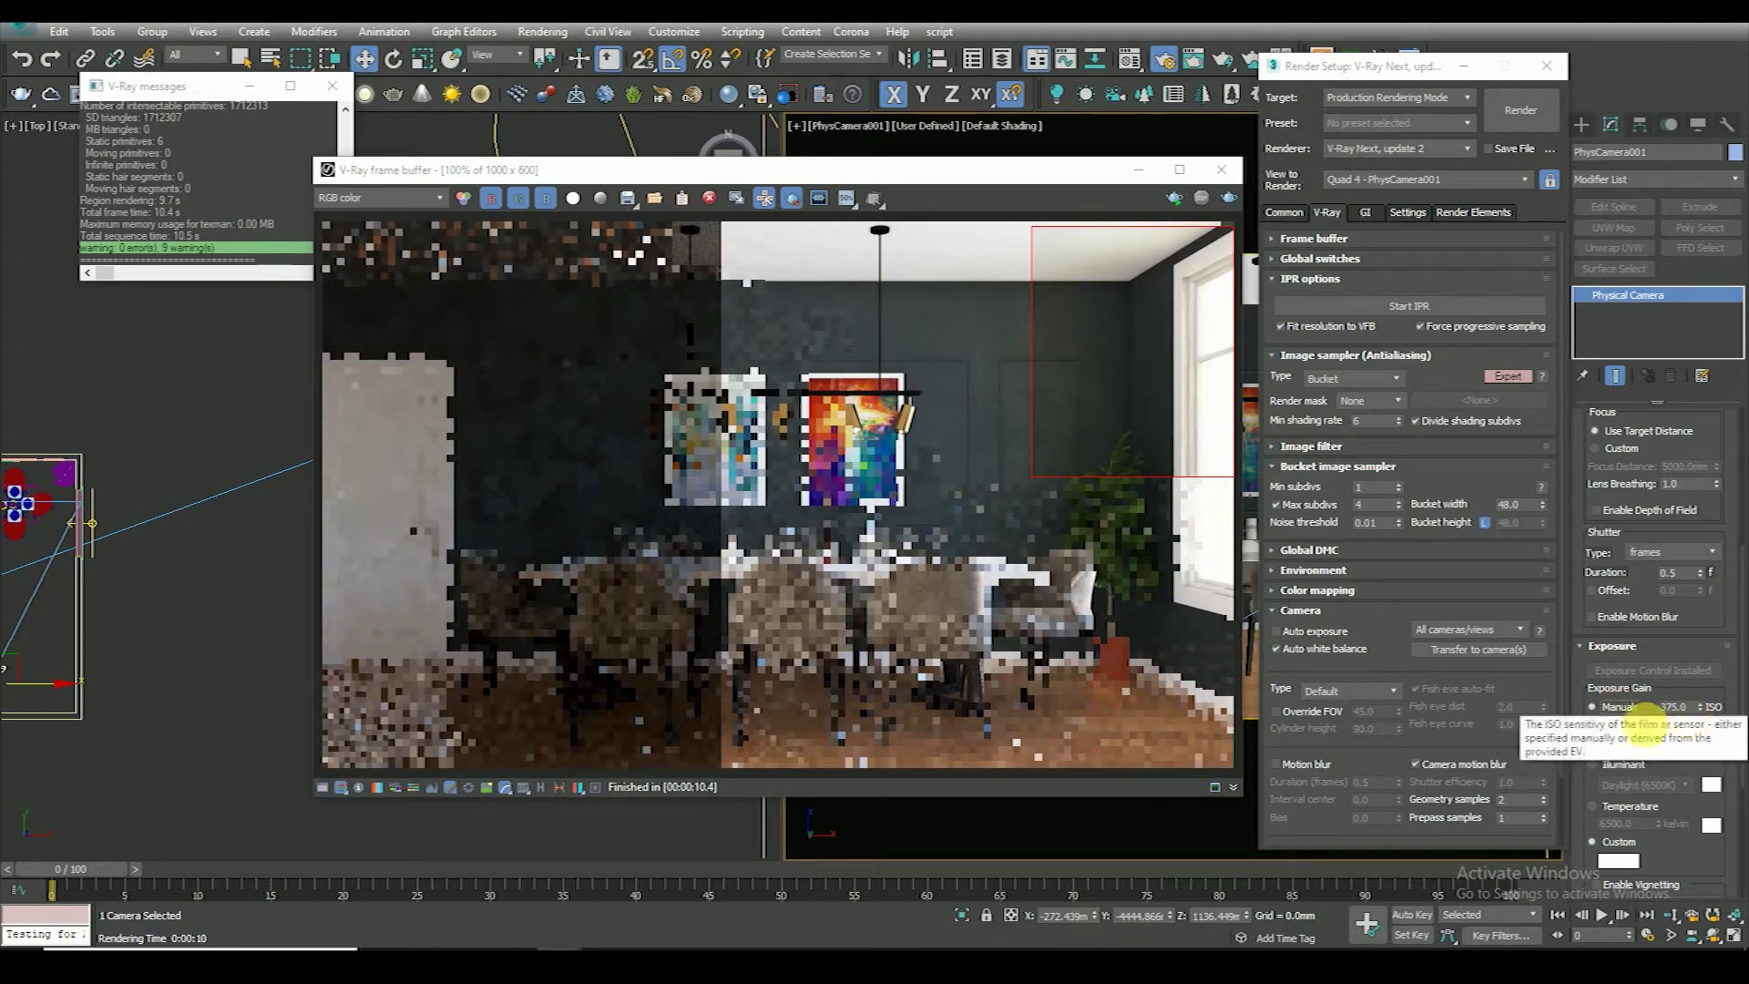
{"action": "left_click_drag", "start_coordinate": [1585, 787], "coordinate": [1626, 492]}
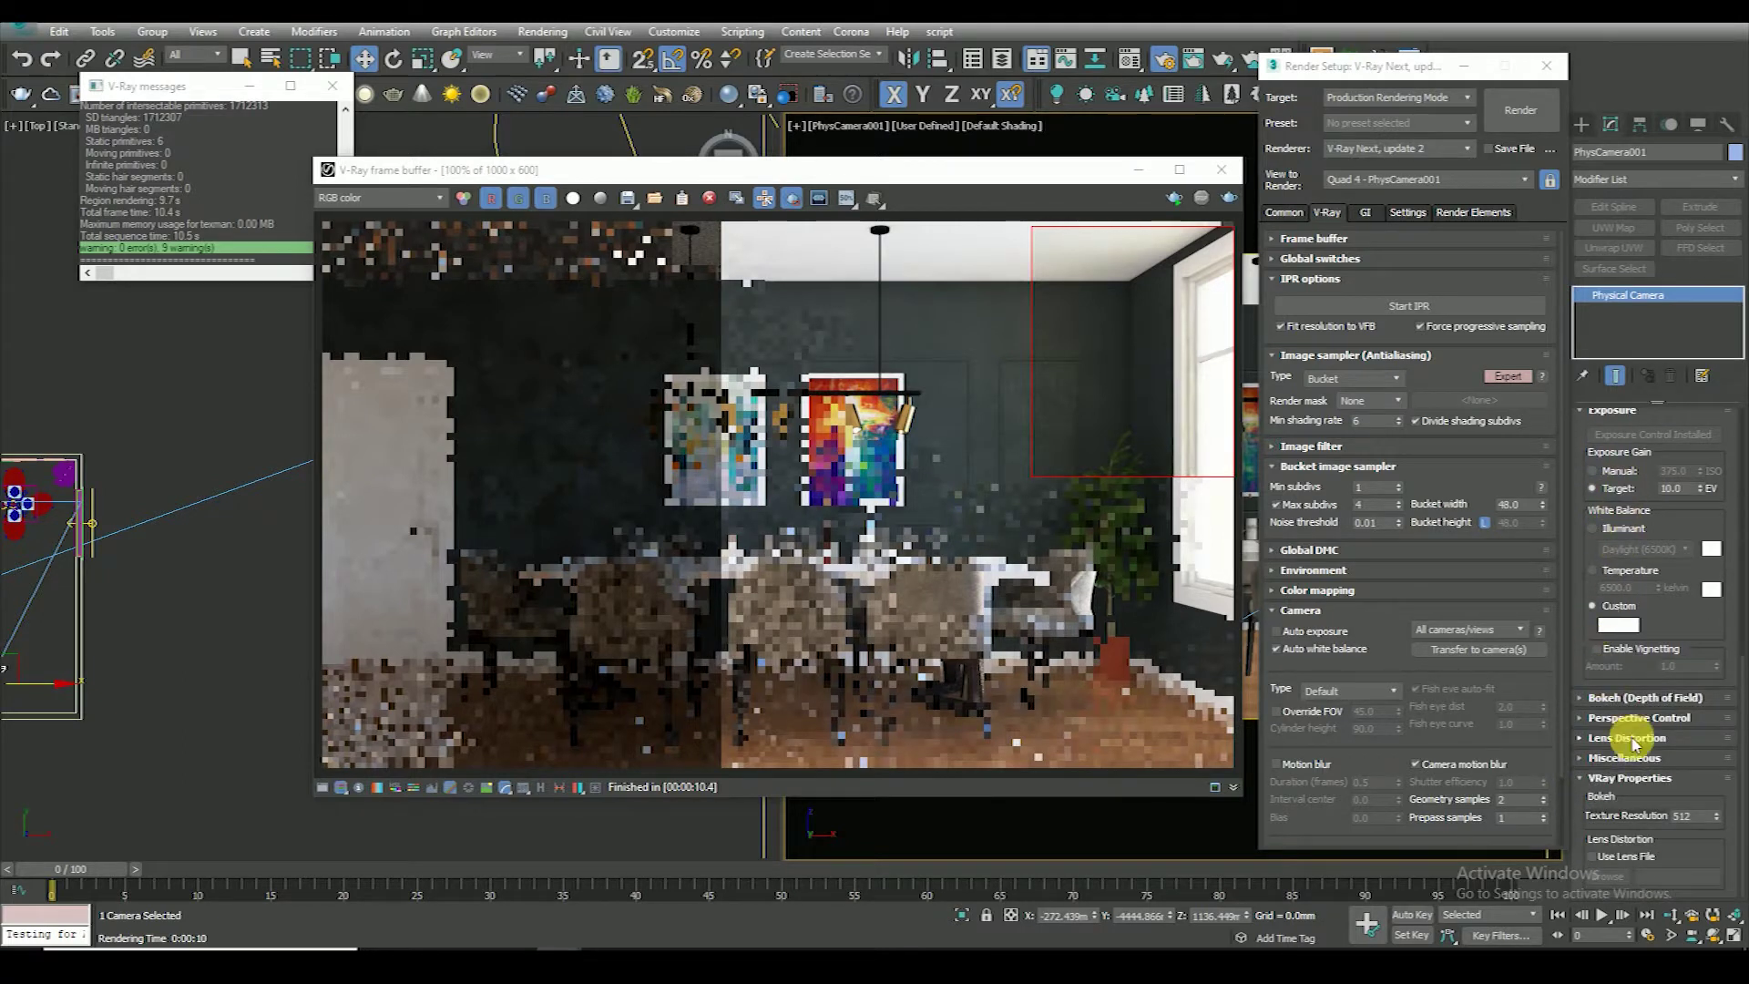
{"action": "left_click", "coordinate": [1625, 697]}
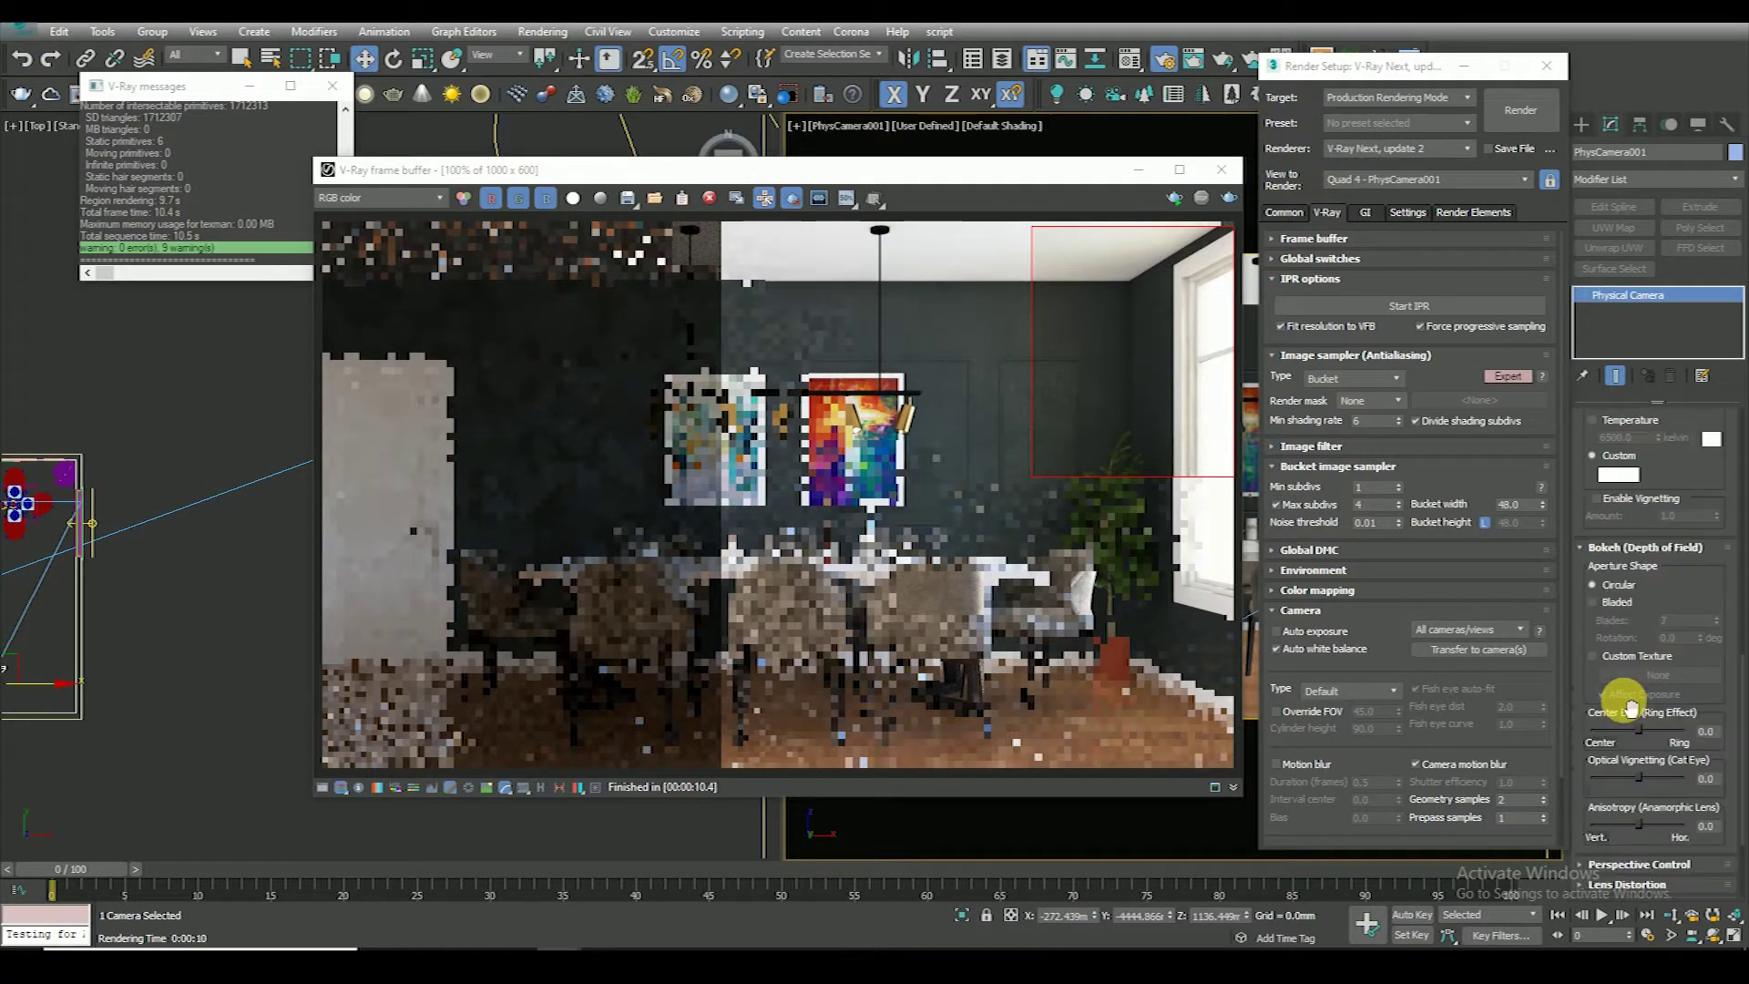
{"action": "right_click", "coordinate": [1676, 570]}
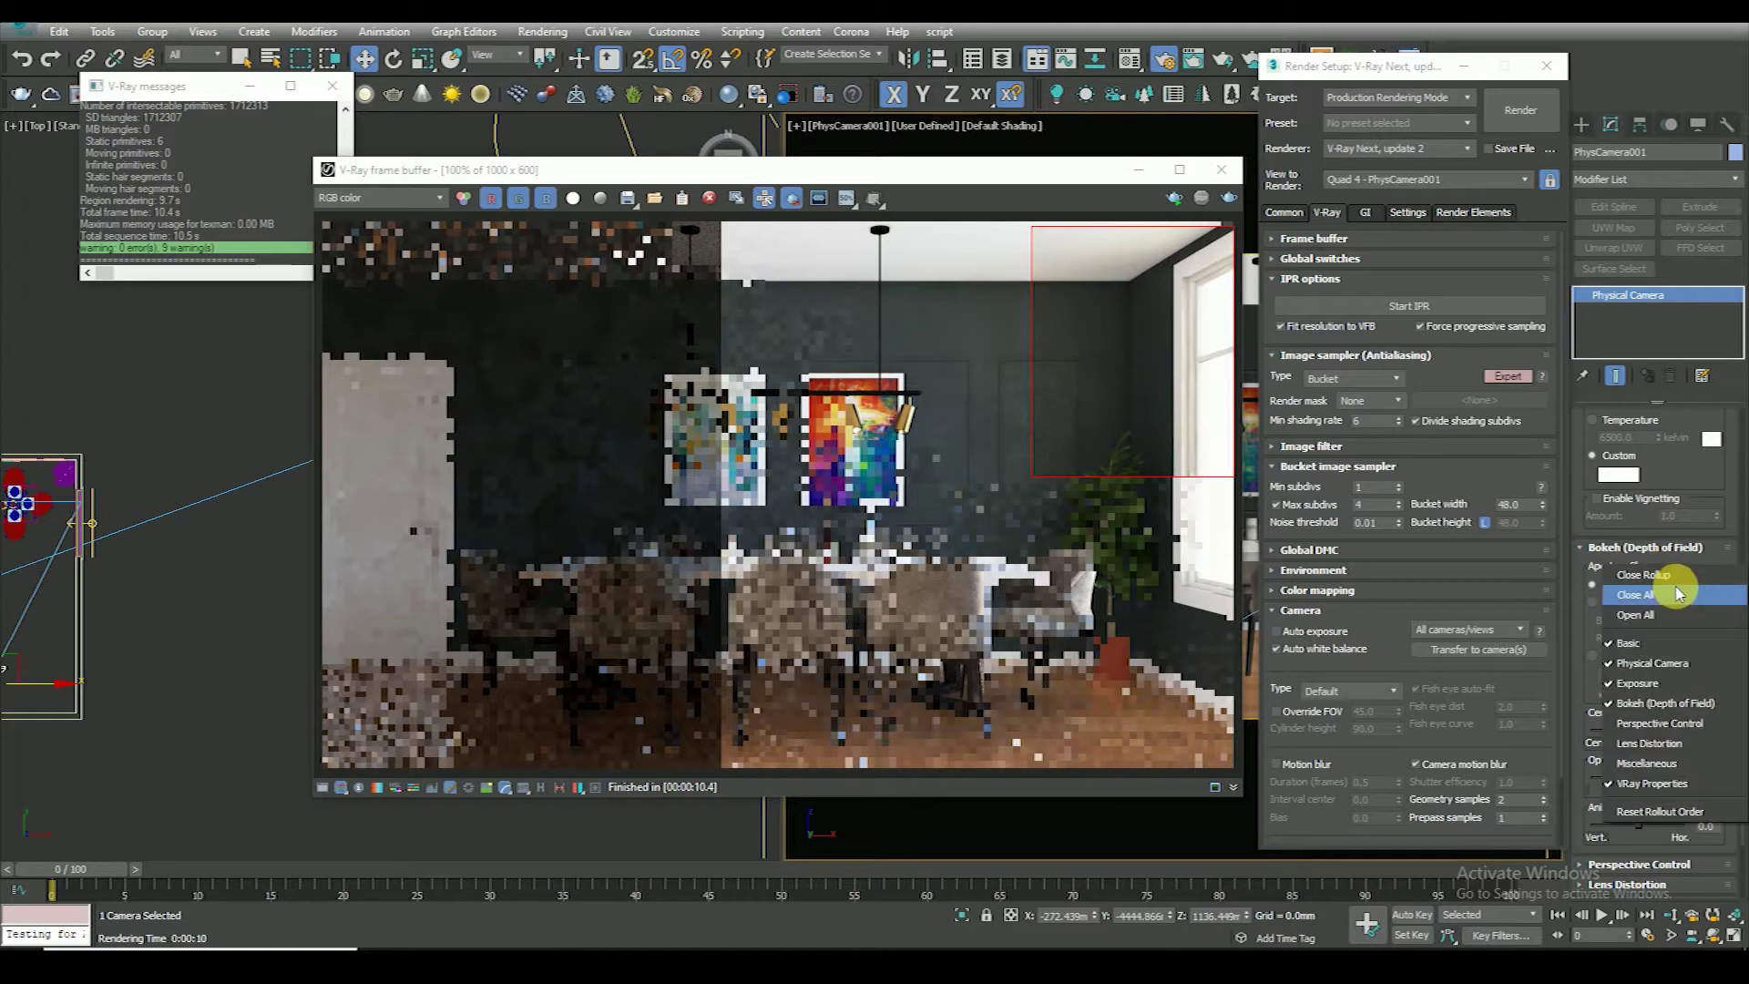
{"action": "left_click", "coordinate": [1678, 593]}
{"action": "scroll", "coordinate": [1093, 281], "scroll_direction": "up", "scroll_amount": 5}
{"action": "scroll", "coordinate": [874, 407], "scroll_direction": "down", "scroll_amount": 2}
{"action": "scroll", "coordinate": [874, 419], "scroll_direction": "down", "scroll_amount": 3}
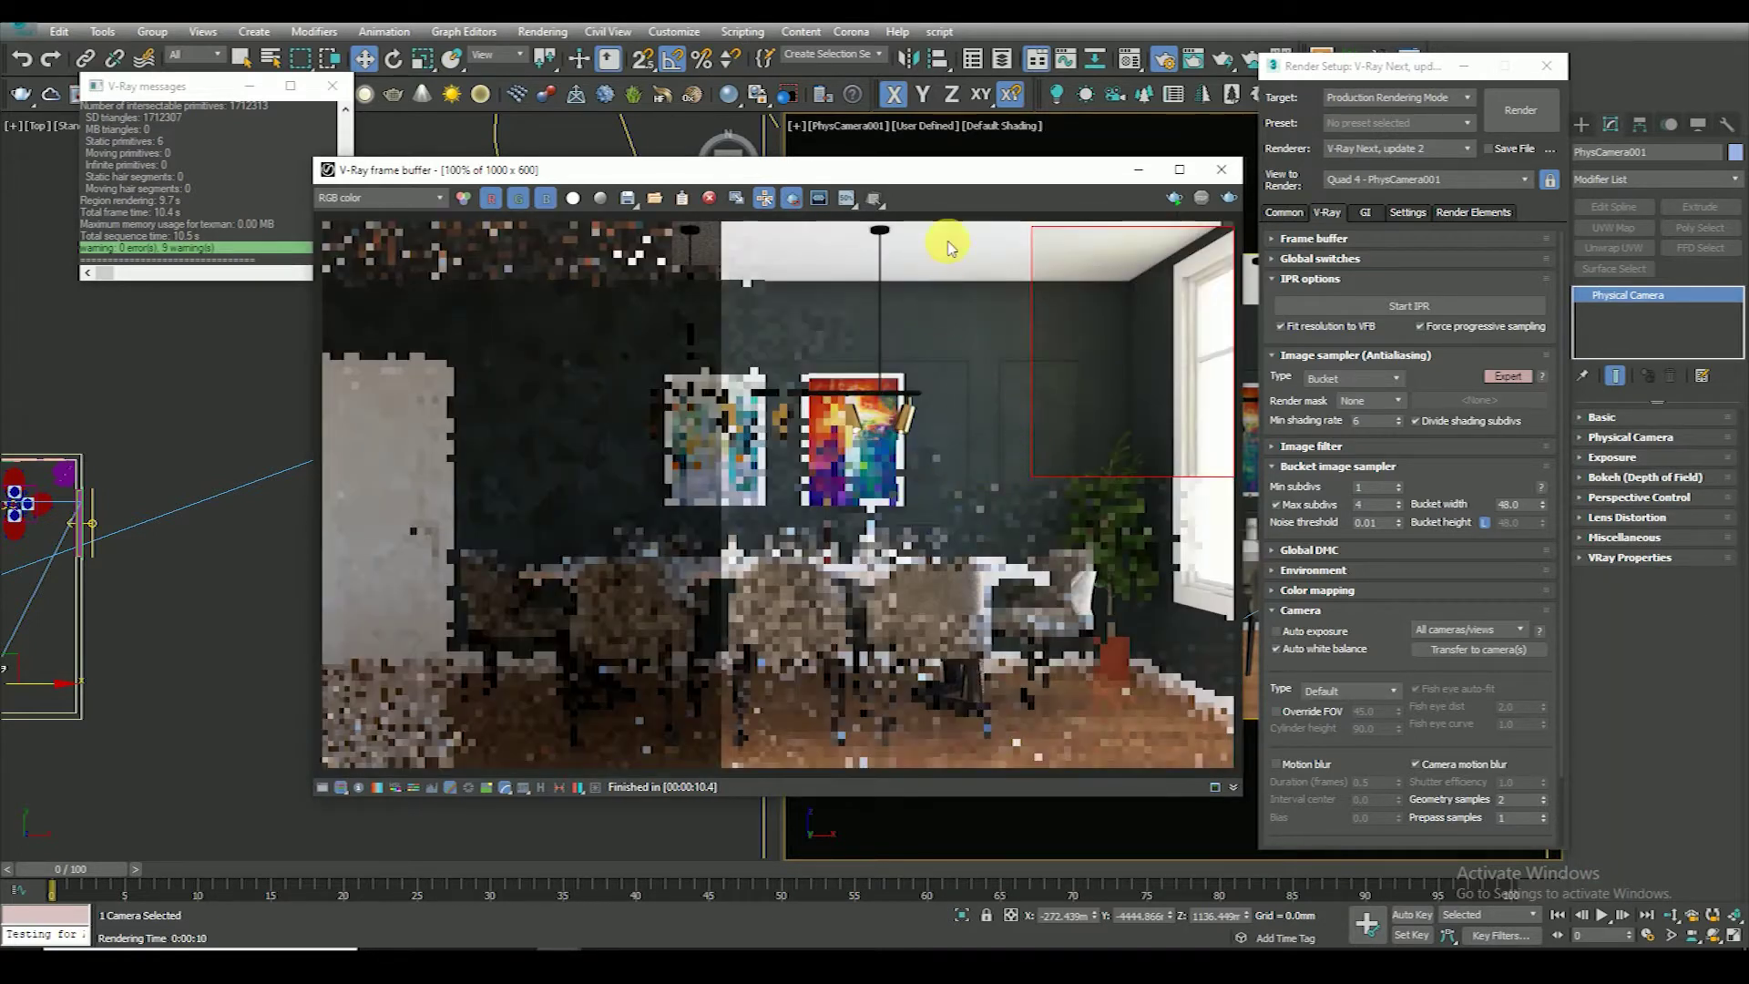
{"action": "left_click_drag", "start_coordinate": [940, 169], "coordinate": [939, 123]}
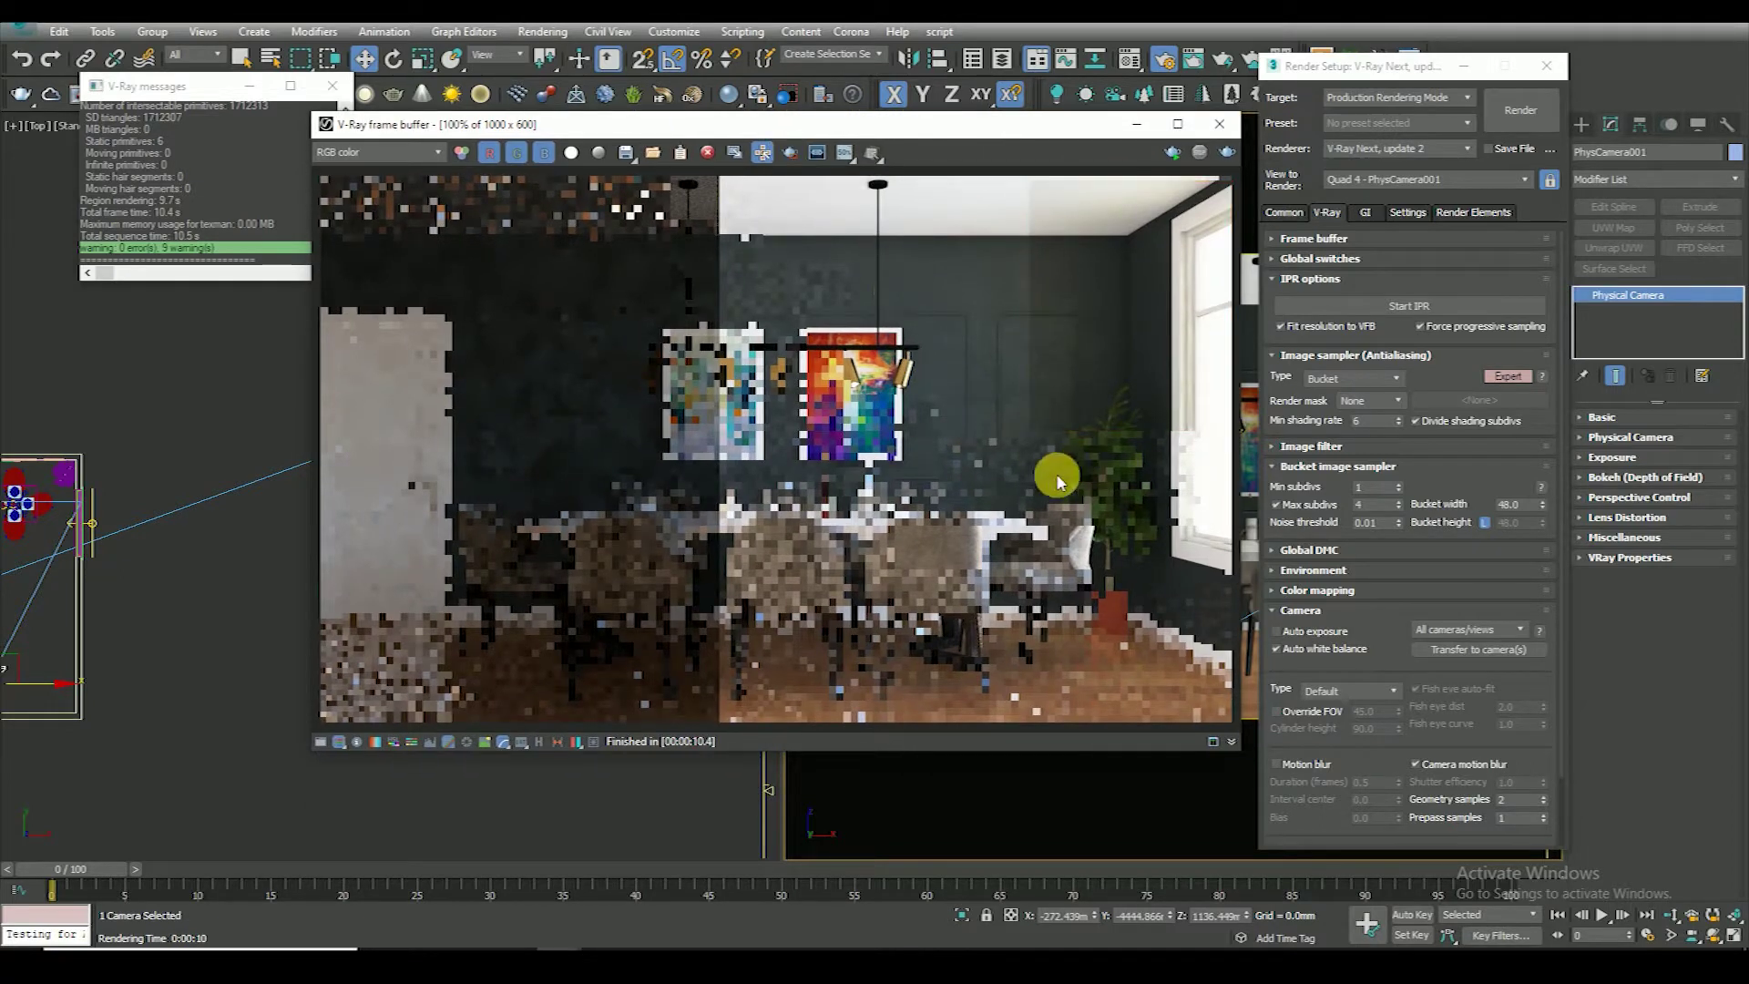
{"action": "scroll", "coordinate": [971, 418], "scroll_direction": "down", "scroll_amount": 2}
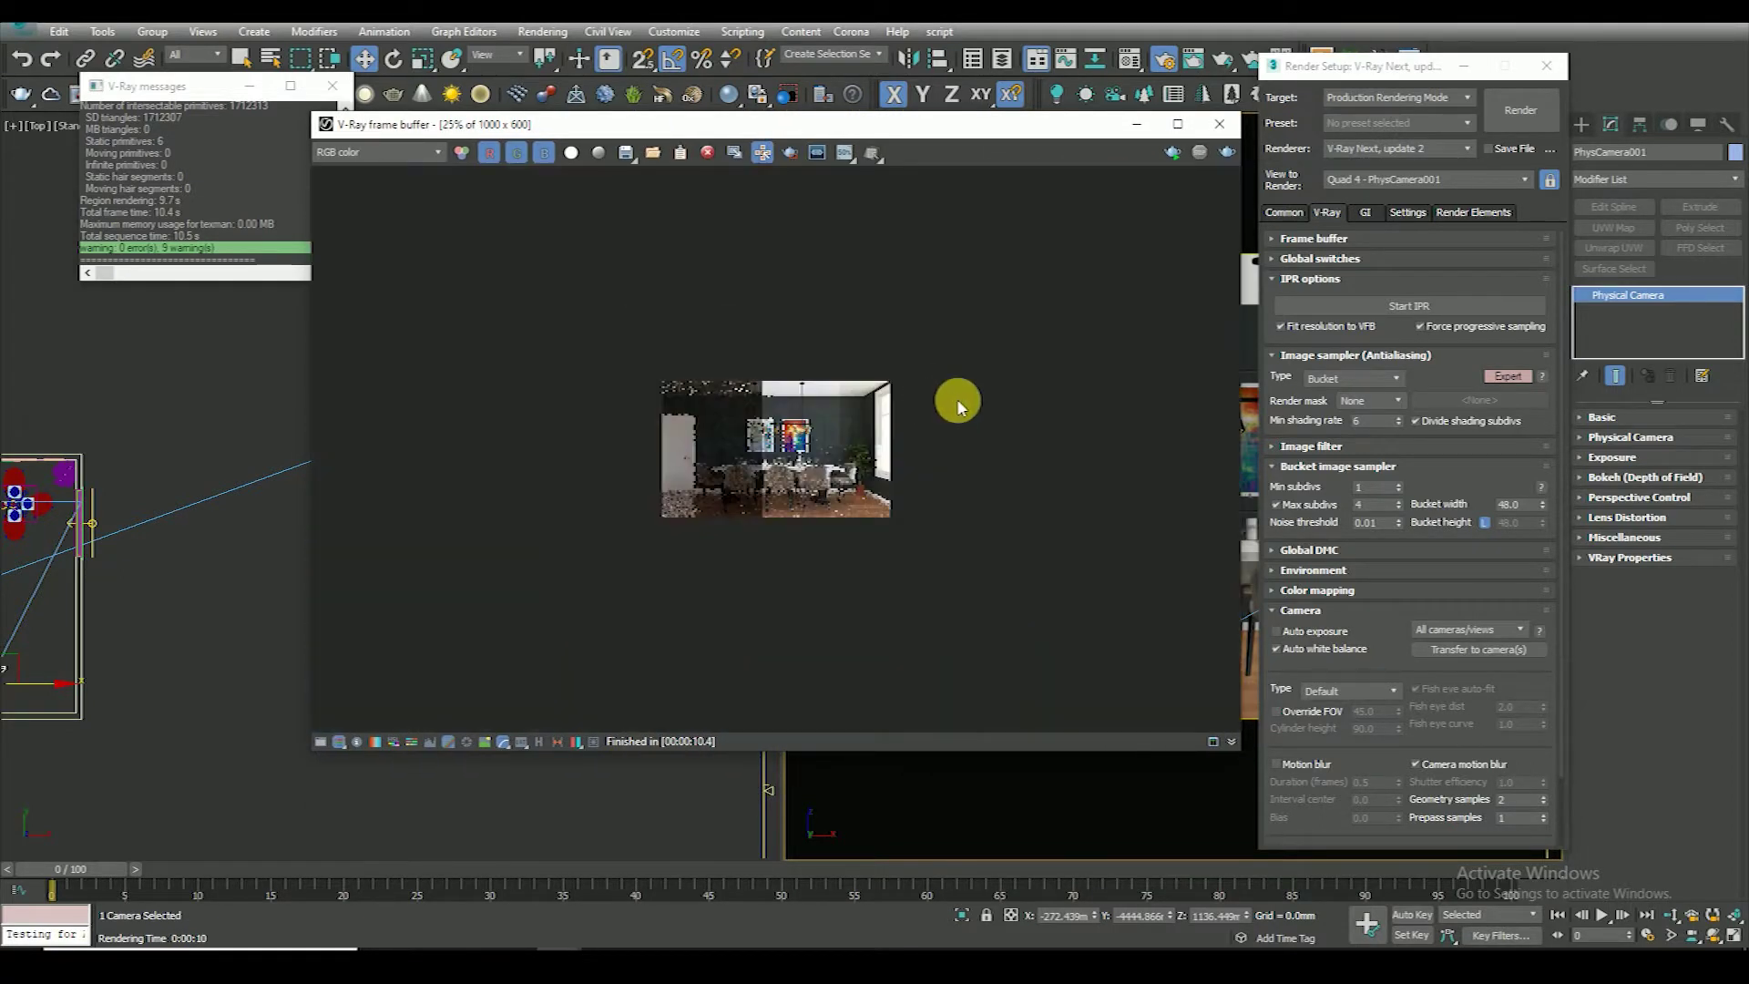
{"action": "left_click_drag", "start_coordinate": [920, 123], "coordinate": [963, 113]}
{"action": "scroll", "coordinate": [839, 363], "scroll_direction": "up", "scroll_amount": 1}
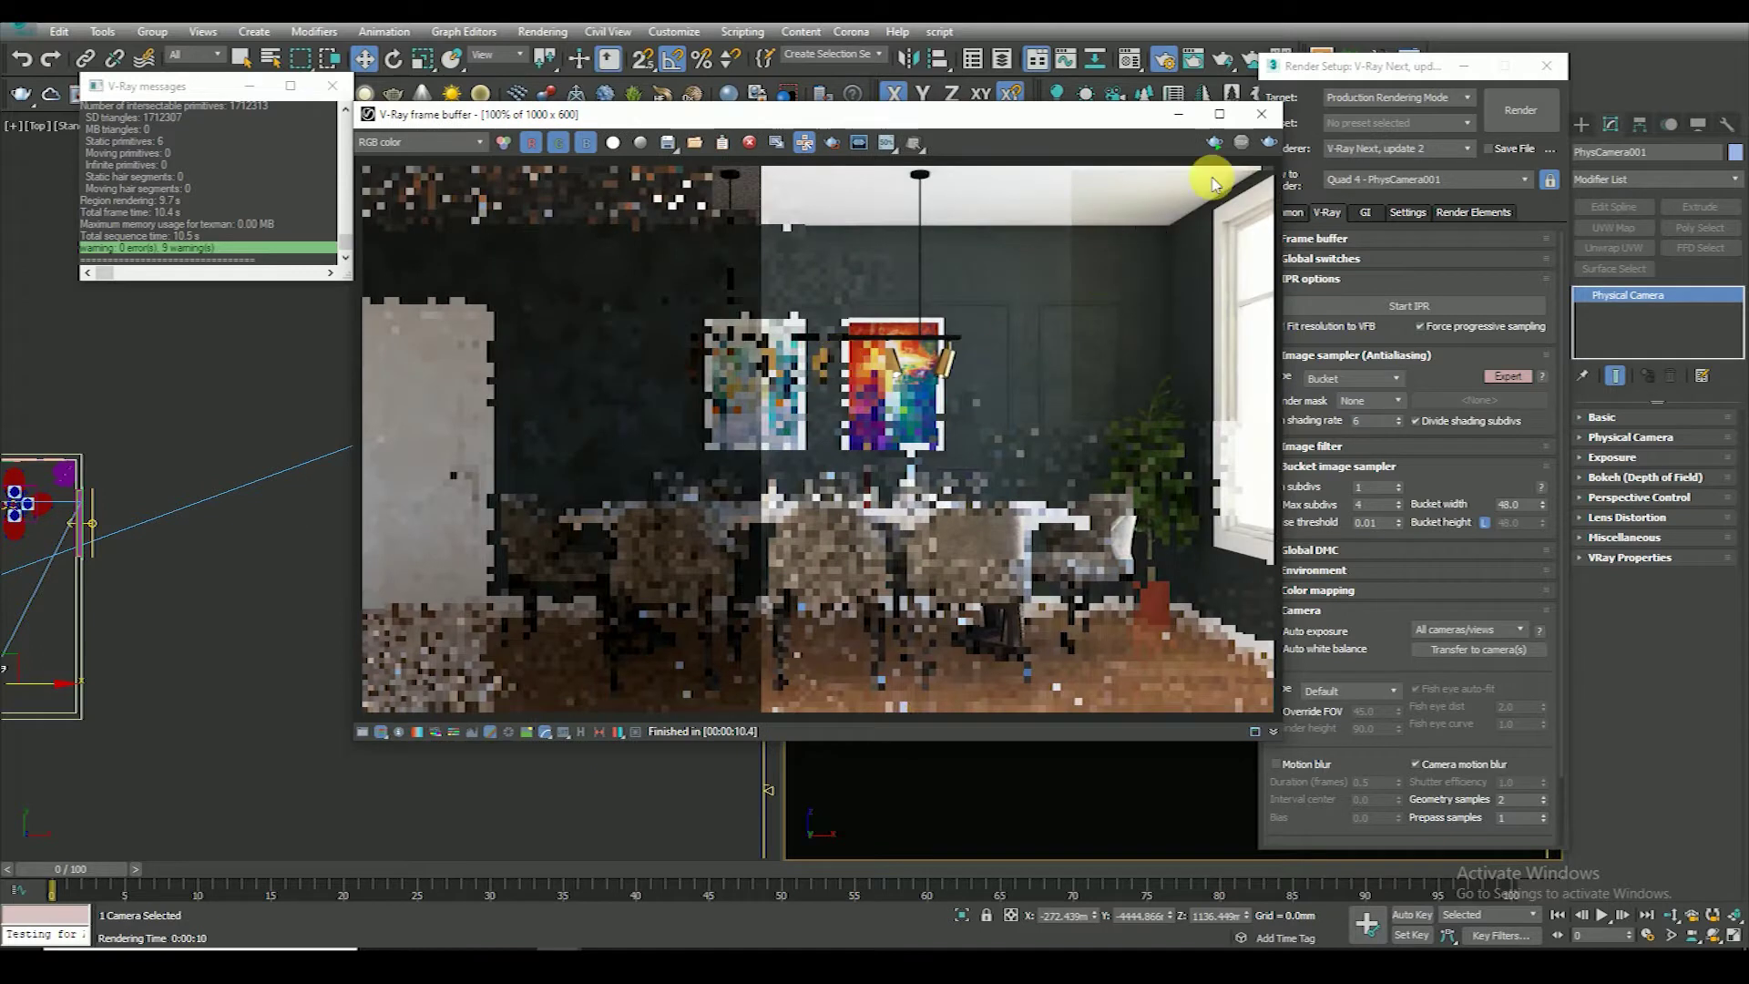
{"action": "left_click", "coordinate": [1269, 143]}
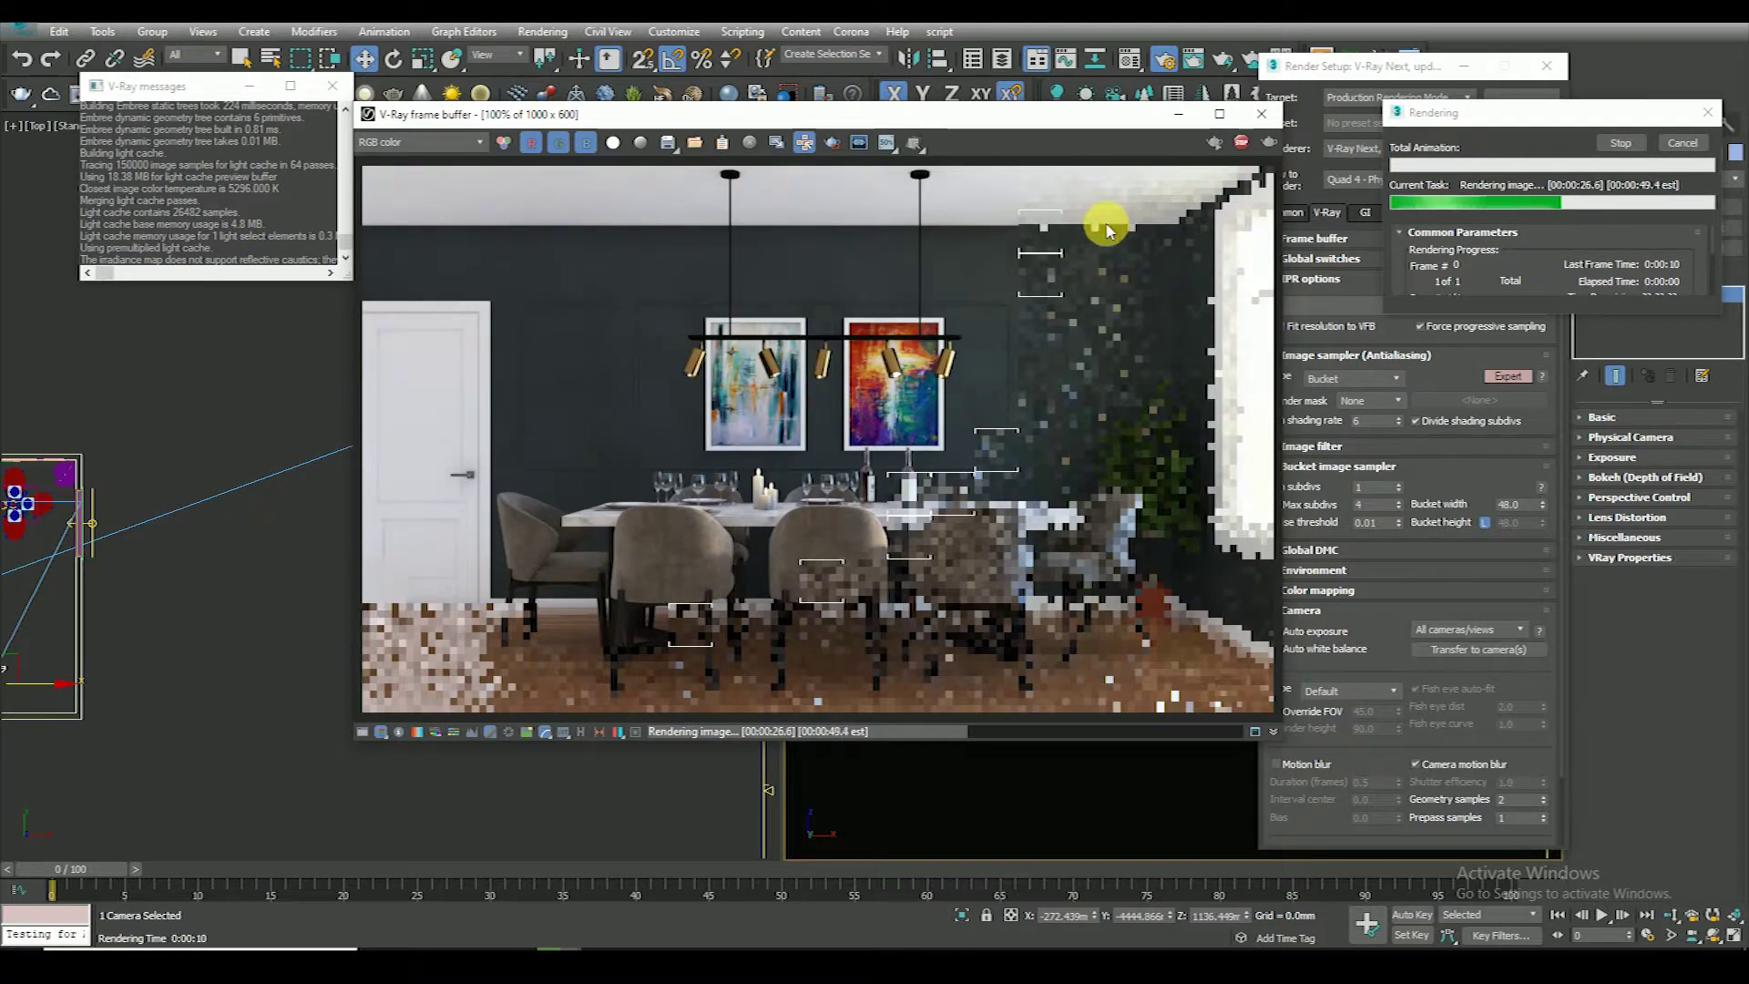
Zoom around the frame buffer while the 1000×600 dining-room render progresses
{"action": "scroll", "coordinate": [1126, 205], "scroll_direction": "up", "scroll_amount": 1}
{"action": "scroll", "coordinate": [1054, 332], "scroll_direction": "up", "scroll_amount": 1}
{"action": "scroll", "coordinate": [1160, 222], "scroll_direction": "down", "scroll_amount": 1}
{"action": "scroll", "coordinate": [1051, 356], "scroll_direction": "down", "scroll_amount": 1}
{"action": "scroll", "coordinate": [1054, 456], "scroll_direction": "down", "scroll_amount": 1}
{"action": "scroll", "coordinate": [1054, 455], "scroll_direction": "up", "scroll_amount": 1}
{"action": "scroll", "coordinate": [565, 610], "scroll_direction": "up", "scroll_amount": 1}
{"action": "scroll", "coordinate": [538, 615], "scroll_direction": "down", "scroll_amount": 1}
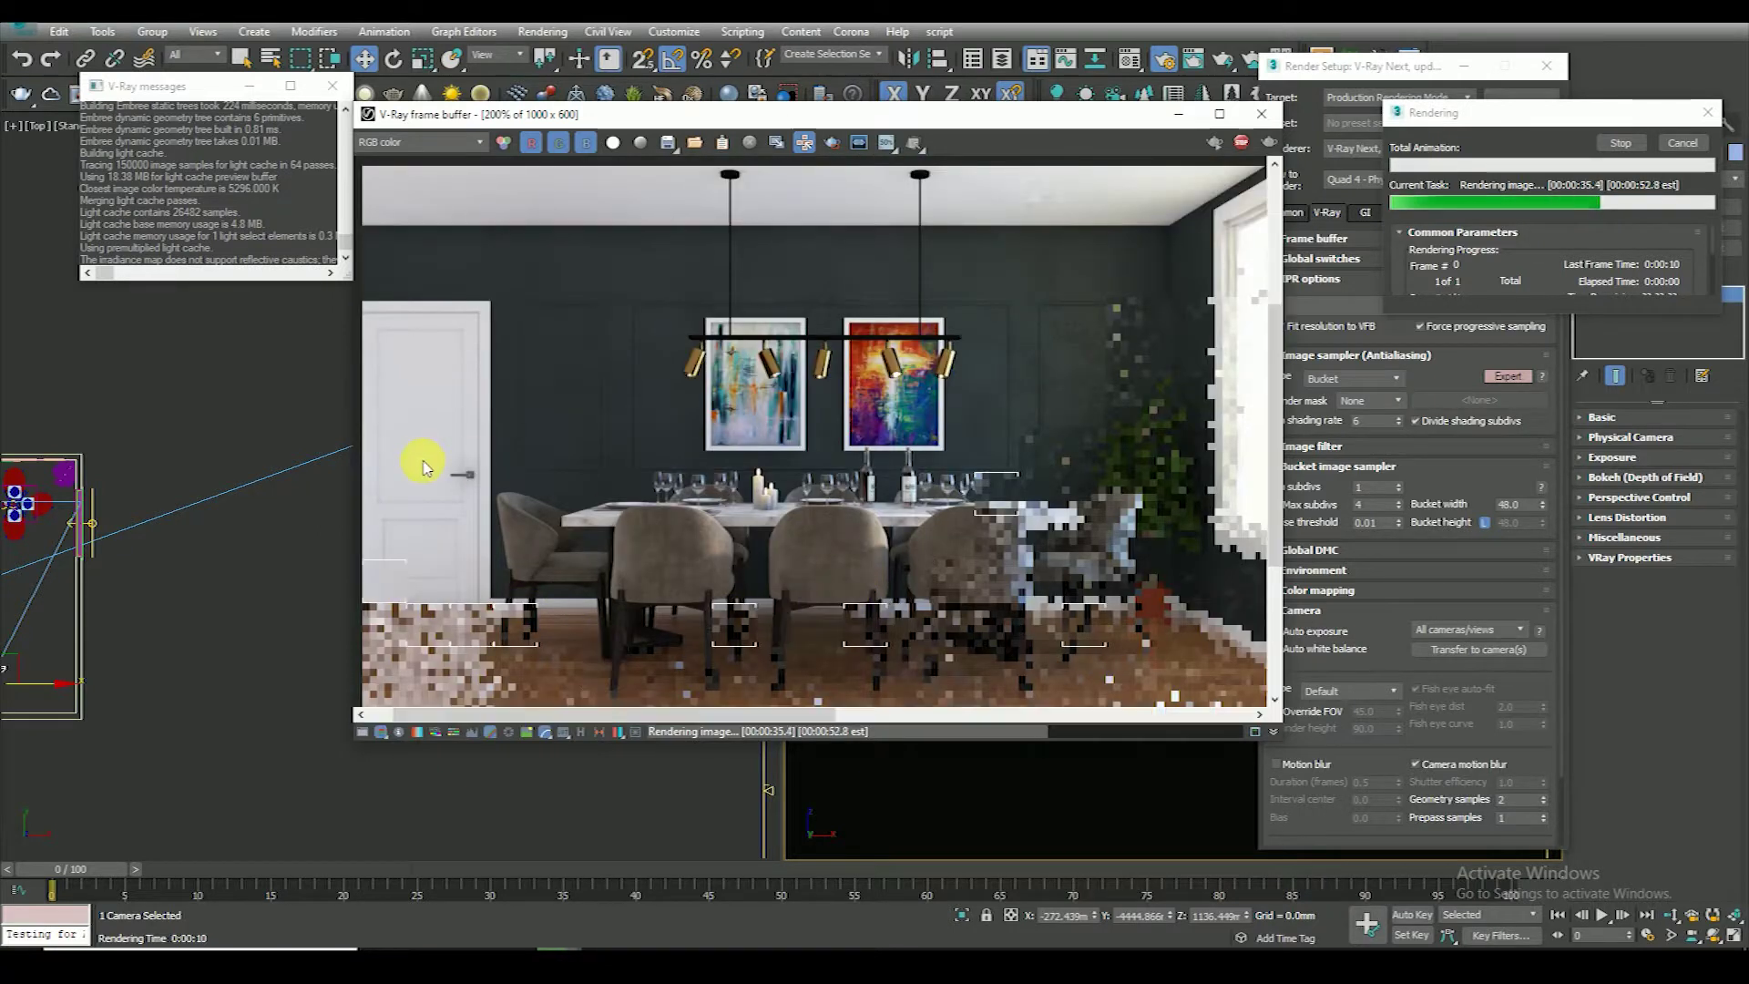
{"action": "scroll", "coordinate": [755, 453], "scroll_direction": "down", "scroll_amount": 1}
{"action": "scroll", "coordinate": [1035, 374], "scroll_direction": "up", "scroll_amount": 1}
{"action": "scroll", "coordinate": [1217, 318], "scroll_direction": "up", "scroll_amount": 1}
{"action": "scroll", "coordinate": [1212, 301], "scroll_direction": "down", "scroll_amount": 1}
{"action": "scroll", "coordinate": [1057, 378], "scroll_direction": "down", "scroll_amount": 1}
{"action": "scroll", "coordinate": [1064, 375], "scroll_direction": "up", "scroll_amount": 1}
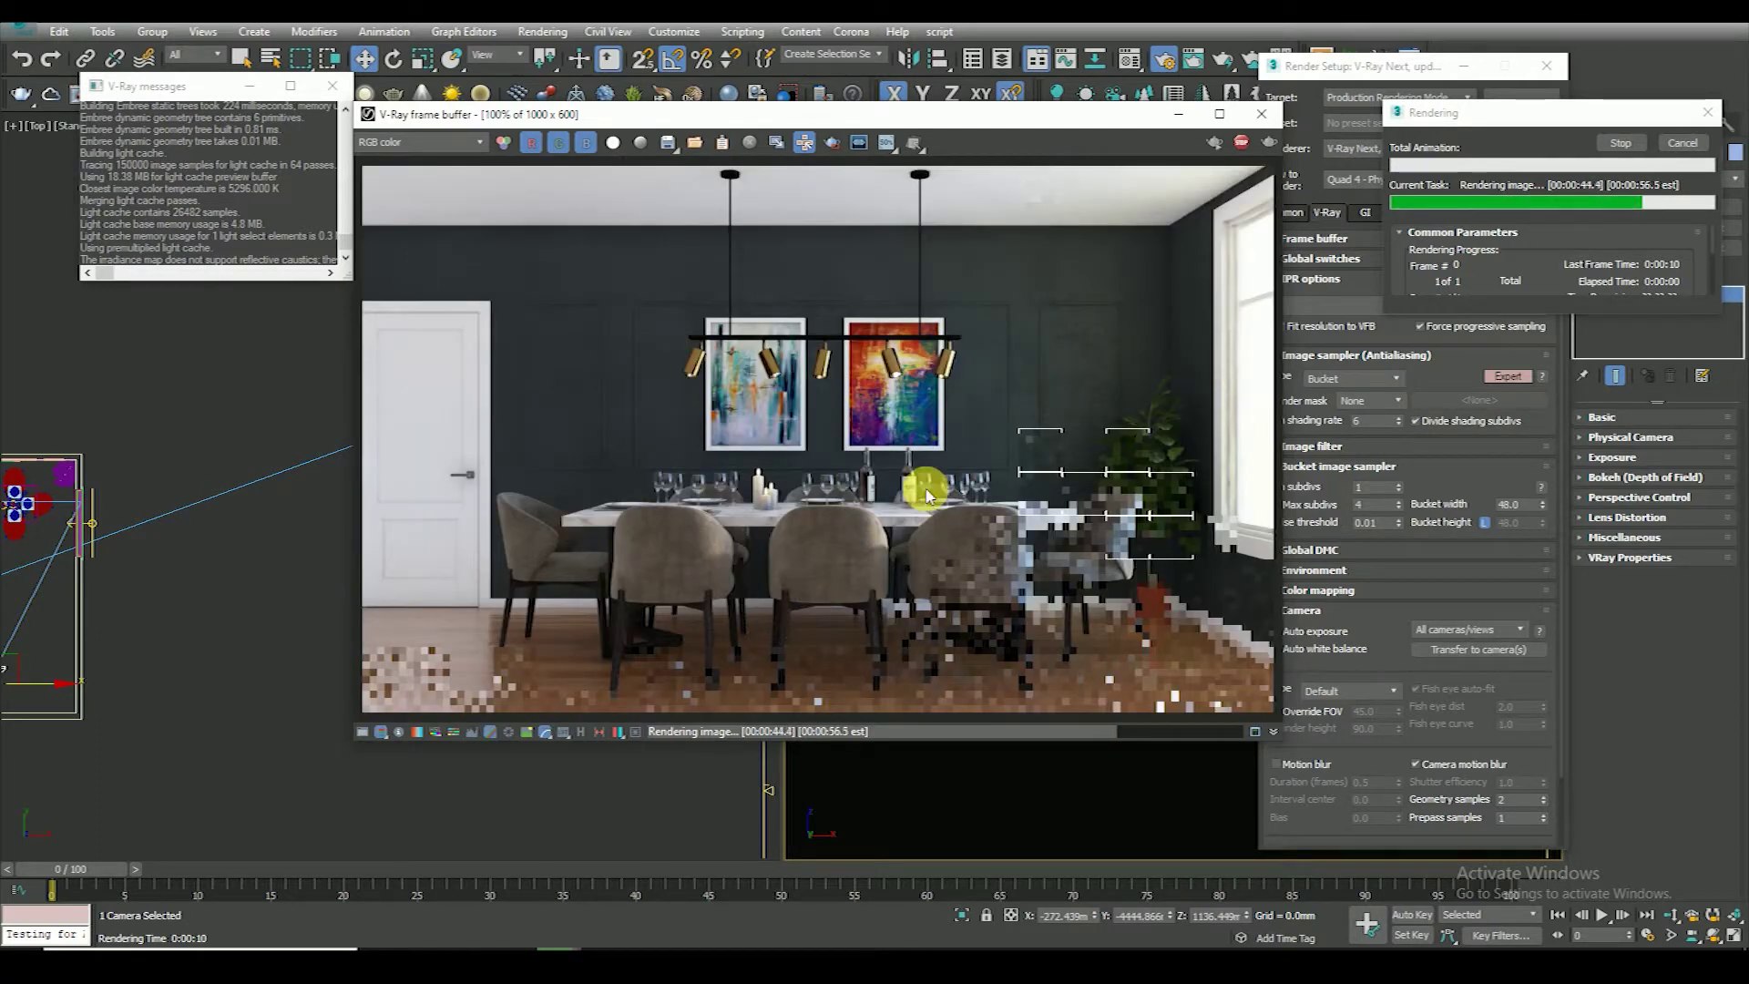
Keep inspecting the render up close, stop it, and select the VRayLight plane light
{"action": "scroll", "coordinate": [952, 521], "scroll_direction": "up", "scroll_amount": 1}
{"action": "scroll", "coordinate": [1055, 537], "scroll_direction": "down", "scroll_amount": 1}
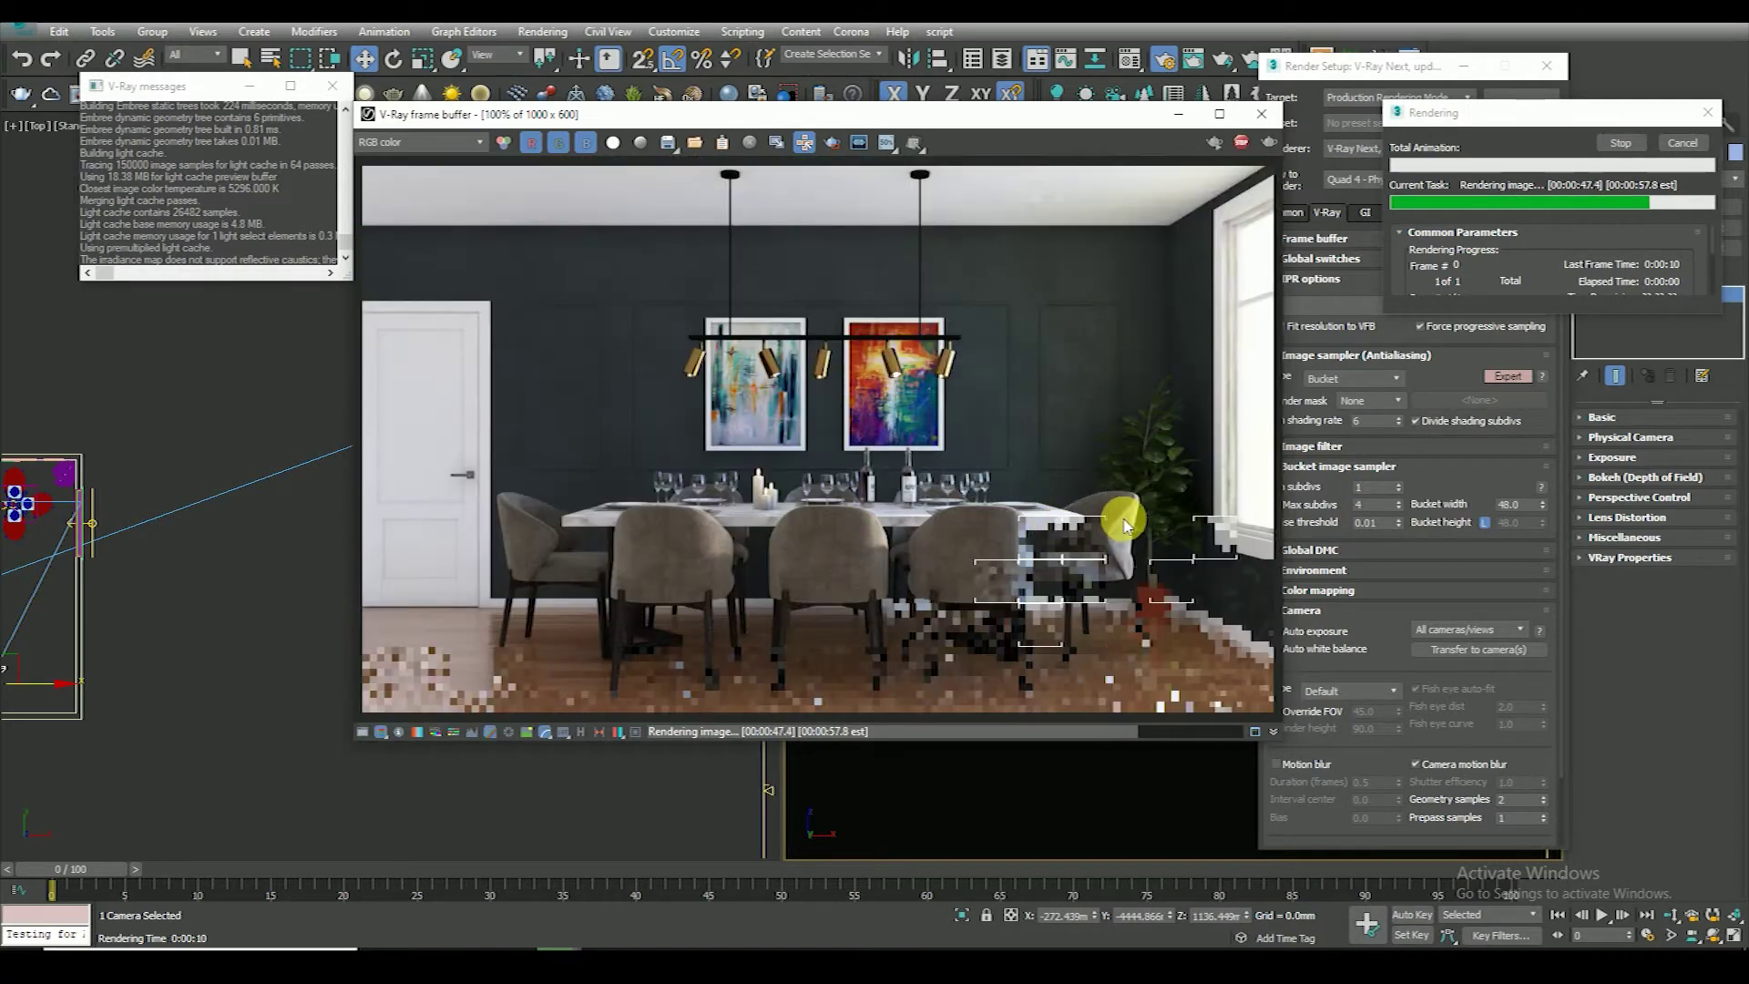
{"action": "scroll", "coordinate": [474, 671], "scroll_direction": "up", "scroll_amount": 1}
{"action": "scroll", "coordinate": [608, 556], "scroll_direction": "up", "scroll_amount": 1}
{"action": "scroll", "coordinate": [607, 556], "scroll_direction": "down", "scroll_amount": 2}
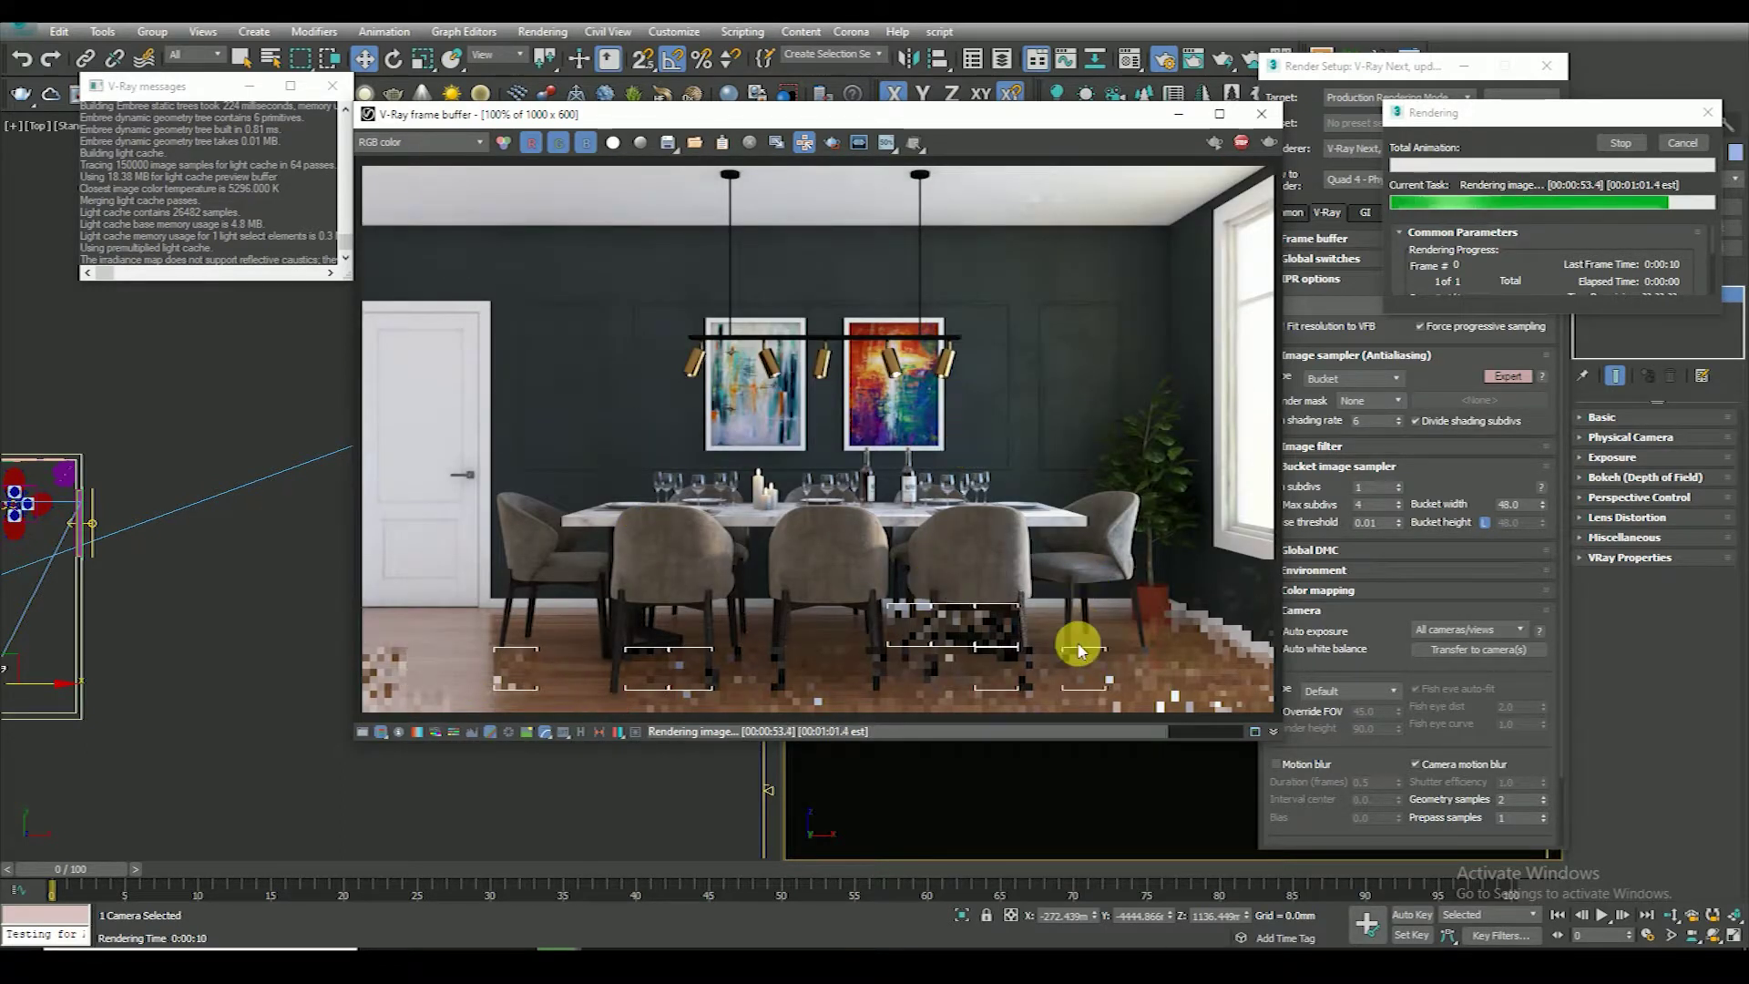
{"action": "scroll", "coordinate": [1084, 642], "scroll_direction": "up", "scroll_amount": 2}
{"action": "scroll", "coordinate": [1103, 583], "scroll_direction": "down", "scroll_amount": 1}
{"action": "scroll", "coordinate": [911, 524], "scroll_direction": "down", "scroll_amount": 1}
{"action": "scroll", "coordinate": [774, 506], "scroll_direction": "up", "scroll_amount": 2}
{"action": "scroll", "coordinate": [770, 499], "scroll_direction": "down", "scroll_amount": 2}
{"action": "scroll", "coordinate": [856, 517], "scroll_direction": "down", "scroll_amount": 1}
{"action": "scroll", "coordinate": [866, 526], "scroll_direction": "up", "scroll_amount": 1}
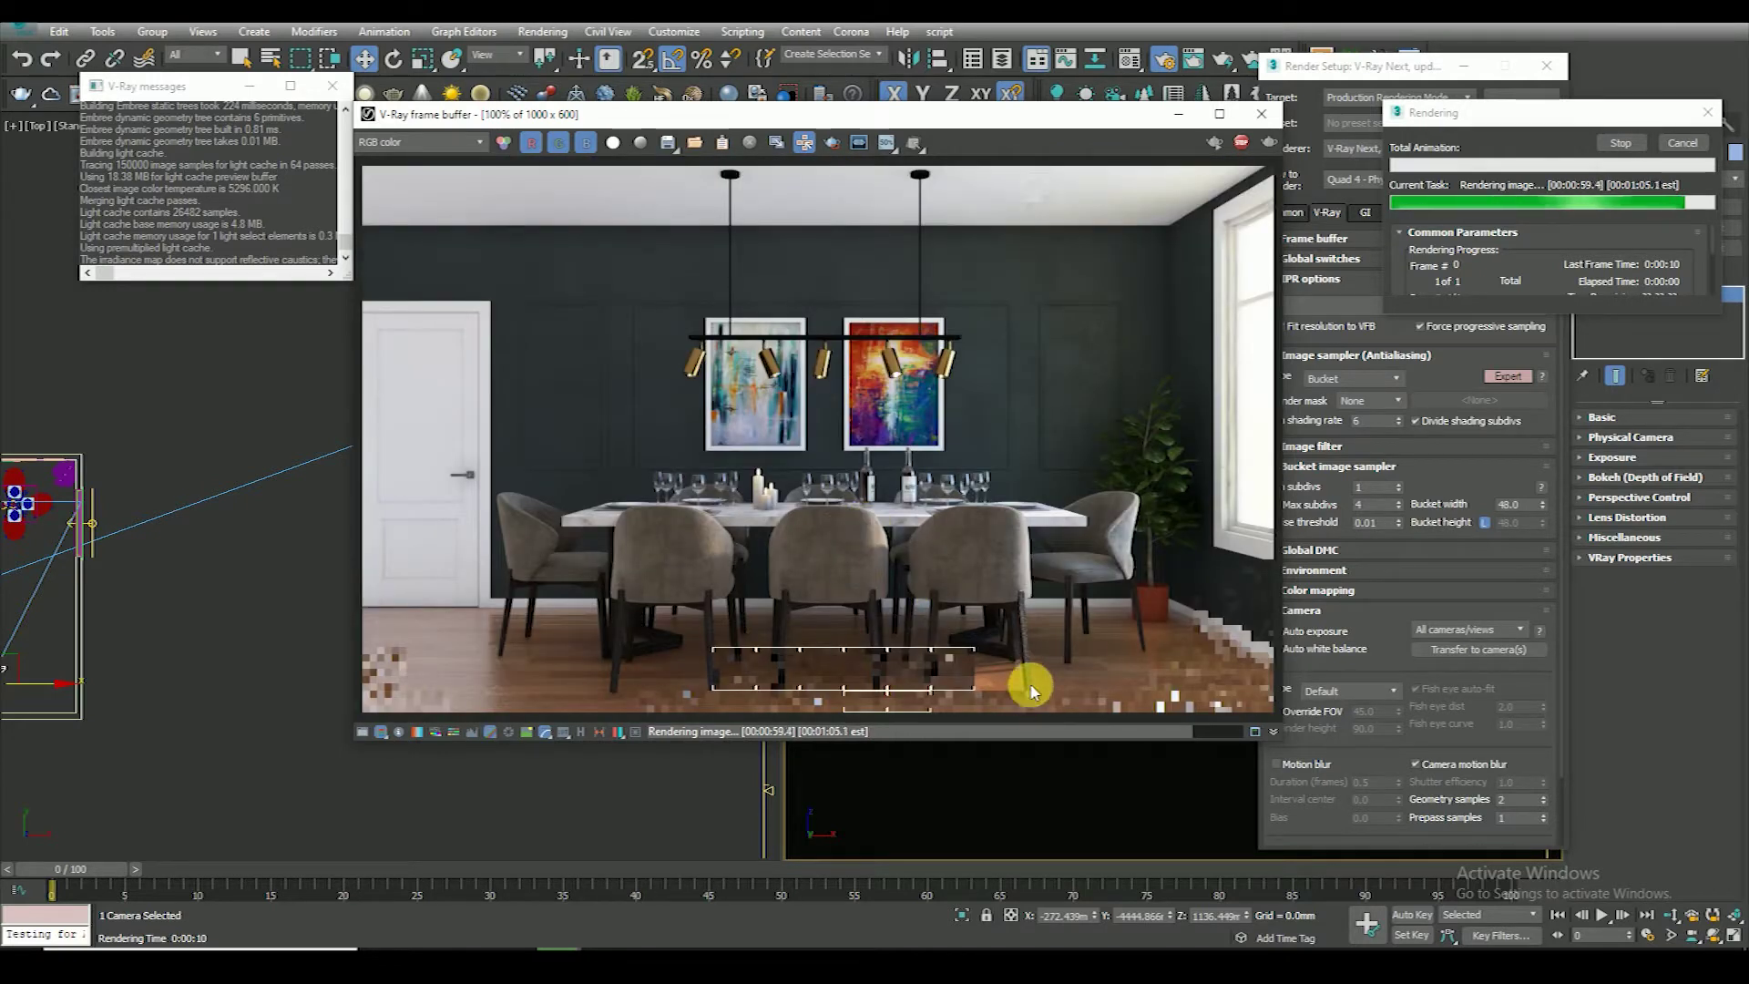
{"action": "scroll", "coordinate": [965, 606], "scroll_direction": "down", "scroll_amount": 1}
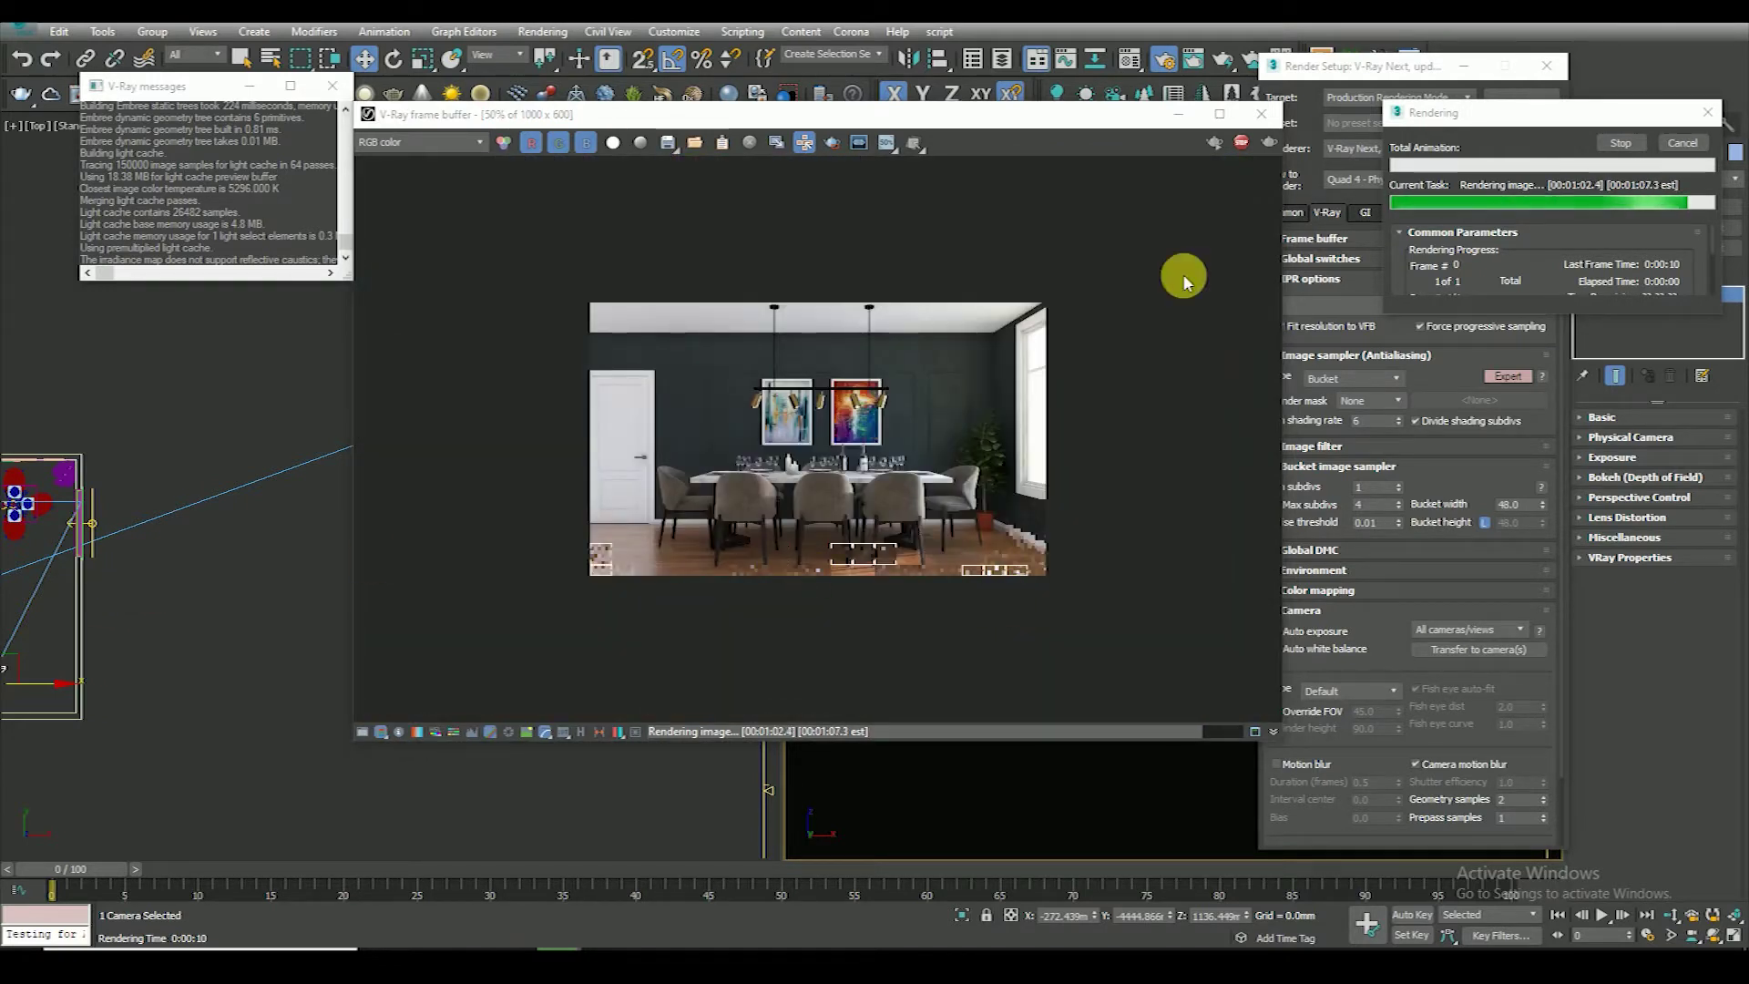
{"action": "left_click", "coordinate": [1240, 143]}
{"action": "left_click", "coordinate": [92, 523]}
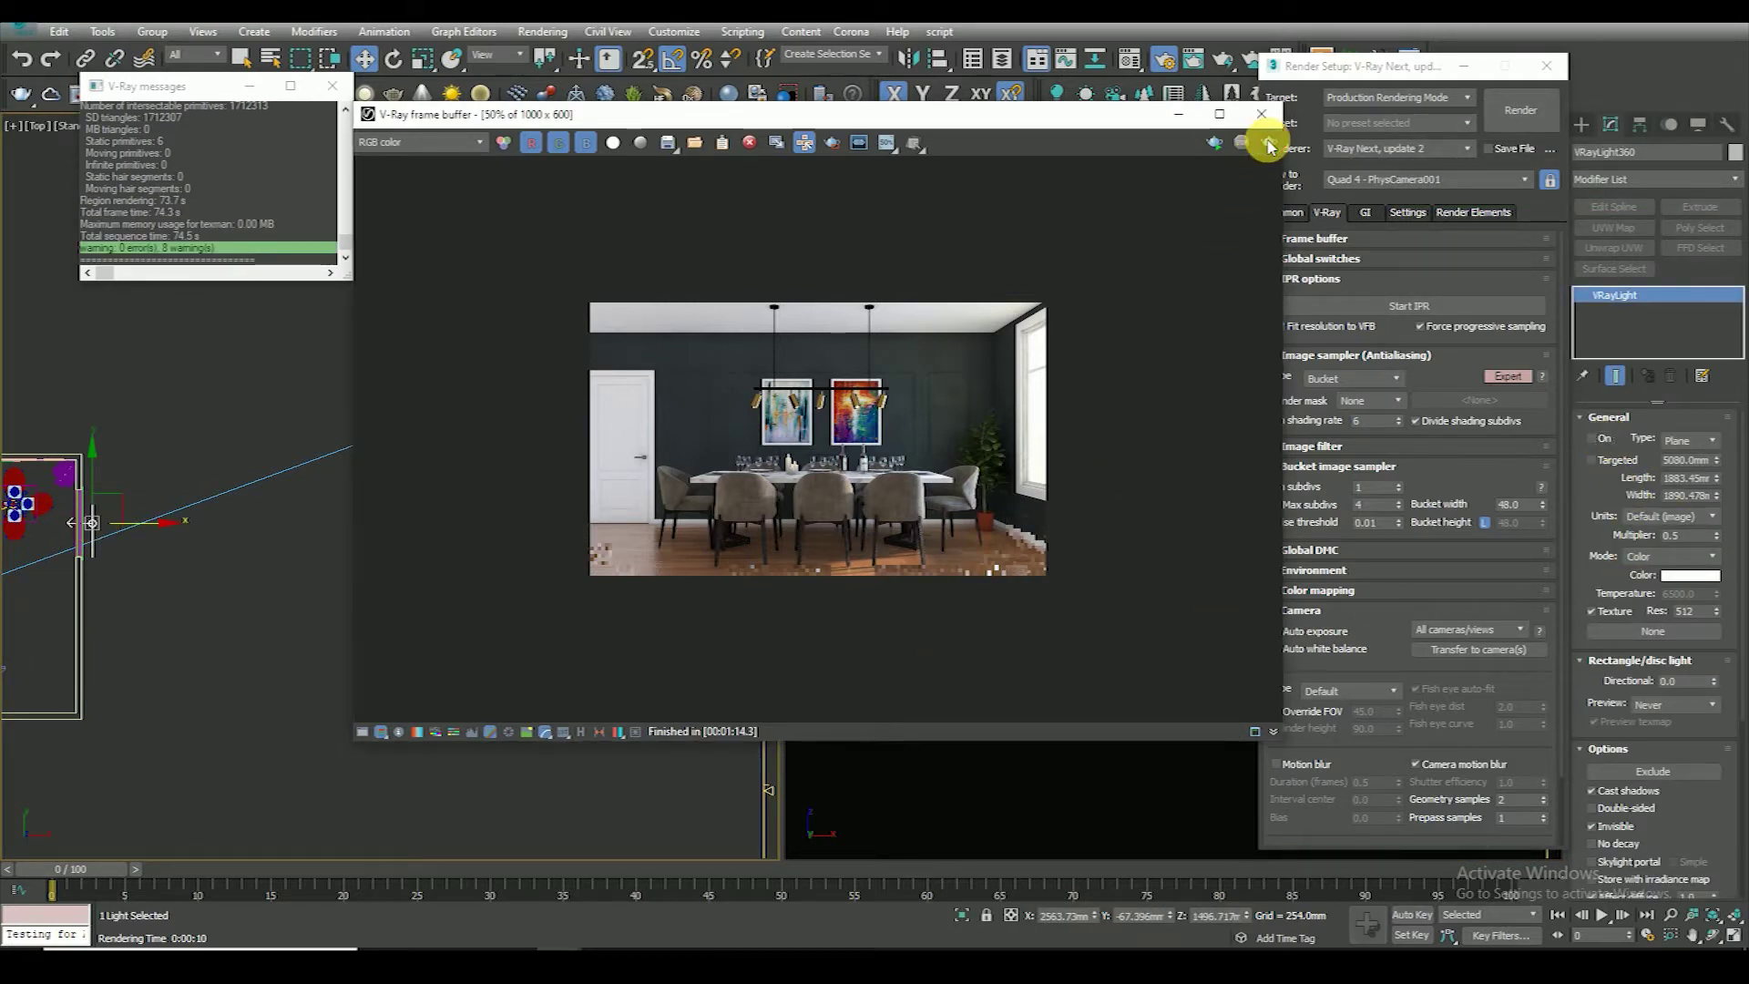
Render the camera view, inspect it at 100% size, then stop it
{"action": "left_click", "coordinate": [1269, 142]}
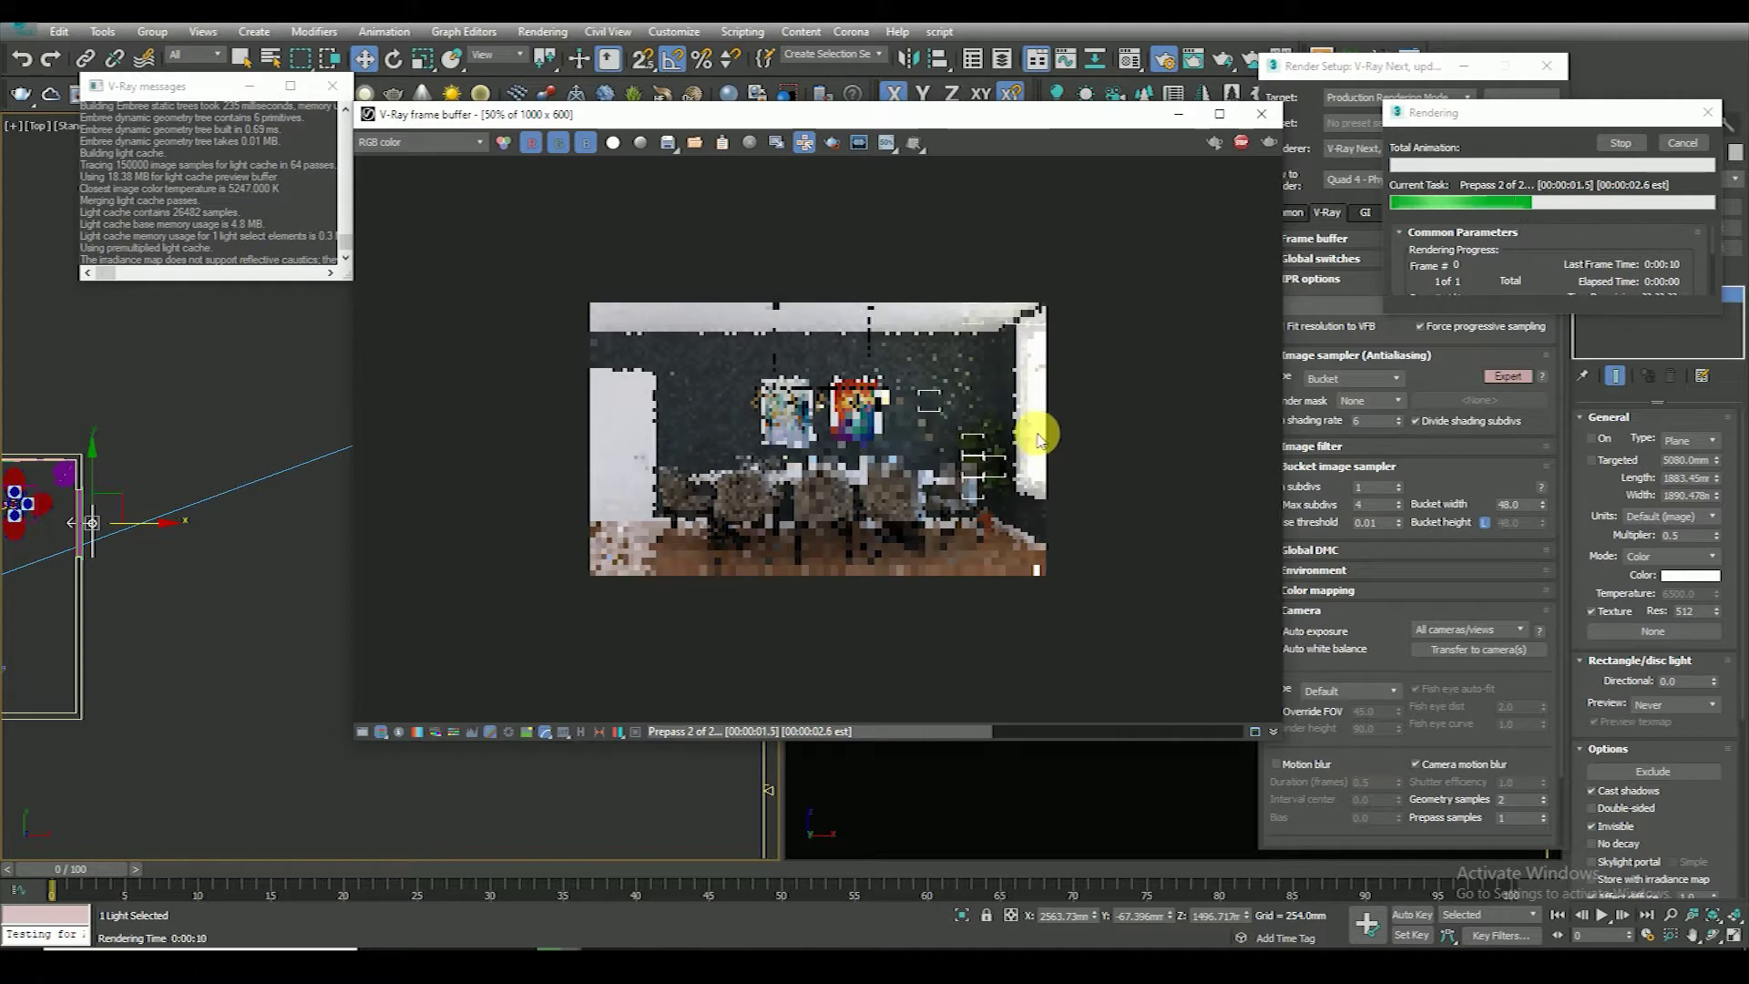
{"action": "double_click", "coordinate": [1096, 441]}
{"action": "scroll", "coordinate": [1095, 438], "scroll_direction": "down", "scroll_amount": 1}
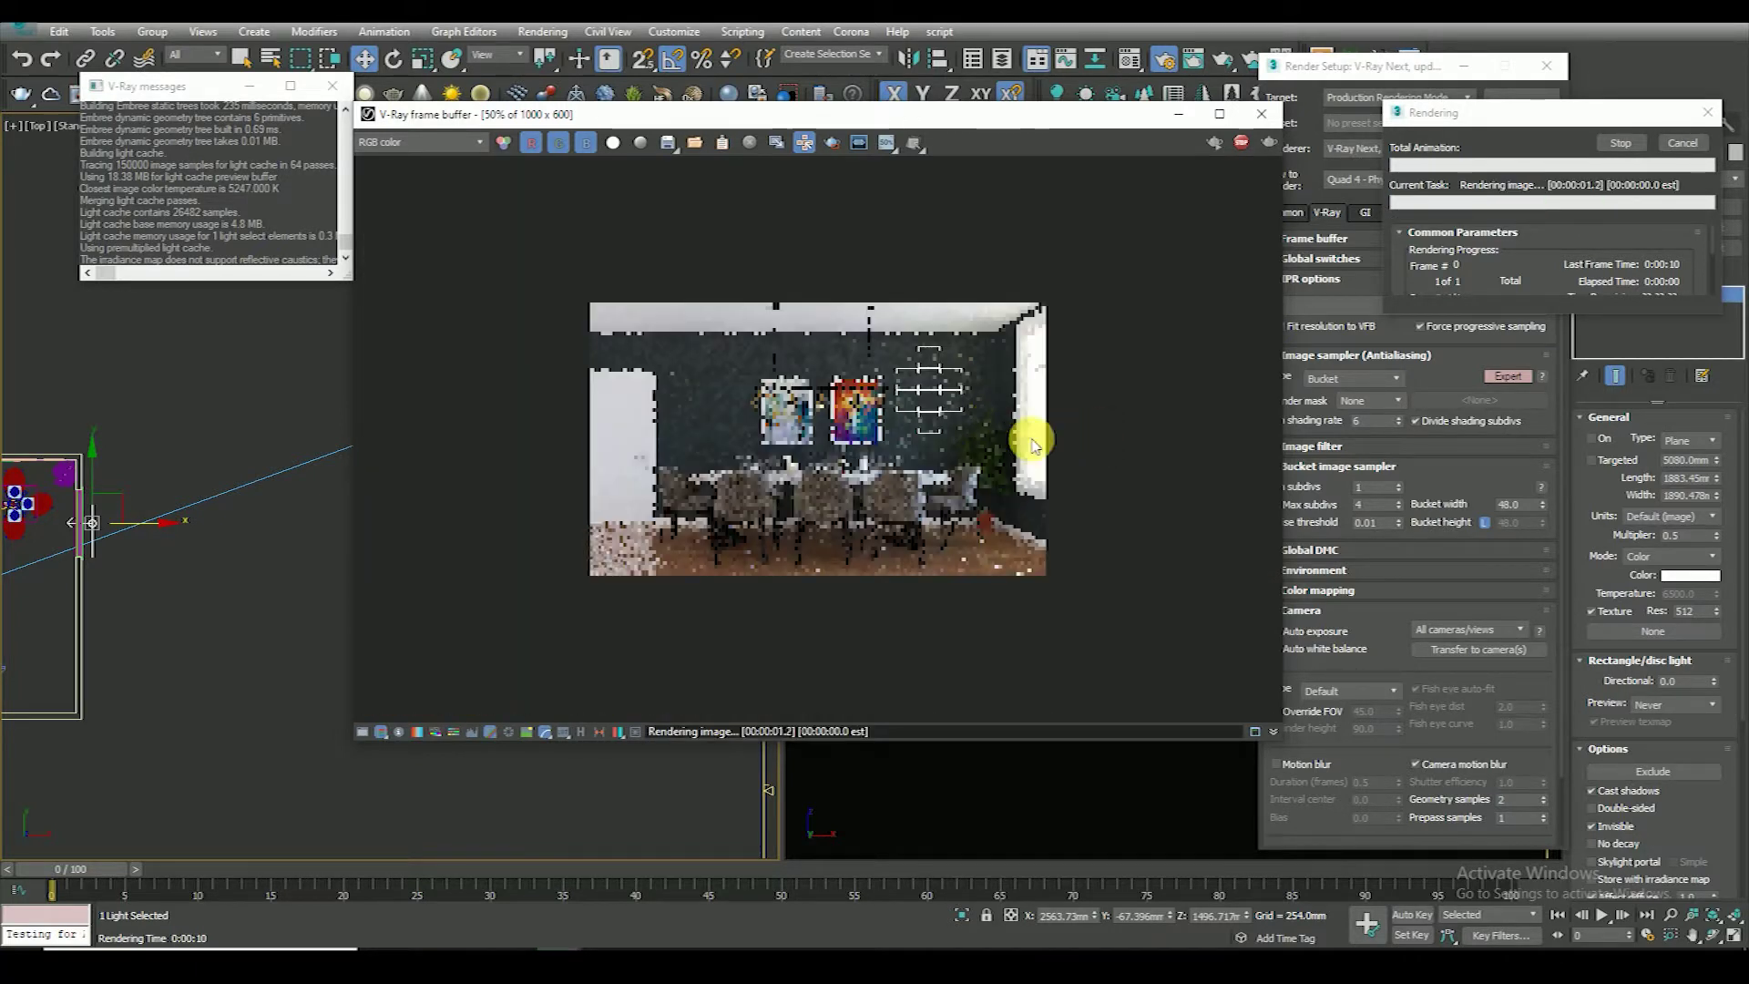
{"action": "scroll", "coordinate": [1038, 360], "scroll_direction": "up", "scroll_amount": 2}
{"action": "scroll", "coordinate": [1216, 355], "scroll_direction": "down", "scroll_amount": 1}
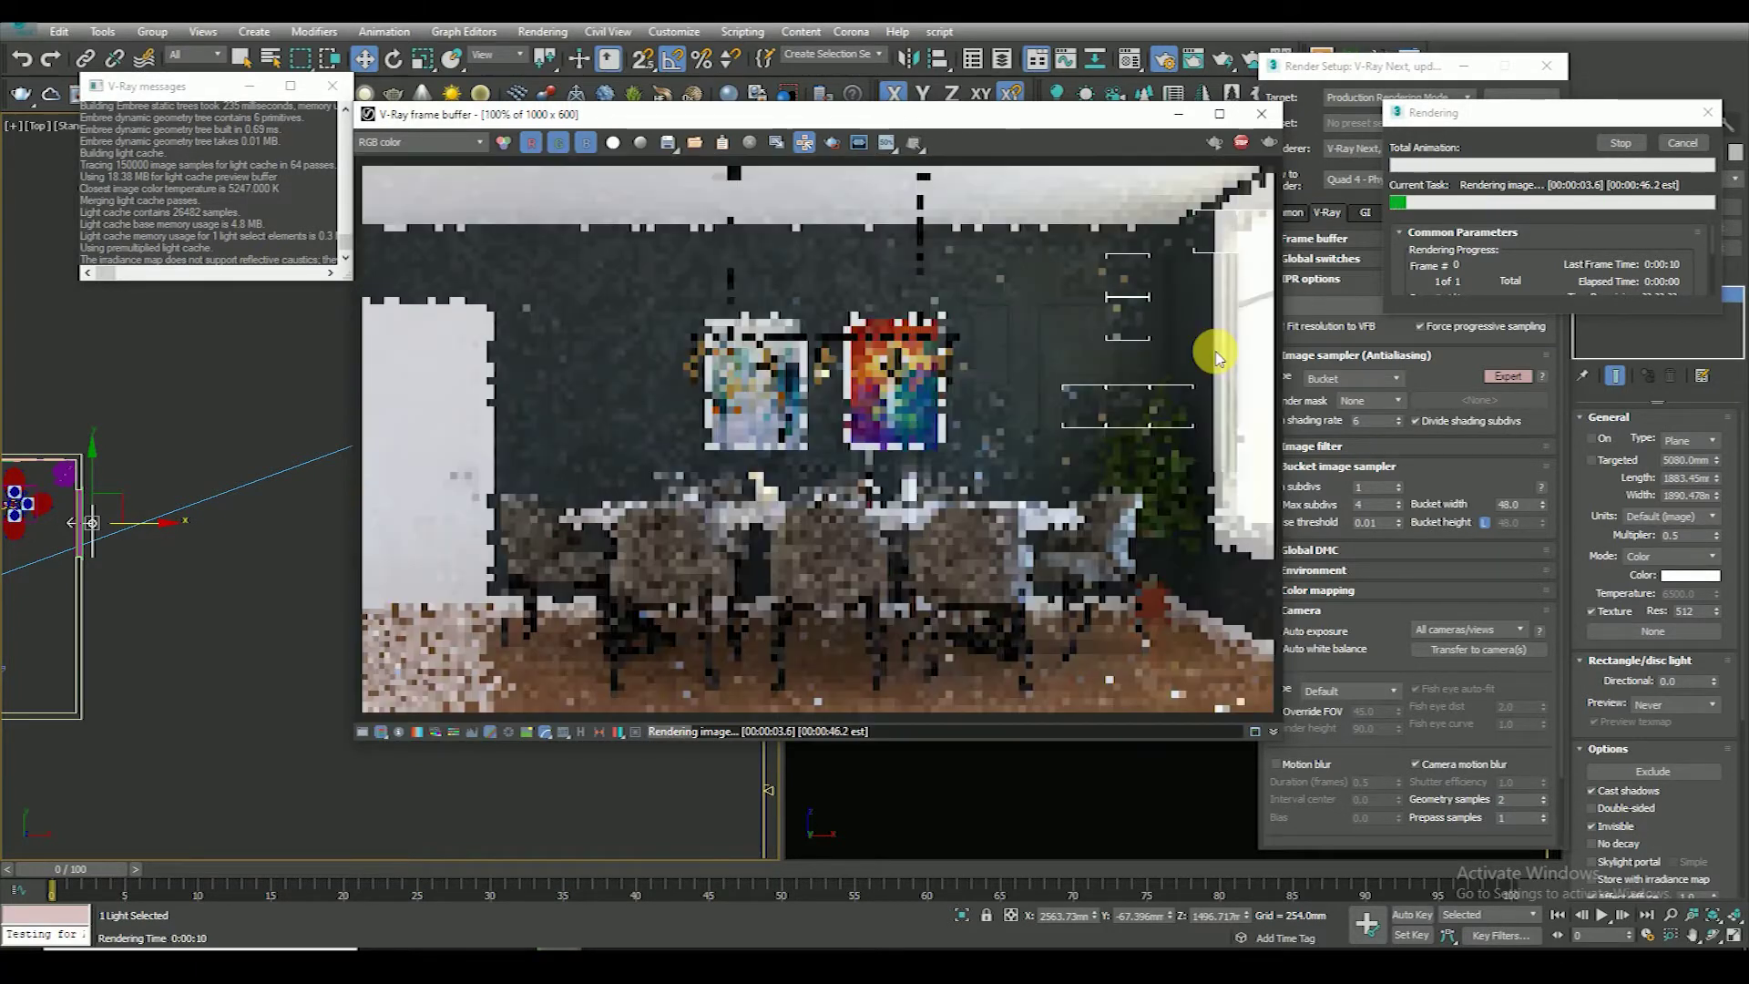
{"action": "scroll", "coordinate": [1219, 364], "scroll_direction": "down", "scroll_amount": 1}
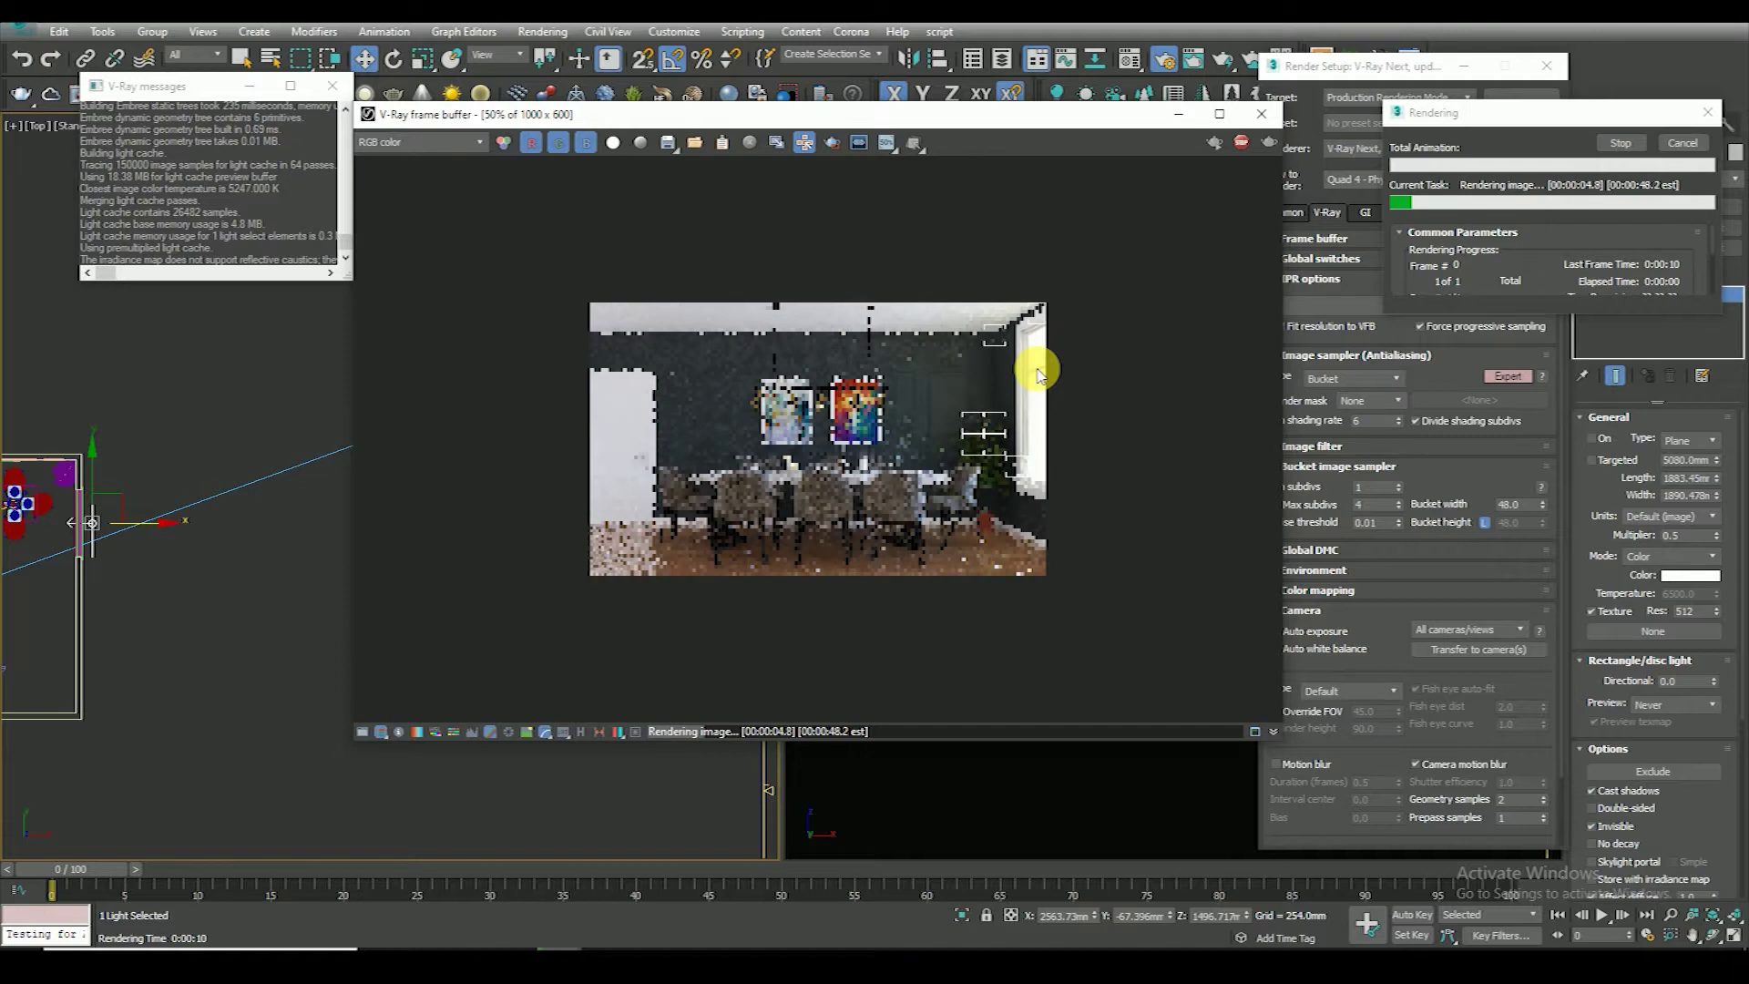
{"action": "left_click", "coordinate": [1248, 144]}
Check the Exposure Control settings and start a fresh test render
{"action": "left_click", "coordinate": [543, 32]}
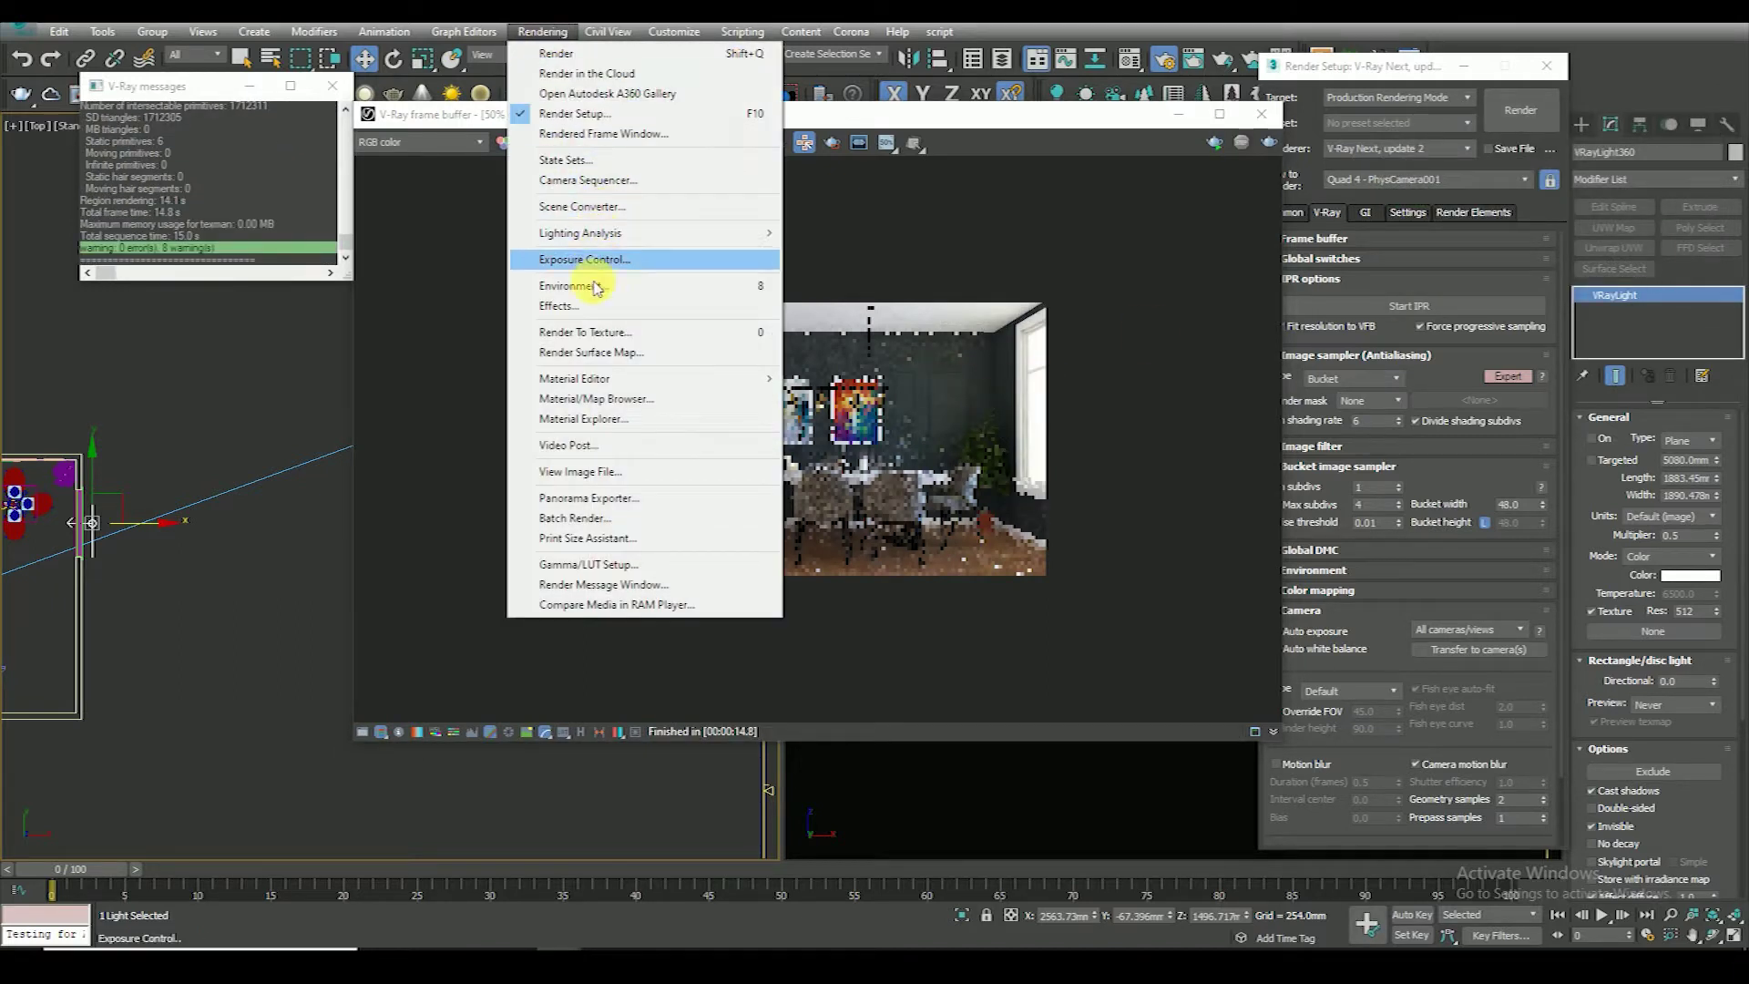
{"action": "left_click", "coordinate": [594, 286]}
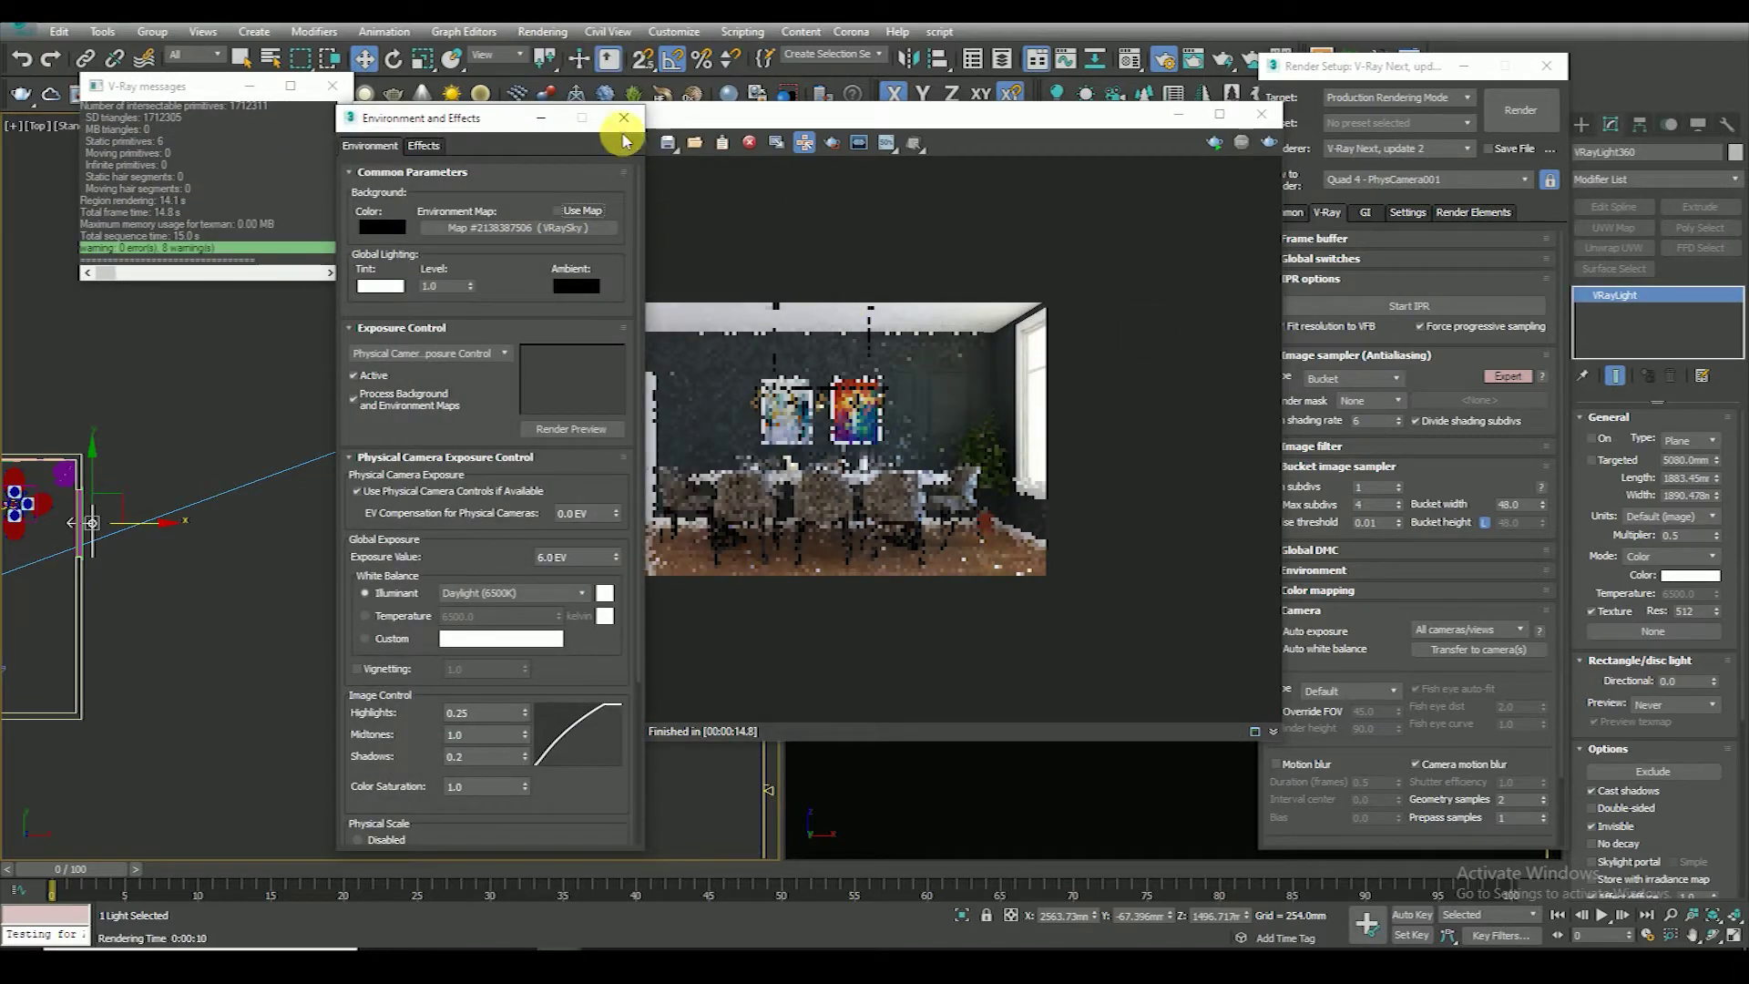
{"action": "left_click", "coordinate": [623, 119]}
{"action": "left_click", "coordinate": [1261, 144]}
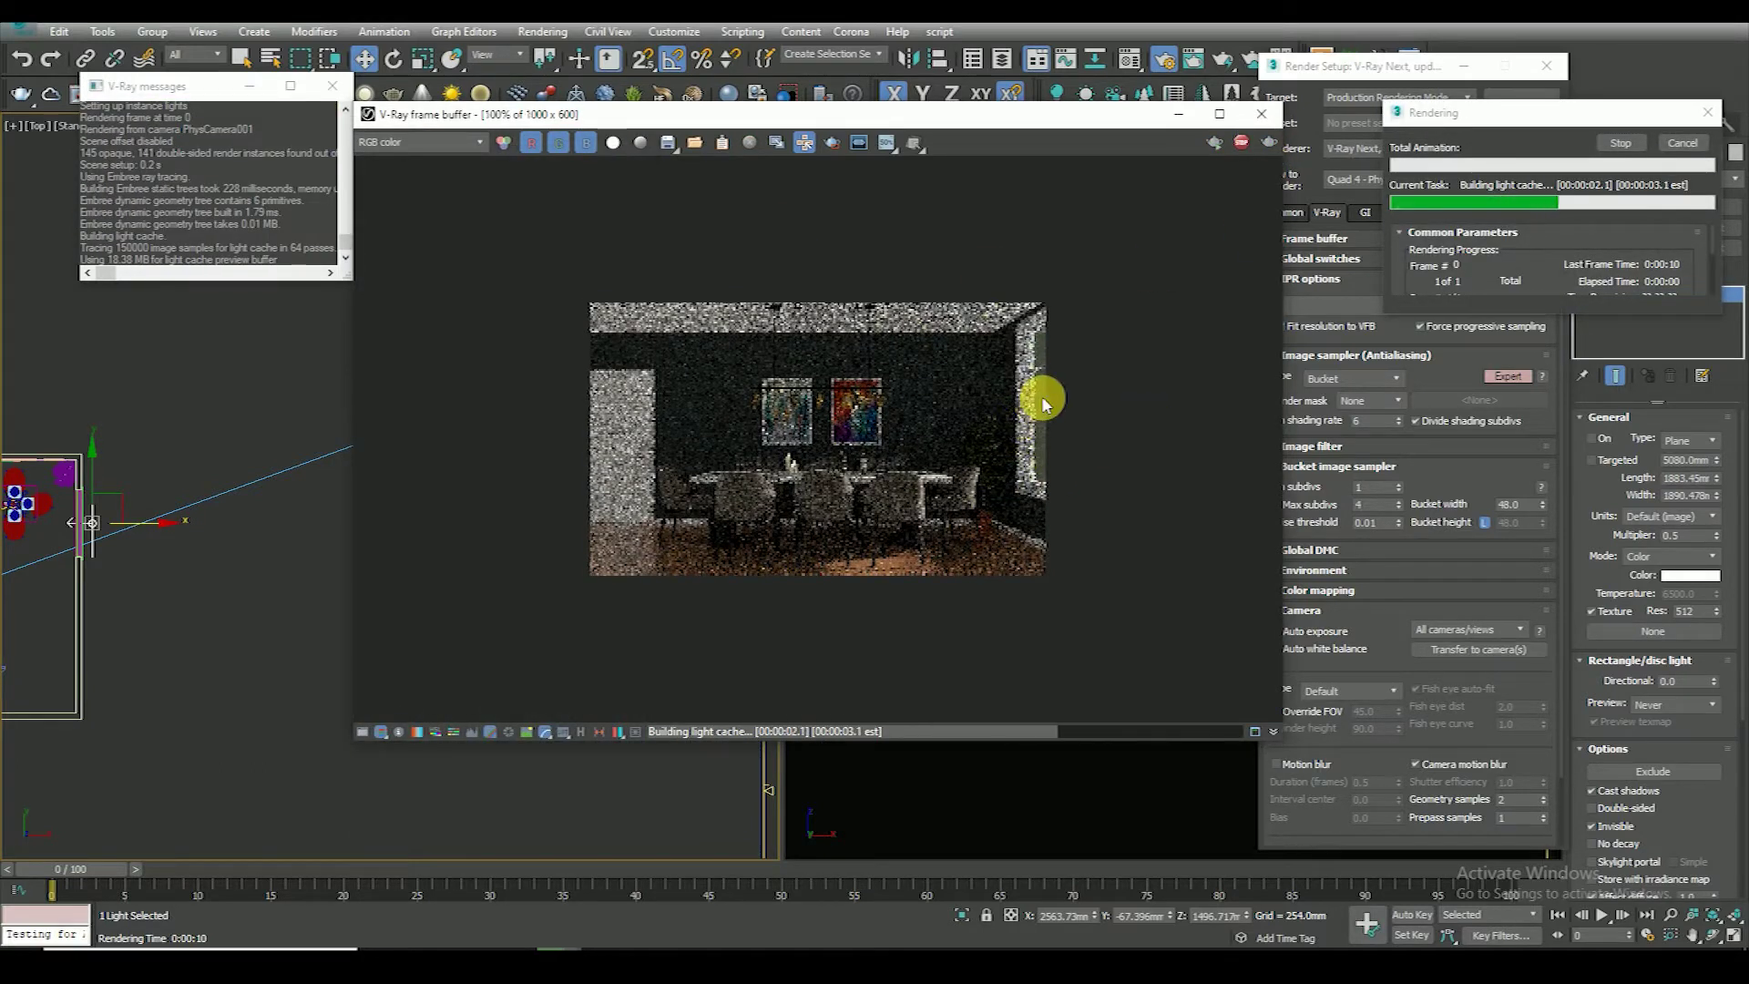
{"action": "scroll", "coordinate": [1097, 404], "scroll_direction": "down", "scroll_amount": 1}
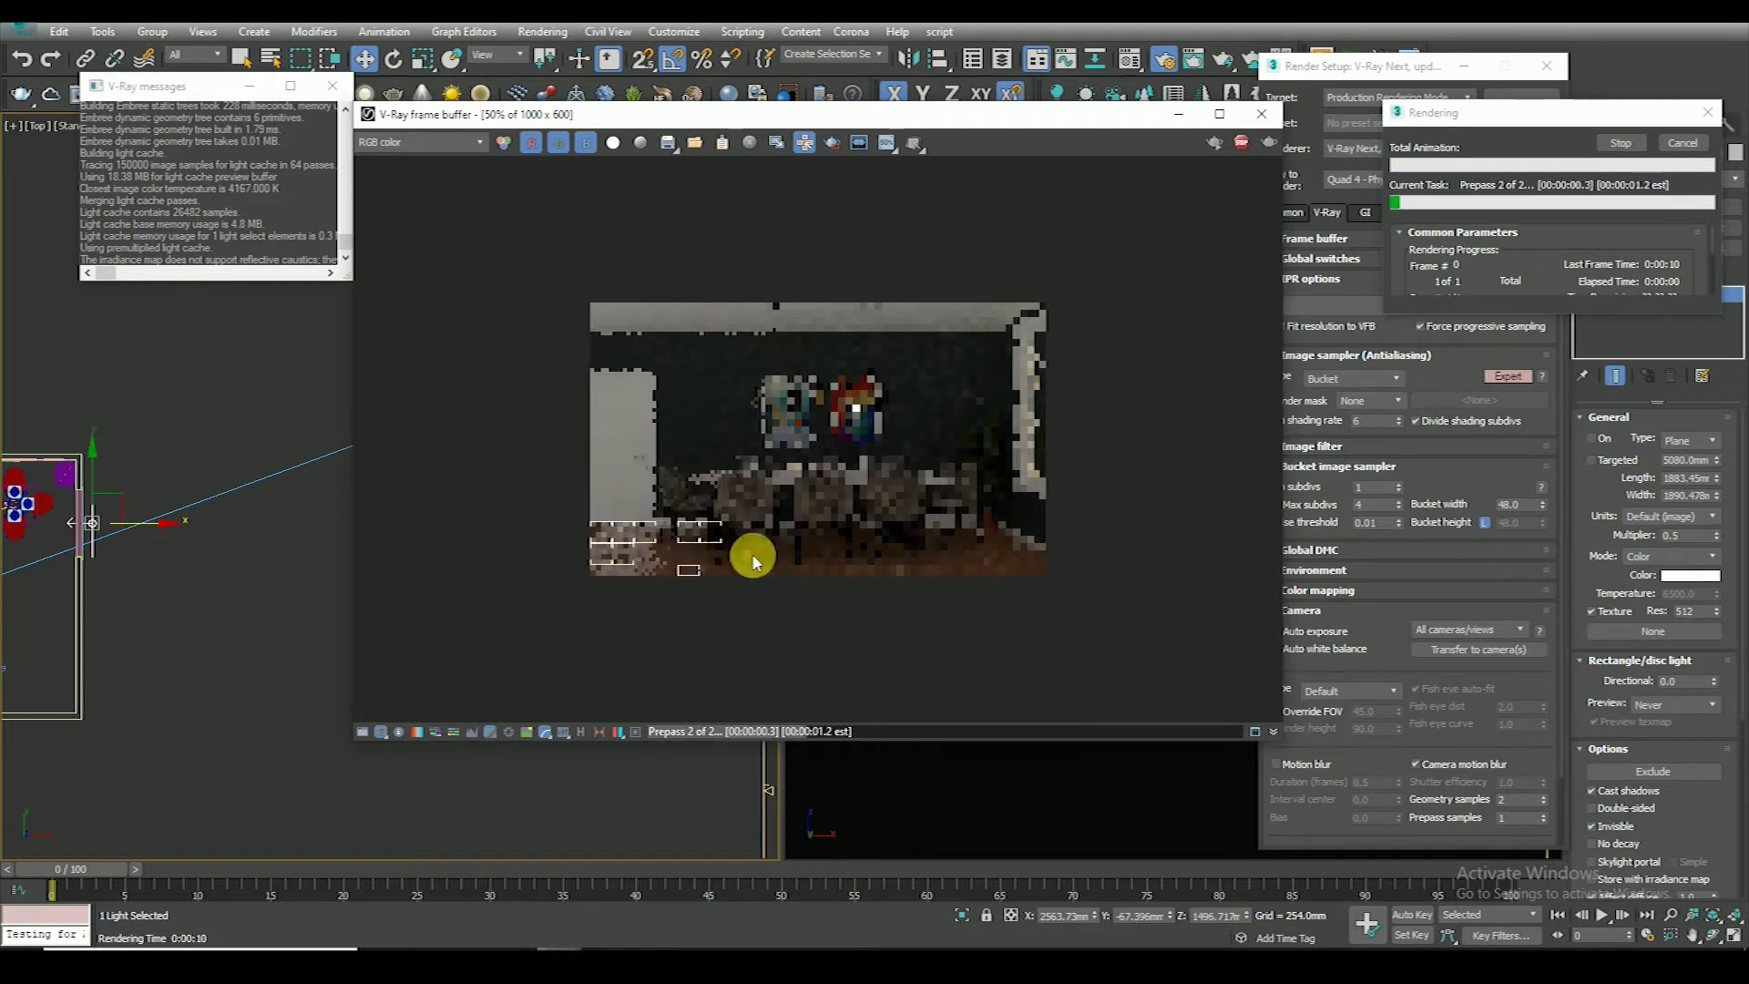
{"action": "scroll", "coordinate": [1046, 460], "scroll_direction": "up", "scroll_amount": 1}
{"action": "scroll", "coordinate": [1175, 373], "scroll_direction": "up", "scroll_amount": 1}
{"action": "scroll", "coordinate": [1140, 456], "scroll_direction": "down", "scroll_amount": 2}
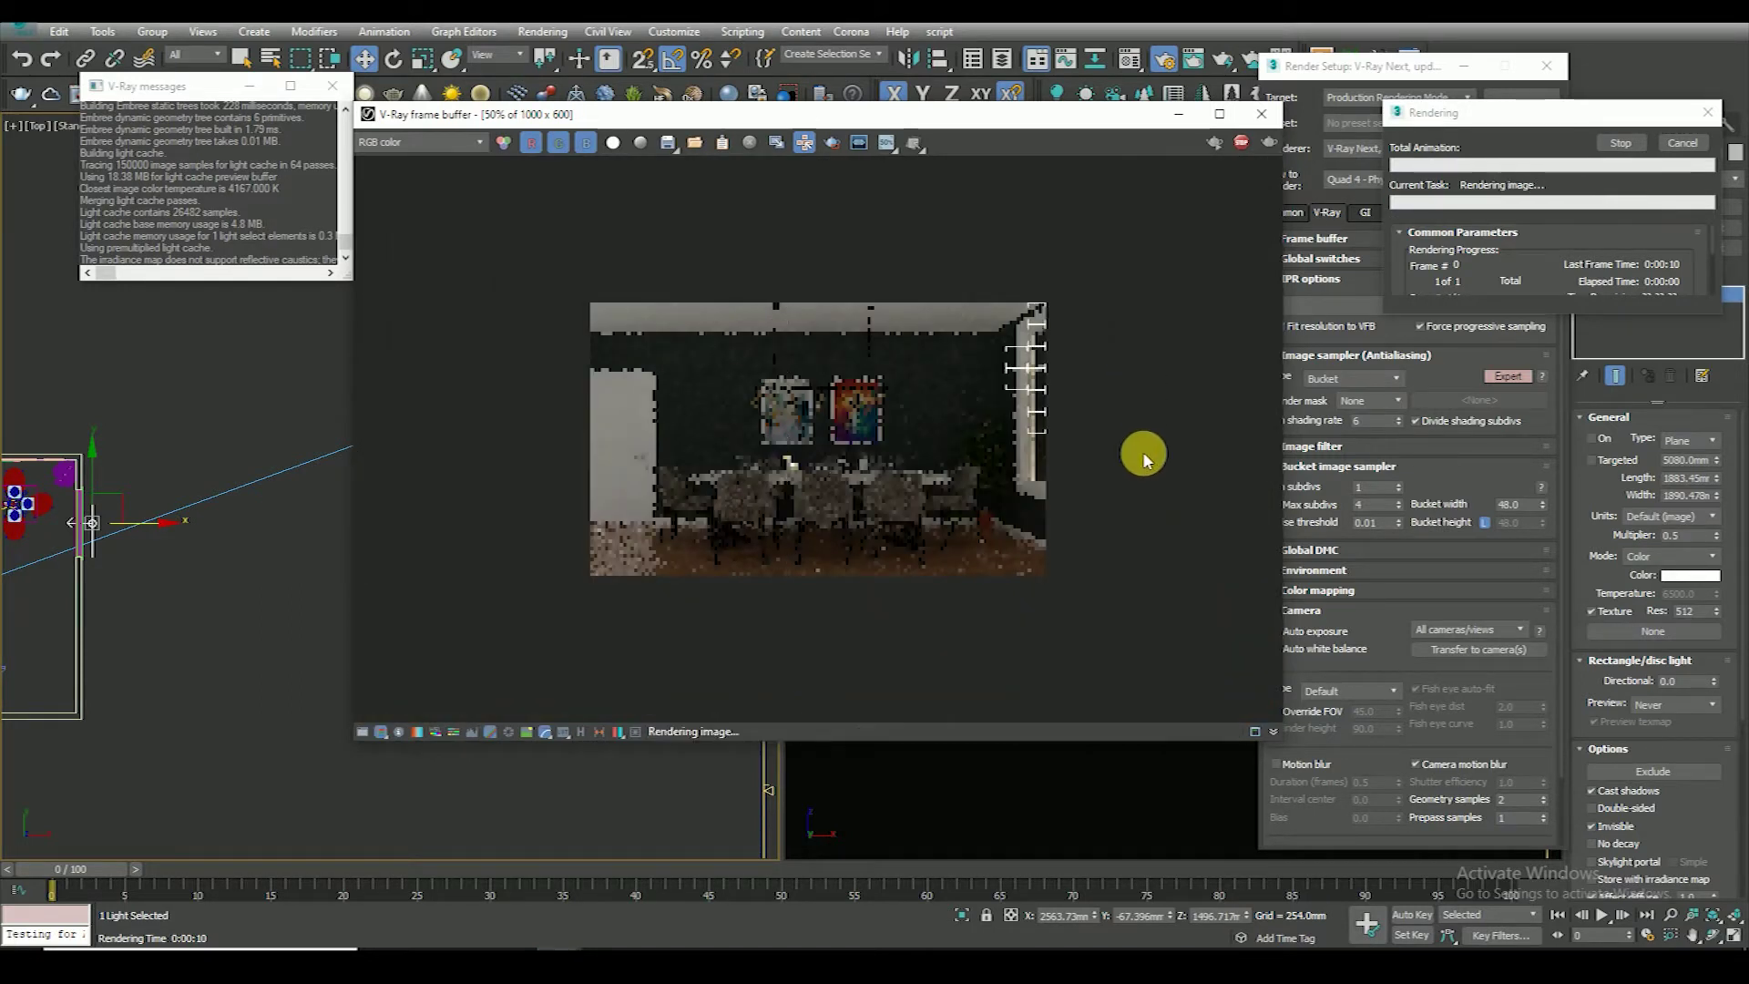
Test-render the room with VRayLight360 on, inspect it, then close the frame buffer
{"action": "scroll", "coordinate": [1084, 323], "scroll_direction": "up", "scroll_amount": 1}
{"action": "scroll", "coordinate": [1184, 291], "scroll_direction": "up", "scroll_amount": 1}
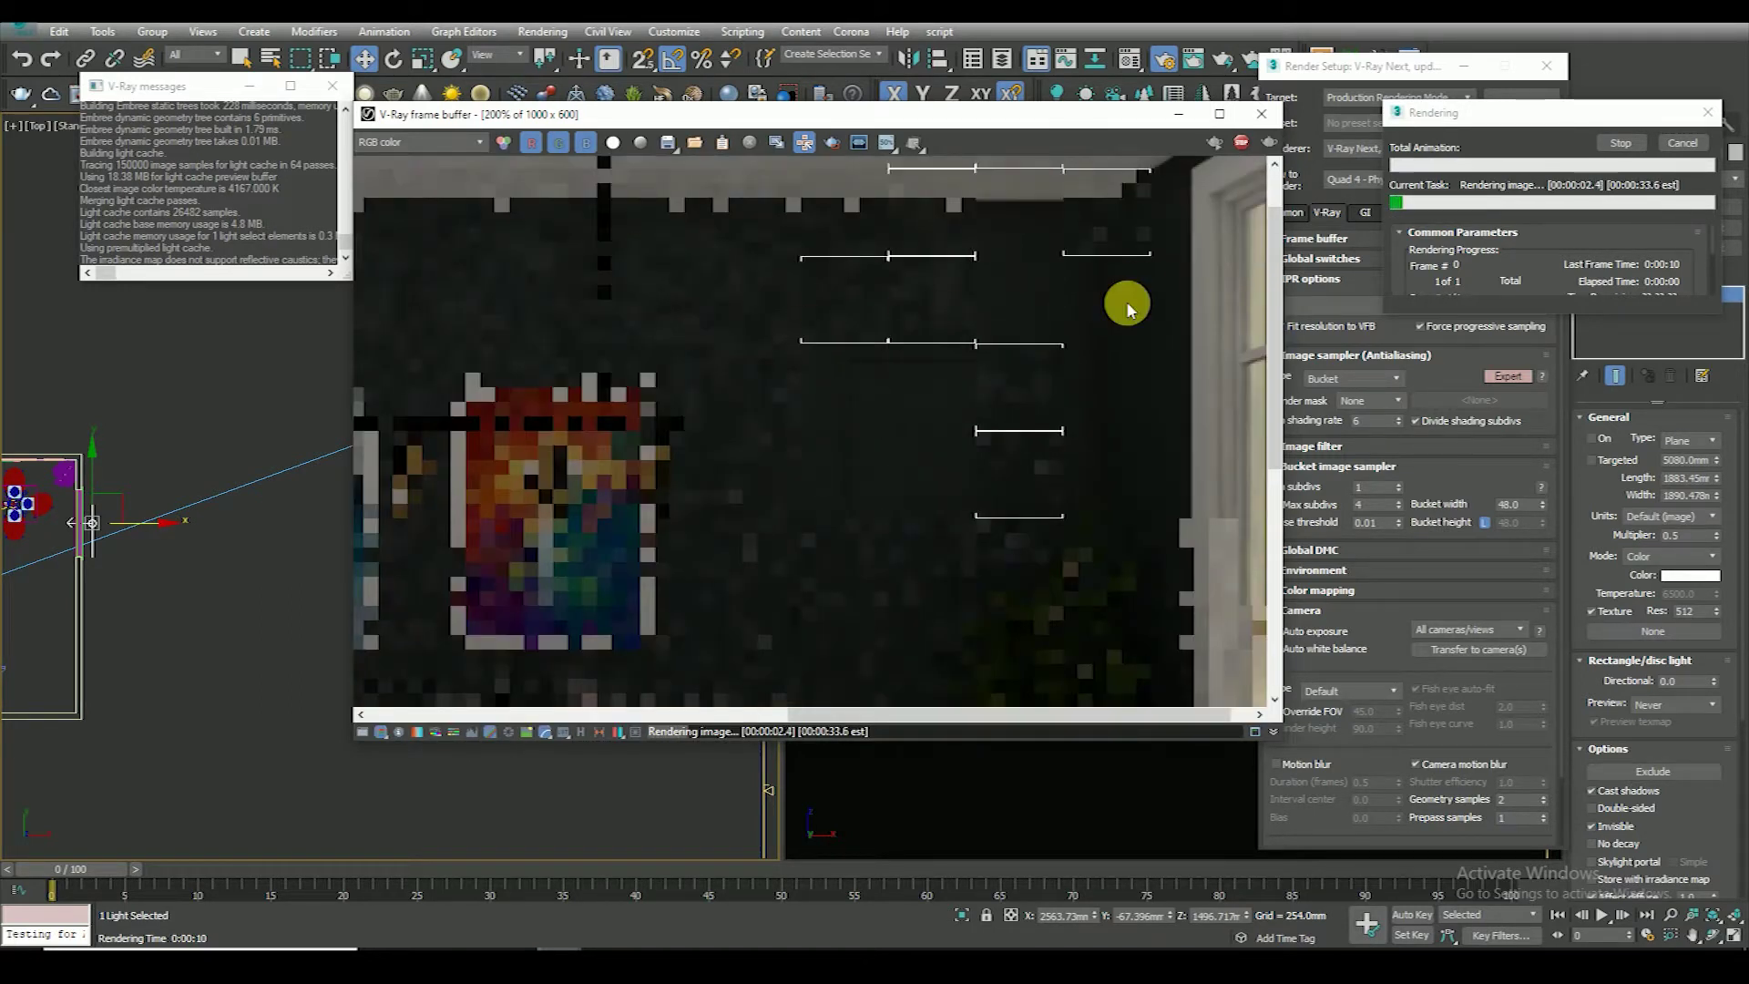
{"action": "scroll", "coordinate": [1088, 373], "scroll_direction": "up", "scroll_amount": 1}
{"action": "scroll", "coordinate": [1038, 409], "scroll_direction": "down", "scroll_amount": 2}
{"action": "scroll", "coordinate": [1027, 270], "scroll_direction": "up", "scroll_amount": 1}
{"action": "scroll", "coordinate": [1078, 424], "scroll_direction": "down", "scroll_amount": 1}
{"action": "scroll", "coordinate": [1184, 492], "scroll_direction": "down", "scroll_amount": 1}
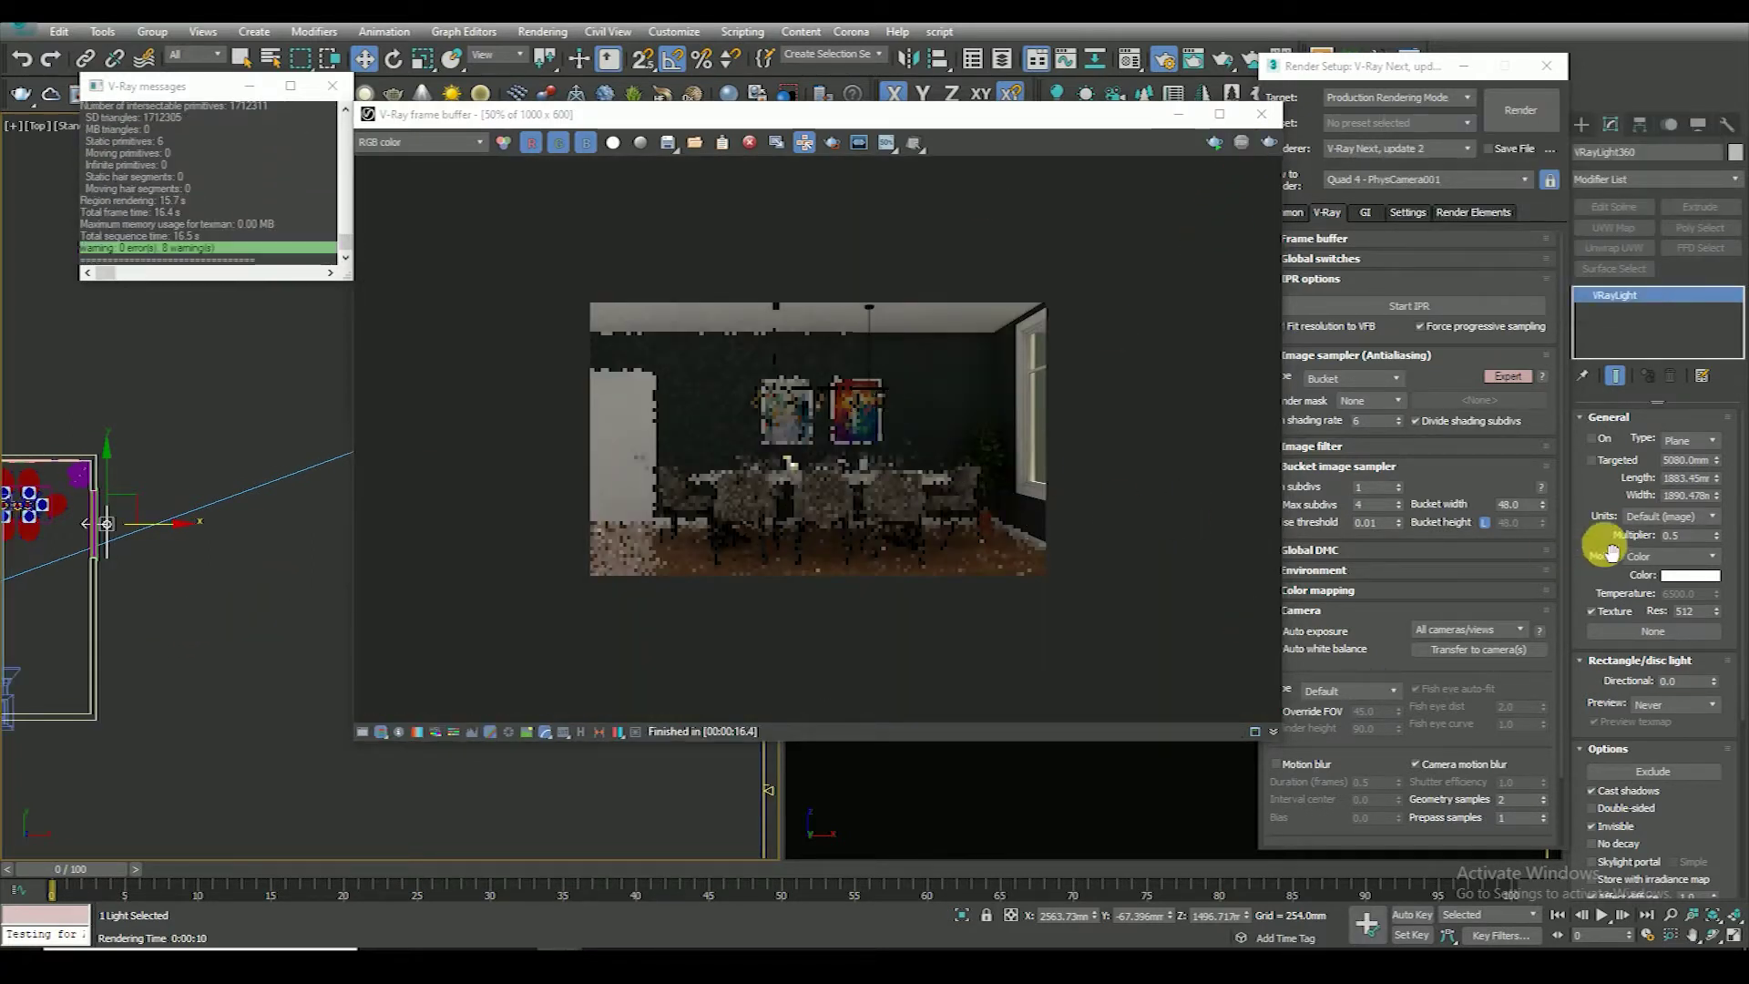
{"action": "left_click", "coordinate": [1268, 142]}
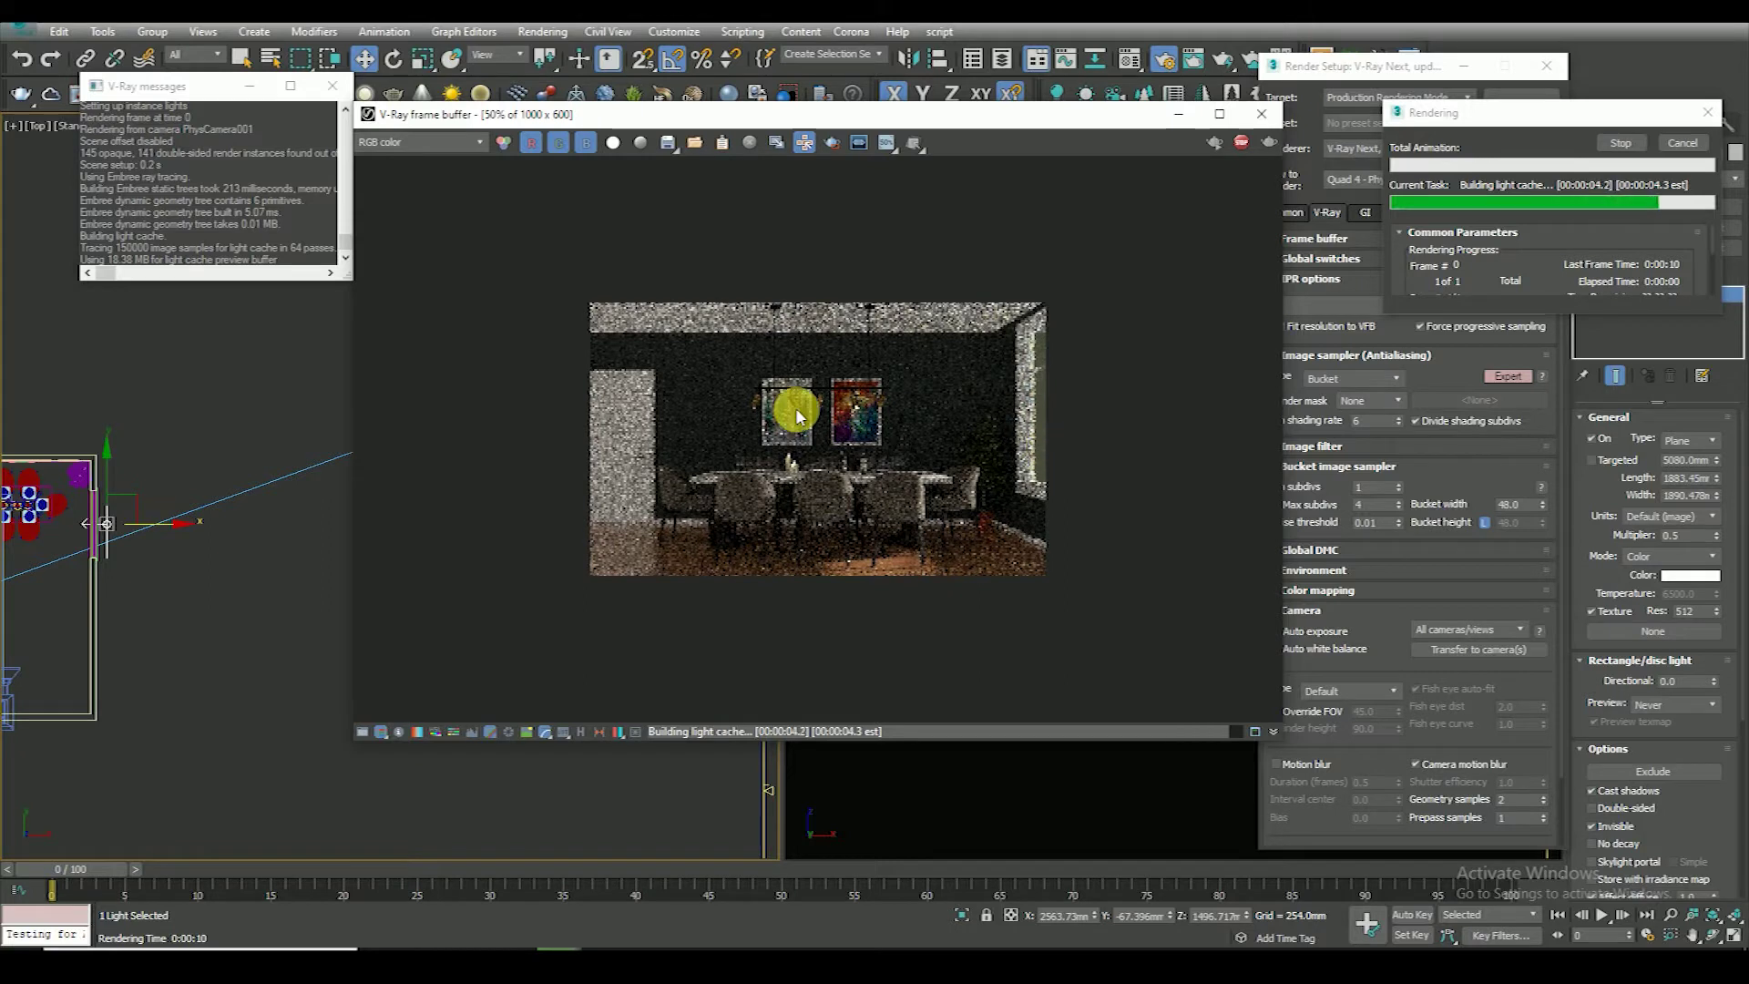
{"action": "scroll", "coordinate": [797, 417], "scroll_direction": "up", "scroll_amount": 4}
{"action": "scroll", "coordinate": [802, 410], "scroll_direction": "down", "scroll_amount": 4}
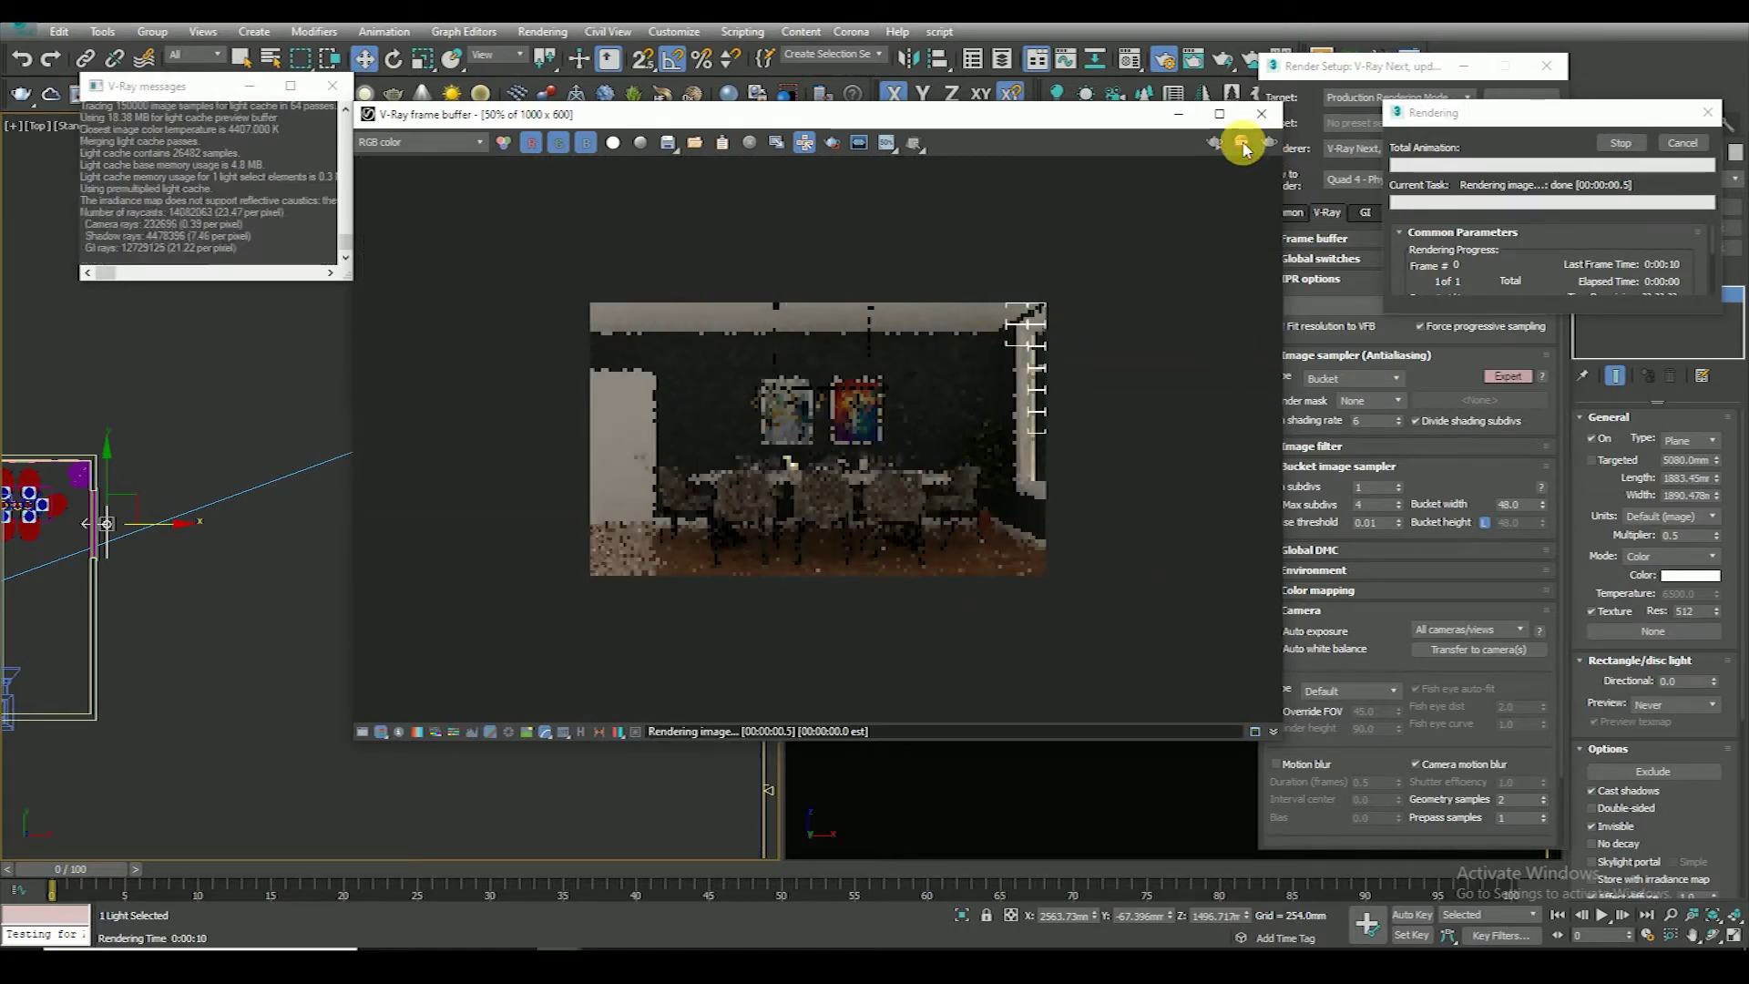
{"action": "left_click", "coordinate": [1262, 114]}
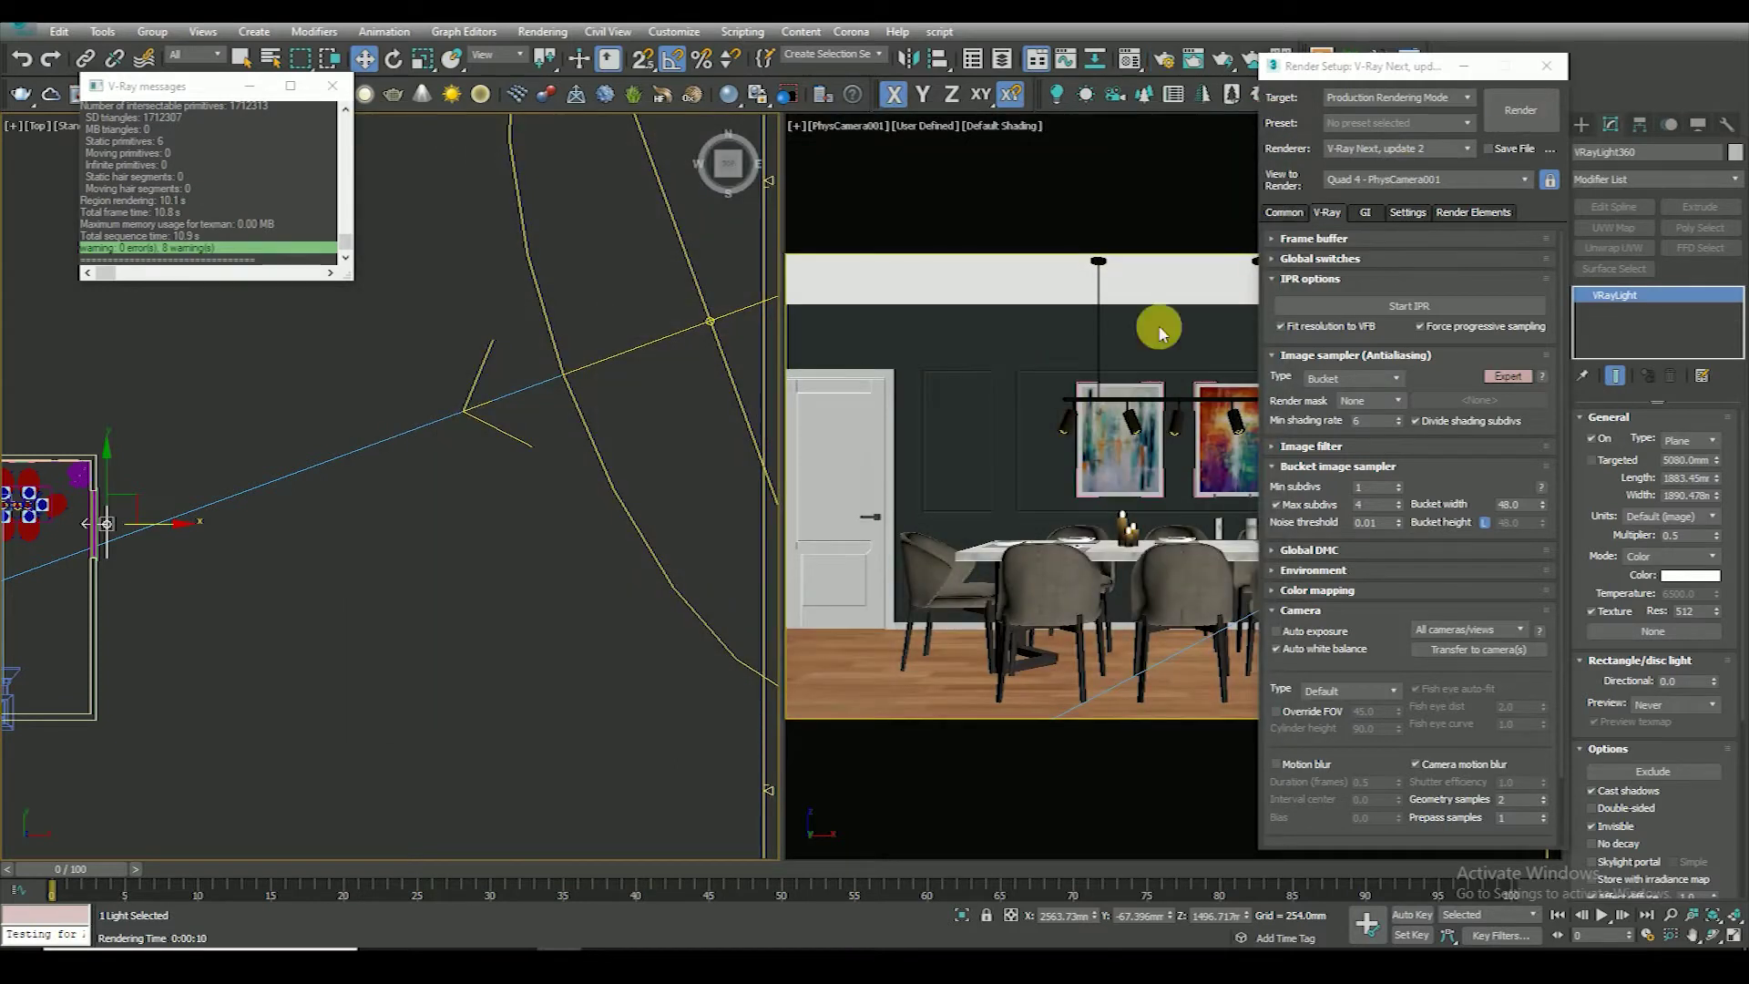
Close Render Setup and clear the viewport selection, deselecting the camera
{"action": "left_click", "coordinate": [1546, 65]}
{"action": "scroll", "coordinate": [451, 619], "scroll_direction": "down", "scroll_amount": 3}
{"action": "left_click", "coordinate": [451, 620]}
{"action": "scroll", "coordinate": [450, 620], "scroll_direction": "up", "scroll_amount": 5}
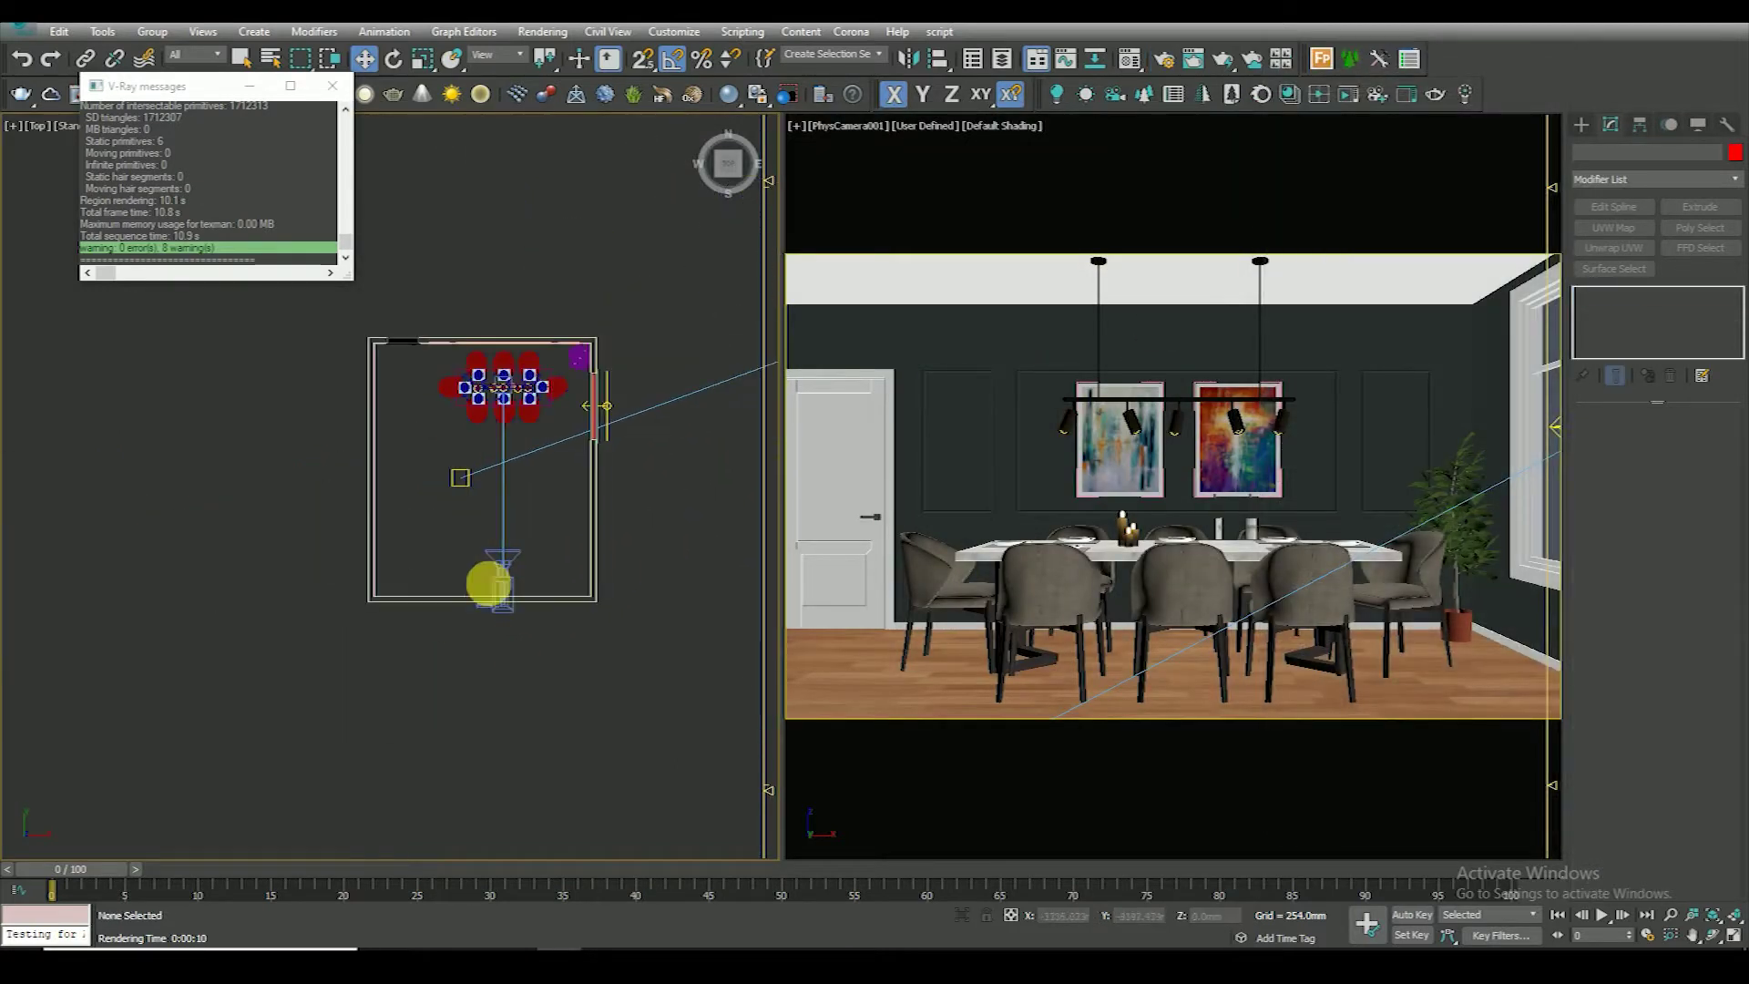
{"action": "left_click", "coordinate": [507, 583]}
{"action": "left_click", "coordinate": [532, 694]}
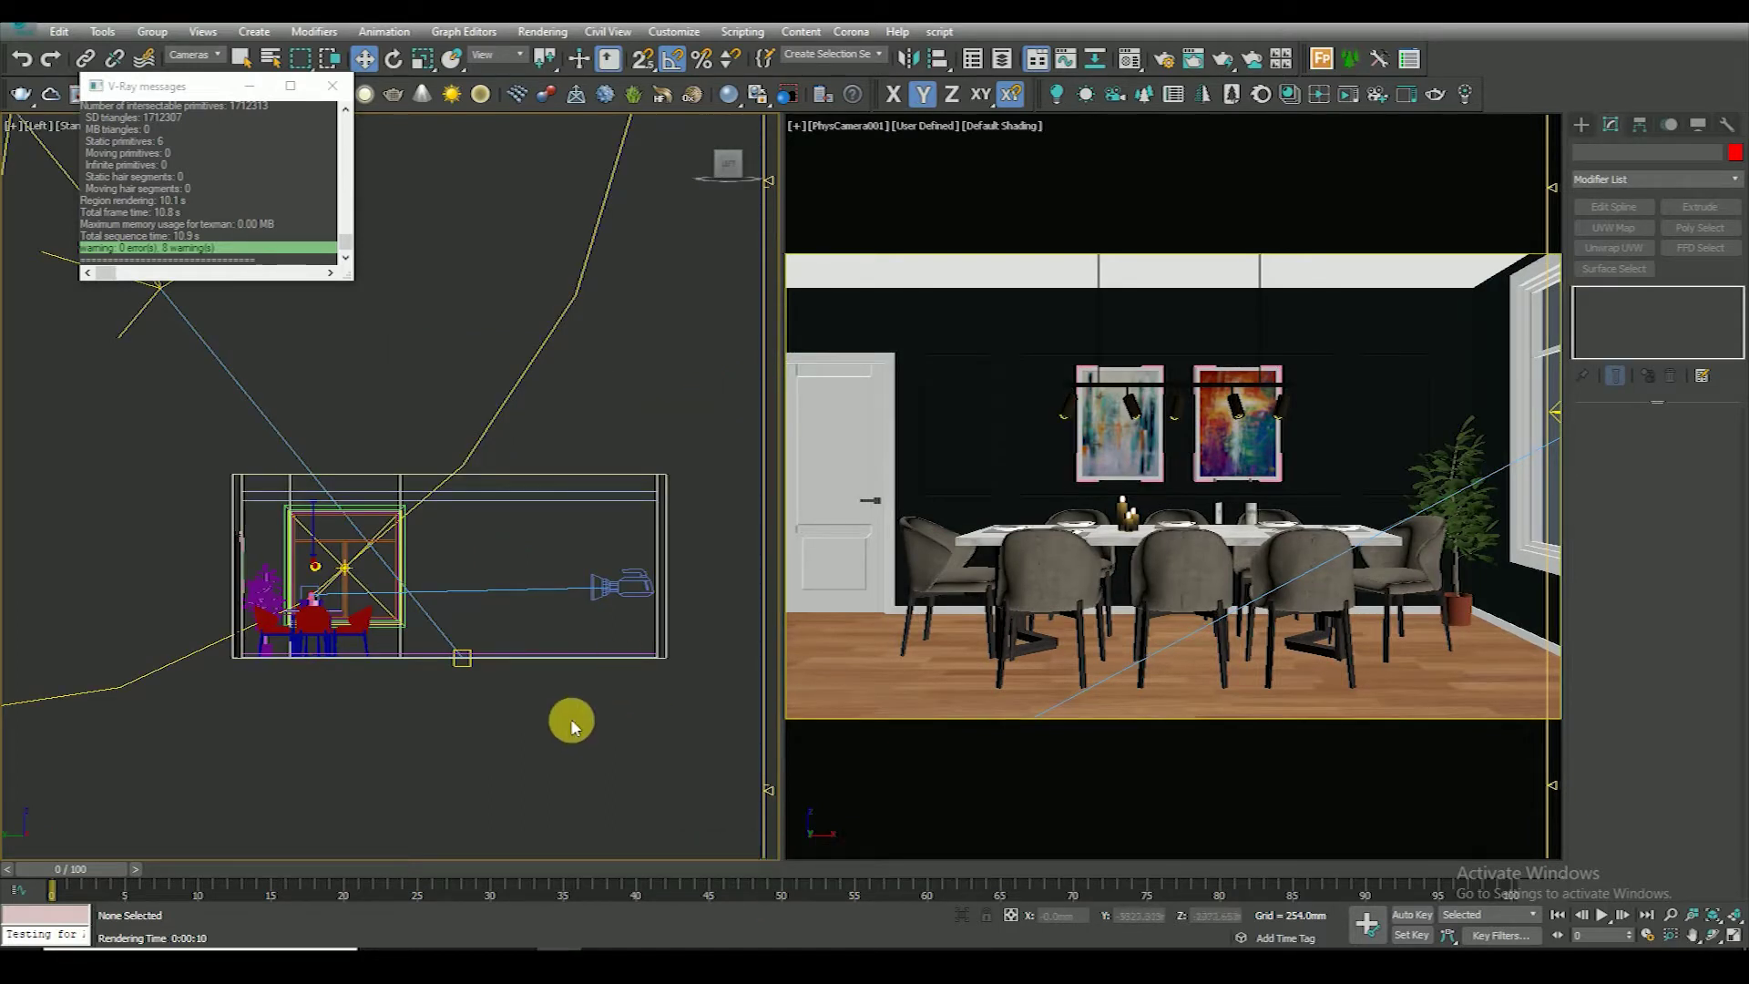
{"action": "middle_click_drag", "start_coordinate": [571, 723], "coordinate": [557, 729]}
In Render Setup, set View to Render to Quad 4 - PhysCamera001 and render it
{"action": "left_click", "coordinate": [544, 31]}
{"action": "left_click", "coordinate": [575, 105]}
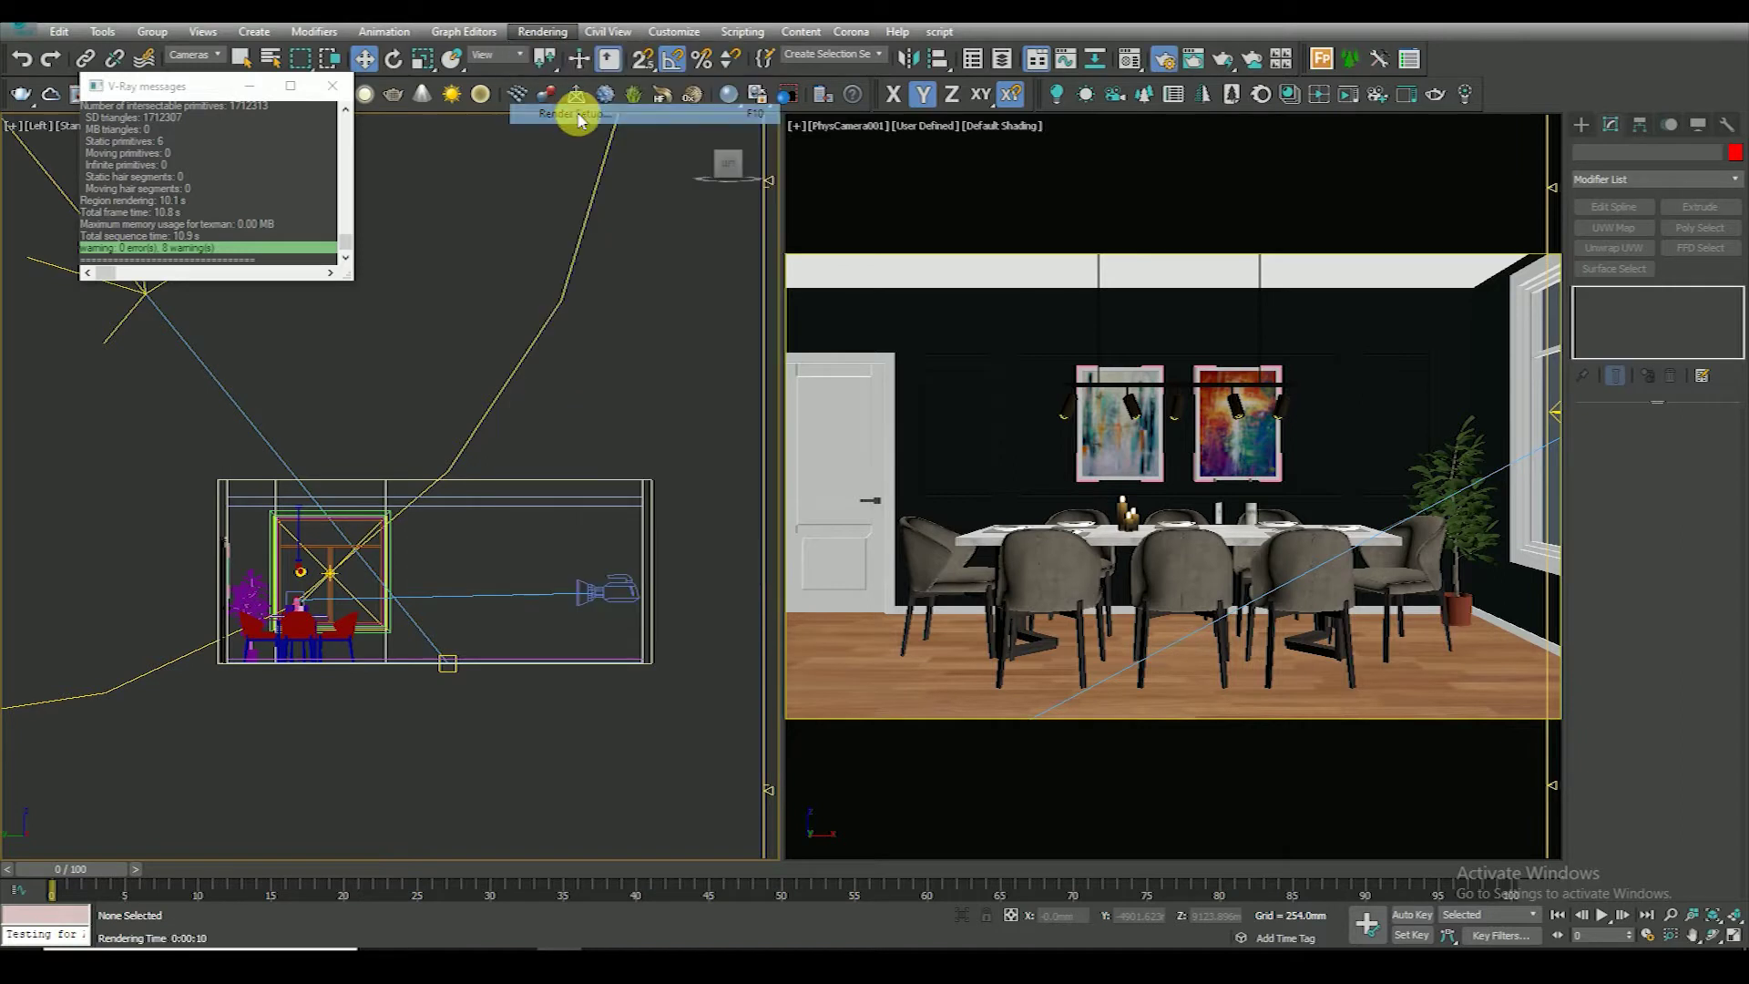
{"action": "left_click", "coordinate": [1006, 54]}
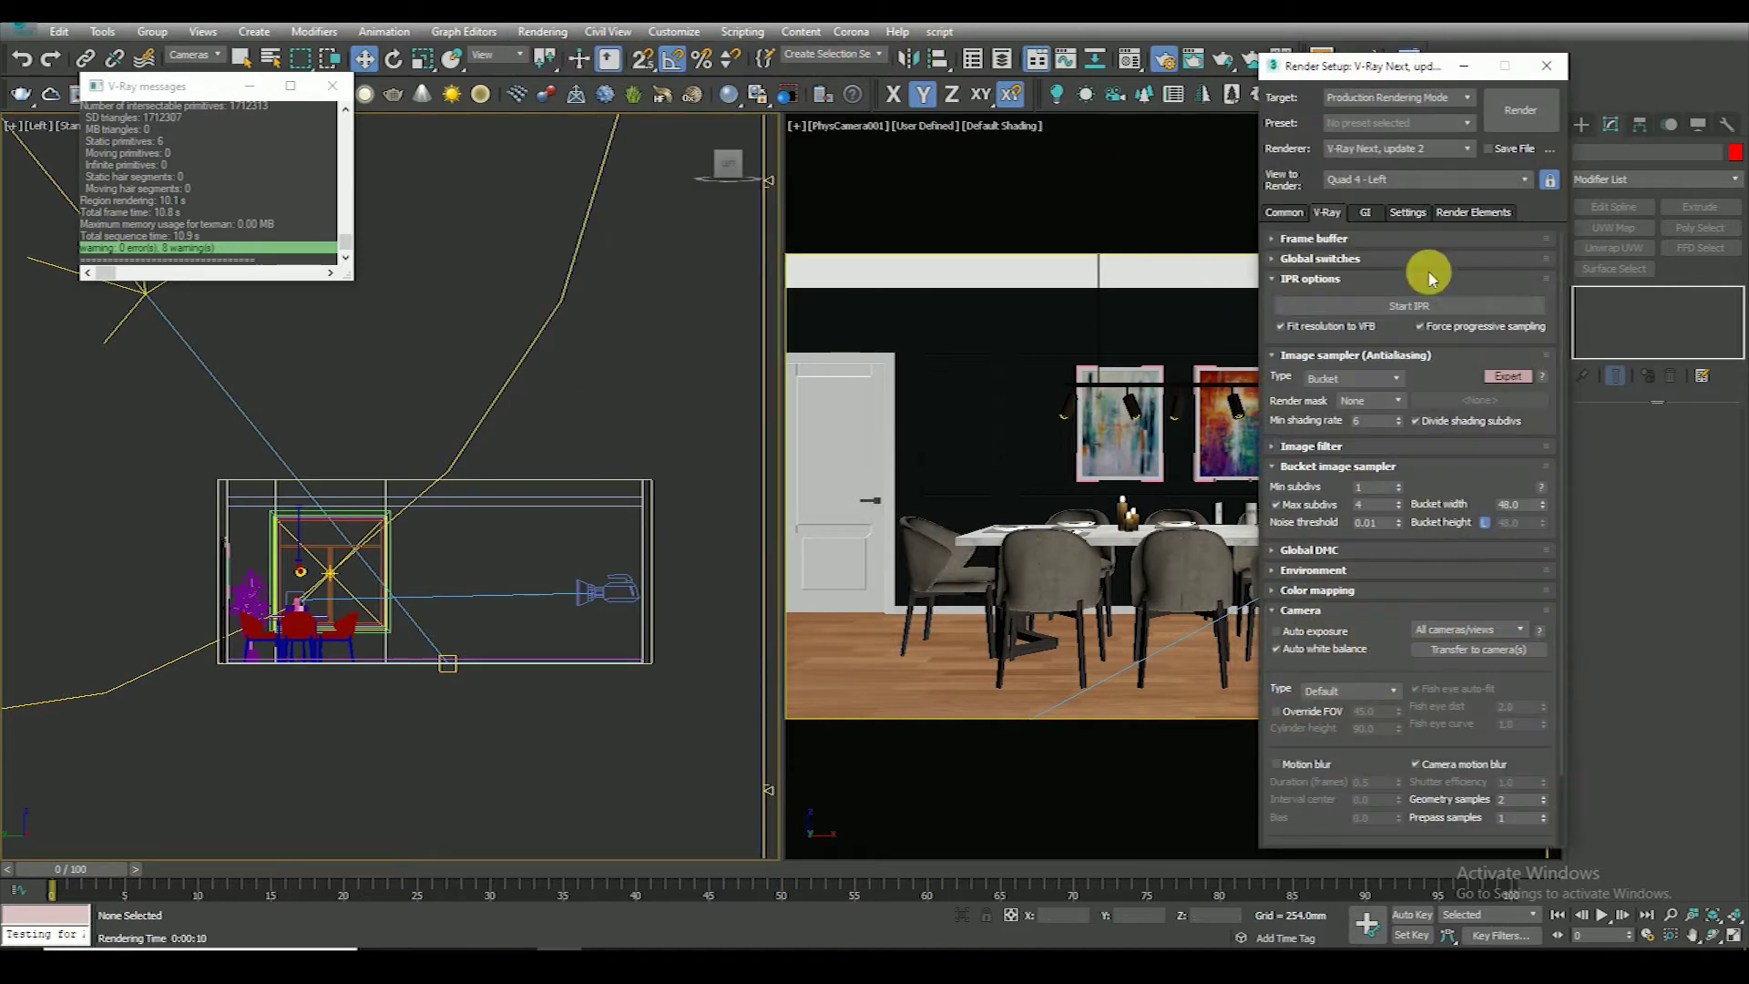
{"action": "left_click", "coordinate": [1284, 214]}
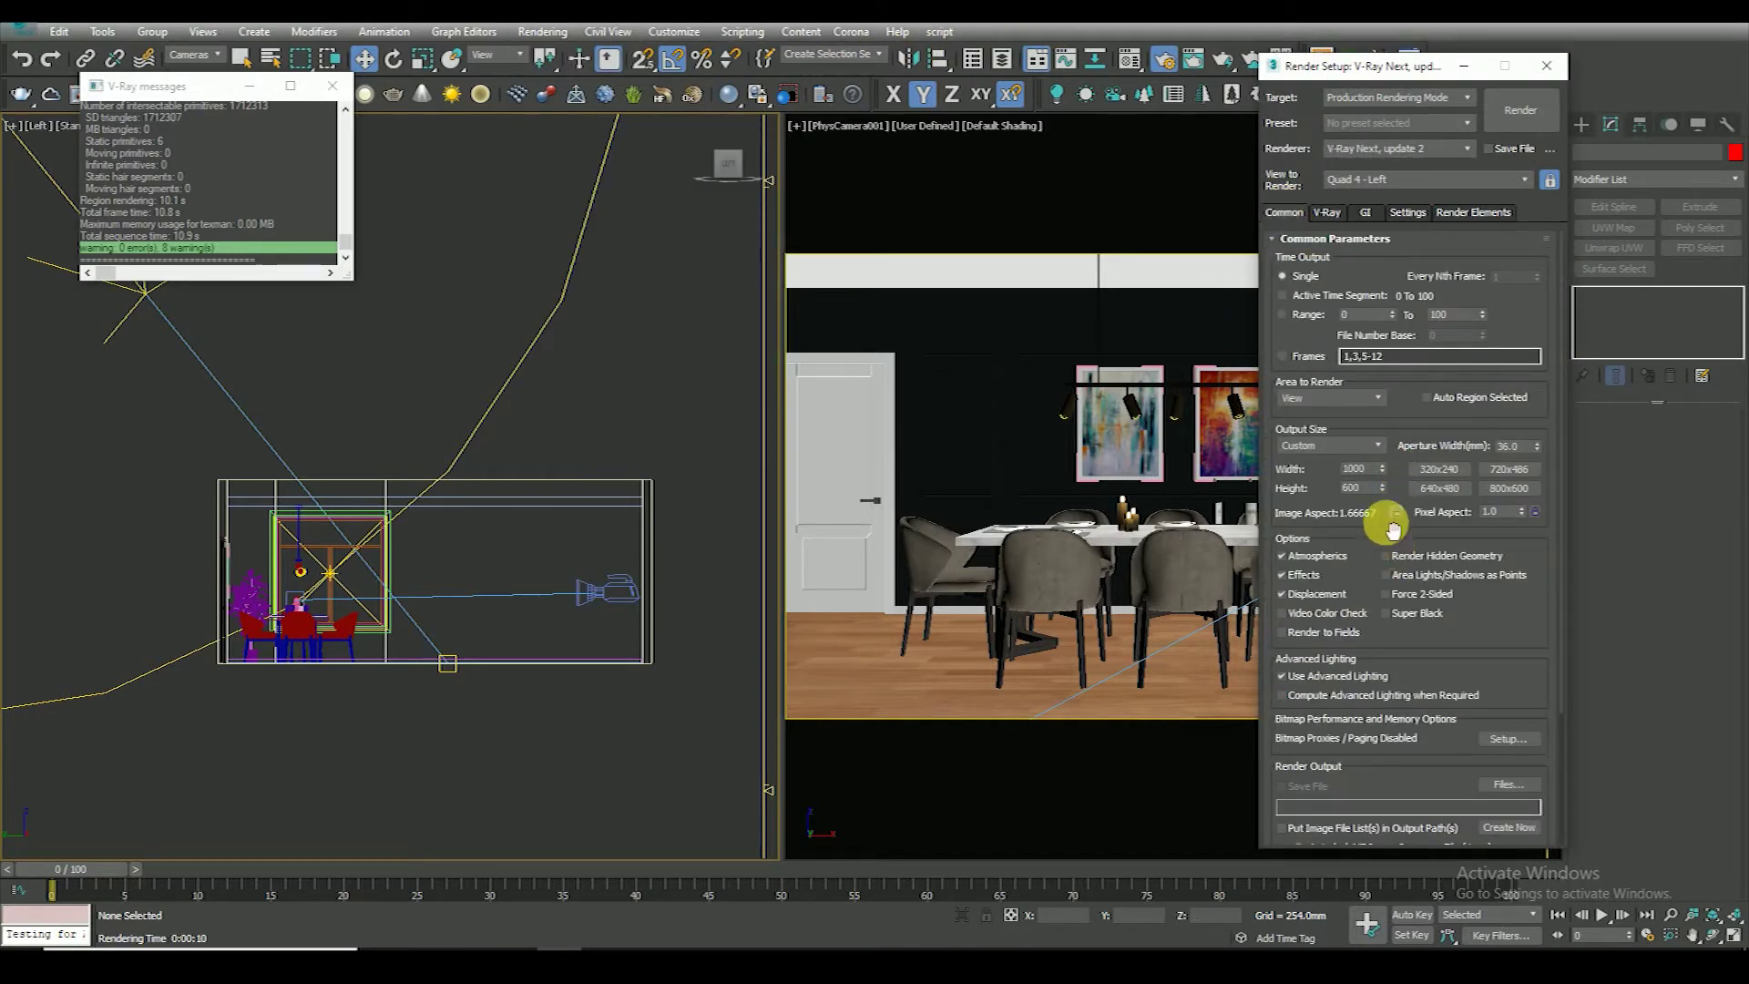
{"action": "left_click", "coordinate": [1327, 214]}
{"action": "left_click", "coordinate": [1284, 213]}
{"action": "type", "text": "500"}
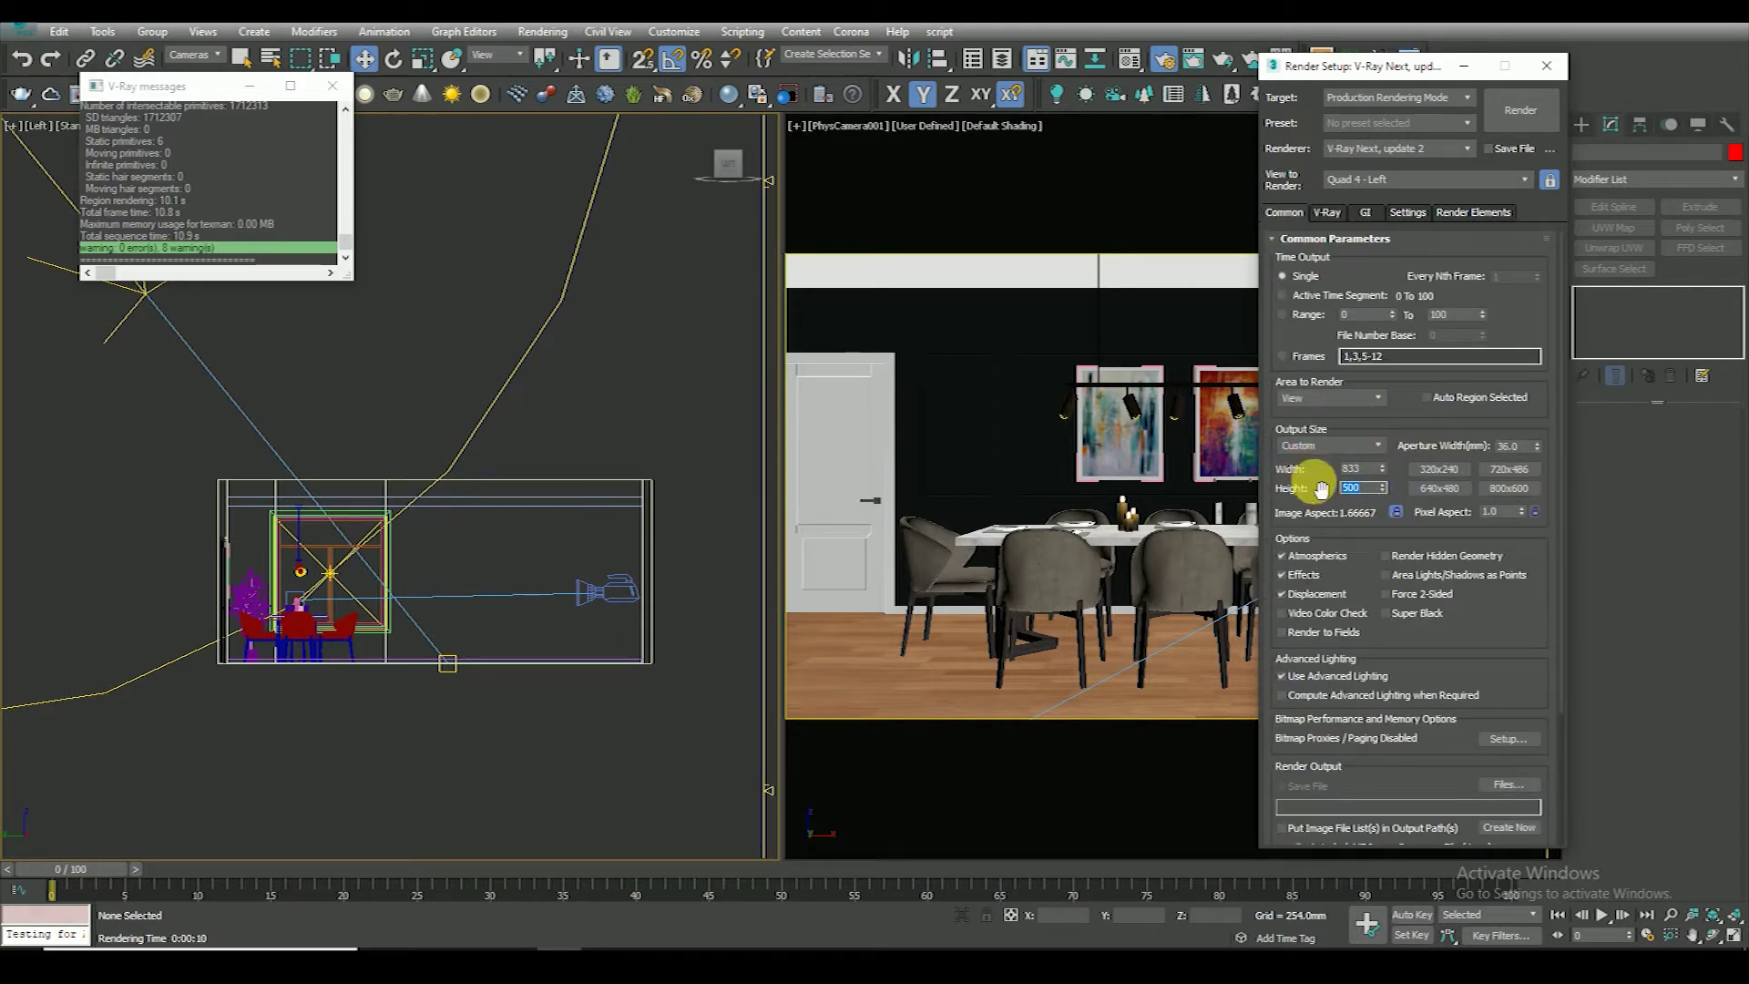
{"action": "left_click", "coordinate": [1327, 213]}
{"action": "left_click", "coordinate": [1421, 180]}
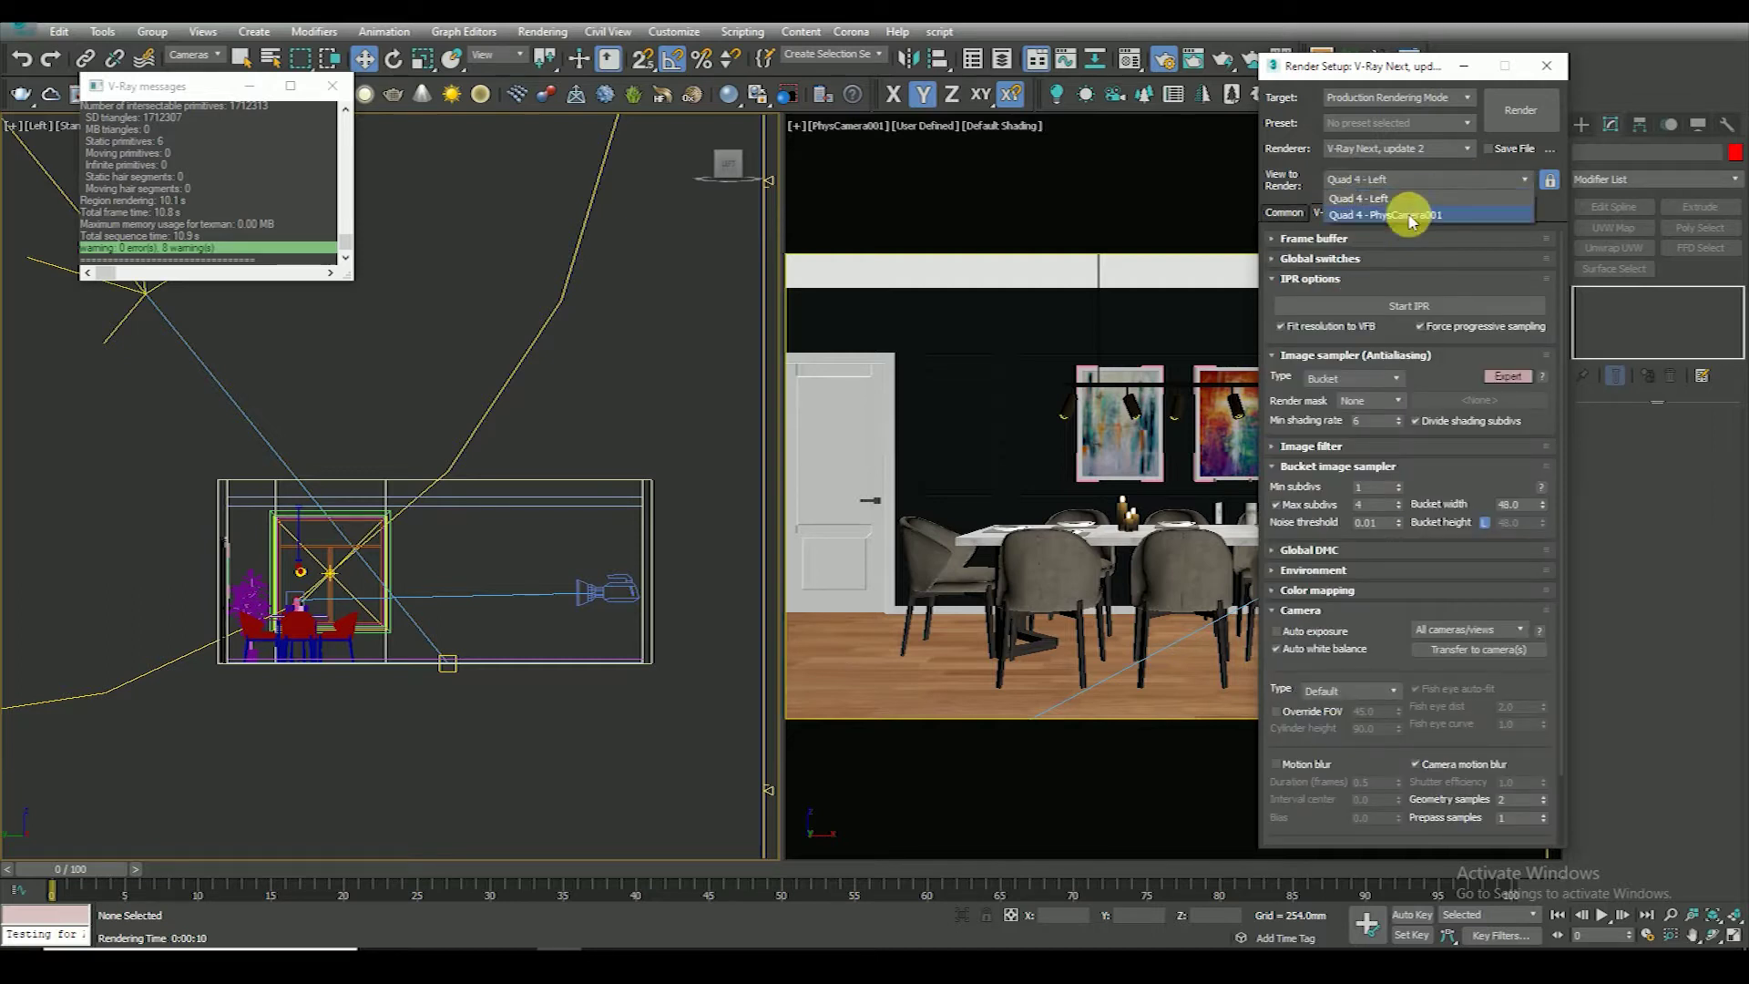
{"action": "left_click", "coordinate": [1410, 225]}
{"action": "left_click", "coordinate": [1528, 102]}
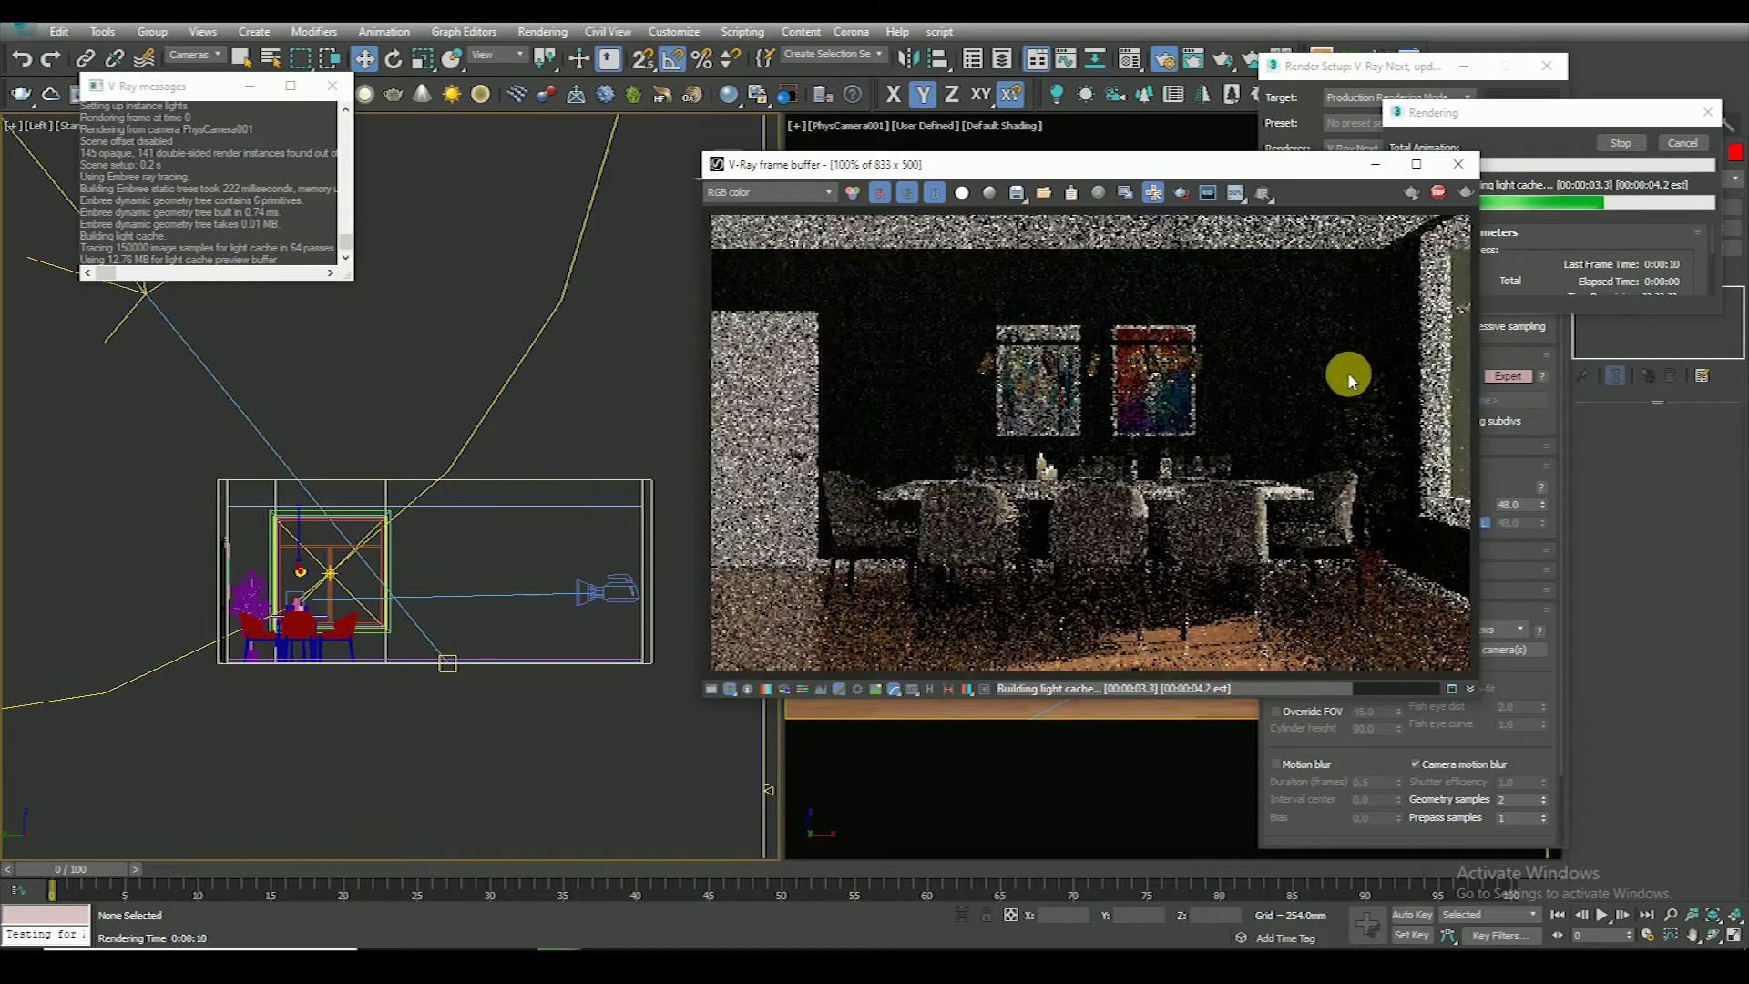
Let the 833×500 PhysCamera001 render finish and open Environment and Effects, showing 6.0 EV
{"action": "scroll", "coordinate": [1315, 311], "scroll_direction": "down", "scroll_amount": 1}
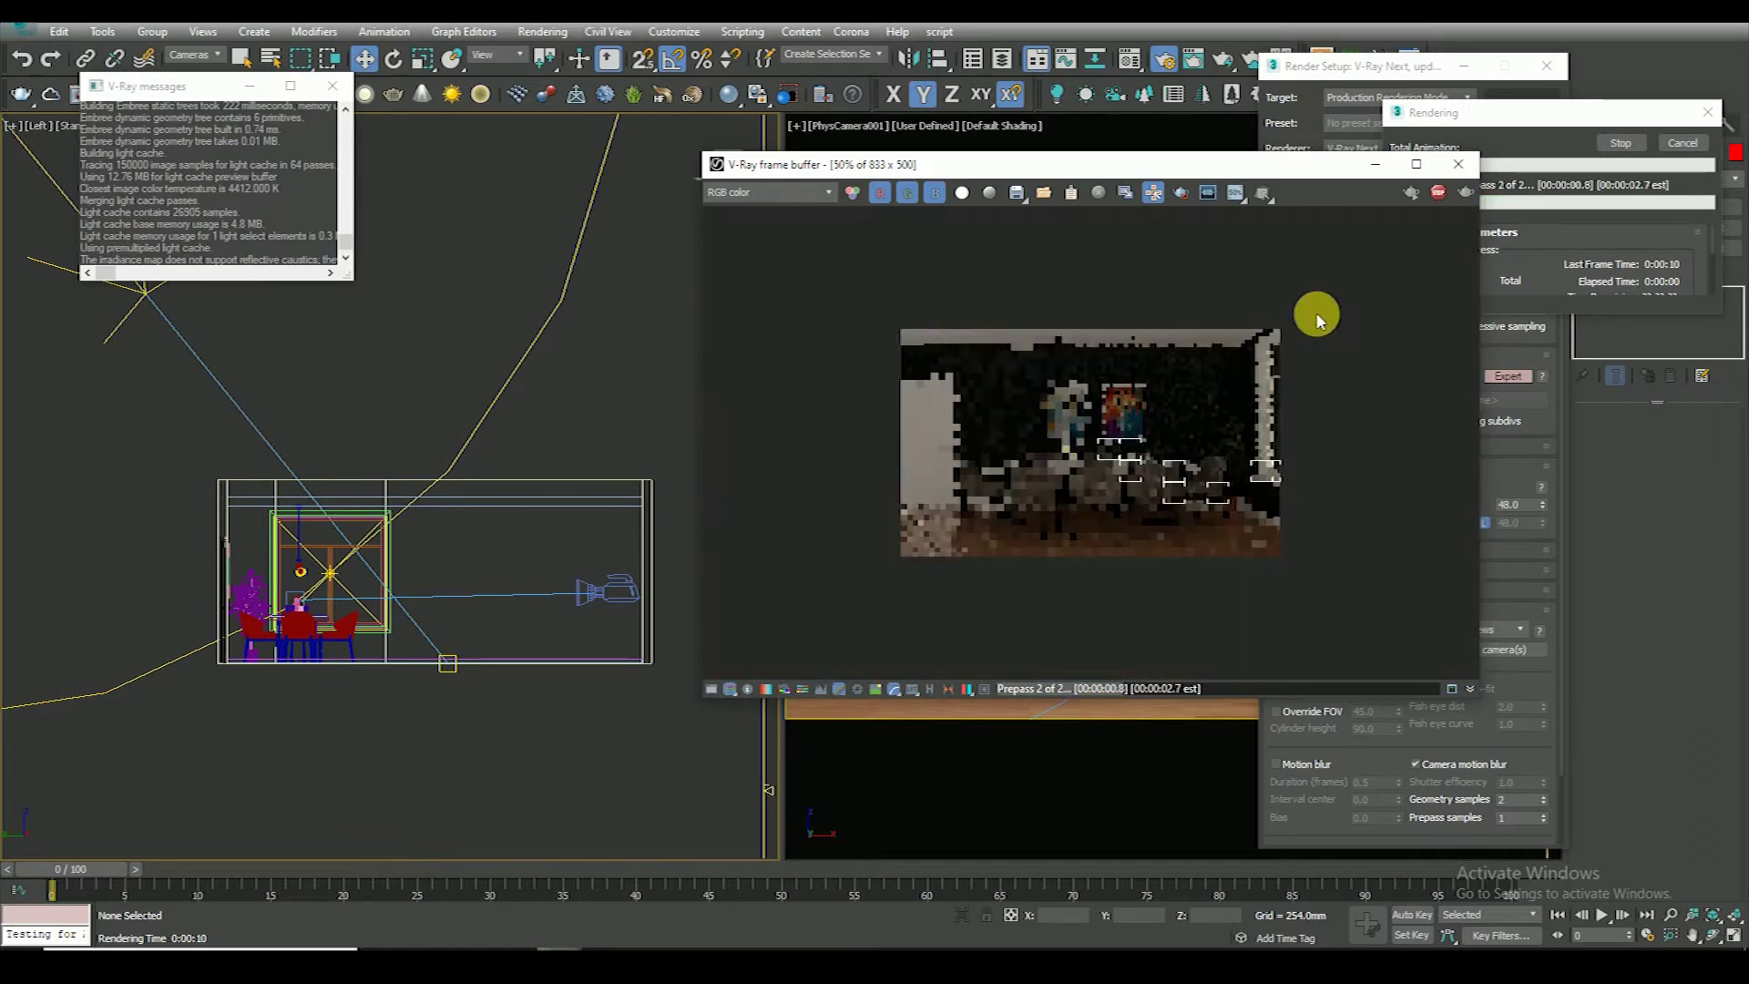
{"action": "left_click", "coordinate": [542, 32]}
{"action": "left_click", "coordinate": [581, 290]}
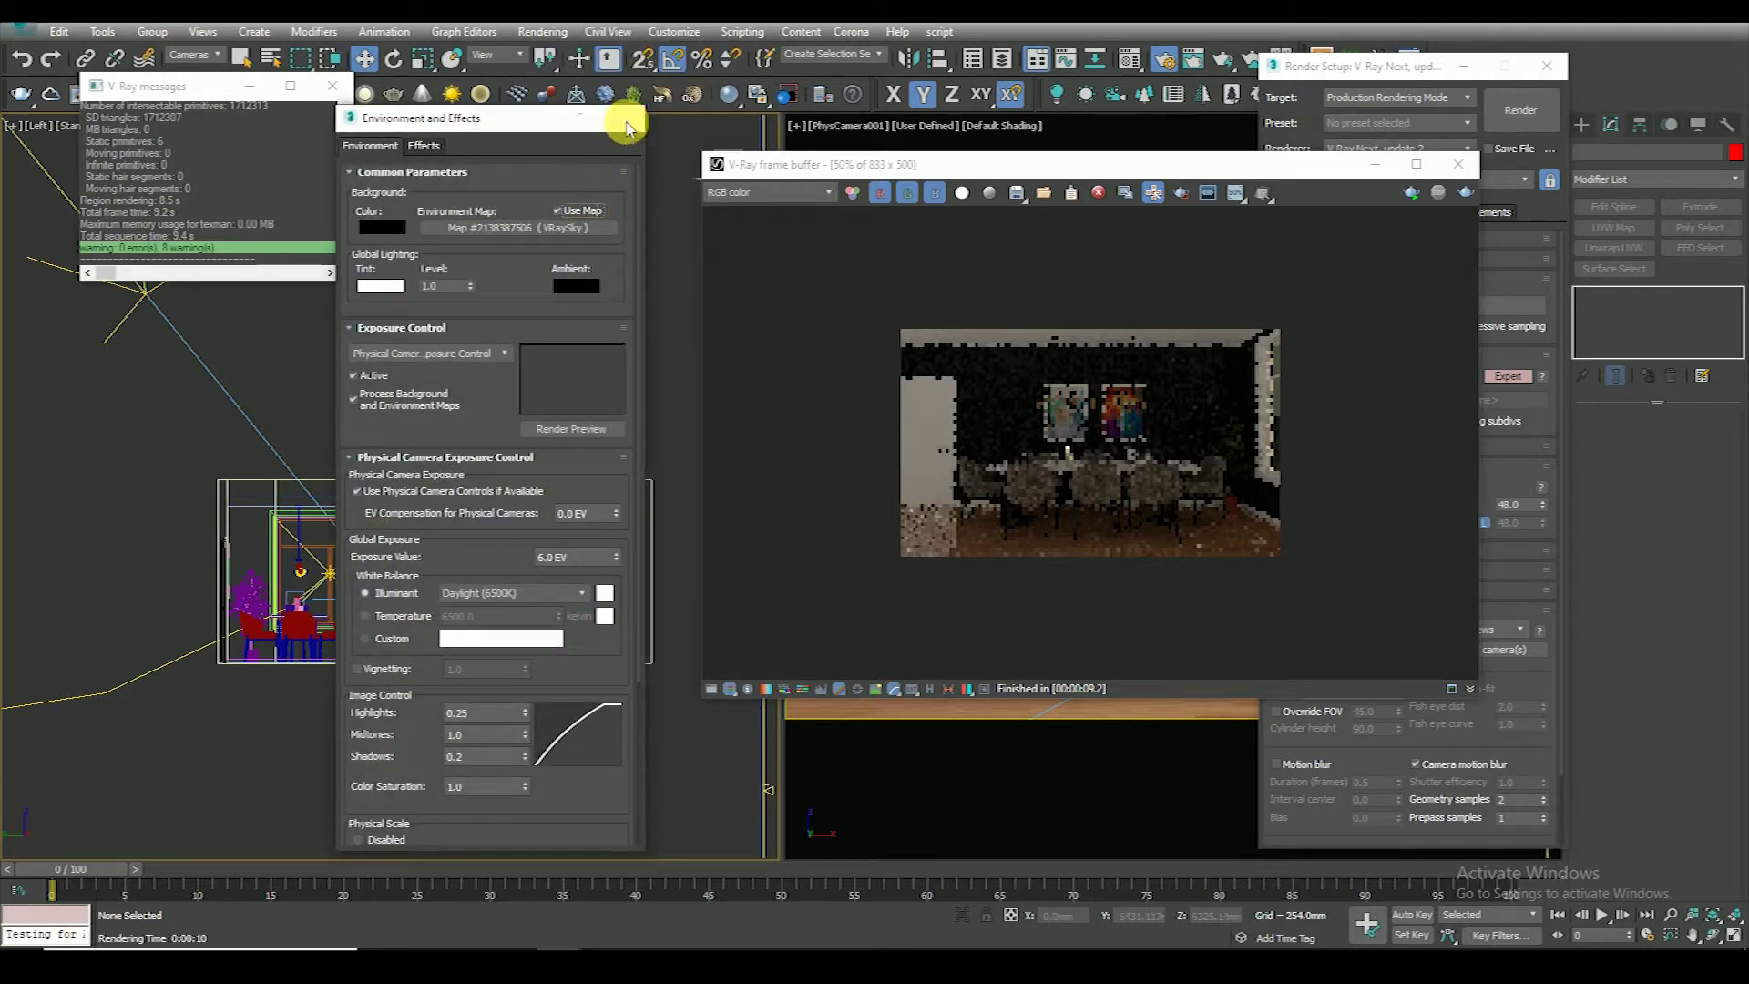
Close Environment and Effects, re-render the camera view and inspect it at 100%
{"action": "left_click", "coordinate": [625, 121]}
{"action": "left_click", "coordinate": [1462, 195]}
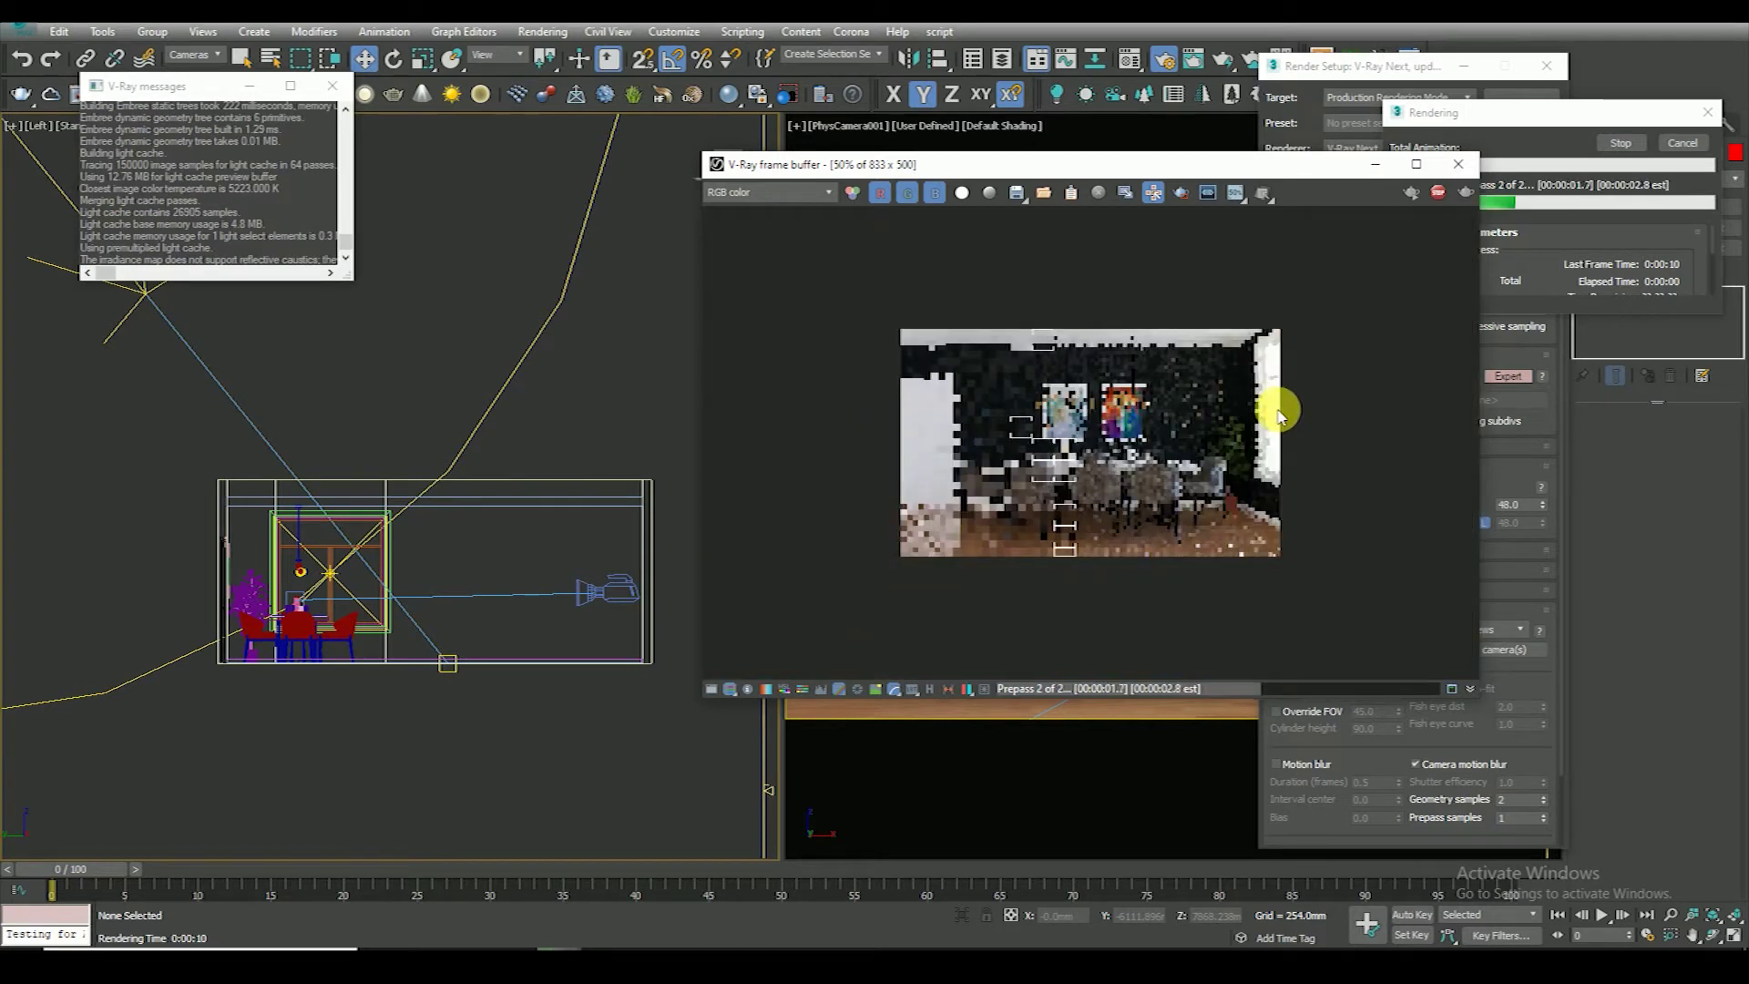
{"action": "double_click", "coordinate": [1272, 374]}
{"action": "scroll", "coordinate": [1038, 476], "scroll_direction": "up", "scroll_amount": 1}
{"action": "scroll", "coordinate": [1171, 391], "scroll_direction": "up", "scroll_amount": 1}
{"action": "scroll", "coordinate": [1187, 371], "scroll_direction": "down", "scroll_amount": 1}
{"action": "scroll", "coordinate": [1275, 347], "scroll_direction": "down", "scroll_amount": 1}
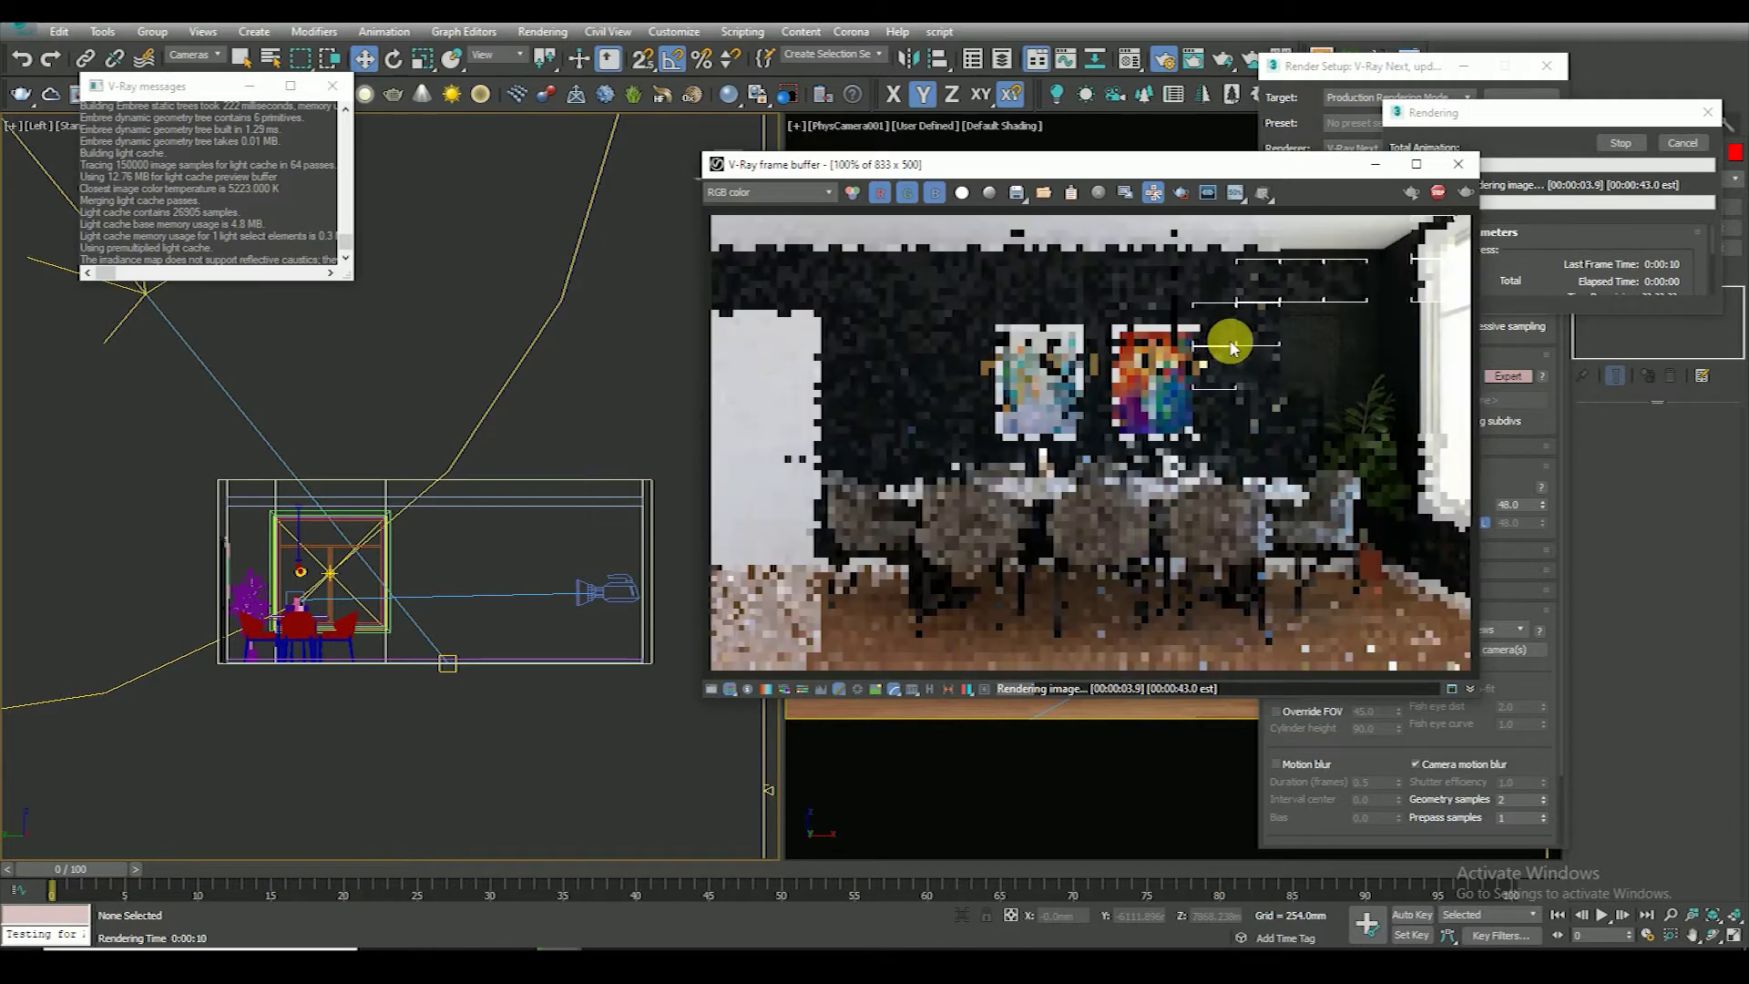
{"action": "scroll", "coordinate": [1327, 328], "scroll_direction": "up", "scroll_amount": 1}
{"action": "scroll", "coordinate": [1166, 492], "scroll_direction": "up", "scroll_amount": 1}
{"action": "scroll", "coordinate": [1184, 438], "scroll_direction": "down", "scroll_amount": 2}
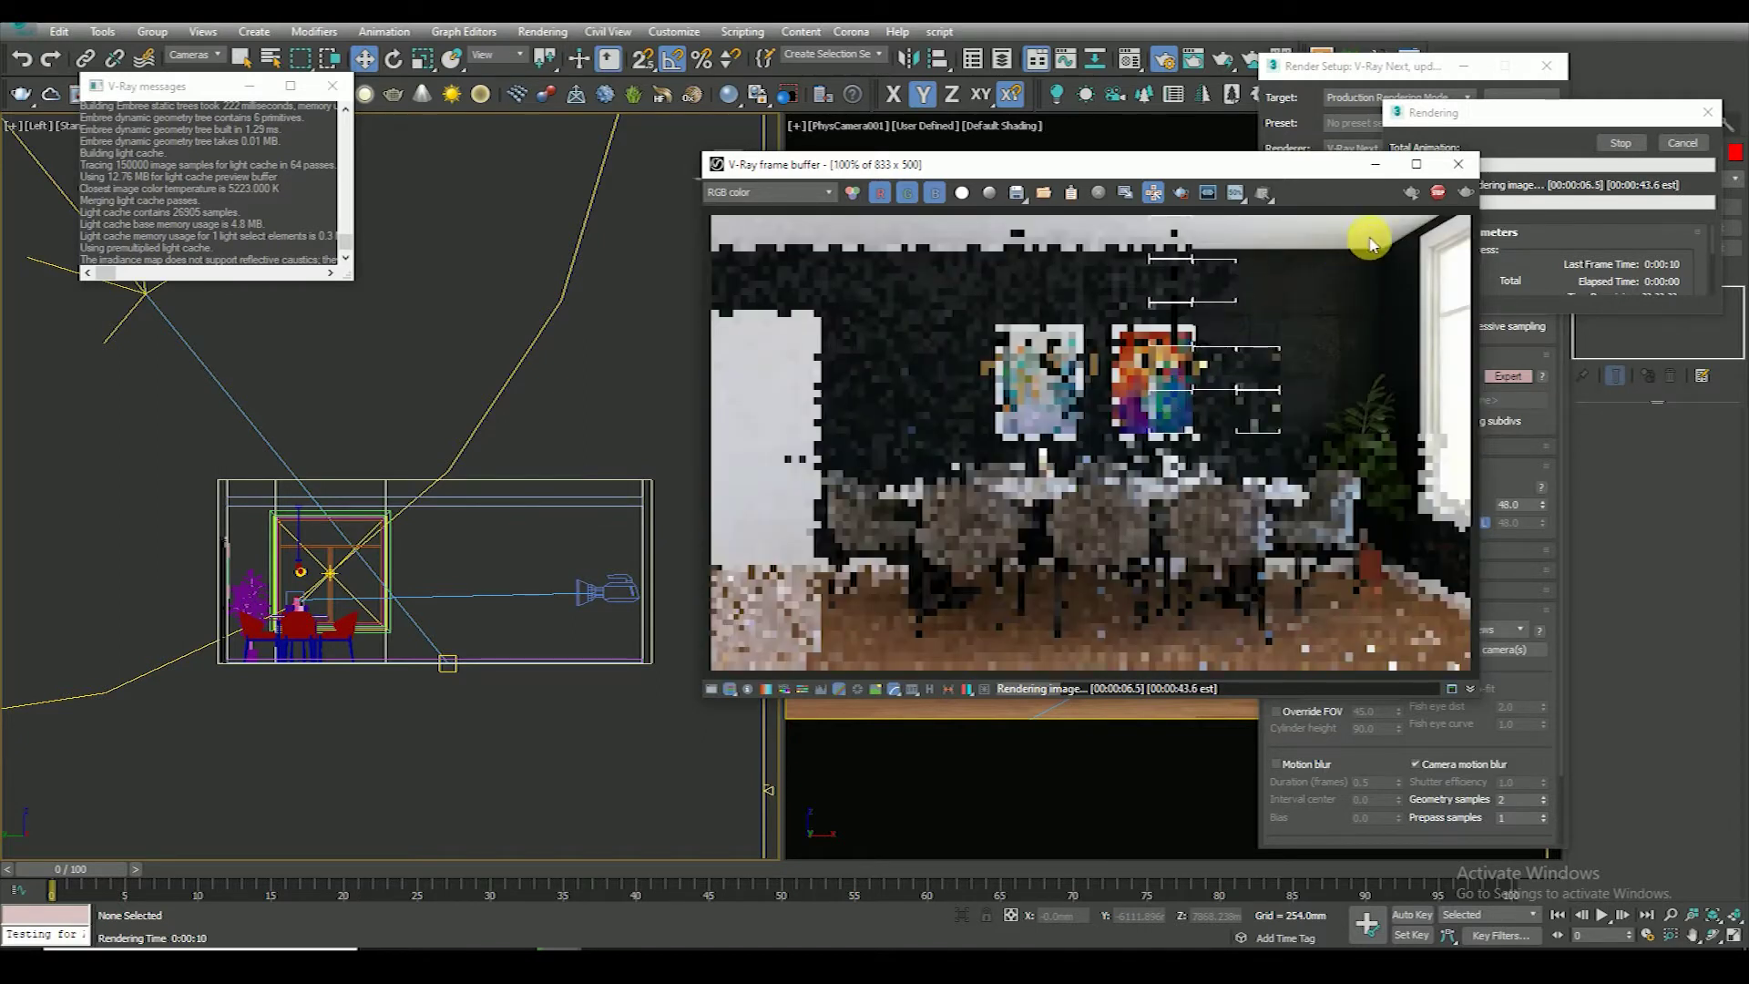
Stop the render and limit rendering to a region over the image's right, window side
{"action": "scroll", "coordinate": [945, 237], "scroll_direction": "up", "scroll_amount": 3}
{"action": "scroll", "coordinate": [1002, 346], "scroll_direction": "down", "scroll_amount": 3}
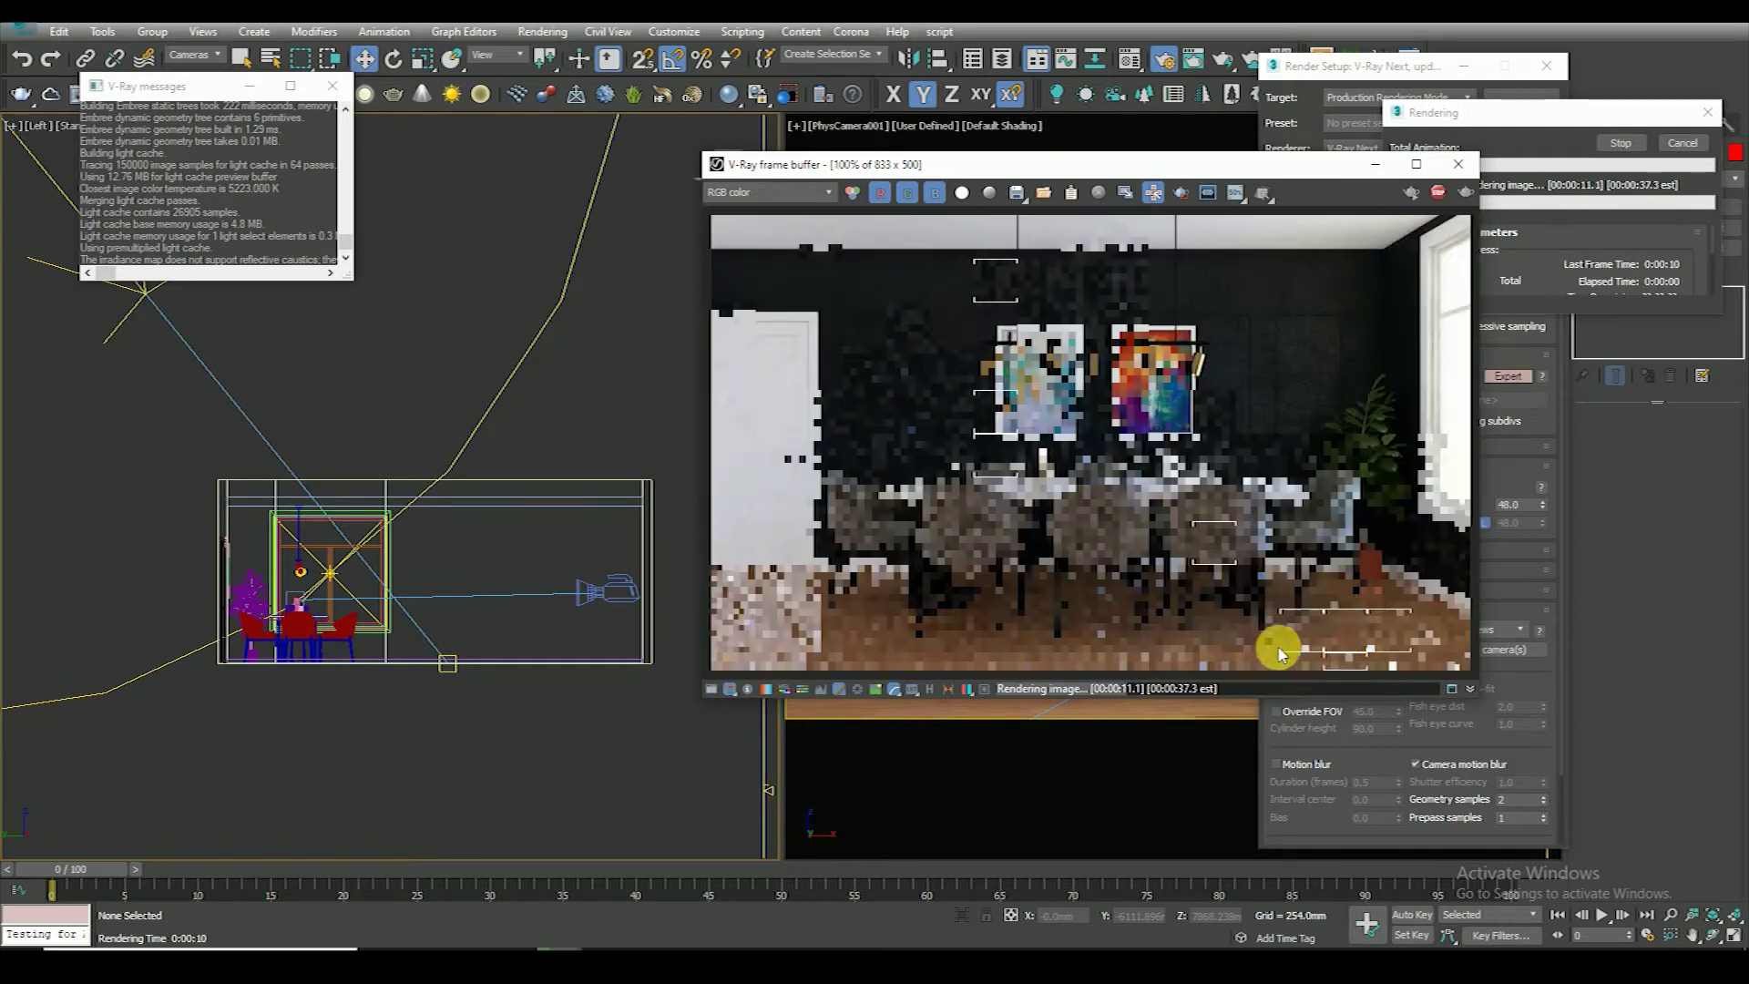
{"action": "scroll", "coordinate": [1248, 574], "scroll_direction": "up", "scroll_amount": 3}
{"action": "scroll", "coordinate": [1284, 467], "scroll_direction": "down", "scroll_amount": 5}
{"action": "scroll", "coordinate": [1302, 405], "scroll_direction": "up", "scroll_amount": 2}
{"action": "scroll", "coordinate": [1266, 310], "scroll_direction": "down", "scroll_amount": 2}
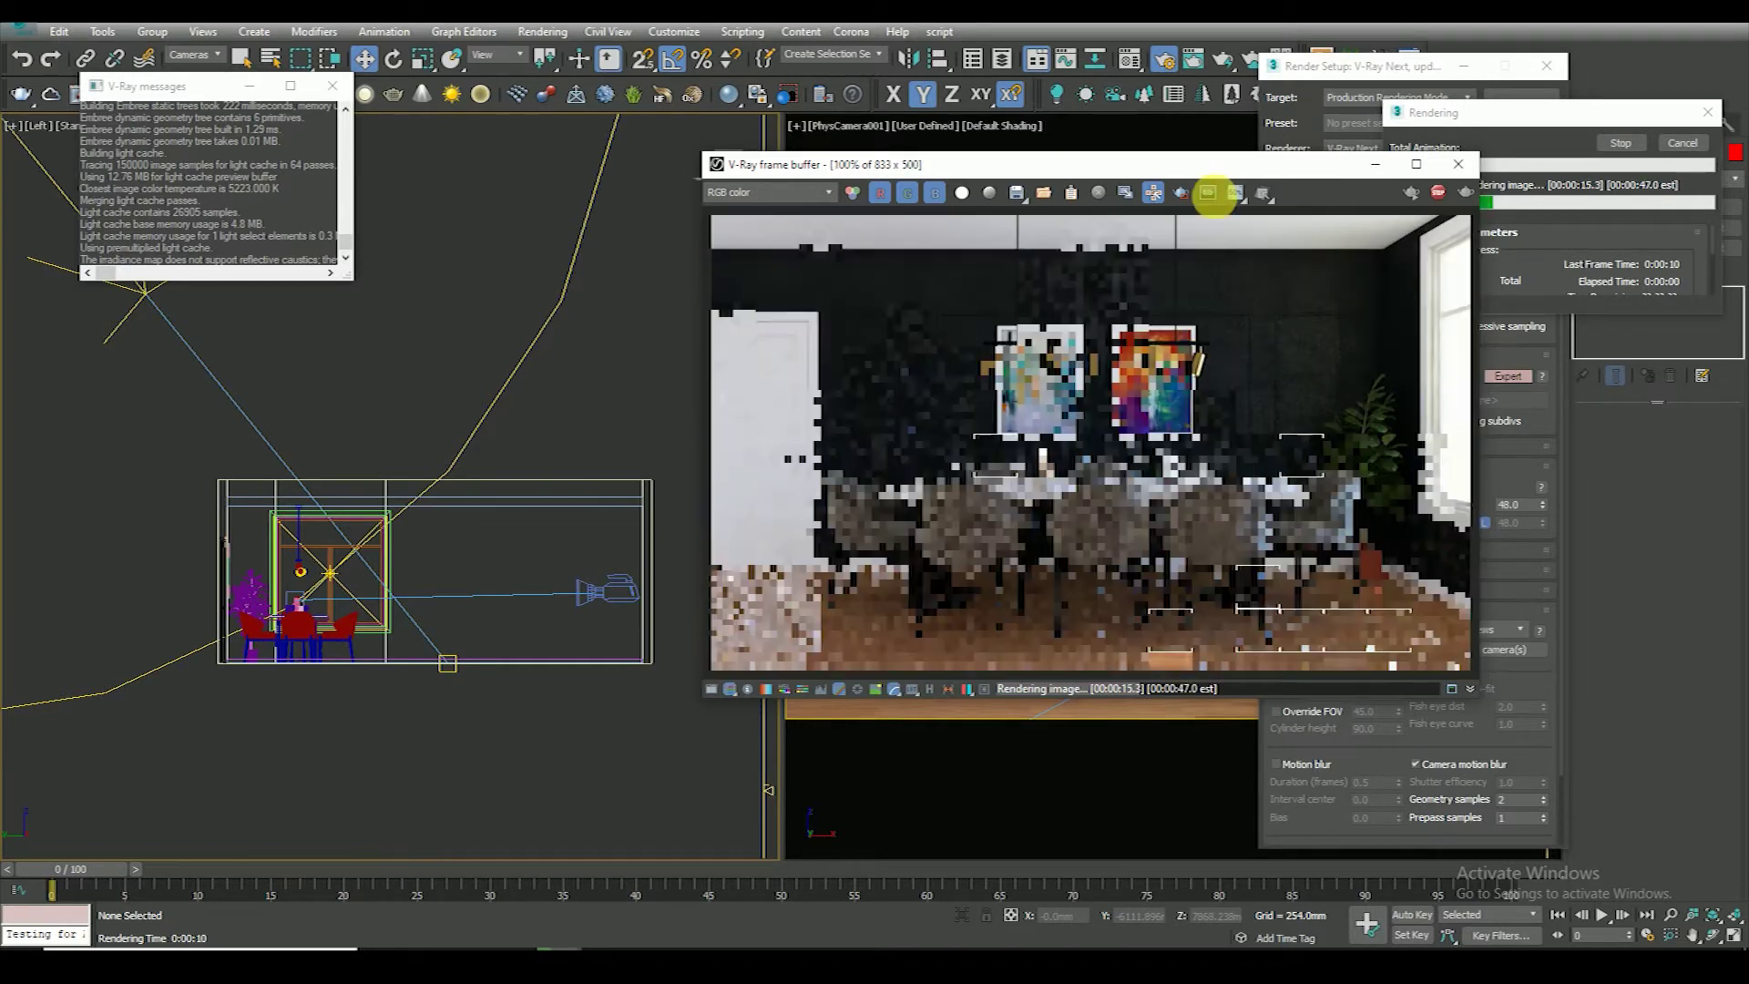
{"action": "left_click", "coordinate": [1438, 192]}
{"action": "left_click", "coordinate": [1180, 192]}
{"action": "left_click_drag", "start_coordinate": [1152, 223], "coordinate": [1512, 679]}
{"action": "key", "text": "t"}
{"action": "scroll", "coordinate": [273, 510], "scroll_direction": "up", "scroll_amount": 3}
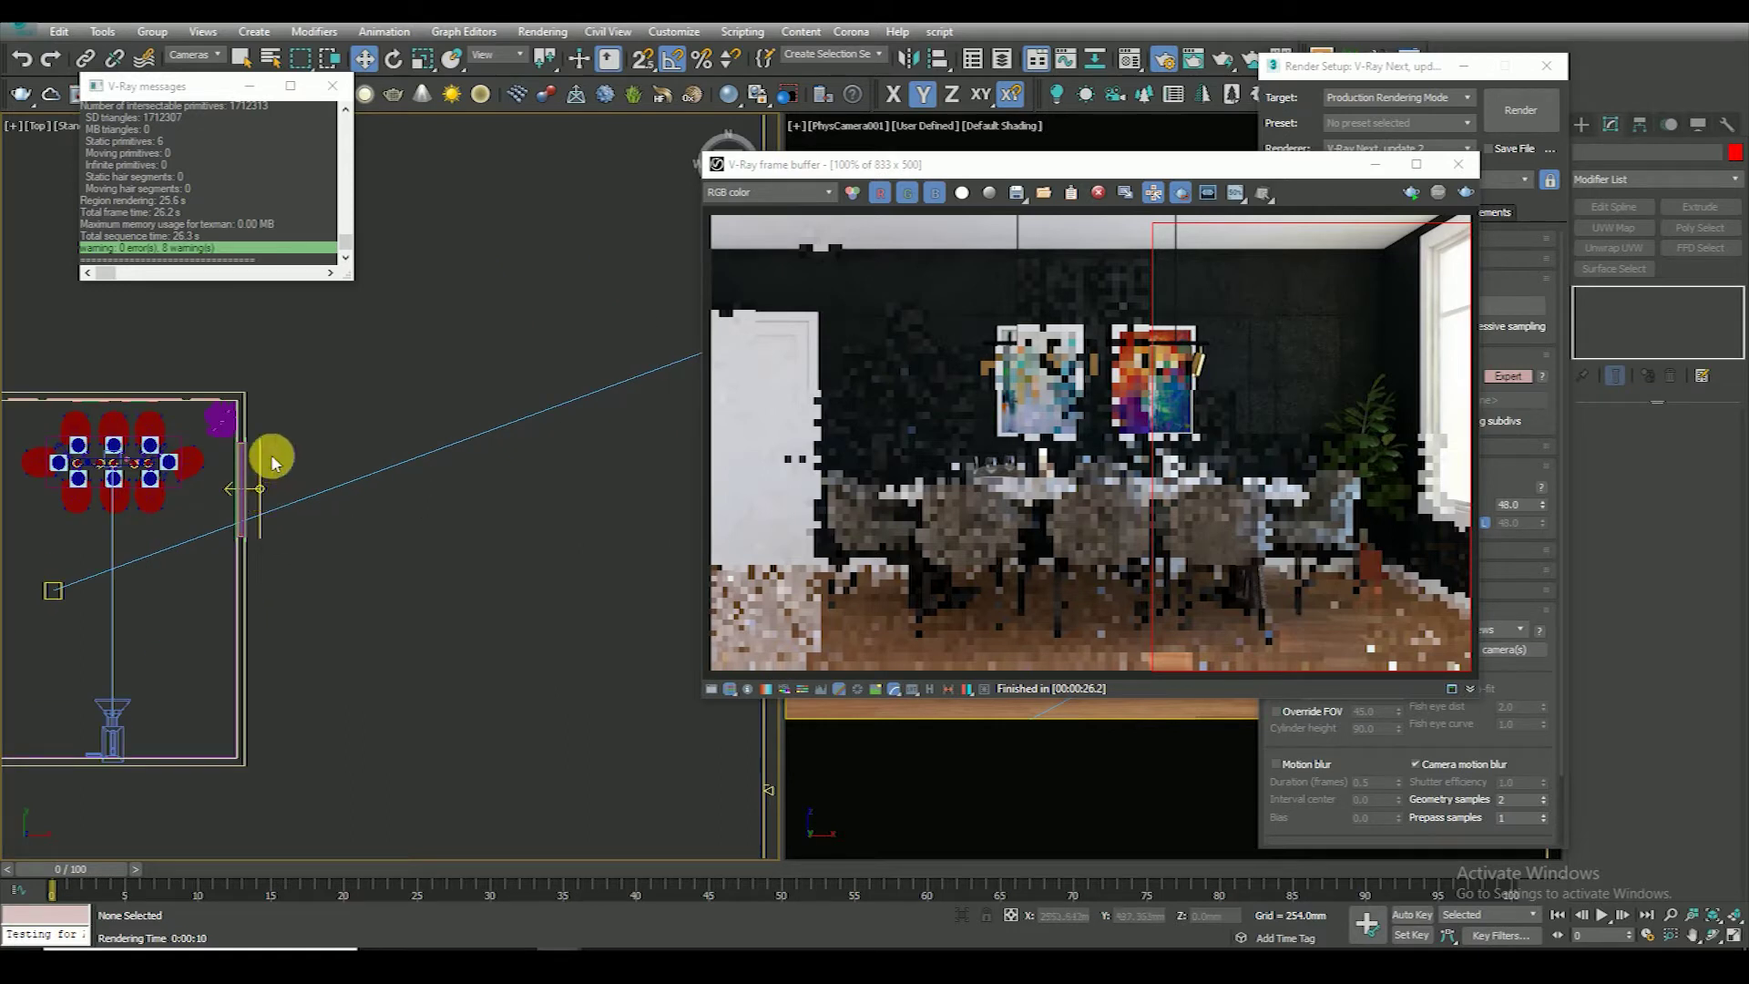
{"action": "left_click", "coordinate": [196, 57]}
Select the VRayLight by the window and then the VRaySun outside the room
{"action": "left_click", "coordinate": [571, 606]}
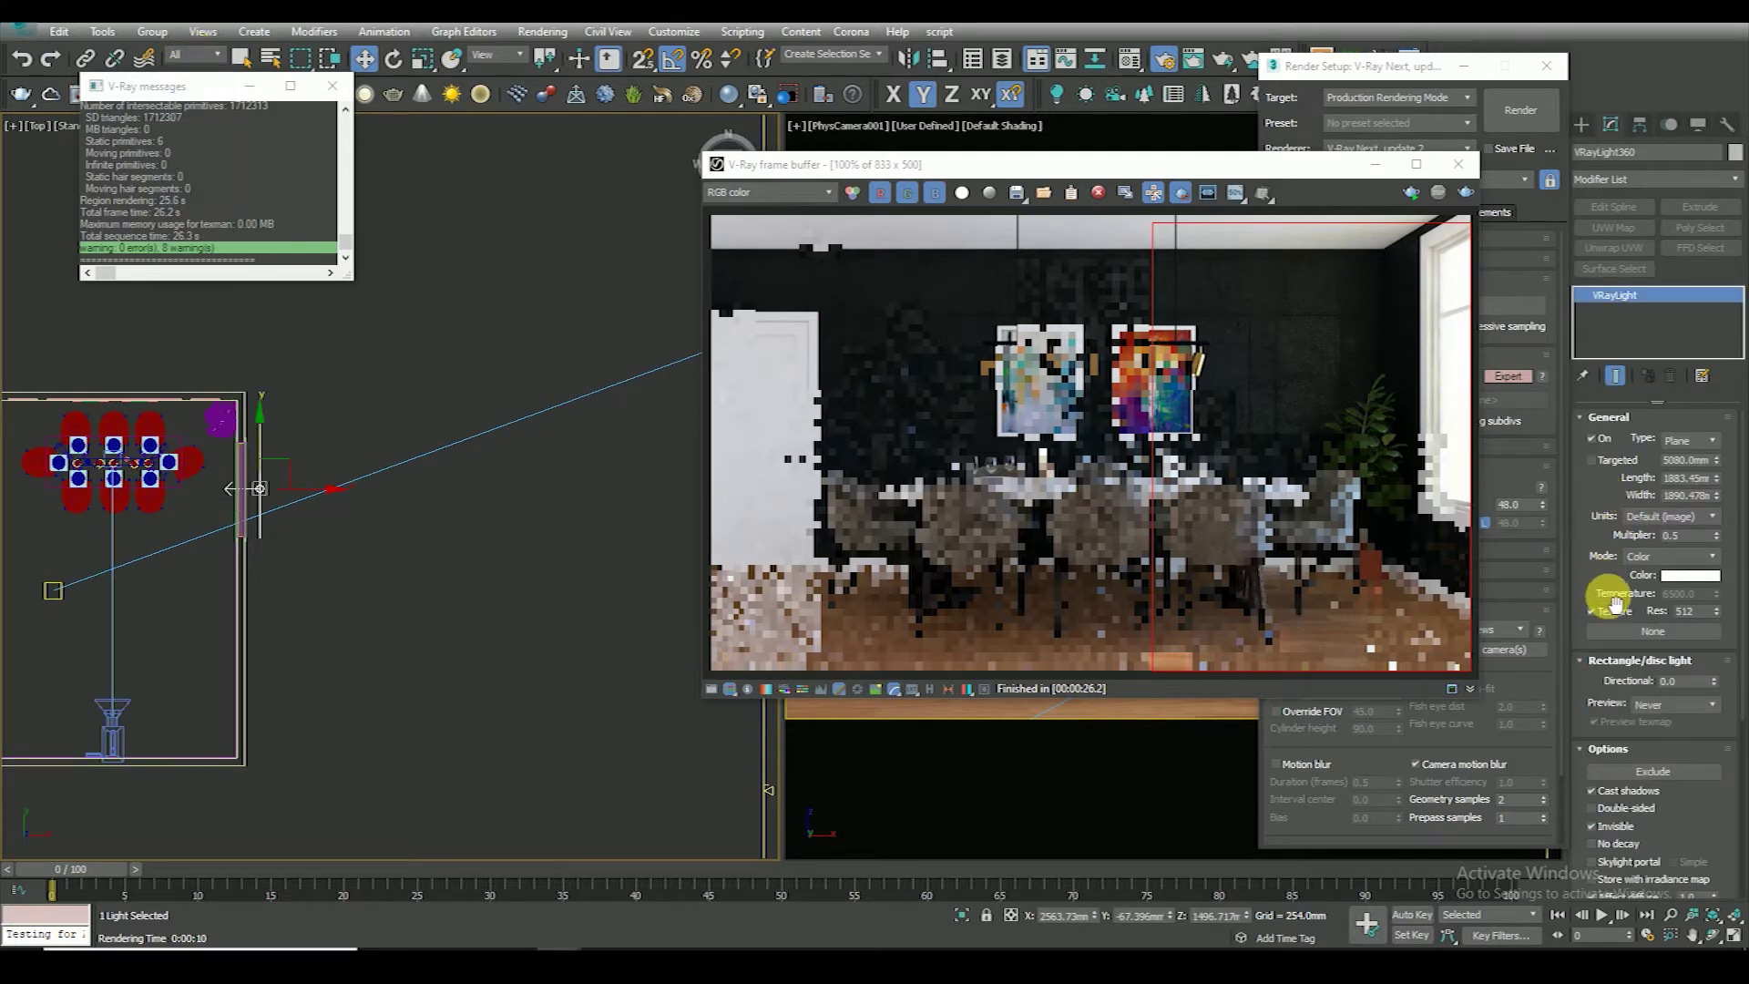
{"action": "left_click", "coordinate": [565, 550]}
{"action": "scroll", "coordinate": [565, 550], "scroll_direction": "down", "scroll_amount": 4}
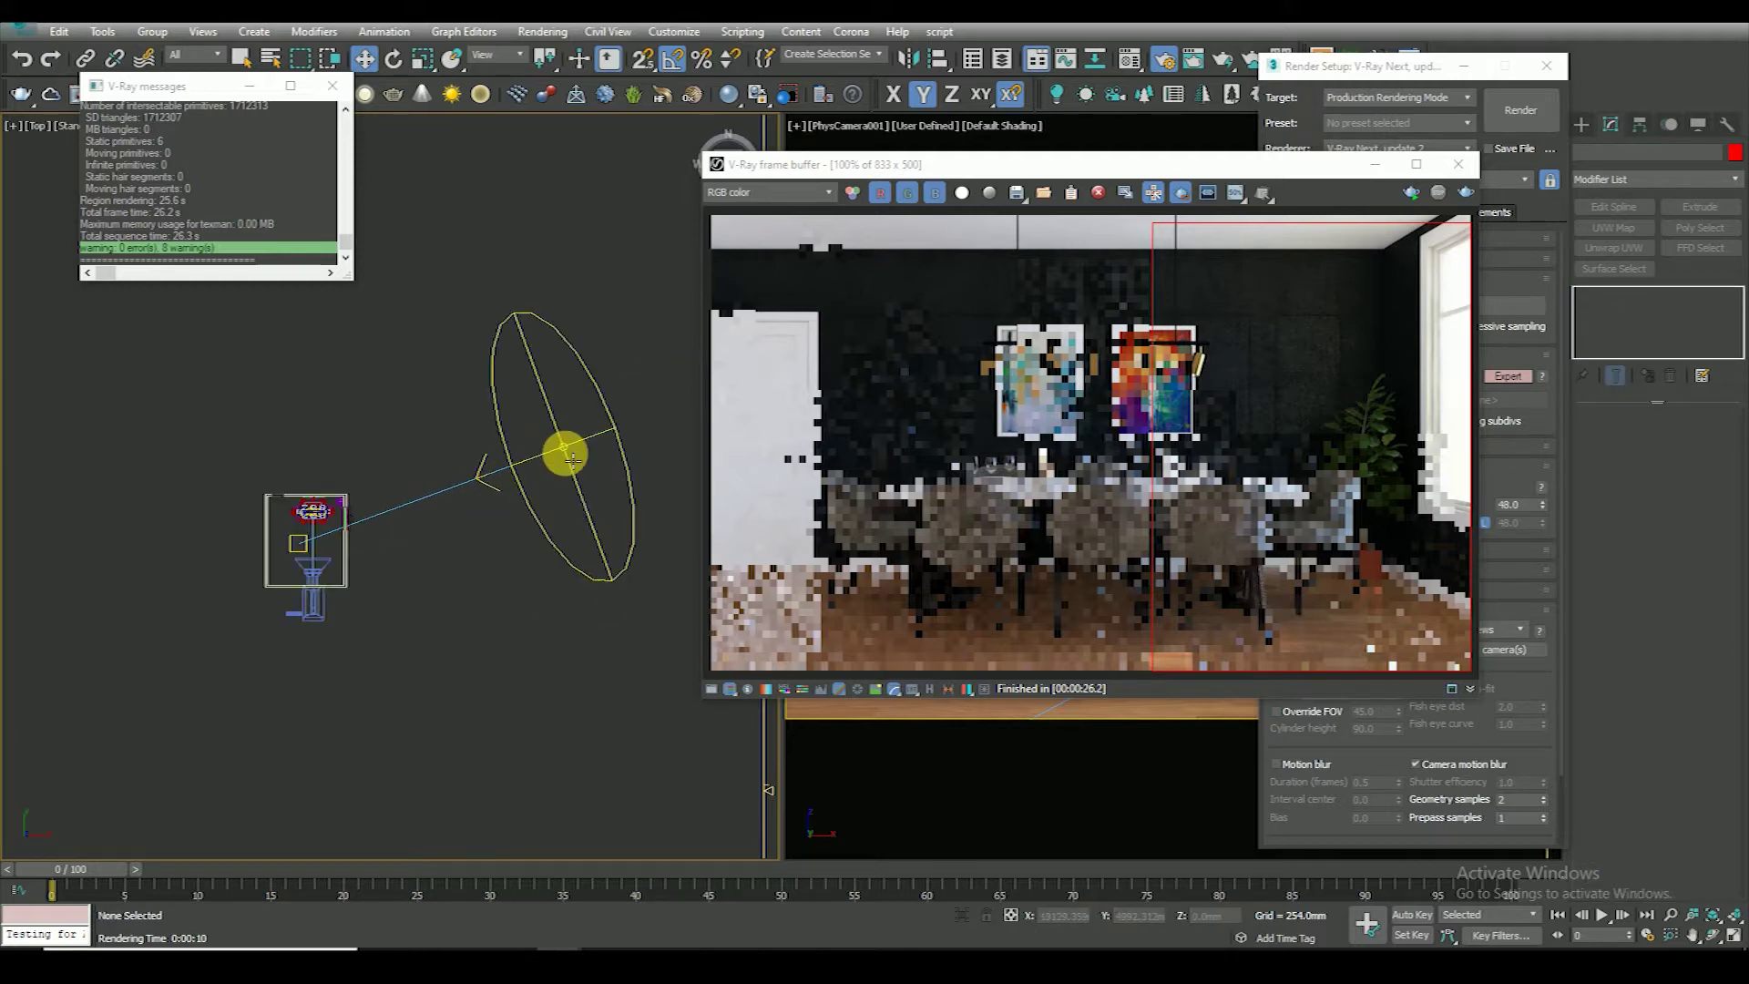
{"action": "left_click", "coordinate": [564, 451]}
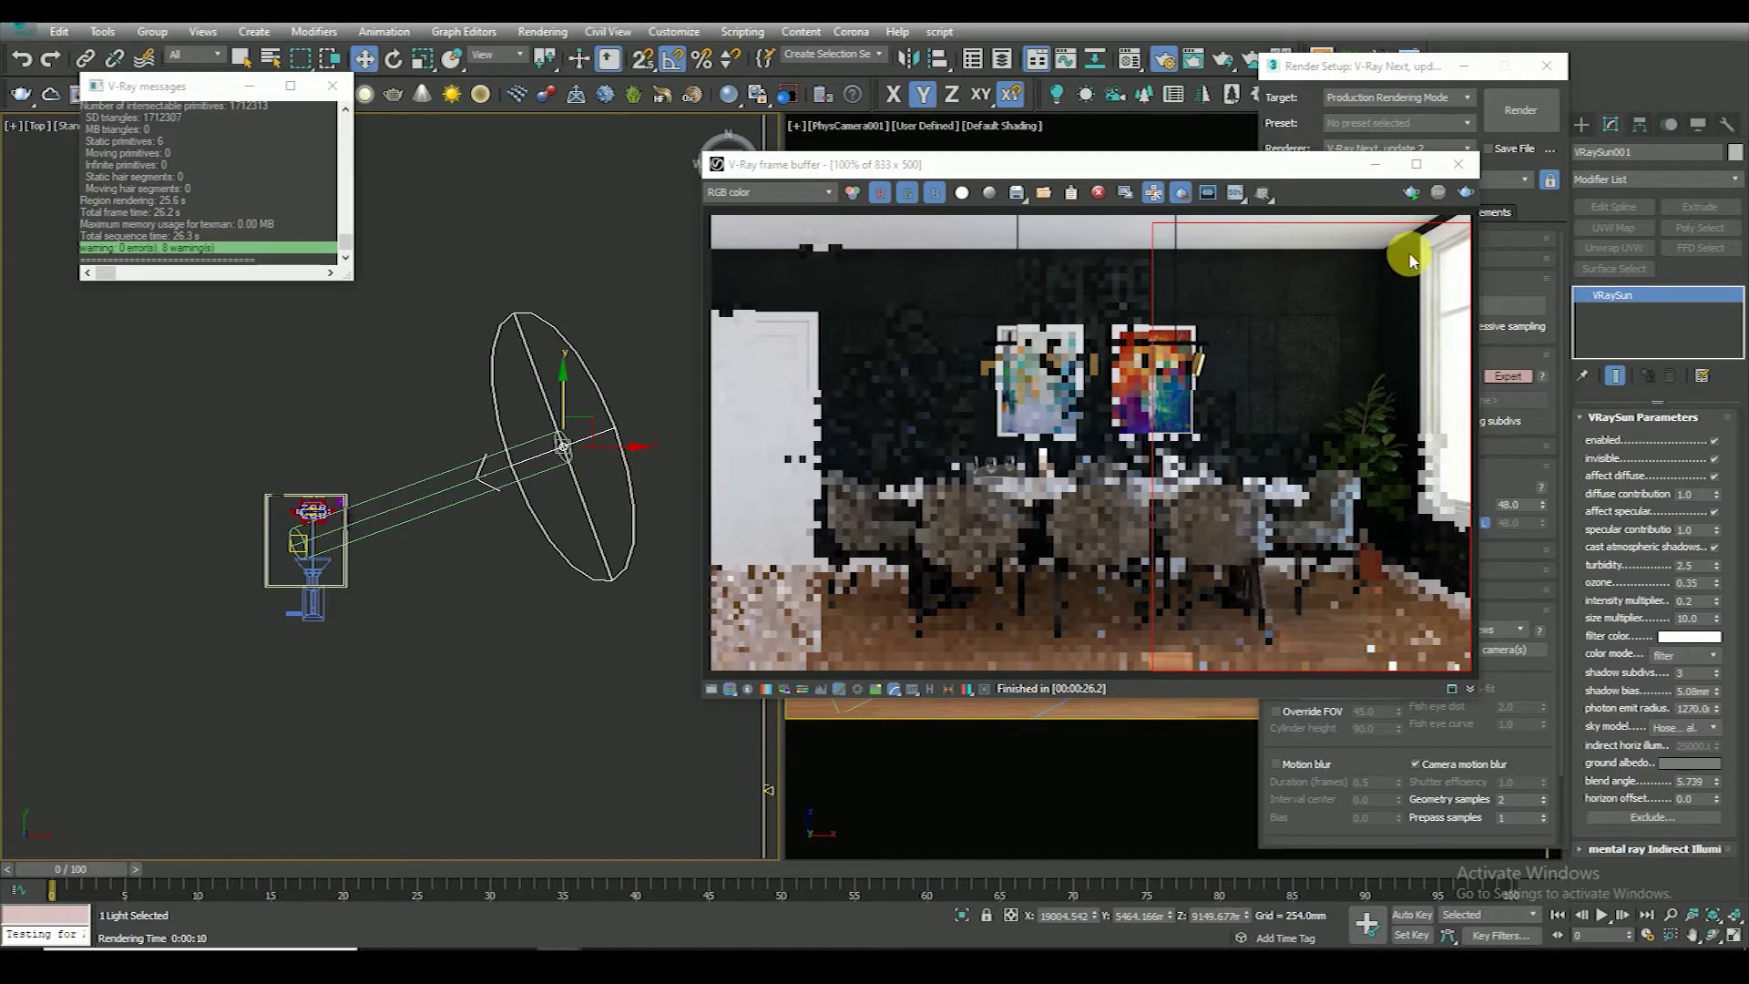
Re-render the marked window-side region and zoom around the result to inspect it
{"action": "left_click", "coordinate": [1463, 194]}
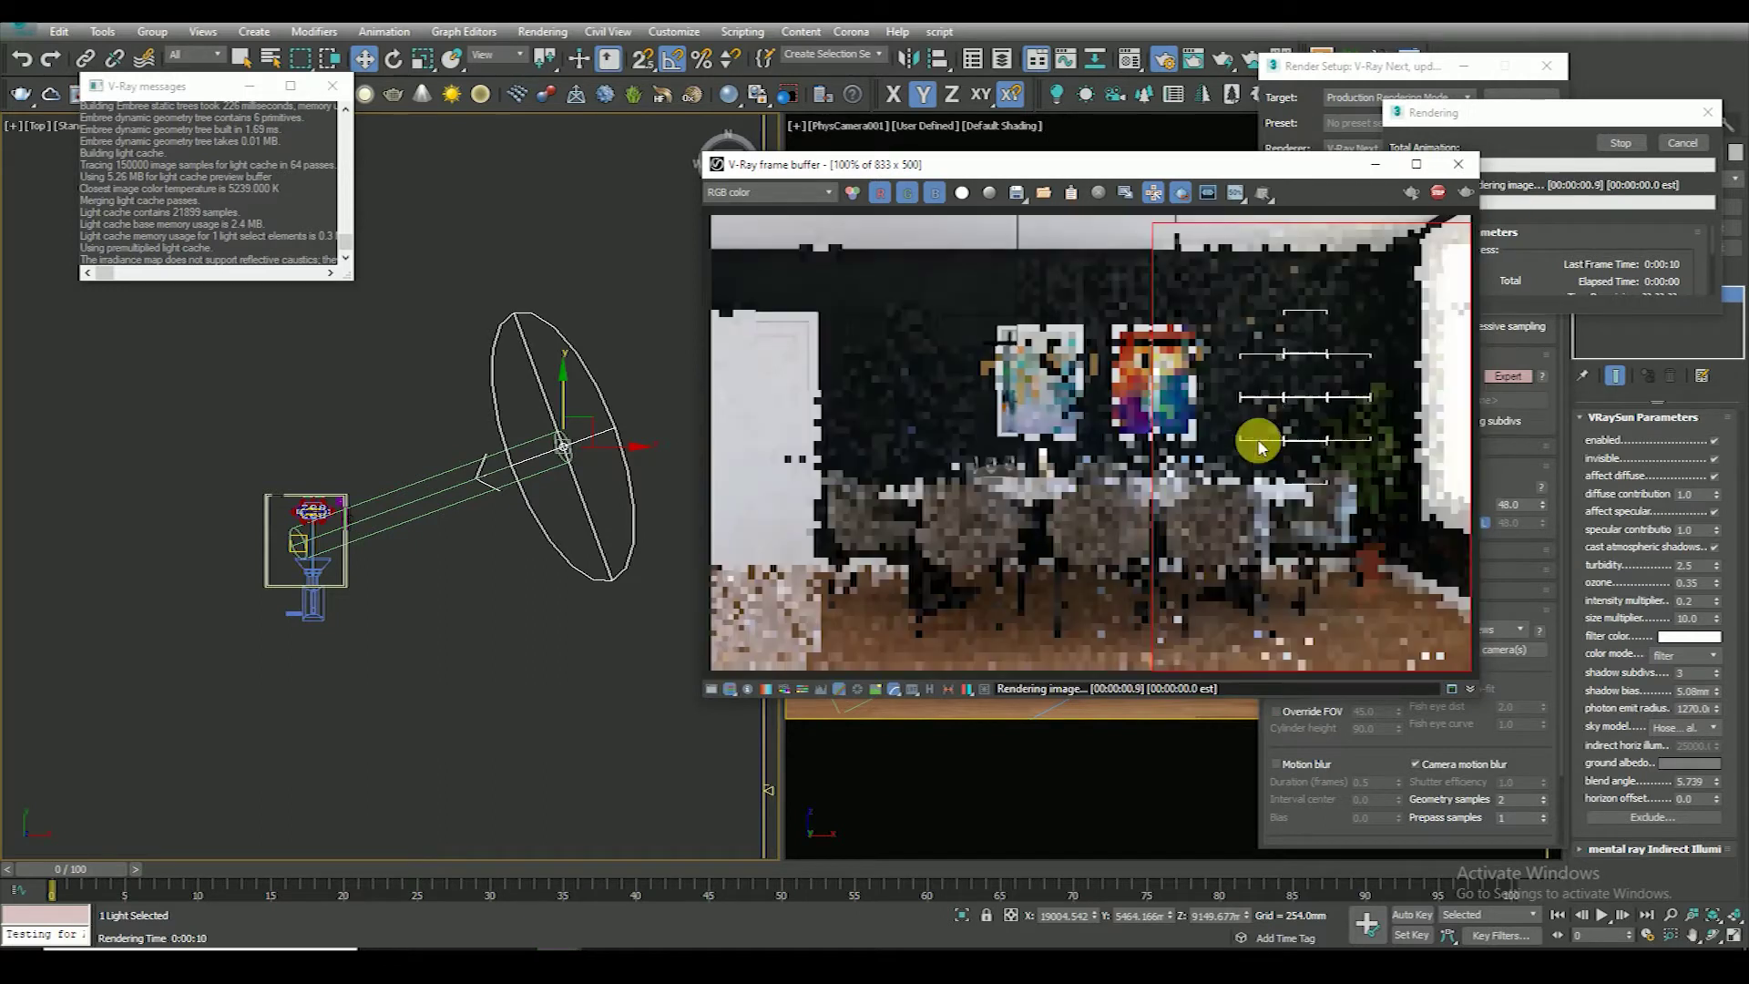
{"action": "scroll", "coordinate": [1215, 363], "scroll_direction": "up", "scroll_amount": 3}
{"action": "scroll", "coordinate": [1223, 469], "scroll_direction": "down", "scroll_amount": 3}
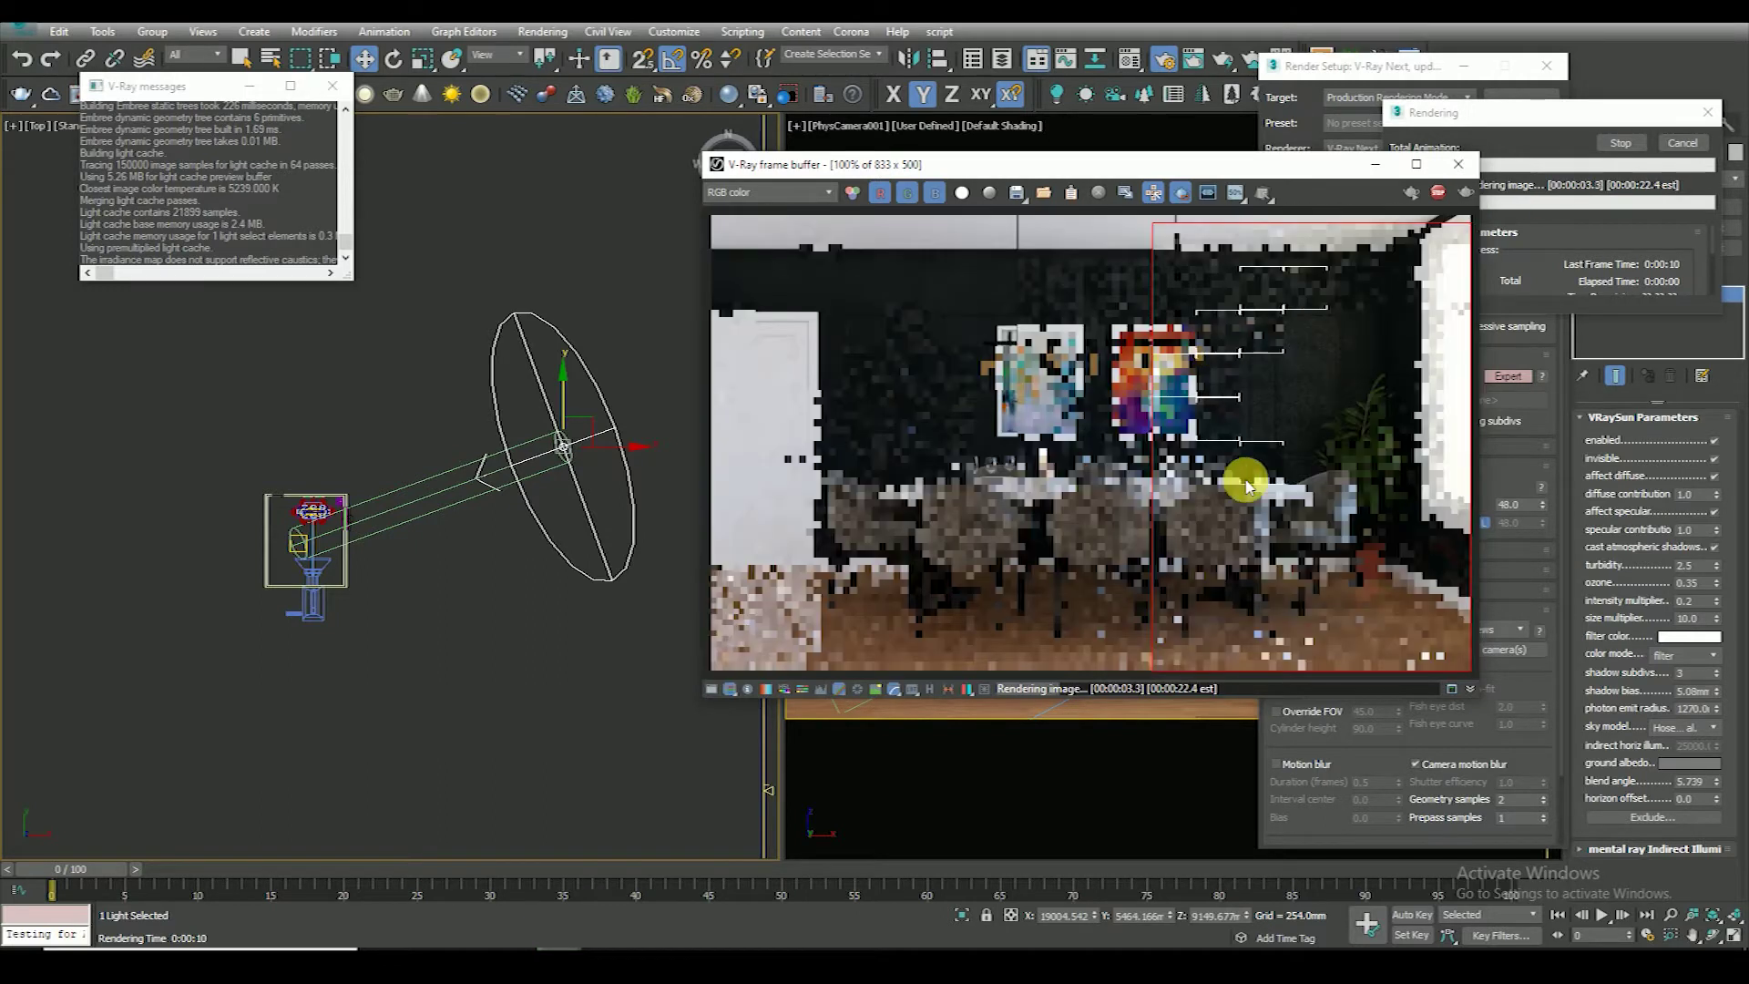
{"action": "scroll", "coordinate": [1260, 470], "scroll_direction": "up", "scroll_amount": 1}
{"action": "scroll", "coordinate": [1260, 470], "scroll_direction": "up", "scroll_amount": 1}
{"action": "scroll", "coordinate": [1437, 543], "scroll_direction": "down", "scroll_amount": 2}
{"action": "scroll", "coordinate": [1400, 226], "scroll_direction": "up", "scroll_amount": 2}
{"action": "scroll", "coordinate": [1220, 311], "scroll_direction": "down", "scroll_amount": 2}
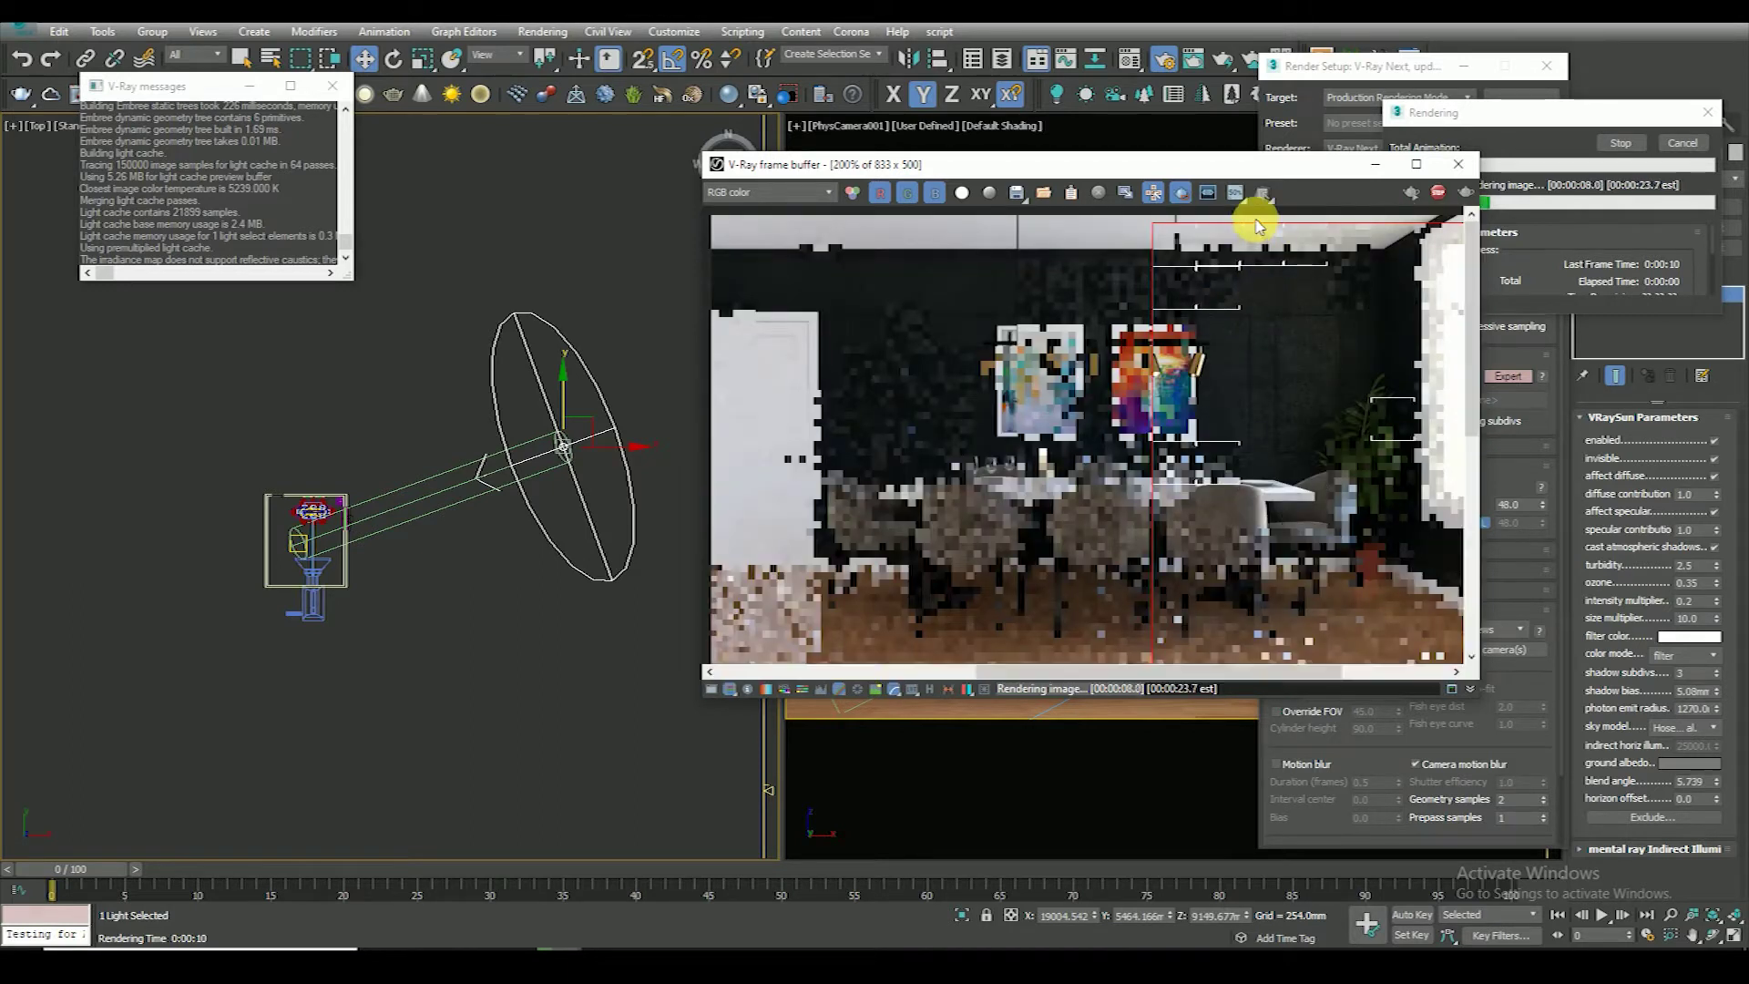
{"action": "scroll", "coordinate": [1239, 227], "scroll_direction": "up", "scroll_amount": 3}
{"action": "scroll", "coordinate": [1237, 242], "scroll_direction": "down", "scroll_amount": 2}
{"action": "scroll", "coordinate": [1244, 273], "scroll_direction": "down", "scroll_amount": 1}
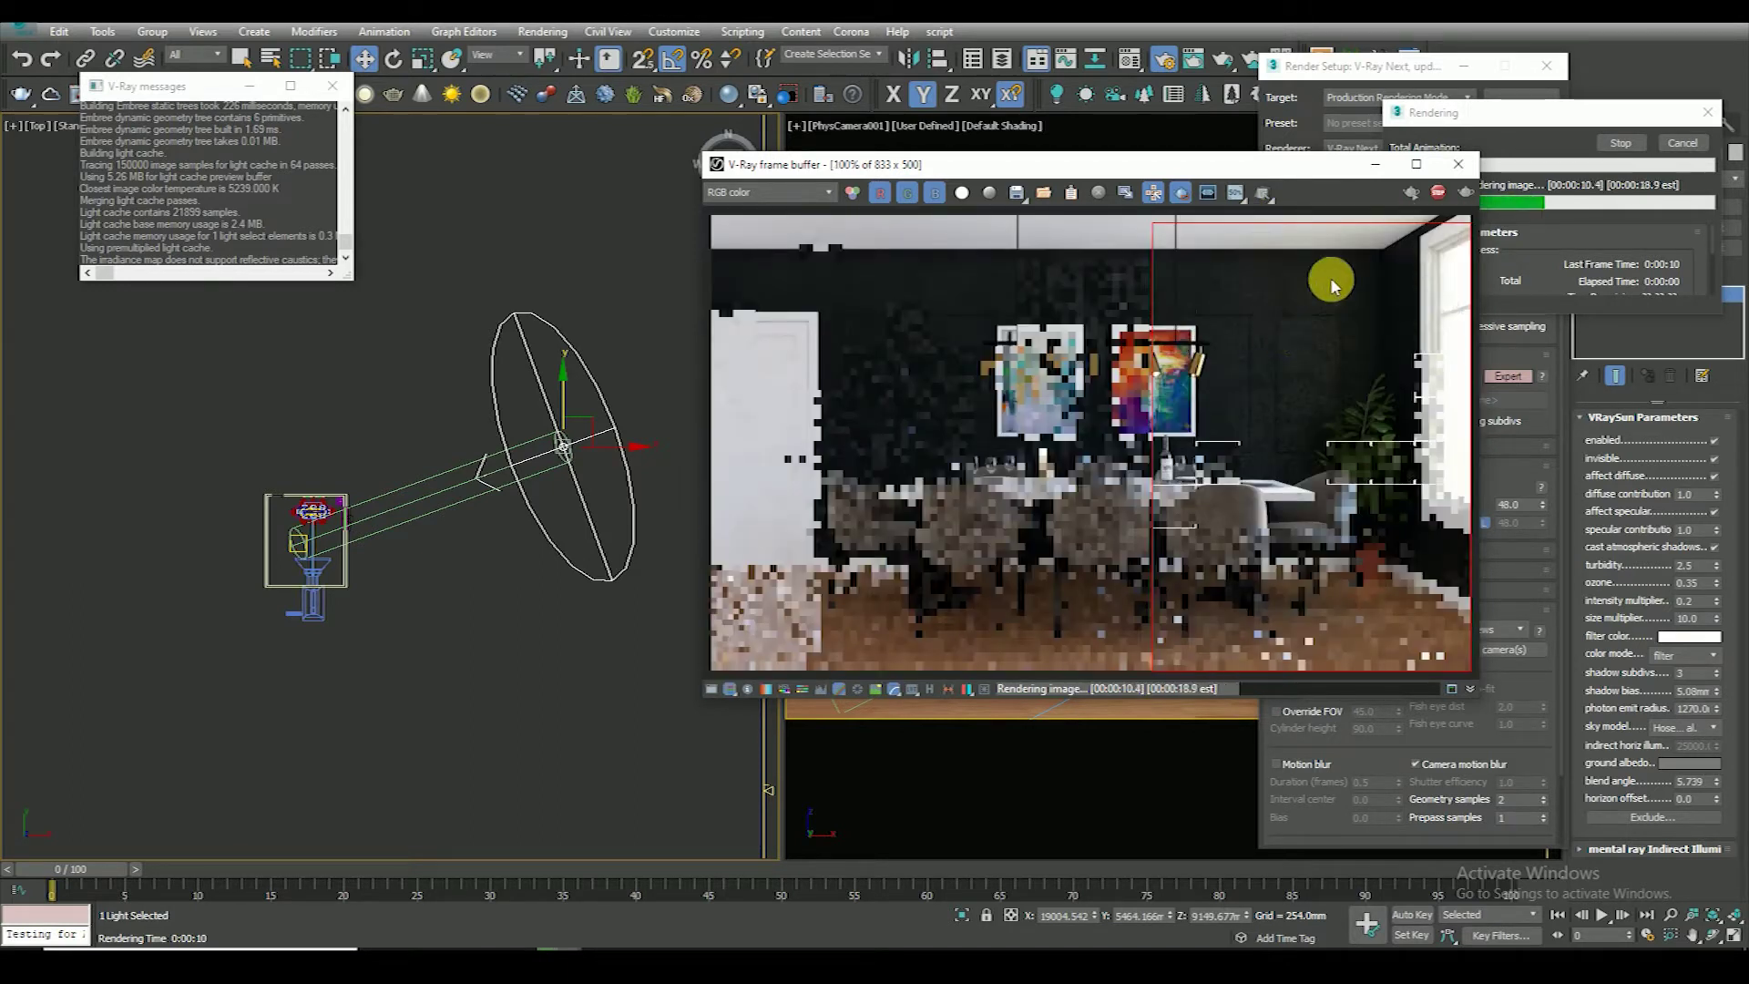
{"action": "scroll", "coordinate": [1375, 278], "scroll_direction": "up", "scroll_amount": 1}
{"action": "scroll", "coordinate": [1220, 392], "scroll_direction": "up", "scroll_amount": 1}
{"action": "scroll", "coordinate": [1169, 438], "scroll_direction": "down", "scroll_amount": 2}
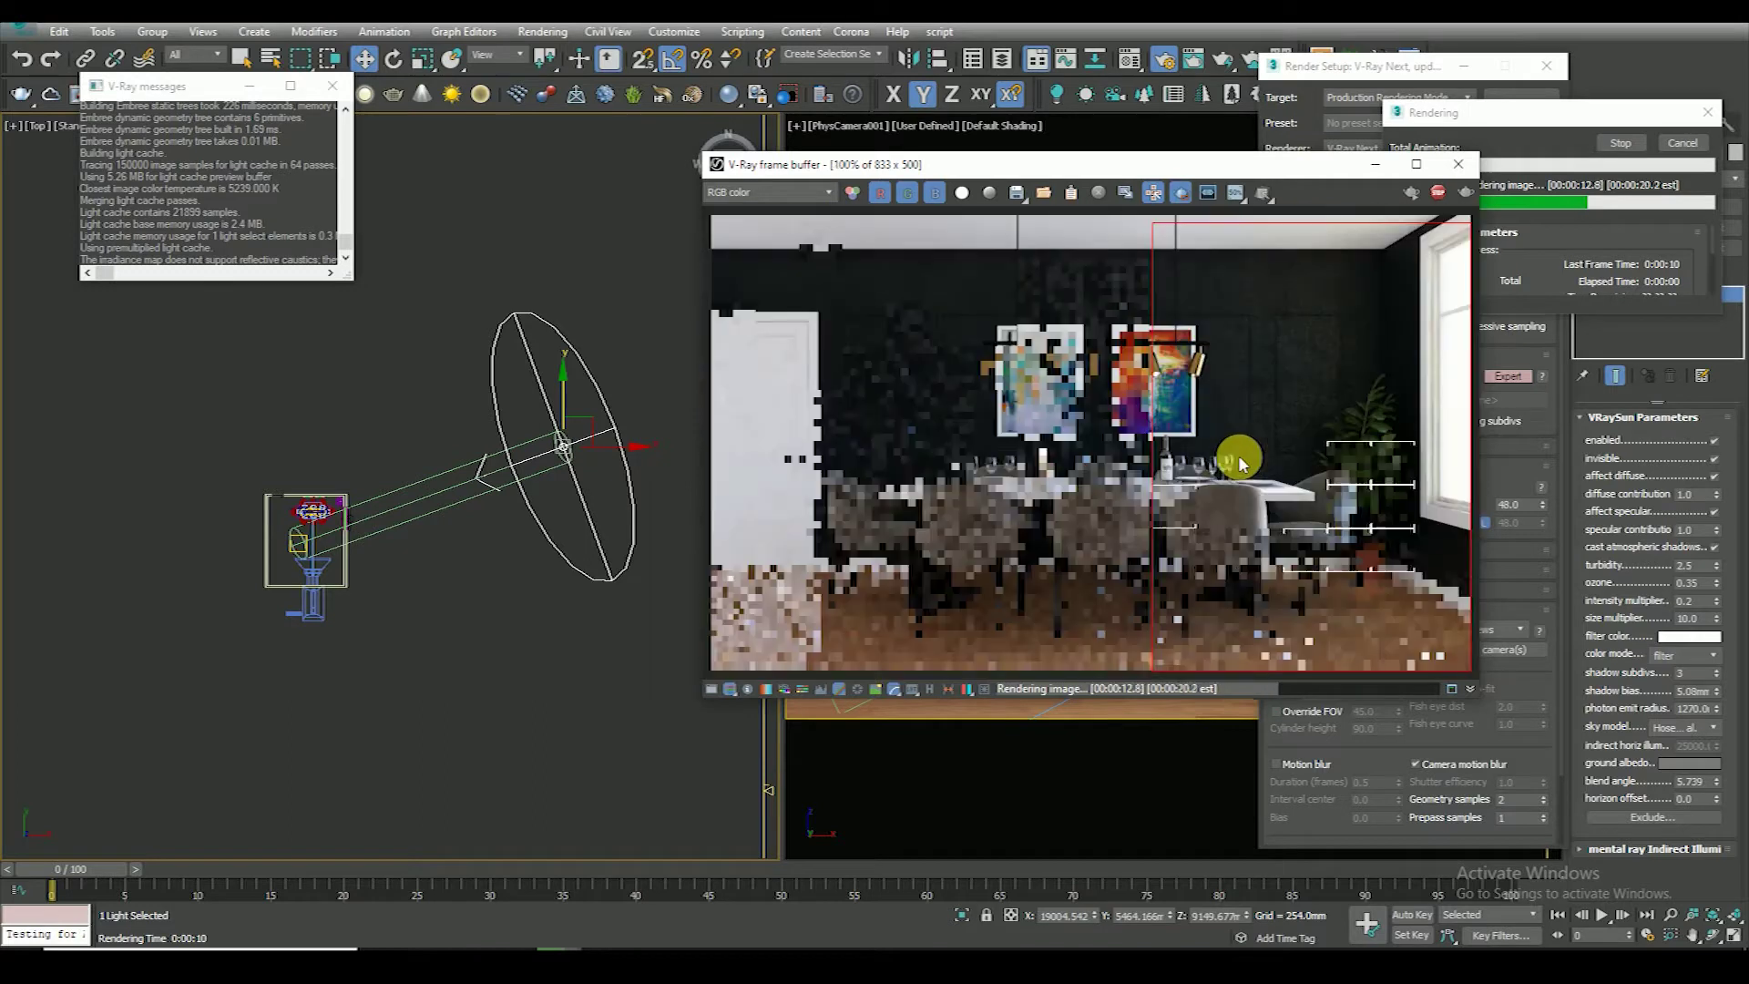
{"action": "scroll", "coordinate": [1275, 529], "scroll_direction": "up", "scroll_amount": 1}
{"action": "scroll", "coordinate": [1175, 478], "scroll_direction": "up", "scroll_amount": 1}
{"action": "scroll", "coordinate": [1184, 492], "scroll_direction": "down", "scroll_amount": 2}
{"action": "scroll", "coordinate": [1321, 592], "scroll_direction": "up", "scroll_amount": 1}
{"action": "scroll", "coordinate": [1270, 561], "scroll_direction": "down", "scroll_amount": 1}
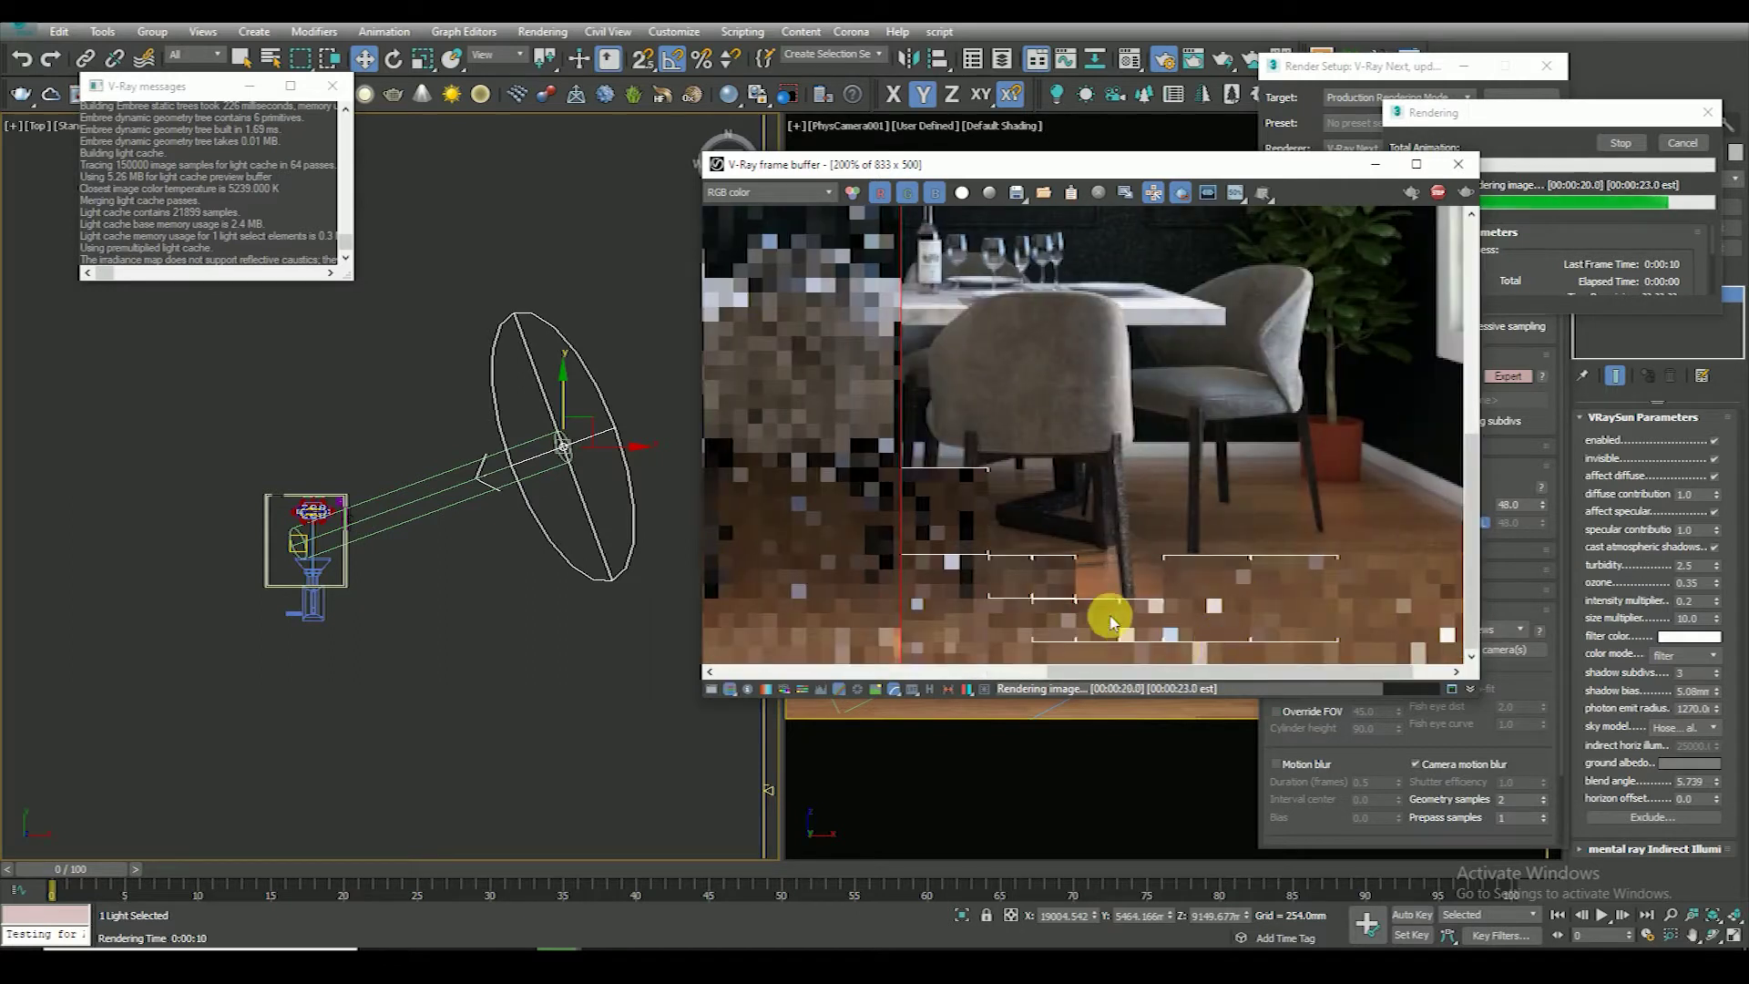
{"action": "scroll", "coordinate": [1124, 449], "scroll_direction": "down", "scroll_amount": 2}
{"action": "scroll", "coordinate": [1268, 492], "scroll_direction": "up", "scroll_amount": 2}
{"action": "scroll", "coordinate": [1262, 460], "scroll_direction": "down", "scroll_amount": 2}
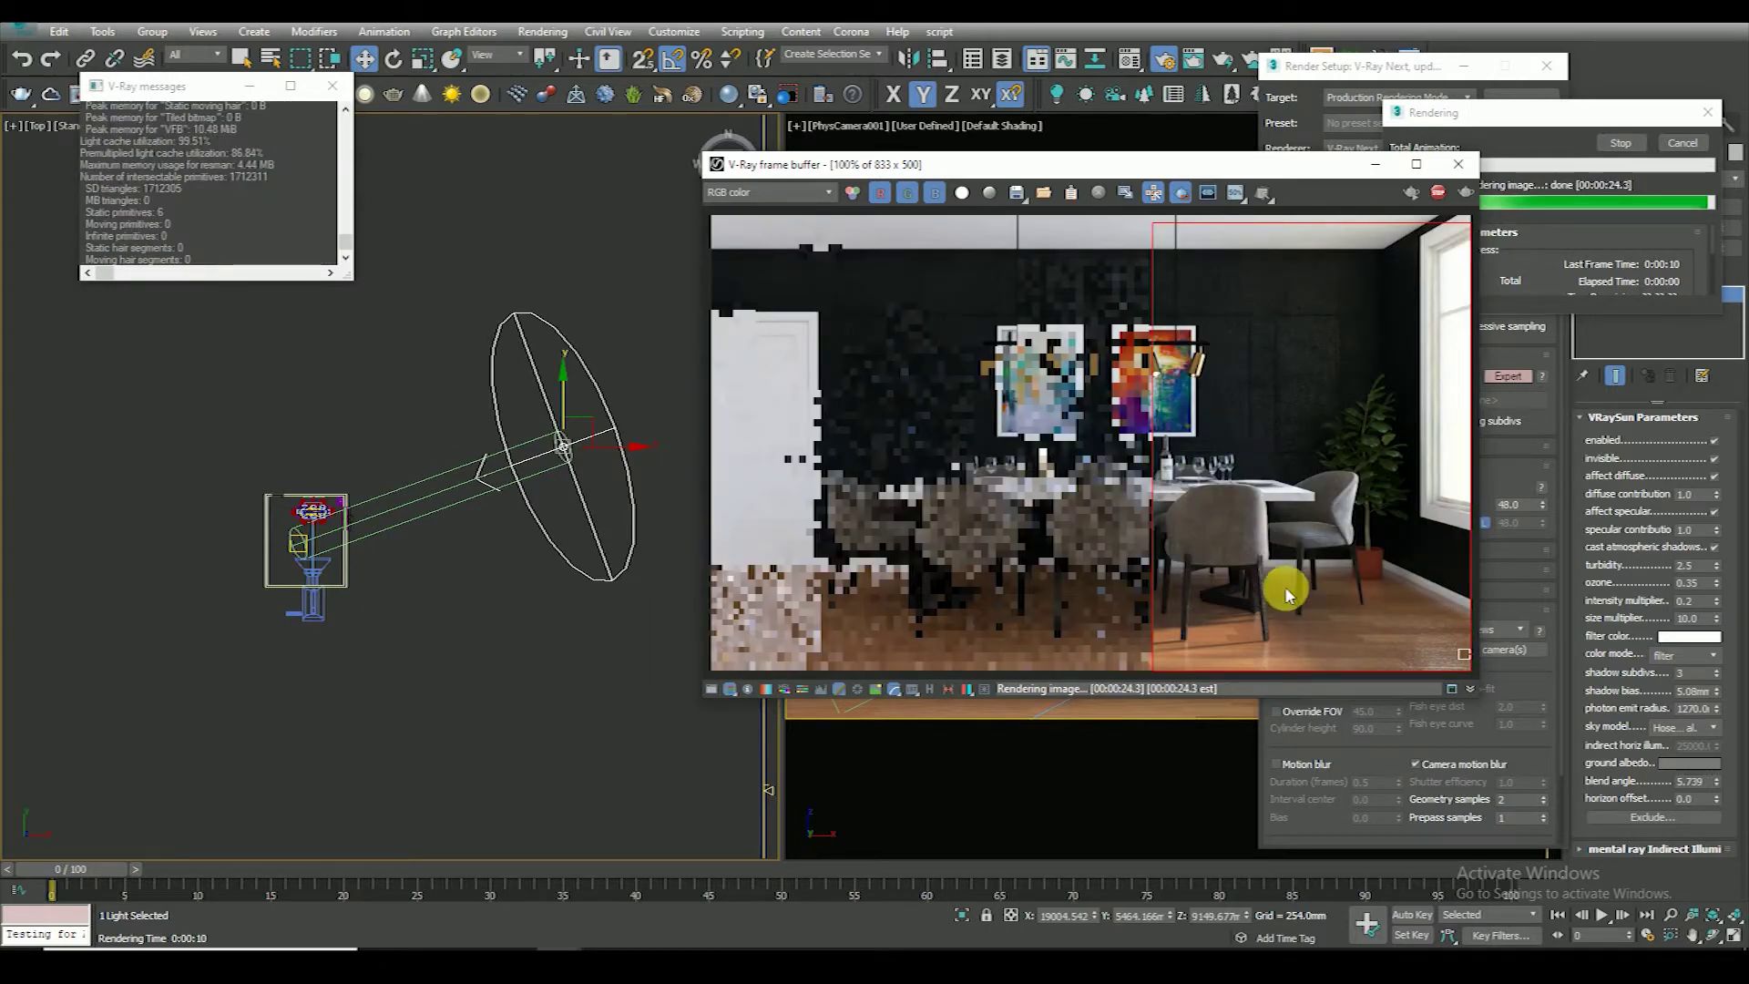
{"action": "scroll", "coordinate": [1216, 410], "scroll_direction": "down", "scroll_amount": 2}
{"action": "scroll", "coordinate": [1269, 339], "scroll_direction": "up", "scroll_amount": 4}
{"action": "scroll", "coordinate": [1189, 430], "scroll_direction": "down", "scroll_amount": 2}
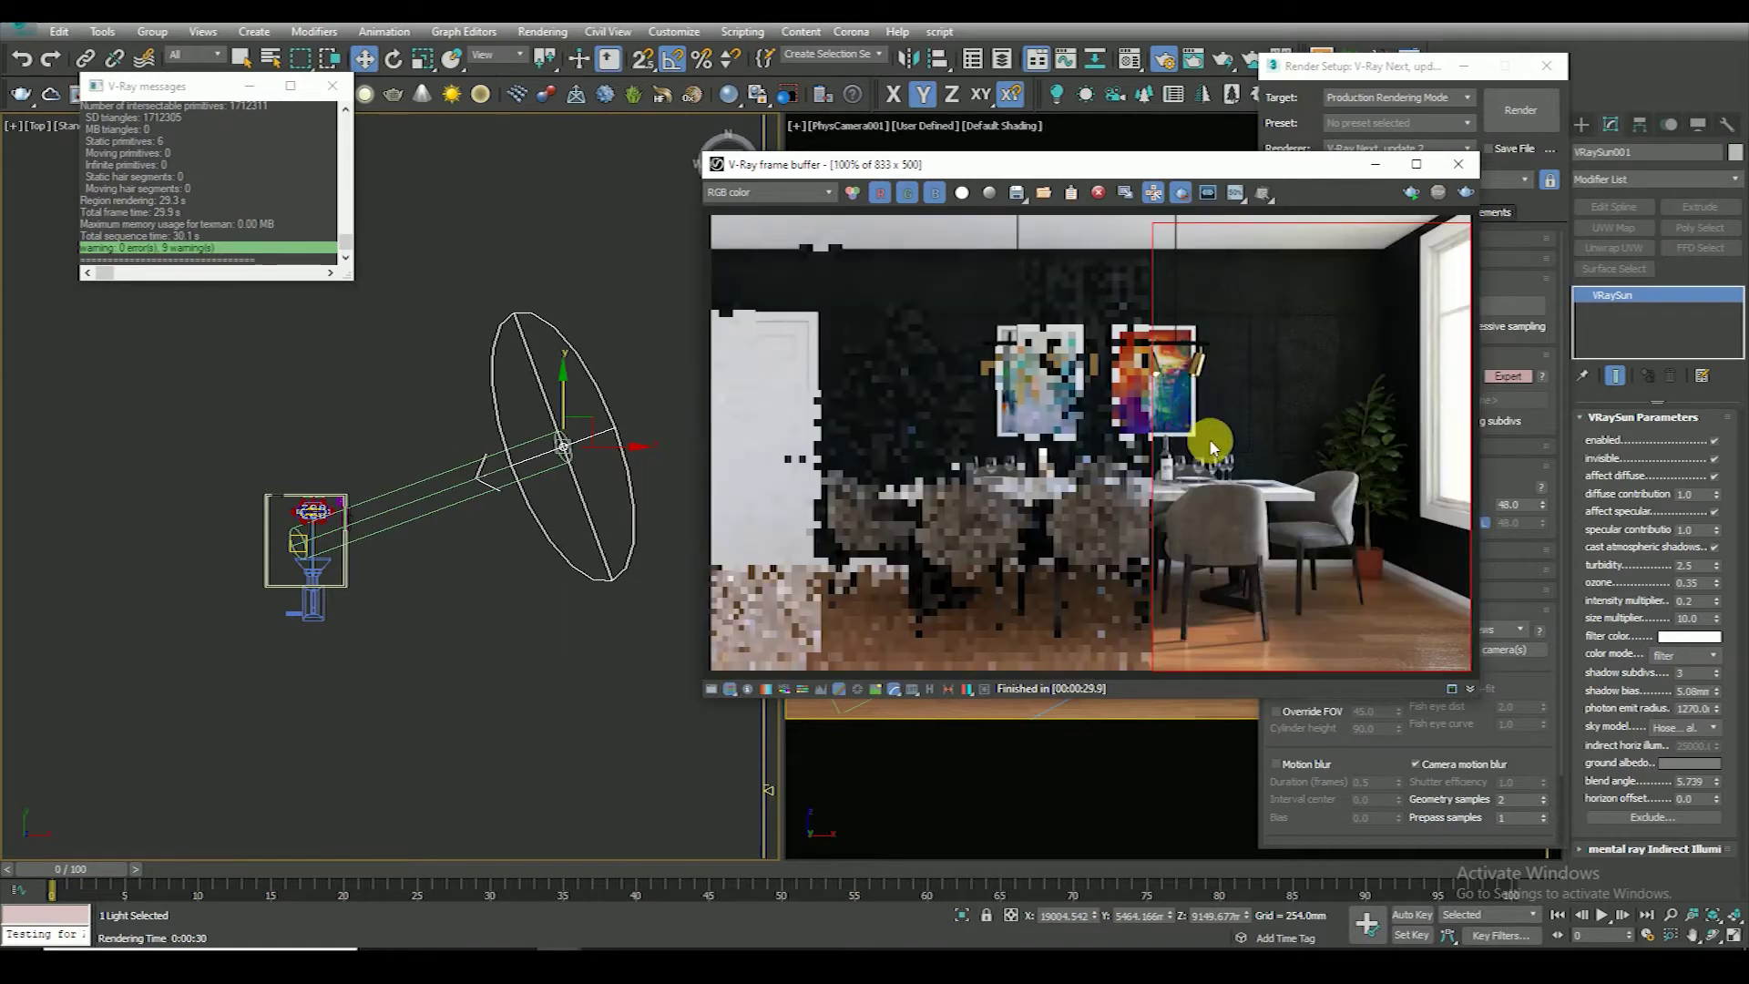
Rearrange the Render Setup and V-Ray frame buffer windows side by side
{"action": "left_click_drag", "start_coordinate": [1325, 68], "coordinate": [1455, 89]}
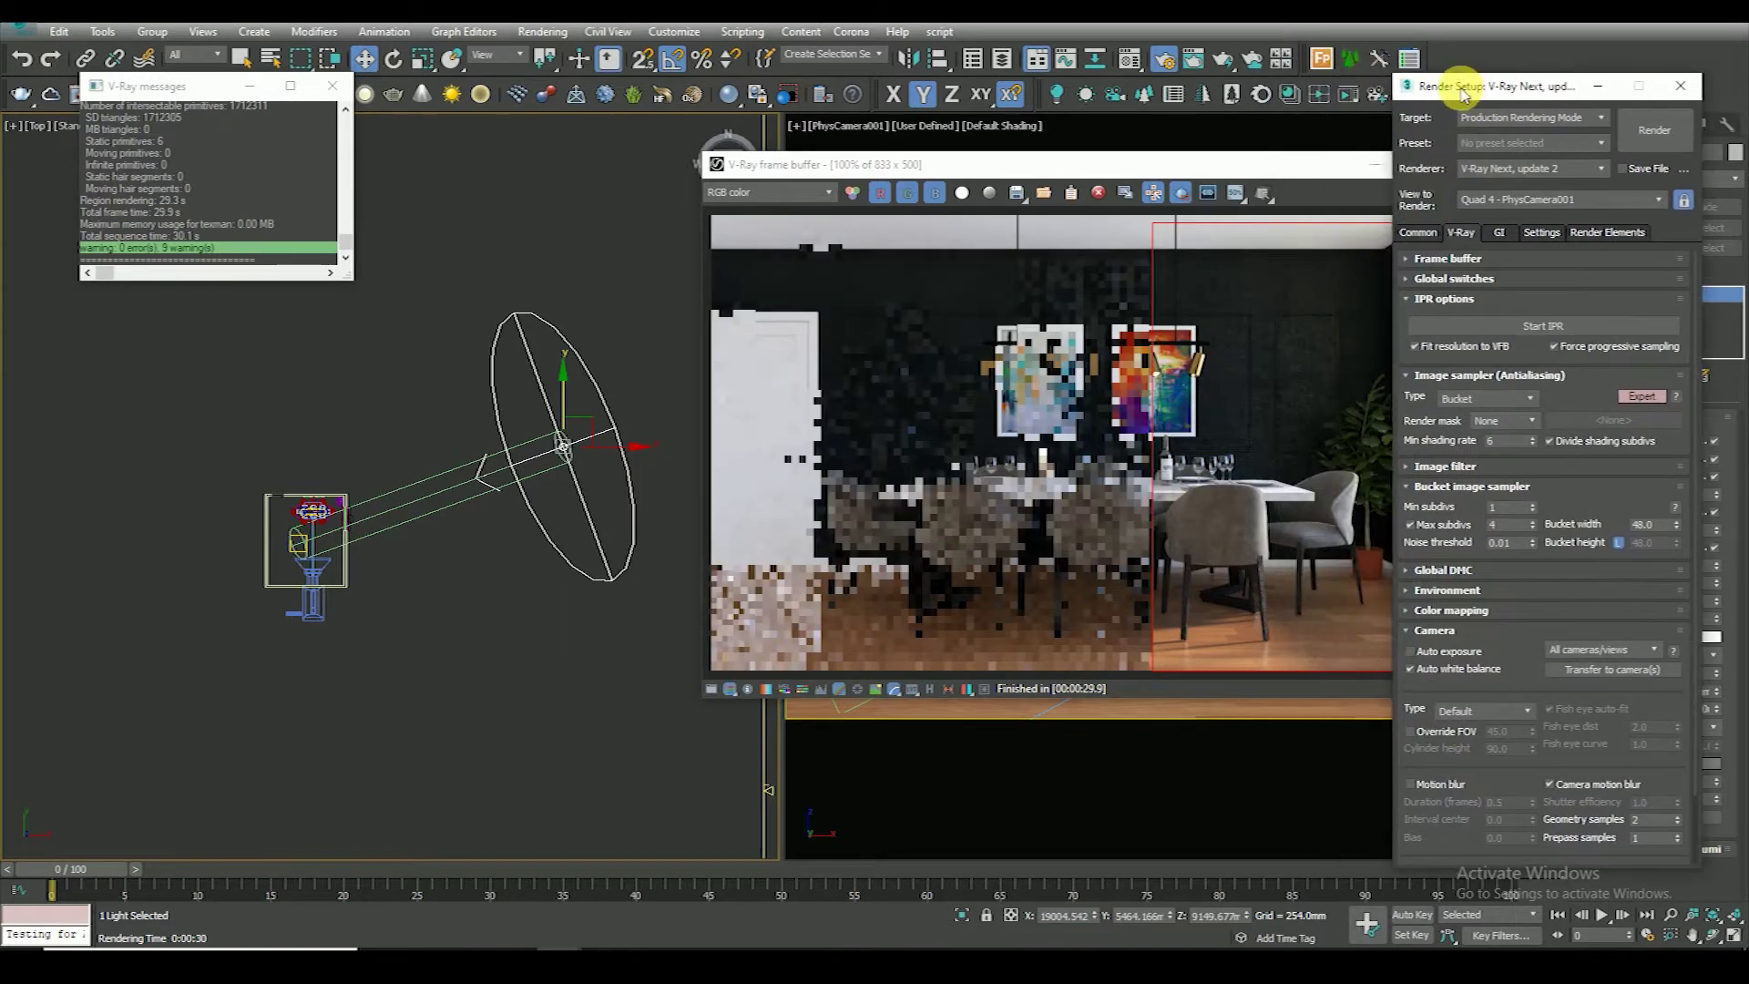
{"action": "left_click_drag", "start_coordinate": [1280, 174], "coordinate": [1220, 177]}
{"action": "scroll", "coordinate": [1255, 352], "scroll_direction": "up", "scroll_amount": 2}
{"action": "scroll", "coordinate": [1084, 384], "scroll_direction": "up", "scroll_amount": 2}
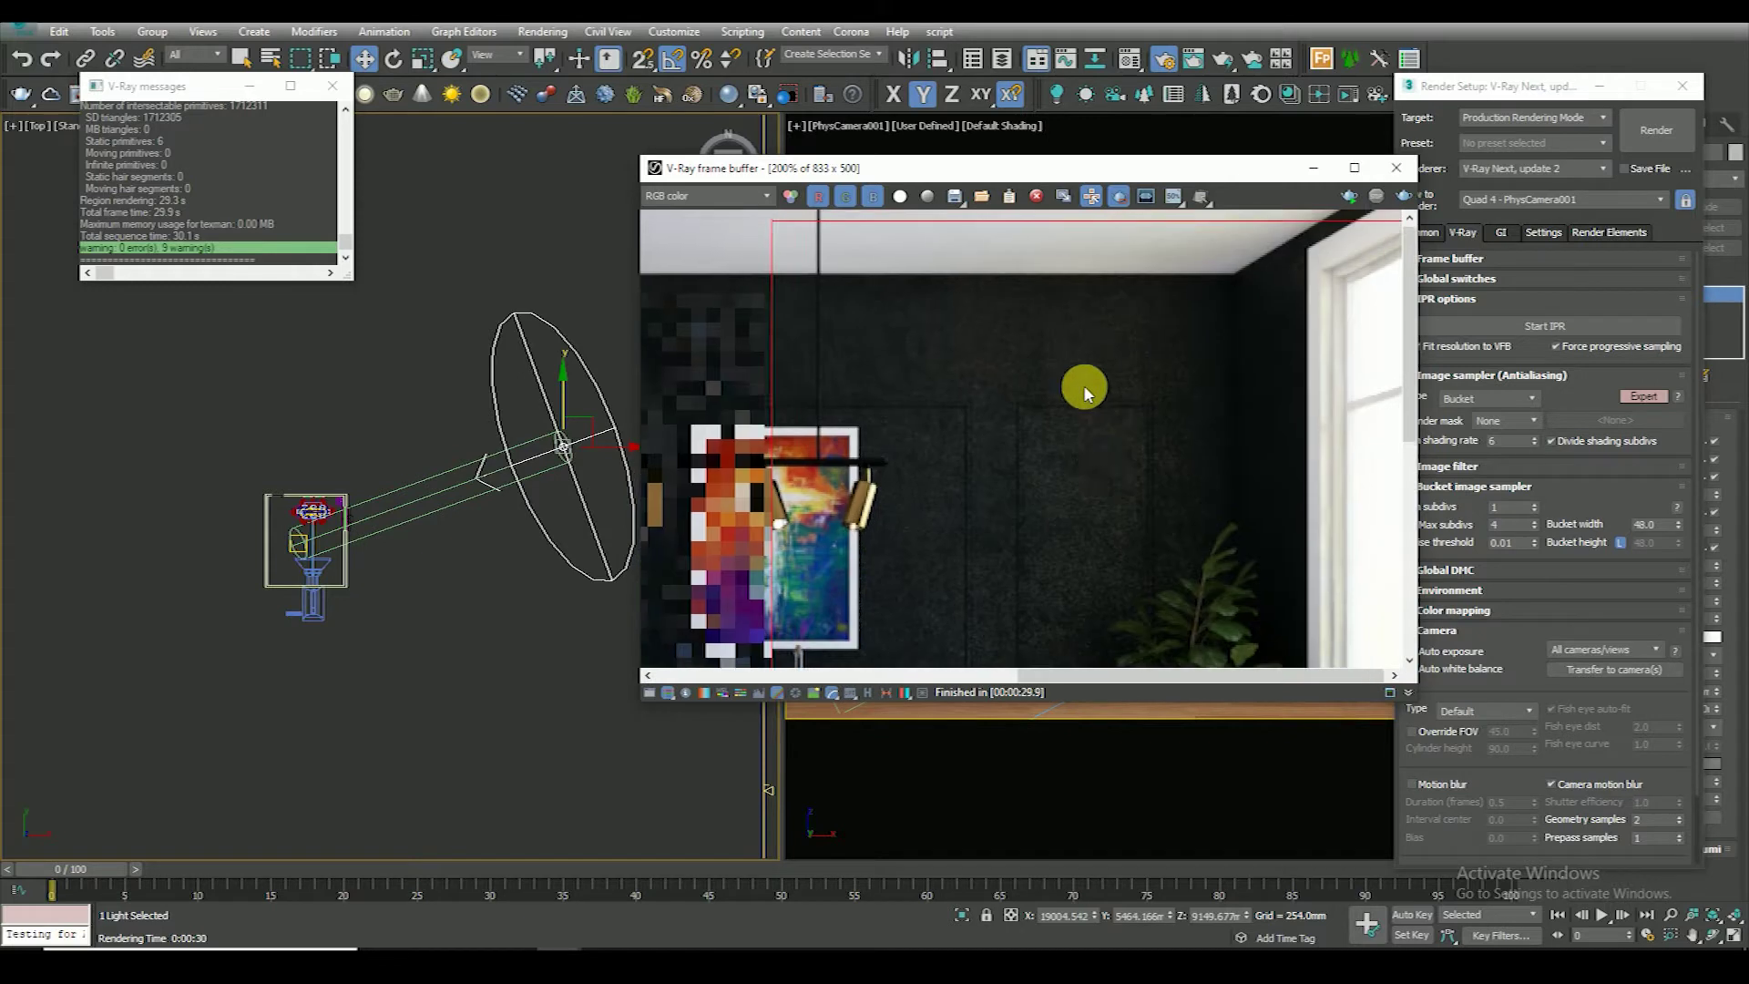
{"action": "scroll", "coordinate": [1129, 371], "scroll_direction": "up", "scroll_amount": 3}
{"action": "scroll", "coordinate": [1148, 433], "scroll_direction": "down", "scroll_amount": 7}
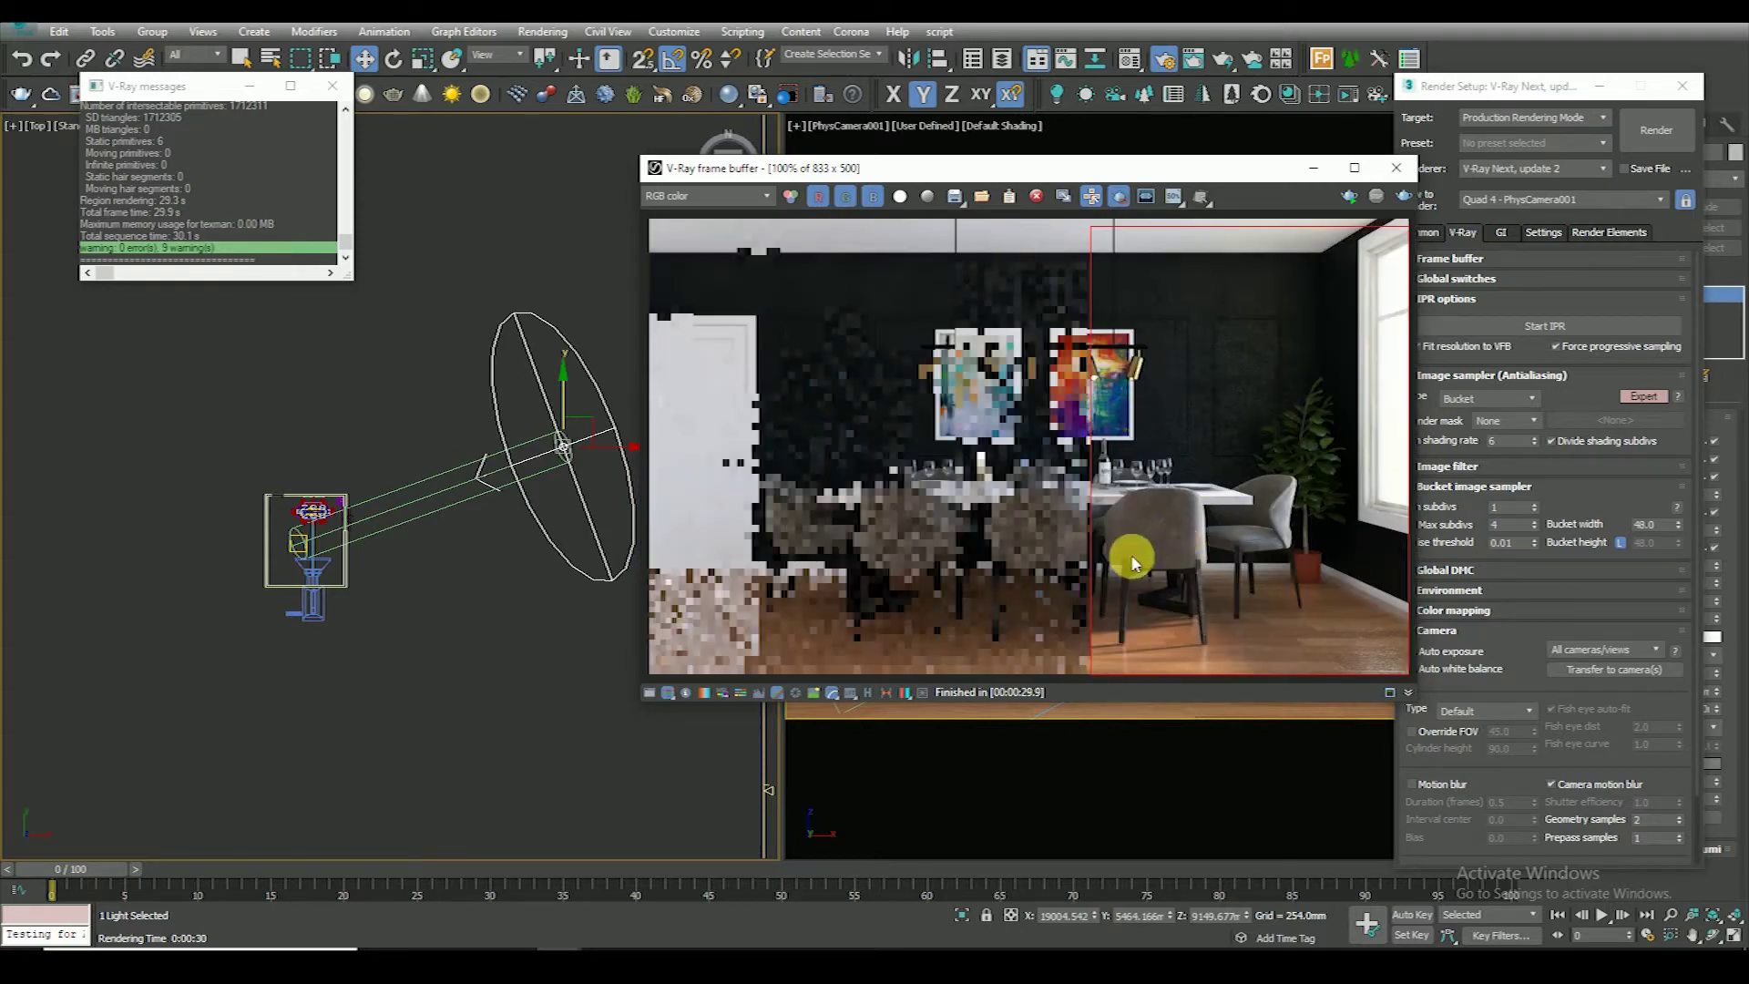
{"action": "scroll", "coordinate": [1096, 387], "scroll_direction": "up", "scroll_amount": 4}
{"action": "scroll", "coordinate": [1095, 387], "scroll_direction": "down", "scroll_amount": 4}
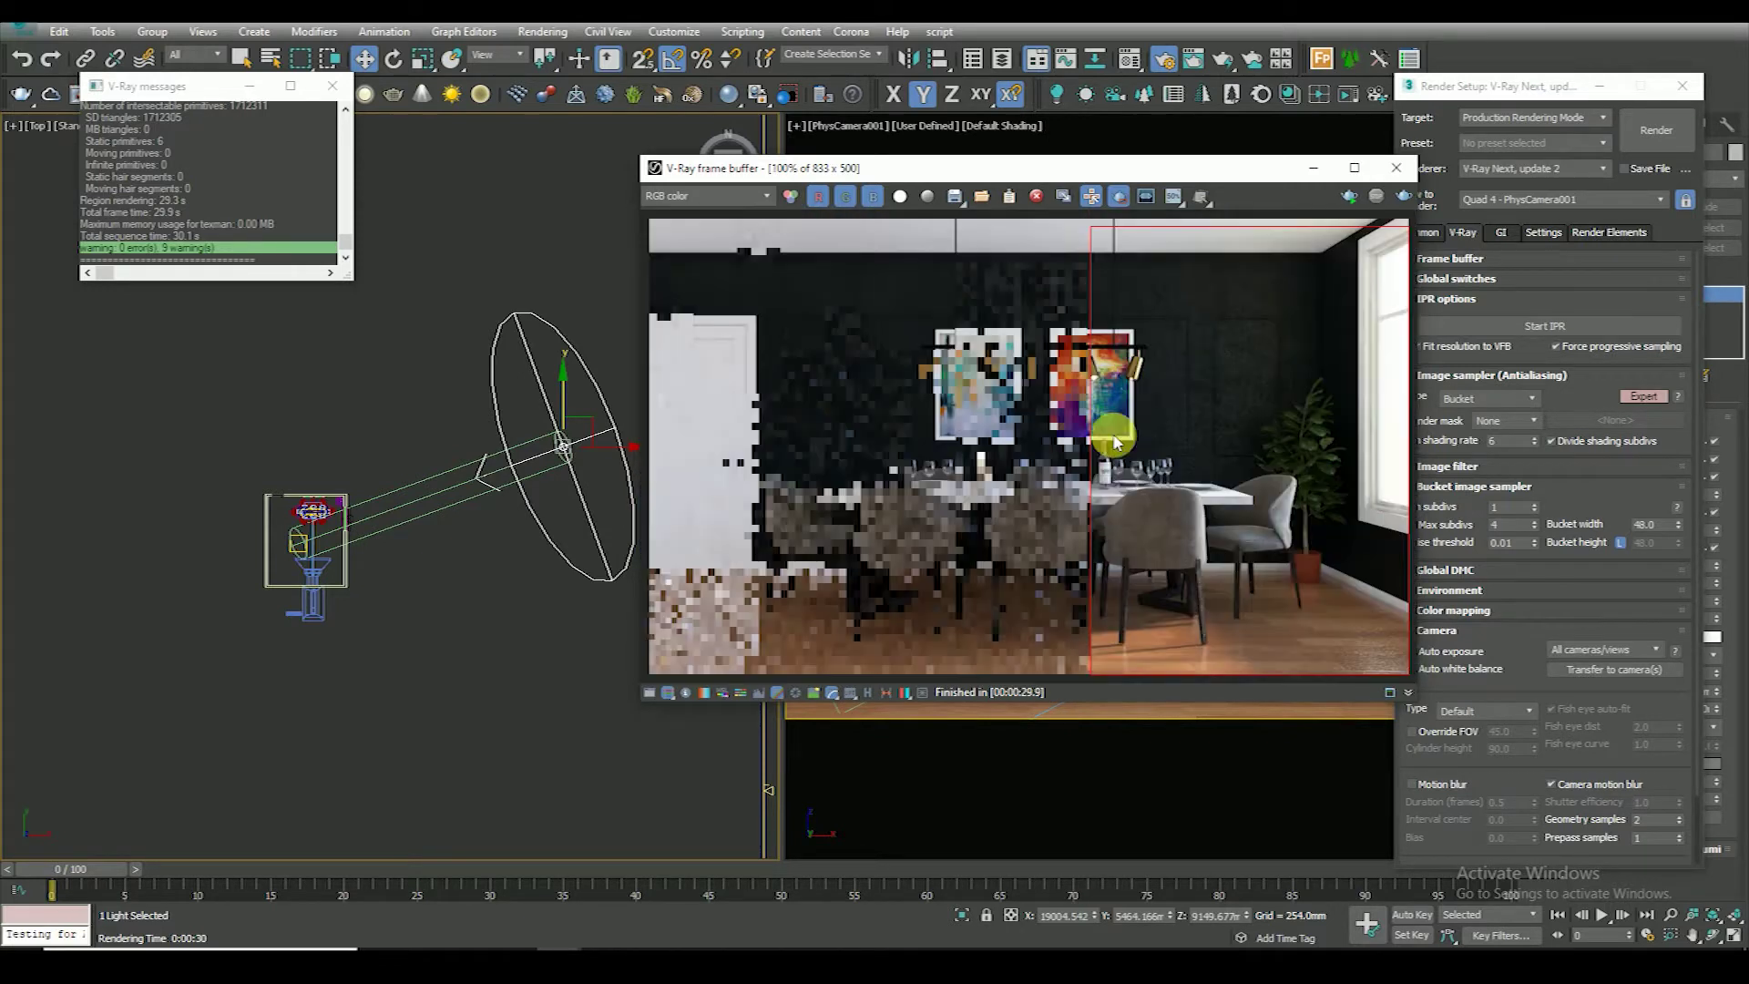
{"action": "left_click_drag", "start_coordinate": [943, 174], "coordinate": [1022, 175]}
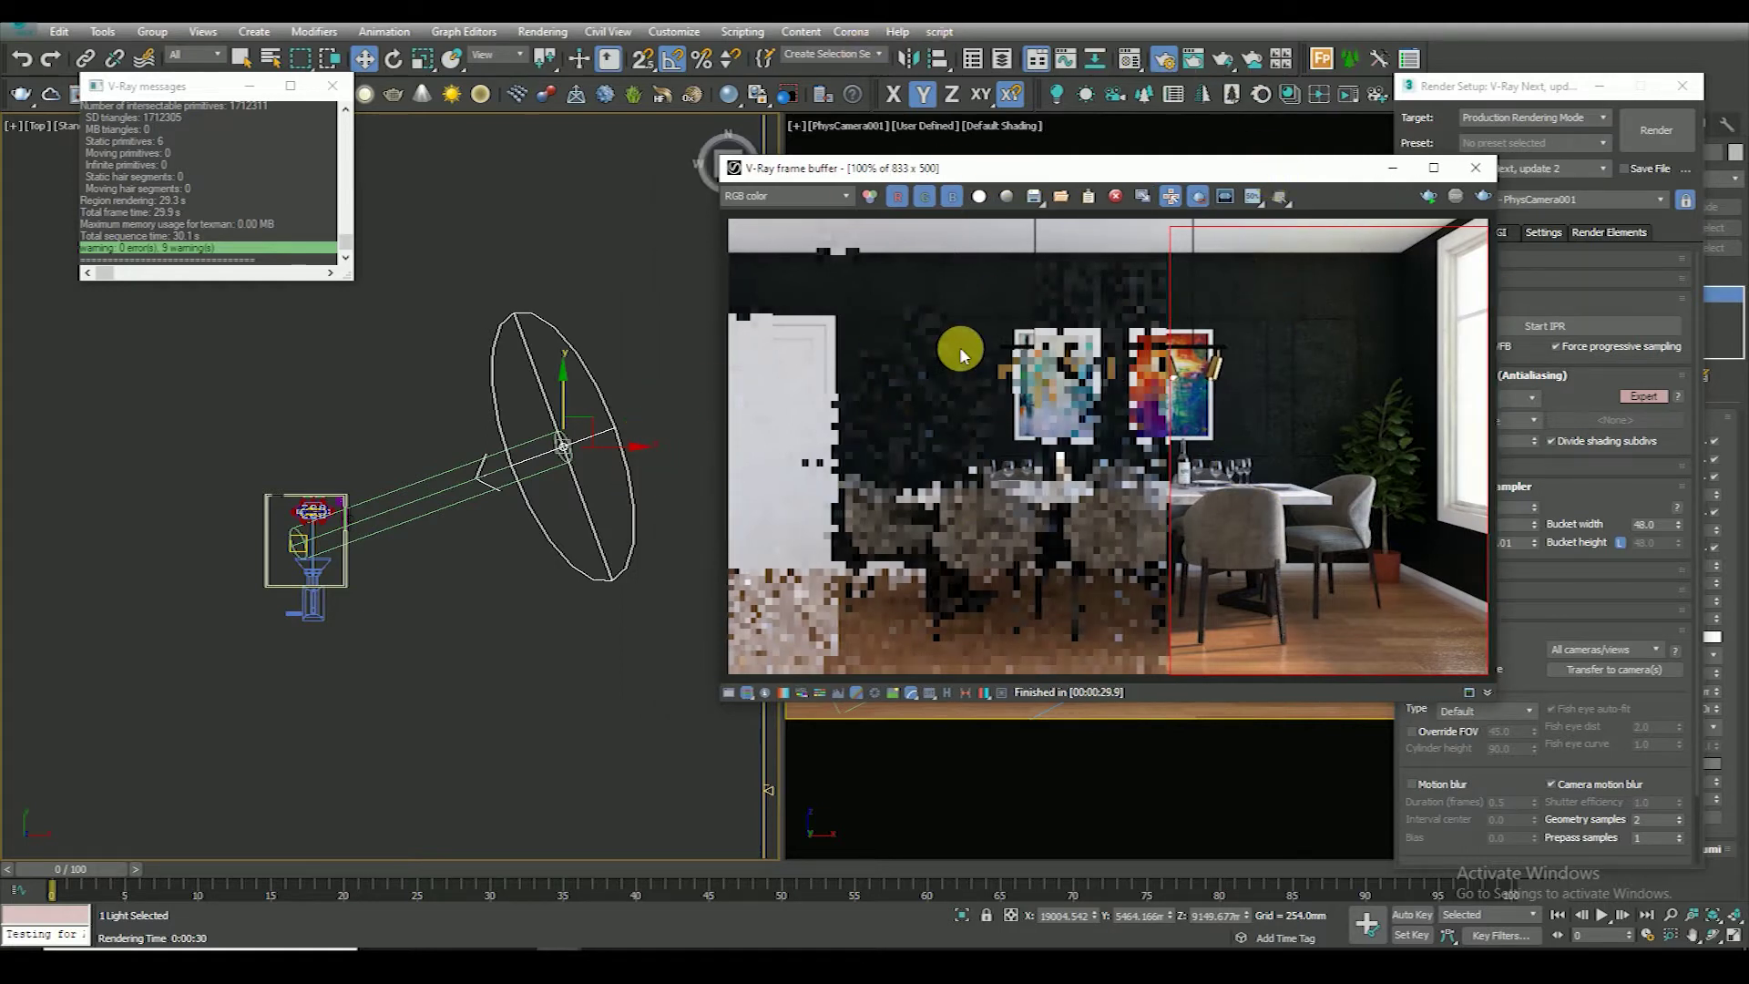
Close Render Setup and open the Material Editor with M, docked to the left
{"action": "left_click", "coordinate": [541, 37]}
{"action": "left_click", "coordinate": [546, 111]}
{"action": "left_click", "coordinate": [537, 35]}
{"action": "left_click", "coordinate": [558, 114]}
{"action": "left_click", "coordinate": [1466, 96]}
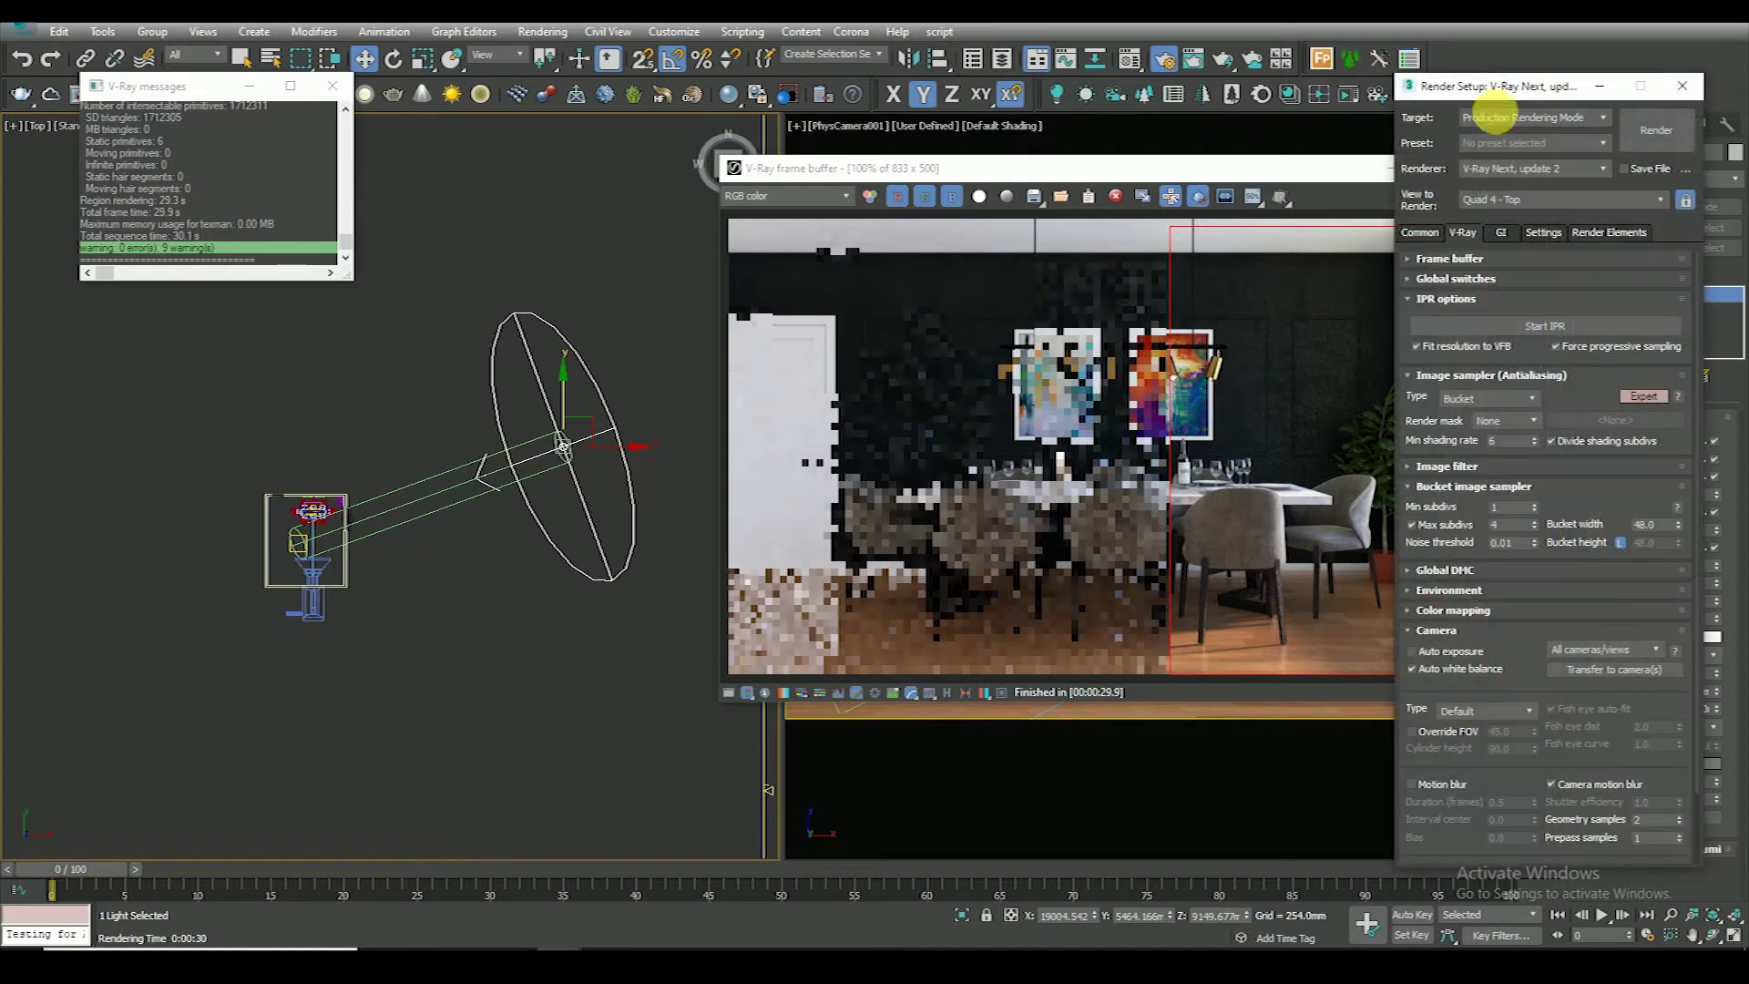
{"action": "left_click", "coordinate": [899, 374]}
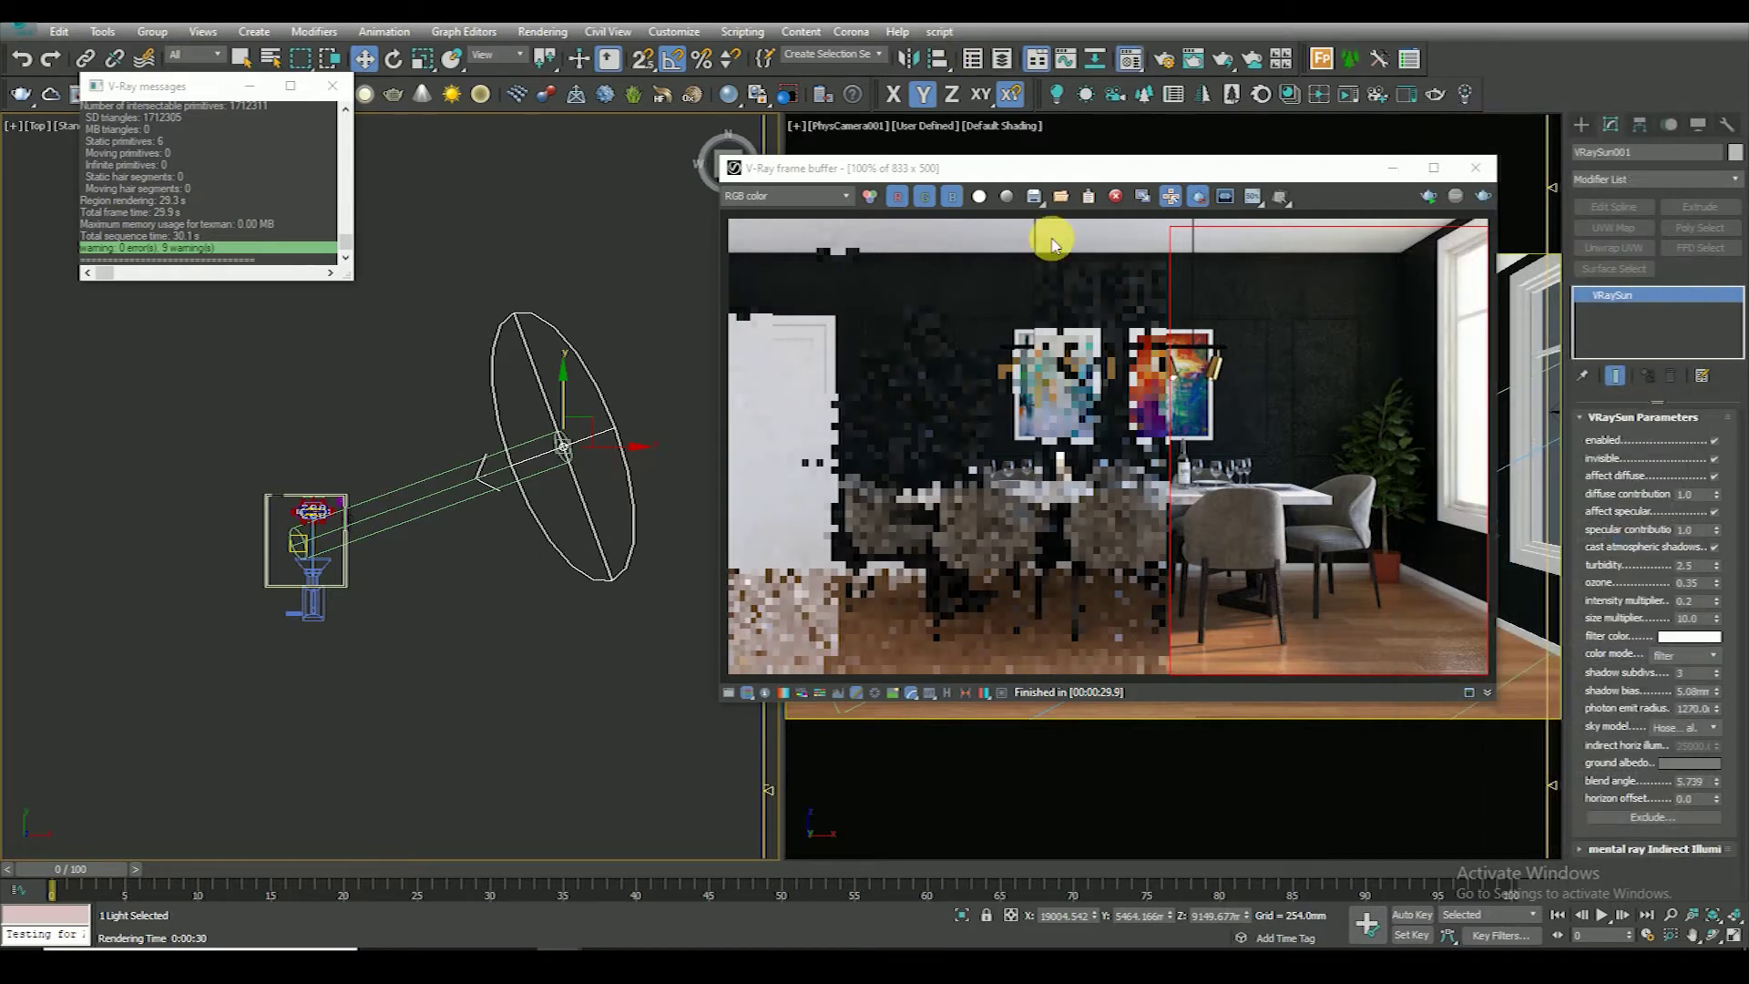
{"action": "key", "text": "m"}
{"action": "left_click_drag", "start_coordinate": [1192, 77], "coordinate": [397, 150]}
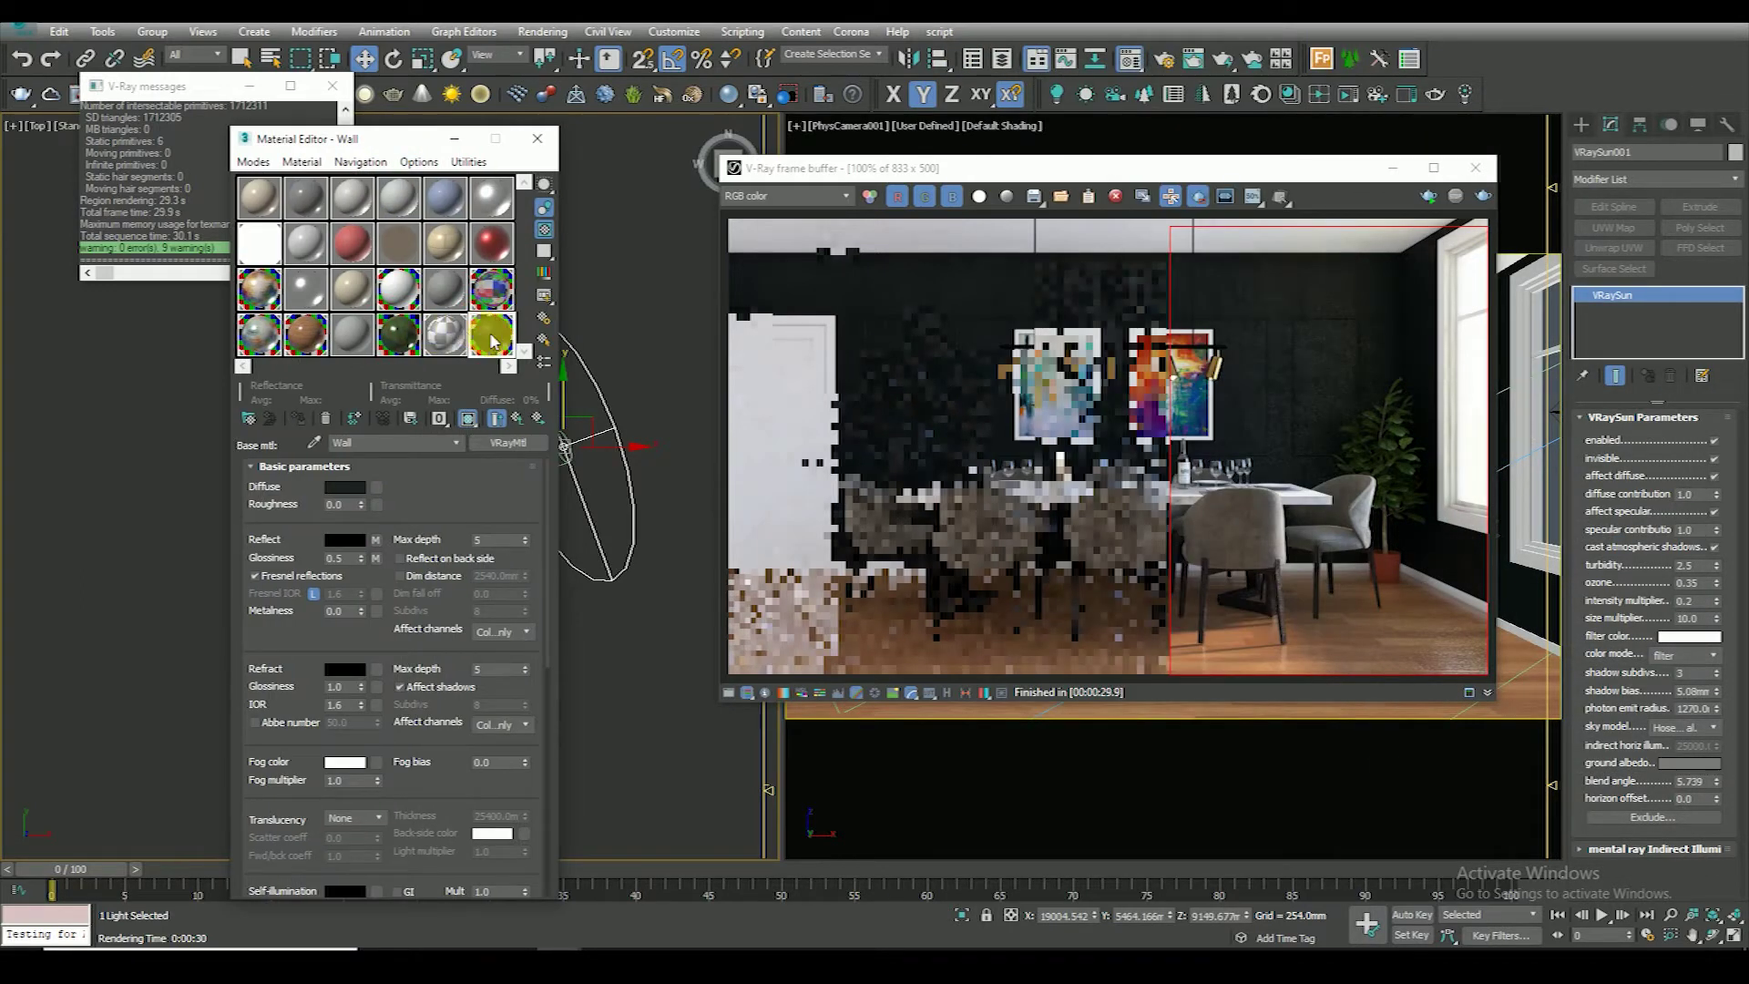
Enlarge the Wall preview and raise its diffuse colour Value to 10
{"action": "double_click", "coordinate": [489, 337]}
{"action": "left_click_drag", "start_coordinate": [756, 265], "coordinate": [1093, 118]}
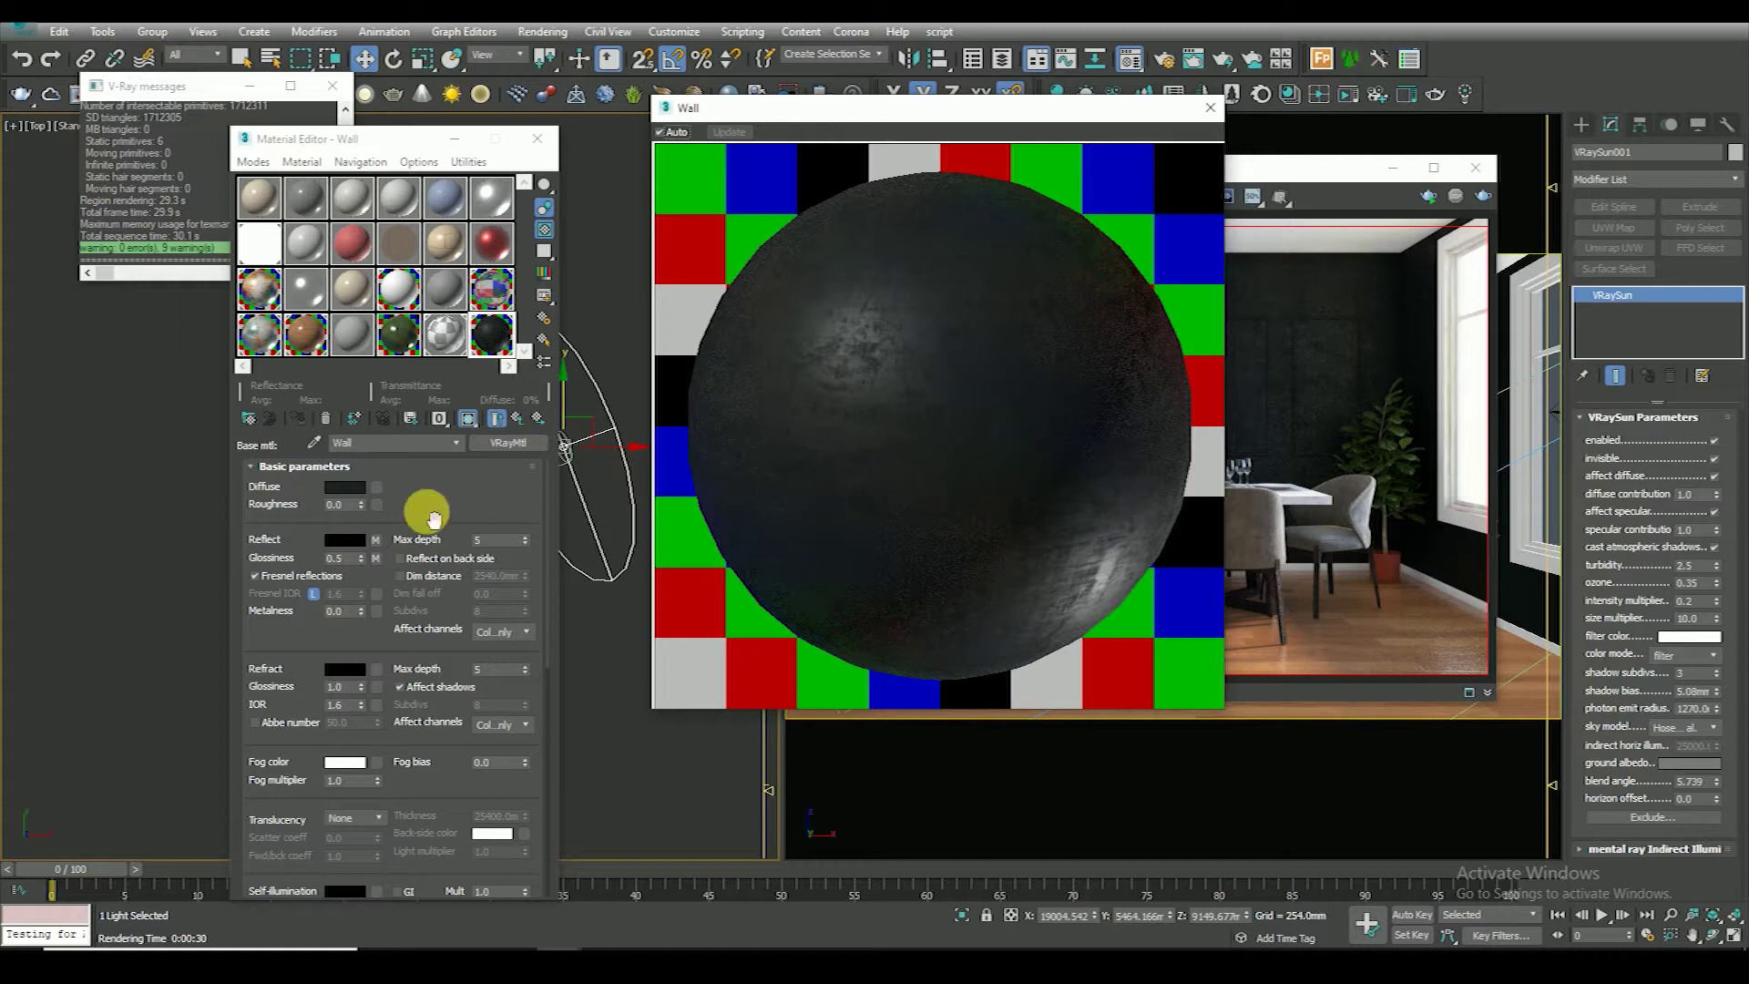
{"action": "left_click", "coordinate": [349, 488]}
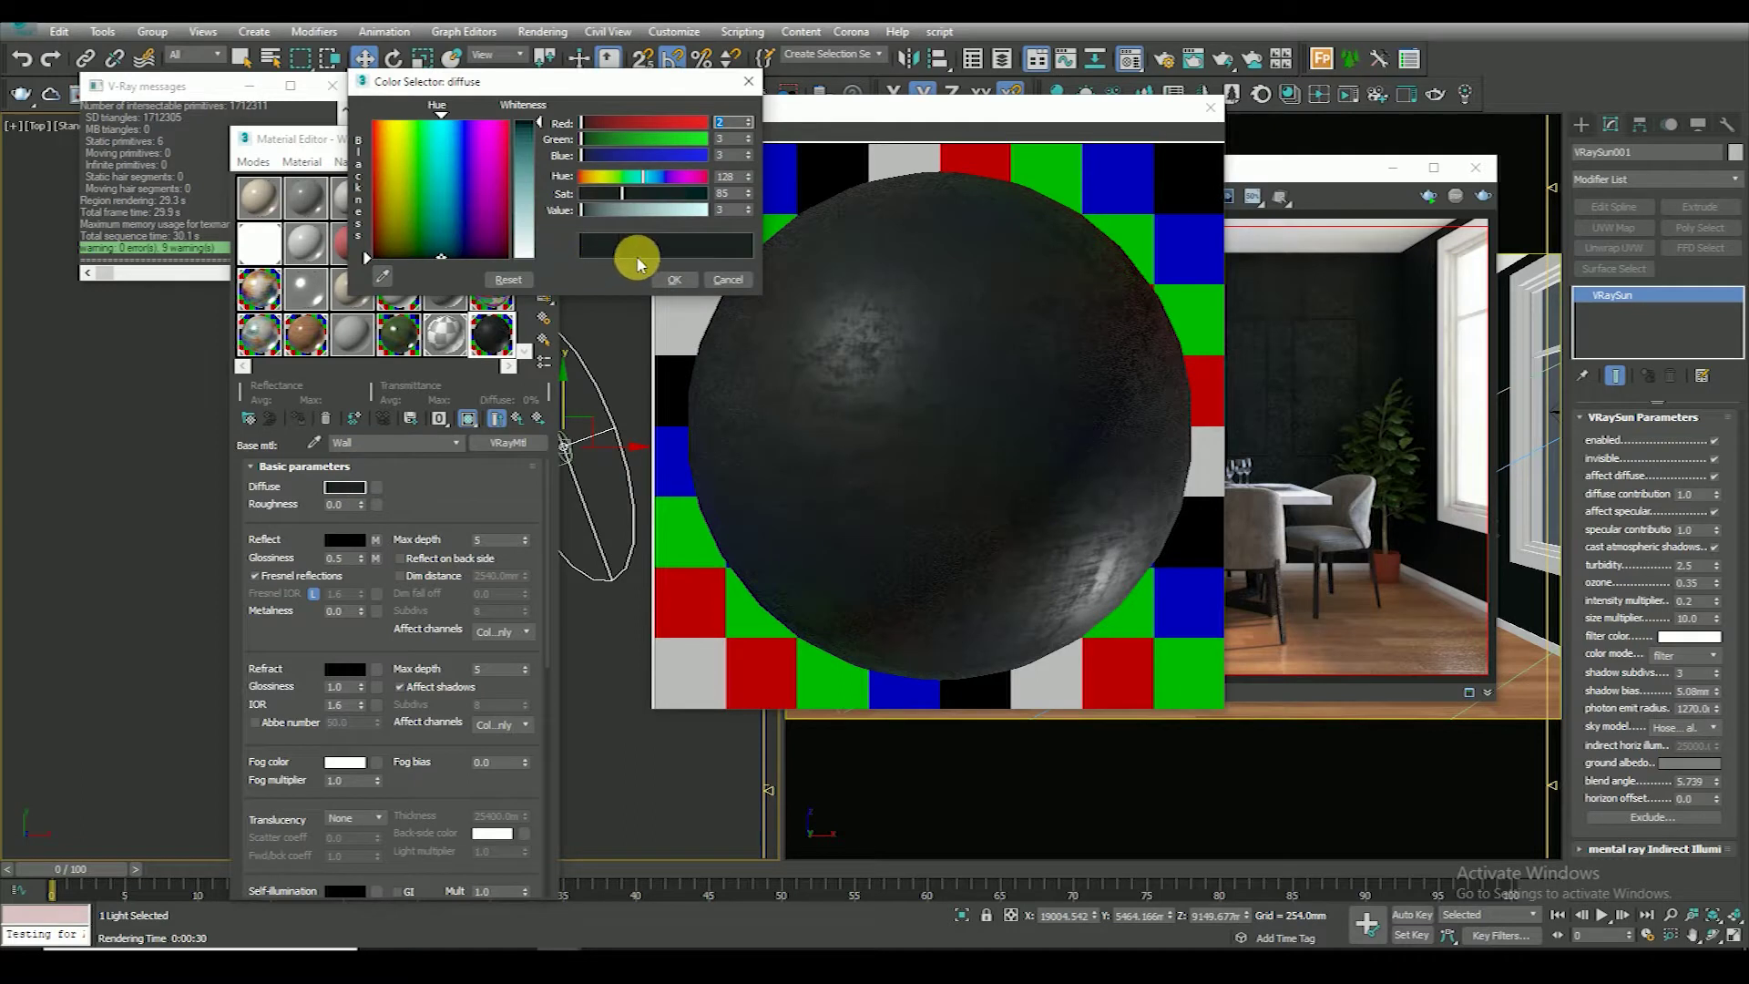
{"action": "double_click", "coordinate": [740, 217]}
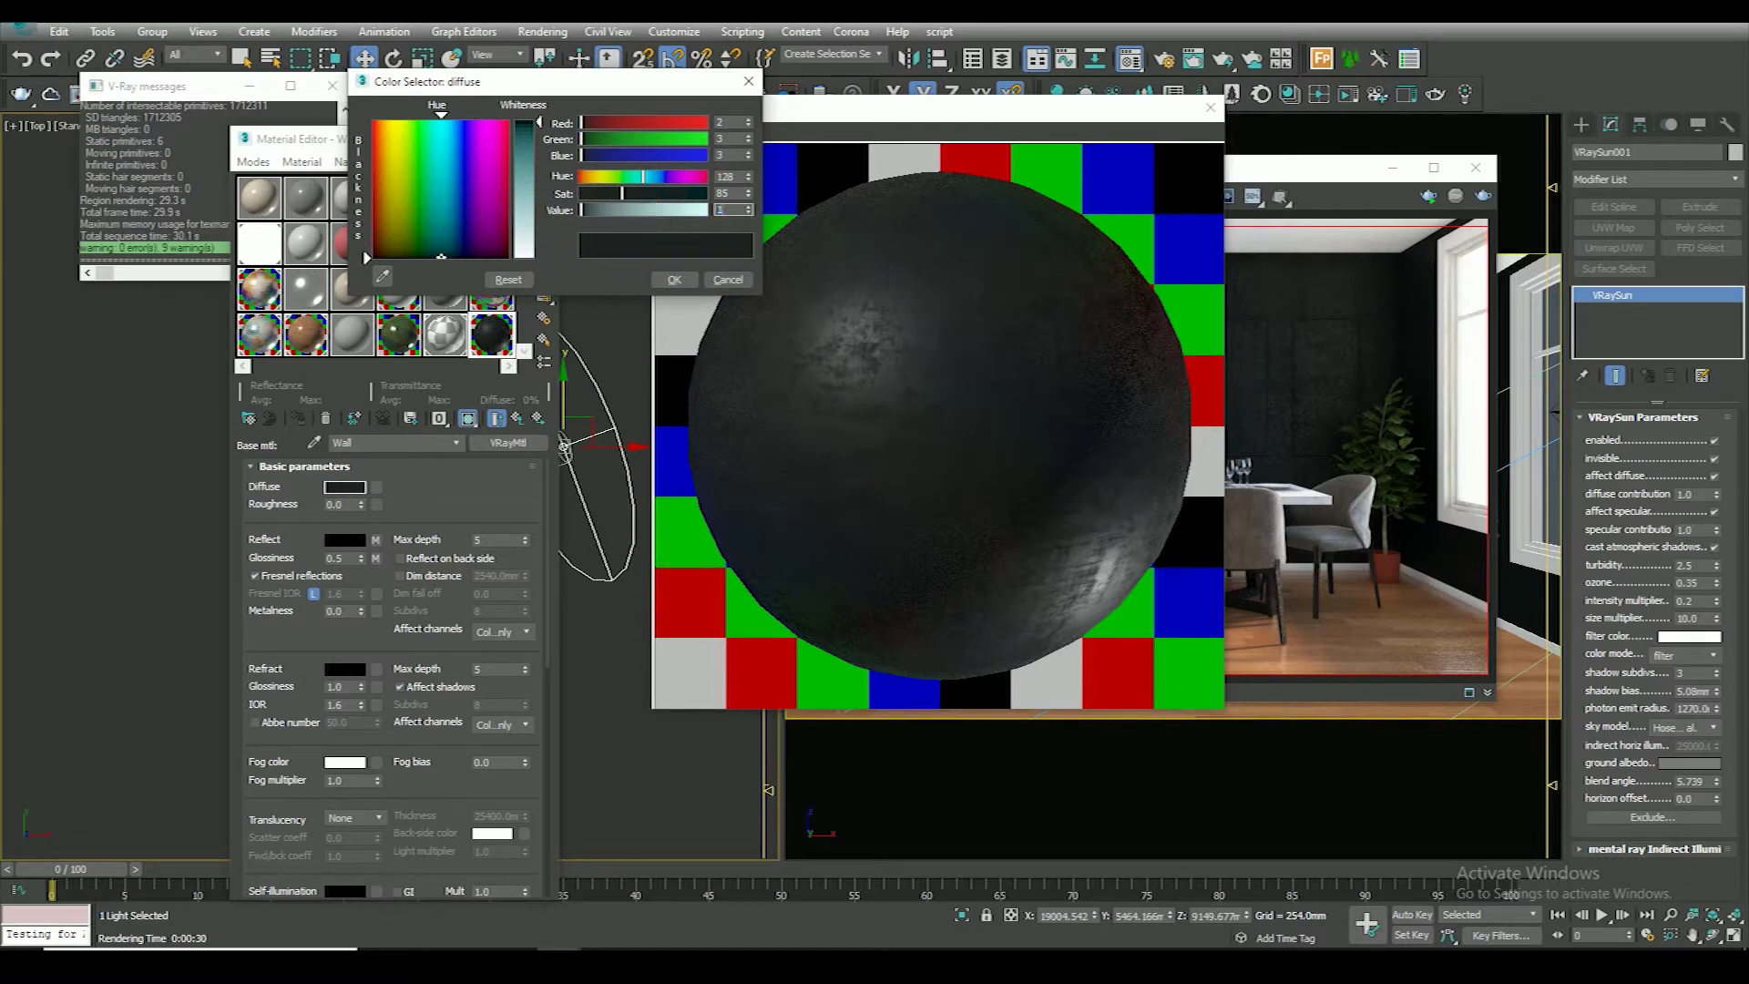
{"action": "type", "text": "0"}
{"action": "key", "text": "Return"}
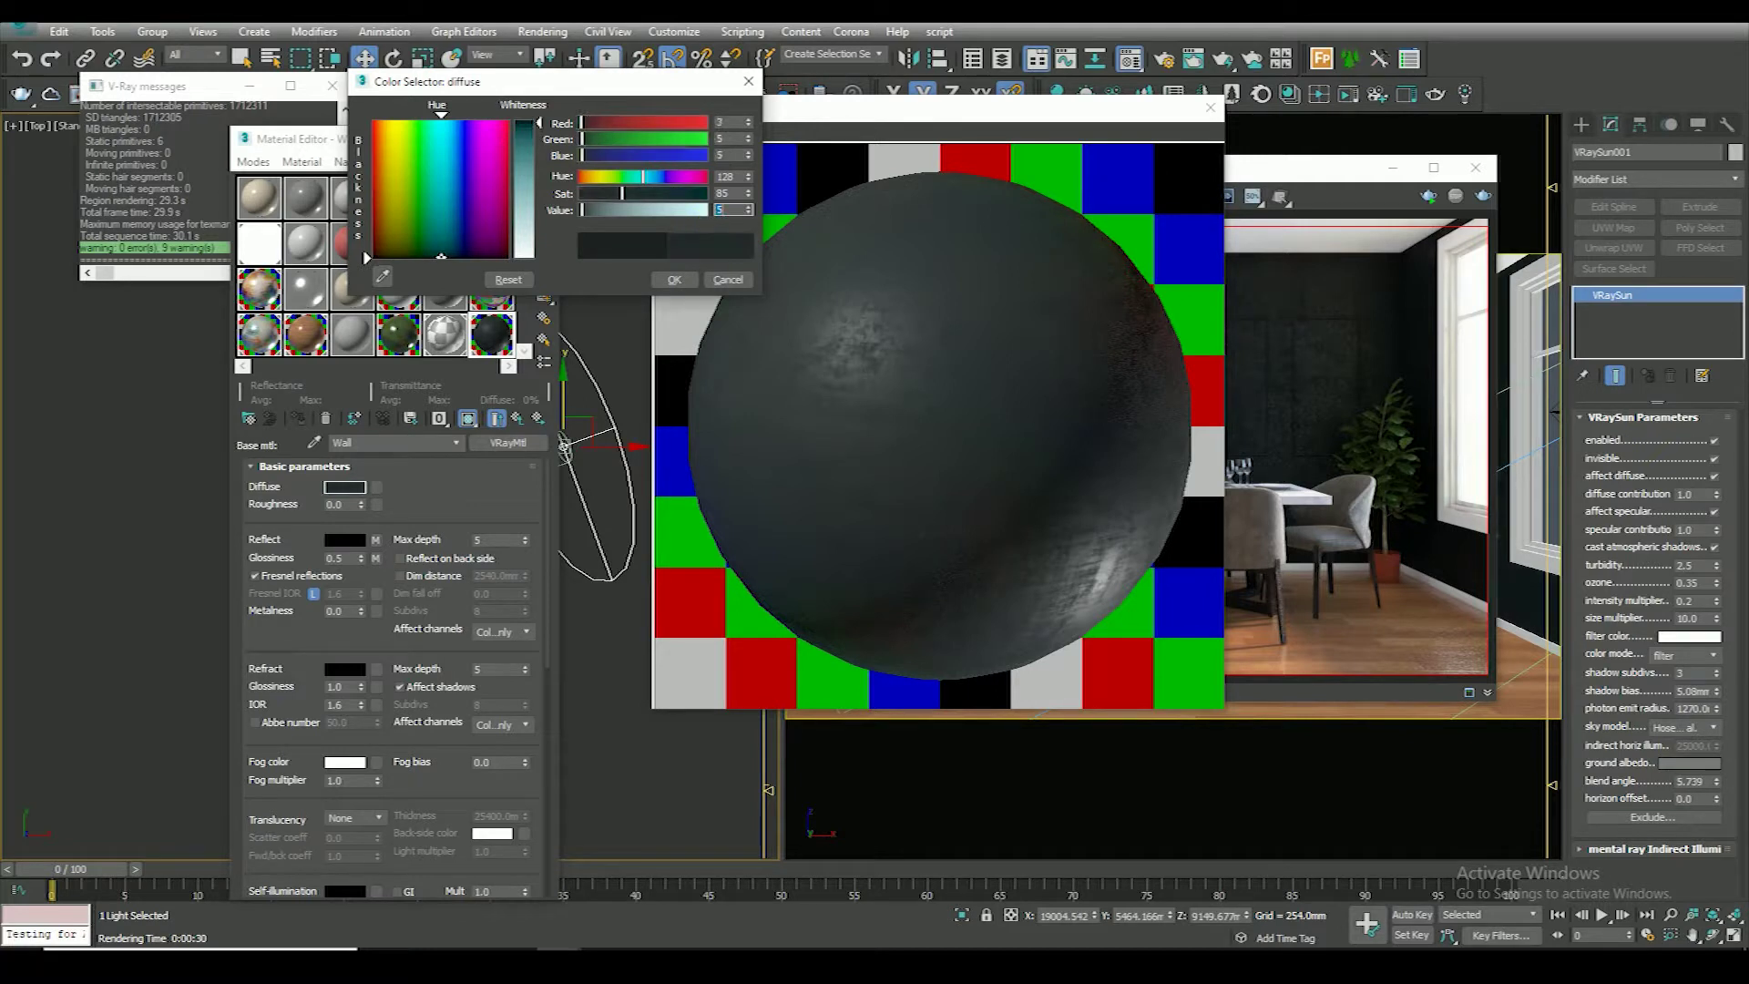
{"action": "left_click", "coordinate": [683, 280]}
Start a fresh render from the V-Ray frame buffer and show its colour-correction settings
{"action": "left_click", "coordinate": [1329, 310]}
{"action": "left_click", "coordinate": [1483, 196]}
{"action": "left_click", "coordinate": [730, 695]}
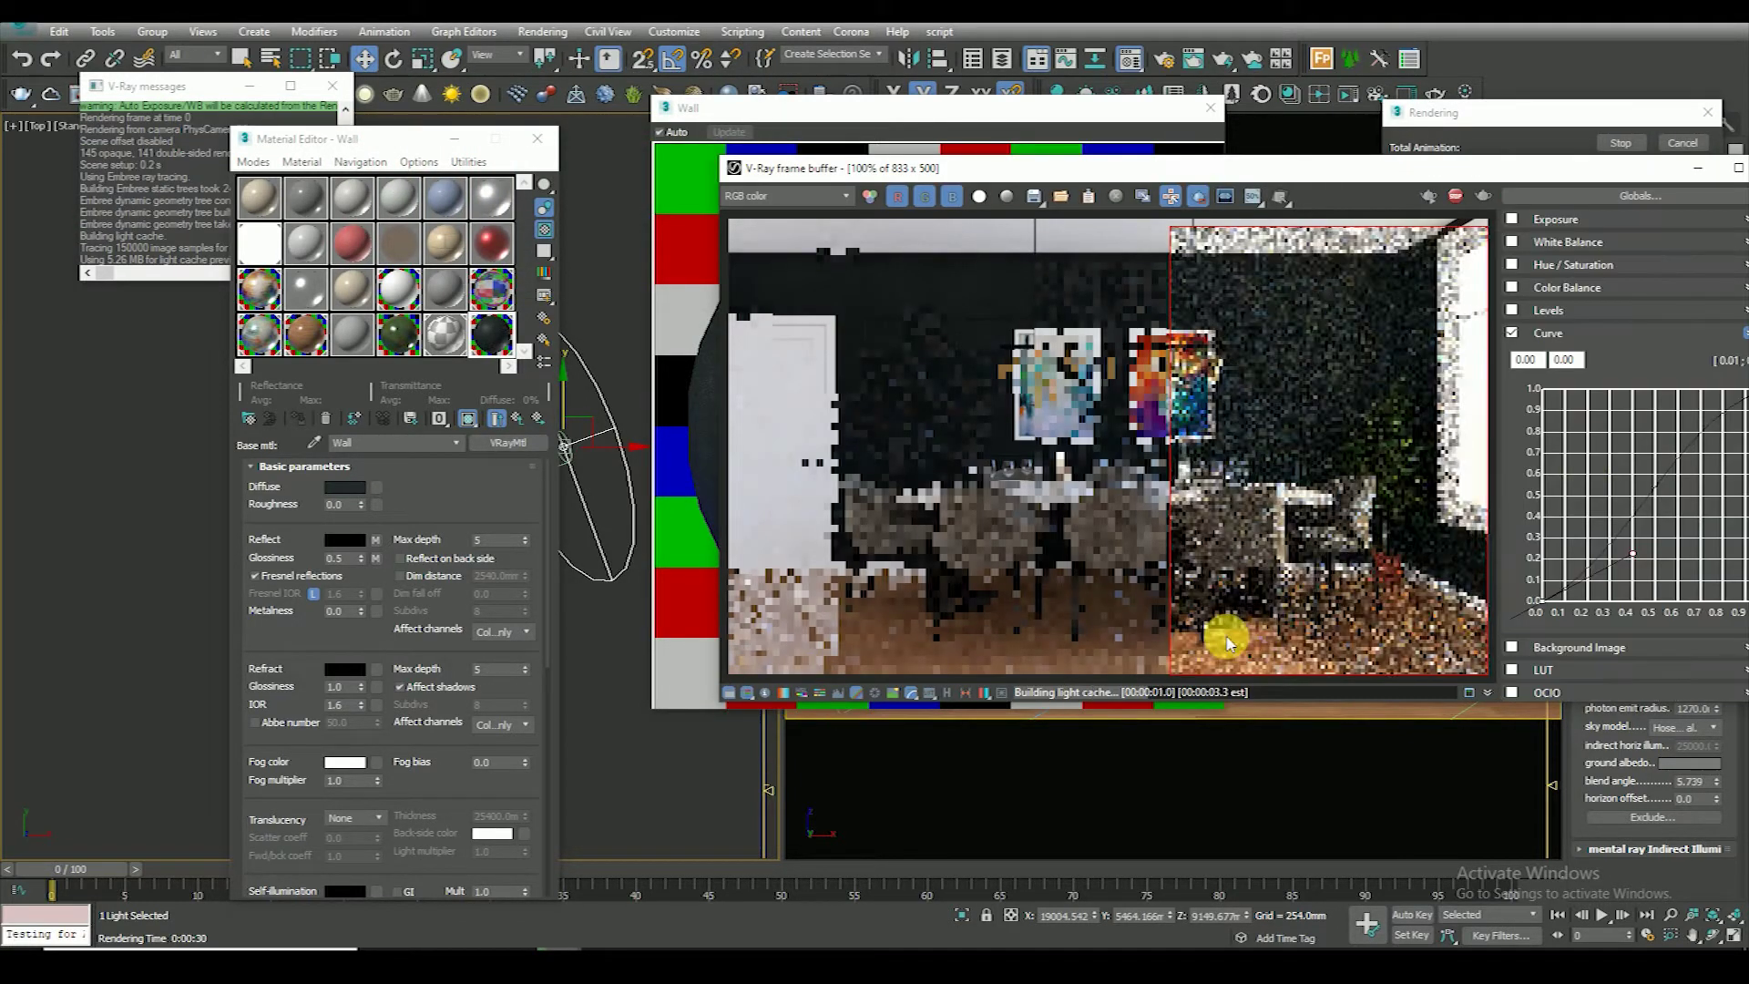
Turn off curve colour correction, hide its settings and bring the frame buffer fully onscreen
{"action": "left_click", "coordinate": [1514, 334]}
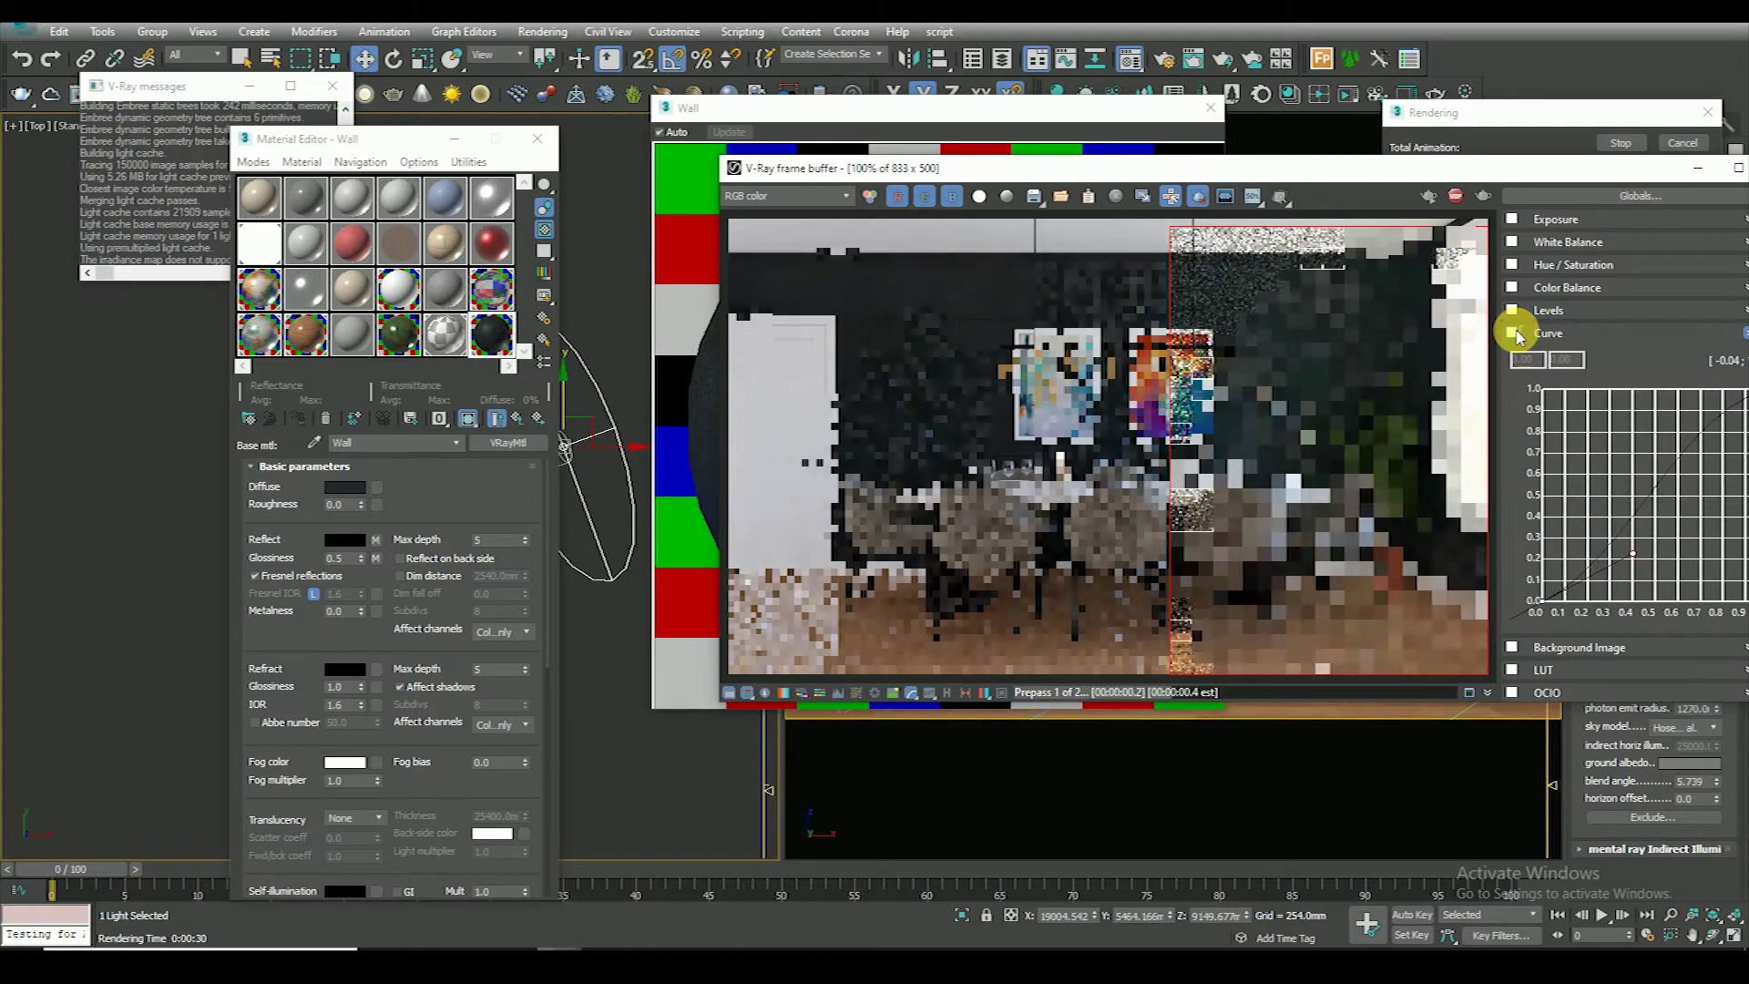
{"action": "left_click_drag", "start_coordinate": [1539, 168], "coordinate": [1411, 170]}
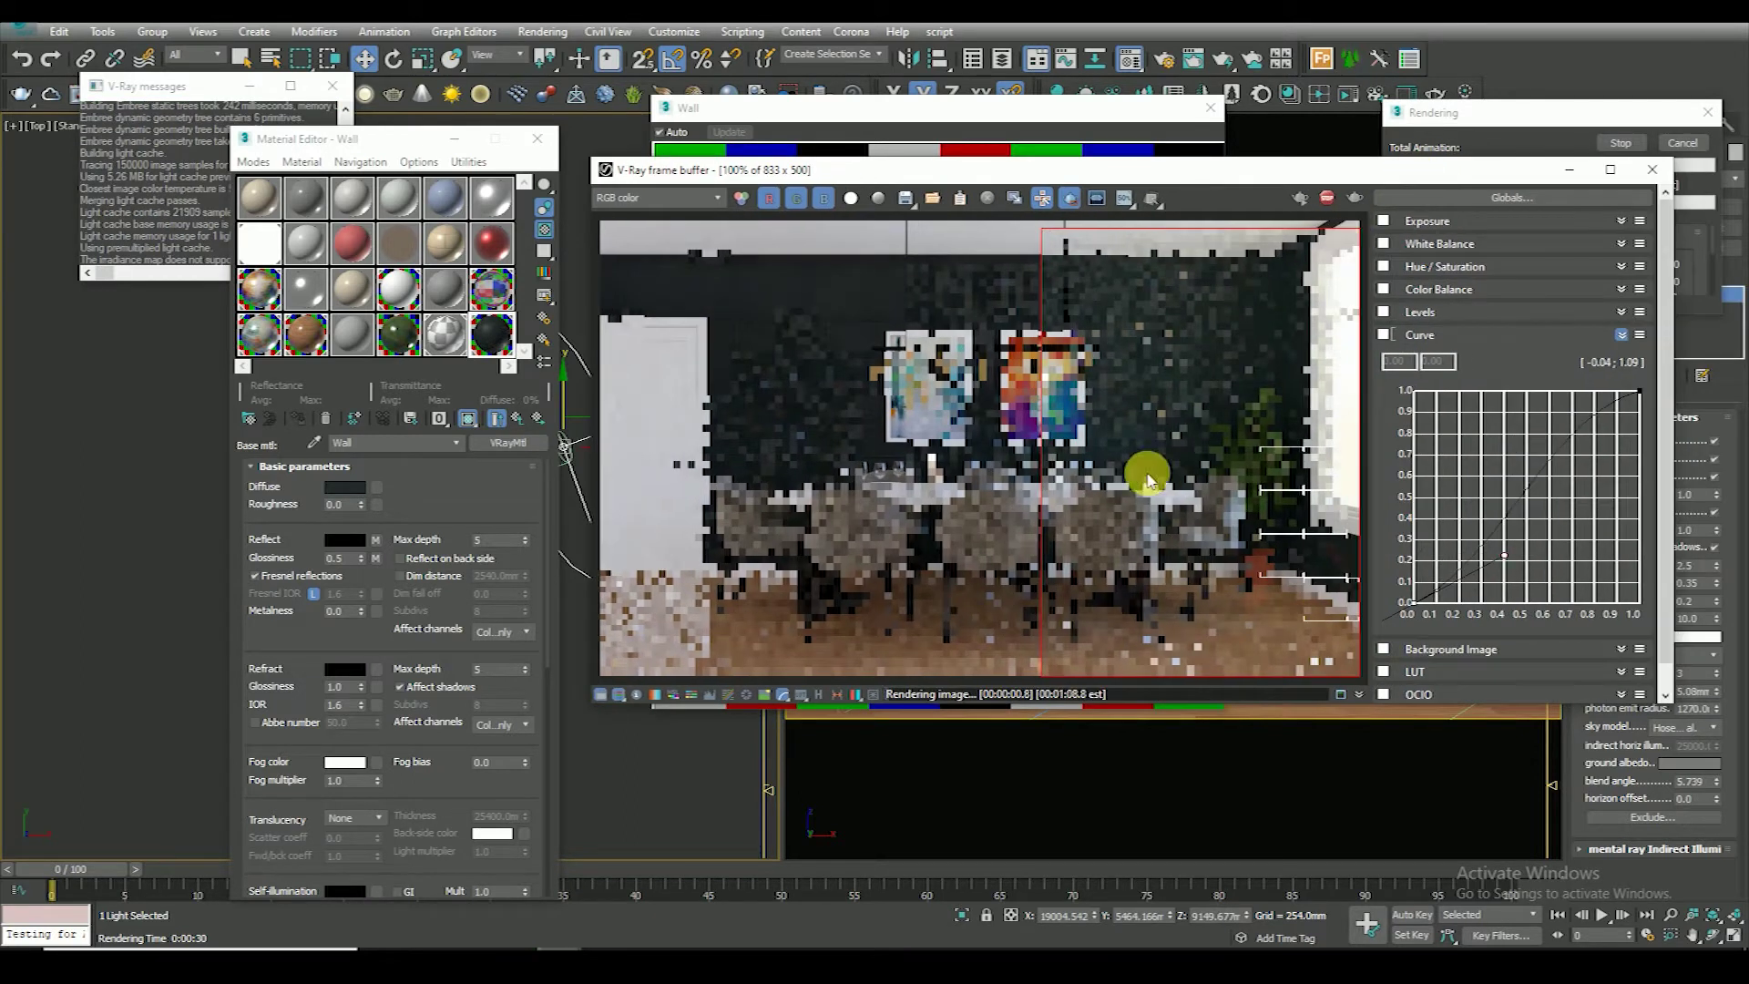
{"action": "left_click", "coordinate": [599, 694]}
Zoom and pan around the finished render, then switch off Region render and close the frame buffer
{"action": "scroll", "coordinate": [1130, 308], "scroll_direction": "up", "scroll_amount": 1}
{"action": "scroll", "coordinate": [1130, 308], "scroll_direction": "down", "scroll_amount": 1}
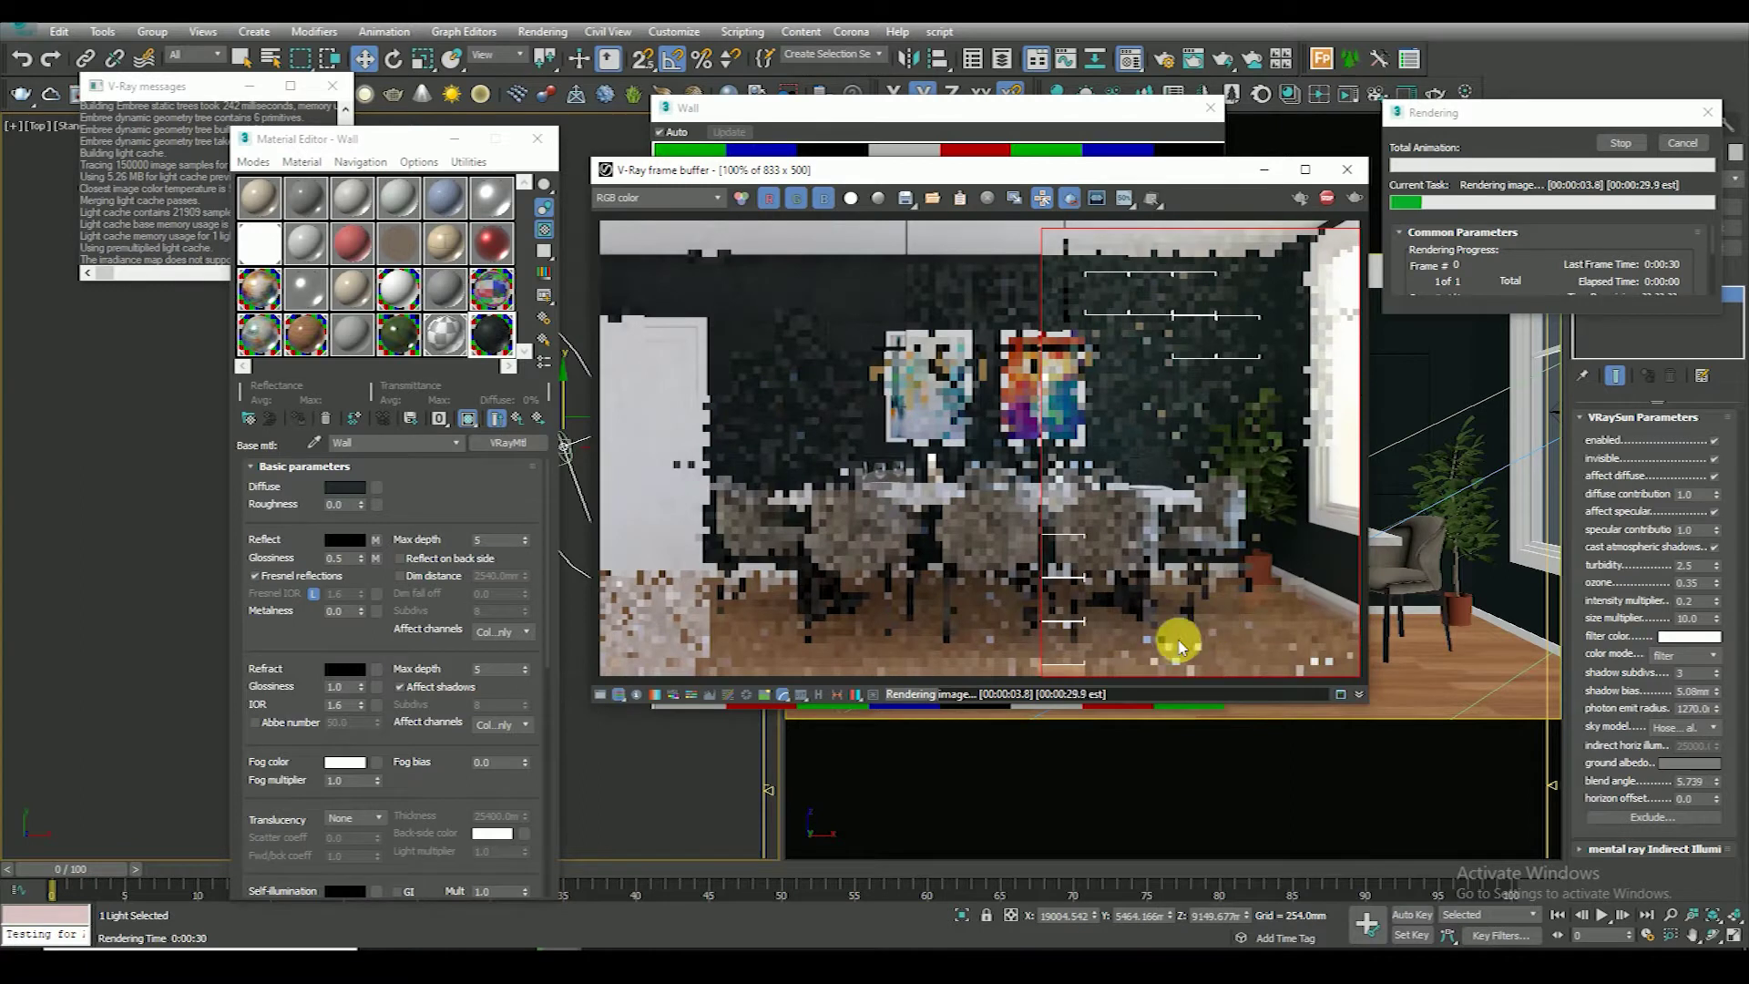
{"action": "scroll", "coordinate": [1163, 633], "scroll_direction": "up", "scroll_amount": 1}
{"action": "scroll", "coordinate": [1163, 629], "scroll_direction": "up", "scroll_amount": 1}
{"action": "scroll", "coordinate": [1163, 628], "scroll_direction": "down", "scroll_amount": 2}
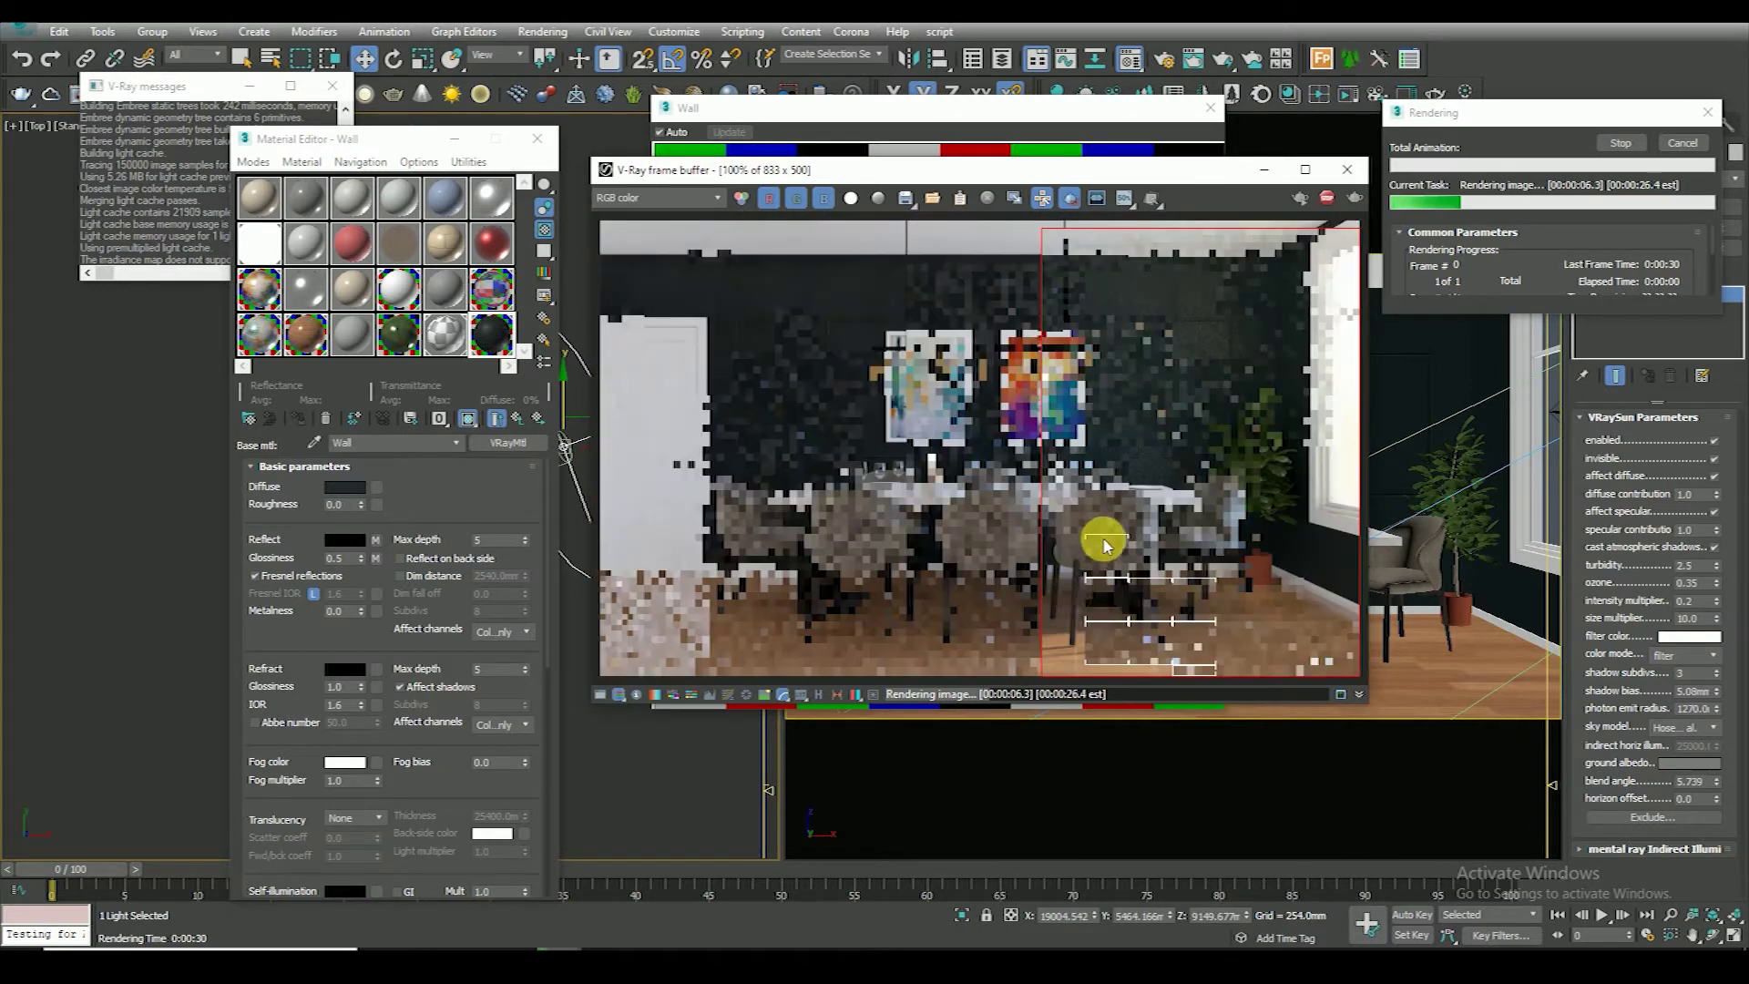
{"action": "scroll", "coordinate": [1062, 647], "scroll_direction": "up", "scroll_amount": 2}
{"action": "middle_click_drag", "start_coordinate": [1085, 644], "coordinate": [978, 569]}
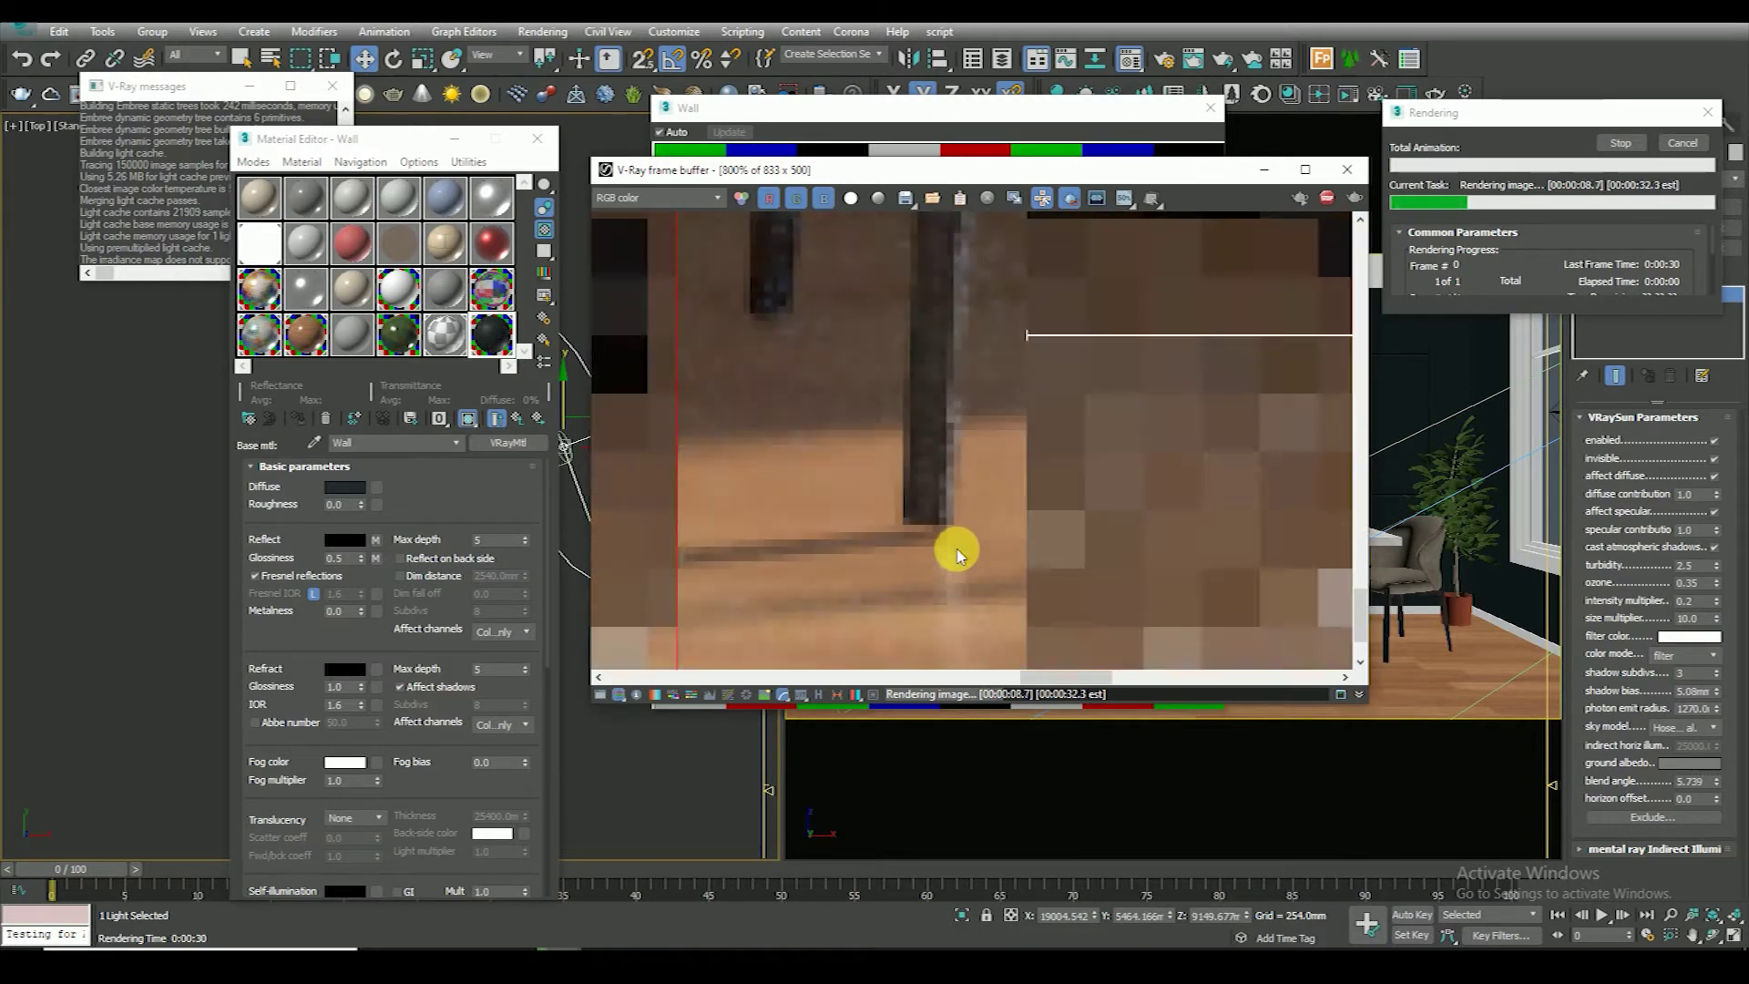
{"action": "scroll", "coordinate": [956, 592], "scroll_direction": "down", "scroll_amount": 2}
{"action": "scroll", "coordinate": [1002, 620], "scroll_direction": "up", "scroll_amount": 1}
{"action": "scroll", "coordinate": [863, 566], "scroll_direction": "down", "scroll_amount": 1}
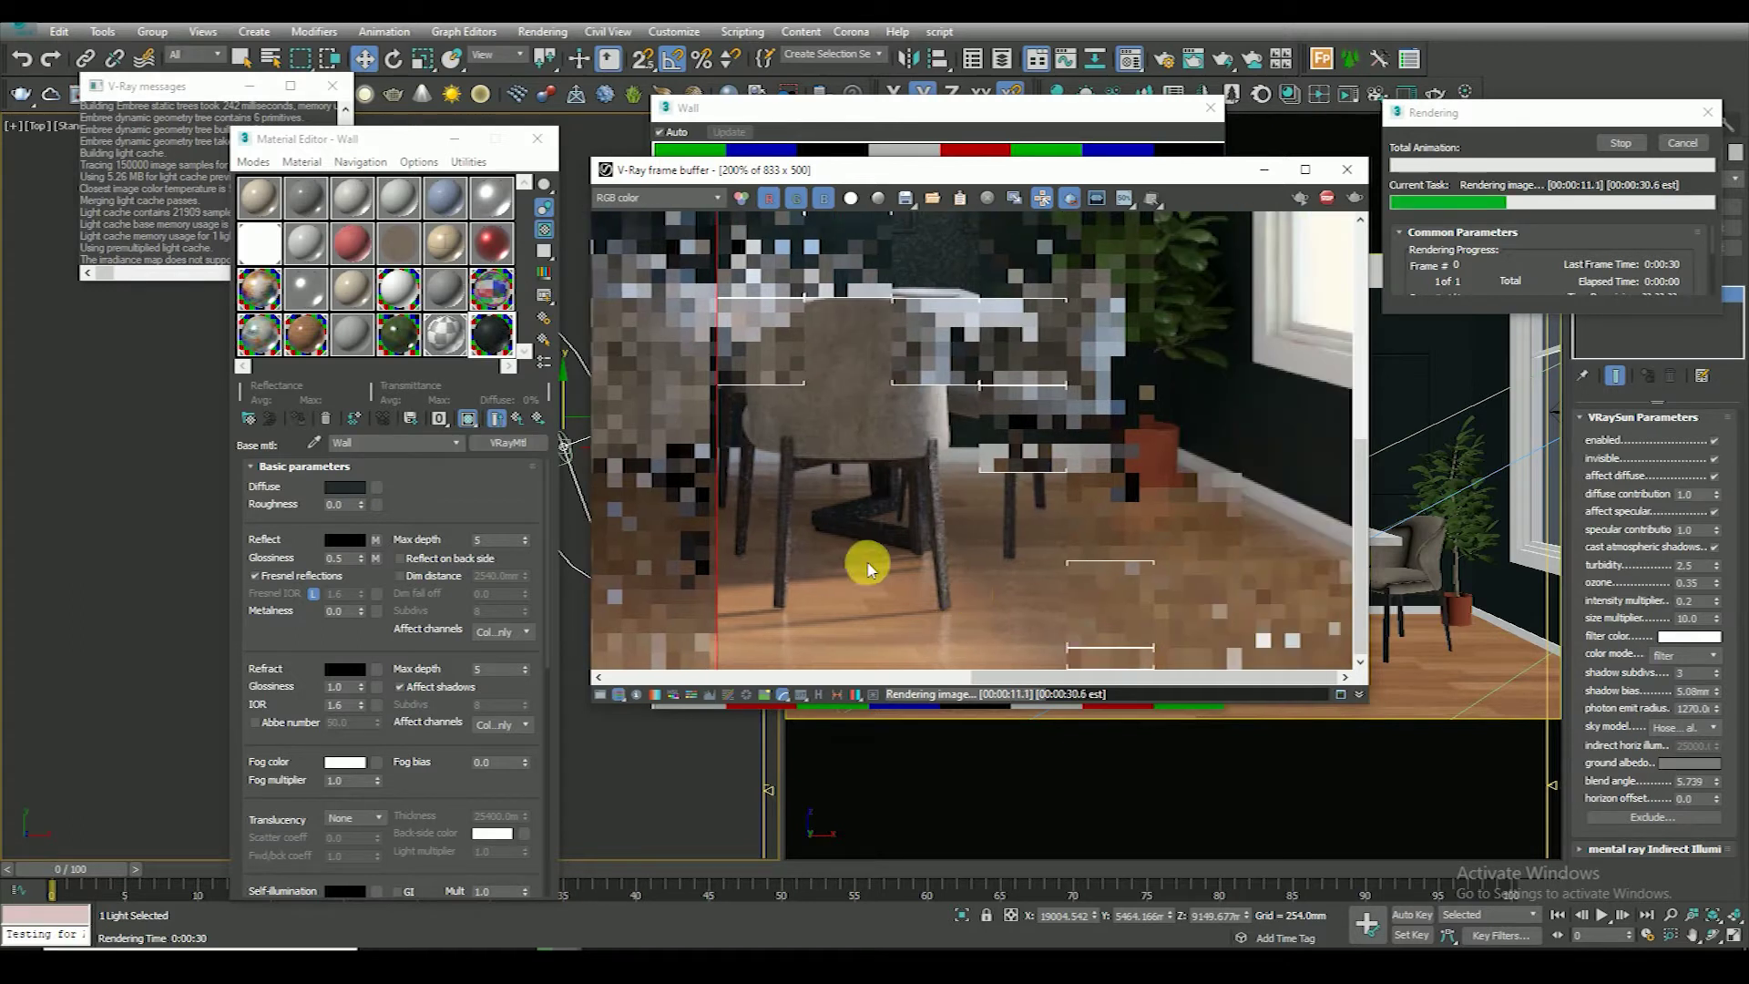
{"action": "scroll", "coordinate": [1047, 601], "scroll_direction": "up", "scroll_amount": 2}
{"action": "scroll", "coordinate": [1260, 603], "scroll_direction": "down", "scroll_amount": 2}
{"action": "scroll", "coordinate": [1275, 538], "scroll_direction": "up", "scroll_amount": 2}
{"action": "scroll", "coordinate": [1229, 529], "scroll_direction": "down", "scroll_amount": 1}
{"action": "scroll", "coordinate": [1248, 532], "scroll_direction": "up", "scroll_amount": 2}
{"action": "scroll", "coordinate": [1229, 510], "scroll_direction": "down", "scroll_amount": 3}
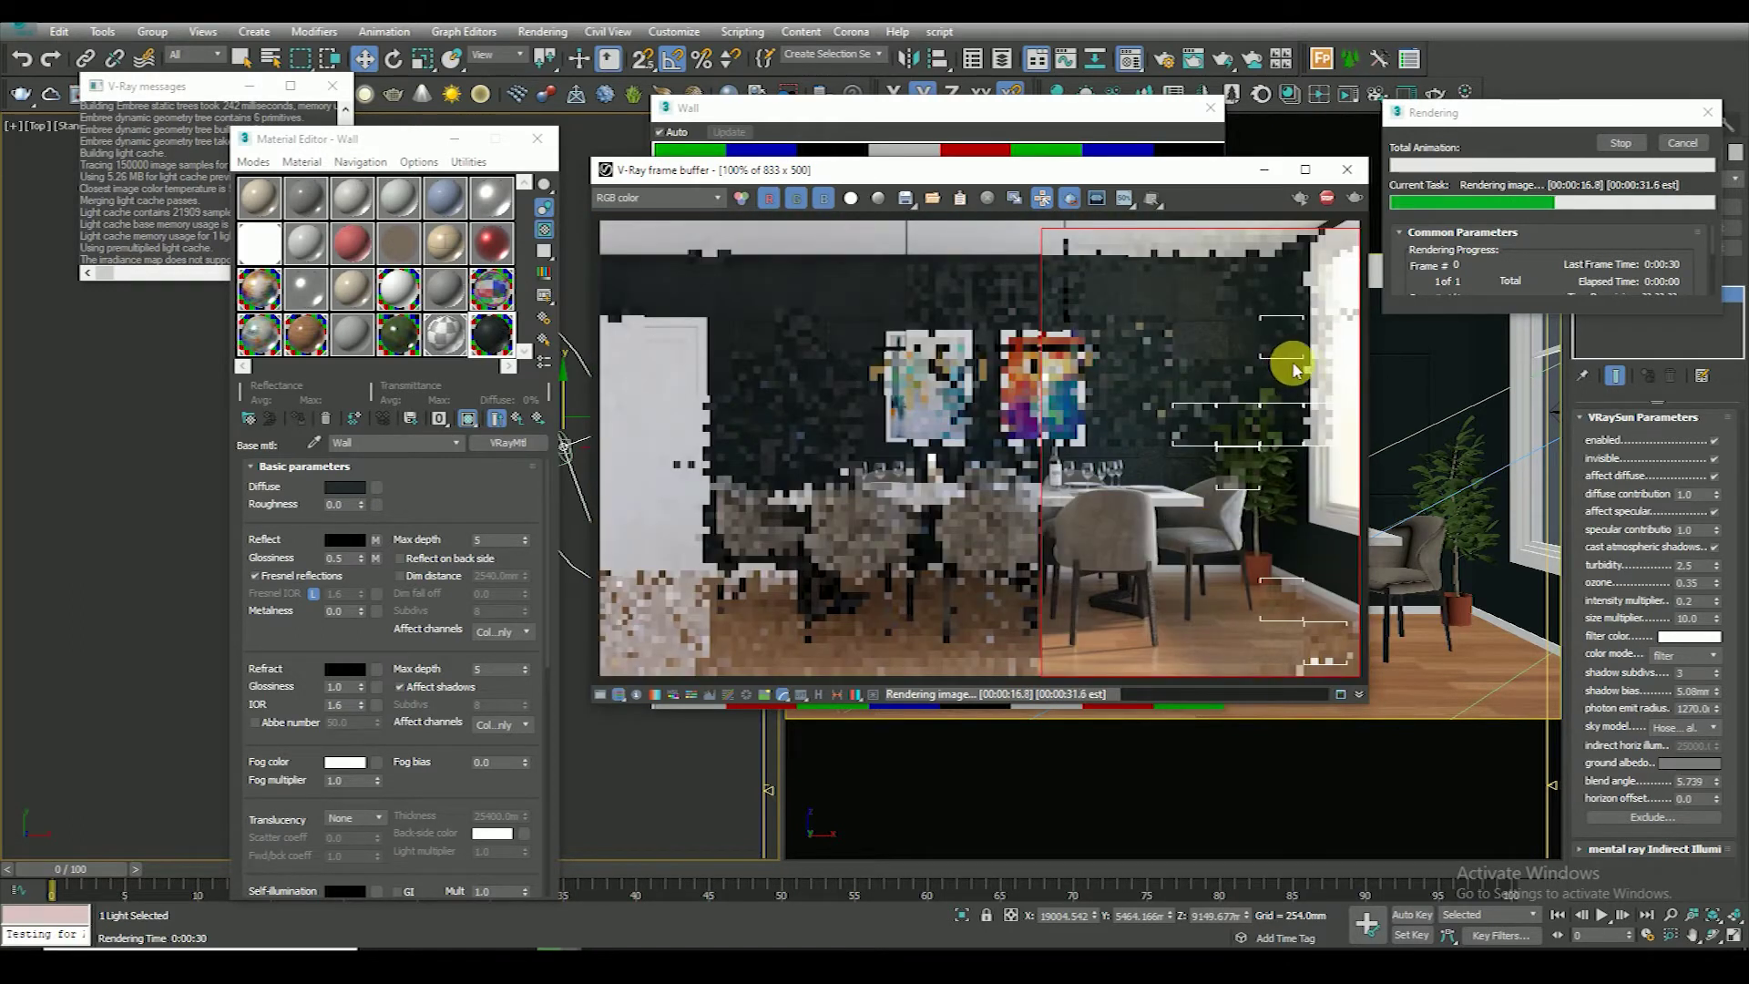
{"action": "scroll", "coordinate": [1239, 347], "scroll_direction": "up", "scroll_amount": 2}
{"action": "scroll", "coordinate": [1210, 387], "scroll_direction": "down", "scroll_amount": 1}
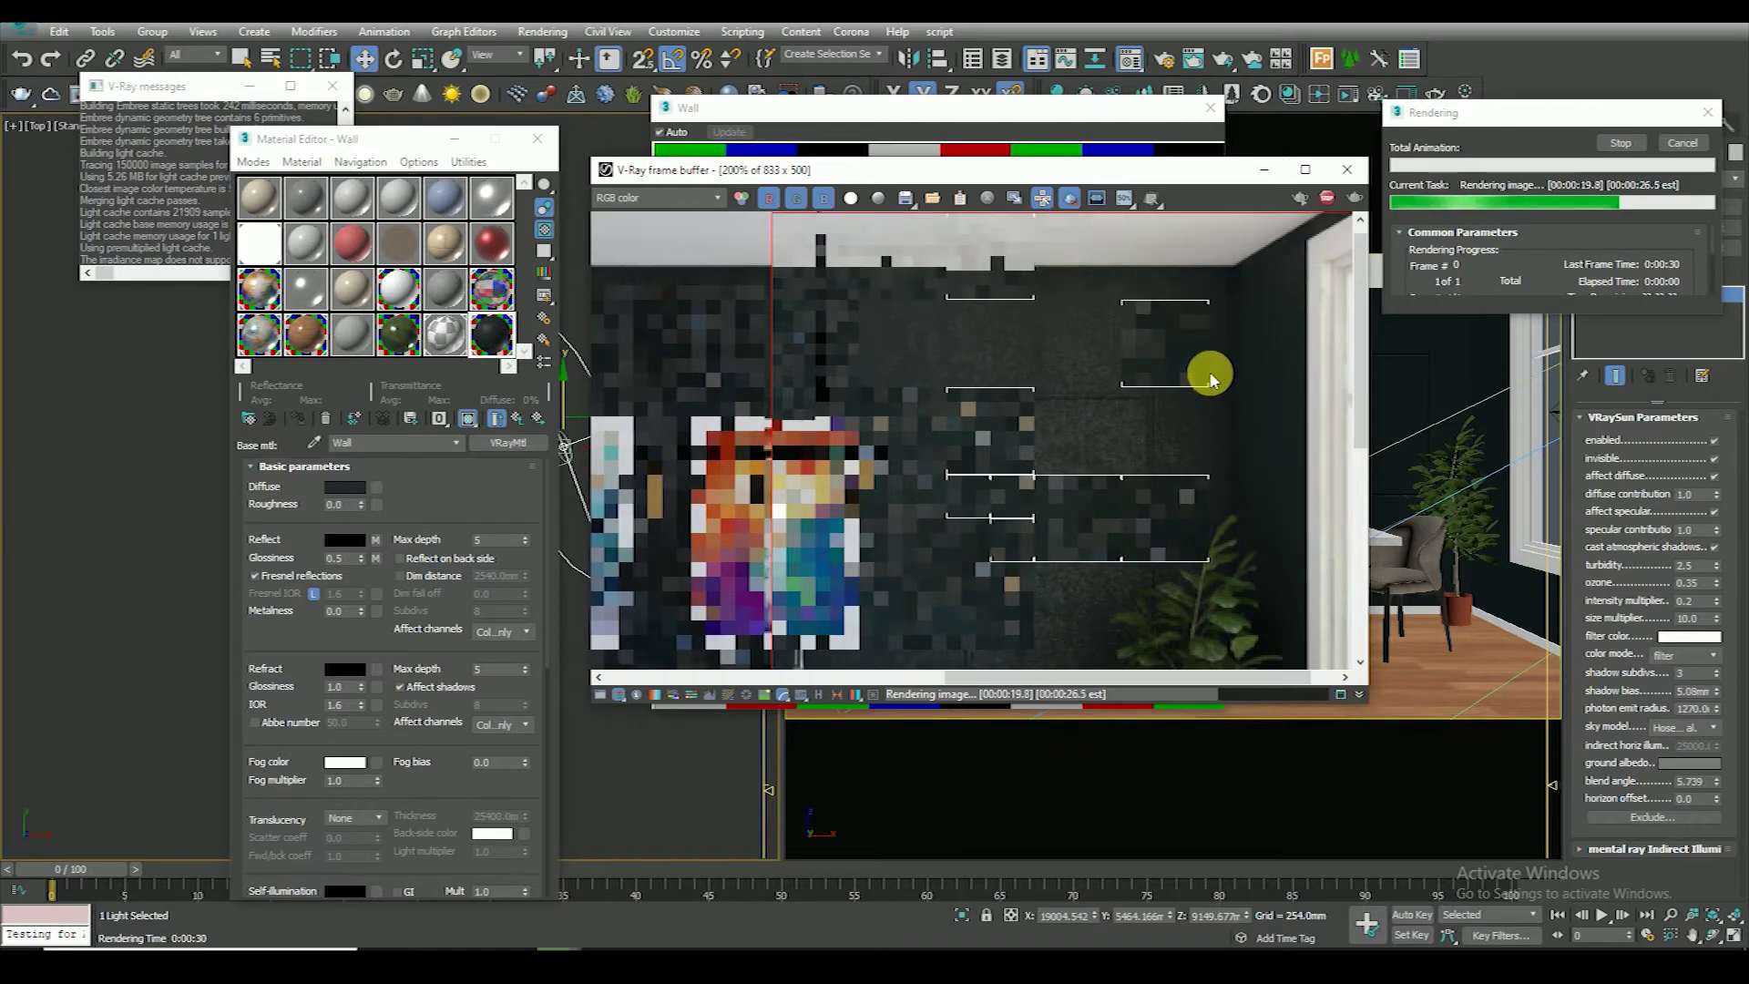
{"action": "scroll", "coordinate": [1211, 410], "scroll_direction": "down", "scroll_amount": 1}
{"action": "scroll", "coordinate": [1175, 483], "scroll_direction": "up", "scroll_amount": 3}
{"action": "scroll", "coordinate": [1134, 483], "scroll_direction": "down", "scroll_amount": 3}
{"action": "scroll", "coordinate": [1079, 337], "scroll_direction": "up", "scroll_amount": 2}
{"action": "scroll", "coordinate": [1138, 410], "scroll_direction": "down", "scroll_amount": 2}
{"action": "scroll", "coordinate": [1193, 501], "scroll_direction": "up", "scroll_amount": 1}
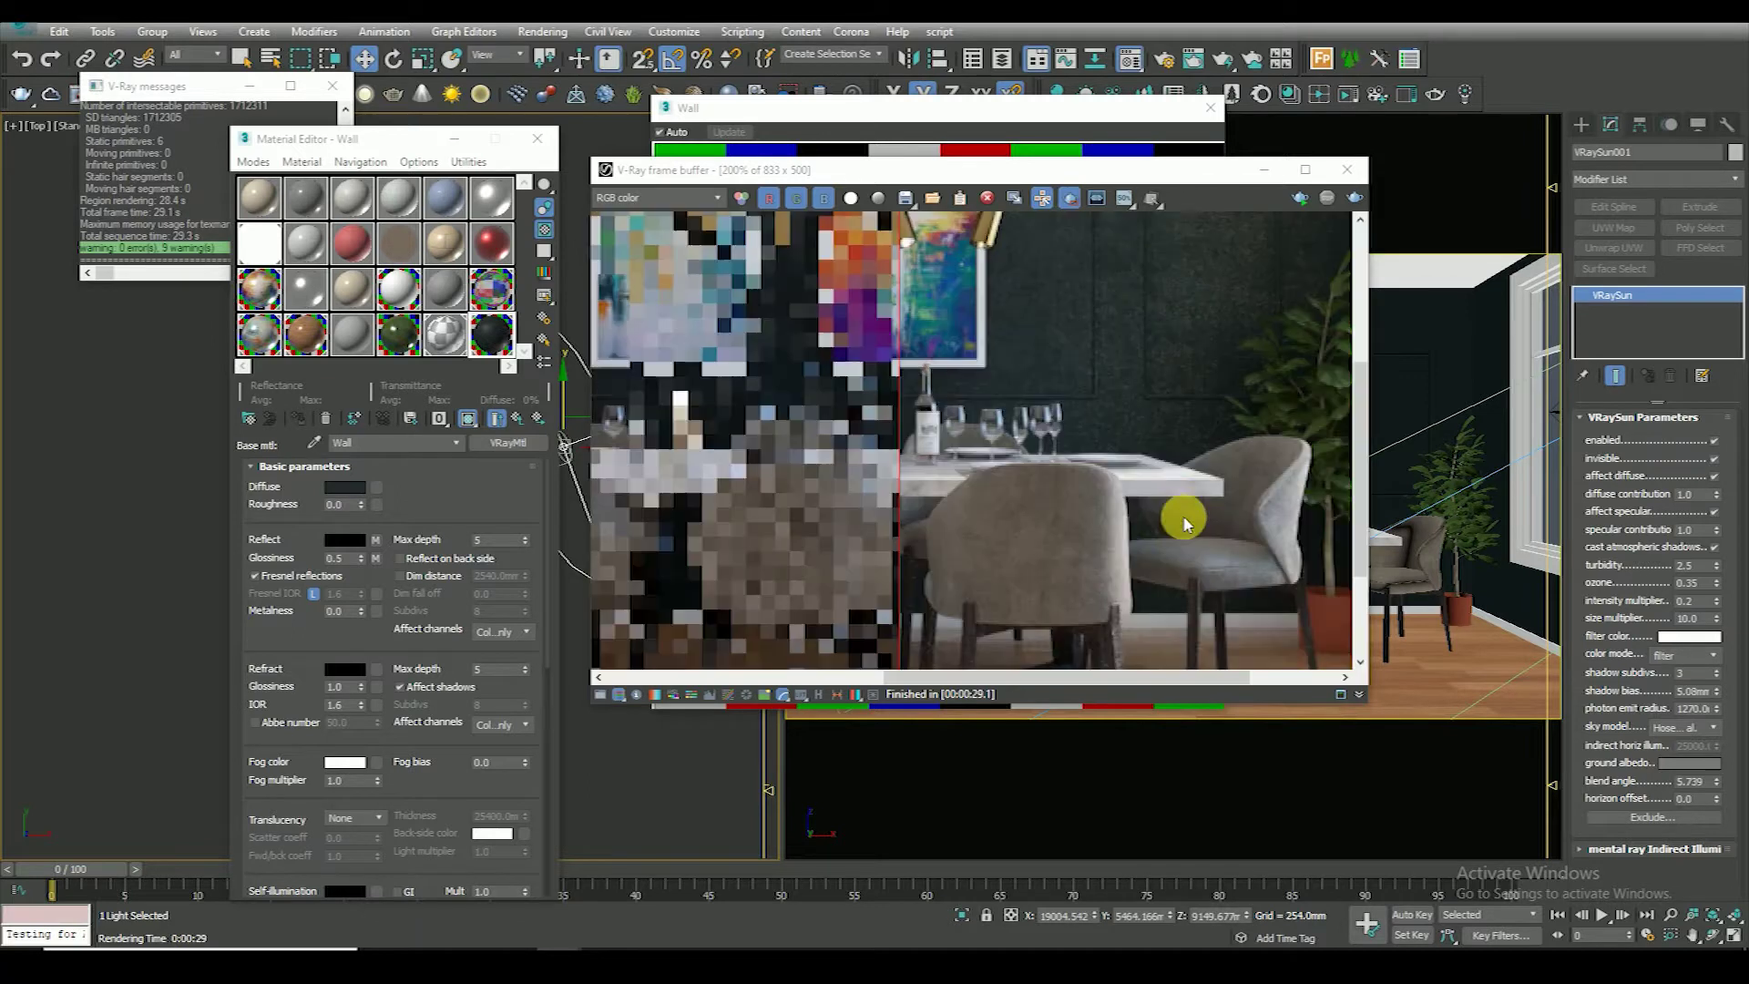
{"action": "scroll", "coordinate": [1075, 537], "scroll_direction": "down", "scroll_amount": 1}
{"action": "scroll", "coordinate": [953, 559], "scroll_direction": "up", "scroll_amount": 1}
{"action": "scroll", "coordinate": [1015, 519], "scroll_direction": "down", "scroll_amount": 1}
{"action": "scroll", "coordinate": [1097, 500], "scroll_direction": "down", "scroll_amount": 1}
{"action": "scroll", "coordinate": [1159, 620], "scroll_direction": "up", "scroll_amount": 1}
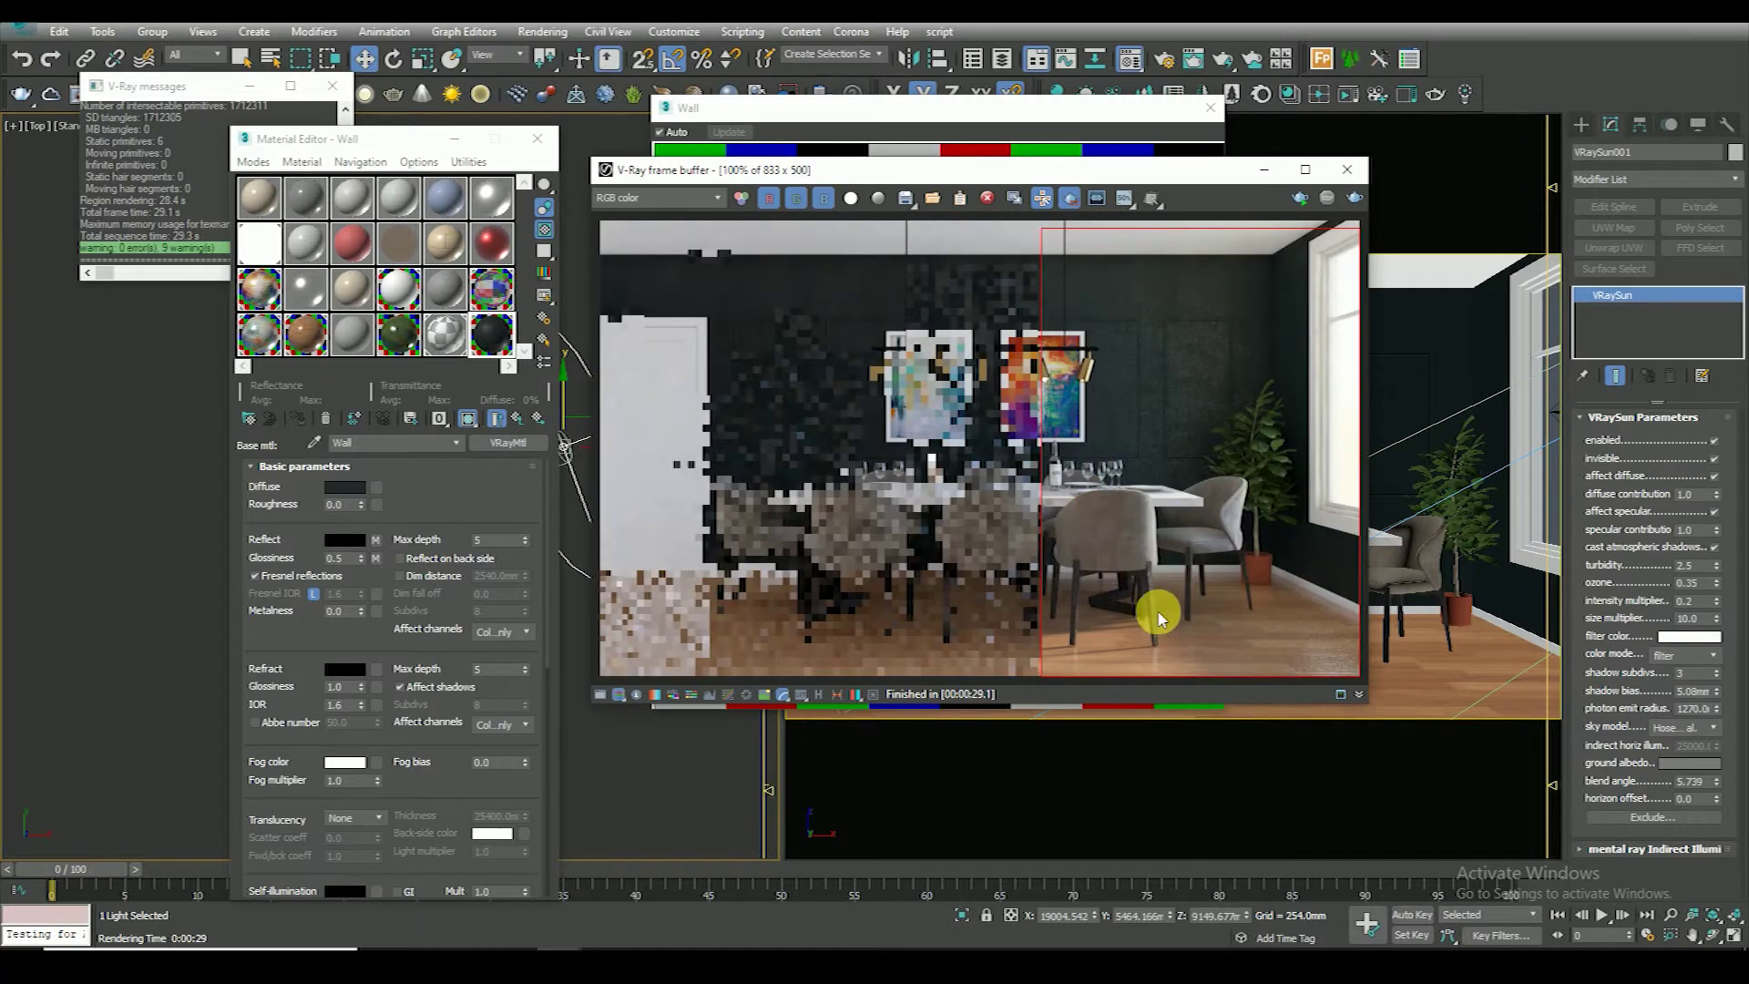
{"action": "scroll", "coordinate": [1158, 619], "scroll_direction": "up", "scroll_amount": 1}
{"action": "scroll", "coordinate": [1046, 538], "scroll_direction": "up", "scroll_amount": 1}
{"action": "scroll", "coordinate": [1046, 539], "scroll_direction": "down", "scroll_amount": 2}
{"action": "scroll", "coordinate": [1054, 544], "scroll_direction": "down", "scroll_amount": 1}
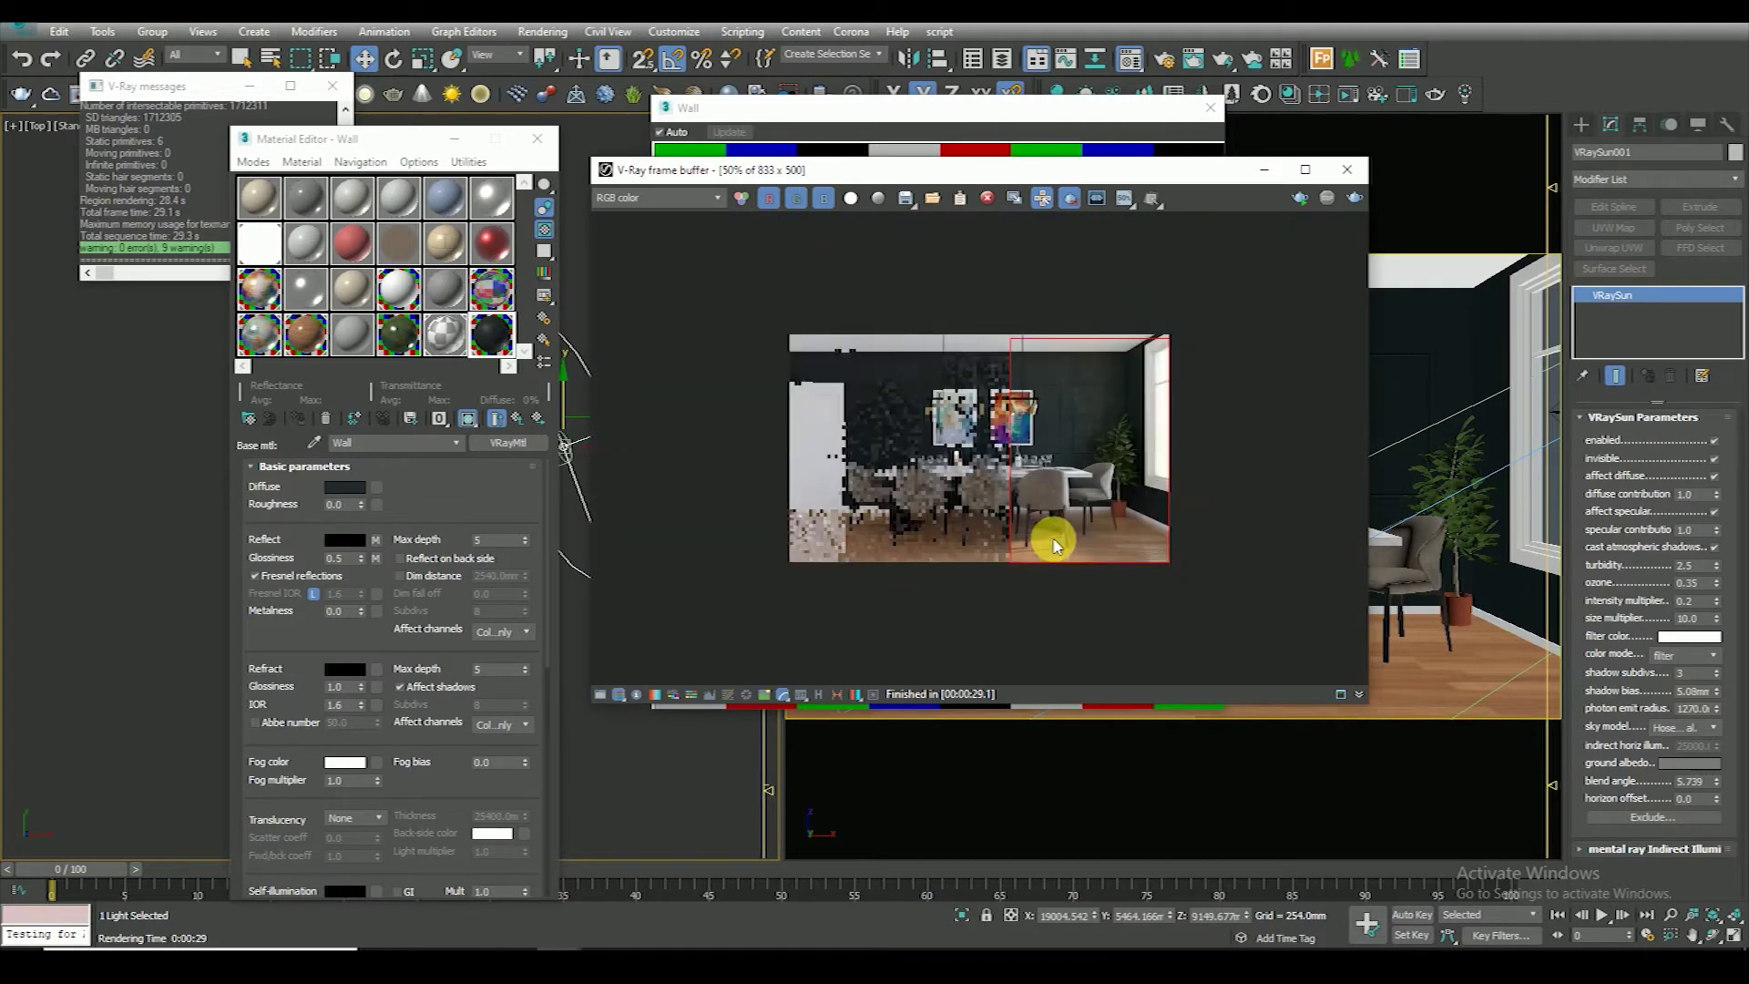
{"action": "left_click", "coordinate": [1069, 198]}
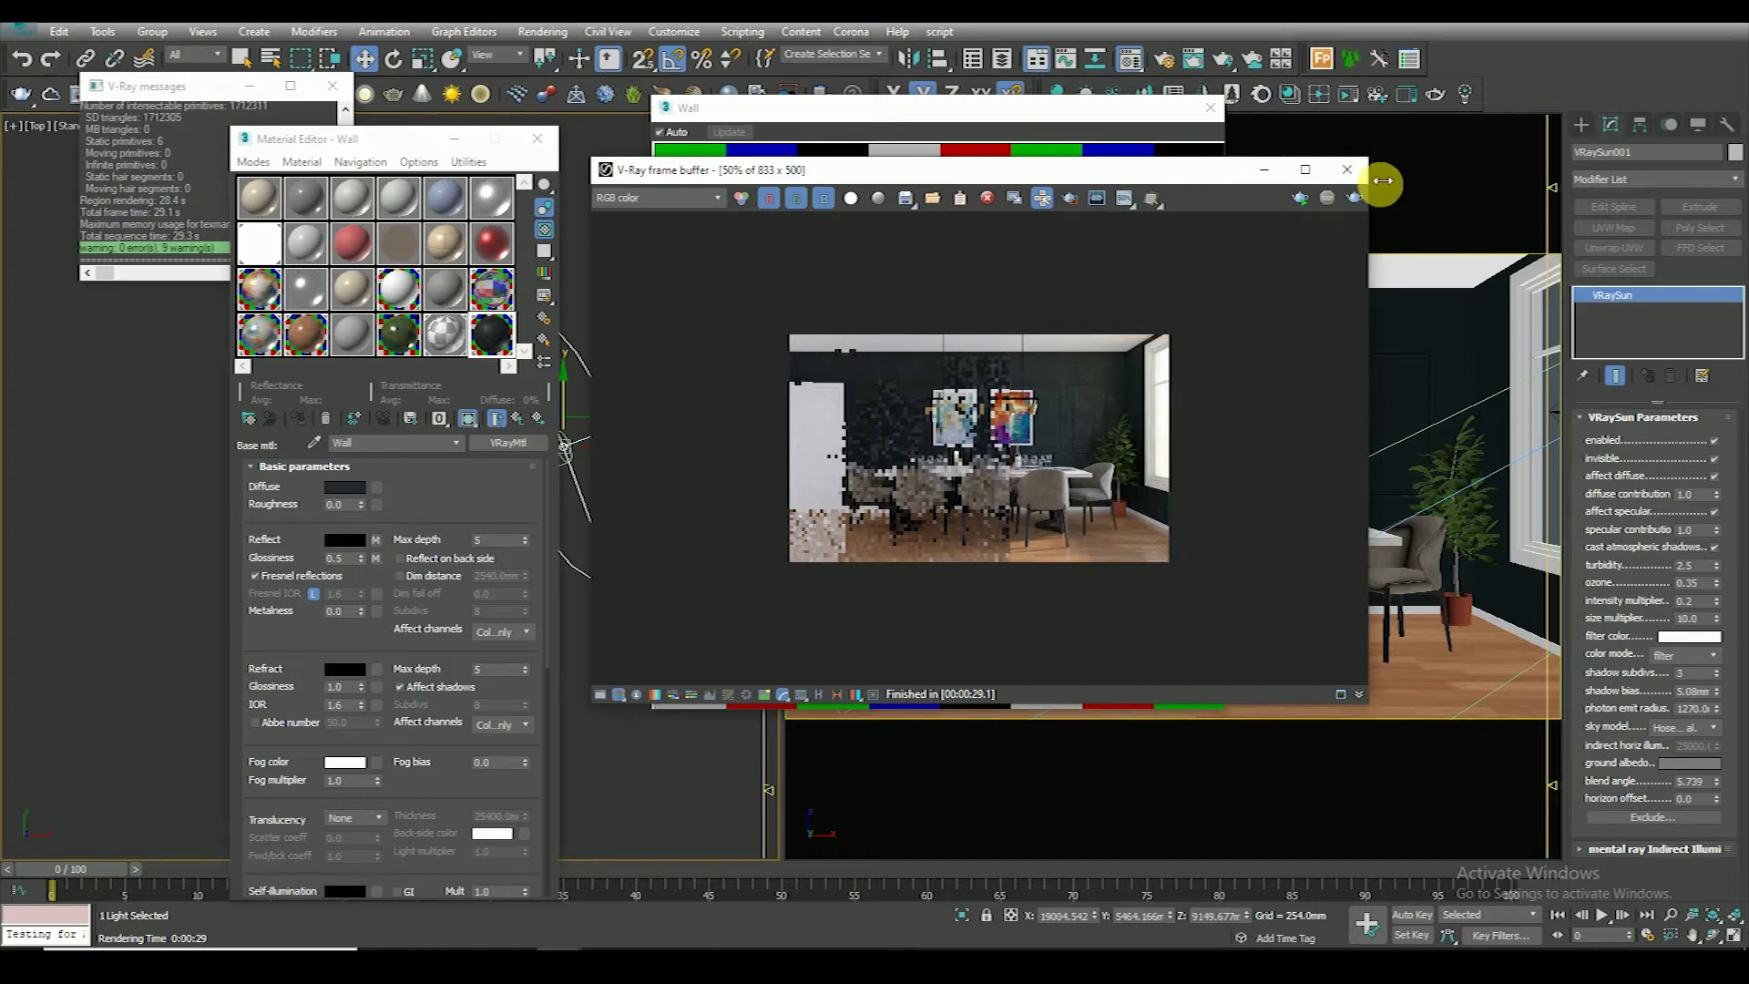
{"action": "left_click", "coordinate": [1346, 170]}
Close the Wall preview, Material Editor and V-Ray log, deselect the sun, and recentre the top view
{"action": "left_click", "coordinate": [1207, 117]}
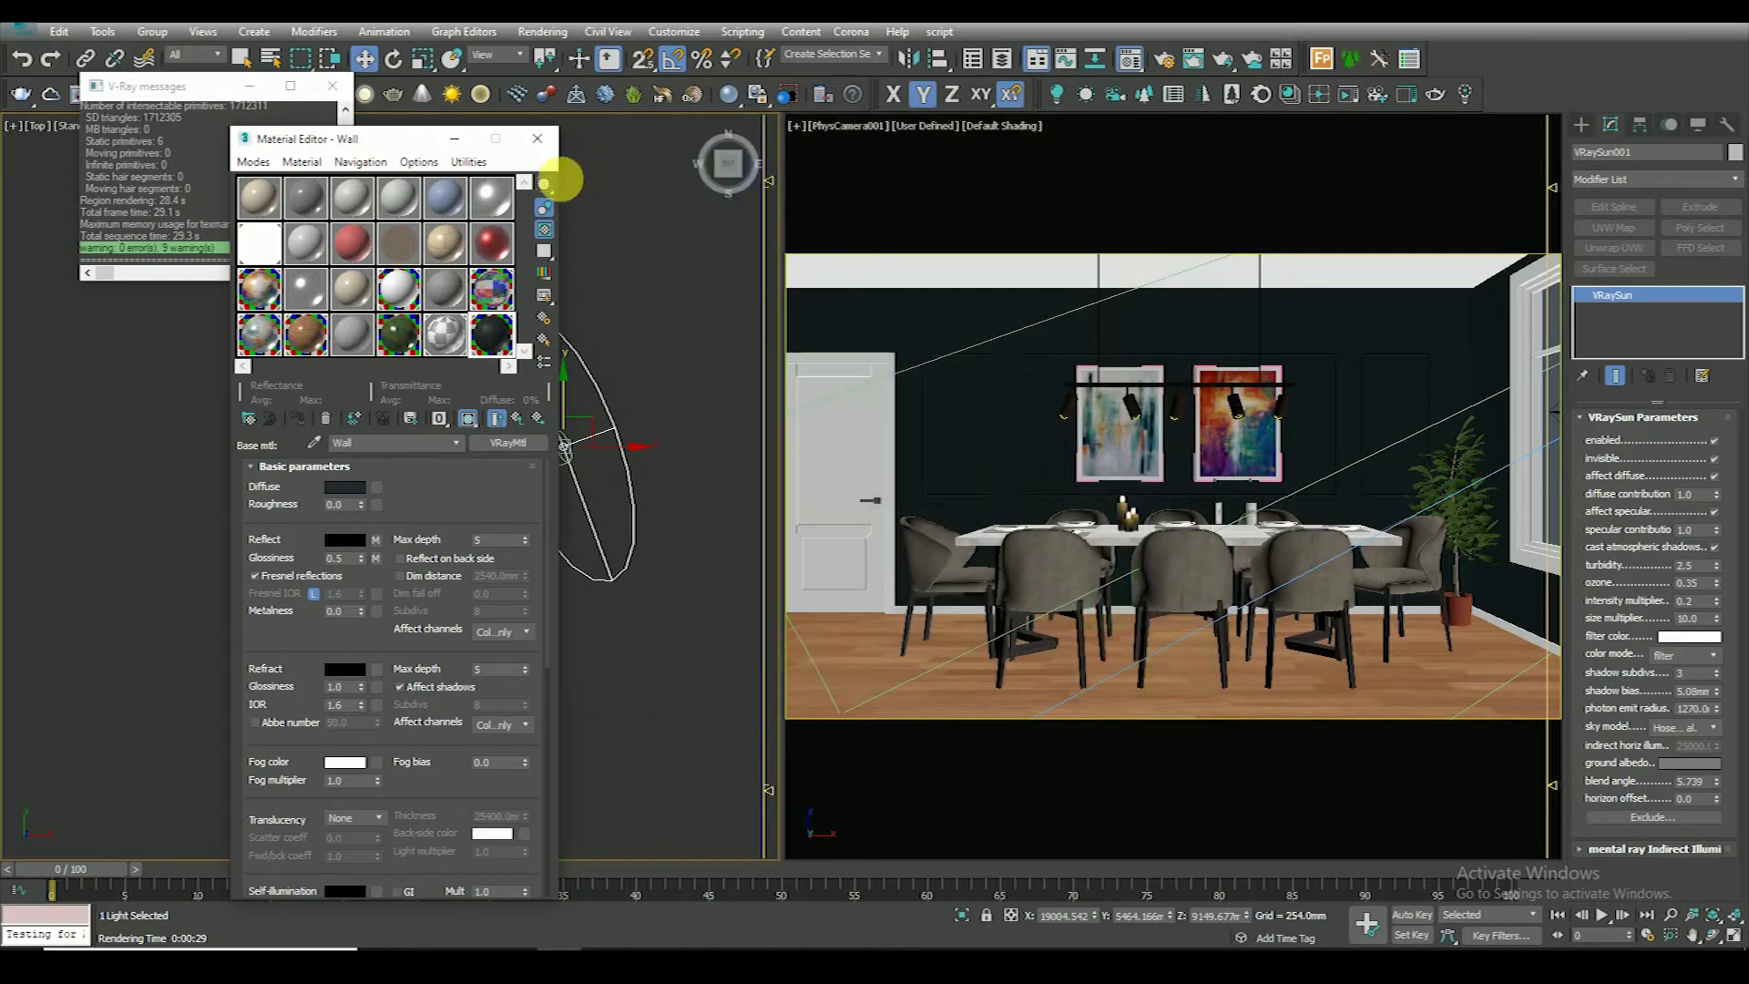
{"action": "left_click", "coordinate": [537, 138]}
{"action": "left_click", "coordinate": [507, 304]}
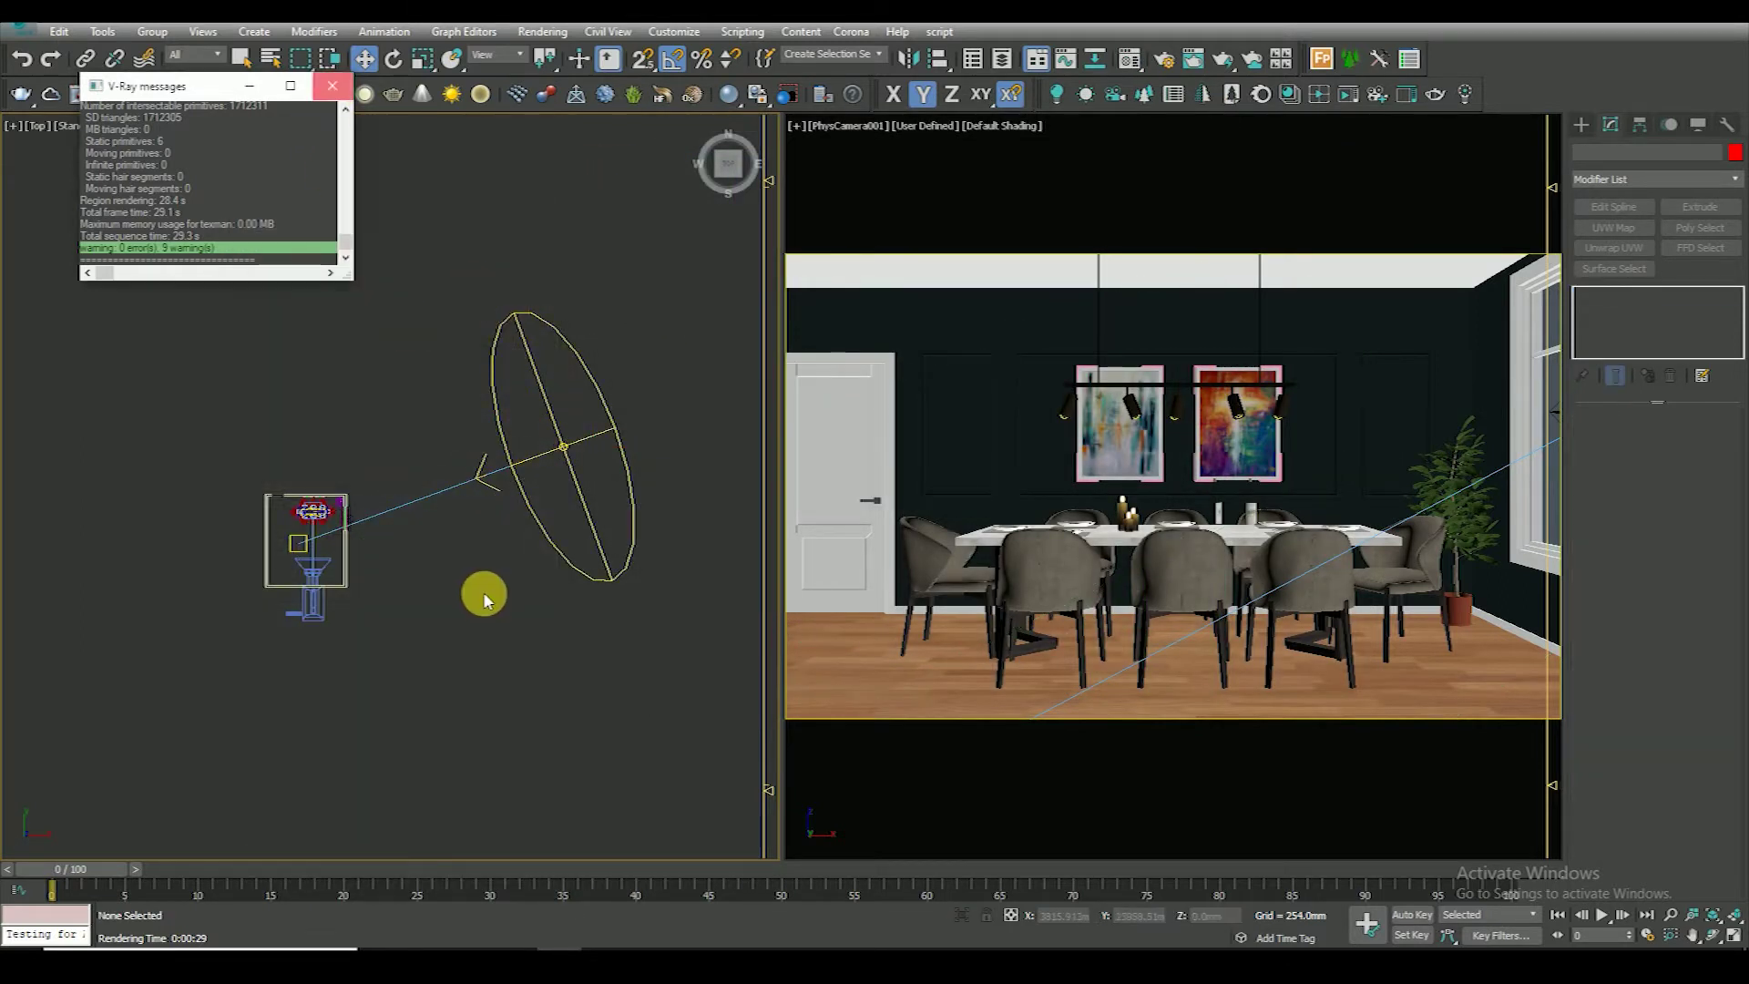
{"action": "left_click", "coordinate": [477, 558]}
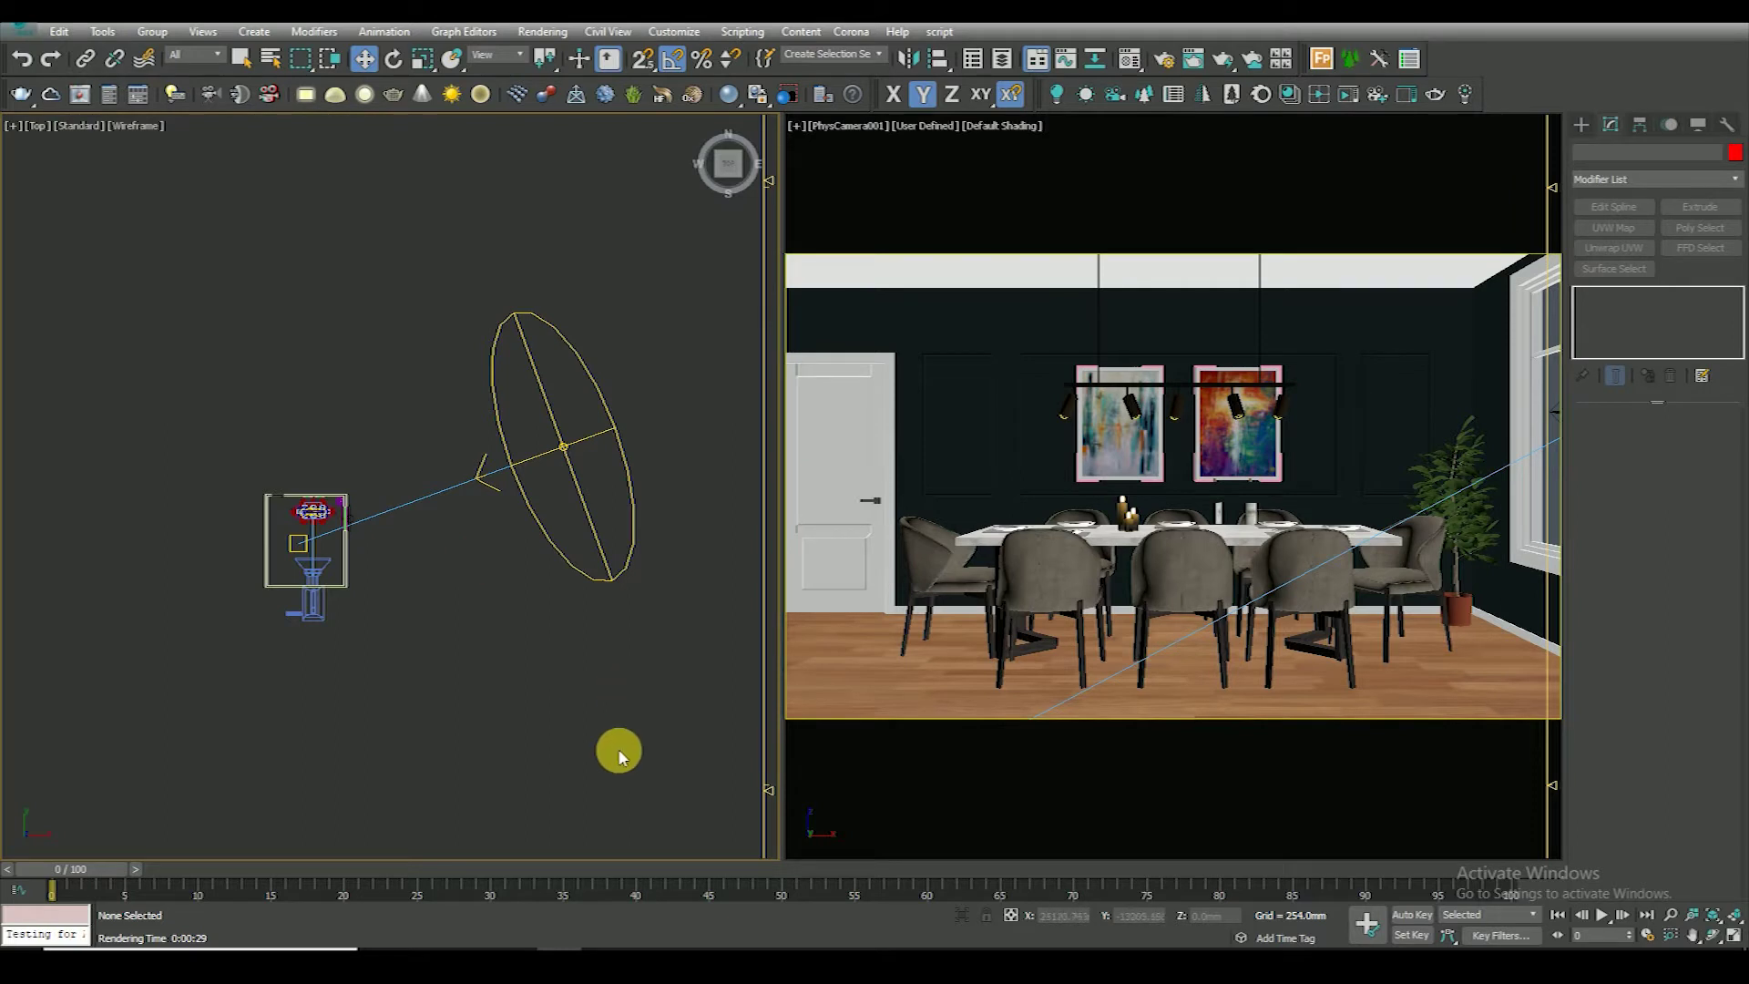
{"action": "middle_click_drag", "start_coordinate": [618, 747], "coordinate": [463, 627]}
{"action": "scroll", "coordinate": [484, 543], "scroll_direction": "down", "scroll_amount": 2}
{"action": "scroll", "coordinate": [503, 568], "scroll_direction": "down", "scroll_amount": 2}
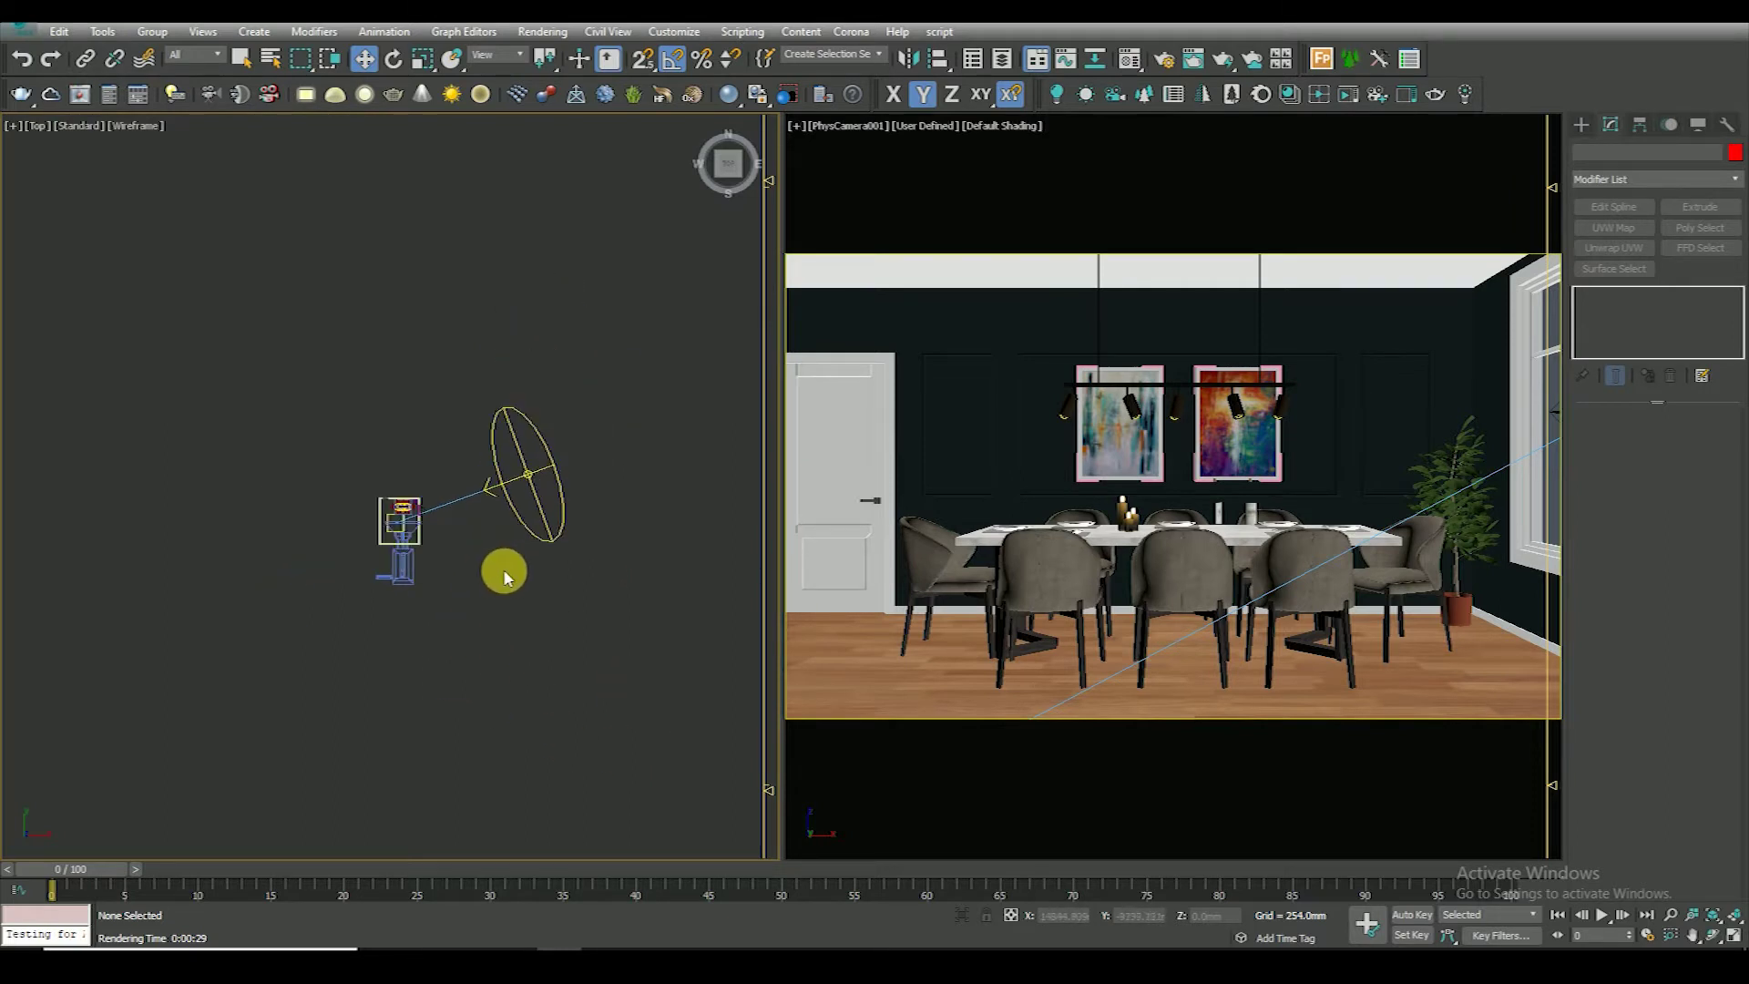
{"action": "scroll", "coordinate": [517, 567], "scroll_direction": "up", "scroll_amount": 4}
Reopen the Material Editor, move it aside to inspect the top view, then close it
{"action": "key", "text": "m"}
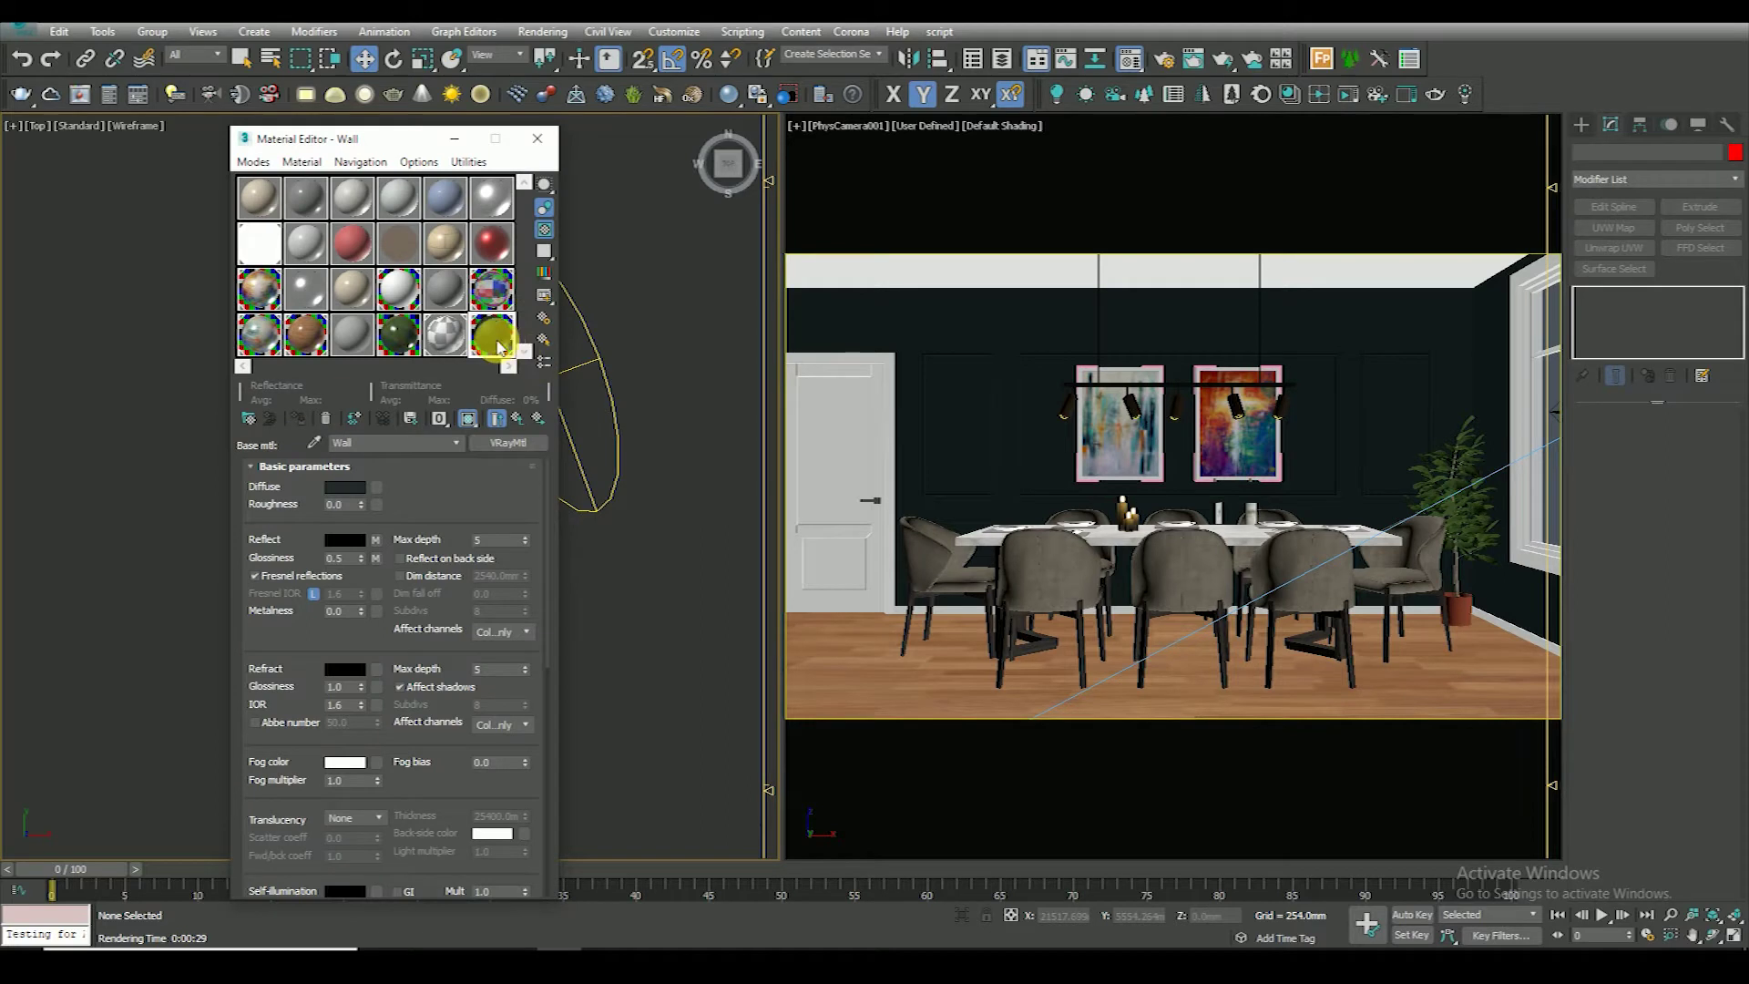
{"action": "left_click_drag", "start_coordinate": [387, 143], "coordinate": [753, 128]}
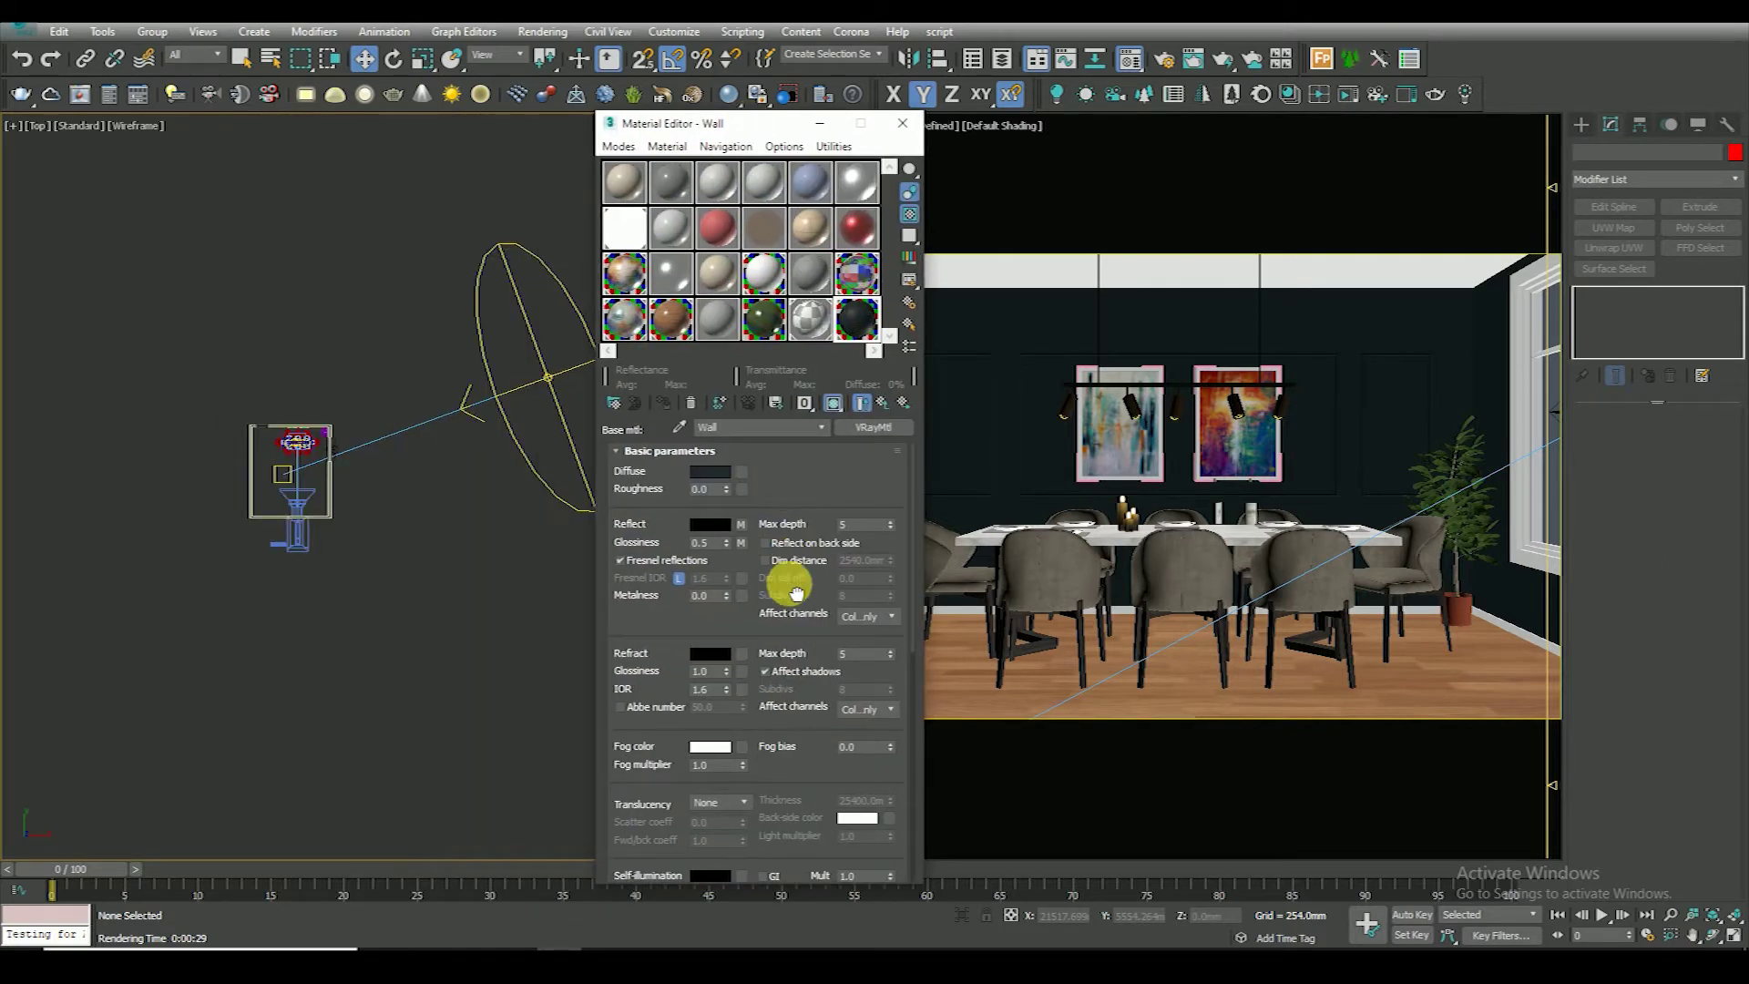
{"action": "scroll", "coordinate": [795, 610], "scroll_direction": "down", "scroll_amount": 2}
{"action": "scroll", "coordinate": [781, 455], "scroll_direction": "down", "scroll_amount": 2}
{"action": "scroll", "coordinate": [710, 637], "scroll_direction": "down", "scroll_amount": 1}
{"action": "left_click_drag", "start_coordinate": [652, 708], "coordinate": [617, 460]}
{"action": "scroll", "coordinate": [756, 637], "scroll_direction": "up", "scroll_amount": 5}
{"action": "left_click", "coordinate": [900, 126]}
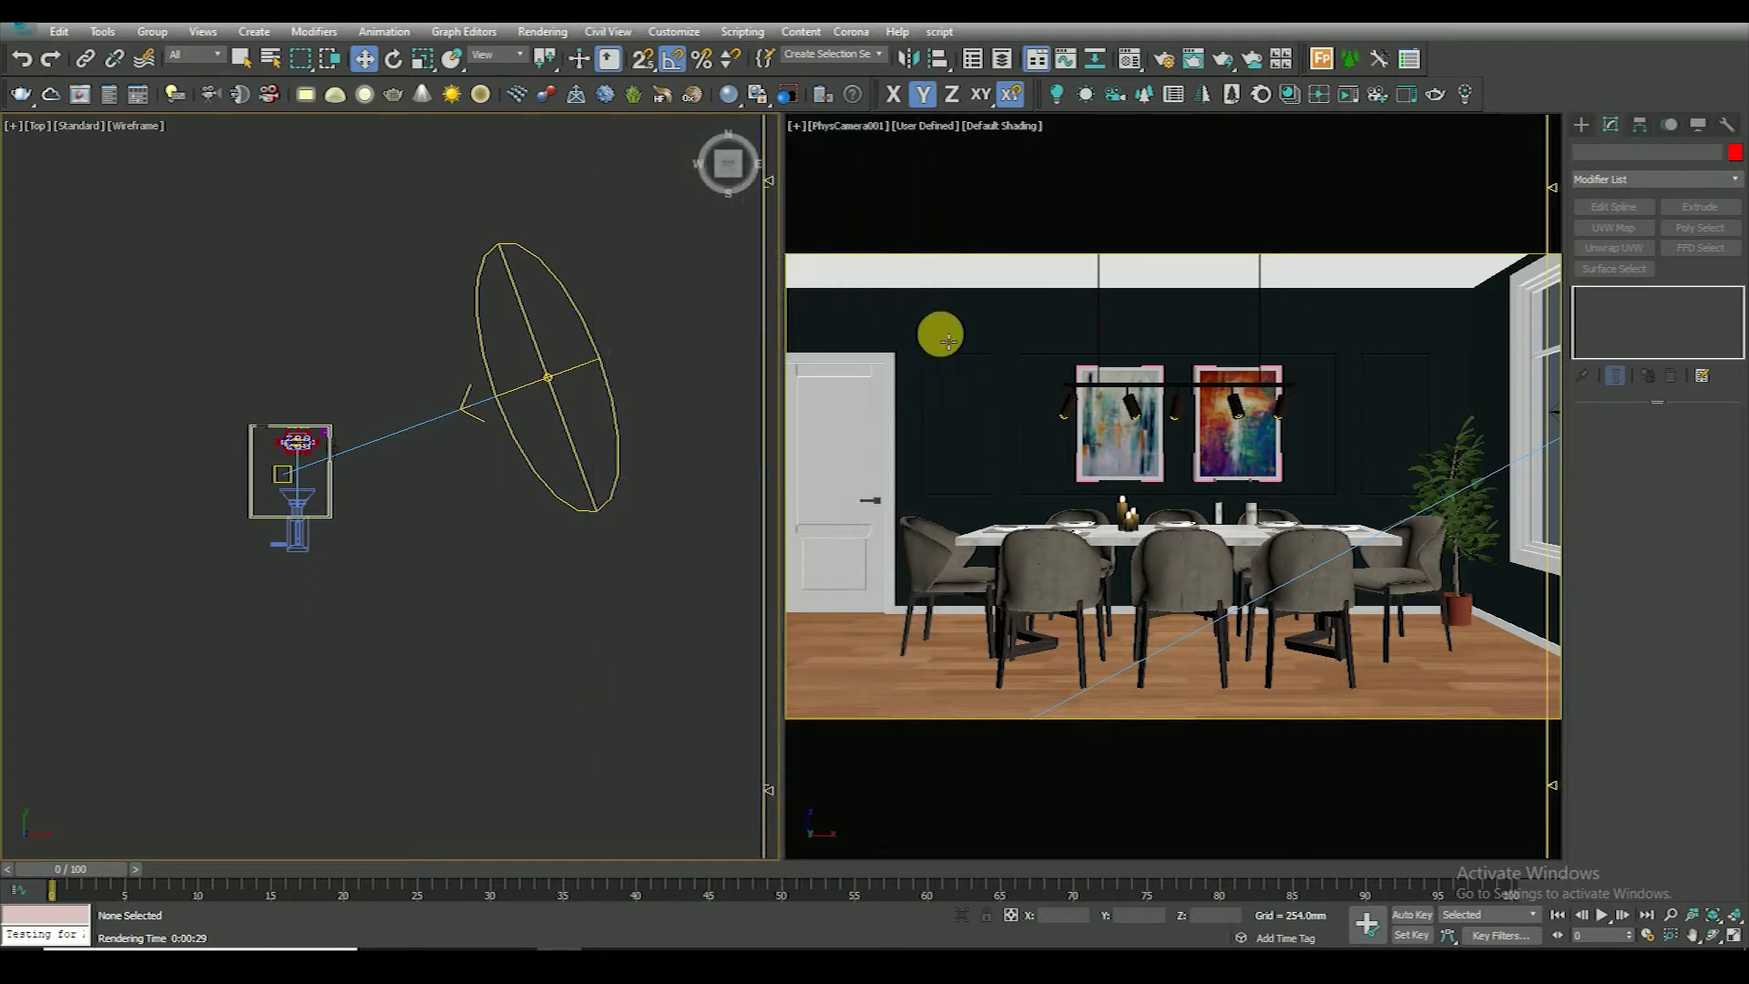
Maximize the camera viewport with Alt+W in shaded display
{"action": "key", "text": "F3"}
{"action": "key", "text": "alt+w"}
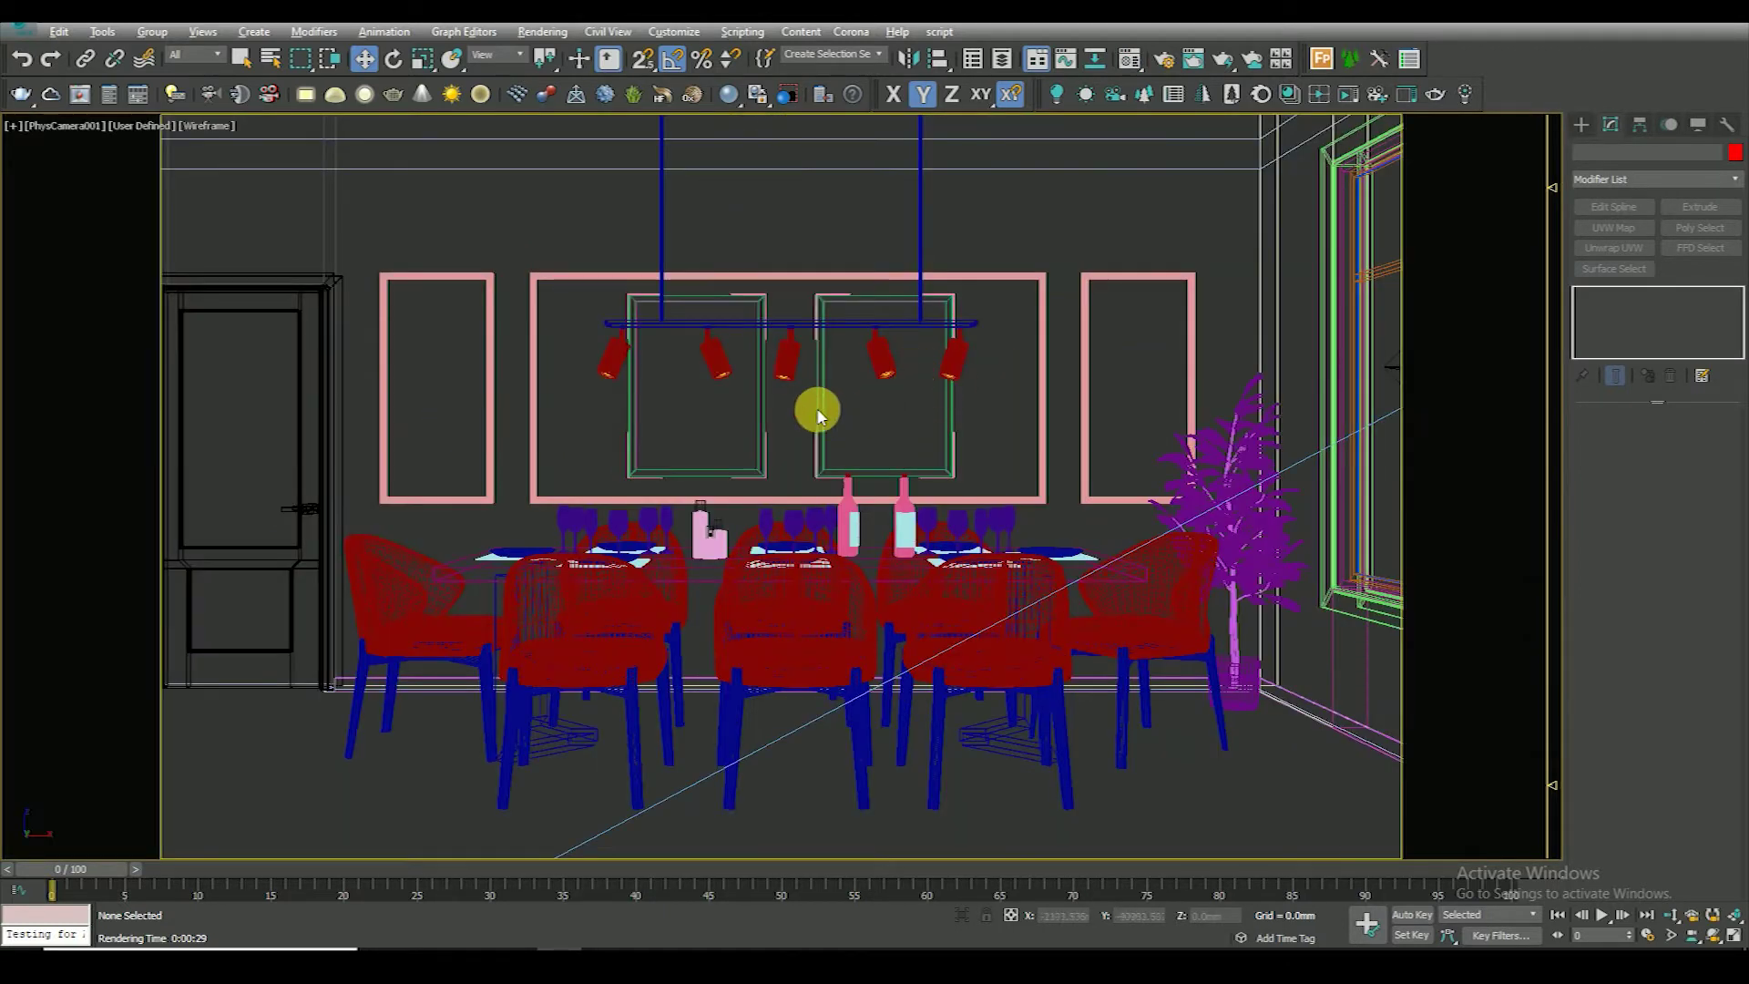
{"action": "key", "text": "F3"}
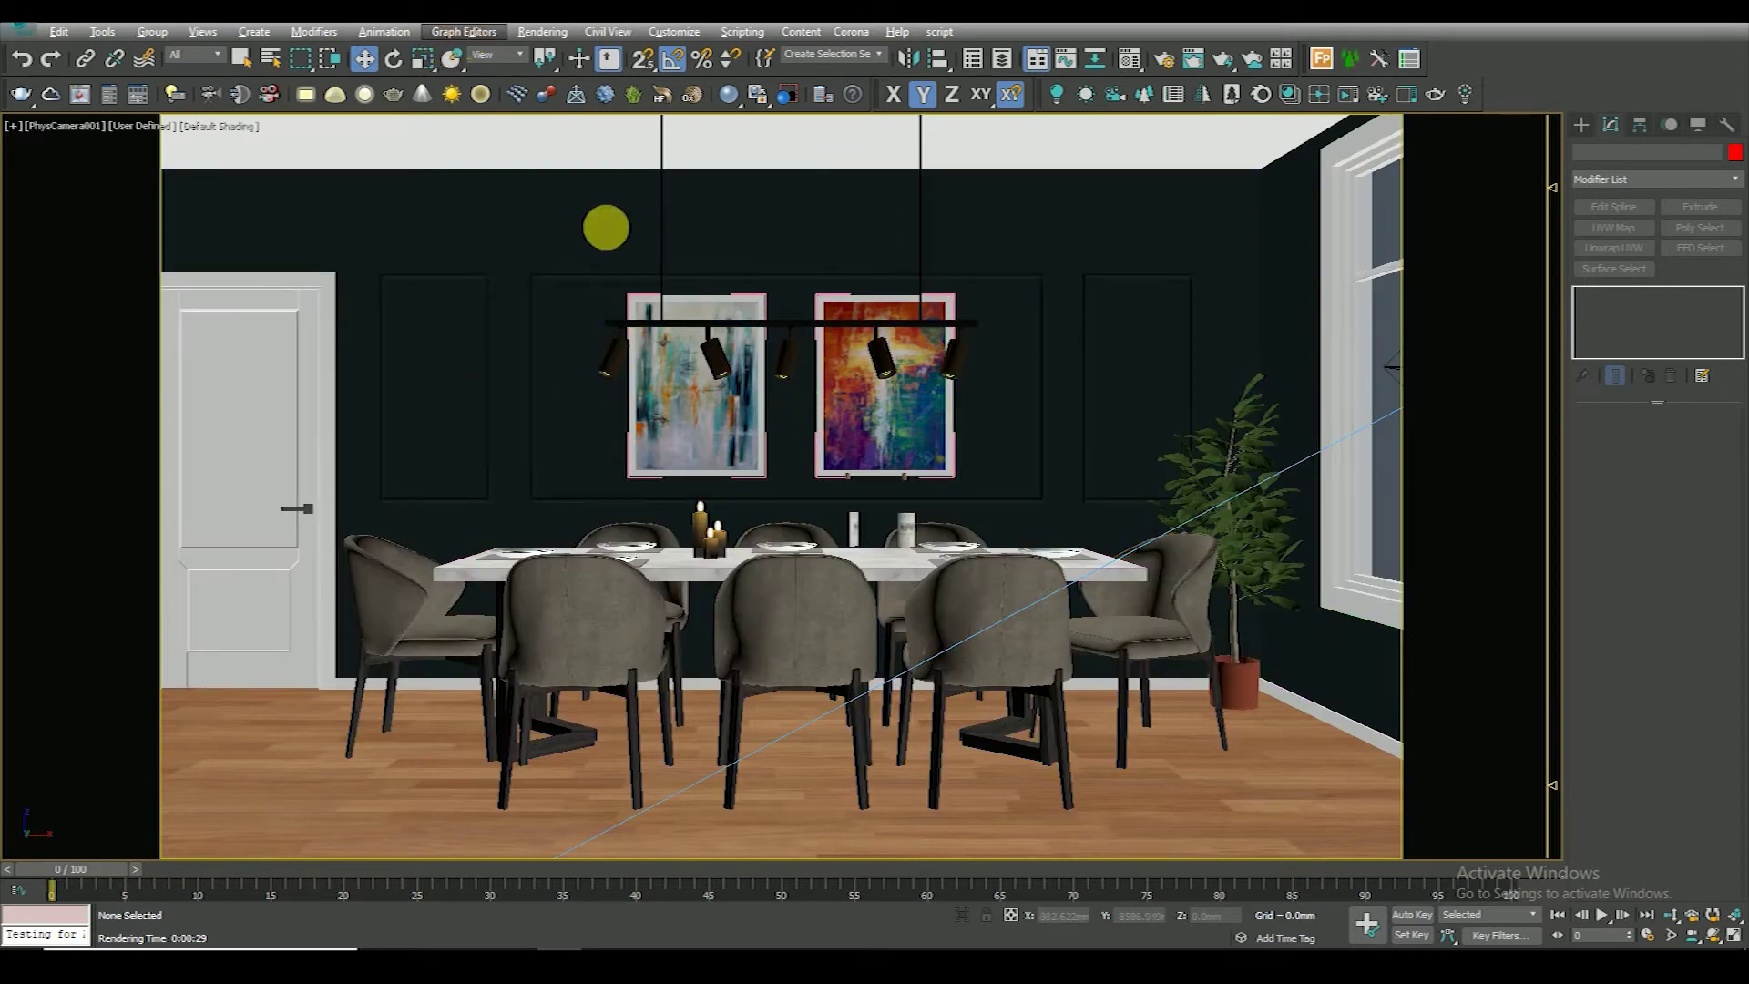
{"action": "left_click", "coordinate": [543, 35]}
{"action": "key", "text": "Escape"}
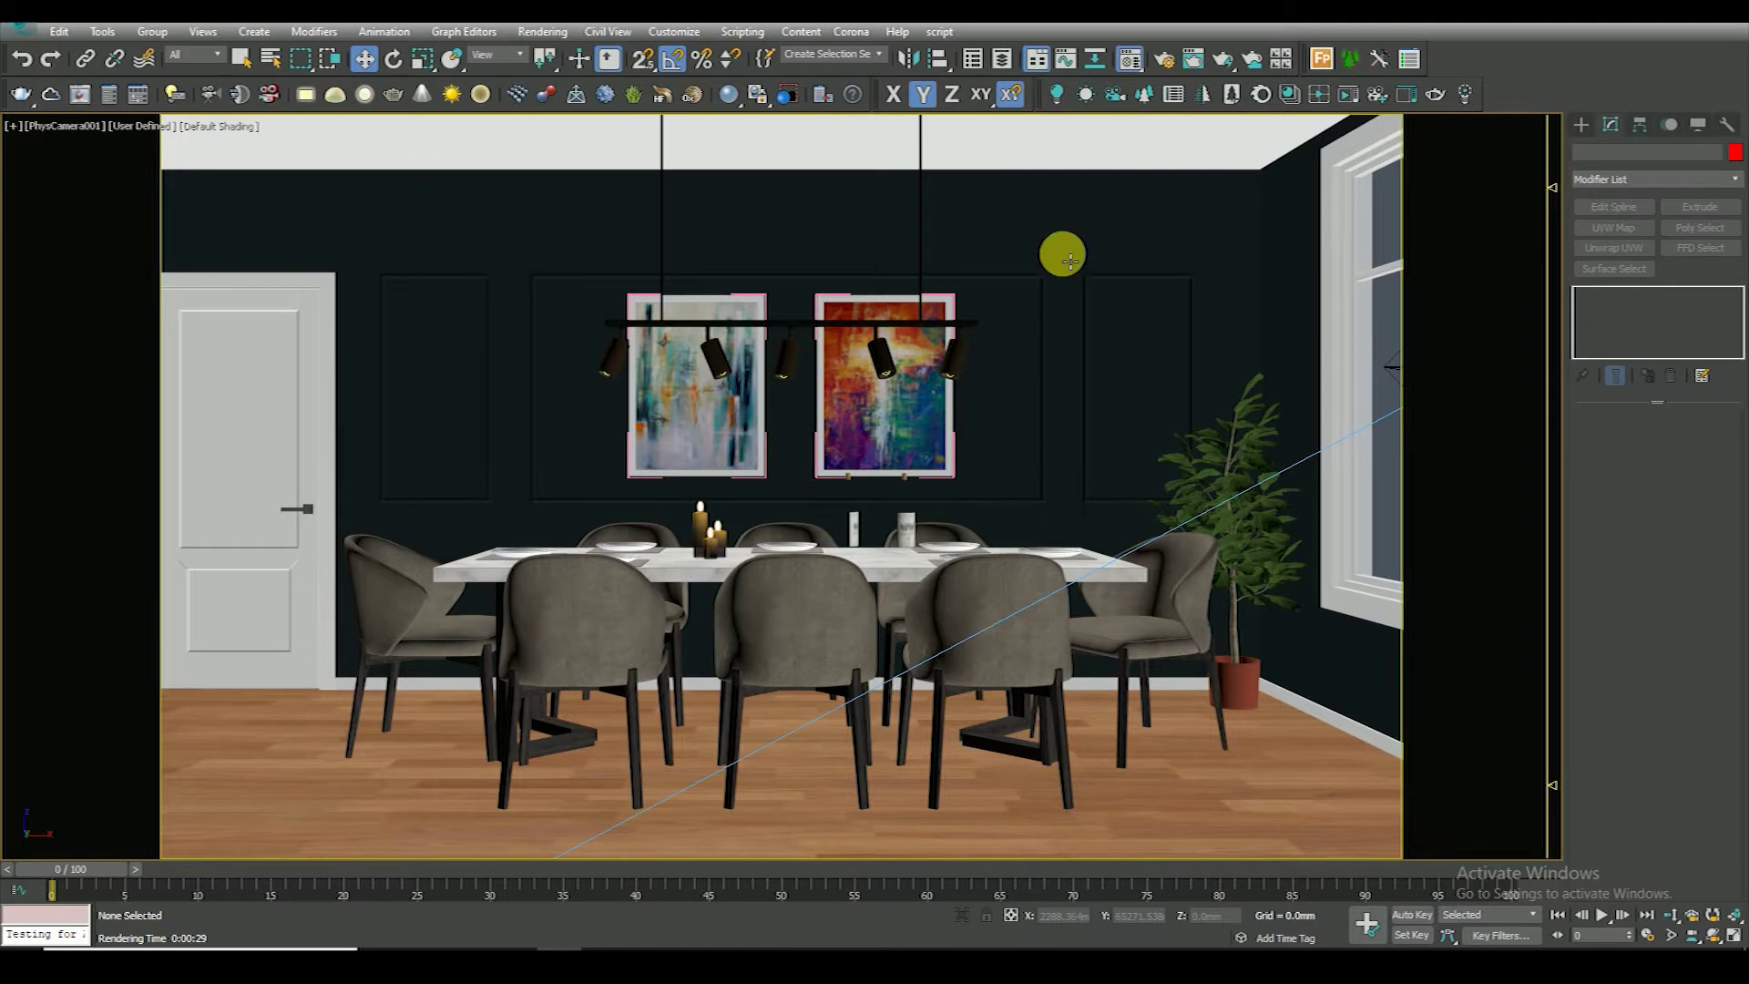
Set the door panel diffuse in Material #44 to grey value 220
{"action": "key", "text": "m"}
{"action": "left_click", "coordinate": [809, 319]}
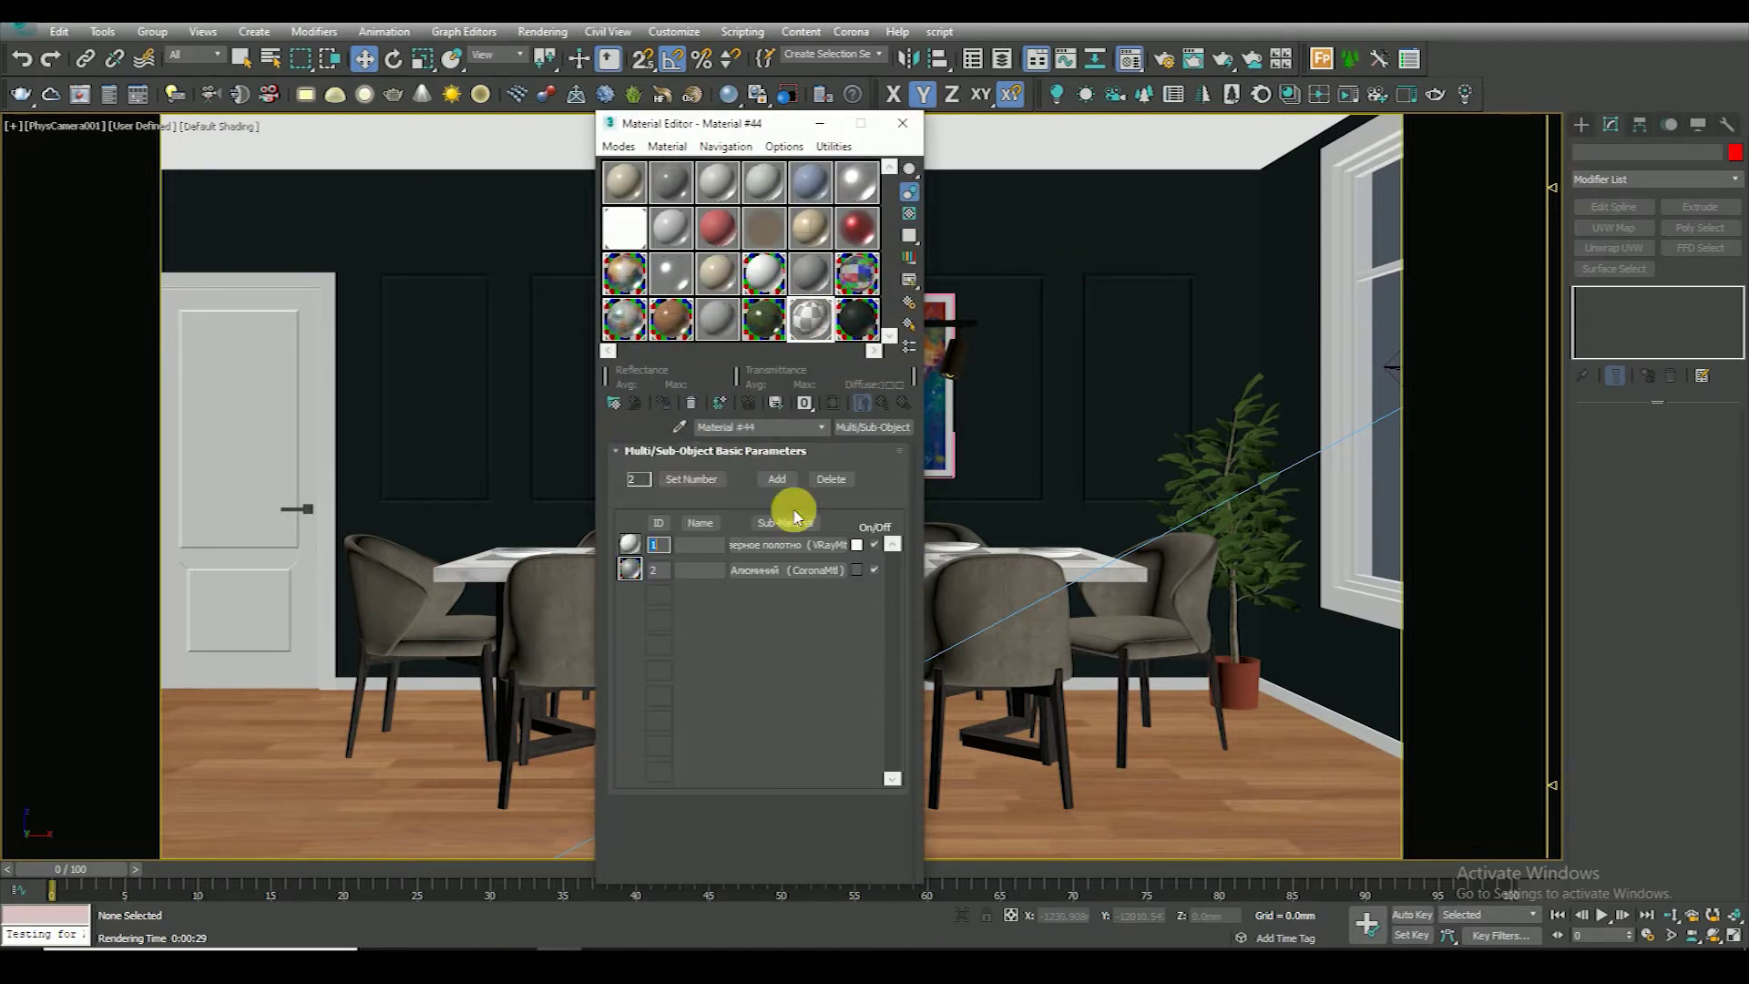
{"action": "left_click", "coordinate": [780, 552]}
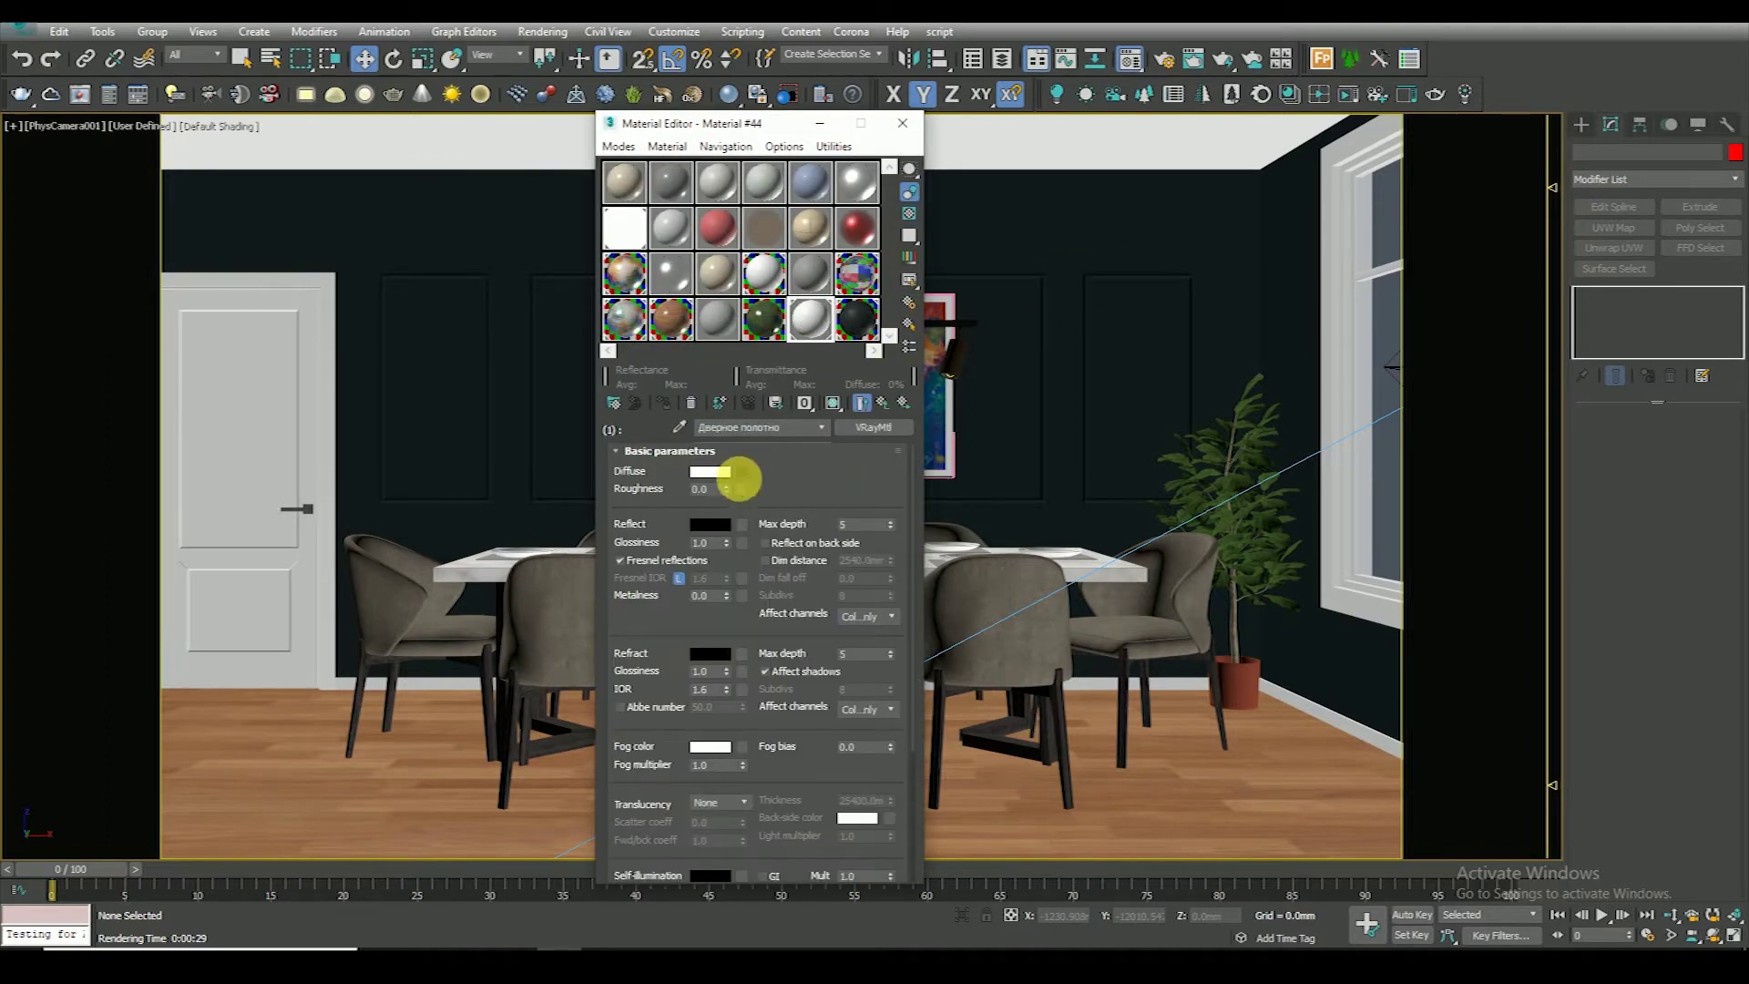
{"action": "left_click", "coordinate": [725, 474]}
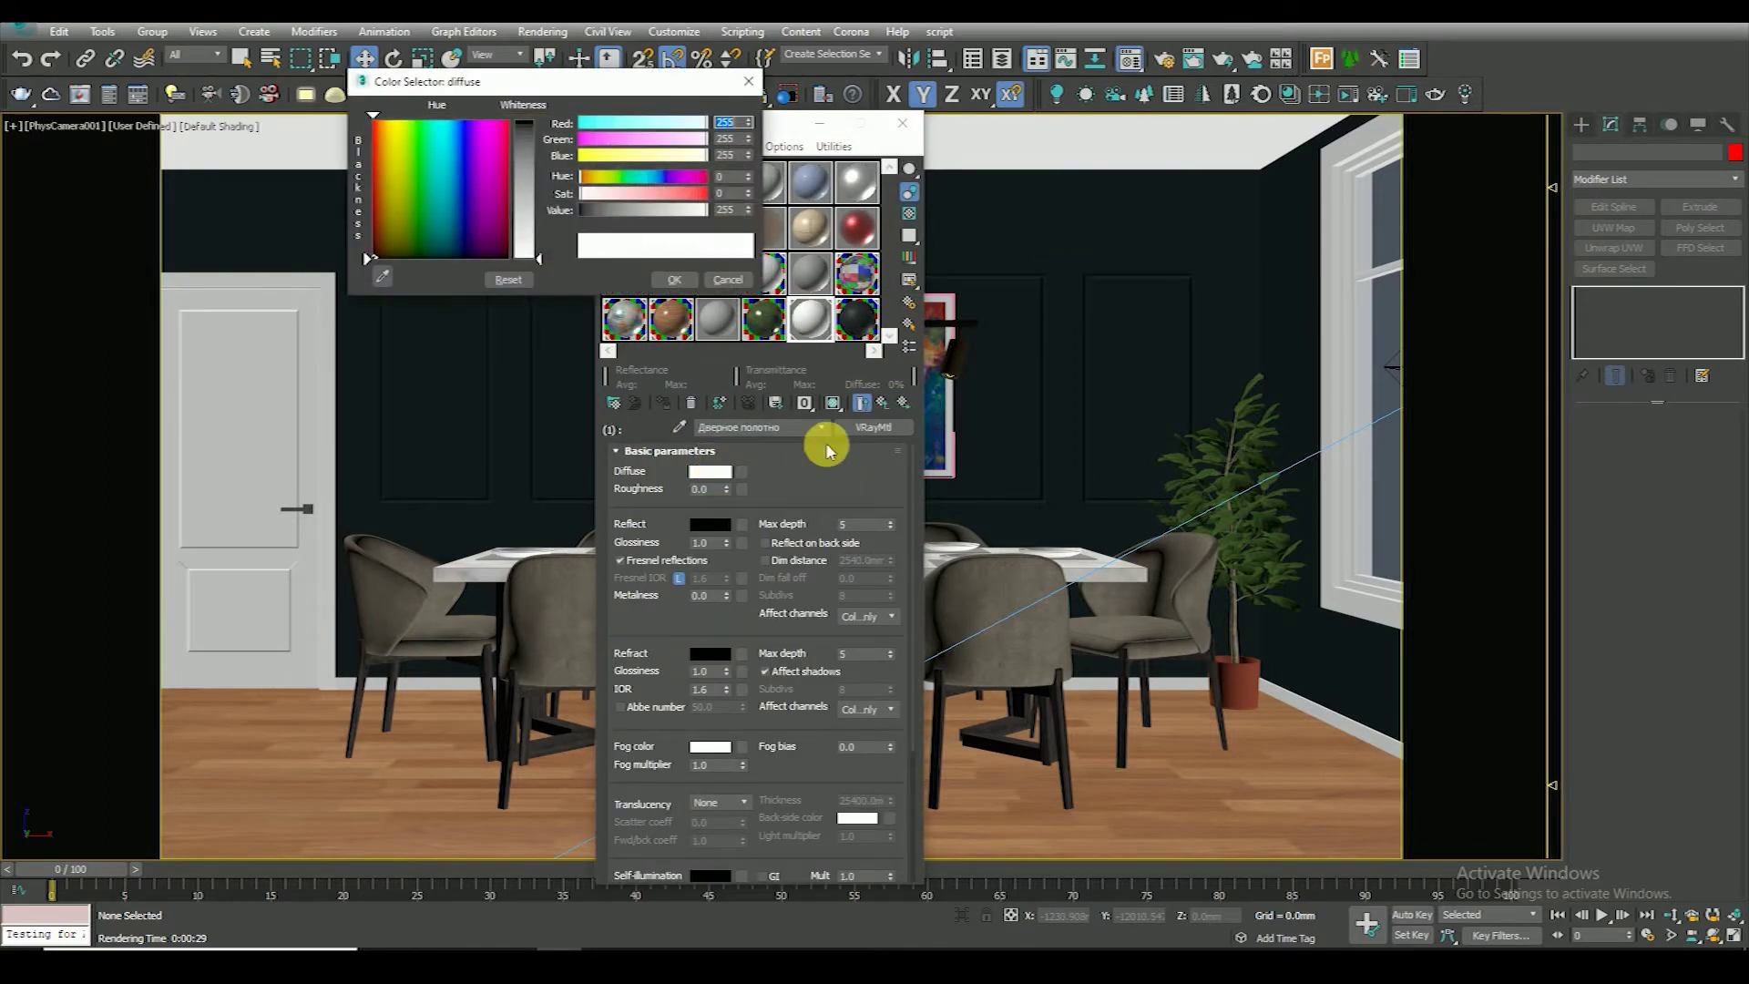
{"action": "left_click", "coordinate": [726, 230]}
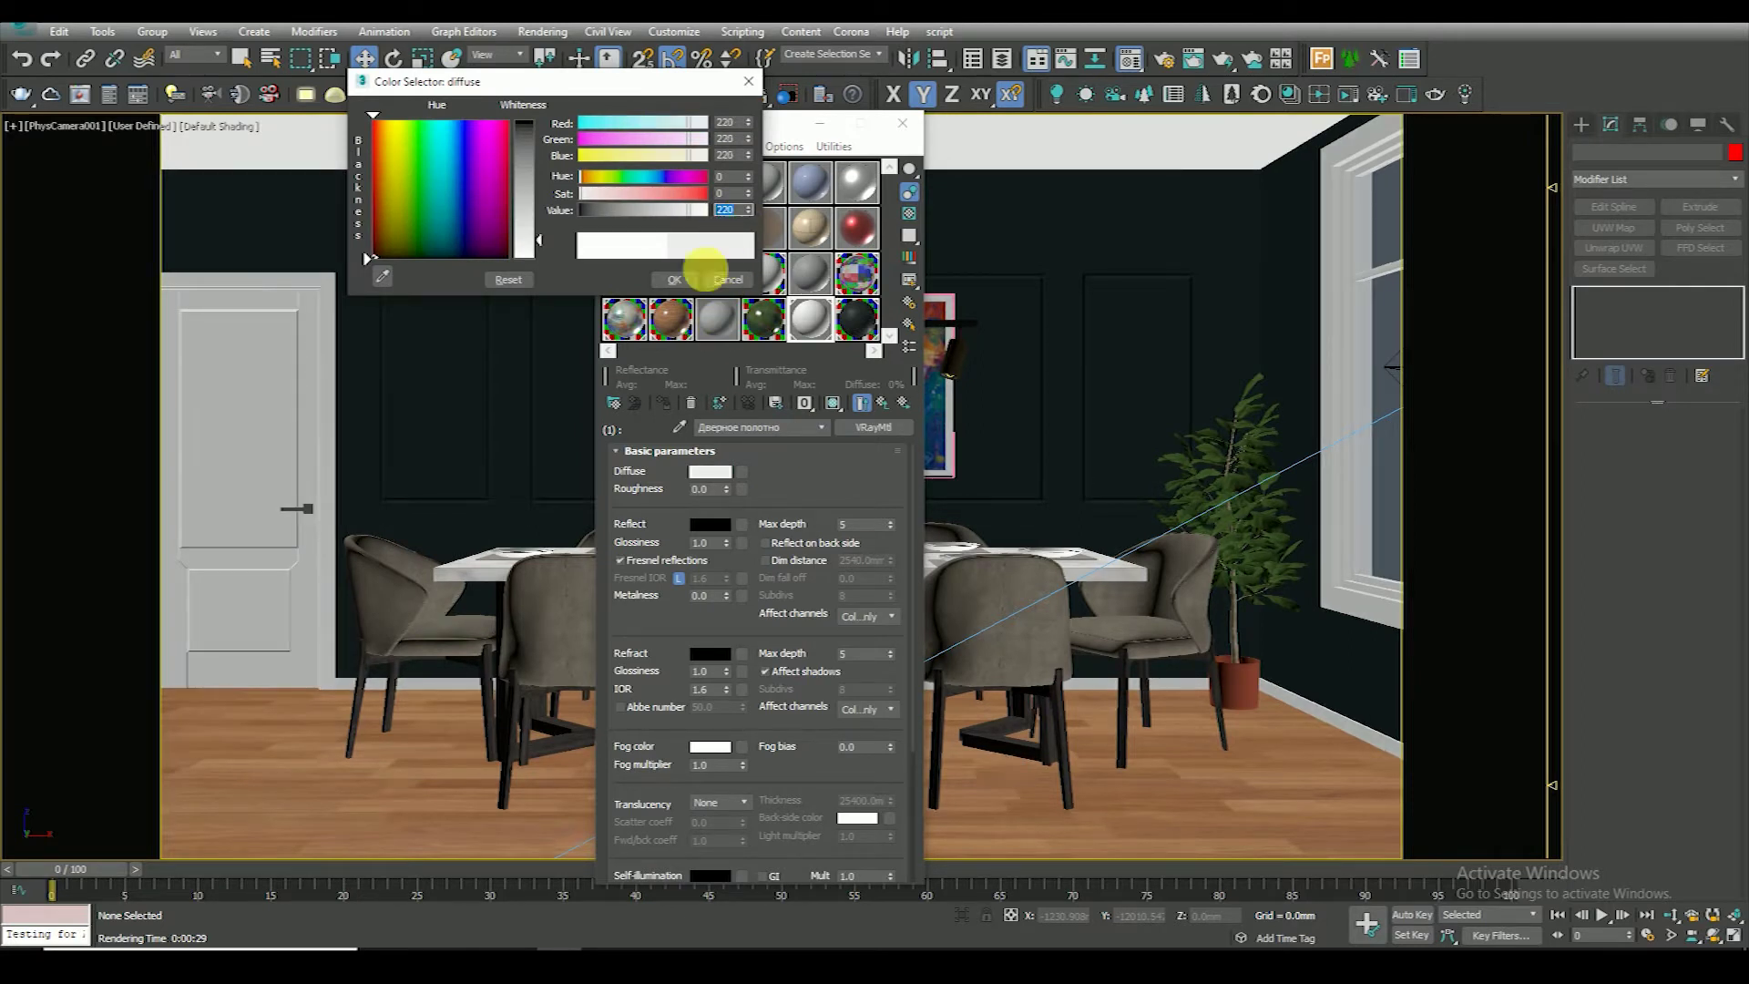
{"action": "left_click", "coordinate": [676, 282]}
Set the Ceeling material diffuse to grey value 220 and close the Material Editor
{"action": "left_click", "coordinate": [763, 273]}
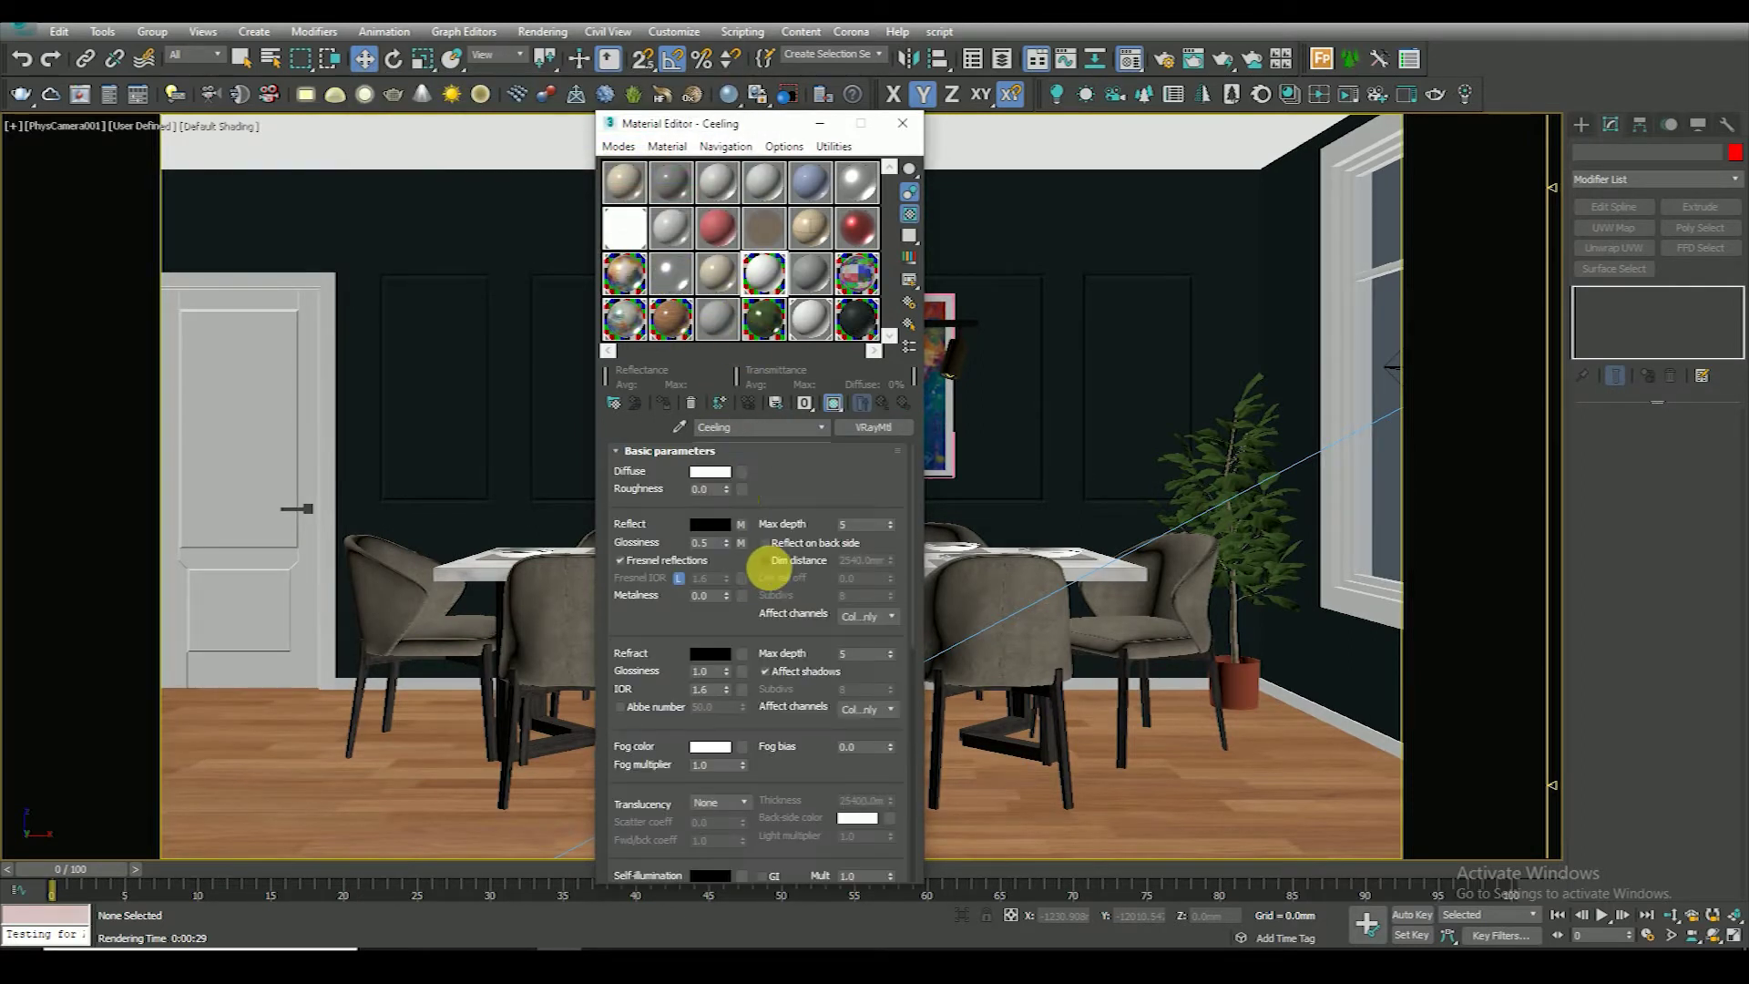
{"action": "left_click", "coordinate": [719, 476]}
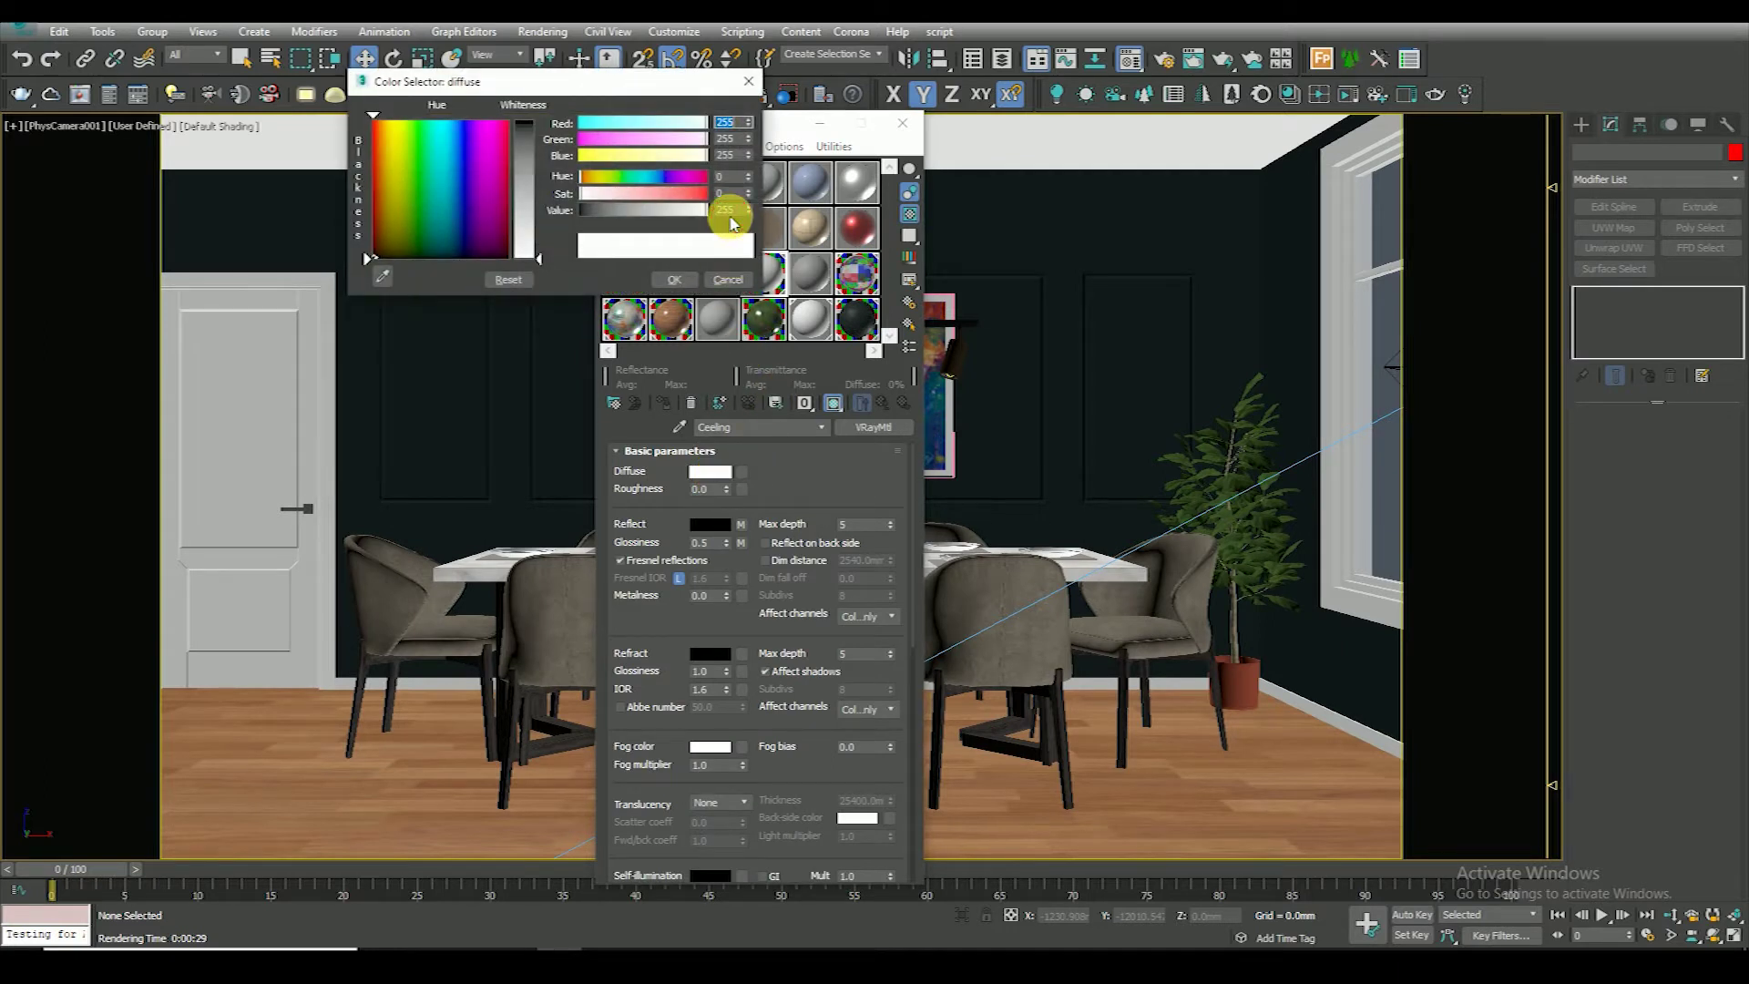
{"action": "type", "text": "220"}
{"action": "key", "text": "Return"}
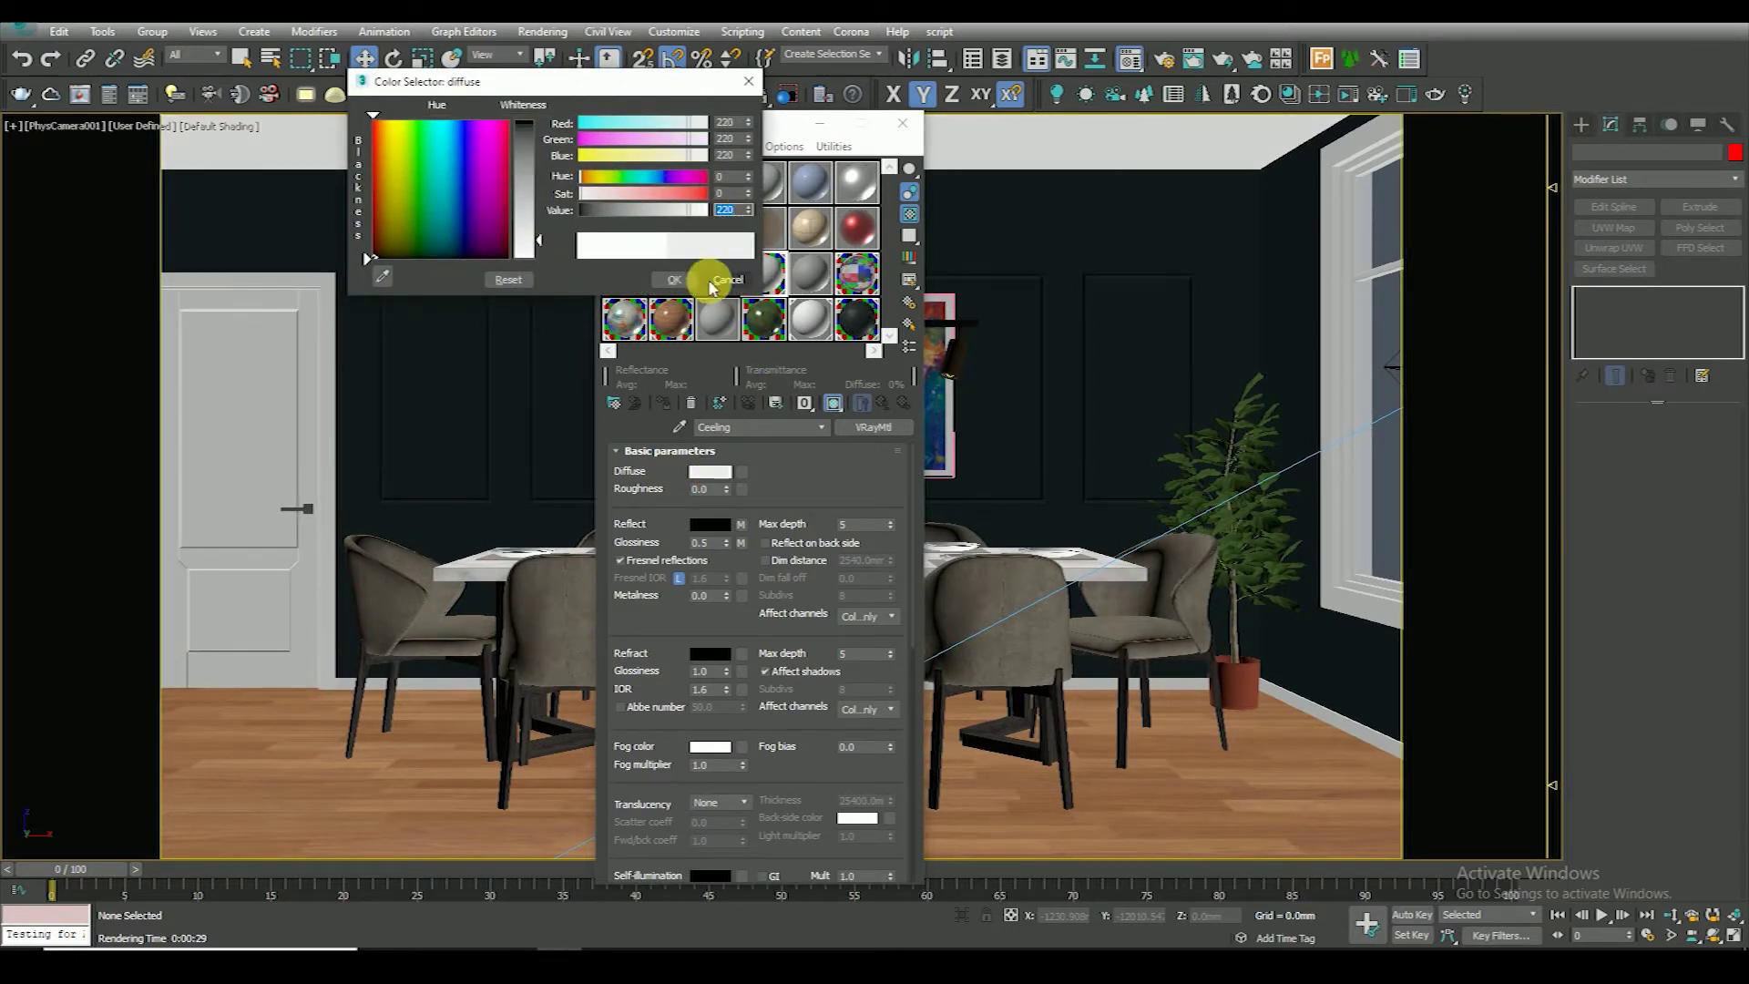
{"action": "left_click", "coordinate": [671, 281]}
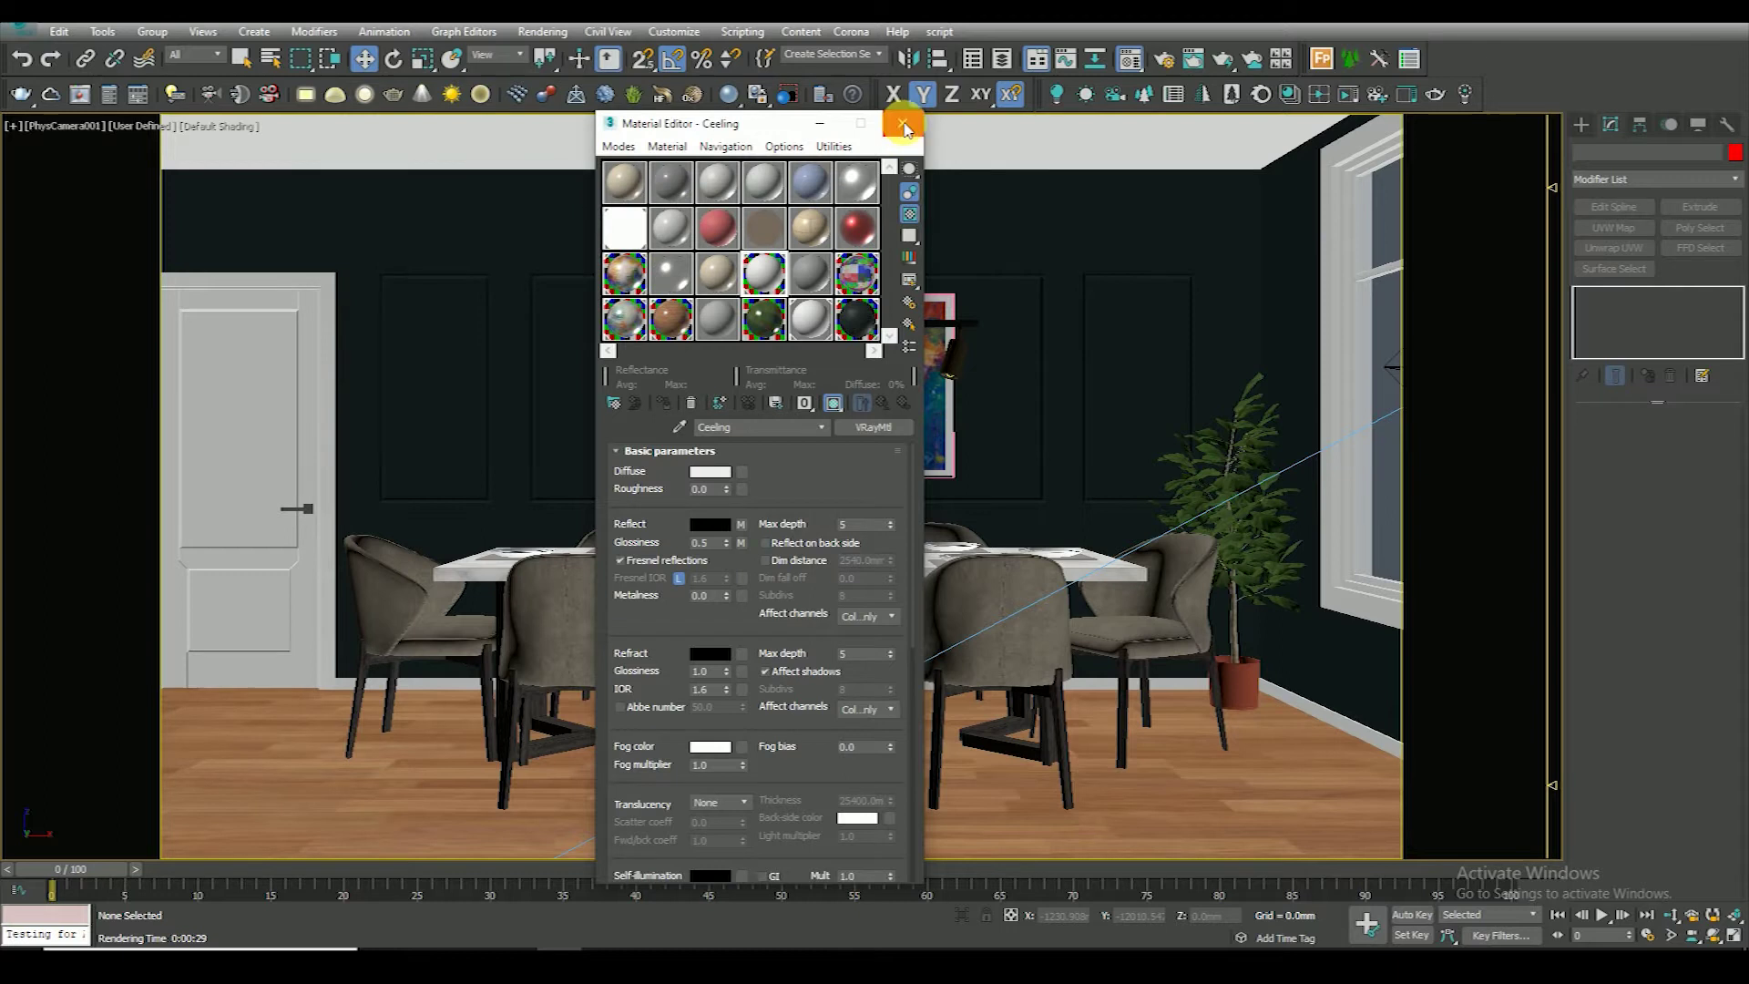
{"action": "left_click", "coordinate": [902, 125]}
{"action": "left_click", "coordinate": [542, 33]}
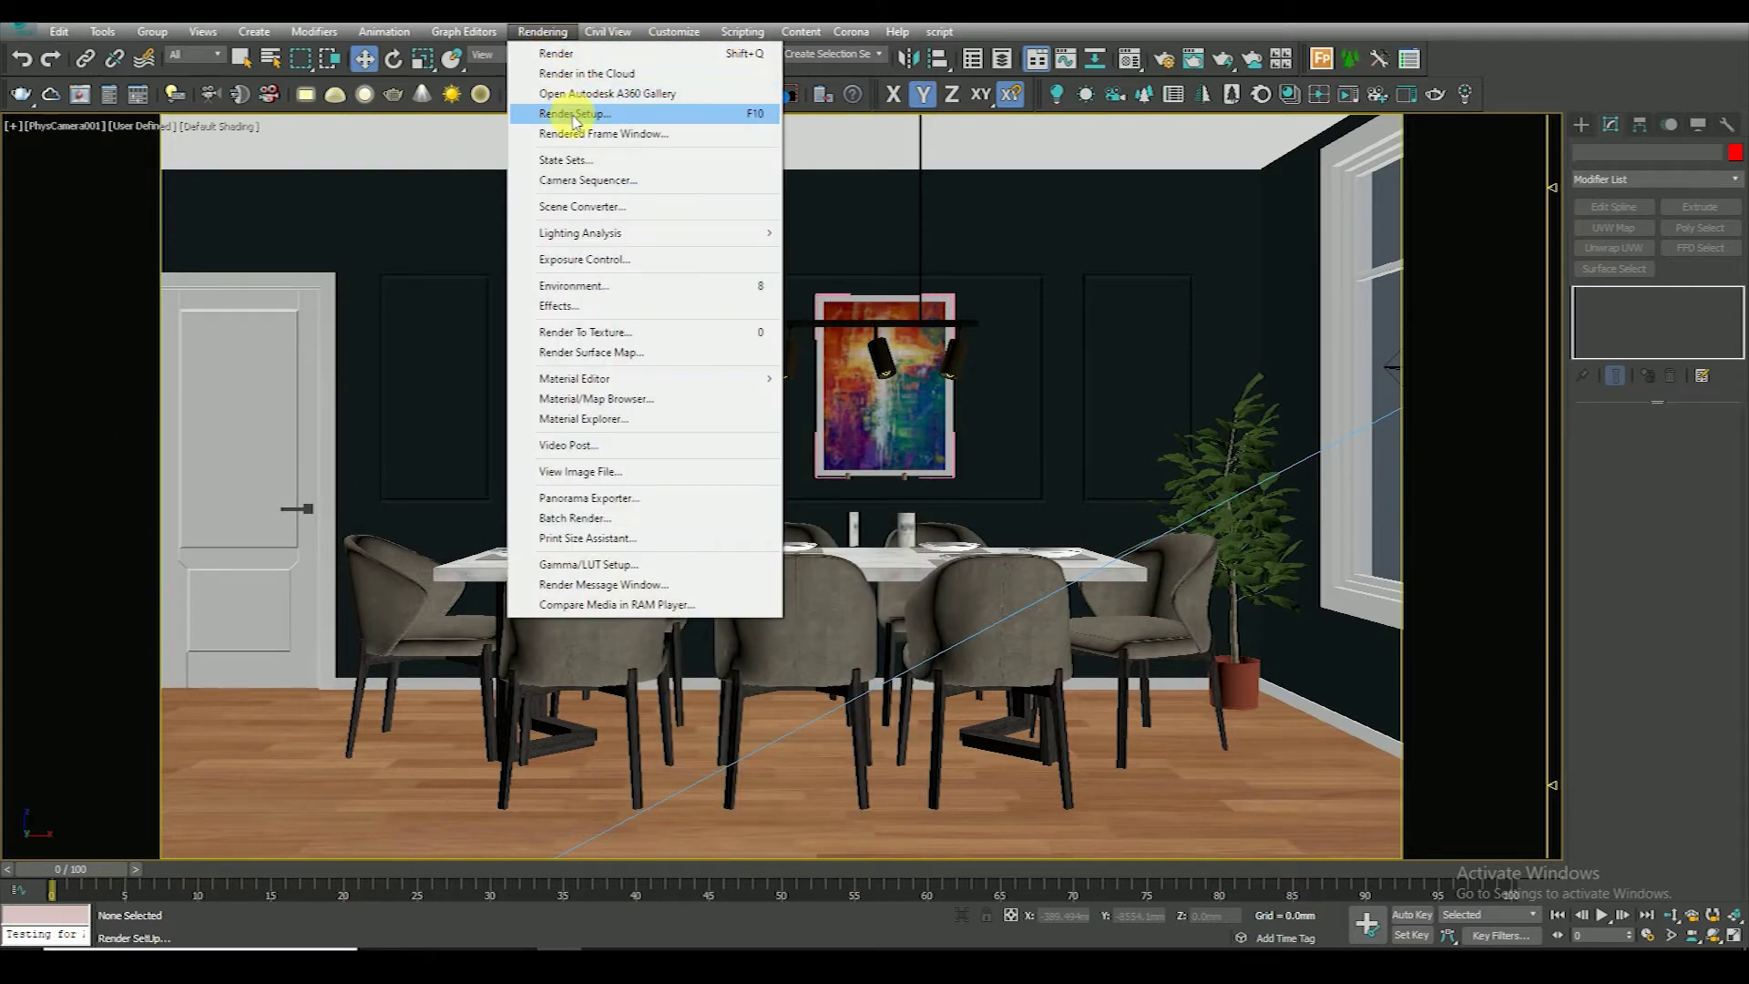
Set the V-Ray noise threshold to 0.001 in Render Setup
{"action": "left_click", "coordinate": [558, 113]}
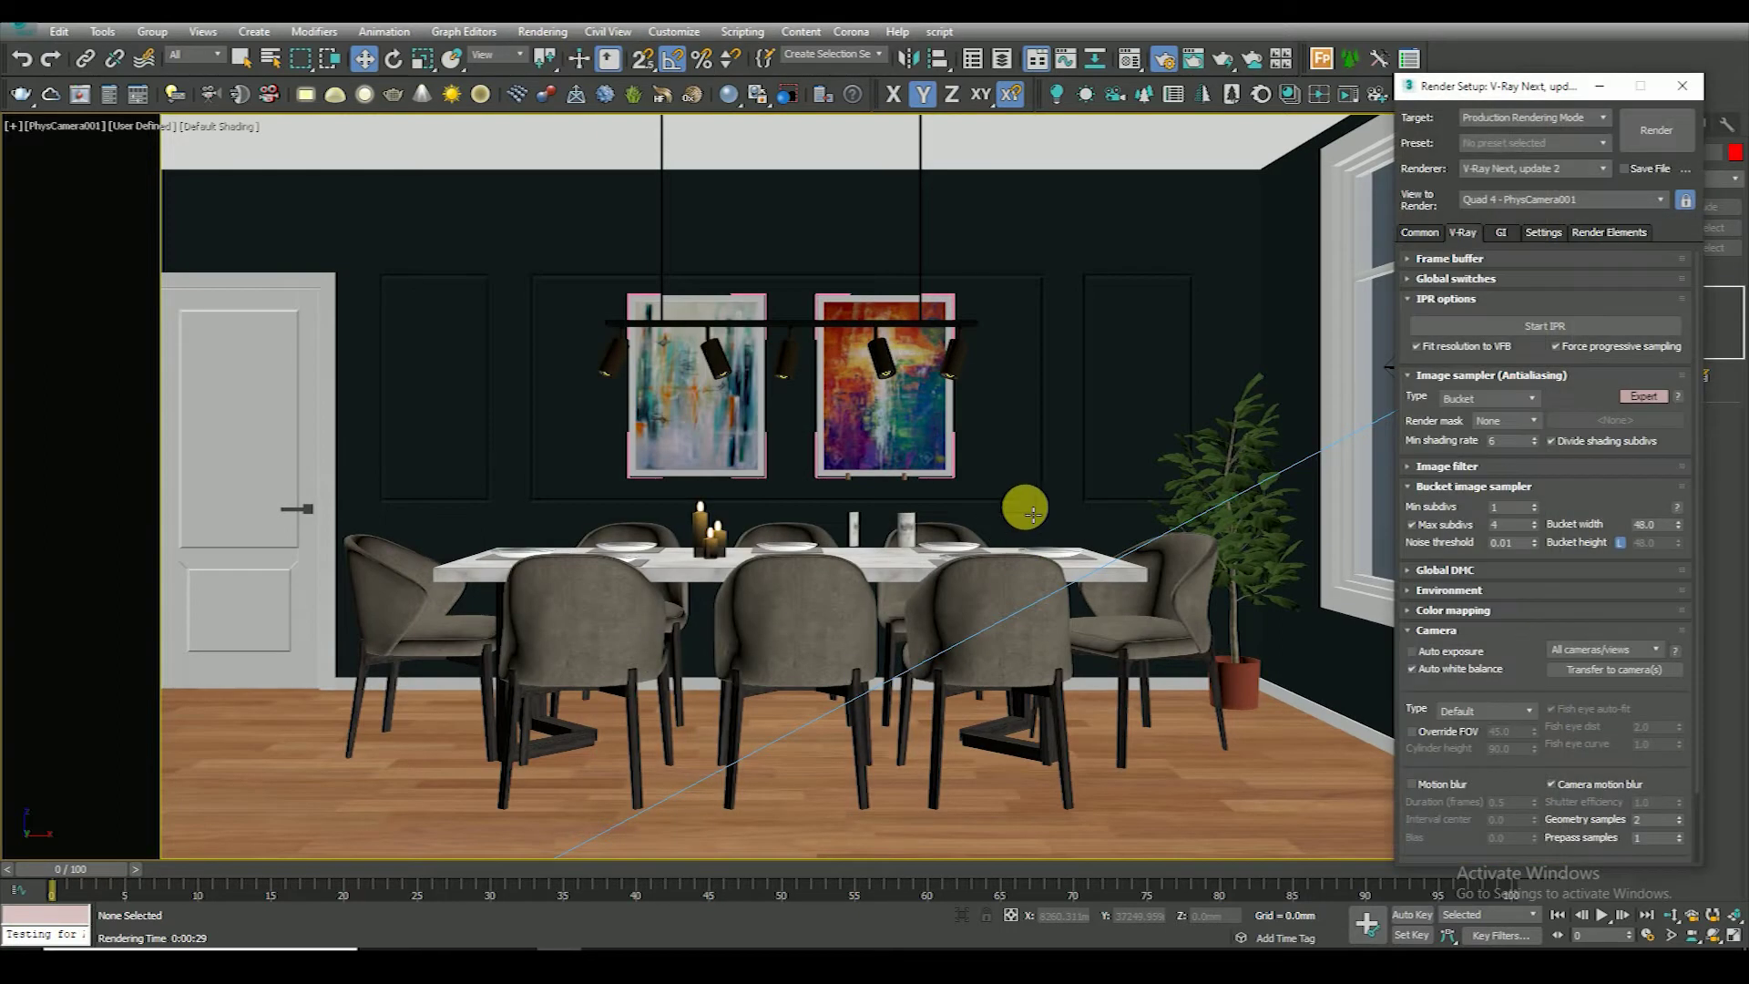
{"action": "mouse_move", "coordinate": [1518, 81]}
{"action": "left_mouse_down"}
{"action": "mouse_move", "coordinate": [1097, 144]}
{"action": "mouse_move", "coordinate": [1296, 132]}
{"action": "left_mouse_up"}
{"action": "double_click", "coordinate": [1286, 598]}
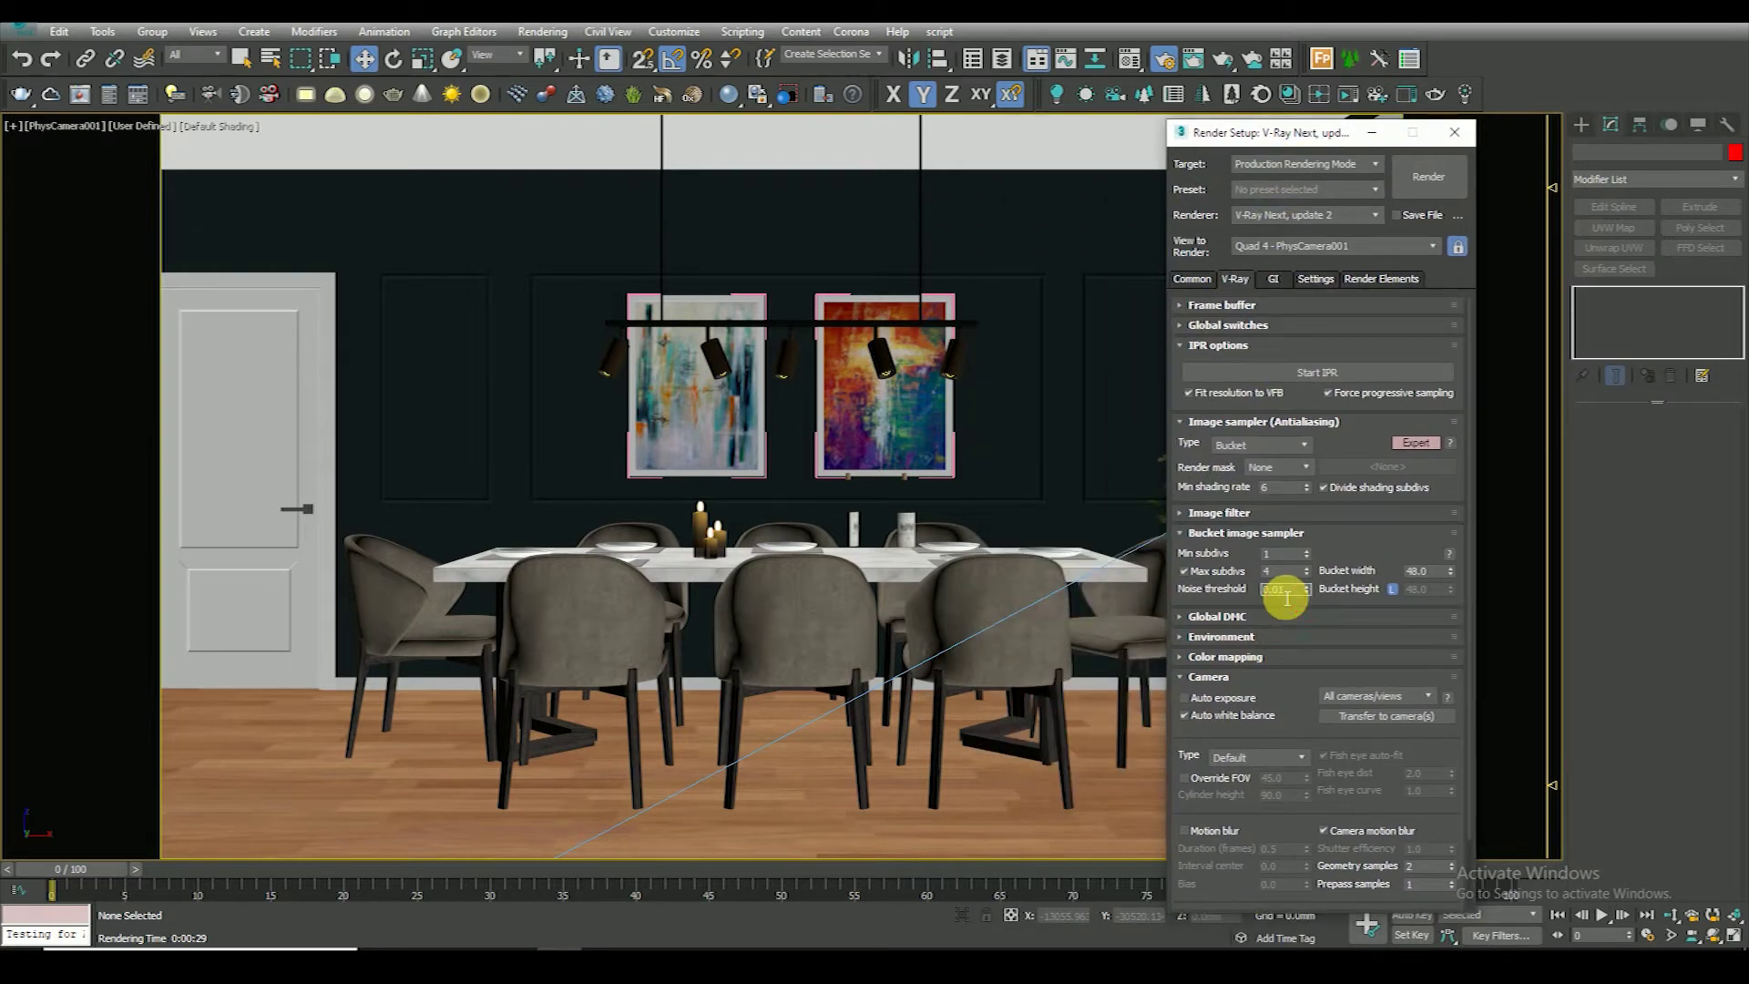
{"action": "type", "text": "0.001"}
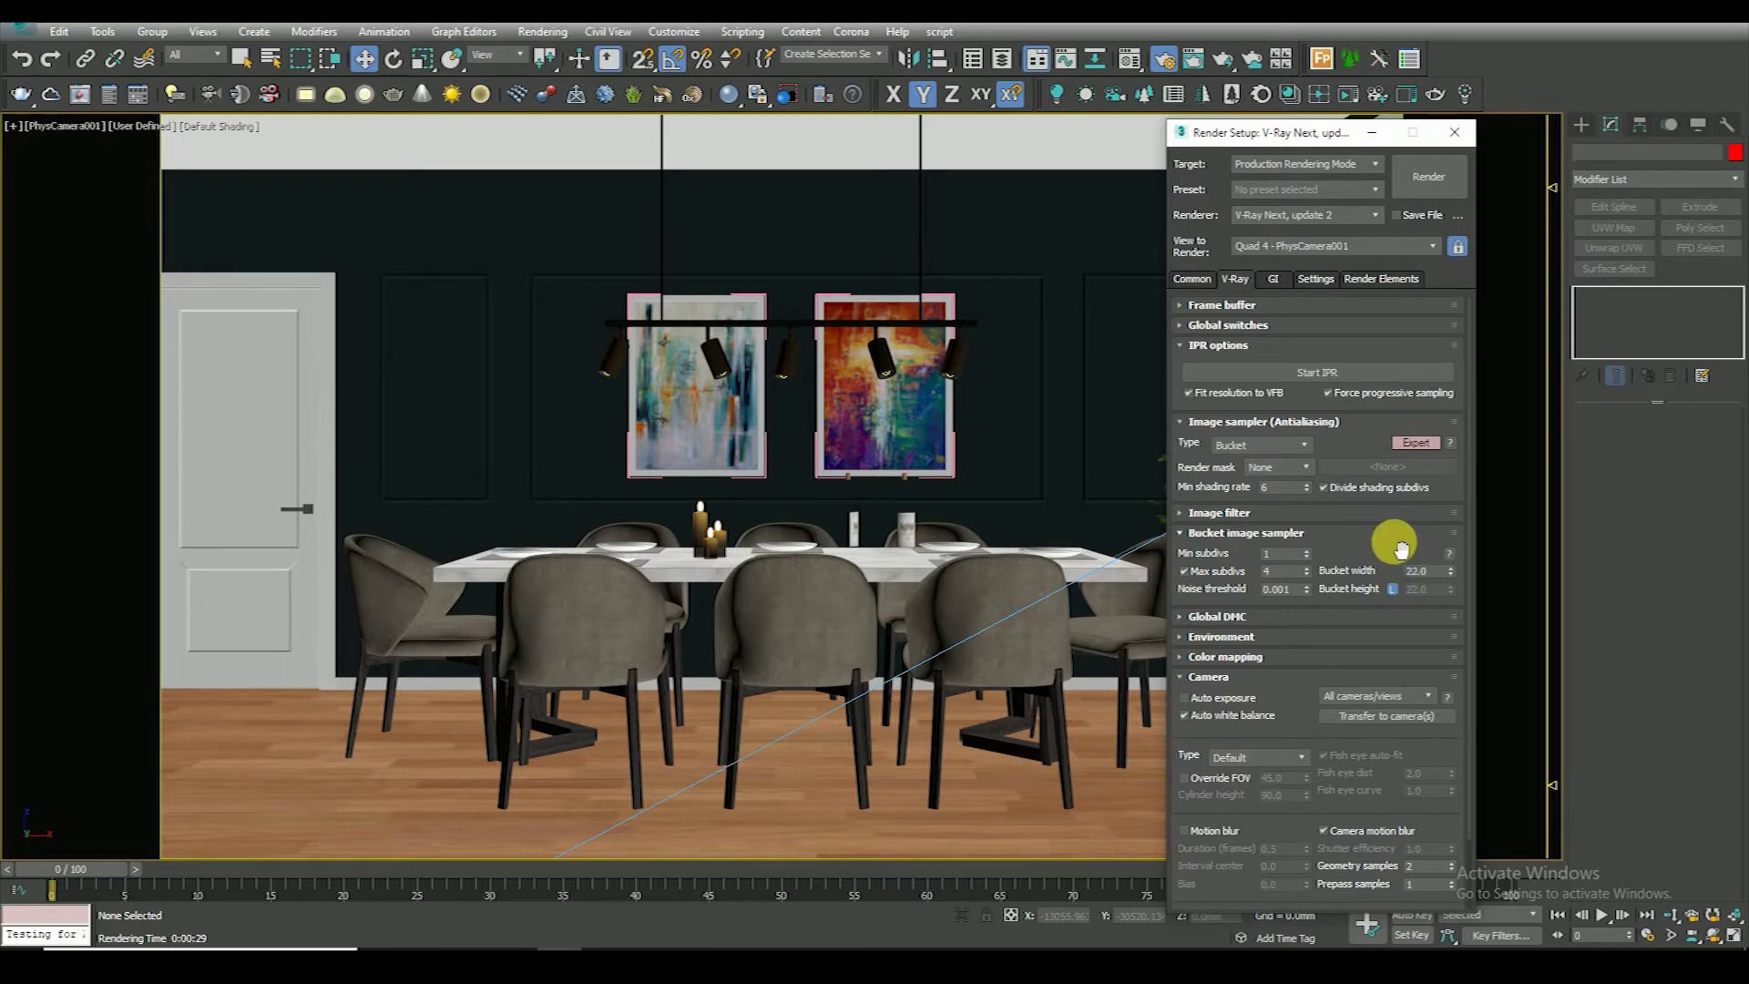
{"action": "scroll", "coordinate": [1421, 537], "scroll_direction": "down", "scroll_amount": 1}
Set the output size to 2000 × 1200 in the Common tab, then return to V-Ray settings
{"action": "left_click", "coordinate": [1191, 279]}
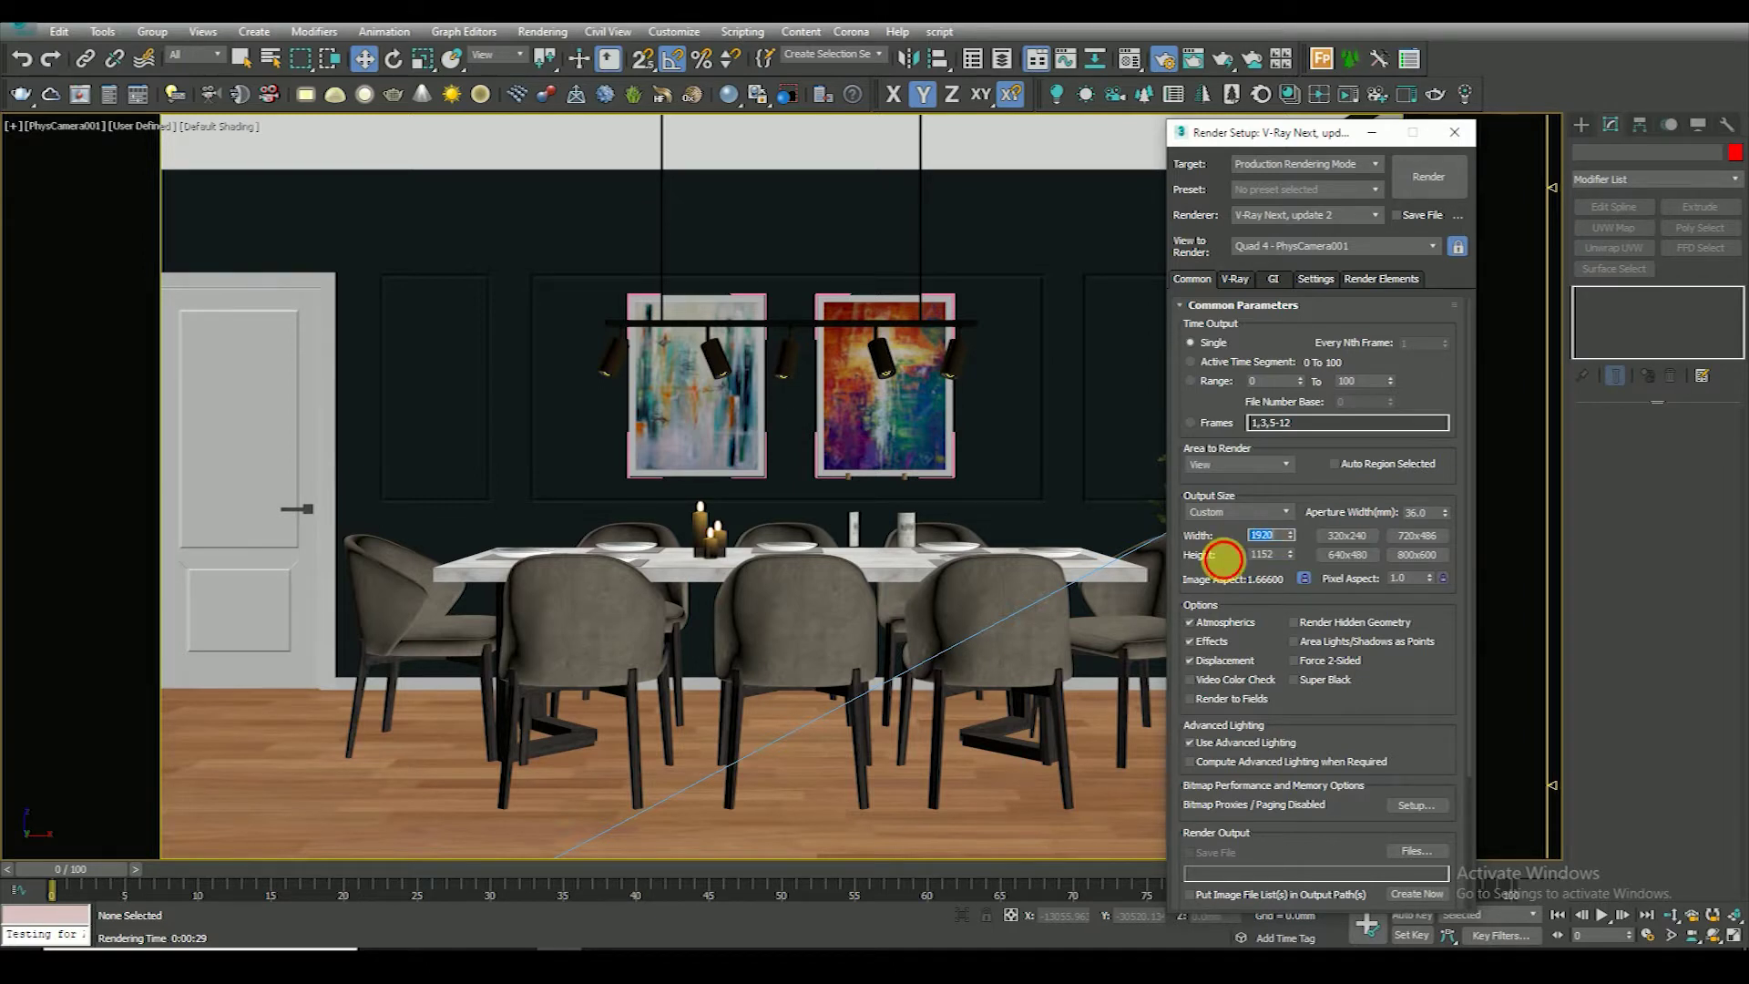
{"action": "scroll", "coordinate": [1407, 592], "scroll_direction": "down", "scroll_amount": 2}
{"action": "scroll", "coordinate": [1407, 592], "scroll_direction": "down", "scroll_amount": 2}
{"action": "scroll", "coordinate": [1412, 483], "scroll_direction": "up", "scroll_amount": 4}
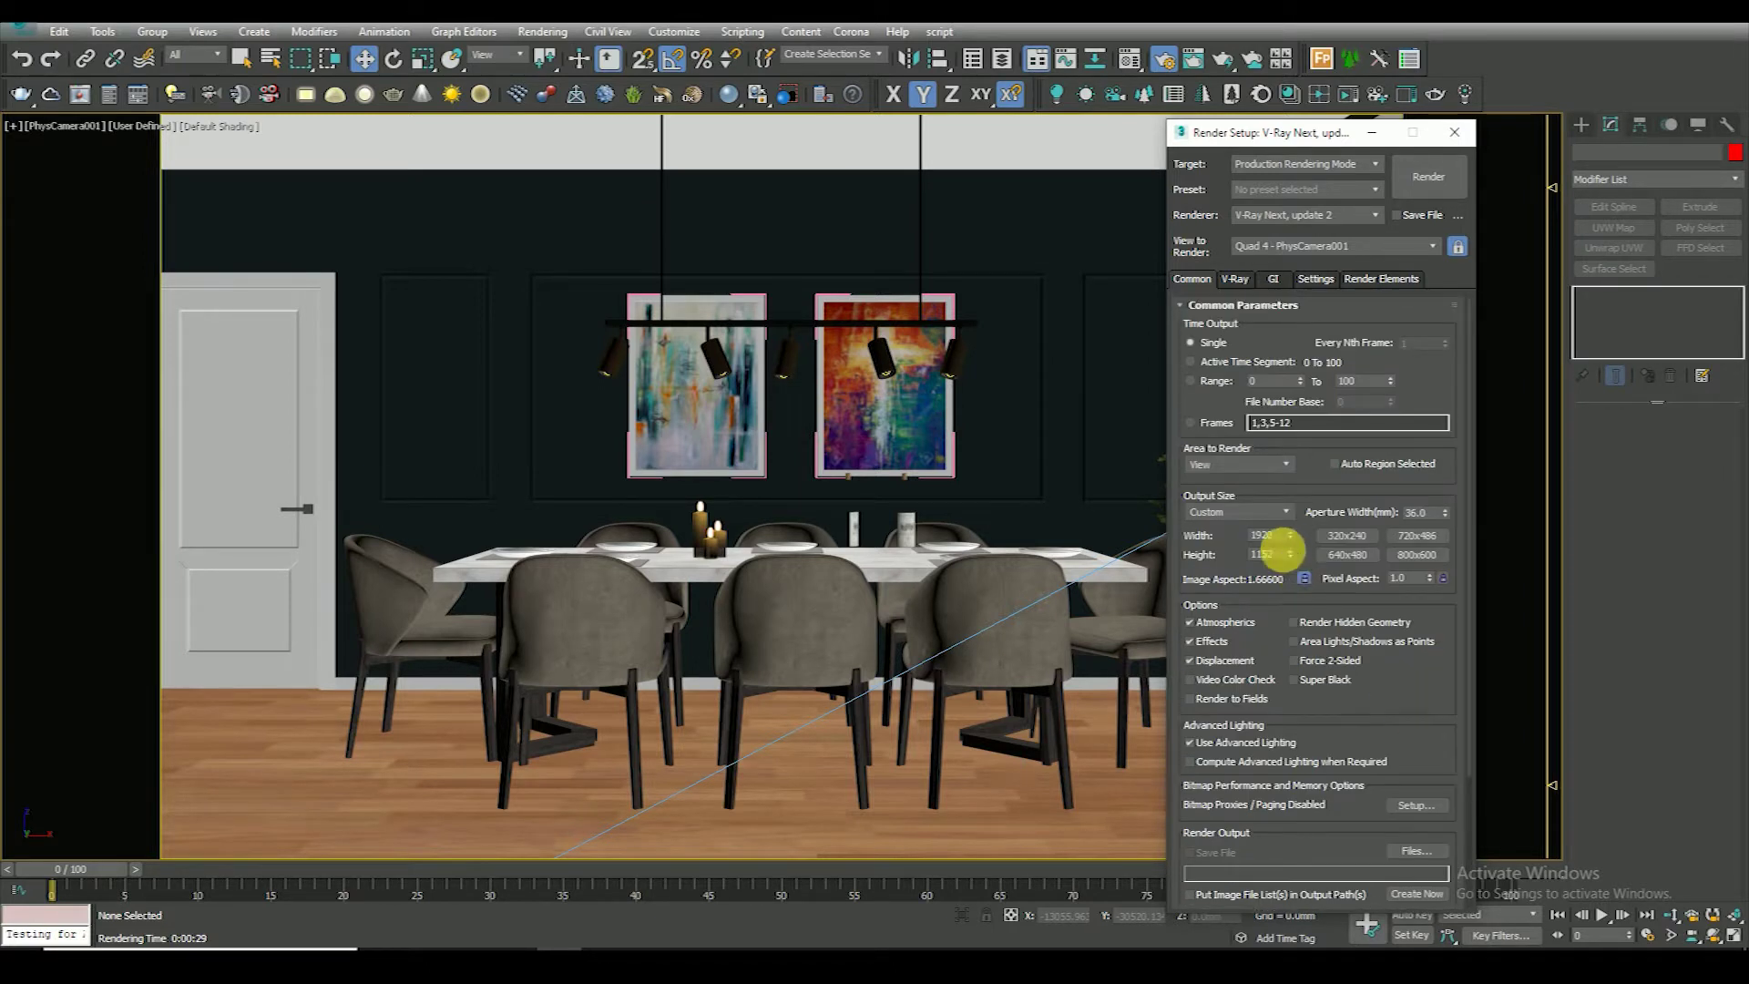
{"action": "type", "text": "2000"}
{"action": "key", "text": "Return"}
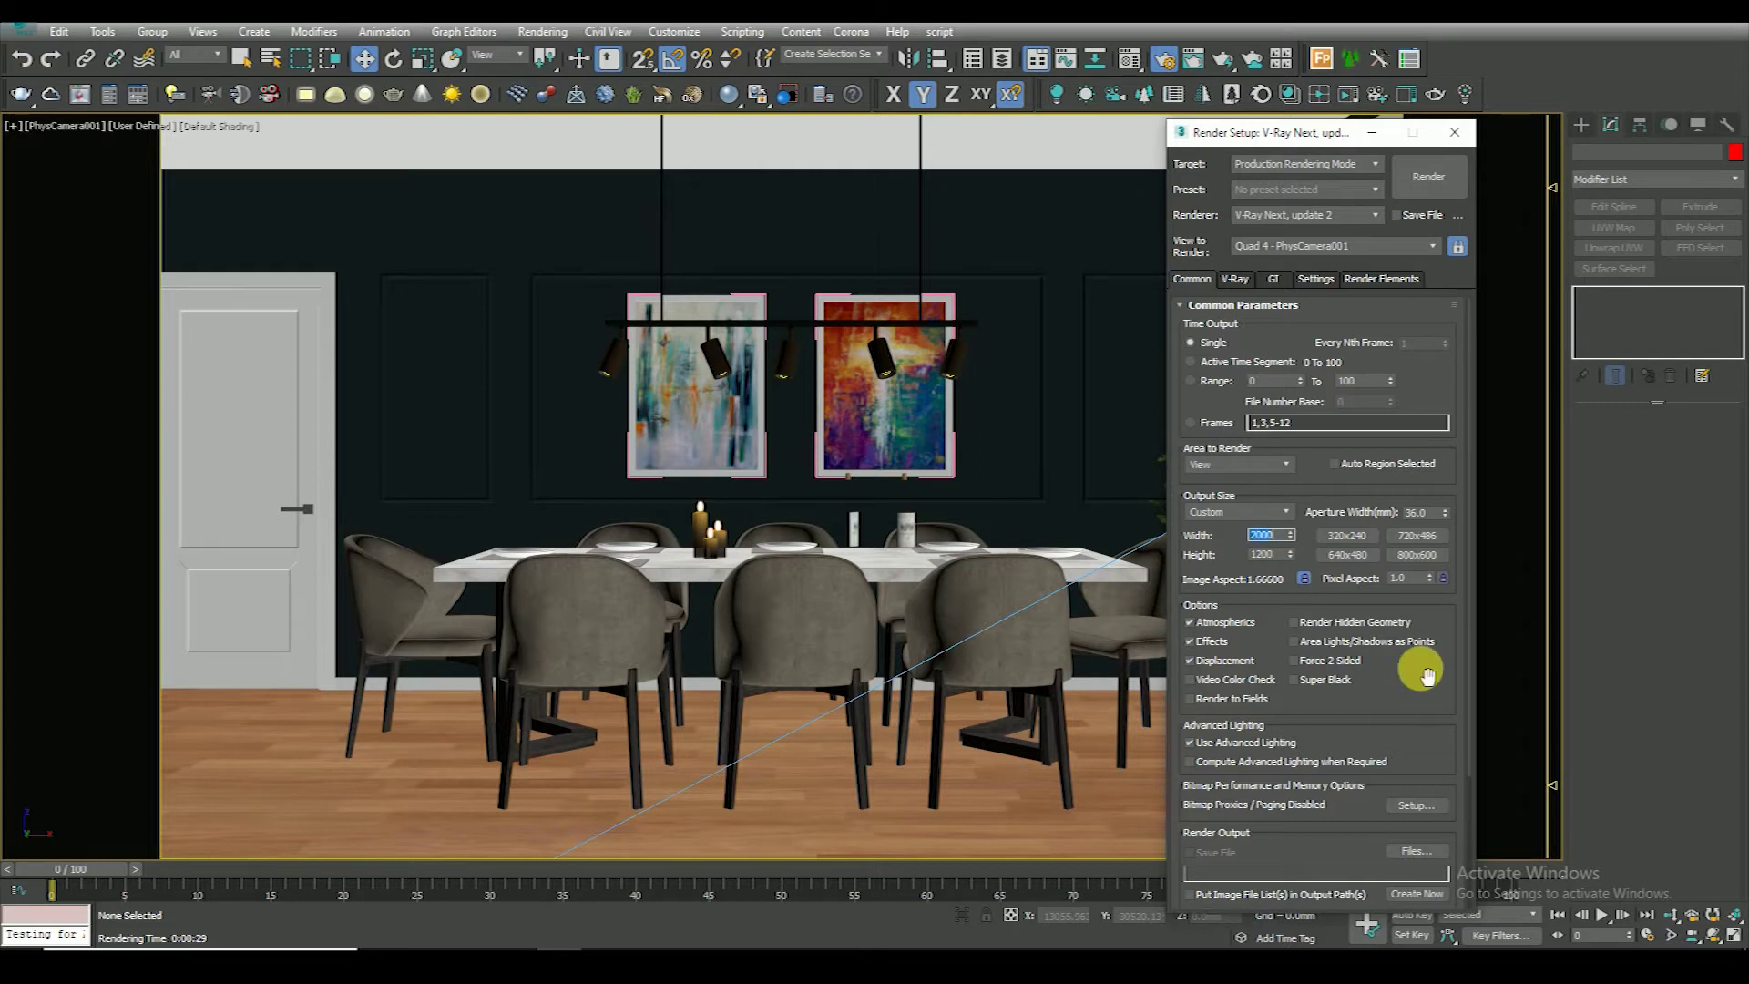
{"action": "left_click", "coordinate": [1240, 279]}
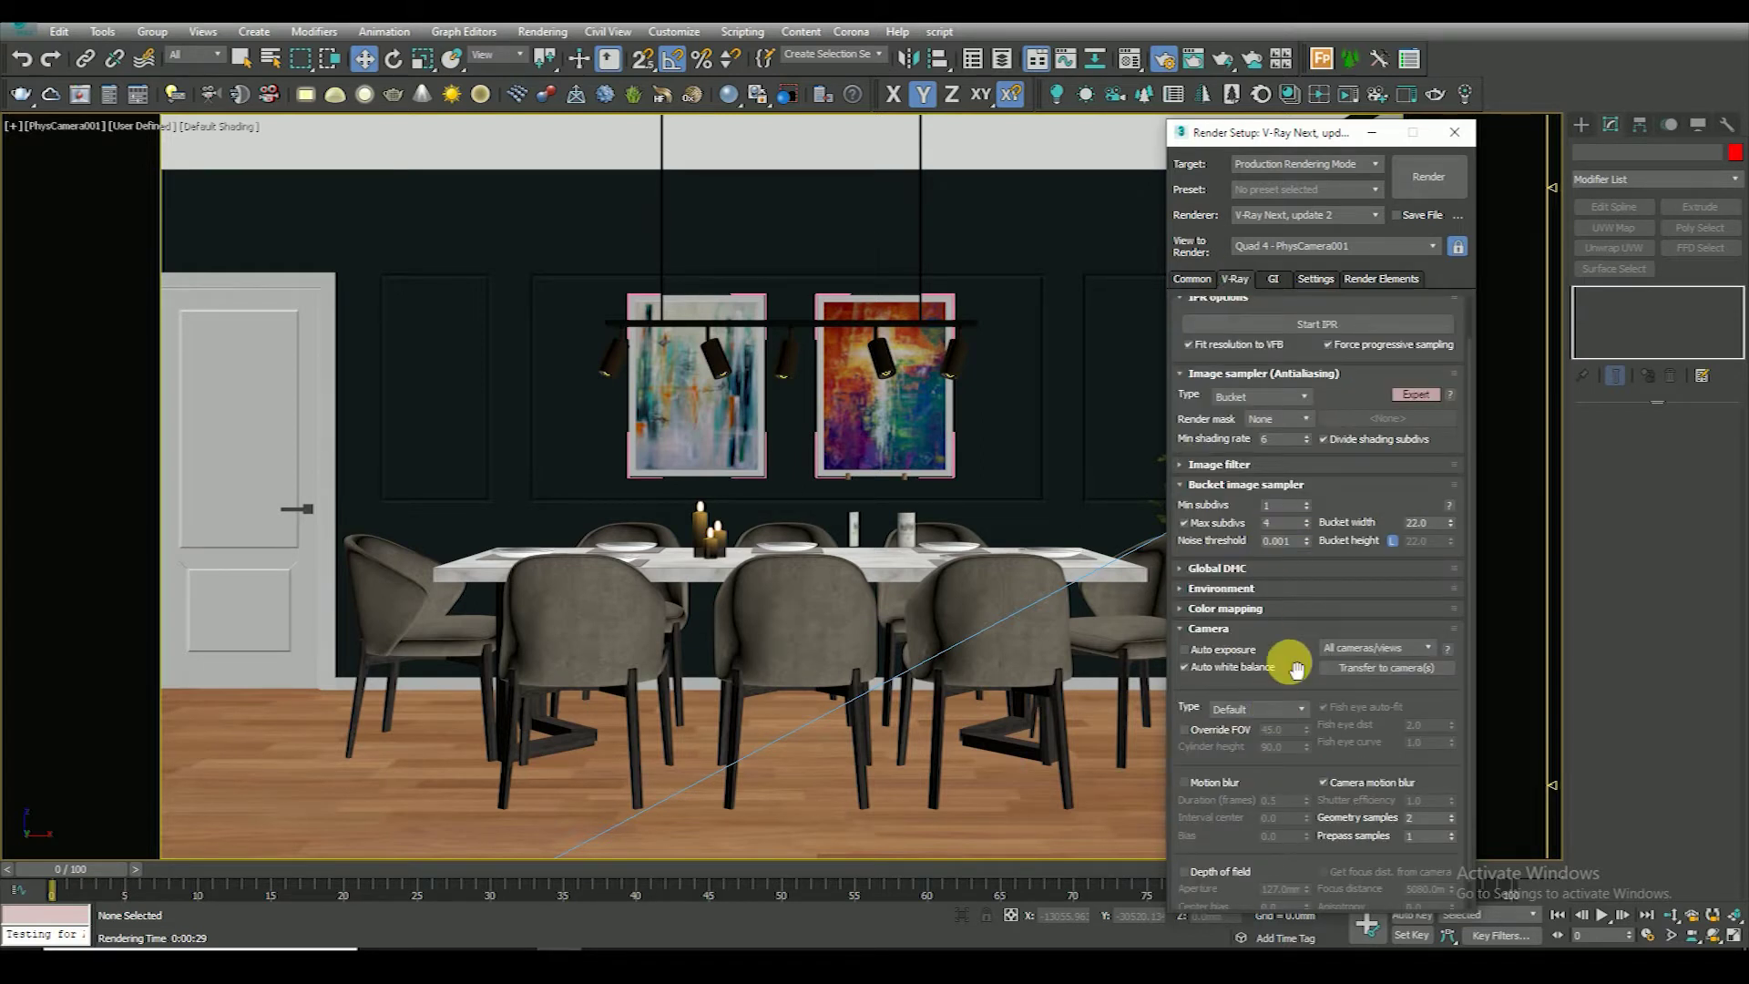
{"action": "scroll", "coordinate": [1298, 587], "scroll_direction": "down", "scroll_amount": 1}
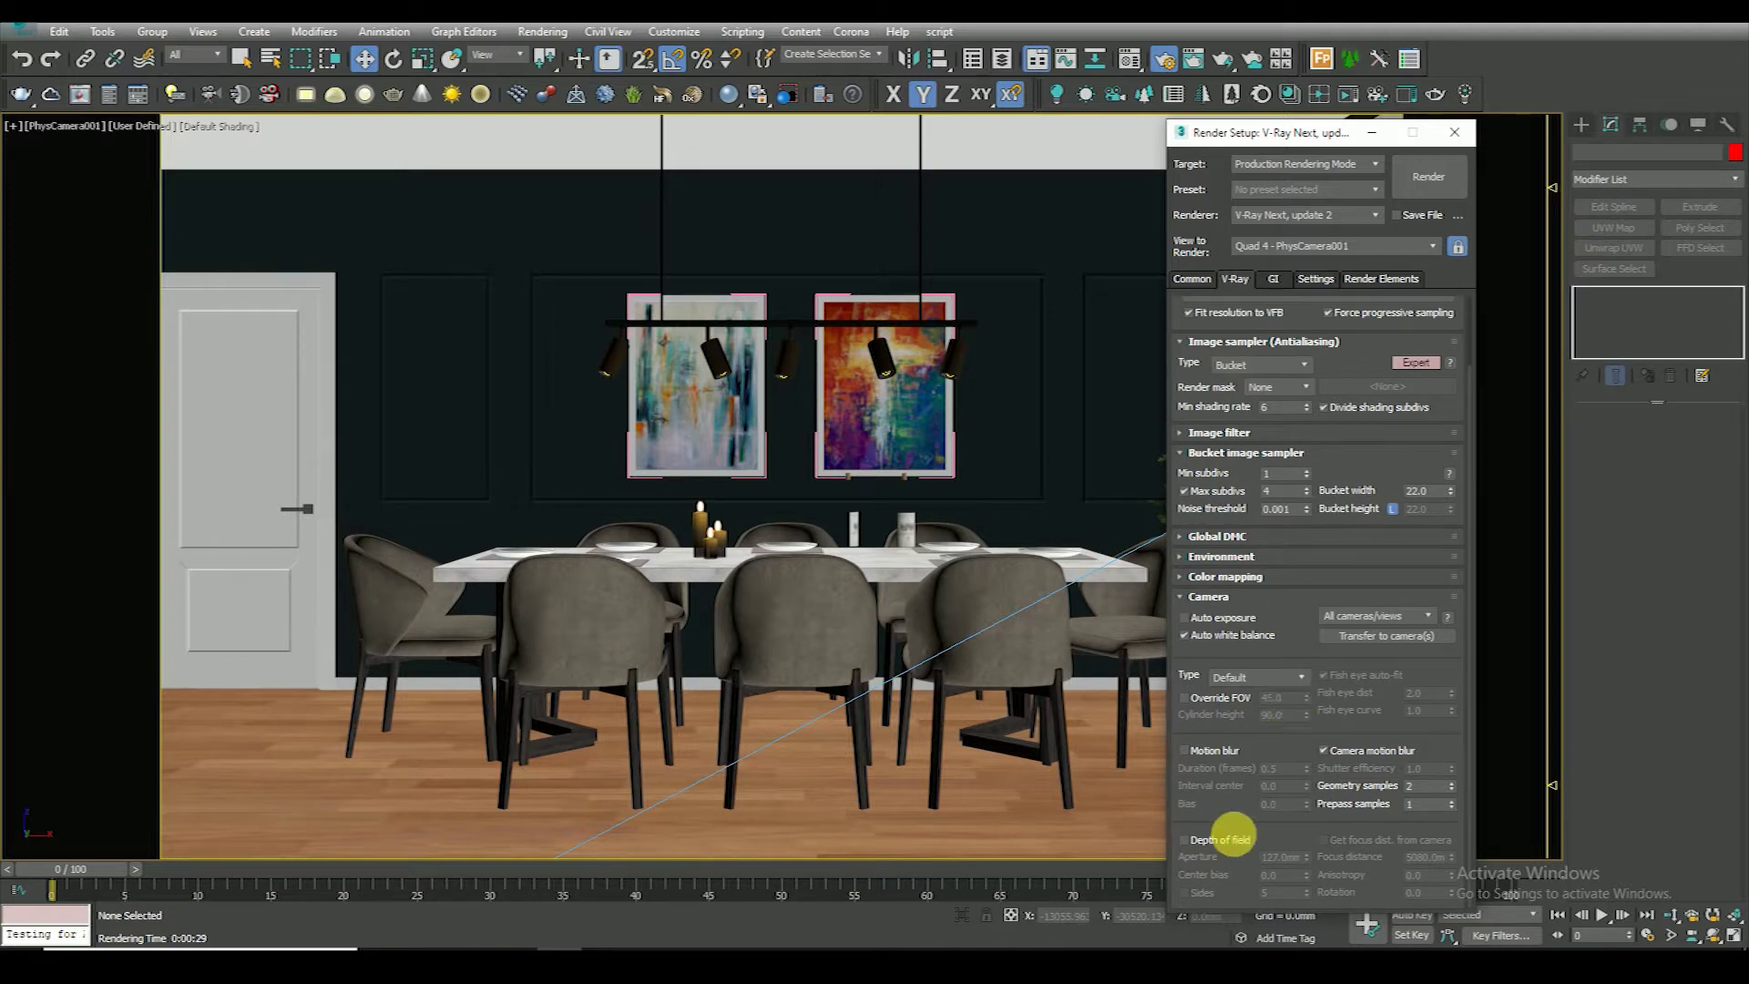
Set the irradiance map to the Low preset with 60 subdivs and 40 interpolation samples
{"action": "left_click", "coordinate": [1272, 278]}
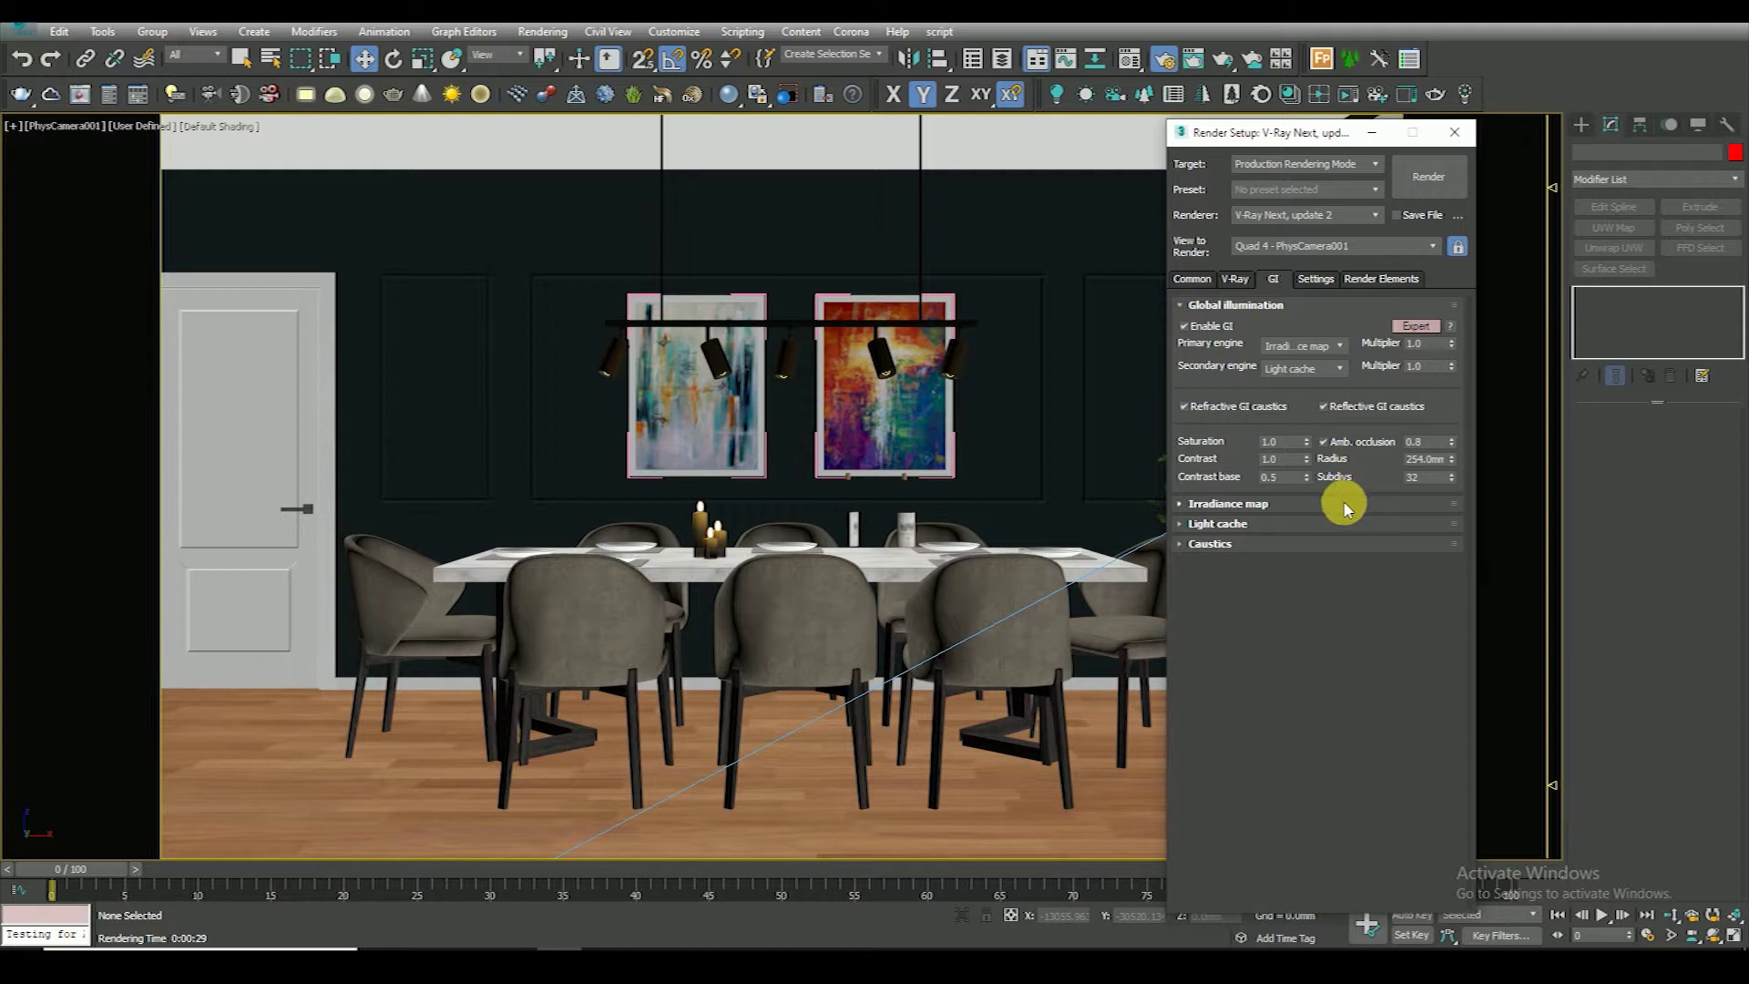
{"action": "mouse_move", "coordinate": [1421, 366]}
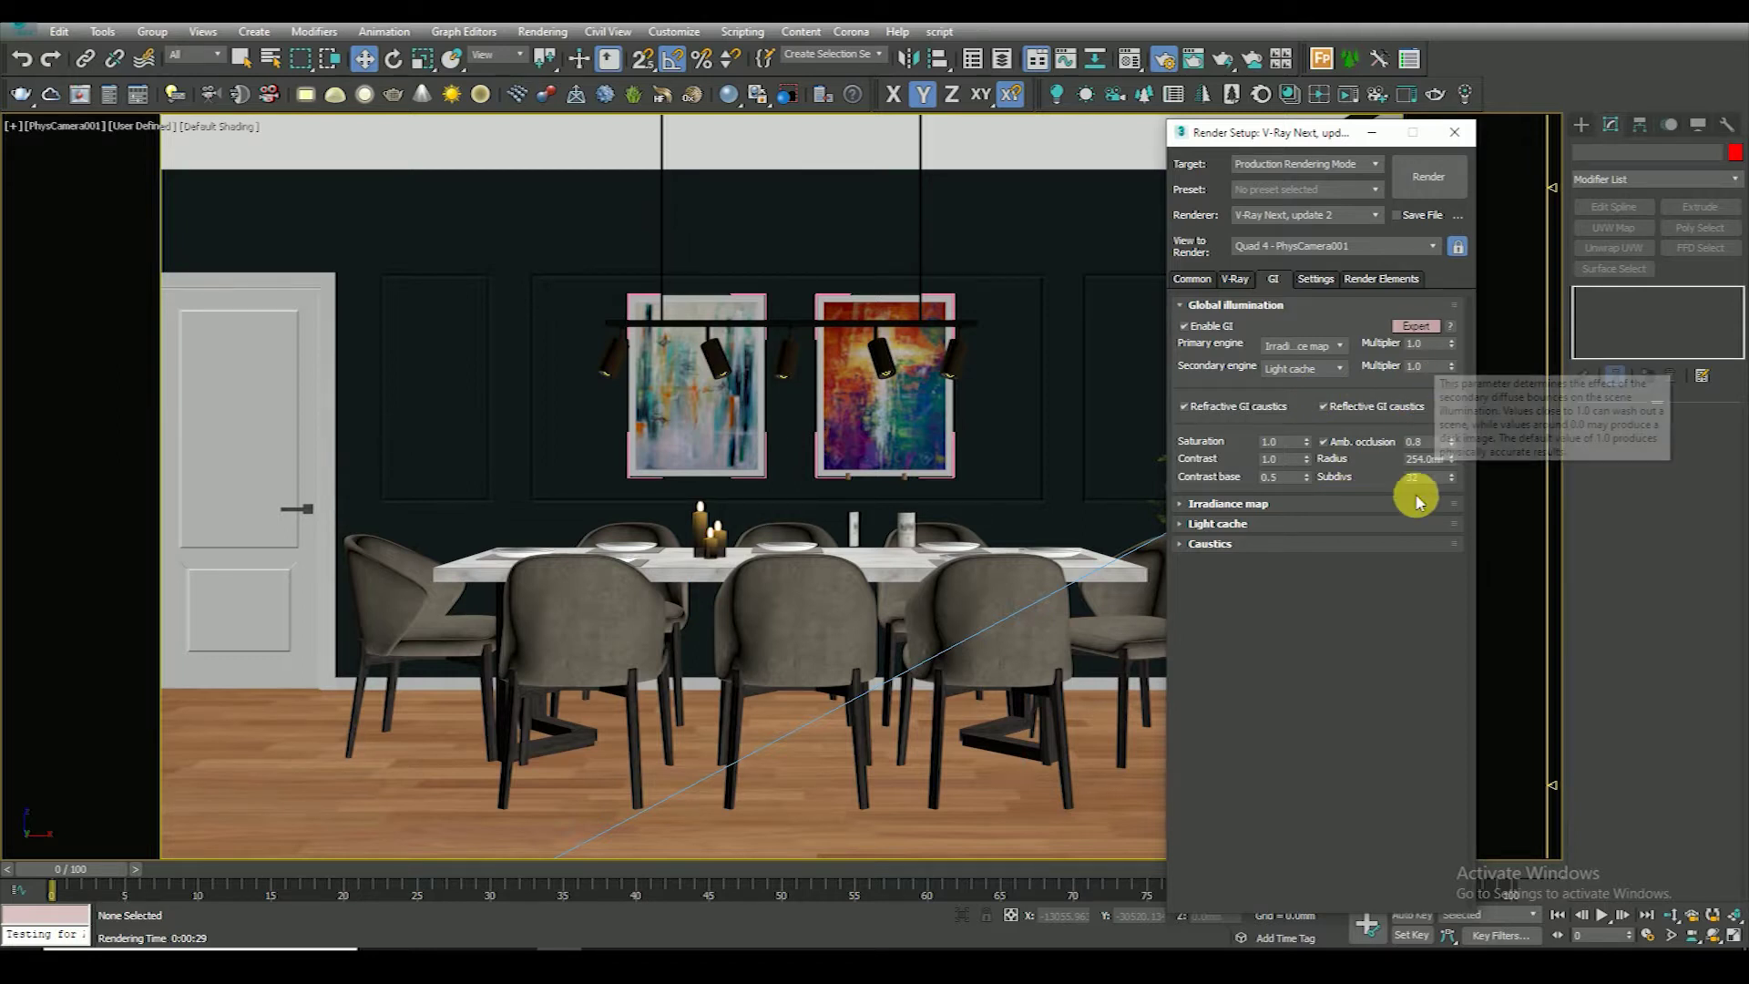
{"action": "left_click", "coordinate": [1378, 503]}
{"action": "left_click", "coordinate": [1312, 420]}
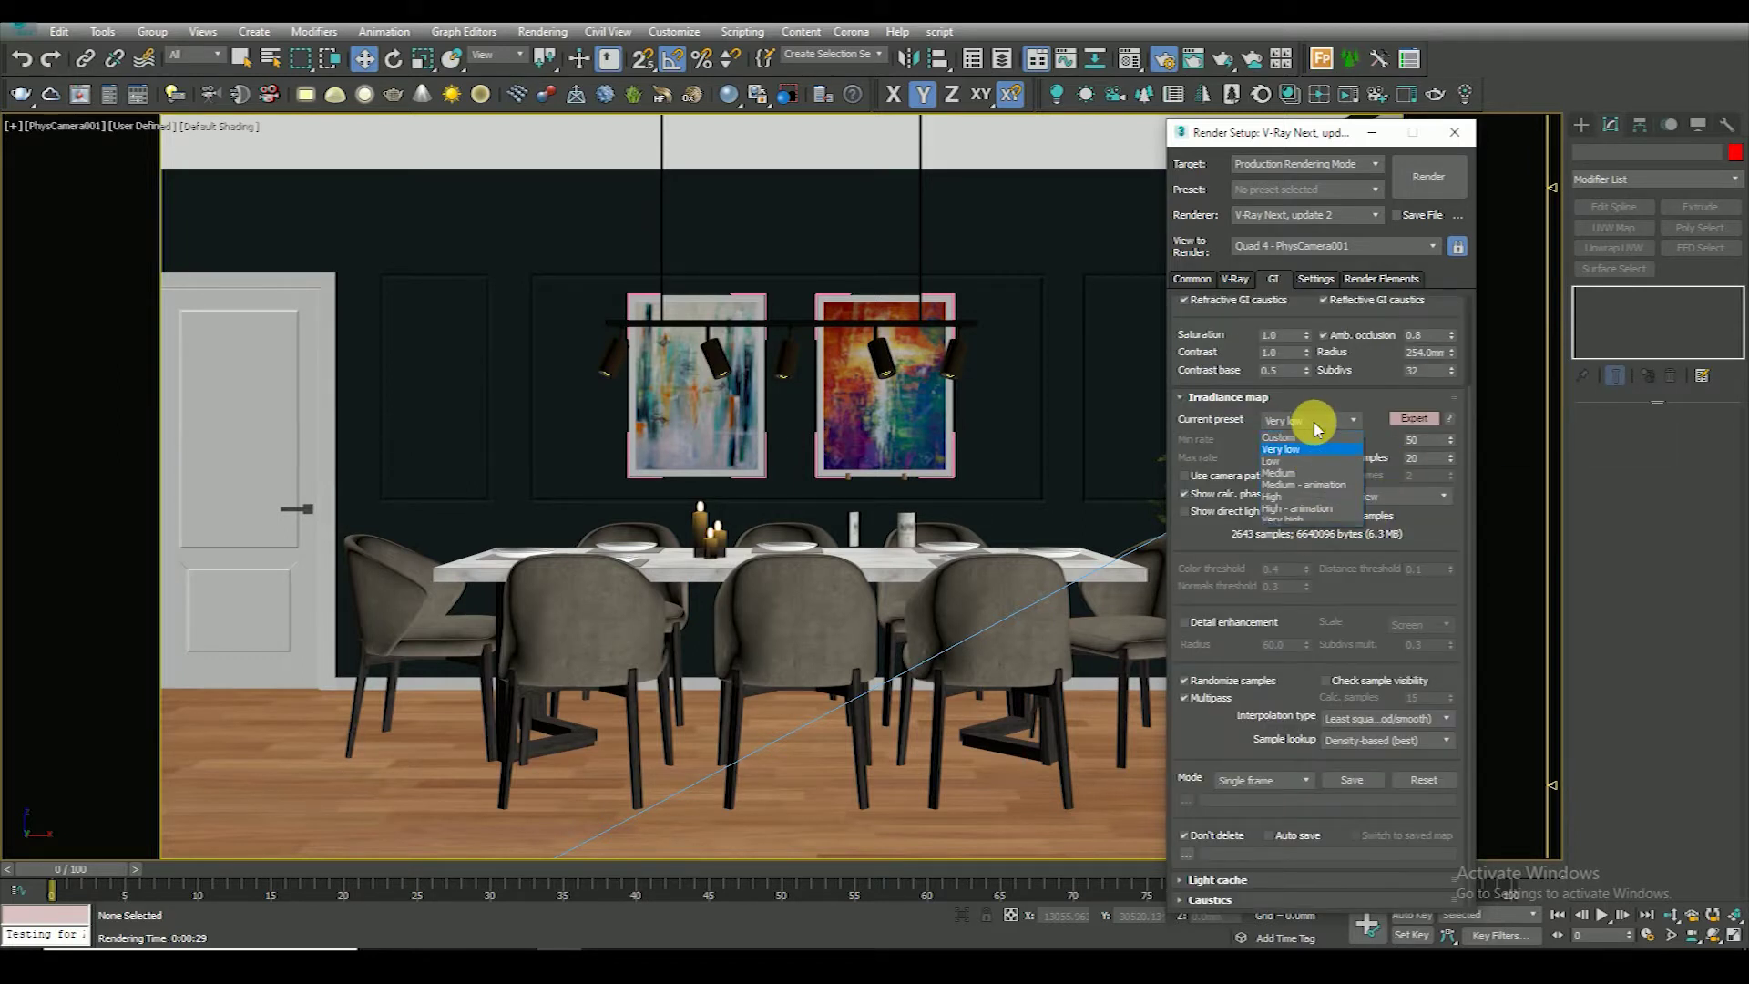
{"action": "left_click", "coordinate": [1275, 461]}
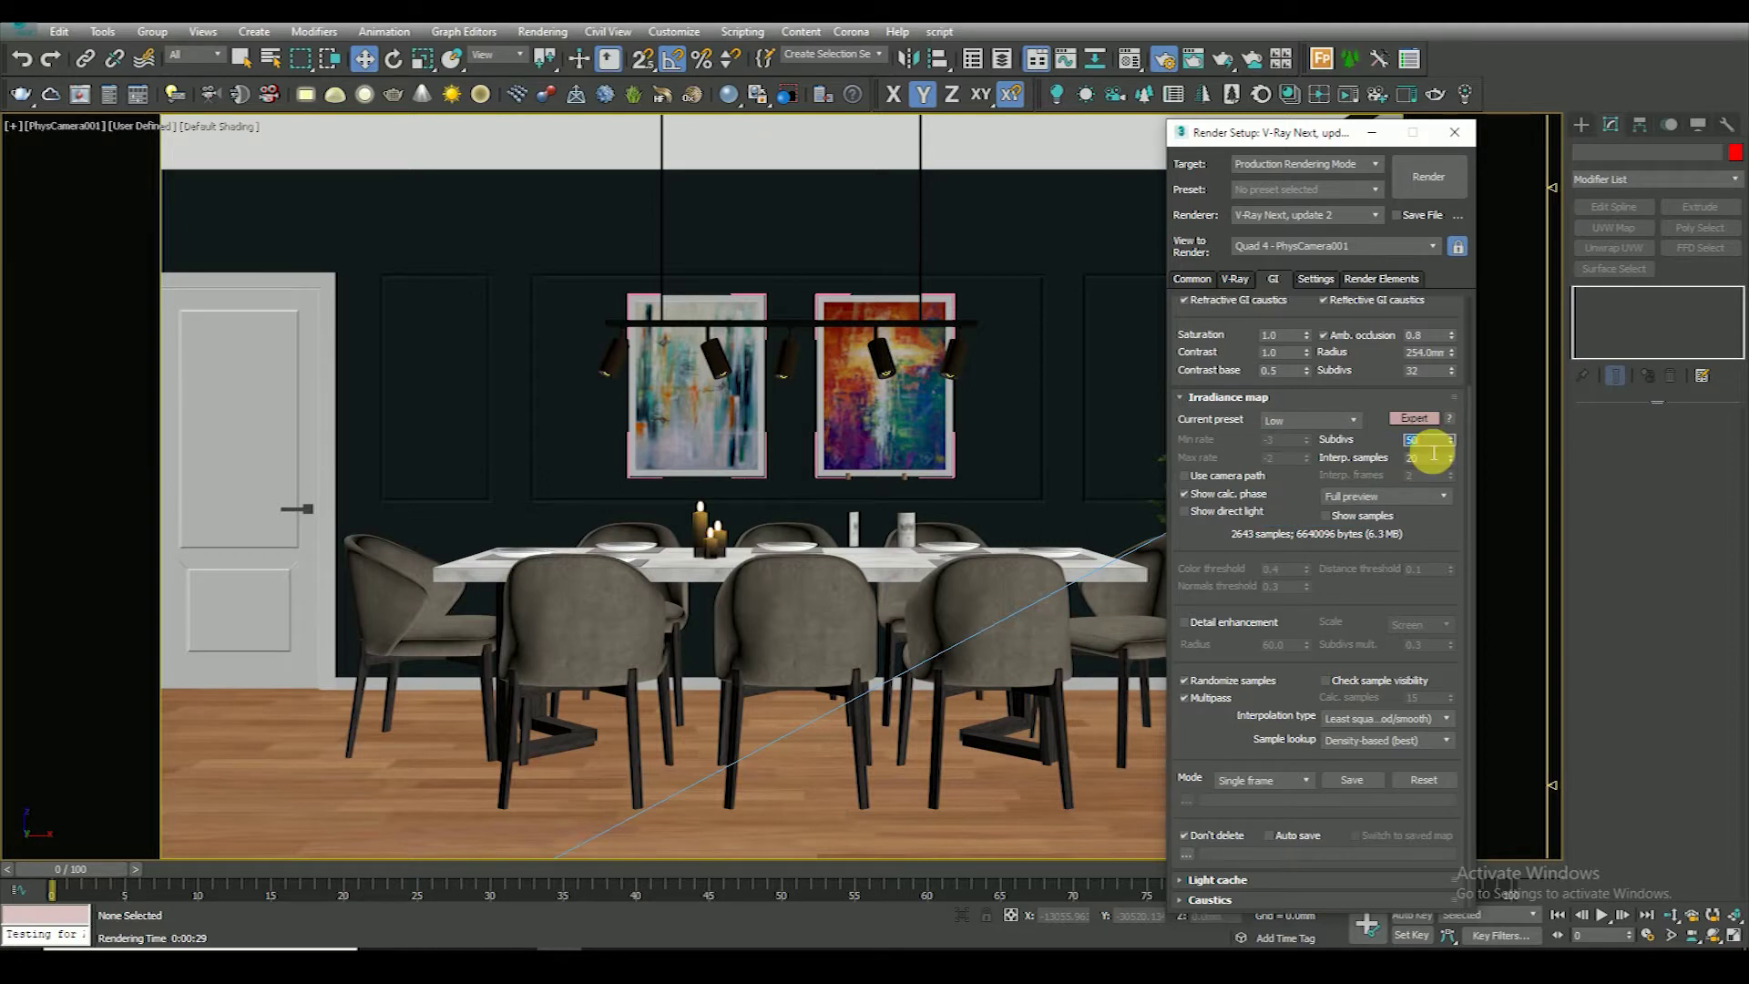
{"action": "left_click", "coordinate": [1429, 439]}
{"action": "type", "text": "60"}
{"action": "mouse_move", "coordinate": [1228, 438]}
{"action": "left_mouse_down"}
{"action": "mouse_move", "coordinate": [1233, 496]}
{"action": "mouse_move", "coordinate": [1271, 271]}
{"action": "left_mouse_up"}
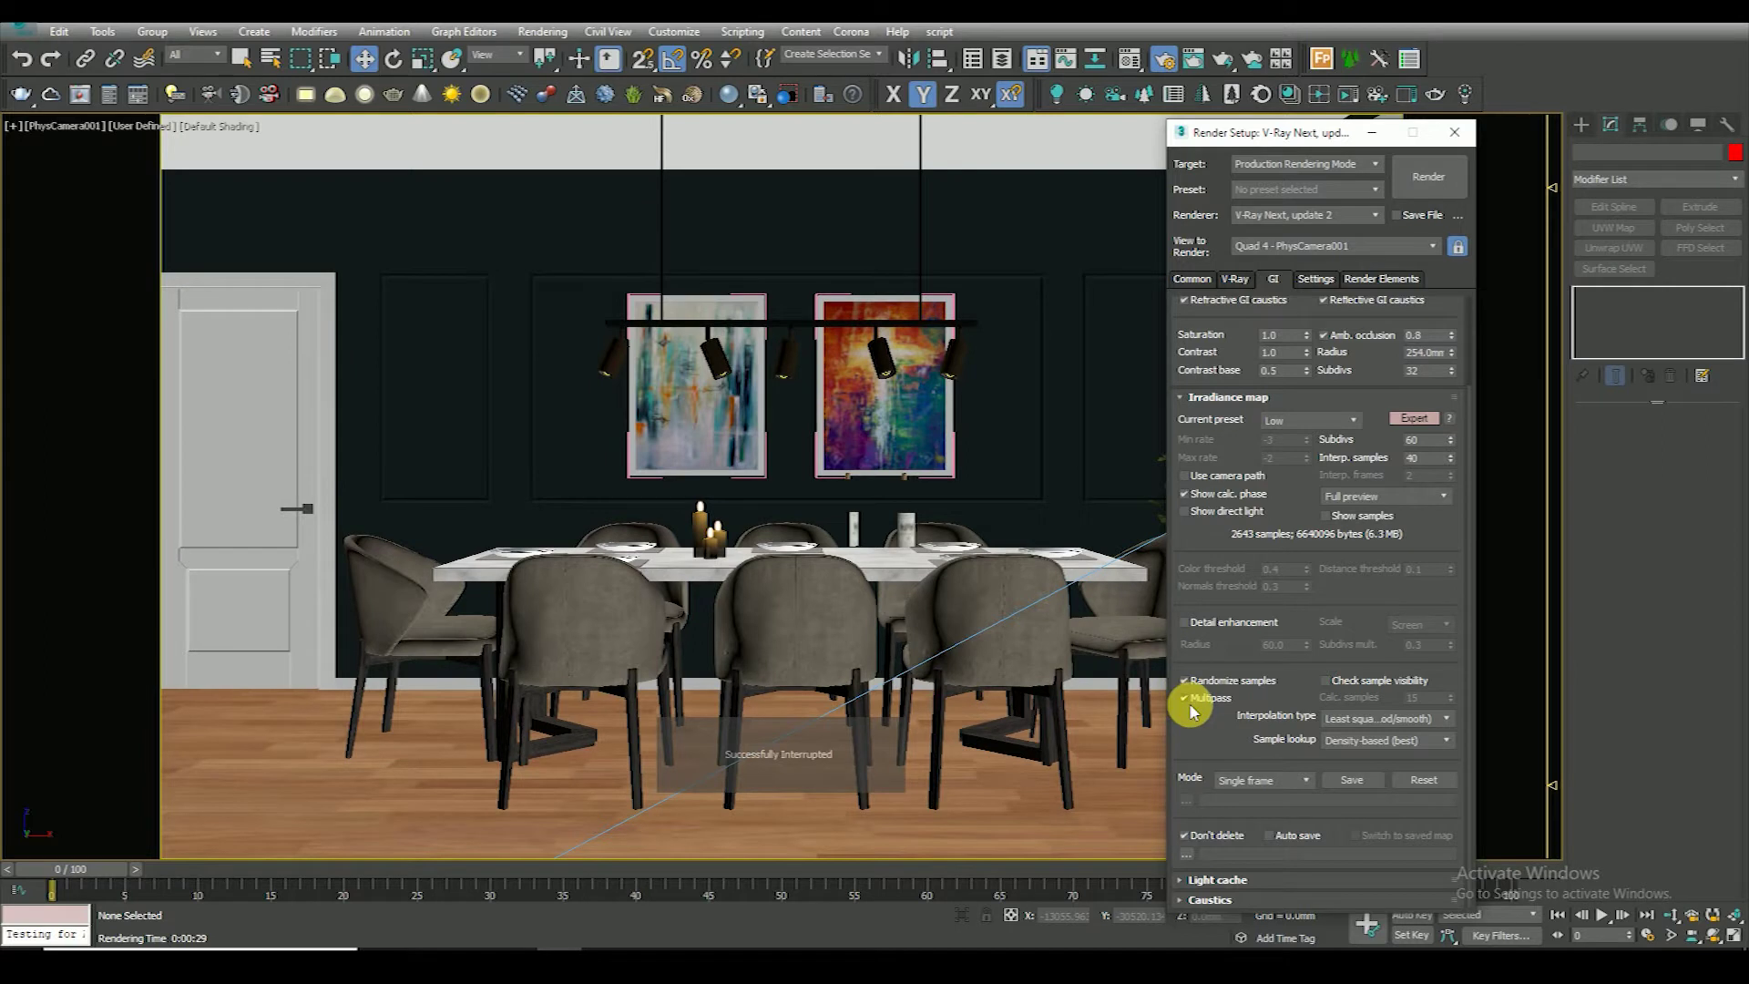
Review the light cache, system and default displacement settings, ending on Render Elements
{"action": "left_click", "coordinate": [1248, 879]}
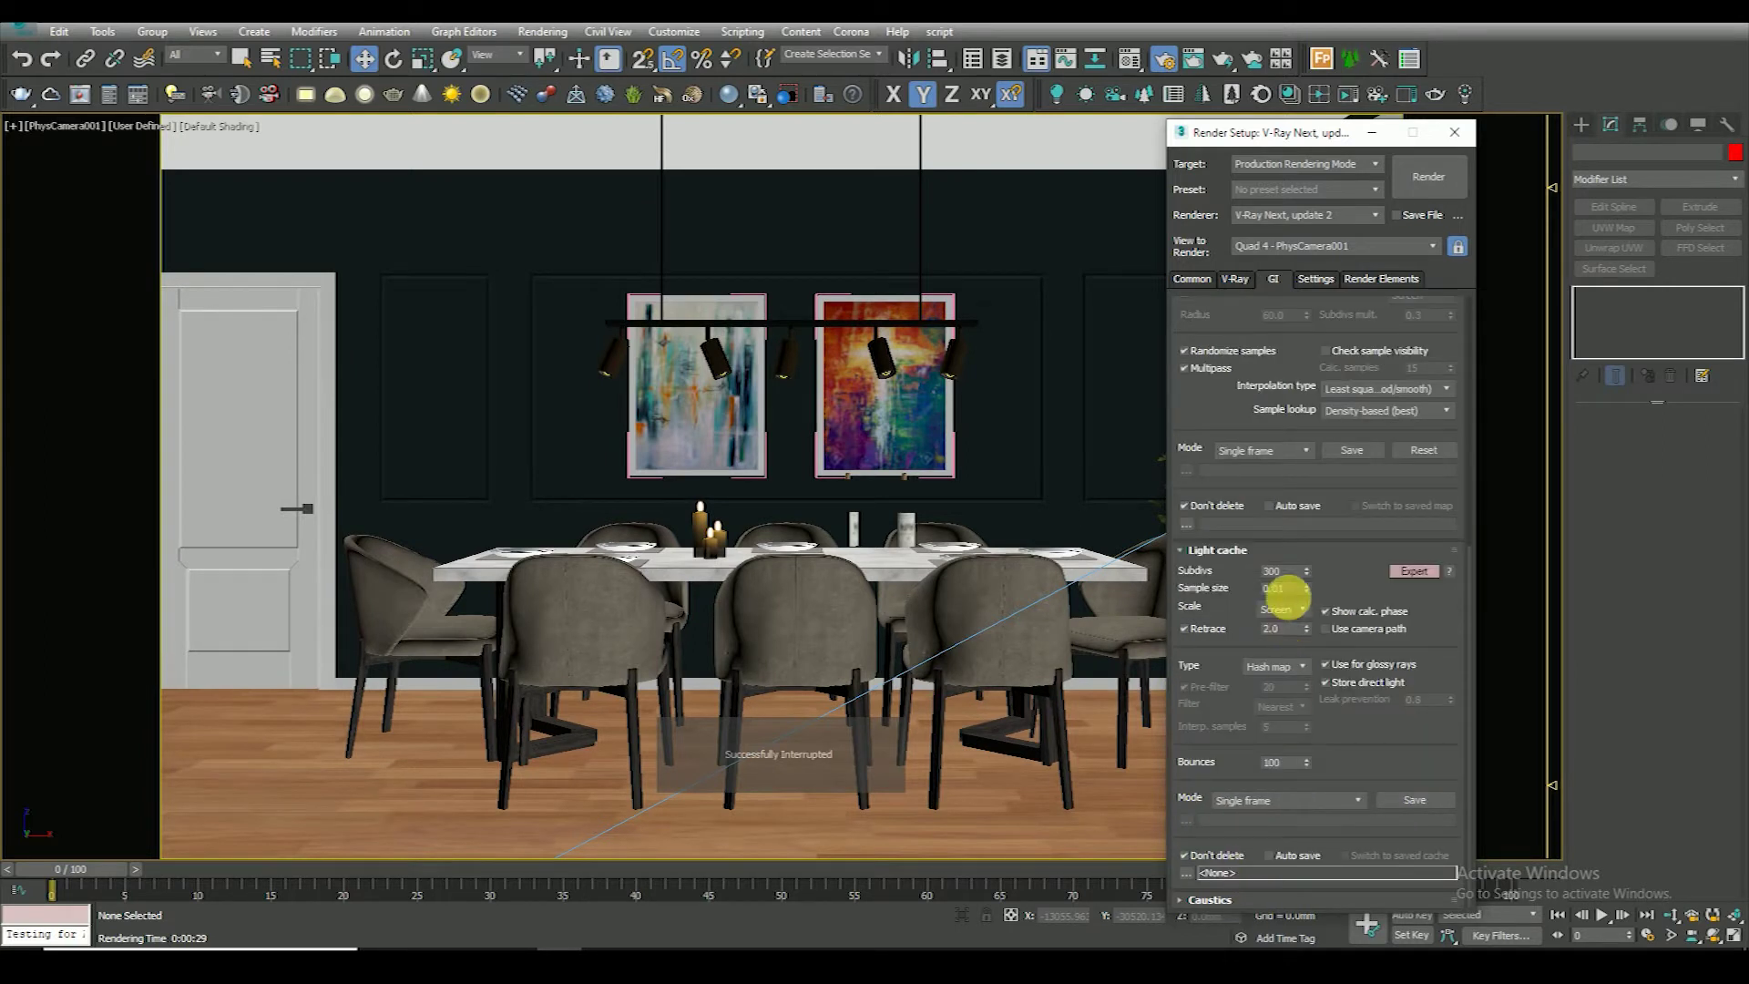
{"action": "left_click", "coordinate": [1315, 278]}
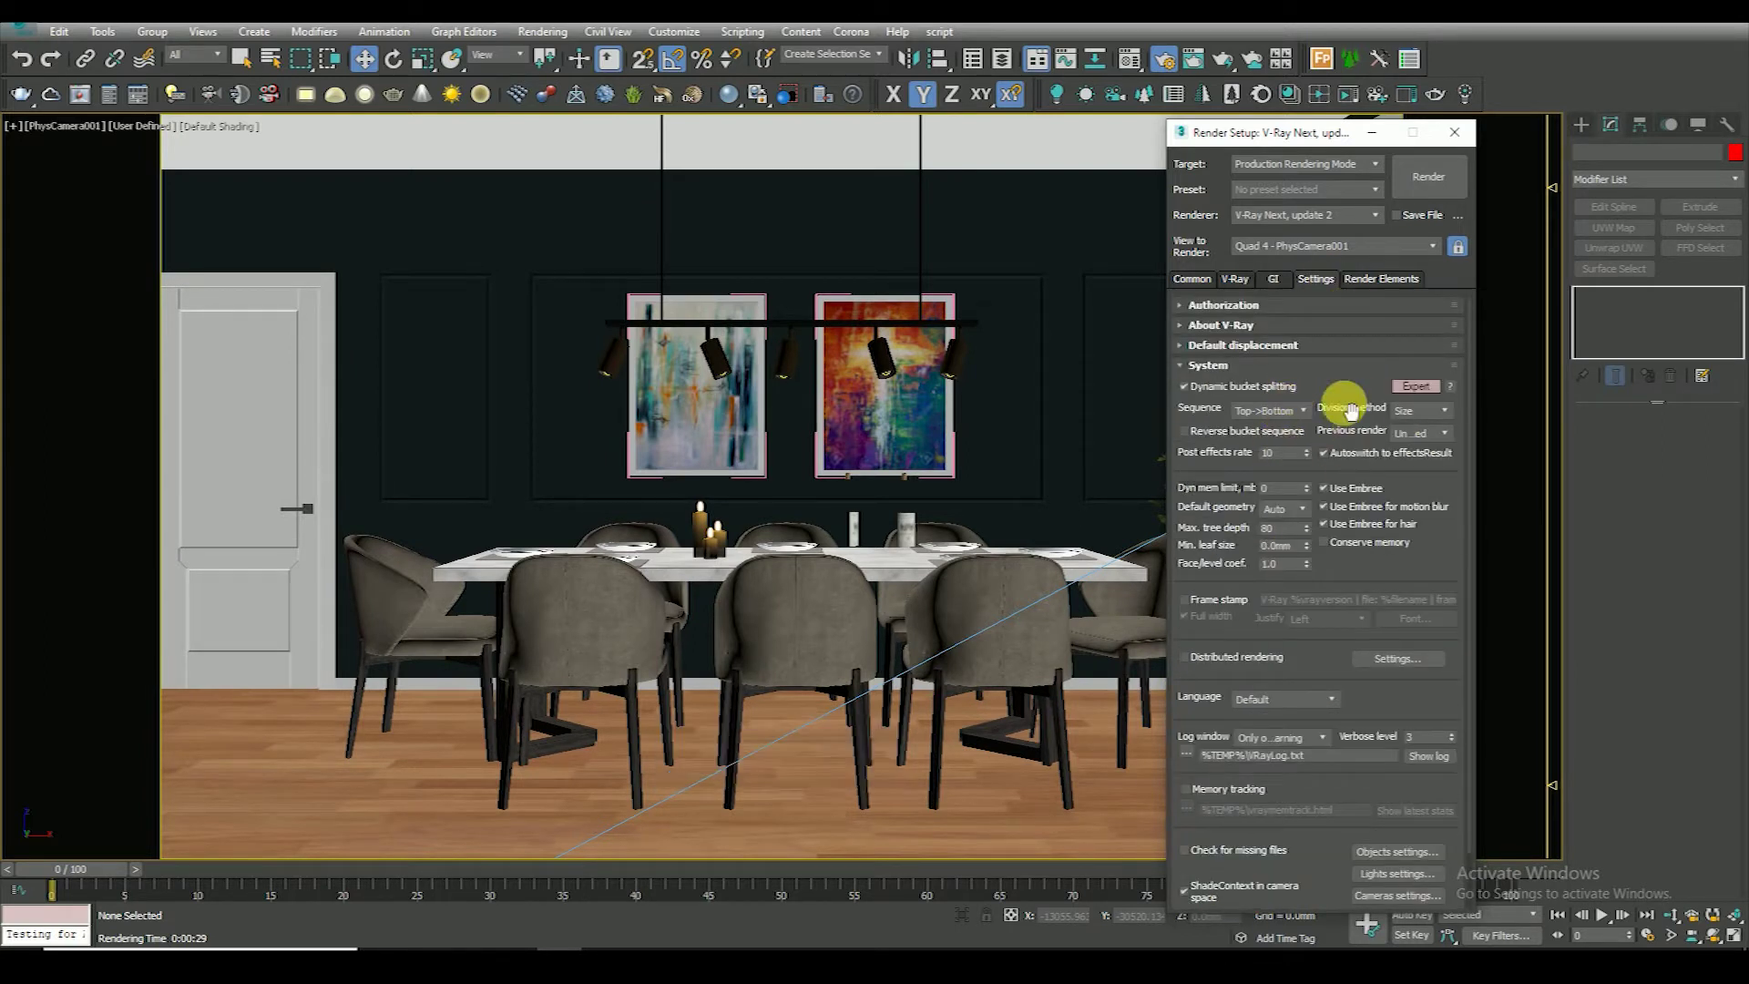
{"action": "left_click", "coordinate": [1247, 345]}
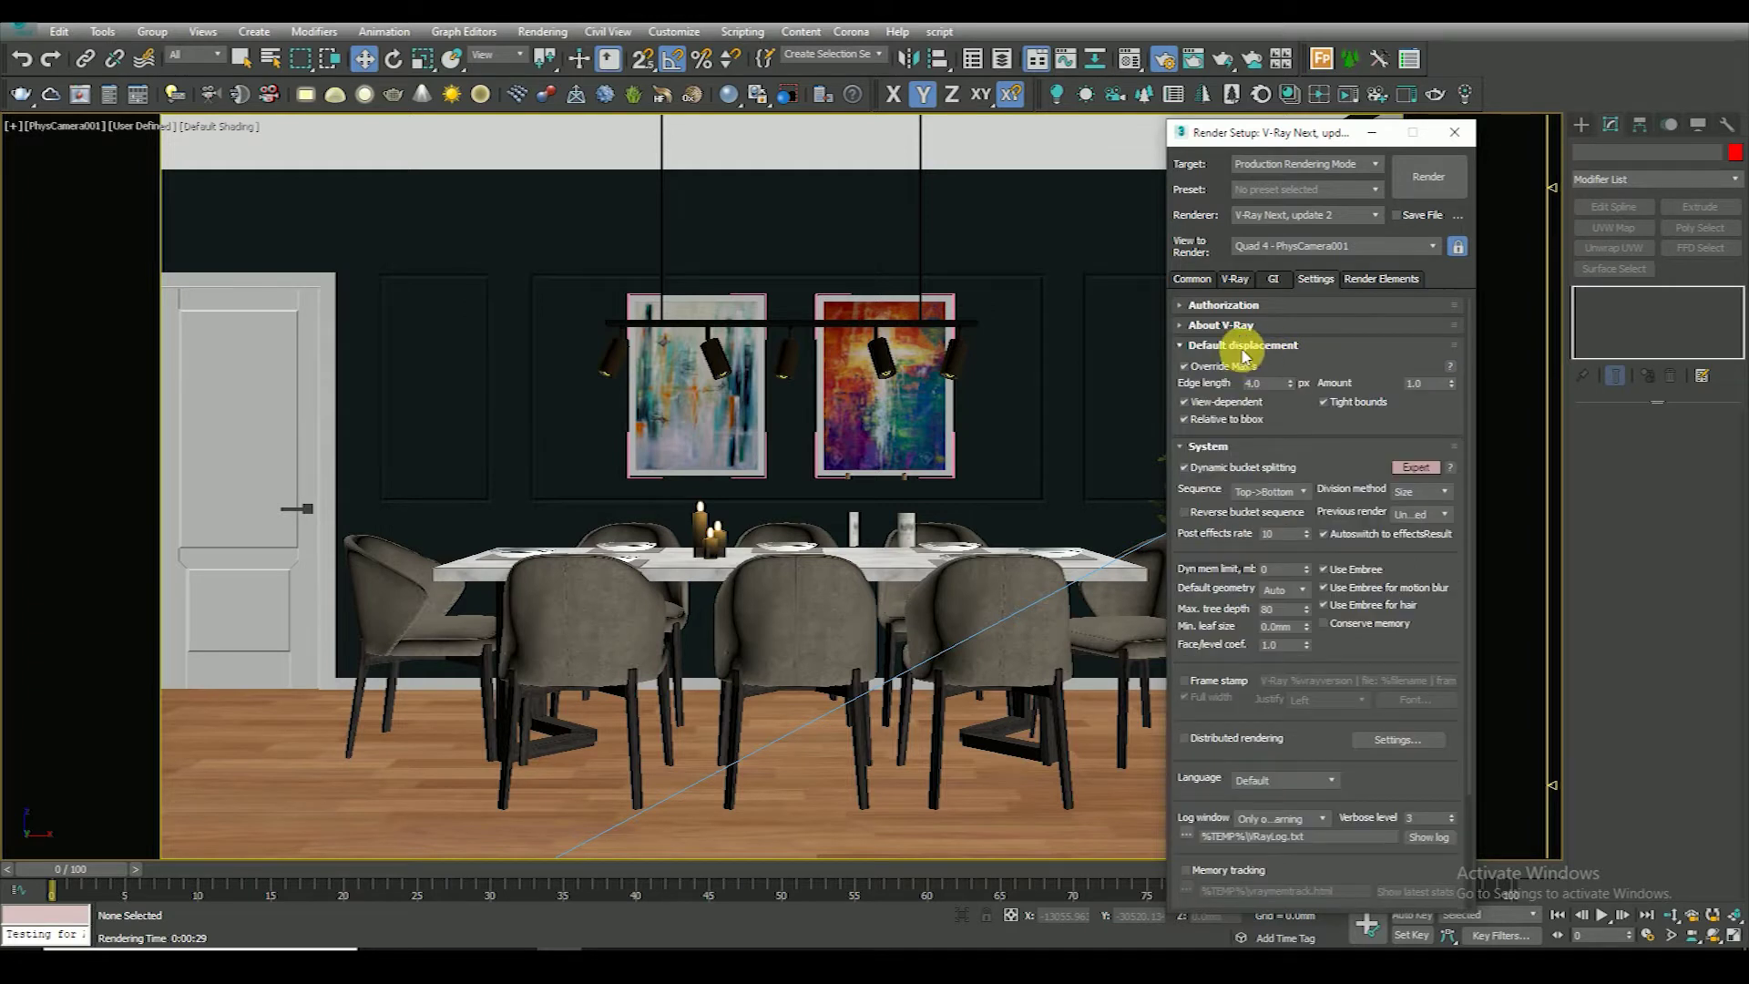
{"action": "left_click", "coordinate": [1380, 279]}
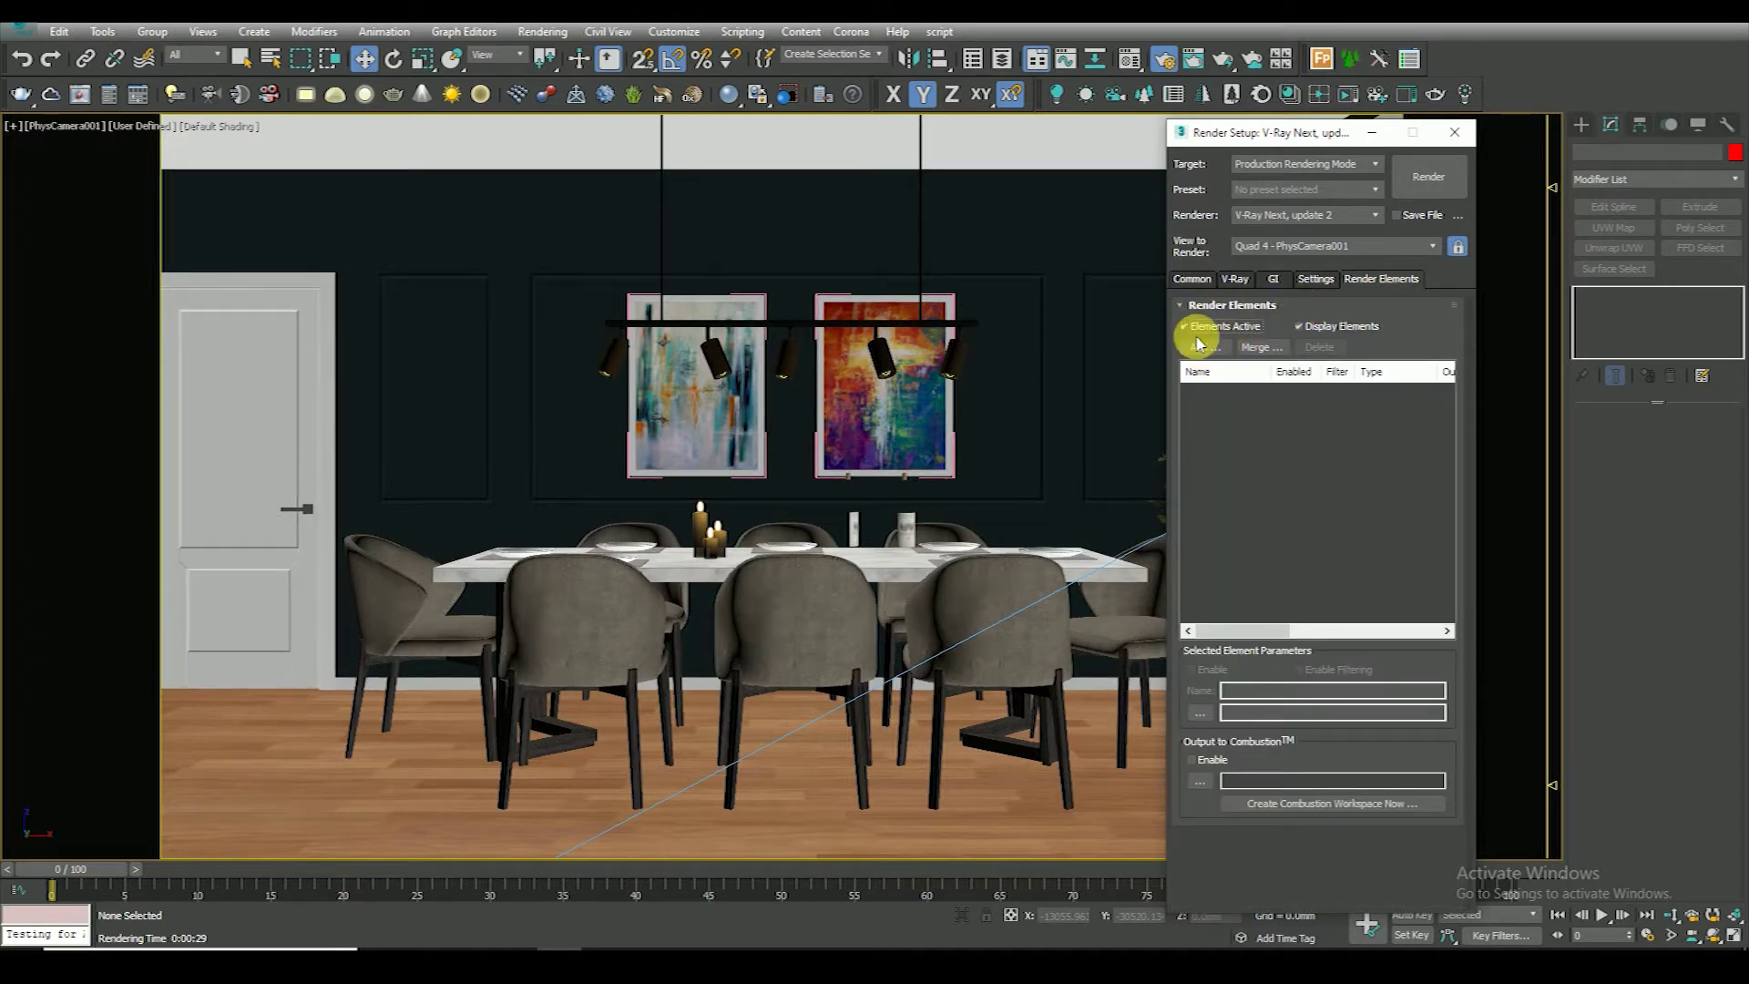
Begin choosing render elements: VRayWireColor, VRaySpecular, VRayReflection and VRayRefraction
{"action": "left_click", "coordinate": [1201, 346]}
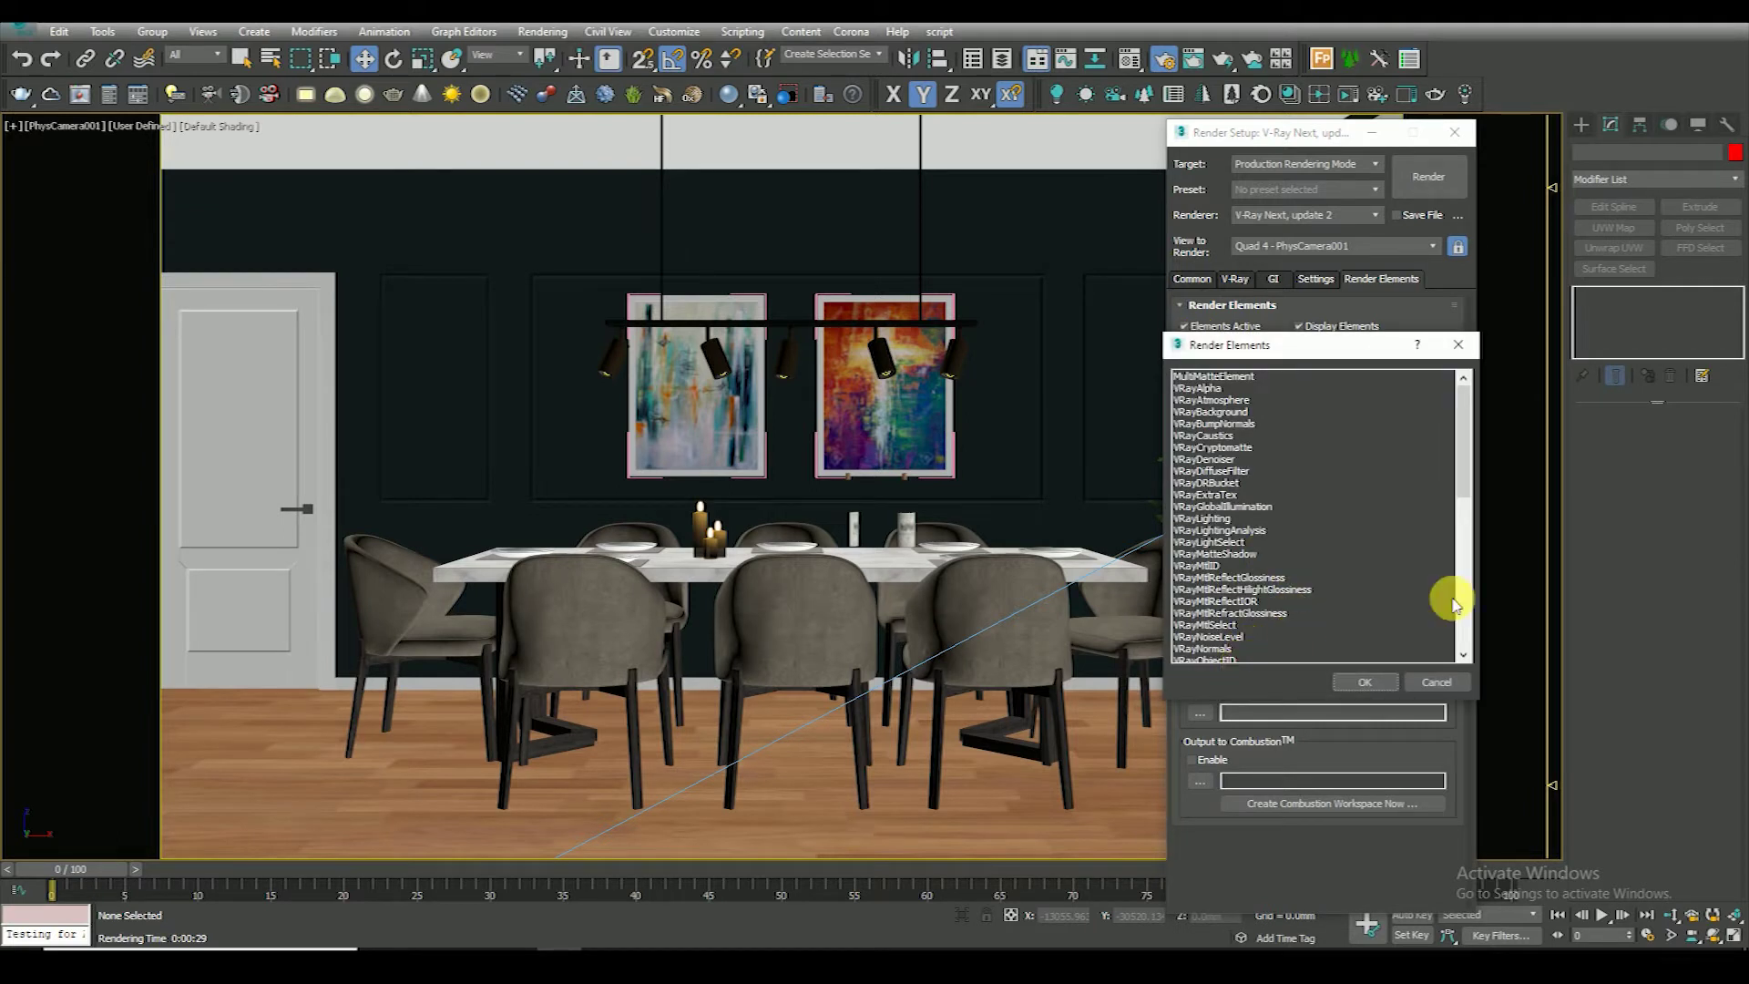
{"action": "left_click_drag", "start_coordinate": [1460, 495], "coordinate": [1464, 613]}
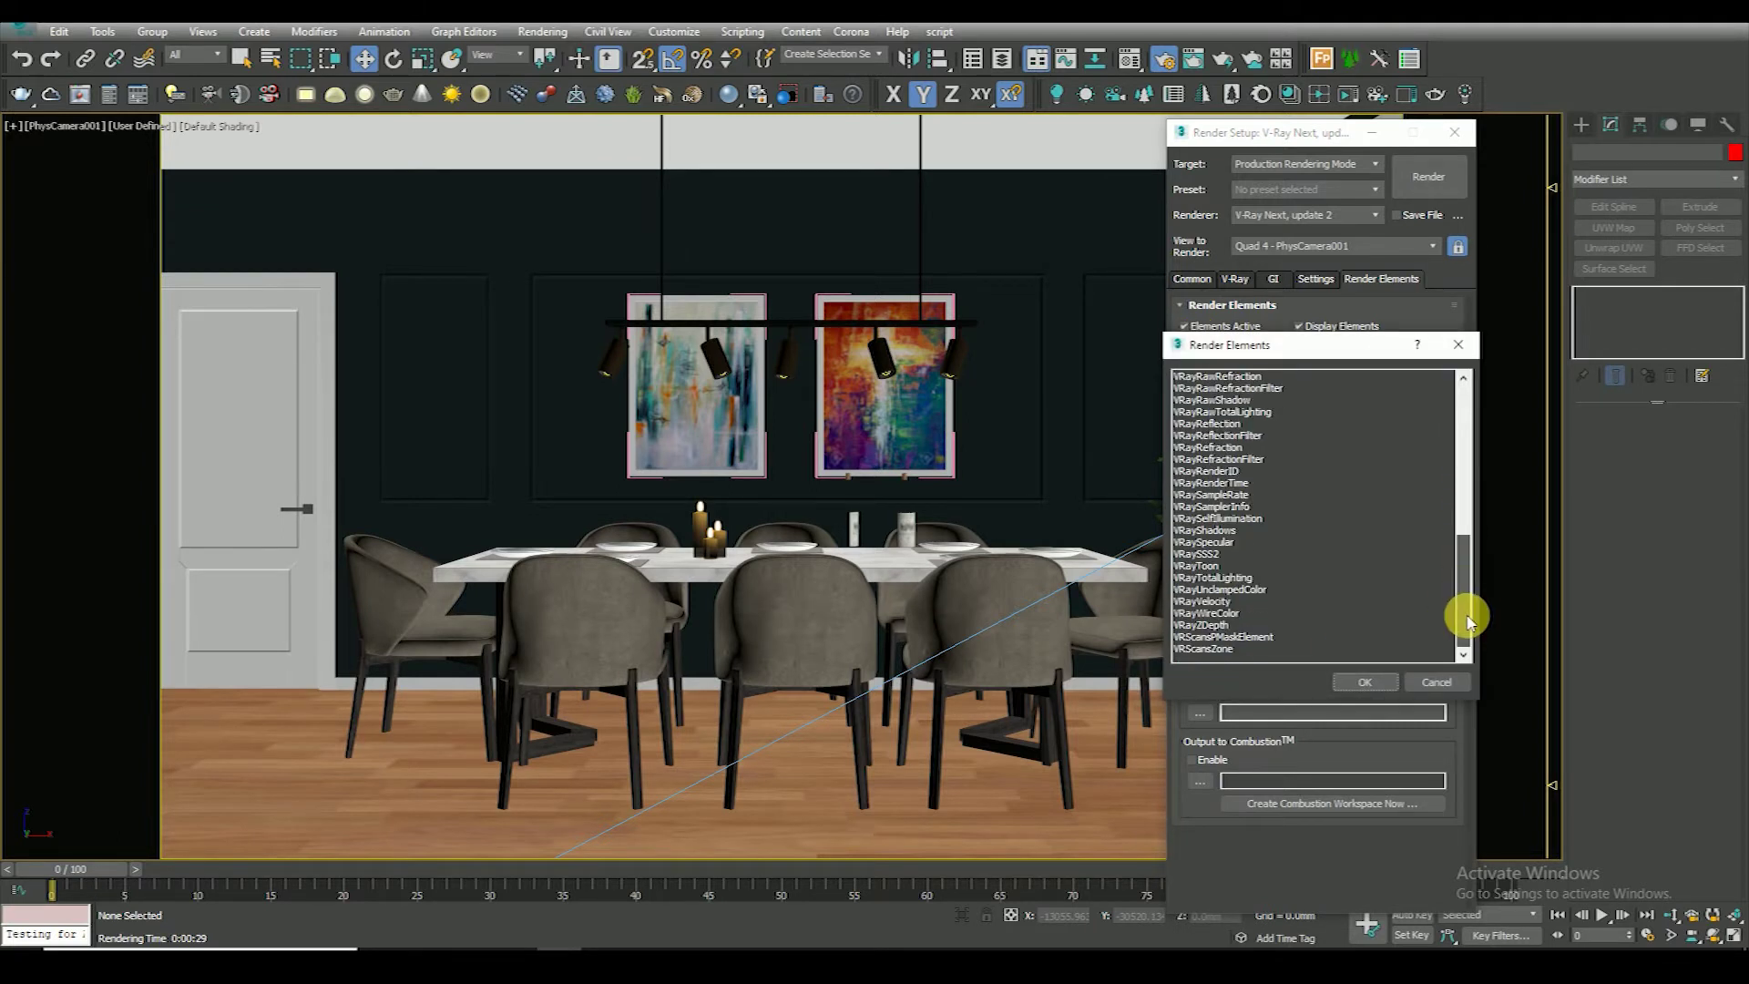
{"action": "left_click", "coordinate": [1216, 650]}
{"action": "left_click", "coordinate": [1216, 613]}
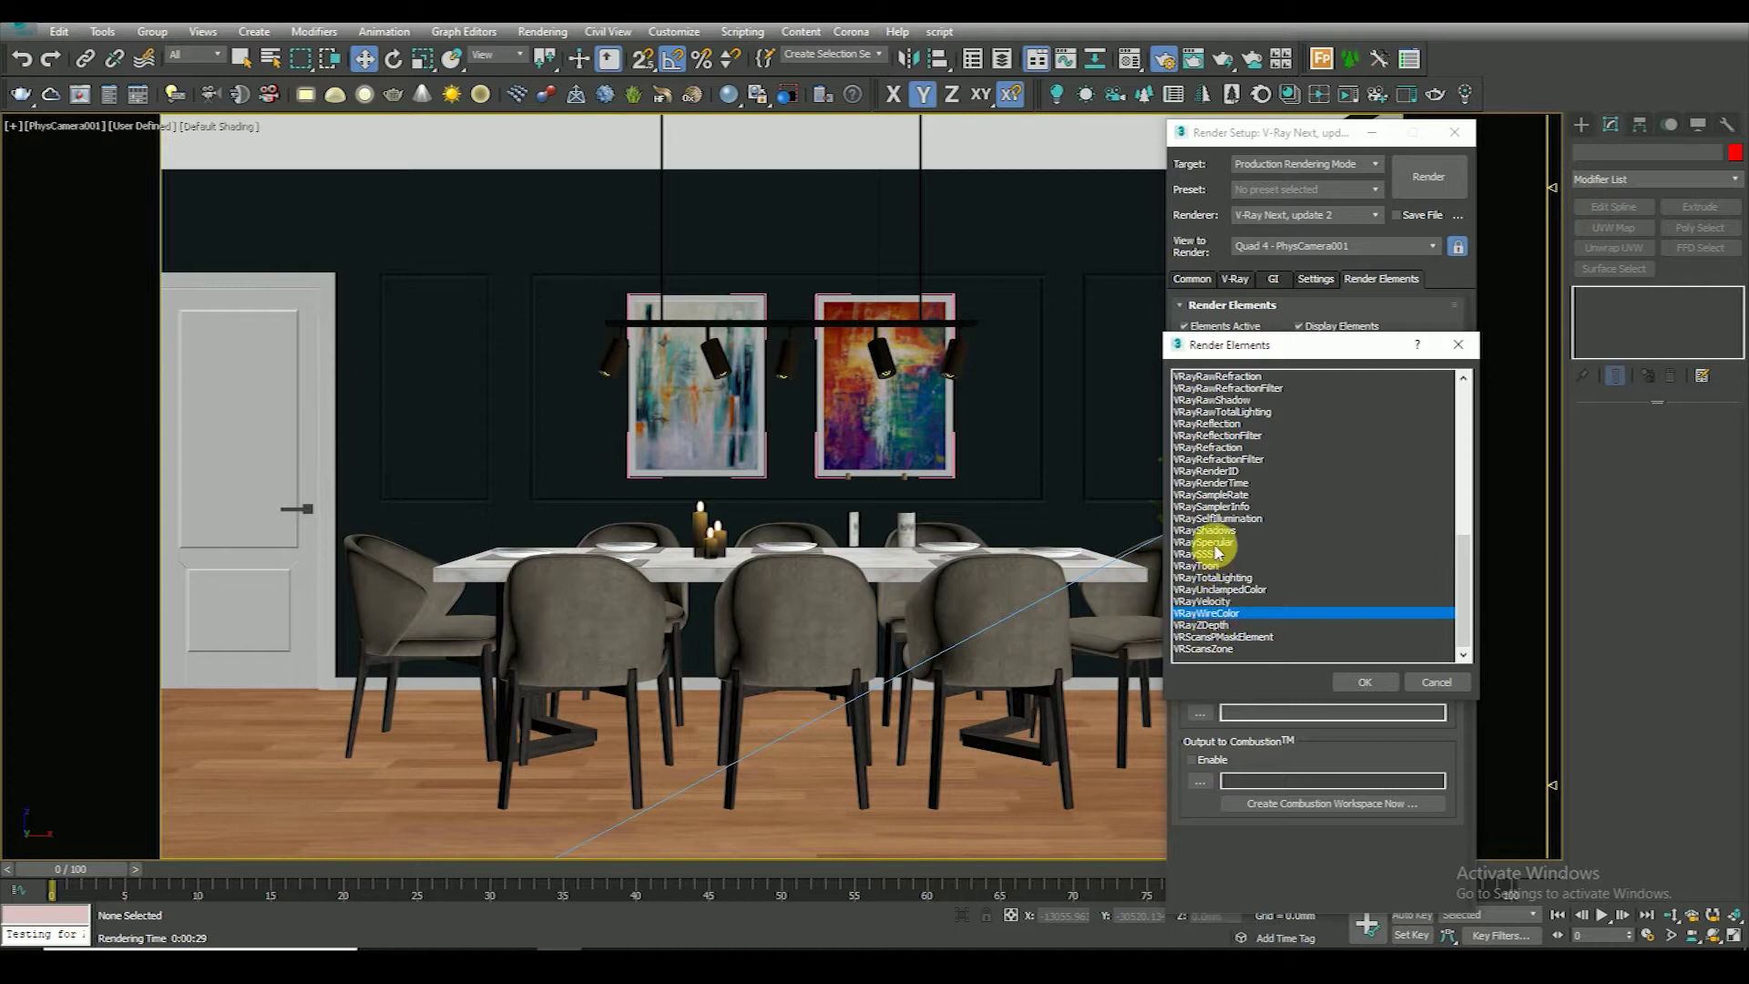
{"action": "scroll", "coordinate": [1220, 560], "scroll_direction": "up", "scroll_amount": 1}
{"action": "left_click", "coordinate": [1212, 577], "text": "ctrl"}
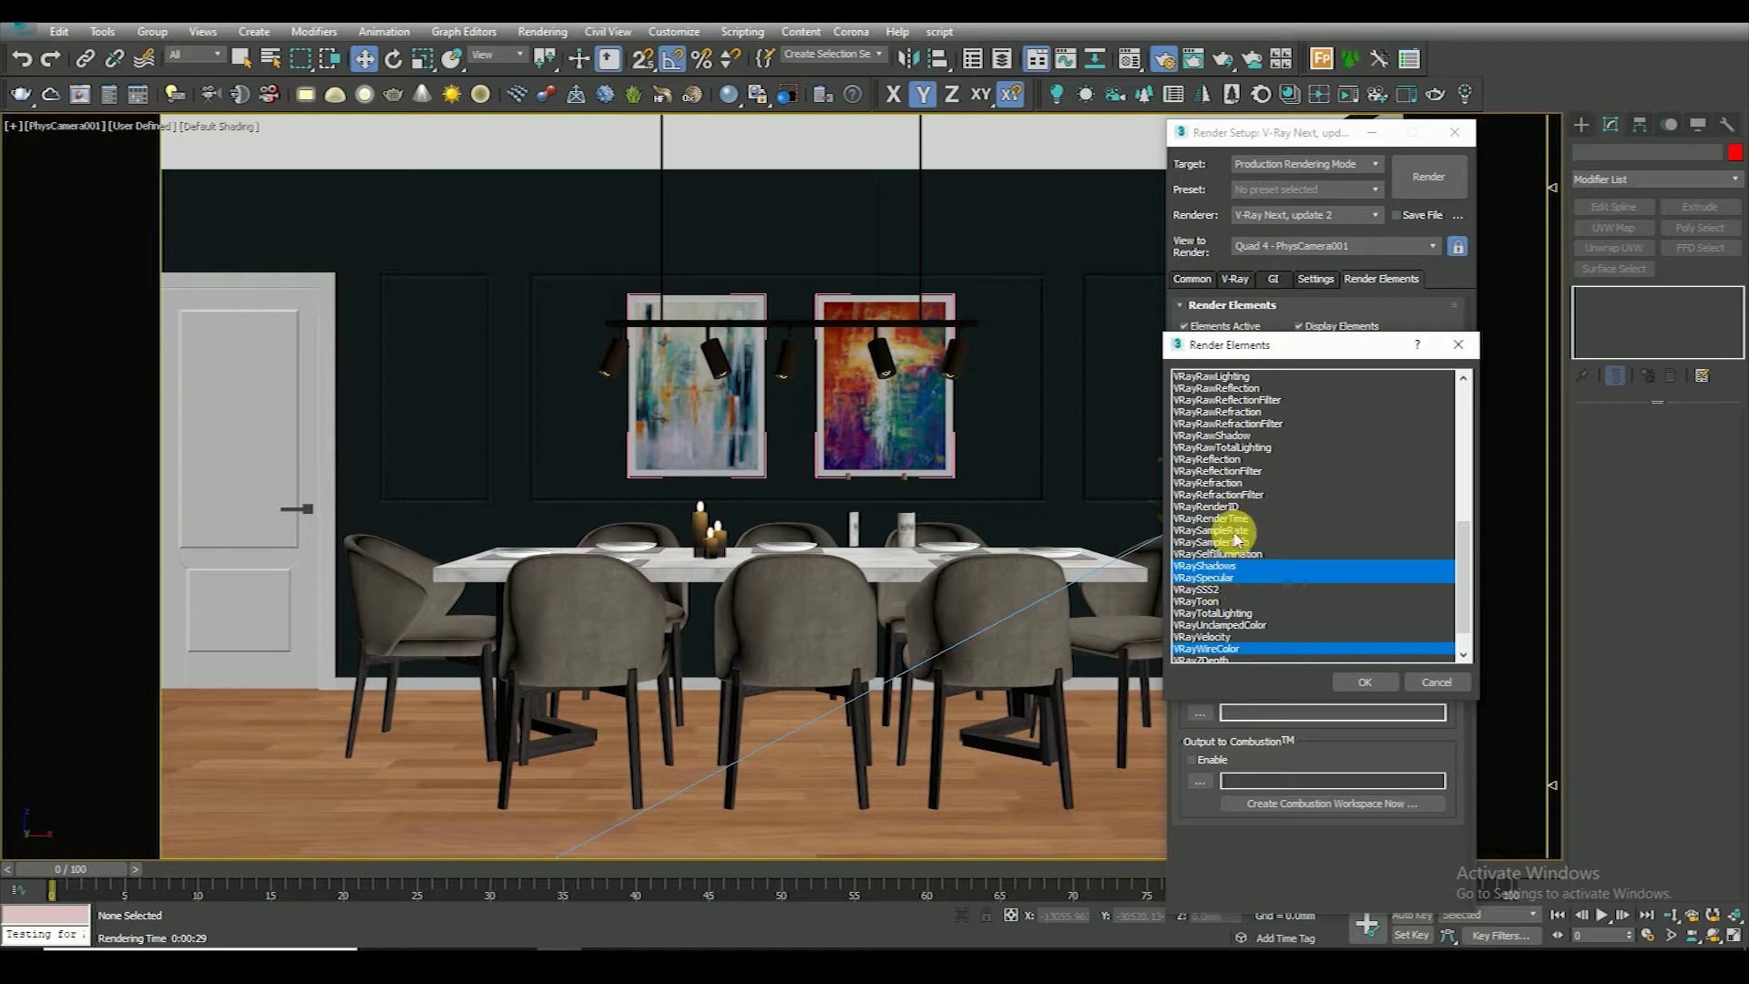
{"action": "left_click", "coordinate": [1225, 483], "text": "ctrl"}
{"action": "left_click", "coordinate": [1220, 459], "text": "ctrl"}
{"action": "scroll", "coordinate": [1230, 456], "scroll_direction": "up", "scroll_amount": 1}
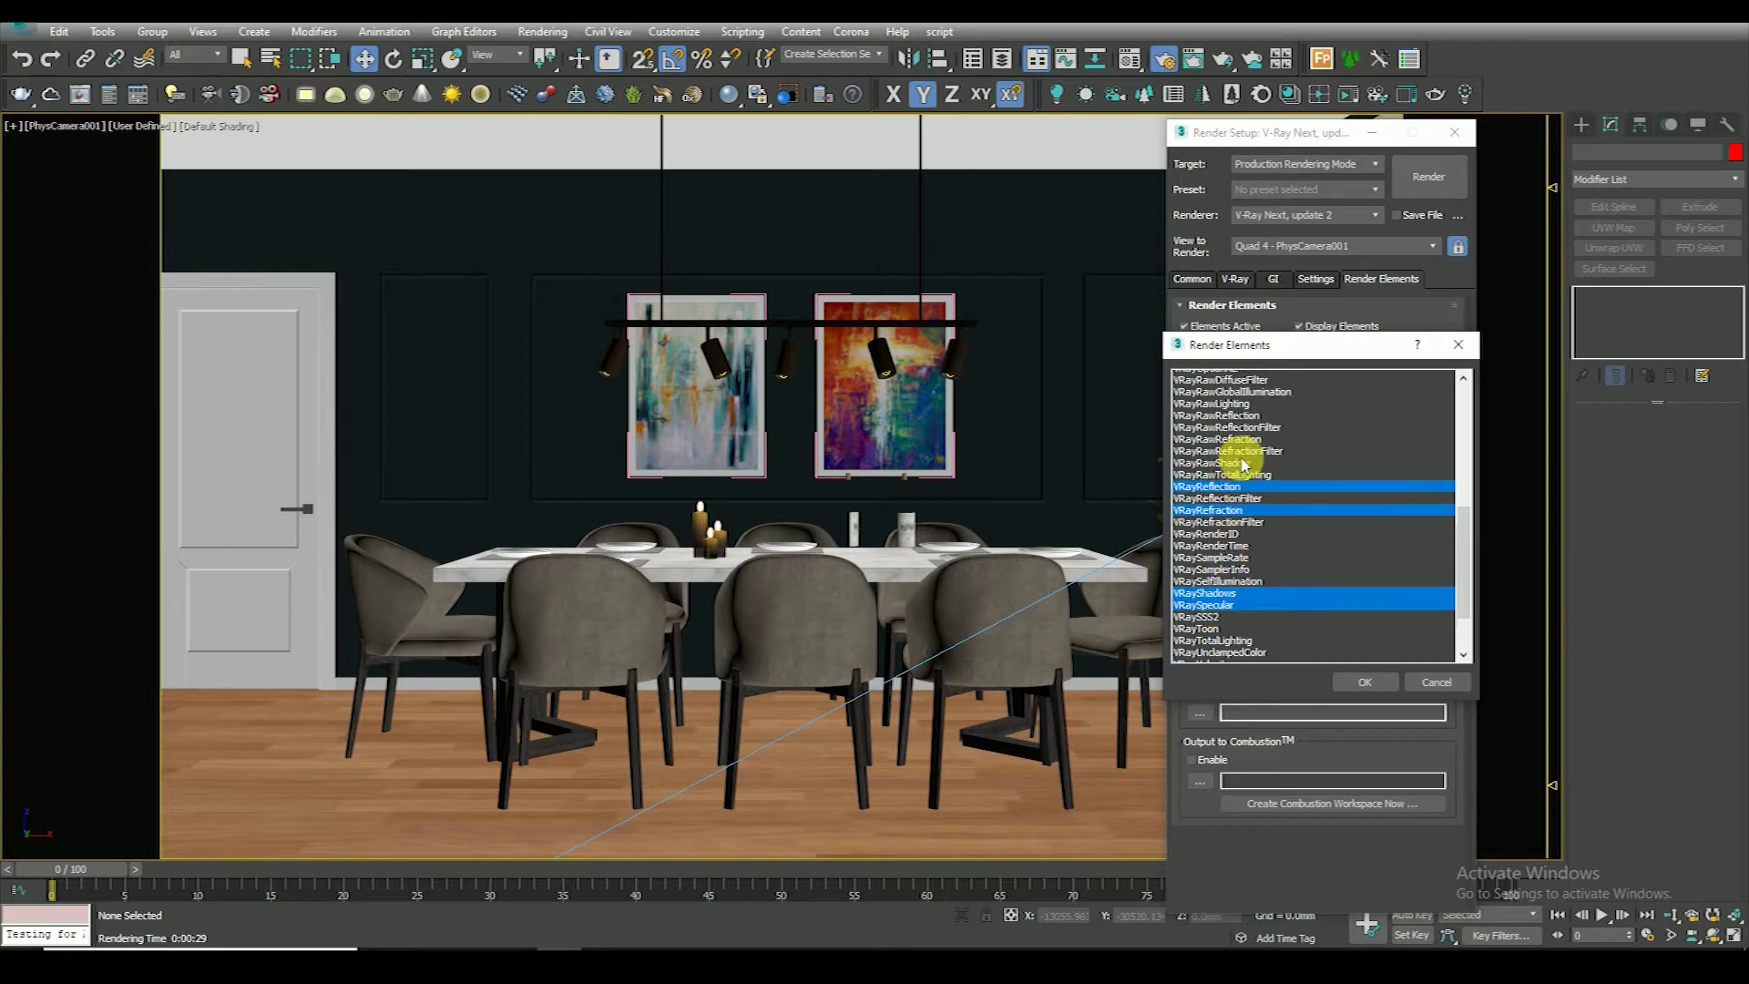
{"action": "scroll", "coordinate": [1244, 463], "scroll_direction": "up", "scroll_amount": 1}
{"action": "scroll", "coordinate": [1225, 418], "scroll_direction": "up", "scroll_amount": 1}
{"action": "scroll", "coordinate": [1222, 424], "scroll_direction": "up", "scroll_amount": 1}
{"action": "scroll", "coordinate": [1221, 433], "scroll_direction": "up", "scroll_amount": 1}
{"action": "scroll", "coordinate": [1223, 441], "scroll_direction": "up", "scroll_amount": 1}
{"action": "scroll", "coordinate": [1225, 445], "scroll_direction": "up", "scroll_amount": 1}
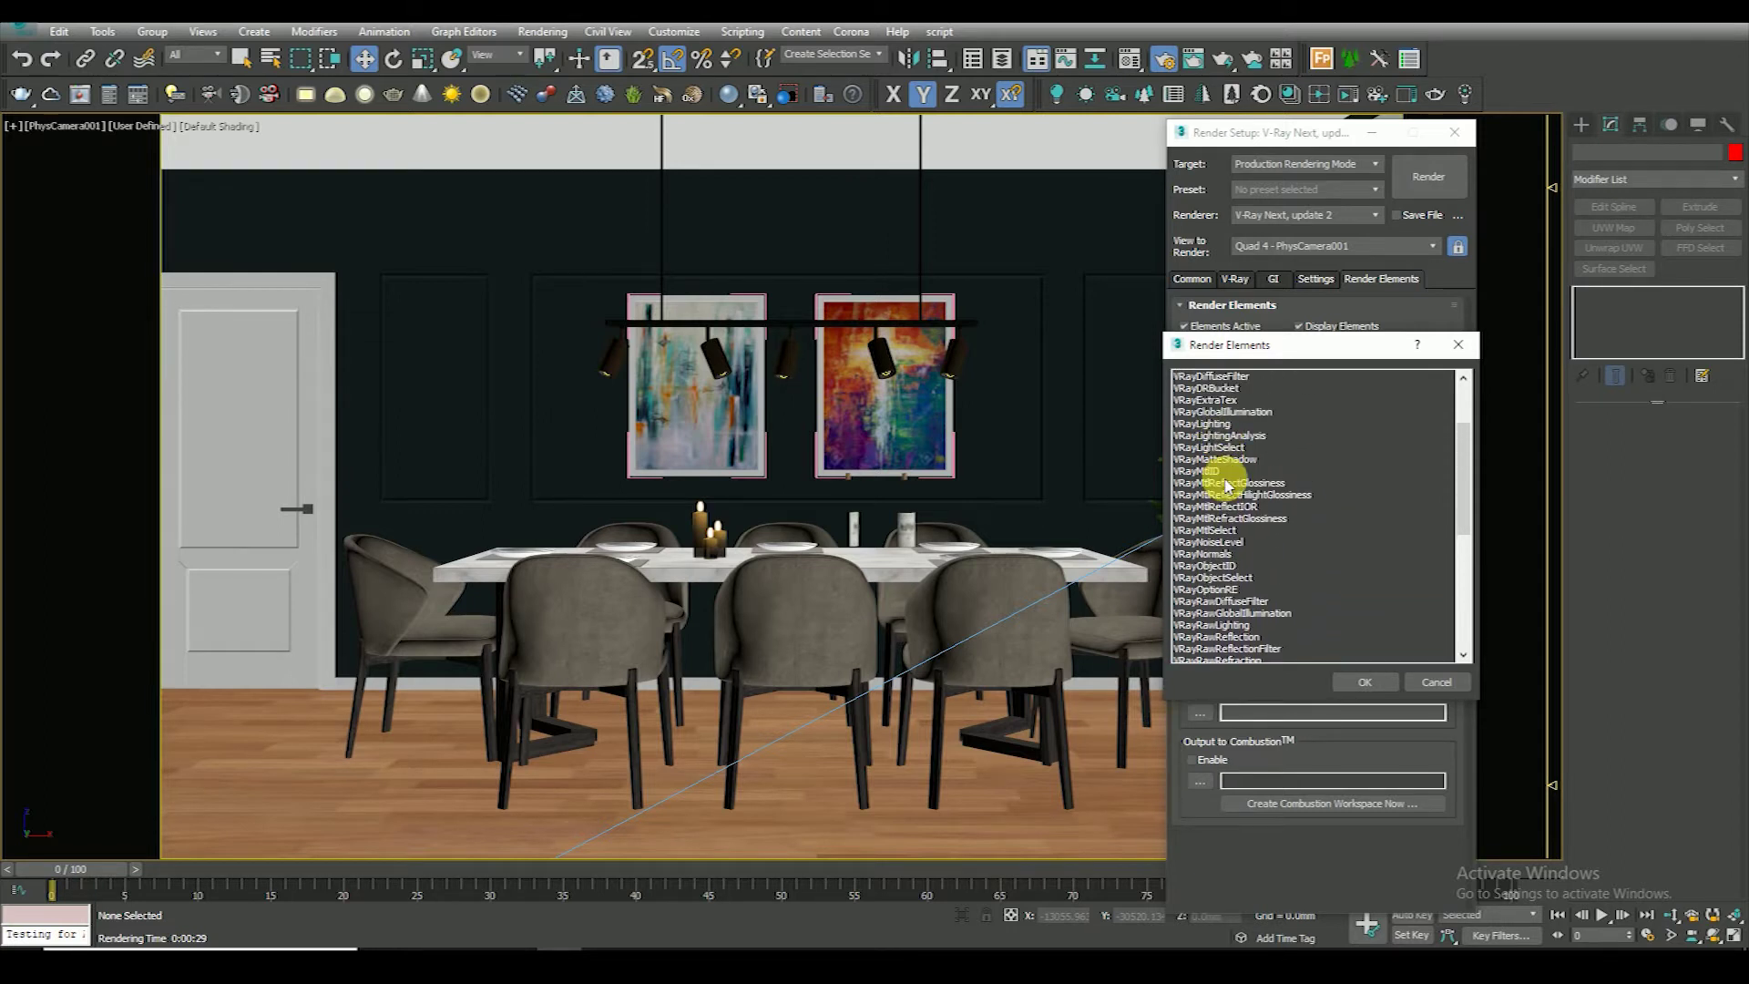
Add VRayLighting and VRayShadows to the selection and confirm all six V-Ray passes
{"action": "left_click", "coordinate": [1211, 424]}
{"action": "scroll", "coordinate": [1239, 462], "scroll_direction": "up", "scroll_amount": 3}
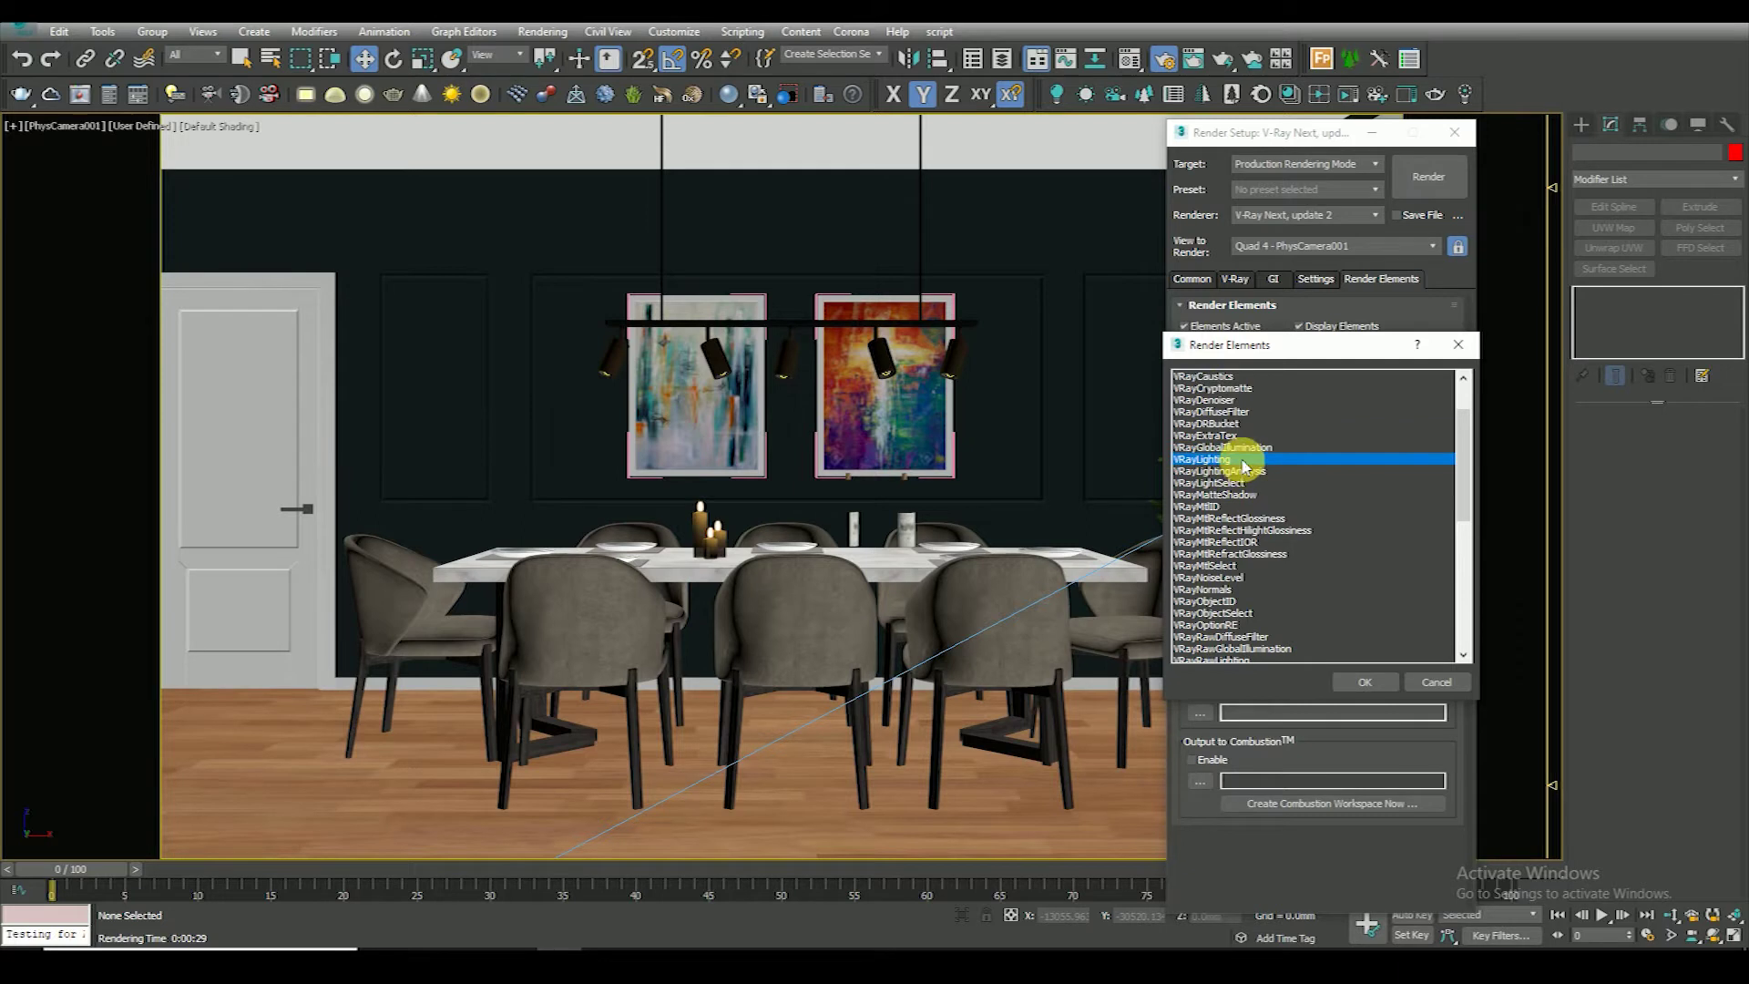
{"action": "scroll", "coordinate": [1235, 455], "scroll_direction": "up", "scroll_amount": 3}
{"action": "scroll", "coordinate": [1227, 473], "scroll_direction": "up", "scroll_amount": 1}
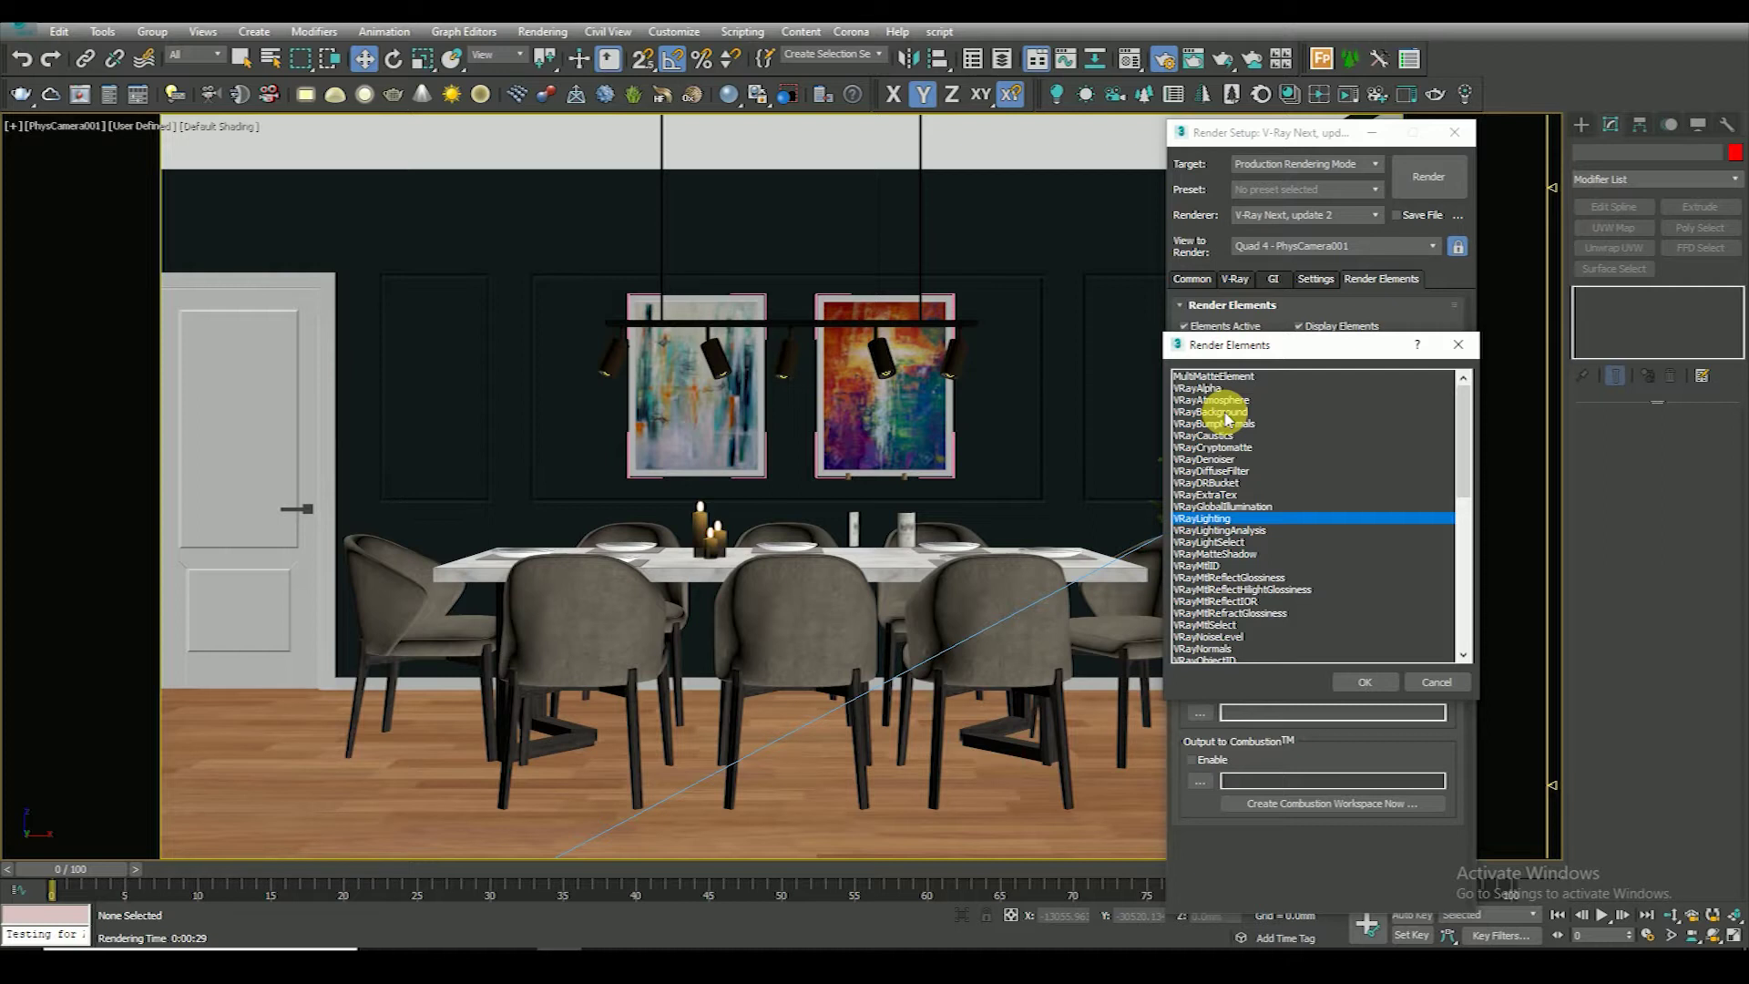
{"action": "scroll", "coordinate": [1221, 614], "scroll_direction": "down", "scroll_amount": 2}
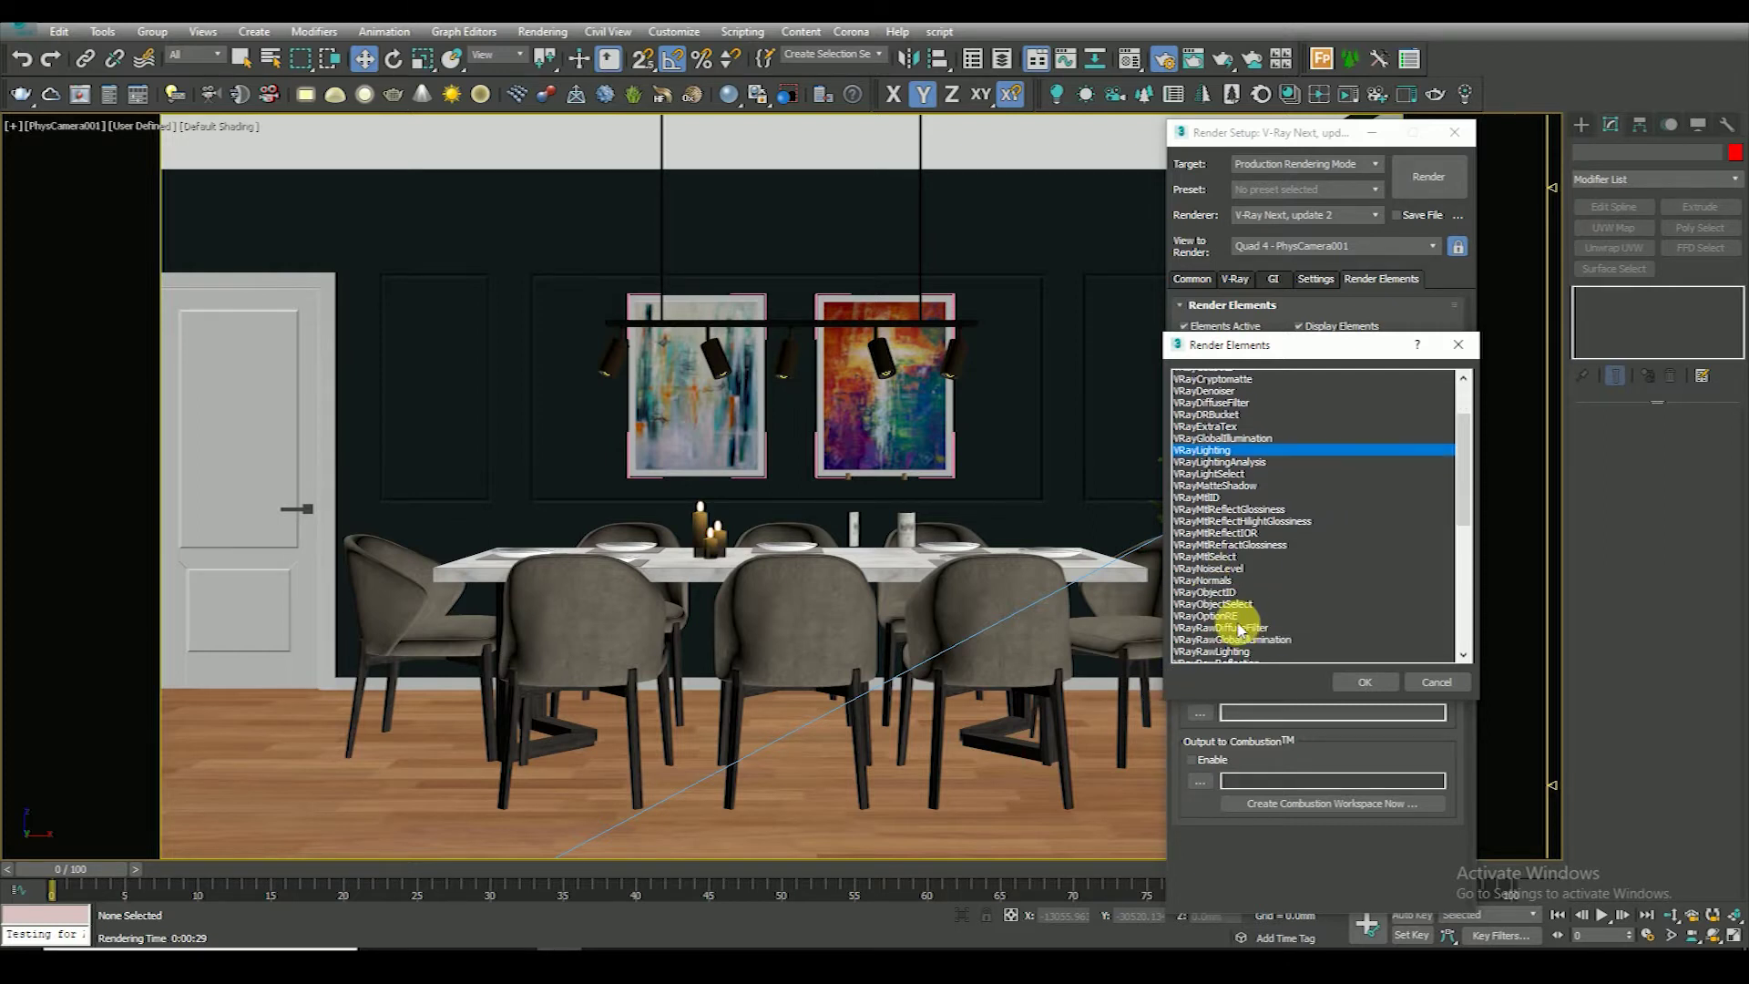
{"action": "scroll", "coordinate": [1246, 627], "scroll_direction": "down", "scroll_amount": 3}
{"action": "left_click", "coordinate": [1252, 640]}
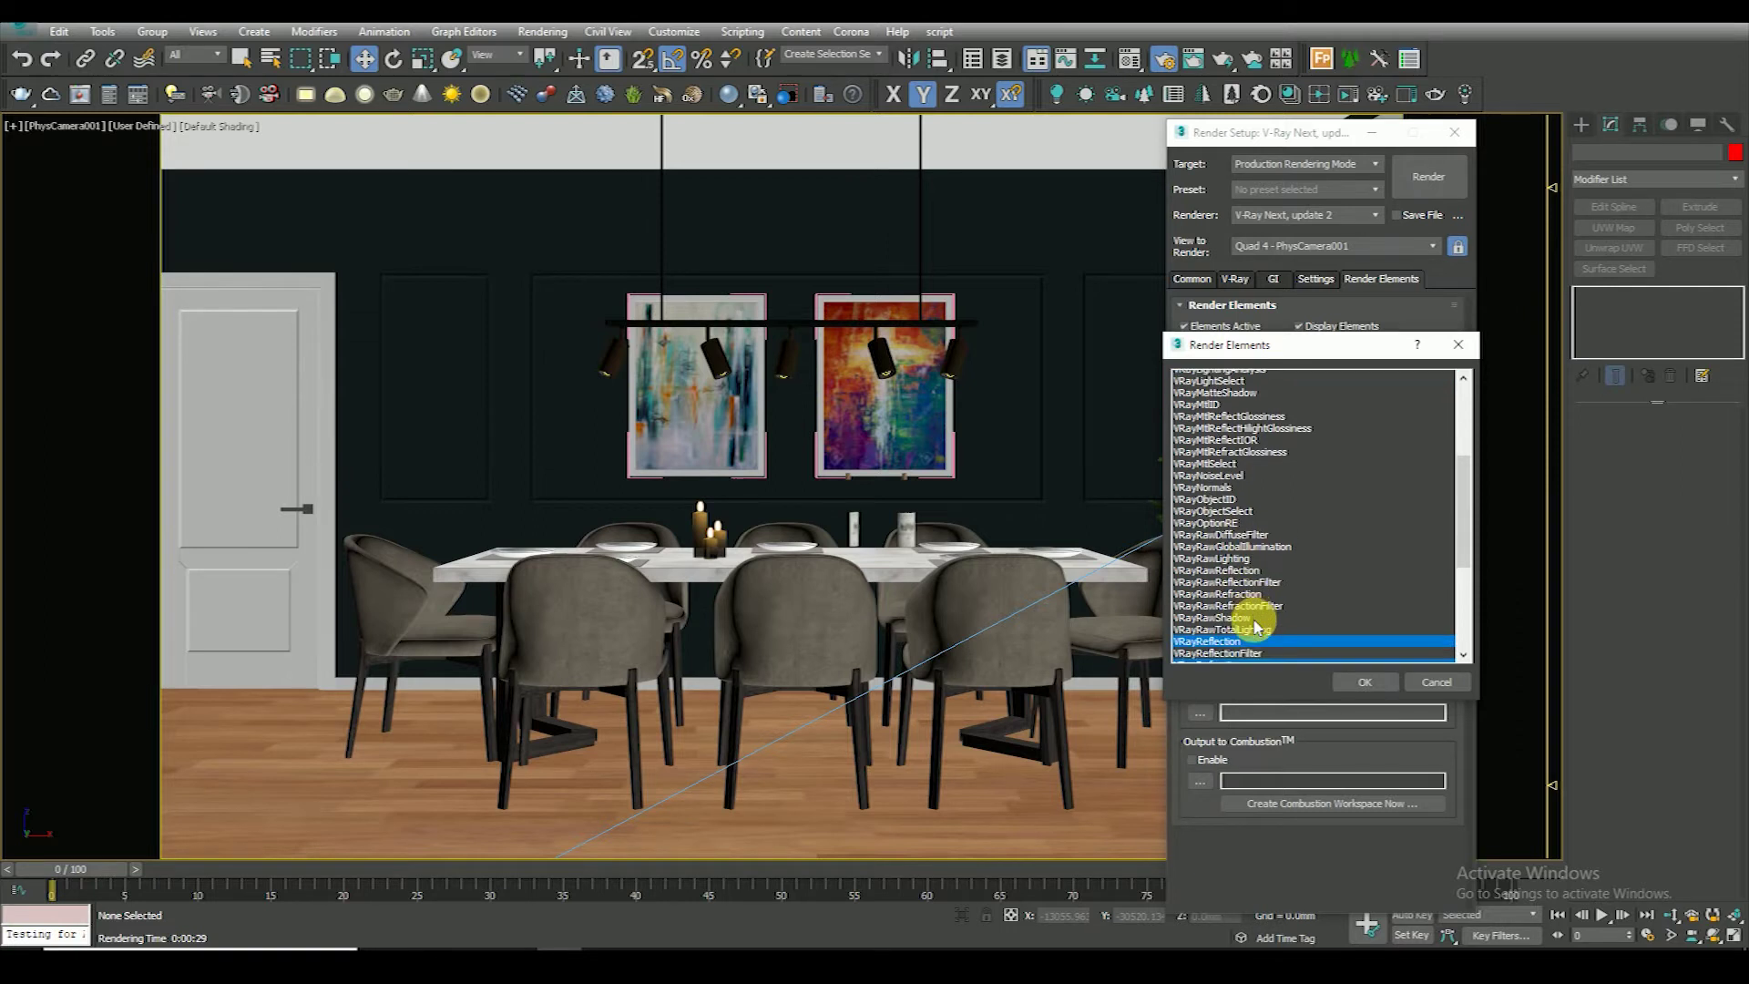
{"action": "scroll", "coordinate": [1257, 627], "scroll_direction": "down", "scroll_amount": 3}
{"action": "left_click", "coordinate": [1257, 627], "text": "ctrl"}
{"action": "scroll", "coordinate": [1257, 626], "scroll_direction": "down", "scroll_amount": 1}
{"action": "scroll", "coordinate": [1257, 626], "scroll_direction": "down", "scroll_amount": 1}
{"action": "scroll", "coordinate": [1257, 627], "scroll_direction": "down", "scroll_amount": 2}
{"action": "left_click", "coordinate": [1256, 624], "text": "ctrl"}
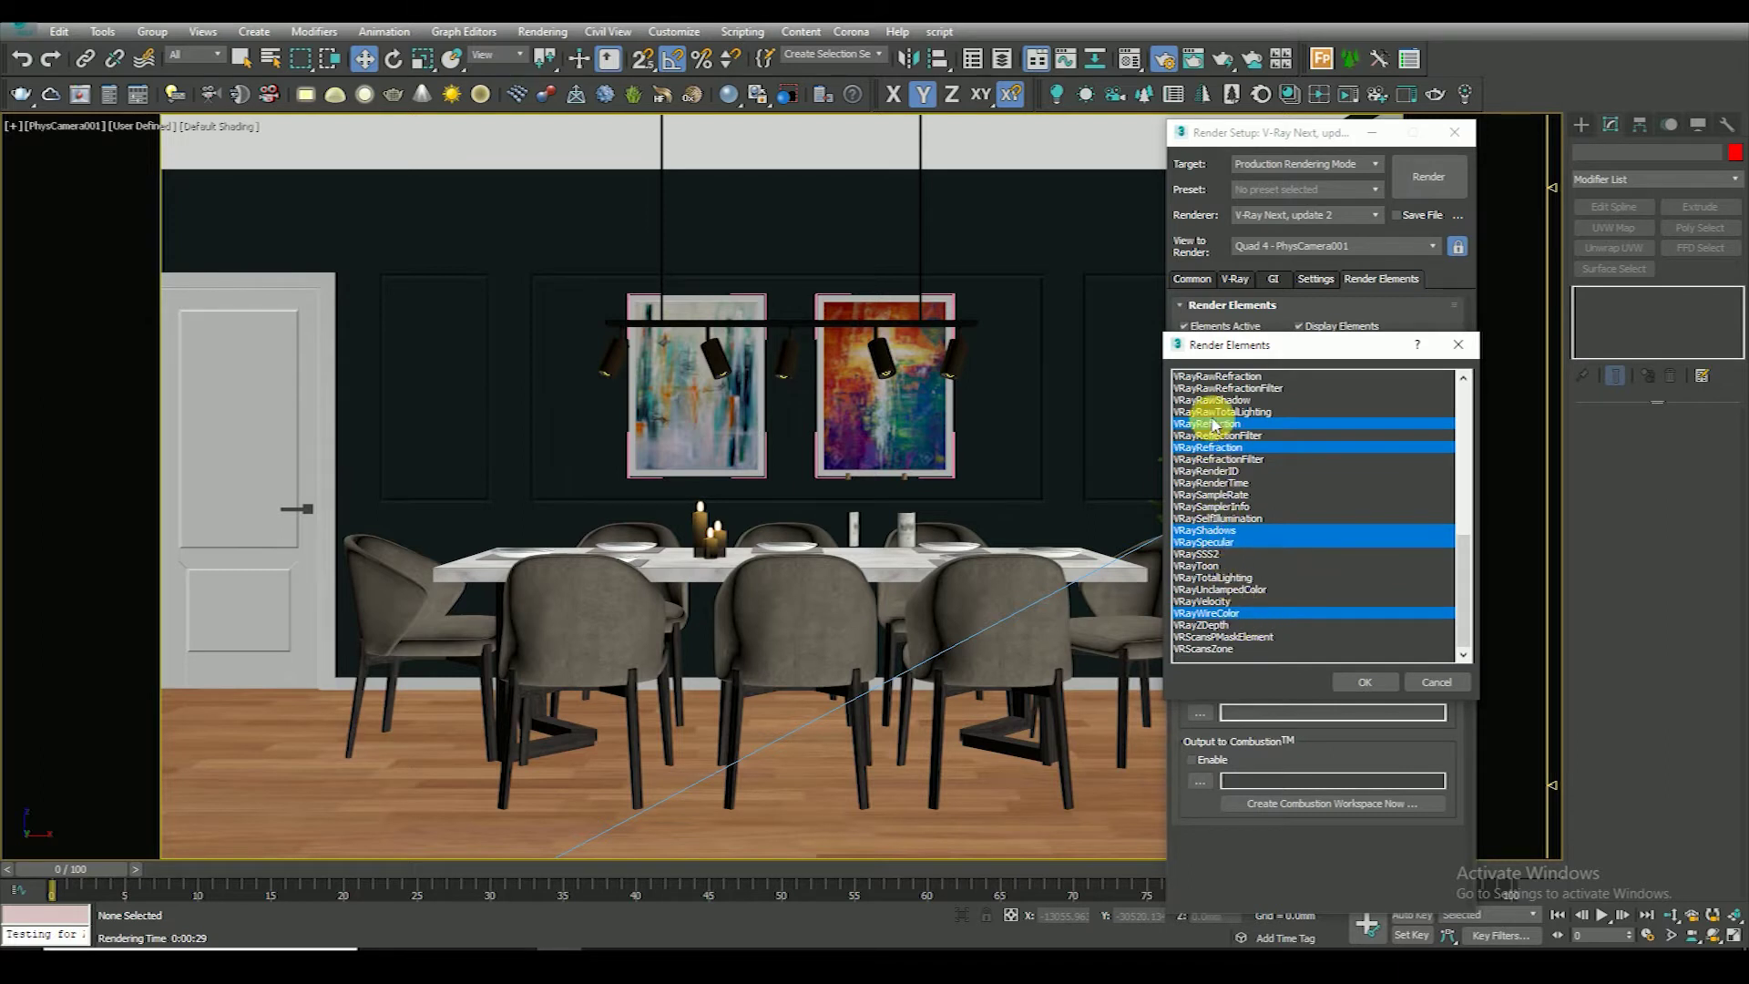
{"action": "left_click", "coordinate": [1348, 687]}
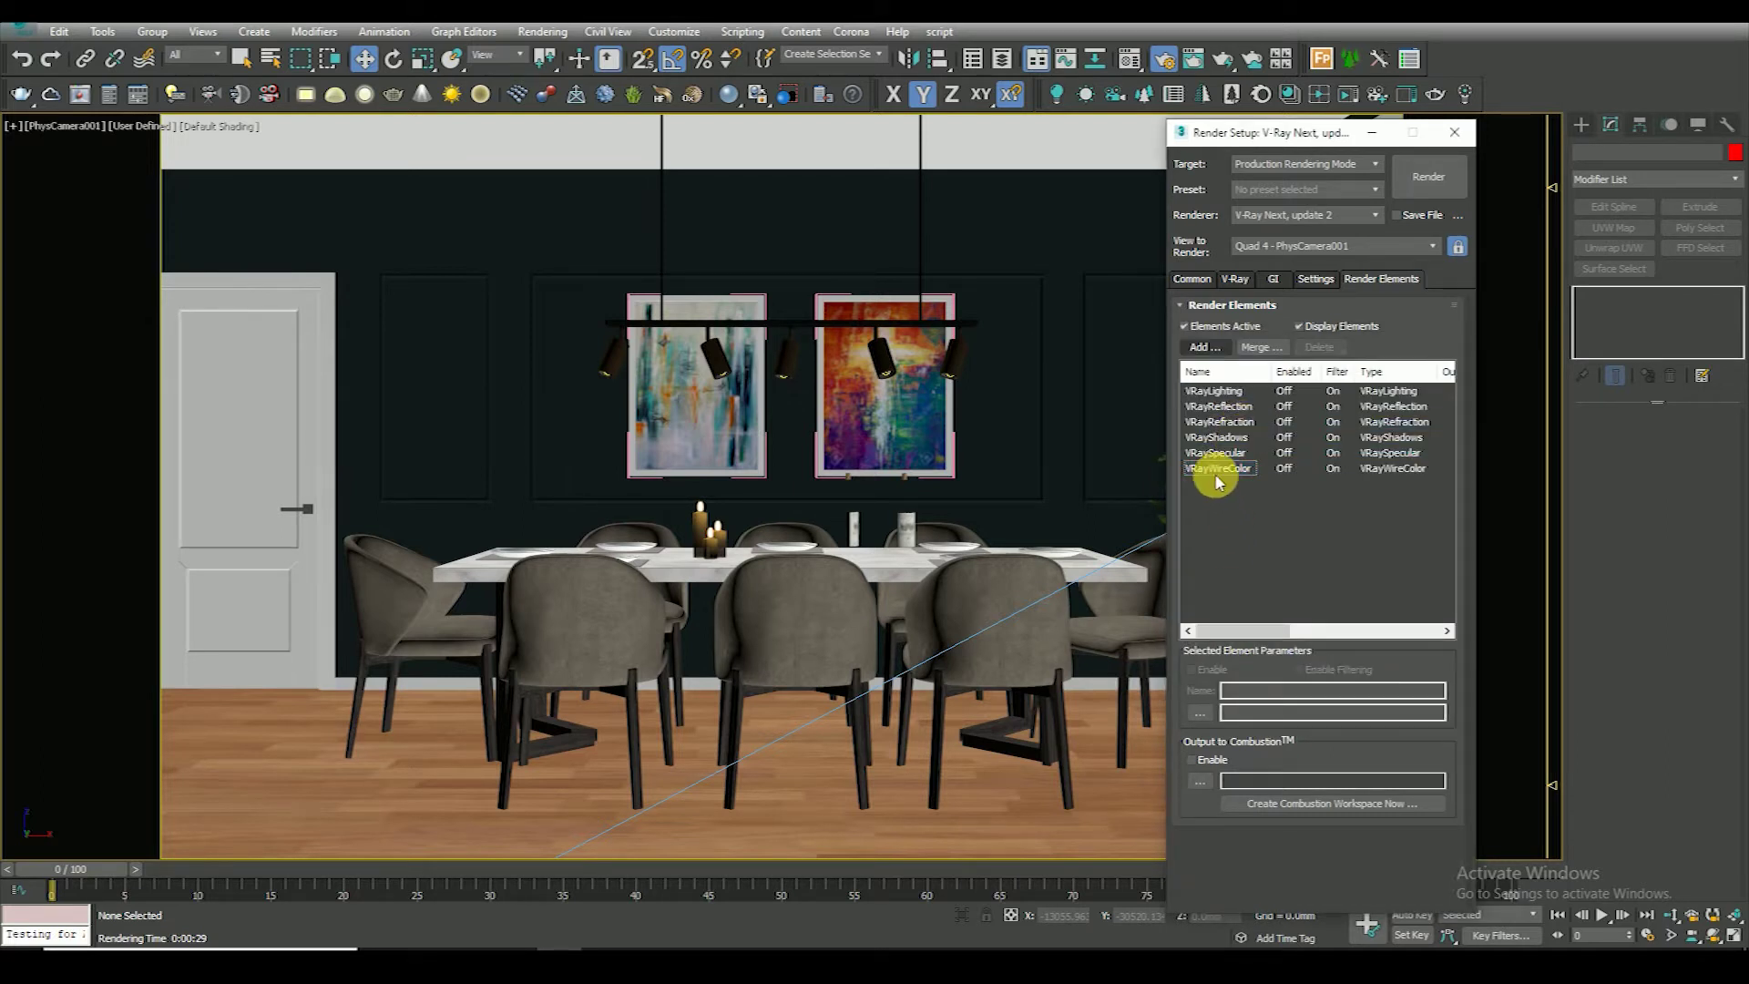
Add a VRayDenoiser render element
{"action": "left_click", "coordinate": [1200, 347]}
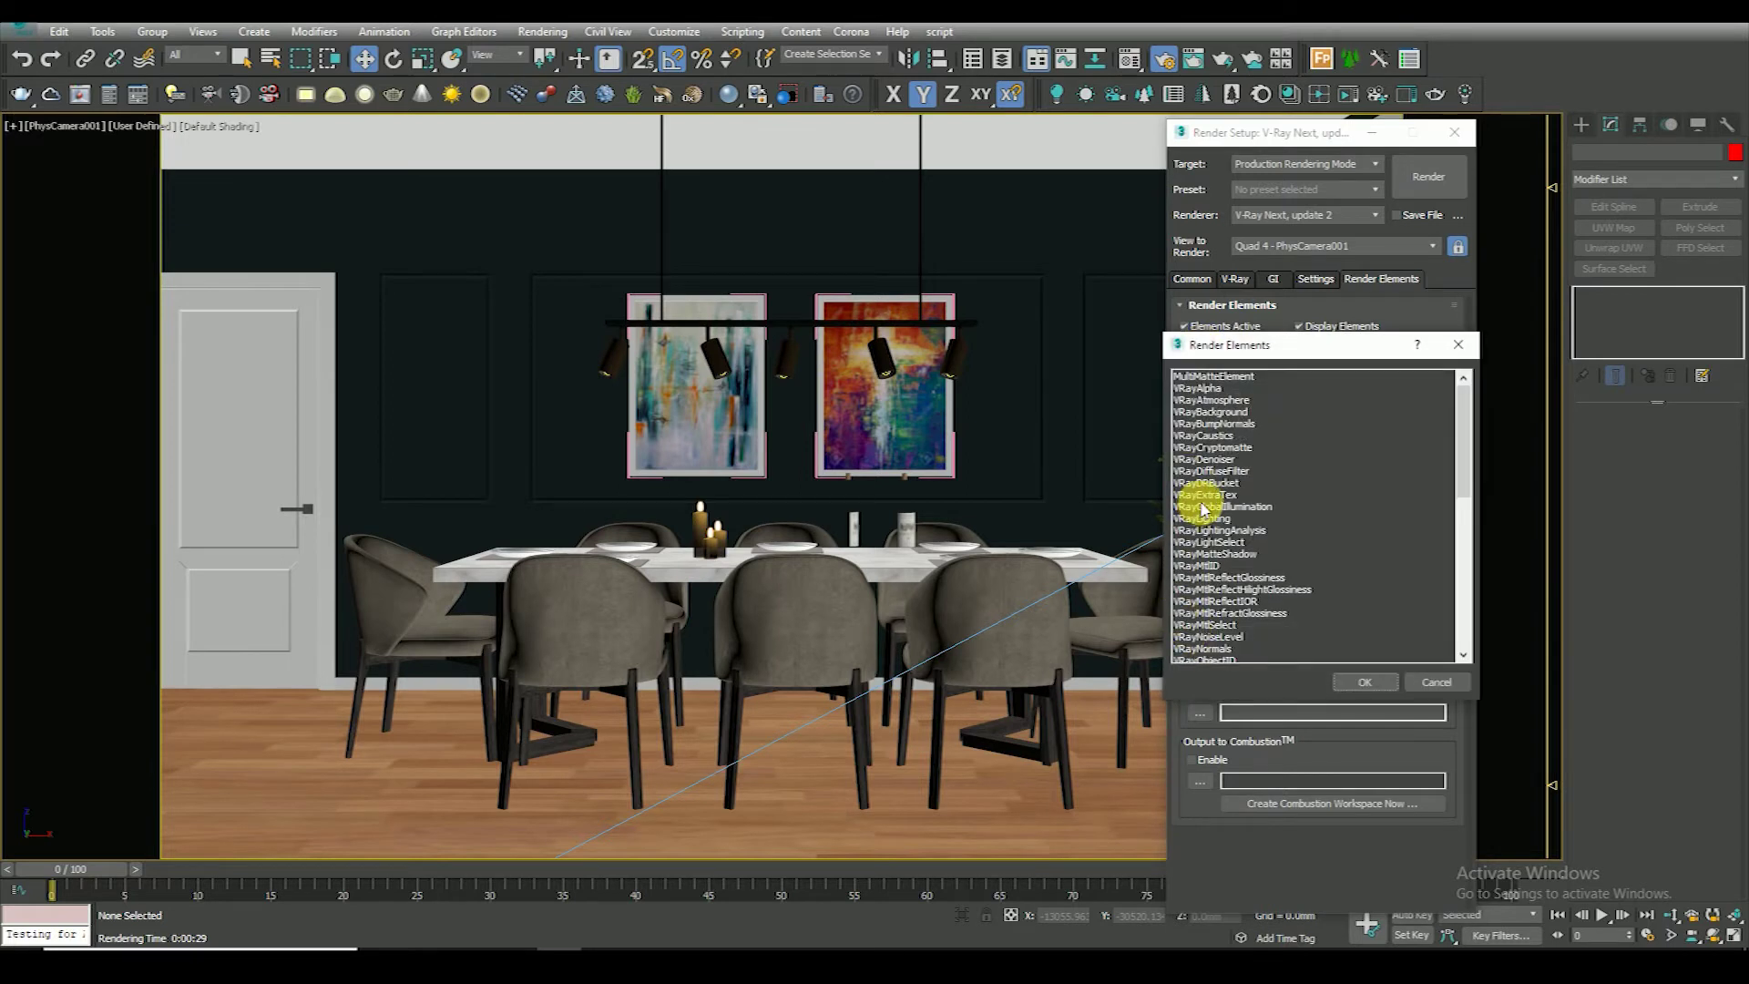
{"action": "left_click", "coordinate": [1209, 460]}
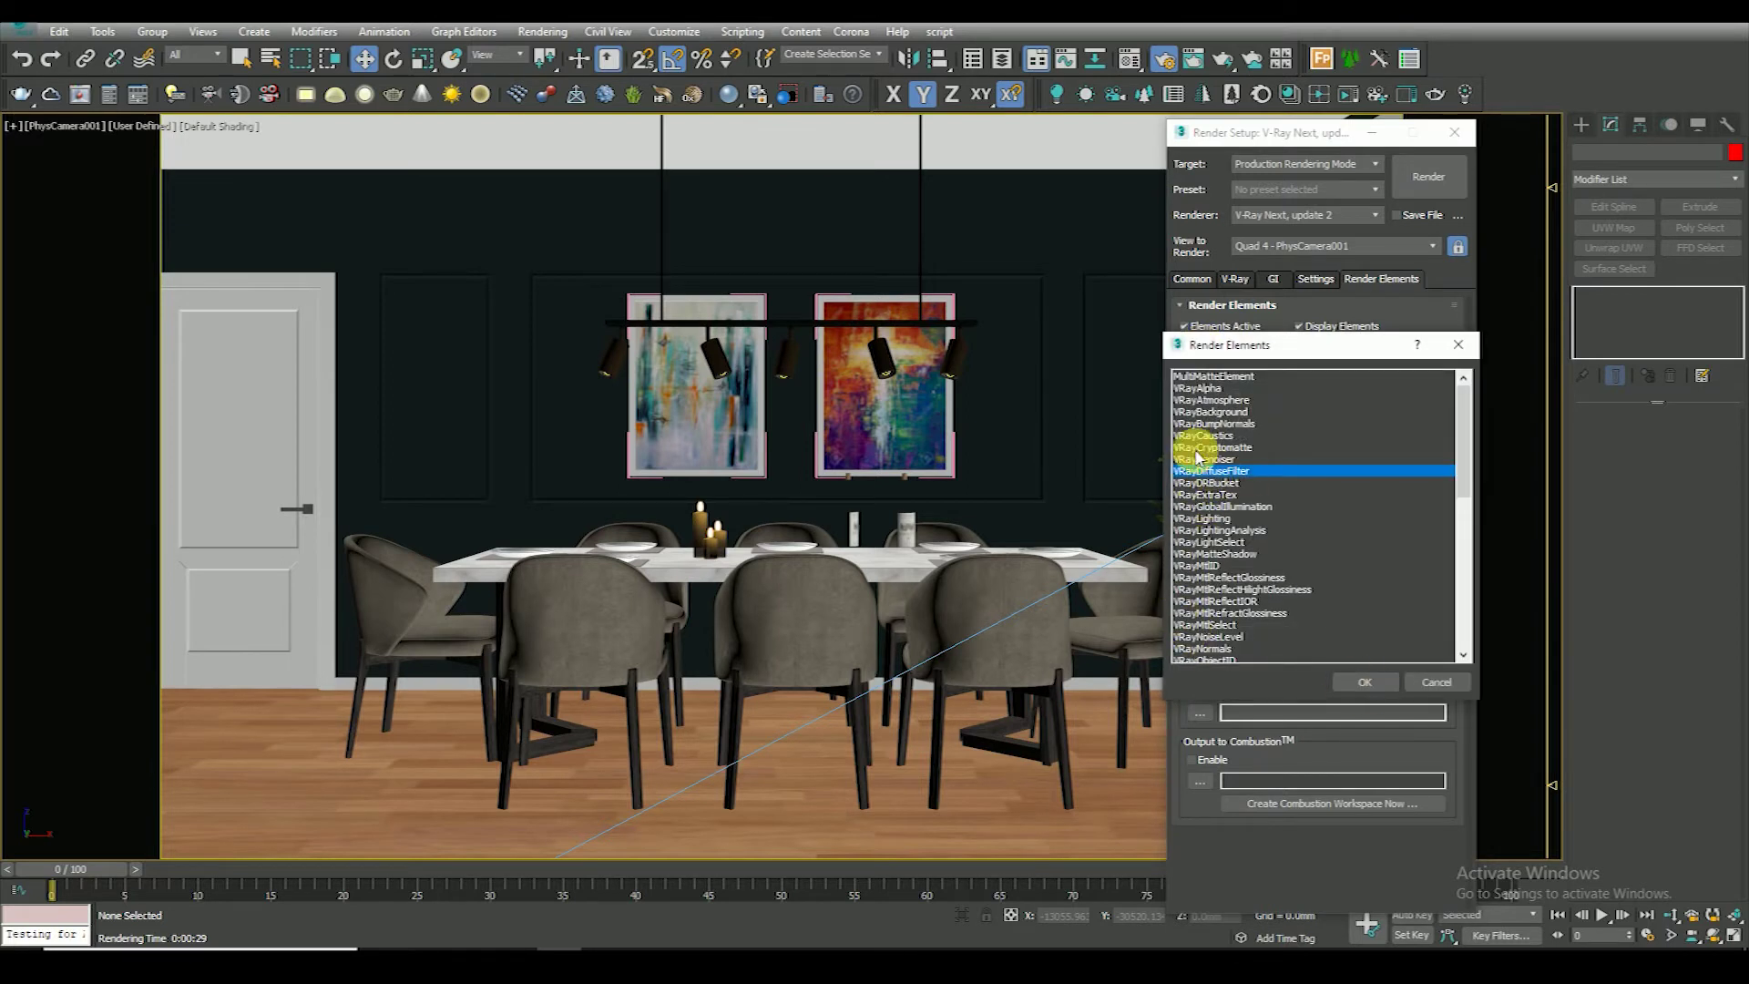
{"action": "left_click", "coordinate": [1363, 682]}
{"action": "left_click_drag", "start_coordinate": [1203, 859], "coordinate": [1205, 757]}
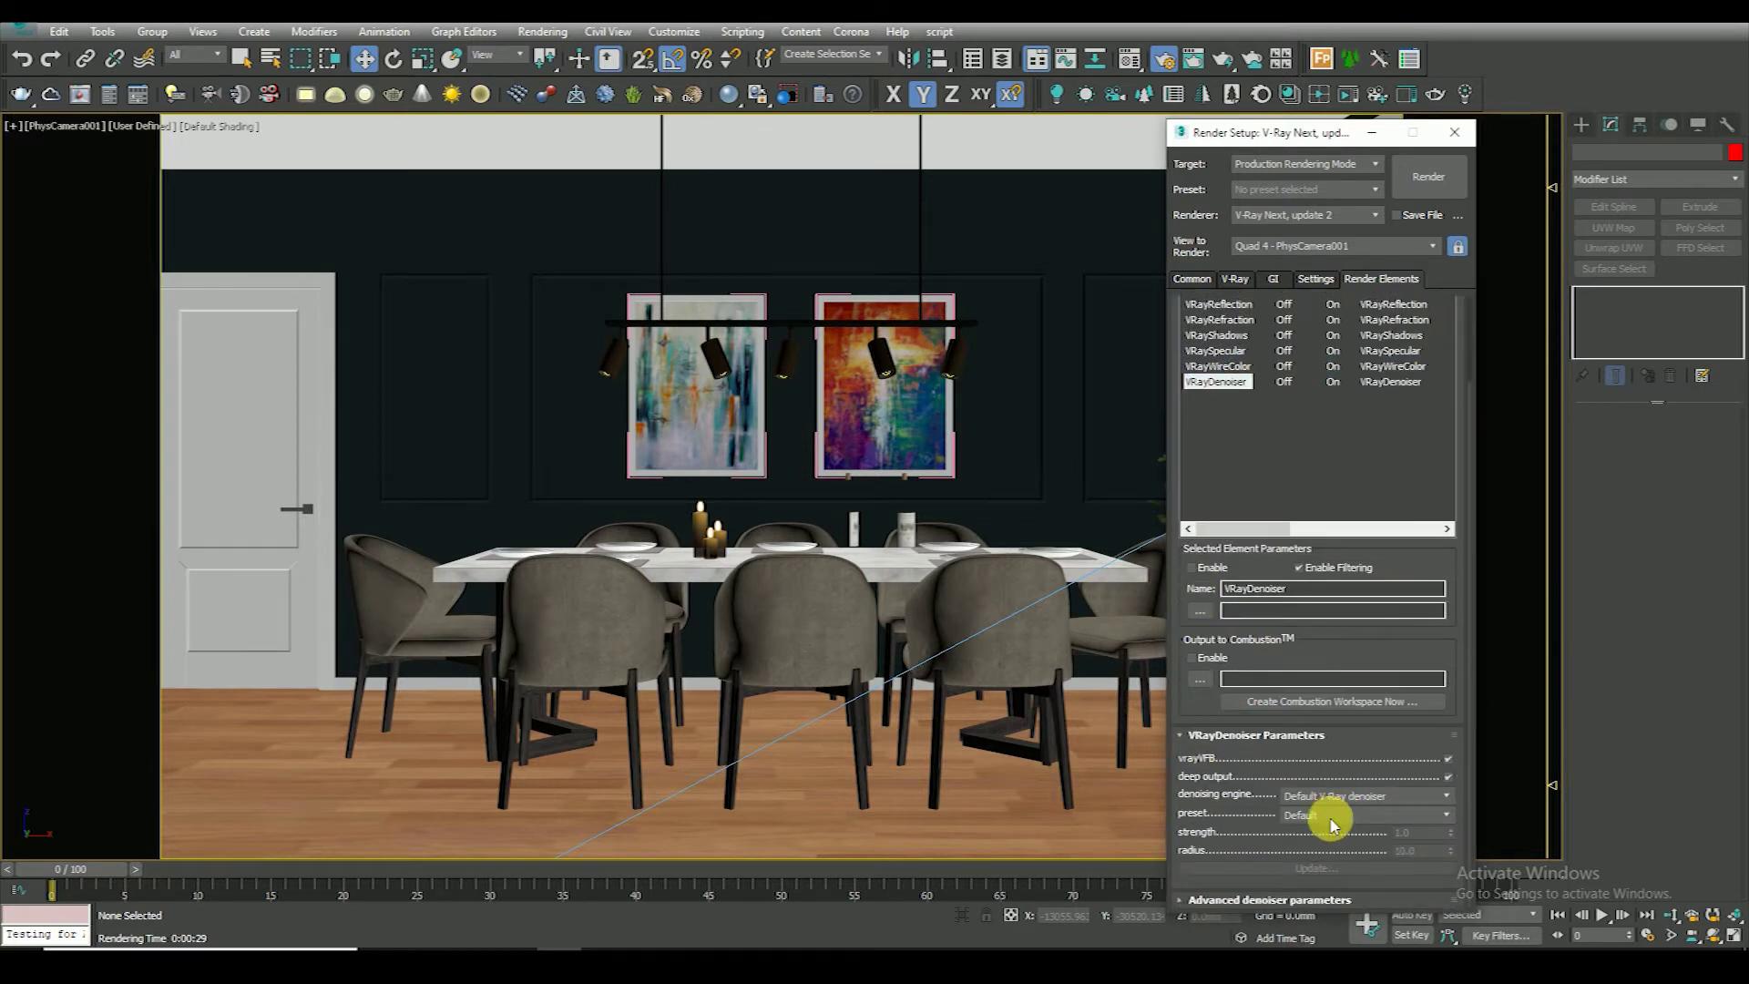
Turn on Edged Faces in the camera viewport
{"action": "left_click", "coordinate": [1192, 279]}
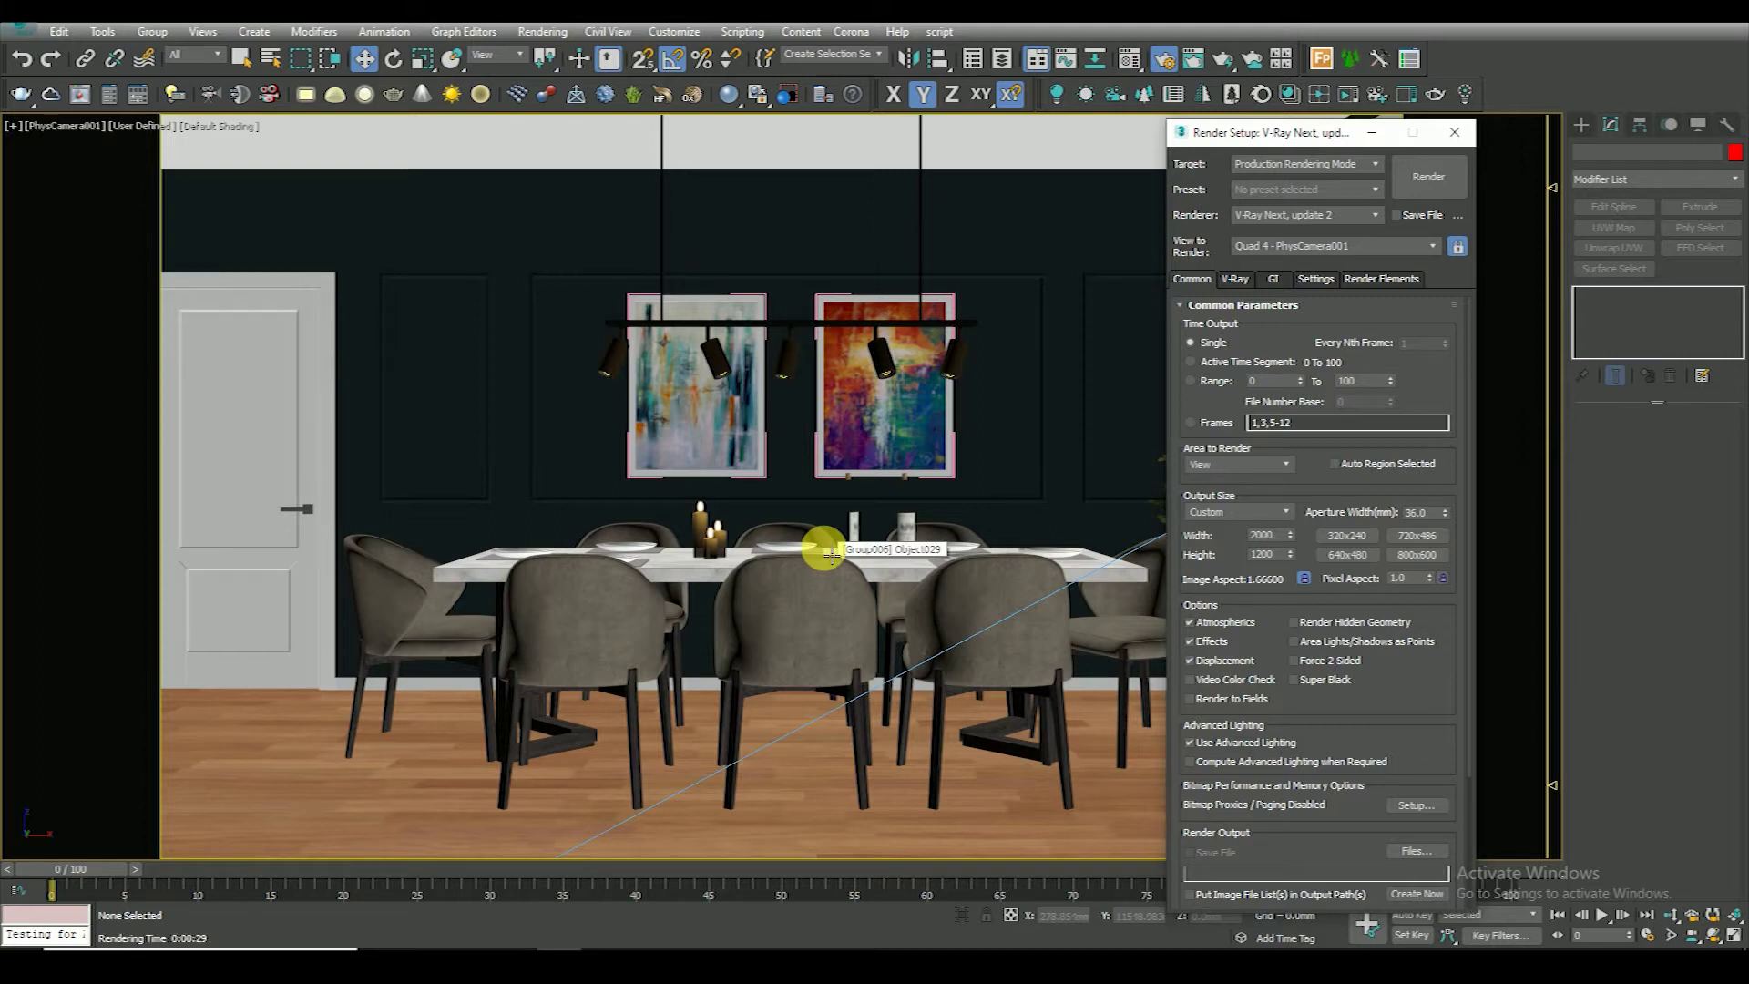
{"action": "key", "text": "F4"}
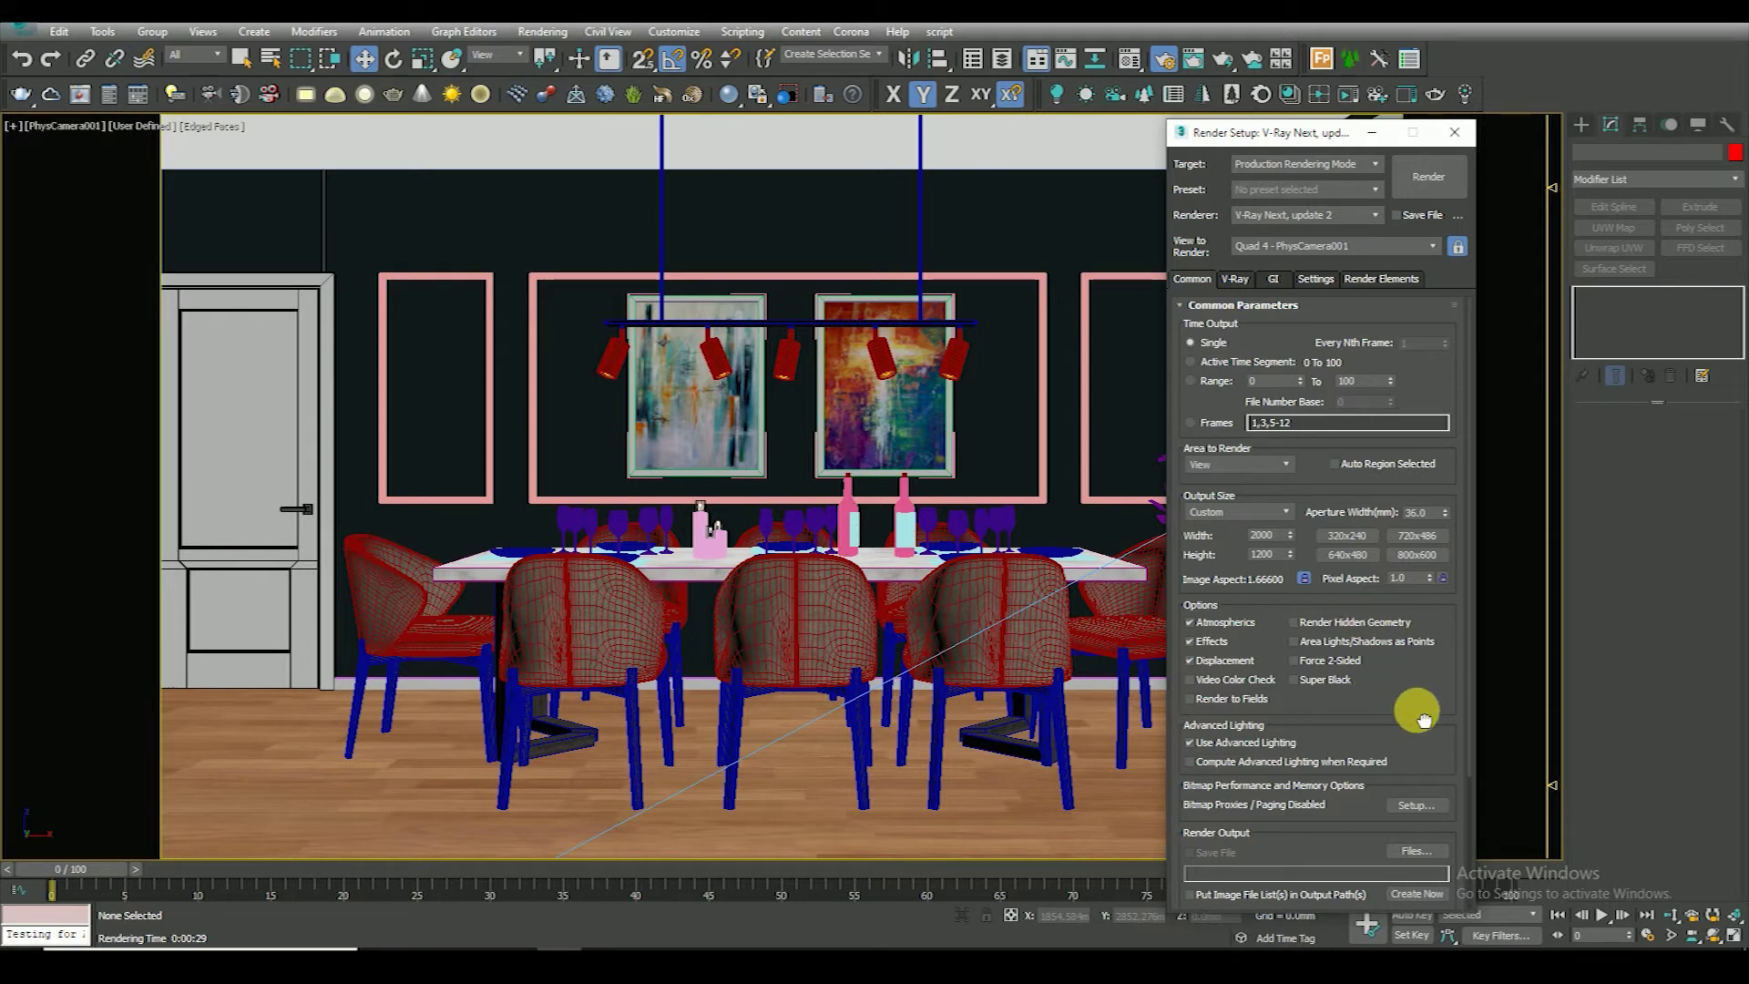
{"action": "left_click", "coordinate": [1235, 279]}
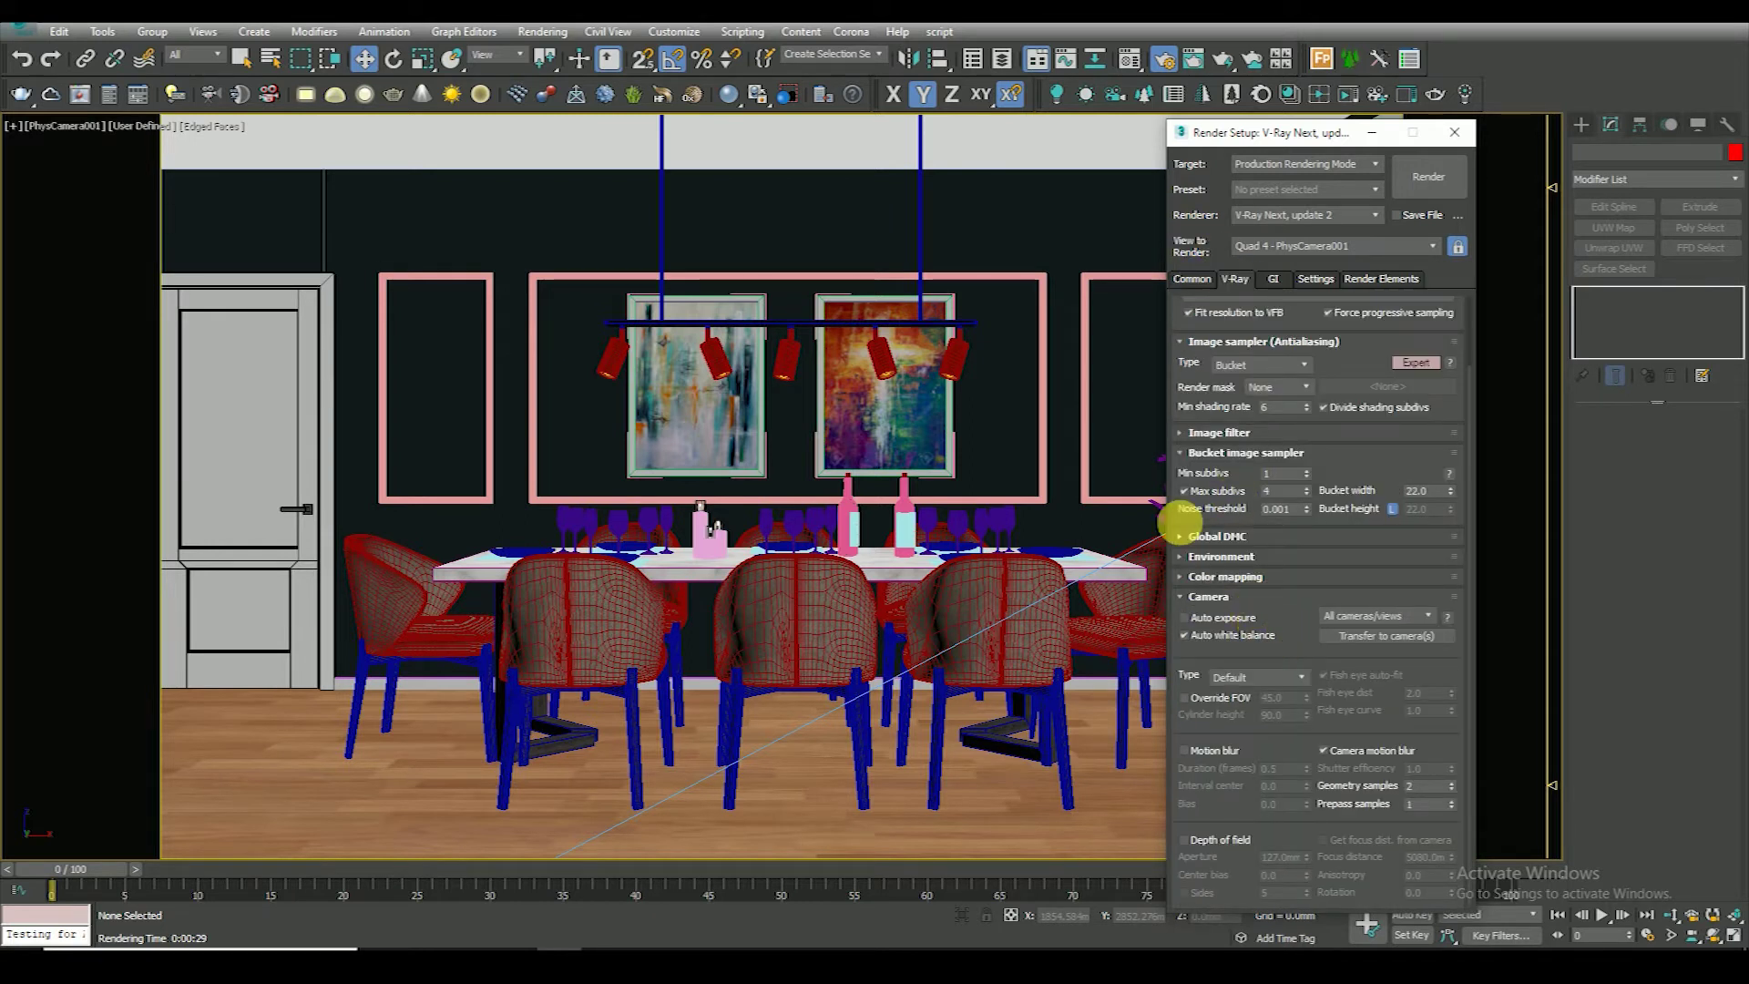
{"action": "scroll", "coordinate": [1173, 524], "scroll_direction": "up", "scroll_amount": 3}
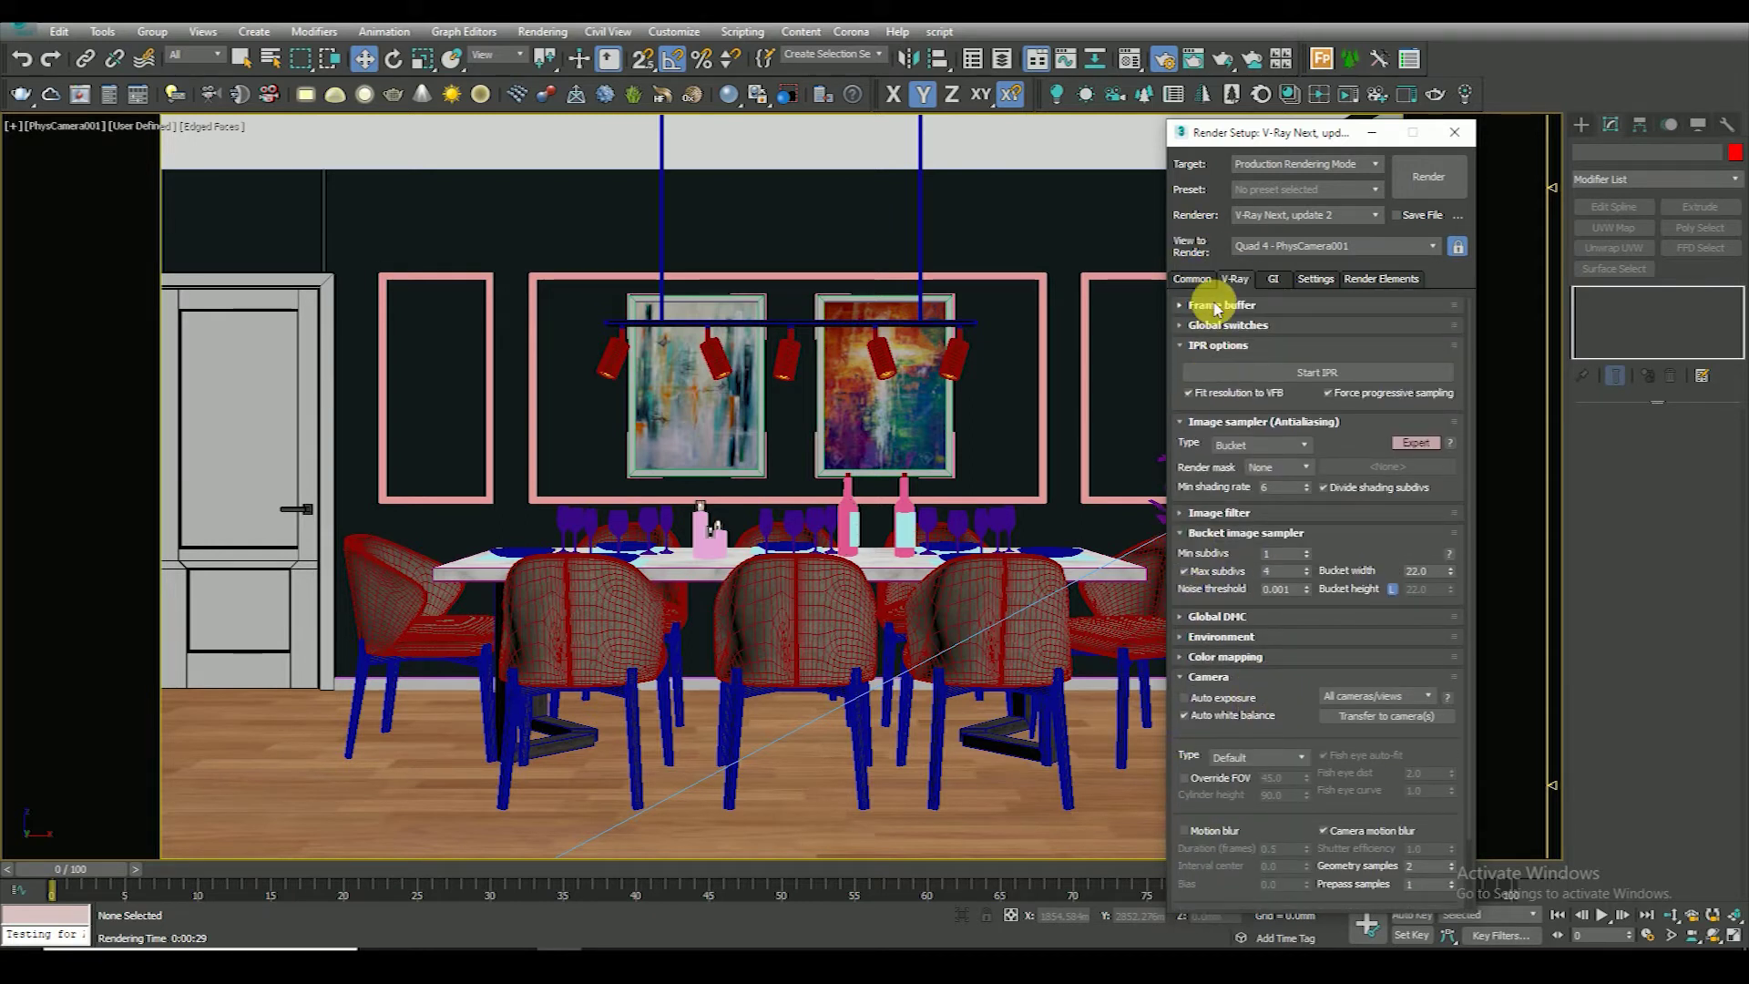
Review the 2000 × 1200 output and V-Ray bucket sampler settings, then start the production render
{"action": "left_click", "coordinate": [1191, 279]}
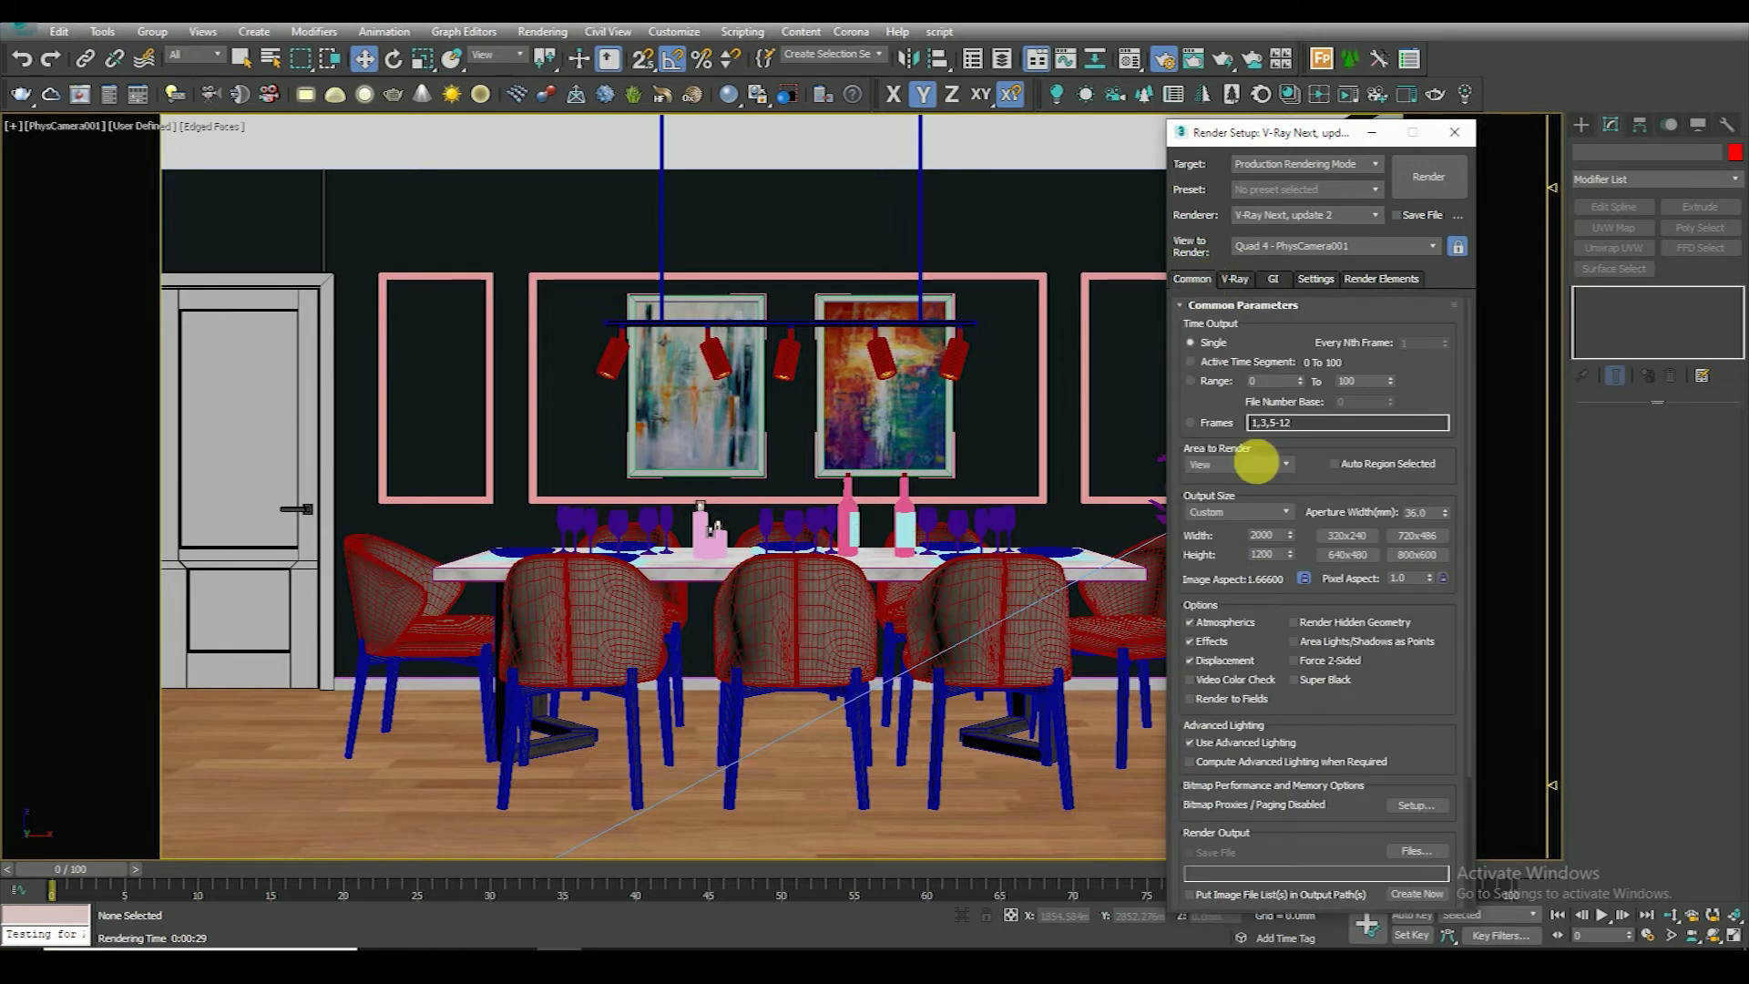
{"action": "left_click", "coordinate": [1240, 279]}
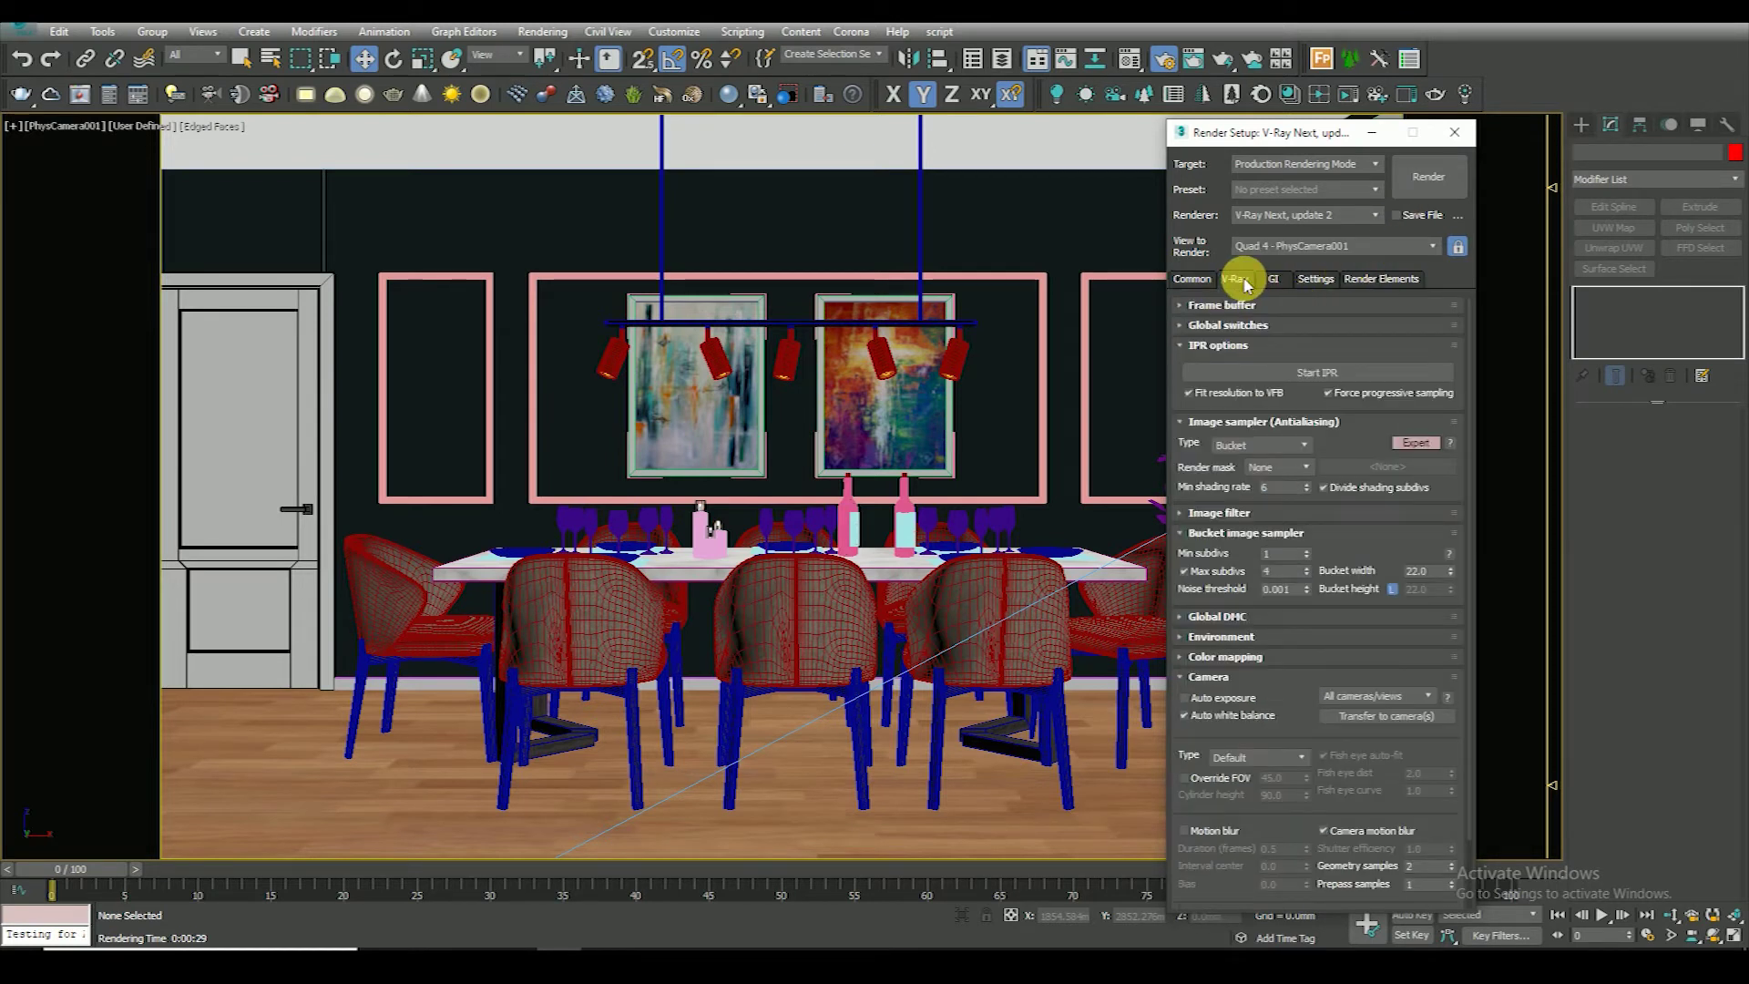
{"action": "left_click", "coordinate": [1191, 279]}
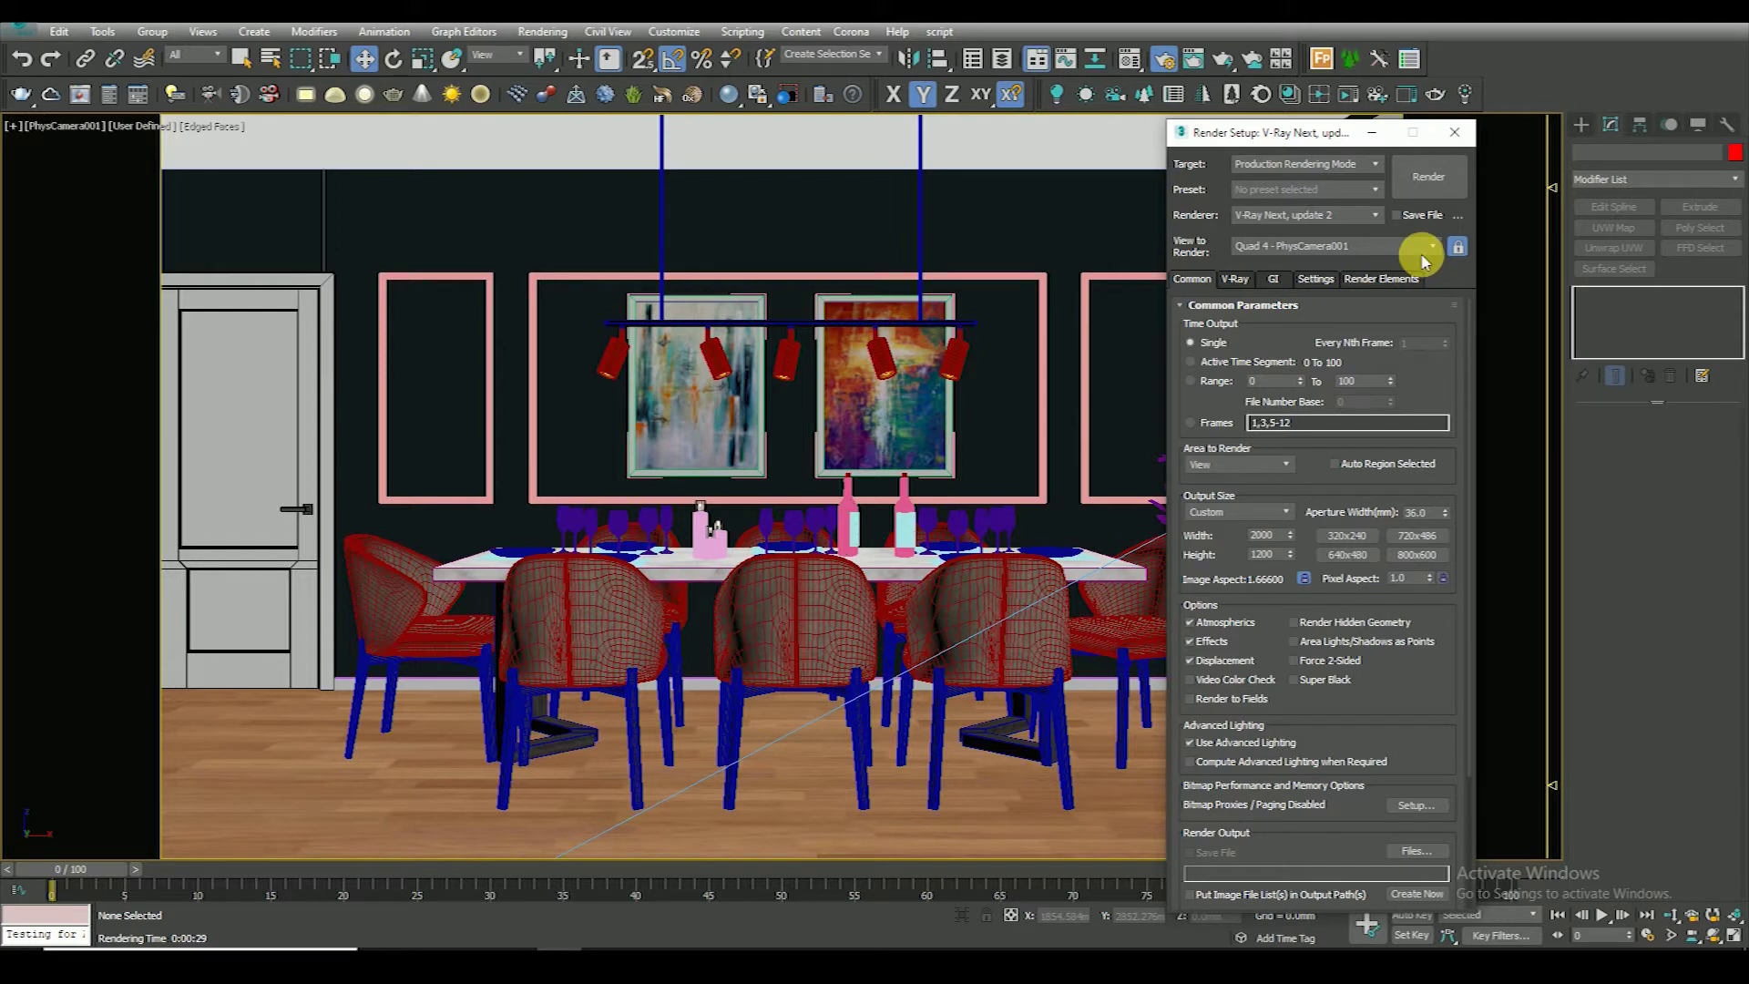
{"action": "left_click", "coordinate": [1235, 279]}
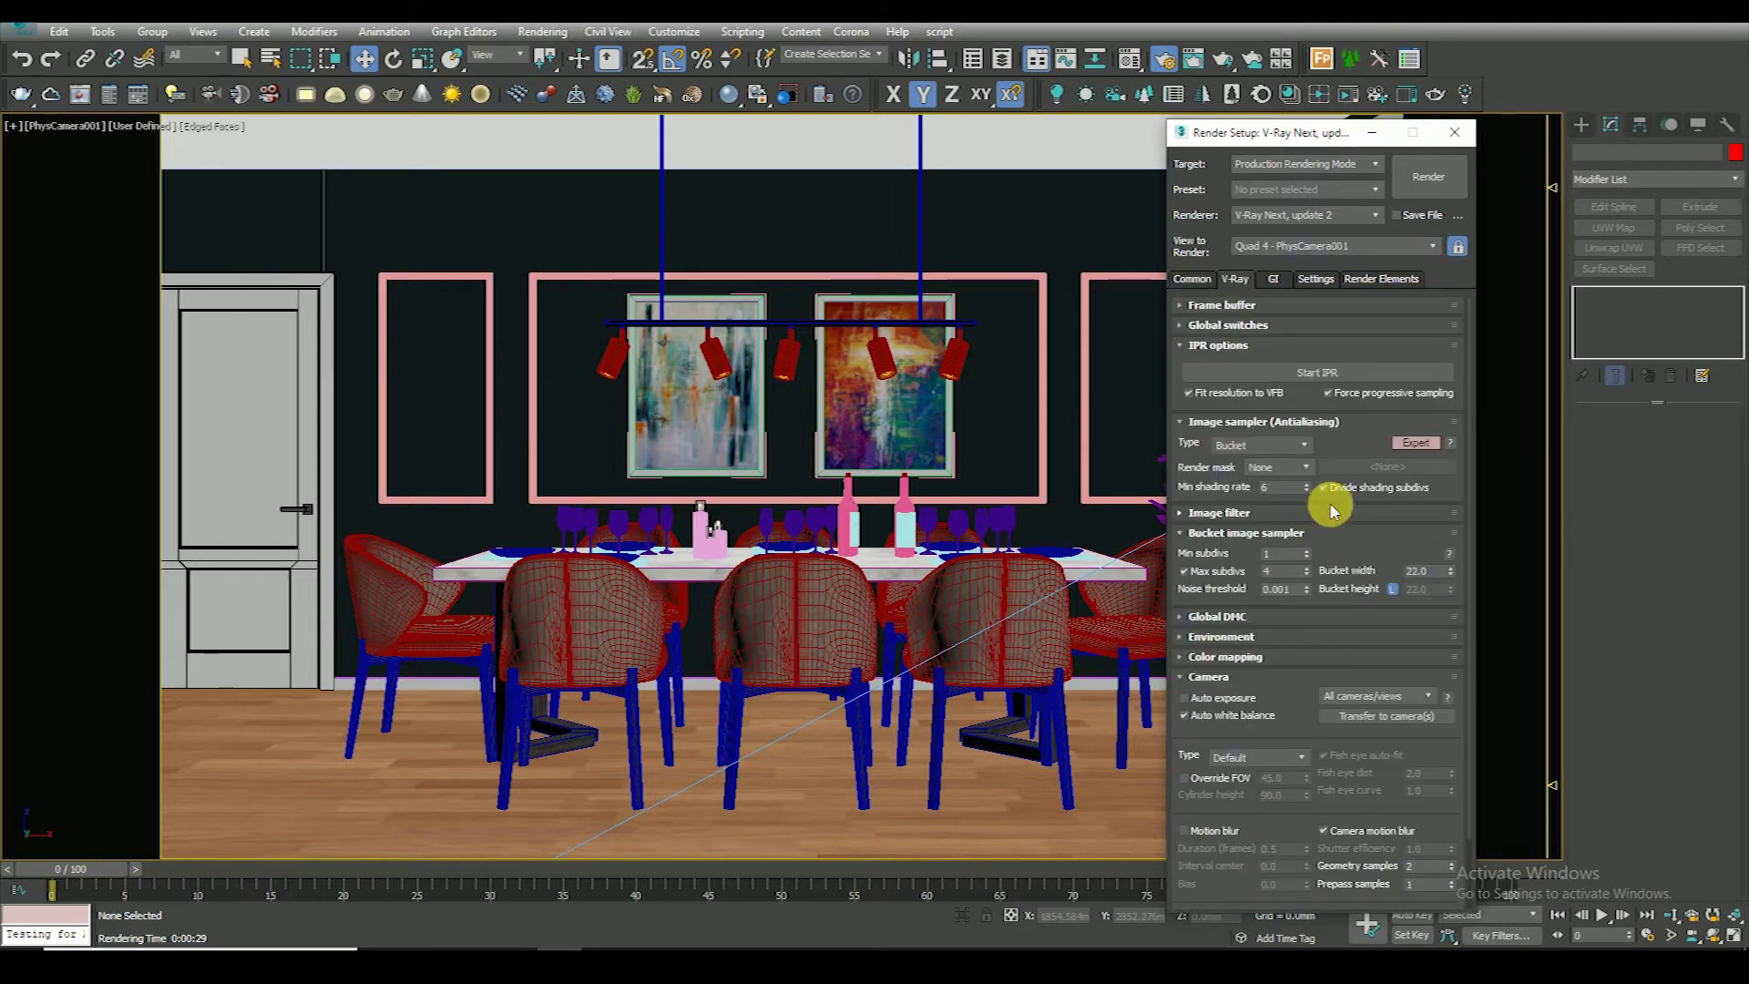
{"action": "left_click", "coordinate": [1201, 345]}
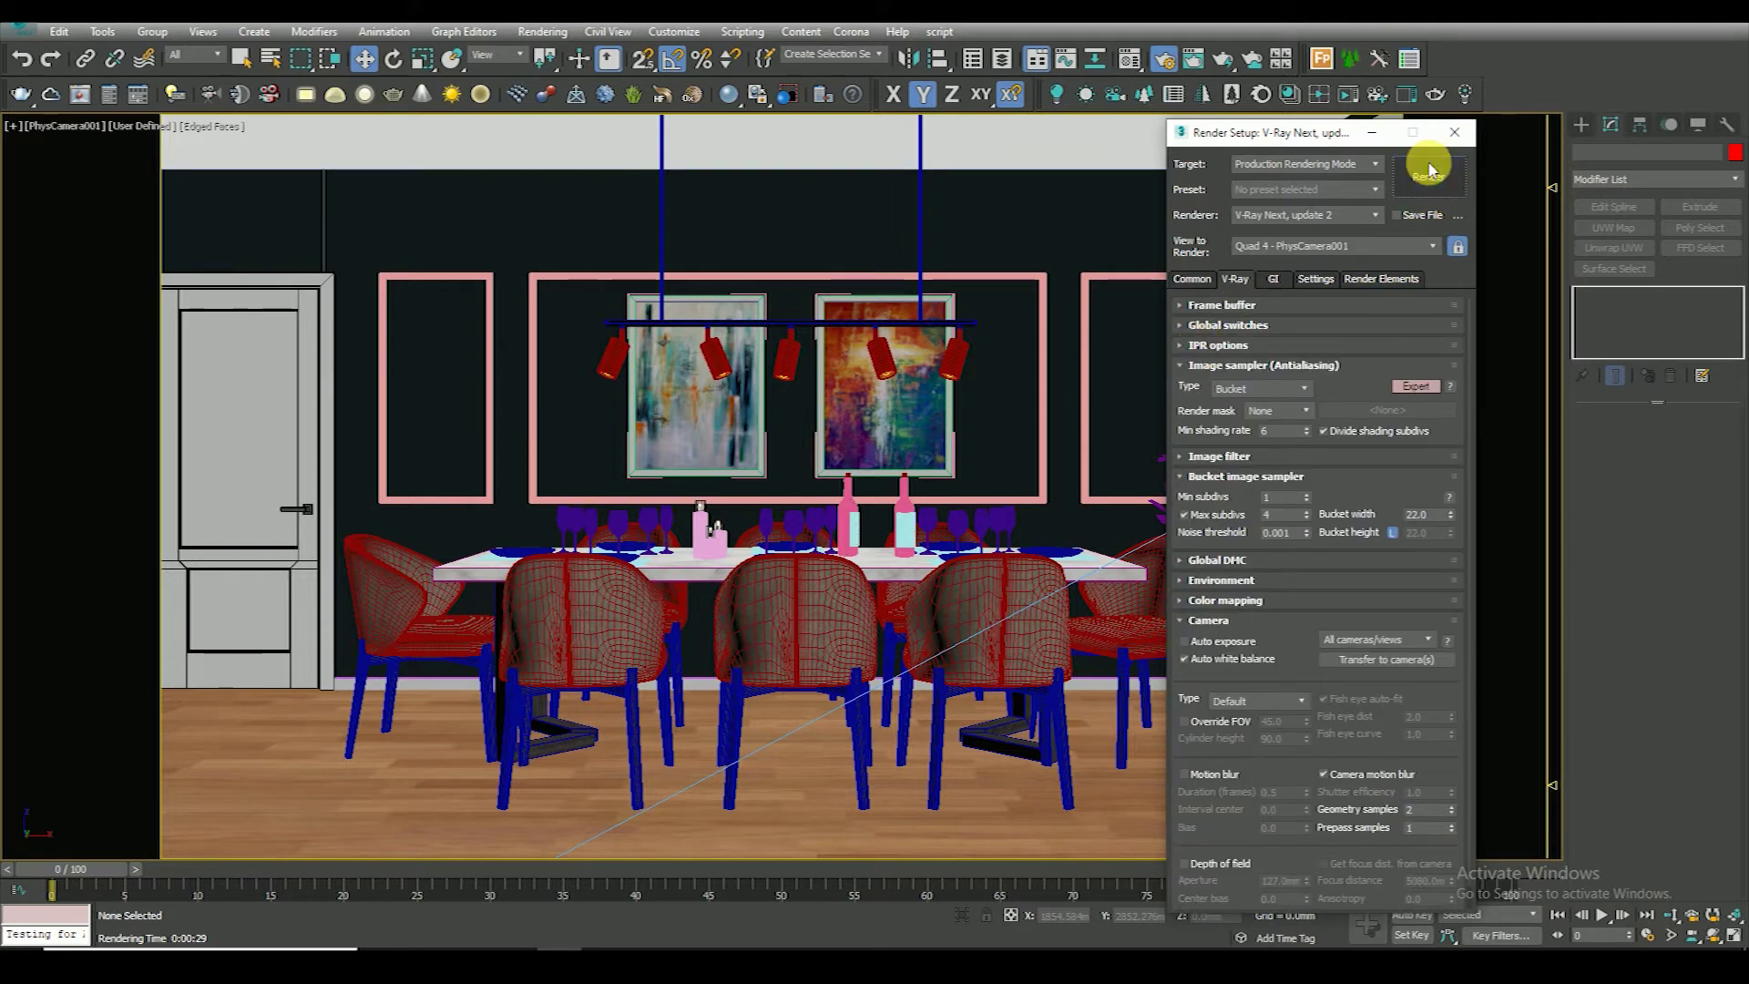
{"action": "left_click", "coordinate": [1428, 170]}
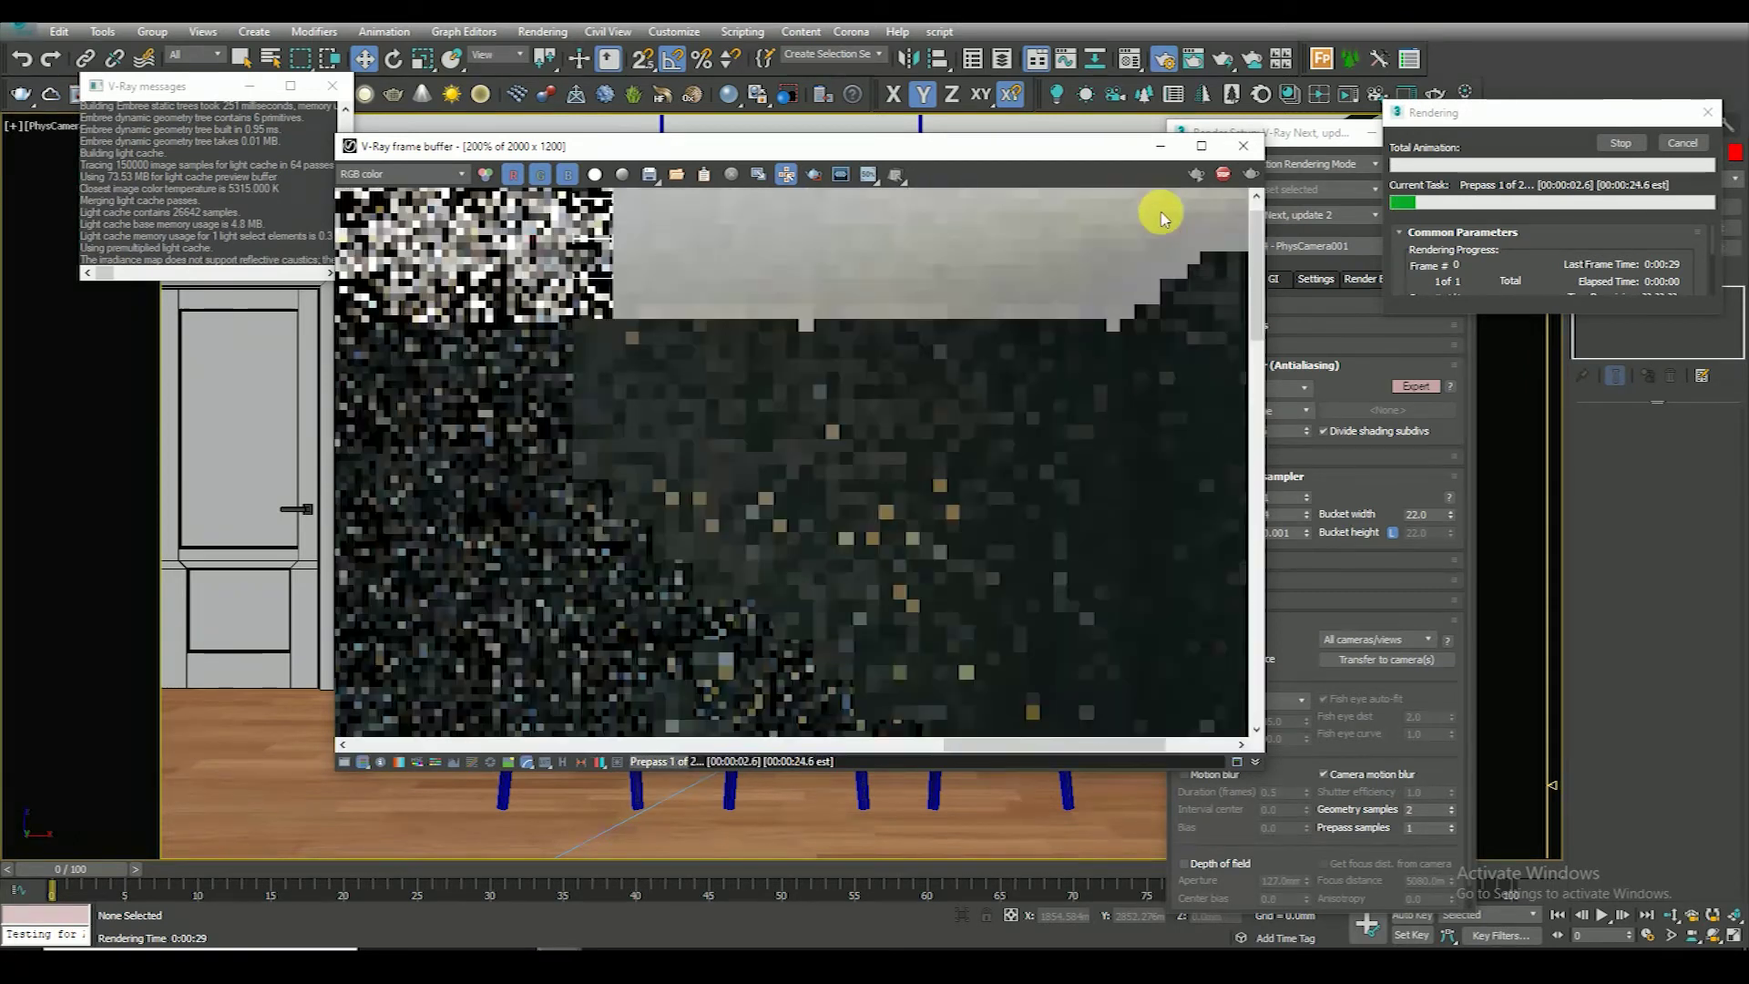
Zoom around the in-progress 2000 × 1200 render and maximize the V-Ray frame buffer
{"action": "scroll", "coordinate": [1161, 217], "scroll_direction": "down", "scroll_amount": 3}
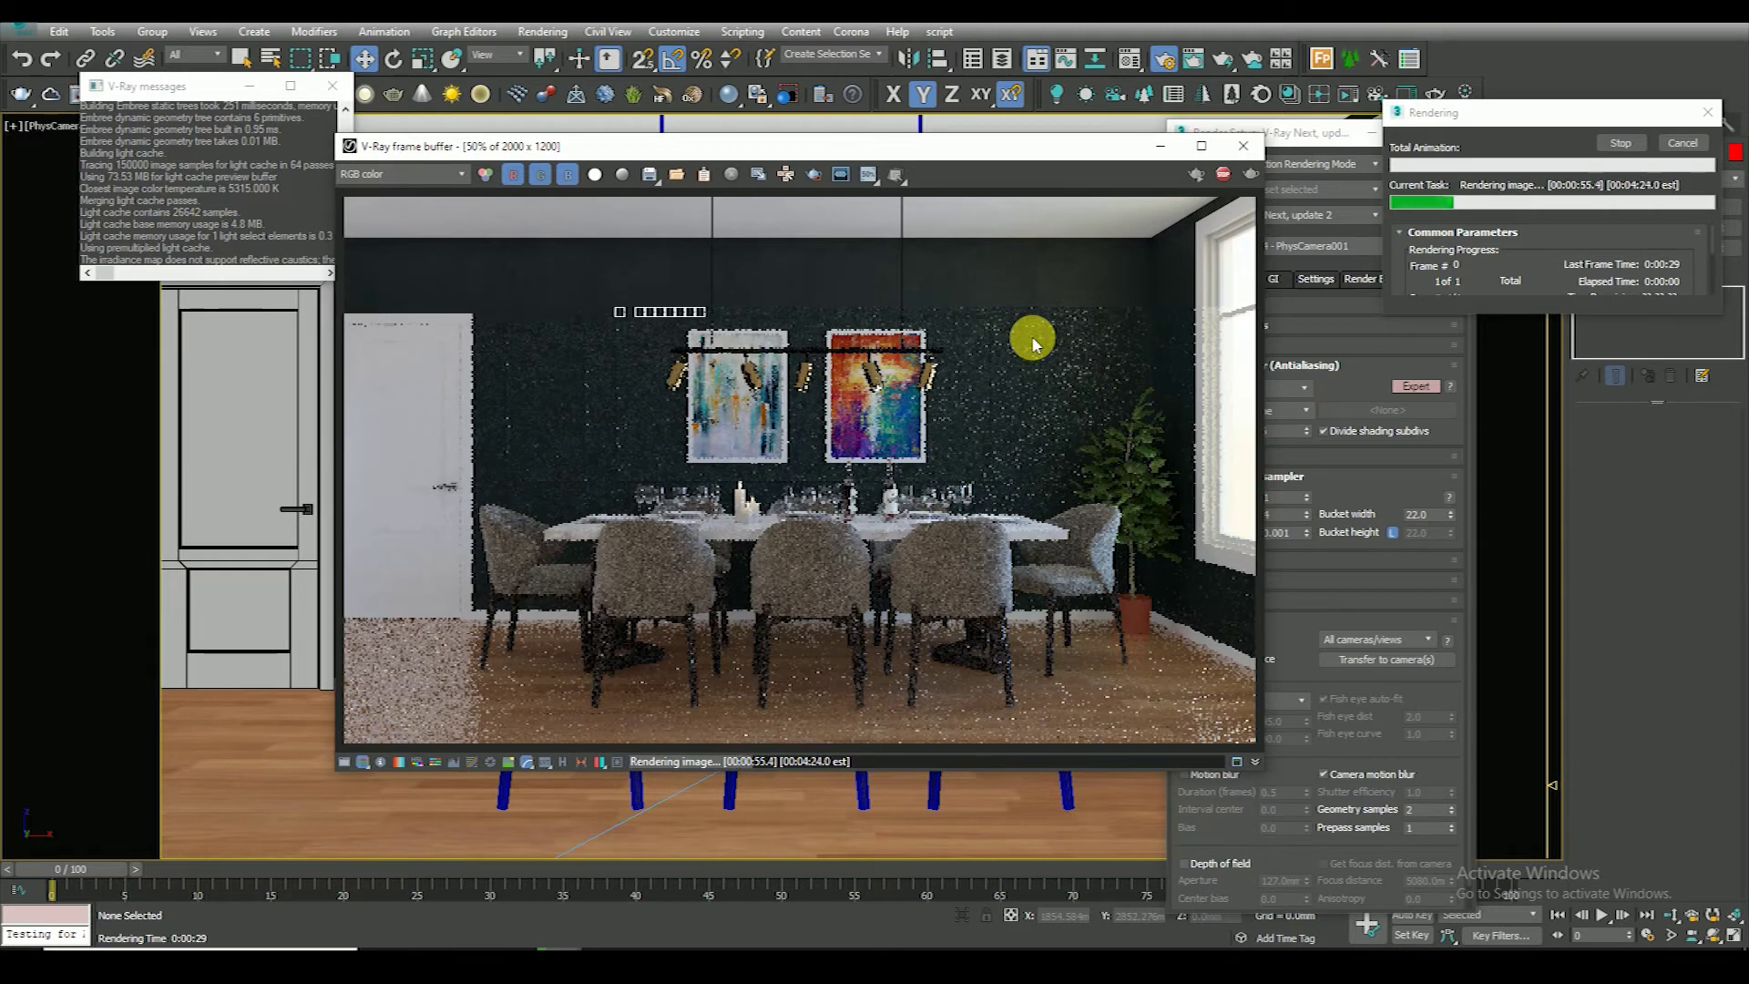
{"action": "scroll", "coordinate": [1035, 337], "scroll_direction": "up", "scroll_amount": 2}
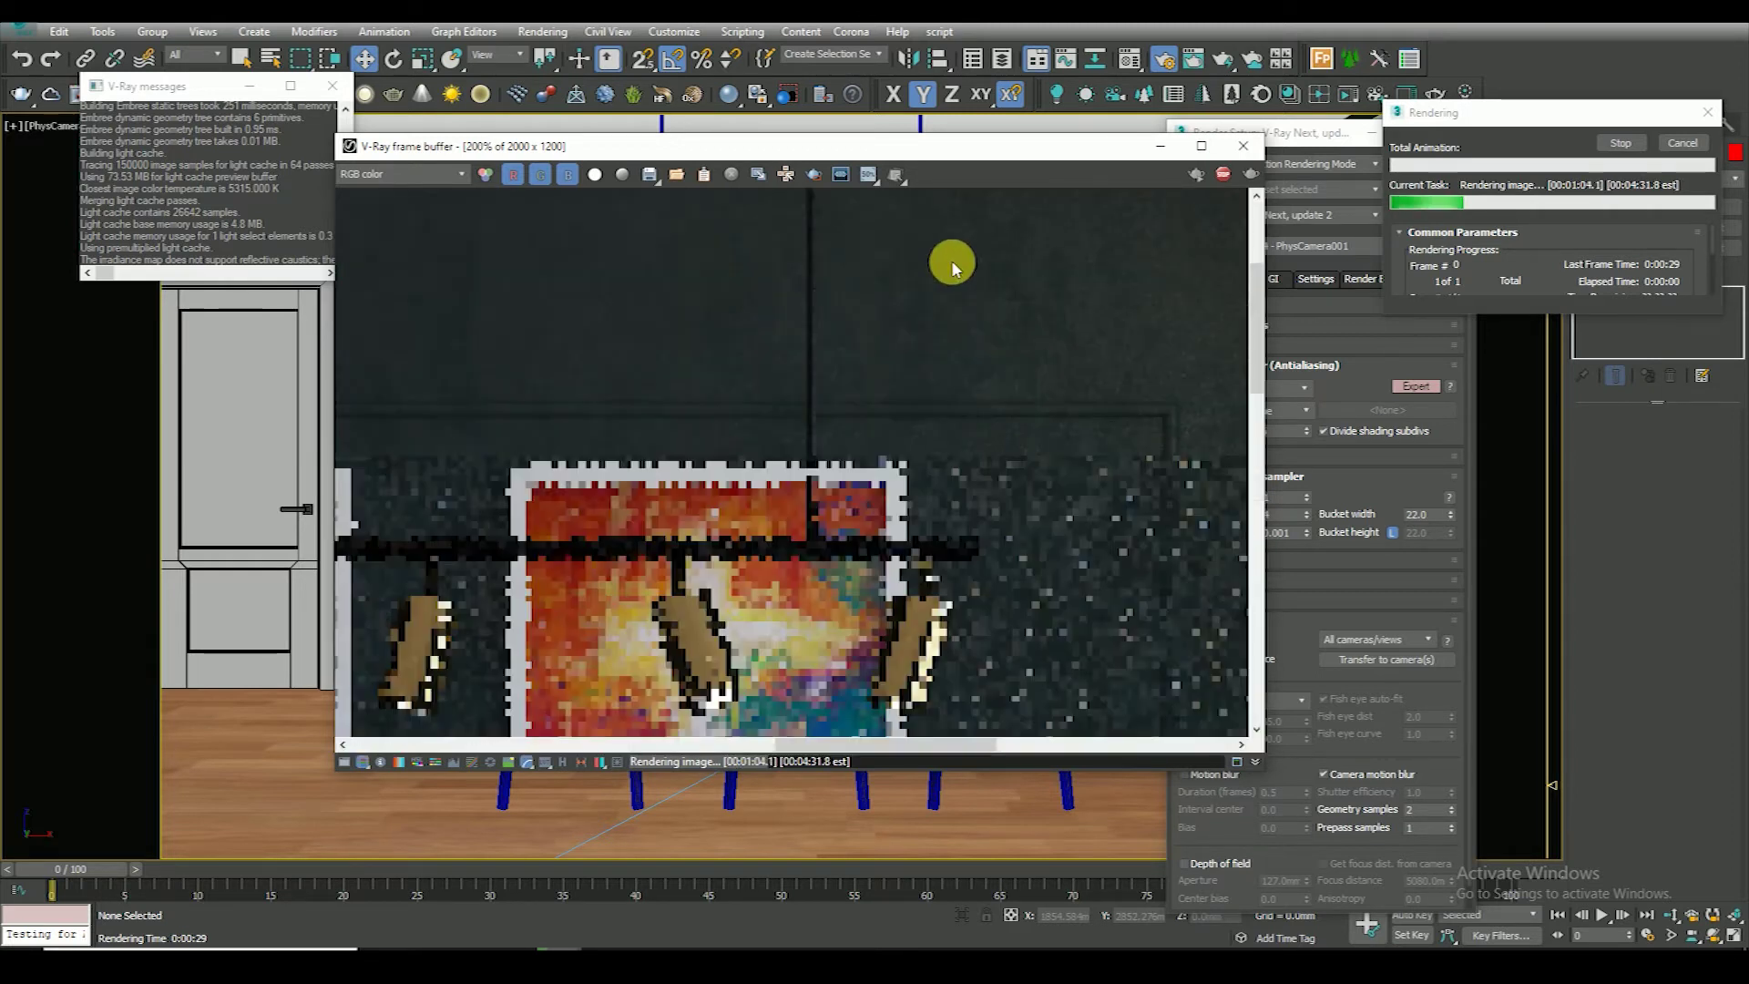
{"action": "scroll", "coordinate": [726, 473], "scroll_direction": "down", "scroll_amount": 1}
{"action": "scroll", "coordinate": [571, 346], "scroll_direction": "down", "scroll_amount": 1}
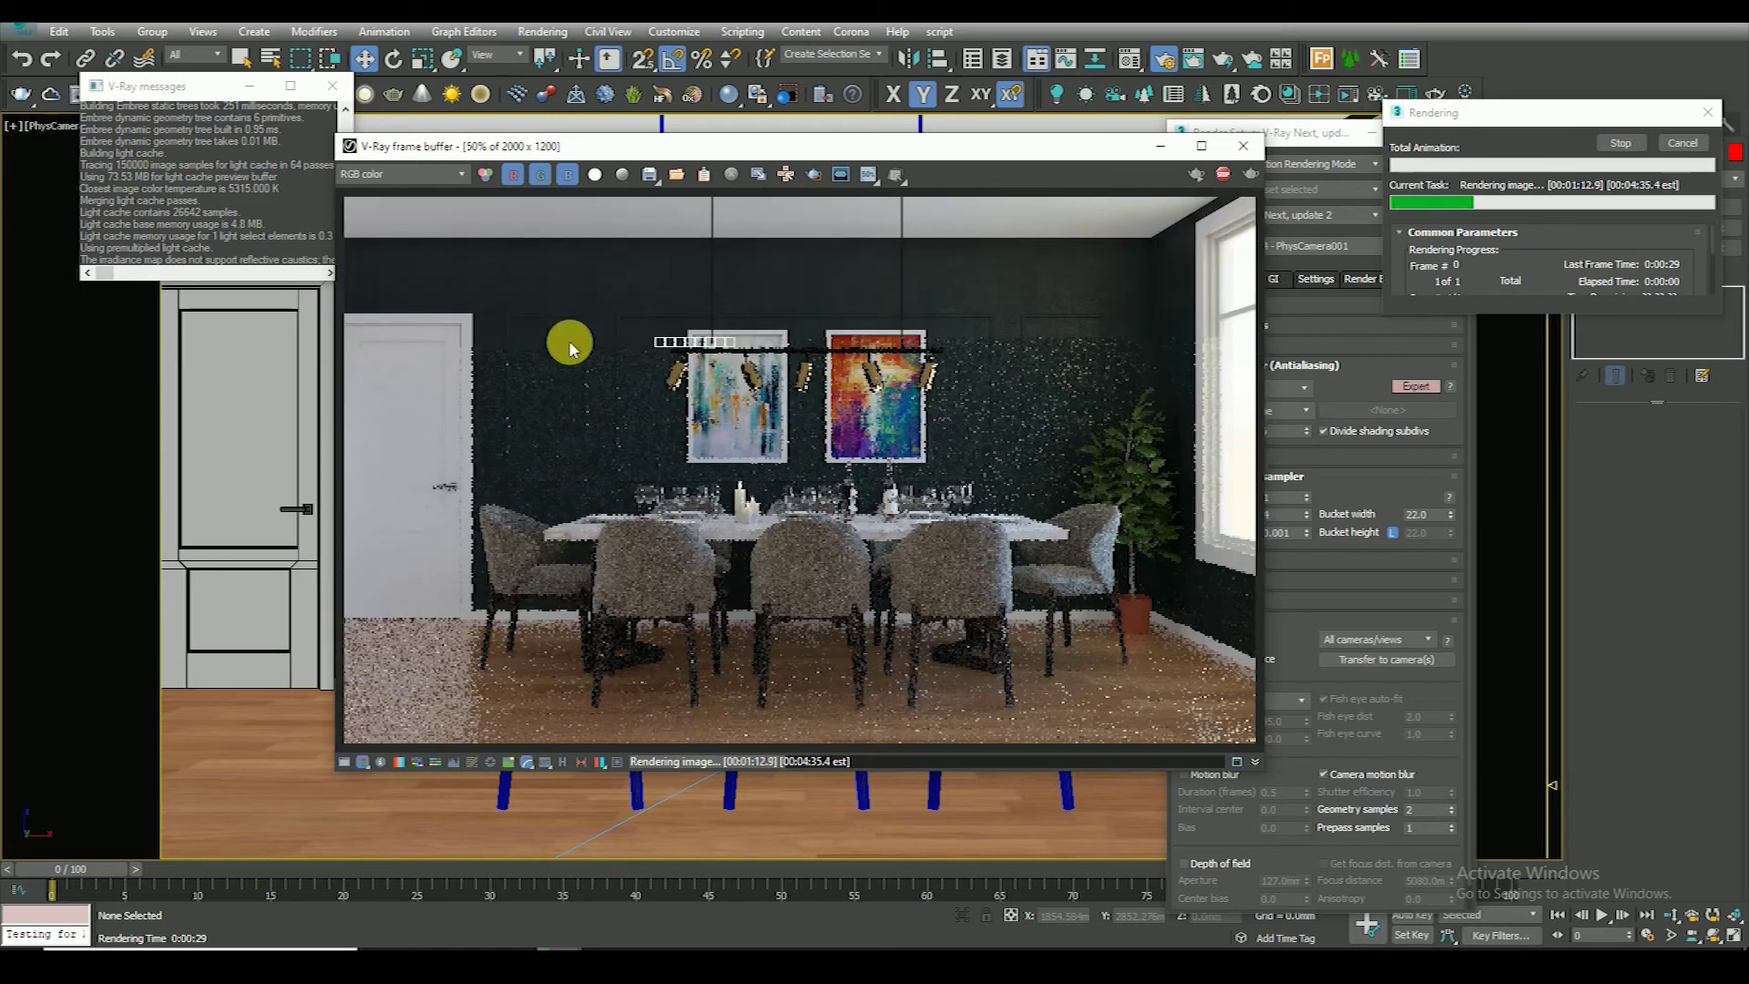
{"action": "scroll", "coordinate": [1005, 281], "scroll_direction": "up", "scroll_amount": 1}
{"action": "scroll", "coordinate": [938, 373], "scroll_direction": "down", "scroll_amount": 1}
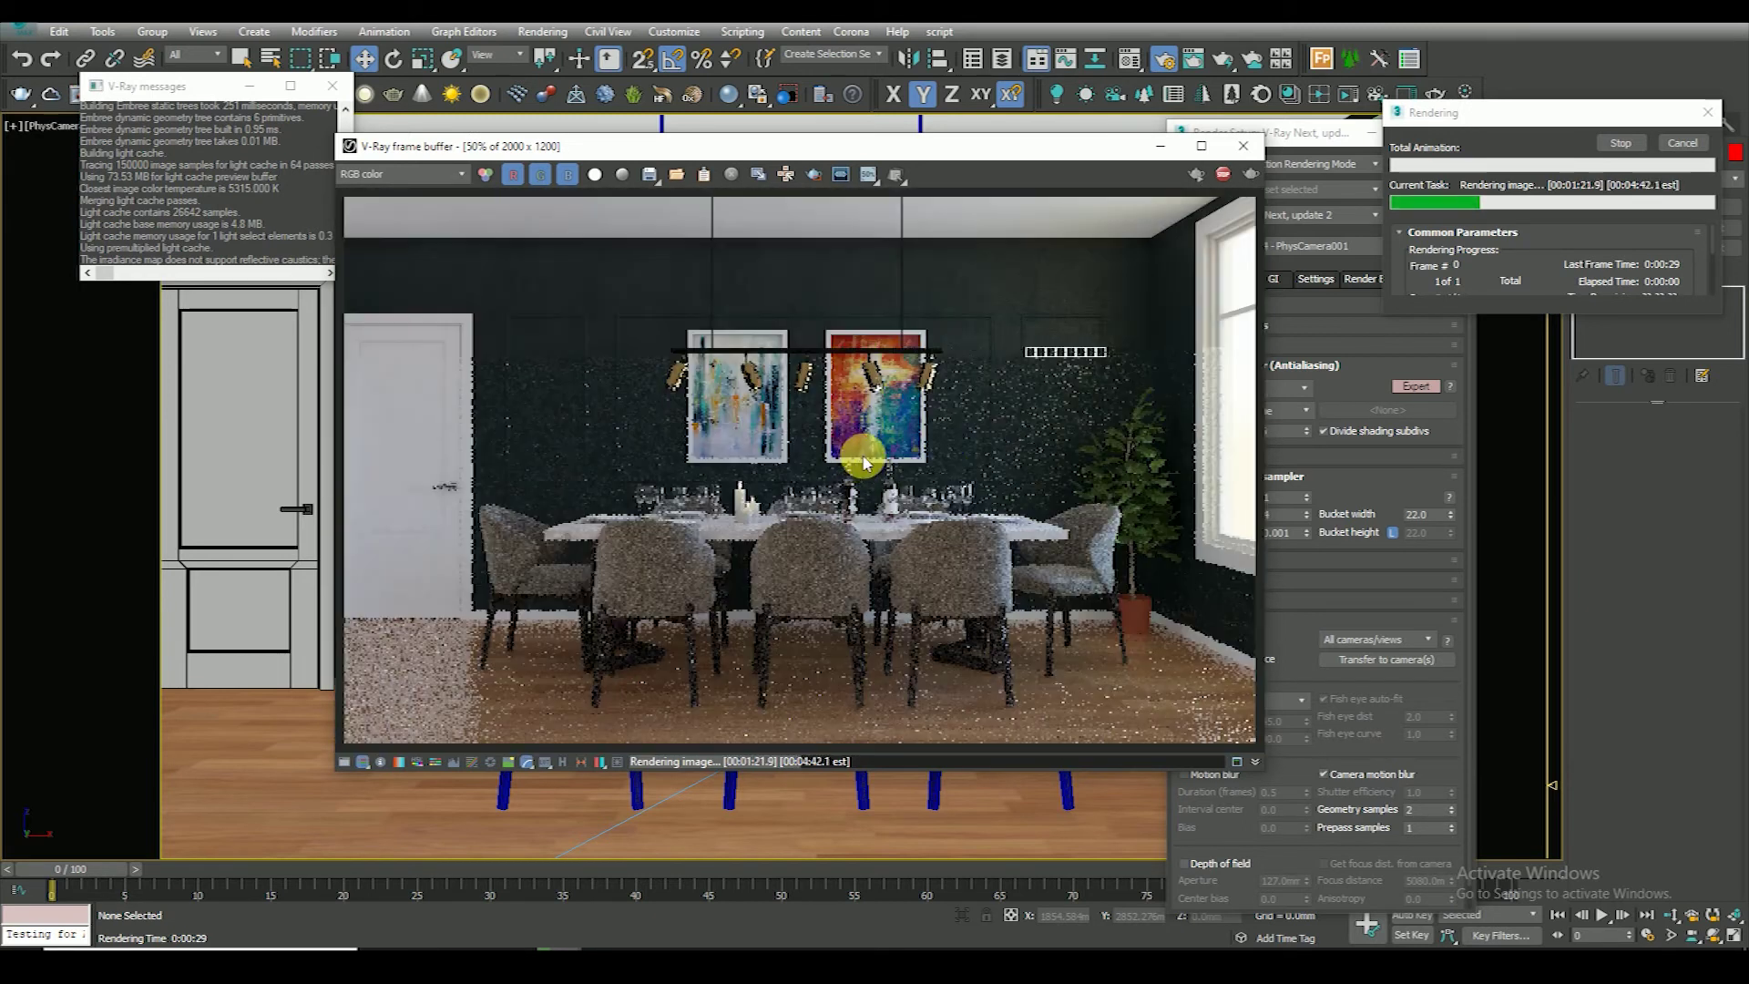
{"action": "double_click", "coordinate": [862, 461]}
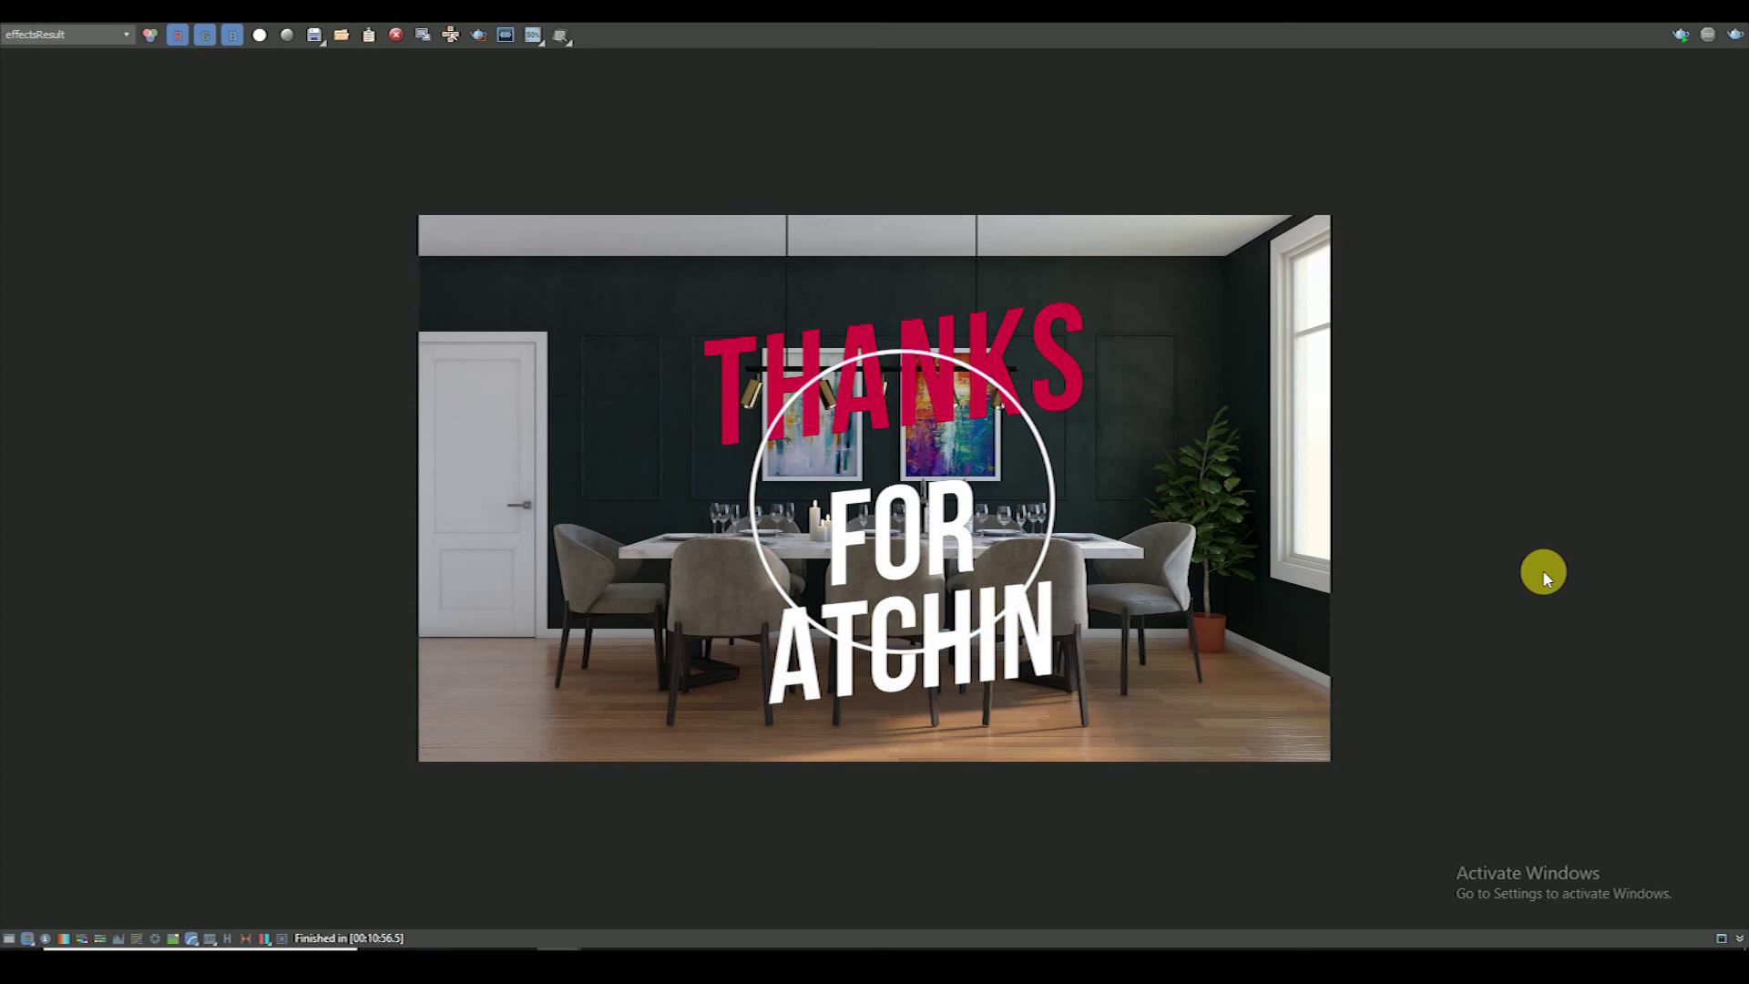
Zoom in and out over the finished dining-room render to inspect it
{"action": "scroll", "coordinate": [1128, 390], "scroll_direction": "up", "scroll_amount": 2}
{"action": "scroll", "coordinate": [1265, 582], "scroll_direction": "up", "scroll_amount": 2}
{"action": "scroll", "coordinate": [1369, 573], "scroll_direction": "up", "scroll_amount": 1}
{"action": "scroll", "coordinate": [1155, 465], "scroll_direction": "down", "scroll_amount": 3}
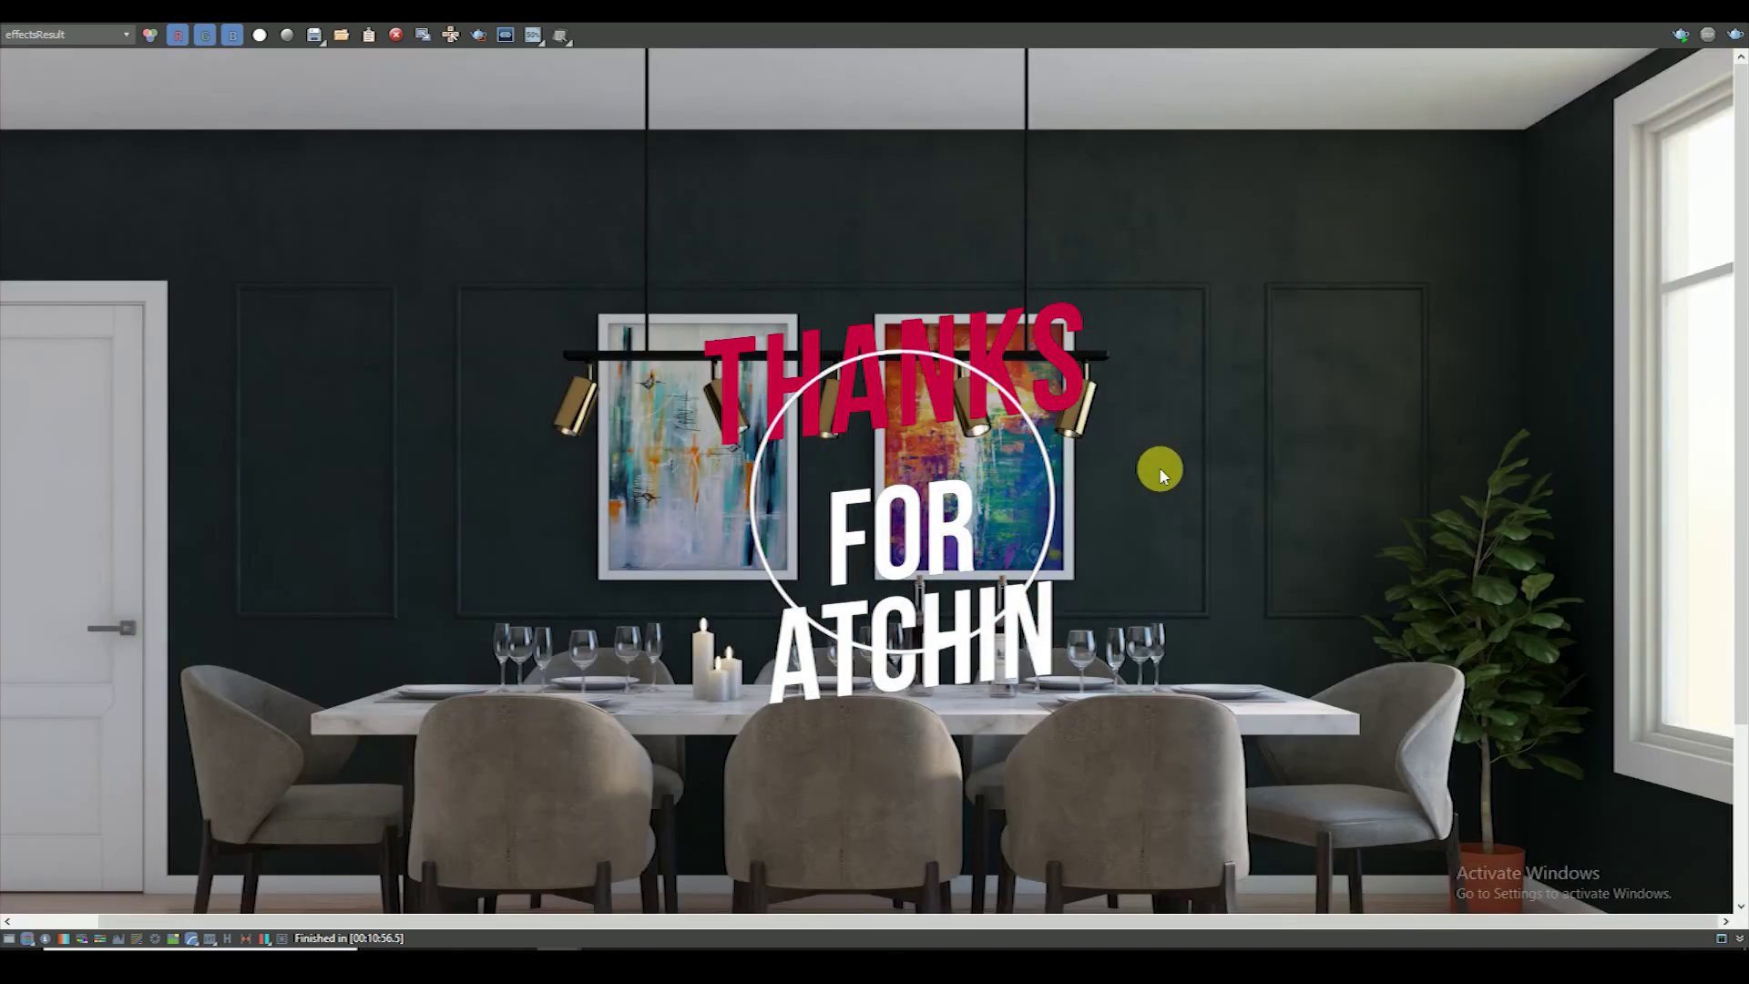
{"action": "scroll", "coordinate": [852, 520], "scroll_direction": "up", "scroll_amount": 3}
{"action": "scroll", "coordinate": [1398, 461], "scroll_direction": "down", "scroll_amount": 3}
{"action": "scroll", "coordinate": [992, 606], "scroll_direction": "down", "scroll_amount": 1}
{"action": "scroll", "coordinate": [1221, 695], "scroll_direction": "up", "scroll_amount": 2}
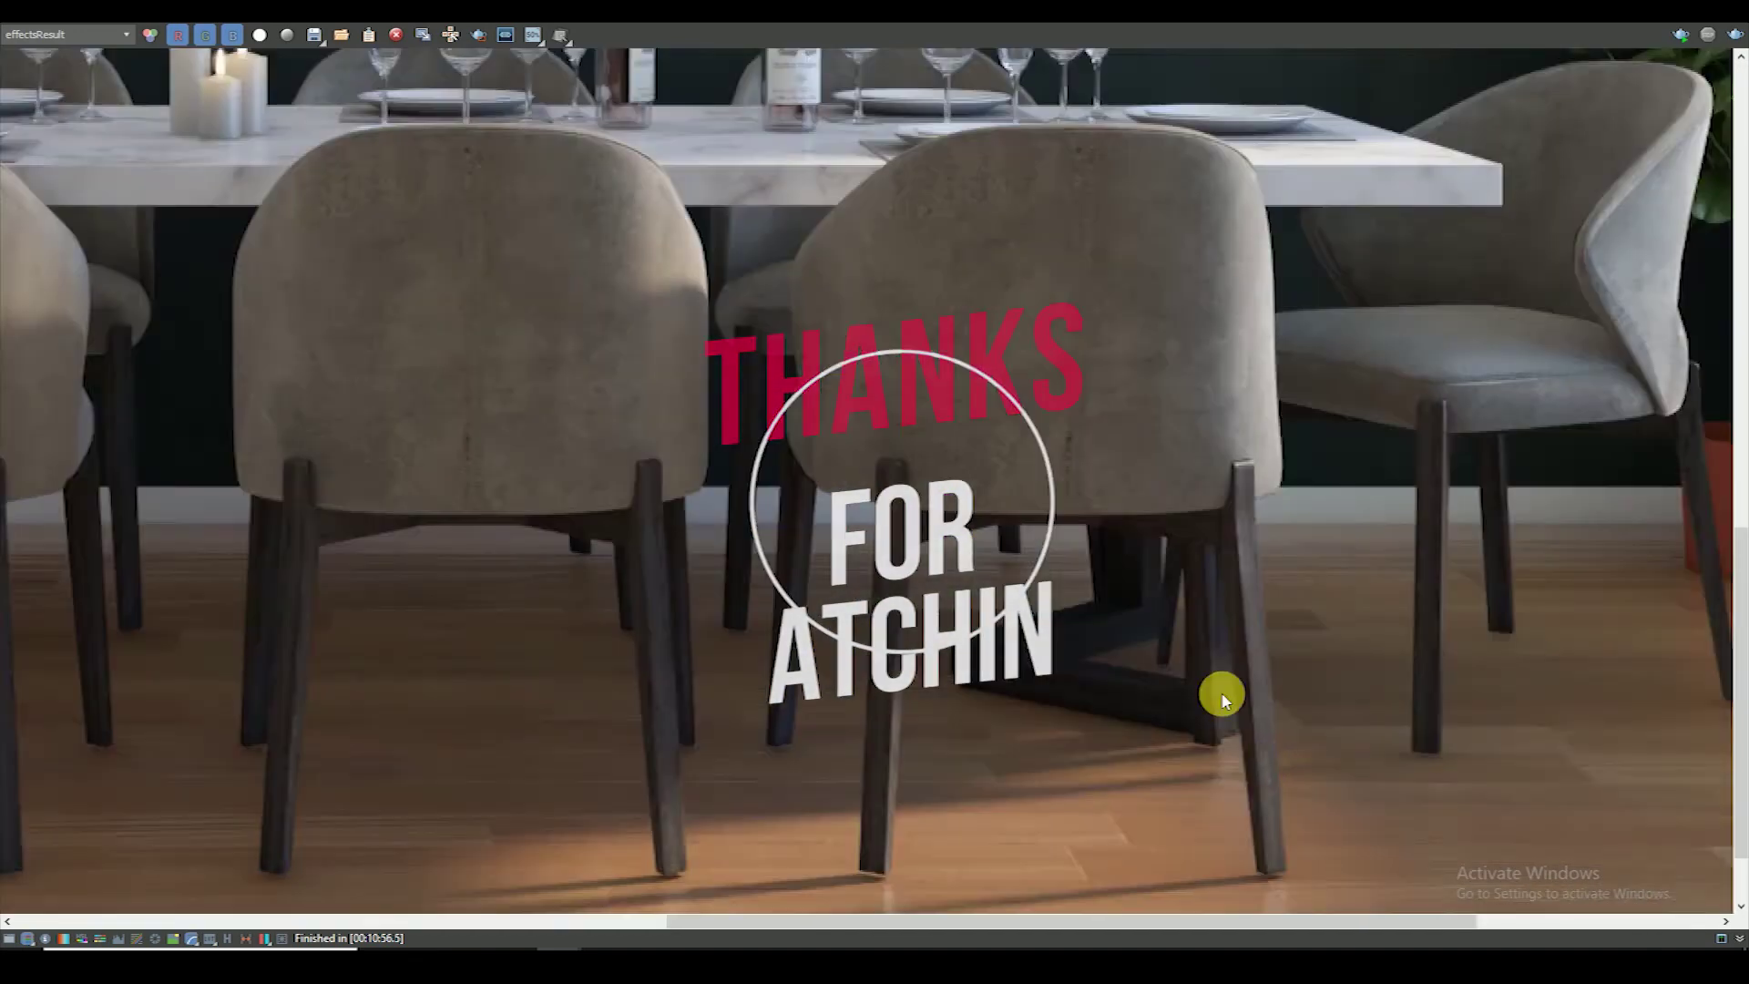